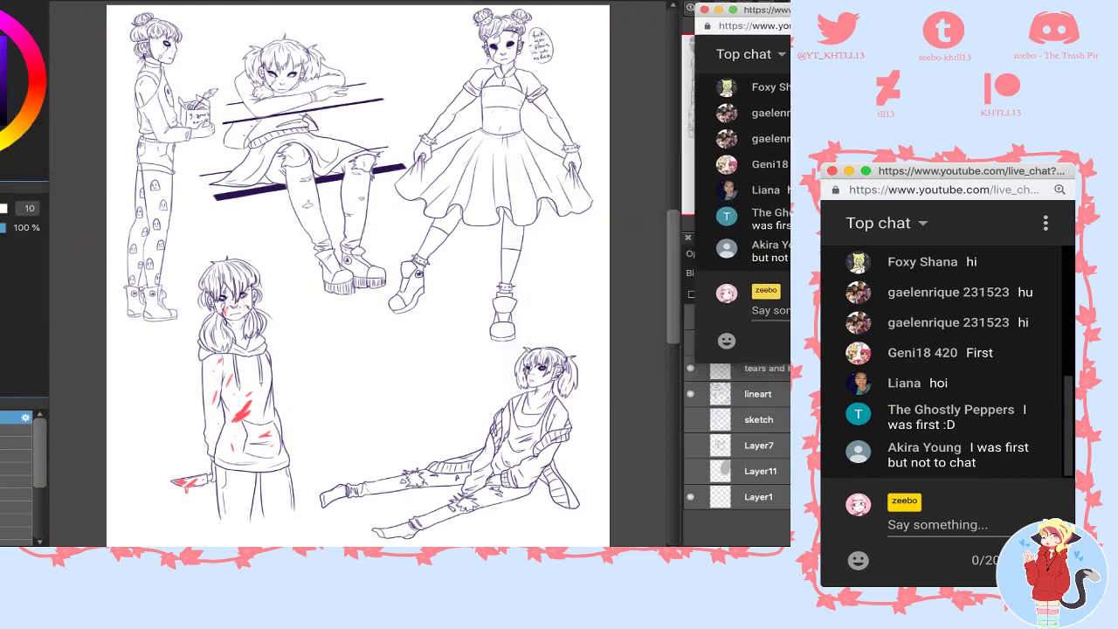
- Switch to the YouTube live dashboard in the browser, set the share link target to YouTube and copy the link
{"action": "left_click", "coordinate": [480, 106]}
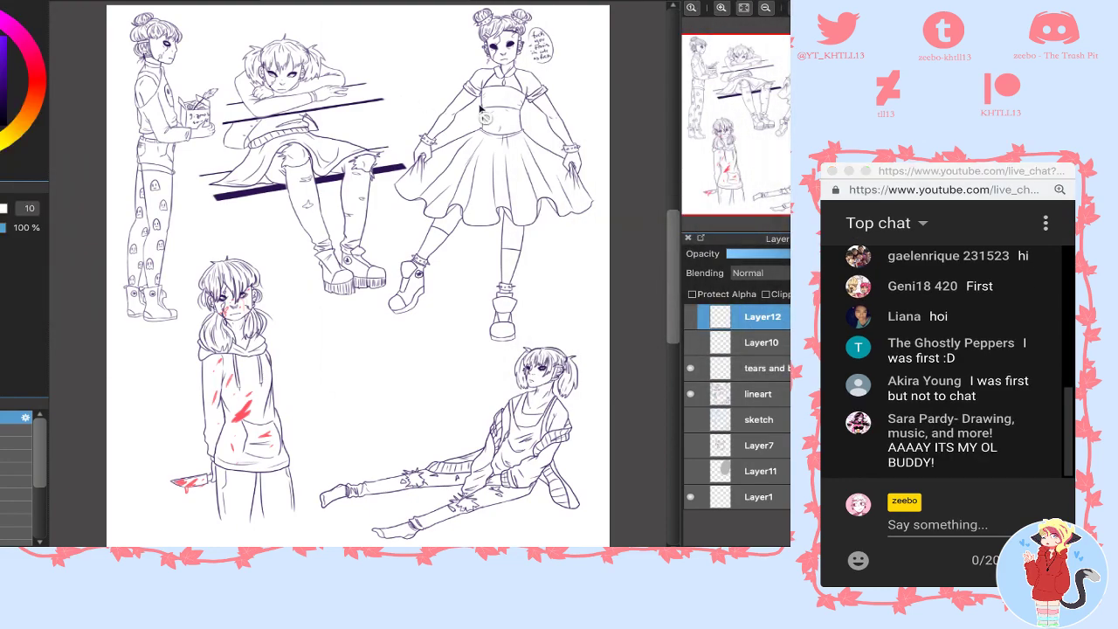
{"action": "key", "text": "ctrl+Right"}
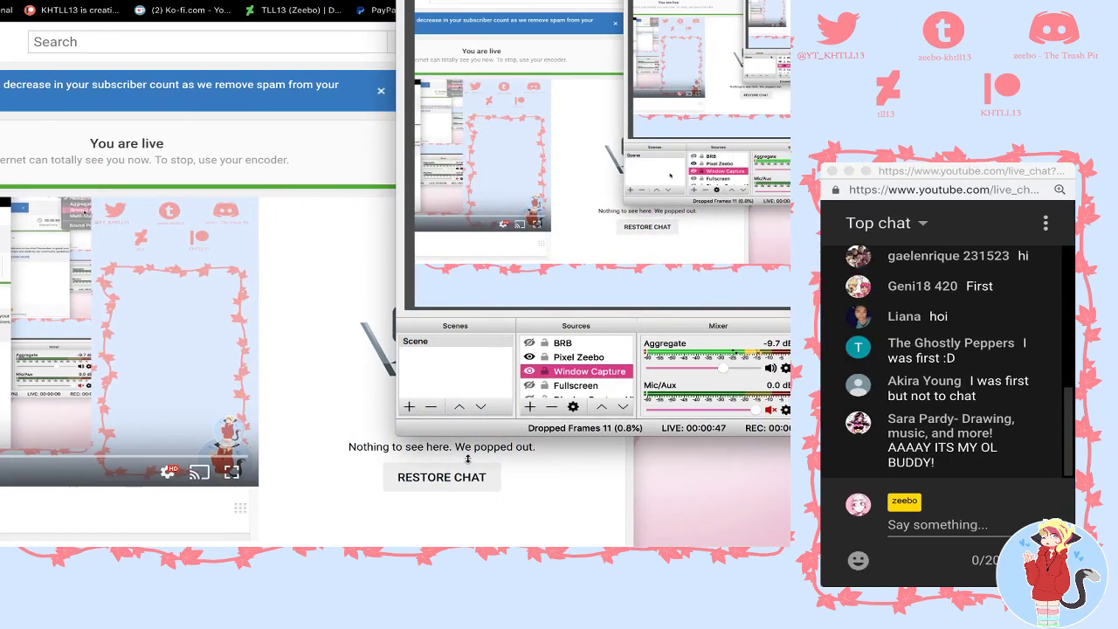
{"action": "left_click", "coordinate": [290, 492]}
{"action": "scroll", "coordinate": [140, 291], "scroll_direction": "down", "scroll_amount": 10}
{"action": "scroll", "coordinate": [122, 334], "scroll_direction": "left", "scroll_amount": 2}
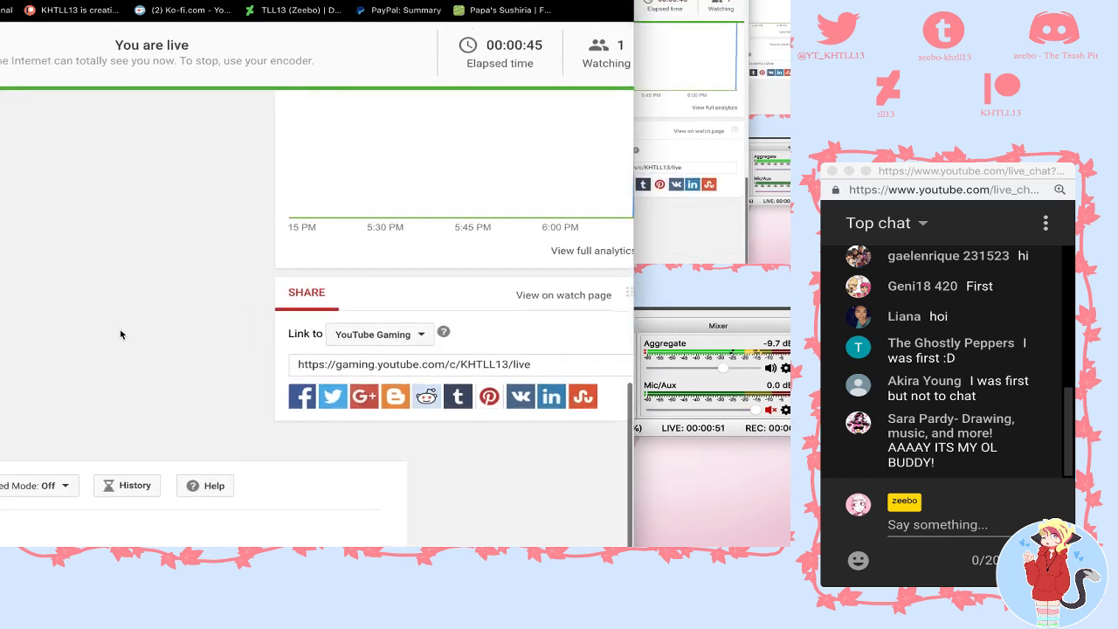
{"action": "scroll", "coordinate": [211, 355], "scroll_direction": "right", "scroll_amount": 1}
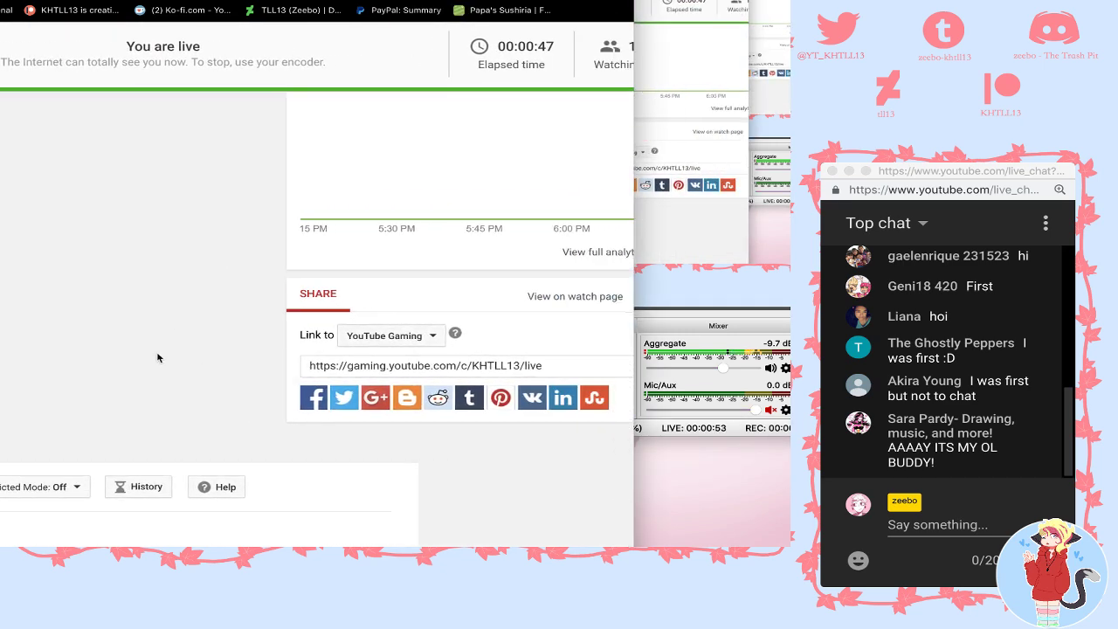
{"action": "scroll", "coordinate": [52, 359], "scroll_direction": "left", "scroll_amount": 4}
{"action": "scroll", "coordinate": [52, 360], "scroll_direction": "up", "scroll_amount": 5}
{"action": "scroll", "coordinate": [50, 358], "scroll_direction": "up", "scroll_amount": 1}
{"action": "scroll", "coordinate": [49, 357], "scroll_direction": "right", "scroll_amount": 5}
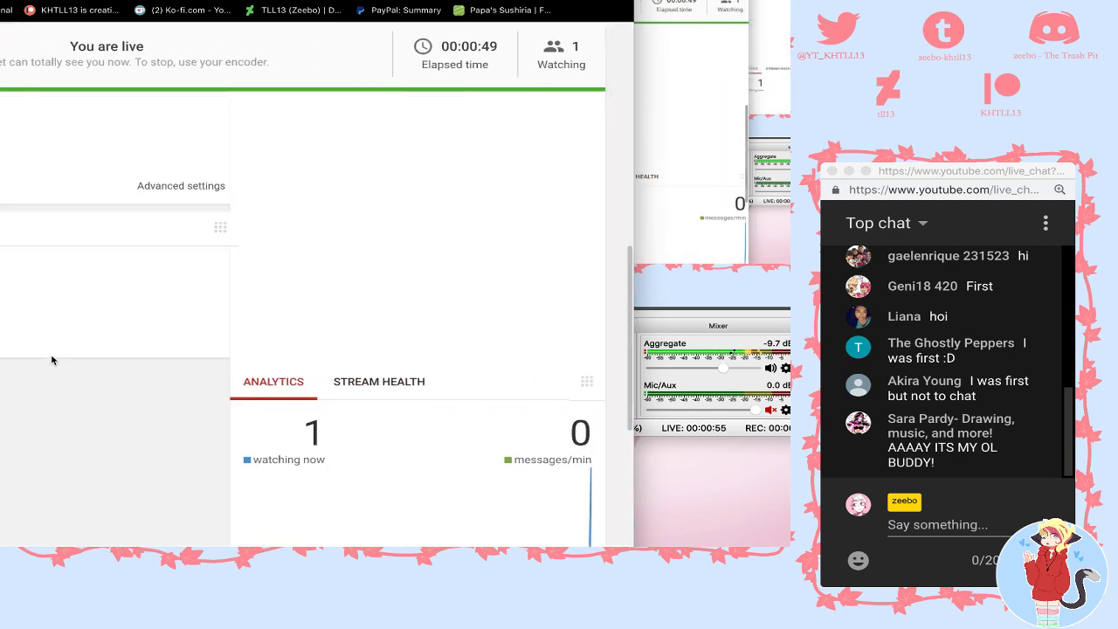
{"action": "scroll", "coordinate": [248, 370], "scroll_direction": "down", "scroll_amount": 3}
{"action": "left_click", "coordinate": [350, 443]}
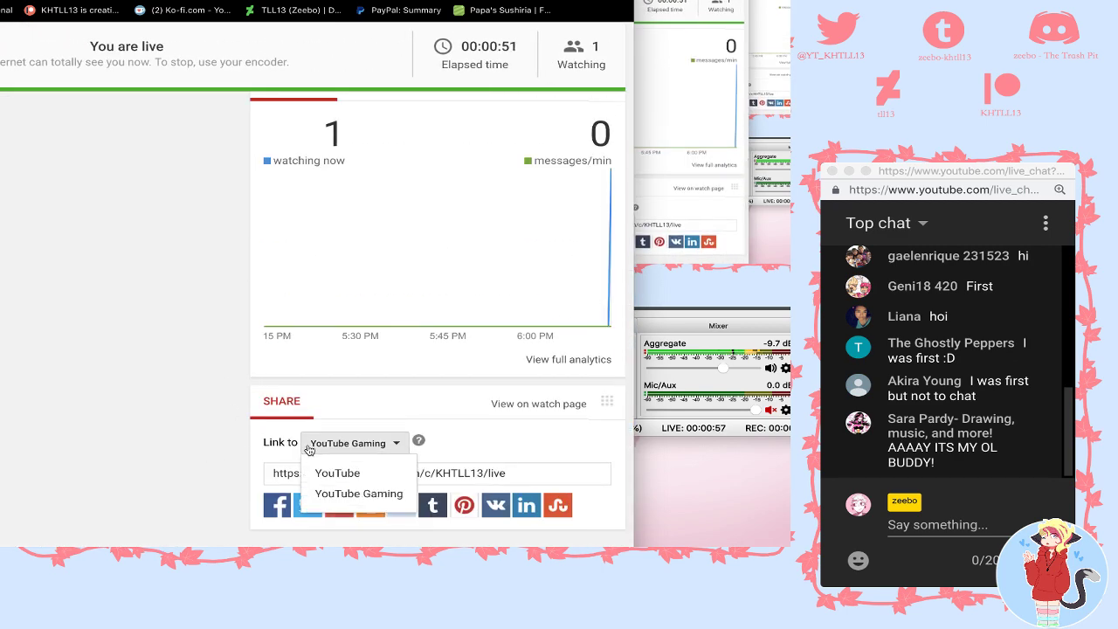
{"action": "left_click", "coordinate": [324, 471]}
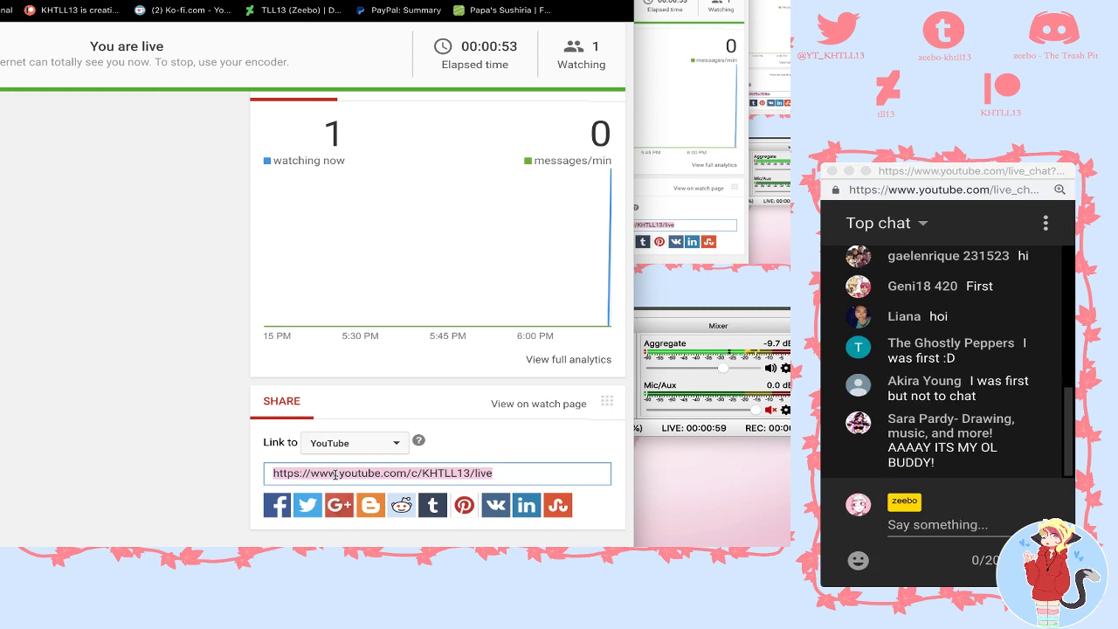
{"action": "left_click", "coordinate": [295, 472]}
- Switch to Discord and post the stream link with a note about streaming some coloring in The Trash Pit's announcements channel
{"action": "left_click", "coordinate": [208, 544]}
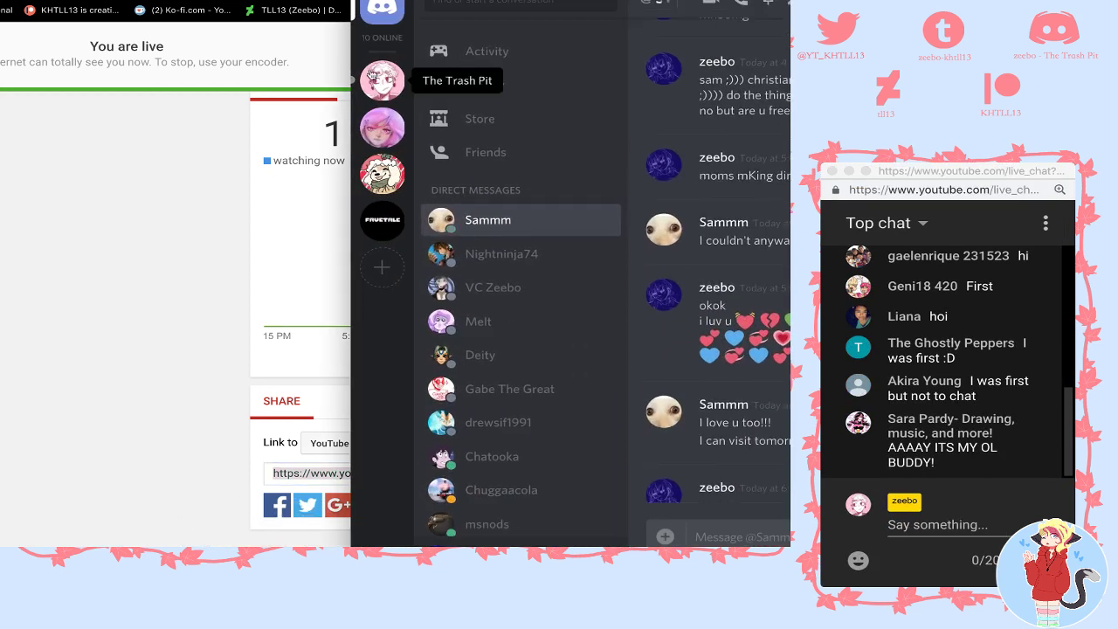
{"action": "left_click", "coordinate": [382, 81]}
{"action": "left_click", "coordinate": [480, 48]}
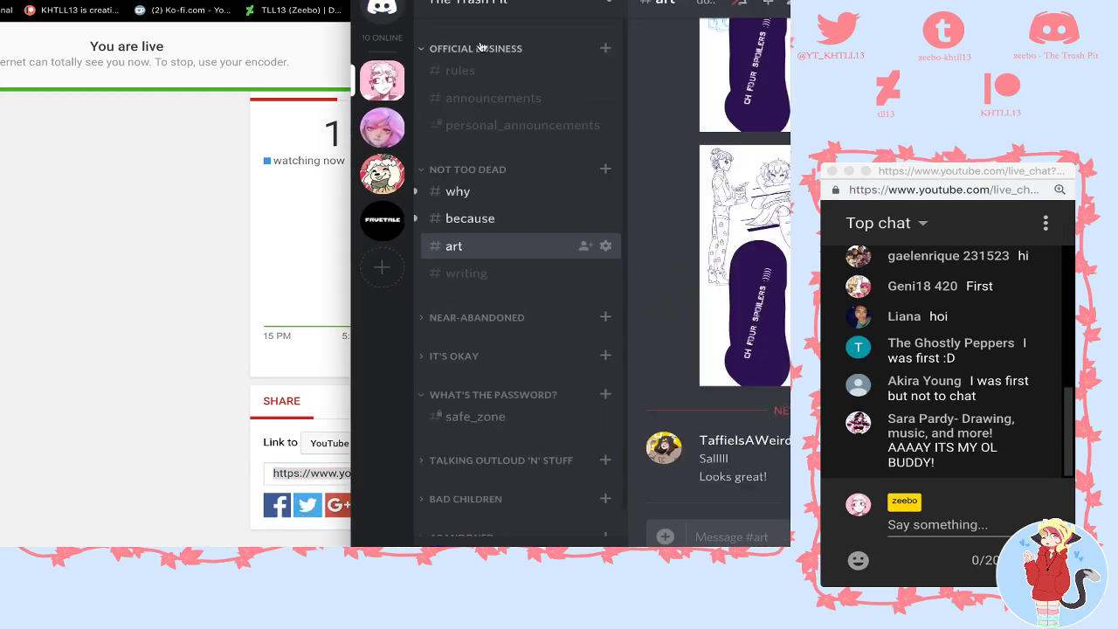
{"action": "left_click", "coordinate": [481, 98]}
{"action": "key", "text": "ctrl+v"}
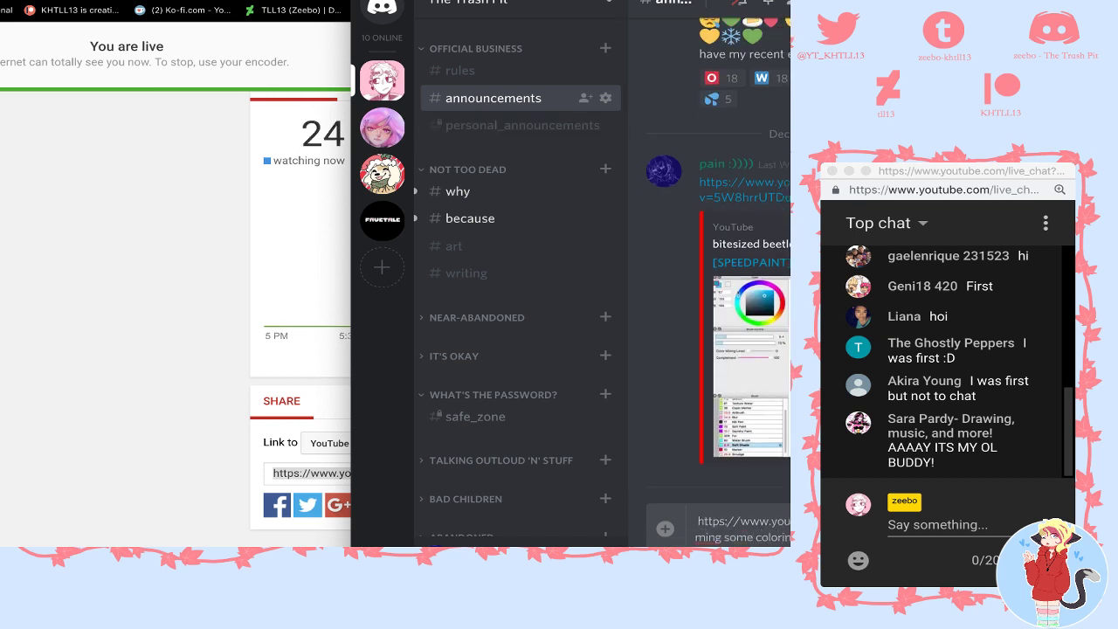
{"action": "key", "text": "Return"}
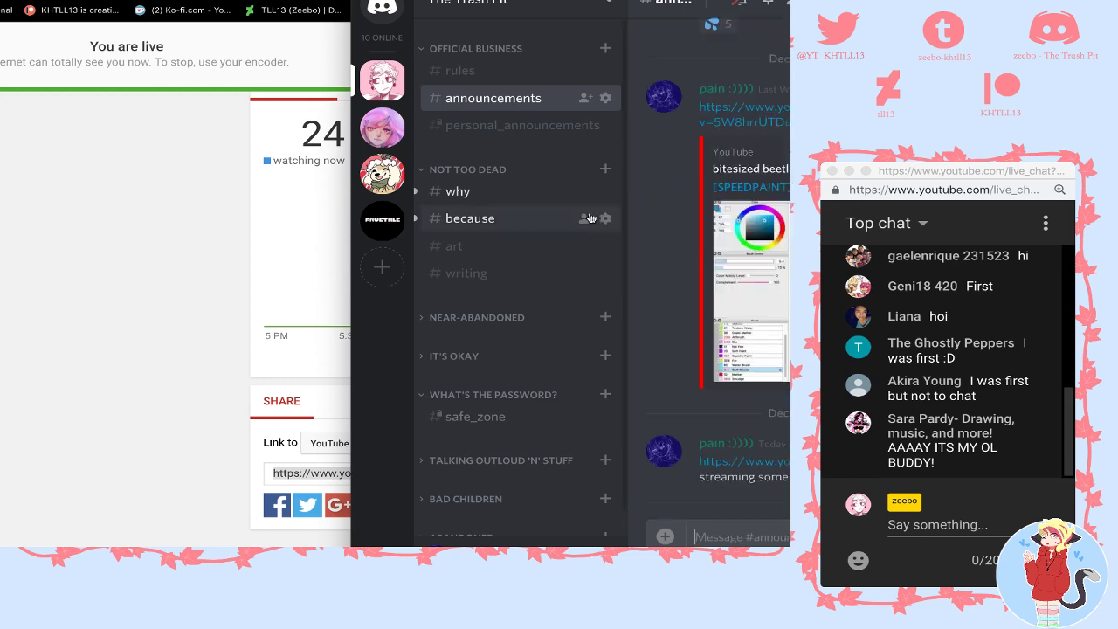
- Collapse the Official Business channel category and leave the Discord window
{"action": "left_click", "coordinate": [476, 49]}
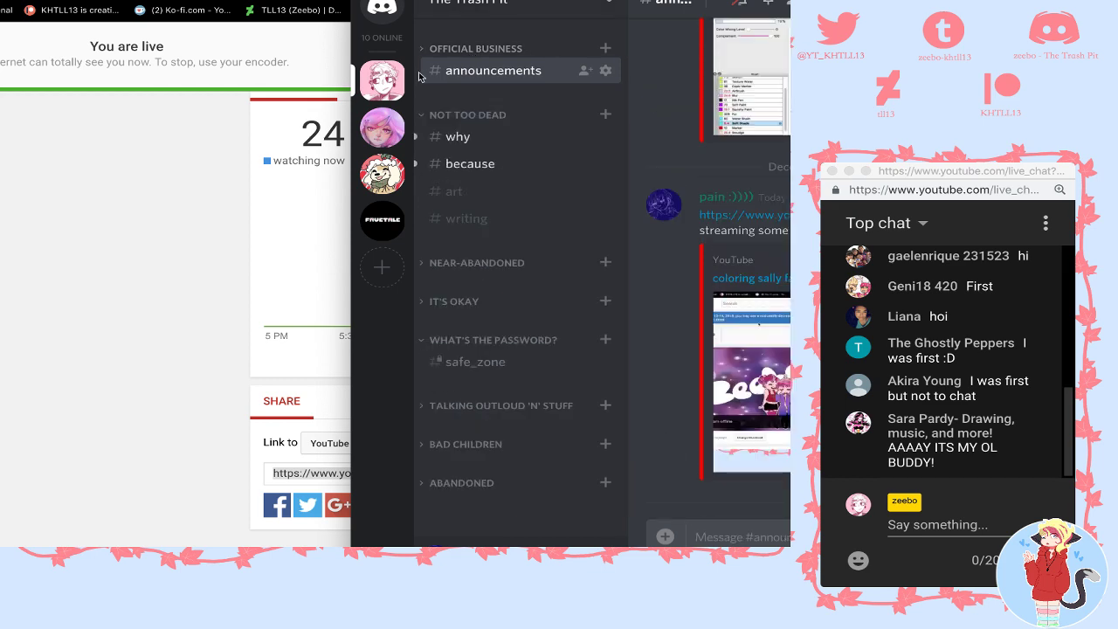
{"action": "left_click", "coordinate": [381, 13]}
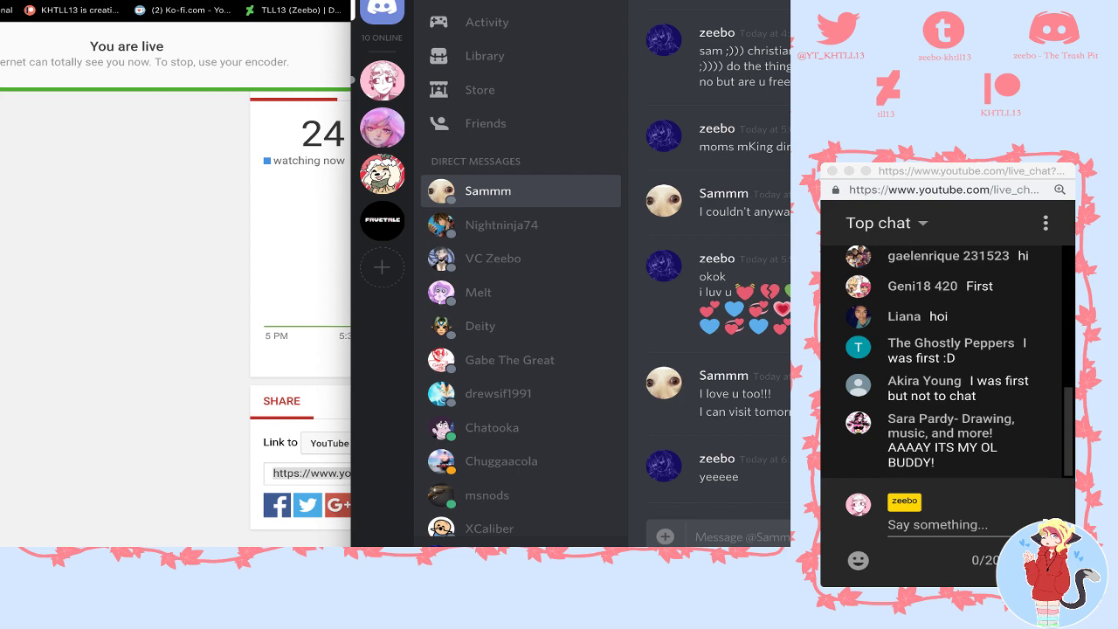
{"action": "left_click", "coordinate": [379, 1]}
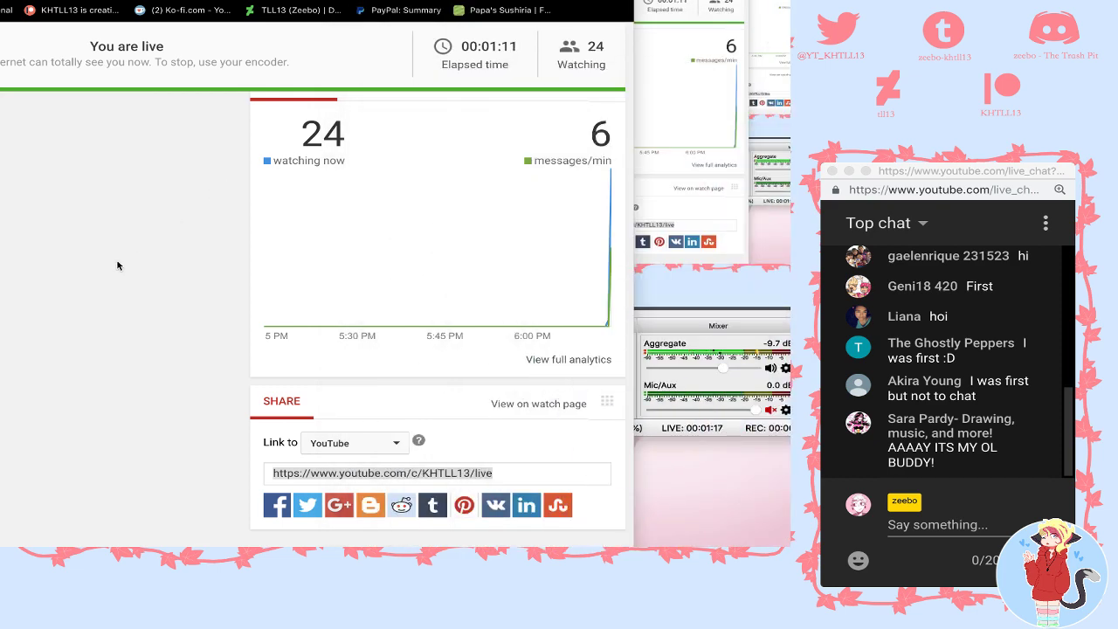
- Switch from the live dashboard back to the character sketch sheet in the drawing program
{"action": "scroll", "coordinate": [117, 266], "scroll_direction": "up", "scroll_amount": 10}
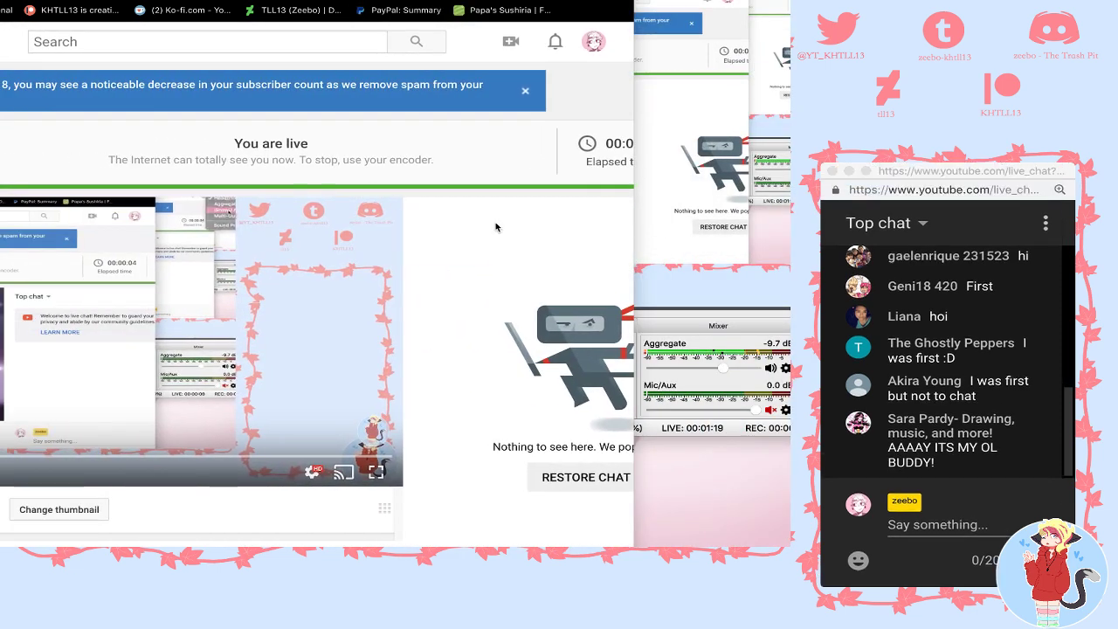
{"action": "key", "text": "super+Tab"}
{"action": "key", "text": "super+Tab"}
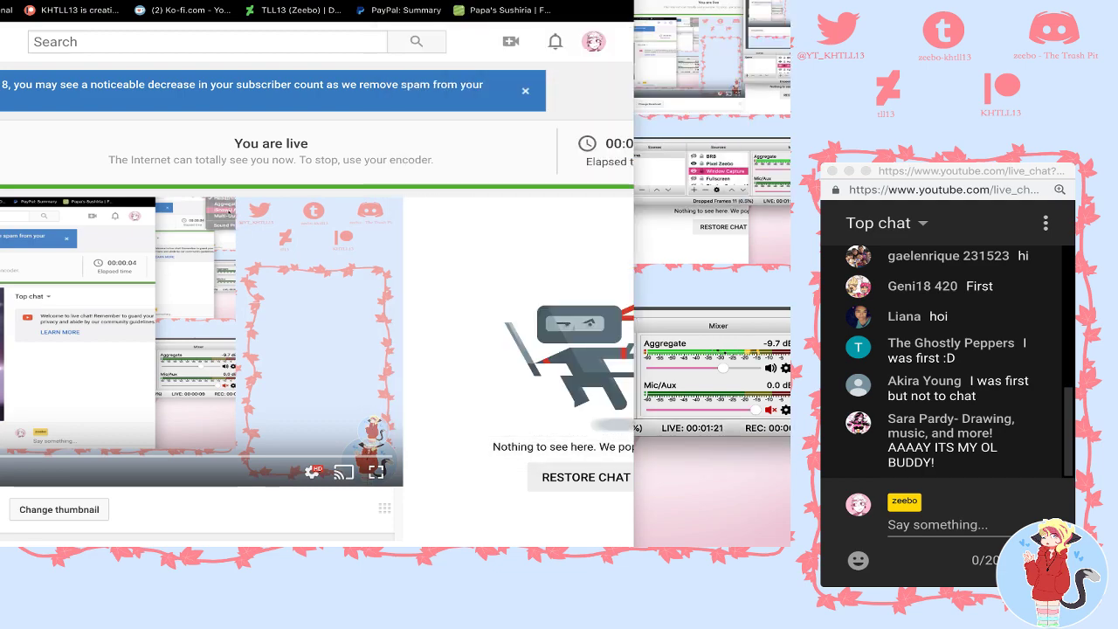
{"action": "key", "text": "ctrl+Tab"}
{"action": "key", "text": "ctrl+Left"}
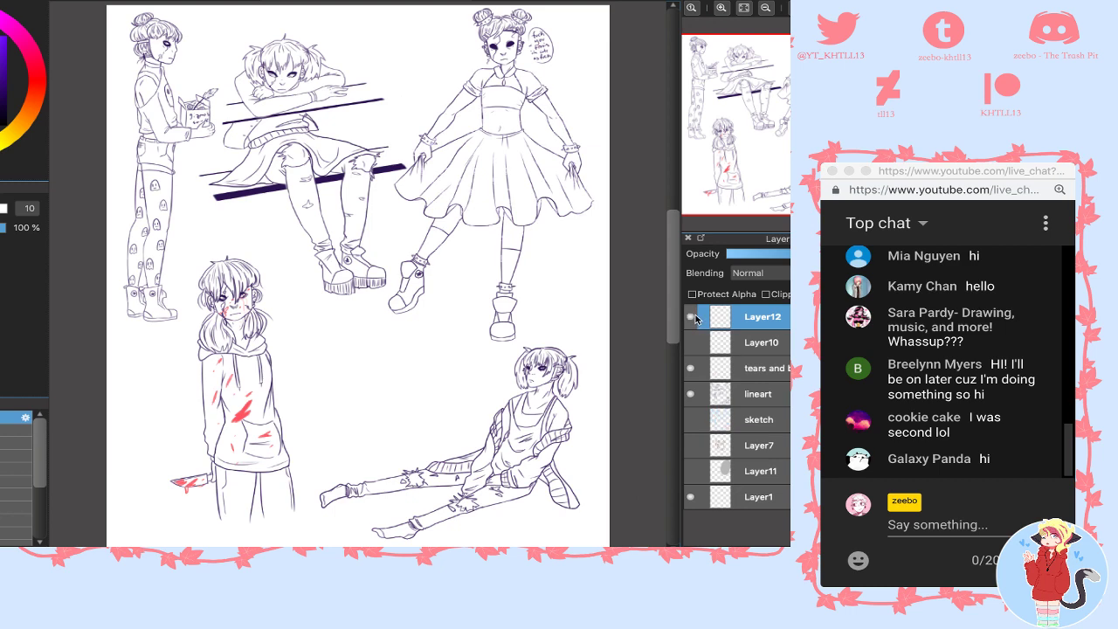
- Examine what Layer12 holds by toggling its visibility over the figure in the dress
{"action": "left_click", "coordinate": [691, 316]}
{"action": "left_click", "coordinate": [691, 317]}
{"action": "scroll", "coordinate": [725, 59], "scroll_direction": "up", "scroll_amount": 2}
{"action": "left_click", "coordinate": [722, 8]}
{"action": "left_click", "coordinate": [722, 8]}
{"action": "left_click", "coordinate": [722, 8]}
{"action": "left_click_drag", "start_coordinate": [769, 128], "coordinate": [800, 117]}
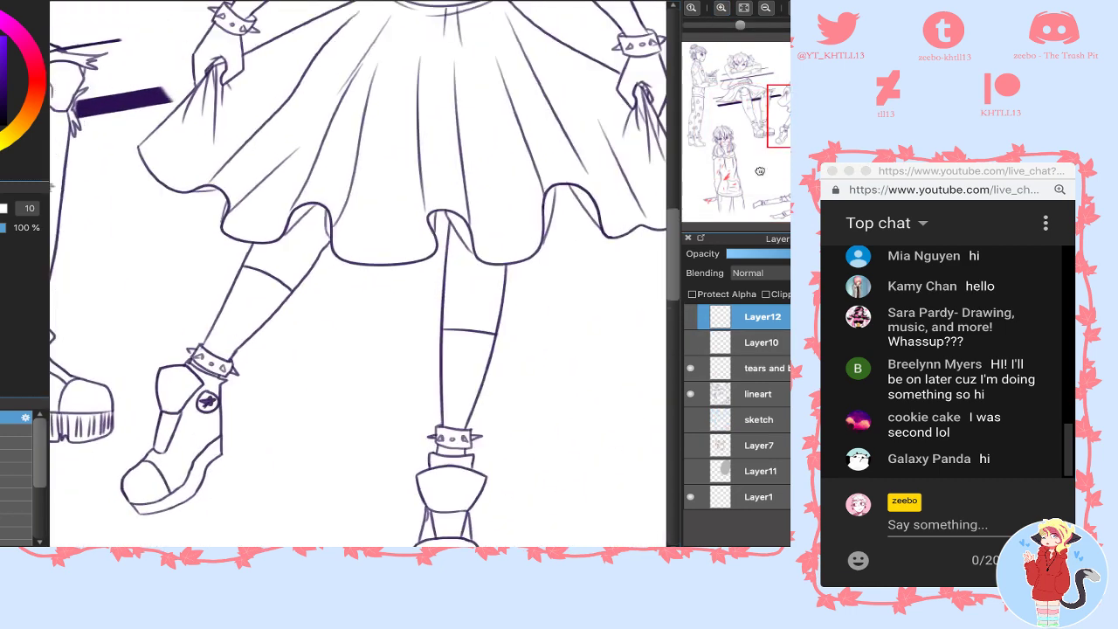
{"action": "left_click", "coordinate": [690, 317]}
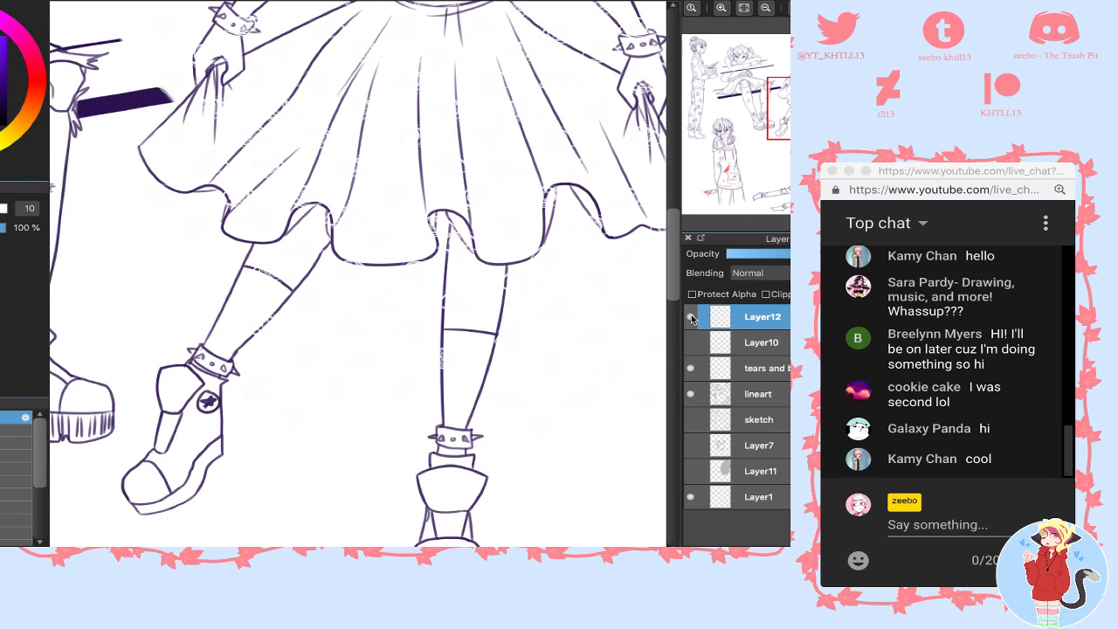
{"action": "double_click", "coordinate": [743, 318]}
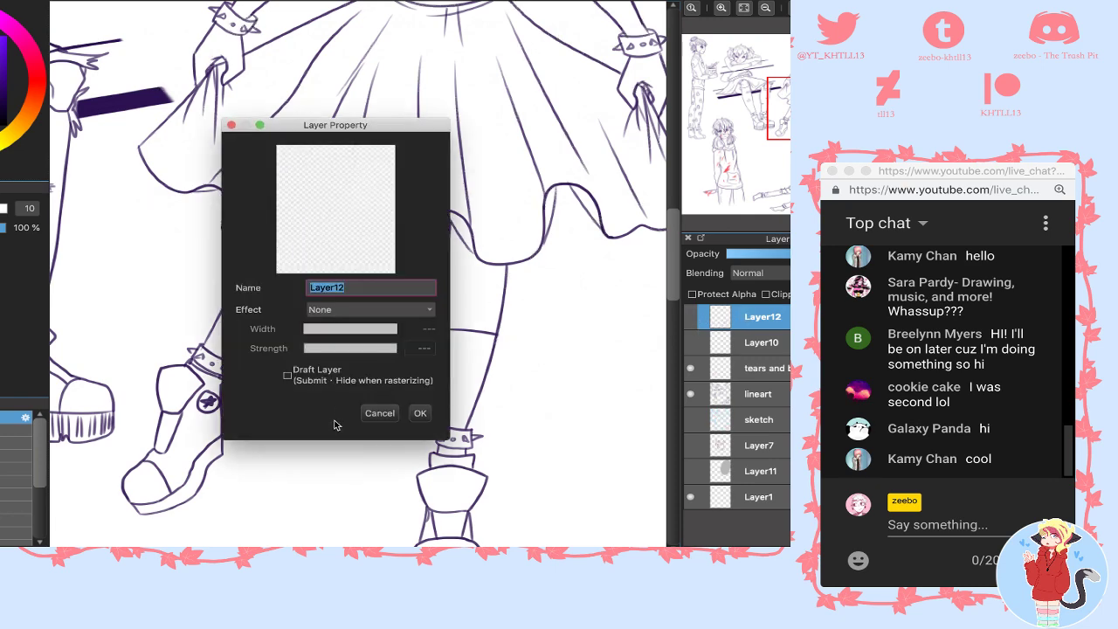
{"action": "left_click", "coordinate": [380, 413]}
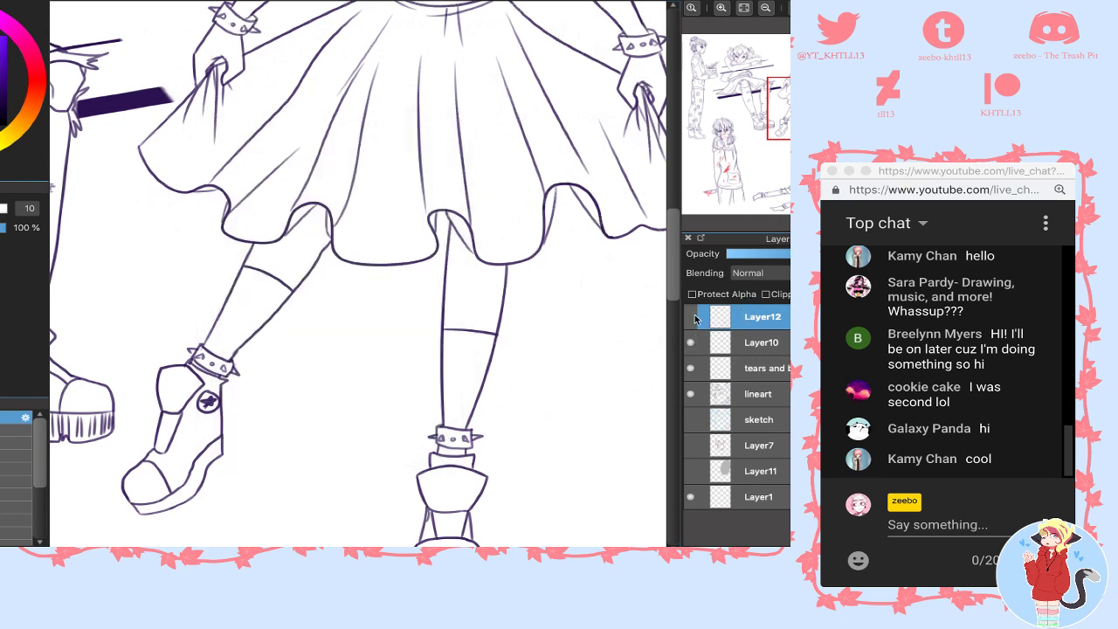
- Show Layer10, Layer11 and Layer12, and erase Layer12's small eyes above the skirt with a large eraser sized 285
{"action": "left_click", "coordinate": [693, 318]}
{"action": "left_click", "coordinate": [690, 472]}
{"action": "left_click_drag", "start_coordinate": [759, 178], "coordinate": [773, 151]}
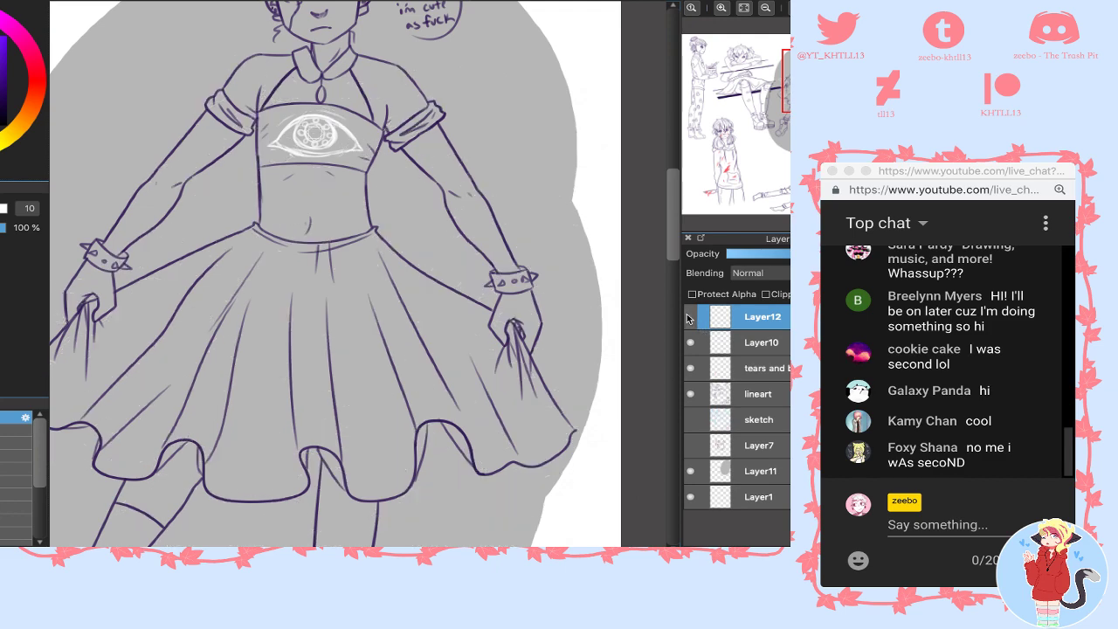
{"action": "left_click_drag", "start_coordinate": [2, 208], "coordinate": [39, 210]}
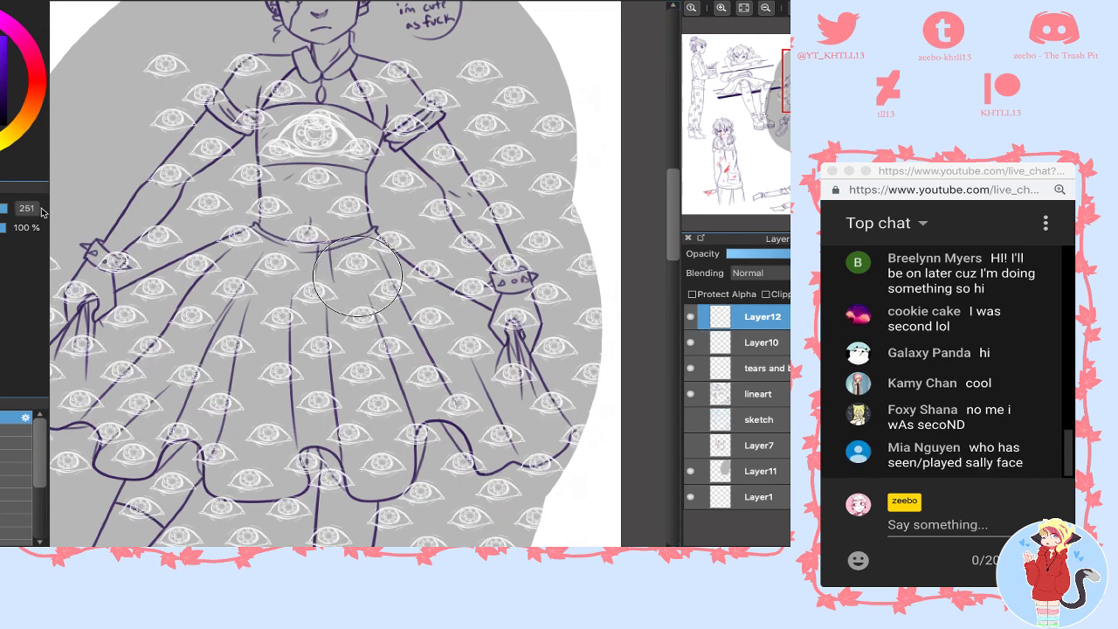
{"action": "mouse_move", "coordinate": [177, 236]}
{"action": "left_mouse_down"}
{"action": "mouse_move", "coordinate": [158, 212]}
{"action": "mouse_move", "coordinate": [218, 206]}
{"action": "mouse_move", "coordinate": [240, 118]}
{"action": "mouse_move", "coordinate": [218, 92]}
{"action": "mouse_move", "coordinate": [200, 14]}
{"action": "mouse_move", "coordinate": [402, 48]}
{"action": "mouse_move", "coordinate": [437, 187]}
{"action": "mouse_move", "coordinate": [495, 156]}
{"action": "mouse_move", "coordinate": [485, 199]}
{"action": "left_mouse_up"}
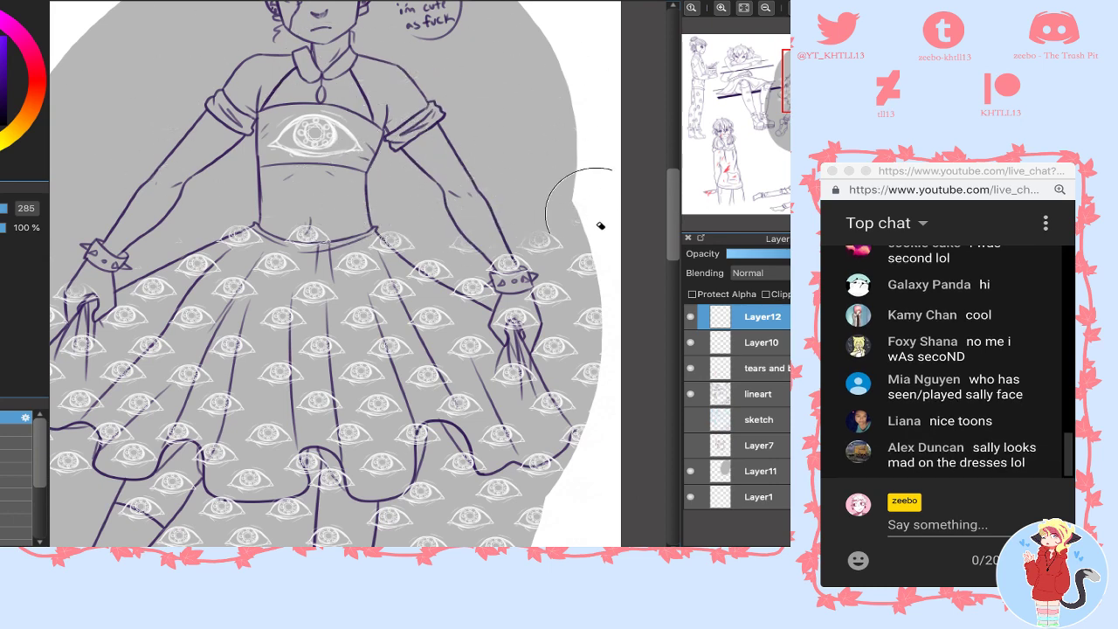
- Merge Layer12 down into Layer10 and rename the merged layer "eyeballs"
{"action": "key", "text": "super+e"}
{"action": "double_click", "coordinate": [750, 317]}
{"action": "type", "text": "ey"}
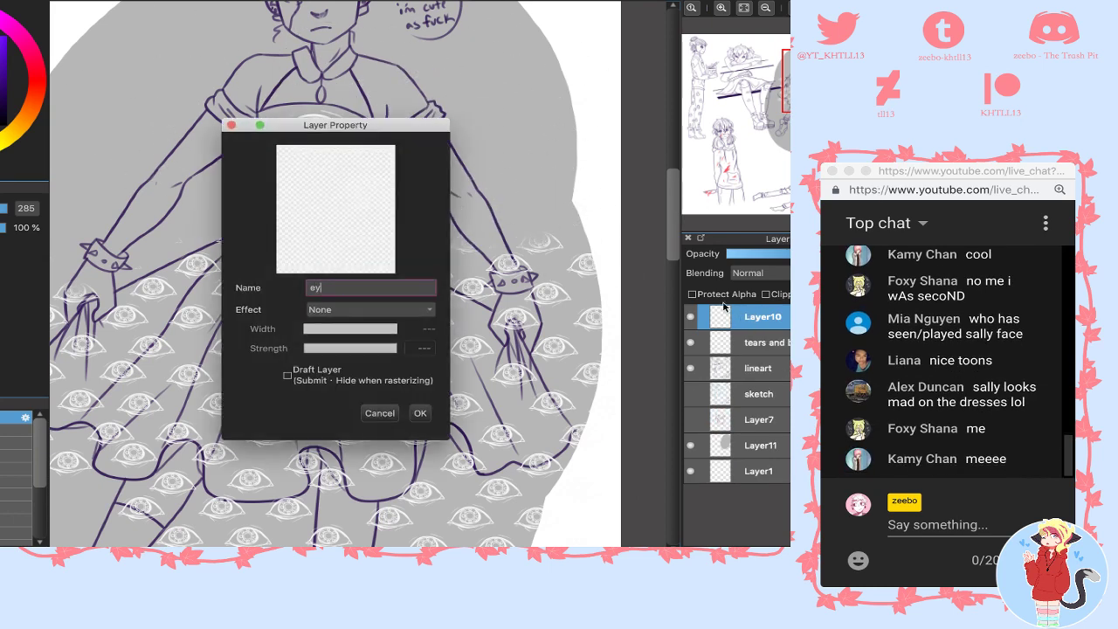
{"action": "type", "text": "eball"}
{"action": "key", "text": "Return"}
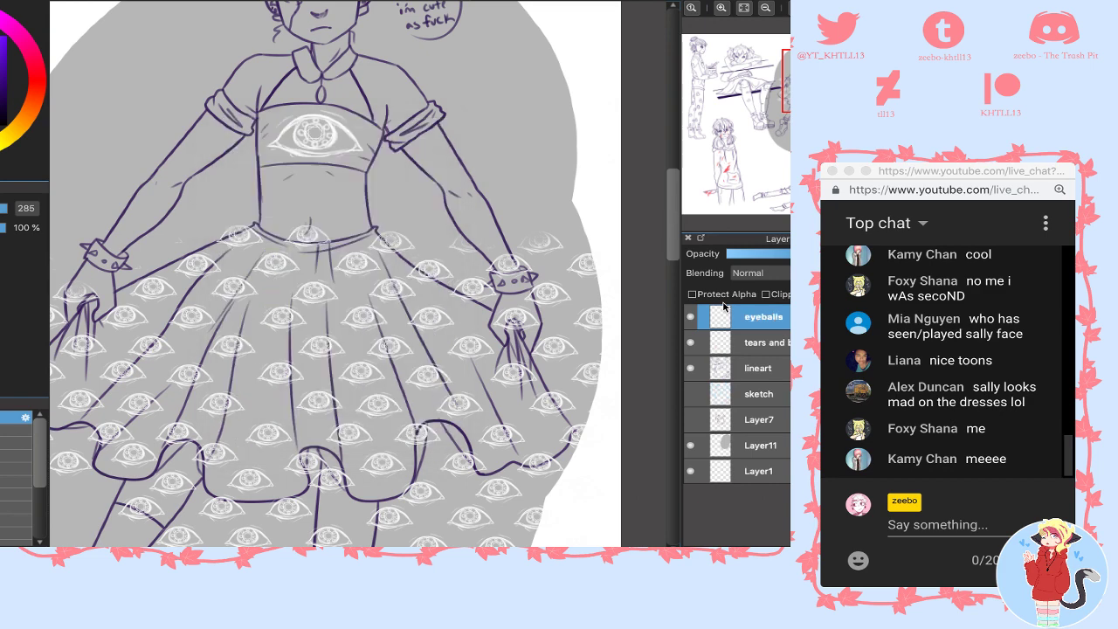
- Hide the eyeballs layer, the tears layer and the gray Layer11
{"action": "left_click", "coordinate": [691, 317]}
{"action": "left_click", "coordinate": [691, 343]}
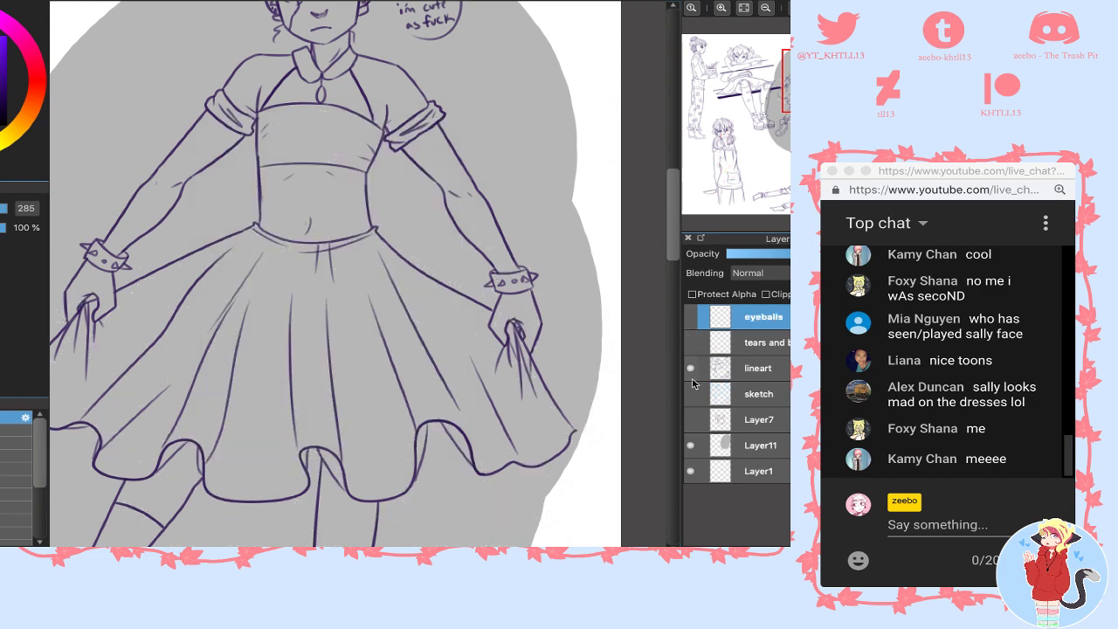
{"action": "left_click", "coordinate": [690, 446]}
- Add a new layer directly above the sketch layer and name it "colors"
{"action": "left_click", "coordinate": [760, 394]}
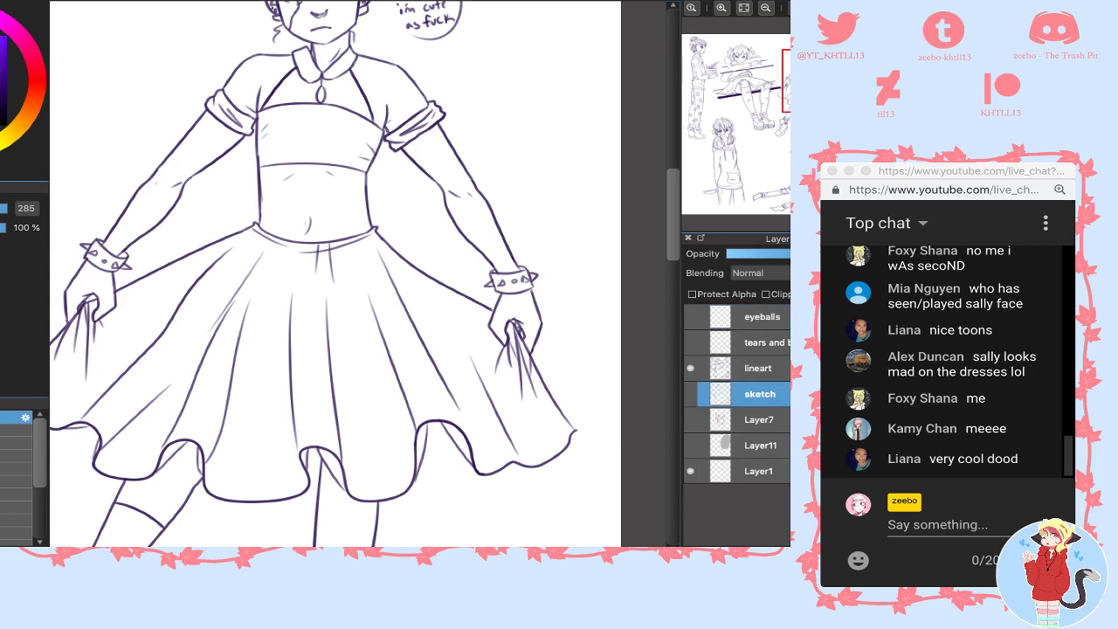
{"action": "key", "text": "ctrl+shift+n"}
{"action": "double_click", "coordinate": [762, 395]}
{"action": "type", "text": "col"}
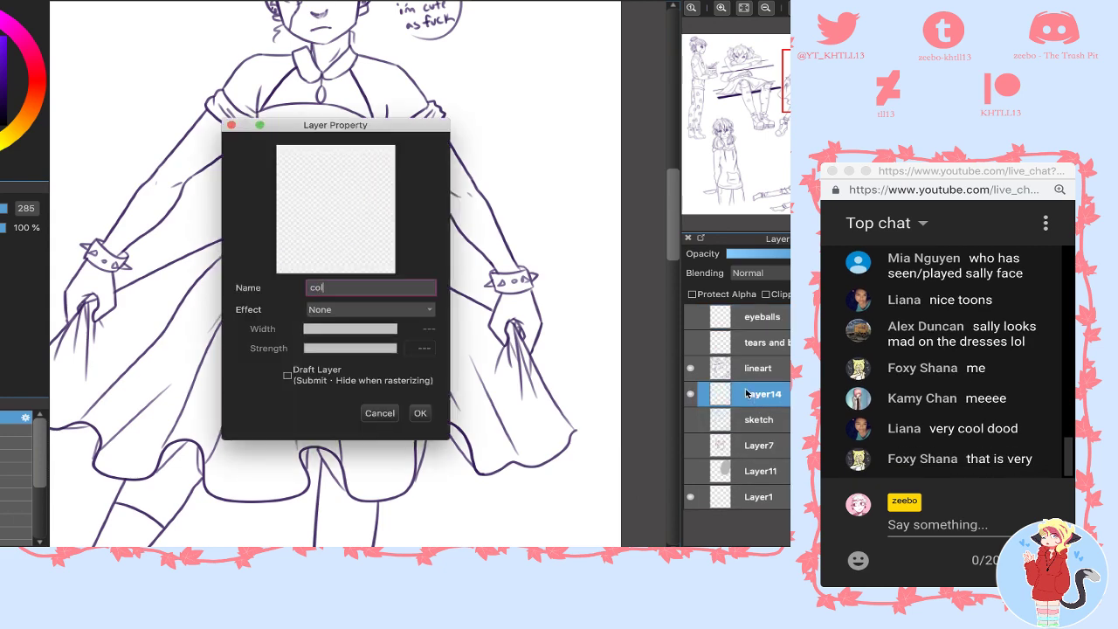
{"action": "type", "text": "ors"}
{"action": "key", "text": "Return"}
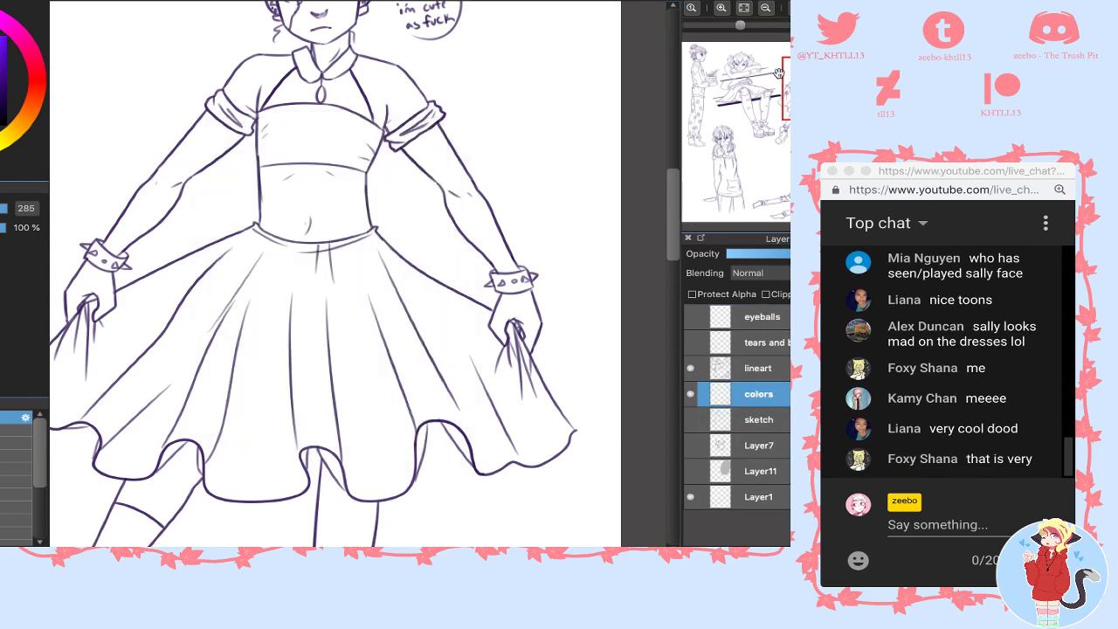
- Try a light purple brush stroke on the cheek of the figure in profile and undo it
{"action": "left_click_drag", "start_coordinate": [779, 74], "coordinate": [703, 59]}
{"action": "left_click", "coordinate": [722, 9]}
{"action": "left_click", "coordinate": [722, 11]}
{"action": "left_click", "coordinate": [722, 10]}
{"action": "key", "text": "b"}
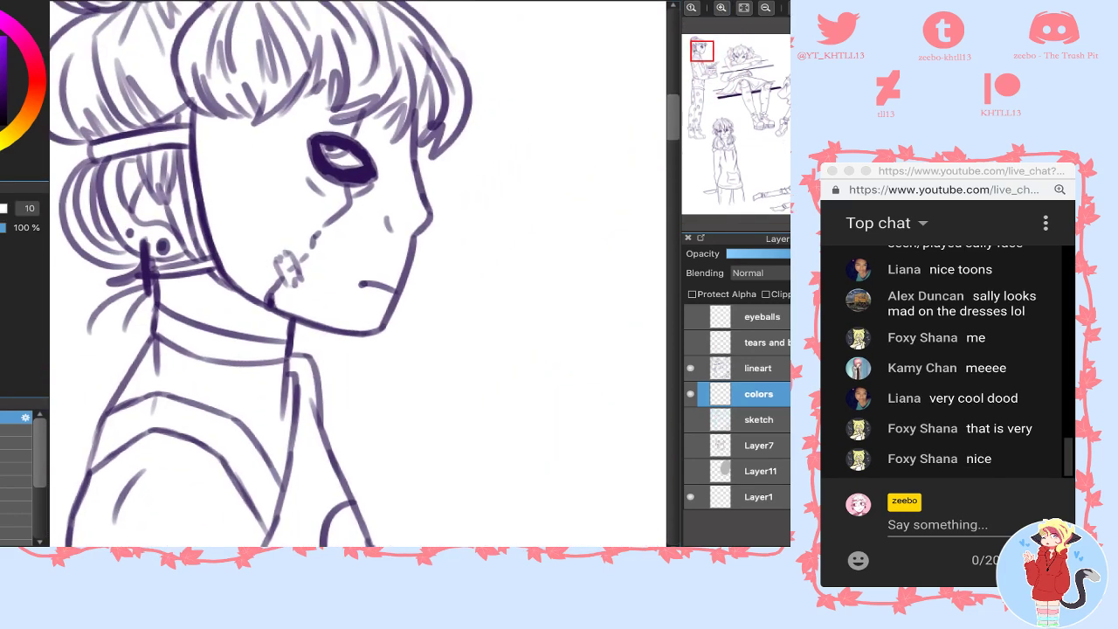
{"action": "left_click_drag", "start_coordinate": [242, 138], "coordinate": [249, 201]}
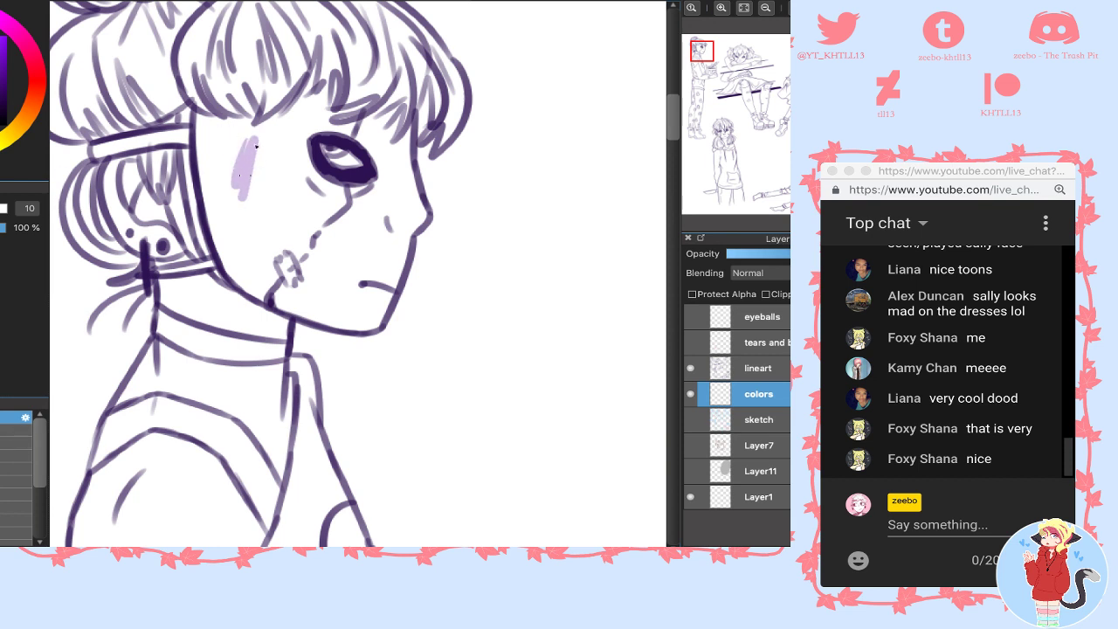
{"action": "key", "text": "ctrl+z"}
- Choose another brush, test it with a stroke on the profile figure's cheek, undo the stroke and set the brush size to 23
{"action": "left_click", "coordinate": [15, 457]}
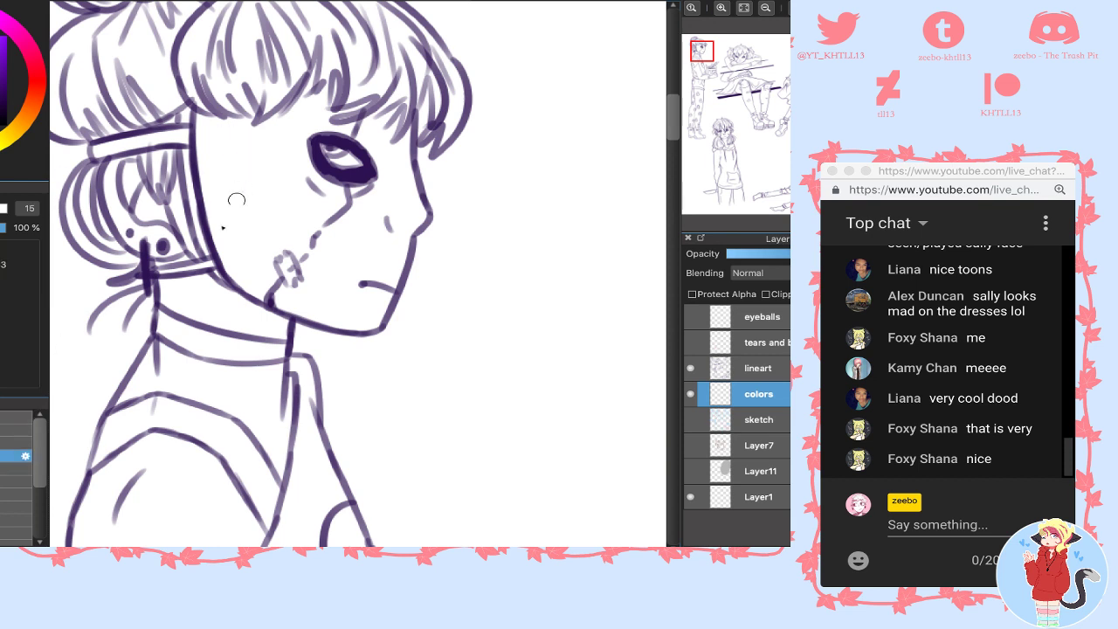
{"action": "left_click_drag", "start_coordinate": [244, 157], "coordinate": [229, 244]}
{"action": "key", "text": "ctrl+z"}
{"action": "key", "text": "bracketright"}
- Select the blank background around all the figures on the sheet by its enclosed area
{"action": "left_click", "coordinate": [744, 8]}
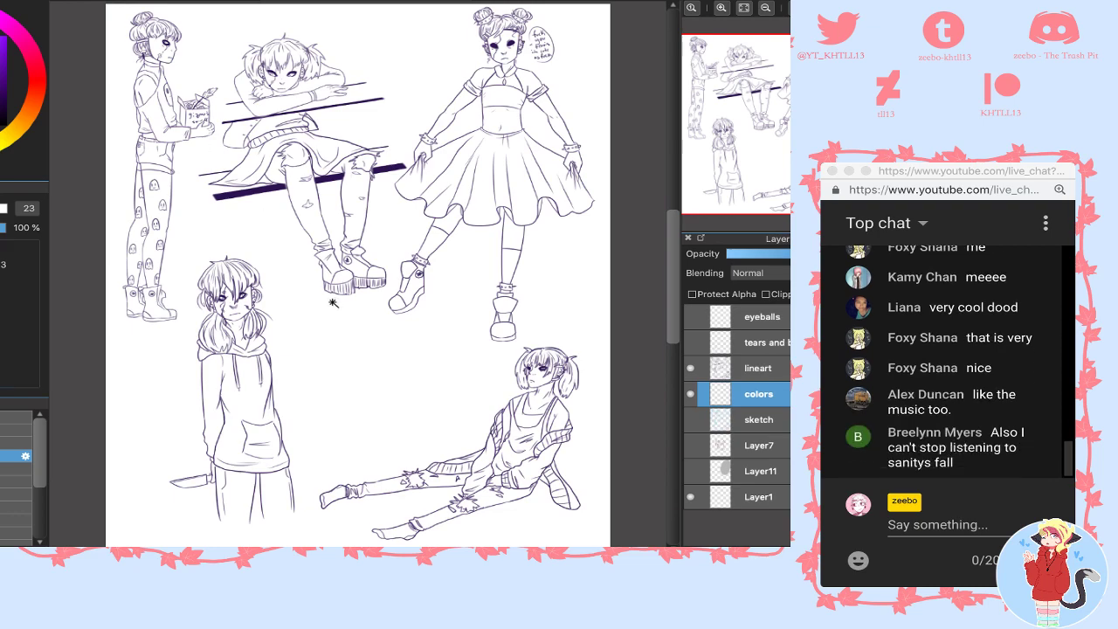
{"action": "left_click", "coordinate": [369, 325]}
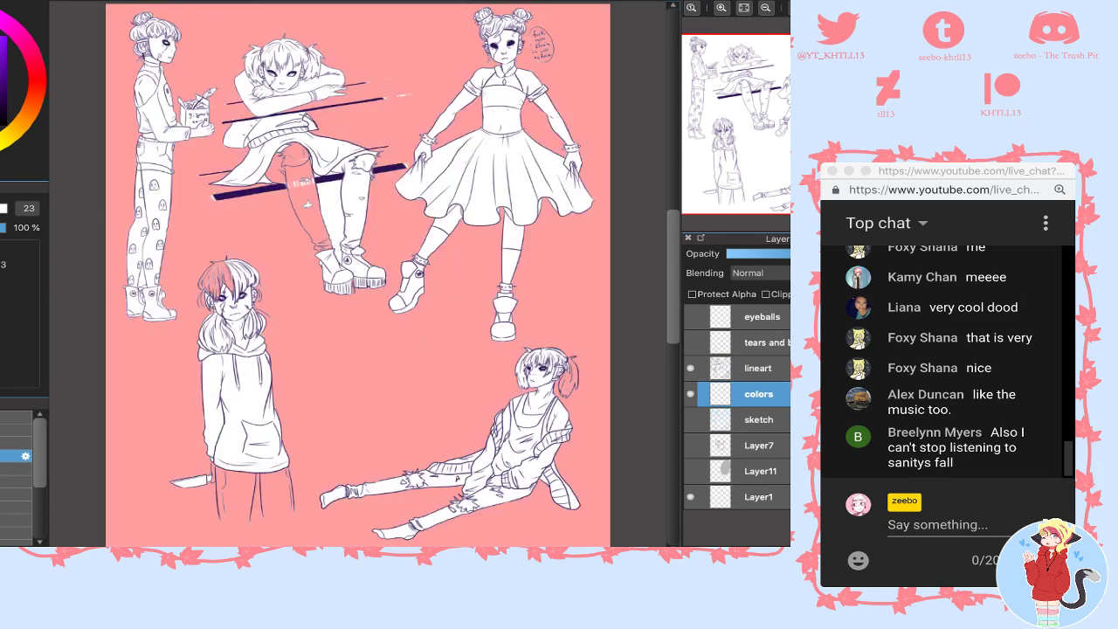
- Erase the seated figure's leg from the background selection, from beneath the skirt down to mid-shin, enlarging the brush to 82
{"action": "left_click", "coordinate": [720, 8]}
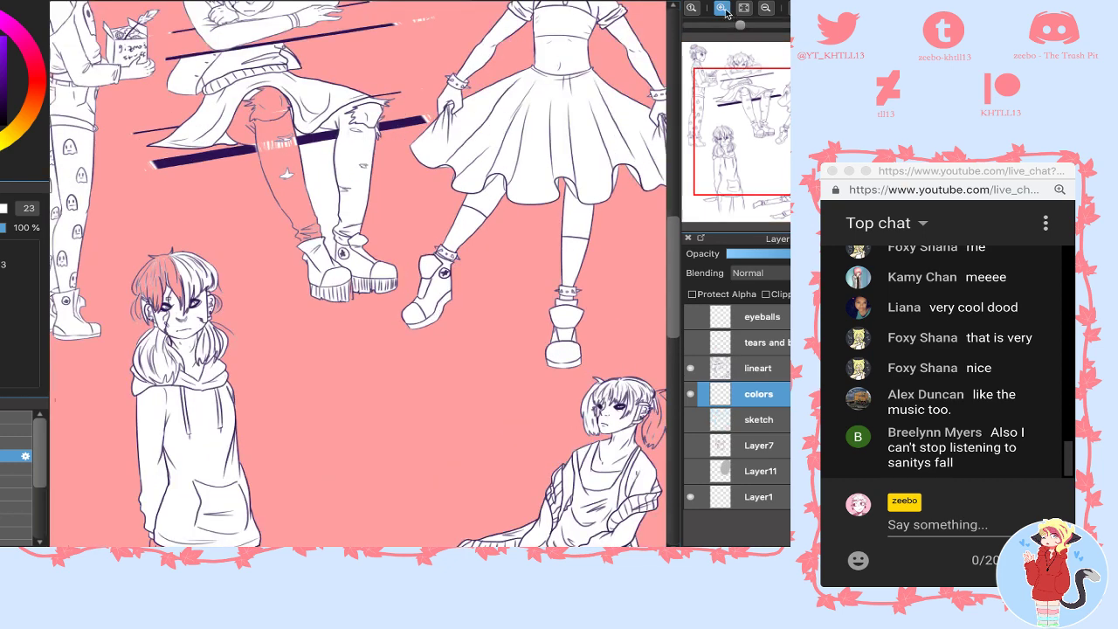
{"action": "left_click", "coordinate": [721, 8]}
{"action": "left_click", "coordinate": [721, 8]}
{"action": "left_click", "coordinate": [721, 8]}
{"action": "left_click_drag", "start_coordinate": [751, 93], "coordinate": [739, 101]}
{"action": "left_click", "coordinate": [10, 418]}
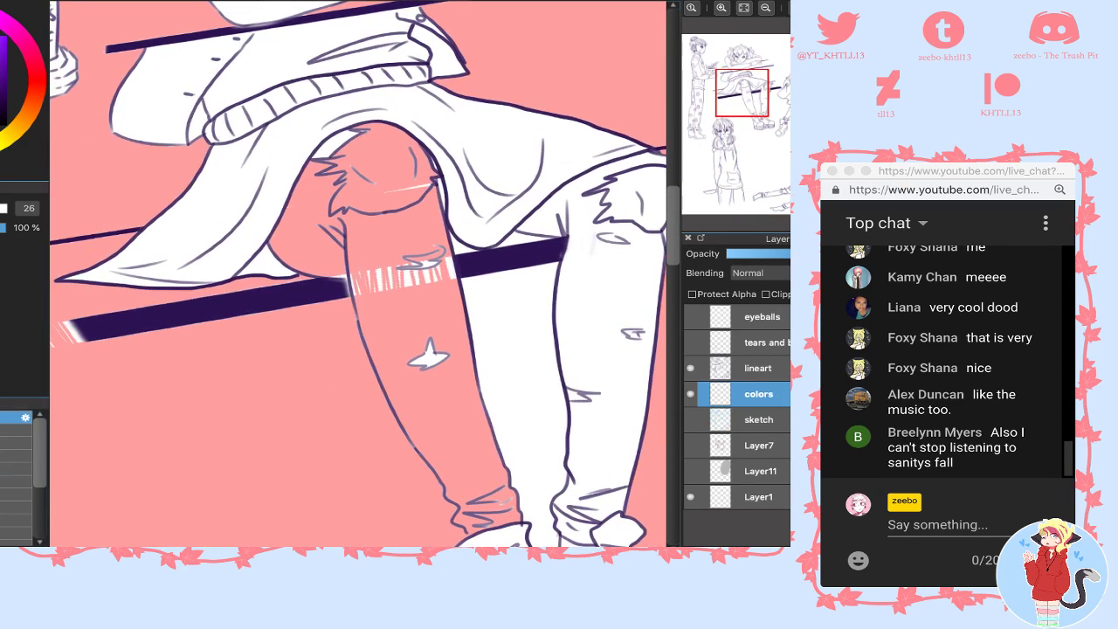
{"action": "mouse_move", "coordinate": [308, 231]}
{"action": "left_mouse_down"}
{"action": "mouse_move", "coordinate": [281, 231]}
{"action": "mouse_move", "coordinate": [297, 244]}
{"action": "mouse_move", "coordinate": [280, 238]}
{"action": "mouse_move", "coordinate": [367, 275]}
{"action": "mouse_move", "coordinate": [307, 173]}
{"action": "left_mouse_up"}
{"action": "mouse_move", "coordinate": [363, 110]}
{"action": "left_mouse_down"}
{"action": "mouse_move", "coordinate": [425, 101]}
{"action": "mouse_move", "coordinate": [436, 114]}
{"action": "mouse_move", "coordinate": [437, 149]}
{"action": "mouse_move", "coordinate": [395, 243]}
{"action": "mouse_move", "coordinate": [391, 195]}
{"action": "mouse_move", "coordinate": [399, 202]}
{"action": "mouse_move", "coordinate": [407, 151]}
{"action": "mouse_move", "coordinate": [426, 174]}
{"action": "mouse_move", "coordinate": [430, 148]}
{"action": "mouse_move", "coordinate": [377, 244]}
{"action": "mouse_move", "coordinate": [368, 237]}
{"action": "mouse_move", "coordinate": [412, 385]}
{"action": "left_mouse_up"}
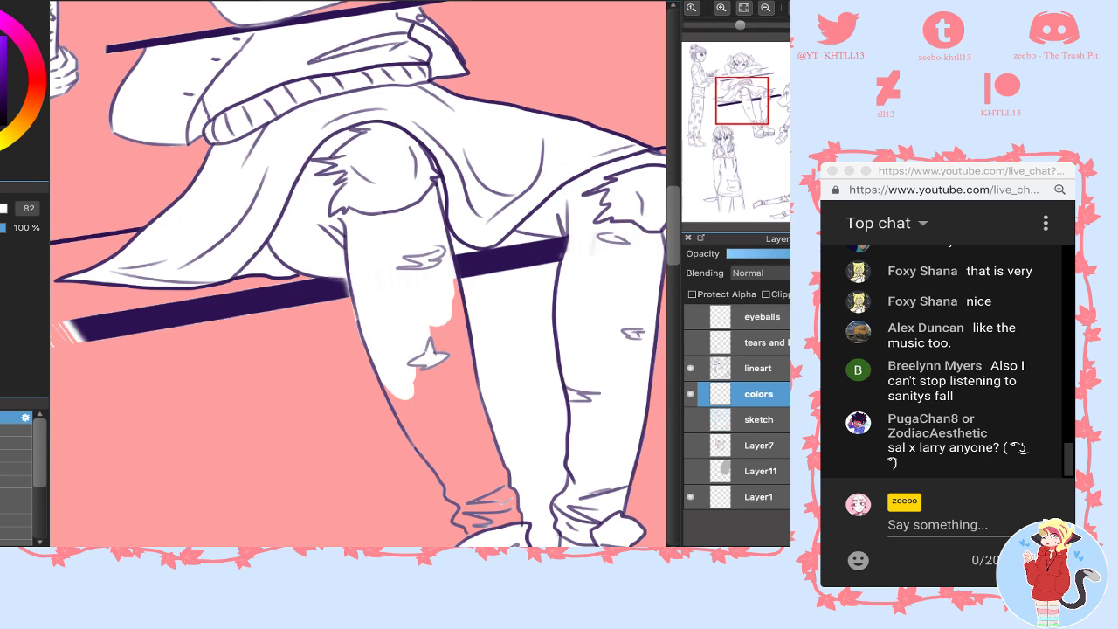
- Erase the rest of the same leg from the selection down to the boot cuff, reducing the brush size to 39
{"action": "left_click", "coordinate": [747, 117]}
{"action": "mouse_move", "coordinate": [351, 116]}
{"action": "left_mouse_down"}
{"action": "mouse_move", "coordinate": [352, 146]}
{"action": "mouse_move", "coordinate": [410, 219]}
{"action": "mouse_move", "coordinate": [402, 175]}
{"action": "mouse_move", "coordinate": [425, 193]}
{"action": "mouse_move", "coordinate": [403, 258]}
{"action": "left_mouse_up"}
{"action": "key", "text": "w"}
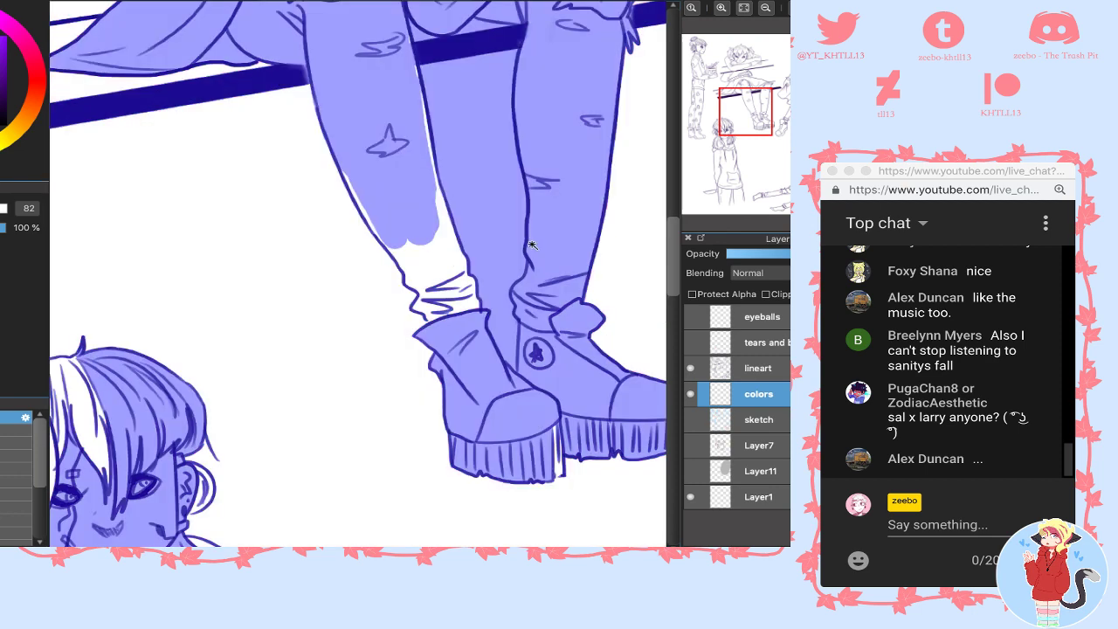
{"action": "key", "text": "ctrl+d"}
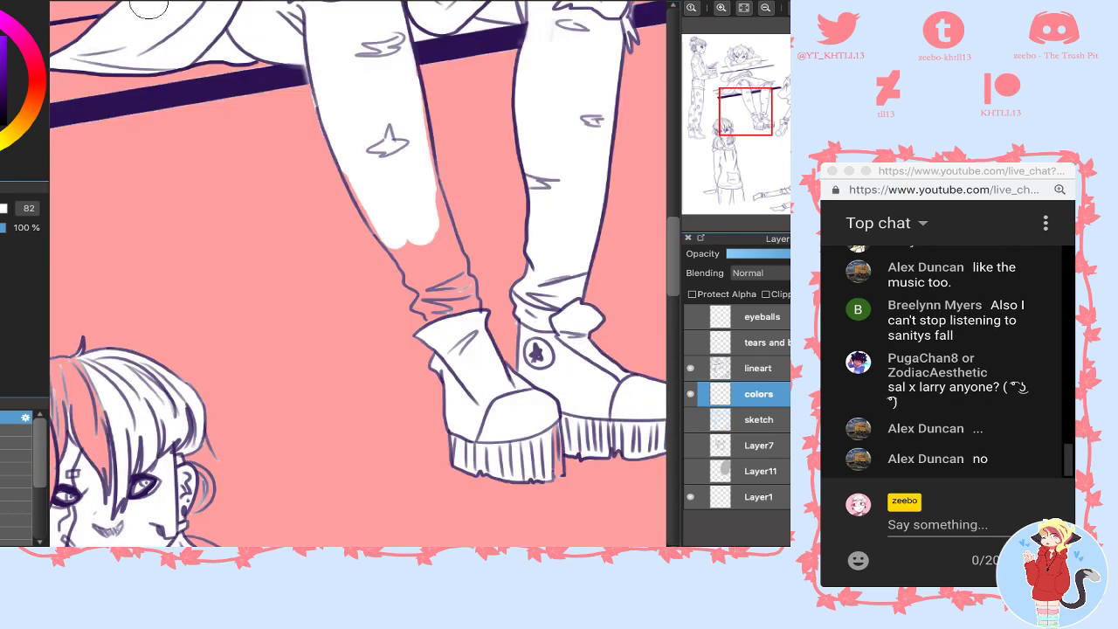
{"action": "key", "text": "e"}
{"action": "mouse_move", "coordinate": [346, 166]}
{"action": "left_mouse_down"}
{"action": "mouse_move", "coordinate": [370, 200]}
{"action": "mouse_move", "coordinate": [345, 158]}
{"action": "mouse_move", "coordinate": [397, 180]}
{"action": "mouse_move", "coordinate": [400, 131]}
{"action": "mouse_move", "coordinate": [422, 110]}
{"action": "mouse_move", "coordinate": [423, 219]}
{"action": "mouse_move", "coordinate": [385, 240]}
{"action": "mouse_move", "coordinate": [421, 305]}
{"action": "left_mouse_up"}
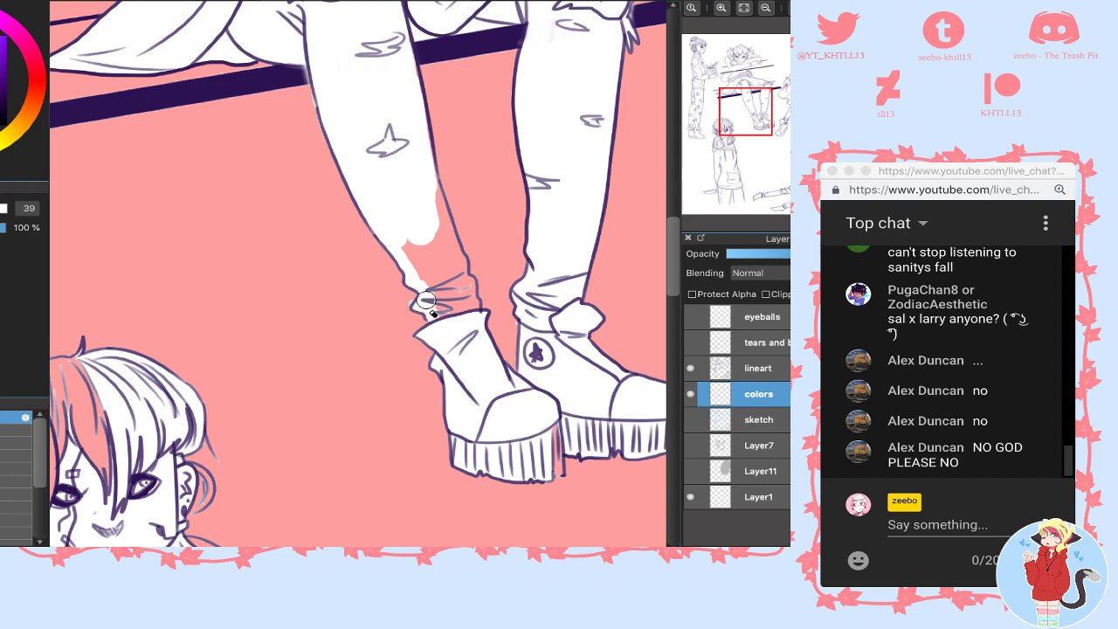
{"action": "mouse_move", "coordinate": [412, 229]}
{"action": "left_mouse_down"}
{"action": "mouse_move", "coordinate": [388, 215]}
{"action": "mouse_move", "coordinate": [420, 188]}
{"action": "mouse_move", "coordinate": [424, 153]}
{"action": "mouse_move", "coordinate": [445, 242]}
{"action": "mouse_move", "coordinate": [448, 205]}
{"action": "mouse_move", "coordinate": [431, 187]}
{"action": "mouse_move", "coordinate": [456, 252]}
{"action": "mouse_move", "coordinate": [459, 311]}
{"action": "mouse_move", "coordinate": [467, 281]}
{"action": "mouse_move", "coordinate": [473, 311]}
{"action": "left_mouse_up"}
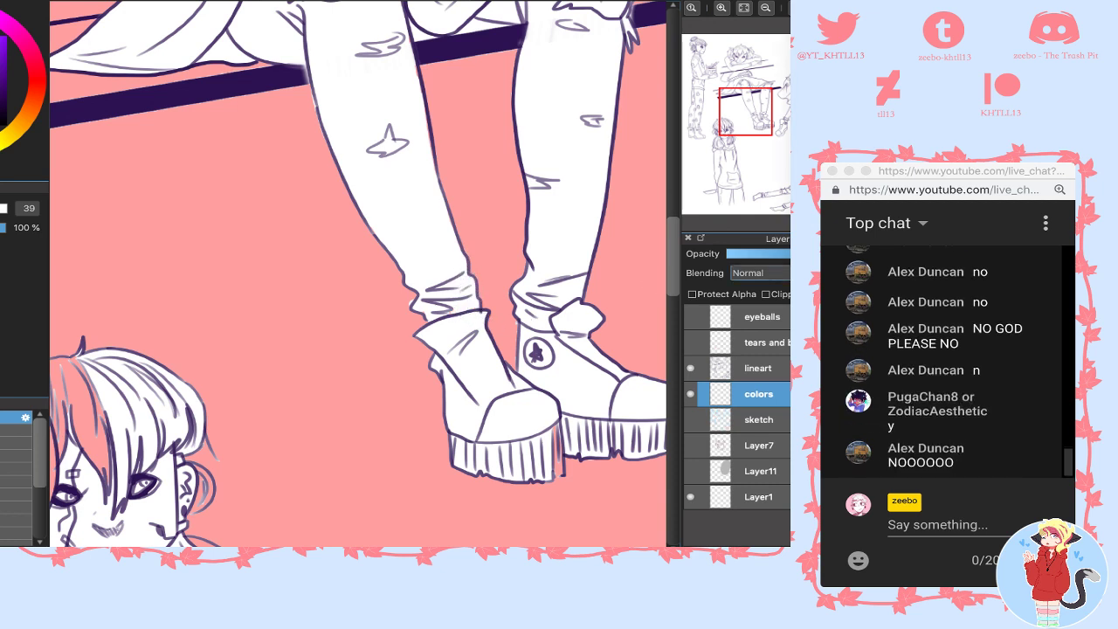
- Switch to live chat and post "theyre stepbrothers spo opnly ship them if u mean before their parents got married or in an au where thy dont"
{"action": "key", "text": "super+Tab"}
{"action": "type", "text": "theyr"}
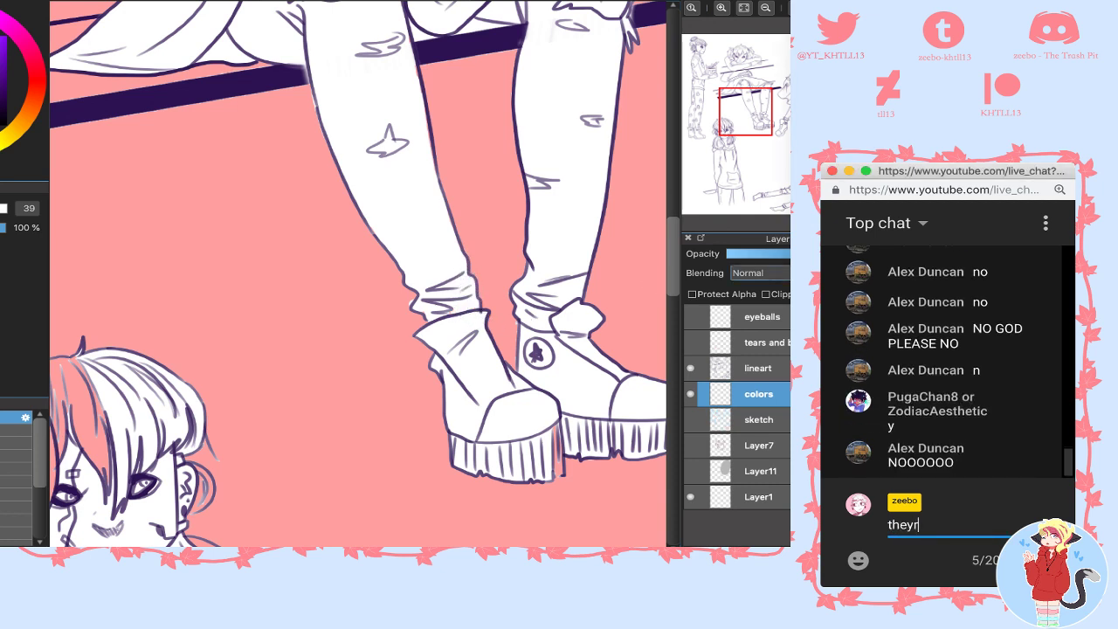
{"action": "type", "text": "e stepbrothers s"}
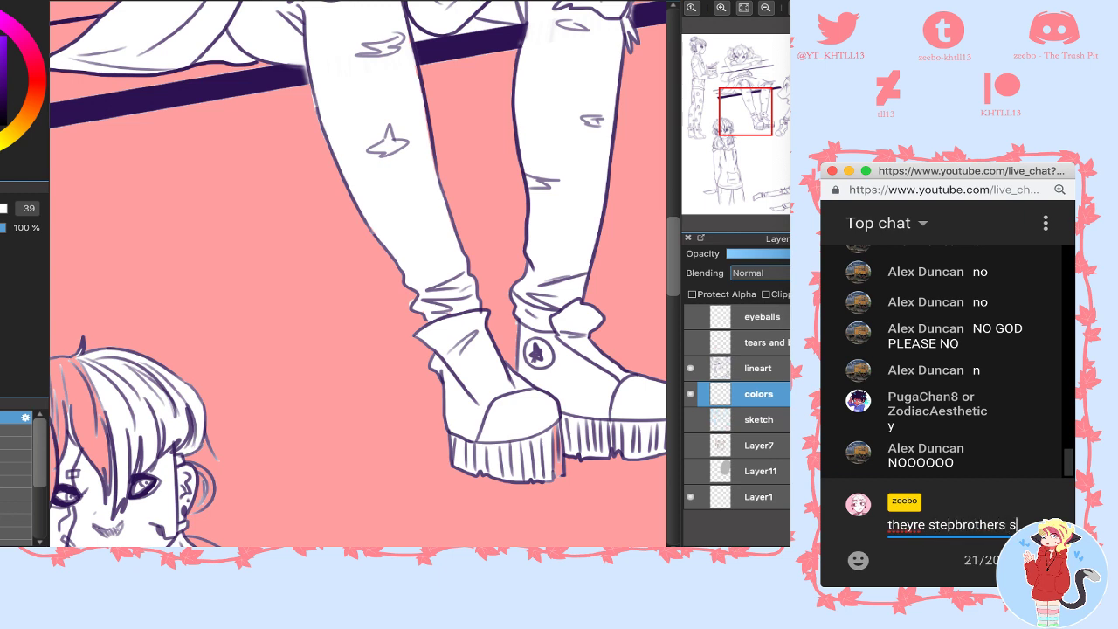
{"action": "type", "text": "po opnly ship the"}
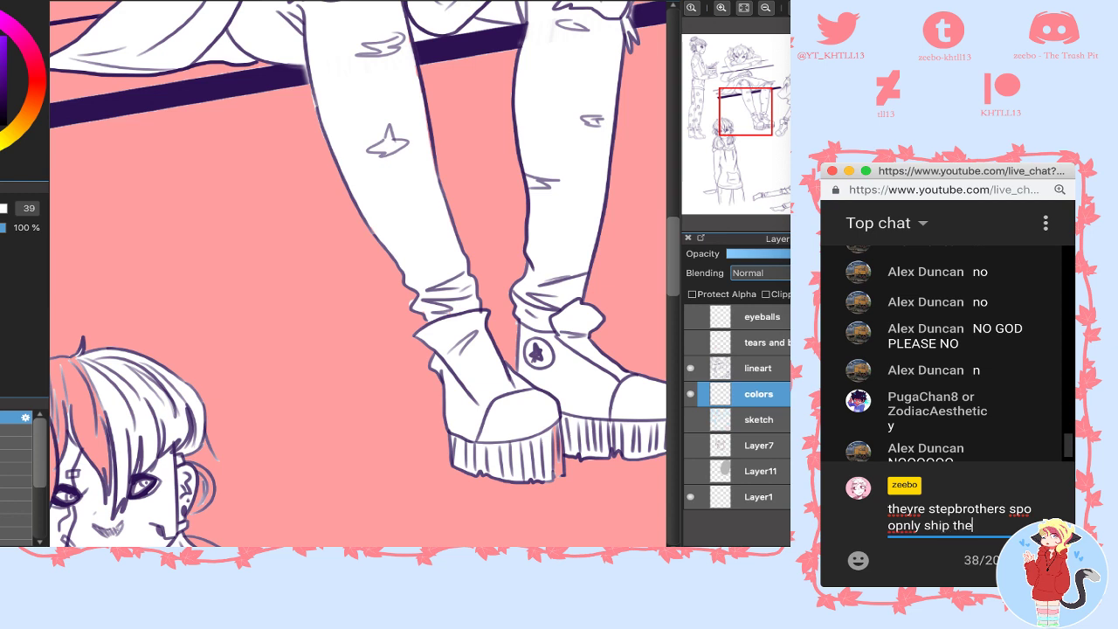
{"action": "type", "text": "m of "}
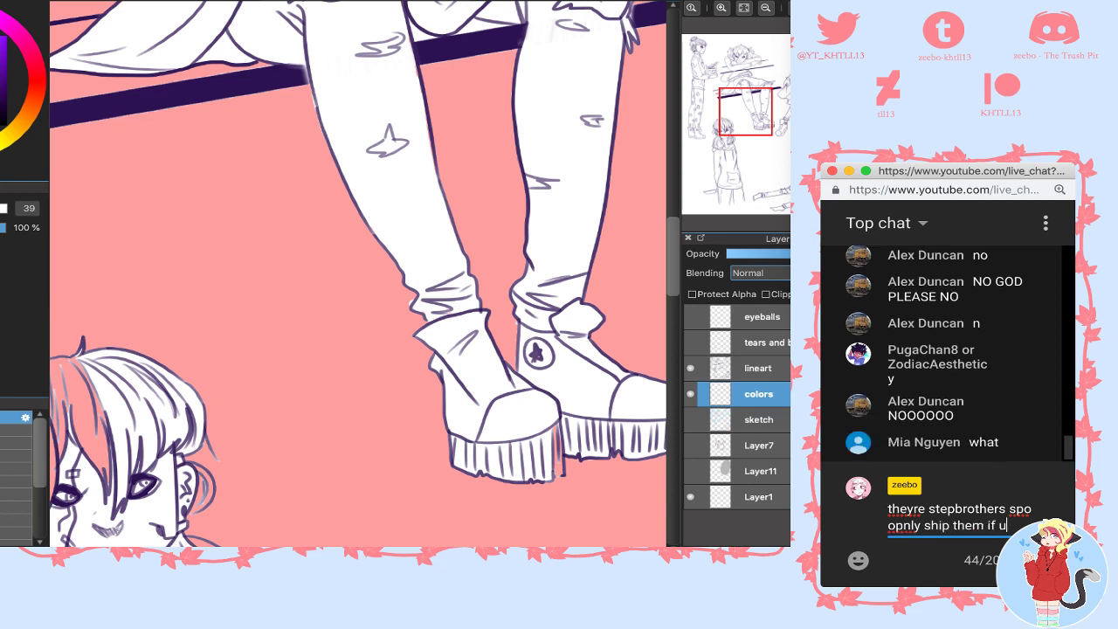
{"action": "type", "text": "u mean before their"}
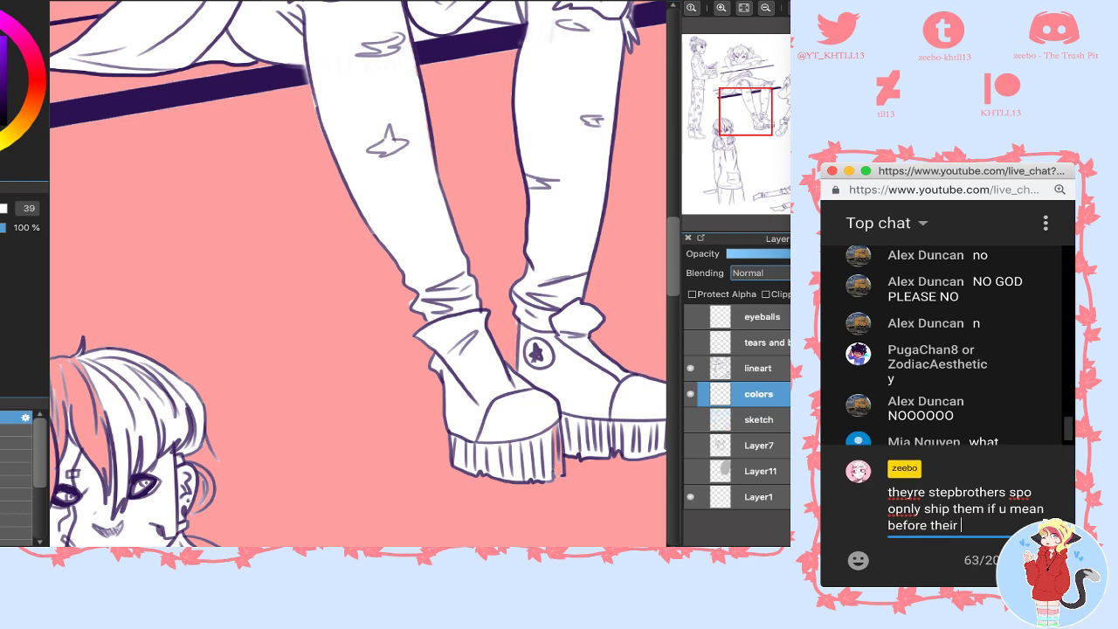
{"action": "type", "text": "ot married or in an"}
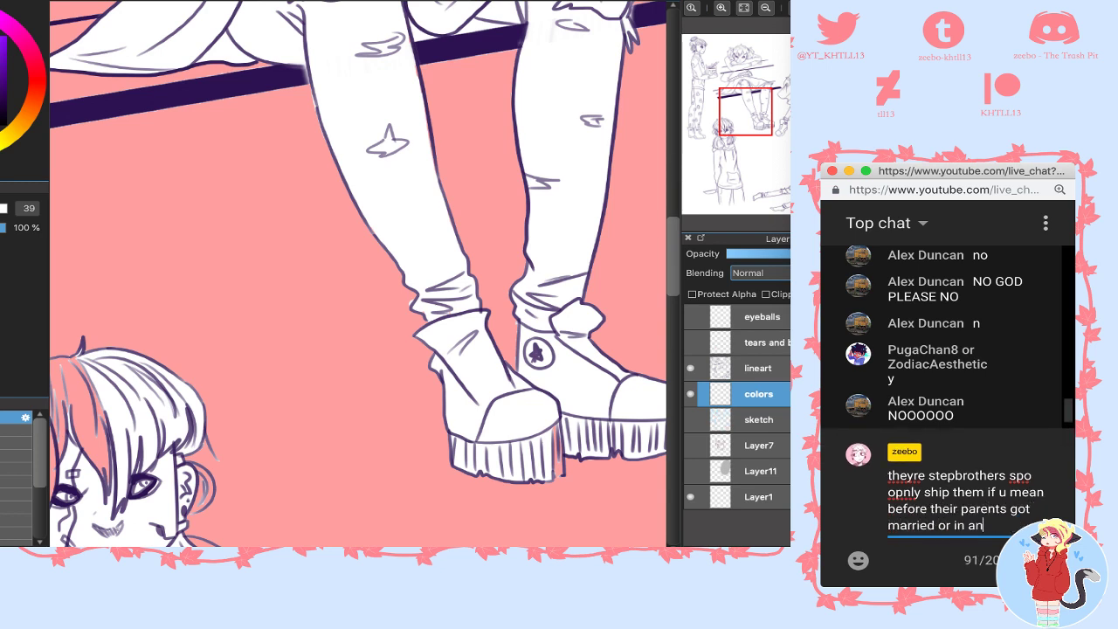
{"action": "type", "text": " thy do"}
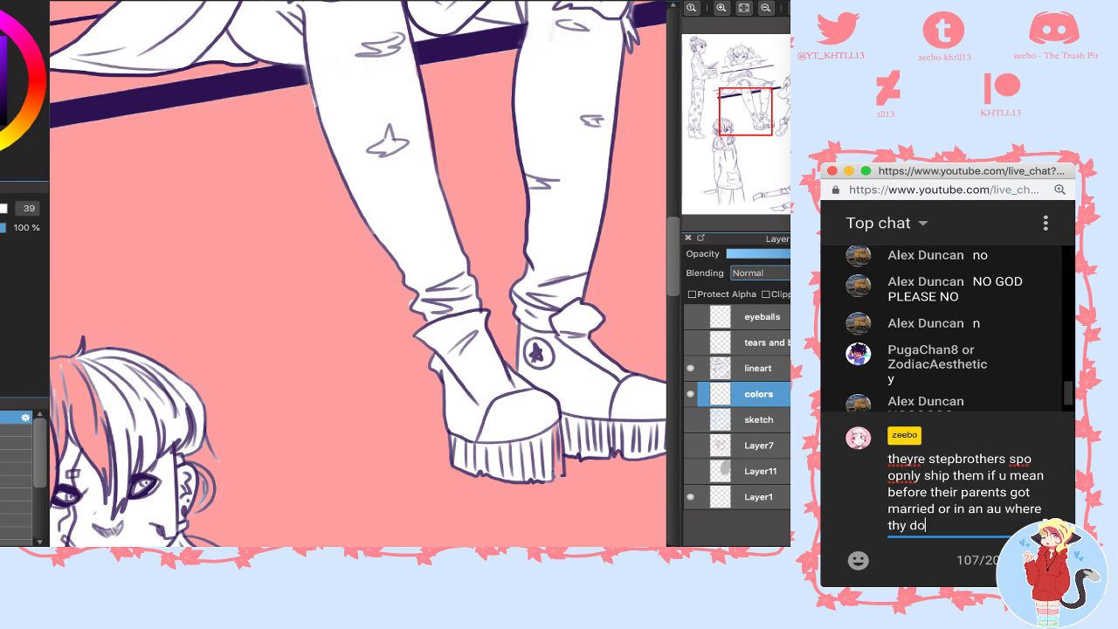
{"action": "type", "text": "nt"}
{"action": "key", "text": "Return"}
- Try strokes beside the seated figure's leg, undo them, and touch up the selection at the corner of the boot sole
{"action": "left_click", "coordinate": [392, 238]}
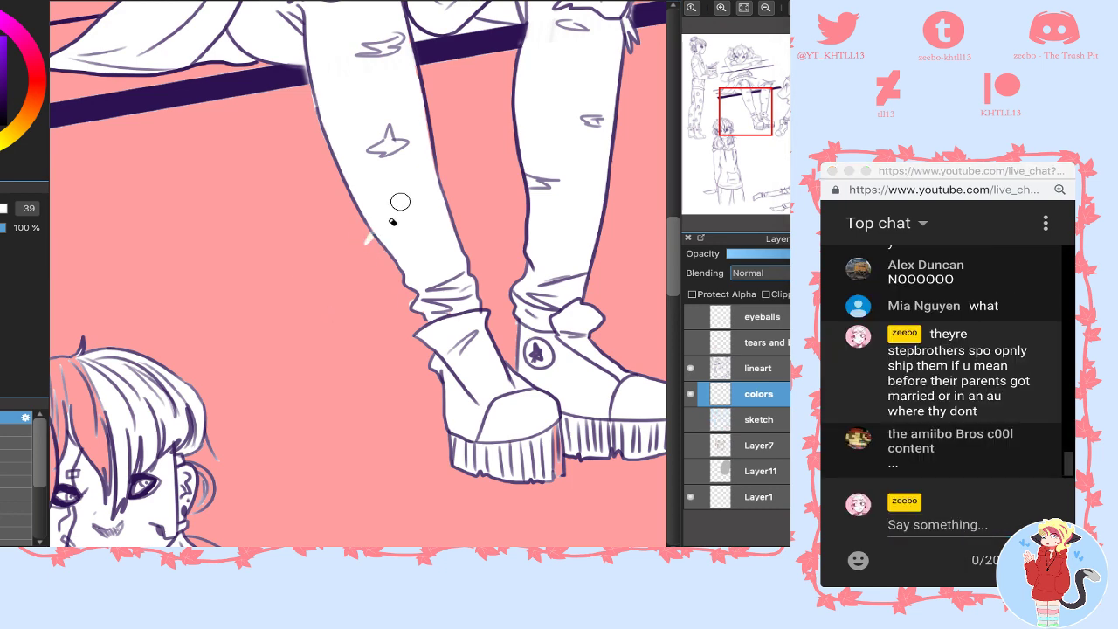
{"action": "left_click_drag", "start_coordinate": [377, 236], "coordinate": [336, 297]}
{"action": "key", "text": "super+z"}
{"action": "mouse_move", "coordinate": [287, 375]}
{"action": "left_mouse_down"}
{"action": "mouse_move", "coordinate": [375, 293]}
{"action": "mouse_move", "coordinate": [419, 301]}
{"action": "left_mouse_up"}
{"action": "key", "text": "ctrl+z"}
{"action": "mouse_move", "coordinate": [554, 455]}
{"action": "left_mouse_down"}
{"action": "mouse_move", "coordinate": [552, 422]}
{"action": "mouse_move", "coordinate": [557, 446]}
{"action": "left_mouse_up"}
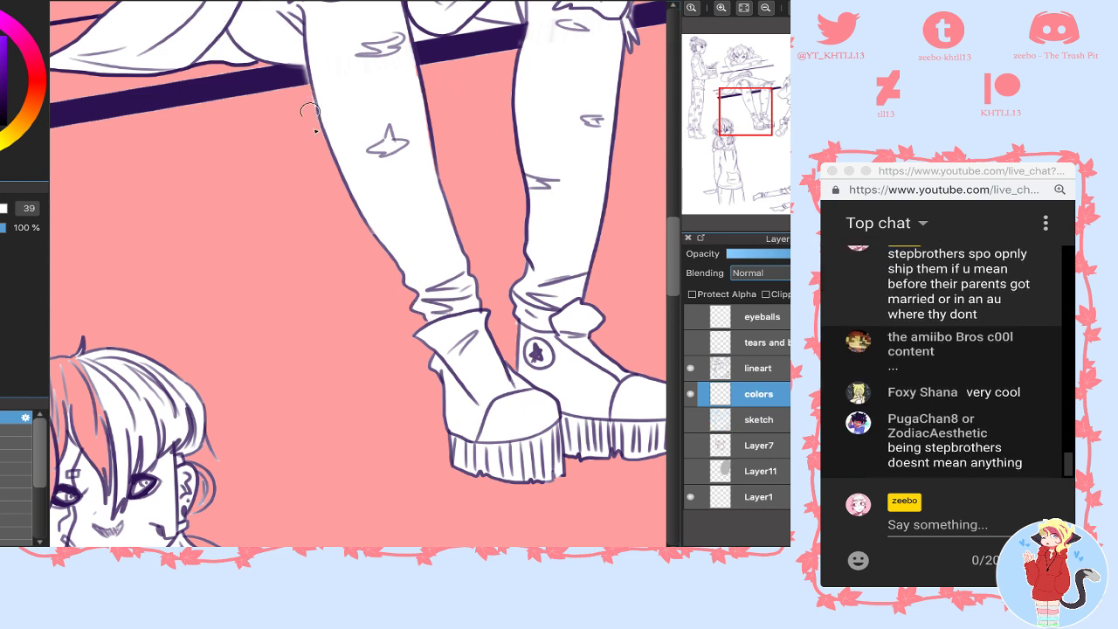
{"action": "mouse_move", "coordinate": [735, 159]}
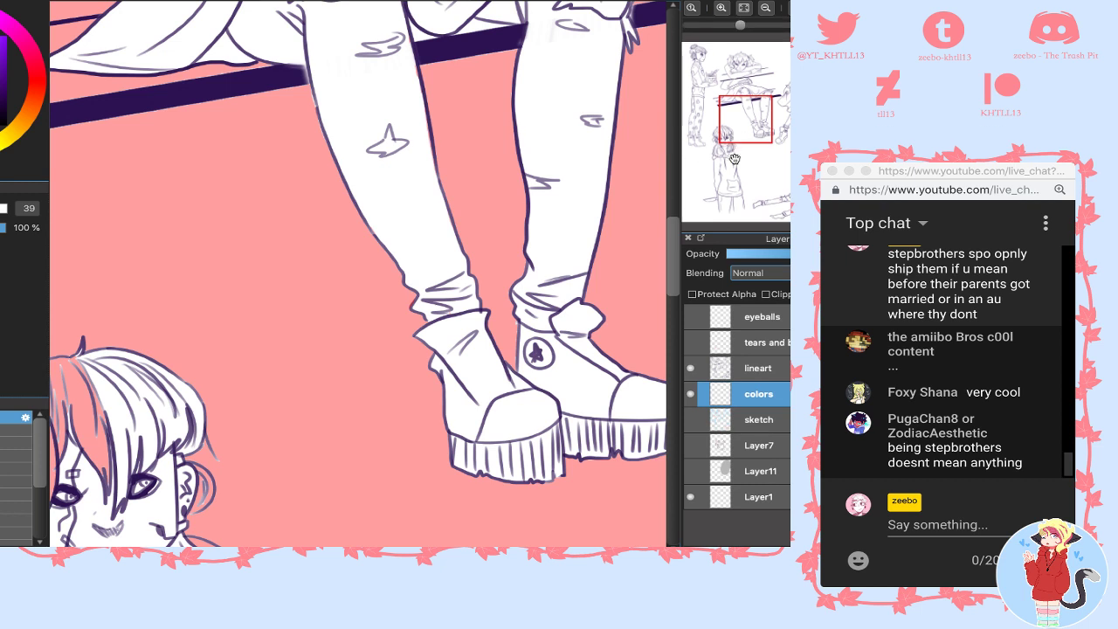
- Switch to the live chat and post the messages "THEYRE RELATED??" and "YOU NASTY"
{"action": "key", "text": "super+Tab"}
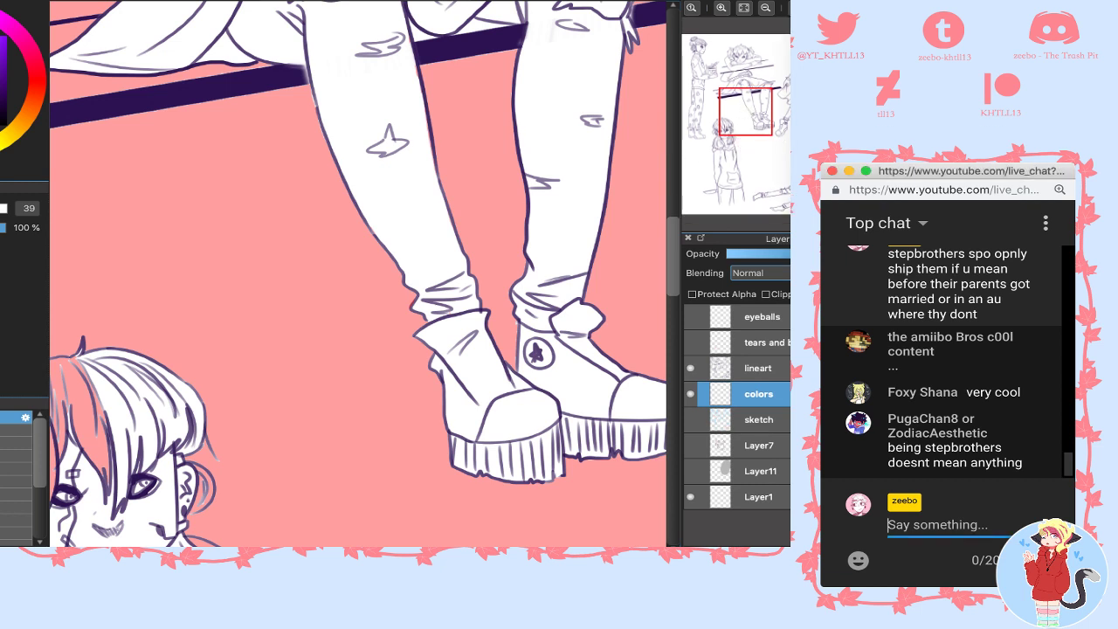
{"action": "type", "text": "THEYRE RELATED"}
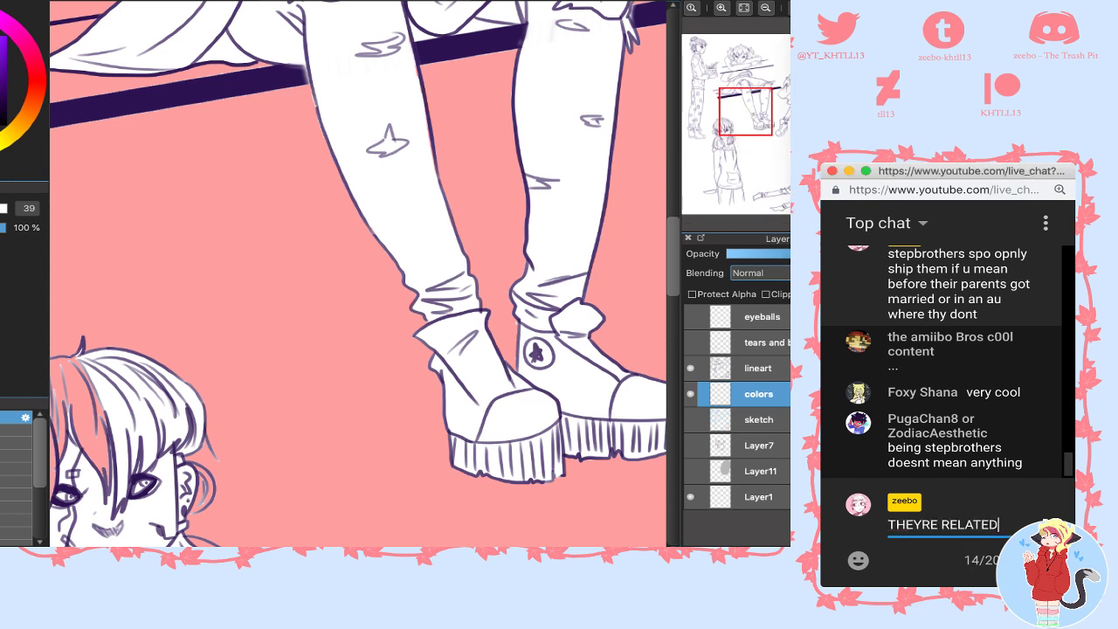
{"action": "type", "text": "??"}
{"action": "key", "text": "Return"}
{"action": "type", "text": "YOU NASTY"}
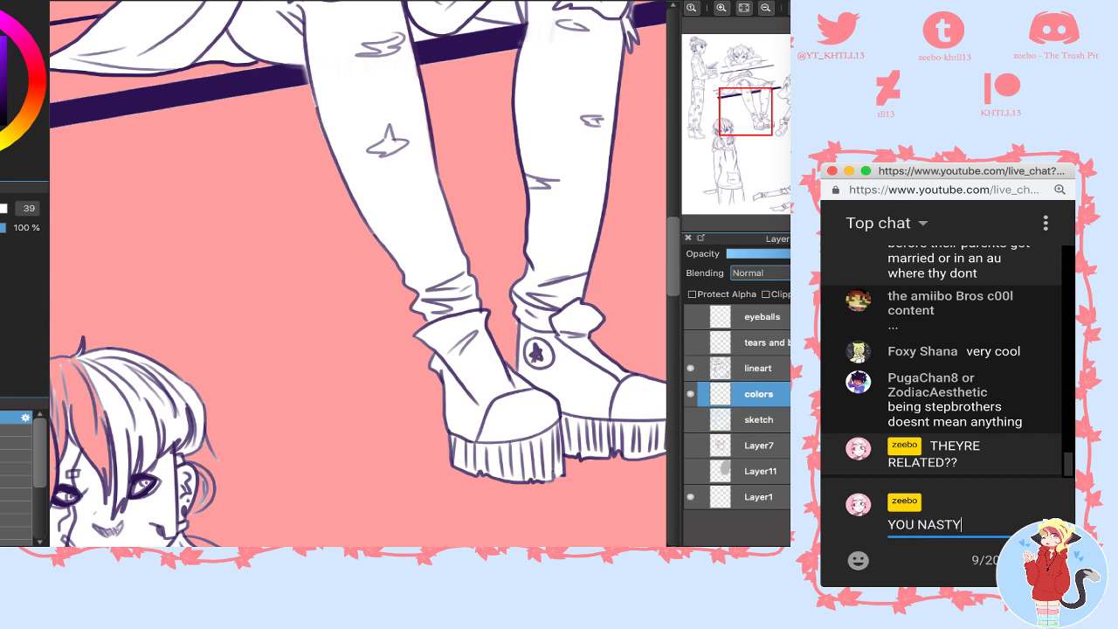
{"action": "key", "text": "Return"}
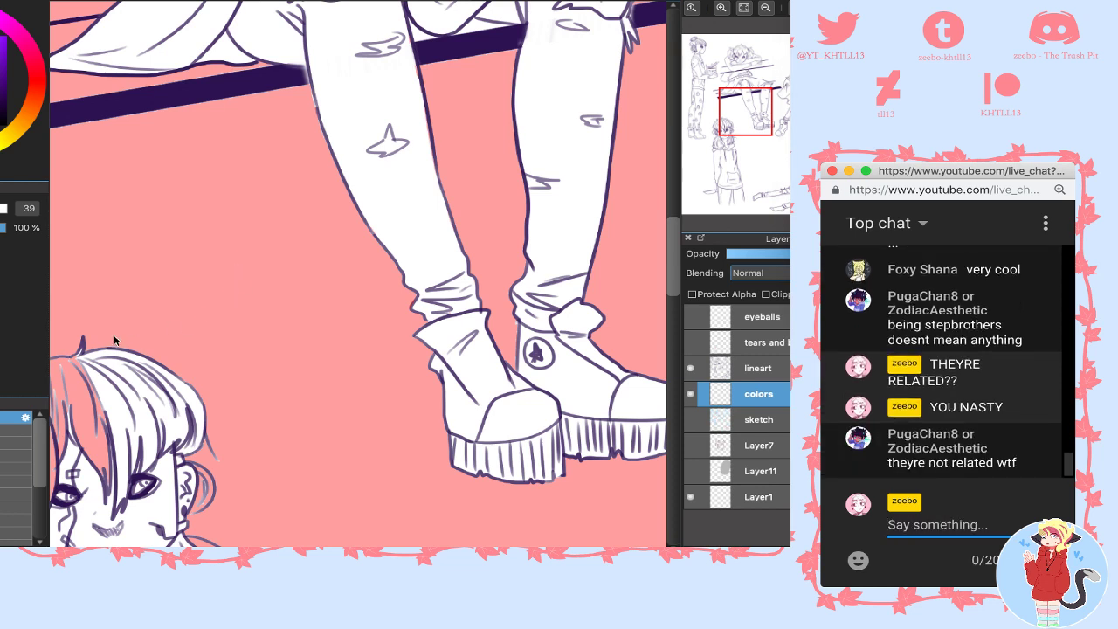
- Post two more live chat messages, "would you fuck your stepbrother/sister" and "if you had one"
{"action": "left_click", "coordinate": [234, 261]}
{"action": "left_click", "coordinate": [939, 525]}
{"action": "type", "text": "would you fuck"}
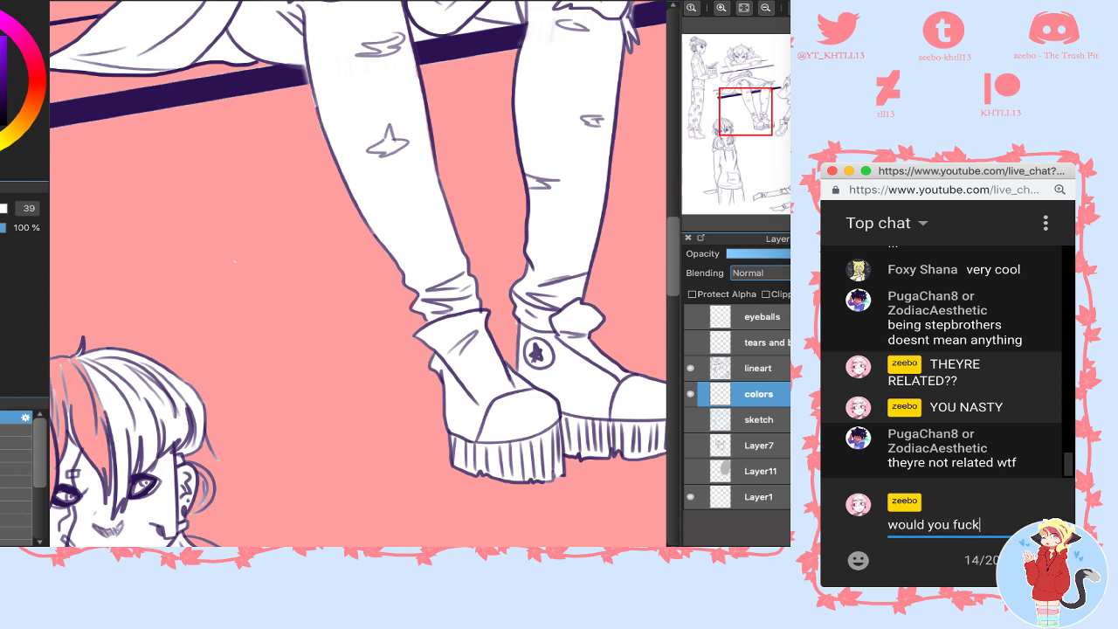
{"action": "type", "text": " your stepbrother/sister"}
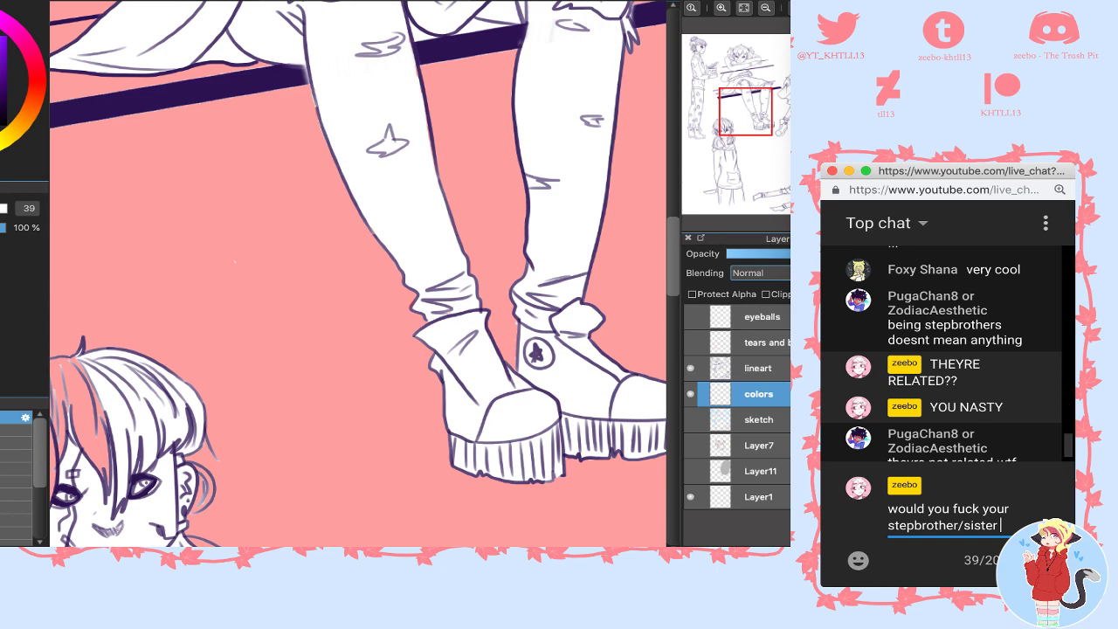
{"action": "key", "text": "Return"}
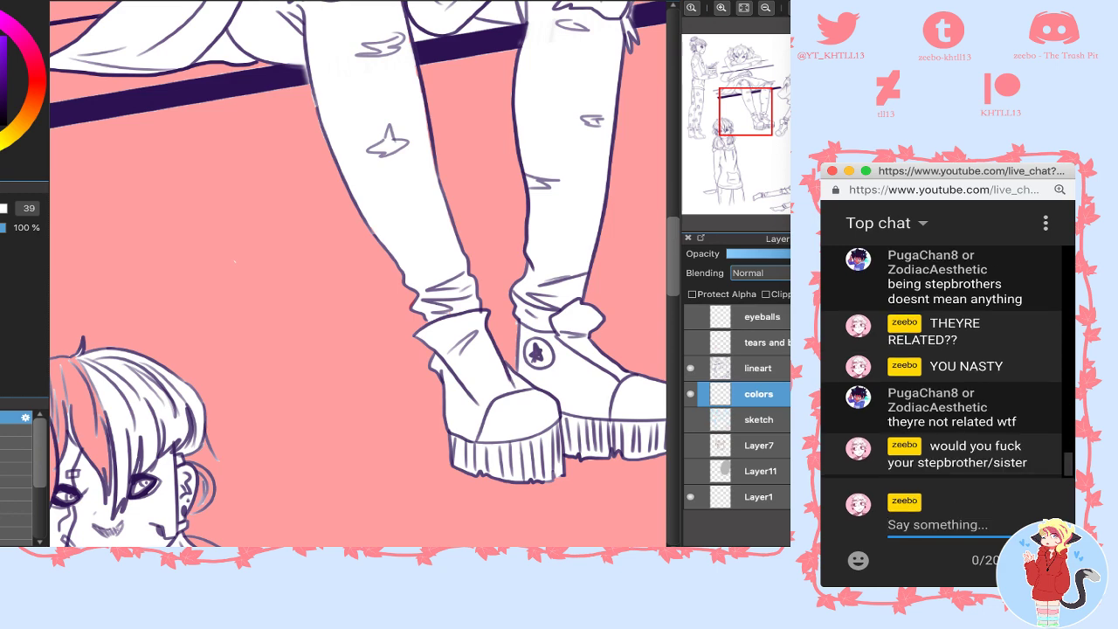
{"action": "type", "text": "if you had o"}
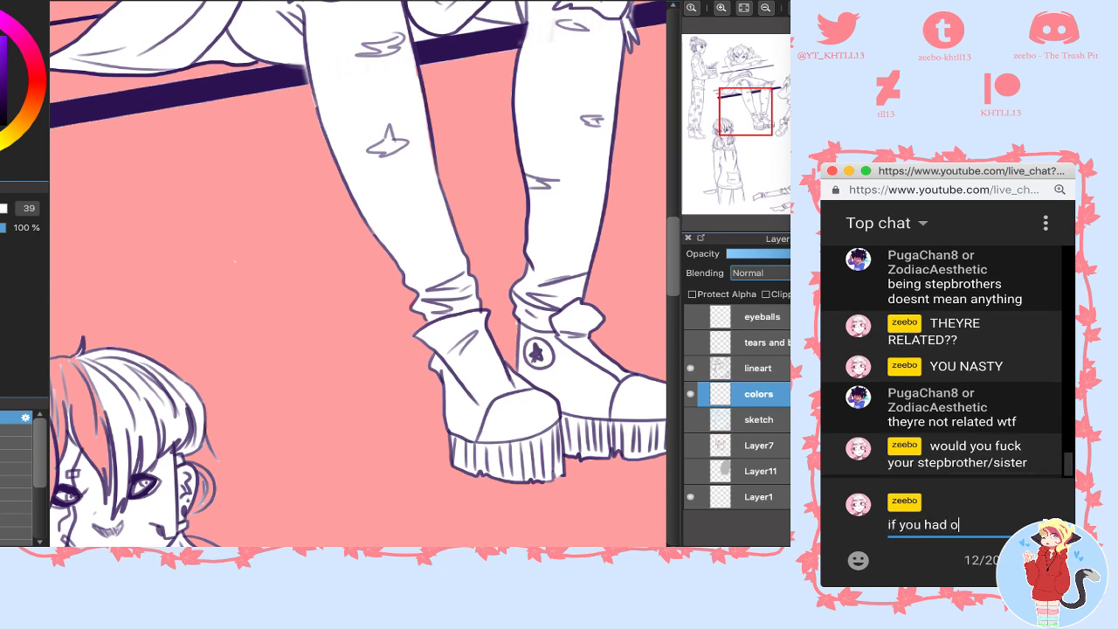
{"action": "type", "text": "ne"}
{"action": "key", "text": "Return"}
- Return to the drawing and erase the selection in the gap between the dark bars beside the seated figure's folded arm
{"action": "left_click", "coordinate": [389, 186]}
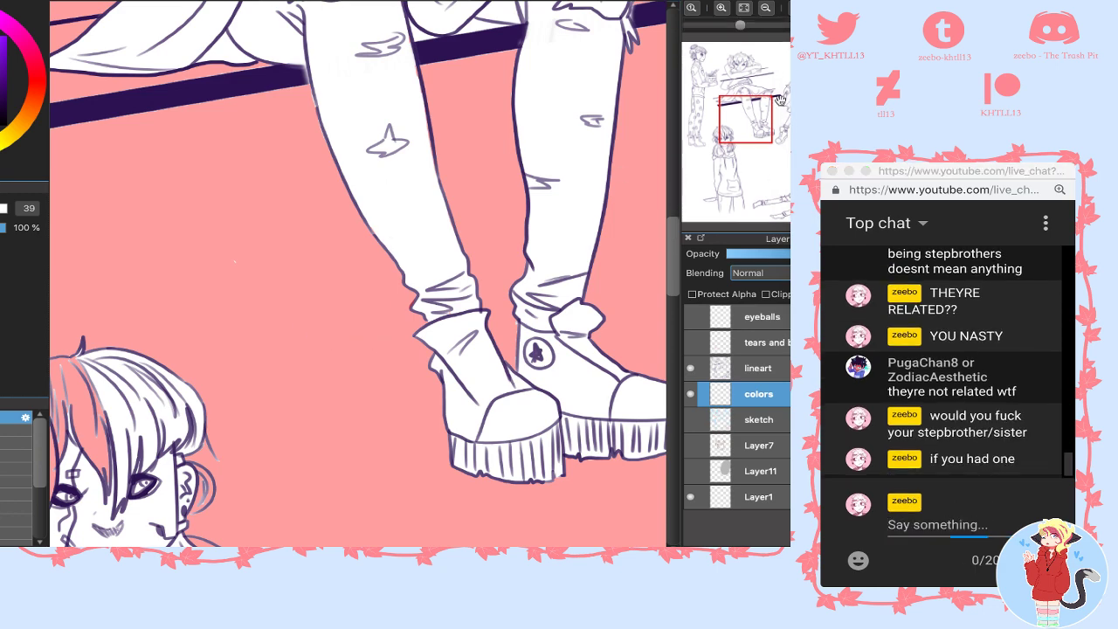
{"action": "left_click_drag", "start_coordinate": [744, 91], "coordinate": [731, 80]}
{"action": "mouse_move", "coordinate": [234, 160]}
{"action": "left_mouse_down"}
{"action": "mouse_move", "coordinate": [226, 192]}
{"action": "mouse_move", "coordinate": [250, 208]}
{"action": "mouse_move", "coordinate": [231, 215]}
{"action": "mouse_move", "coordinate": [297, 200]}
{"action": "left_mouse_up"}
- Try to adjust the selection in the gaps between the bars with the Magic Wand, undo it and return to the selection brush
{"action": "key", "text": "super+shift+i"}
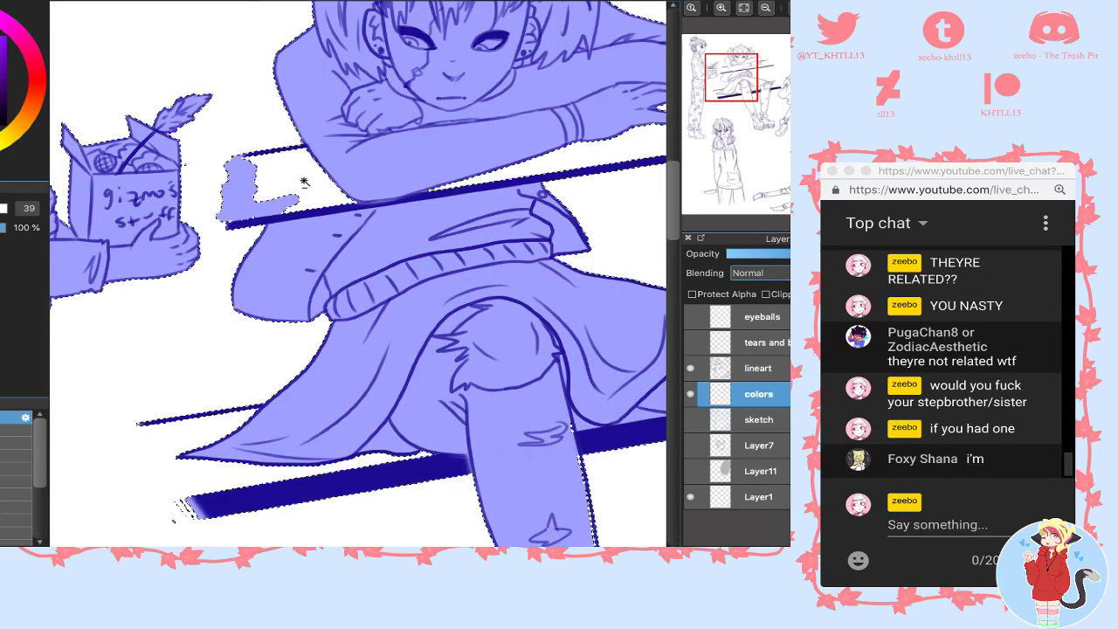
{"action": "left_click", "coordinate": [303, 182], "text": "shift"}
{"action": "left_click", "coordinate": [532, 173], "text": "shift"}
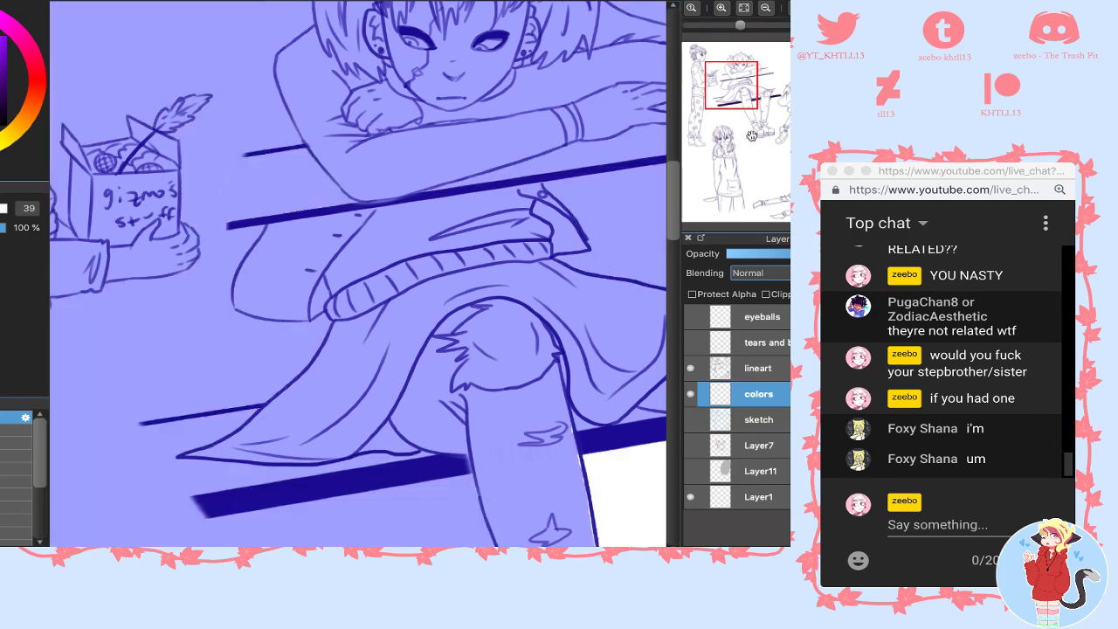
{"action": "key", "text": "super+z"}
{"action": "left_click_drag", "start_coordinate": [730, 96], "coordinate": [754, 95]}
{"action": "key", "text": "super+d"}
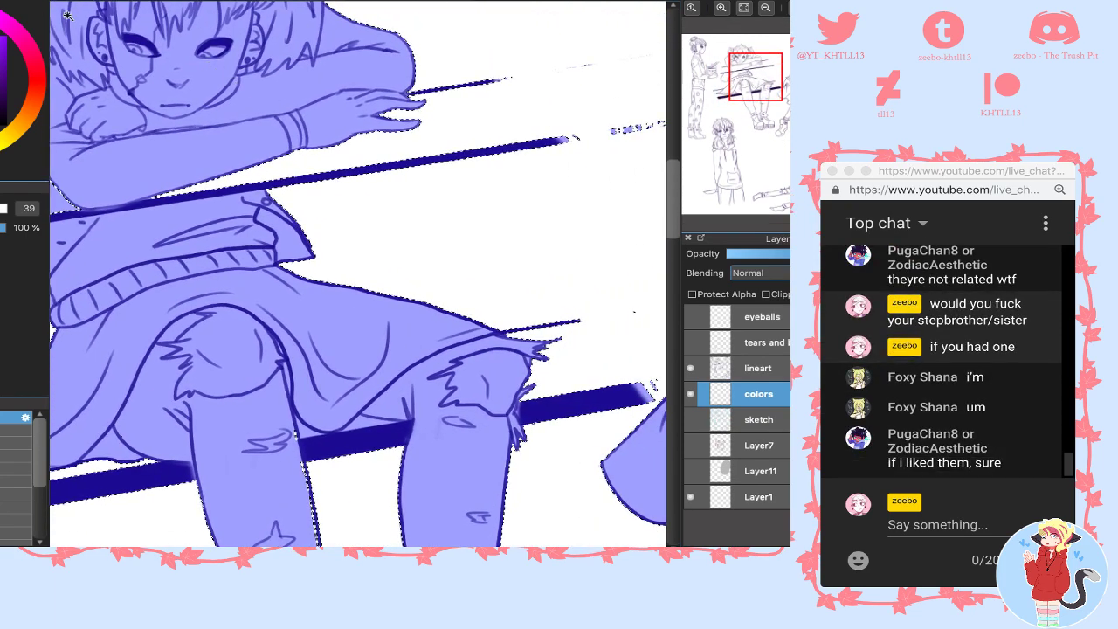
{"action": "left_click", "coordinate": [154, 3]}
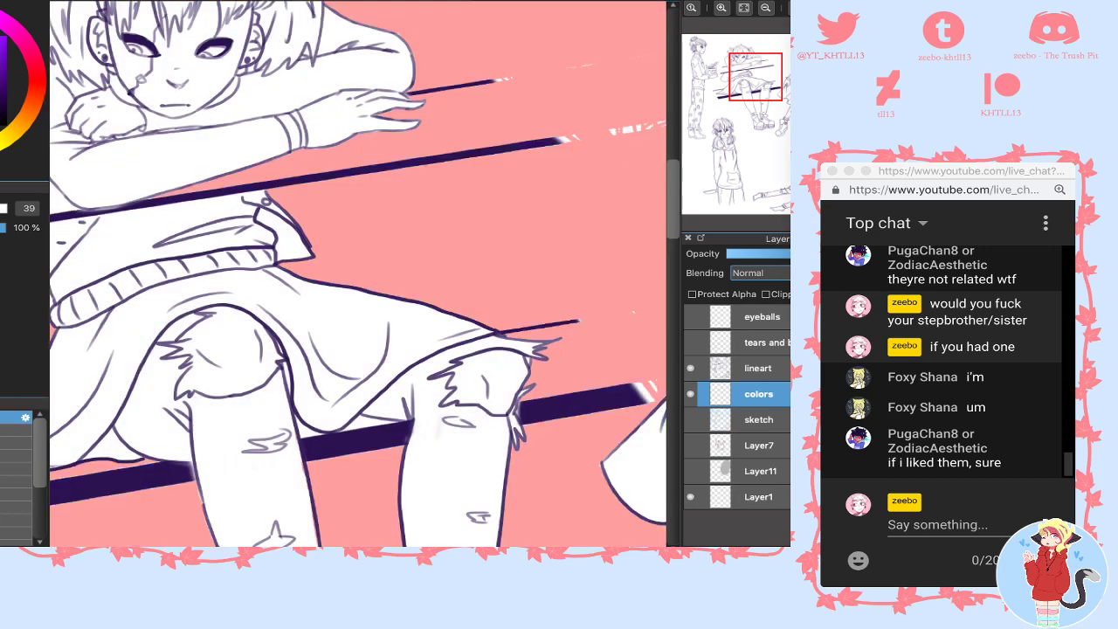
- Switch to the live chat and post the message "youre under arrest"
{"action": "left_click", "coordinate": [940, 525]}
{"action": "type", "text": "youre under"}
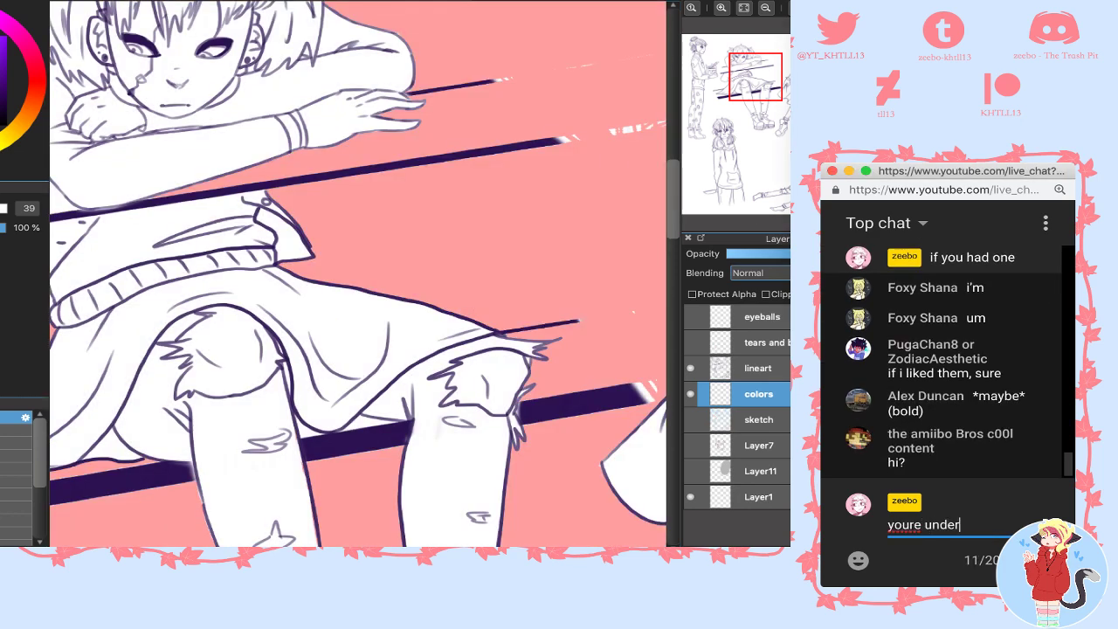
{"action": "type", "text": " arrest"}
{"action": "key", "text": "Return"}
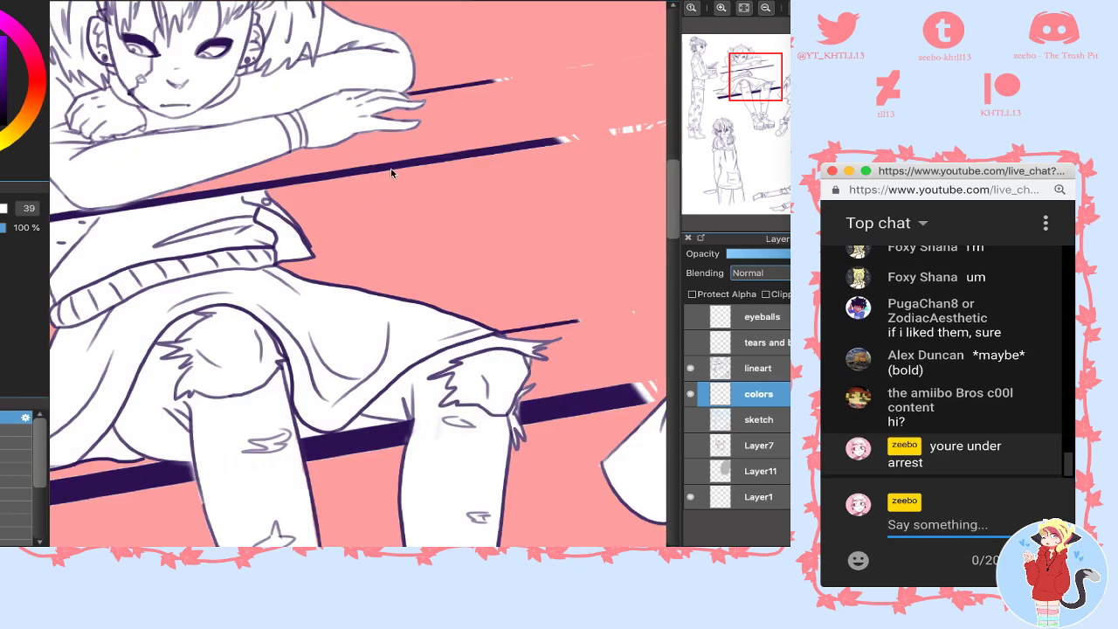
- Clean up the selection past the bars beside the seated figure's hand, covering the stray specks and erasing the space between the bar tips
{"action": "left_click", "coordinate": [770, 77]}
{"action": "left_click_drag", "start_coordinate": [765, 80], "coordinate": [780, 66]}
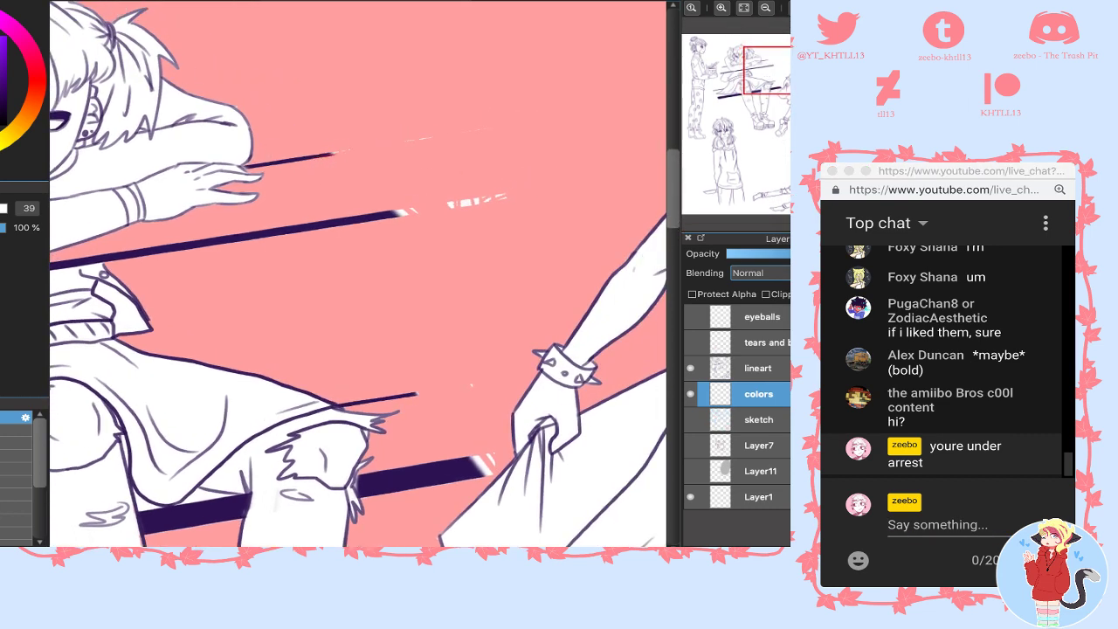
{"action": "mouse_move", "coordinate": [394, 164]}
{"action": "left_mouse_down"}
{"action": "mouse_move", "coordinate": [348, 157]}
{"action": "mouse_move", "coordinate": [387, 173]}
{"action": "mouse_move", "coordinate": [391, 203]}
{"action": "mouse_move", "coordinate": [325, 155]}
{"action": "mouse_move", "coordinate": [414, 221]}
{"action": "mouse_move", "coordinate": [540, 198]}
{"action": "left_mouse_up"}
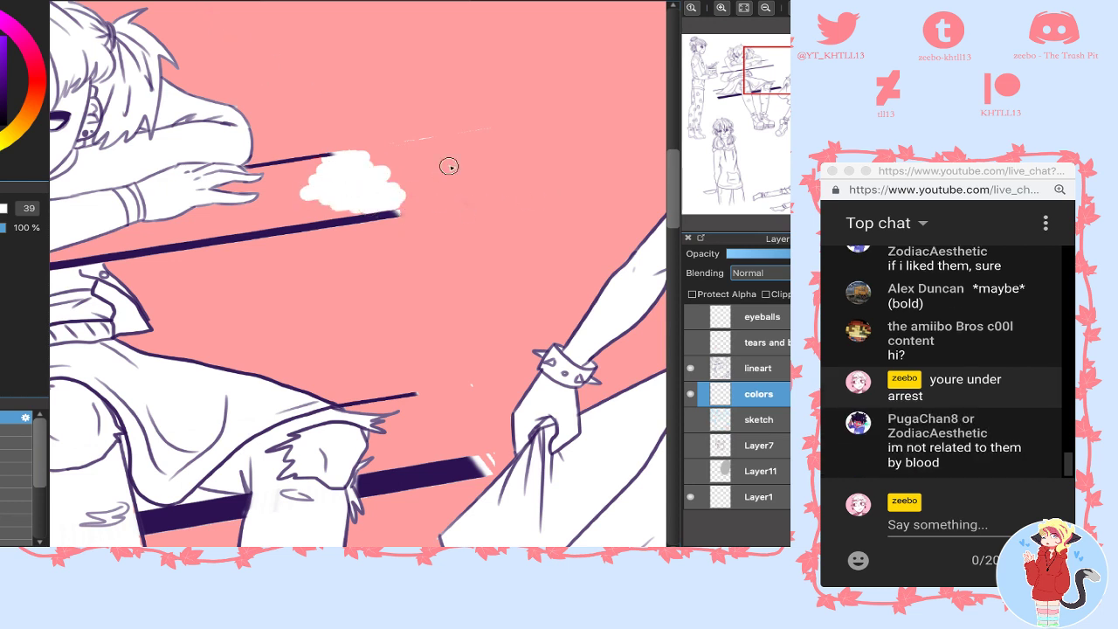
{"action": "left_click_drag", "start_coordinate": [756, 87], "coordinate": [746, 82]}
- Switch to the live chat and post the message "lets not talk about this anymore :)))\"
{"action": "left_click", "coordinate": [938, 525]}
{"action": "type", "text": "lets"}
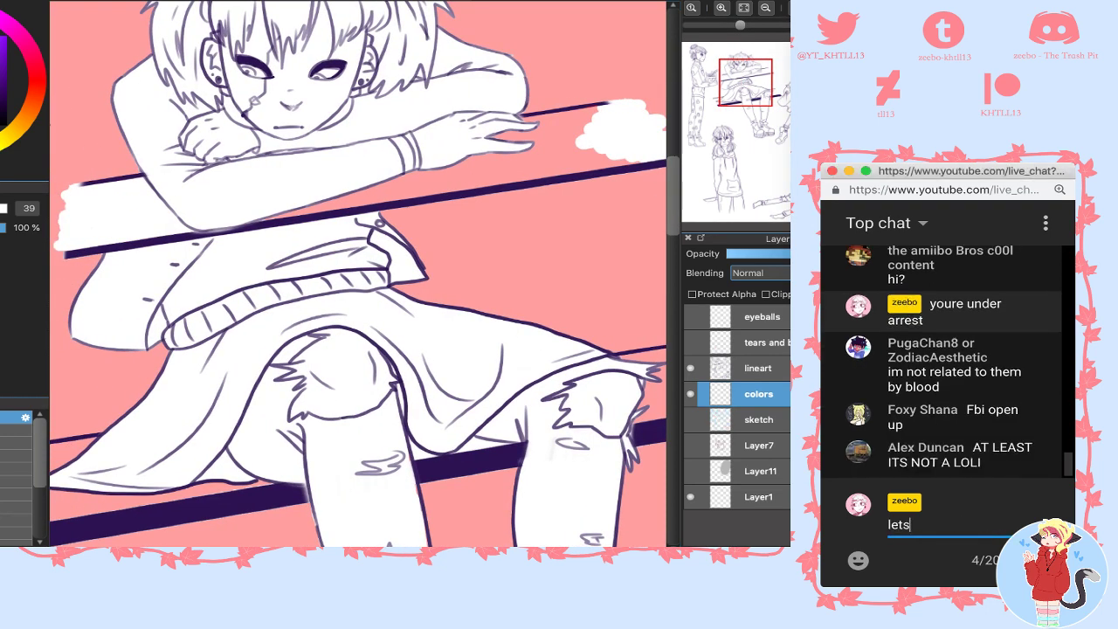
{"action": "type", "text": " not talk about t"}
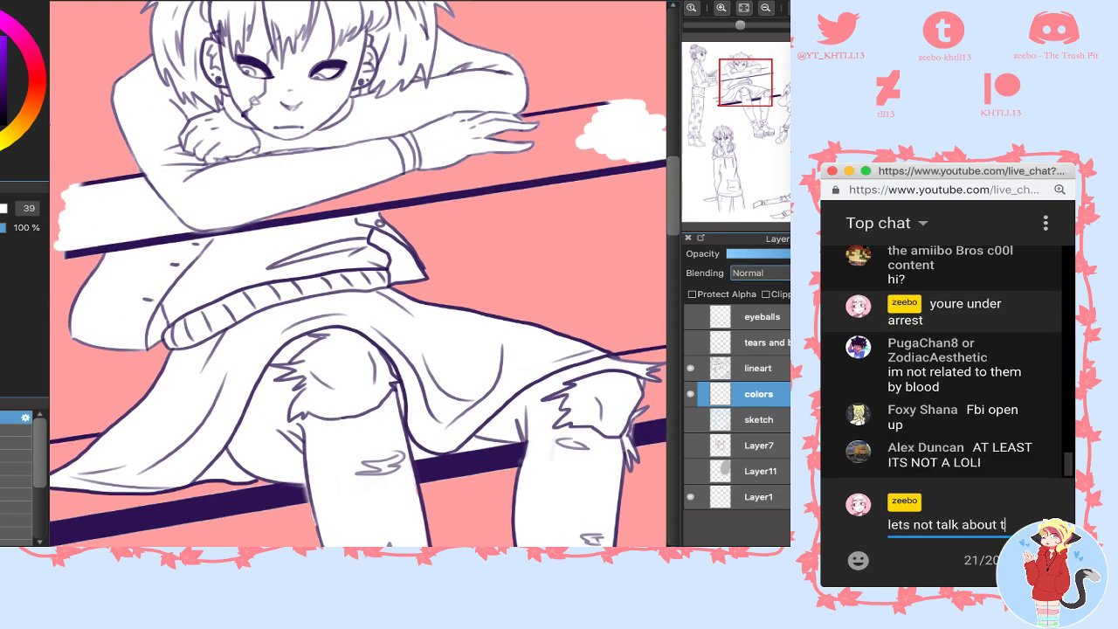
{"action": "type", "text": "hi a"}
{"action": "type", "text": "anym"}
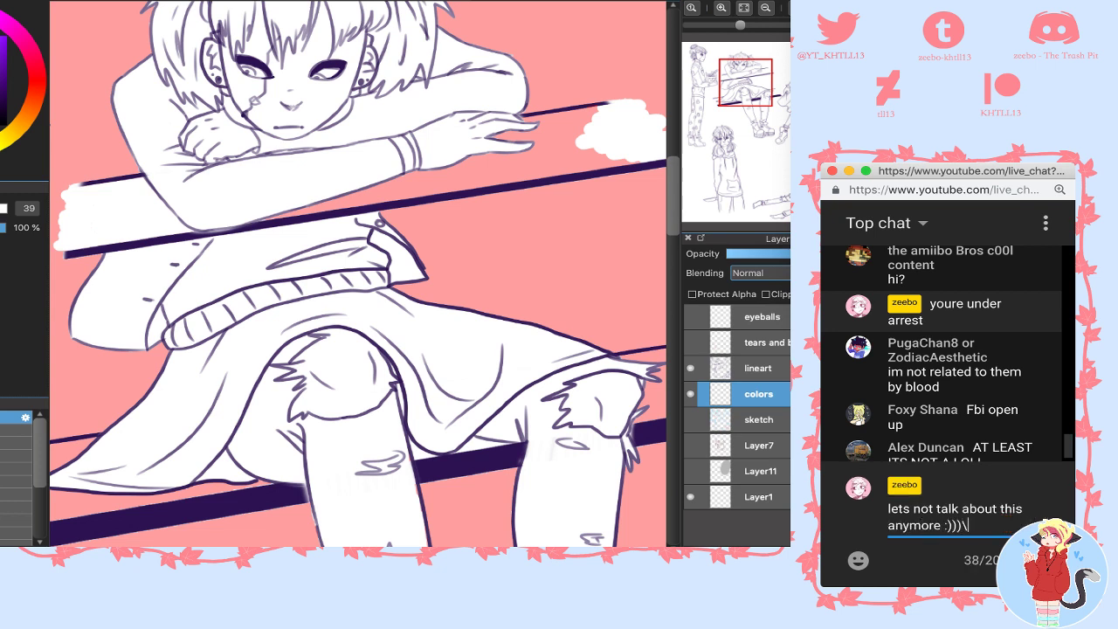
{"action": "type", "text": "ore :)))\\"}
{"action": "key", "text": "Return"}
- Return to the drawing and include the gap between the dark bars beside the seated figure's hand in the figures' area with the Magic Wand
{"action": "left_click", "coordinate": [208, 12]}
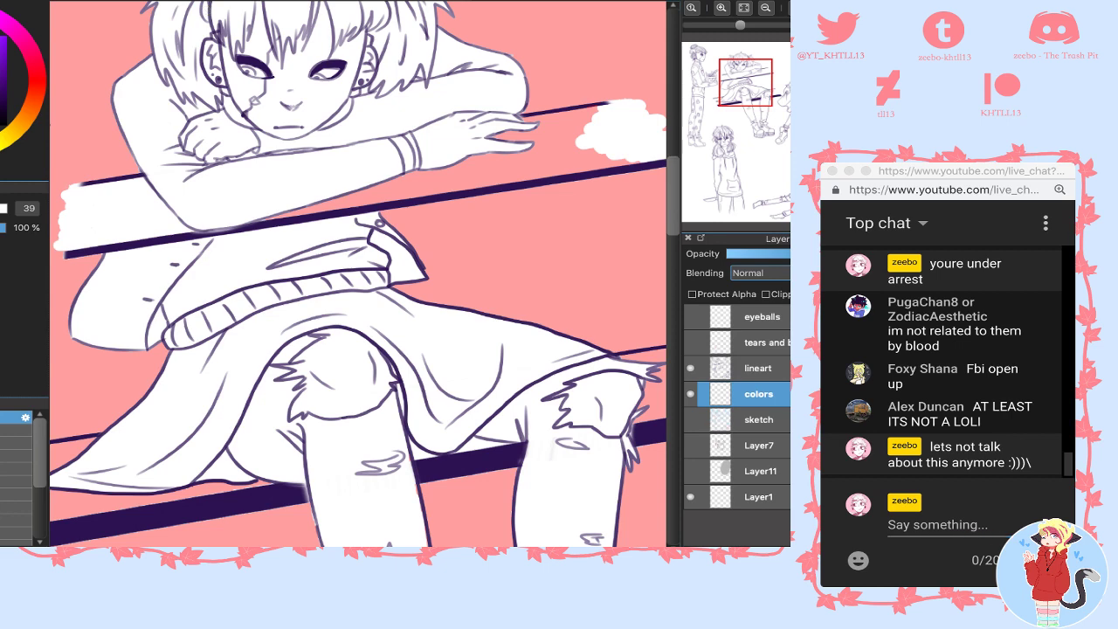
{"action": "key", "text": "w"}
{"action": "left_click", "coordinate": [475, 171]}
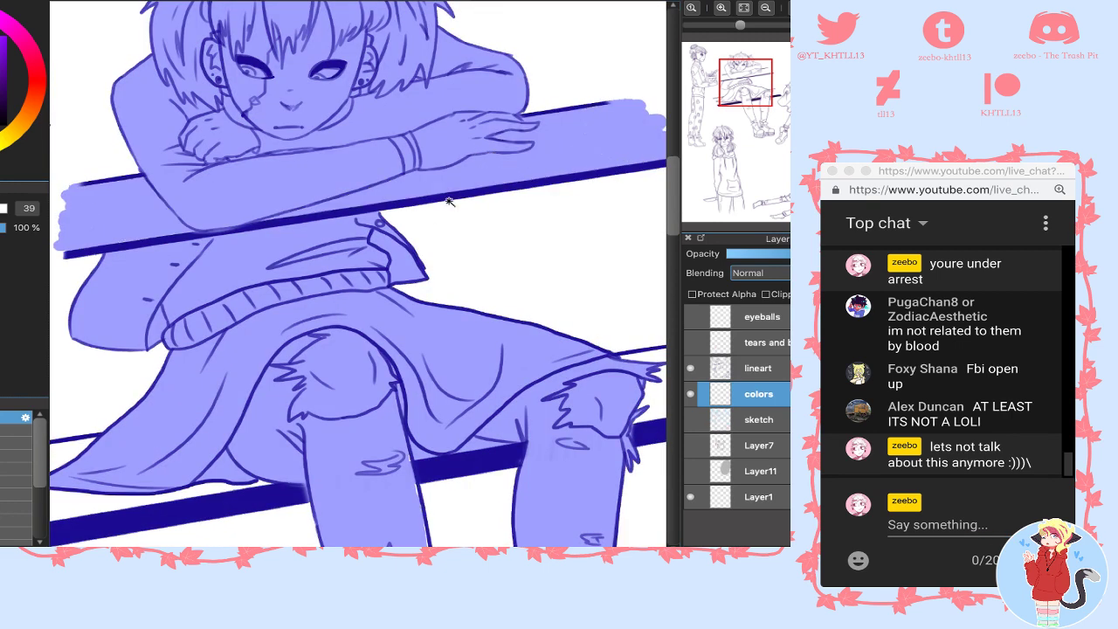
{"action": "key", "text": "s"}
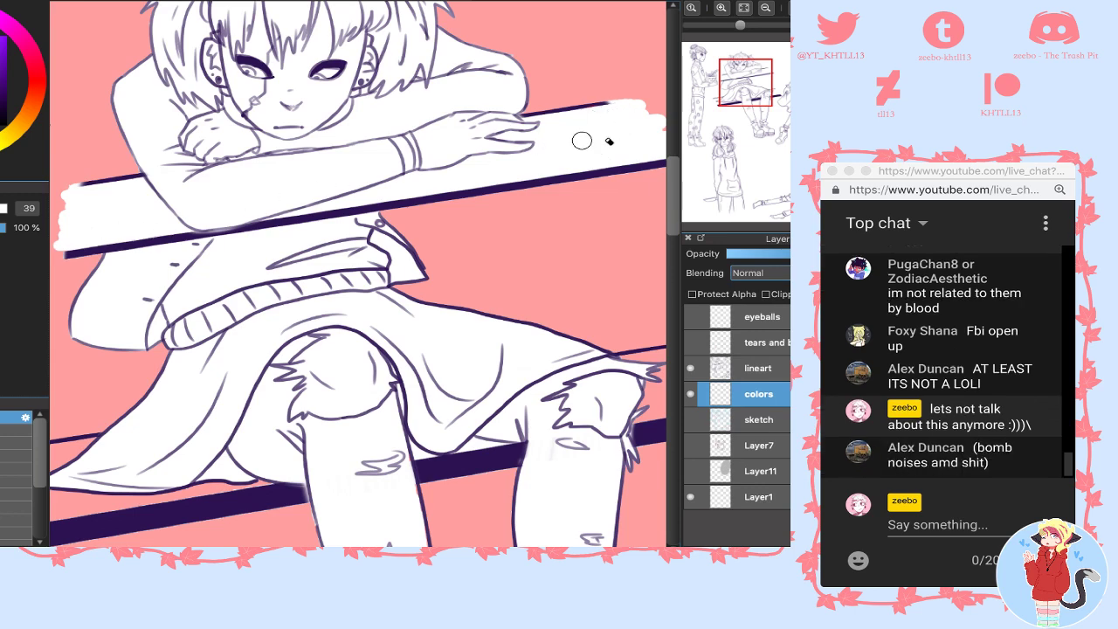
{"action": "left_click_drag", "start_coordinate": [762, 74], "coordinate": [759, 86]}
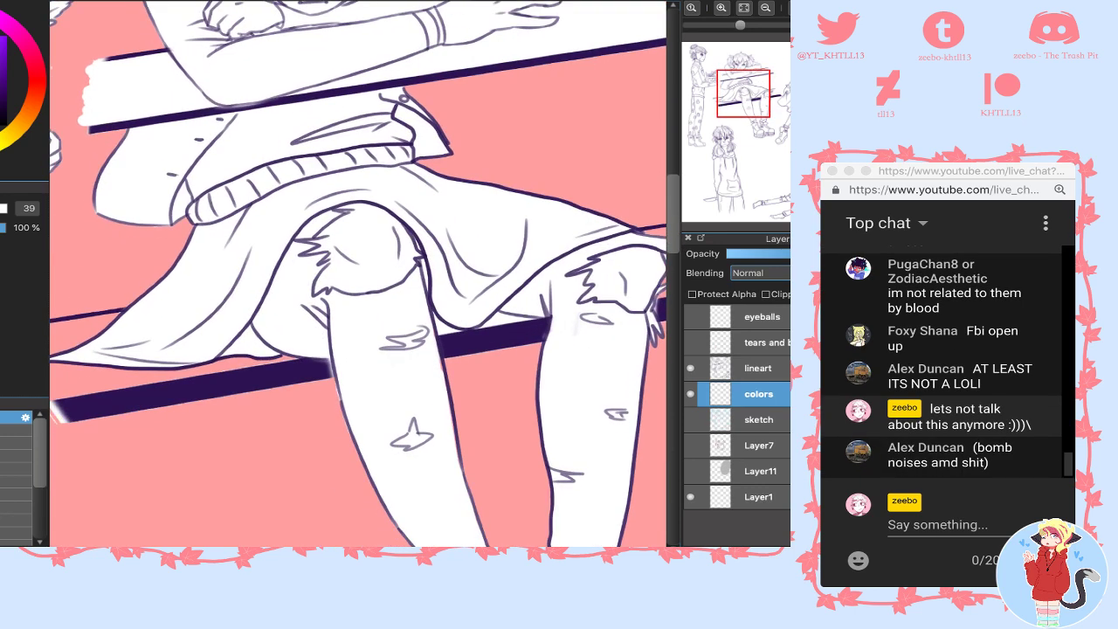
- Start a live chat reply reading "idc if u ship salarry tbh-- sal and ash is mopre canon than salarry but"
{"action": "left_click", "coordinate": [938, 525]}
{"action": "type", "text": "idc if u"}
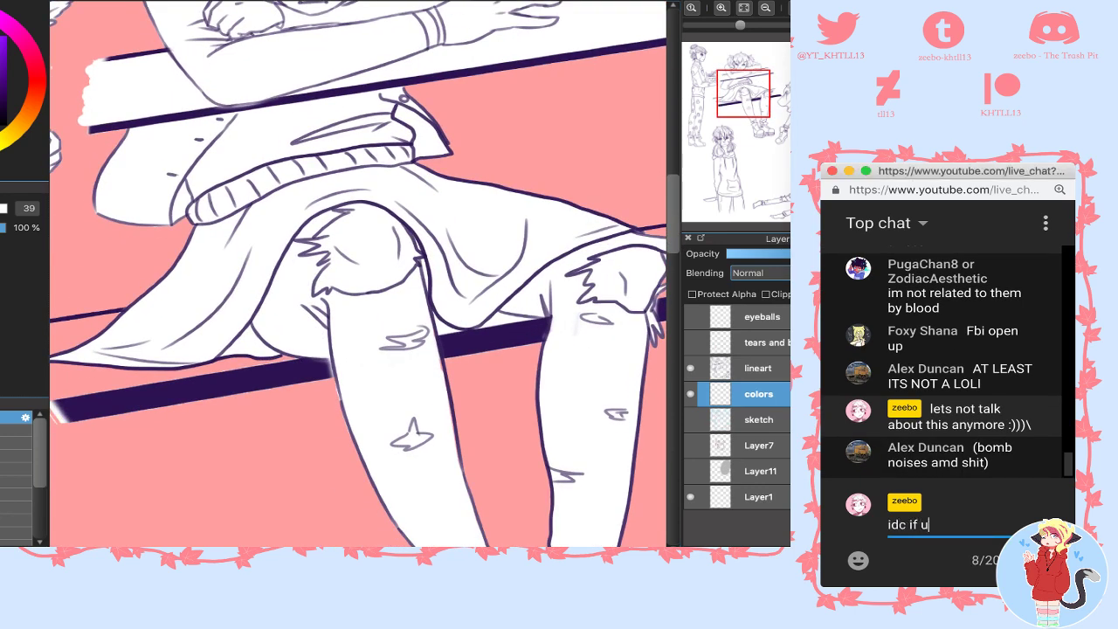
{"action": "type", "text": " ship salla"}
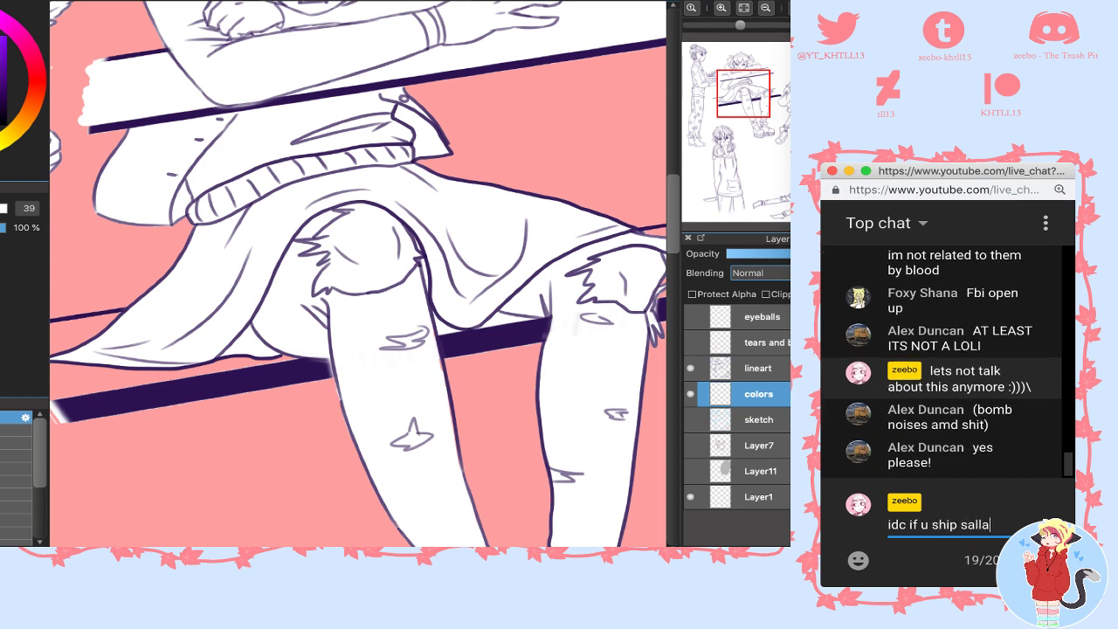
{"action": "key", "text": "BackSpace"}
{"action": "key", "text": "BackSpace"}
{"action": "type", "text": "arry tbh"}
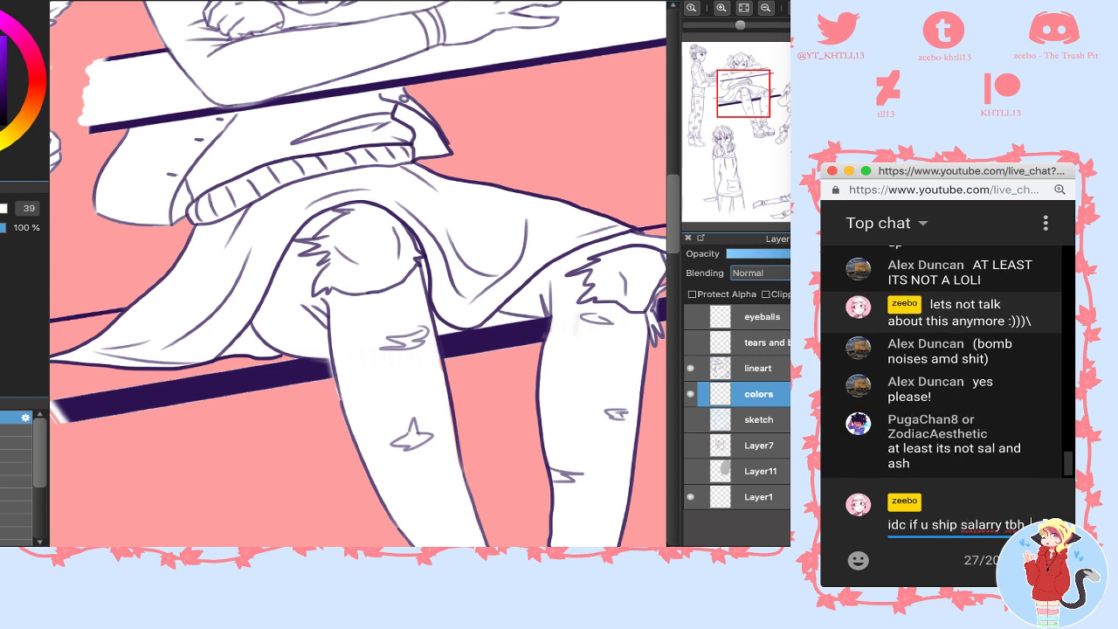
{"action": "type", "text": "sal and ash is mop"}
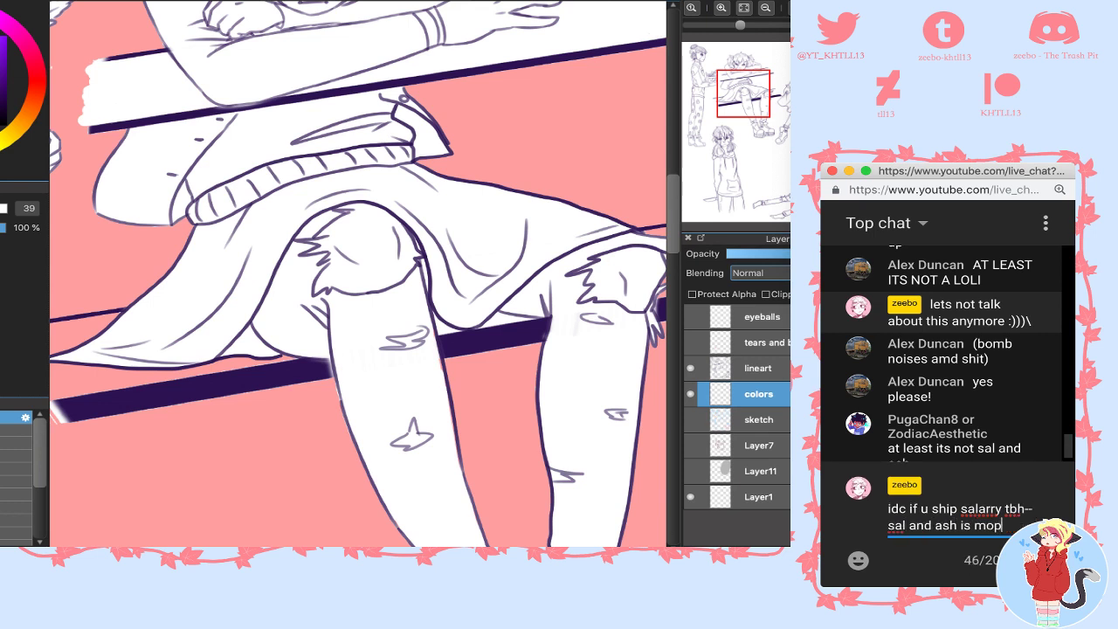
{"action": "type", "text": "re canon than salarry but"}
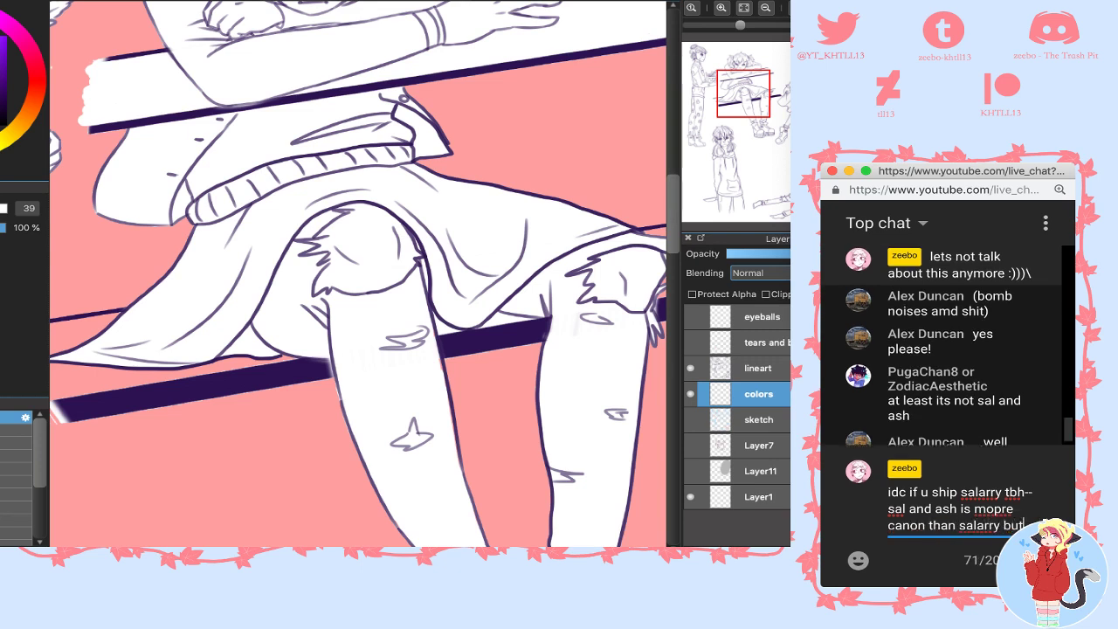
- Complete the chat reply with "okay im gonna drop it before i get pissed and immediayely end the stream" and post it
{"action": "type", "text": " okay im go"}
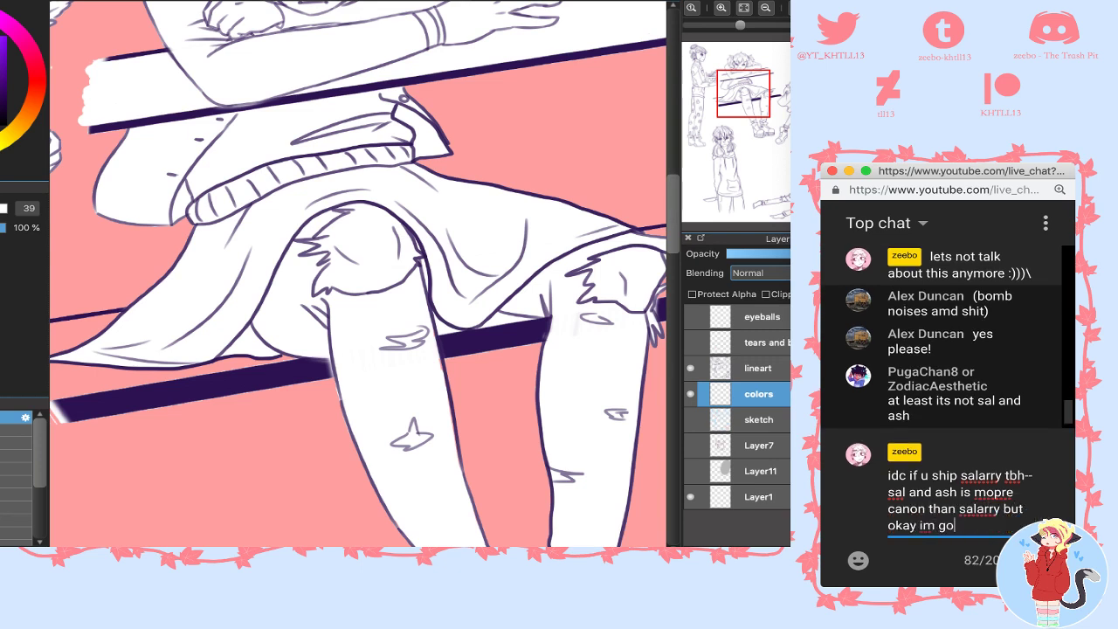
{"action": "type", "text": "nnadrop it "}
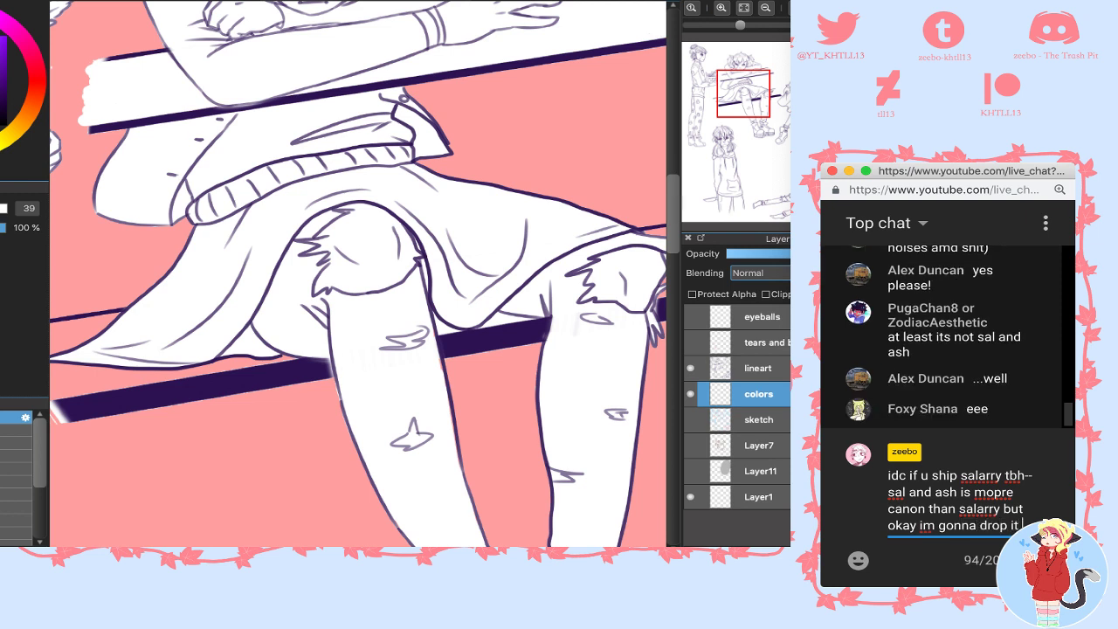
{"action": "type", "text": "before i get p"}
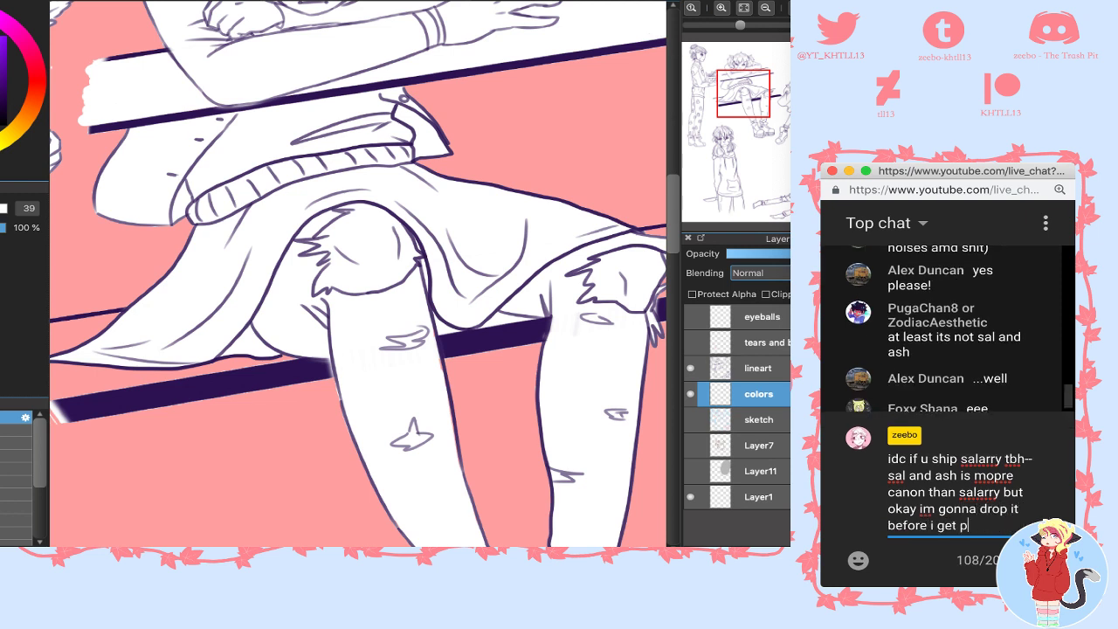
{"action": "type", "text": "issed and immediay"}
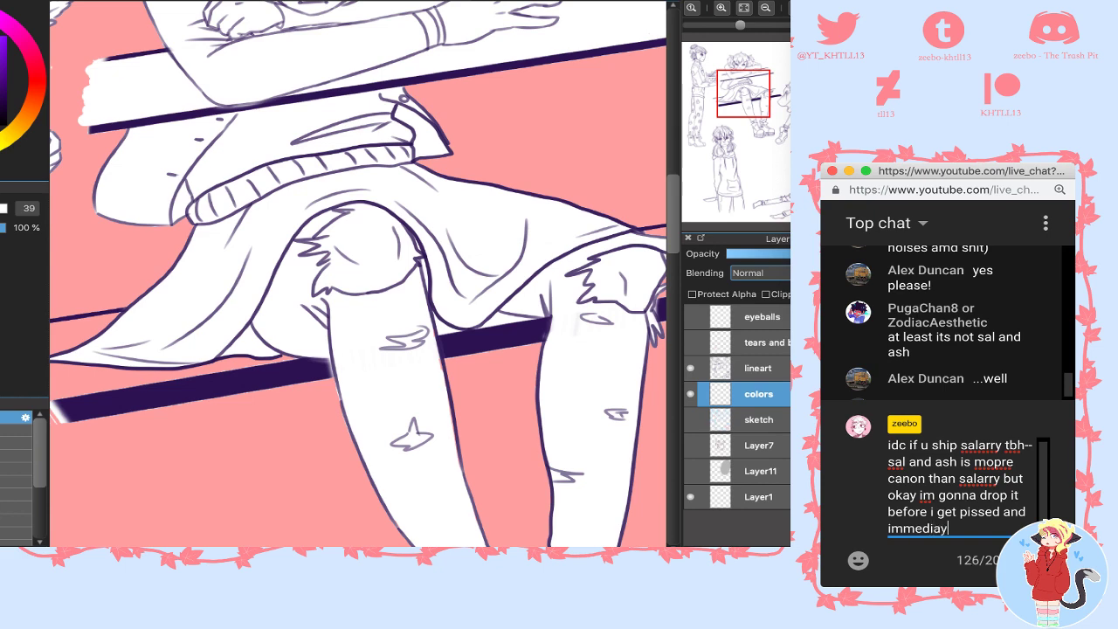
{"action": "type", "text": "ely end the s"}
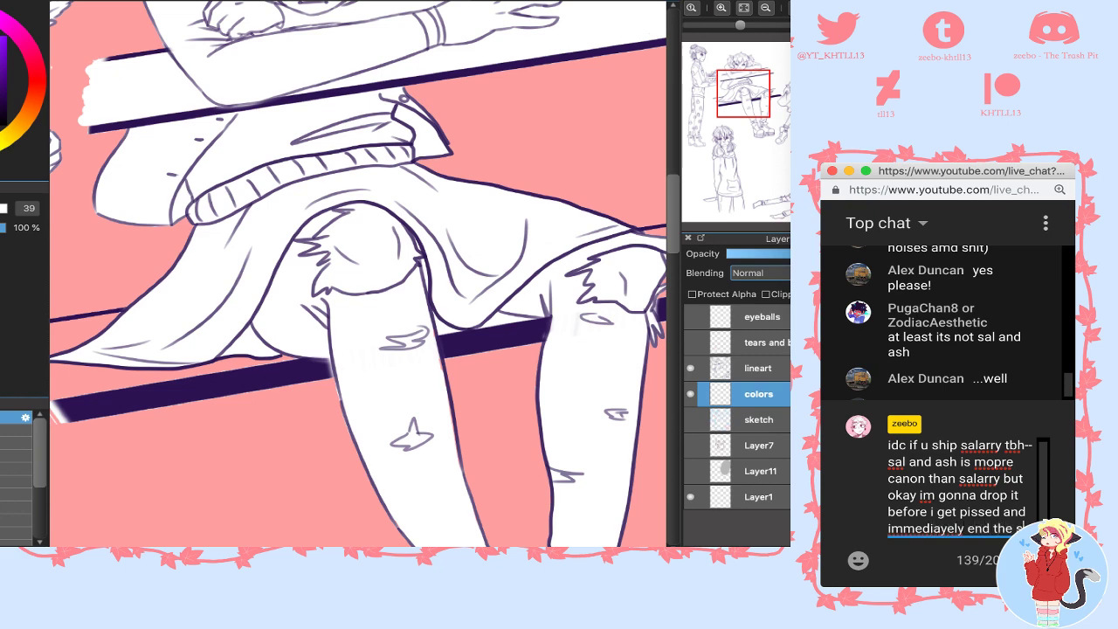
{"action": "type", "text": "tream"}
{"action": "key", "text": "Return"}
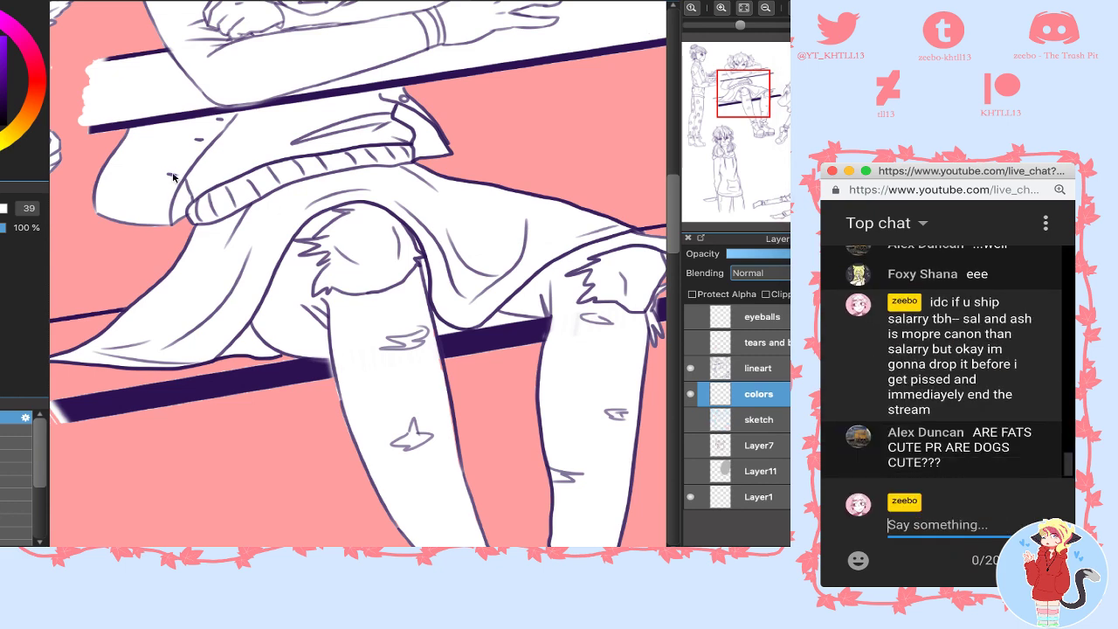
- Post the two short messages "FATS" and "\wyehn" in the live chat
{"action": "left_click", "coordinate": [677, 93]}
{"action": "left_click_drag", "start_coordinate": [724, 90], "coordinate": [731, 94]}
{"action": "key", "text": "alt+Tab"}
{"action": "type", "text": "FATS"}
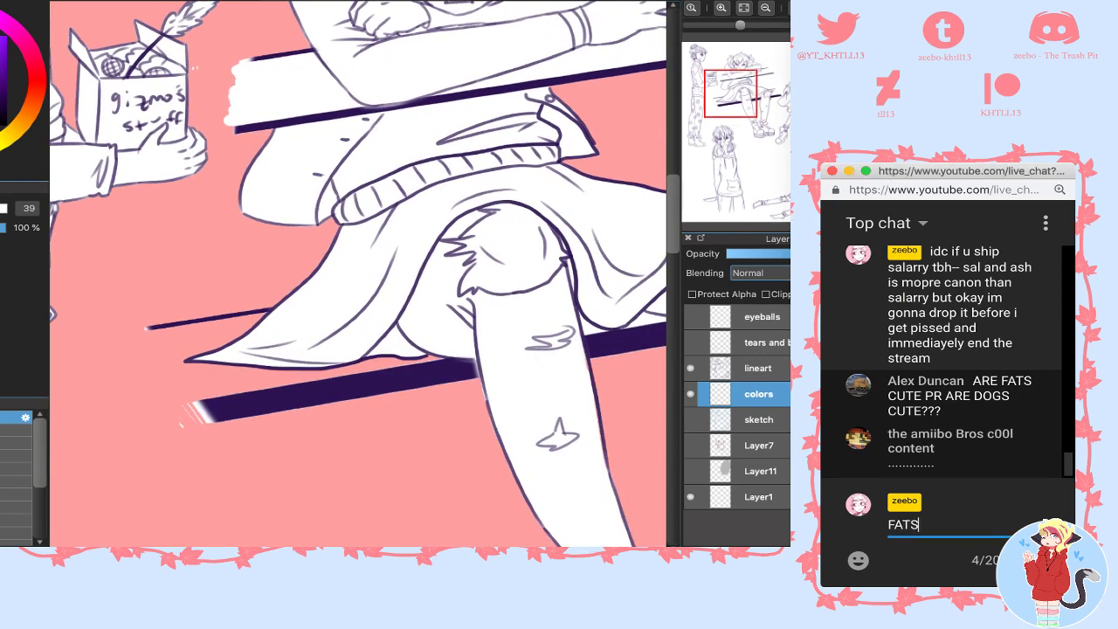
{"action": "key", "text": "Return"}
{"action": "type", "text": "\\wyehn"}
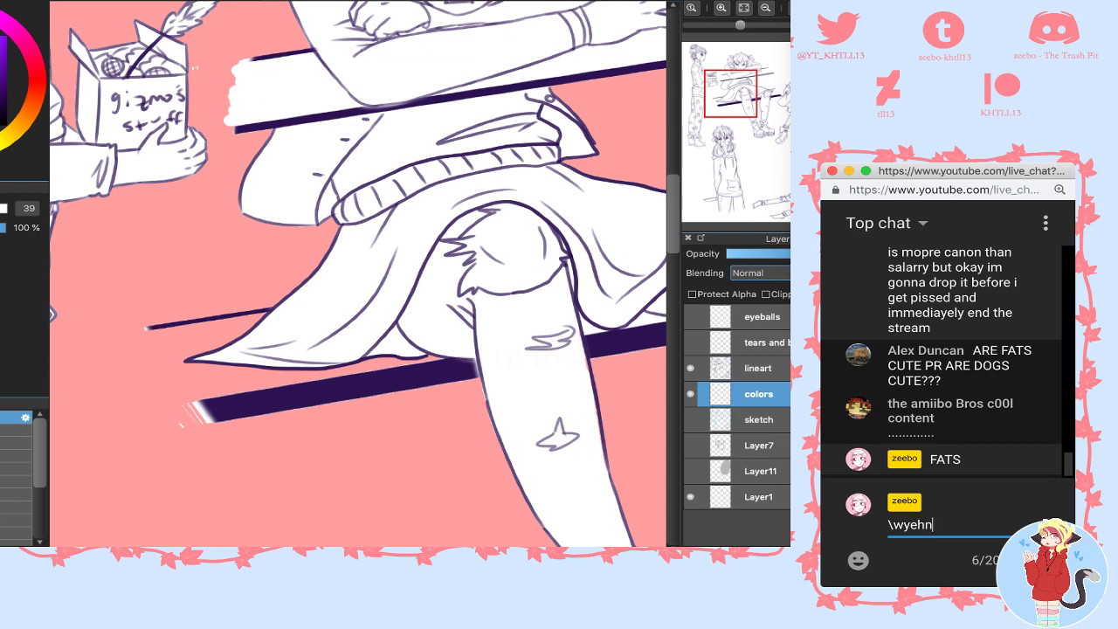
{"action": "key", "text": "Return"}
- Return to the drawing and cover the stray white specks at the tips of the lower dark bars with the pink overlay
{"action": "key", "text": "alt+Tab"}
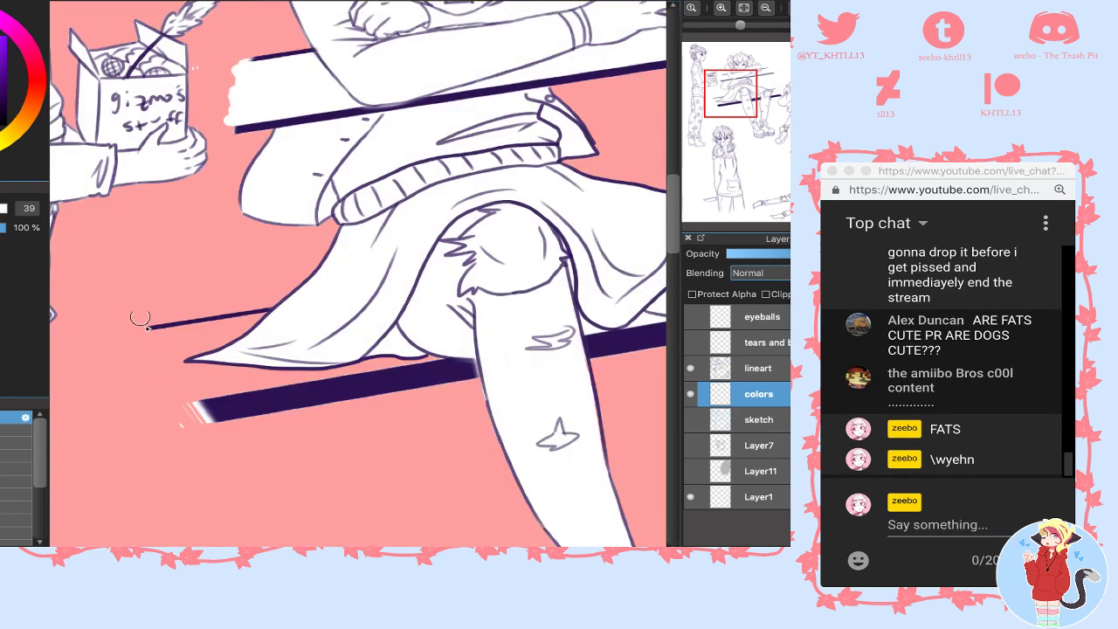
{"action": "left_click_drag", "start_coordinate": [142, 320], "coordinate": [145, 332]}
{"action": "left_click_drag", "start_coordinate": [191, 395], "coordinate": [204, 425]}
{"action": "left_click_drag", "start_coordinate": [749, 106], "coordinate": [777, 109]}
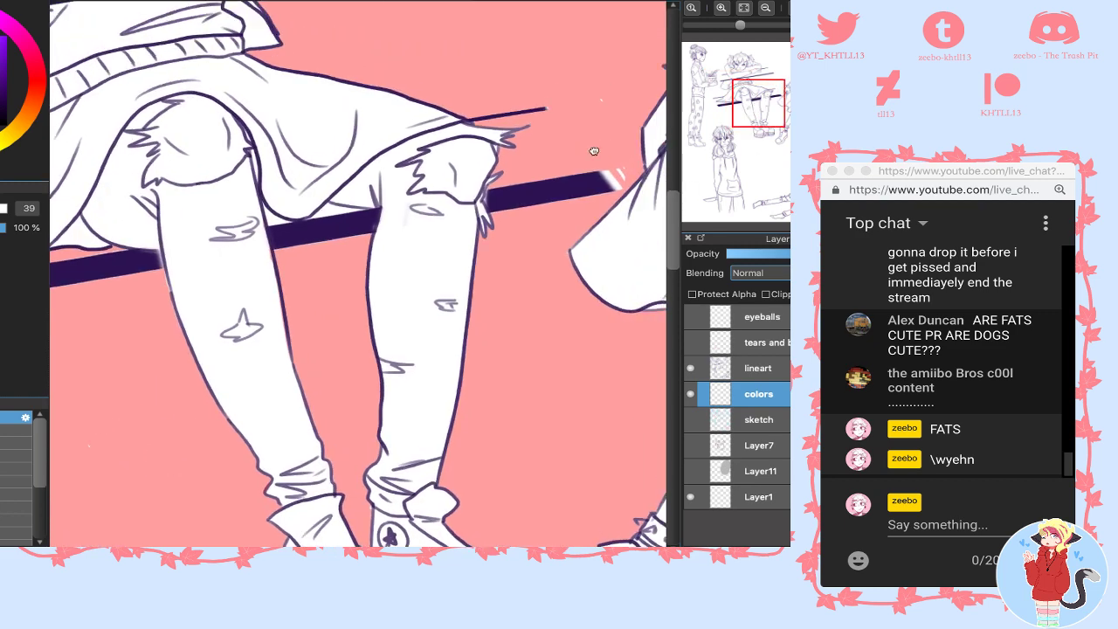
{"action": "left_click_drag", "start_coordinate": [611, 180], "coordinate": [619, 178]}
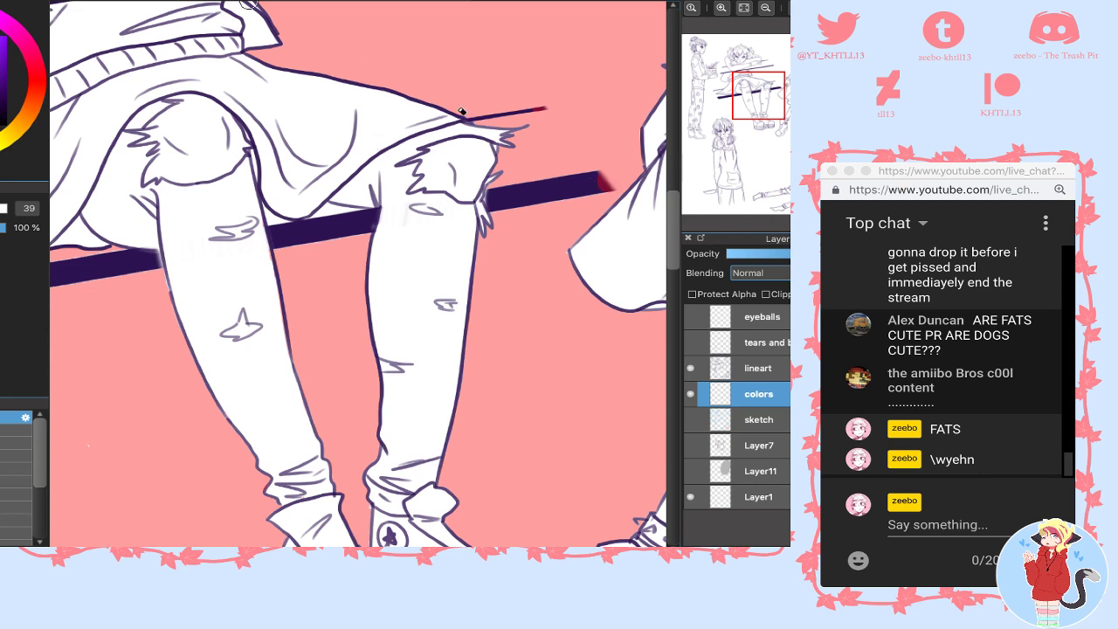
- Clear the pink overlay from the gap between the lower bars beside the seated figure's torn knee, up to the bar tips
{"action": "left_click_drag", "start_coordinate": [461, 131], "coordinate": [564, 119]}
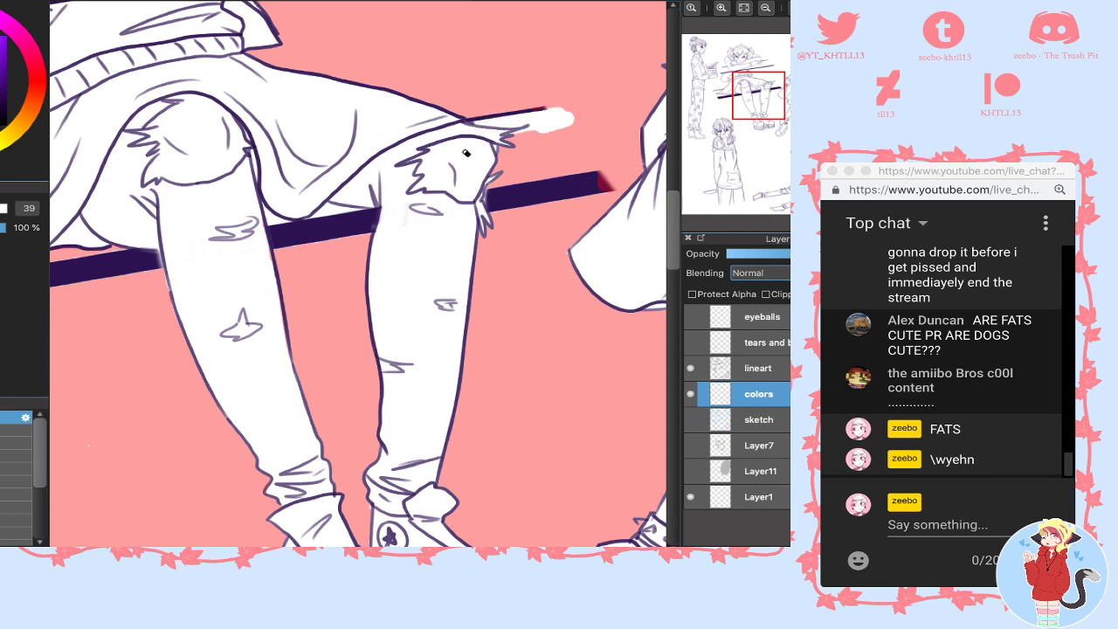
{"action": "mouse_move", "coordinate": [466, 153]}
{"action": "left_mouse_down"}
{"action": "mouse_move", "coordinate": [524, 144]}
{"action": "mouse_move", "coordinate": [607, 162]}
{"action": "mouse_move", "coordinate": [561, 170]}
{"action": "left_mouse_up"}
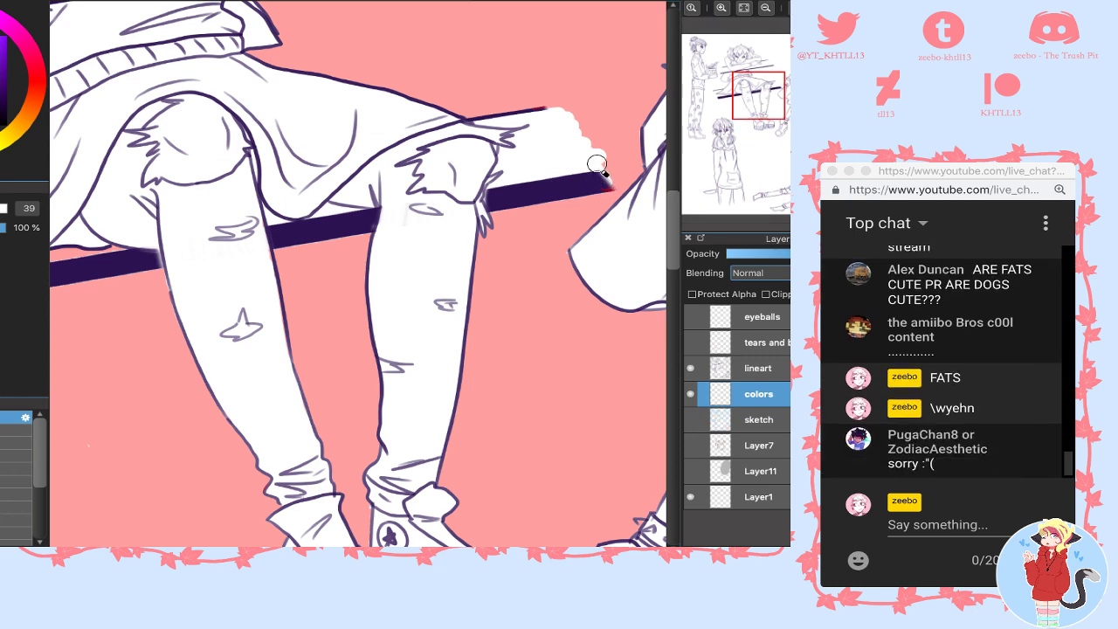
{"action": "left_click_drag", "start_coordinate": [597, 166], "coordinate": [606, 176]}
- Clear the pink overlay between the lower bars around the pointed skirt corner, up to the opposite bar tips
{"action": "left_click_drag", "start_coordinate": [747, 103], "coordinate": [726, 99]}
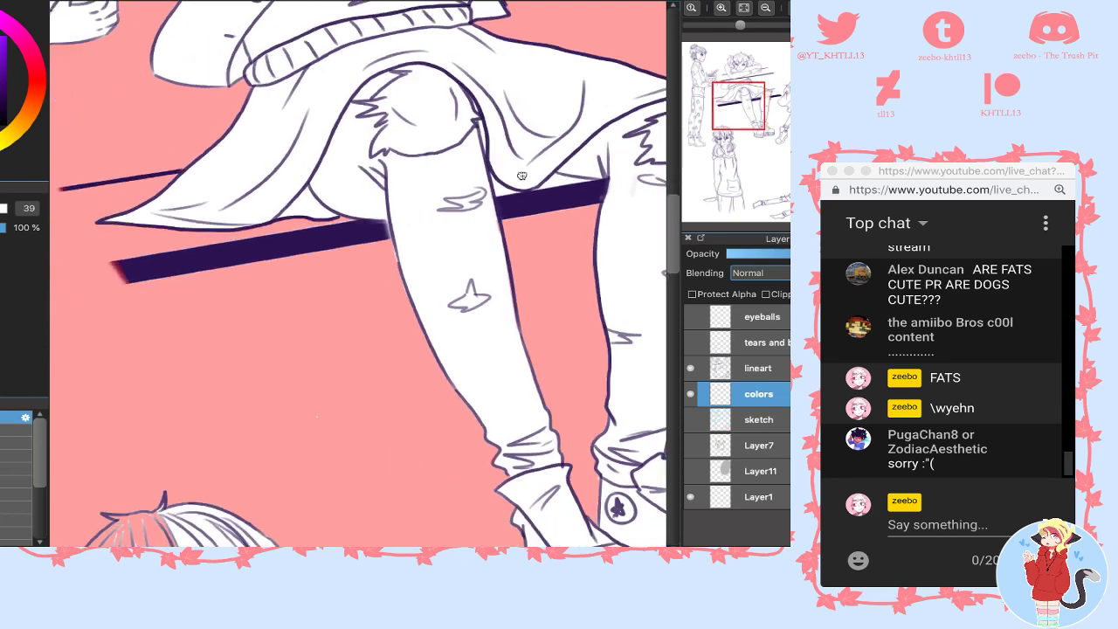
{"action": "mouse_move", "coordinate": [63, 195]}
{"action": "left_mouse_down"}
{"action": "mouse_move", "coordinate": [117, 207]}
{"action": "mouse_move", "coordinate": [95, 256]}
{"action": "mouse_move", "coordinate": [103, 276]}
{"action": "mouse_move", "coordinate": [240, 234]}
{"action": "mouse_move", "coordinate": [200, 249]}
{"action": "mouse_move", "coordinate": [368, 219]}
{"action": "left_mouse_up"}
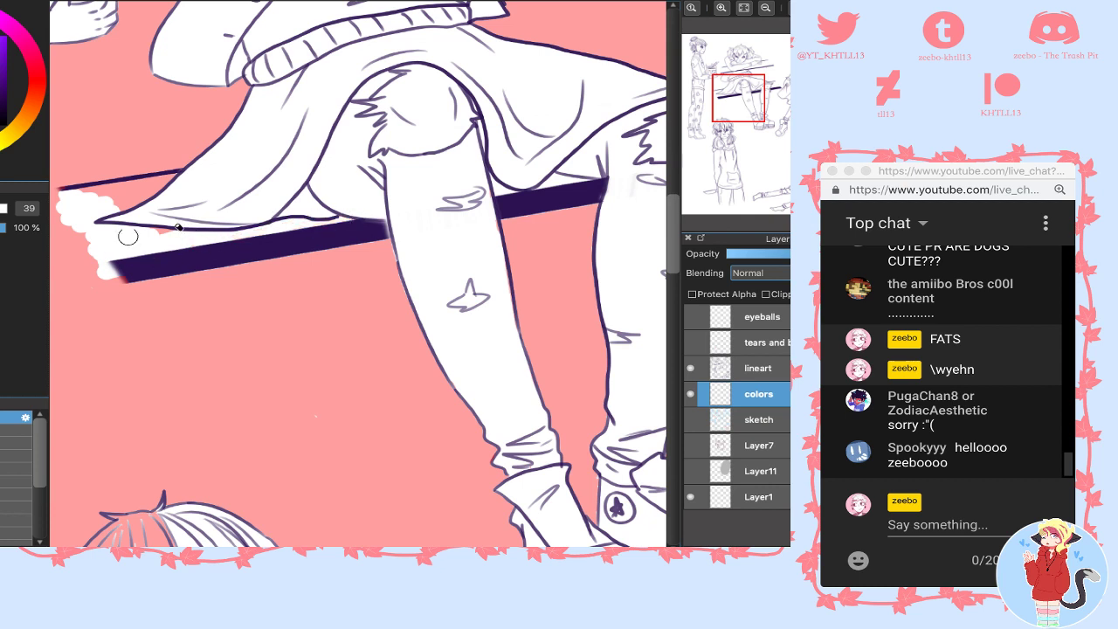
{"action": "mouse_move", "coordinate": [128, 235]}
{"action": "left_mouse_down"}
{"action": "mouse_move", "coordinate": [87, 219]}
{"action": "mouse_move", "coordinate": [105, 197]}
{"action": "mouse_move", "coordinate": [83, 194]}
{"action": "mouse_move", "coordinate": [129, 186]}
{"action": "mouse_move", "coordinate": [98, 202]}
{"action": "left_mouse_up"}
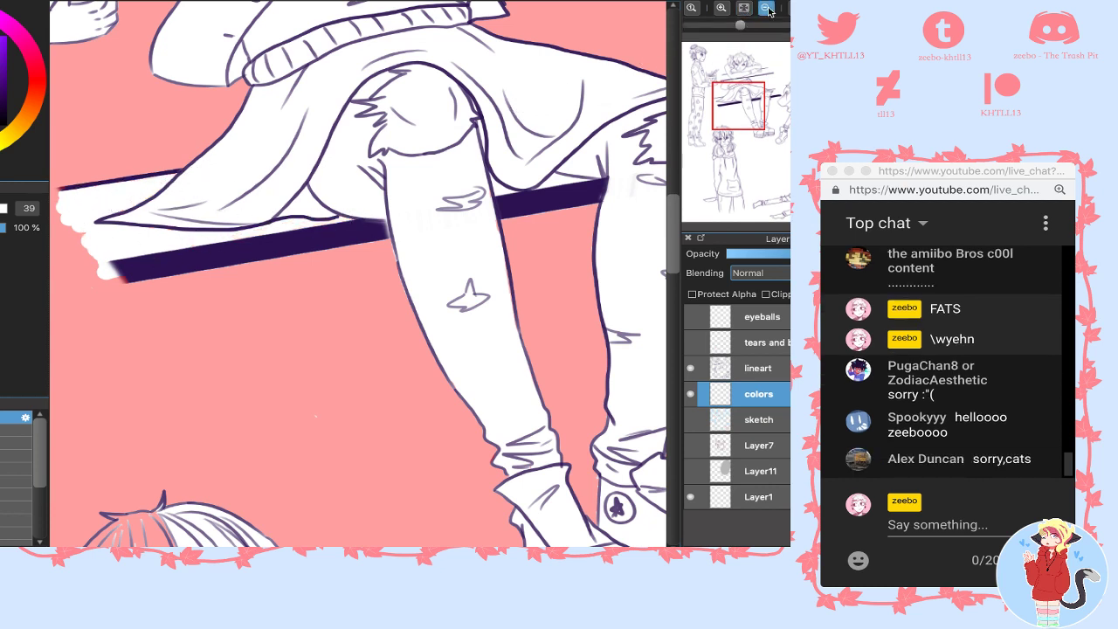
- Adjust the selection around the lower legs and boots of the standing figure in ghost-patterned pants with the Magic Wand
{"action": "left_click", "coordinate": [765, 7]}
{"action": "left_click_drag", "start_coordinate": [748, 87], "coordinate": [713, 77]}
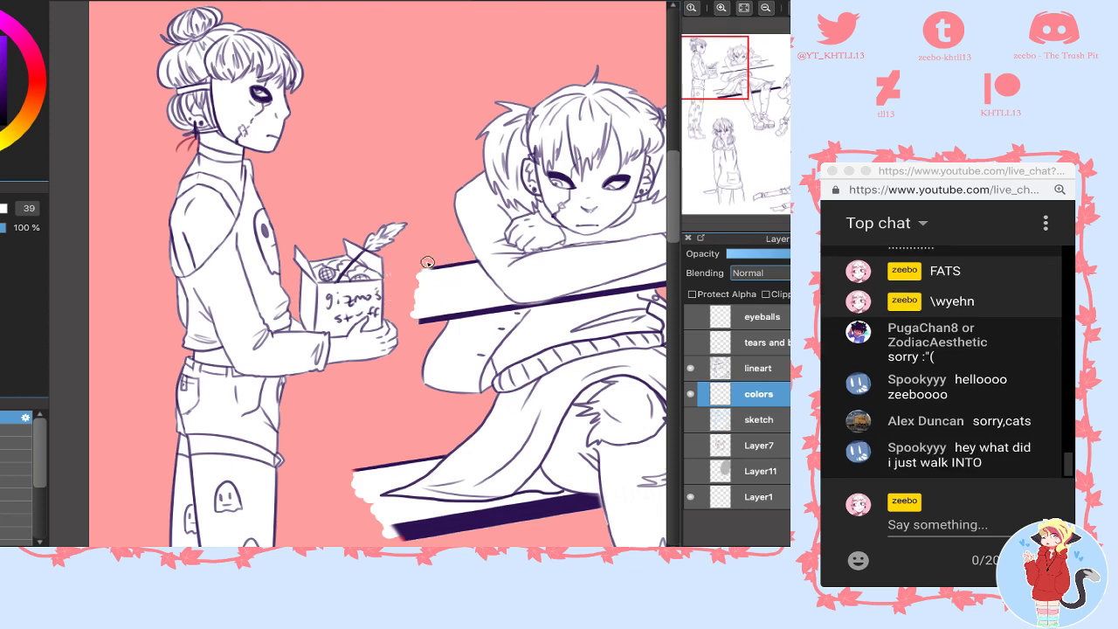
{"action": "left_click_drag", "start_coordinate": [581, 530], "coordinate": [618, 164]}
{"action": "left_click", "coordinate": [162, 164]}
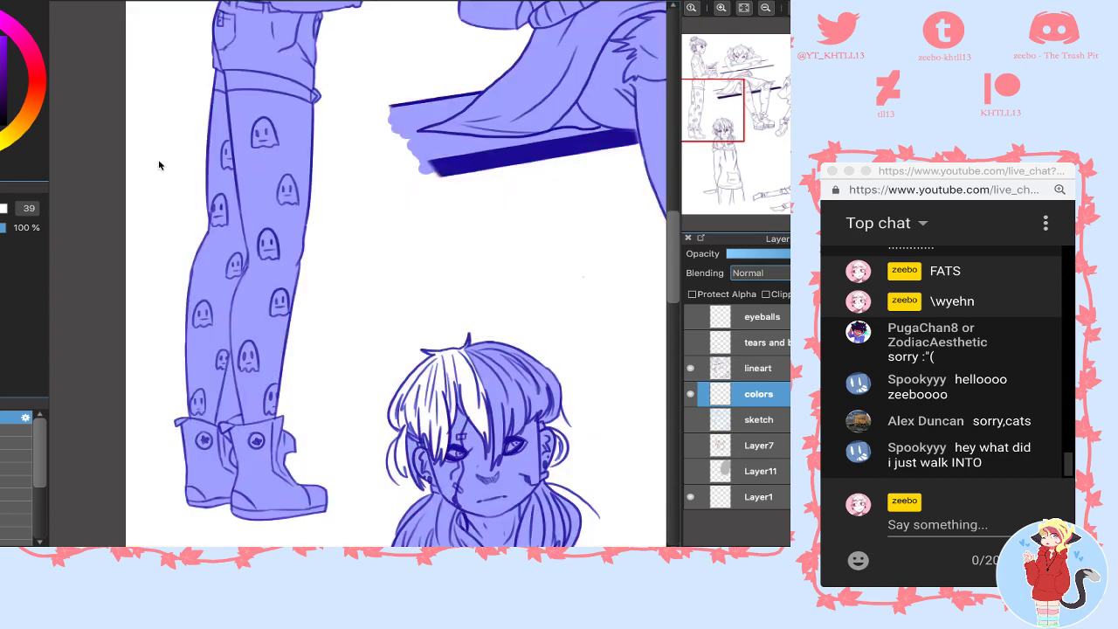
{"action": "left_click", "coordinate": [289, 418]}
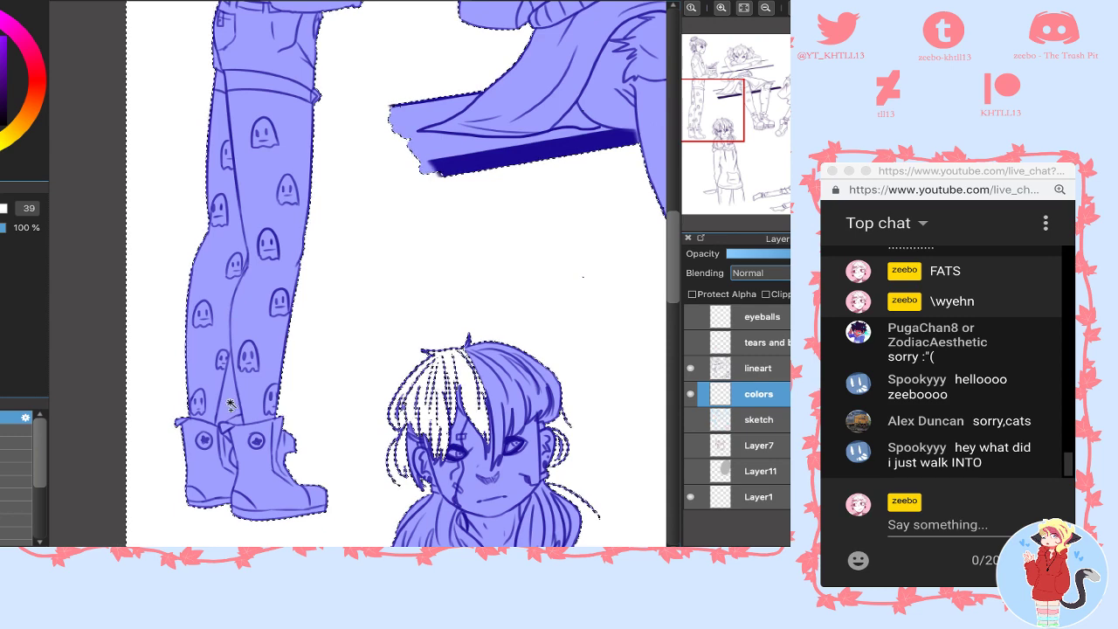
- Return to the selection brush and clear the pink overlay from the side hair and bangs of the figure below the bars
{"action": "key", "text": "s"}
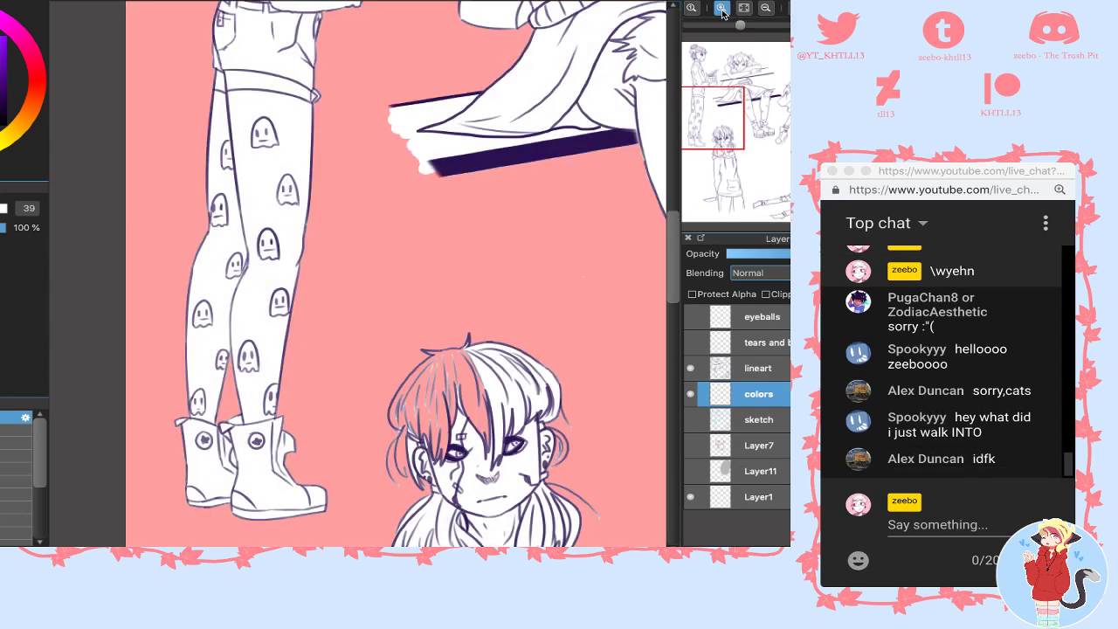
{"action": "left_click_drag", "start_coordinate": [715, 105], "coordinate": [726, 130]}
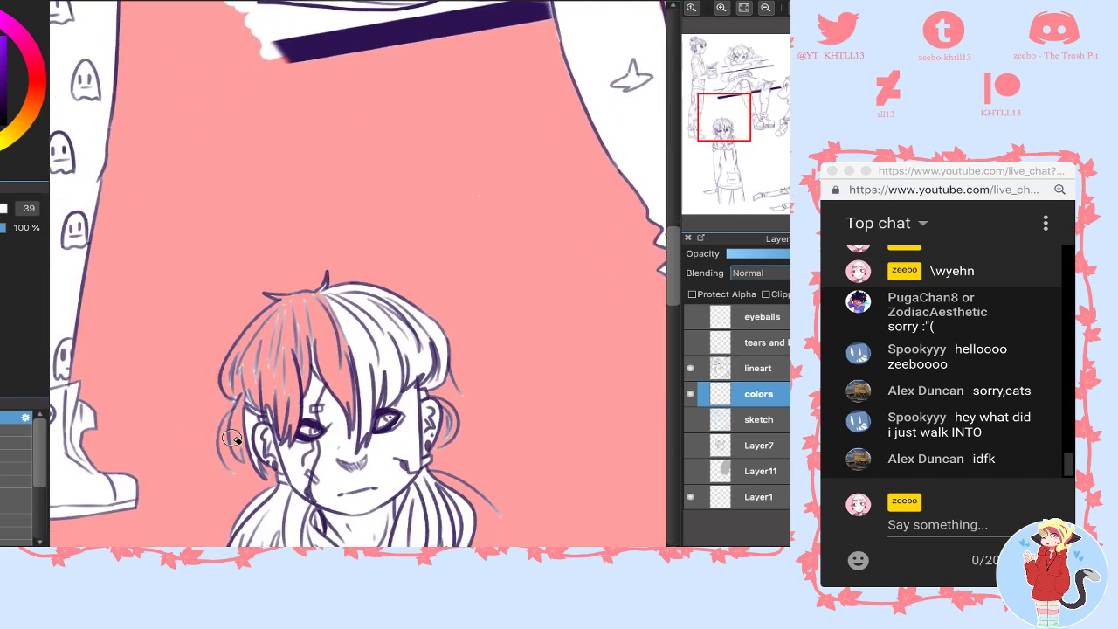
{"action": "mouse_move", "coordinate": [232, 448]}
{"action": "left_mouse_down"}
{"action": "mouse_move", "coordinate": [239, 435]}
{"action": "mouse_move", "coordinate": [246, 453]}
{"action": "mouse_move", "coordinate": [242, 423]}
{"action": "mouse_move", "coordinate": [245, 458]}
{"action": "mouse_move", "coordinate": [243, 404]}
{"action": "left_mouse_up"}
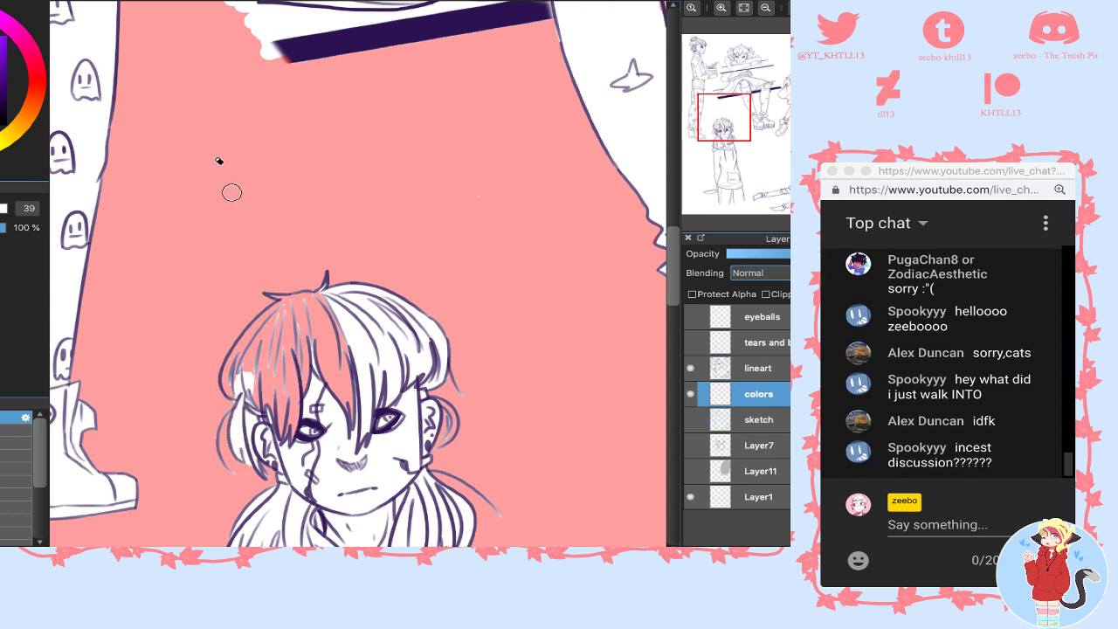
{"action": "mouse_move", "coordinate": [240, 372]}
{"action": "left_mouse_down"}
{"action": "mouse_move", "coordinate": [234, 356]}
{"action": "mouse_move", "coordinate": [304, 279]}
{"action": "mouse_move", "coordinate": [333, 273]}
{"action": "mouse_move", "coordinate": [249, 397]}
{"action": "mouse_move", "coordinate": [262, 376]}
{"action": "mouse_move", "coordinate": [271, 410]}
{"action": "mouse_move", "coordinate": [277, 344]}
{"action": "mouse_move", "coordinate": [312, 295]}
{"action": "mouse_move", "coordinate": [315, 368]}
{"action": "mouse_move", "coordinate": [346, 450]}
{"action": "mouse_move", "coordinate": [366, 401]}
{"action": "left_mouse_up"}
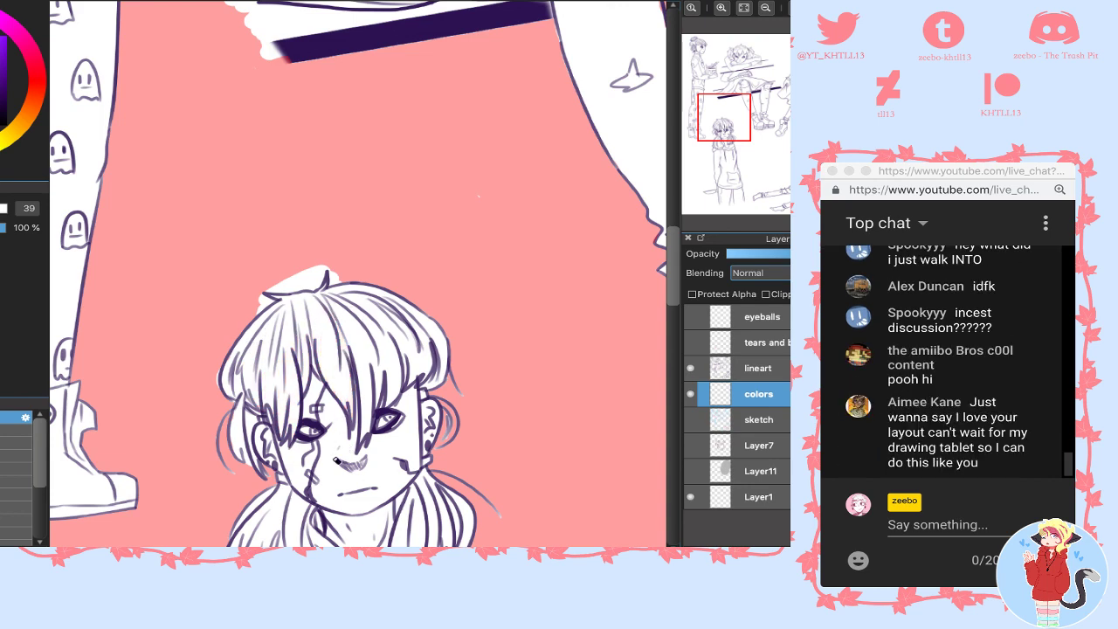
- Restore the pink overlay in the cleared patch above the hair of the figure below the bars, following the top strands' outline
{"action": "key", "text": "e"}
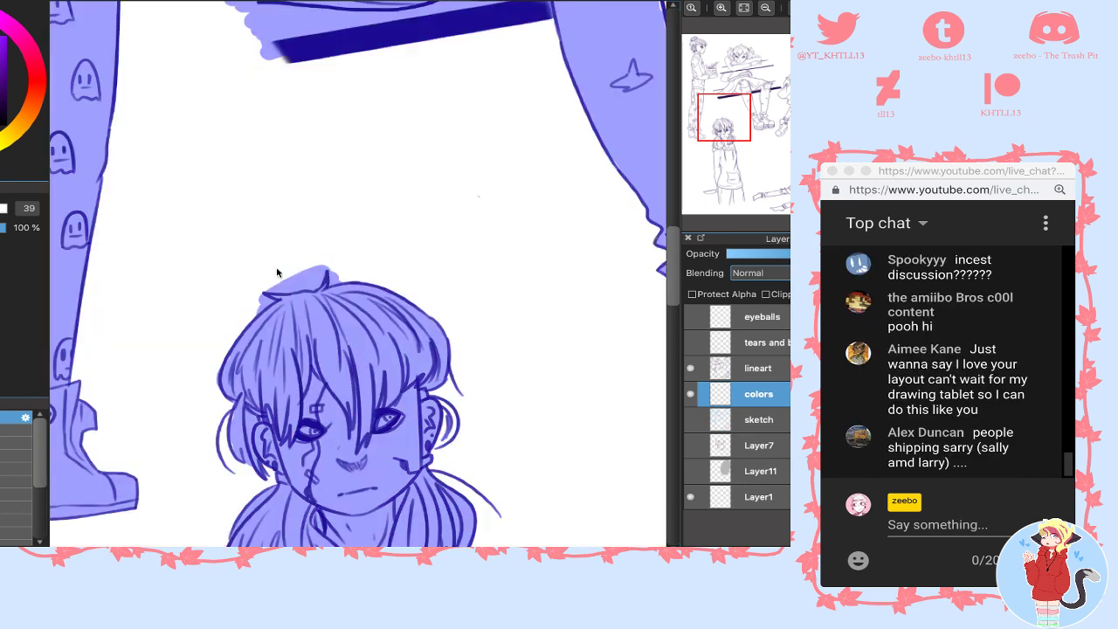
{"action": "left_click_drag", "start_coordinate": [284, 280], "coordinate": [325, 273]}
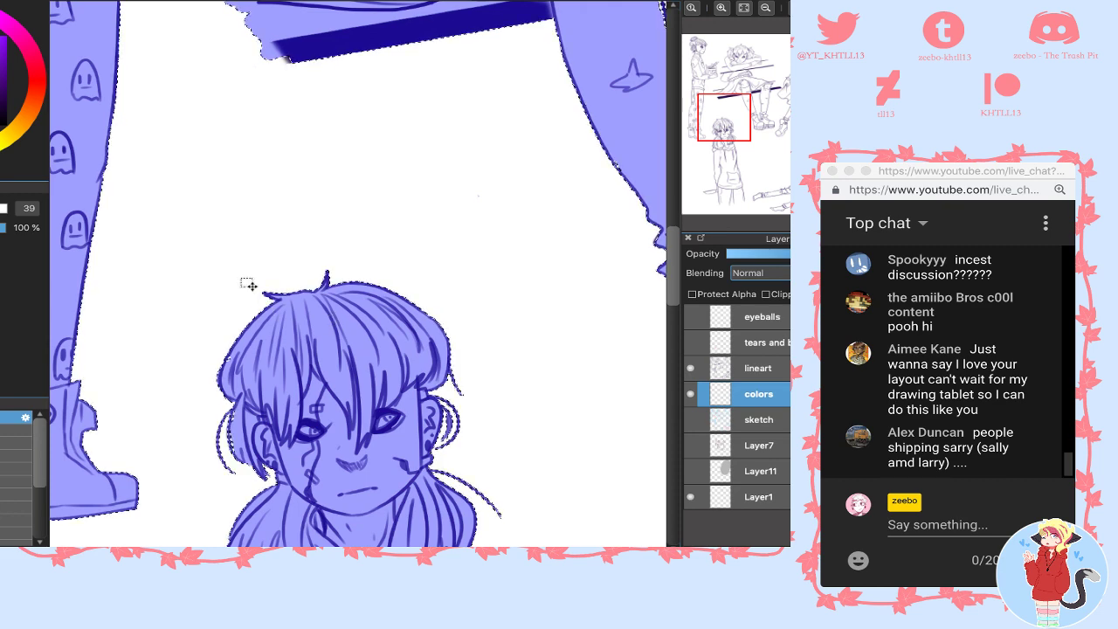
{"action": "key", "text": "e"}
{"action": "mouse_move", "coordinate": [316, 263]}
{"action": "left_mouse_down"}
{"action": "mouse_move", "coordinate": [302, 277]}
{"action": "mouse_move", "coordinate": [277, 271]}
{"action": "mouse_move", "coordinate": [286, 275]}
{"action": "left_mouse_up"}
{"action": "left_click", "coordinate": [151, 3]}
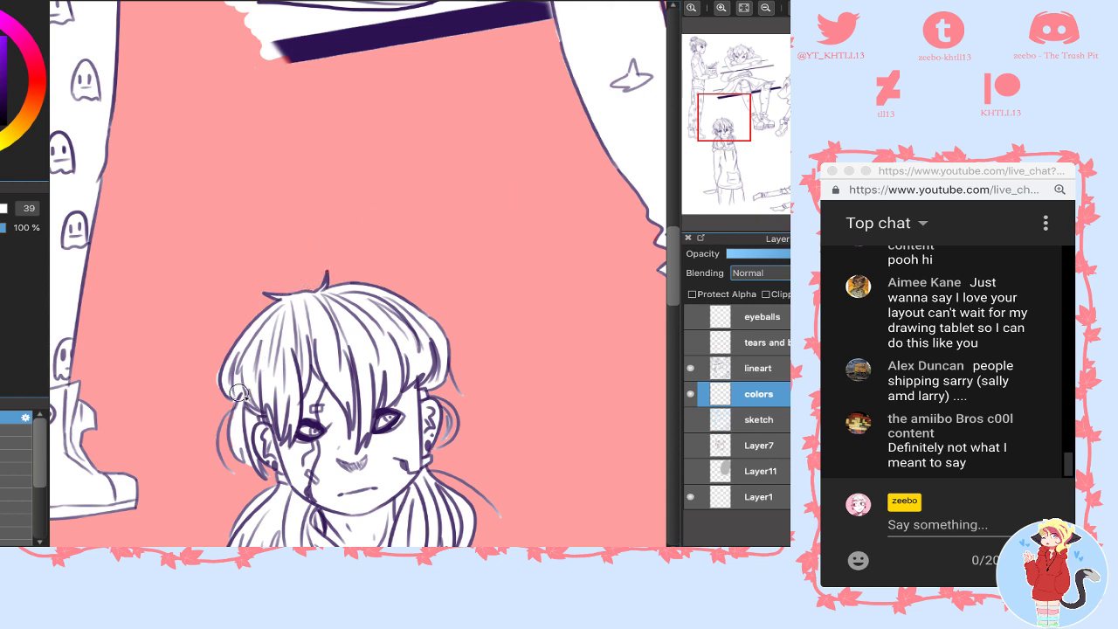
- Extend the pink overlay over the loose strands beside the same figure's head and into the small gap between neck and pigtail
{"action": "mouse_move", "coordinate": [211, 373]}
{"action": "left_mouse_down"}
{"action": "mouse_move", "coordinate": [229, 409]}
{"action": "mouse_move", "coordinate": [217, 438]}
{"action": "left_mouse_up"}
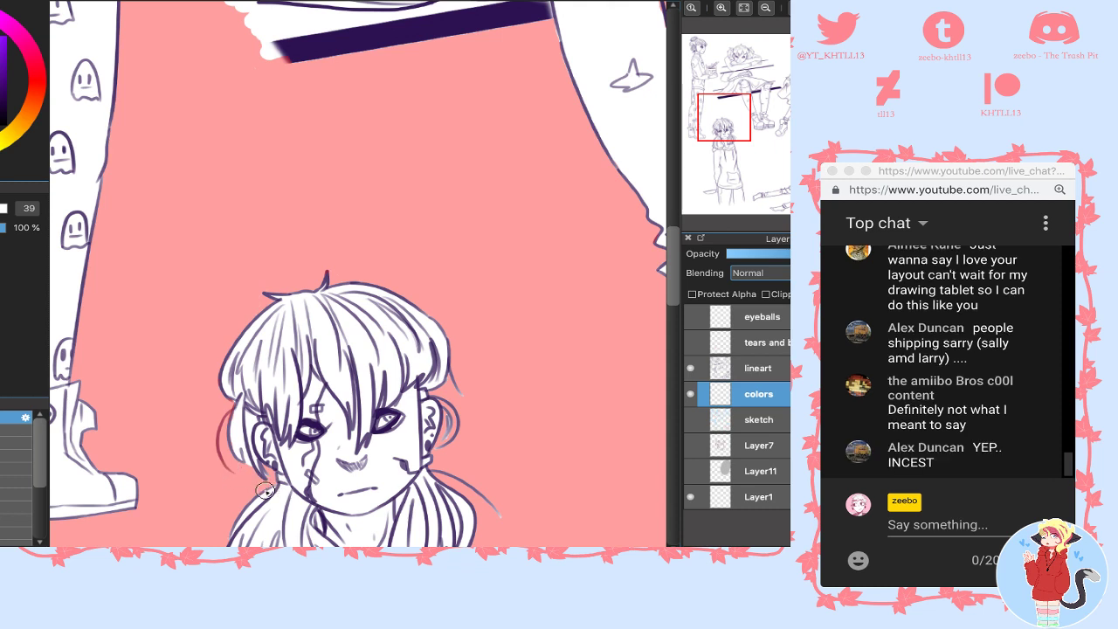
{"action": "left_click_drag", "start_coordinate": [441, 469], "coordinate": [492, 504]}
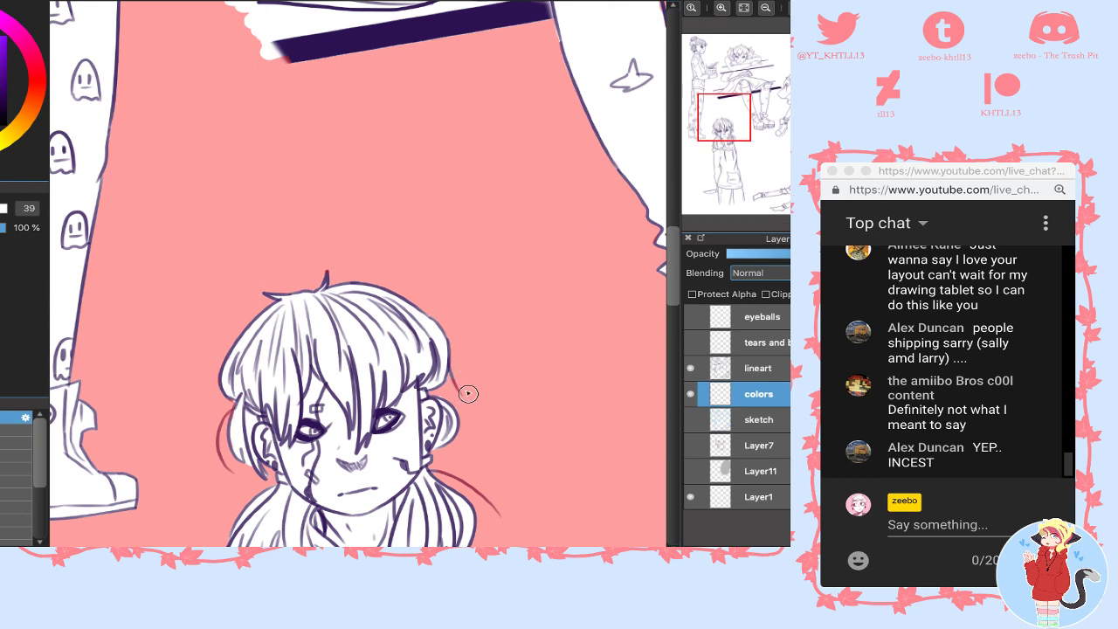
{"action": "left_click", "coordinate": [719, 137]}
{"action": "left_click_drag", "start_coordinate": [719, 138], "coordinate": [721, 144]}
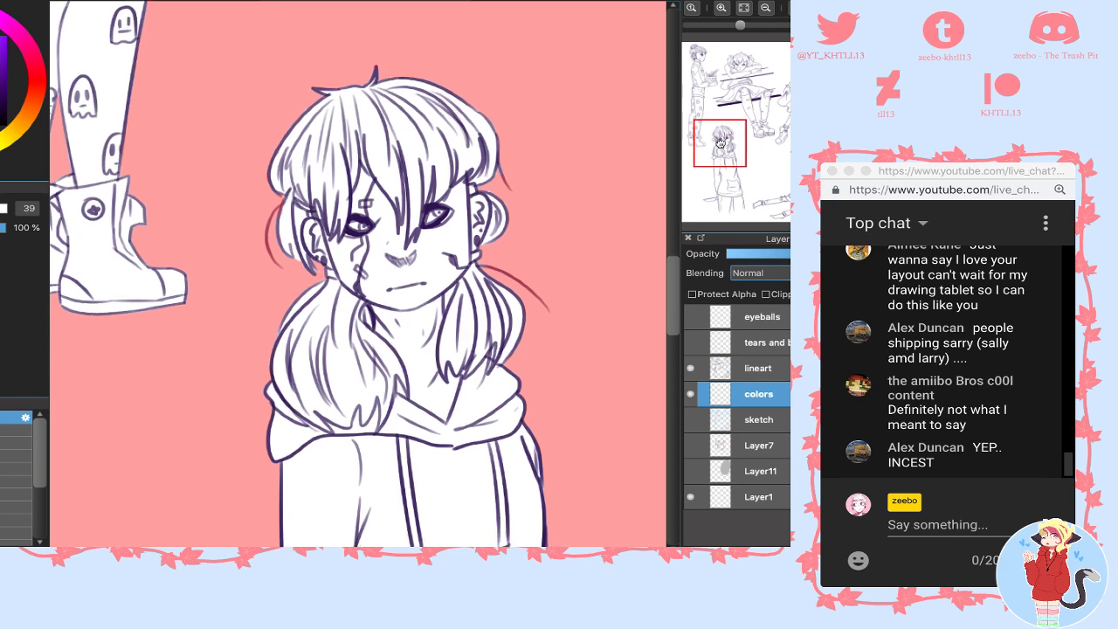
{"action": "key", "text": "ctrl+shift+i"}
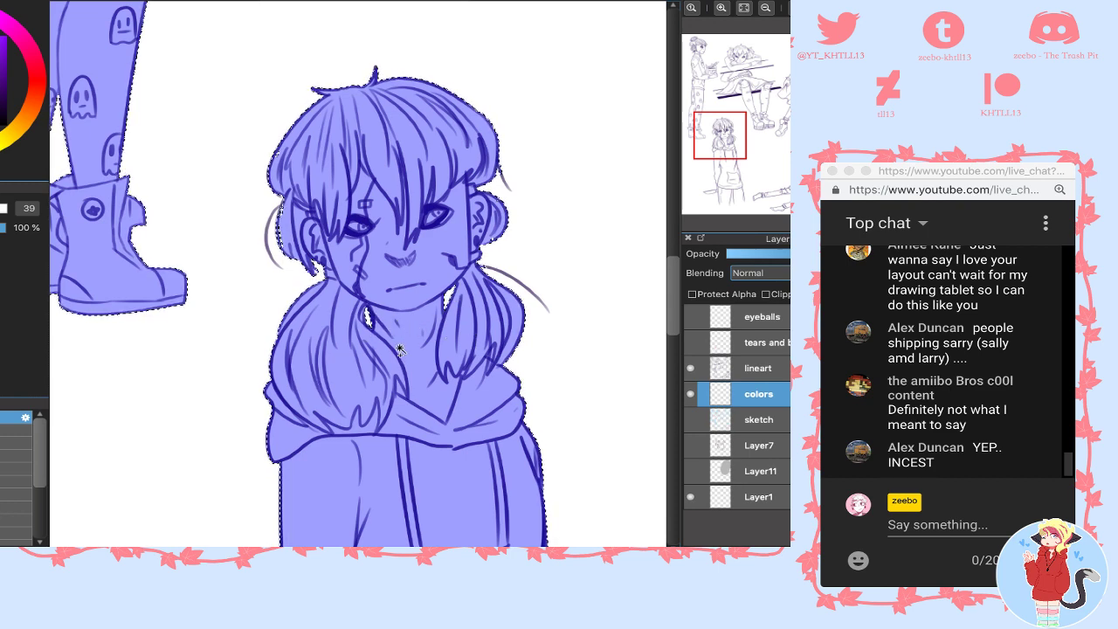
{"action": "key", "text": "ctrl+d"}
{"action": "key", "text": "ctrl+shift+i"}
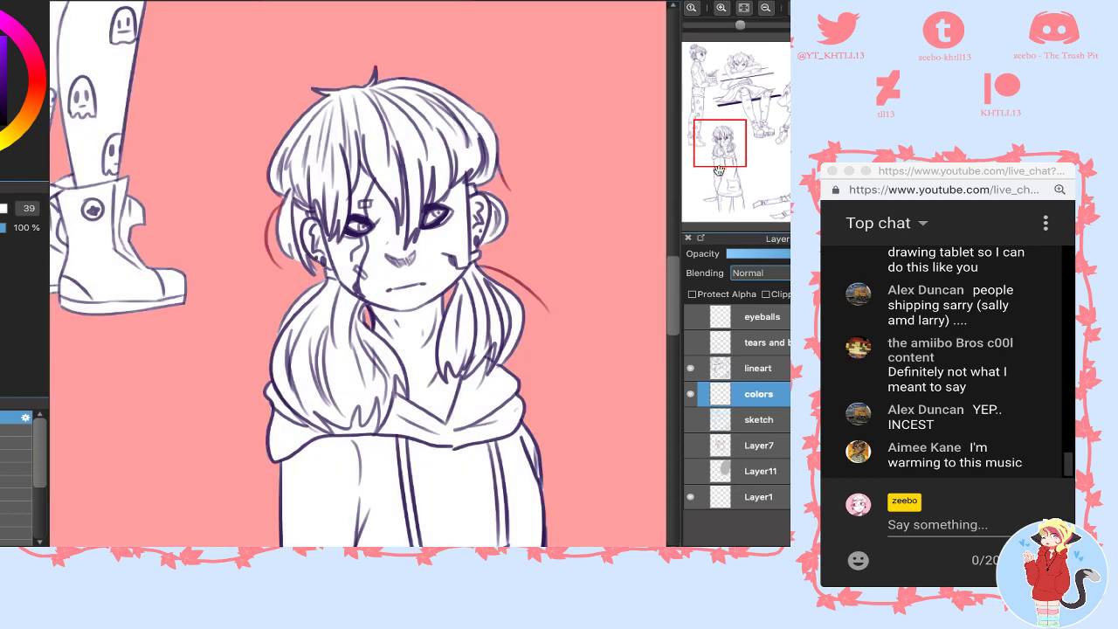
- Clear the pink overlay from the hooded figure's legs and knife hand, closing the open leg ends and removing the interiors with the Magic Wand
{"action": "left_click_drag", "start_coordinate": [720, 170], "coordinate": [727, 203]}
{"action": "mouse_move", "coordinate": [325, 378]}
{"action": "left_mouse_down"}
{"action": "mouse_move", "coordinate": [316, 309]}
{"action": "mouse_move", "coordinate": [295, 317]}
{"action": "mouse_move", "coordinate": [380, 314]}
{"action": "mouse_move", "coordinate": [549, 275]}
{"action": "left_mouse_up"}
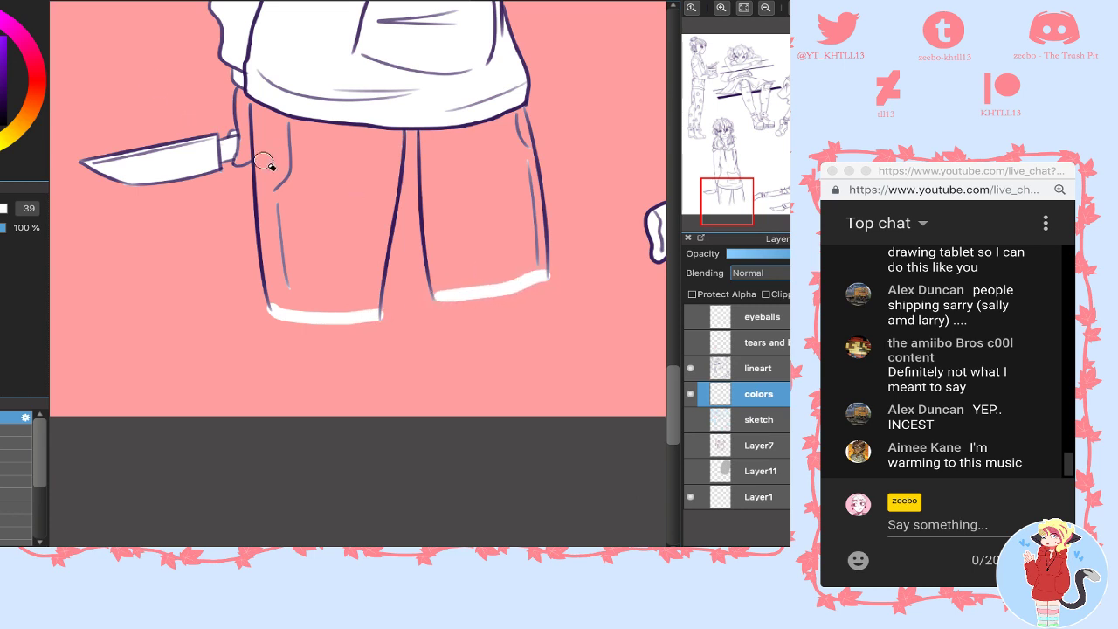
{"action": "key", "text": "w"}
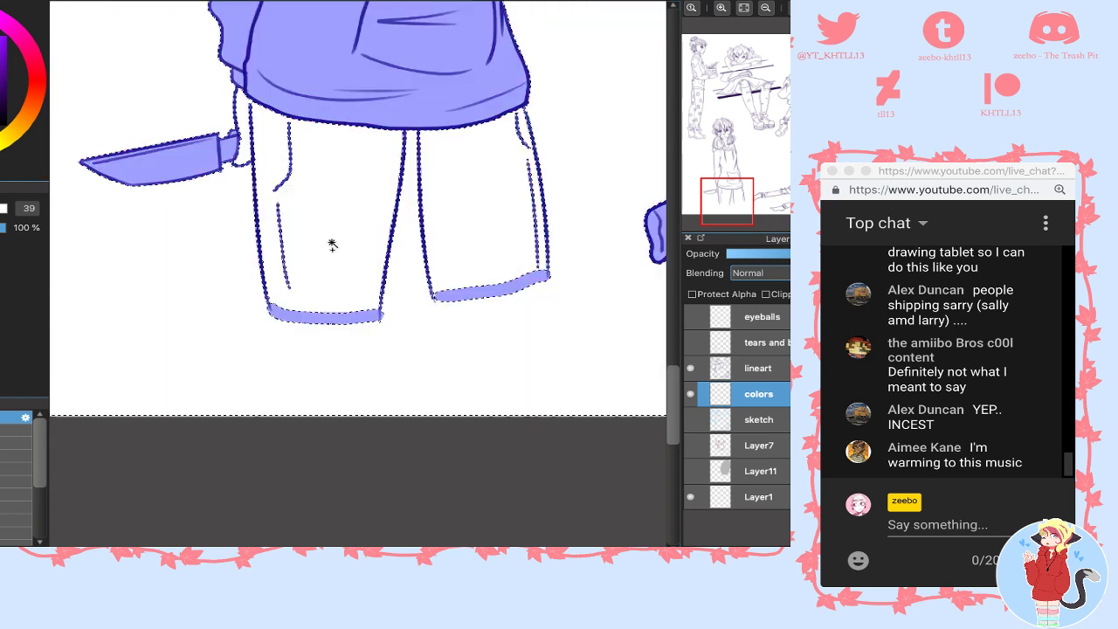
{"action": "left_click", "coordinate": [340, 247], "text": "super"}
{"action": "left_click", "coordinate": [482, 242]}
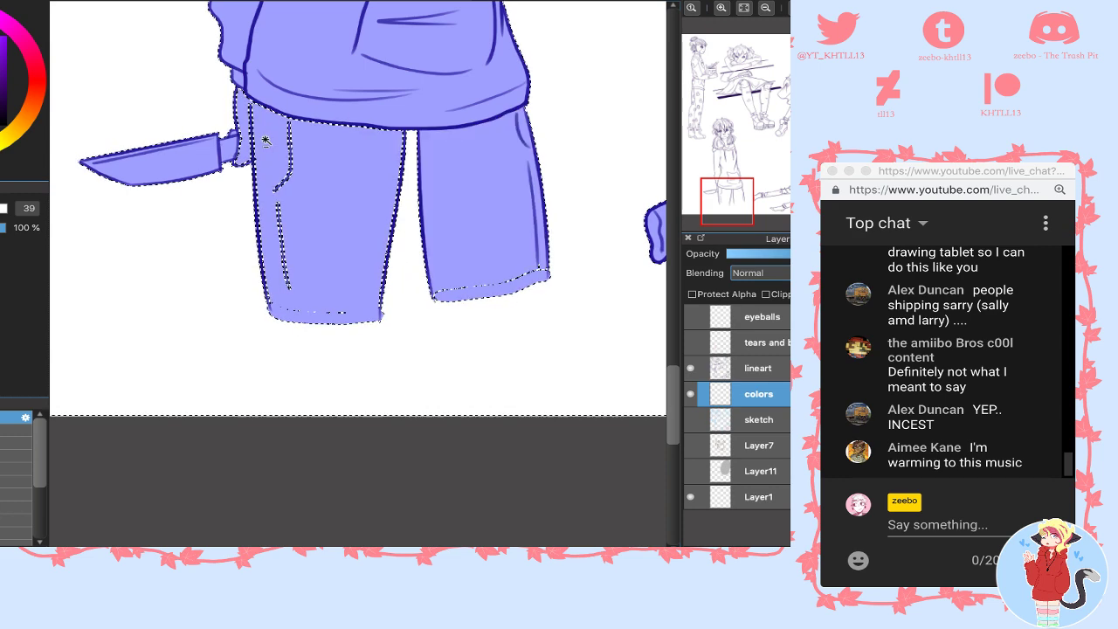
{"action": "key", "text": "s"}
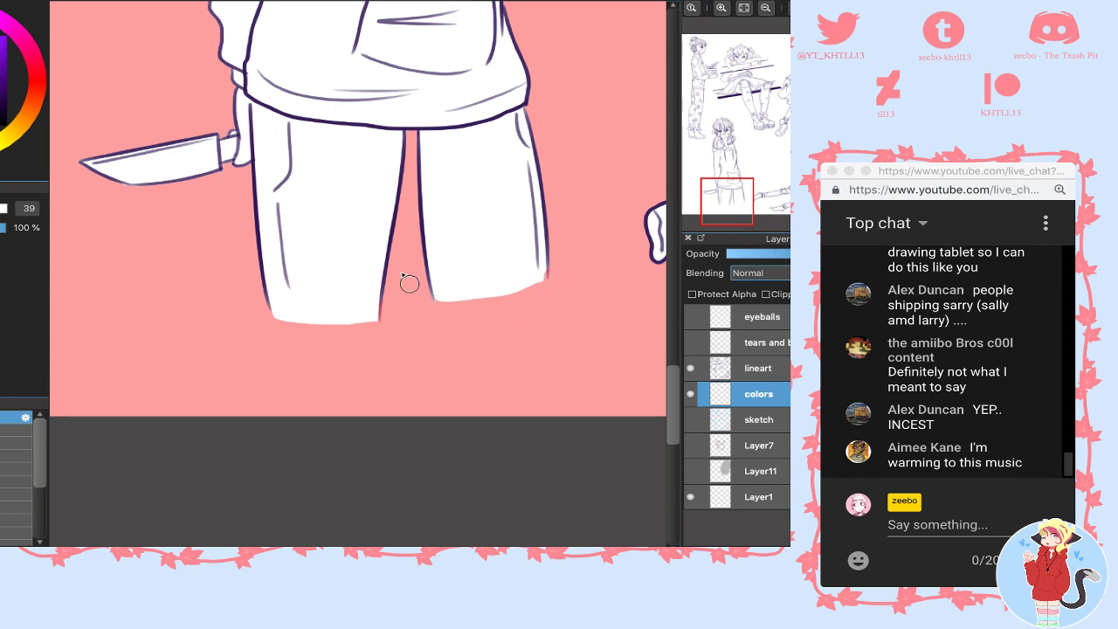
{"action": "key", "text": "q"}
{"action": "key", "text": "q"}
- Clear the pink overlay from the reclining figure's pigtail with the Magic Wand, and clean up the remaining bits between the strands
{"action": "left_click_drag", "start_coordinate": [748, 207], "coordinate": [832, 168]}
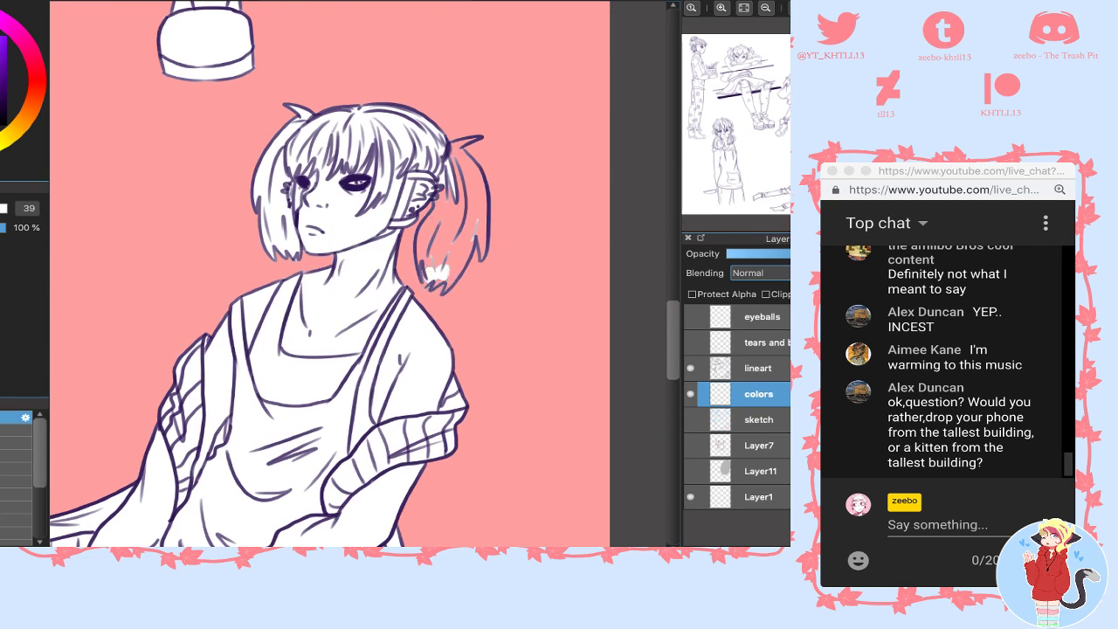
{"action": "key", "text": "q"}
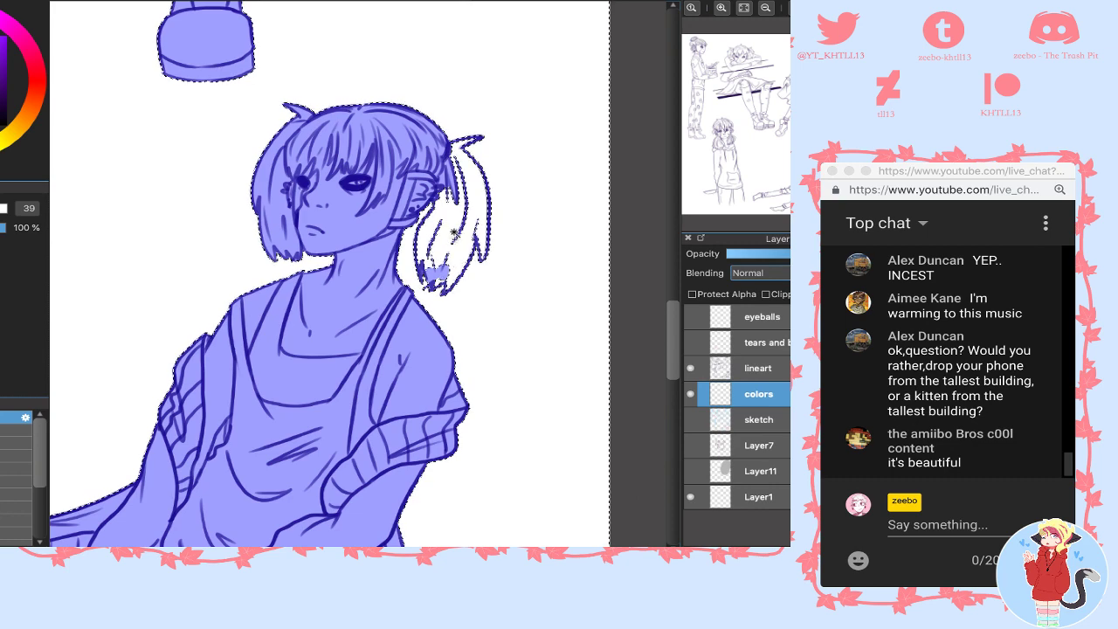
{"action": "left_click", "coordinate": [446, 227], "text": "ctrl"}
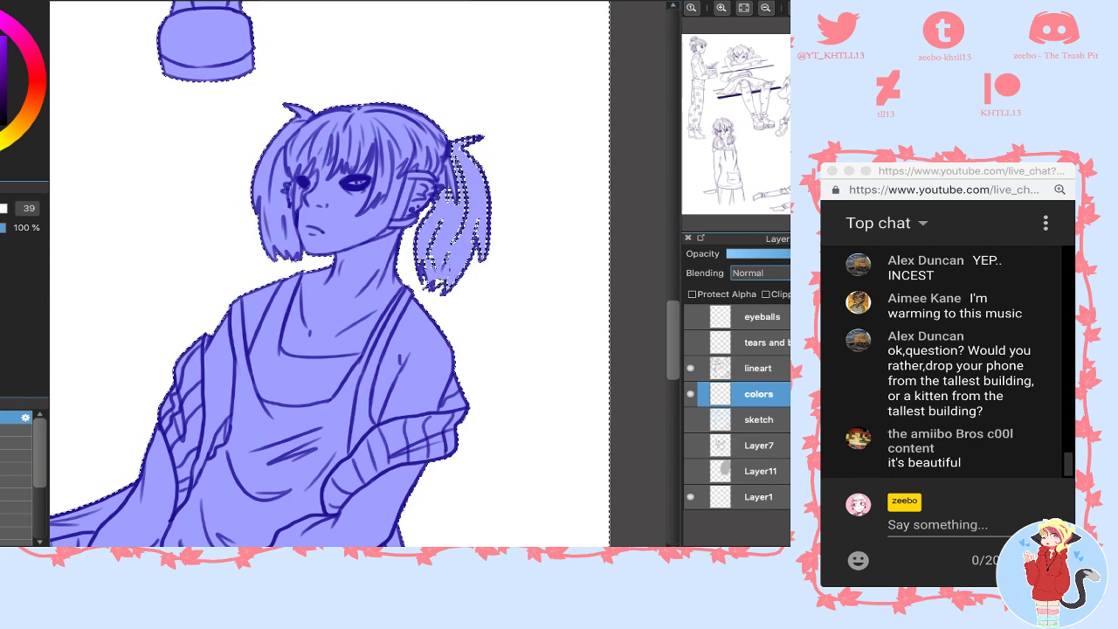
{"action": "key", "text": "q"}
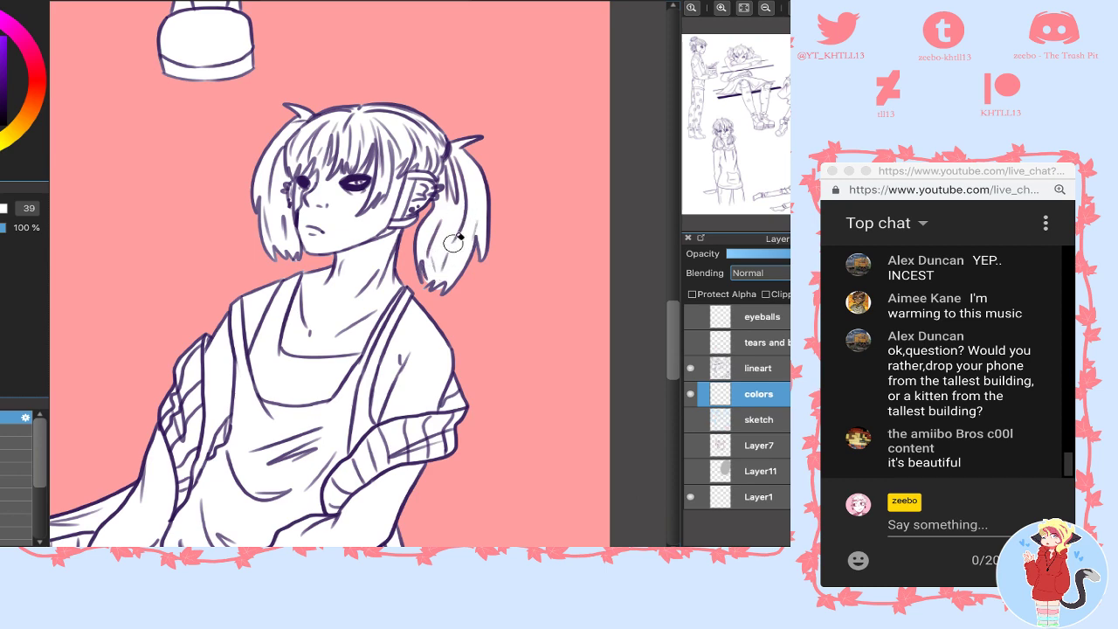
- Clear the pink overlay from the speech bubble beside the figure with two buns, and restore it in the small gap at the sleeve
{"action": "mouse_move", "coordinate": [797, 168]}
{"action": "left_mouse_down"}
{"action": "mouse_move", "coordinate": [779, 181]}
{"action": "mouse_move", "coordinate": [802, 197]}
{"action": "mouse_move", "coordinate": [773, 203]}
{"action": "mouse_move", "coordinate": [788, 129]}
{"action": "left_mouse_up"}
{"action": "left_click", "coordinate": [745, 9]}
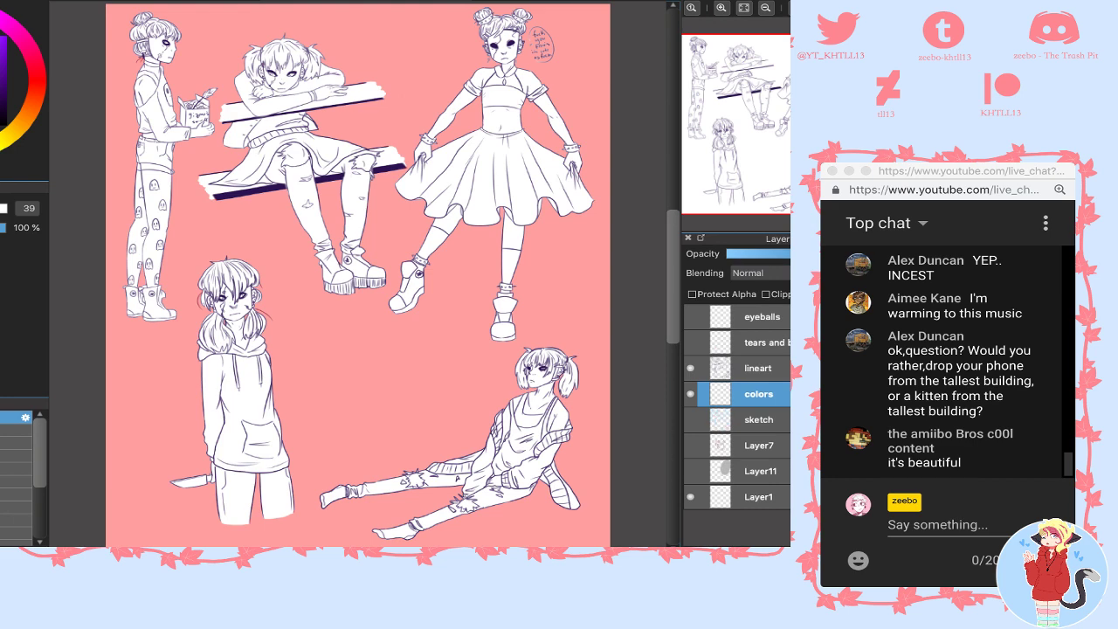
{"action": "left_click", "coordinate": [722, 8]}
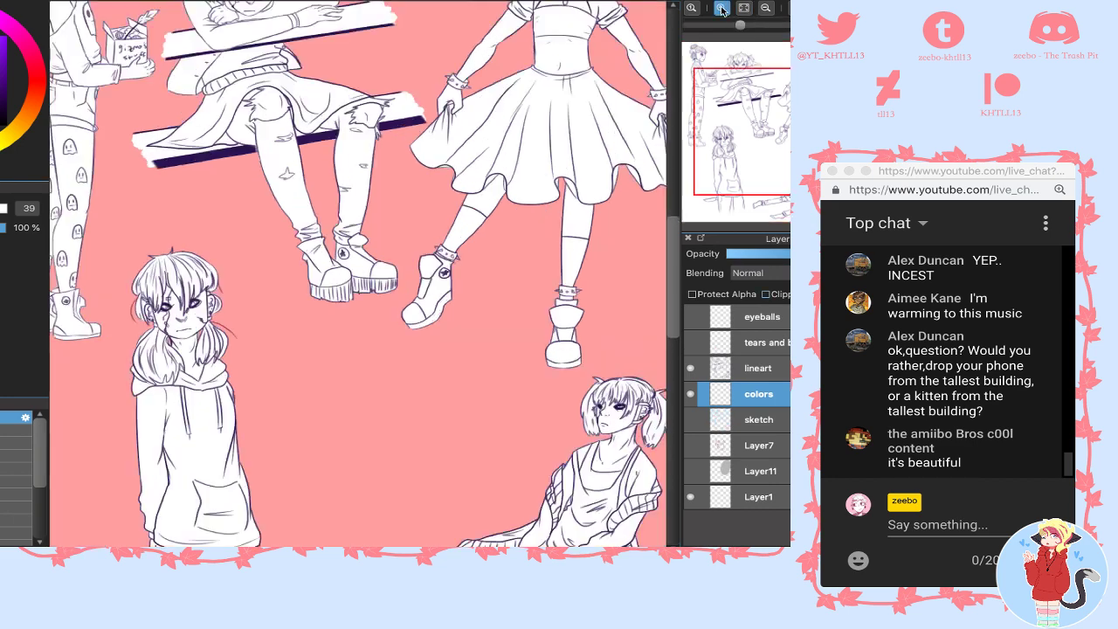
{"action": "left_click", "coordinate": [722, 9]}
{"action": "left_click", "coordinate": [722, 9]}
{"action": "left_click", "coordinate": [721, 9]}
{"action": "left_click_drag", "start_coordinate": [821, 85], "coordinate": [829, 66]}
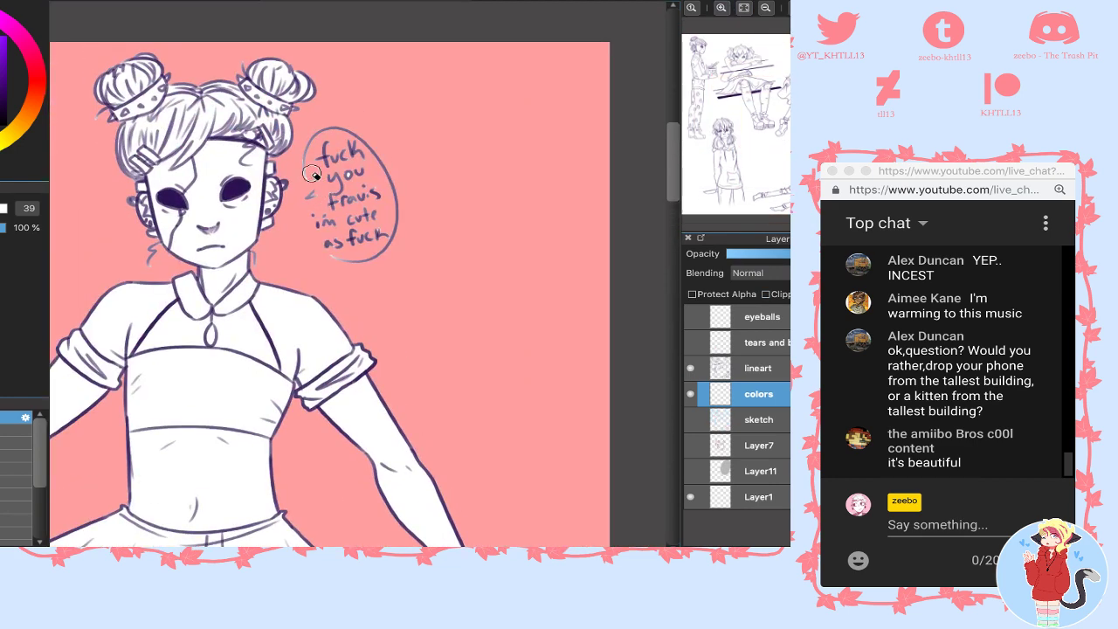
{"action": "mouse_move", "coordinate": [312, 169]}
{"action": "left_mouse_down"}
{"action": "mouse_move", "coordinate": [318, 228]}
{"action": "mouse_move", "coordinate": [316, 196]}
{"action": "mouse_move", "coordinate": [319, 233]}
{"action": "mouse_move", "coordinate": [337, 249]}
{"action": "mouse_move", "coordinate": [325, 234]}
{"action": "mouse_move", "coordinate": [349, 217]}
{"action": "mouse_move", "coordinate": [312, 157]}
{"action": "mouse_move", "coordinate": [339, 134]}
{"action": "mouse_move", "coordinate": [338, 148]}
{"action": "mouse_move", "coordinate": [375, 159]}
{"action": "mouse_move", "coordinate": [365, 158]}
{"action": "mouse_move", "coordinate": [378, 176]}
{"action": "mouse_move", "coordinate": [377, 239]}
{"action": "mouse_move", "coordinate": [366, 251]}
{"action": "mouse_move", "coordinate": [331, 243]}
{"action": "mouse_move", "coordinate": [367, 252]}
{"action": "mouse_move", "coordinate": [332, 251]}
{"action": "mouse_move", "coordinate": [382, 243]}
{"action": "mouse_move", "coordinate": [389, 221]}
{"action": "mouse_move", "coordinate": [377, 247]}
{"action": "mouse_move", "coordinate": [336, 244]}
{"action": "left_mouse_up"}
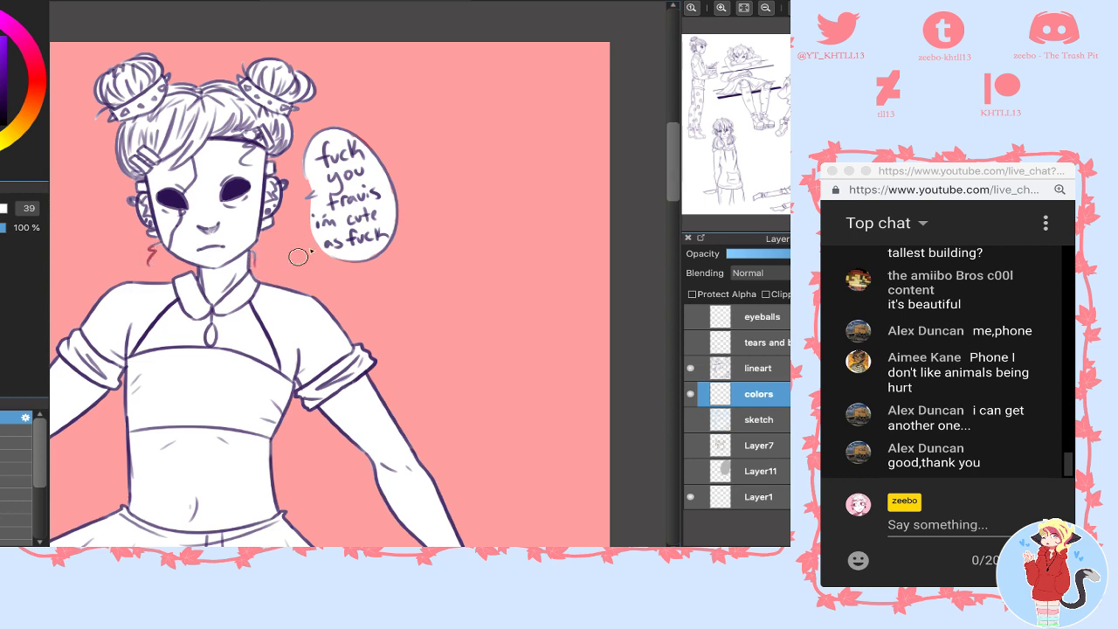
{"action": "key", "text": "b"}
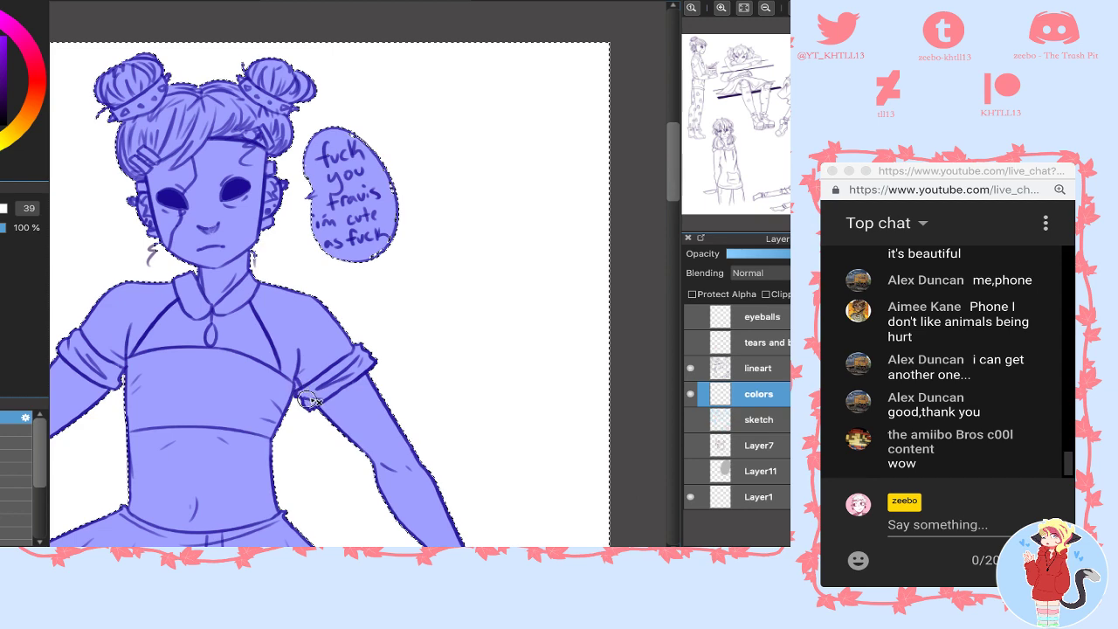
{"action": "key", "text": "ctrl+d"}
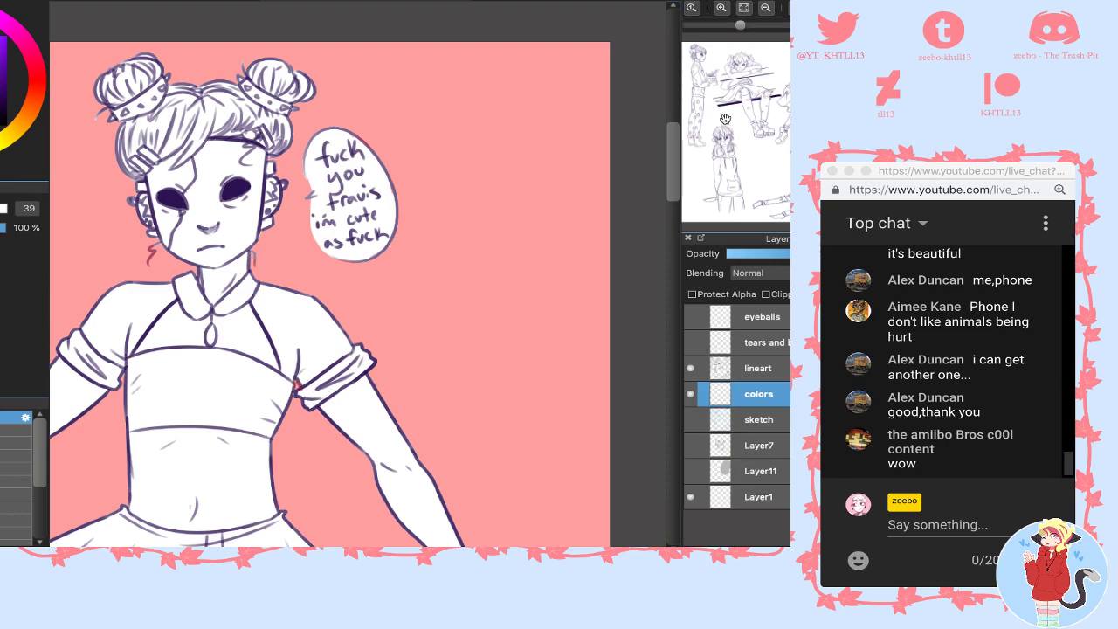
- Invert the selection so it covers all the figures on the sheet instead of the background, and check it with the overlay
{"action": "left_click", "coordinate": [745, 8]}
{"action": "key", "text": "w"}
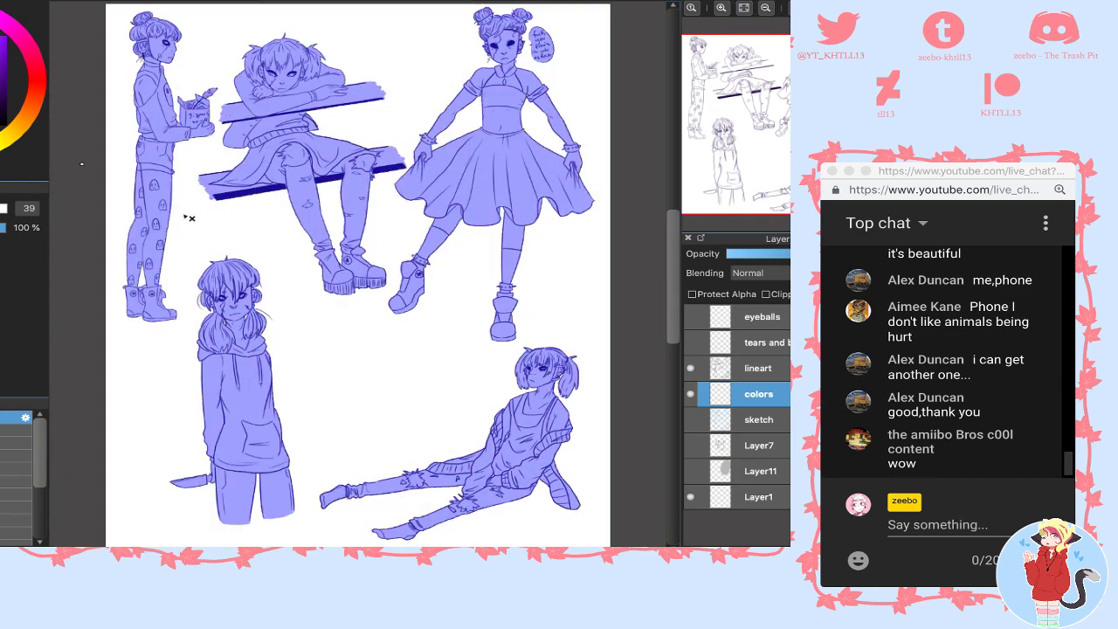
{"action": "key", "text": "ctrl+shift+i"}
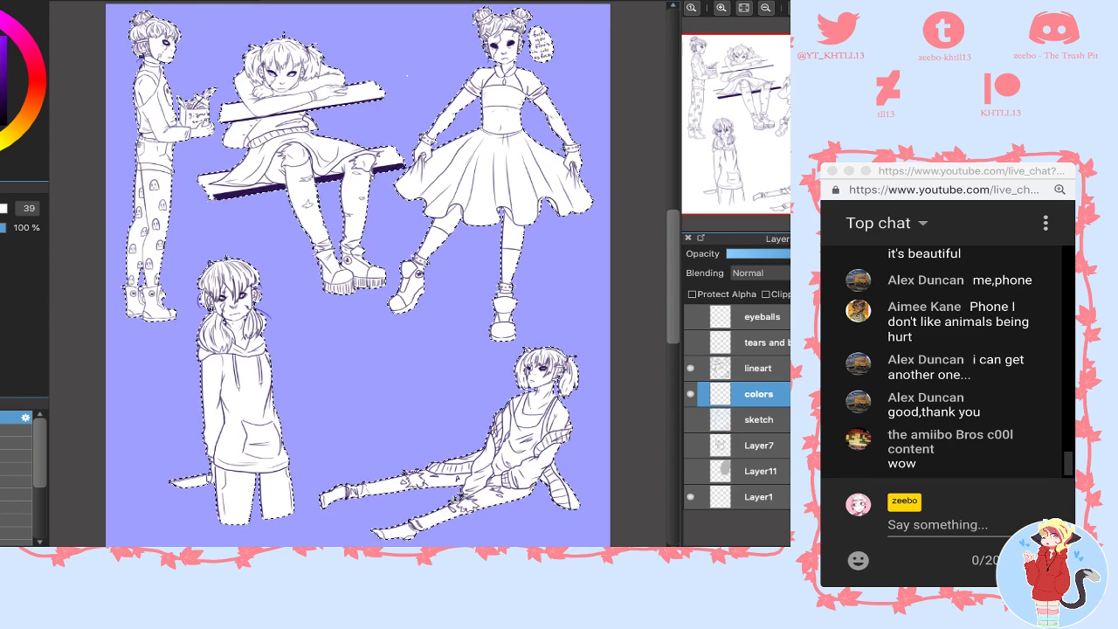
{"action": "key", "text": "q"}
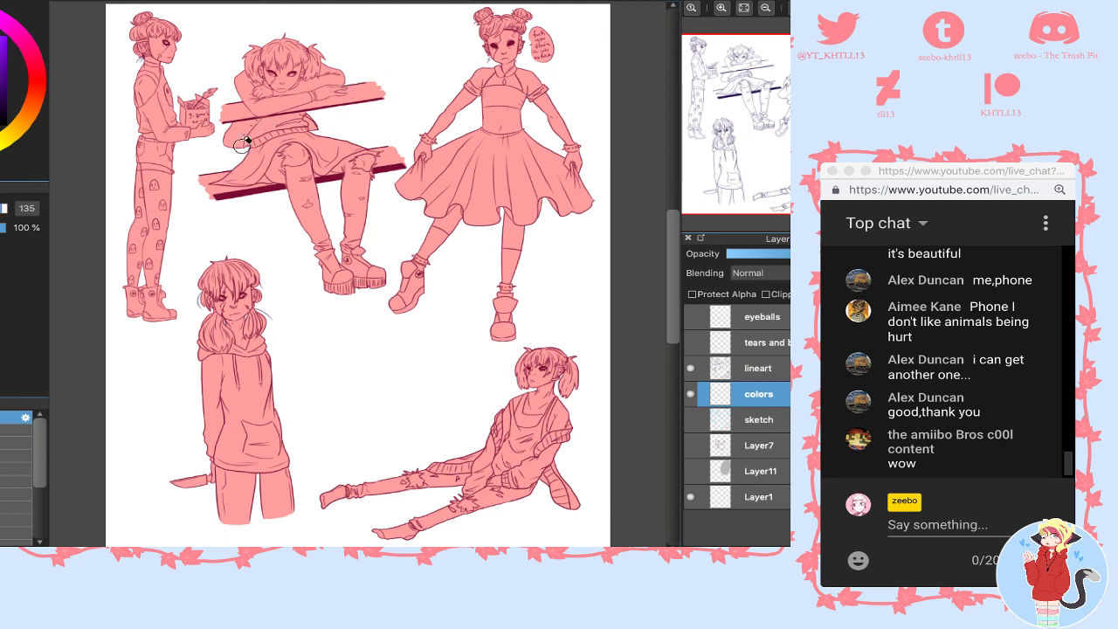
{"action": "left_click", "coordinate": [155, 5]}
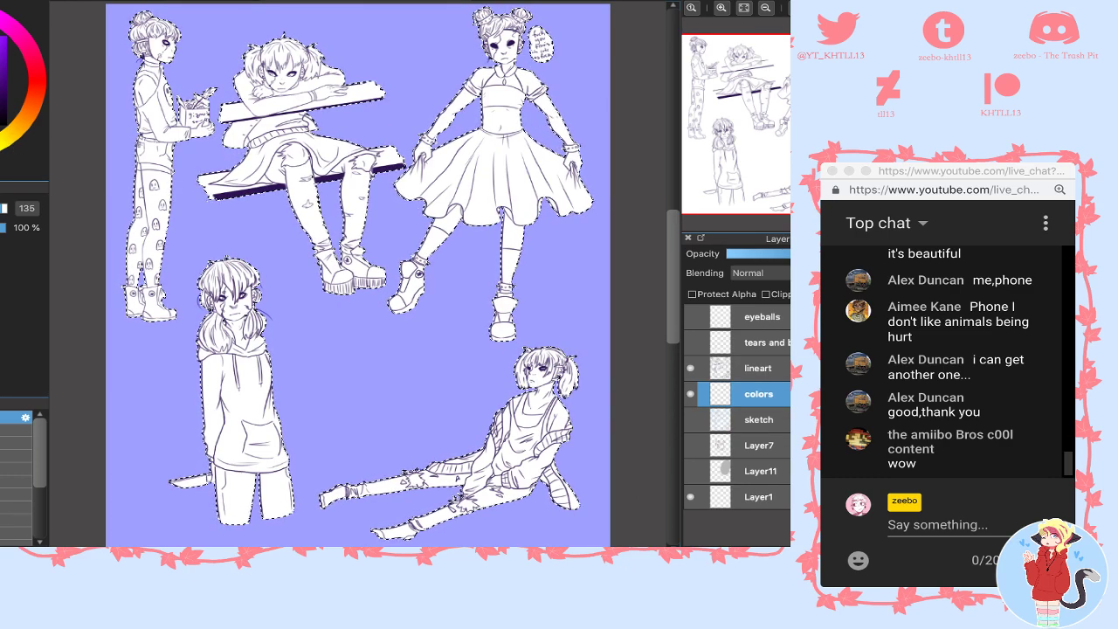
- Paint all the selected figures pale beige on the colors layer with a large brush, and clear the selection
{"action": "left_click", "coordinate": [3, 140]}
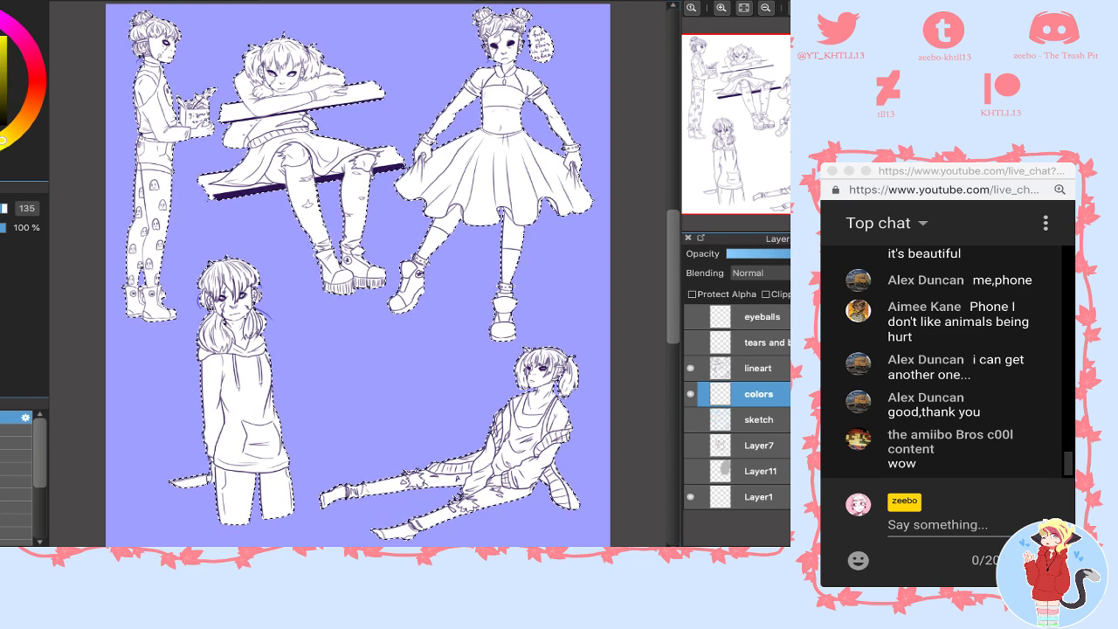
{"action": "key", "text": "super+d"}
{"action": "left_click", "coordinate": [1, 209]}
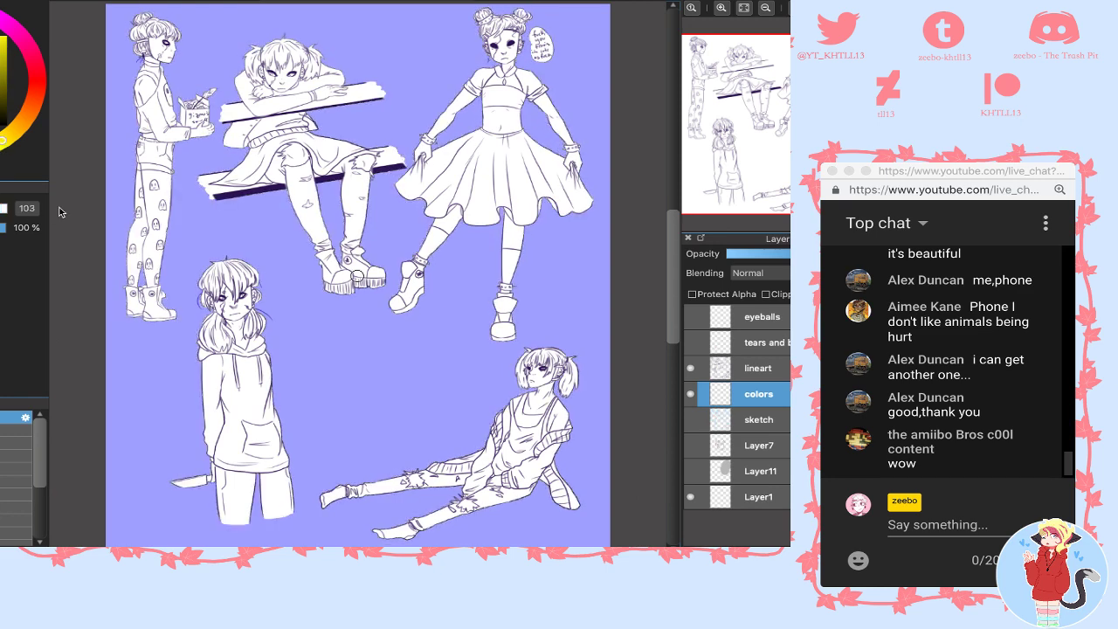
{"action": "mouse_move", "coordinate": [163, 26]}
{"action": "left_mouse_down"}
{"action": "mouse_move", "coordinate": [155, 93]}
{"action": "mouse_move", "coordinate": [192, 452]}
{"action": "mouse_move", "coordinate": [263, 498]}
{"action": "mouse_move", "coordinate": [354, 419]}
{"action": "mouse_move", "coordinate": [472, 476]}
{"action": "mouse_move", "coordinate": [651, 412]}
{"action": "mouse_move", "coordinate": [541, 402]}
{"action": "mouse_move", "coordinate": [524, 288]}
{"action": "mouse_move", "coordinate": [489, 210]}
{"action": "mouse_move", "coordinate": [511, 188]}
{"action": "mouse_move", "coordinate": [603, 157]}
{"action": "mouse_move", "coordinate": [489, 88]}
{"action": "mouse_move", "coordinate": [367, 113]}
{"action": "mouse_move", "coordinate": [253, 105]}
{"action": "mouse_move", "coordinate": [380, 271]}
{"action": "left_mouse_up"}
{"action": "key", "text": "super+d"}
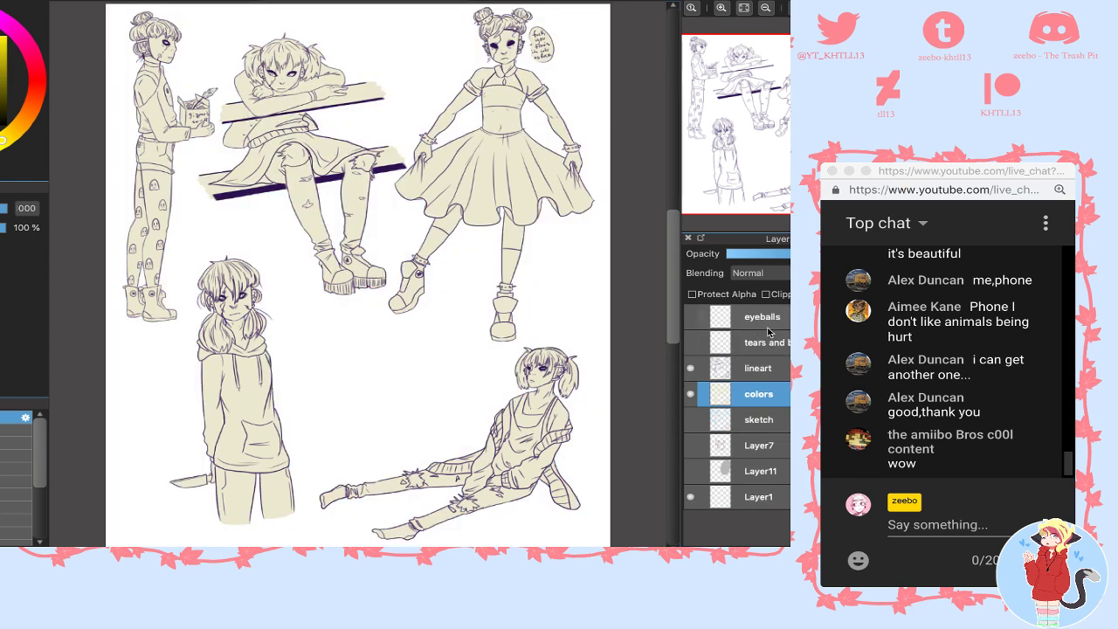
- Enable Protect Alpha on the colors layer and adjust its base color with Hue Saturation Brightness: hue -18, saturation 91%, brightness 106%
{"action": "left_click", "coordinate": [692, 294]}
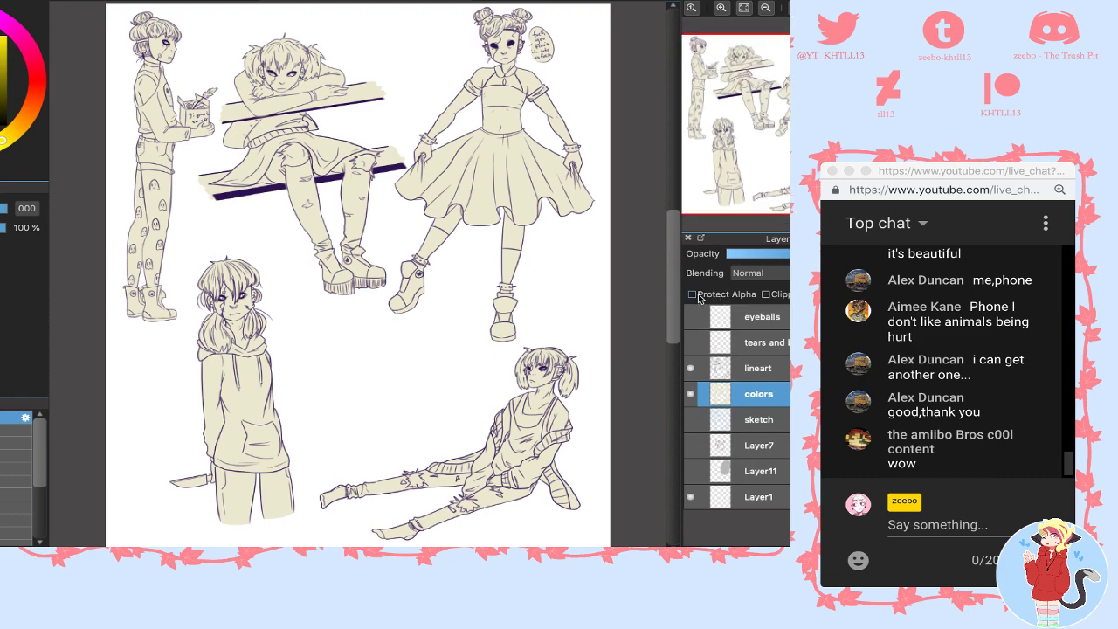
{"action": "left_click", "coordinate": [721, 9]}
{"action": "left_click_drag", "start_coordinate": [760, 131], "coordinate": [708, 61]}
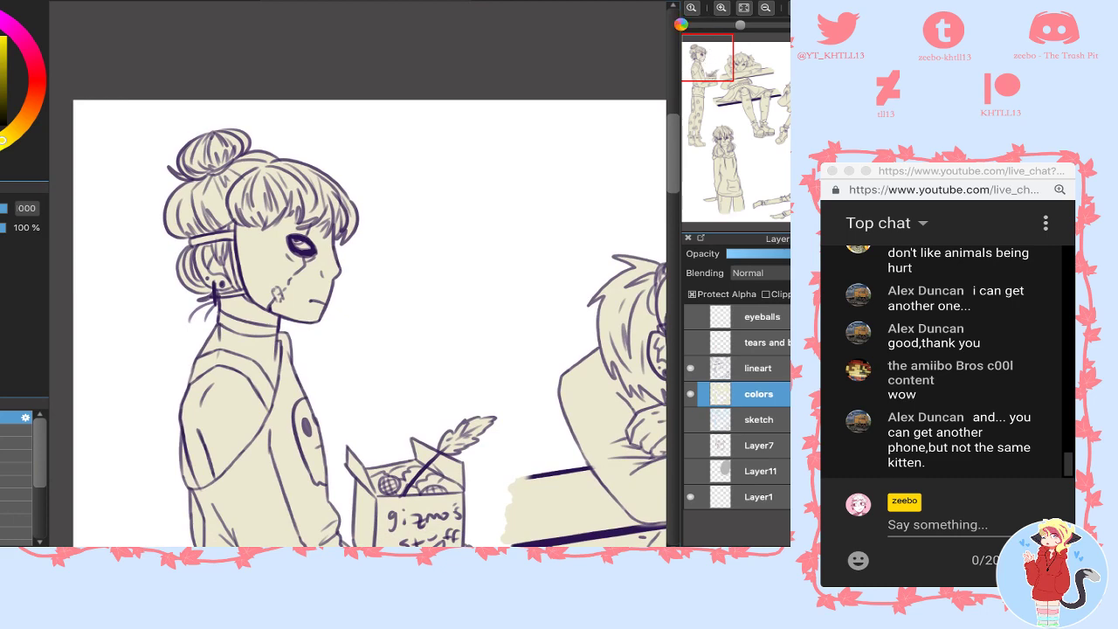
{"action": "key", "text": "super+plus"}
{"action": "key", "text": "super+u"}
{"action": "left_click_drag", "start_coordinate": [350, 219], "coordinate": [517, 179]}
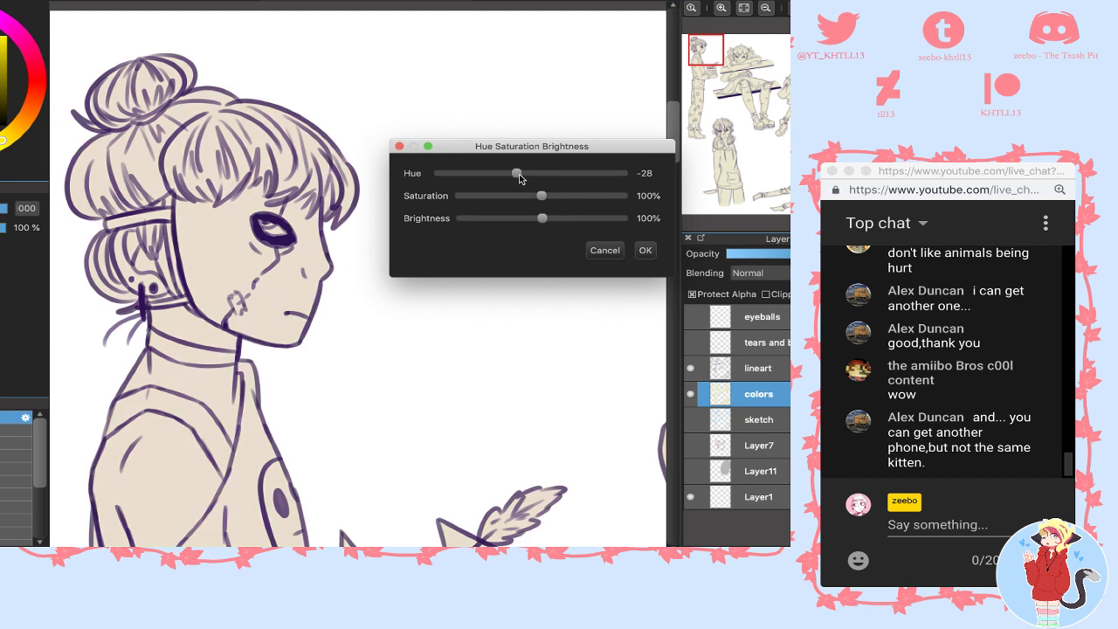
{"action": "left_click_drag", "start_coordinate": [543, 196], "coordinate": [561, 231]}
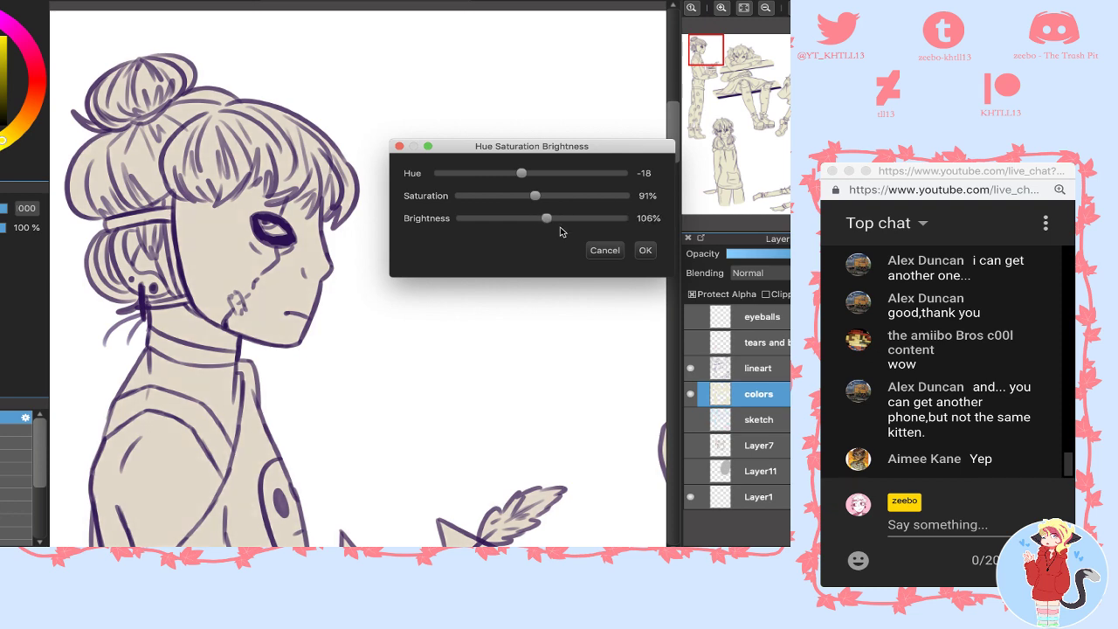
{"action": "left_click", "coordinate": [645, 250]}
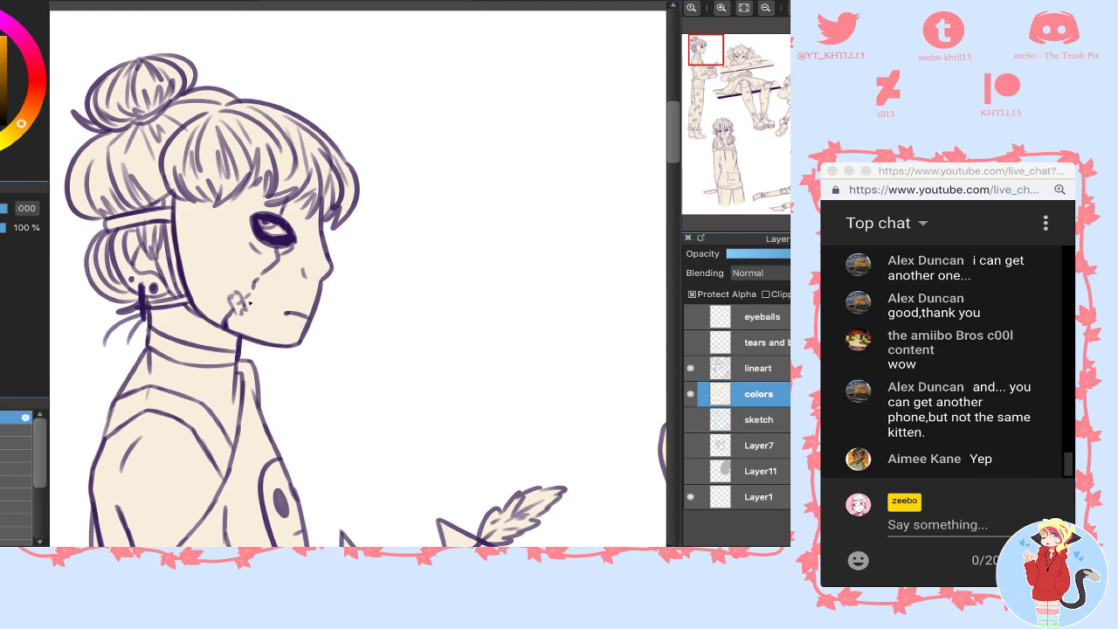
{"action": "left_click", "coordinate": [692, 9]}
{"action": "mouse_move", "coordinate": [698, 85]}
{"action": "left_mouse_down"}
{"action": "mouse_move", "coordinate": [691, 93]}
{"action": "mouse_move", "coordinate": [687, 82]}
{"action": "left_mouse_up"}
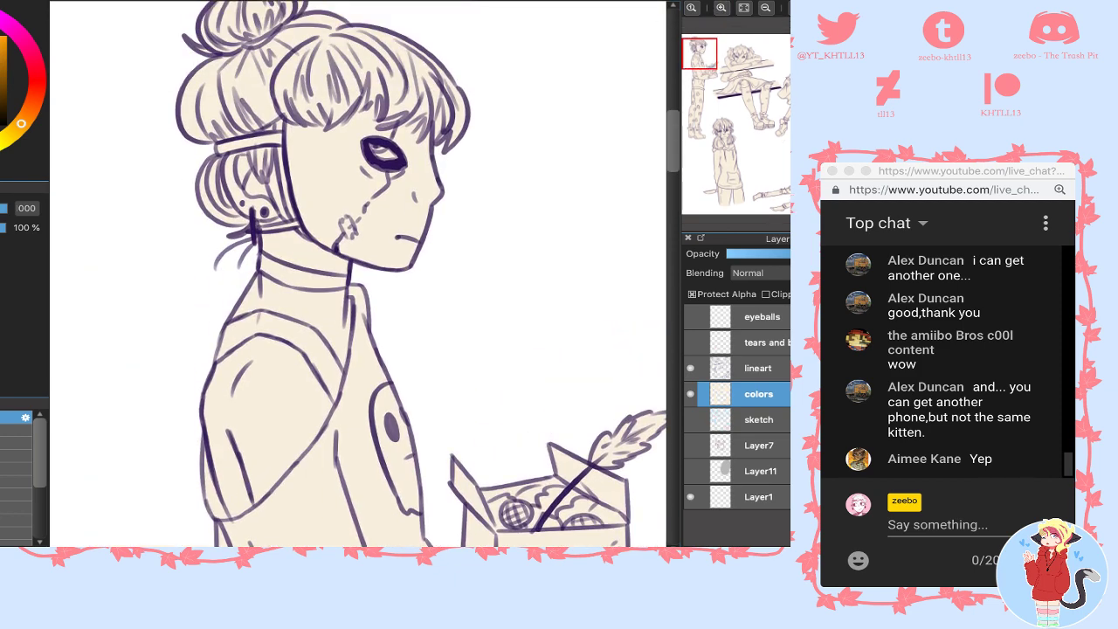
- Paint olive-beige shadows on the neck under the jaw and around the ear of the bun-haired figure, with a size 17 brush
{"action": "left_click", "coordinate": [37, 75]}
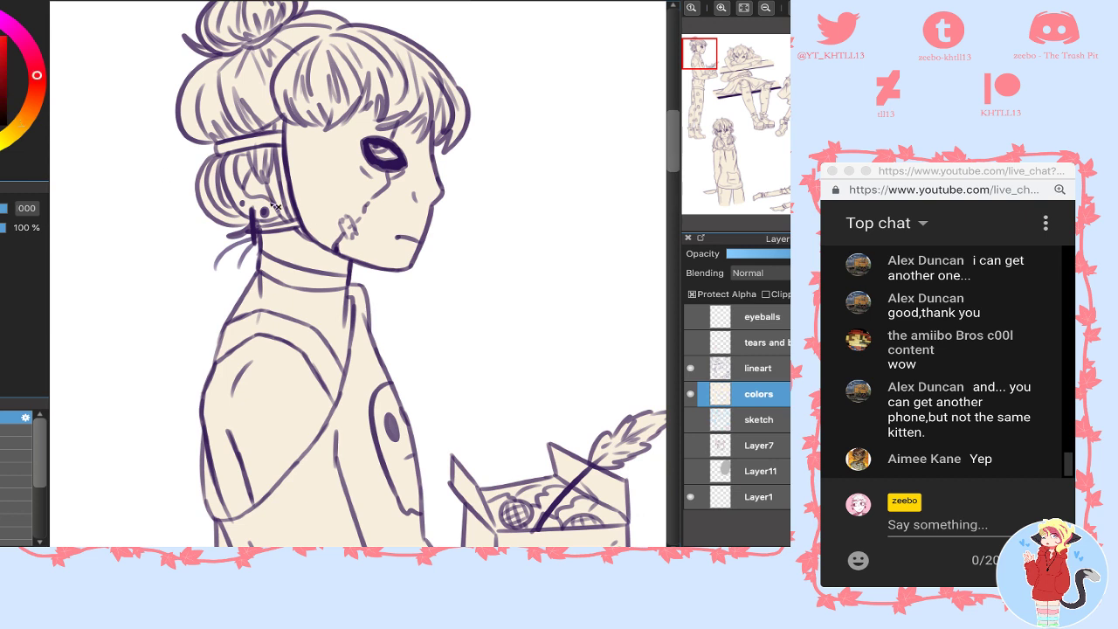
{"action": "left_click", "coordinate": [291, 252]}
{"action": "left_click_drag", "start_coordinate": [15, 137], "coordinate": [9, 137]}
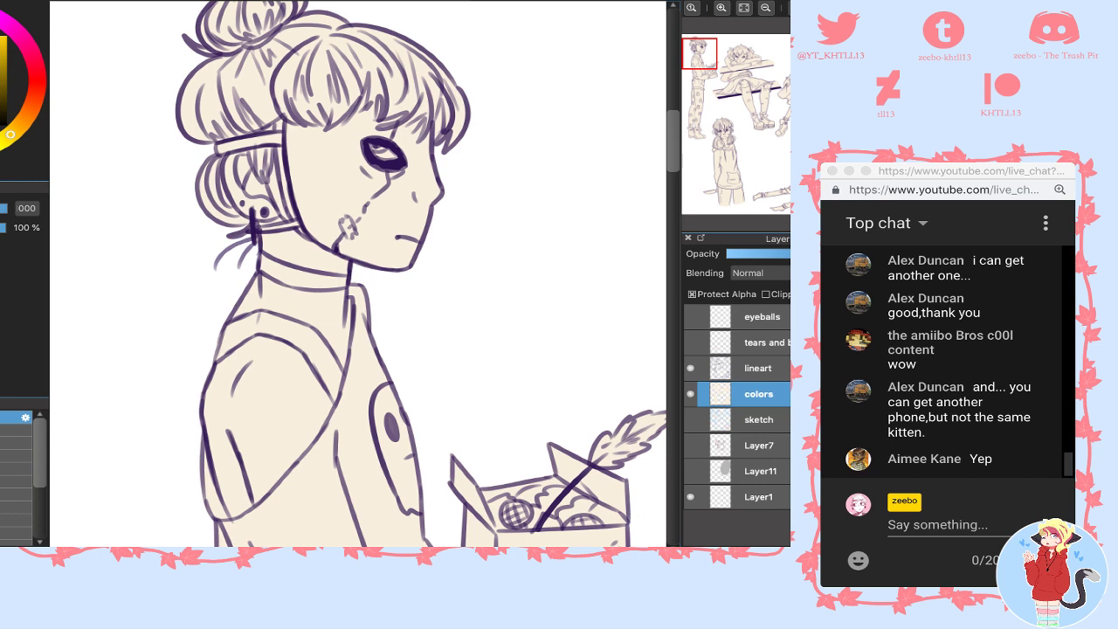
{"action": "left_click", "coordinate": [11, 456]}
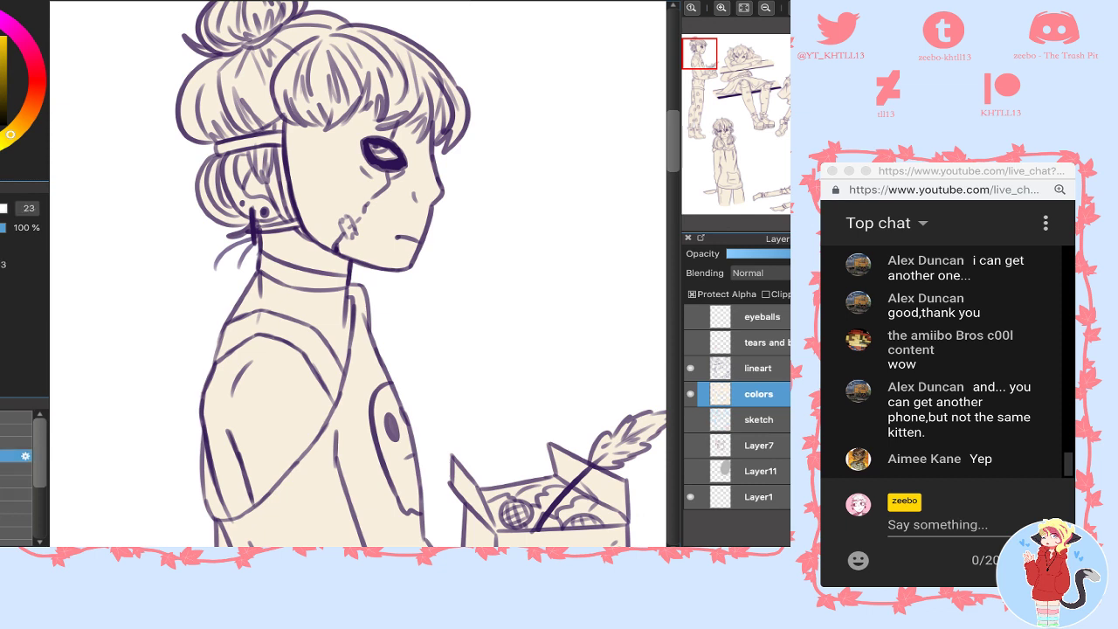
{"action": "mouse_move", "coordinate": [299, 286]}
{"action": "left_mouse_down"}
{"action": "mouse_move", "coordinate": [292, 347]}
{"action": "mouse_move", "coordinate": [325, 337]}
{"action": "left_mouse_up"}
{"action": "key", "text": "super+z"}
{"action": "key", "text": "super+plus"}
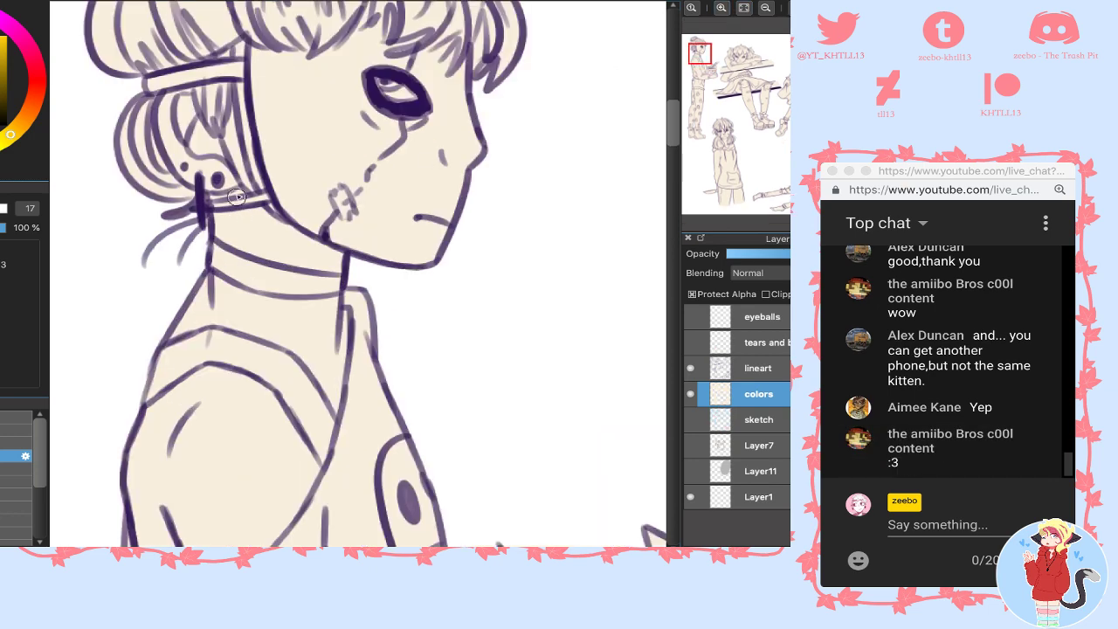
{"action": "mouse_move", "coordinate": [237, 185]}
{"action": "left_mouse_down"}
{"action": "mouse_move", "coordinate": [332, 254]}
{"action": "mouse_move", "coordinate": [263, 215]}
{"action": "mouse_move", "coordinate": [288, 260]}
{"action": "mouse_move", "coordinate": [261, 230]}
{"action": "mouse_move", "coordinate": [346, 284]}
{"action": "left_mouse_up"}
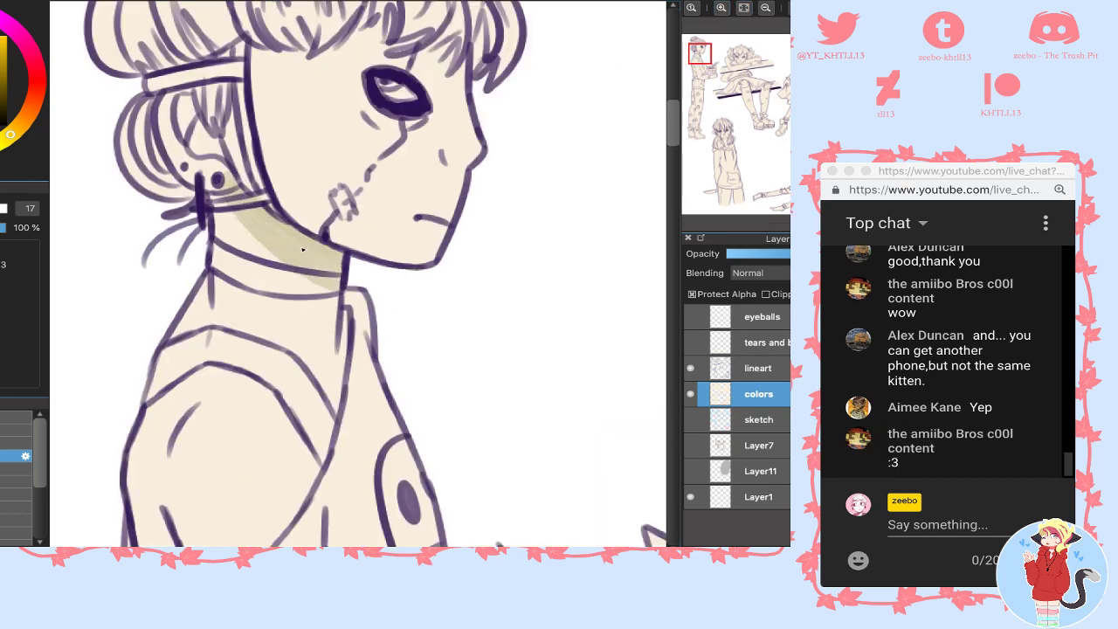
{"action": "mouse_move", "coordinate": [206, 140]}
{"action": "left_mouse_down"}
{"action": "mouse_move", "coordinate": [185, 98]}
{"action": "mouse_move", "coordinate": [197, 148]}
{"action": "mouse_move", "coordinate": [214, 153]}
{"action": "mouse_move", "coordinate": [174, 94]}
{"action": "left_mouse_up"}
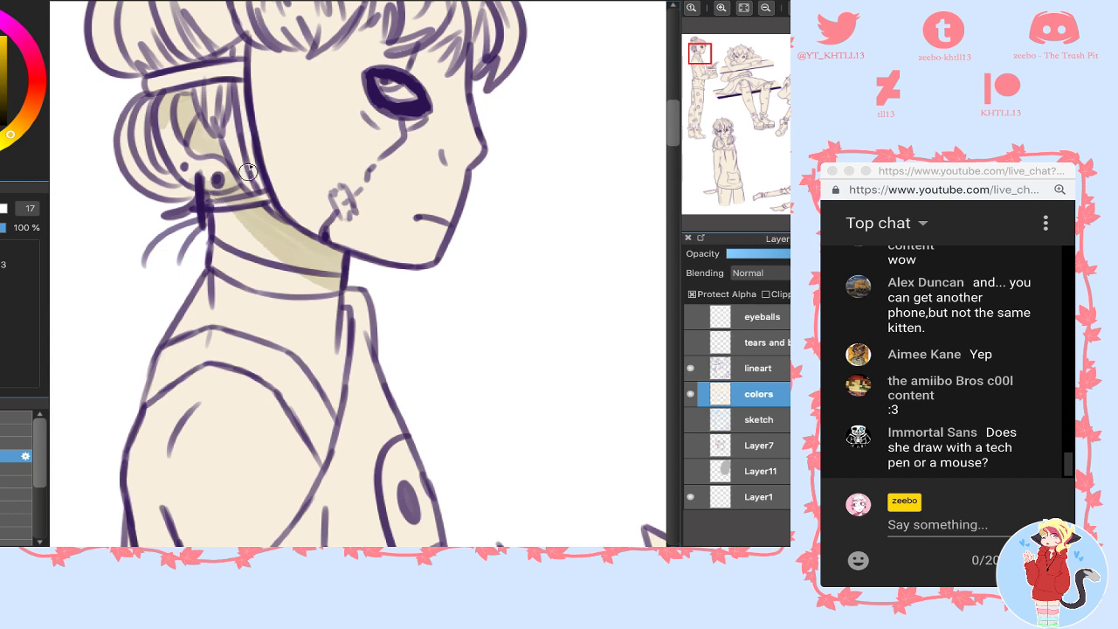
{"action": "left_click_drag", "start_coordinate": [227, 118], "coordinate": [236, 159]}
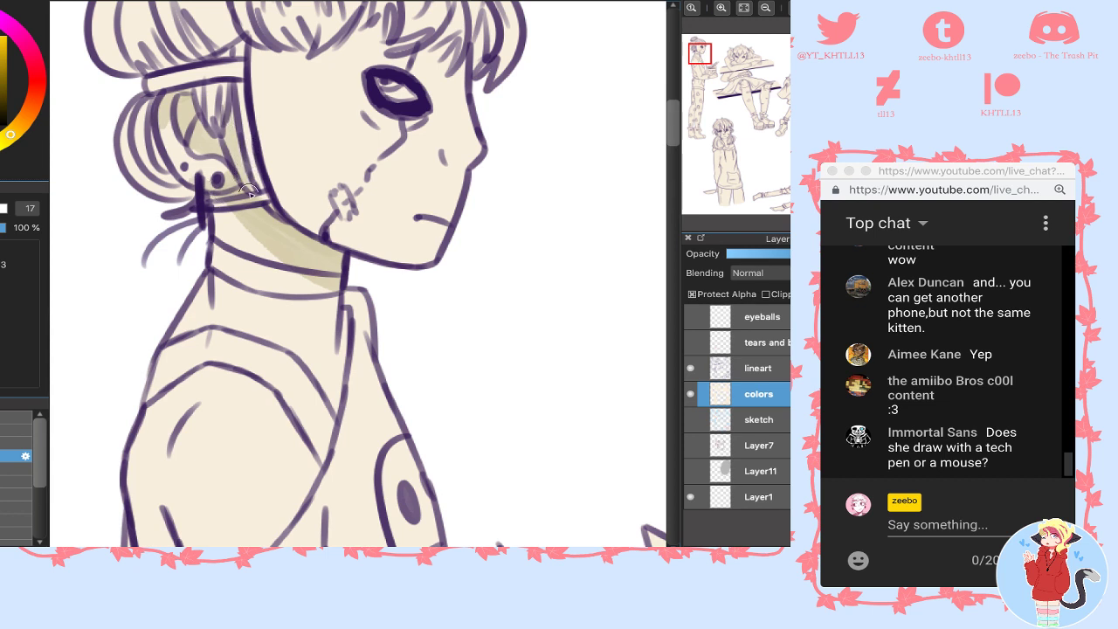
- Add a translucent red tint along the hair strands between the ear and the mask edge
{"action": "left_click", "coordinate": [22, 77]}
{"action": "mouse_move", "coordinate": [249, 146]}
{"action": "left_mouse_down"}
{"action": "mouse_move", "coordinate": [228, 106]}
{"action": "mouse_move", "coordinate": [243, 139]}
{"action": "left_mouse_up"}
{"action": "mouse_move", "coordinate": [250, 183]}
{"action": "left_mouse_down"}
{"action": "mouse_move", "coordinate": [232, 158]}
{"action": "mouse_move", "coordinate": [229, 129]}
{"action": "left_mouse_up"}
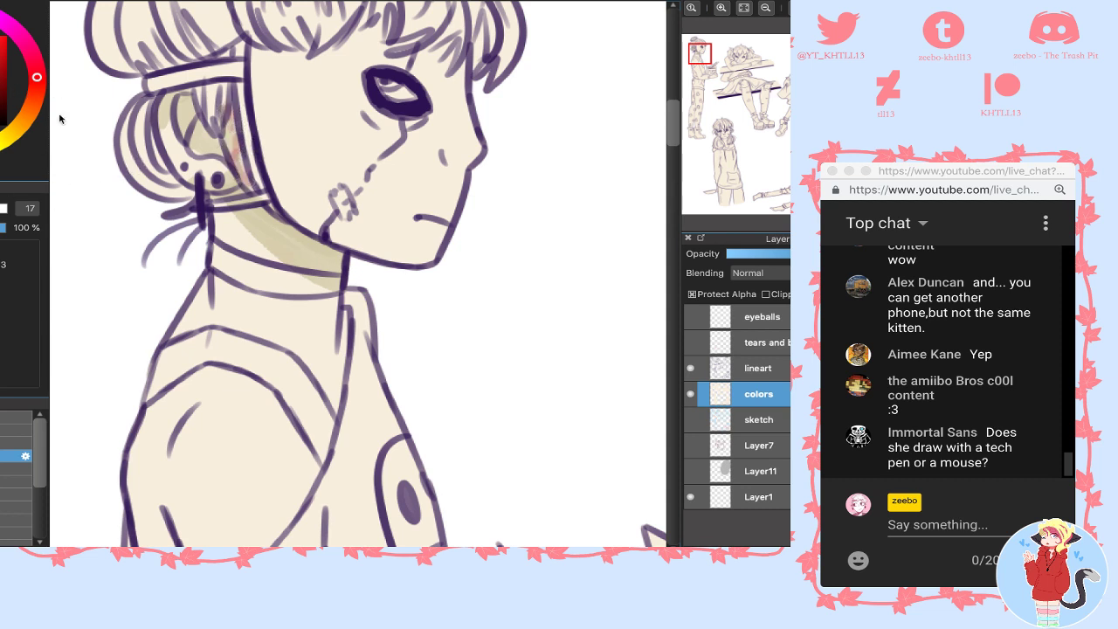
{"action": "left_click_drag", "start_coordinate": [230, 120], "coordinate": [249, 177]}
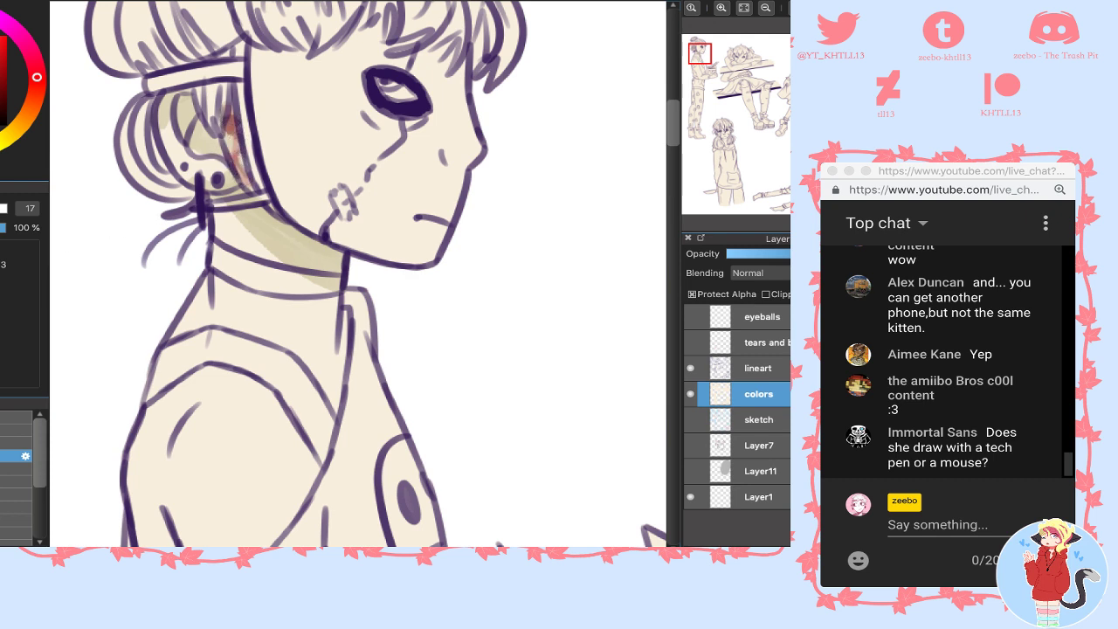
- Soften the red tint beside the ear using a different brush reduced to size 31
{"action": "left_click", "coordinate": [12, 507]}
{"action": "left_click_drag", "start_coordinate": [39, 442], "coordinate": [36, 496]}
{"action": "key", "text": "e"}
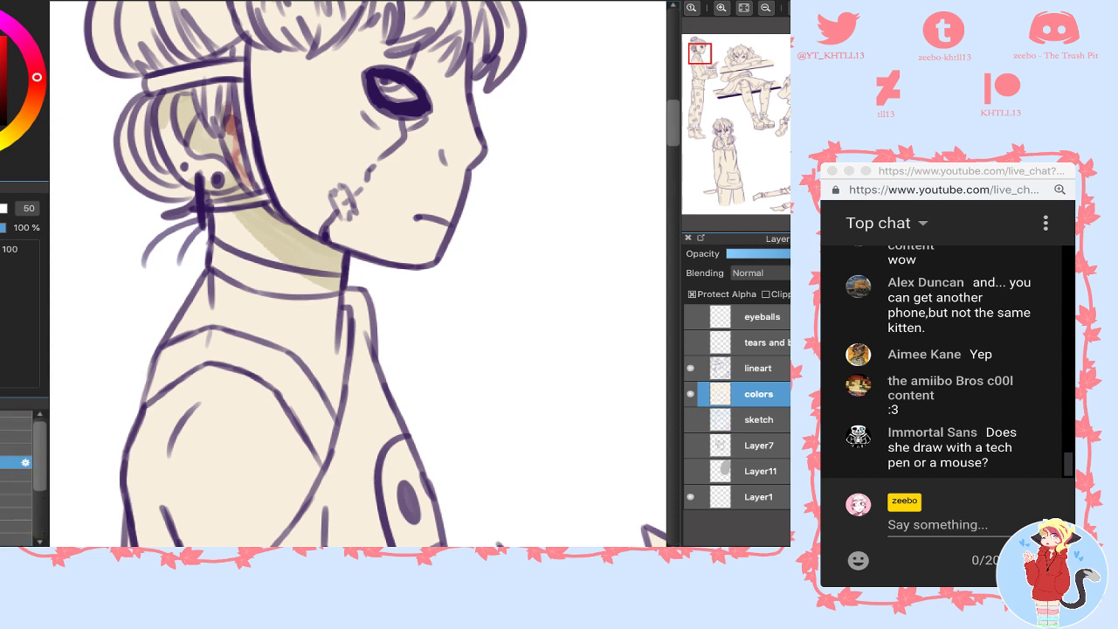
{"action": "key", "text": "bracketleft"}
{"action": "key", "text": "bracketleft"}
{"action": "key", "text": "bracketleft"}
{"action": "key", "text": "bracketleft"}
{"action": "key", "text": "bracketleft"}
{"action": "mouse_move", "coordinate": [235, 115]}
{"action": "left_mouse_down"}
{"action": "mouse_move", "coordinate": [224, 121]}
{"action": "mouse_move", "coordinate": [250, 185]}
{"action": "left_mouse_up"}
{"action": "left_click_drag", "start_coordinate": [242, 132], "coordinate": [248, 175]}
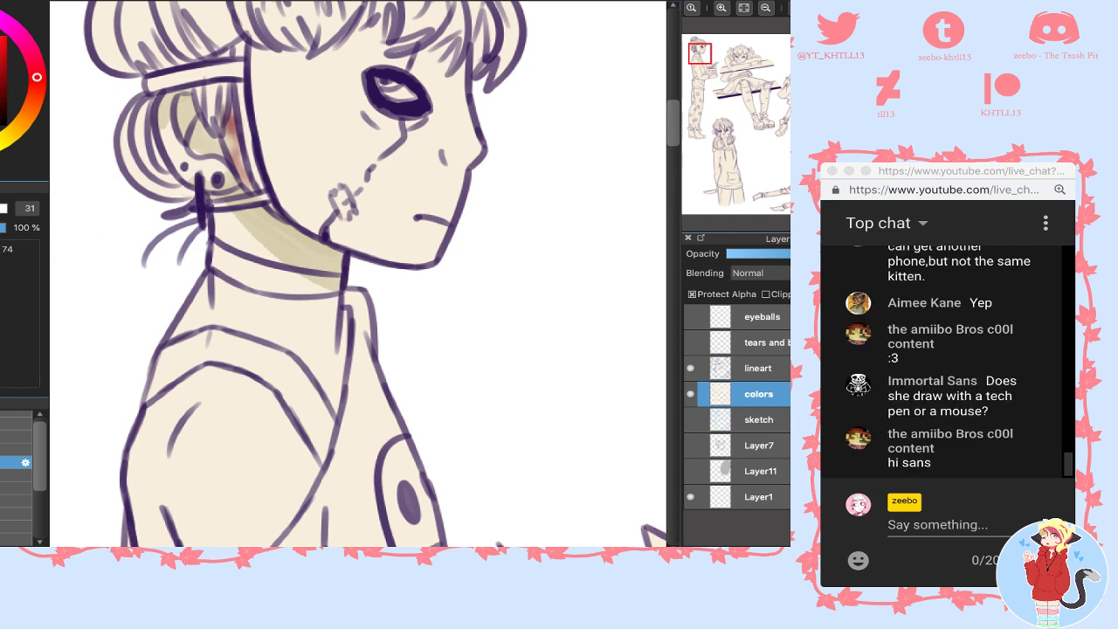
- Sample the ear's shading color and touch up the shadow around the ear with the size 17 brush
{"action": "right_click", "coordinate": [203, 142]}
{"action": "left_click", "coordinate": [12, 449]}
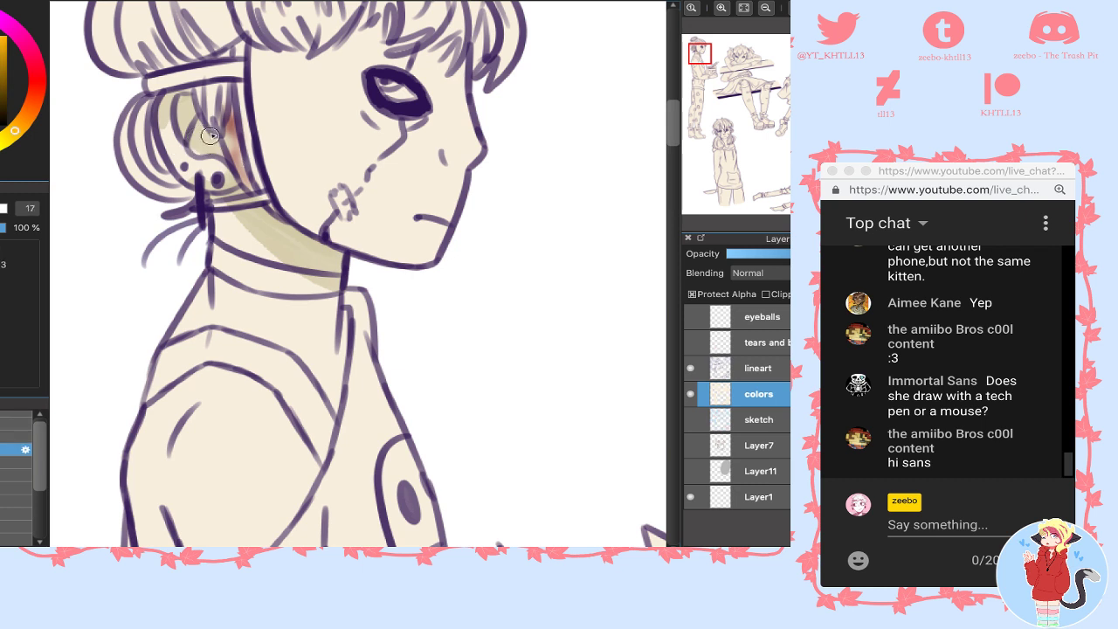
{"action": "left_click_drag", "start_coordinate": [166, 124], "coordinate": [168, 142]}
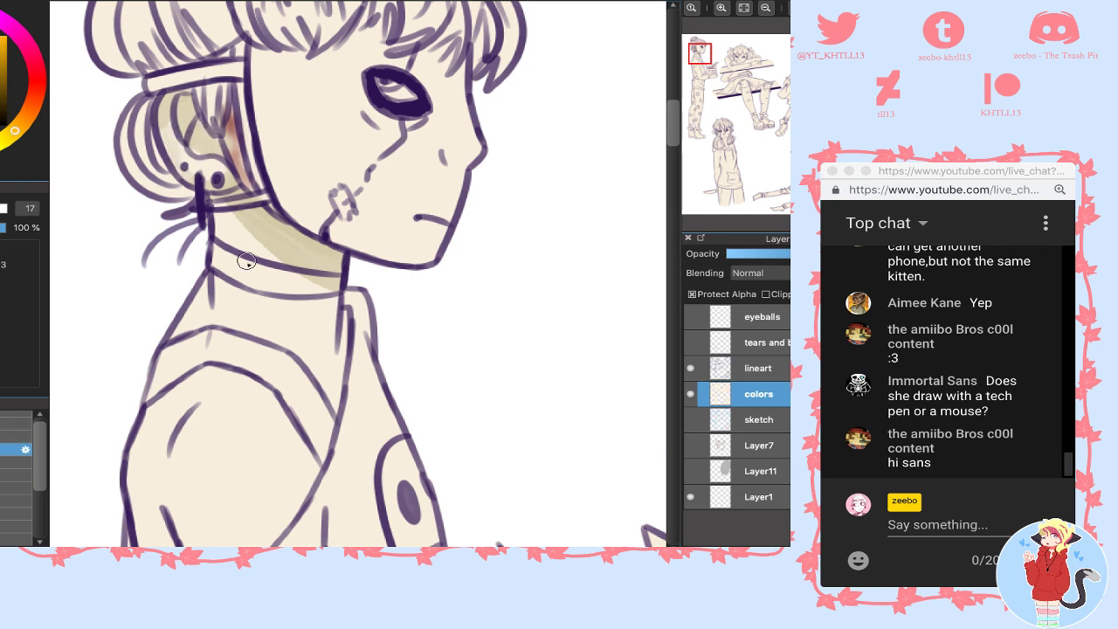
{"action": "left_click_drag", "start_coordinate": [218, 222], "coordinate": [260, 274]}
{"action": "key", "text": "ctrl+z"}
{"action": "left_click_drag", "start_coordinate": [245, 217], "coordinate": [283, 256]}
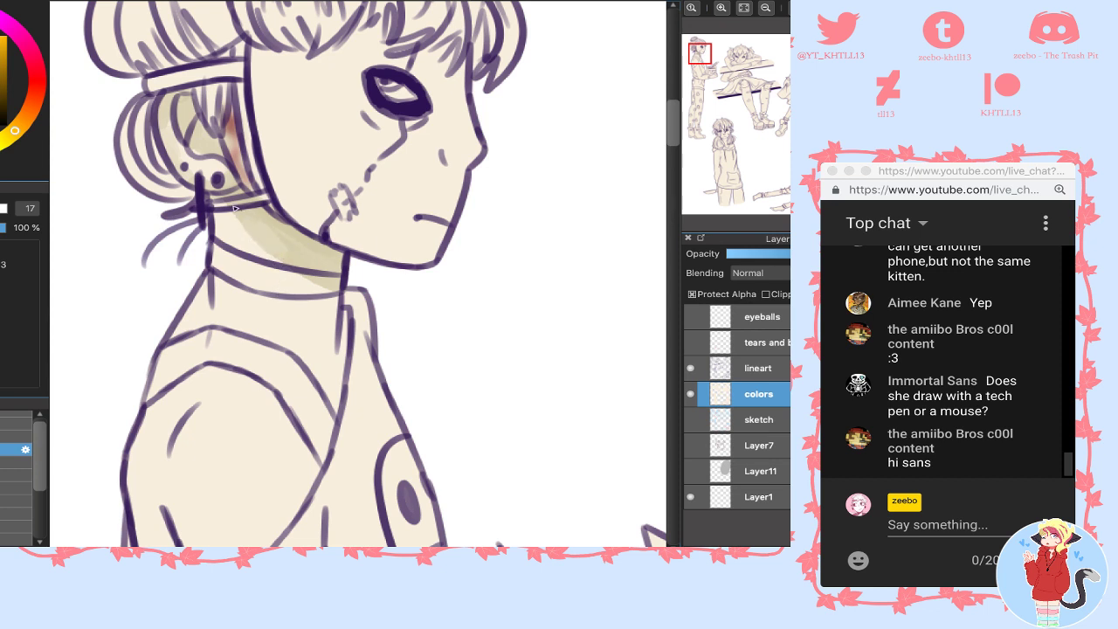
{"action": "key", "text": "ctrl+z"}
- Refine the shadow under the jaw with colors sampled from the neck, and shade the back edge of the neck down to the collar
{"action": "left_click", "coordinate": [283, 238], "text": "alt"}
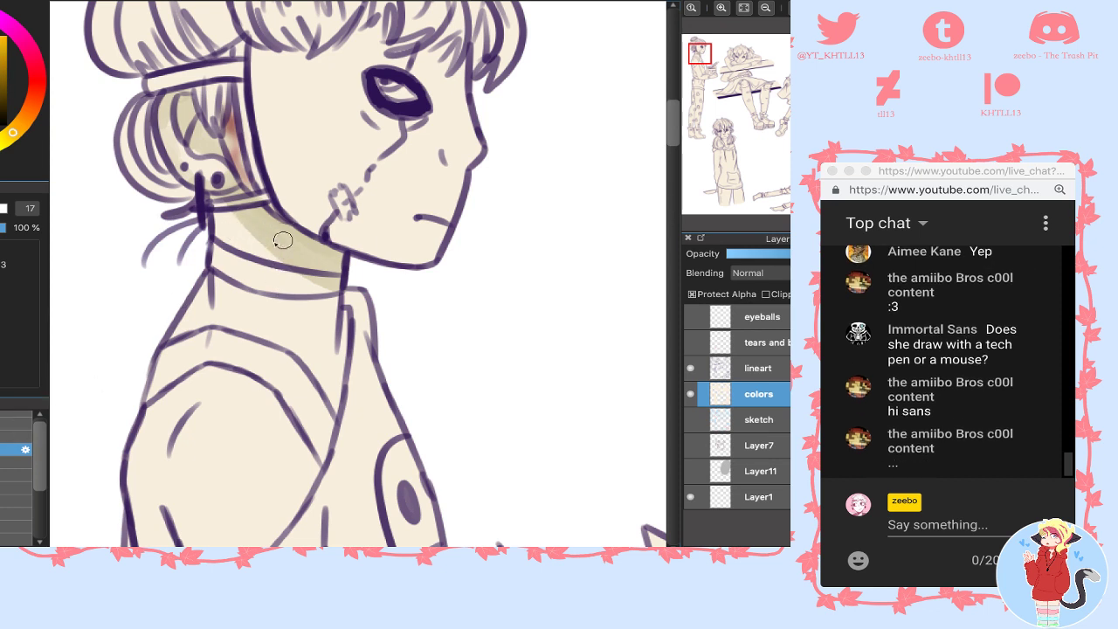
{"action": "left_click_drag", "start_coordinate": [234, 218], "coordinate": [273, 255]}
{"action": "left_click_drag", "start_coordinate": [229, 219], "coordinate": [298, 276]}
{"action": "left_click", "coordinate": [265, 259], "text": "alt"}
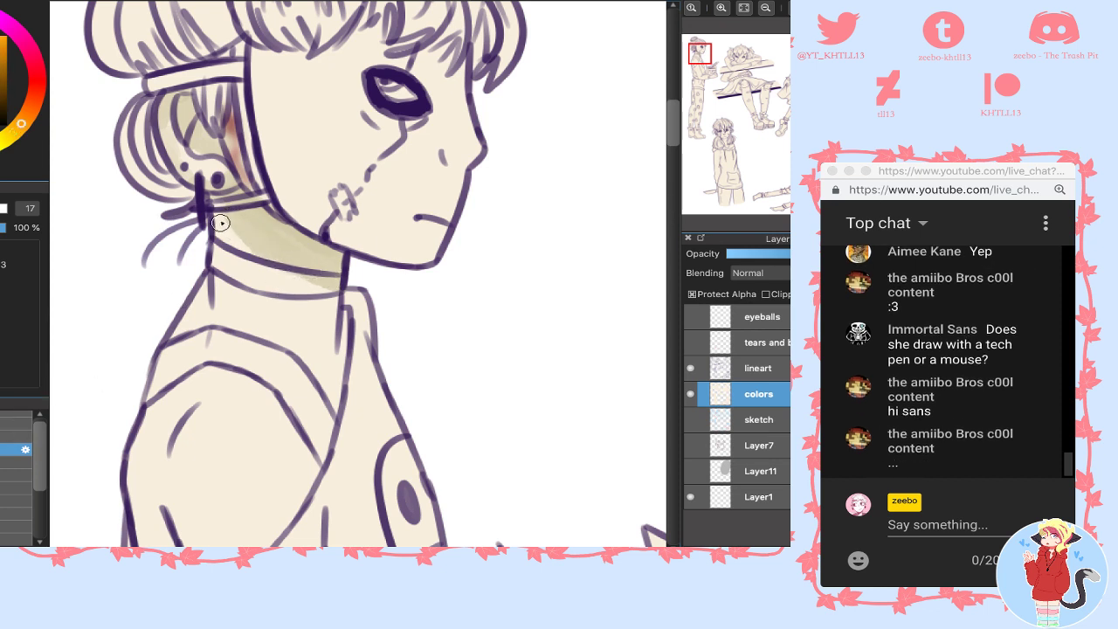
{"action": "mouse_move", "coordinate": [220, 224]}
{"action": "left_mouse_down"}
{"action": "mouse_move", "coordinate": [302, 287]}
{"action": "mouse_move", "coordinate": [251, 257]}
{"action": "mouse_move", "coordinate": [340, 299]}
{"action": "mouse_move", "coordinate": [255, 293]}
{"action": "mouse_move", "coordinate": [213, 214]}
{"action": "mouse_move", "coordinate": [220, 311]}
{"action": "left_mouse_up"}
- Refine the shading around the ear with shadow and base tones sampled from the neck and ear
{"action": "left_click", "coordinate": [237, 224], "text": "alt"}
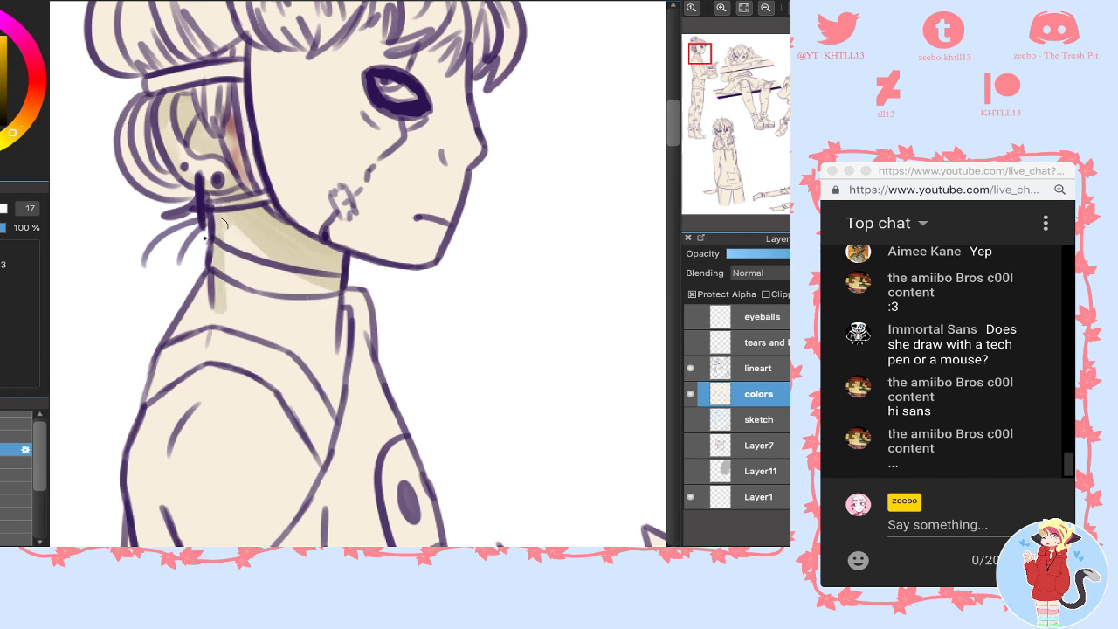
{"action": "left_click_drag", "start_coordinate": [161, 111], "coordinate": [182, 167]}
{"action": "left_click", "coordinate": [193, 161], "text": "alt"}
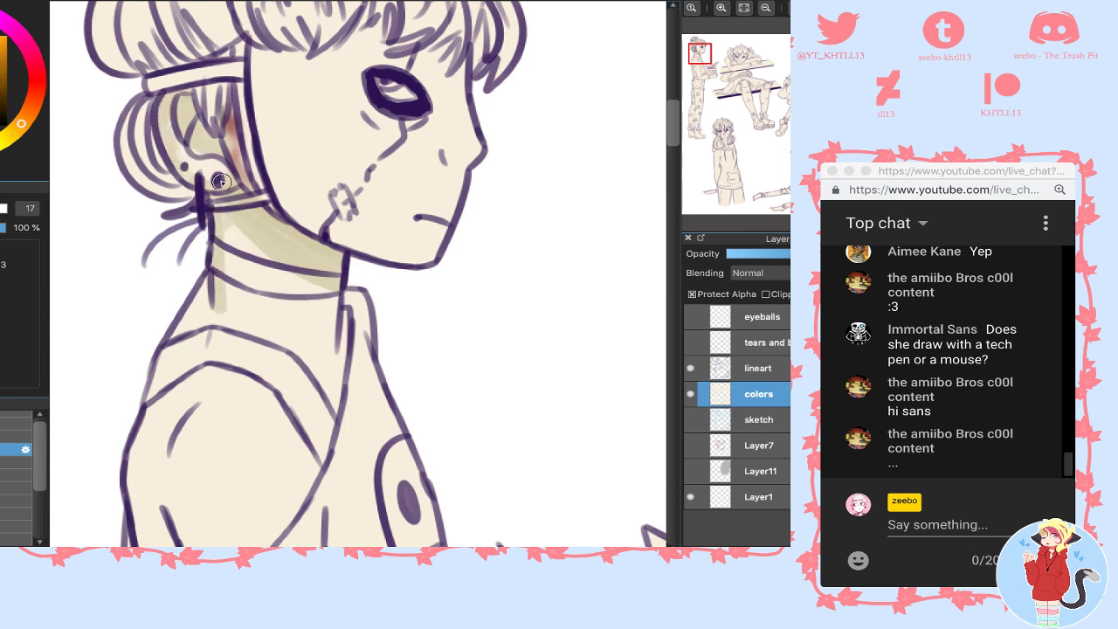
{"action": "left_click_drag", "start_coordinate": [192, 115], "coordinate": [189, 121]}
{"action": "left_click", "coordinate": [171, 150], "text": "alt"}
- Rework the neck shadow near the chin with sampled tones, and shade the narrow strip down the jacket's front opening
{"action": "left_click", "coordinate": [326, 300], "text": "alt"}
{"action": "mouse_move", "coordinate": [334, 286]}
{"action": "left_mouse_down"}
{"action": "mouse_move", "coordinate": [332, 245]}
{"action": "mouse_move", "coordinate": [334, 335]}
{"action": "mouse_move", "coordinate": [288, 339]}
{"action": "mouse_move", "coordinate": [313, 329]}
{"action": "mouse_move", "coordinate": [341, 292]}
{"action": "mouse_move", "coordinate": [341, 271]}
{"action": "mouse_move", "coordinate": [318, 245]}
{"action": "mouse_move", "coordinate": [343, 292]}
{"action": "mouse_move", "coordinate": [320, 234]}
{"action": "left_mouse_up"}
{"action": "left_click", "coordinate": [316, 244], "text": "alt"}
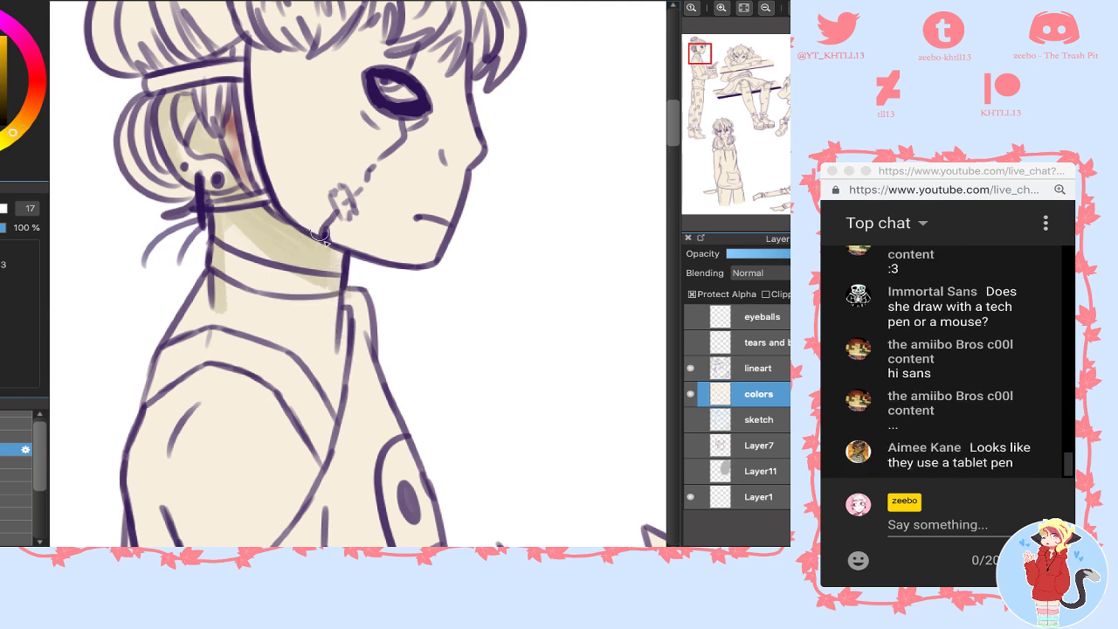
{"action": "left_click_drag", "start_coordinate": [344, 302], "coordinate": [338, 398]}
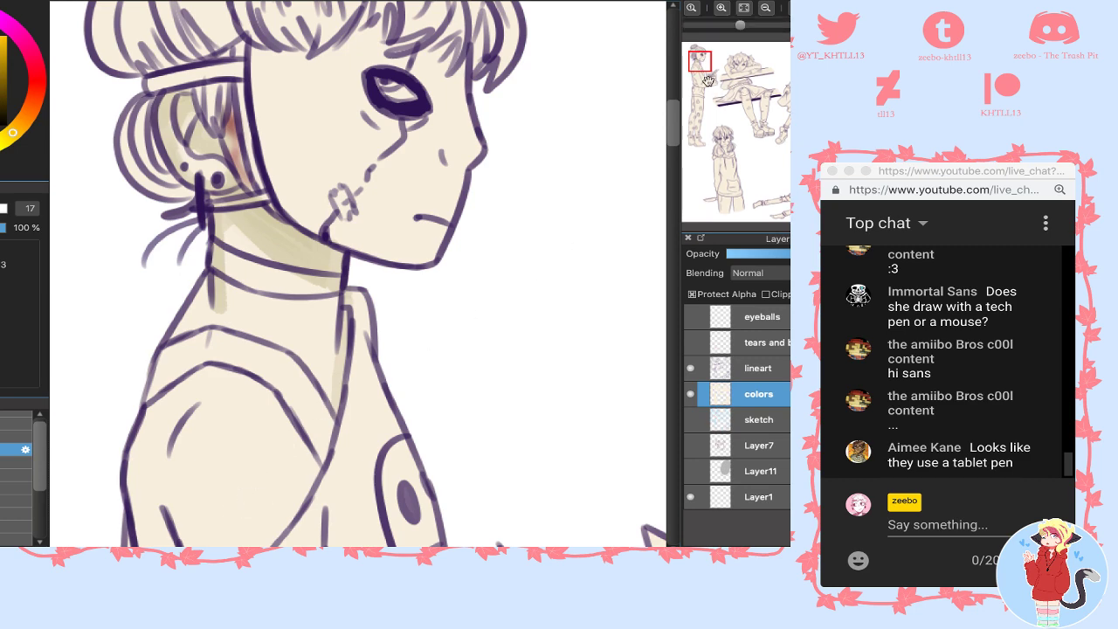
- Shade the borders and back side of the shoulder area above the sleeve in olive beige, keeping its middle light
{"action": "scroll", "coordinate": [489, 245], "scroll_direction": "down", "scroll_amount": 4}
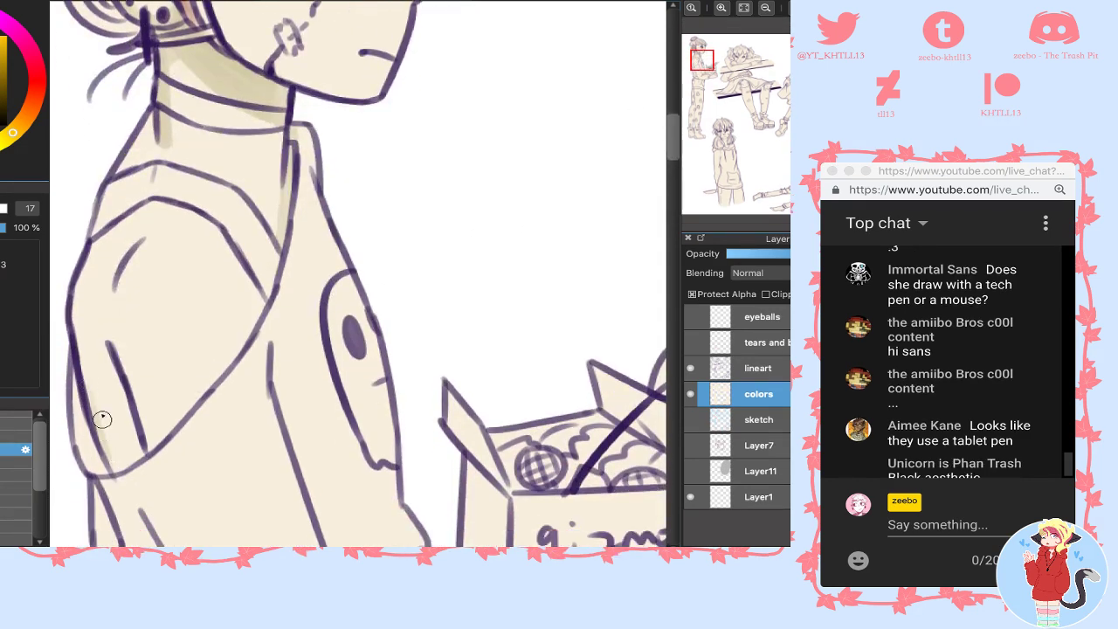
{"action": "mouse_move", "coordinate": [131, 456]}
{"action": "left_mouse_down"}
{"action": "mouse_move", "coordinate": [243, 345]}
{"action": "mouse_move", "coordinate": [229, 364]}
{"action": "mouse_move", "coordinate": [258, 307]}
{"action": "left_mouse_up"}
{"action": "mouse_move", "coordinate": [208, 402]}
{"action": "left_mouse_down"}
{"action": "mouse_move", "coordinate": [247, 346]}
{"action": "mouse_move", "coordinate": [150, 436]}
{"action": "left_mouse_up"}
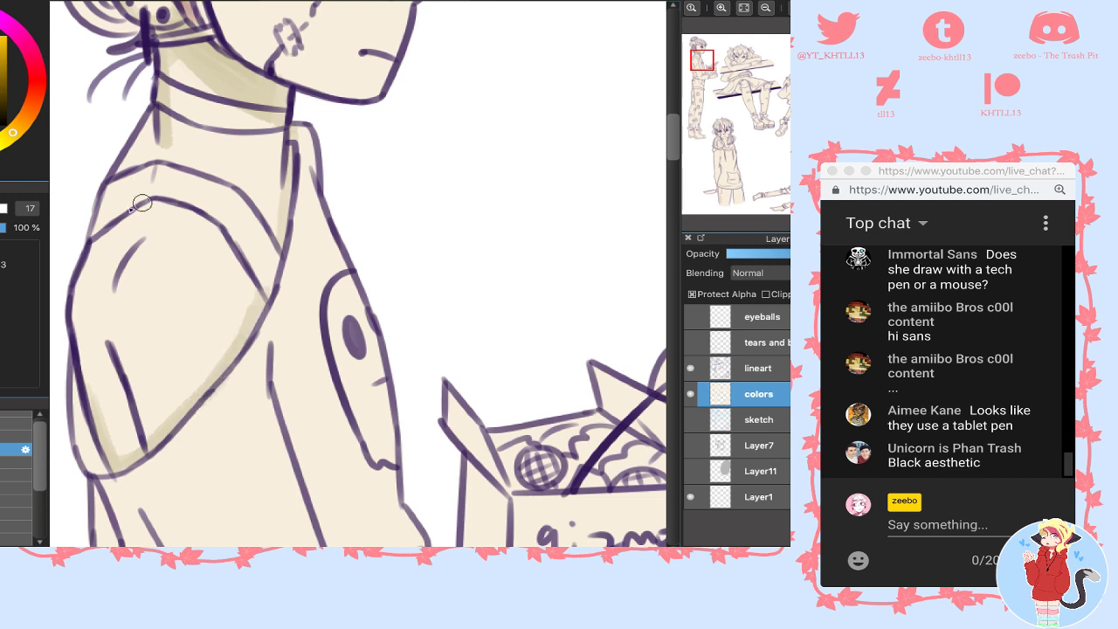
{"action": "mouse_move", "coordinate": [95, 242]}
{"action": "left_mouse_down"}
{"action": "mouse_move", "coordinate": [171, 197]}
{"action": "mouse_move", "coordinate": [262, 293]}
{"action": "left_mouse_up"}
{"action": "mouse_move", "coordinate": [122, 264]}
{"action": "left_mouse_down"}
{"action": "mouse_move", "coordinate": [146, 233]}
{"action": "mouse_move", "coordinate": [114, 291]}
{"action": "mouse_move", "coordinate": [123, 271]}
{"action": "mouse_move", "coordinate": [126, 398]}
{"action": "mouse_move", "coordinate": [109, 320]}
{"action": "mouse_move", "coordinate": [137, 452]}
{"action": "mouse_move", "coordinate": [121, 420]}
{"action": "mouse_move", "coordinate": [115, 443]}
{"action": "mouse_move", "coordinate": [89, 417]}
{"action": "mouse_move", "coordinate": [79, 344]}
{"action": "mouse_move", "coordinate": [109, 257]}
{"action": "mouse_move", "coordinate": [115, 184]}
{"action": "mouse_move", "coordinate": [133, 161]}
{"action": "mouse_move", "coordinate": [137, 169]}
{"action": "mouse_move", "coordinate": [155, 112]}
{"action": "mouse_move", "coordinate": [140, 166]}
{"action": "mouse_move", "coordinate": [155, 152]}
{"action": "mouse_move", "coordinate": [144, 216]}
{"action": "mouse_move", "coordinate": [206, 226]}
{"action": "left_mouse_up"}
{"action": "mouse_move", "coordinate": [137, 253]}
{"action": "left_mouse_down"}
{"action": "mouse_move", "coordinate": [141, 393]}
{"action": "mouse_move", "coordinate": [128, 361]}
{"action": "mouse_move", "coordinate": [158, 420]}
{"action": "mouse_move", "coordinate": [140, 409]}
{"action": "mouse_move", "coordinate": [154, 439]}
{"action": "left_mouse_up"}
- Shade the strip of bare waist between the jacket hem and the trousers
{"action": "left_click", "coordinate": [766, 9]}
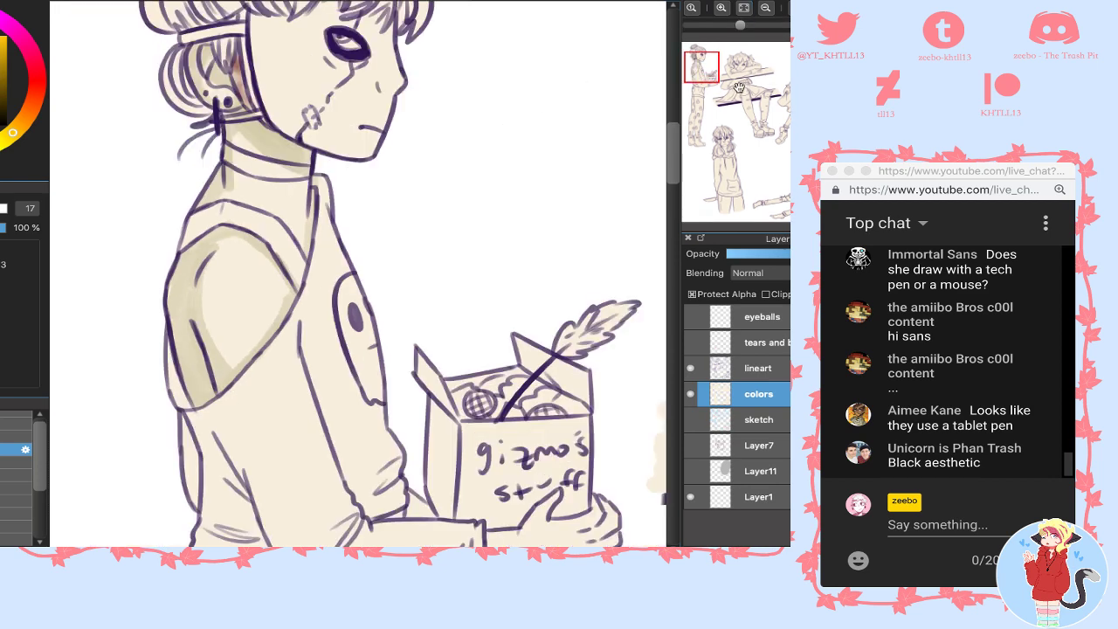
{"action": "mouse_move", "coordinate": [714, 80]}
{"action": "left_mouse_down"}
{"action": "mouse_move", "coordinate": [730, 98]}
{"action": "mouse_move", "coordinate": [698, 90]}
{"action": "left_mouse_up"}
{"action": "left_click_drag", "start_coordinate": [334, 174], "coordinate": [390, 171]}
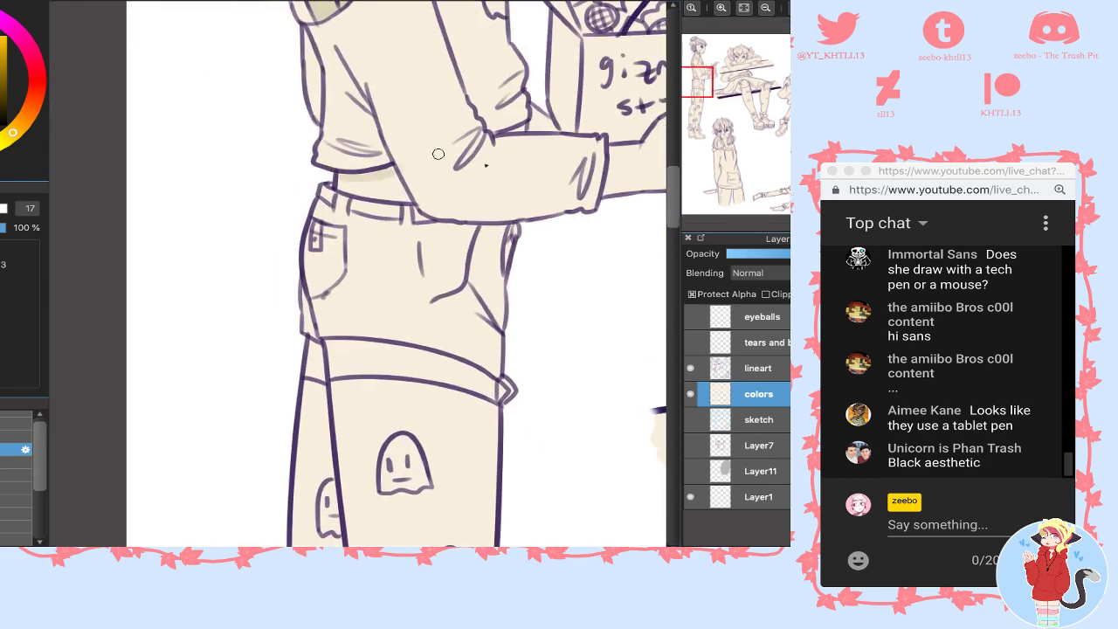
- Send the live chat message "did u guys know sal canonically wore a dress to his dad's wedding bc its so cute"
{"action": "left_click", "coordinate": [948, 349]}
{"action": "left_click", "coordinate": [944, 525]}
{"action": "type", "text": "did u"}
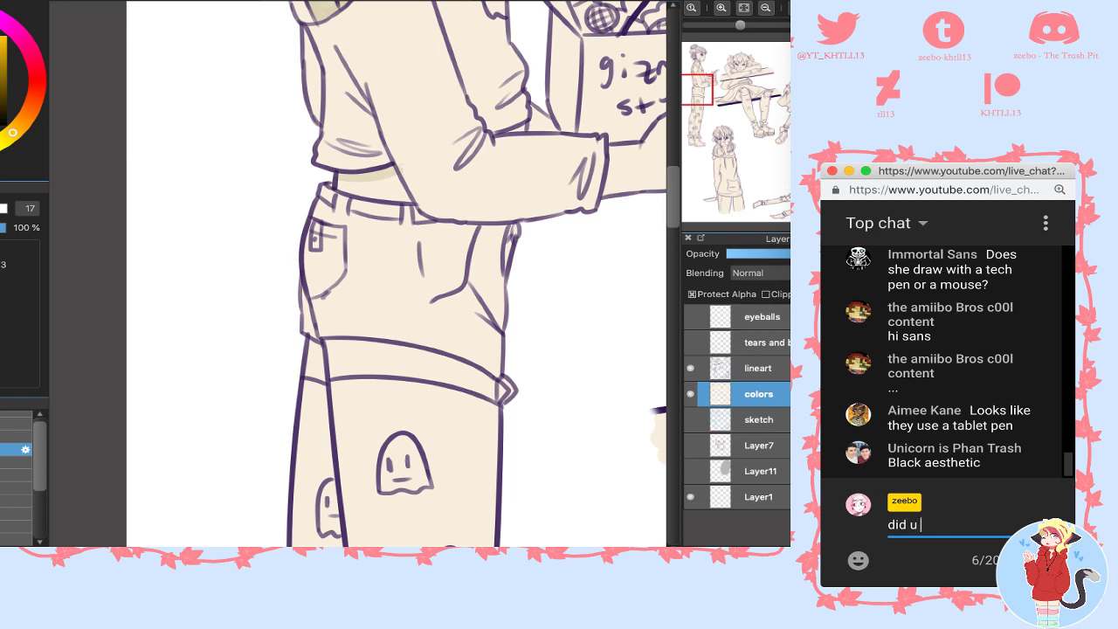
{"action": "type", "text": " guys "}
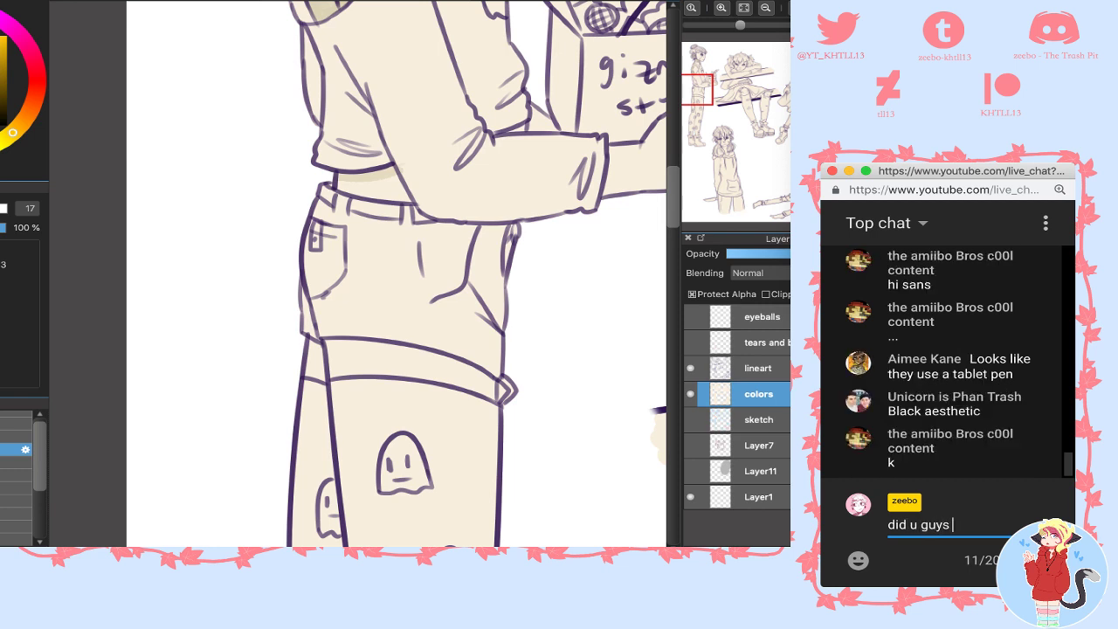
{"action": "type", "text": "know sal canonica"}
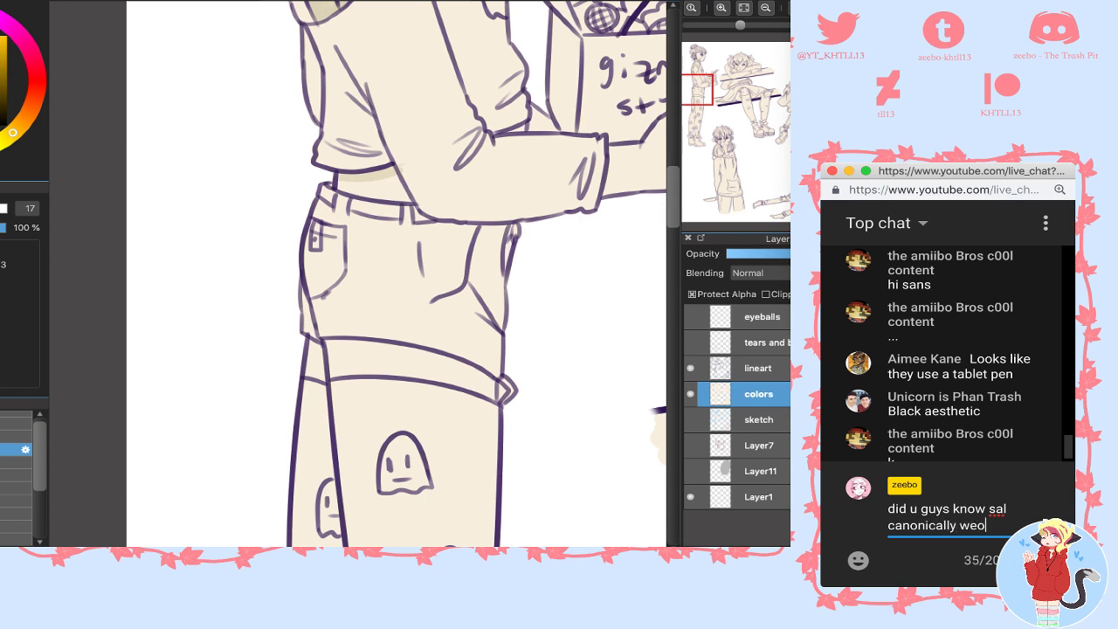
{"action": "type", "text": "lly wore a dress to his dad's wedd"}
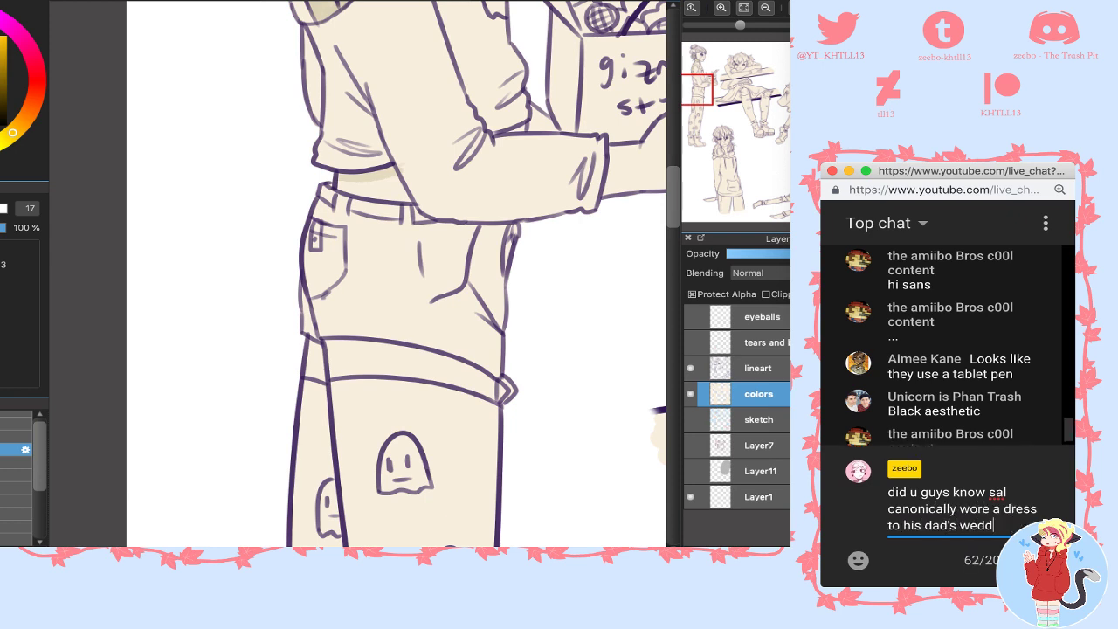
{"action": "type", "text": "ing bc its so cute"}
{"action": "key", "text": "Return"}
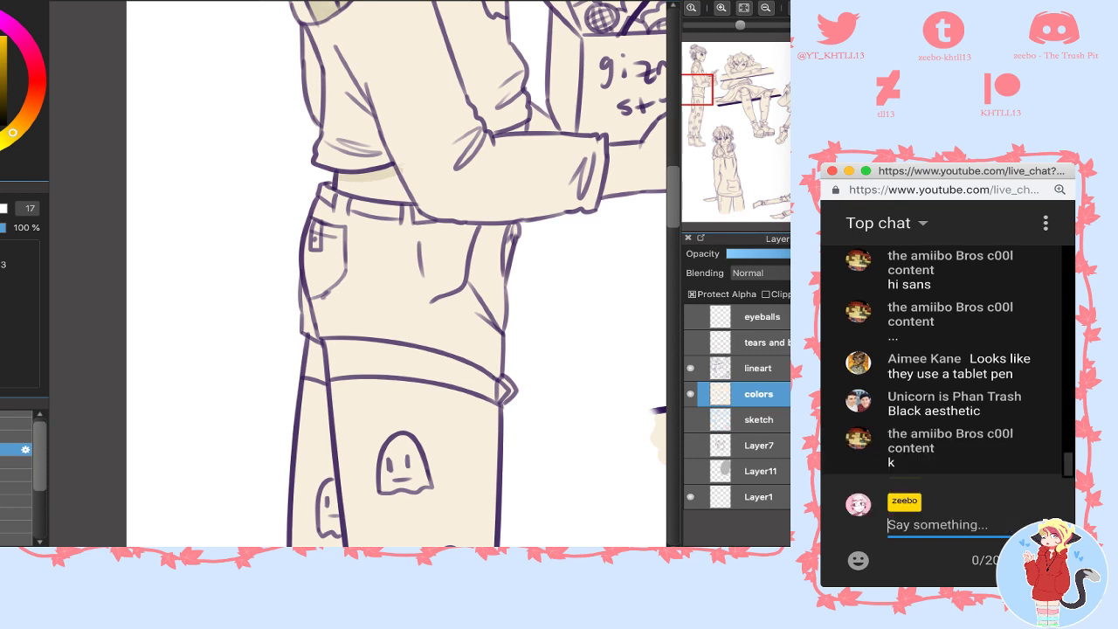
- Send the live chat message "thas why im drawing him in cute clothes"
{"action": "type", "text": "thas why im d"}
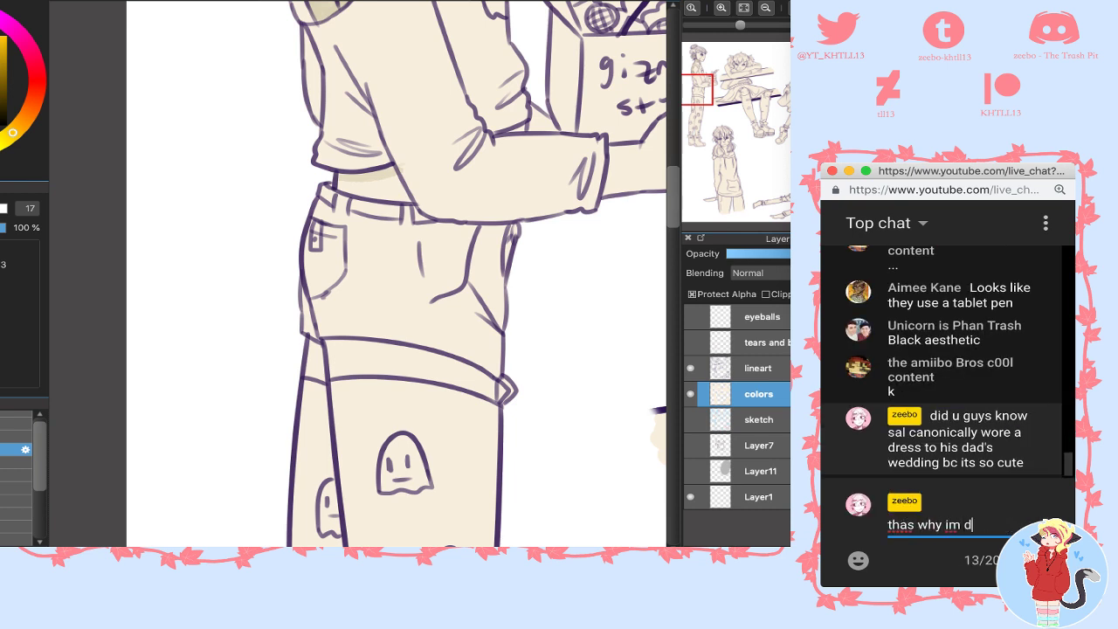
{"action": "type", "text": "rawing him in curt"}
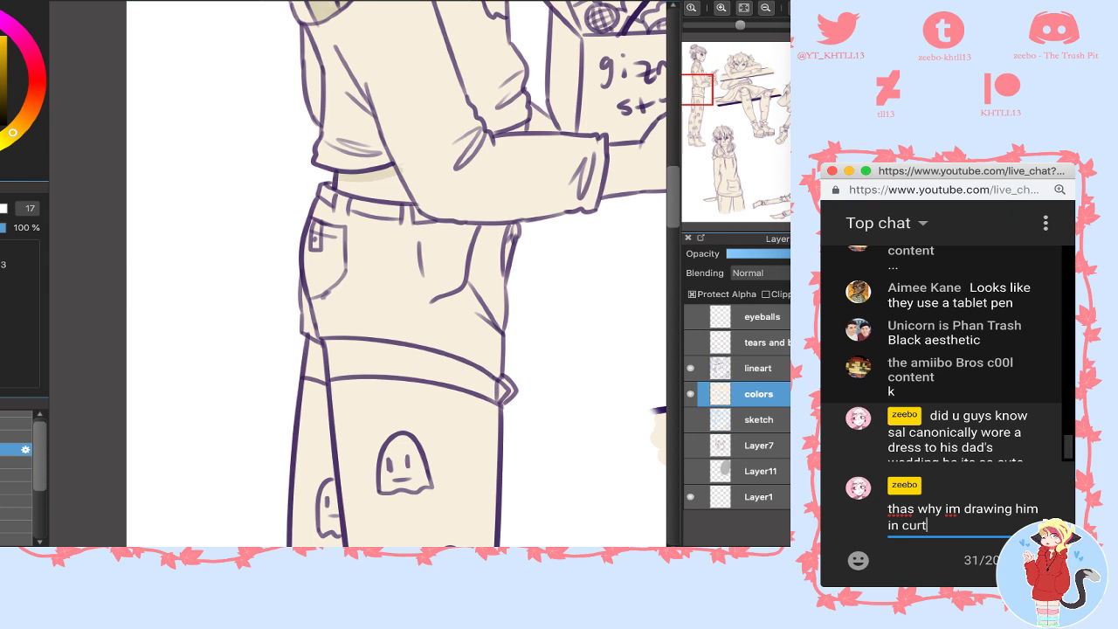
{"action": "type", "text": " cute clothes"}
{"action": "key", "text": "Return"}
- Send the live chat message "steve said yes when someone asked if he wore a dress and i was like FUCK yEs"
{"action": "type", "text": "bc"}
{"action": "key", "text": "BackSpace"}
{"action": "key", "text": "BackSpace"}
{"action": "key", "text": "BackSpace"}
{"action": "type", "text": "steve said ye"}
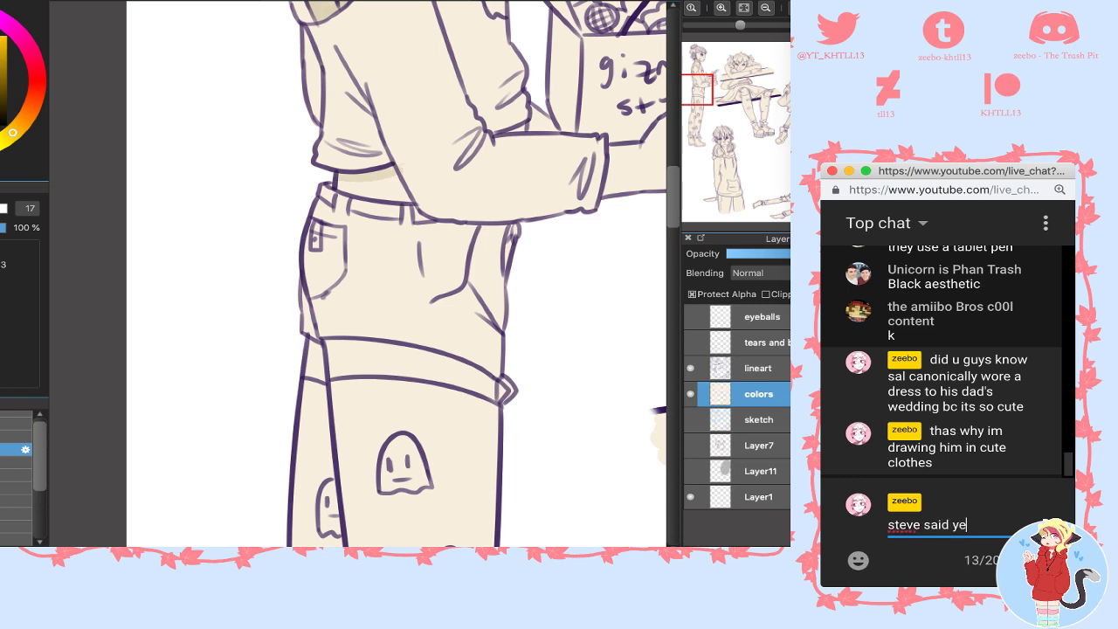
{"action": "type", "text": "s when someo"}
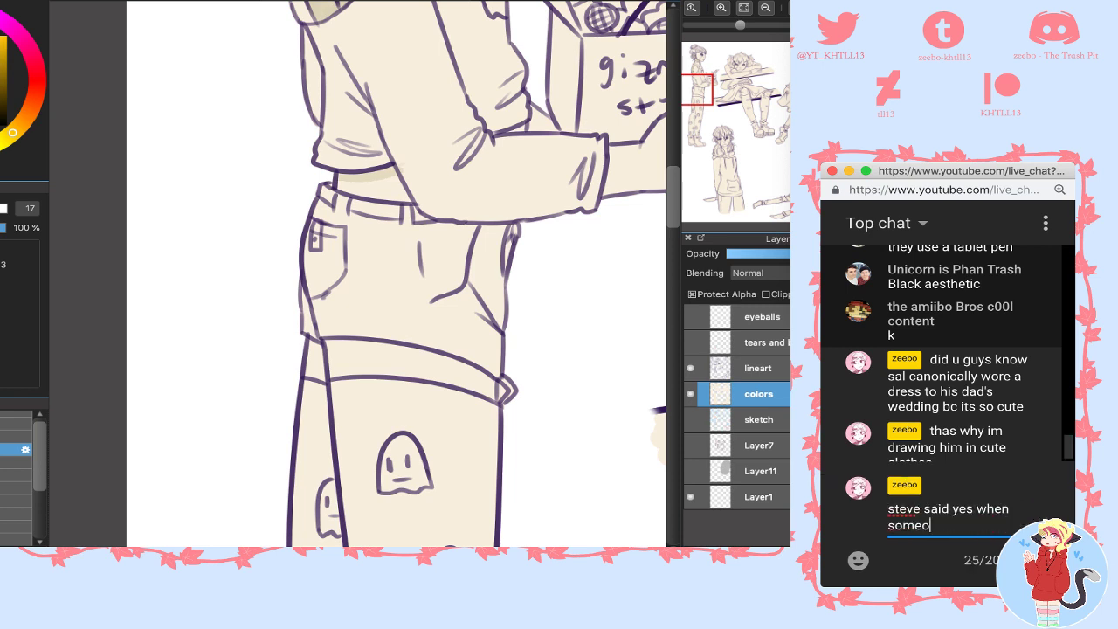
{"action": "type", "text": "ne asked if he wor"}
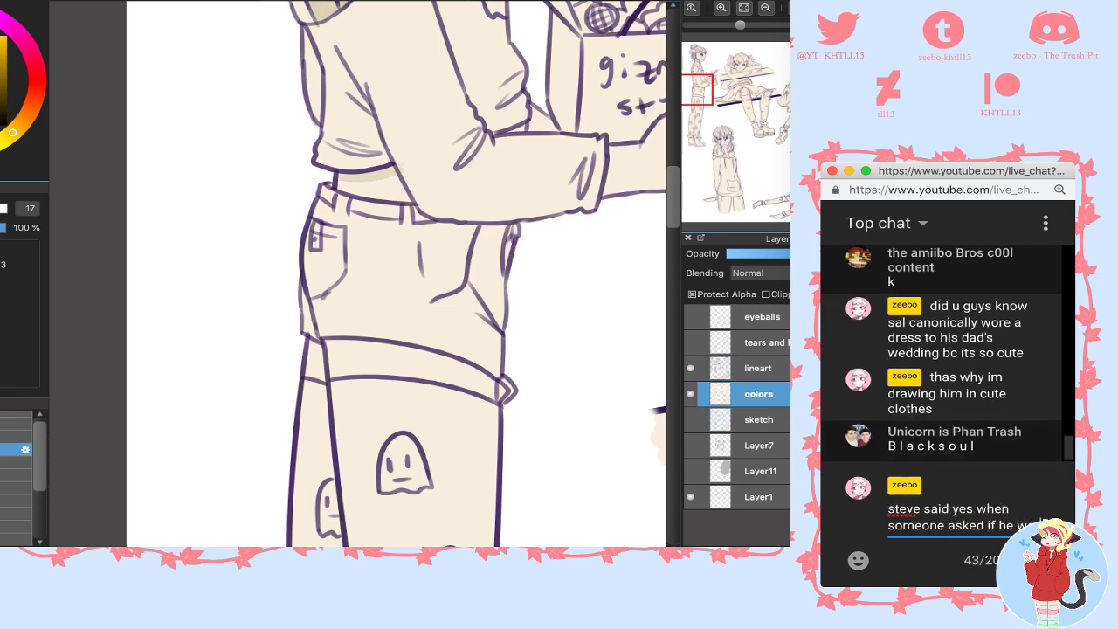
{"action": "type", "text": "e a dress and i was"}
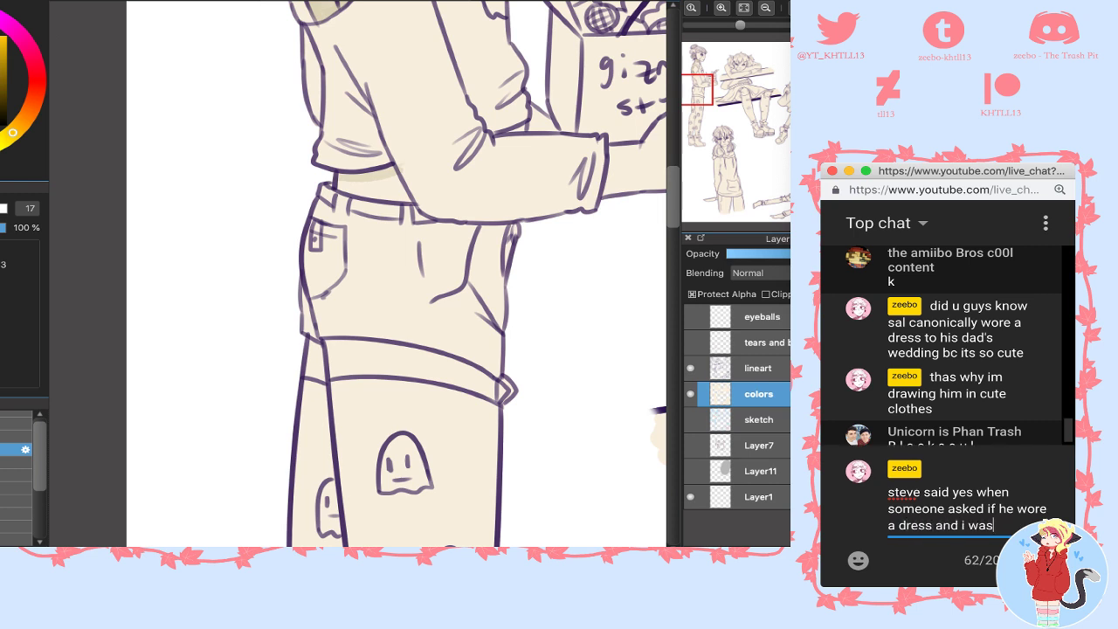
{"action": "type", "text": " like FUCK y"}
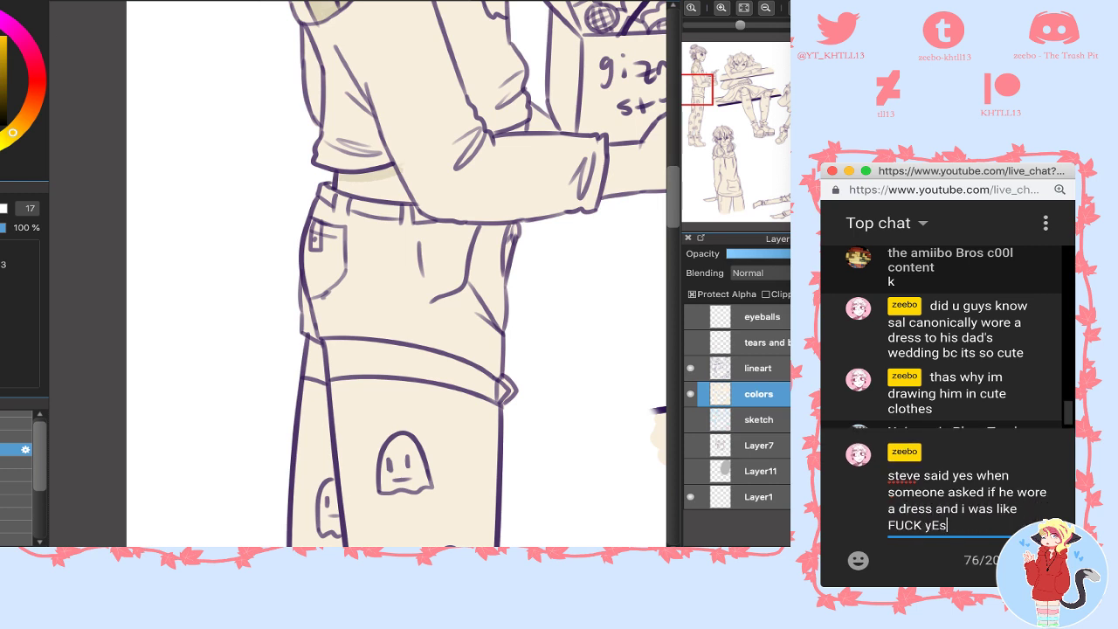
{"action": "type", "text": "Es"}
{"action": "key", "text": "Return"}
{"action": "left_click", "coordinate": [289, 304]}
{"action": "mouse_move", "coordinate": [318, 286]}
{"action": "left_mouse_down"}
{"action": "mouse_move", "coordinate": [390, 248]}
{"action": "mouse_move", "coordinate": [423, 324]}
{"action": "mouse_move", "coordinate": [392, 343]}
{"action": "mouse_move", "coordinate": [418, 300]}
{"action": "left_mouse_up"}
{"action": "key", "text": "ctrl+z"}
{"action": "key", "text": "ctrl+z"}
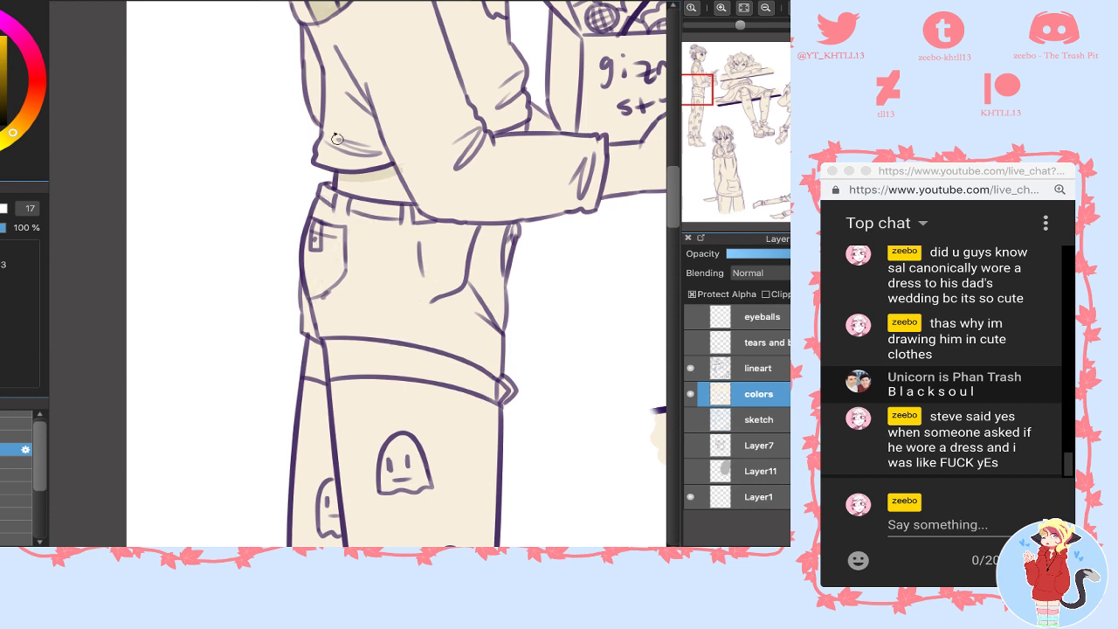
- Shade more of the bare waist strip and the wrist, underside and fingers of the hand holding the box in olive beige
{"action": "left_click_drag", "start_coordinate": [382, 194], "coordinate": [406, 203]}
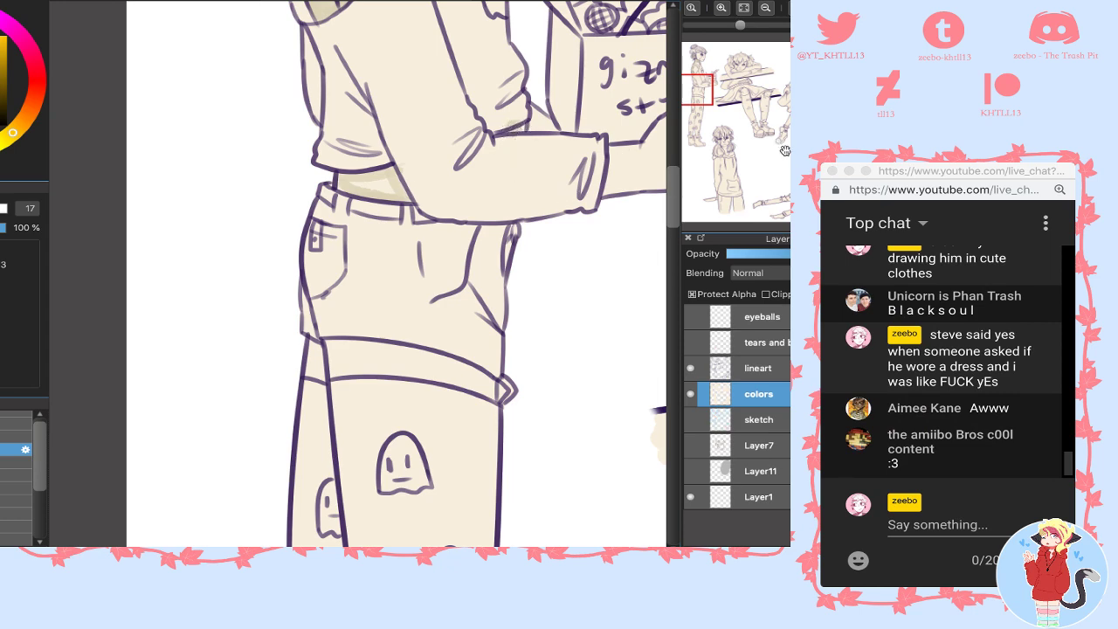
{"action": "left_click_drag", "start_coordinate": [703, 101], "coordinate": [715, 86]}
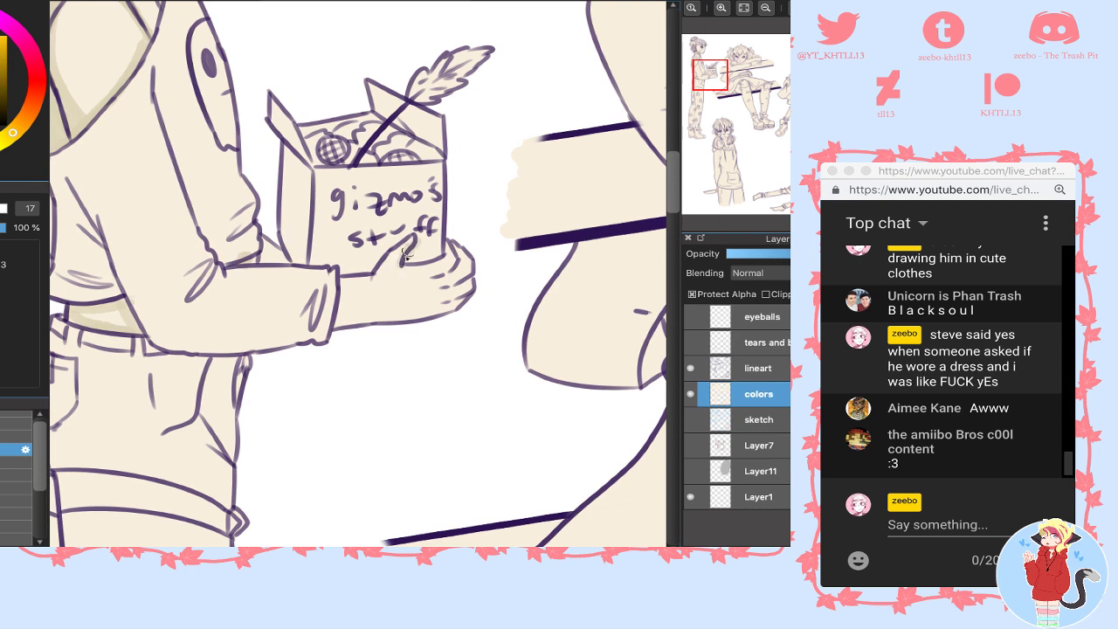
{"action": "mouse_move", "coordinate": [342, 287]}
{"action": "left_mouse_down"}
{"action": "mouse_move", "coordinate": [337, 328]}
{"action": "mouse_move", "coordinate": [347, 268]}
{"action": "mouse_move", "coordinate": [328, 332]}
{"action": "mouse_move", "coordinate": [343, 318]}
{"action": "mouse_move", "coordinate": [337, 340]}
{"action": "mouse_move", "coordinate": [373, 320]}
{"action": "mouse_move", "coordinate": [452, 310]}
{"action": "left_mouse_up"}
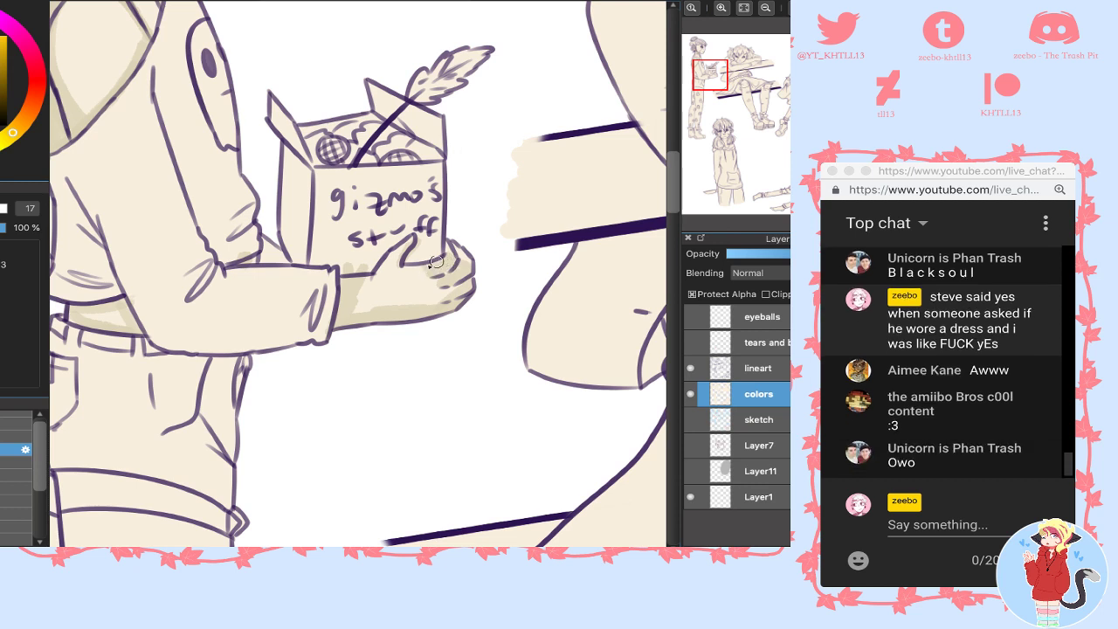
{"action": "right_click", "coordinate": [438, 305]}
{"action": "mouse_move", "coordinate": [443, 284]}
{"action": "left_mouse_down"}
{"action": "mouse_move", "coordinate": [409, 291]}
{"action": "mouse_move", "coordinate": [441, 283]}
{"action": "mouse_move", "coordinate": [398, 282]}
{"action": "mouse_move", "coordinate": [440, 299]}
{"action": "left_mouse_up"}
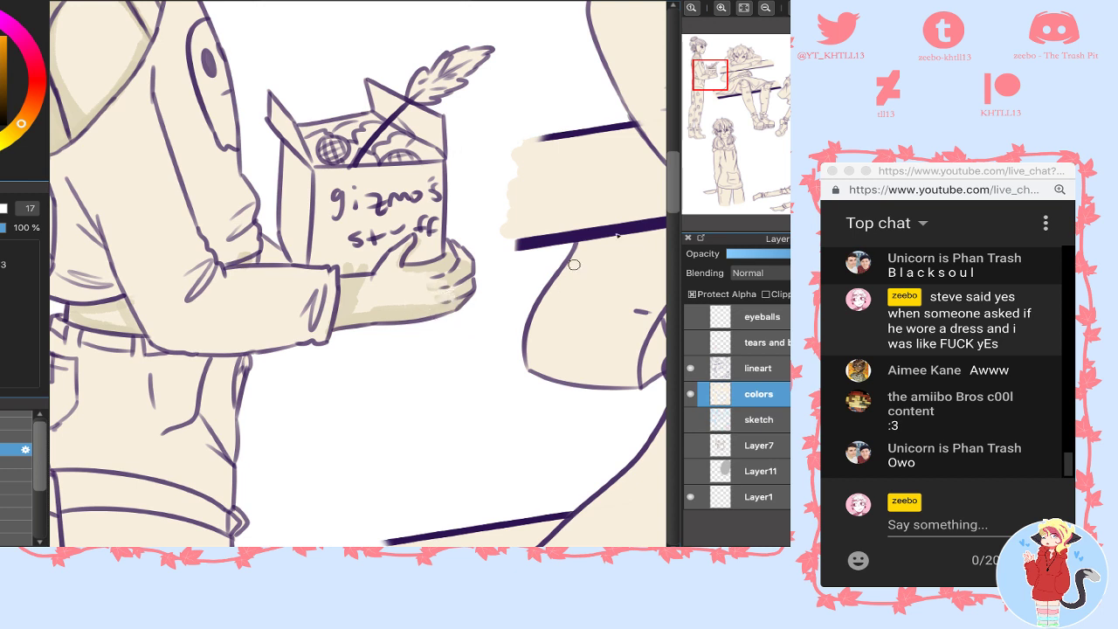
- Refine the shadow edge on the wrist beside the sleeve cuff, using the sampled skin base and shadow colors
{"action": "left_click_drag", "start_coordinate": [711, 83], "coordinate": [711, 86]}
{"action": "right_click", "coordinate": [363, 228]}
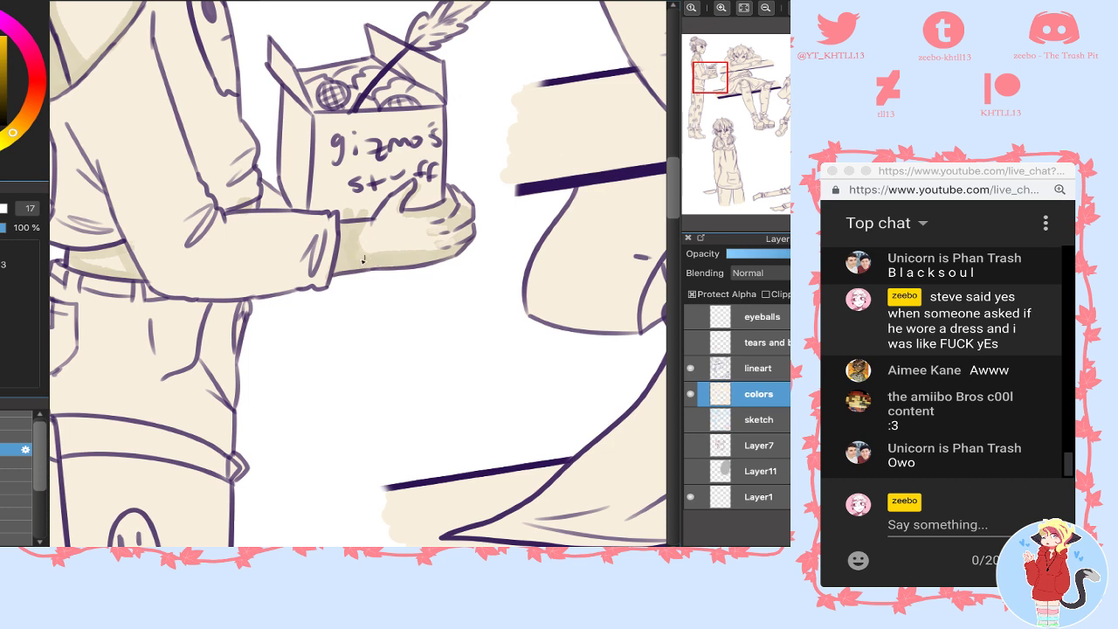
{"action": "right_click", "coordinate": [356, 260]}
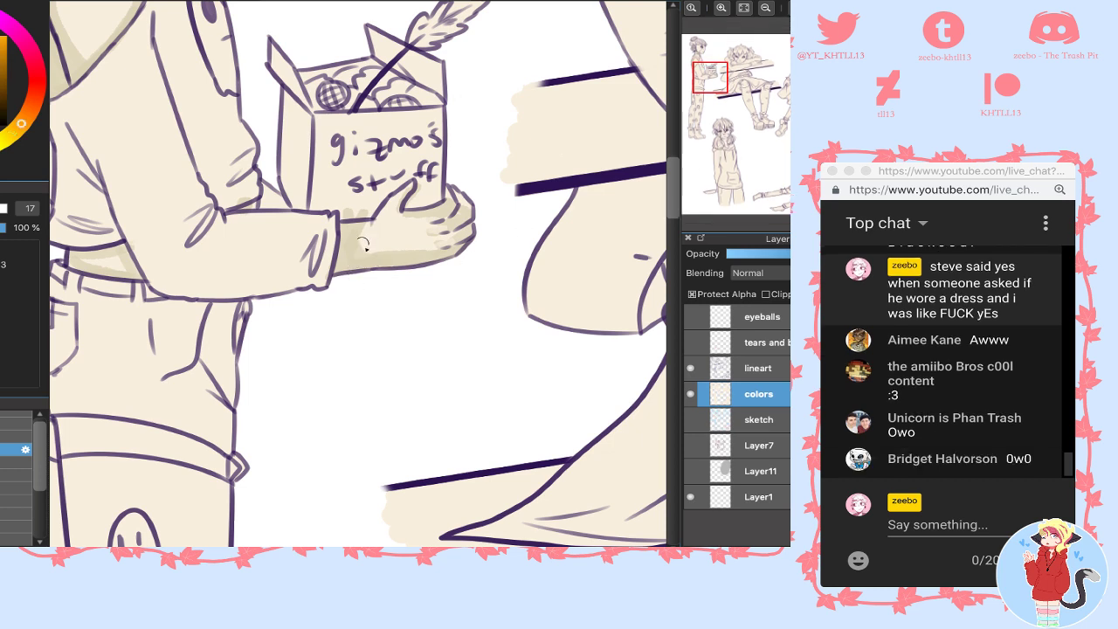
{"action": "left_click_drag", "start_coordinate": [358, 244], "coordinate": [375, 250]}
{"action": "left_click", "coordinate": [376, 259], "text": "alt"}
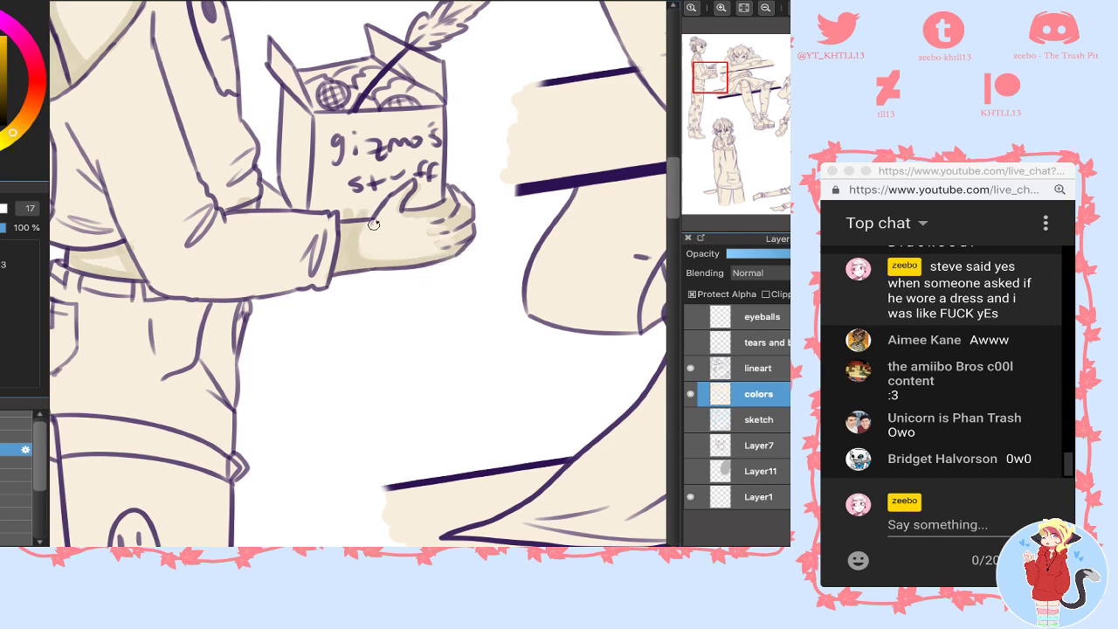
- Shade the bare thigh band between the upper and lower trouser sections along its upper edge and both ends
{"action": "mouse_move", "coordinate": [741, 111]}
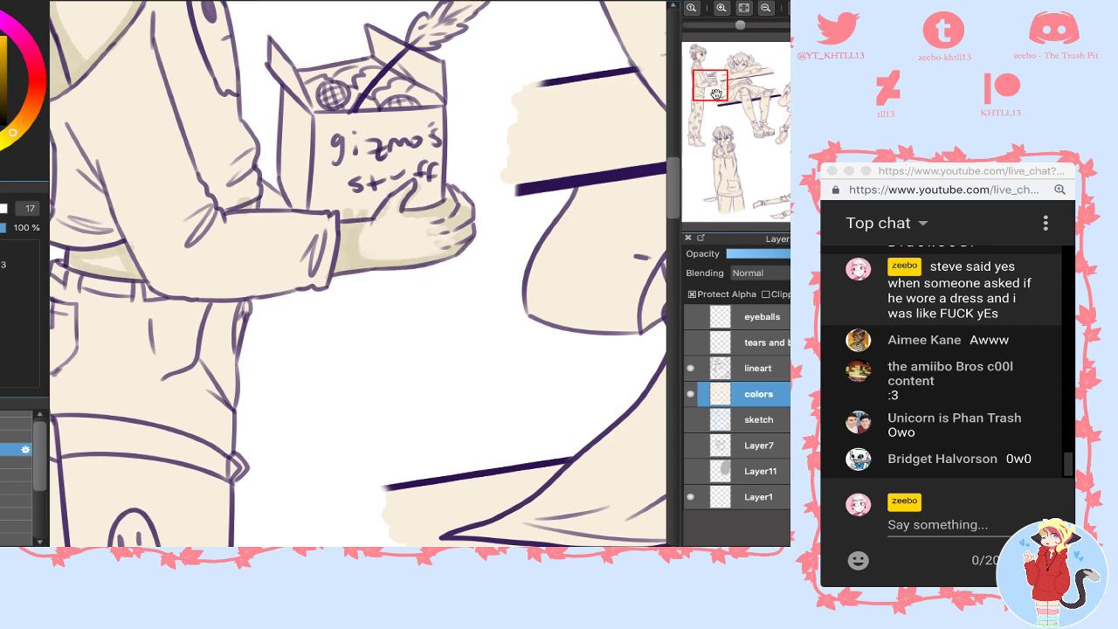
{"action": "left_click_drag", "start_coordinate": [715, 93], "coordinate": [707, 101]}
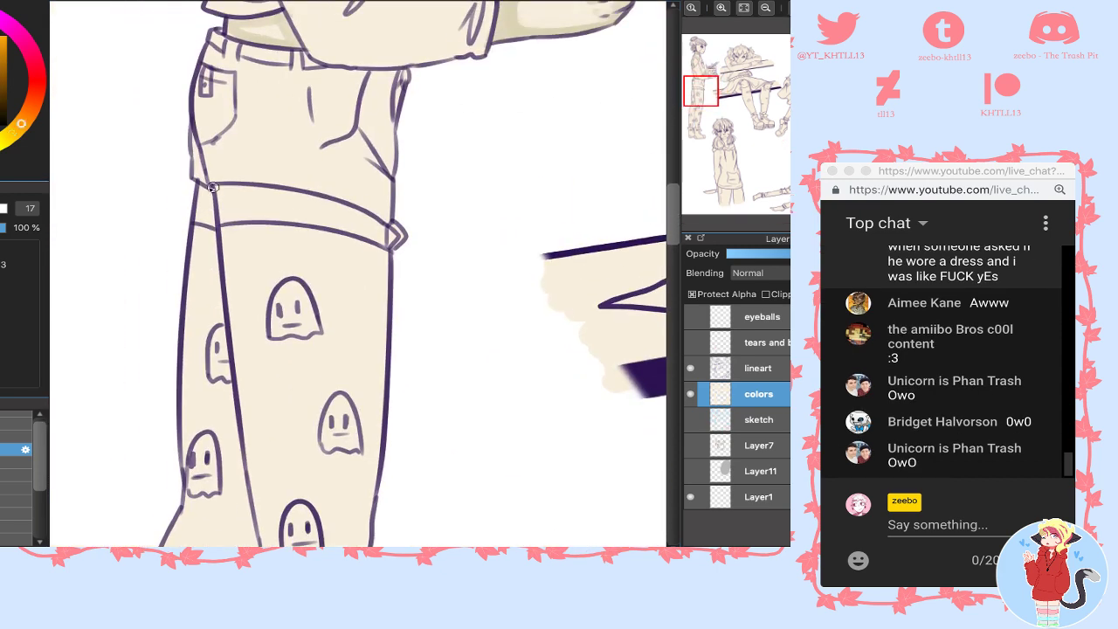
{"action": "key", "text": "x"}
{"action": "left_click_drag", "start_coordinate": [218, 170], "coordinate": [231, 241]}
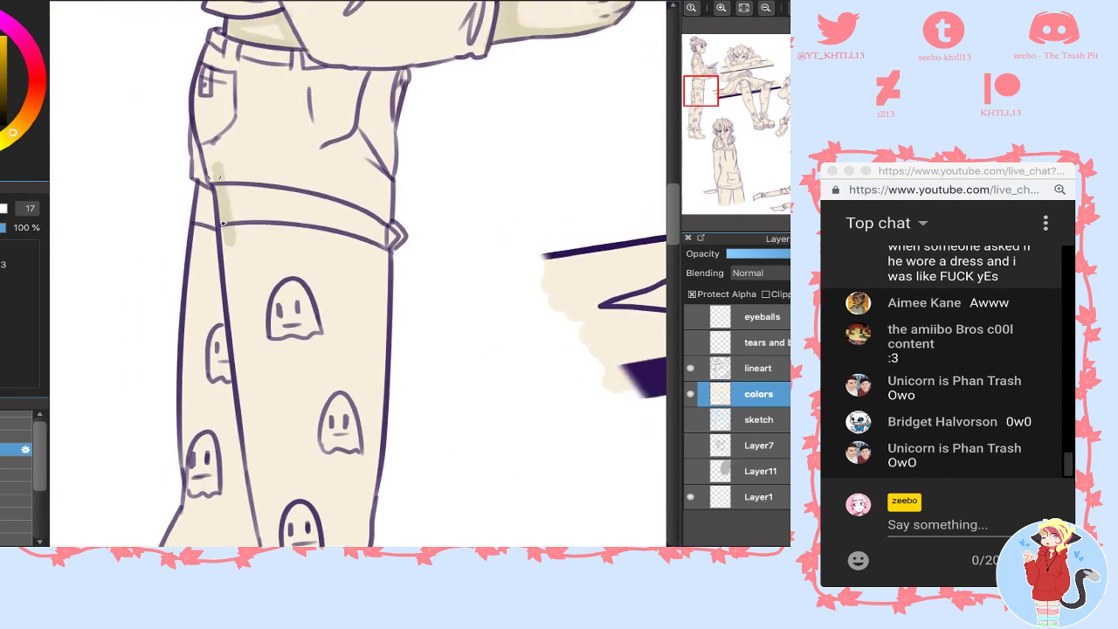
{"action": "left_click_drag", "start_coordinate": [200, 189], "coordinate": [219, 249]}
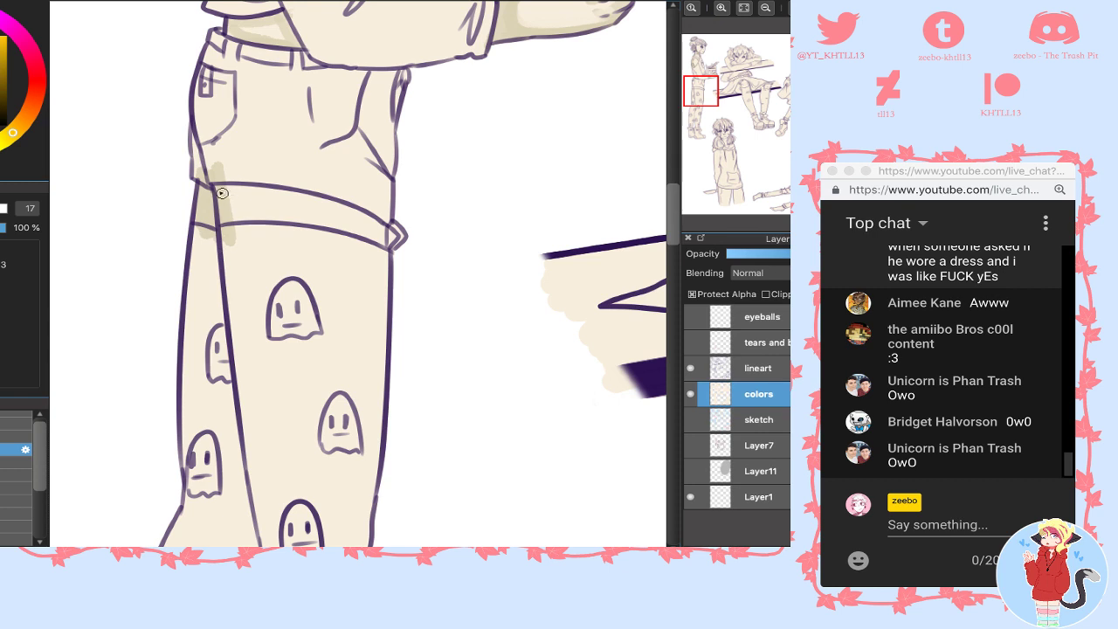
{"action": "left_click_drag", "start_coordinate": [222, 193], "coordinate": [364, 215]}
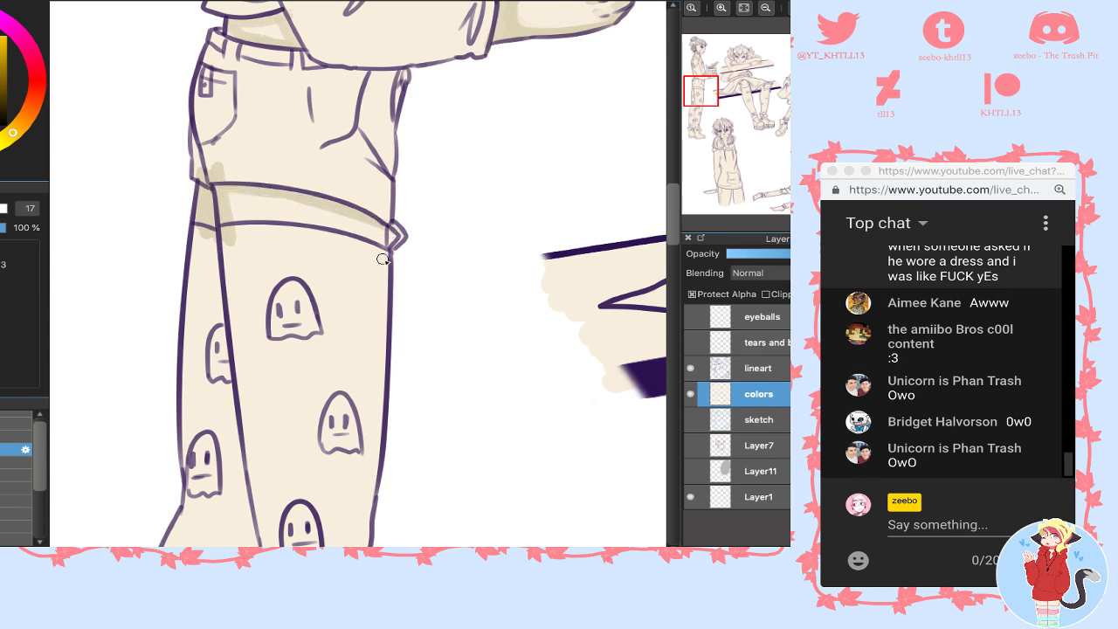
{"action": "key", "text": "e"}
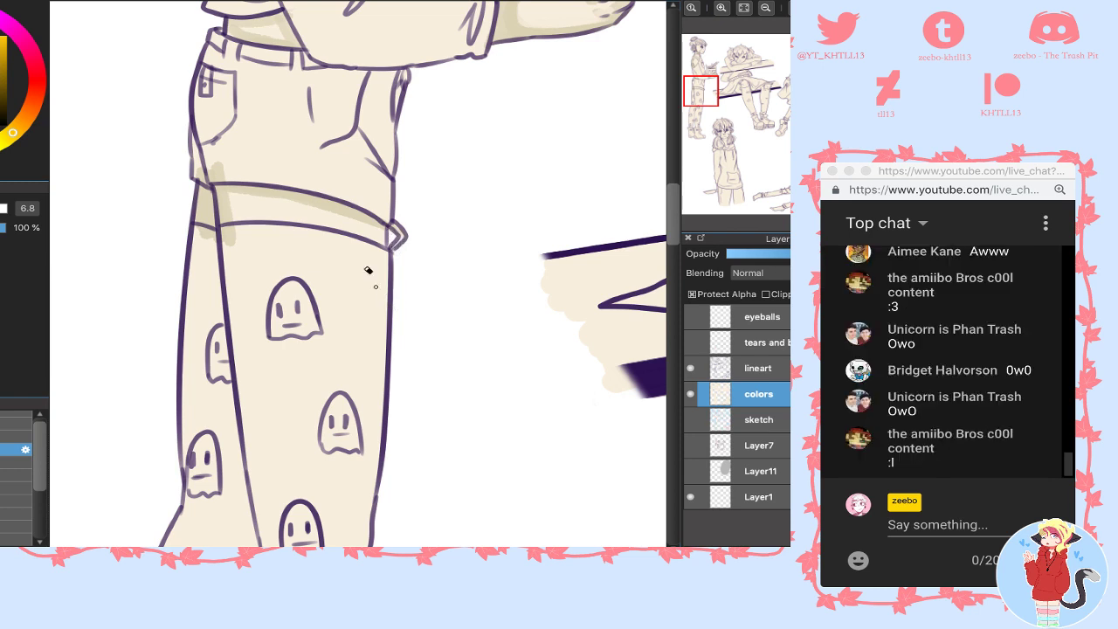
{"action": "key", "text": "b"}
{"action": "left_click_drag", "start_coordinate": [384, 244], "coordinate": [382, 222]}
{"action": "mouse_move", "coordinate": [226, 224]}
{"action": "left_mouse_down"}
{"action": "mouse_move", "coordinate": [343, 231]}
{"action": "mouse_move", "coordinate": [247, 223]}
{"action": "mouse_move", "coordinate": [383, 246]}
{"action": "left_mouse_up"}
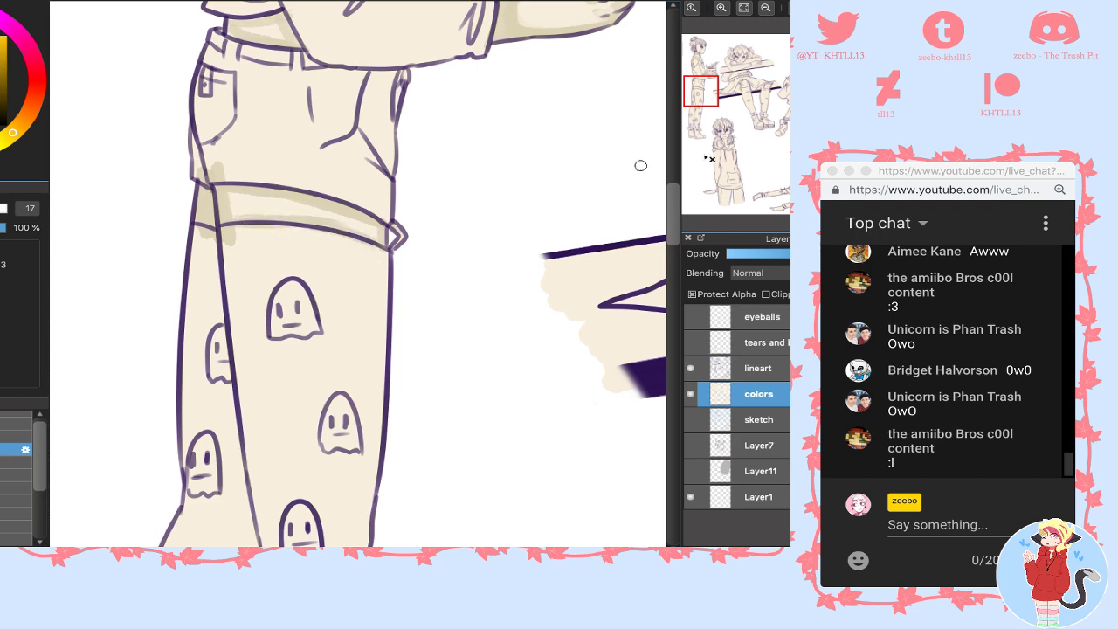
- Shade the insides of both ears on the pigtailed figure in olive beige
{"action": "left_click_drag", "start_coordinate": [698, 125], "coordinate": [753, 65]}
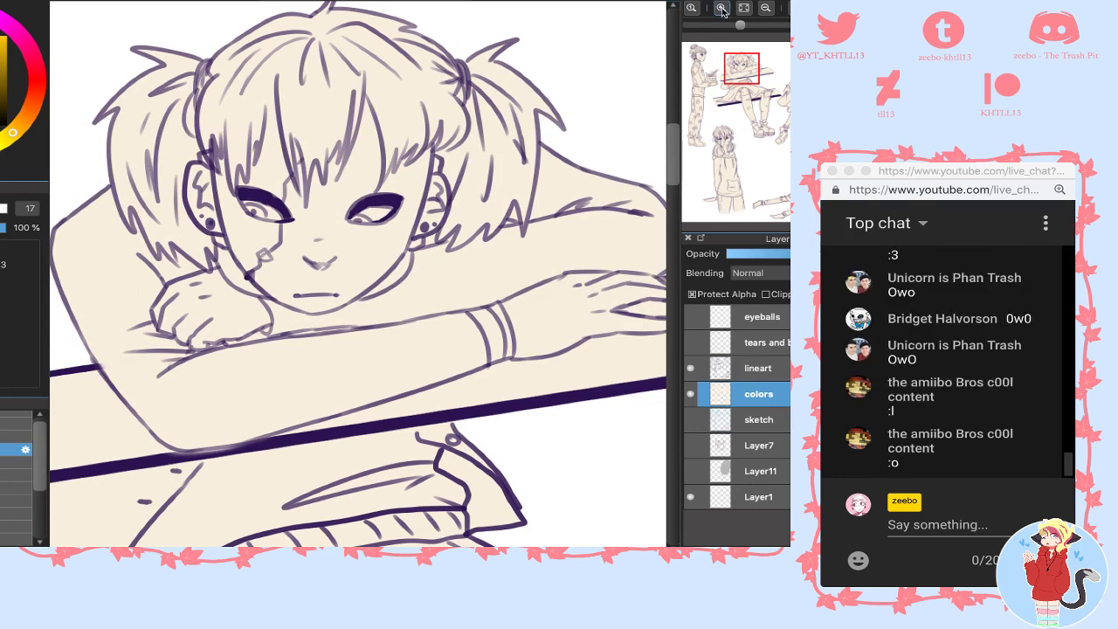
{"action": "left_click", "coordinate": [722, 11]}
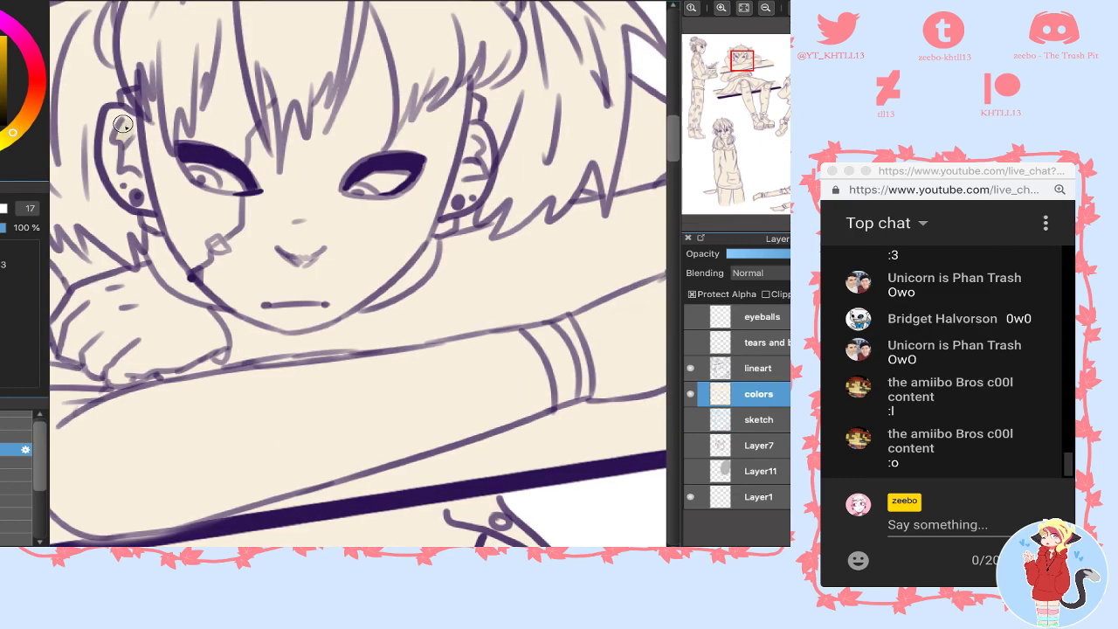
{"action": "mouse_move", "coordinate": [124, 124]}
{"action": "left_mouse_down"}
{"action": "mouse_move", "coordinate": [138, 158]}
{"action": "mouse_move", "coordinate": [128, 153]}
{"action": "mouse_move", "coordinate": [122, 169]}
{"action": "mouse_move", "coordinate": [103, 137]}
{"action": "mouse_move", "coordinate": [108, 108]}
{"action": "mouse_move", "coordinate": [127, 197]}
{"action": "left_mouse_up"}
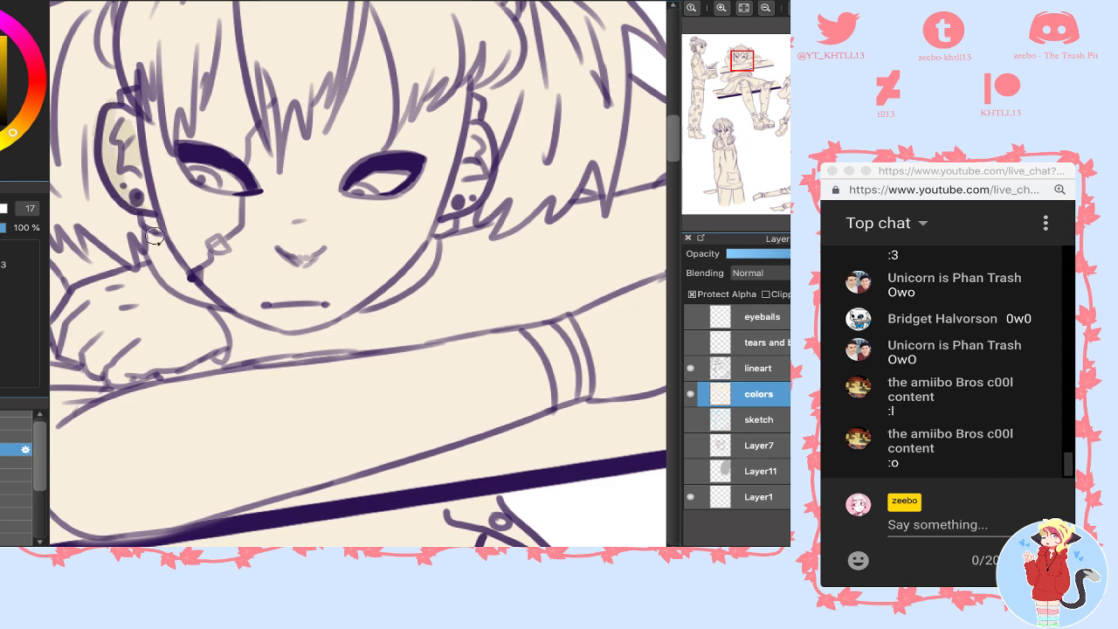
{"action": "mouse_move", "coordinate": [468, 140]}
{"action": "left_mouse_down"}
{"action": "mouse_move", "coordinate": [474, 169]}
{"action": "mouse_move", "coordinate": [442, 216]}
{"action": "left_mouse_up"}
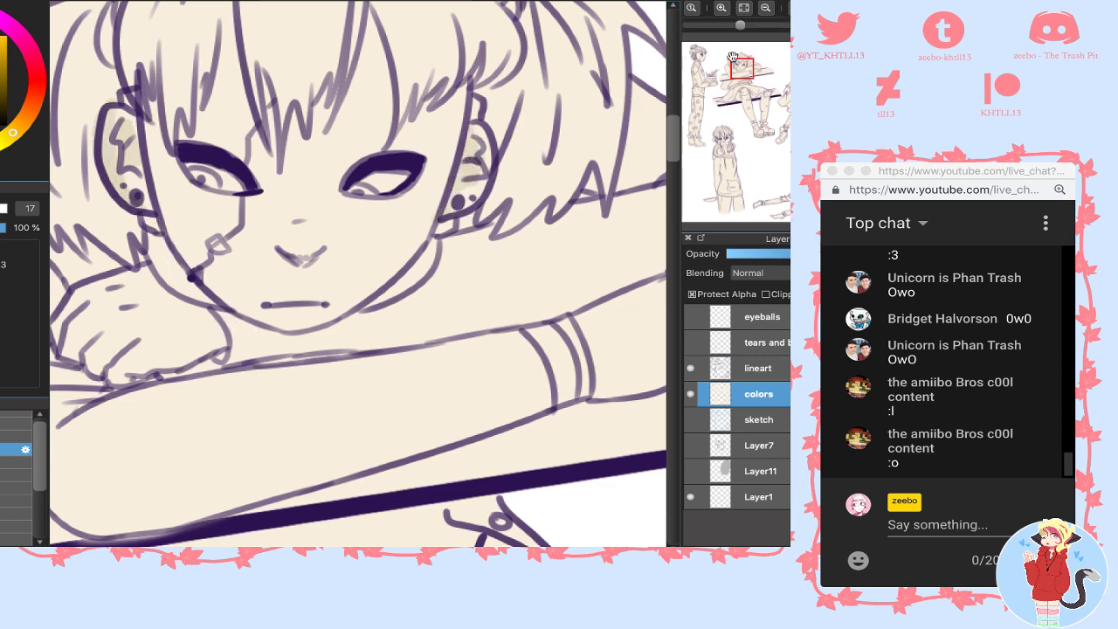
- Shade the pigtailed figure's curled hand beneath the chin, covering its back and the finger edges
{"action": "left_click", "coordinate": [765, 7]}
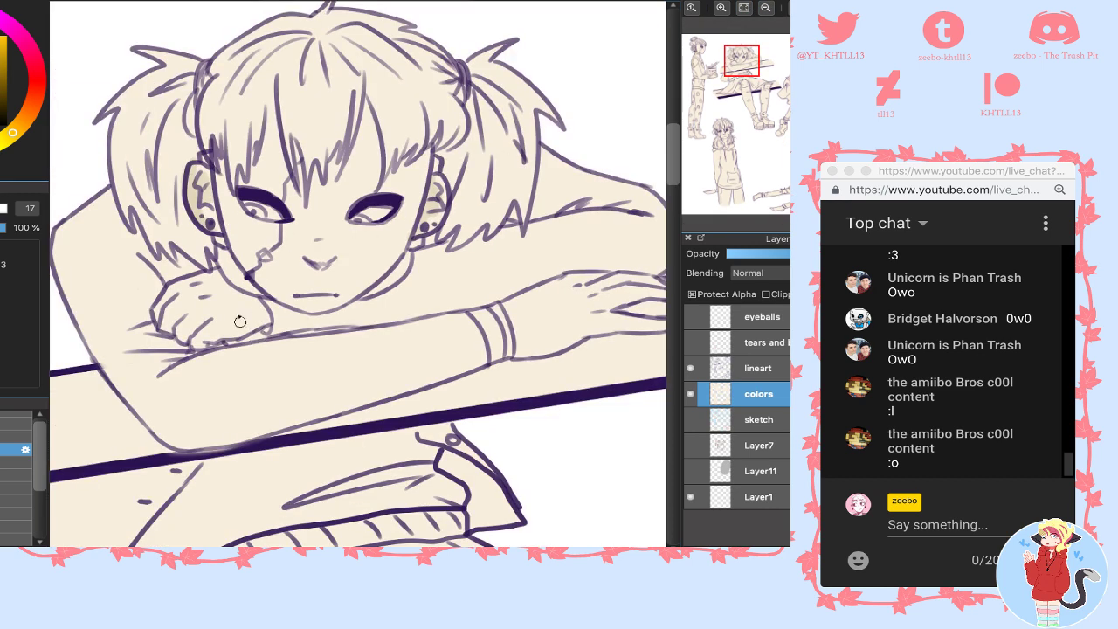
{"action": "mouse_move", "coordinate": [256, 305]}
{"action": "left_mouse_down"}
{"action": "mouse_move", "coordinate": [266, 317]}
{"action": "mouse_move", "coordinate": [244, 329]}
{"action": "mouse_move", "coordinate": [262, 330]}
{"action": "mouse_move", "coordinate": [219, 337]}
{"action": "left_mouse_up"}
{"action": "mouse_move", "coordinate": [217, 284]}
{"action": "left_mouse_down"}
{"action": "mouse_move", "coordinate": [239, 317]}
{"action": "mouse_move", "coordinate": [229, 288]}
{"action": "left_mouse_up"}
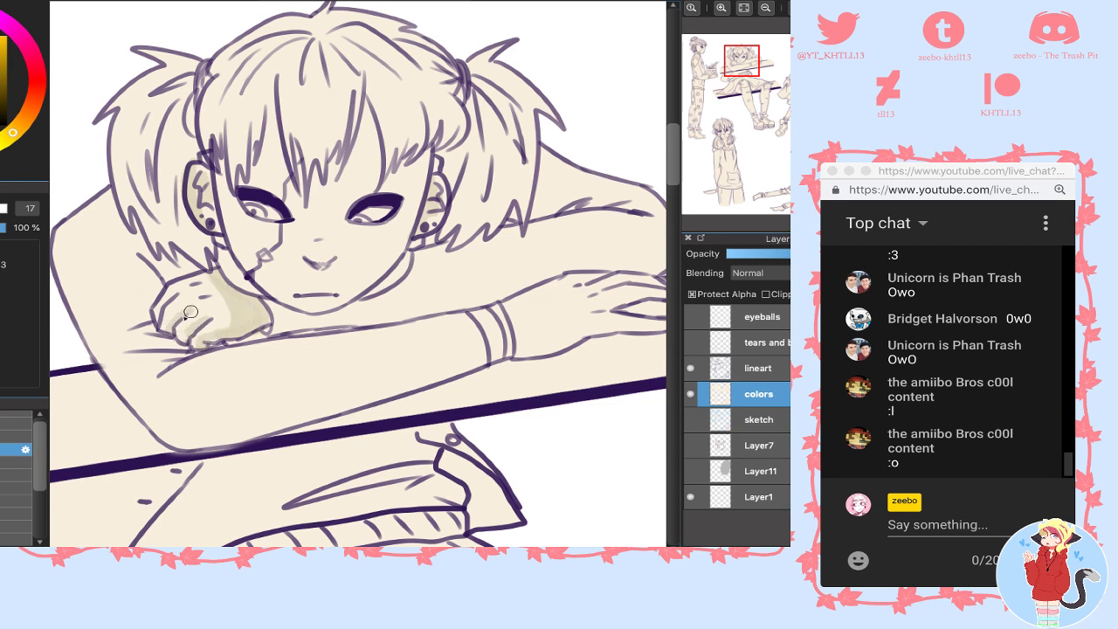
{"action": "left_click_drag", "start_coordinate": [159, 325], "coordinate": [174, 290]}
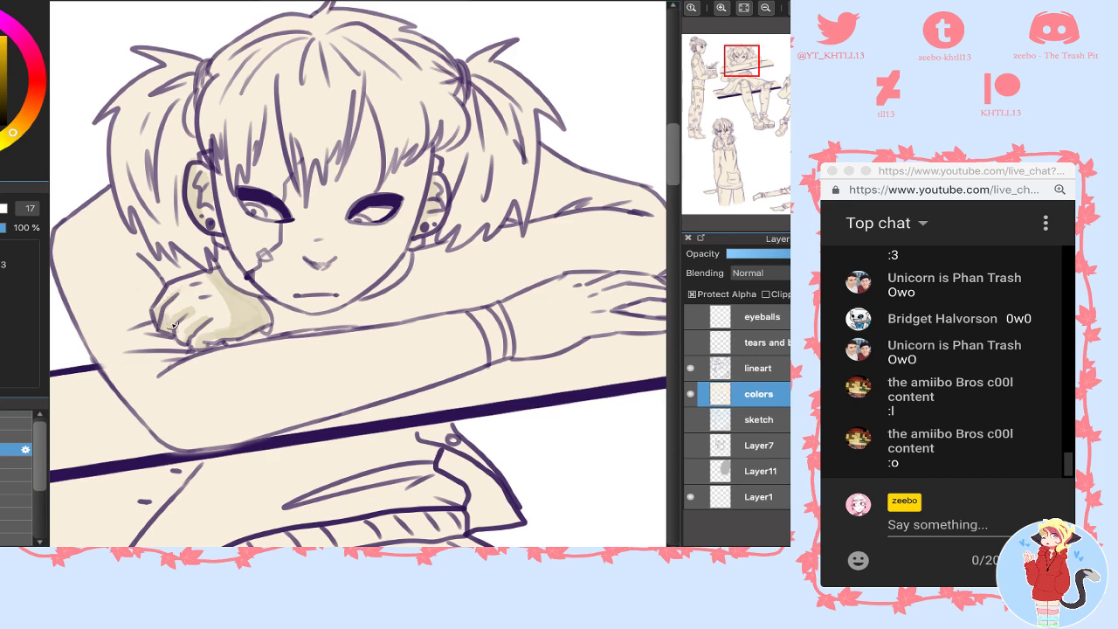
- Shade the outstretched hand on the table along its underside, between the fingers and over the knuckles
{"action": "left_click_drag", "start_coordinate": [742, 67], "coordinate": [760, 76]}
{"action": "mouse_move", "coordinate": [272, 269]}
{"action": "left_mouse_down"}
{"action": "mouse_move", "coordinate": [365, 244]}
{"action": "mouse_move", "coordinate": [450, 238]}
{"action": "left_mouse_up"}
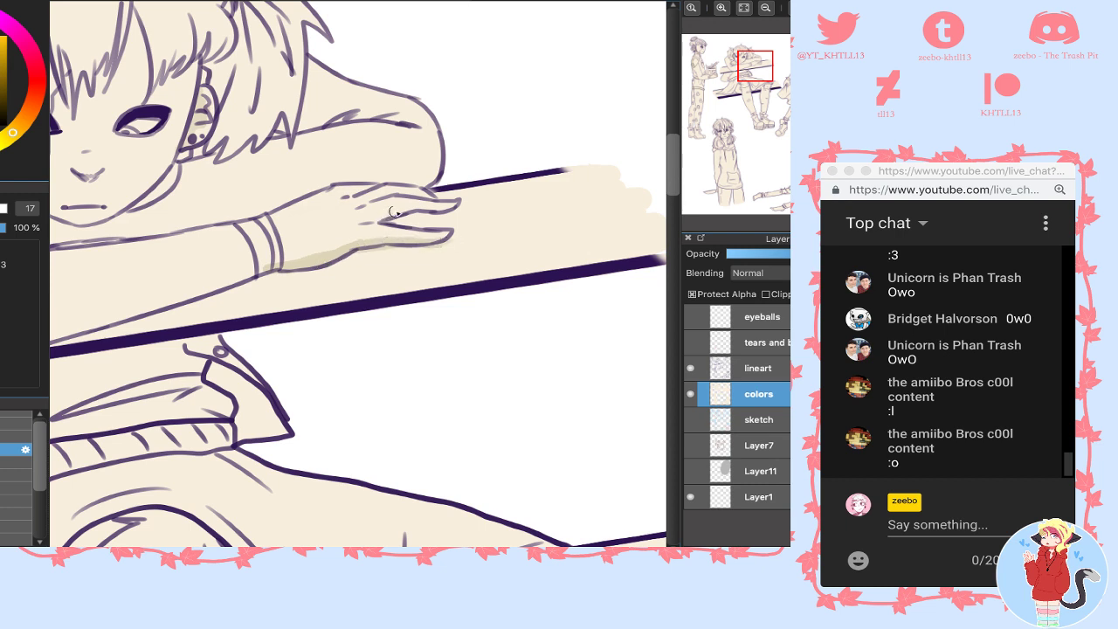
{"action": "left_click_drag", "start_coordinate": [394, 211], "coordinate": [453, 209]}
{"action": "left_click_drag", "start_coordinate": [378, 198], "coordinate": [398, 191]}
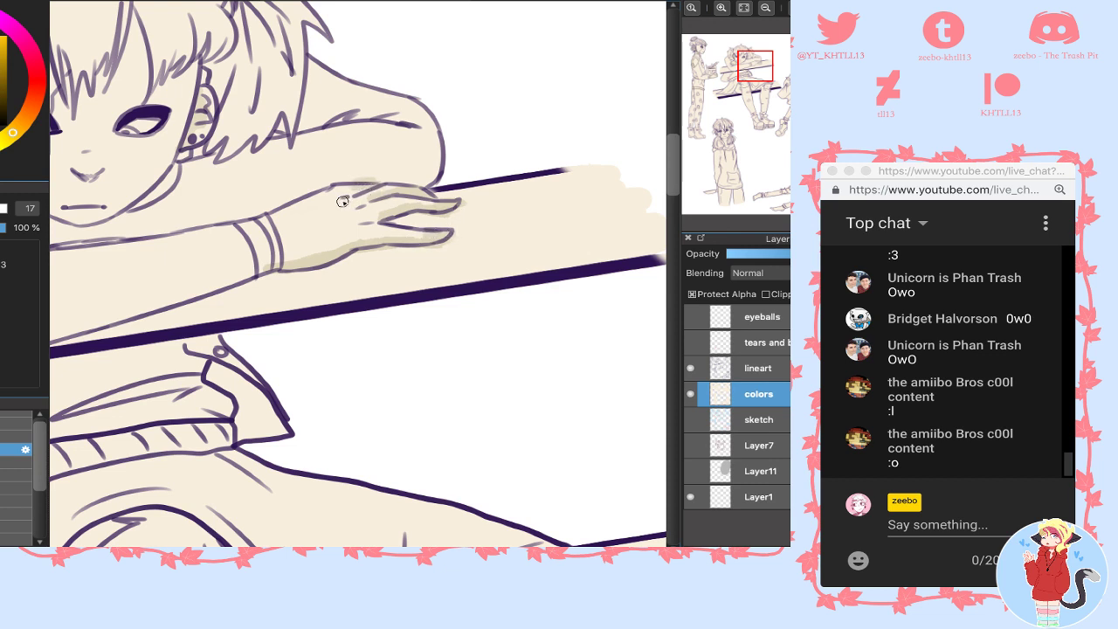
{"action": "left_click_drag", "start_coordinate": [344, 200], "coordinate": [336, 210]}
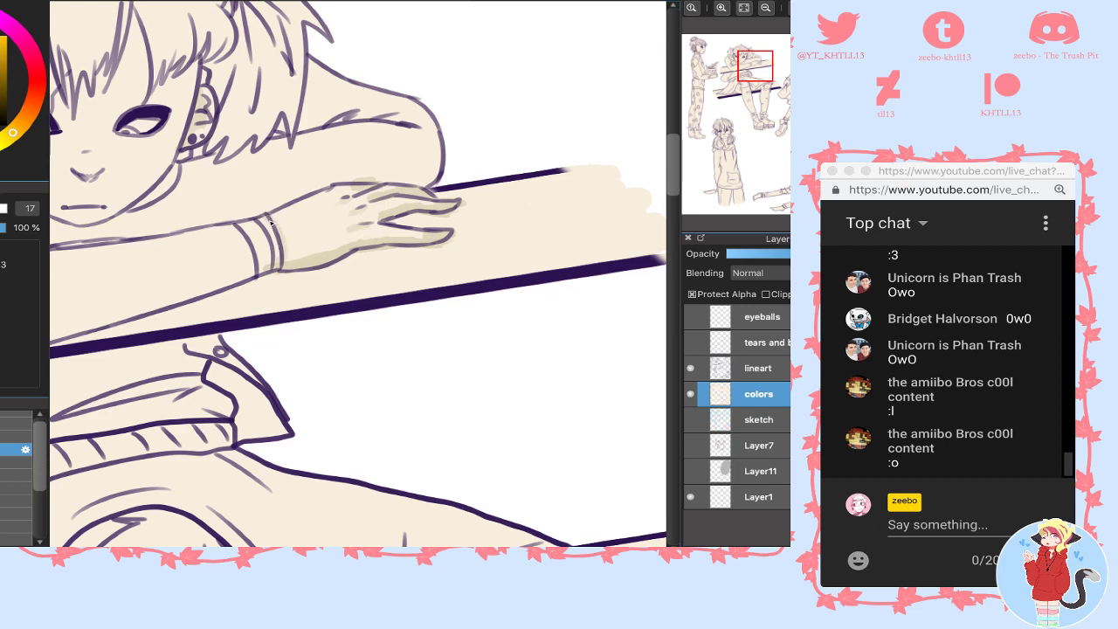
- Shade the skin in the round torn hole over the seated figure's front knee, keeping its middle light
{"action": "left_click_drag", "start_coordinate": [358, 487], "coordinate": [541, 167]}
{"action": "left_click_drag", "start_coordinate": [296, 260], "coordinate": [342, 278]}
{"action": "mouse_move", "coordinate": [386, 231]}
{"action": "left_mouse_down"}
{"action": "mouse_move", "coordinate": [386, 271]}
{"action": "mouse_move", "coordinate": [305, 264]}
{"action": "mouse_move", "coordinate": [377, 262]}
{"action": "mouse_move", "coordinate": [344, 286]}
{"action": "mouse_move", "coordinate": [385, 270]}
{"action": "mouse_move", "coordinate": [352, 274]}
{"action": "mouse_move", "coordinate": [353, 286]}
{"action": "mouse_move", "coordinate": [389, 281]}
{"action": "mouse_move", "coordinate": [329, 288]}
{"action": "left_mouse_up"}
{"action": "mouse_move", "coordinate": [276, 242]}
{"action": "left_mouse_down"}
{"action": "mouse_move", "coordinate": [341, 205]}
{"action": "mouse_move", "coordinate": [328, 192]}
{"action": "mouse_move", "coordinate": [411, 232]}
{"action": "mouse_move", "coordinate": [368, 192]}
{"action": "mouse_move", "coordinate": [423, 273]}
{"action": "mouse_move", "coordinate": [344, 334]}
{"action": "left_mouse_up"}
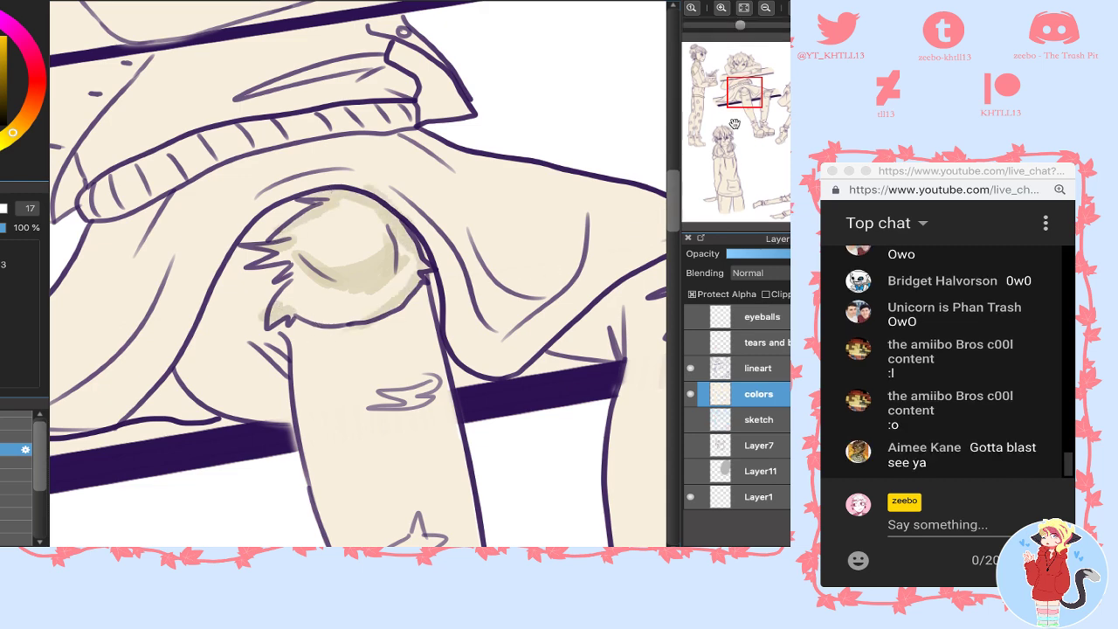
- Shade the skin in the torn hole over the seated figure's other knee, around the kneecap and along the edges
{"action": "left_click", "coordinate": [753, 98]}
{"action": "left_click_drag", "start_coordinate": [759, 98], "coordinate": [767, 91]}
{"action": "mouse_move", "coordinate": [424, 188]}
{"action": "left_mouse_down"}
{"action": "mouse_move", "coordinate": [443, 234]}
{"action": "mouse_move", "coordinate": [417, 252]}
{"action": "left_mouse_up"}
{"action": "mouse_move", "coordinate": [479, 206]}
{"action": "left_mouse_down"}
{"action": "mouse_move", "coordinate": [537, 215]}
{"action": "mouse_move", "coordinate": [487, 255]}
{"action": "mouse_move", "coordinate": [488, 218]}
{"action": "mouse_move", "coordinate": [489, 262]}
{"action": "mouse_move", "coordinate": [511, 183]}
{"action": "mouse_move", "coordinate": [533, 205]}
{"action": "mouse_move", "coordinate": [463, 170]}
{"action": "left_mouse_up"}
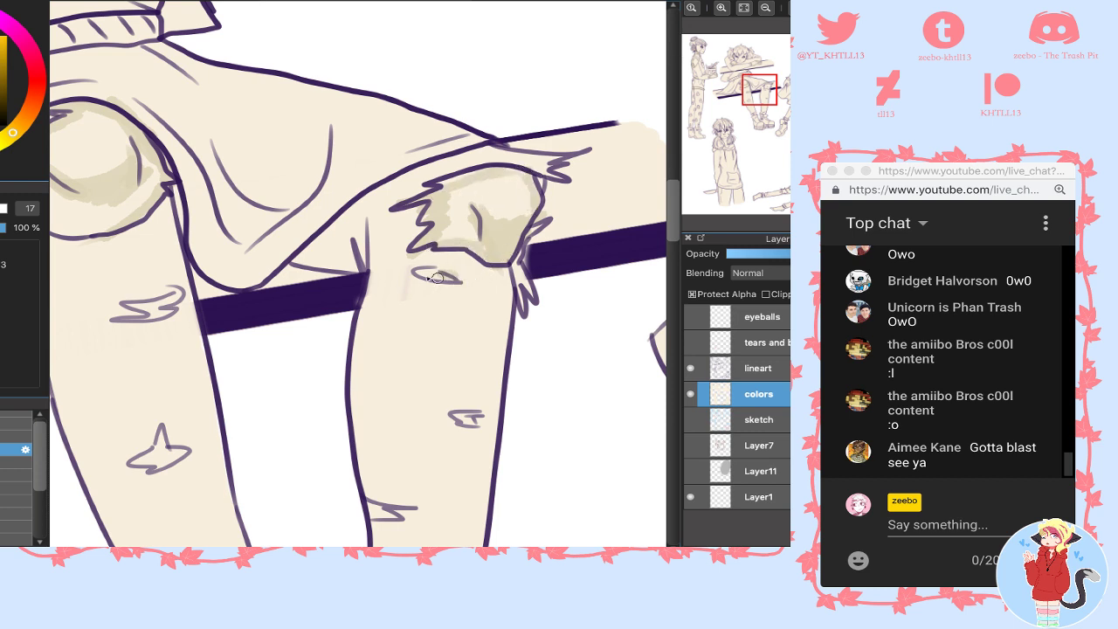
- Shade the small fabric tears down both of the seated figure's lower legs, below the knee holes
{"action": "left_click_drag", "start_coordinate": [758, 95], "coordinate": [752, 97]}
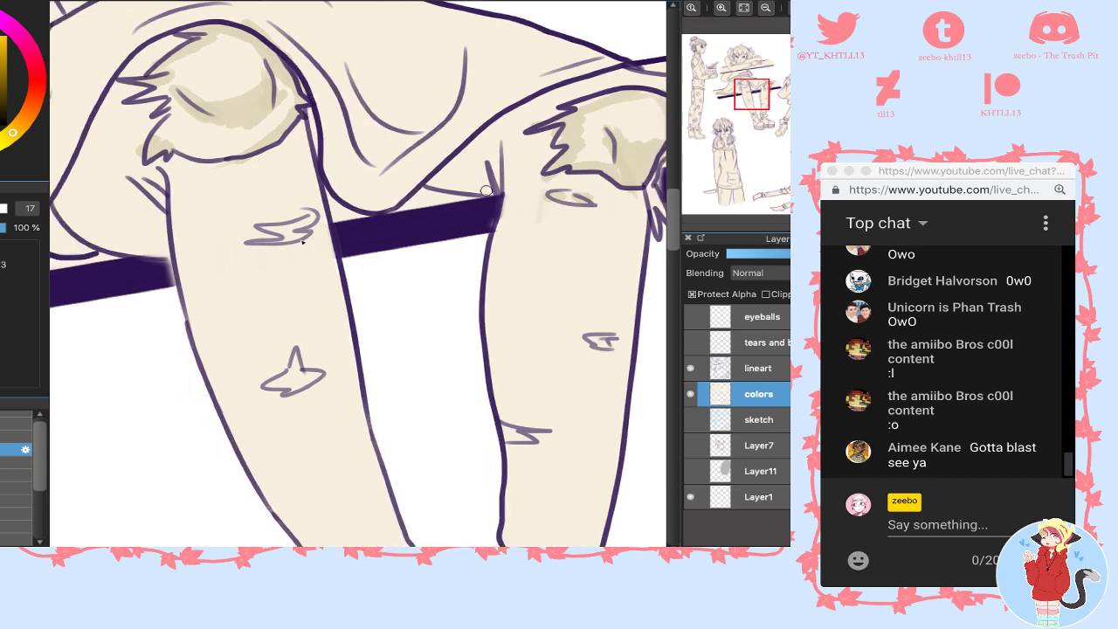
{"action": "mouse_move", "coordinate": [266, 226]}
{"action": "left_mouse_down"}
{"action": "mouse_move", "coordinate": [278, 236]}
{"action": "mouse_move", "coordinate": [318, 208]}
{"action": "left_mouse_up"}
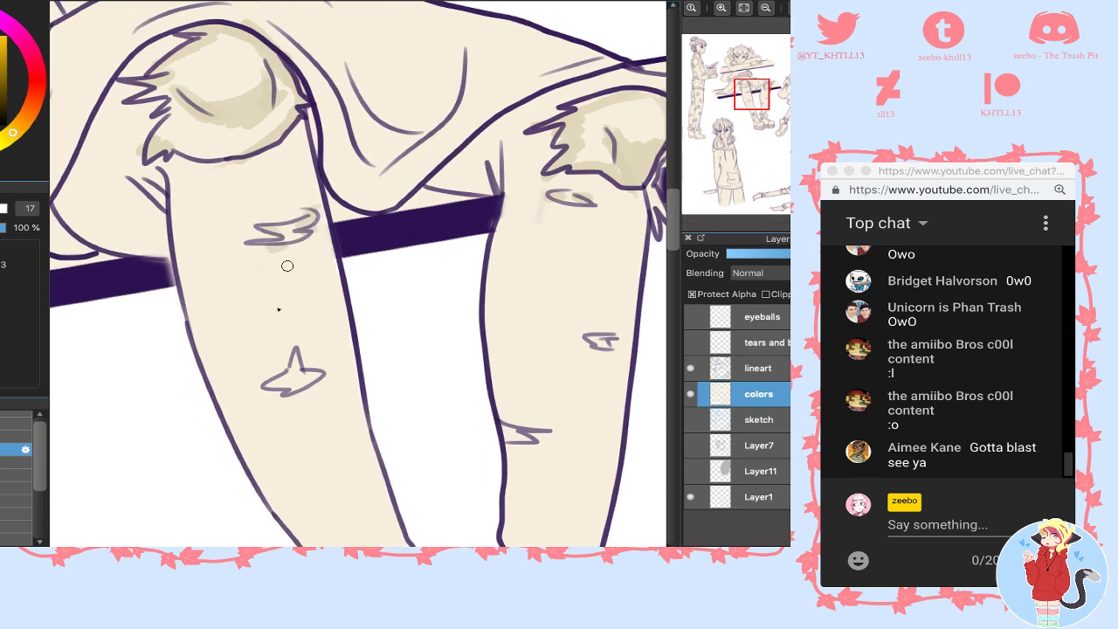
{"action": "mouse_move", "coordinate": [298, 347]}
{"action": "left_mouse_down"}
{"action": "mouse_move", "coordinate": [269, 380]}
{"action": "mouse_move", "coordinate": [290, 393]}
{"action": "mouse_move", "coordinate": [324, 372]}
{"action": "left_mouse_up"}
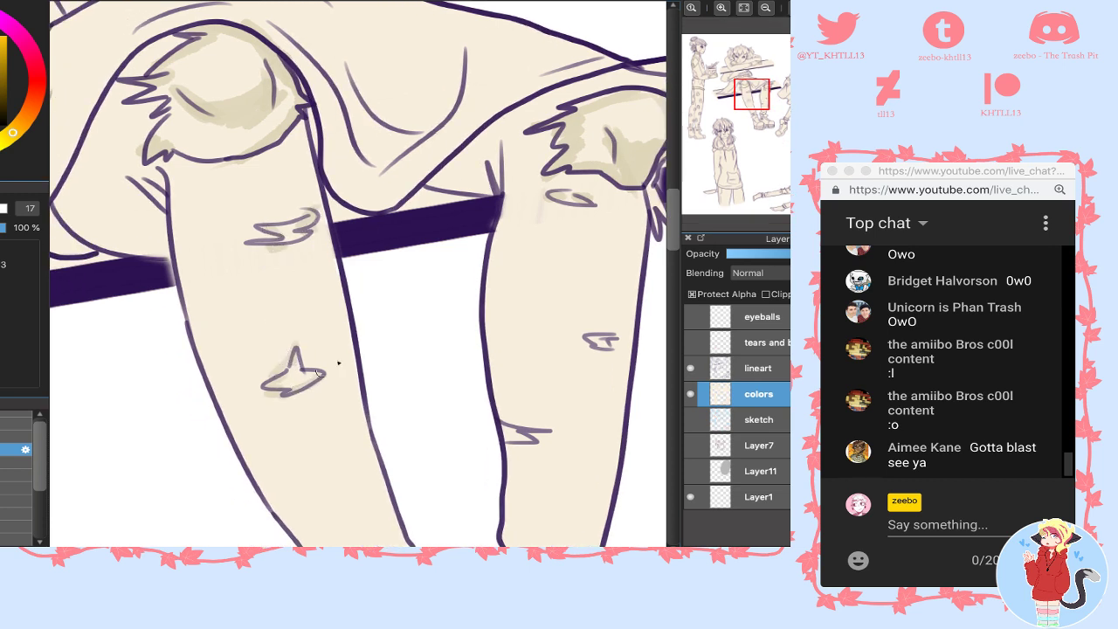
{"action": "left_click_drag", "start_coordinate": [553, 343], "coordinate": [594, 339]}
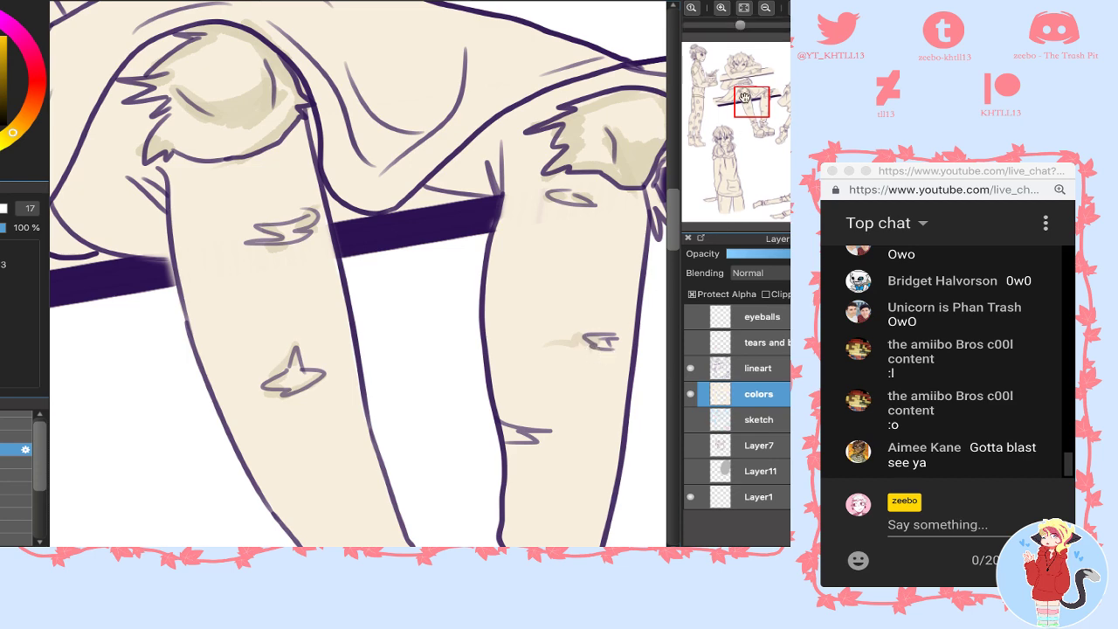
{"action": "left_click_drag", "start_coordinate": [499, 449], "coordinate": [487, 295]}
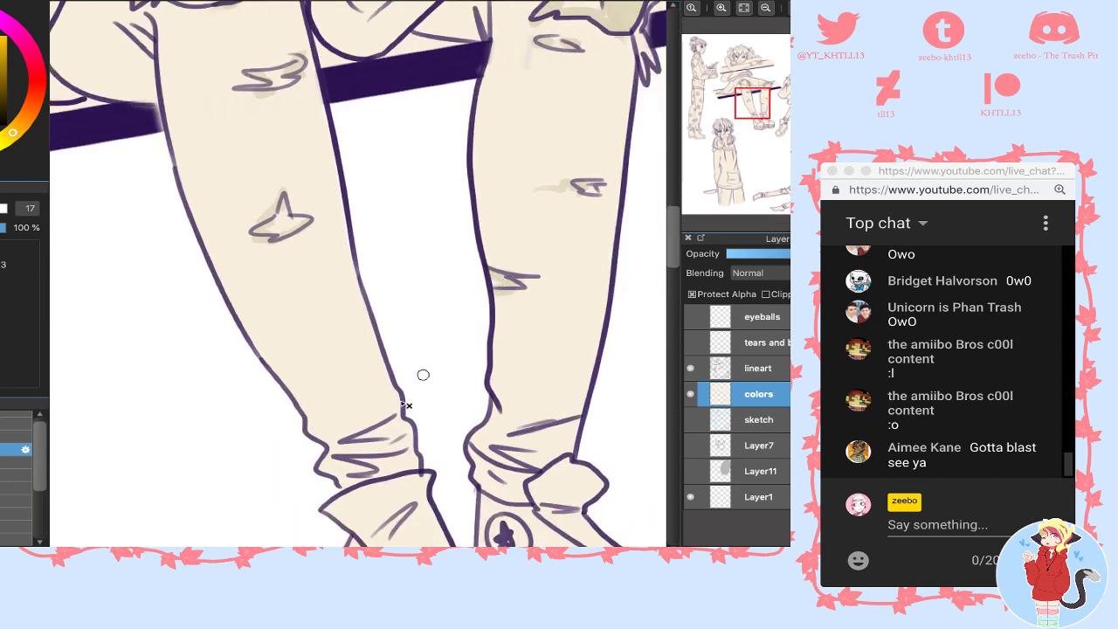
- Shade the skirted figure's angled leg between the hem and the sock line, leaving a light patch in the middle
{"action": "left_click_drag", "start_coordinate": [752, 113], "coordinate": [758, 128]}
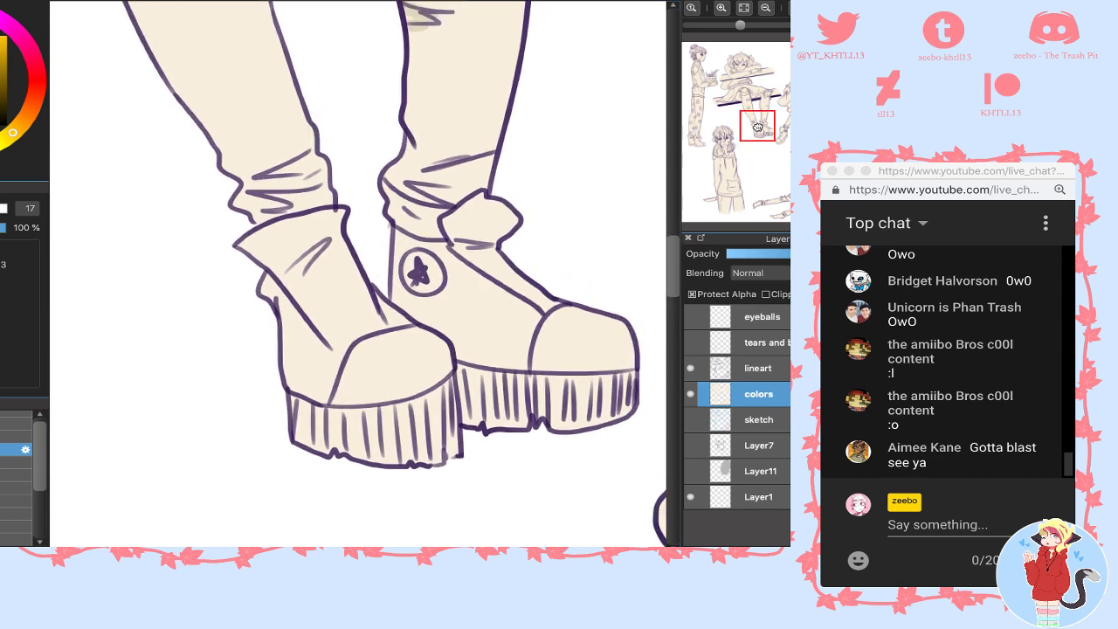
{"action": "left_click_drag", "start_coordinate": [758, 128], "coordinate": [785, 107]}
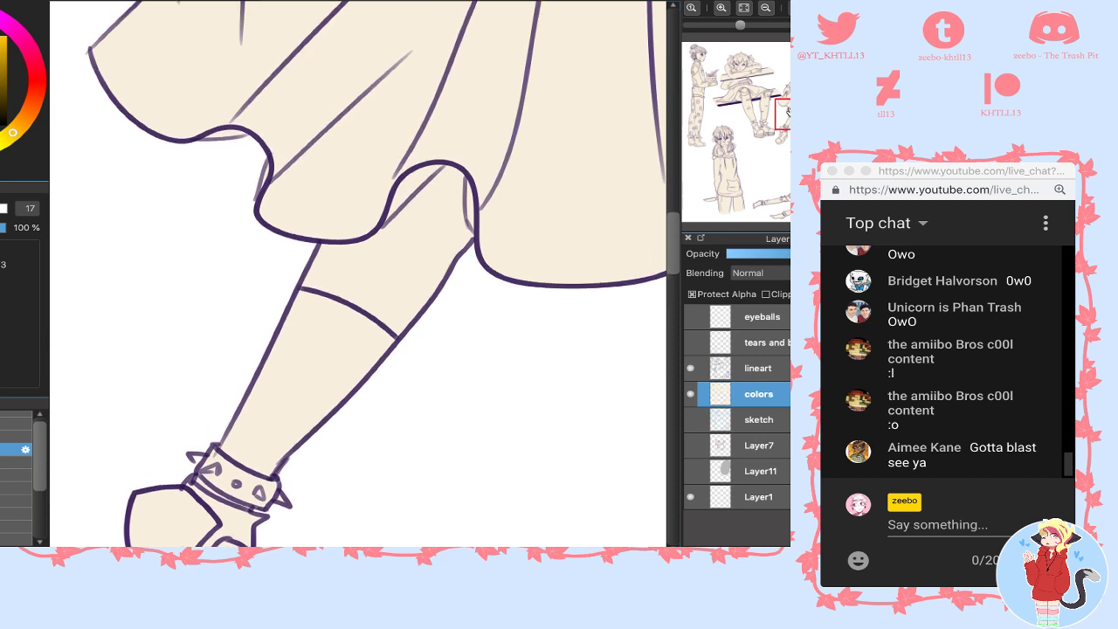
{"action": "mouse_move", "coordinate": [423, 204]}
{"action": "left_mouse_down"}
{"action": "mouse_move", "coordinate": [381, 234]}
{"action": "mouse_move", "coordinate": [442, 176]}
{"action": "mouse_move", "coordinate": [467, 197]}
{"action": "mouse_move", "coordinate": [436, 186]}
{"action": "mouse_move", "coordinate": [464, 201]}
{"action": "mouse_move", "coordinate": [457, 254]}
{"action": "mouse_move", "coordinate": [391, 345]}
{"action": "left_mouse_up"}
{"action": "mouse_move", "coordinate": [344, 278]}
{"action": "left_mouse_down"}
{"action": "mouse_move", "coordinate": [334, 239]}
{"action": "mouse_move", "coordinate": [320, 264]}
{"action": "mouse_move", "coordinate": [398, 221]}
{"action": "left_mouse_up"}
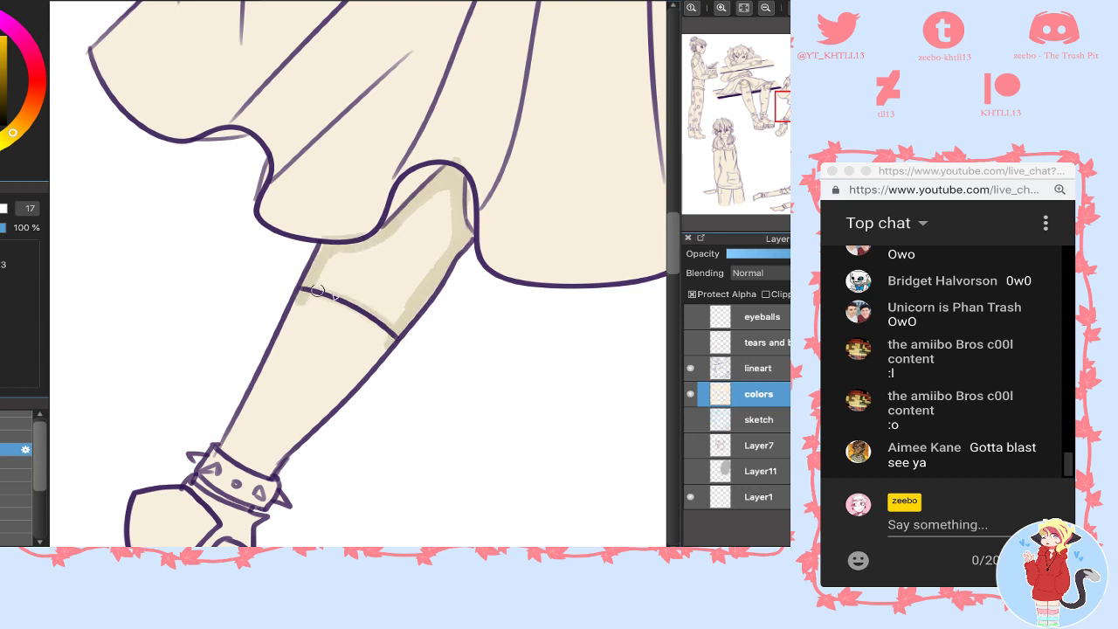
{"action": "mouse_move", "coordinate": [423, 202]}
{"action": "left_mouse_down"}
{"action": "mouse_move", "coordinate": [446, 269]}
{"action": "mouse_move", "coordinate": [451, 166]}
{"action": "left_mouse_up"}
{"action": "mouse_move", "coordinate": [428, 251]}
{"action": "left_mouse_down"}
{"action": "mouse_move", "coordinate": [425, 222]}
{"action": "mouse_move", "coordinate": [442, 260]}
{"action": "mouse_move", "coordinate": [433, 297]}
{"action": "mouse_move", "coordinate": [431, 240]}
{"action": "mouse_move", "coordinate": [407, 222]}
{"action": "mouse_move", "coordinate": [293, 305]}
{"action": "left_mouse_up"}
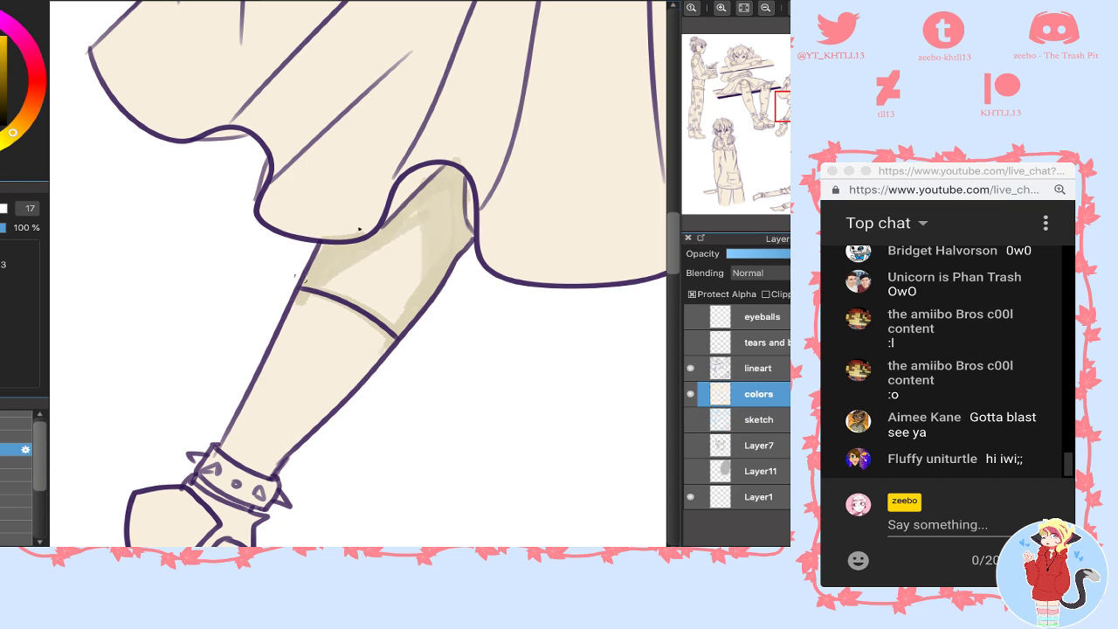
{"action": "left_click_drag", "start_coordinate": [359, 229], "coordinate": [448, 193]}
- Shade the skirted figure's straight leg beneath the hem, down both sides and along the top of the sock
{"action": "left_click_drag", "start_coordinate": [787, 116], "coordinate": [808, 109]}
{"action": "mouse_move", "coordinate": [418, 183]}
{"action": "left_mouse_down"}
{"action": "mouse_move", "coordinate": [479, 277]}
{"action": "mouse_move", "coordinate": [411, 159]}
{"action": "mouse_move", "coordinate": [528, 334]}
{"action": "mouse_move", "coordinate": [412, 154]}
{"action": "mouse_move", "coordinate": [526, 362]}
{"action": "mouse_move", "coordinate": [465, 201]}
{"action": "mouse_move", "coordinate": [544, 297]}
{"action": "left_mouse_up"}
{"action": "left_click_drag", "start_coordinate": [423, 185], "coordinate": [414, 360]}
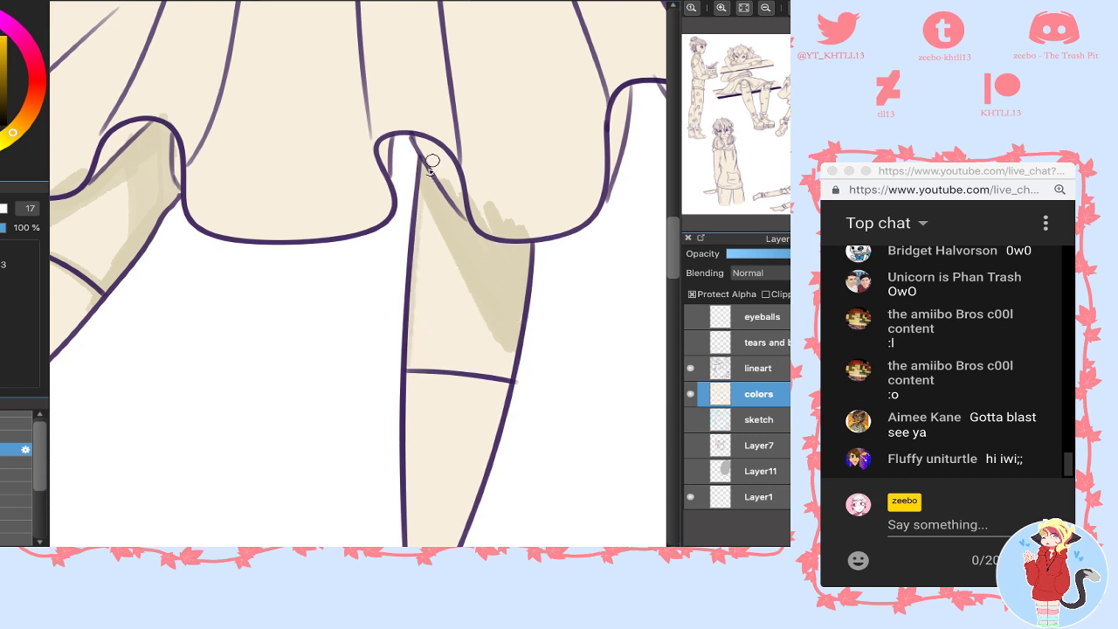
{"action": "left_click_drag", "start_coordinate": [432, 164], "coordinate": [409, 404]}
{"action": "left_click_drag", "start_coordinate": [421, 253], "coordinate": [450, 222]}
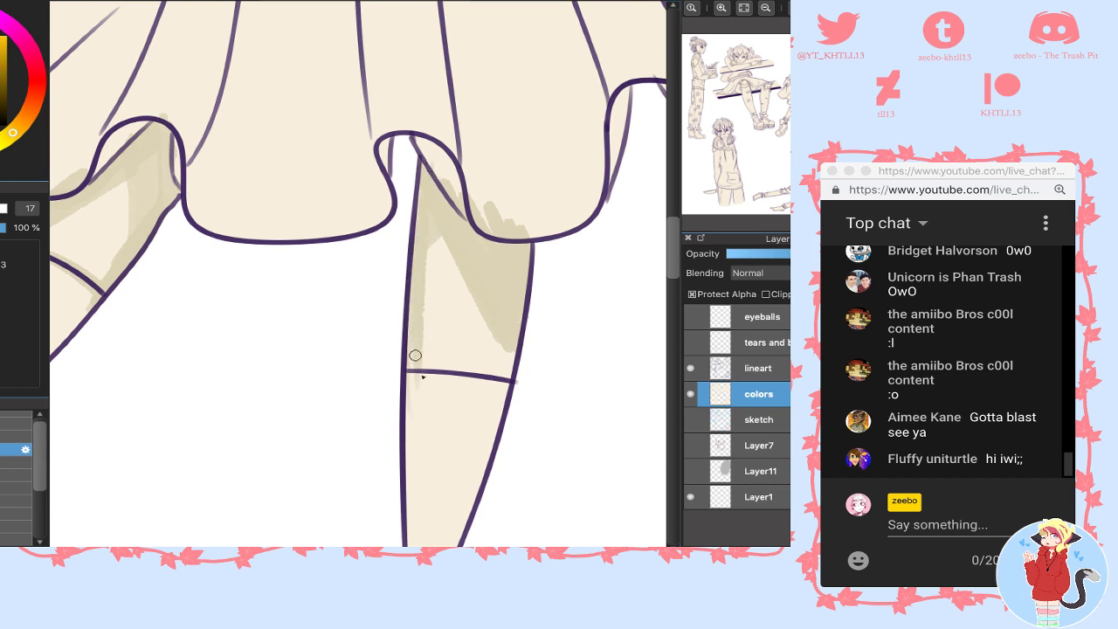
{"action": "mouse_move", "coordinate": [419, 376]}
{"action": "left_mouse_down"}
{"action": "mouse_move", "coordinate": [389, 351]}
{"action": "mouse_move", "coordinate": [514, 378]}
{"action": "left_mouse_up"}
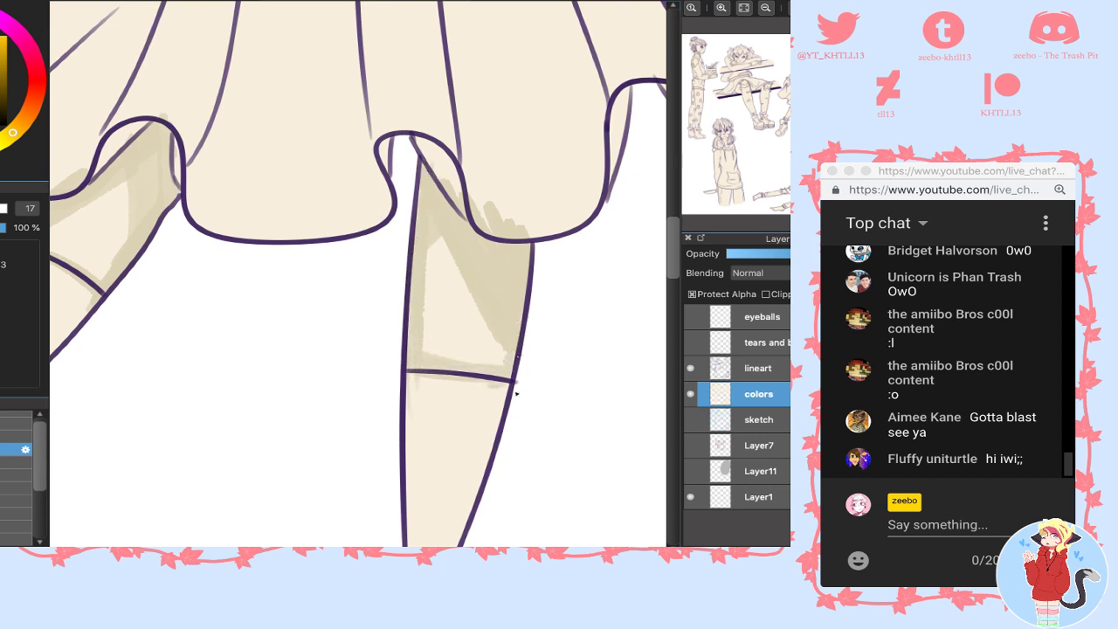
- Shade the skirted figure's hand below the spiked wristband on the speech-bubble side, around the gripped cloth and along its edge
{"action": "scroll", "coordinate": [516, 394], "scroll_direction": "up", "scroll_amount": 10}
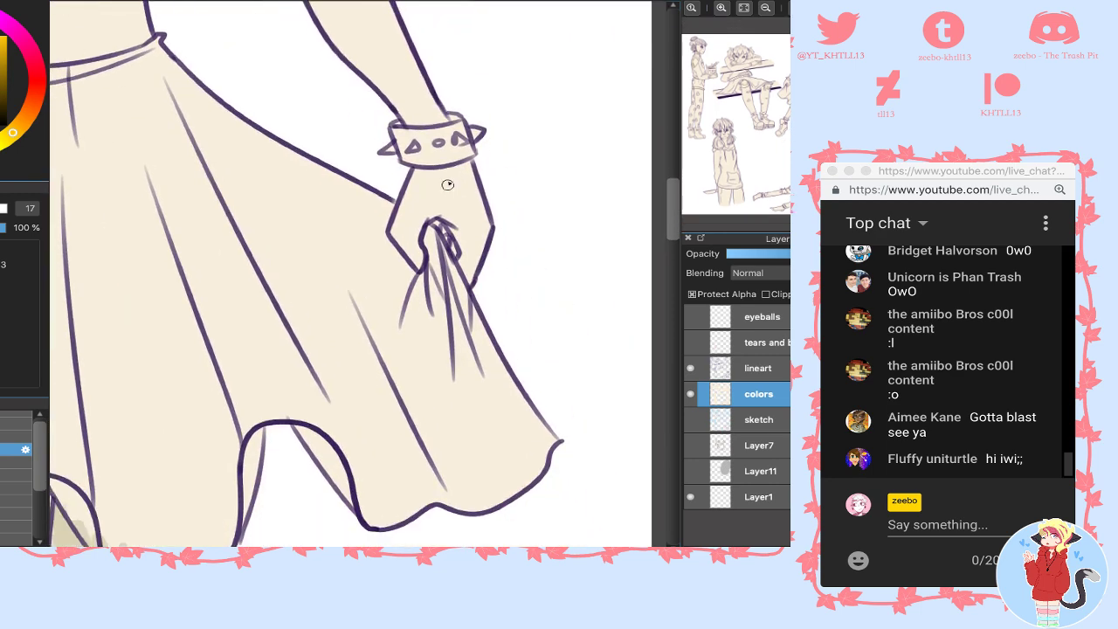
{"action": "mouse_move", "coordinate": [420, 166]}
{"action": "left_mouse_down"}
{"action": "mouse_move", "coordinate": [481, 159]}
{"action": "mouse_move", "coordinate": [403, 188]}
{"action": "mouse_move", "coordinate": [471, 160]}
{"action": "mouse_move", "coordinate": [410, 190]}
{"action": "mouse_move", "coordinate": [397, 225]}
{"action": "mouse_move", "coordinate": [419, 267]}
{"action": "mouse_move", "coordinate": [434, 213]}
{"action": "mouse_move", "coordinate": [446, 218]}
{"action": "mouse_move", "coordinate": [477, 286]}
{"action": "left_mouse_up"}
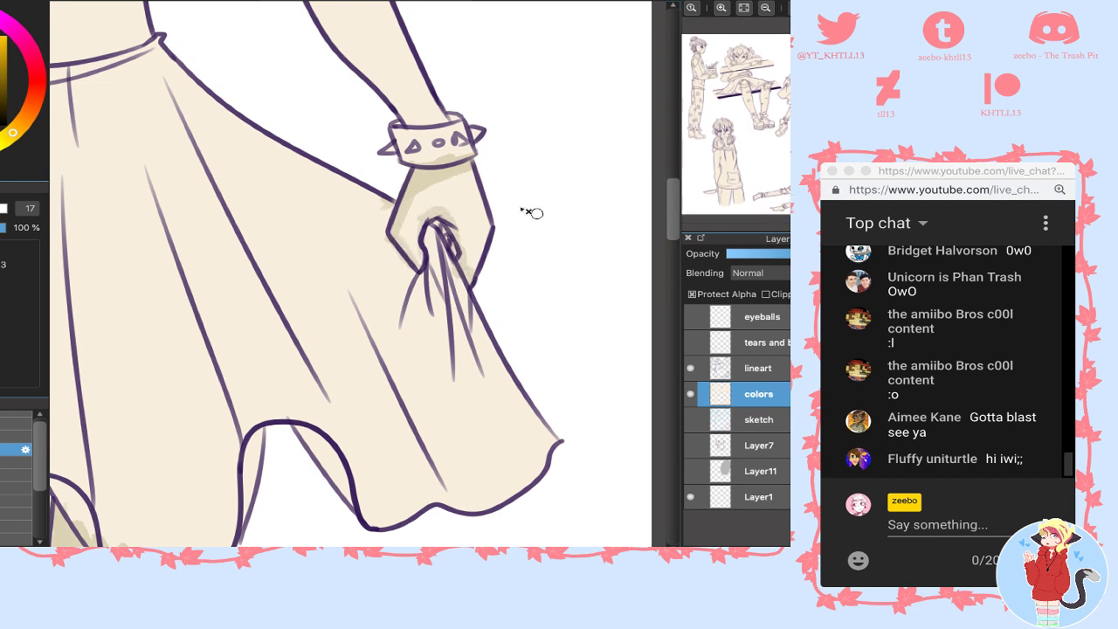
{"action": "key", "text": "e"}
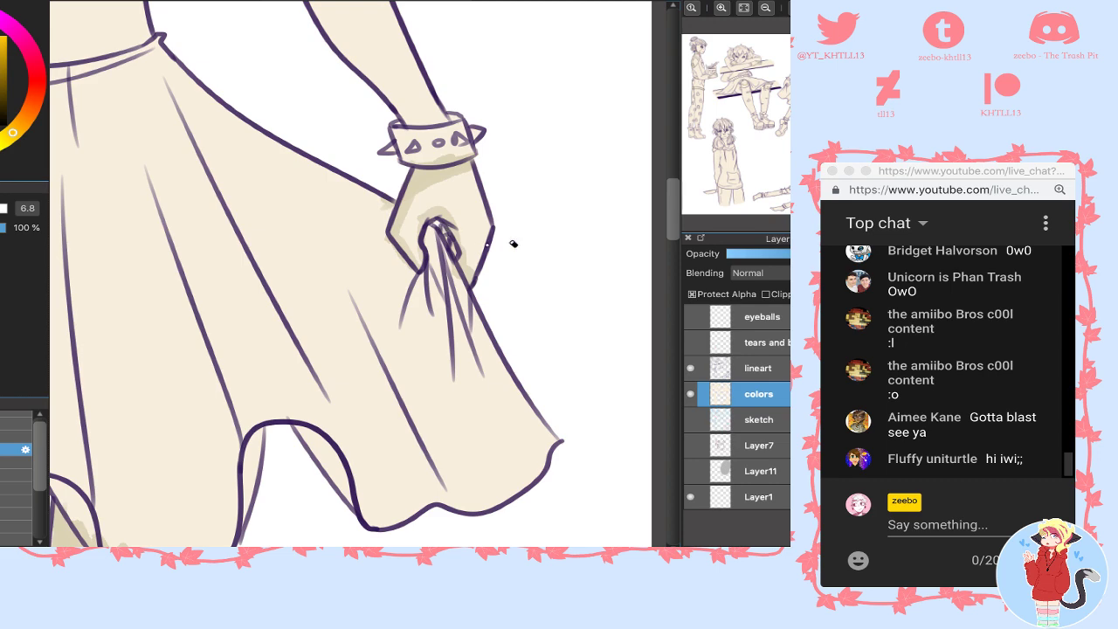
- Shade the skirted figure's other skirt-holding hand around the grip, under the spiked wristband and down its inner edge
{"action": "left_click", "coordinate": [785, 106]}
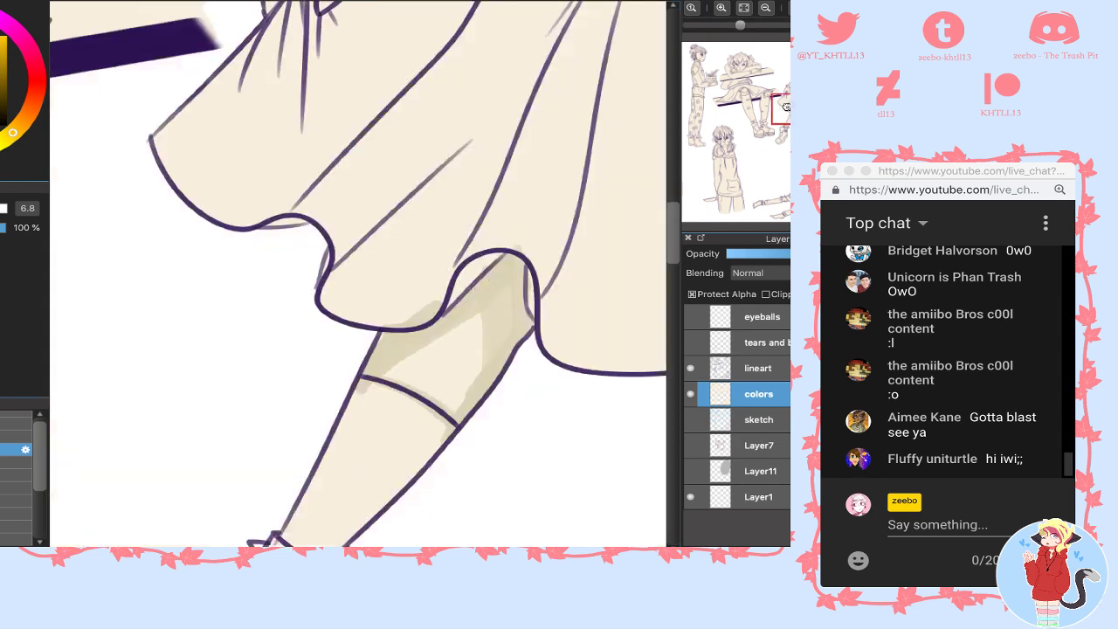
{"action": "left_click", "coordinate": [785, 85]}
{"action": "mouse_move", "coordinate": [256, 221]}
{"action": "left_mouse_down"}
{"action": "mouse_move", "coordinate": [269, 248]}
{"action": "mouse_move", "coordinate": [264, 212]}
{"action": "mouse_move", "coordinate": [262, 238]}
{"action": "mouse_move", "coordinate": [247, 222]}
{"action": "mouse_move", "coordinate": [242, 261]}
{"action": "mouse_move", "coordinate": [249, 212]}
{"action": "mouse_move", "coordinate": [230, 225]}
{"action": "mouse_move", "coordinate": [220, 242]}
{"action": "mouse_move", "coordinate": [238, 218]}
{"action": "mouse_move", "coordinate": [212, 250]}
{"action": "left_mouse_up"}
{"action": "key", "text": "b"}
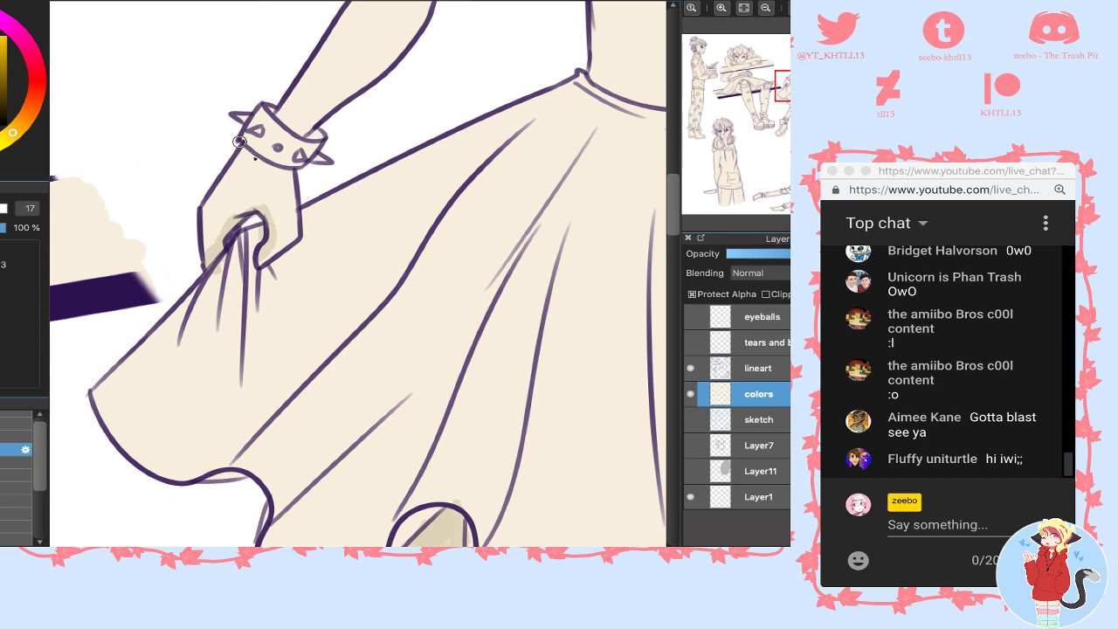
{"action": "mouse_move", "coordinate": [242, 143]}
{"action": "left_mouse_down"}
{"action": "mouse_move", "coordinate": [276, 150]}
{"action": "mouse_move", "coordinate": [298, 206]}
{"action": "mouse_move", "coordinate": [302, 255]}
{"action": "left_mouse_up"}
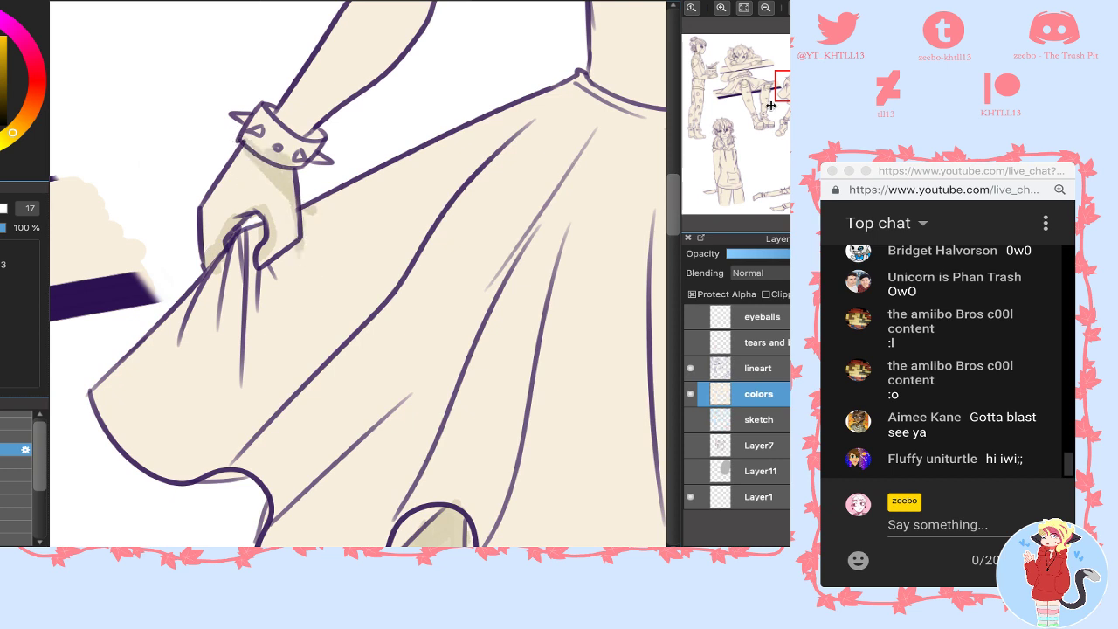
- Shade the same arm from the wristband to the rolled sleeve, along its underside, at the elbow and beneath the cuff
{"action": "left_click_drag", "start_coordinate": [786, 83], "coordinate": [790, 61]}
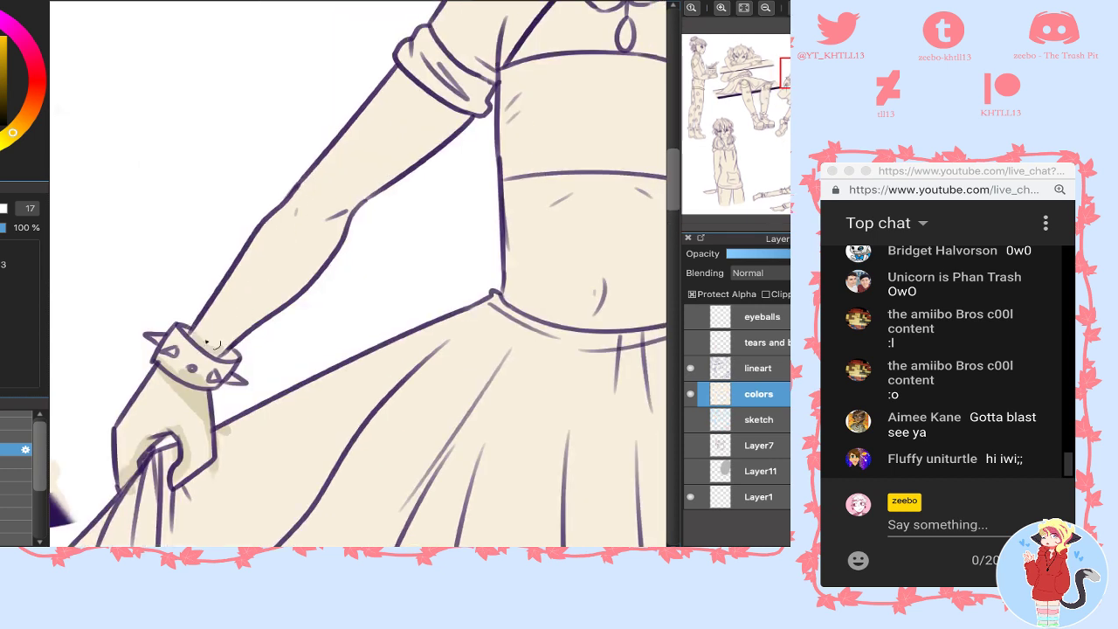
{"action": "mouse_move", "coordinate": [219, 336]}
{"action": "left_mouse_down"}
{"action": "mouse_move", "coordinate": [253, 329]}
{"action": "mouse_move", "coordinate": [318, 272]}
{"action": "left_mouse_up"}
{"action": "mouse_move", "coordinate": [278, 316]}
{"action": "left_mouse_down"}
{"action": "mouse_move", "coordinate": [348, 215]}
{"action": "mouse_move", "coordinate": [312, 222]}
{"action": "mouse_move", "coordinate": [371, 193]}
{"action": "mouse_move", "coordinate": [456, 124]}
{"action": "mouse_move", "coordinate": [428, 78]}
{"action": "mouse_move", "coordinate": [444, 113]}
{"action": "left_mouse_up"}
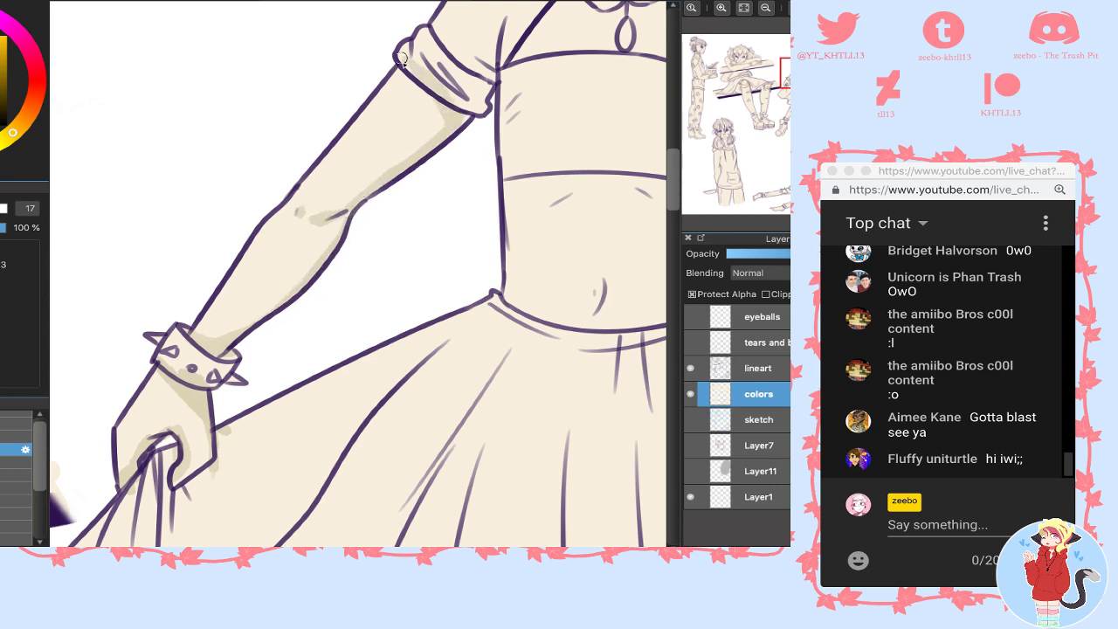
{"action": "left_click_drag", "start_coordinate": [409, 63], "coordinate": [440, 124]}
- Shade the opposite arm under the rolled cuff, at the elbow and along its underside, and widen the first forearm's shadow
{"action": "left_click_drag", "start_coordinate": [798, 80], "coordinate": [827, 70]}
{"action": "mouse_move", "coordinate": [293, 323]}
{"action": "left_mouse_down"}
{"action": "mouse_move", "coordinate": [372, 273]}
{"action": "mouse_move", "coordinate": [285, 336]}
{"action": "mouse_move", "coordinate": [303, 331]}
{"action": "mouse_move", "coordinate": [307, 356]}
{"action": "mouse_move", "coordinate": [309, 298]}
{"action": "left_mouse_up"}
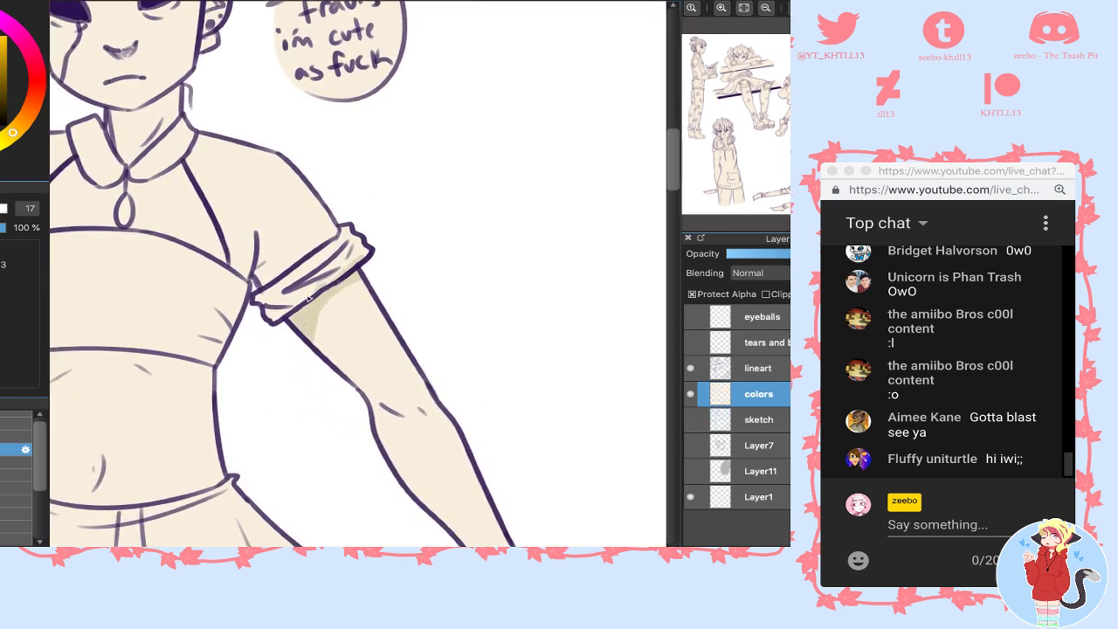
{"action": "left_click_drag", "start_coordinate": [370, 397], "coordinate": [415, 423]}
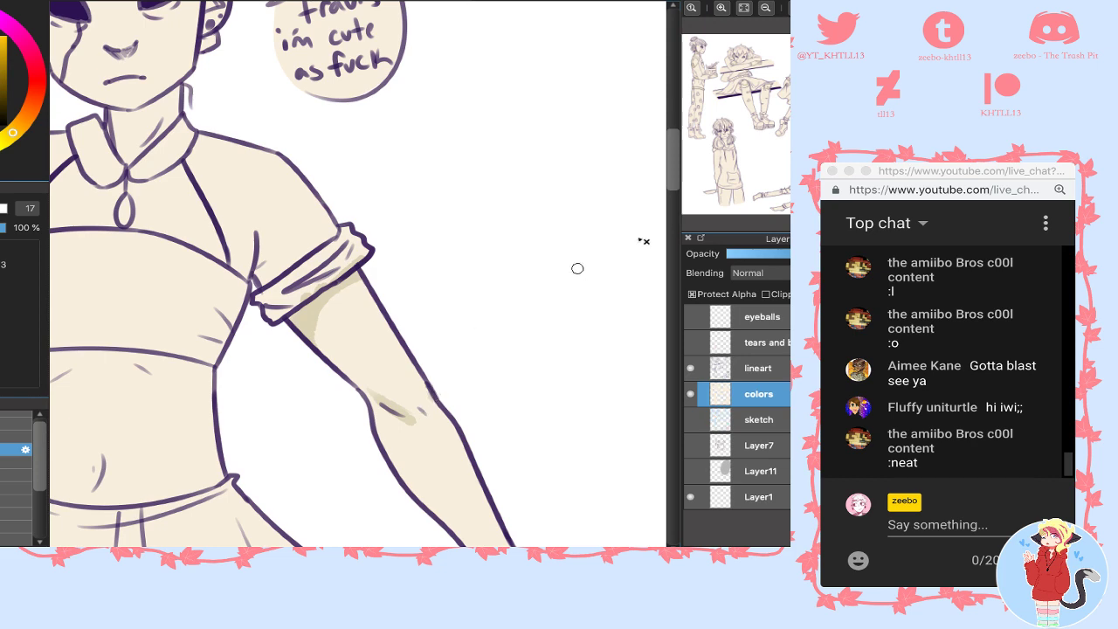
{"action": "left_click_drag", "start_coordinate": [822, 78], "coordinate": [826, 76]}
{"action": "mouse_move", "coordinate": [374, 269]}
{"action": "left_mouse_down"}
{"action": "mouse_move", "coordinate": [392, 319]}
{"action": "mouse_move", "coordinate": [380, 312]}
{"action": "mouse_move", "coordinate": [495, 432]}
{"action": "left_mouse_up"}
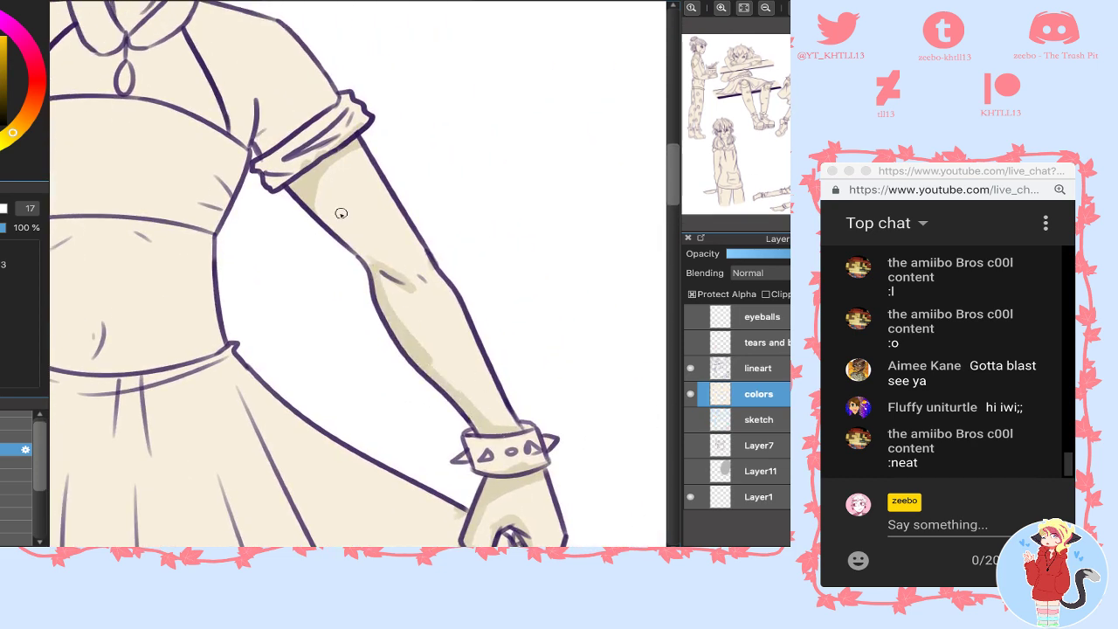
{"action": "left_click_drag", "start_coordinate": [413, 351], "coordinate": [484, 404]}
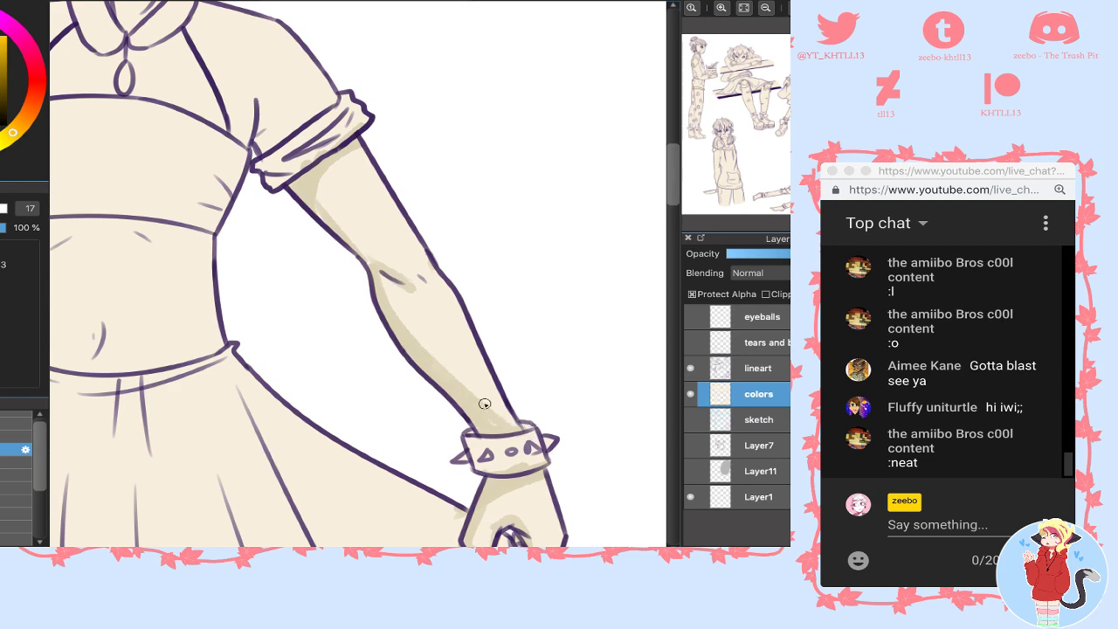
{"action": "left_click", "coordinate": [799, 74]}
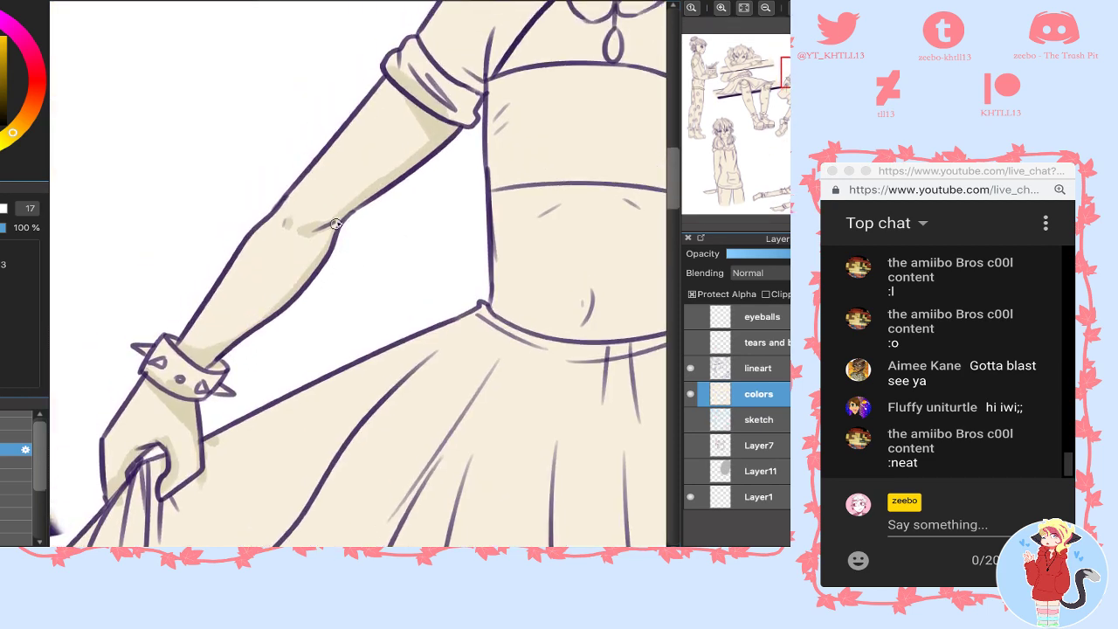
{"action": "mouse_move", "coordinate": [336, 228]}
{"action": "left_mouse_down"}
{"action": "mouse_move", "coordinate": [226, 333]}
{"action": "mouse_move", "coordinate": [292, 284]}
{"action": "mouse_move", "coordinate": [215, 343]}
{"action": "left_mouse_up"}
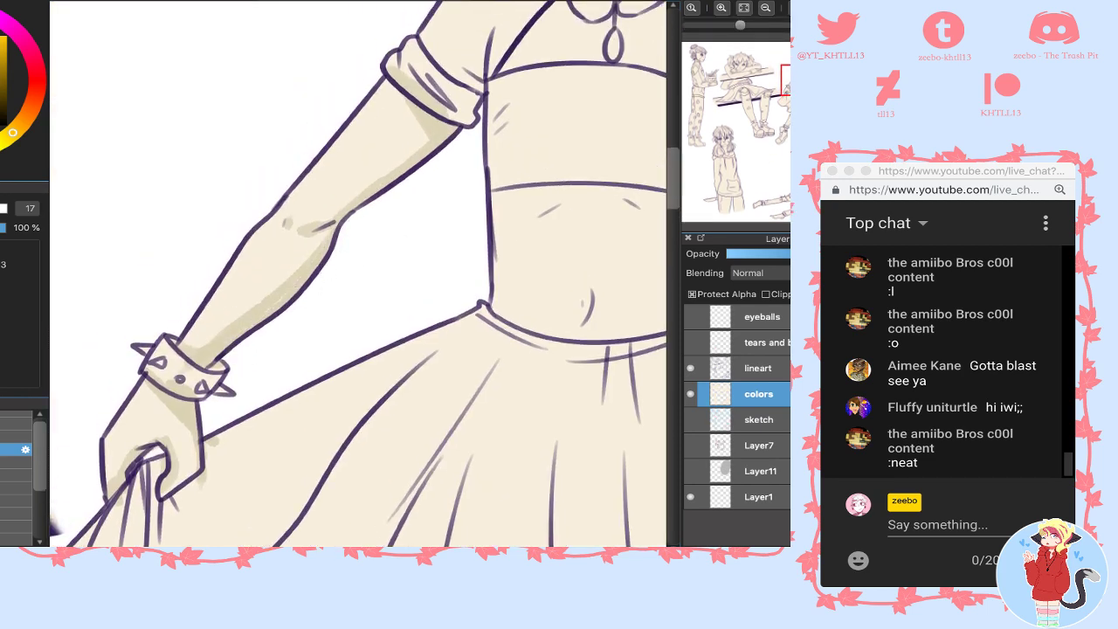
- Shade the bare midriff along both sides, under the crop top, above the waistband and around the navel
{"action": "left_click", "coordinate": [808, 71]}
{"action": "mouse_move", "coordinate": [402, 238]}
{"action": "left_mouse_down"}
{"action": "mouse_move", "coordinate": [389, 252]}
{"action": "mouse_move", "coordinate": [332, 228]}
{"action": "mouse_move", "coordinate": [341, 358]}
{"action": "left_mouse_up"}
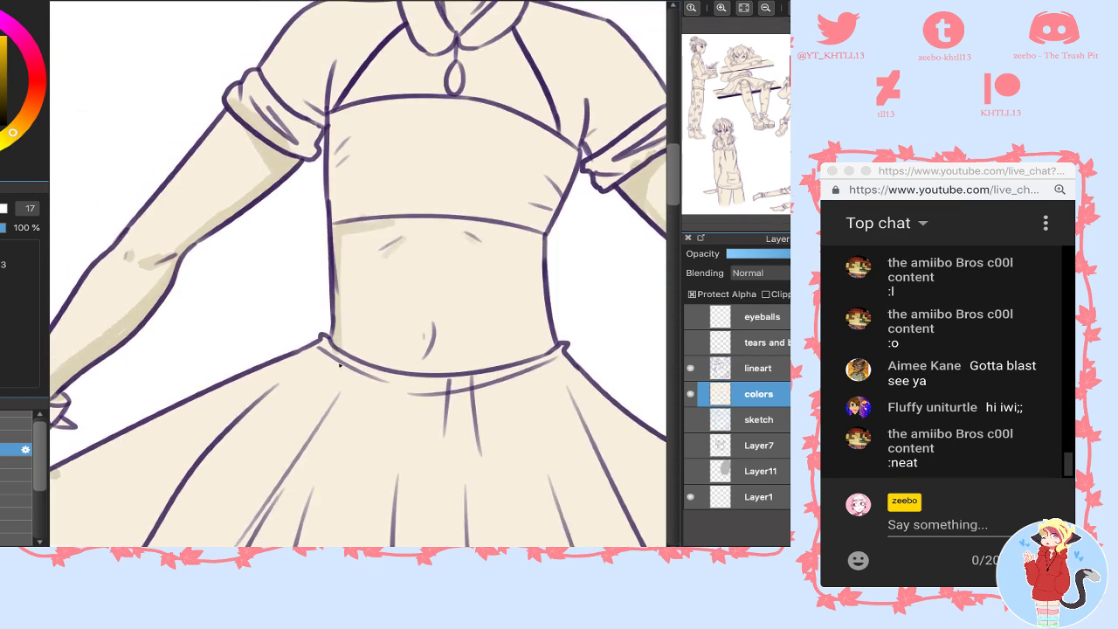
{"action": "mouse_move", "coordinate": [339, 306]}
{"action": "left_mouse_down"}
{"action": "mouse_move", "coordinate": [354, 367]}
{"action": "mouse_move", "coordinate": [397, 383]}
{"action": "left_mouse_up"}
{"action": "mouse_move", "coordinate": [549, 334]}
{"action": "left_mouse_down"}
{"action": "mouse_move", "coordinate": [498, 375]}
{"action": "mouse_move", "coordinate": [546, 347]}
{"action": "mouse_move", "coordinate": [537, 253]}
{"action": "mouse_move", "coordinate": [519, 236]}
{"action": "left_mouse_up"}
{"action": "mouse_move", "coordinate": [453, 228]}
{"action": "left_mouse_down"}
{"action": "mouse_move", "coordinate": [376, 220]}
{"action": "mouse_move", "coordinate": [471, 220]}
{"action": "left_mouse_up"}
{"action": "left_click_drag", "start_coordinate": [370, 363], "coordinate": [492, 378]}
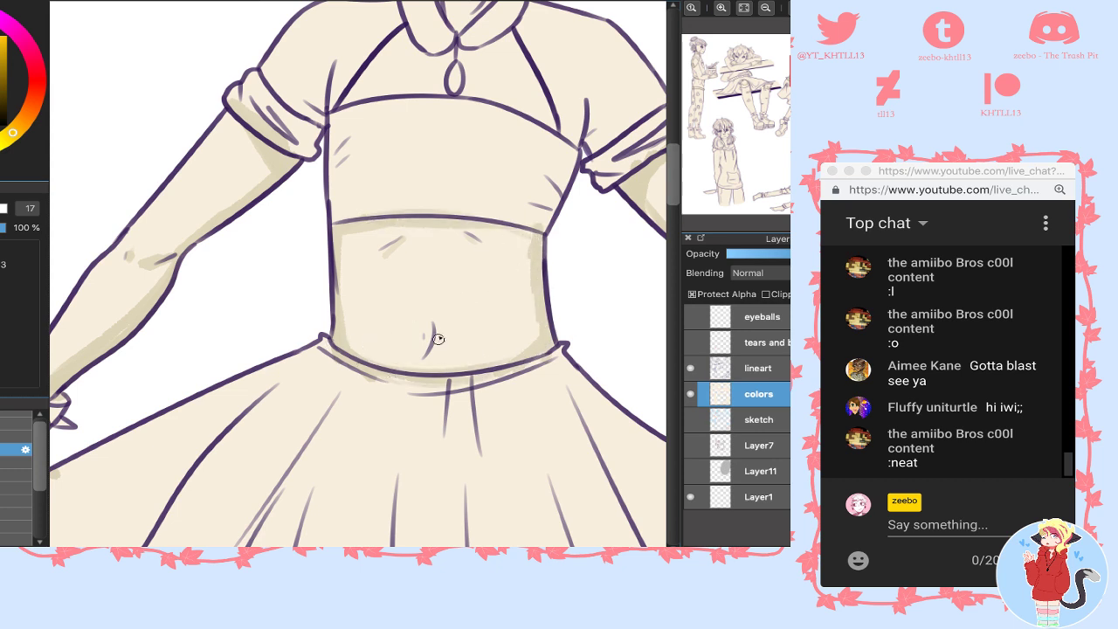
{"action": "left_click_drag", "start_coordinate": [434, 330], "coordinate": [425, 357]}
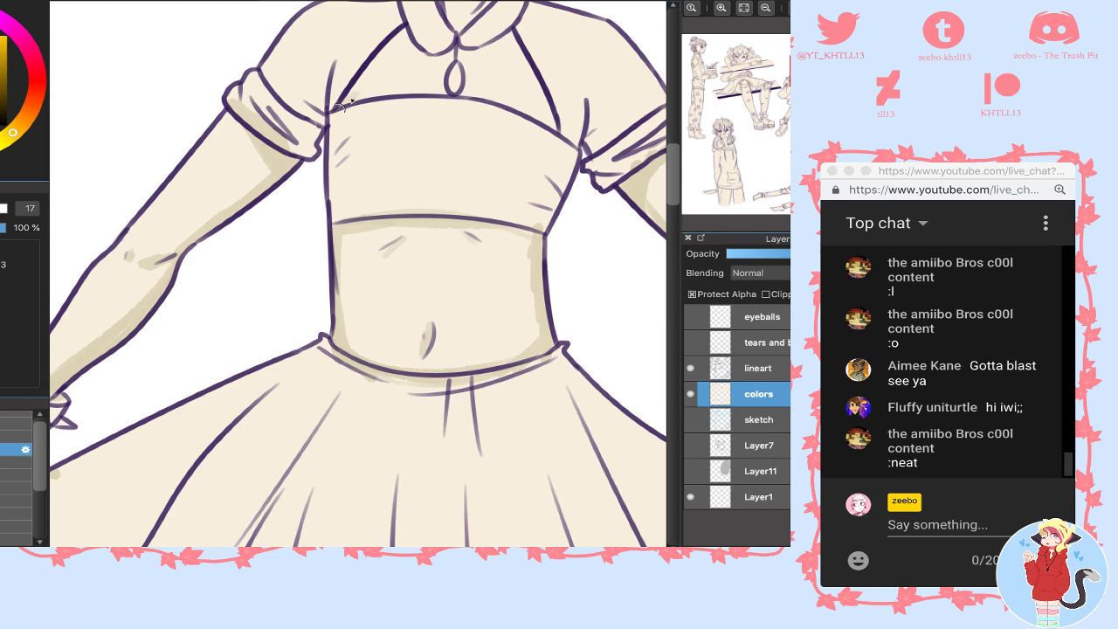
- Shade the upper chest along both diagonal seams and the shoulders around the armpits and collar, undoing unwanted shoulder strokes
{"action": "left_click_drag", "start_coordinate": [349, 107], "coordinate": [403, 37]}
{"action": "left_click_drag", "start_coordinate": [515, 41], "coordinate": [559, 134]}
{"action": "mouse_move", "coordinate": [407, 92]}
{"action": "left_mouse_down"}
{"action": "mouse_move", "coordinate": [358, 215]}
{"action": "mouse_move", "coordinate": [372, 246]}
{"action": "left_mouse_up"}
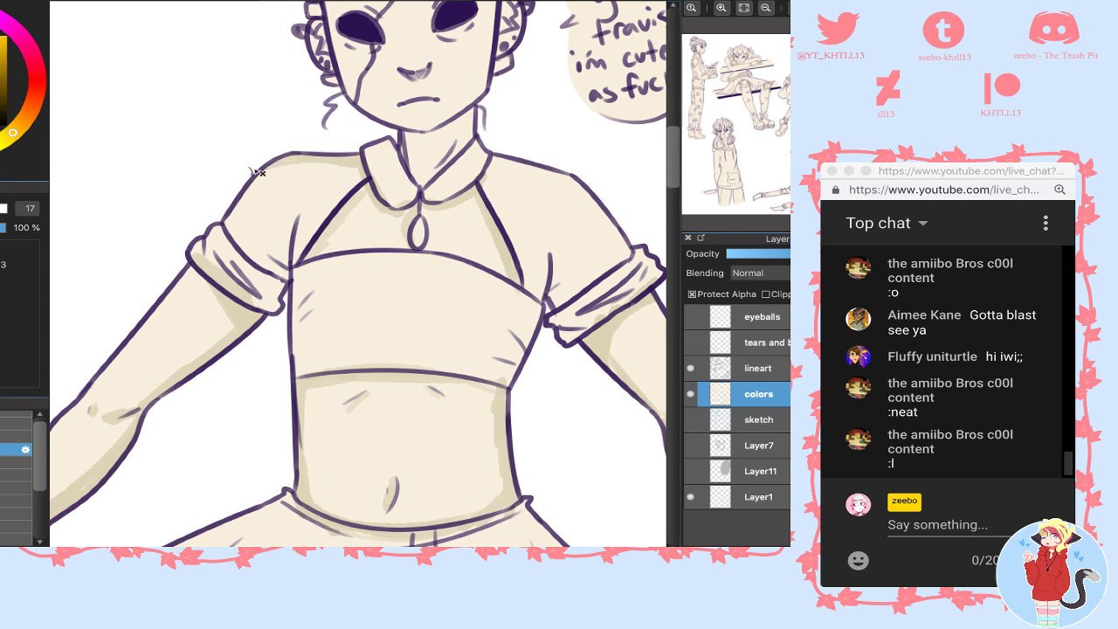
{"action": "mouse_move", "coordinate": [279, 232]}
{"action": "left_mouse_down"}
{"action": "mouse_move", "coordinate": [285, 271]}
{"action": "mouse_move", "coordinate": [288, 262]}
{"action": "left_mouse_up"}
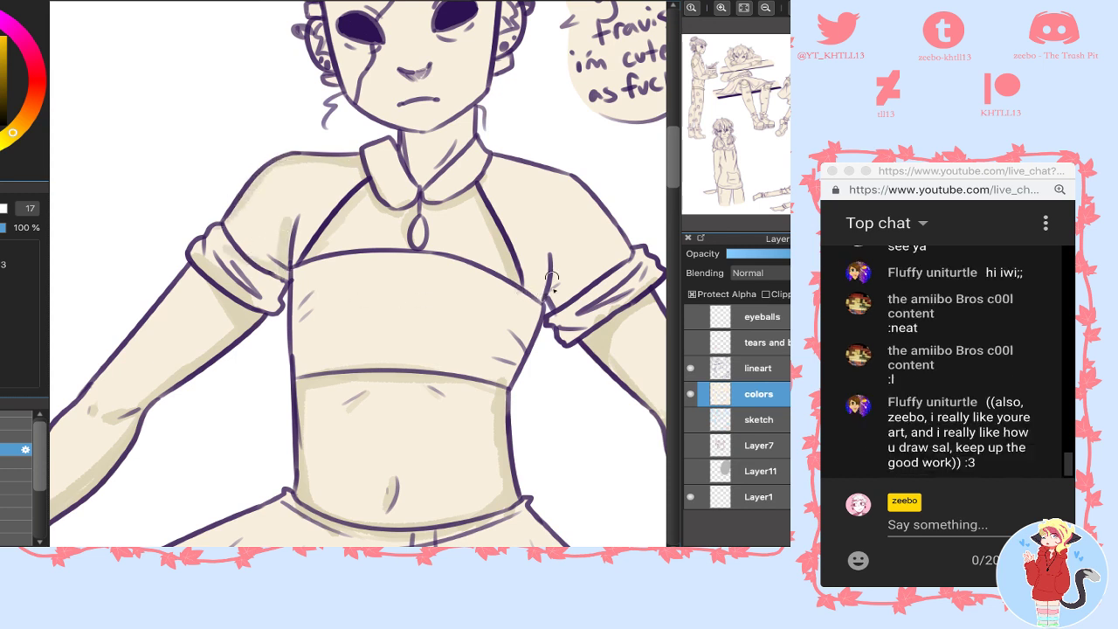
{"action": "mouse_move", "coordinate": [552, 266]}
{"action": "left_mouse_down"}
{"action": "mouse_move", "coordinate": [564, 311]}
{"action": "mouse_move", "coordinate": [612, 266]}
{"action": "left_mouse_up"}
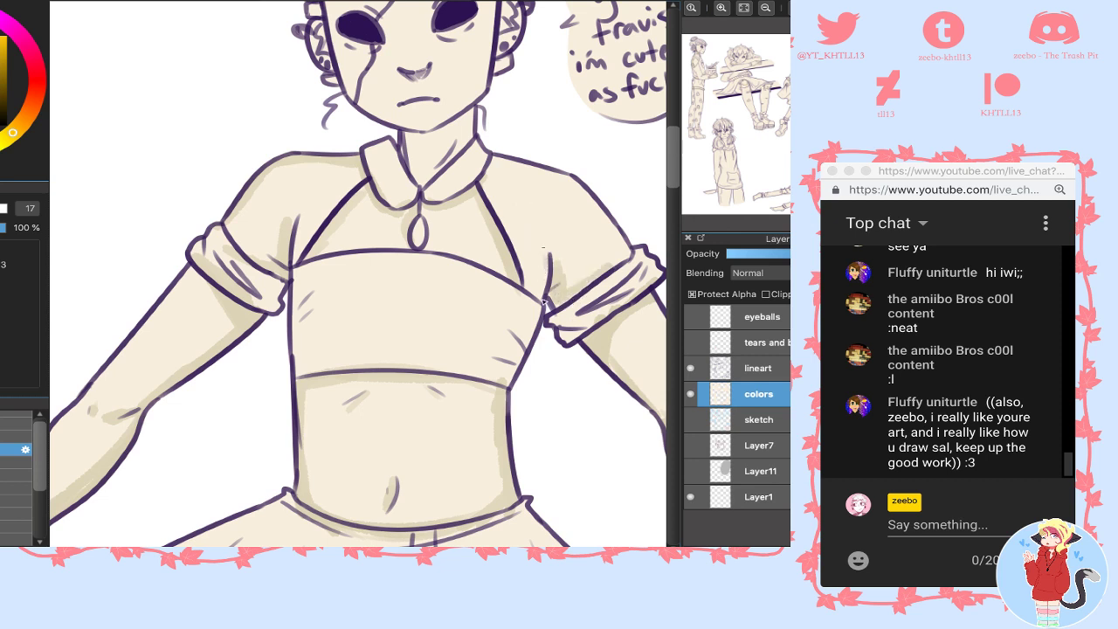
{"action": "key", "text": "ctrl+z"}
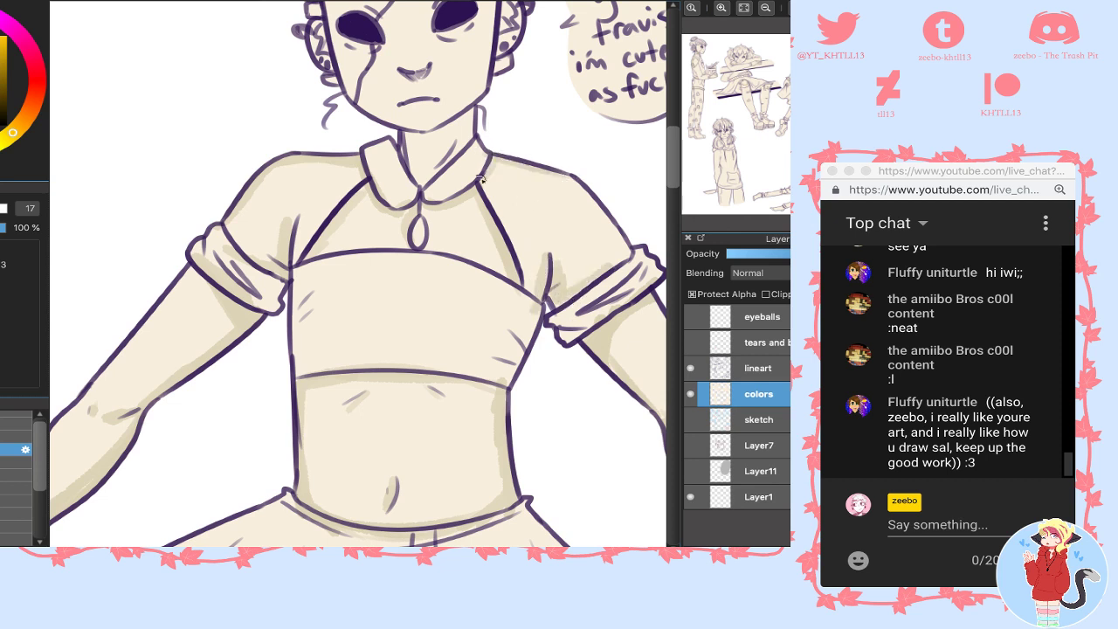
{"action": "mouse_move", "coordinate": [572, 174]}
{"action": "left_mouse_down"}
{"action": "mouse_move", "coordinate": [625, 262]}
{"action": "mouse_move", "coordinate": [612, 263]}
{"action": "left_mouse_up"}
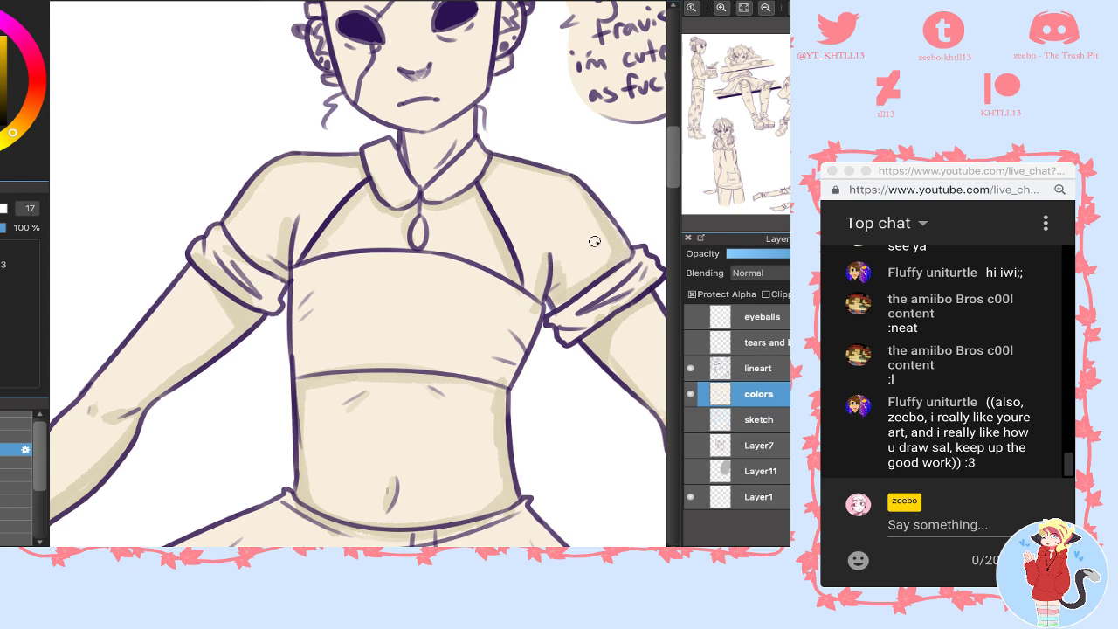
{"action": "key", "text": "ctrl+z"}
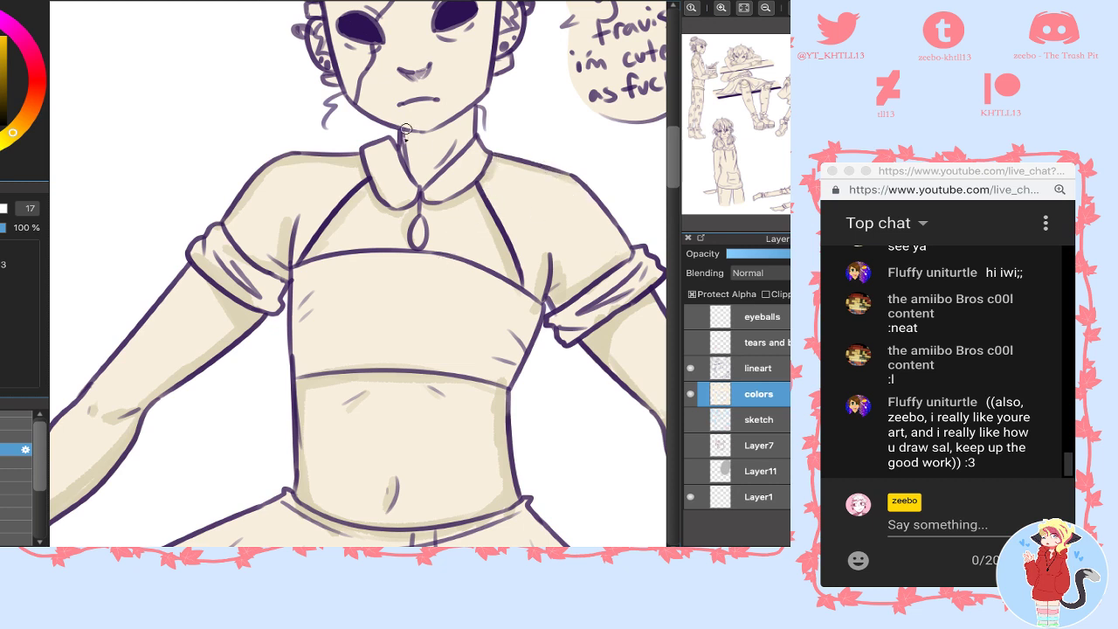
- Shade the neck beneath the chin and down into the opening of the collar
{"action": "left_click_drag", "start_coordinate": [417, 144], "coordinate": [468, 105]}
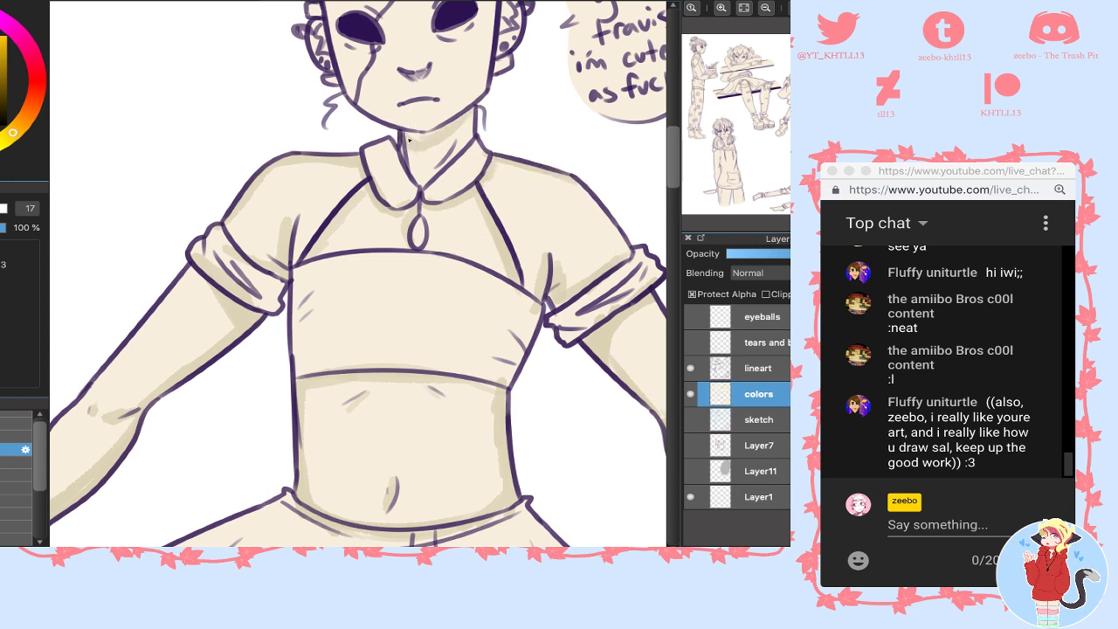
{"action": "left_click_drag", "start_coordinate": [422, 140], "coordinate": [413, 171]}
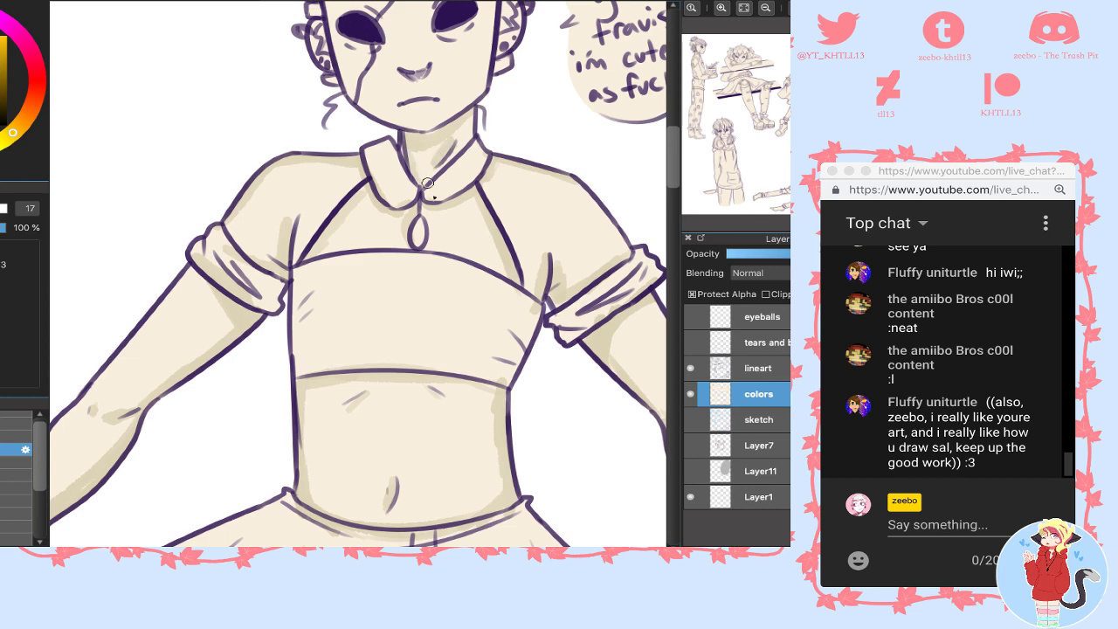
- Tint the forehead strip above the mask red, resample the beige shadow color, and shade that strip and the ear beside the mask
{"action": "left_click_drag", "start_coordinate": [787, 85], "coordinate": [783, 79]}
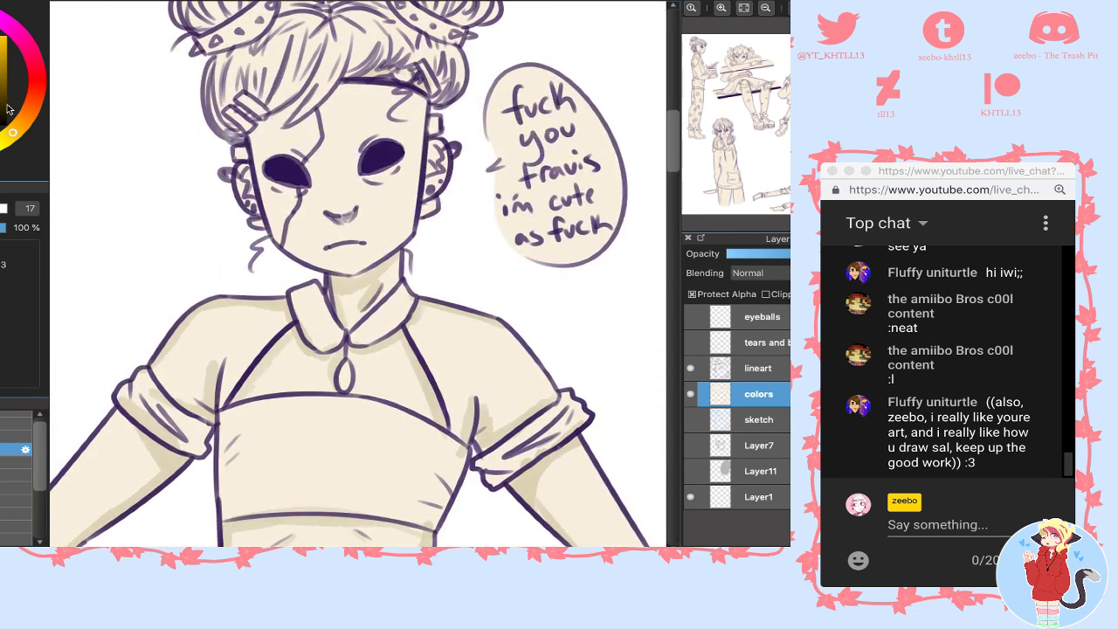
{"action": "left_click", "coordinate": [39, 80]}
{"action": "mouse_move", "coordinate": [341, 77]}
{"action": "left_mouse_down"}
{"action": "mouse_move", "coordinate": [371, 71]}
{"action": "mouse_move", "coordinate": [423, 98]}
{"action": "mouse_move", "coordinate": [408, 74]}
{"action": "mouse_move", "coordinate": [398, 78]}
{"action": "left_mouse_up"}
{"action": "left_click", "coordinate": [13, 462]}
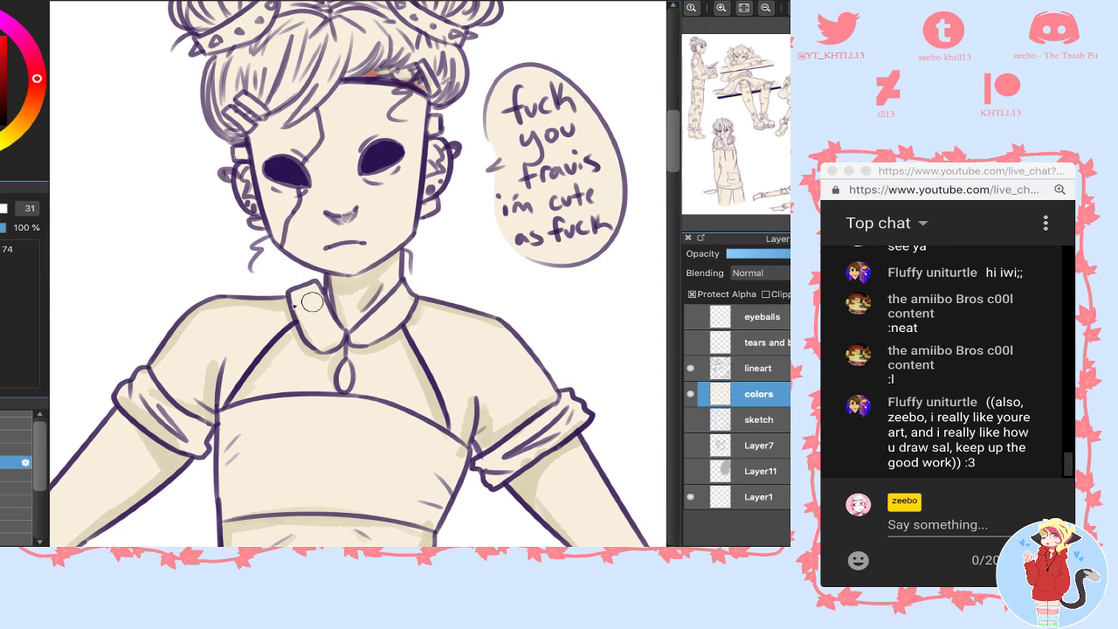
{"action": "left_click", "coordinate": [277, 304], "text": "alt"}
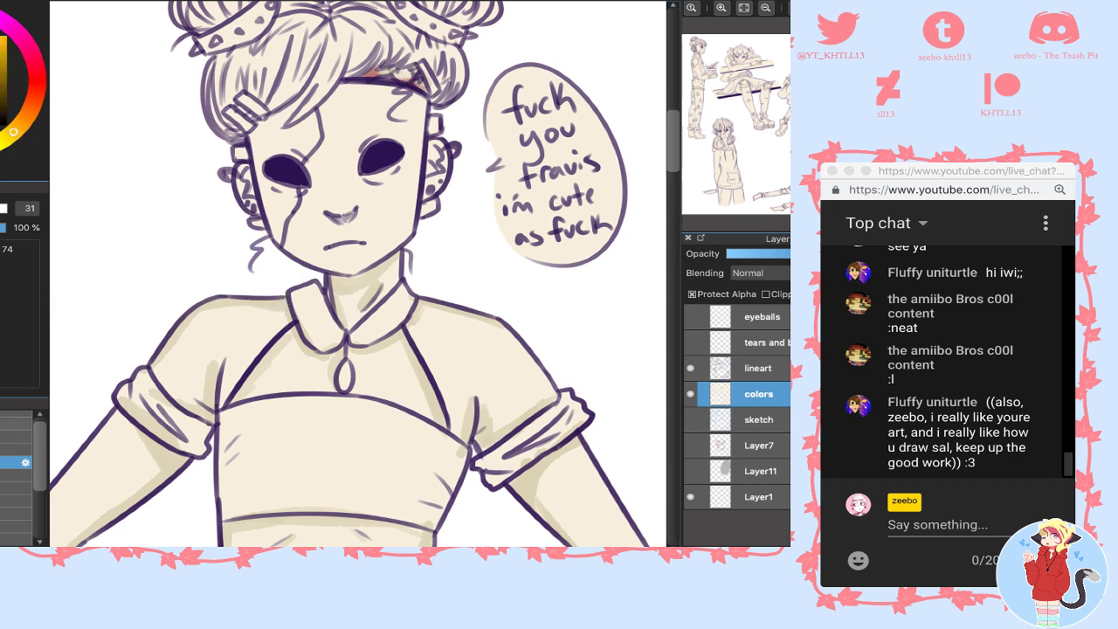
{"action": "left_click", "coordinate": [12, 449]}
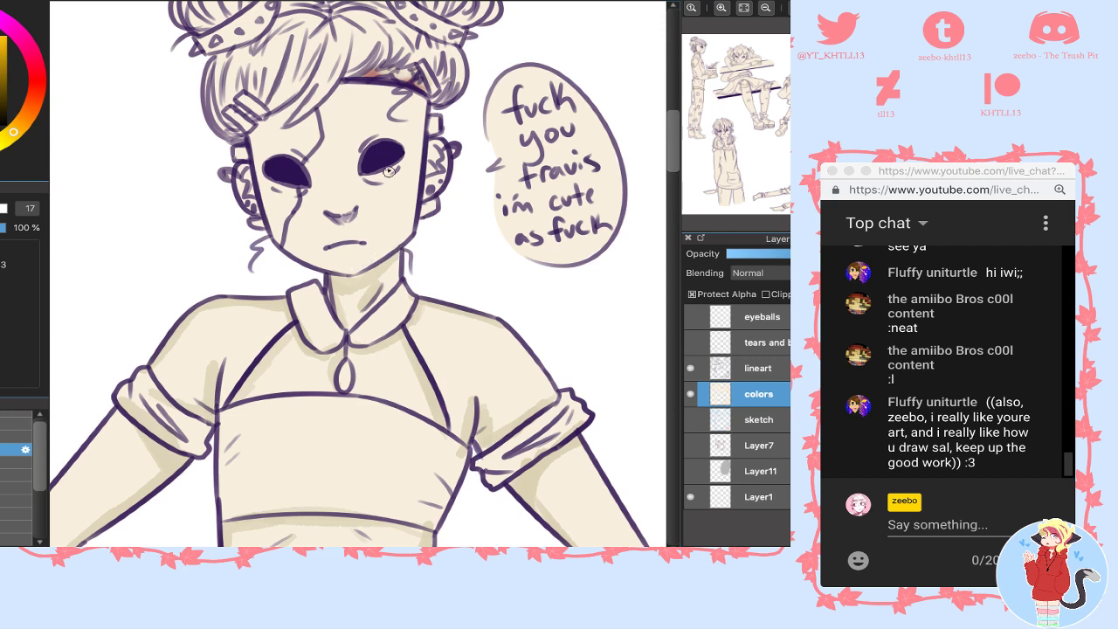
{"action": "left_click_drag", "start_coordinate": [365, 78], "coordinate": [403, 67]}
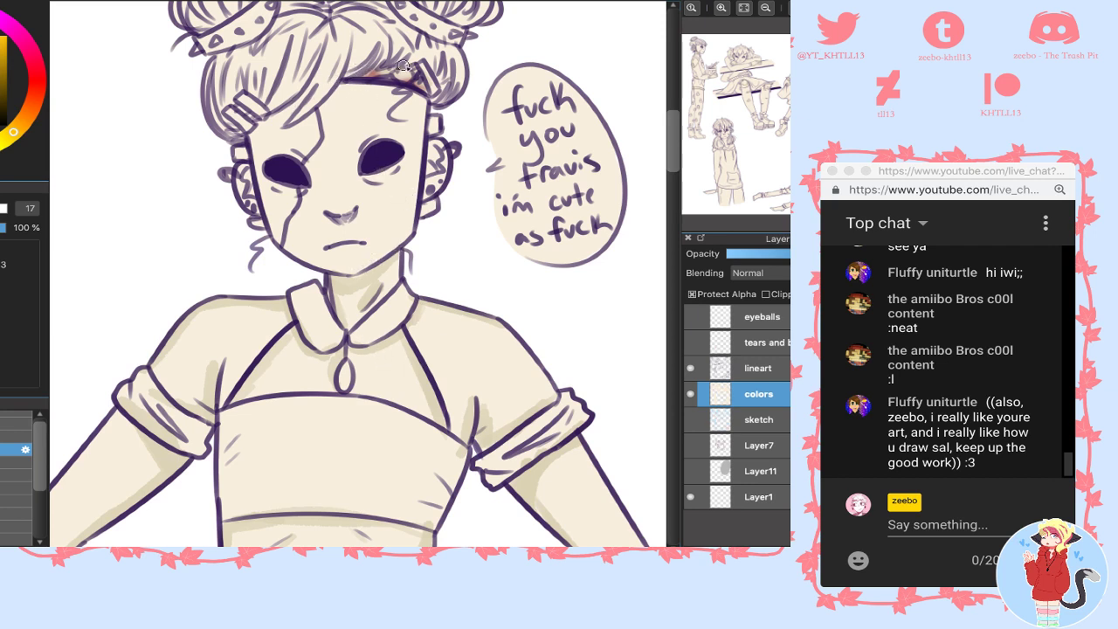
{"action": "left_click", "coordinate": [758, 108]}
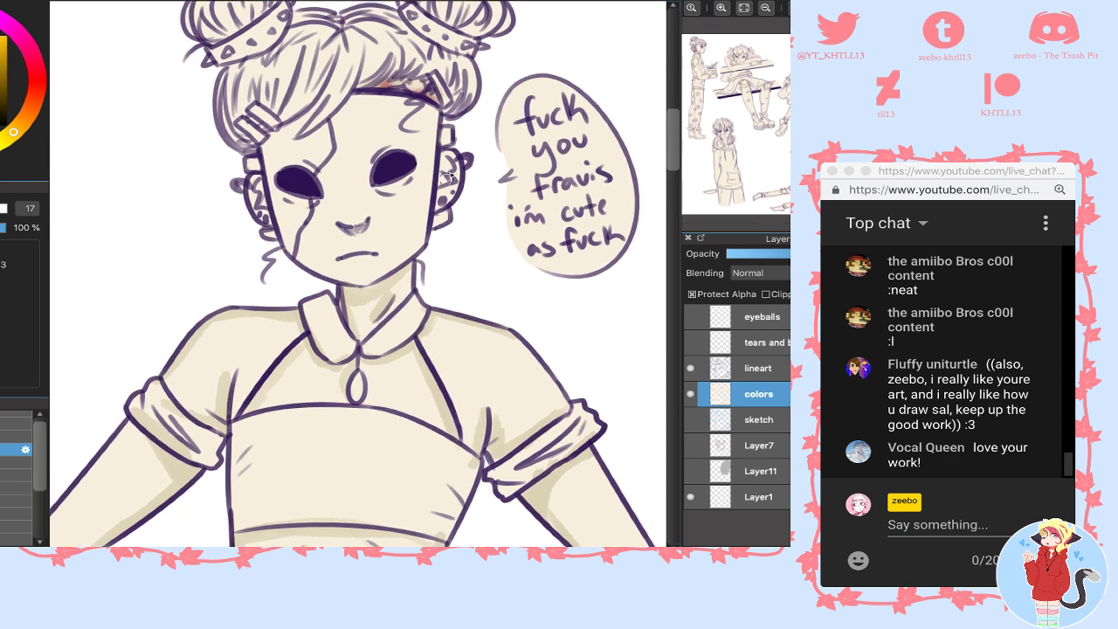
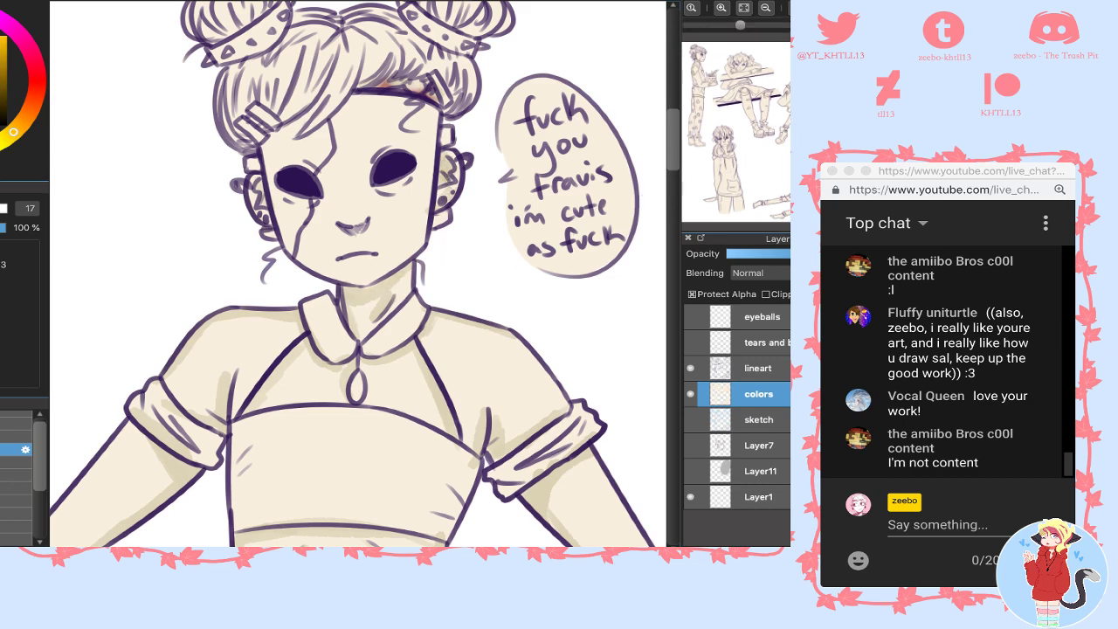
- Shade the inside of both ears on the pigtailed figure in the hoodie
{"action": "mouse_move", "coordinate": [790, 61]}
{"action": "left_mouse_down"}
{"action": "mouse_move", "coordinate": [786, 89]}
{"action": "mouse_move", "coordinate": [787, 79]}
{"action": "left_mouse_up"}
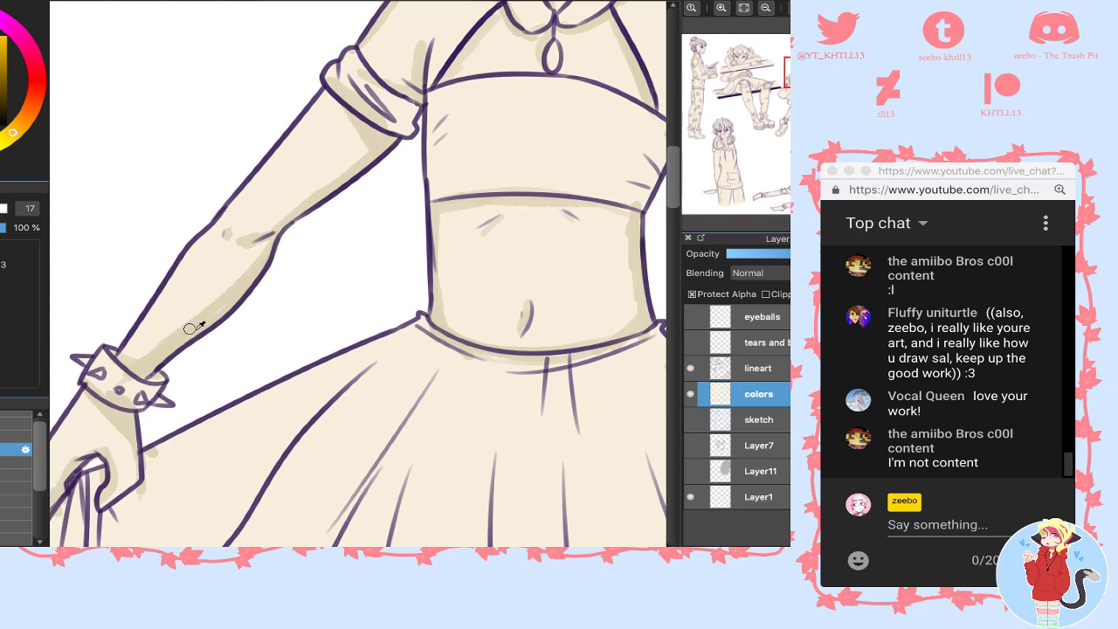
{"action": "left_click_drag", "start_coordinate": [724, 132], "coordinate": [723, 139]}
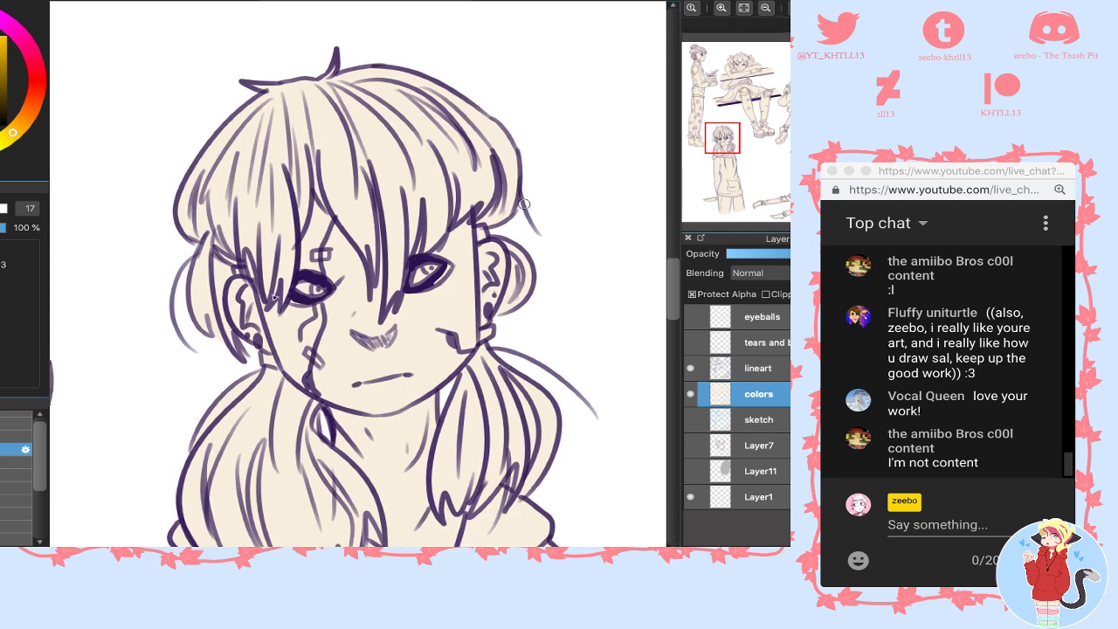
{"action": "left_click_drag", "start_coordinate": [254, 325], "coordinate": [248, 337]}
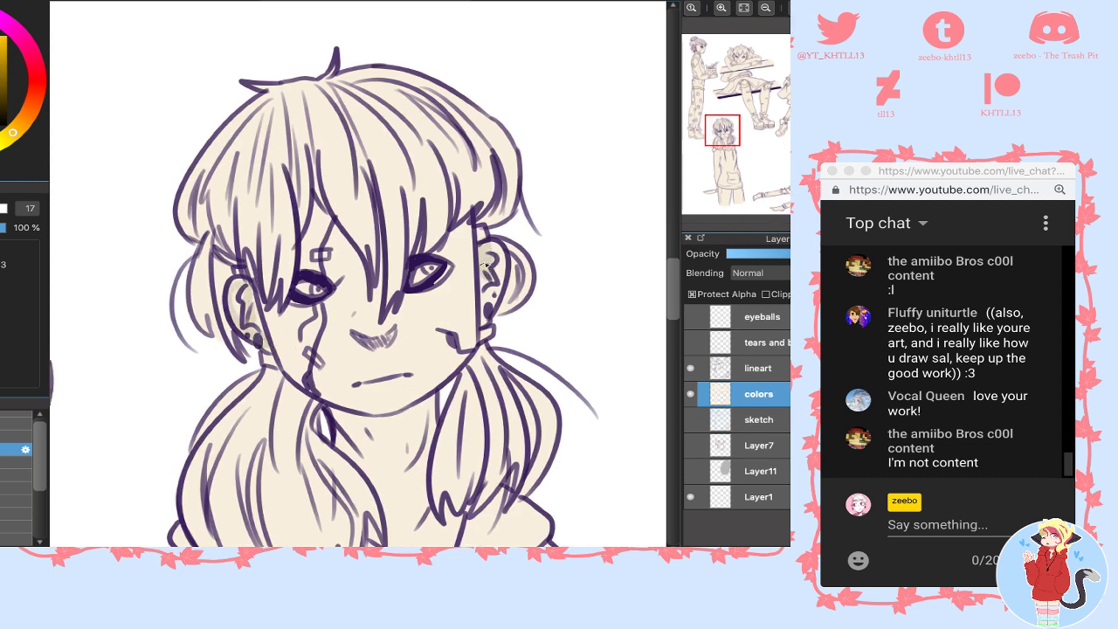
{"action": "left_click_drag", "start_coordinate": [494, 291], "coordinate": [484, 325]}
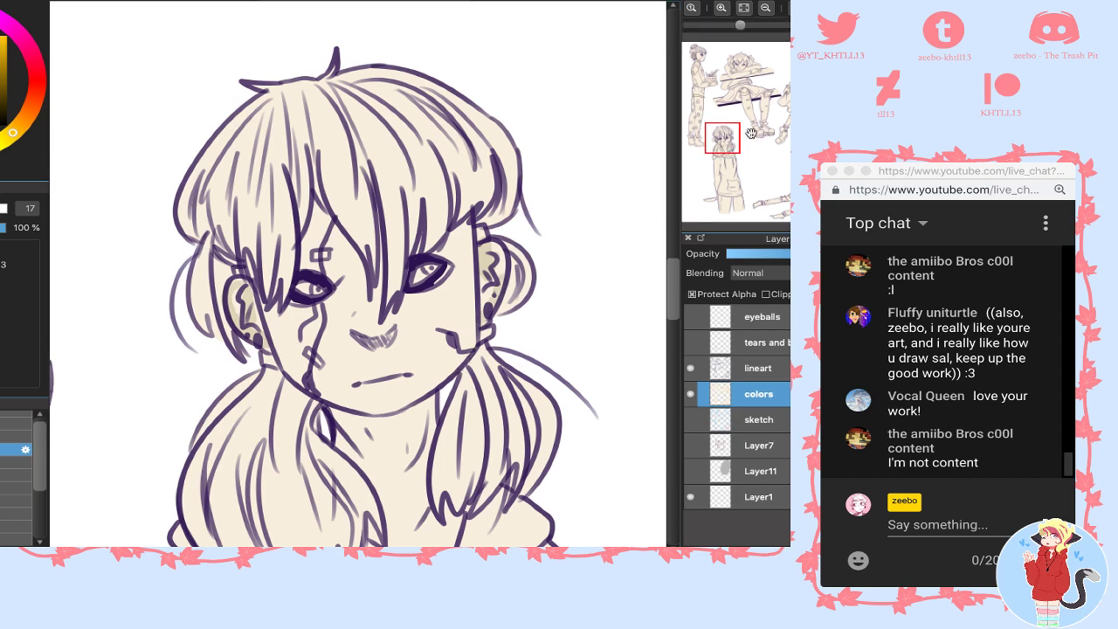
- Shade the hoodie figure's neck under the chin, beside the pigtails and down to the point of the neckline
{"action": "left_click", "coordinate": [724, 142]}
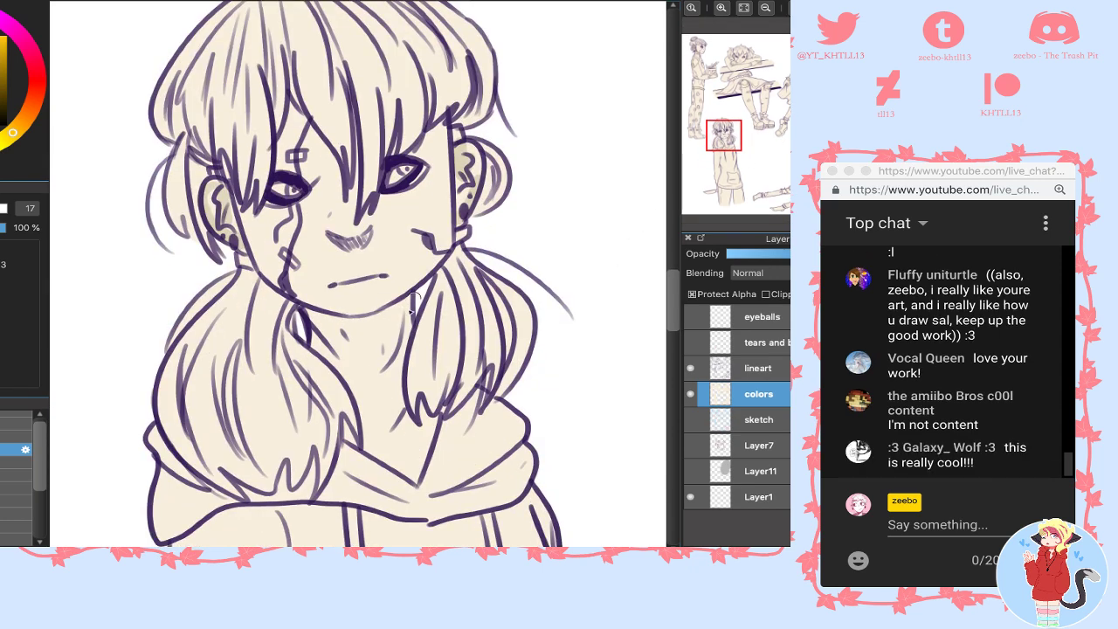
{"action": "mouse_move", "coordinate": [409, 306]}
{"action": "left_mouse_down"}
{"action": "mouse_move", "coordinate": [328, 367]}
{"action": "mouse_move", "coordinate": [316, 337]}
{"action": "mouse_move", "coordinate": [338, 324]}
{"action": "mouse_move", "coordinate": [310, 315]}
{"action": "left_mouse_up"}
{"action": "left_click_drag", "start_coordinate": [381, 321], "coordinate": [428, 289]}
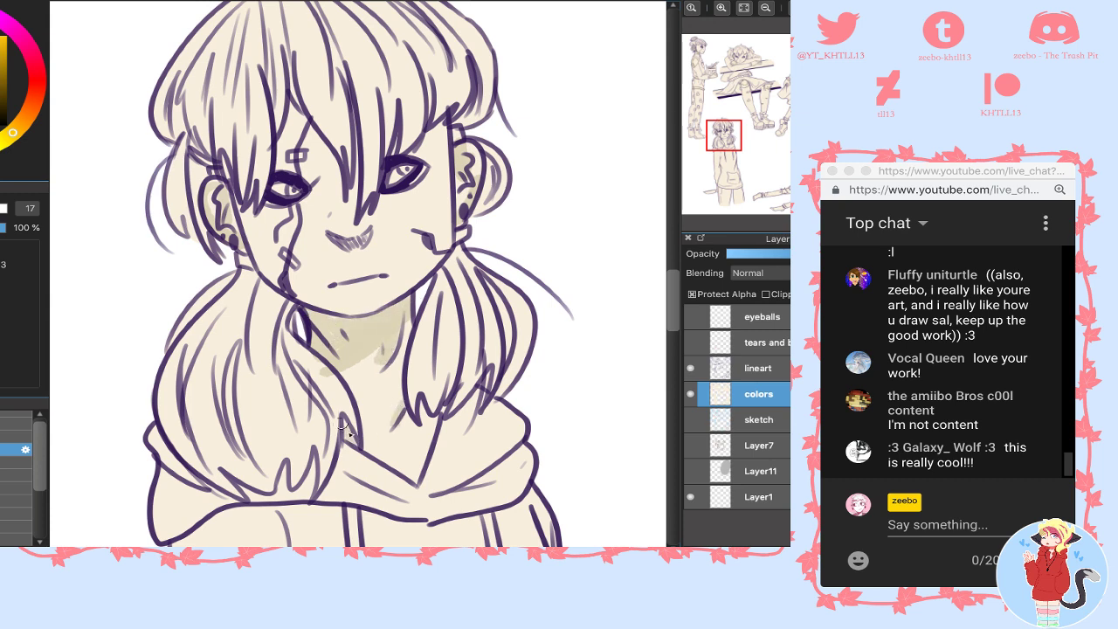
{"action": "left_click_drag", "start_coordinate": [365, 442], "coordinate": [407, 478]}
{"action": "mouse_move", "coordinate": [443, 407]}
{"action": "left_mouse_down"}
{"action": "mouse_move", "coordinate": [421, 474]}
{"action": "mouse_move", "coordinate": [369, 460]}
{"action": "mouse_move", "coordinate": [348, 435]}
{"action": "mouse_move", "coordinate": [381, 457]}
{"action": "mouse_move", "coordinate": [428, 424]}
{"action": "left_mouse_up"}
{"action": "left_click_drag", "start_coordinate": [331, 360], "coordinate": [362, 426]}
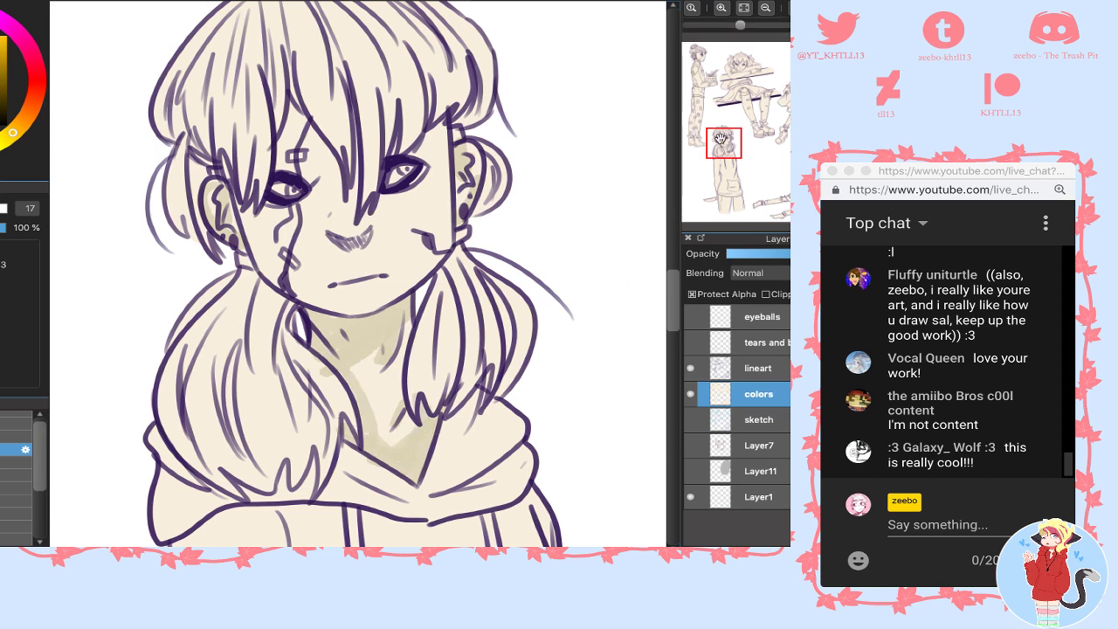
- Shade the hoodie figure's hand below the sleeve, along the trouser leg and around the knife handle
{"action": "left_click_drag", "start_coordinate": [722, 138], "coordinate": [721, 199]}
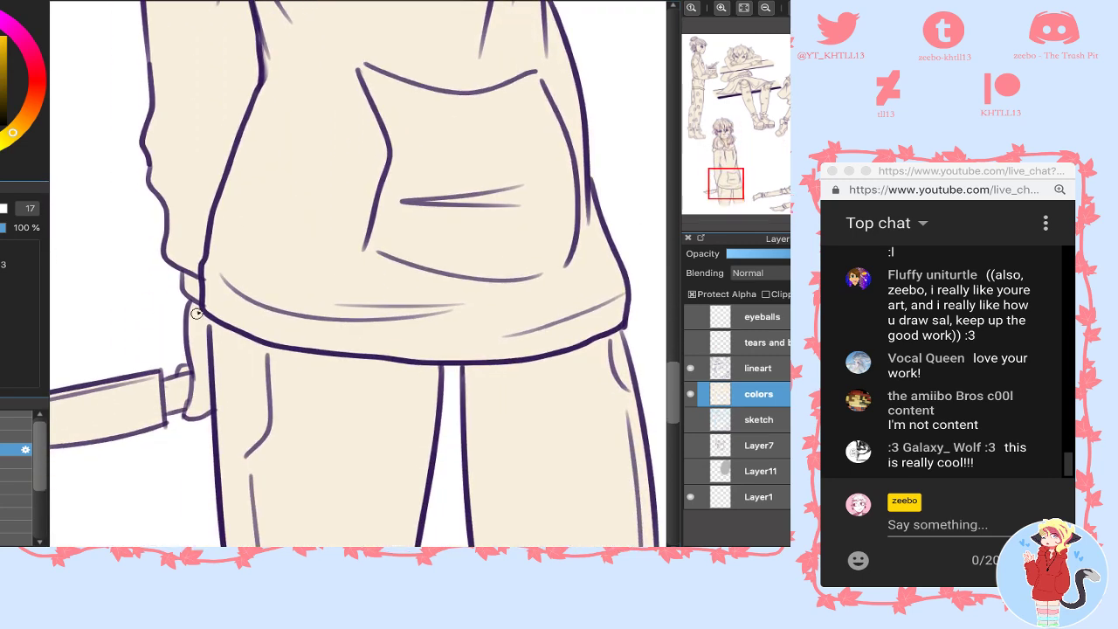
{"action": "left_click_drag", "start_coordinate": [203, 323], "coordinate": [207, 406]}
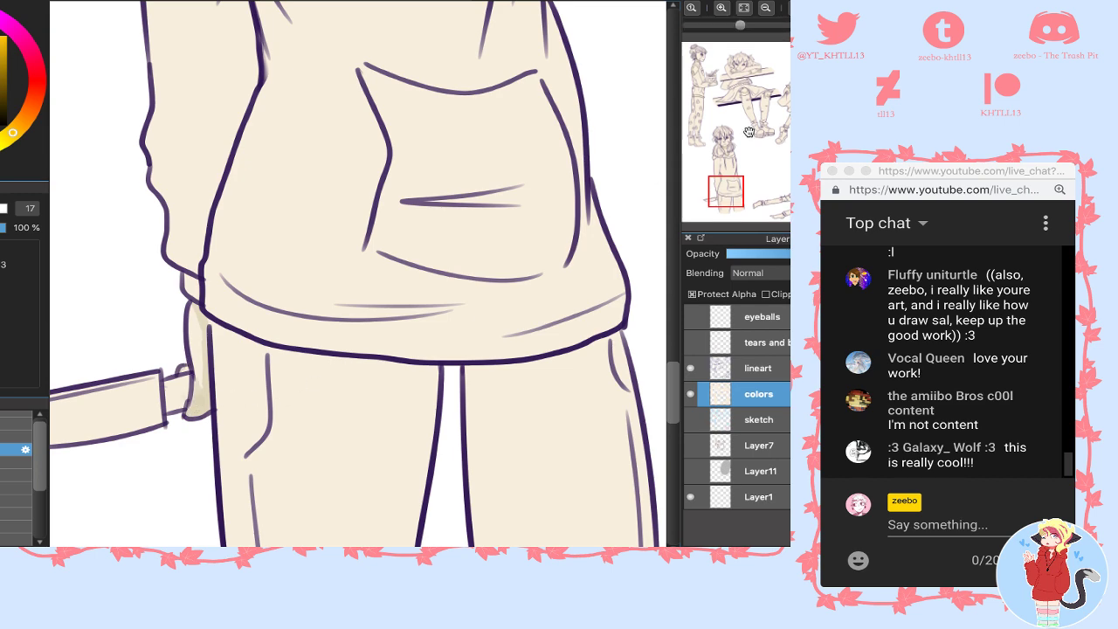
- Shade the ear of the pigtailed figure in the tank top, along with the neck under the jaw and the collarbones
{"action": "left_click_drag", "start_coordinate": [722, 190], "coordinate": [728, 146]}
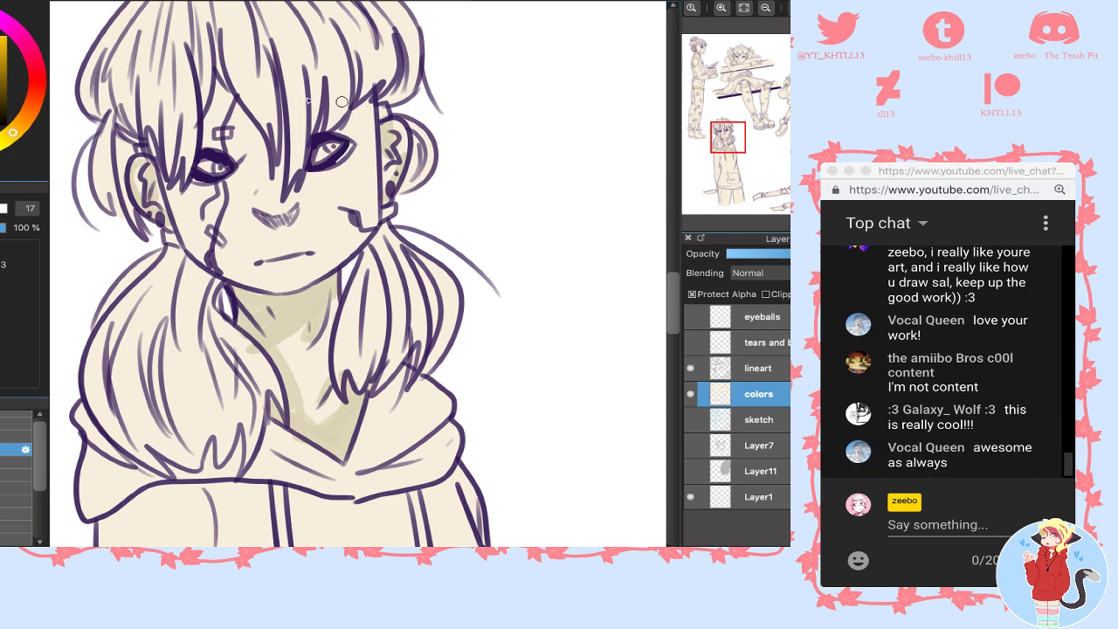
{"action": "left_click_drag", "start_coordinate": [774, 141], "coordinate": [807, 152]}
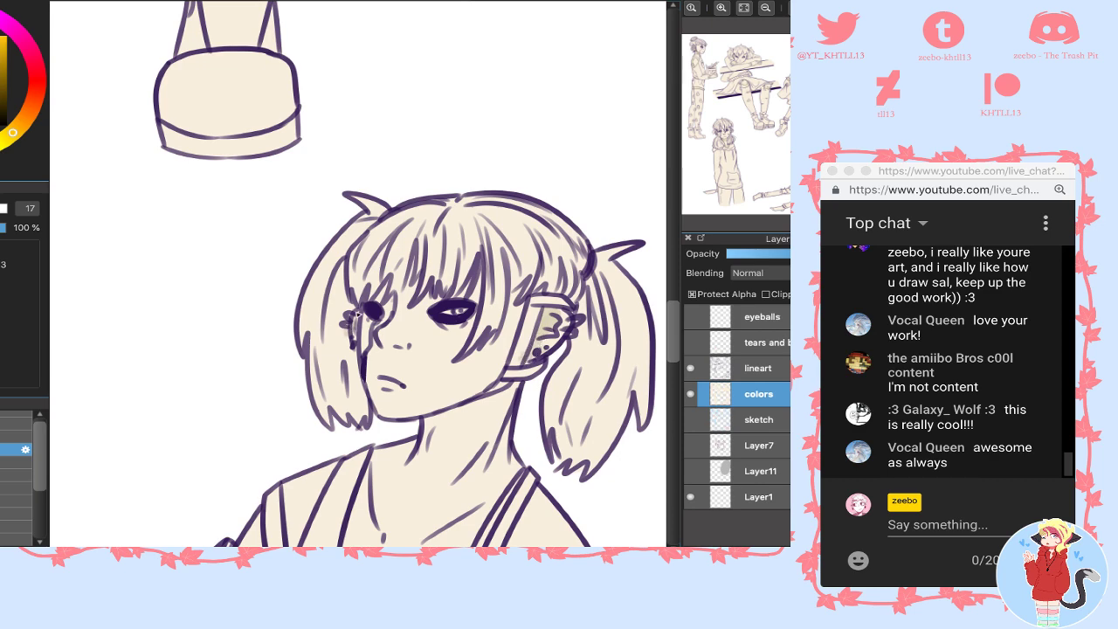
{"action": "scroll", "coordinate": [423, 242], "scroll_direction": "down", "scroll_amount": 5}
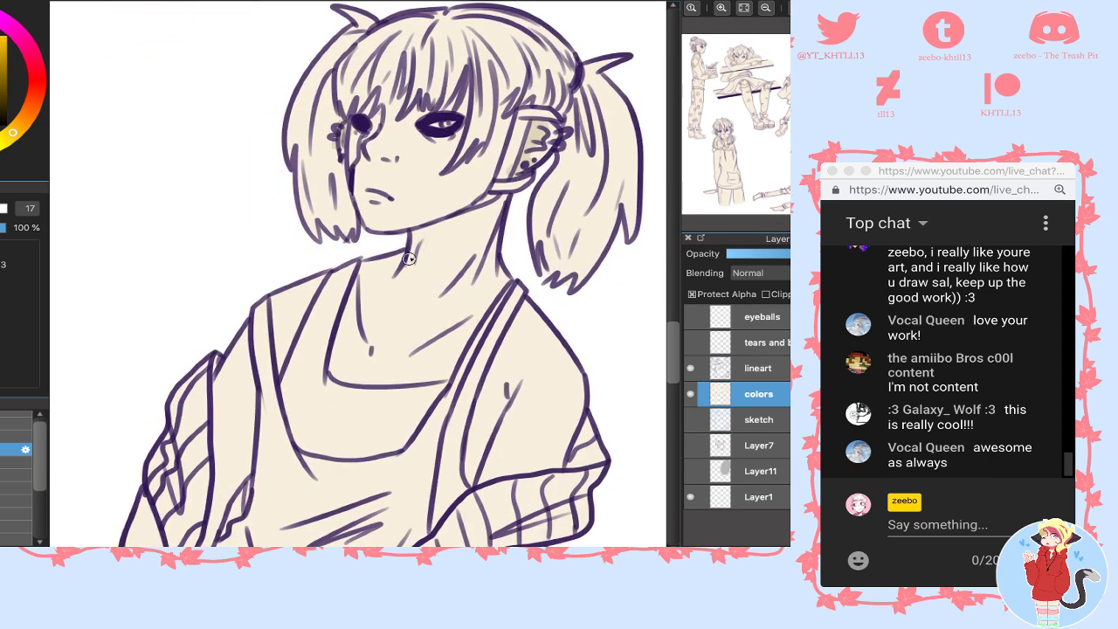
{"action": "left_click_drag", "start_coordinate": [411, 243], "coordinate": [498, 208]}
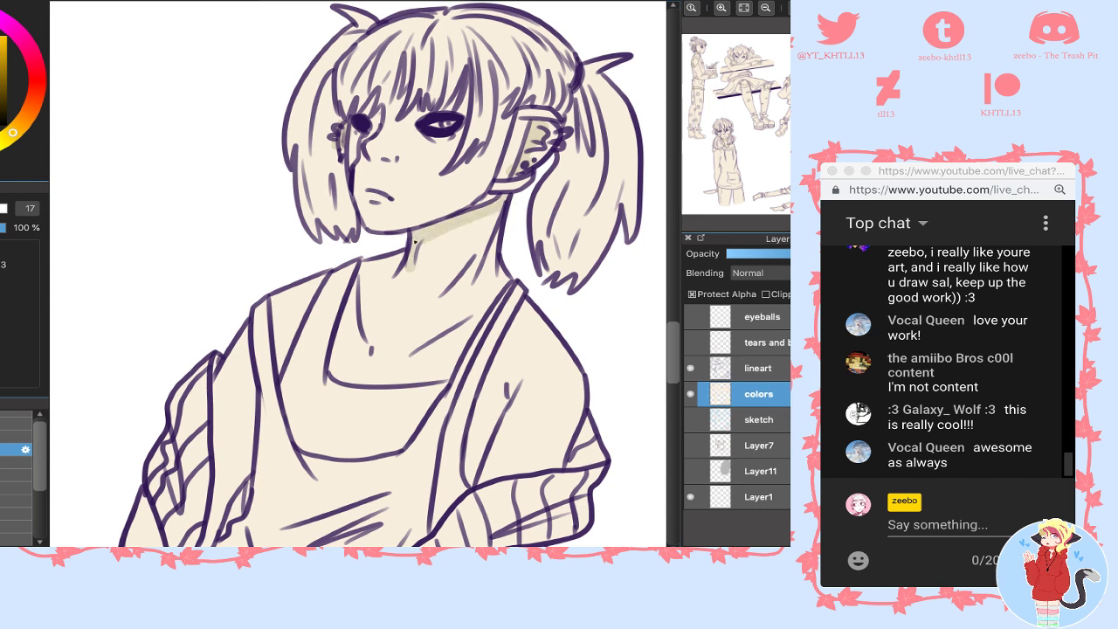
{"action": "mouse_move", "coordinate": [469, 257]}
{"action": "left_mouse_down"}
{"action": "mouse_move", "coordinate": [449, 276]}
{"action": "mouse_move", "coordinate": [401, 257]}
{"action": "mouse_move", "coordinate": [354, 278]}
{"action": "mouse_move", "coordinate": [365, 271]}
{"action": "mouse_move", "coordinate": [379, 347]}
{"action": "left_mouse_up"}
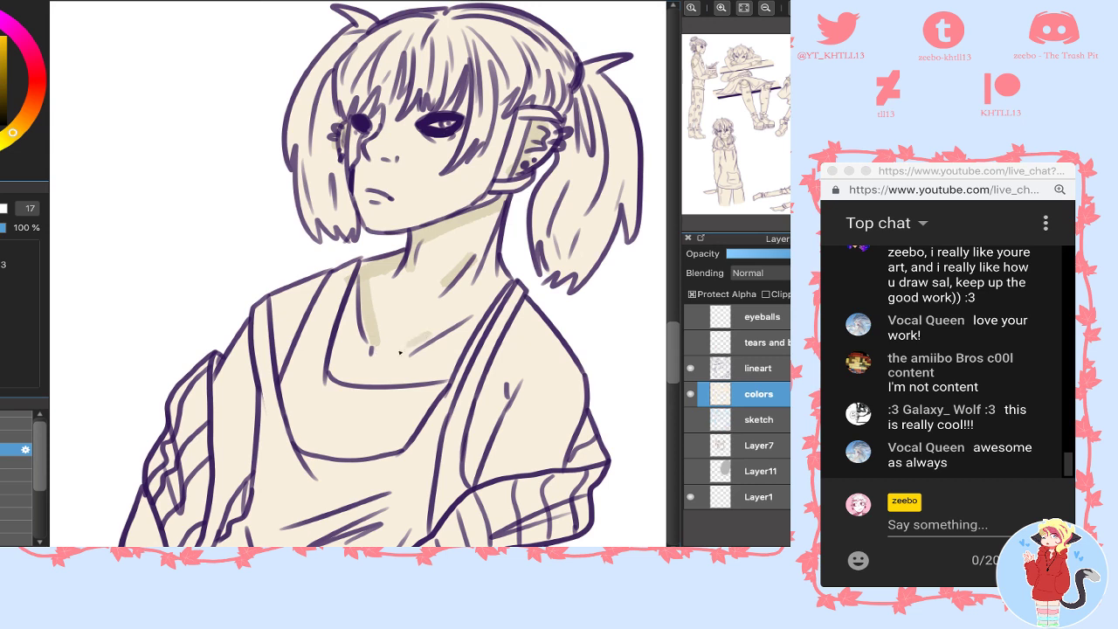
{"action": "left_click_drag", "start_coordinate": [468, 313], "coordinate": [414, 349]}
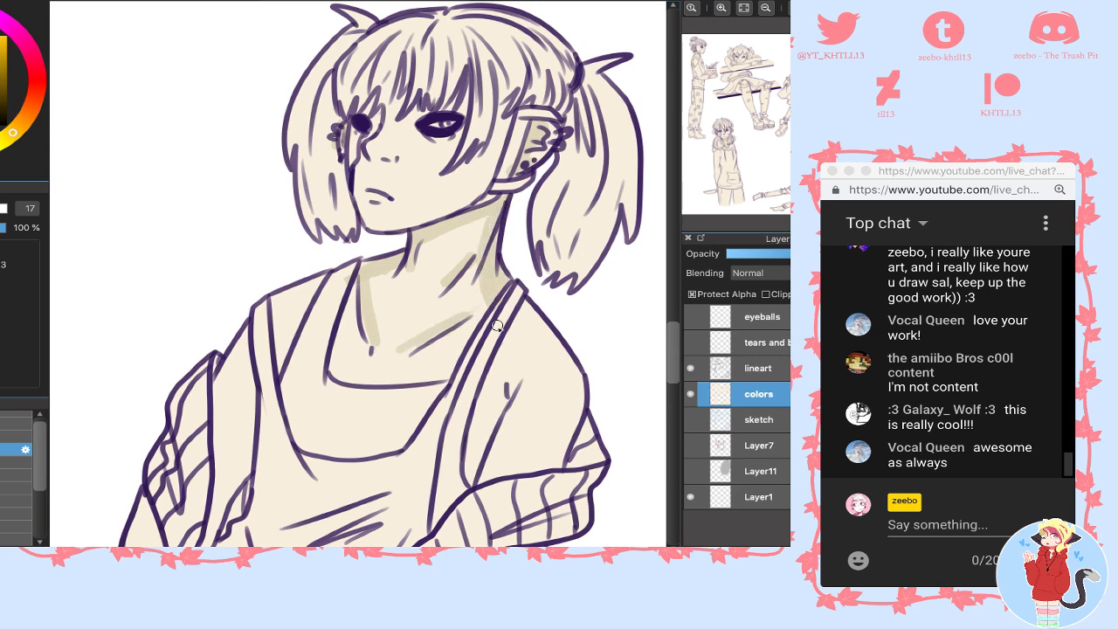
- Shade the tank top figure's bare shoulder beneath the pigtail, from the neck base down to the slipped sleeve and armpit crease
{"action": "mouse_move", "coordinate": [496, 292]}
{"action": "left_mouse_down"}
{"action": "mouse_move", "coordinate": [581, 431]}
{"action": "mouse_move", "coordinate": [577, 420]}
{"action": "mouse_move", "coordinate": [564, 463]}
{"action": "mouse_move", "coordinate": [561, 356]}
{"action": "mouse_move", "coordinate": [538, 491]}
{"action": "left_mouse_up"}
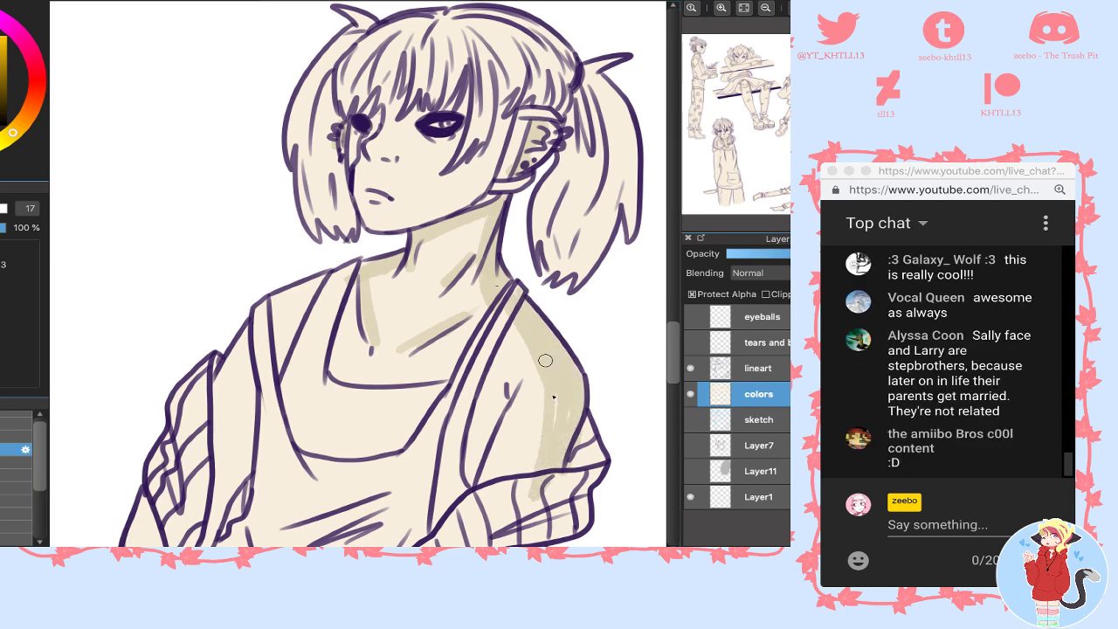
{"action": "left_click_drag", "start_coordinate": [545, 360], "coordinate": [537, 481]}
{"action": "mouse_move", "coordinate": [509, 389]}
{"action": "left_mouse_down"}
{"action": "mouse_move", "coordinate": [481, 463]}
{"action": "mouse_move", "coordinate": [476, 397]}
{"action": "mouse_move", "coordinate": [497, 348]}
{"action": "left_mouse_up"}
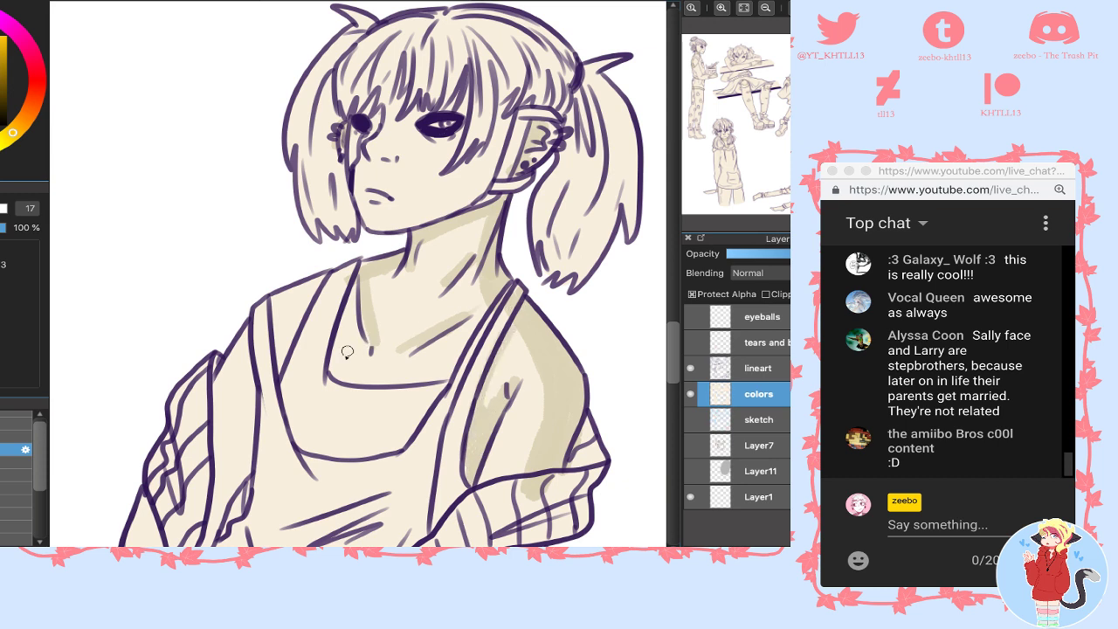
- Shade the chest along the tank top's neckline and the opposite shoulder around the straps
{"action": "left_click_drag", "start_coordinate": [337, 360], "coordinate": [358, 289]}
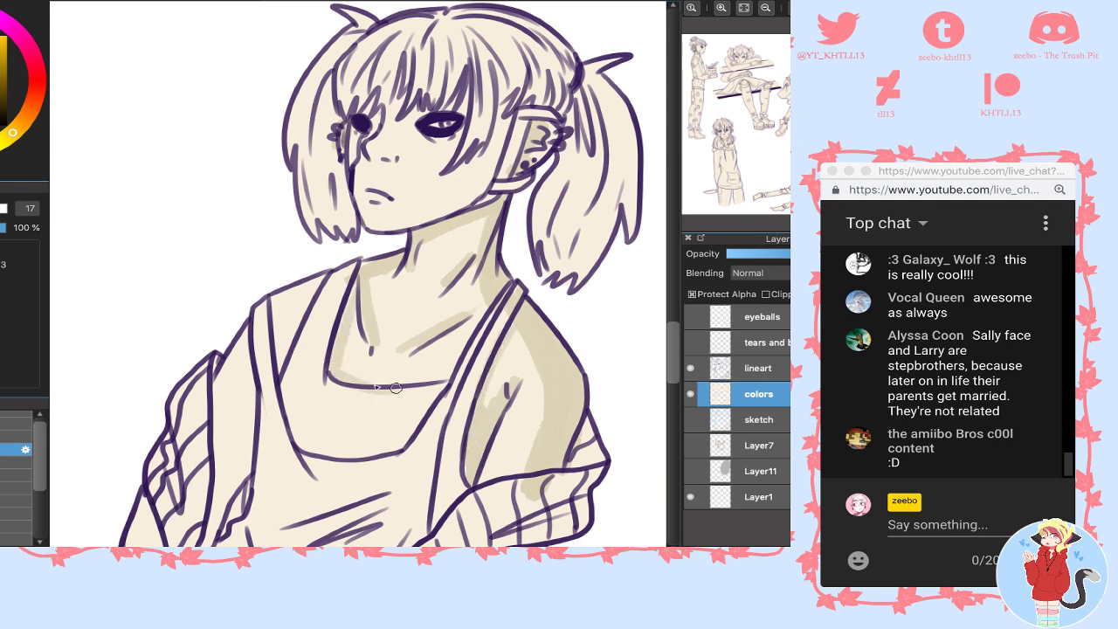
{"action": "mouse_move", "coordinate": [395, 387]}
{"action": "left_mouse_down"}
{"action": "mouse_move", "coordinate": [451, 371]}
{"action": "mouse_move", "coordinate": [405, 360]}
{"action": "left_mouse_up"}
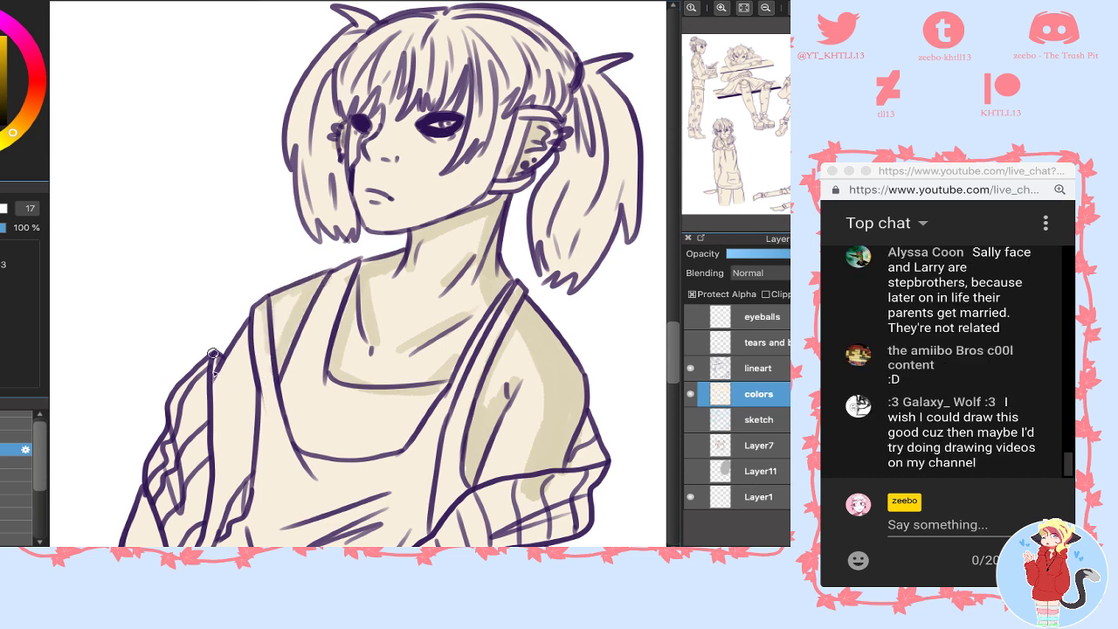
{"action": "left_click_drag", "start_coordinate": [221, 378], "coordinate": [249, 335]}
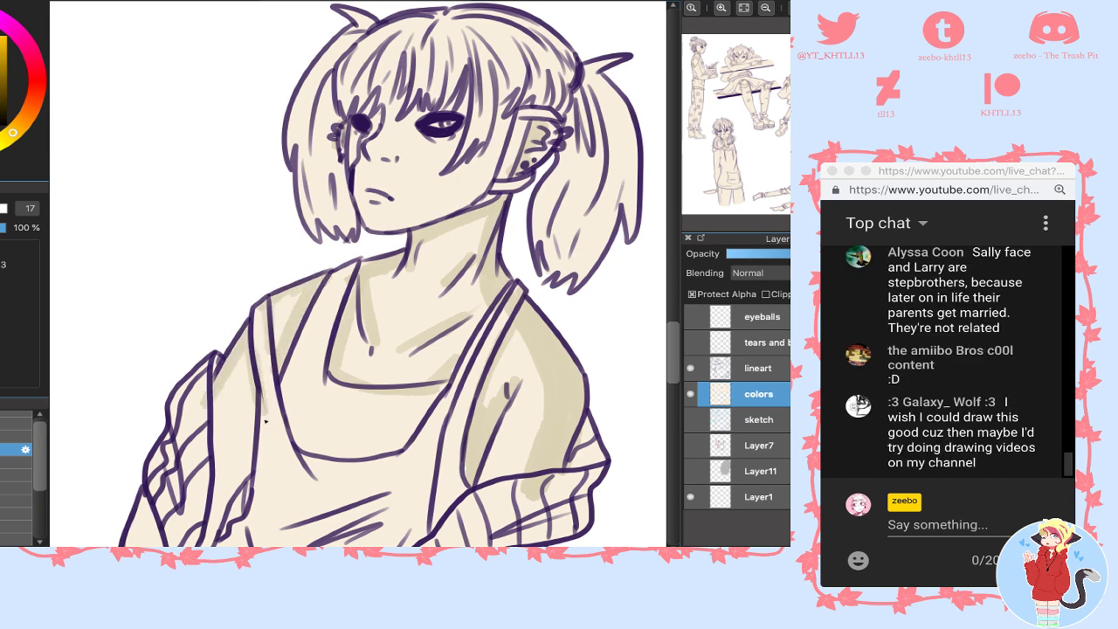
- Shade the upper arm of that shoulder between the strap and the slipped sleeve, down to where the arm narrows
{"action": "mouse_move", "coordinate": [764, 155]}
{"action": "left_click_drag", "start_coordinate": [779, 167], "coordinate": [797, 200]}
{"action": "left_click_drag", "start_coordinate": [382, 307], "coordinate": [353, 349]}
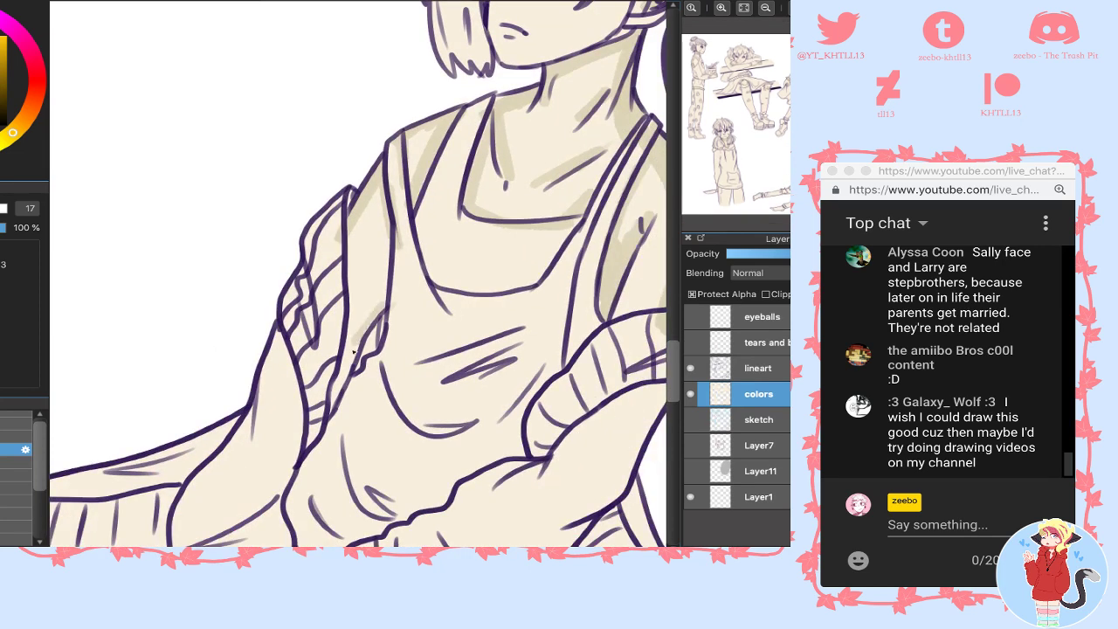
{"action": "mouse_move", "coordinate": [390, 206]}
{"action": "left_mouse_down"}
{"action": "mouse_move", "coordinate": [383, 332]}
{"action": "mouse_move", "coordinate": [375, 311]}
{"action": "left_mouse_up"}
{"action": "left_click_drag", "start_coordinate": [350, 215], "coordinate": [347, 370]}
{"action": "left_click_drag", "start_coordinate": [352, 326], "coordinate": [356, 226]}
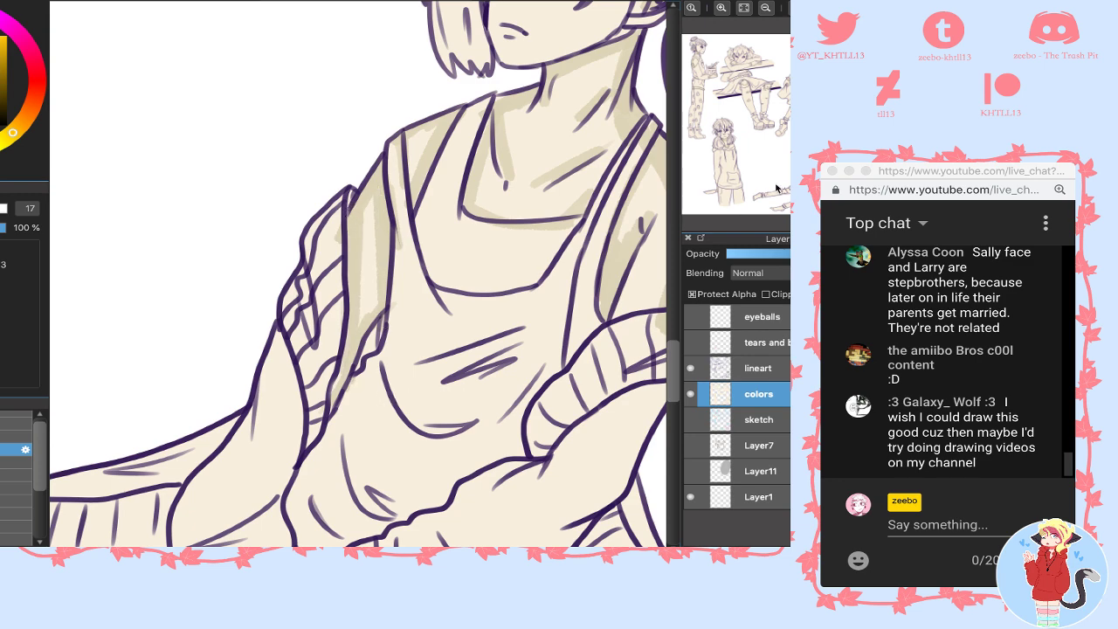
- Shade the tank top figure's hand resting on the thigh, along the sleeve cuff, the underside and the fingers
{"action": "left_click_drag", "start_coordinate": [777, 171], "coordinate": [802, 202]}
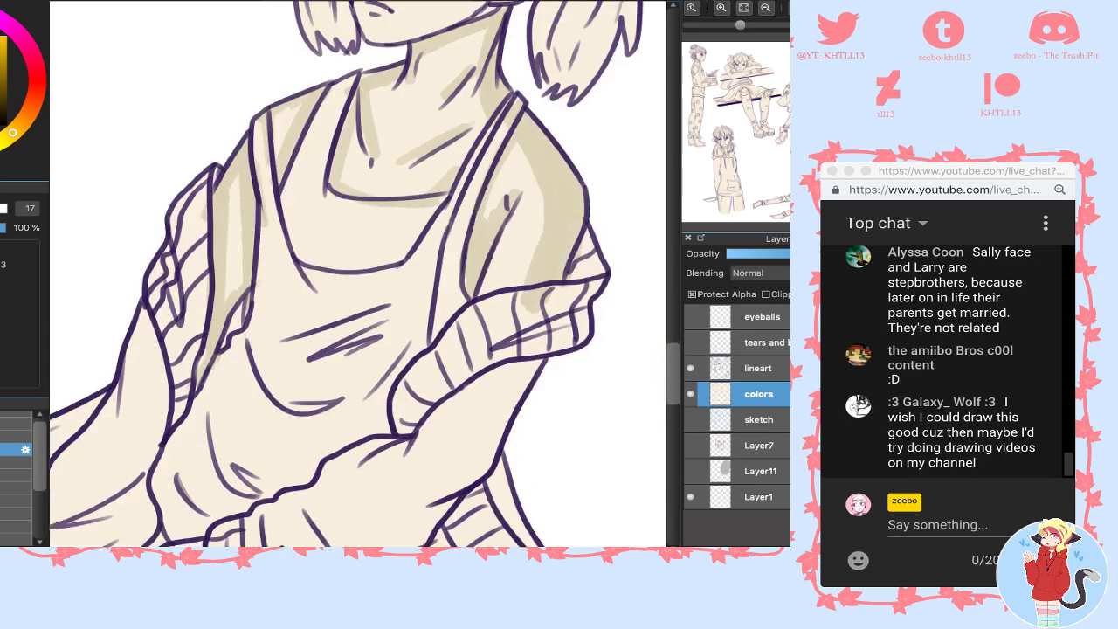
{"action": "scroll", "coordinate": [587, 273], "scroll_direction": "down", "scroll_amount": 8}
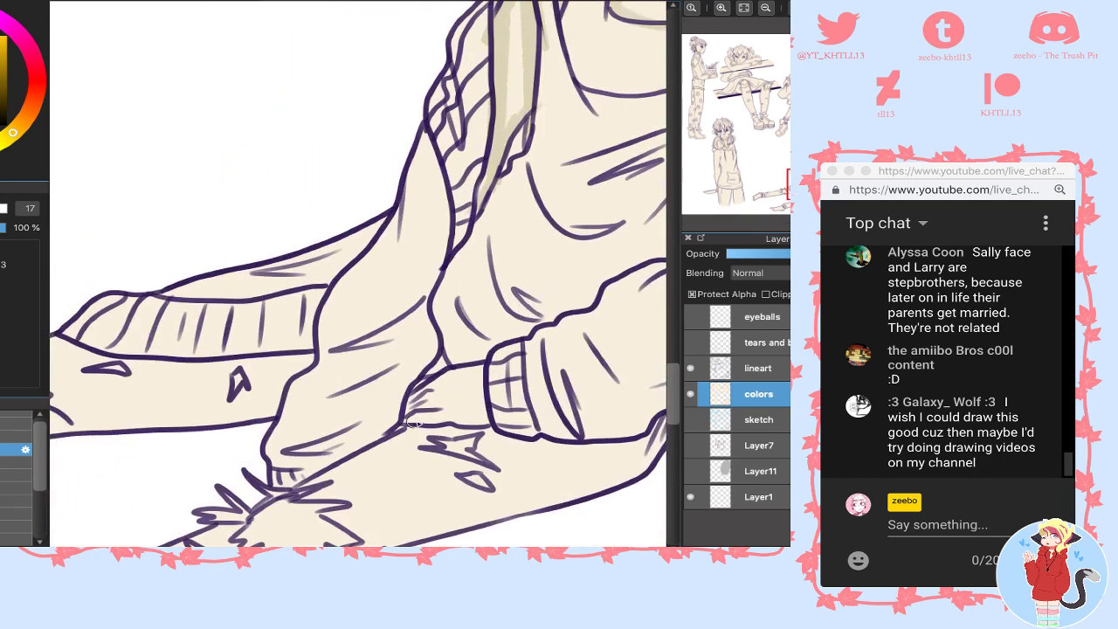
{"action": "mouse_move", "coordinate": [411, 423]}
{"action": "left_mouse_down"}
{"action": "mouse_move", "coordinate": [460, 417]}
{"action": "mouse_move", "coordinate": [478, 384]}
{"action": "mouse_move", "coordinate": [490, 435]}
{"action": "left_mouse_up"}
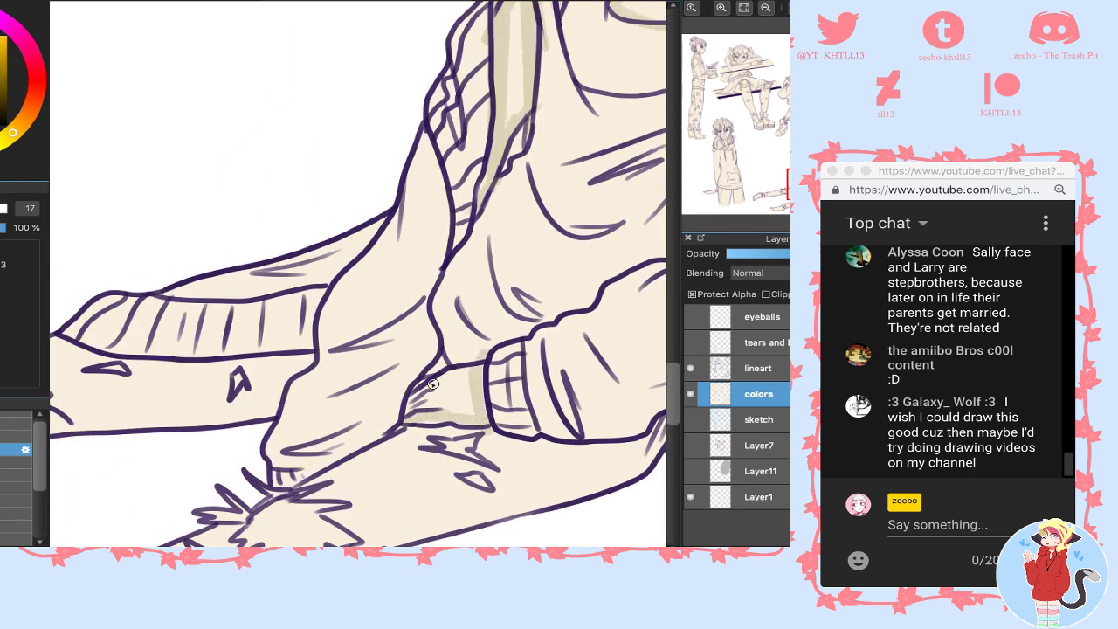
{"action": "mouse_move", "coordinate": [431, 384]}
{"action": "left_mouse_down"}
{"action": "mouse_move", "coordinate": [411, 404]}
{"action": "mouse_move", "coordinate": [446, 410]}
{"action": "mouse_move", "coordinate": [463, 374]}
{"action": "mouse_move", "coordinate": [408, 409]}
{"action": "left_mouse_up"}
{"action": "key", "text": "ctrl+z"}
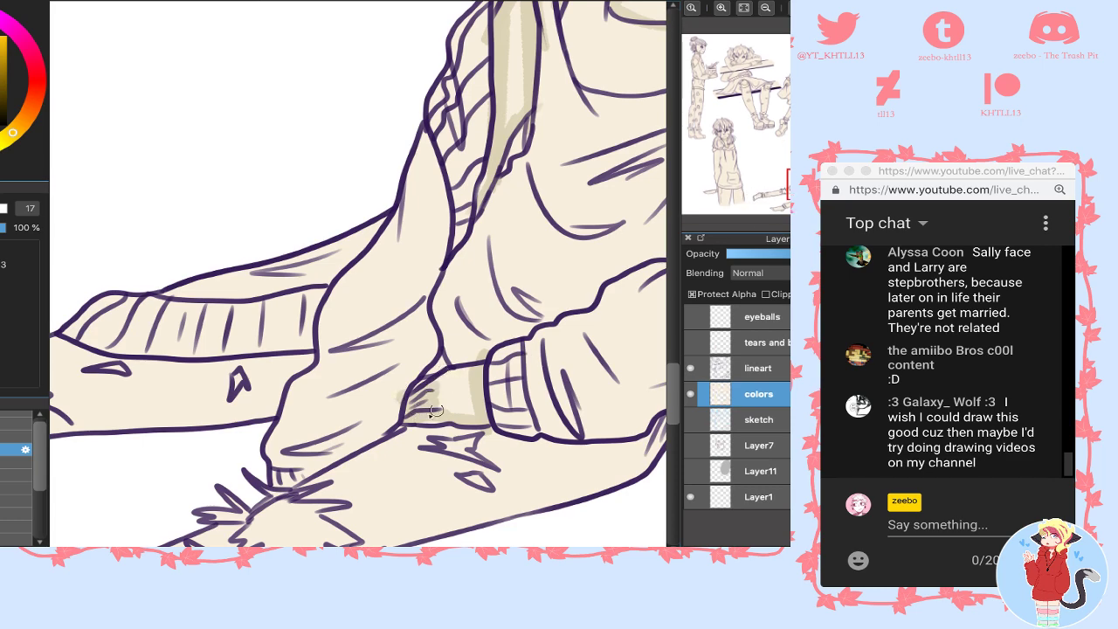
- Shade the skin in the rips of the near trouser leg, mainly around the edges of the torn knee hole
{"action": "mouse_move", "coordinate": [793, 179]}
{"action": "left_mouse_down"}
{"action": "mouse_move", "coordinate": [785, 190]}
{"action": "mouse_move", "coordinate": [803, 191]}
{"action": "left_mouse_up"}
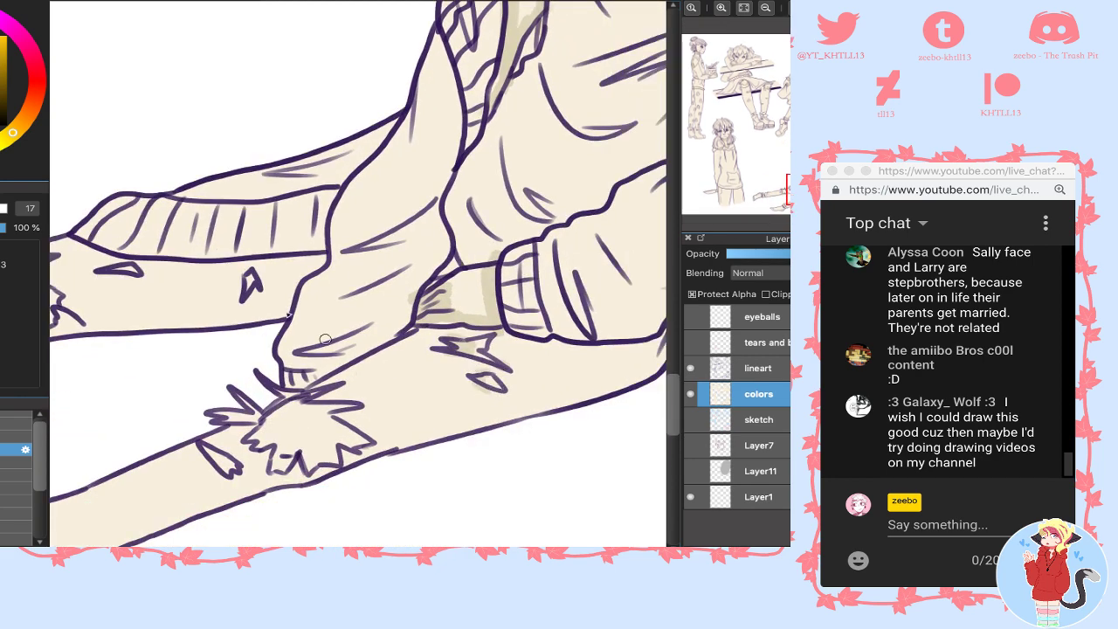
{"action": "mouse_move", "coordinate": [262, 419]}
{"action": "left_mouse_down"}
{"action": "mouse_move", "coordinate": [294, 398]}
{"action": "mouse_move", "coordinate": [265, 419]}
{"action": "left_mouse_up"}
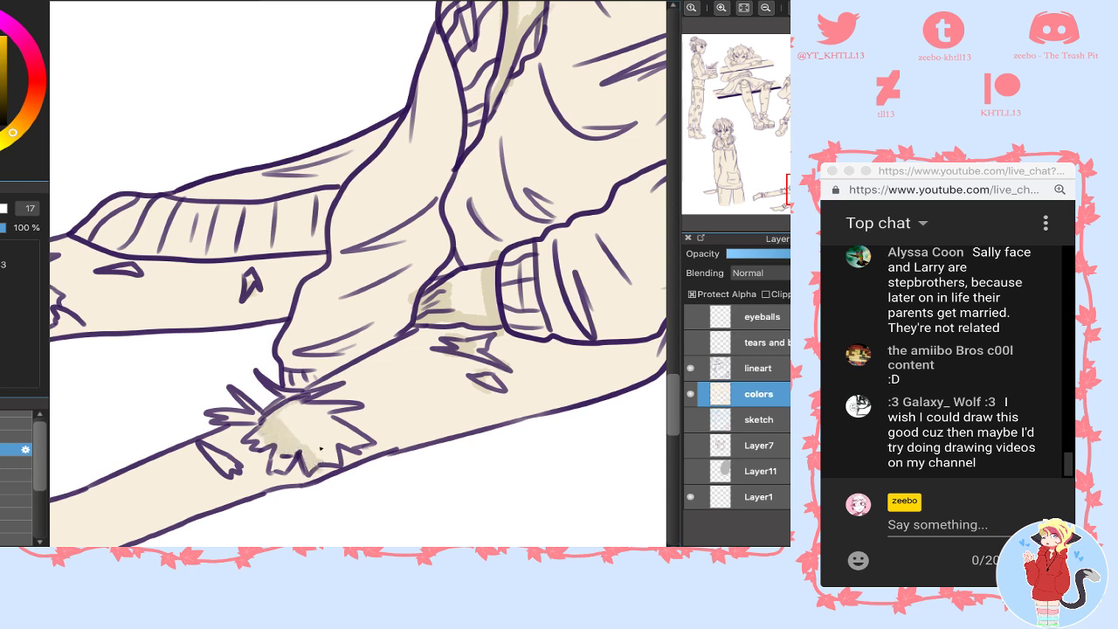
{"action": "mouse_move", "coordinate": [320, 449]}
{"action": "left_mouse_down"}
{"action": "mouse_move", "coordinate": [356, 459]}
{"action": "mouse_move", "coordinate": [364, 447]}
{"action": "mouse_move", "coordinate": [310, 403]}
{"action": "left_mouse_up"}
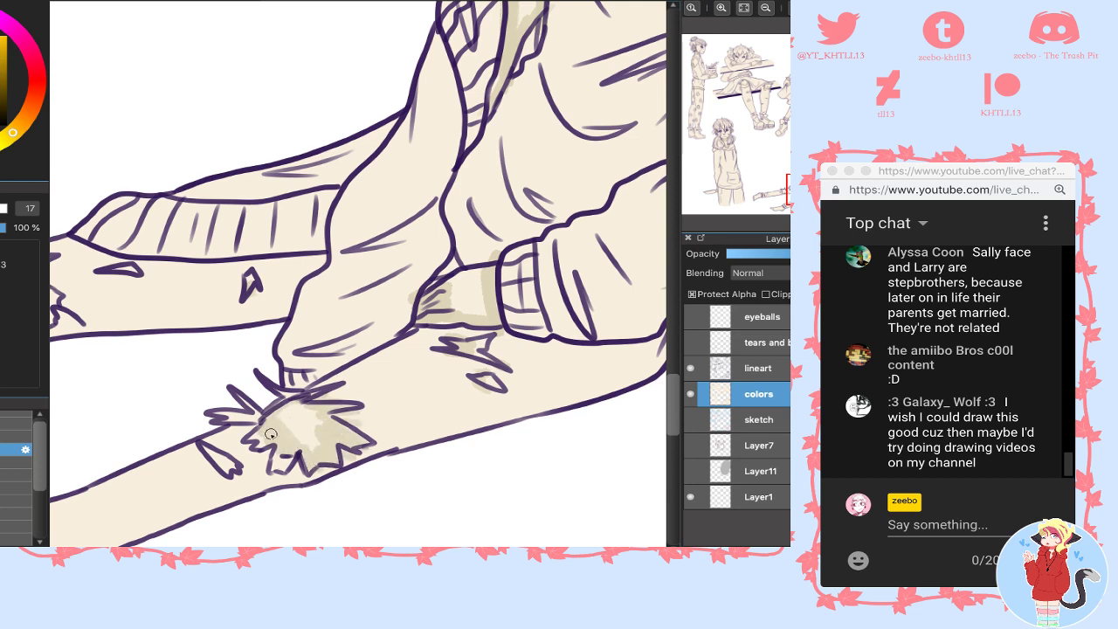
{"action": "mouse_move", "coordinate": [259, 456]}
{"action": "left_mouse_down"}
{"action": "mouse_move", "coordinate": [285, 446]}
{"action": "mouse_move", "coordinate": [278, 472]}
{"action": "left_mouse_up"}
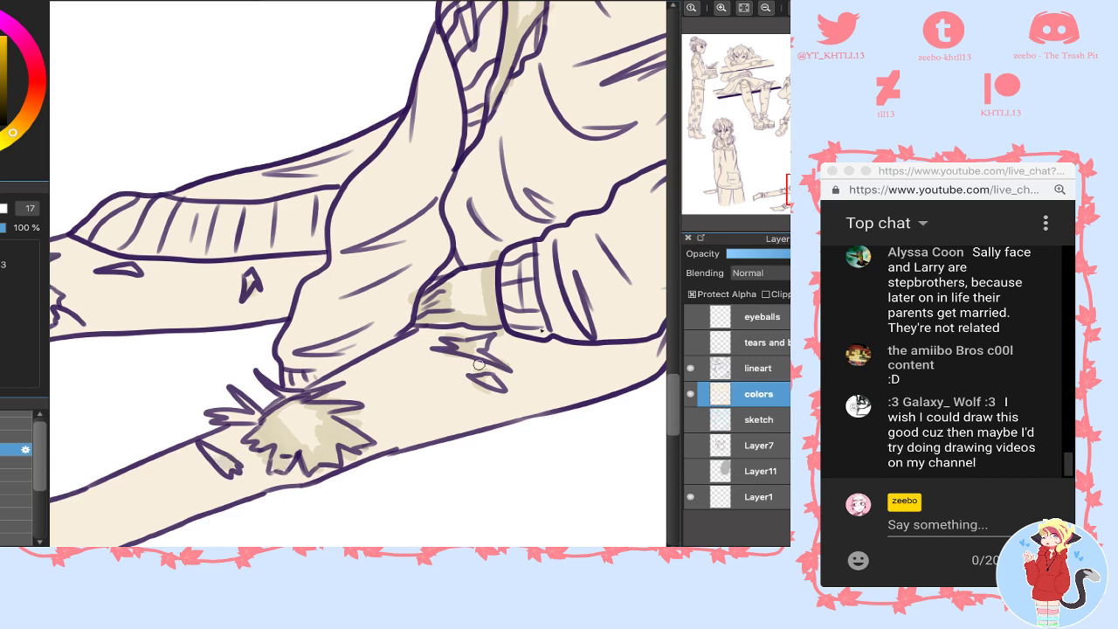
- Shade the torn knee hole and the small rips on the tank top figure's far trouser leg
{"action": "left_click_drag", "start_coordinate": [779, 199], "coordinate": [786, 189]}
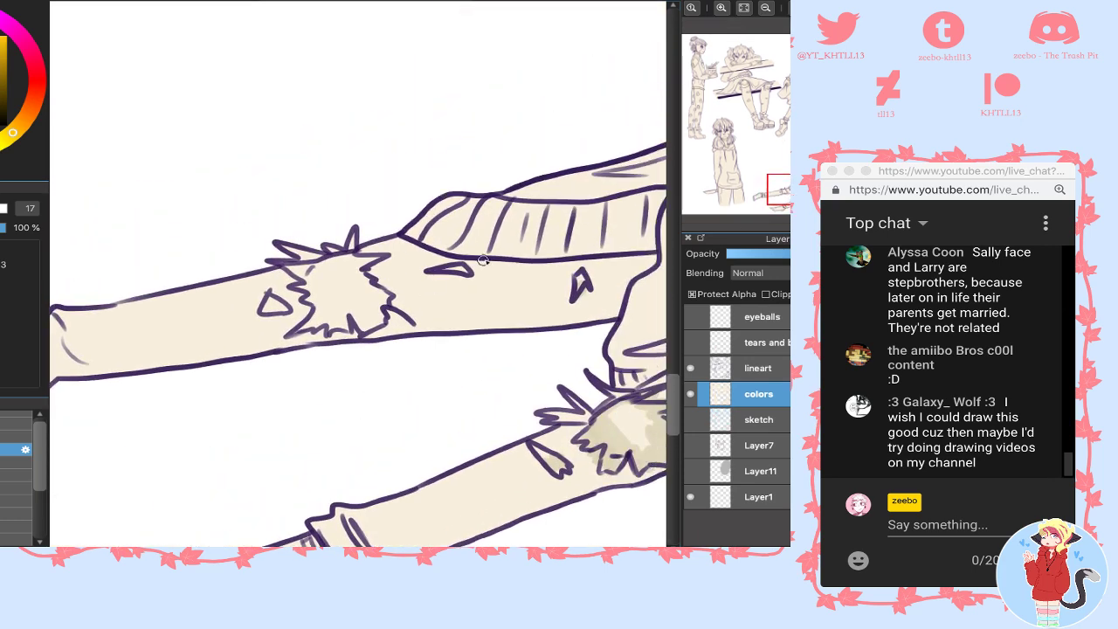
{"action": "left_click_drag", "start_coordinate": [553, 283], "coordinate": [576, 286]}
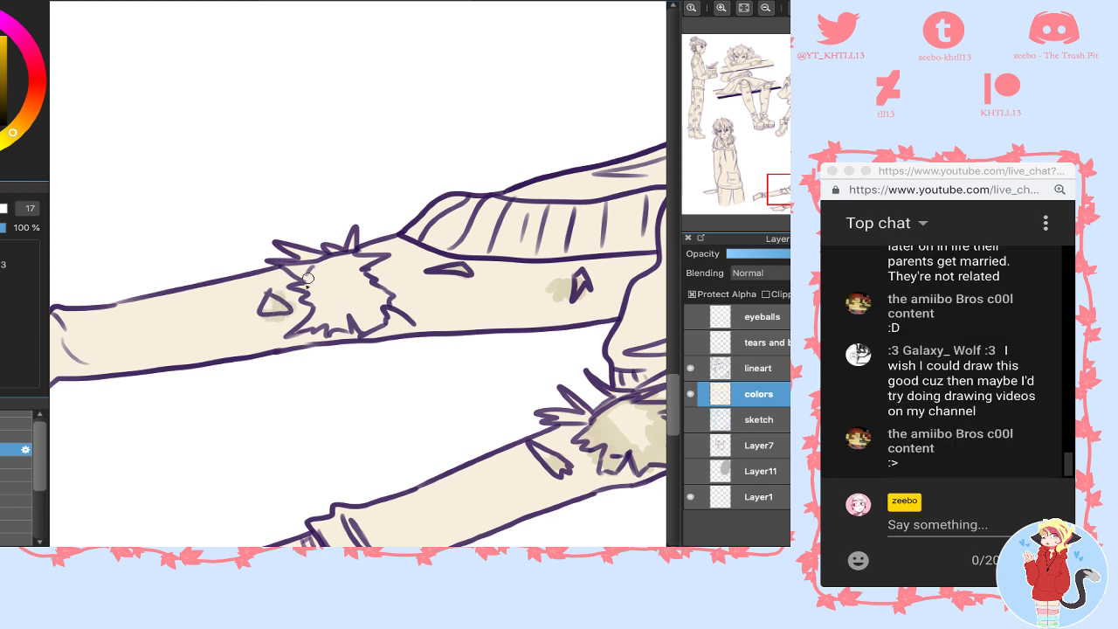
{"action": "left_click_drag", "start_coordinate": [307, 278], "coordinate": [330, 314]}
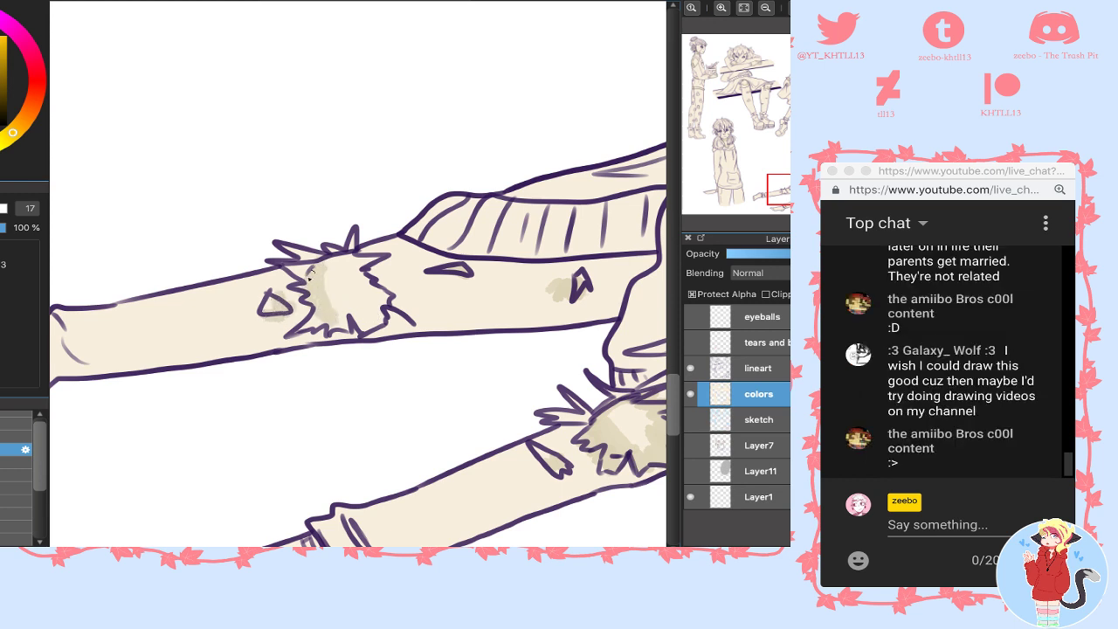
{"action": "mouse_move", "coordinate": [343, 265]}
{"action": "left_mouse_down"}
{"action": "mouse_move", "coordinate": [378, 255]}
{"action": "mouse_move", "coordinate": [337, 276]}
{"action": "mouse_move", "coordinate": [382, 286]}
{"action": "left_mouse_up"}
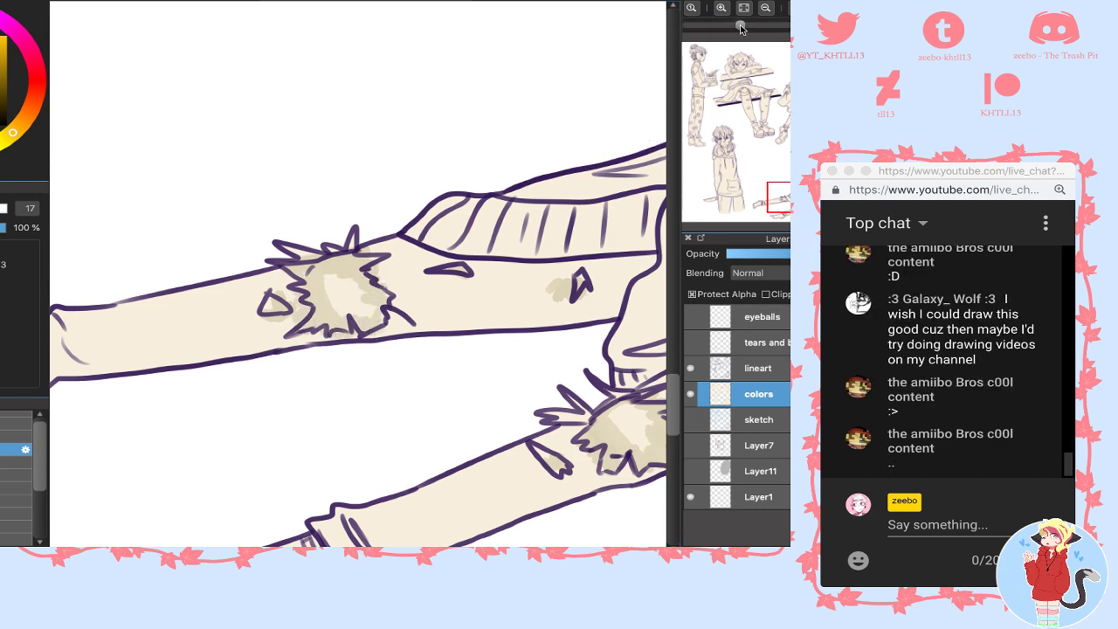
- Add a new layer directly above the colors layer, clip it to that layer and set its blending to Multiply
{"action": "left_click", "coordinate": [765, 7]}
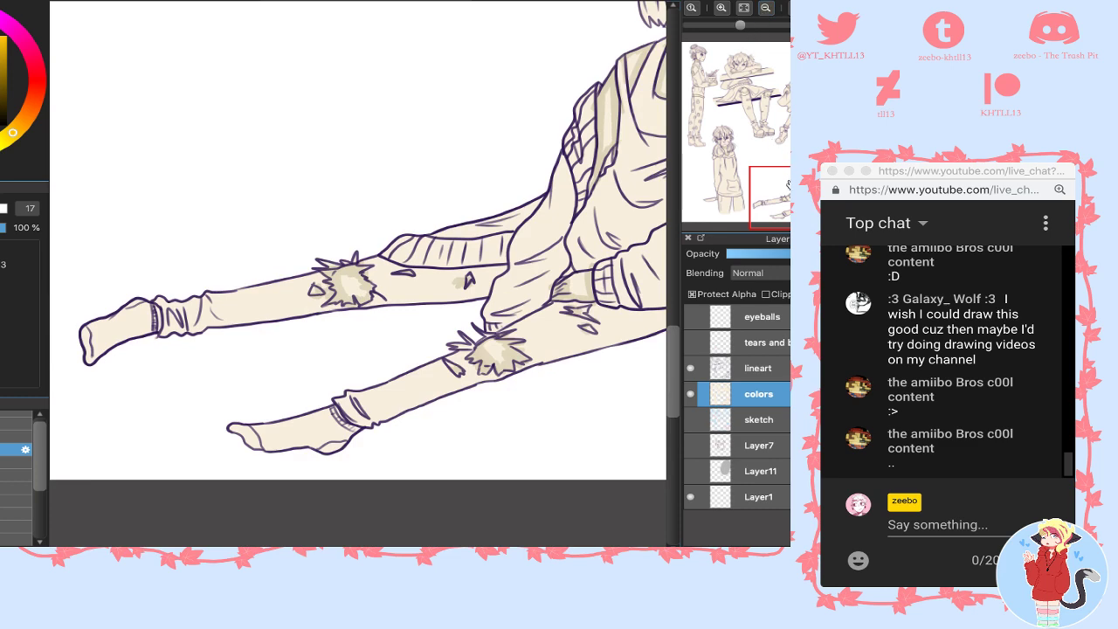
{"action": "mouse_move", "coordinate": [787, 188]}
{"action": "left_mouse_down"}
{"action": "mouse_move", "coordinate": [787, 159]}
{"action": "mouse_move", "coordinate": [787, 180]}
{"action": "left_mouse_up"}
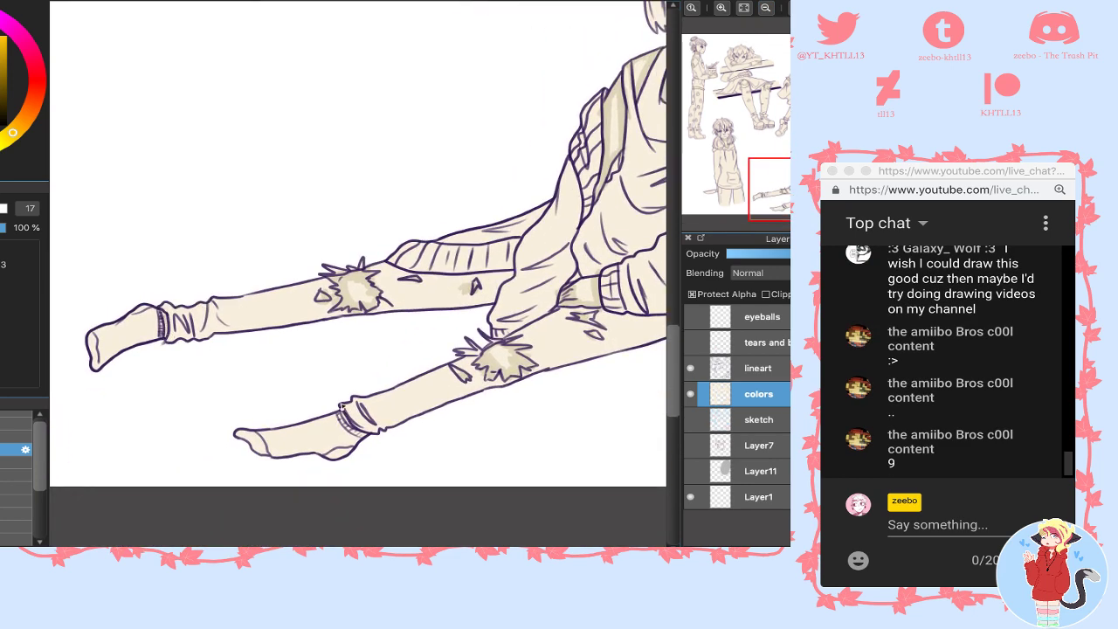
{"action": "left_click_drag", "start_coordinate": [787, 182], "coordinate": [702, 56]}
{"action": "left_click", "coordinate": [722, 8]}
{"action": "left_click", "coordinate": [693, 538]}
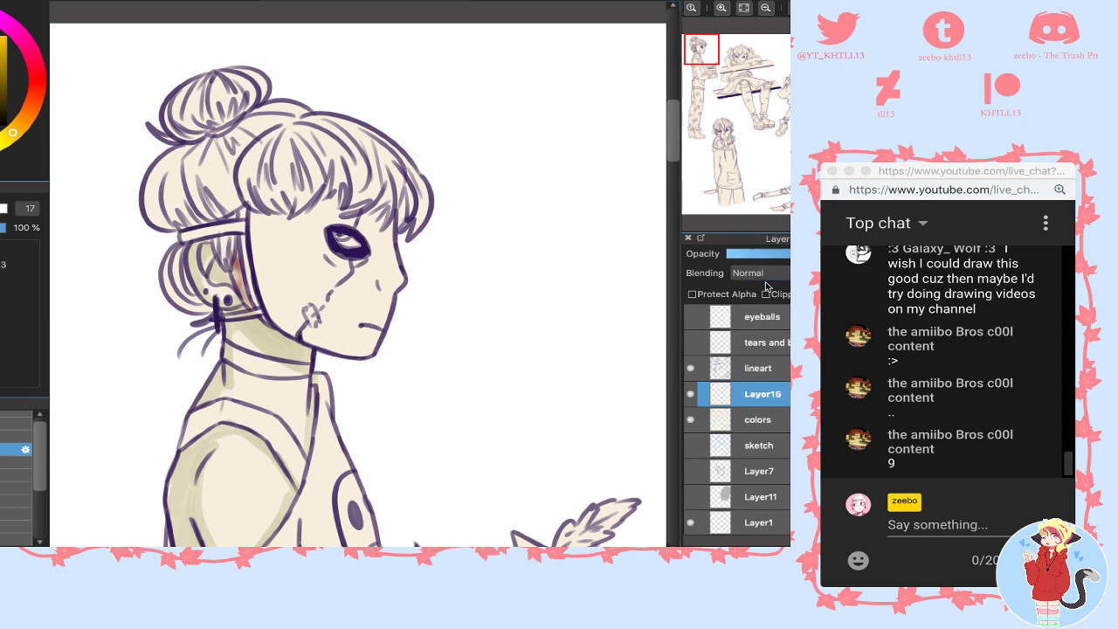
{"action": "left_click", "coordinate": [758, 273]}
{"action": "left_click", "coordinate": [757, 279]}
{"action": "left_click", "coordinate": [758, 272]}
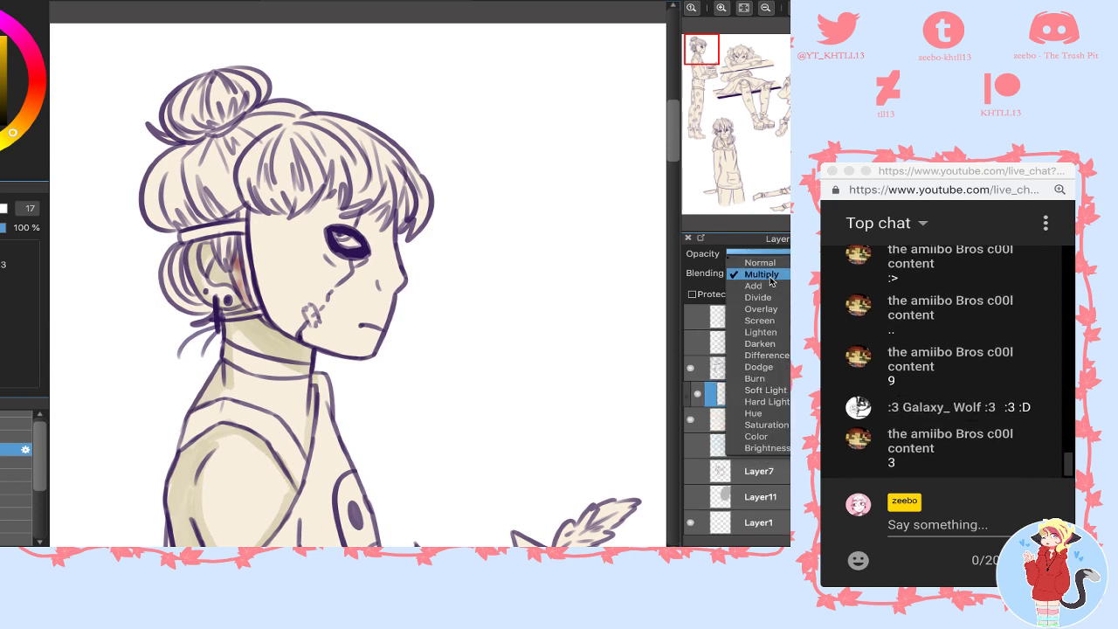
{"action": "left_click", "coordinate": [769, 276]}
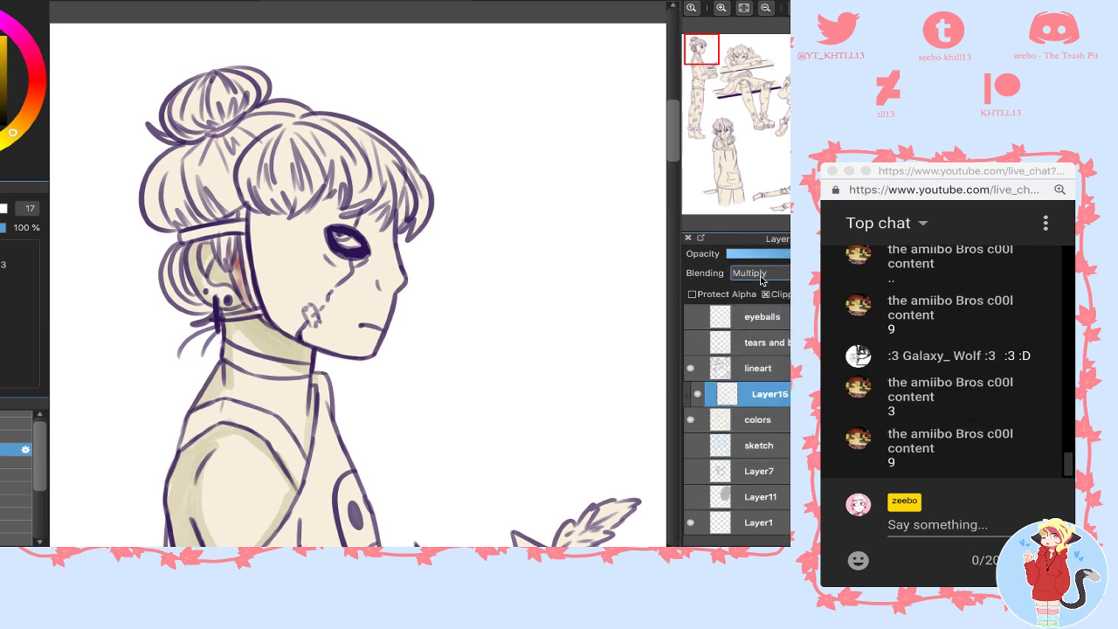
- Choose a red color and a soft brush at 20 % opacity, with the brush size set to 75
{"action": "left_click_drag", "start_coordinate": [35, 93], "coordinate": [18, 76]}
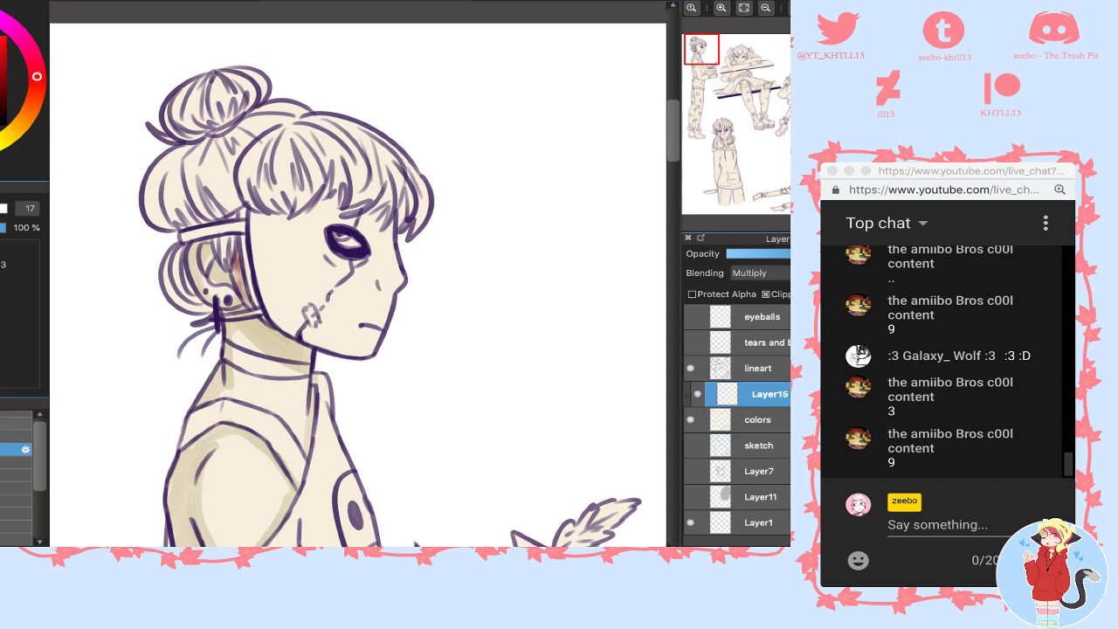
{"action": "scroll", "coordinate": [29, 439], "scroll_direction": "down", "scroll_amount": 5}
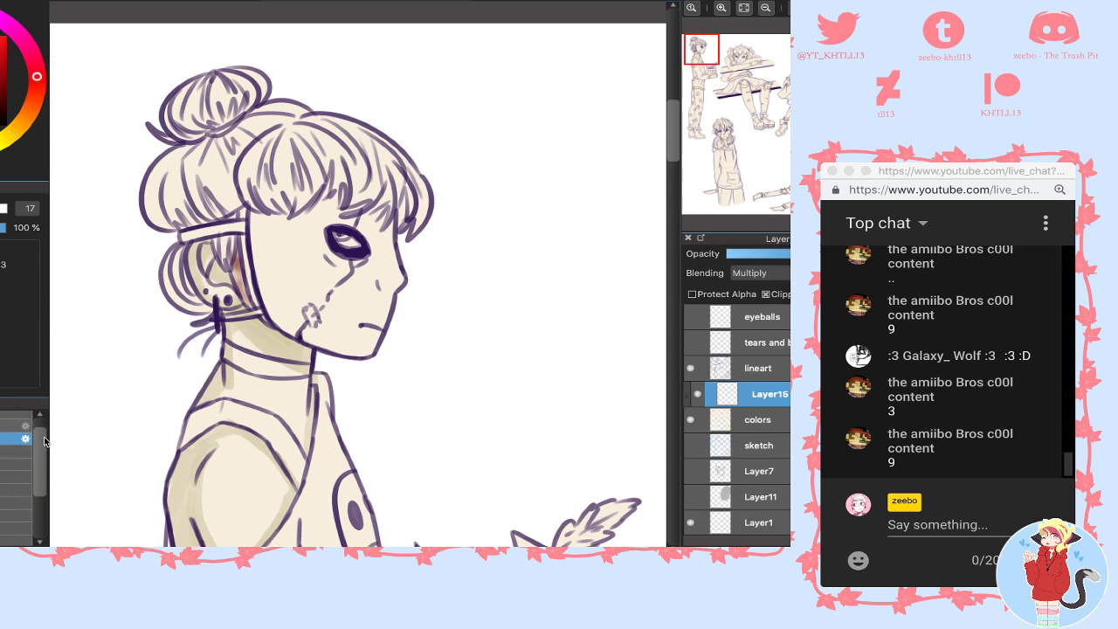
{"action": "left_click", "coordinate": [18, 486]}
{"action": "scroll", "coordinate": [17, 476], "scroll_direction": "up", "scroll_amount": 4}
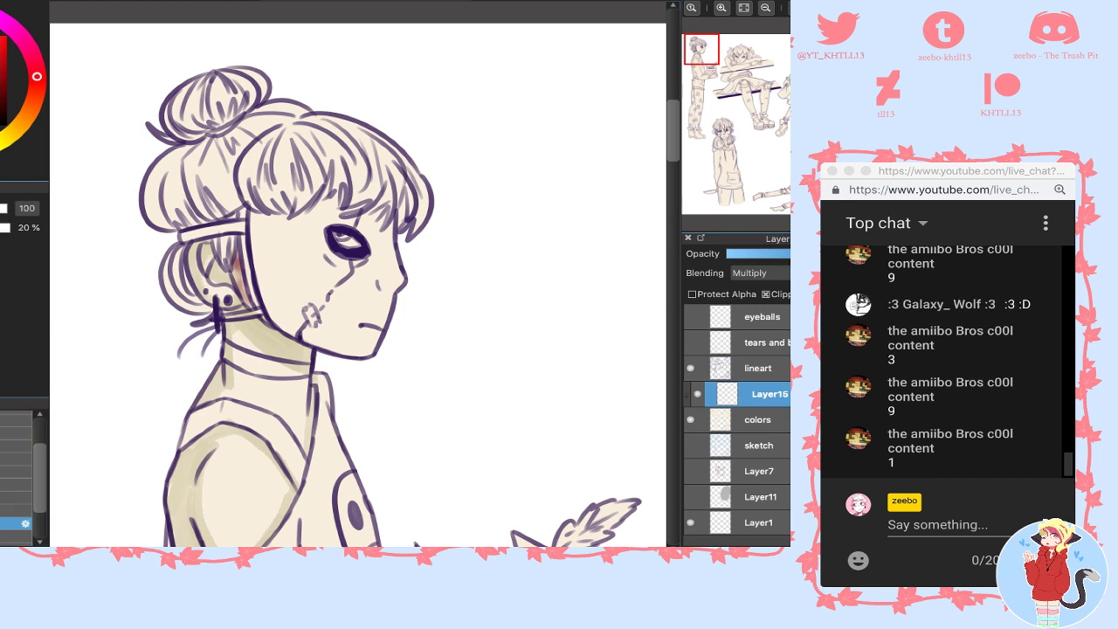
{"action": "left_click", "coordinate": [17, 441]}
{"action": "left_click", "coordinate": [18, 466]}
{"action": "left_click", "coordinate": [18, 452]}
{"action": "left_click", "coordinate": [17, 465]}
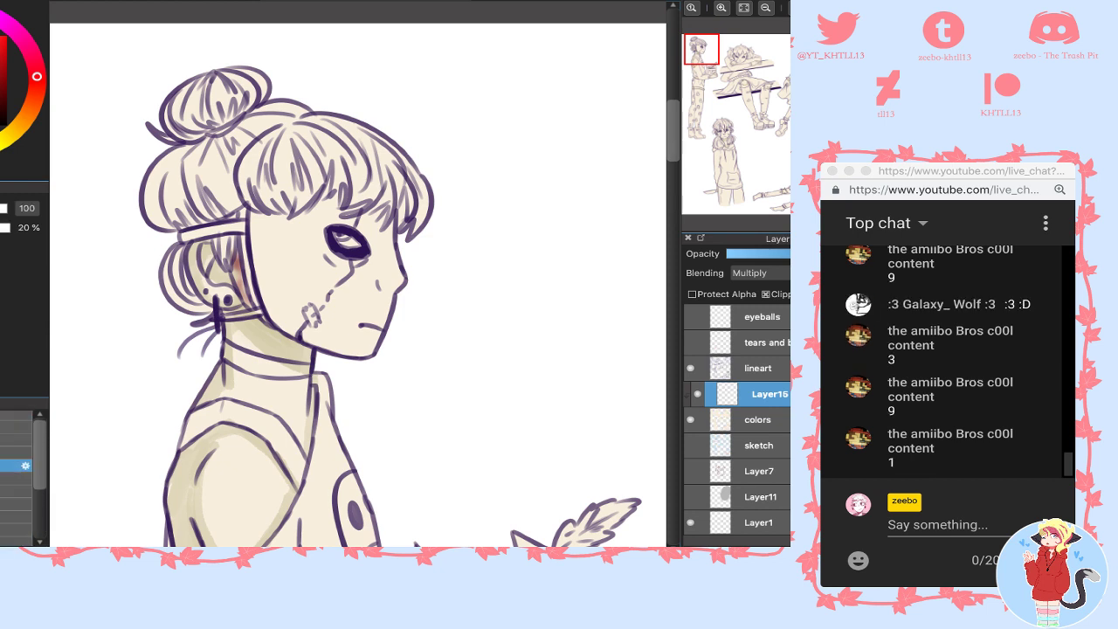
{"action": "key", "text": "bracketleft"}
{"action": "key", "text": "bracketleft"}
{"action": "key", "text": "bracketleft"}
{"action": "key", "text": "bracketright"}
{"action": "key", "text": "bracketright"}
- Tint the bun figure's ear area, the neck under the jaw, the shoulder top and the chest edge soft red
{"action": "mouse_move", "coordinate": [181, 276]}
{"action": "left_mouse_down"}
{"action": "mouse_move", "coordinate": [199, 236]}
{"action": "mouse_move", "coordinate": [174, 281]}
{"action": "left_mouse_up"}
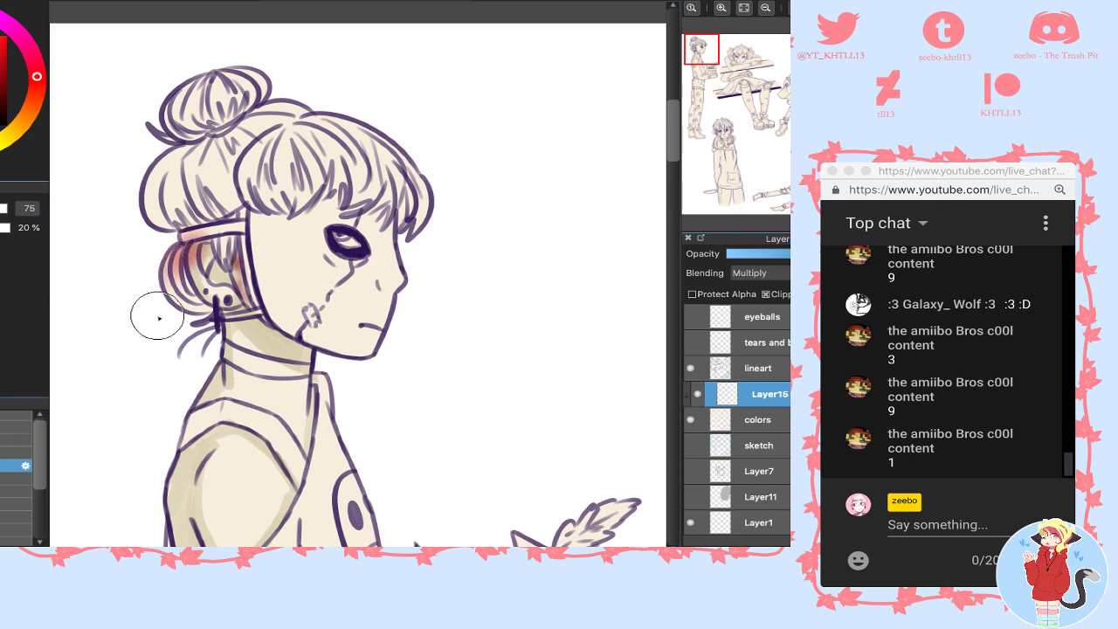
{"action": "left_click_drag", "start_coordinate": [260, 316], "coordinate": [295, 352]}
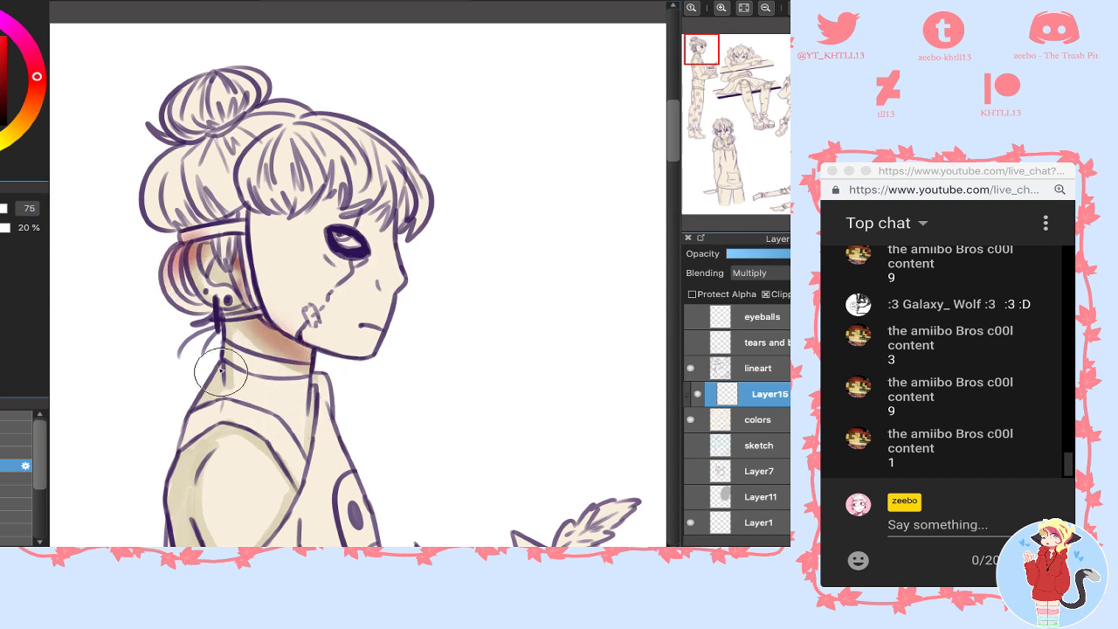
{"action": "left_click_drag", "start_coordinate": [223, 329], "coordinate": [229, 336]}
{"action": "left_click_drag", "start_coordinate": [207, 374], "coordinate": [180, 416]}
{"action": "left_click_drag", "start_coordinate": [327, 399], "coordinate": [297, 521]}
- Tint the bare skin in the bun figure's shoulder cutout soft red along the back of the arm, undoing unwanted strokes
{"action": "left_click", "coordinate": [701, 69]}
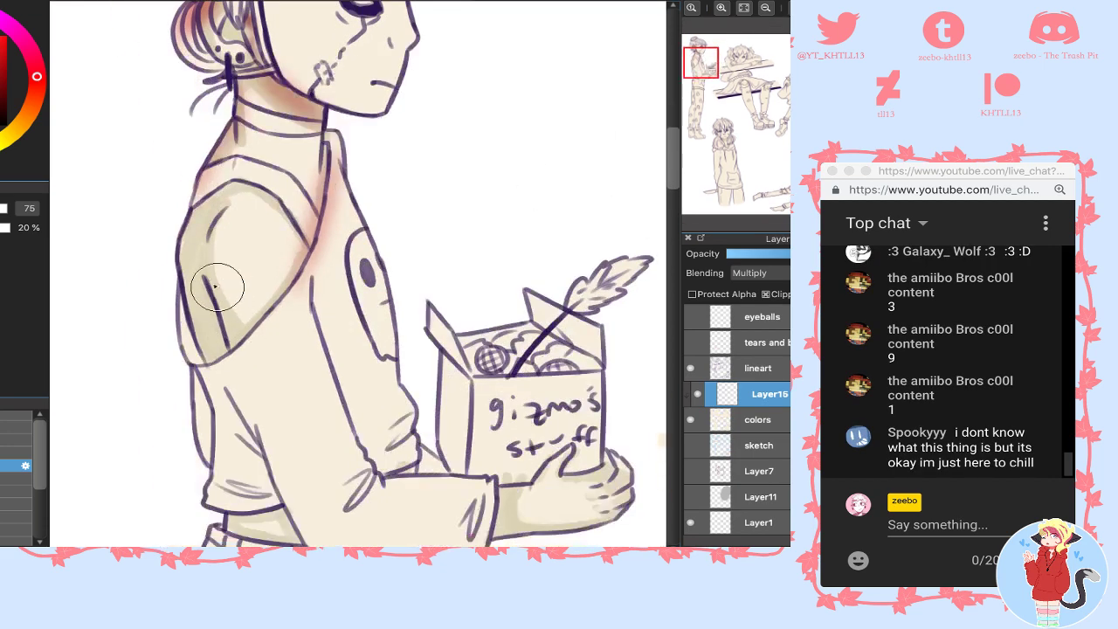
{"action": "mouse_move", "coordinate": [219, 280]}
{"action": "left_mouse_down"}
{"action": "mouse_move", "coordinate": [180, 257]}
{"action": "mouse_move", "coordinate": [189, 313]}
{"action": "left_mouse_up"}
{"action": "mouse_move", "coordinate": [221, 250]}
{"action": "left_mouse_down"}
{"action": "mouse_move", "coordinate": [188, 262]}
{"action": "mouse_move", "coordinate": [193, 293]}
{"action": "left_mouse_up"}
{"action": "key", "text": "ctrl+z"}
{"action": "key", "text": "ctrl+z"}
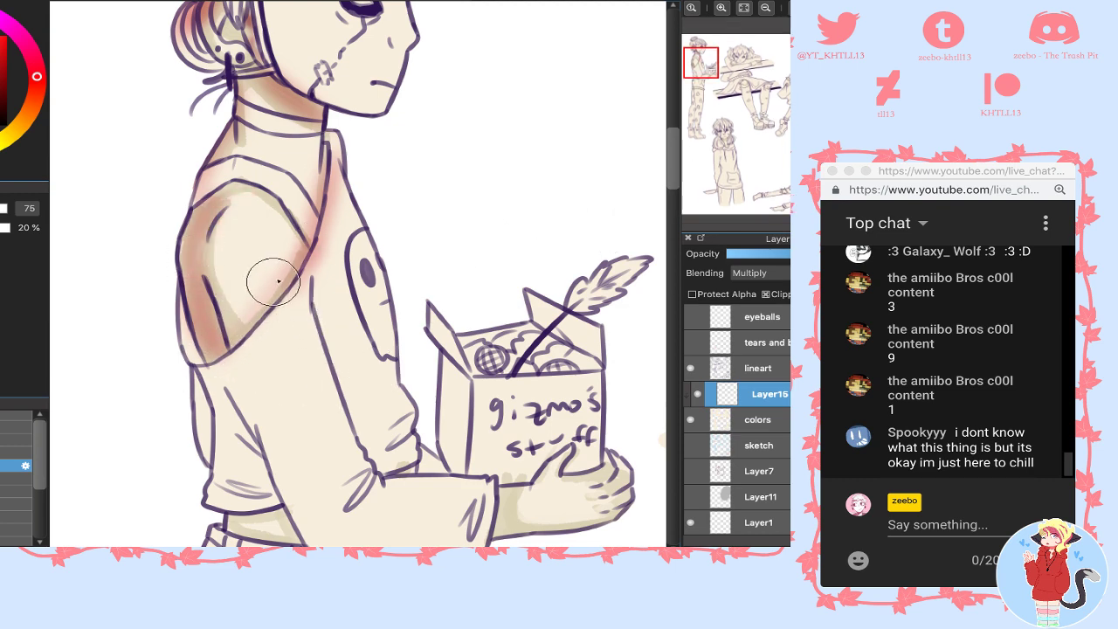
- Tint the wrist and fingers of the hand holding the box, and the exposed thigh band above the ghost-print trouser legs
{"action": "mouse_move", "coordinate": [731, 163]}
{"action": "left_click", "coordinate": [710, 83]}
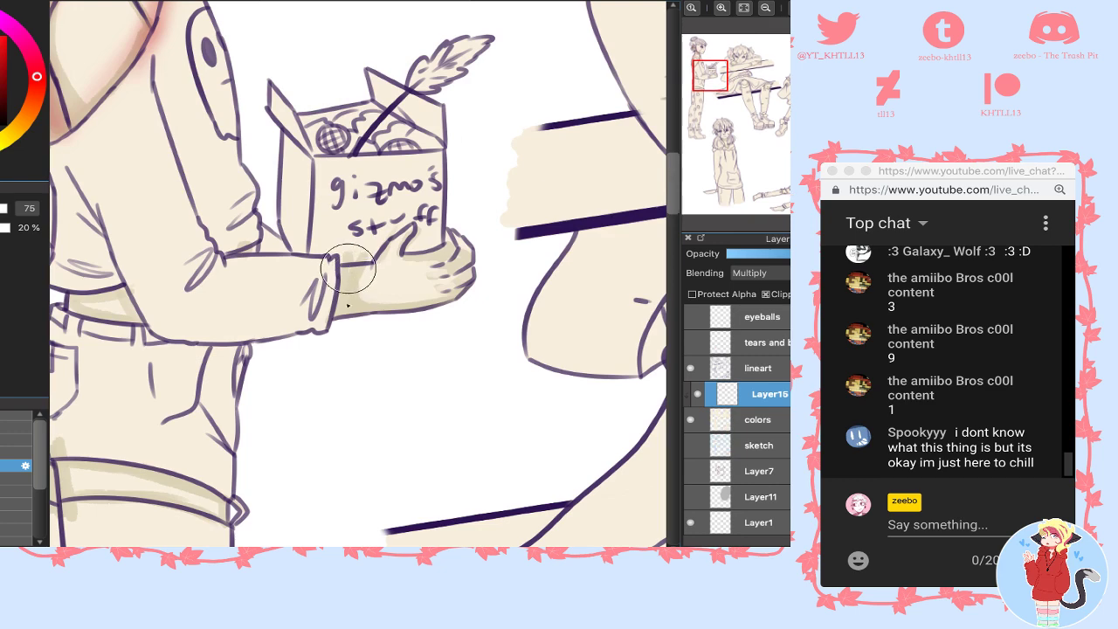
{"action": "left_click_drag", "start_coordinate": [348, 269], "coordinate": [348, 295]}
{"action": "mouse_move", "coordinate": [437, 258]}
{"action": "left_mouse_down"}
{"action": "mouse_move", "coordinate": [449, 295]}
{"action": "mouse_move", "coordinate": [459, 282]}
{"action": "left_mouse_up"}
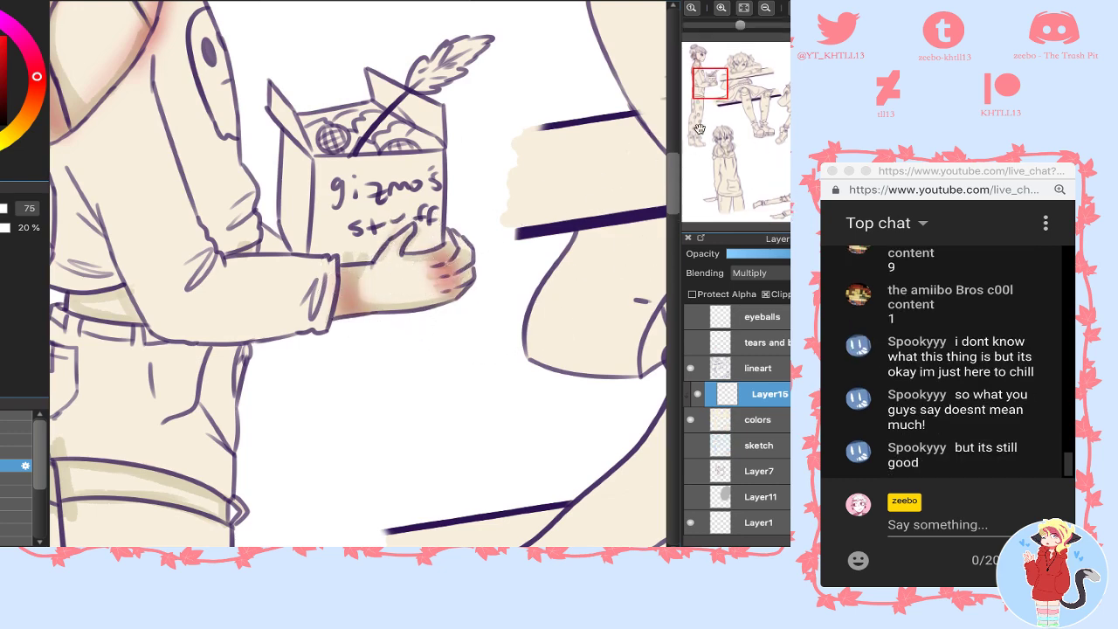
{"action": "mouse_move", "coordinate": [710, 87]}
{"action": "left_mouse_down"}
{"action": "mouse_move", "coordinate": [697, 131]}
{"action": "mouse_move", "coordinate": [700, 96]}
{"action": "left_mouse_up"}
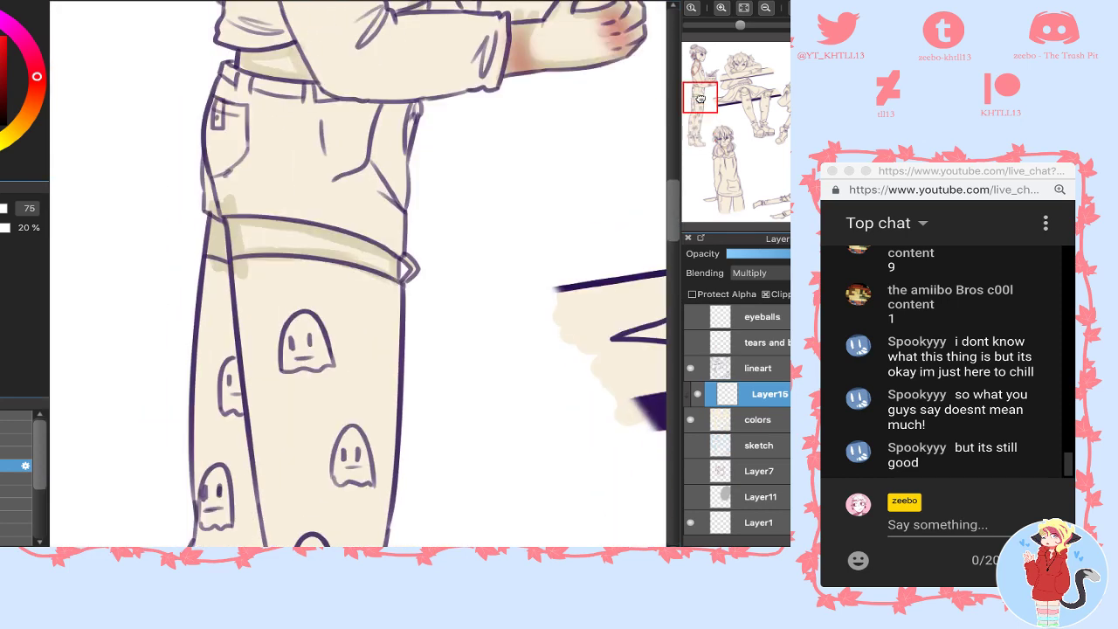
{"action": "mouse_move", "coordinate": [229, 249]}
{"action": "left_mouse_down"}
{"action": "mouse_move", "coordinate": [218, 238]}
{"action": "mouse_move", "coordinate": [351, 225]}
{"action": "mouse_move", "coordinate": [245, 229]}
{"action": "left_mouse_up"}
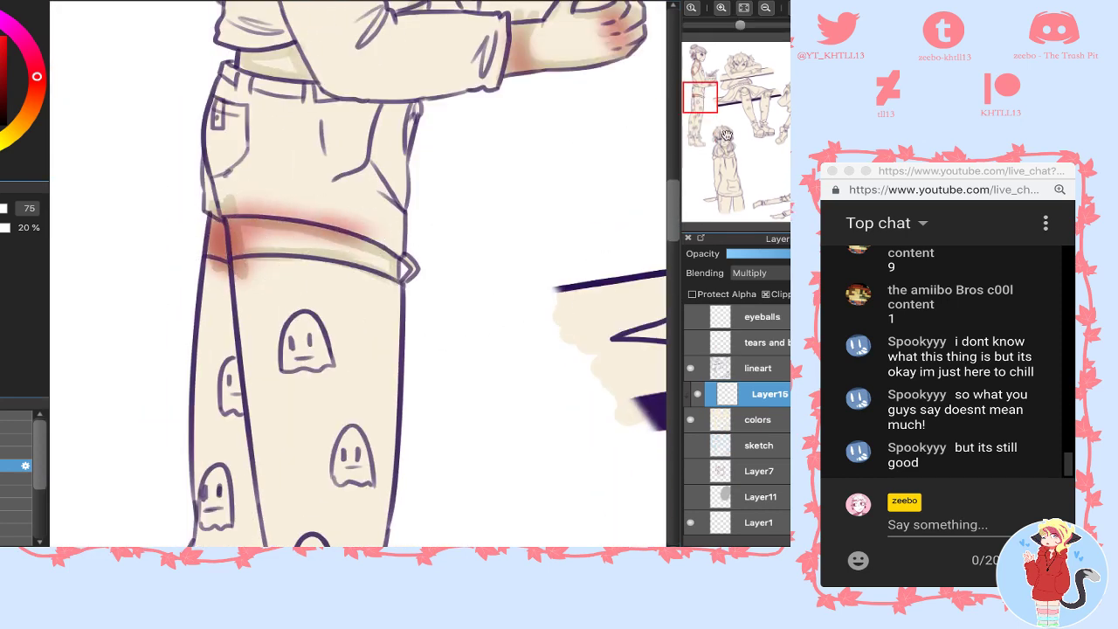
- Tint the hoodie figure's ears, the neck under the chin and the bottom of the open neckline soft red
{"action": "left_click_drag", "start_coordinate": [725, 133], "coordinate": [723, 135]}
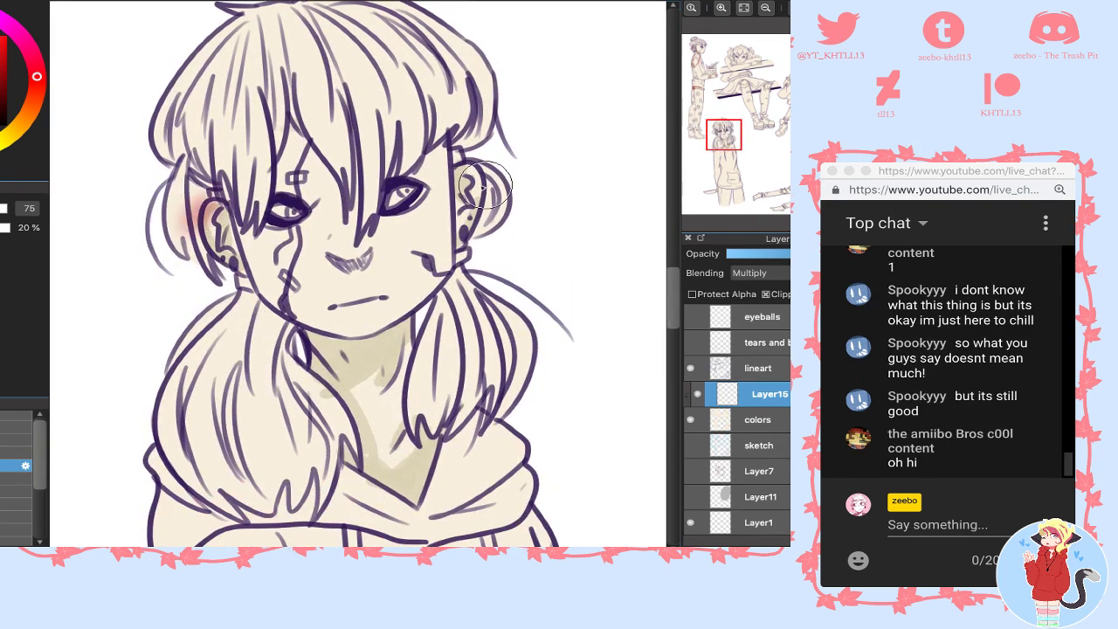
{"action": "left_click_drag", "start_coordinate": [485, 185], "coordinate": [477, 173]}
{"action": "mouse_move", "coordinate": [315, 345]}
{"action": "left_mouse_down"}
{"action": "mouse_move", "coordinate": [417, 319]}
{"action": "mouse_move", "coordinate": [336, 351]}
{"action": "left_mouse_up"}
{"action": "left_click_drag", "start_coordinate": [397, 459], "coordinate": [428, 483]}
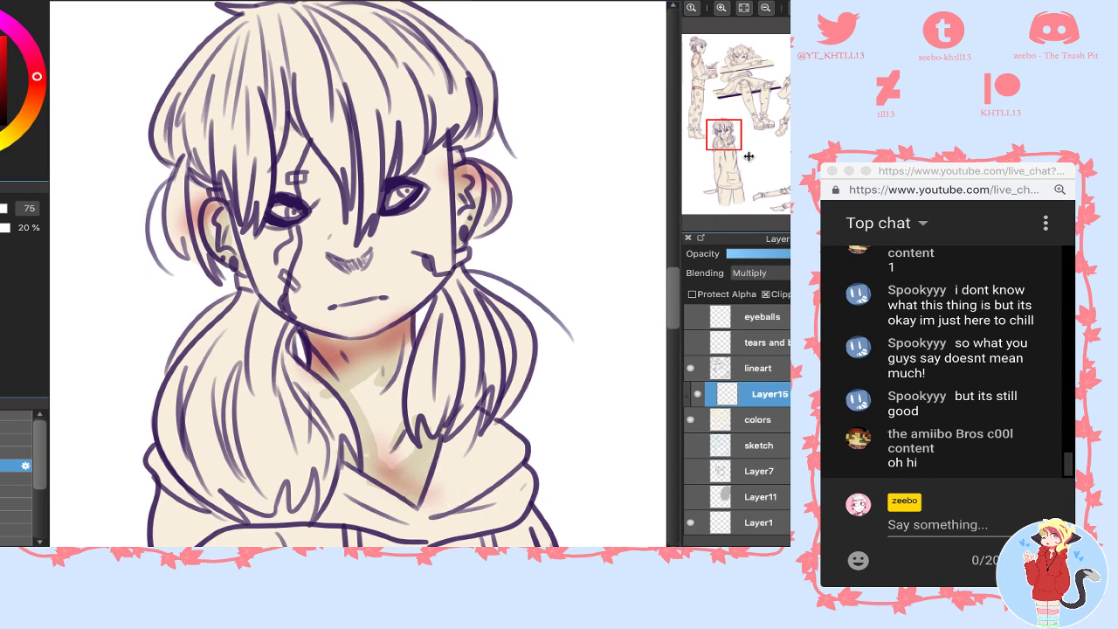
- Tint both ears of the figure leaning on the table, plus the back of the hand beneath the cheek
{"action": "left_click_drag", "start_coordinate": [748, 157], "coordinate": [726, 63]}
{"action": "left_click_drag", "start_coordinate": [341, 214], "coordinate": [368, 187]}
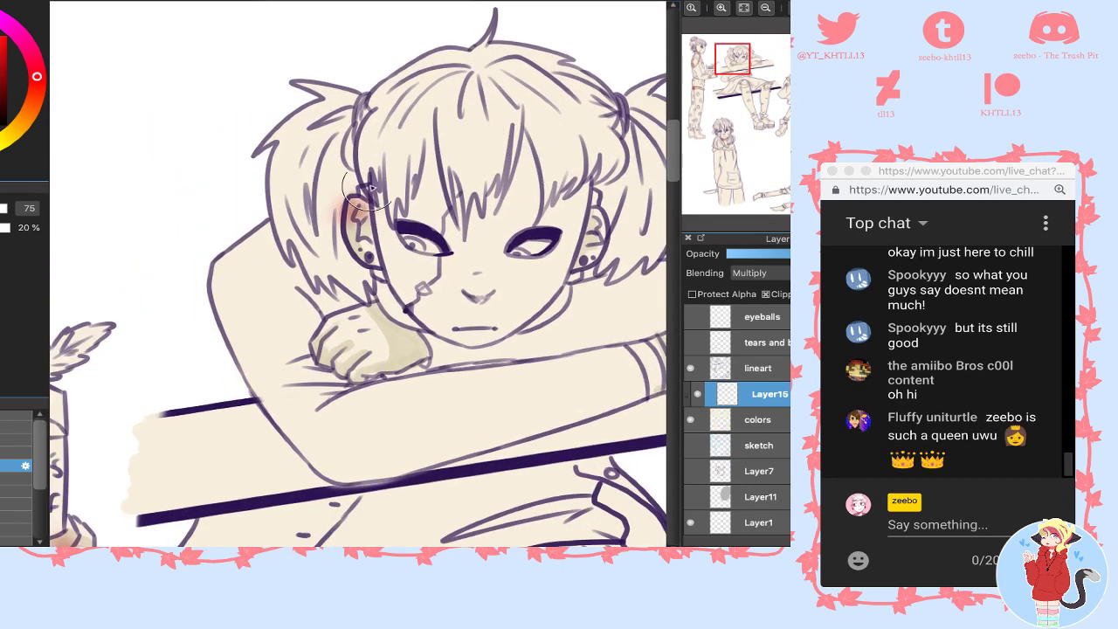
{"action": "left_click_drag", "start_coordinate": [601, 217], "coordinate": [595, 232]}
{"action": "mouse_move", "coordinate": [370, 314]}
{"action": "left_mouse_down"}
{"action": "mouse_move", "coordinate": [411, 366]}
{"action": "mouse_move", "coordinate": [397, 362]}
{"action": "left_mouse_up"}
- Tint the leaning figure's outstretched hand soft red at the wrist beside the cuff and over the knuckles
{"action": "left_click_drag", "start_coordinate": [734, 61], "coordinate": [745, 77]}
{"action": "mouse_move", "coordinate": [419, 122]}
{"action": "left_mouse_down"}
{"action": "mouse_move", "coordinate": [441, 161]}
{"action": "mouse_move", "coordinate": [573, 131]}
{"action": "left_mouse_up"}
{"action": "left_click_drag", "start_coordinate": [506, 80], "coordinate": [526, 96]}
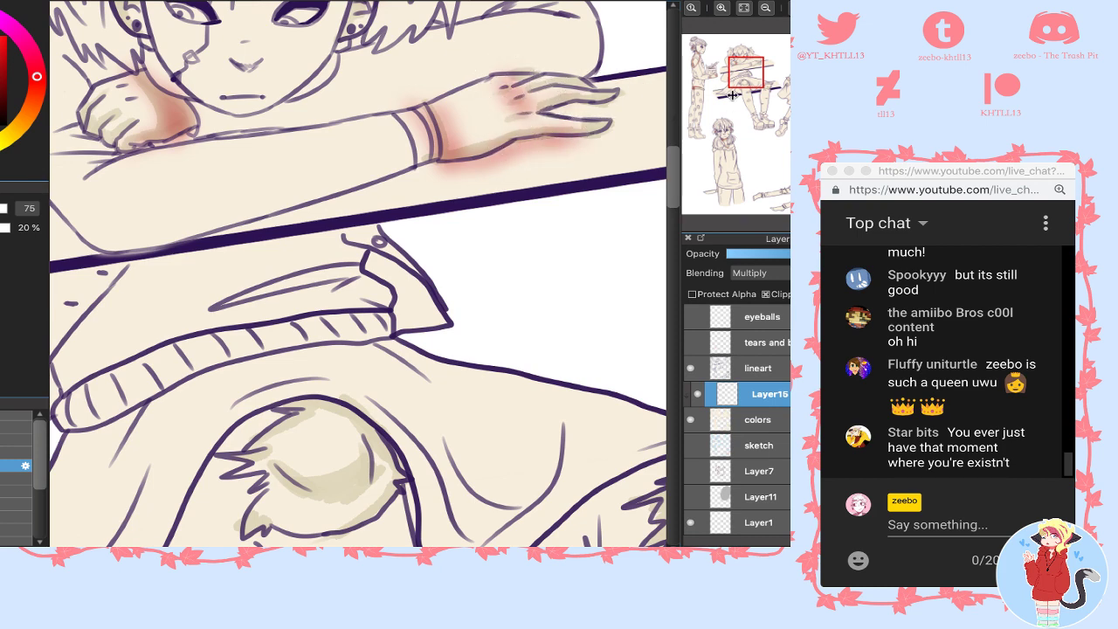
- Tint the leaning figure's exposed knee soft red on the kneecap and along the lower edge of the torn hole
{"action": "left_click_drag", "start_coordinate": [734, 94], "coordinate": [727, 106]}
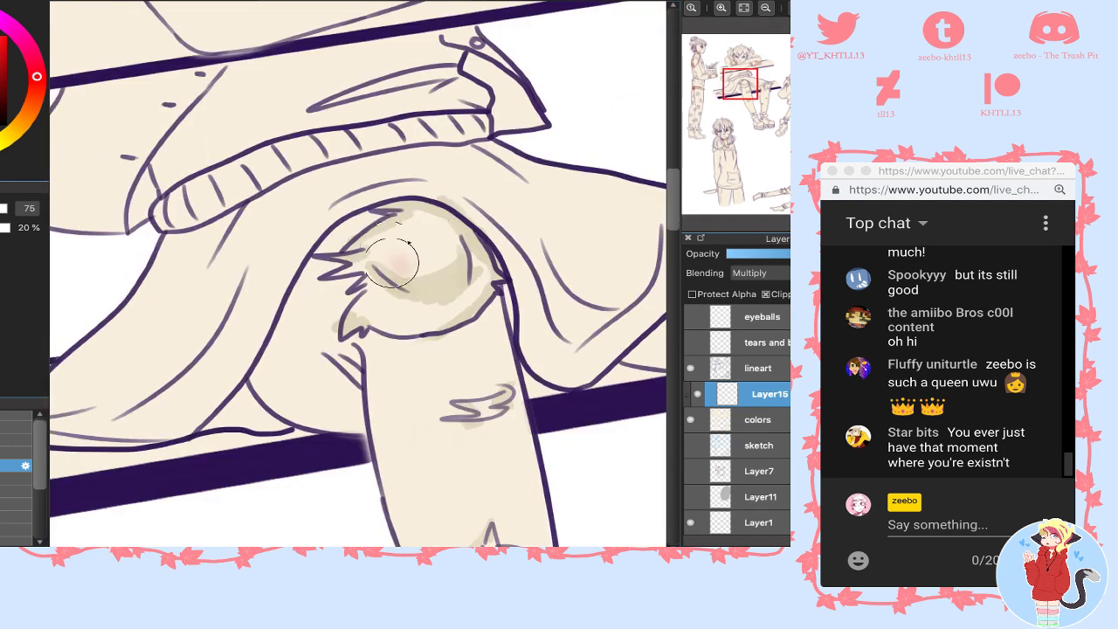
{"action": "mouse_move", "coordinate": [392, 262]}
{"action": "left_mouse_down"}
{"action": "mouse_move", "coordinate": [441, 253]}
{"action": "mouse_move", "coordinate": [424, 305]}
{"action": "left_mouse_up"}
{"action": "mouse_move", "coordinate": [347, 327]}
{"action": "left_mouse_down"}
{"action": "mouse_move", "coordinate": [382, 337]}
{"action": "mouse_move", "coordinate": [457, 314]}
{"action": "left_mouse_up"}
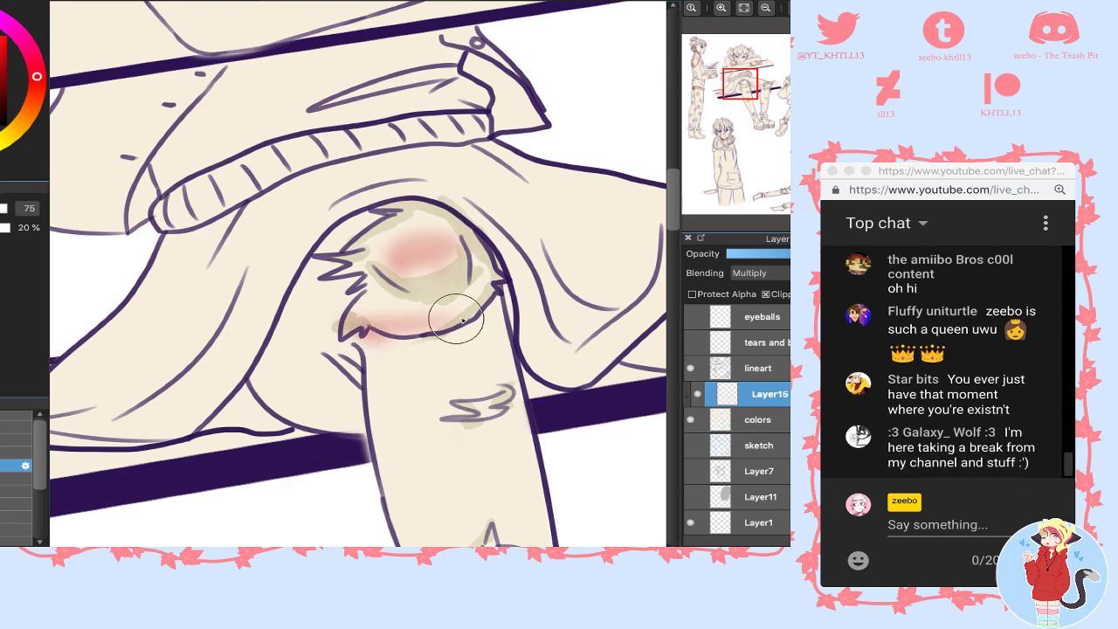
- Tint the leaning figure's second exposed knee soft red, along with the small tears down both legs
{"action": "left_click", "coordinate": [766, 9]}
{"action": "left_click", "coordinate": [762, 12]}
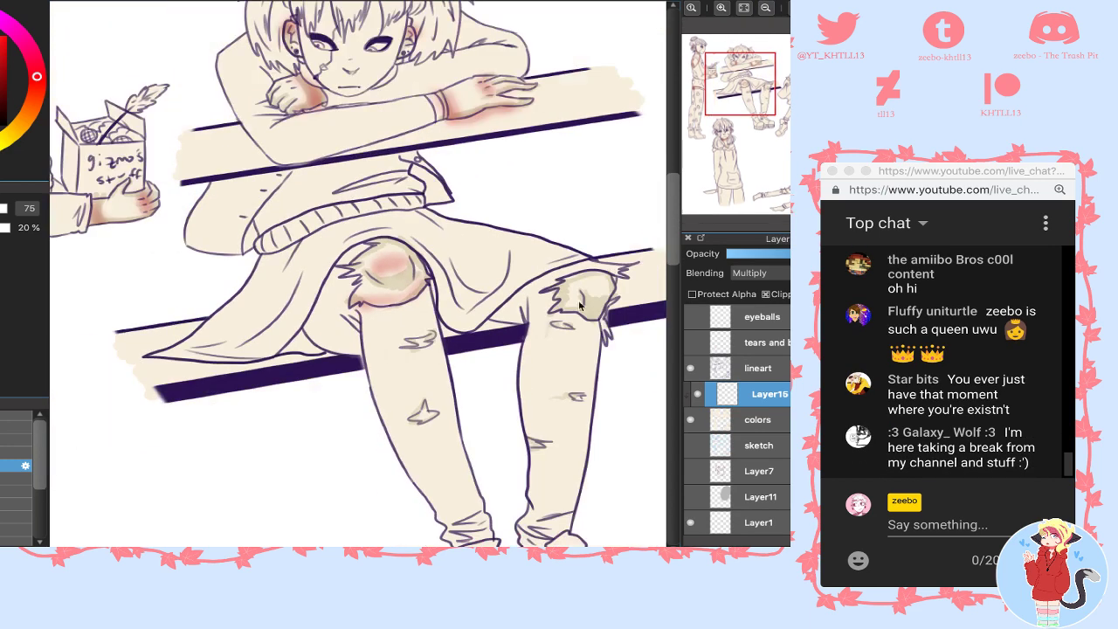
{"action": "left_click_drag", "start_coordinate": [561, 294], "coordinate": [609, 286]}
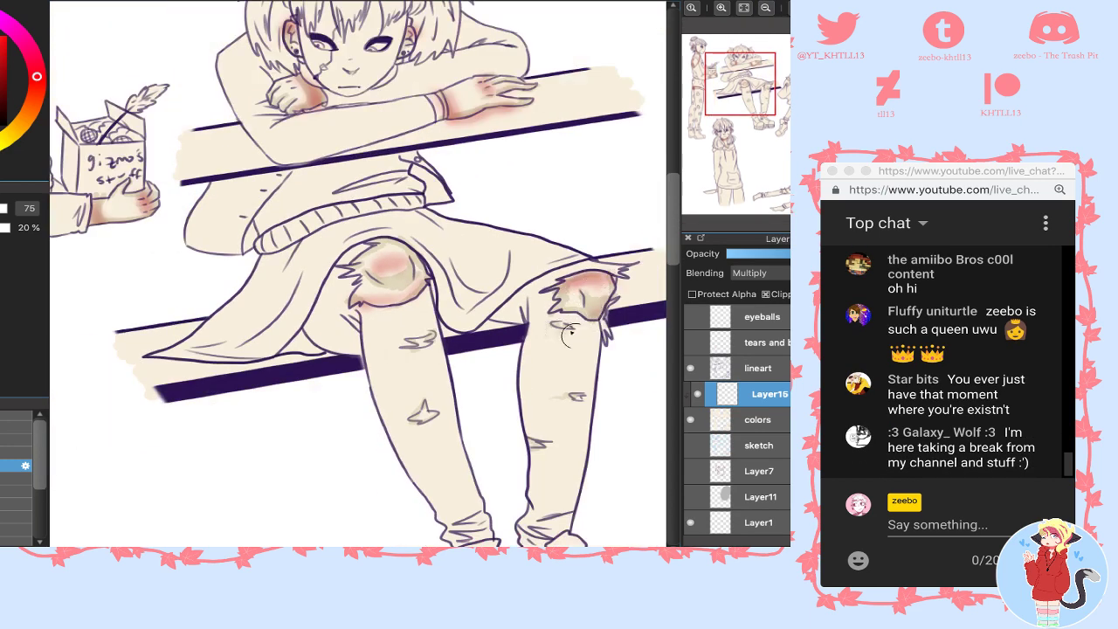
{"action": "left_click_drag", "start_coordinate": [571, 334], "coordinate": [563, 330]}
{"action": "left_click_drag", "start_coordinate": [407, 345], "coordinate": [417, 351]}
{"action": "left_click_drag", "start_coordinate": [415, 417], "coordinate": [430, 410]}
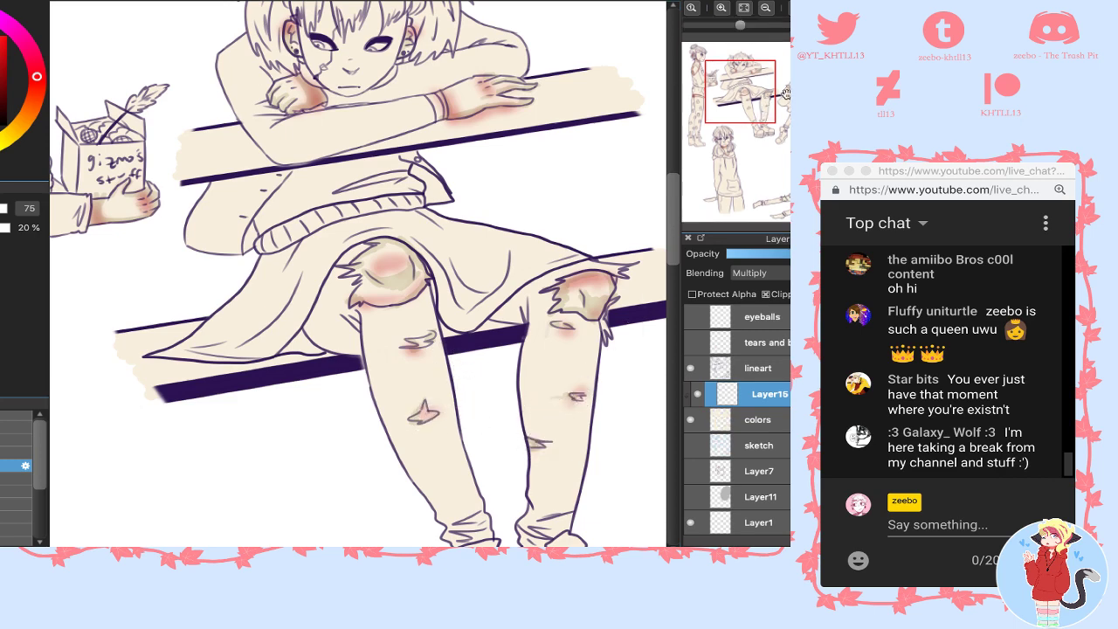
- Tint the dress figure's ears, the neck under the chin and the tops of both shoulders soft red
{"action": "left_click_drag", "start_coordinate": [785, 93], "coordinate": [802, 77]}
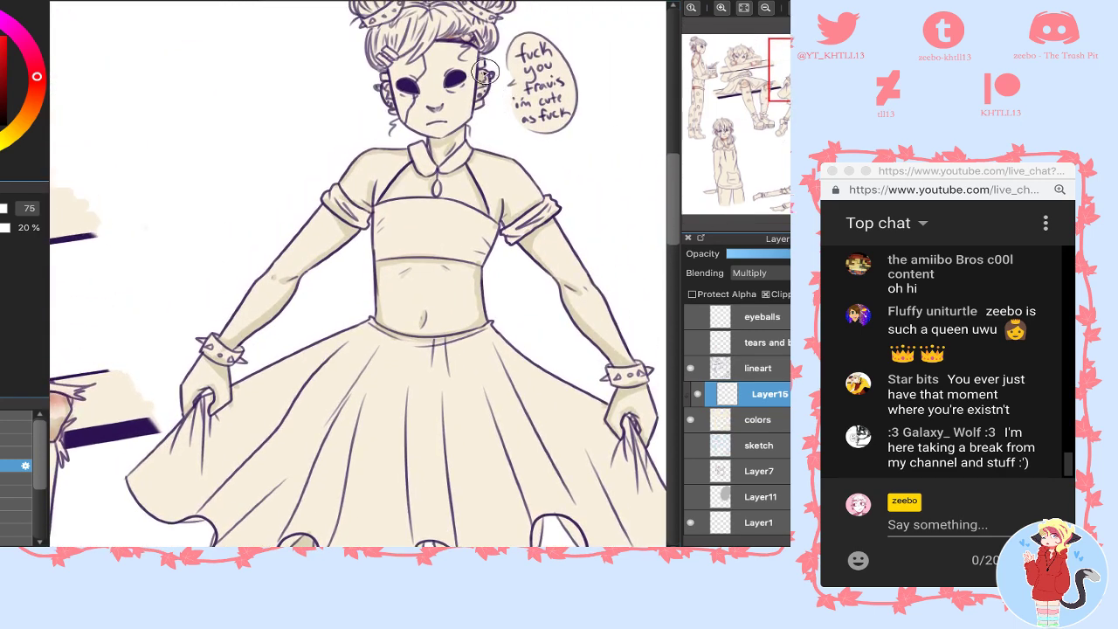
{"action": "left_click_drag", "start_coordinate": [486, 73], "coordinate": [482, 82]}
{"action": "left_click_drag", "start_coordinate": [387, 89], "coordinate": [383, 93]}
{"action": "mouse_move", "coordinate": [431, 145]}
{"action": "left_mouse_down"}
{"action": "mouse_move", "coordinate": [455, 139]}
{"action": "mouse_move", "coordinate": [389, 151]}
{"action": "left_mouse_up"}
{"action": "mouse_move", "coordinate": [503, 160]}
{"action": "left_mouse_down"}
{"action": "mouse_move", "coordinate": [538, 189]}
{"action": "mouse_move", "coordinate": [418, 207]}
{"action": "mouse_move", "coordinate": [406, 192]}
{"action": "mouse_move", "coordinate": [482, 219]}
{"action": "mouse_move", "coordinate": [451, 249]}
{"action": "left_mouse_up"}
{"action": "key", "text": "ctrl+z"}
- Enlarge the brush to 164 and tint the dress figure's upper chest and the bare midriff above the navel
{"action": "key", "text": "]"}
{"action": "key", "text": "]"}
{"action": "key", "text": "]"}
{"action": "key", "text": "]"}
{"action": "key", "text": "]"}
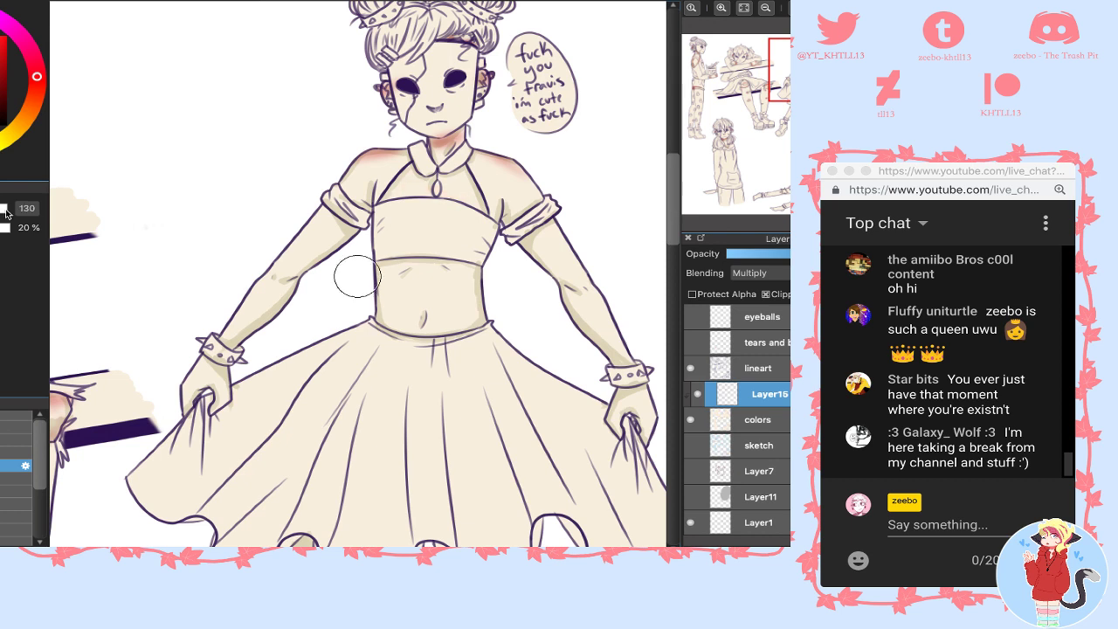
{"action": "mouse_move", "coordinate": [412, 198]}
{"action": "left_mouse_down"}
{"action": "mouse_move", "coordinate": [459, 215]}
{"action": "mouse_move", "coordinate": [419, 208]}
{"action": "left_mouse_up"}
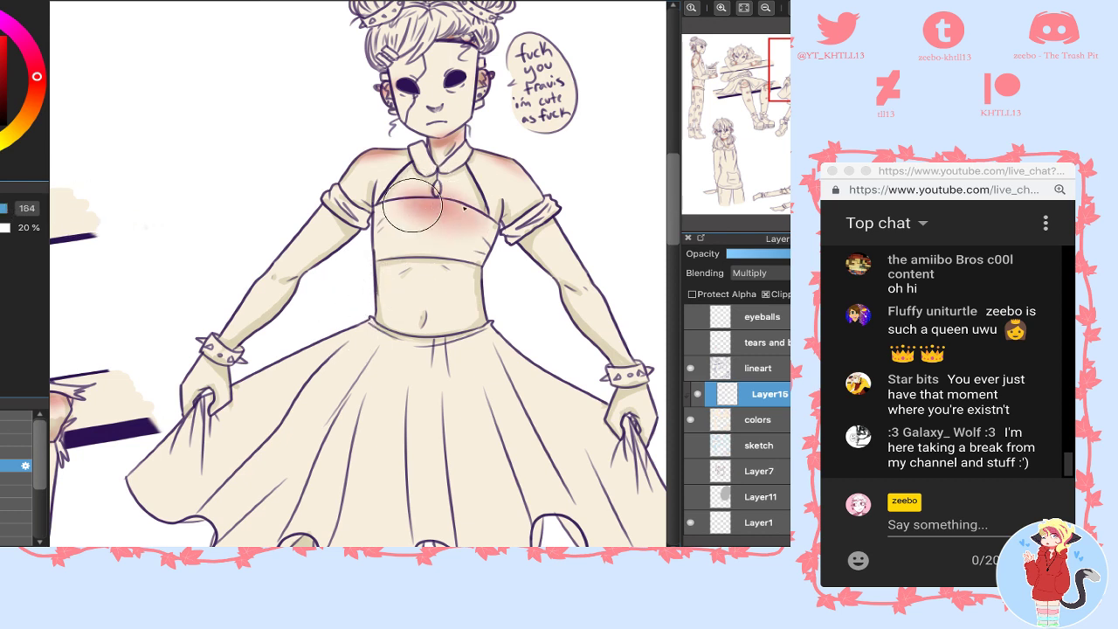
{"action": "mouse_move", "coordinate": [422, 310]}
{"action": "left_mouse_down"}
{"action": "mouse_move", "coordinate": [435, 295]}
{"action": "mouse_move", "coordinate": [421, 319]}
{"action": "left_mouse_up"}
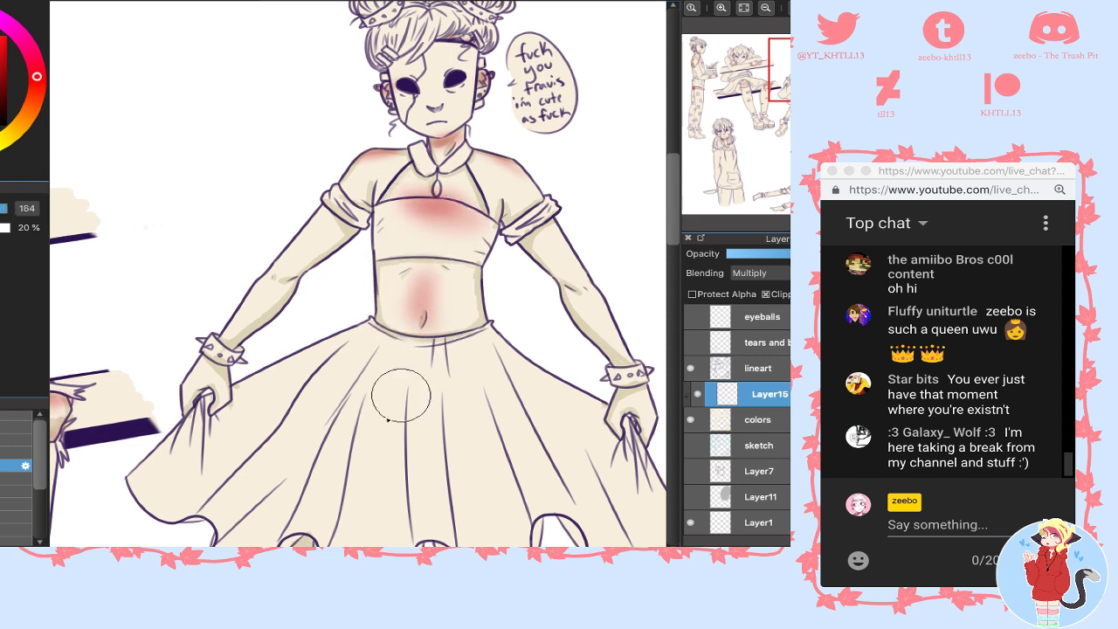
- Tint both elbows and both hands of the dress figure soft red
{"action": "mouse_move", "coordinate": [288, 262]}
{"action": "left_mouse_down"}
{"action": "mouse_move", "coordinate": [276, 284]}
{"action": "mouse_move", "coordinate": [284, 267]}
{"action": "left_mouse_up"}
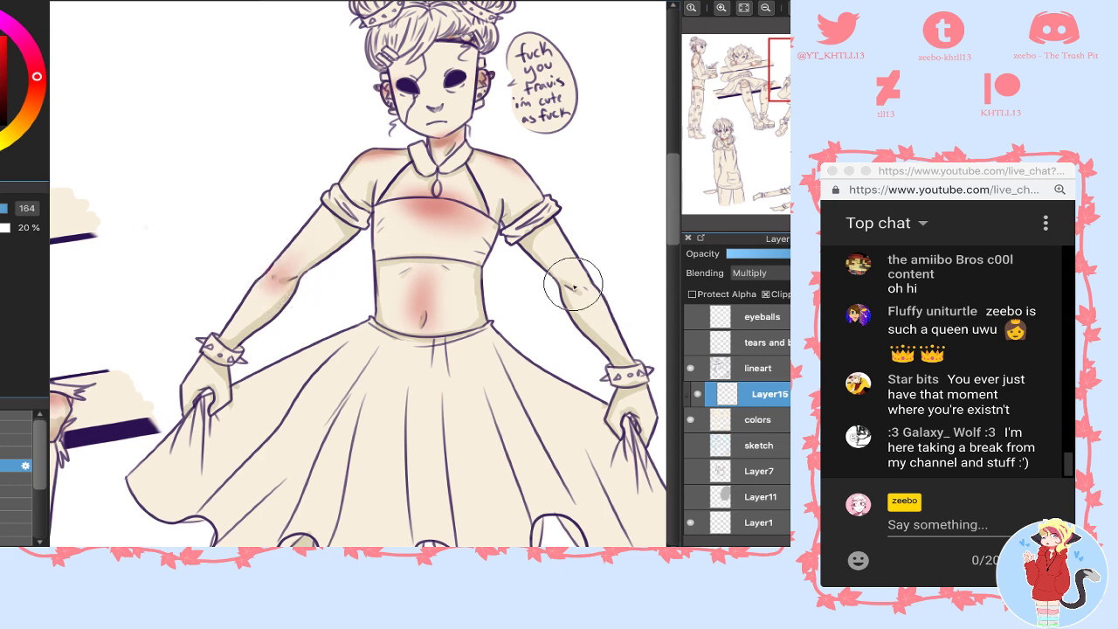
{"action": "left_click_drag", "start_coordinate": [574, 275], "coordinate": [576, 292]}
{"action": "left_click_drag", "start_coordinate": [615, 404], "coordinate": [622, 411]}
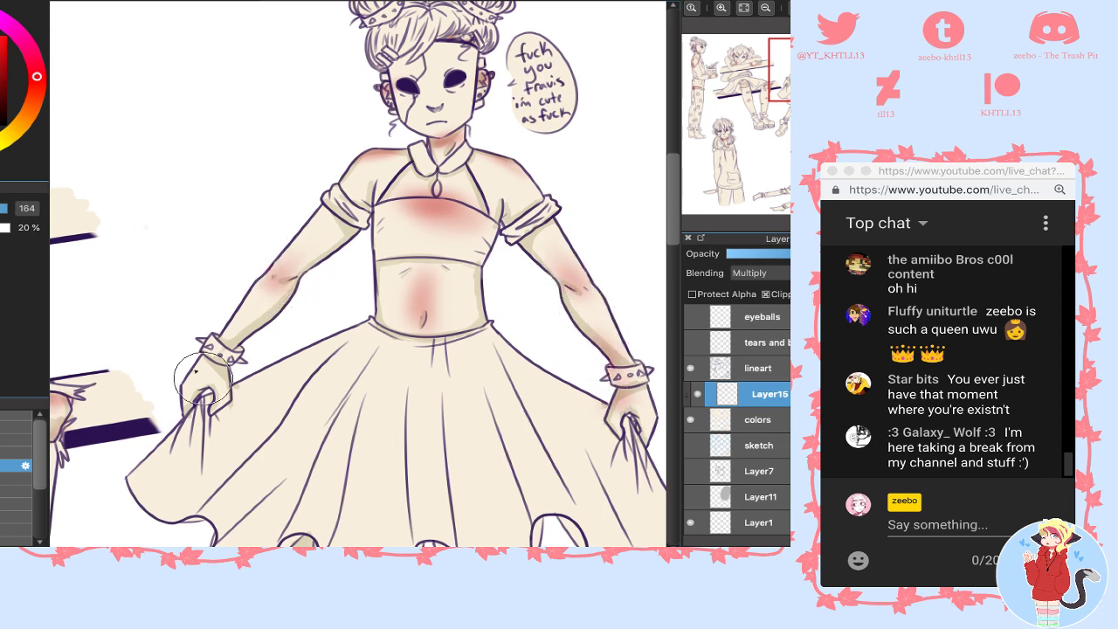
{"action": "left_click_drag", "start_coordinate": [188, 365], "coordinate": [222, 373]}
- Tint the dress figure's legs soft red beneath the skirt hem and just below the sock tops
{"action": "scroll", "coordinate": [358, 273], "scroll_direction": "down", "scroll_amount": 5}
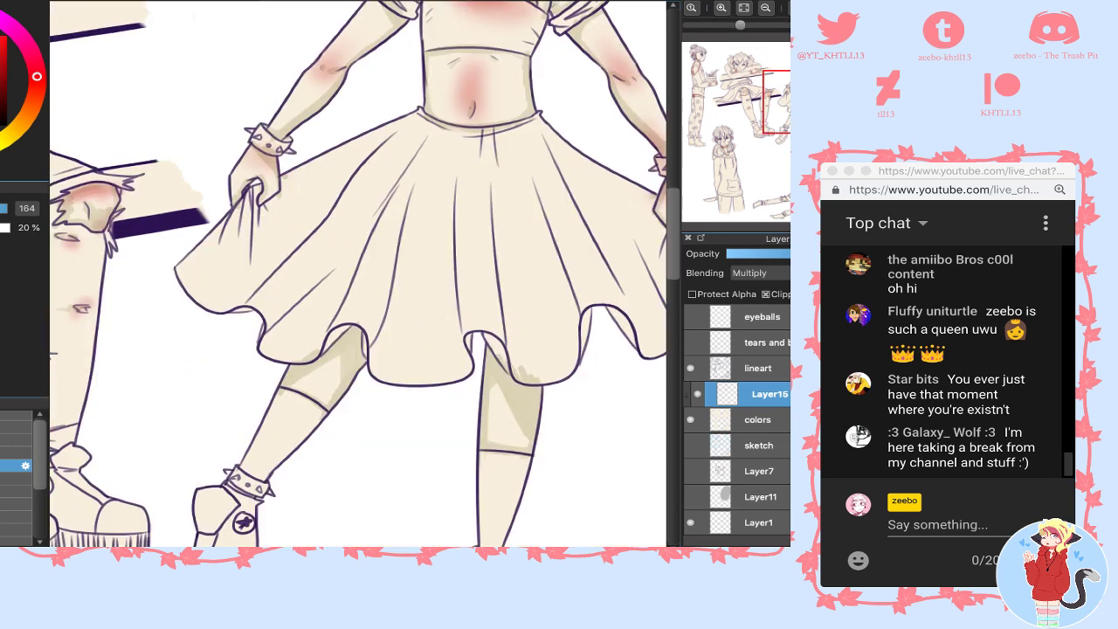
{"action": "mouse_move", "coordinate": [323, 237]}
{"action": "left_mouse_down"}
{"action": "mouse_move", "coordinate": [360, 254]}
{"action": "mouse_move", "coordinate": [373, 231]}
{"action": "mouse_move", "coordinate": [397, 266]}
{"action": "left_mouse_up"}
{"action": "left_click_drag", "start_coordinate": [495, 242], "coordinate": [543, 295]}
{"action": "left_click_drag", "start_coordinate": [340, 265], "coordinate": [364, 262]}
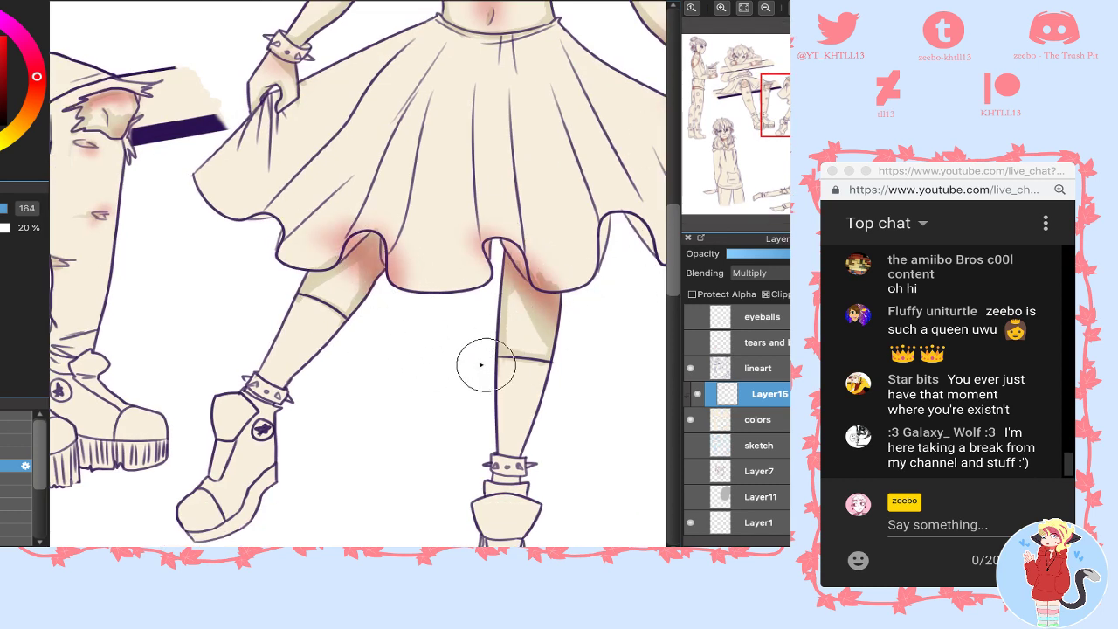
{"action": "left_click_drag", "start_coordinate": [496, 361], "coordinate": [529, 359]}
{"action": "left_click_drag", "start_coordinate": [322, 318], "coordinate": [328, 313]}
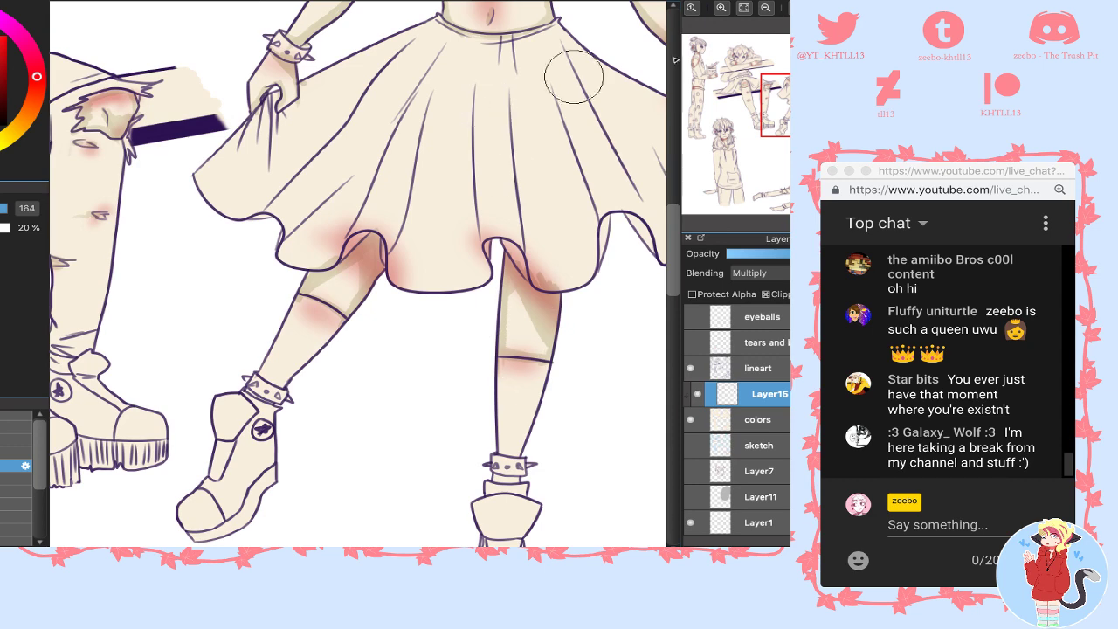
- Tint the seated figure's ear, neck, shoulders, hands and torn-open knees soft red
{"action": "left_click", "coordinate": [766, 11]}
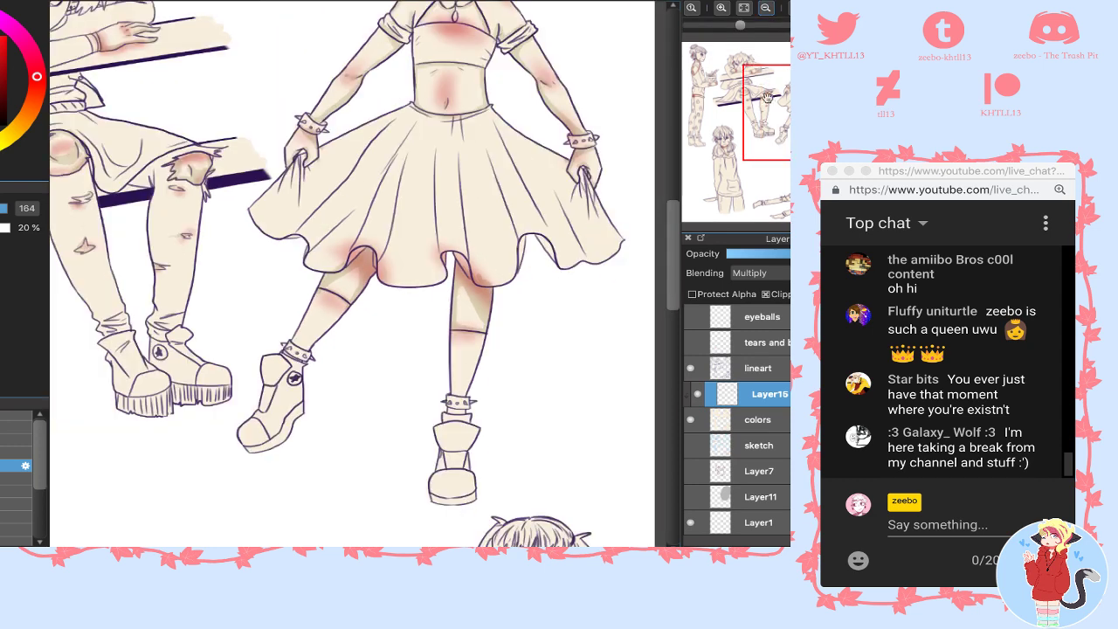
{"action": "mouse_move", "coordinate": [738, 142]}
{"action": "left_mouse_down"}
{"action": "mouse_move", "coordinate": [724, 138]}
{"action": "mouse_move", "coordinate": [747, 187]}
{"action": "left_mouse_up"}
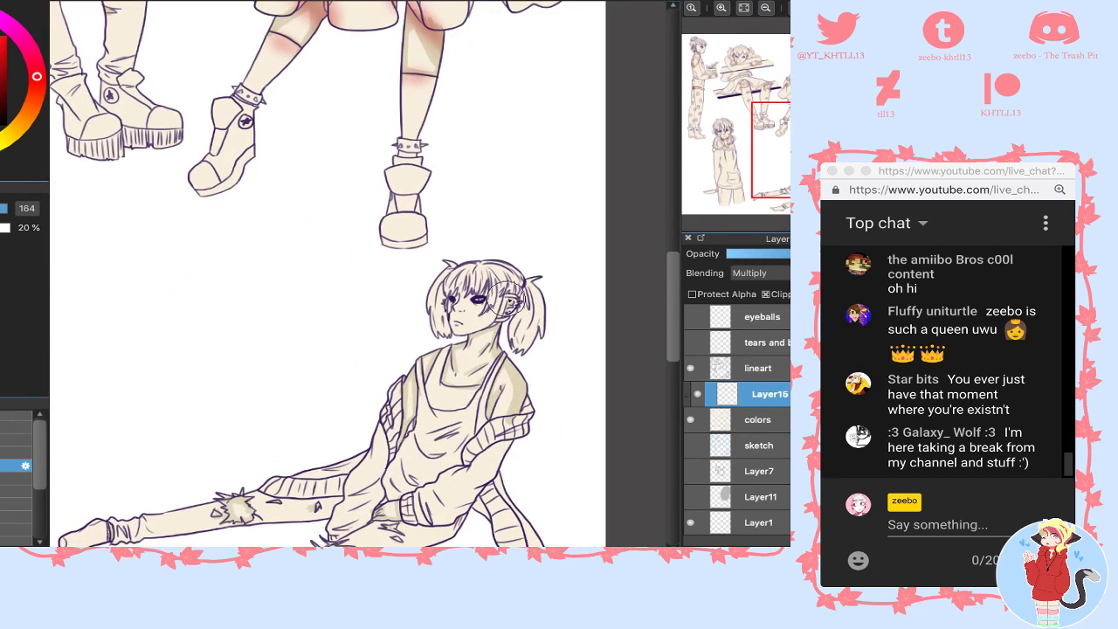
{"action": "left_click_drag", "start_coordinate": [485, 332], "coordinate": [514, 386]}
{"action": "left_click_drag", "start_coordinate": [419, 365], "coordinate": [438, 358]}
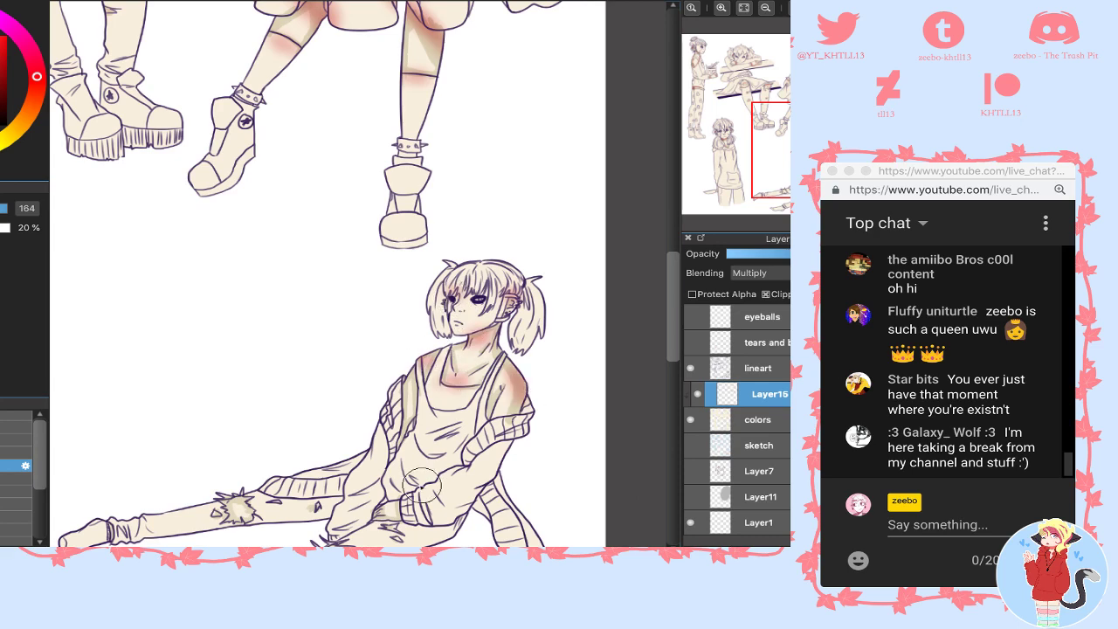
{"action": "left_click_drag", "start_coordinate": [774, 158], "coordinate": [774, 175]}
{"action": "left_click_drag", "start_coordinate": [557, 374], "coordinate": [578, 366]}
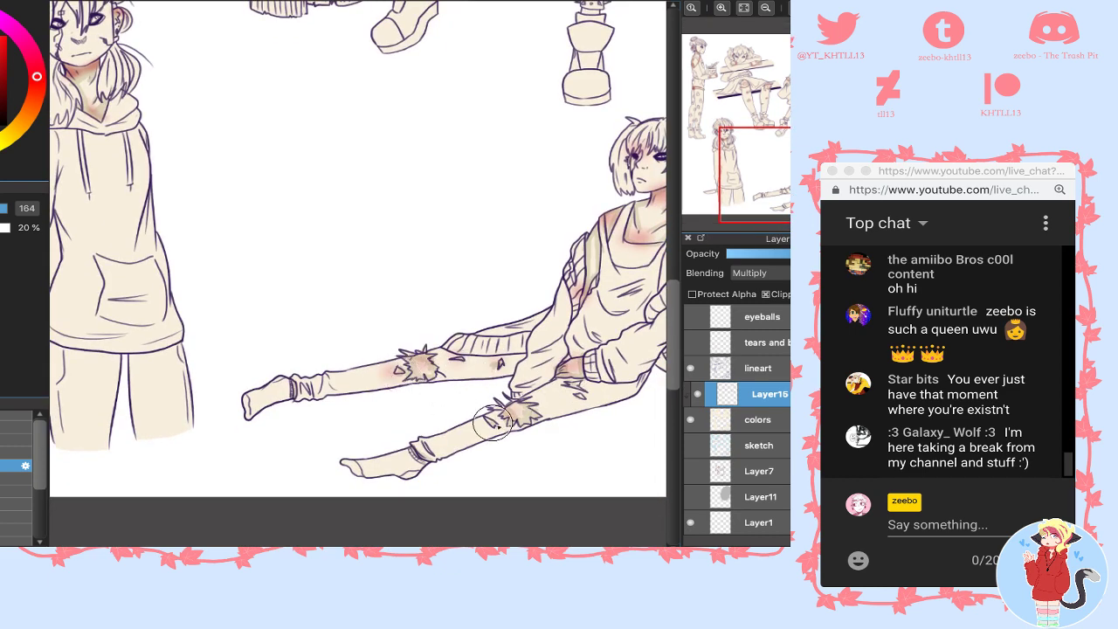
- Lower the opacity of the red tint layer, Layer15, to roughly half
{"action": "left_click", "coordinate": [728, 96]}
{"action": "mouse_move", "coordinate": [727, 96]}
{"action": "left_mouse_down"}
{"action": "mouse_move", "coordinate": [693, 95]}
{"action": "mouse_move", "coordinate": [720, 105]}
{"action": "mouse_move", "coordinate": [706, 92]}
{"action": "left_mouse_up"}
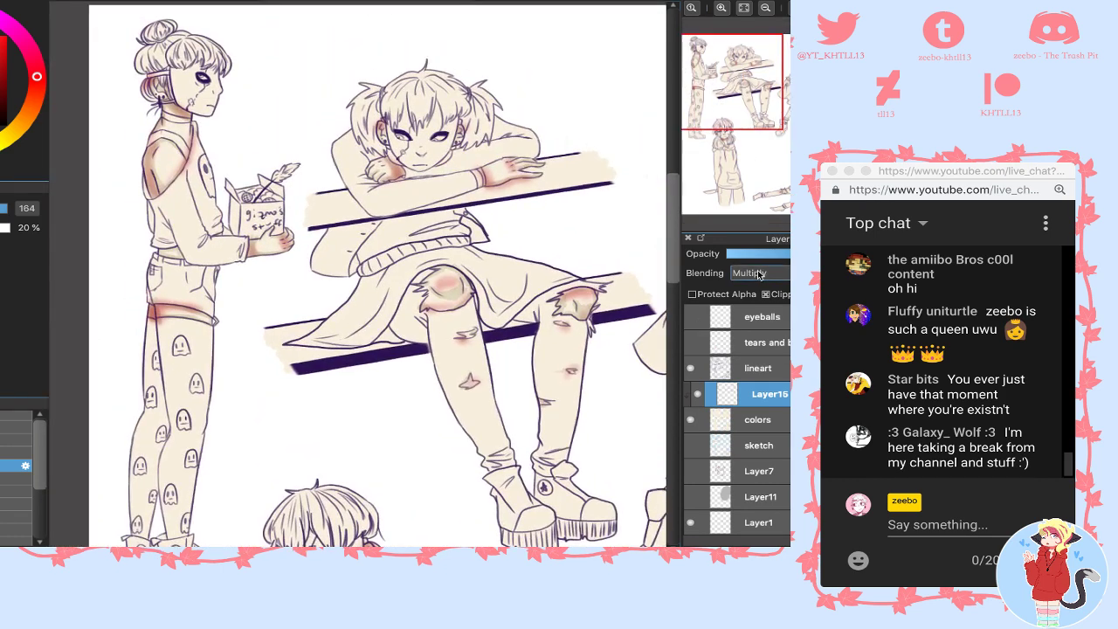
{"action": "left_click_drag", "start_coordinate": [765, 253], "coordinate": [769, 253]}
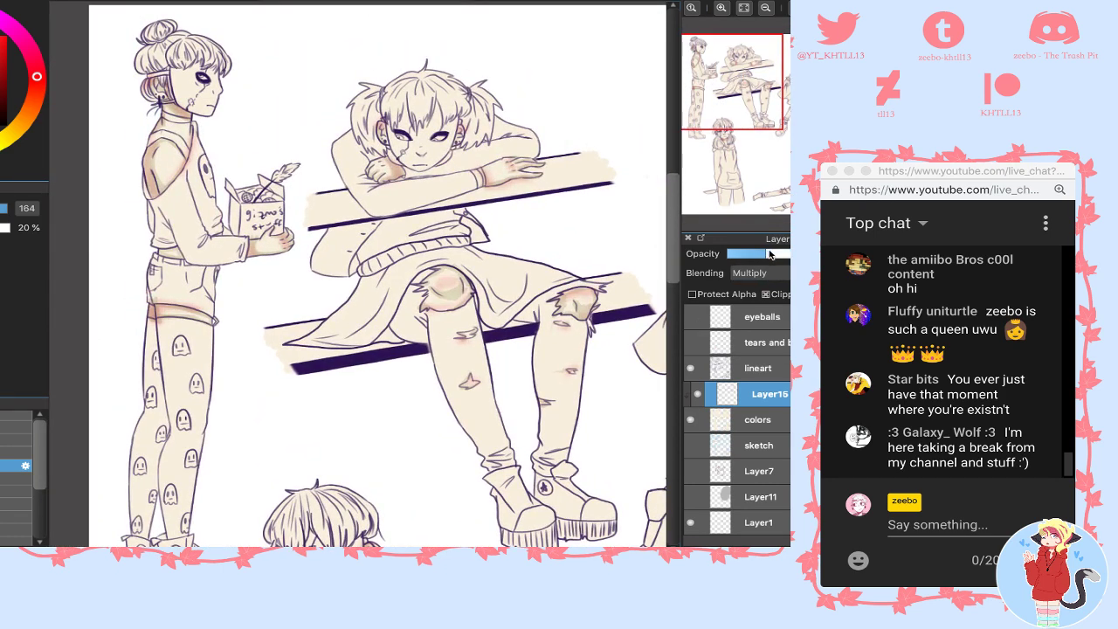
- Adjust the colors layer to hue -8, saturation 80% and brightness 104%
{"action": "left_click", "coordinate": [749, 422]}
{"action": "key", "text": "super+u"}
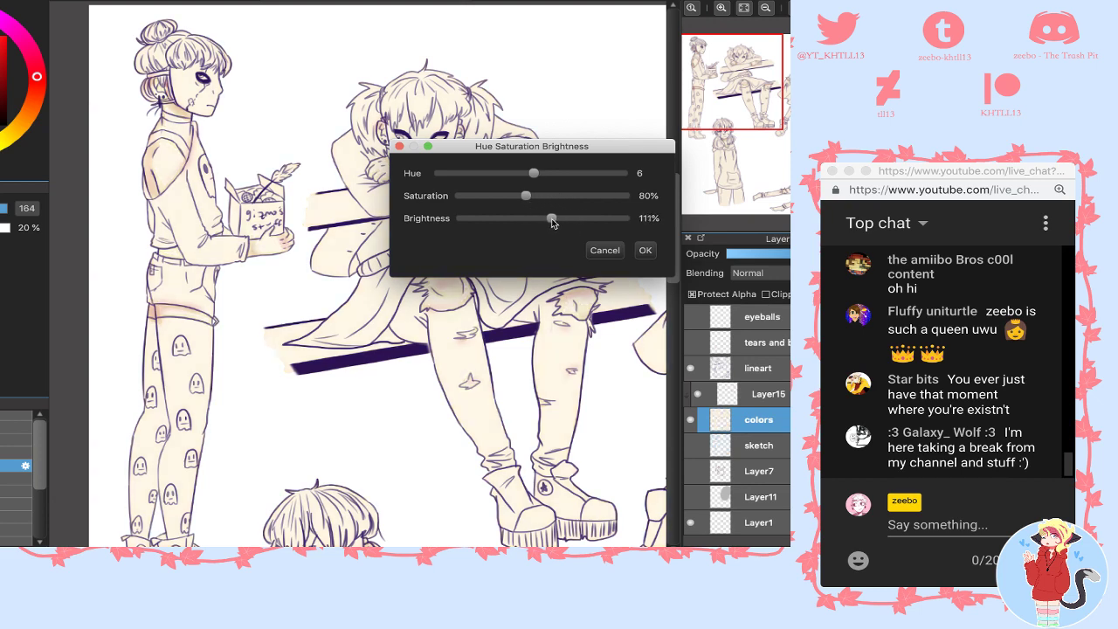
{"action": "left_click", "coordinate": [527, 175]}
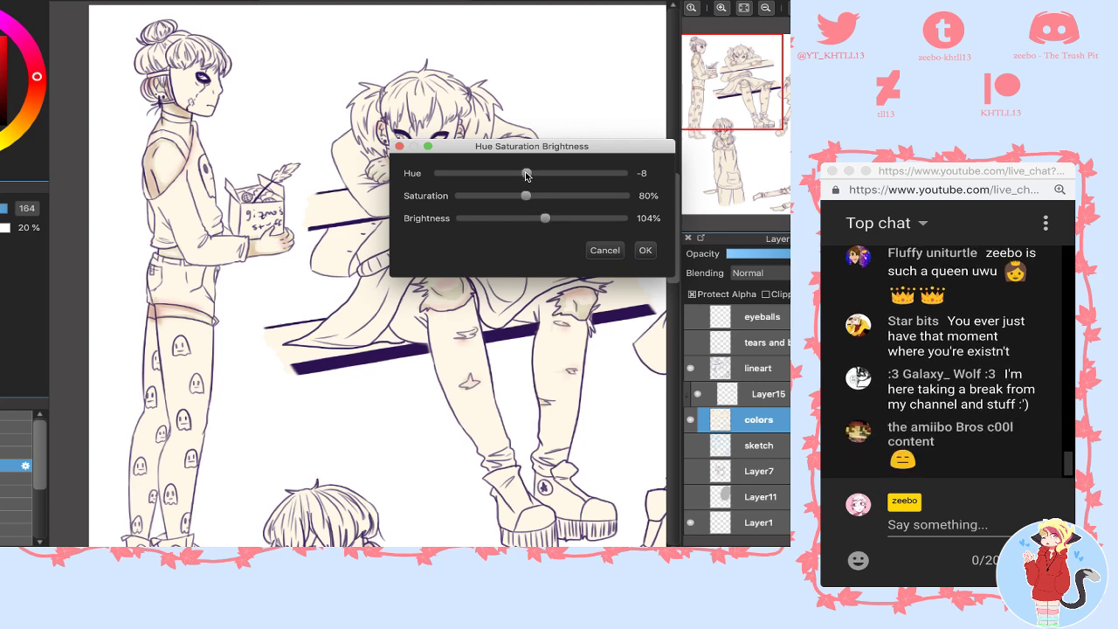
{"action": "left_click", "coordinate": [647, 252]}
- Compare the profile figure with and without Layer15, trying Divide and Overlay blending before setting the layer to Darken
{"action": "left_click", "coordinate": [722, 10]}
{"action": "left_click", "coordinate": [722, 9]}
{"action": "left_click_drag", "start_coordinate": [724, 84], "coordinate": [700, 53]}
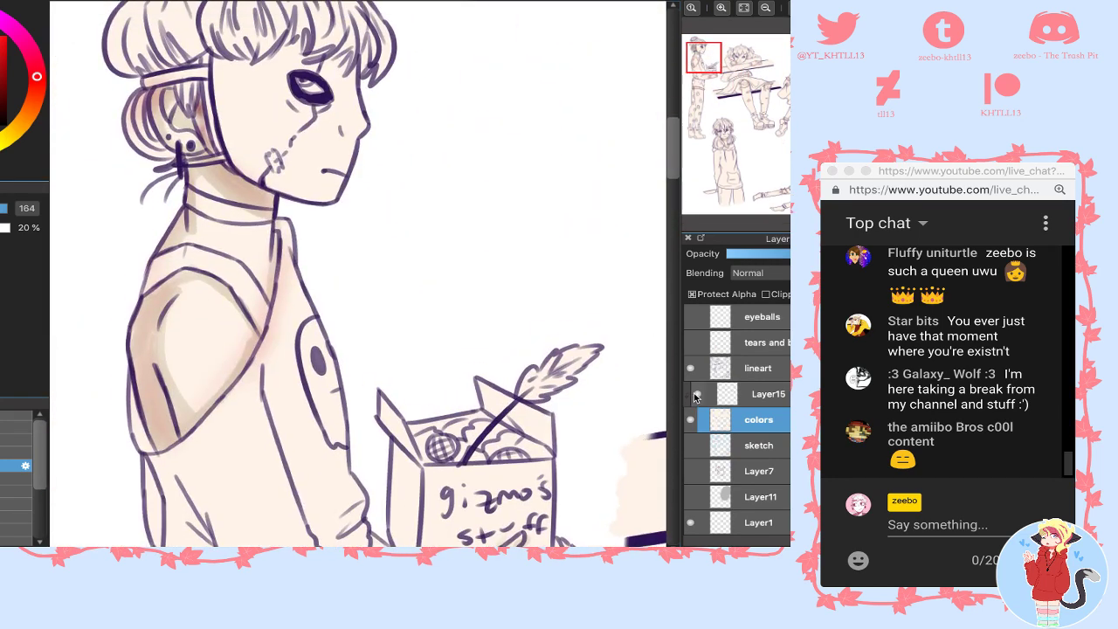
{"action": "left_click", "coordinate": [691, 394]}
{"action": "left_click", "coordinate": [693, 395]}
{"action": "left_click", "coordinate": [758, 394]}
{"action": "left_click", "coordinate": [759, 272]}
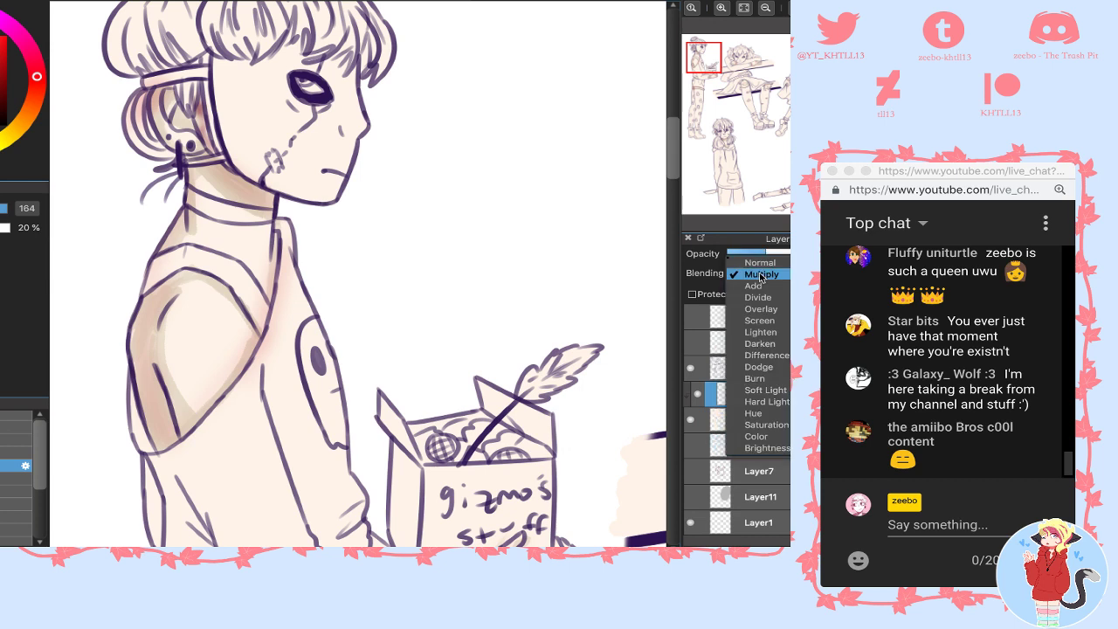
{"action": "left_click", "coordinate": [758, 297]}
{"action": "left_click", "coordinate": [759, 274]}
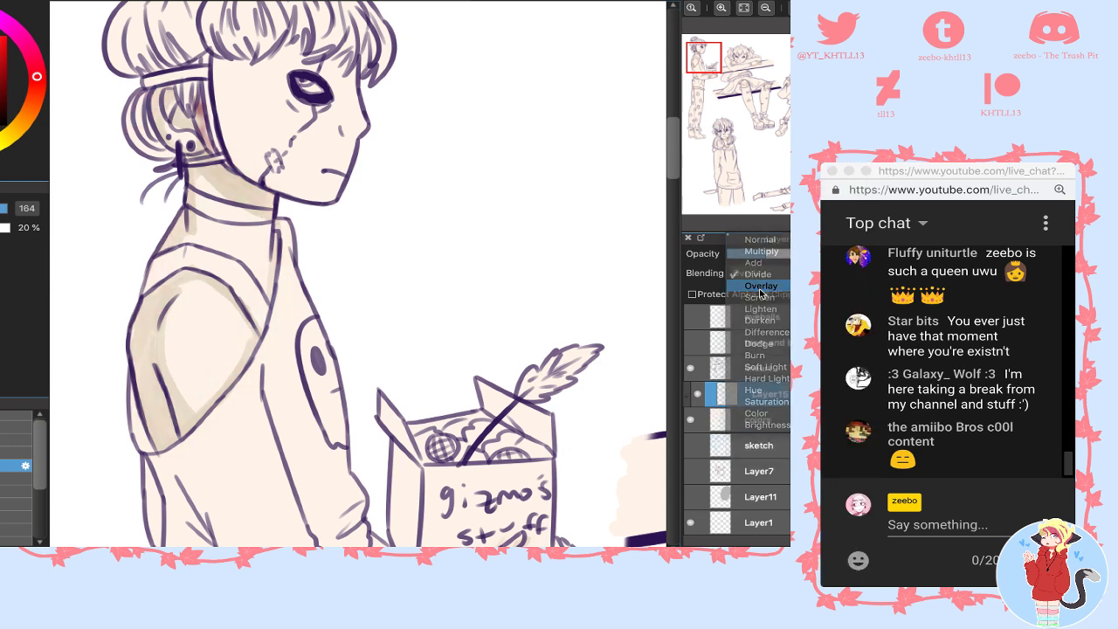
{"action": "left_click", "coordinate": [760, 288]}
{"action": "left_click", "coordinate": [759, 272]}
{"action": "left_click", "coordinate": [760, 308]}
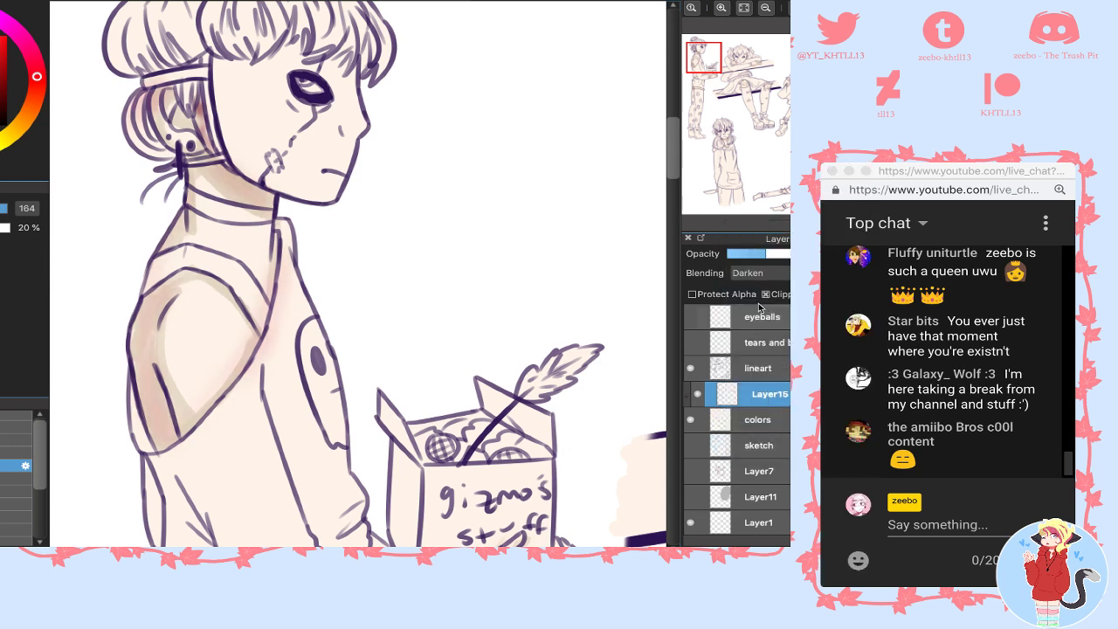
- Compare Multiply with Darken on the tint layer, keep Darken and reduce the layer's opacity to about half
{"action": "left_click", "coordinate": [698, 395]}
{"action": "left_click", "coordinate": [698, 395]}
{"action": "left_click", "coordinate": [758, 272]}
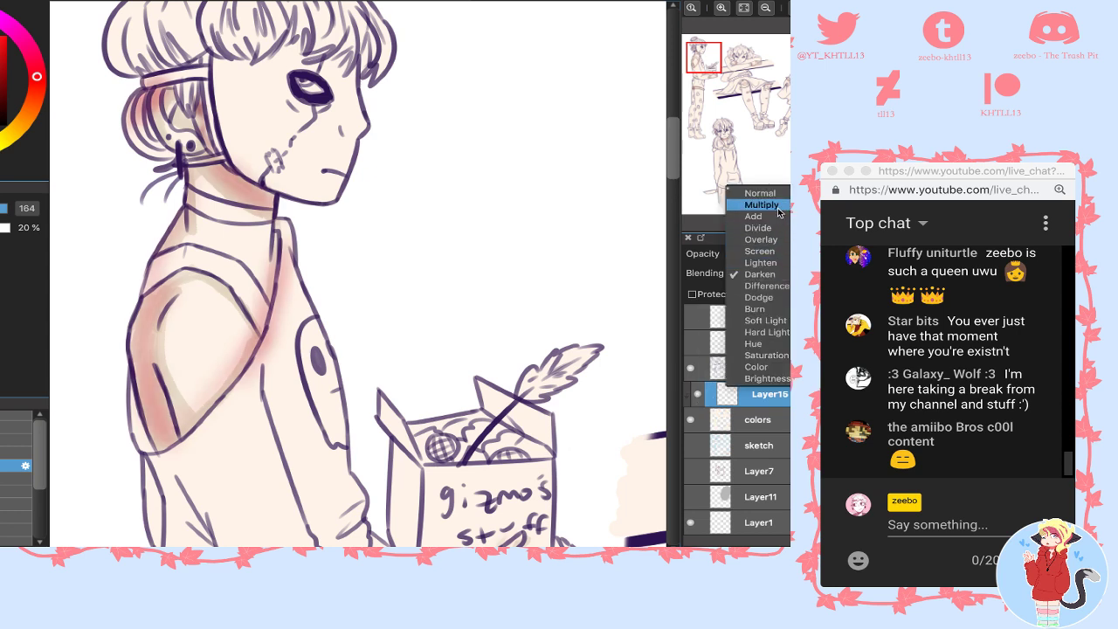
{"action": "left_click", "coordinate": [774, 206]}
{"action": "left_click", "coordinate": [759, 272]}
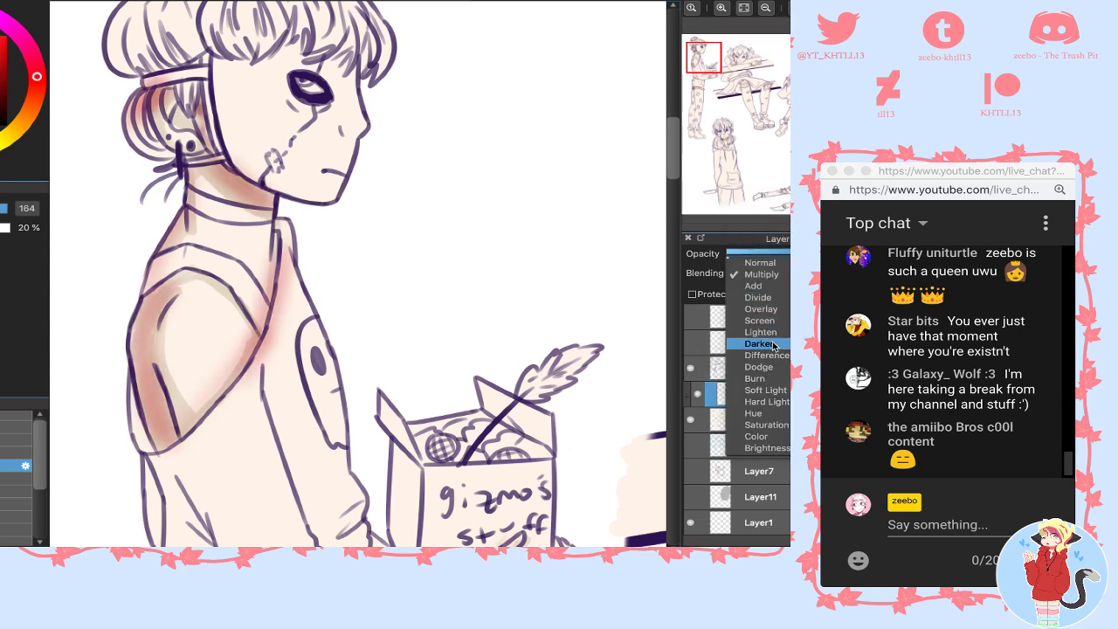
{"action": "left_click", "coordinate": [774, 345]}
{"action": "left_click_drag", "start_coordinate": [780, 259], "coordinate": [775, 256]}
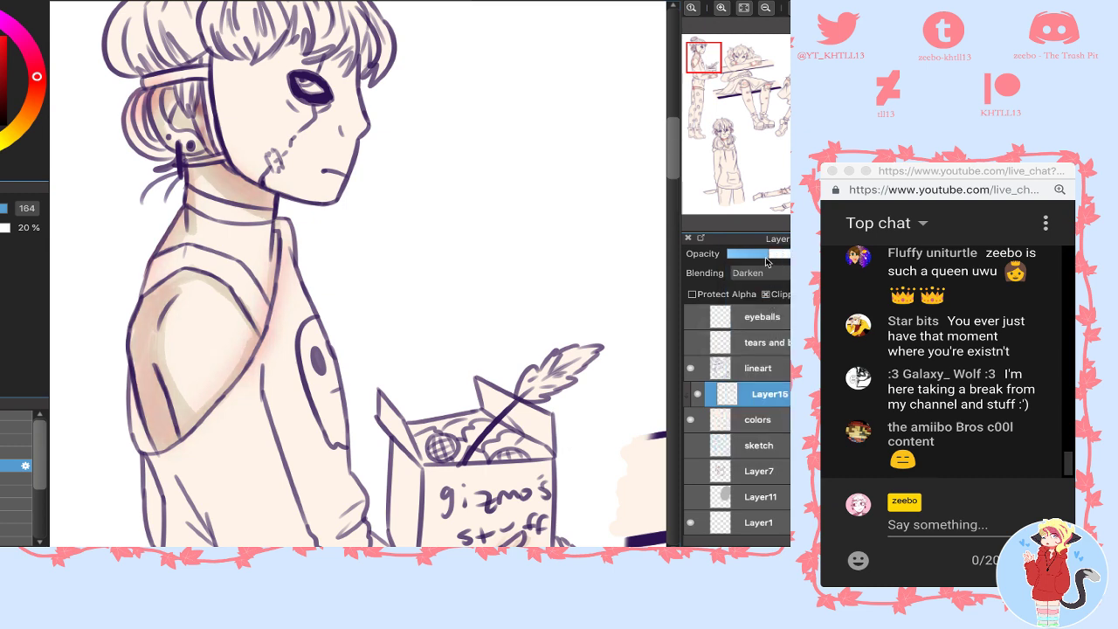
- Merge the red tint layer down into the colors layer
{"action": "key", "text": "super+e"}
{"action": "key", "text": "super+plus"}
{"action": "left_click_drag", "start_coordinate": [393, 174], "coordinate": [501, 270]}
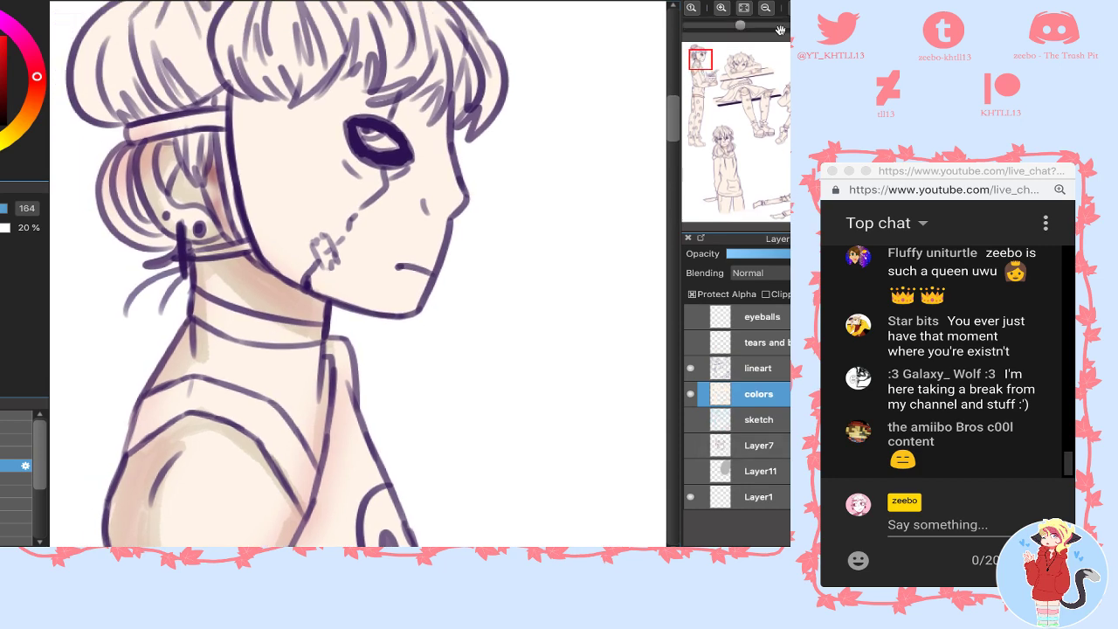
{"action": "left_click", "coordinate": [744, 10]}
- Show Layer11 and extend its grey backdrop over the whole canvas behind the figures with a very large brush
{"action": "left_click", "coordinate": [691, 472]}
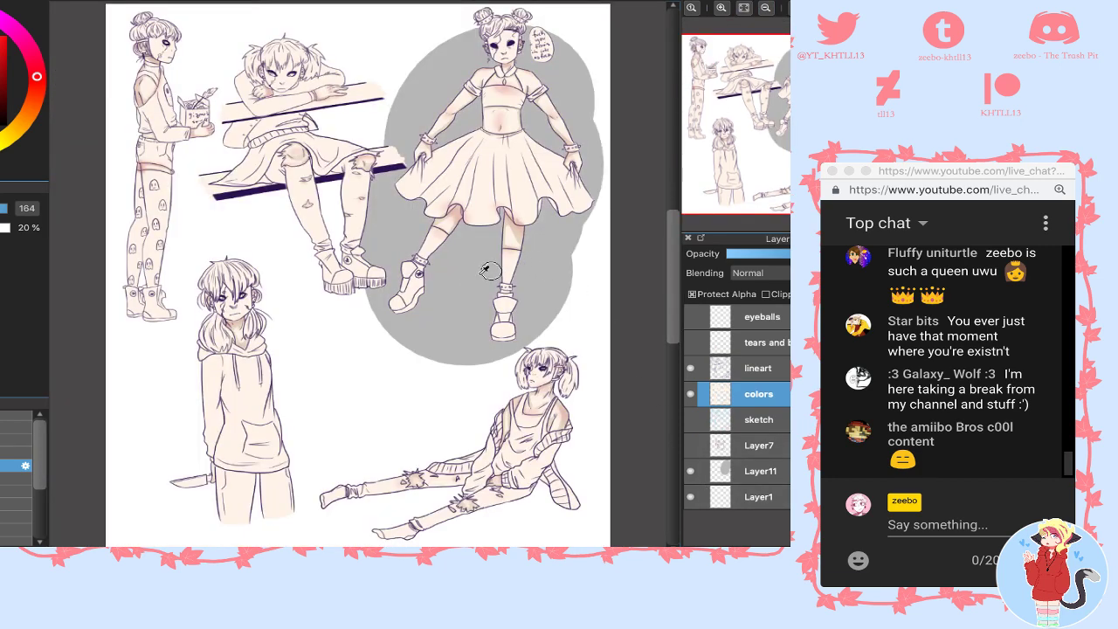
{"action": "left_click", "coordinate": [760, 471]}
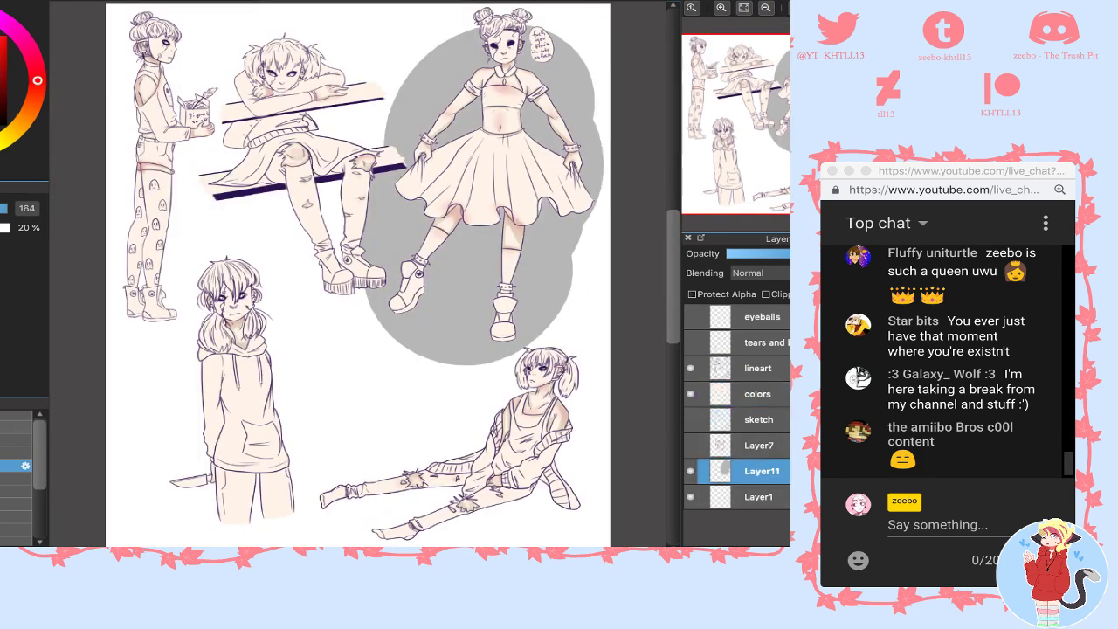
{"action": "left_click", "coordinate": [13, 415]}
{"action": "mouse_move", "coordinate": [136, 400]}
{"action": "left_mouse_down"}
{"action": "mouse_move", "coordinate": [143, 516]}
{"action": "mouse_move", "coordinate": [609, 531]}
{"action": "mouse_move", "coordinate": [210, 490]}
{"action": "mouse_move", "coordinate": [184, 393]}
{"action": "mouse_move", "coordinate": [270, 337]}
{"action": "left_mouse_up"}
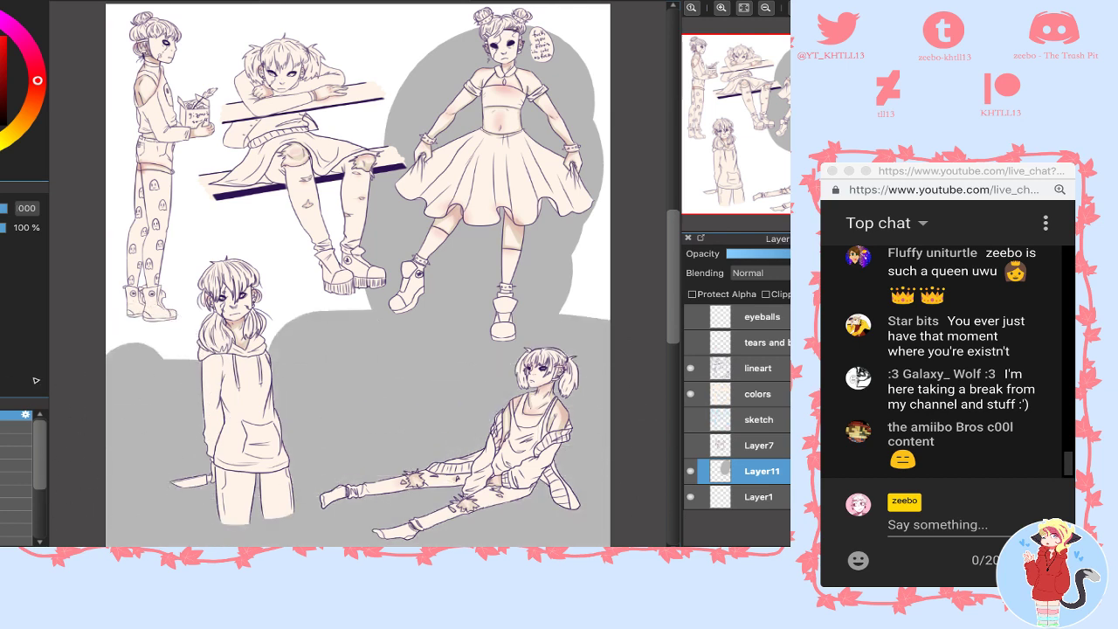
{"action": "mouse_move", "coordinate": [36, 380]}
{"action": "left_mouse_down"}
{"action": "mouse_move", "coordinate": [594, 306]}
{"action": "mouse_move", "coordinate": [637, 248]}
{"action": "mouse_move", "coordinate": [80, 223]}
{"action": "mouse_move", "coordinate": [210, 113]}
{"action": "mouse_move", "coordinate": [201, 40]}
{"action": "mouse_move", "coordinate": [188, 31]}
{"action": "mouse_move", "coordinate": [623, 60]}
{"action": "mouse_move", "coordinate": [646, 137]}
{"action": "left_mouse_up"}
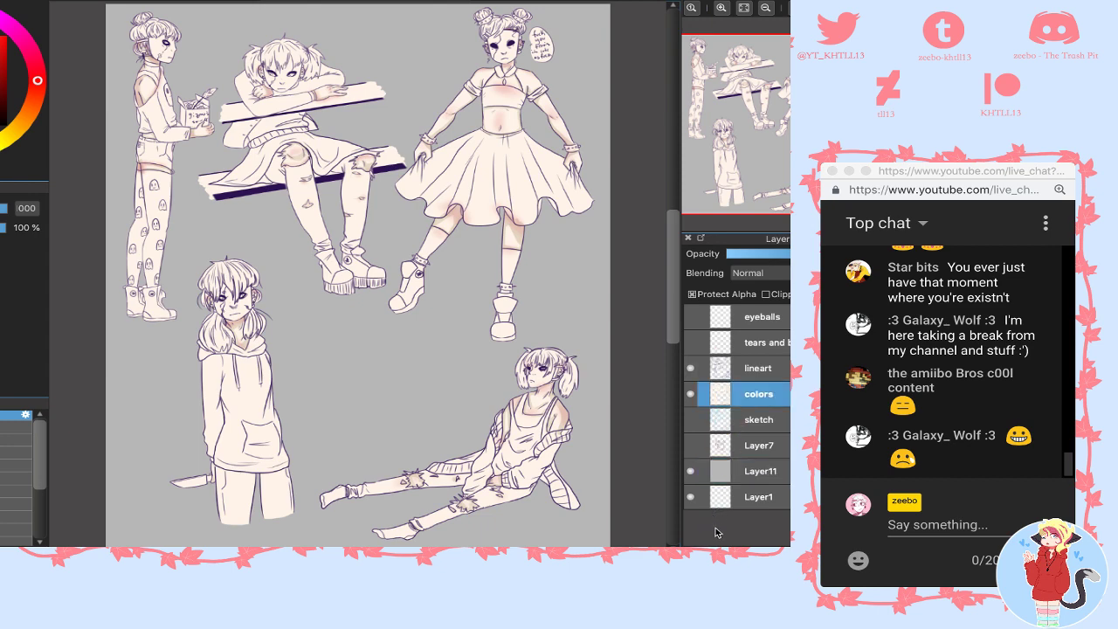
- Add a new layer above the colors layer and hide the colors layer
{"action": "key", "text": "ctrl+shift+n"}
{"action": "left_click", "coordinate": [693, 419]}
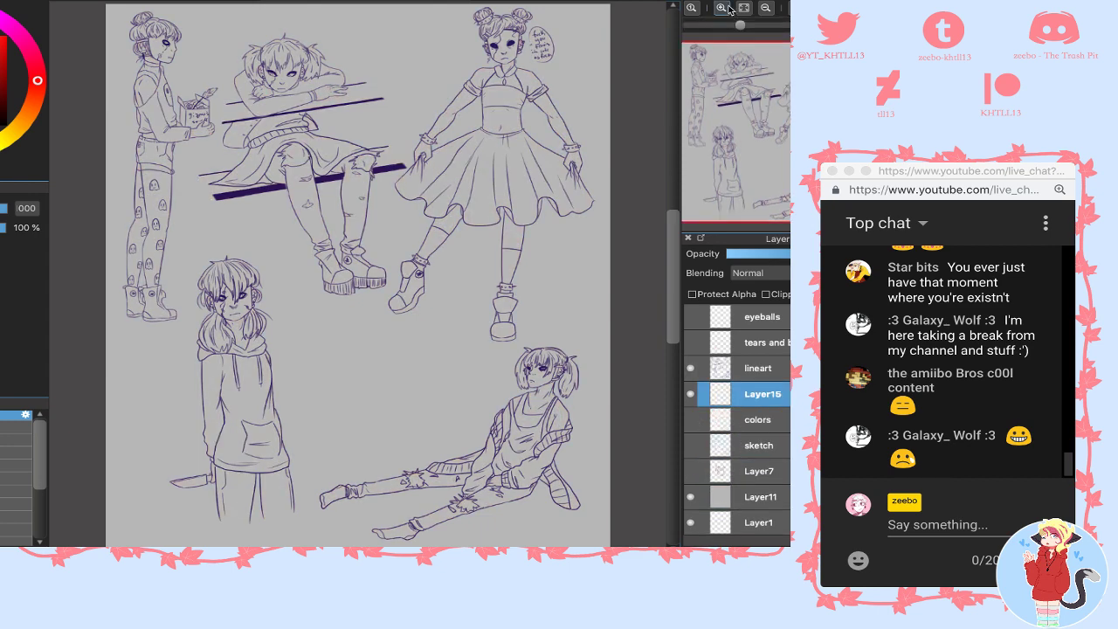
- Choose a pale lavender paint color for the side-profile figure's face at the sheet's upper corner
{"action": "left_click", "coordinate": [722, 8]}
{"action": "left_click", "coordinate": [724, 7]}
{"action": "left_click_drag", "start_coordinate": [741, 70], "coordinate": [708, 48]}
{"action": "left_click", "coordinate": [724, 8]}
{"action": "left_click", "coordinate": [723, 8]}
{"action": "left_click", "coordinate": [723, 8]}
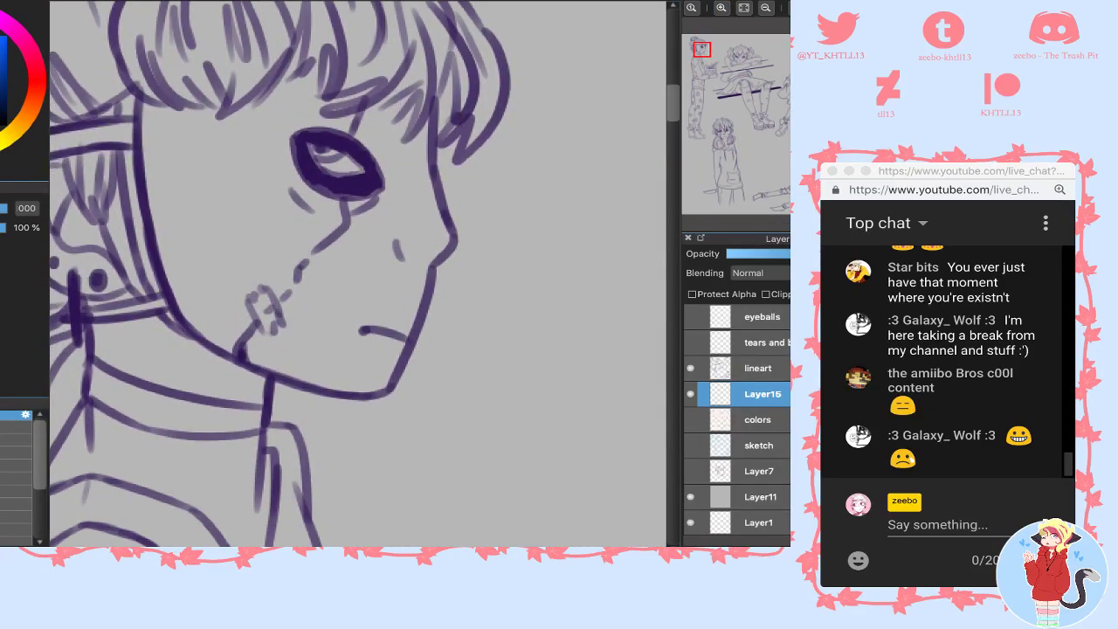
{"action": "left_click", "coordinate": [21, 124]}
{"action": "key", "text": "x"}
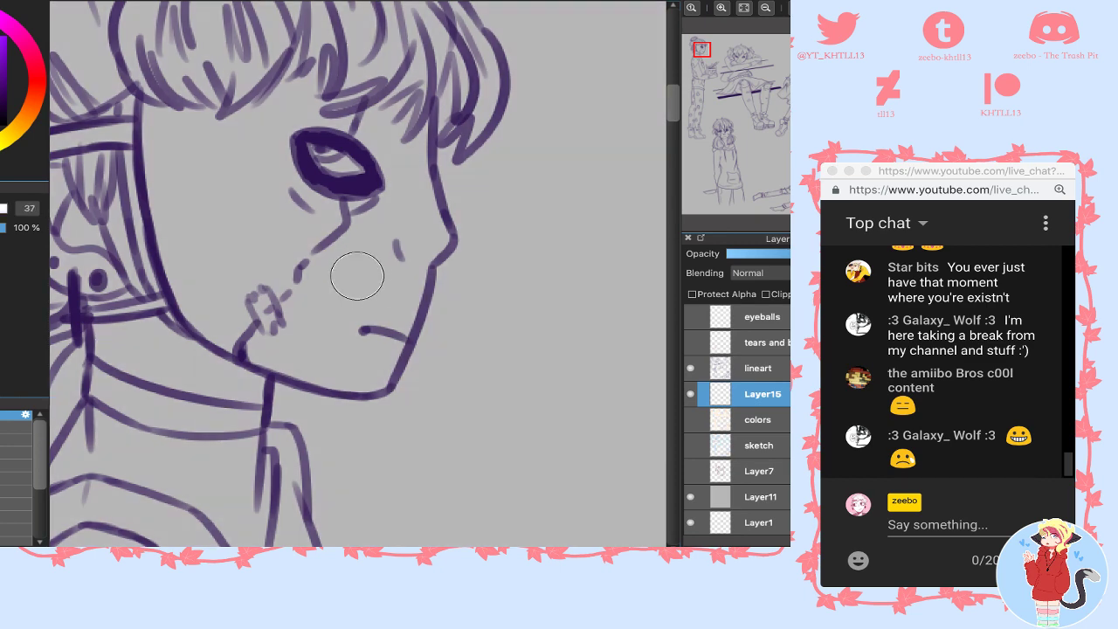
{"action": "left_click_drag", "start_coordinate": [193, 231], "coordinate": [201, 264]}
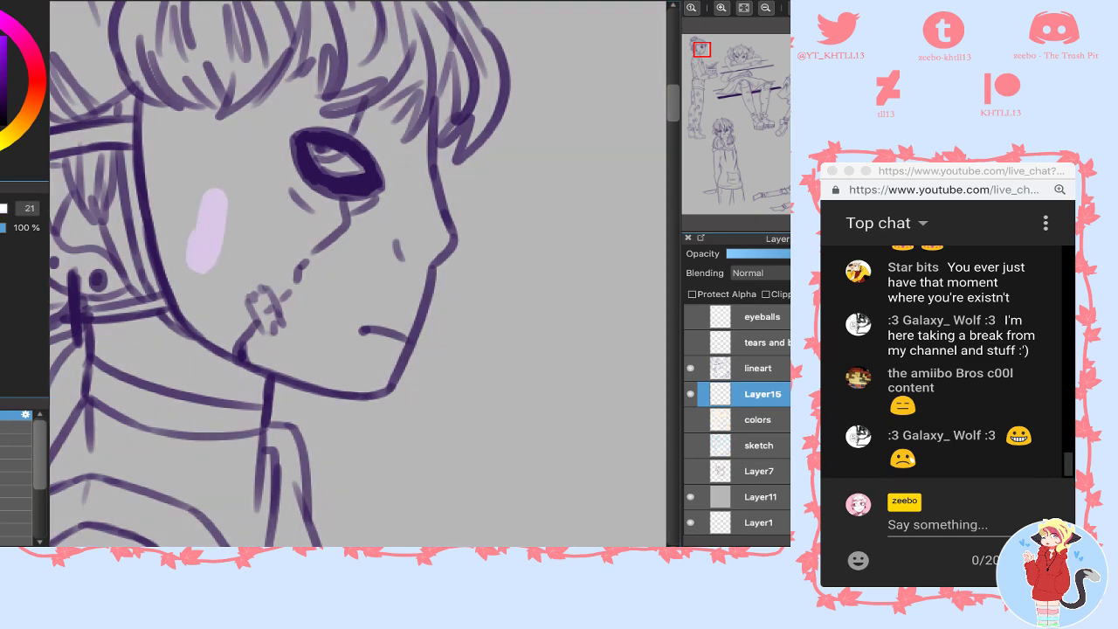
{"action": "key", "text": "ctrl+z"}
{"action": "left_click_drag", "start_coordinate": [193, 209], "coordinate": [212, 280]}
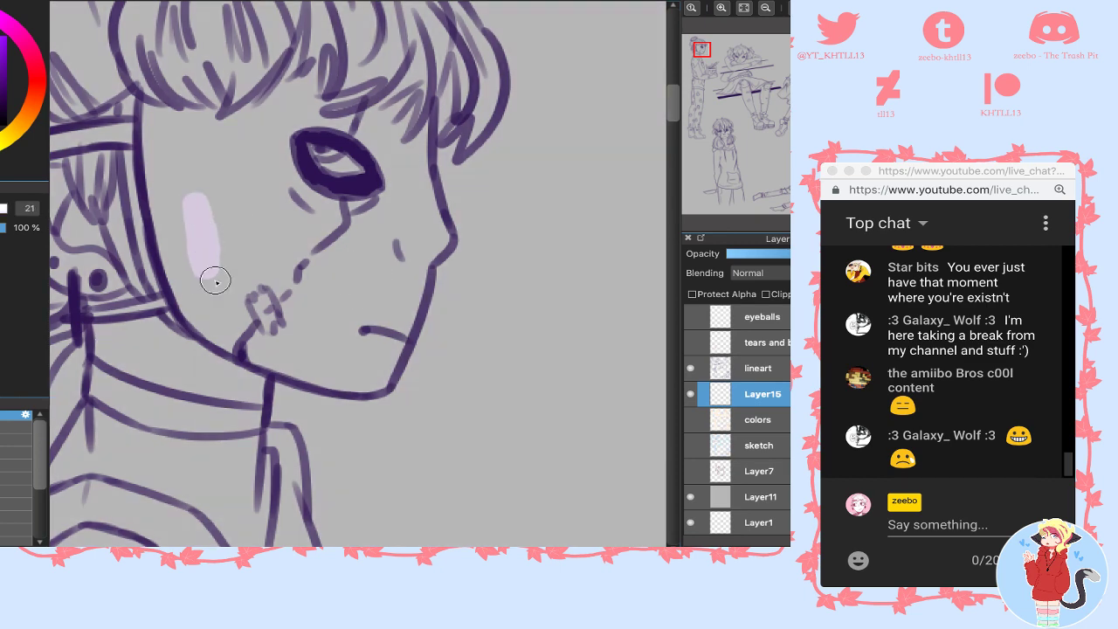
{"action": "key", "text": "ctrl+z"}
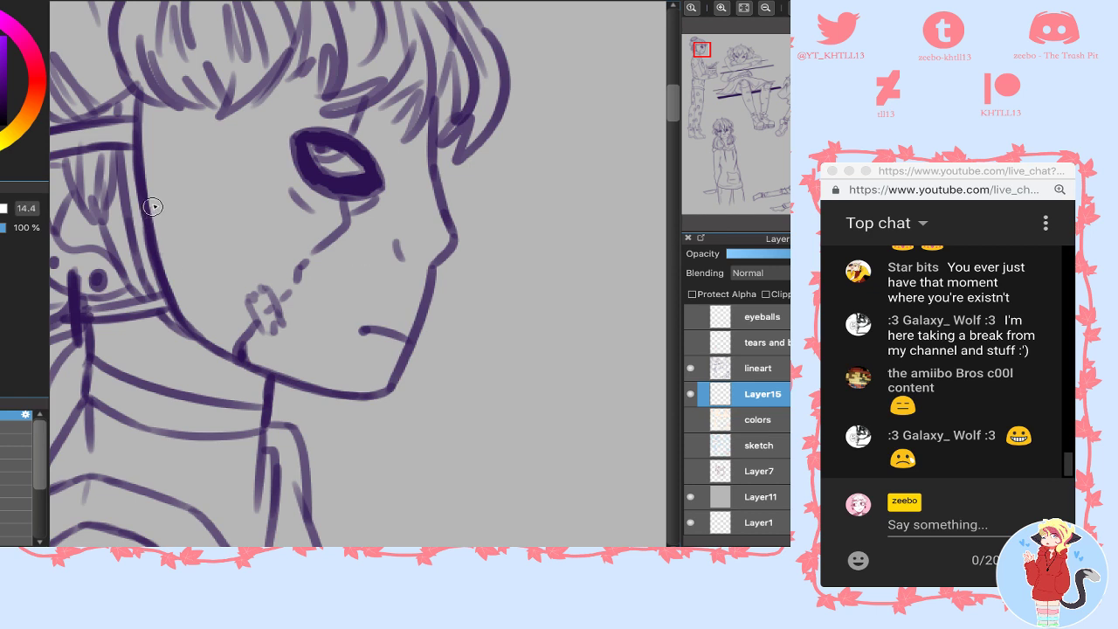
- Paint pale lavender along the profile face's jawline, cheek scar, eye and forehead with a size 14.4 brush
{"action": "mouse_move", "coordinate": [153, 207]}
{"action": "left_mouse_down"}
{"action": "mouse_move", "coordinate": [170, 256]}
{"action": "mouse_move", "coordinate": [157, 182]}
{"action": "mouse_move", "coordinate": [204, 330]}
{"action": "mouse_move", "coordinate": [230, 348]}
{"action": "mouse_move", "coordinate": [225, 335]}
{"action": "mouse_move", "coordinate": [248, 316]}
{"action": "left_mouse_up"}
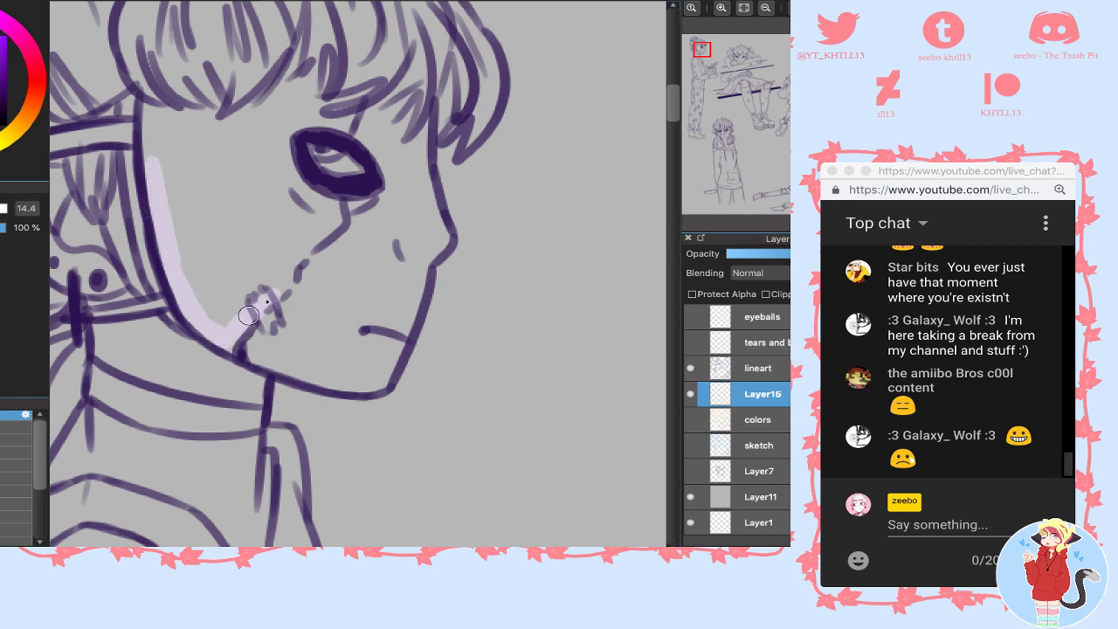
{"action": "left_click_drag", "start_coordinate": [313, 258], "coordinate": [284, 269]}
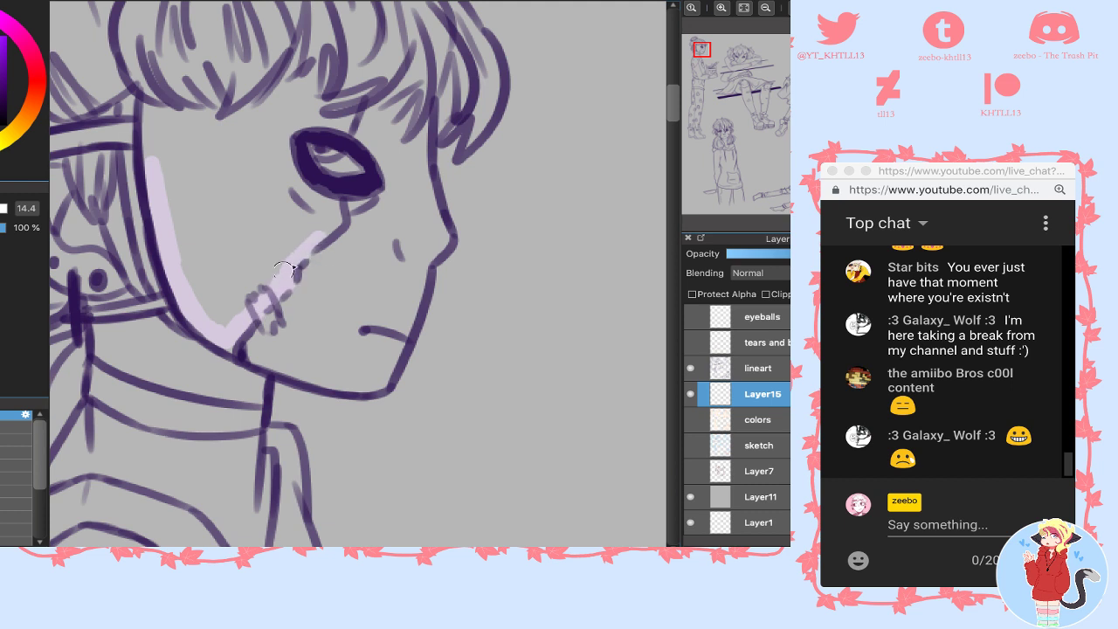
{"action": "mouse_move", "coordinate": [332, 217]}
{"action": "left_mouse_down"}
{"action": "mouse_move", "coordinate": [273, 157]}
{"action": "mouse_move", "coordinate": [292, 184]}
{"action": "mouse_move", "coordinate": [277, 136]}
{"action": "mouse_move", "coordinate": [285, 123]}
{"action": "mouse_move", "coordinate": [340, 122]}
{"action": "mouse_move", "coordinate": [357, 101]}
{"action": "mouse_move", "coordinate": [372, 72]}
{"action": "mouse_move", "coordinate": [351, 77]}
{"action": "mouse_move", "coordinate": [332, 112]}
{"action": "mouse_move", "coordinate": [339, 40]}
{"action": "mouse_move", "coordinate": [305, 62]}
{"action": "mouse_move", "coordinate": [288, 142]}
{"action": "mouse_move", "coordinate": [272, 119]}
{"action": "mouse_move", "coordinate": [275, 76]}
{"action": "mouse_move", "coordinate": [255, 66]}
{"action": "mouse_move", "coordinate": [235, 160]}
{"action": "mouse_move", "coordinate": [192, 51]}
{"action": "mouse_move", "coordinate": [179, 184]}
{"action": "mouse_move", "coordinate": [169, 200]}
{"action": "mouse_move", "coordinate": [159, 169]}
{"action": "left_mouse_up"}
{"action": "left_click", "coordinate": [9, 450]}
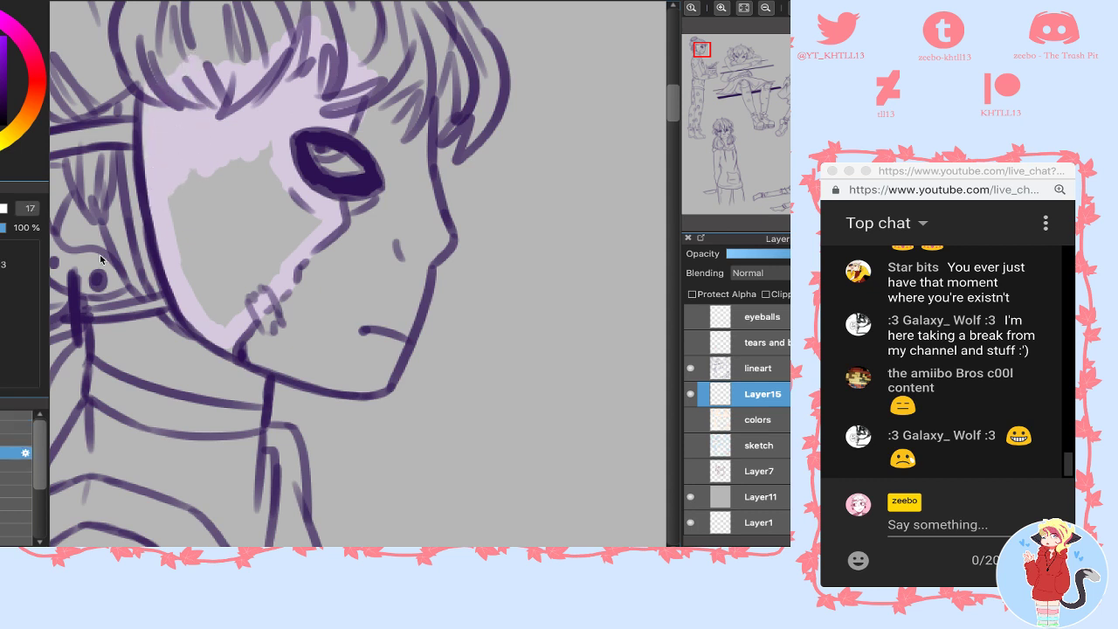
{"action": "mouse_move", "coordinate": [181, 249]}
{"action": "left_mouse_down"}
{"action": "mouse_move", "coordinate": [189, 137]}
{"action": "mouse_move", "coordinate": [211, 293]}
{"action": "mouse_move", "coordinate": [194, 256]}
{"action": "mouse_move", "coordinate": [212, 301]}
{"action": "mouse_move", "coordinate": [274, 270]}
{"action": "mouse_move", "coordinate": [312, 227]}
{"action": "mouse_move", "coordinate": [258, 283]}
{"action": "left_mouse_up"}
{"action": "key", "text": "ctrl+z"}
{"action": "left_click", "coordinate": [8, 415]}
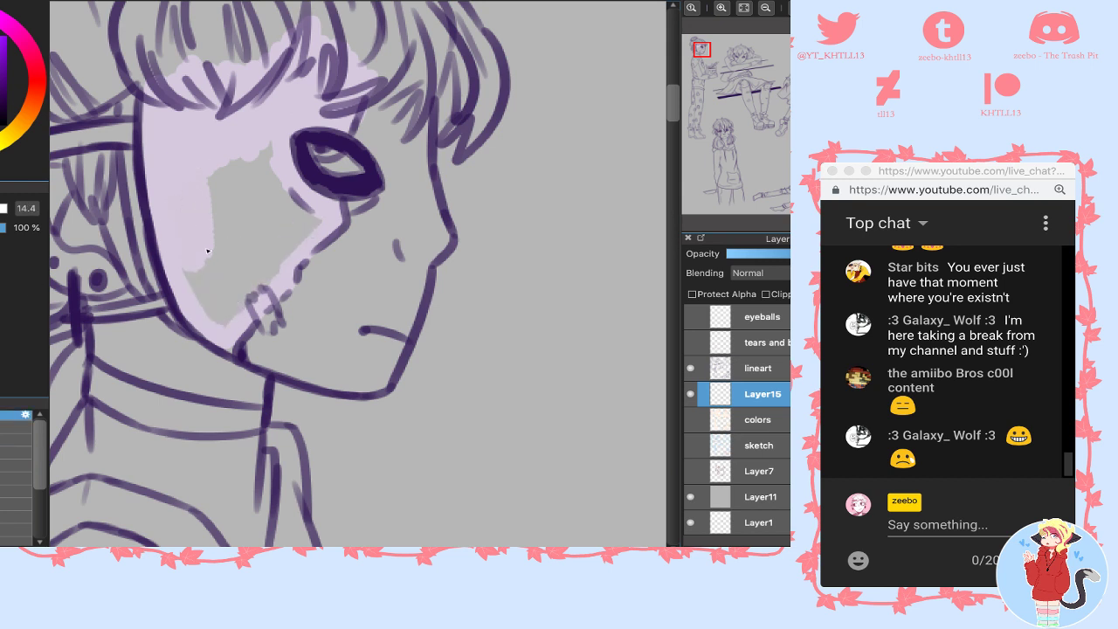
- Finish filling the back part of the profile head's mask with lavender and paint its front part pale blue-white
{"action": "mouse_move", "coordinate": [207, 250]}
{"action": "left_mouse_down"}
{"action": "mouse_move", "coordinate": [260, 122]}
{"action": "mouse_move", "coordinate": [285, 235]}
{"action": "mouse_move", "coordinate": [306, 236]}
{"action": "mouse_move", "coordinate": [307, 205]}
{"action": "mouse_move", "coordinate": [317, 227]}
{"action": "mouse_move", "coordinate": [218, 337]}
{"action": "mouse_move", "coordinate": [190, 273]}
{"action": "mouse_move", "coordinate": [193, 289]}
{"action": "mouse_move", "coordinate": [260, 206]}
{"action": "mouse_move", "coordinate": [300, 199]}
{"action": "mouse_move", "coordinate": [293, 227]}
{"action": "left_mouse_up"}
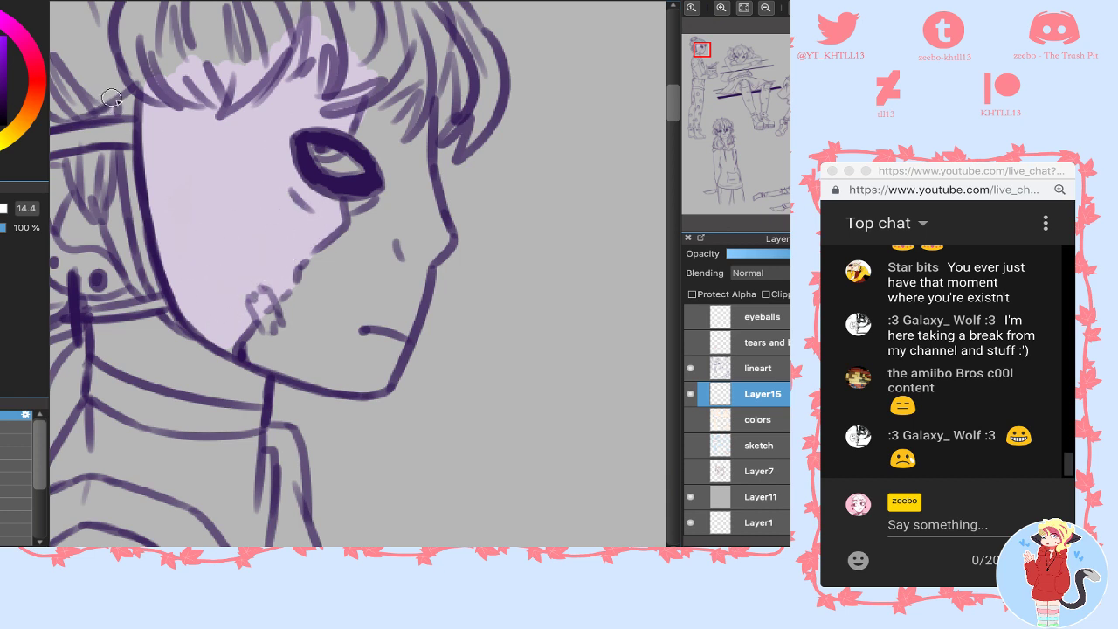
{"action": "mouse_move", "coordinate": [127, 111]}
{"action": "left_mouse_down"}
{"action": "mouse_move", "coordinate": [132, 219]}
{"action": "mouse_move", "coordinate": [151, 274]}
{"action": "left_mouse_up"}
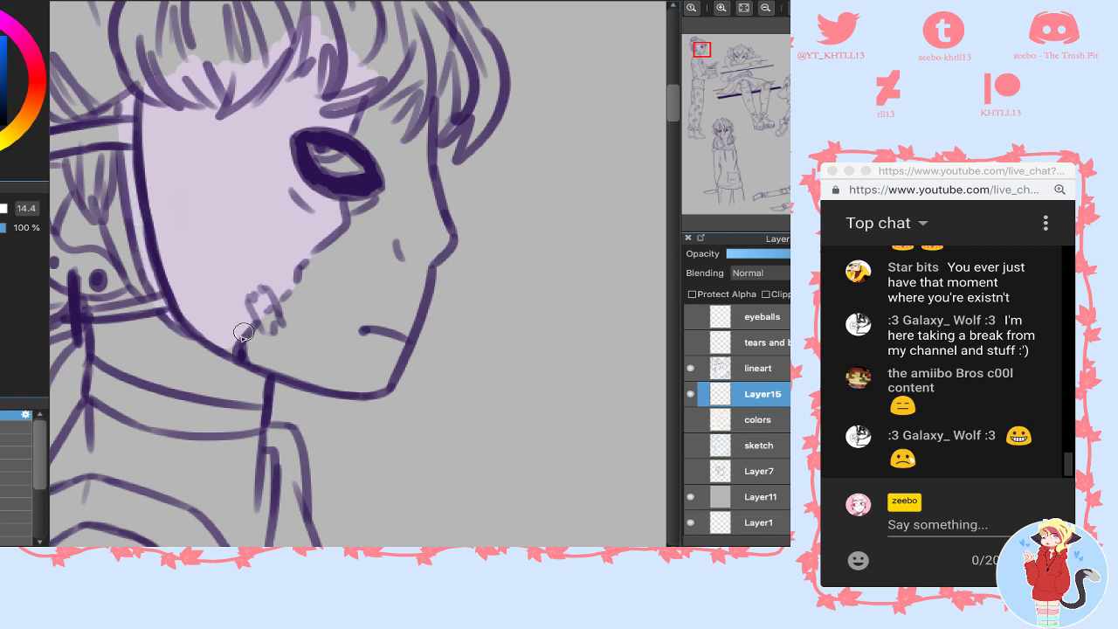
{"action": "left_click_drag", "start_coordinate": [252, 348], "coordinate": [312, 273]}
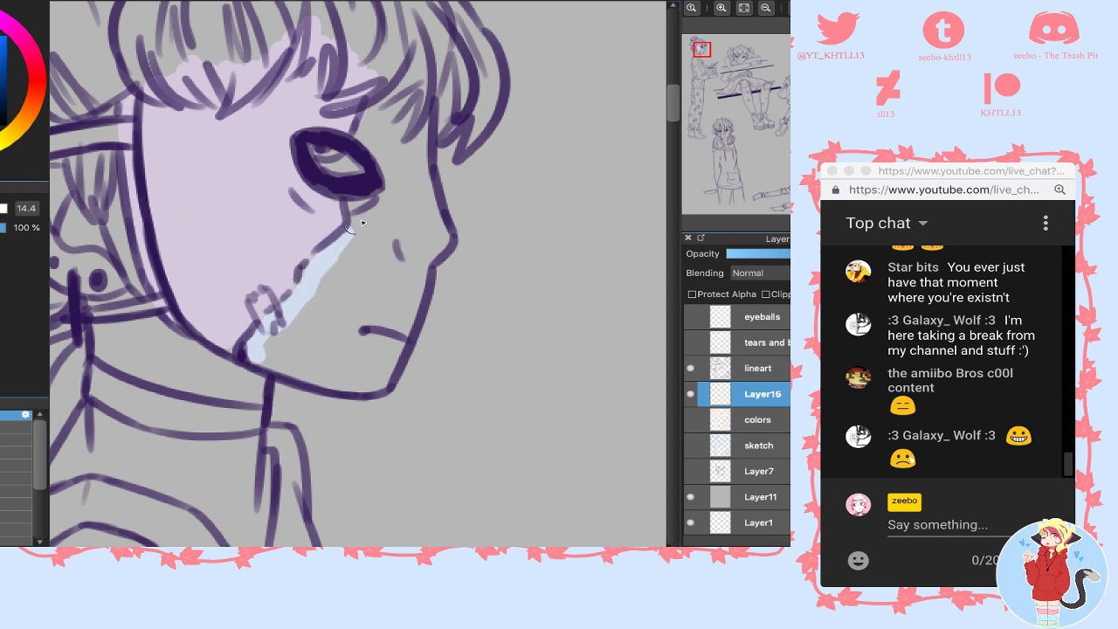
{"action": "mouse_move", "coordinate": [349, 212]}
{"action": "left_mouse_down"}
{"action": "mouse_move", "coordinate": [389, 187]}
{"action": "mouse_move", "coordinate": [380, 96]}
{"action": "mouse_move", "coordinate": [396, 89]}
{"action": "mouse_move", "coordinate": [369, 129]}
{"action": "mouse_move", "coordinate": [393, 196]}
{"action": "mouse_move", "coordinate": [395, 92]}
{"action": "mouse_move", "coordinate": [406, 210]}
{"action": "mouse_move", "coordinate": [418, 103]}
{"action": "left_mouse_up"}
{"action": "key", "text": "super+z"}
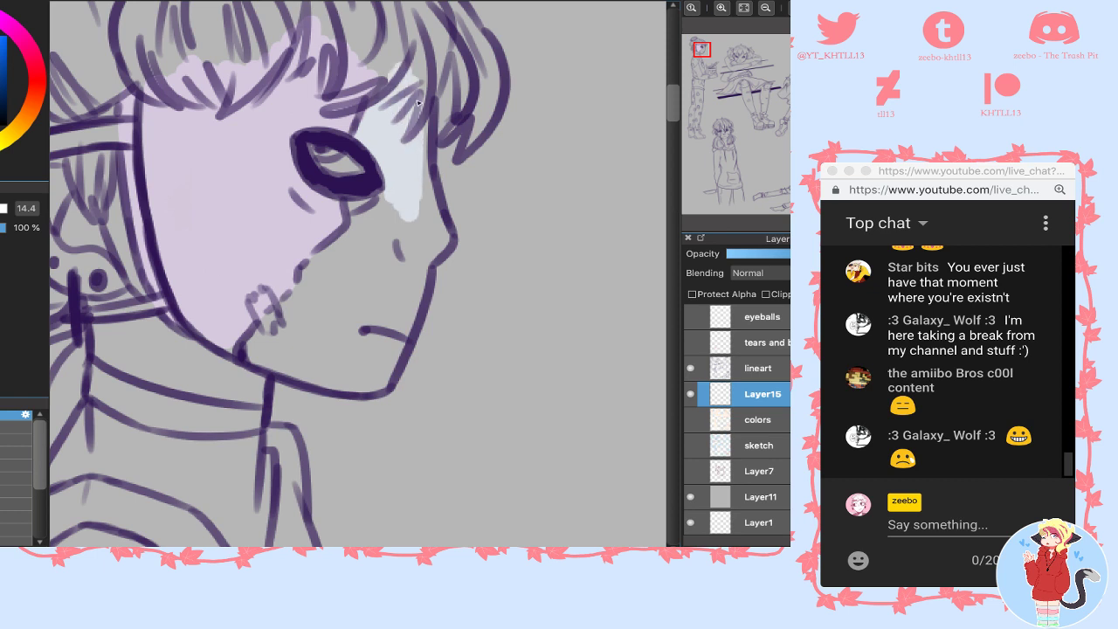
{"action": "mouse_move", "coordinate": [436, 214]}
{"action": "left_mouse_down"}
{"action": "mouse_move", "coordinate": [419, 166]}
{"action": "mouse_move", "coordinate": [421, 187]}
{"action": "left_mouse_up"}
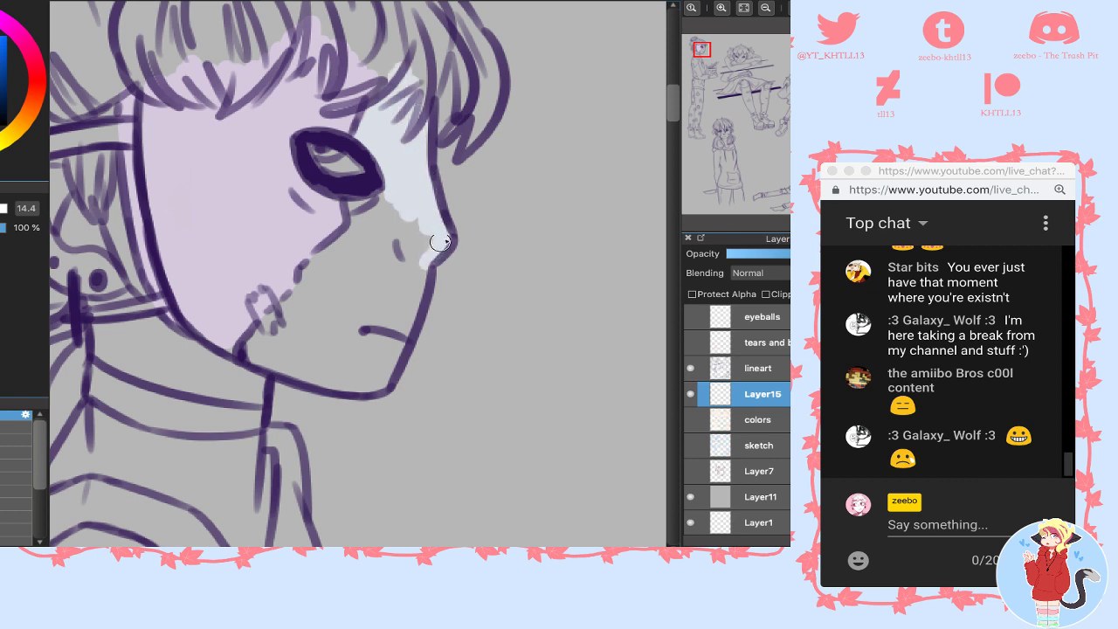
{"action": "mouse_move", "coordinate": [440, 242]}
{"action": "left_mouse_down"}
{"action": "mouse_move", "coordinate": [425, 235]}
{"action": "mouse_move", "coordinate": [389, 258]}
{"action": "mouse_move", "coordinate": [367, 221]}
{"action": "mouse_move", "coordinate": [317, 260]}
{"action": "mouse_move", "coordinate": [297, 302]}
{"action": "mouse_move", "coordinate": [267, 327]}
{"action": "mouse_move", "coordinate": [309, 371]}
{"action": "mouse_move", "coordinate": [360, 381]}
{"action": "mouse_move", "coordinate": [387, 365]}
{"action": "mouse_move", "coordinate": [416, 287]}
{"action": "mouse_move", "coordinate": [384, 315]}
{"action": "mouse_move", "coordinate": [370, 264]}
{"action": "mouse_move", "coordinate": [355, 338]}
{"action": "left_mouse_up"}
{"action": "mouse_move", "coordinate": [355, 300]}
{"action": "left_mouse_down"}
{"action": "mouse_move", "coordinate": [367, 250]}
{"action": "mouse_move", "coordinate": [341, 265]}
{"action": "mouse_move", "coordinate": [299, 336]}
{"action": "mouse_move", "coordinate": [285, 333]}
{"action": "mouse_move", "coordinate": [317, 307]}
{"action": "mouse_move", "coordinate": [300, 362]}
{"action": "mouse_move", "coordinate": [307, 377]}
{"action": "mouse_move", "coordinate": [382, 337]}
{"action": "left_mouse_up"}
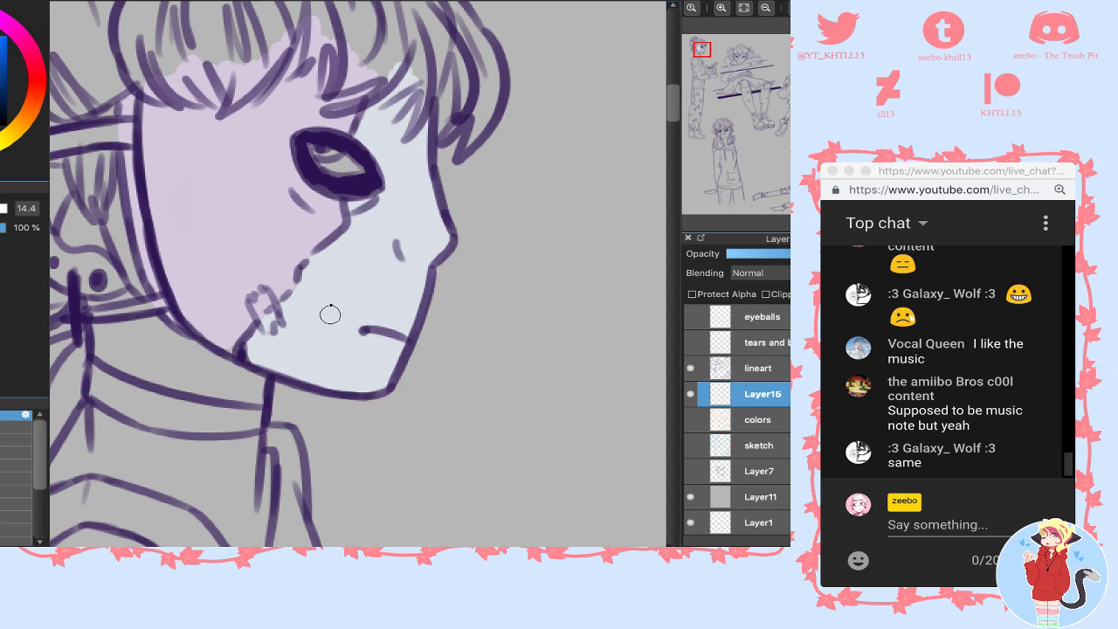
- Paint the larger section of the mask pale blue-white on the character resting on folded arms, including under the bangs
{"action": "left_click", "coordinate": [765, 8]}
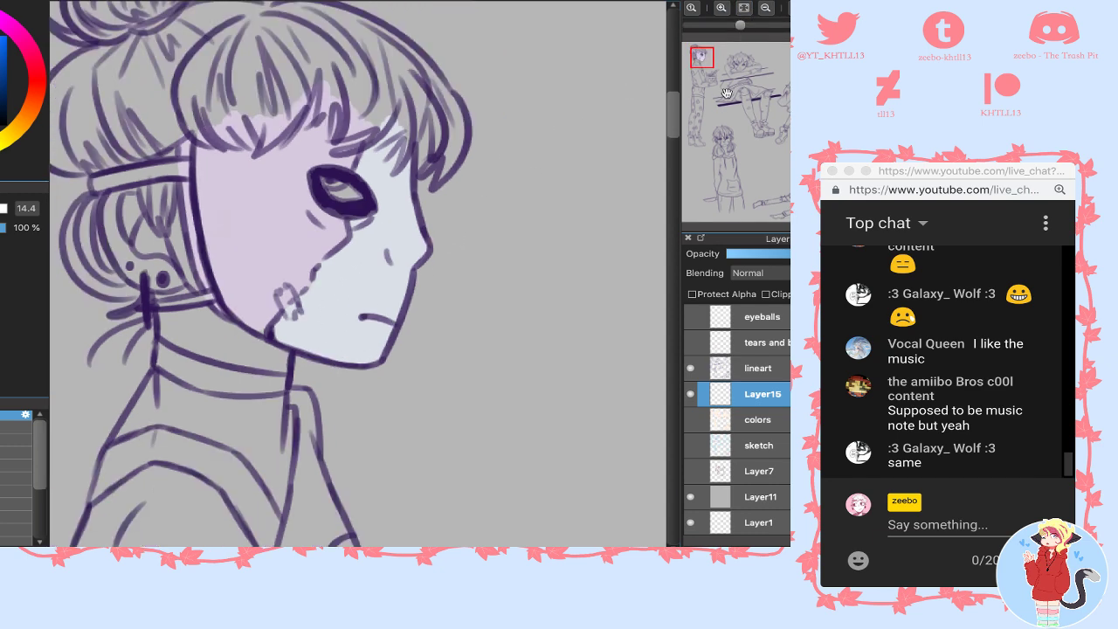
{"action": "left_click_drag", "start_coordinate": [751, 69], "coordinate": [738, 67]}
{"action": "mouse_move", "coordinate": [309, 332]}
{"action": "left_mouse_down"}
{"action": "mouse_move", "coordinate": [338, 281]}
{"action": "mouse_move", "coordinate": [313, 302]}
{"action": "mouse_move", "coordinate": [342, 270]}
{"action": "mouse_move", "coordinate": [348, 195]}
{"action": "mouse_move", "coordinate": [367, 154]}
{"action": "mouse_move", "coordinate": [354, 215]}
{"action": "mouse_move", "coordinate": [346, 188]}
{"action": "mouse_move", "coordinate": [367, 234]}
{"action": "mouse_move", "coordinate": [389, 250]}
{"action": "mouse_move", "coordinate": [407, 227]}
{"action": "mouse_move", "coordinate": [460, 29]}
{"action": "mouse_move", "coordinate": [468, 62]}
{"action": "mouse_move", "coordinate": [476, 35]}
{"action": "mouse_move", "coordinate": [467, 150]}
{"action": "mouse_move", "coordinate": [490, 99]}
{"action": "mouse_move", "coordinate": [489, 129]}
{"action": "mouse_move", "coordinate": [480, 178]}
{"action": "mouse_move", "coordinate": [442, 209]}
{"action": "mouse_move", "coordinate": [484, 181]}
{"action": "mouse_move", "coordinate": [402, 245]}
{"action": "mouse_move", "coordinate": [399, 225]}
{"action": "mouse_move", "coordinate": [422, 212]}
{"action": "mouse_move", "coordinate": [515, 182]}
{"action": "mouse_move", "coordinate": [511, 199]}
{"action": "mouse_move", "coordinate": [490, 178]}
{"action": "mouse_move", "coordinate": [526, 88]}
{"action": "mouse_move", "coordinate": [538, 123]}
{"action": "mouse_move", "coordinate": [549, 111]}
{"action": "mouse_move", "coordinate": [555, 126]}
{"action": "mouse_move", "coordinate": [524, 259]}
{"action": "mouse_move", "coordinate": [512, 214]}
{"action": "mouse_move", "coordinate": [507, 255]}
{"action": "left_mouse_up"}
{"action": "mouse_move", "coordinate": [386, 258]}
{"action": "left_mouse_down"}
{"action": "mouse_move", "coordinate": [316, 340]}
{"action": "mouse_move", "coordinate": [325, 306]}
{"action": "mouse_move", "coordinate": [309, 310]}
{"action": "mouse_move", "coordinate": [302, 333]}
{"action": "mouse_move", "coordinate": [326, 358]}
{"action": "mouse_move", "coordinate": [382, 374]}
{"action": "mouse_move", "coordinate": [365, 371]}
{"action": "mouse_move", "coordinate": [425, 352]}
{"action": "mouse_move", "coordinate": [416, 366]}
{"action": "mouse_move", "coordinate": [386, 375]}
{"action": "mouse_move", "coordinate": [474, 328]}
{"action": "mouse_move", "coordinate": [515, 271]}
{"action": "mouse_move", "coordinate": [509, 293]}
{"action": "mouse_move", "coordinate": [504, 267]}
{"action": "mouse_move", "coordinate": [526, 224]}
{"action": "mouse_move", "coordinate": [474, 262]}
{"action": "mouse_move", "coordinate": [439, 267]}
{"action": "mouse_move", "coordinate": [395, 248]}
{"action": "mouse_move", "coordinate": [393, 234]}
{"action": "mouse_move", "coordinate": [445, 259]}
{"action": "mouse_move", "coordinate": [482, 252]}
{"action": "mouse_move", "coordinate": [449, 266]}
{"action": "mouse_move", "coordinate": [367, 232]}
{"action": "mouse_move", "coordinate": [328, 325]}
{"action": "mouse_move", "coordinate": [363, 293]}
{"action": "mouse_move", "coordinate": [361, 309]}
{"action": "mouse_move", "coordinate": [333, 353]}
{"action": "mouse_move", "coordinate": [399, 365]}
{"action": "mouse_move", "coordinate": [439, 340]}
{"action": "left_mouse_up"}
{"action": "mouse_move", "coordinate": [501, 277]}
{"action": "left_mouse_down"}
{"action": "mouse_move", "coordinate": [410, 323]}
{"action": "mouse_move", "coordinate": [393, 297]}
{"action": "mouse_move", "coordinate": [358, 330]}
{"action": "mouse_move", "coordinate": [411, 235]}
{"action": "left_mouse_up"}
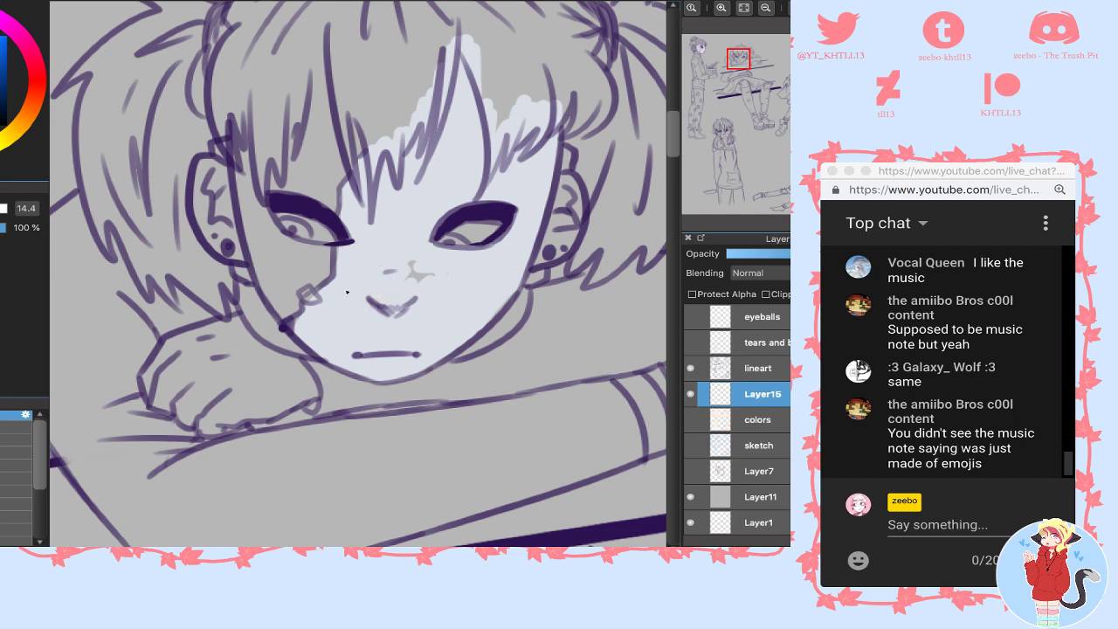
- Fill the narrow section behind the crack on the resting character's mask with lavender, around the eye and under the bangs
{"action": "left_click_drag", "start_coordinate": [247, 157], "coordinate": [245, 199]}
{"action": "mouse_move", "coordinate": [251, 243]}
{"action": "left_mouse_down"}
{"action": "mouse_move", "coordinate": [262, 262]}
{"action": "mouse_move", "coordinate": [277, 253]}
{"action": "mouse_move", "coordinate": [274, 306]}
{"action": "left_mouse_up"}
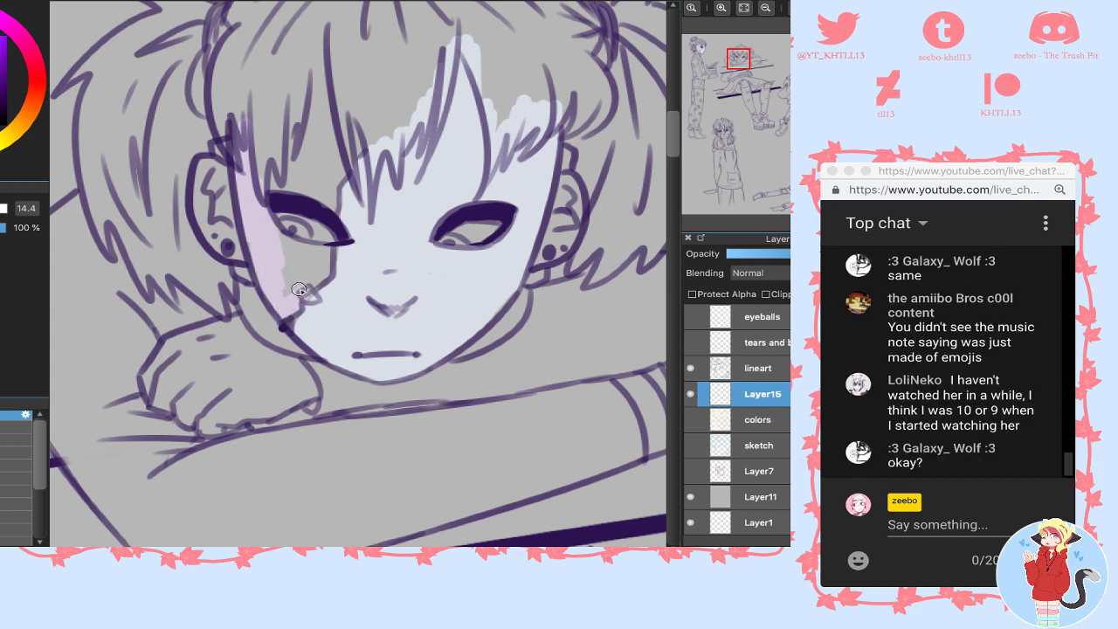
{"action": "mouse_move", "coordinate": [290, 303]}
{"action": "left_mouse_down"}
{"action": "mouse_move", "coordinate": [323, 251]}
{"action": "mouse_move", "coordinate": [310, 301]}
{"action": "mouse_move", "coordinate": [306, 280]}
{"action": "mouse_move", "coordinate": [289, 306]}
{"action": "mouse_move", "coordinate": [310, 274]}
{"action": "mouse_move", "coordinate": [295, 260]}
{"action": "mouse_move", "coordinate": [290, 278]}
{"action": "mouse_move", "coordinate": [277, 236]}
{"action": "mouse_move", "coordinate": [294, 253]}
{"action": "mouse_move", "coordinate": [326, 247]}
{"action": "left_mouse_up"}
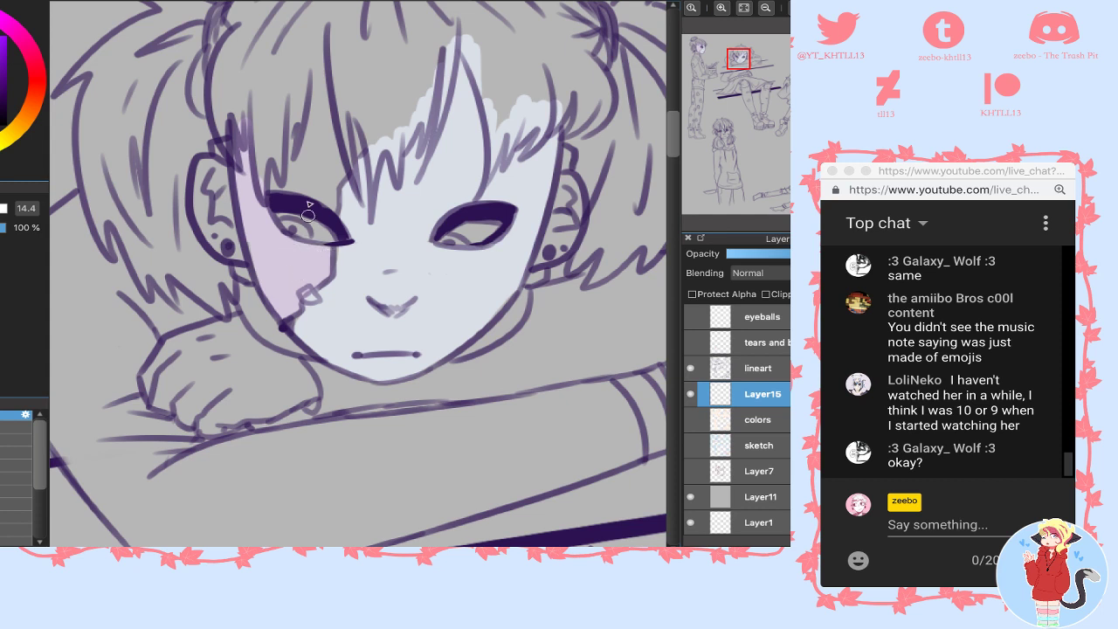
{"action": "mouse_move", "coordinate": [268, 177]}
{"action": "left_mouse_down"}
{"action": "mouse_move", "coordinate": [289, 165]}
{"action": "mouse_move", "coordinate": [320, 88]}
{"action": "mouse_move", "coordinate": [319, 42]}
{"action": "mouse_move", "coordinate": [323, 164]}
{"action": "mouse_move", "coordinate": [352, 126]}
{"action": "mouse_move", "coordinate": [366, 136]}
{"action": "left_mouse_up"}
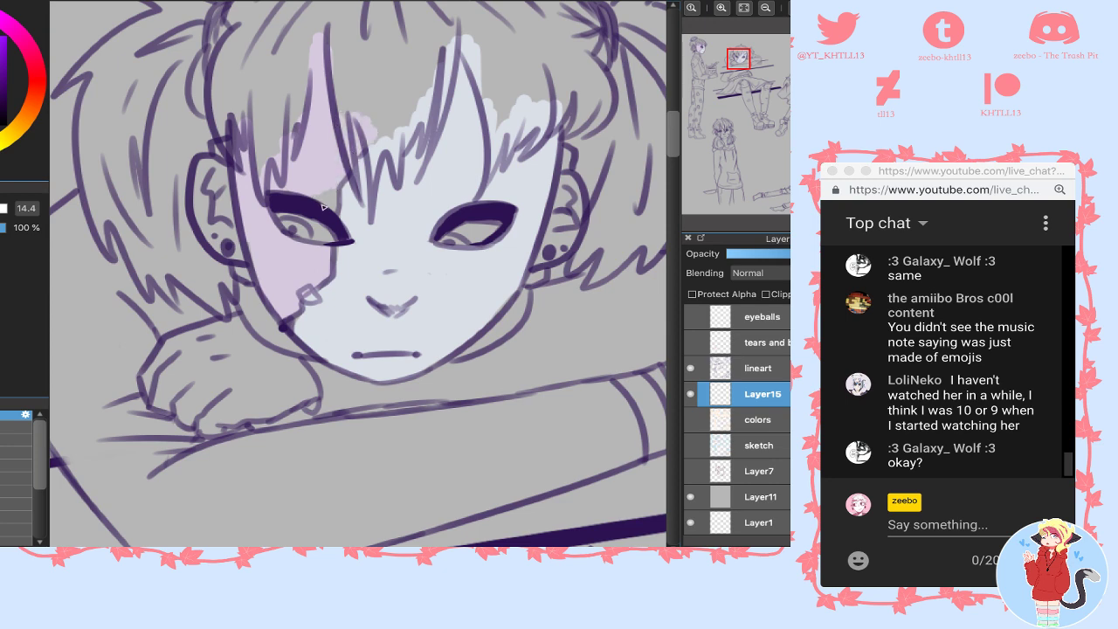
- Fill the larger section of the mask with pale blue-white on the character with two hair buns, covering leftover gaps
{"action": "mouse_move", "coordinate": [718, 160]}
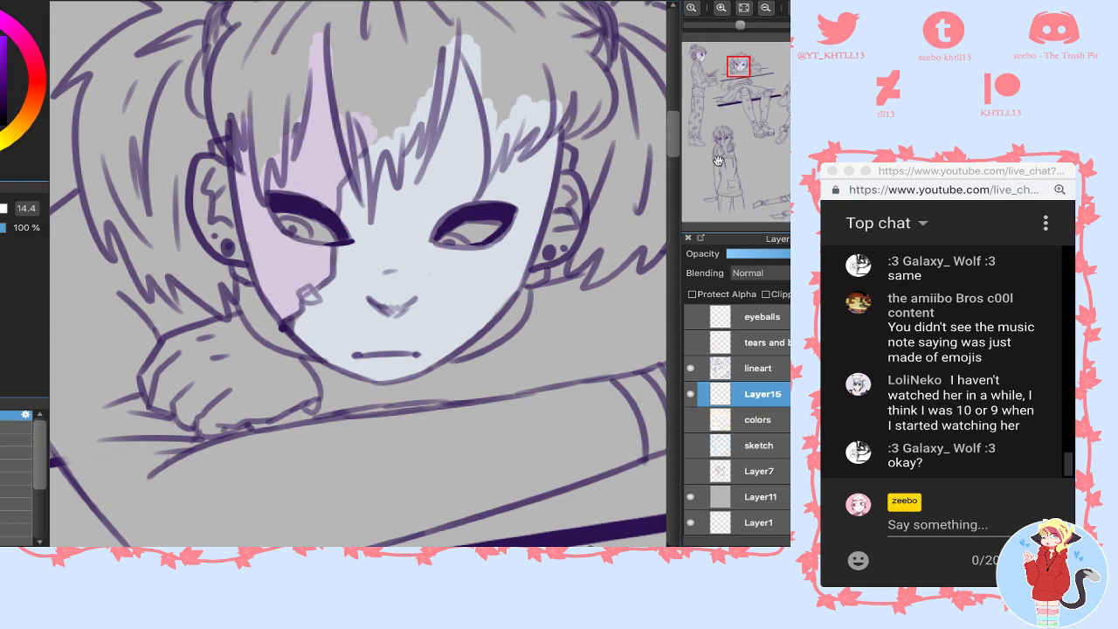
{"action": "left_click_drag", "start_coordinate": [700, 49], "coordinate": [701, 55]}
{"action": "key", "text": "x"}
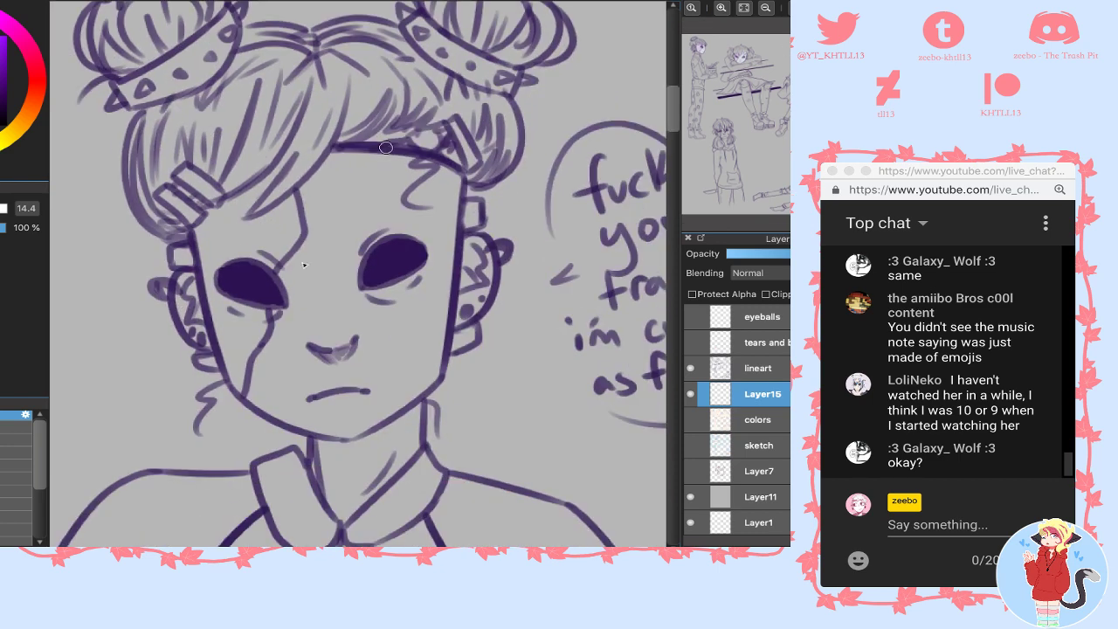
{"action": "mouse_move", "coordinate": [272, 399]}
{"action": "left_mouse_down"}
{"action": "mouse_move", "coordinate": [258, 394]}
{"action": "mouse_move", "coordinate": [257, 373]}
{"action": "mouse_move", "coordinate": [286, 275]}
{"action": "mouse_move", "coordinate": [315, 230]}
{"action": "mouse_move", "coordinate": [316, 168]}
{"action": "mouse_move", "coordinate": [369, 159]}
{"action": "mouse_move", "coordinate": [323, 156]}
{"action": "mouse_move", "coordinate": [453, 177]}
{"action": "mouse_move", "coordinate": [449, 233]}
{"action": "mouse_move", "coordinate": [440, 292]}
{"action": "mouse_move", "coordinate": [293, 416]}
{"action": "mouse_move", "coordinate": [345, 428]}
{"action": "mouse_move", "coordinate": [380, 407]}
{"action": "mouse_move", "coordinate": [345, 429]}
{"action": "mouse_move", "coordinate": [415, 393]}
{"action": "mouse_move", "coordinate": [435, 357]}
{"action": "mouse_move", "coordinate": [430, 264]}
{"action": "left_mouse_up"}
{"action": "key", "text": "g"}
{"action": "left_click", "coordinate": [371, 359]}
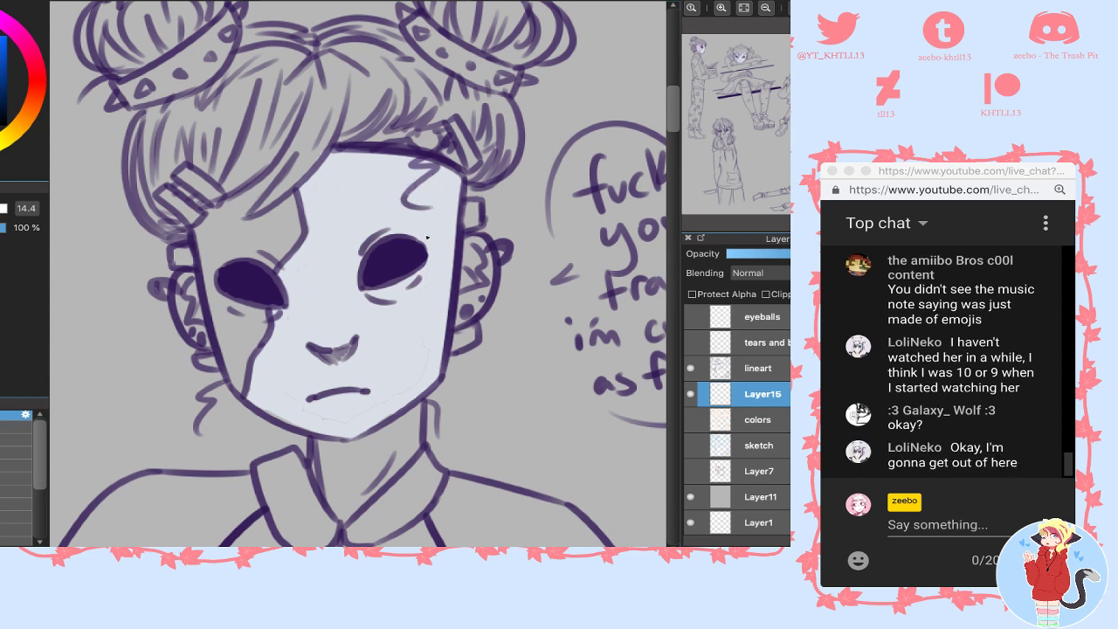
{"action": "left_click_drag", "start_coordinate": [339, 354], "coordinate": [316, 350]}
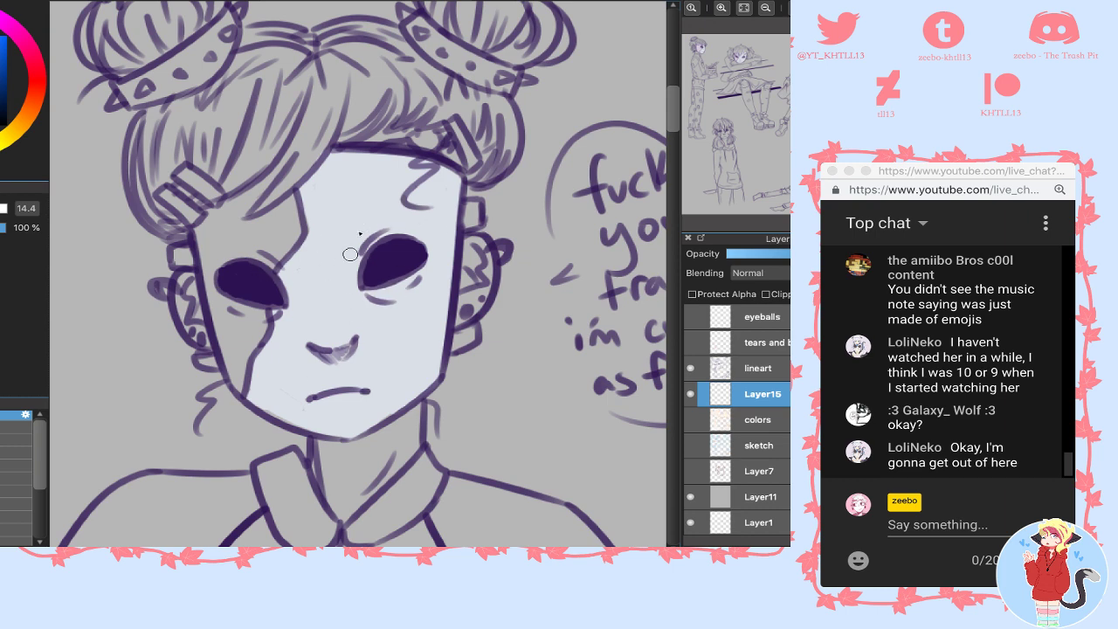
- Fill the cracked-off side section of the hair-bun character's mask with lavender, up to the hairline
{"action": "right_click", "coordinate": [251, 363]}
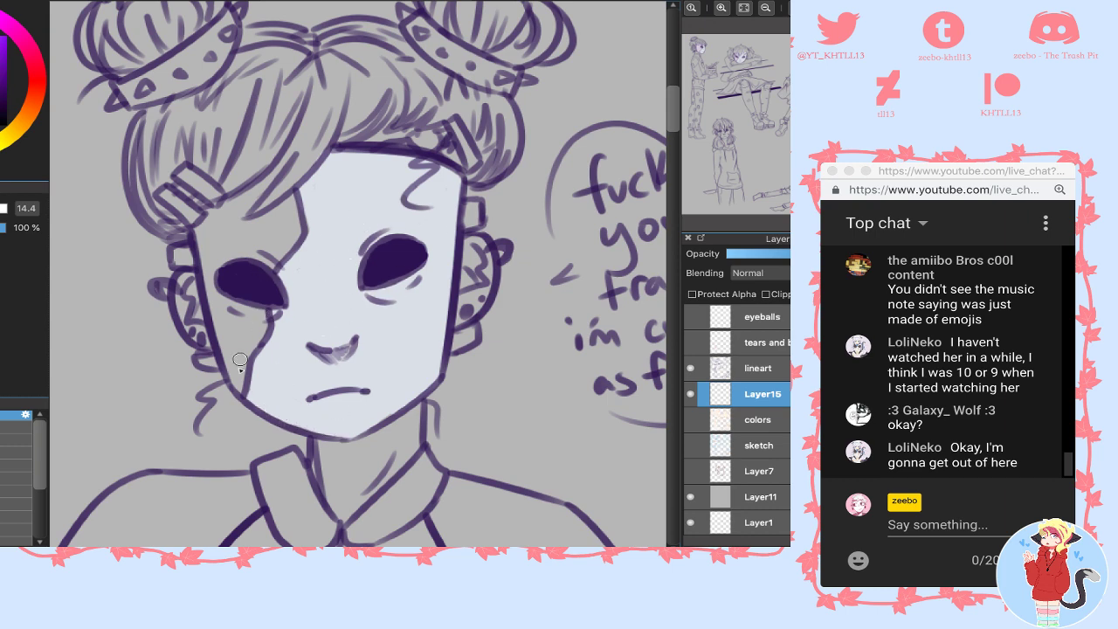
{"action": "left_click_drag", "start_coordinate": [236, 382], "coordinate": [260, 305]}
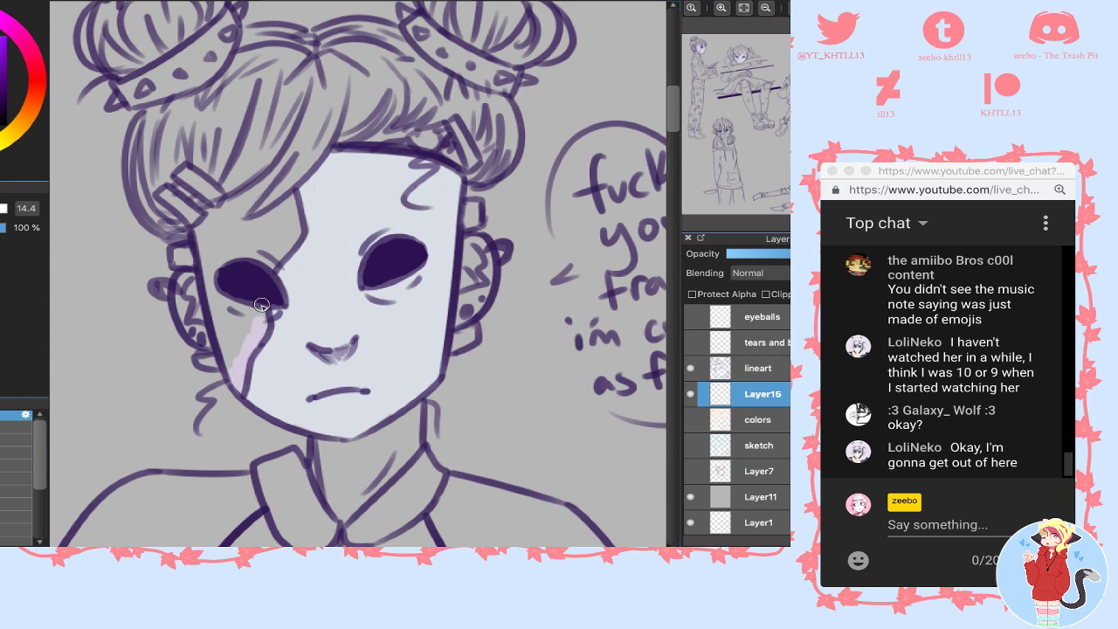
{"action": "mouse_move", "coordinate": [252, 349]}
{"action": "left_mouse_down"}
{"action": "mouse_move", "coordinate": [229, 309]}
{"action": "mouse_move", "coordinate": [222, 325]}
{"action": "mouse_move", "coordinate": [218, 276]}
{"action": "mouse_move", "coordinate": [221, 331]}
{"action": "mouse_move", "coordinate": [206, 212]}
{"action": "mouse_move", "coordinate": [289, 158]}
{"action": "mouse_move", "coordinate": [262, 212]}
{"action": "mouse_move", "coordinate": [269, 246]}
{"action": "mouse_move", "coordinate": [290, 236]}
{"action": "mouse_move", "coordinate": [289, 184]}
{"action": "mouse_move", "coordinate": [287, 251]}
{"action": "mouse_move", "coordinate": [256, 280]}
{"action": "mouse_move", "coordinate": [273, 223]}
{"action": "mouse_move", "coordinate": [215, 260]}
{"action": "mouse_move", "coordinate": [242, 203]}
{"action": "left_mouse_up"}
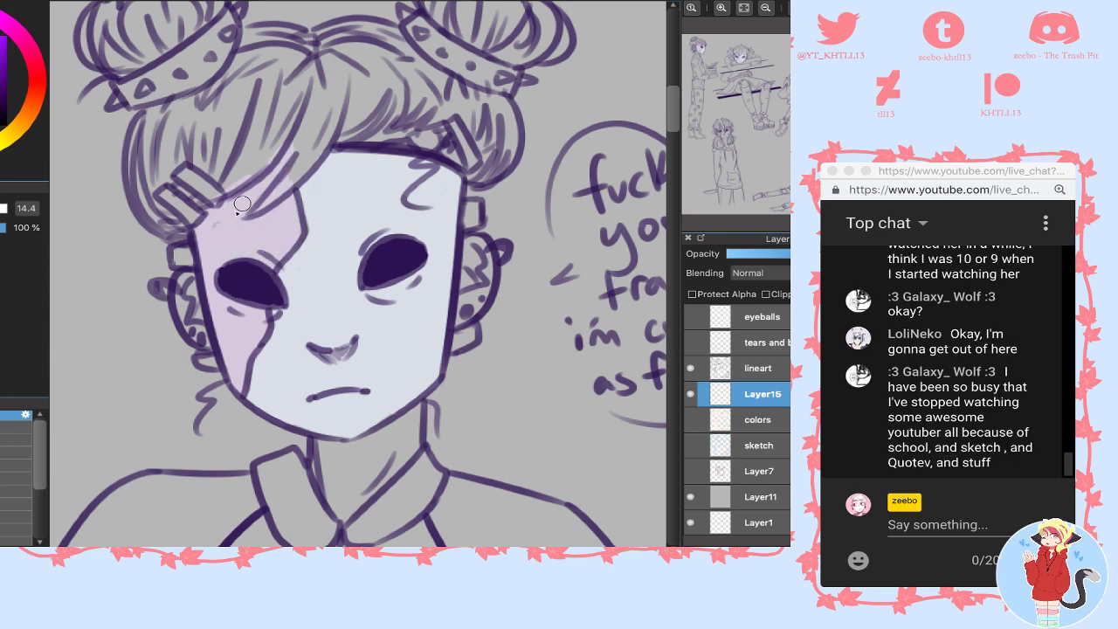
- Paint the cracked side section of the mask lavender below the eye on the hooded character with low pigtails
{"action": "left_click", "coordinate": [721, 142]}
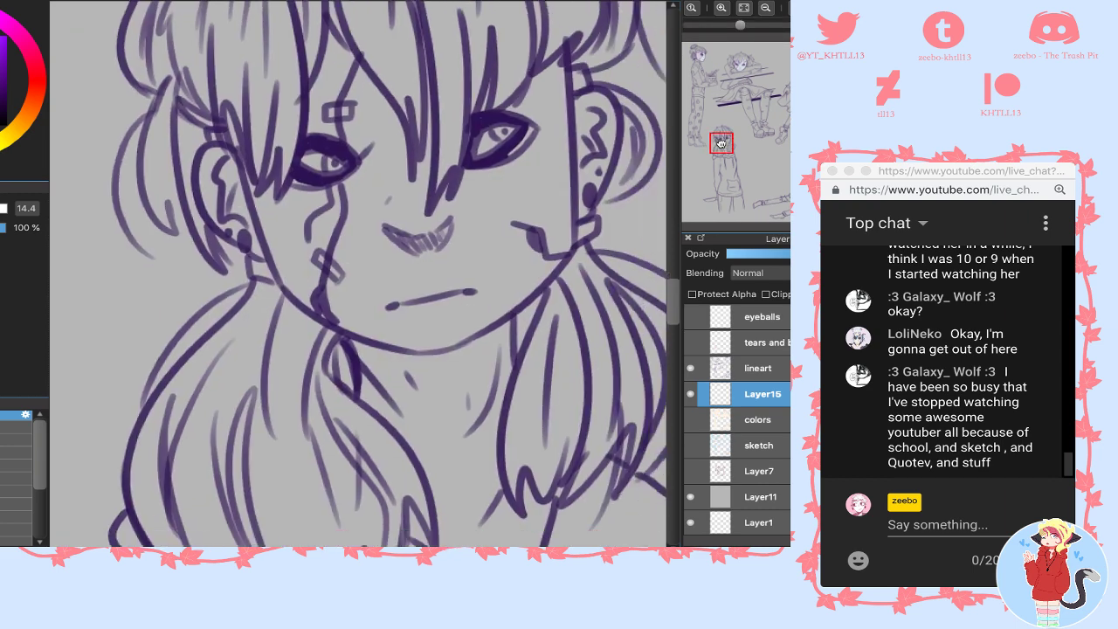
{"action": "mouse_move", "coordinate": [242, 186]}
{"action": "left_mouse_down"}
{"action": "mouse_move", "coordinate": [278, 284]}
{"action": "mouse_move", "coordinate": [321, 341]}
{"action": "mouse_move", "coordinate": [308, 316]}
{"action": "mouse_move", "coordinate": [325, 273]}
{"action": "mouse_move", "coordinate": [299, 306]}
{"action": "mouse_move", "coordinate": [290, 229]}
{"action": "mouse_move", "coordinate": [272, 206]}
{"action": "left_mouse_up"}
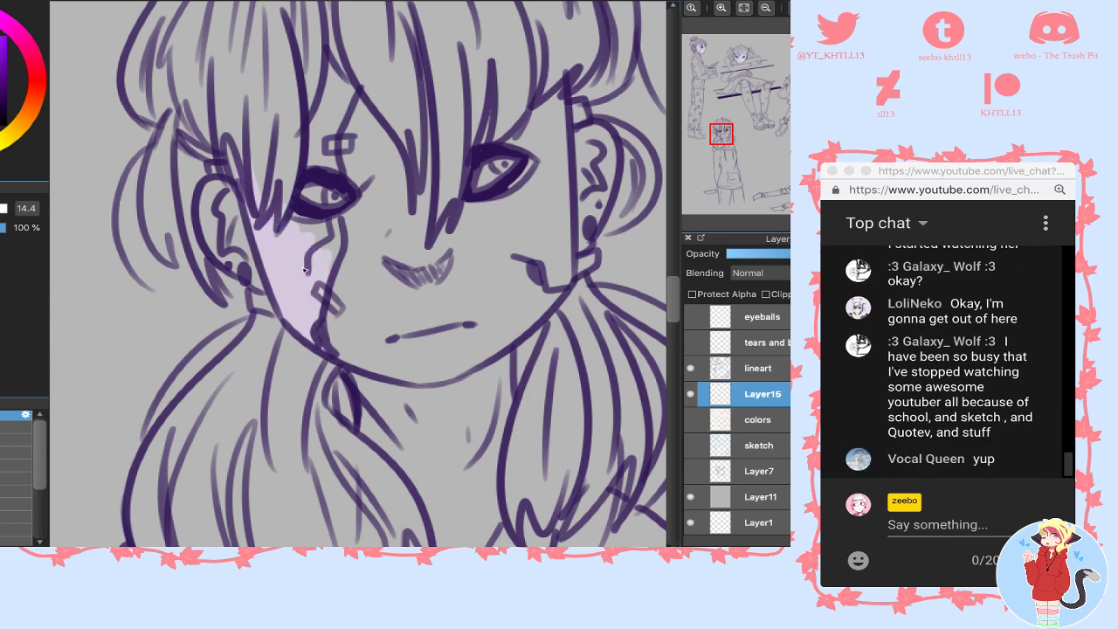
{"action": "left_click_drag", "start_coordinate": [309, 277], "coordinate": [330, 203]}
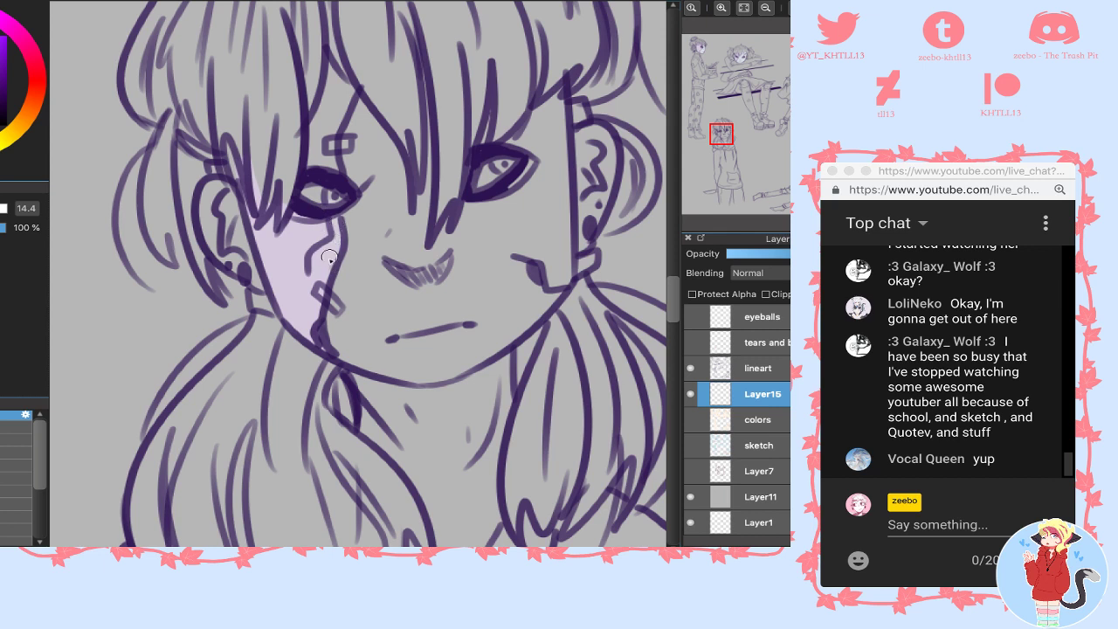
- Complete the lavender above the pigtailed character's eye and fill the rest of the mask with pale blue-white
{"action": "mouse_move", "coordinate": [311, 161]}
{"action": "left_mouse_down"}
{"action": "mouse_move", "coordinate": [330, 129]}
{"action": "mouse_move", "coordinate": [313, 154]}
{"action": "mouse_move", "coordinate": [326, 70]}
{"action": "mouse_move", "coordinate": [343, 51]}
{"action": "mouse_move", "coordinate": [351, 64]}
{"action": "mouse_move", "coordinate": [332, 142]}
{"action": "mouse_move", "coordinate": [362, 98]}
{"action": "mouse_move", "coordinate": [352, 182]}
{"action": "mouse_move", "coordinate": [365, 206]}
{"action": "mouse_move", "coordinate": [369, 191]}
{"action": "mouse_move", "coordinate": [347, 217]}
{"action": "mouse_move", "coordinate": [356, 224]}
{"action": "mouse_move", "coordinate": [334, 323]}
{"action": "mouse_move", "coordinate": [342, 278]}
{"action": "mouse_move", "coordinate": [334, 344]}
{"action": "mouse_move", "coordinate": [334, 335]}
{"action": "mouse_move", "coordinate": [369, 373]}
{"action": "mouse_move", "coordinate": [356, 366]}
{"action": "mouse_move", "coordinate": [435, 377]}
{"action": "mouse_move", "coordinate": [507, 330]}
{"action": "mouse_move", "coordinate": [483, 357]}
{"action": "mouse_move", "coordinate": [557, 287]}
{"action": "left_mouse_up"}
{"action": "left_click_drag", "start_coordinate": [555, 83], "coordinate": [560, 240]}
{"action": "left_click_drag", "start_coordinate": [564, 160], "coordinate": [566, 200]}
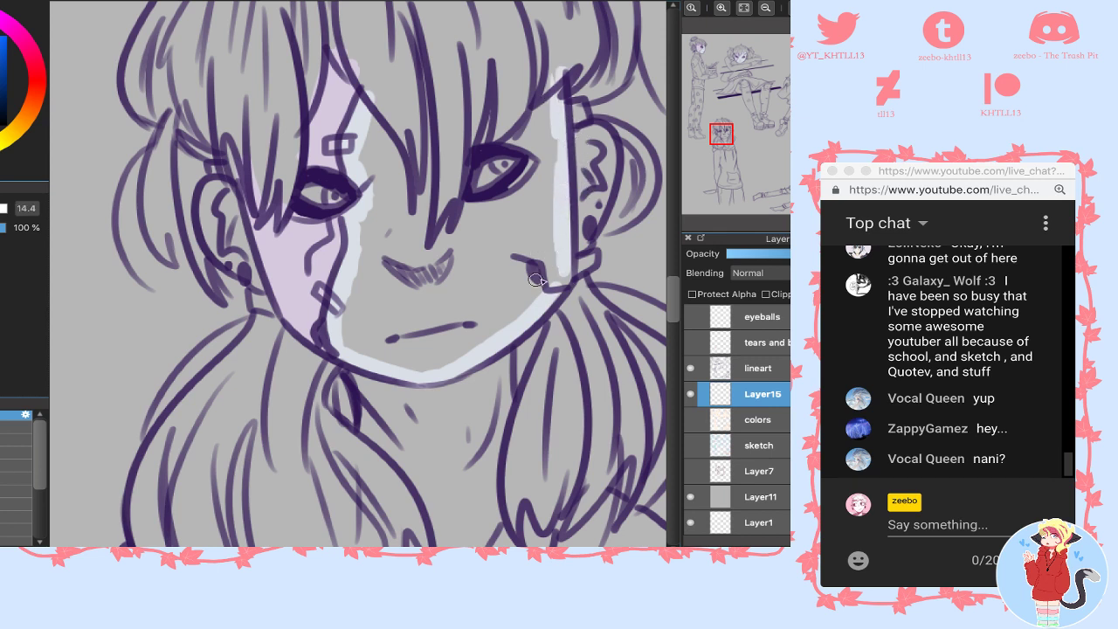
{"action": "mouse_move", "coordinate": [564, 276]}
{"action": "left_mouse_down"}
{"action": "mouse_move", "coordinate": [511, 272]}
{"action": "mouse_move", "coordinate": [474, 257]}
{"action": "left_mouse_up"}
{"action": "left_click", "coordinate": [398, 161]}
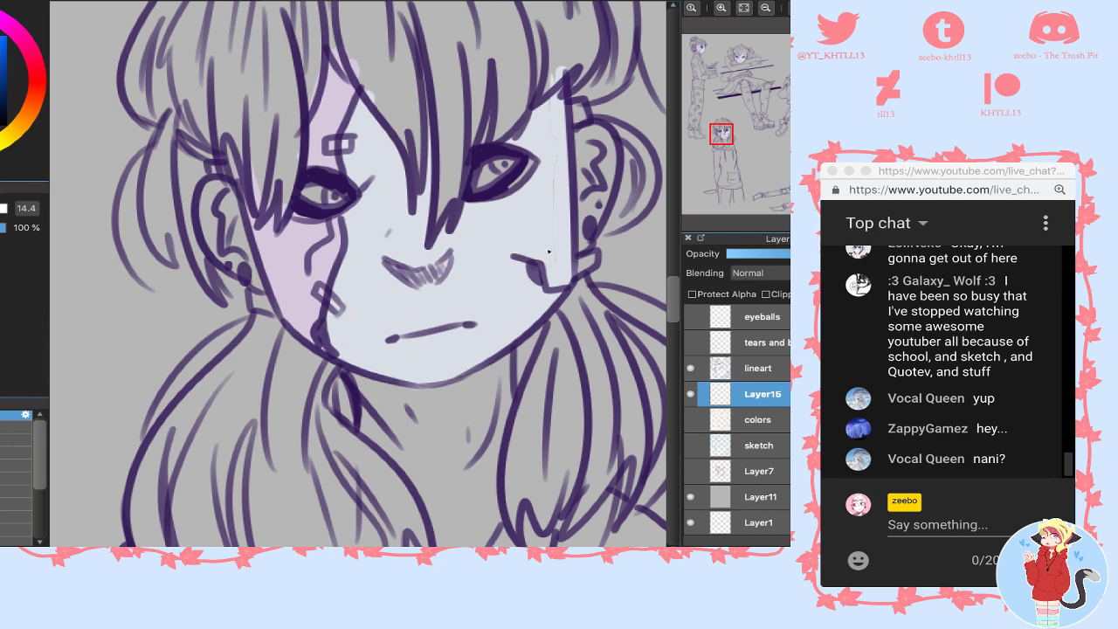
{"action": "mouse_move", "coordinate": [520, 183]}
{"action": "left_mouse_down"}
{"action": "mouse_move", "coordinate": [538, 156]}
{"action": "mouse_move", "coordinate": [463, 218]}
{"action": "mouse_move", "coordinate": [505, 222]}
{"action": "mouse_move", "coordinate": [533, 190]}
{"action": "mouse_move", "coordinate": [544, 147]}
{"action": "mouse_move", "coordinate": [526, 117]}
{"action": "mouse_move", "coordinate": [502, 108]}
{"action": "mouse_move", "coordinate": [478, 141]}
{"action": "mouse_move", "coordinate": [503, 103]}
{"action": "mouse_move", "coordinate": [470, 131]}
{"action": "mouse_move", "coordinate": [463, 123]}
{"action": "mouse_move", "coordinate": [430, 190]}
{"action": "mouse_move", "coordinate": [426, 129]}
{"action": "mouse_move", "coordinate": [398, 183]}
{"action": "left_mouse_up"}
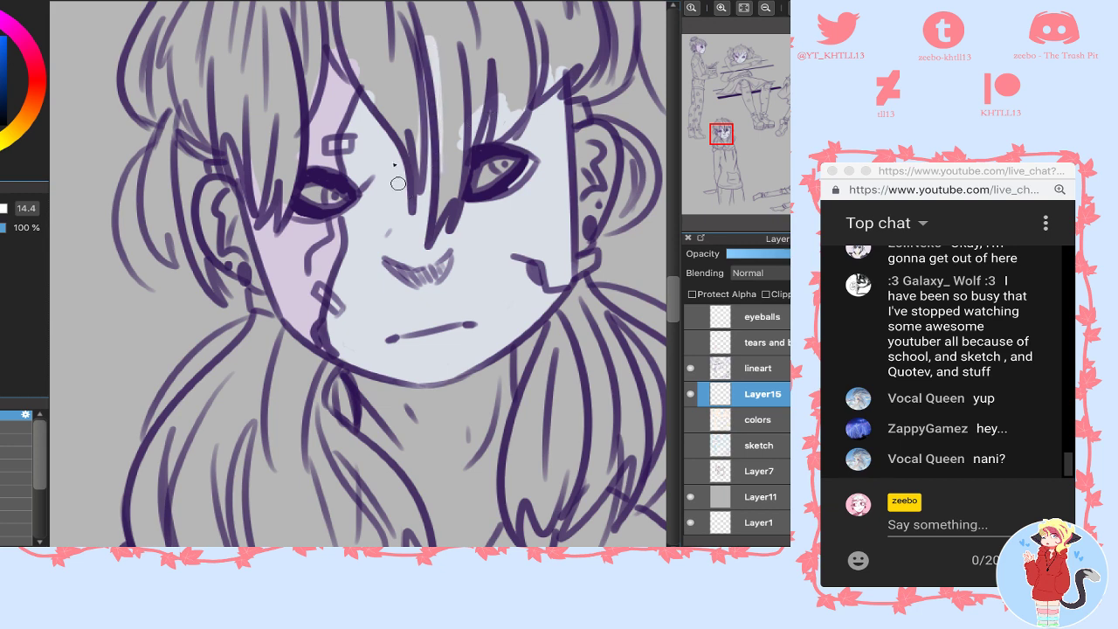
- Paint the three-quarter-view character's mask pale blue-white and the narrow cracked section around the far eye lavender
{"action": "left_click_drag", "start_coordinate": [817, 162], "coordinate": [816, 159]}
{"action": "mouse_move", "coordinate": [231, 294]}
{"action": "left_mouse_down"}
{"action": "mouse_move", "coordinate": [230, 238]}
{"action": "mouse_move", "coordinate": [227, 260]}
{"action": "left_mouse_up"}
{"action": "mouse_move", "coordinate": [245, 214]}
{"action": "left_mouse_down"}
{"action": "mouse_move", "coordinate": [240, 224]}
{"action": "mouse_move", "coordinate": [302, 77]}
{"action": "mouse_move", "coordinate": [319, 115]}
{"action": "mouse_move", "coordinate": [294, 180]}
{"action": "mouse_move", "coordinate": [394, 158]}
{"action": "mouse_move", "coordinate": [395, 131]}
{"action": "mouse_move", "coordinate": [390, 201]}
{"action": "mouse_move", "coordinate": [343, 208]}
{"action": "left_mouse_up"}
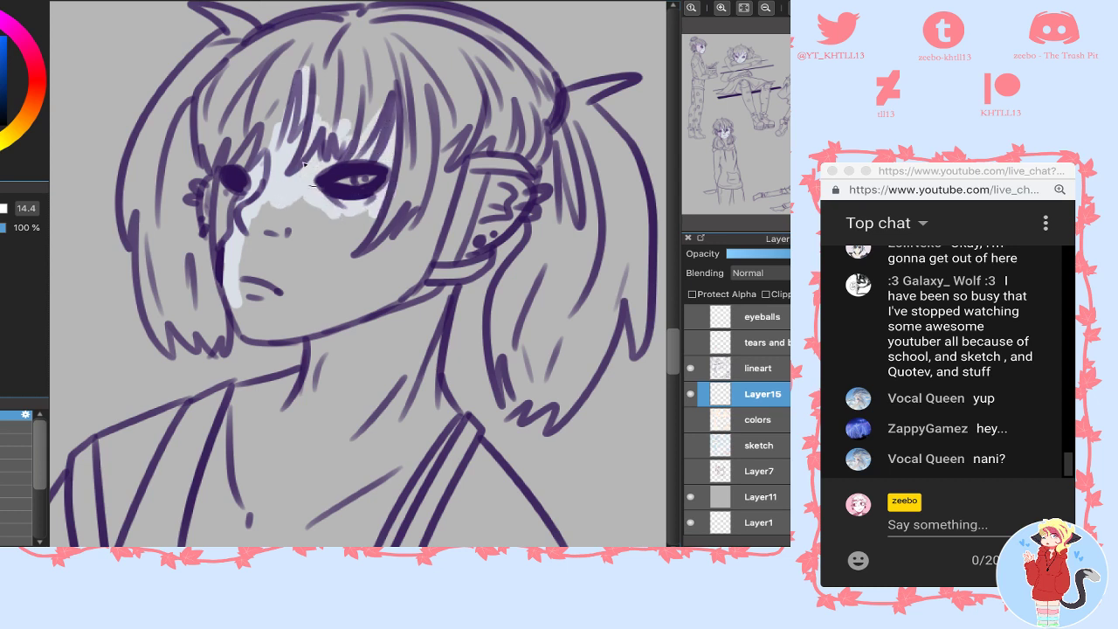
{"action": "left_click", "coordinate": [382, 247]}
{"action": "left_click", "coordinate": [448, 153]}
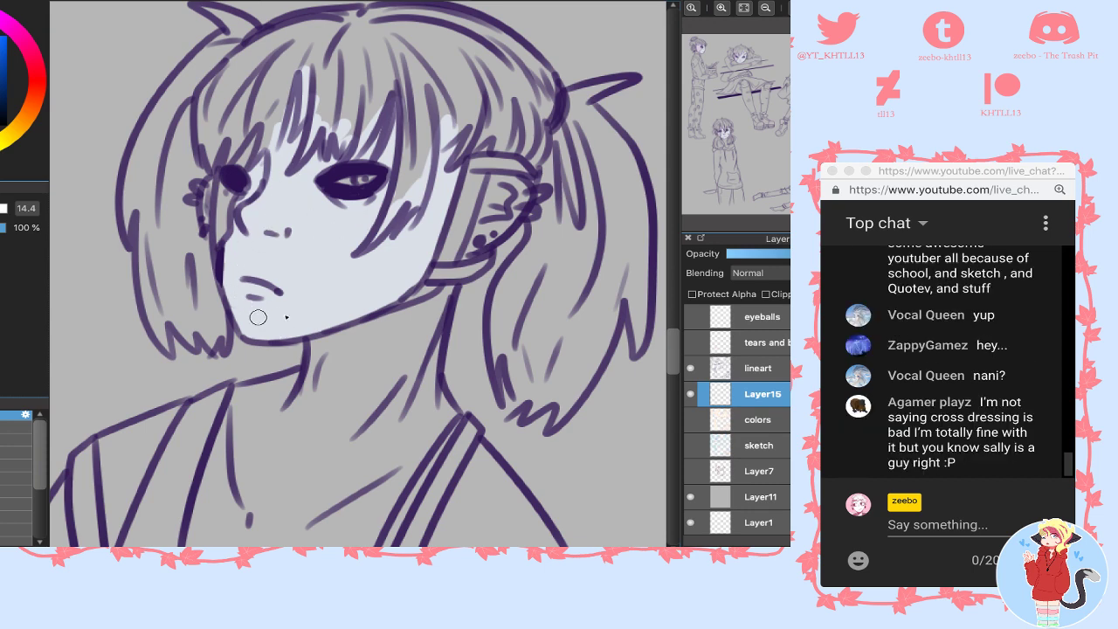
{"action": "mouse_move", "coordinate": [417, 284]}
{"action": "left_mouse_down"}
{"action": "mouse_move", "coordinate": [439, 271]}
{"action": "mouse_move", "coordinate": [462, 215]}
{"action": "mouse_move", "coordinate": [451, 256]}
{"action": "mouse_move", "coordinate": [476, 149]}
{"action": "left_mouse_up"}
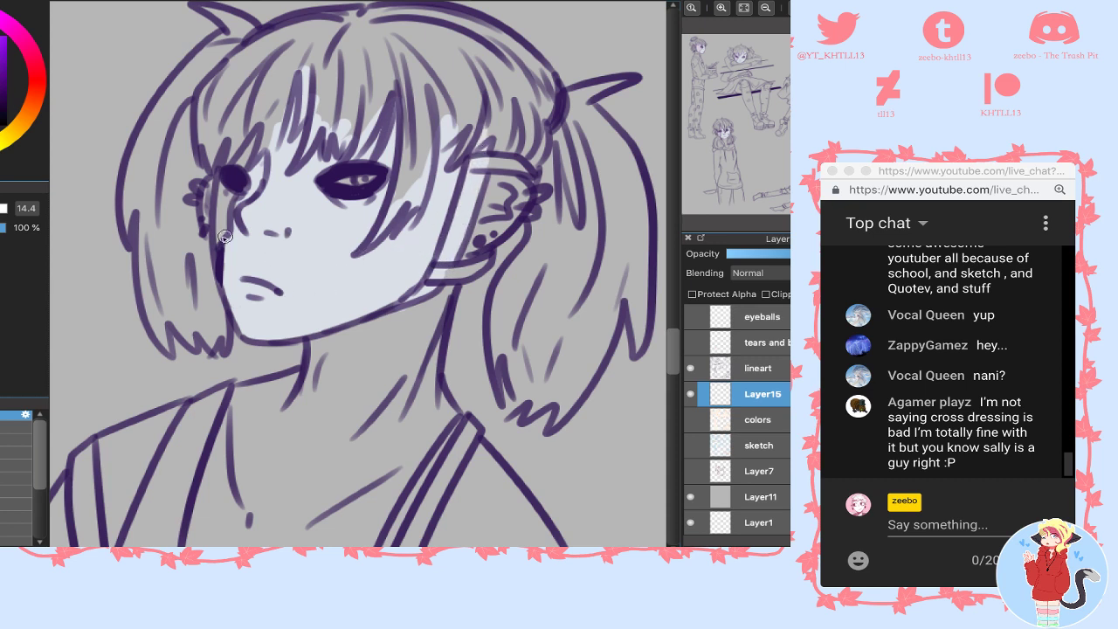
{"action": "mouse_move", "coordinate": [219, 239]}
{"action": "left_mouse_down"}
{"action": "mouse_move", "coordinate": [223, 179]}
{"action": "mouse_move", "coordinate": [259, 133]}
{"action": "left_mouse_up"}
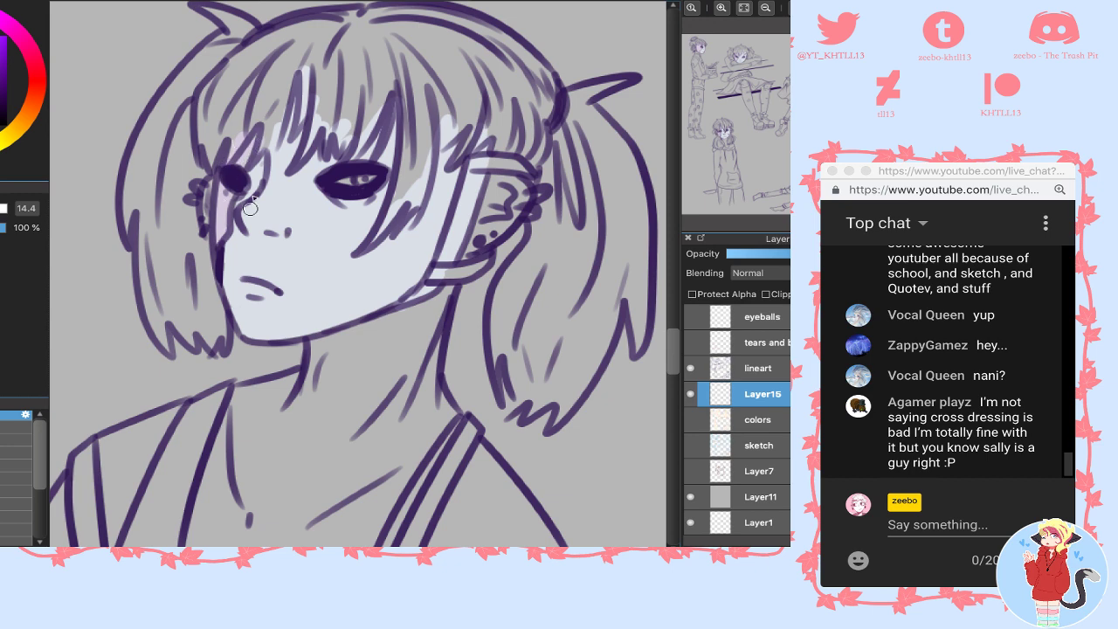
- Add a new layer above Layer15, enable clipping on it and set its blending mode to Multiply
{"action": "mouse_move", "coordinate": [752, 111]}
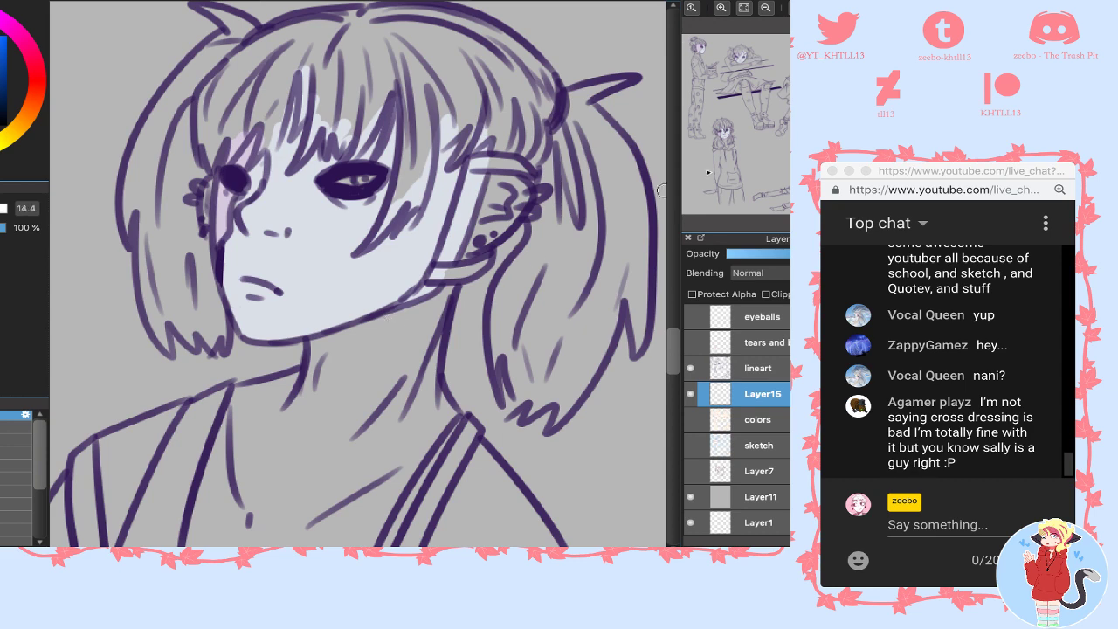
{"action": "left_click_drag", "start_coordinate": [712, 60], "coordinate": [696, 50]}
{"action": "left_click", "coordinate": [691, 552]}
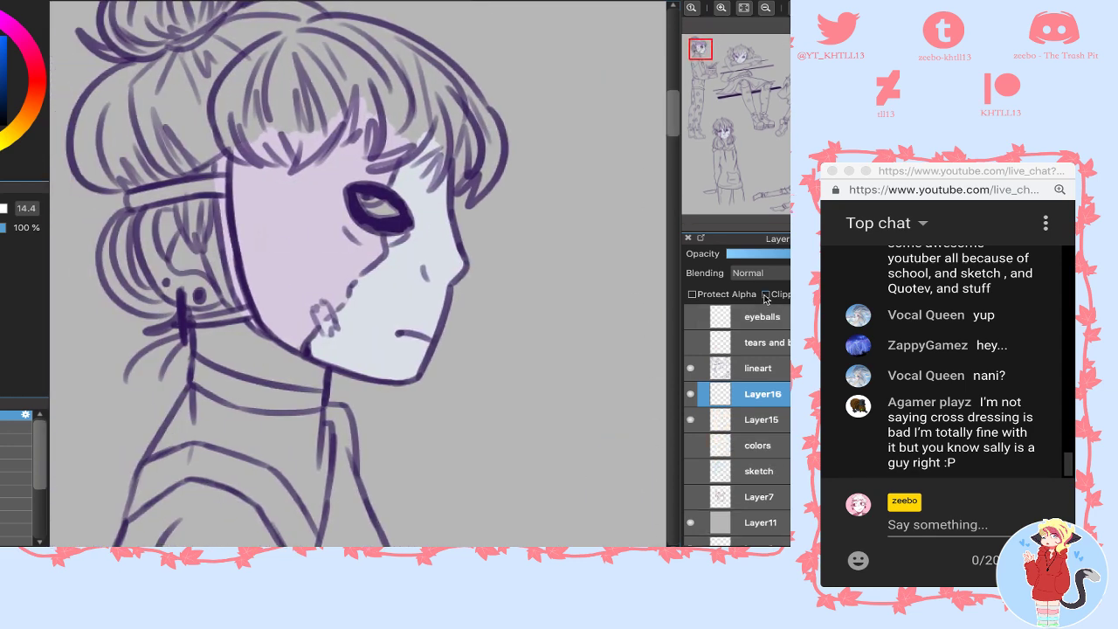
{"action": "left_click", "coordinate": [766, 296]}
{"action": "left_click", "coordinate": [767, 274]}
{"action": "left_click", "coordinate": [771, 286]}
- Shade the profile mask's back edge, jawline, under-eye area and nose with the mask's lavender, using a size 17 brush
{"action": "right_click", "coordinate": [294, 262]}
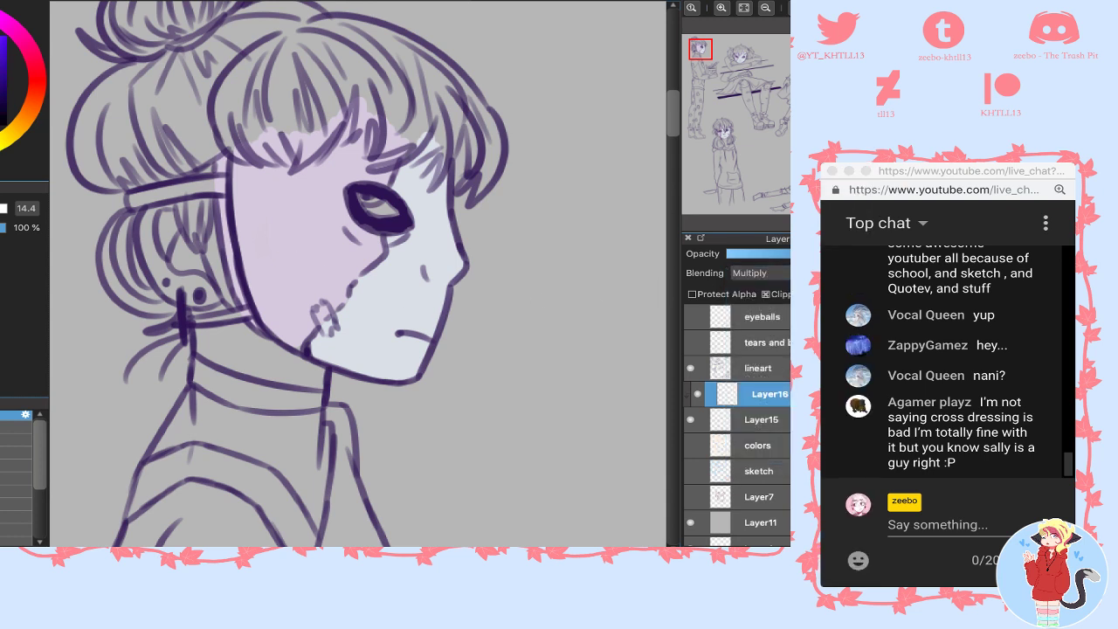
{"action": "left_click", "coordinate": [13, 453]}
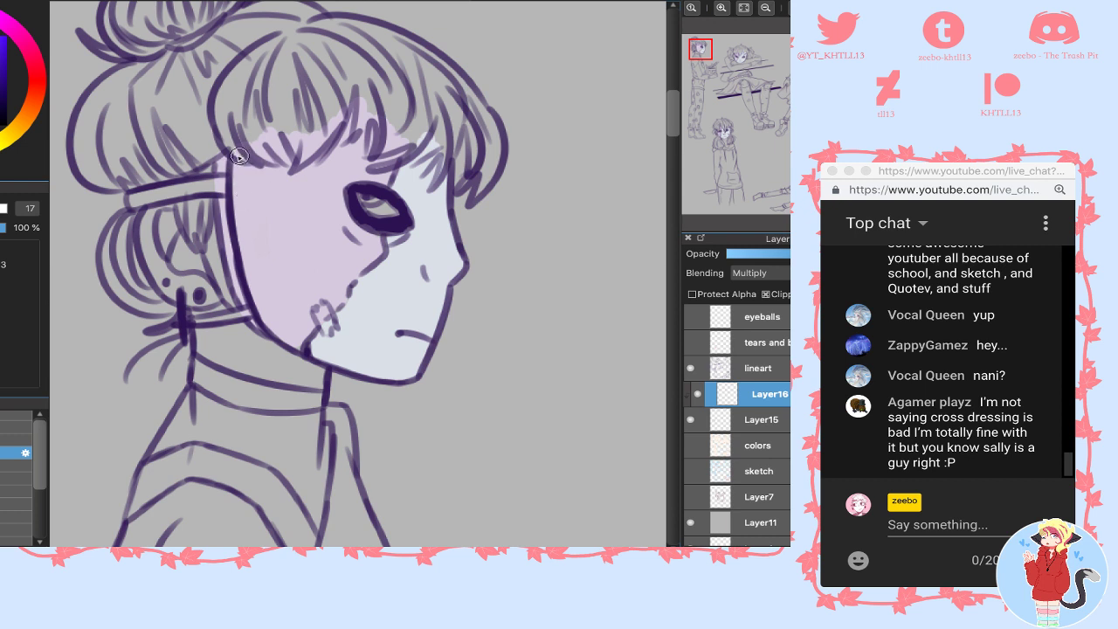
{"action": "mouse_move", "coordinate": [238, 156]}
{"action": "left_mouse_down"}
{"action": "mouse_move", "coordinate": [221, 212]}
{"action": "mouse_move", "coordinate": [239, 290]}
{"action": "left_mouse_up"}
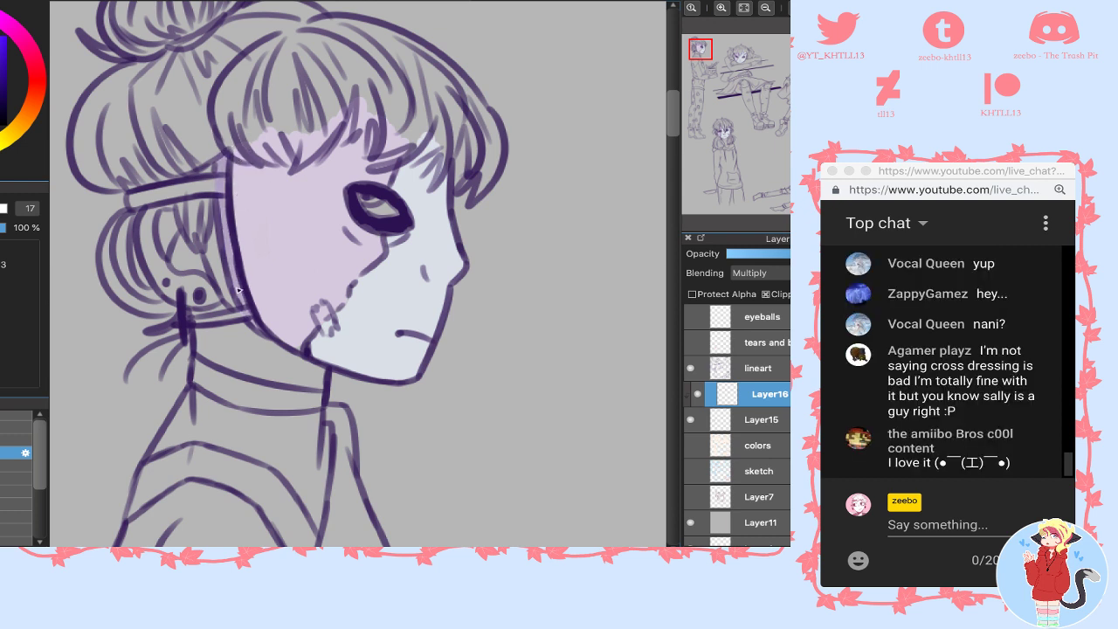
{"action": "mouse_move", "coordinate": [235, 147]}
{"action": "left_mouse_down"}
{"action": "mouse_move", "coordinate": [245, 241]}
{"action": "mouse_move", "coordinate": [295, 352]}
{"action": "mouse_move", "coordinate": [261, 308]}
{"action": "mouse_move", "coordinate": [381, 378]}
{"action": "left_mouse_up"}
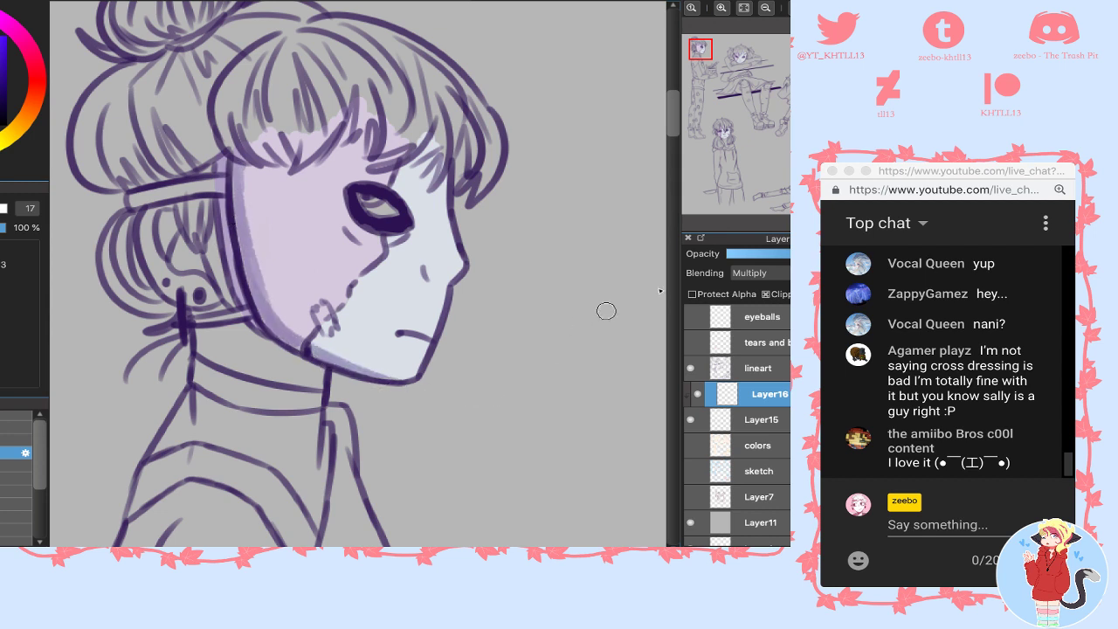
{"action": "mouse_move", "coordinate": [337, 187]}
{"action": "left_mouse_down"}
{"action": "mouse_move", "coordinate": [348, 215]}
{"action": "mouse_move", "coordinate": [395, 238]}
{"action": "mouse_move", "coordinate": [450, 281]}
{"action": "mouse_move", "coordinate": [446, 291]}
{"action": "left_mouse_up"}
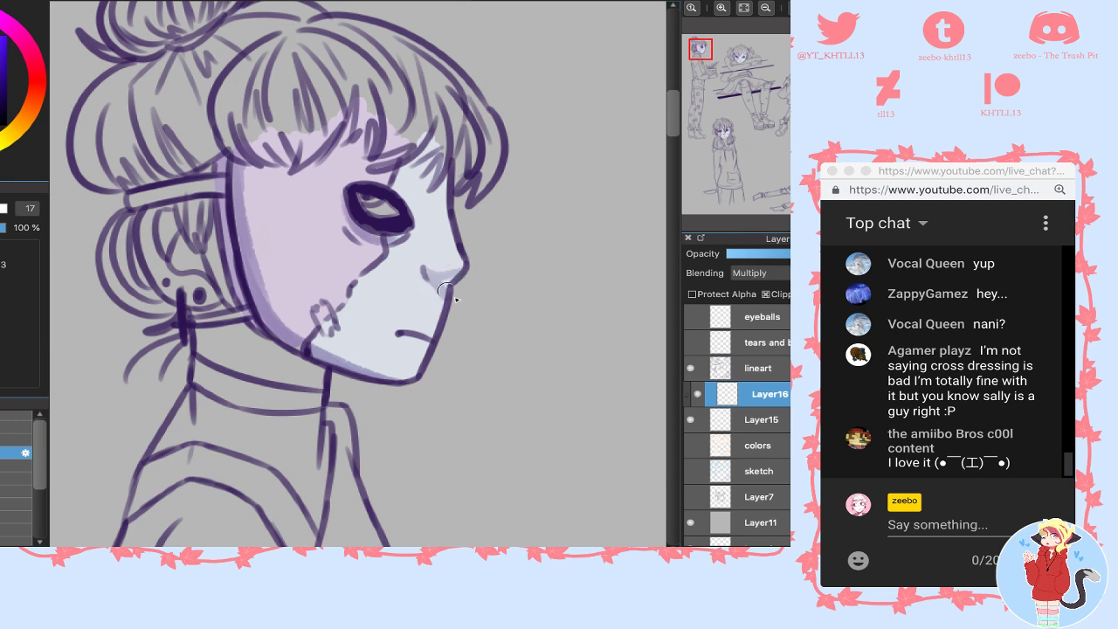
- Shade the profile mask's forehead just beneath the fringe with the shading lavender
{"action": "mouse_move", "coordinate": [440, 177]}
{"action": "left_mouse_down"}
{"action": "mouse_move", "coordinate": [425, 151]}
{"action": "mouse_move", "coordinate": [398, 165]}
{"action": "mouse_move", "coordinate": [378, 158]}
{"action": "mouse_move", "coordinate": [377, 123]}
{"action": "mouse_move", "coordinate": [341, 139]}
{"action": "left_mouse_up"}
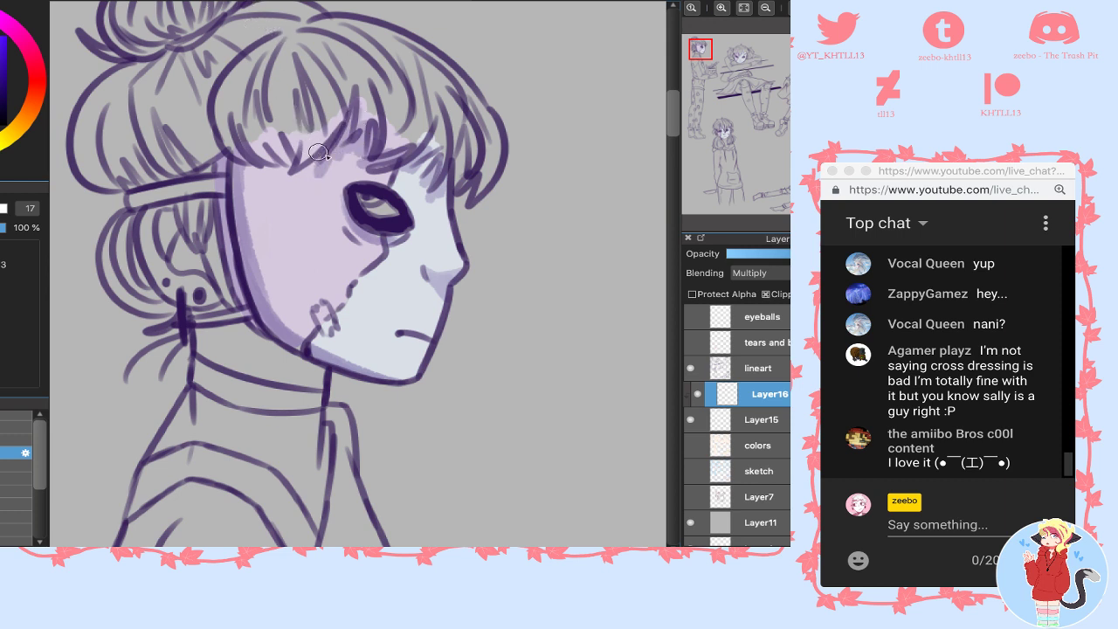
- Switch to the YouTube live chat and post "sal wears a dress to his dad's wedding"
{"action": "left_click", "coordinate": [938, 525]}
{"action": "type", "text": "SA"}
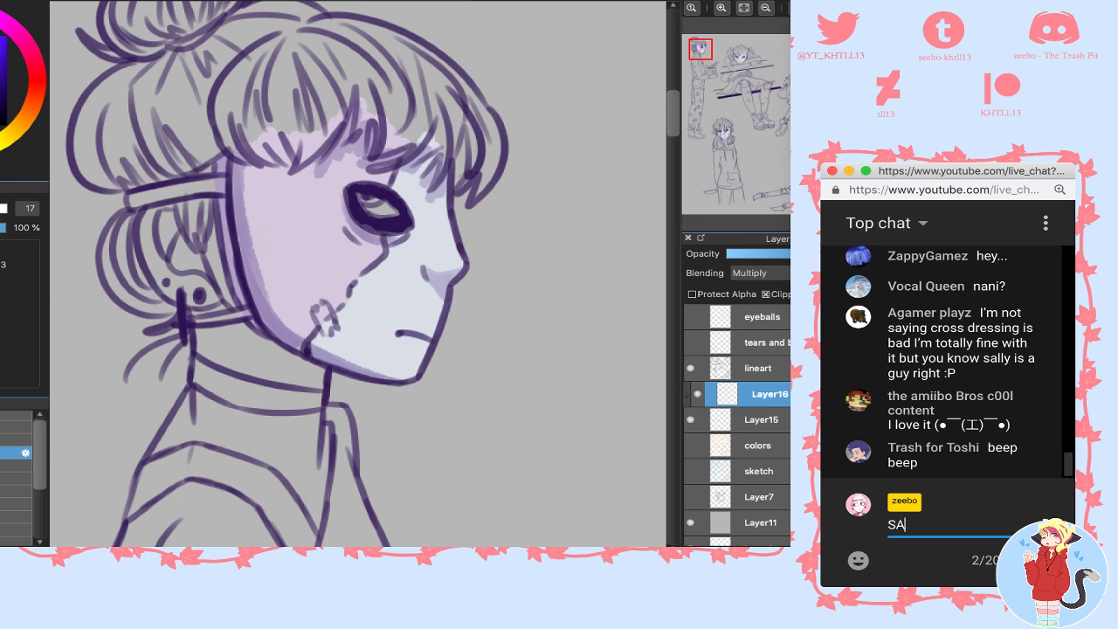
{"action": "type", "text": "L"}
{"action": "key", "text": "BackSpace"}
{"action": "key", "text": "BackSpace"}
{"action": "key", "text": "BackSpace"}
{"action": "key", "text": "BackSpace"}
{"action": "type", "text": "sal wears a dress to his dad's wedding"}
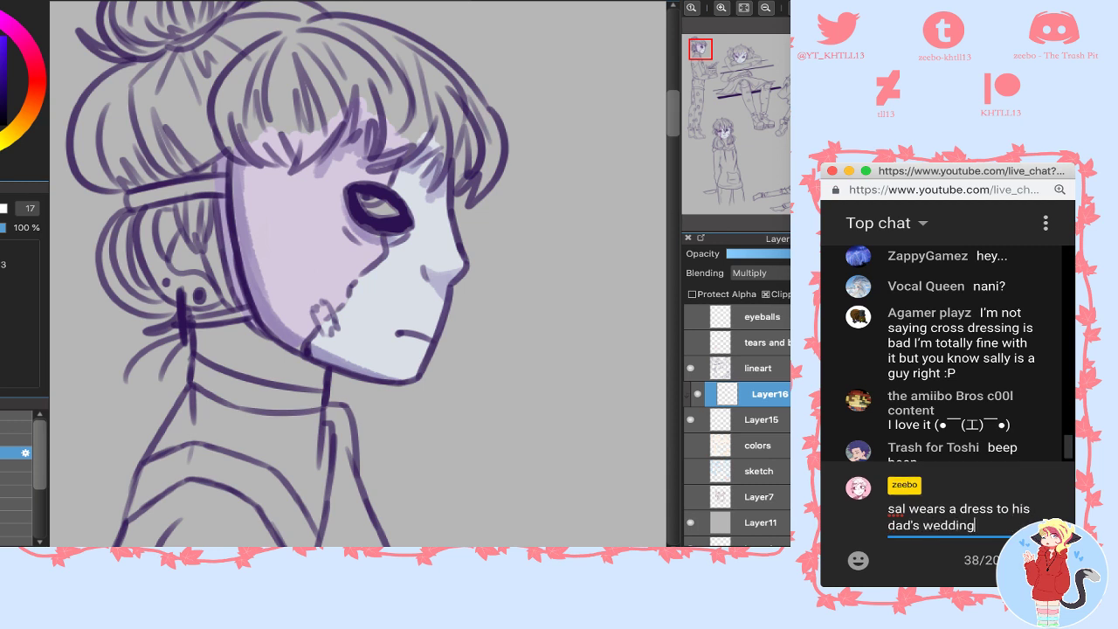
{"action": "key", "text": "Return"}
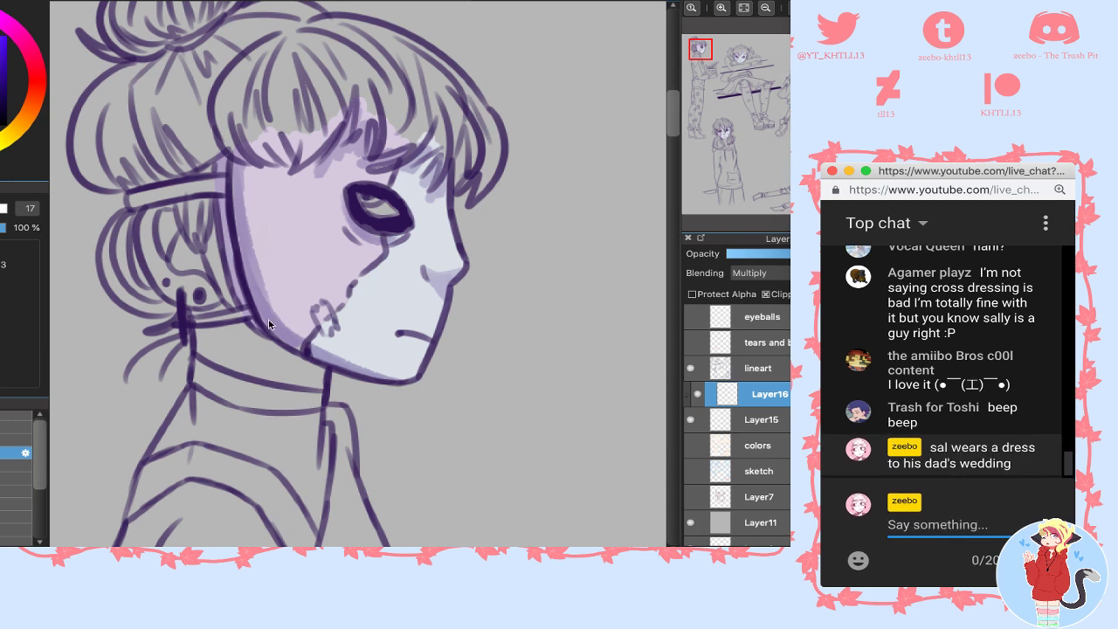
- Back on the canvas, shade the lavender side of the profile mask along the crack below the eye
{"action": "left_click", "coordinate": [268, 319]}
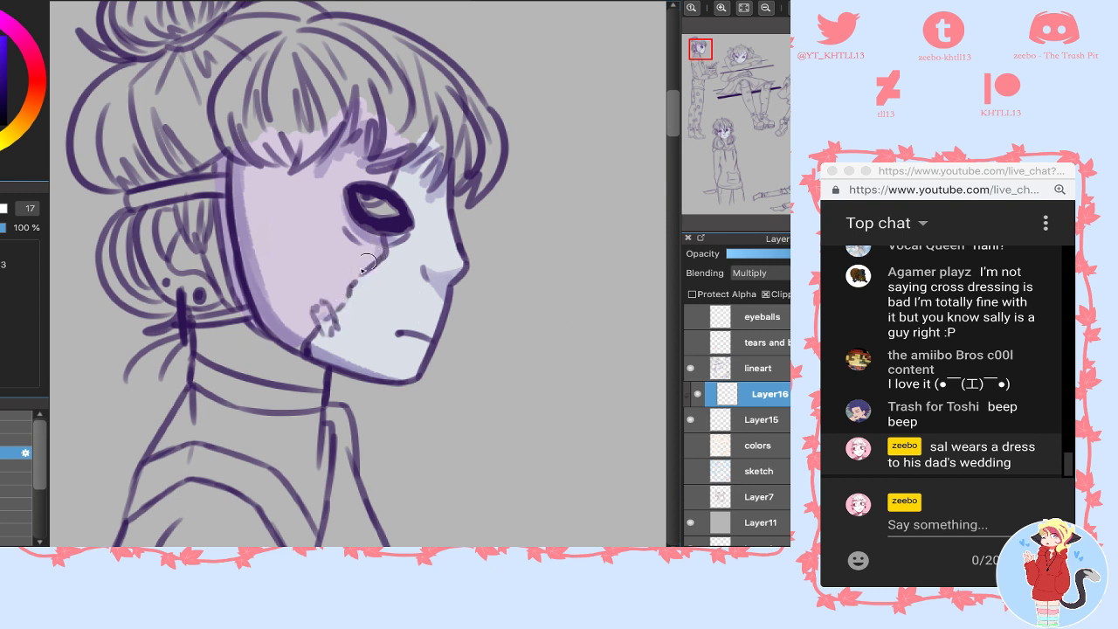
{"action": "left_click_drag", "start_coordinate": [365, 264], "coordinate": [315, 325]}
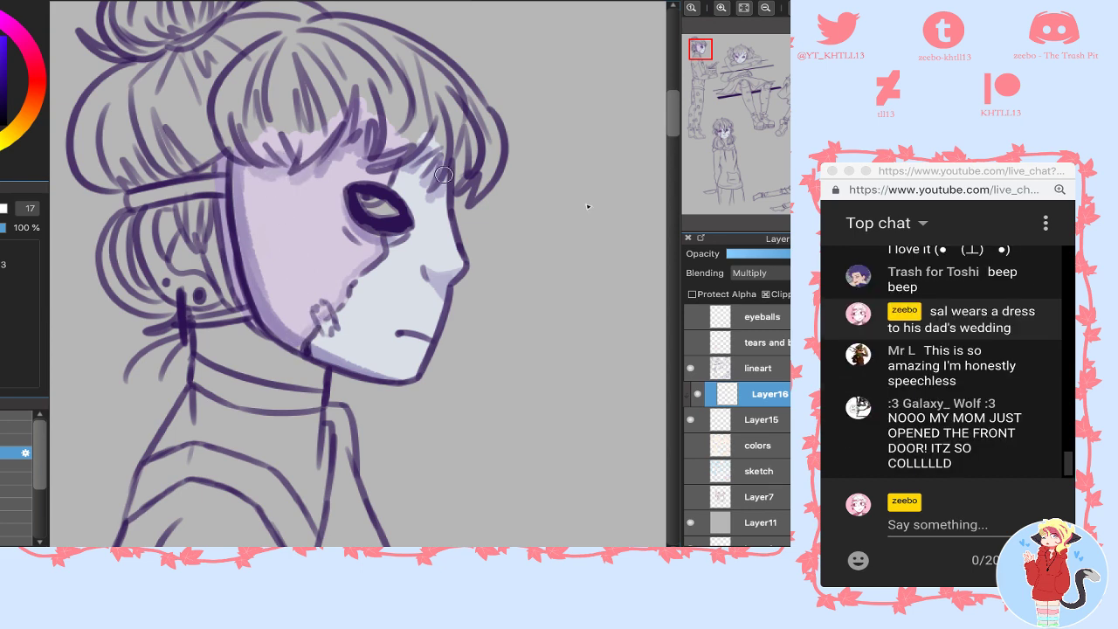
- Post "yes i know he's a dude duh" in the YouTube live chat
{"action": "left_click", "coordinate": [935, 524]}
{"action": "type", "text": "ye"}
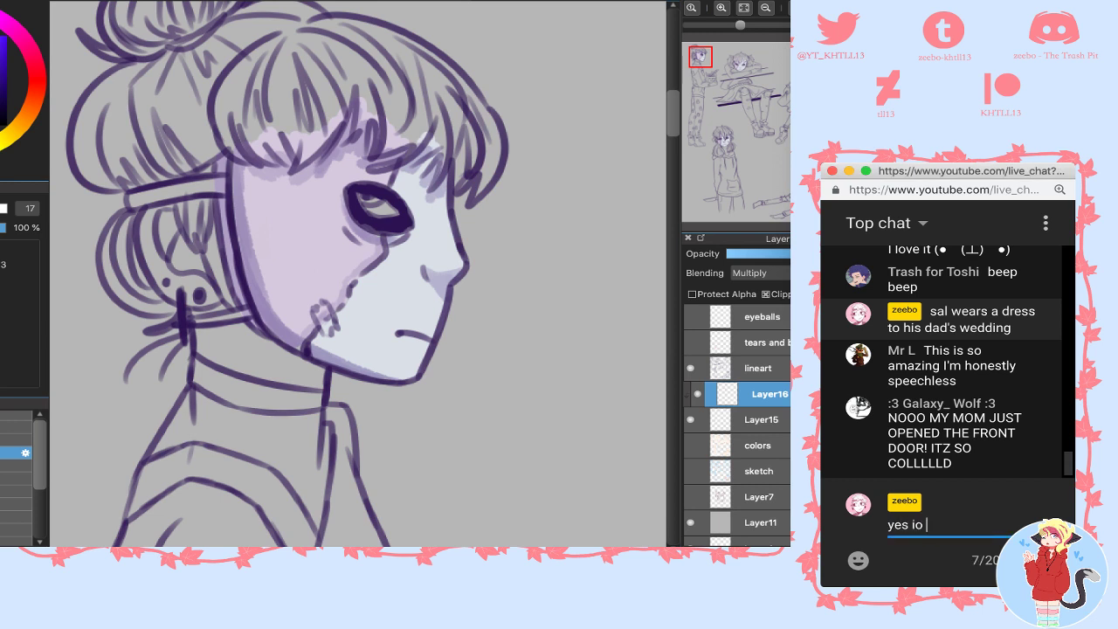
{"action": "type", "text": "s i know he's a dude duh"}
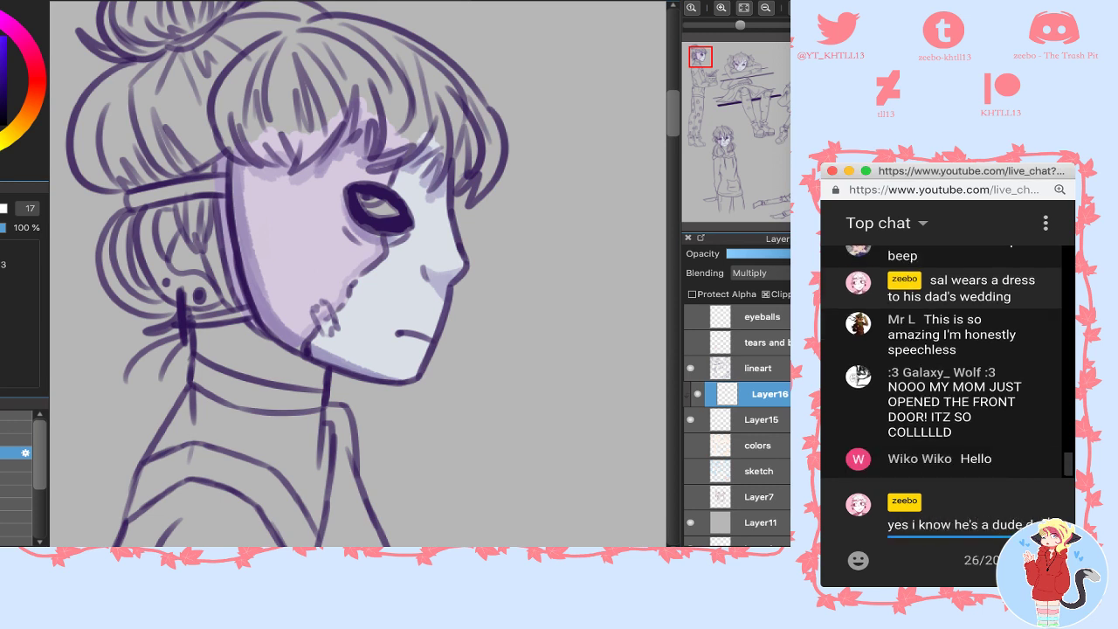
{"action": "key", "text": "Return"}
- Post a follow-up chat message reading "he wears pigtails and dresses let him live"
{"action": "type", "text": "he wears pigtails an"}
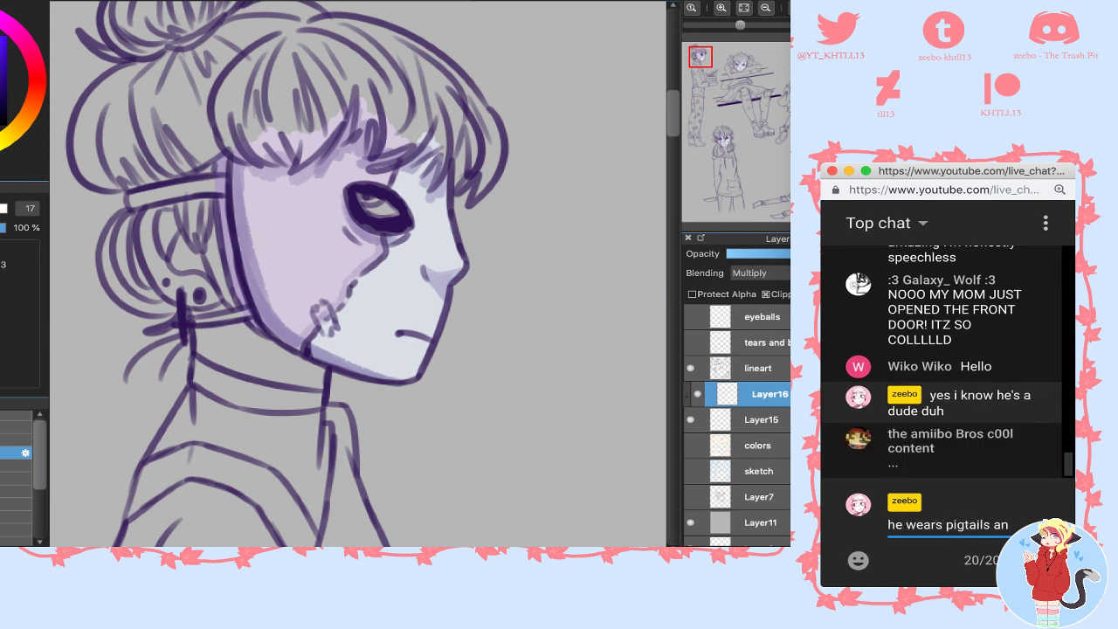
{"action": "type", "text": "d dresses let"}
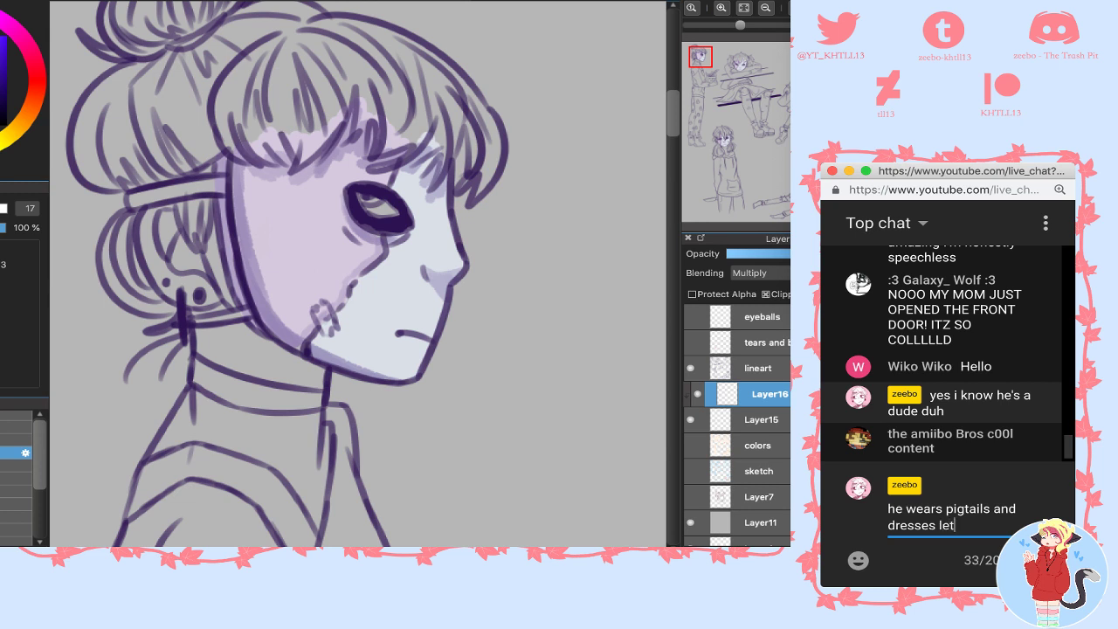
{"action": "type", "text": " him live"}
{"action": "key", "text": "Return"}
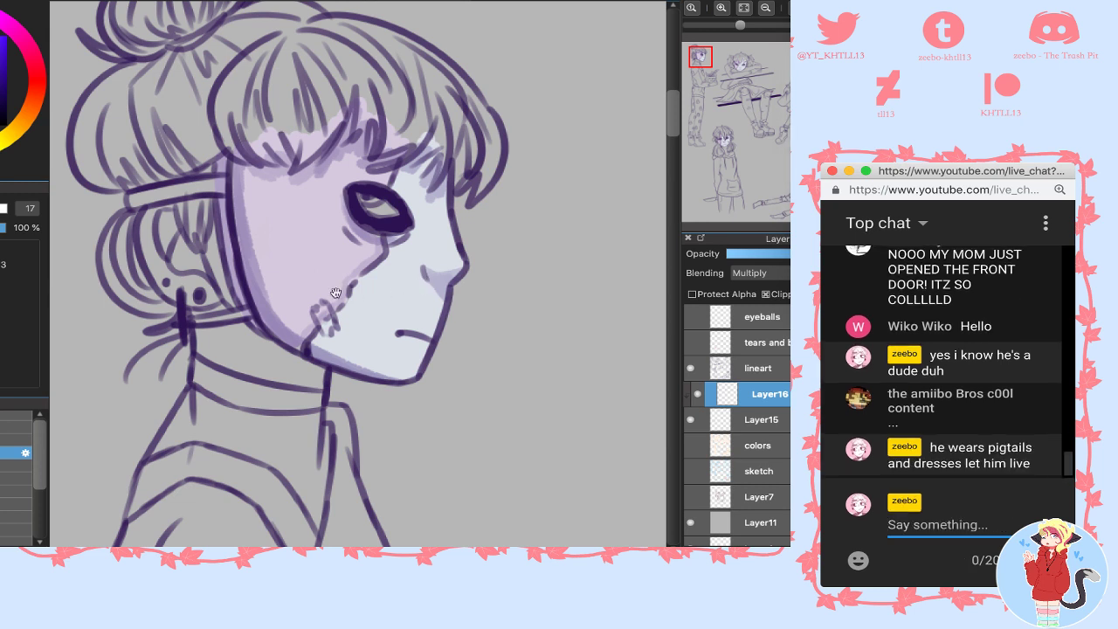
{"action": "left_click_drag", "start_coordinate": [416, 280], "coordinate": [399, 309]}
{"action": "key", "text": "super+z"}
{"action": "mouse_move", "coordinate": [274, 235]}
{"action": "left_mouse_down"}
{"action": "mouse_move", "coordinate": [289, 228]}
{"action": "mouse_move", "coordinate": [319, 271]}
{"action": "left_mouse_up"}
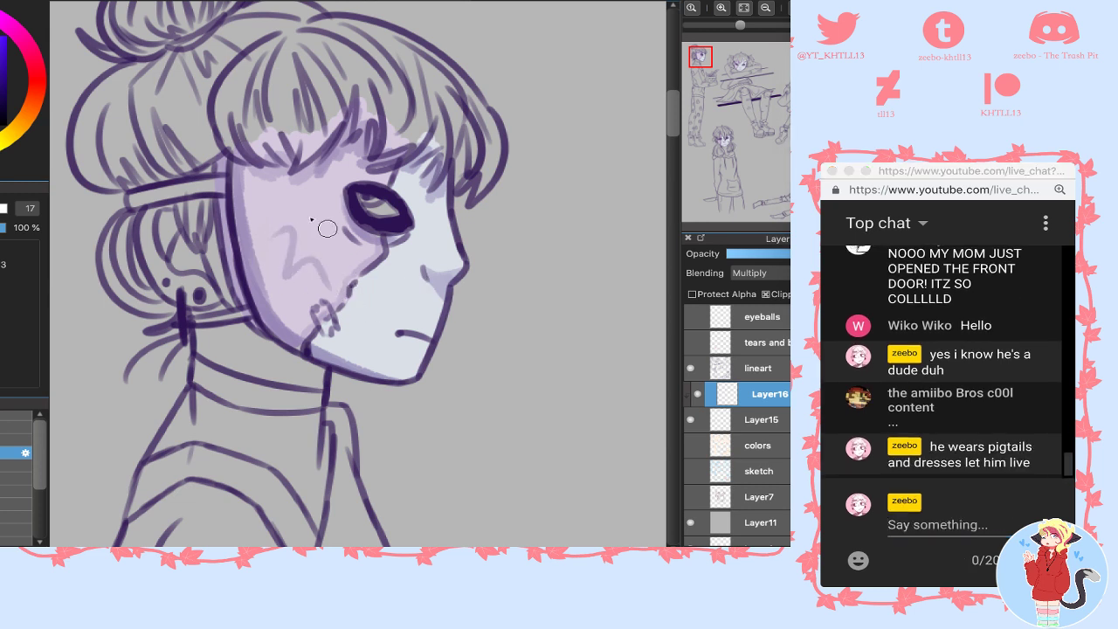
{"action": "key", "text": "ctrl+z"}
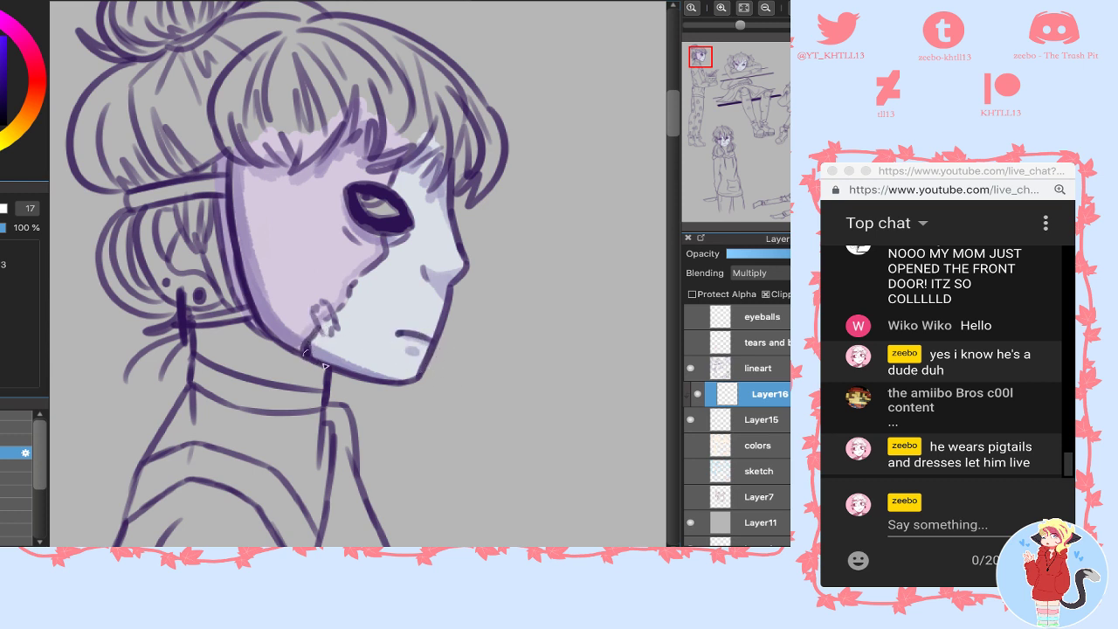
- Set Layer16 to Normal blending, sample the shading colour from the mask's back edge, and return the layer to Multiply
{"action": "left_click", "coordinate": [734, 421]}
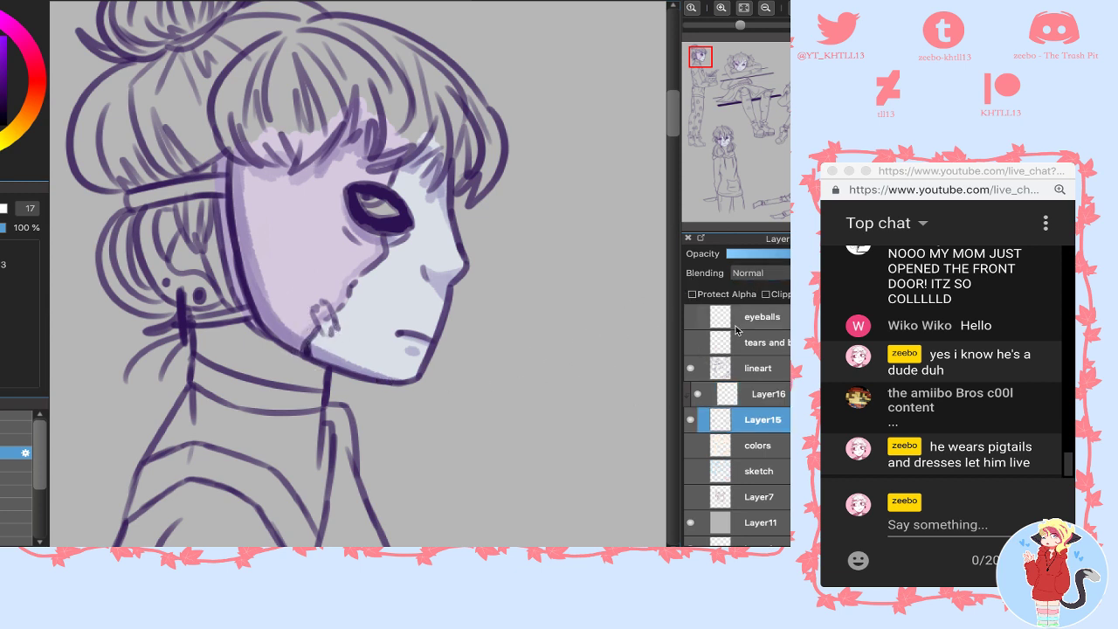
{"action": "left_click", "coordinate": [734, 393]}
{"action": "left_click", "coordinate": [749, 273]}
{"action": "left_click", "coordinate": [747, 258]}
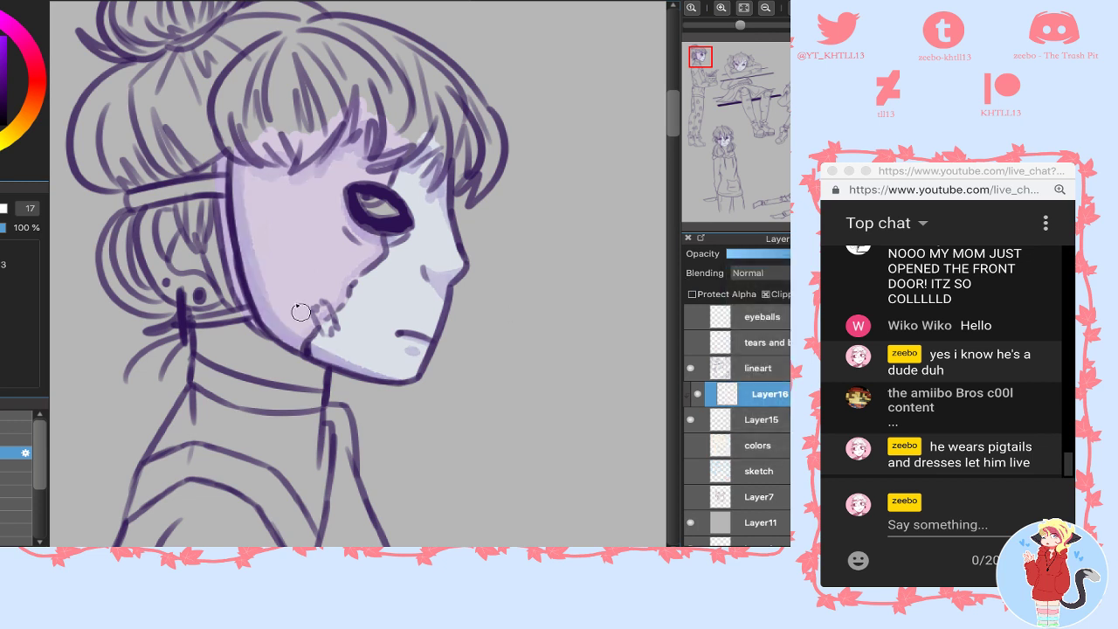
{"action": "left_click", "coordinate": [251, 279], "text": "alt"}
{"action": "left_click", "coordinate": [750, 272]}
{"action": "left_click", "coordinate": [760, 285]}
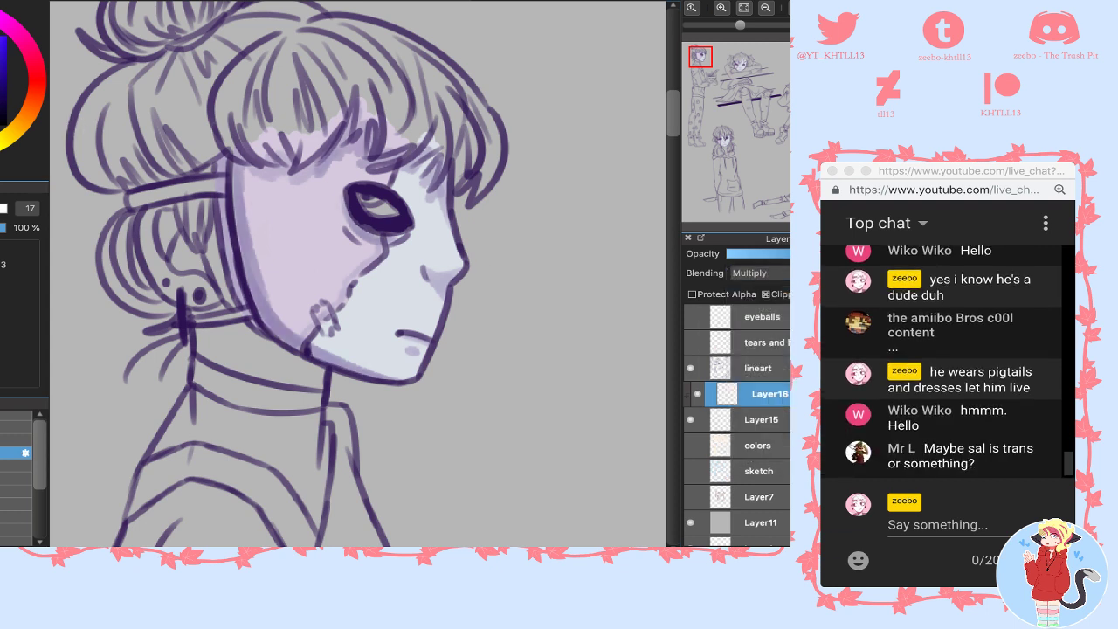
- Post "you dont have to be trans to wear a dress tf" in the YouTube live chat
{"action": "left_click", "coordinate": [939, 525]}
{"action": "type", "text": "you"}
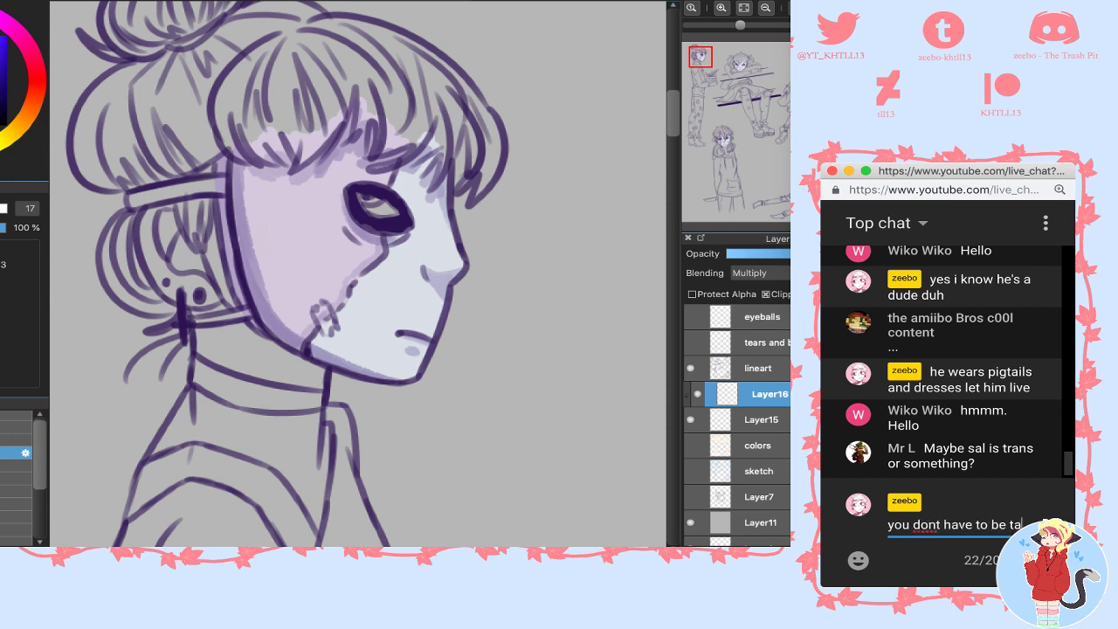
{"action": "type", "text": " dont have to be trans to wear a dr"}
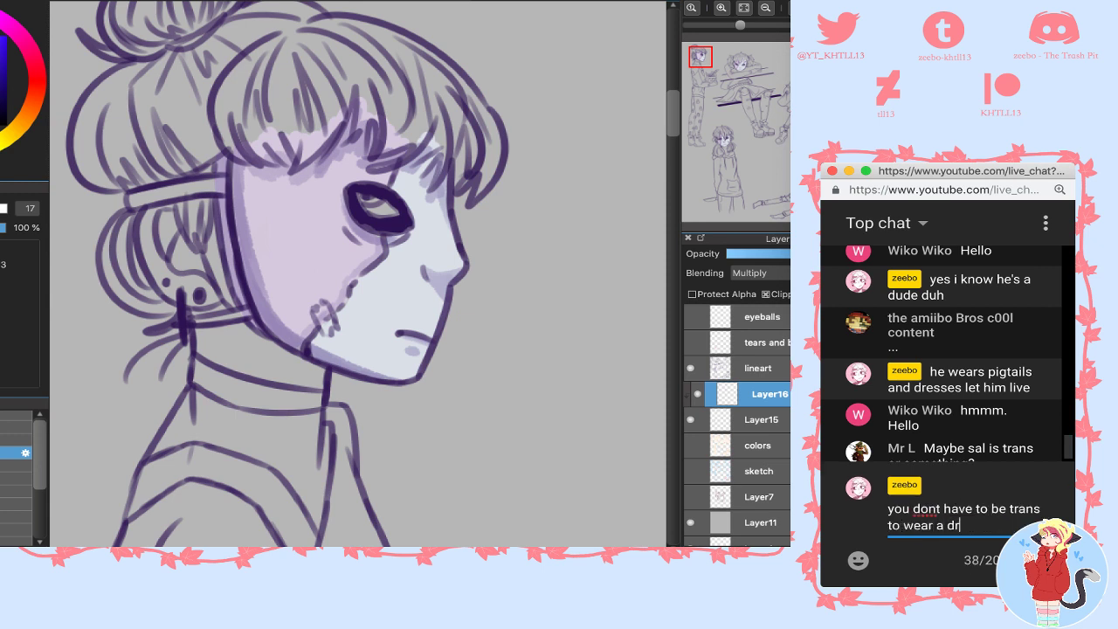
{"action": "type", "text": "ess tf"}
{"action": "key", "text": "Return"}
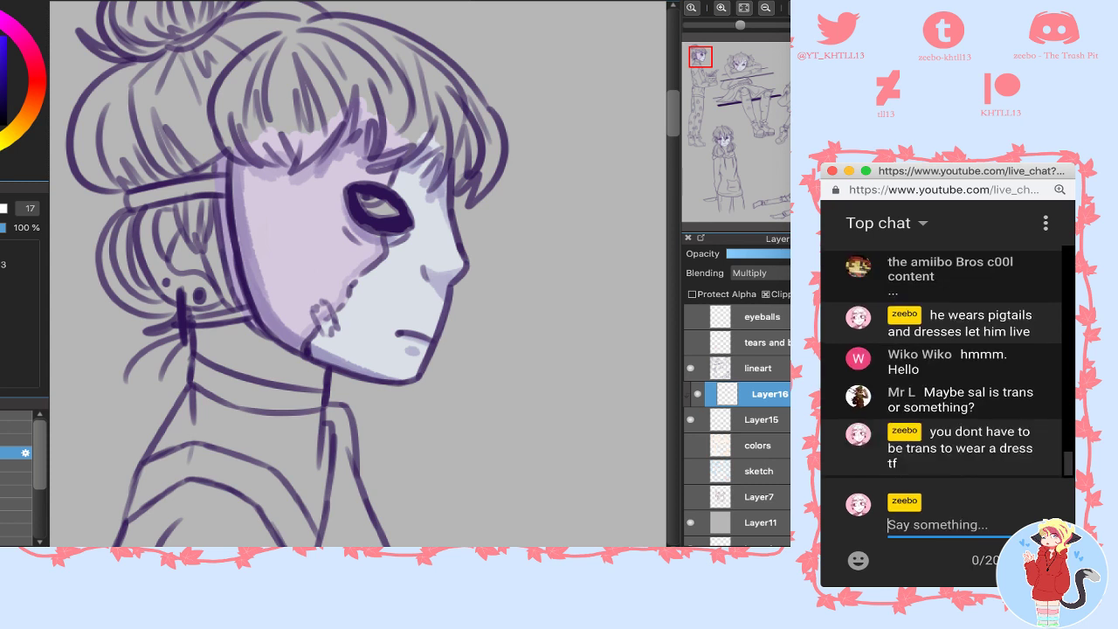
- Post a second chat message reading "you can wear anything you want gender doesnt factor into that"
{"action": "type", "text": "you cab"}
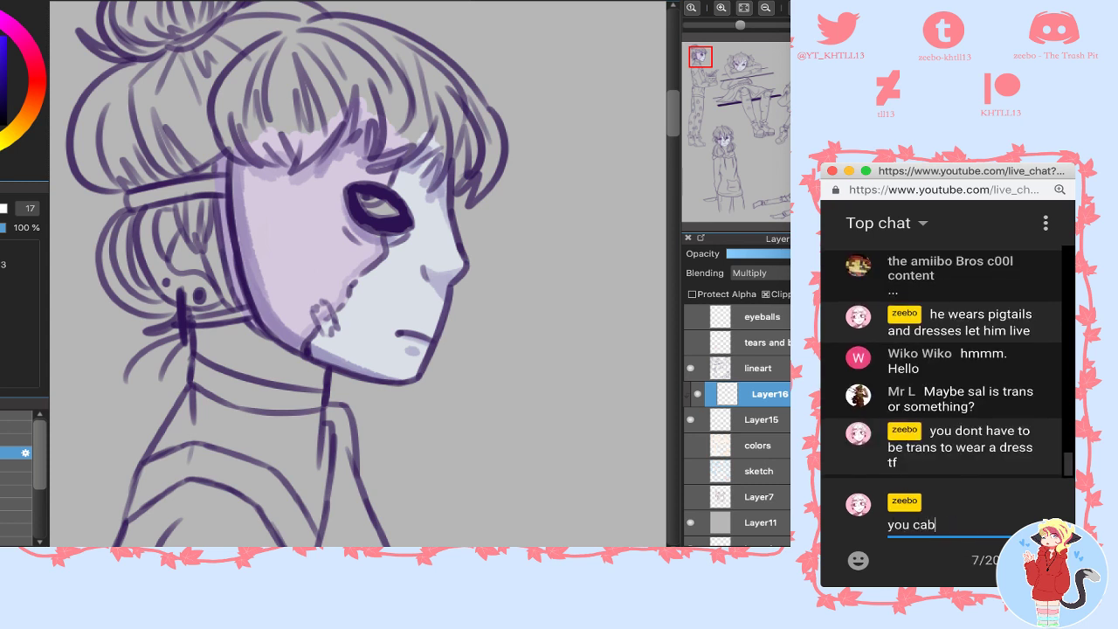
{"action": "key", "text": "BackSpace"}
{"action": "type", "text": "n wear anything"}
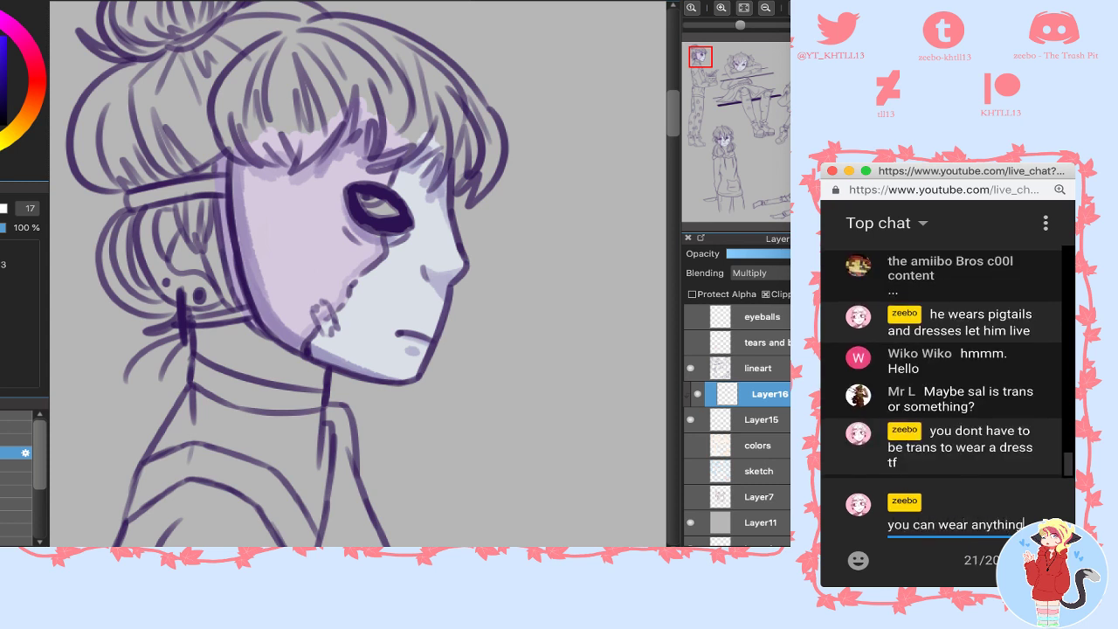
{"action": "type", "text": " you want gender s"}
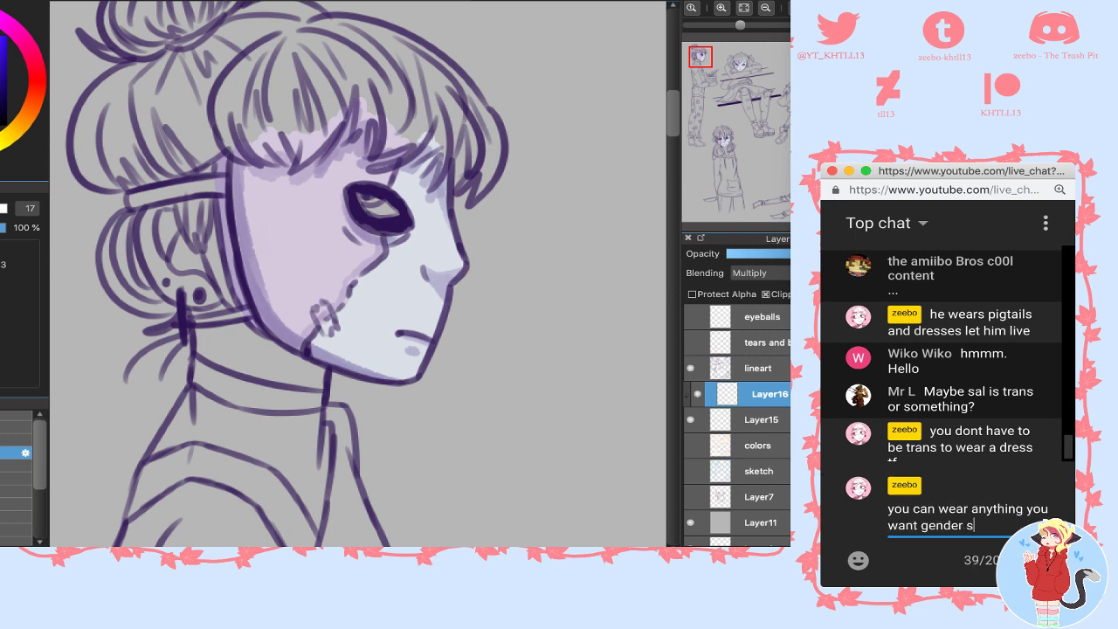
{"action": "key", "text": "BackSpace"}
{"action": "type", "text": "doesnt factor i"}
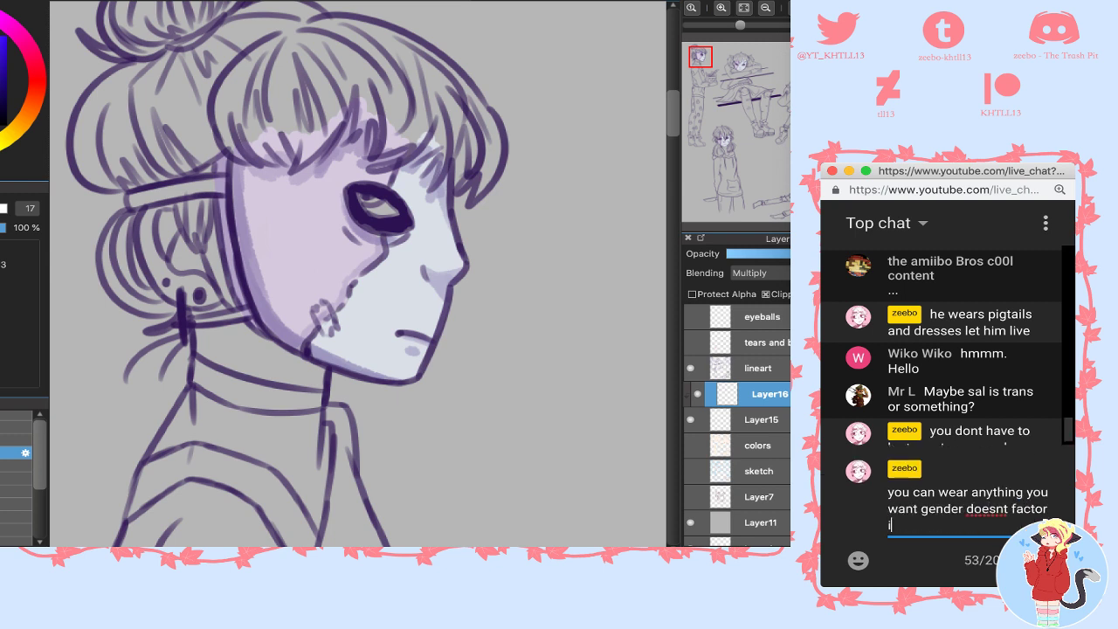
{"action": "type", "text": "nto that"}
{"action": "key", "text": "Return"}
{"action": "left_click", "coordinate": [285, 267]}
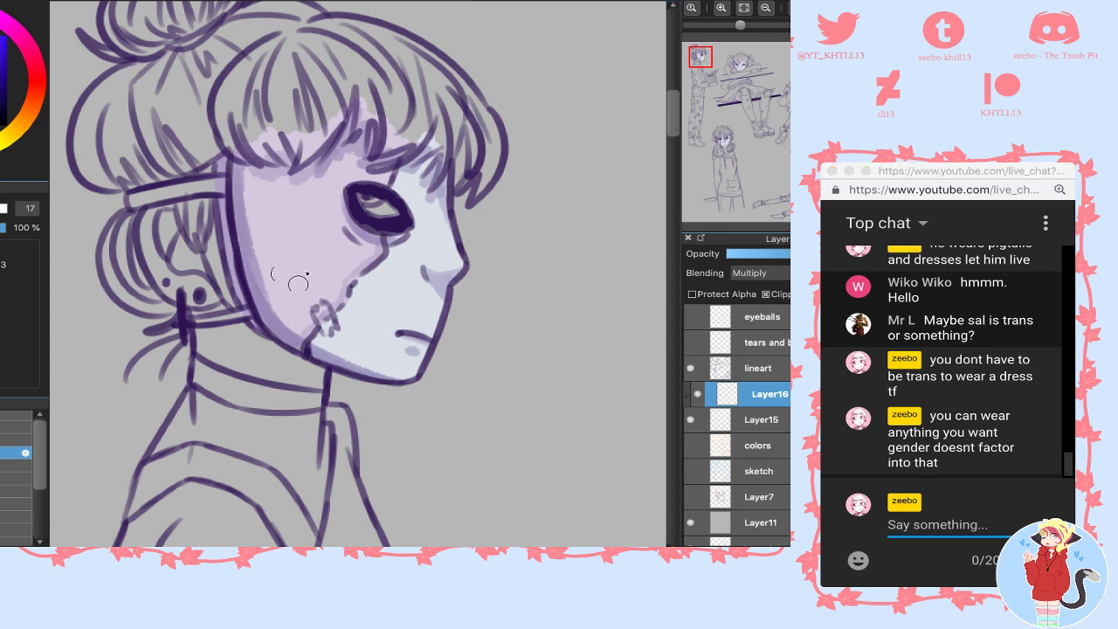
{"action": "left_click_drag", "start_coordinate": [297, 276], "coordinate": [351, 270]}
{"action": "key", "text": "super+z"}
{"action": "left_click_drag", "start_coordinate": [257, 254], "coordinate": [339, 280]}
{"action": "key", "text": "ctrl+z"}
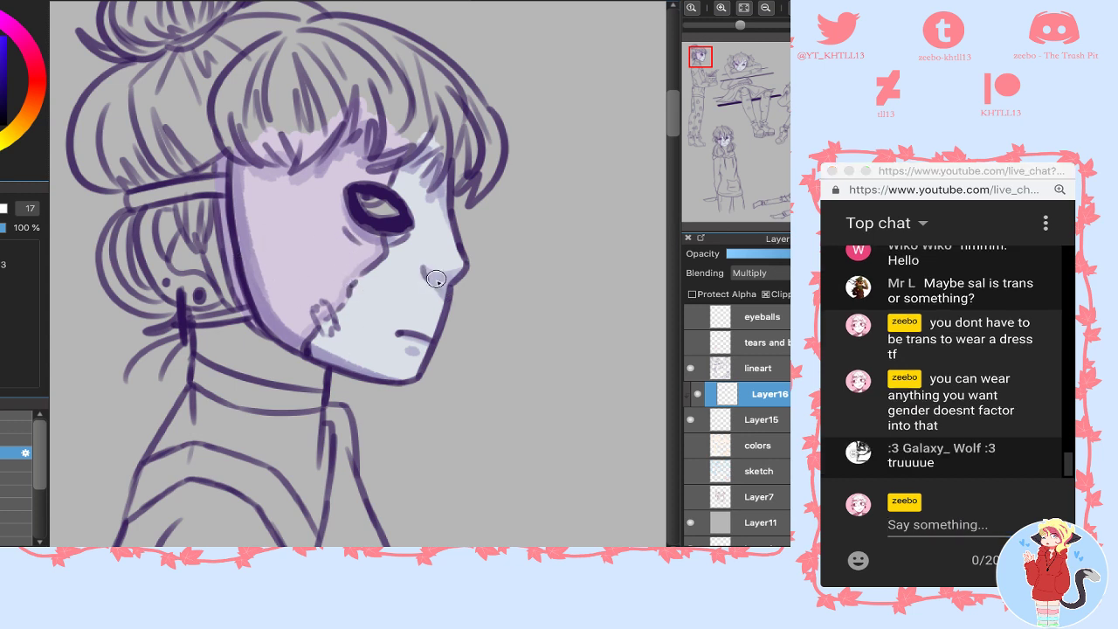
- Add shading to the underside of the profile mask's nose
{"action": "mouse_move", "coordinate": [436, 279]}
{"action": "left_mouse_down"}
{"action": "mouse_move", "coordinate": [450, 274]}
{"action": "mouse_move", "coordinate": [447, 287]}
{"action": "left_mouse_up"}
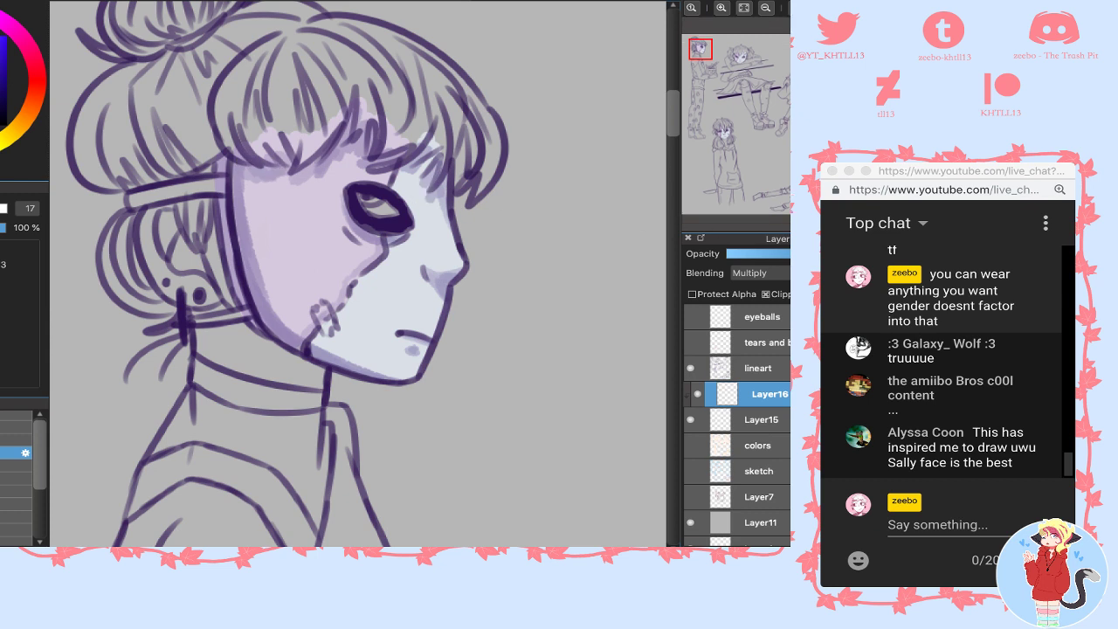
- Post "its 2018 not 1850" in the YouTube live chat
{"action": "left_click", "coordinate": [938, 525]}
{"action": "type", "text": "ots"}
{"action": "key", "text": "BackSpace"}
{"action": "key", "text": "BackSpace"}
{"action": "key", "text": "BackSpace"}
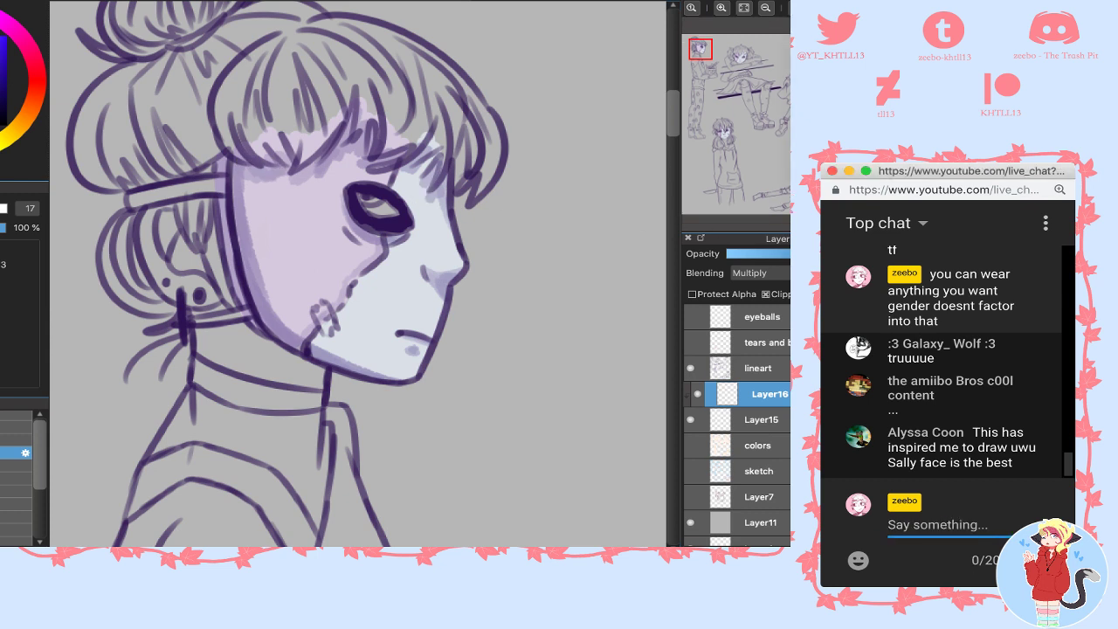
{"action": "type", "text": "its 2-0"}
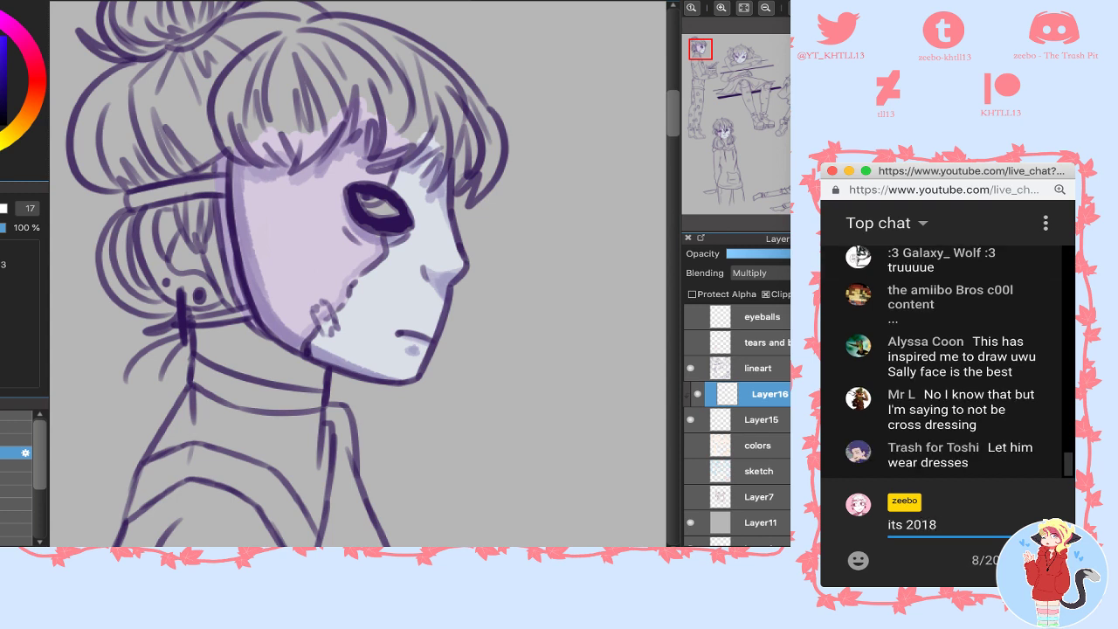
{"action": "type", "text": " not 1850"}
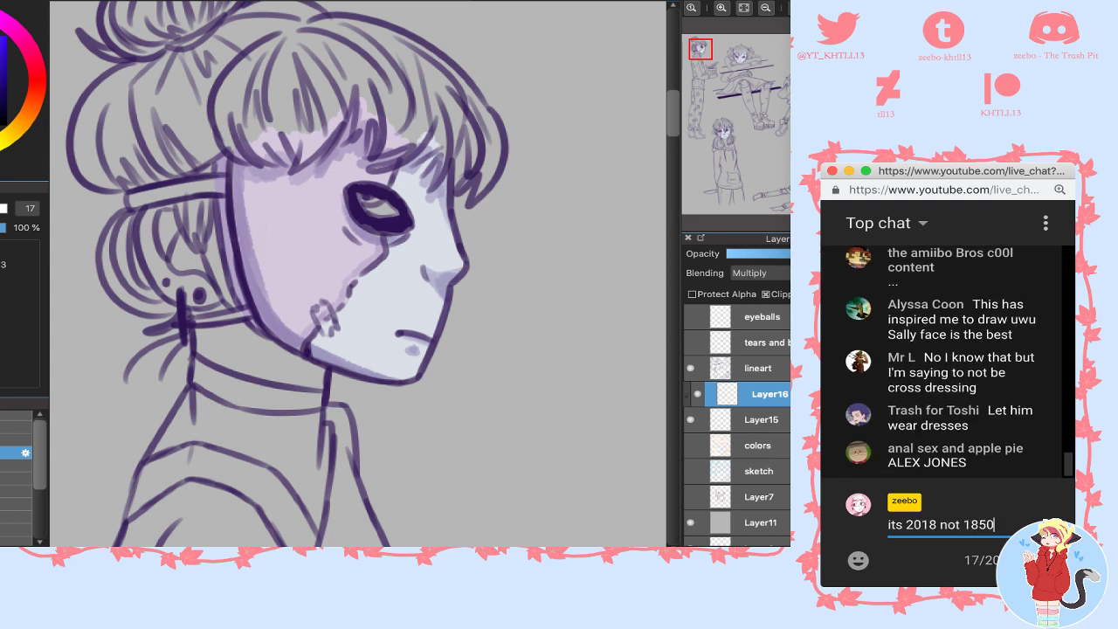
{"action": "key", "text": "Return"}
{"action": "left_click", "coordinate": [327, 372]}
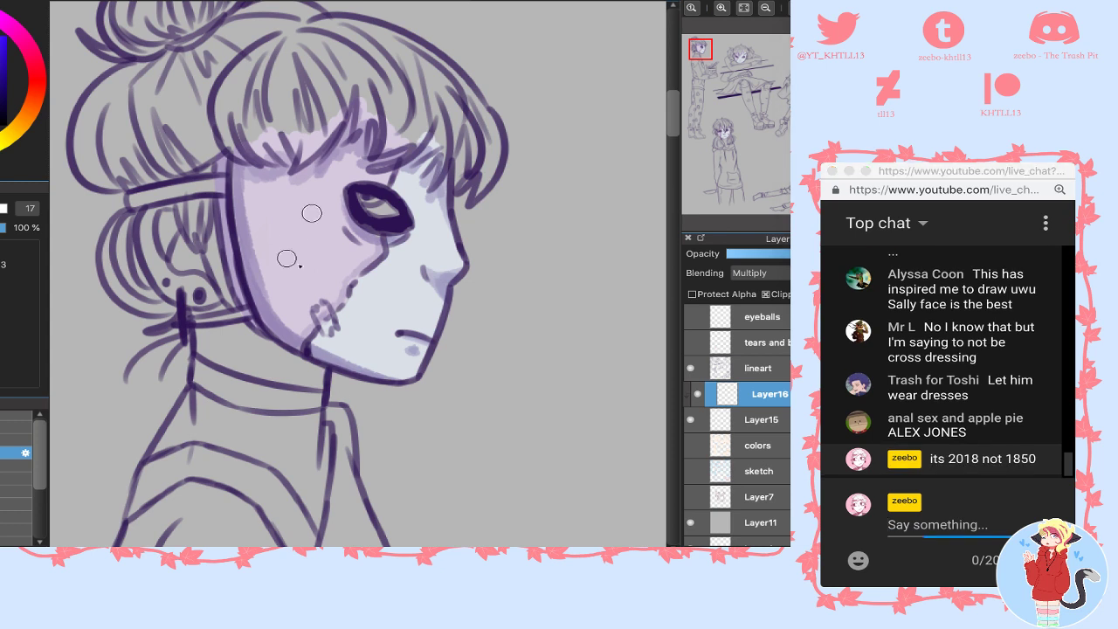
{"action": "left_click_drag", "start_coordinate": [297, 254], "coordinate": [350, 272]}
{"action": "key", "text": "super+z"}
{"action": "left_click_drag", "start_coordinate": [281, 280], "coordinate": [361, 271]}
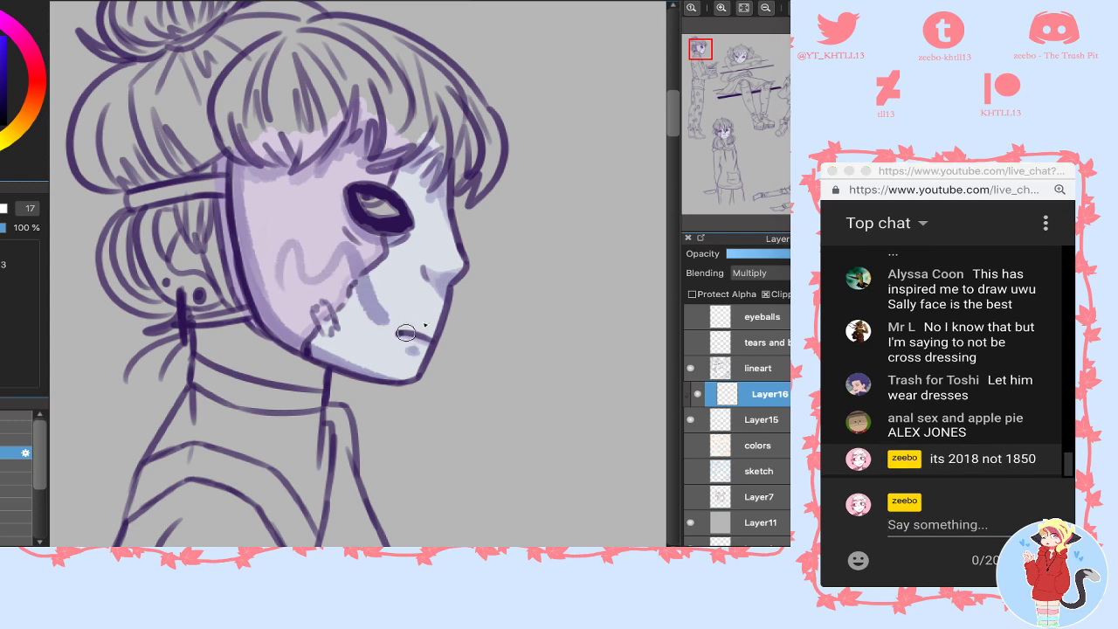
{"action": "key", "text": "ctrl+z"}
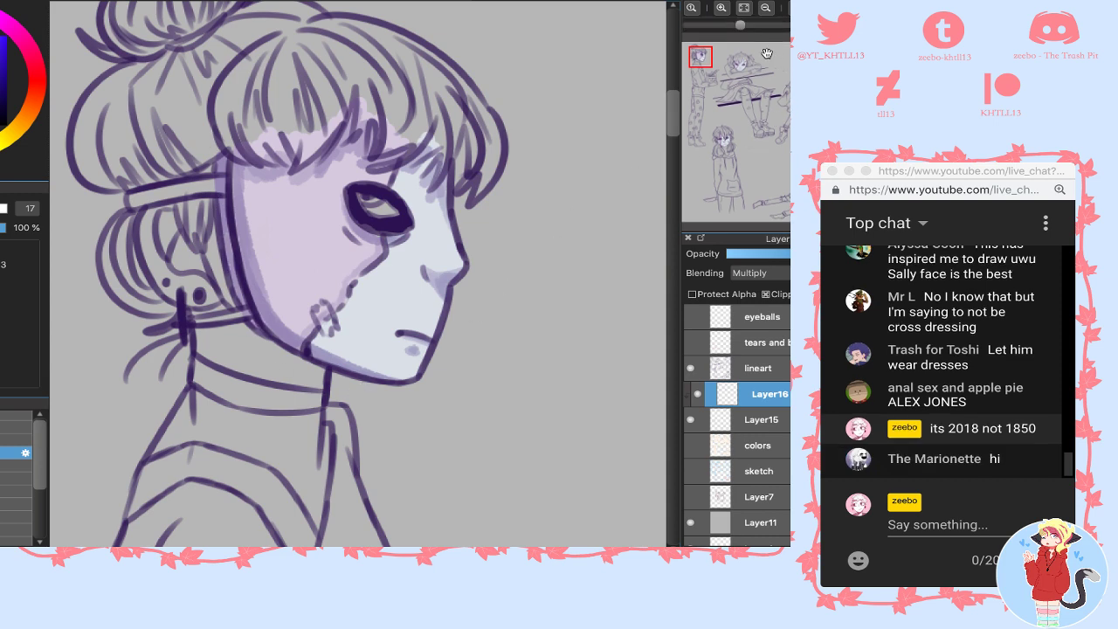
- Shade the front-facing pigtailed character's mask beneath the fringe and along its lavender outer edge down to the jaw
{"action": "left_click", "coordinate": [737, 57]}
{"action": "mouse_move", "coordinate": [346, 104]}
{"action": "left_mouse_down"}
{"action": "mouse_move", "coordinate": [349, 177]}
{"action": "mouse_move", "coordinate": [355, 134]}
{"action": "mouse_move", "coordinate": [354, 163]}
{"action": "mouse_move", "coordinate": [380, 209]}
{"action": "mouse_move", "coordinate": [338, 182]}
{"action": "mouse_move", "coordinate": [355, 154]}
{"action": "mouse_move", "coordinate": [349, 164]}
{"action": "mouse_move", "coordinate": [395, 247]}
{"action": "mouse_move", "coordinate": [391, 164]}
{"action": "mouse_move", "coordinate": [409, 272]}
{"action": "mouse_move", "coordinate": [436, 209]}
{"action": "mouse_move", "coordinate": [456, 222]}
{"action": "mouse_move", "coordinate": [474, 212]}
{"action": "mouse_move", "coordinate": [461, 196]}
{"action": "mouse_move", "coordinate": [499, 106]}
{"action": "mouse_move", "coordinate": [459, 226]}
{"action": "mouse_move", "coordinate": [504, 150]}
{"action": "mouse_move", "coordinate": [495, 115]}
{"action": "mouse_move", "coordinate": [510, 222]}
{"action": "mouse_move", "coordinate": [508, 135]}
{"action": "mouse_move", "coordinate": [508, 236]}
{"action": "mouse_move", "coordinate": [542, 212]}
{"action": "mouse_move", "coordinate": [532, 207]}
{"action": "mouse_move", "coordinate": [526, 236]}
{"action": "mouse_move", "coordinate": [563, 207]}
{"action": "mouse_move", "coordinate": [594, 166]}
{"action": "left_mouse_up"}
{"action": "mouse_move", "coordinate": [268, 177]}
{"action": "left_mouse_down"}
{"action": "mouse_move", "coordinate": [277, 162]}
{"action": "mouse_move", "coordinate": [306, 205]}
{"action": "mouse_move", "coordinate": [326, 192]}
{"action": "mouse_move", "coordinate": [327, 408]}
{"action": "left_mouse_up"}
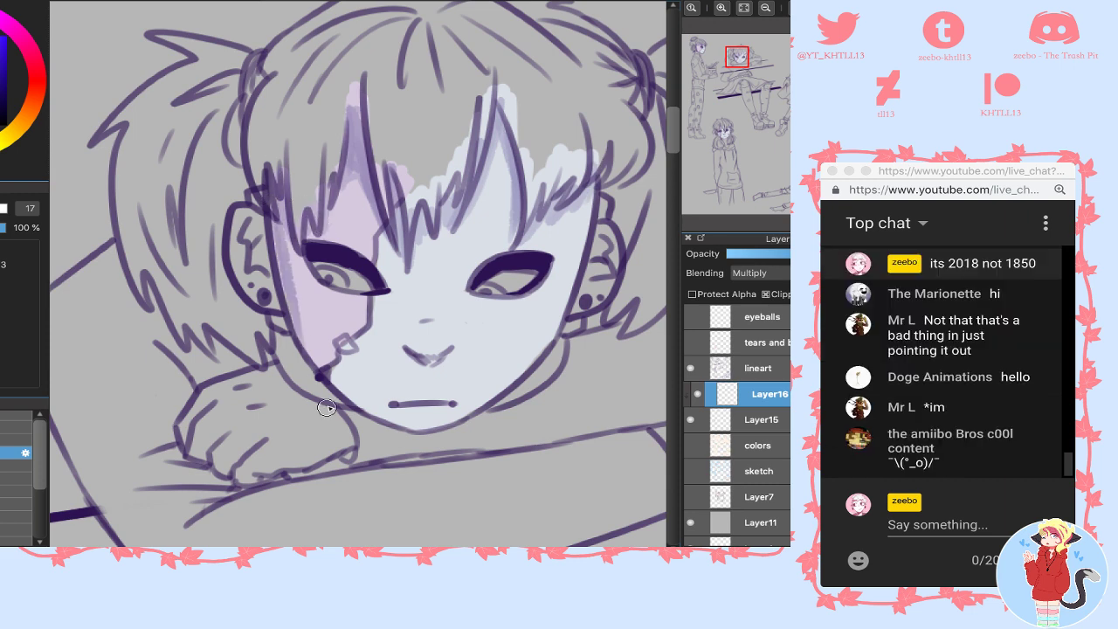
{"action": "left_click_drag", "start_coordinate": [271, 217], "coordinate": [320, 363]}
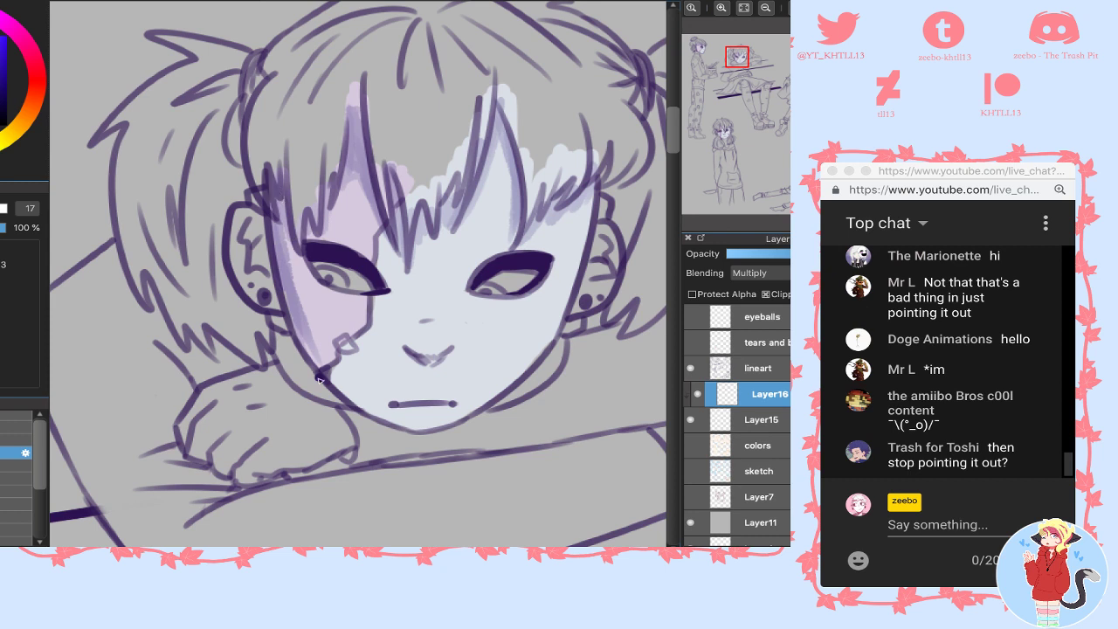
{"action": "left_click_drag", "start_coordinate": [293, 316], "coordinate": [366, 408]}
{"action": "left_click_drag", "start_coordinate": [281, 264], "coordinate": [332, 393]}
- Shade the pigtailed character's mask on the clipped Multiply layer along the scar seam, below the eyes, nose and mouth, and along the chin
{"action": "left_click", "coordinate": [771, 424]}
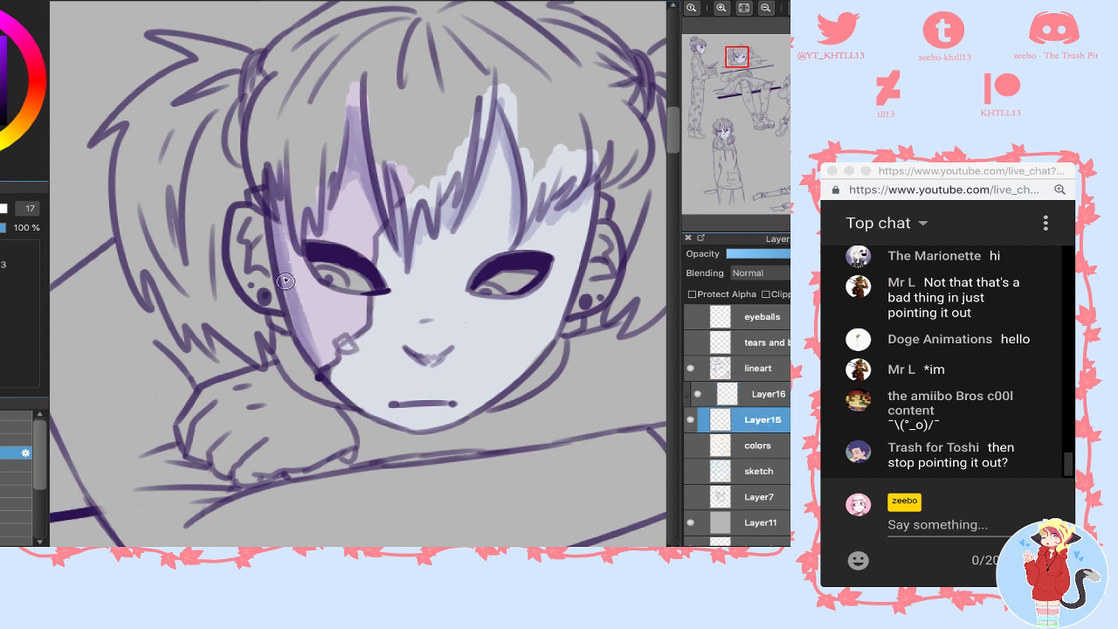
{"action": "left_click", "coordinate": [773, 395]}
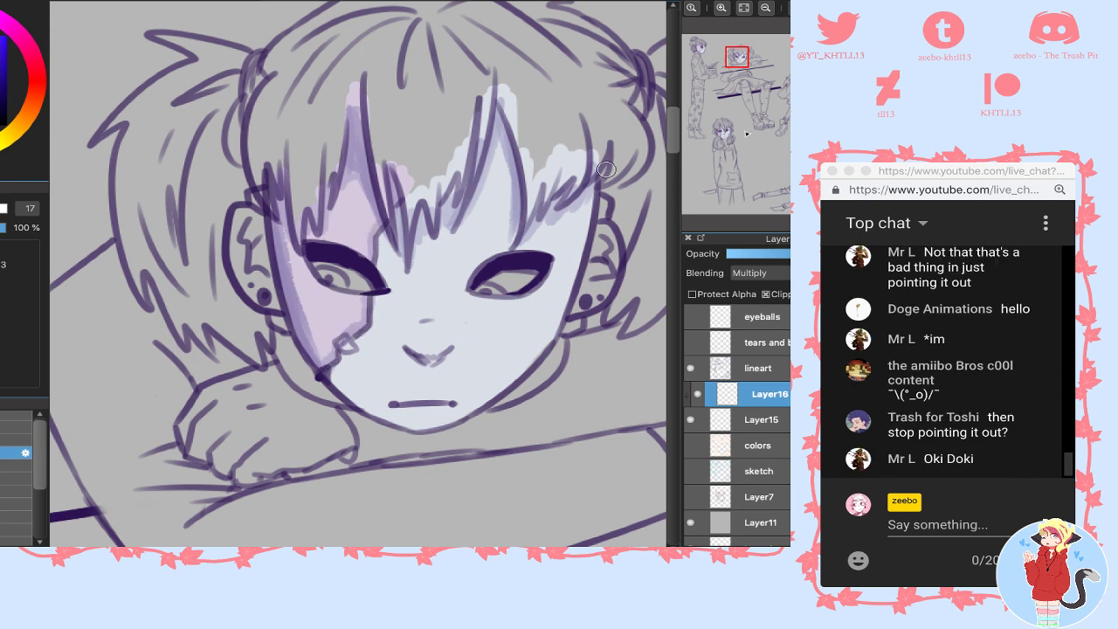
{"action": "left_click", "coordinate": [698, 52]}
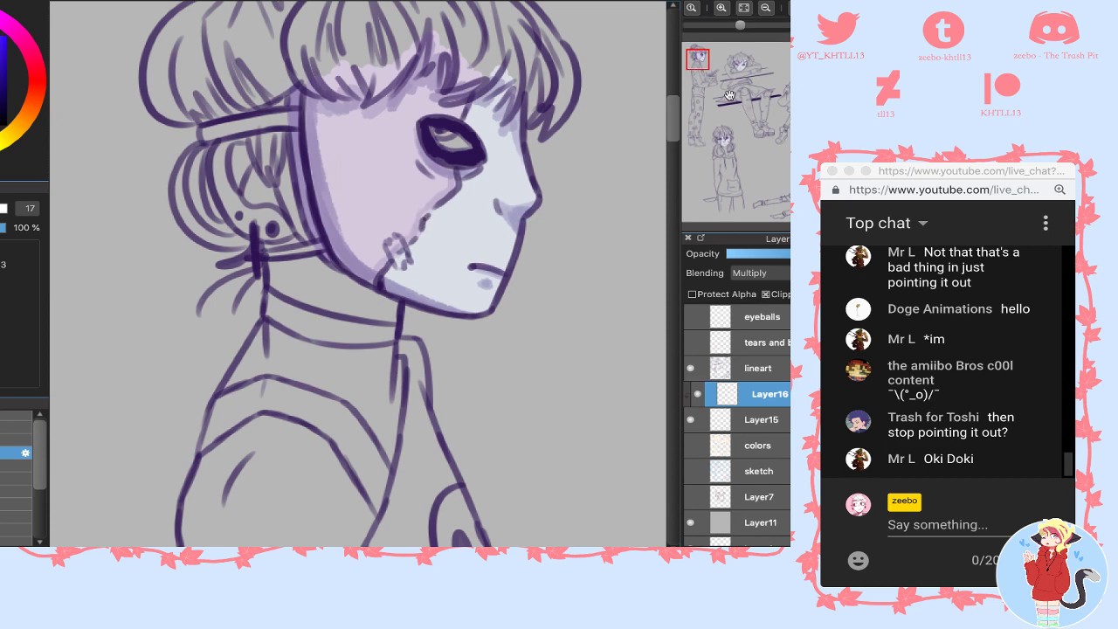
{"action": "left_click_drag", "start_coordinate": [739, 54], "coordinate": [740, 58]}
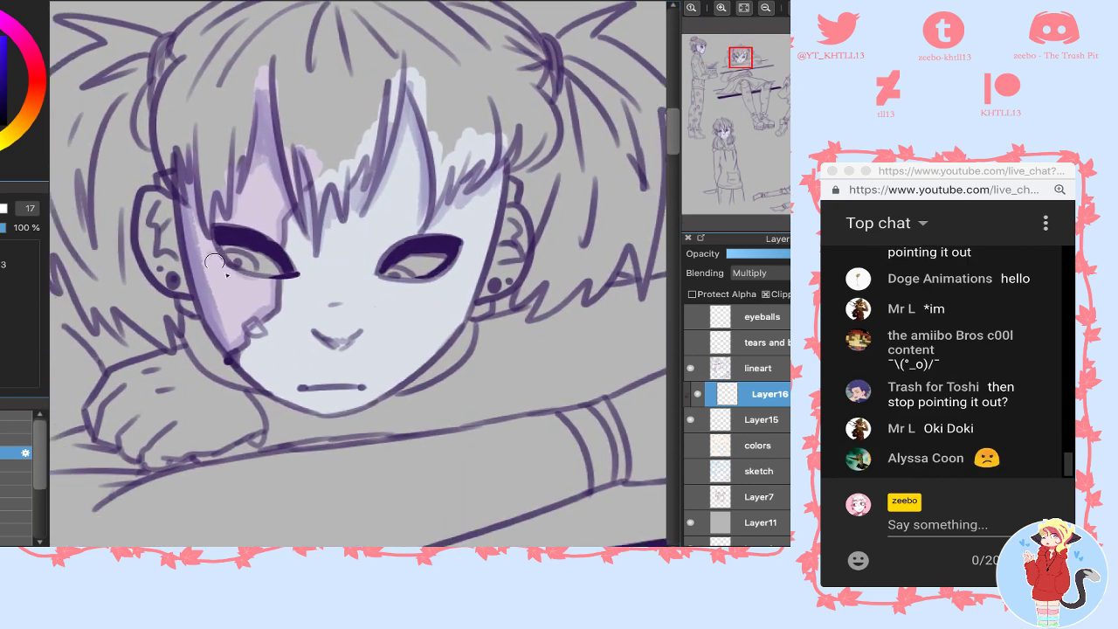
{"action": "left_click_drag", "start_coordinate": [215, 258], "coordinate": [256, 274]}
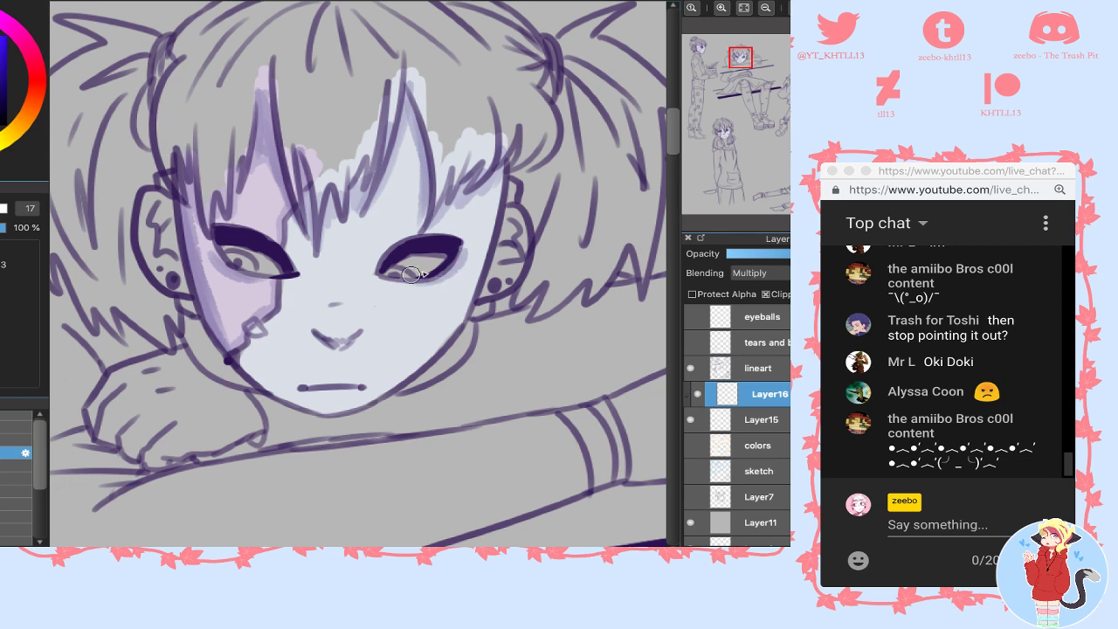
{"action": "left_click_drag", "start_coordinate": [319, 337], "coordinate": [356, 343]}
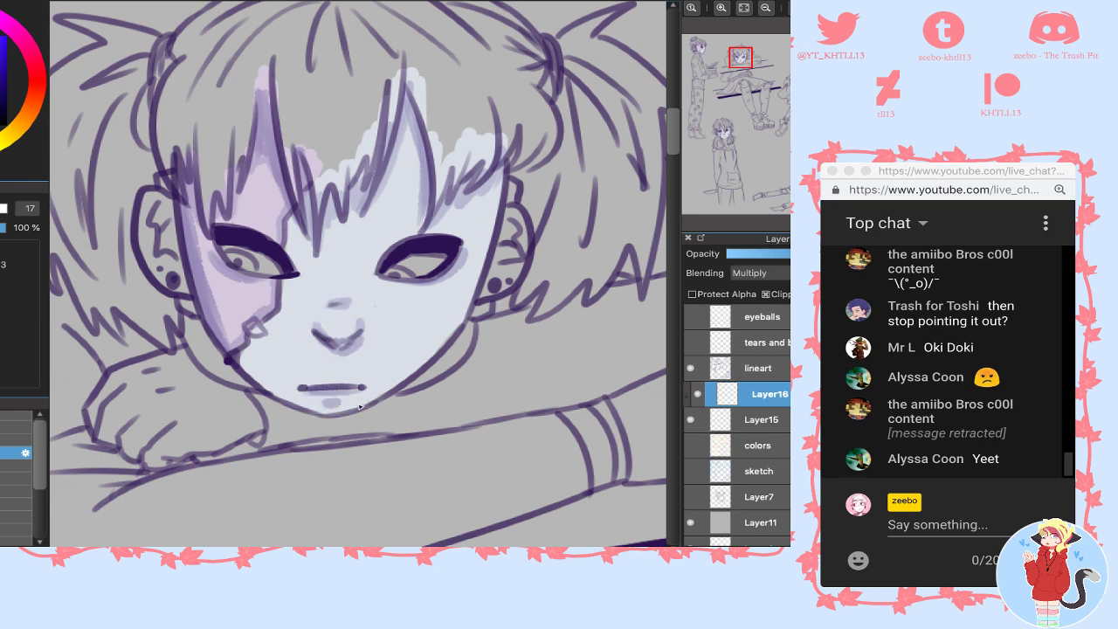
{"action": "mouse_move", "coordinate": [295, 407]}
{"action": "left_mouse_down"}
{"action": "mouse_move", "coordinate": [243, 357]}
{"action": "mouse_move", "coordinate": [333, 408]}
{"action": "mouse_move", "coordinate": [421, 370]}
{"action": "left_mouse_up"}
{"action": "left_click_drag", "start_coordinate": [463, 321], "coordinate": [404, 379]}
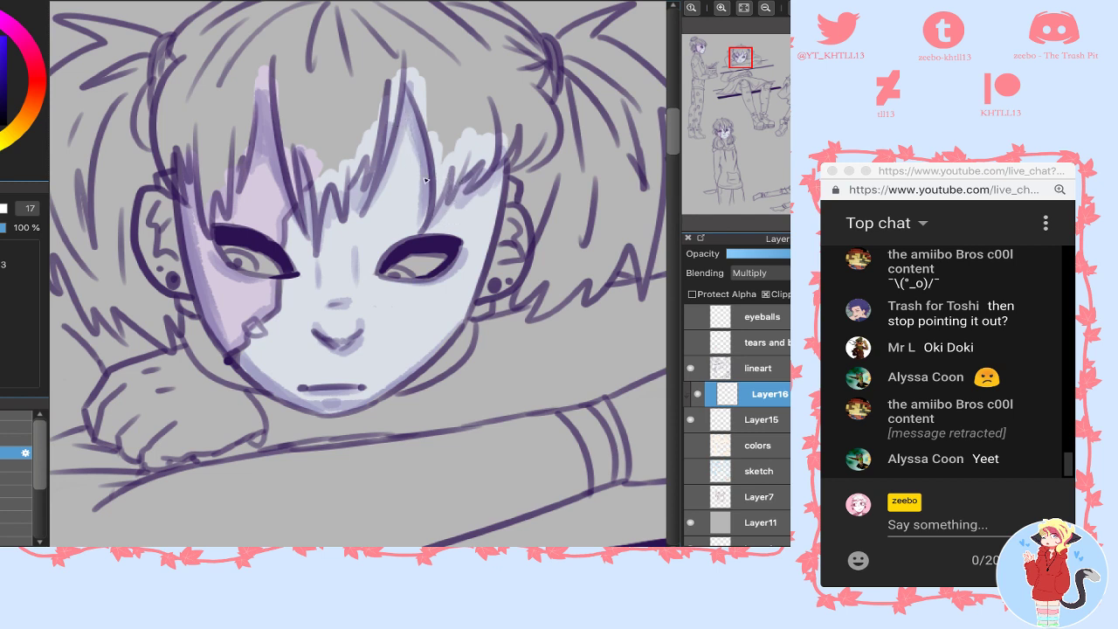
- Shade the pigtailed character's mask under the fringe strands and down its pale outer cheek edge to the jaw
{"action": "left_click_drag", "start_coordinate": [402, 115], "coordinate": [418, 167]}
{"action": "left_click_drag", "start_coordinate": [490, 256], "coordinate": [492, 215]}
{"action": "left_click_drag", "start_coordinate": [493, 205], "coordinate": [457, 325]}
{"action": "left_click_drag", "start_coordinate": [472, 284], "coordinate": [432, 373]}
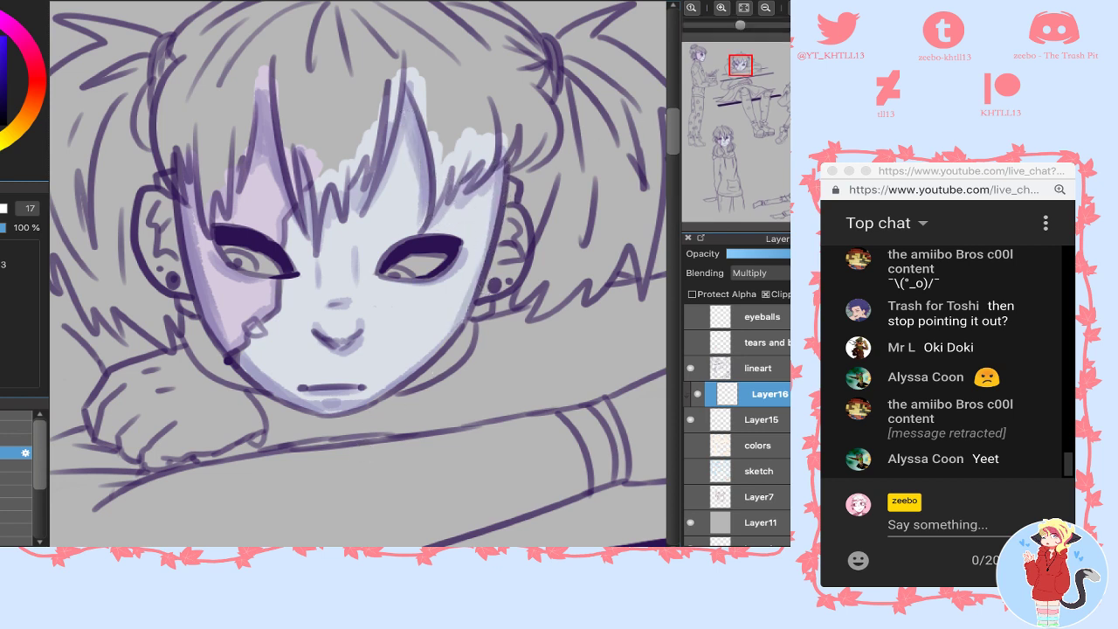
- Shade beneath both eyes and around the nose on the bun-haired character's mask
{"action": "left_click_drag", "start_coordinate": [818, 52], "coordinate": [805, 57]}
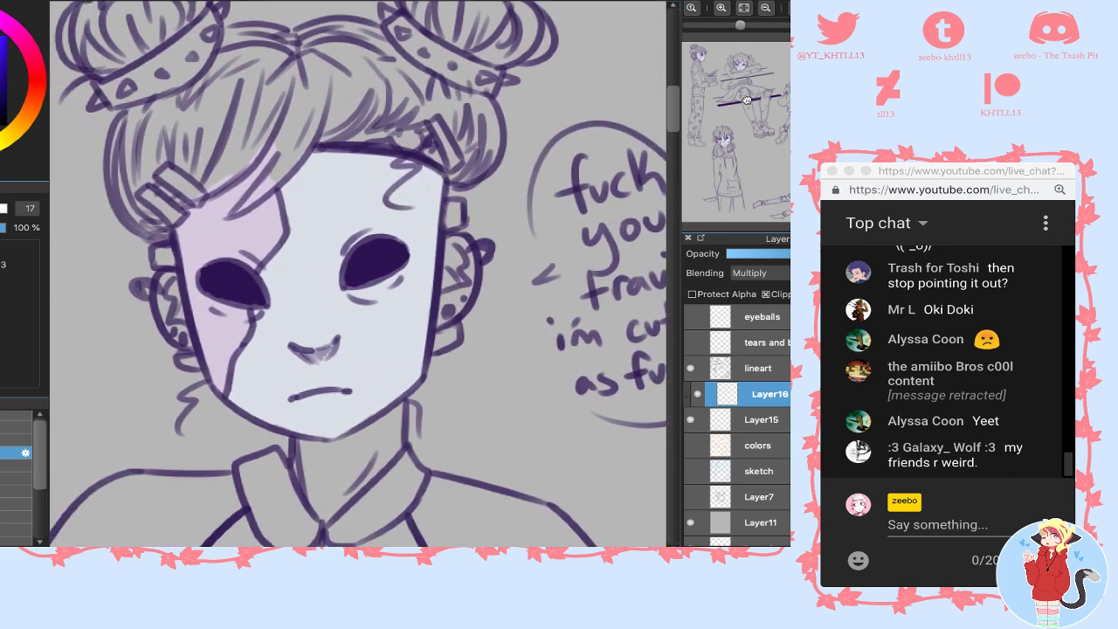
{"action": "left_click_drag", "start_coordinate": [206, 299], "coordinate": [235, 313]}
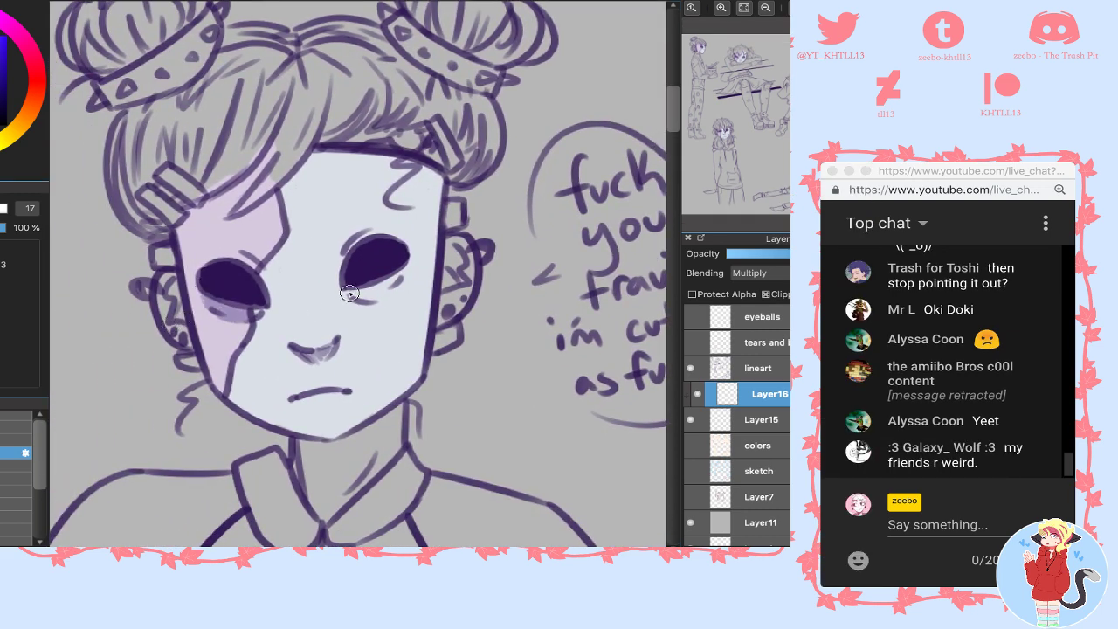
{"action": "mouse_move", "coordinate": [350, 294]}
{"action": "left_mouse_down"}
{"action": "mouse_move", "coordinate": [402, 275]}
{"action": "mouse_move", "coordinate": [371, 297]}
{"action": "left_mouse_up"}
{"action": "mouse_move", "coordinate": [299, 347]}
{"action": "left_mouse_down"}
{"action": "mouse_move", "coordinate": [333, 346]}
{"action": "mouse_move", "coordinate": [293, 345]}
{"action": "mouse_move", "coordinate": [331, 346]}
{"action": "mouse_move", "coordinate": [333, 334]}
{"action": "mouse_move", "coordinate": [343, 347]}
{"action": "mouse_move", "coordinate": [316, 340]}
{"action": "left_mouse_up"}
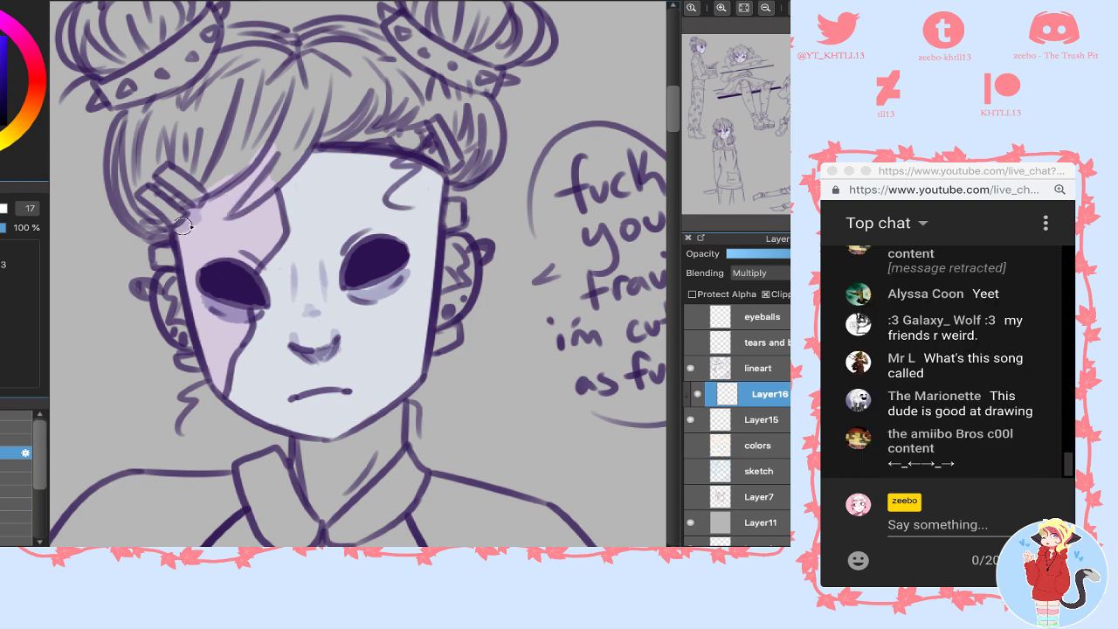
- Shade the bun-haired character's mask beneath the hairline and loose curl and along both outer edges down to the jaw
{"action": "mouse_move", "coordinate": [182, 225]}
{"action": "left_mouse_down"}
{"action": "mouse_move", "coordinate": [261, 174]}
{"action": "mouse_move", "coordinate": [181, 232]}
{"action": "mouse_move", "coordinate": [183, 284]}
{"action": "left_mouse_up"}
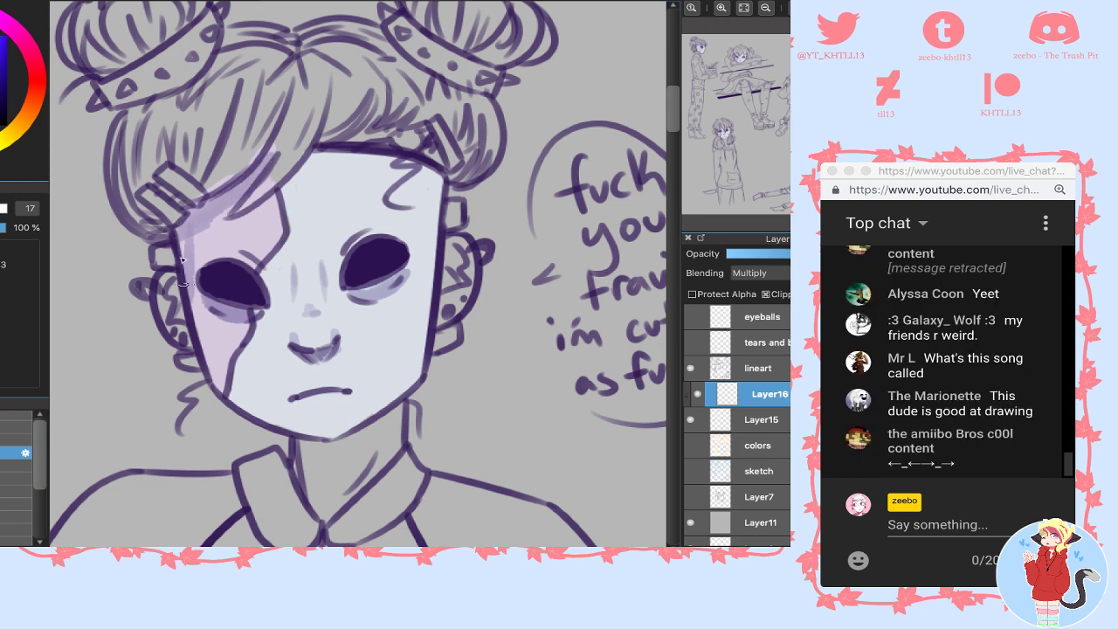
{"action": "mouse_move", "coordinate": [179, 228]}
{"action": "left_mouse_down"}
{"action": "mouse_move", "coordinate": [236, 190]}
{"action": "mouse_move", "coordinate": [226, 214]}
{"action": "mouse_move", "coordinate": [266, 205]}
{"action": "mouse_move", "coordinate": [317, 156]}
{"action": "mouse_move", "coordinate": [403, 163]}
{"action": "mouse_move", "coordinate": [468, 194]}
{"action": "mouse_move", "coordinate": [394, 163]}
{"action": "mouse_move", "coordinate": [379, 204]}
{"action": "mouse_move", "coordinate": [396, 206]}
{"action": "mouse_move", "coordinate": [373, 185]}
{"action": "mouse_move", "coordinate": [419, 203]}
{"action": "left_mouse_up"}
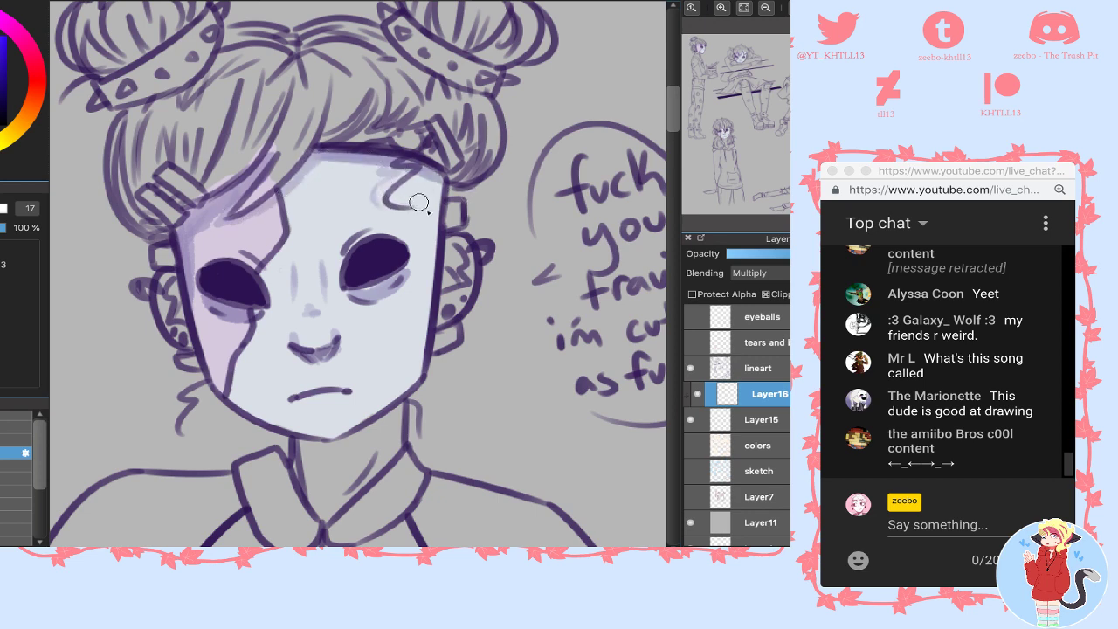
{"action": "mouse_move", "coordinate": [438, 166]}
{"action": "left_mouse_down"}
{"action": "mouse_move", "coordinate": [425, 358]}
{"action": "mouse_move", "coordinate": [418, 346]}
{"action": "left_mouse_up"}
{"action": "key", "text": "ctrl+z"}
{"action": "key", "text": "ctrl+z"}
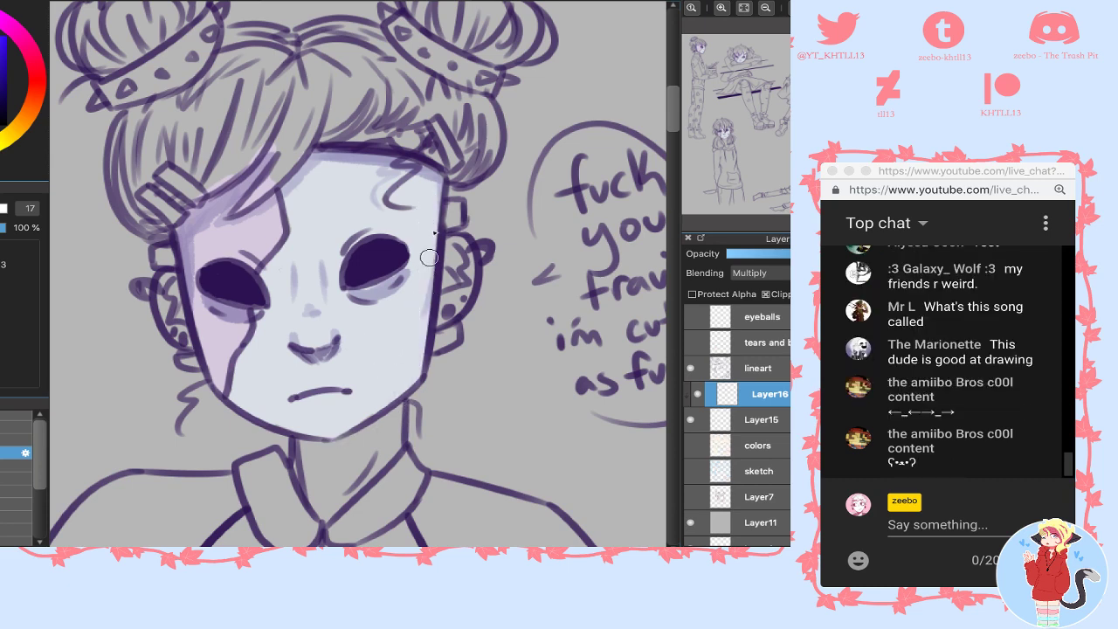
{"action": "mouse_move", "coordinate": [438, 176]}
{"action": "left_mouse_down"}
{"action": "mouse_move", "coordinate": [434, 349]}
{"action": "mouse_move", "coordinate": [448, 219]}
{"action": "mouse_move", "coordinate": [416, 382]}
{"action": "mouse_move", "coordinate": [439, 333]}
{"action": "mouse_move", "coordinate": [358, 434]}
{"action": "left_mouse_up"}
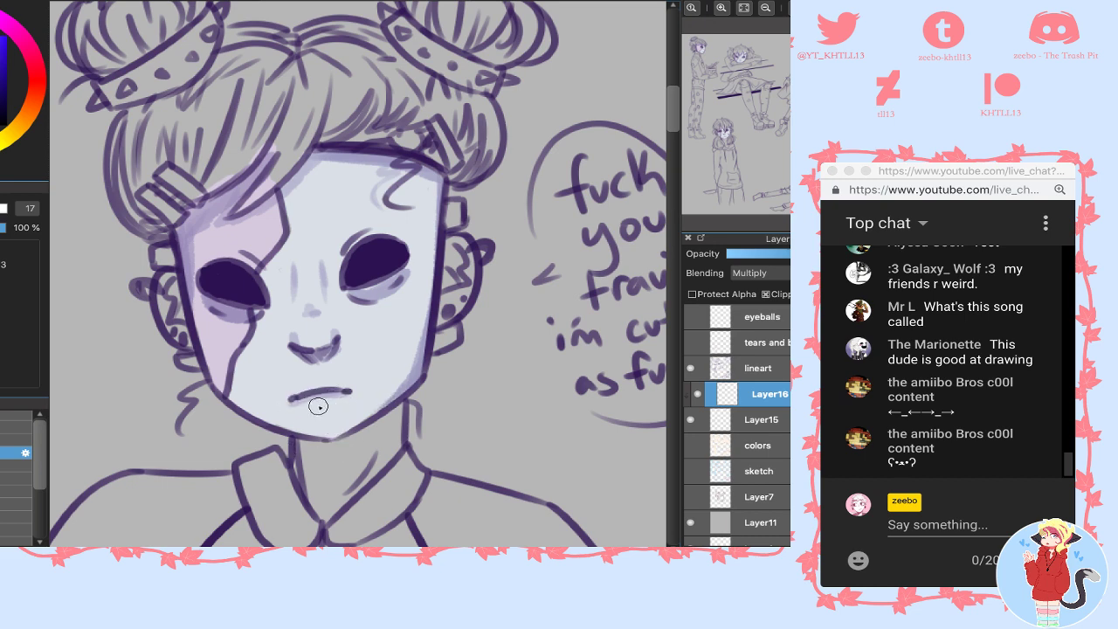
{"action": "left_click_drag", "start_coordinate": [215, 371], "coordinate": [221, 387]}
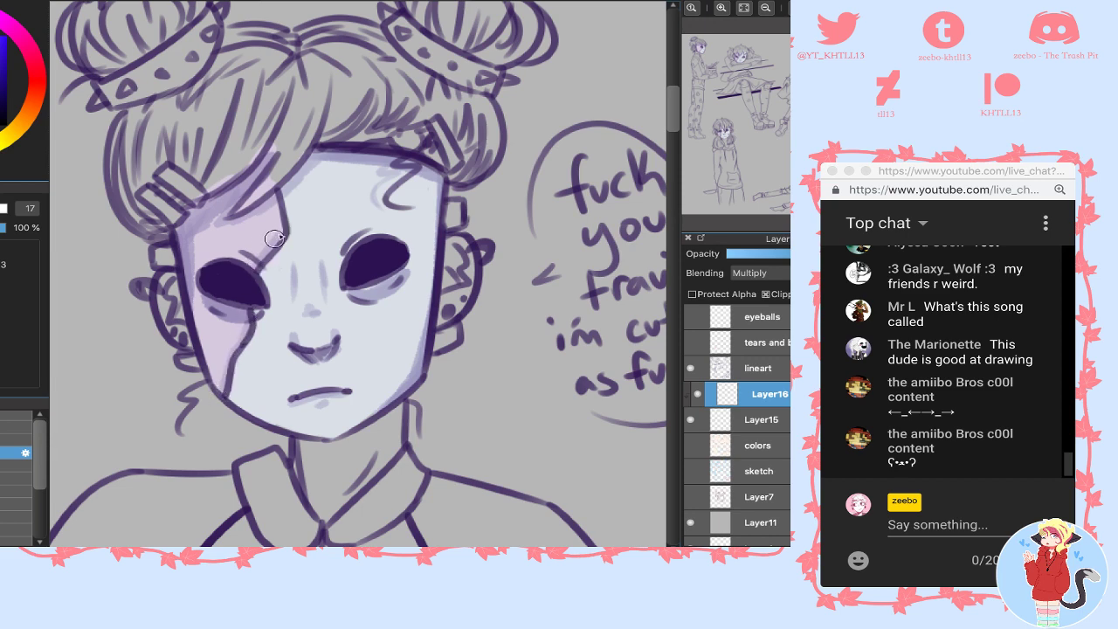
{"action": "mouse_move", "coordinate": [196, 318]}
{"action": "left_mouse_down"}
{"action": "mouse_move", "coordinate": [215, 382]}
{"action": "mouse_move", "coordinate": [259, 417]}
{"action": "left_mouse_up"}
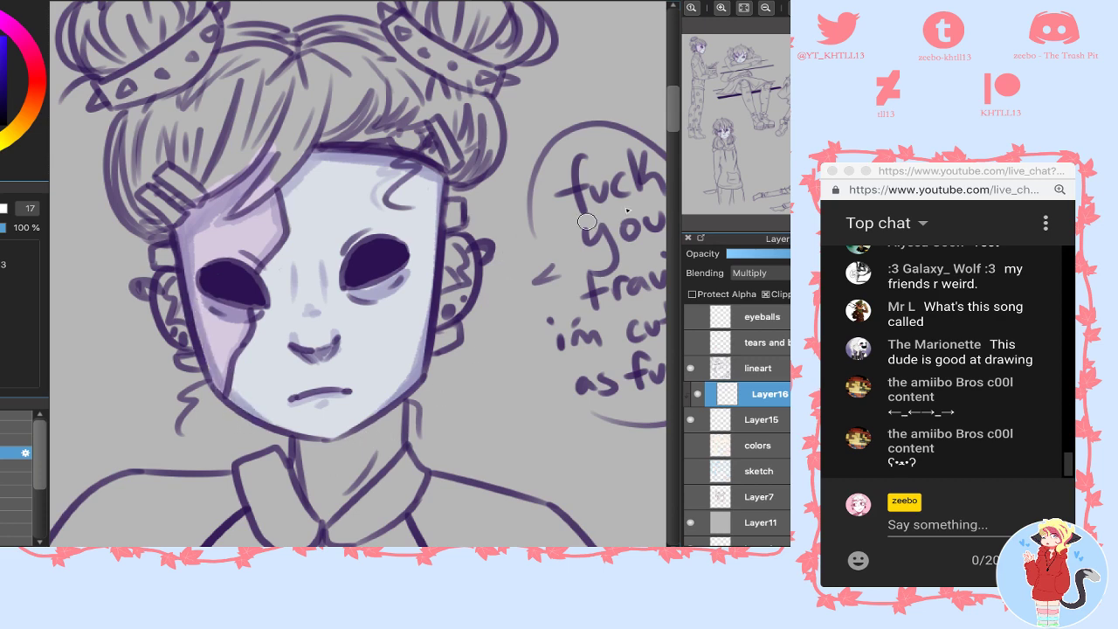
- Shade the lavender part of the loose-haired, hooded character's mask along its seam and below the eye
{"action": "left_click_drag", "start_coordinate": [719, 140], "coordinate": [723, 140]}
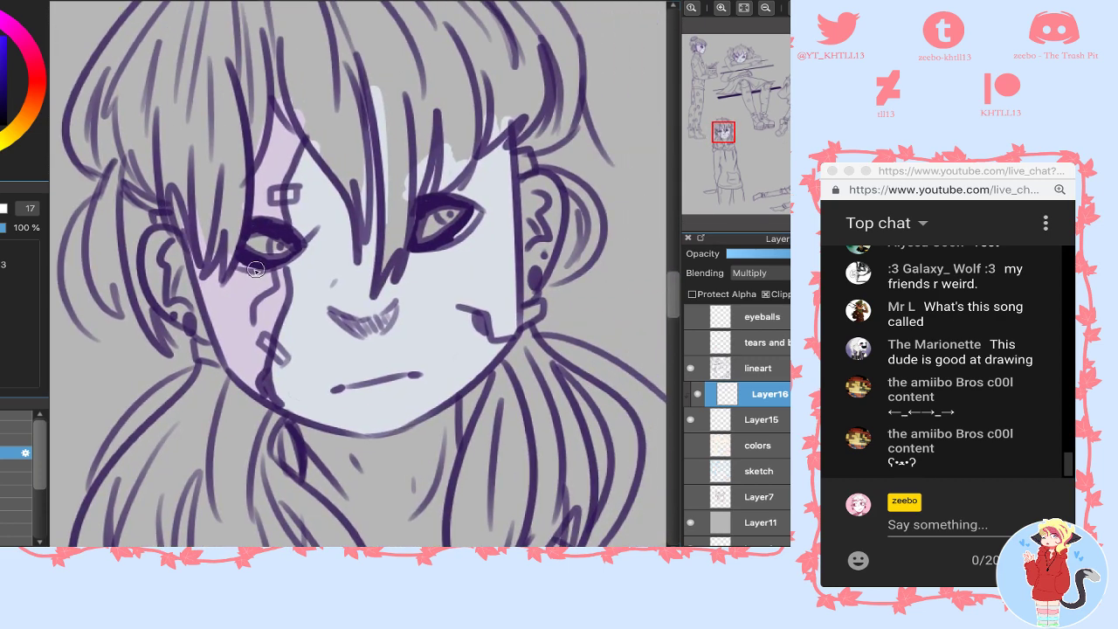
{"action": "mouse_move", "coordinate": [235, 264]}
{"action": "left_mouse_down"}
{"action": "mouse_move", "coordinate": [289, 264]}
{"action": "mouse_move", "coordinate": [265, 268]}
{"action": "mouse_move", "coordinate": [250, 325]}
{"action": "left_mouse_up"}
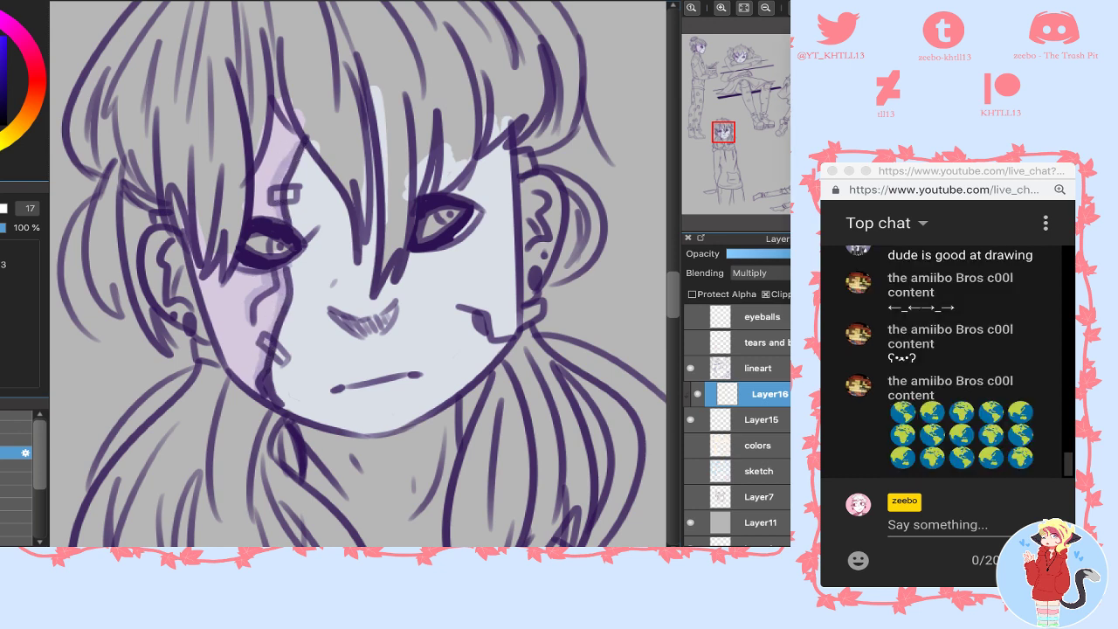
- Put the live chat user who posted the block of globe emojis in timeout
{"action": "left_click", "coordinate": [1024, 451]}
{"action": "left_click", "coordinate": [1040, 389]}
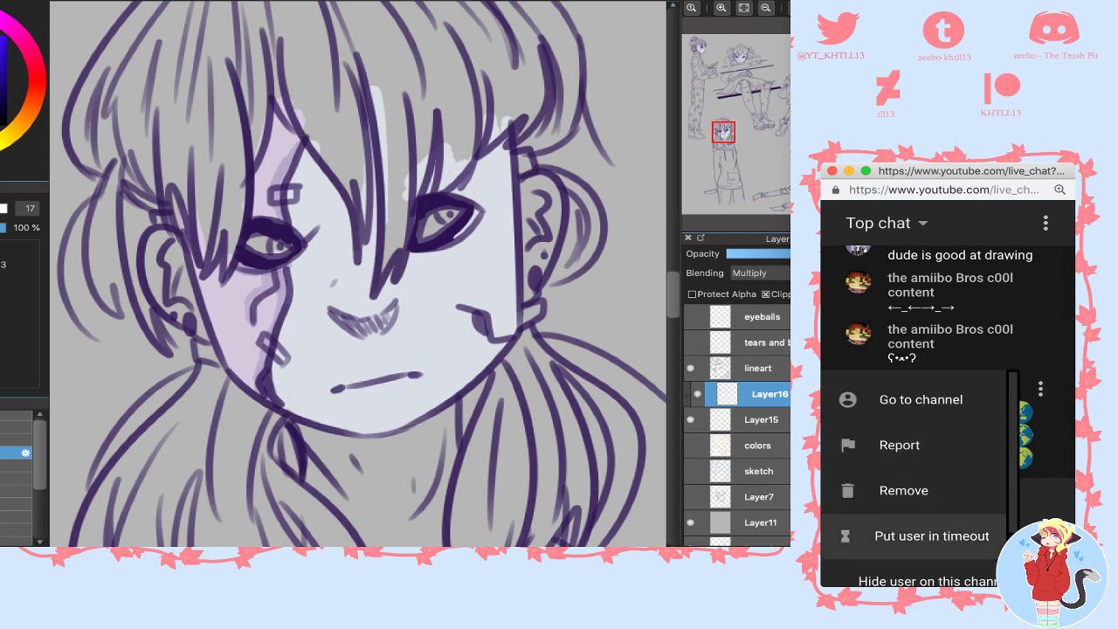
{"action": "left_click", "coordinate": [931, 536]}
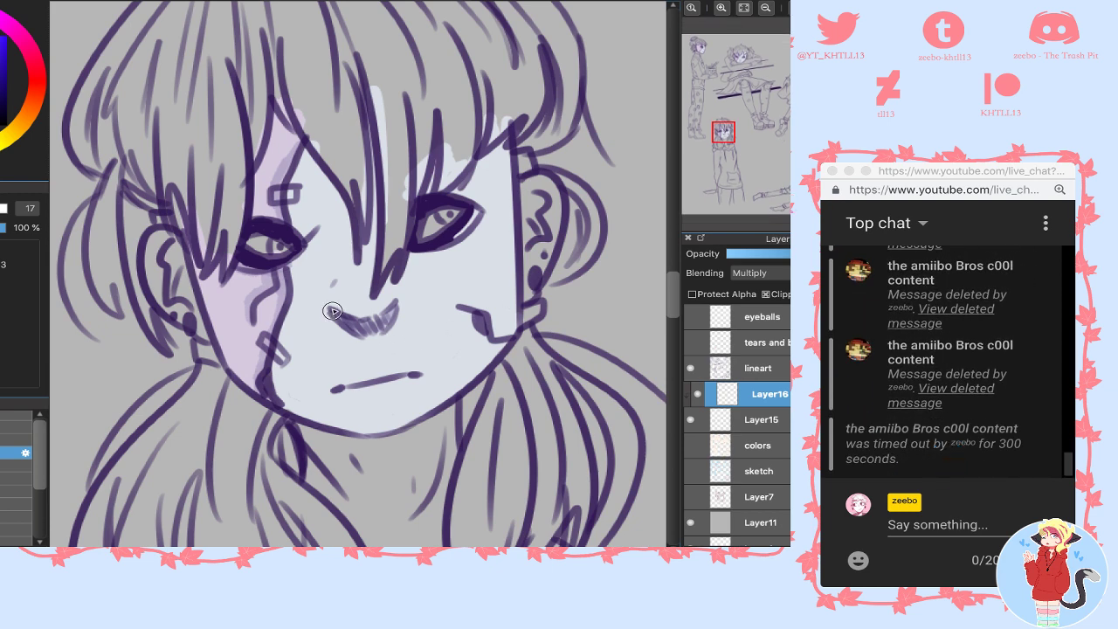
{"action": "mouse_move", "coordinate": [371, 329]}
{"action": "left_mouse_down"}
{"action": "mouse_move", "coordinate": [393, 316]}
{"action": "mouse_move", "coordinate": [385, 299]}
{"action": "mouse_move", "coordinate": [343, 314]}
{"action": "left_mouse_up"}
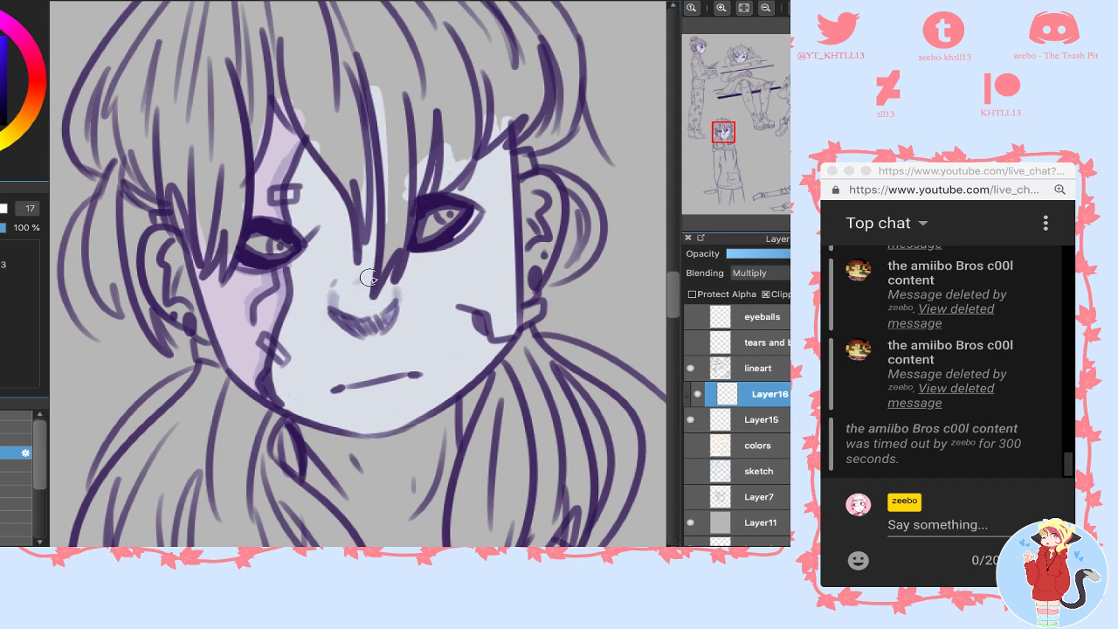
{"action": "left_click_drag", "start_coordinate": [331, 225], "coordinate": [335, 284]}
{"action": "left_click_drag", "start_coordinate": [377, 318], "coordinate": [364, 295]}
{"action": "key", "text": "b"}
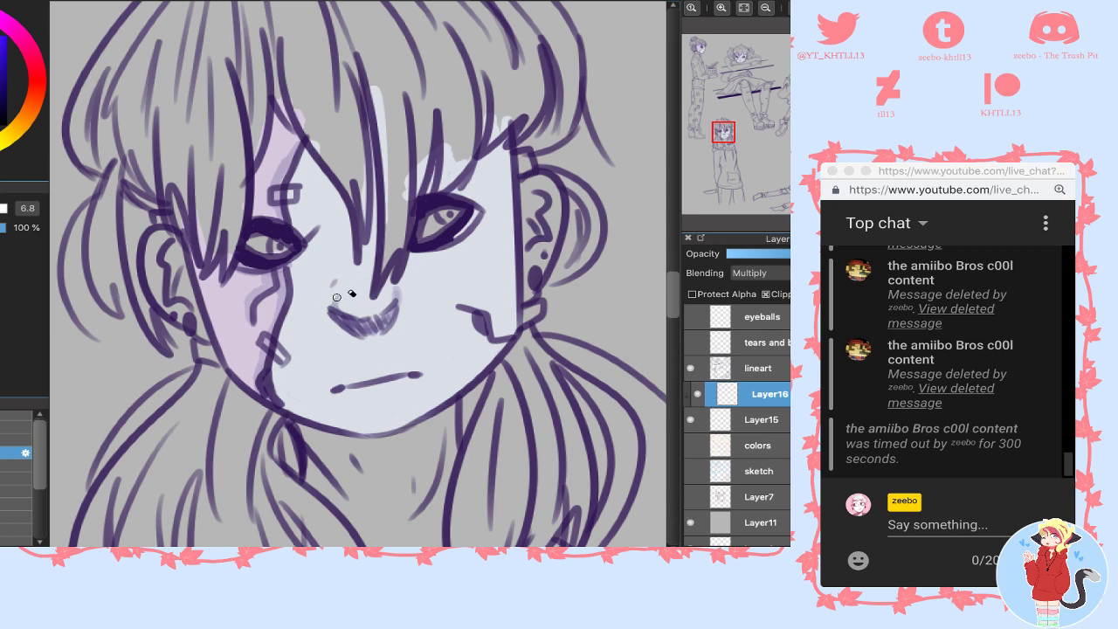
- Shade the bridge, sides, tip and underside of the hooded character's nose, and add a small shadow beneath the mouth
{"action": "key", "text": "e"}
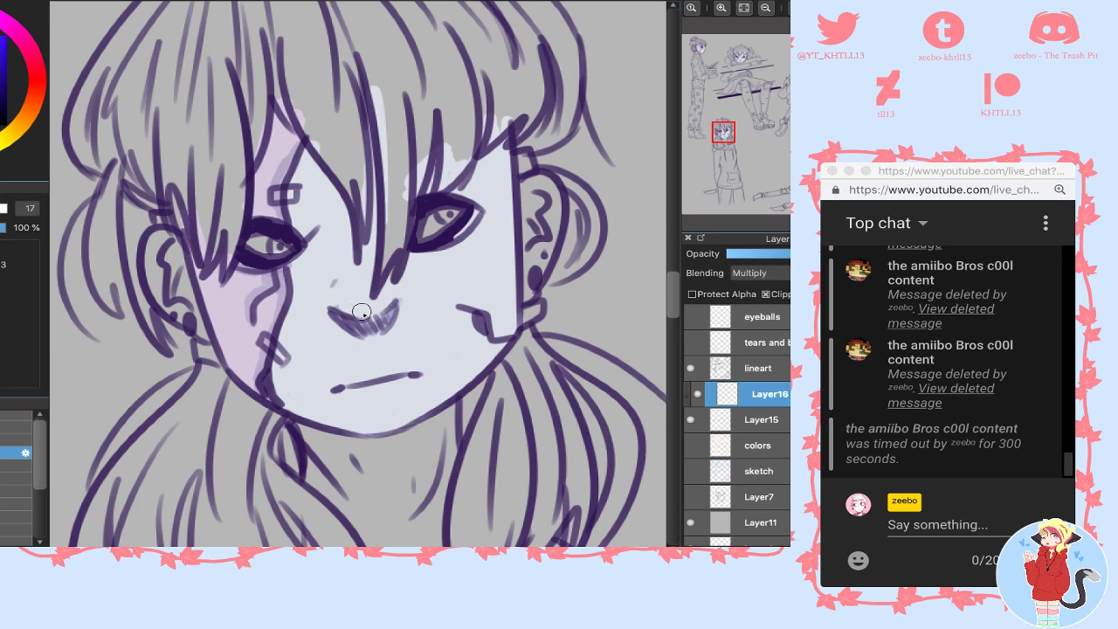
{"action": "mouse_move", "coordinate": [394, 303]}
{"action": "left_mouse_down"}
{"action": "mouse_move", "coordinate": [396, 286]}
{"action": "mouse_move", "coordinate": [366, 271]}
{"action": "left_mouse_up"}
{"action": "left_click_drag", "start_coordinate": [320, 220], "coordinate": [328, 245]}
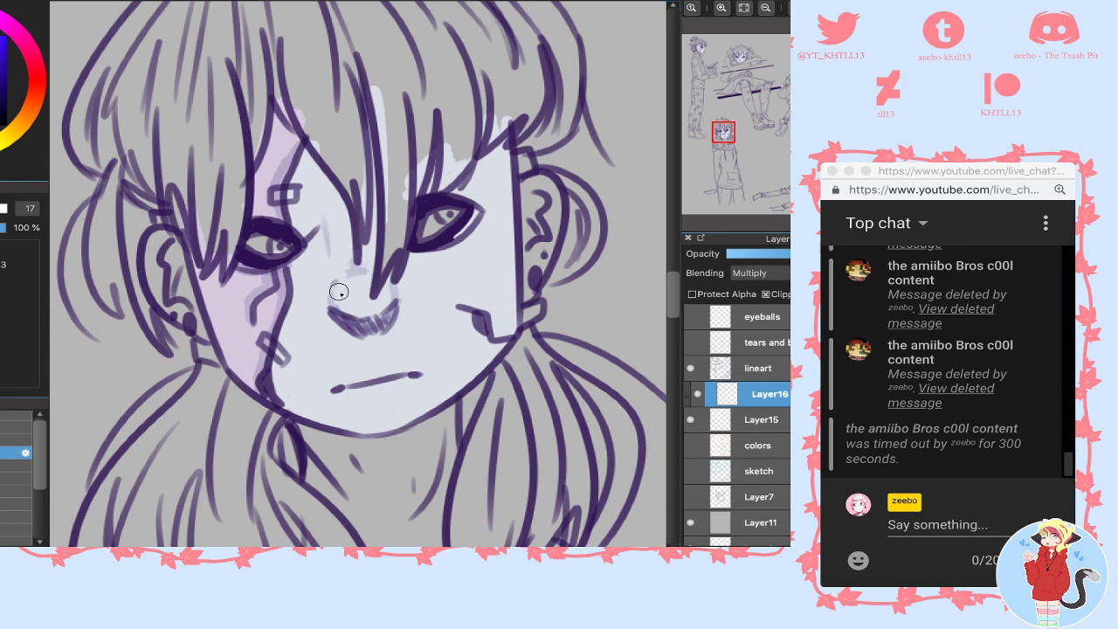
{"action": "key", "text": "b"}
{"action": "left_click_drag", "start_coordinate": [384, 281], "coordinate": [352, 279]}
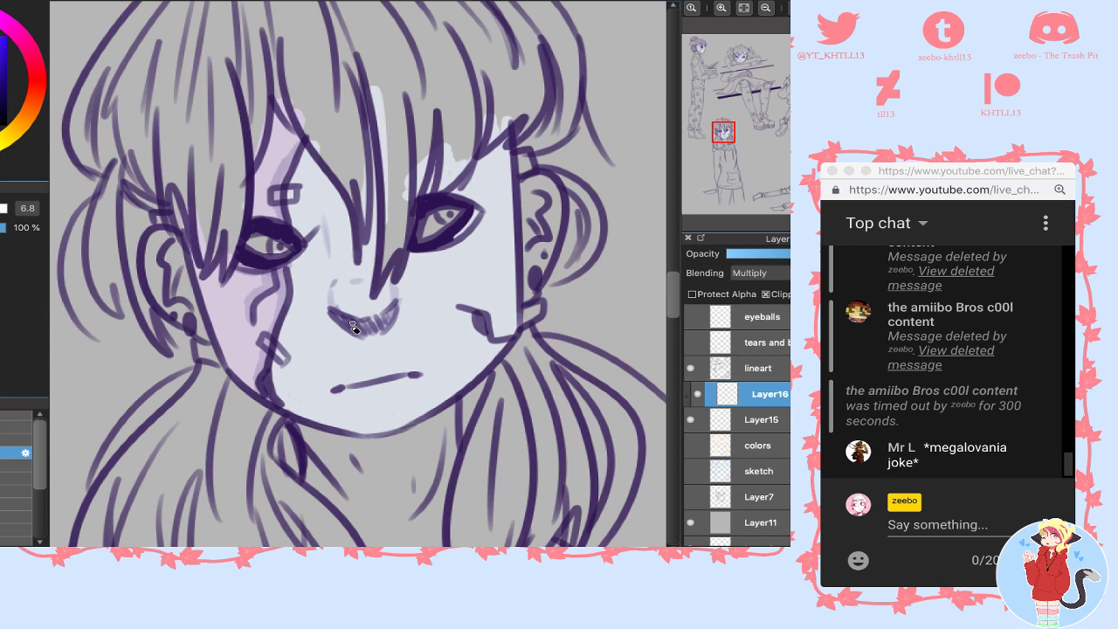
{"action": "key", "text": "e"}
{"action": "left_click_drag", "start_coordinate": [383, 319], "coordinate": [341, 322]}
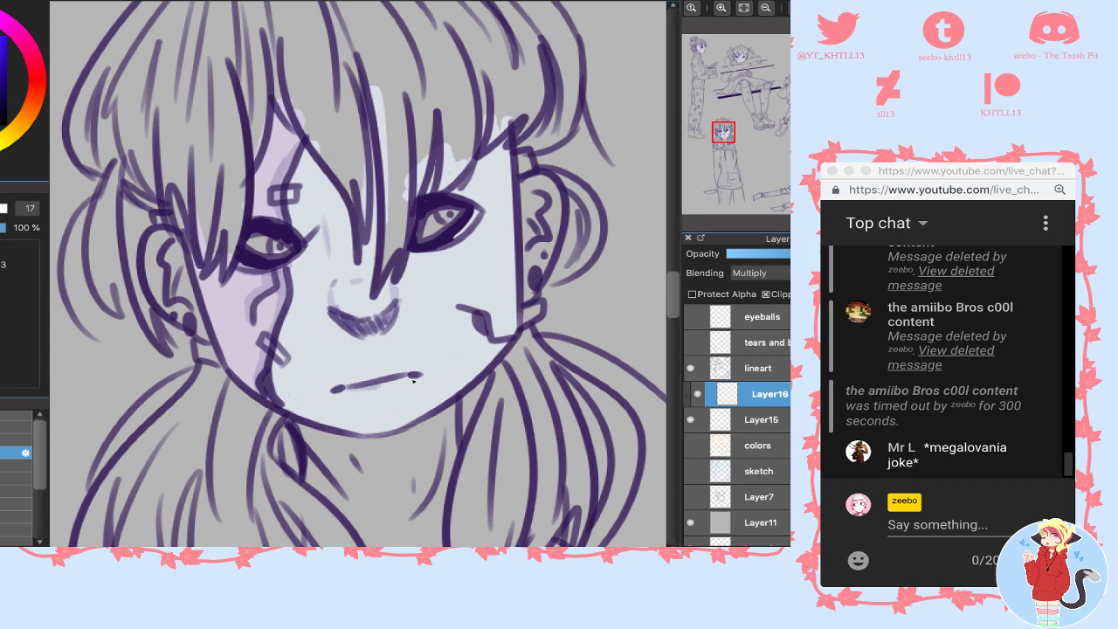
{"action": "left_click_drag", "start_coordinate": [414, 380], "coordinate": [370, 396]}
- Shade the hooded character's mask beneath the fringe, around the eyes and along both outer edges and the chin
{"action": "mouse_move", "coordinate": [188, 227]}
{"action": "left_mouse_down"}
{"action": "mouse_move", "coordinate": [212, 320]}
{"action": "mouse_move", "coordinate": [278, 412]}
{"action": "left_mouse_up"}
{"action": "left_click_drag", "start_coordinate": [217, 295], "coordinate": [237, 273]}
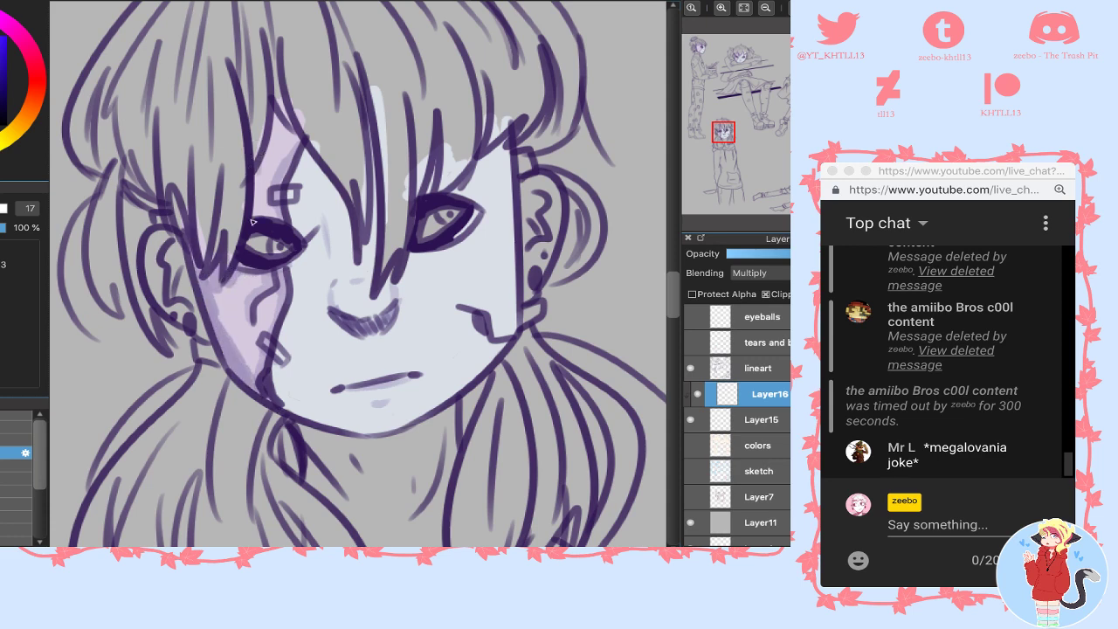
{"action": "mouse_move", "coordinate": [251, 222]}
{"action": "left_mouse_down"}
{"action": "mouse_move", "coordinate": [278, 124]}
{"action": "mouse_move", "coordinate": [353, 255]}
{"action": "mouse_move", "coordinate": [335, 185]}
{"action": "mouse_move", "coordinate": [376, 249]}
{"action": "mouse_move", "coordinate": [376, 131]}
{"action": "mouse_move", "coordinate": [372, 294]}
{"action": "mouse_move", "coordinate": [409, 260]}
{"action": "mouse_move", "coordinate": [480, 237]}
{"action": "mouse_move", "coordinate": [487, 215]}
{"action": "mouse_move", "coordinate": [447, 254]}
{"action": "mouse_move", "coordinate": [409, 269]}
{"action": "mouse_move", "coordinate": [463, 236]}
{"action": "left_mouse_up"}
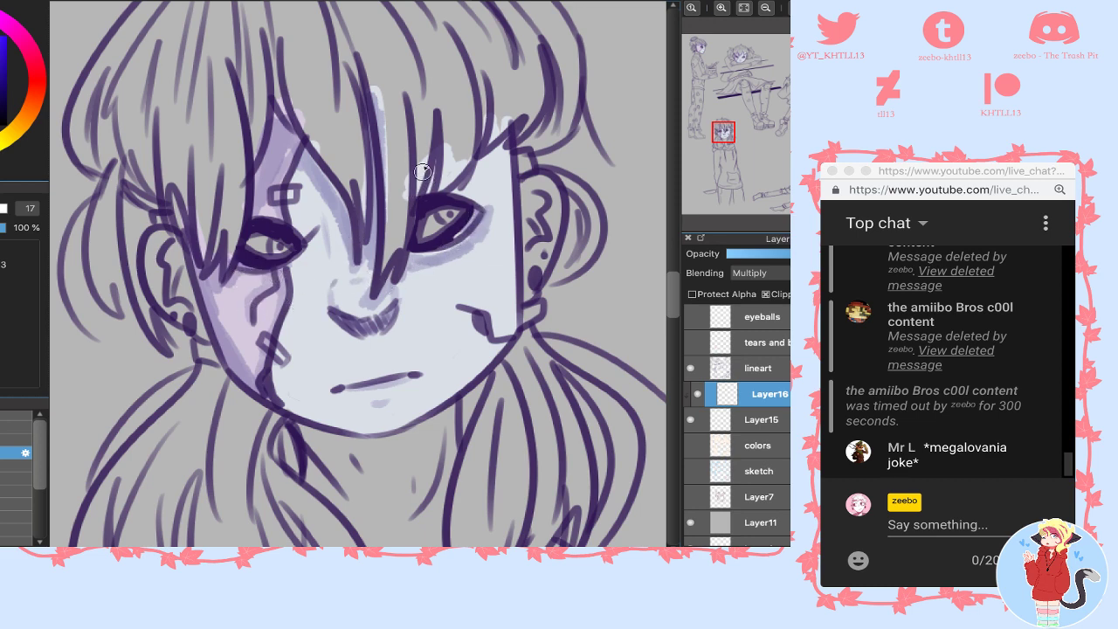
{"action": "mouse_move", "coordinate": [434, 199]}
{"action": "left_mouse_down"}
{"action": "mouse_move", "coordinate": [478, 181]}
{"action": "mouse_move", "coordinate": [513, 138]}
{"action": "mouse_move", "coordinate": [516, 309]}
{"action": "mouse_move", "coordinate": [497, 330]}
{"action": "mouse_move", "coordinate": [454, 306]}
{"action": "mouse_move", "coordinate": [470, 333]}
{"action": "mouse_move", "coordinate": [509, 345]}
{"action": "left_mouse_up"}
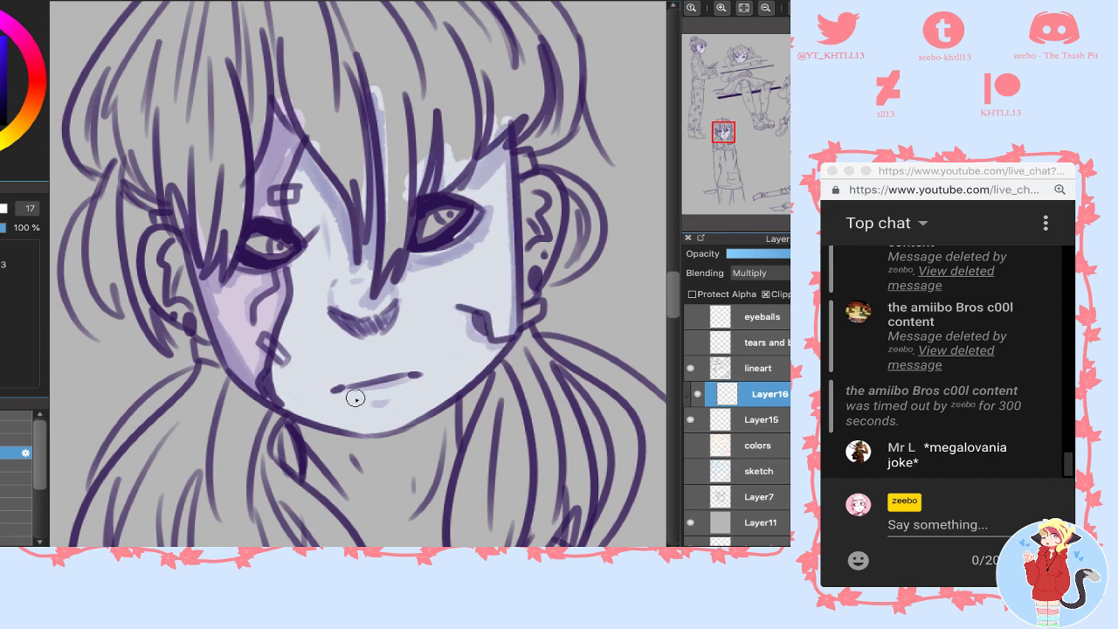
{"action": "mouse_move", "coordinate": [263, 380]}
{"action": "left_mouse_down"}
{"action": "mouse_move", "coordinate": [366, 432]}
{"action": "mouse_move", "coordinate": [287, 402]}
{"action": "mouse_move", "coordinate": [401, 431]}
{"action": "left_mouse_up"}
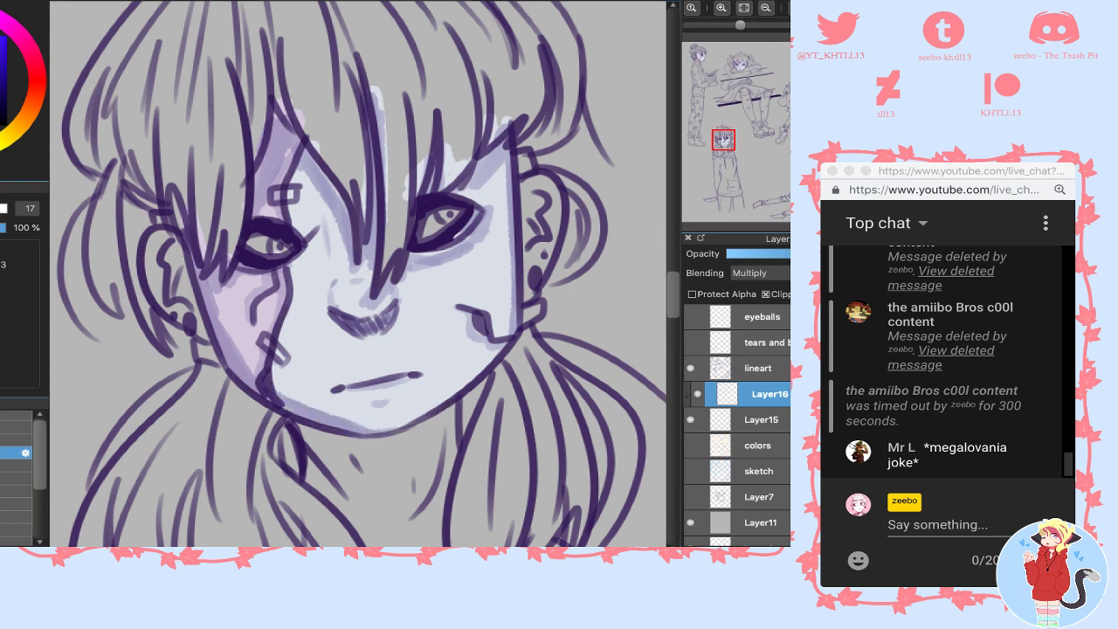
- Shade the ponytailed three-quarter-view character's mask around both eyes, down the lavender strip and along the nose
{"action": "left_click_drag", "start_coordinate": [818, 161], "coordinate": [813, 159]}
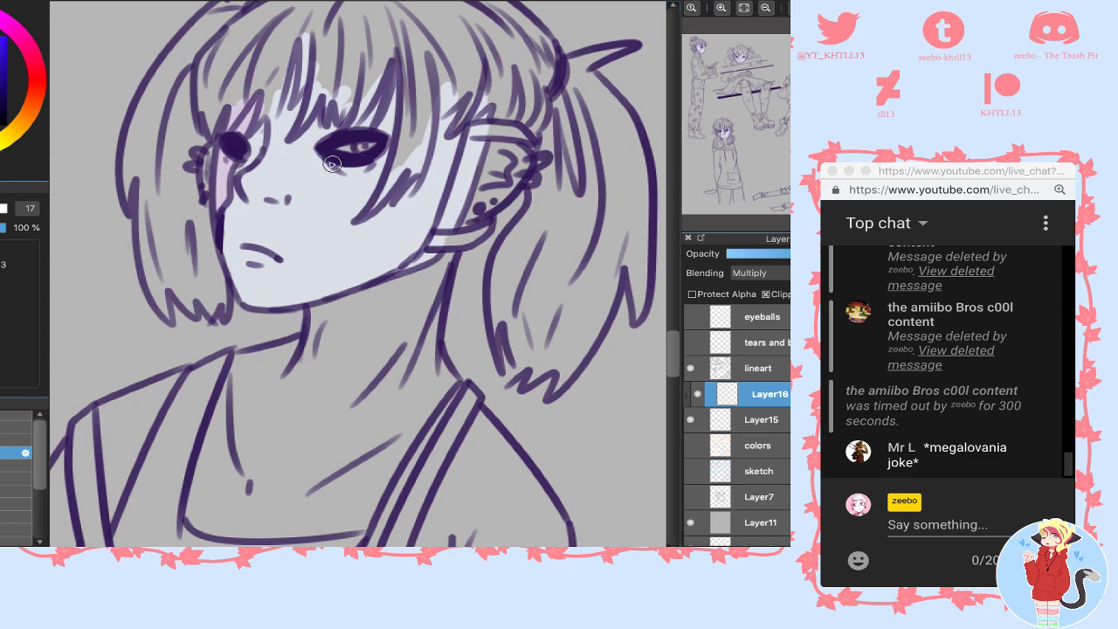
{"action": "mouse_move", "coordinate": [332, 164]}
{"action": "left_mouse_down"}
{"action": "mouse_move", "coordinate": [349, 176]}
{"action": "mouse_move", "coordinate": [376, 169]}
{"action": "mouse_move", "coordinate": [357, 172]}
{"action": "left_mouse_up"}
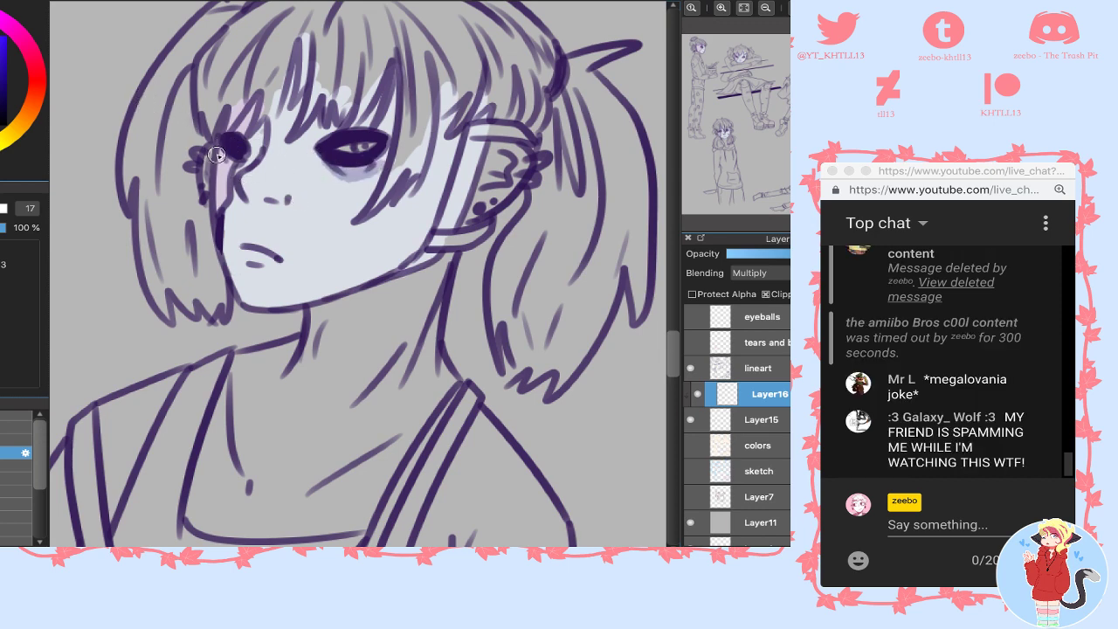
{"action": "left_click_drag", "start_coordinate": [217, 154], "coordinate": [236, 166]}
{"action": "mouse_move", "coordinate": [229, 128]}
{"action": "left_mouse_down"}
{"action": "mouse_move", "coordinate": [261, 101]}
{"action": "mouse_move", "coordinate": [250, 153]}
{"action": "left_mouse_up"}
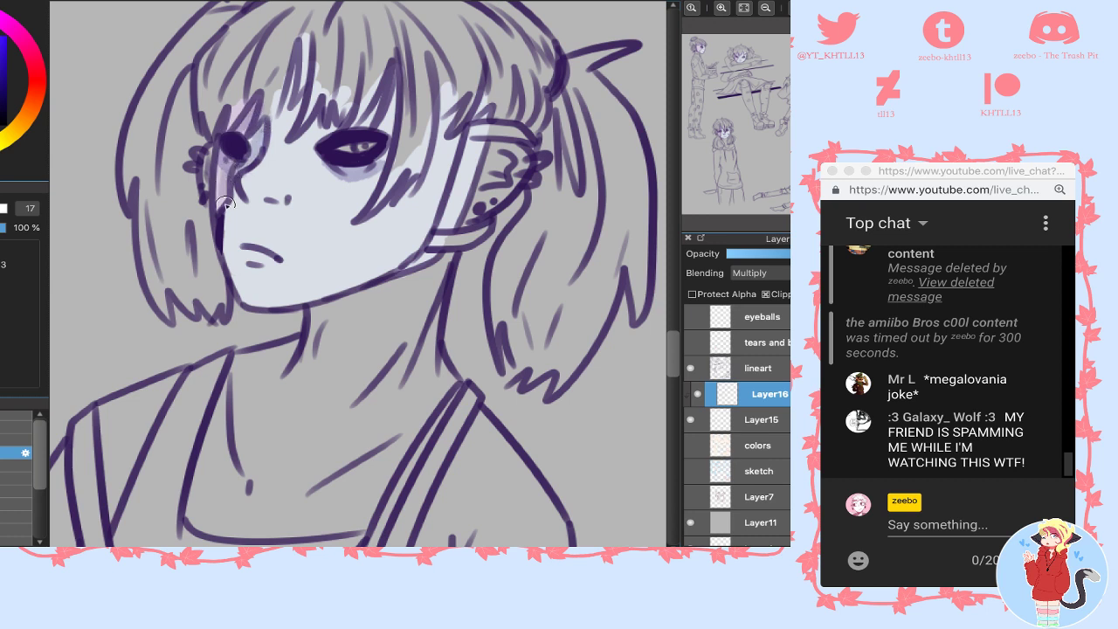
{"action": "mouse_move", "coordinate": [216, 205]}
{"action": "left_mouse_down"}
{"action": "mouse_move", "coordinate": [218, 175]}
{"action": "mouse_move", "coordinate": [220, 210]}
{"action": "mouse_move", "coordinate": [249, 185]}
{"action": "mouse_move", "coordinate": [252, 198]}
{"action": "mouse_move", "coordinate": [278, 200]}
{"action": "mouse_move", "coordinate": [241, 177]}
{"action": "mouse_move", "coordinate": [282, 208]}
{"action": "mouse_move", "coordinate": [247, 178]}
{"action": "left_mouse_up"}
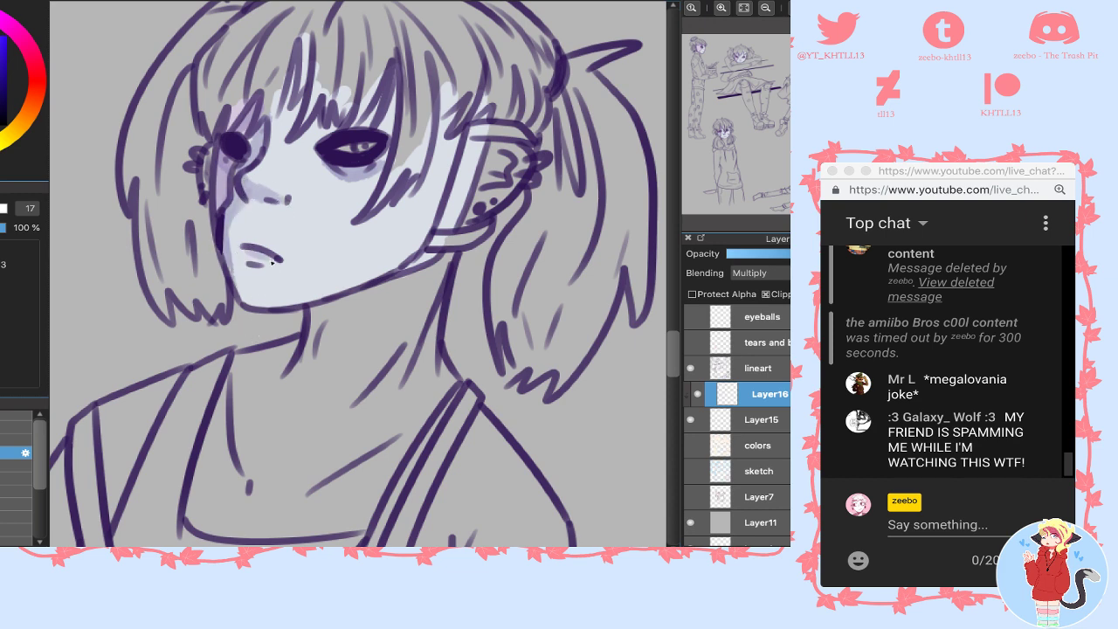
- Shade the ponytailed three-quarter-view character's mask beneath the mouth and along the outer edge beside the straps
{"action": "left_click_drag", "start_coordinate": [246, 247], "coordinate": [268, 265]}
{"action": "mouse_move", "coordinate": [433, 245]}
{"action": "left_mouse_down"}
{"action": "mouse_move", "coordinate": [482, 109]}
{"action": "mouse_move", "coordinate": [432, 205]}
{"action": "left_mouse_up"}
{"action": "left_click_drag", "start_coordinate": [441, 109], "coordinate": [450, 166]}
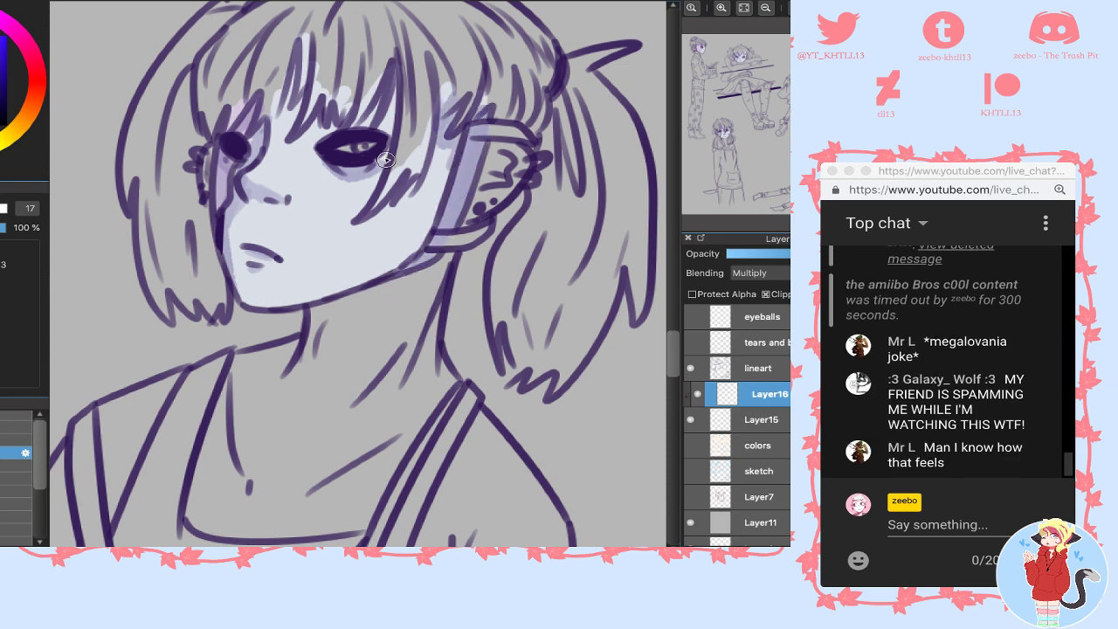
- Shade the mask beneath the fringe strands around the visible eye, undoing and reworking the strokes over the forehead
{"action": "mouse_move", "coordinate": [386, 114]}
{"action": "left_mouse_down"}
{"action": "mouse_move", "coordinate": [350, 231]}
{"action": "mouse_move", "coordinate": [384, 220]}
{"action": "mouse_move", "coordinate": [428, 173]}
{"action": "left_mouse_up"}
{"action": "mouse_move", "coordinate": [282, 86]}
{"action": "left_mouse_down"}
{"action": "mouse_move", "coordinate": [293, 135]}
{"action": "mouse_move", "coordinate": [311, 136]}
{"action": "mouse_move", "coordinate": [299, 163]}
{"action": "left_mouse_up"}
{"action": "mouse_move", "coordinate": [336, 116]}
{"action": "left_mouse_down"}
{"action": "mouse_move", "coordinate": [356, 121]}
{"action": "mouse_move", "coordinate": [335, 124]}
{"action": "left_mouse_up"}
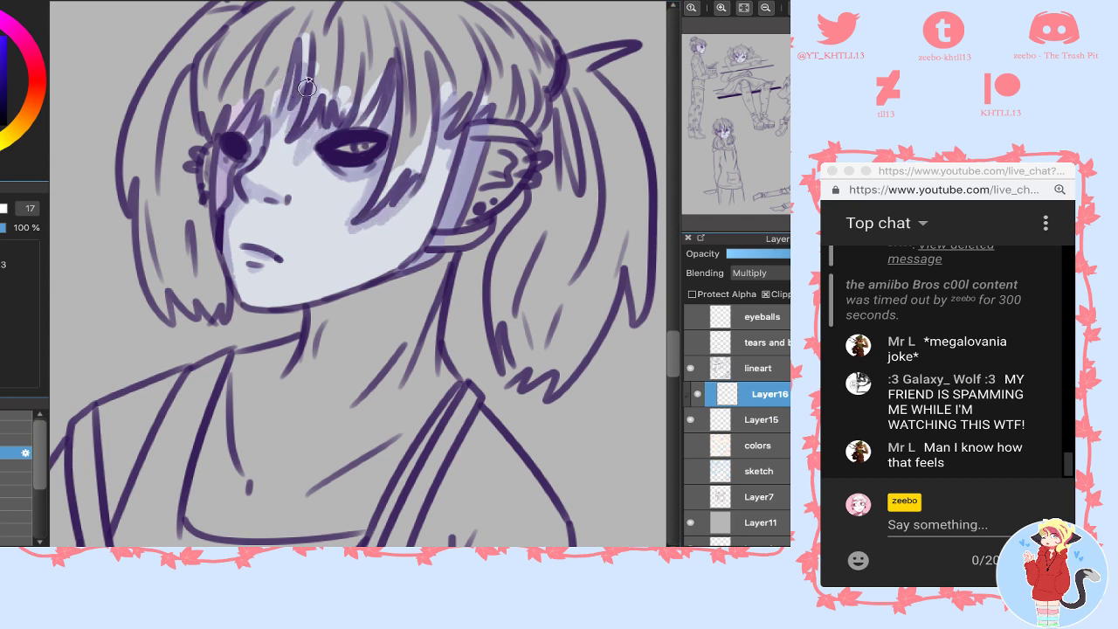
{"action": "key", "text": "super+z"}
{"action": "key", "text": "super+z"}
{"action": "key", "text": "super+z"}
{"action": "mouse_move", "coordinate": [304, 70]}
{"action": "left_mouse_down"}
{"action": "mouse_move", "coordinate": [303, 116]}
{"action": "mouse_move", "coordinate": [280, 122]}
{"action": "mouse_move", "coordinate": [288, 153]}
{"action": "mouse_move", "coordinate": [341, 119]}
{"action": "left_mouse_up"}
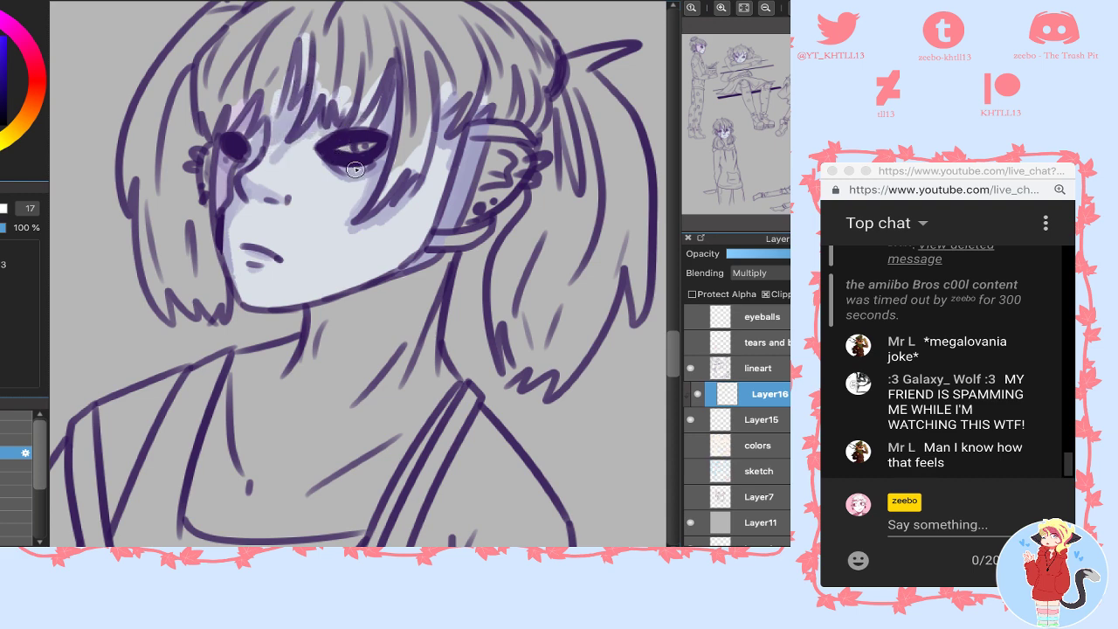
{"action": "mouse_move", "coordinate": [248, 304]}
{"action": "left_mouse_down"}
{"action": "mouse_move", "coordinate": [393, 269]}
{"action": "mouse_move", "coordinate": [371, 275]}
{"action": "left_mouse_up"}
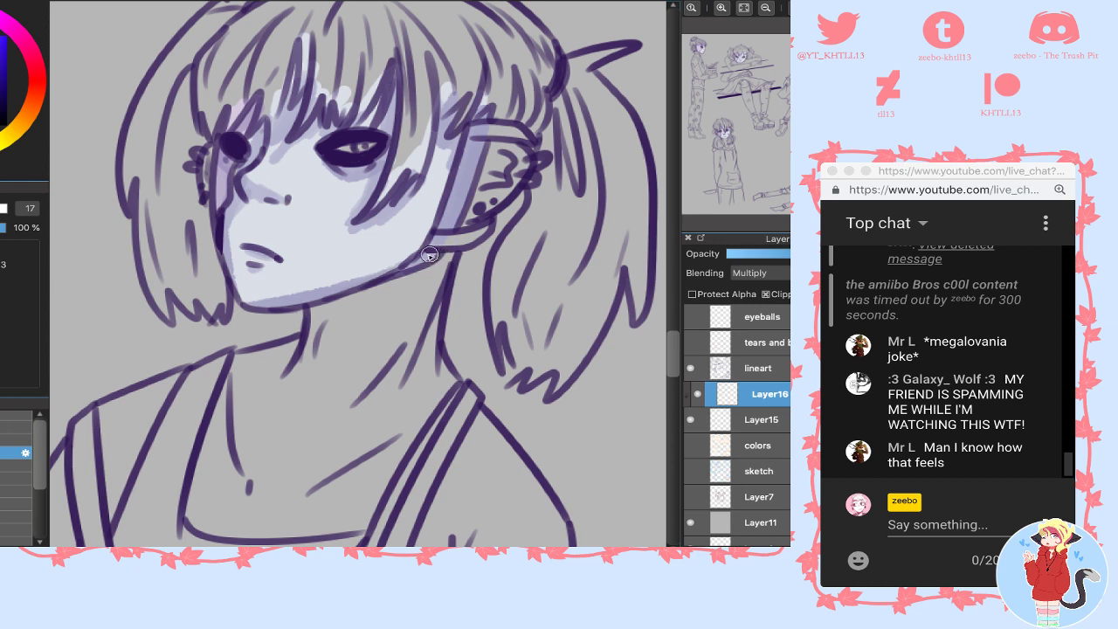
{"action": "key", "text": "super+z"}
{"action": "key", "text": "super+z"}
- Shade the rear of the jawline and the cheek area below the side hair strands on the same mask
{"action": "left_click_drag", "start_coordinate": [426, 245], "coordinate": [358, 279]}
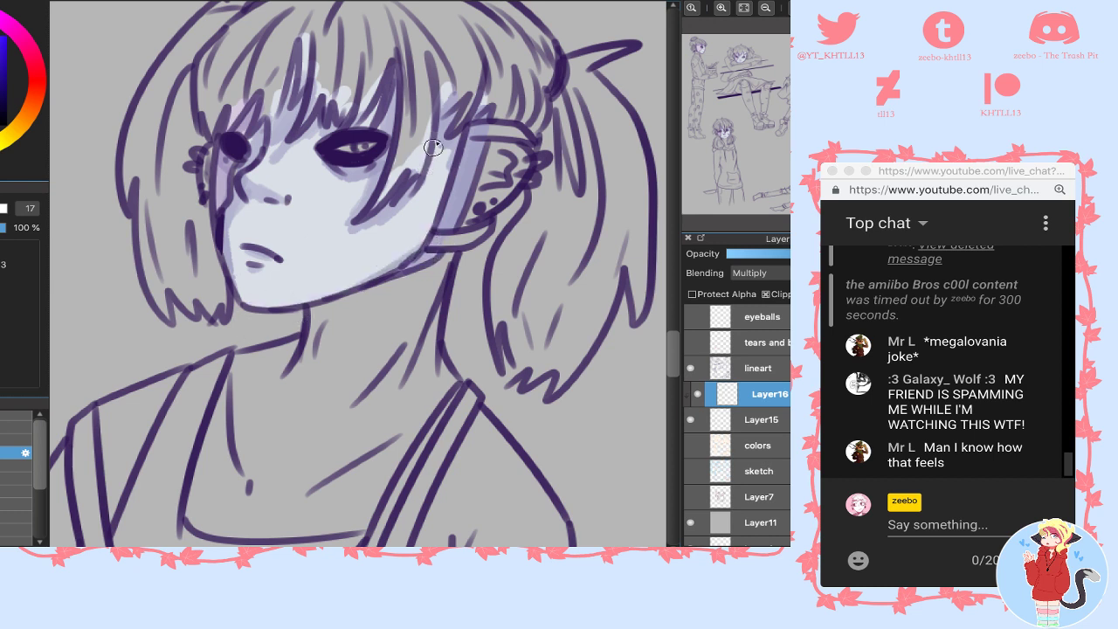
{"action": "mouse_move", "coordinate": [448, 147]}
{"action": "left_mouse_down"}
{"action": "mouse_move", "coordinate": [450, 185]}
{"action": "mouse_move", "coordinate": [417, 222]}
{"action": "left_mouse_up"}
{"action": "left_click_drag", "start_coordinate": [460, 107], "coordinate": [400, 260]}
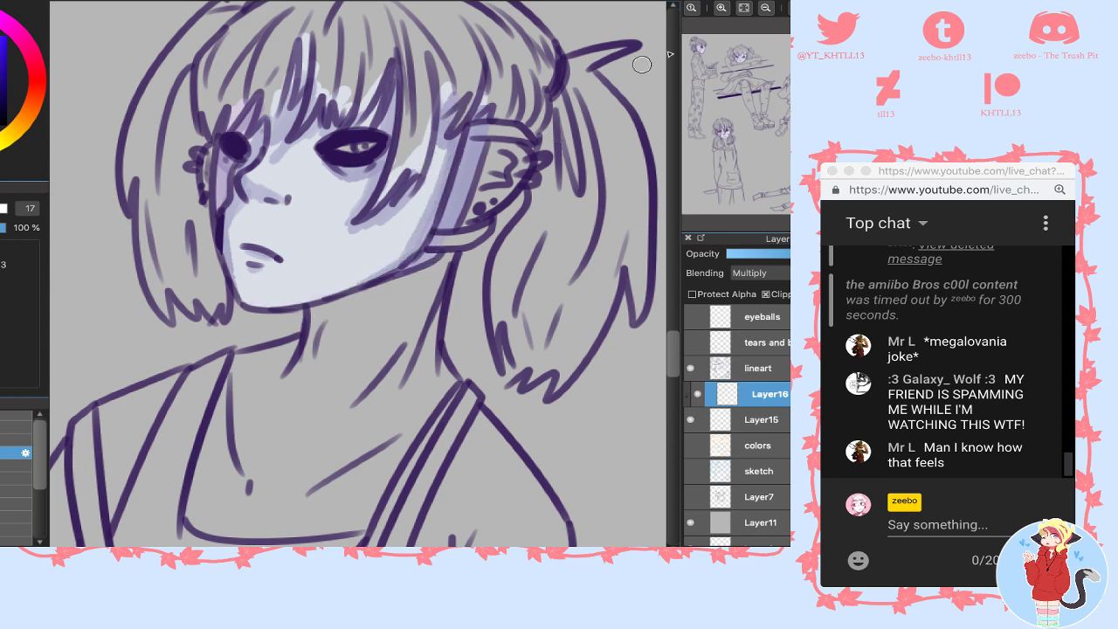
- Merge the clipped Multiply shading layer down into the mask colour layer
{"action": "mouse_move", "coordinate": [760, 140]}
{"action": "left_click_drag", "start_coordinate": [694, 87], "coordinate": [699, 55]}
{"action": "mouse_move", "coordinate": [717, 50]}
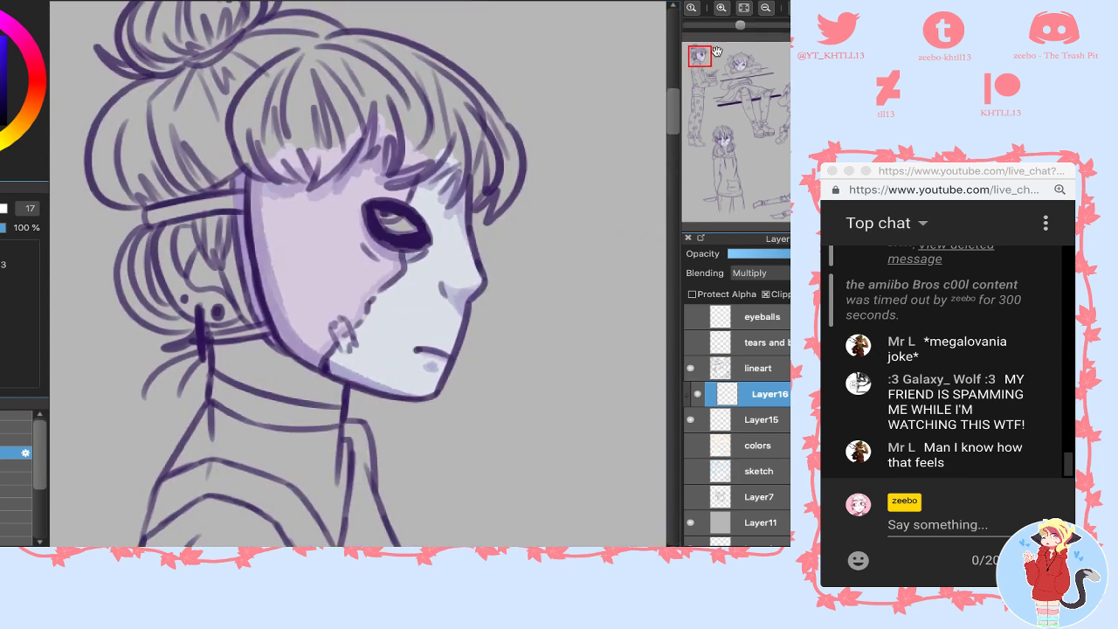
{"action": "left_click", "coordinate": [766, 7]}
{"action": "key", "text": "super+e"}
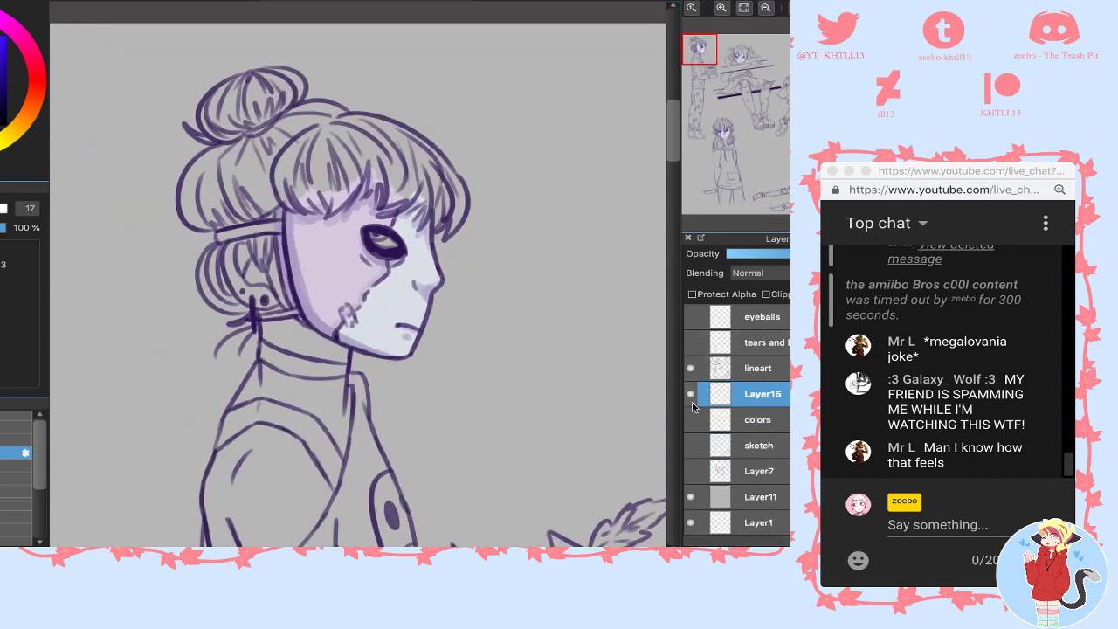
- Make the colors layer visible and toggle the merged mask layer to check it against the skin colours
{"action": "left_click", "coordinate": [691, 403]}
{"action": "left_click", "coordinate": [691, 401]}
{"action": "left_click", "coordinate": [691, 420]}
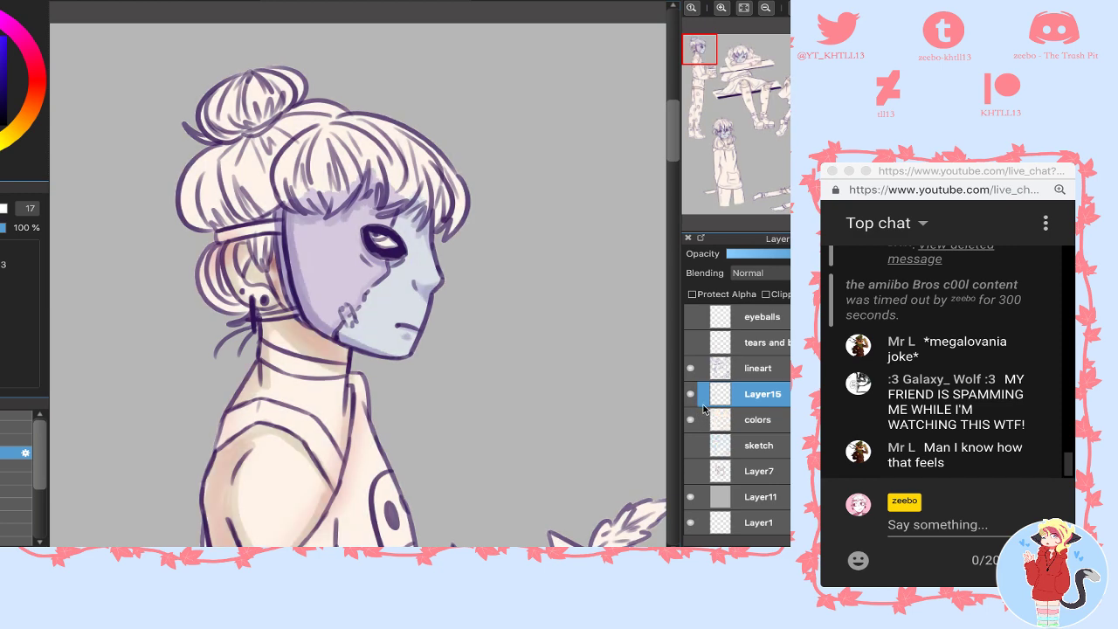
{"action": "left_click", "coordinate": [694, 396]}
{"action": "left_click", "coordinate": [695, 396]}
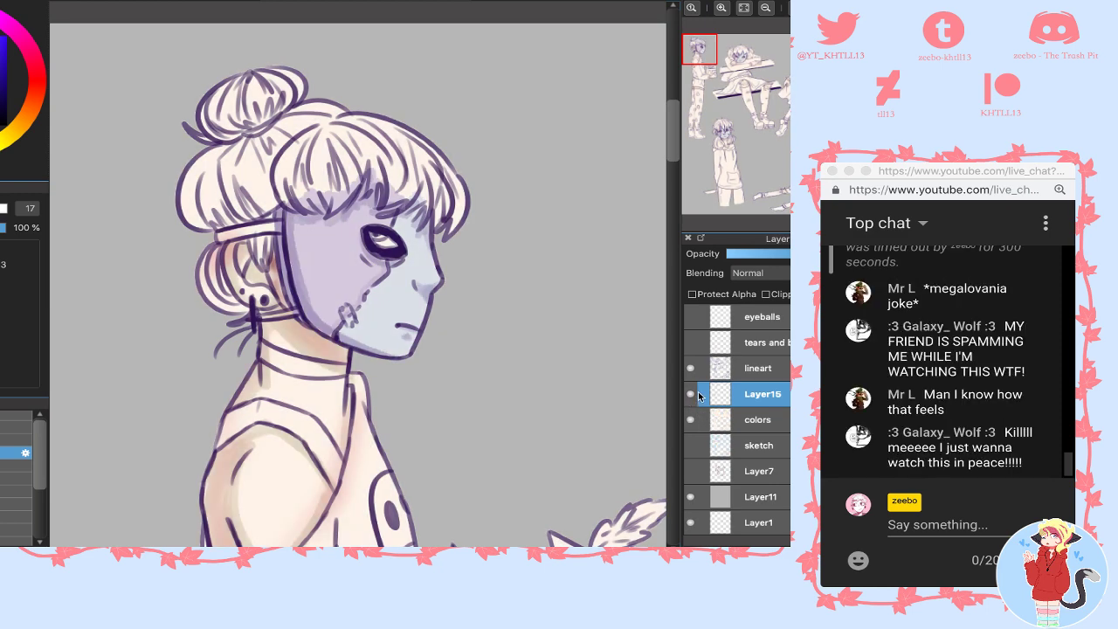
- Merge the mask layer into the colors layer and add a new layer above it for the hair
{"action": "key", "text": "ctrl+e"}
{"action": "key", "text": "super+shift+n"}
{"action": "left_click", "coordinate": [721, 8]}
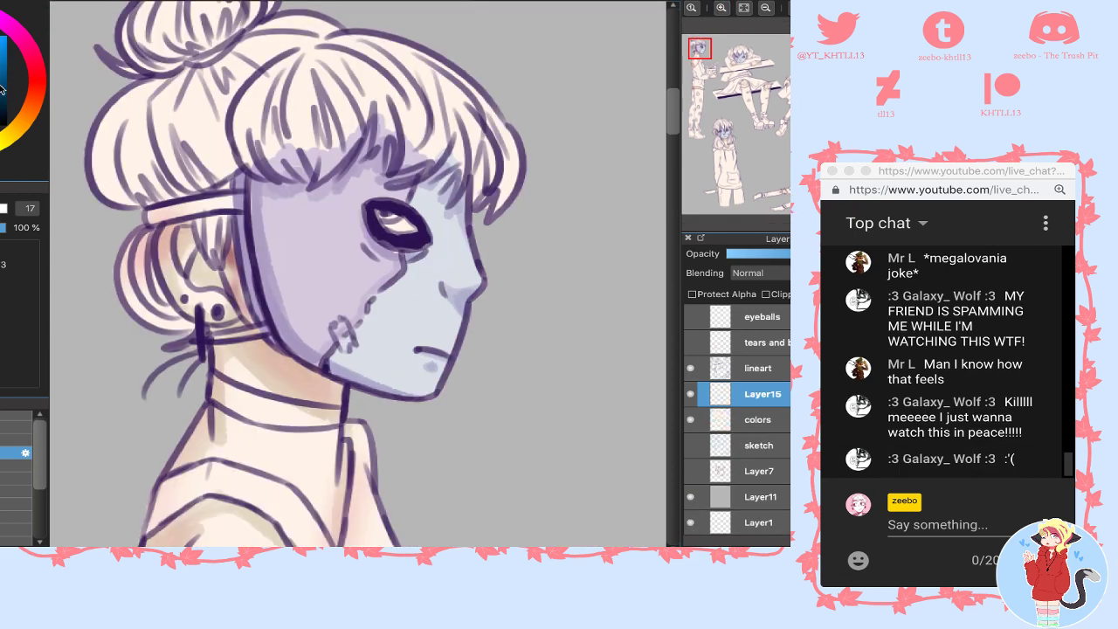
{"action": "left_click_drag", "start_coordinate": [166, 121], "coordinate": [154, 170]}
{"action": "key", "text": "super+z"}
{"action": "mouse_move", "coordinate": [166, 95]}
{"action": "left_mouse_down"}
{"action": "mouse_move", "coordinate": [149, 171]}
{"action": "mouse_move", "coordinate": [129, 165]}
{"action": "left_mouse_up"}
{"action": "key", "text": "ctrl+z"}
- Paint the profile character's bun and back hair flat blue with a different brush at size 29
{"action": "left_click", "coordinate": [12, 415]}
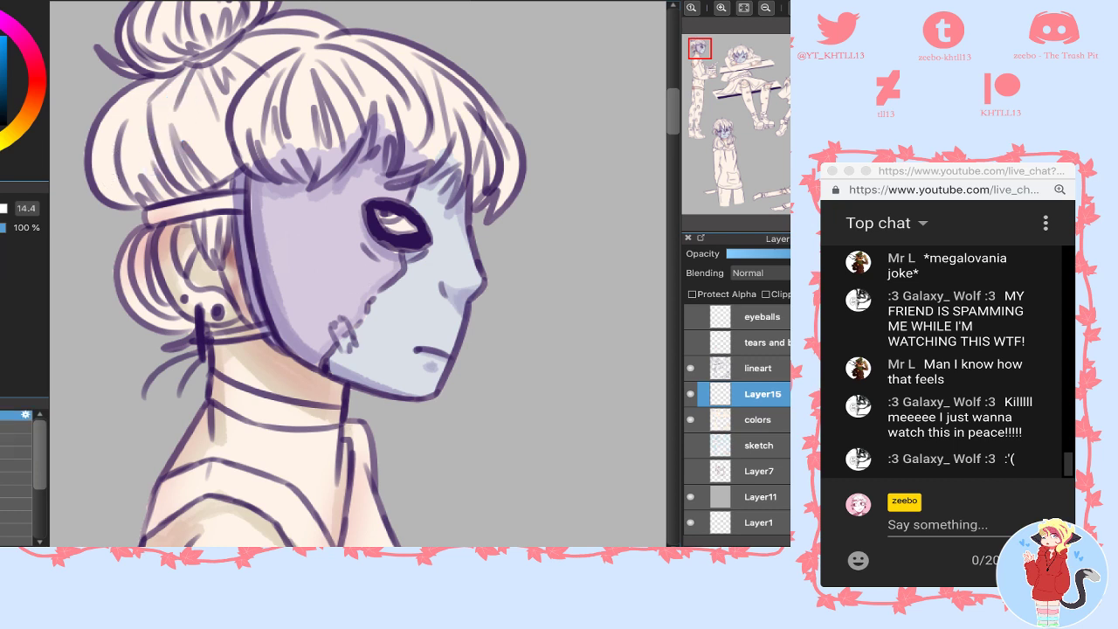
{"action": "key", "text": "]"}
{"action": "mouse_move", "coordinate": [109, 116]}
{"action": "left_mouse_down"}
{"action": "mouse_move", "coordinate": [97, 170]}
{"action": "mouse_move", "coordinate": [109, 196]}
{"action": "mouse_move", "coordinate": [109, 181]}
{"action": "mouse_move", "coordinate": [222, 184]}
{"action": "mouse_move", "coordinate": [249, 149]}
{"action": "mouse_move", "coordinate": [184, 183]}
{"action": "mouse_move", "coordinate": [271, 114]}
{"action": "mouse_move", "coordinate": [118, 199]}
{"action": "mouse_move", "coordinate": [175, 96]}
{"action": "mouse_move", "coordinate": [218, 53]}
{"action": "mouse_move", "coordinate": [88, 105]}
{"action": "mouse_move", "coordinate": [262, 18]}
{"action": "mouse_move", "coordinate": [81, 74]}
{"action": "left_mouse_up"}
{"action": "left_click", "coordinate": [694, 45]}
{"action": "left_click_drag", "start_coordinate": [369, 92], "coordinate": [251, 159]}
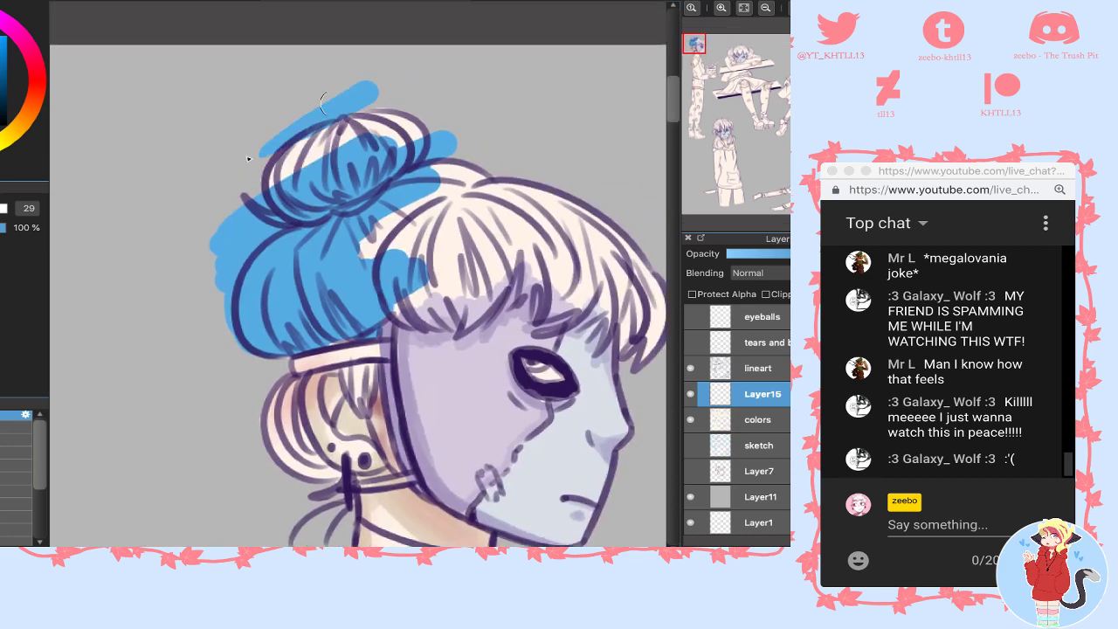
{"action": "mouse_move", "coordinate": [322, 103]}
{"action": "left_mouse_down"}
{"action": "mouse_move", "coordinate": [437, 105]}
{"action": "mouse_move", "coordinate": [275, 222]}
{"action": "left_mouse_up"}
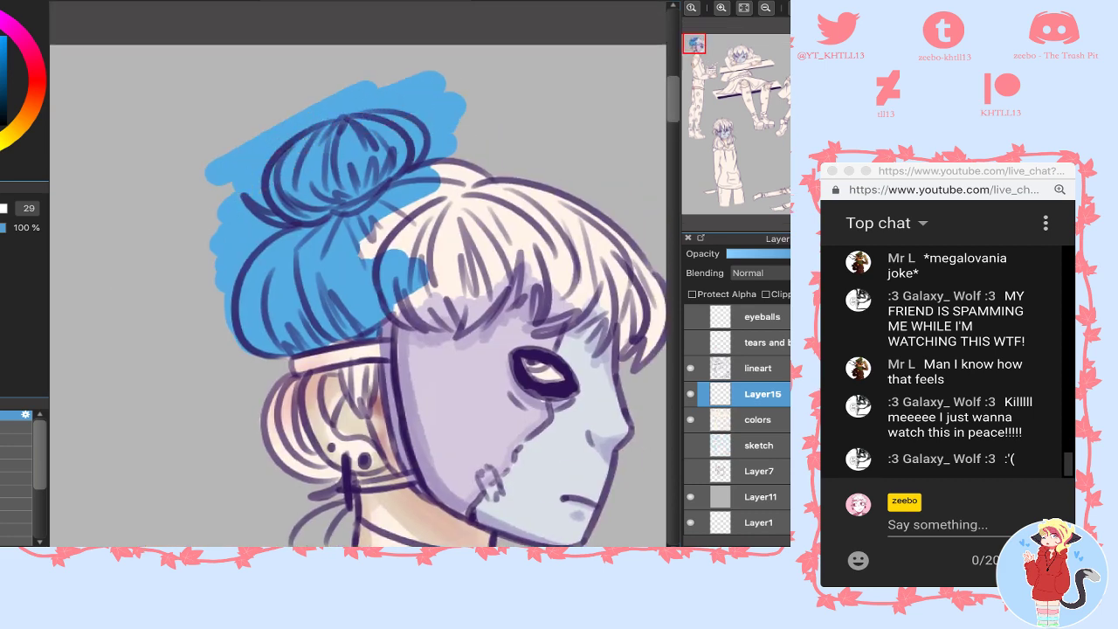
- Fill the profile character's crown and entire fringe with the same blue, using brush size 23
{"action": "mouse_move", "coordinate": [433, 202]}
{"action": "left_mouse_down"}
{"action": "mouse_move", "coordinate": [486, 137]}
{"action": "mouse_move", "coordinate": [347, 274]}
{"action": "mouse_move", "coordinate": [392, 268]}
{"action": "mouse_move", "coordinate": [392, 298]}
{"action": "mouse_move", "coordinate": [425, 317]}
{"action": "mouse_move", "coordinate": [445, 297]}
{"action": "mouse_move", "coordinate": [437, 271]}
{"action": "mouse_move", "coordinate": [405, 297]}
{"action": "left_mouse_up"}
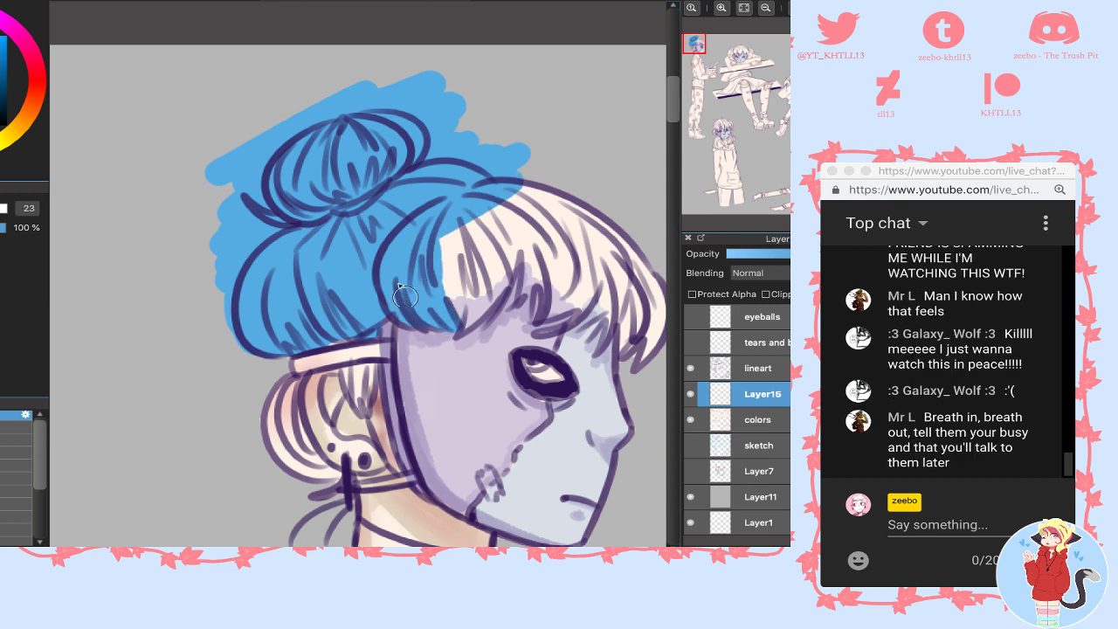
{"action": "mouse_move", "coordinate": [463, 327]}
{"action": "left_mouse_down"}
{"action": "mouse_move", "coordinate": [488, 285]}
{"action": "mouse_move", "coordinate": [469, 316]}
{"action": "mouse_move", "coordinate": [472, 280]}
{"action": "mouse_move", "coordinate": [462, 326]}
{"action": "mouse_move", "coordinate": [523, 255]}
{"action": "mouse_move", "coordinate": [518, 269]}
{"action": "mouse_move", "coordinate": [528, 228]}
{"action": "mouse_move", "coordinate": [533, 271]}
{"action": "mouse_move", "coordinate": [519, 285]}
{"action": "mouse_move", "coordinate": [530, 292]}
{"action": "mouse_move", "coordinate": [536, 255]}
{"action": "mouse_move", "coordinate": [547, 314]}
{"action": "mouse_move", "coordinate": [563, 303]}
{"action": "mouse_move", "coordinate": [541, 338]}
{"action": "mouse_move", "coordinate": [597, 268]}
{"action": "mouse_move", "coordinate": [591, 314]}
{"action": "mouse_move", "coordinate": [576, 326]}
{"action": "mouse_move", "coordinate": [613, 287]}
{"action": "mouse_move", "coordinate": [623, 291]}
{"action": "mouse_move", "coordinate": [611, 319]}
{"action": "mouse_move", "coordinate": [629, 314]}
{"action": "mouse_move", "coordinate": [621, 366]}
{"action": "left_mouse_up"}
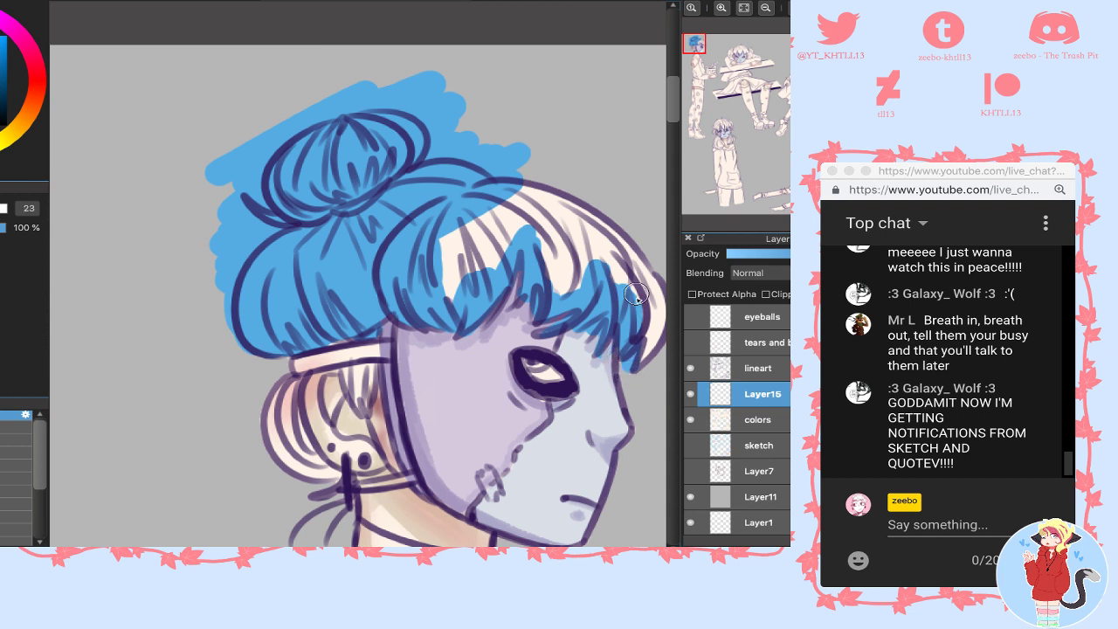
{"action": "mouse_move", "coordinate": [636, 295]}
{"action": "left_mouse_down"}
{"action": "mouse_move", "coordinate": [659, 326]}
{"action": "mouse_move", "coordinate": [650, 342]}
{"action": "mouse_move", "coordinate": [625, 232]}
{"action": "mouse_move", "coordinate": [533, 177]}
{"action": "mouse_move", "coordinate": [439, 225]}
{"action": "mouse_move", "coordinate": [452, 237]}
{"action": "mouse_move", "coordinate": [527, 196]}
{"action": "mouse_move", "coordinate": [428, 310]}
{"action": "mouse_move", "coordinate": [500, 255]}
{"action": "mouse_move", "coordinate": [590, 219]}
{"action": "mouse_move", "coordinate": [551, 287]}
{"action": "mouse_move", "coordinate": [636, 268]}
{"action": "mouse_move", "coordinate": [588, 232]}
{"action": "left_mouse_up"}
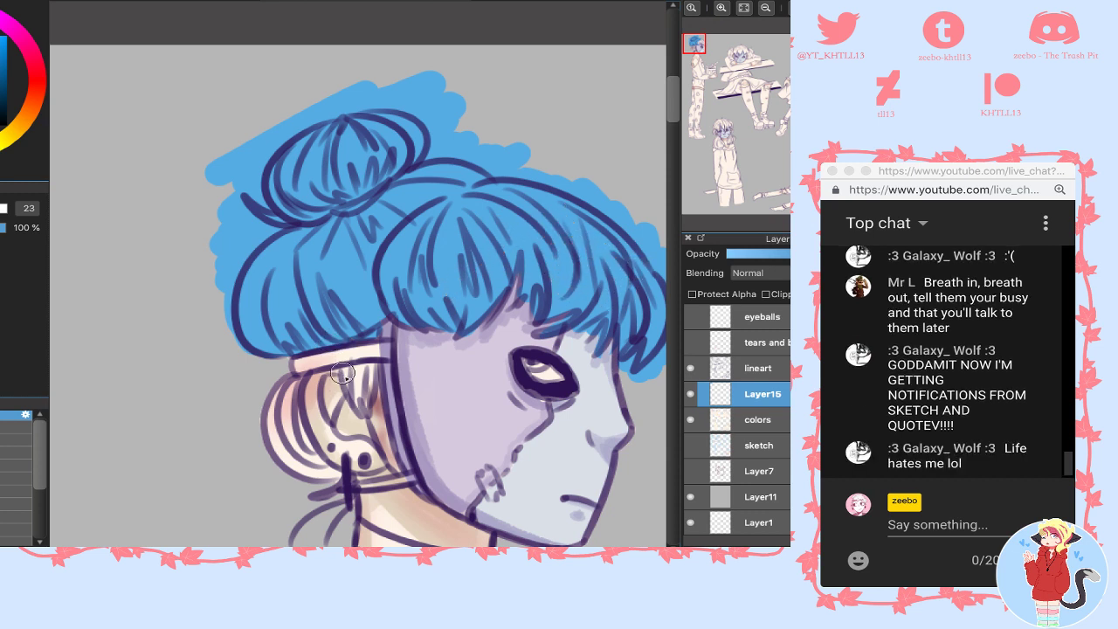
- Paint the tuft in front of the profile character's ear and the lower hair behind it blue
{"action": "mouse_move", "coordinate": [341, 373]}
{"action": "left_mouse_down"}
{"action": "mouse_move", "coordinate": [353, 392]}
{"action": "mouse_move", "coordinate": [369, 368]}
{"action": "left_mouse_up"}
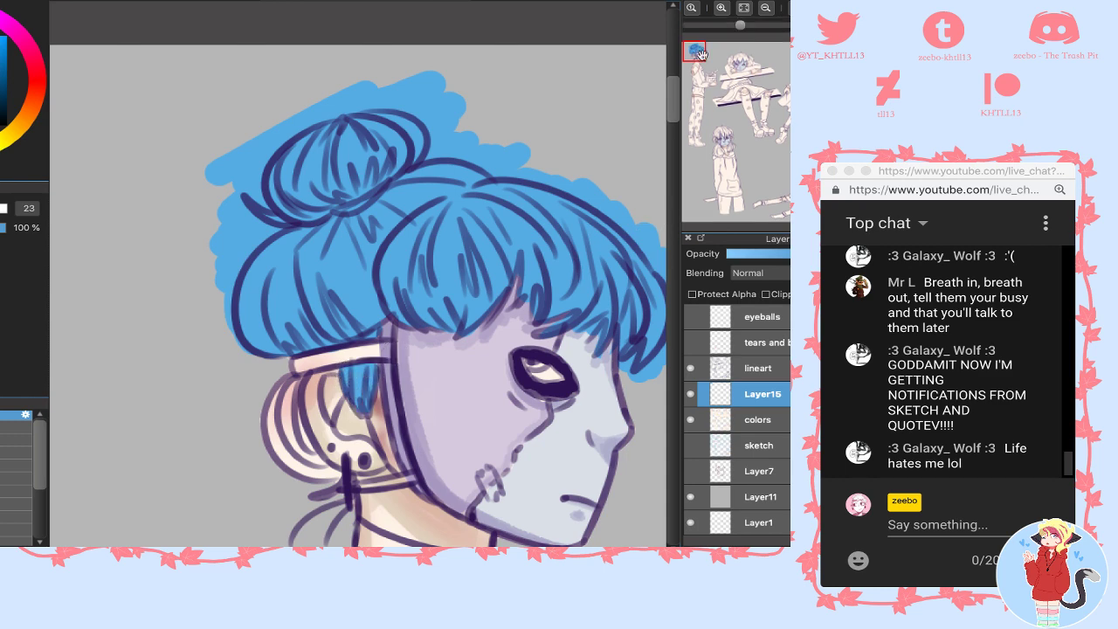
{"action": "left_click_drag", "start_coordinate": [693, 51], "coordinate": [699, 57]}
{"action": "mouse_move", "coordinate": [159, 232]}
{"action": "left_mouse_down"}
{"action": "mouse_move", "coordinate": [169, 274]}
{"action": "mouse_move", "coordinate": [202, 308]}
{"action": "mouse_move", "coordinate": [169, 287]}
{"action": "mouse_move", "coordinate": [155, 222]}
{"action": "mouse_move", "coordinate": [149, 294]}
{"action": "mouse_move", "coordinate": [179, 308]}
{"action": "left_mouse_up"}
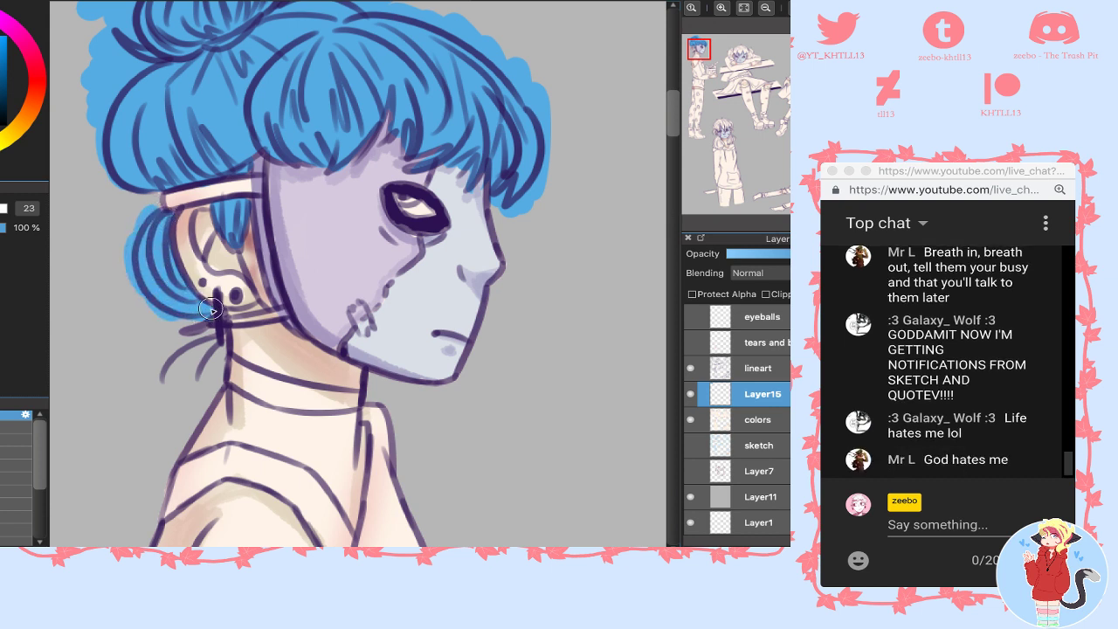
- Paint the ponytail on the lavender side of the front-facing character with folded arms flat blue
{"action": "mouse_move", "coordinate": [779, 141]}
{"action": "left_click_drag", "start_coordinate": [717, 62], "coordinate": [754, 68]}
{"action": "mouse_move", "coordinate": [267, 140]}
{"action": "left_mouse_down"}
{"action": "mouse_move", "coordinate": [252, 188]}
{"action": "mouse_move", "coordinate": [281, 118]}
{"action": "mouse_move", "coordinate": [210, 158]}
{"action": "mouse_move", "coordinate": [248, 101]}
{"action": "mouse_move", "coordinate": [149, 148]}
{"action": "left_mouse_up"}
{"action": "mouse_move", "coordinate": [138, 214]}
{"action": "left_mouse_down"}
{"action": "mouse_move", "coordinate": [239, 147]}
{"action": "mouse_move", "coordinate": [201, 153]}
{"action": "mouse_move", "coordinate": [224, 124]}
{"action": "mouse_move", "coordinate": [114, 257]}
{"action": "mouse_move", "coordinate": [142, 254]}
{"action": "mouse_move", "coordinate": [154, 210]}
{"action": "mouse_move", "coordinate": [145, 252]}
{"action": "mouse_move", "coordinate": [158, 372]}
{"action": "mouse_move", "coordinate": [189, 408]}
{"action": "mouse_move", "coordinate": [224, 423]}
{"action": "mouse_move", "coordinate": [194, 384]}
{"action": "mouse_move", "coordinate": [211, 423]}
{"action": "mouse_move", "coordinate": [268, 437]}
{"action": "mouse_move", "coordinate": [280, 405]}
{"action": "mouse_move", "coordinate": [283, 416]}
{"action": "mouse_move", "coordinate": [232, 374]}
{"action": "mouse_move", "coordinate": [217, 331]}
{"action": "mouse_move", "coordinate": [256, 272]}
{"action": "mouse_move", "coordinate": [238, 281]}
{"action": "mouse_move", "coordinate": [255, 275]}
{"action": "mouse_move", "coordinate": [250, 159]}
{"action": "mouse_move", "coordinate": [233, 185]}
{"action": "left_mouse_up"}
{"action": "mouse_move", "coordinate": [222, 234]}
{"action": "left_mouse_down"}
{"action": "mouse_move", "coordinate": [180, 280]}
{"action": "mouse_move", "coordinate": [174, 315]}
{"action": "mouse_move", "coordinate": [200, 370]}
{"action": "mouse_move", "coordinate": [257, 413]}
{"action": "mouse_move", "coordinate": [231, 446]}
{"action": "left_mouse_up"}
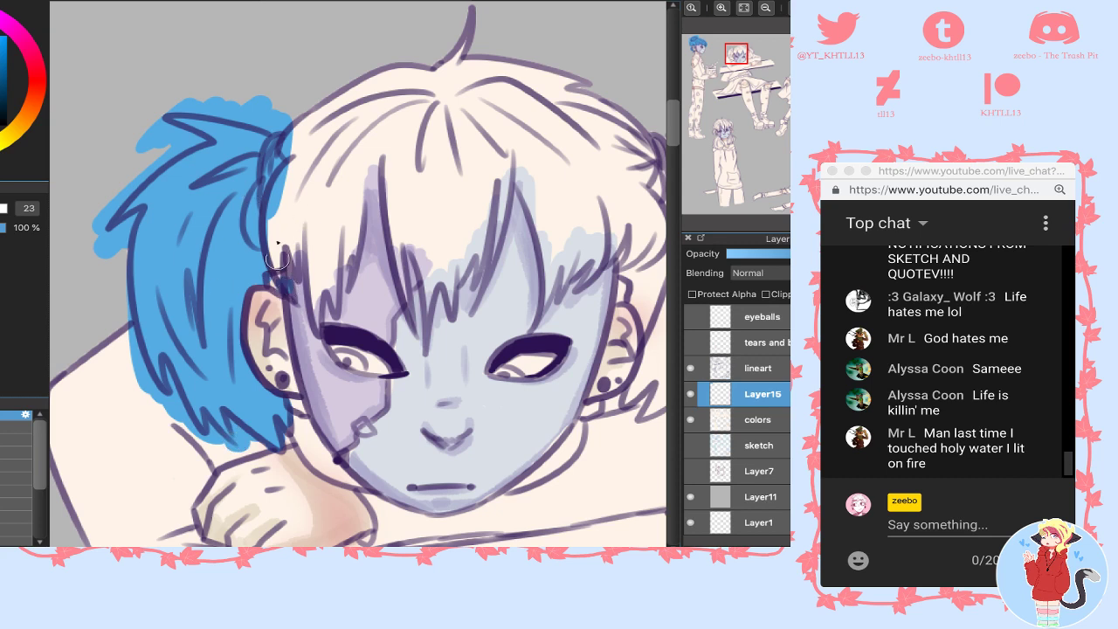
- Paint the front-facing character's crown, hairline and fringe strands above the lavender side of the mask blue
{"action": "mouse_move", "coordinate": [277, 245]}
{"action": "left_mouse_down"}
{"action": "mouse_move", "coordinate": [278, 266]}
{"action": "mouse_move", "coordinate": [285, 160]}
{"action": "left_mouse_up"}
{"action": "mouse_move", "coordinate": [298, 263]}
{"action": "left_mouse_down"}
{"action": "mouse_move", "coordinate": [296, 198]}
{"action": "mouse_move", "coordinate": [321, 323]}
{"action": "mouse_move", "coordinate": [332, 207]}
{"action": "left_mouse_up"}
{"action": "key", "text": "ctrl+z"}
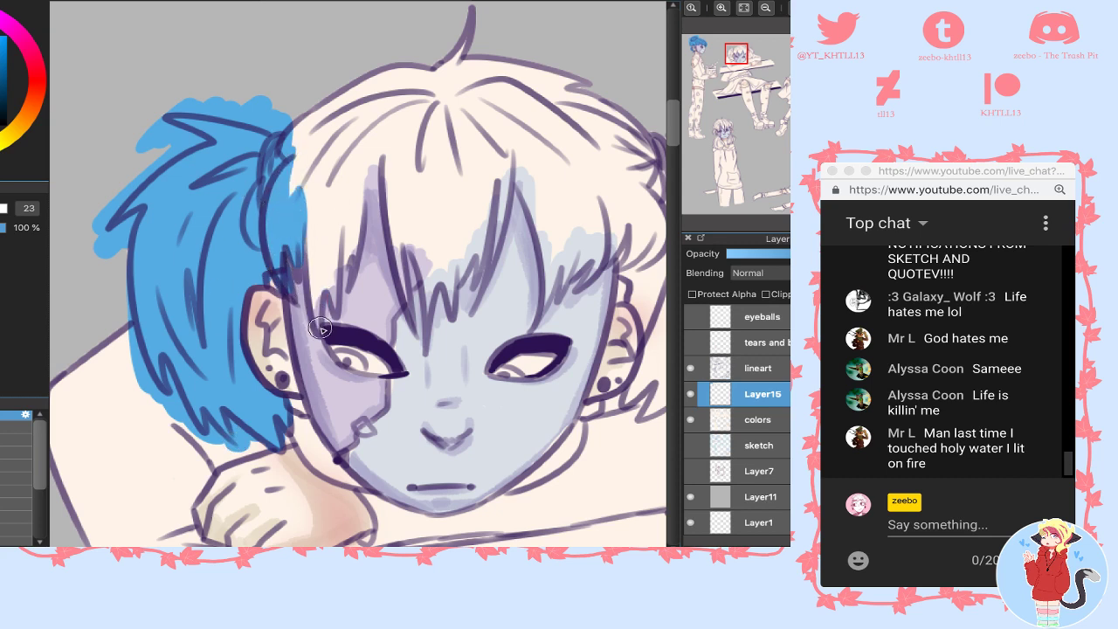
{"action": "left_click_drag", "start_coordinate": [319, 328], "coordinate": [326, 253]}
{"action": "mouse_move", "coordinate": [325, 192]}
{"action": "left_mouse_down"}
{"action": "mouse_move", "coordinate": [335, 307]}
{"action": "mouse_move", "coordinate": [324, 172]}
{"action": "left_mouse_up"}
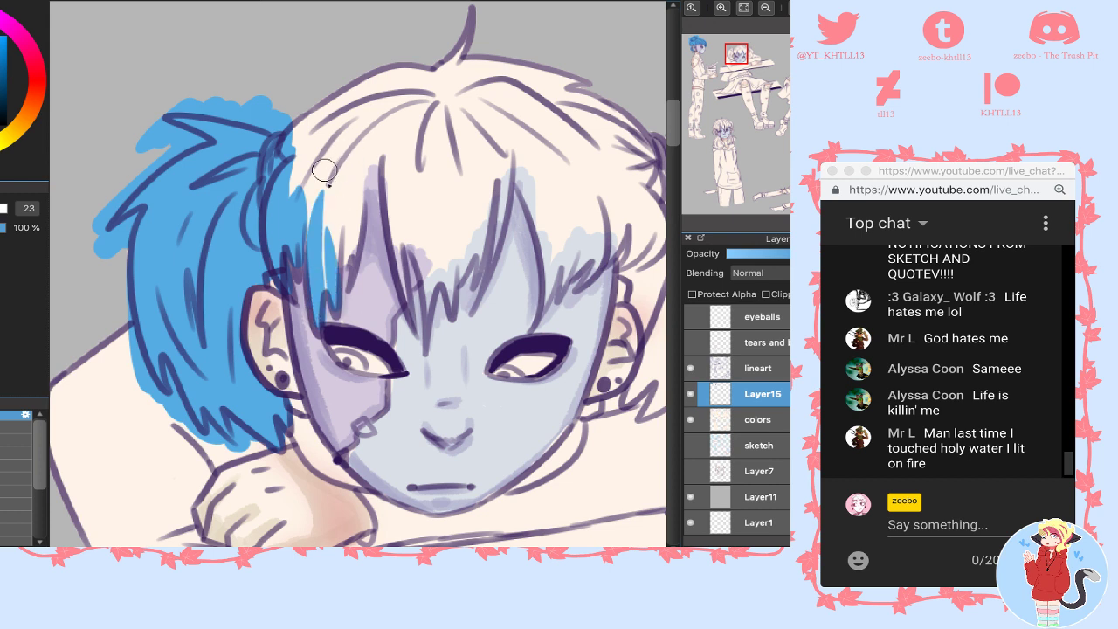
{"action": "mouse_move", "coordinate": [328, 291]}
{"action": "left_mouse_down"}
{"action": "mouse_move", "coordinate": [335, 187]}
{"action": "mouse_move", "coordinate": [309, 245]}
{"action": "mouse_move", "coordinate": [298, 233]}
{"action": "mouse_move", "coordinate": [297, 208]}
{"action": "mouse_move", "coordinate": [324, 162]}
{"action": "mouse_move", "coordinate": [473, 55]}
{"action": "mouse_move", "coordinate": [498, 21]}
{"action": "mouse_move", "coordinate": [454, 32]}
{"action": "mouse_move", "coordinate": [470, 17]}
{"action": "mouse_move", "coordinate": [435, 39]}
{"action": "mouse_move", "coordinate": [478, 41]}
{"action": "mouse_move", "coordinate": [494, 80]}
{"action": "mouse_move", "coordinate": [550, 87]}
{"action": "mouse_move", "coordinate": [451, 185]}
{"action": "mouse_move", "coordinate": [465, 155]}
{"action": "mouse_move", "coordinate": [376, 184]}
{"action": "mouse_move", "coordinate": [353, 174]}
{"action": "mouse_move", "coordinate": [347, 277]}
{"action": "left_mouse_up"}
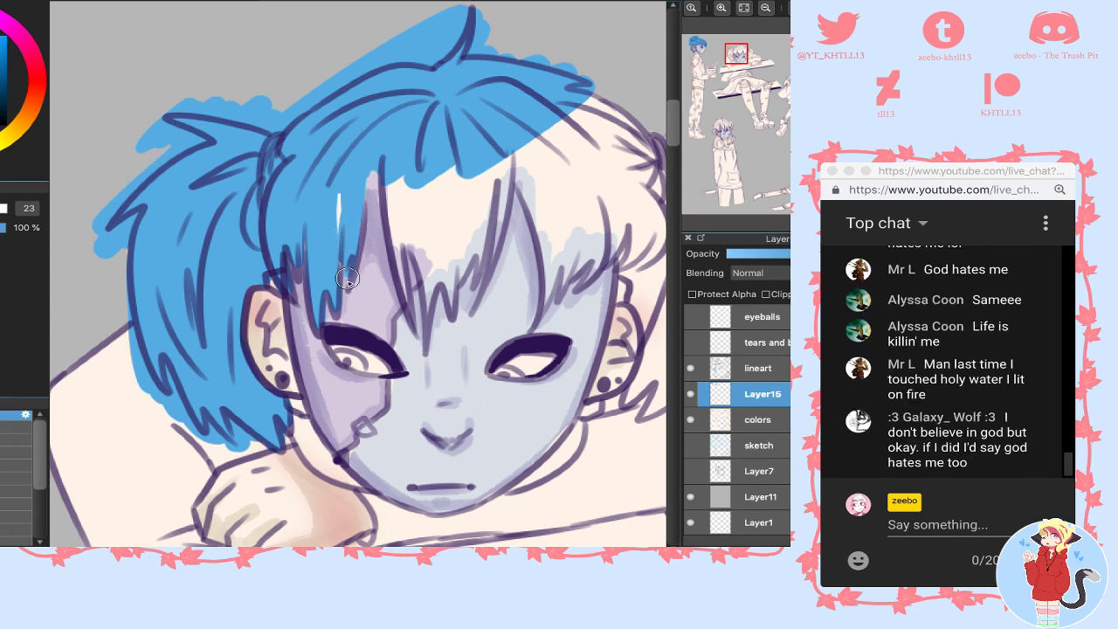
{"action": "left_click_drag", "start_coordinate": [341, 194], "coordinate": [341, 261]}
{"action": "mouse_move", "coordinate": [399, 238]}
{"action": "left_mouse_down"}
{"action": "mouse_move", "coordinate": [385, 166]}
{"action": "mouse_move", "coordinate": [371, 152]}
{"action": "mouse_move", "coordinate": [391, 226]}
{"action": "left_mouse_up"}
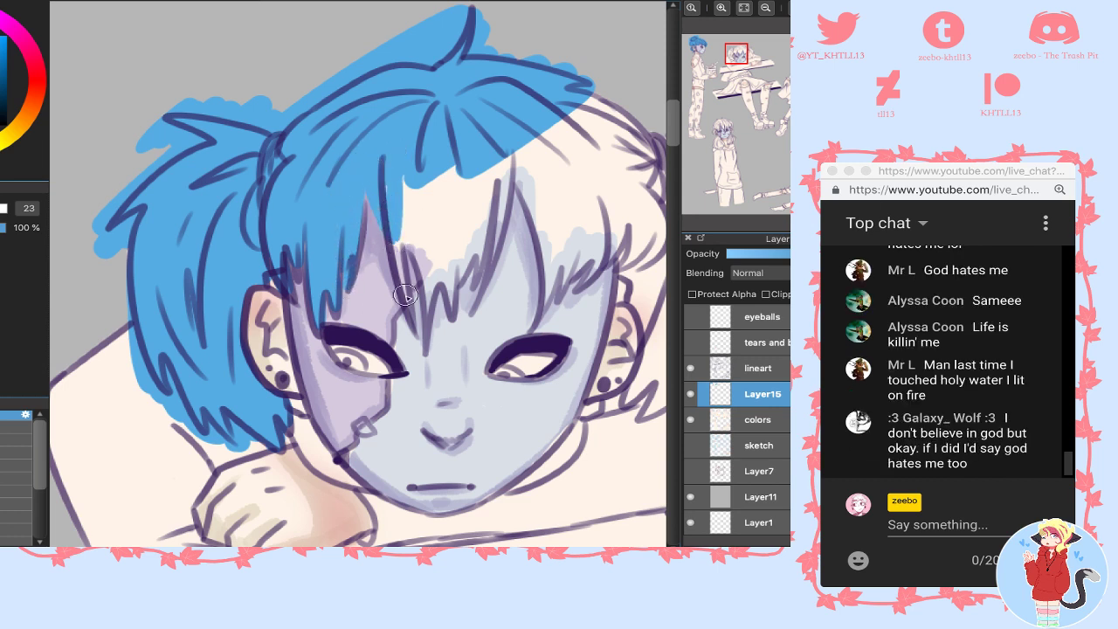
- Paint the front-facing character's central fringe strands blue from the crown down to their tips above the nose
{"action": "left_click_drag", "start_coordinate": [406, 173], "coordinate": [431, 247]}
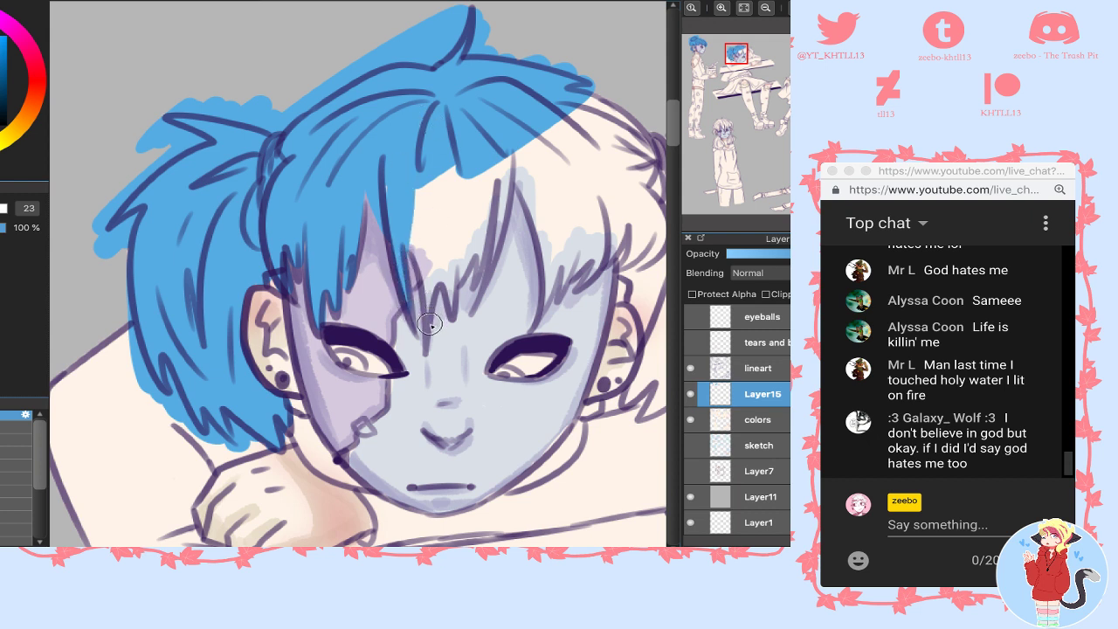
{"action": "left_click_drag", "start_coordinate": [430, 325], "coordinate": [430, 248]}
{"action": "left_click_drag", "start_coordinate": [421, 201], "coordinate": [420, 259]}
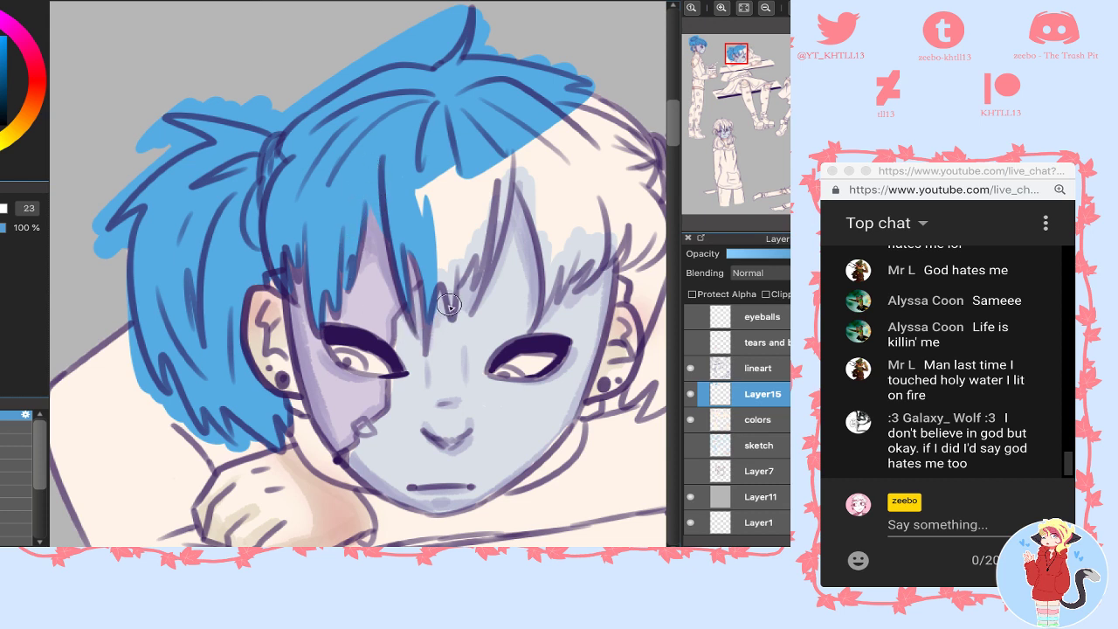
{"action": "mouse_move", "coordinate": [448, 305]}
{"action": "left_mouse_down"}
{"action": "mouse_move", "coordinate": [433, 174]}
{"action": "mouse_move", "coordinate": [429, 243]}
{"action": "left_mouse_up"}
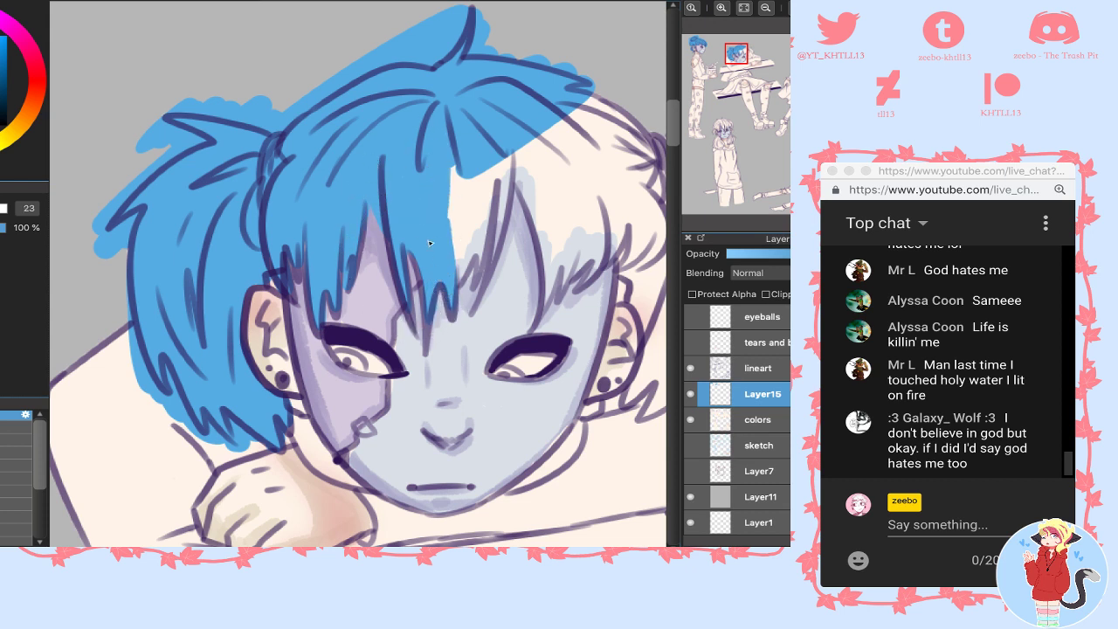
{"action": "mouse_move", "coordinate": [459, 286]}
{"action": "left_mouse_down"}
{"action": "mouse_move", "coordinate": [485, 222]}
{"action": "mouse_move", "coordinate": [482, 262]}
{"action": "mouse_move", "coordinate": [461, 123]}
{"action": "left_mouse_up"}
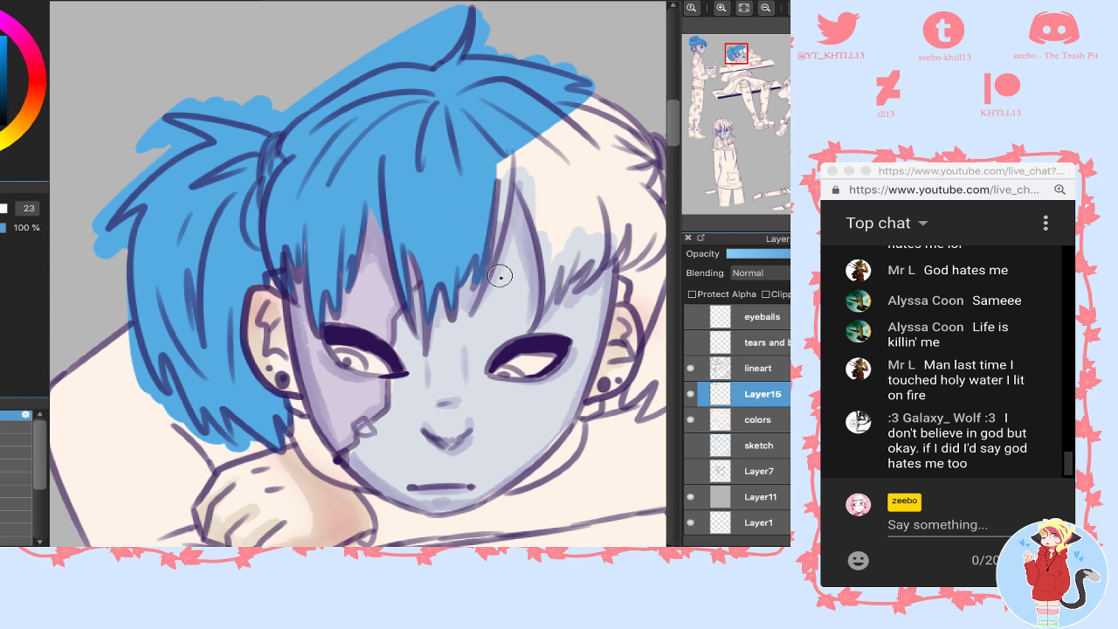
{"action": "left_click_drag", "start_coordinate": [500, 276], "coordinate": [504, 114]}
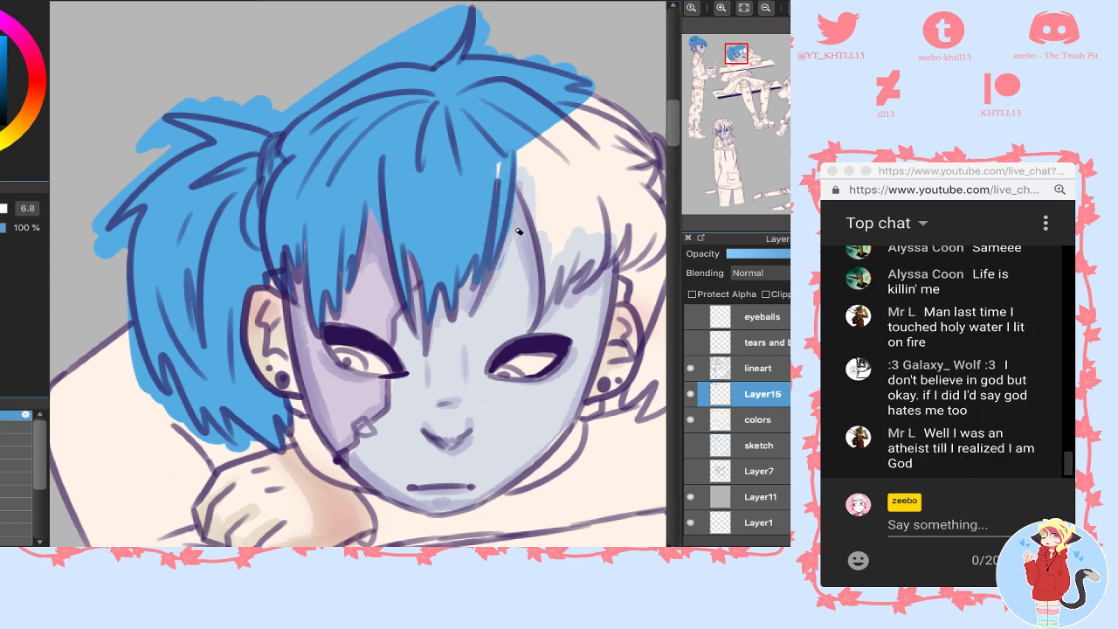
- Paint the front-facing character's remaining fringe and side hair above the pale blue side of the mask flat blue
{"action": "left_click", "coordinate": [744, 62]}
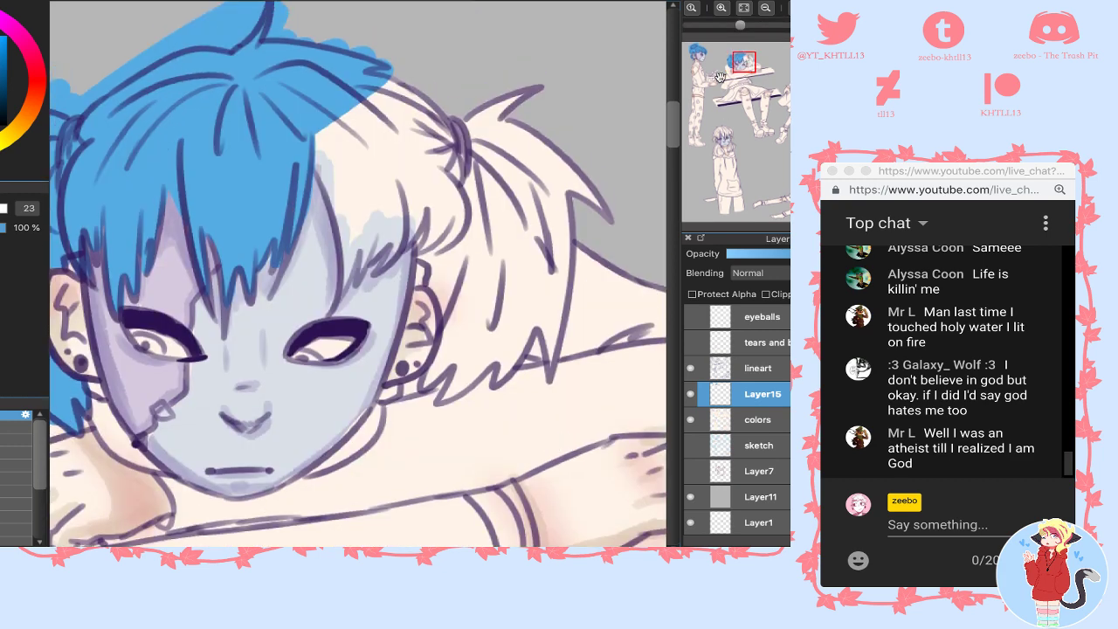
{"action": "mouse_move", "coordinate": [372, 75]}
{"action": "left_mouse_down"}
{"action": "mouse_move", "coordinate": [393, 74]}
{"action": "mouse_move", "coordinate": [456, 140]}
{"action": "left_mouse_up"}
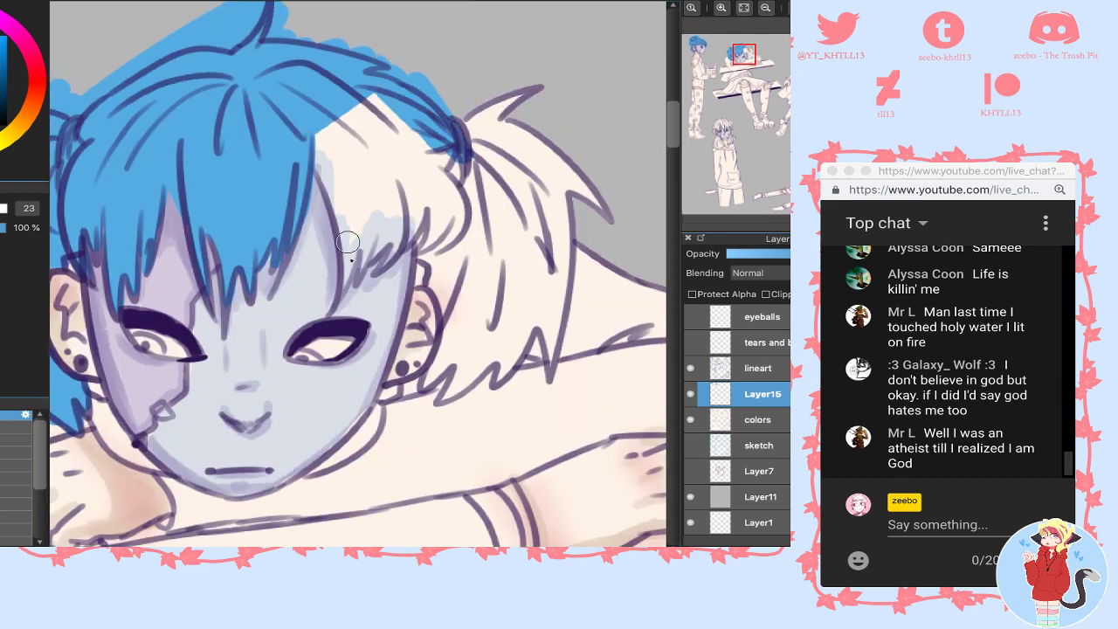
{"action": "left_click_drag", "start_coordinate": [345, 289], "coordinate": [347, 247]}
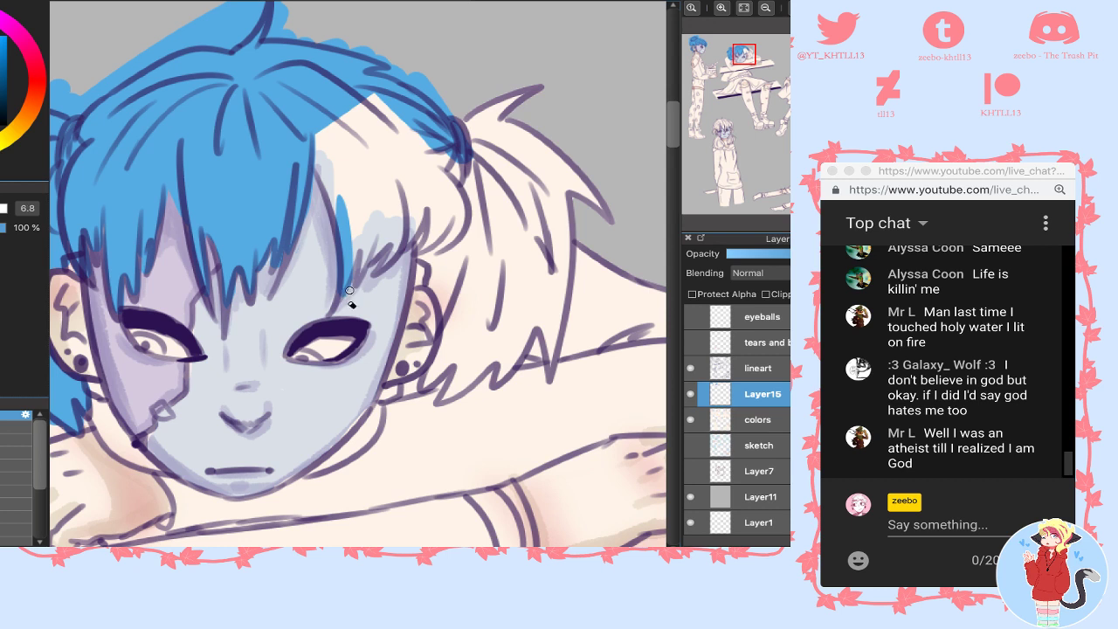
{"action": "mouse_move", "coordinate": [328, 174]}
{"action": "left_mouse_down"}
{"action": "mouse_move", "coordinate": [332, 201]}
{"action": "mouse_move", "coordinate": [329, 181]}
{"action": "left_mouse_up"}
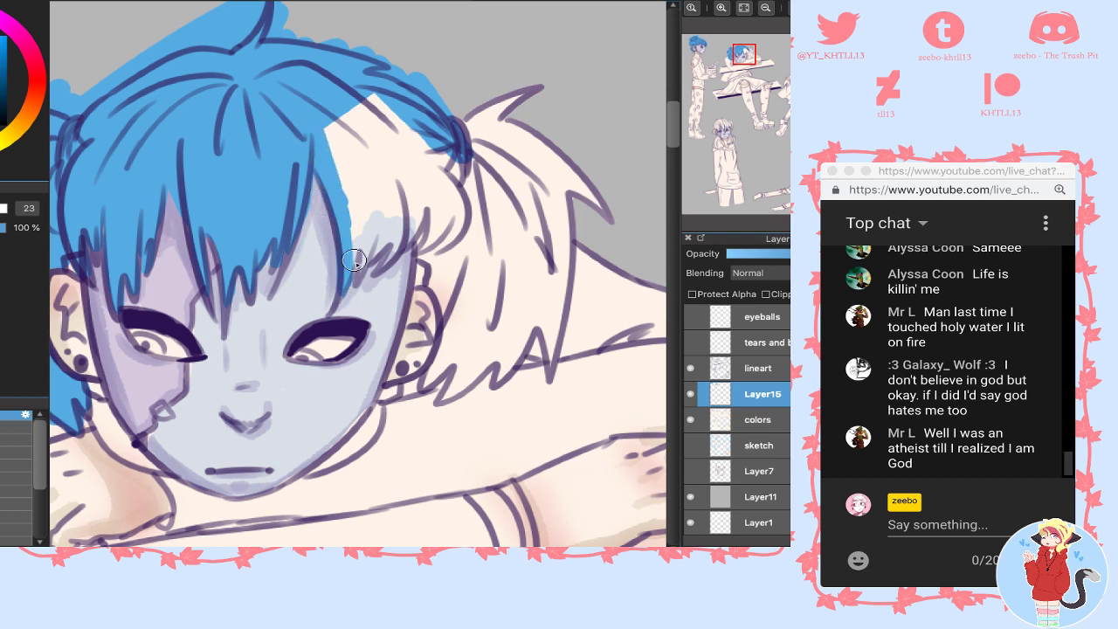
{"action": "mouse_move", "coordinate": [356, 253]}
{"action": "left_mouse_down"}
{"action": "mouse_move", "coordinate": [377, 236]}
{"action": "mouse_move", "coordinate": [371, 249]}
{"action": "mouse_move", "coordinate": [389, 237]}
{"action": "mouse_move", "coordinate": [385, 260]}
{"action": "mouse_move", "coordinate": [394, 253]}
{"action": "mouse_move", "coordinate": [402, 201]}
{"action": "mouse_move", "coordinate": [366, 124]}
{"action": "mouse_move", "coordinate": [363, 150]}
{"action": "mouse_move", "coordinate": [345, 157]}
{"action": "mouse_move", "coordinate": [340, 210]}
{"action": "mouse_move", "coordinate": [359, 192]}
{"action": "mouse_move", "coordinate": [354, 159]}
{"action": "left_mouse_up"}
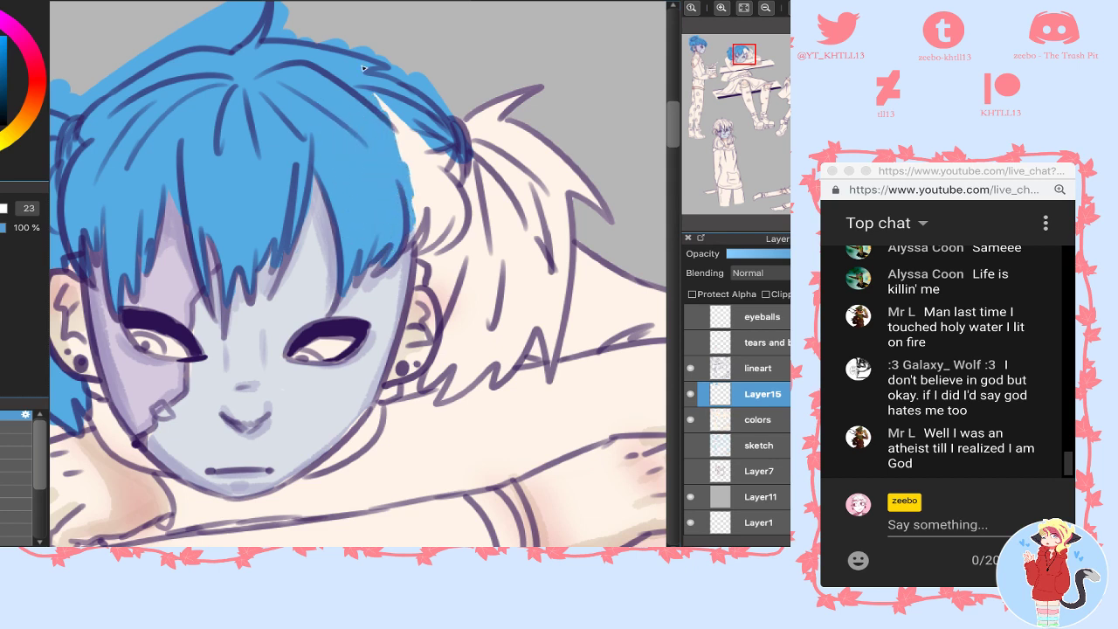
{"action": "left_click_drag", "start_coordinate": [364, 68], "coordinate": [395, 107]}
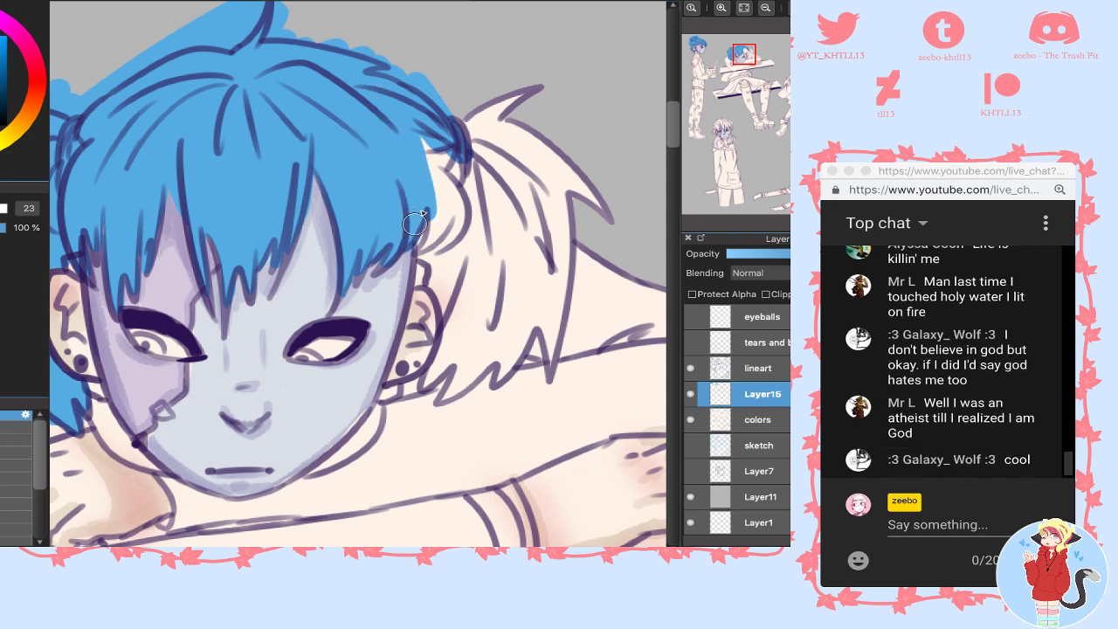
- Paint the front-facing character's ponytail on the pale blue side of the mask blue, from the hair tie to its jagged tips
{"action": "mouse_move", "coordinate": [414, 224]}
{"action": "left_mouse_down"}
{"action": "mouse_move", "coordinate": [442, 285]}
{"action": "mouse_move", "coordinate": [429, 254]}
{"action": "mouse_move", "coordinate": [423, 263]}
{"action": "mouse_move", "coordinate": [446, 278]}
{"action": "mouse_move", "coordinate": [452, 320]}
{"action": "mouse_move", "coordinate": [460, 277]}
{"action": "mouse_move", "coordinate": [462, 295]}
{"action": "mouse_move", "coordinate": [431, 256]}
{"action": "mouse_move", "coordinate": [413, 151]}
{"action": "mouse_move", "coordinate": [450, 260]}
{"action": "mouse_move", "coordinate": [444, 172]}
{"action": "mouse_move", "coordinate": [460, 230]}
{"action": "mouse_move", "coordinate": [464, 78]}
{"action": "mouse_move", "coordinate": [514, 147]}
{"action": "mouse_move", "coordinate": [516, 233]}
{"action": "mouse_move", "coordinate": [541, 154]}
{"action": "left_mouse_up"}
{"action": "mouse_move", "coordinate": [514, 199]}
{"action": "left_mouse_down"}
{"action": "mouse_move", "coordinate": [581, 179]}
{"action": "mouse_move", "coordinate": [616, 219]}
{"action": "mouse_move", "coordinate": [603, 245]}
{"action": "mouse_move", "coordinate": [546, 165]}
{"action": "left_mouse_up"}
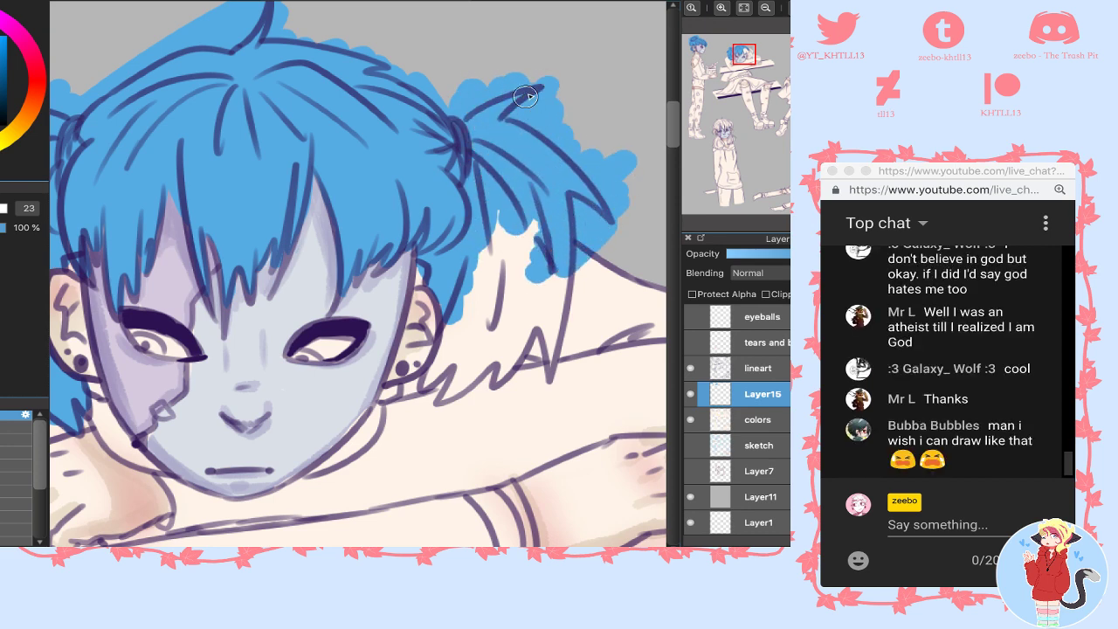
{"action": "left_click_drag", "start_coordinate": [512, 225], "coordinate": [476, 293]}
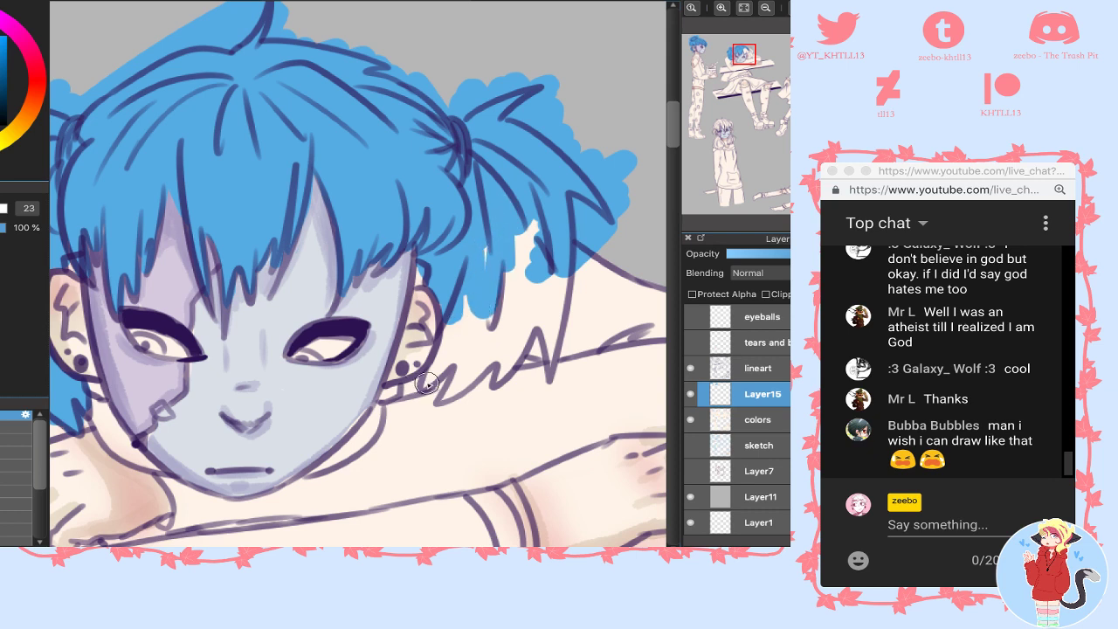
{"action": "mouse_move", "coordinate": [426, 382]}
{"action": "left_mouse_down"}
{"action": "mouse_move", "coordinate": [459, 328]}
{"action": "mouse_move", "coordinate": [456, 310]}
{"action": "left_mouse_up"}
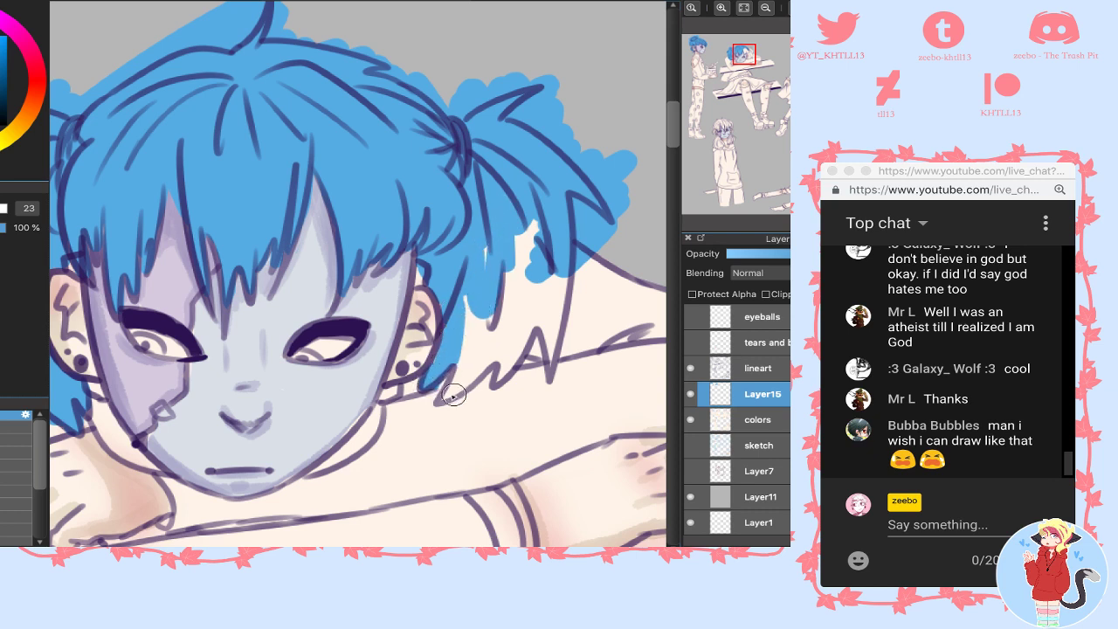
{"action": "mouse_move", "coordinate": [454, 395]}
{"action": "left_mouse_down"}
{"action": "mouse_move", "coordinate": [471, 353]}
{"action": "mouse_move", "coordinate": [446, 400]}
{"action": "mouse_move", "coordinate": [473, 306]}
{"action": "mouse_move", "coordinate": [467, 339]}
{"action": "left_mouse_up"}
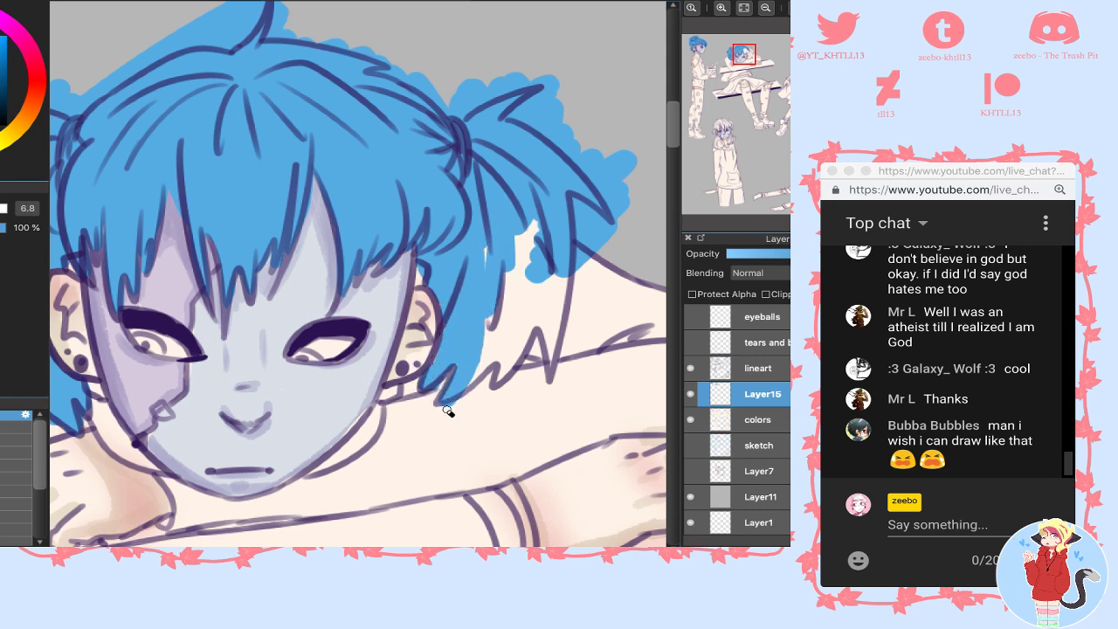
{"action": "mouse_move", "coordinate": [499, 374]}
{"action": "left_mouse_down"}
{"action": "mouse_move", "coordinate": [457, 387]}
{"action": "mouse_move", "coordinate": [485, 295]}
{"action": "left_mouse_up"}
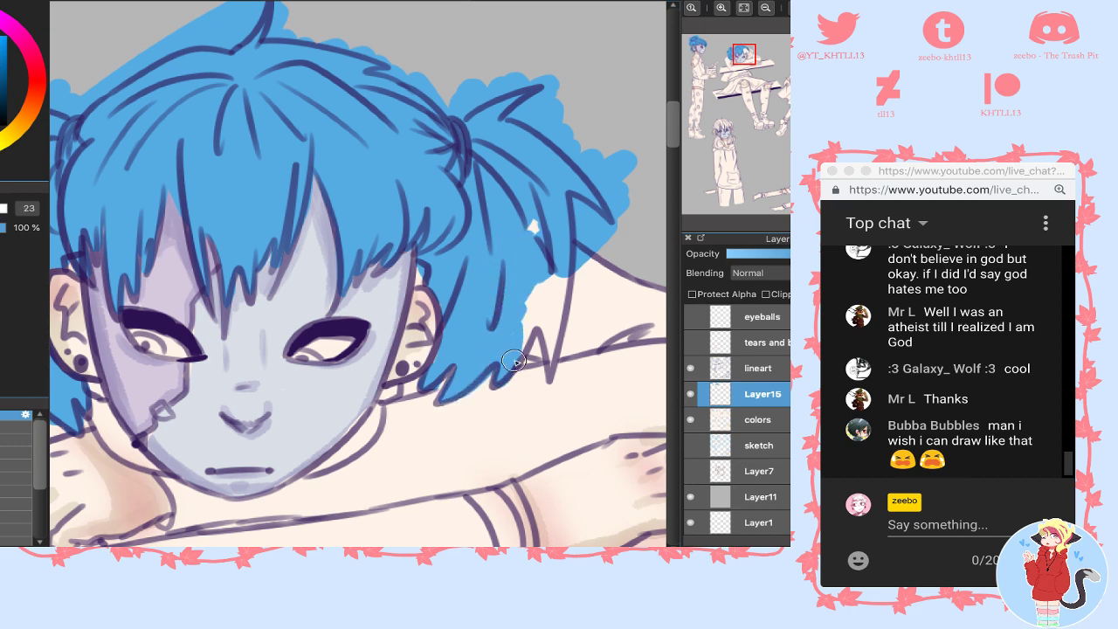
{"action": "left_click_drag", "start_coordinate": [513, 360], "coordinate": [547, 279]}
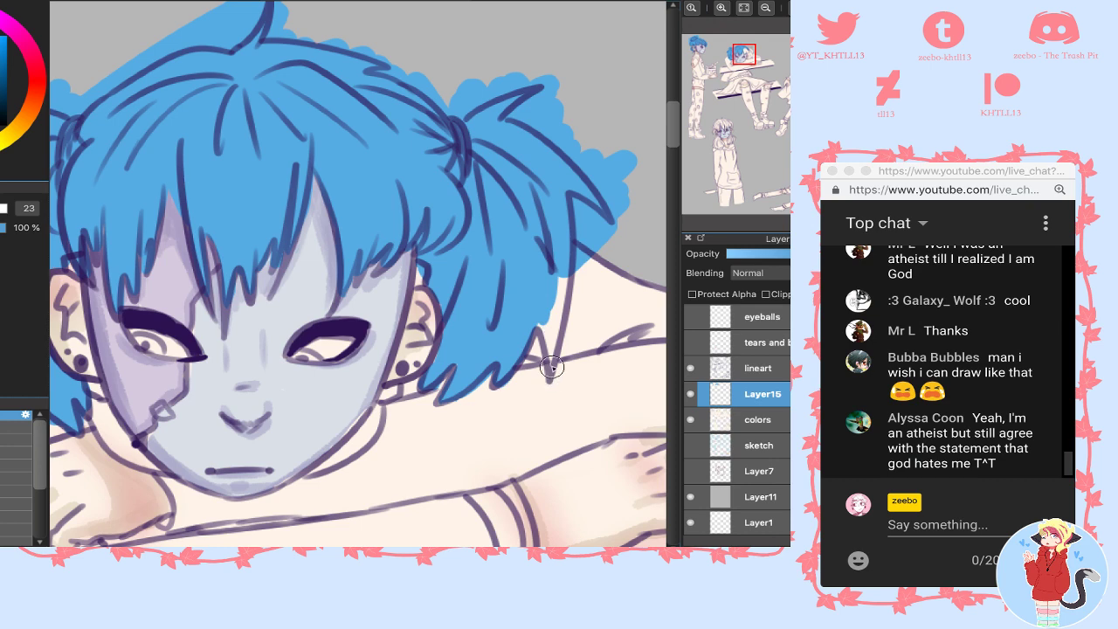
{"action": "left_click_drag", "start_coordinate": [552, 367], "coordinate": [559, 286]}
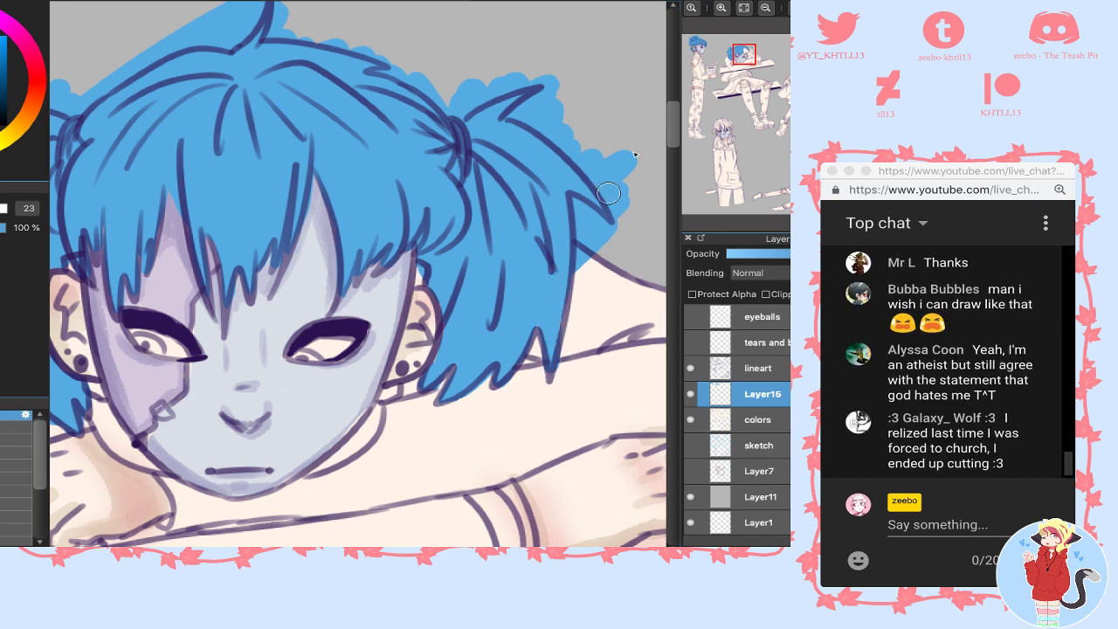
- Paint the bun-haired character's two buns, upper crown and outer hair on the lavender side of the mask flat blue
{"action": "left_click", "coordinate": [814, 53]}
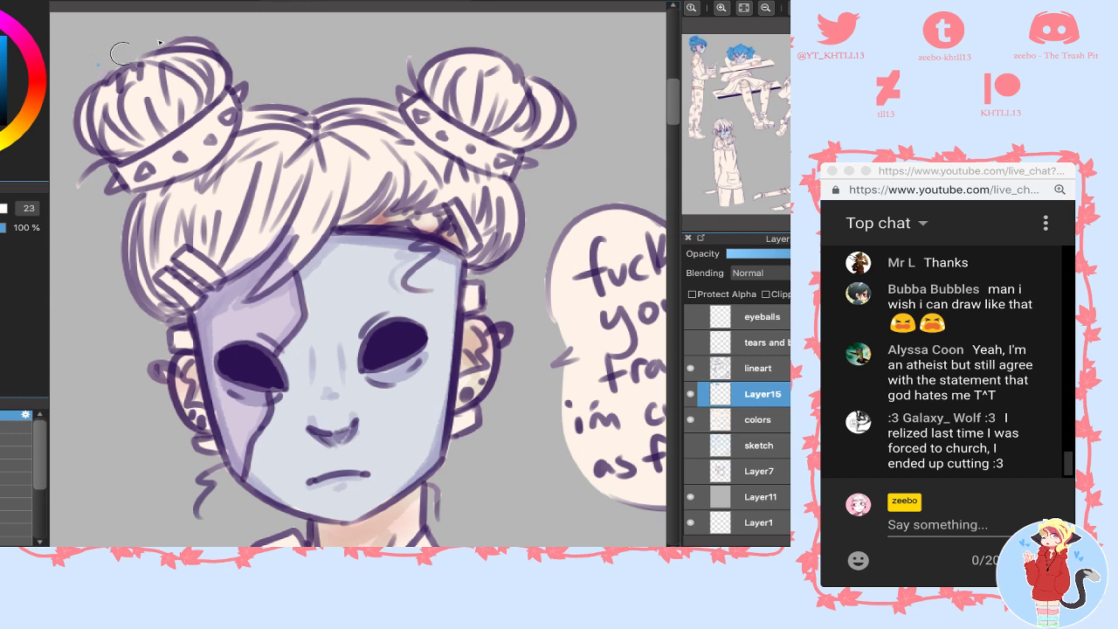
{"action": "mouse_move", "coordinate": [121, 54]}
{"action": "left_mouse_down"}
{"action": "mouse_move", "coordinate": [78, 88]}
{"action": "mouse_move", "coordinate": [201, 35]}
{"action": "mouse_move", "coordinate": [61, 122]}
{"action": "mouse_move", "coordinate": [98, 127]}
{"action": "mouse_move", "coordinate": [69, 162]}
{"action": "mouse_move", "coordinate": [157, 140]}
{"action": "mouse_move", "coordinate": [118, 166]}
{"action": "mouse_move", "coordinate": [263, 105]}
{"action": "mouse_move", "coordinate": [149, 205]}
{"action": "left_mouse_up"}
{"action": "mouse_move", "coordinate": [428, 96]}
{"action": "left_mouse_down"}
{"action": "mouse_move", "coordinate": [524, 44]}
{"action": "mouse_move", "coordinate": [410, 43]}
{"action": "mouse_move", "coordinate": [551, 131]}
{"action": "mouse_move", "coordinate": [393, 52]}
{"action": "mouse_move", "coordinate": [513, 176]}
{"action": "mouse_move", "coordinate": [500, 152]}
{"action": "mouse_move", "coordinate": [477, 155]}
{"action": "left_mouse_up"}
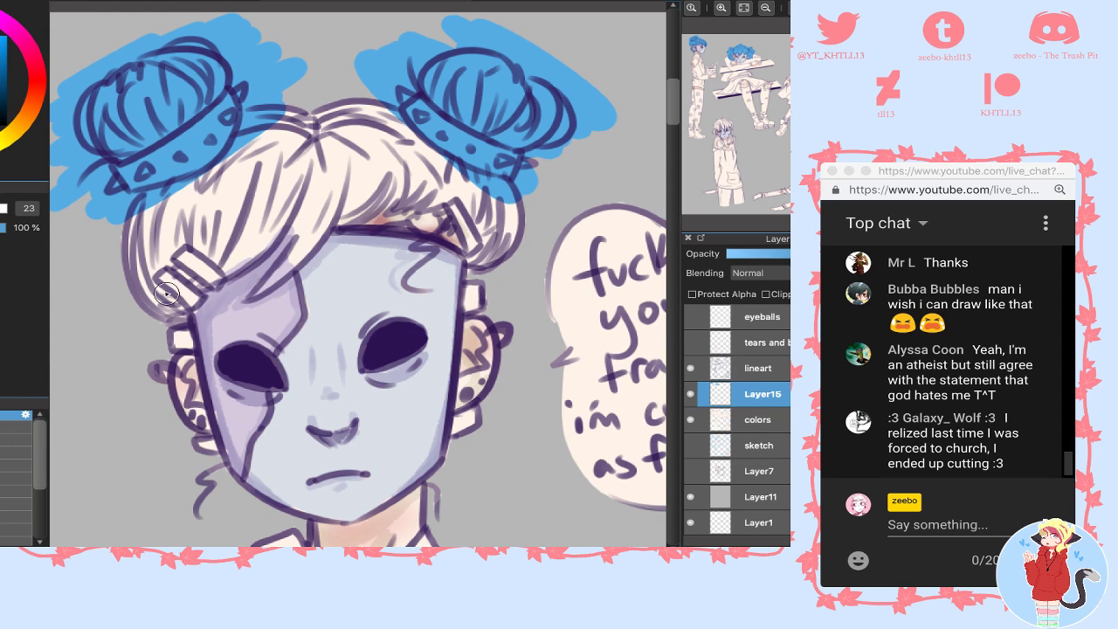
{"action": "mouse_move", "coordinate": [166, 294]}
{"action": "left_mouse_down"}
{"action": "mouse_move", "coordinate": [175, 319]}
{"action": "mouse_move", "coordinate": [140, 271]}
{"action": "mouse_move", "coordinate": [147, 298]}
{"action": "mouse_move", "coordinate": [153, 205]}
{"action": "mouse_move", "coordinate": [262, 114]}
{"action": "mouse_move", "coordinate": [306, 97]}
{"action": "mouse_move", "coordinate": [463, 99]}
{"action": "mouse_move", "coordinate": [367, 166]}
{"action": "mouse_move", "coordinate": [411, 162]}
{"action": "left_mouse_up"}
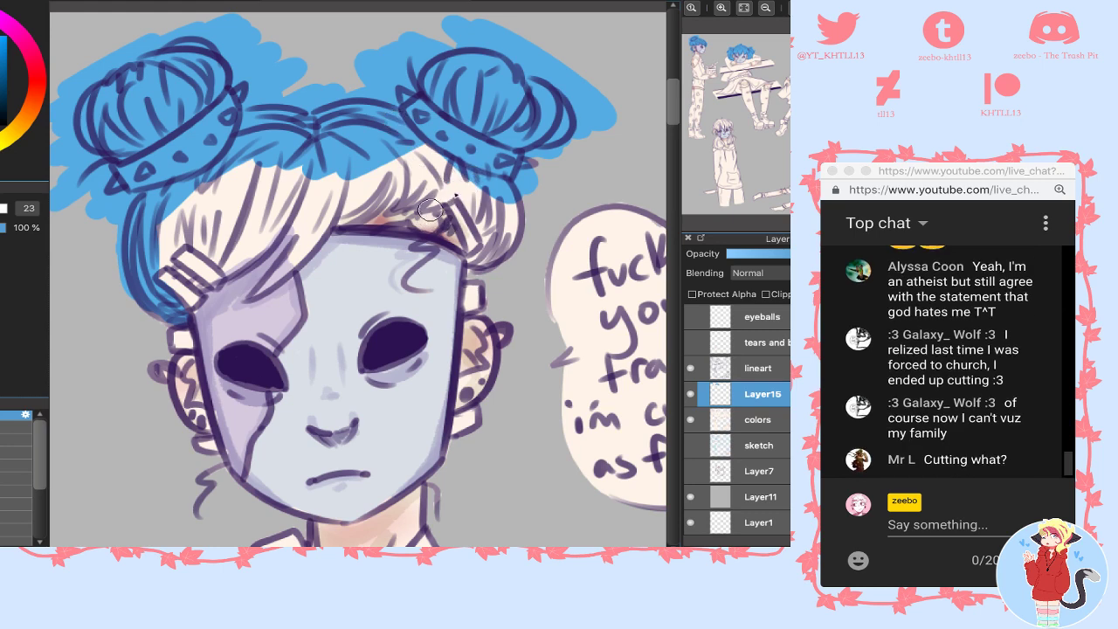
- Paint the bun-haired character's swept fringe blue, from the parting down to its tip over the lavender mask patch
{"action": "mouse_move", "coordinate": [453, 186]}
{"action": "left_mouse_down"}
{"action": "mouse_move", "coordinate": [411, 205]}
{"action": "mouse_move", "coordinate": [407, 188]}
{"action": "mouse_move", "coordinate": [432, 202]}
{"action": "mouse_move", "coordinate": [427, 218]}
{"action": "mouse_move", "coordinate": [455, 190]}
{"action": "left_mouse_up"}
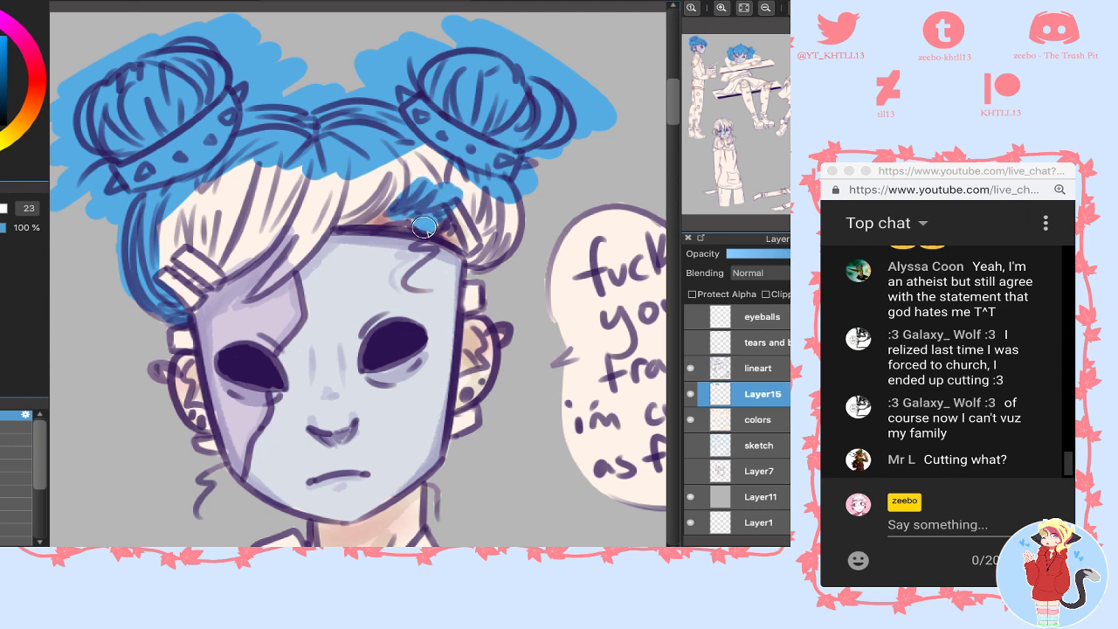
{"action": "key", "text": "super+z"}
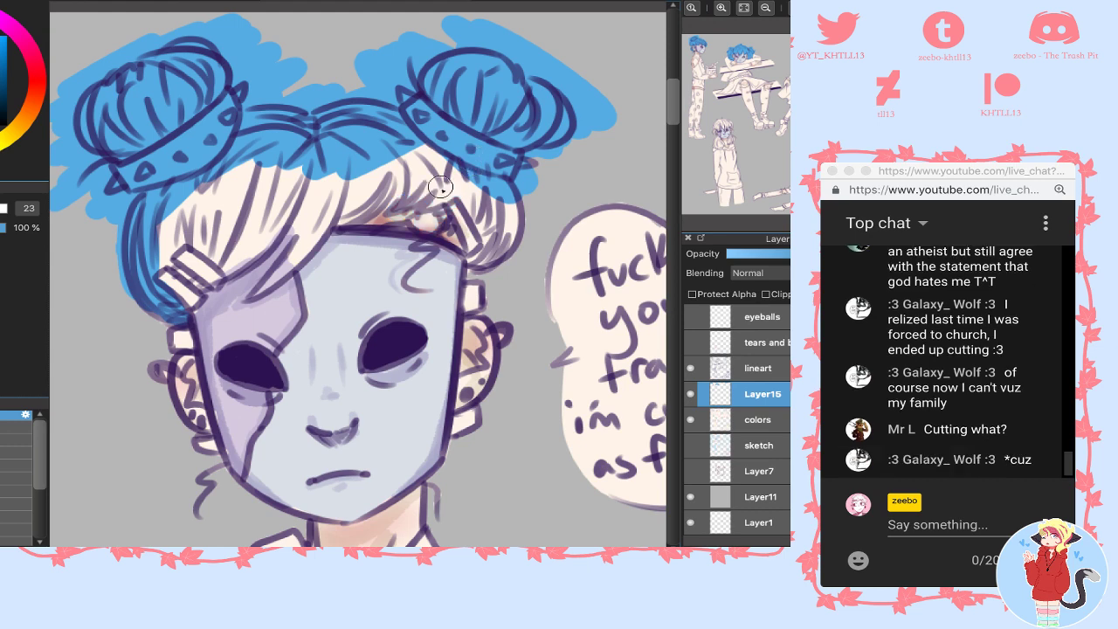
{"action": "mouse_move", "coordinate": [431, 189]}
{"action": "left_mouse_down"}
{"action": "mouse_move", "coordinate": [409, 204]}
{"action": "mouse_move", "coordinate": [433, 193]}
{"action": "mouse_move", "coordinate": [388, 173]}
{"action": "mouse_move", "coordinate": [333, 220]}
{"action": "mouse_move", "coordinate": [365, 153]}
{"action": "mouse_move", "coordinate": [336, 210]}
{"action": "left_mouse_up"}
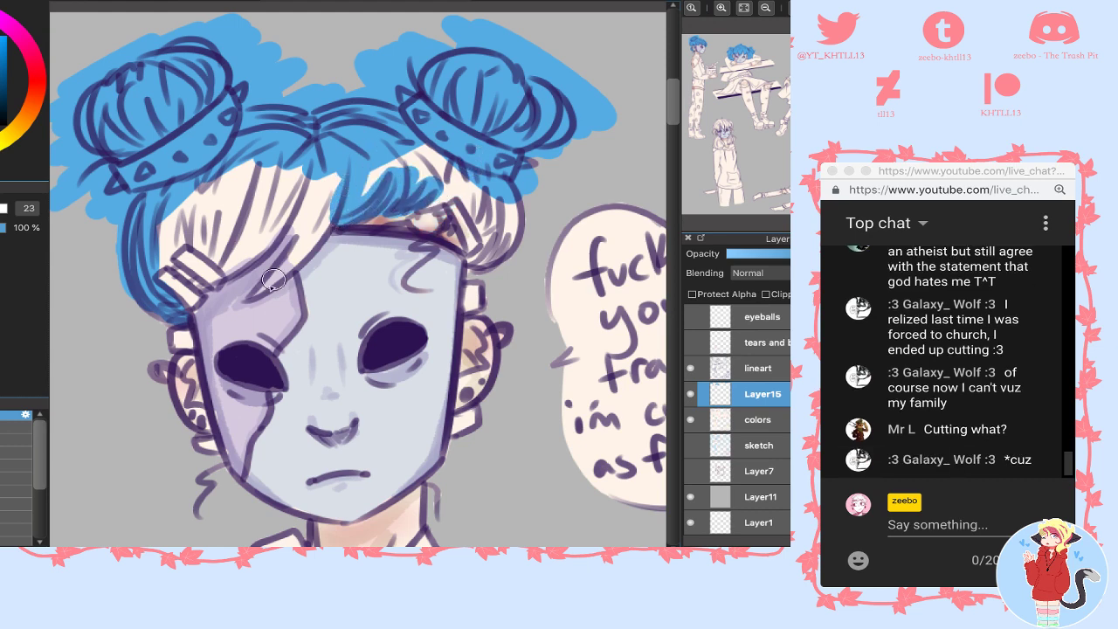
{"action": "mouse_move", "coordinate": [256, 297]}
{"action": "left_mouse_down"}
{"action": "mouse_move", "coordinate": [297, 229]}
{"action": "mouse_move", "coordinate": [292, 254]}
{"action": "mouse_move", "coordinate": [311, 236]}
{"action": "left_mouse_up"}
{"action": "mouse_move", "coordinate": [208, 281]}
{"action": "left_mouse_down"}
{"action": "mouse_move", "coordinate": [188, 281]}
{"action": "mouse_move", "coordinate": [257, 249]}
{"action": "mouse_move", "coordinate": [317, 192]}
{"action": "mouse_move", "coordinate": [251, 236]}
{"action": "mouse_move", "coordinate": [276, 151]}
{"action": "mouse_move", "coordinate": [210, 186]}
{"action": "mouse_move", "coordinate": [175, 278]}
{"action": "left_mouse_up"}
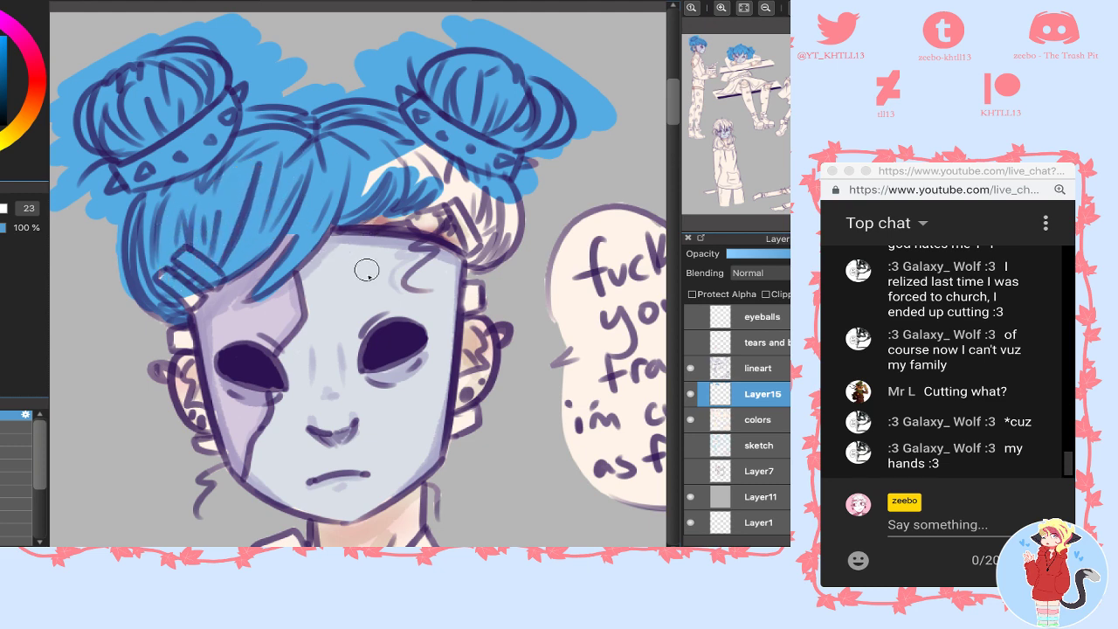
- Paint the bun-haired character's remaining hair around the clip on the pale blue side of the mask blue
{"action": "mouse_move", "coordinate": [495, 239]}
{"action": "left_mouse_down"}
{"action": "mouse_move", "coordinate": [467, 241]}
{"action": "mouse_move", "coordinate": [509, 237]}
{"action": "mouse_move", "coordinate": [489, 225]}
{"action": "left_mouse_up"}
{"action": "mouse_move", "coordinate": [425, 201]}
{"action": "left_mouse_down"}
{"action": "mouse_move", "coordinate": [450, 205]}
{"action": "mouse_move", "coordinate": [482, 241]}
{"action": "mouse_move", "coordinate": [494, 230]}
{"action": "left_mouse_up"}
{"action": "left_click_drag", "start_coordinate": [453, 162], "coordinate": [374, 161]}
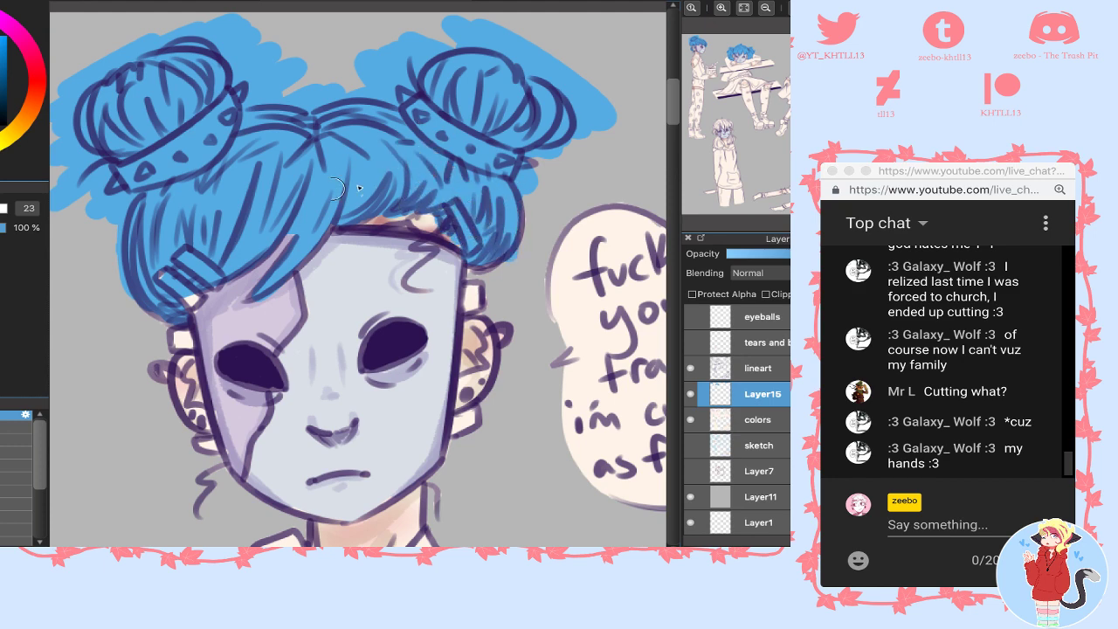
- Paint the three-quarter-view pigtailed character's far ponytail, crown and lower near ponytail flat blue
{"action": "scroll", "coordinate": [644, 153], "scroll_direction": "down", "scroll_amount": 6}
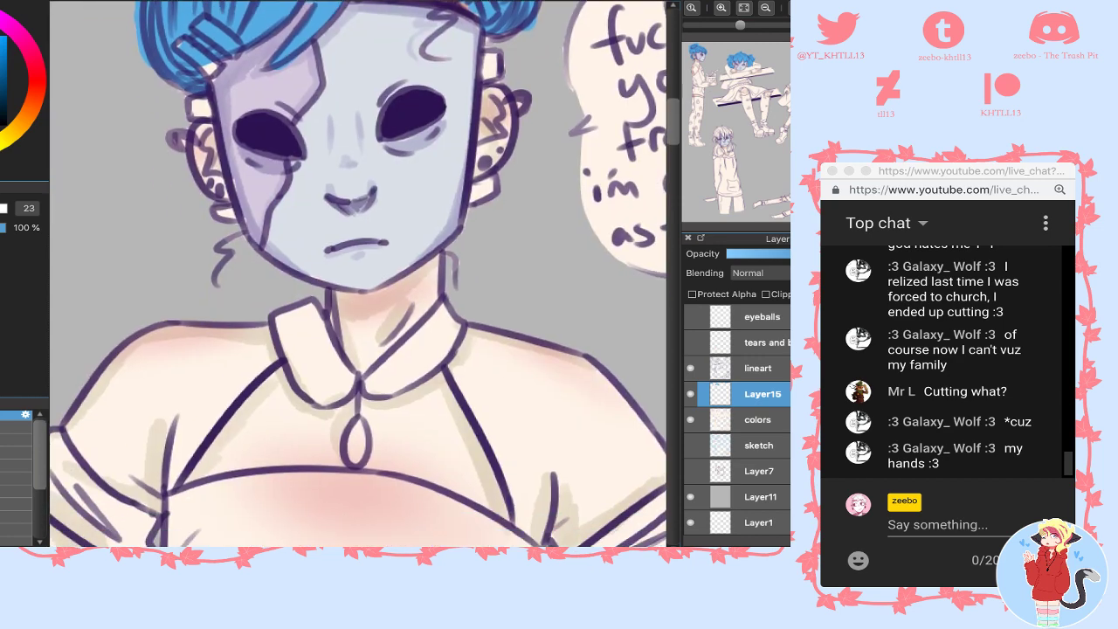
{"action": "left_click_drag", "start_coordinate": [742, 70], "coordinate": [727, 141]}
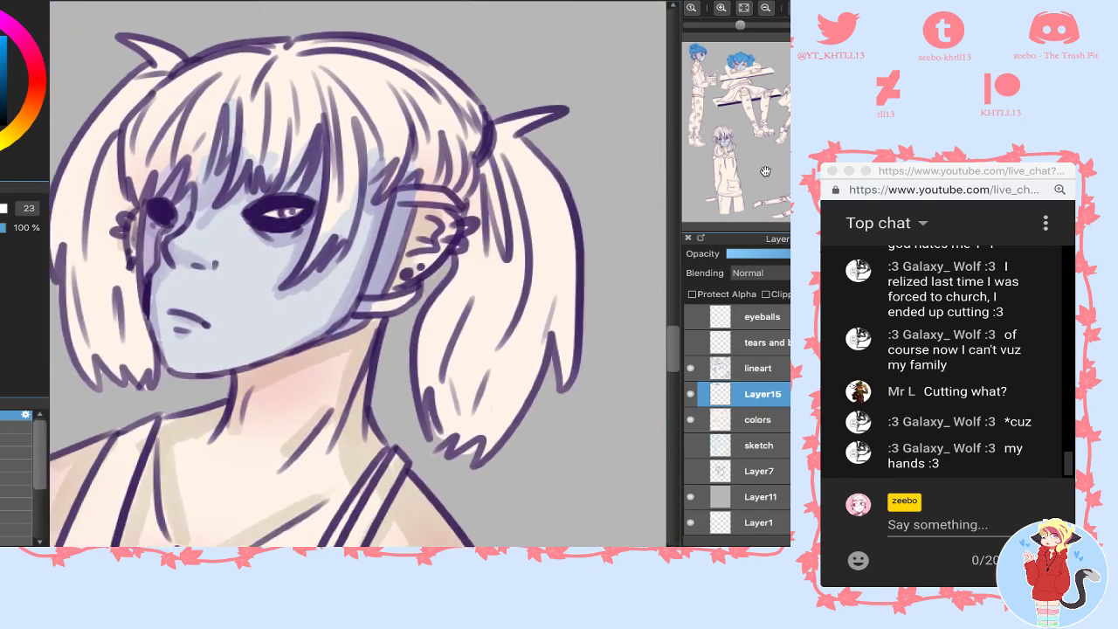
{"action": "mouse_move", "coordinate": [138, 45]}
{"action": "left_mouse_down"}
{"action": "mouse_move", "coordinate": [97, 35]}
{"action": "mouse_move", "coordinate": [65, 197]}
{"action": "mouse_move", "coordinate": [76, 145]}
{"action": "mouse_move", "coordinate": [66, 297]}
{"action": "mouse_move", "coordinate": [105, 362]}
{"action": "mouse_move", "coordinate": [96, 397]}
{"action": "mouse_move", "coordinate": [146, 389]}
{"action": "mouse_move", "coordinate": [148, 350]}
{"action": "mouse_move", "coordinate": [121, 303]}
{"action": "mouse_move", "coordinate": [124, 274]}
{"action": "left_mouse_up"}
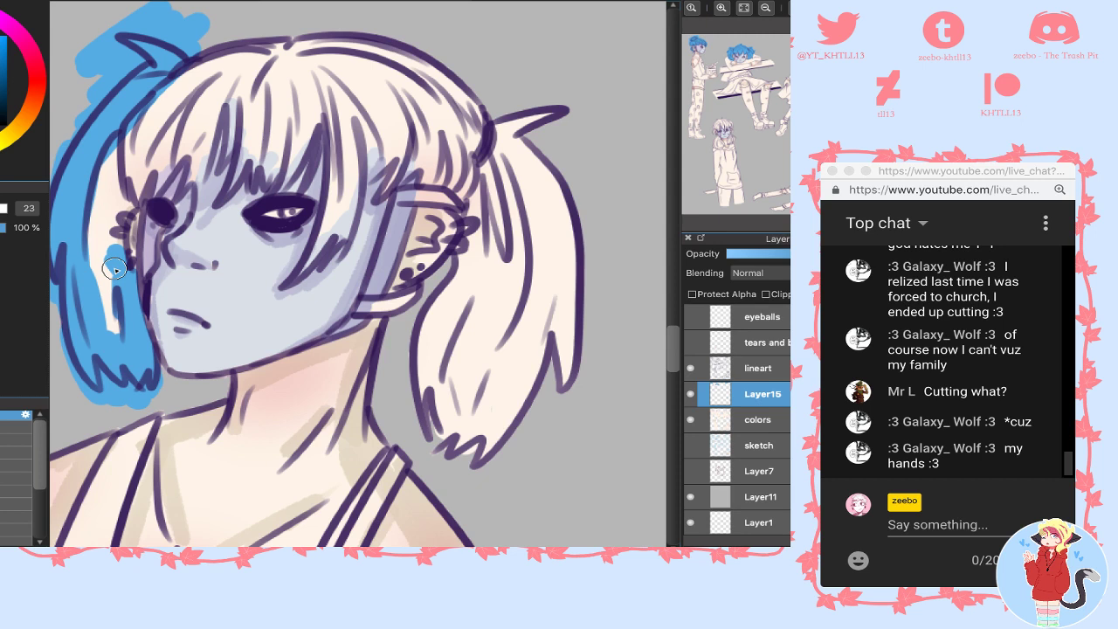
{"action": "mouse_move", "coordinate": [113, 217]}
{"action": "left_mouse_down"}
{"action": "mouse_move", "coordinate": [128, 194]}
{"action": "mouse_move", "coordinate": [104, 231]}
{"action": "mouse_move", "coordinate": [118, 268]}
{"action": "mouse_move", "coordinate": [112, 328]}
{"action": "mouse_move", "coordinate": [96, 326]}
{"action": "mouse_move", "coordinate": [88, 216]}
{"action": "mouse_move", "coordinate": [165, 113]}
{"action": "left_mouse_up"}
{"action": "mouse_move", "coordinate": [144, 188]}
{"action": "left_mouse_down"}
{"action": "mouse_move", "coordinate": [154, 146]}
{"action": "mouse_move", "coordinate": [168, 180]}
{"action": "mouse_move", "coordinate": [158, 185]}
{"action": "mouse_move", "coordinate": [178, 148]}
{"action": "mouse_move", "coordinate": [155, 183]}
{"action": "mouse_move", "coordinate": [168, 148]}
{"action": "mouse_move", "coordinate": [148, 142]}
{"action": "mouse_move", "coordinate": [210, 71]}
{"action": "mouse_move", "coordinate": [152, 93]}
{"action": "mouse_move", "coordinate": [322, 13]}
{"action": "mouse_move", "coordinate": [350, 9]}
{"action": "mouse_move", "coordinate": [286, 70]}
{"action": "mouse_move", "coordinate": [298, 87]}
{"action": "mouse_move", "coordinate": [277, 114]}
{"action": "mouse_move", "coordinate": [404, 57]}
{"action": "mouse_move", "coordinate": [495, 37]}
{"action": "mouse_move", "coordinate": [414, 145]}
{"action": "mouse_move", "coordinate": [560, 105]}
{"action": "left_mouse_up"}
{"action": "mouse_move", "coordinate": [411, 323]}
{"action": "left_mouse_down"}
{"action": "mouse_move", "coordinate": [400, 386]}
{"action": "mouse_move", "coordinate": [409, 405]}
{"action": "mouse_move", "coordinate": [431, 382]}
{"action": "mouse_move", "coordinate": [436, 347]}
{"action": "mouse_move", "coordinate": [454, 483]}
{"action": "mouse_move", "coordinate": [601, 322]}
{"action": "mouse_move", "coordinate": [613, 343]}
{"action": "mouse_move", "coordinate": [518, 455]}
{"action": "left_mouse_up"}
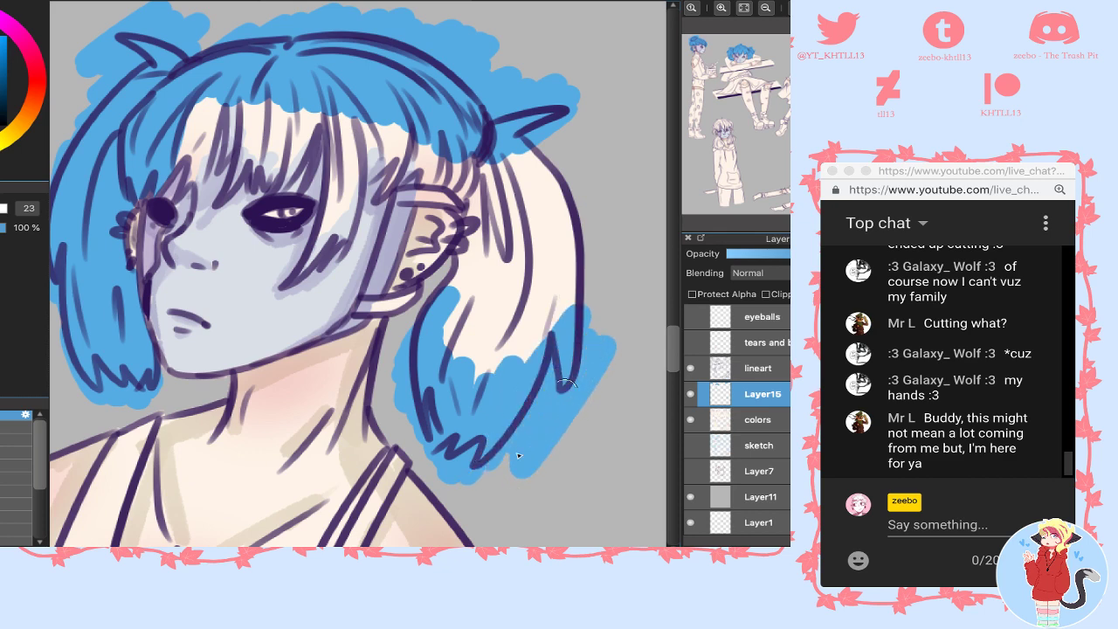
- Inspect the near ponytail's base on the colors layer with Layer15 hidden, and make Layer15 visible and active again
{"action": "left_click", "coordinate": [690, 394]}
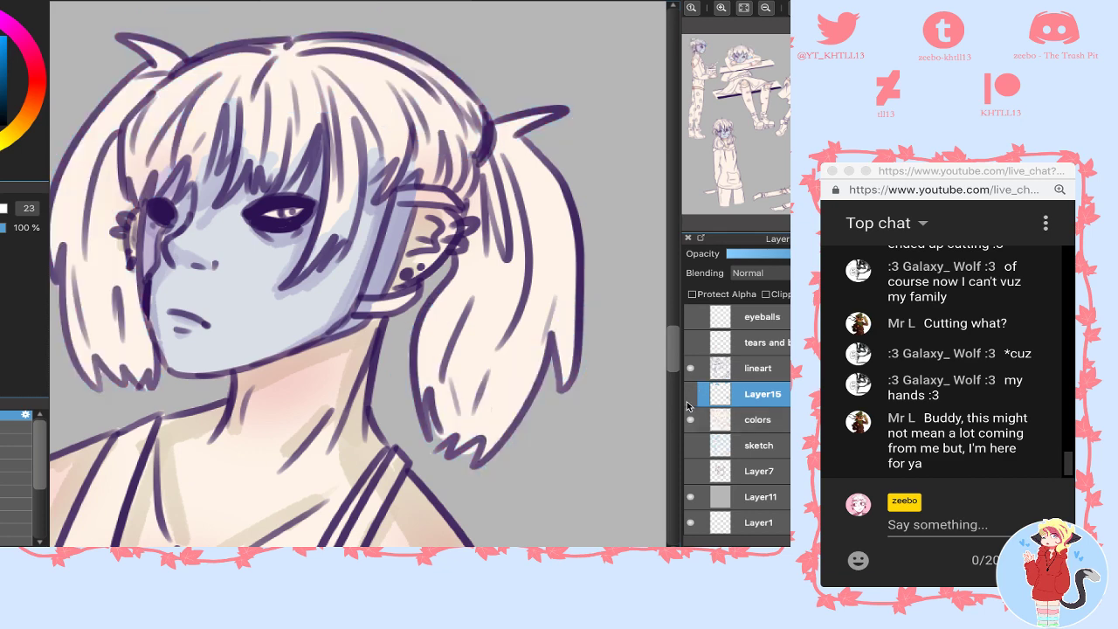
{"action": "left_click", "coordinate": [718, 421]}
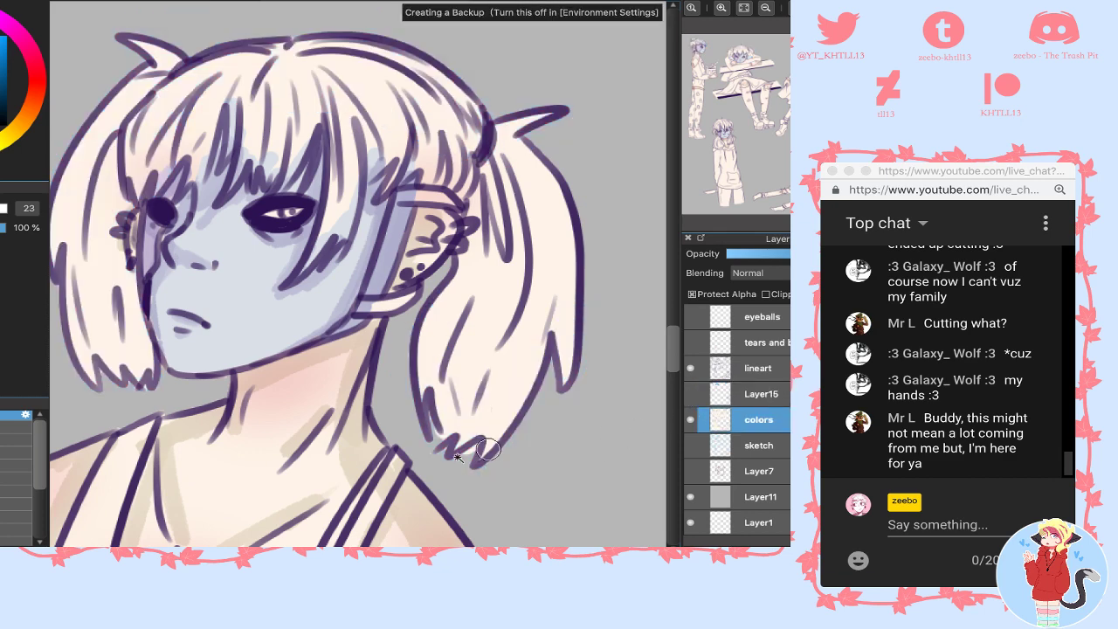
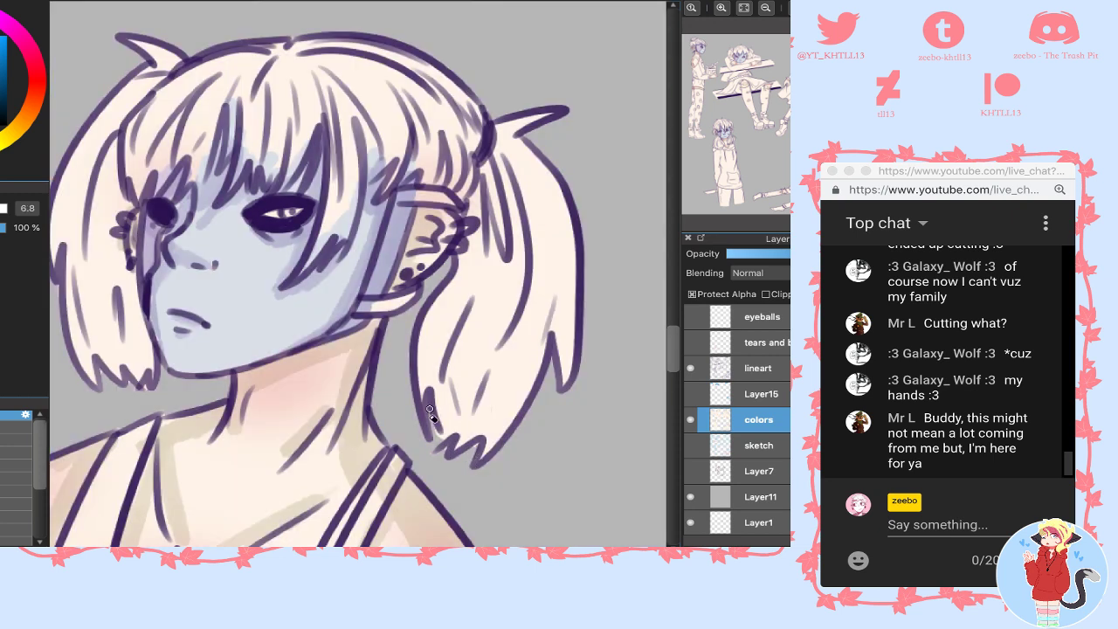
{"action": "left_click", "coordinate": [769, 395]}
{"action": "left_click", "coordinate": [690, 394]}
- Paint the rest of the three-quarter-view character's near ponytail, the fringe and the long strand beside the eye blue
{"action": "mouse_move", "coordinate": [430, 338]}
{"action": "left_mouse_down"}
{"action": "mouse_move", "coordinate": [479, 250]}
{"action": "mouse_move", "coordinate": [459, 273]}
{"action": "mouse_move", "coordinate": [480, 196]}
{"action": "mouse_move", "coordinate": [406, 171]}
{"action": "mouse_move", "coordinate": [459, 183]}
{"action": "mouse_move", "coordinate": [457, 162]}
{"action": "mouse_move", "coordinate": [505, 259]}
{"action": "mouse_move", "coordinate": [525, 258]}
{"action": "mouse_move", "coordinate": [547, 234]}
{"action": "mouse_move", "coordinate": [541, 121]}
{"action": "mouse_move", "coordinate": [567, 153]}
{"action": "mouse_move", "coordinate": [571, 226]}
{"action": "mouse_move", "coordinate": [534, 339]}
{"action": "mouse_move", "coordinate": [511, 327]}
{"action": "mouse_move", "coordinate": [461, 417]}
{"action": "mouse_move", "coordinate": [436, 410]}
{"action": "mouse_move", "coordinate": [462, 347]}
{"action": "mouse_move", "coordinate": [452, 317]}
{"action": "left_mouse_up"}
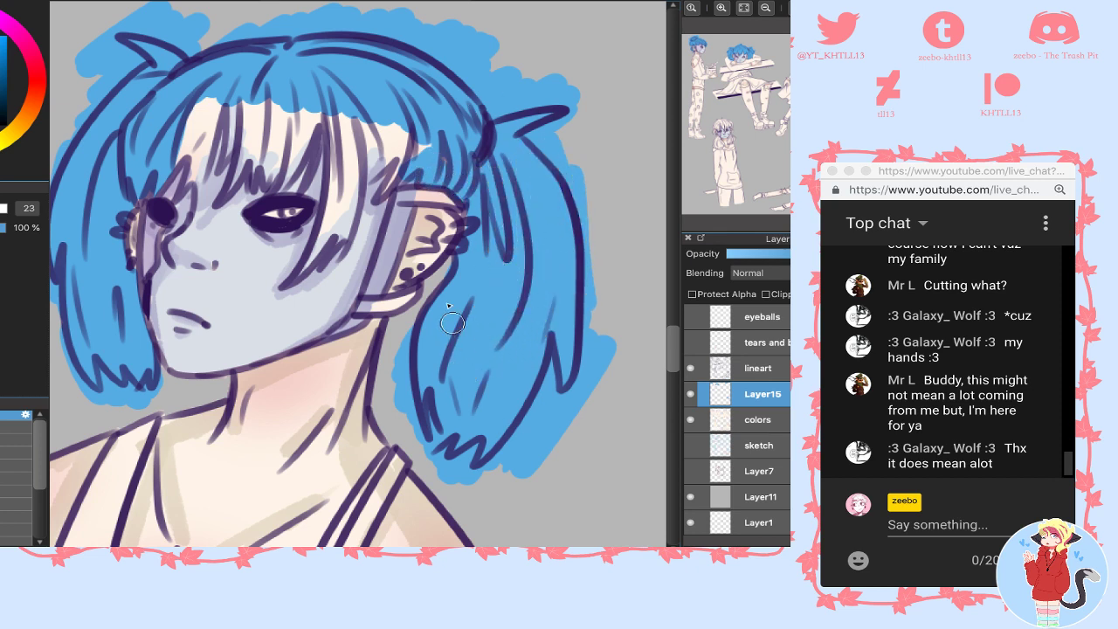
{"action": "mouse_move", "coordinate": [187, 183]}
{"action": "left_mouse_down"}
{"action": "mouse_move", "coordinate": [173, 157]}
{"action": "mouse_move", "coordinate": [214, 98]}
{"action": "mouse_move", "coordinate": [194, 175]}
{"action": "mouse_move", "coordinate": [187, 131]}
{"action": "mouse_move", "coordinate": [199, 105]}
{"action": "mouse_move", "coordinate": [236, 144]}
{"action": "mouse_move", "coordinate": [240, 113]}
{"action": "mouse_move", "coordinate": [243, 148]}
{"action": "left_mouse_up"}
{"action": "mouse_move", "coordinate": [226, 197]}
{"action": "left_mouse_down"}
{"action": "mouse_move", "coordinate": [260, 104]}
{"action": "mouse_move", "coordinate": [247, 165]}
{"action": "mouse_move", "coordinate": [255, 95]}
{"action": "mouse_move", "coordinate": [263, 174]}
{"action": "mouse_move", "coordinate": [287, 141]}
{"action": "mouse_move", "coordinate": [283, 169]}
{"action": "mouse_move", "coordinate": [328, 96]}
{"action": "mouse_move", "coordinate": [297, 96]}
{"action": "mouse_move", "coordinate": [268, 135]}
{"action": "mouse_move", "coordinate": [275, 91]}
{"action": "left_mouse_up"}
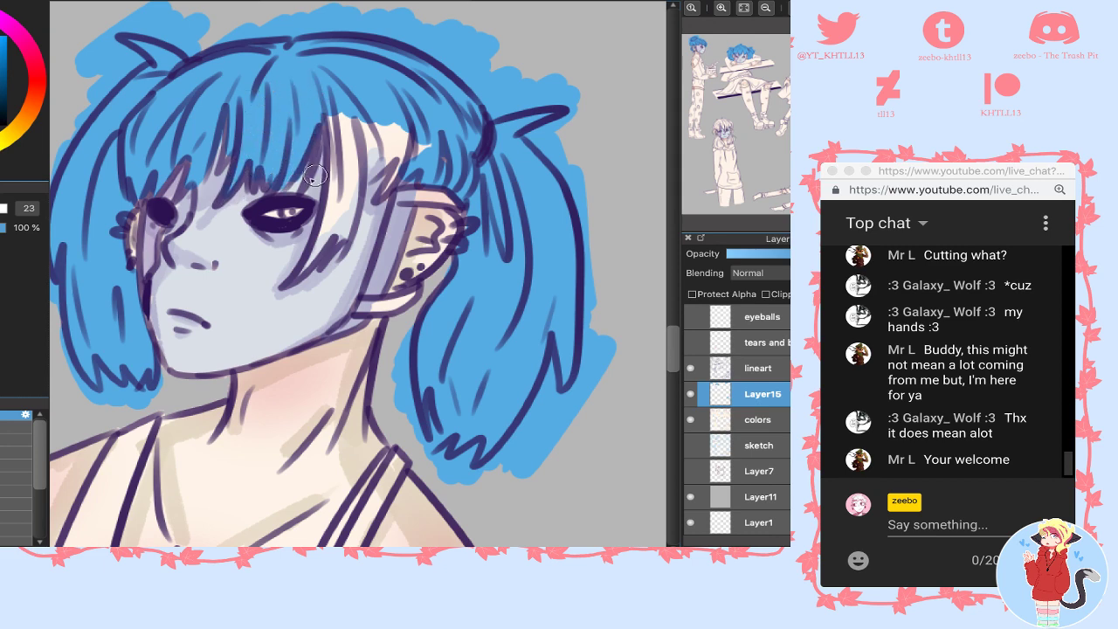
{"action": "mouse_move", "coordinate": [337, 190]}
{"action": "left_mouse_down"}
{"action": "mouse_move", "coordinate": [311, 267]}
{"action": "mouse_move", "coordinate": [340, 181]}
{"action": "mouse_move", "coordinate": [327, 249]}
{"action": "mouse_move", "coordinate": [349, 205]}
{"action": "mouse_move", "coordinate": [347, 88]}
{"action": "mouse_move", "coordinate": [334, 134]}
{"action": "left_mouse_up"}
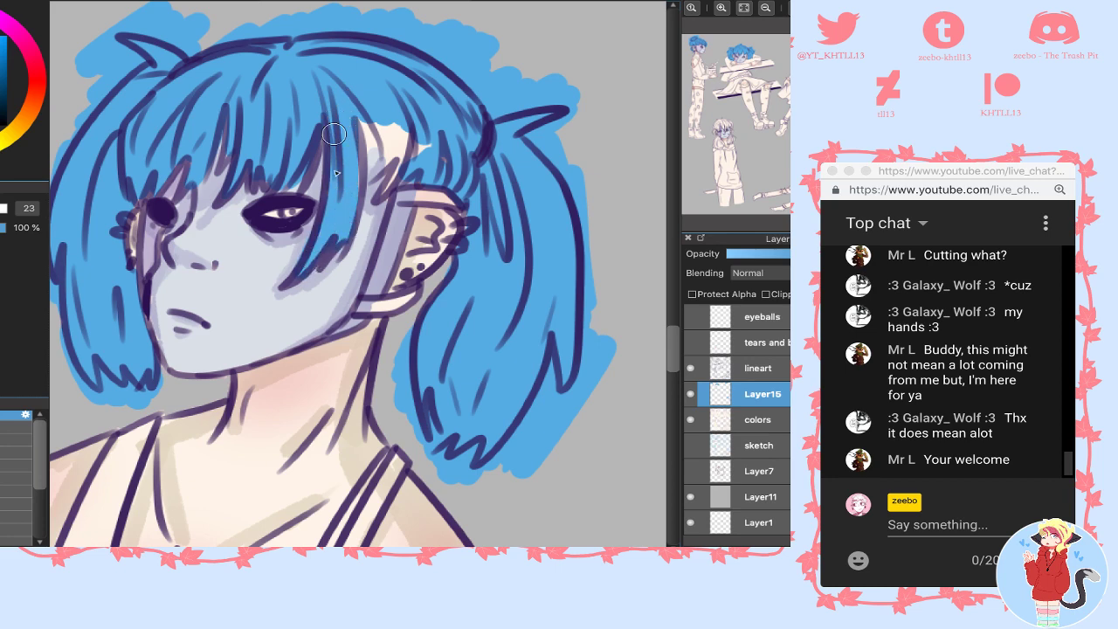
{"action": "left_click", "coordinate": [287, 279]}
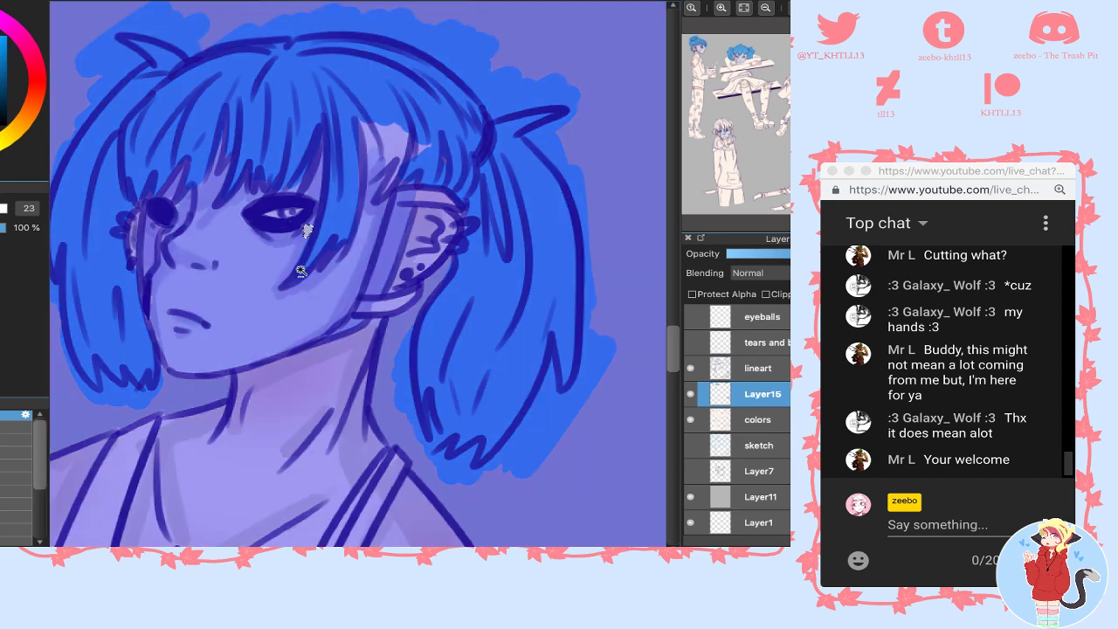
{"action": "key", "text": "super+d"}
{"action": "key", "text": "e"}
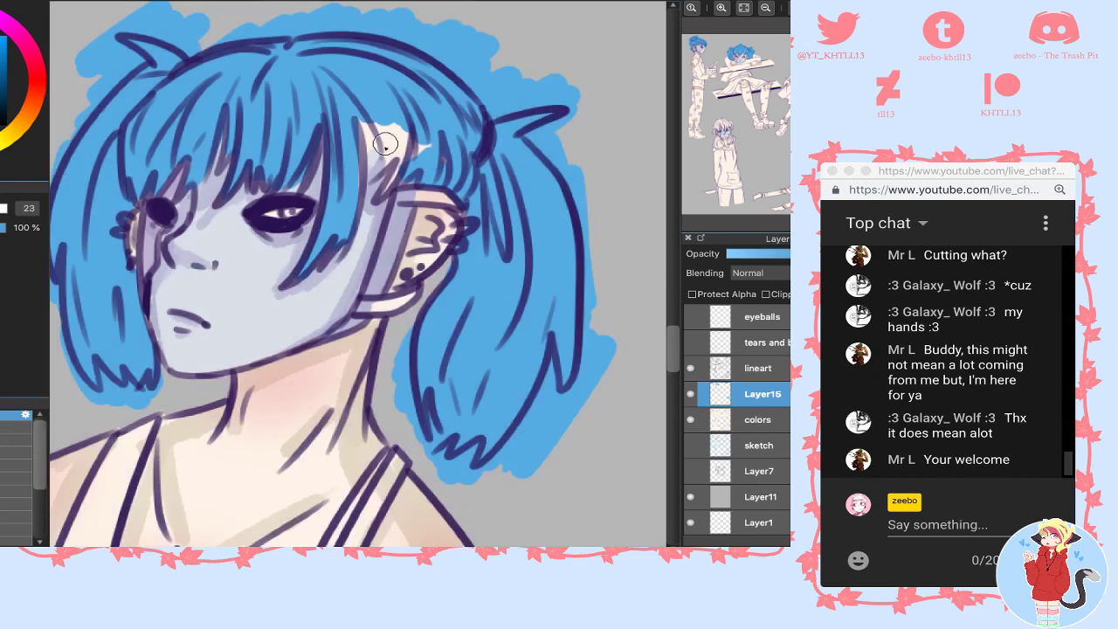
- Paint the remaining unpainted gap in the three-quarter-view character's hair above the ear blue
{"action": "mouse_move", "coordinate": [386, 144]}
{"action": "left_mouse_down"}
{"action": "mouse_move", "coordinate": [379, 173]}
{"action": "mouse_move", "coordinate": [362, 177]}
{"action": "mouse_move", "coordinate": [393, 106]}
{"action": "left_mouse_up"}
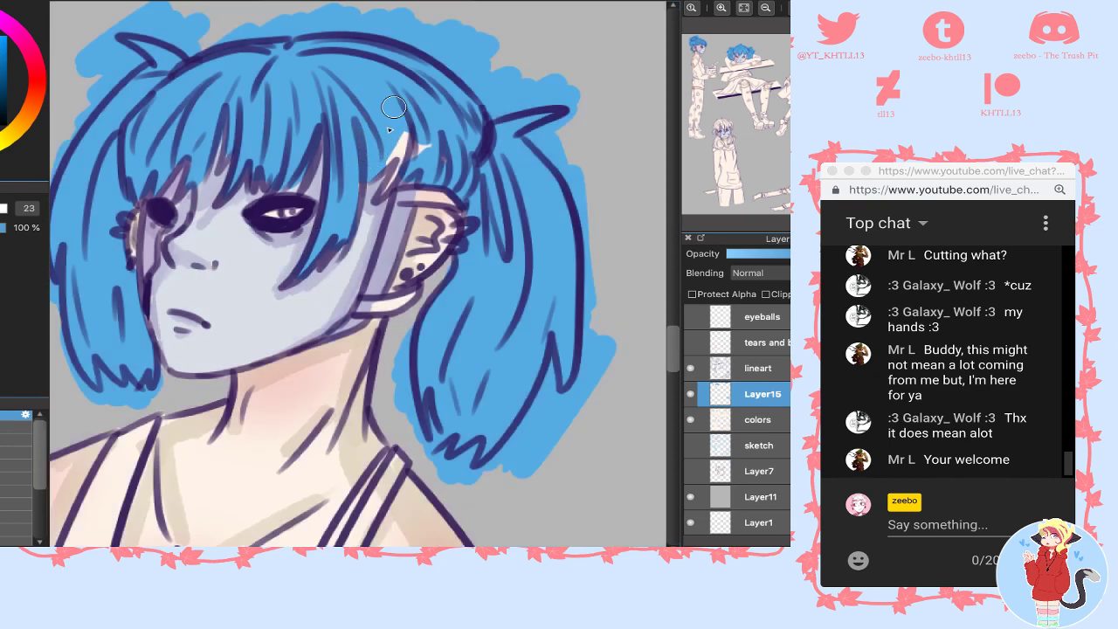
{"action": "left_click_drag", "start_coordinate": [387, 193], "coordinate": [408, 123]}
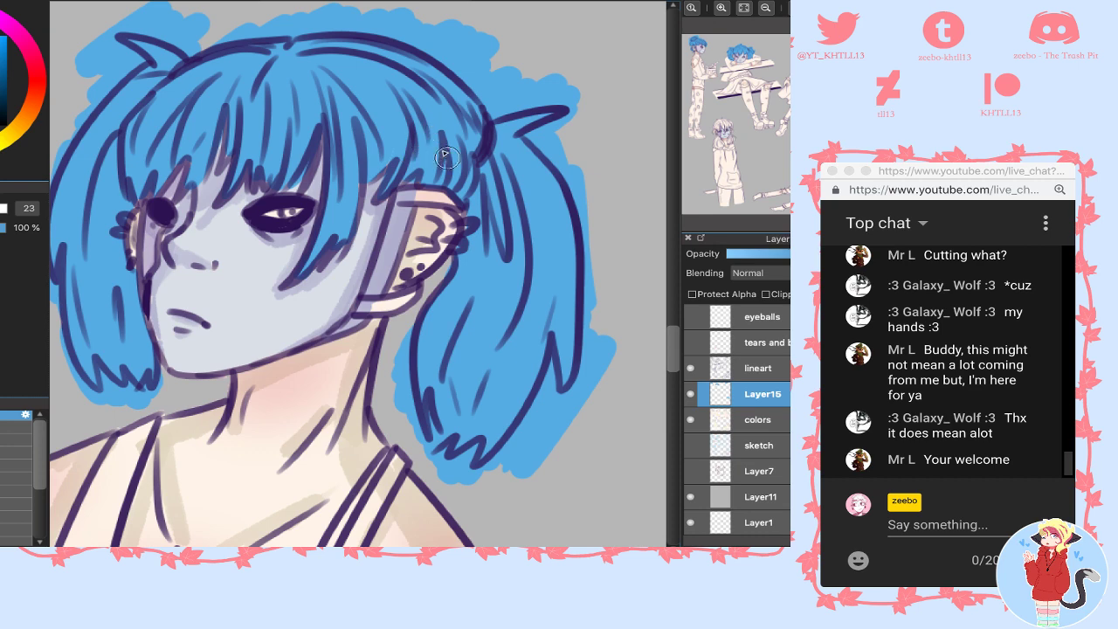
- Paint the hooded character's crown, the tuft behind the ear and the fringe on the mask's purple side flat blue on Layer15
{"action": "left_click", "coordinate": [721, 137]}
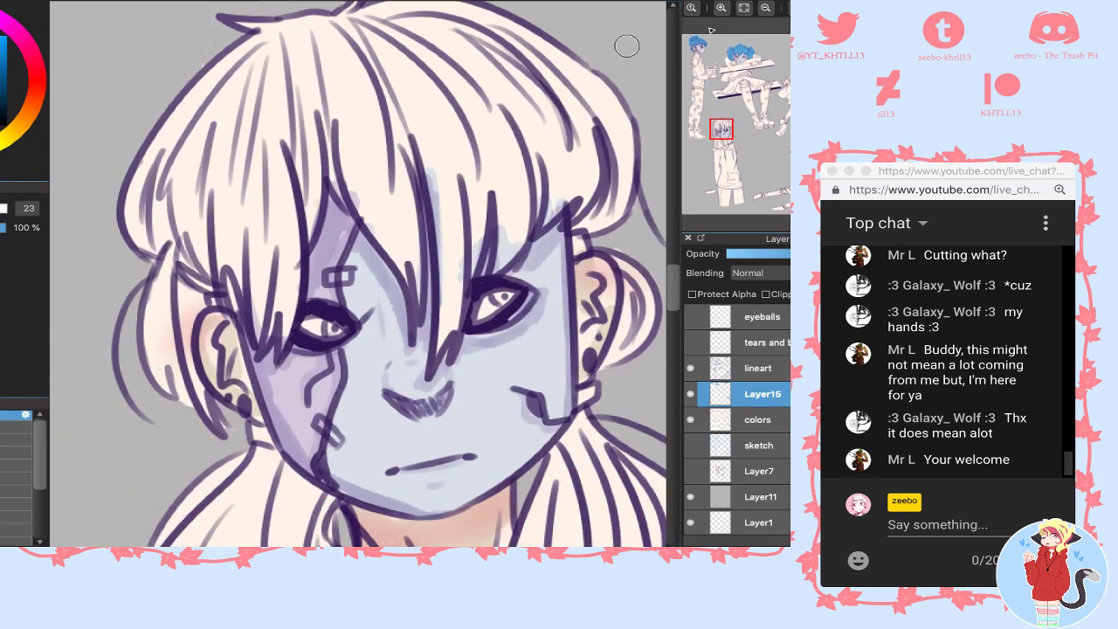
{"action": "left_click", "coordinate": [766, 8]}
{"action": "mouse_move", "coordinate": [367, 86]}
{"action": "left_mouse_down"}
{"action": "mouse_move", "coordinate": [219, 138]}
{"action": "mouse_move", "coordinate": [371, 69]}
{"action": "mouse_move", "coordinate": [229, 141]}
{"action": "mouse_move", "coordinate": [459, 77]}
{"action": "mouse_move", "coordinate": [149, 218]}
{"action": "mouse_move", "coordinate": [114, 253]}
{"action": "mouse_move", "coordinate": [542, 131]}
{"action": "mouse_move", "coordinate": [524, 219]}
{"action": "mouse_move", "coordinate": [532, 232]}
{"action": "mouse_move", "coordinate": [484, 203]}
{"action": "left_mouse_up"}
{"action": "mouse_move", "coordinate": [201, 291]}
{"action": "left_mouse_down"}
{"action": "mouse_move", "coordinate": [214, 336]}
{"action": "mouse_move", "coordinate": [206, 376]}
{"action": "mouse_move", "coordinate": [254, 368]}
{"action": "mouse_move", "coordinate": [247, 363]}
{"action": "left_mouse_up"}
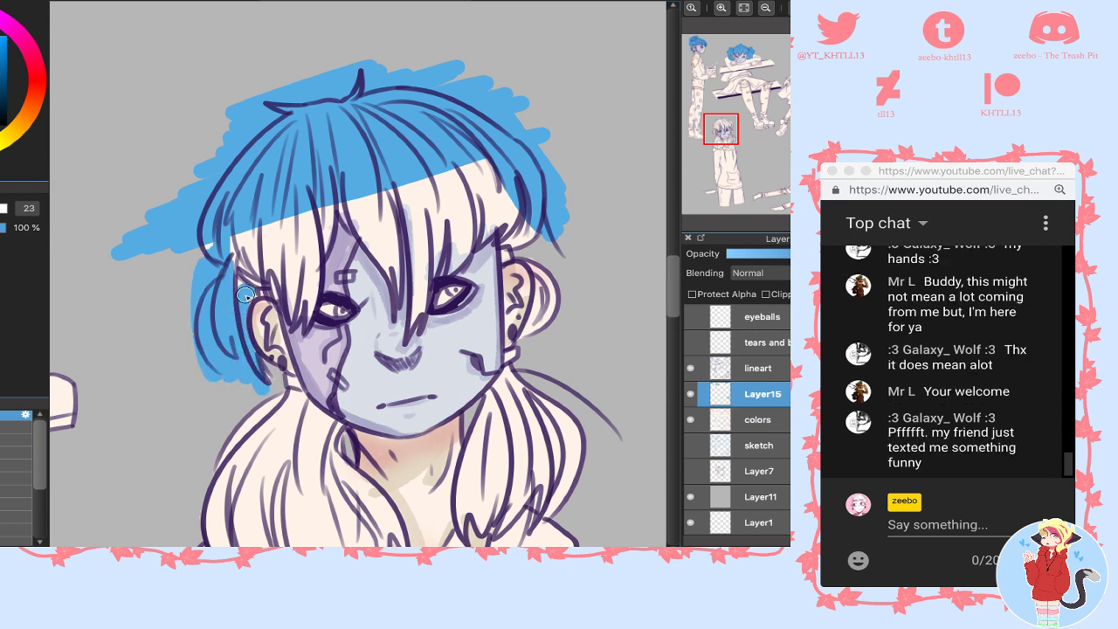
{"action": "left_click_drag", "start_coordinate": [249, 290], "coordinate": [242, 225]}
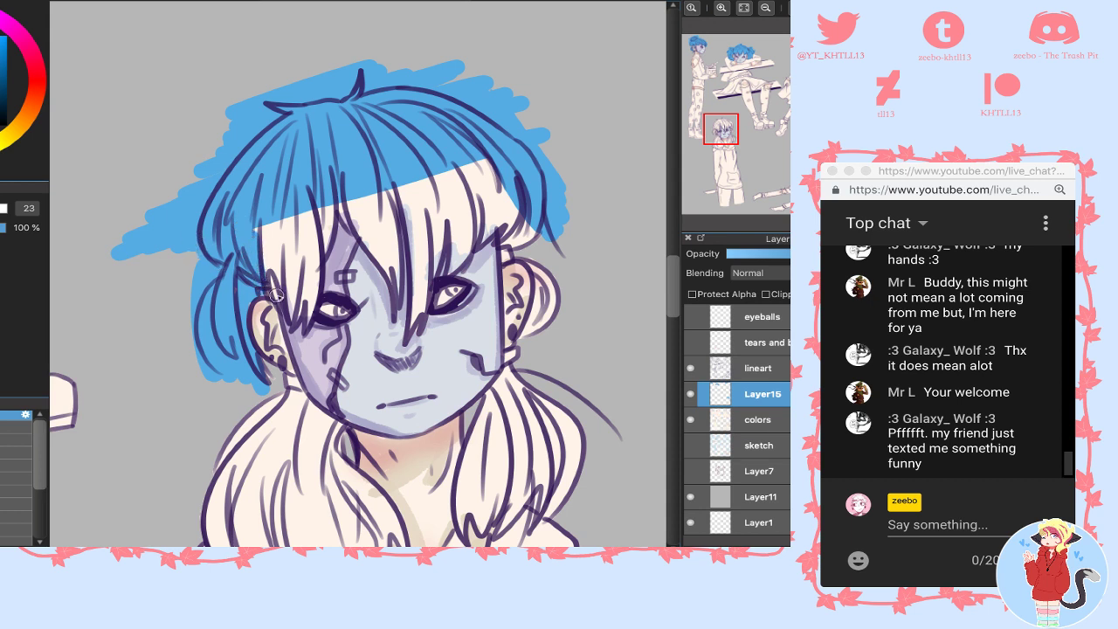
{"action": "left_click_drag", "start_coordinate": [275, 295], "coordinate": [258, 205]}
{"action": "mouse_move", "coordinate": [291, 303]}
{"action": "left_mouse_down"}
{"action": "mouse_move", "coordinate": [284, 236]}
{"action": "mouse_move", "coordinate": [294, 304]}
{"action": "mouse_move", "coordinate": [302, 296]}
{"action": "mouse_move", "coordinate": [292, 318]}
{"action": "mouse_move", "coordinate": [305, 301]}
{"action": "mouse_move", "coordinate": [307, 319]}
{"action": "mouse_move", "coordinate": [306, 224]}
{"action": "left_mouse_up"}
{"action": "left_click_drag", "start_coordinate": [300, 278], "coordinate": [278, 239]}
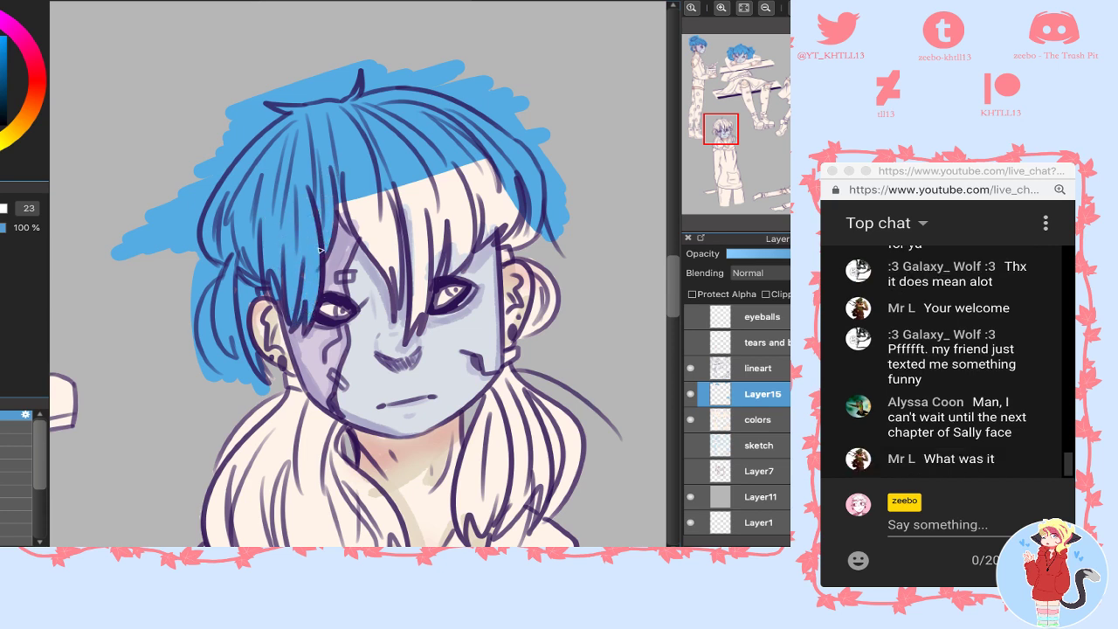
- Paint the hooded character's middle fringe strands between the eyes and the fringe above the eye opposite the purple patch blue
{"action": "mouse_move", "coordinate": [353, 180]}
{"action": "left_mouse_down"}
{"action": "mouse_move", "coordinate": [354, 226]}
{"action": "mouse_move", "coordinate": [389, 289]}
{"action": "mouse_move", "coordinate": [375, 229]}
{"action": "left_mouse_up"}
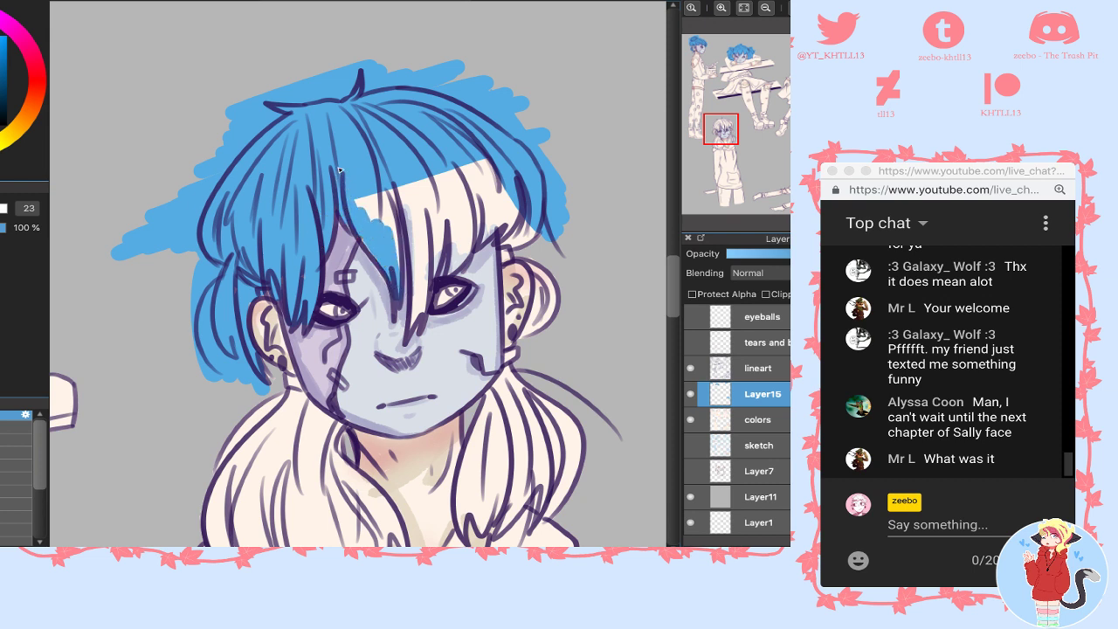
{"action": "left_click_drag", "start_coordinate": [378, 189], "coordinate": [395, 259]}
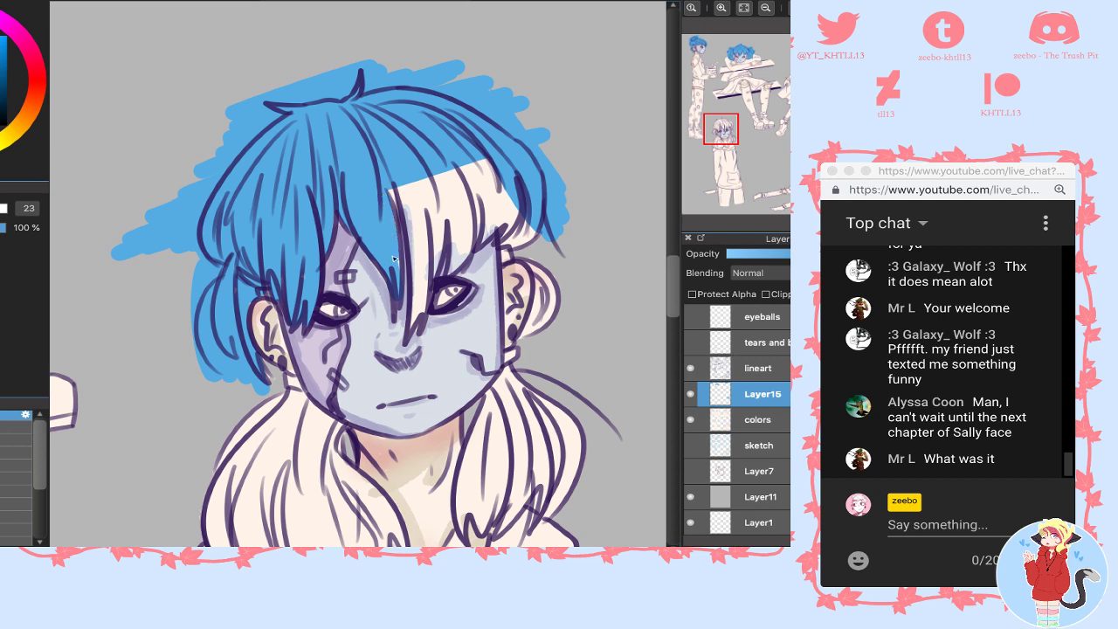
{"action": "mouse_move", "coordinate": [416, 315]}
{"action": "left_mouse_down"}
{"action": "mouse_move", "coordinate": [399, 231]}
{"action": "mouse_move", "coordinate": [420, 293]}
{"action": "mouse_move", "coordinate": [421, 271]}
{"action": "mouse_move", "coordinate": [410, 334]}
{"action": "left_mouse_up"}
{"action": "left_click_drag", "start_coordinate": [416, 295], "coordinate": [401, 191]}
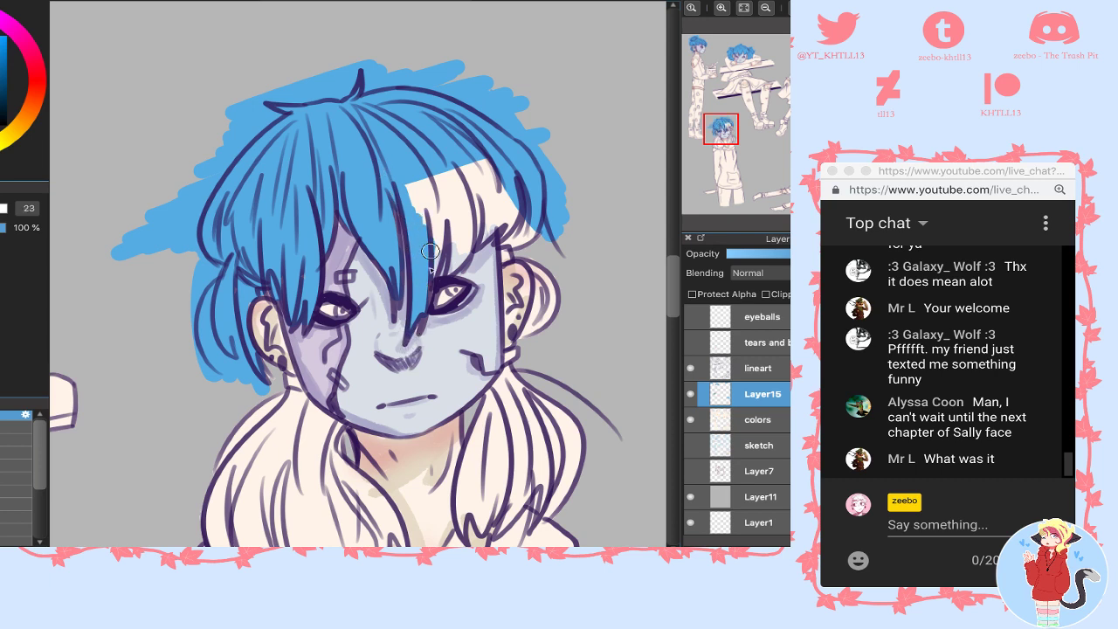
{"action": "mouse_move", "coordinate": [438, 210]}
{"action": "left_mouse_down"}
{"action": "mouse_move", "coordinate": [421, 151]}
{"action": "mouse_move", "coordinate": [423, 197]}
{"action": "mouse_move", "coordinate": [406, 221]}
{"action": "left_mouse_up"}
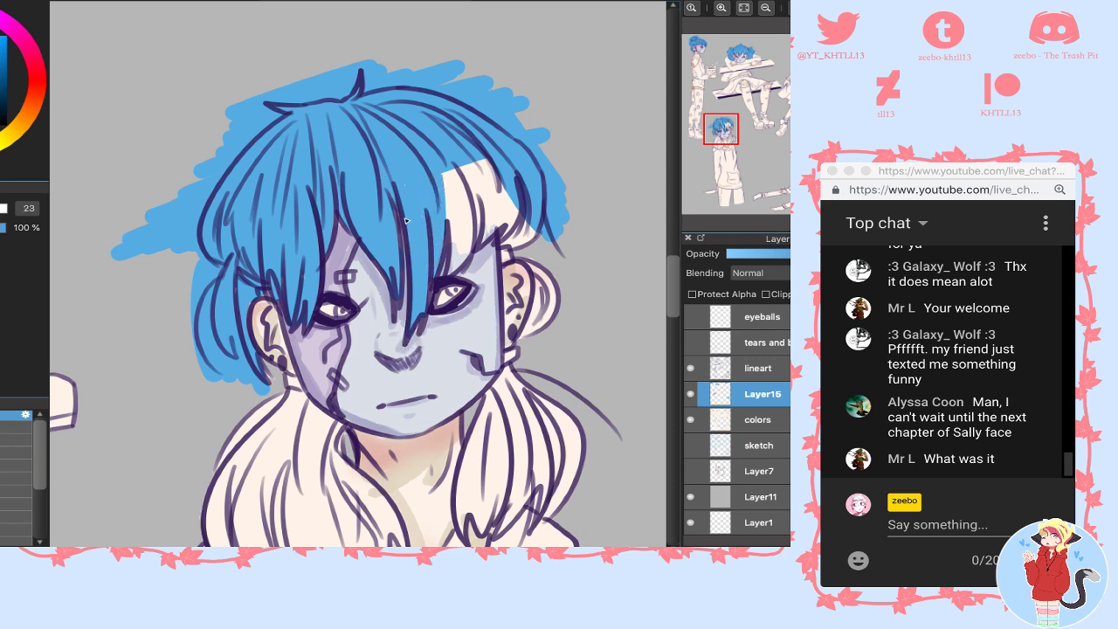
{"action": "mouse_move", "coordinate": [430, 186]}
{"action": "left_mouse_down"}
{"action": "mouse_move", "coordinate": [511, 175]}
{"action": "mouse_move", "coordinate": [515, 203]}
{"action": "left_mouse_up"}
{"action": "mouse_move", "coordinate": [506, 241]}
{"action": "left_mouse_down"}
{"action": "mouse_move", "coordinate": [508, 229]}
{"action": "mouse_move", "coordinate": [511, 242]}
{"action": "mouse_move", "coordinate": [532, 230]}
{"action": "left_mouse_up"}
- With Layer15 active, fill the remaining fringe gap and paint the tuft behind the ear opposite the purple patch blue
{"action": "left_click", "coordinate": [757, 421]}
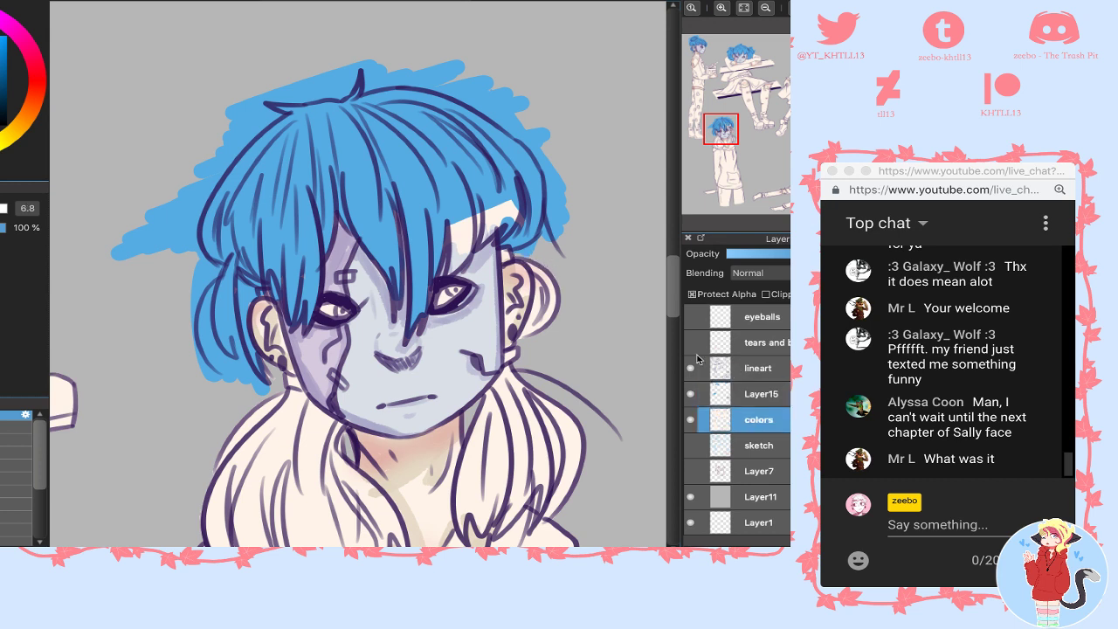
{"action": "left_click", "coordinate": [725, 400]}
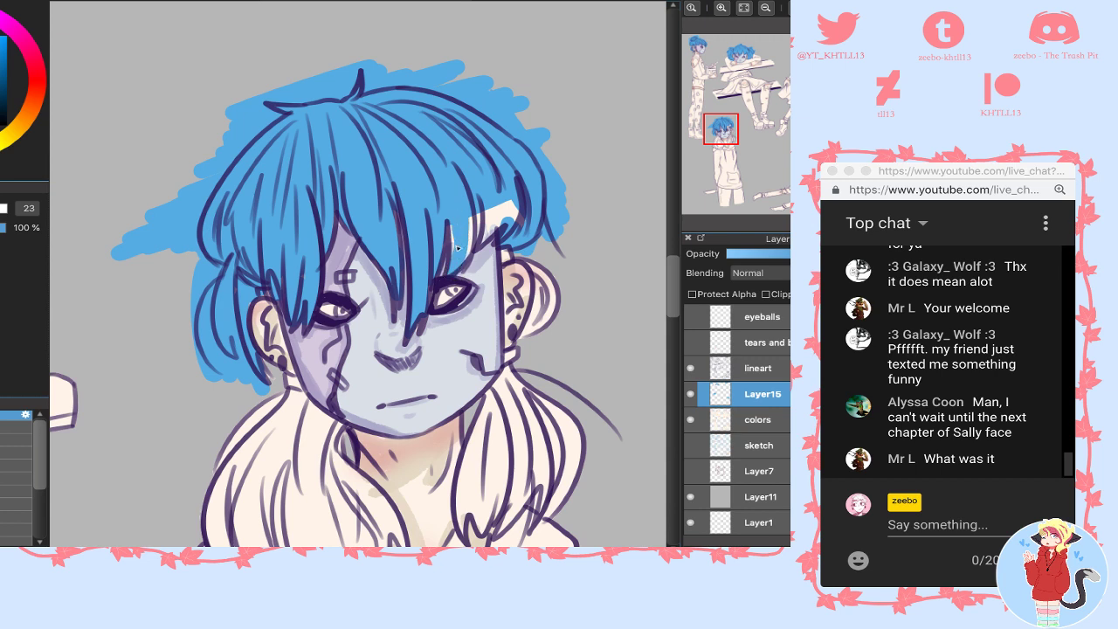
{"action": "mouse_move", "coordinate": [461, 218]}
{"action": "left_mouse_down"}
{"action": "mouse_move", "coordinate": [515, 199]}
{"action": "mouse_move", "coordinate": [489, 229]}
{"action": "mouse_move", "coordinate": [512, 228]}
{"action": "mouse_move", "coordinate": [516, 215]}
{"action": "mouse_move", "coordinate": [525, 293]}
{"action": "mouse_move", "coordinate": [522, 251]}
{"action": "mouse_move", "coordinate": [541, 263]}
{"action": "mouse_move", "coordinate": [542, 309]}
{"action": "left_mouse_up"}
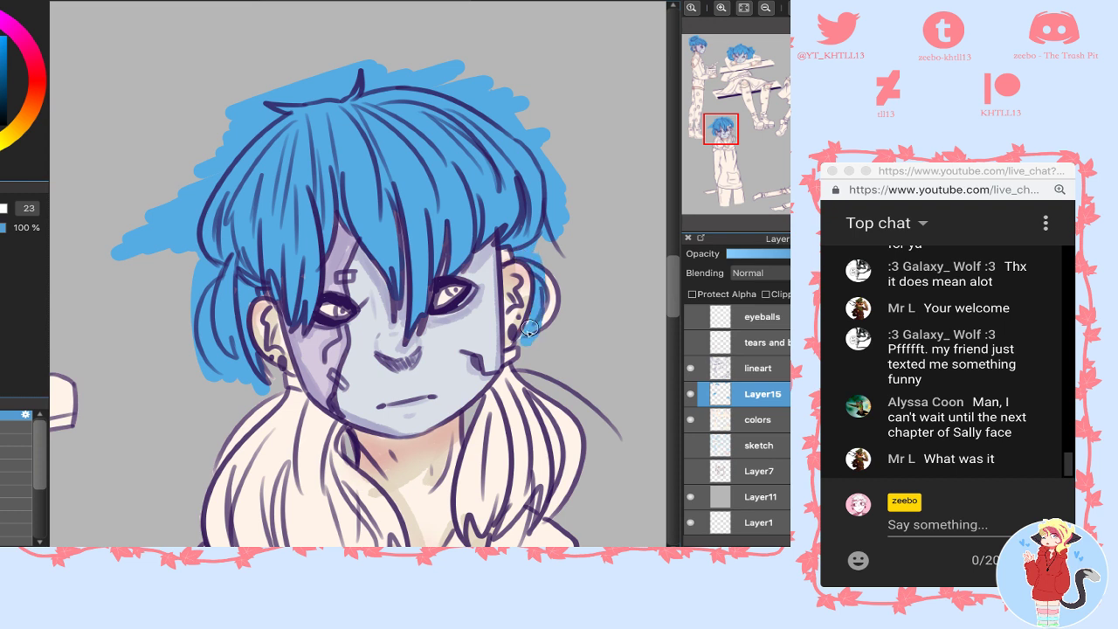
{"action": "mouse_move", "coordinate": [541, 271]}
{"action": "left_mouse_down"}
{"action": "mouse_move", "coordinate": [558, 301]}
{"action": "mouse_move", "coordinate": [541, 333]}
{"action": "left_mouse_up"}
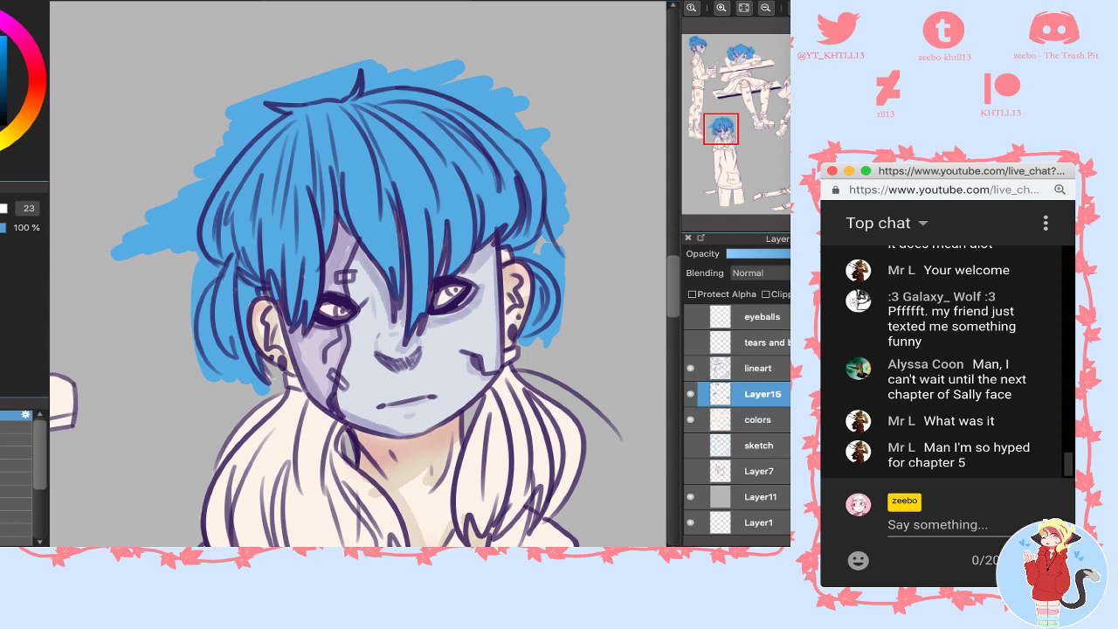
- Post the live chat messages "since sal died without his mask on" and "we might get to see his face as a ghost :)))"
{"action": "left_click", "coordinate": [938, 525]}
{"action": "type", "text": "since sal died without"}
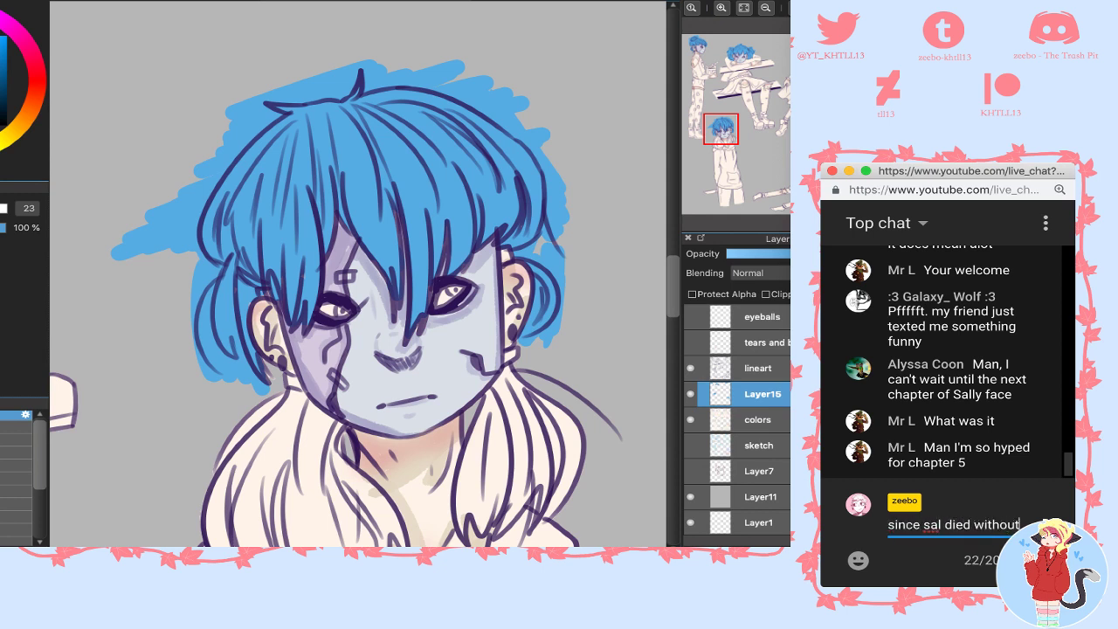
{"action": "type", "text": " his mask on"}
{"action": "key", "text": "Return"}
{"action": "type", "text": "we might get to see"}
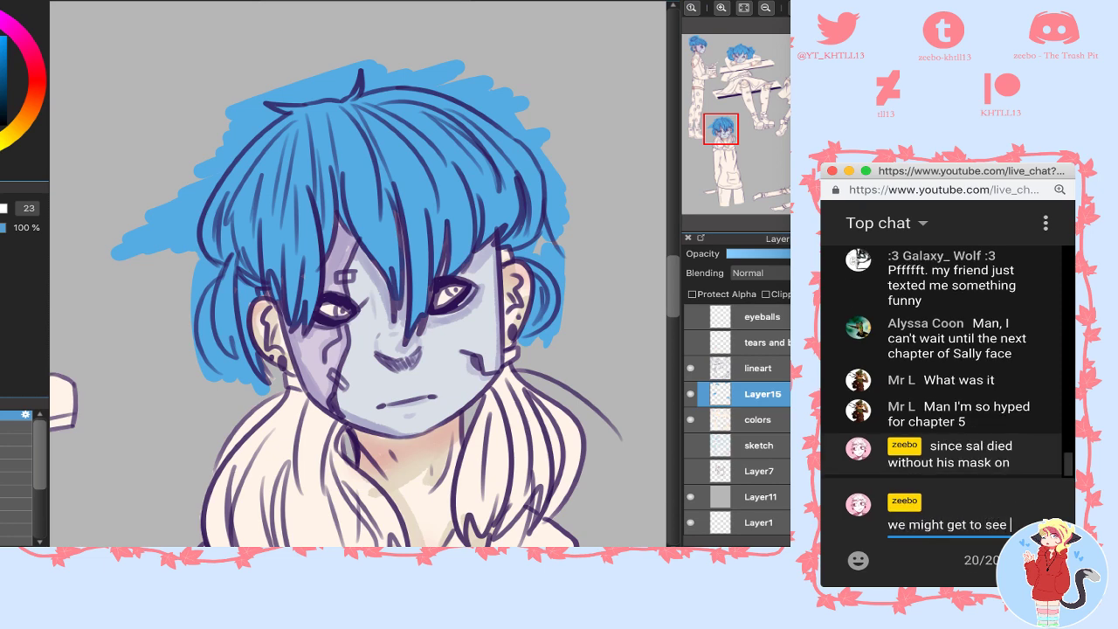
{"action": "type", "text": " his face as a gh"}
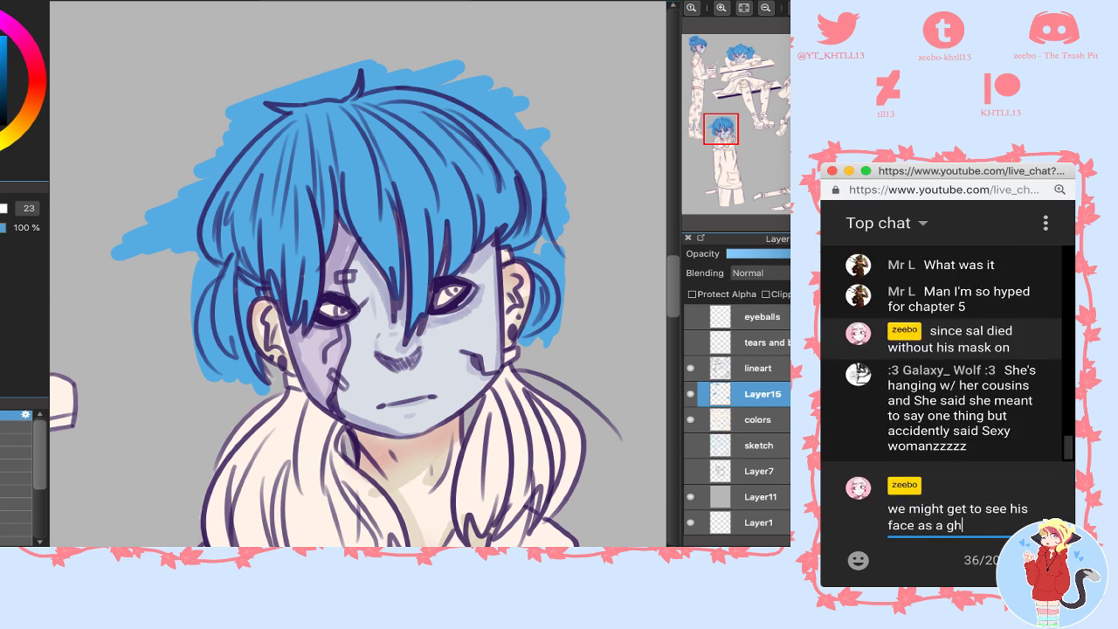
{"action": "type", "text": "ost :)))"}
{"action": "key", "text": "Return"}
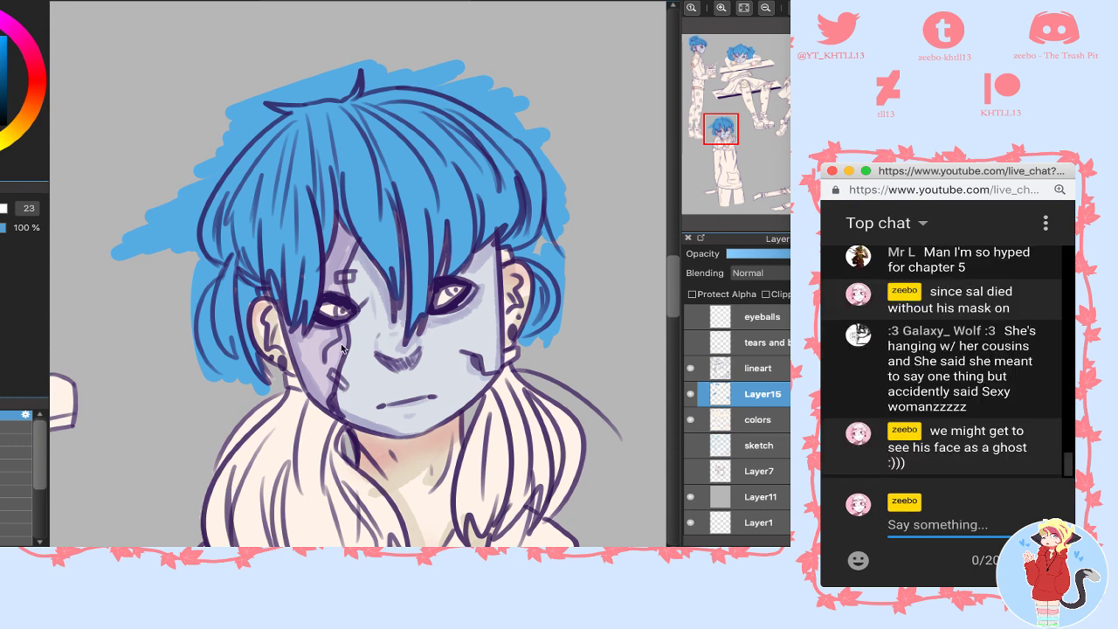
{"action": "left_click_drag", "start_coordinate": [256, 514], "coordinate": [354, 442]}
{"action": "mouse_move", "coordinate": [222, 450]}
{"action": "left_mouse_down"}
{"action": "mouse_move", "coordinate": [276, 431]}
{"action": "mouse_move", "coordinate": [384, 477]}
{"action": "left_mouse_up"}
{"action": "key", "text": "ctrl+z"}
{"action": "key", "text": "ctrl+z"}
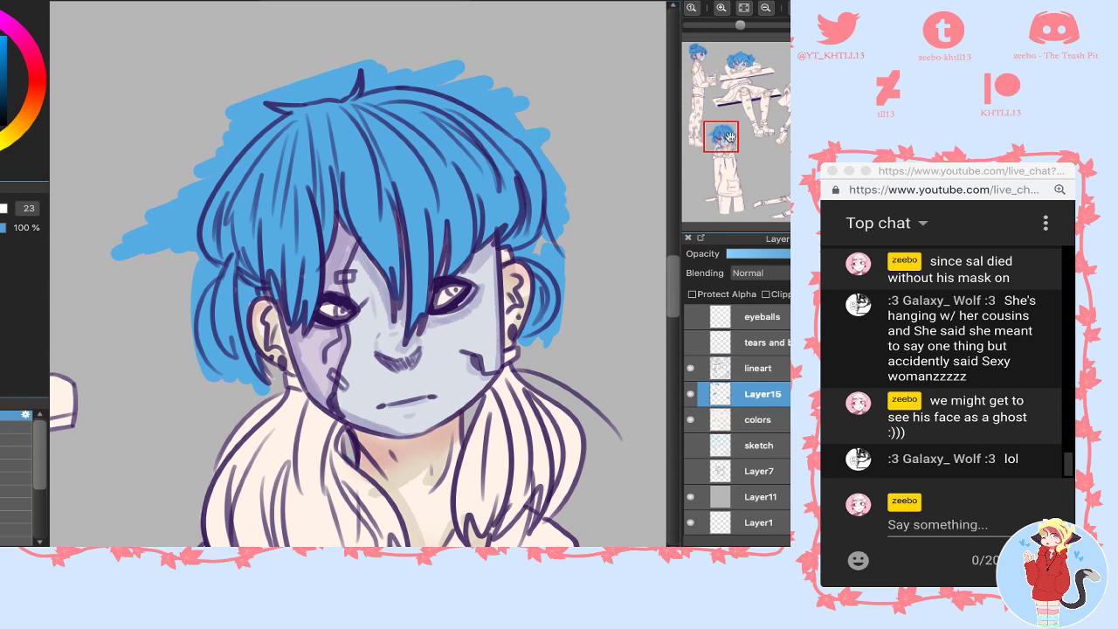
- Paint the hooded character's ponytail below the mask's purple side blue, filling its interior and covering the leftover gaps between strands
{"action": "left_click_drag", "start_coordinate": [724, 143], "coordinate": [718, 145]}
{"action": "left_click_drag", "start_coordinate": [328, 235], "coordinate": [329, 229]}
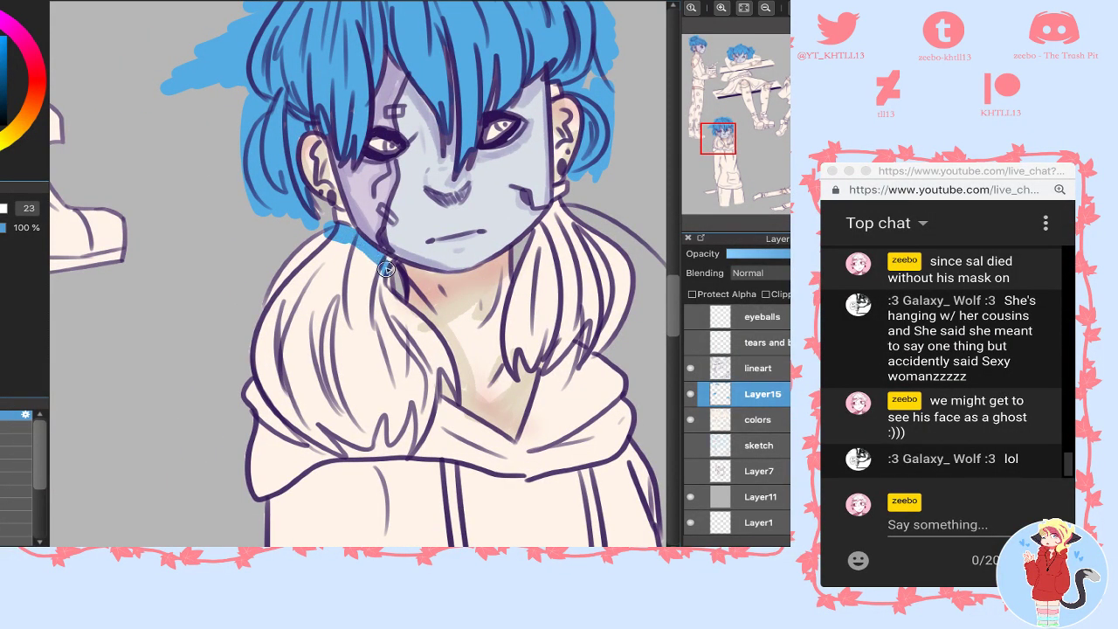
{"action": "mouse_move", "coordinate": [390, 266]}
{"action": "left_mouse_down"}
{"action": "mouse_move", "coordinate": [369, 306]}
{"action": "mouse_move", "coordinate": [369, 255]}
{"action": "mouse_move", "coordinate": [354, 256]}
{"action": "mouse_move", "coordinate": [342, 296]}
{"action": "mouse_move", "coordinate": [347, 239]}
{"action": "mouse_move", "coordinate": [318, 247]}
{"action": "mouse_move", "coordinate": [306, 290]}
{"action": "mouse_move", "coordinate": [320, 239]}
{"action": "mouse_move", "coordinate": [302, 244]}
{"action": "mouse_move", "coordinate": [274, 281]}
{"action": "mouse_move", "coordinate": [271, 382]}
{"action": "left_mouse_up"}
{"action": "key", "text": "g"}
{"action": "left_click", "coordinate": [370, 397]}
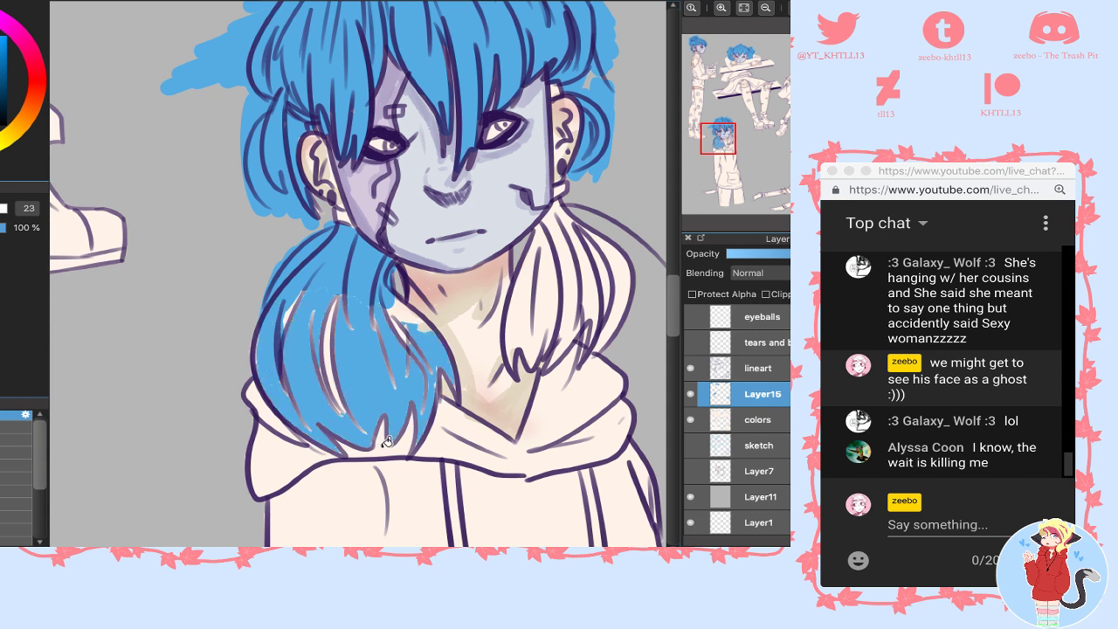
{"action": "mouse_move", "coordinate": [310, 343]}
{"action": "left_mouse_down"}
{"action": "mouse_move", "coordinate": [284, 316]}
{"action": "mouse_move", "coordinate": [260, 371]}
{"action": "left_mouse_up"}
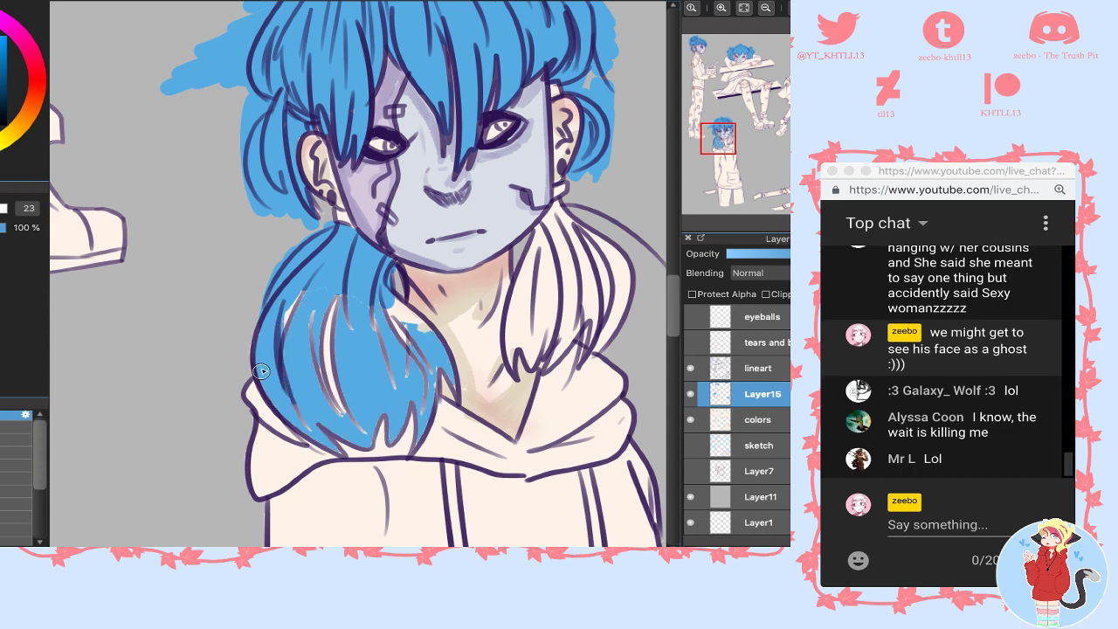
{"action": "left_click_drag", "start_coordinate": [340, 453], "coordinate": [317, 429]}
{"action": "mouse_move", "coordinate": [294, 341]}
{"action": "left_mouse_down"}
{"action": "mouse_move", "coordinate": [320, 265]}
{"action": "mouse_move", "coordinate": [322, 418]}
{"action": "mouse_move", "coordinate": [352, 409]}
{"action": "left_mouse_up"}
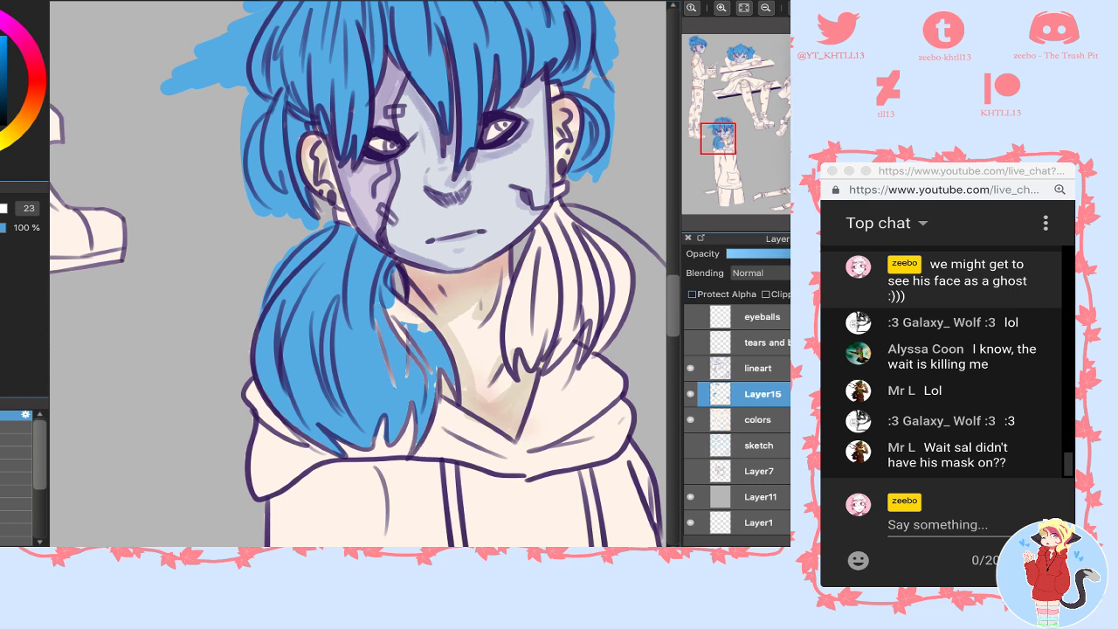
- Post the live chat reply "nope we ebem saw part of his mouth"
{"action": "left_click", "coordinate": [938, 525]}
{"action": "type", "text": "nope we ebem"}
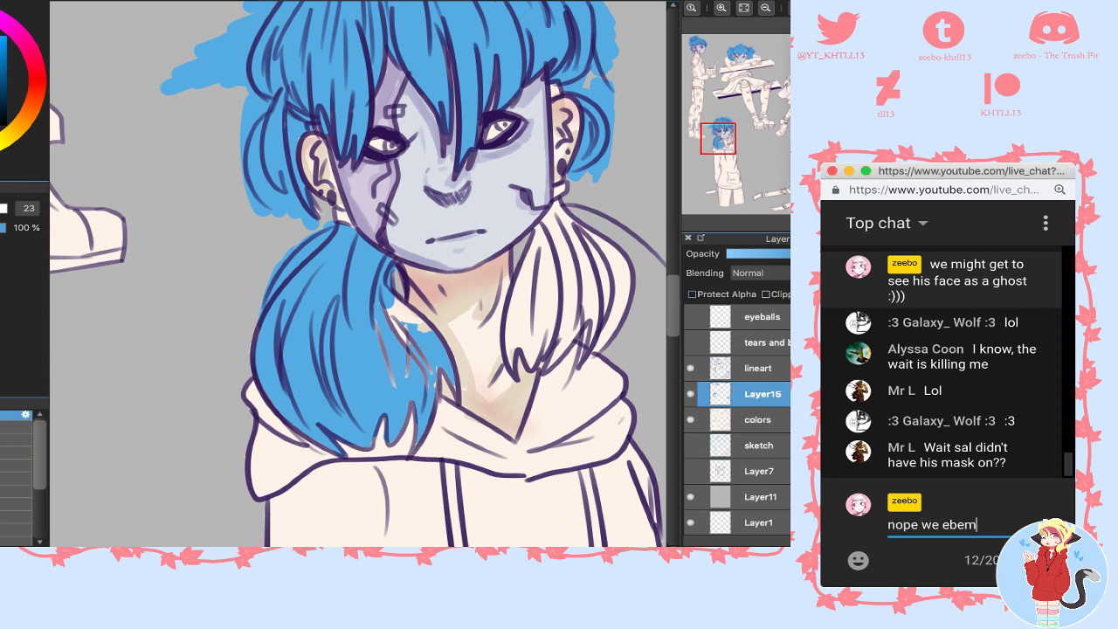
{"action": "type", "text": " saw plac"}
{"action": "type", "text": "f his mouth"}
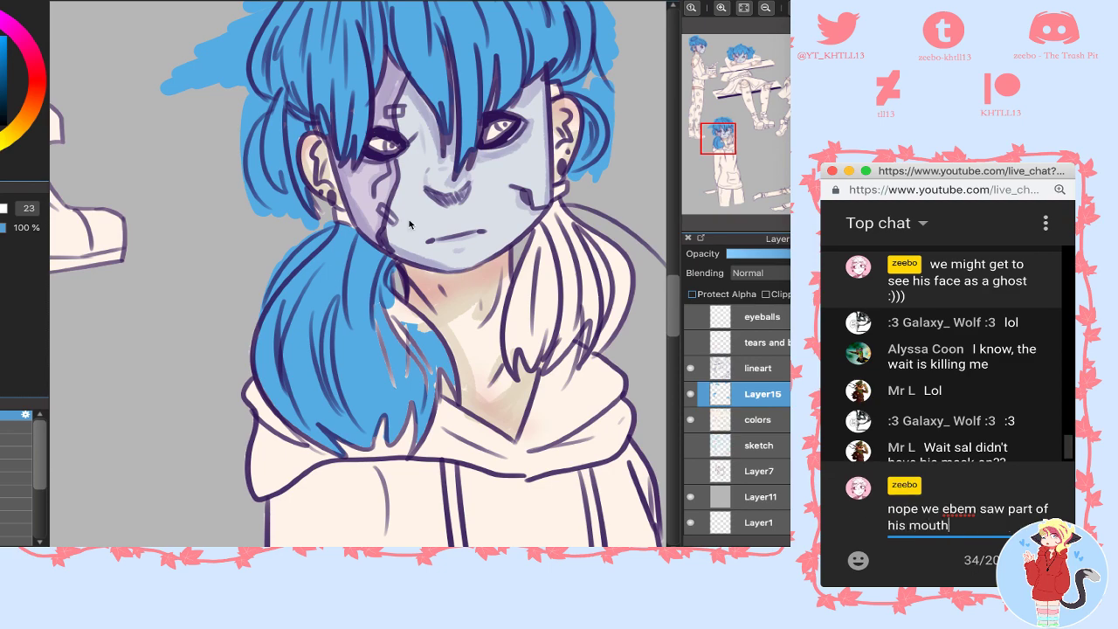
{"action": "key", "text": "Return"}
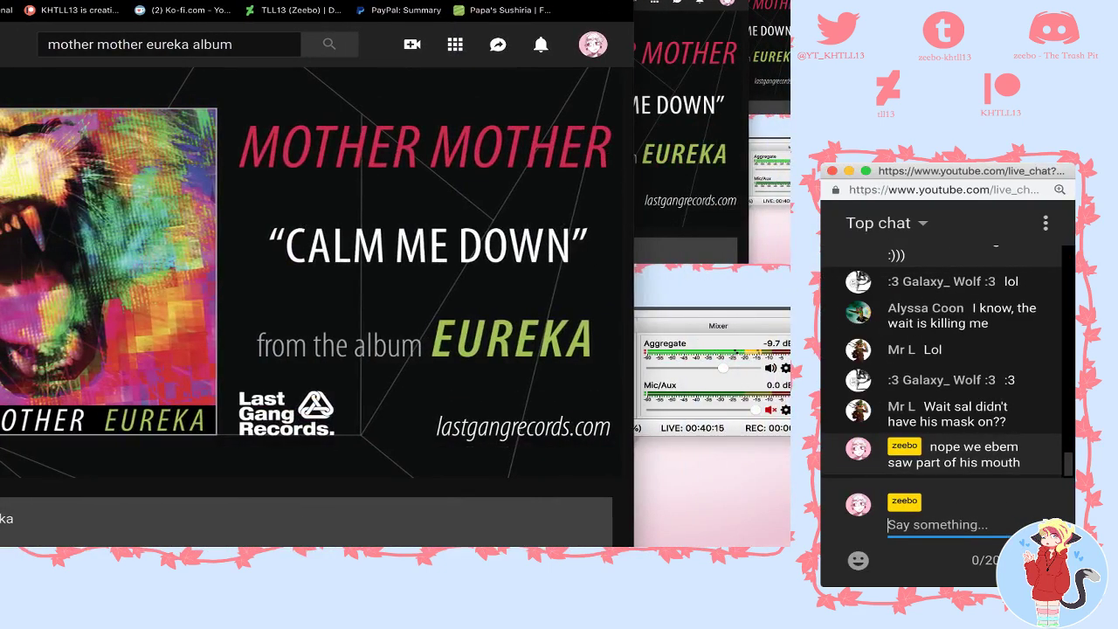
- Switch to the web browser, search Google for Sal Fisher and the electric chair, and look through the image results
{"action": "type", "text": "static electr"}
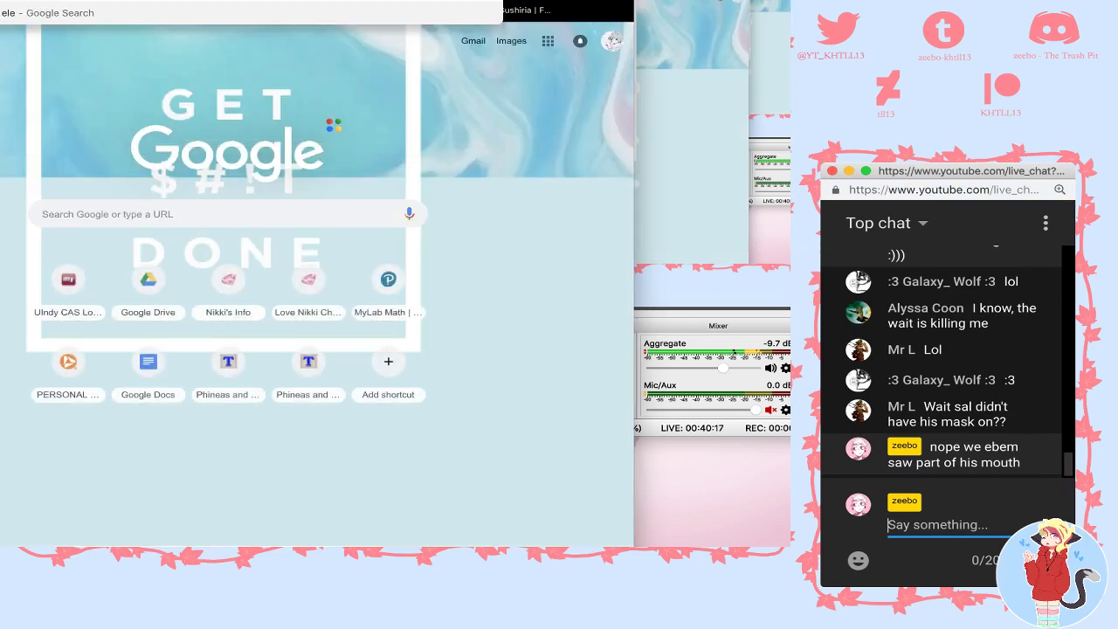
{"action": "type", "text": "icity"}
{"action": "key", "text": "Return"}
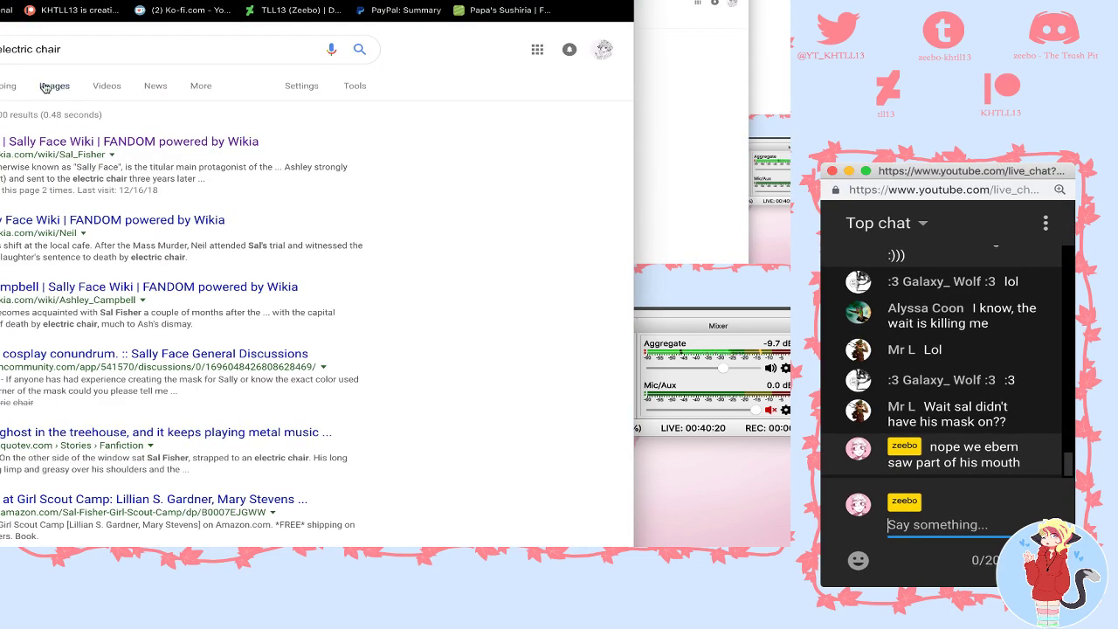
{"action": "left_click", "coordinate": [48, 86]}
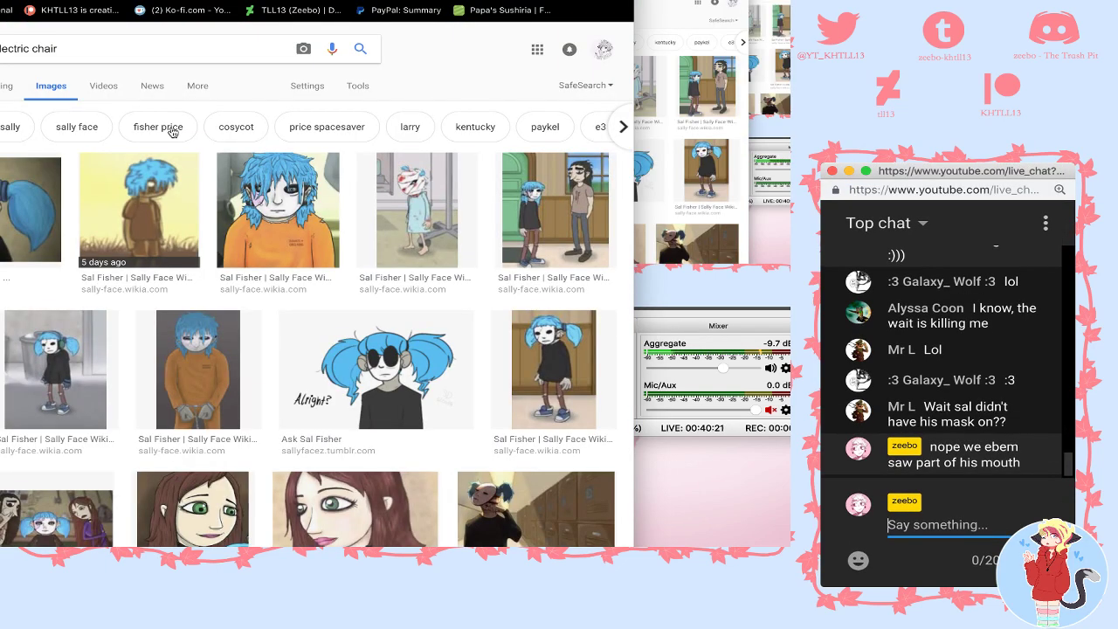
{"action": "scroll", "coordinate": [121, 96], "scroll_direction": "down", "scroll_amount": 2}
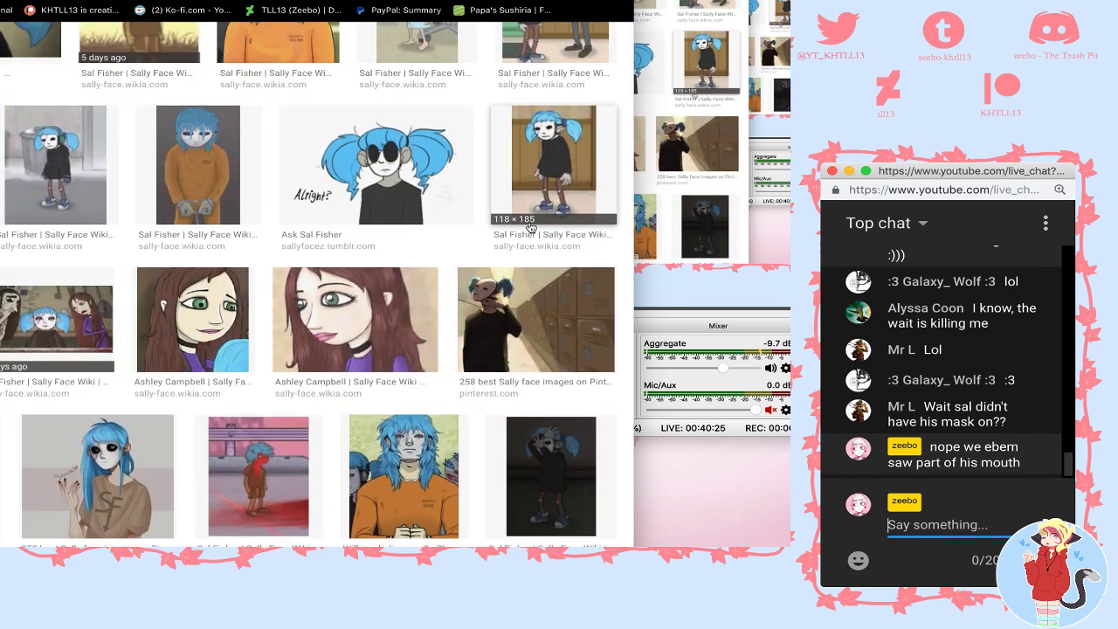
{"action": "scroll", "coordinate": [529, 230], "scroll_direction": "up", "scroll_amount": 5}
{"action": "scroll", "coordinate": [529, 230], "scroll_direction": "down", "scroll_amount": 5}
{"action": "scroll", "coordinate": [401, 248], "scroll_direction": "down", "scroll_amount": 6}
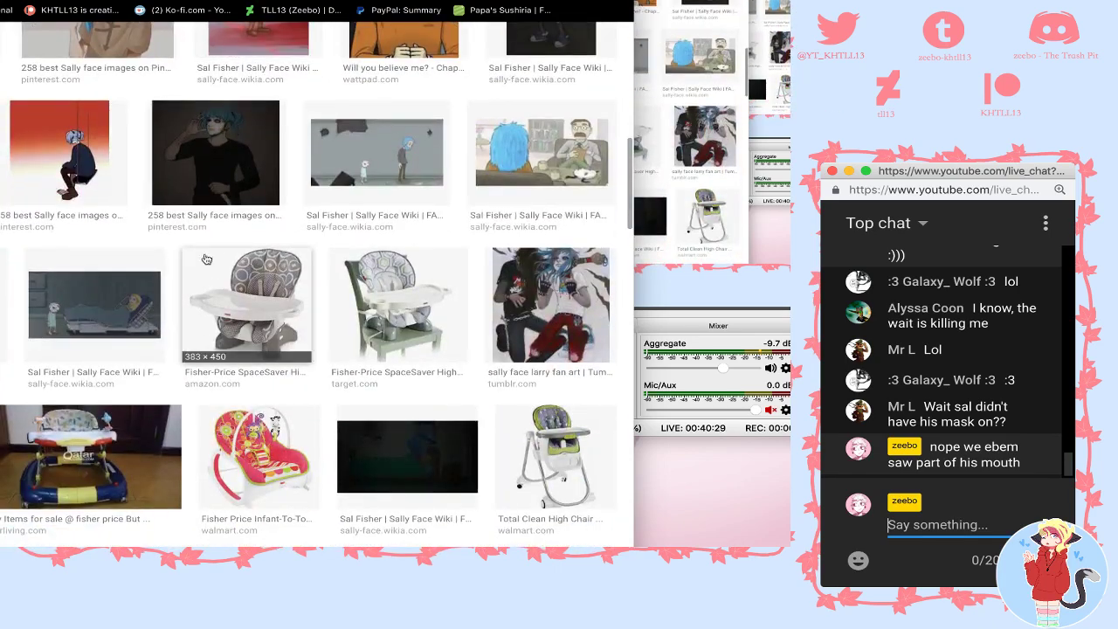
{"action": "scroll", "coordinate": [39, 113], "scroll_direction": "up", "scroll_amount": 5}
{"action": "scroll", "coordinate": [40, 112], "scroll_direction": "down", "scroll_amount": 5}
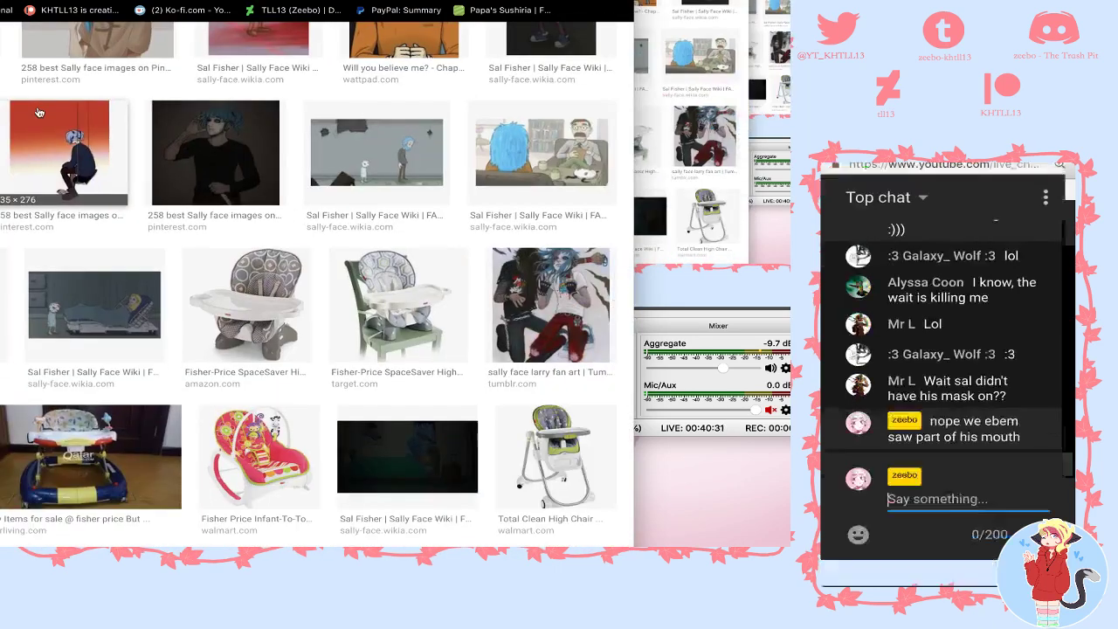
{"action": "scroll", "coordinate": [39, 112], "scroll_direction": "up", "scroll_amount": 10}
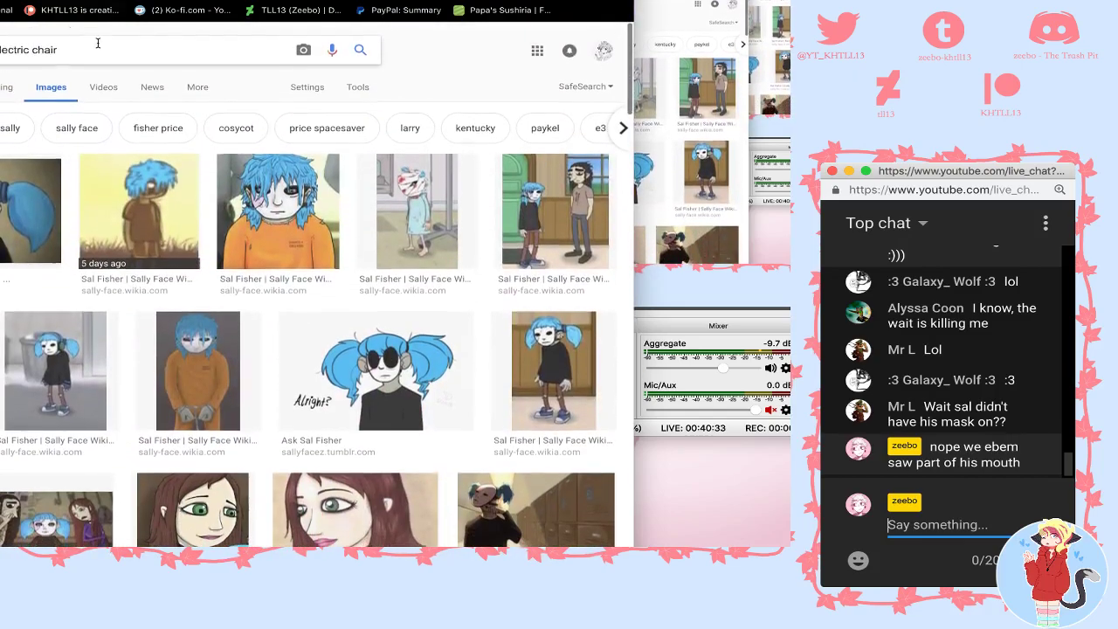
- Search Google Images for "sally face death" and look through the results
{"action": "left_click", "coordinate": [97, 43]}
{"action": "key", "text": "alt+shift+Left"}
{"action": "key", "text": "alt+shift+Left"}
{"action": "key", "text": "BackSpace"}
{"action": "type", "text": "sally face death"}
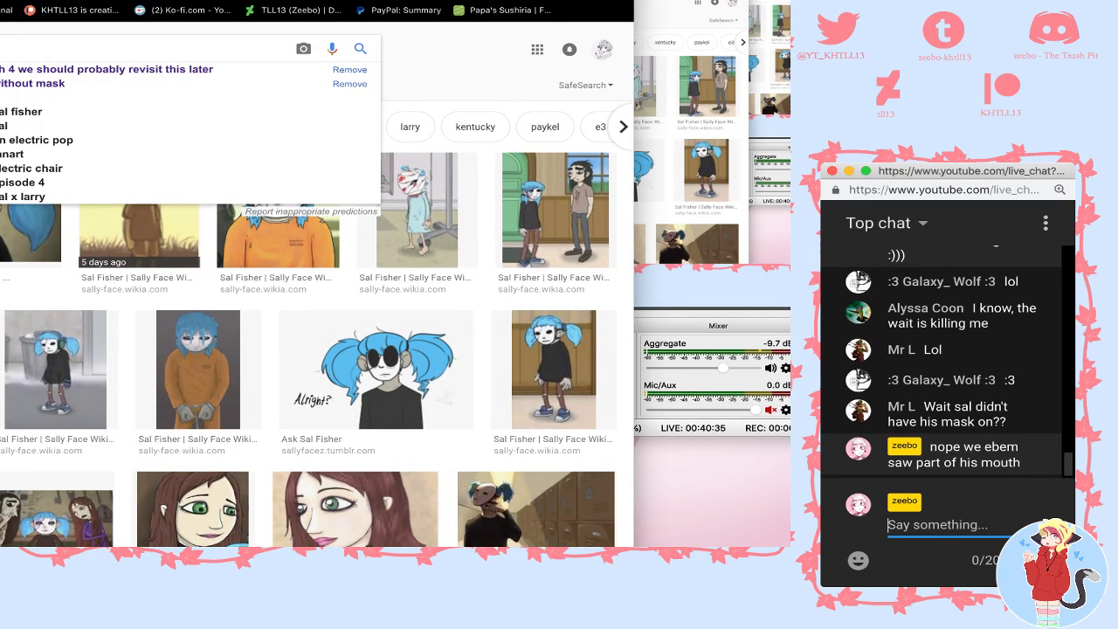
{"action": "key", "text": "Return"}
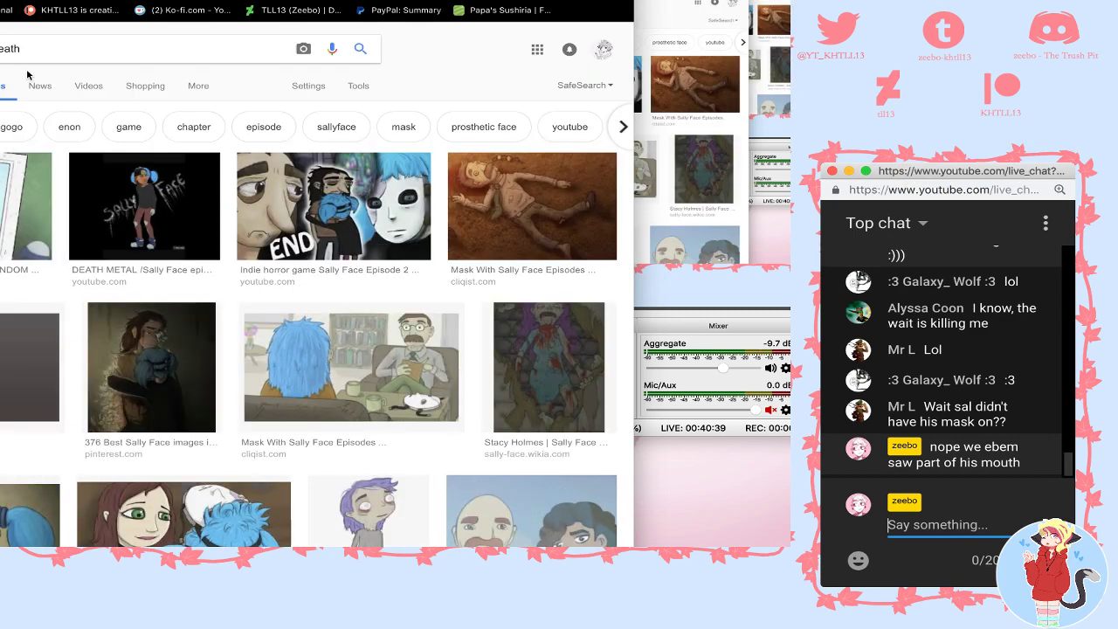
{"action": "scroll", "coordinate": [26, 75], "scroll_direction": "down", "scroll_amount": 5}
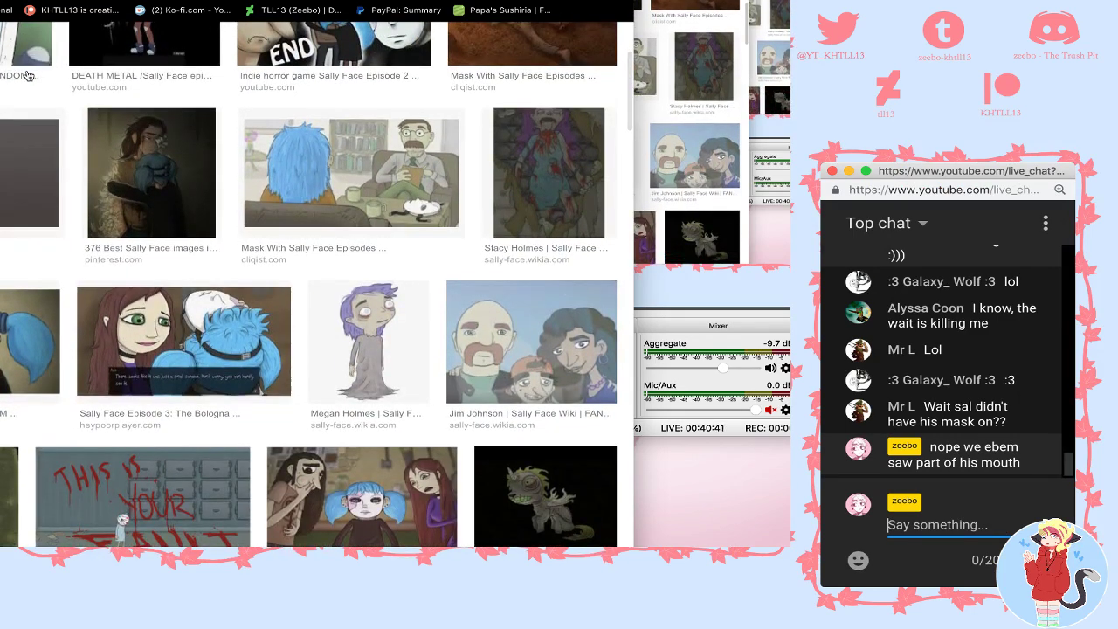
{"action": "scroll", "coordinate": [26, 76], "scroll_direction": "up", "scroll_amount": 5}
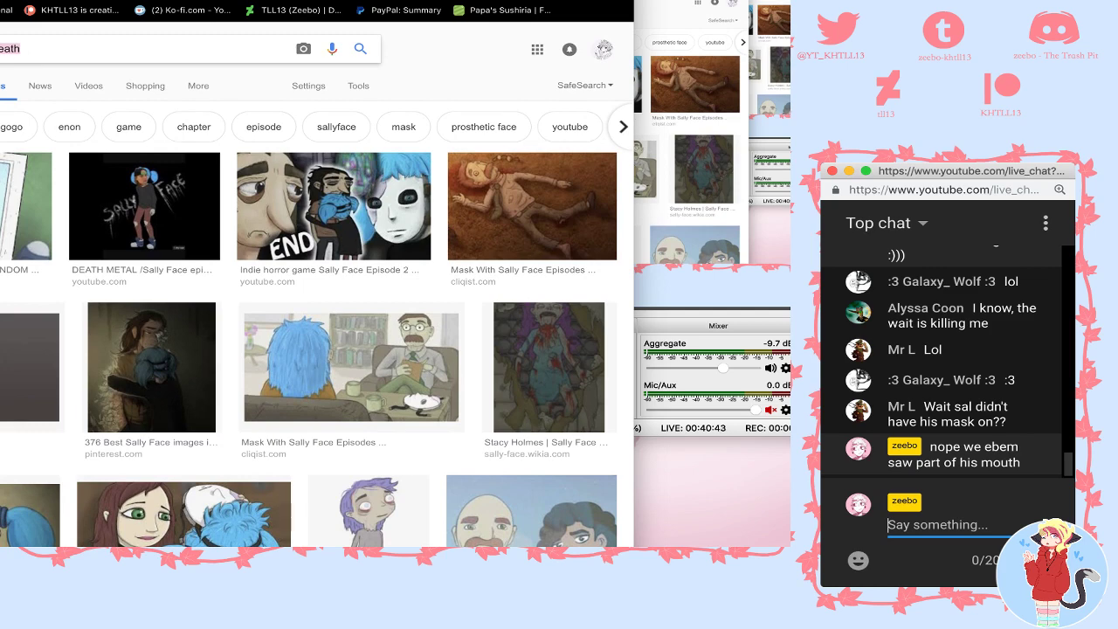
- Search Google for "jacksepticeye sally face episode 4", open the Chapter 4 Part 1 video, check its page and return to the results
{"action": "triple_click", "coordinate": [14, 48]}
{"action": "type", "text": "j"}
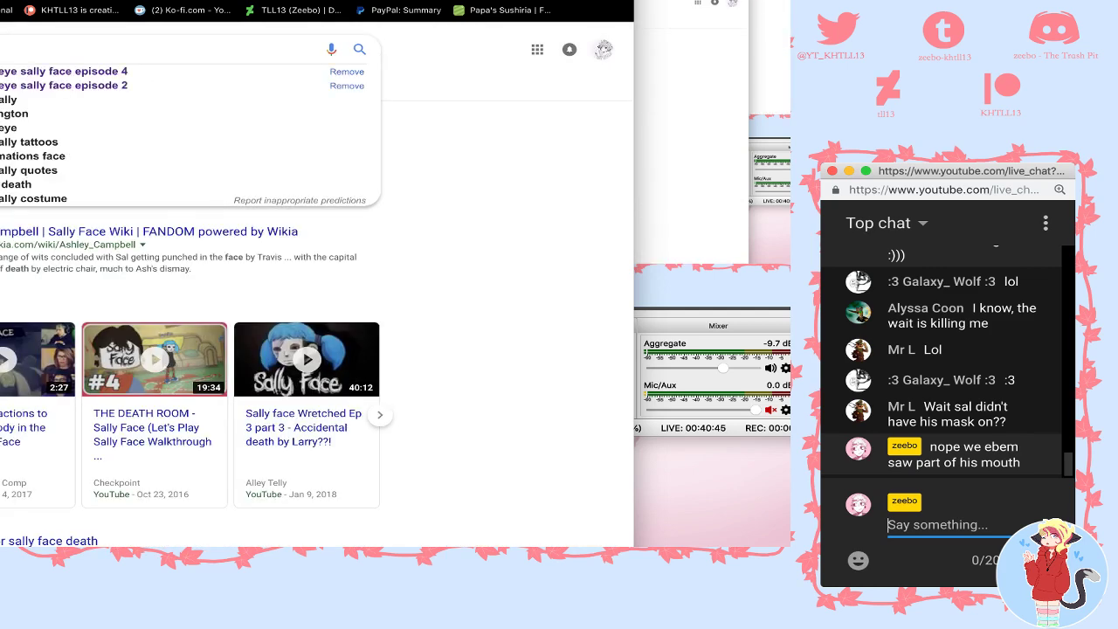
{"action": "type", "text": "ackse"}
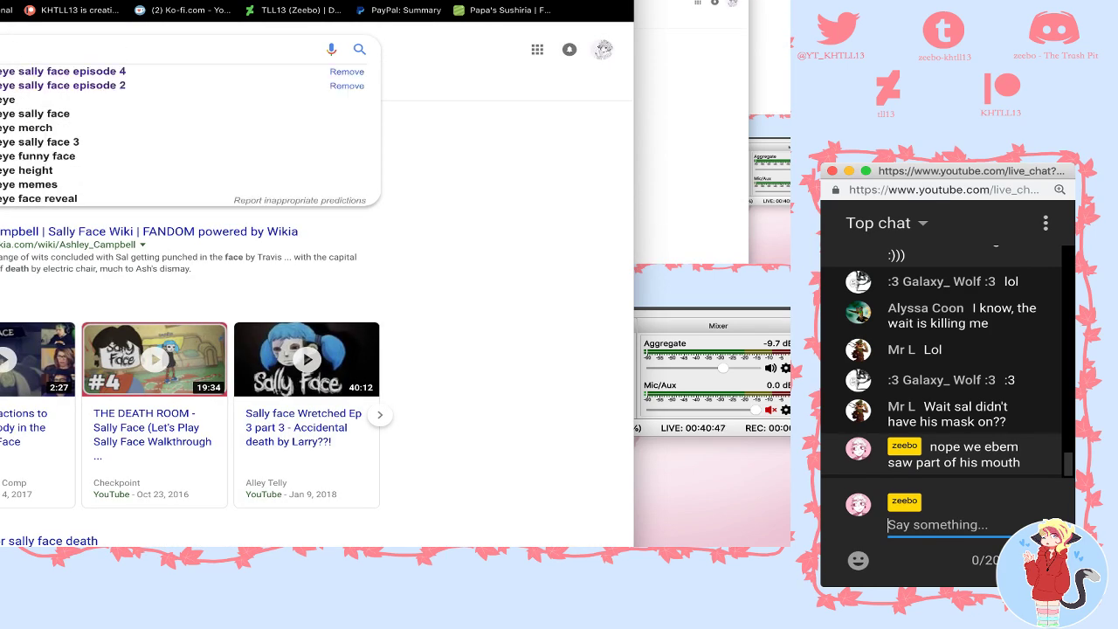
{"action": "left_click", "coordinate": [119, 76]}
{"action": "left_click", "coordinate": [96, 142]}
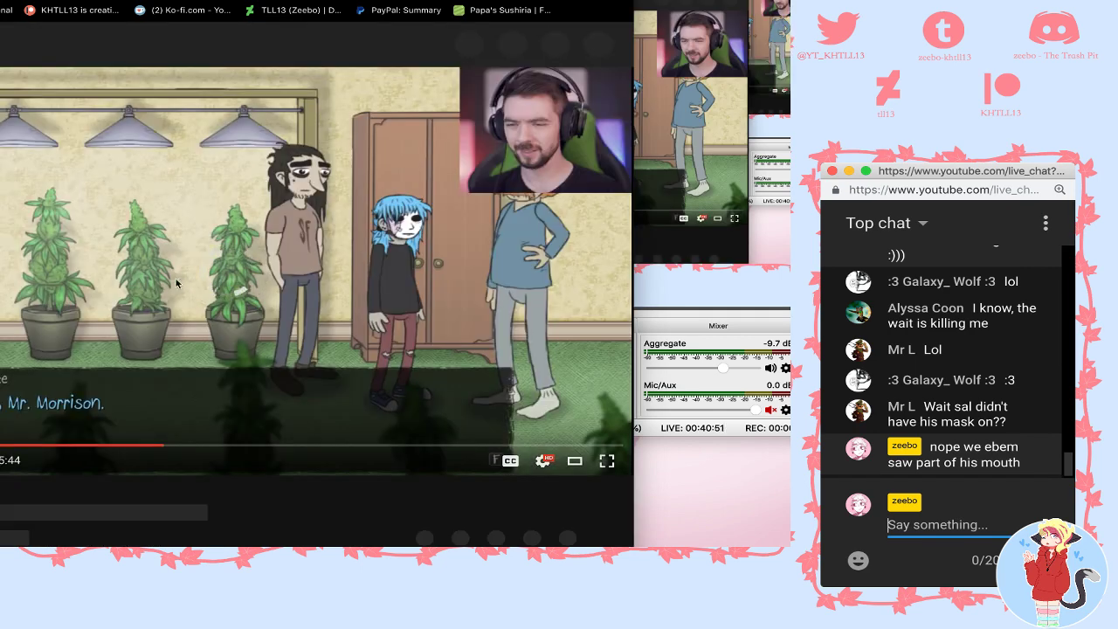
{"action": "scroll", "coordinate": [243, 194], "scroll_direction": "down", "scroll_amount": 2}
{"action": "scroll", "coordinate": [243, 194], "scroll_direction": "down", "scroll_amount": 4}
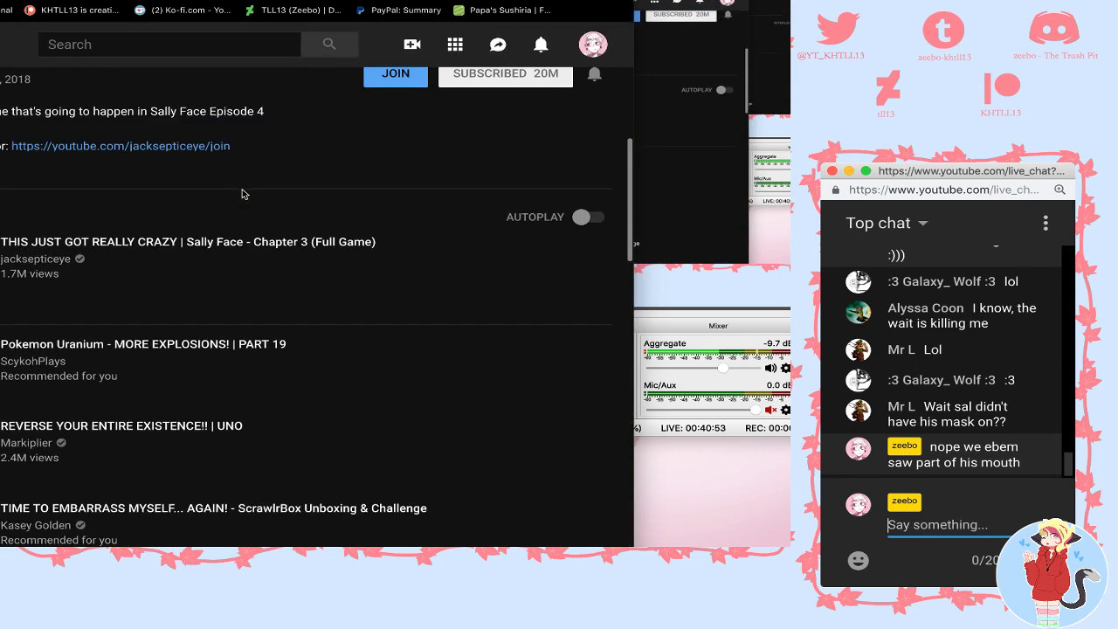
{"action": "scroll", "coordinate": [260, 126], "scroll_direction": "left", "scroll_amount": 1}
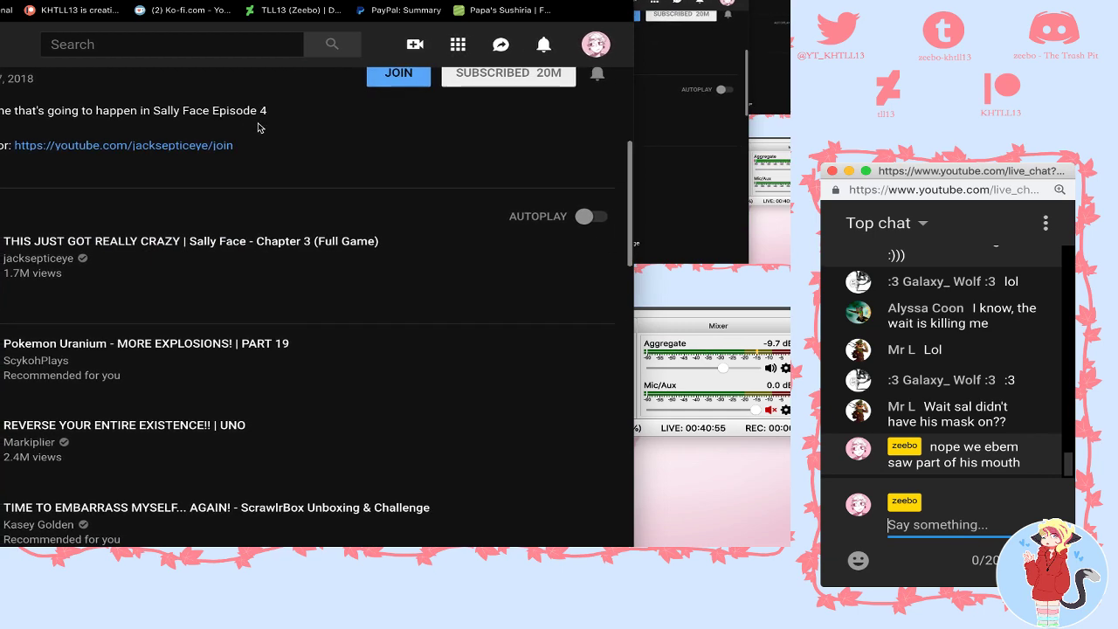
{"action": "scroll", "coordinate": [78, 50], "scroll_direction": "right", "scroll_amount": 1}
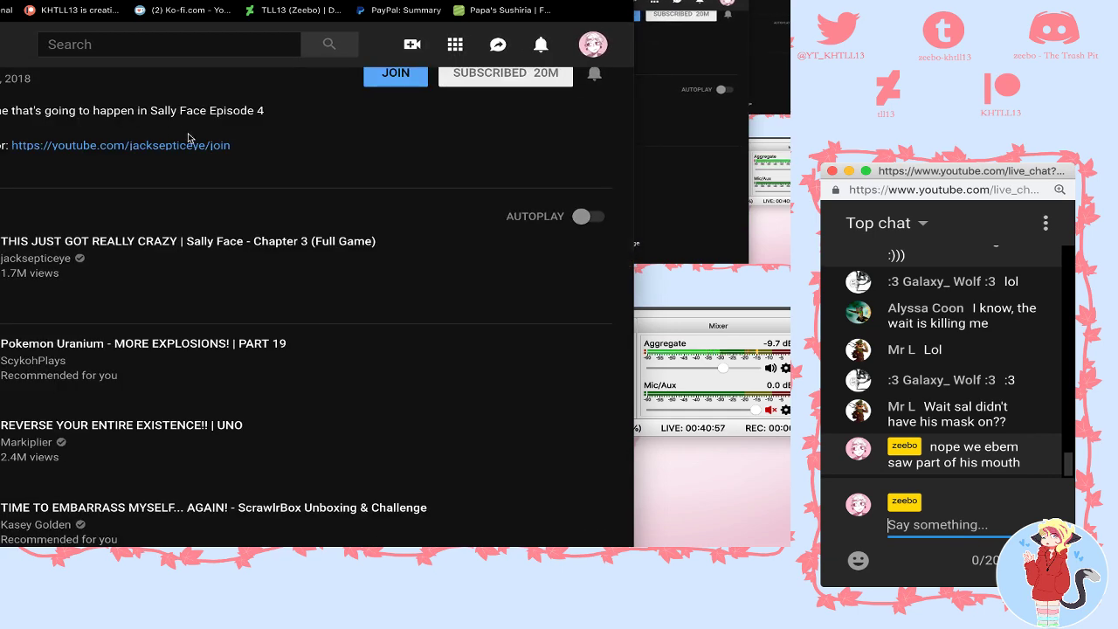
{"action": "key", "text": "alt+Left"}
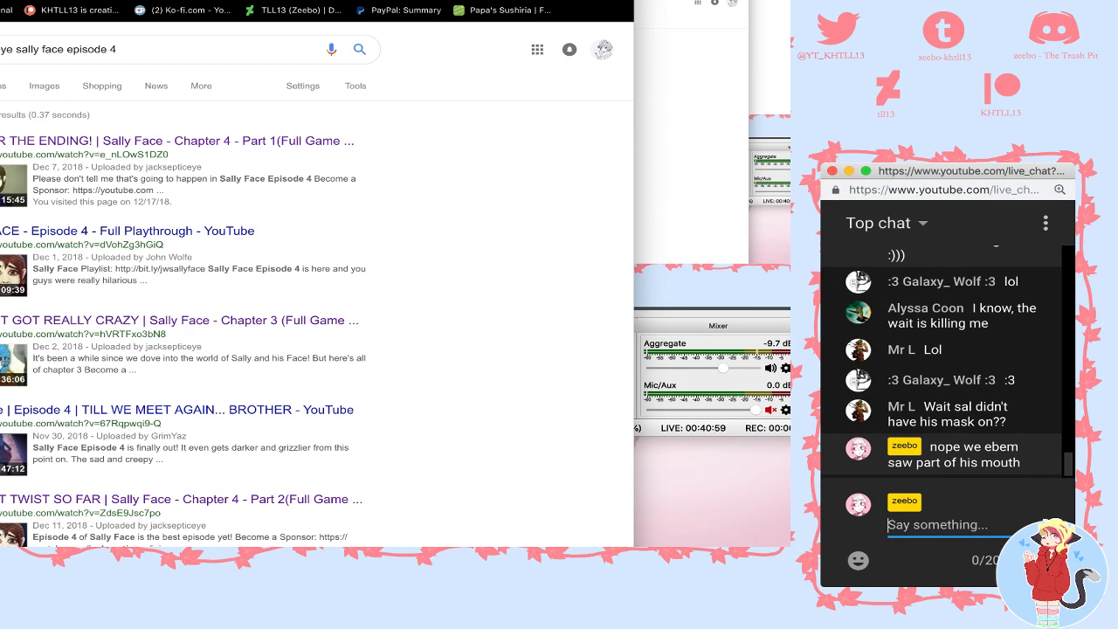
- Extend the Google search to "jacksepticeye sally face episode 4 part 2" and open the Chapter 4 Part 2 video
{"action": "type", "text": "[art"}
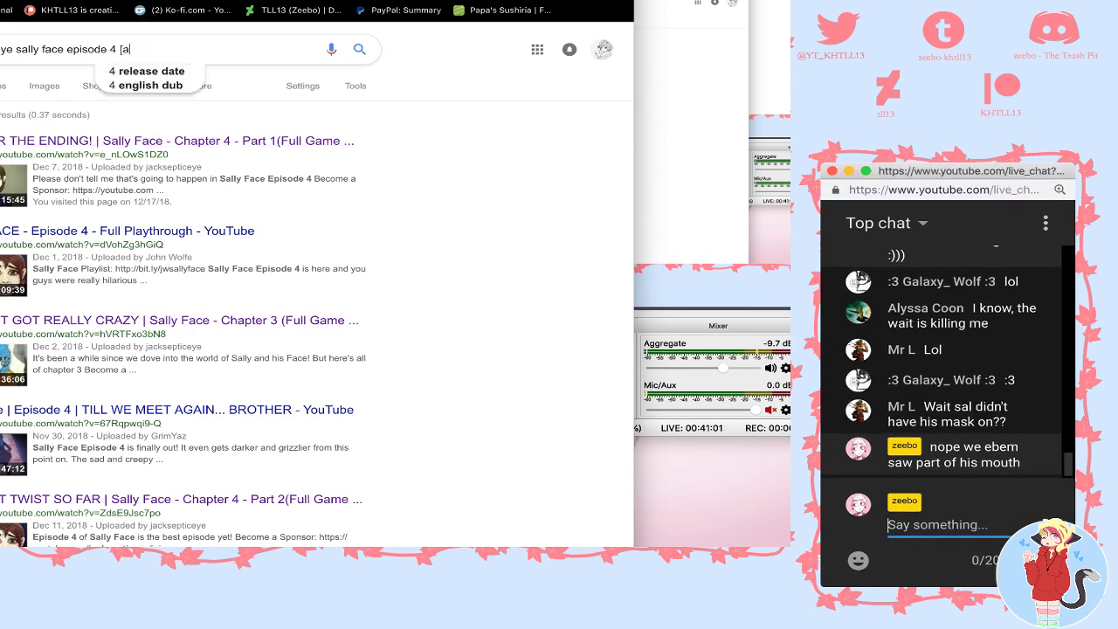
{"action": "key", "text": "BackSpace"}
{"action": "key", "text": "BackSpace"}
{"action": "key", "text": "BackSpace"}
{"action": "key", "text": "BackSpace"}
{"action": "type", "text": "part 2"}
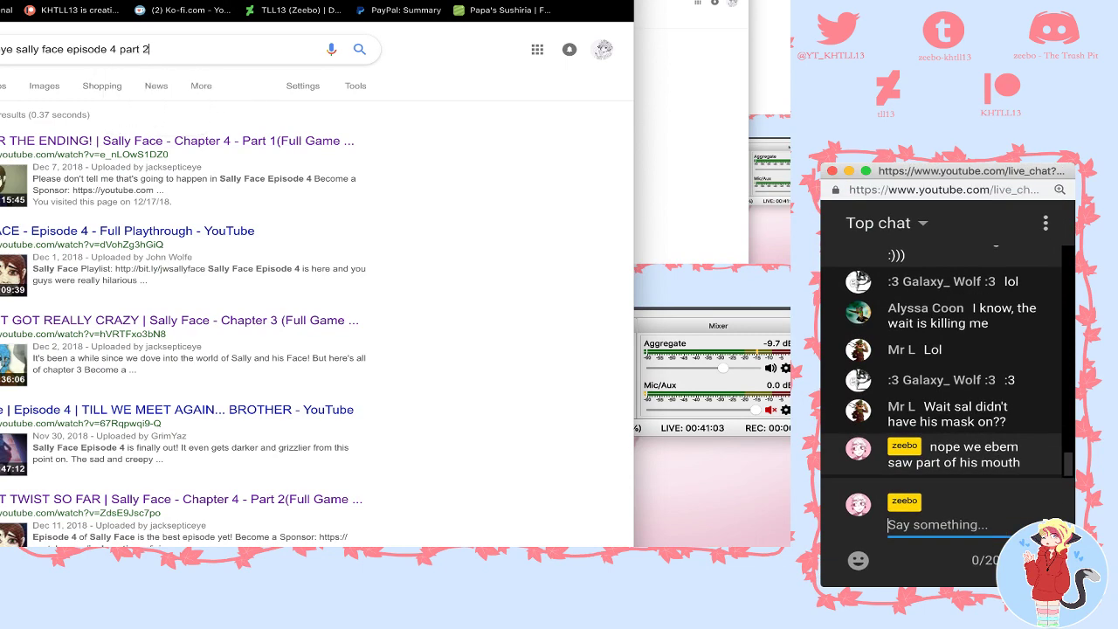
{"action": "key", "text": "Return"}
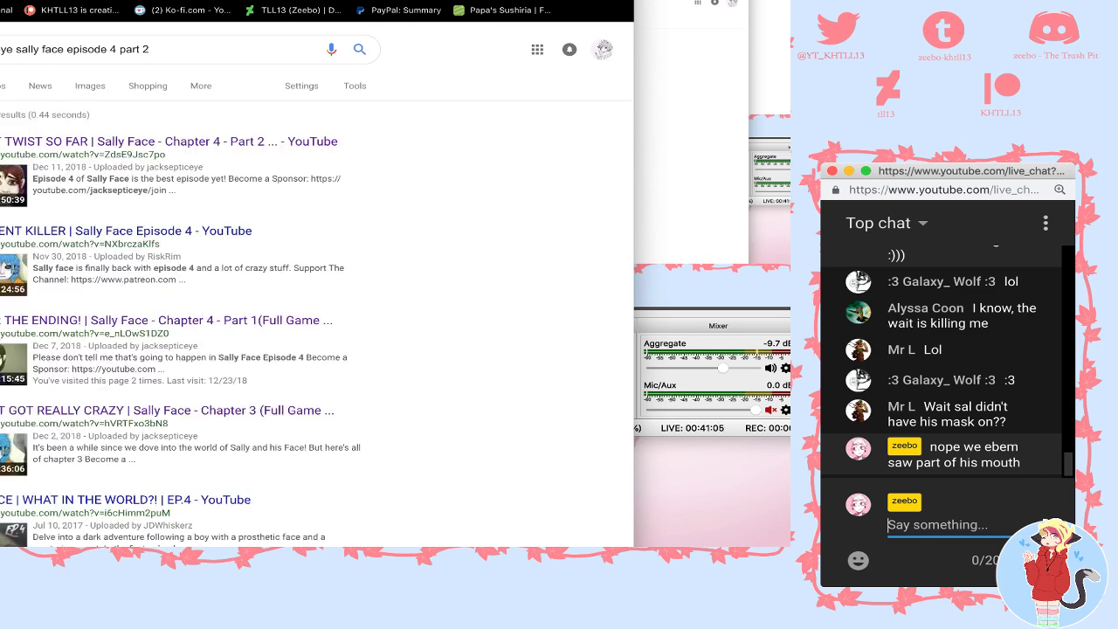
{"action": "left_click", "coordinate": [164, 143]}
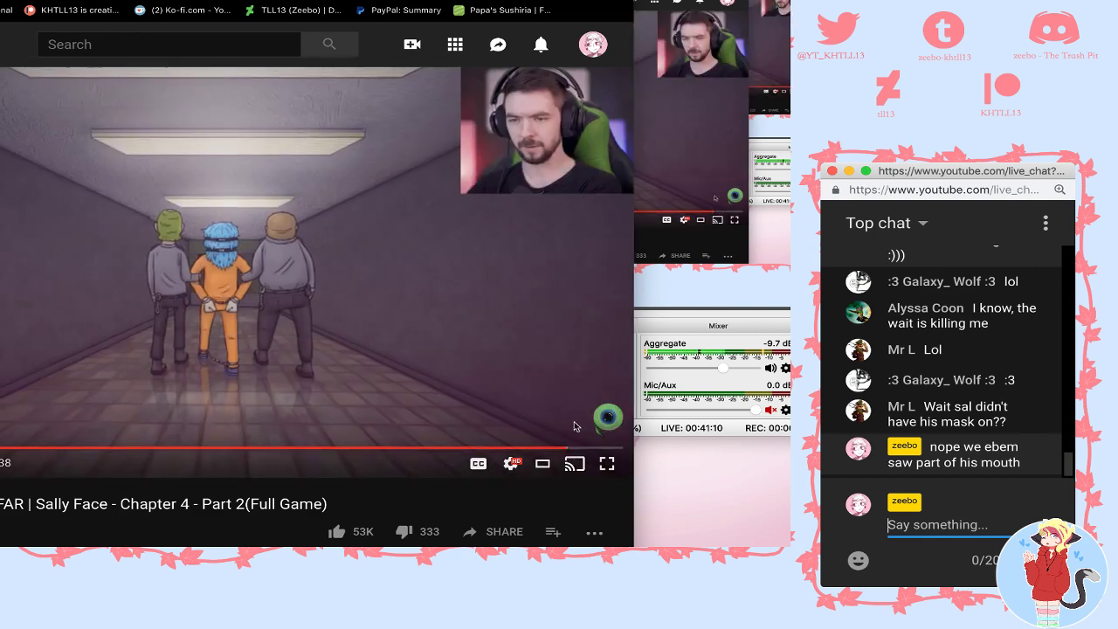
- Skip the video ahead to the electric chair scene at about 47:50 and enlarge the picture
{"action": "left_click", "coordinate": [422, 397]}
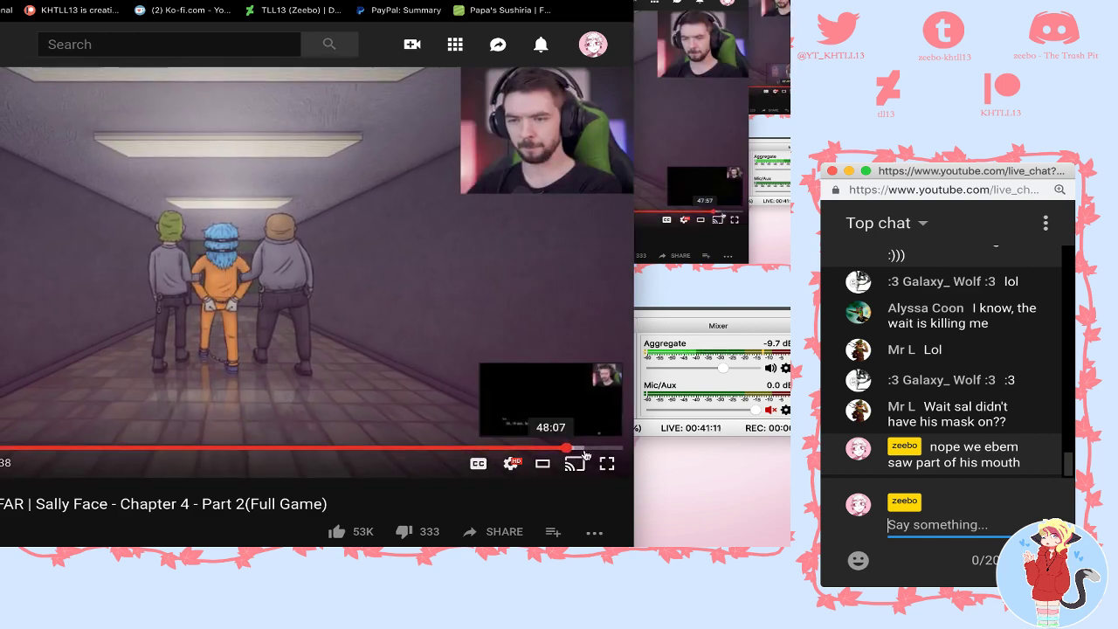
{"action": "key", "text": "l"}
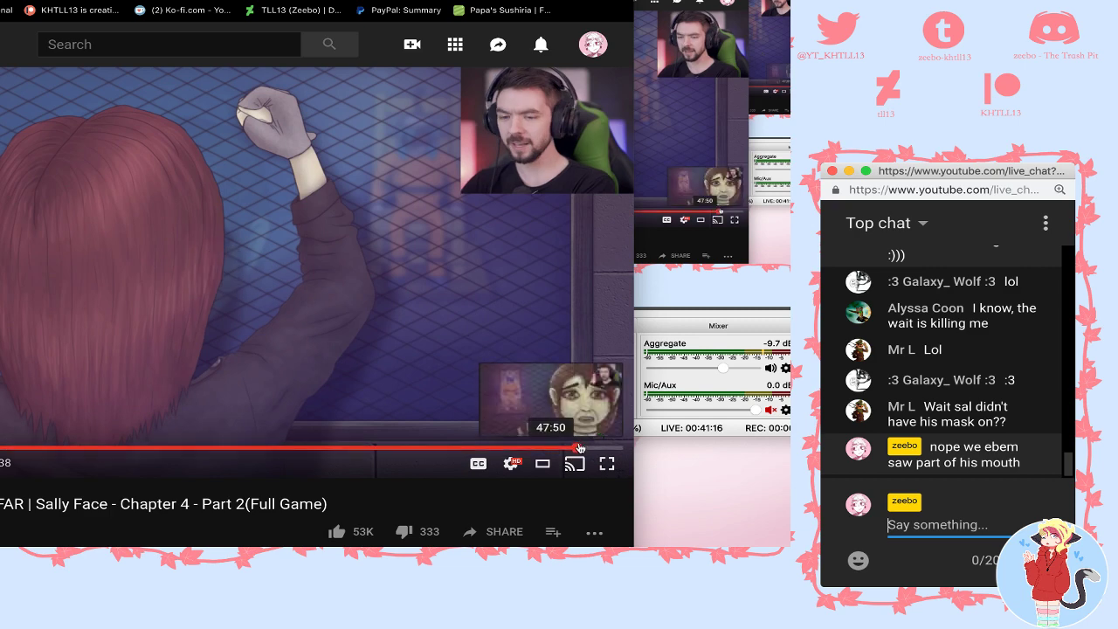
{"action": "left_click", "coordinate": [580, 448]}
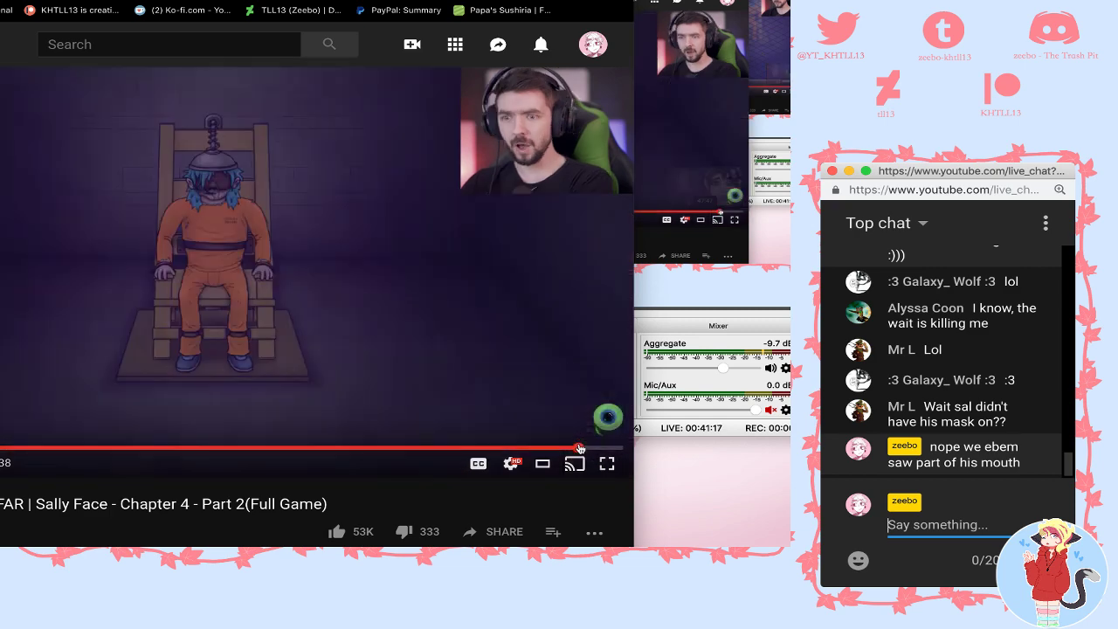
{"action": "double_click", "coordinate": [144, 163]}
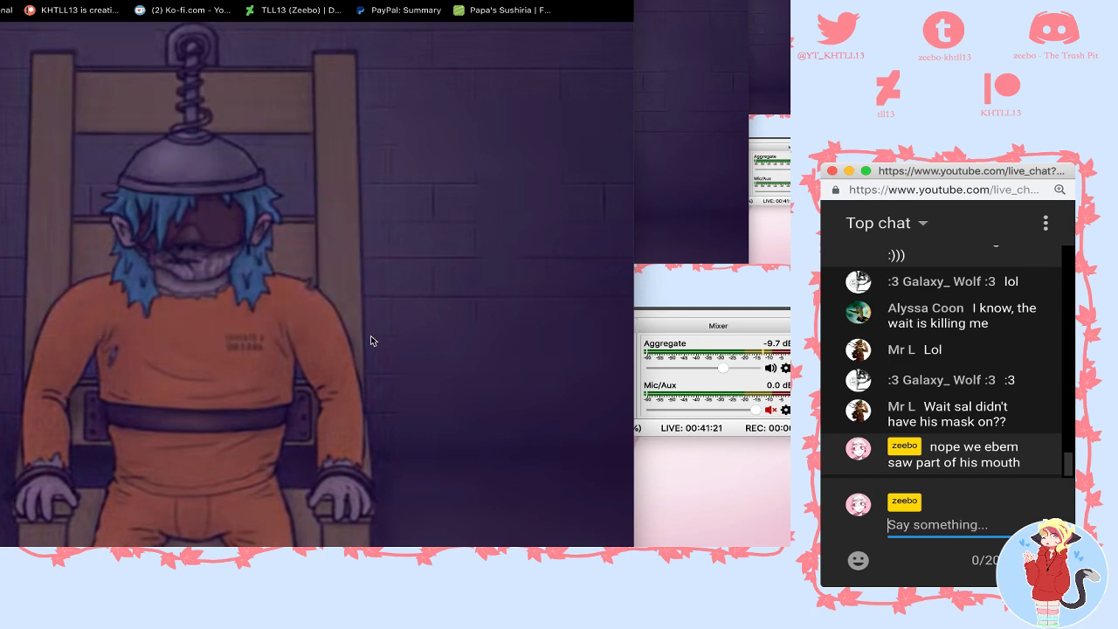
- Search YouTube for "mother mother album", play the "Mother Mother all albums" playlist and clear the search text
{"action": "left_click", "coordinate": [66, 2]}
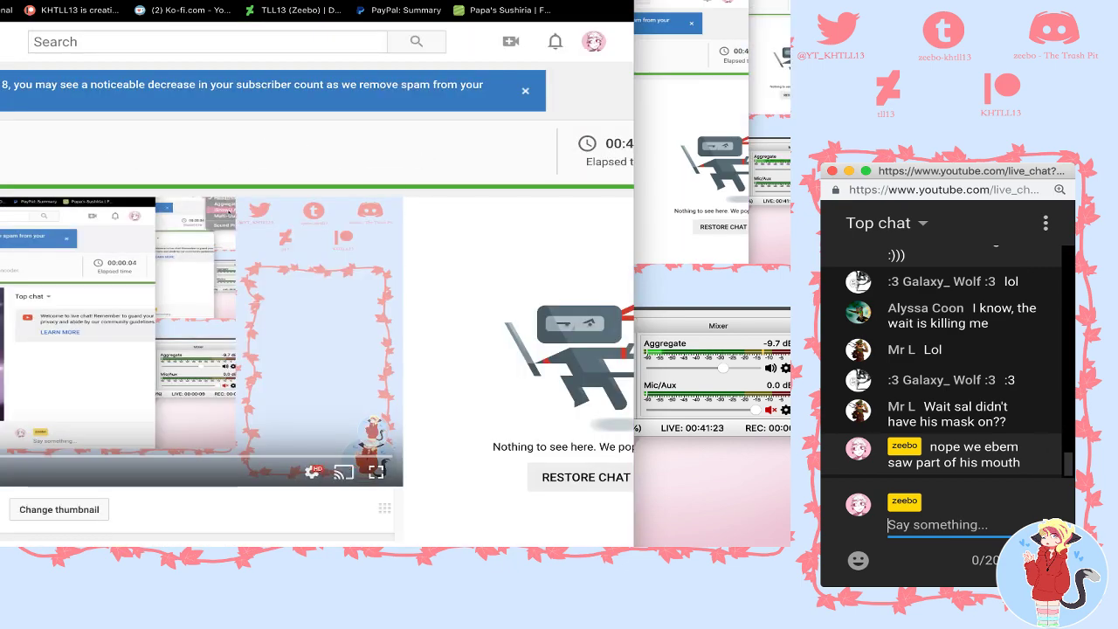
{"action": "left_click", "coordinate": [58, 1]}
{"action": "left_click_drag", "start_coordinate": [242, 40], "coordinate": [140, 44]}
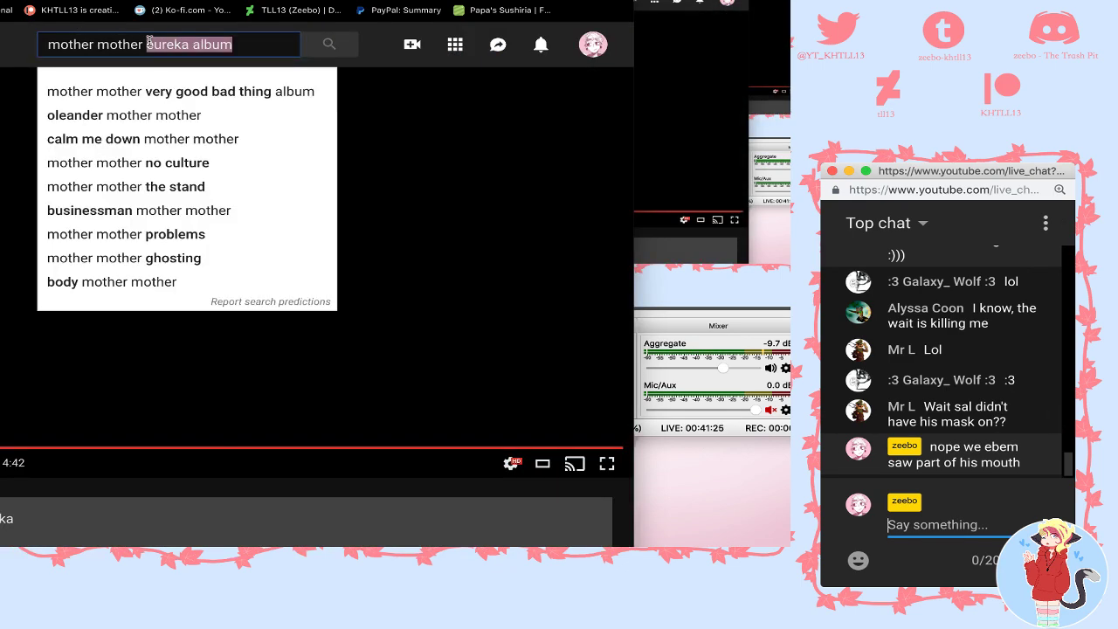
{"action": "type", "text": "a"}
{"action": "key", "text": "BackSpace"}
{"action": "type", "text": "le"}
{"action": "key", "text": "BackSpace"}
{"action": "key", "text": "BackSpace"}
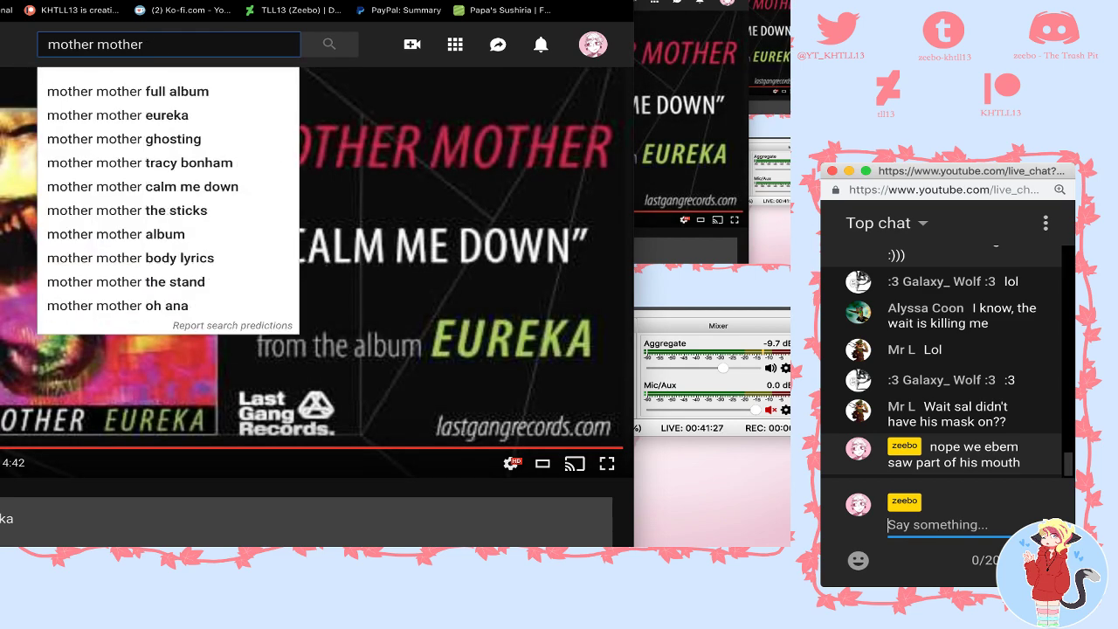
{"action": "type", "text": "album"}
{"action": "key", "text": "Return"}
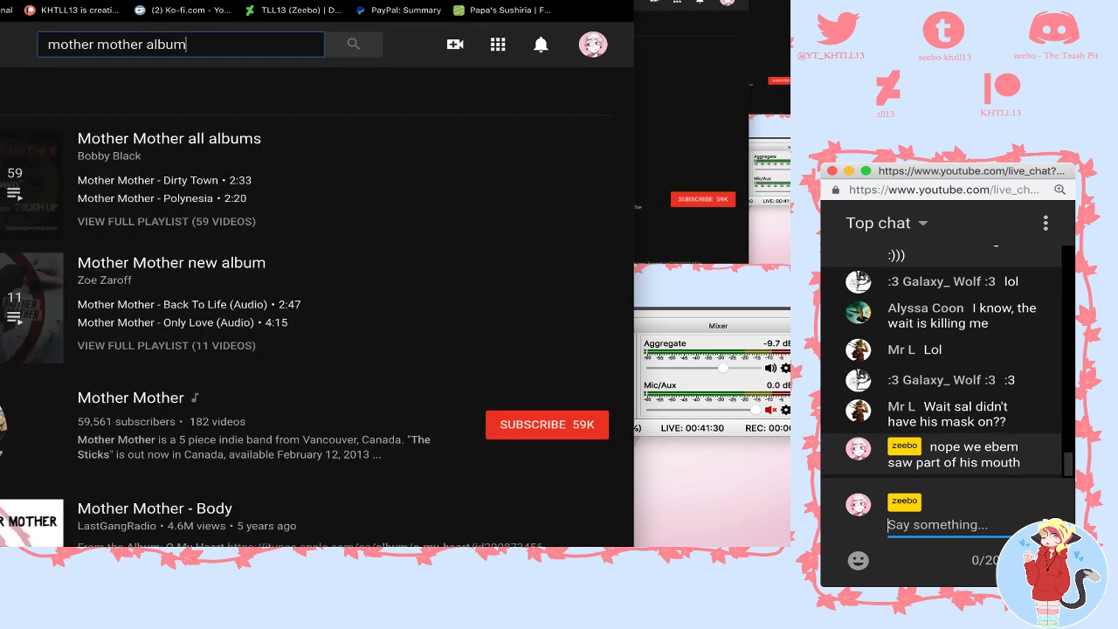
{"action": "left_click", "coordinate": [29, 203]}
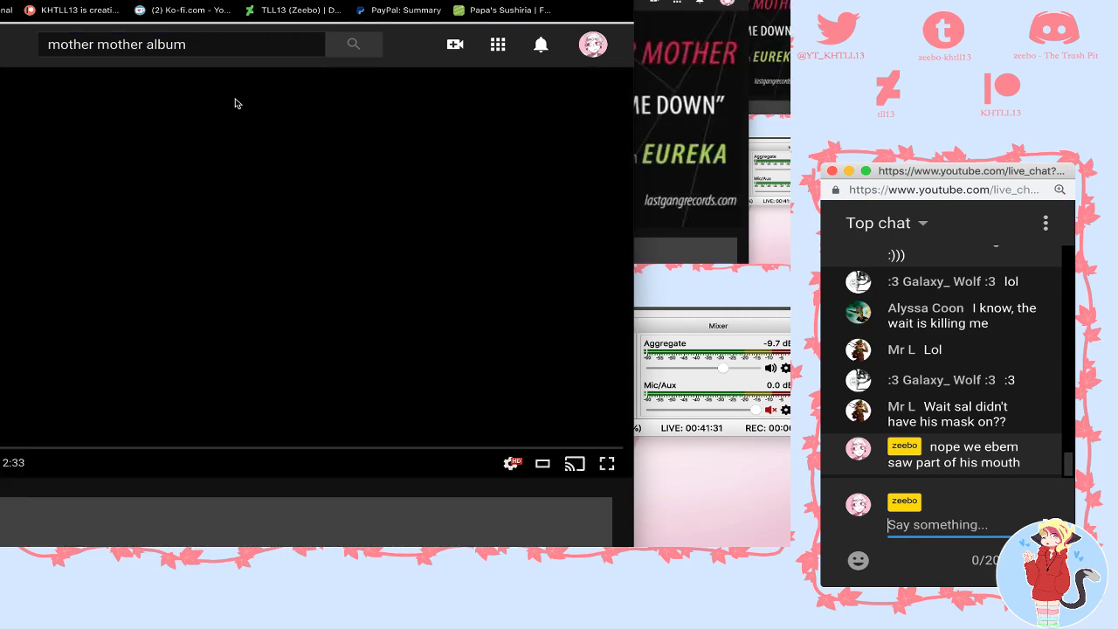
{"action": "left_click", "coordinate": [202, 50]}
{"action": "key", "text": "super+a"}
{"action": "key", "text": "BackSpace"}
- Switch to the painting program, import the newest screenshot from Recents as a layer, and move it over the hooded character
{"action": "key", "text": "super+Tab"}
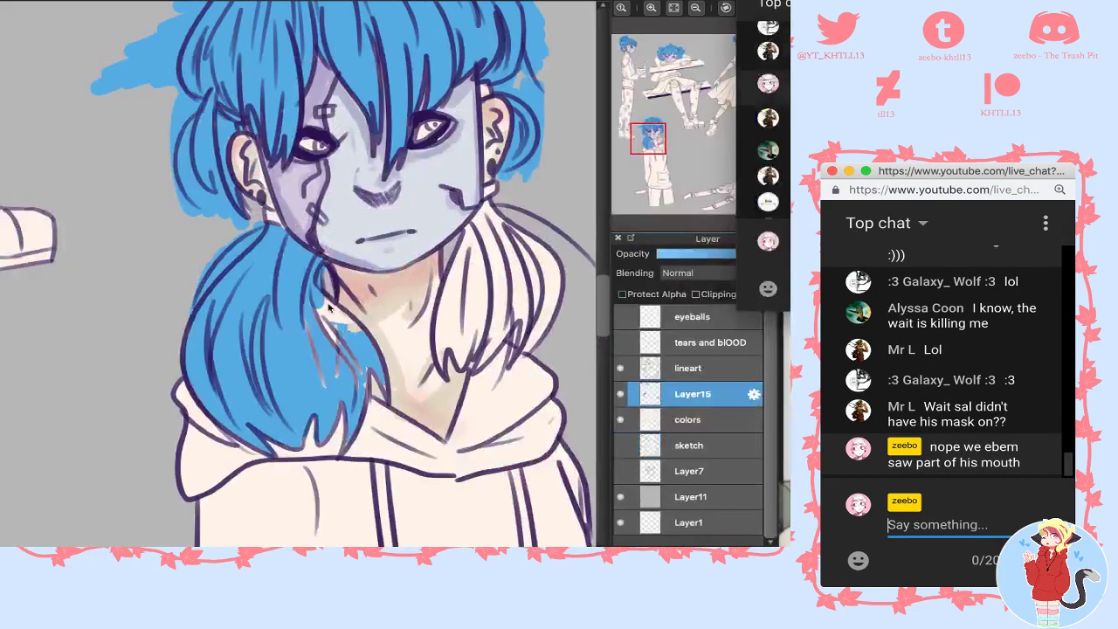
{"action": "left_click", "coordinate": [200, 540]}
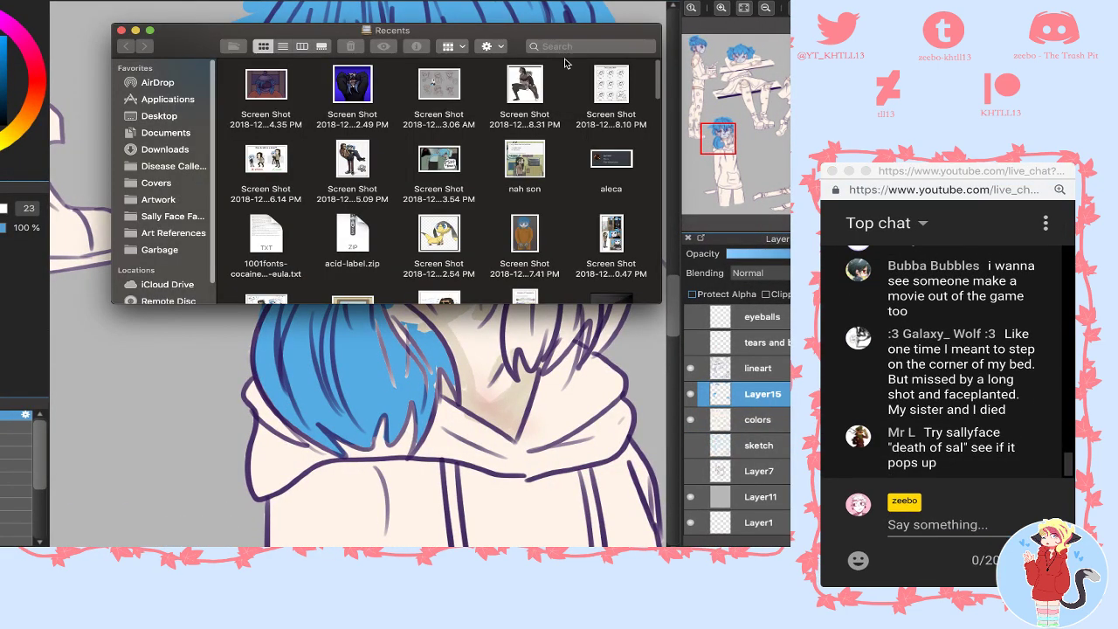
{"action": "left_click", "coordinate": [251, 84]}
{"action": "left_click_drag", "start_coordinate": [251, 85], "coordinate": [746, 427]}
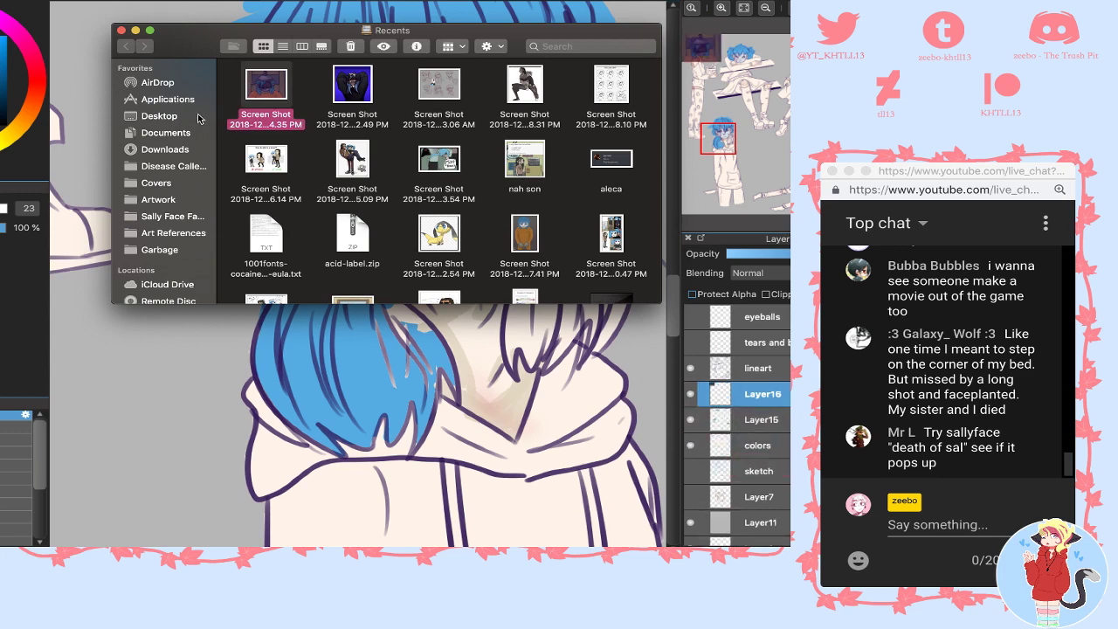
{"action": "left_click", "coordinate": [121, 31]}
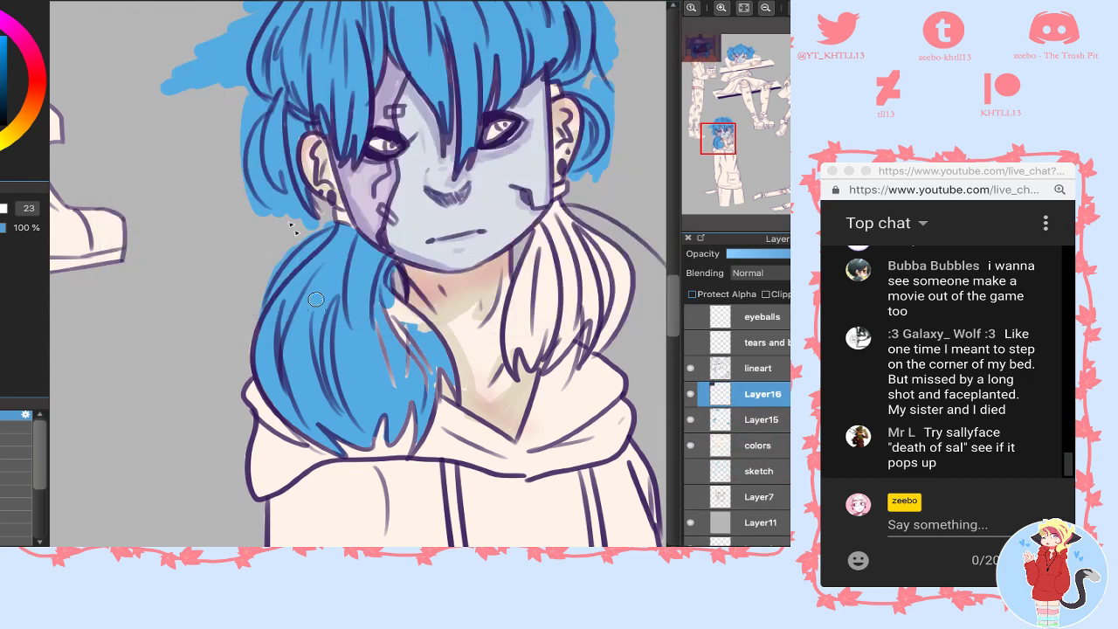
{"action": "left_click_drag", "start_coordinate": [200, 178], "coordinate": [370, 327]}
{"action": "mouse_move", "coordinate": [265, 251]}
{"action": "left_mouse_down"}
{"action": "mouse_move", "coordinate": [396, 416]}
{"action": "mouse_move", "coordinate": [329, 298]}
{"action": "mouse_move", "coordinate": [296, 314]}
{"action": "mouse_move", "coordinate": [321, 353]}
{"action": "left_mouse_up"}
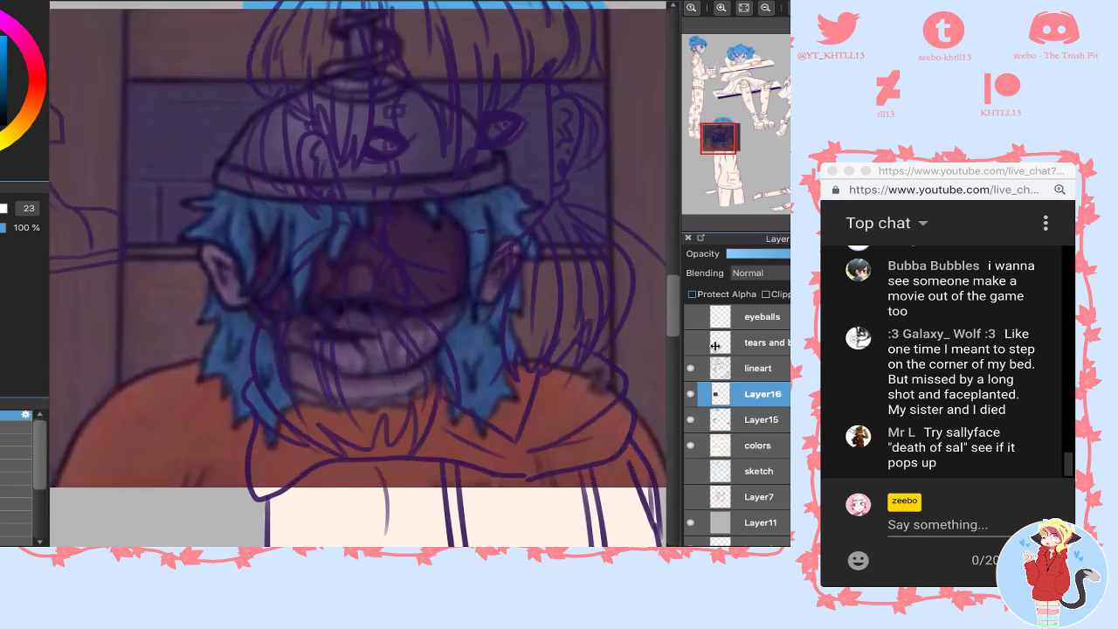
- Hide the lineart layer, try a red brush stroke on the face in the screenshot, and undo the stroke
{"action": "left_click", "coordinate": [691, 369]}
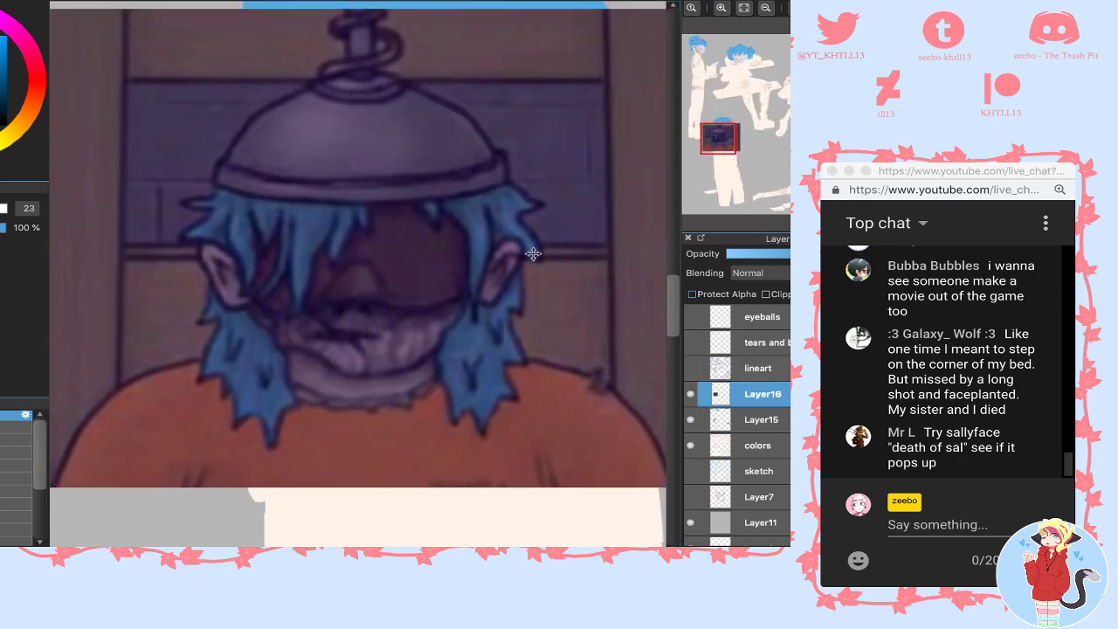
{"action": "key", "text": "b"}
{"action": "left_click", "coordinate": [36, 80]}
{"action": "mouse_move", "coordinate": [394, 259]}
{"action": "left_mouse_down"}
{"action": "mouse_move", "coordinate": [383, 432]}
{"action": "mouse_move", "coordinate": [228, 325]}
{"action": "mouse_move", "coordinate": [301, 214]}
{"action": "mouse_move", "coordinate": [451, 317]}
{"action": "mouse_move", "coordinate": [359, 389]}
{"action": "left_mouse_up"}
{"action": "key", "text": "ctrl+z"}
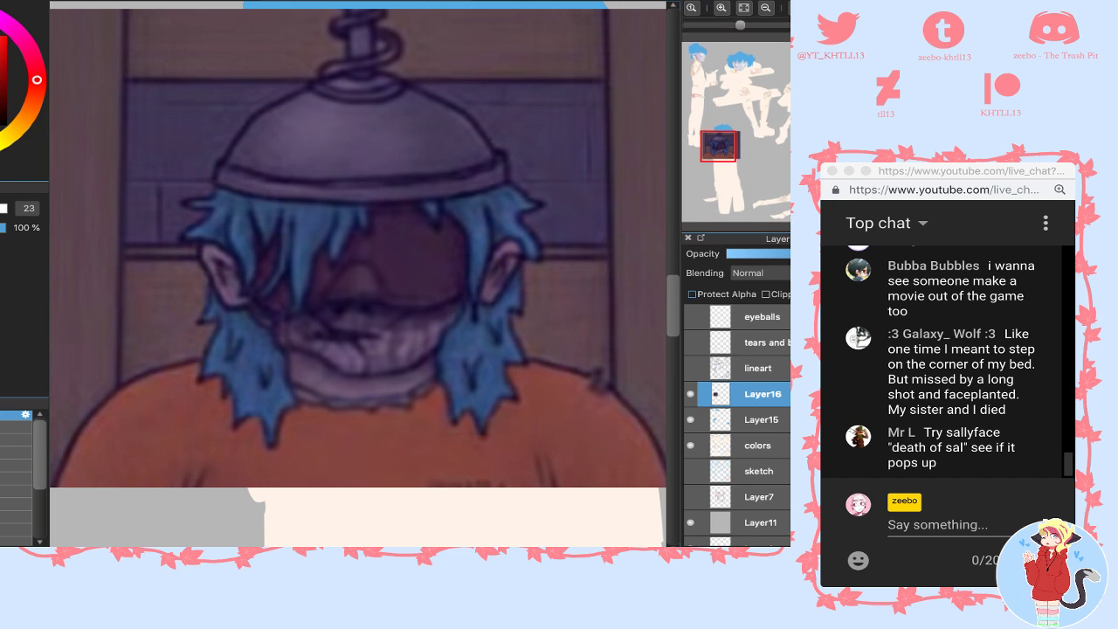
- Post the live chat message "see u can see his nose is basically fucking gone and his mouth and chin are fucked"
{"action": "left_click", "coordinate": [938, 525]}
{"action": "type", "text": "see"}
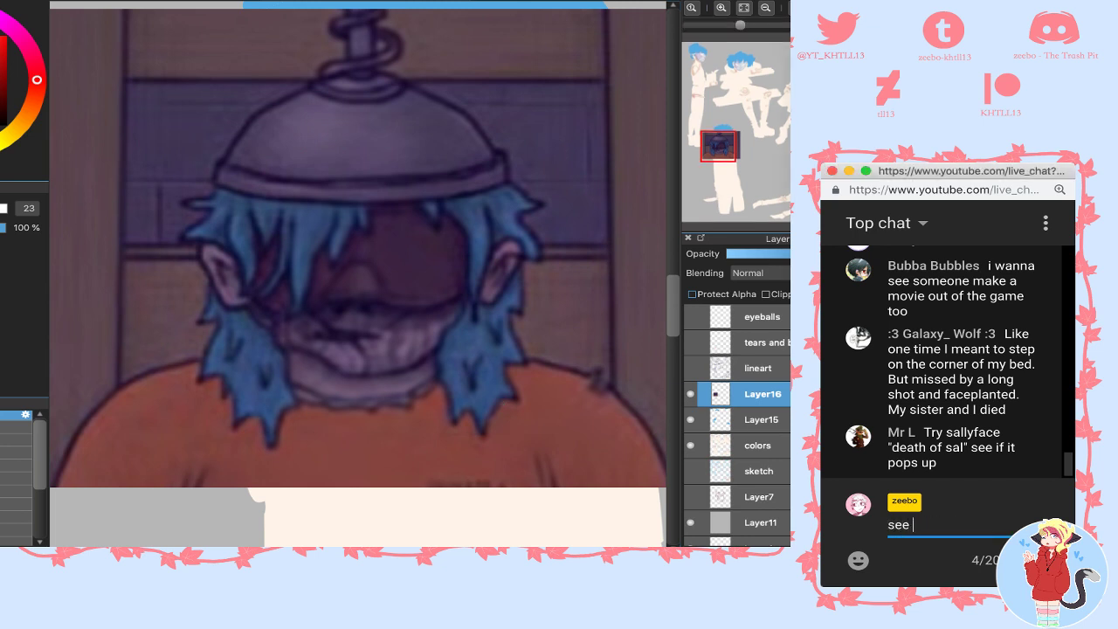
{"action": "type", "text": " u can see his nose is basically"}
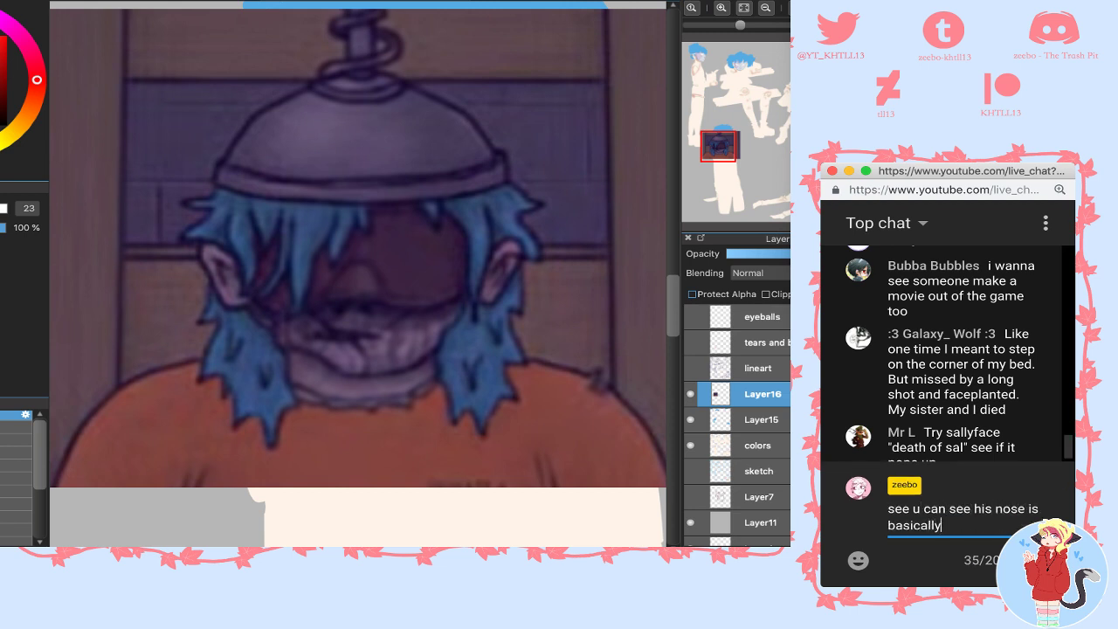
{"action": "type", "text": " fucking gone and hi"}
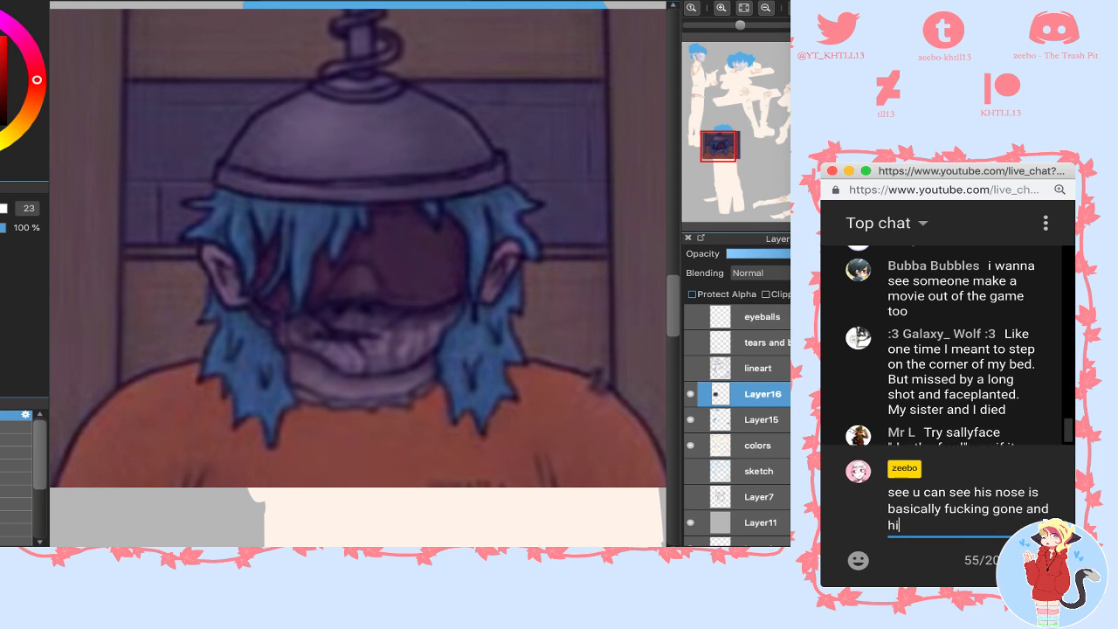
{"action": "type", "text": "s mouth and chin are fucked"}
{"action": "key", "text": "Return"}
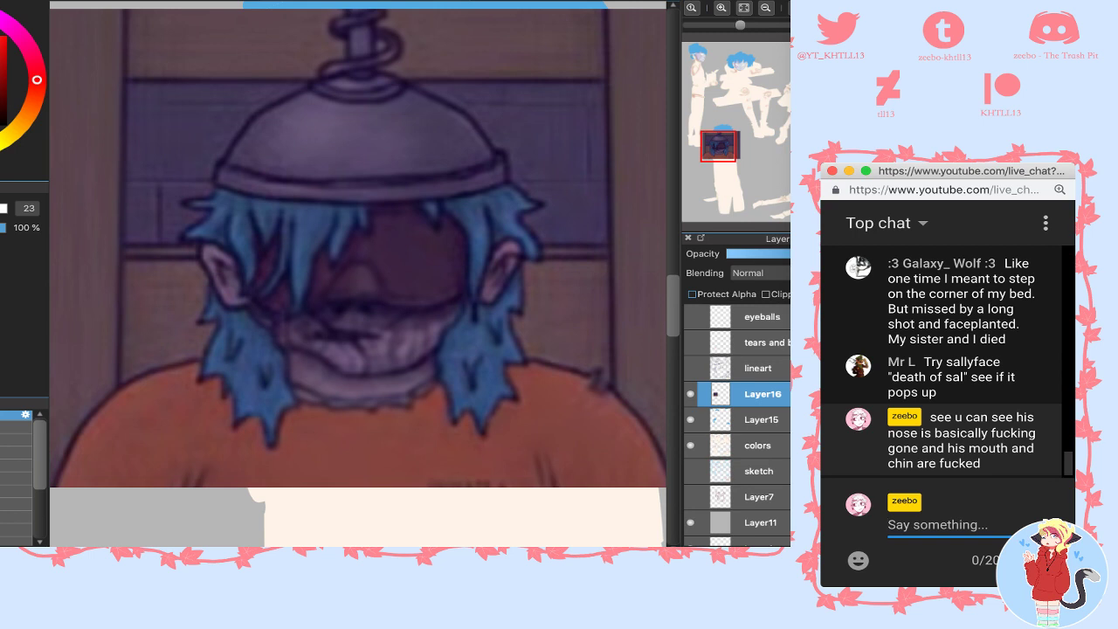
- Delete the imported screenshot layer with the lineart shown again, and sample the hair blue from the hooded character's ponytail
{"action": "left_click", "coordinate": [564, 489]}
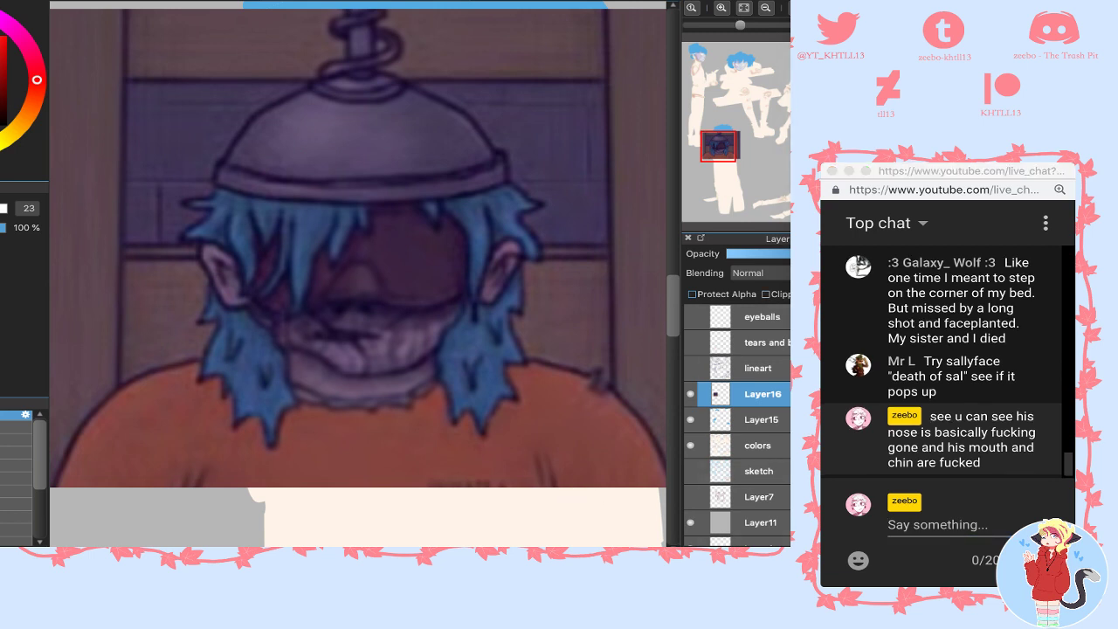
{"action": "left_click", "coordinate": [745, 553]}
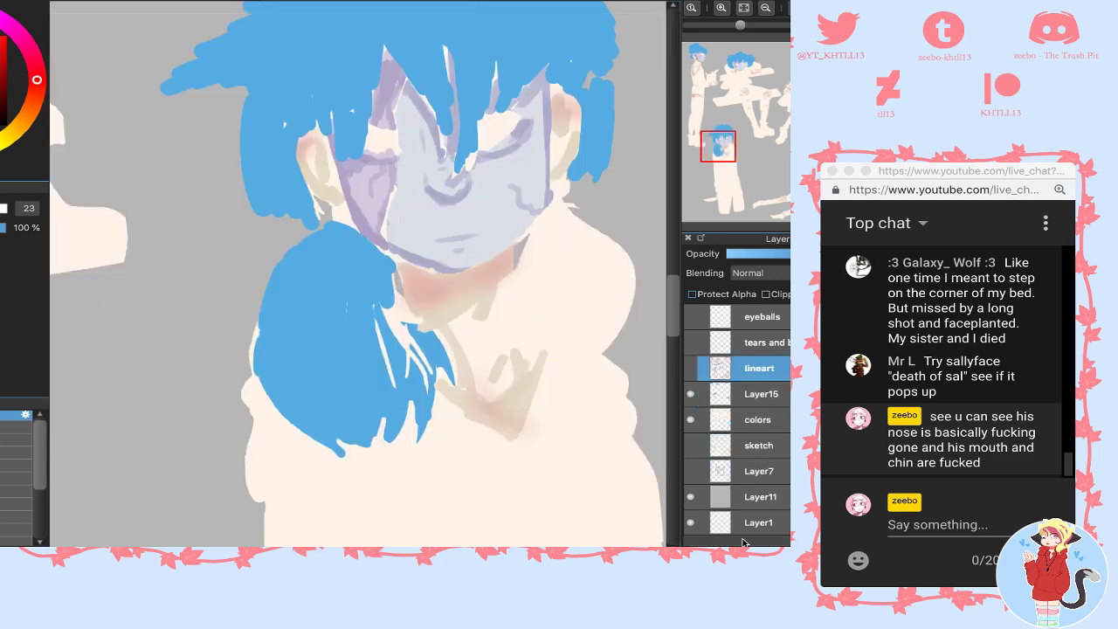
{"action": "left_click", "coordinate": [690, 368]}
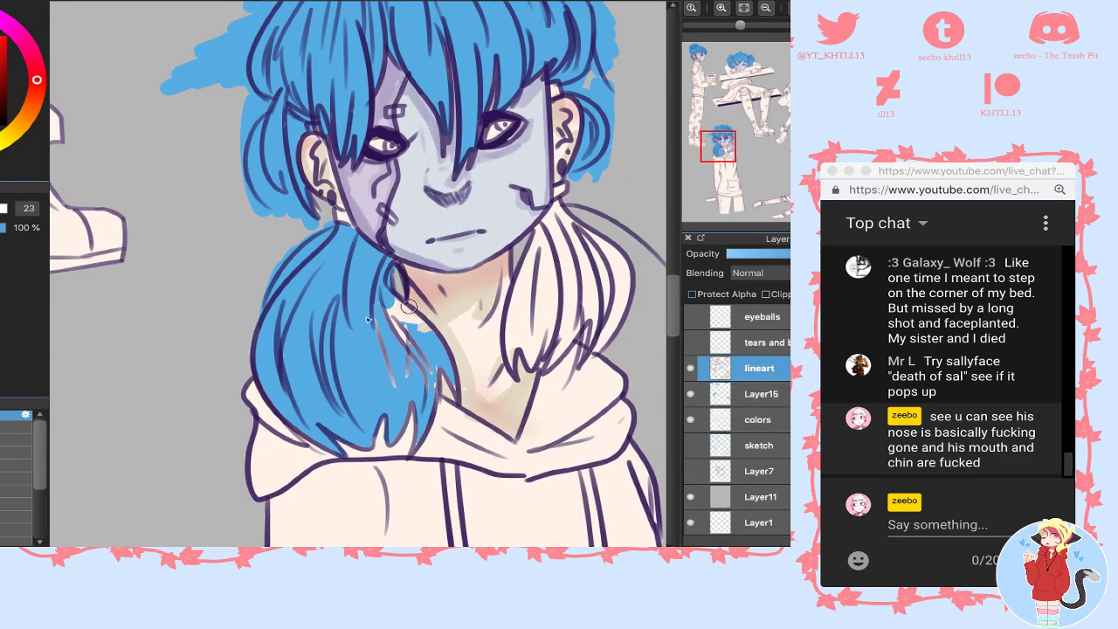
{"action": "right_click", "coordinate": [371, 366]}
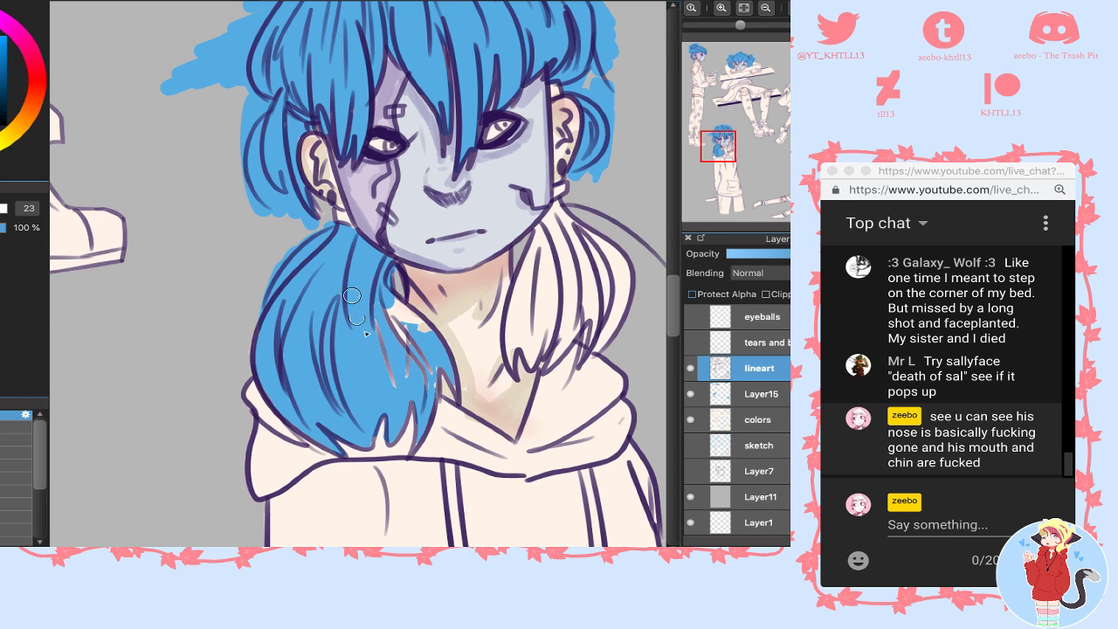
- On Layer15, fill the remaining gaps in the hooded character's left-hand ponytail with blue and paint the inner tip of the right-hand ponytail
{"action": "left_click_drag", "start_coordinate": [352, 295], "coordinate": [374, 330]}
{"action": "left_click", "coordinate": [763, 423]}
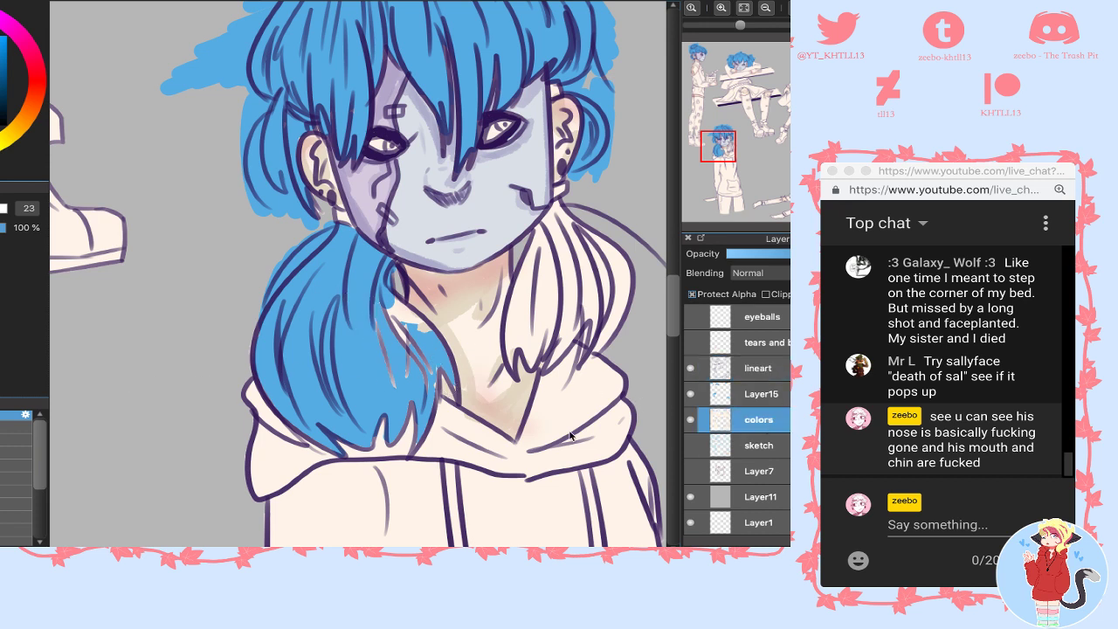
{"action": "left_click", "coordinate": [766, 397]}
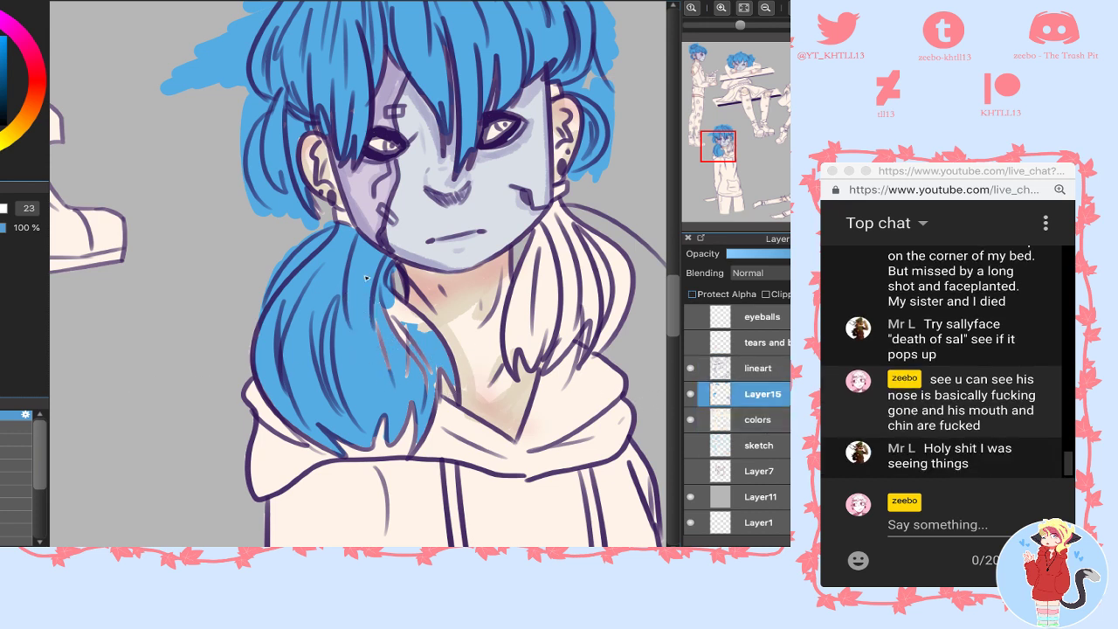
{"action": "mouse_move", "coordinate": [377, 289]}
{"action": "left_mouse_down"}
{"action": "mouse_move", "coordinate": [435, 339]}
{"action": "mouse_move", "coordinate": [402, 317]}
{"action": "mouse_move", "coordinate": [422, 336]}
{"action": "mouse_move", "coordinate": [418, 346]}
{"action": "mouse_move", "coordinate": [402, 328]}
{"action": "mouse_move", "coordinate": [422, 337]}
{"action": "mouse_move", "coordinate": [427, 399]}
{"action": "left_mouse_up"}
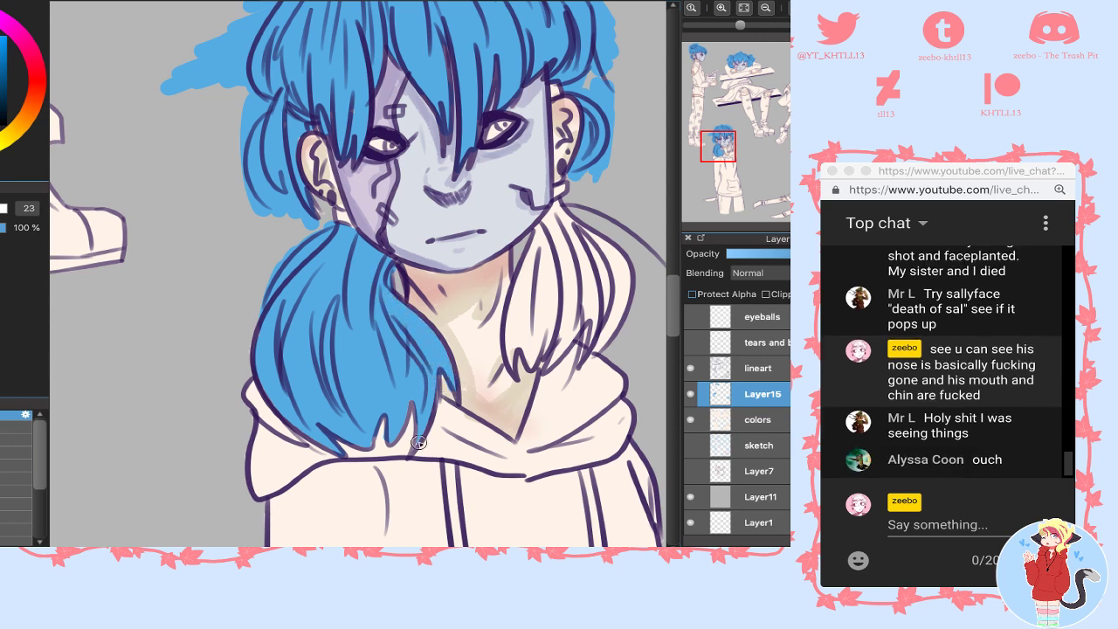
{"action": "left_click_drag", "start_coordinate": [516, 330], "coordinate": [512, 365]}
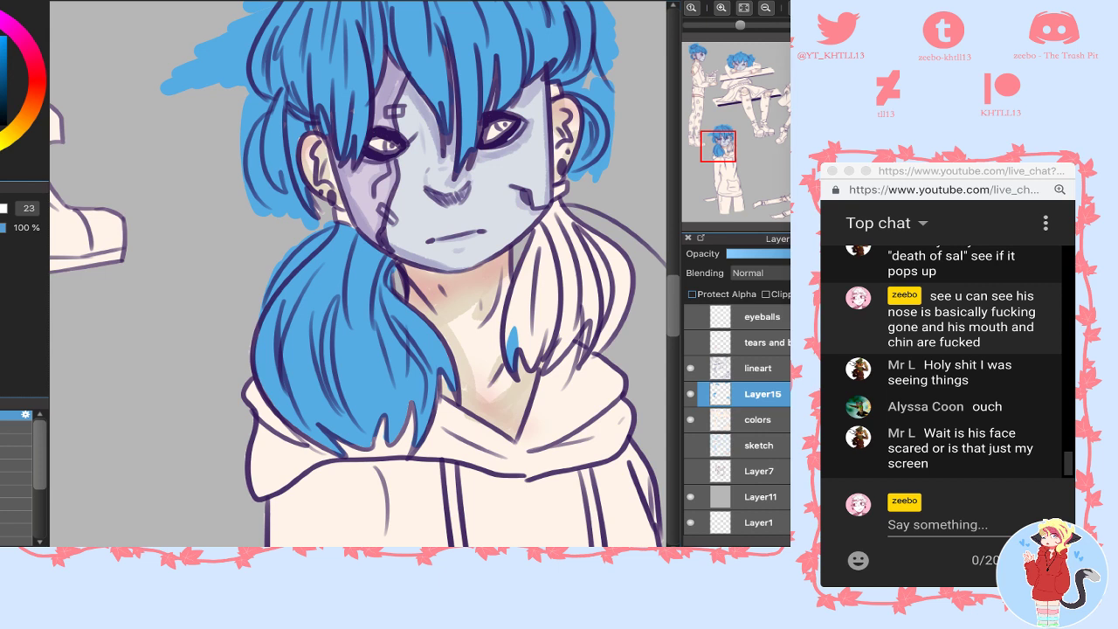
- Post the live chat message "his faece is fucked up??"
{"action": "left_click", "coordinate": [938, 525]}
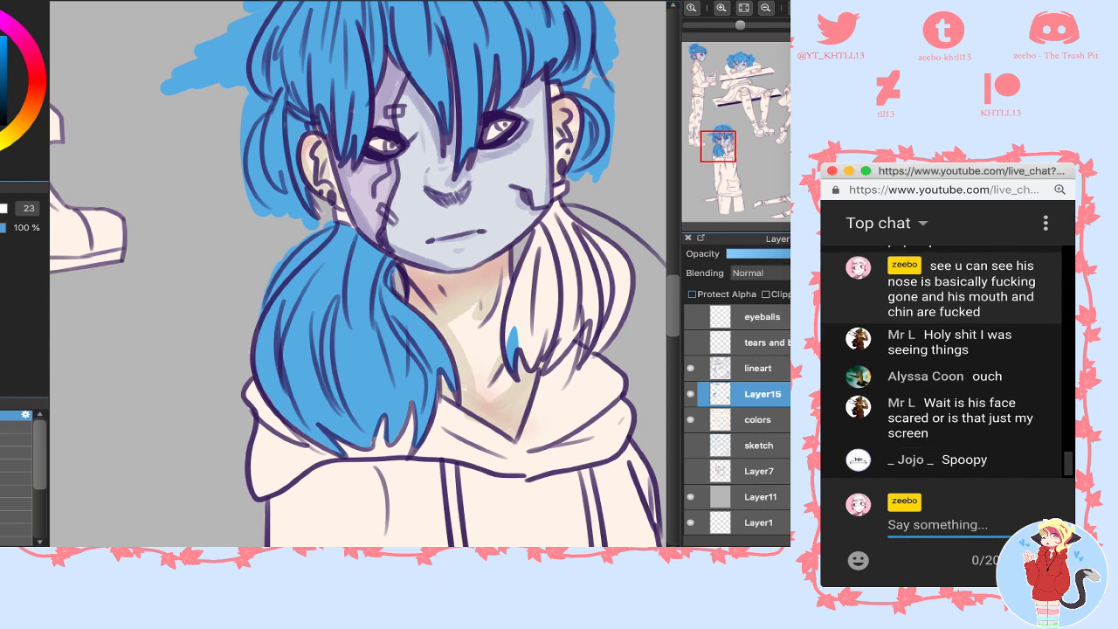
{"action": "type", "text": "he"}
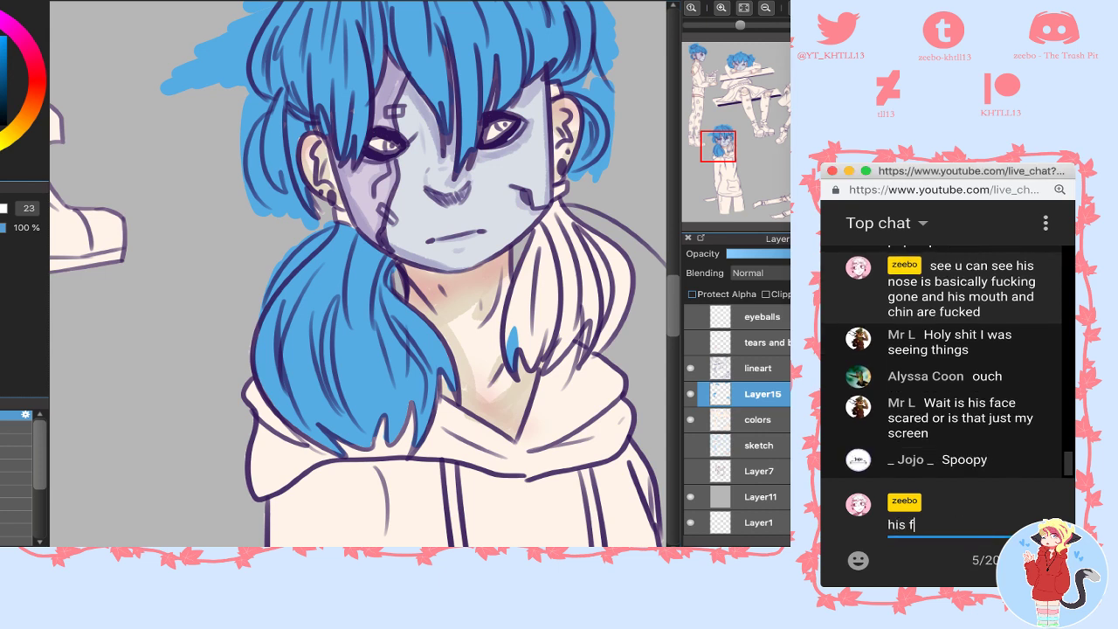
{"action": "type", "text": "s faece is fucked"}
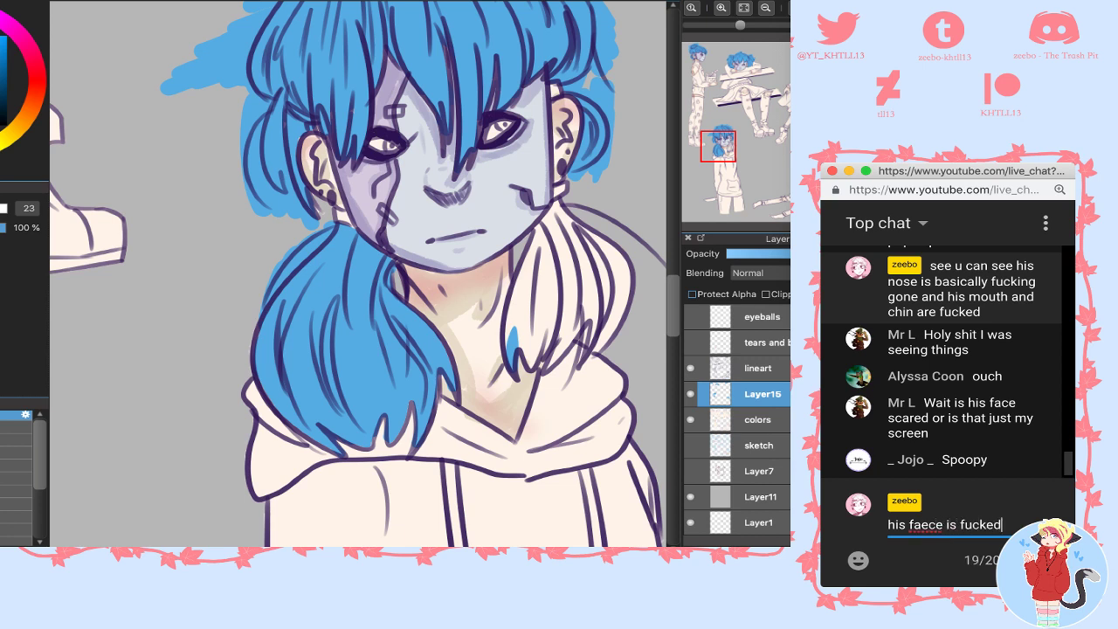
{"action": "type", "text": " up??"}
{"action": "key", "text": "Return"}
- Post the live chat messages "thats why he wears the fucking prosthetic" and "what did you expect"
{"action": "type", "text": "thats"}
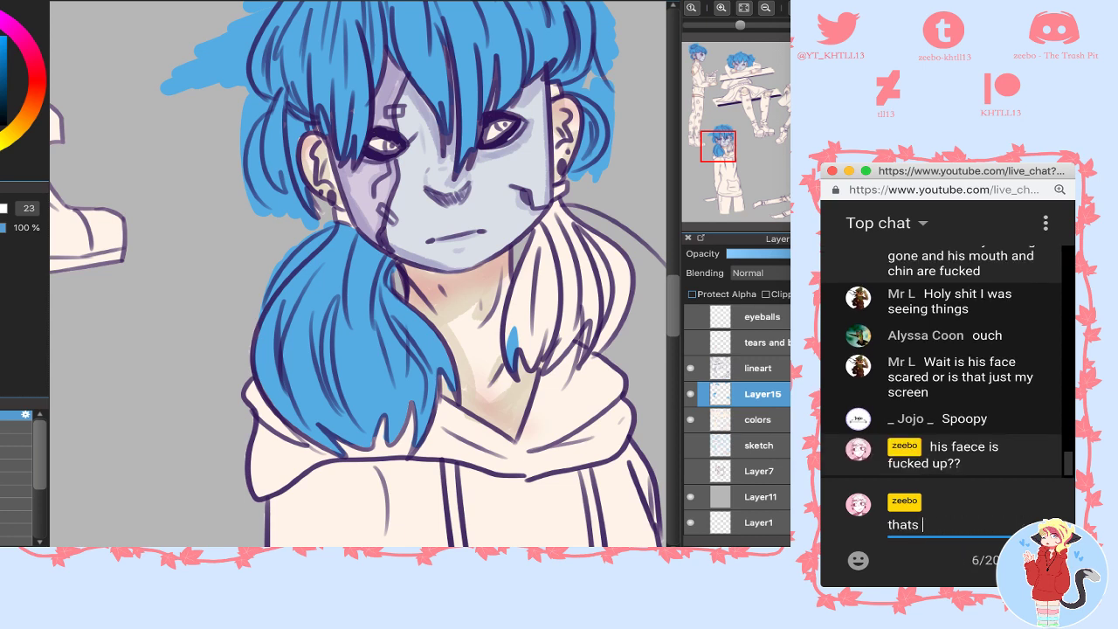
{"action": "type", "text": " why he wears t"}
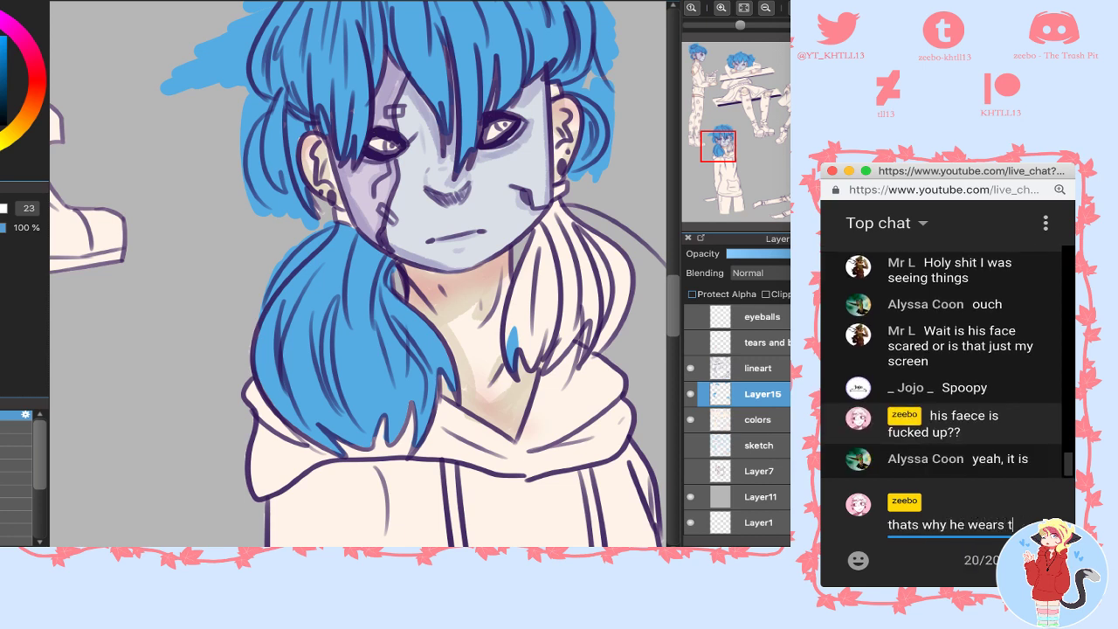
{"action": "type", "text": "he fucking prosthetic"}
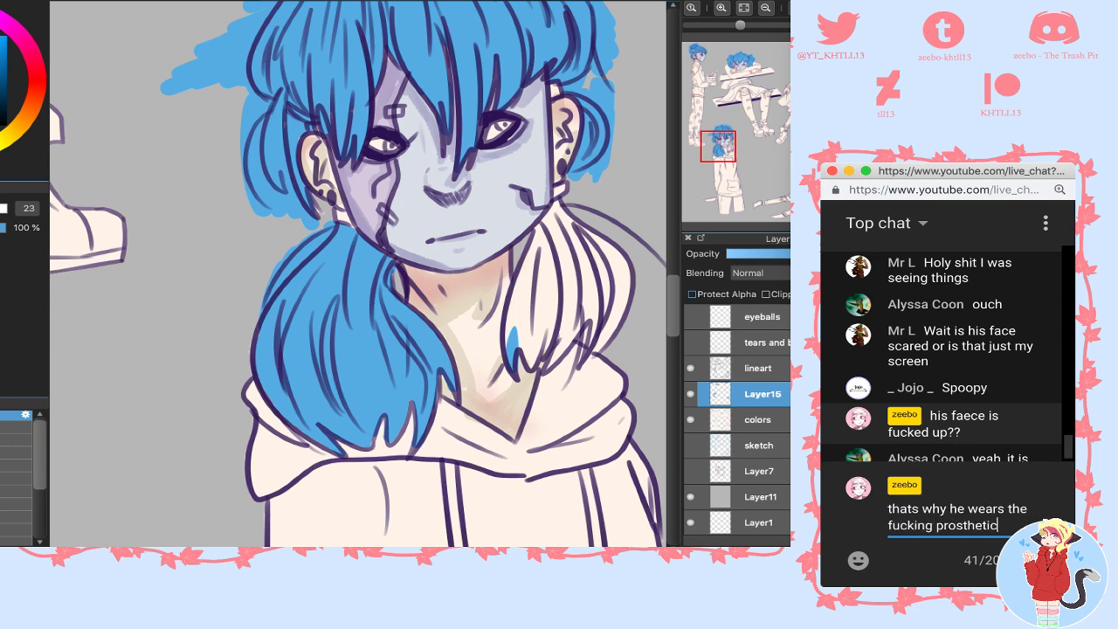
{"action": "key", "text": "Return"}
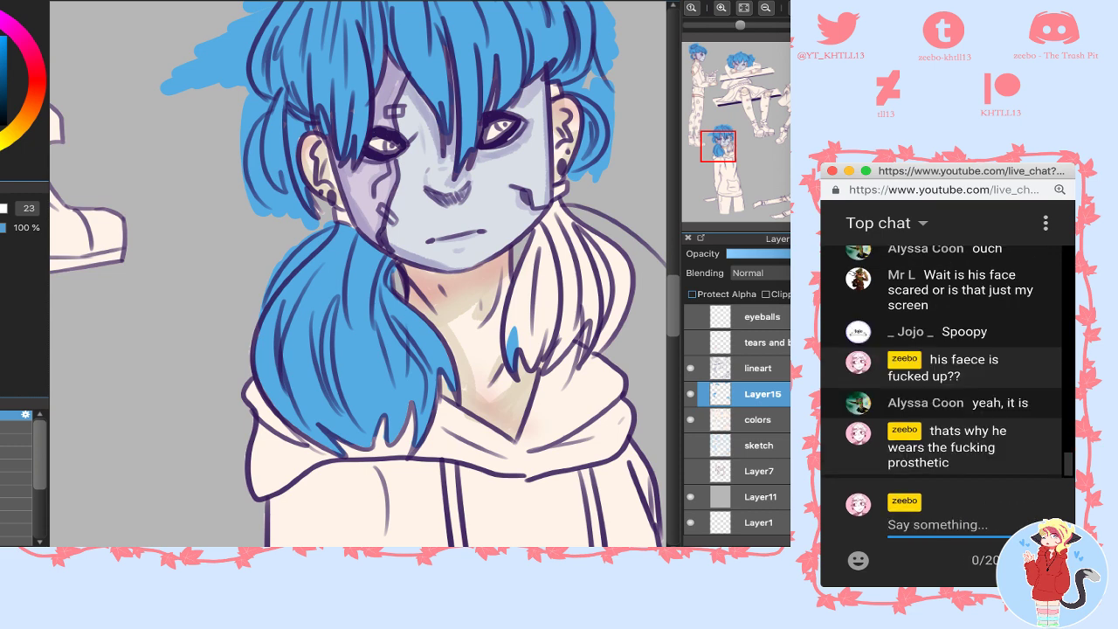
{"action": "type", "text": "whuy"}
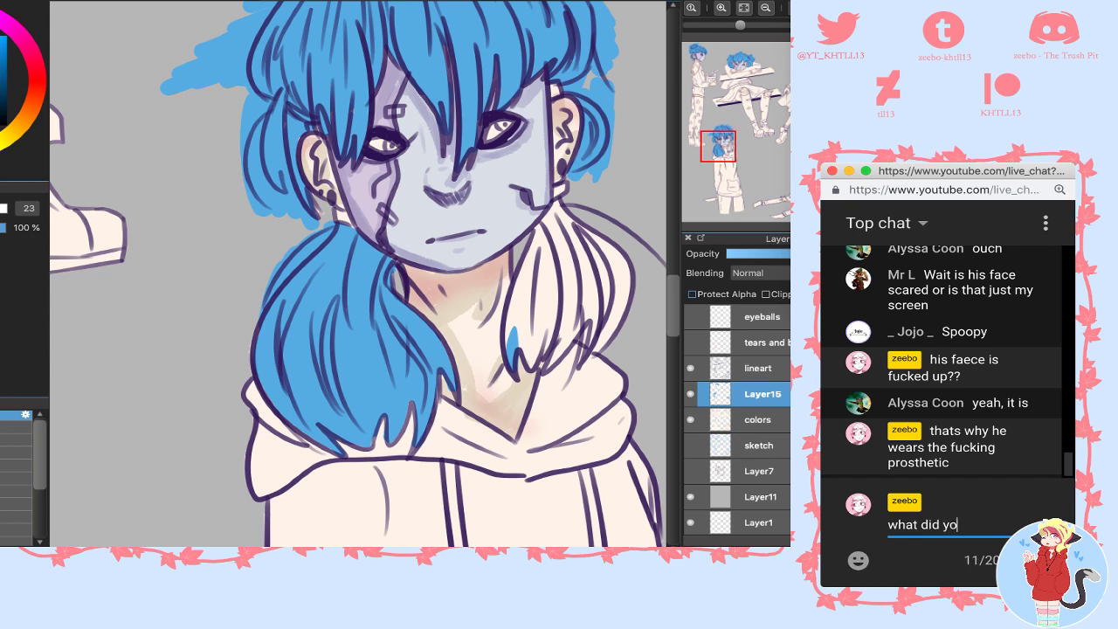
{"action": "key", "text": "Return"}
- Extend the blue up the inner edge of the right-hand ponytail, and post the live chat message "let him be ugly"
{"action": "left_click", "coordinate": [431, 306]}
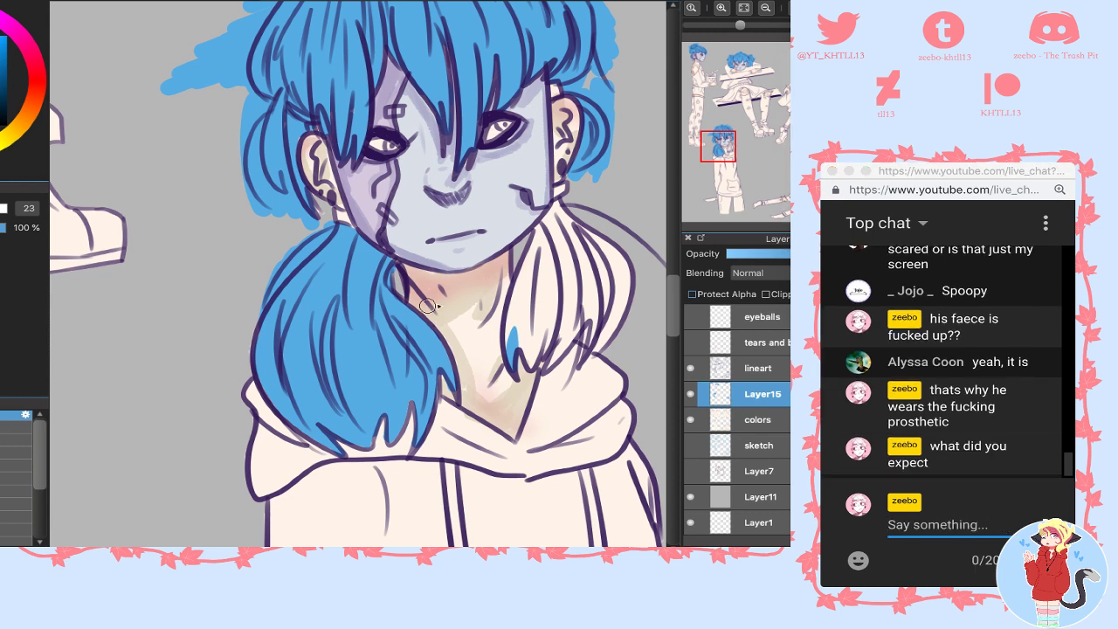
{"action": "left_click_drag", "start_coordinate": [511, 336], "coordinate": [524, 286]}
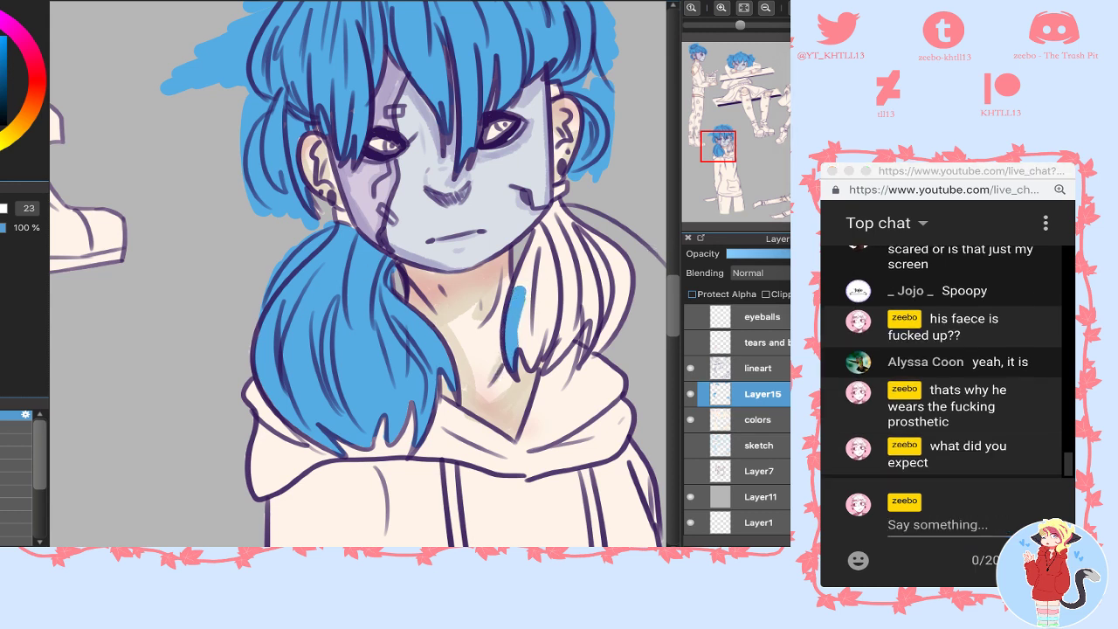
{"action": "left_click", "coordinate": [948, 525]}
{"action": "type", "text": "let him"}
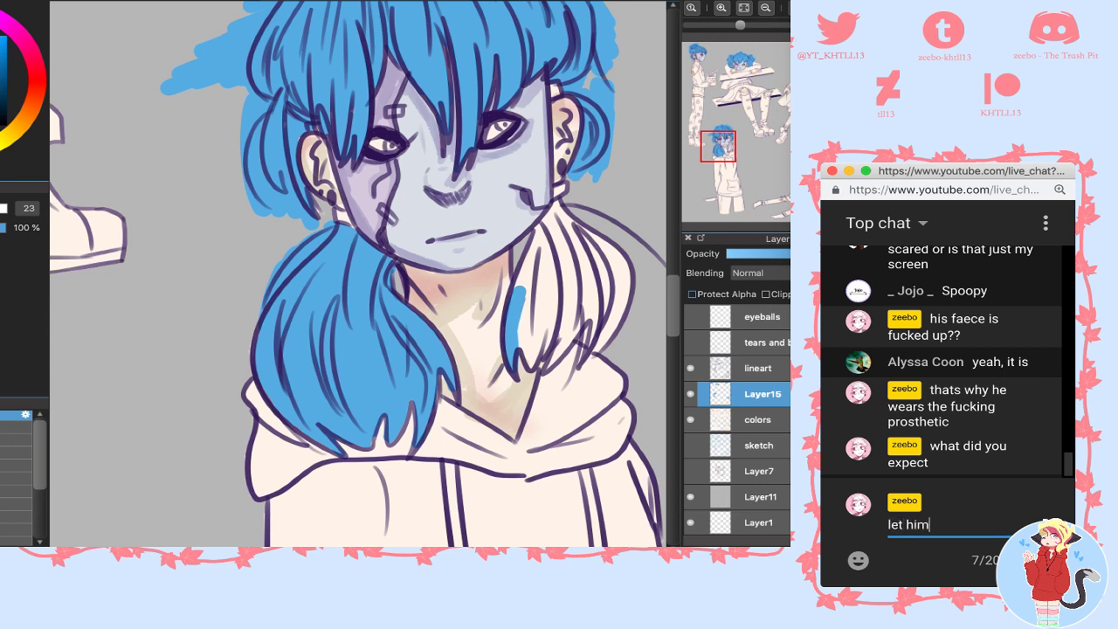
{"action": "type", "text": " be ugly"}
{"action": "key", "text": "Return"}
- Post the live chat message "people who draw his face with a couple small scars and no disfigurement are PUSSIES"
{"action": "type", "text": "peol"}
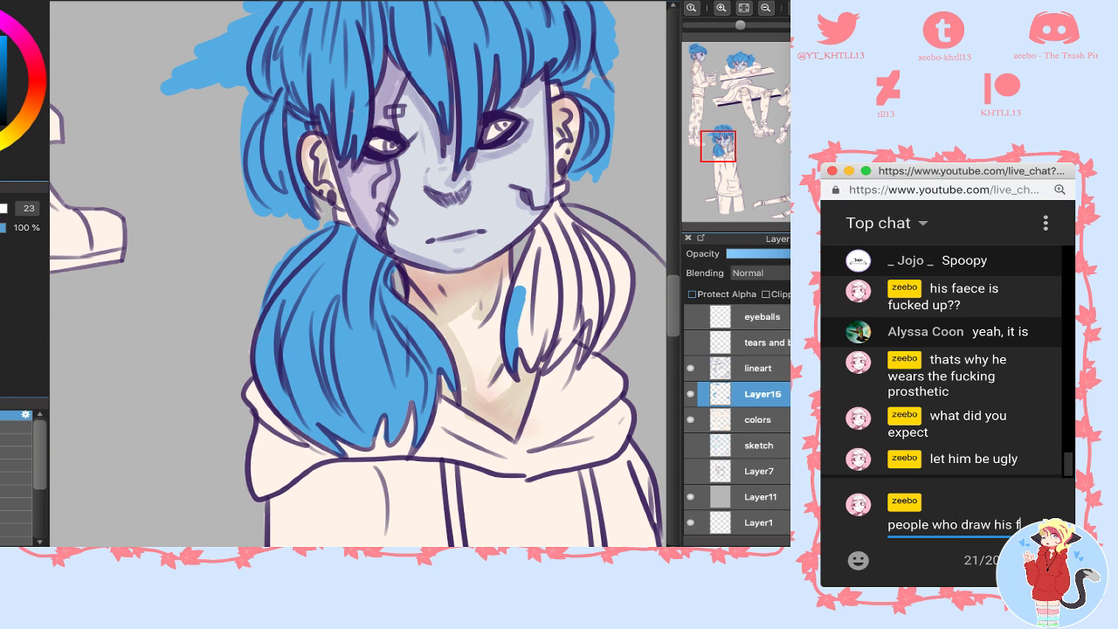
{"action": "type", "text": "witho"}
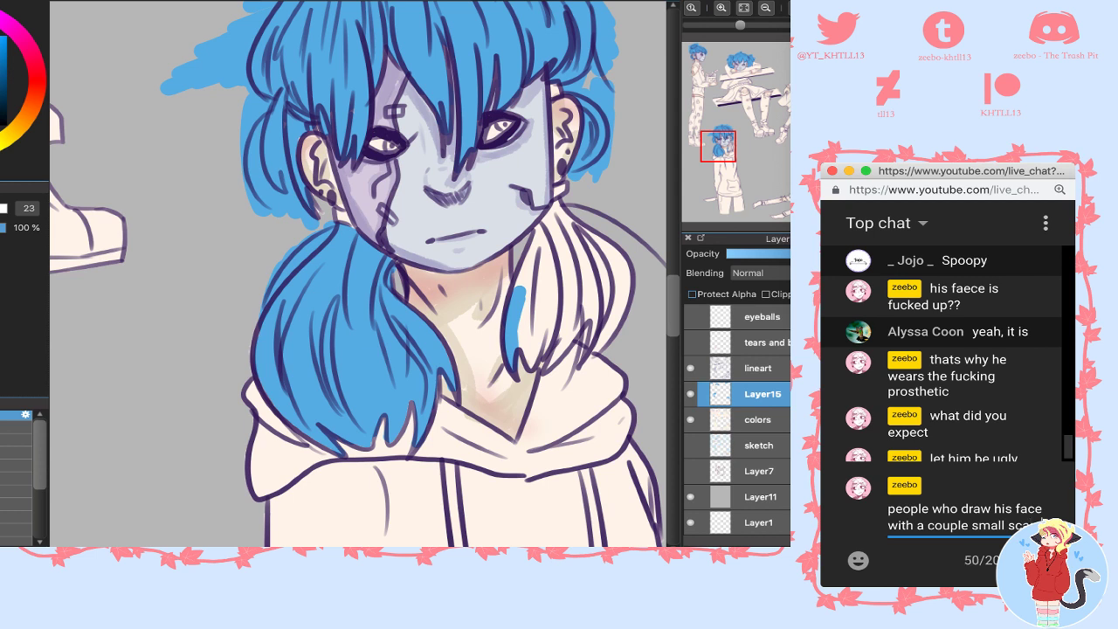
{"action": "type", "text": " and d"}
{"action": "type", "text": "o dis"}
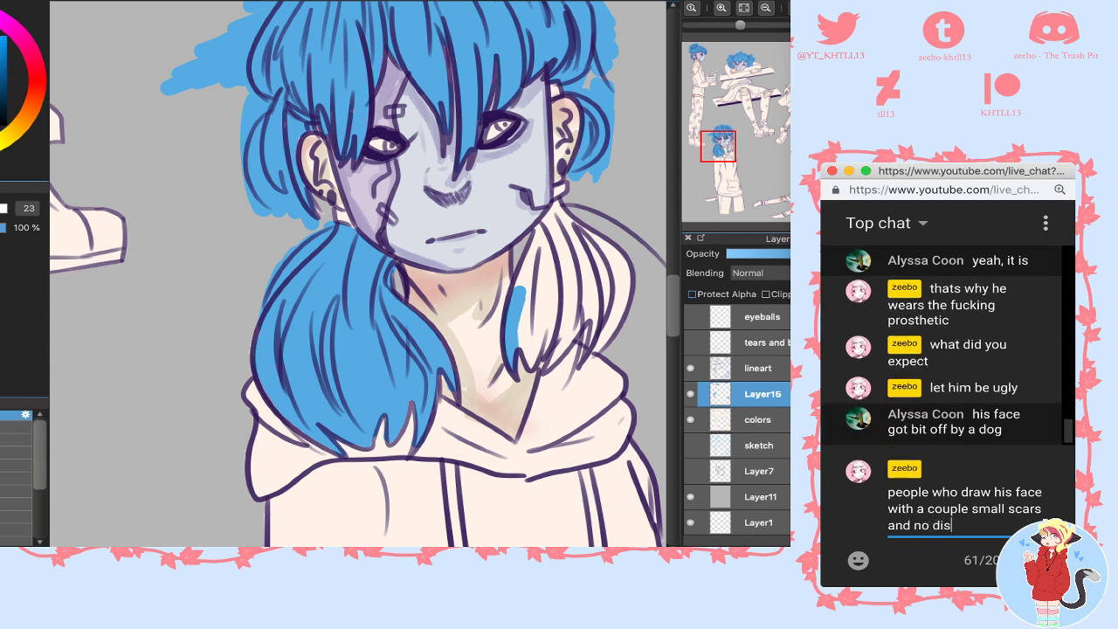
{"action": "type", "text": "figurement are PUSSIES"}
{"action": "key", "text": "Return"}
- Paint the lower strands, top and middle of the hooded character's right-hand ponytail flat blue on Layer15
{"action": "left_click", "coordinate": [374, 235]}
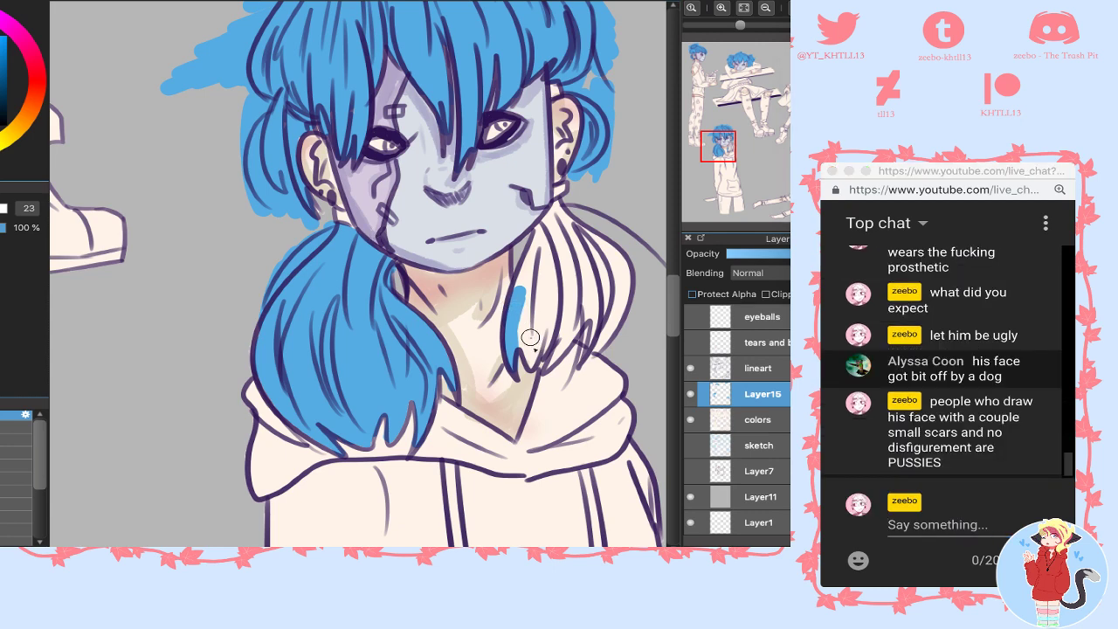
{"action": "mouse_move", "coordinate": [531, 338]}
{"action": "left_mouse_down"}
{"action": "mouse_move", "coordinate": [565, 276]}
{"action": "mouse_move", "coordinate": [602, 298]}
{"action": "mouse_move", "coordinate": [529, 351]}
{"action": "mouse_move", "coordinate": [522, 327]}
{"action": "mouse_move", "coordinate": [530, 362]}
{"action": "mouse_move", "coordinate": [514, 326]}
{"action": "mouse_move", "coordinate": [539, 347]}
{"action": "mouse_move", "coordinate": [561, 324]}
{"action": "mouse_move", "coordinate": [554, 363]}
{"action": "left_mouse_up"}
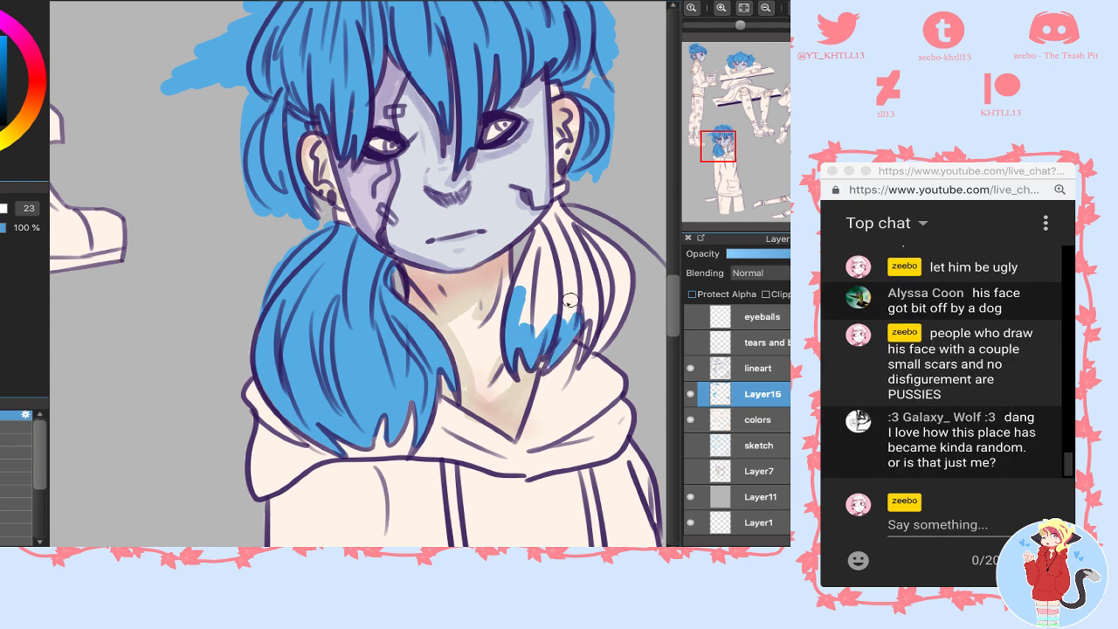
{"action": "mouse_move", "coordinate": [570, 300]}
{"action": "left_mouse_down"}
{"action": "mouse_move", "coordinate": [555, 380]}
{"action": "mouse_move", "coordinate": [547, 371]}
{"action": "mouse_move", "coordinate": [571, 330]}
{"action": "mouse_move", "coordinate": [587, 360]}
{"action": "mouse_move", "coordinate": [591, 338]}
{"action": "mouse_move", "coordinate": [600, 340]}
{"action": "left_mouse_up"}
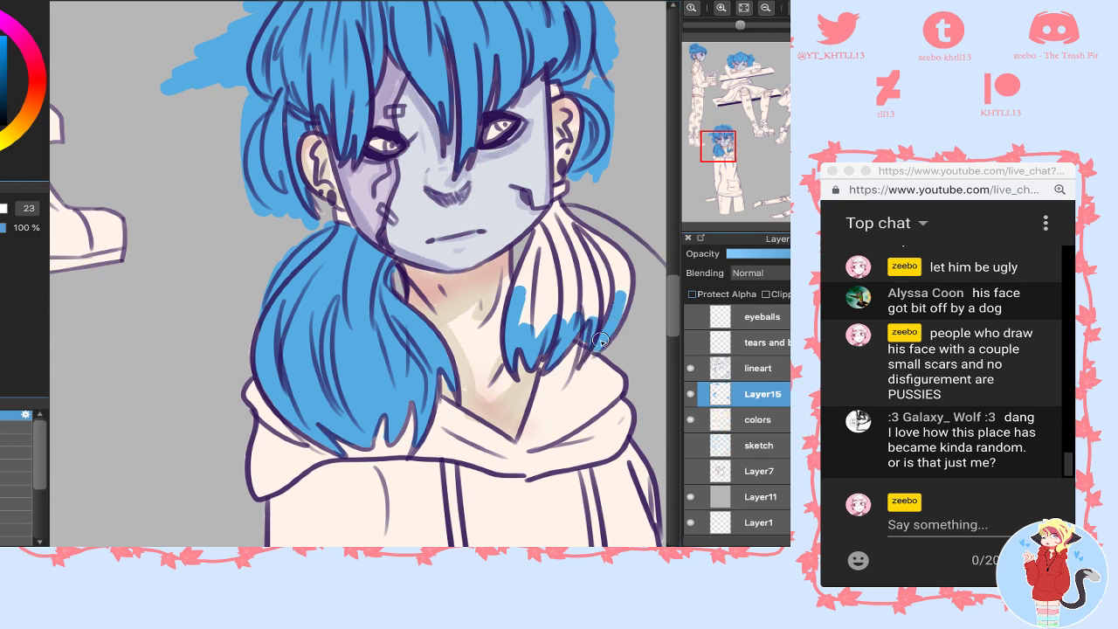
{"action": "mouse_move", "coordinate": [557, 212]}
{"action": "left_mouse_down"}
{"action": "mouse_move", "coordinate": [543, 229]}
{"action": "mouse_move", "coordinate": [556, 210]}
{"action": "mouse_move", "coordinate": [566, 234]}
{"action": "left_mouse_up"}
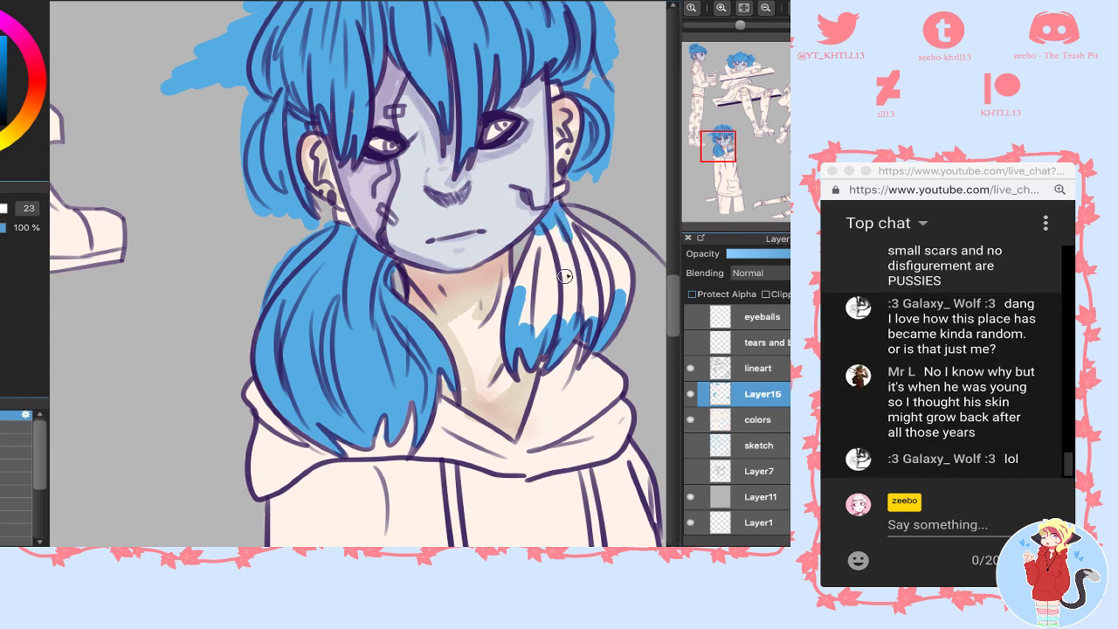
{"action": "mouse_move", "coordinate": [541, 238]}
{"action": "left_mouse_down"}
{"action": "mouse_move", "coordinate": [522, 283]}
{"action": "mouse_move", "coordinate": [539, 282]}
{"action": "mouse_move", "coordinate": [532, 358]}
{"action": "mouse_move", "coordinate": [577, 276]}
{"action": "mouse_move", "coordinate": [580, 328]}
{"action": "mouse_move", "coordinate": [590, 278]}
{"action": "left_mouse_up"}
- Post the live chat message "look up dog attacks face or smth and look at what happens irl"
{"action": "left_click", "coordinate": [938, 525]}
{"action": "type", "text": "i"}
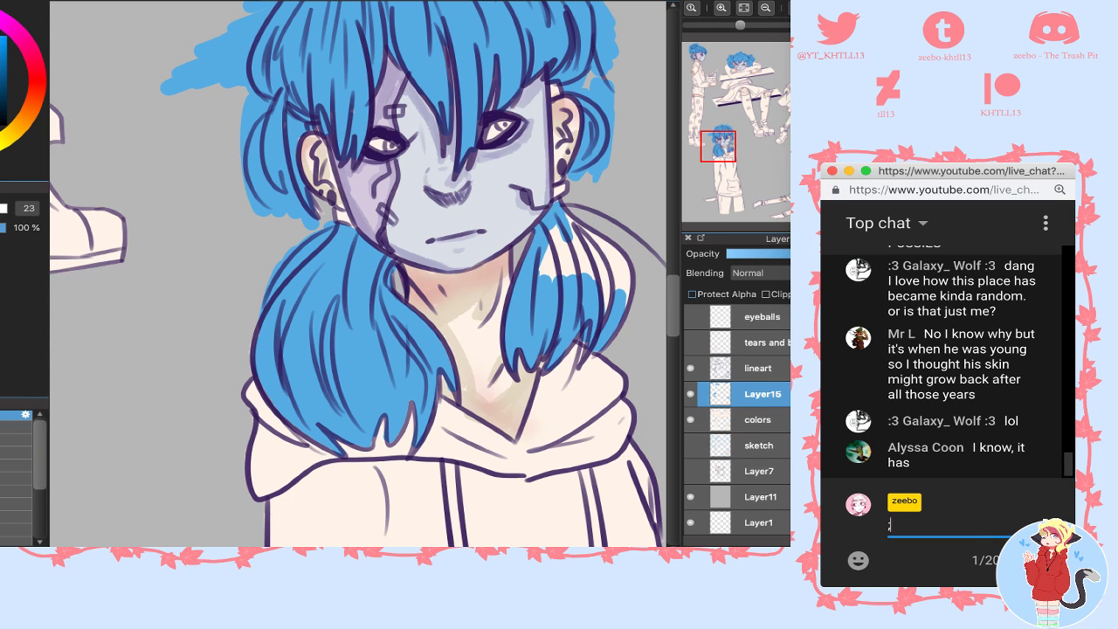
{"action": "type", "text": "ook up dog at"}
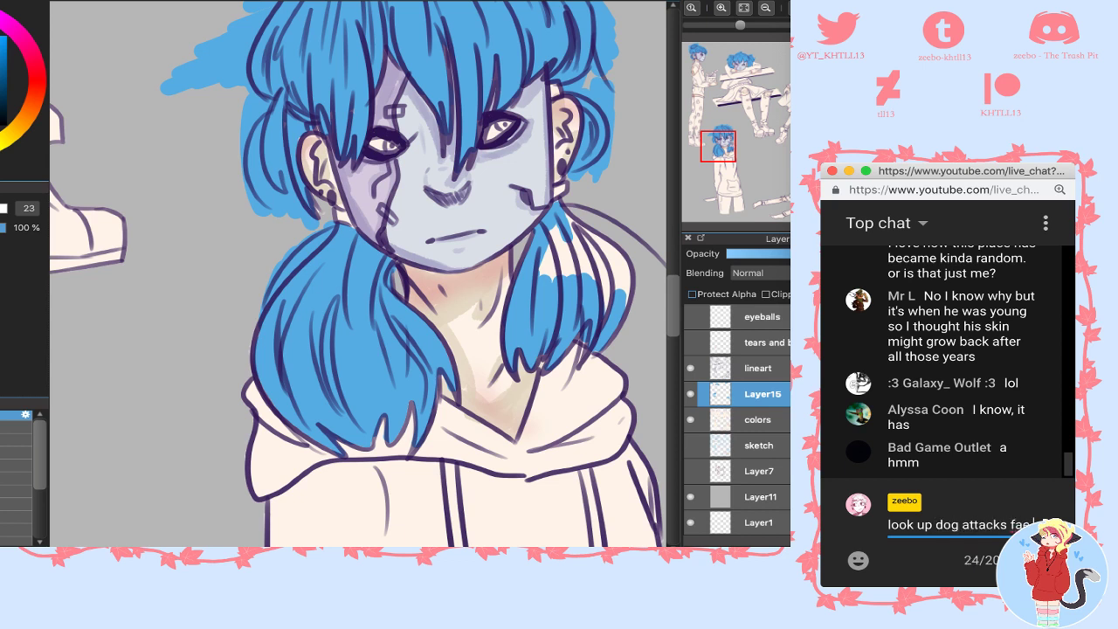
{"action": "type", "text": "tacks face or smth and l"}
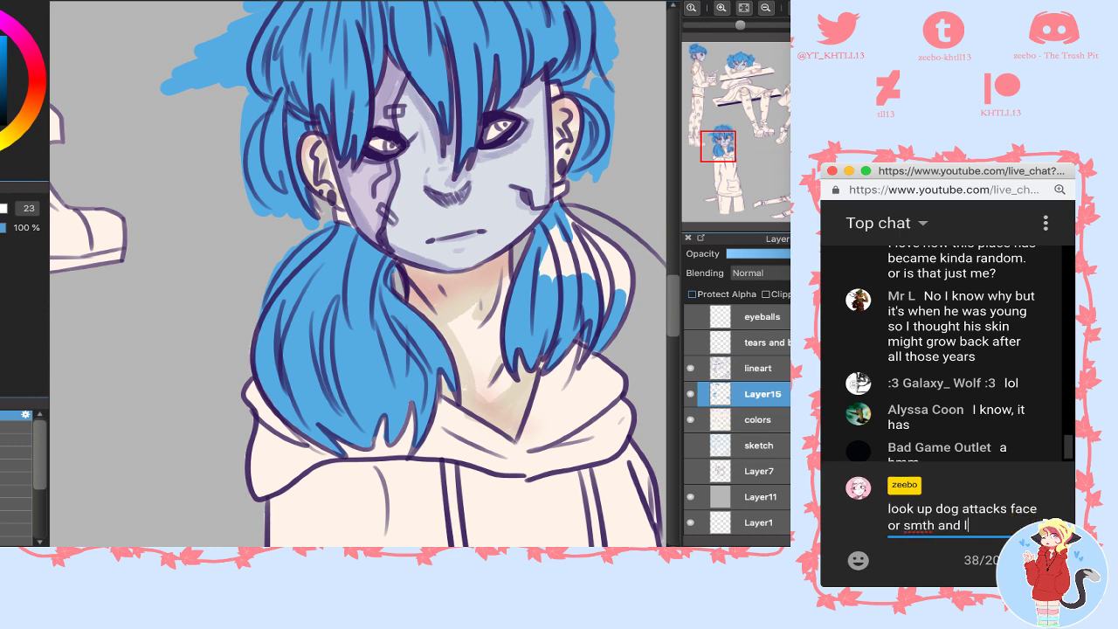
{"action": "type", "text": "ook at what hap"}
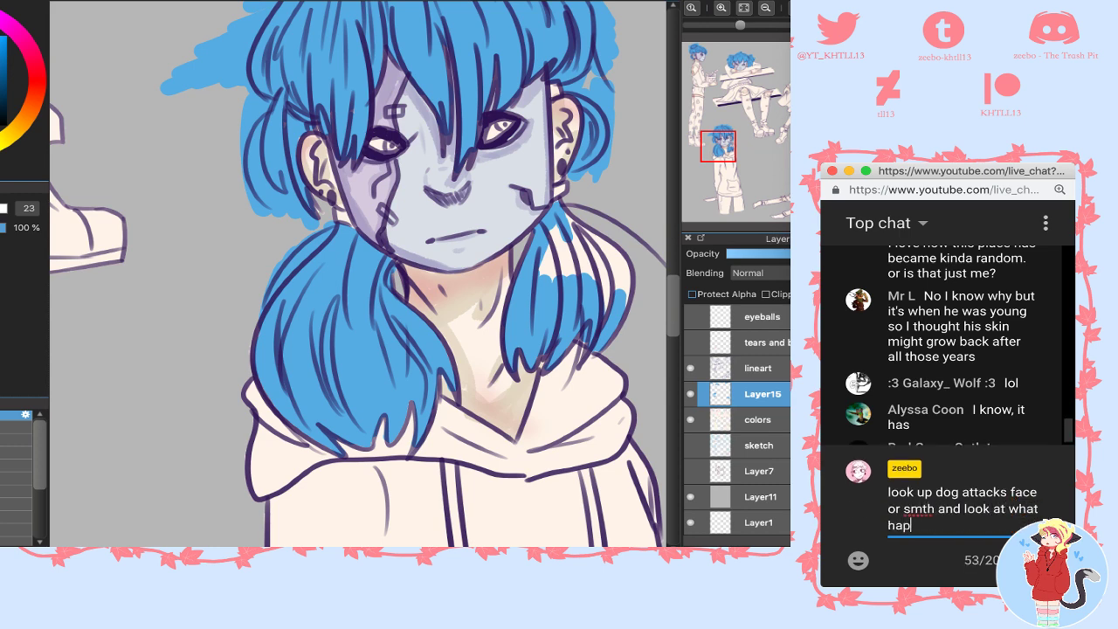
{"action": "type", "text": "pens irl"}
{"action": "key", "text": "Return"}
- Post the live chat message "his face WOULD have healed a LOT in 20 years but cartilige does NOT grow back"
{"action": "type", "text": "his"}
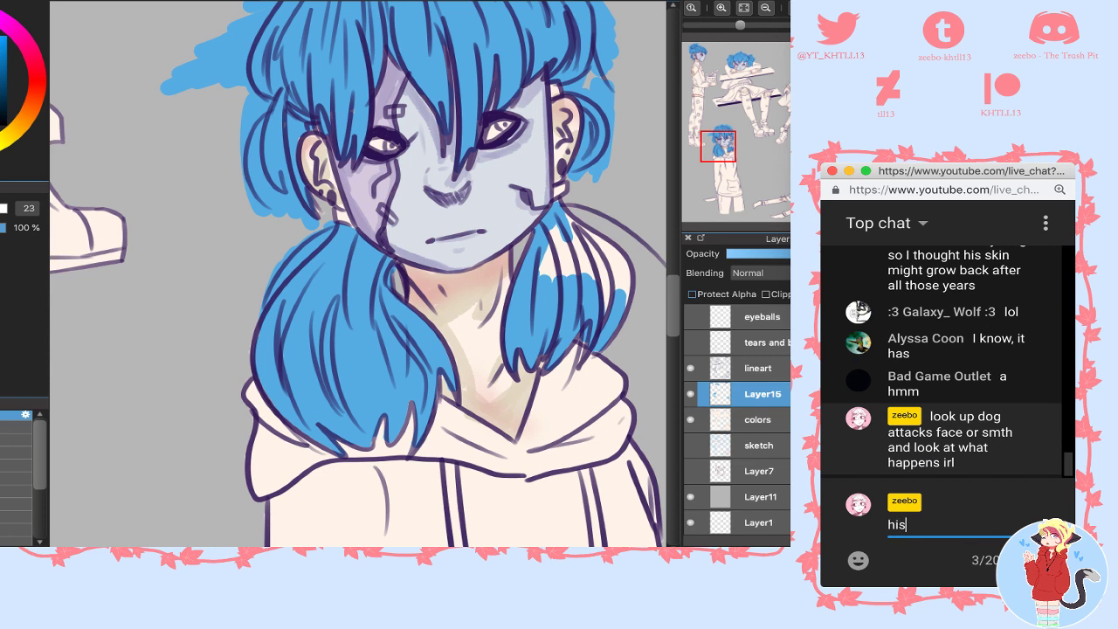
{"action": "type", "text": " face wo"}
{"action": "key", "text": "BackSpace"}
{"action": "key", "text": "BackSpace"}
{"action": "type", "text": "WOULD"}
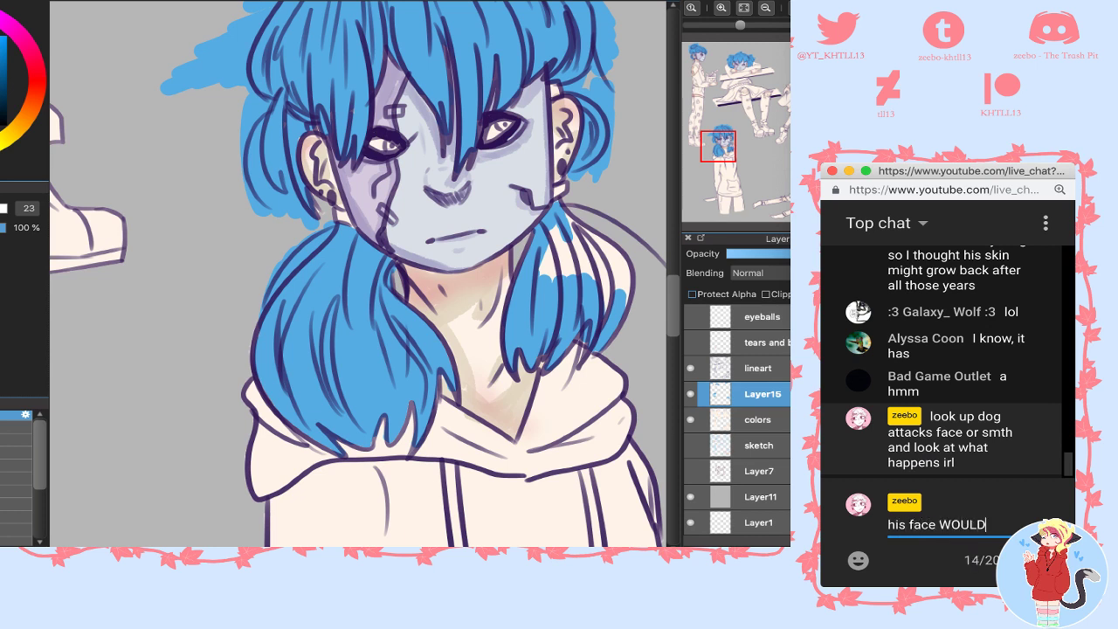
{"action": "type", "text": " have healed a L"}
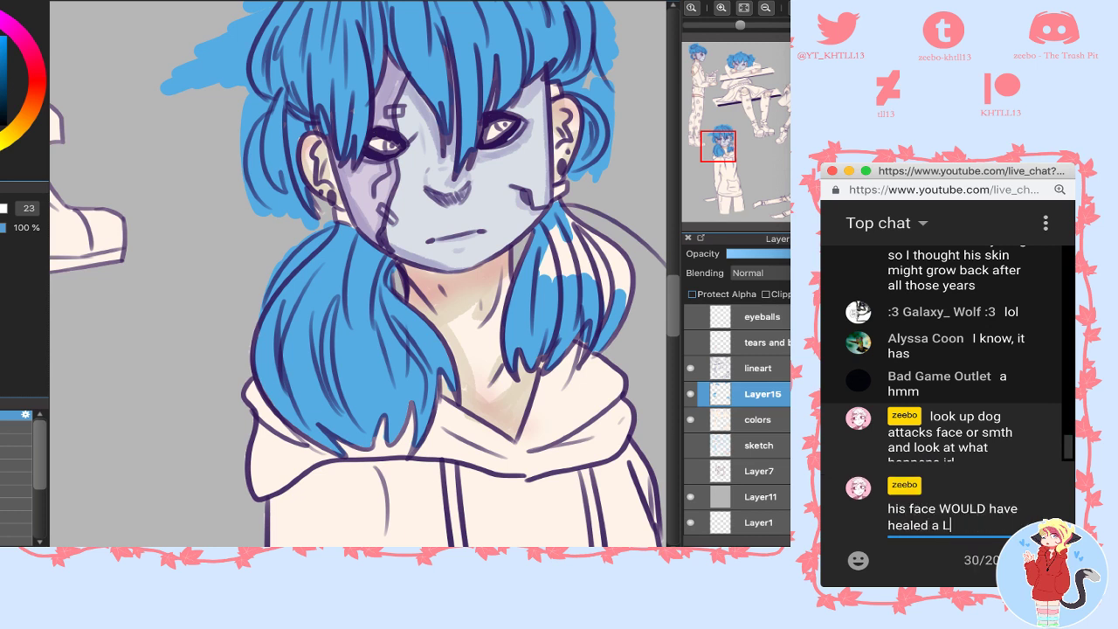
{"action": "type", "text": "OT in 20 years but cartilige"}
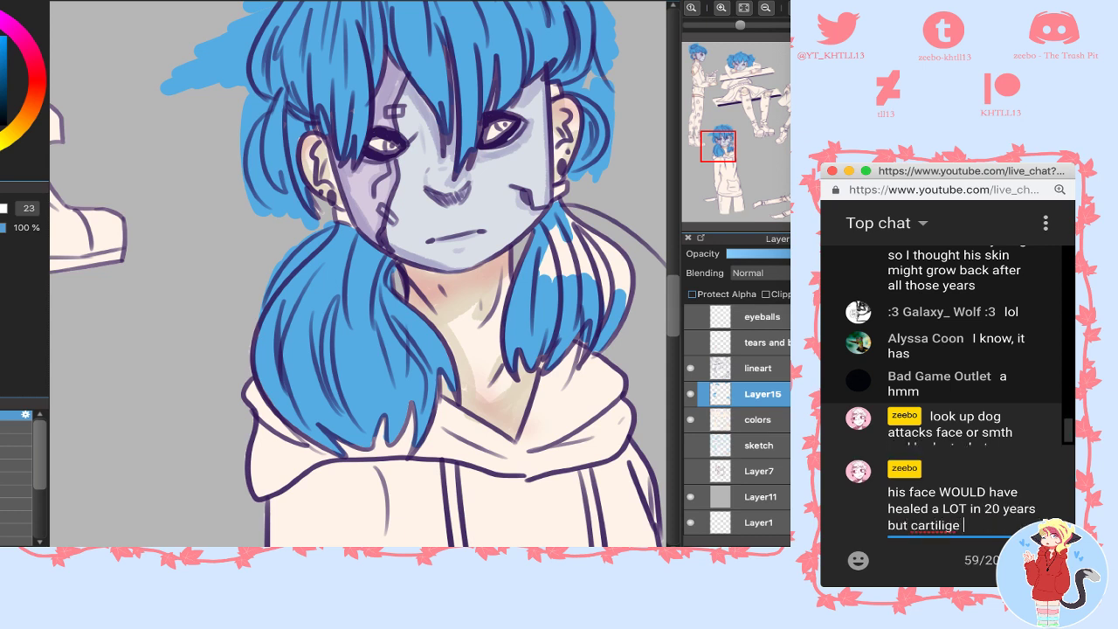
{"action": "type", "text": "ow na"}
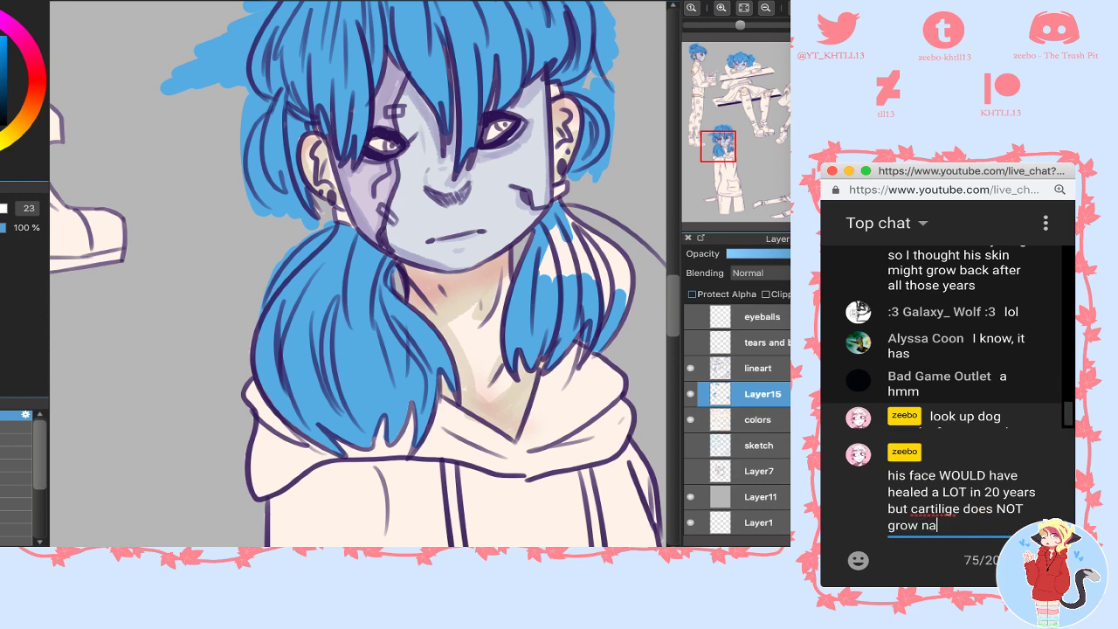
{"action": "key", "text": "BackSpace"}
{"action": "key", "text": "BackSpace"}
{"action": "type", "text": "back"}
{"action": "key", "text": "Return"}
- Post the live chat message "so if his nose got hurt it wouldnt jheal ever"
{"action": "type", "text": "so if h"}
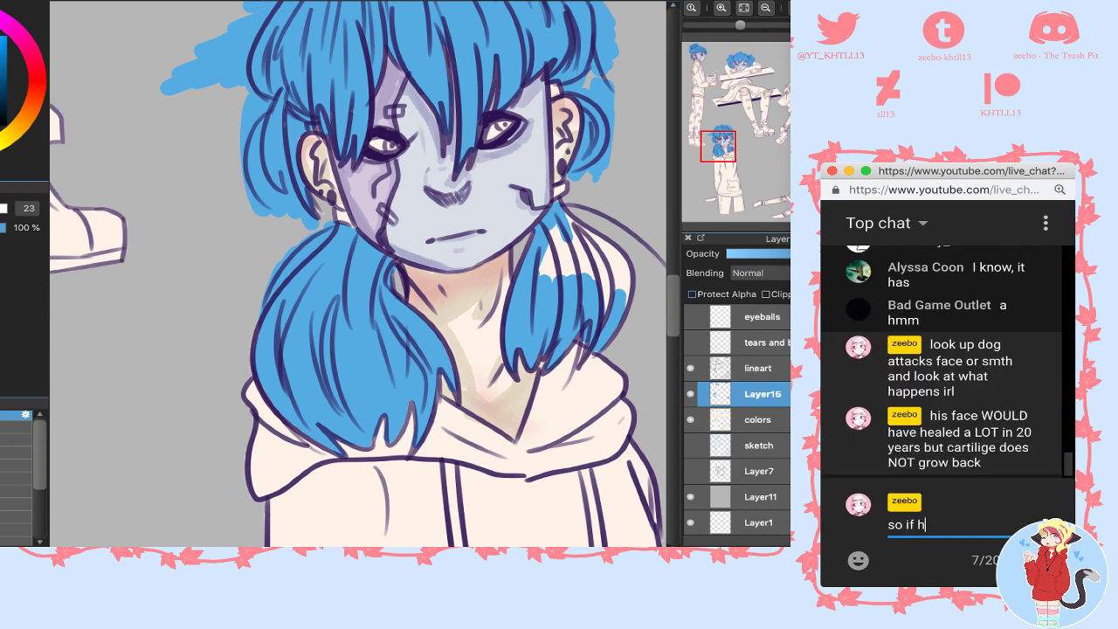
{"action": "type", "text": "is nose got hi"}
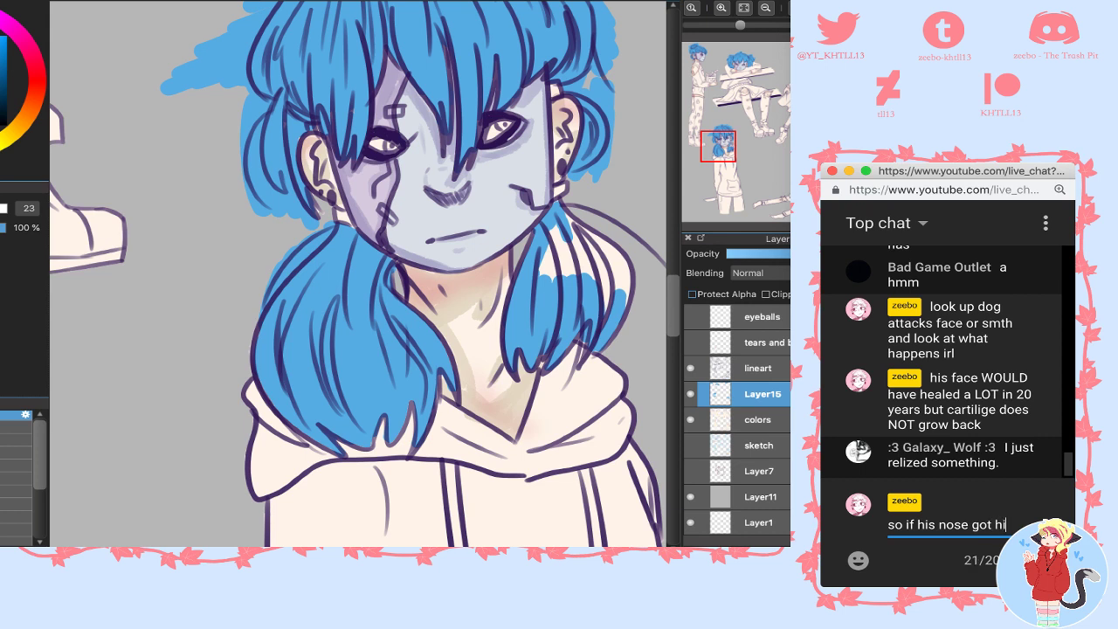
{"action": "key", "text": "BackSpace"}
{"action": "type", "text": "urt it would"}
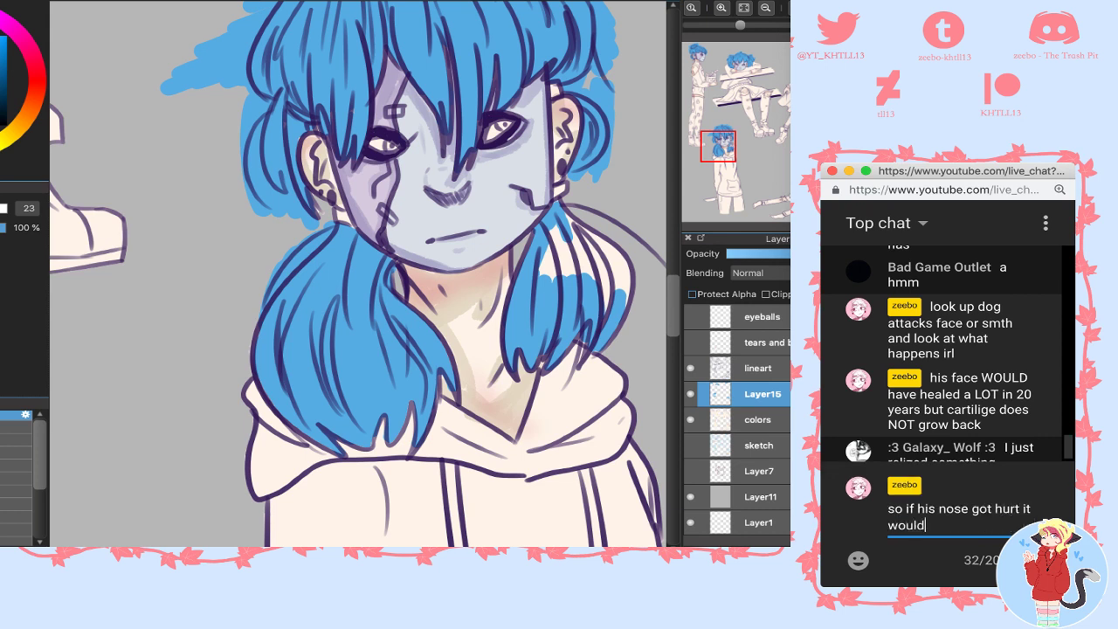
{"action": "type", "text": "dnt"}
{"action": "key", "text": "BackSpace"}
{"action": "type", "text": "t jheal ever"}
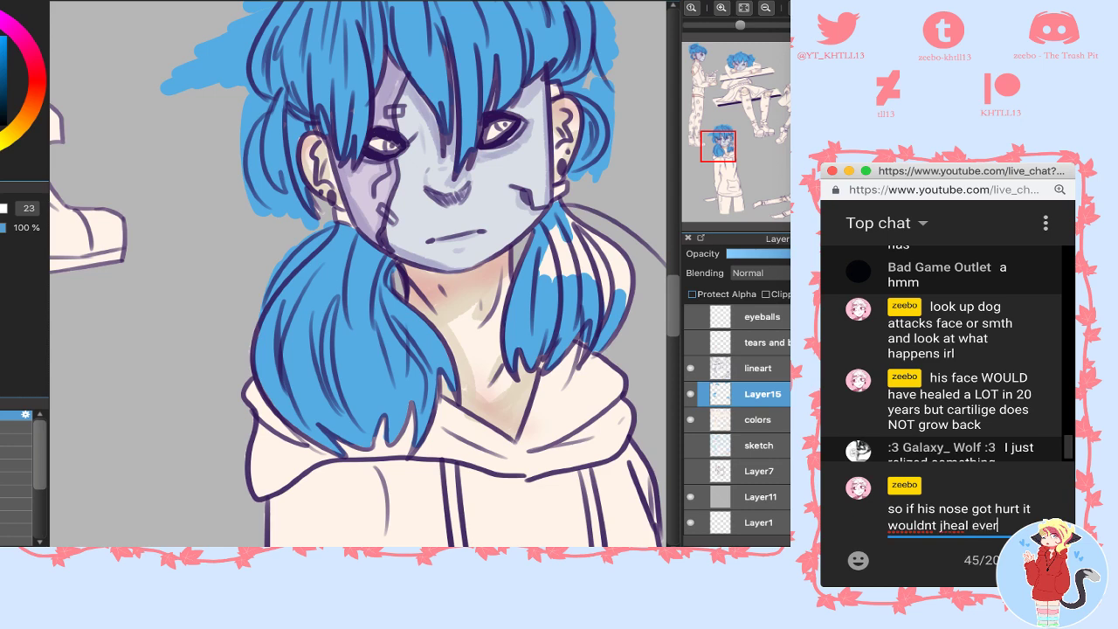
{"action": "key", "text": "Return"}
- Paint the last gaps in the hooded character's right-hand ponytail flat blue on Layer15, and compare the drawing with Layer15 hidden and shown
{"action": "left_click", "coordinate": [424, 212]}
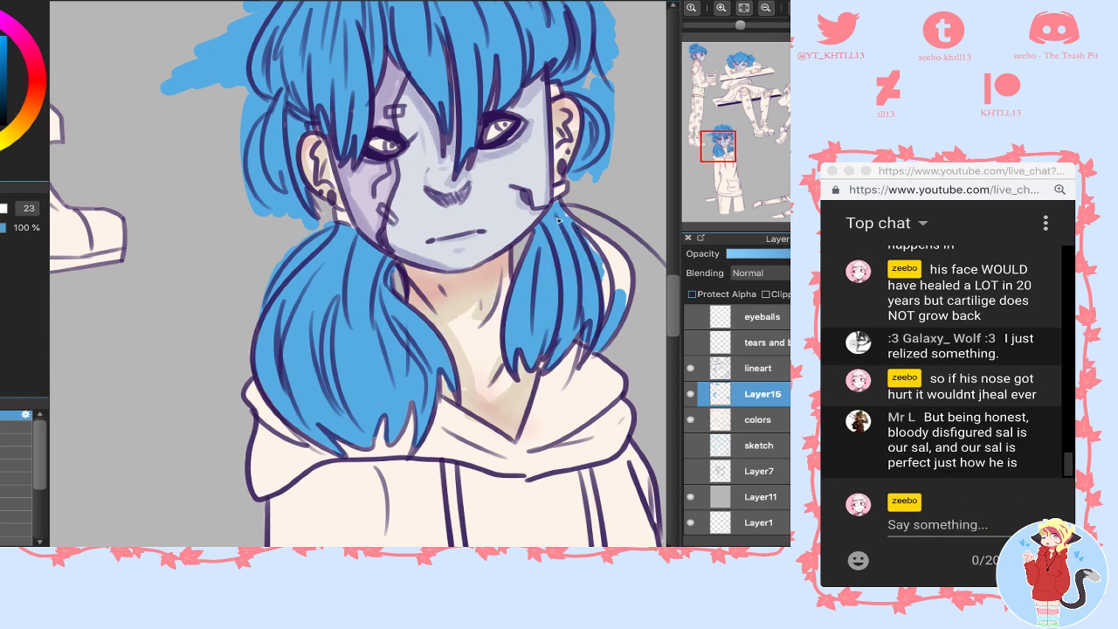
{"action": "mouse_move", "coordinate": [614, 256]}
{"action": "left_mouse_down"}
{"action": "mouse_move", "coordinate": [626, 293]}
{"action": "mouse_move", "coordinate": [610, 310]}
{"action": "left_mouse_up"}
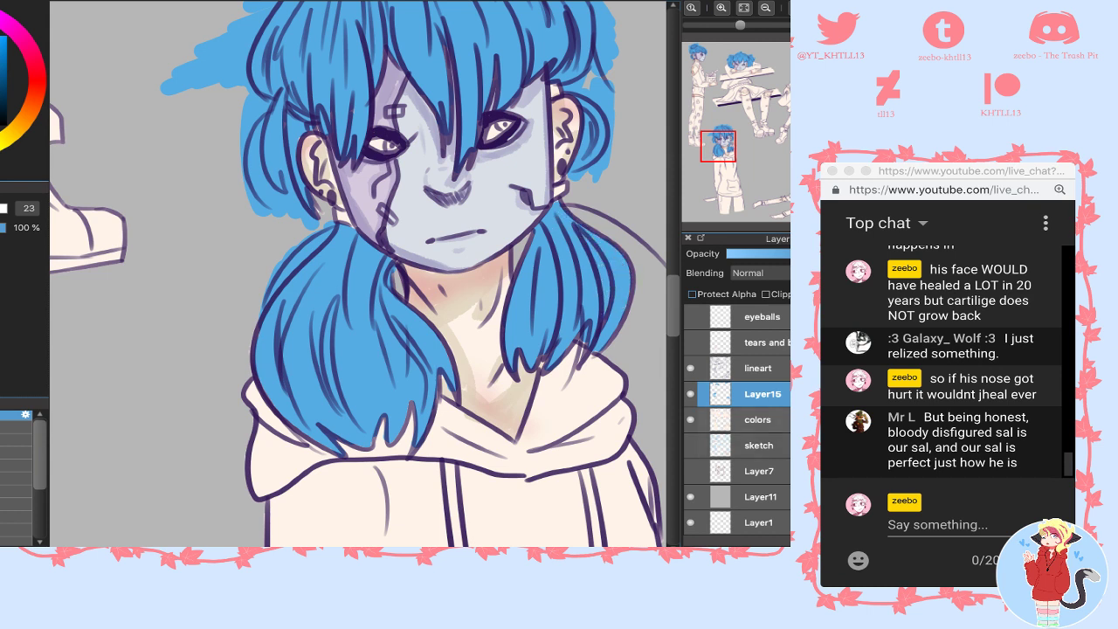
{"action": "left_click", "coordinate": [775, 422]}
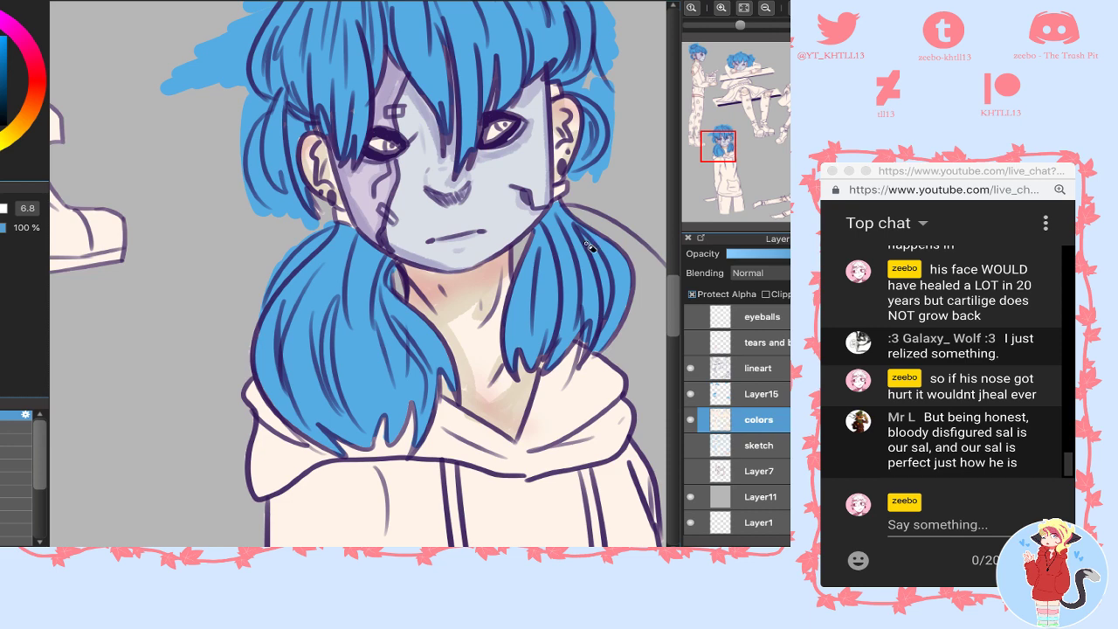
{"action": "left_click", "coordinate": [691, 395]}
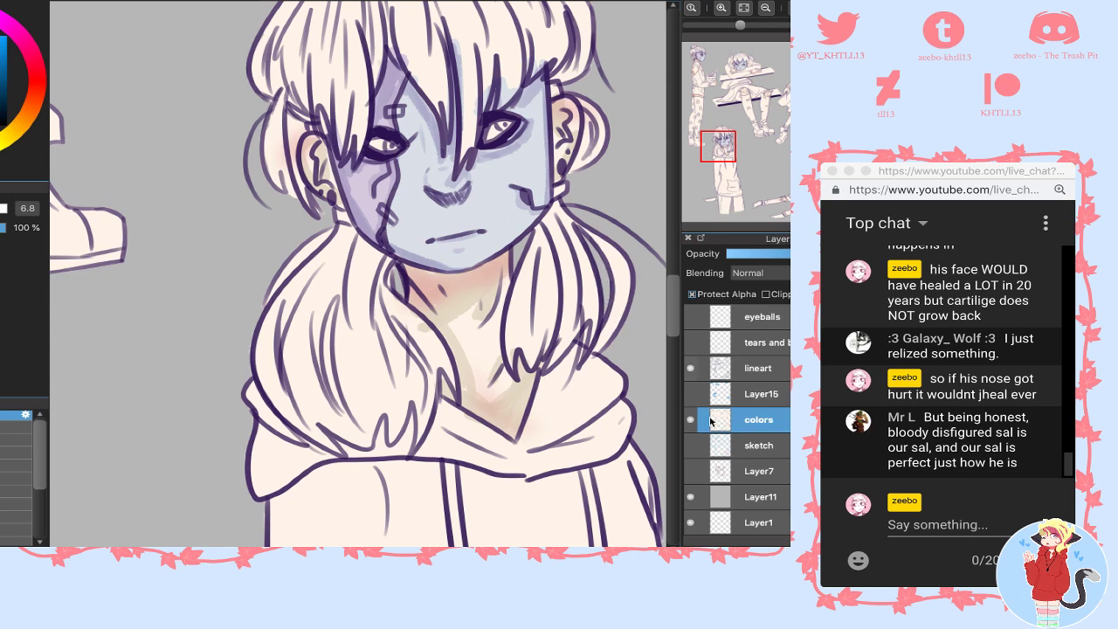
{"action": "left_click", "coordinate": [691, 394]}
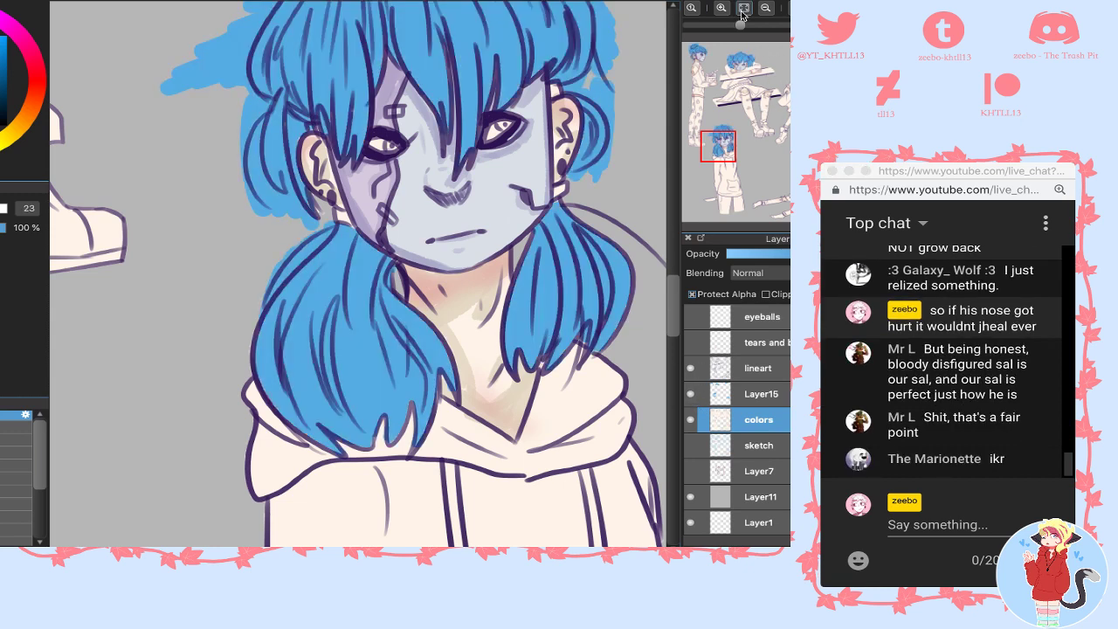
- Clip Layer15 with the blue hair to the colors layer below it, leaving the colors layer itself unclipped
{"action": "left_click", "coordinate": [743, 8]}
{"action": "left_click", "coordinate": [766, 294]}
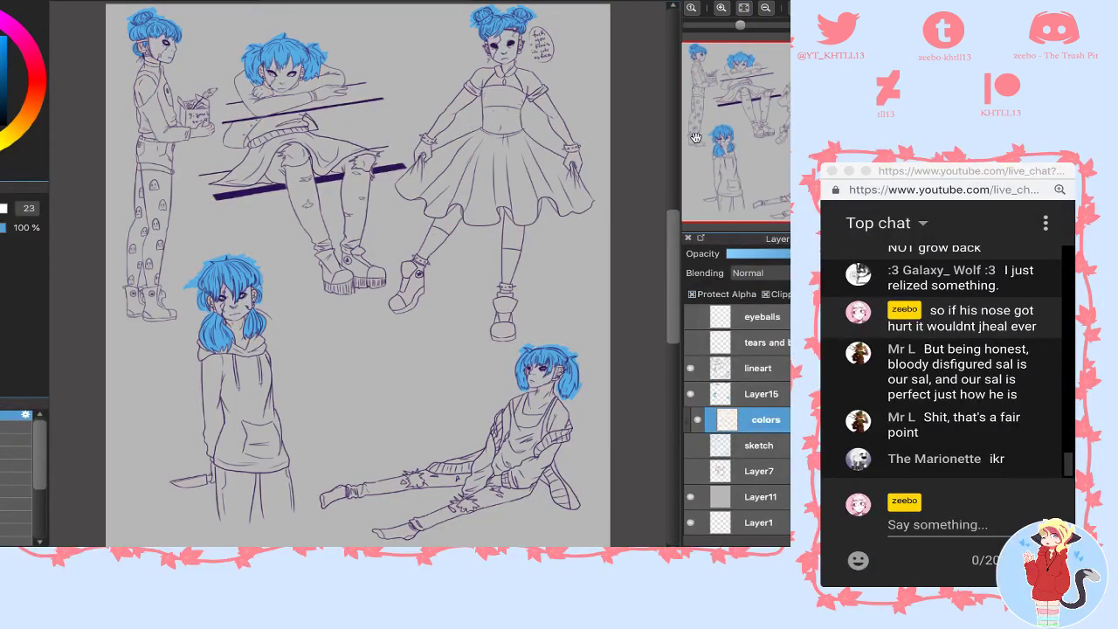
{"action": "left_click", "coordinate": [766, 295]}
{"action": "left_click", "coordinate": [756, 393]}
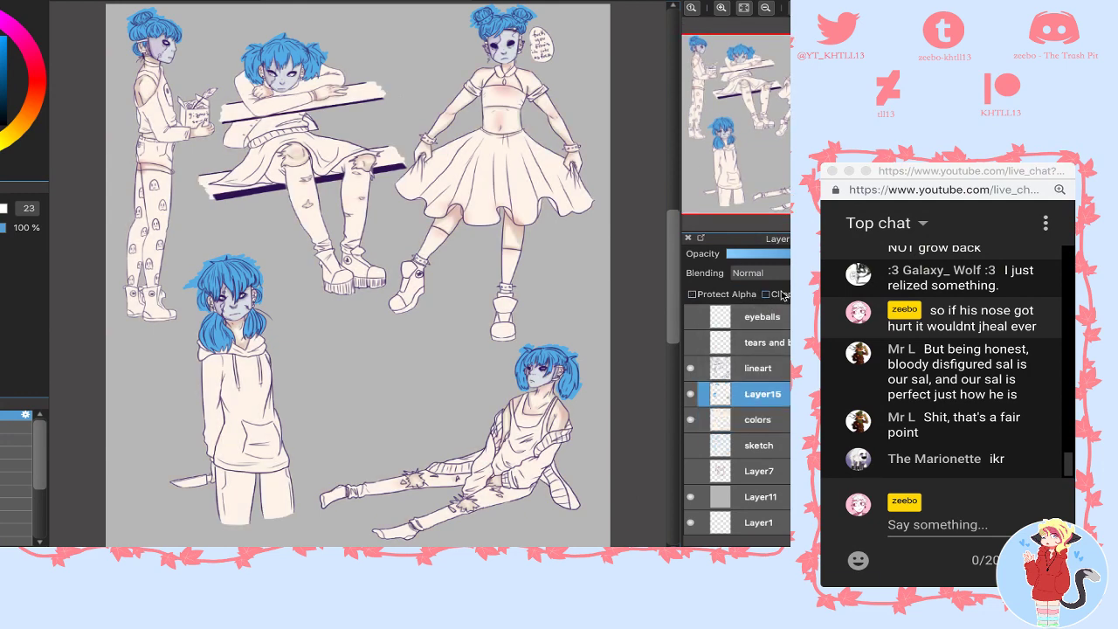
{"action": "left_click", "coordinate": [766, 295]}
- Add a new layer above Layer15 and choose a dark brown for the profile character's mask straps
{"action": "left_click", "coordinate": [722, 9]}
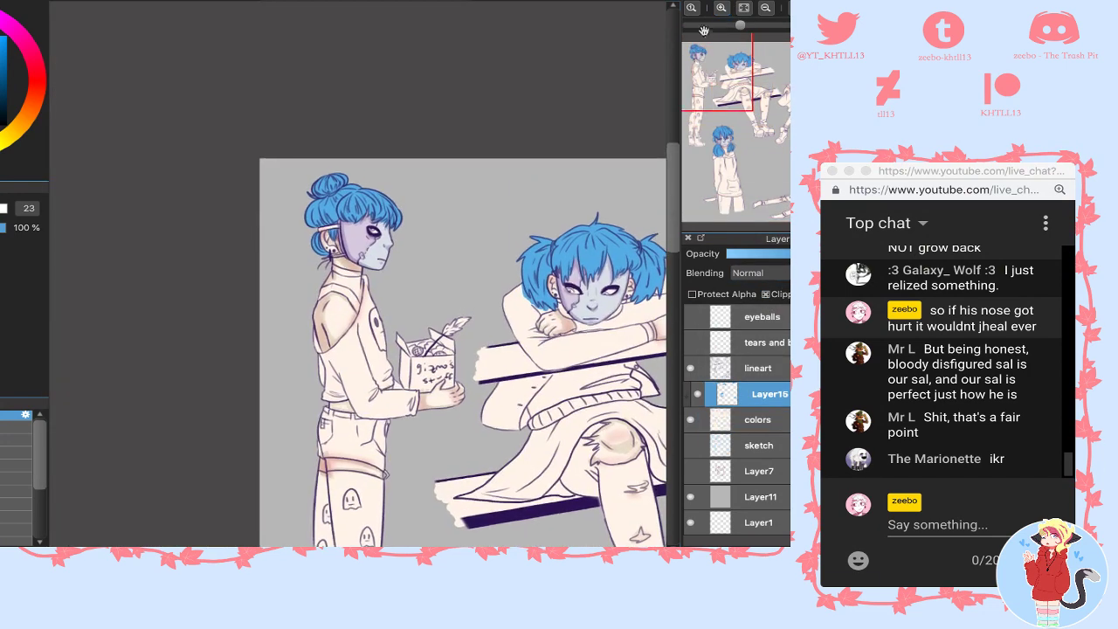
{"action": "left_click", "coordinate": [721, 9]}
{"action": "left_click", "coordinate": [722, 9]}
{"action": "left_click", "coordinate": [733, 63]}
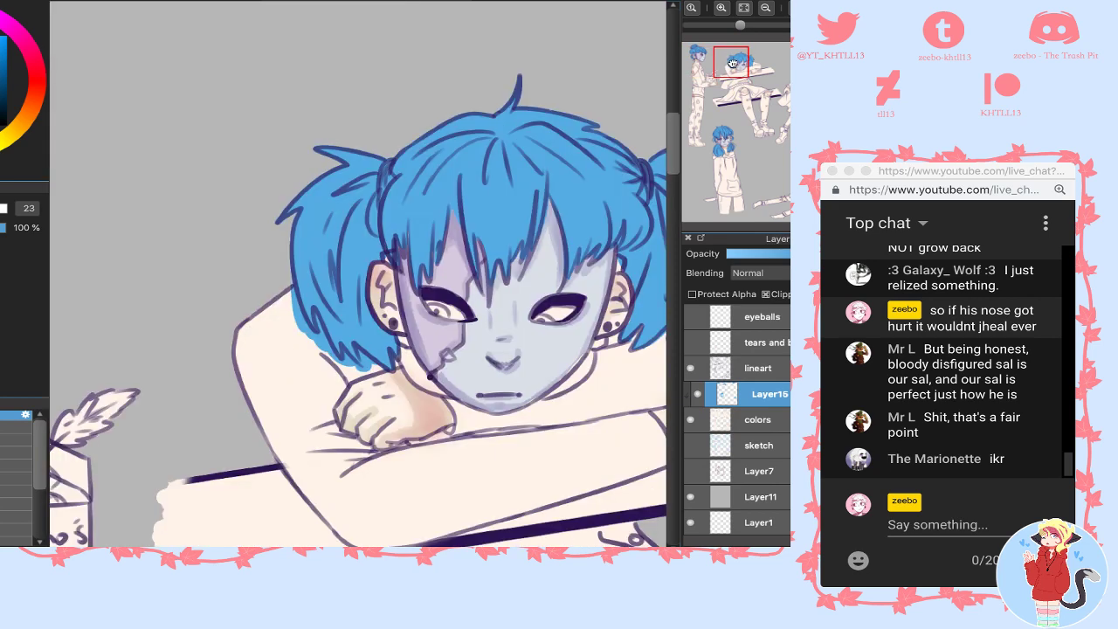
{"action": "left_click_drag", "start_coordinate": [733, 62], "coordinate": [737, 63]}
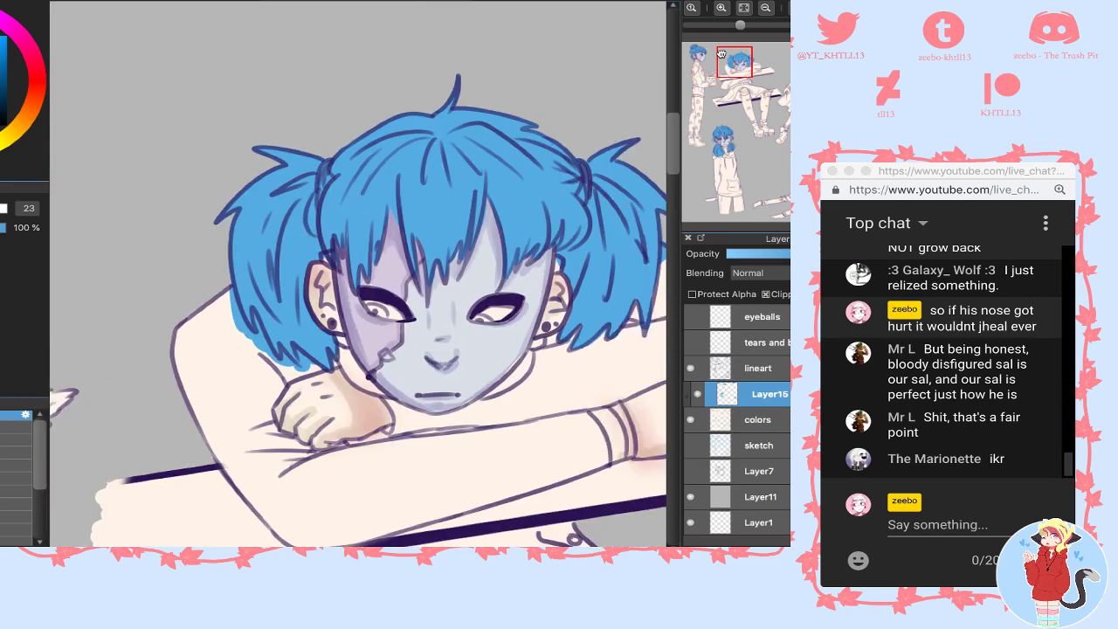
{"action": "left_click", "coordinate": [701, 49]}
{"action": "key", "text": "ctrl+shift+n"}
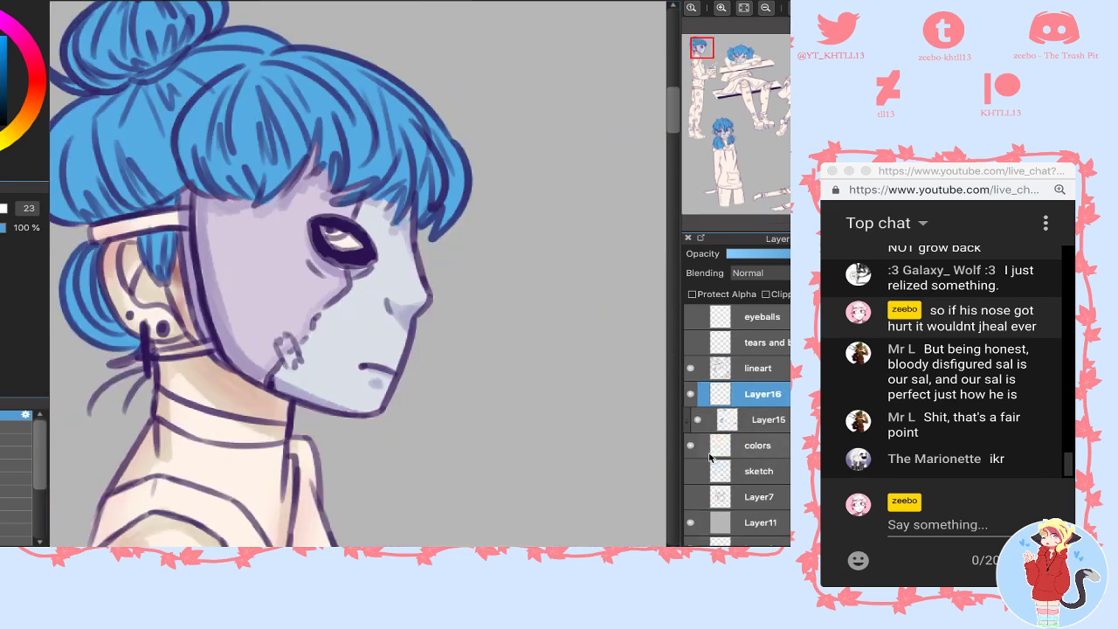
{"action": "left_click_drag", "start_coordinate": [702, 54], "coordinate": [699, 55]}
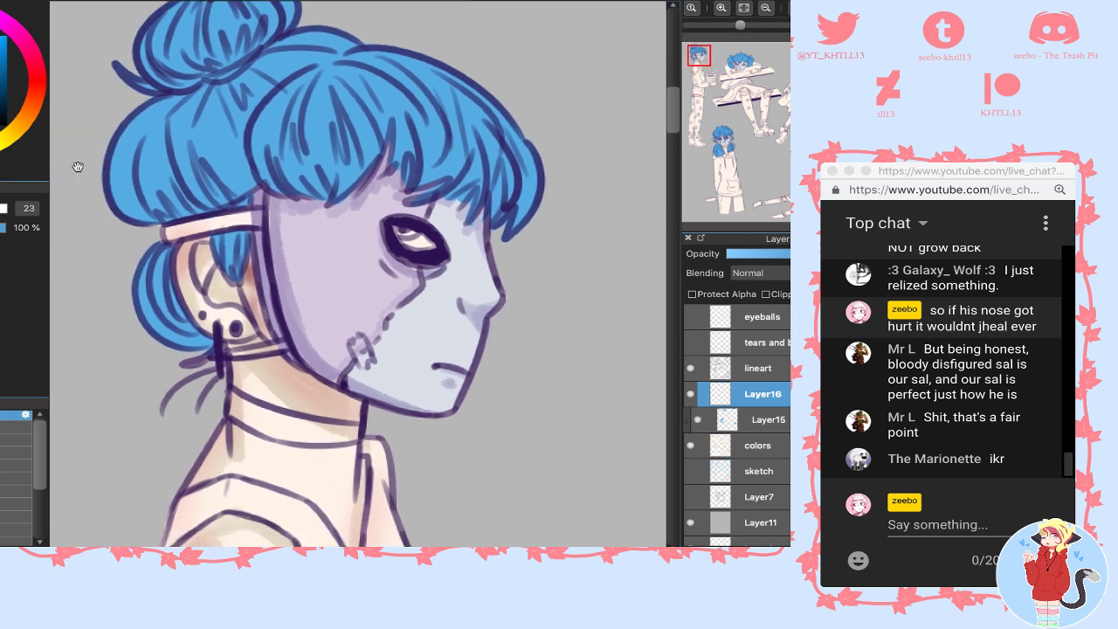
{"action": "left_click", "coordinate": [35, 93]}
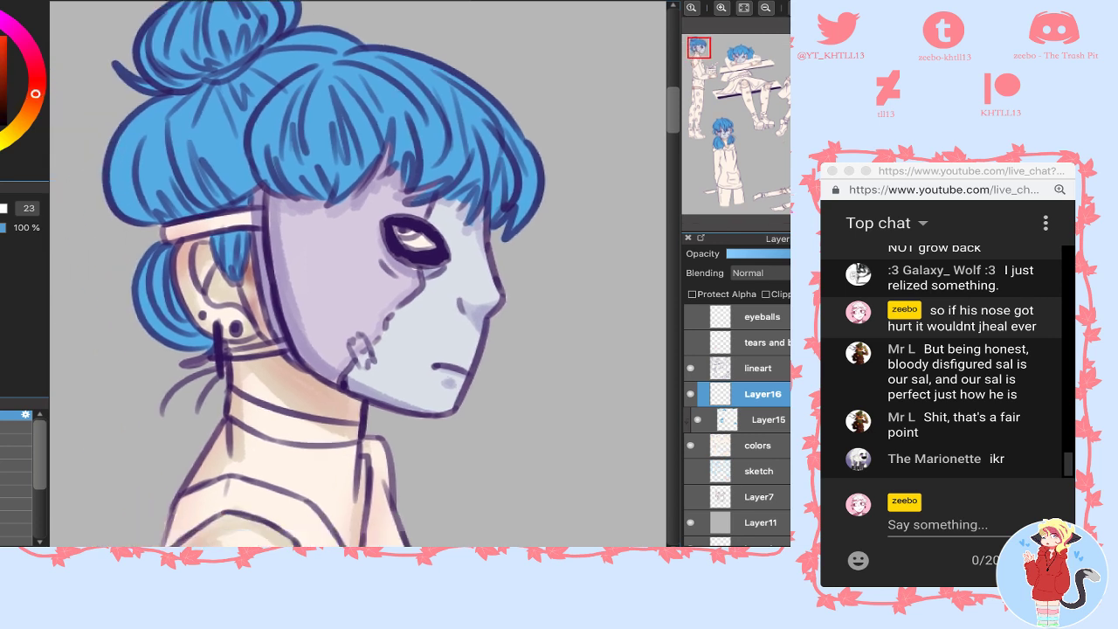
{"action": "mouse_move", "coordinate": [281, 239]}
{"action": "left_mouse_down"}
{"action": "mouse_move", "coordinate": [332, 285]}
{"action": "mouse_move", "coordinate": [330, 254]}
{"action": "mouse_move", "coordinate": [351, 290]}
{"action": "left_mouse_up"}
{"action": "key", "text": "ctrl+z"}
{"action": "key", "text": "ctrl+z"}
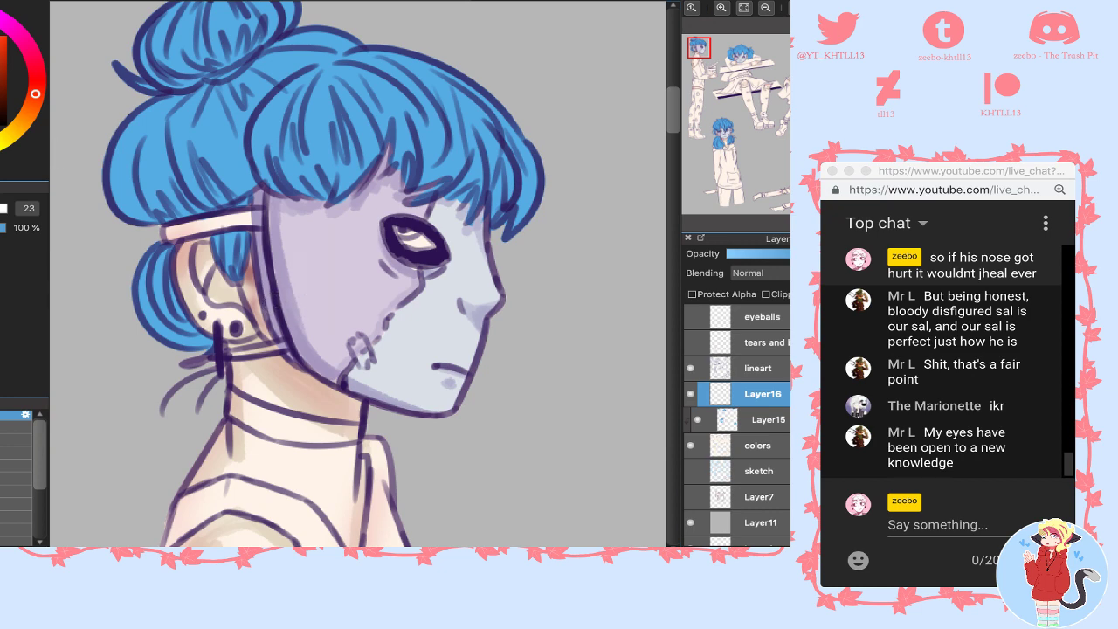
- Paint the profile character's upper and lower mask straps dark brown on Layer16, using brush sizes 6.6 and 10.3
{"action": "key", "text": "["}
{"action": "key", "text": "["}
{"action": "key", "text": "["}
{"action": "key", "text": "["}
{"action": "key", "text": "["}
{"action": "key", "text": "["}
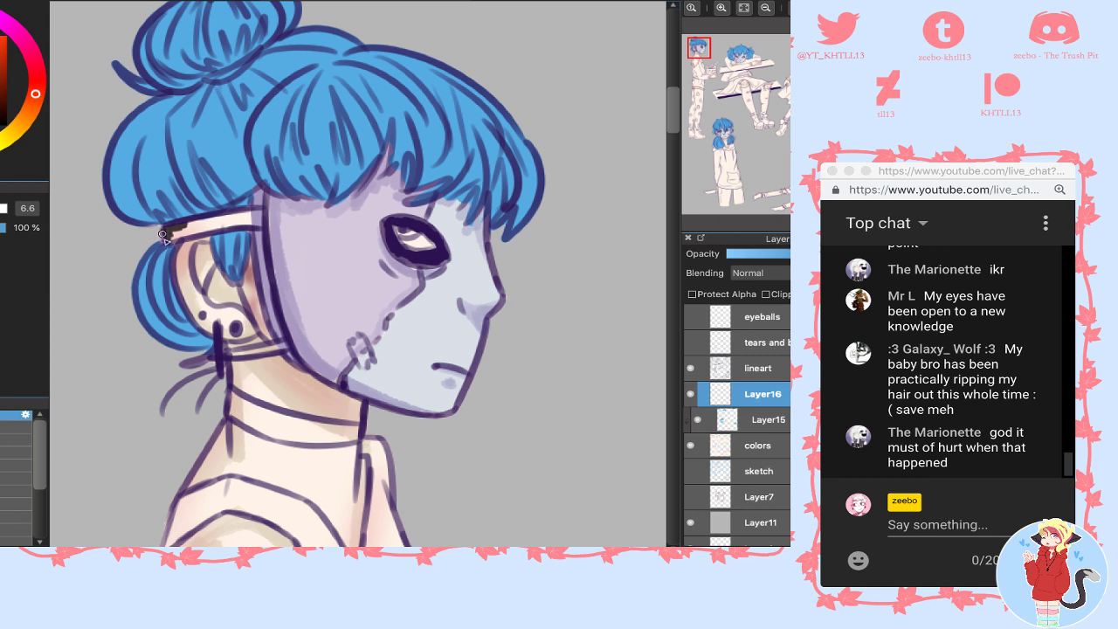
{"action": "mouse_move", "coordinate": [162, 234]}
{"action": "left_mouse_down"}
{"action": "mouse_move", "coordinate": [213, 226]}
{"action": "mouse_move", "coordinate": [171, 236]}
{"action": "mouse_move", "coordinate": [232, 215]}
{"action": "mouse_move", "coordinate": [256, 221]}
{"action": "mouse_move", "coordinate": [260, 210]}
{"action": "mouse_move", "coordinate": [207, 221]}
{"action": "mouse_move", "coordinate": [260, 225]}
{"action": "left_mouse_up"}
{"action": "key", "text": "]"}
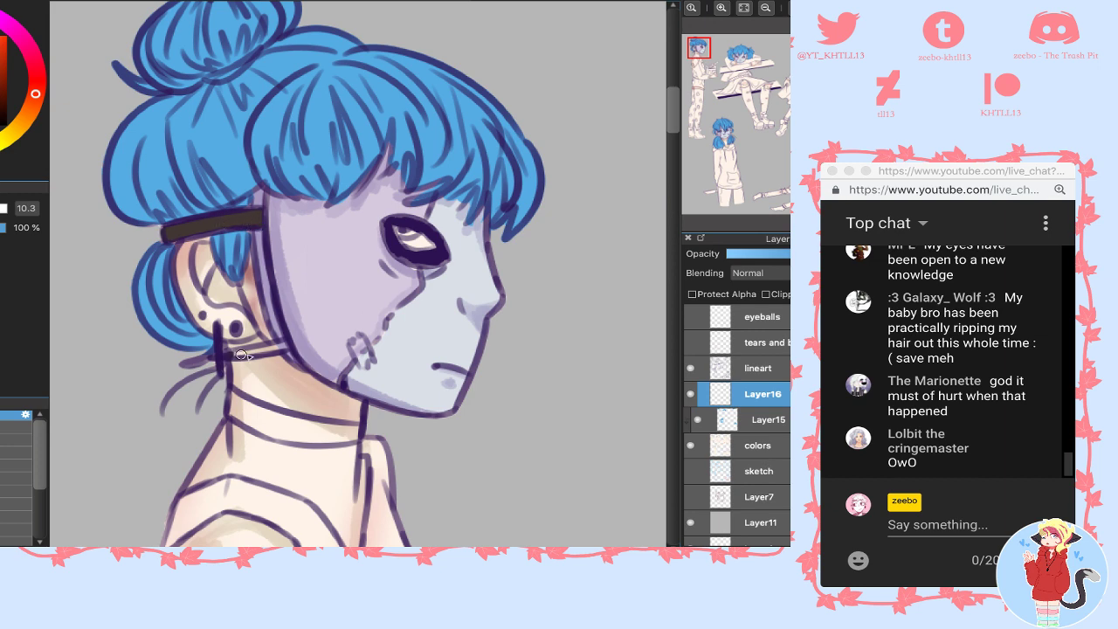
{"action": "left_click_drag", "start_coordinate": [241, 354], "coordinate": [283, 346]}
- Paint the visible mask straps beside the ears of the character resting on folded arms dark brown
{"action": "left_click", "coordinate": [736, 59]}
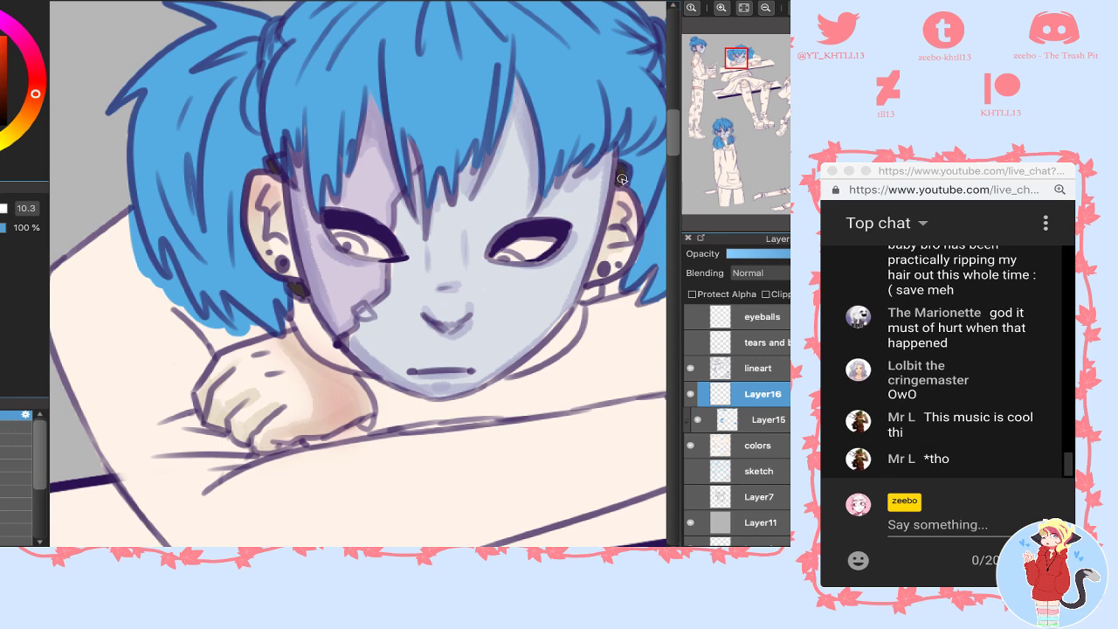
{"action": "left_click_drag", "start_coordinate": [587, 293], "coordinate": [594, 292]}
- Paint the four mask straps beside the double-bun character's ears dark brown on Layer16
{"action": "left_click", "coordinate": [739, 93]}
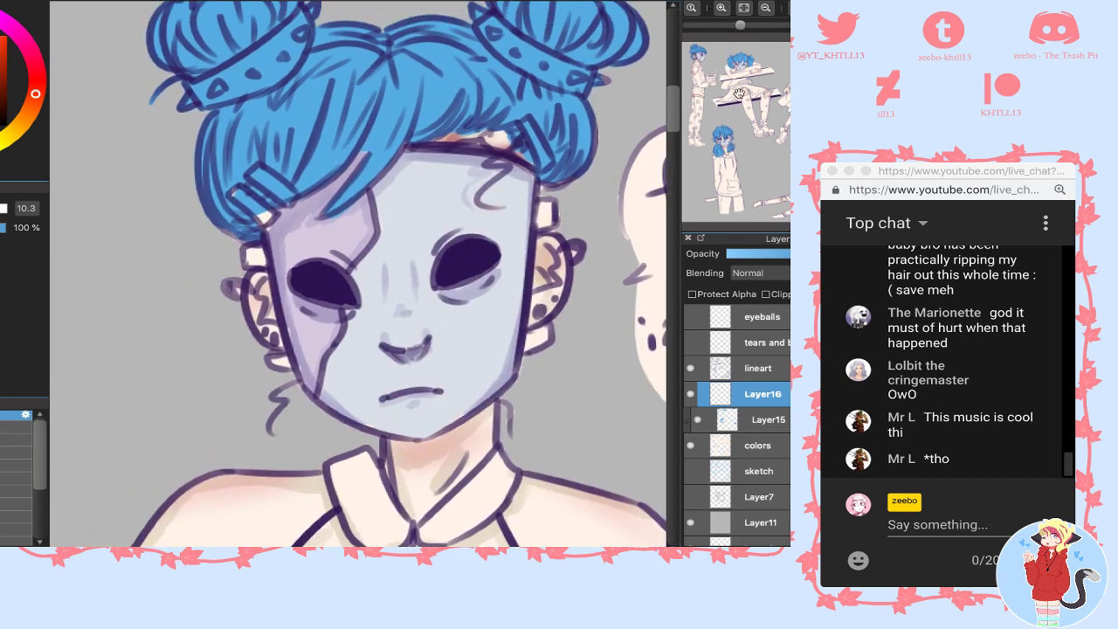
{"action": "left_click_drag", "start_coordinate": [252, 255], "coordinate": [262, 252]}
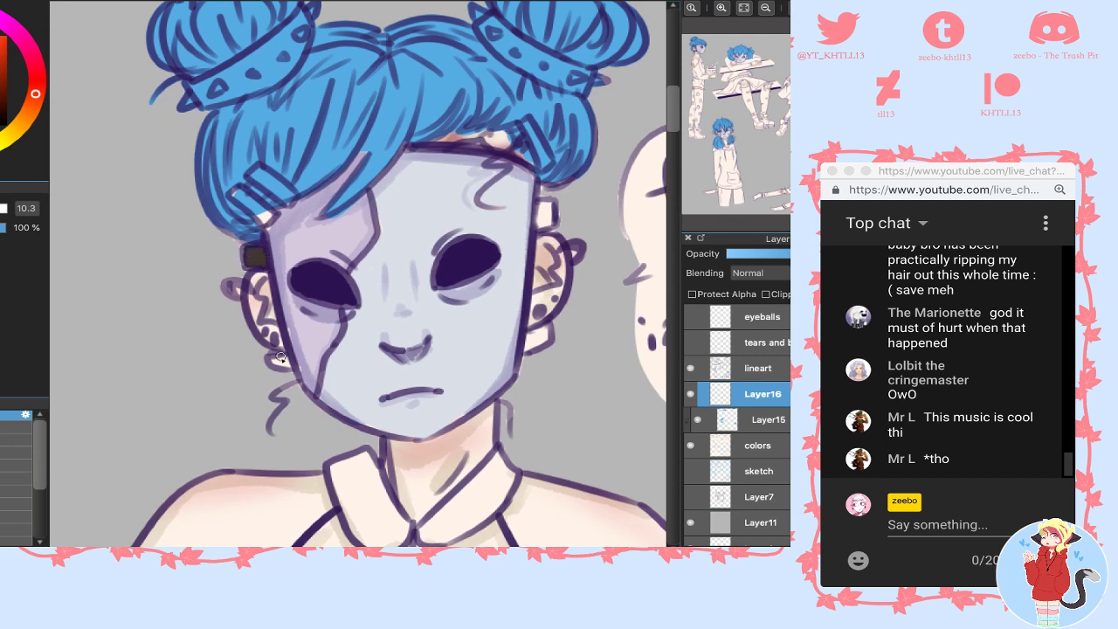
{"action": "mouse_move", "coordinate": [280, 357]}
{"action": "left_mouse_down"}
{"action": "mouse_move", "coordinate": [288, 363]}
{"action": "mouse_move", "coordinate": [271, 360]}
{"action": "left_mouse_up"}
{"action": "left_click_drag", "start_coordinate": [537, 215], "coordinate": [551, 229]}
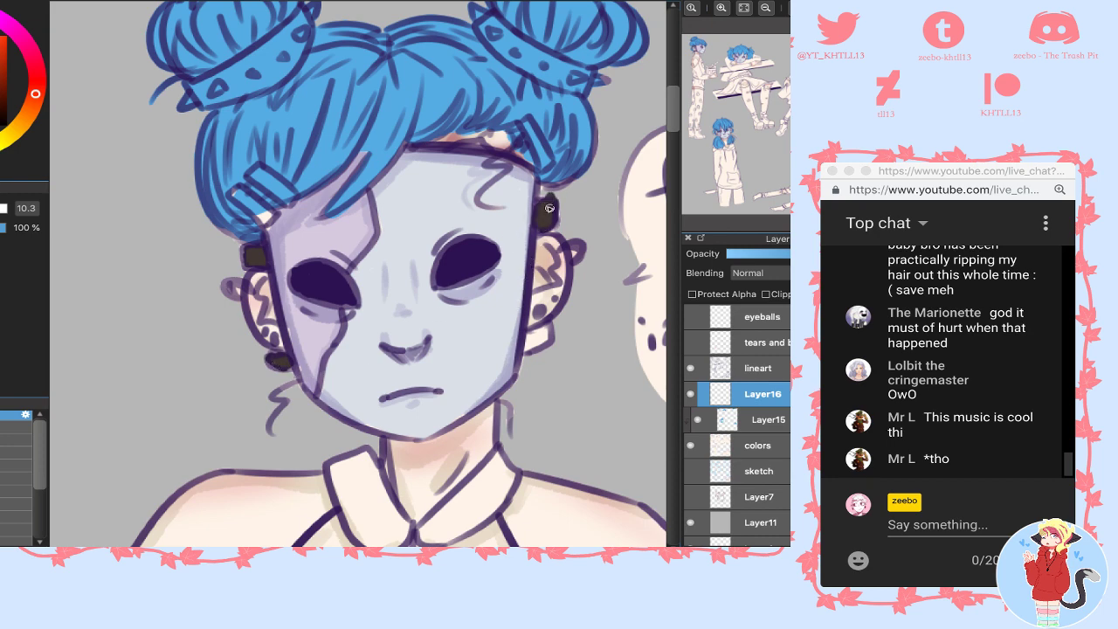
{"action": "left_click", "coordinate": [772, 426]}
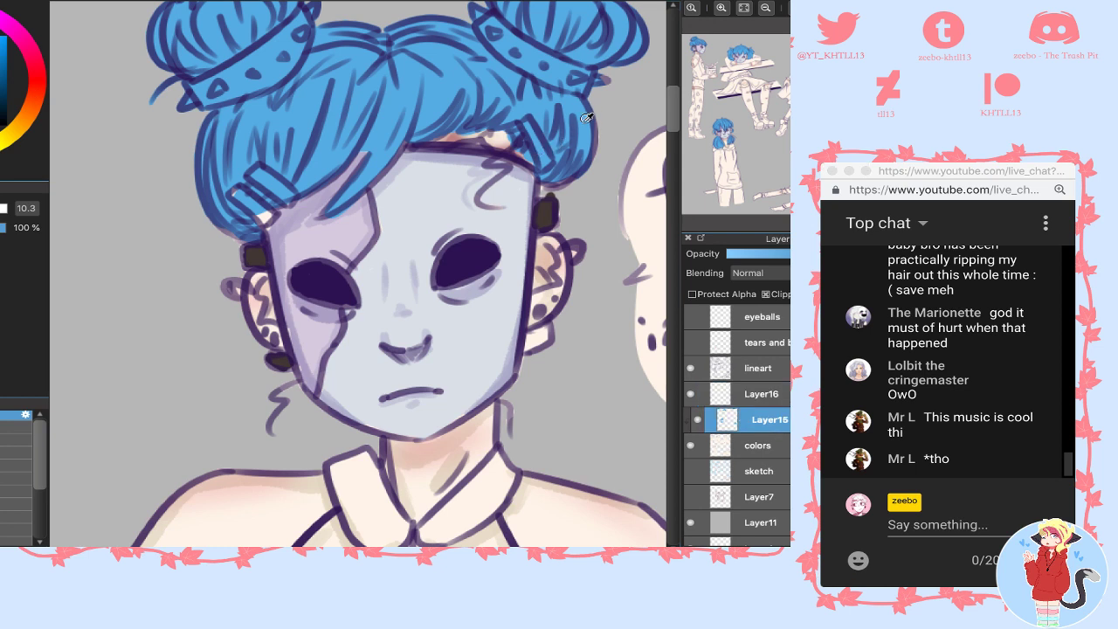
{"action": "left_click", "coordinate": [774, 400]}
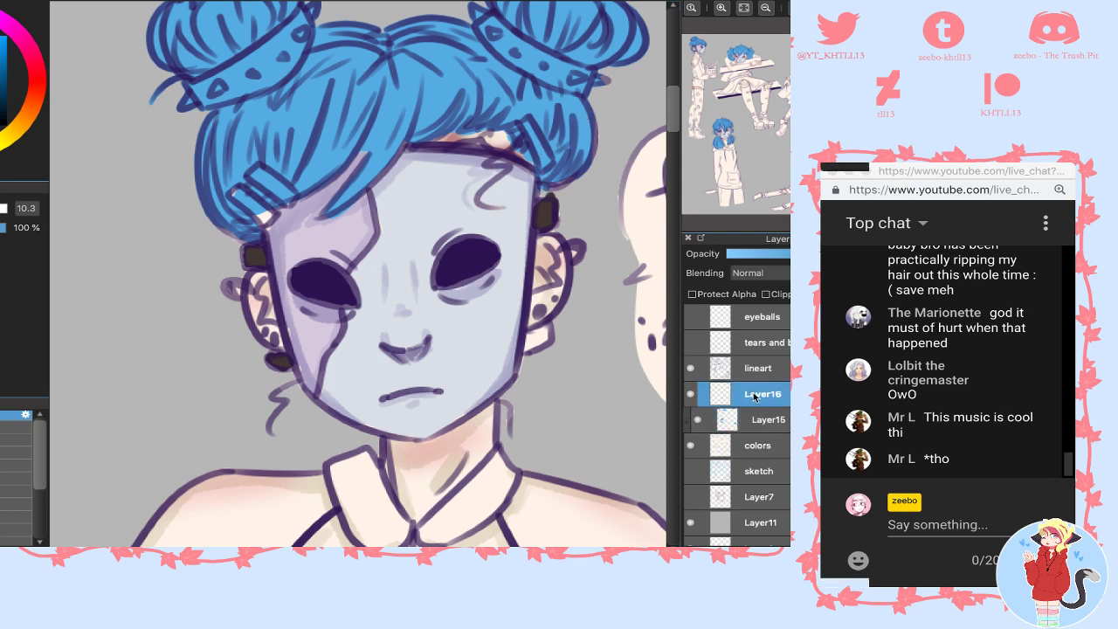
{"action": "left_click", "coordinate": [545, 207], "text": "alt"}
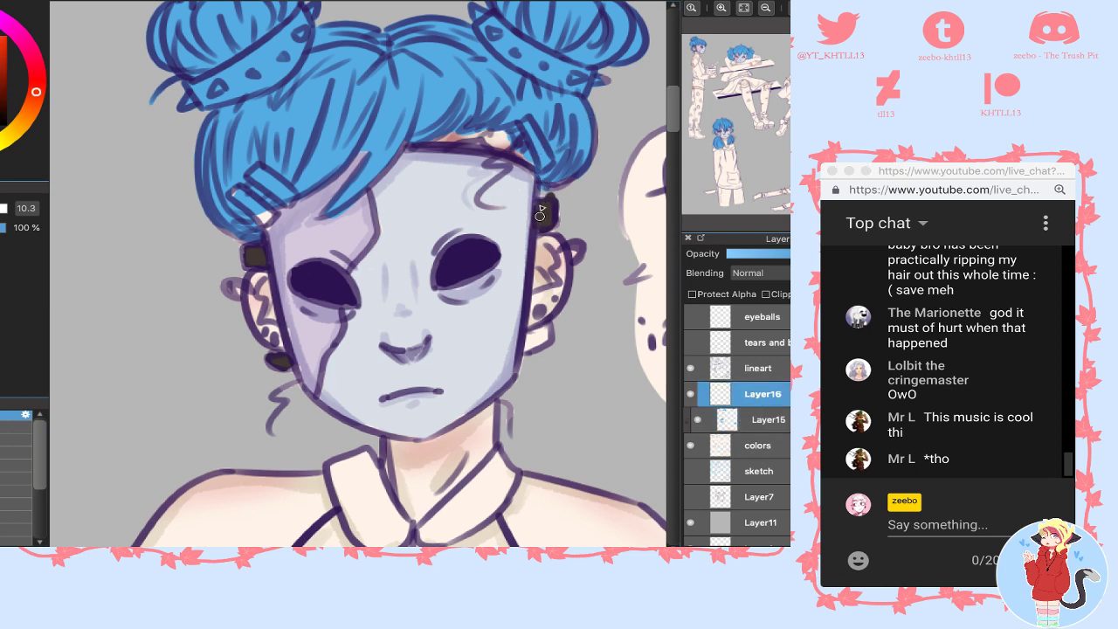
{"action": "mouse_move", "coordinate": [530, 340]}
{"action": "left_mouse_down"}
{"action": "mouse_move", "coordinate": [547, 330]}
{"action": "mouse_move", "coordinate": [543, 344]}
{"action": "left_mouse_up"}
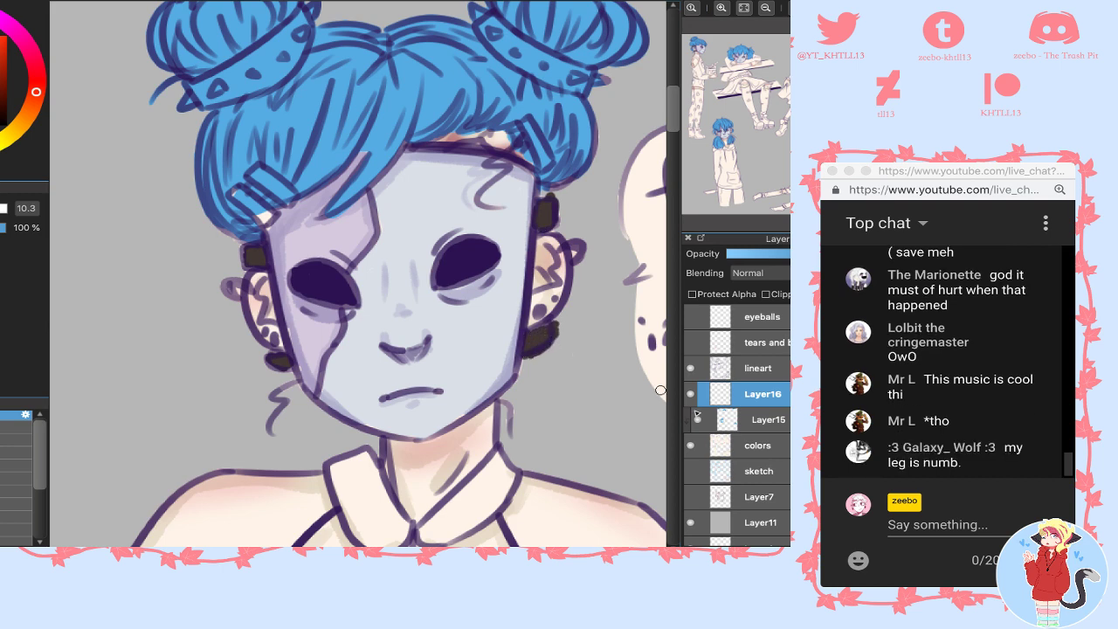
{"action": "left_click", "coordinate": [713, 438]}
{"action": "key", "text": "bracketleft"}
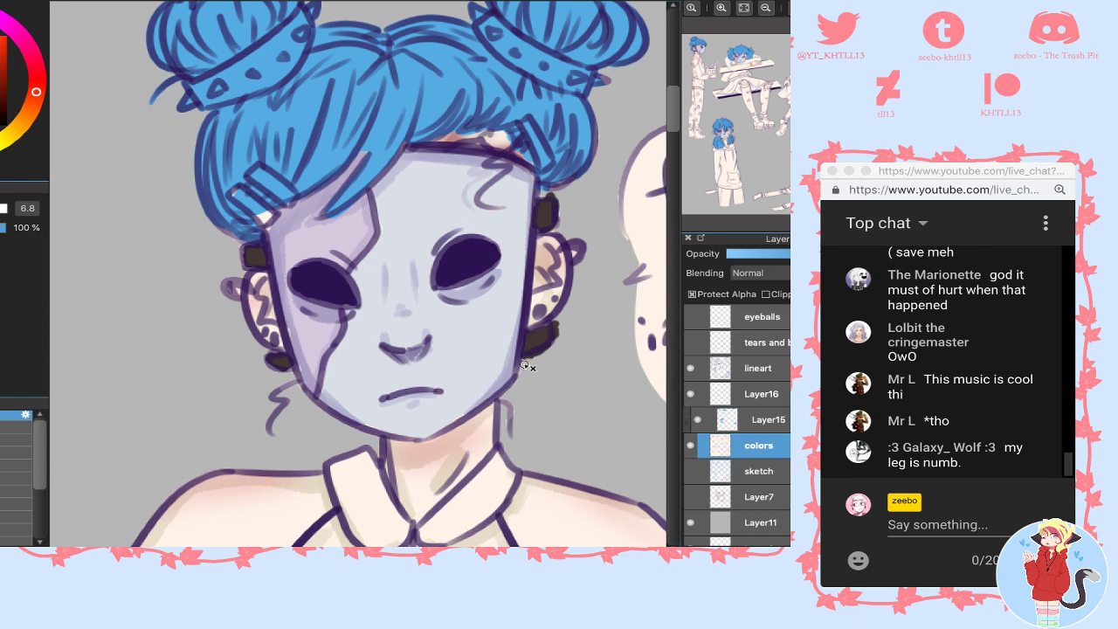
{"action": "left_click", "coordinate": [762, 392]}
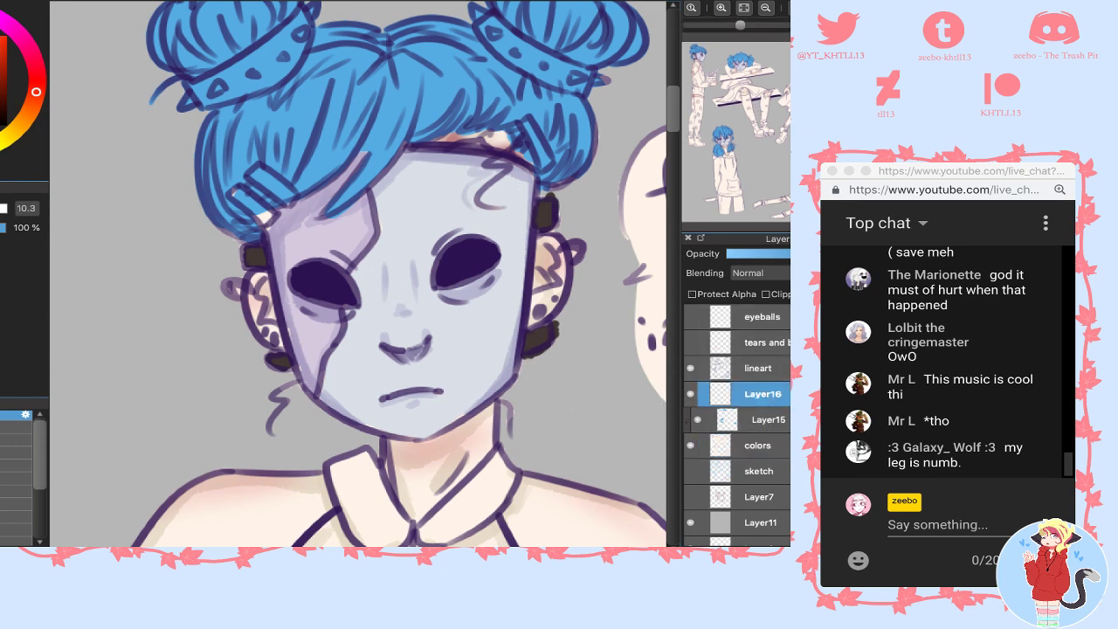
- Paint the hooded character's mask straps above and below the left-hand ear dark brown on Layer16 at brush size 10.3
{"action": "left_click", "coordinate": [717, 132]}
{"action": "key", "text": "bracketright"}
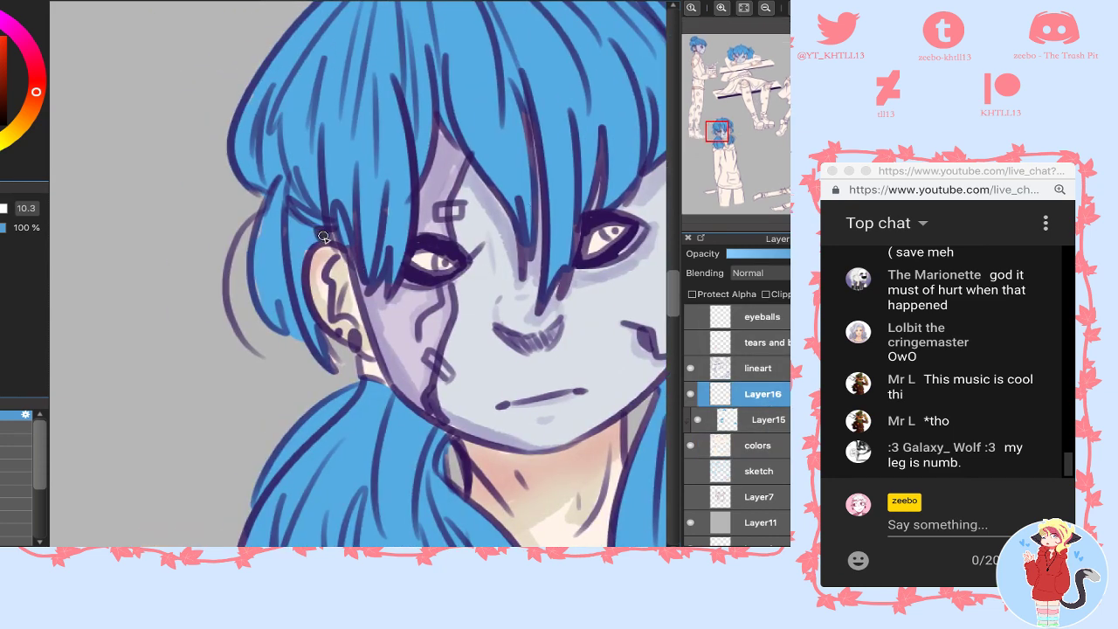
{"action": "left_click", "coordinate": [743, 412]}
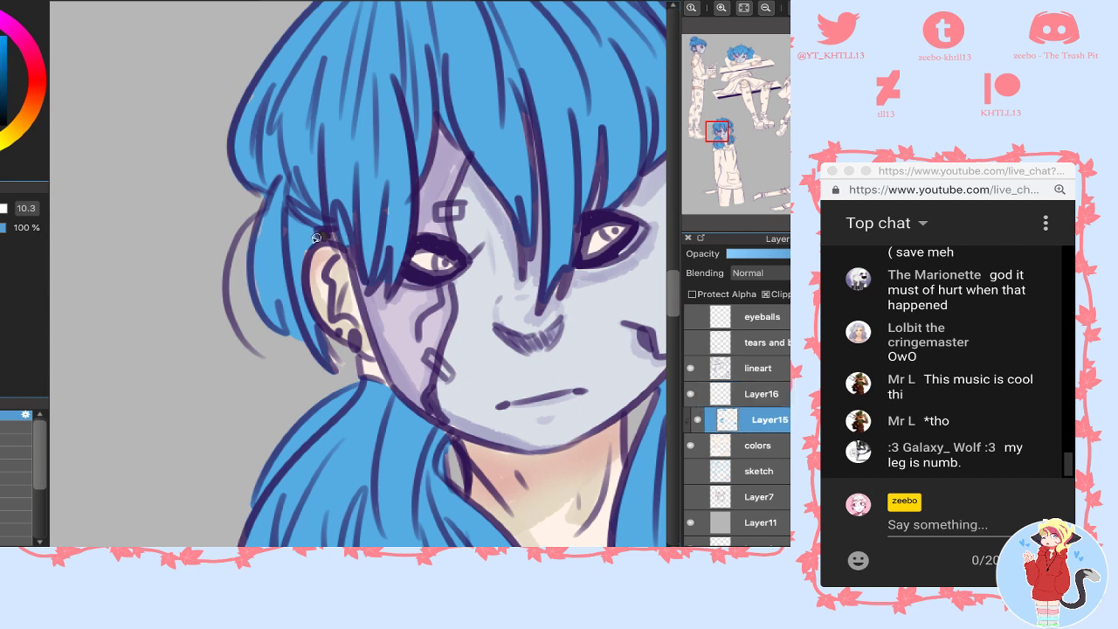
{"action": "left_click", "coordinate": [742, 394]}
{"action": "left_click", "coordinate": [323, 257], "text": "alt"}
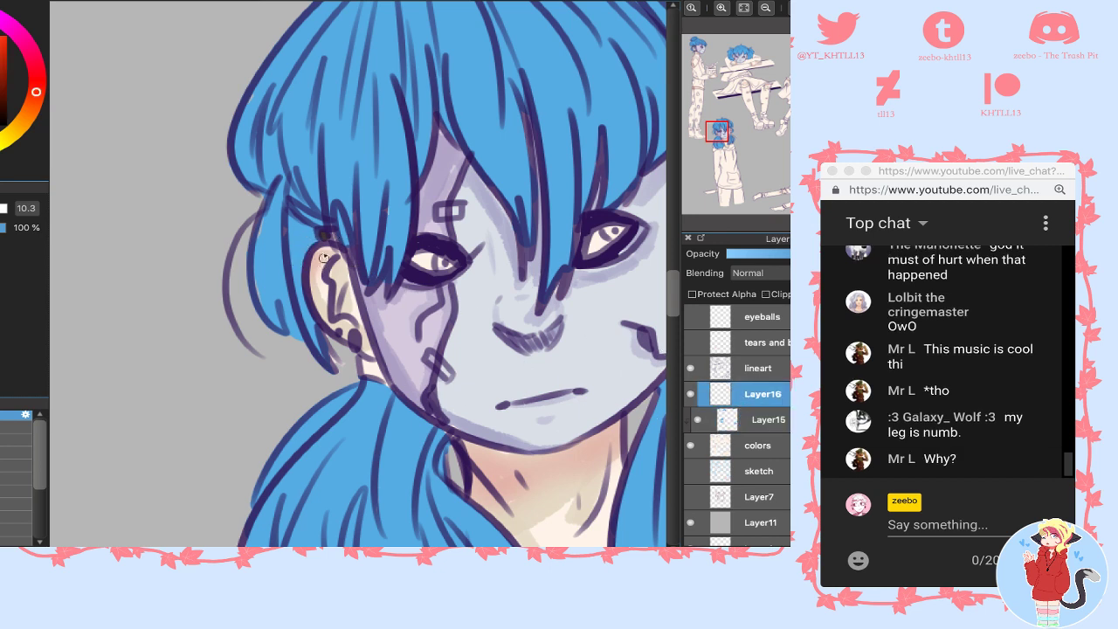
{"action": "left_click_drag", "start_coordinate": [325, 234], "coordinate": [340, 254]}
{"action": "mouse_move", "coordinate": [363, 364]}
{"action": "left_mouse_down"}
{"action": "mouse_move", "coordinate": [385, 381]}
{"action": "mouse_move", "coordinate": [370, 377]}
{"action": "left_mouse_up"}
- Make the colors layer active and turn off its alpha protection
{"action": "left_click", "coordinate": [766, 419]}
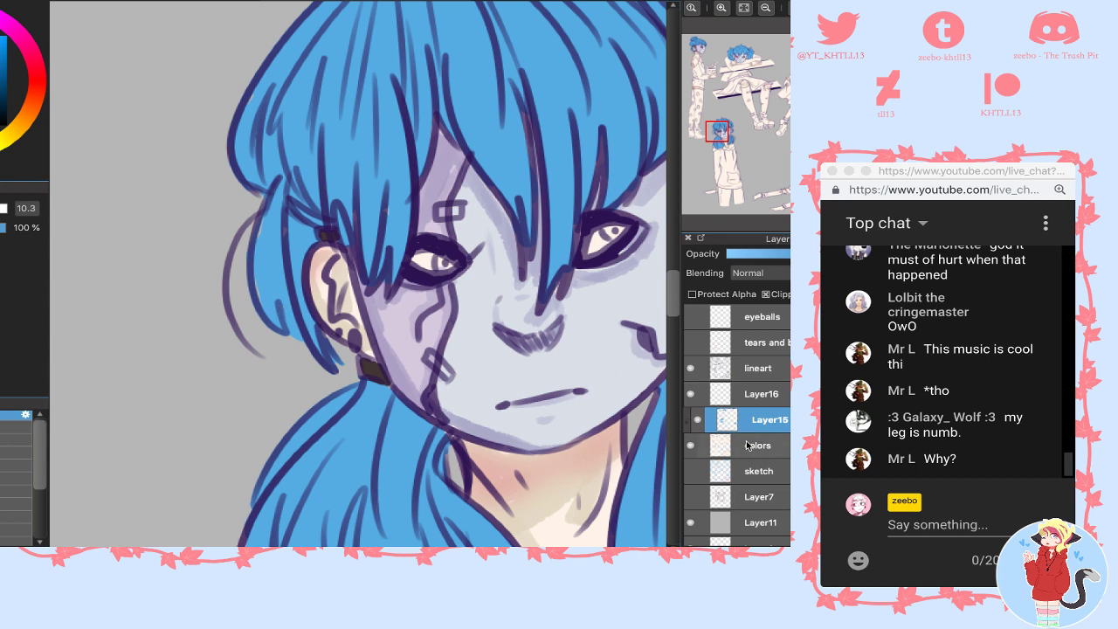
{"action": "left_click", "coordinate": [751, 446]}
{"action": "left_click", "coordinate": [690, 294]}
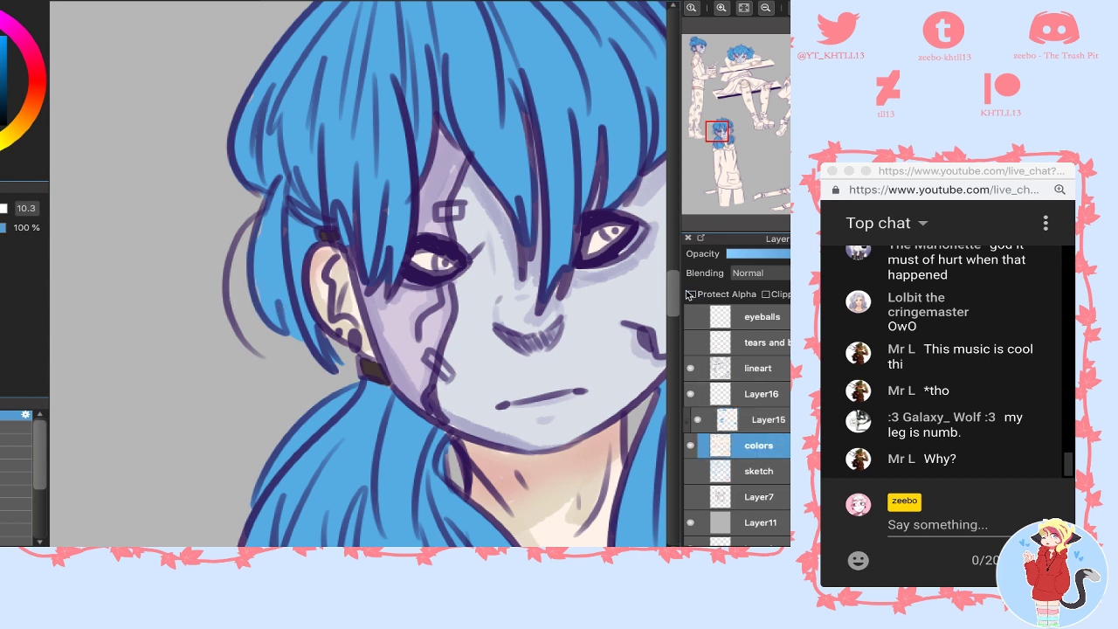
- Paint the hooded character's mask straps above and below the right-hand ear dark brown on Layer16, touching up the hair beside them on Layer15
{"action": "left_click", "coordinate": [766, 395]}
{"action": "left_click", "coordinate": [729, 141]}
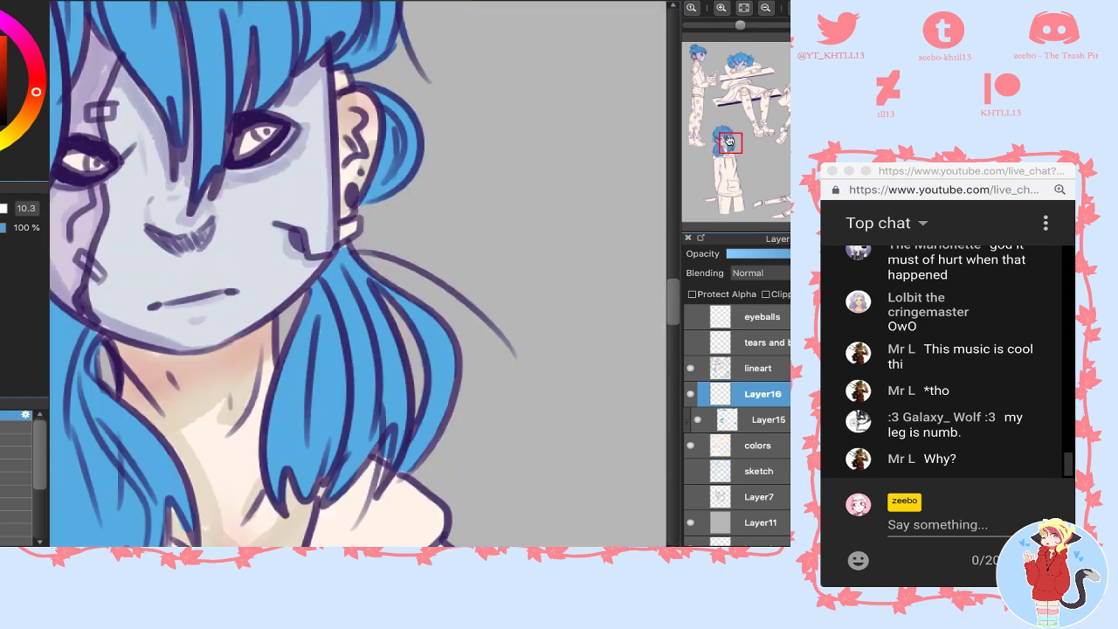
{"action": "left_click_drag", "start_coordinate": [729, 140], "coordinate": [728, 137]}
{"action": "left_click_drag", "start_coordinate": [376, 163], "coordinate": [376, 172]}
{"action": "left_click_drag", "start_coordinate": [378, 311], "coordinate": [398, 311]}
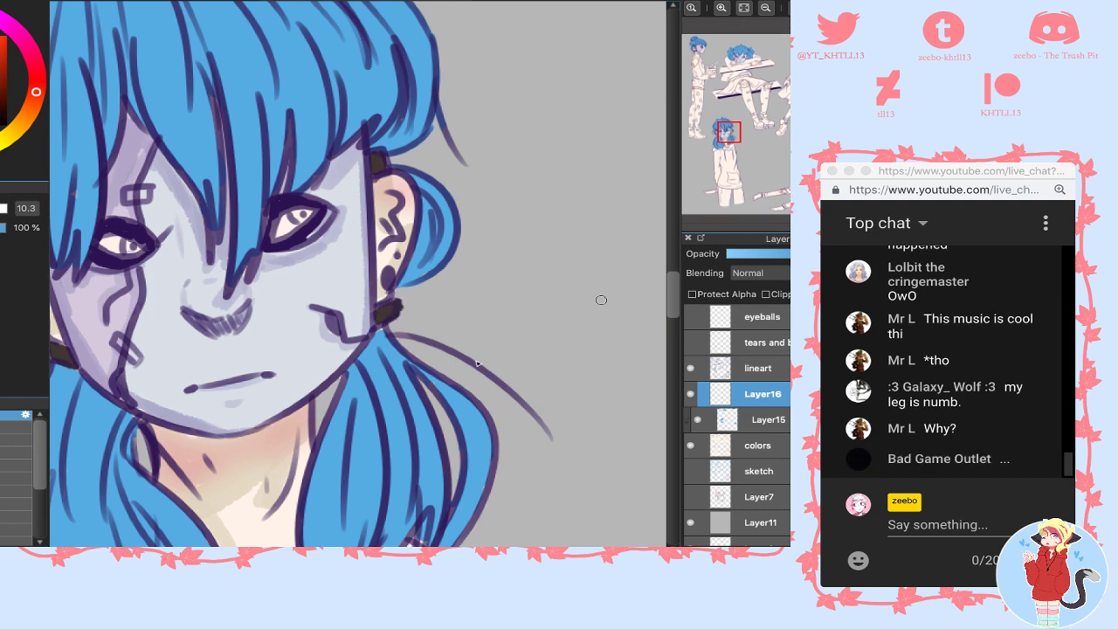
{"action": "left_click", "coordinate": [769, 419]}
{"action": "left_click_drag", "start_coordinate": [380, 334], "coordinate": [373, 336]}
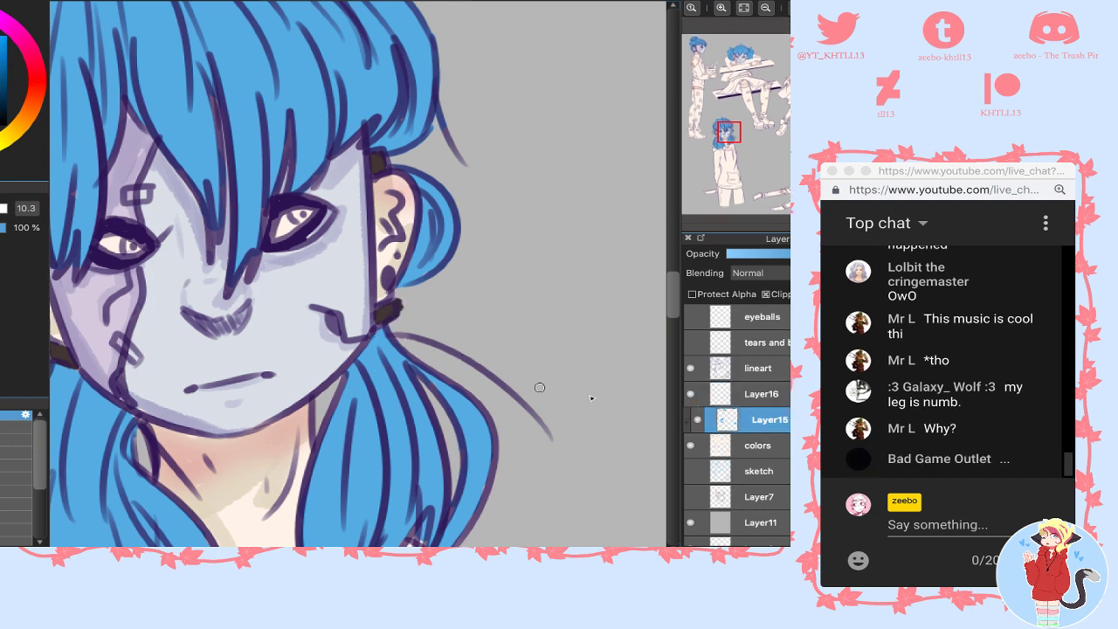
- Paint the two mask straps beside the tank-top character's large ear dark brown on Layer16, tidying the adjoining hair on Layer15
{"action": "left_click", "coordinate": [763, 394]}
{"action": "left_click_drag", "start_coordinate": [788, 173], "coordinate": [790, 160]}
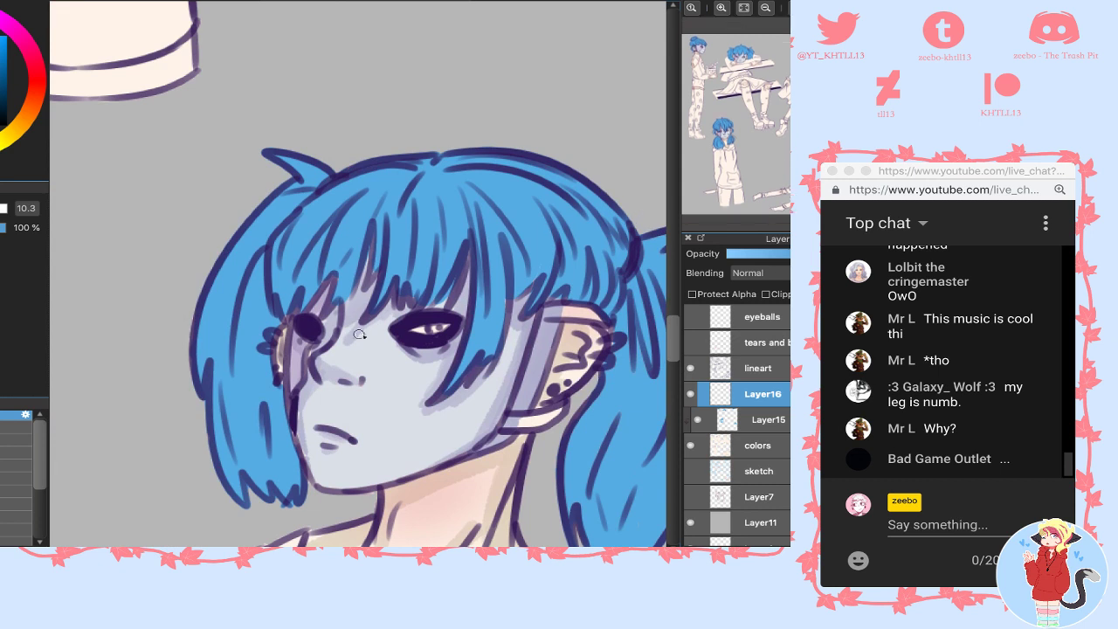
{"action": "left_click", "coordinate": [559, 314], "text": "alt"}
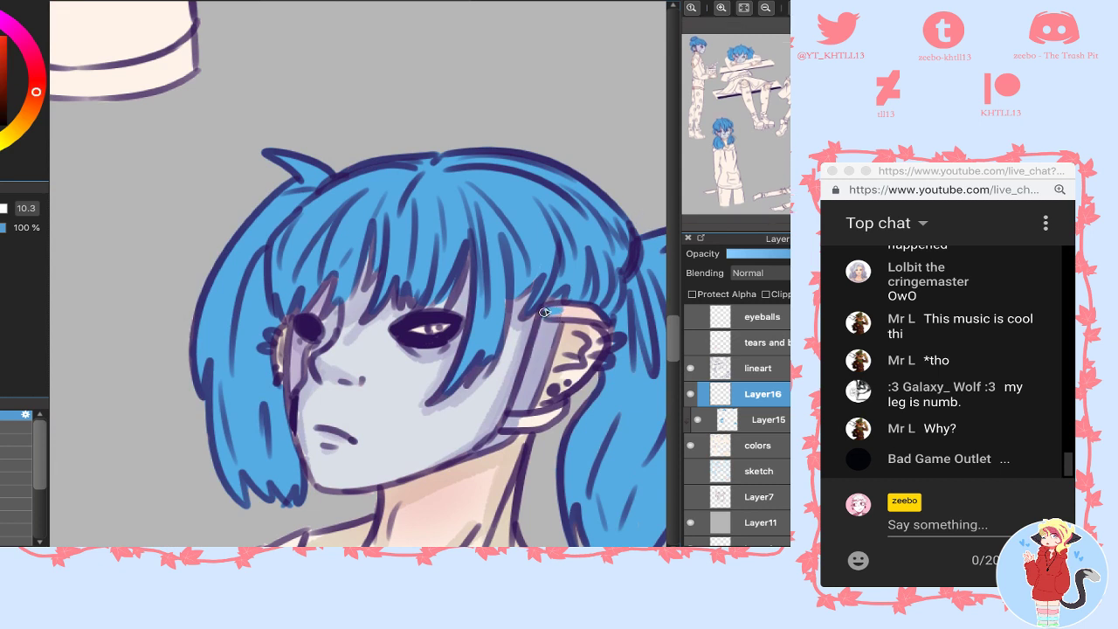
{"action": "left_click_drag", "start_coordinate": [545, 314], "coordinate": [593, 315]}
{"action": "left_click", "coordinate": [769, 419]}
{"action": "key", "text": "bracketleft"}
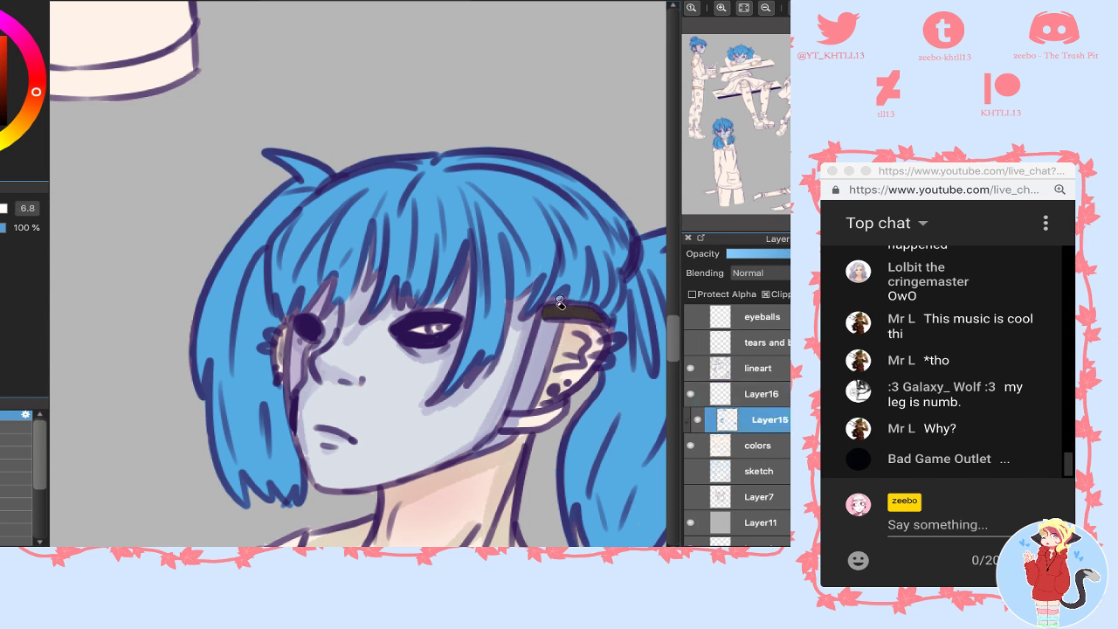
{"action": "key", "text": "bracketright"}
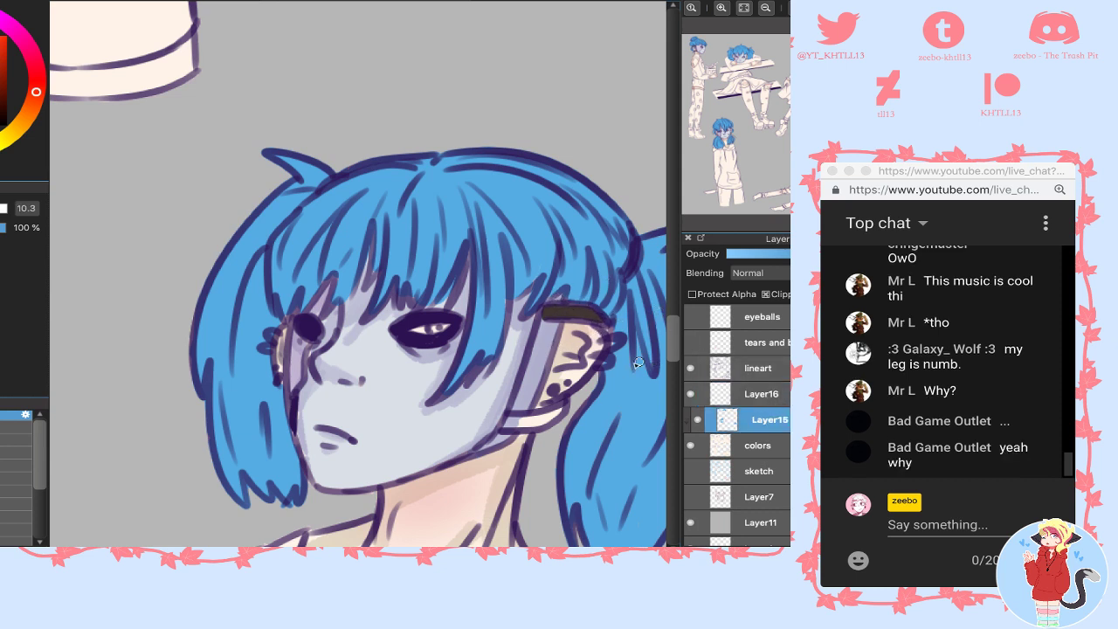
{"action": "left_click", "coordinate": [505, 306], "text": "alt"}
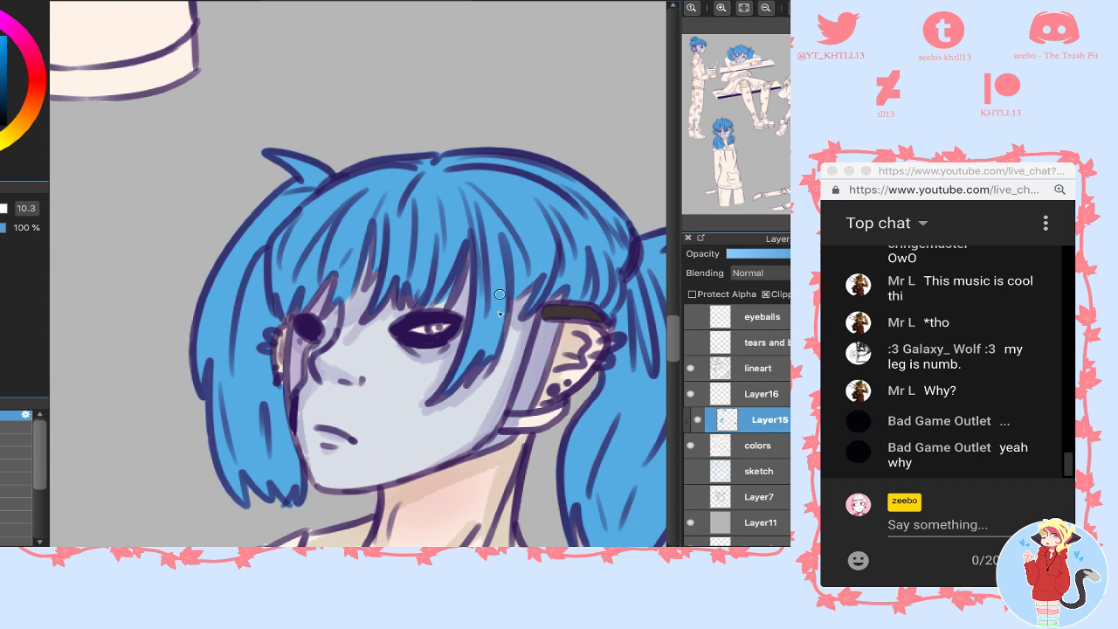
{"action": "left_click", "coordinate": [755, 395]}
{"action": "key", "text": "x"}
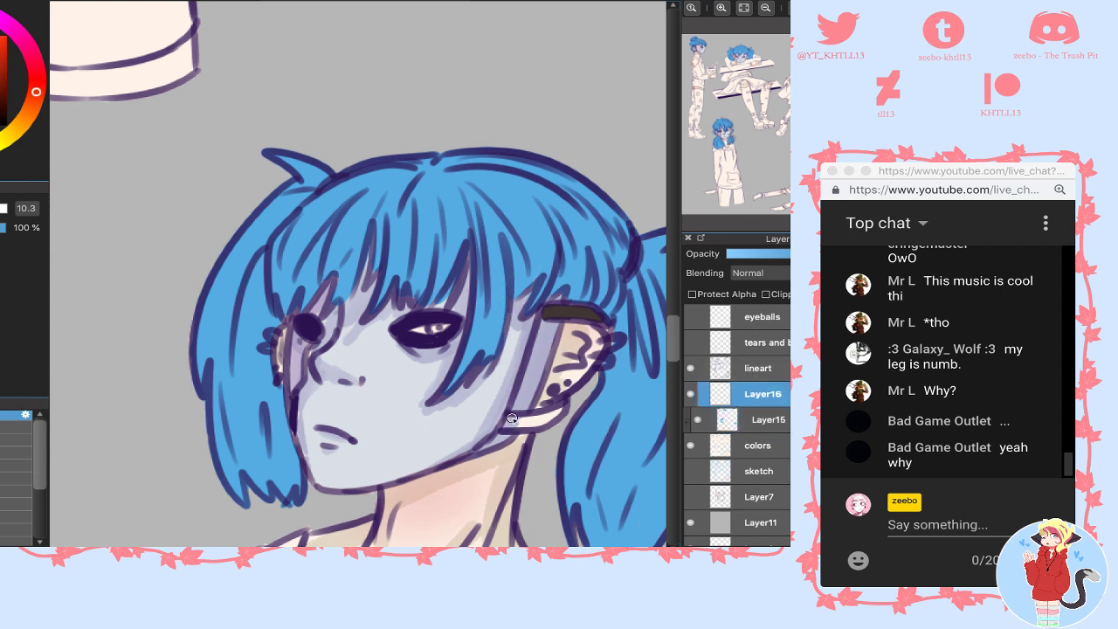
{"action": "mouse_move", "coordinate": [512, 419]}
{"action": "left_mouse_down"}
{"action": "mouse_move", "coordinate": [513, 446]}
{"action": "mouse_move", "coordinate": [527, 421]}
{"action": "mouse_move", "coordinate": [543, 423]}
{"action": "mouse_move", "coordinate": [510, 426]}
{"action": "mouse_move", "coordinate": [554, 419]}
{"action": "left_mouse_up"}
- Choose a darker strap colour from the side-profile character and the soft brush at size 67 and 20 % opacity
{"action": "left_click", "coordinate": [723, 143]}
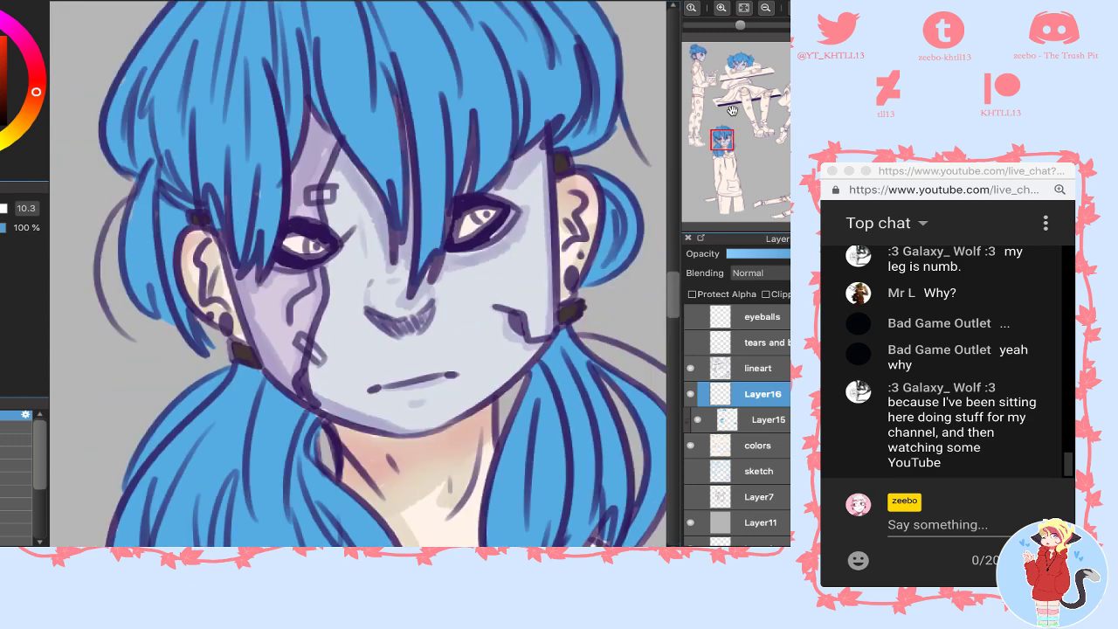
{"action": "left_click", "coordinate": [699, 60]}
{"action": "left_click_drag", "start_coordinate": [695, 59], "coordinate": [687, 51]}
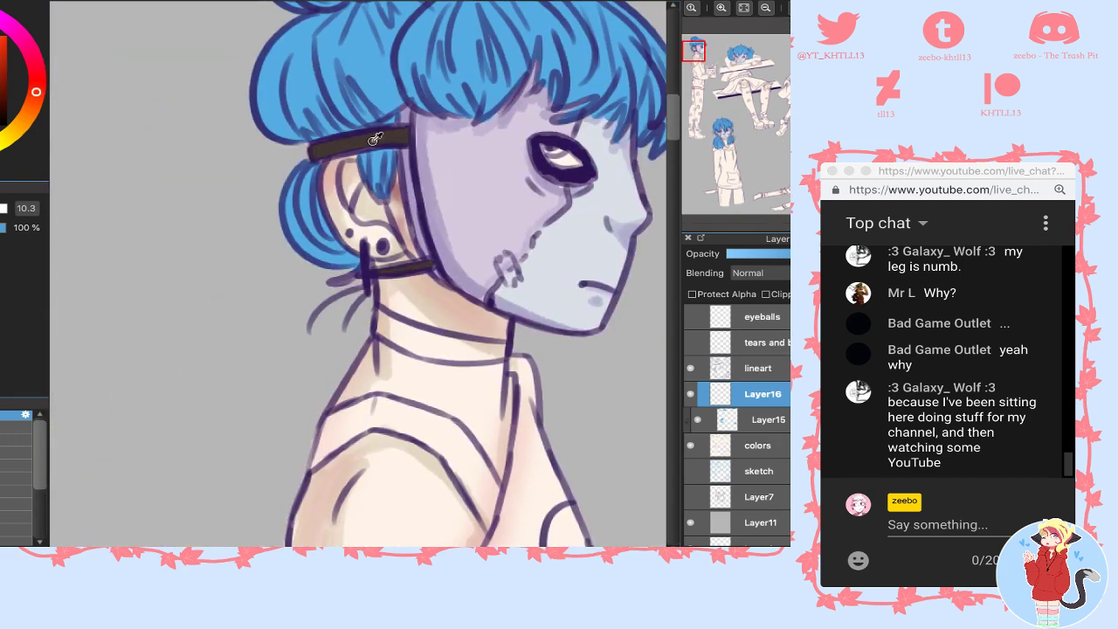
{"action": "left_click_drag", "start_coordinate": [52, 81], "coordinate": [36, 74]}
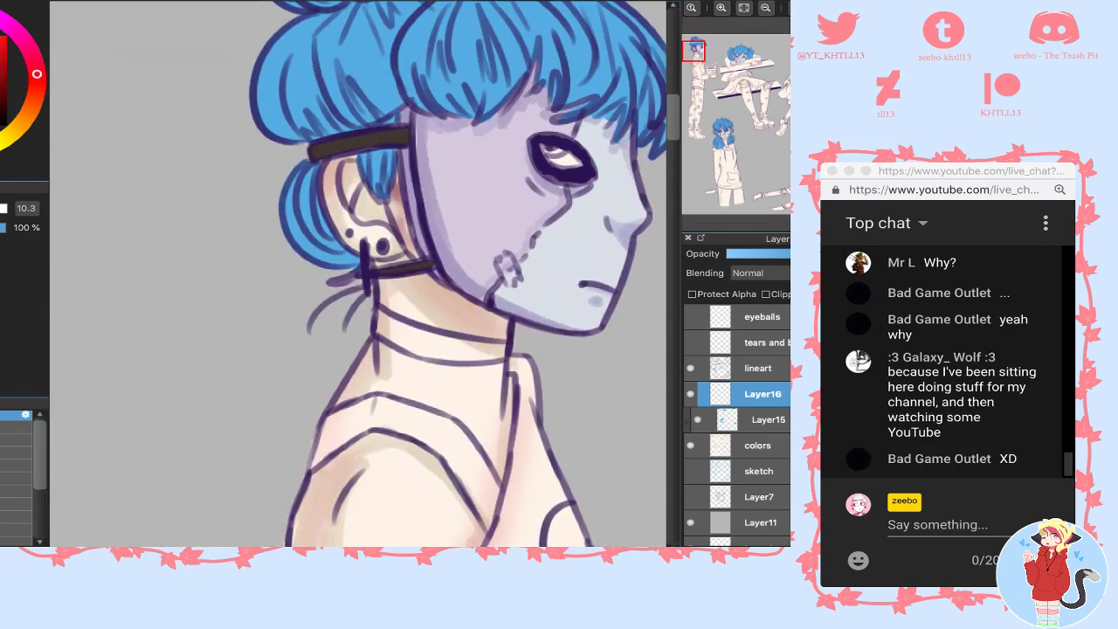
{"action": "left_click", "coordinate": [14, 466]}
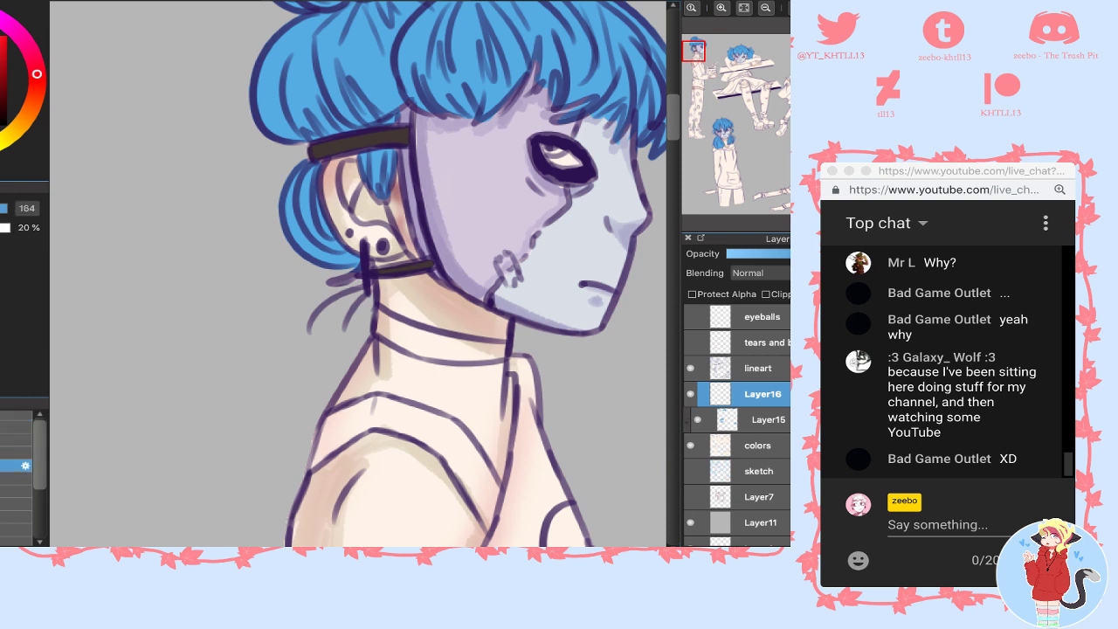
{"action": "left_click", "coordinate": [2, 208]}
- Protect Layer16's alpha and darken the ends of the side-profile character's mask straps
{"action": "left_click_drag", "start_coordinate": [428, 129], "coordinate": [409, 225]}
{"action": "key", "text": "super+z"}
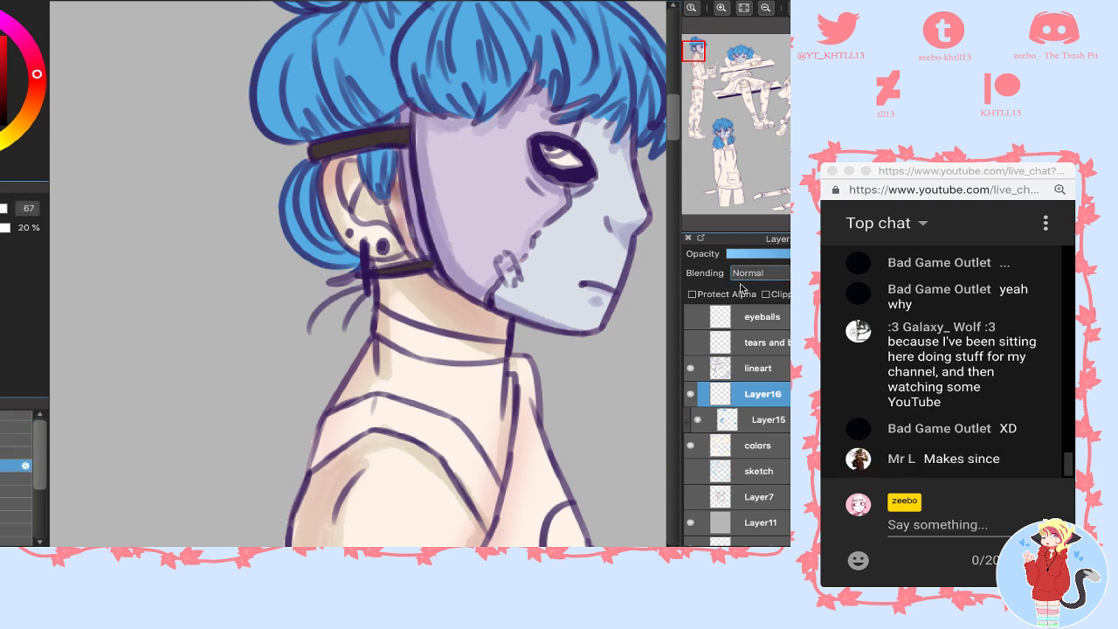
{"action": "left_click", "coordinate": [725, 294]}
{"action": "mouse_move", "coordinate": [418, 143]}
{"action": "left_mouse_down"}
{"action": "mouse_move", "coordinate": [442, 285]}
{"action": "mouse_move", "coordinate": [427, 288]}
{"action": "left_mouse_up"}
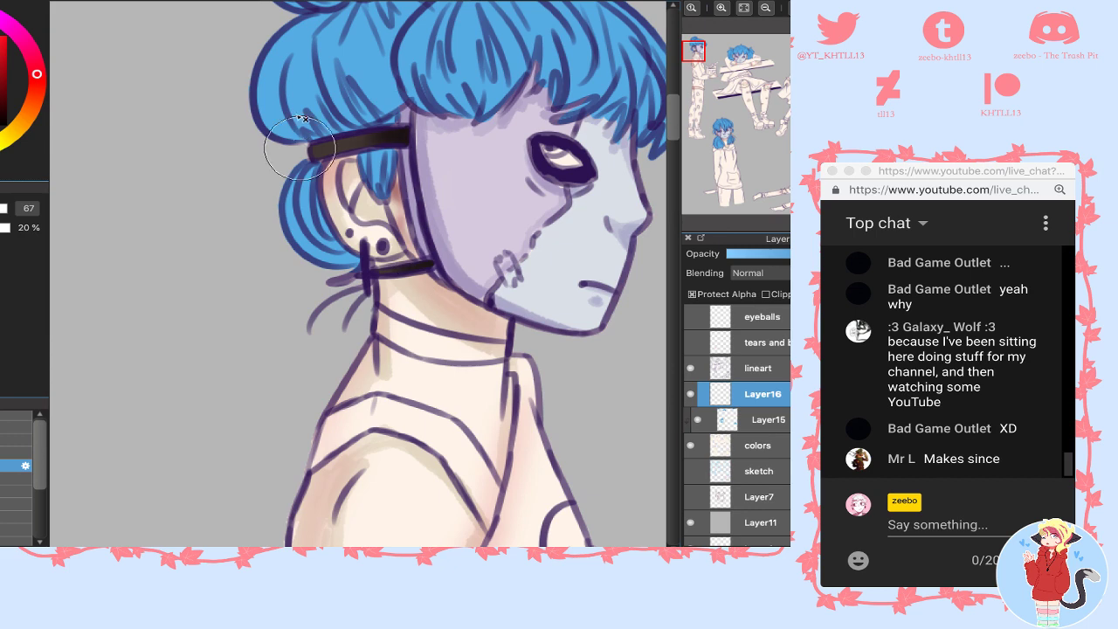
- Darken the mask straps of the character resting on folded arms and of the double-bun character with the soft brush
{"action": "left_click", "coordinate": [733, 61]}
{"action": "left_click", "coordinate": [744, 62]}
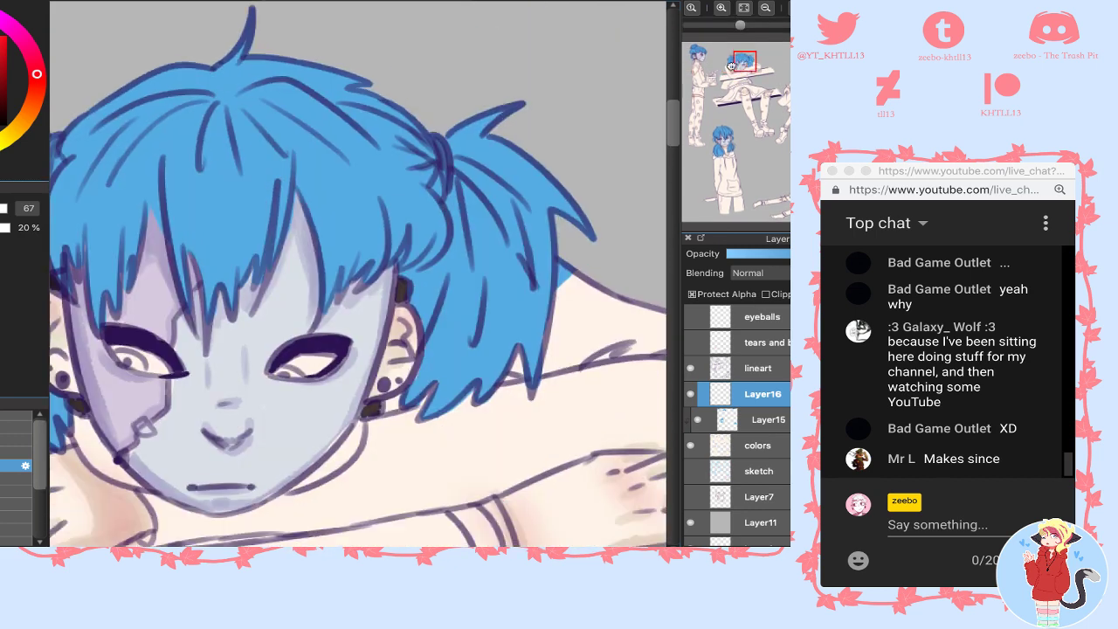
{"action": "mouse_move", "coordinate": [731, 67]}
{"action": "left_mouse_down"}
{"action": "mouse_move", "coordinate": [751, 92]}
{"action": "mouse_move", "coordinate": [697, 55]}
{"action": "left_mouse_up"}
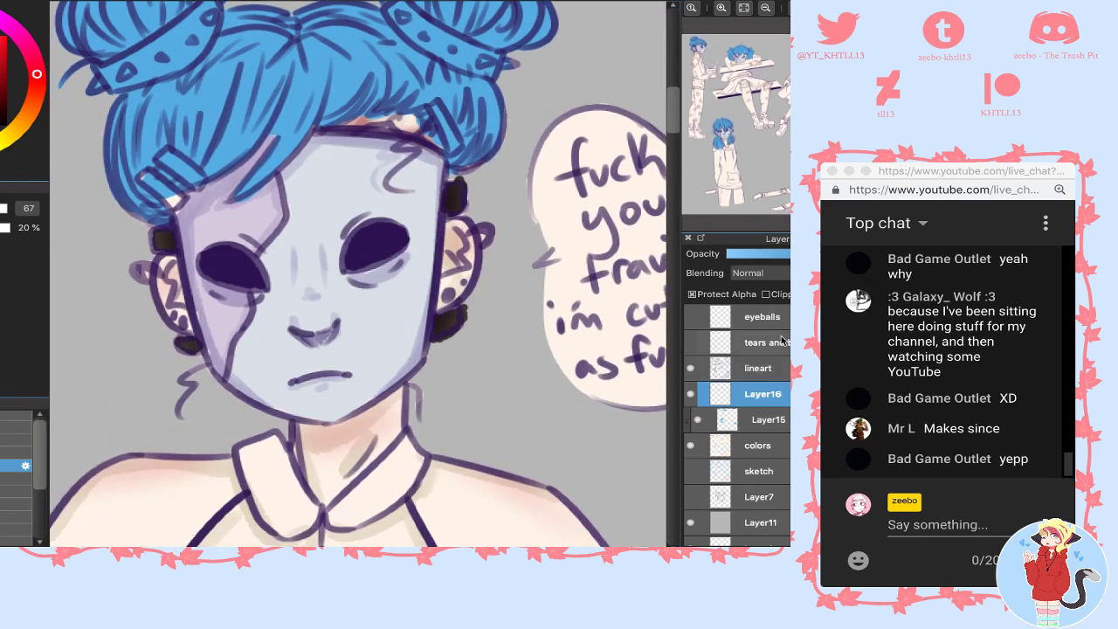
- Clip Layer16 to the layer below and darken the hooded character's four mask straps with the soft brush
{"action": "left_click", "coordinate": [785, 294]}
{"action": "left_click_drag", "start_coordinate": [748, 140], "coordinate": [719, 139]}
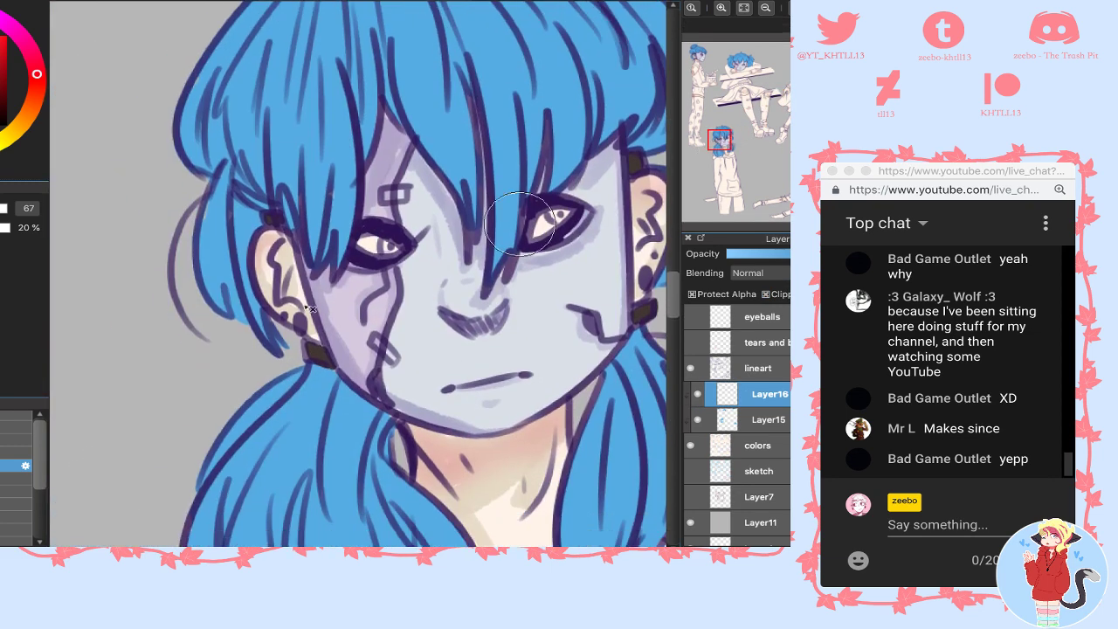
{"action": "left_click_drag", "start_coordinate": [311, 348], "coordinate": [327, 361]}
{"action": "left_click_drag", "start_coordinate": [268, 214], "coordinate": [280, 222]}
{"action": "left_click_drag", "start_coordinate": [633, 157], "coordinate": [638, 173]}
{"action": "left_click_drag", "start_coordinate": [638, 318], "coordinate": [650, 310]}
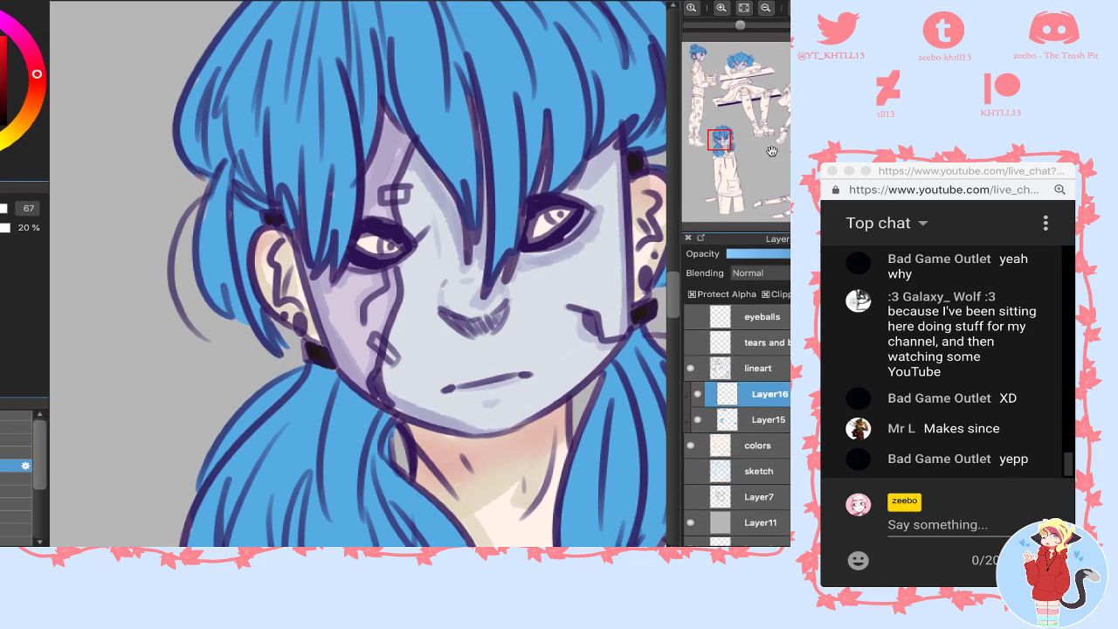
- Darken the ends of the tank-top character's upper and lower mask straps with the soft brush
{"action": "left_click_drag", "start_coordinate": [772, 151], "coordinate": [745, 65]}
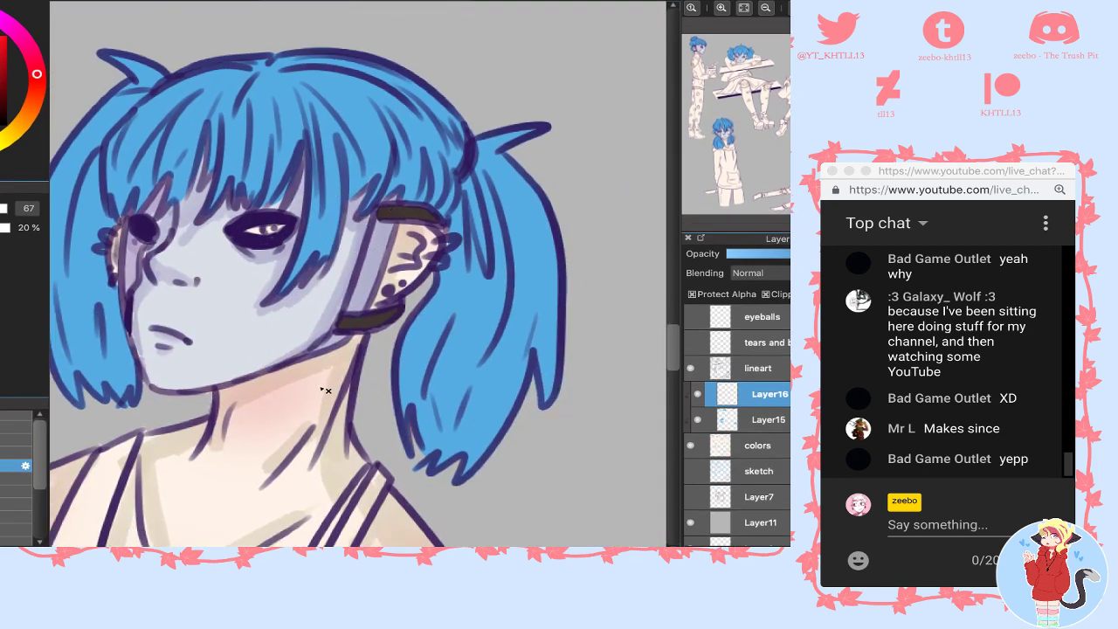
{"action": "left_click_drag", "start_coordinate": [335, 335], "coordinate": [359, 323]}
{"action": "left_click_drag", "start_coordinate": [390, 186], "coordinate": [378, 194]}
{"action": "left_click_drag", "start_coordinate": [428, 306], "coordinate": [399, 316]}
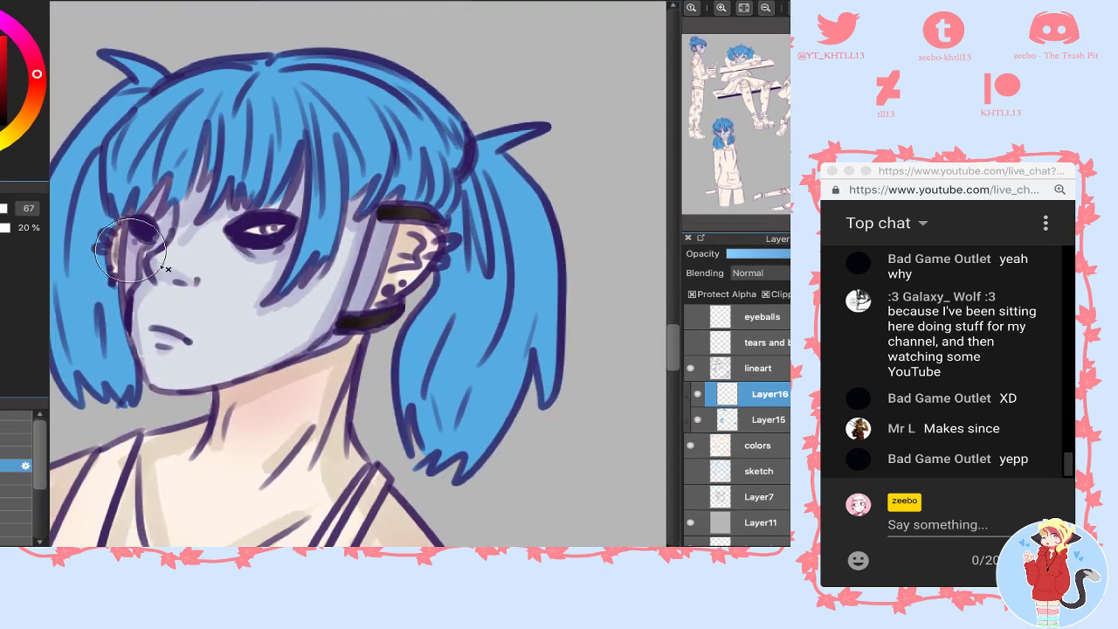
- Turn off clipping on Layer16 and Layer15, add a new layer above Layer15 and clip it to the hair
{"action": "left_click", "coordinate": [765, 420]}
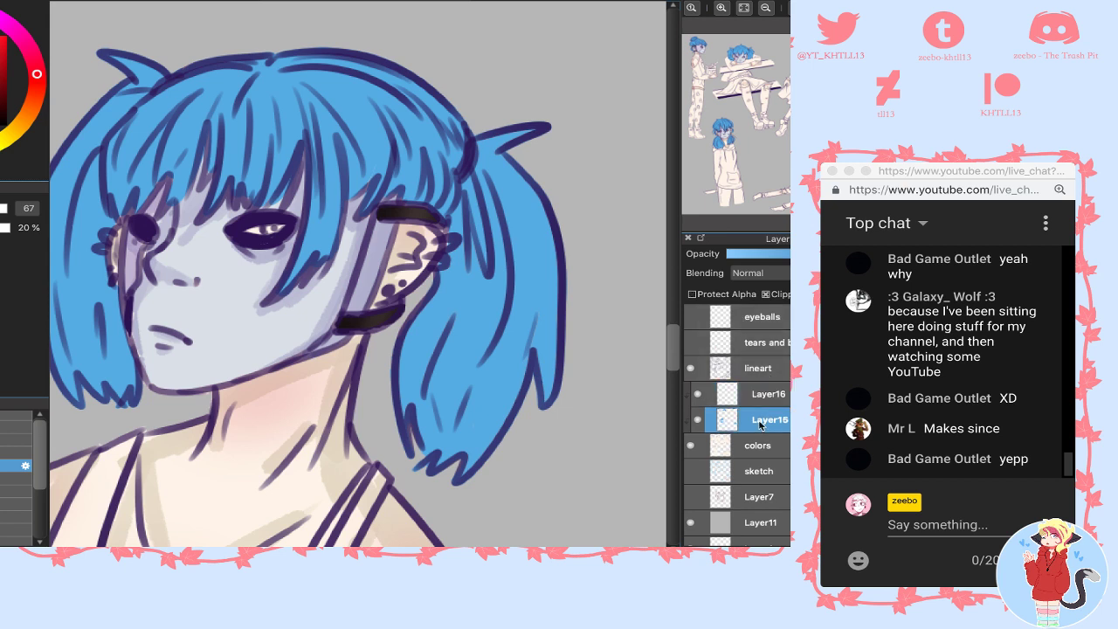
{"action": "left_click", "coordinate": [737, 402]}
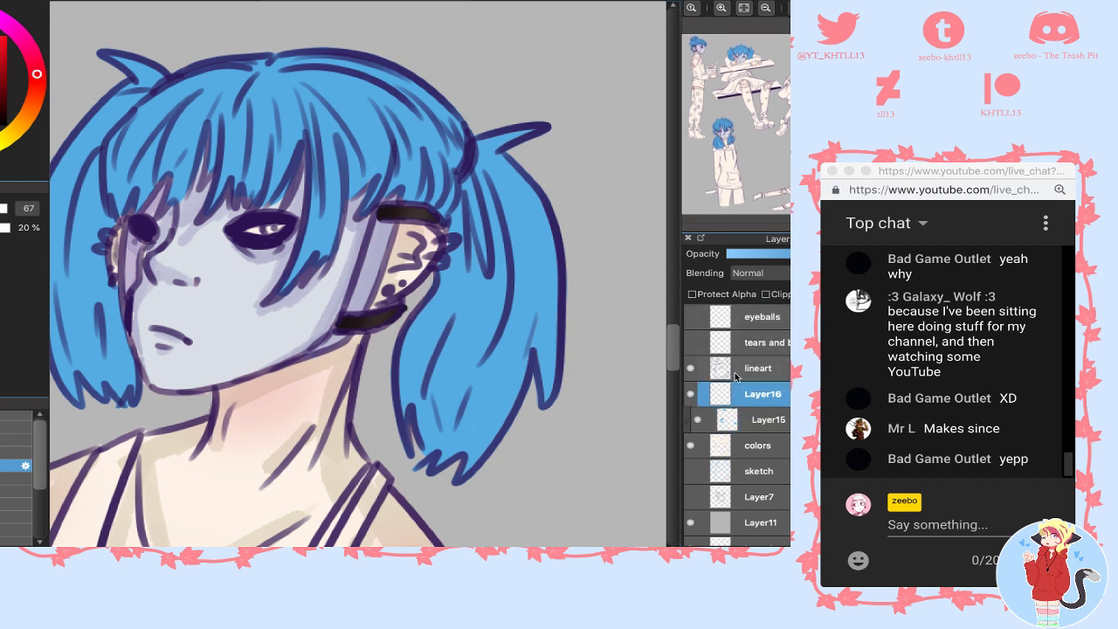
{"action": "left_click", "coordinate": [741, 420]}
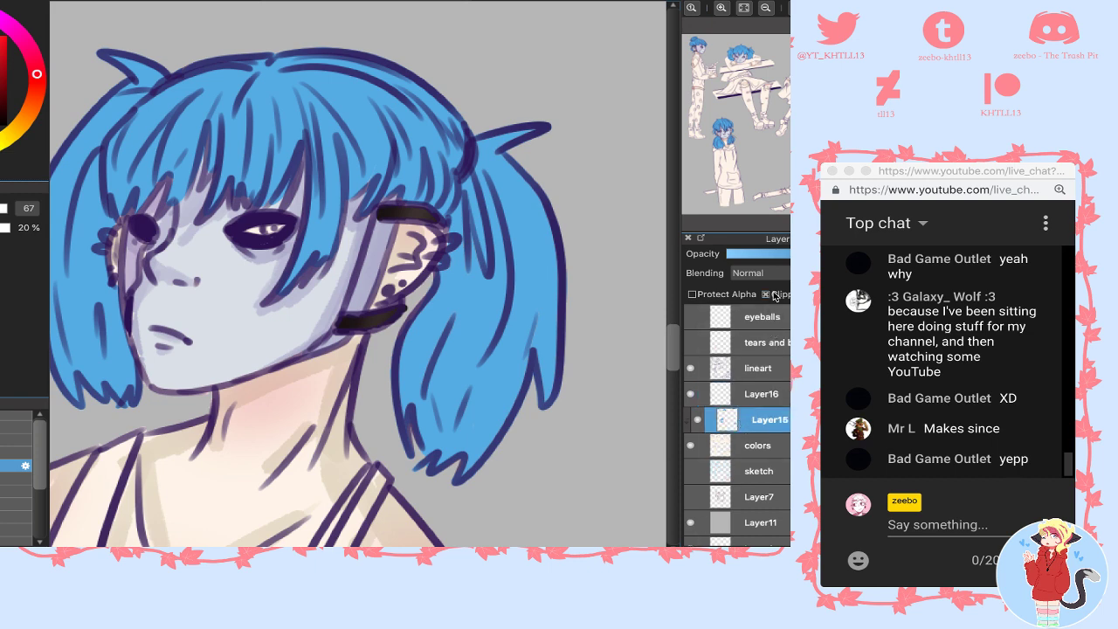
{"action": "left_click", "coordinate": [768, 296]}
{"action": "left_click", "coordinate": [690, 545]}
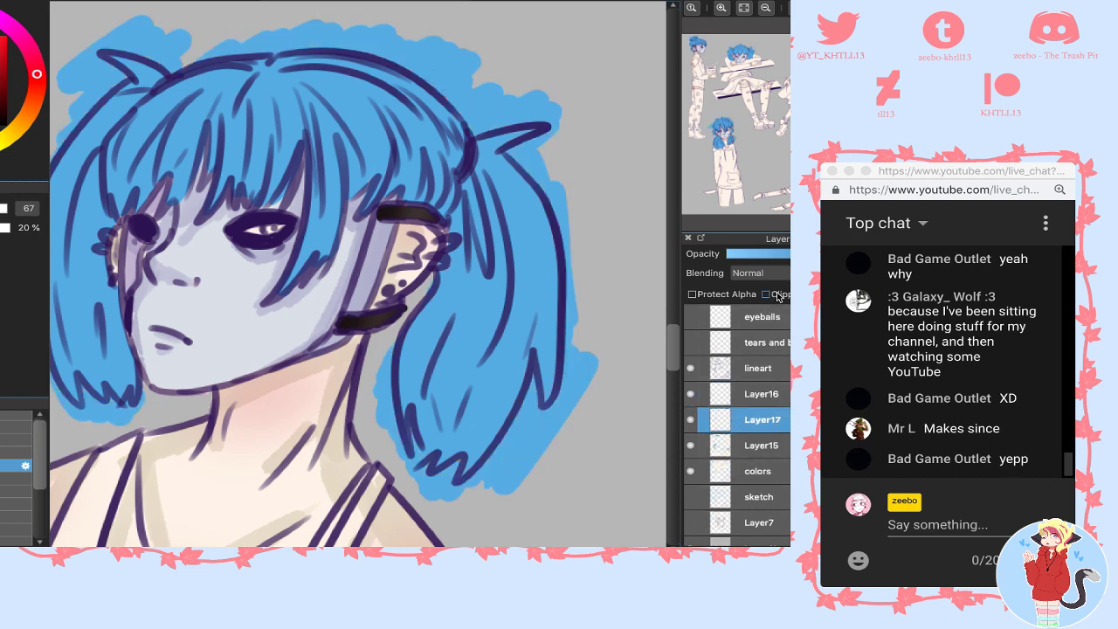
{"action": "left_click", "coordinate": [767, 295]}
- Sample the lighter brown and softly lighten the middle of the side-profile character's two mask straps on Layer16
{"action": "left_click_drag", "start_coordinate": [714, 66], "coordinate": [700, 57]}
{"action": "left_click_drag", "start_coordinate": [696, 56], "coordinate": [696, 48]}
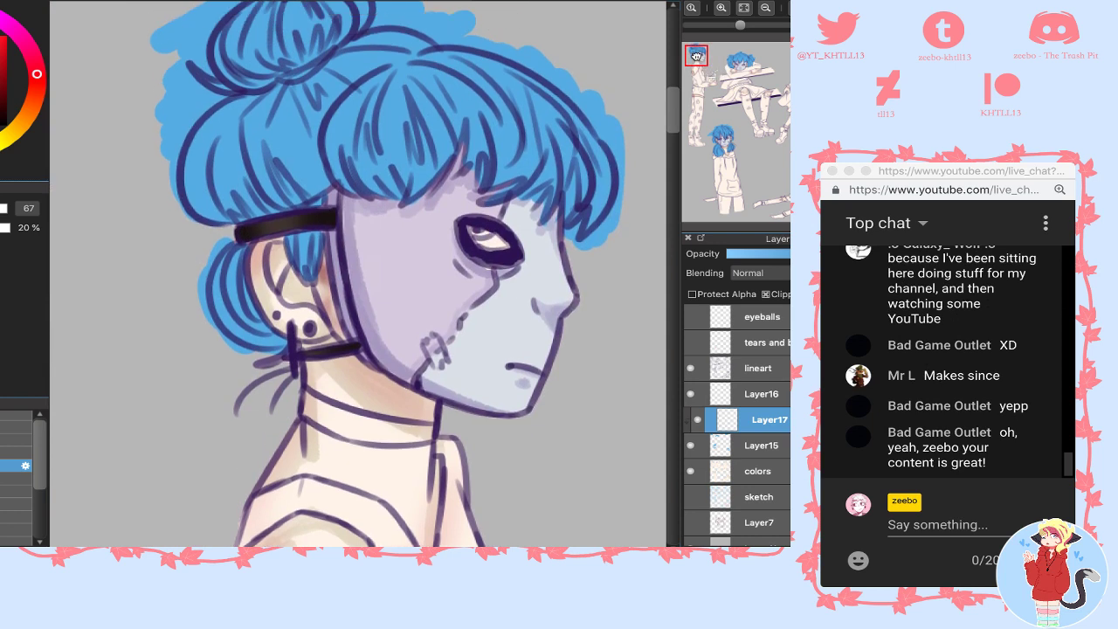
{"action": "left_click", "coordinate": [708, 401]}
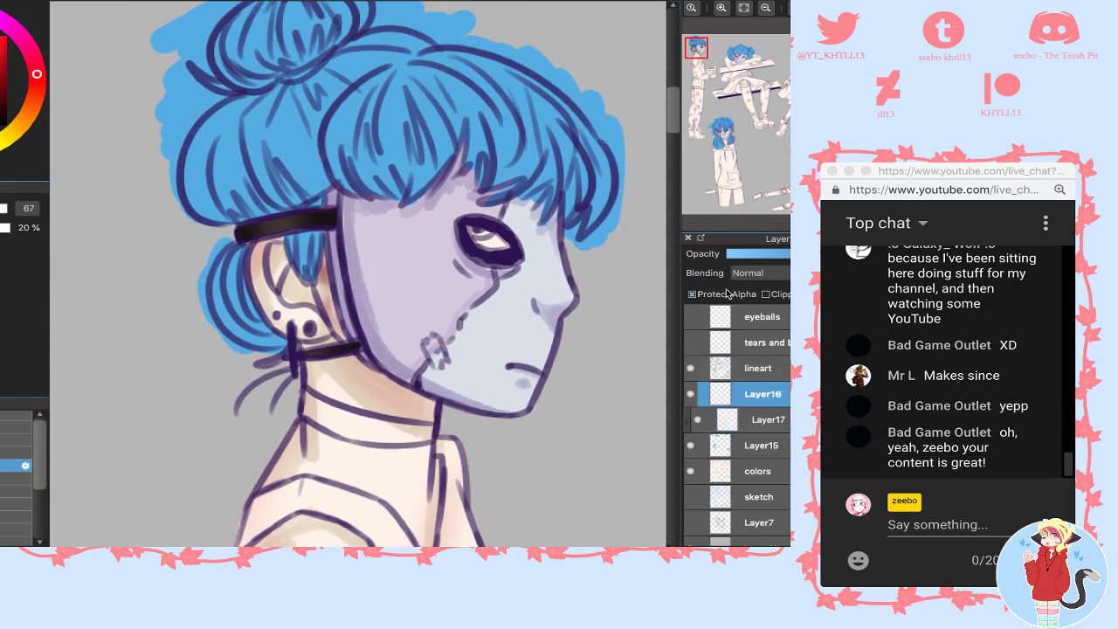
{"action": "left_click", "coordinate": [773, 295]}
{"action": "left_click", "coordinate": [774, 295]}
{"action": "left_click", "coordinate": [297, 222], "text": "alt"}
{"action": "left_click_drag", "start_coordinate": [275, 226], "coordinate": [280, 232]}
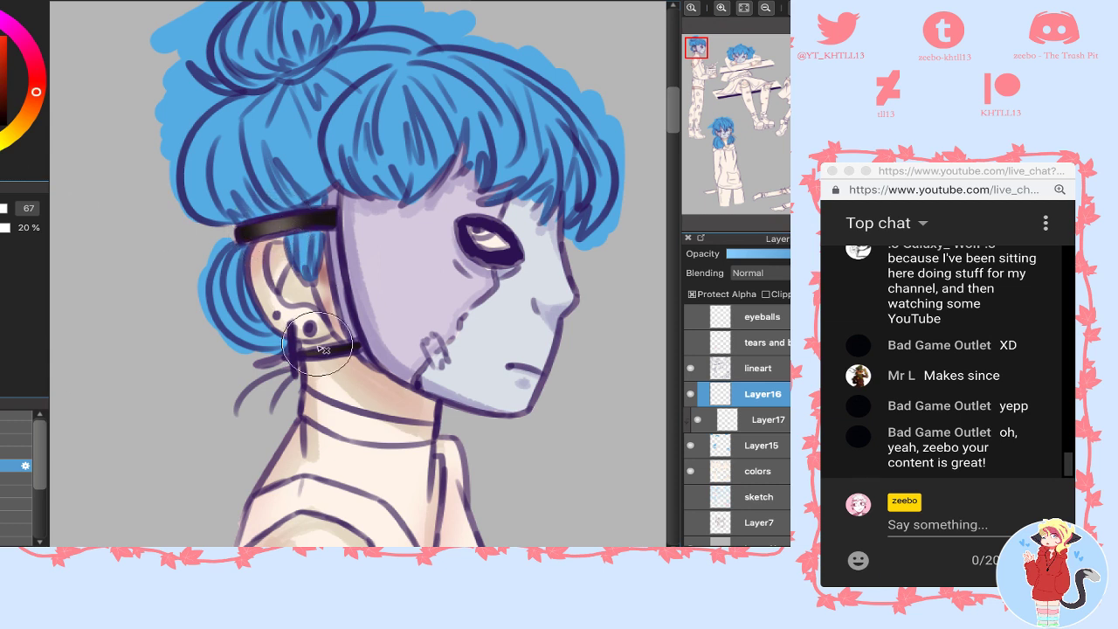
{"action": "left_click_drag", "start_coordinate": [317, 344], "coordinate": [333, 357]}
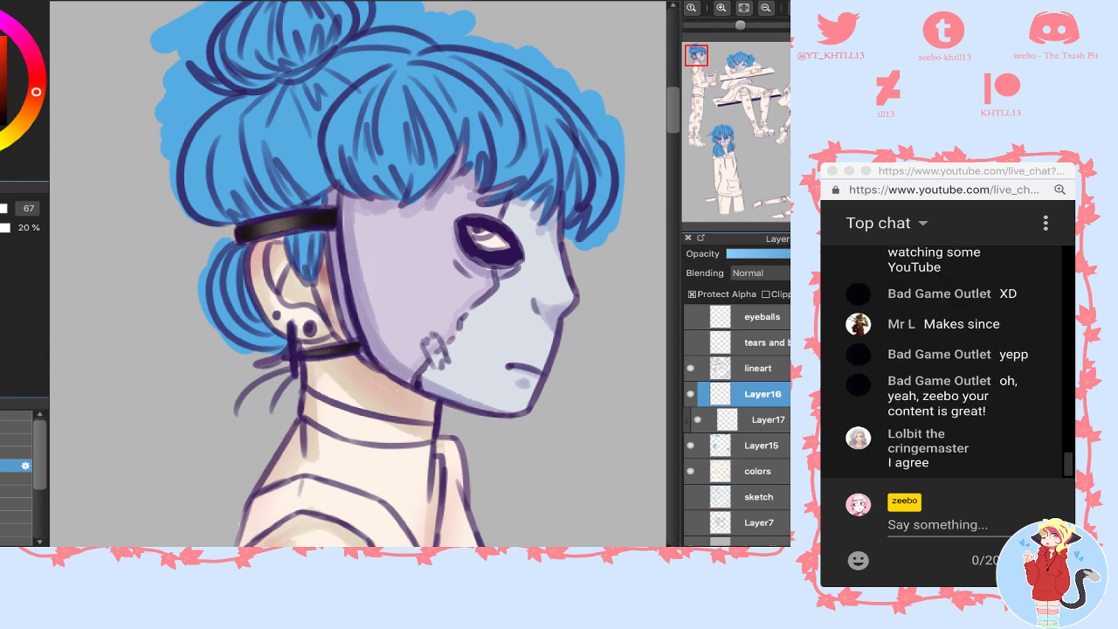
- Softly lighten the middle of the tank-top character's two mask straps with the sampled brown
{"action": "mouse_move", "coordinate": [735, 68]}
{"action": "left_mouse_down"}
{"action": "mouse_move", "coordinate": [822, 56]}
{"action": "mouse_move", "coordinate": [820, 155]}
{"action": "left_mouse_up"}
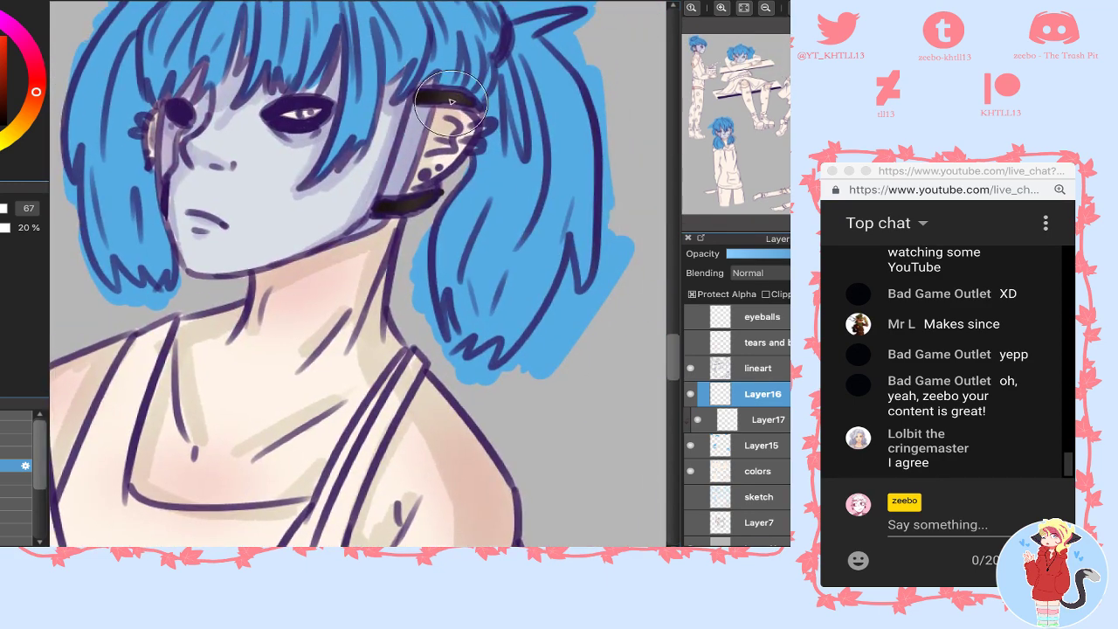
{"action": "left_click_drag", "start_coordinate": [451, 103], "coordinate": [443, 98]}
{"action": "left_click_drag", "start_coordinate": [421, 203], "coordinate": [403, 209]}
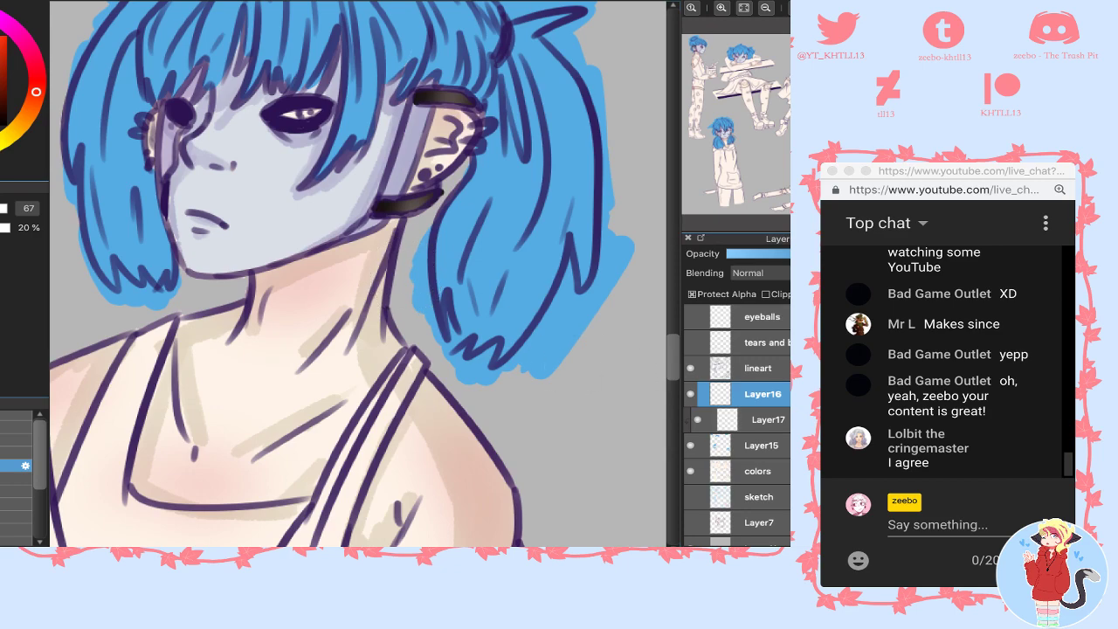
- Make Layer17 active and set its blending mode to Multiply
{"action": "left_click", "coordinate": [764, 419]}
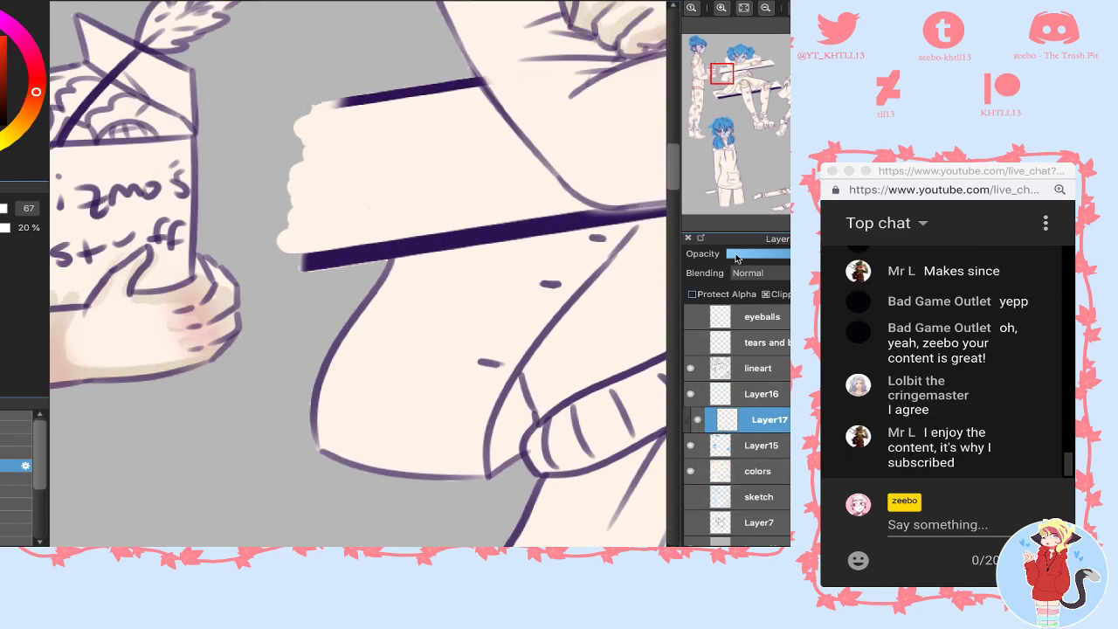
{"action": "left_click_drag", "start_coordinate": [732, 79], "coordinate": [698, 45]}
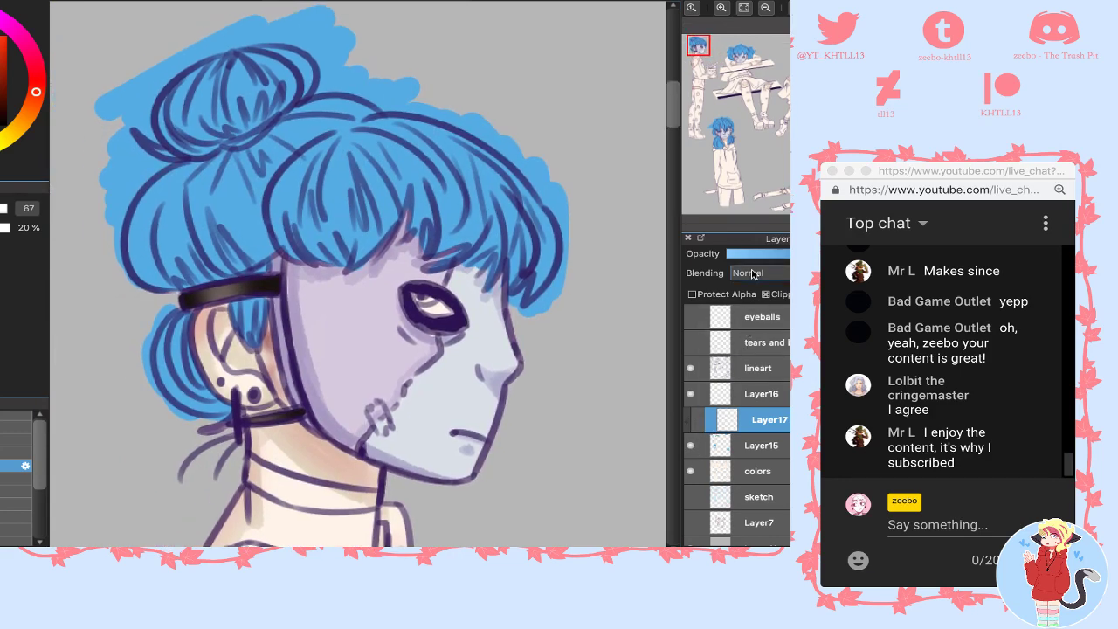
{"action": "left_click", "coordinate": [753, 273]}
{"action": "left_click", "coordinate": [752, 286]}
- Sample the hair blue, choose a darker blue for the shadows, and reduce Layer17's opacity so the strokes look softer
{"action": "right_click", "coordinate": [370, 144]}
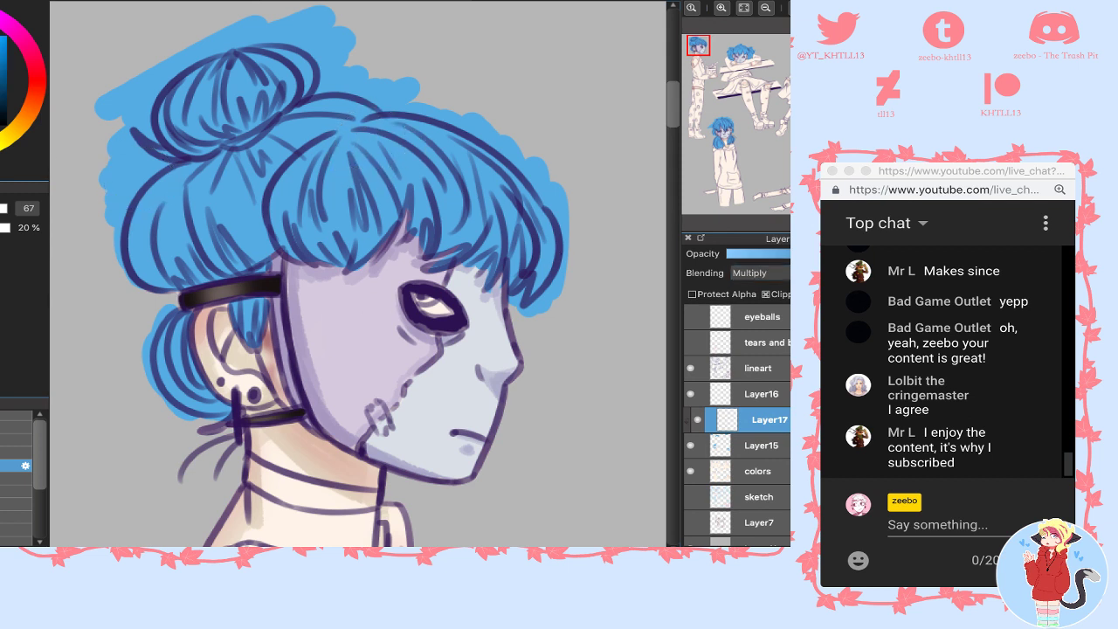
{"action": "left_click", "coordinate": [12, 453]}
{"action": "left_click_drag", "start_coordinate": [265, 166], "coordinate": [233, 219]}
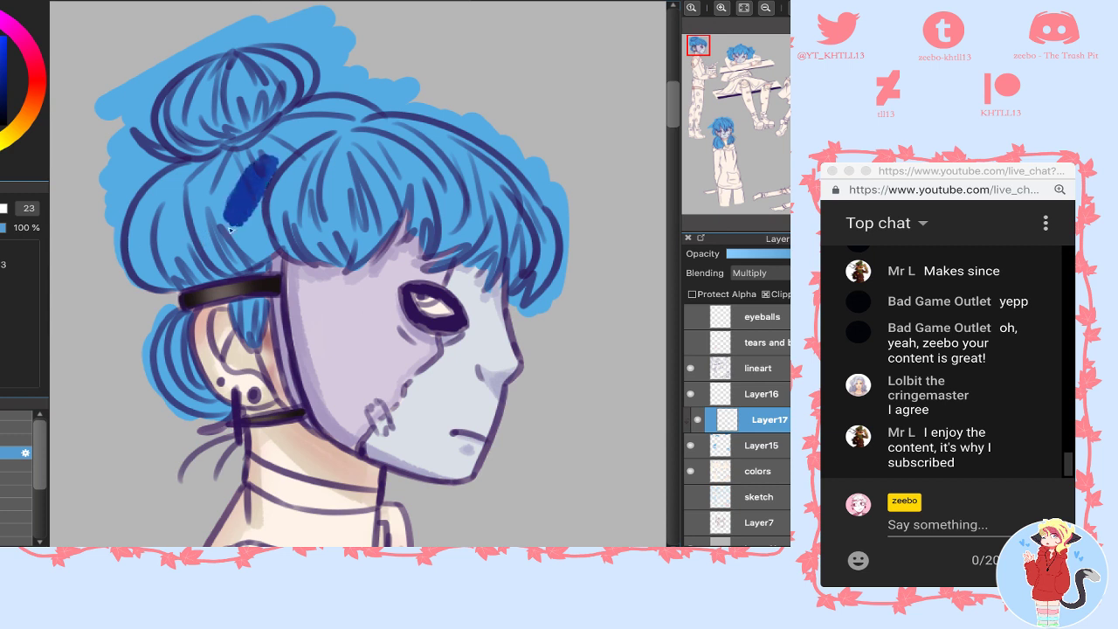
{"action": "key", "text": "ctrl+z"}
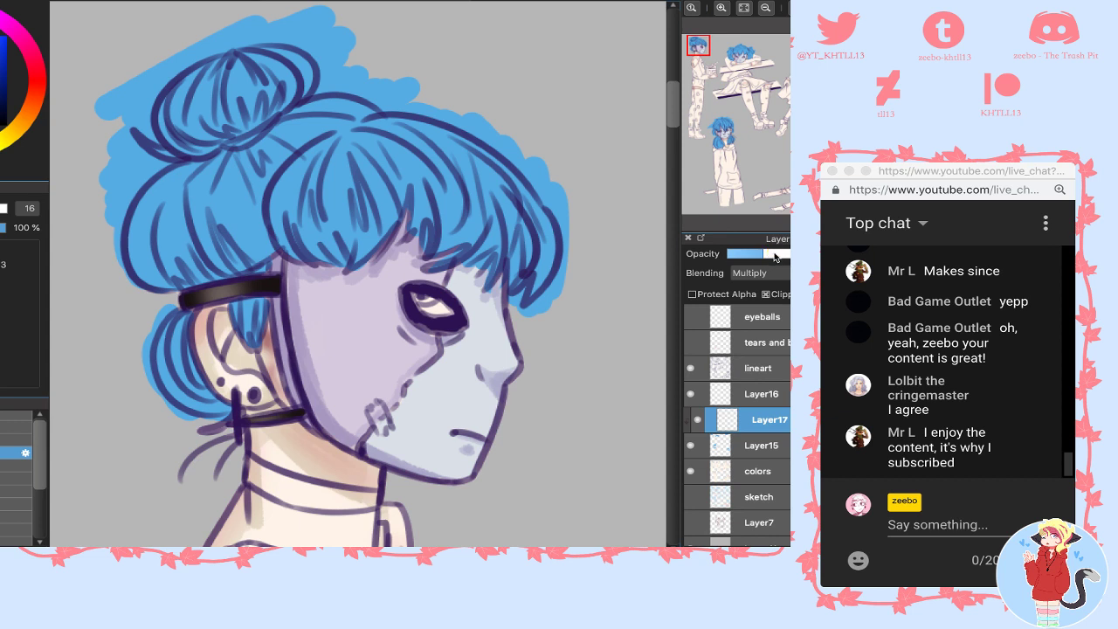
{"action": "scroll", "coordinate": [941, 361], "scroll_direction": "up", "scroll_amount": 2}
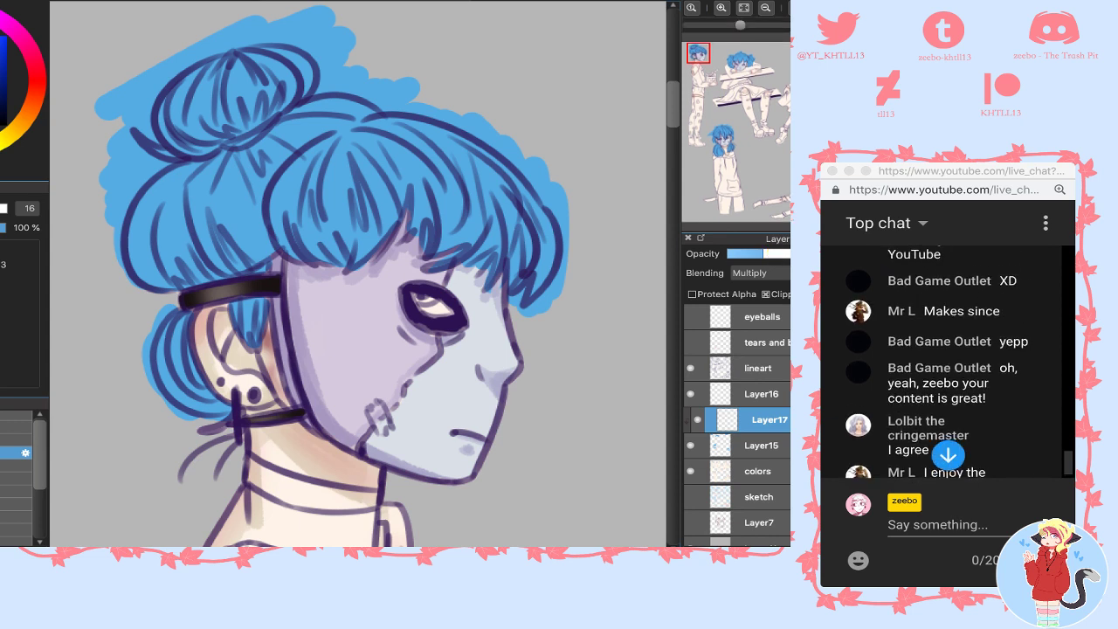
{"action": "key", "text": "super+t"}
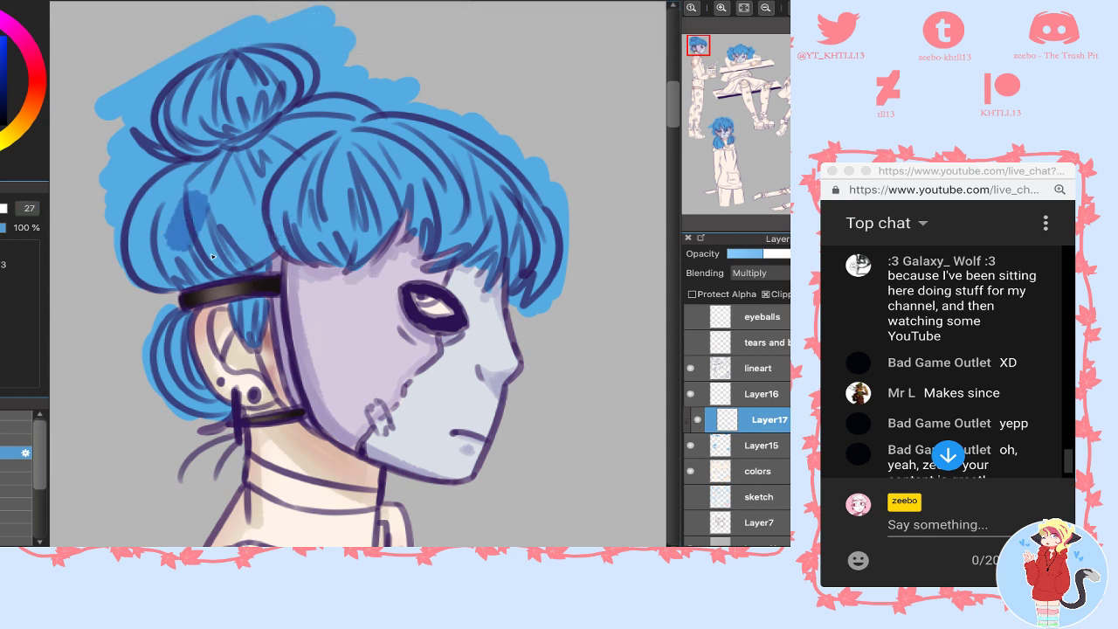
- Paint darker blue shadows on the side-profile character's bun, fringe, back hair and strands around the ear with a size 27 brush on Layer17
{"action": "mouse_move", "coordinate": [123, 218]}
{"action": "left_mouse_down"}
{"action": "mouse_move", "coordinate": [142, 291]}
{"action": "mouse_move", "coordinate": [144, 194]}
{"action": "mouse_move", "coordinate": [171, 297]}
{"action": "mouse_move", "coordinate": [145, 207]}
{"action": "mouse_move", "coordinate": [170, 289]}
{"action": "mouse_move", "coordinate": [252, 262]}
{"action": "left_mouse_up"}
{"action": "mouse_move", "coordinate": [147, 197]}
{"action": "left_mouse_down"}
{"action": "mouse_move", "coordinate": [188, 169]}
{"action": "mouse_move", "coordinate": [177, 169]}
{"action": "mouse_move", "coordinate": [247, 158]}
{"action": "mouse_move", "coordinate": [285, 125]}
{"action": "mouse_move", "coordinate": [222, 161]}
{"action": "mouse_move", "coordinate": [184, 141]}
{"action": "mouse_move", "coordinate": [191, 156]}
{"action": "mouse_move", "coordinate": [183, 70]}
{"action": "mouse_move", "coordinate": [207, 155]}
{"action": "mouse_move", "coordinate": [197, 66]}
{"action": "mouse_move", "coordinate": [209, 146]}
{"action": "mouse_move", "coordinate": [228, 98]}
{"action": "mouse_move", "coordinate": [240, 124]}
{"action": "mouse_move", "coordinate": [227, 124]}
{"action": "mouse_move", "coordinate": [224, 140]}
{"action": "mouse_move", "coordinate": [259, 122]}
{"action": "mouse_move", "coordinate": [259, 107]}
{"action": "mouse_move", "coordinate": [207, 84]}
{"action": "mouse_move", "coordinate": [203, 60]}
{"action": "mouse_move", "coordinate": [278, 57]}
{"action": "mouse_move", "coordinate": [212, 127]}
{"action": "mouse_move", "coordinate": [148, 128]}
{"action": "mouse_move", "coordinate": [189, 174]}
{"action": "left_mouse_up"}
{"action": "mouse_move", "coordinate": [139, 212]}
{"action": "left_mouse_down"}
{"action": "mouse_move", "coordinate": [173, 269]}
{"action": "mouse_move", "coordinate": [200, 259]}
{"action": "mouse_move", "coordinate": [186, 199]}
{"action": "mouse_move", "coordinate": [240, 270]}
{"action": "left_mouse_up"}
{"action": "mouse_move", "coordinate": [221, 216]}
{"action": "left_mouse_down"}
{"action": "mouse_move", "coordinate": [260, 259]}
{"action": "mouse_move", "coordinate": [240, 171]}
{"action": "mouse_move", "coordinate": [250, 172]}
{"action": "mouse_move", "coordinate": [255, 136]}
{"action": "mouse_move", "coordinate": [298, 141]}
{"action": "mouse_move", "coordinate": [292, 121]}
{"action": "mouse_move", "coordinate": [326, 107]}
{"action": "mouse_move", "coordinate": [378, 139]}
{"action": "mouse_move", "coordinate": [324, 127]}
{"action": "mouse_move", "coordinate": [289, 147]}
{"action": "mouse_move", "coordinate": [250, 217]}
{"action": "mouse_move", "coordinate": [296, 233]}
{"action": "mouse_move", "coordinate": [298, 249]}
{"action": "mouse_move", "coordinate": [283, 236]}
{"action": "mouse_move", "coordinate": [305, 229]}
{"action": "mouse_move", "coordinate": [330, 252]}
{"action": "mouse_move", "coordinate": [331, 230]}
{"action": "mouse_move", "coordinate": [361, 227]}
{"action": "mouse_move", "coordinate": [380, 202]}
{"action": "mouse_move", "coordinate": [361, 249]}
{"action": "mouse_move", "coordinate": [371, 217]}
{"action": "mouse_move", "coordinate": [360, 174]}
{"action": "mouse_move", "coordinate": [377, 210]}
{"action": "mouse_move", "coordinate": [347, 140]}
{"action": "mouse_move", "coordinate": [325, 234]}
{"action": "mouse_move", "coordinate": [321, 179]}
{"action": "mouse_move", "coordinate": [324, 206]}
{"action": "left_mouse_up"}
{"action": "mouse_move", "coordinate": [394, 197]}
{"action": "left_mouse_down"}
{"action": "mouse_move", "coordinate": [384, 132]}
{"action": "mouse_move", "coordinate": [435, 220]}
{"action": "mouse_move", "coordinate": [500, 238]}
{"action": "mouse_move", "coordinate": [526, 262]}
{"action": "mouse_move", "coordinate": [515, 284]}
{"action": "mouse_move", "coordinate": [541, 274]}
{"action": "mouse_move", "coordinate": [545, 247]}
{"action": "mouse_move", "coordinate": [549, 268]}
{"action": "mouse_move", "coordinate": [436, 140]}
{"action": "mouse_move", "coordinate": [485, 172]}
{"action": "mouse_move", "coordinate": [449, 156]}
{"action": "mouse_move", "coordinate": [471, 222]}
{"action": "mouse_move", "coordinate": [469, 202]}
{"action": "mouse_move", "coordinate": [504, 231]}
{"action": "left_mouse_up"}
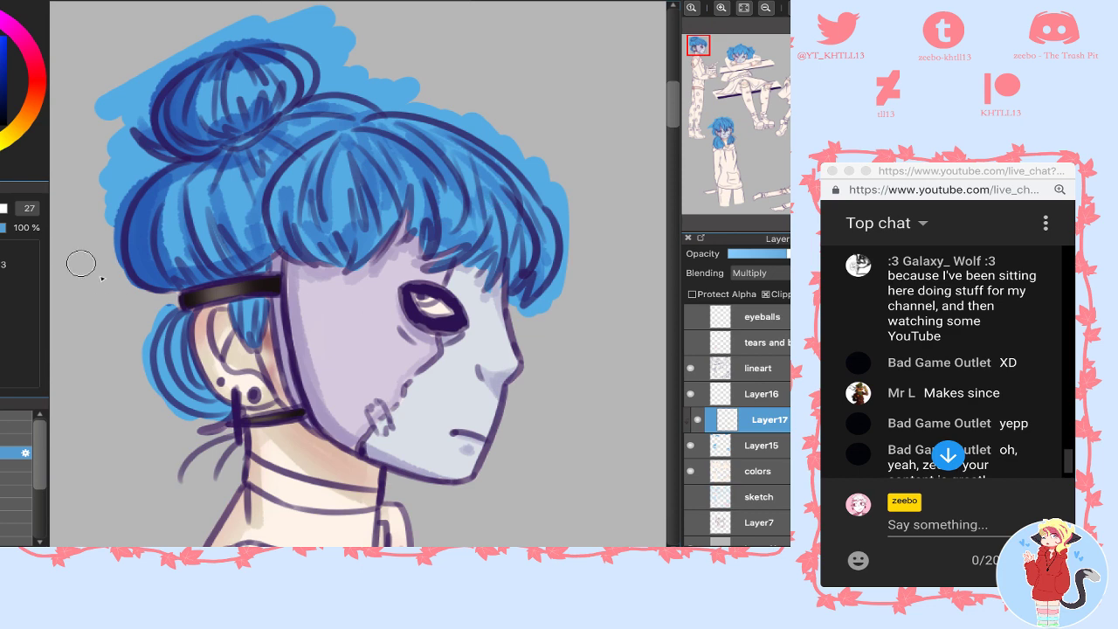
{"action": "mouse_move", "coordinate": [169, 314]}
{"action": "left_mouse_down"}
{"action": "mouse_move", "coordinate": [217, 442]}
{"action": "mouse_move", "coordinate": [190, 382]}
{"action": "mouse_move", "coordinate": [219, 415]}
{"action": "left_mouse_up"}
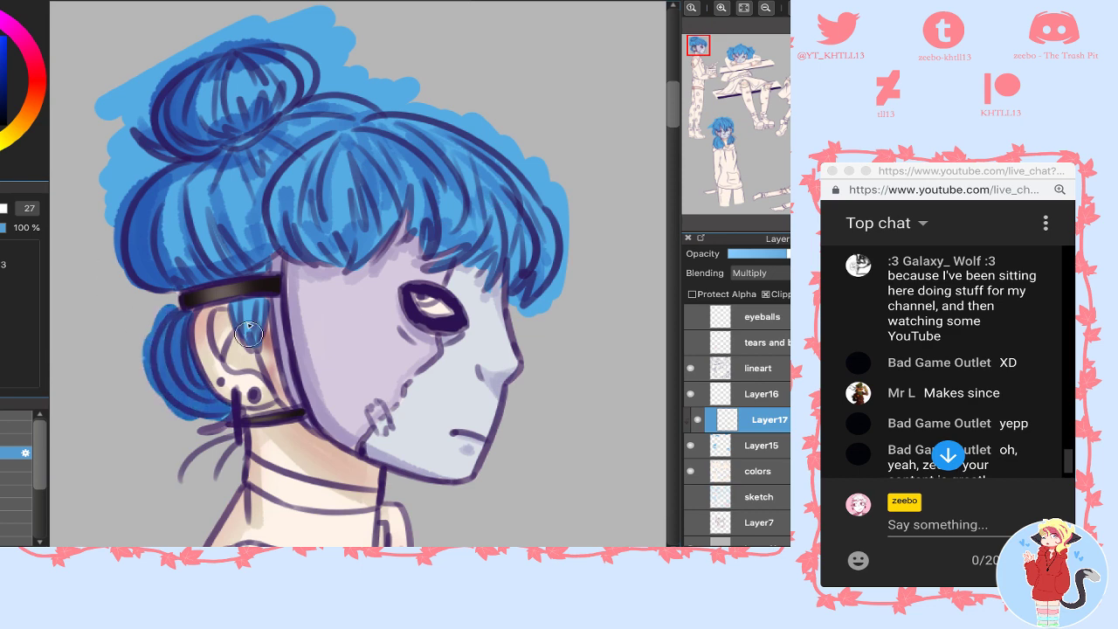
{"action": "left_click_drag", "start_coordinate": [249, 334], "coordinate": [236, 317]}
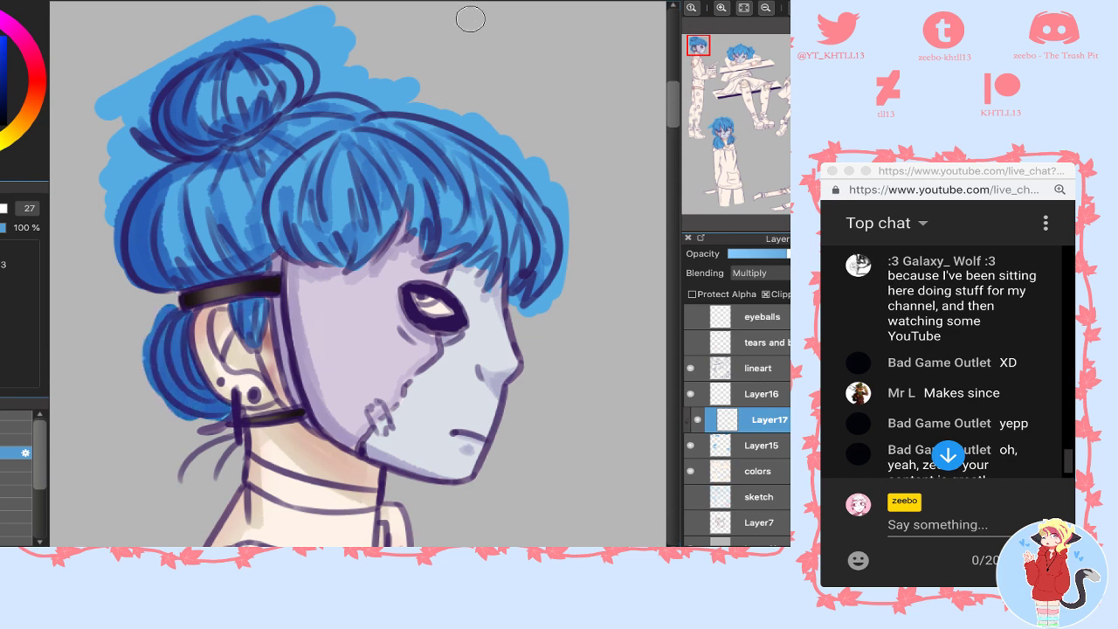
- Paint darker blue shadows on the front-facing pigtailed character's hair on Layer17
{"action": "left_click_drag", "start_coordinate": [737, 63], "coordinate": [738, 61]}
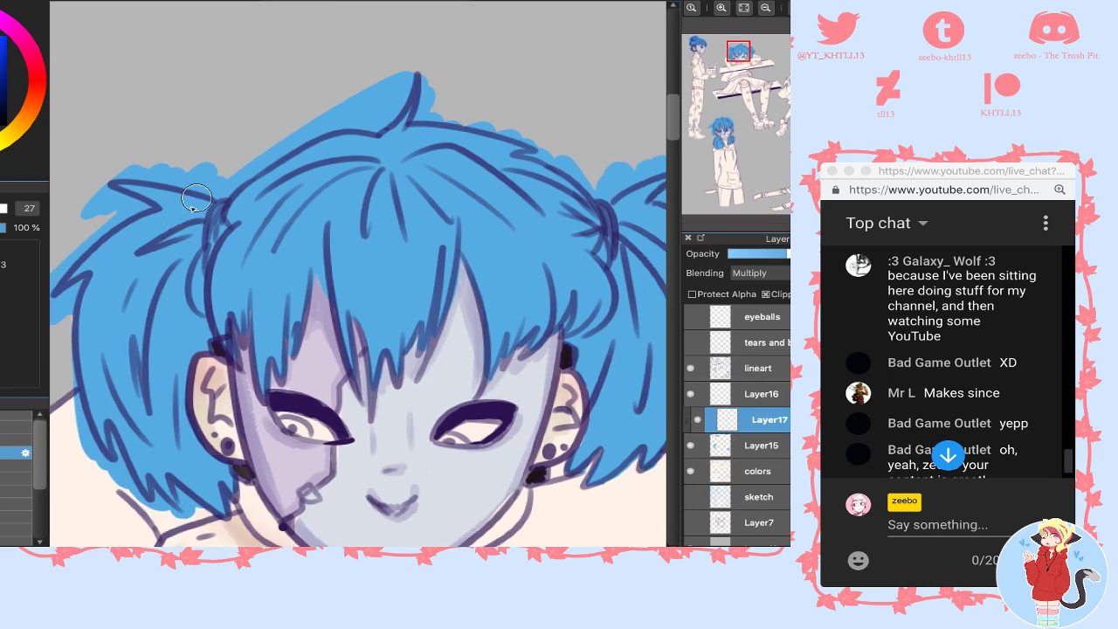
- Shade the left pigtail and left side of the hair on the figure resting on its arms with darker blue strokes
{"action": "scroll", "coordinate": [216, 243], "scroll_direction": "down", "scroll_amount": 1}
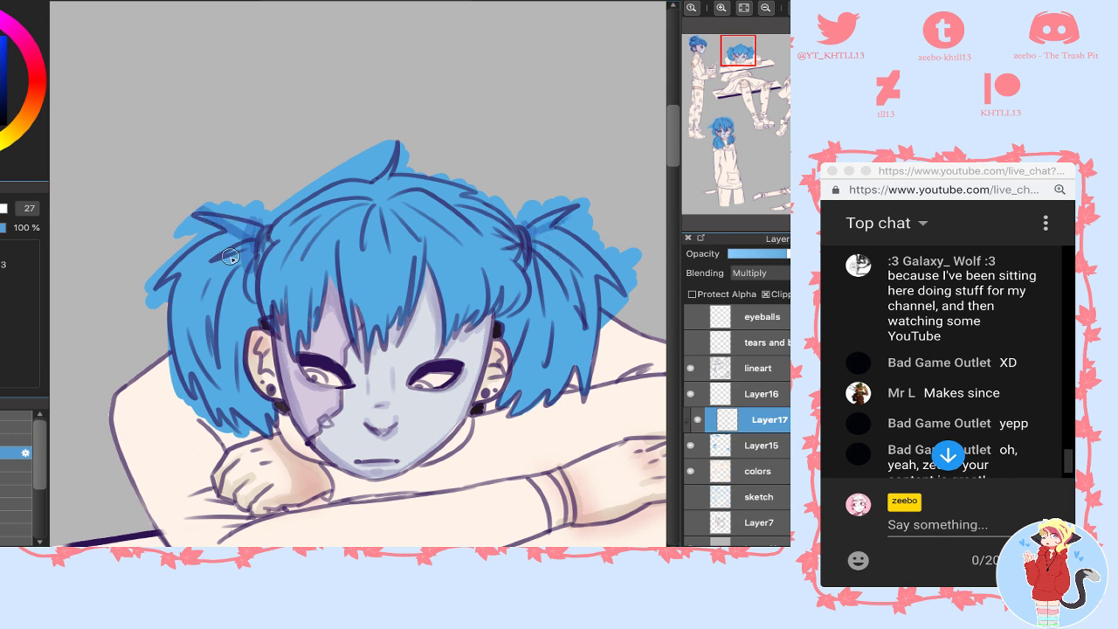
{"action": "mouse_move", "coordinate": [248, 236]}
{"action": "left_mouse_down"}
{"action": "mouse_move", "coordinate": [197, 262]}
{"action": "mouse_move", "coordinate": [180, 323]}
{"action": "mouse_move", "coordinate": [180, 299]}
{"action": "mouse_move", "coordinate": [217, 412]}
{"action": "left_mouse_up"}
{"action": "mouse_move", "coordinate": [210, 278]}
{"action": "left_mouse_down"}
{"action": "mouse_move", "coordinate": [200, 368]}
{"action": "mouse_move", "coordinate": [214, 313]}
{"action": "left_mouse_up"}
{"action": "mouse_move", "coordinate": [251, 274]}
{"action": "left_mouse_down"}
{"action": "mouse_move", "coordinate": [244, 339]}
{"action": "mouse_move", "coordinate": [255, 281]}
{"action": "mouse_move", "coordinate": [255, 318]}
{"action": "mouse_move", "coordinate": [225, 347]}
{"action": "mouse_move", "coordinate": [229, 391]}
{"action": "mouse_move", "coordinate": [234, 414]}
{"action": "mouse_move", "coordinate": [269, 422]}
{"action": "mouse_move", "coordinate": [238, 335]}
{"action": "mouse_move", "coordinate": [269, 407]}
{"action": "left_mouse_up"}
{"action": "mouse_move", "coordinate": [268, 262]}
{"action": "left_mouse_down"}
{"action": "mouse_move", "coordinate": [277, 331]}
{"action": "mouse_move", "coordinate": [301, 306]}
{"action": "mouse_move", "coordinate": [308, 259]}
{"action": "mouse_move", "coordinate": [288, 227]}
{"action": "mouse_move", "coordinate": [283, 237]}
{"action": "mouse_move", "coordinate": [297, 214]}
{"action": "mouse_move", "coordinate": [381, 190]}
{"action": "left_mouse_up"}
{"action": "left_click_drag", "start_coordinate": [505, 234], "coordinate": [507, 242]}
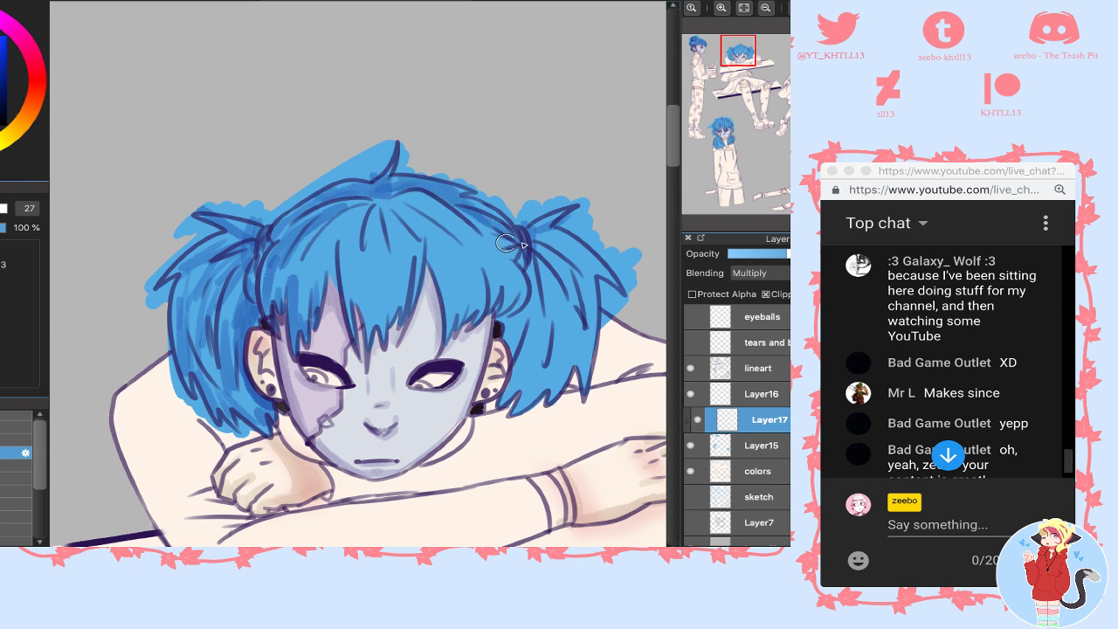
{"action": "left_click_drag", "start_coordinate": [268, 251], "coordinate": [288, 218]}
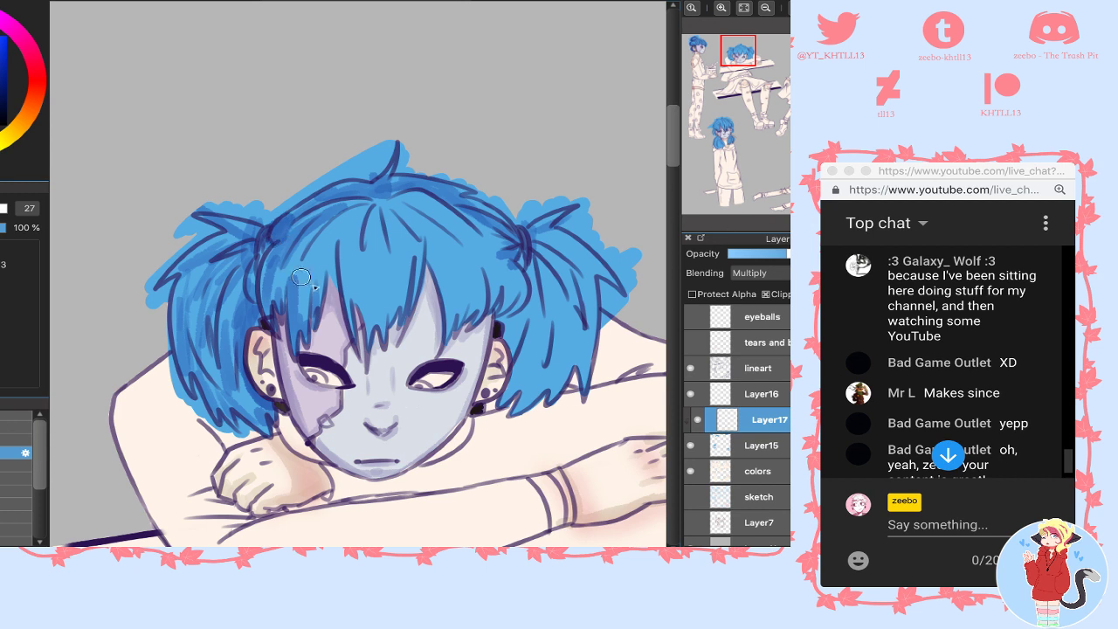
- Shade the fringe and crown of the resting figure with darker blue strand strokes, and bring the live chat to its newest messages
{"action": "mouse_move", "coordinate": [318, 299]}
{"action": "left_mouse_down"}
{"action": "mouse_move", "coordinate": [359, 231]}
{"action": "mouse_move", "coordinate": [296, 273]}
{"action": "left_mouse_up"}
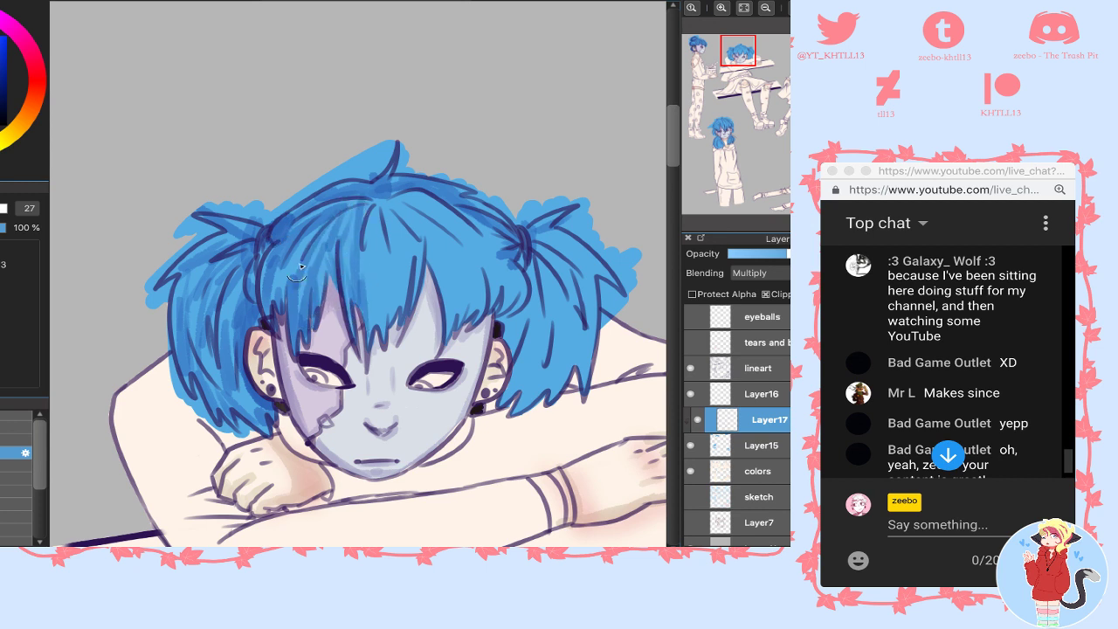
{"action": "left_click_drag", "start_coordinate": [384, 319], "coordinate": [384, 202]}
{"action": "left_click", "coordinate": [948, 455]}
{"action": "left_click", "coordinate": [948, 455]}
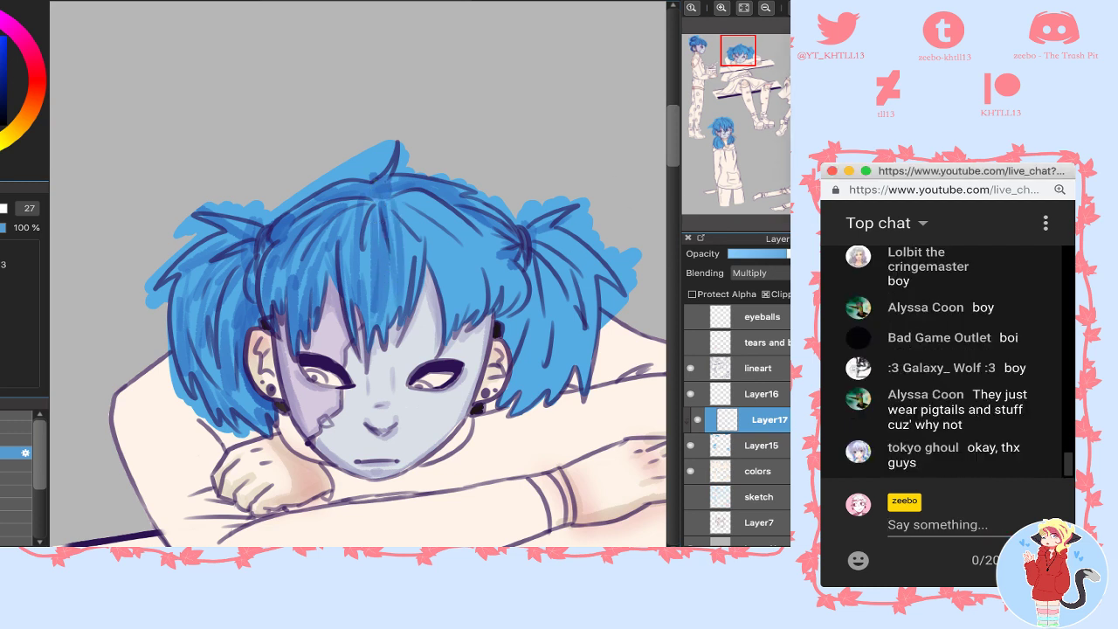
{"action": "left_click", "coordinate": [421, 213]}
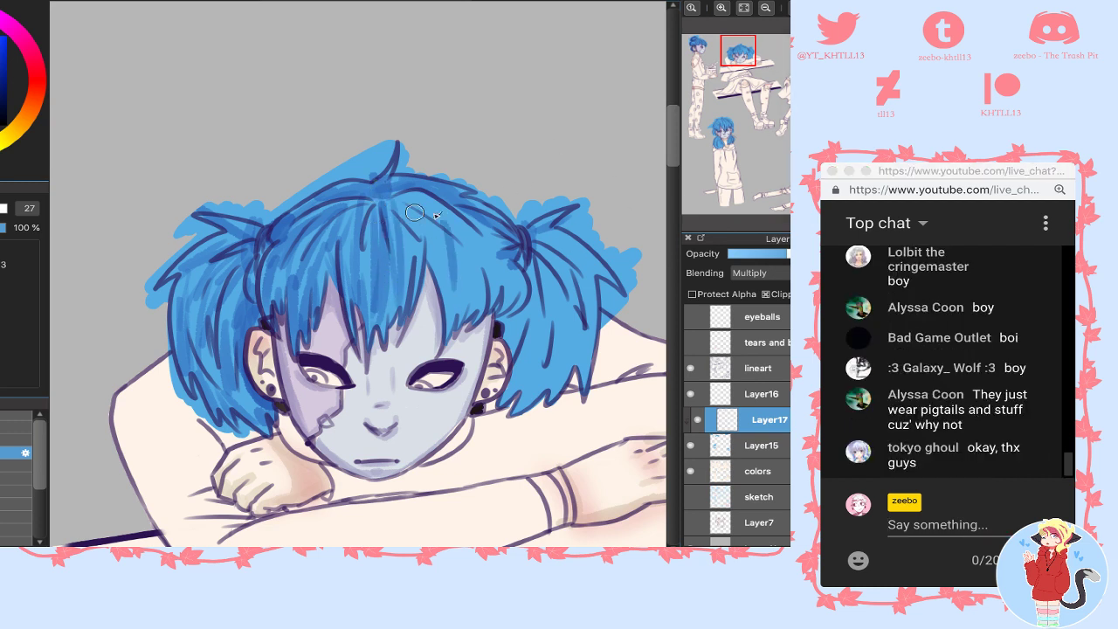
{"action": "mouse_move", "coordinate": [426, 218]}
{"action": "left_mouse_down"}
{"action": "mouse_move", "coordinate": [447, 332]}
{"action": "mouse_move", "coordinate": [471, 280]}
{"action": "mouse_move", "coordinate": [430, 224]}
{"action": "mouse_move", "coordinate": [480, 315]}
{"action": "left_mouse_up"}
{"action": "left_click_drag", "start_coordinate": [471, 218], "coordinate": [511, 310]}
{"action": "left_click_drag", "start_coordinate": [528, 262], "coordinate": [525, 409]}
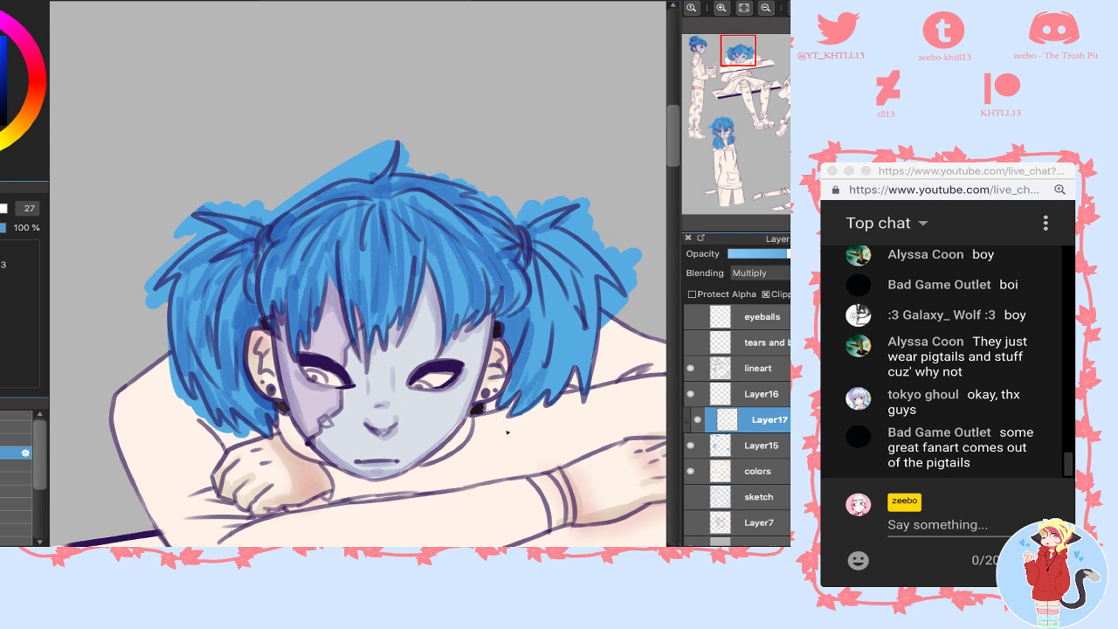
{"action": "key", "text": "ctrl+z"}
{"action": "key", "text": "ctrl+z"}
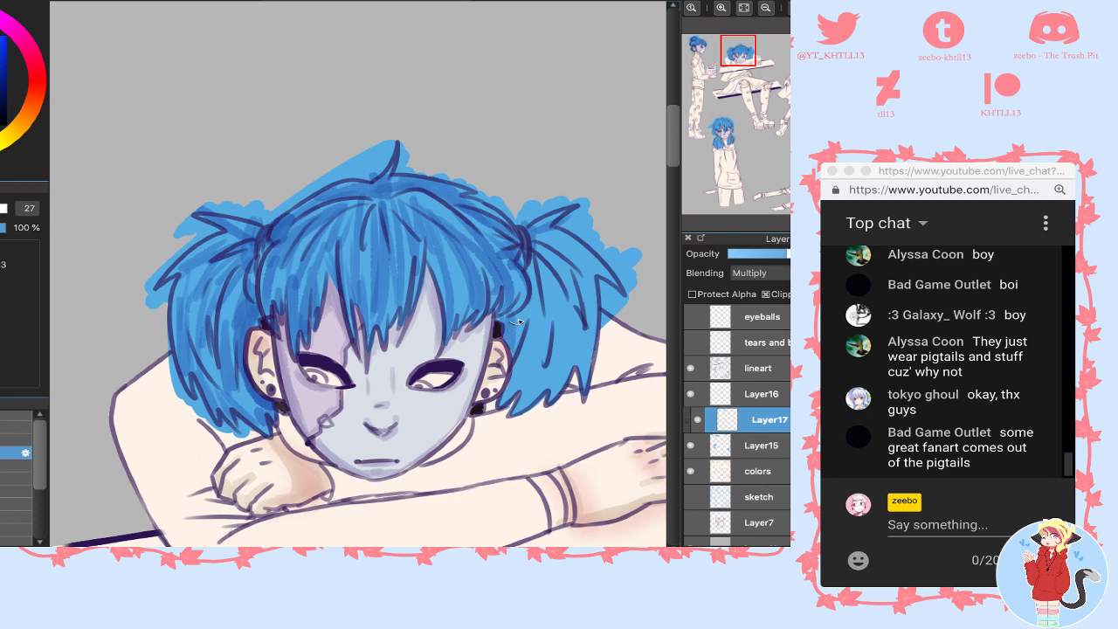
- Shade the resting figure's right pigtail with long darker blue strokes following the strands
{"action": "left_click_drag", "start_coordinate": [533, 297], "coordinate": [508, 399]}
{"action": "left_click_drag", "start_coordinate": [559, 320], "coordinate": [544, 325]}
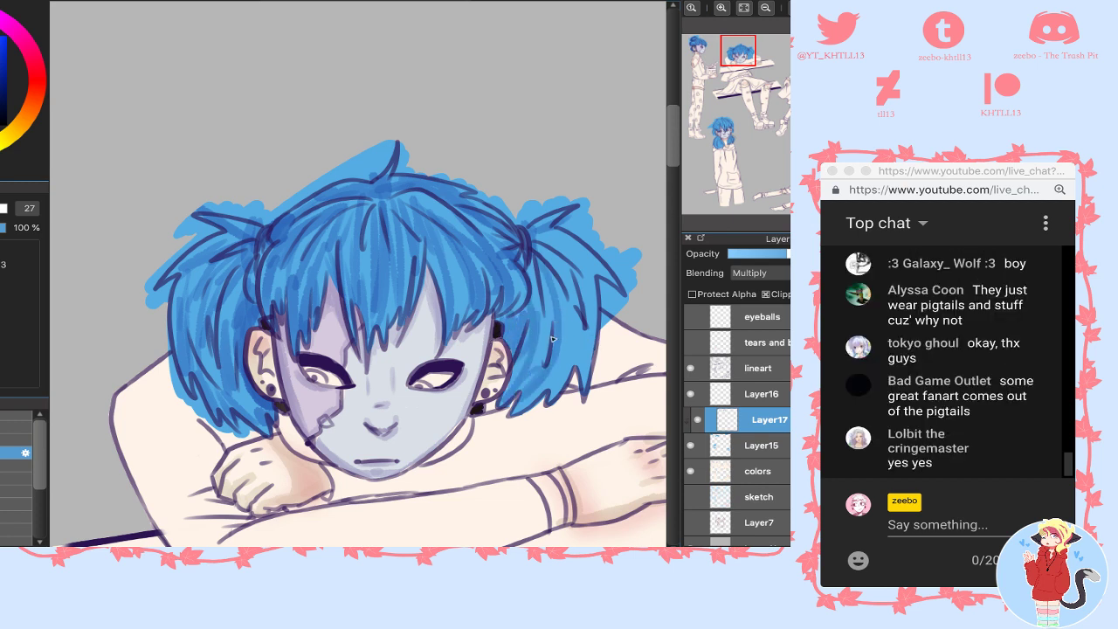
{"action": "mouse_move", "coordinate": [554, 279]}
{"action": "left_mouse_down"}
{"action": "mouse_move", "coordinate": [564, 349]}
{"action": "mouse_move", "coordinate": [576, 364]}
{"action": "left_mouse_up"}
{"action": "left_click_drag", "start_coordinate": [554, 253], "coordinate": [580, 349]}
{"action": "mouse_move", "coordinate": [563, 234]}
{"action": "left_mouse_down"}
{"action": "mouse_move", "coordinate": [581, 284]}
{"action": "mouse_move", "coordinate": [579, 370]}
{"action": "left_mouse_up"}
- Shade the parting, fringe and left side of the hair on the figure with two spiked buns using darker blue strokes
{"action": "left_click_drag", "start_coordinate": [787, 67], "coordinate": [808, 54]}
{"action": "left_click_drag", "start_coordinate": [364, 141], "coordinate": [421, 134]}
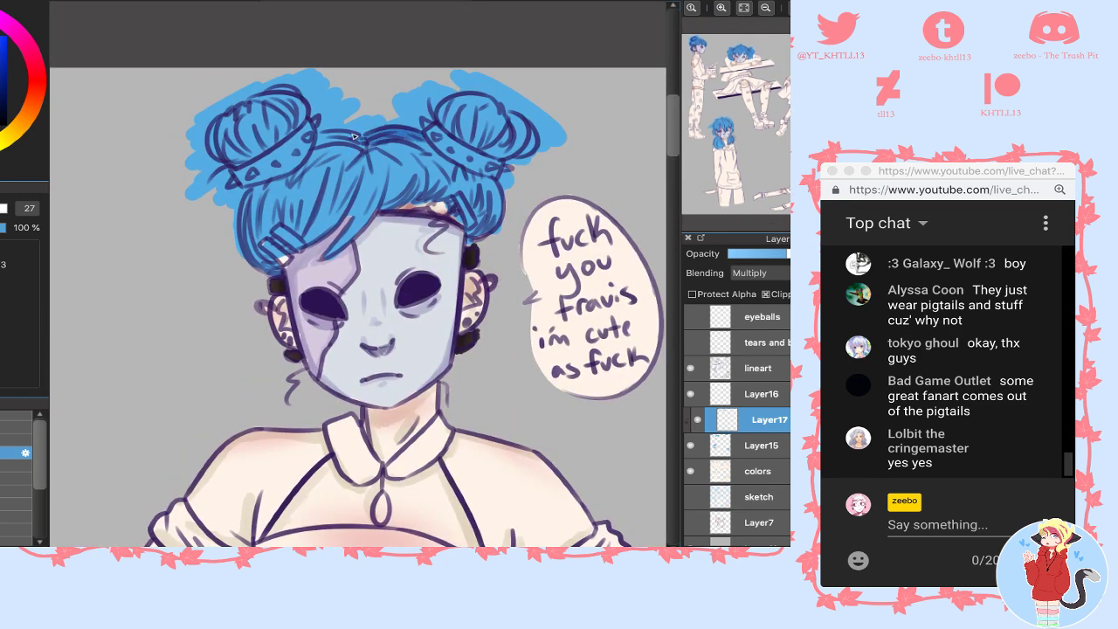
{"action": "mouse_move", "coordinate": [367, 162]}
{"action": "left_mouse_down"}
{"action": "mouse_move", "coordinate": [349, 222]}
{"action": "mouse_move", "coordinate": [360, 229]}
{"action": "left_mouse_up"}
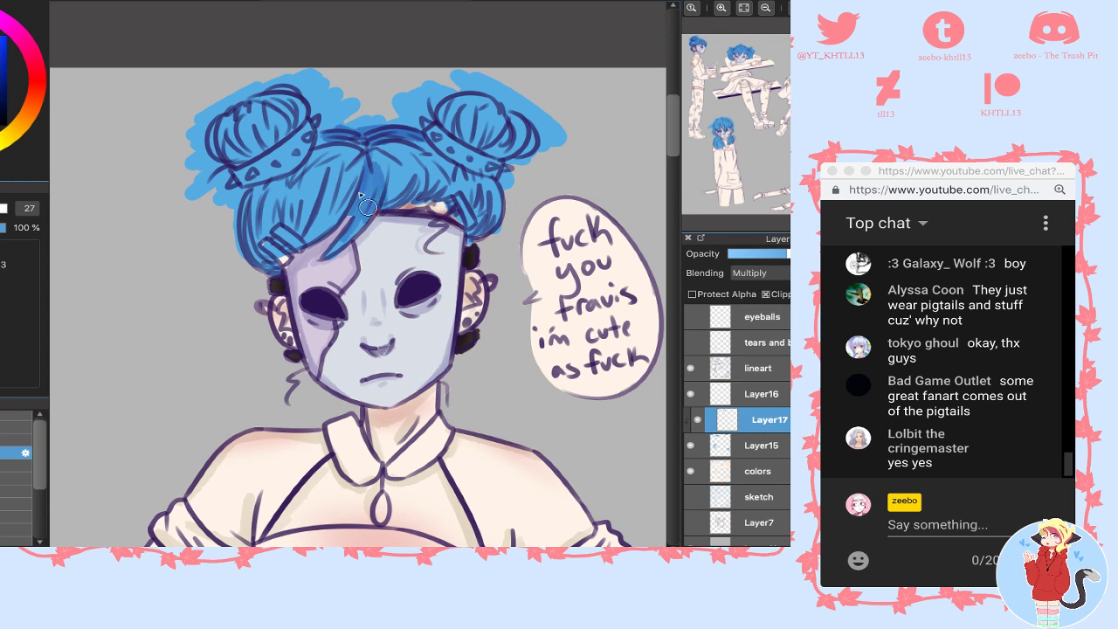
{"action": "left_click_drag", "start_coordinate": [375, 191], "coordinate": [363, 217]}
{"action": "left_click_drag", "start_coordinate": [321, 180], "coordinate": [306, 227]}
{"action": "left_click_drag", "start_coordinate": [362, 157], "coordinate": [292, 225]}
{"action": "left_click_drag", "start_coordinate": [311, 168], "coordinate": [267, 249]}
{"action": "left_click_drag", "start_coordinate": [262, 187], "coordinate": [245, 267]}
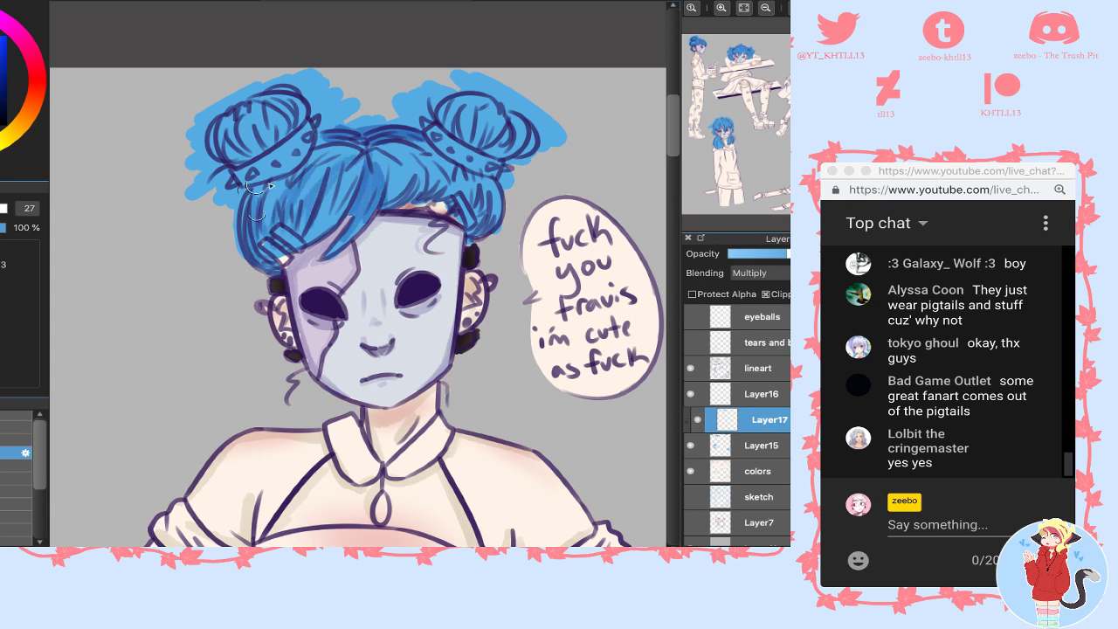
{"action": "left_click_drag", "start_coordinate": [292, 175], "coordinate": [249, 194]}
{"action": "mouse_move", "coordinate": [328, 145]}
{"action": "left_mouse_down"}
{"action": "mouse_move", "coordinate": [284, 187]}
{"action": "mouse_move", "coordinate": [264, 154]}
{"action": "mouse_move", "coordinate": [302, 127]}
{"action": "mouse_move", "coordinate": [248, 174]}
{"action": "left_mouse_up"}
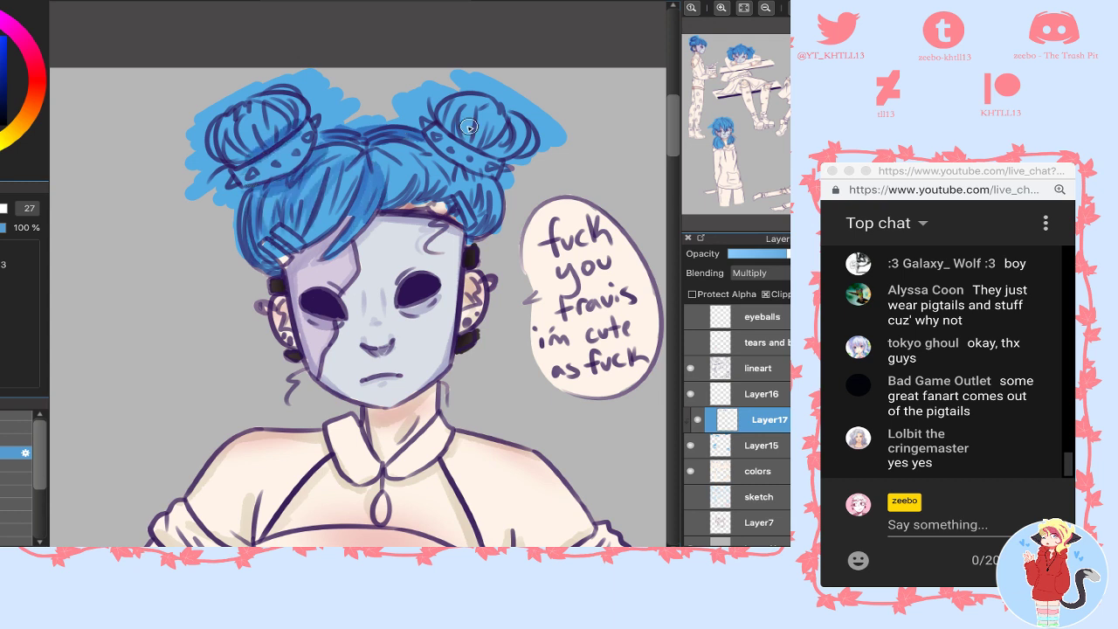
- Shade the right side of the bun figure's hair and both hair buns with darker blue strokes
{"action": "mouse_move", "coordinate": [441, 115]}
{"action": "left_mouse_down"}
{"action": "mouse_move", "coordinate": [491, 156]}
{"action": "mouse_move", "coordinate": [472, 151]}
{"action": "mouse_move", "coordinate": [475, 227]}
{"action": "left_mouse_up"}
{"action": "left_click_drag", "start_coordinate": [493, 182], "coordinate": [485, 229]}
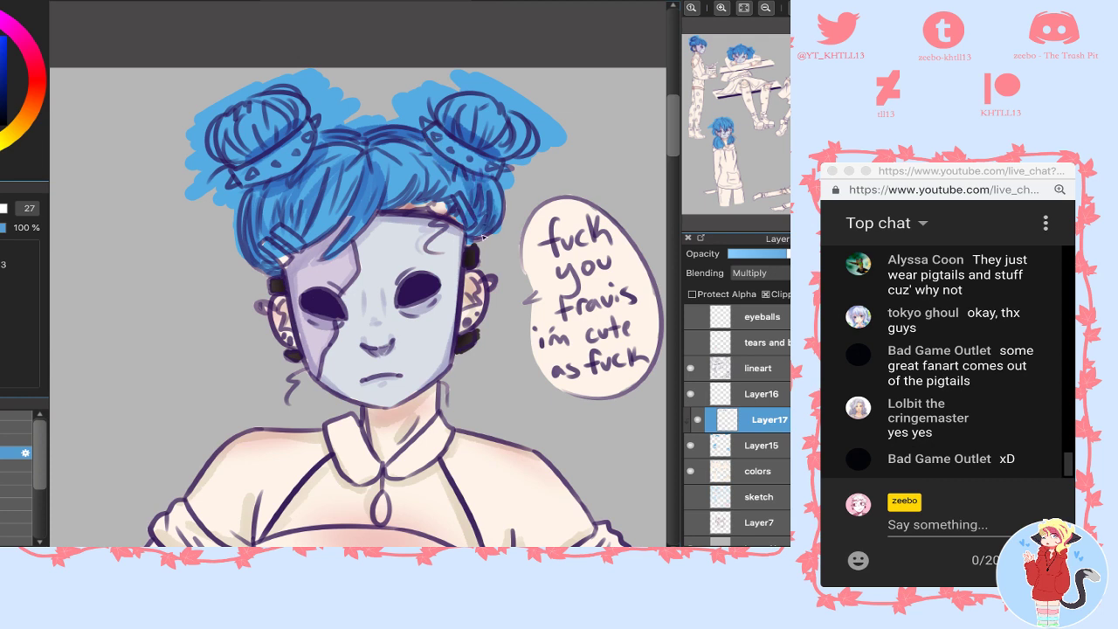
{"action": "mouse_move", "coordinate": [409, 149]}
{"action": "left_mouse_down"}
{"action": "mouse_move", "coordinate": [426, 194]}
{"action": "mouse_move", "coordinate": [389, 179]}
{"action": "left_mouse_up"}
{"action": "left_click_drag", "start_coordinate": [400, 152], "coordinate": [384, 185]}
{"action": "left_click_drag", "start_coordinate": [234, 103], "coordinate": [227, 159]}
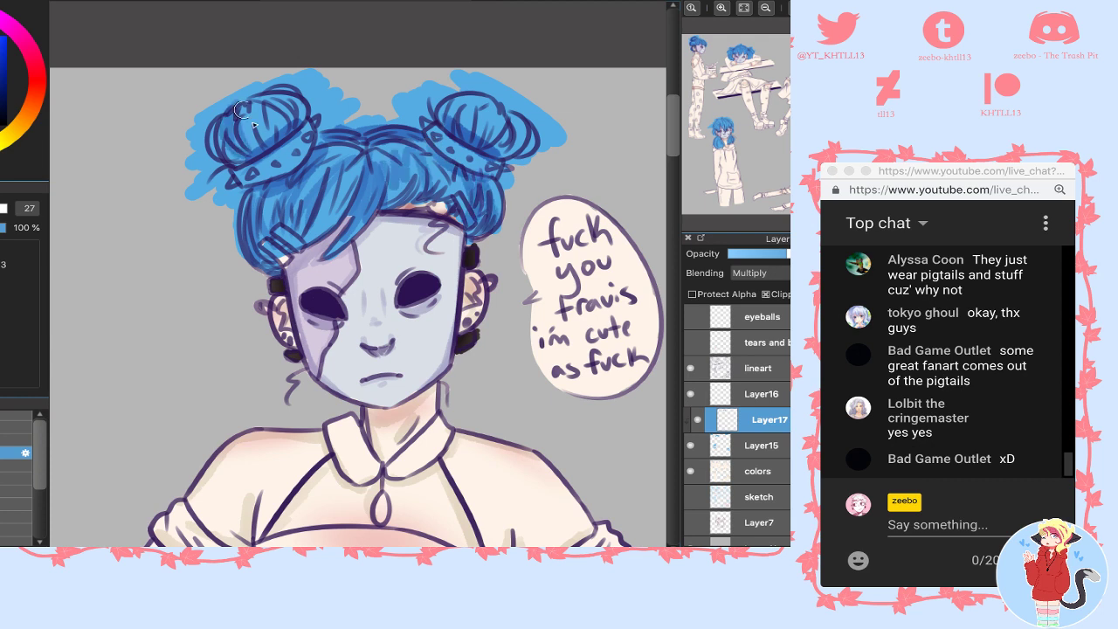
{"action": "mouse_move", "coordinate": [295, 94]}
{"action": "left_mouse_down"}
{"action": "mouse_move", "coordinate": [243, 133]}
{"action": "mouse_move", "coordinate": [276, 127]}
{"action": "left_mouse_up"}
{"action": "left_click_drag", "start_coordinate": [426, 96], "coordinate": [476, 127]}
{"action": "left_click_drag", "start_coordinate": [490, 103], "coordinate": [461, 132]}
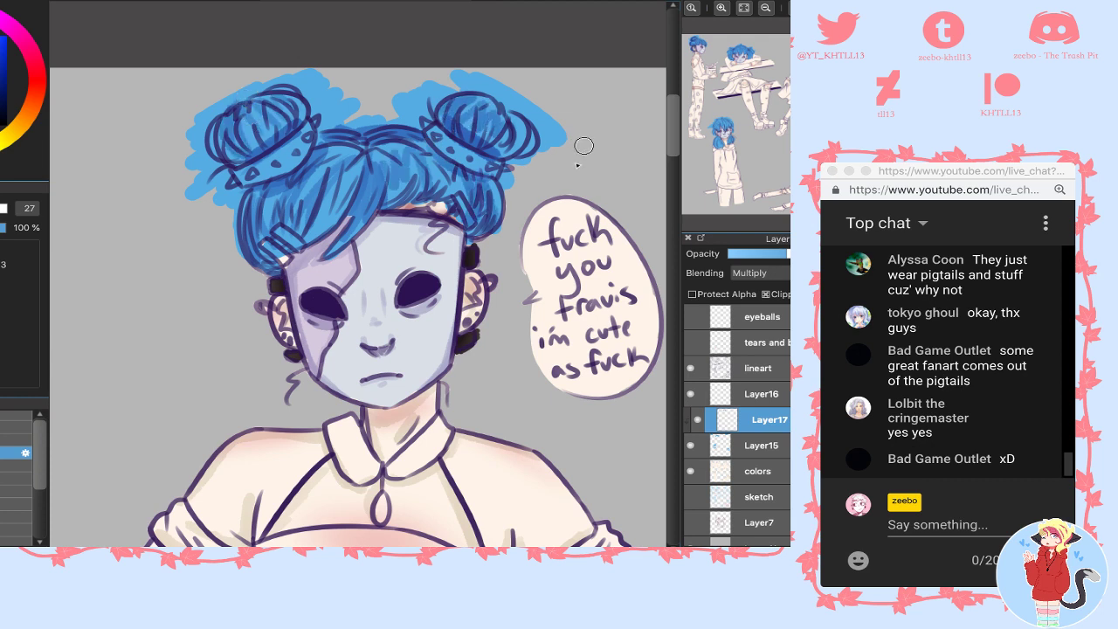
- Shade the left half of the hooded figure's fringe and the loose hair beside the left ear in darker blue
{"action": "mouse_move", "coordinate": [739, 90]}
{"action": "left_click", "coordinate": [718, 135]}
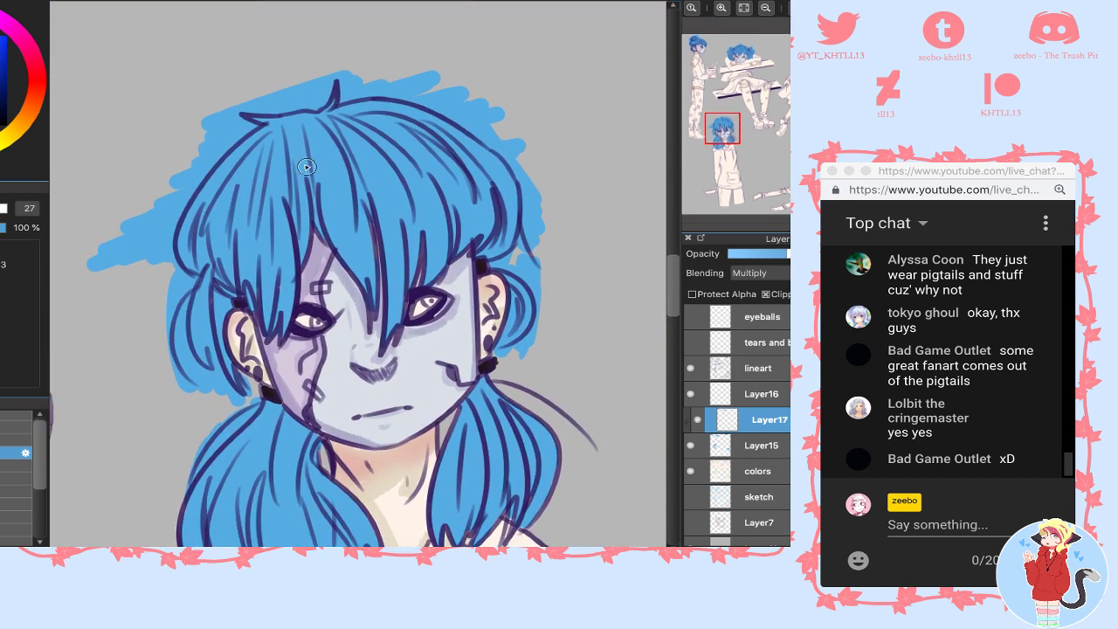
{"action": "mouse_move", "coordinate": [307, 117]}
{"action": "left_mouse_down"}
{"action": "mouse_move", "coordinate": [303, 230]}
{"action": "mouse_move", "coordinate": [269, 332]}
{"action": "left_mouse_up"}
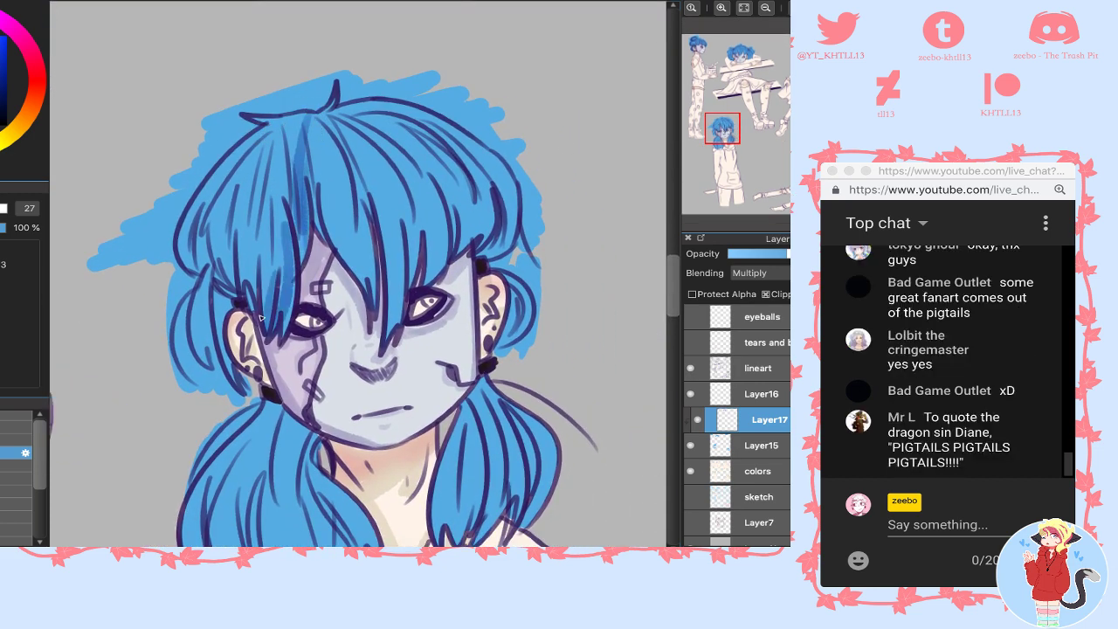
{"action": "mouse_move", "coordinate": [220, 211]}
{"action": "left_mouse_down"}
{"action": "mouse_move", "coordinate": [214, 285]}
{"action": "mouse_move", "coordinate": [197, 284]}
{"action": "left_mouse_up"}
{"action": "left_click_drag", "start_coordinate": [262, 133], "coordinate": [206, 253]}
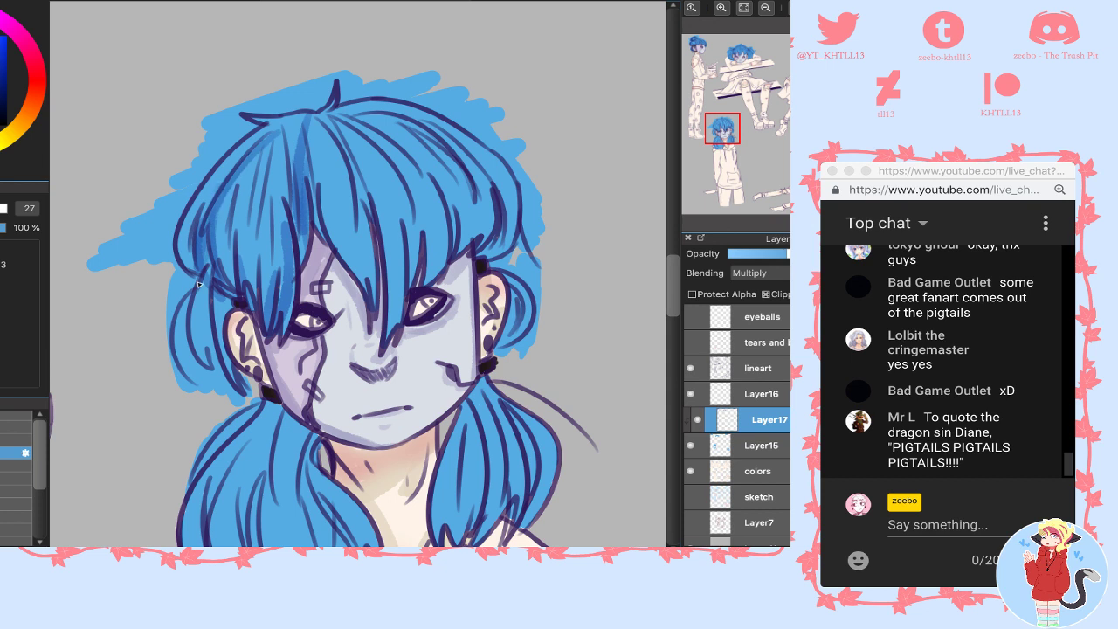
{"action": "mouse_move", "coordinate": [189, 360]}
{"action": "left_mouse_down"}
{"action": "mouse_move", "coordinate": [215, 278]}
{"action": "mouse_move", "coordinate": [231, 367]}
{"action": "left_mouse_up"}
{"action": "left_click_drag", "start_coordinate": [288, 148], "coordinate": [253, 293]}
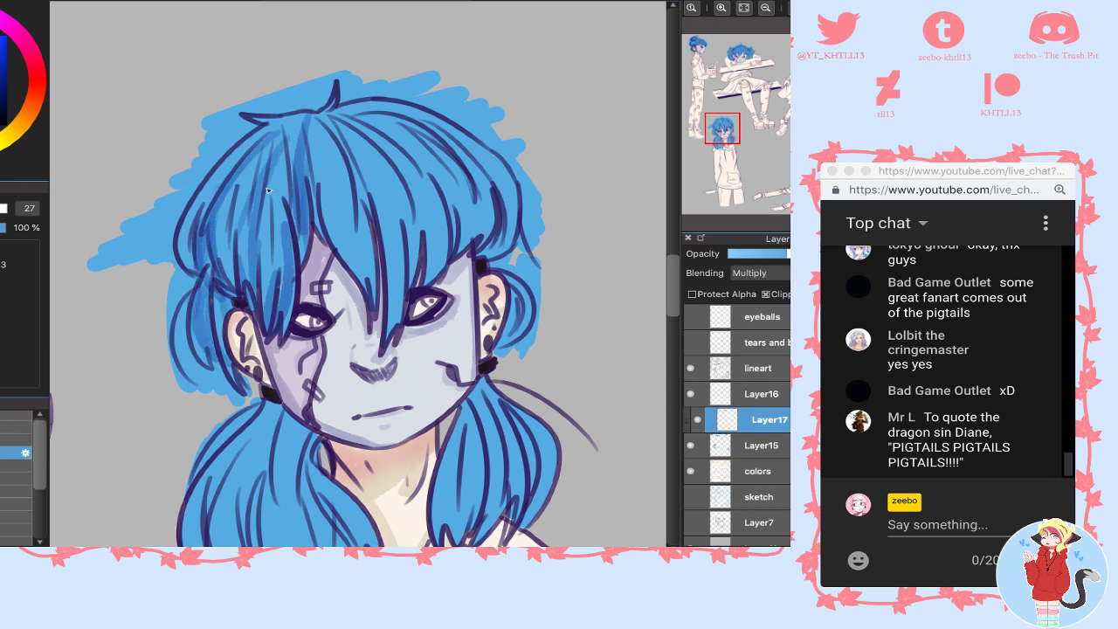
{"action": "left_click_drag", "start_coordinate": [223, 182], "coordinate": [183, 249]}
{"action": "left_click_drag", "start_coordinate": [264, 132], "coordinate": [200, 253]}
- Shade the right half of the hooded figure's fringe and the hair behind the right ear in darker blue
{"action": "mouse_move", "coordinate": [325, 127]}
{"action": "left_mouse_down"}
{"action": "mouse_move", "coordinate": [318, 169]}
{"action": "mouse_move", "coordinate": [343, 265]}
{"action": "mouse_move", "coordinate": [374, 283]}
{"action": "mouse_move", "coordinate": [411, 270]}
{"action": "mouse_move", "coordinate": [451, 219]}
{"action": "left_mouse_up"}
{"action": "left_click_drag", "start_coordinate": [363, 132], "coordinate": [476, 227]}
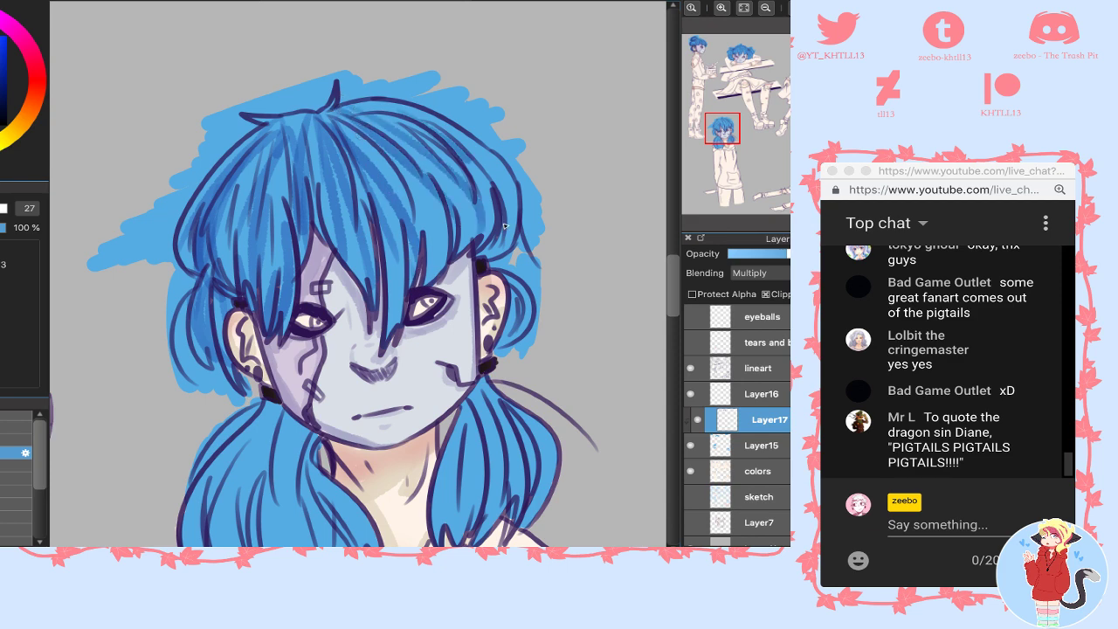
{"action": "left_click_drag", "start_coordinate": [472, 140], "coordinate": [490, 194]}
{"action": "left_click_drag", "start_coordinate": [402, 135], "coordinate": [437, 236]}
{"action": "left_click_drag", "start_coordinate": [502, 271], "coordinate": [505, 345]}
{"action": "left_click_drag", "start_coordinate": [523, 304], "coordinate": [517, 336]}
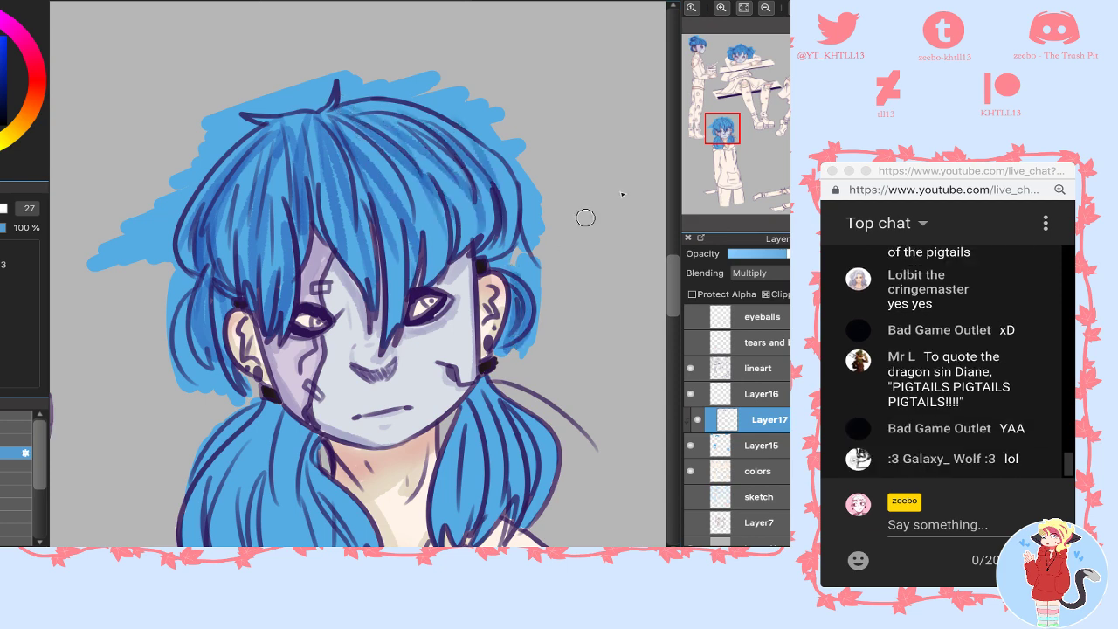
- Shade the hooded figure's left lower pigtail from its tie to the tips, plus the hair beside the left ear
{"action": "mouse_move", "coordinate": [732, 147]}
{"action": "left_mouse_down"}
{"action": "mouse_move", "coordinate": [734, 168]}
{"action": "mouse_move", "coordinate": [736, 153]}
{"action": "left_mouse_up"}
{"action": "left_click_drag", "start_coordinate": [175, 232], "coordinate": [158, 360]}
{"action": "mouse_move", "coordinate": [132, 248]}
{"action": "left_mouse_down"}
{"action": "mouse_move", "coordinate": [122, 344]}
{"action": "mouse_move", "coordinate": [197, 381]}
{"action": "left_mouse_up"}
{"action": "left_click_drag", "start_coordinate": [223, 321], "coordinate": [216, 351]}
{"action": "left_click_drag", "start_coordinate": [203, 278], "coordinate": [229, 381]}
{"action": "left_click_drag", "start_coordinate": [236, 325], "coordinate": [272, 390]}
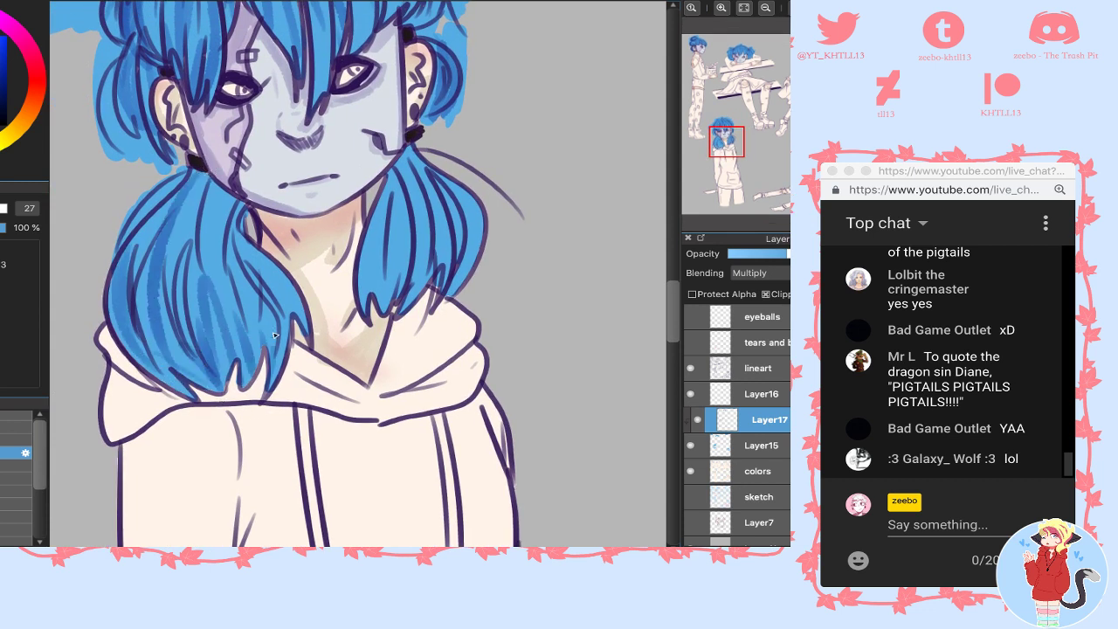
{"action": "left_click_drag", "start_coordinate": [284, 288], "coordinate": [278, 384]}
{"action": "left_click_drag", "start_coordinate": [225, 191], "coordinate": [209, 255]}
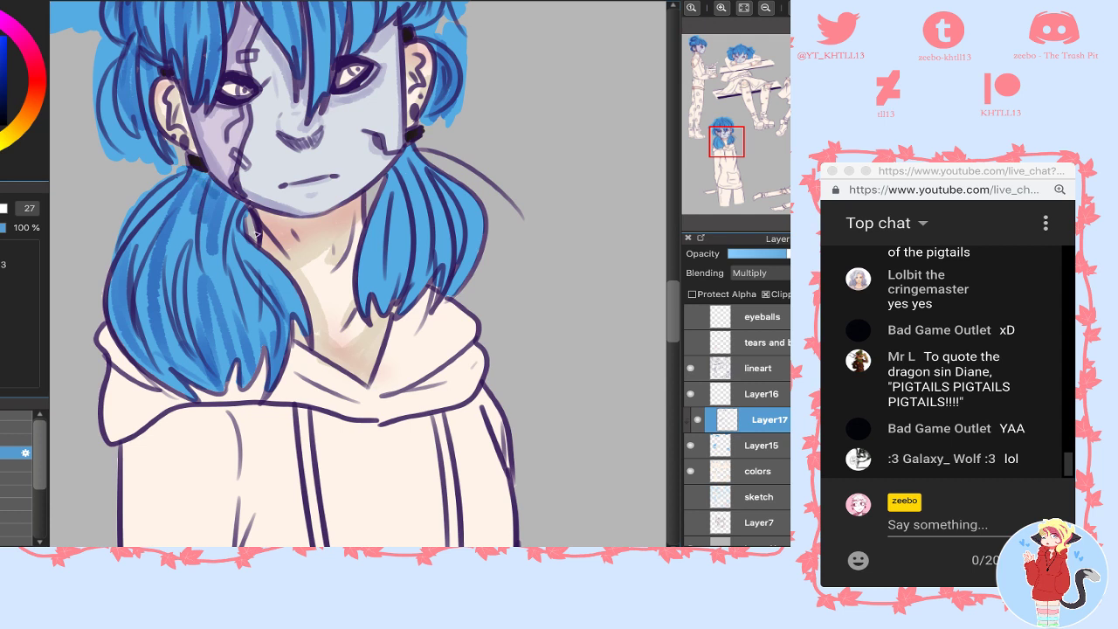
{"action": "left_click_drag", "start_coordinate": [201, 175], "coordinate": [257, 207]}
{"action": "left_click_drag", "start_coordinate": [168, 77], "coordinate": [161, 151]}
{"action": "left_click_drag", "start_coordinate": [154, 56], "coordinate": [149, 157]}
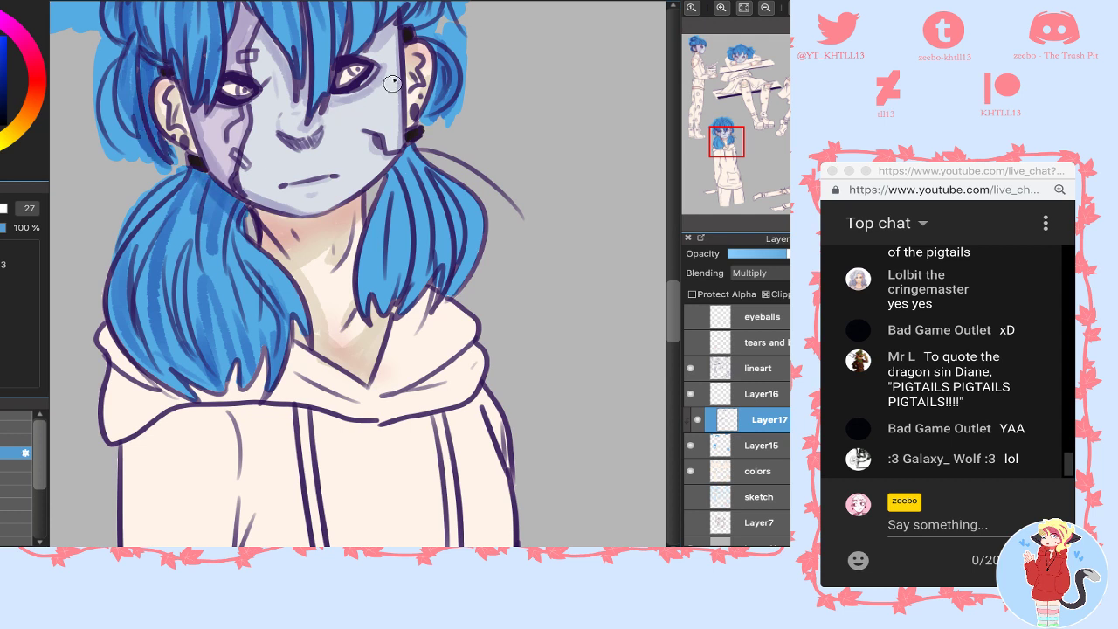
- Shade the hooded figure's right lower pigtail with long darker blue strokes, touching up the base of the left one
{"action": "mouse_move", "coordinate": [406, 172]}
{"action": "left_mouse_down"}
{"action": "mouse_move", "coordinate": [381, 306]}
{"action": "mouse_move", "coordinate": [368, 287]}
{"action": "left_mouse_up"}
{"action": "left_click_drag", "start_coordinate": [410, 152], "coordinate": [376, 227]}
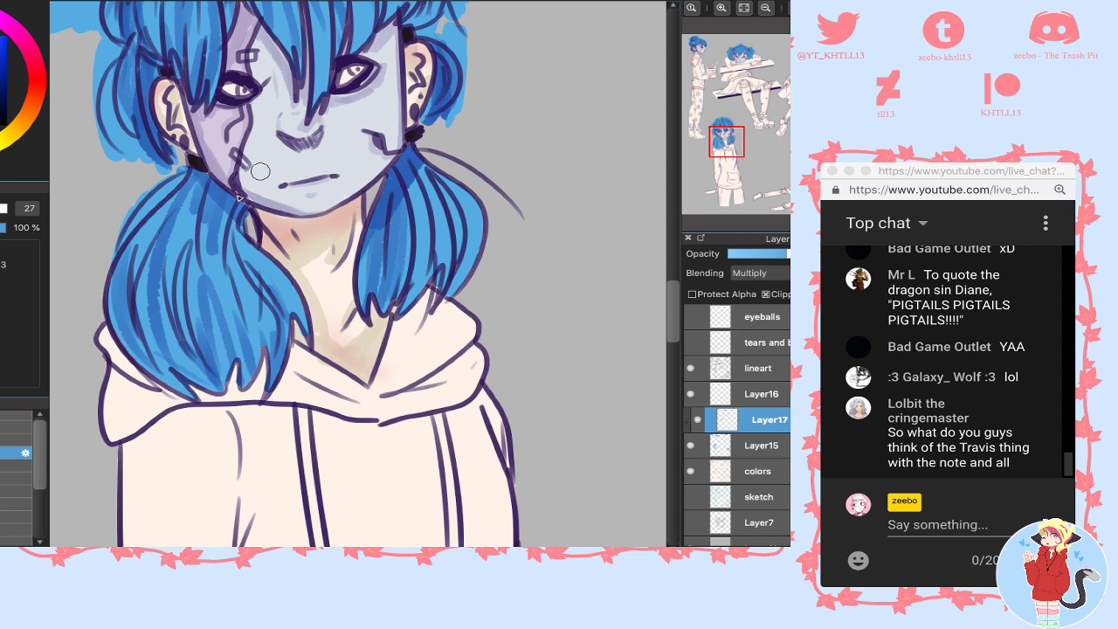
{"action": "left_click_drag", "start_coordinate": [197, 174], "coordinate": [229, 207]}
{"action": "left_click_drag", "start_coordinate": [414, 186], "coordinate": [390, 293]}
{"action": "left_click_drag", "start_coordinate": [426, 166], "coordinate": [409, 292]}
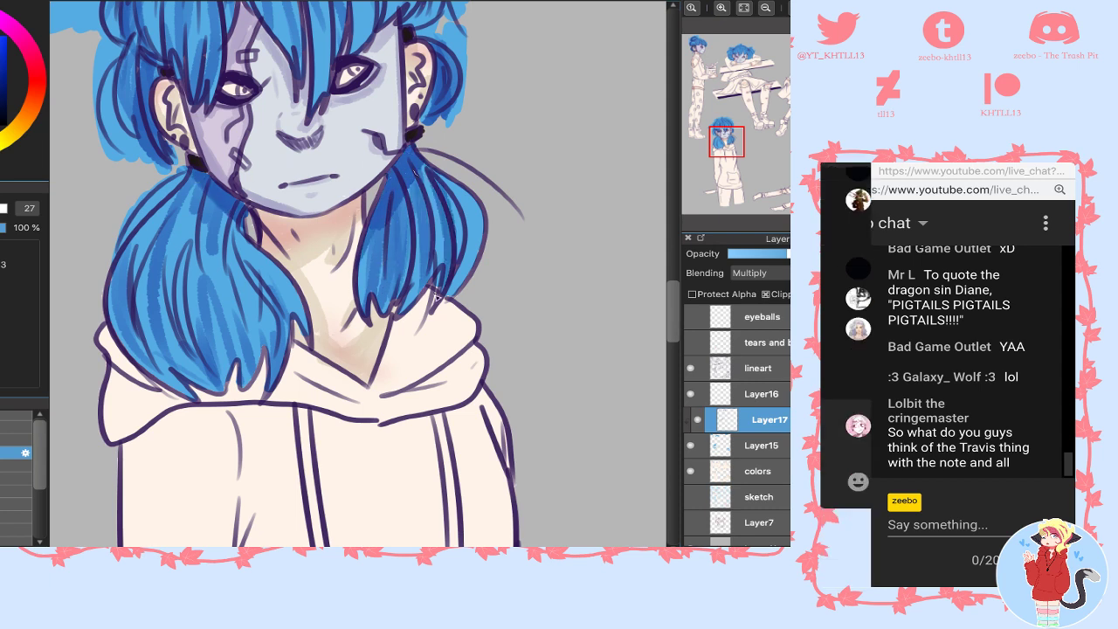
{"action": "mouse_move", "coordinate": [453, 197]}
{"action": "left_mouse_down"}
{"action": "mouse_move", "coordinate": [463, 283]}
{"action": "mouse_move", "coordinate": [443, 292]}
{"action": "left_mouse_up"}
- Add more darker strand strokes across the hooded figure's left lower pigtail
{"action": "left_click_drag", "start_coordinate": [176, 198], "coordinate": [160, 306]}
{"action": "left_click_drag", "start_coordinate": [145, 257], "coordinate": [168, 367]}
{"action": "mouse_move", "coordinate": [182, 245]}
{"action": "left_mouse_down"}
{"action": "mouse_move", "coordinate": [219, 354]}
{"action": "mouse_move", "coordinate": [258, 321]}
{"action": "left_mouse_up"}
{"action": "left_click_drag", "start_coordinate": [239, 229], "coordinate": [288, 329]}
- Shade the fringe, crown and base of the left pigtail on the tank-top figure with darker blue strokes
{"action": "left_click_drag", "start_coordinate": [824, 137], "coordinate": [825, 156]}
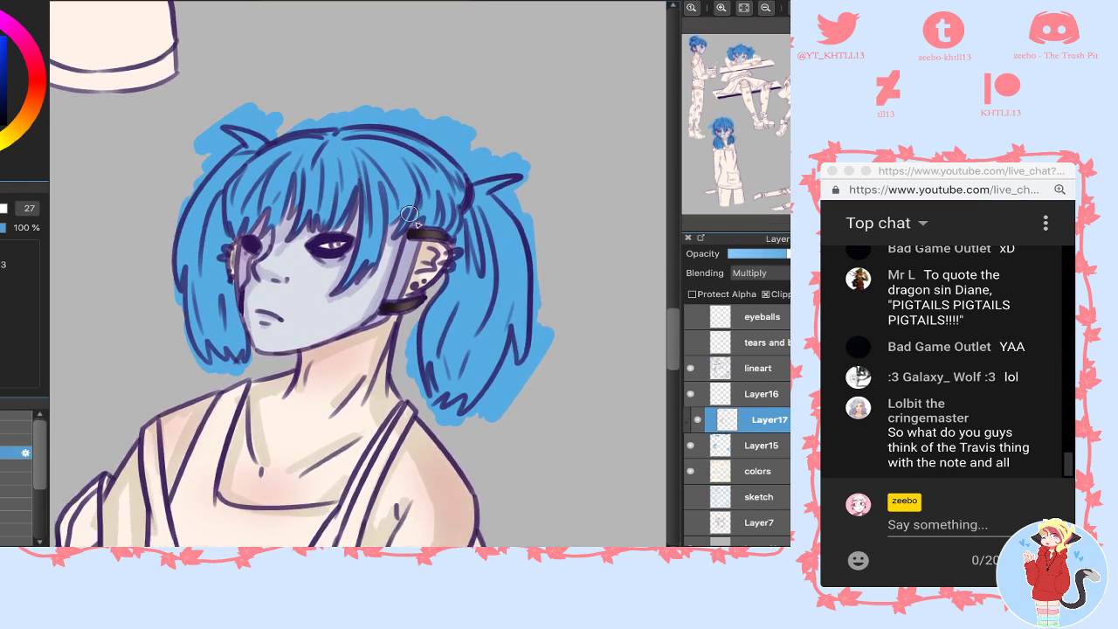
{"action": "mouse_move", "coordinate": [332, 151]}
{"action": "left_mouse_down"}
{"action": "mouse_move", "coordinate": [313, 220]}
{"action": "mouse_move", "coordinate": [335, 215]}
{"action": "left_mouse_up"}
{"action": "mouse_move", "coordinate": [376, 143]}
{"action": "left_mouse_down"}
{"action": "mouse_move", "coordinate": [362, 253]}
{"action": "mouse_move", "coordinate": [385, 213]}
{"action": "left_mouse_up"}
{"action": "left_click_drag", "start_coordinate": [429, 148], "coordinate": [404, 217]}
{"action": "mouse_move", "coordinate": [316, 147]}
{"action": "left_mouse_down"}
{"action": "mouse_move", "coordinate": [278, 227]}
{"action": "mouse_move", "coordinate": [243, 231]}
{"action": "left_mouse_up"}
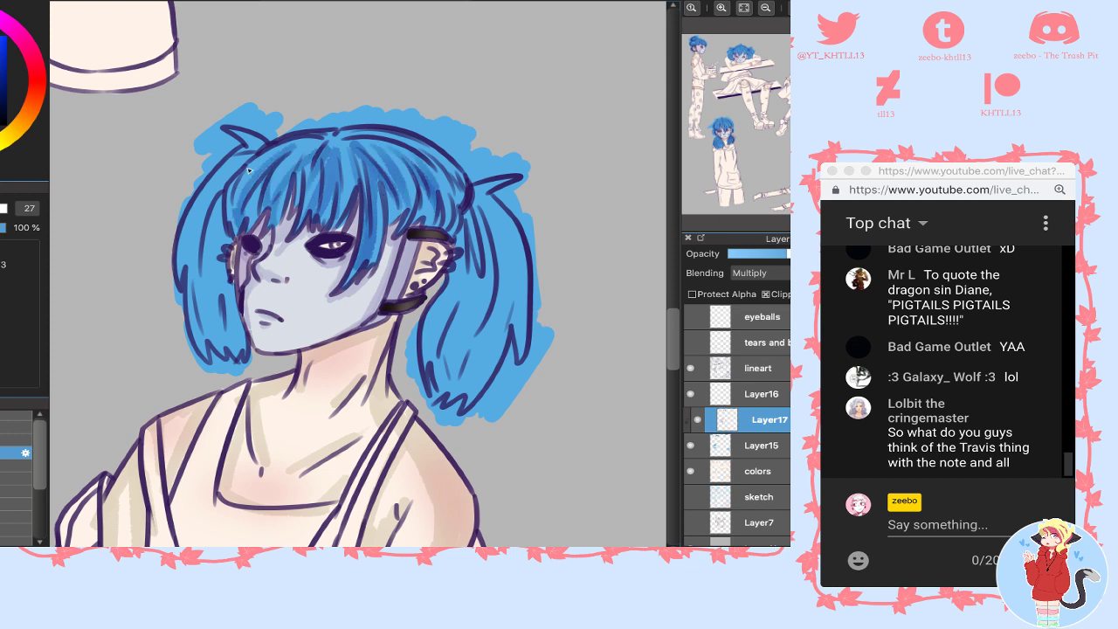
{"action": "left_click_drag", "start_coordinate": [252, 154], "coordinate": [223, 248]}
{"action": "left_click_drag", "start_coordinate": [262, 133], "coordinate": [224, 193]}
{"action": "mouse_move", "coordinate": [236, 154]}
{"action": "left_mouse_down"}
{"action": "mouse_move", "coordinate": [210, 218]}
{"action": "mouse_move", "coordinate": [220, 267]}
{"action": "left_mouse_up"}
- Post "hc; travis gives sal passive aggressive valentines cards not on valentines" in the YouTube live chat
{"action": "left_click", "coordinate": [948, 367]}
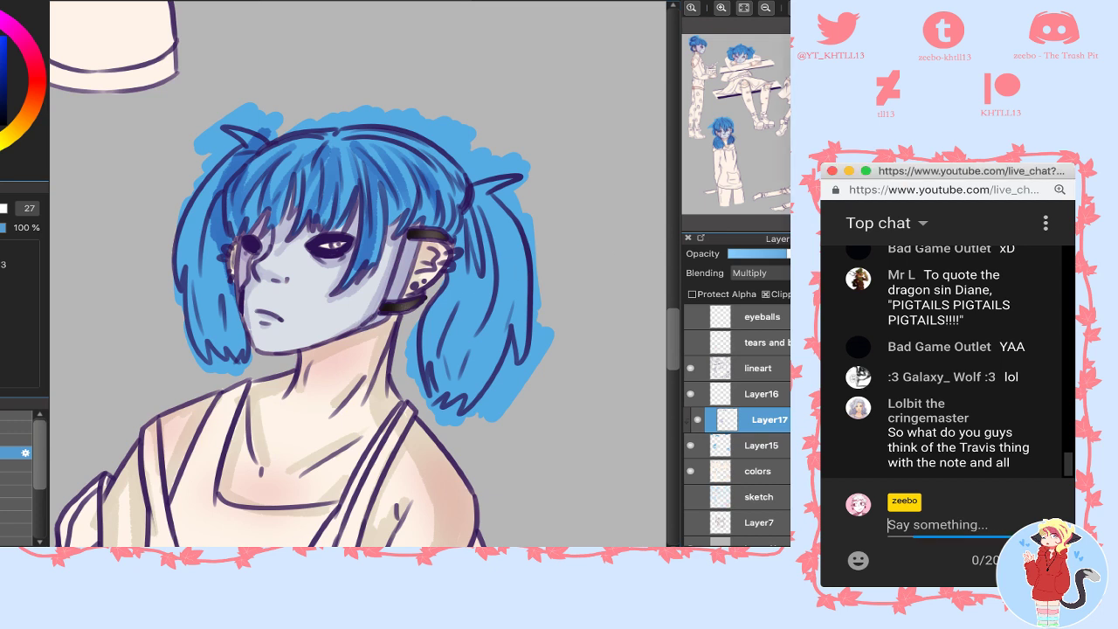
{"action": "type", "text": "ho"}
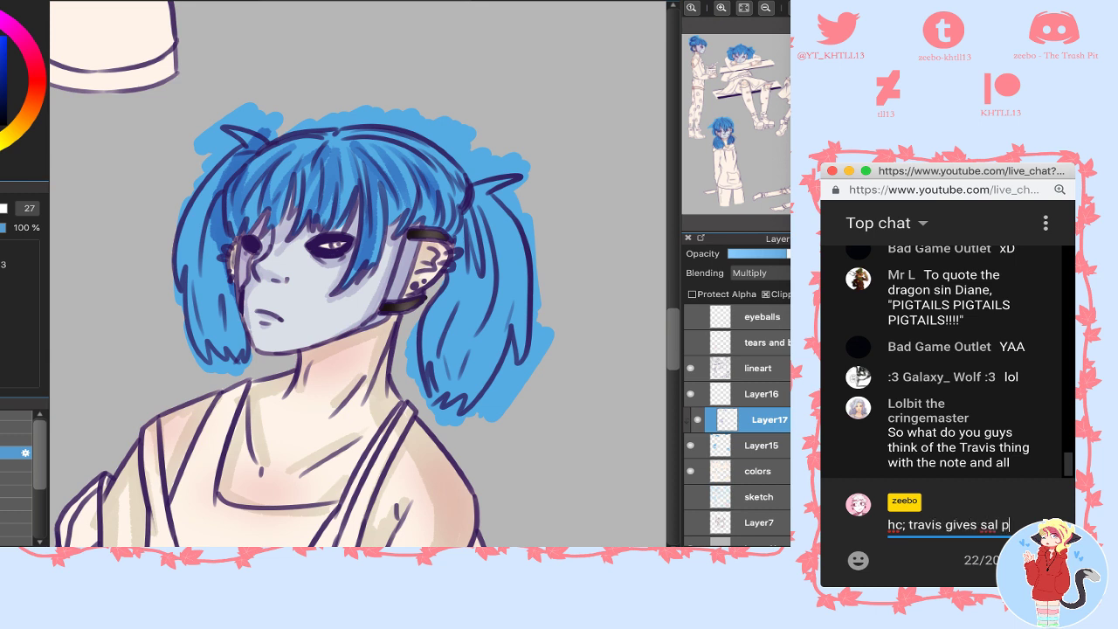
{"action": "type", "text": "ve "}
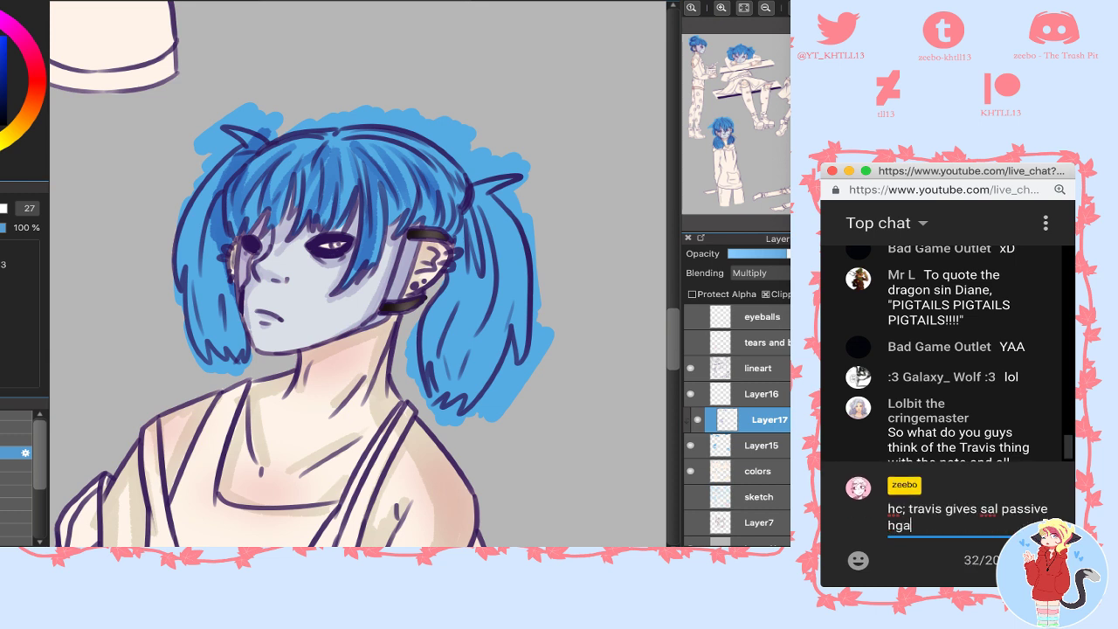
{"action": "type", "text": "aggressive"}
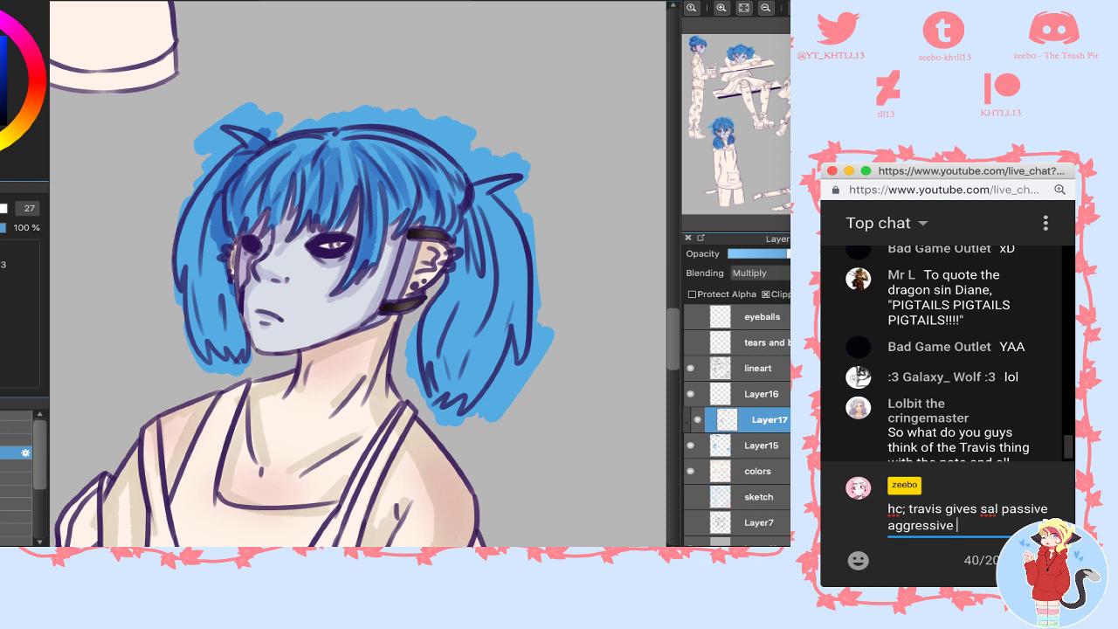
{"action": "type", "text": " valentines cards not on val"}
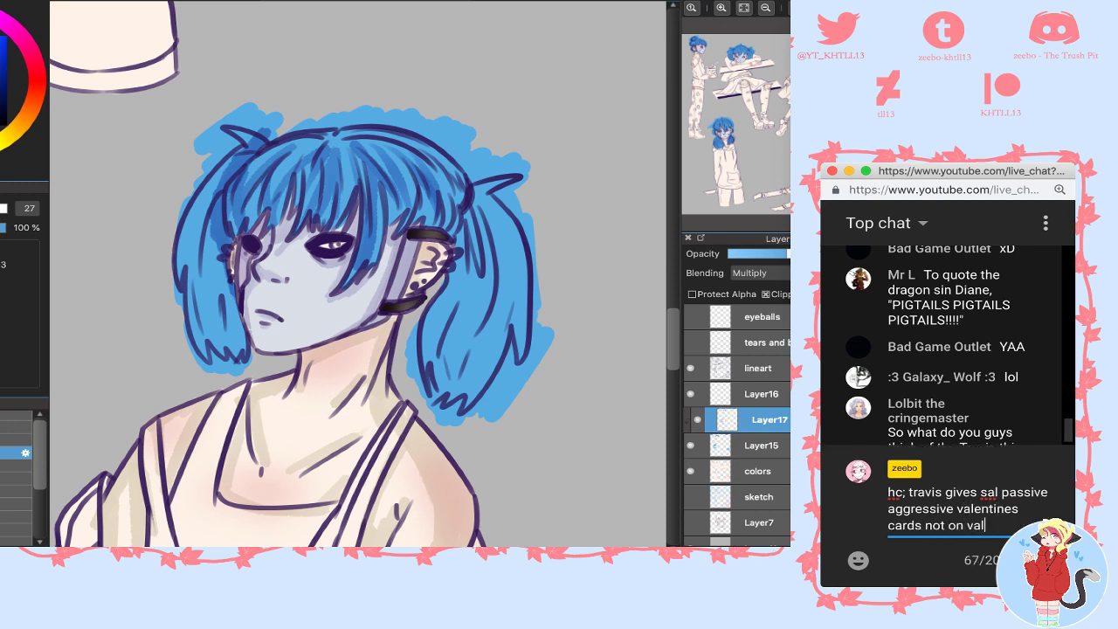
{"action": "type", "text": "entines"}
{"action": "key", "text": "Return"}
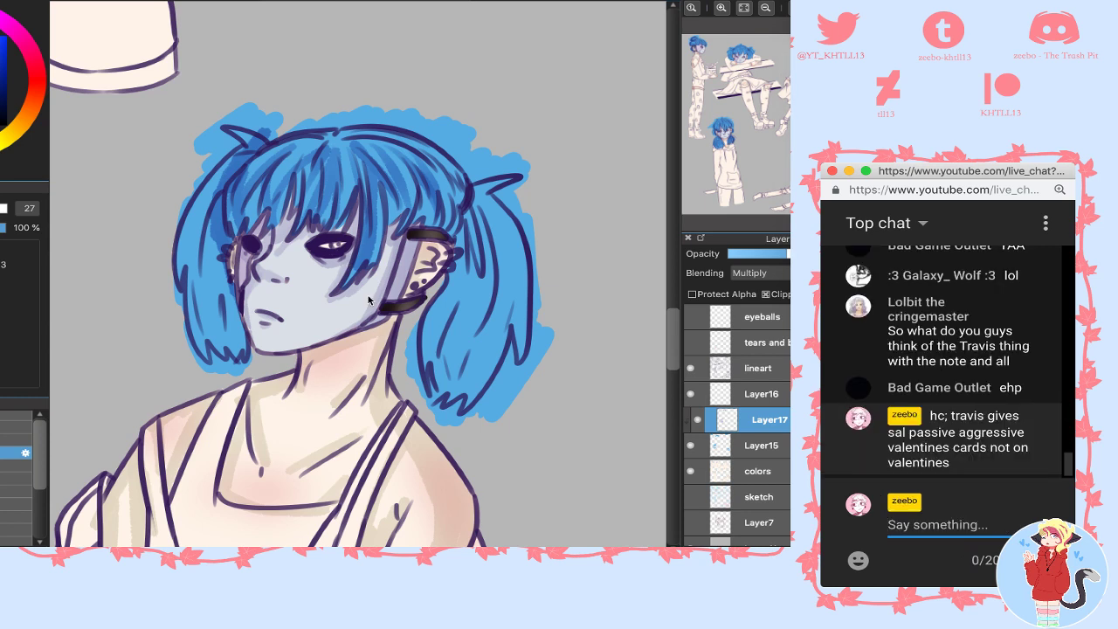
- Shade the tank-top figure's right pigtail with long darker blue strokes along its inner edge and tip, touching up the left pigtail
{"action": "left_click", "coordinate": [496, 310]}
{"action": "left_click_drag", "start_coordinate": [484, 281], "coordinate": [452, 375]}
{"action": "key", "text": "ctrl+z"}
{"action": "mouse_move", "coordinate": [485, 308]}
{"action": "left_mouse_down"}
{"action": "mouse_move", "coordinate": [472, 208]}
{"action": "mouse_move", "coordinate": [468, 229]}
{"action": "left_mouse_up"}
{"action": "left_click_drag", "start_coordinate": [212, 201], "coordinate": [244, 360]}
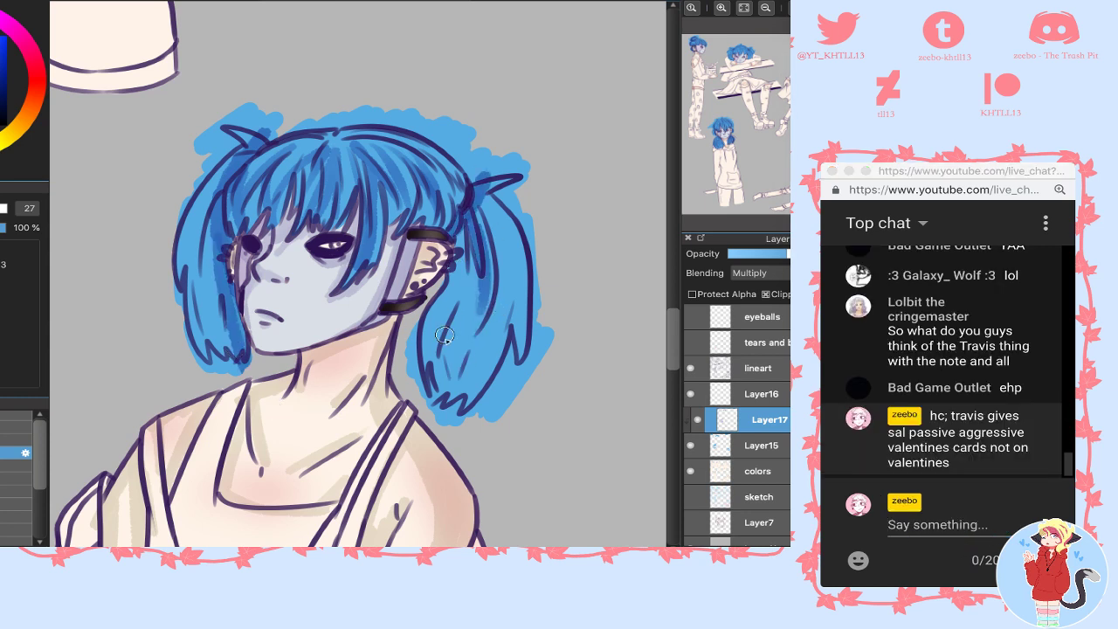
{"action": "mouse_move", "coordinate": [458, 251]}
{"action": "left_mouse_down"}
{"action": "mouse_move", "coordinate": [430, 325]}
{"action": "mouse_move", "coordinate": [442, 419]}
{"action": "left_mouse_up"}
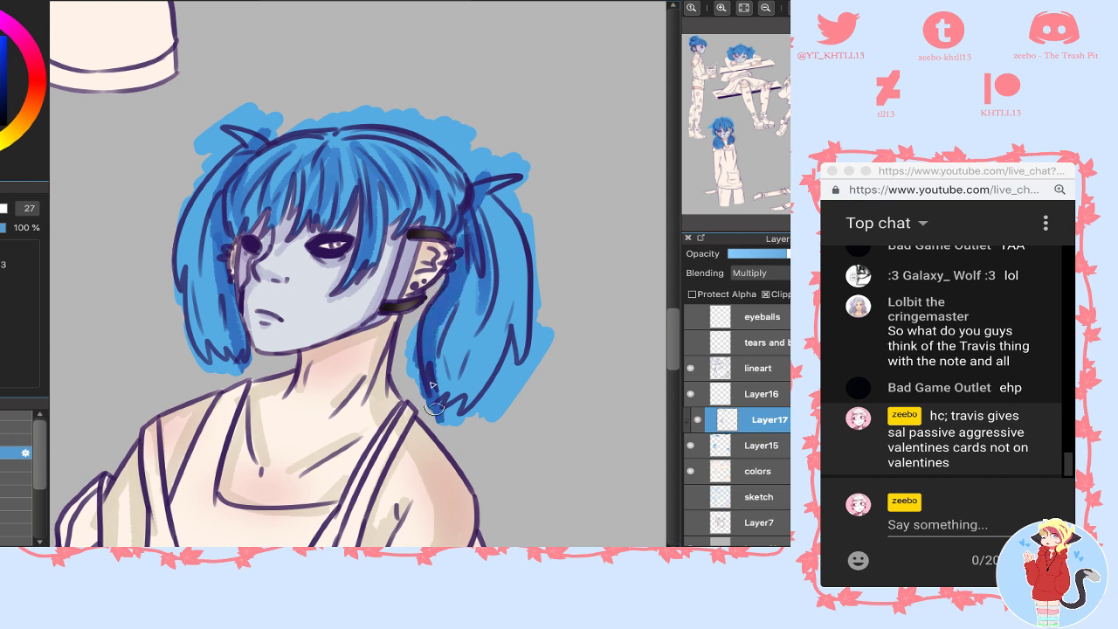
{"action": "left_click_drag", "start_coordinate": [428, 363], "coordinate": [447, 421]}
{"action": "mouse_move", "coordinate": [489, 307]}
{"action": "left_mouse_down"}
{"action": "mouse_move", "coordinate": [470, 399]}
{"action": "mouse_move", "coordinate": [498, 362]}
{"action": "left_mouse_up"}
{"action": "left_click_drag", "start_coordinate": [482, 302], "coordinate": [453, 372]}
{"action": "left_click_drag", "start_coordinate": [454, 328], "coordinate": [442, 378]}
{"action": "left_click_drag", "start_coordinate": [470, 323], "coordinate": [458, 354]}
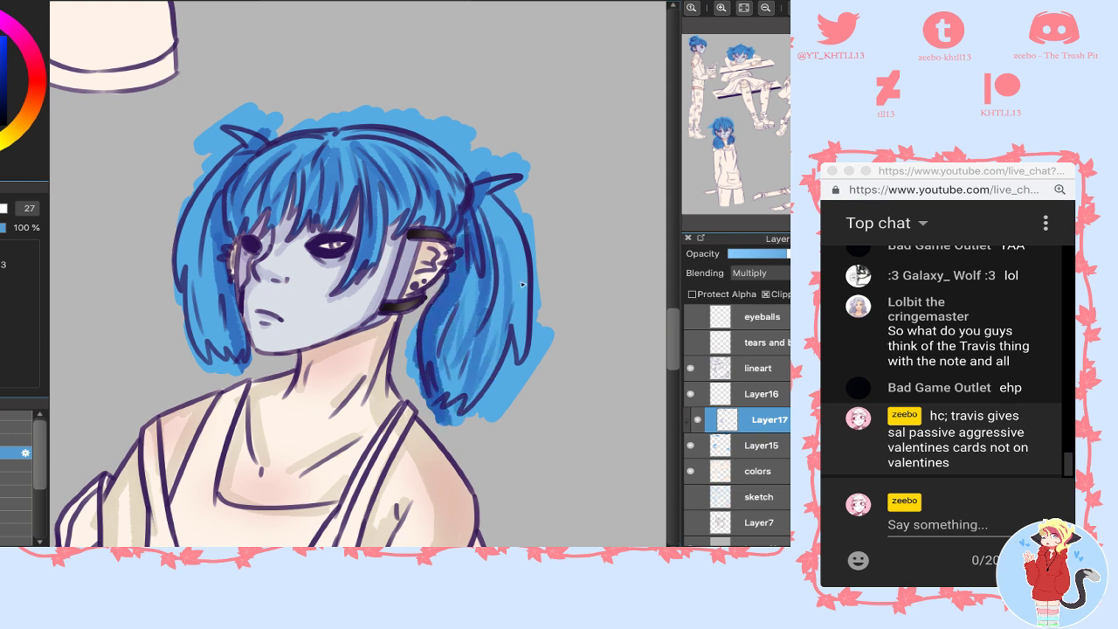
- Add darker strand strokes to the outer side of the tank-top figure's right pigtail, the left pigtail and the crown
{"action": "left_click_drag", "start_coordinate": [481, 211], "coordinate": [514, 314]}
{"action": "left_click_drag", "start_coordinate": [482, 201], "coordinate": [524, 306]}
{"action": "left_click_drag", "start_coordinate": [211, 220], "coordinate": [210, 313]}
{"action": "left_click_drag", "start_coordinate": [237, 173], "coordinate": [199, 253]}
{"action": "left_click_drag", "start_coordinate": [206, 197], "coordinate": [180, 311]}
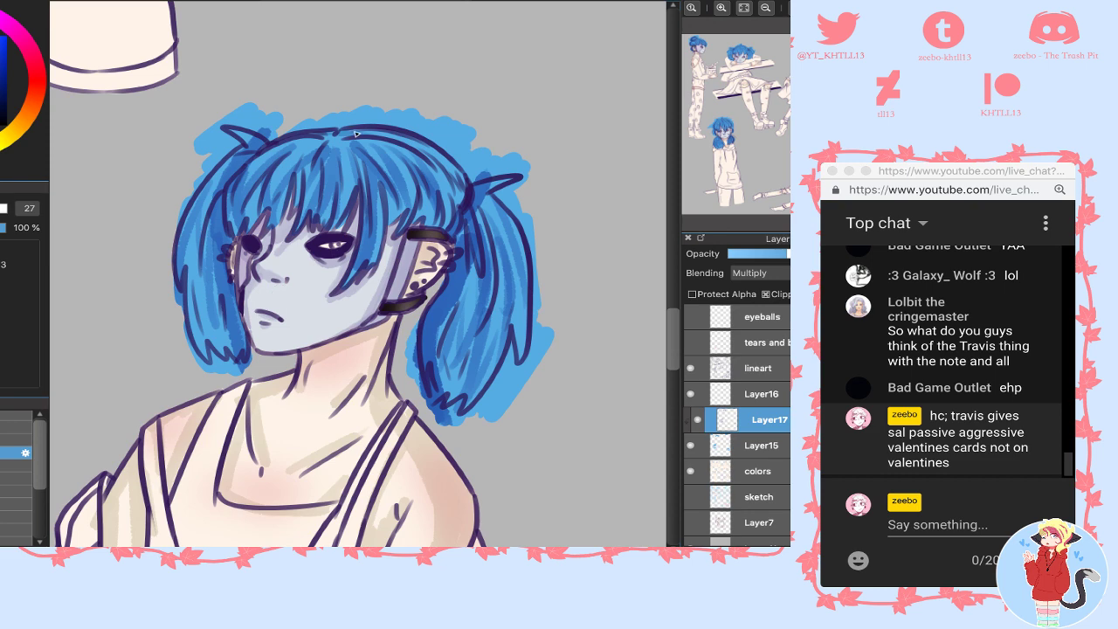
{"action": "mouse_move", "coordinate": [356, 134]}
{"action": "left_mouse_down"}
{"action": "mouse_move", "coordinate": [424, 135]}
{"action": "mouse_move", "coordinate": [458, 180]}
{"action": "mouse_move", "coordinate": [283, 136]}
{"action": "left_mouse_up"}
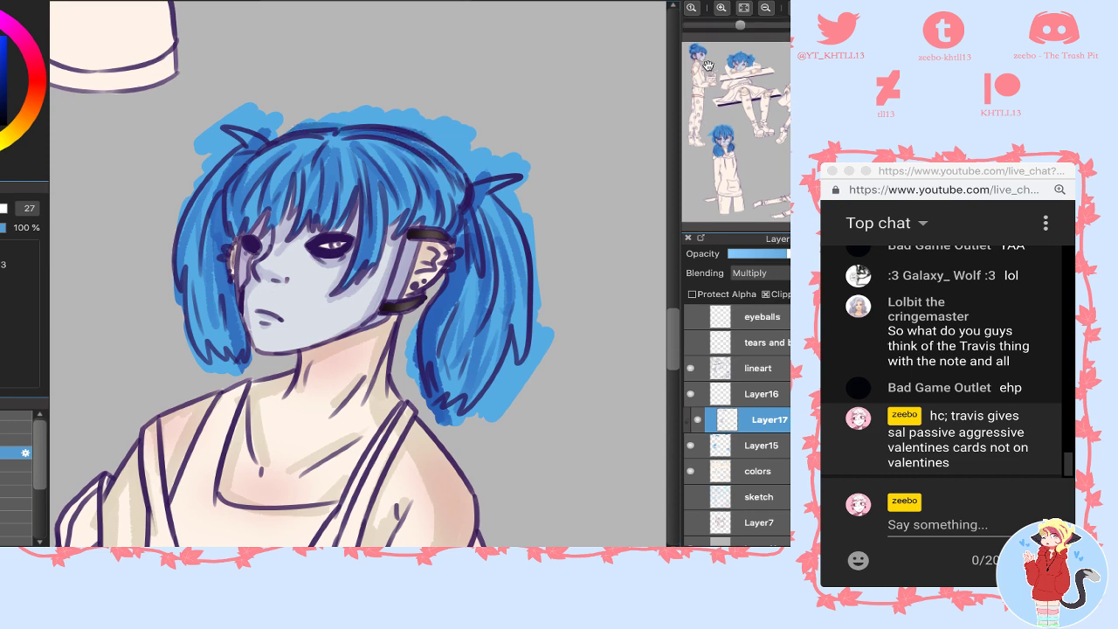
- Add a new layer above the Multiply hair-shading layer and clip it to the layer below
{"action": "left_click", "coordinate": [707, 66]}
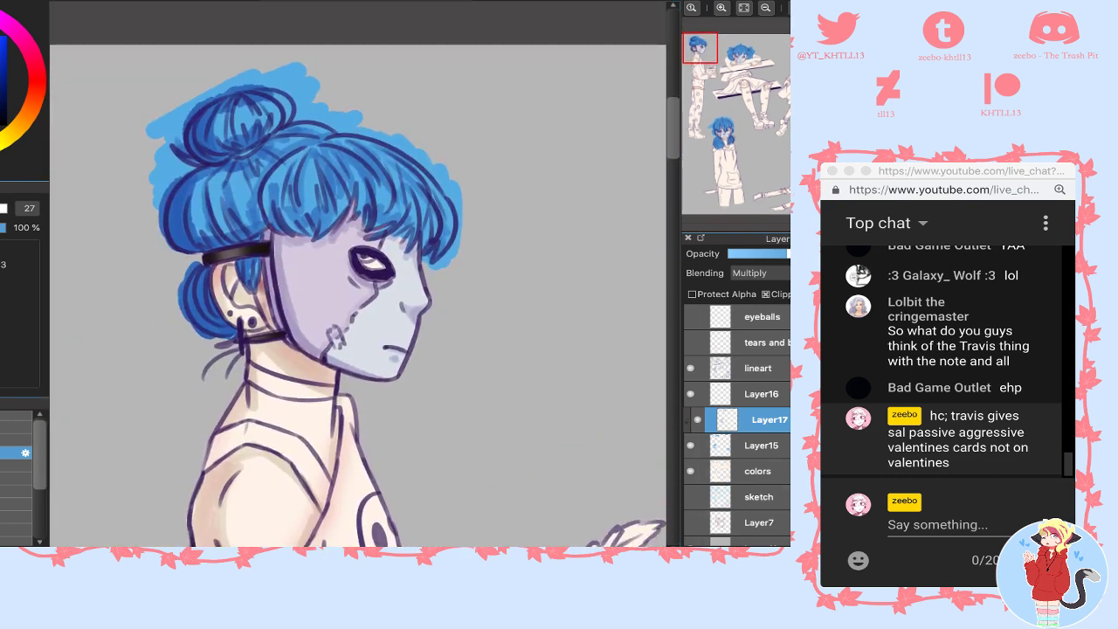
{"action": "left_click", "coordinate": [696, 559]}
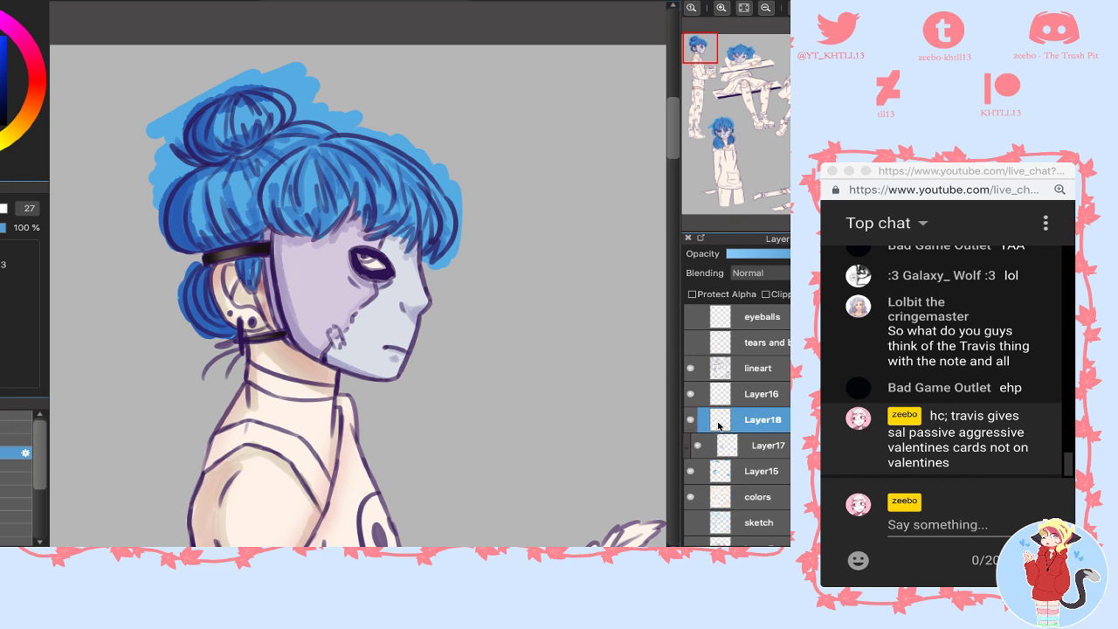
{"action": "left_click", "coordinate": [772, 295]}
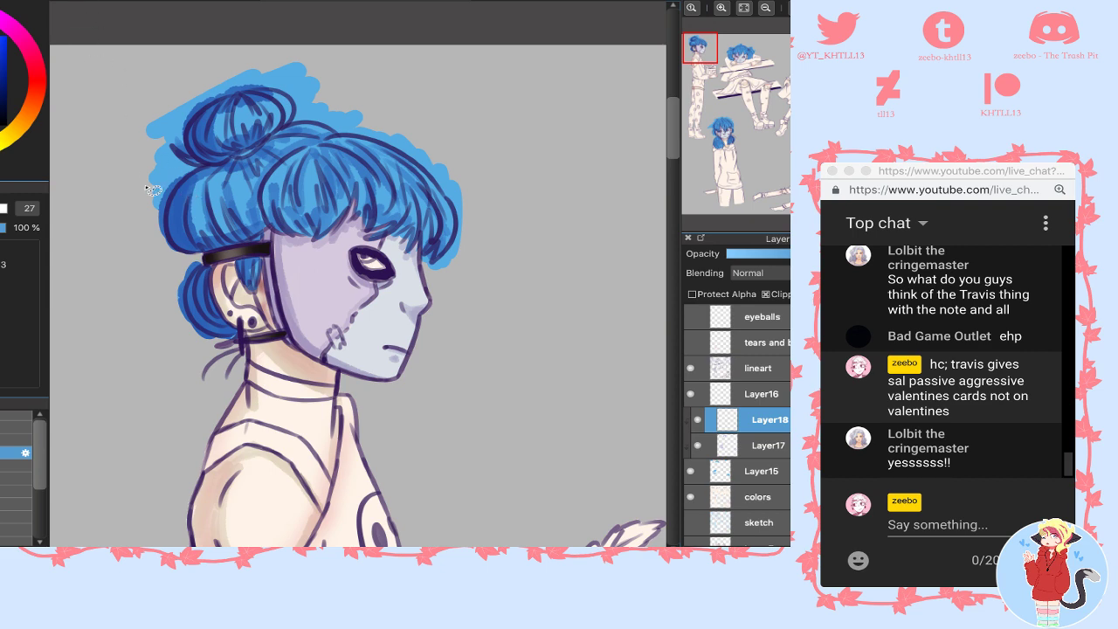
- Lasso the lower hair of the profile figure with the bun, darken it with a dark blue gradient and deselect
{"action": "mouse_move", "coordinate": [299, 203]}
{"action": "left_mouse_down"}
{"action": "mouse_move", "coordinate": [108, 360]}
{"action": "mouse_move", "coordinate": [99, 187]}
{"action": "left_mouse_up"}
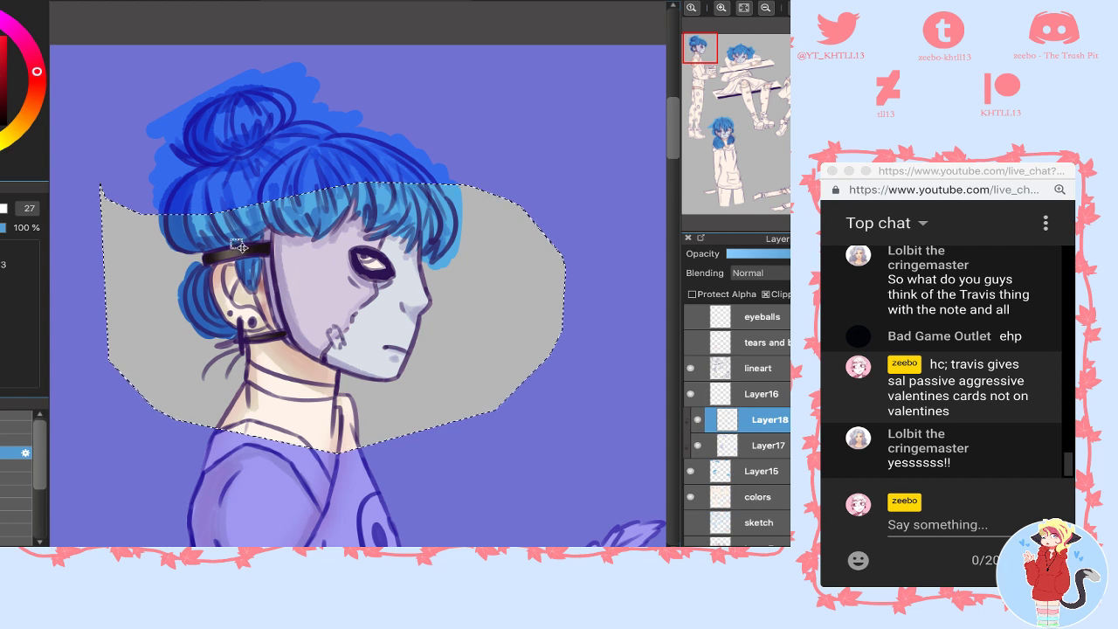
{"action": "key", "text": "x"}
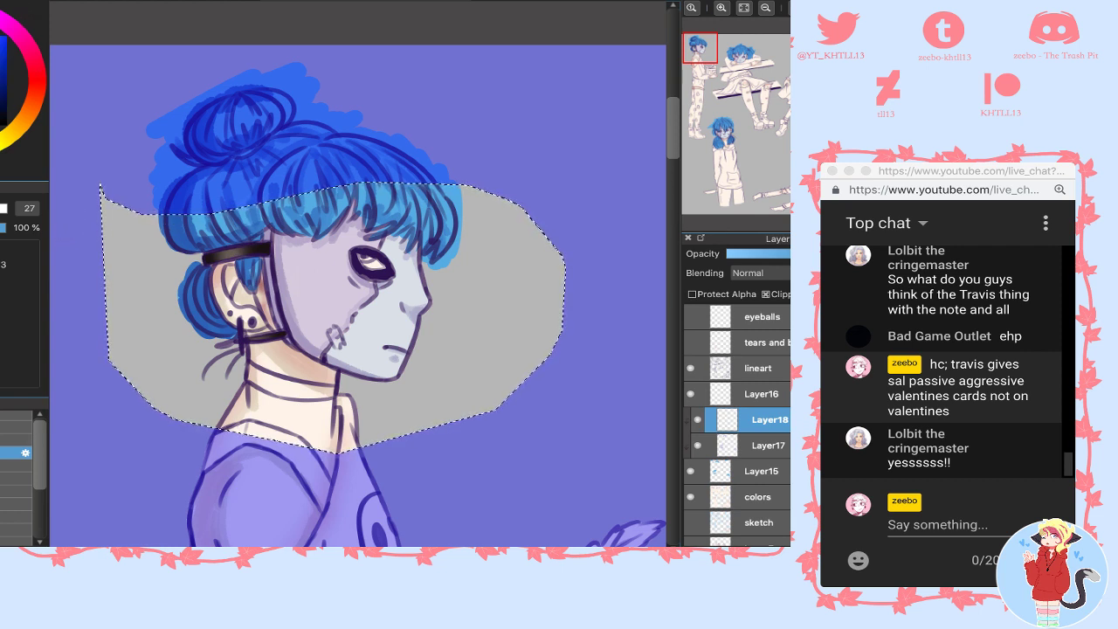
{"action": "mouse_move", "coordinate": [709, 36]}
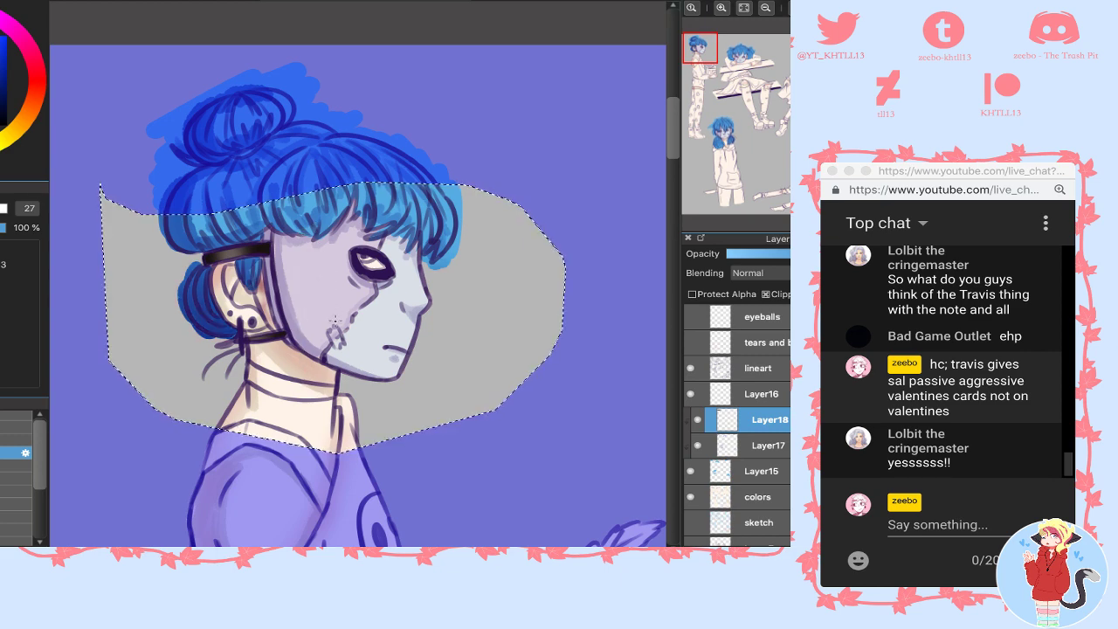
{"action": "key", "text": "ctrl+z"}
{"action": "key", "text": "ctrl+d"}
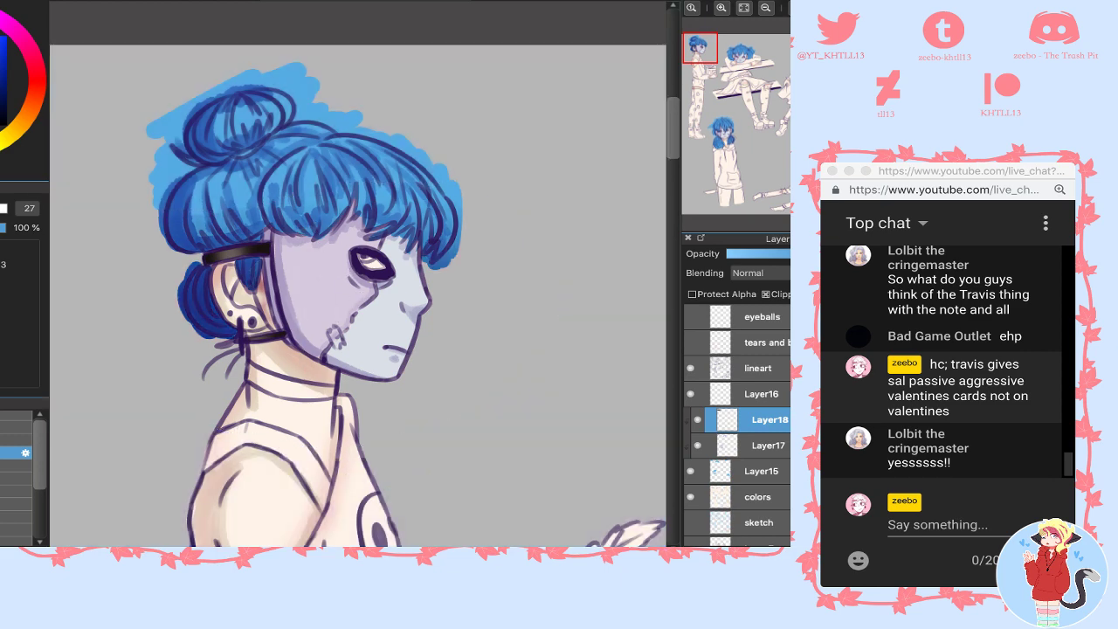
- Lasso the bun and crown of the profile figure, lighten them with a soft light blue gradient and deselect
{"action": "mouse_move", "coordinate": [232, 80]}
{"action": "left_mouse_down"}
{"action": "mouse_move", "coordinate": [125, 110]}
{"action": "mouse_move", "coordinate": [140, 187]}
{"action": "left_mouse_up"}
{"action": "left_click_drag", "start_coordinate": [443, 78], "coordinate": [166, 66]}
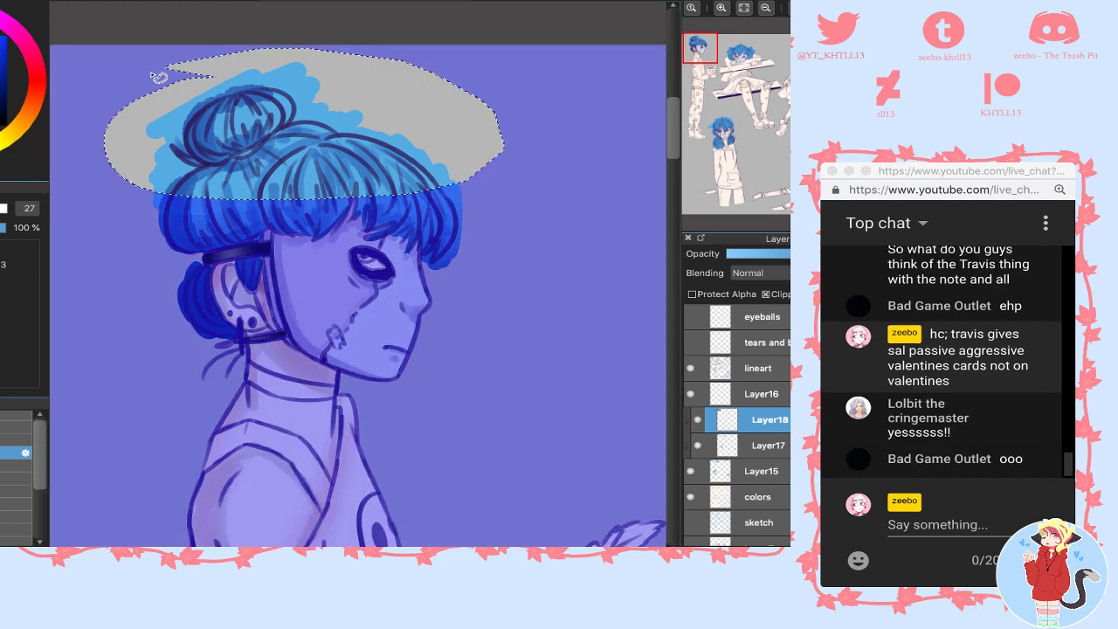
{"action": "key", "text": "ctrl+d"}
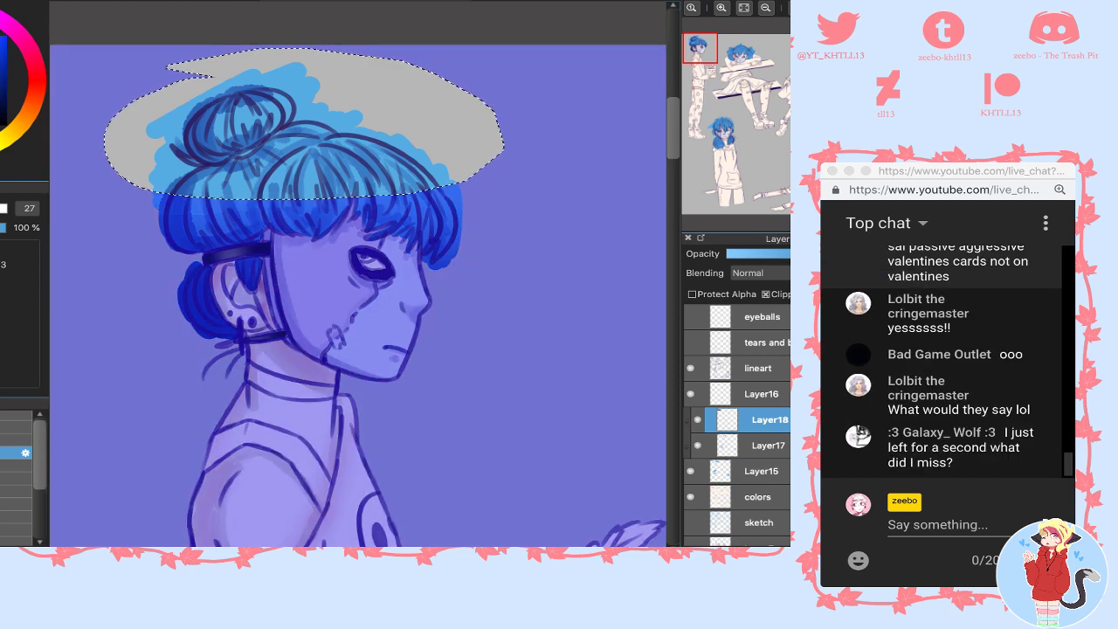
{"action": "mouse_move", "coordinate": [292, 175]}
{"action": "left_mouse_down"}
{"action": "mouse_move", "coordinate": [292, 250]}
{"action": "mouse_move", "coordinate": [297, 167]}
{"action": "left_mouse_up"}
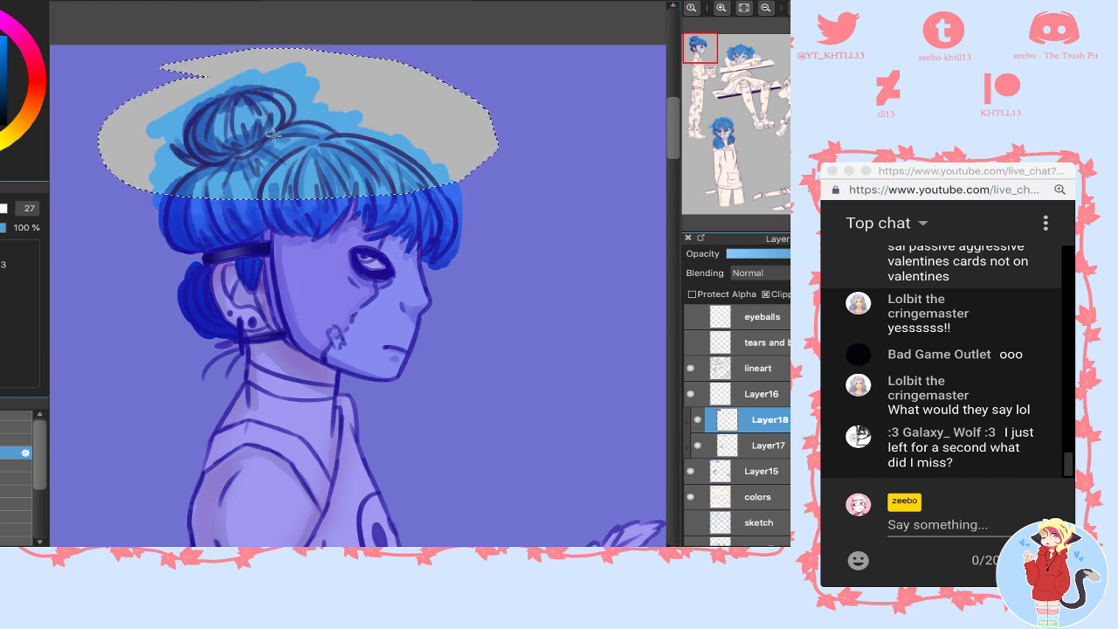
{"action": "key", "text": "ctrl+d"}
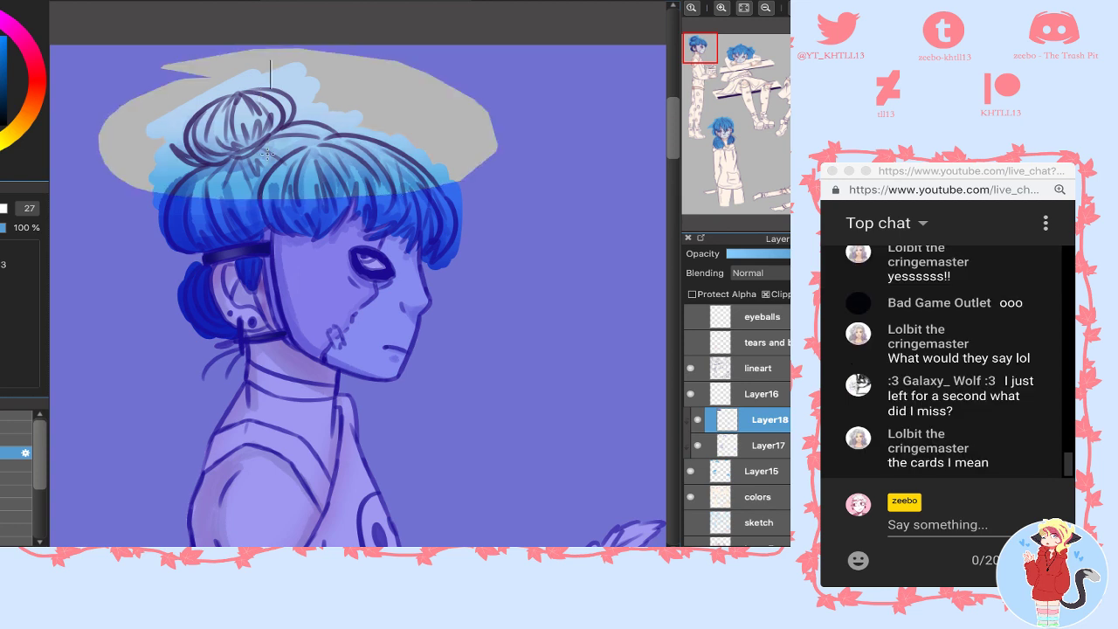
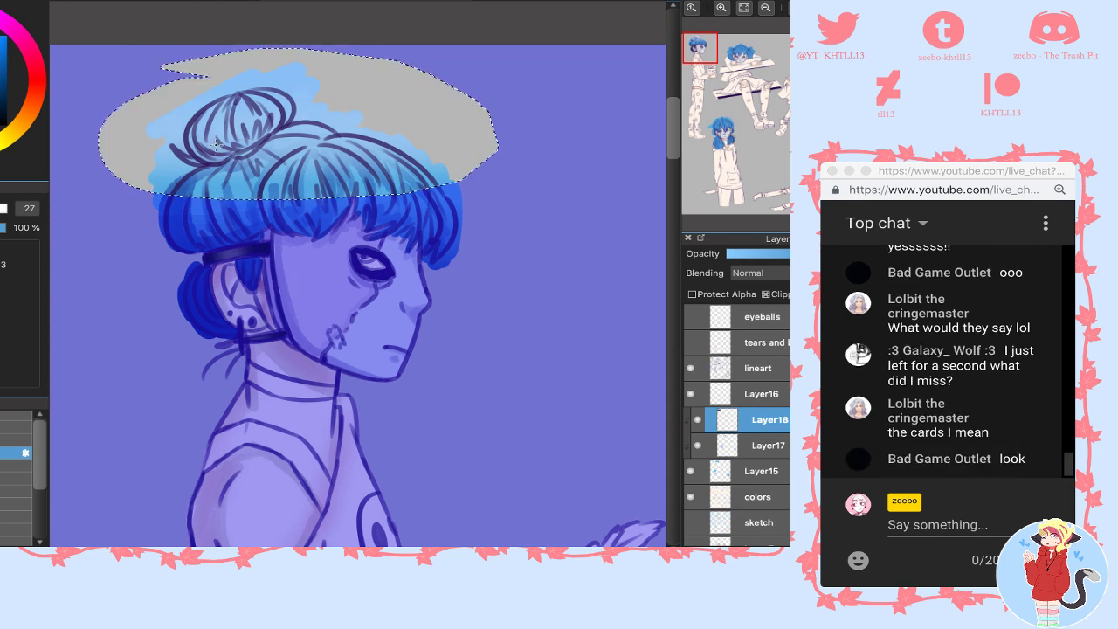
{"action": "left_click_drag", "start_coordinate": [245, 144], "coordinate": [265, 173]}
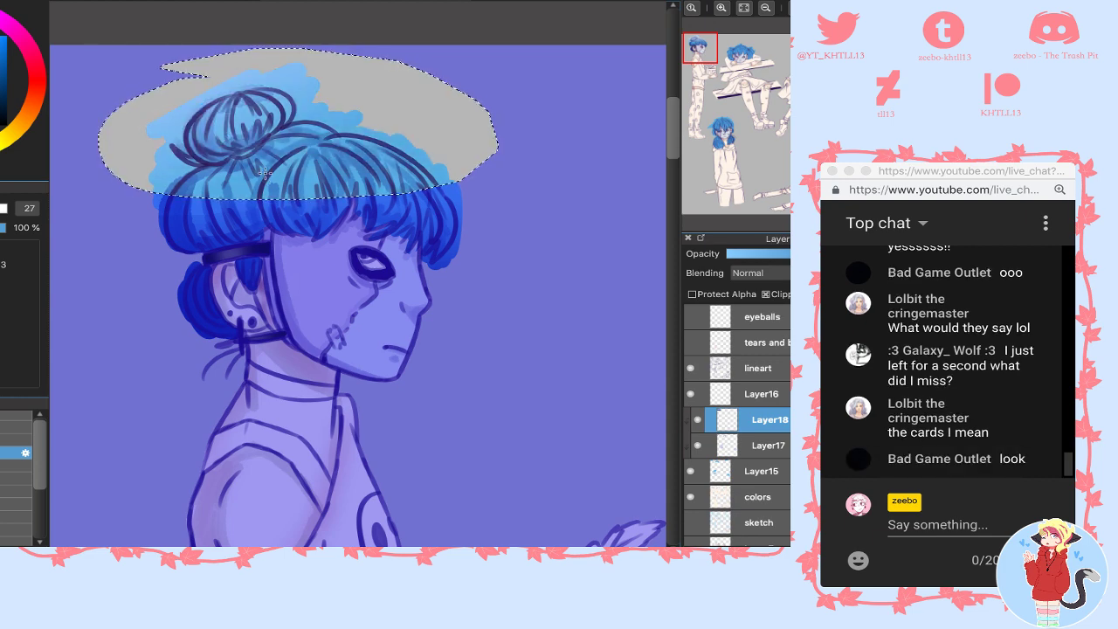
{"action": "key", "text": "super+d"}
- Lasso the crown and pigtail tops of the figure resting on its arms and lighten them with a light blue gradient
{"action": "left_click", "coordinate": [755, 54]}
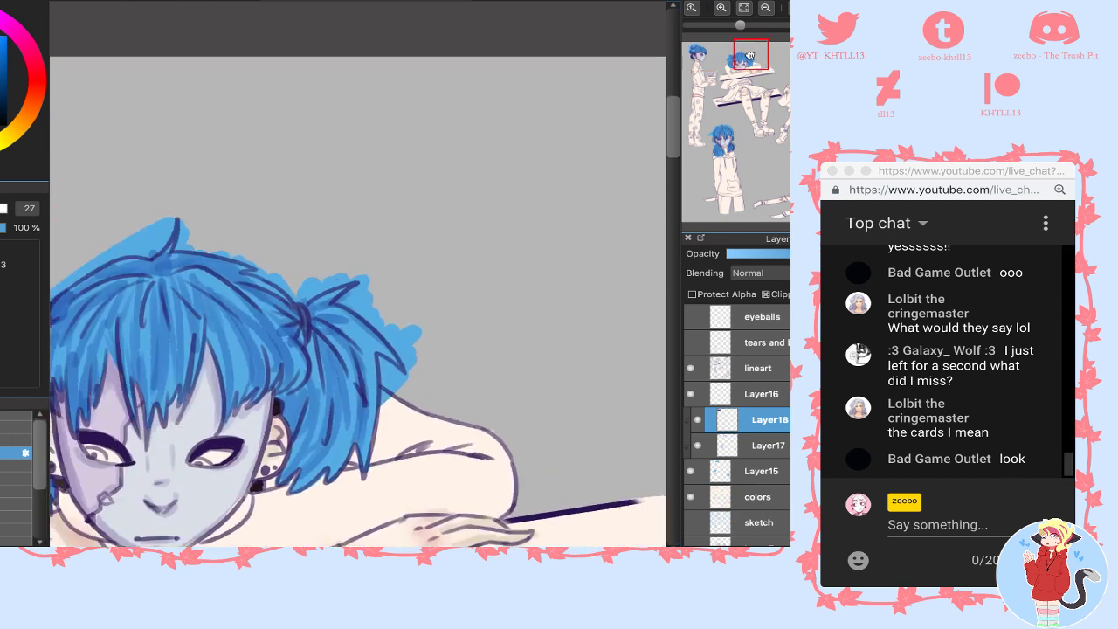
{"action": "left_click_drag", "start_coordinate": [494, 164], "coordinate": [646, 95]}
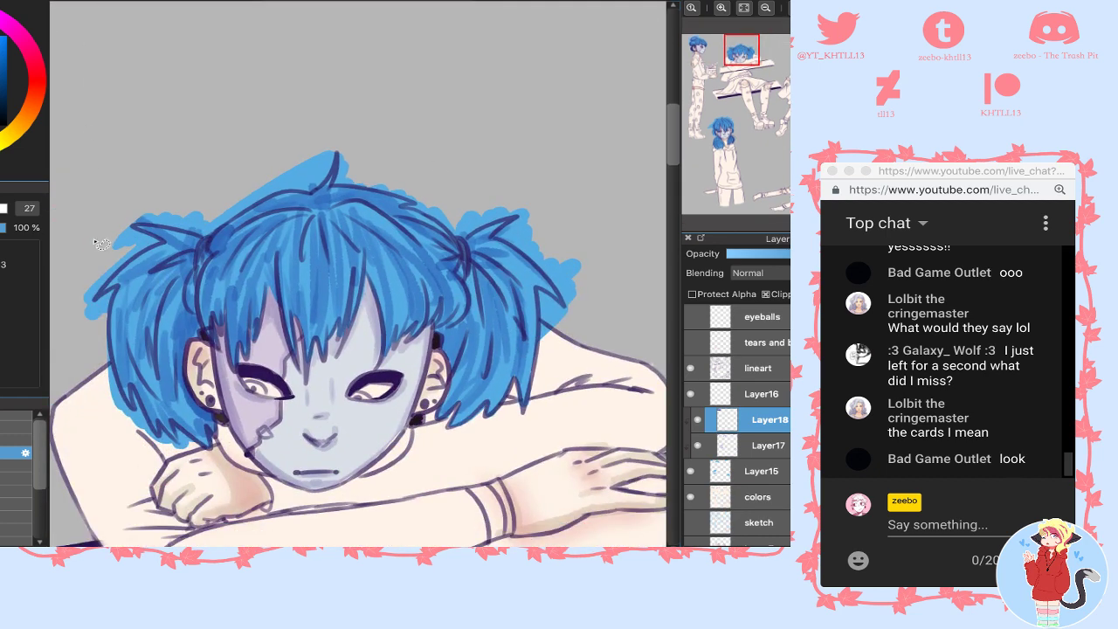
{"action": "mouse_move", "coordinate": [102, 244]}
{"action": "left_mouse_down"}
{"action": "mouse_move", "coordinate": [345, 304]}
{"action": "mouse_move", "coordinate": [384, 48]}
{"action": "mouse_move", "coordinate": [74, 225]}
{"action": "left_mouse_up"}
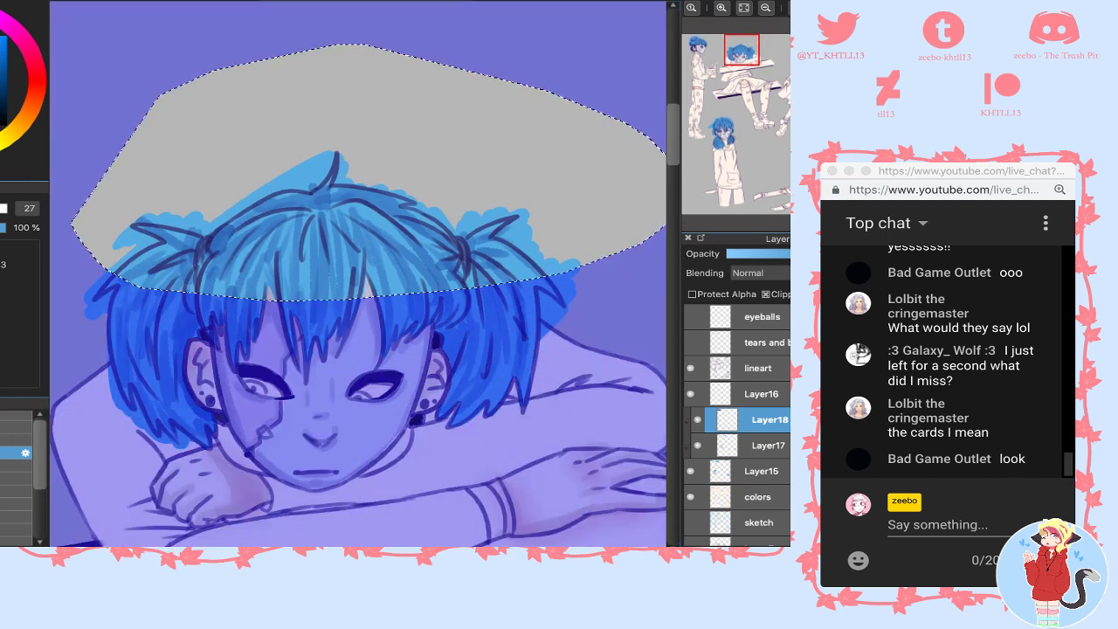
{"action": "key", "text": "Delete"}
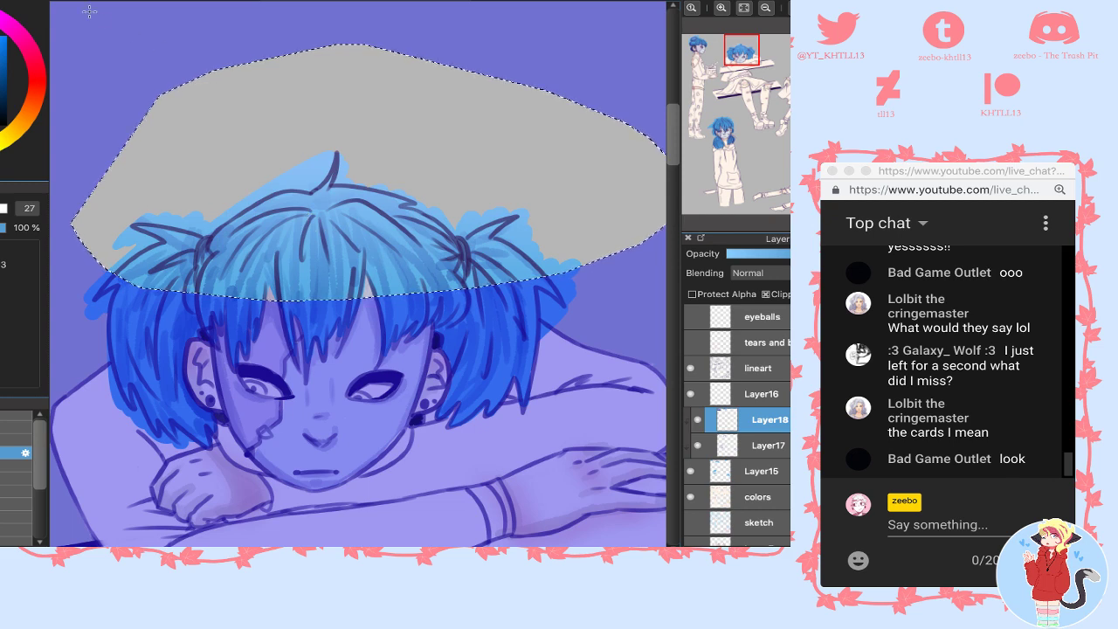
{"action": "key", "text": "ctrl+d"}
{"action": "key", "text": "ctrl+z"}
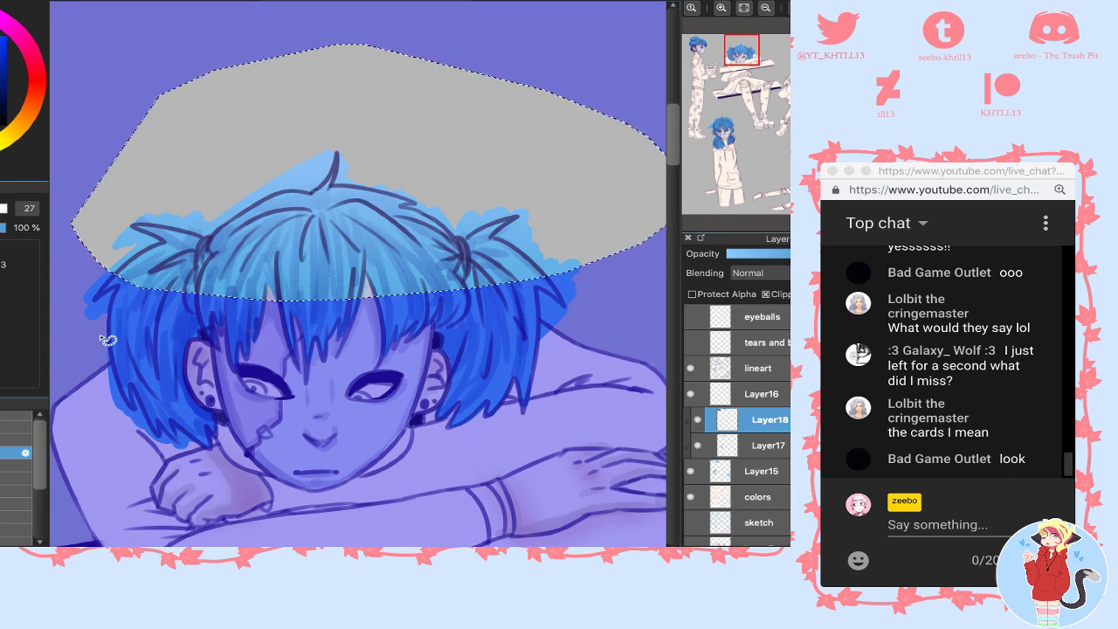
- Lasso the lower pigtails of the figure resting on its arms and darken them with a dark blue gradient
{"action": "mouse_move", "coordinate": [87, 313]}
{"action": "left_mouse_down"}
{"action": "mouse_move", "coordinate": [489, 456]}
{"action": "mouse_move", "coordinate": [83, 314]}
{"action": "left_mouse_up"}
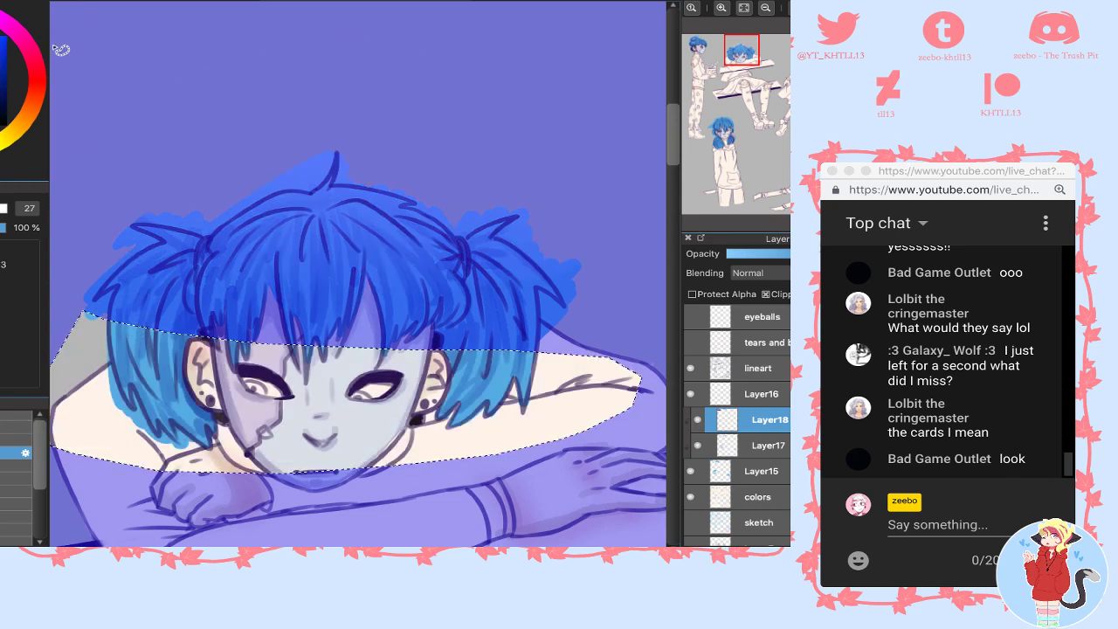
{"action": "key", "text": "ctrl+d"}
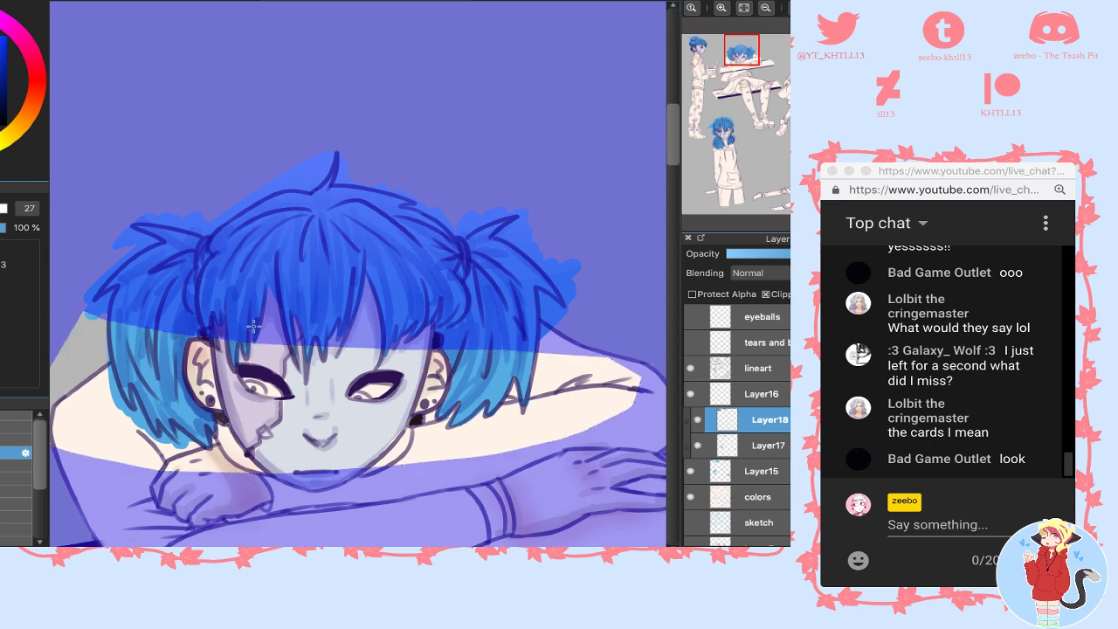
{"action": "key", "text": "ctrl+z"}
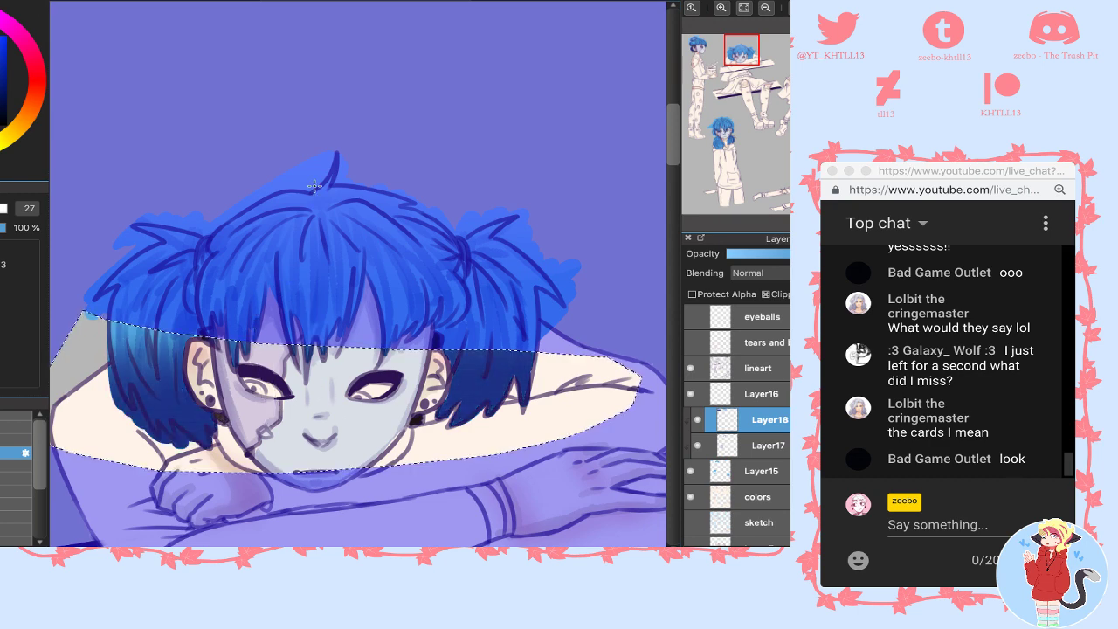
- Lasso the buns and crown of the figure with two spiked buns and lighten them with a light blue gradient
{"action": "left_click_drag", "start_coordinate": [821, 46], "coordinate": [808, 55]}
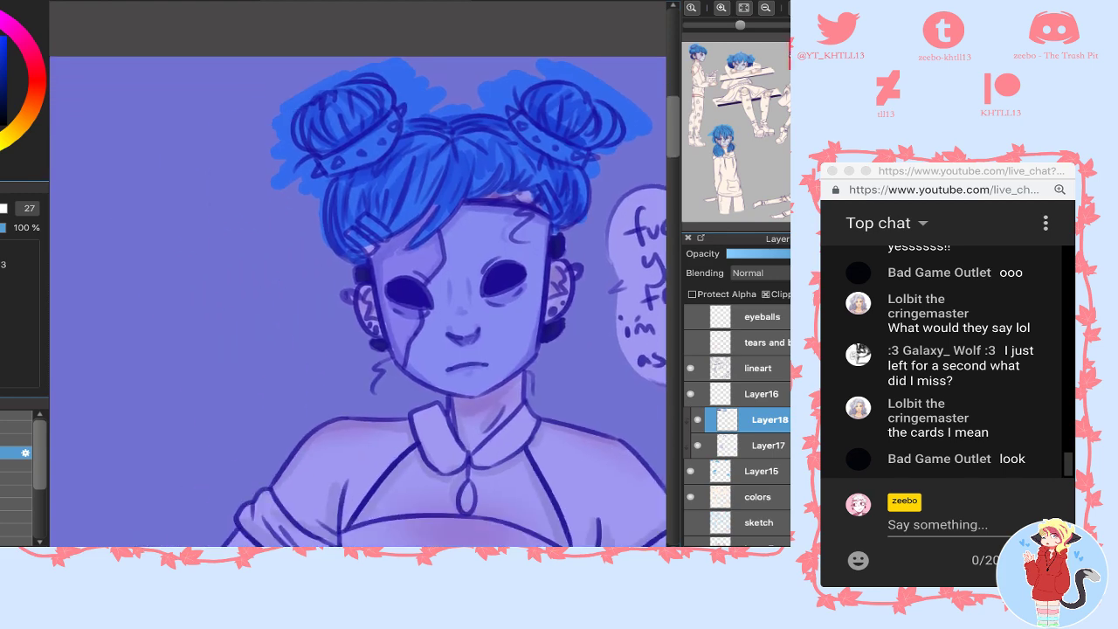
{"action": "mouse_move", "coordinate": [297, 55]}
{"action": "left_mouse_down"}
{"action": "mouse_move", "coordinate": [205, 134]}
{"action": "mouse_move", "coordinate": [515, 160]}
{"action": "mouse_move", "coordinate": [330, 12]}
{"action": "mouse_move", "coordinate": [137, 92]}
{"action": "left_mouse_up"}
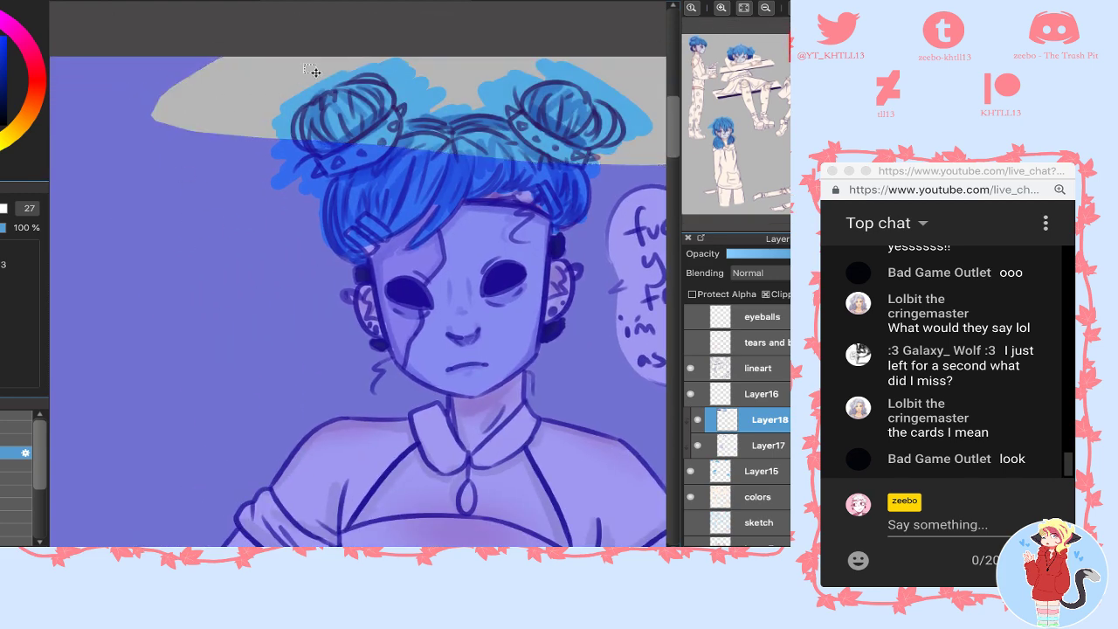
{"action": "left_click_drag", "start_coordinate": [314, 73], "coordinate": [264, 90]}
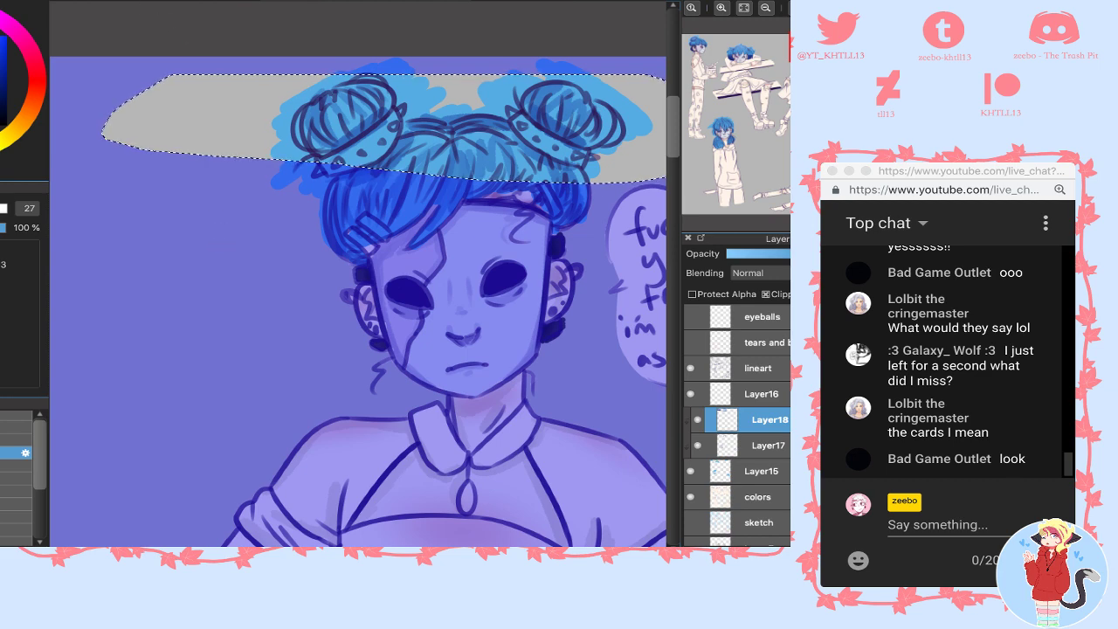
{"action": "key", "text": "x"}
{"action": "left_click_drag", "start_coordinate": [447, 67], "coordinate": [452, 169]}
{"action": "key", "text": "super+z"}
{"action": "key", "text": "super+z"}
{"action": "key", "text": "super+z"}
{"action": "left_click_drag", "start_coordinate": [454, 70], "coordinate": [455, 171]}
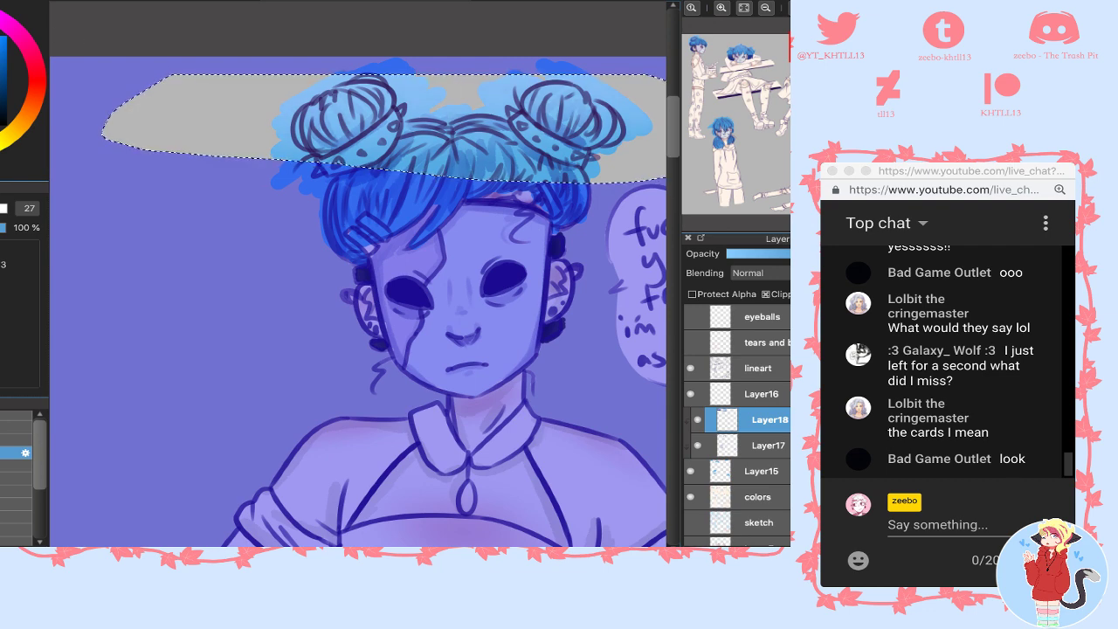
- Lasso the lower fringe and sides of the two-bun figure's hair, darken them with a dark blue gradient and deselect
{"action": "mouse_move", "coordinate": [603, 187]}
{"action": "left_mouse_down"}
{"action": "mouse_move", "coordinate": [374, 291]}
{"action": "mouse_move", "coordinate": [666, 275]}
{"action": "left_mouse_up"}
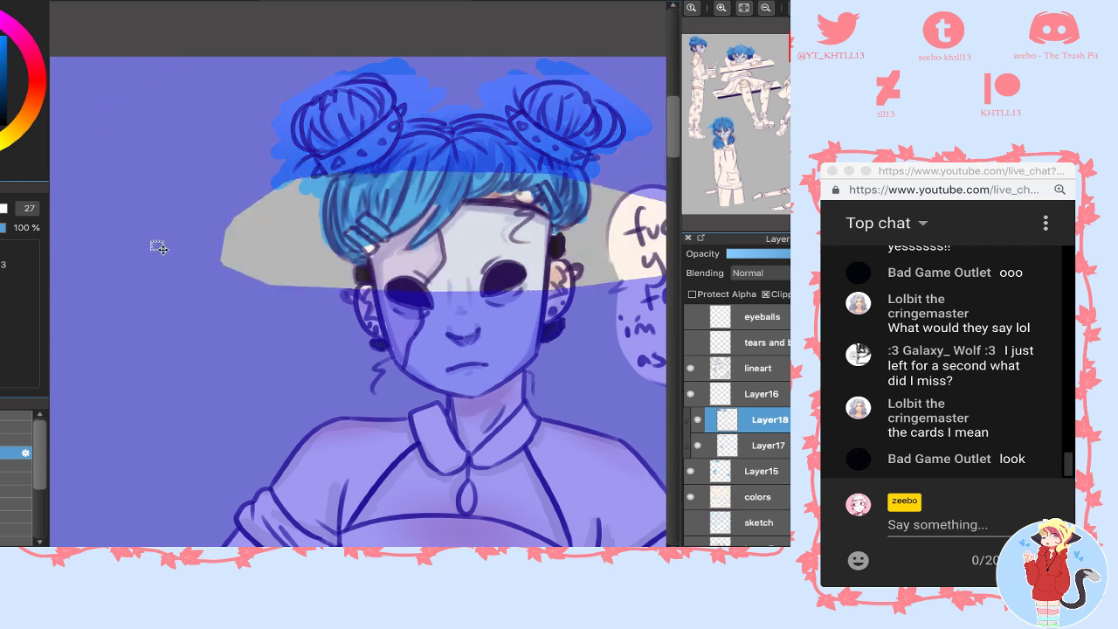
{"action": "left_click_drag", "start_coordinate": [411, 302], "coordinate": [449, 197]}
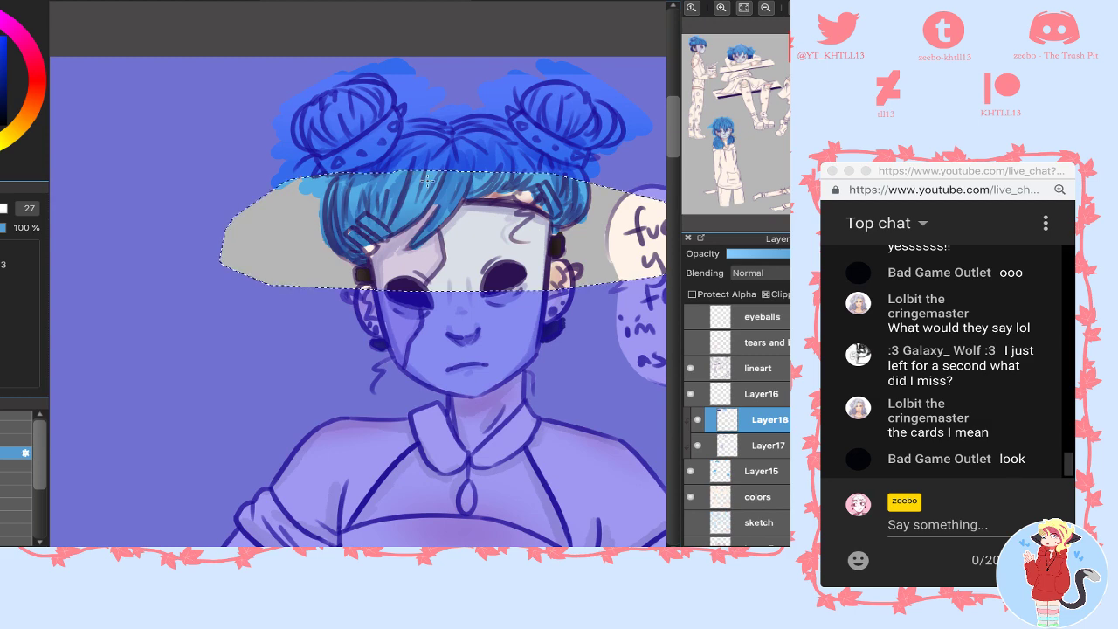
{"action": "left_click_drag", "start_coordinate": [454, 278], "coordinate": [460, 151]}
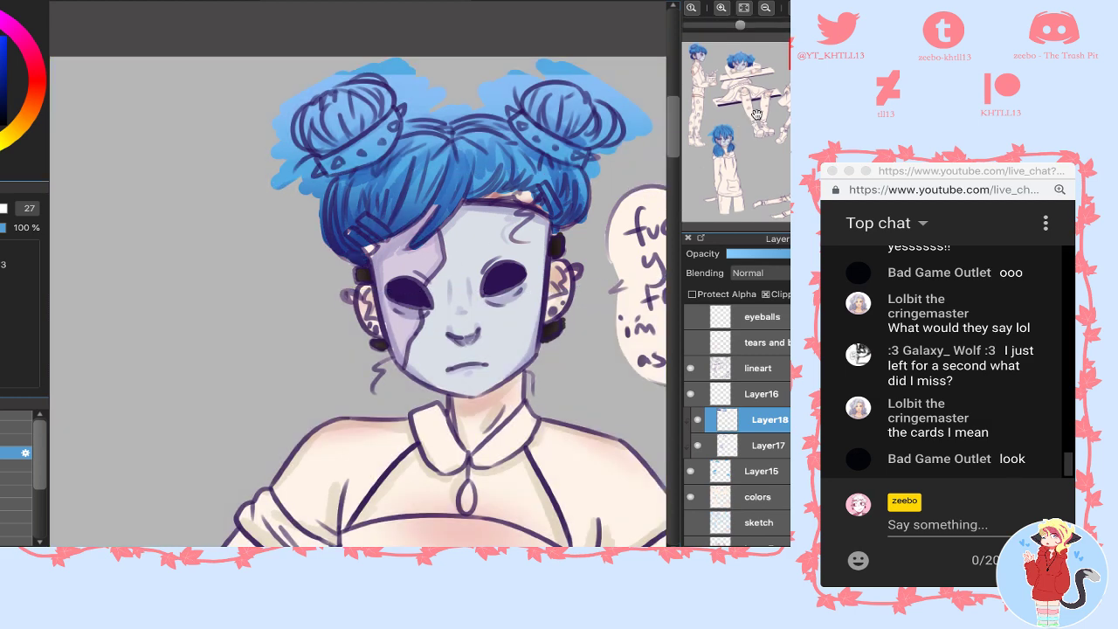
- Lasso the crown and upper fringe of the hooded figure with low pigtails and lighten them with a light blue gradient
{"action": "left_click", "coordinate": [726, 137]}
{"action": "left_click_drag", "start_coordinate": [725, 137], "coordinate": [723, 140]}
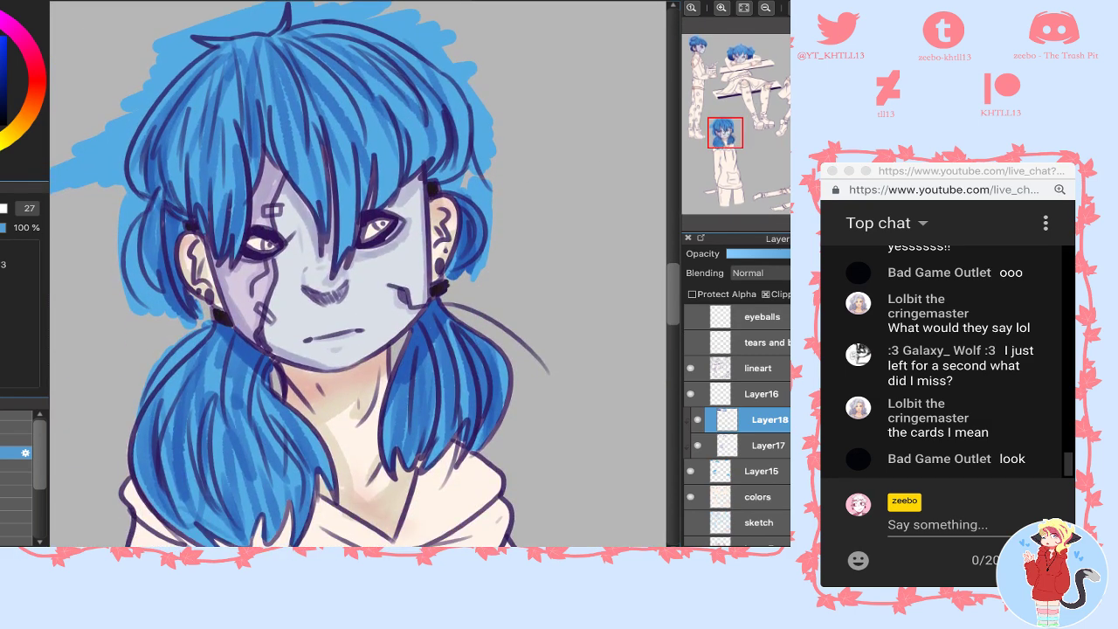
{"action": "mouse_move", "coordinate": [106, 153]}
{"action": "left_mouse_down"}
{"action": "mouse_move", "coordinate": [524, 3]}
{"action": "mouse_move", "coordinate": [101, 4]}
{"action": "left_mouse_up"}
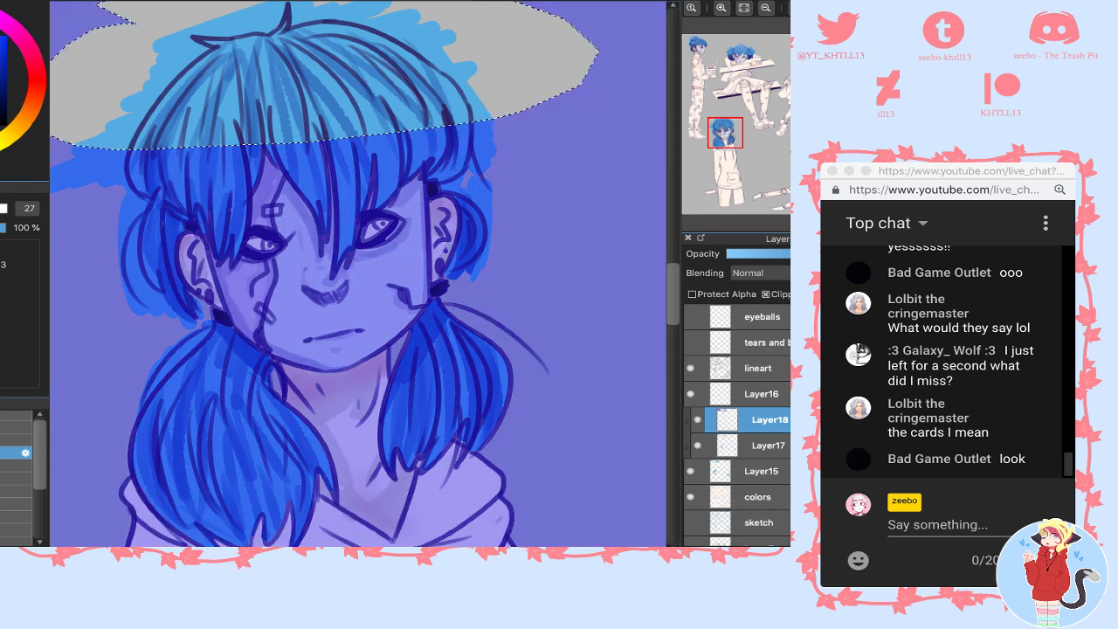
{"action": "key", "text": "g"}
{"action": "left_click_drag", "start_coordinate": [255, 40], "coordinate": [276, 164]}
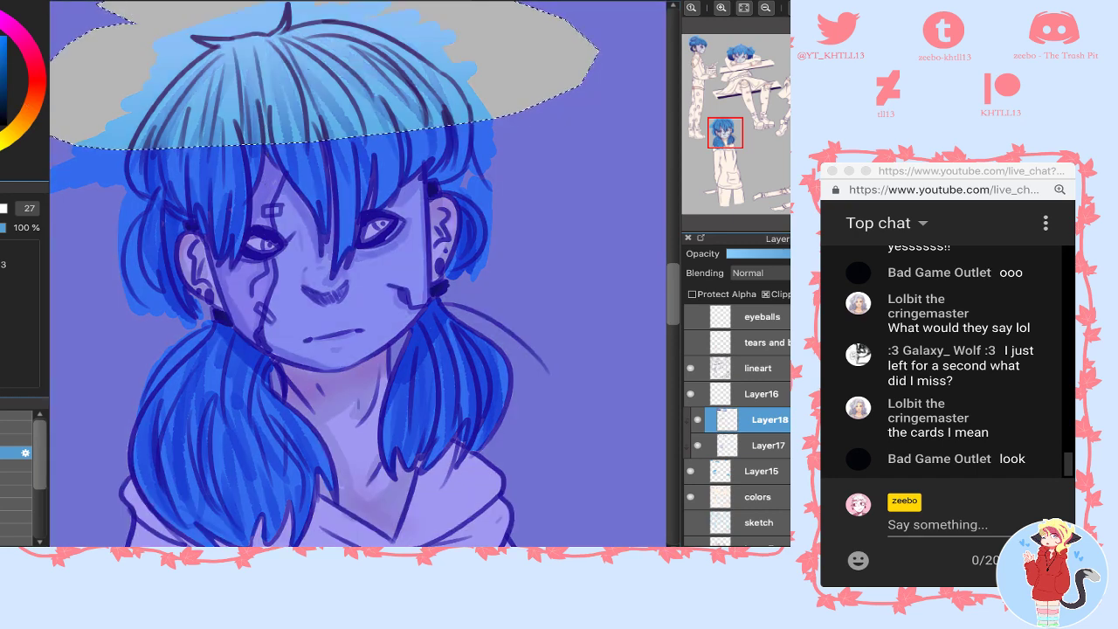
- Lasso the hooded figure's lower hair and pigtails and darken them with a dark blue gradient, redoing it more softly
{"action": "key", "text": "l"}
{"action": "left_click", "coordinate": [286, 211]}
{"action": "mouse_move", "coordinate": [244, 214]}
{"action": "left_mouse_down"}
{"action": "mouse_move", "coordinate": [105, 524]}
{"action": "mouse_move", "coordinate": [243, 214]}
{"action": "left_mouse_up"}
{"action": "key", "text": "g"}
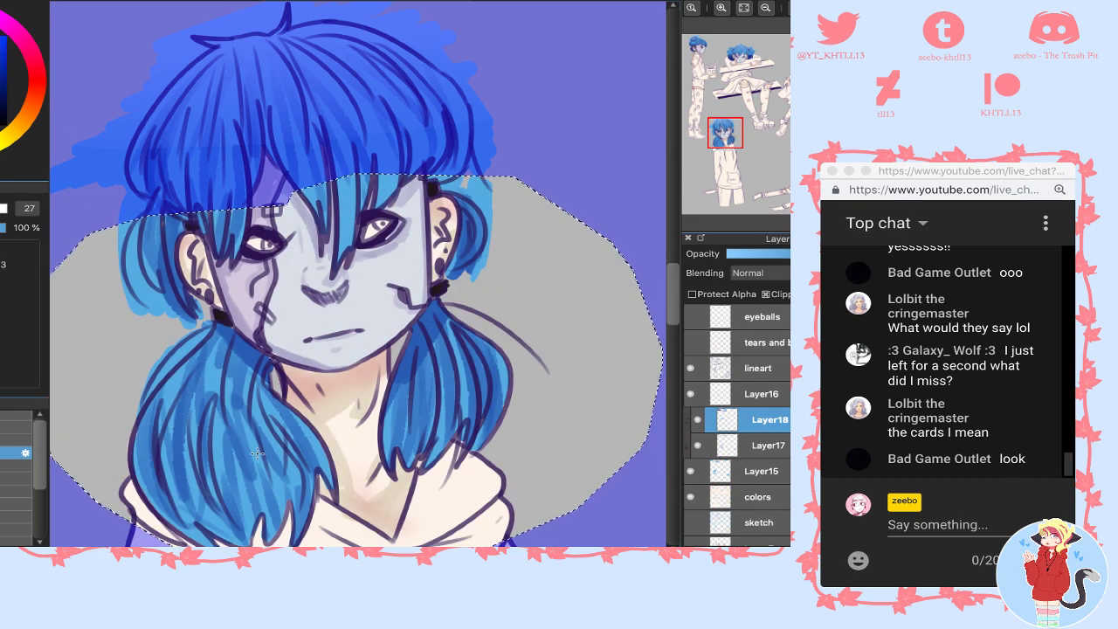
{"action": "left_click_drag", "start_coordinate": [269, 495], "coordinate": [275, 357]}
{"action": "left_click_drag", "start_coordinate": [280, 444], "coordinate": [280, 244]}
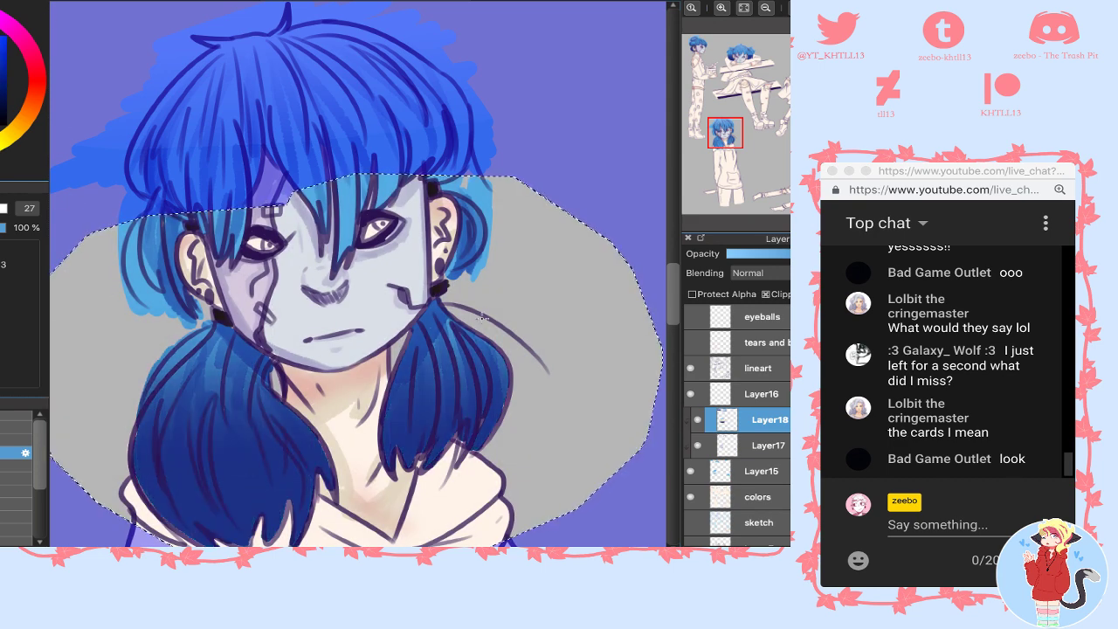
{"action": "key", "text": "ctrl+z"}
{"action": "left_click_drag", "start_coordinate": [322, 510], "coordinate": [333, 351]}
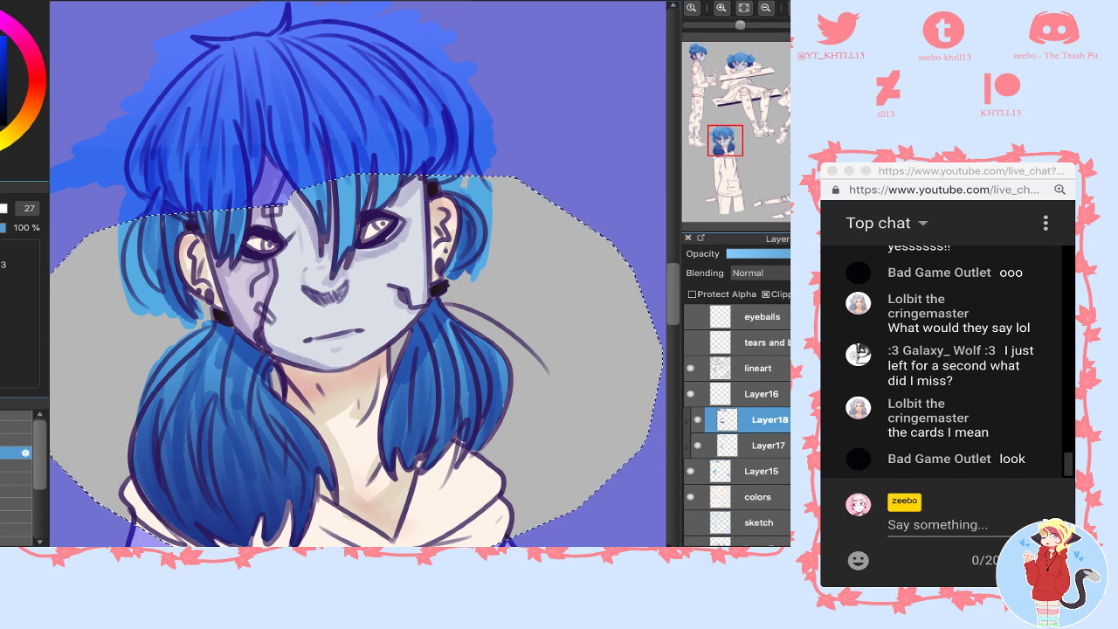
- Lasso the lower pigtails of the figure in the strappy top, shift the selection slightly down and darken them with a dark blue gradient
{"action": "left_click", "coordinate": [786, 177]}
{"action": "left_click_drag", "start_coordinate": [787, 178], "coordinate": [774, 161]}
{"action": "left_click_drag", "start_coordinate": [288, 77], "coordinate": [218, 83]}
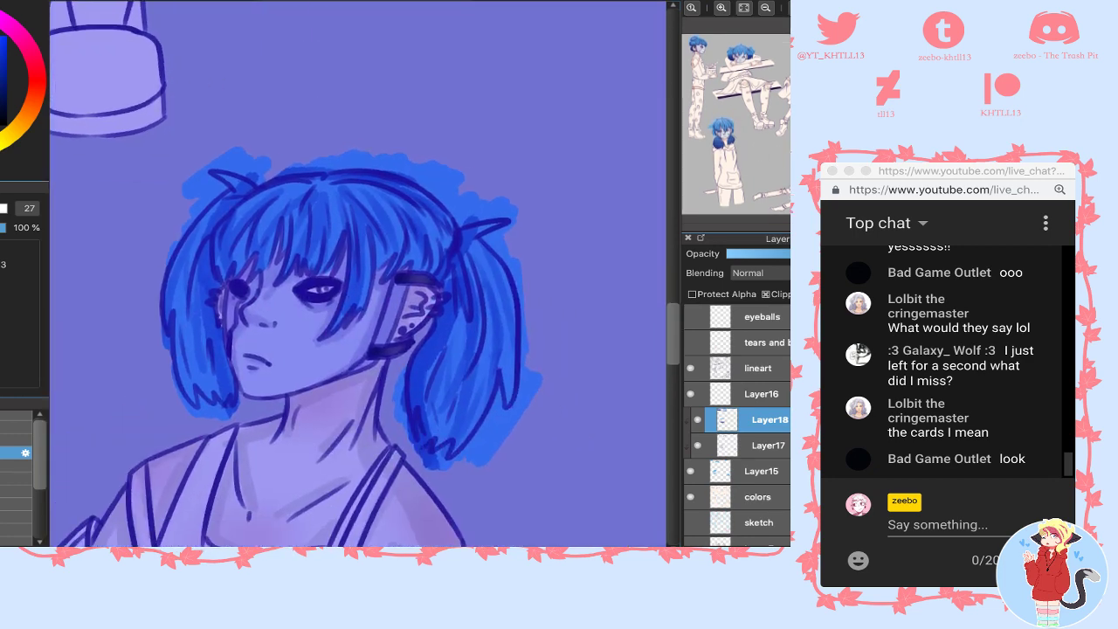
{"action": "mouse_move", "coordinate": [123, 304]}
{"action": "left_mouse_down"}
{"action": "mouse_move", "coordinate": [519, 472]}
{"action": "mouse_move", "coordinate": [147, 276]}
{"action": "mouse_move", "coordinate": [368, 463]}
{"action": "mouse_move", "coordinate": [53, 443]}
{"action": "left_mouse_up"}
{"action": "key", "text": "ctrl+z"}
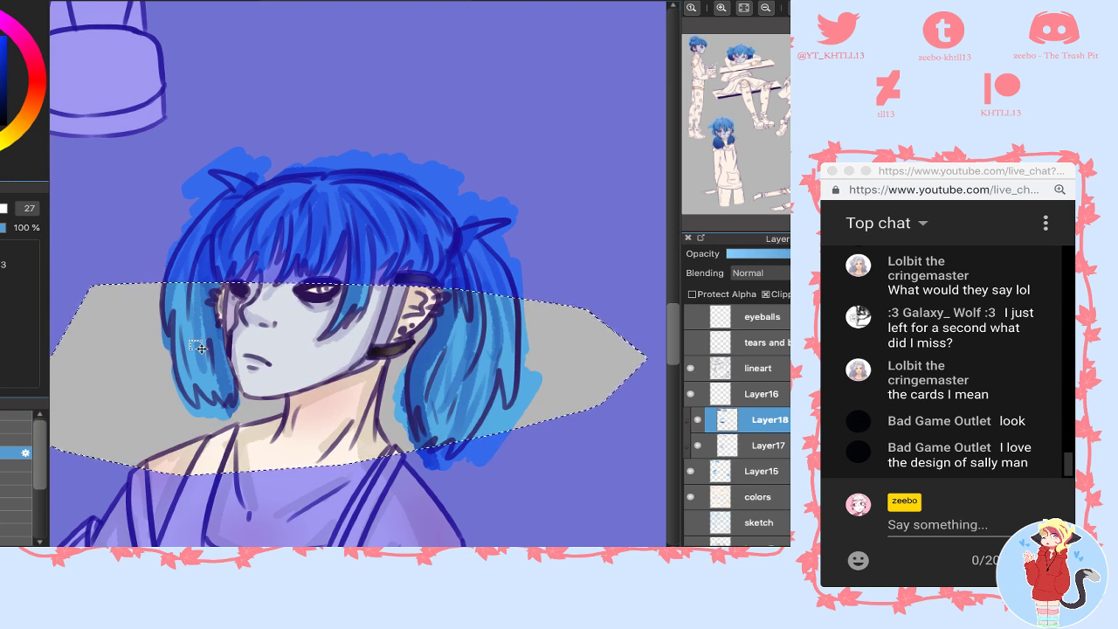
{"action": "left_click_drag", "start_coordinate": [199, 347], "coordinate": [207, 362]}
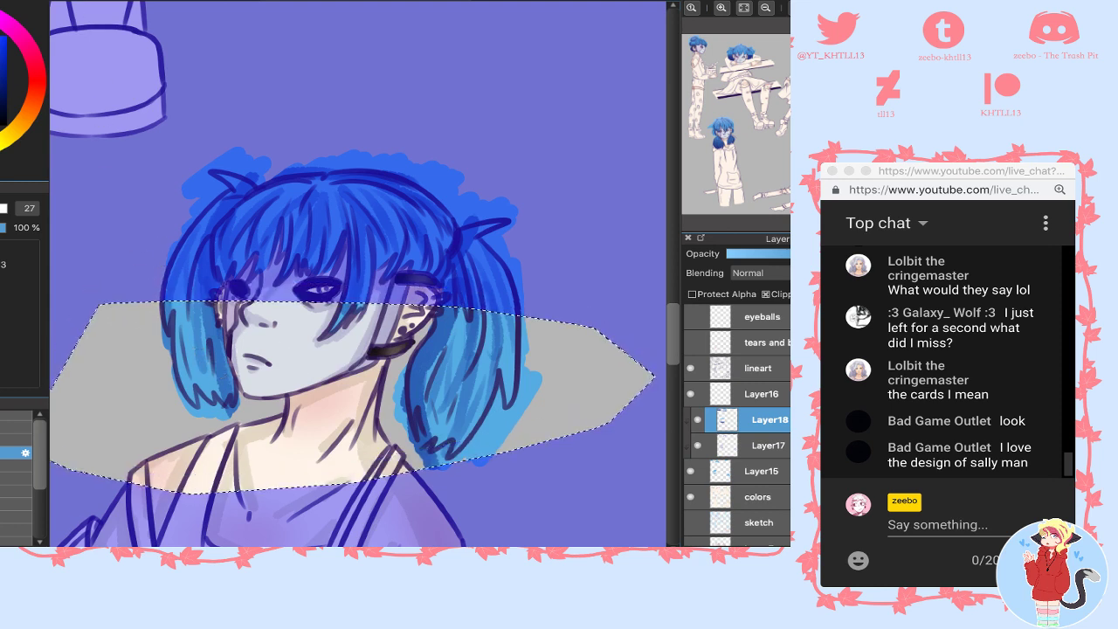
{"action": "left_click_drag", "start_coordinate": [272, 387], "coordinate": [269, 316]}
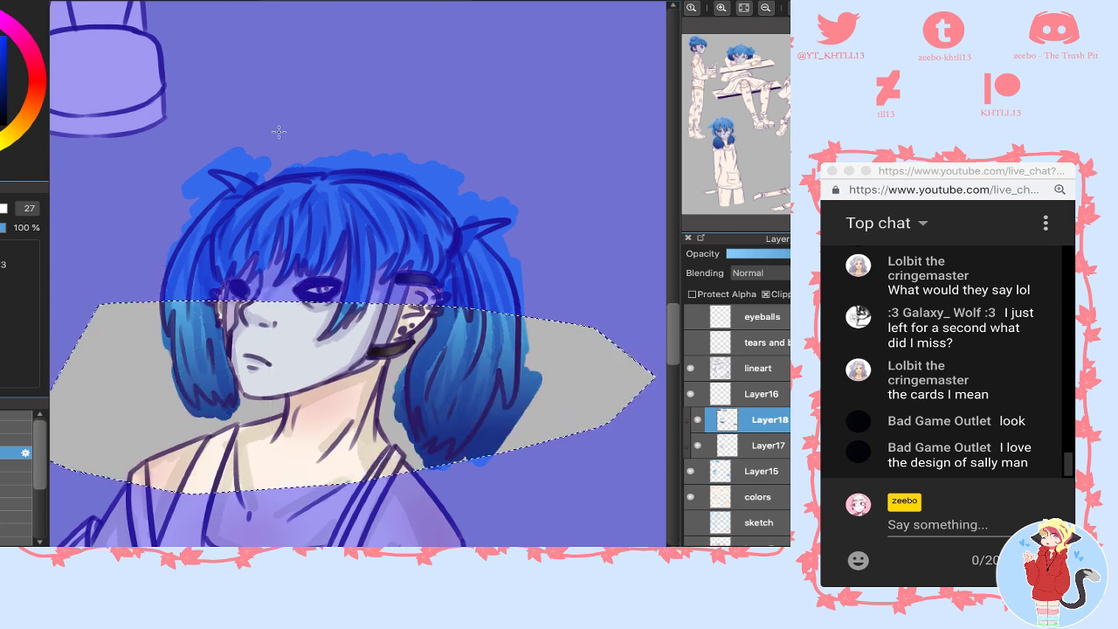
- Lasso the crown and pigtail tops of the figure in the strappy top, lighten them with a light blue gradient and deselect
{"action": "left_click_drag", "start_coordinate": [283, 135], "coordinate": [260, 249]}
{"action": "key", "text": "ctrl+z"}
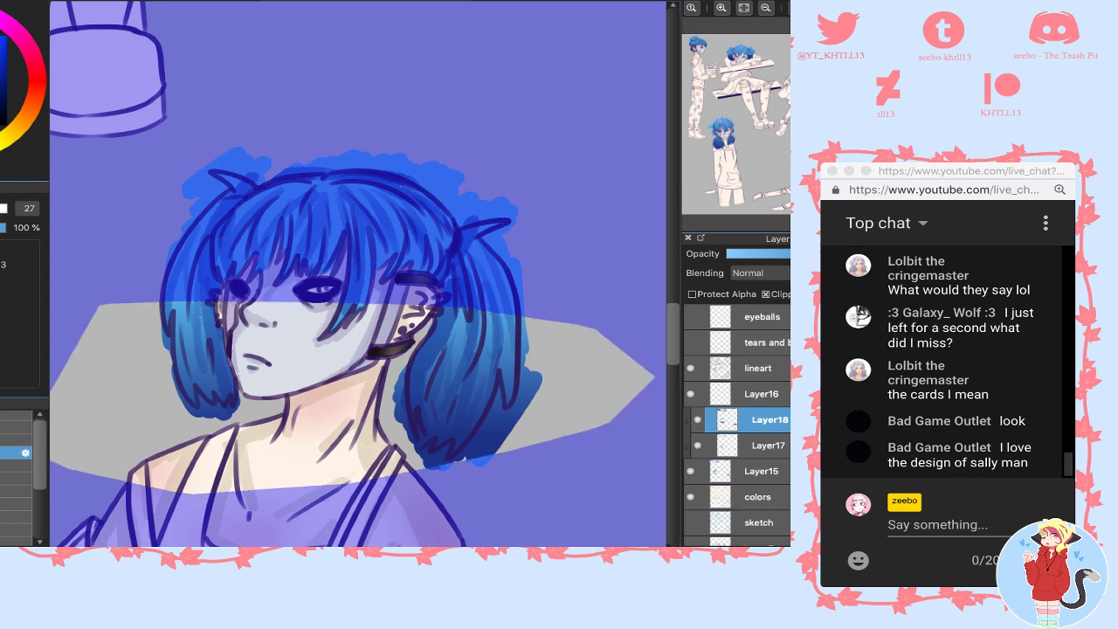
{"action": "mouse_move", "coordinate": [272, 111]}
{"action": "left_mouse_down"}
{"action": "mouse_move", "coordinate": [211, 127]}
{"action": "mouse_move", "coordinate": [619, 288]}
{"action": "mouse_move", "coordinate": [284, 129]}
{"action": "left_mouse_up"}
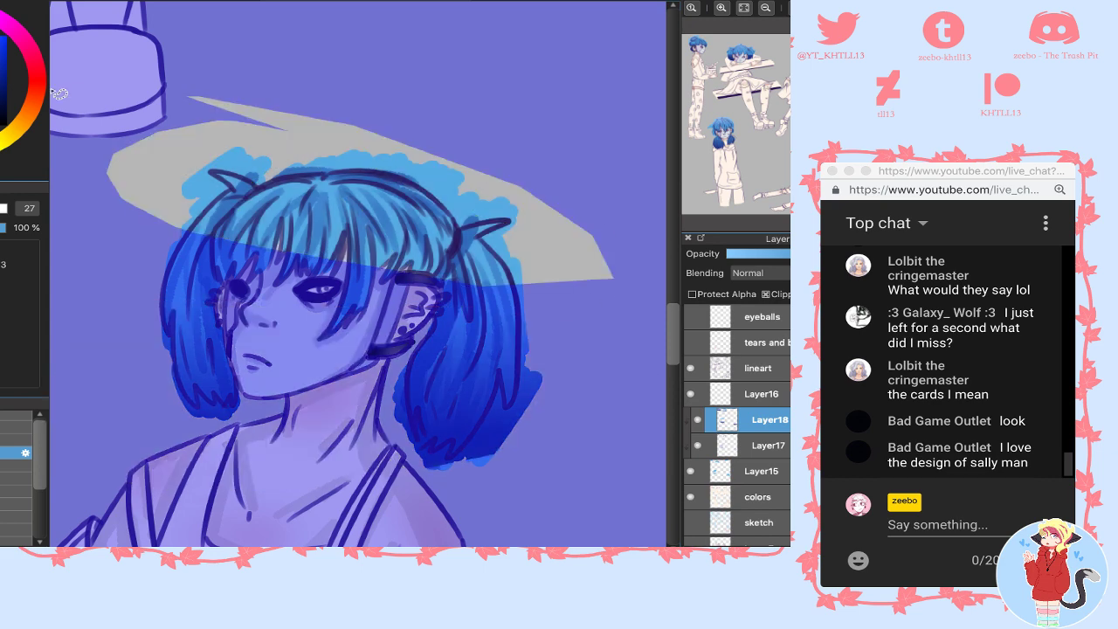
{"action": "left_click_drag", "start_coordinate": [372, 187], "coordinate": [304, 275]}
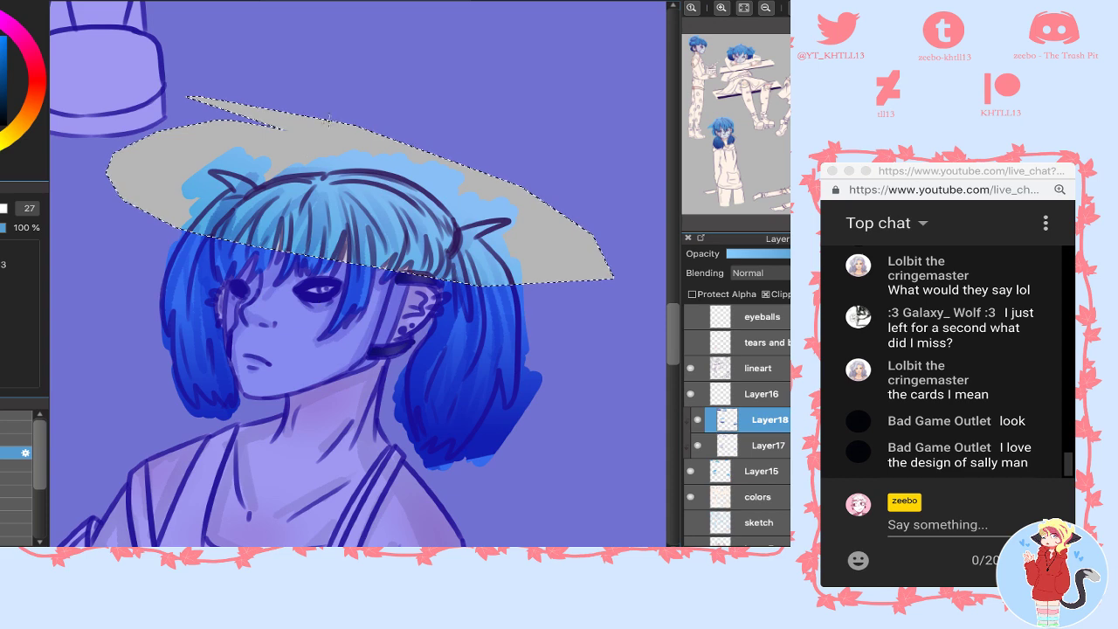
{"action": "key", "text": "ctrl+d"}
- Try the Multiply, Add, Divide and Overlay blending modes on Layer18, comparing the hair with the gradient layer hidden and shown
{"action": "left_click", "coordinate": [760, 273]}
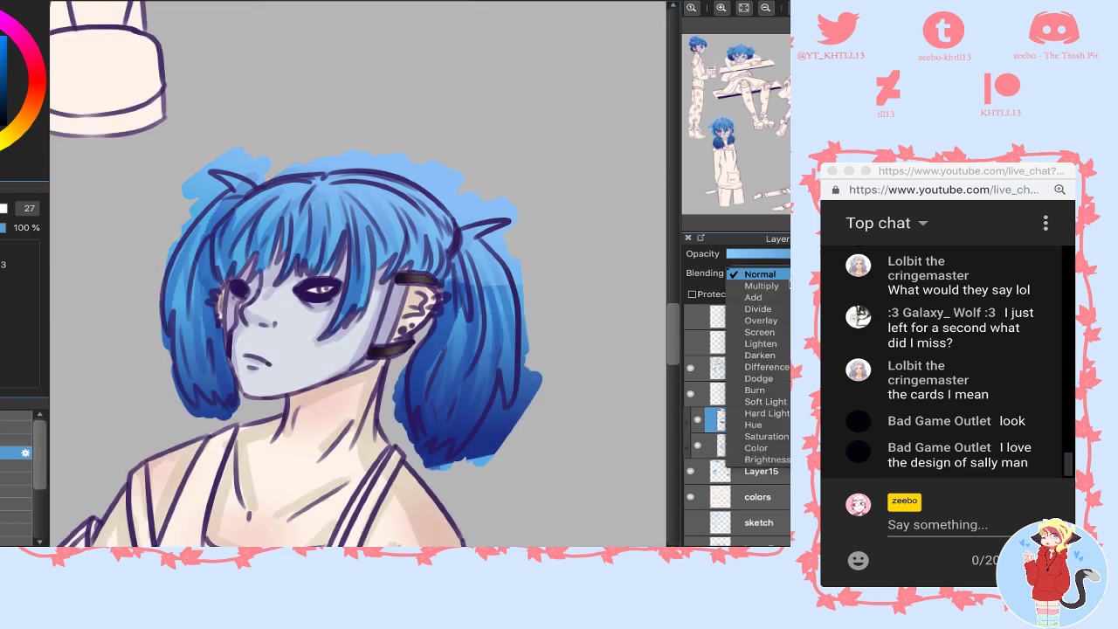
{"action": "left_click", "coordinate": [760, 284]}
{"action": "left_click", "coordinate": [760, 273]}
{"action": "left_click", "coordinate": [786, 286]}
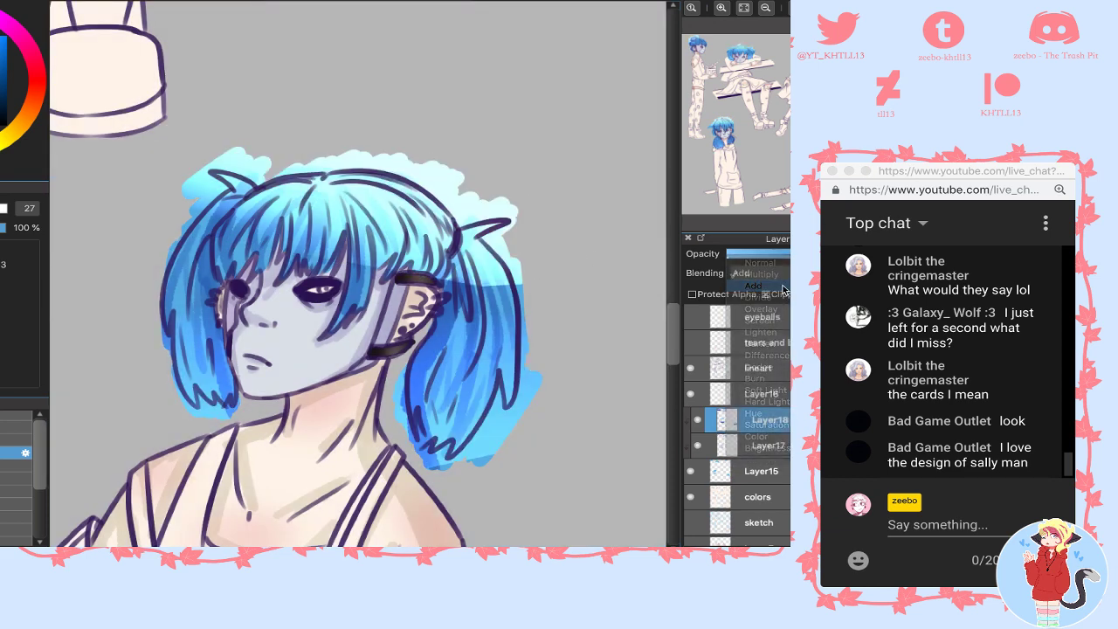
{"action": "left_click", "coordinate": [780, 273]}
{"action": "left_click", "coordinate": [781, 286]}
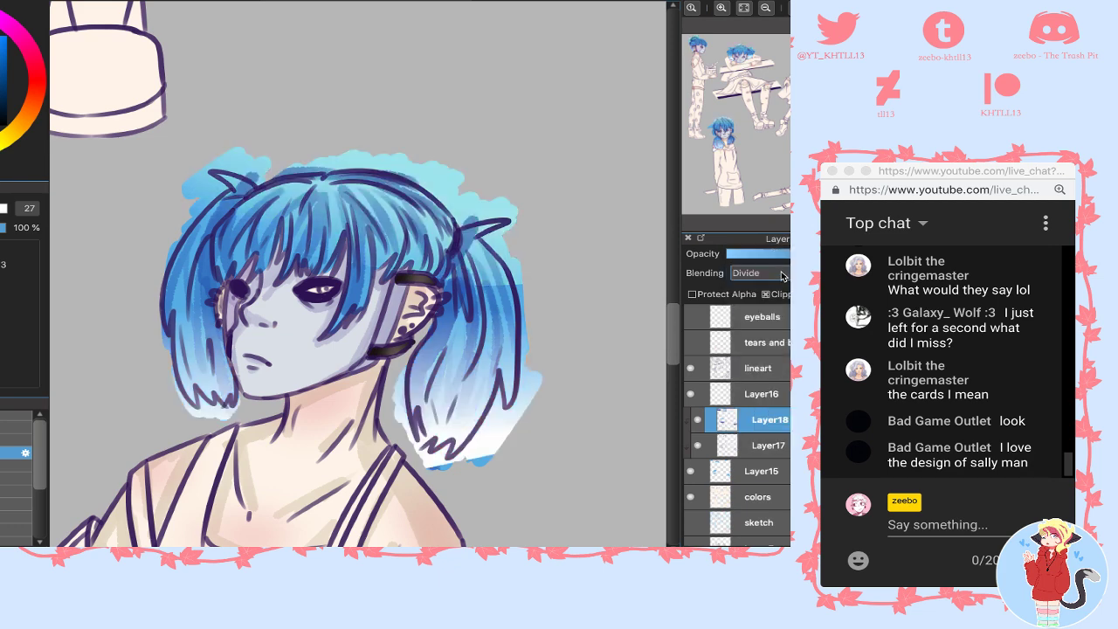
{"action": "left_click", "coordinate": [780, 273]}
{"action": "left_click", "coordinate": [780, 286]}
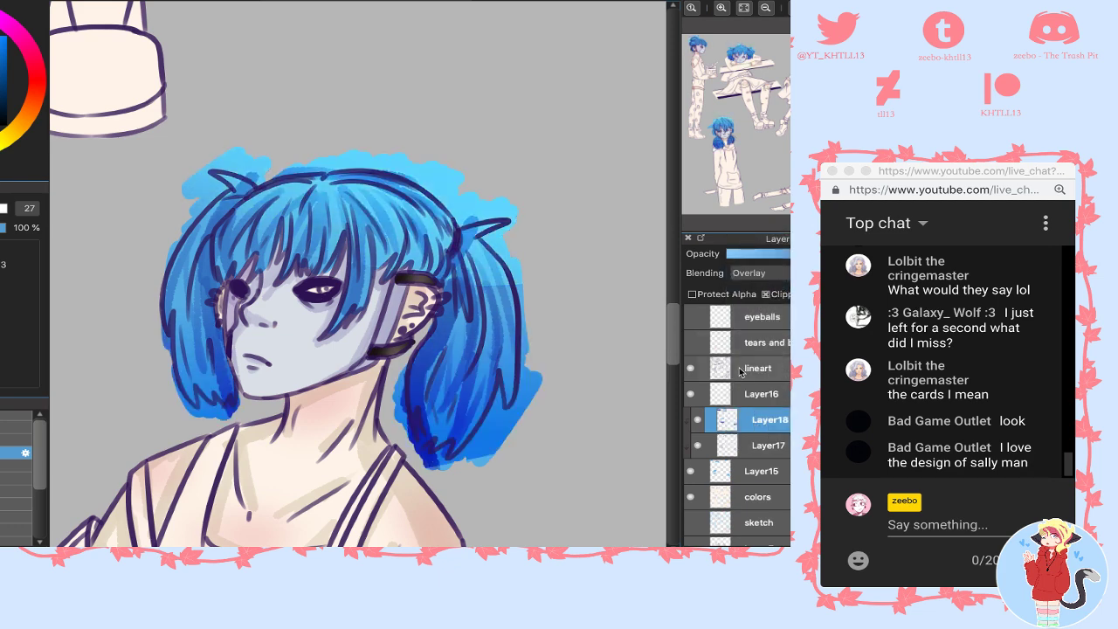
{"action": "left_click", "coordinate": [697, 421]}
{"action": "left_click", "coordinate": [697, 419]}
{"action": "left_click", "coordinate": [697, 420]}
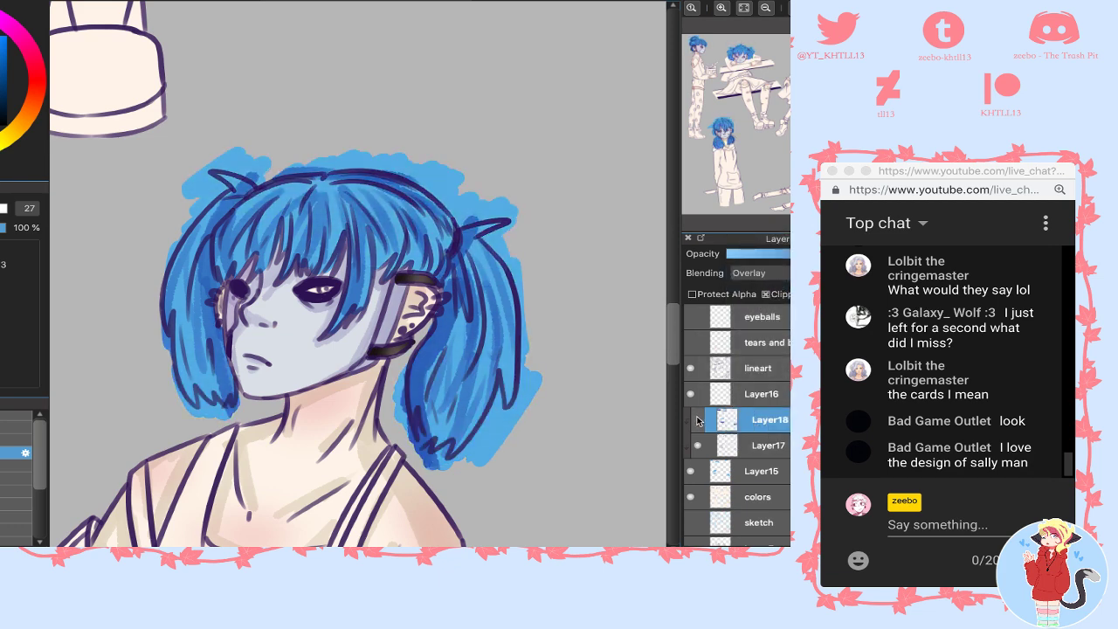
{"action": "left_click", "coordinate": [697, 418]}
- Try the Screen, Lighten, Darken, Difference, Dodge and Burn blending modes on Layer18
{"action": "left_click", "coordinate": [753, 274]}
{"action": "left_click", "coordinate": [747, 288]}
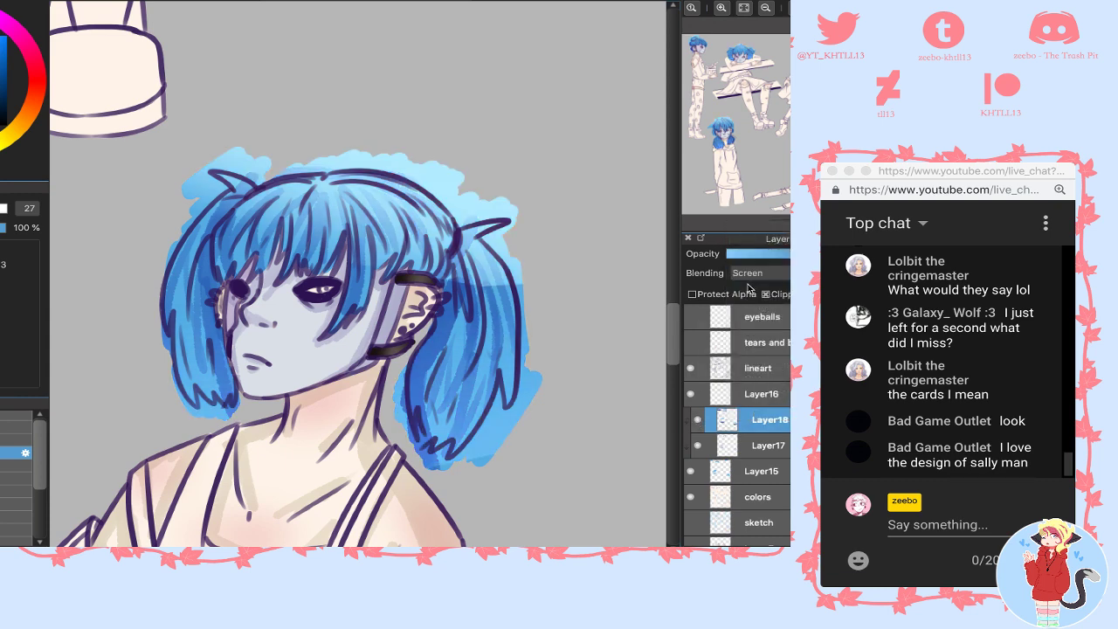
{"action": "left_click", "coordinate": [750, 274]}
{"action": "left_click", "coordinate": [749, 285]}
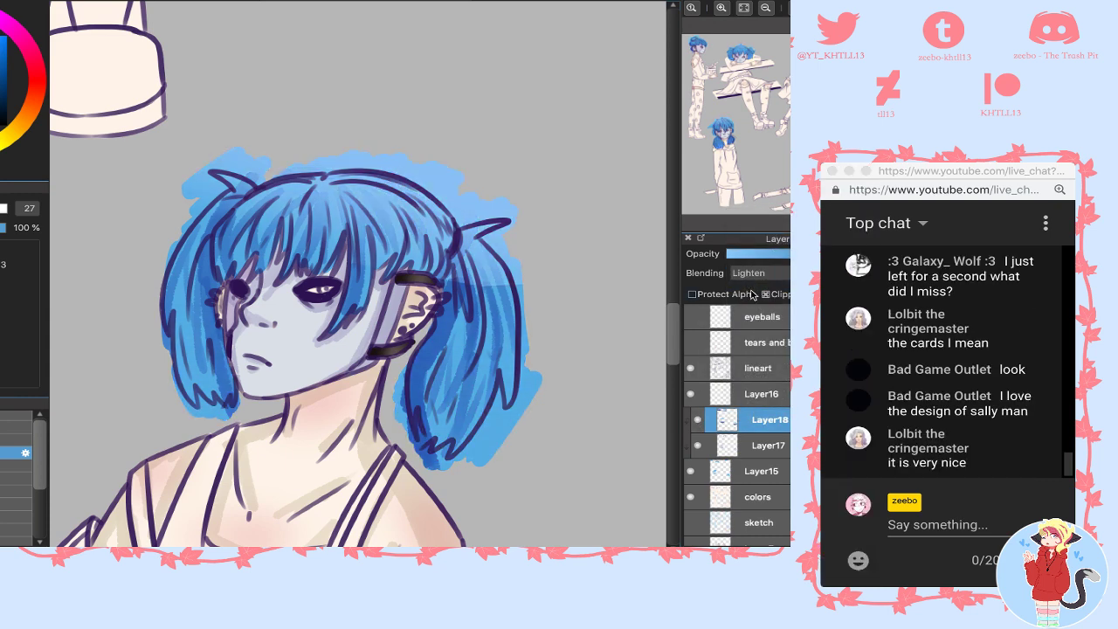
{"action": "left_click", "coordinate": [750, 275]}
{"action": "left_click", "coordinate": [750, 286]}
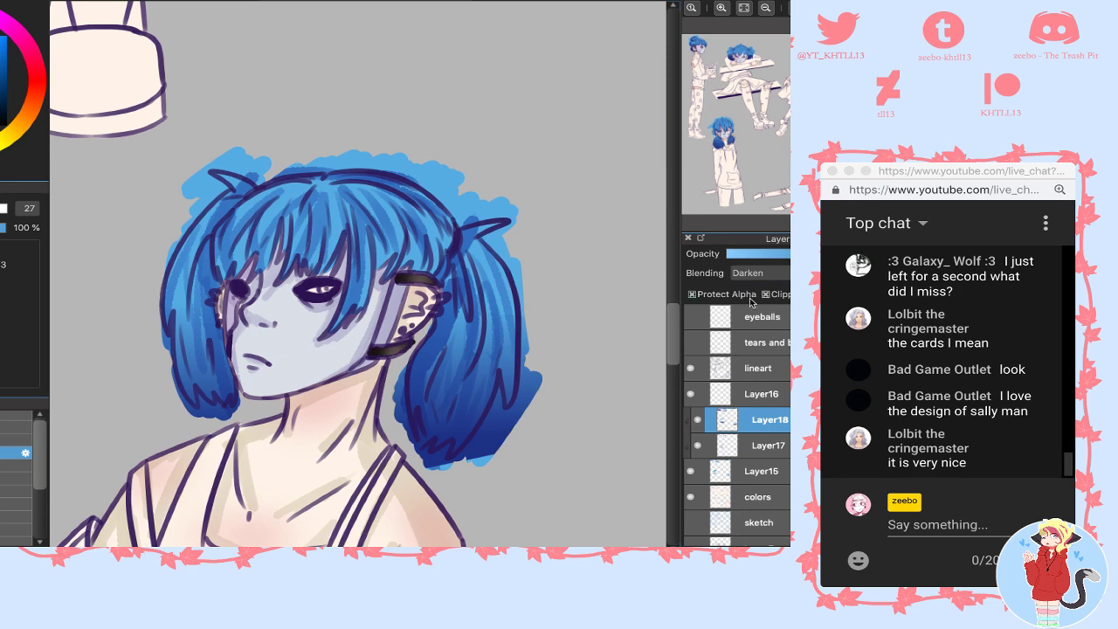
{"action": "left_click", "coordinate": [742, 274]}
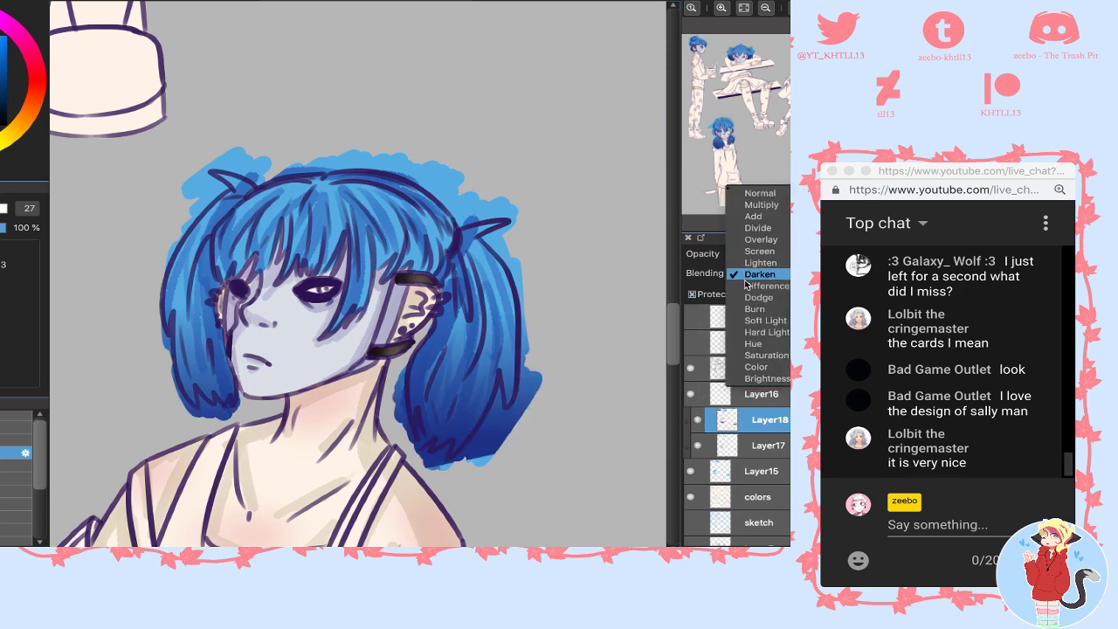
{"action": "left_click", "coordinate": [750, 274]}
{"action": "left_click", "coordinate": [750, 275]}
{"action": "left_click", "coordinate": [749, 287]}
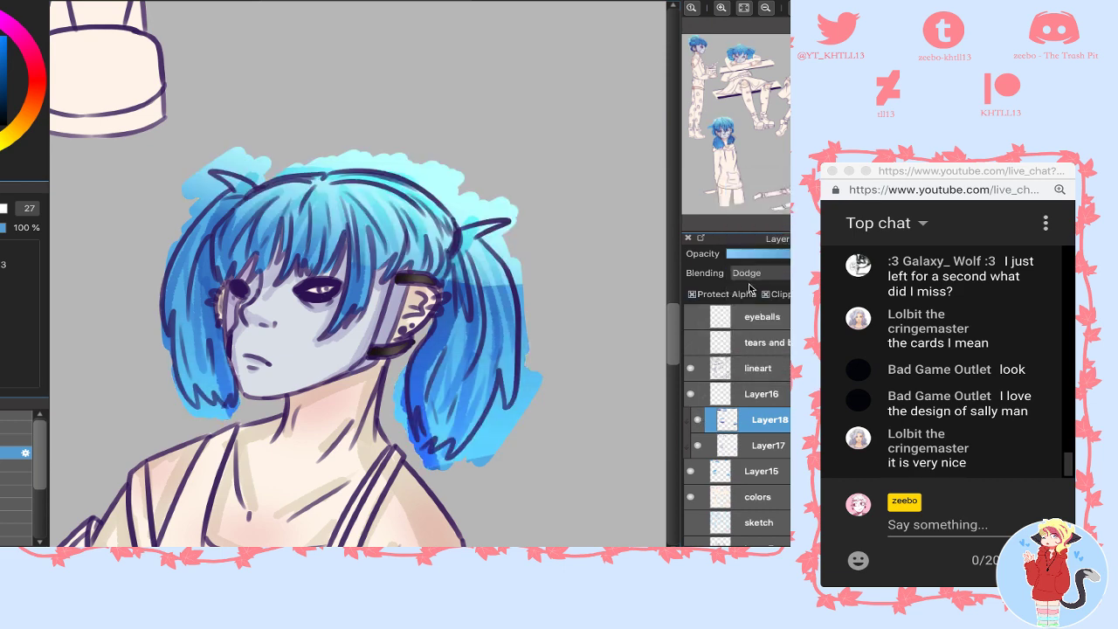
{"action": "left_click", "coordinate": [750, 274]}
{"action": "left_click", "coordinate": [750, 286]}
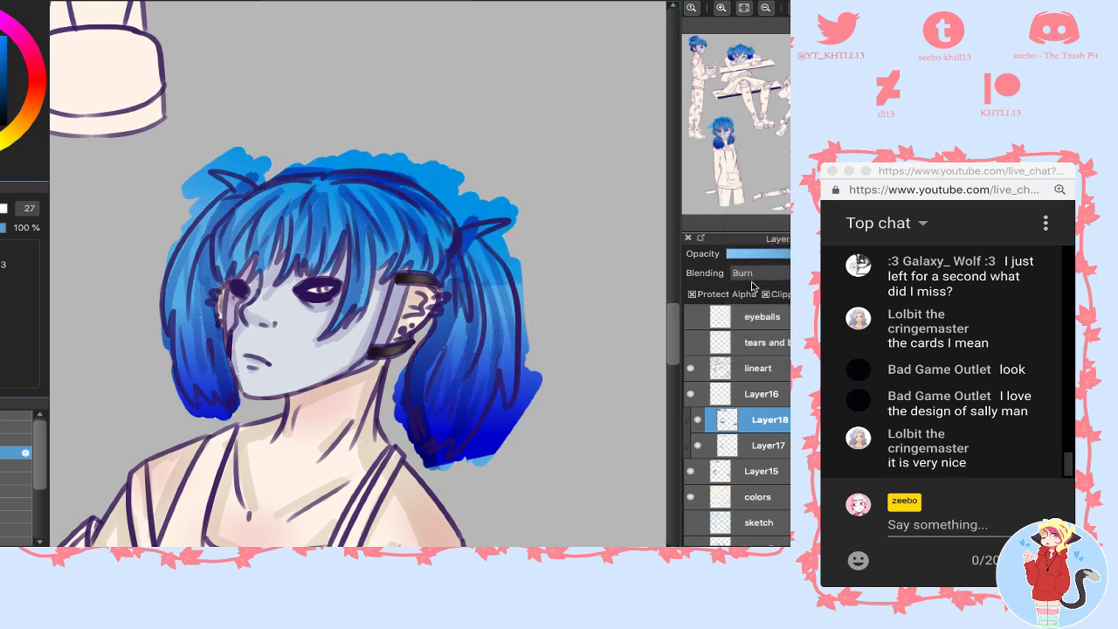
- Try the Soft Light and Hard Light blending modes on Layer18 and compare the hair with the layer hidden and shown
{"action": "left_click", "coordinate": [749, 275]}
{"action": "left_click", "coordinate": [754, 286]}
{"action": "left_click", "coordinate": [754, 284]}
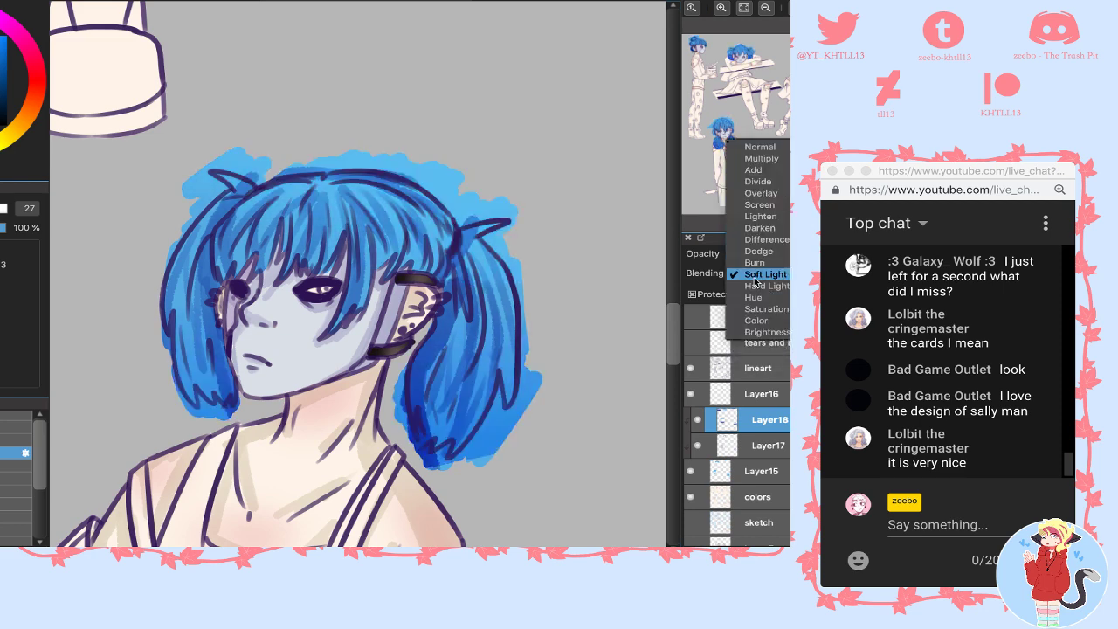
{"action": "left_click", "coordinate": [756, 285]}
{"action": "left_click", "coordinate": [696, 418]}
{"action": "left_click", "coordinate": [696, 418]}
{"action": "left_click", "coordinate": [696, 419]}
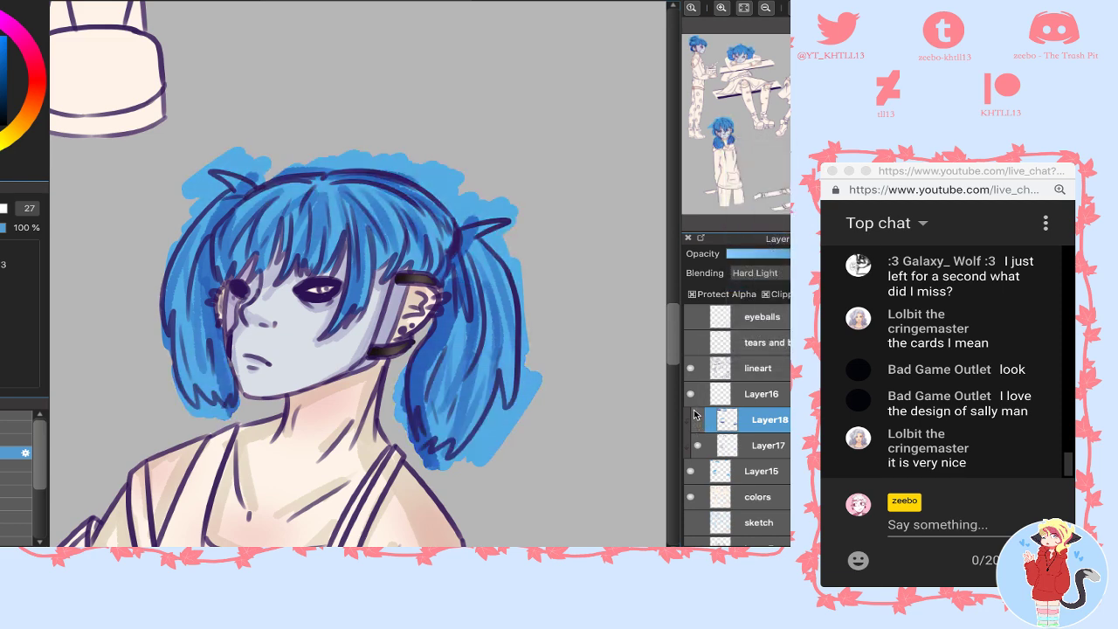
{"action": "left_click", "coordinate": [697, 416]}
- Try a much lower opacity for Layer18 and check its effect on the profile figure's hair
{"action": "left_click", "coordinate": [750, 255]}
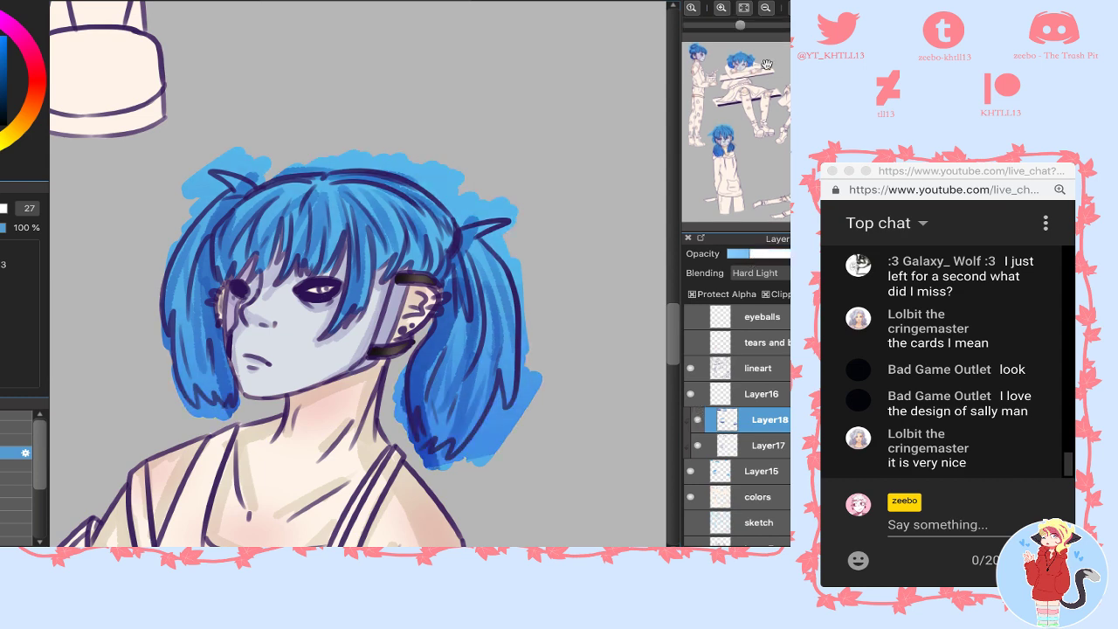
{"action": "left_click_drag", "start_coordinate": [756, 64], "coordinate": [693, 59]}
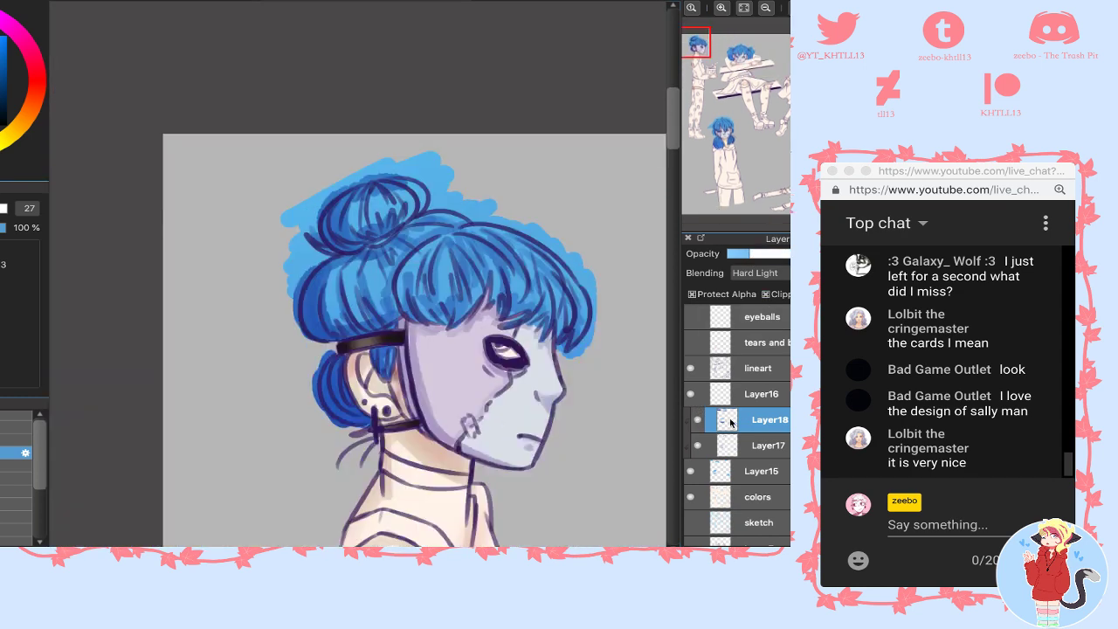
{"action": "left_click", "coordinate": [697, 421]}
{"action": "left_click", "coordinate": [697, 421]}
- Set Layer18's blending mode back to Normal, raise its opacity moderately and compare the profile figure's hair with it hidden and shown
{"action": "left_click", "coordinate": [755, 273]}
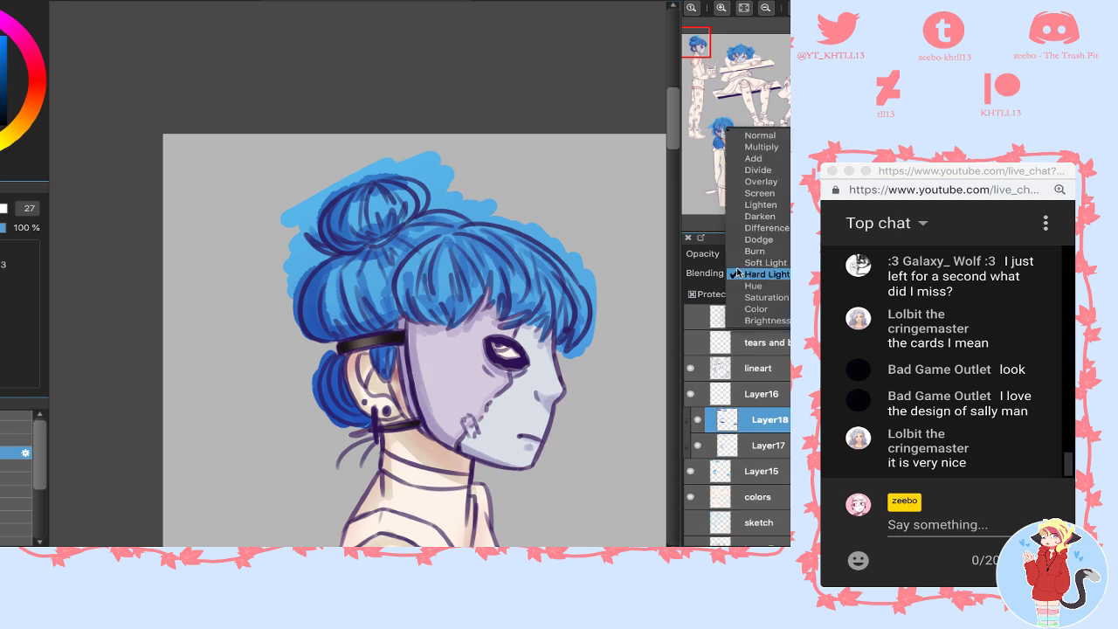
{"action": "left_click", "coordinate": [757, 136]}
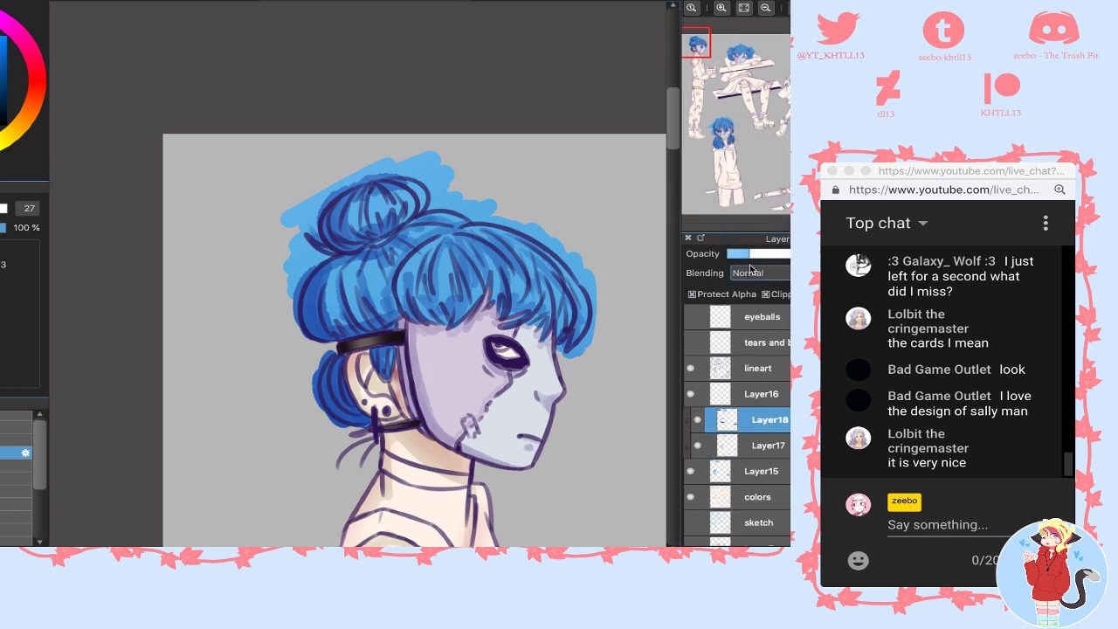
{"action": "left_click", "coordinate": [698, 420]}
{"action": "left_click", "coordinate": [698, 420]}
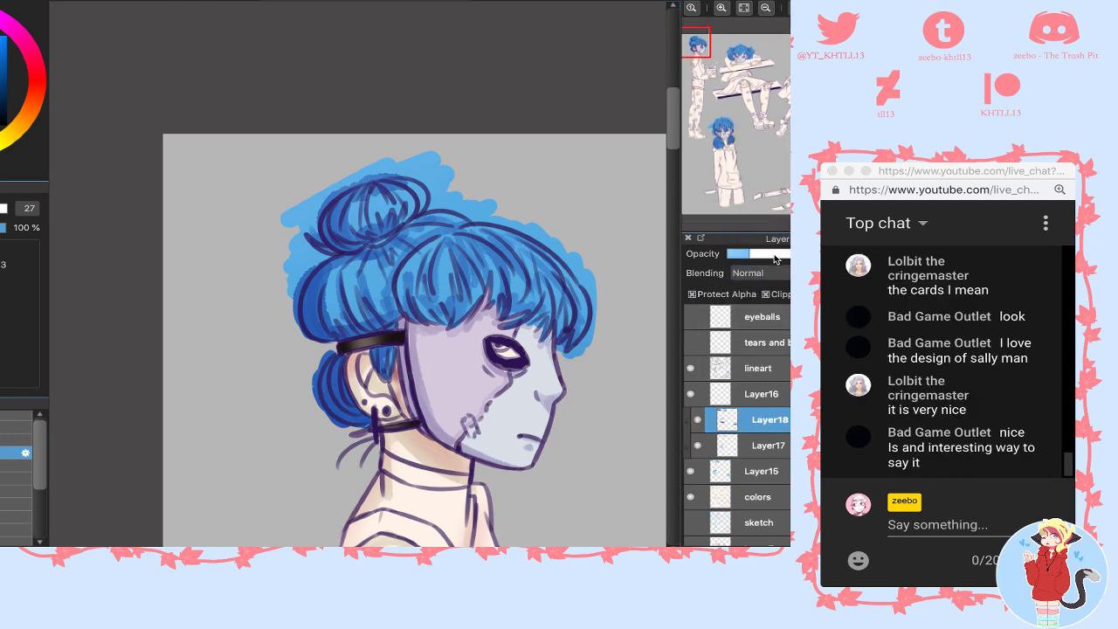
{"action": "left_click", "coordinate": [775, 254]}
{"action": "left_click", "coordinate": [697, 422]}
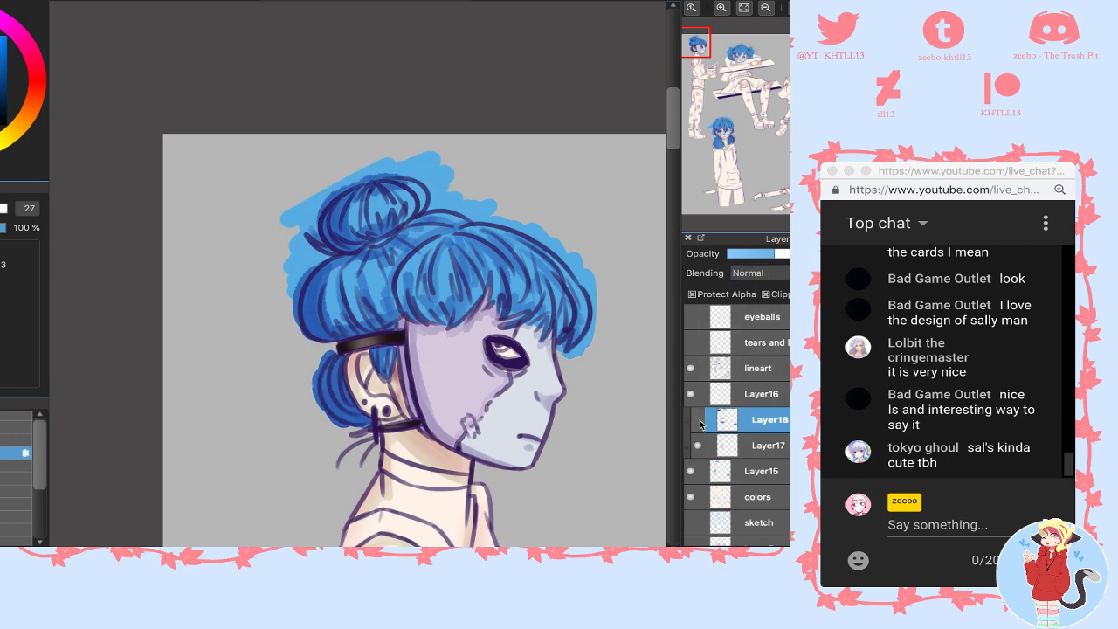
{"action": "left_click", "coordinate": [697, 421]}
- Turn off clipping for Layer17, check the profile figure's hair and make Layer18 the active layer again
{"action": "left_click", "coordinate": [739, 446]}
{"action": "left_click", "coordinate": [766, 294]}
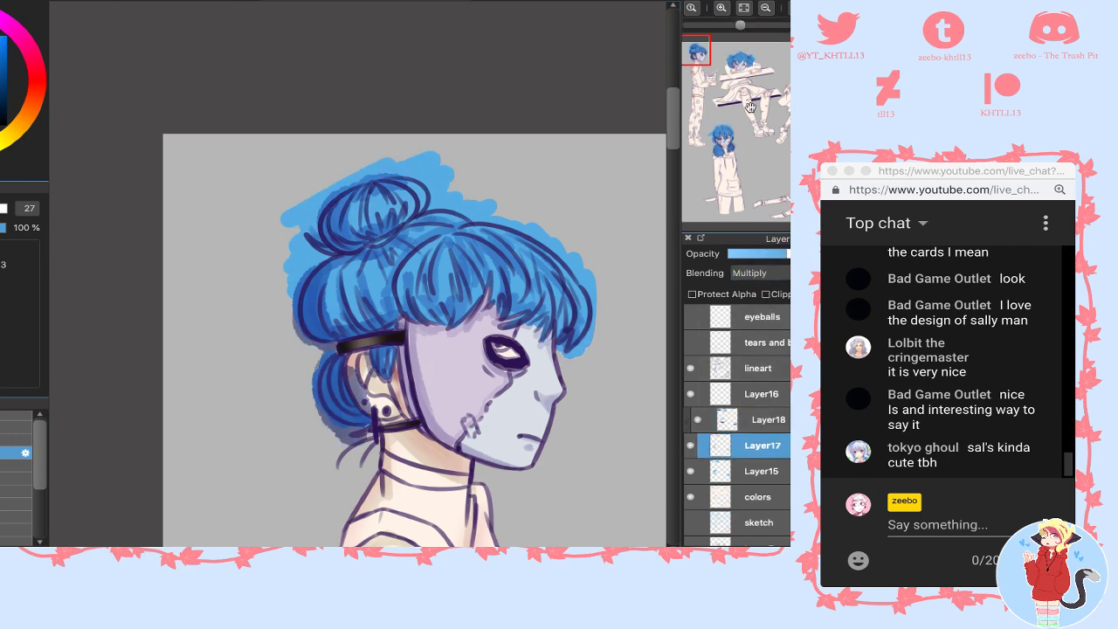
{"action": "left_click_drag", "start_coordinate": [697, 55], "coordinate": [705, 61]}
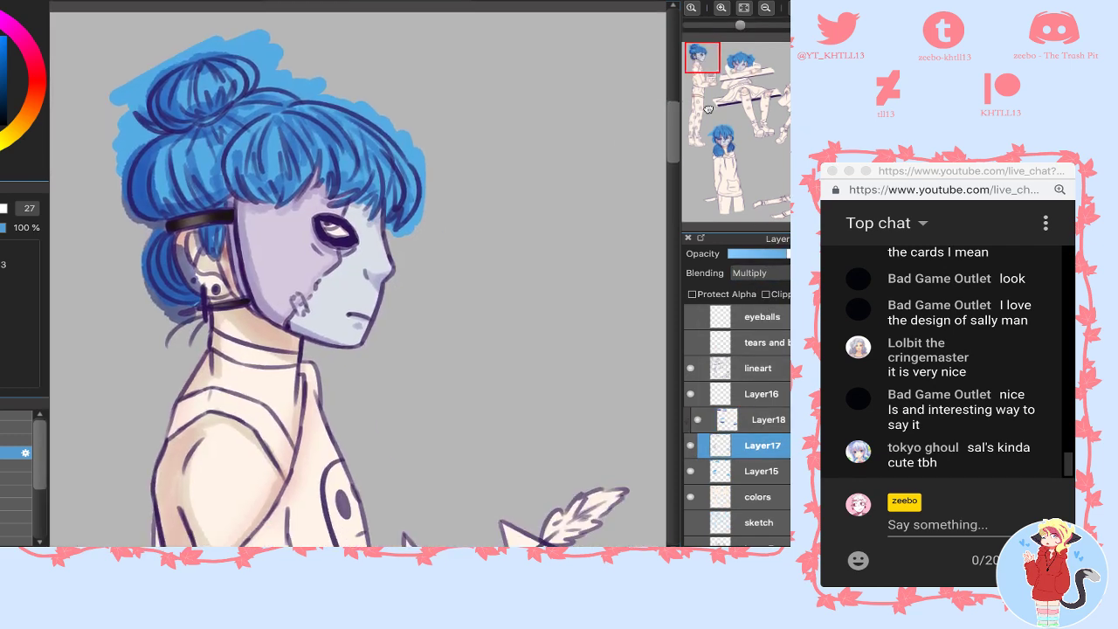
{"action": "left_click", "coordinate": [749, 423]}
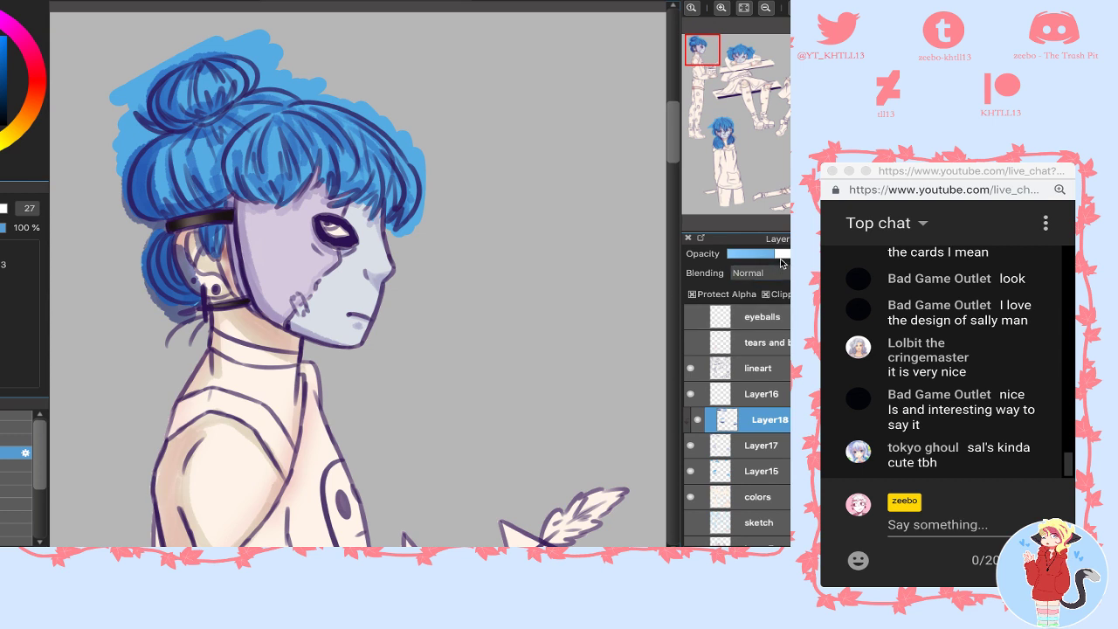
- Compare the profile figure's hair with Layer18 hidden and shown several times
{"action": "left_click", "coordinate": [698, 421]}
{"action": "left_click", "coordinate": [698, 421]}
{"action": "left_click", "coordinate": [698, 421]}
{"action": "left_click", "coordinate": [698, 421]}
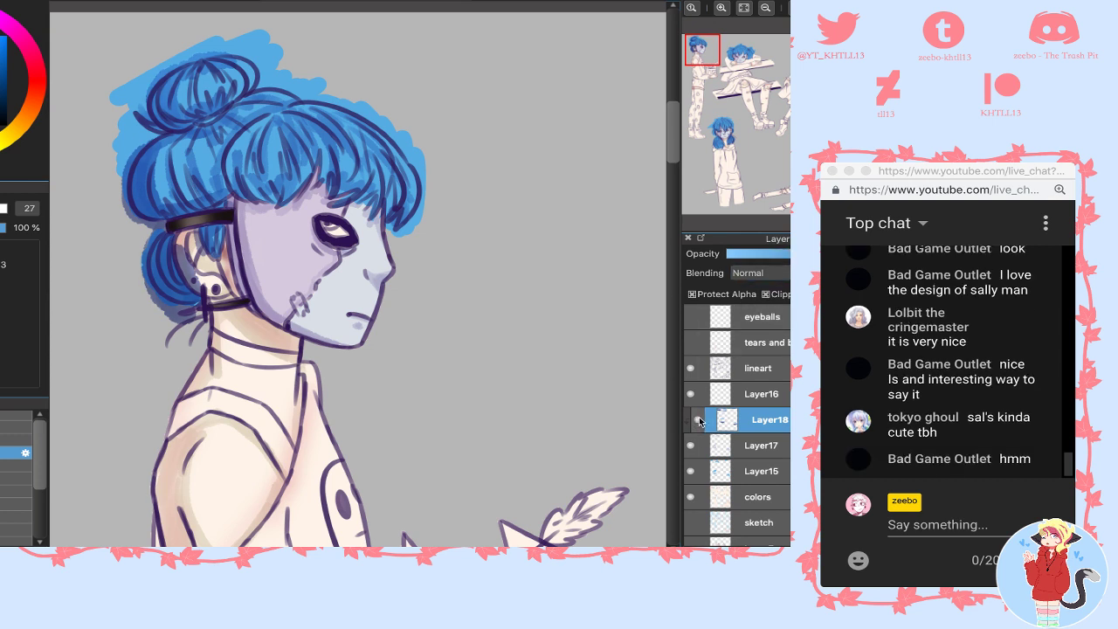
{"action": "left_click", "coordinate": [699, 421]}
{"action": "left_click", "coordinate": [701, 422]}
{"action": "left_click", "coordinate": [697, 421]}
{"action": "left_click", "coordinate": [698, 421]}
- Turn clipping back on for Layer17, reselect Layer18 and compare the profile figure's hair with it hidden and shown
{"action": "left_click", "coordinate": [724, 443]}
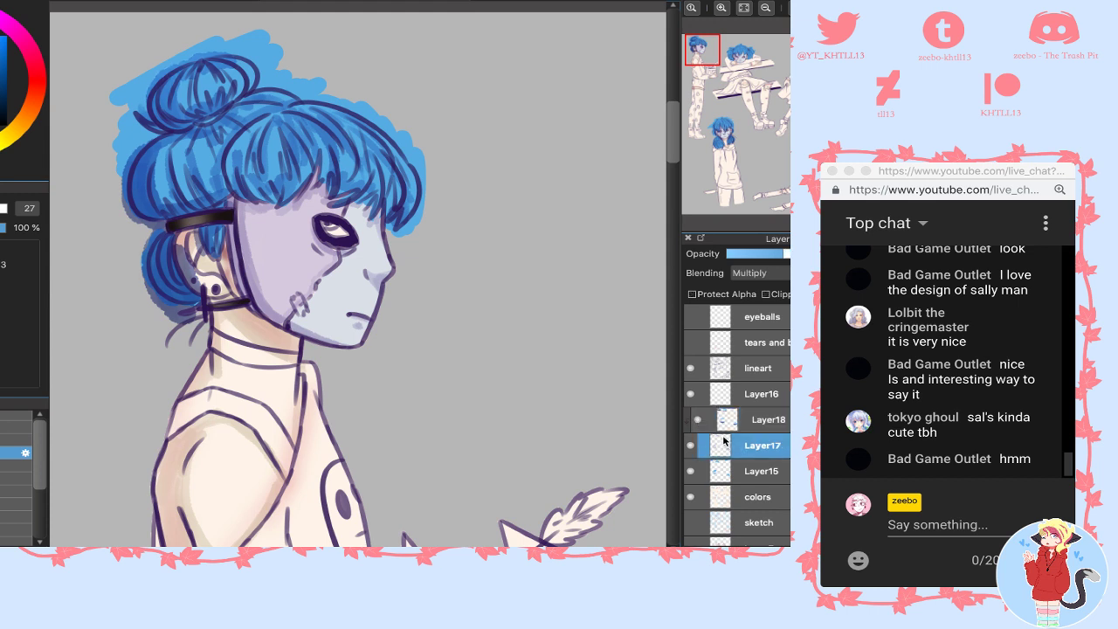
{"action": "left_click", "coordinate": [765, 293]}
{"action": "left_click", "coordinate": [749, 420]}
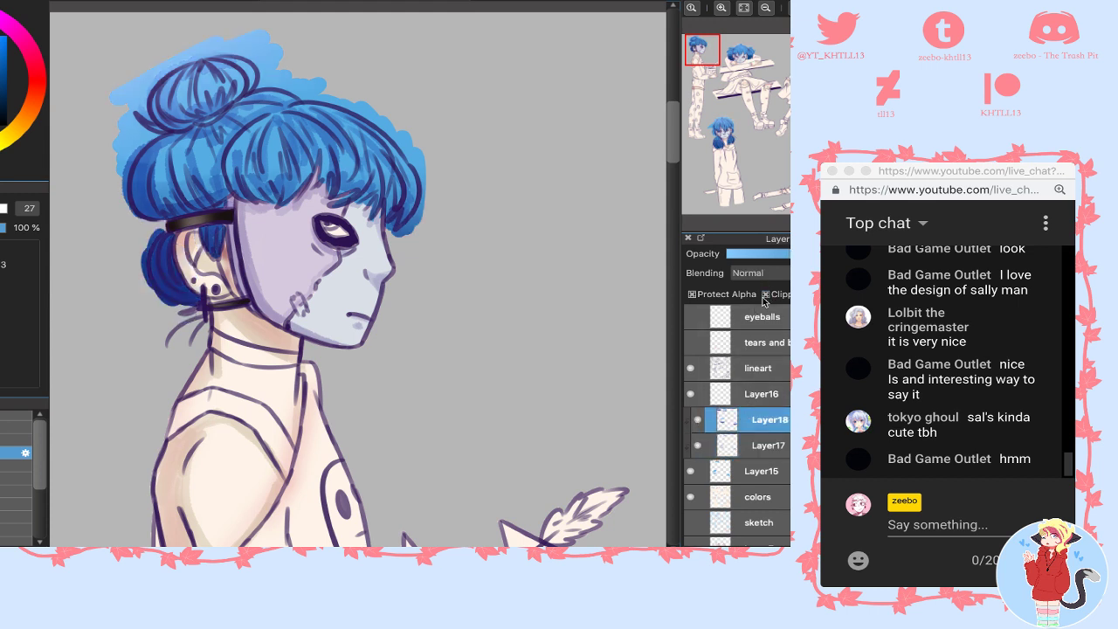
{"action": "left_click", "coordinate": [697, 420]}
{"action": "left_click", "coordinate": [697, 420]}
- Try merging Layer17 and Layer18 downward and undo the merge
{"action": "left_click", "coordinate": [762, 443]}
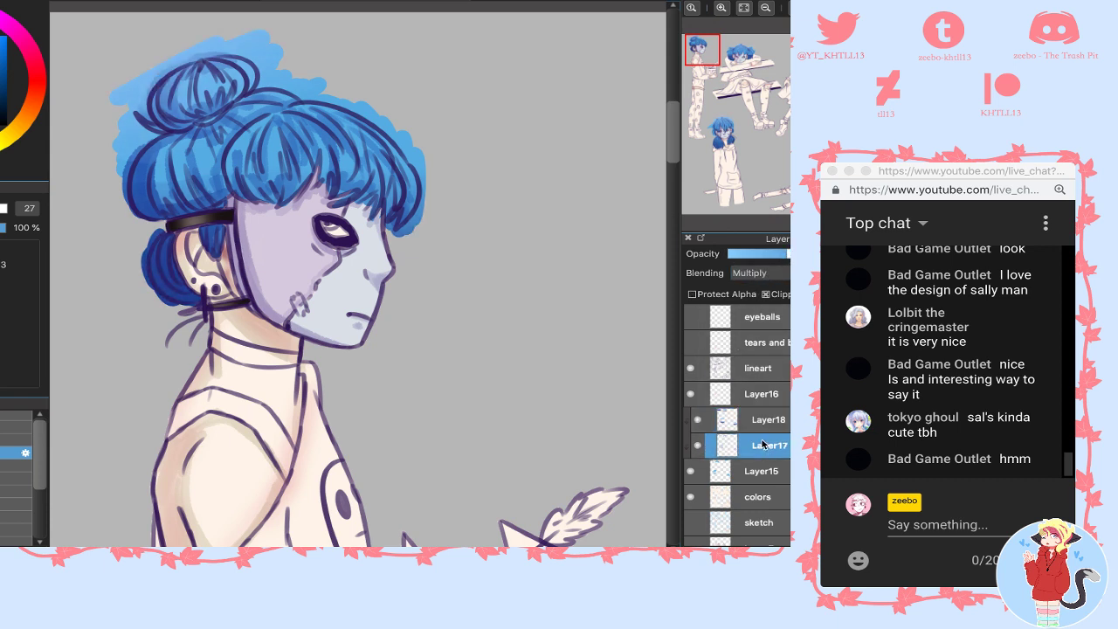
{"action": "key", "text": "super+e"}
{"action": "left_click", "coordinate": [761, 421]}
{"action": "key", "text": "super+e"}
{"action": "key", "text": "ctrl+z"}
- Move Layer18 beneath Layer17 and hide Layer17, comparing the hair with Layer18 hidden and shown
{"action": "left_click_drag", "start_coordinate": [764, 421], "coordinate": [765, 444]}
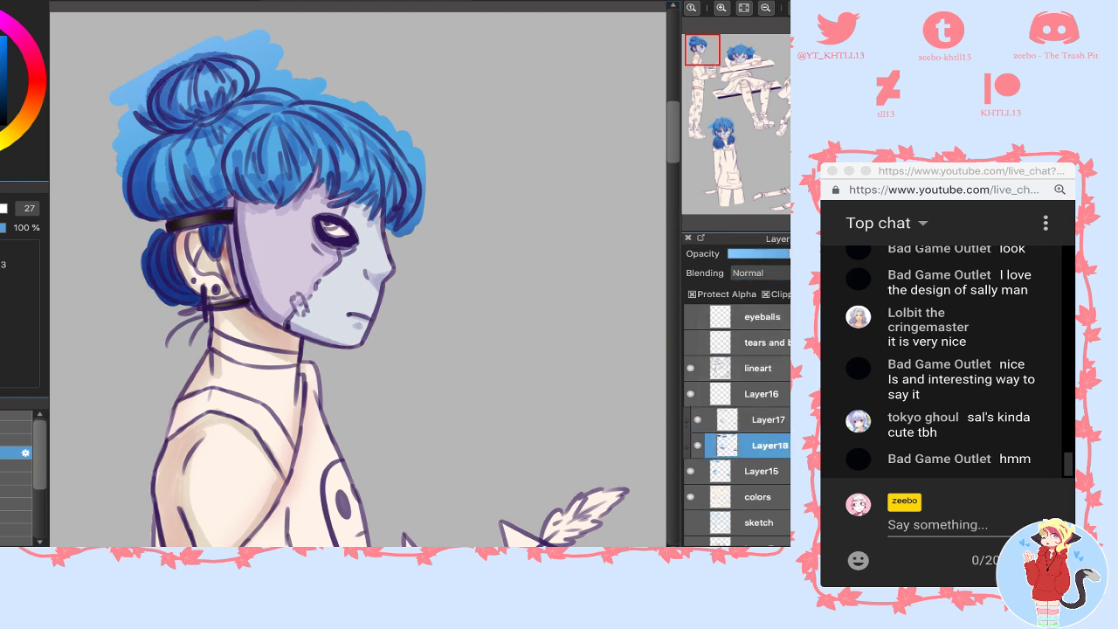
{"action": "left_click", "coordinate": [698, 447]}
{"action": "left_click", "coordinate": [698, 446]}
{"action": "left_click", "coordinate": [698, 420]}
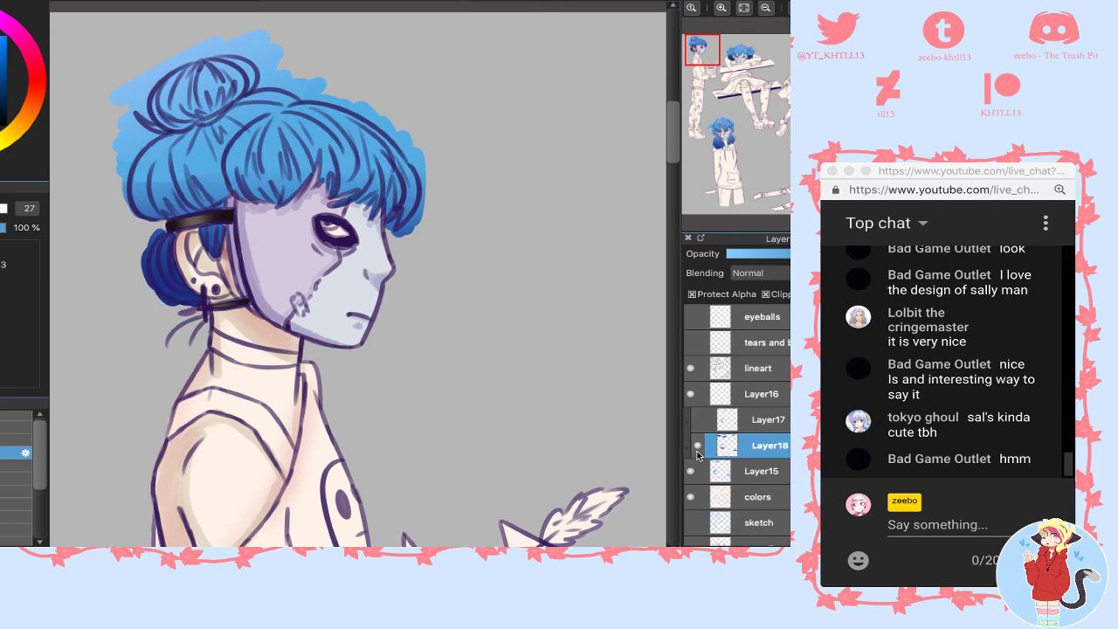
{"action": "left_click", "coordinate": [699, 446]}
{"action": "left_click", "coordinate": [699, 445]}
- Turn off Protect Alpha for Layer18 and soften the hard gradient edge on the lying figure's pigtail with the blending brush at size 140
{"action": "left_click", "coordinate": [14, 478]}
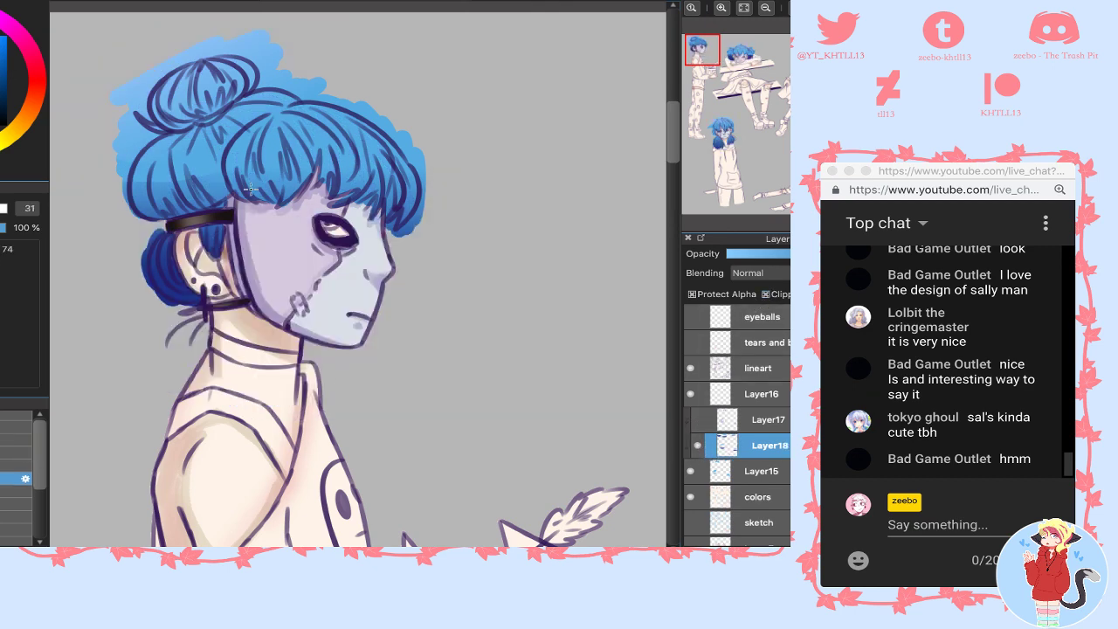
{"action": "left_click", "coordinate": [3, 209]}
{"action": "left_click", "coordinate": [5, 209]}
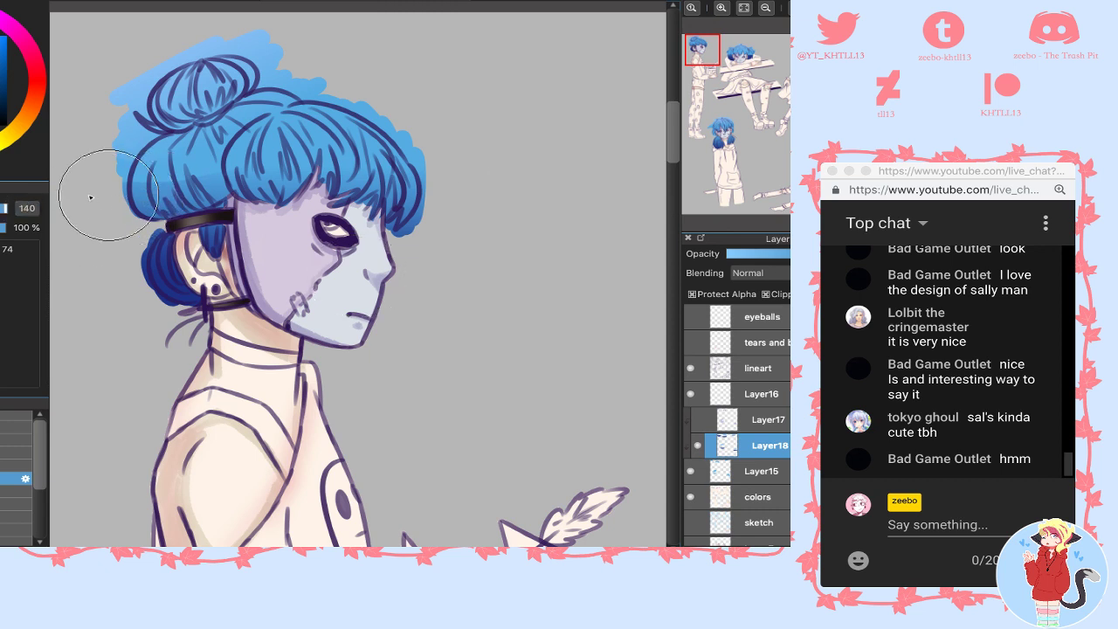
{"action": "left_click", "coordinate": [716, 295]}
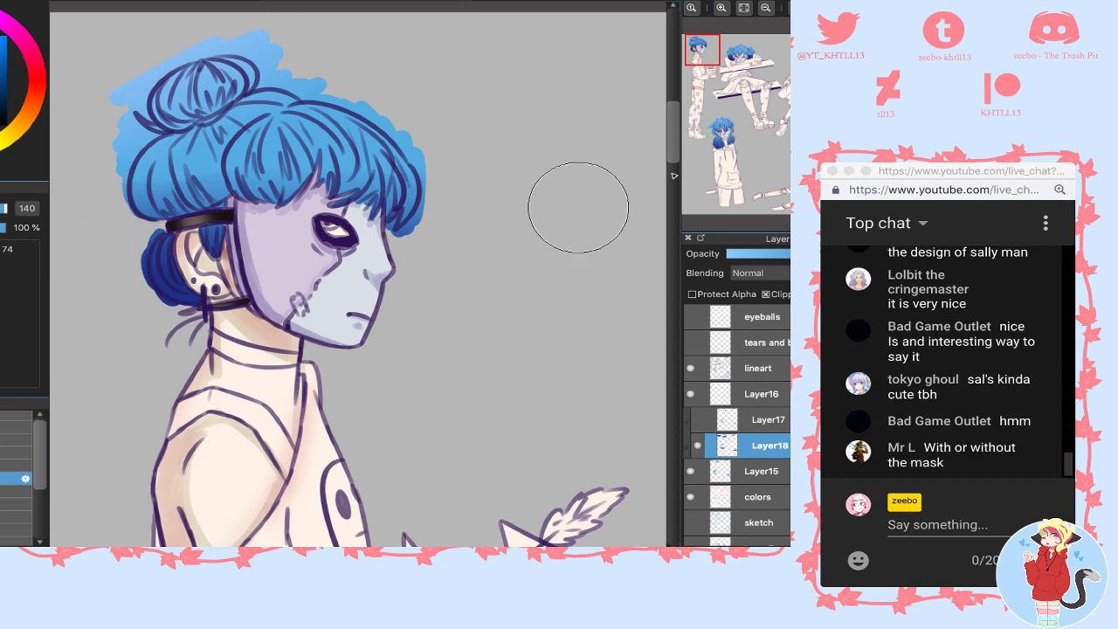
{"action": "left_click", "coordinate": [740, 59]}
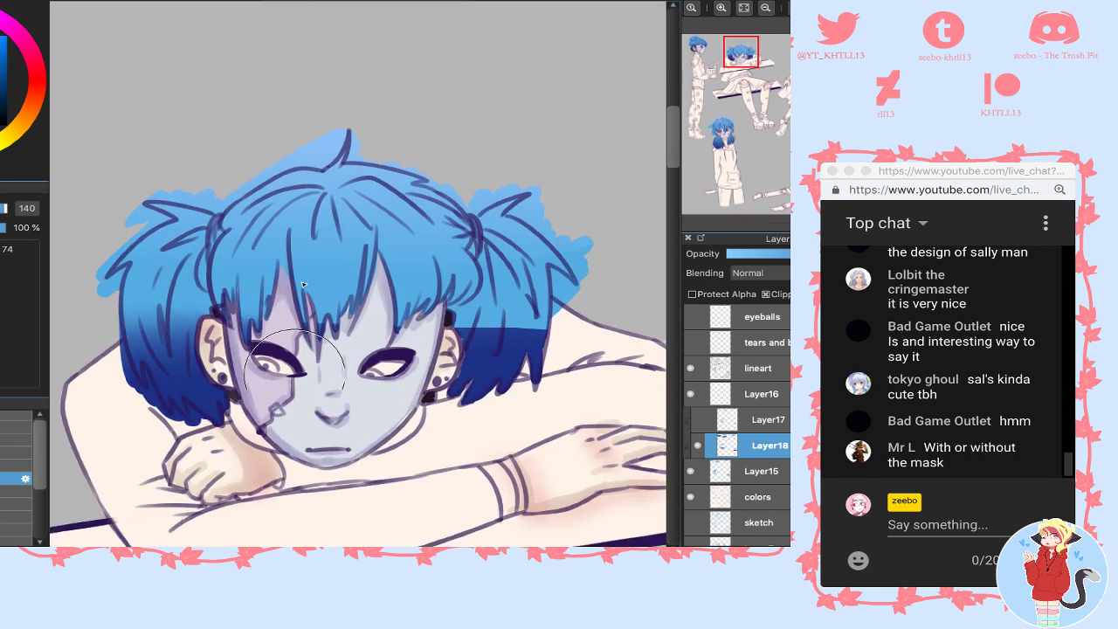
{"action": "left_click_drag", "start_coordinate": [458, 327], "coordinate": [550, 331]}
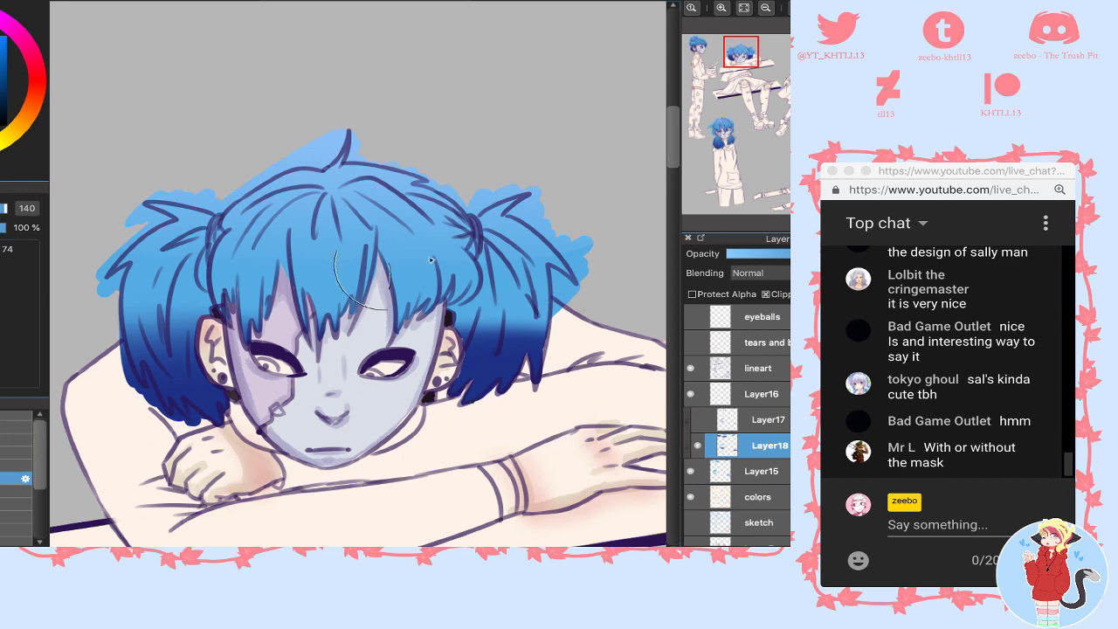
- Check the gradients on the other figures' hair, merge Layer18 down into Layer15 and show Layer17 again
{"action": "mouse_move", "coordinate": [767, 101]}
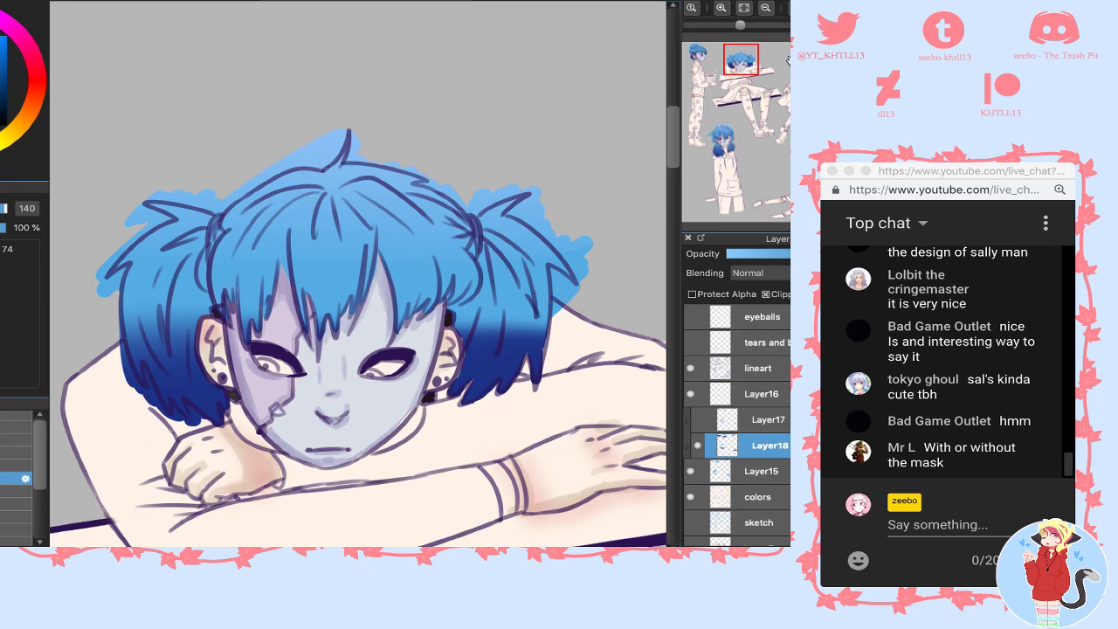
{"action": "left_click_drag", "start_coordinate": [788, 76], "coordinate": [801, 64]}
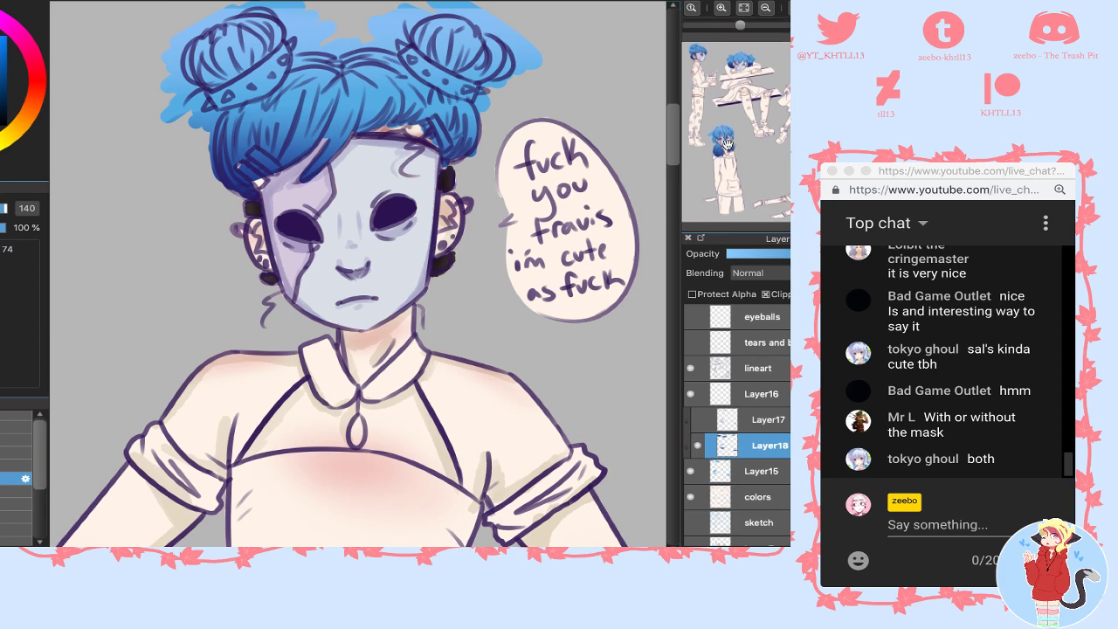
{"action": "left_click_drag", "start_coordinate": [722, 141], "coordinate": [722, 133]}
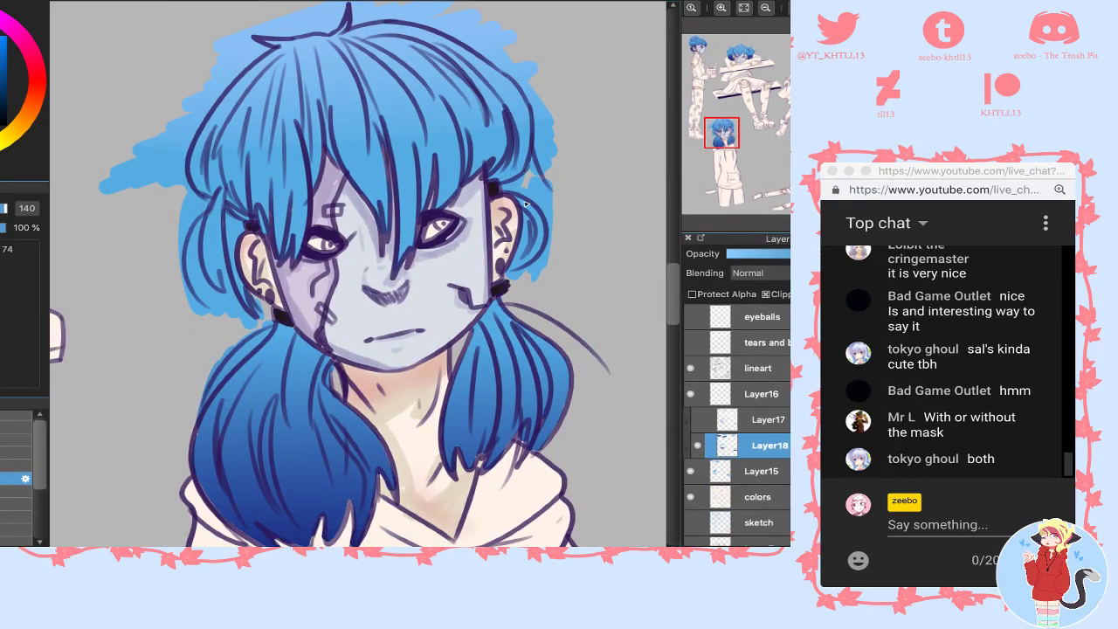
{"action": "left_click_drag", "start_coordinate": [814, 160], "coordinate": [819, 159]}
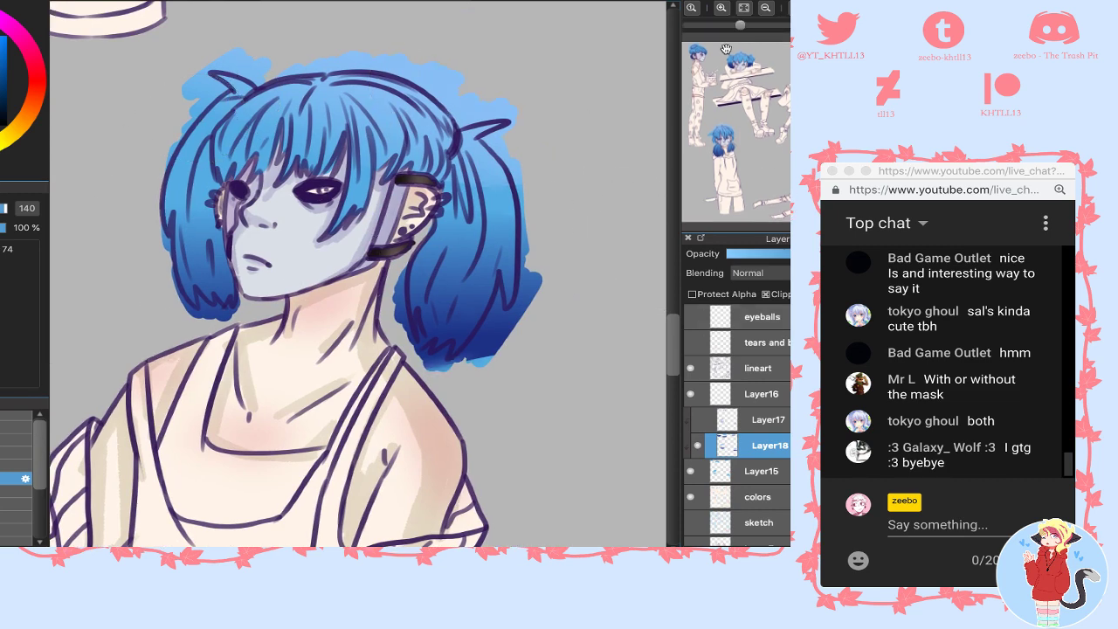
{"action": "left_click_drag", "start_coordinate": [702, 62], "coordinate": [700, 58]}
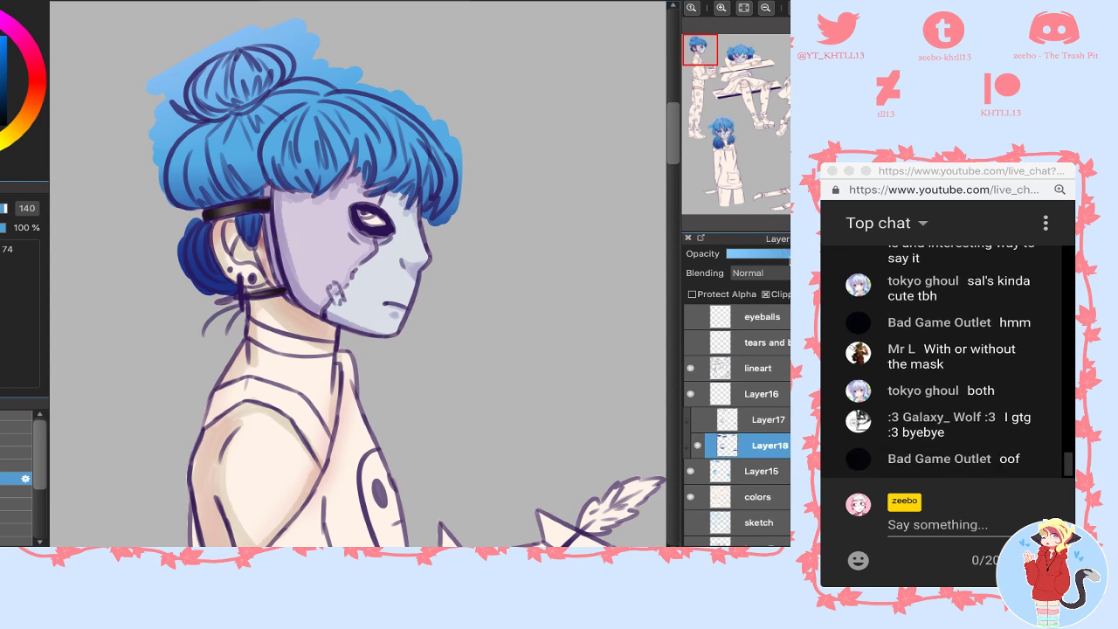
{"action": "key", "text": "super+e"}
{"action": "left_click", "coordinate": [753, 420]}
{"action": "left_click", "coordinate": [698, 420]}
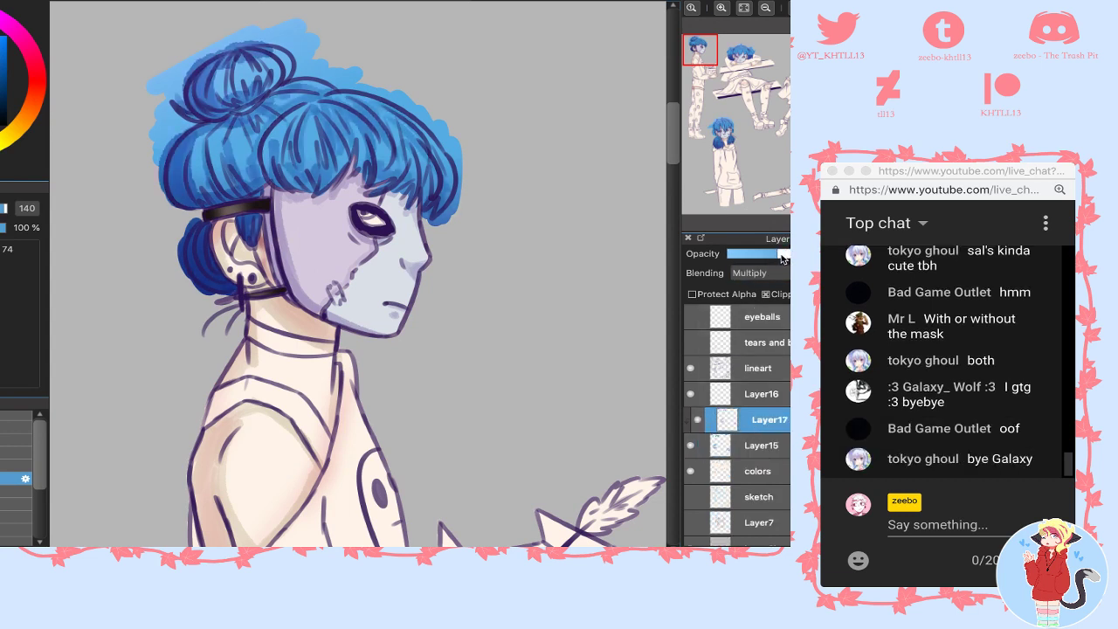
- Try Normal blending on Layer17, check the profile and lying figures' hair, and return the layer to Multiply
{"action": "left_click", "coordinate": [784, 271]}
{"action": "left_click", "coordinate": [784, 264]}
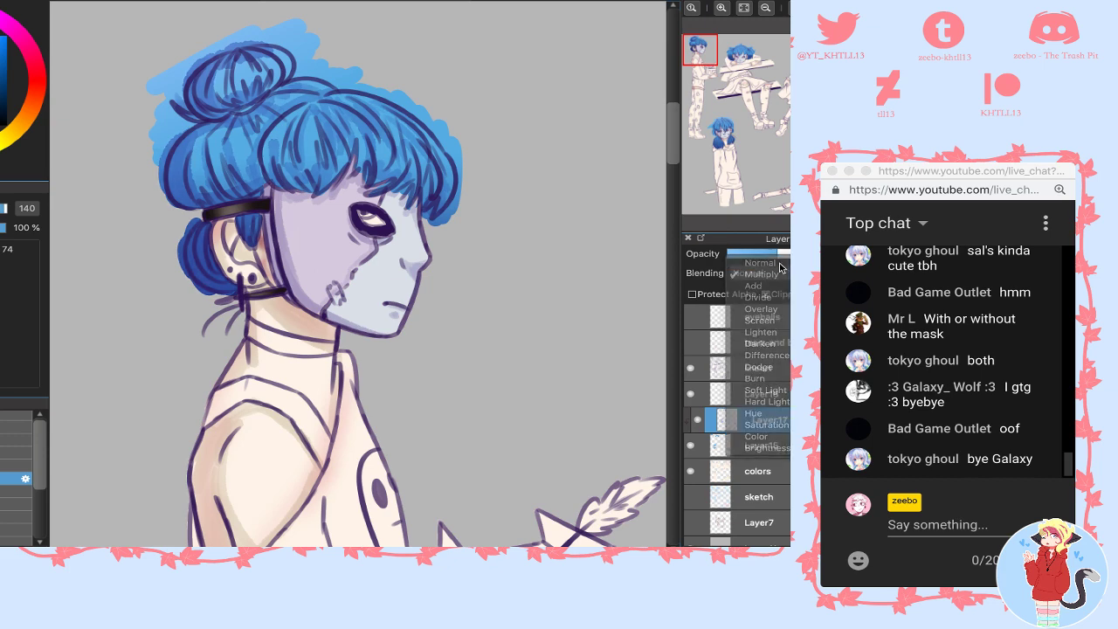
{"action": "left_click", "coordinate": [782, 275]}
{"action": "left_click", "coordinate": [781, 275]}
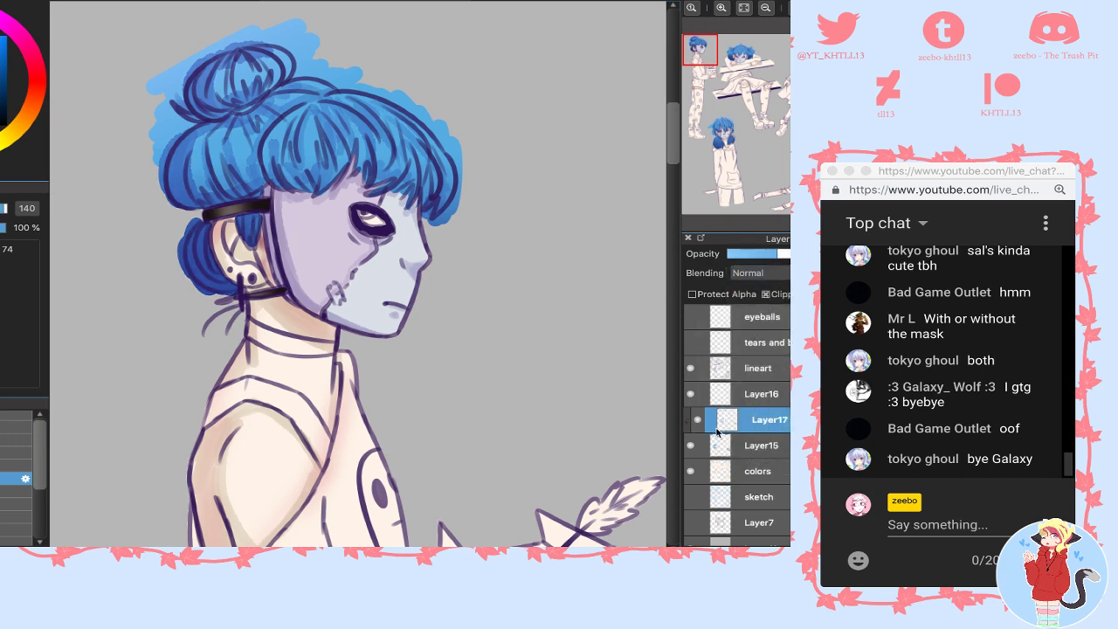
{"action": "left_click", "coordinate": [741, 63]}
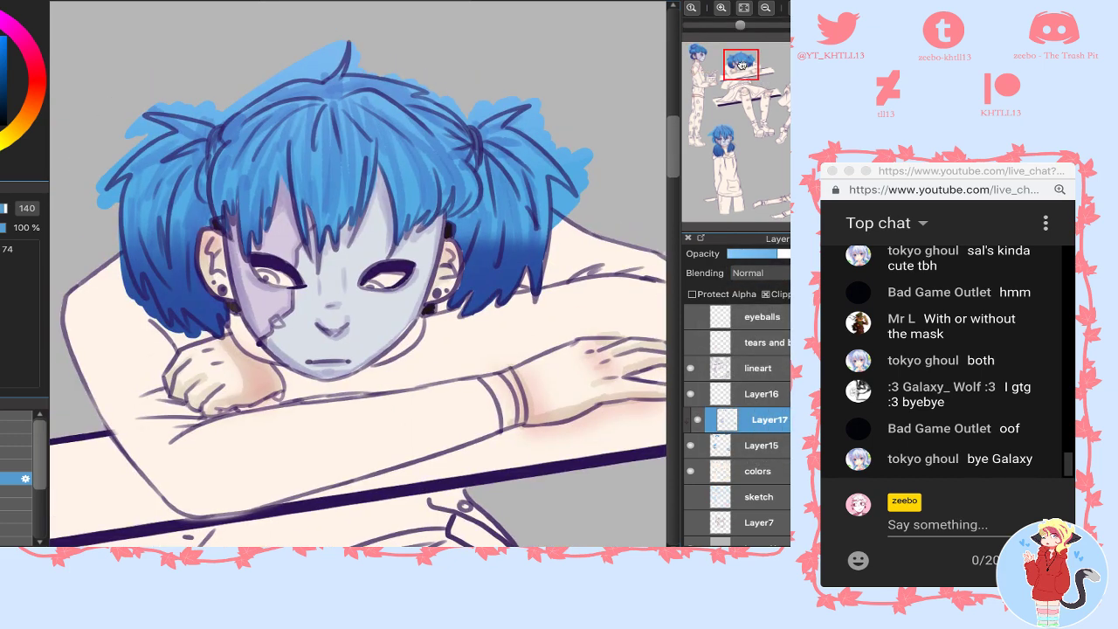
{"action": "left_click_drag", "start_coordinate": [741, 64], "coordinate": [740, 64]}
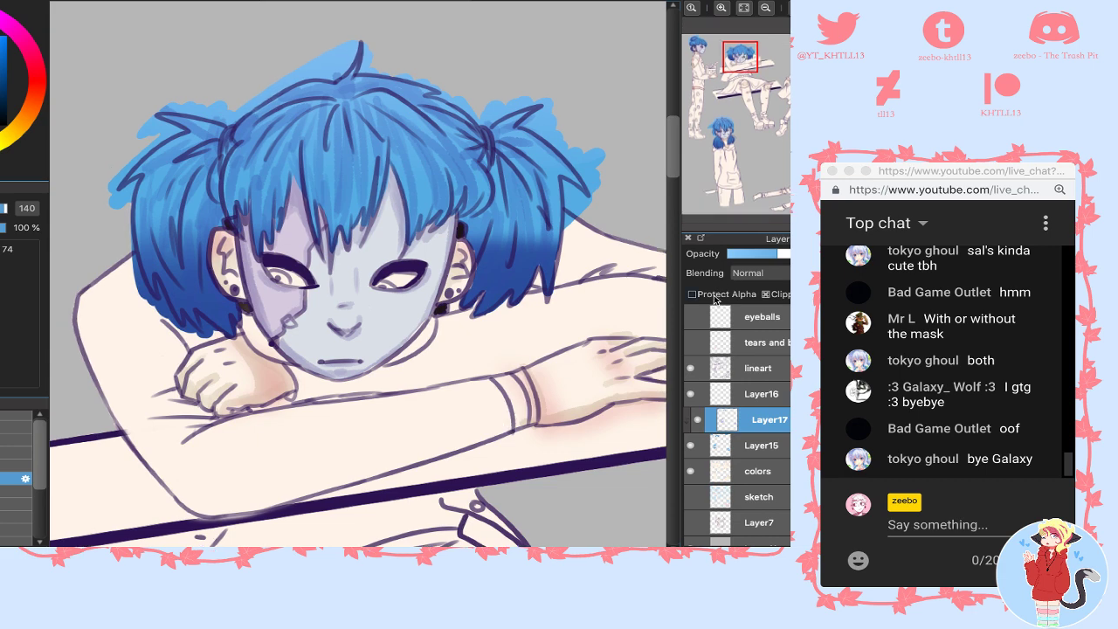
{"action": "left_click", "coordinate": [741, 275]}
{"action": "left_click", "coordinate": [740, 286]}
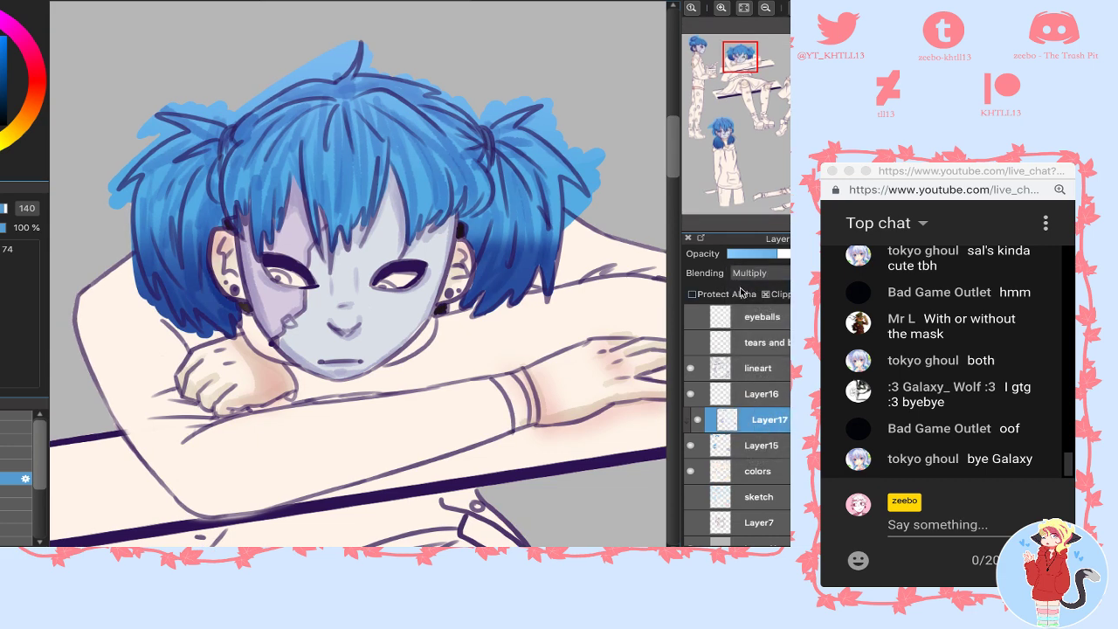
- Merge Layer17 down into Layer15 and try clipping Layer15 to the colors layer on the profile figure
{"action": "key", "text": "super+e"}
{"action": "mouse_move", "coordinate": [745, 147]}
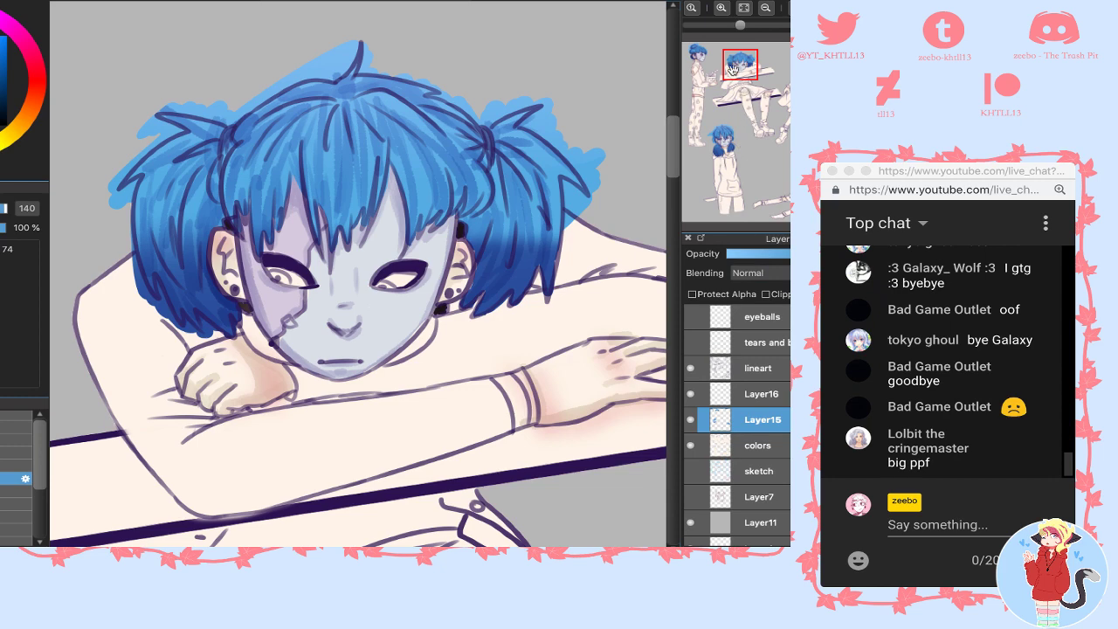
{"action": "left_click_drag", "start_coordinate": [733, 68], "coordinate": [699, 54]}
{"action": "left_click", "coordinate": [766, 294]}
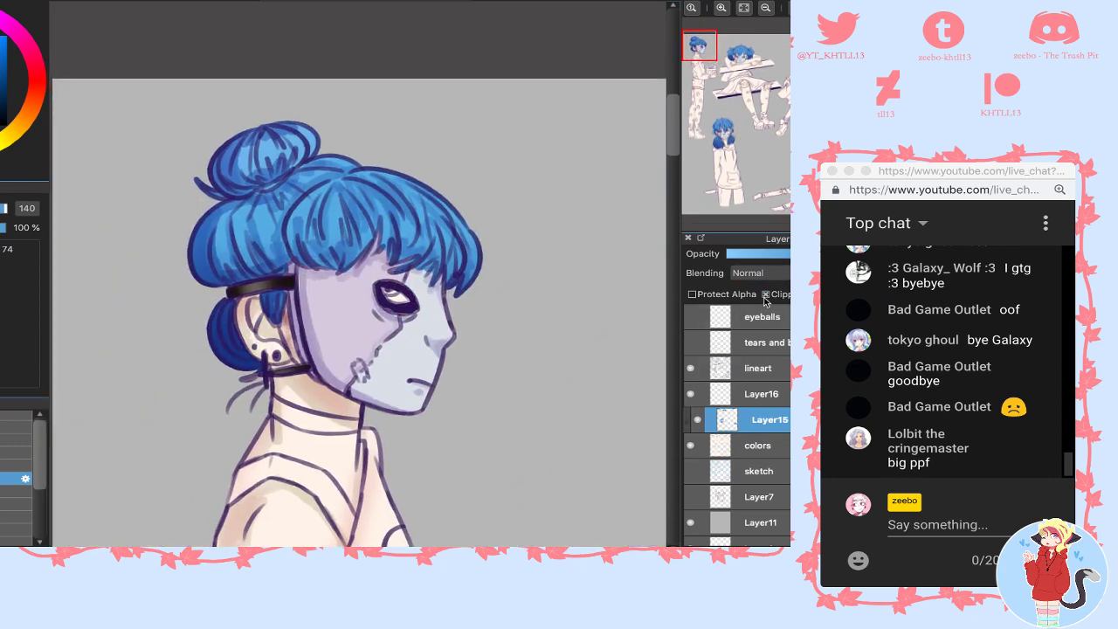
{"action": "left_click", "coordinate": [765, 294]}
- Create a new layer above Layer15 and set its blending mode to Add
{"action": "left_click", "coordinate": [702, 556]}
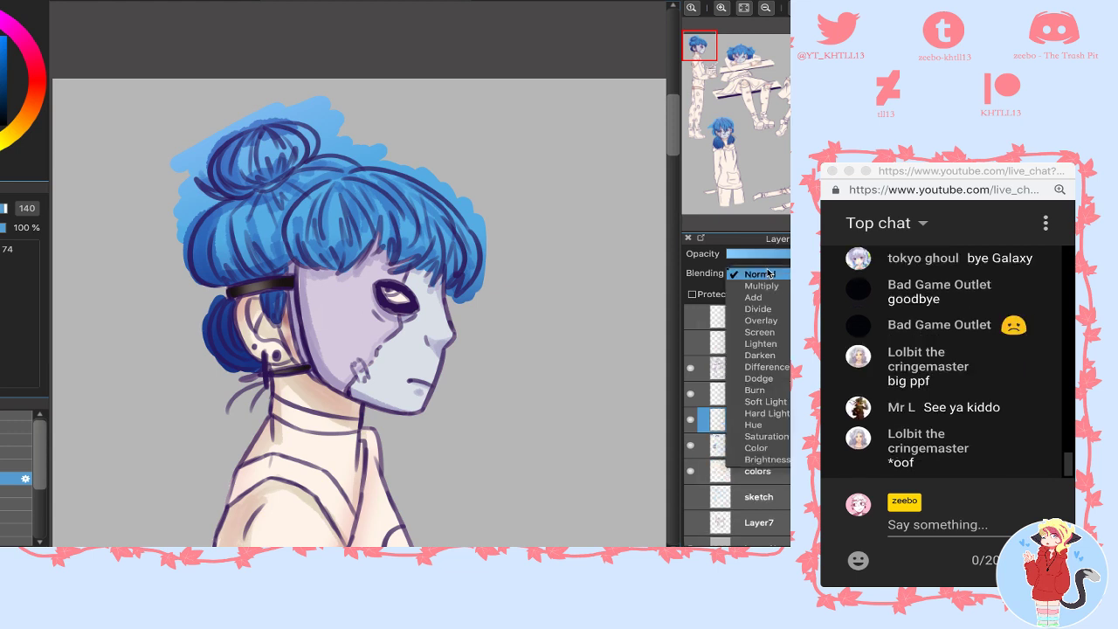
{"action": "left_click", "coordinate": [757, 272]}
{"action": "left_click", "coordinate": [760, 297]}
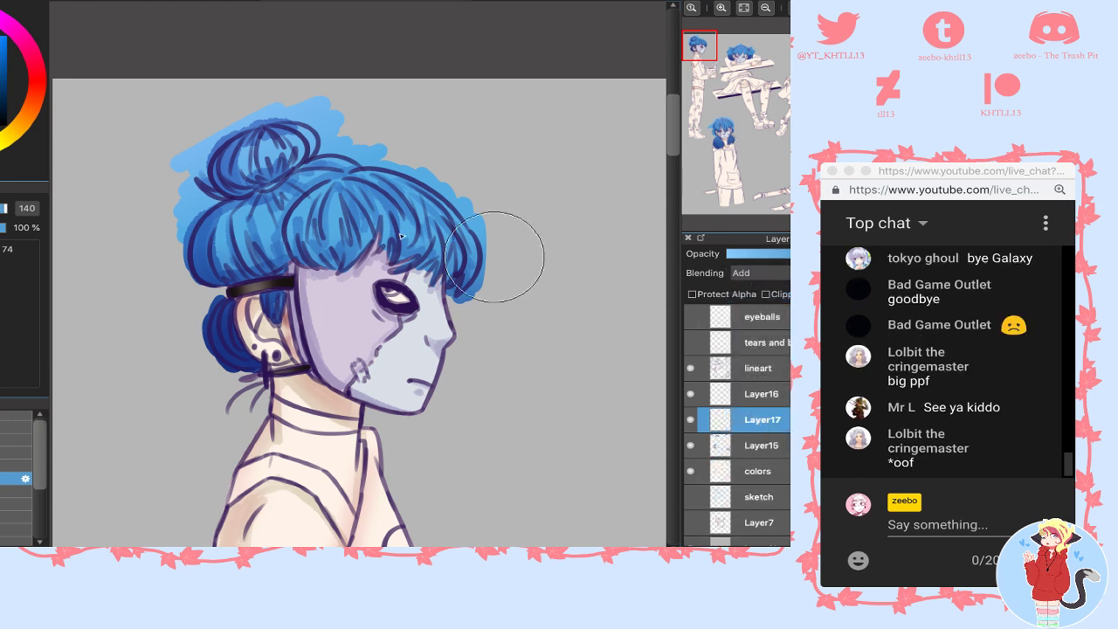
- Paint bright highlights on the profile figure's bun and bangs using a blue sampled from the hair and the size 27 brush
{"action": "left_click", "coordinate": [264, 227], "text": "alt"}
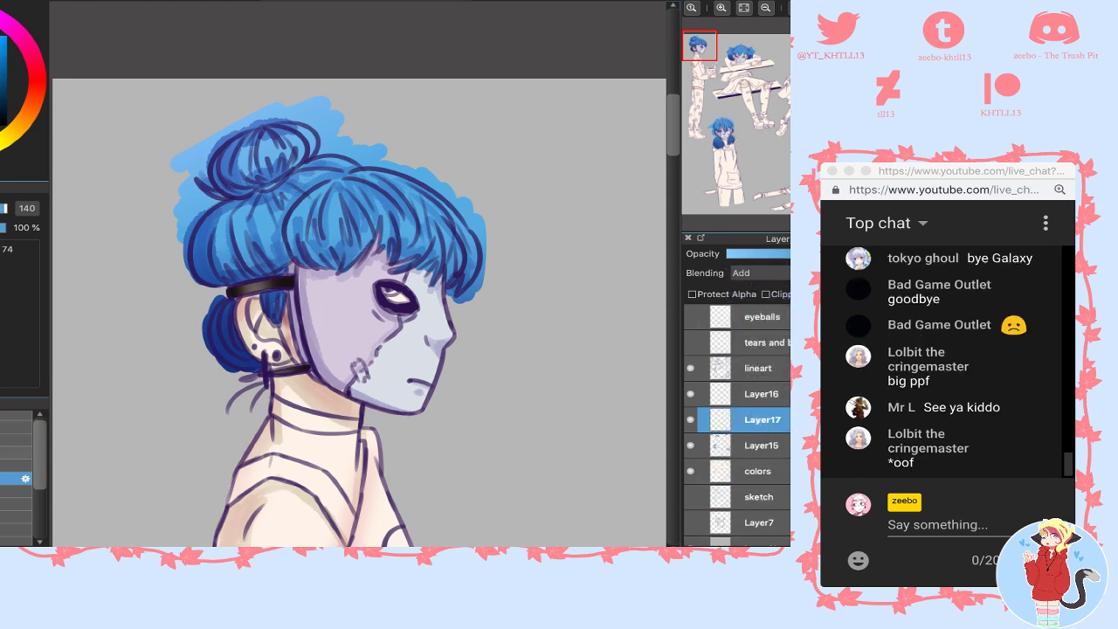
{"action": "left_click", "coordinate": [18, 453]}
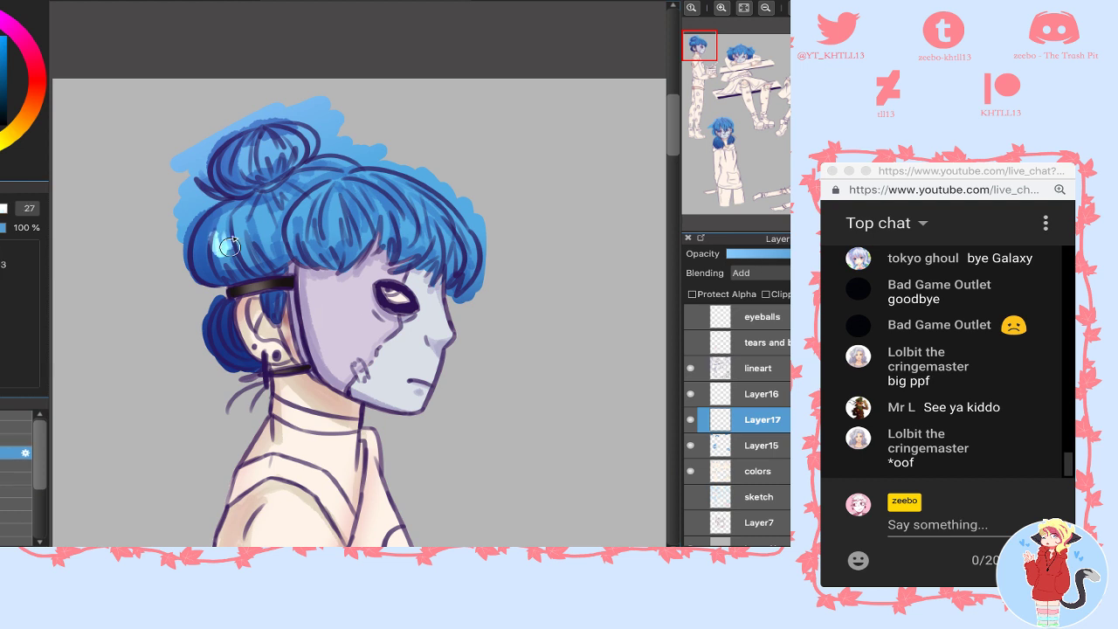
{"action": "left_click_drag", "start_coordinate": [230, 247], "coordinate": [261, 244]}
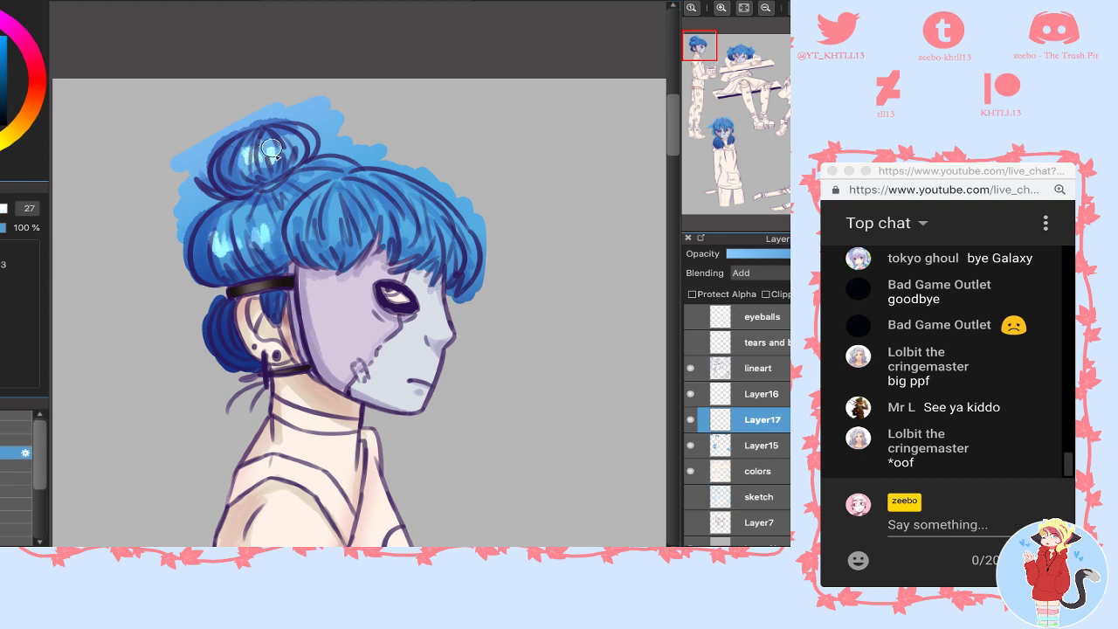
{"action": "mouse_move", "coordinate": [272, 150]}
{"action": "left_mouse_down"}
{"action": "mouse_move", "coordinate": [302, 161]}
{"action": "mouse_move", "coordinate": [303, 212]}
{"action": "left_mouse_up"}
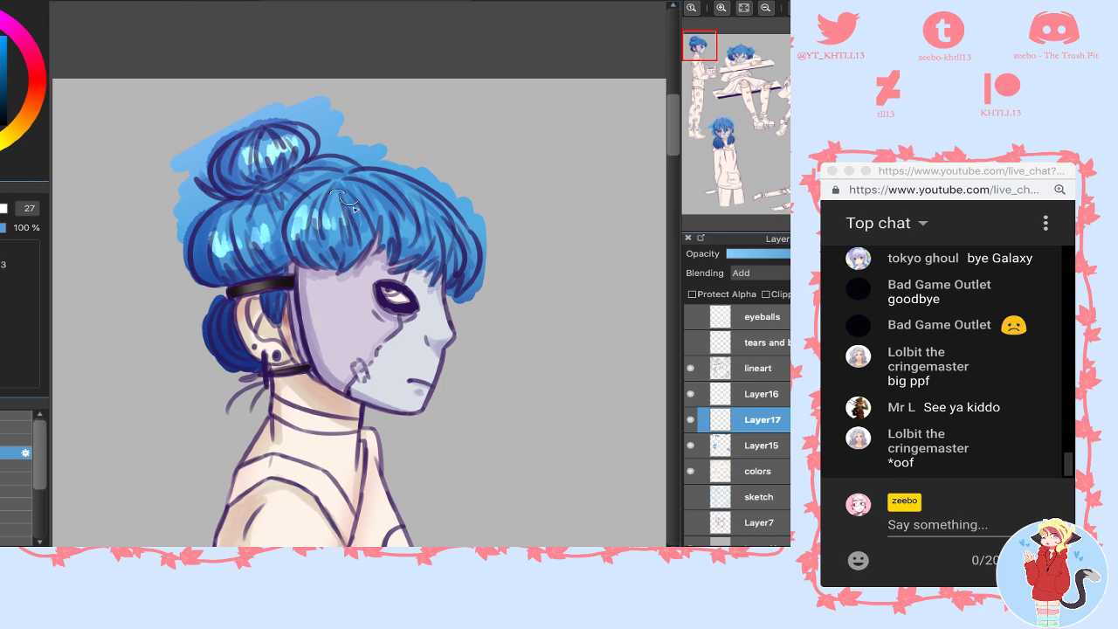
{"action": "left_click_drag", "start_coordinate": [394, 206], "coordinate": [428, 220]}
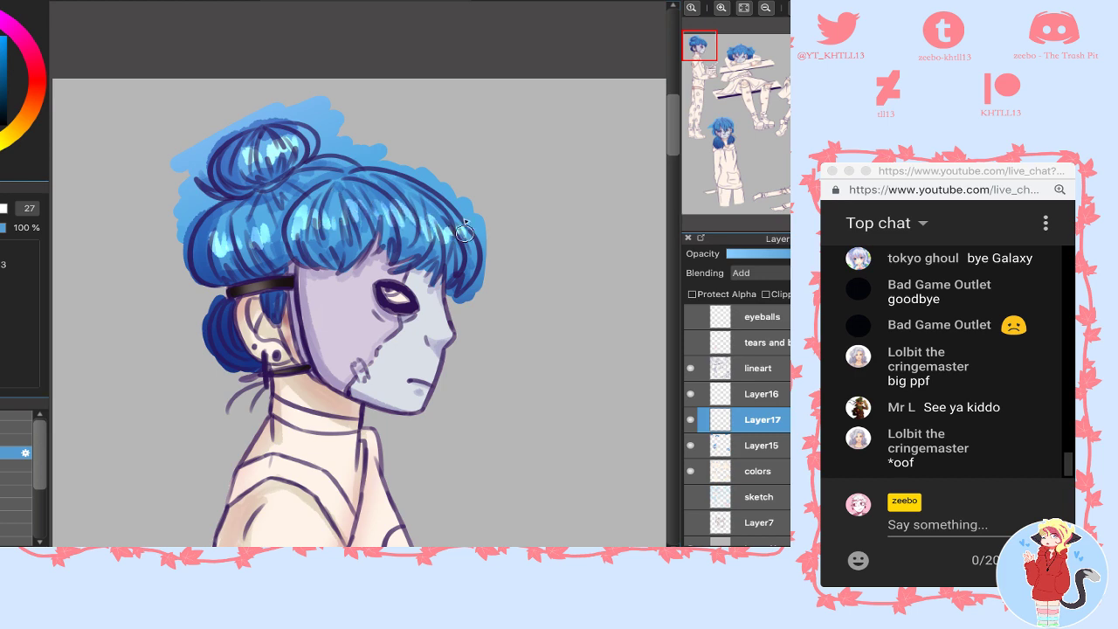
- Paint bright highlight strokes across the lying figure's crown, bangs and both pigtails on the Add layer
{"action": "left_click_drag", "start_coordinate": [724, 49], "coordinate": [738, 53]}
{"action": "left_click_drag", "start_coordinate": [343, 188], "coordinate": [345, 198]}
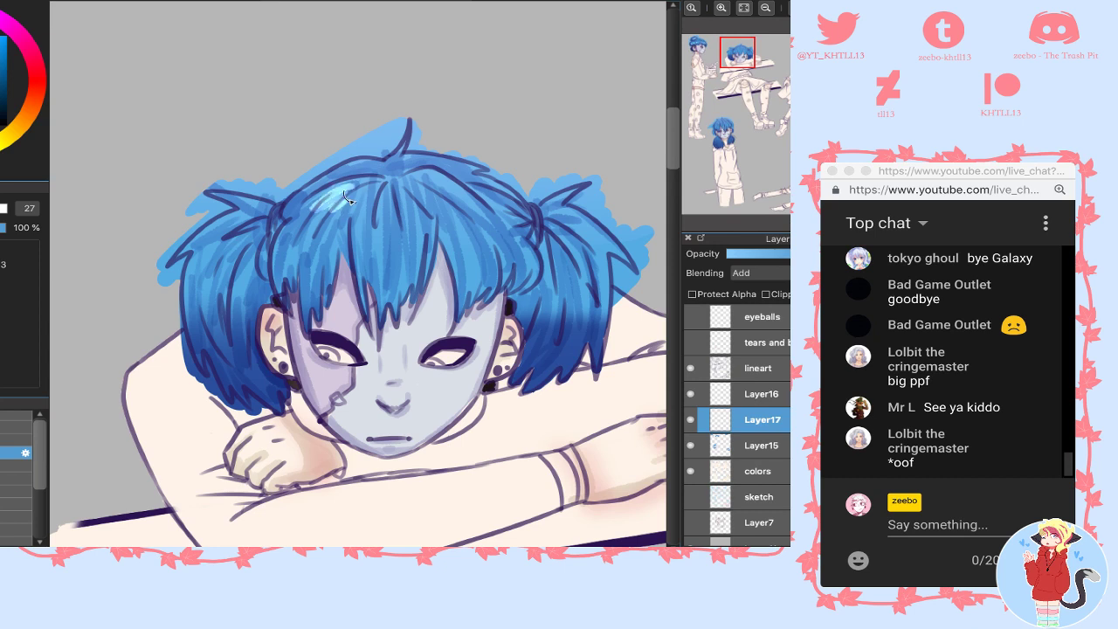
{"action": "left_click_drag", "start_coordinate": [430, 192], "coordinate": [387, 188]}
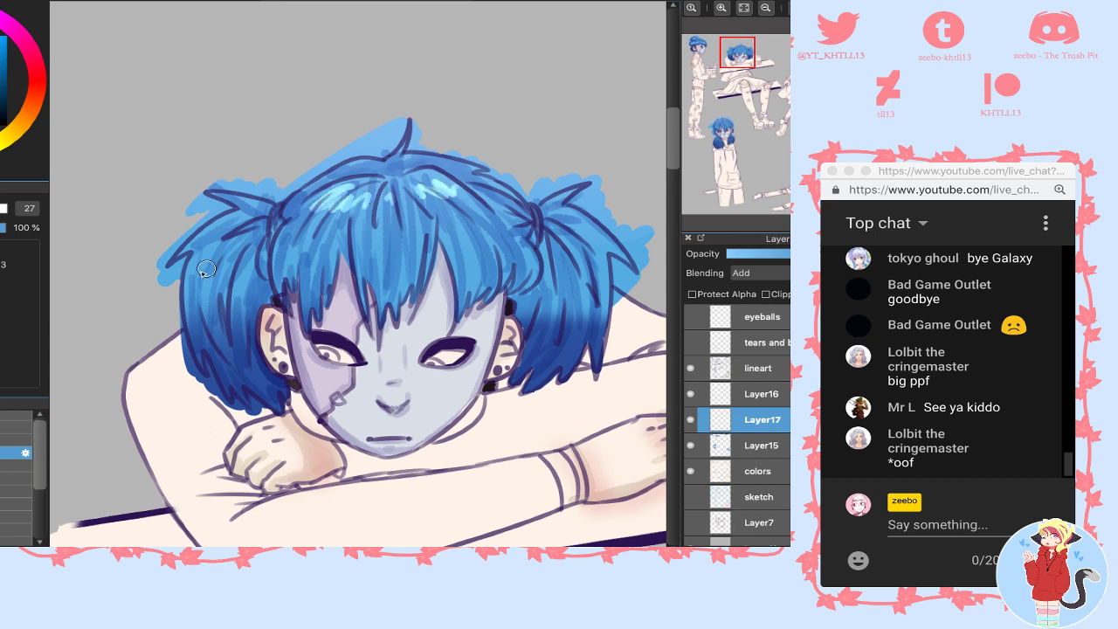
{"action": "mouse_move", "coordinate": [205, 268]}
{"action": "left_mouse_down"}
{"action": "mouse_move", "coordinate": [222, 228]}
{"action": "mouse_move", "coordinate": [217, 289]}
{"action": "mouse_move", "coordinate": [303, 234]}
{"action": "mouse_move", "coordinate": [320, 258]}
{"action": "mouse_move", "coordinate": [363, 255]}
{"action": "mouse_move", "coordinate": [378, 279]}
{"action": "mouse_move", "coordinate": [390, 248]}
{"action": "mouse_move", "coordinate": [467, 259]}
{"action": "mouse_move", "coordinate": [494, 236]}
{"action": "mouse_move", "coordinate": [515, 251]}
{"action": "mouse_move", "coordinate": [504, 210]}
{"action": "mouse_move", "coordinate": [528, 252]}
{"action": "mouse_move", "coordinate": [557, 236]}
{"action": "mouse_move", "coordinate": [560, 211]}
{"action": "mouse_move", "coordinate": [549, 273]}
{"action": "left_mouse_up"}
{"action": "mouse_move", "coordinate": [598, 319]}
{"action": "left_mouse_down"}
{"action": "mouse_move", "coordinate": [592, 352]}
{"action": "mouse_move", "coordinate": [578, 331]}
{"action": "left_mouse_up"}
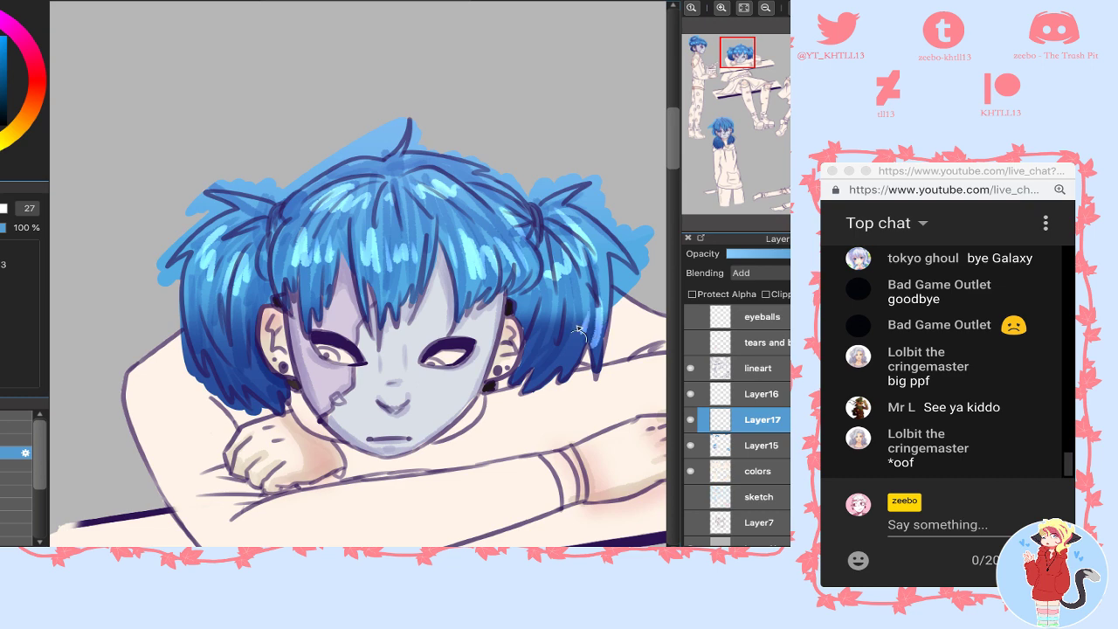
{"action": "left_click_drag", "start_coordinate": [198, 327], "coordinate": [229, 349]}
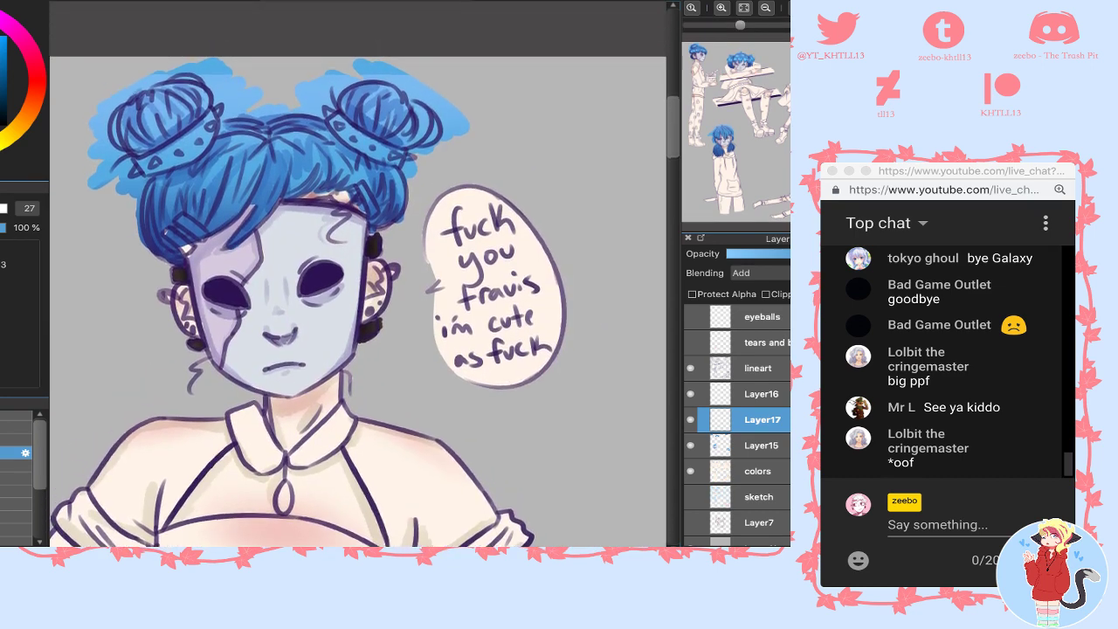
- Paint bright highlights on both buns and the bangs of the figure beside the speech bubble
{"action": "mouse_move", "coordinate": [419, 97]}
{"action": "left_mouse_down"}
{"action": "mouse_move", "coordinate": [430, 133]}
{"action": "mouse_move", "coordinate": [400, 122]}
{"action": "left_mouse_up"}
{"action": "left_click_drag", "start_coordinate": [134, 102], "coordinate": [145, 121]}
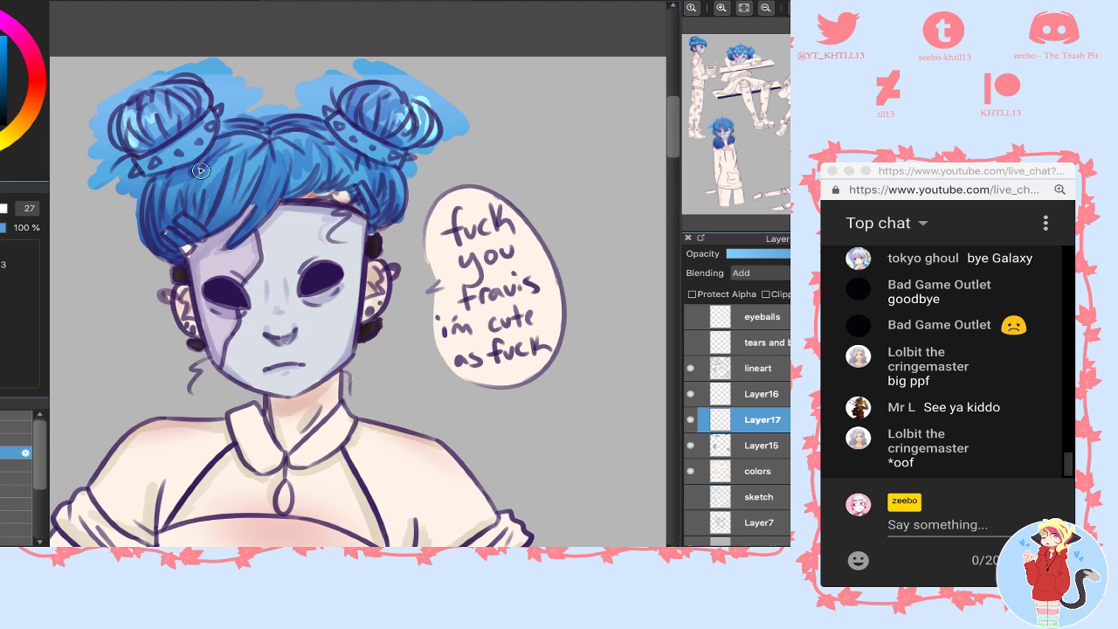
{"action": "mouse_move", "coordinate": [178, 188]}
{"action": "left_mouse_down"}
{"action": "mouse_move", "coordinate": [212, 193]}
{"action": "mouse_move", "coordinate": [236, 158]}
{"action": "mouse_move", "coordinate": [244, 181]}
{"action": "mouse_move", "coordinate": [282, 173]}
{"action": "left_mouse_up"}
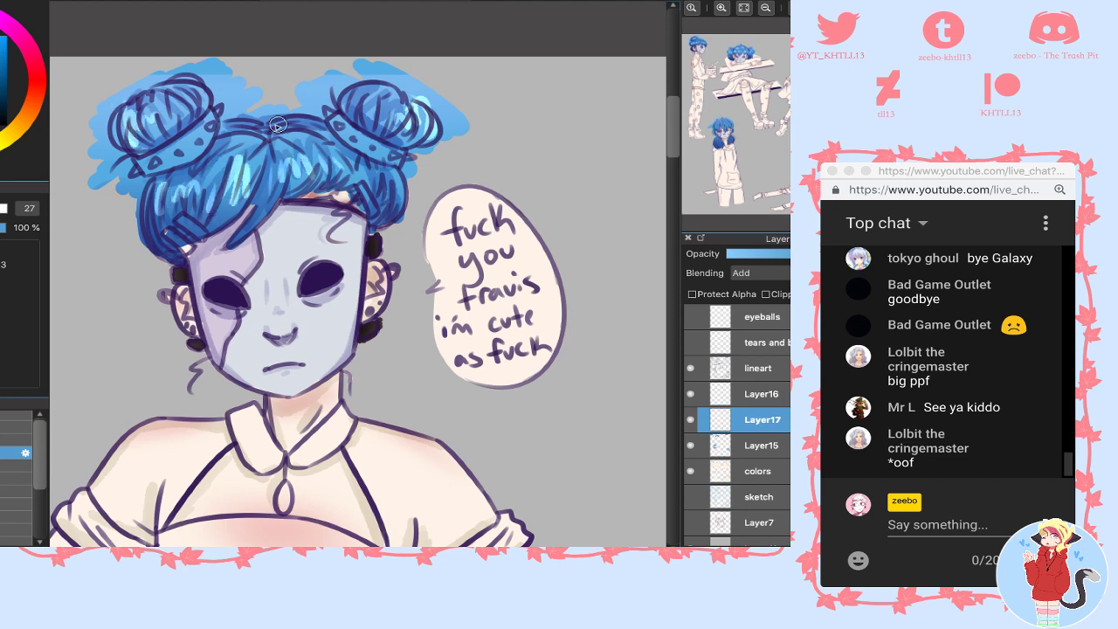
- Paint bright highlight strokes across the hoodie figure's crown and bangs on the Add layer
{"action": "left_click_drag", "start_coordinate": [721, 124], "coordinate": [725, 129]}
{"action": "mouse_move", "coordinate": [179, 178]}
{"action": "left_mouse_down"}
{"action": "mouse_move", "coordinate": [174, 219]}
{"action": "mouse_move", "coordinate": [193, 212]}
{"action": "mouse_move", "coordinate": [217, 249]}
{"action": "mouse_move", "coordinate": [234, 206]}
{"action": "mouse_move", "coordinate": [250, 238]}
{"action": "mouse_move", "coordinate": [265, 203]}
{"action": "mouse_move", "coordinate": [262, 173]}
{"action": "mouse_move", "coordinate": [287, 178]}
{"action": "mouse_move", "coordinate": [320, 212]}
{"action": "mouse_move", "coordinate": [328, 248]}
{"action": "left_mouse_up"}
{"action": "mouse_move", "coordinate": [256, 100]}
{"action": "left_mouse_down"}
{"action": "mouse_move", "coordinate": [220, 135]}
{"action": "mouse_move", "coordinate": [287, 117]}
{"action": "left_mouse_up"}
{"action": "mouse_move", "coordinate": [358, 256]}
{"action": "left_mouse_down"}
{"action": "mouse_move", "coordinate": [373, 172]}
{"action": "mouse_move", "coordinate": [456, 140]}
{"action": "left_mouse_up"}
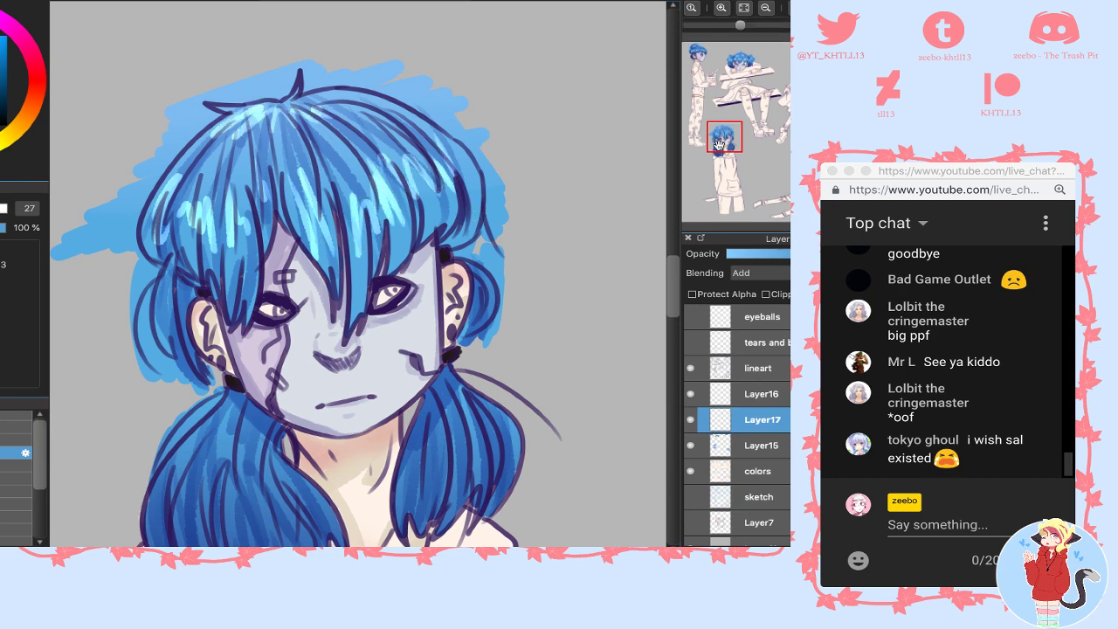
- Paint bright highlight strokes down both of the hoodie figure's pigtails
{"action": "scroll", "coordinate": [281, 236], "scroll_direction": "down", "scroll_amount": 4}
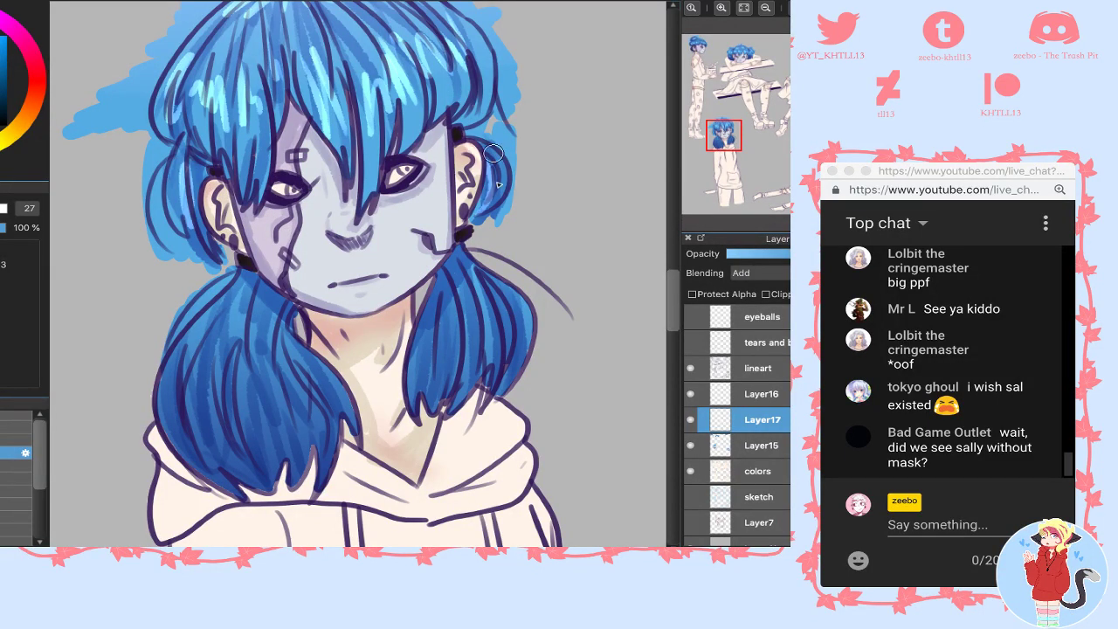
{"action": "mouse_move", "coordinate": [201, 316]}
{"action": "left_mouse_down"}
{"action": "mouse_move", "coordinate": [208, 389]}
{"action": "mouse_move", "coordinate": [270, 341]}
{"action": "mouse_move", "coordinate": [290, 342]}
{"action": "left_mouse_up"}
{"action": "key", "text": "e"}
{"action": "key", "text": "b"}
{"action": "left_click_drag", "start_coordinate": [231, 472], "coordinate": [178, 346]}
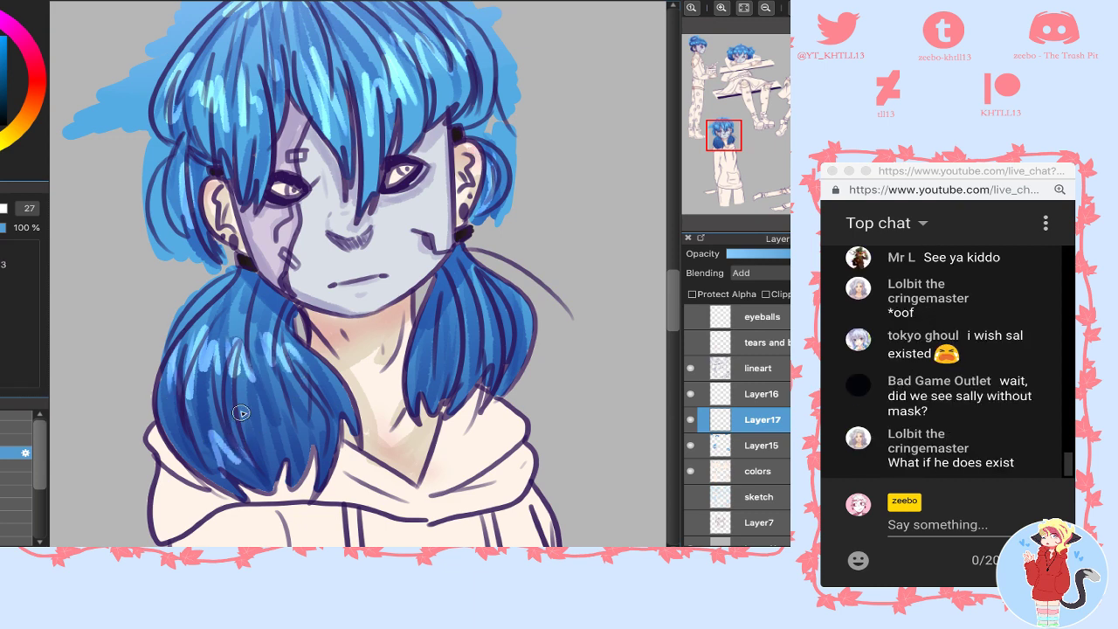
{"action": "left_click_drag", "start_coordinate": [264, 445], "coordinate": [245, 428]}
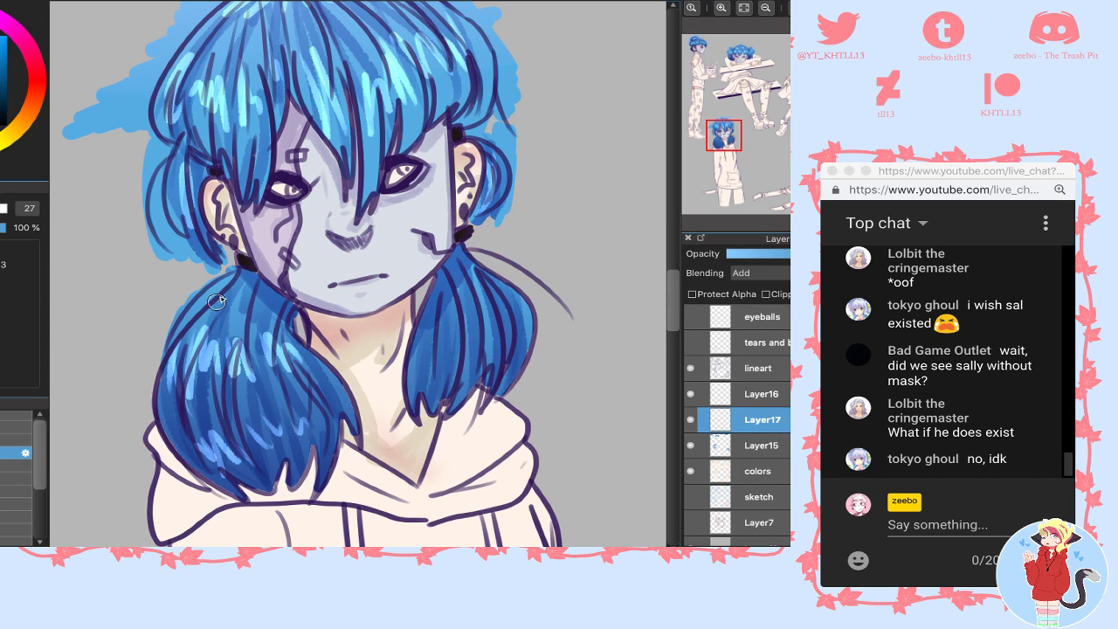
{"action": "left_click_drag", "start_coordinate": [219, 302], "coordinate": [233, 285]}
{"action": "mouse_move", "coordinate": [466, 266]}
{"action": "left_mouse_down"}
{"action": "mouse_move", "coordinate": [442, 283]}
{"action": "mouse_move", "coordinate": [489, 294]}
{"action": "mouse_move", "coordinate": [501, 345]}
{"action": "mouse_move", "coordinate": [456, 334]}
{"action": "mouse_move", "coordinate": [425, 352]}
{"action": "mouse_move", "coordinate": [444, 299]}
{"action": "mouse_move", "coordinate": [494, 328]}
{"action": "left_mouse_up"}
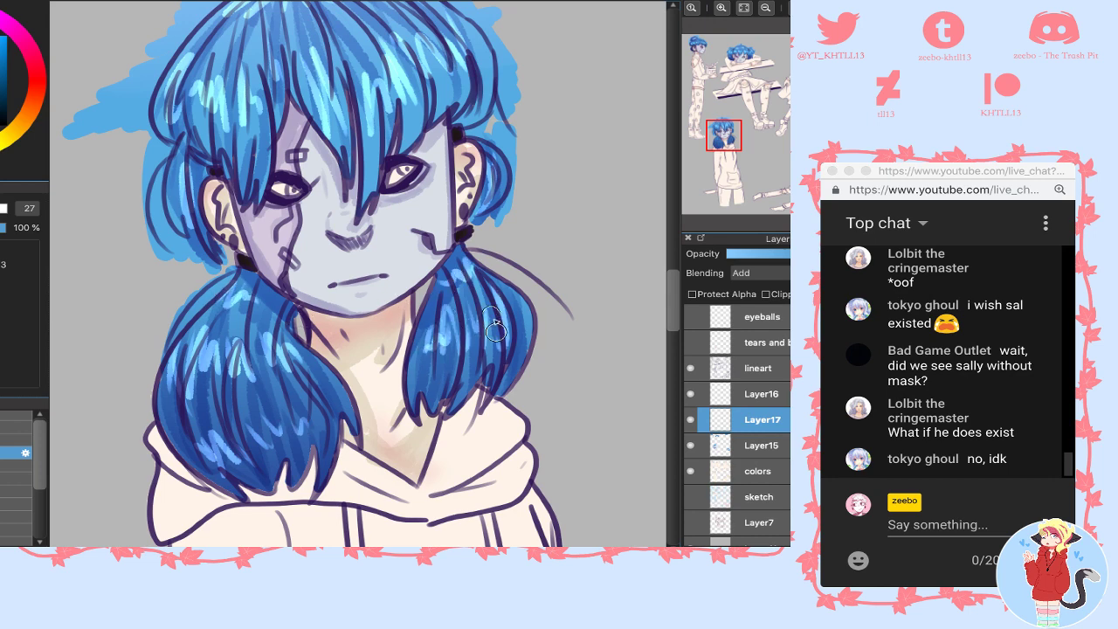
{"action": "left_click_drag", "start_coordinate": [429, 362], "coordinate": [449, 385]}
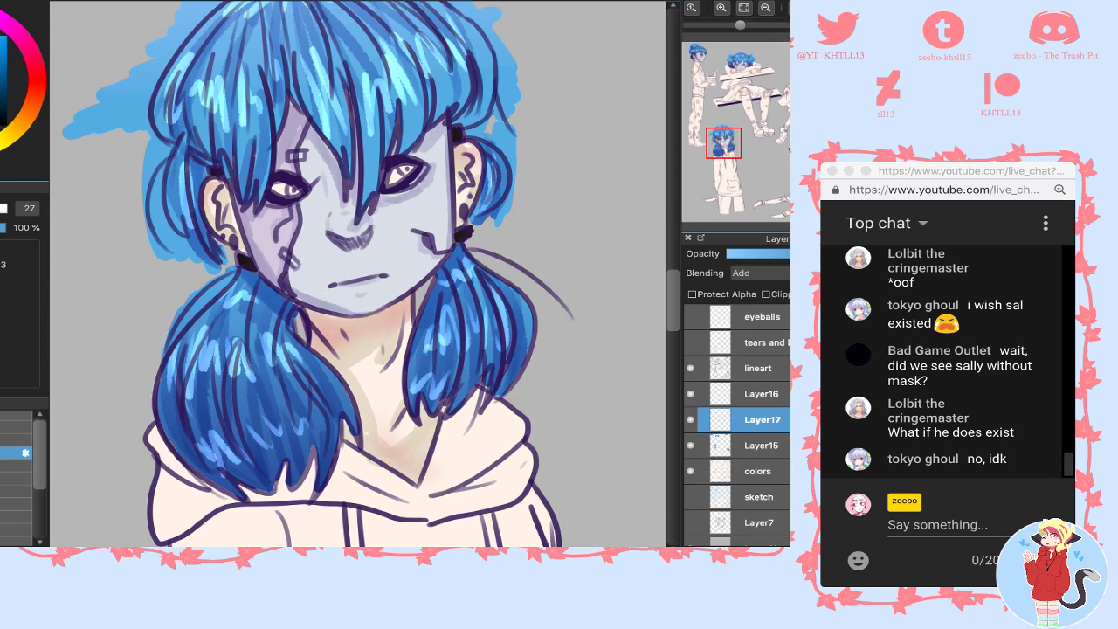
- Paint the first bright highlights on the tank-top figure's bangs
{"action": "left_click_drag", "start_coordinate": [819, 158], "coordinate": [823, 155]}
{"action": "mouse_move", "coordinate": [235, 190]}
{"action": "left_mouse_down"}
{"action": "mouse_move", "coordinate": [303, 174]}
{"action": "mouse_move", "coordinate": [316, 204]}
{"action": "mouse_move", "coordinate": [331, 171]}
{"action": "left_mouse_up"}
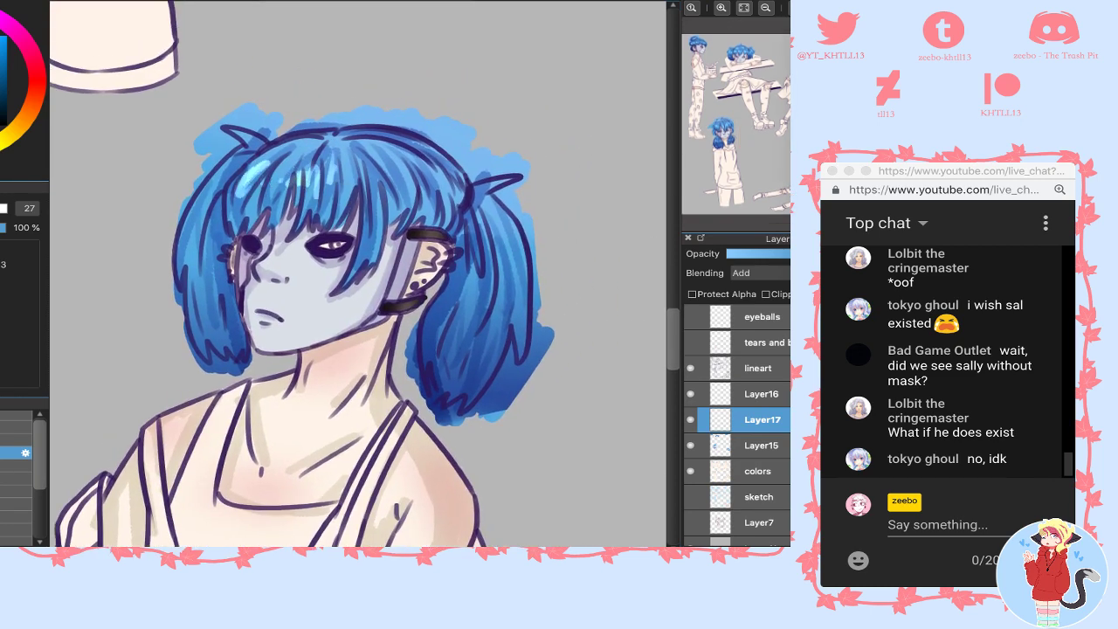
- Switch to the YouTube live chat and post "we see his mouth and nose when he gets electricuted"
{"action": "left_click", "coordinate": [940, 525]}
{"action": "type", "text": "we see his"}
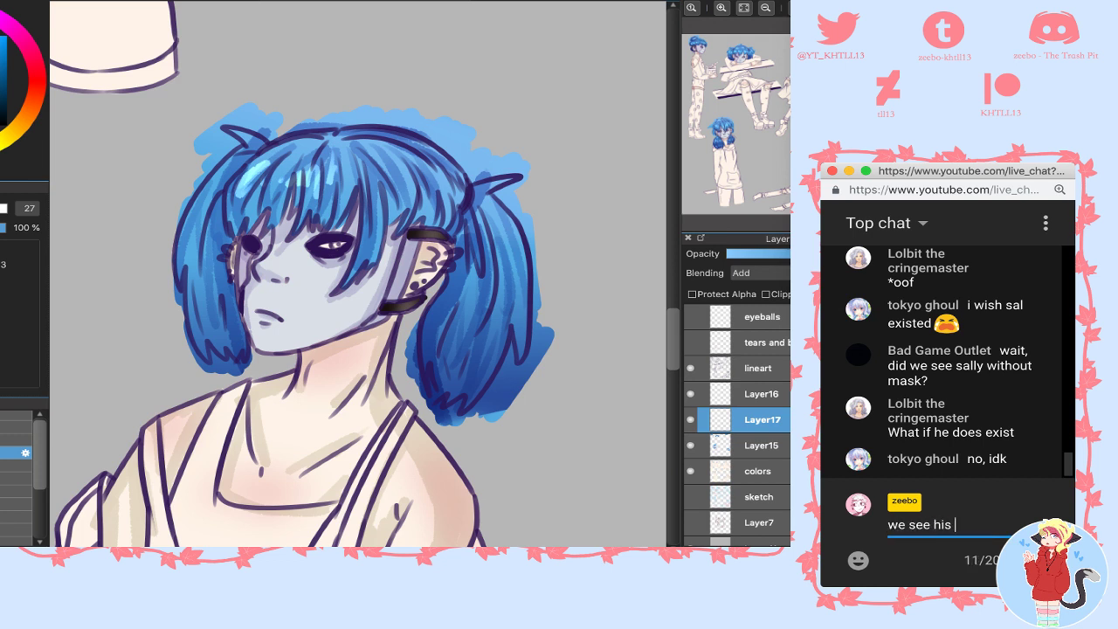
{"action": "type", "text": " mouth and nose when he gets elec"}
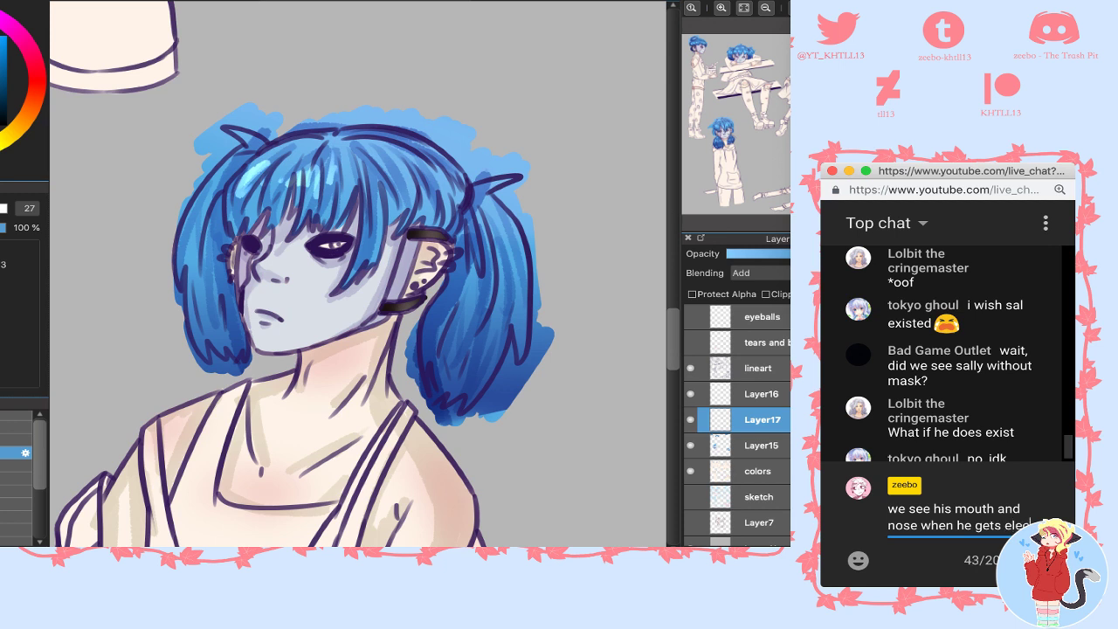
{"action": "type", "text": "tricuted"}
{"action": "key", "text": "Return"}
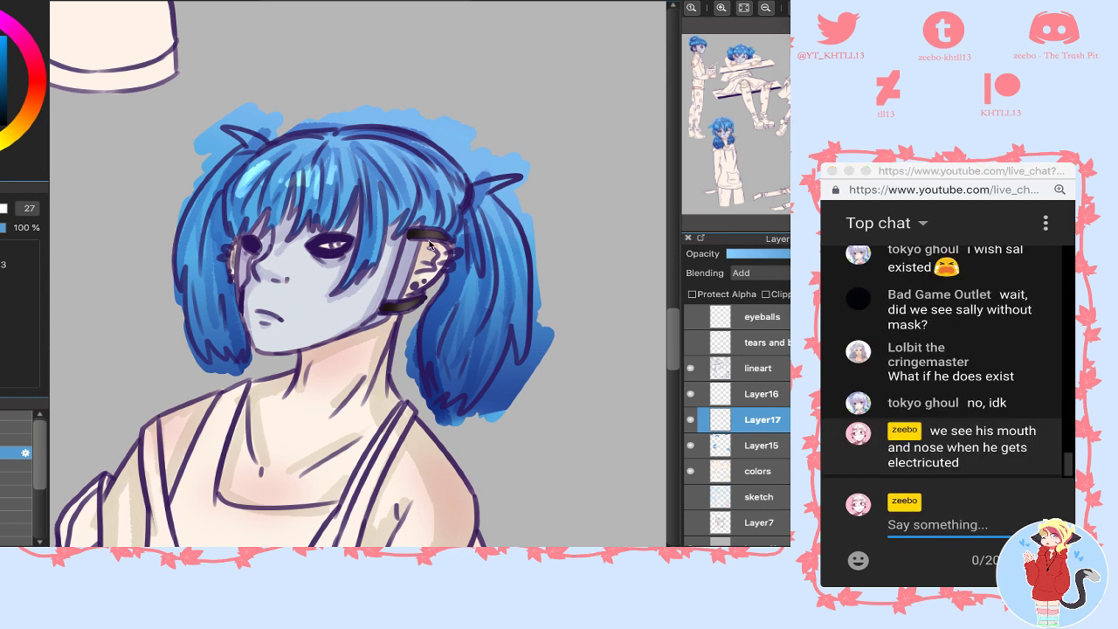
- Return to the drawing and paint bright highlights on the tank-top figure's two pigtails
{"action": "mouse_move", "coordinate": [469, 273]}
{"action": "left_mouse_down"}
{"action": "mouse_move", "coordinate": [493, 253]}
{"action": "mouse_move", "coordinate": [513, 255]}
{"action": "left_mouse_up"}
{"action": "mouse_move", "coordinate": [502, 330]}
{"action": "left_mouse_down"}
{"action": "mouse_move", "coordinate": [482, 371]}
{"action": "mouse_move", "coordinate": [470, 363]}
{"action": "left_mouse_up"}
{"action": "left_click_drag", "start_coordinate": [455, 337], "coordinate": [451, 347]}
{"action": "left_click_drag", "start_coordinate": [204, 285], "coordinate": [229, 269]}
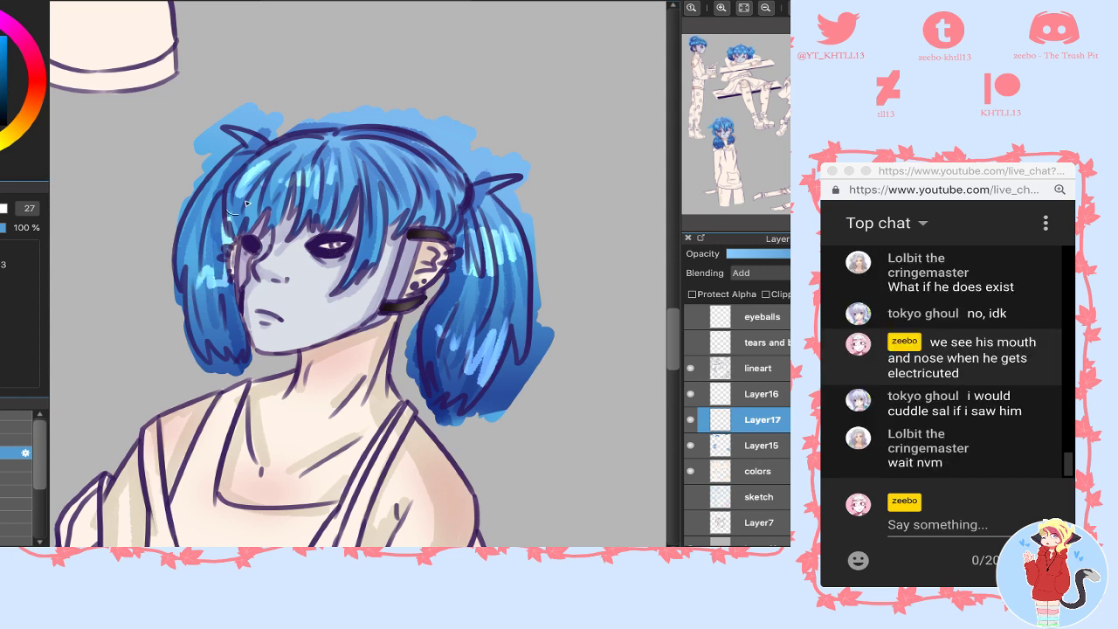
- Add more highlight strokes to the tank-top figure's bangs and pigtails, undoing the unwanted ones
{"action": "left_click_drag", "start_coordinate": [230, 215], "coordinate": [383, 185]}
{"action": "key", "text": "ctrl+z"}
{"action": "key", "text": "ctrl+z"}
{"action": "left_click_drag", "start_coordinate": [331, 160], "coordinate": [426, 175]}
{"action": "key", "text": "ctrl+z"}
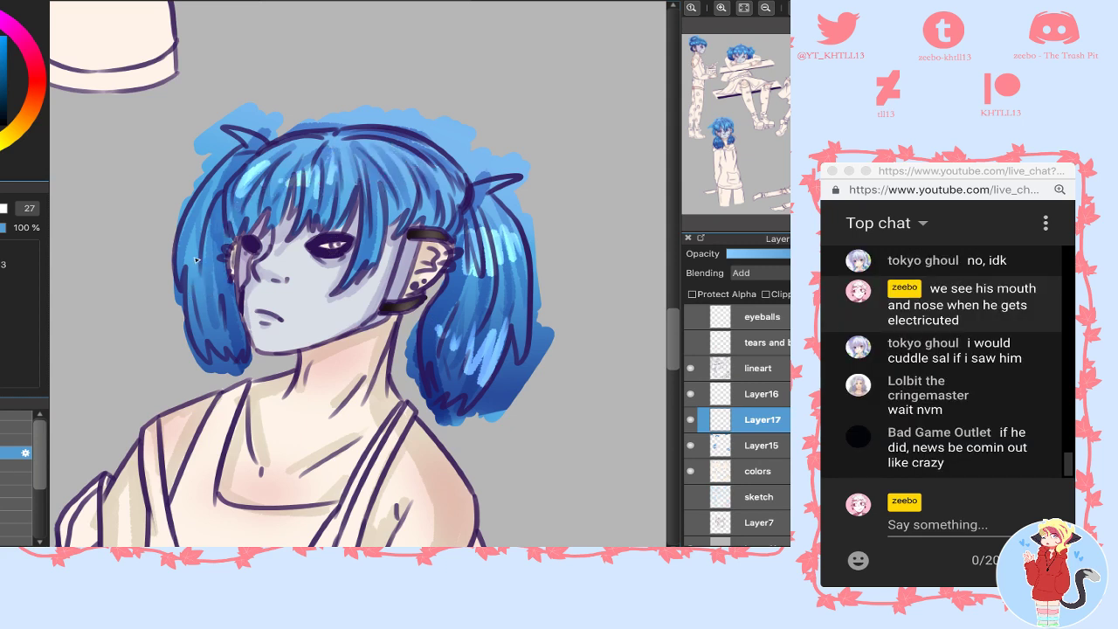
{"action": "left_click_drag", "start_coordinate": [194, 306], "coordinate": [208, 260]}
{"action": "left_click_drag", "start_coordinate": [205, 305], "coordinate": [216, 286]}
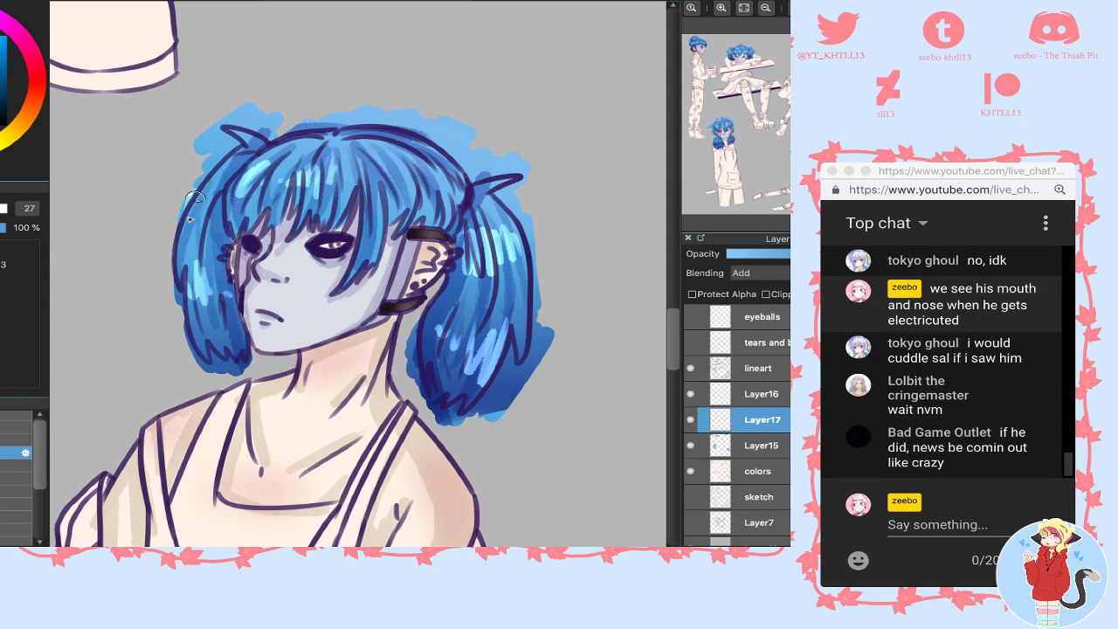
{"action": "left_click_drag", "start_coordinate": [194, 199], "coordinate": [206, 228]}
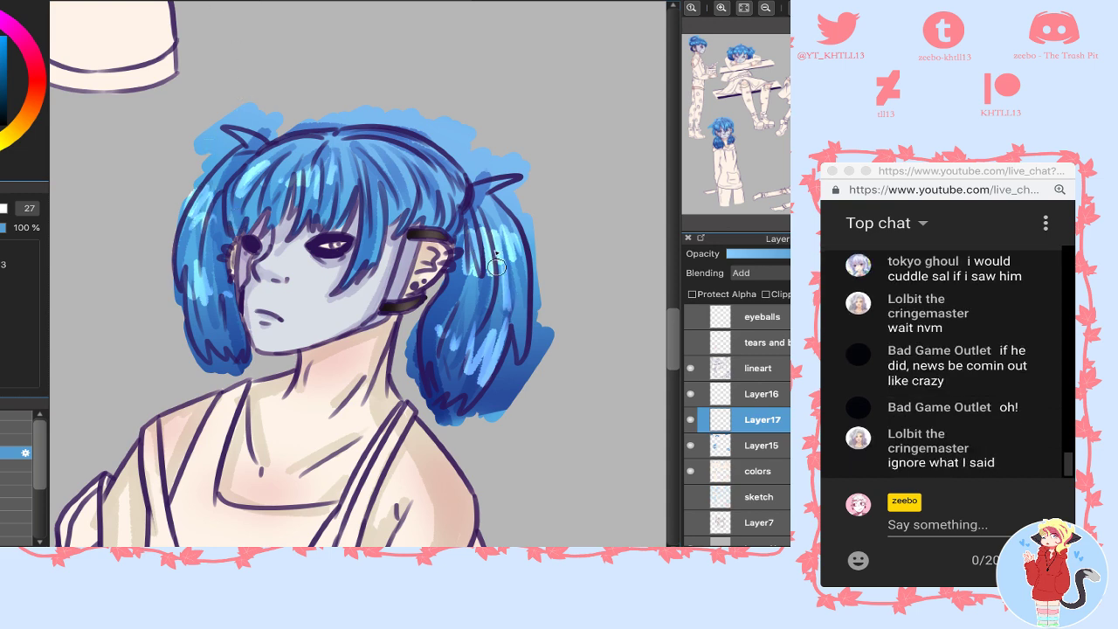
{"action": "left_click_drag", "start_coordinate": [471, 358], "coordinate": [451, 343]}
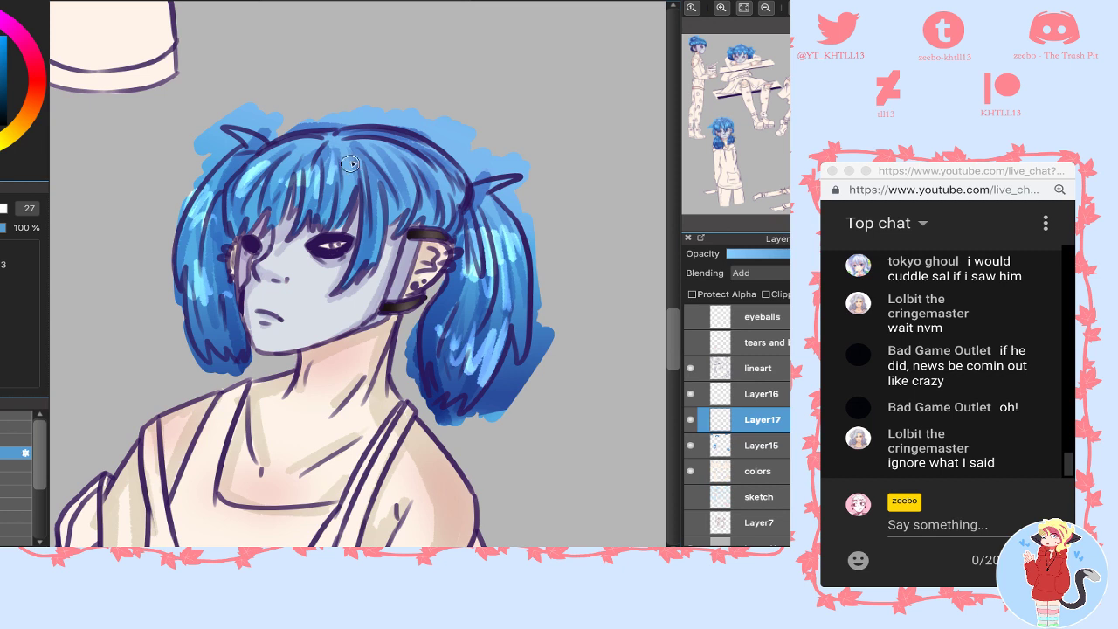
{"action": "mouse_move", "coordinate": [351, 164]}
{"action": "left_mouse_down"}
{"action": "mouse_move", "coordinate": [379, 206]}
{"action": "mouse_move", "coordinate": [415, 186]}
{"action": "left_mouse_up"}
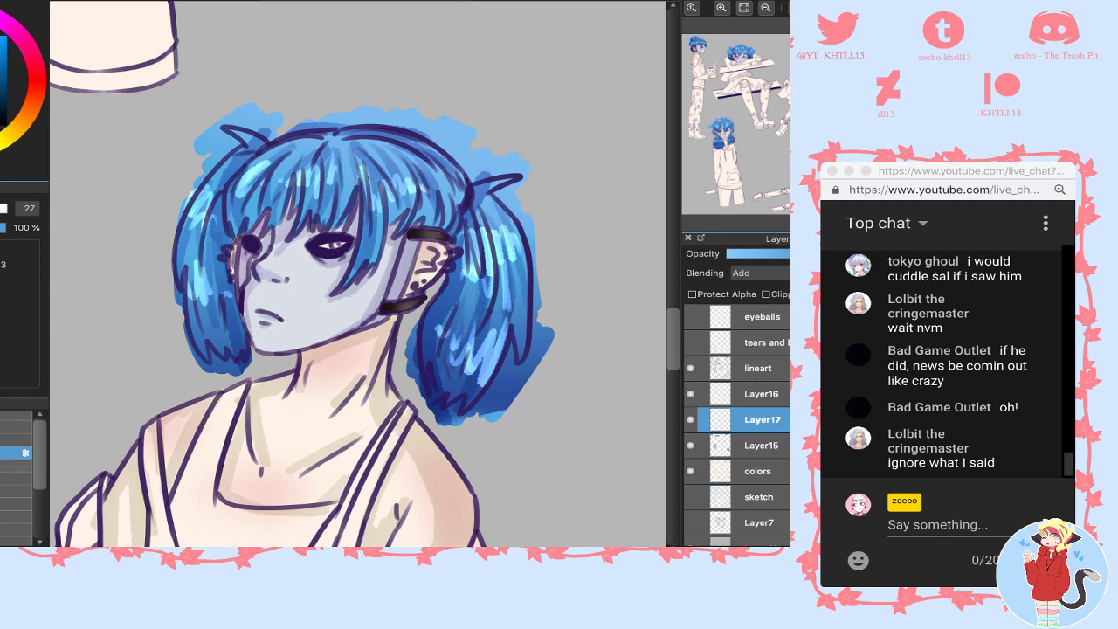
- Soften the highlights on the tank-top figure's bangs and pigtails with the size 130 blending brush
{"action": "left_click", "coordinate": [17, 477]}
{"action": "left_click_drag", "start_coordinate": [5, 208], "coordinate": [0, 208]}
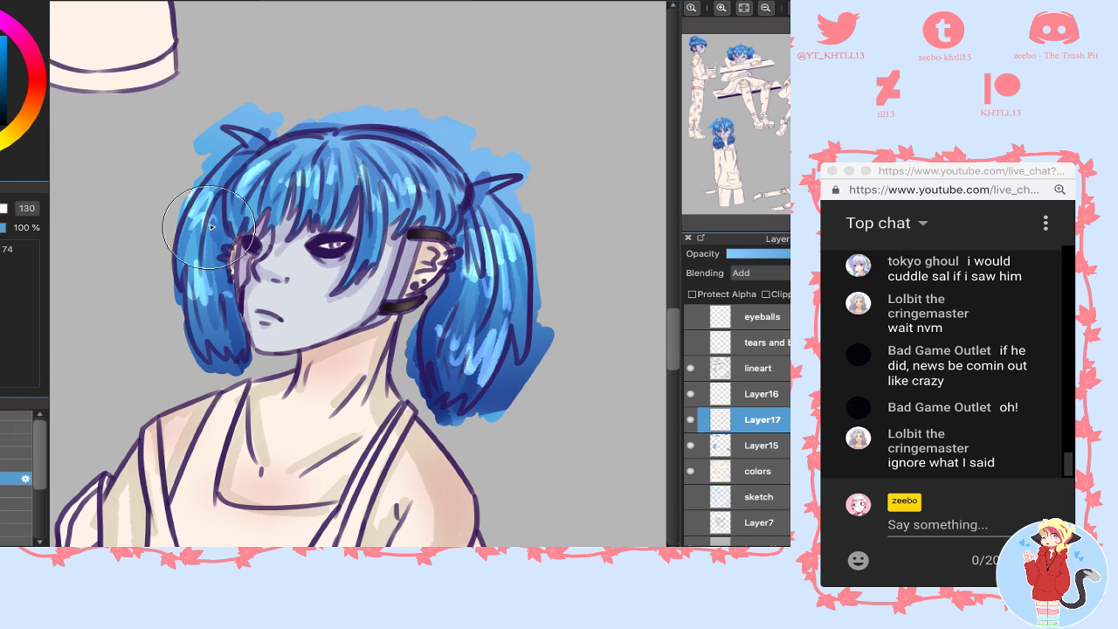
{"action": "left_click_drag", "start_coordinate": [206, 224], "coordinate": [196, 199]}
{"action": "left_click_drag", "start_coordinate": [332, 175], "coordinate": [253, 188]}
{"action": "left_click_drag", "start_coordinate": [194, 271], "coordinate": [204, 302]}
{"action": "left_click_drag", "start_coordinate": [450, 353], "coordinate": [490, 347]}
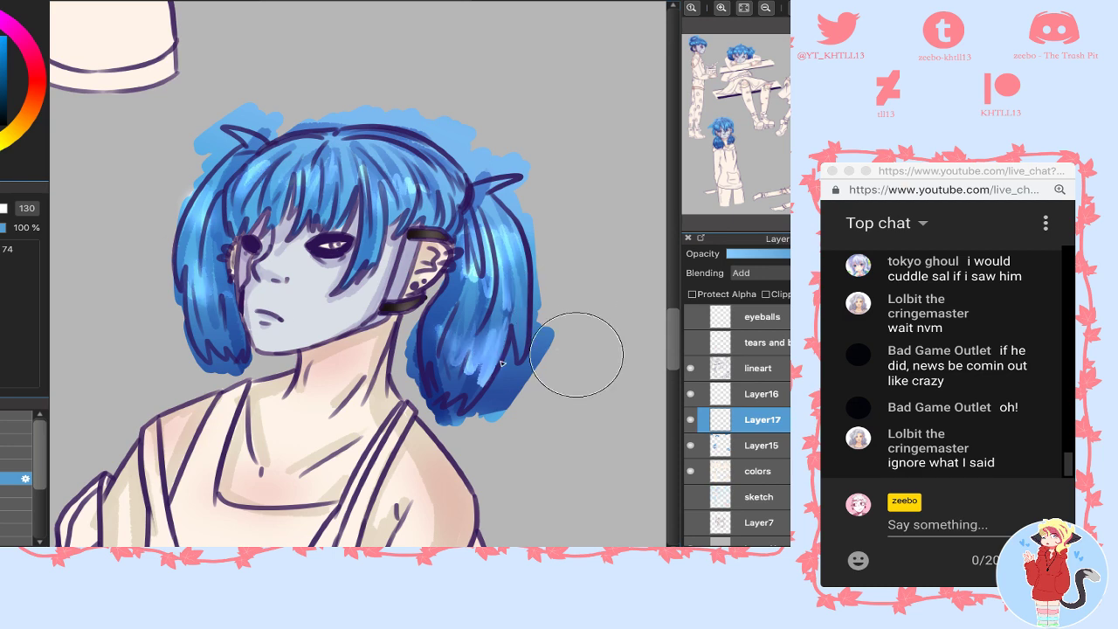
- Soften the highlights on the hoodie figure's crown, bangs and both pigtails with the size 130 blending brush
{"action": "left_click_drag", "start_coordinate": [718, 144], "coordinate": [723, 131]}
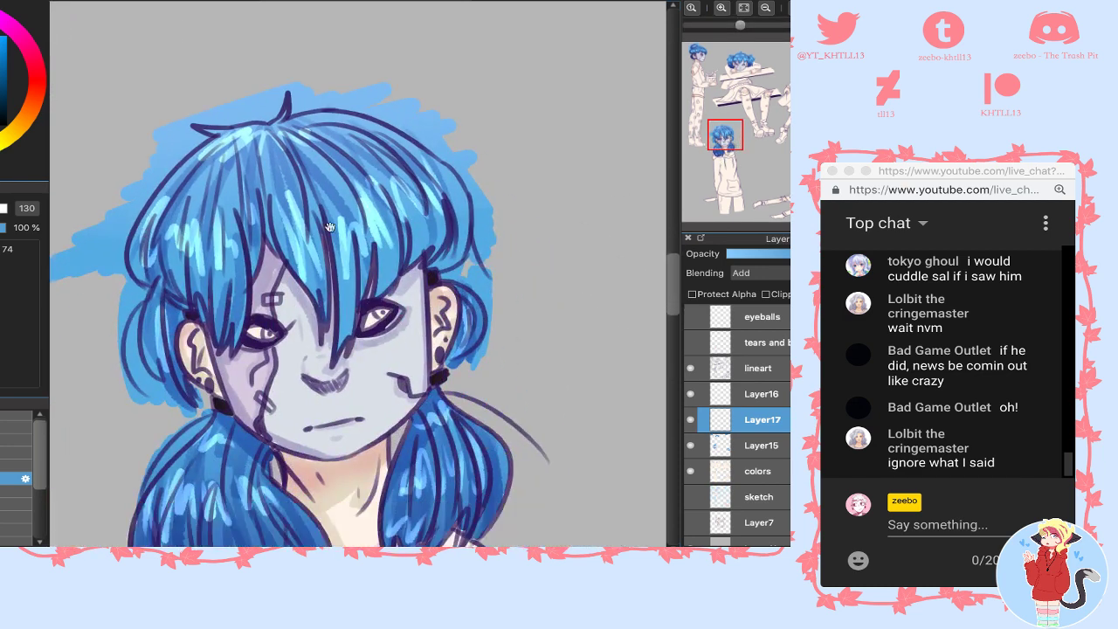
{"action": "mouse_move", "coordinate": [139, 250]}
{"action": "left_mouse_down"}
{"action": "mouse_move", "coordinate": [398, 233]}
{"action": "mouse_move", "coordinate": [406, 185]}
{"action": "mouse_move", "coordinate": [202, 232]}
{"action": "left_mouse_up"}
{"action": "left_click", "coordinate": [719, 144]}
{"action": "mouse_move", "coordinate": [293, 271]}
{"action": "left_mouse_down"}
{"action": "mouse_move", "coordinate": [272, 301]}
{"action": "mouse_move", "coordinate": [306, 384]}
{"action": "left_mouse_up"}
{"action": "left_click_drag", "start_coordinate": [336, 345], "coordinate": [376, 411]}
{"action": "left_click_drag", "start_coordinate": [532, 254], "coordinate": [512, 336]}
{"action": "left_click_drag", "start_coordinate": [568, 249], "coordinate": [603, 302]}
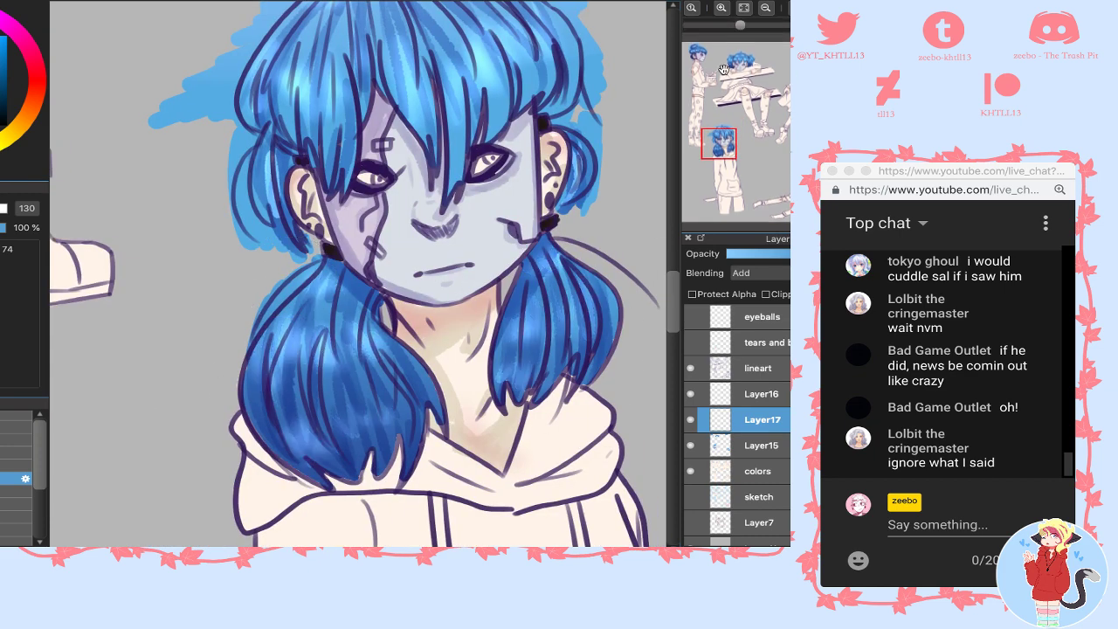
- Soften the highlights on the profile figure's bun, side hair and bangs
{"action": "left_click_drag", "start_coordinate": [704, 53], "coordinate": [700, 55]}
{"action": "left_click_drag", "start_coordinate": [236, 149], "coordinate": [292, 131]}
{"action": "left_click_drag", "start_coordinate": [212, 210], "coordinate": [458, 211]}
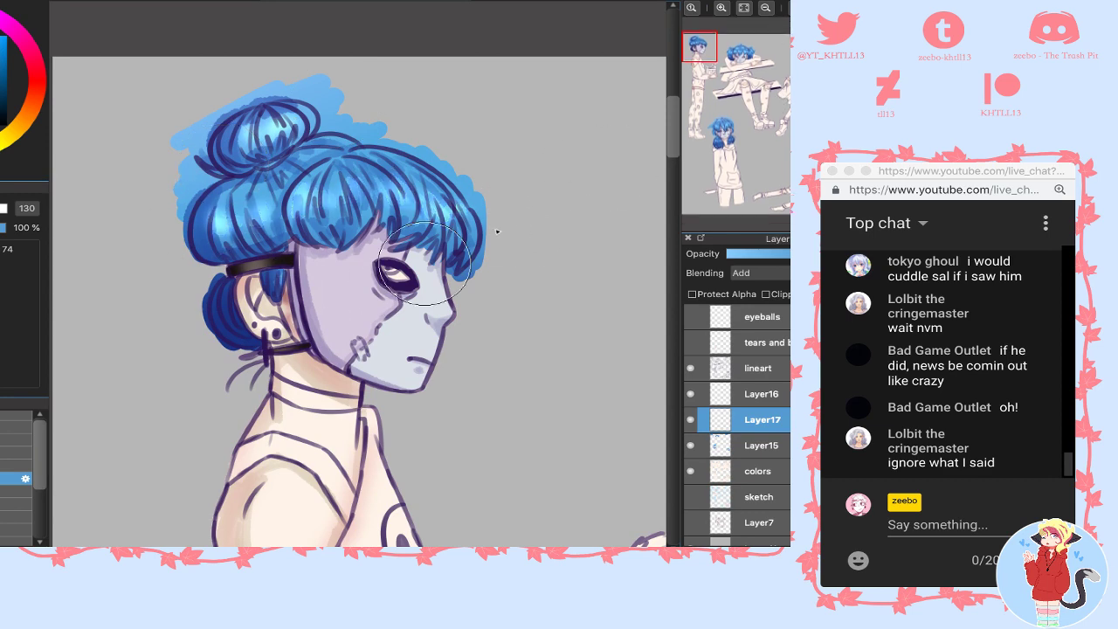
- Soften the highlights across the lying figure's crown, bangs and both pigtails
{"action": "left_click", "coordinate": [737, 64]}
{"action": "left_click_drag", "start_coordinate": [737, 64], "coordinate": [737, 62]}
{"action": "left_click_drag", "start_coordinate": [319, 201], "coordinate": [391, 144]}
{"action": "left_click_drag", "start_coordinate": [441, 137], "coordinate": [541, 168]}
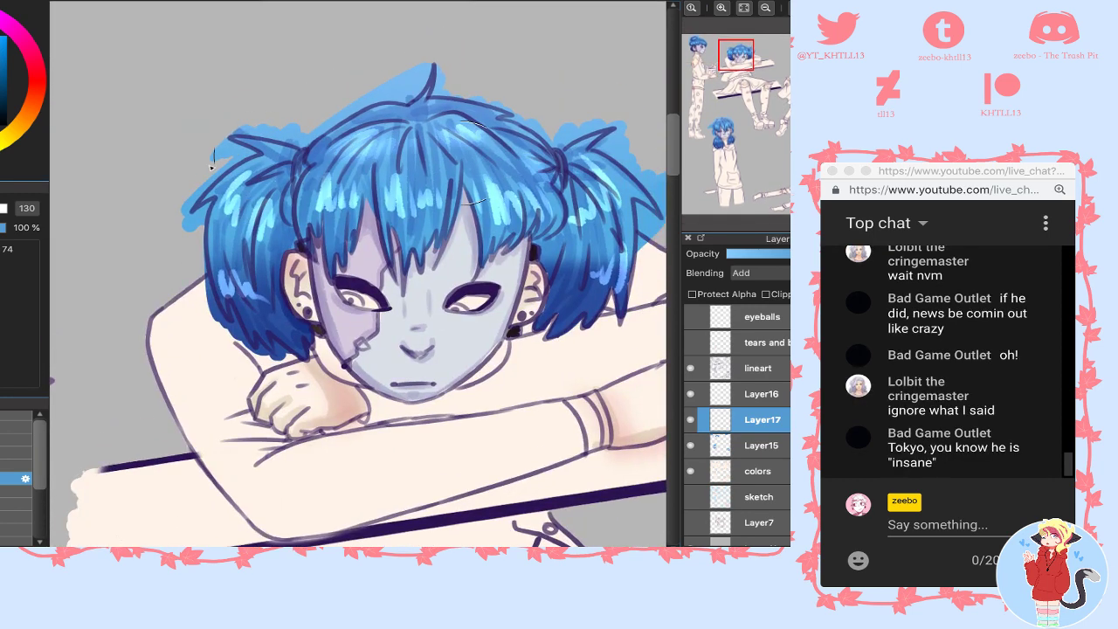
{"action": "left_click_drag", "start_coordinate": [384, 201], "coordinate": [537, 205]}
{"action": "left_click_drag", "start_coordinate": [222, 214], "coordinate": [275, 209]}
{"action": "left_click_drag", "start_coordinate": [544, 206], "coordinate": [618, 201]}
{"action": "left_click_drag", "start_coordinate": [249, 284], "coordinate": [202, 281]}
{"action": "left_click_drag", "start_coordinate": [616, 266], "coordinate": [568, 290]}
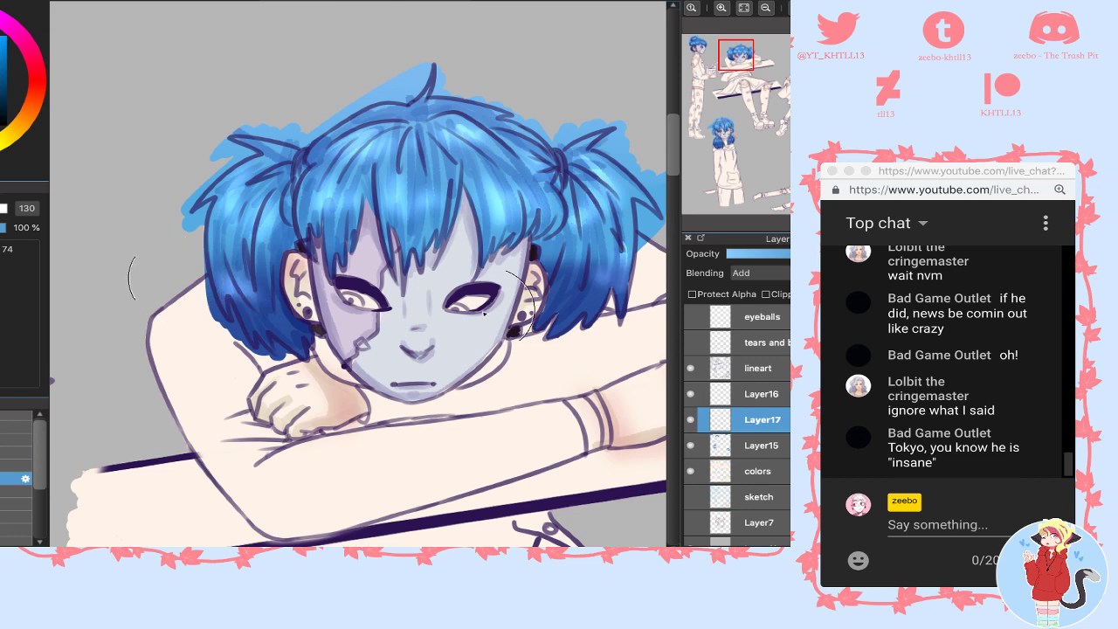
- Soften the highlights on the buns and bangs of the figure beside the speech bubble
{"action": "left_click", "coordinate": [806, 55]}
{"action": "left_click_drag", "start_coordinate": [806, 55], "coordinate": [807, 56]}
{"action": "left_click_drag", "start_coordinate": [323, 131], "coordinate": [391, 109]}
{"action": "left_click_drag", "start_coordinate": [594, 110], "coordinate": [625, 129]}
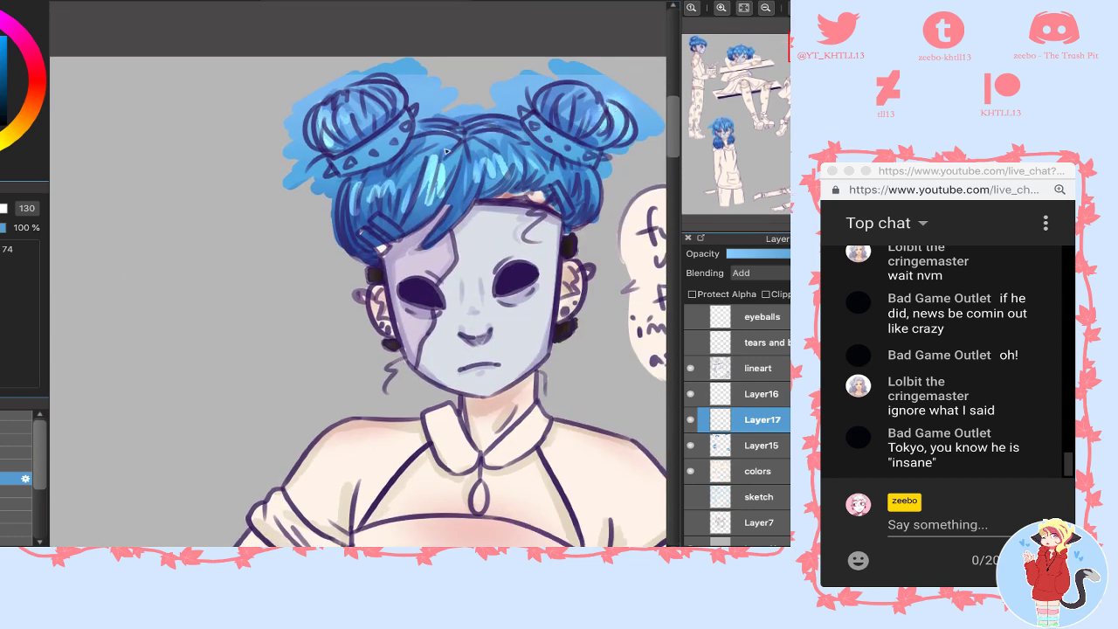
{"action": "left_click_drag", "start_coordinate": [362, 197], "coordinate": [511, 166]}
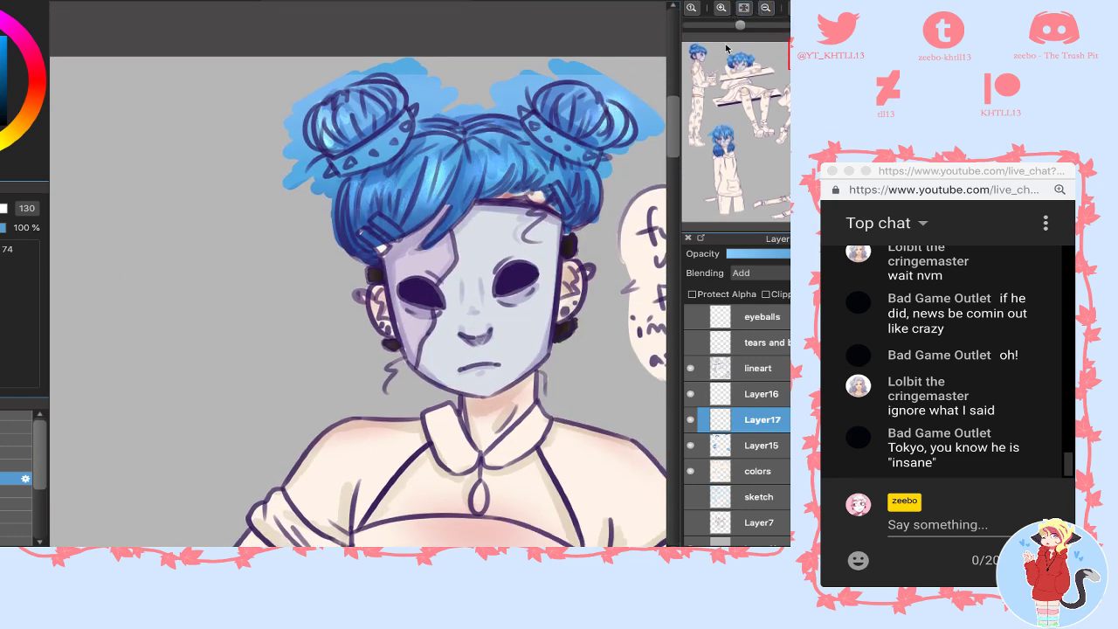
- Compare the hair with Layer17 hidden and shown, and merge Layer17 and Layer15 down into the colors layer, clipped to its painted areas
{"action": "left_click_drag", "start_coordinate": [732, 72], "coordinate": [707, 59]}
{"action": "left_click", "coordinate": [690, 421]}
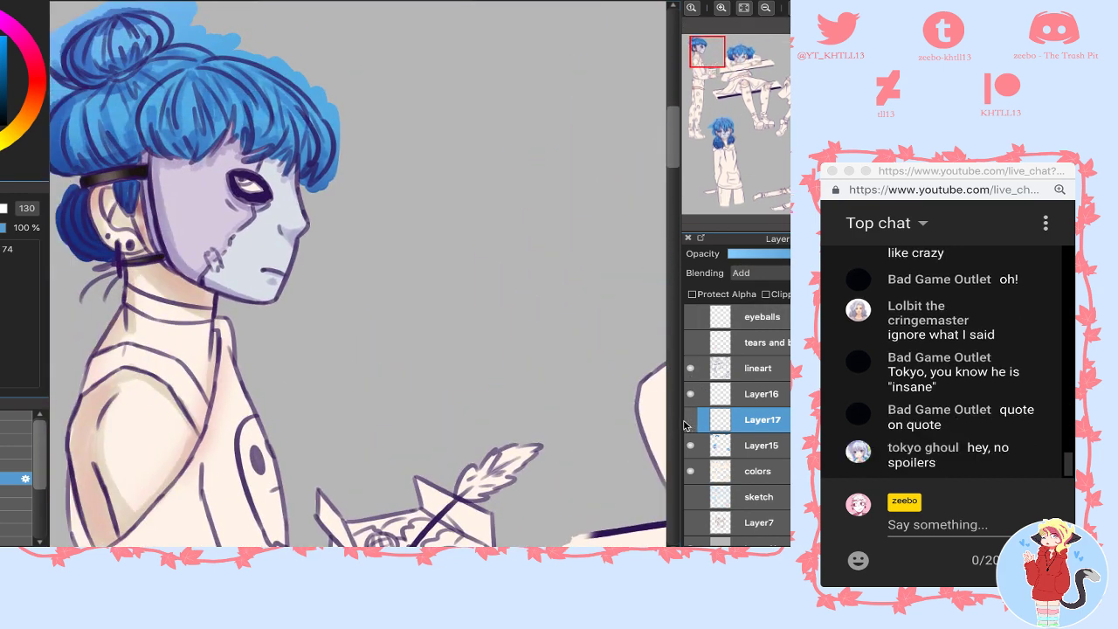
{"action": "left_click", "coordinate": [689, 420]}
{"action": "key", "text": "super+e"}
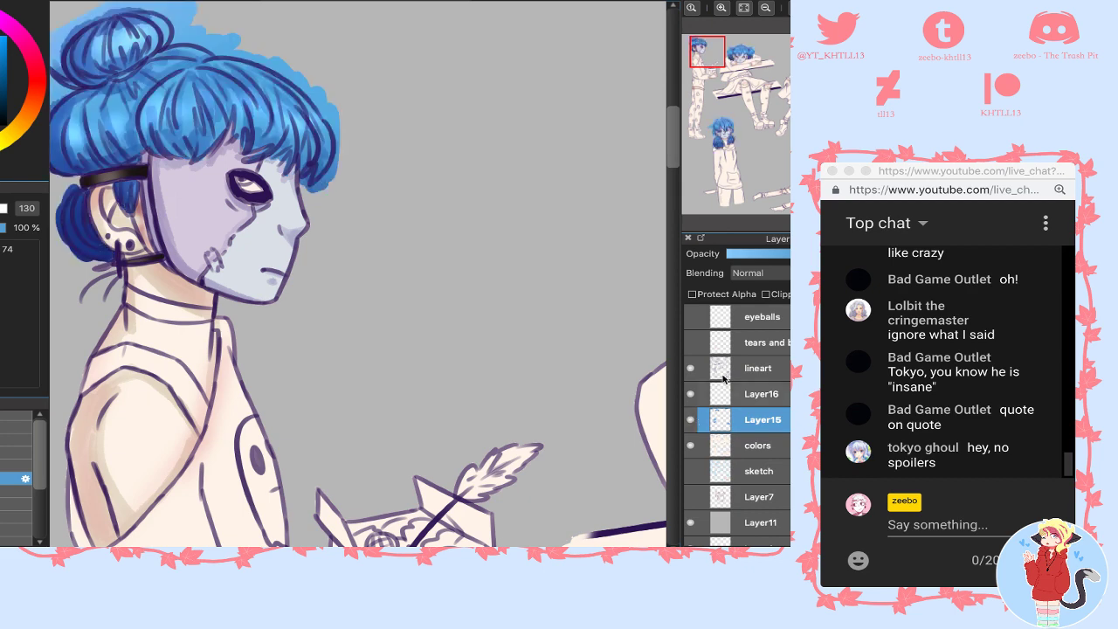
{"action": "key", "text": "ctrl+e"}
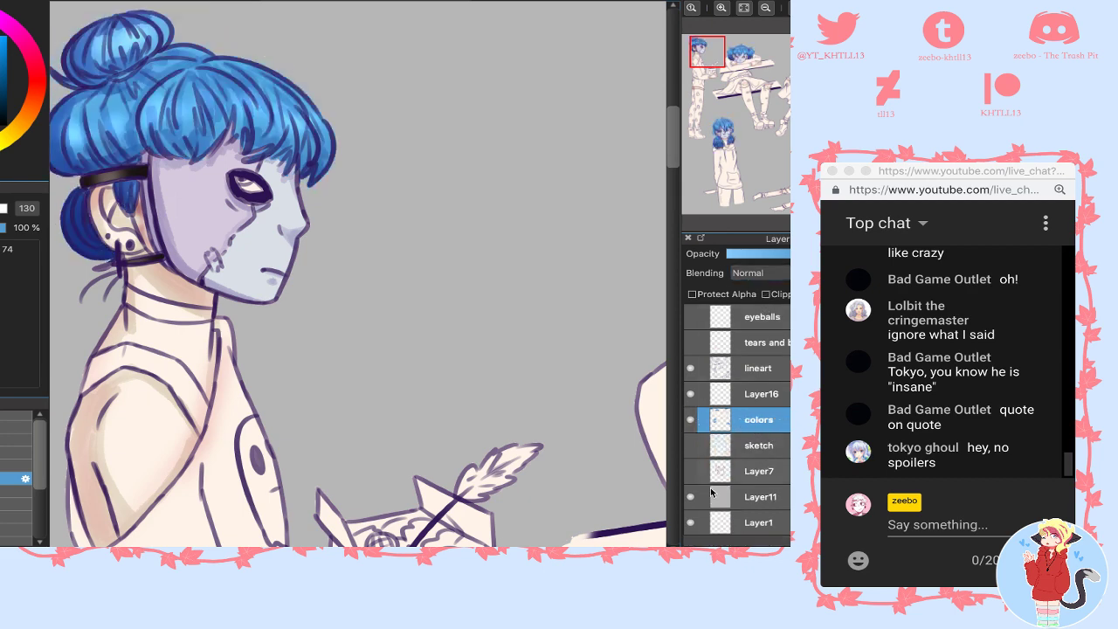
- Create a new layer above colors and hide the colors layer for work on the profile figure's eye
{"action": "key", "text": "ctrl+shift+n"}
{"action": "left_click", "coordinate": [721, 9]}
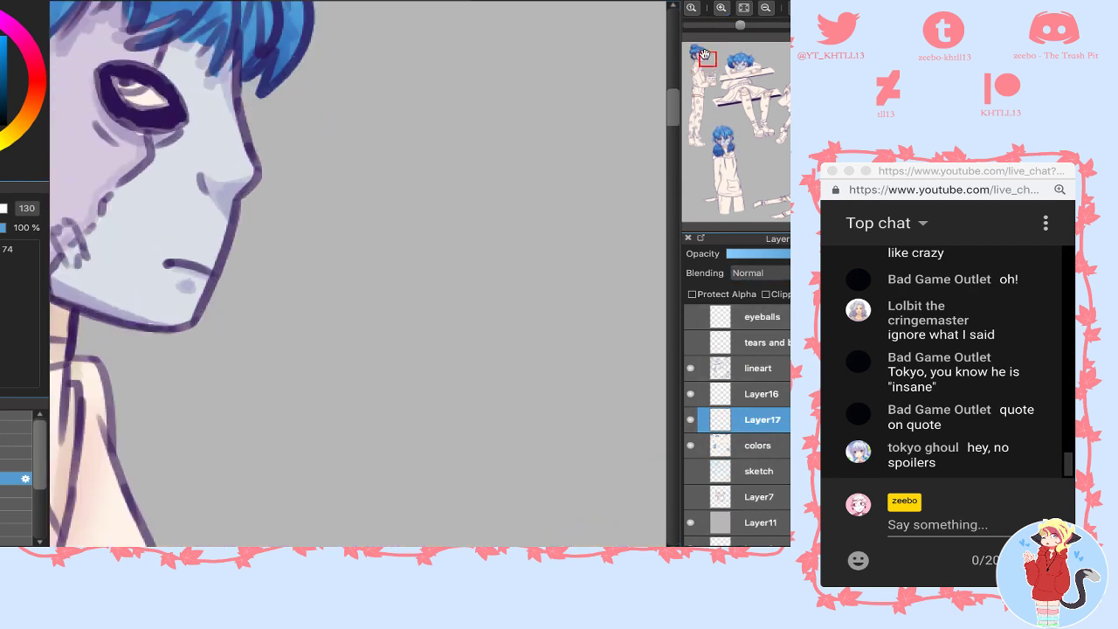
{"action": "left_click_drag", "start_coordinate": [707, 58], "coordinate": [703, 56]}
{"action": "left_click", "coordinate": [722, 9]}
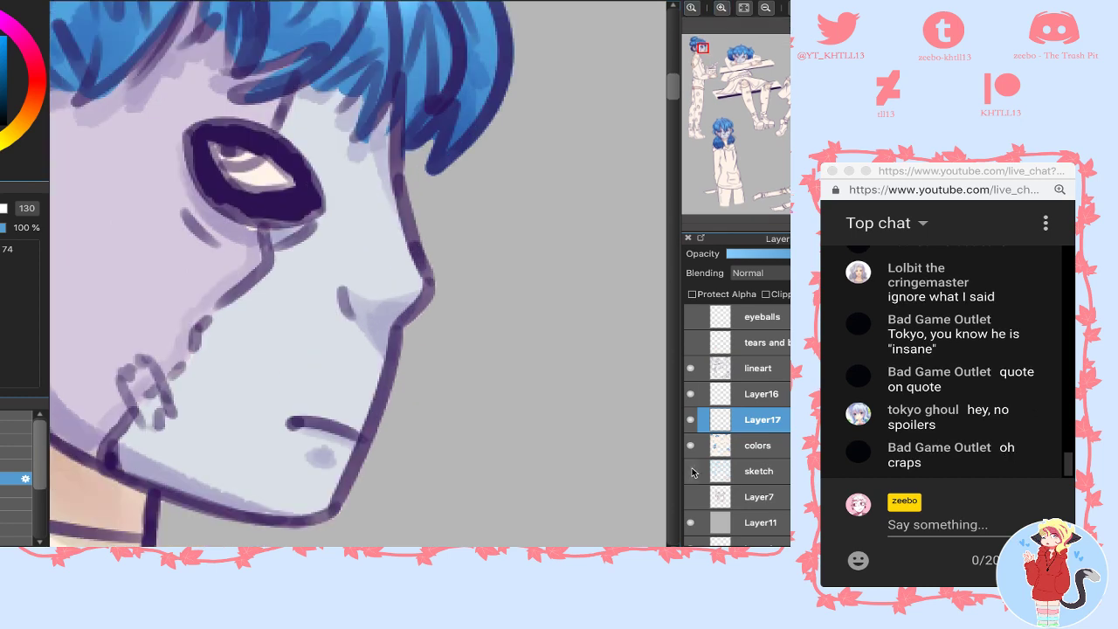
{"action": "left_click", "coordinate": [690, 446]}
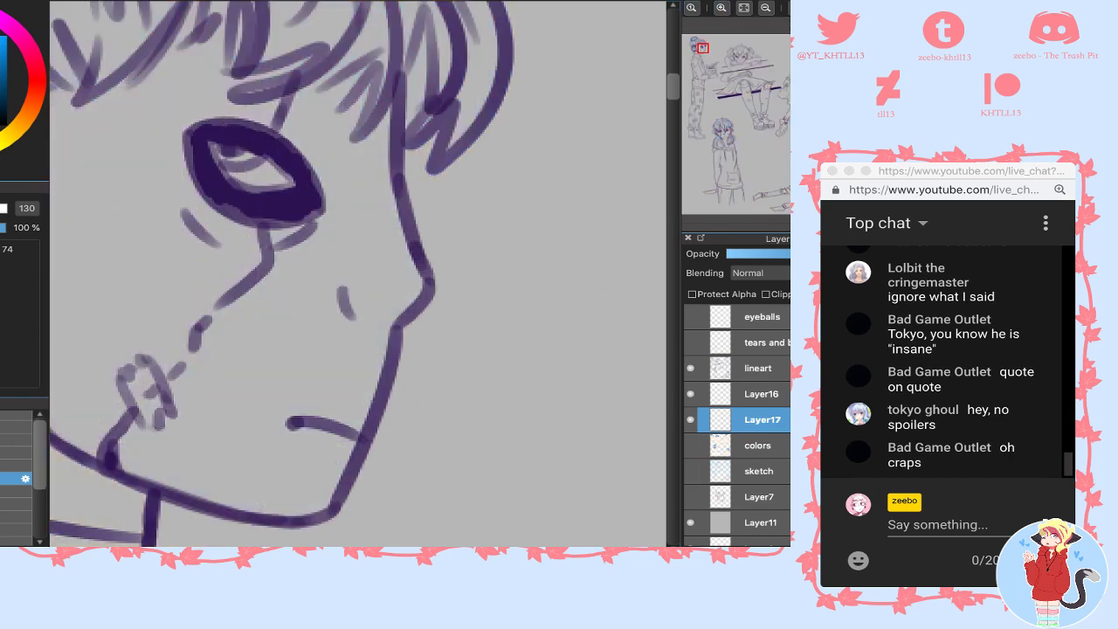
- Paint the eye whites of the profile figure and the half-lidded figure on Layer17 with a size 10.3 brush
{"action": "left_click", "coordinate": [15, 416]}
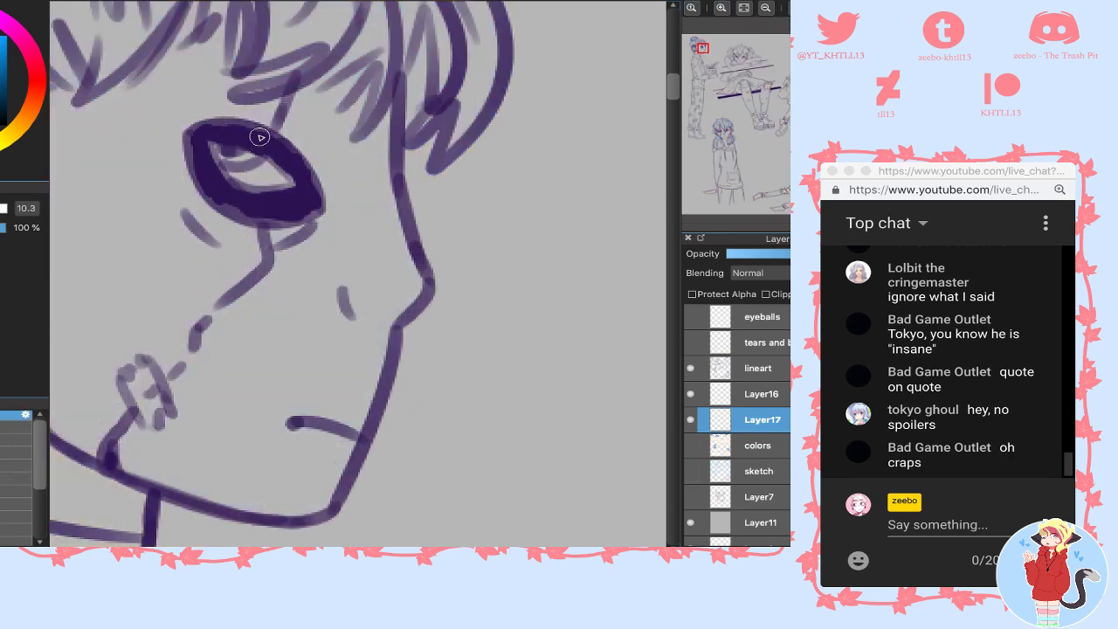
{"action": "mouse_move", "coordinate": [260, 137]}
{"action": "left_mouse_down"}
{"action": "mouse_move", "coordinate": [229, 159]}
{"action": "mouse_move", "coordinate": [234, 179]}
{"action": "mouse_move", "coordinate": [278, 174]}
{"action": "mouse_move", "coordinate": [243, 155]}
{"action": "left_mouse_up"}
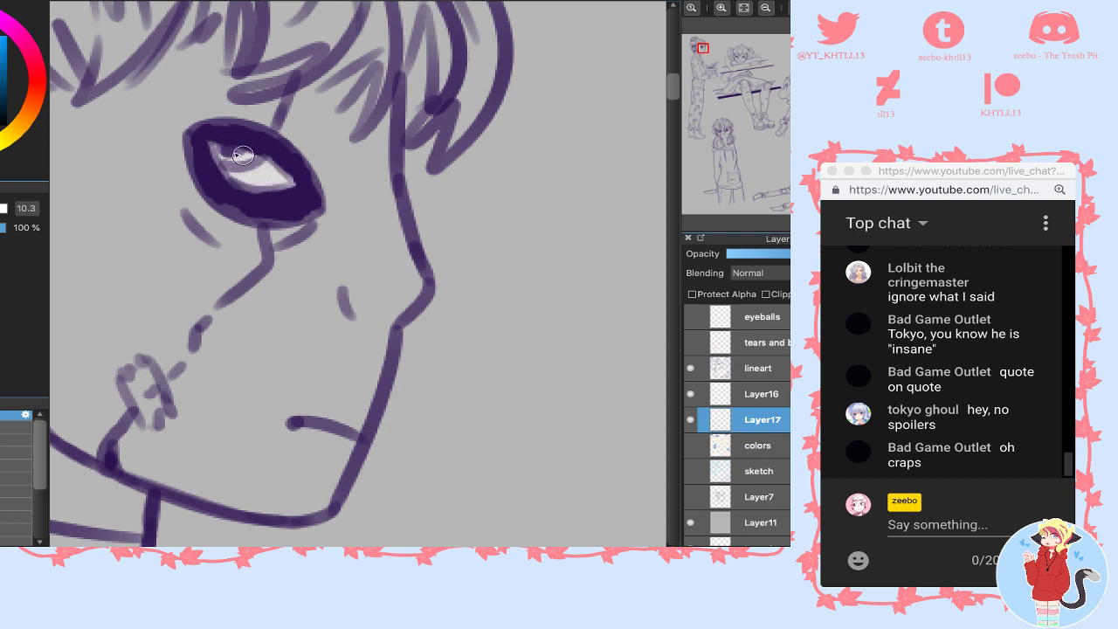
{"action": "left_click", "coordinate": [742, 64]}
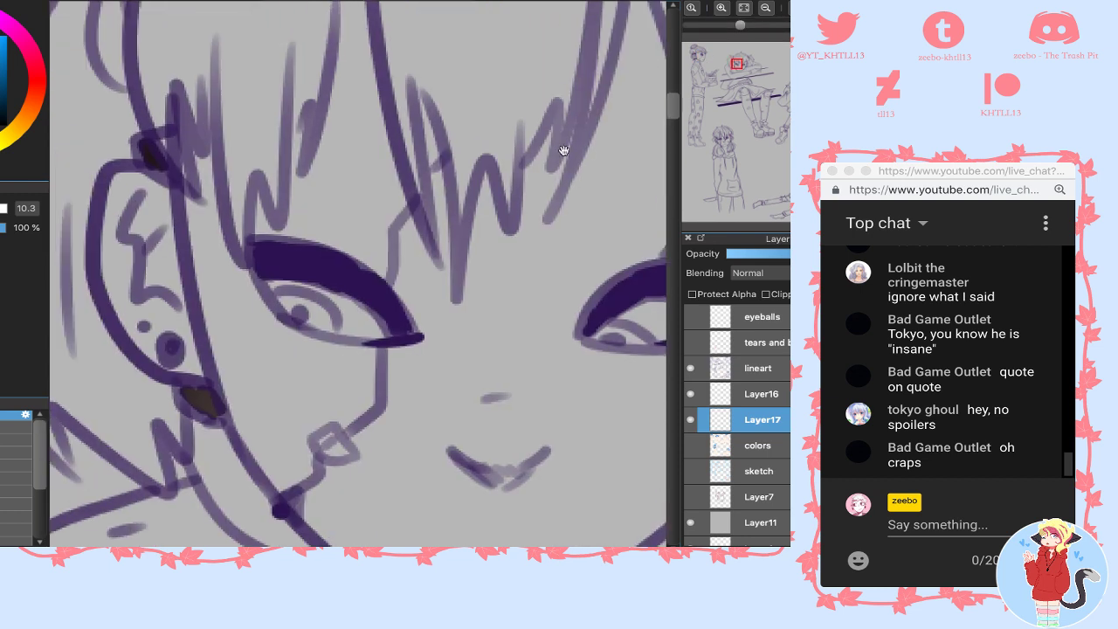
{"action": "mouse_move", "coordinate": [290, 281]}
{"action": "left_mouse_down"}
{"action": "mouse_move", "coordinate": [299, 268]}
{"action": "mouse_move", "coordinate": [383, 332]}
{"action": "mouse_move", "coordinate": [459, 365]}
{"action": "mouse_move", "coordinate": [497, 350]}
{"action": "mouse_move", "coordinate": [464, 369]}
{"action": "mouse_move", "coordinate": [445, 344]}
{"action": "left_mouse_up"}
{"action": "left_click", "coordinate": [739, 63]}
{"action": "left_click", "coordinate": [787, 58]}
- Paint the whites in both eyes of the standing hooded figure and in the pigtailed figure's visible eye
{"action": "left_click_drag", "start_coordinate": [789, 62], "coordinate": [723, 141]}
{"action": "mouse_move", "coordinate": [201, 170]}
{"action": "left_mouse_down"}
{"action": "mouse_move", "coordinate": [231, 157]}
{"action": "mouse_move", "coordinate": [224, 169]}
{"action": "mouse_move", "coordinate": [199, 159]}
{"action": "left_mouse_up"}
{"action": "mouse_move", "coordinate": [546, 124]}
{"action": "left_mouse_down"}
{"action": "mouse_move", "coordinate": [576, 87]}
{"action": "mouse_move", "coordinate": [542, 115]}
{"action": "mouse_move", "coordinate": [587, 78]}
{"action": "left_mouse_up"}
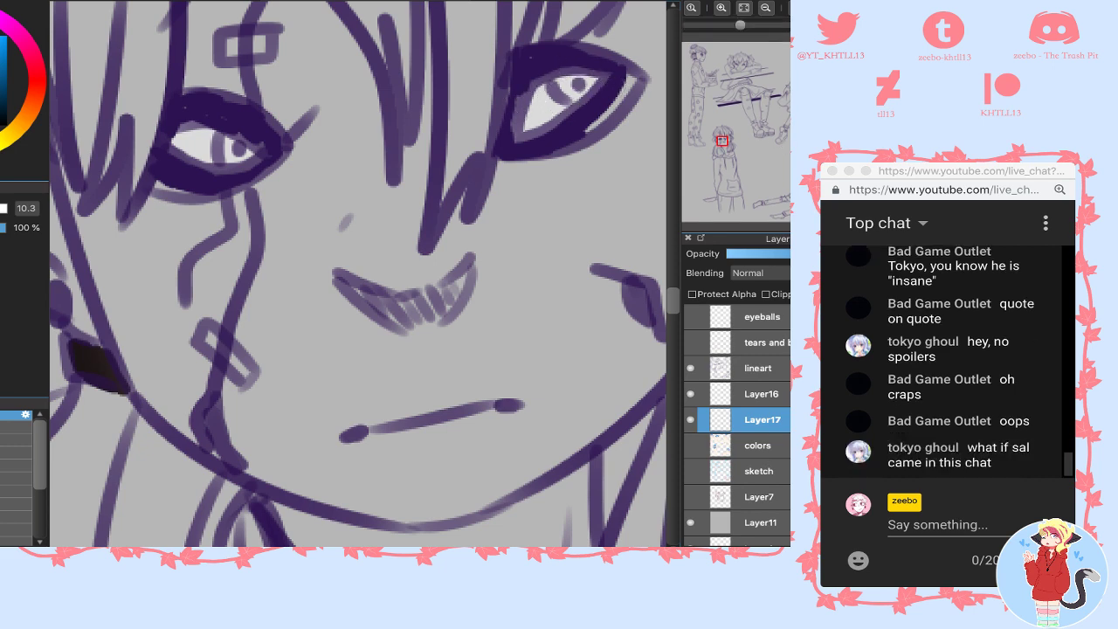
{"action": "left_click", "coordinate": [812, 152]}
{"action": "left_click_drag", "start_coordinate": [229, 251], "coordinate": [319, 255]}
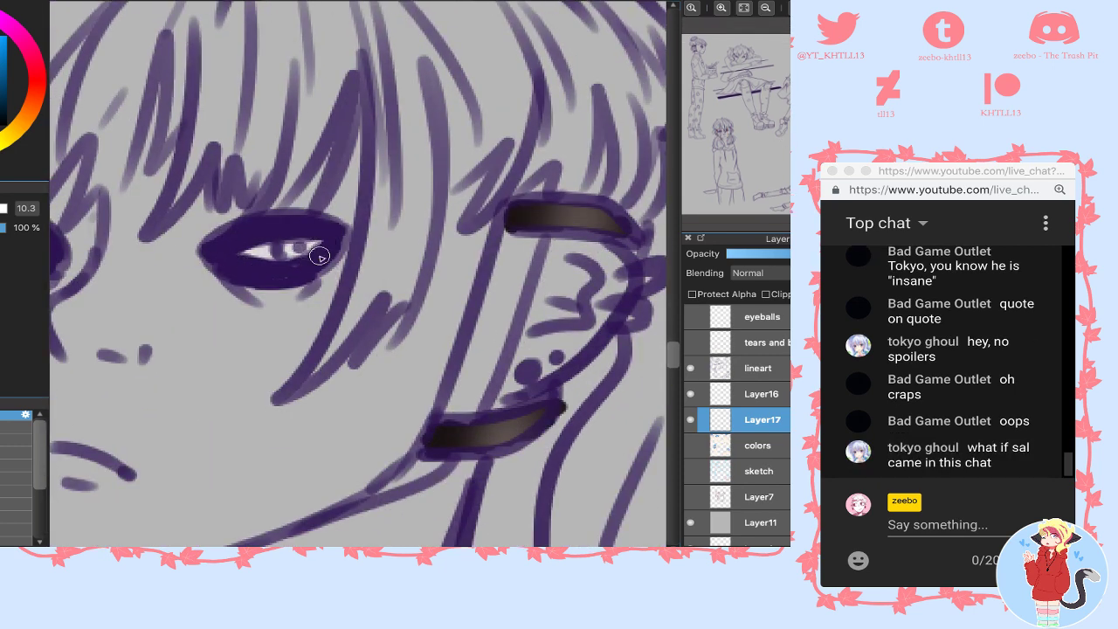
{"action": "left_click", "coordinate": [765, 8]}
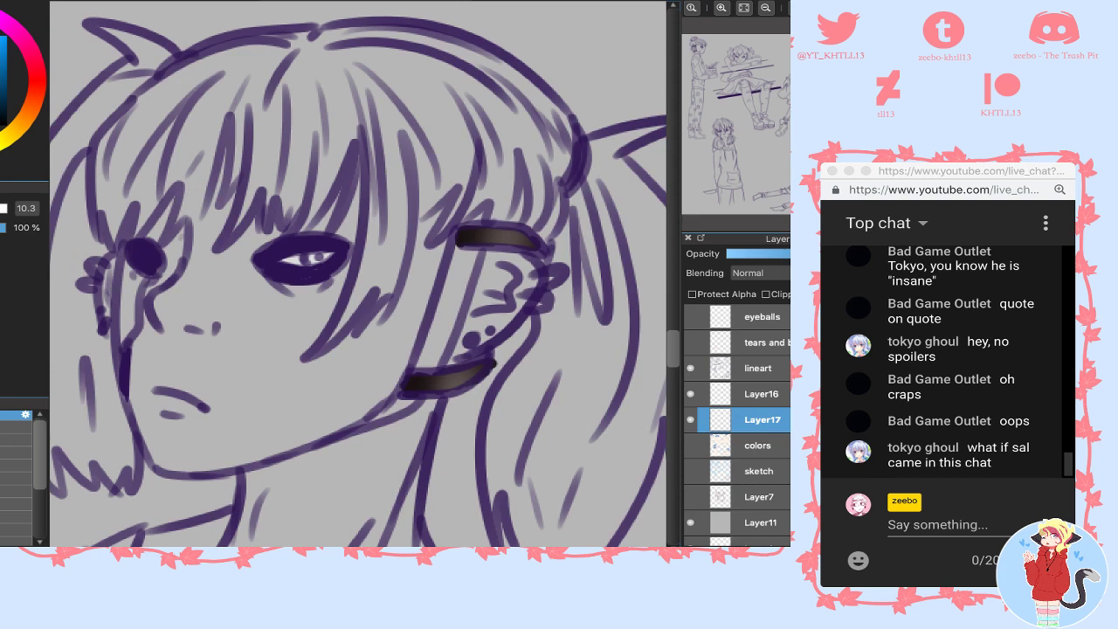
- Create a layer above Layer17, clip it to Layer17, and paint a blue iris in the hooded figure's unobstructed eye
{"action": "key", "text": "ctrl+shift+n"}
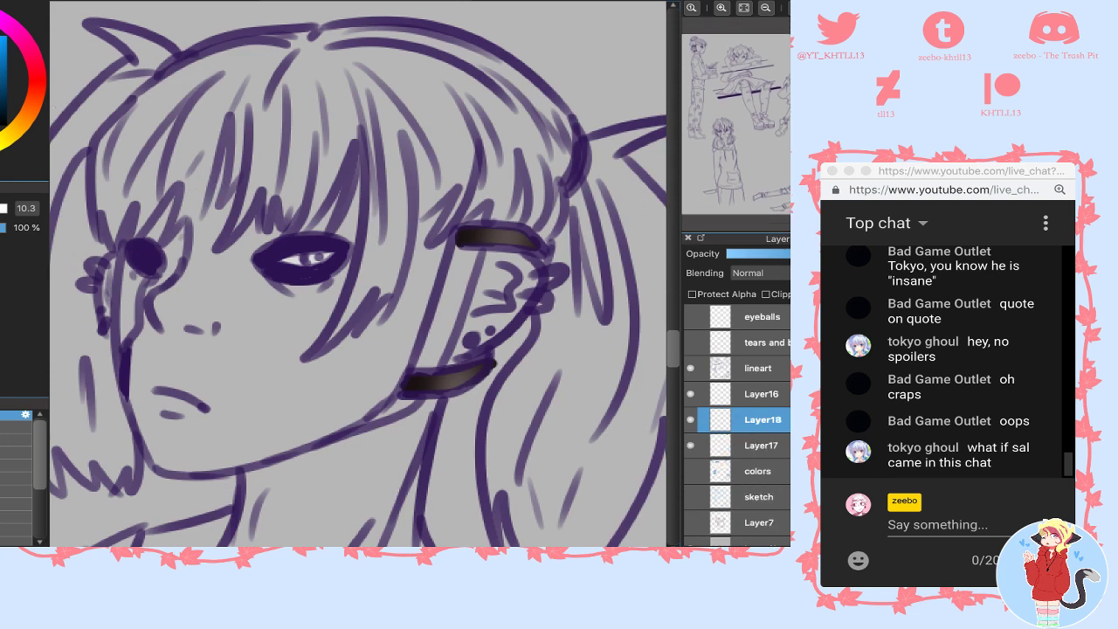
{"action": "left_click", "coordinate": [722, 8]}
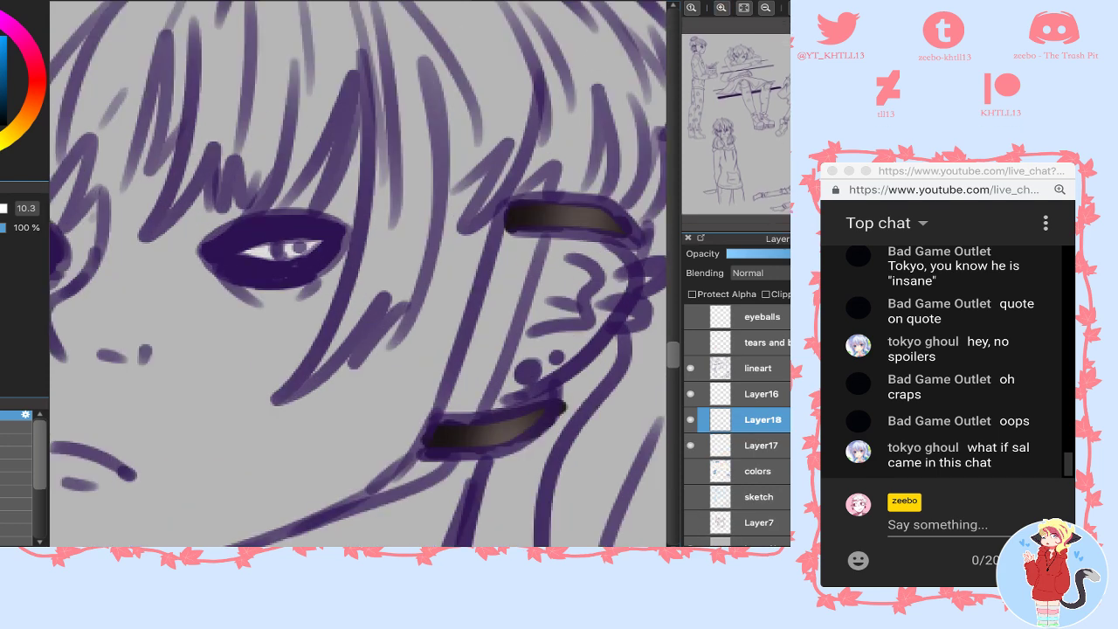
{"action": "left_click_drag", "start_coordinate": [291, 248], "coordinate": [296, 245]}
{"action": "mouse_move", "coordinate": [762, 111]}
{"action": "left_click", "coordinate": [724, 144]}
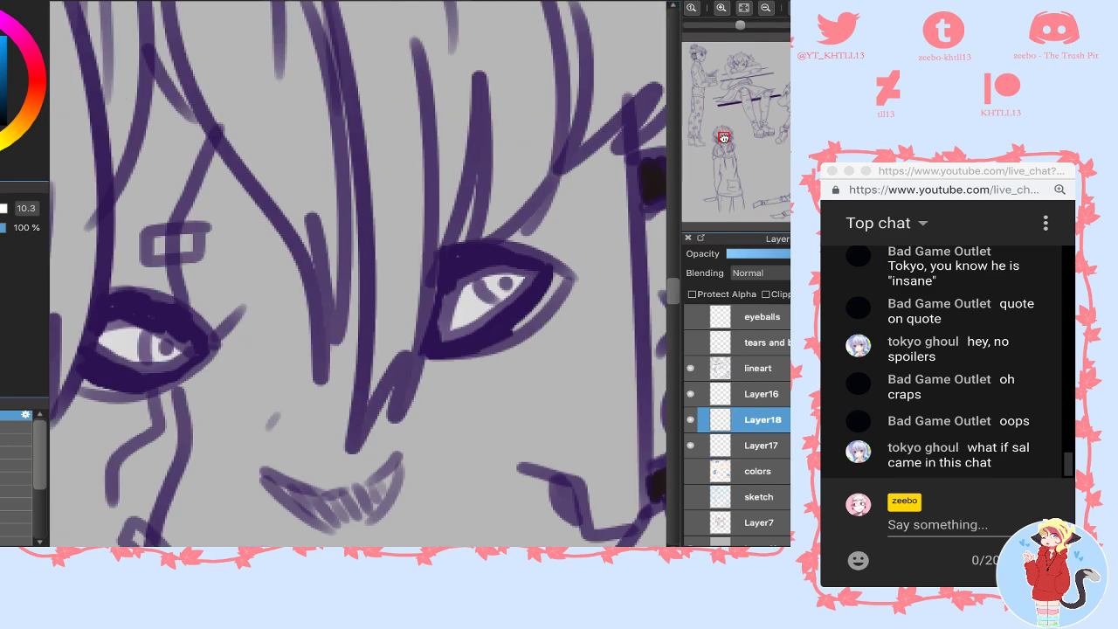
{"action": "mouse_move", "coordinate": [452, 291]}
{"action": "left_mouse_down"}
{"action": "mouse_move", "coordinate": [499, 273]}
{"action": "mouse_move", "coordinate": [519, 286]}
{"action": "mouse_move", "coordinate": [492, 283]}
{"action": "mouse_move", "coordinate": [518, 283]}
{"action": "left_mouse_up"}
{"action": "key", "text": "ctrl+z"}
{"action": "left_click", "coordinate": [780, 296]}
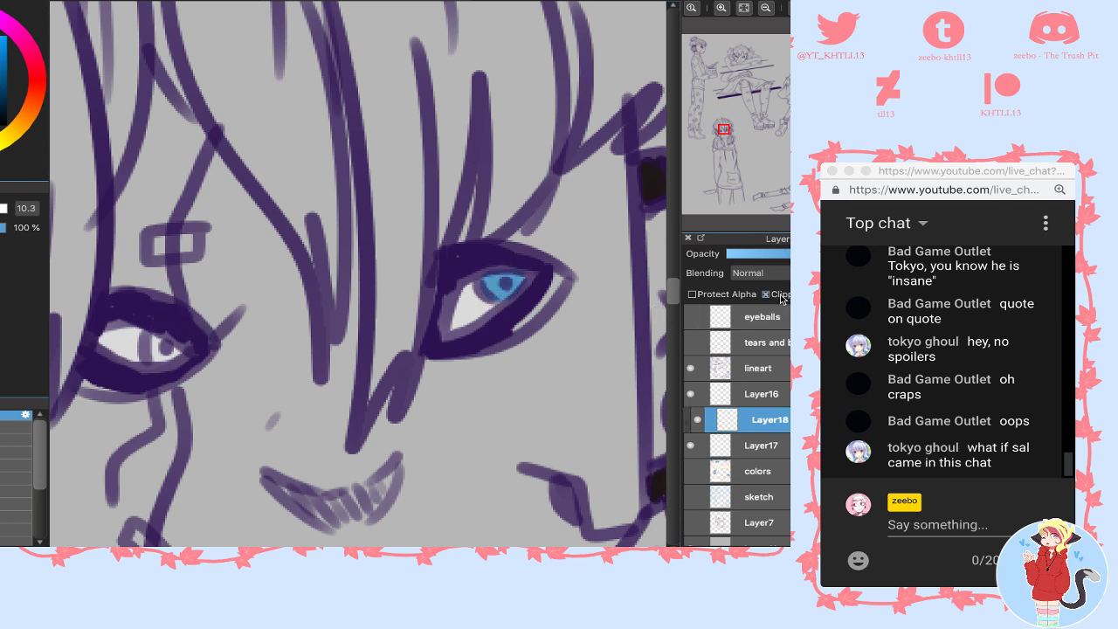
- Paint blue irises in the hooded figure's other eye, the profile figure's eye and the half-lidded figure's first eye
{"action": "left_click_drag", "start_coordinate": [802, 164], "coordinate": [720, 140]}
{"action": "mouse_move", "coordinate": [252, 260]}
{"action": "left_mouse_down"}
{"action": "mouse_move", "coordinate": [269, 246]}
{"action": "mouse_move", "coordinate": [288, 263]}
{"action": "left_mouse_up"}
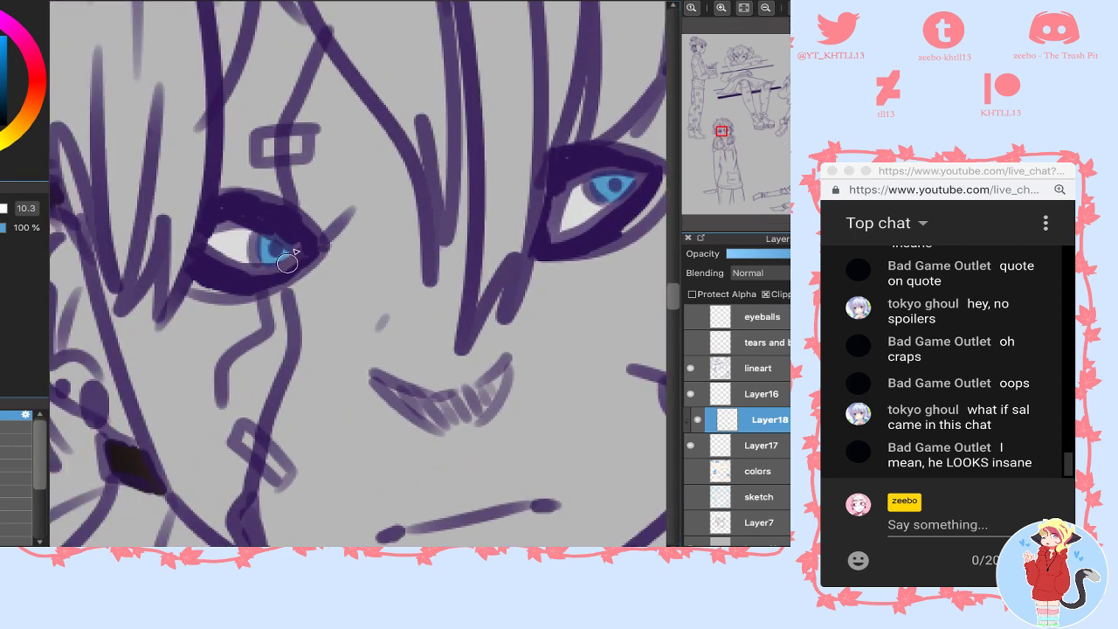
{"action": "left_click_drag", "start_coordinate": [700, 54], "coordinate": [702, 51]}
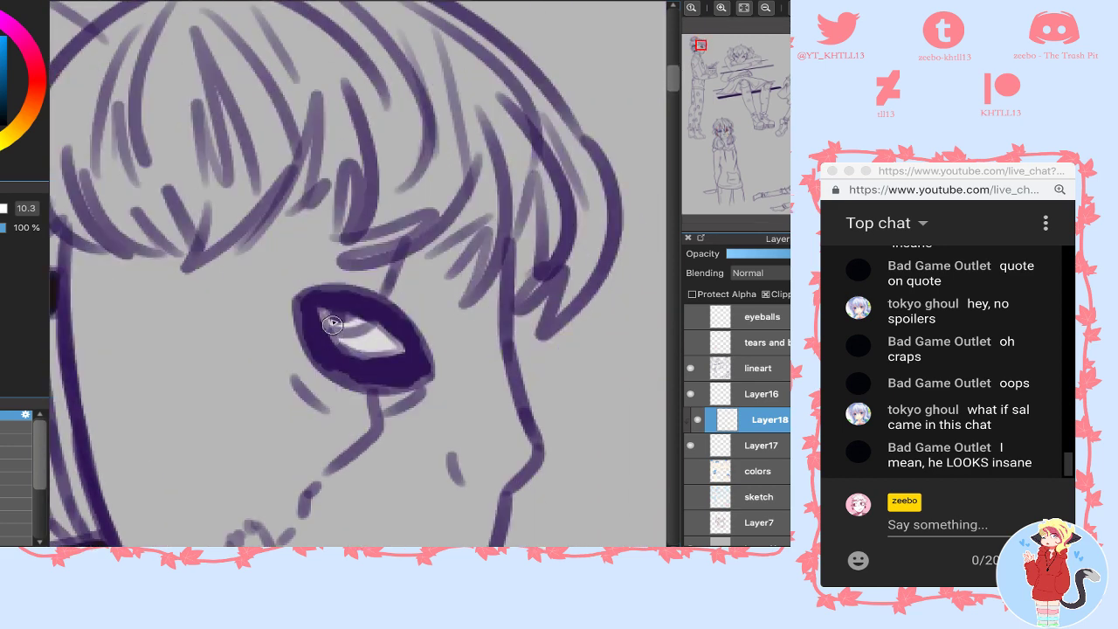
{"action": "mouse_move", "coordinate": [341, 324]}
{"action": "left_mouse_down"}
{"action": "mouse_move", "coordinate": [328, 314]}
{"action": "mouse_move", "coordinate": [341, 317]}
{"action": "left_mouse_up"}
{"action": "left_click_drag", "start_coordinate": [739, 61], "coordinate": [741, 63]}
{"action": "mouse_move", "coordinate": [73, 341]}
{"action": "left_mouse_down"}
{"action": "mouse_move", "coordinate": [108, 347]}
{"action": "mouse_move", "coordinate": [72, 326]}
{"action": "mouse_move", "coordinate": [102, 355]}
{"action": "mouse_move", "coordinate": [83, 348]}
{"action": "mouse_move", "coordinate": [138, 366]}
{"action": "mouse_move", "coordinate": [100, 361]}
{"action": "left_mouse_up"}
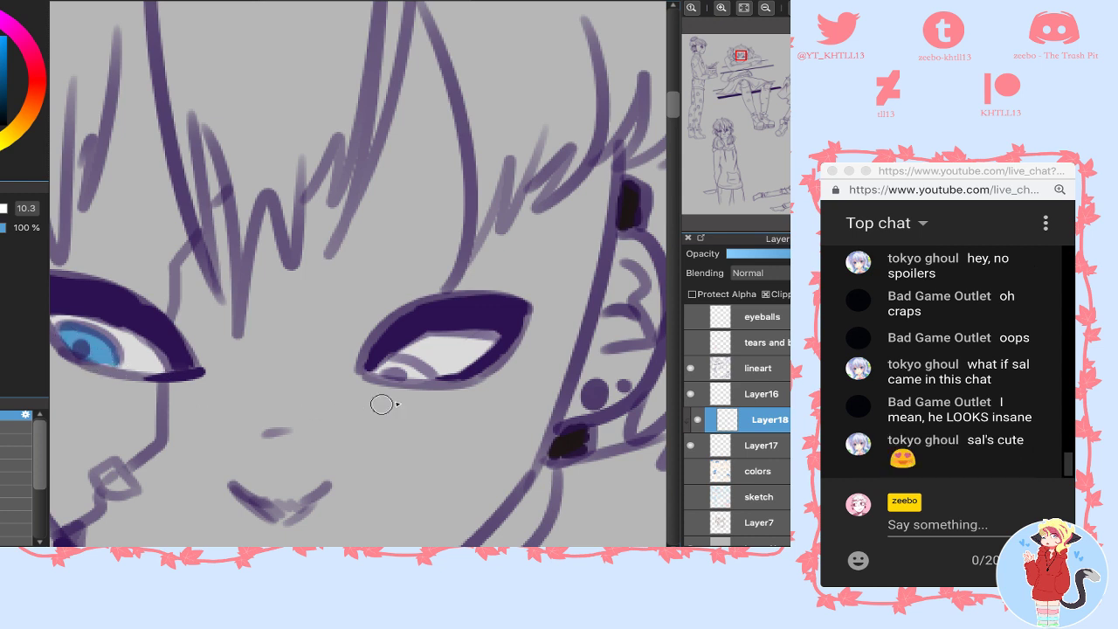
- Touch up the white beside the half-lidded figure's blue iris on Layer17, and paint the second iris blue on Layer18
{"action": "left_click", "coordinate": [722, 444]}
{"action": "left_click", "coordinate": [141, 355], "text": "alt"}
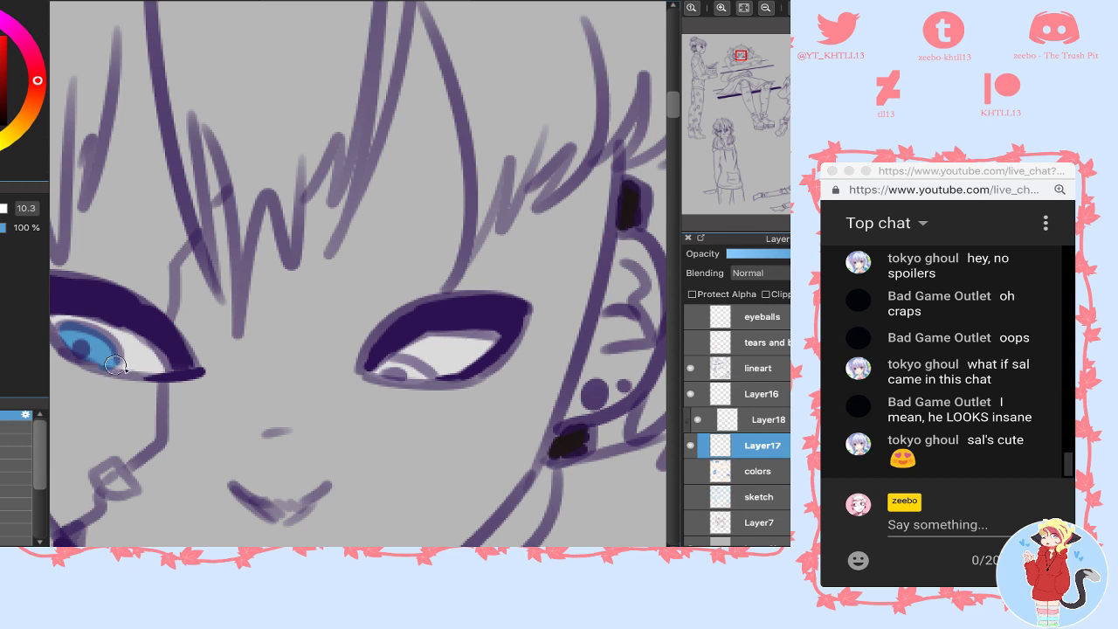
{"action": "left_click", "coordinate": [725, 414]}
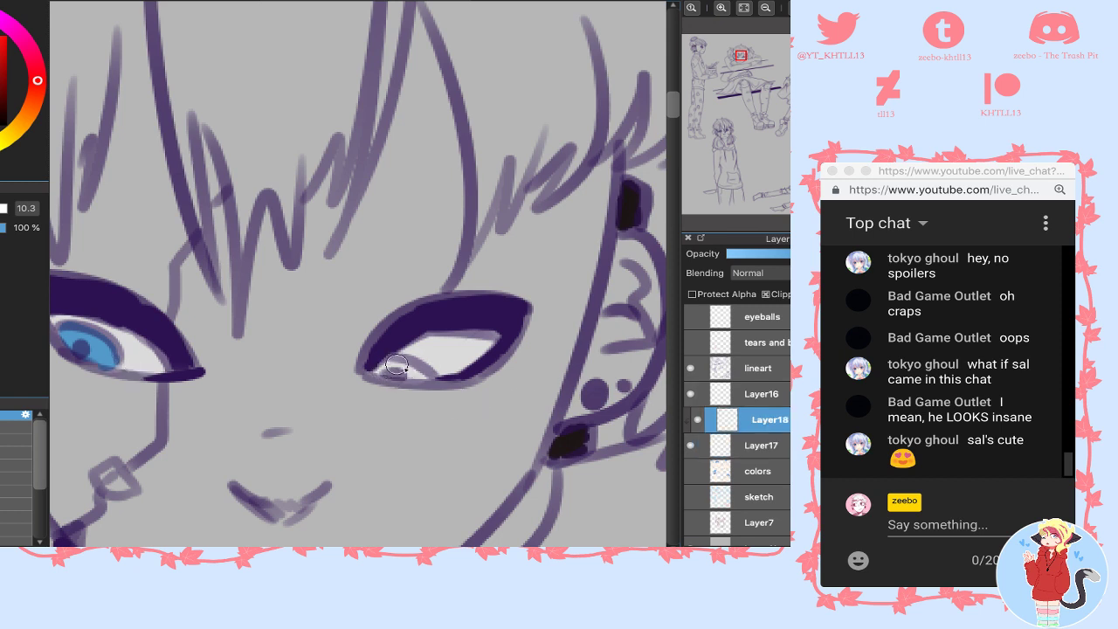
{"action": "left_click_drag", "start_coordinate": [400, 366], "coordinate": [378, 369]}
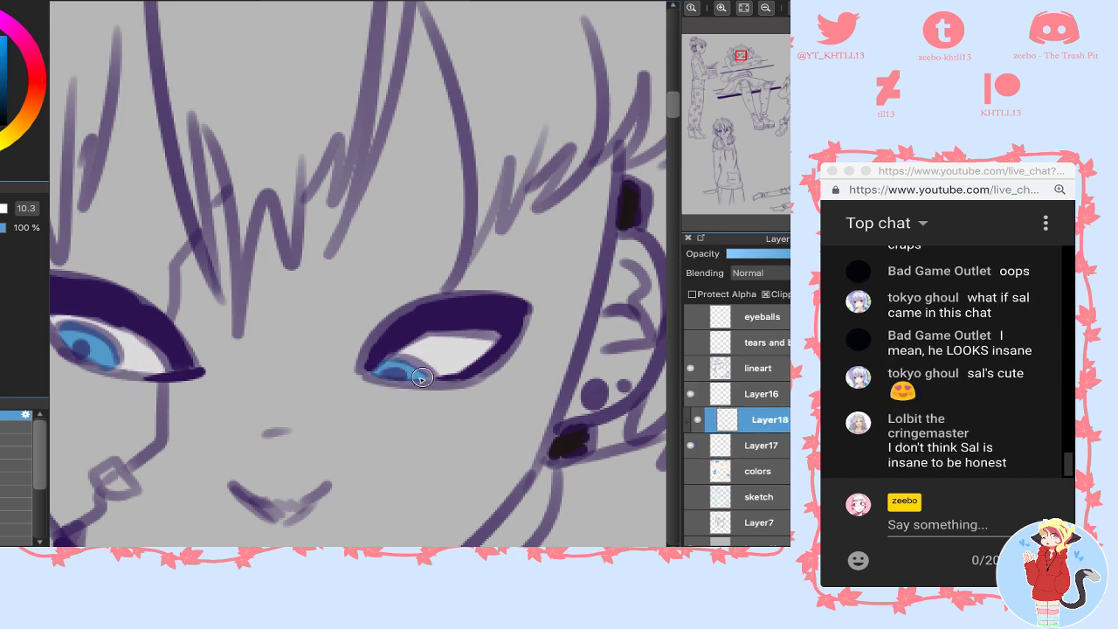
- Protect the alpha of Layer17 and Layer18, and shade the profile figure's iris with a darker blue
{"action": "left_click_drag", "start_coordinate": [694, 55], "coordinate": [699, 54]}
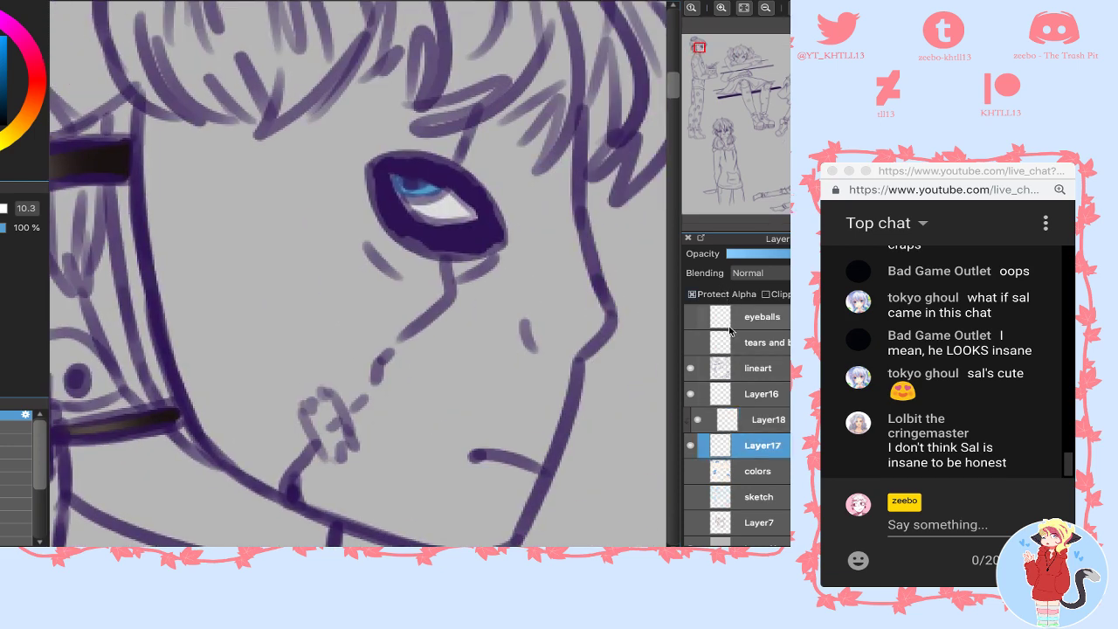
{"action": "right_click", "coordinate": [429, 212]}
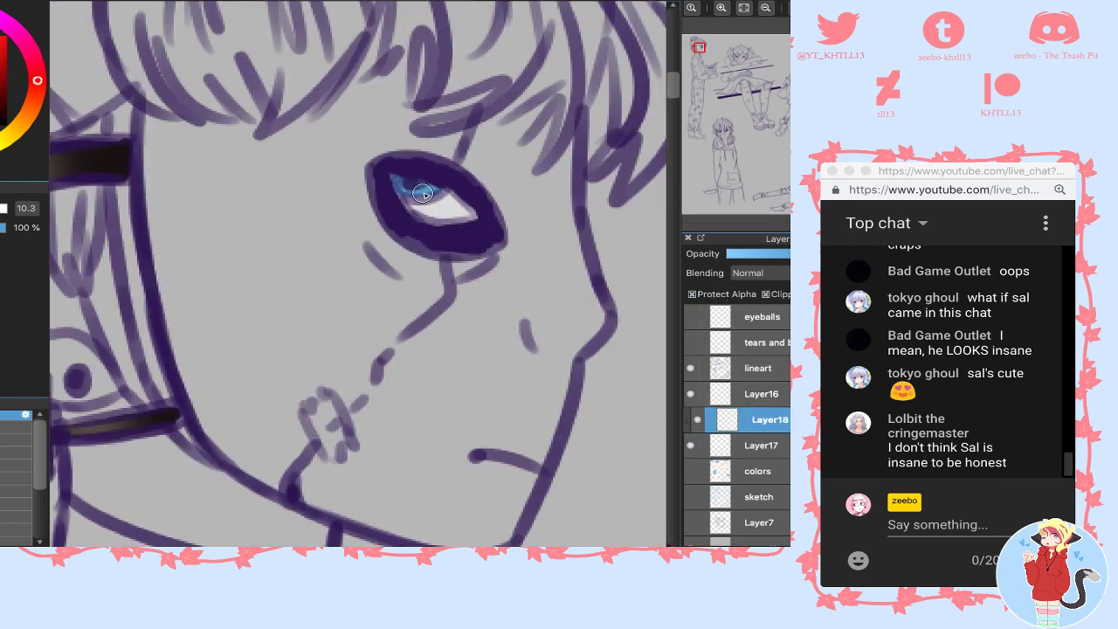
{"action": "right_click", "coordinate": [426, 187]}
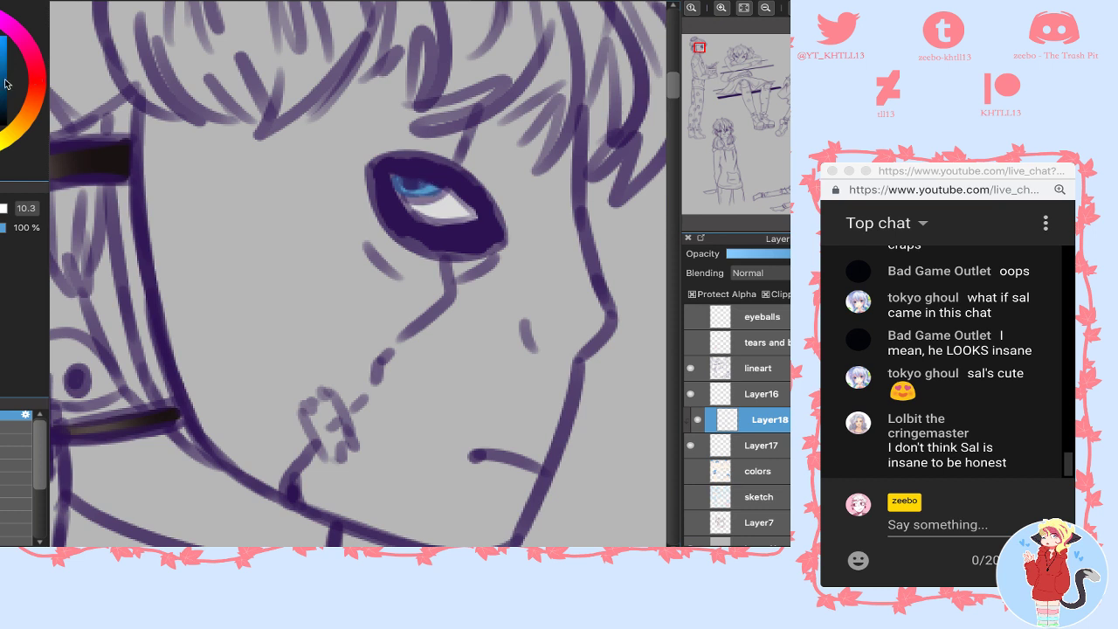
{"action": "left_click_drag", "start_coordinate": [404, 178], "coordinate": [437, 190]}
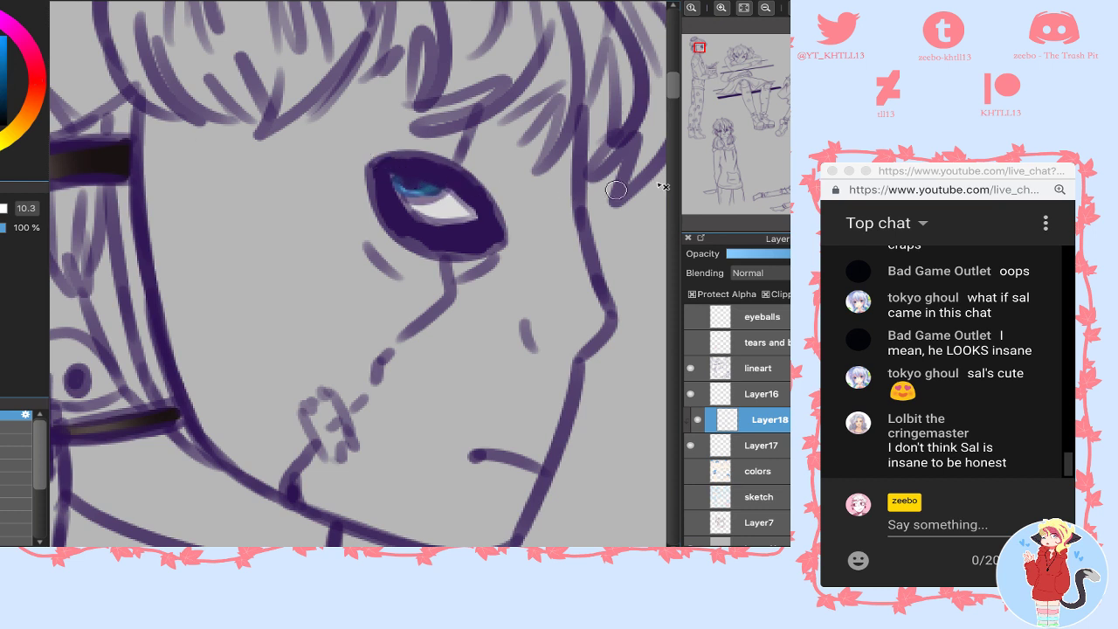
- Shade the upper part of both irises of the half-lidded figure with the darker blue
{"action": "mouse_move", "coordinate": [759, 116]}
{"action": "left_click_drag", "start_coordinate": [710, 61], "coordinate": [737, 63]}
{"action": "left_click_drag", "start_coordinate": [284, 333], "coordinate": [329, 348]}
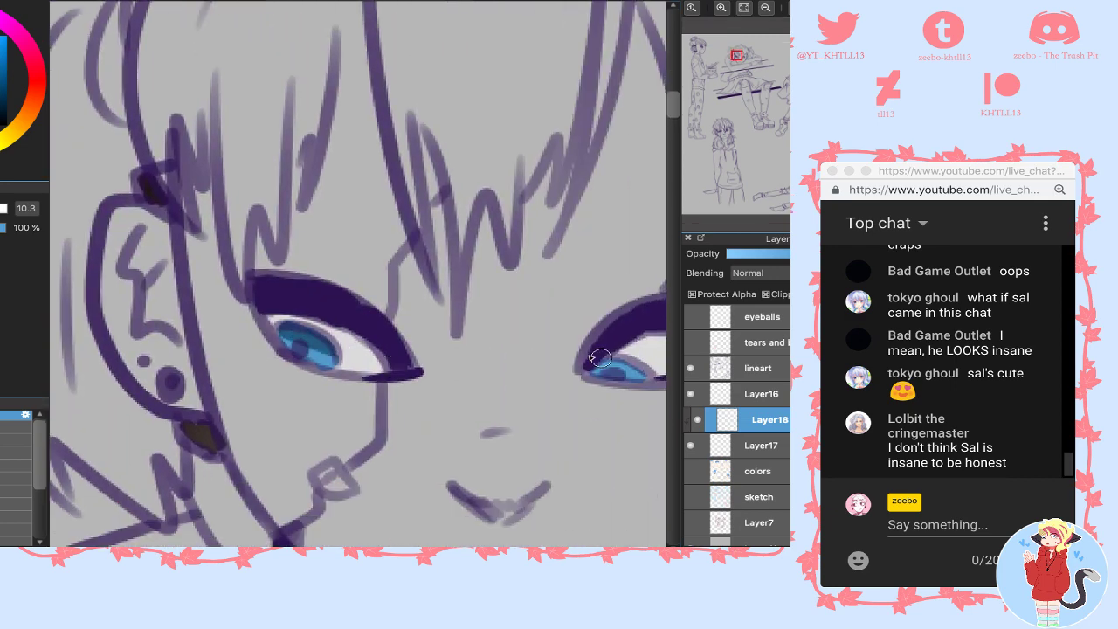
{"action": "mouse_move", "coordinate": [600, 358]}
{"action": "left_mouse_down"}
{"action": "mouse_move", "coordinate": [648, 368]}
{"action": "mouse_move", "coordinate": [616, 366]}
{"action": "left_mouse_up"}
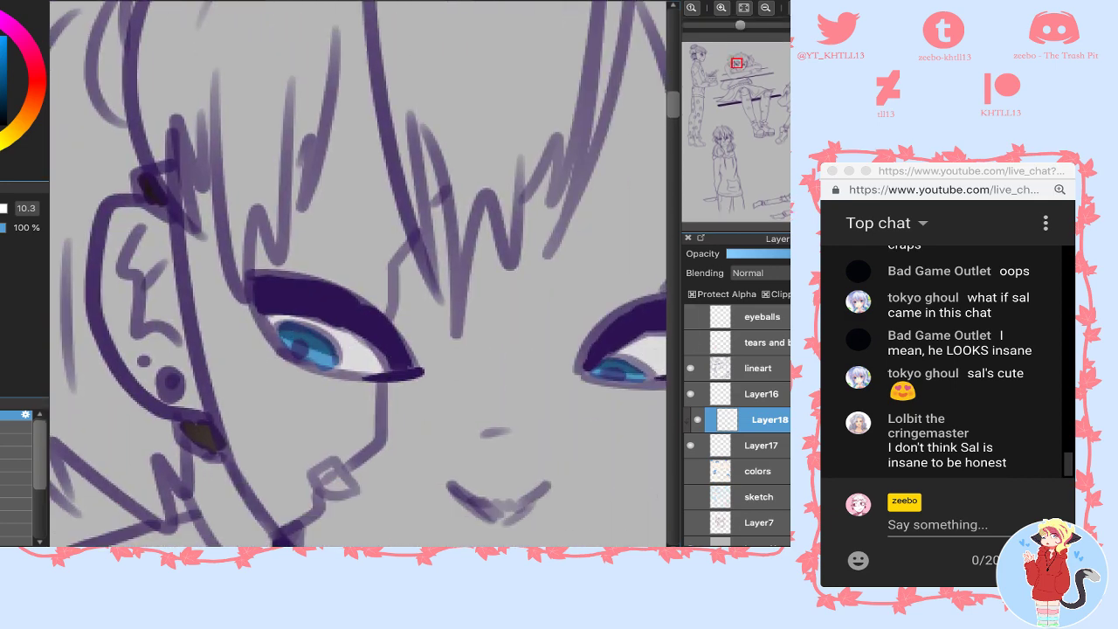
- Shade both irises of the hooded figure and the pigtailed figure's iris with the darker blue
{"action": "left_click_drag", "start_coordinate": [721, 139], "coordinate": [721, 141]}
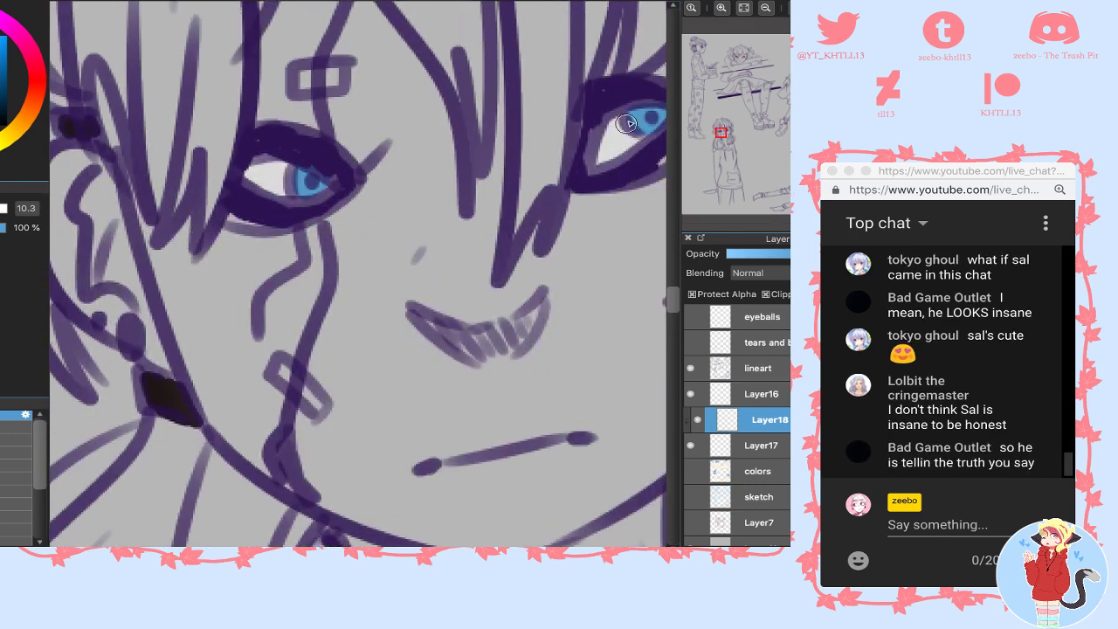
{"action": "left_click_drag", "start_coordinate": [628, 125], "coordinate": [661, 99]}
{"action": "mouse_move", "coordinate": [327, 182]}
{"action": "left_mouse_down"}
{"action": "mouse_move", "coordinate": [353, 178]}
{"action": "mouse_move", "coordinate": [288, 185]}
{"action": "mouse_move", "coordinate": [331, 177]}
{"action": "left_mouse_up"}
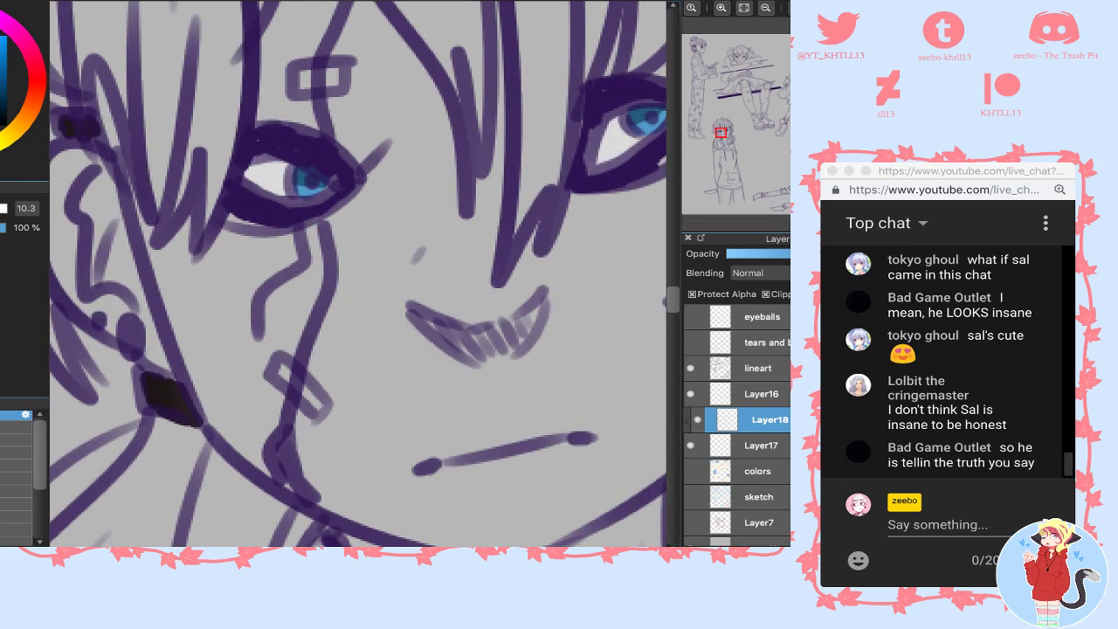
{"action": "left_click_drag", "start_coordinate": [813, 155], "coordinate": [813, 159]}
{"action": "left_click_drag", "start_coordinate": [283, 248], "coordinate": [319, 245]}
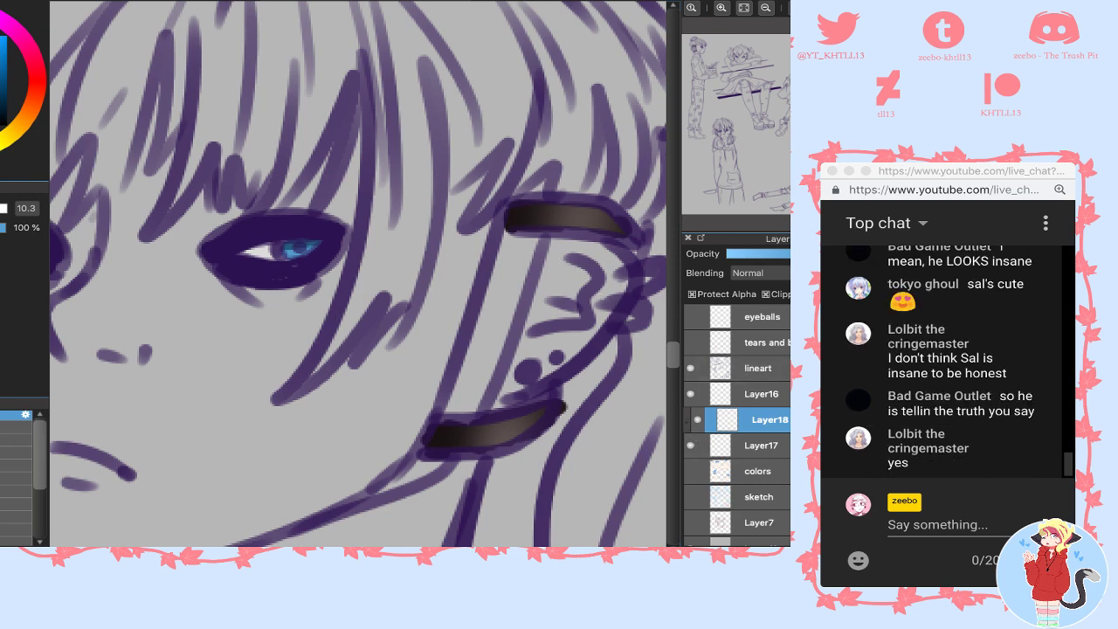
- Add light blue highlights to the irises of the pigtailed, hooded, half-lidded and profile figures
{"action": "left_click_drag", "start_coordinate": [305, 247], "coordinate": [294, 256]}
{"action": "mouse_move", "coordinate": [763, 169]}
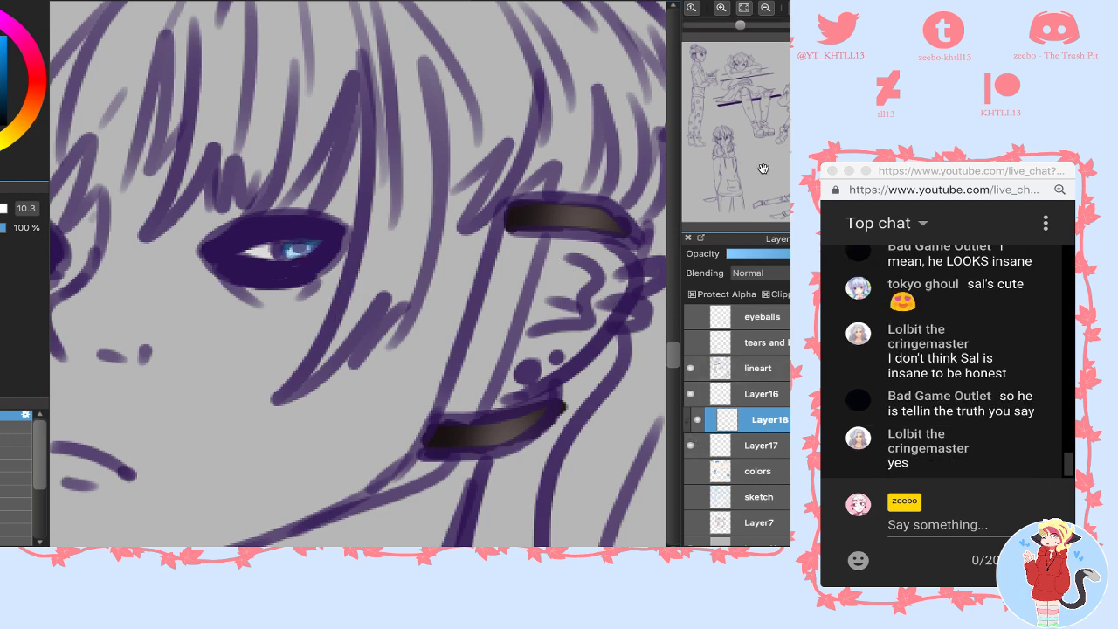
{"action": "left_click", "coordinate": [726, 141]}
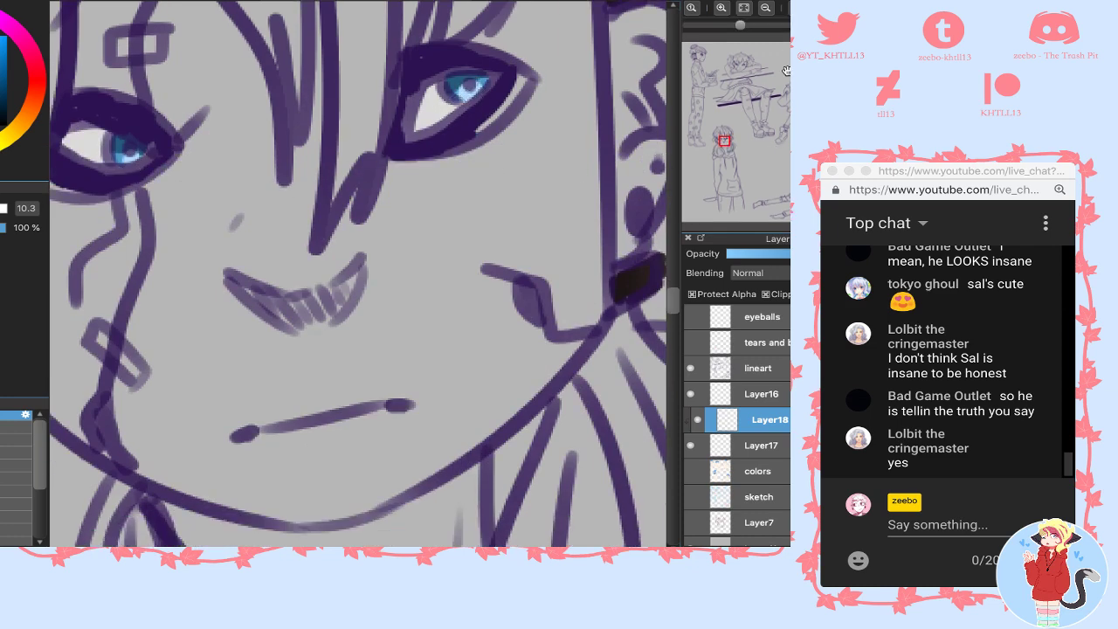
{"action": "left_click_drag", "start_coordinate": [724, 135], "coordinate": [740, 54]}
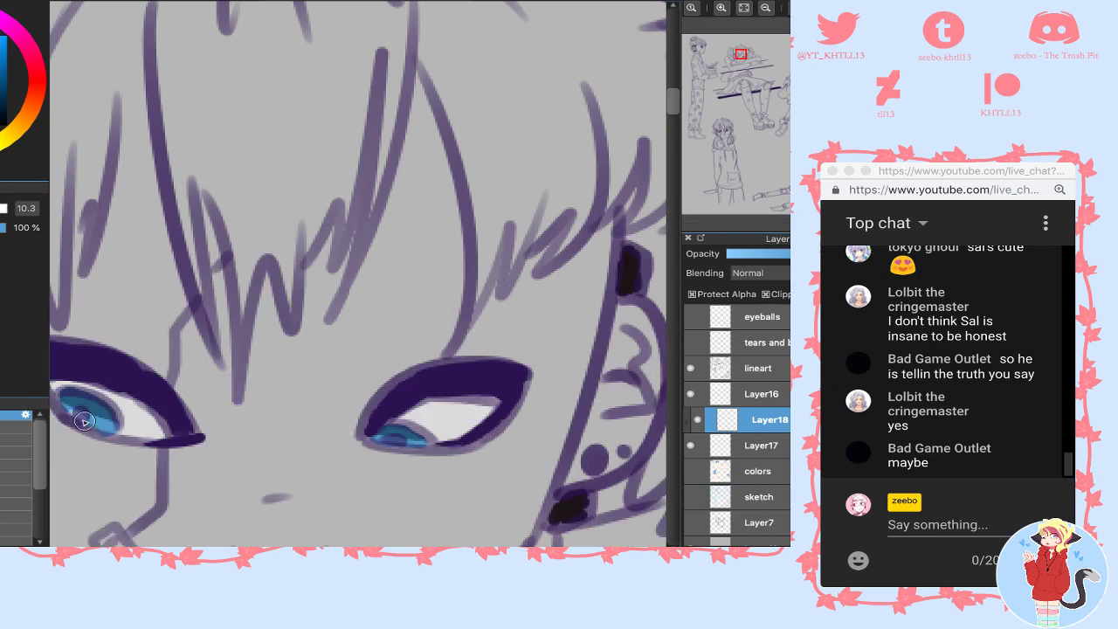
{"action": "left_click_drag", "start_coordinate": [83, 421], "coordinate": [100, 428]}
{"action": "left_click_drag", "start_coordinate": [381, 446], "coordinate": [390, 450]}
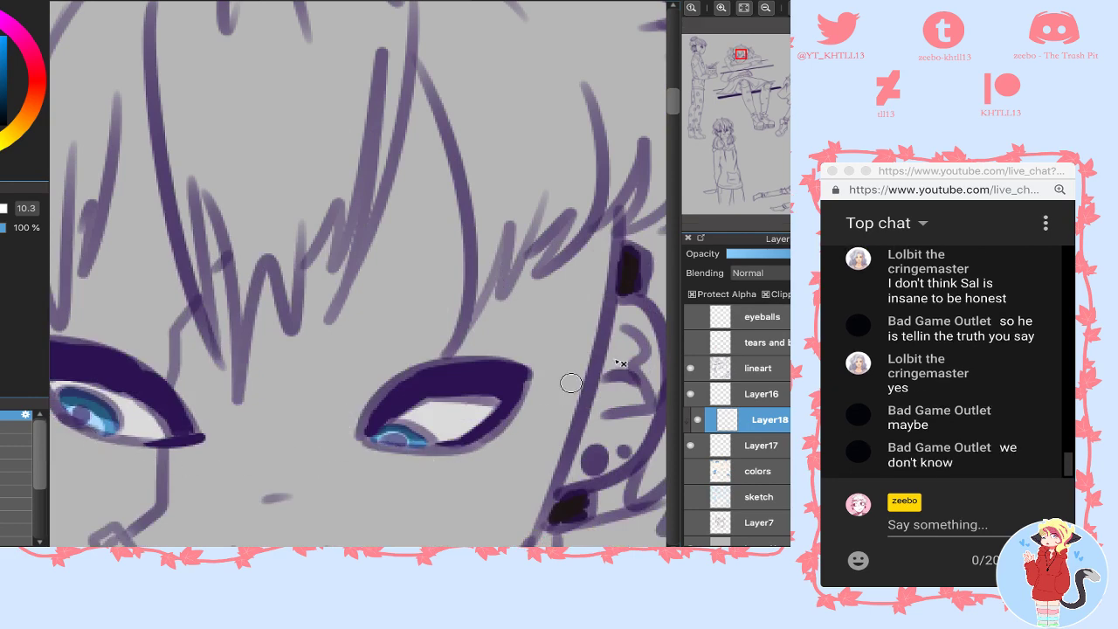
{"action": "mouse_move", "coordinate": [751, 124]}
{"action": "left_click", "coordinate": [698, 59]}
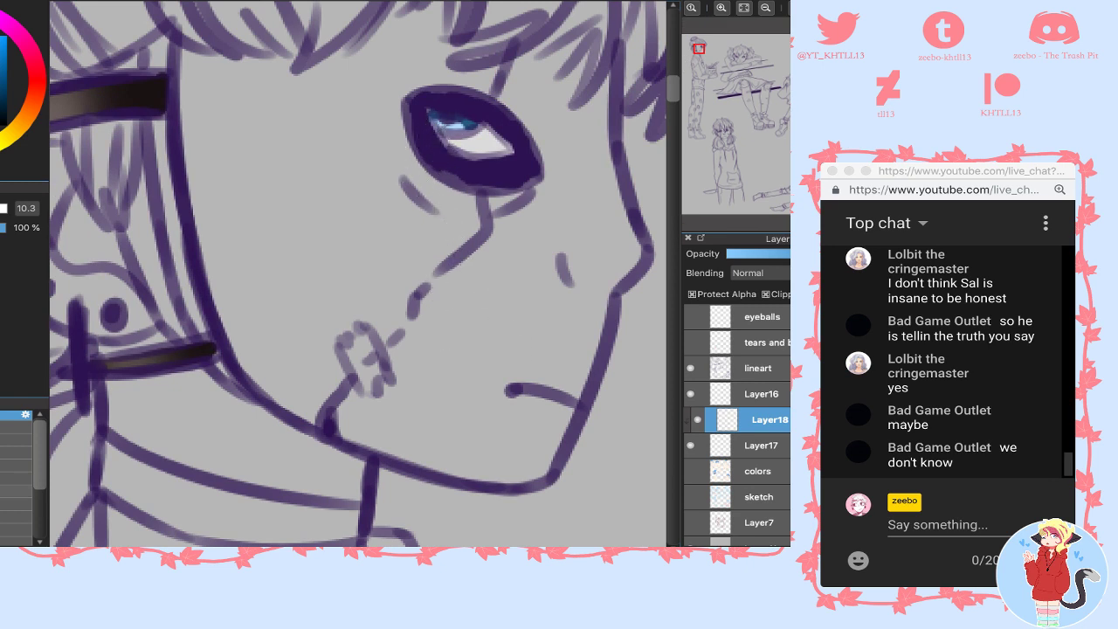
- Soften the blue shading and highlights in the irises of the profile, half-lidded, hooded and pigtailed figures using the size 49 blending tool
{"action": "left_click", "coordinate": [12, 479]}
{"action": "left_click_drag", "start_coordinate": [3, 209], "coordinate": [1, 209]}
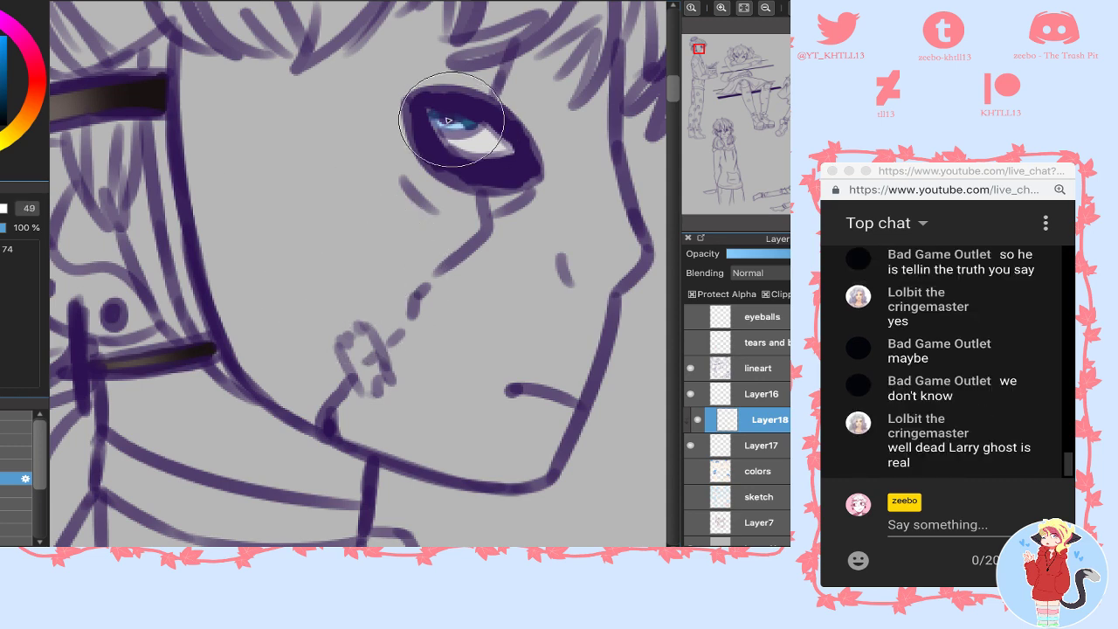
{"action": "left_click_drag", "start_coordinate": [453, 118], "coordinate": [463, 129]}
{"action": "left_click", "coordinate": [742, 66]}
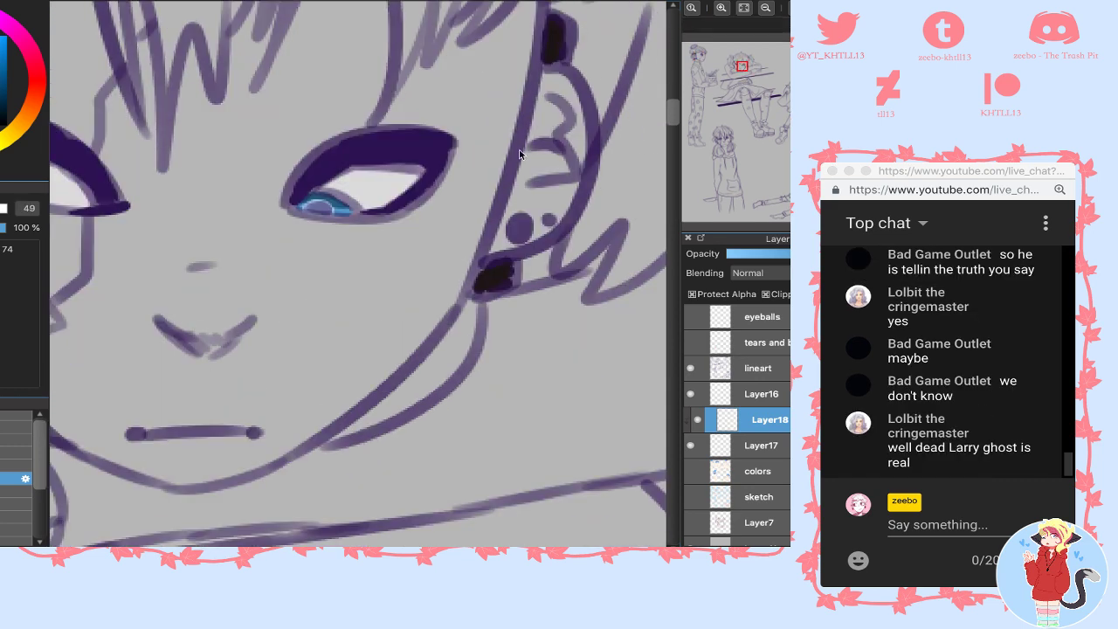
{"action": "left_click_drag", "start_coordinate": [321, 225], "coordinate": [339, 225]}
{"action": "left_click_drag", "start_coordinate": [730, 59], "coordinate": [735, 66]}
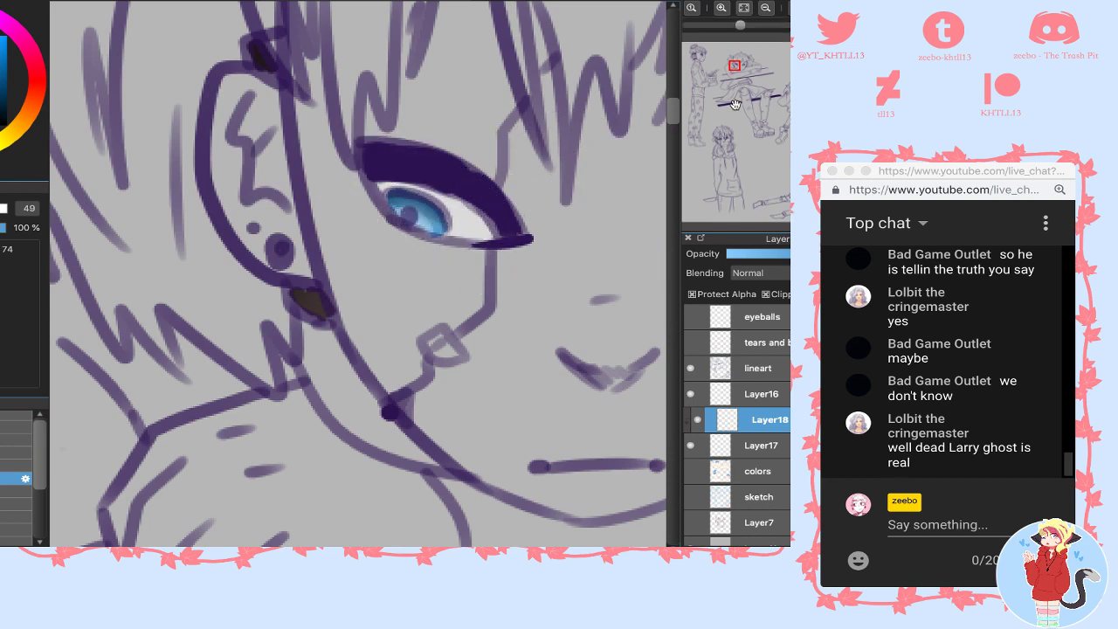
{"action": "left_click_drag", "start_coordinate": [718, 124], "coordinate": [721, 129]}
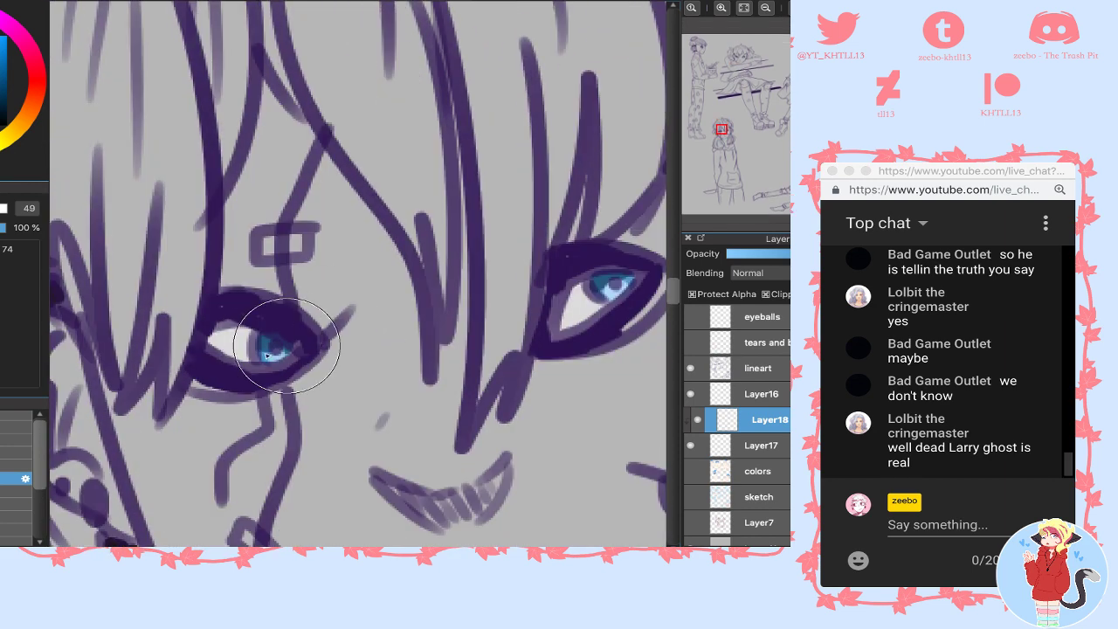
{"action": "left_click", "coordinate": [794, 144]}
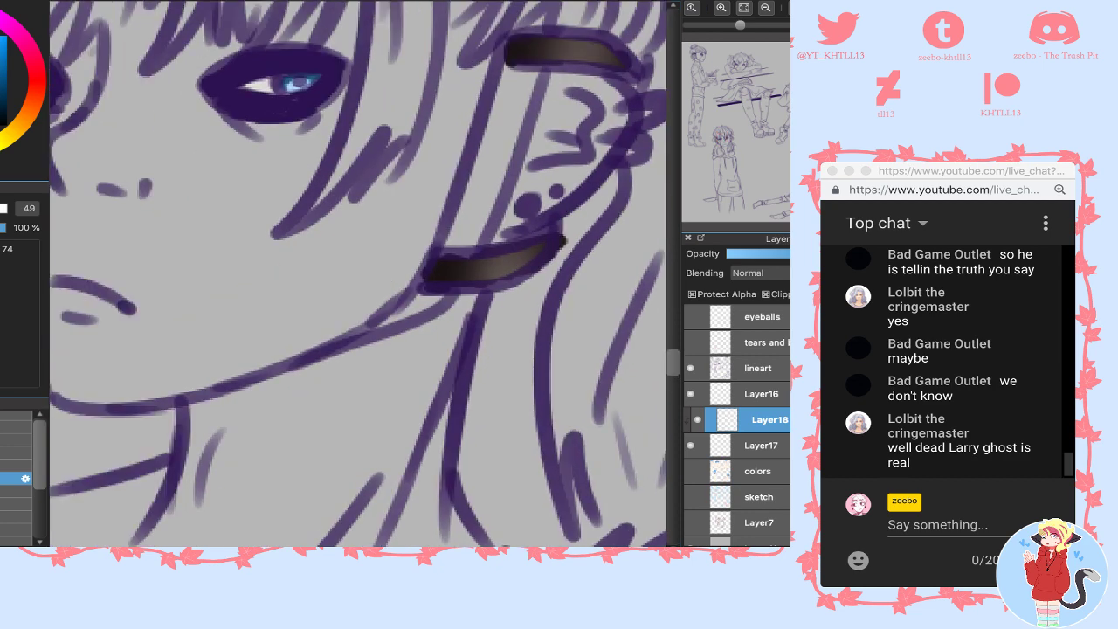
- On Layer17, shade the upper part of the pigtailed figure's eye white with a muted yellowish brown
{"action": "left_click", "coordinate": [782, 447]}
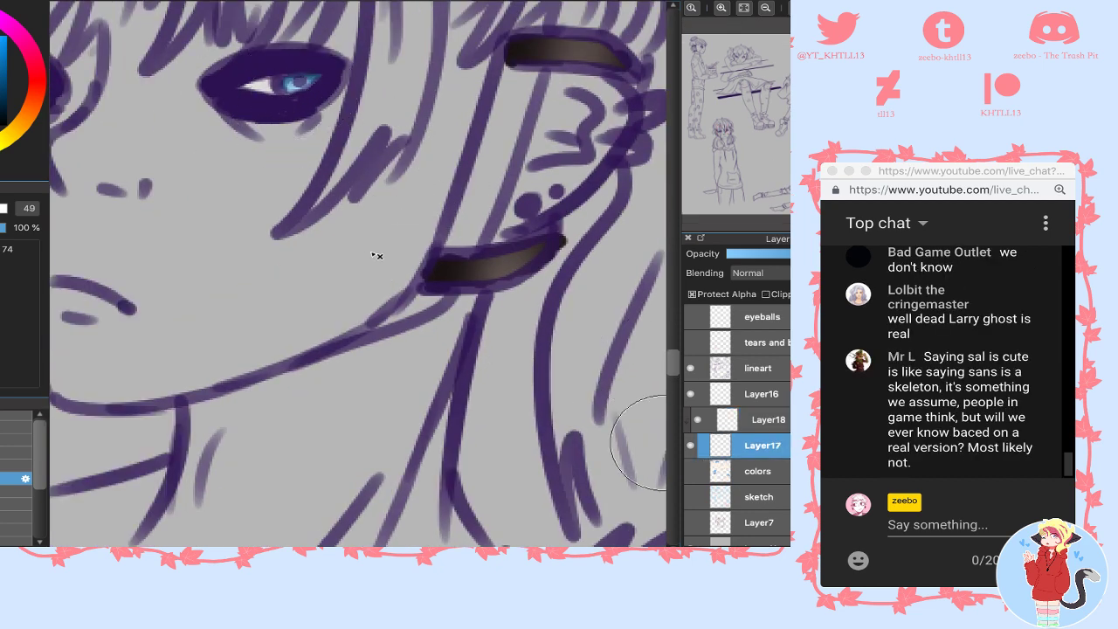
{"action": "left_click", "coordinate": [269, 88], "text": "alt"}
{"action": "left_click", "coordinate": [262, 86], "text": "alt"}
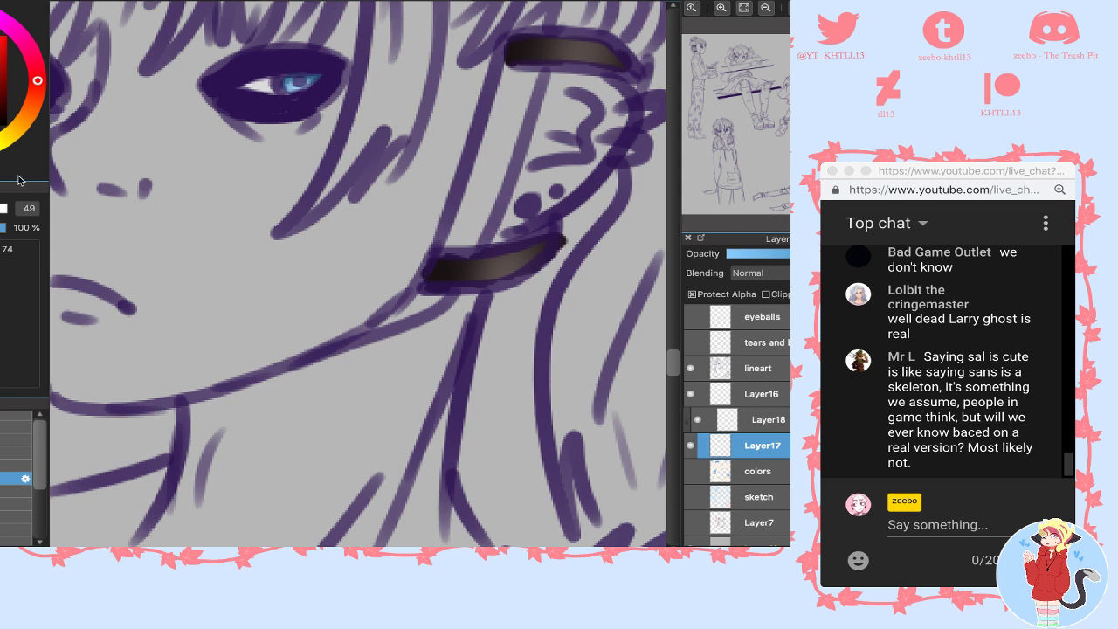
{"action": "left_click_drag", "start_coordinate": [36, 105], "coordinate": [35, 108]}
{"action": "left_click", "coordinate": [13, 441]}
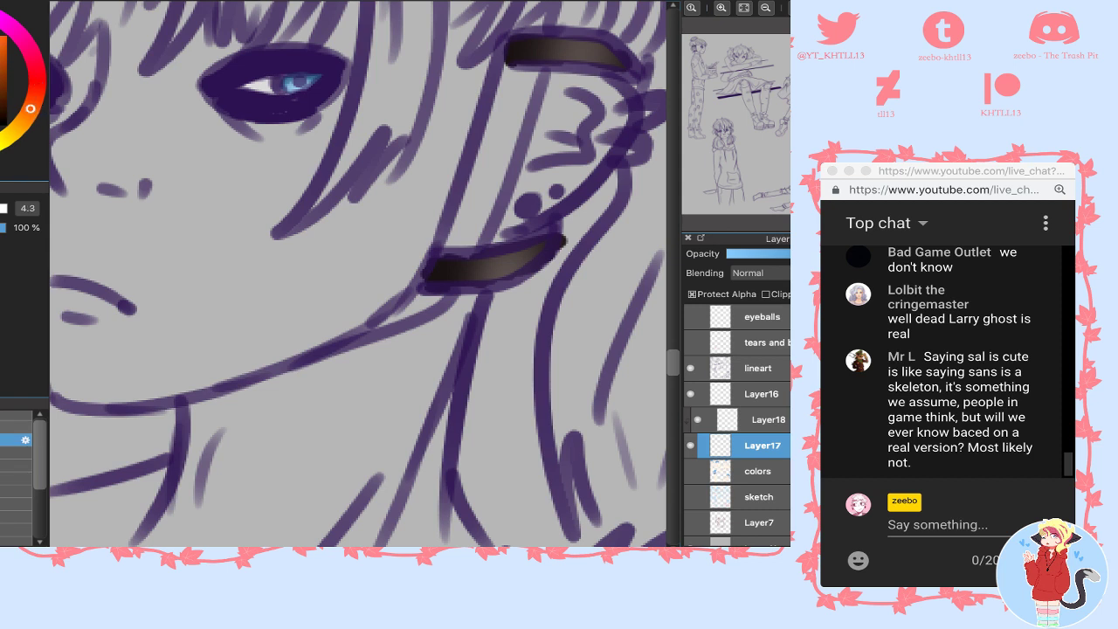
{"action": "left_click", "coordinate": [13, 453]}
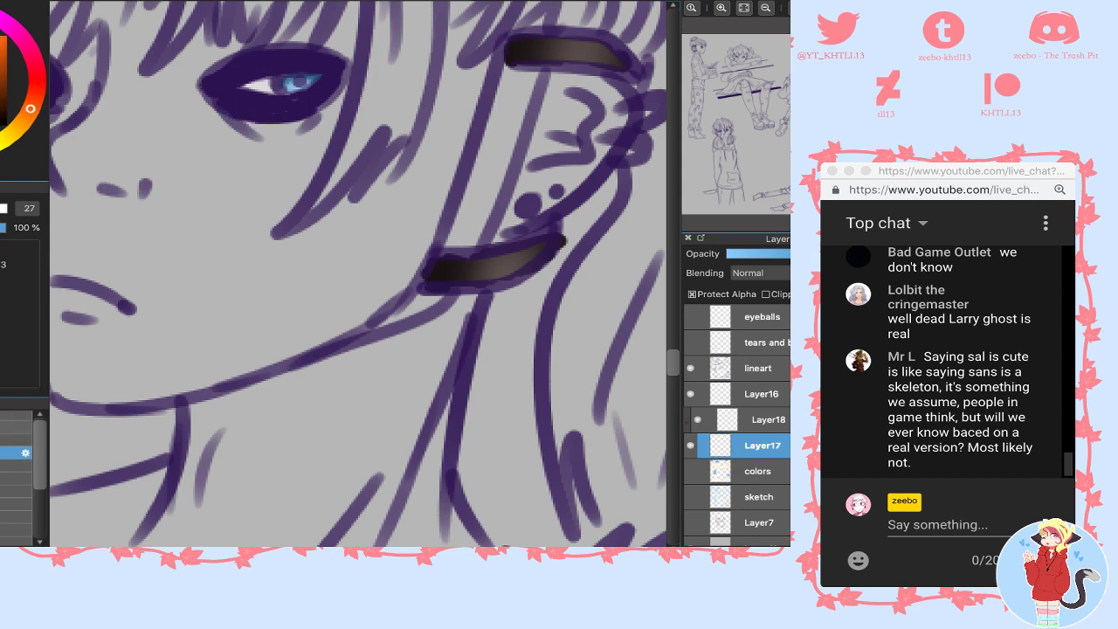
{"action": "left_click", "coordinate": [14, 414]}
{"action": "mouse_move", "coordinate": [250, 74]}
{"action": "left_mouse_down"}
{"action": "mouse_move", "coordinate": [288, 72]}
{"action": "mouse_move", "coordinate": [276, 78]}
{"action": "left_mouse_up"}
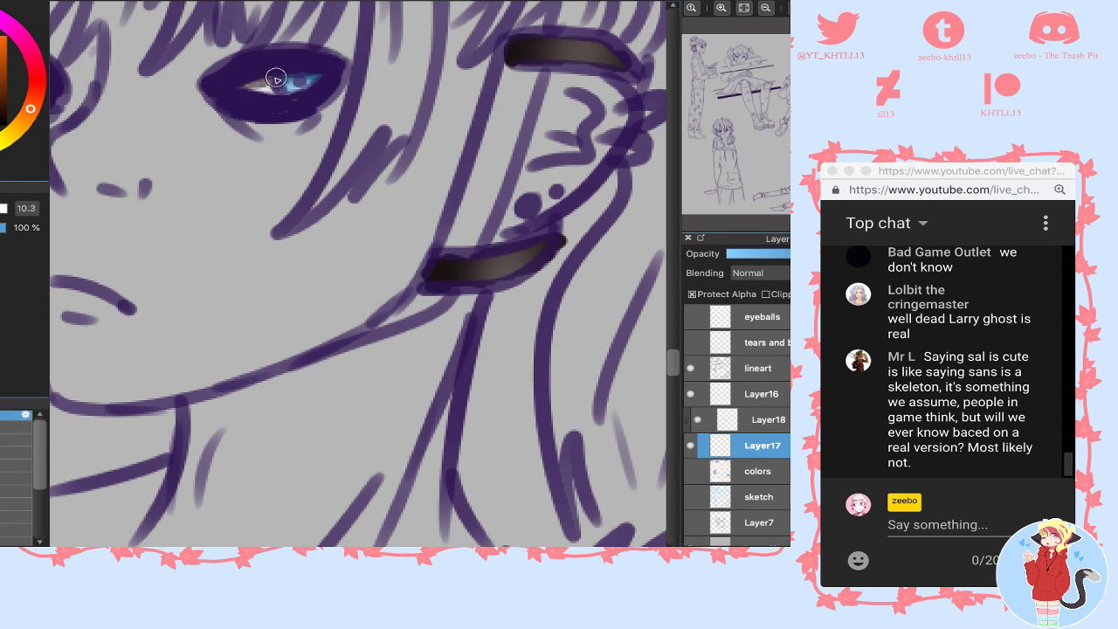
{"action": "left_click", "coordinate": [15, 130]}
{"action": "left_click_drag", "start_coordinate": [254, 87], "coordinate": [225, 92]}
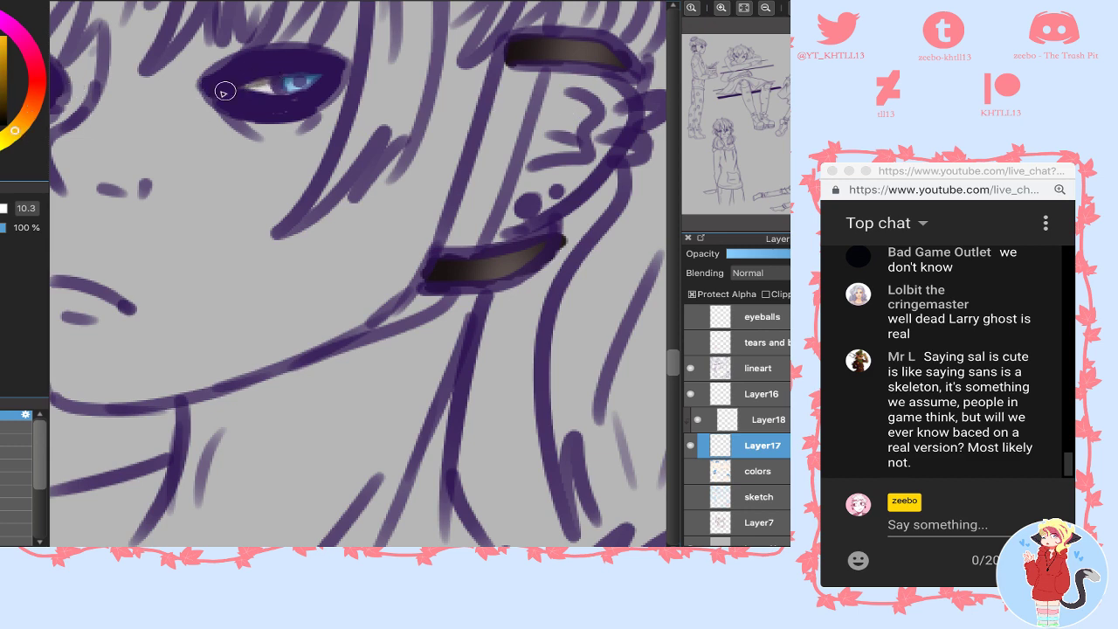
- Shade the eye whites of the hooded, profile and half-lidded figures with the same muted yellowish brown
{"action": "left_click_drag", "start_coordinate": [722, 137], "coordinate": [723, 131]}
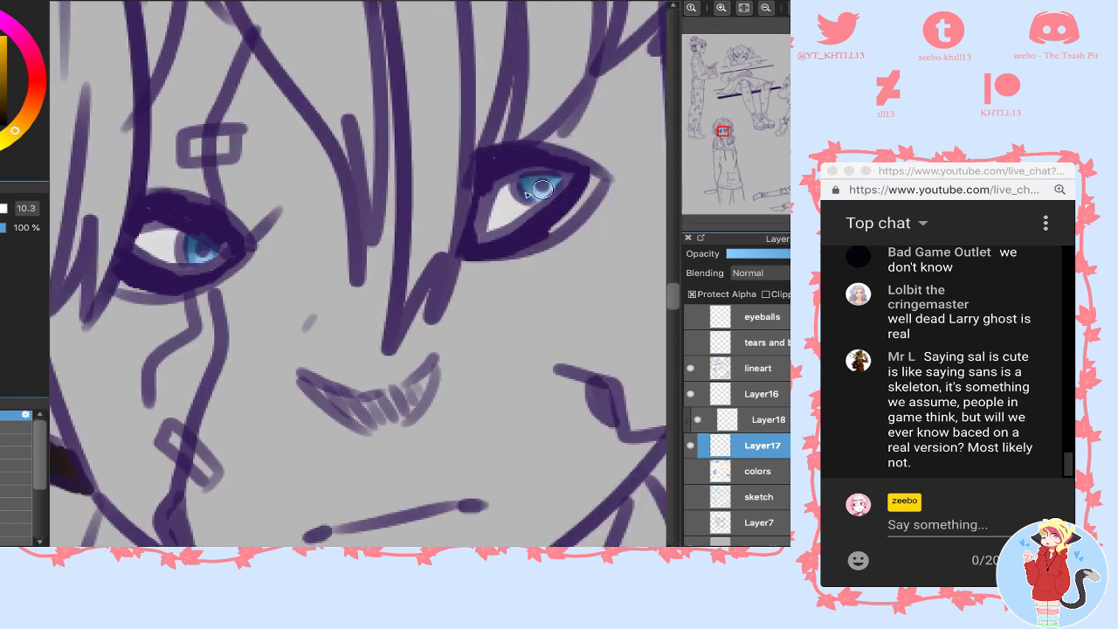
{"action": "mouse_move", "coordinate": [538, 187]}
{"action": "left_mouse_down"}
{"action": "mouse_move", "coordinate": [494, 195]}
{"action": "mouse_move", "coordinate": [454, 251]}
{"action": "left_mouse_up"}
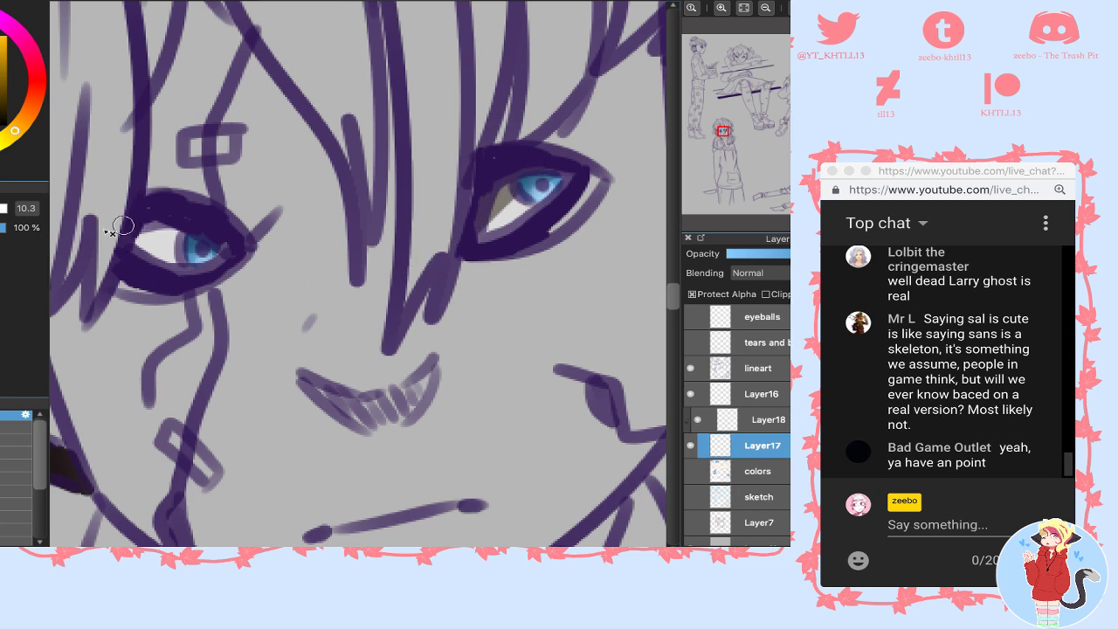
{"action": "left_click_drag", "start_coordinate": [121, 227], "coordinate": [234, 233]}
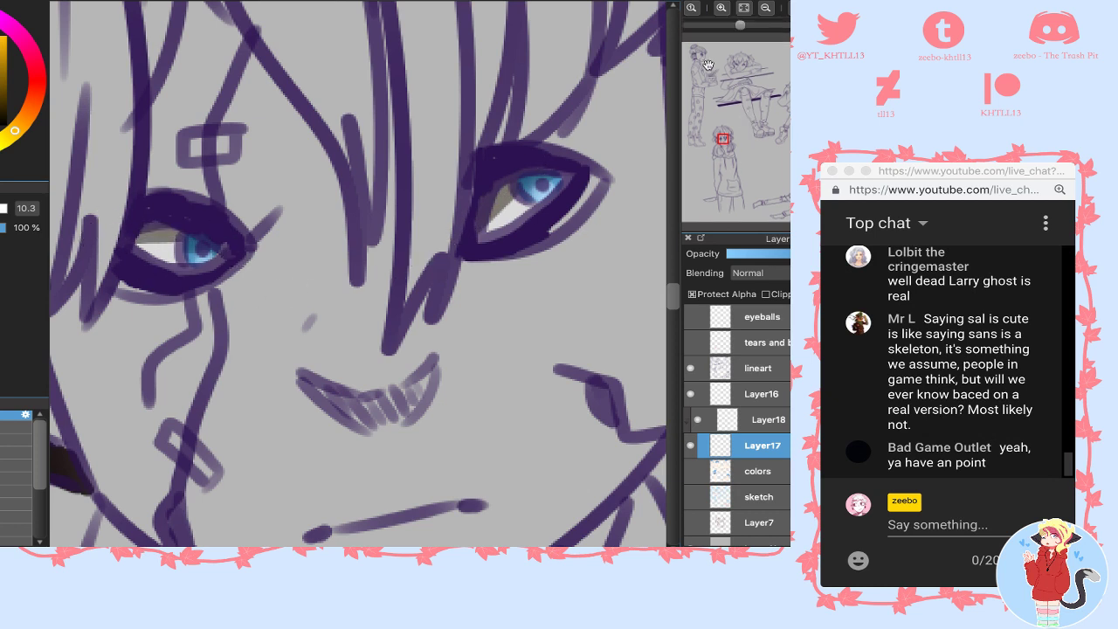
{"action": "left_click_drag", "start_coordinate": [709, 65], "coordinate": [702, 57]}
{"action": "left_click_drag", "start_coordinate": [316, 88], "coordinate": [355, 106]}
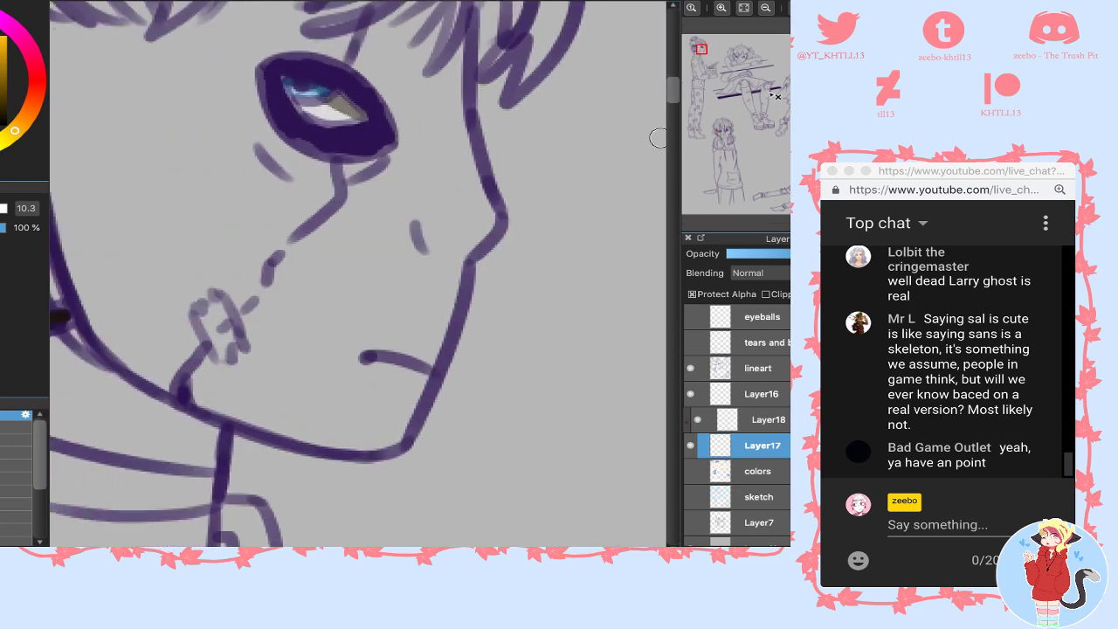
{"action": "left_click", "coordinate": [741, 55]}
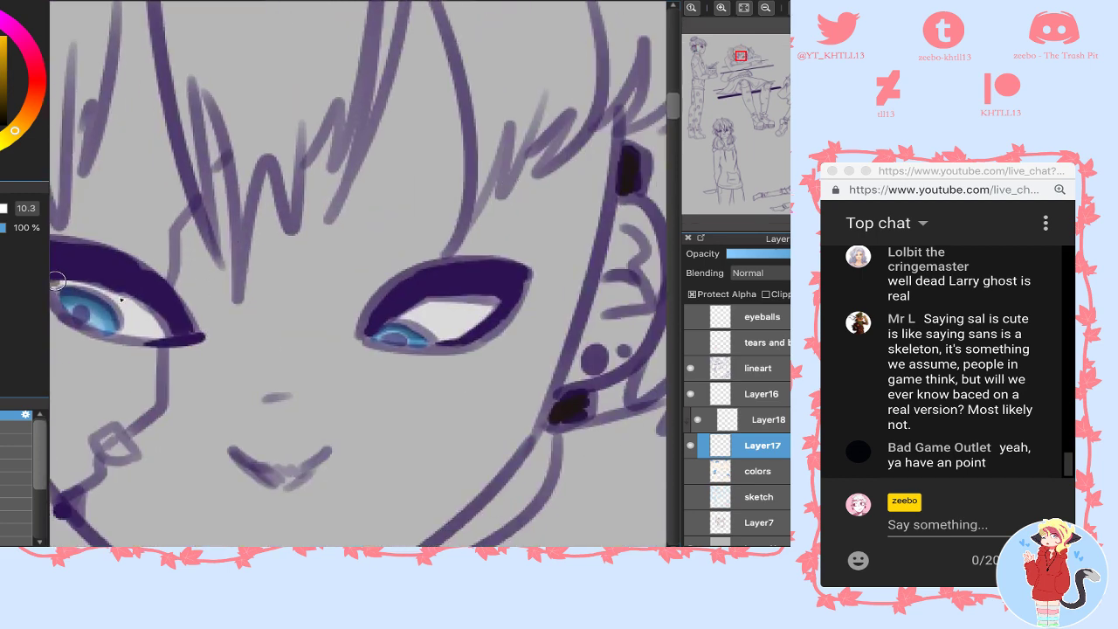
{"action": "left_click_drag", "start_coordinate": [56, 281], "coordinate": [172, 322]}
{"action": "mouse_move", "coordinate": [346, 325]}
{"action": "left_mouse_down"}
{"action": "mouse_move", "coordinate": [494, 290]}
{"action": "mouse_move", "coordinate": [400, 320]}
{"action": "left_mouse_up"}
- Blend the brown shading into the eye whites of the half-lidded, profile, hooded and pigtailed figures
{"action": "left_click", "coordinate": [7, 478]}
{"action": "left_click_drag", "start_coordinate": [474, 318], "coordinate": [494, 303]}
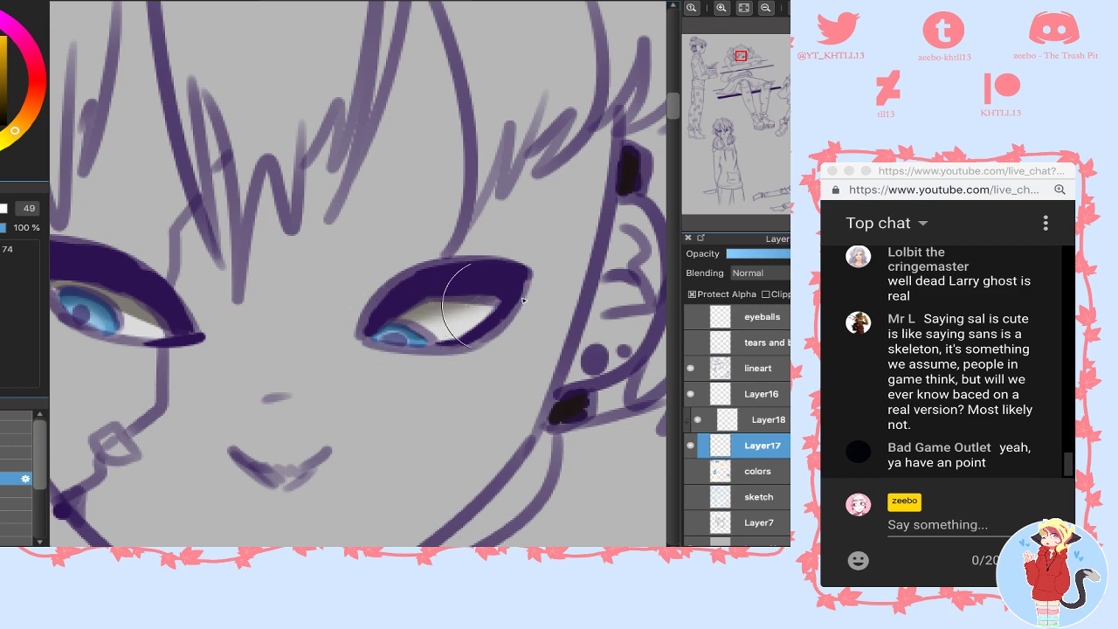
{"action": "left_click_drag", "start_coordinate": [120, 316], "coordinate": [46, 284]}
{"action": "left_click", "coordinate": [699, 57]}
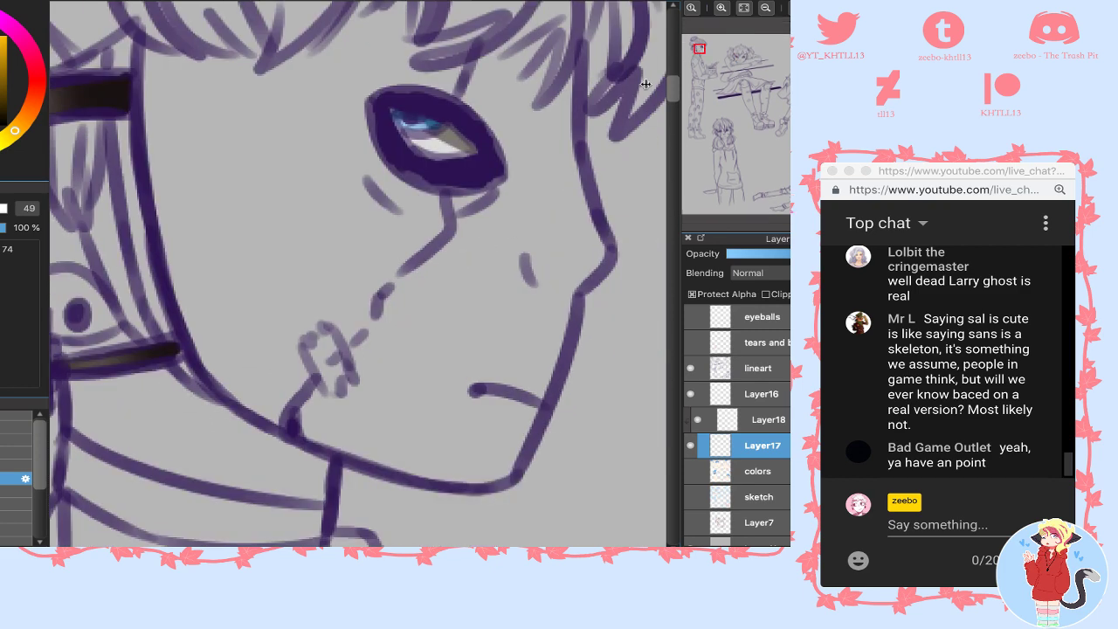
{"action": "left_click_drag", "start_coordinate": [712, 136], "coordinate": [727, 128]}
{"action": "left_click_drag", "start_coordinate": [795, 151], "coordinate": [801, 153]}
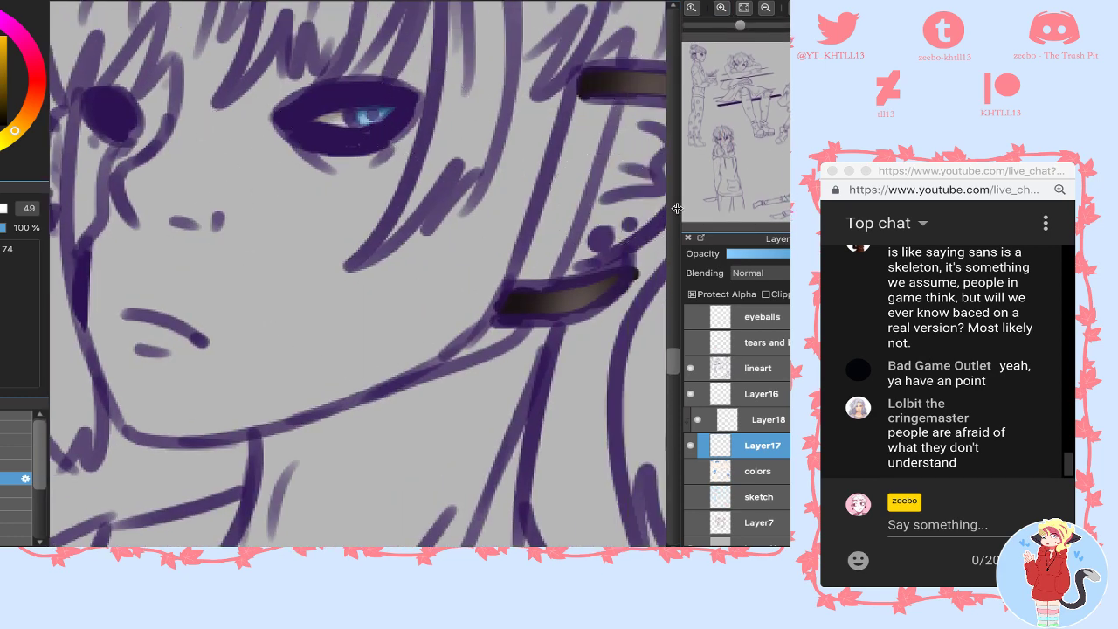
- Merge Layer18 into Layer17, then add a new layer above it, clipped and set to Multiply blending
{"action": "left_click", "coordinate": [773, 421]}
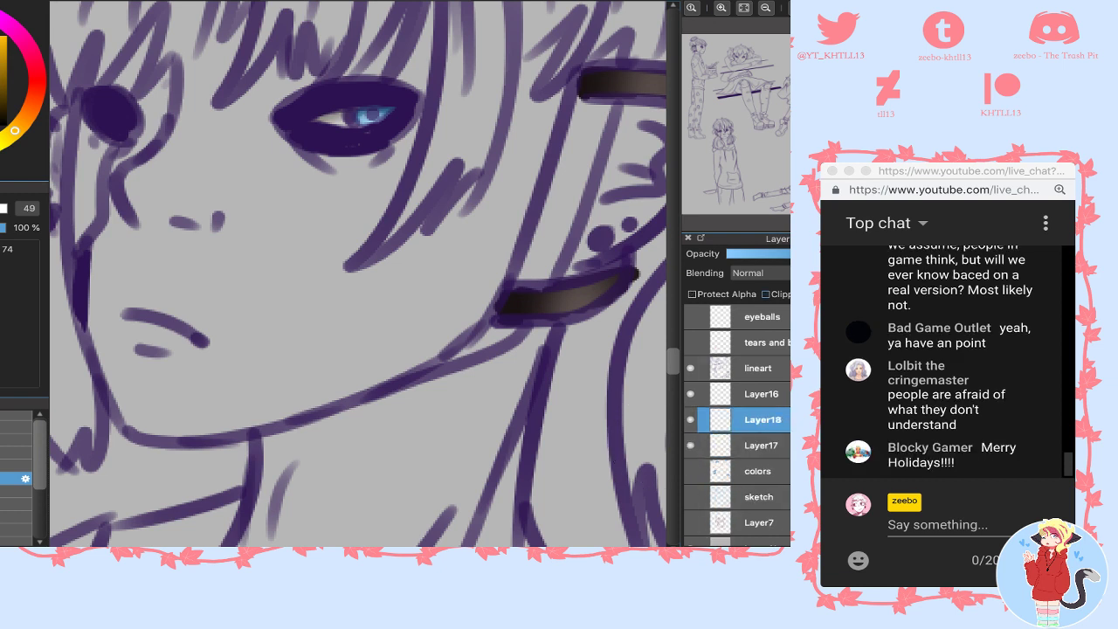
{"action": "left_click", "coordinate": [784, 274]}
{"action": "left_click", "coordinate": [785, 286]}
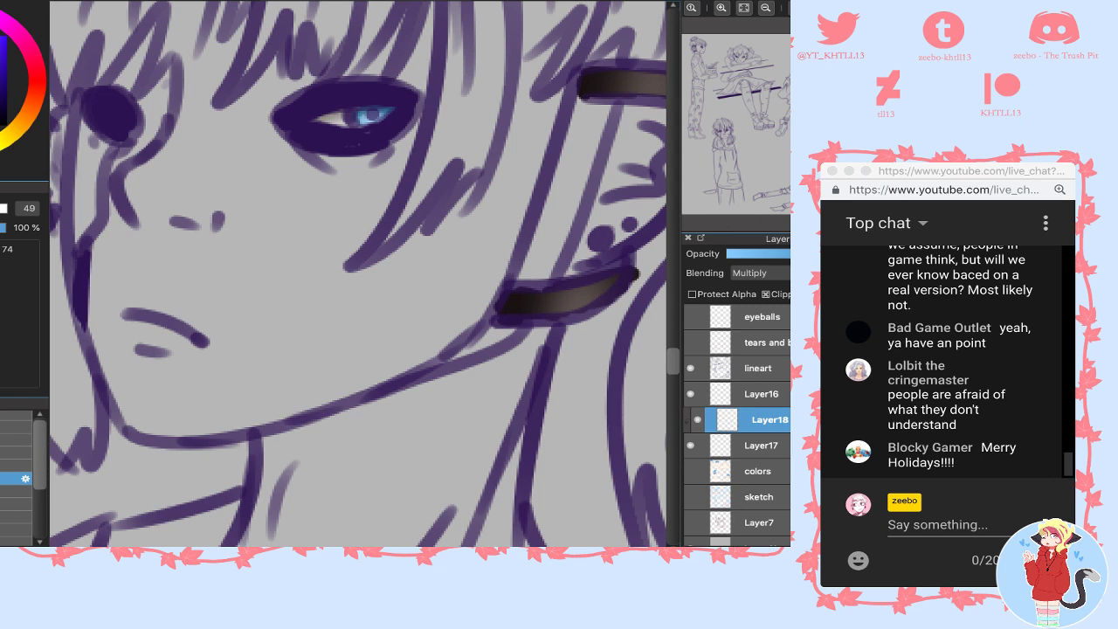
- Try soft brown shading over the pigtailed figure's eye with a size 39 brush at 20% opacity
{"action": "left_click_drag", "start_coordinate": [10, 132], "coordinate": [25, 123]}
{"action": "left_click", "coordinate": [13, 465]}
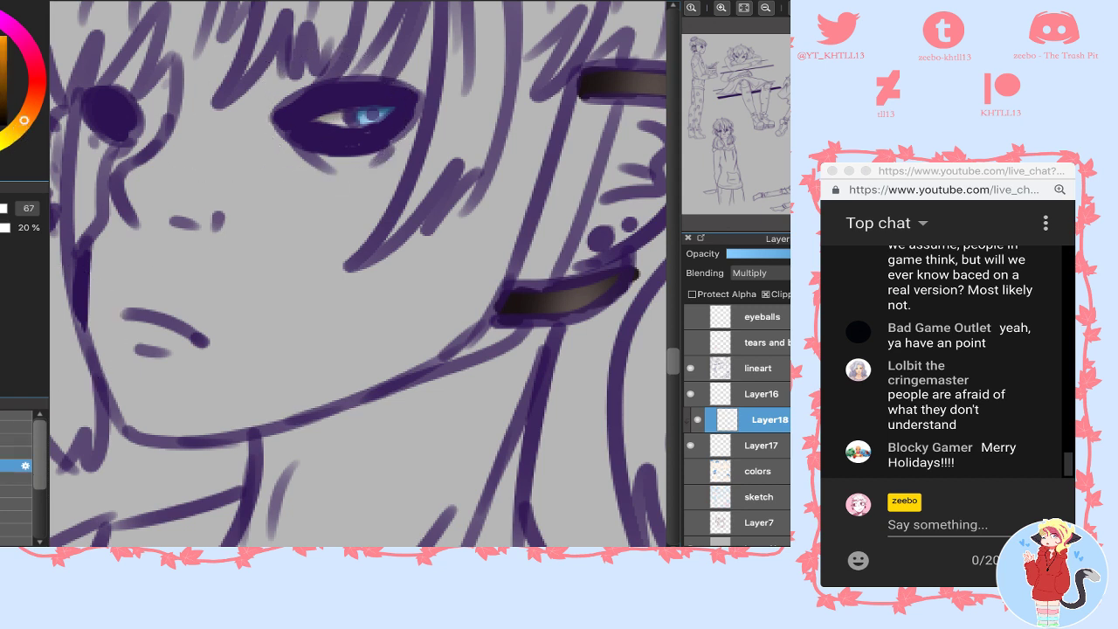
{"action": "left_click_drag", "start_coordinate": [357, 276], "coordinate": [207, 145]}
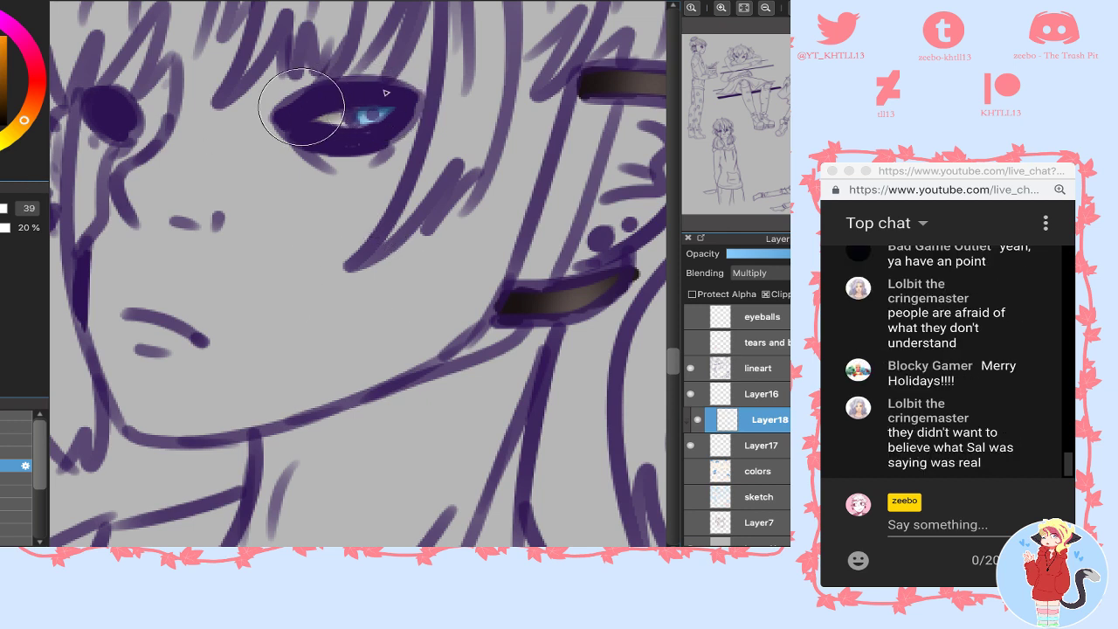
{"action": "mouse_move", "coordinate": [305, 107]}
{"action": "left_mouse_down"}
{"action": "mouse_move", "coordinate": [321, 96]}
{"action": "mouse_move", "coordinate": [297, 107]}
{"action": "mouse_move", "coordinate": [348, 116]}
{"action": "mouse_move", "coordinate": [360, 105]}
{"action": "mouse_move", "coordinate": [320, 113]}
{"action": "left_mouse_up"}
- Return Layer18 to Normal blending and softly shade the eyes of the pigtailed and hooded figures with the lineart's dark purple
{"action": "left_click", "coordinate": [357, 96], "text": "alt"}
{"action": "left_click", "coordinate": [757, 273]}
{"action": "left_click", "coordinate": [751, 259]}
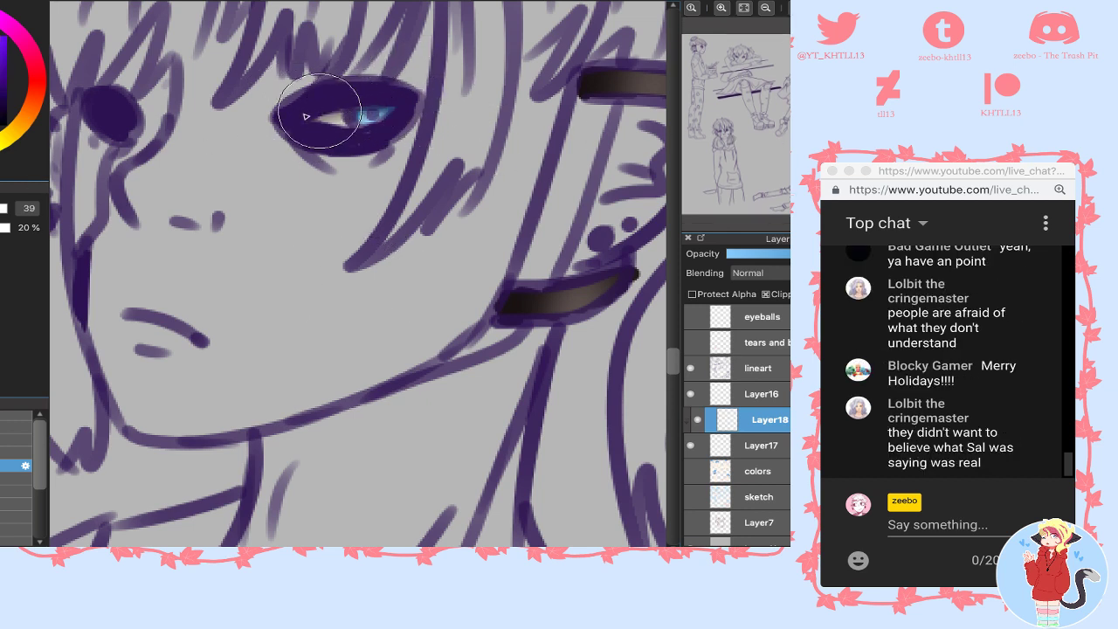
{"action": "left_click_drag", "start_coordinate": [723, 146], "coordinate": [721, 139]}
{"action": "left_click_drag", "start_coordinate": [599, 169], "coordinate": [612, 179]}
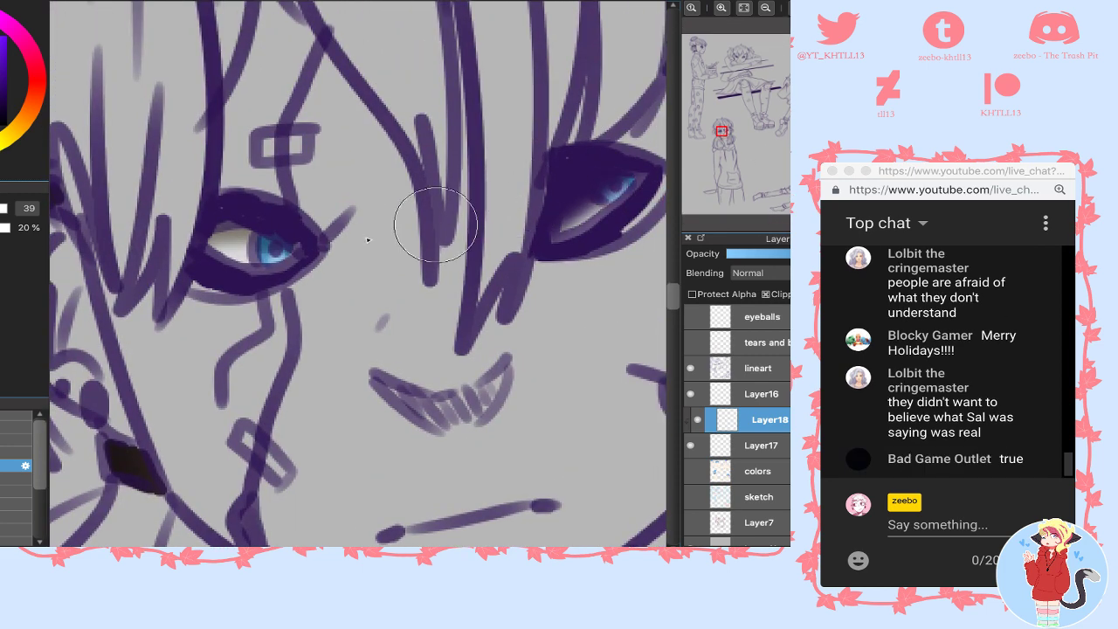
{"action": "mouse_move", "coordinate": [316, 224]}
{"action": "left_mouse_down"}
{"action": "mouse_move", "coordinate": [335, 222]}
{"action": "mouse_move", "coordinate": [307, 228]}
{"action": "left_mouse_up"}
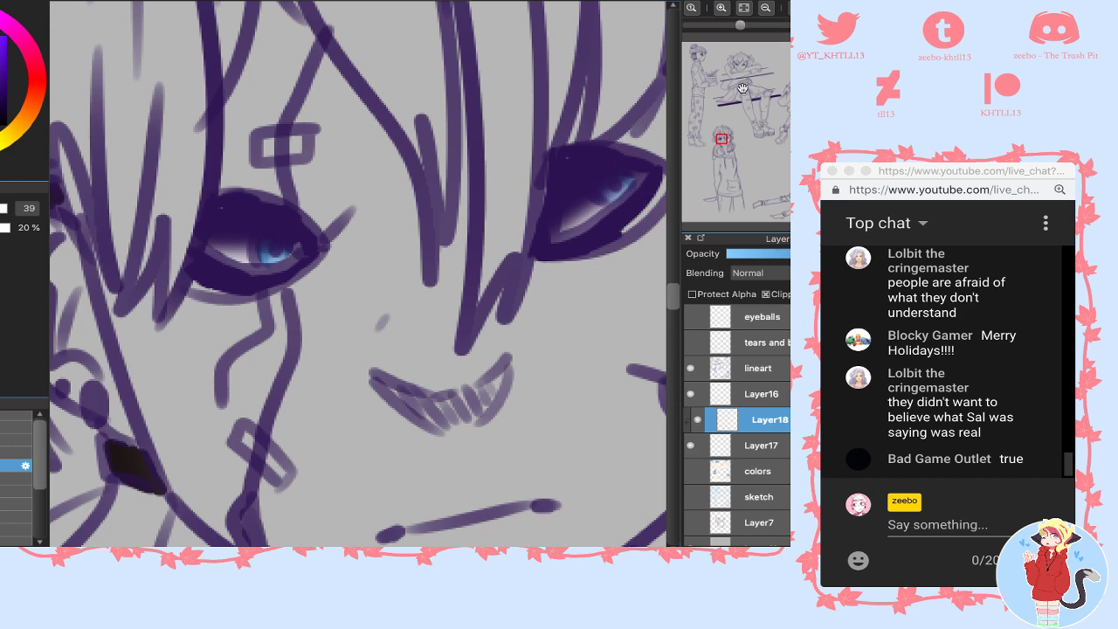
- Softly shade the profile figure's eye and both eyes of the half-lidded figure with dark purple
{"action": "left_click", "coordinate": [700, 55]}
{"action": "left_click_drag", "start_coordinate": [699, 55], "coordinate": [698, 55]}
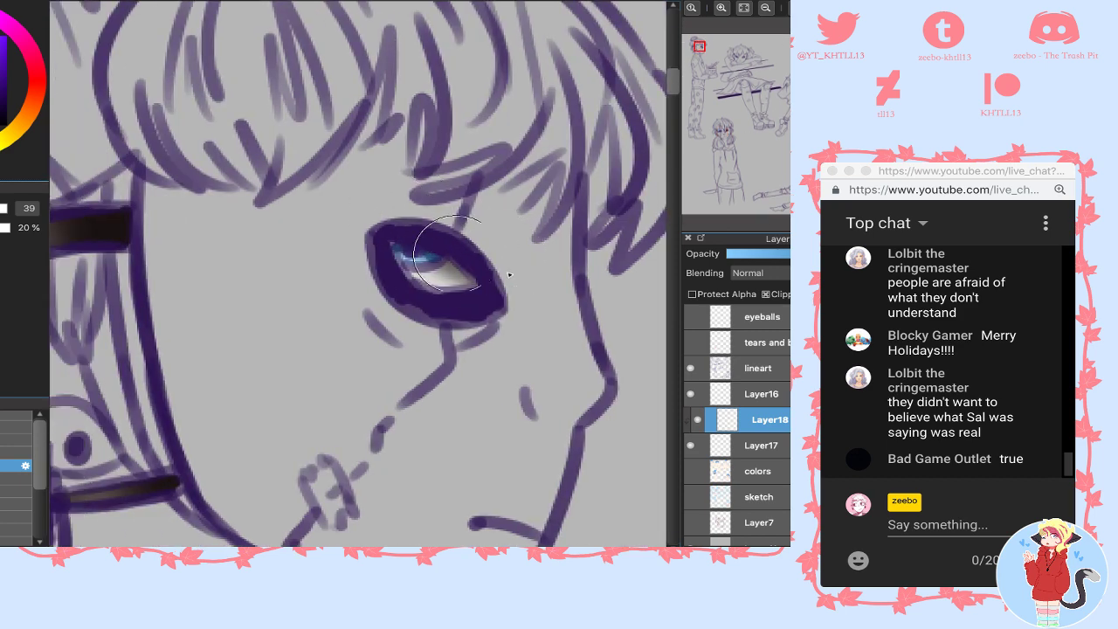
{"action": "left_click_drag", "start_coordinate": [449, 252], "coordinate": [452, 259]}
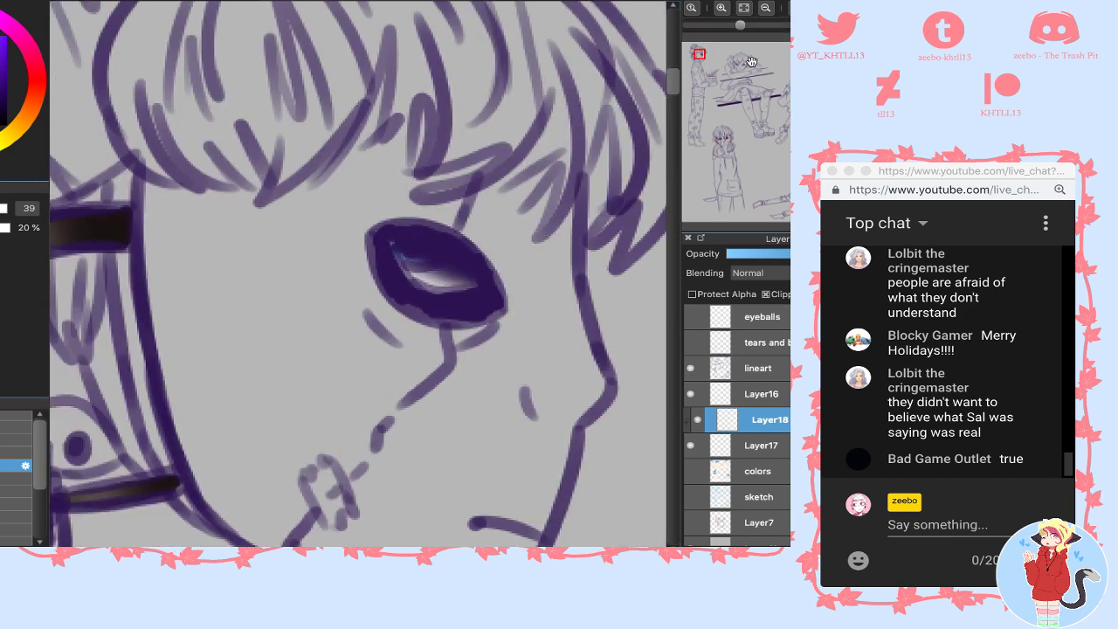
{"action": "left_click_drag", "start_coordinate": [738, 62], "coordinate": [740, 64]}
{"action": "mouse_move", "coordinate": [199, 248]}
{"action": "left_mouse_down"}
{"action": "mouse_move", "coordinate": [272, 275]}
{"action": "mouse_move", "coordinate": [315, 275]}
{"action": "left_mouse_up"}
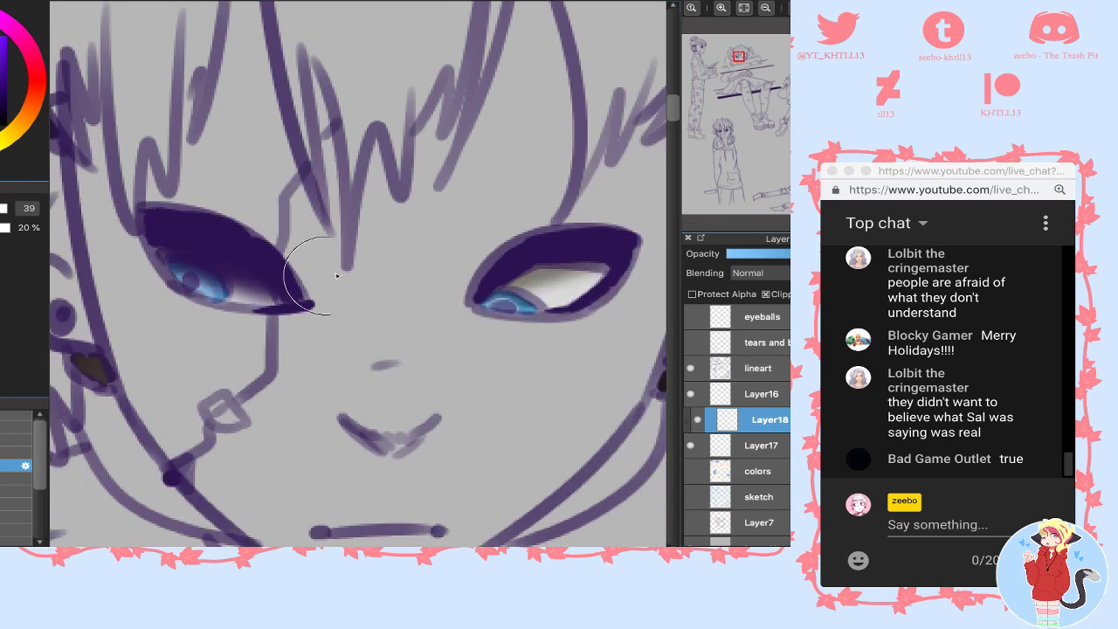
{"action": "mouse_move", "coordinate": [533, 279]}
{"action": "left_mouse_down"}
{"action": "mouse_move", "coordinate": [559, 253]}
{"action": "mouse_move", "coordinate": [489, 236]}
{"action": "mouse_move", "coordinate": [524, 279]}
{"action": "mouse_move", "coordinate": [571, 299]}
{"action": "left_mouse_up"}
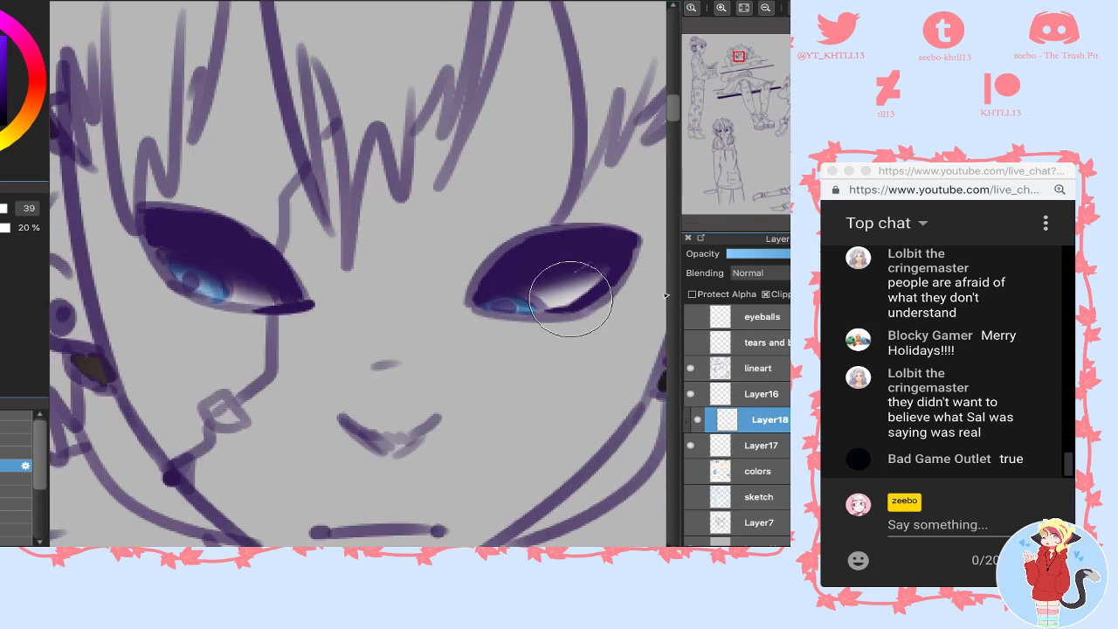
- On the lineart layer, touch up the upper lid edge of the half-lidded figure's eye using the sampled dark purple
{"action": "left_click", "coordinate": [759, 368]}
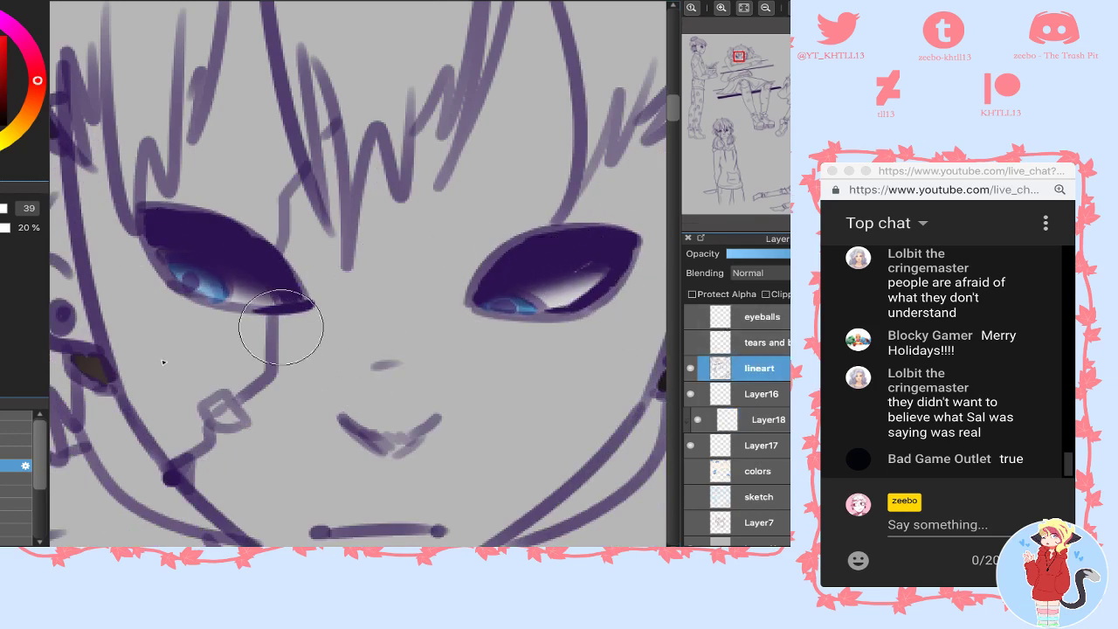
{"action": "left_click", "coordinate": [10, 415]}
{"action": "mouse_move", "coordinate": [594, 260]}
{"action": "left_mouse_down"}
{"action": "mouse_move", "coordinate": [566, 271]}
{"action": "mouse_move", "coordinate": [577, 269]}
{"action": "left_mouse_up"}
{"action": "key", "text": "ctrl+z"}
{"action": "left_click", "coordinate": [578, 271], "text": "alt"}
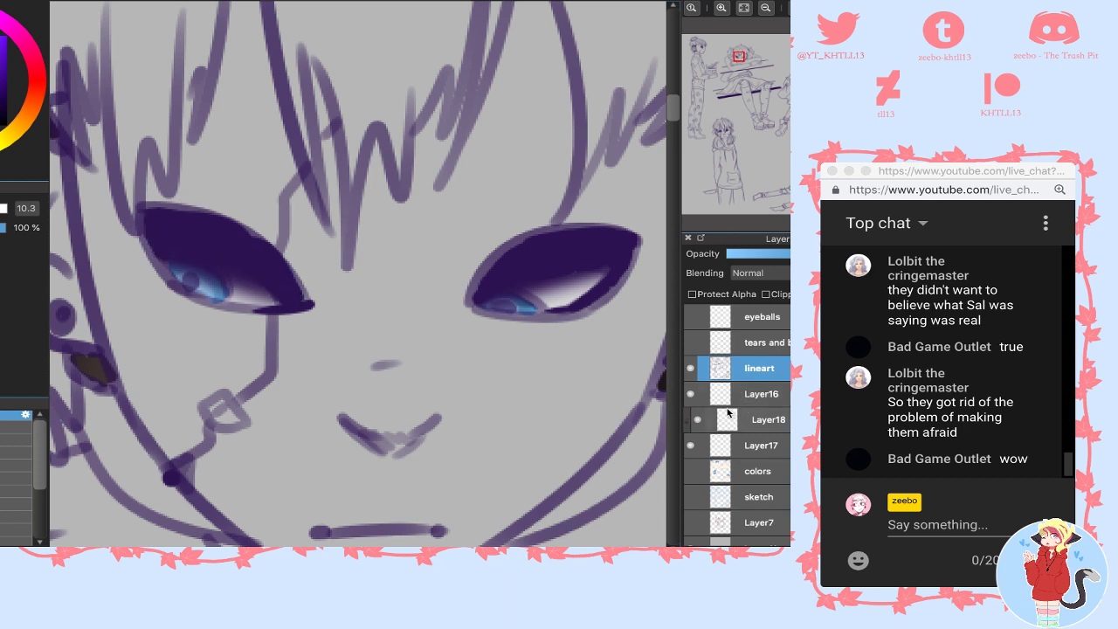
- Toggle the visibility of Layer16 and Layer18 to compare the eye shading, leaving Layer18 hidden
{"action": "left_click", "coordinate": [690, 396]}
{"action": "left_click", "coordinate": [691, 397]}
{"action": "left_click", "coordinate": [697, 420]}
{"action": "left_click", "coordinate": [698, 420]}
{"action": "left_click", "coordinate": [701, 423]}
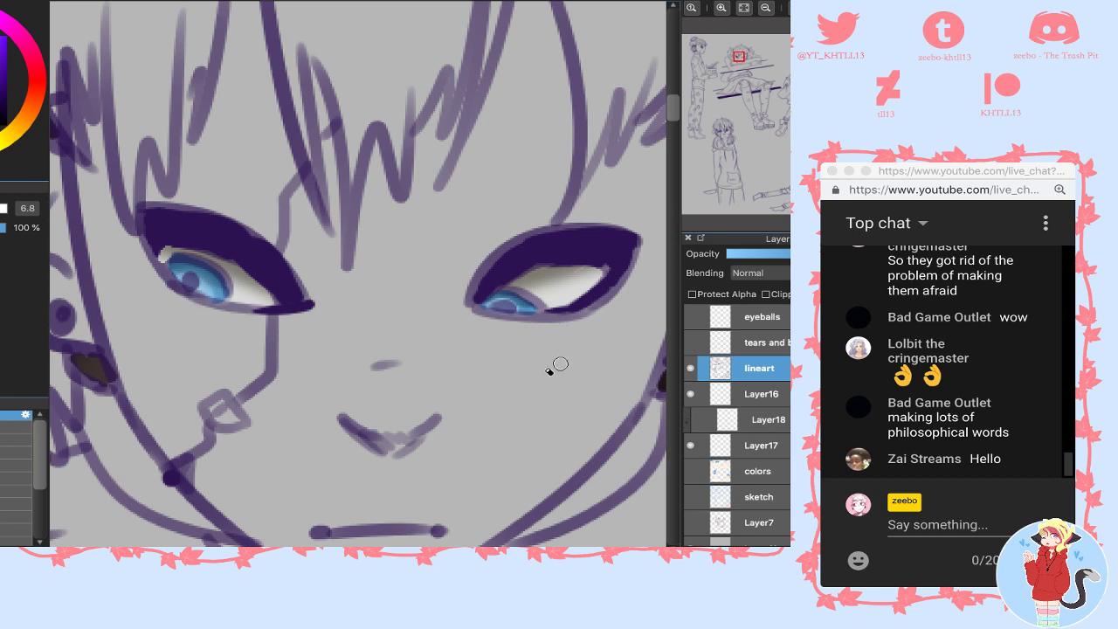
- Retouch the light gap in the lineart at the outer corner of the half-lidded figure's eye above the iris
{"action": "key", "text": "bracketright"}
{"action": "key", "text": "bracketright"}
{"action": "key", "text": "bracketright"}
{"action": "left_click_drag", "start_coordinate": [168, 244], "coordinate": [164, 248]}
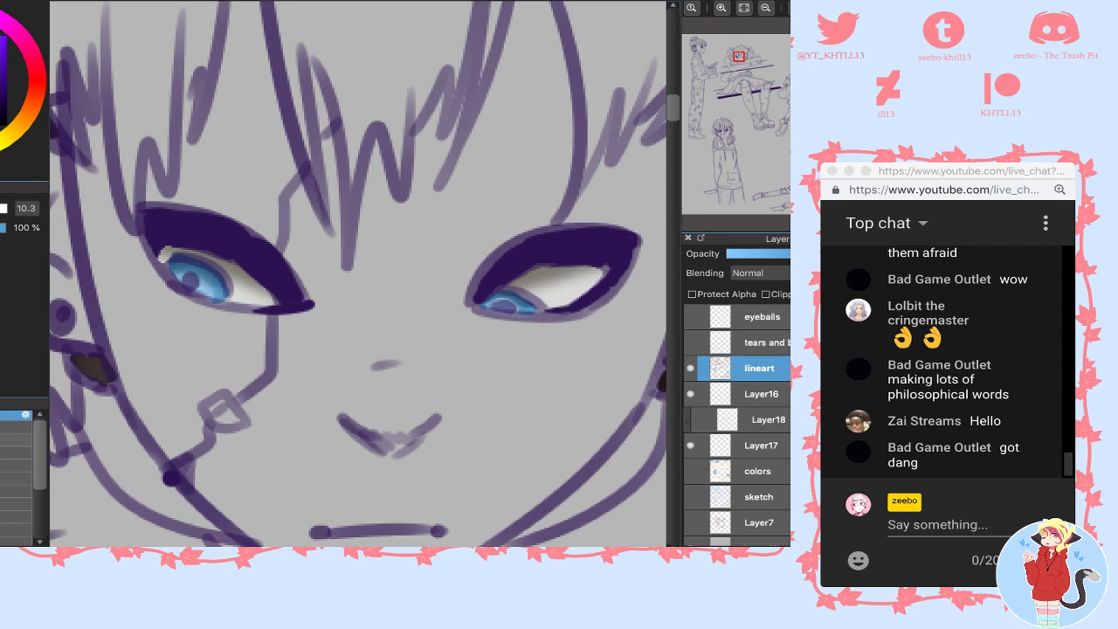
{"action": "left_click", "coordinate": [15, 427]}
{"action": "left_click_drag", "start_coordinate": [164, 254], "coordinate": [170, 255]}
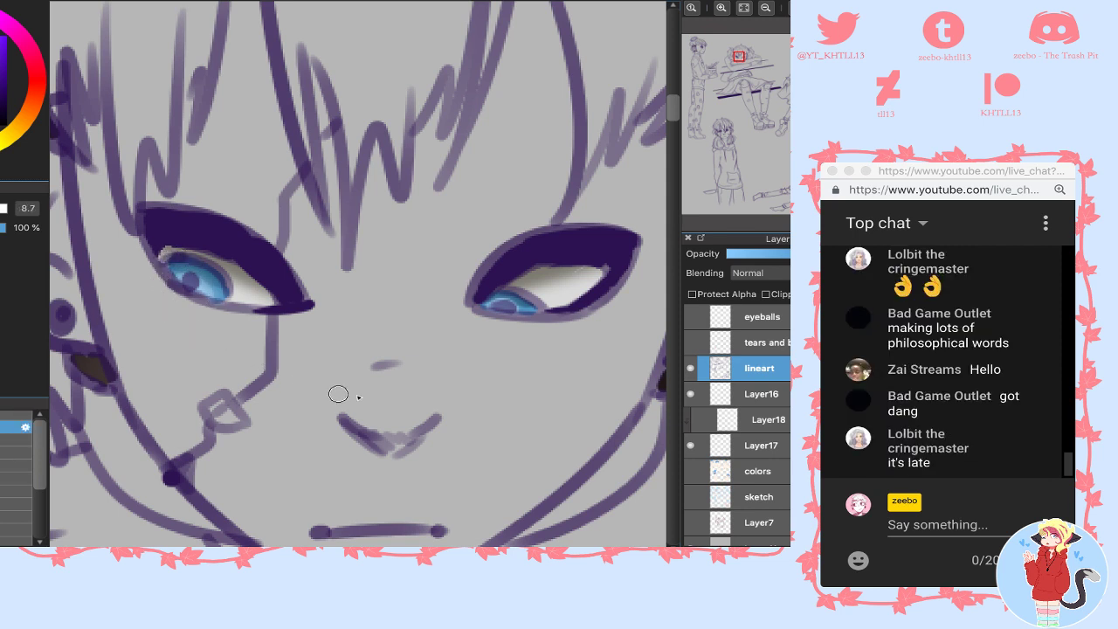
- Show Layer18 and lower its opacity to soften the shadows over the half-lidded figure's eyes
{"action": "left_click", "coordinate": [697, 420]}
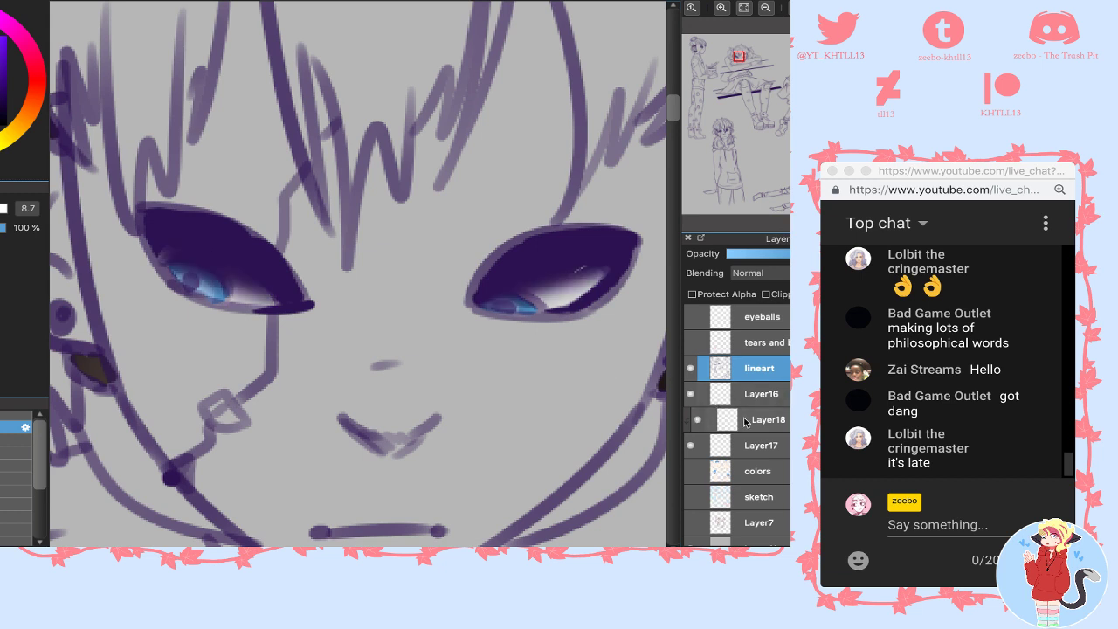
{"action": "left_click", "coordinate": [760, 419]}
{"action": "left_click", "coordinate": [773, 260]}
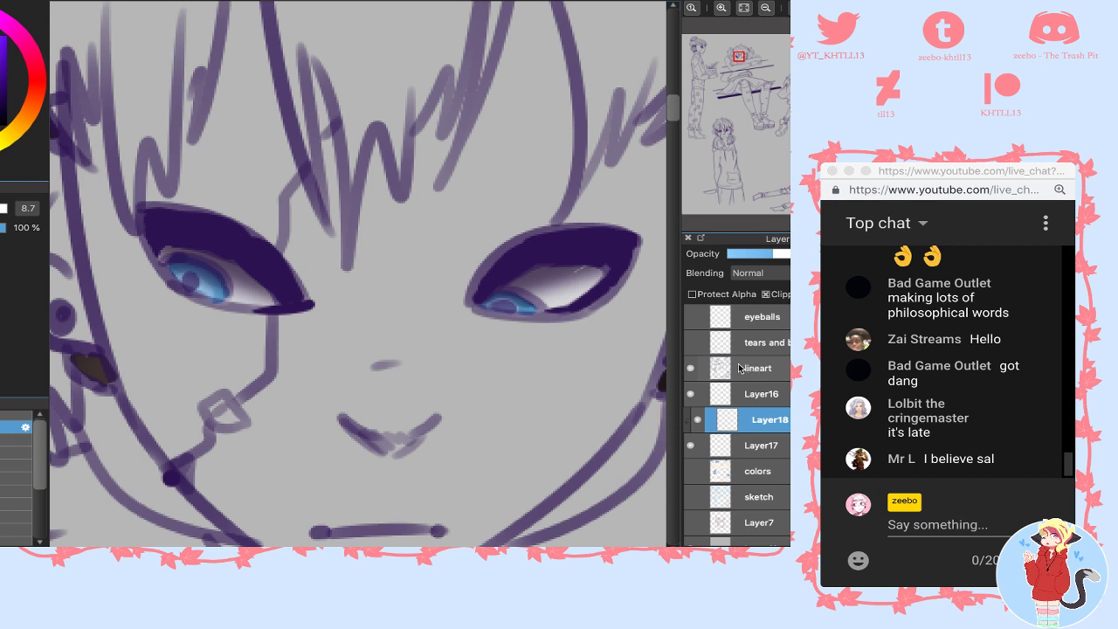
- On the lineart layer, clean up the speckled inner edge of the upper lid near the outer corner of the half-lidded figure's eye
{"action": "left_click", "coordinate": [766, 385]}
{"action": "left_click", "coordinate": [754, 368]}
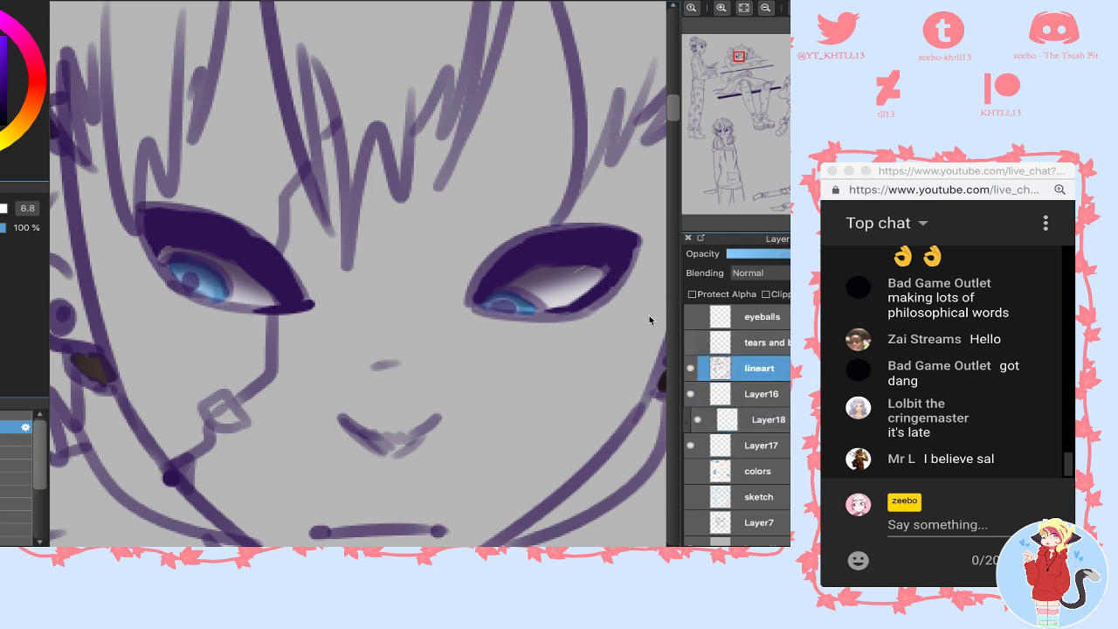
{"action": "left_click_drag", "start_coordinate": [575, 273], "coordinate": [603, 263]}
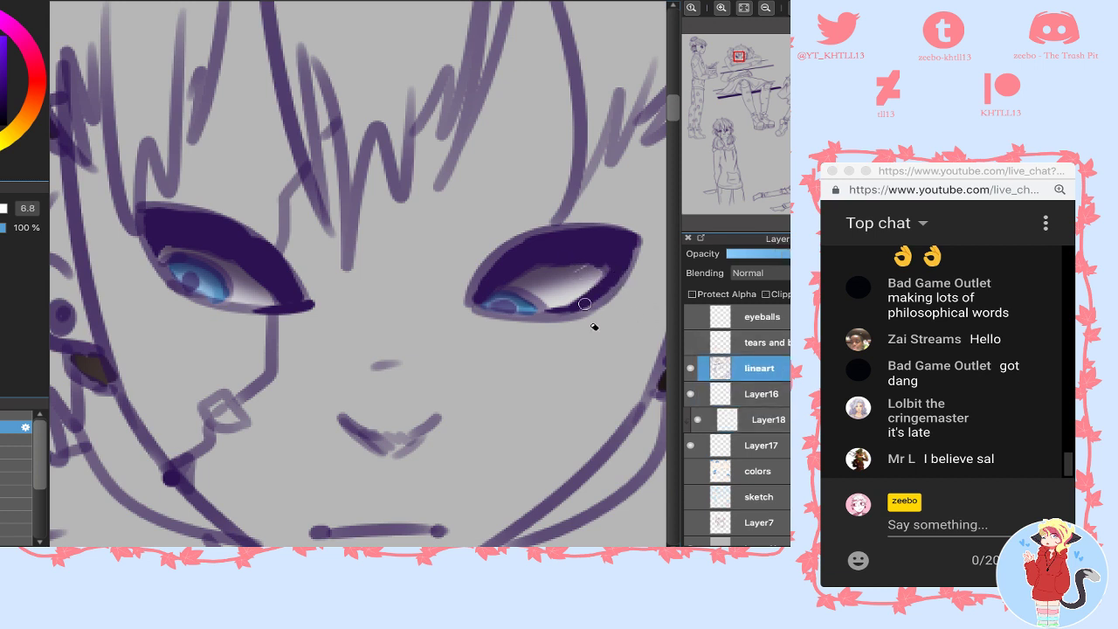
- Toggle the visibility of Layer16 and Layer17 to check which layer holds the eye coloring
{"action": "left_click", "coordinate": [690, 393]}
{"action": "left_click", "coordinate": [690, 393]}
{"action": "left_click", "coordinate": [691, 446]}
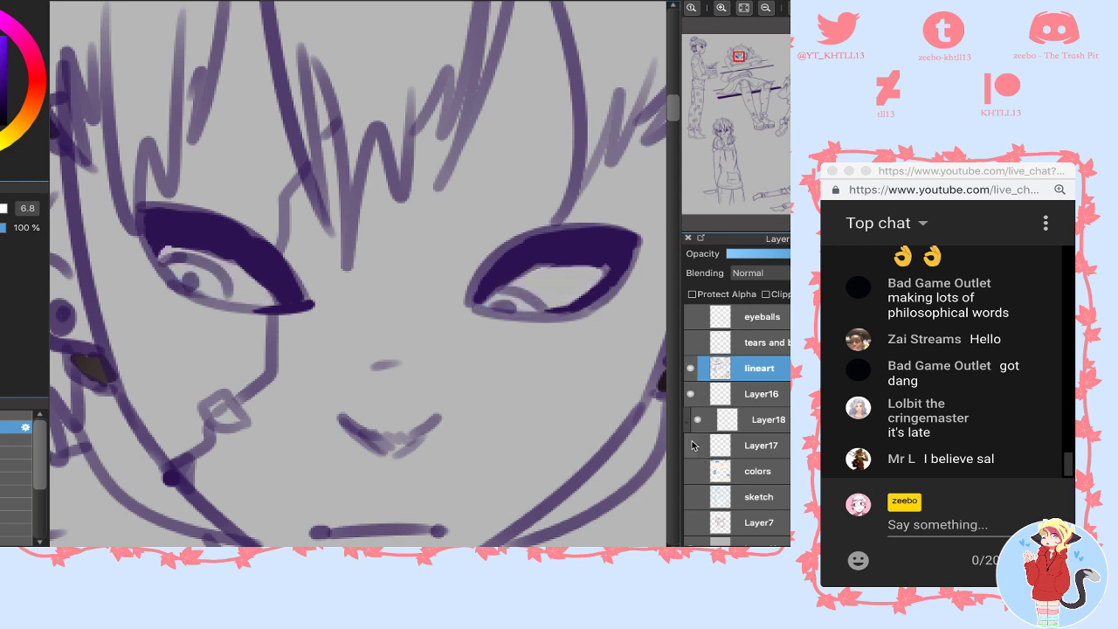
{"action": "left_click", "coordinate": [691, 445]}
- Try to paint over the eye white under the upper lid on Layer17 with a sampled color, and undo the stroke
{"action": "left_click", "coordinate": [751, 446]}
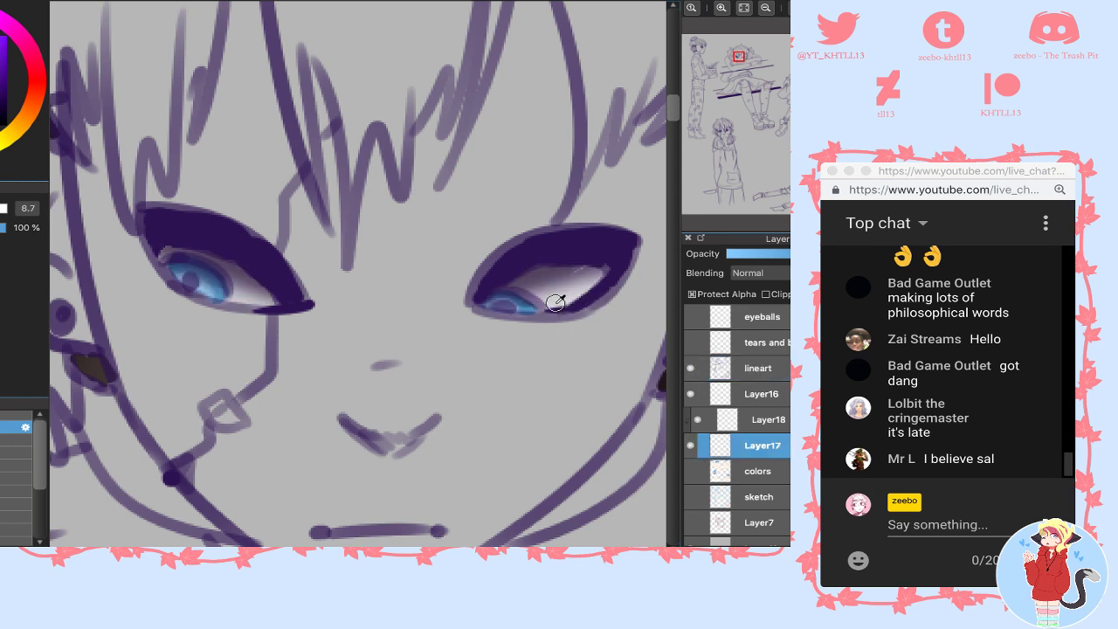
{"action": "left_click", "coordinate": [555, 303], "text": "alt"}
{"action": "left_click_drag", "start_coordinate": [581, 269], "coordinate": [567, 272]}
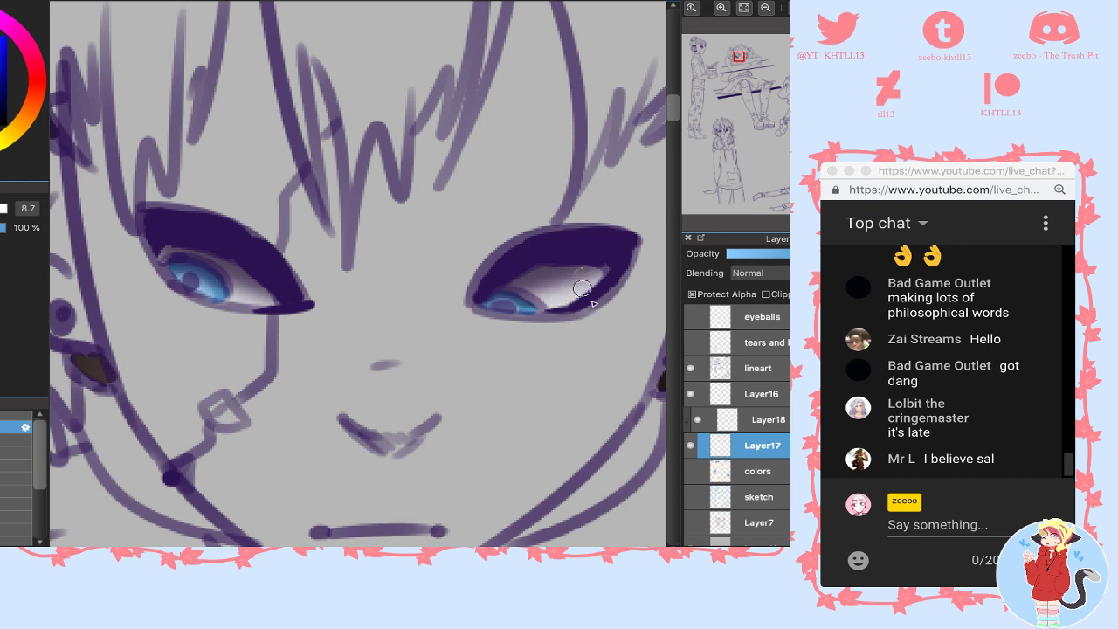
{"action": "key", "text": "ctrl+z"}
- Select Layer18 and briefly hide the lineart to examine the color edges beneath the lids
{"action": "left_click", "coordinate": [702, 418]}
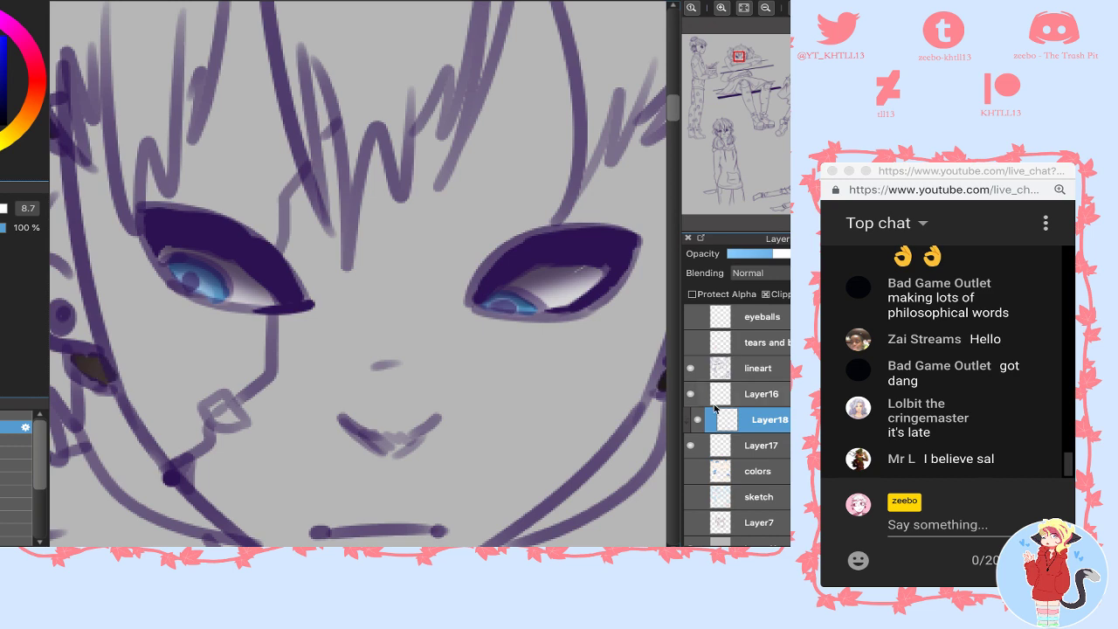
{"action": "left_click", "coordinate": [691, 367]}
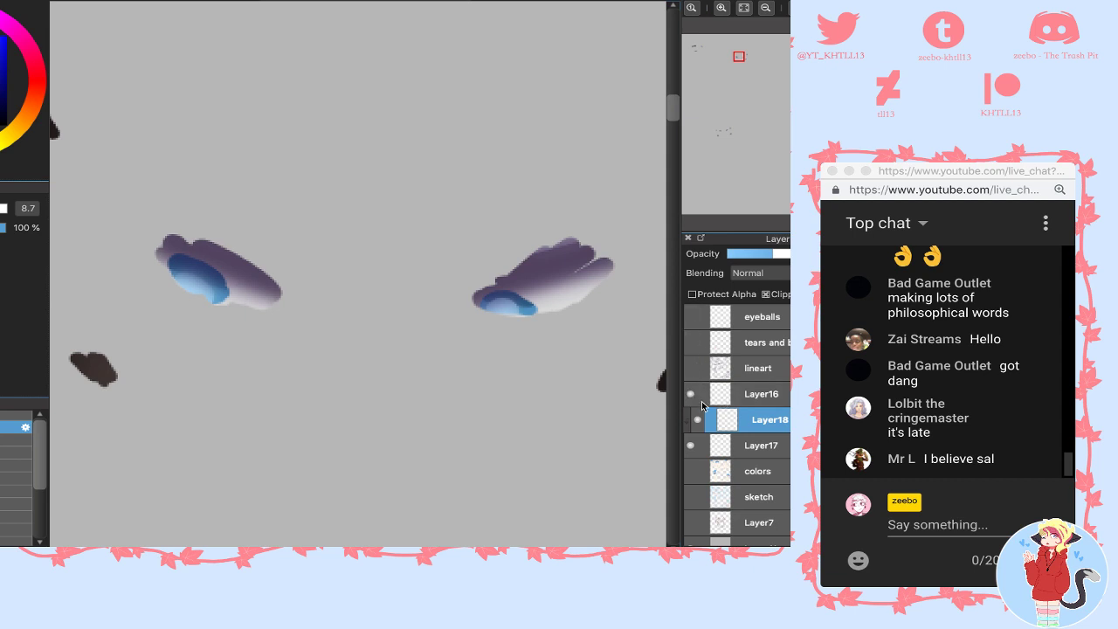
{"action": "left_click", "coordinate": [690, 368]}
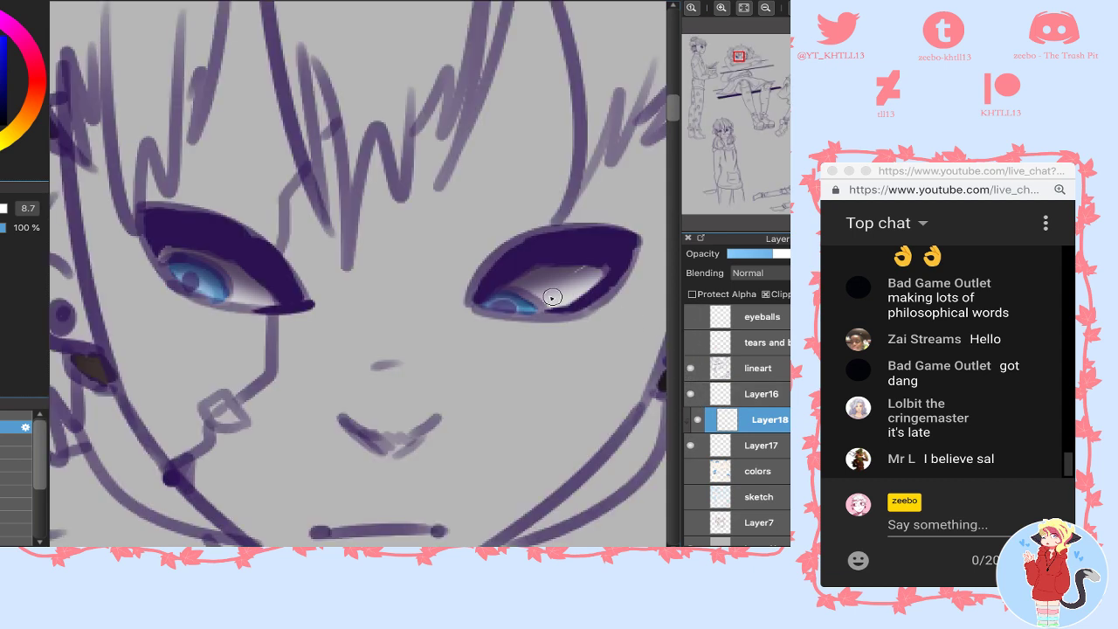
- With the lineart hidden, paint a sampled purple patch on Layer17 over the eye white's upper outer gap, and show the lineart again
{"action": "right_click", "coordinate": [576, 252]}
{"action": "left_click", "coordinate": [12, 465]}
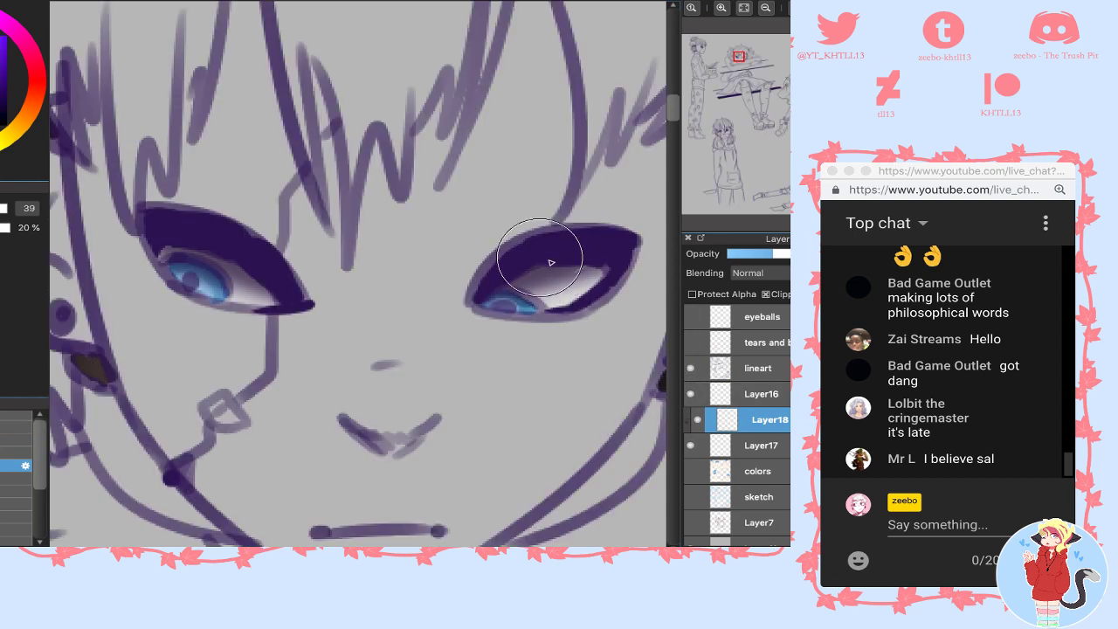
{"action": "left_click", "coordinate": [691, 368]}
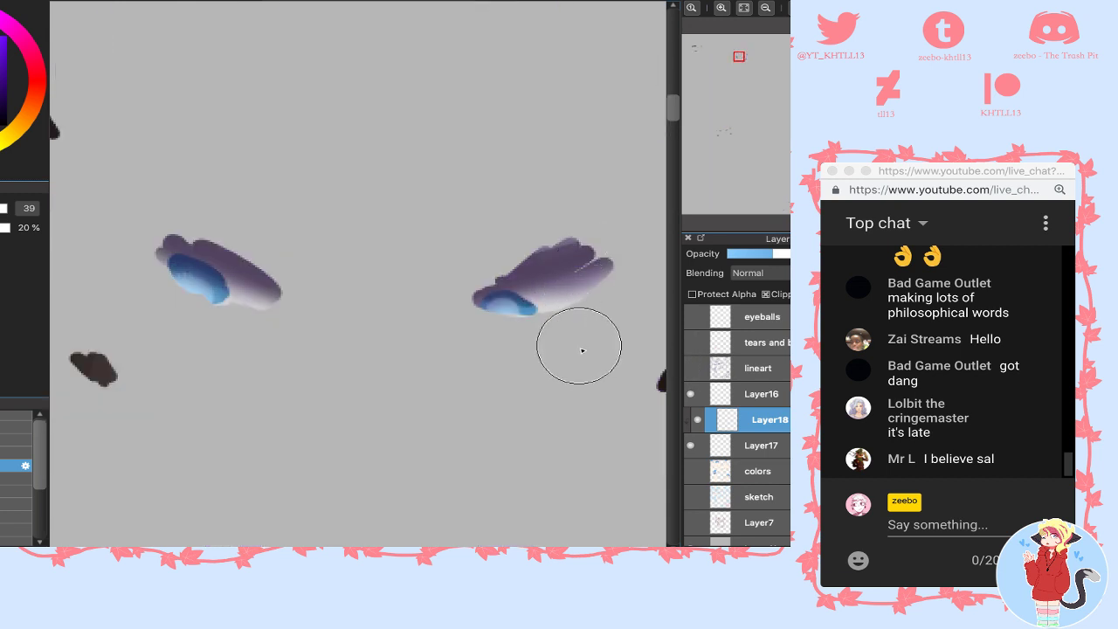
{"action": "left_click", "coordinate": [727, 452]}
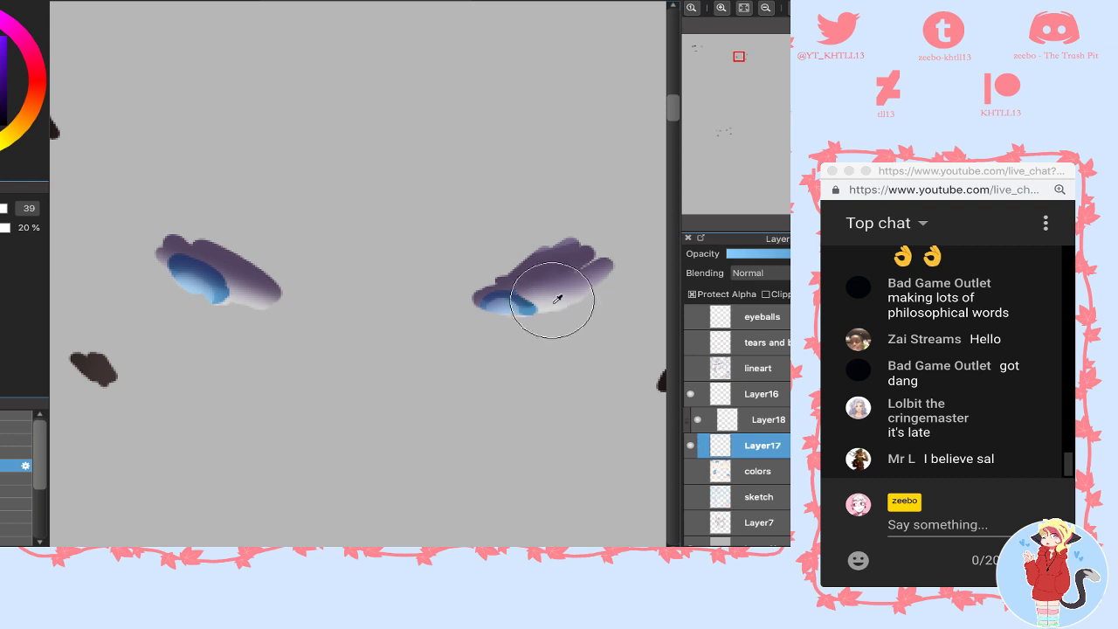
{"action": "key", "text": "b"}
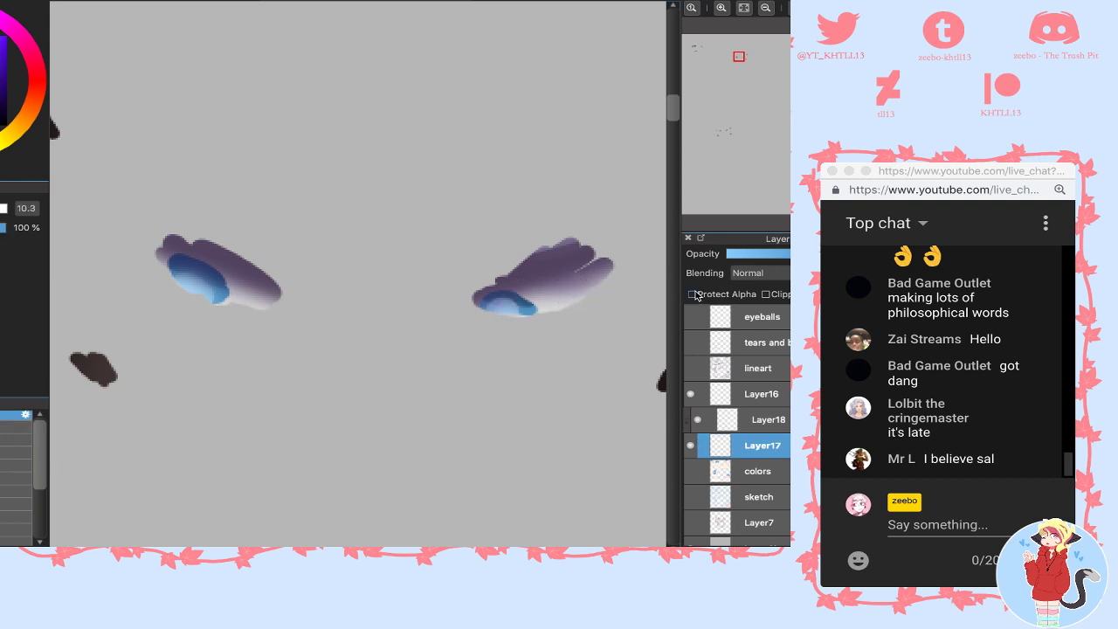
{"action": "left_click_drag", "start_coordinate": [576, 270], "coordinate": [593, 263]}
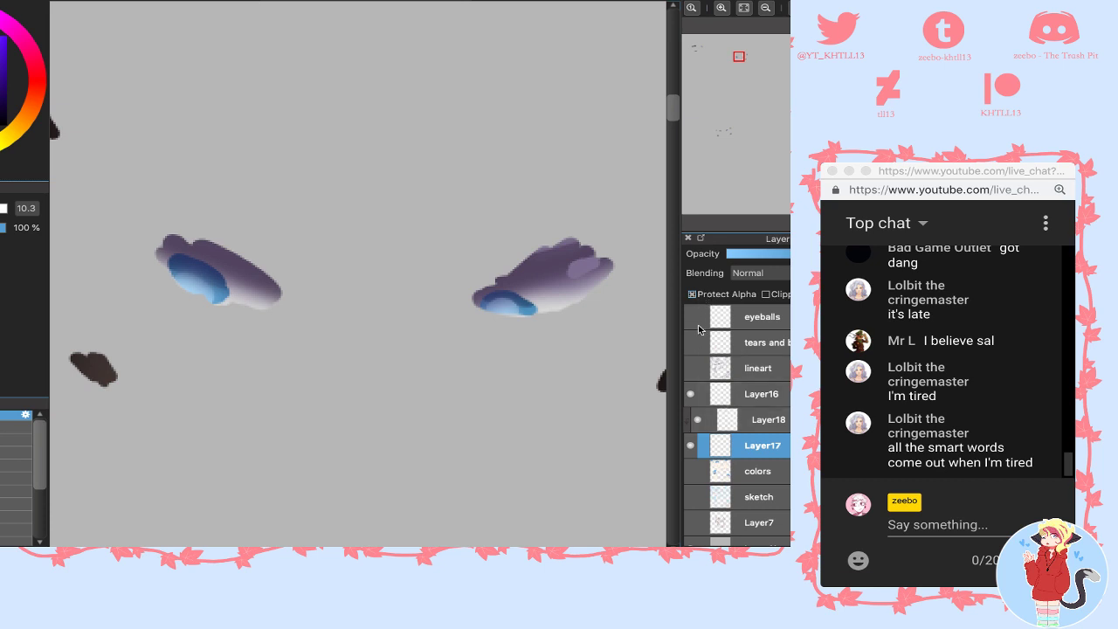
{"action": "left_click", "coordinate": [690, 369]}
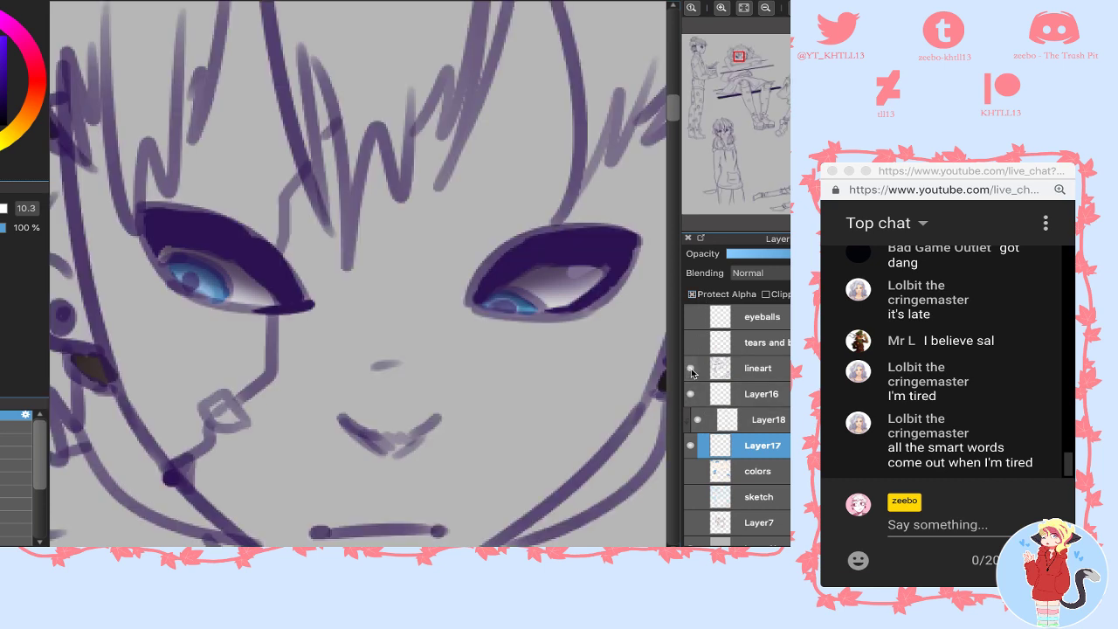
- On Layer18, airbrush soft dark purple over the patched eye area at 20% opacity, and toggle the layer to compare, leaving it hidden
{"action": "left_click", "coordinate": [745, 421]}
{"action": "left_click", "coordinate": [14, 466]}
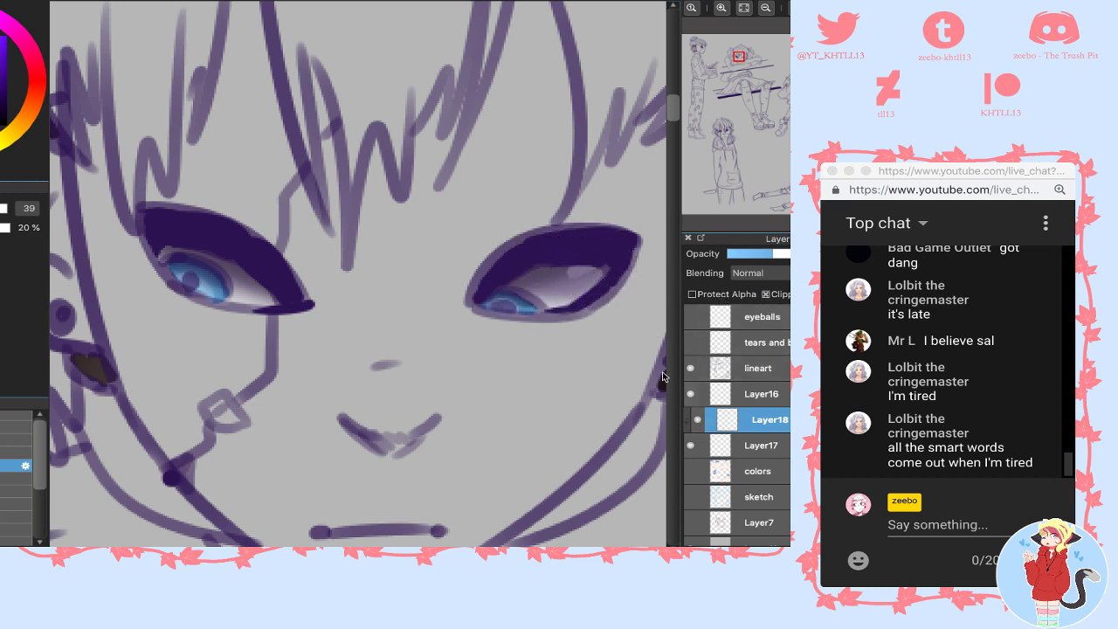
{"action": "mouse_move", "coordinate": [567, 273]}
{"action": "left_mouse_down"}
{"action": "mouse_move", "coordinate": [545, 270]}
{"action": "mouse_move", "coordinate": [552, 260]}
{"action": "mouse_move", "coordinate": [605, 259]}
{"action": "mouse_move", "coordinate": [594, 251]}
{"action": "left_mouse_up"}
{"action": "left_click", "coordinate": [698, 421]}
{"action": "left_click", "coordinate": [698, 420]}
{"action": "left_click", "coordinate": [698, 420]}
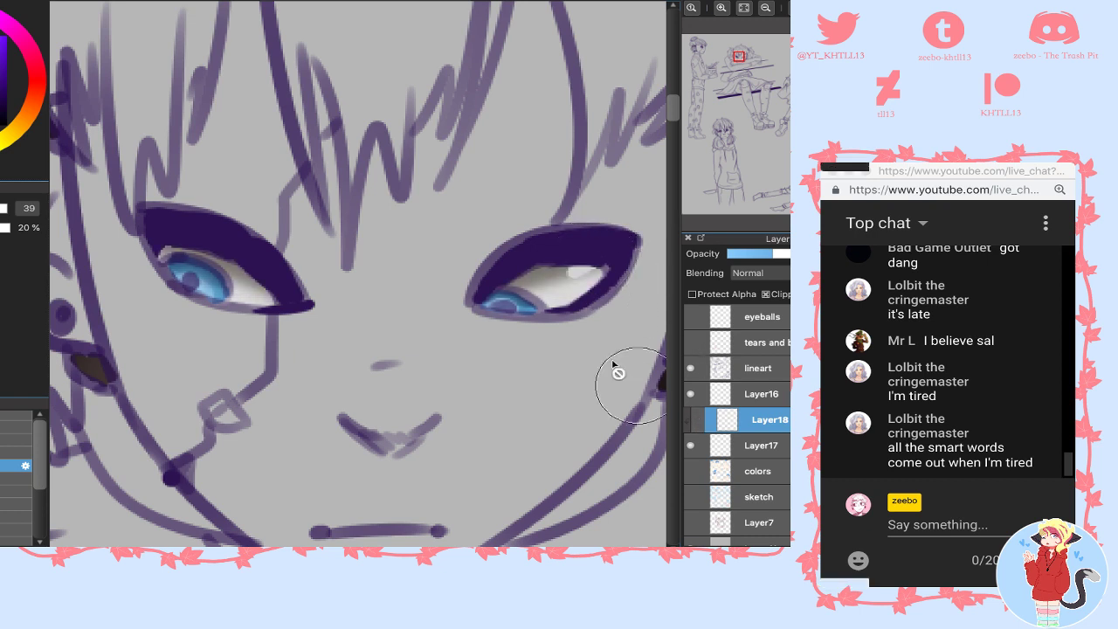
- On Layer17, blend the purple patch into the eye white with the airbrush and a sampled eye-white color
{"action": "right_click", "coordinate": [557, 274]}
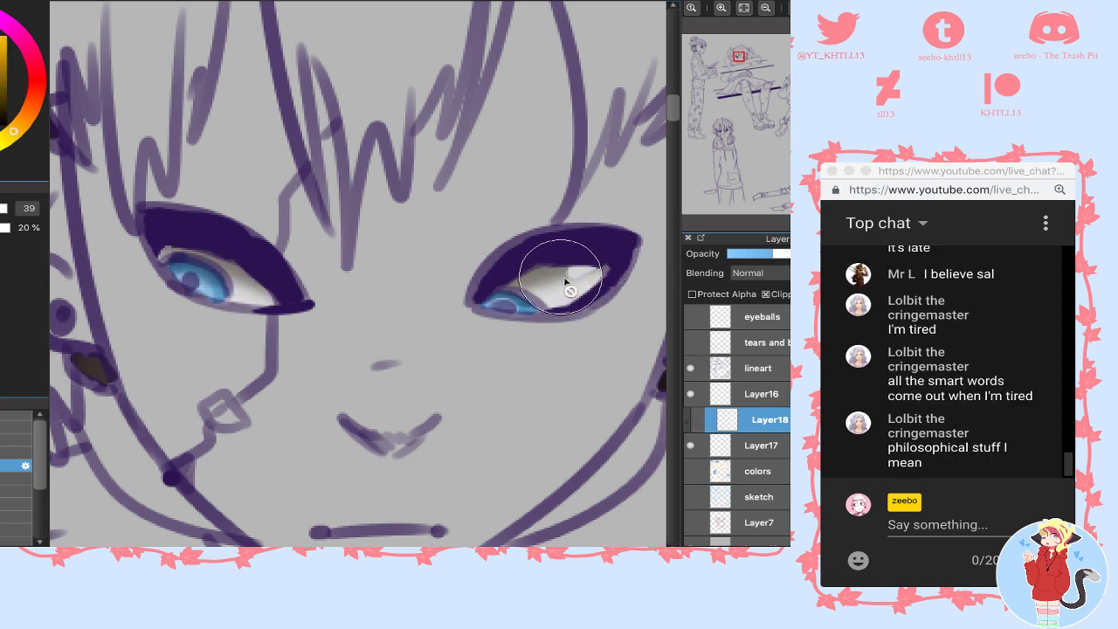
{"action": "left_click", "coordinate": [695, 295]}
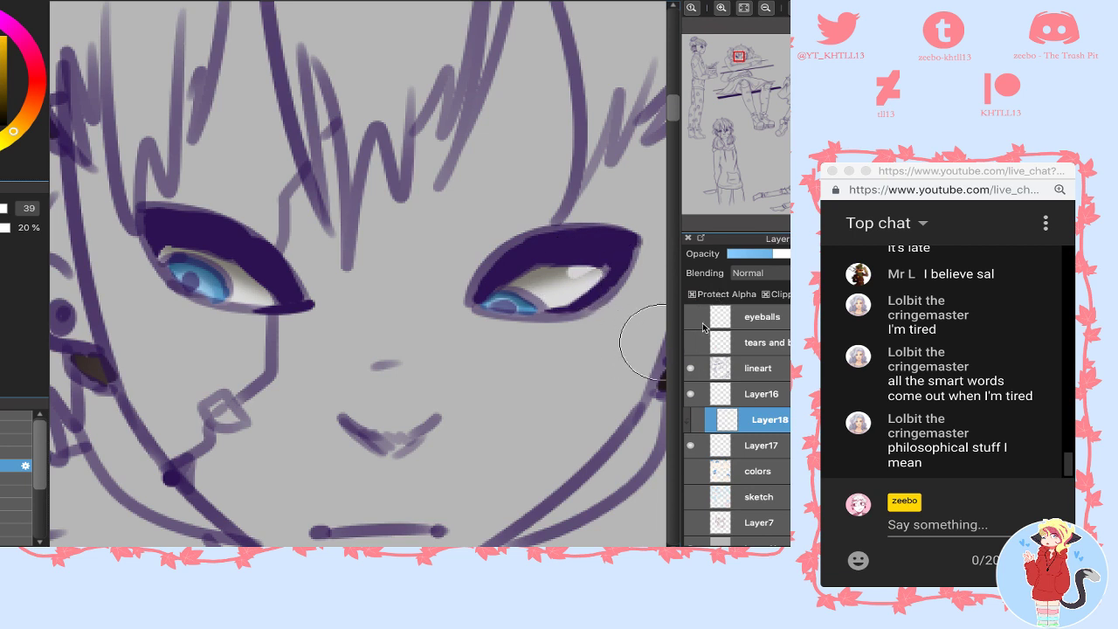
{"action": "left_click", "coordinate": [733, 445]}
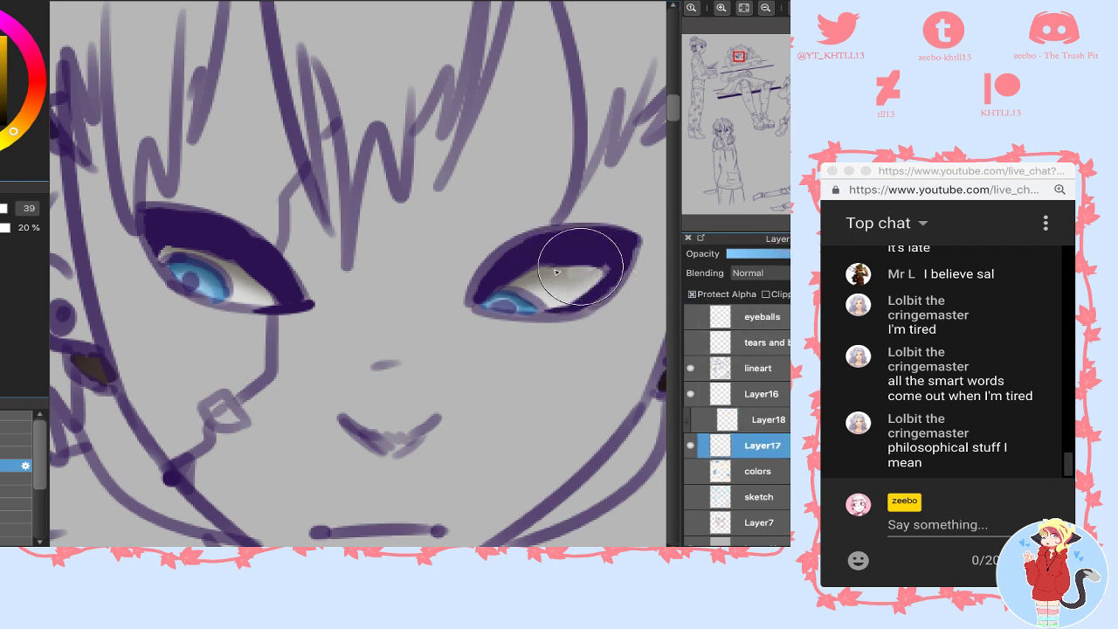
- Show Layer18 and set its blending to Multiply with reduced opacity
{"action": "left_click", "coordinate": [698, 419]}
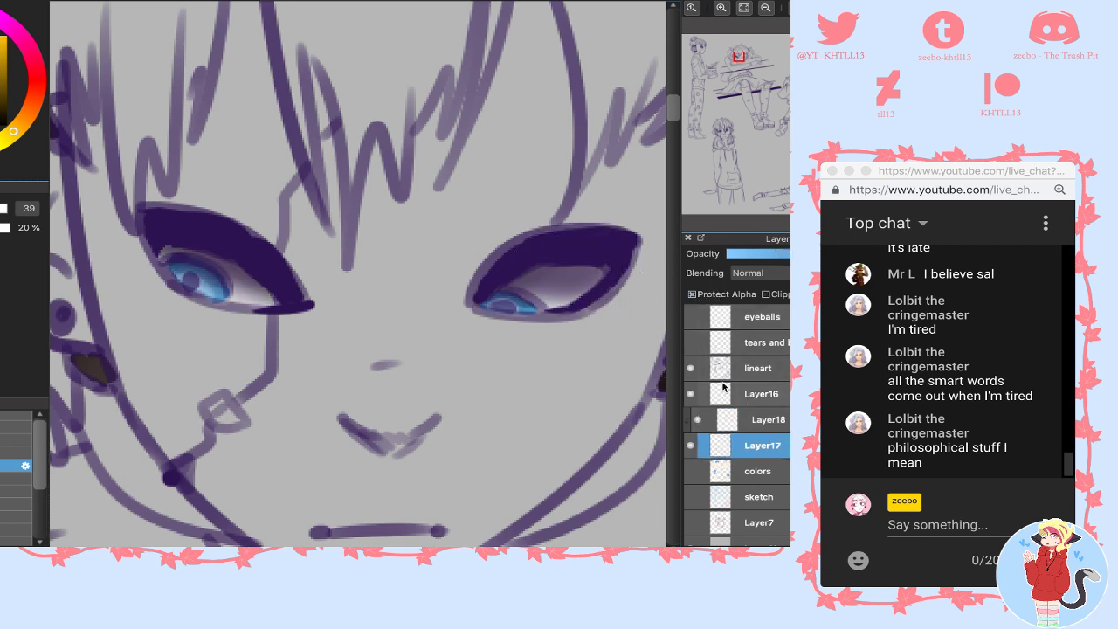
{"action": "left_click", "coordinate": [751, 419]}
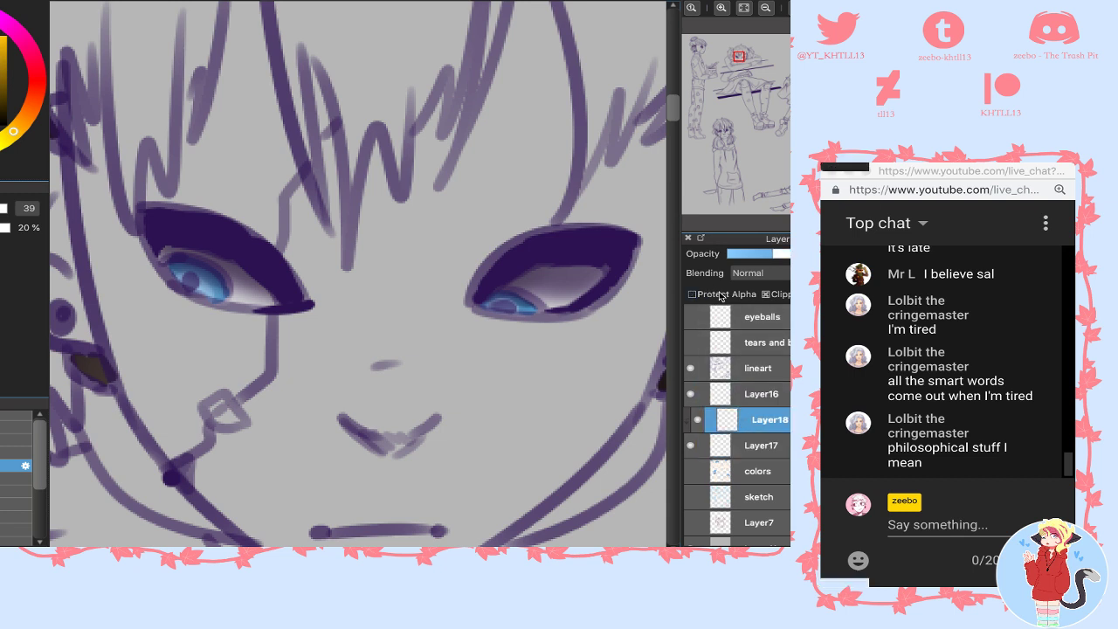
{"action": "left_click", "coordinate": [758, 273]}
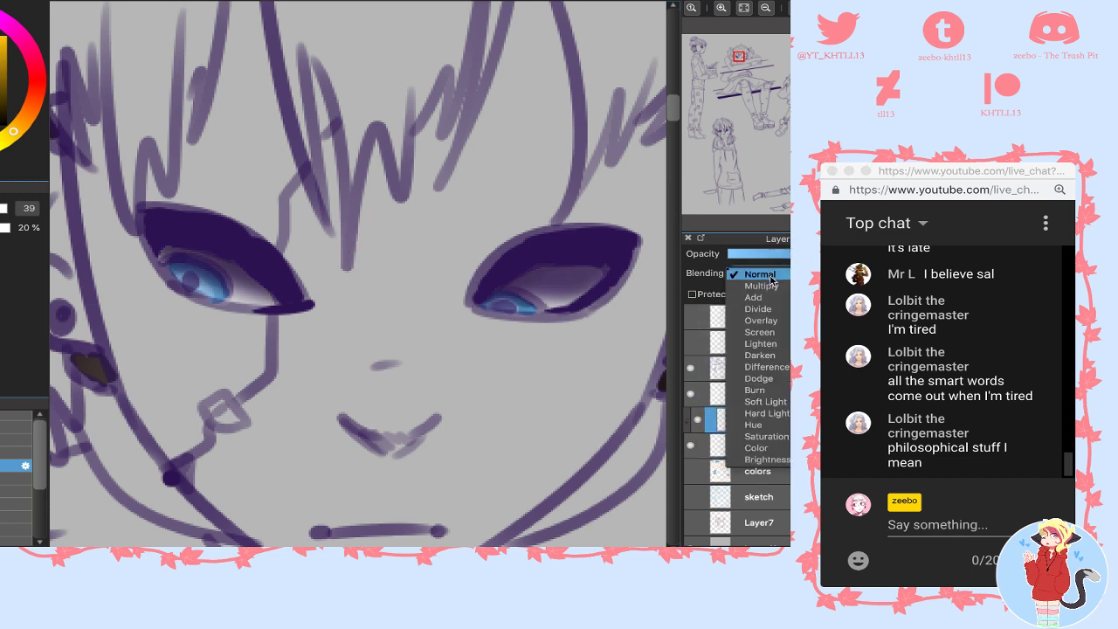
{"action": "left_click", "coordinate": [756, 285]}
{"action": "left_click", "coordinate": [775, 254]}
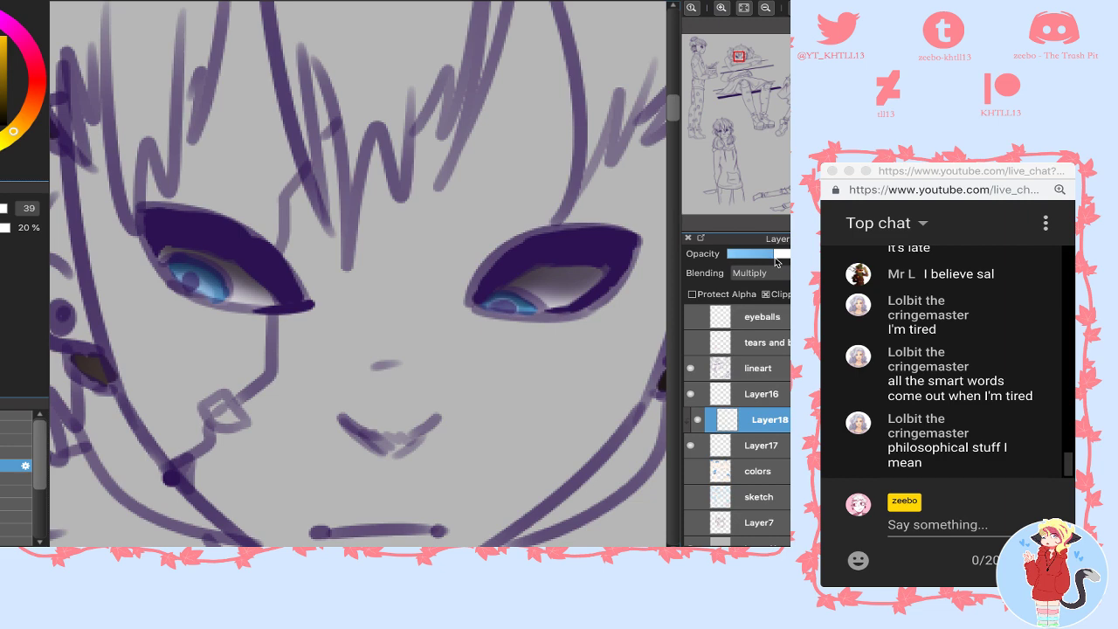
- Merge Layer18 down into Layer17 and show the colors layer
{"action": "mouse_move", "coordinate": [739, 54]}
{"action": "left_click", "coordinate": [744, 7]}
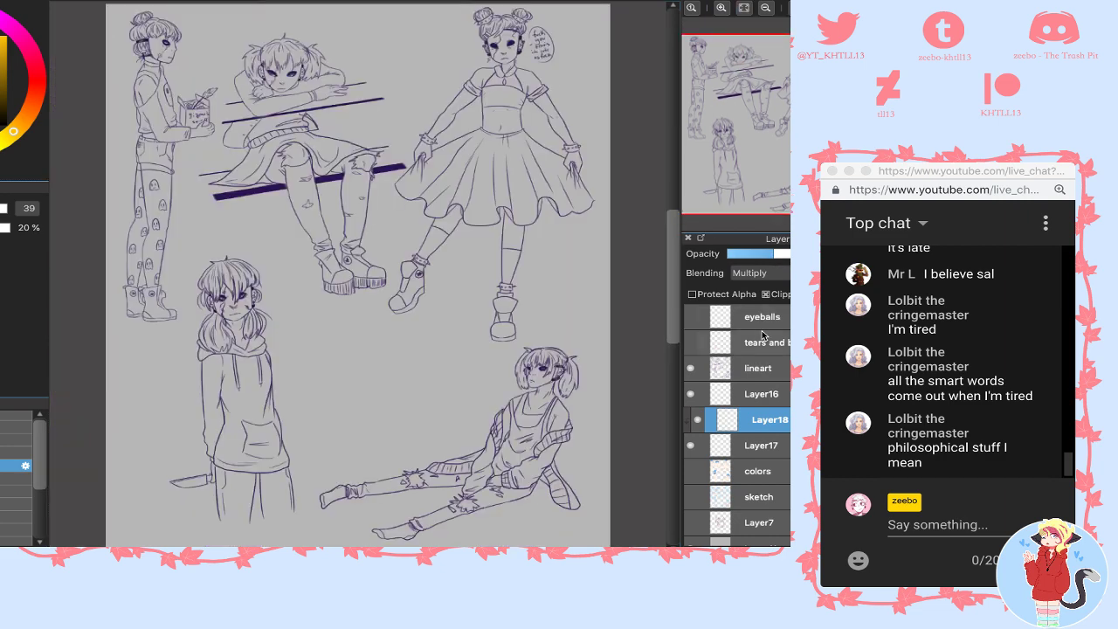
{"action": "key", "text": "ctrl+e"}
{"action": "left_click", "coordinate": [690, 445]}
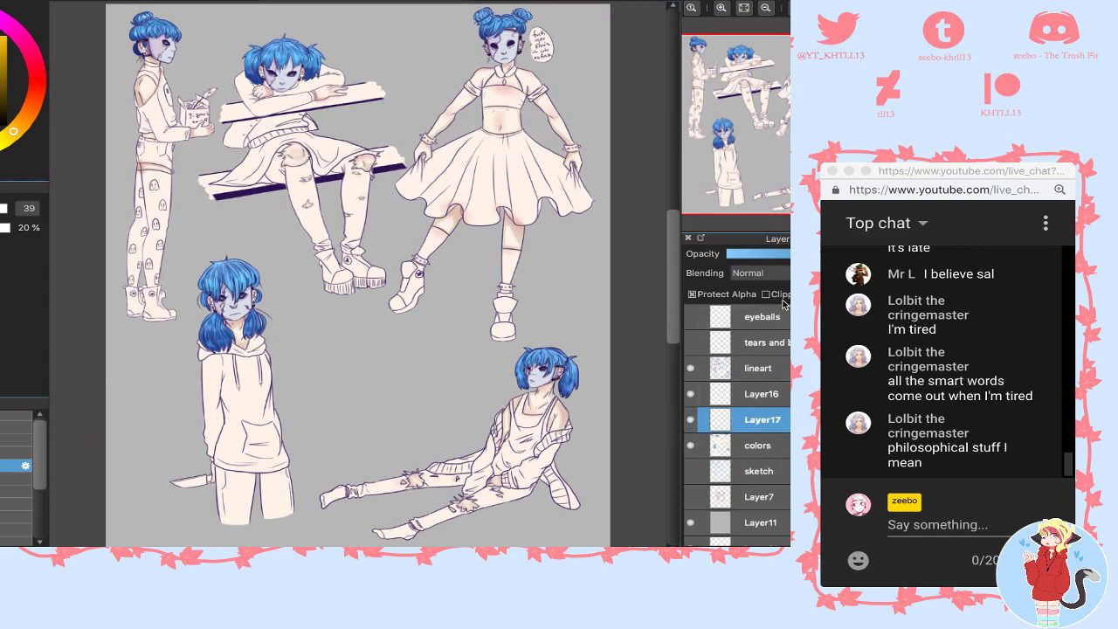
- At the profile figure's face, add a new clipped layer above Layer17 and leave Layer17 itself unclipped
{"action": "left_click", "coordinate": [766, 295]}
{"action": "mouse_move", "coordinate": [701, 43]}
{"action": "left_click", "coordinate": [723, 9]}
{"action": "left_click", "coordinate": [723, 9]}
{"action": "left_click", "coordinate": [722, 9]}
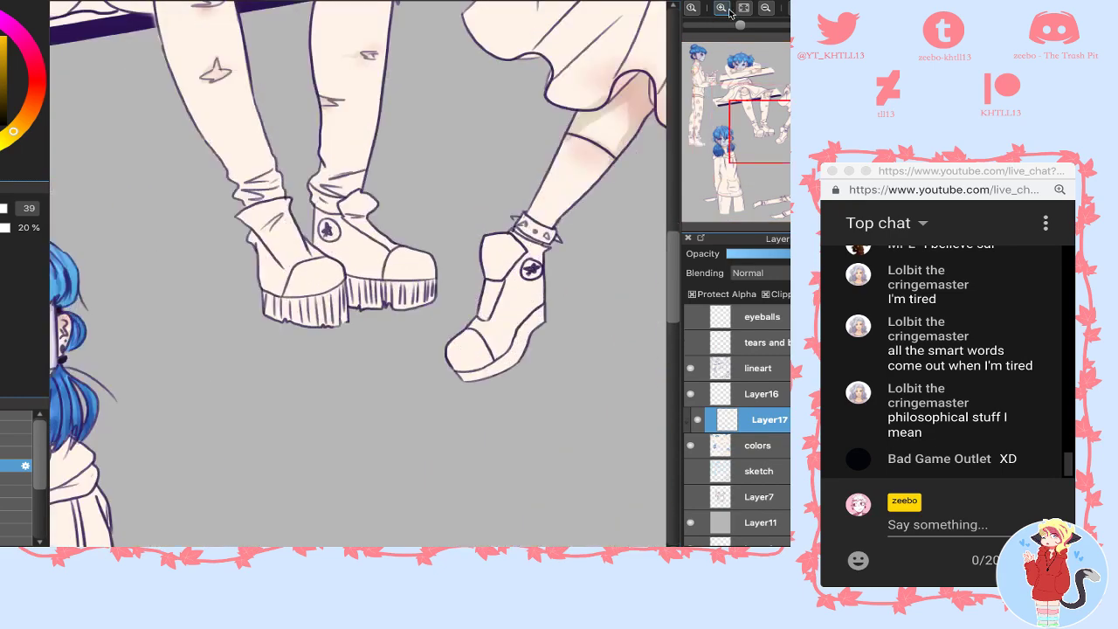
{"action": "left_click_drag", "start_coordinate": [737, 71], "coordinate": [695, 53]}
{"action": "left_click", "coordinate": [722, 8]}
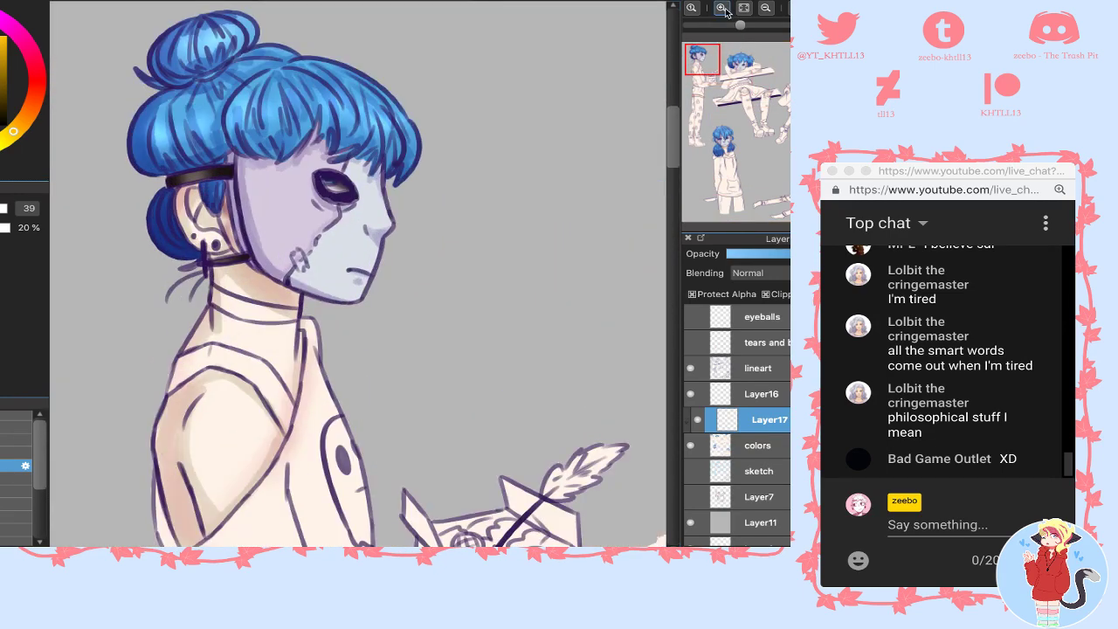
{"action": "left_click", "coordinate": [721, 8]}
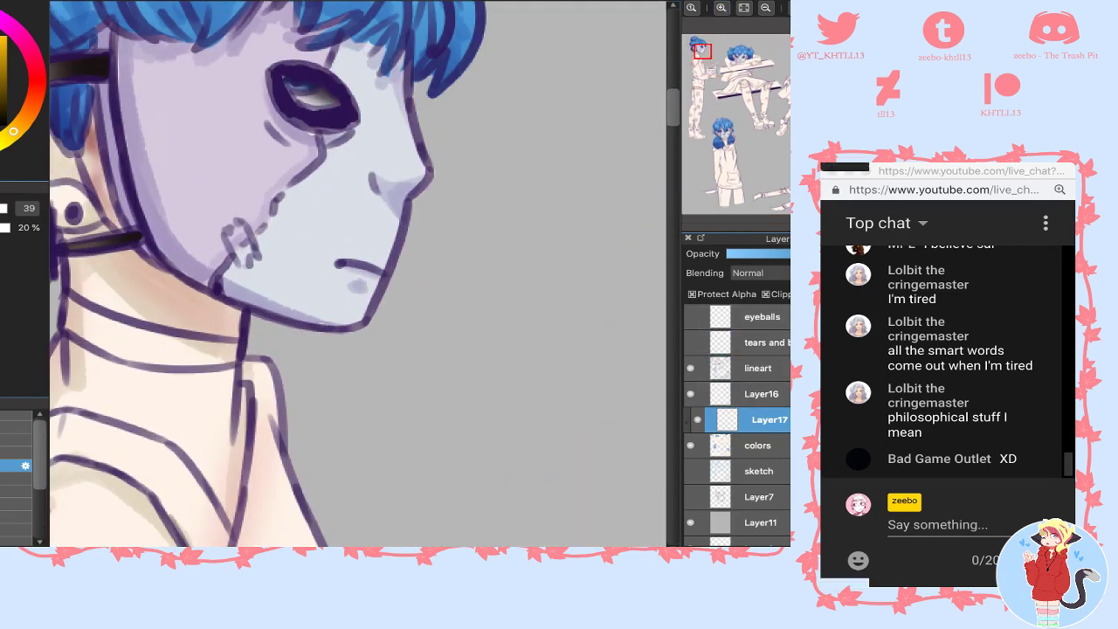
{"action": "left_click", "coordinate": [692, 555]}
{"action": "left_click", "coordinate": [767, 293]}
{"action": "left_click", "coordinate": [749, 444]}
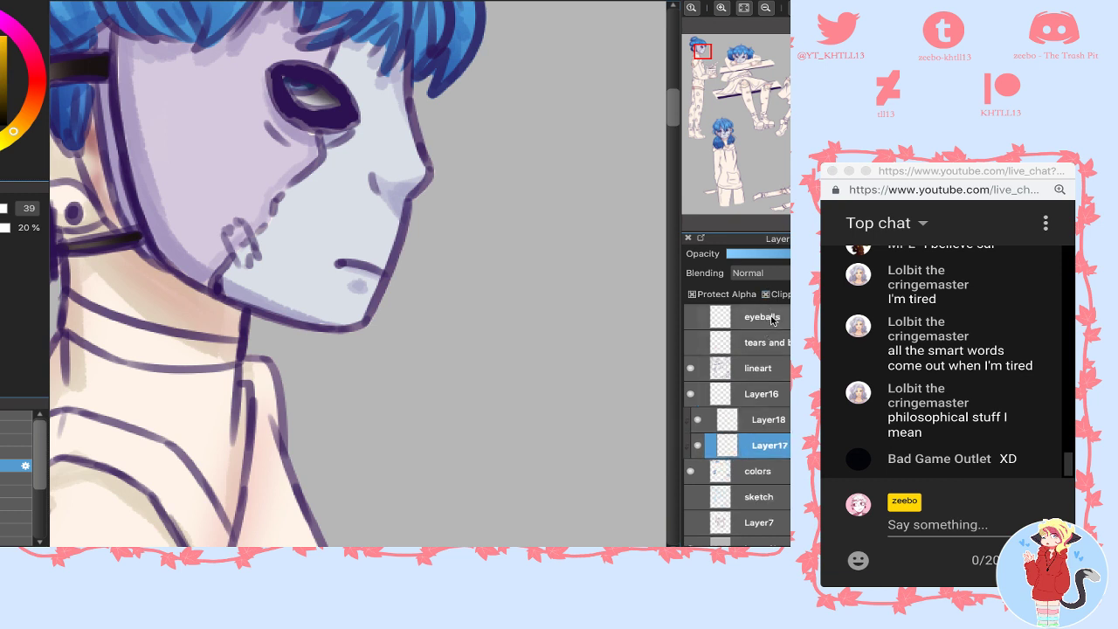
{"action": "left_click", "coordinate": [772, 299]}
- Set the blending of the new Layer18 to Add
{"action": "left_click", "coordinate": [756, 422]}
{"action": "left_click", "coordinate": [760, 272]}
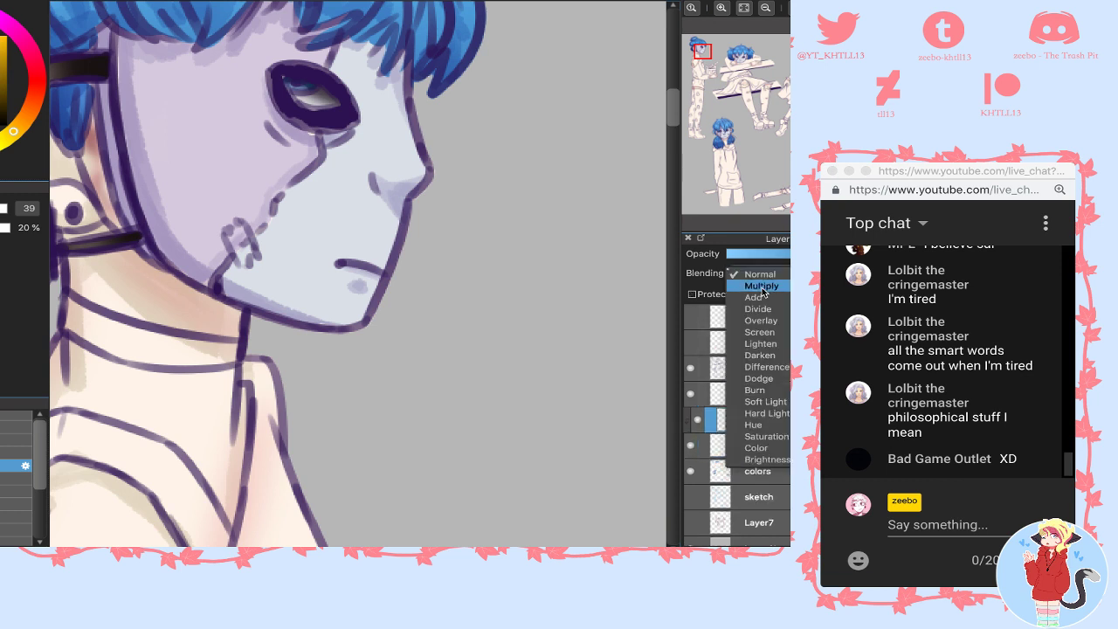
{"action": "left_click", "coordinate": [762, 304]}
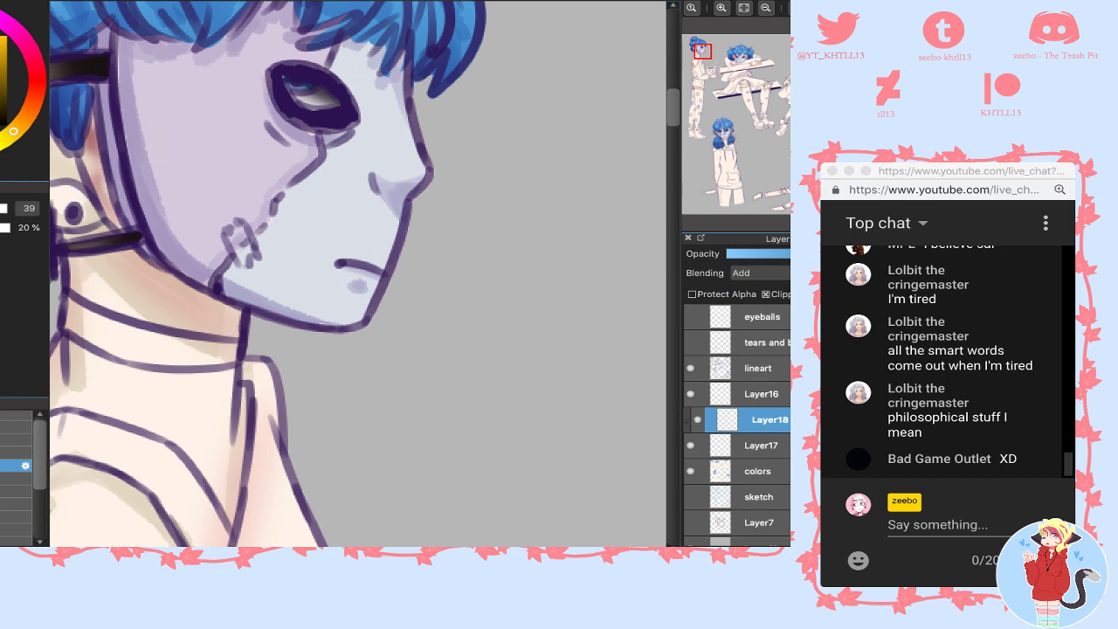
- Airbrush soft light highlights at size 19 onto the eye whites of the profile figure and the half-lidded figure
{"action": "key", "text": "["}
{"action": "key", "text": "["}
{"action": "key", "text": "["}
{"action": "left_click_drag", "start_coordinate": [300, 105], "coordinate": [312, 104]}
{"action": "left_click", "coordinate": [738, 65]}
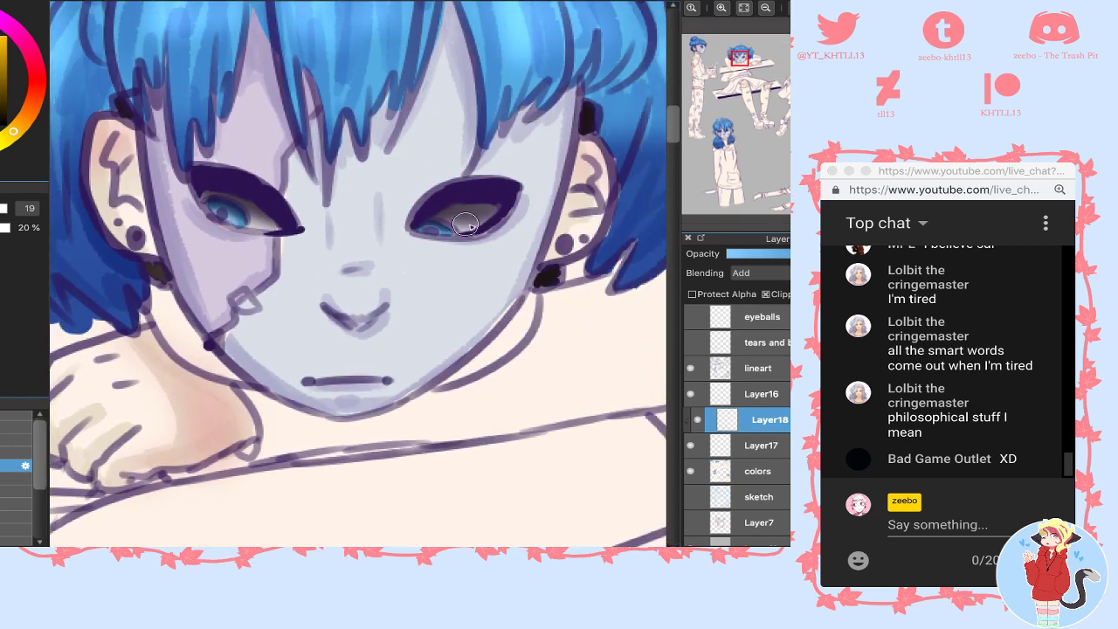
{"action": "left_click_drag", "start_coordinate": [253, 226], "coordinate": [264, 221]}
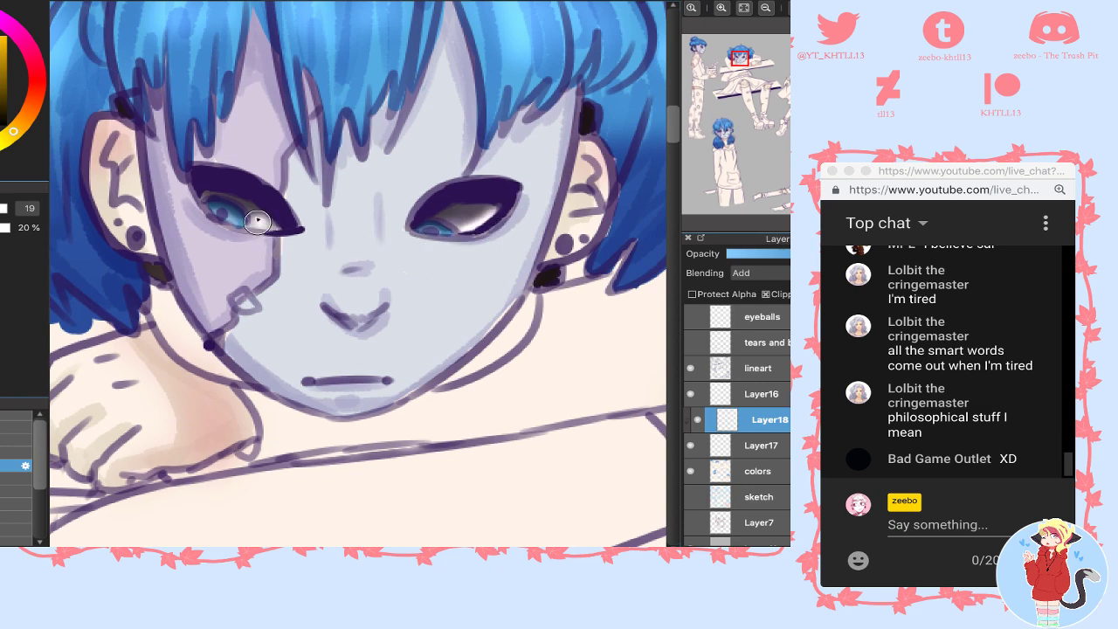
- Airbrush small light highlights at size 8.5 onto the eyes of the half-lidded, front-facing frowning and side-glancing figures
{"action": "key", "text": "ctrl+z"}
{"action": "left_click", "coordinate": [263, 223]}
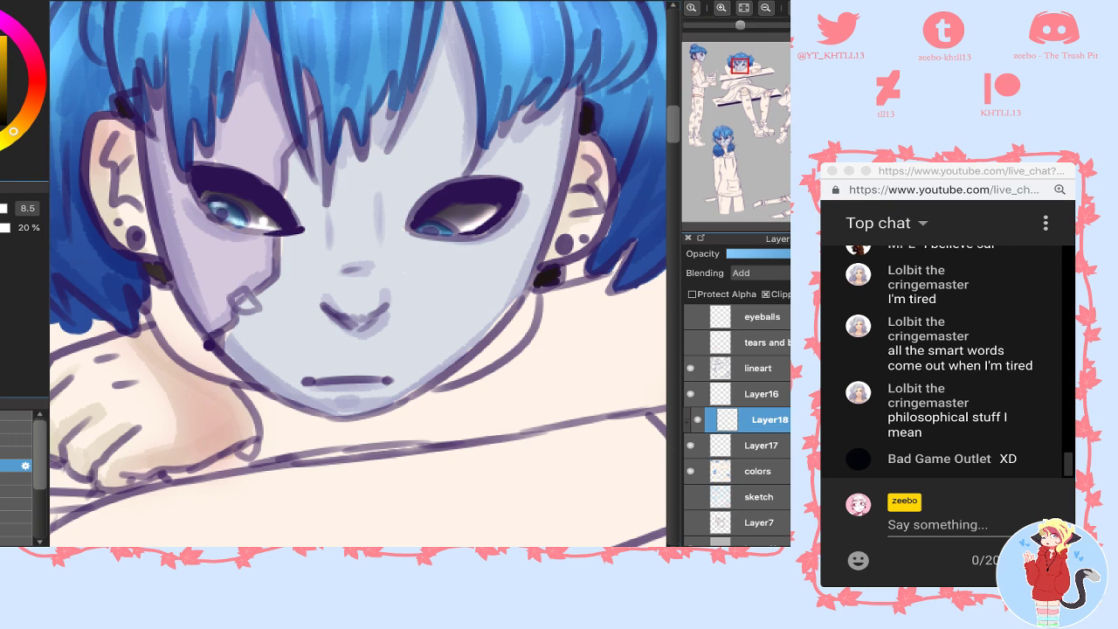
{"action": "left_click_drag", "start_coordinate": [702, 55], "coordinate": [722, 129]}
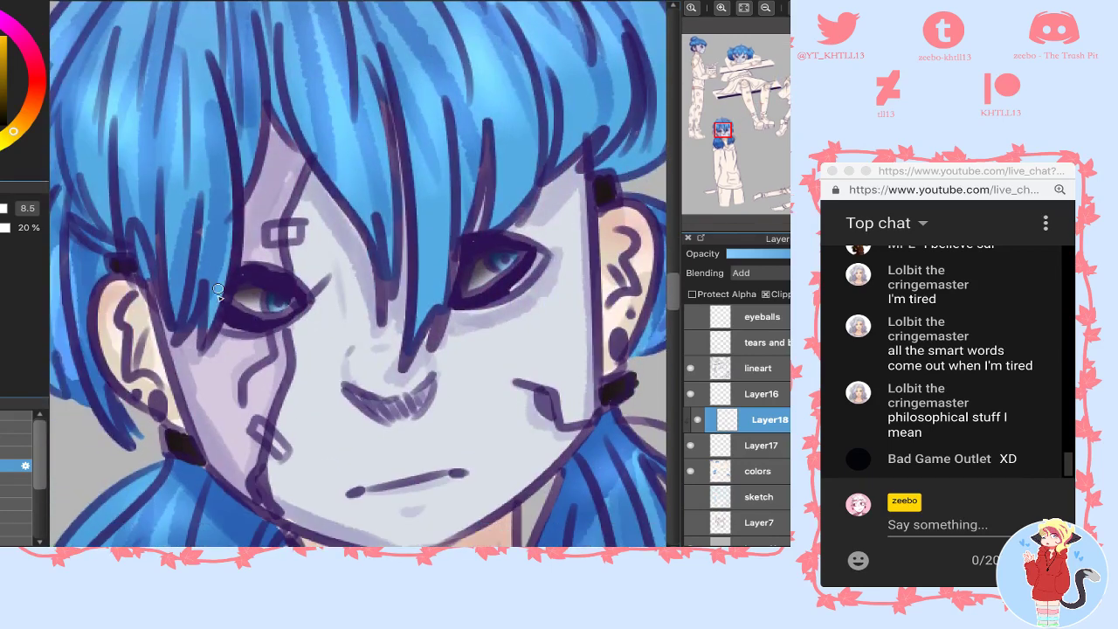
{"action": "left_click_drag", "start_coordinate": [259, 306], "coordinate": [243, 306]}
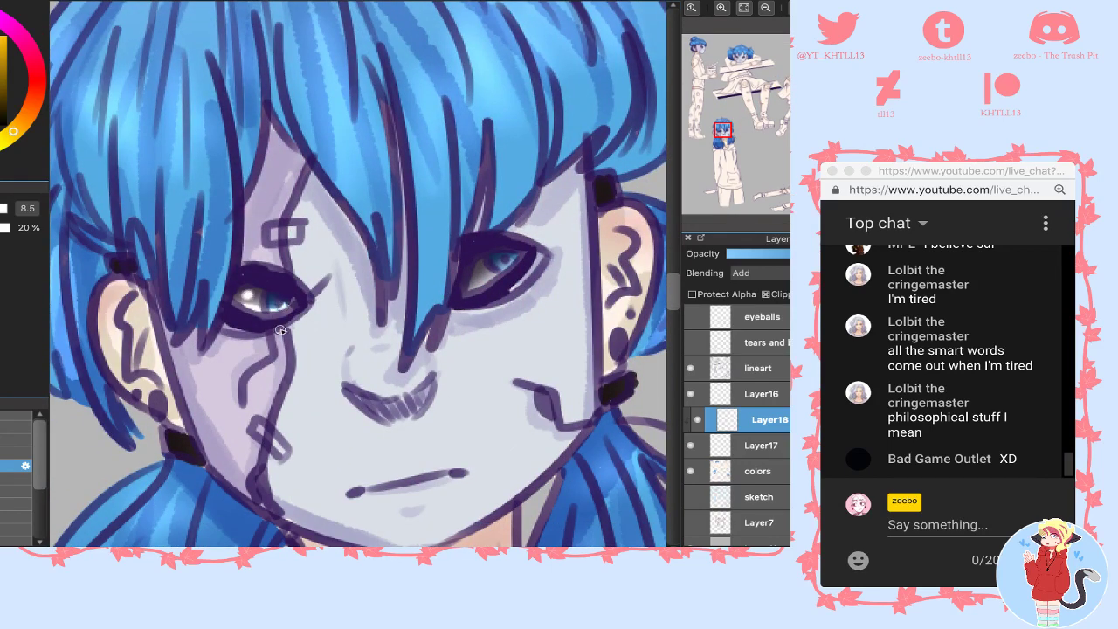
{"action": "mouse_move", "coordinate": [506, 268]}
{"action": "left_mouse_down"}
{"action": "mouse_move", "coordinate": [473, 285]}
{"action": "mouse_move", "coordinate": [506, 266]}
{"action": "left_mouse_up"}
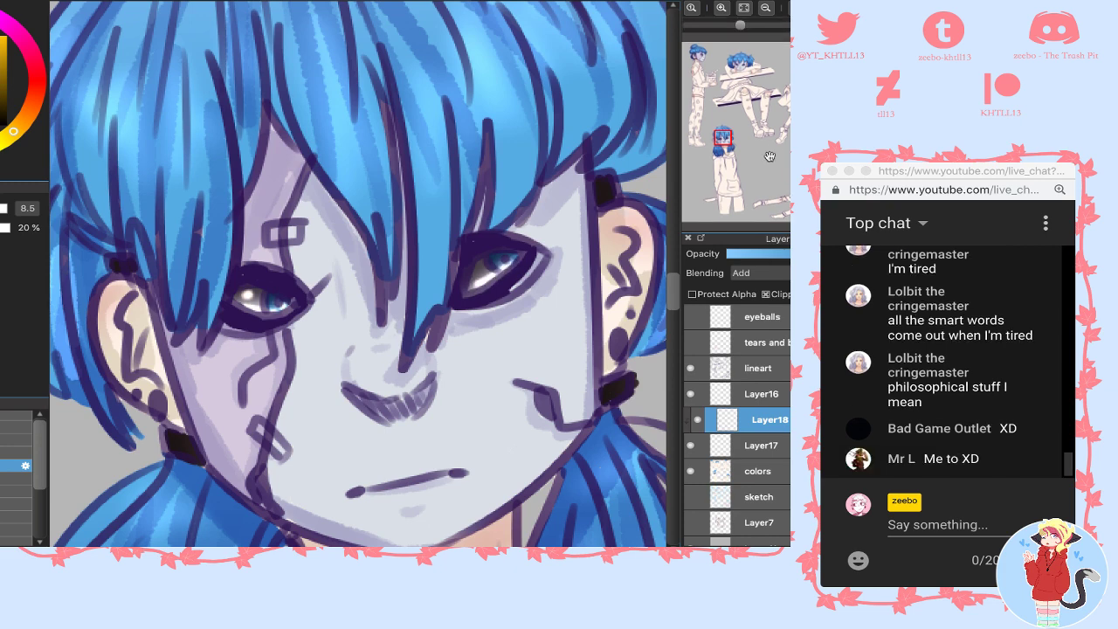
{"action": "left_click_drag", "start_coordinate": [722, 138], "coordinate": [723, 144]}
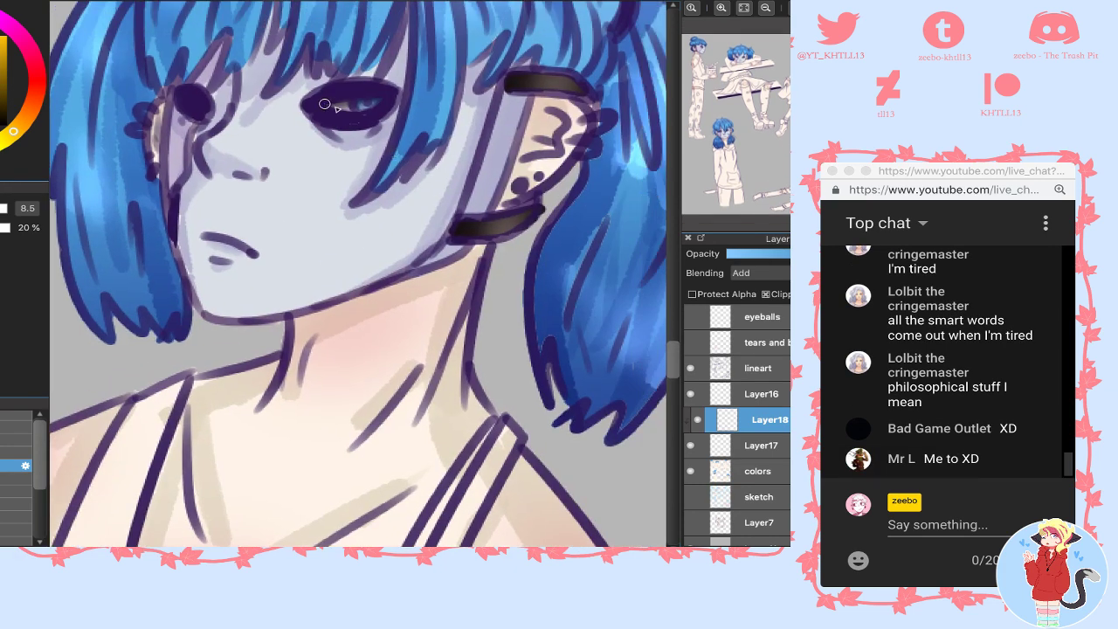
{"action": "left_click_drag", "start_coordinate": [324, 104], "coordinate": [370, 117]}
- Merge Layer18 down into Layer17 and turn off Layer17's clipping and alpha protection
{"action": "left_click", "coordinate": [13, 479]}
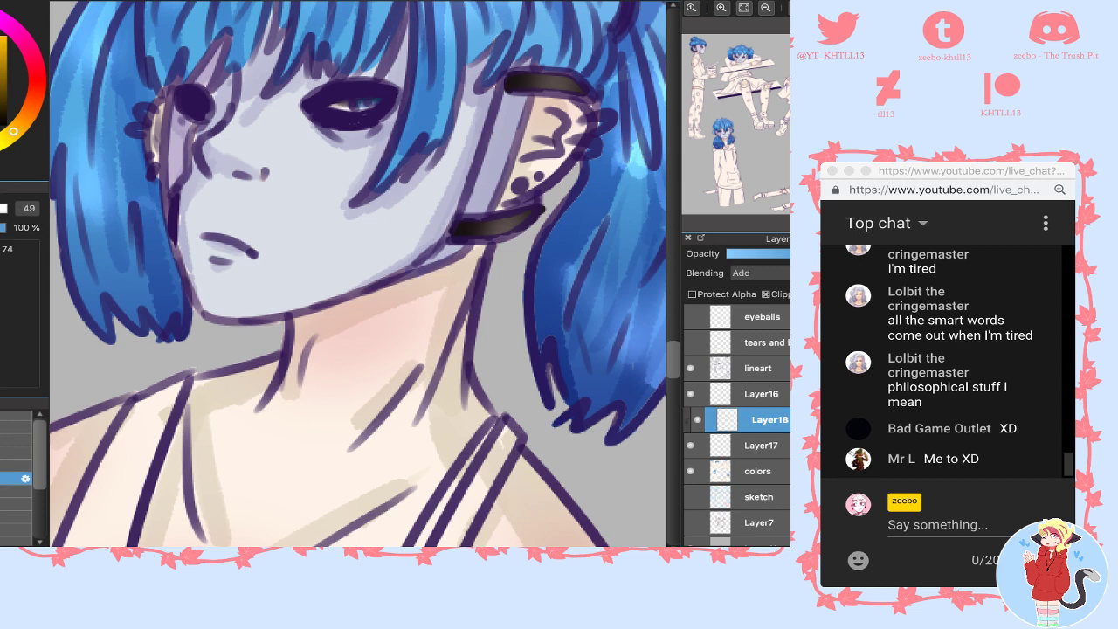
{"action": "left_click", "coordinate": [722, 132]}
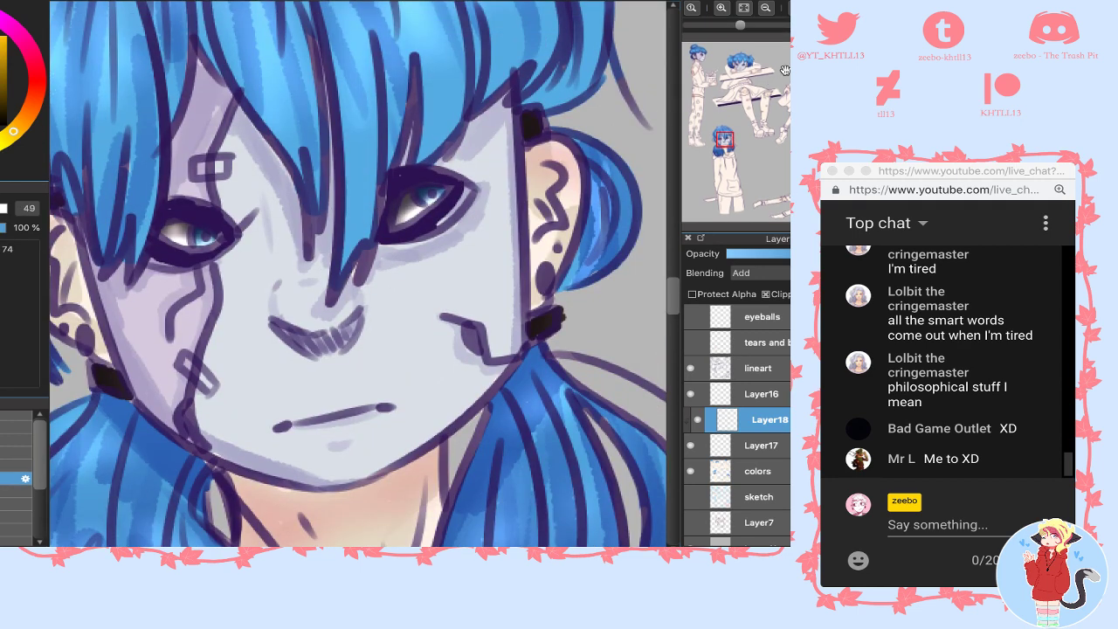
{"action": "left_click_drag", "start_coordinate": [762, 63], "coordinate": [735, 56]}
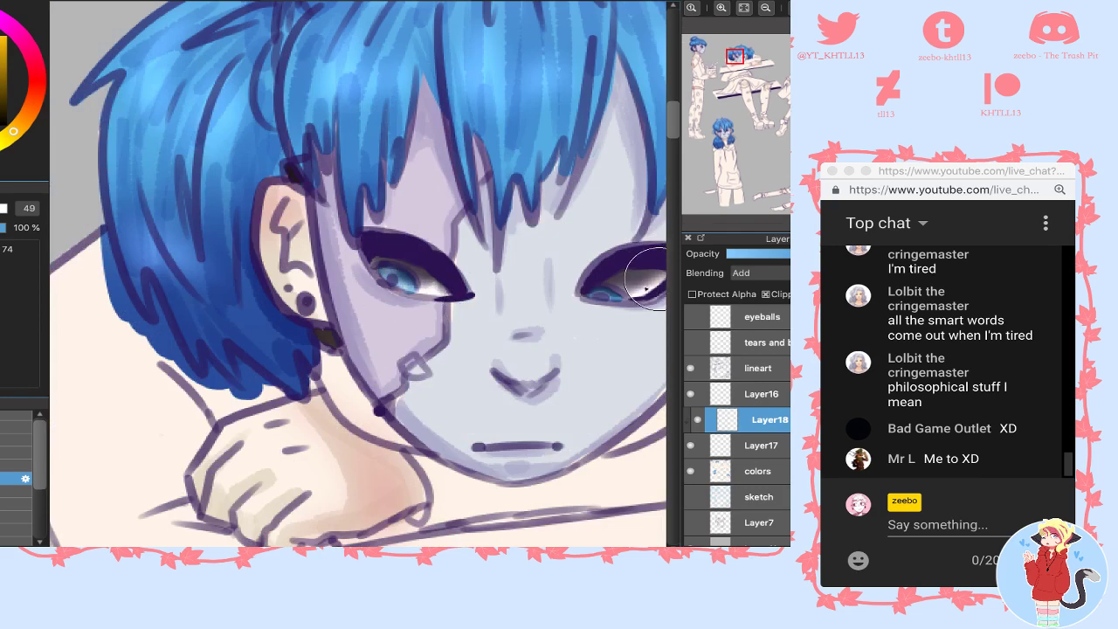
{"action": "left_click", "coordinate": [700, 53]}
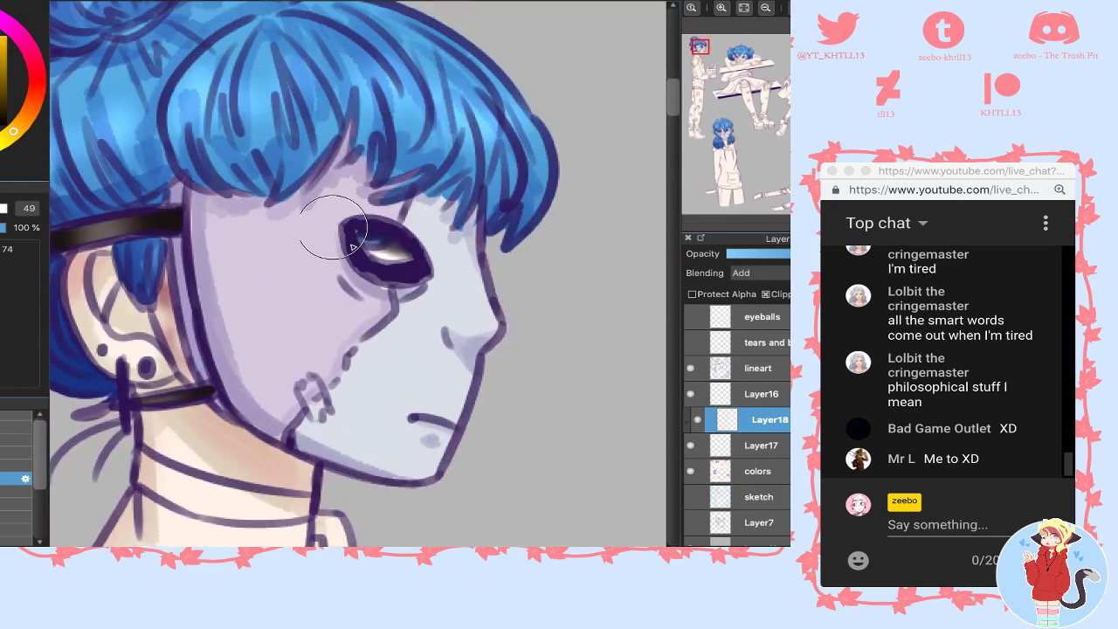
{"action": "key", "text": "super+e"}
{"action": "left_click", "coordinate": [774, 294]}
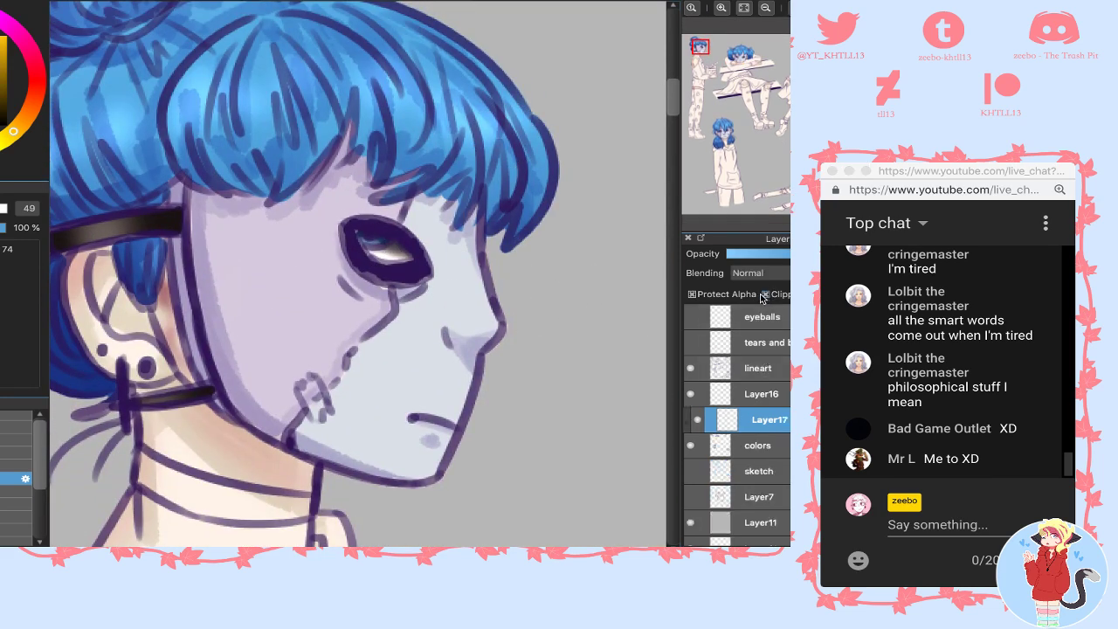
{"action": "key", "text": "ctrl+e"}
{"action": "key", "text": "ctrl+z"}
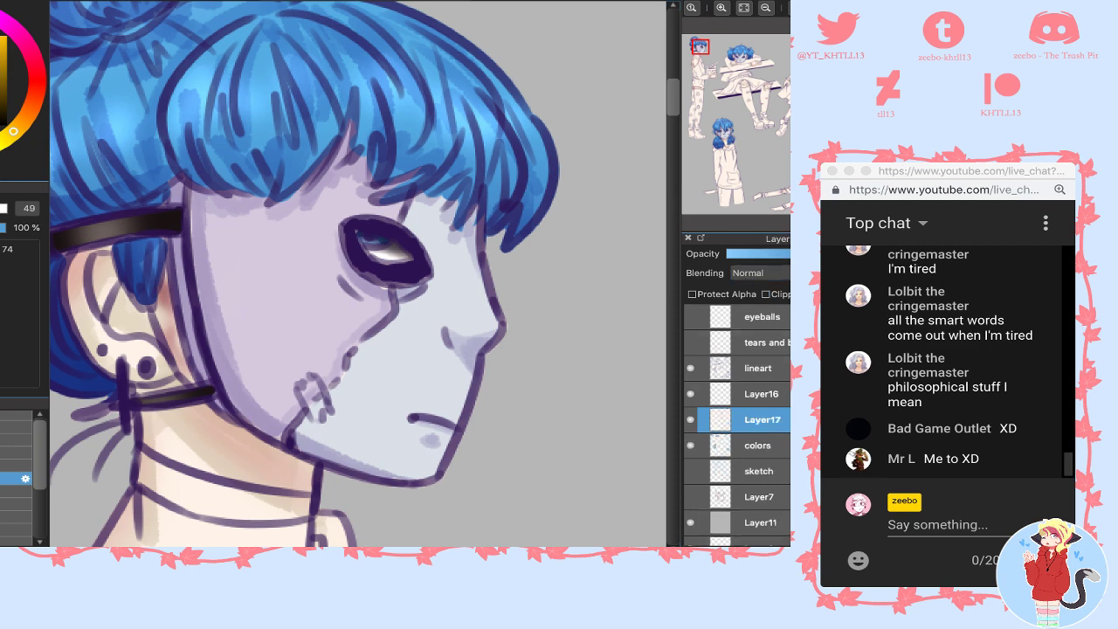
- Paint white at size 10.3 on the profile and half-lidded figures' cheek patches and the frowning figure's forehead and cheek patches
{"action": "left_click", "coordinate": [22, 415]}
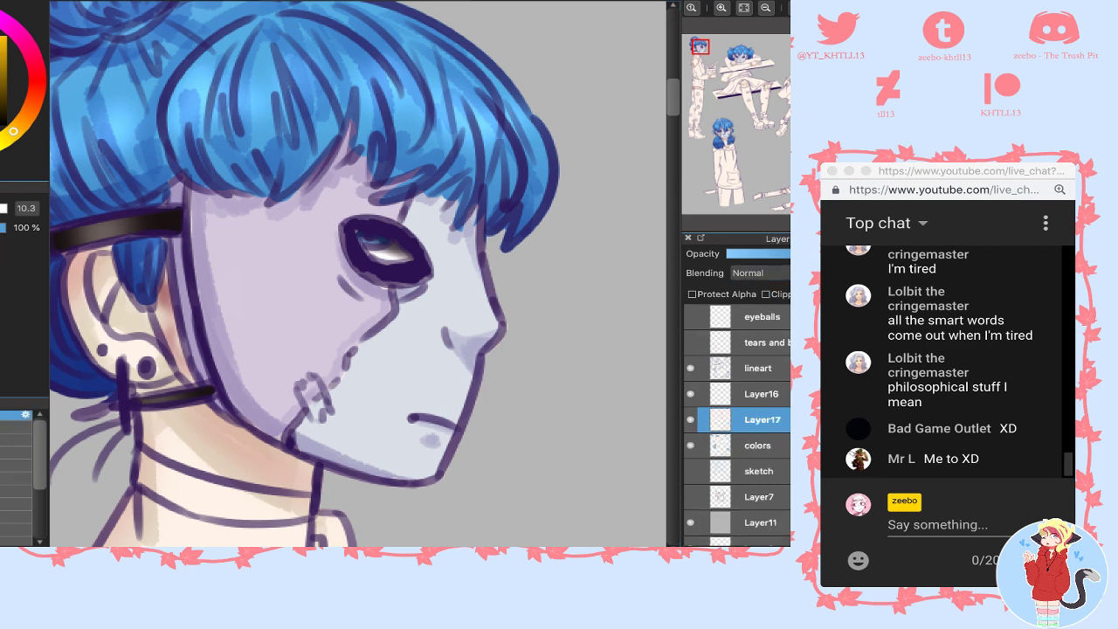
{"action": "mouse_move", "coordinate": [308, 387]}
{"action": "left_mouse_down"}
{"action": "mouse_move", "coordinate": [319, 412]}
{"action": "mouse_move", "coordinate": [313, 382]}
{"action": "left_mouse_up"}
{"action": "mouse_move", "coordinate": [751, 114]}
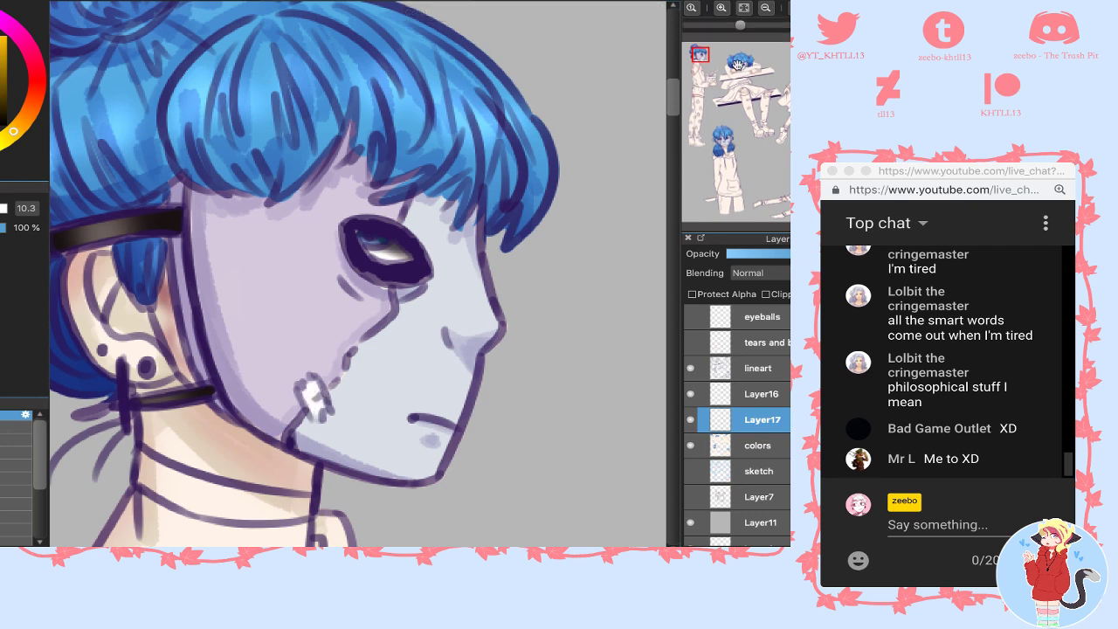
{"action": "left_click", "coordinate": [737, 63]}
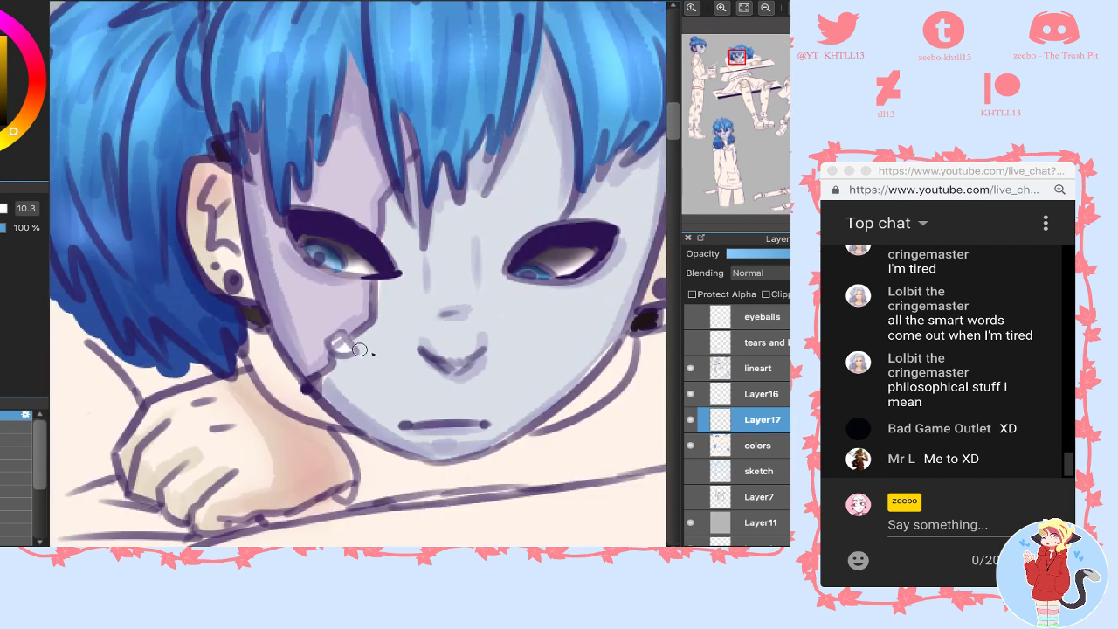
{"action": "mouse_move", "coordinate": [785, 70]}
{"action": "left_click", "coordinate": [730, 123]}
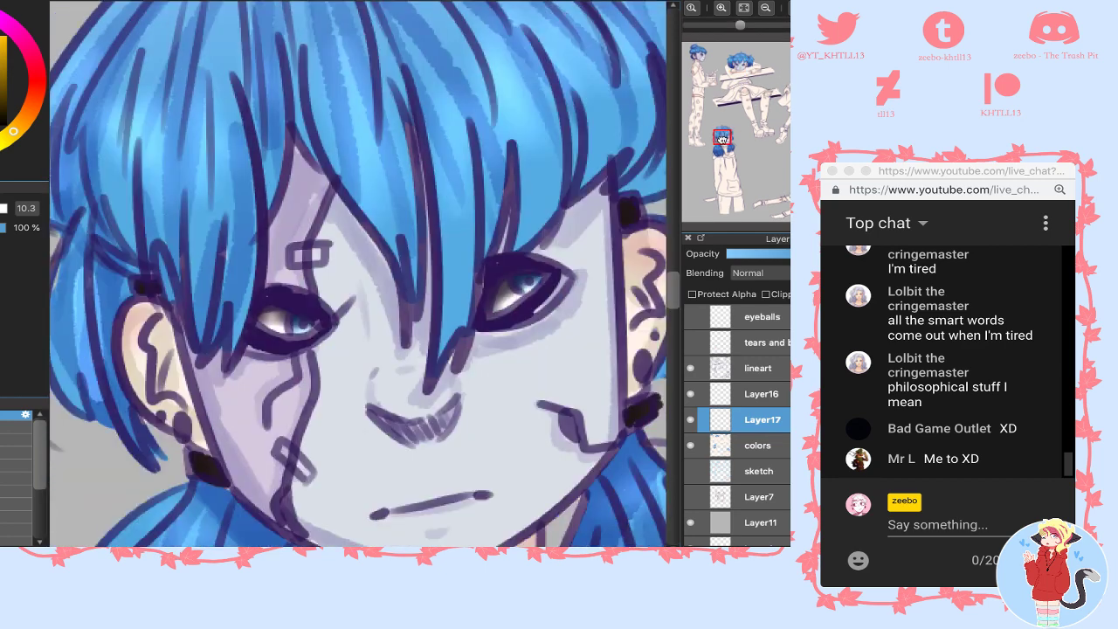
{"action": "left_click_drag", "start_coordinate": [325, 208], "coordinate": [338, 210]}
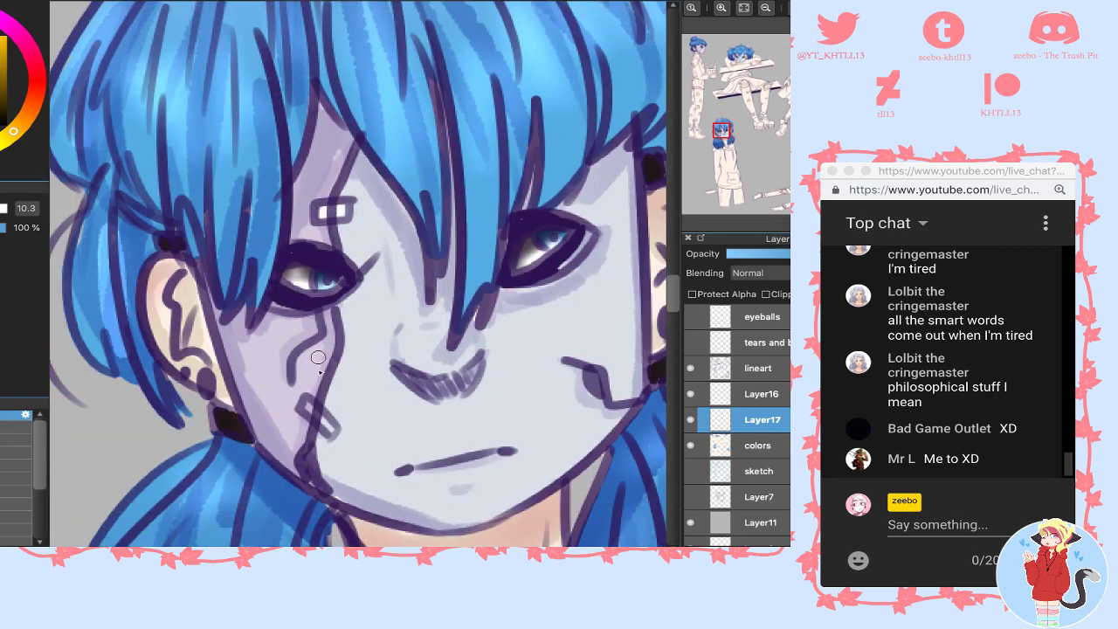
{"action": "left_click_drag", "start_coordinate": [308, 404], "coordinate": [330, 428]}
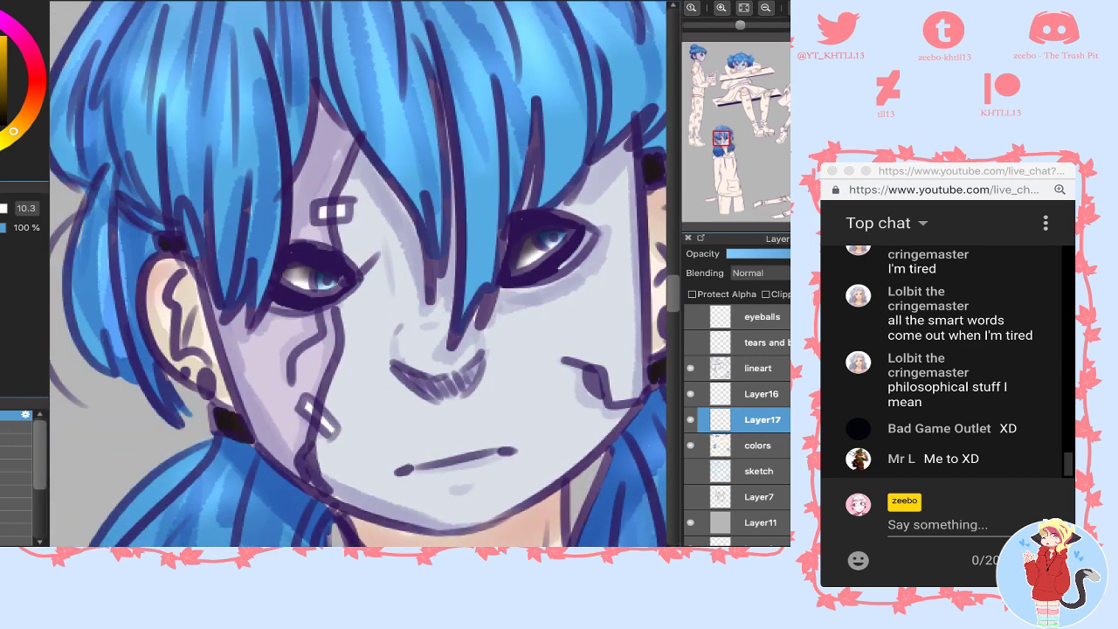
- Move Layer17 above the lineart layer, lower its opacity to soften the patches, and merge it into lineart
{"action": "left_click_drag", "start_coordinate": [762, 419], "coordinate": [757, 349]}
{"action": "mouse_move", "coordinate": [767, 144]}
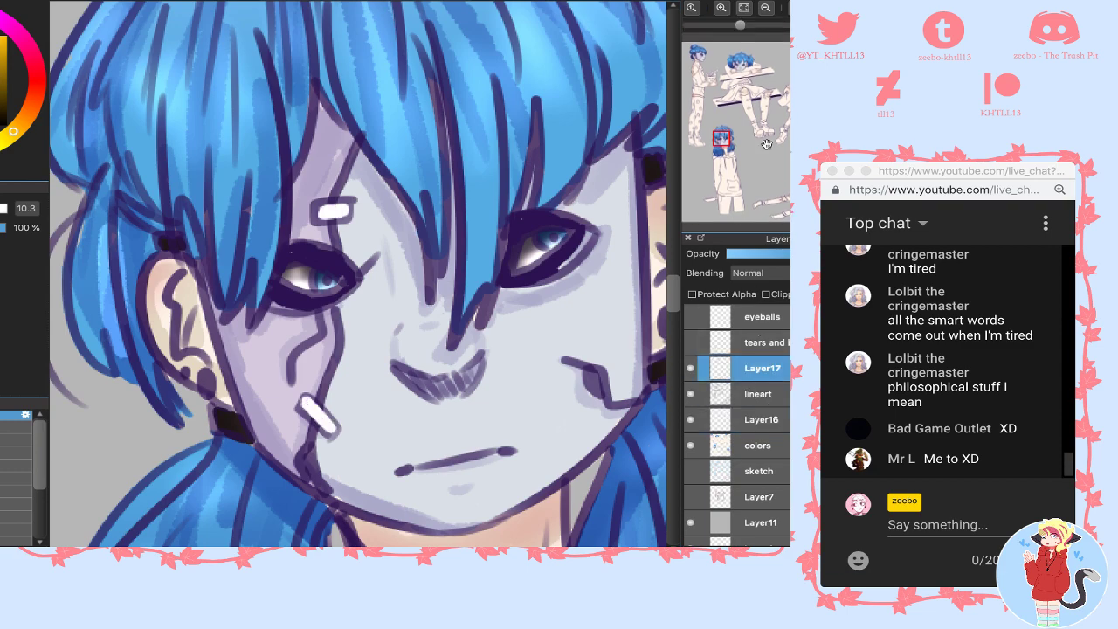
{"action": "left_click_drag", "start_coordinate": [789, 171], "coordinate": [700, 58]}
{"action": "left_click", "coordinate": [769, 255]}
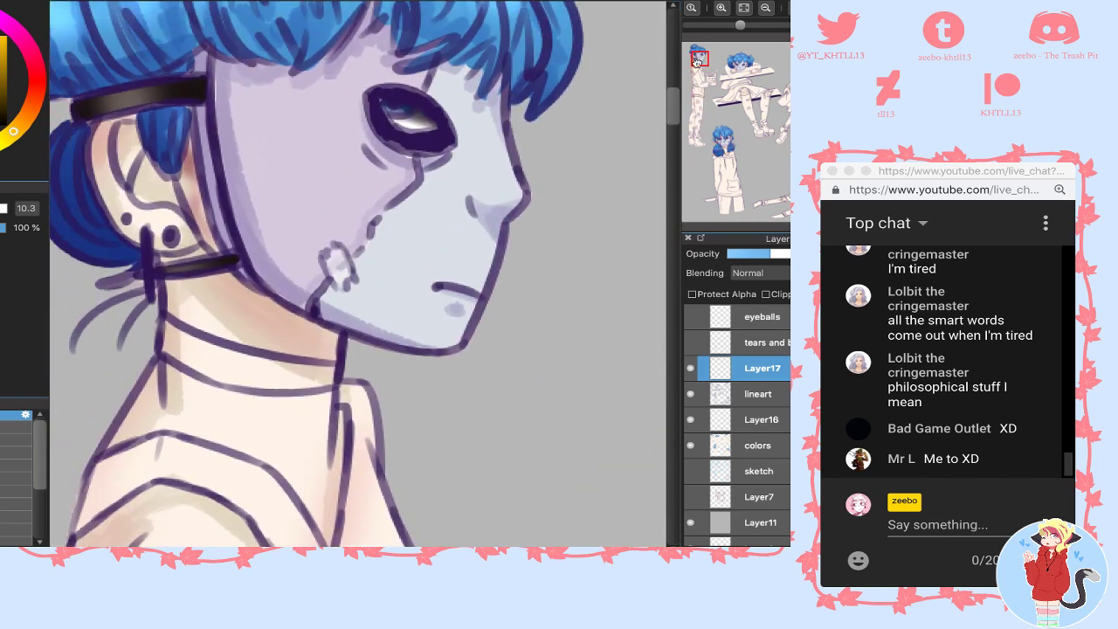
{"action": "key", "text": "ctrl+e"}
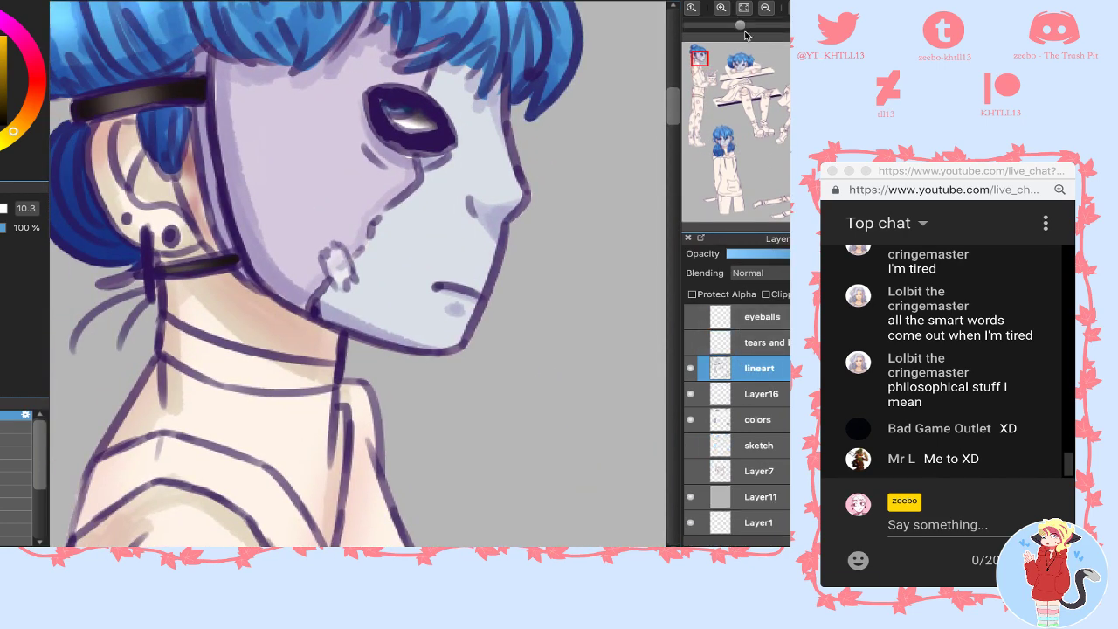
- Check the lineart with the colors layer hidden, and merge Layer16 down into colors
{"action": "left_click", "coordinate": [690, 419]}
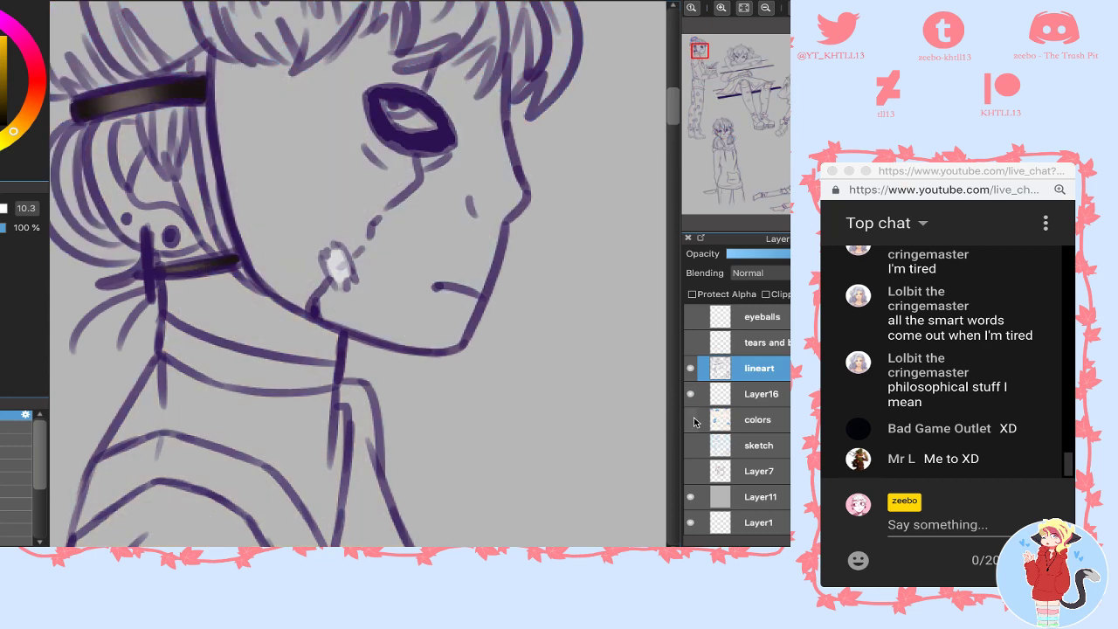
{"action": "left_click", "coordinate": [691, 419]}
{"action": "left_click", "coordinate": [741, 395]}
{"action": "key", "text": "ctrl+e"}
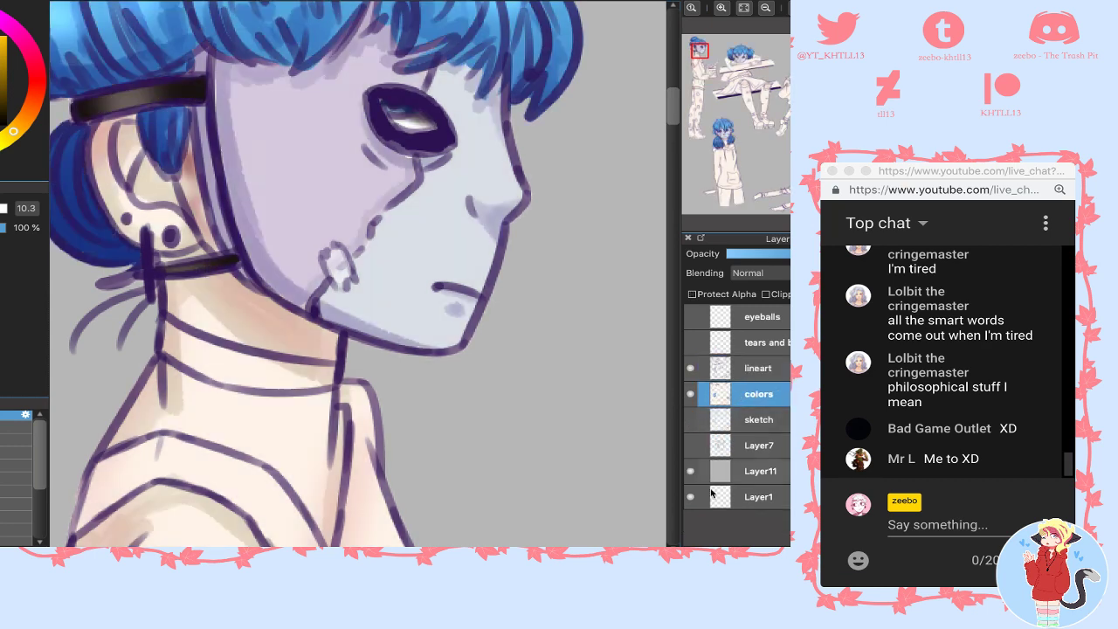
- Add a new layer above colors and paint the profile figure's bun hair tie red
{"action": "key", "text": "ctrl+shift+n"}
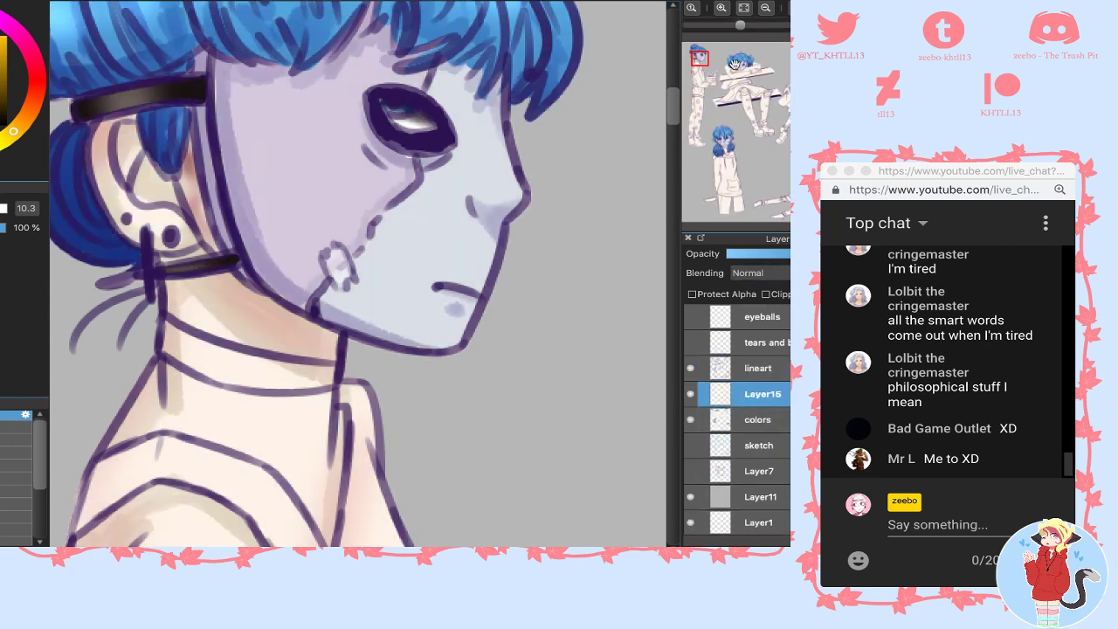
{"action": "left_click", "coordinate": [765, 9]}
{"action": "left_click", "coordinate": [764, 9]}
{"action": "left_click", "coordinate": [717, 72]}
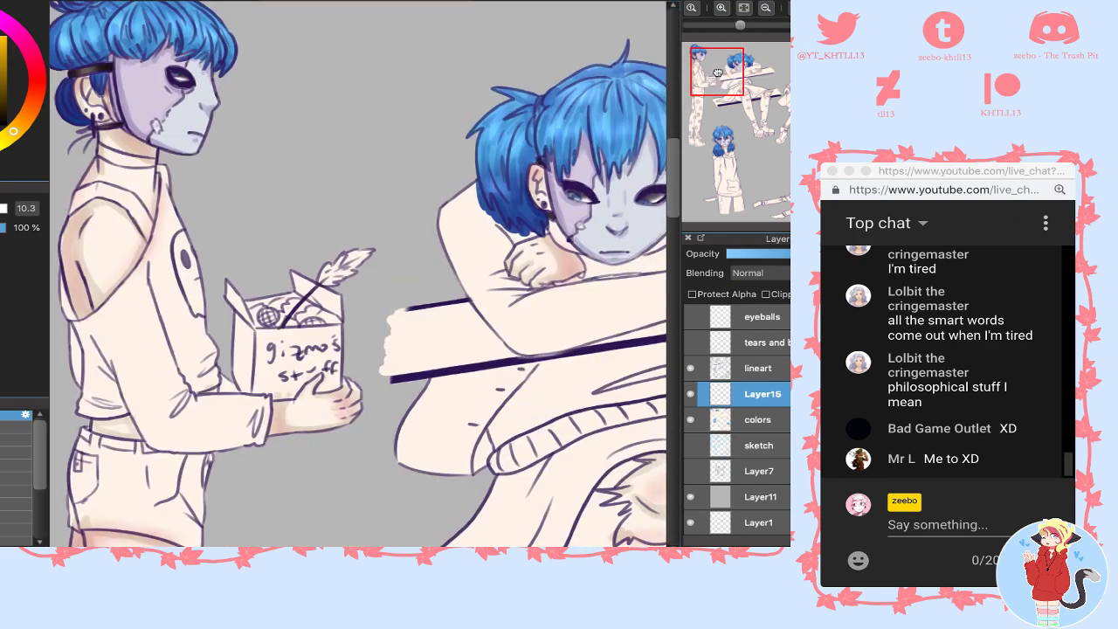
{"action": "left_click_drag", "start_coordinate": [717, 73], "coordinate": [695, 44]}
{"action": "left_click", "coordinate": [722, 8]}
{"action": "left_click", "coordinate": [721, 8]}
{"action": "left_click", "coordinate": [40, 75]}
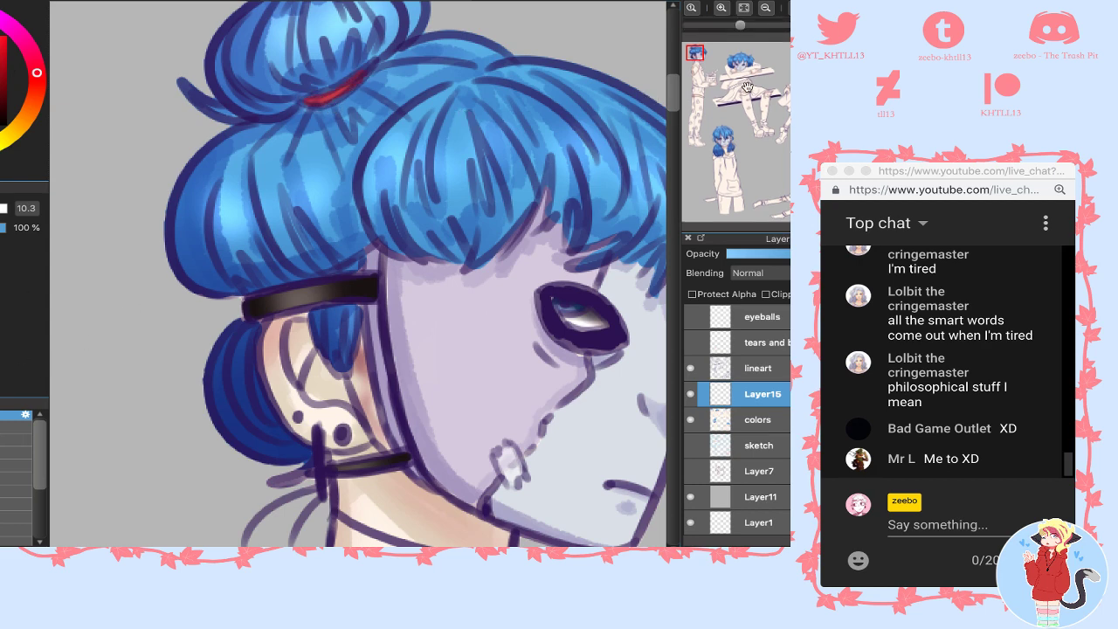
- Paint both pigtail hair ties of the half-lidded figure pinkish red on Layer15
{"action": "left_click_drag", "start_coordinate": [738, 58], "coordinate": [738, 64]}
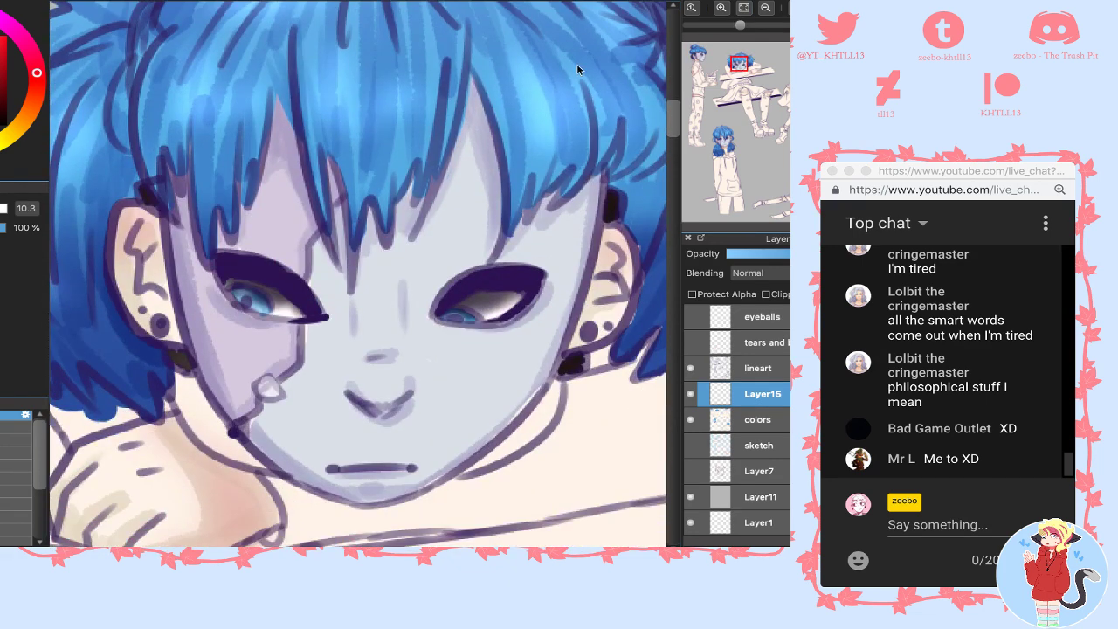
{"action": "left_click", "coordinate": [739, 53]}
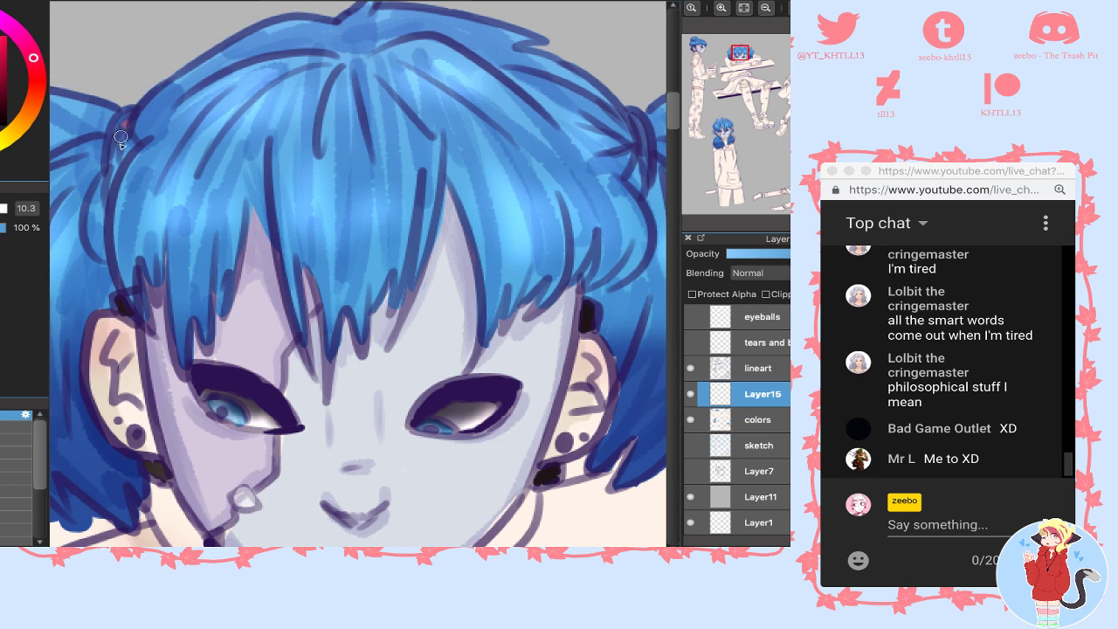
{"action": "mouse_move", "coordinate": [120, 137]}
{"action": "left_mouse_down"}
{"action": "mouse_move", "coordinate": [122, 113]}
{"action": "mouse_move", "coordinate": [116, 161]}
{"action": "left_mouse_up"}
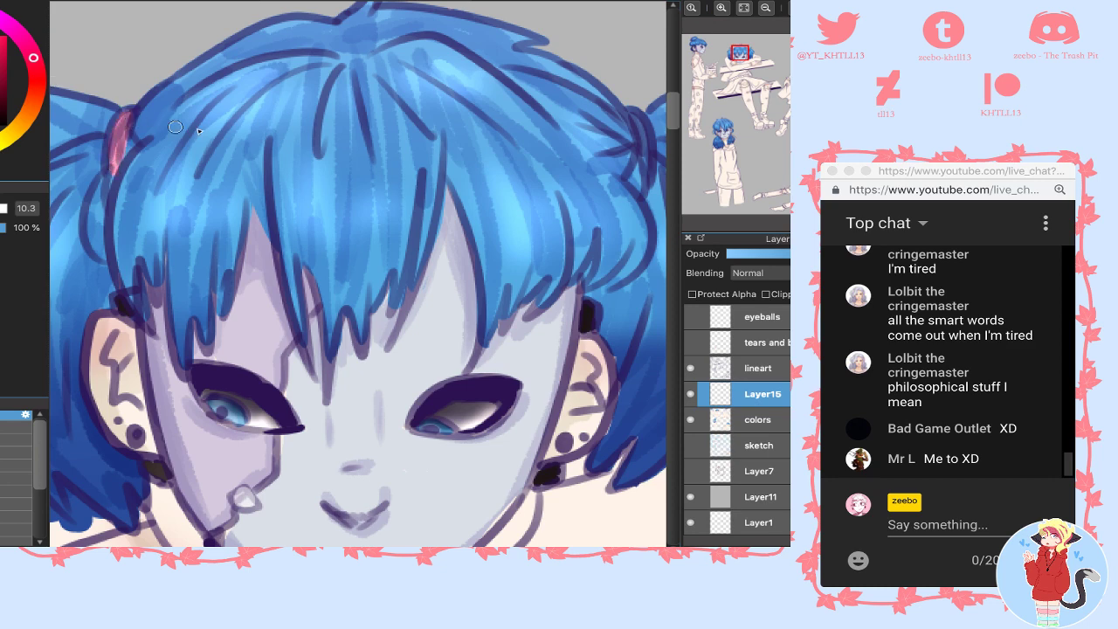
{"action": "left_click_drag", "start_coordinate": [632, 113], "coordinate": [643, 143]}
- Paint the crossed hair clips on both sides of the double-bun figure's bangs dark grey-purple
{"action": "left_click", "coordinate": [698, 47]}
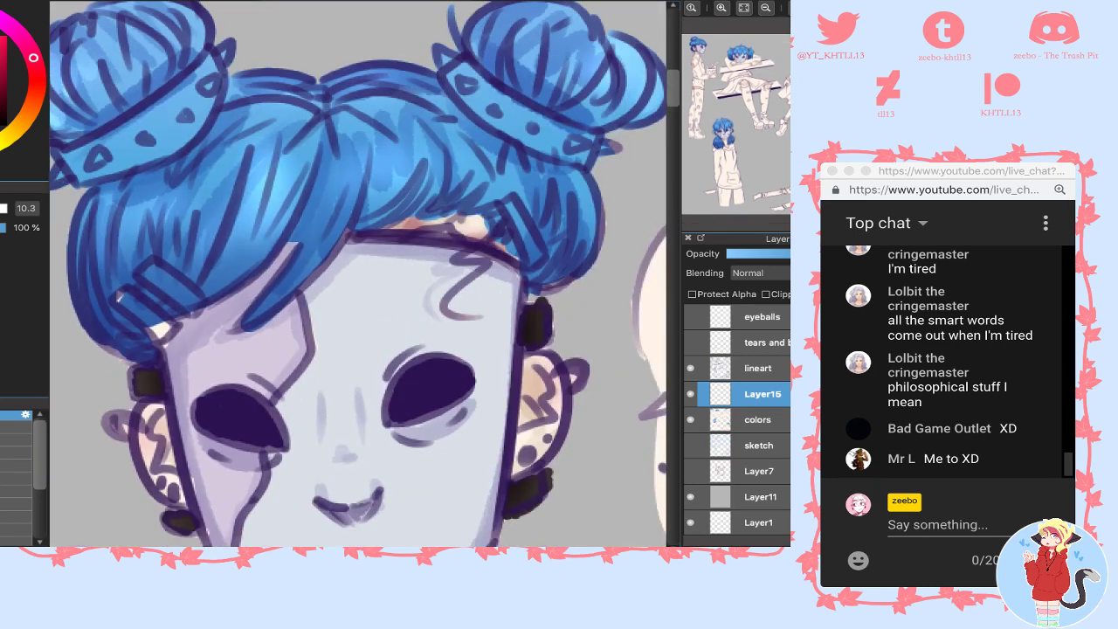
{"action": "key", "text": "x"}
{"action": "mouse_move", "coordinate": [116, 307]}
{"action": "left_mouse_down"}
{"action": "mouse_move", "coordinate": [136, 310]}
{"action": "mouse_move", "coordinate": [131, 302]}
{"action": "mouse_move", "coordinate": [158, 325]}
{"action": "mouse_move", "coordinate": [145, 315]}
{"action": "left_mouse_up"}
{"action": "key", "text": "ctrl+z"}
{"action": "mouse_move", "coordinate": [129, 303]}
{"action": "left_mouse_down"}
{"action": "mouse_move", "coordinate": [158, 333]}
{"action": "mouse_move", "coordinate": [167, 327]}
{"action": "mouse_move", "coordinate": [133, 301]}
{"action": "mouse_move", "coordinate": [160, 285]}
{"action": "mouse_move", "coordinate": [144, 276]}
{"action": "mouse_move", "coordinate": [122, 293]}
{"action": "mouse_move", "coordinate": [154, 288]}
{"action": "mouse_move", "coordinate": [147, 269]}
{"action": "mouse_move", "coordinate": [177, 298]}
{"action": "left_mouse_up"}
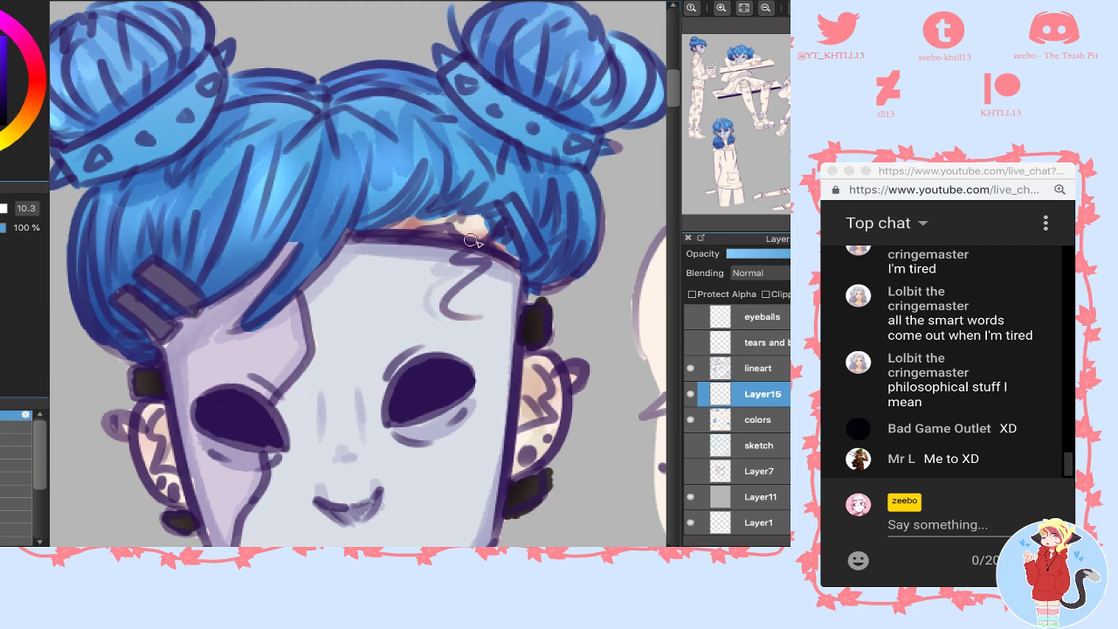
{"action": "left_click_drag", "start_coordinate": [509, 214], "coordinate": [528, 240]}
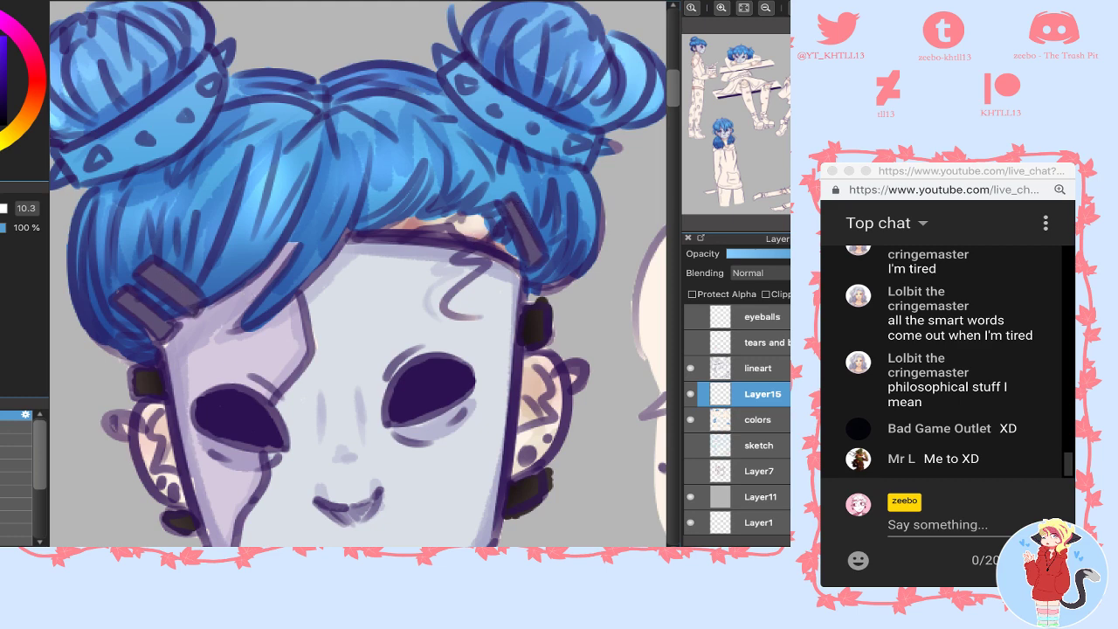
- Fill the studded bands around both hair buns with the same dark grey-purple
{"action": "mouse_move", "coordinate": [66, 157]}
{"action": "left_mouse_down"}
{"action": "mouse_move", "coordinate": [106, 139]}
{"action": "mouse_move", "coordinate": [71, 167]}
{"action": "mouse_move", "coordinate": [78, 175]}
{"action": "mouse_move", "coordinate": [137, 167]}
{"action": "mouse_move", "coordinate": [146, 148]}
{"action": "mouse_move", "coordinate": [97, 173]}
{"action": "mouse_move", "coordinate": [89, 161]}
{"action": "mouse_move", "coordinate": [211, 74]}
{"action": "mouse_move", "coordinate": [205, 62]}
{"action": "mouse_move", "coordinate": [207, 77]}
{"action": "mouse_move", "coordinate": [218, 64]}
{"action": "mouse_move", "coordinate": [201, 128]}
{"action": "mouse_move", "coordinate": [207, 115]}
{"action": "mouse_move", "coordinate": [152, 153]}
{"action": "mouse_move", "coordinate": [212, 107]}
{"action": "mouse_move", "coordinate": [215, 89]}
{"action": "mouse_move", "coordinate": [140, 147]}
{"action": "mouse_move", "coordinate": [206, 74]}
{"action": "mouse_move", "coordinate": [177, 97]}
{"action": "left_mouse_up"}
{"action": "mouse_move", "coordinate": [446, 81]}
{"action": "left_mouse_down"}
{"action": "mouse_move", "coordinate": [458, 68]}
{"action": "mouse_move", "coordinate": [450, 89]}
{"action": "mouse_move", "coordinate": [463, 67]}
{"action": "mouse_move", "coordinate": [501, 122]}
{"action": "mouse_move", "coordinate": [476, 105]}
{"action": "left_mouse_up"}
{"action": "mouse_move", "coordinate": [453, 69]}
{"action": "left_mouse_down"}
{"action": "mouse_move", "coordinate": [538, 127]}
{"action": "mouse_move", "coordinate": [588, 141]}
{"action": "mouse_move", "coordinate": [535, 116]}
{"action": "mouse_move", "coordinate": [526, 132]}
{"action": "mouse_move", "coordinate": [472, 103]}
{"action": "mouse_move", "coordinate": [570, 153]}
{"action": "mouse_move", "coordinate": [544, 132]}
{"action": "left_mouse_up"}
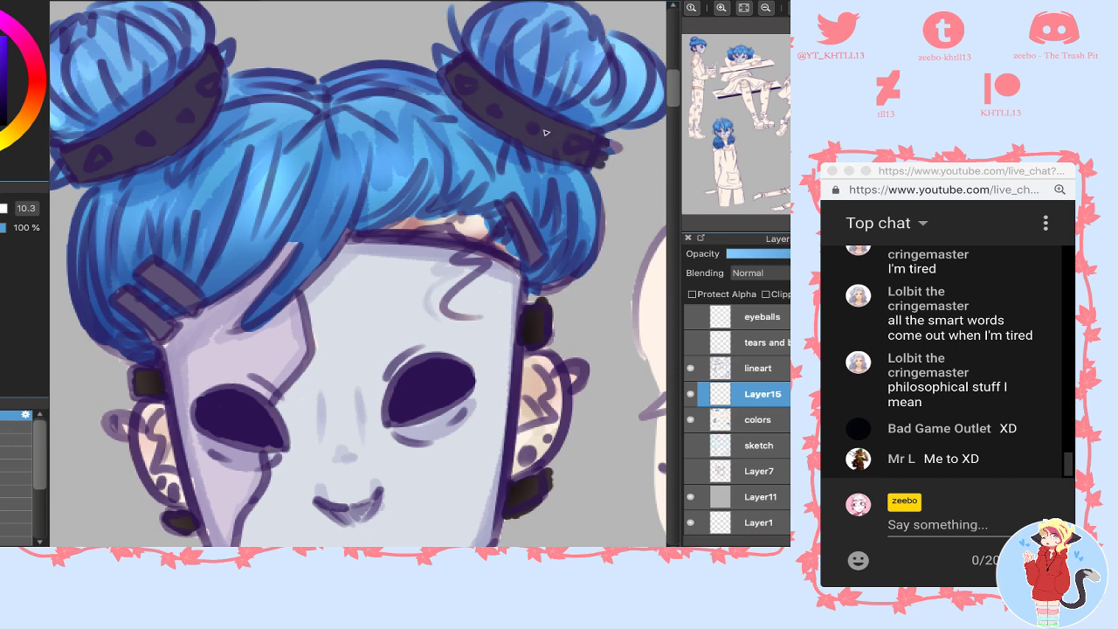
- Add a new layer above Layer15 and paint the spikes and studs on both bun bands pale lilac-white
{"action": "key", "text": "x"}
{"action": "key", "text": "super+shift+n"}
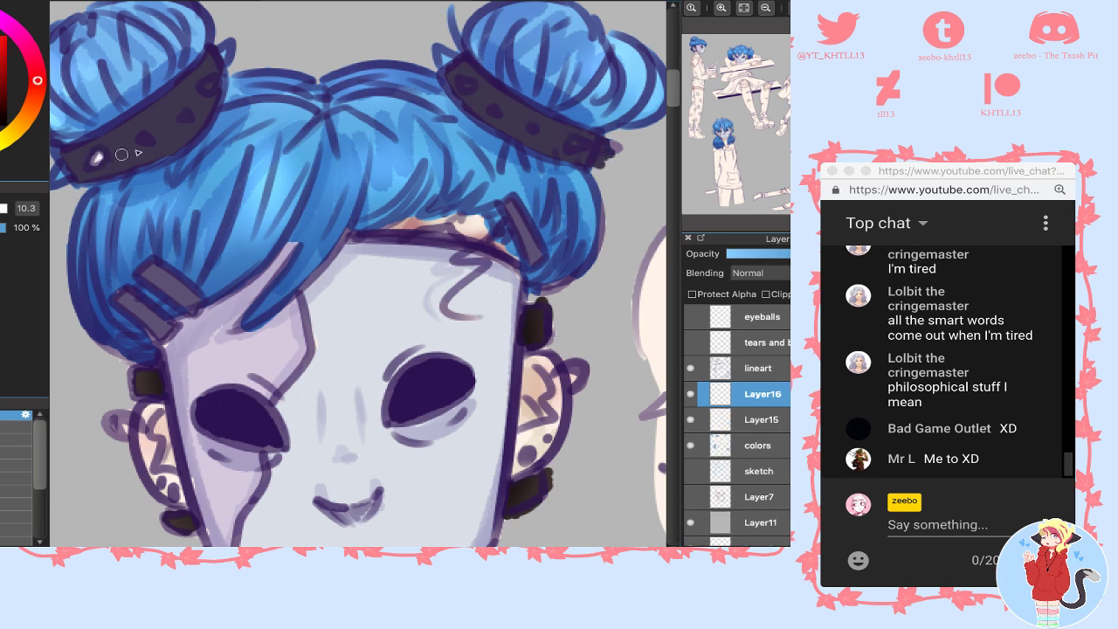
{"action": "left_click", "coordinate": [145, 140]}
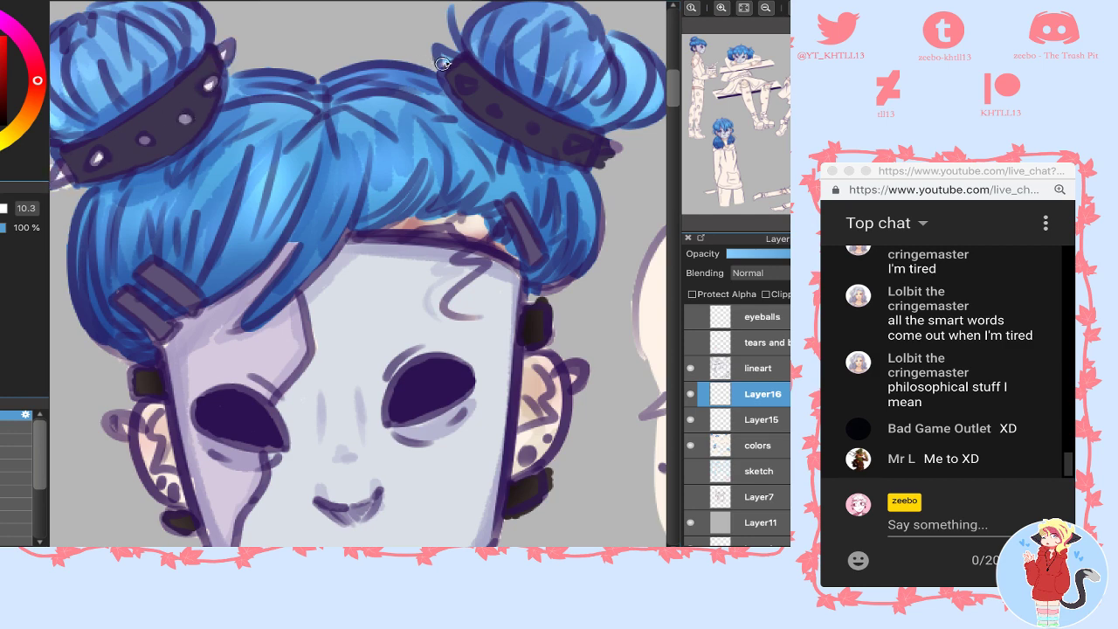
{"action": "mouse_move", "coordinate": [443, 64]}
{"action": "left_mouse_down"}
{"action": "mouse_move", "coordinate": [439, 52]}
{"action": "mouse_move", "coordinate": [469, 86]}
{"action": "left_mouse_up"}
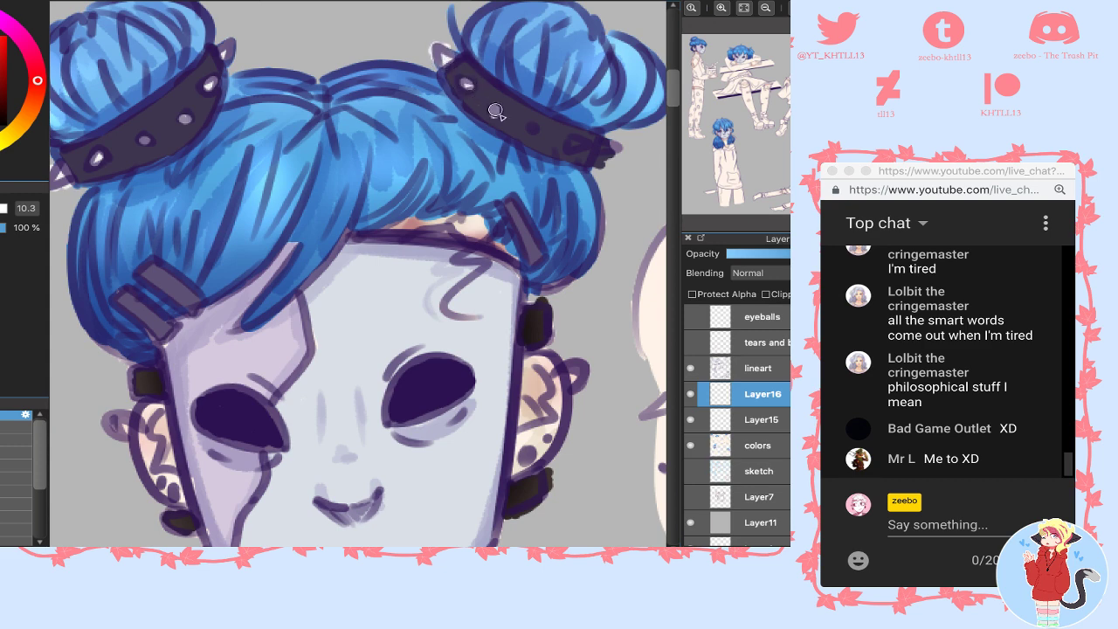
{"action": "left_click", "coordinate": [495, 111]}
{"action": "mouse_move", "coordinate": [607, 144]}
{"action": "left_mouse_down"}
{"action": "mouse_move", "coordinate": [601, 166]}
{"action": "mouse_move", "coordinate": [622, 161]}
{"action": "left_mouse_up"}
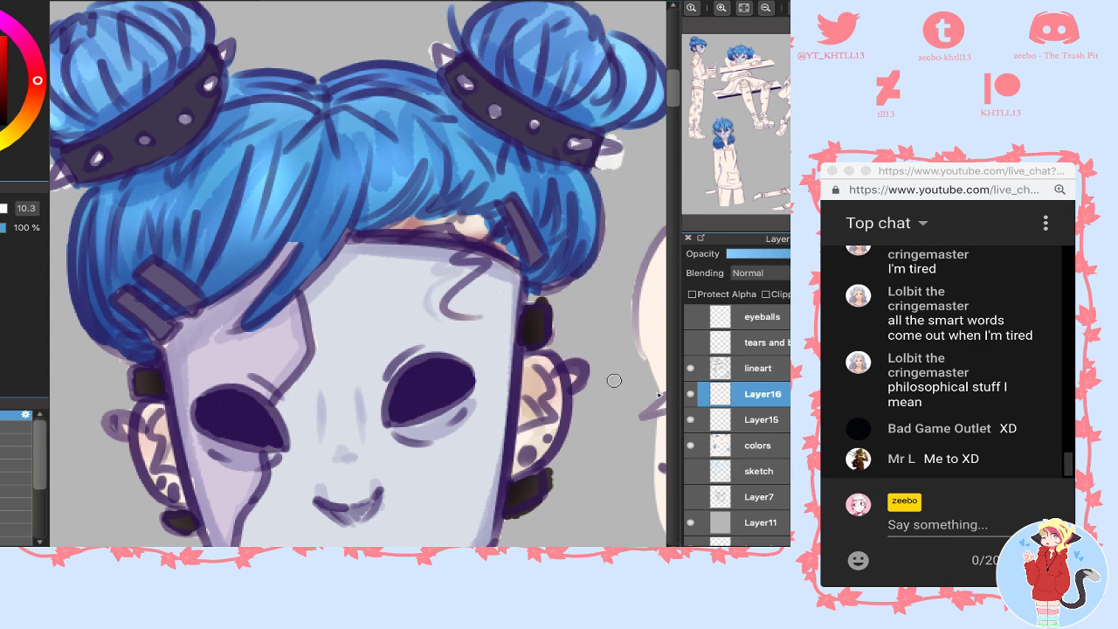
- Touch up the ear spikes of the double-bun figure and the three-quarter-view pigtail figure on the colors layer
{"action": "left_click", "coordinate": [746, 452]}
{"action": "mouse_move", "coordinate": [122, 409]}
{"action": "left_mouse_down"}
{"action": "mouse_move", "coordinate": [125, 449]}
{"action": "mouse_move", "coordinate": [106, 408]}
{"action": "left_mouse_up"}
{"action": "left_click_drag", "start_coordinate": [569, 378], "coordinate": [587, 392]}
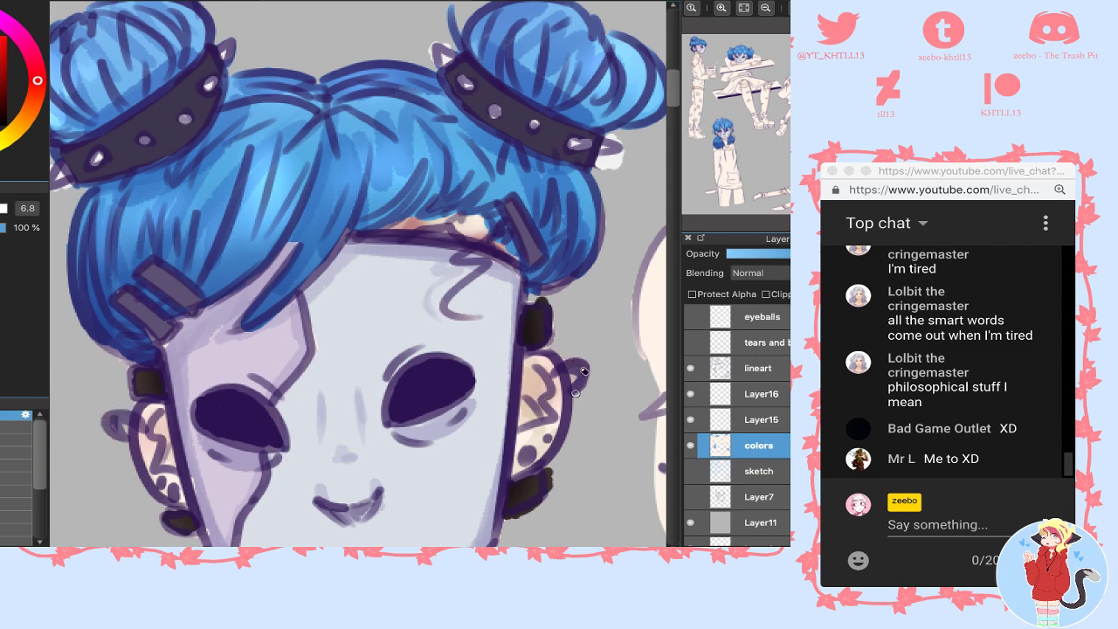
{"action": "left_click_drag", "start_coordinate": [747, 60], "coordinate": [737, 137]}
{"action": "left_click_drag", "start_coordinate": [786, 164], "coordinate": [774, 150]}
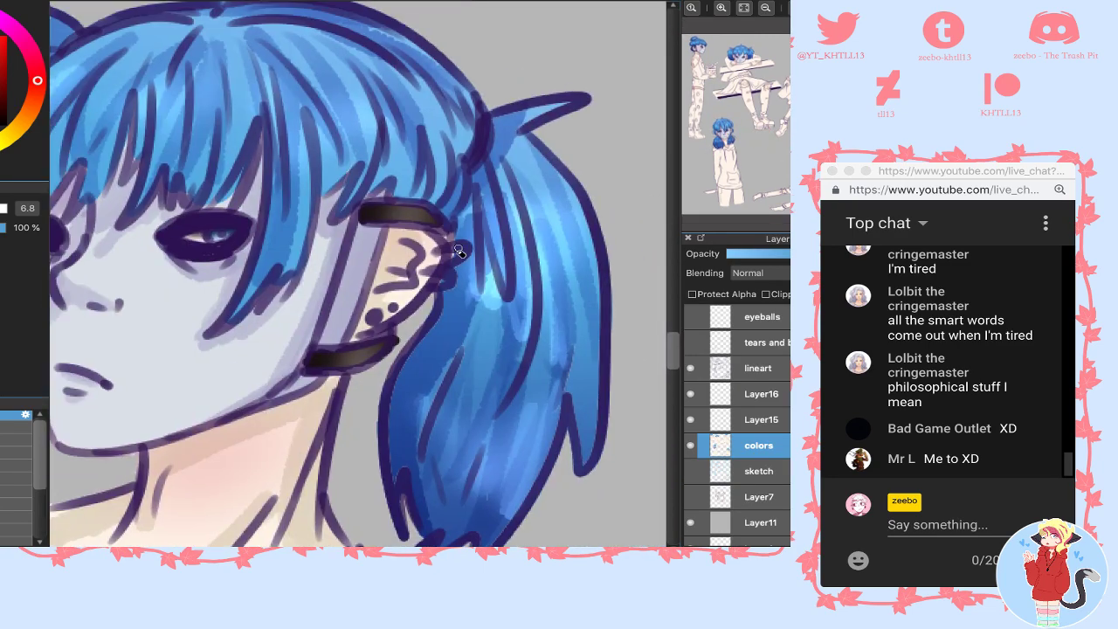
{"action": "left_click_drag", "start_coordinate": [748, 69], "coordinate": [740, 52]}
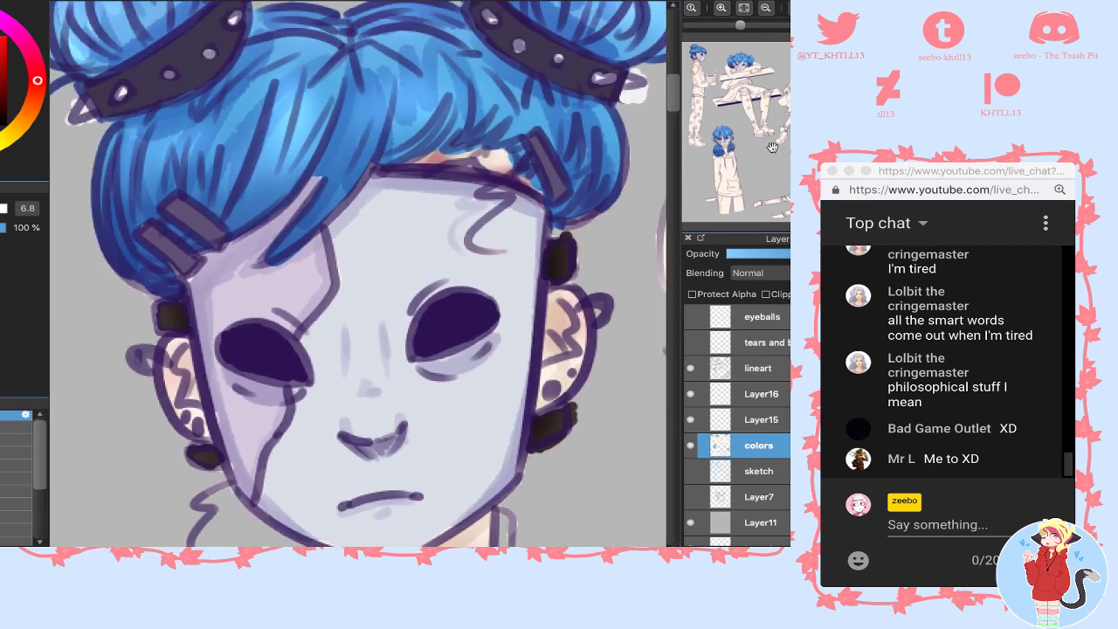
{"action": "left_click_drag", "start_coordinate": [722, 140], "coordinate": [797, 159]}
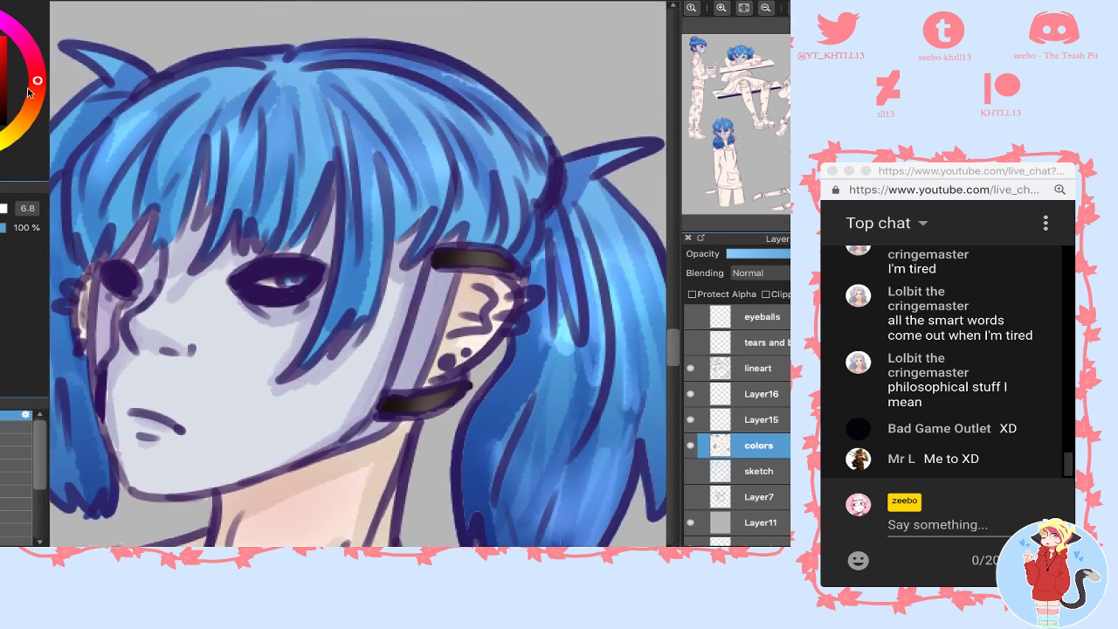
- Protect the alpha of Layer15 and shade the ends of the profile figure's bun hair tie dark red at brush size 23 and 20% opacity
{"action": "left_click", "coordinate": [0, 17]}
{"action": "left_click", "coordinate": [736, 426]}
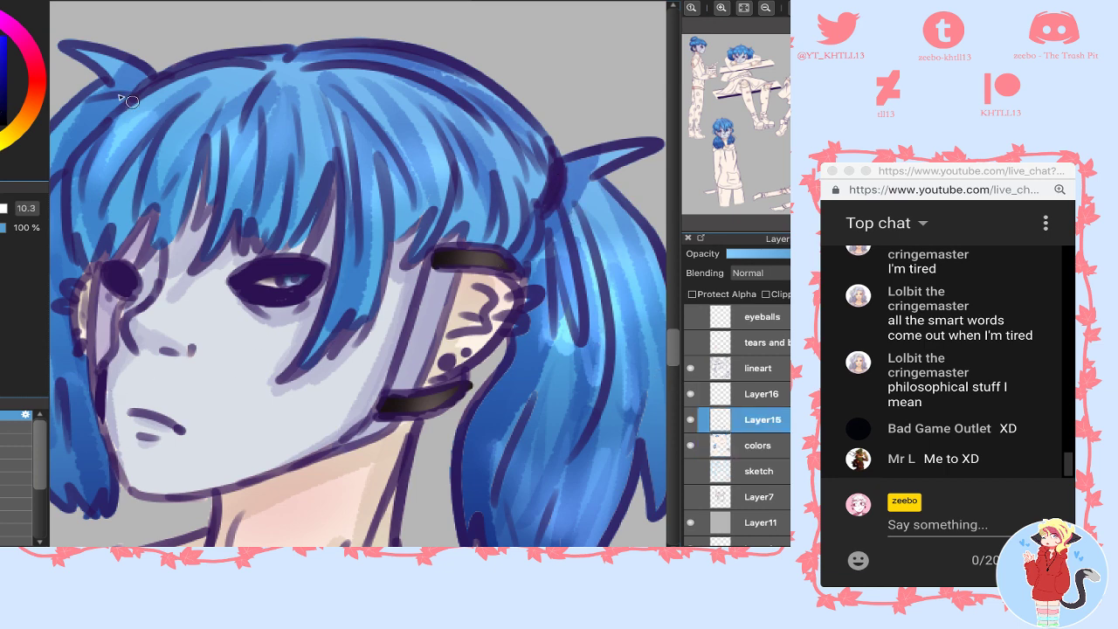
{"action": "left_click_drag", "start_coordinate": [701, 55], "coordinate": [696, 51]}
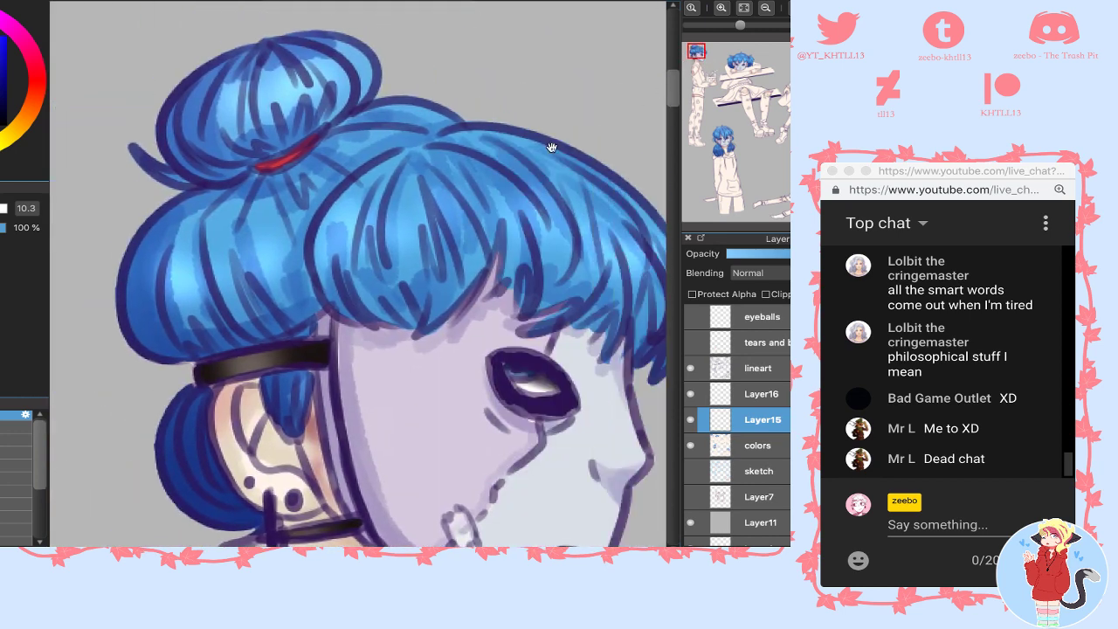
{"action": "left_click", "coordinate": [281, 160], "text": "alt"}
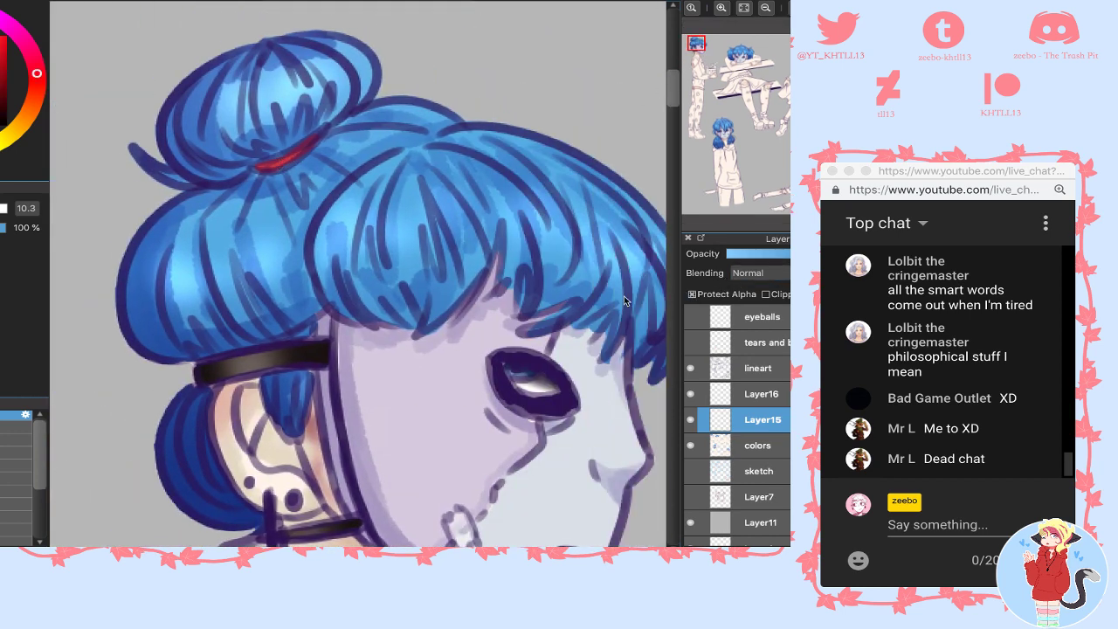
{"action": "left_click", "coordinate": [13, 465]}
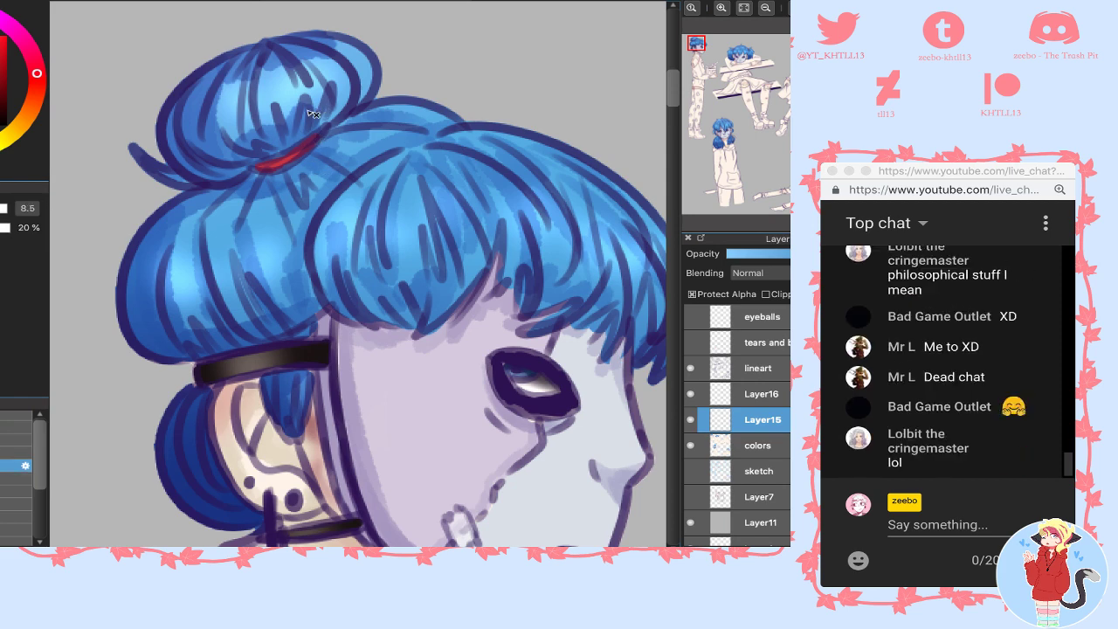
{"action": "left_click", "coordinate": [1, 208]}
{"action": "left_click_drag", "start_coordinate": [234, 173], "coordinate": [259, 178]}
{"action": "left_click_drag", "start_coordinate": [320, 127], "coordinate": [311, 131]}
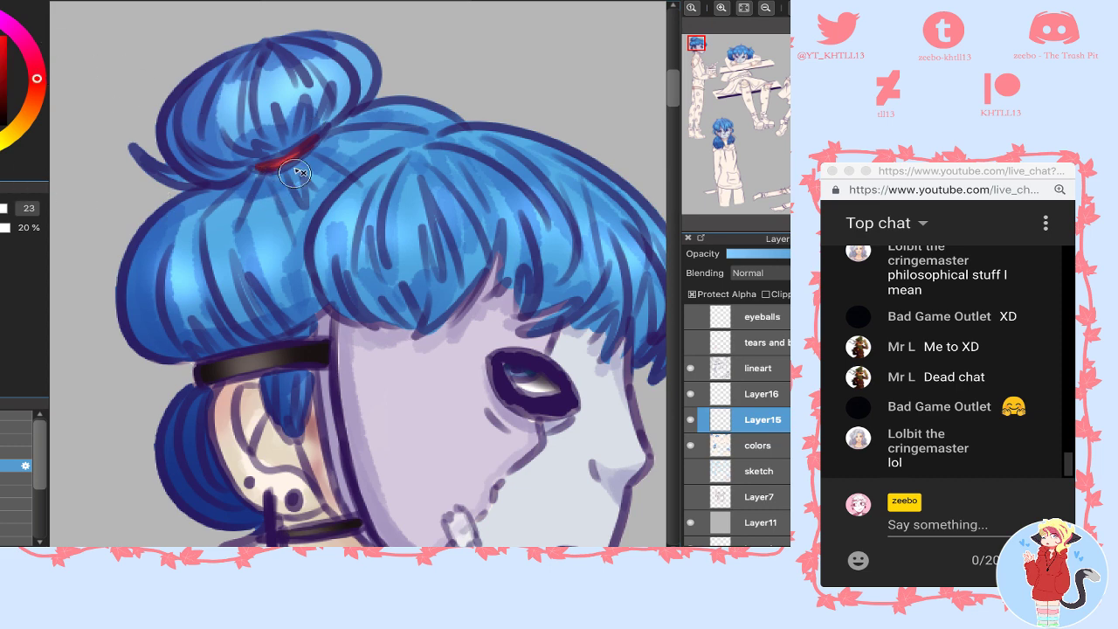
{"action": "left_click_drag", "start_coordinate": [294, 161], "coordinate": [281, 164]}
- Shade both pigtail hair ties of the half-lidded figure with deeper pinkish-red tones
{"action": "left_click_drag", "start_coordinate": [749, 63], "coordinate": [743, 54]}
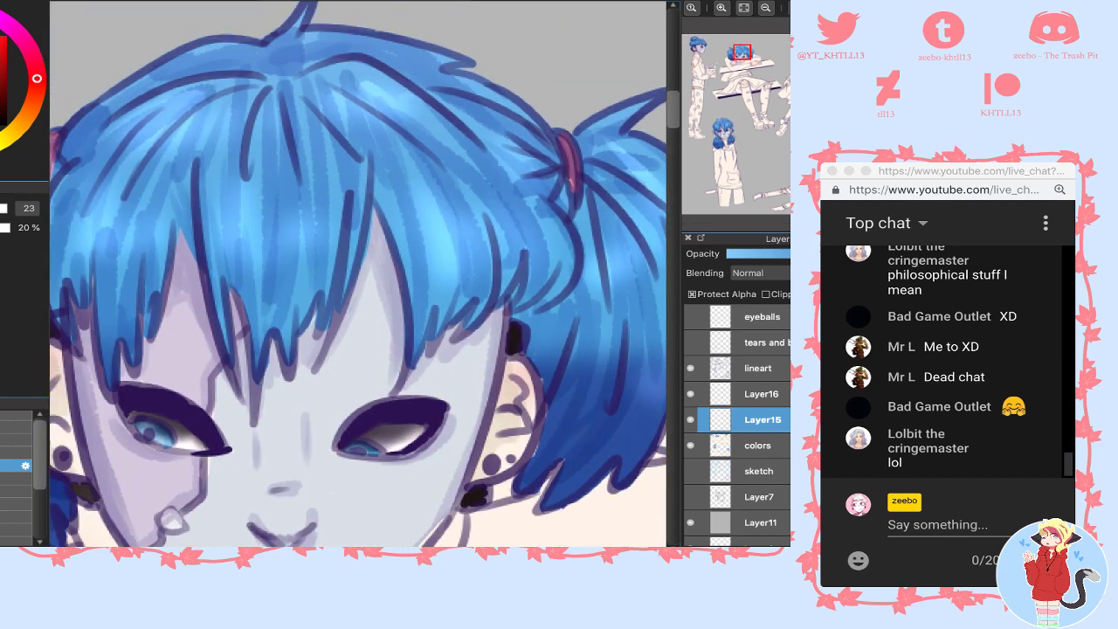
{"action": "left_click", "coordinate": [26, 56]}
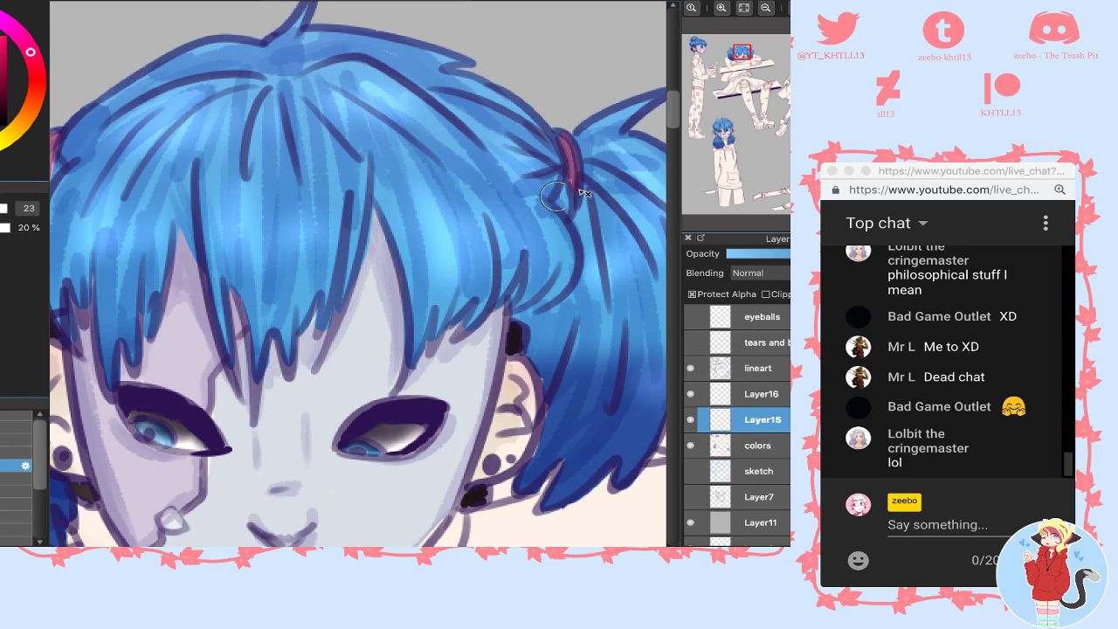
{"action": "left_click", "coordinate": [766, 8]}
{"action": "left_click", "coordinate": [128, 198], "text": "alt"}
{"action": "mouse_move", "coordinate": [122, 204]}
{"action": "left_mouse_down"}
{"action": "mouse_move", "coordinate": [127, 164]}
{"action": "mouse_move", "coordinate": [123, 192]}
{"action": "left_mouse_up"}
{"action": "left_click_drag", "start_coordinate": [513, 196], "coordinate": [516, 185]}
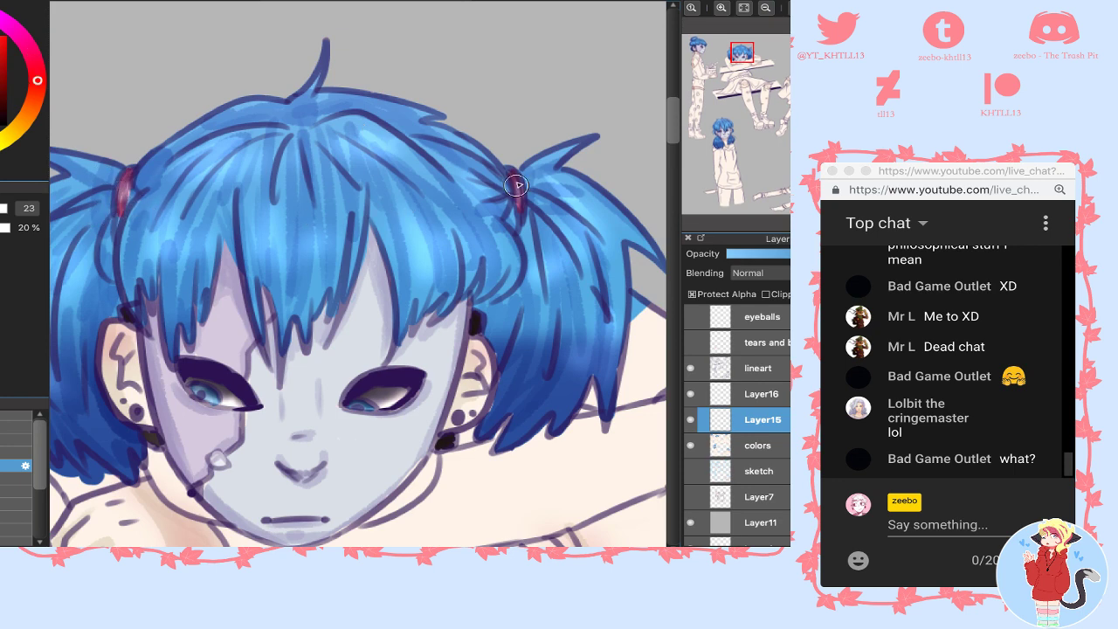
- Shade the double-bun figure's studded bands and crossed hair clips with near-black edges and lighter purple-grey centres
{"action": "left_click_drag", "start_coordinate": [805, 58], "coordinate": [805, 52]}
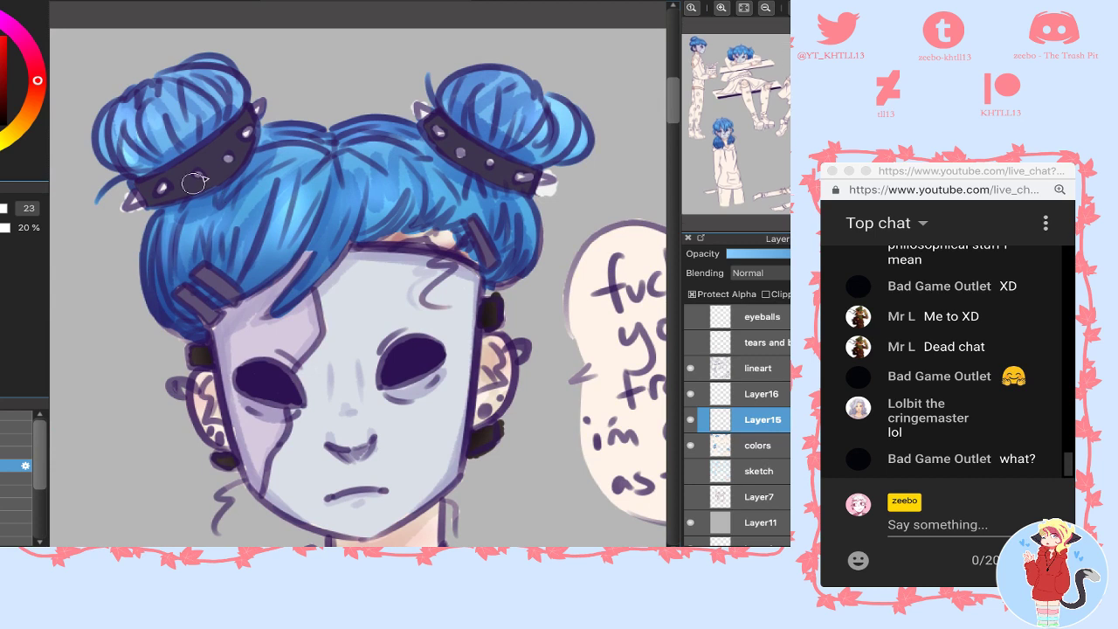
{"action": "left_click", "coordinate": [215, 156], "text": "alt"}
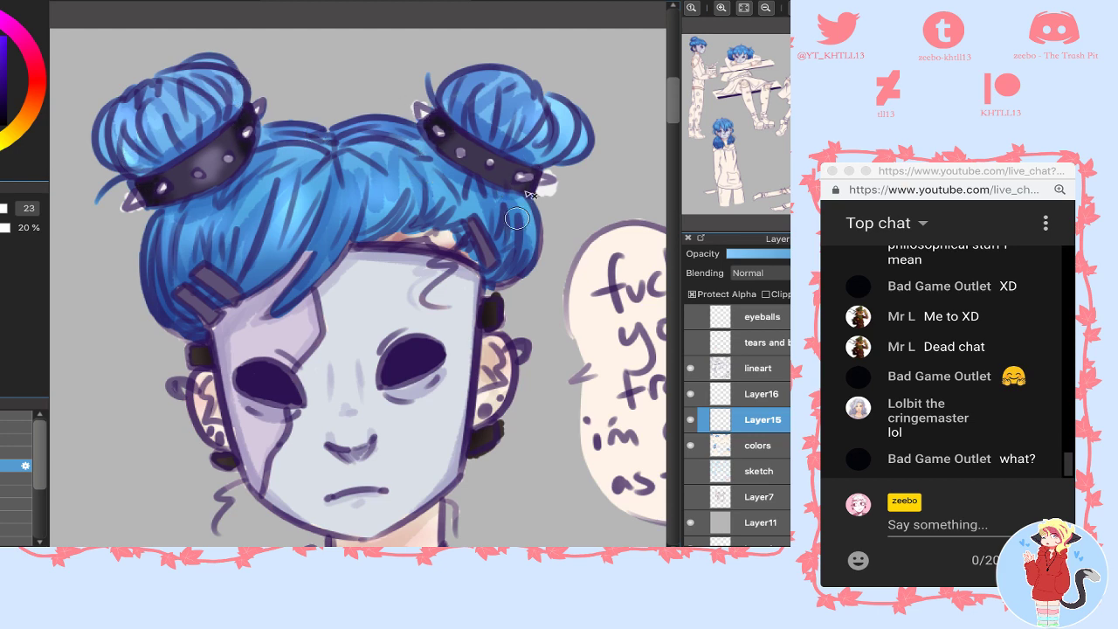
{"action": "left_click_drag", "start_coordinate": [475, 160], "coordinate": [468, 154]}
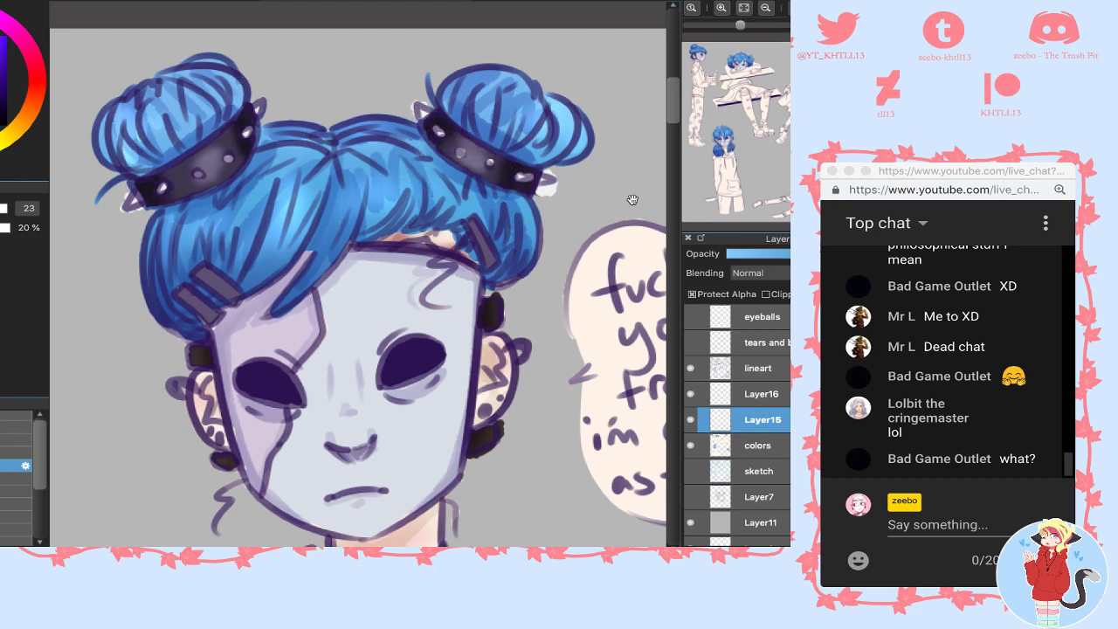
{"action": "mouse_move", "coordinate": [229, 279]}
{"action": "left_mouse_down"}
{"action": "mouse_move", "coordinate": [201, 273]}
{"action": "mouse_move", "coordinate": [234, 292]}
{"action": "mouse_move", "coordinate": [206, 323]}
{"action": "mouse_move", "coordinate": [194, 295]}
{"action": "mouse_move", "coordinate": [174, 308]}
{"action": "left_mouse_up"}
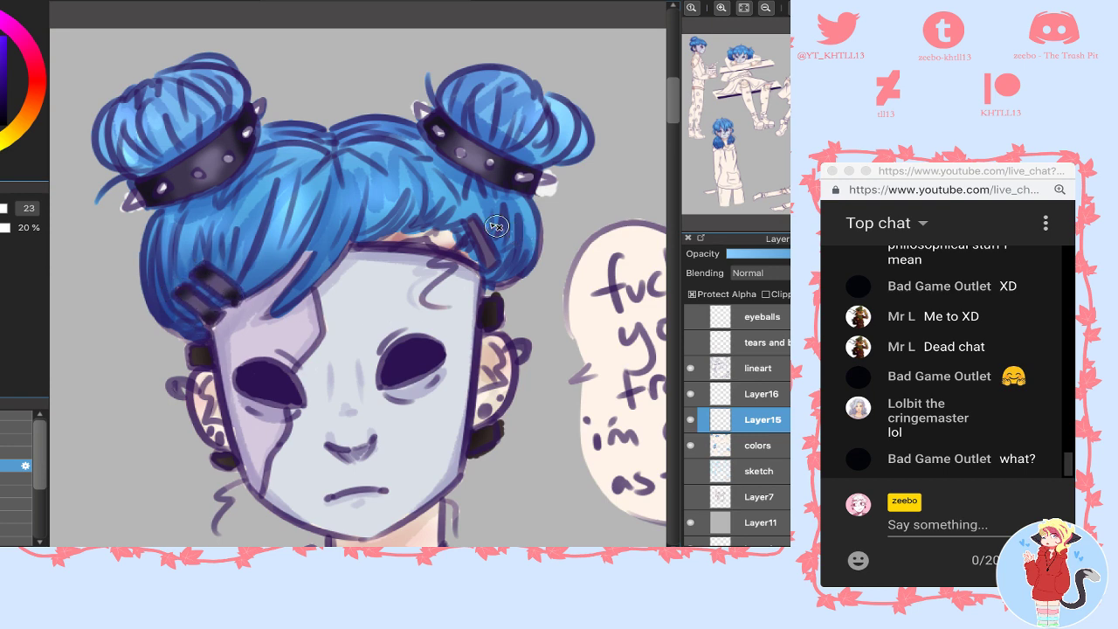
{"action": "left_click_drag", "start_coordinate": [475, 236], "coordinate": [481, 259]}
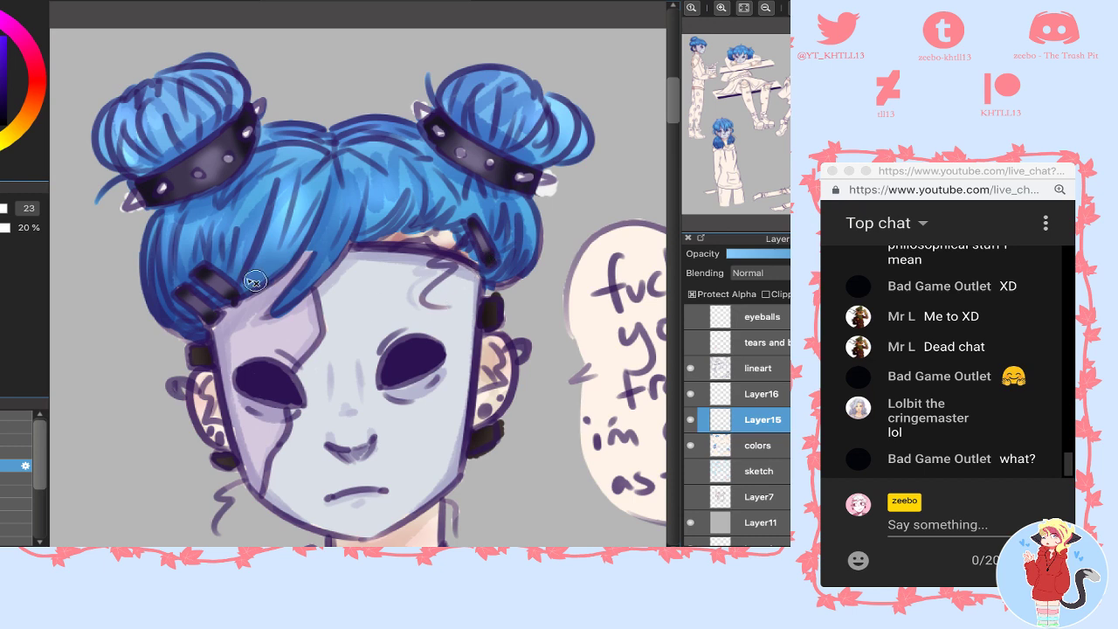
{"action": "scroll", "coordinate": [781, 146], "scroll_direction": "up", "scroll_amount": 1}
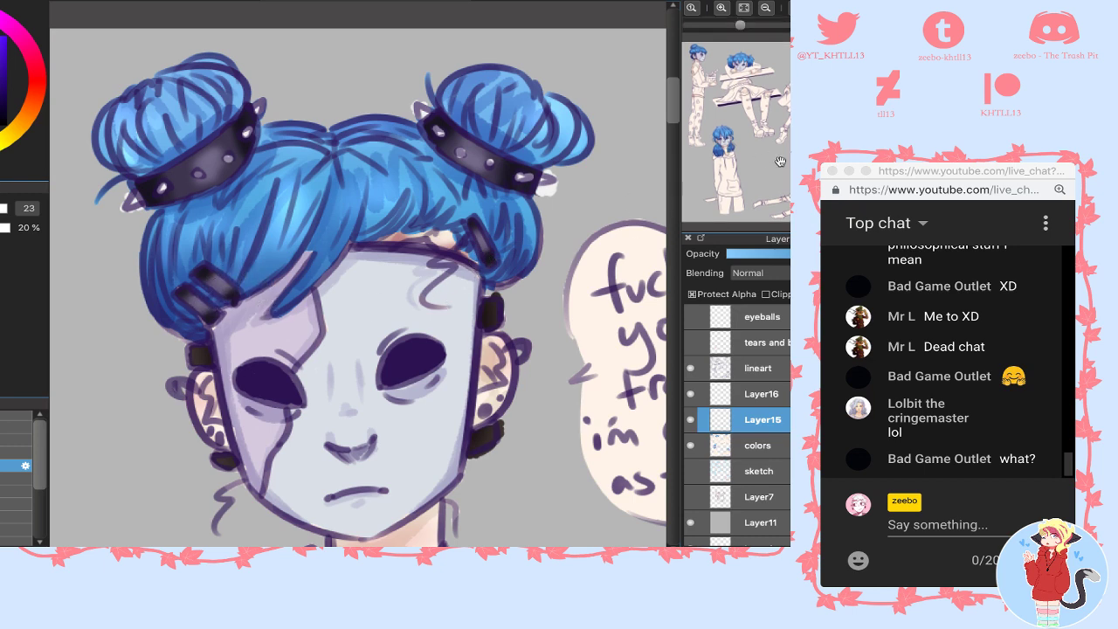
- Blend the shading on the double-bun figure's studded bands on Layer15 with a size 49 brush at 100%
{"action": "left_click", "coordinate": [783, 164]}
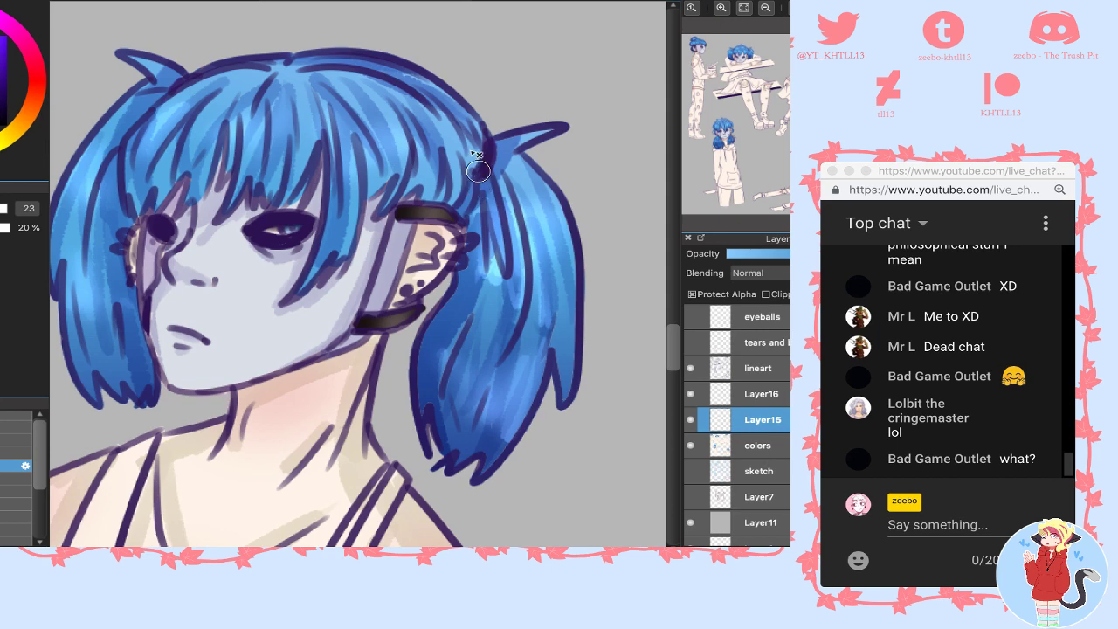
{"action": "left_click", "coordinate": [762, 393]}
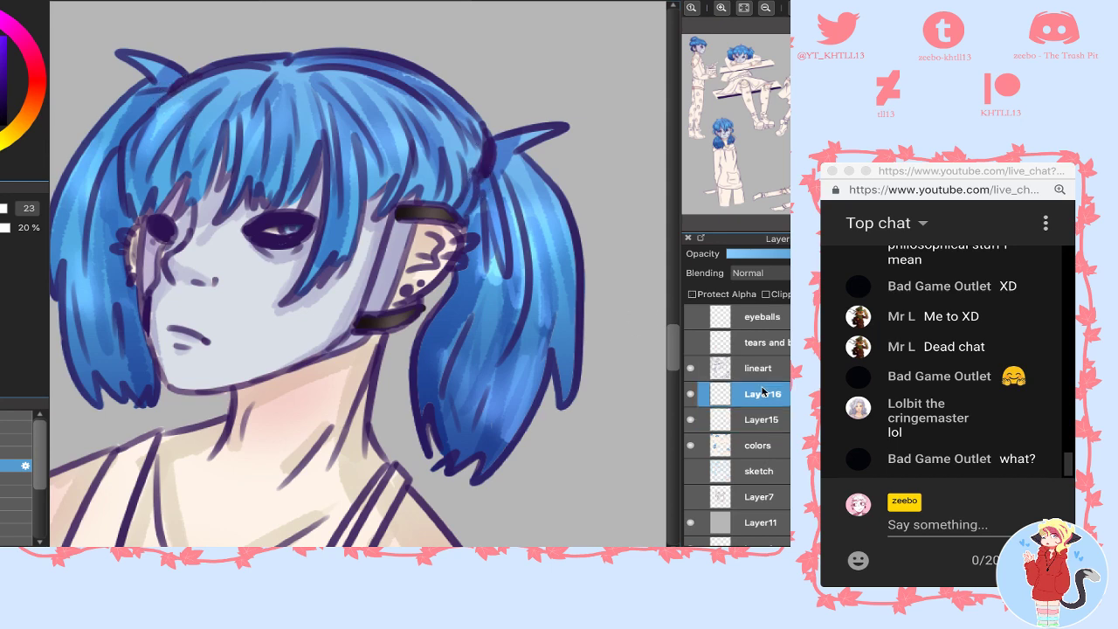
{"action": "left_click", "coordinate": [697, 48]}
{"action": "left_click", "coordinate": [753, 423]}
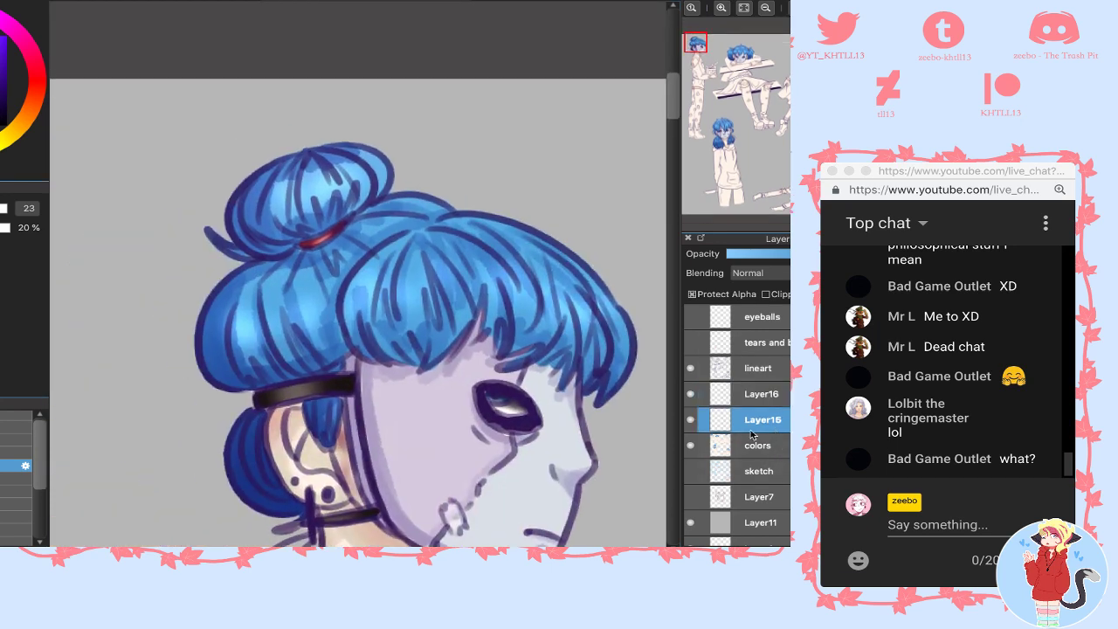
{"action": "left_click", "coordinate": [12, 479]}
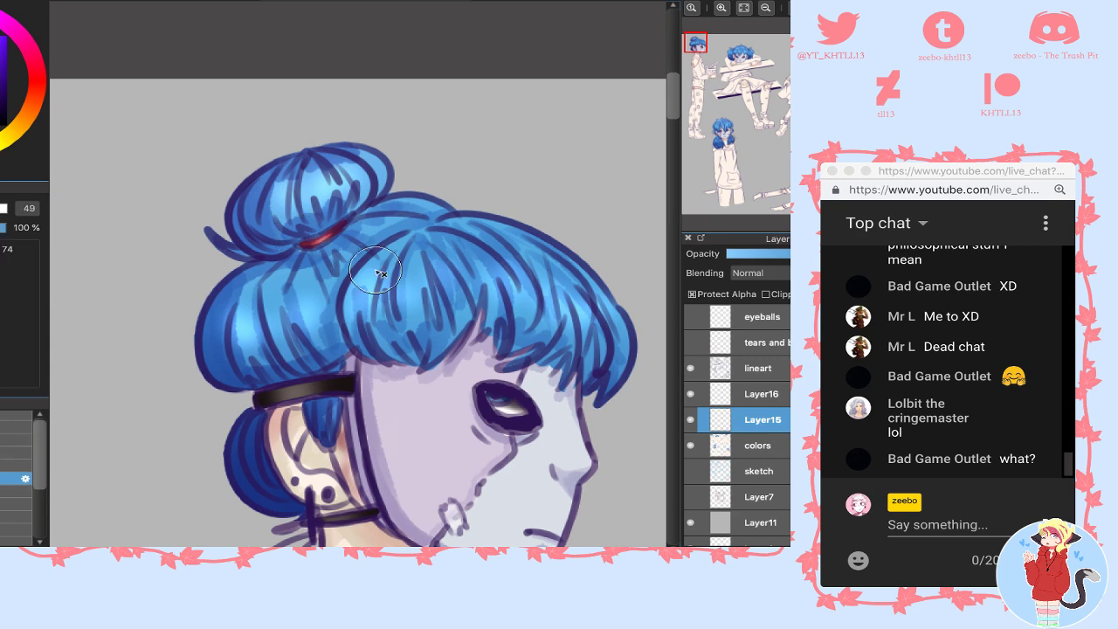
{"action": "mouse_move", "coordinate": [742, 65]}
{"action": "left_mouse_down"}
{"action": "mouse_move", "coordinate": [734, 60]}
{"action": "mouse_move", "coordinate": [774, 55]}
{"action": "mouse_move", "coordinate": [697, 48]}
{"action": "left_mouse_up"}
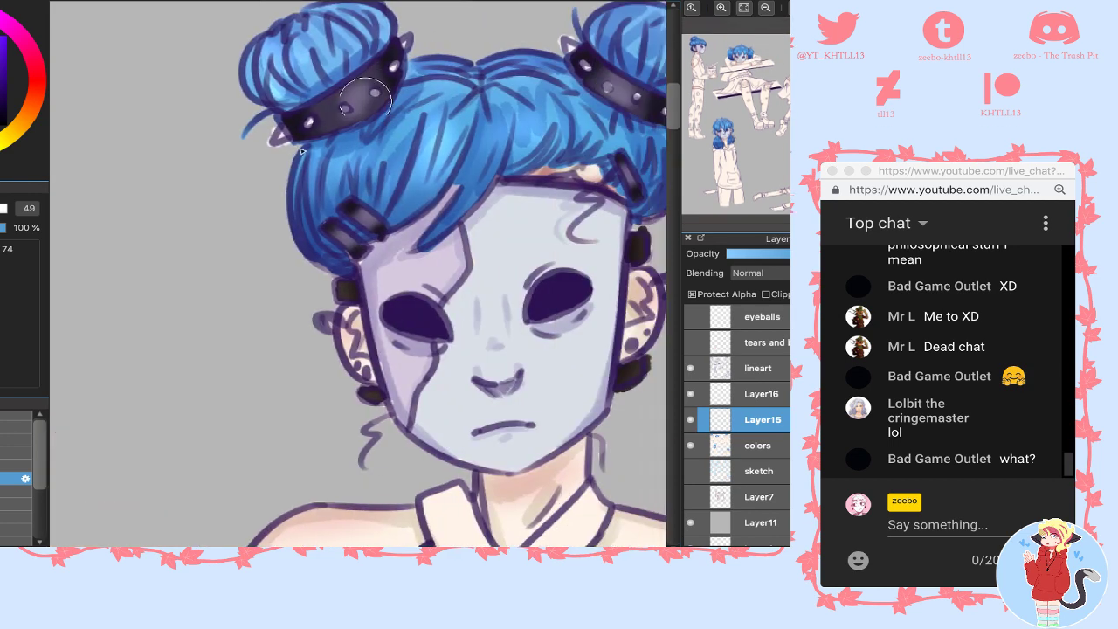
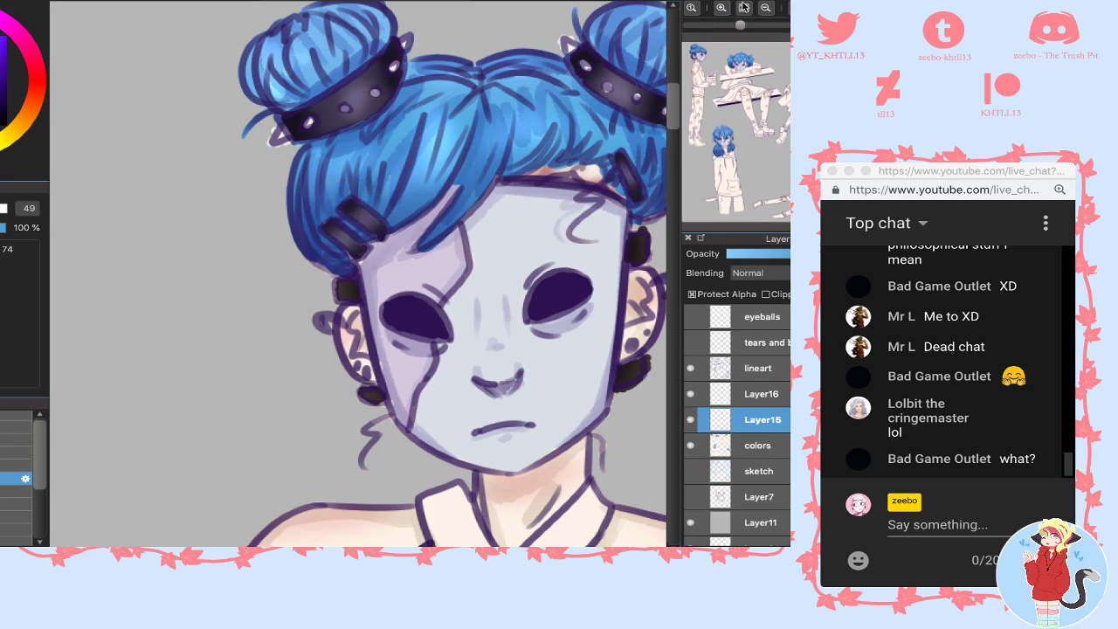
{"action": "key", "text": "super+e"}
{"action": "left_click", "coordinate": [752, 398]}
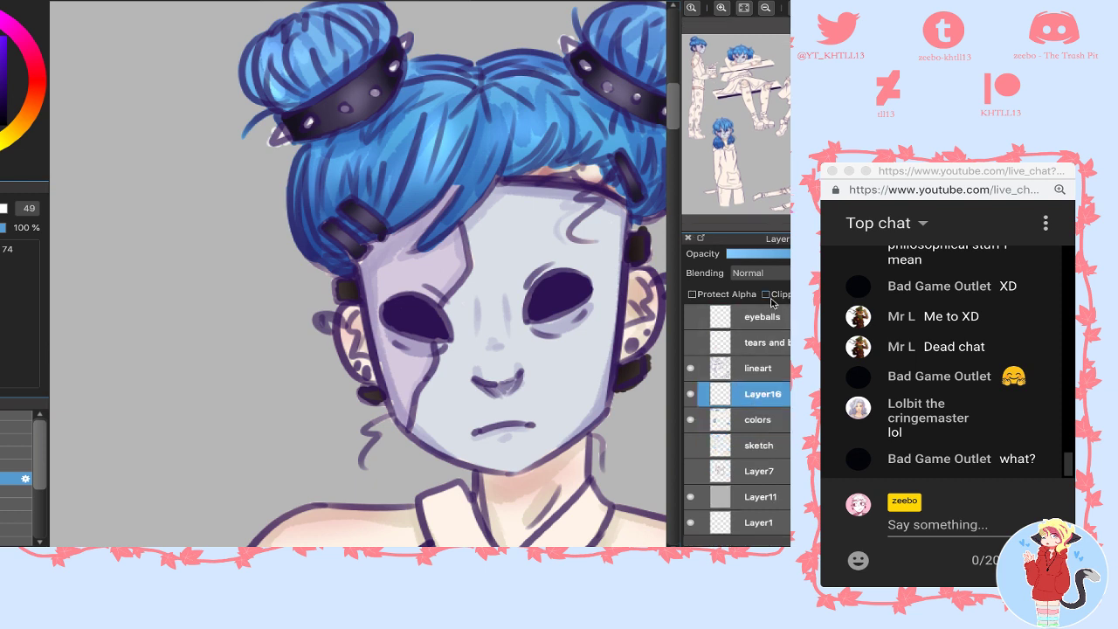
{"action": "key", "text": "ctrl+z"}
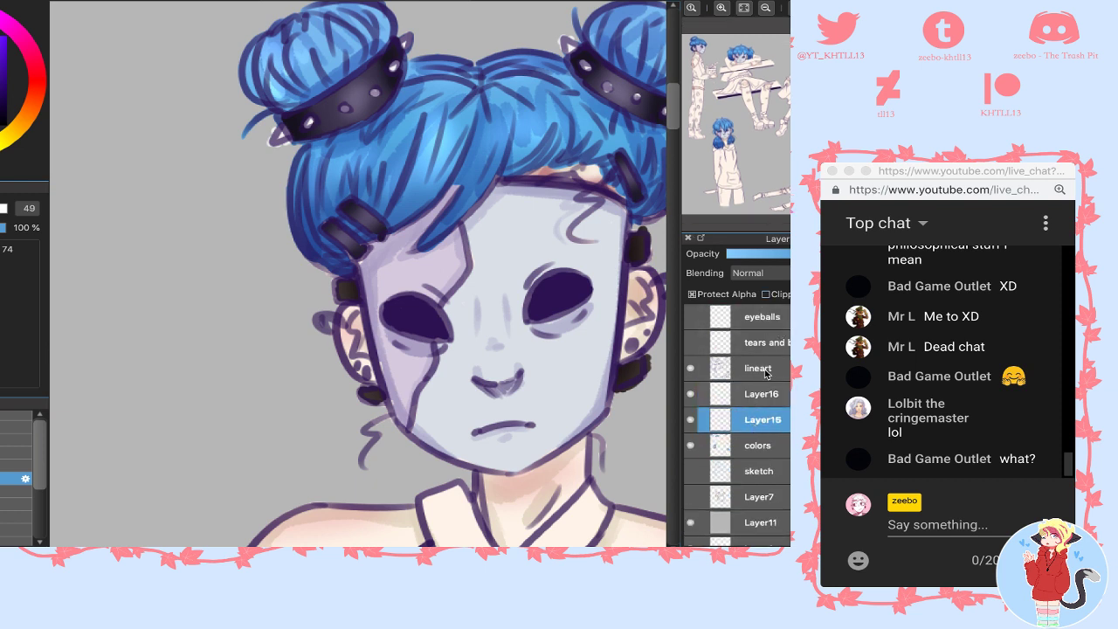
- Clip Layer15 and Layer16 to the colors layer and merge both into it
{"action": "left_click", "coordinate": [779, 297]}
{"action": "left_click", "coordinate": [757, 395]}
{"action": "left_click", "coordinate": [768, 295]}
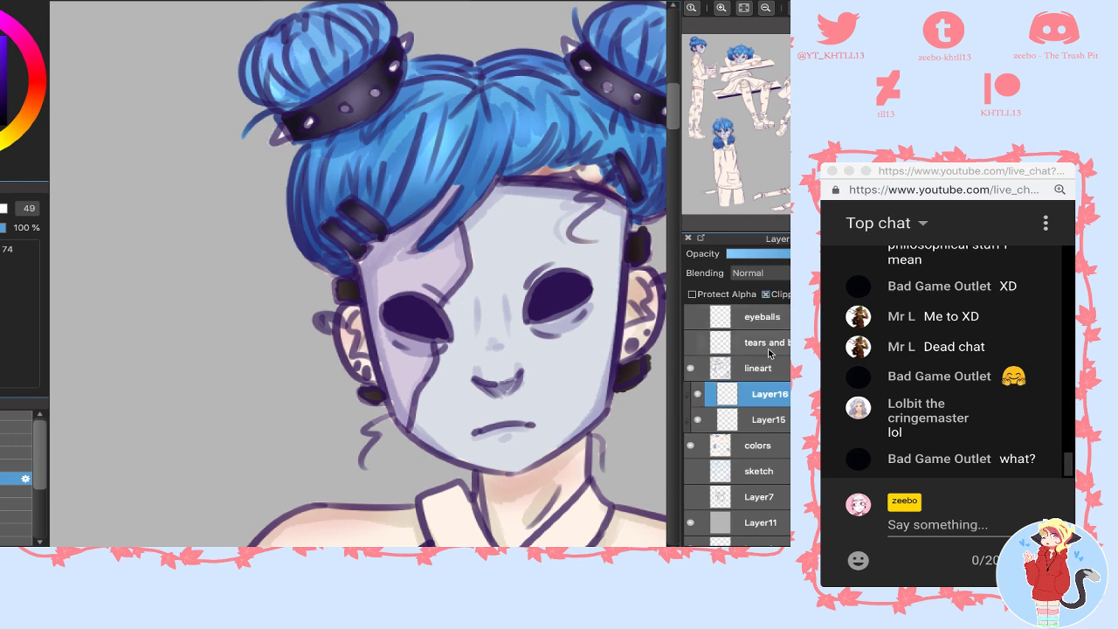
{"action": "key", "text": "Delete"}
{"action": "key", "text": "Delete"}
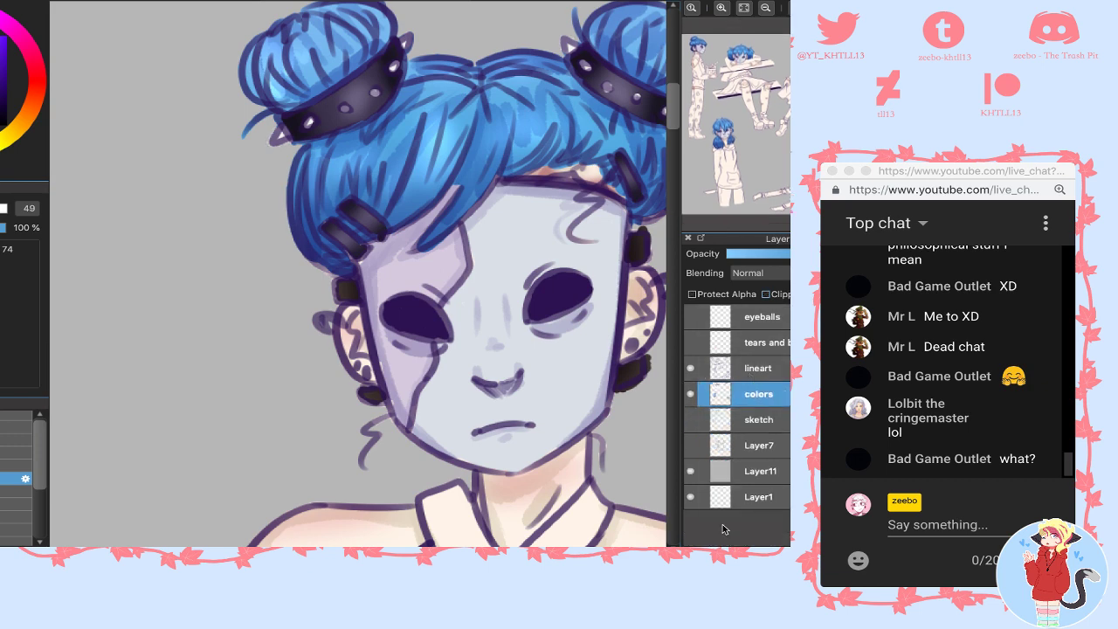
- Add a new empty layer directly above the colors layer
{"action": "key", "text": "ctrl+z"}
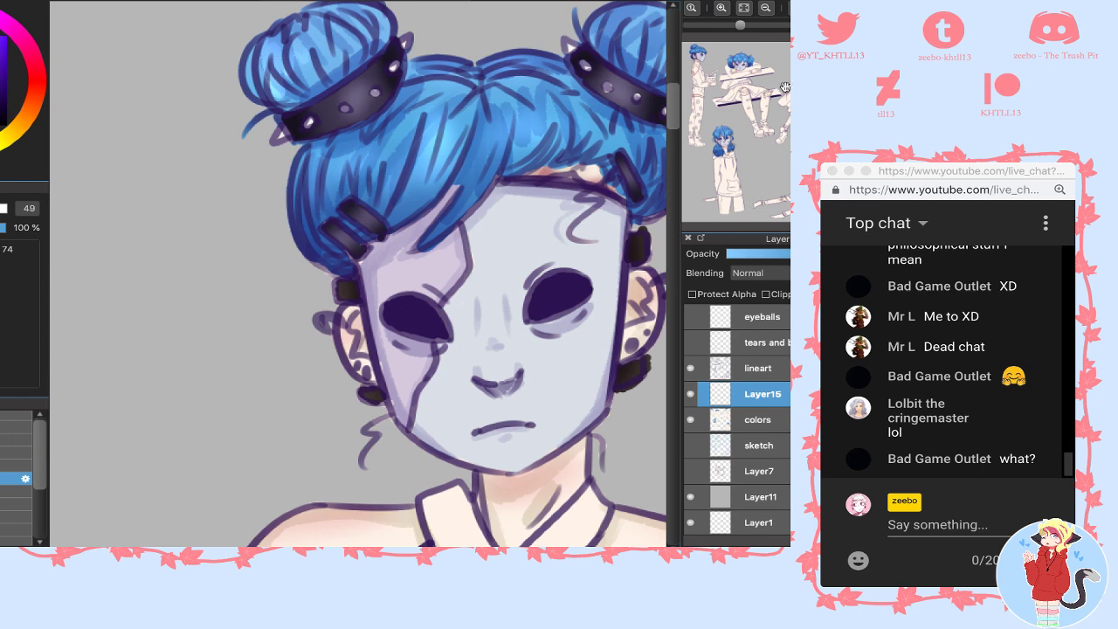
{"action": "left_click_drag", "start_coordinate": [703, 55], "coordinate": [690, 58]}
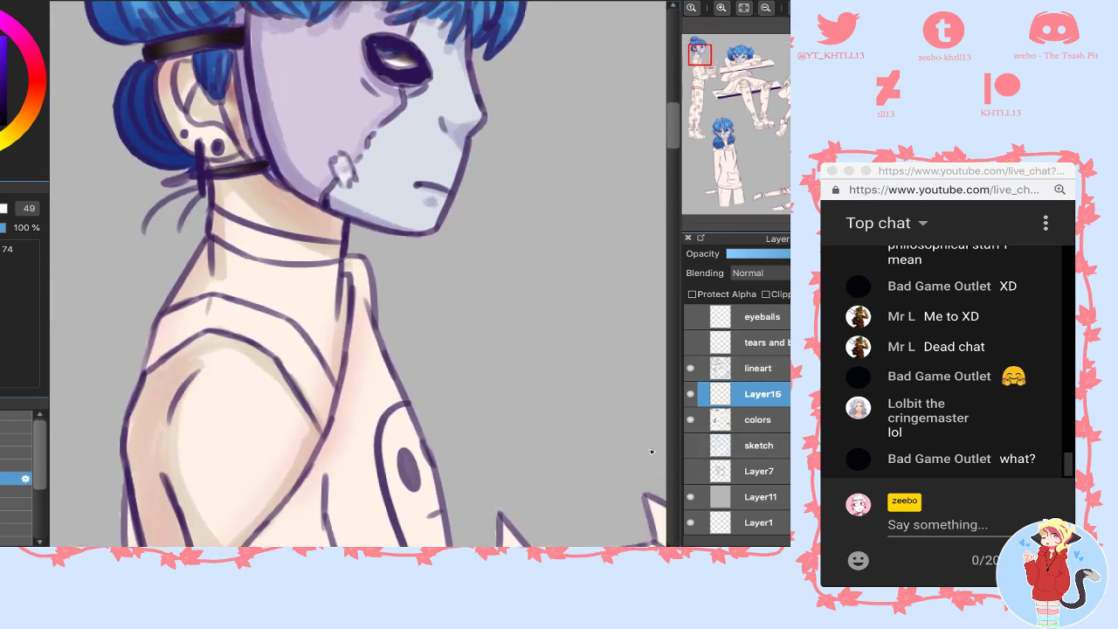
{"action": "left_click_drag", "start_coordinate": [701, 62], "coordinate": [705, 76]}
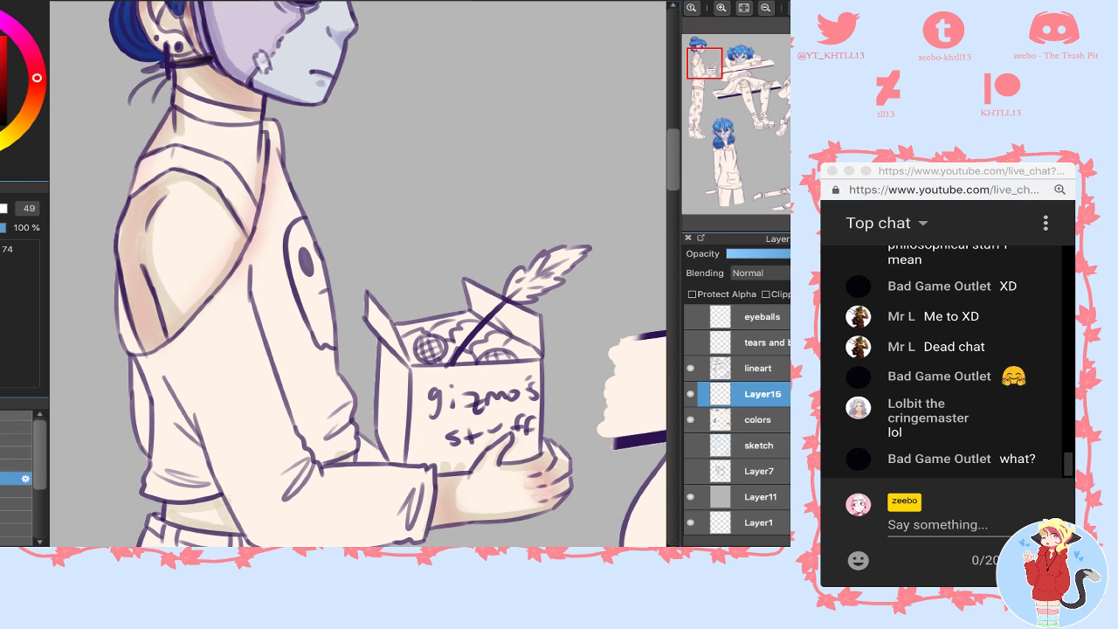
- Paint muted red along the back, hanging sleeve and armhole edge of the box-carrying figure's top with a size 25 brush at 100% opacity
{"action": "left_click", "coordinate": [18, 415]}
{"action": "left_click_drag", "start_coordinate": [175, 389], "coordinate": [171, 449]}
{"action": "key", "text": "ctrl+z"}
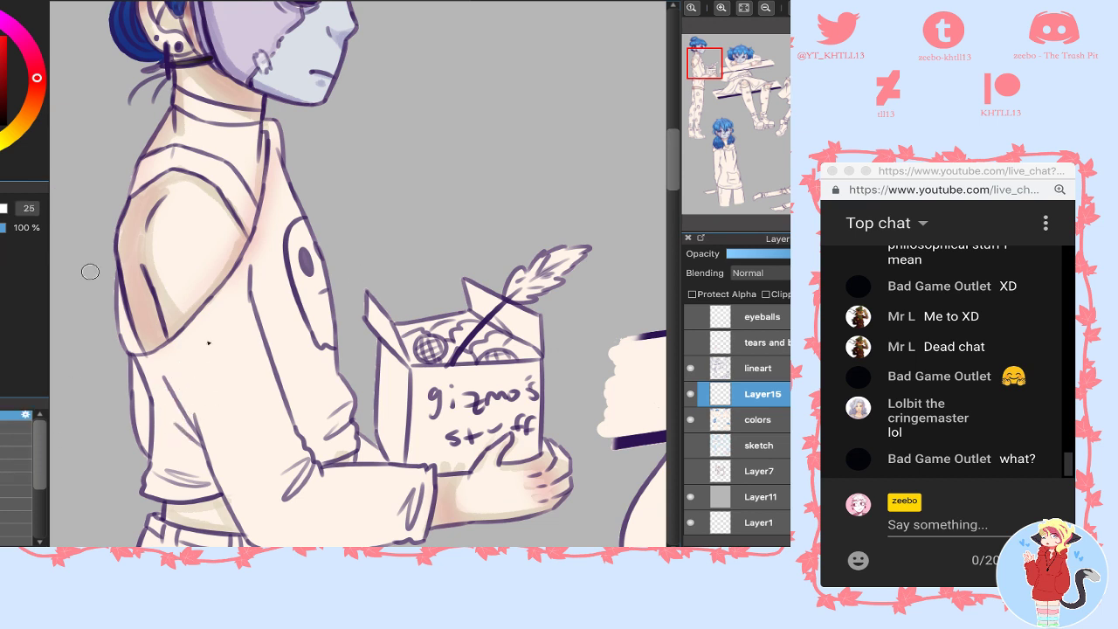
{"action": "left_click_drag", "start_coordinate": [104, 288], "coordinate": [127, 350]}
{"action": "mouse_move", "coordinate": [123, 337]}
{"action": "left_mouse_down"}
{"action": "mouse_move", "coordinate": [108, 278]}
{"action": "mouse_move", "coordinate": [138, 360]}
{"action": "mouse_move", "coordinate": [113, 301]}
{"action": "left_mouse_up"}
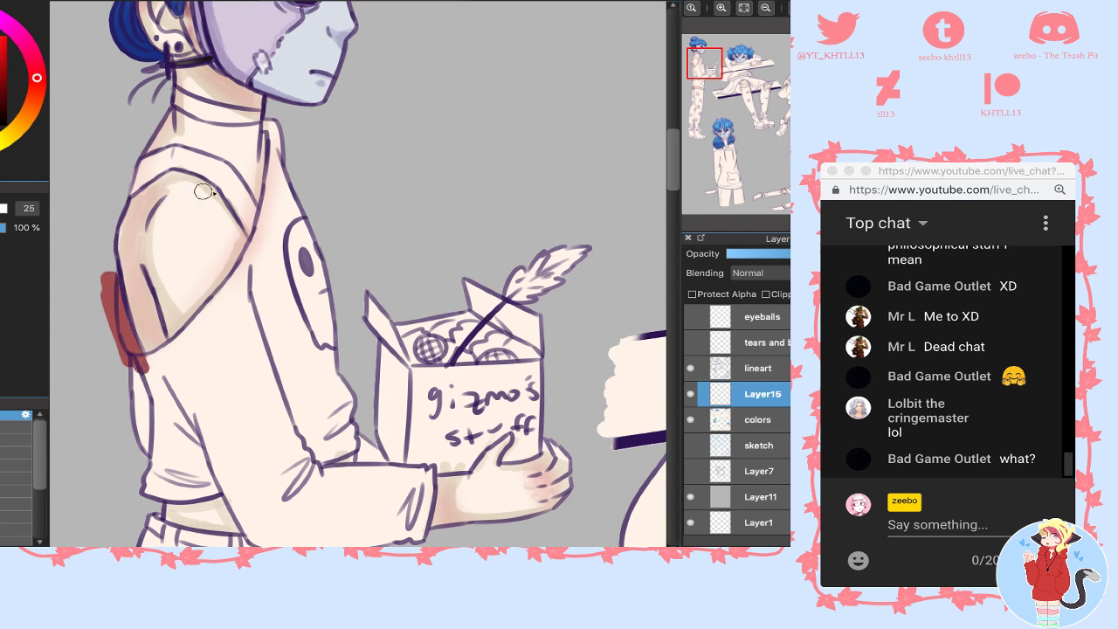
{"action": "mouse_move", "coordinate": [131, 370]}
{"action": "left_mouse_down"}
{"action": "mouse_move", "coordinate": [151, 420]}
{"action": "mouse_move", "coordinate": [140, 463]}
{"action": "mouse_move", "coordinate": [149, 472]}
{"action": "left_mouse_up"}
{"action": "mouse_move", "coordinate": [162, 353]}
{"action": "left_mouse_down"}
{"action": "mouse_move", "coordinate": [136, 361]}
{"action": "mouse_move", "coordinate": [196, 332]}
{"action": "mouse_move", "coordinate": [227, 299]}
{"action": "mouse_move", "coordinate": [189, 334]}
{"action": "left_mouse_up"}
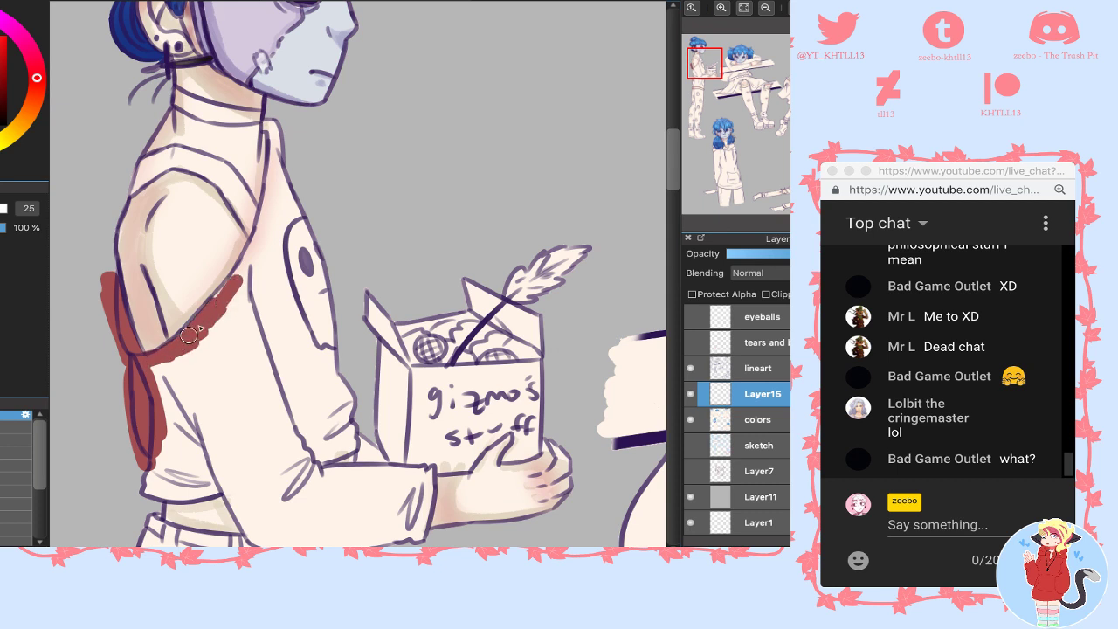
{"action": "left_click_drag", "start_coordinate": [255, 260], "coordinate": [261, 246]}
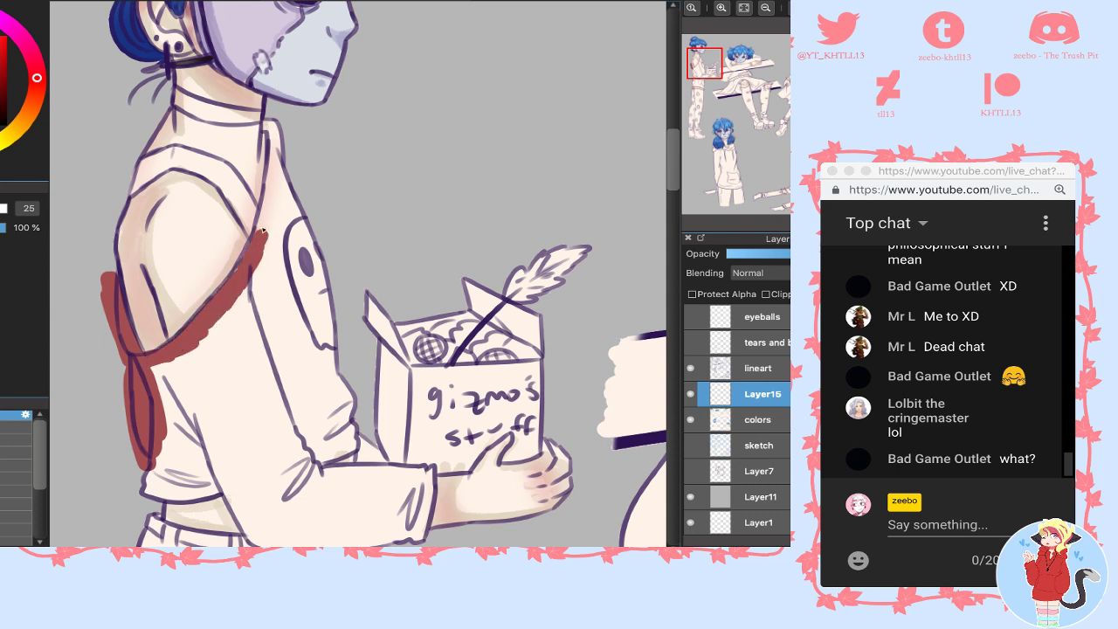
- Fill the front, chest and back hem of the box-carrying figure's top with the same muted red
{"action": "mouse_move", "coordinate": [271, 196]}
{"action": "left_mouse_down"}
{"action": "mouse_move", "coordinate": [274, 113]}
{"action": "mouse_move", "coordinate": [329, 348]}
{"action": "mouse_move", "coordinate": [295, 173]}
{"action": "mouse_move", "coordinate": [251, 310]}
{"action": "mouse_move", "coordinate": [262, 259]}
{"action": "mouse_move", "coordinate": [261, 272]}
{"action": "mouse_move", "coordinate": [252, 263]}
{"action": "mouse_move", "coordinate": [236, 278]}
{"action": "mouse_move", "coordinate": [295, 274]}
{"action": "mouse_move", "coordinate": [237, 329]}
{"action": "mouse_move", "coordinate": [201, 406]}
{"action": "mouse_move", "coordinate": [324, 335]}
{"action": "mouse_move", "coordinate": [344, 346]}
{"action": "mouse_move", "coordinate": [306, 421]}
{"action": "mouse_move", "coordinate": [355, 406]}
{"action": "mouse_move", "coordinate": [342, 448]}
{"action": "mouse_move", "coordinate": [276, 479]}
{"action": "mouse_move", "coordinate": [322, 406]}
{"action": "mouse_move", "coordinate": [281, 419]}
{"action": "left_mouse_up"}
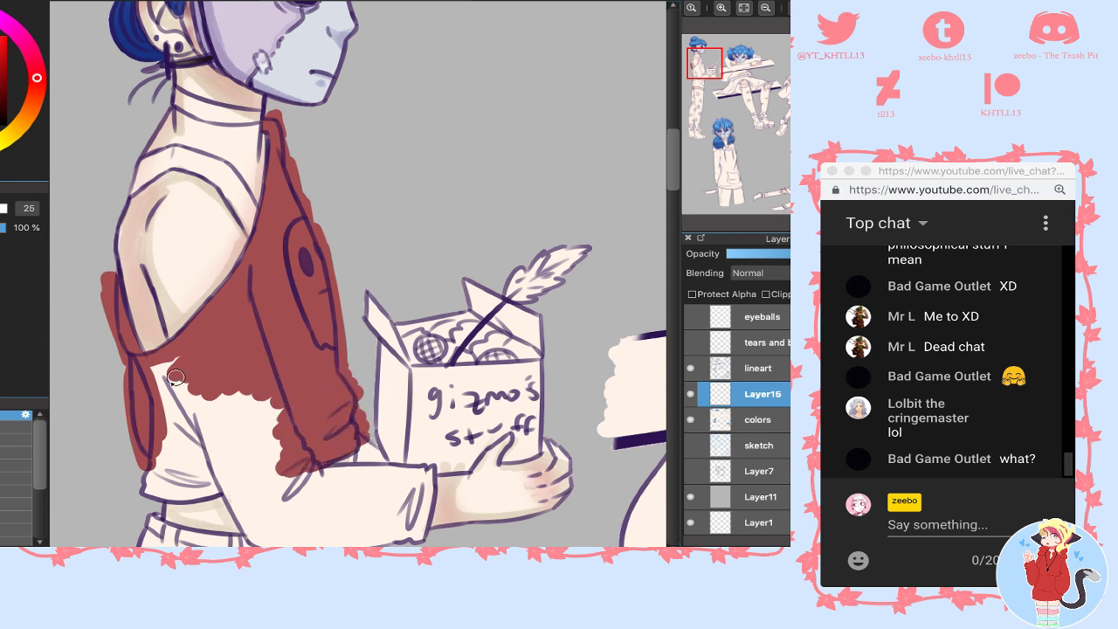
{"action": "left_click_drag", "start_coordinate": [175, 376], "coordinate": [150, 374]}
{"action": "mouse_move", "coordinate": [153, 450]}
{"action": "left_mouse_down"}
{"action": "mouse_move", "coordinate": [139, 492]}
{"action": "mouse_move", "coordinate": [220, 486]}
{"action": "mouse_move", "coordinate": [184, 495]}
{"action": "mouse_move", "coordinate": [171, 477]}
{"action": "mouse_move", "coordinate": [223, 416]}
{"action": "mouse_move", "coordinate": [202, 426]}
{"action": "mouse_move", "coordinate": [202, 407]}
{"action": "mouse_move", "coordinate": [145, 494]}
{"action": "left_mouse_up"}
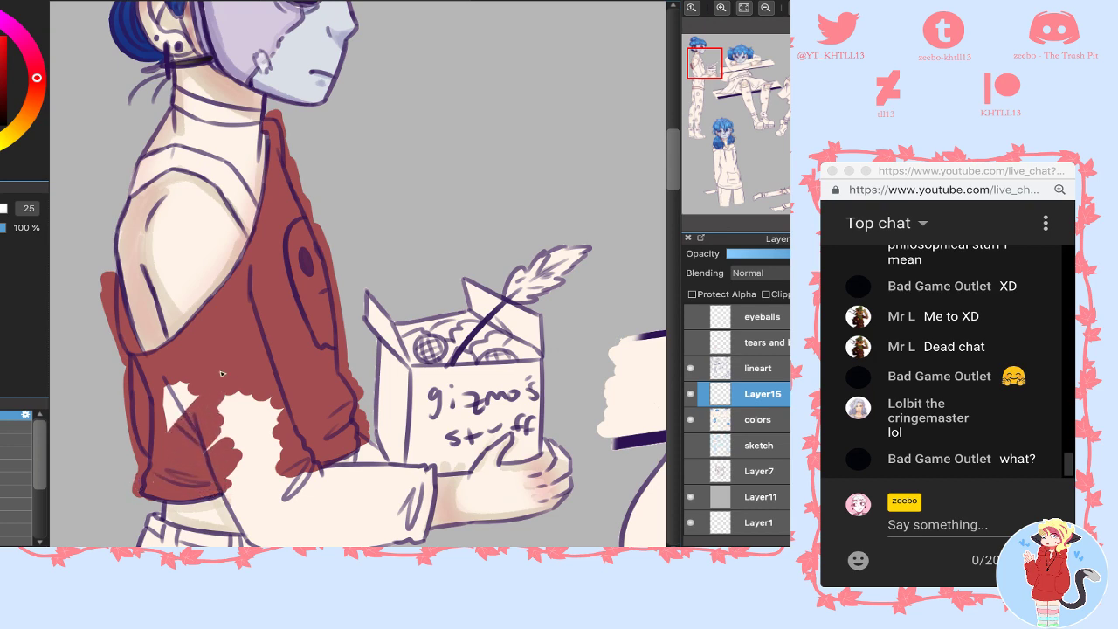
{"action": "left_click_drag", "start_coordinate": [221, 374], "coordinate": [149, 421]}
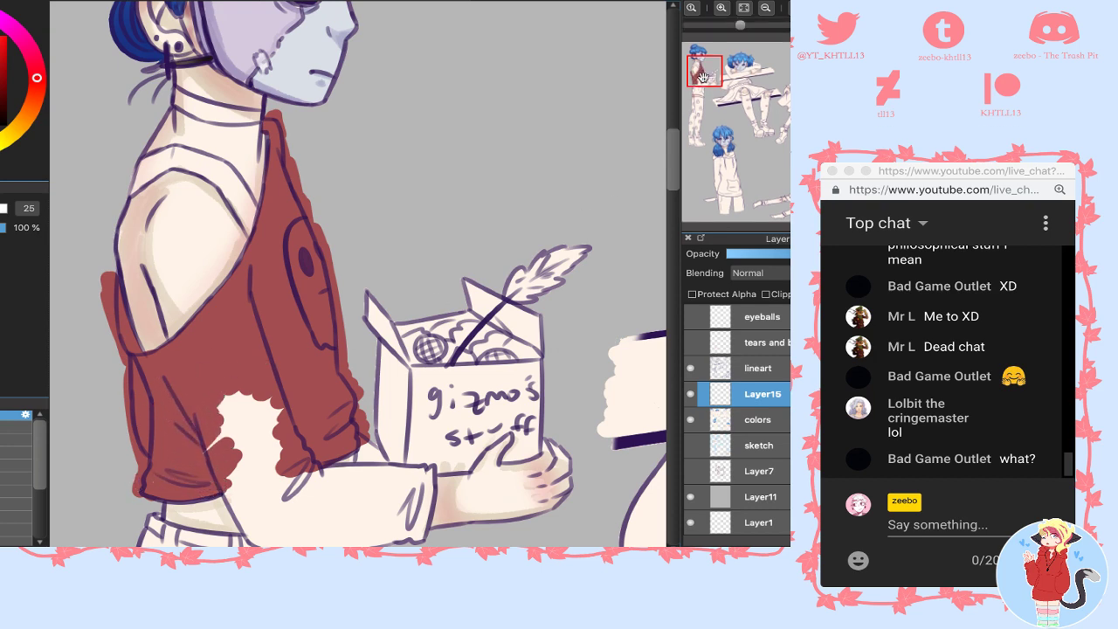
- Fill the rest of the sweater's sleeve and cuff with flat muted red on Layer15, following the lineart
{"action": "left_click_drag", "start_coordinate": [704, 77], "coordinate": [703, 85]}
{"action": "mouse_move", "coordinate": [357, 324]}
{"action": "left_mouse_down"}
{"action": "mouse_move", "coordinate": [384, 308]}
{"action": "mouse_move", "coordinate": [378, 330]}
{"action": "mouse_move", "coordinate": [378, 316]}
{"action": "mouse_move", "coordinate": [397, 345]}
{"action": "mouse_move", "coordinate": [423, 327]}
{"action": "mouse_move", "coordinate": [417, 354]}
{"action": "mouse_move", "coordinate": [433, 367]}
{"action": "mouse_move", "coordinate": [442, 325]}
{"action": "left_mouse_up"}
{"action": "left_click_drag", "start_coordinate": [436, 365], "coordinate": [427, 410]}
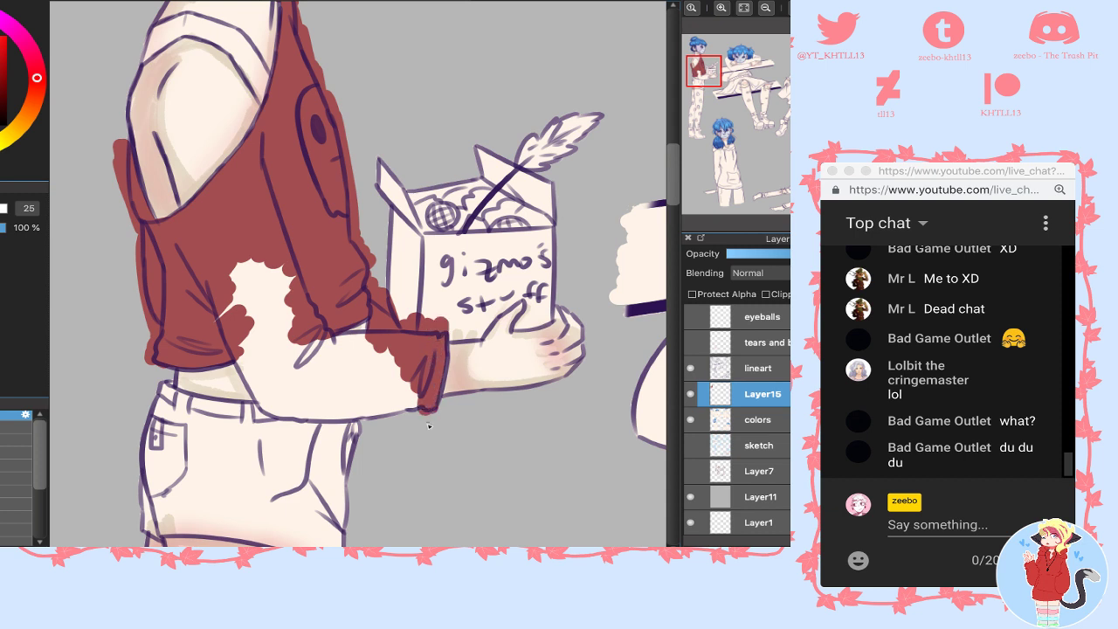
{"action": "left_click_drag", "start_coordinate": [236, 330], "coordinate": [260, 382]}
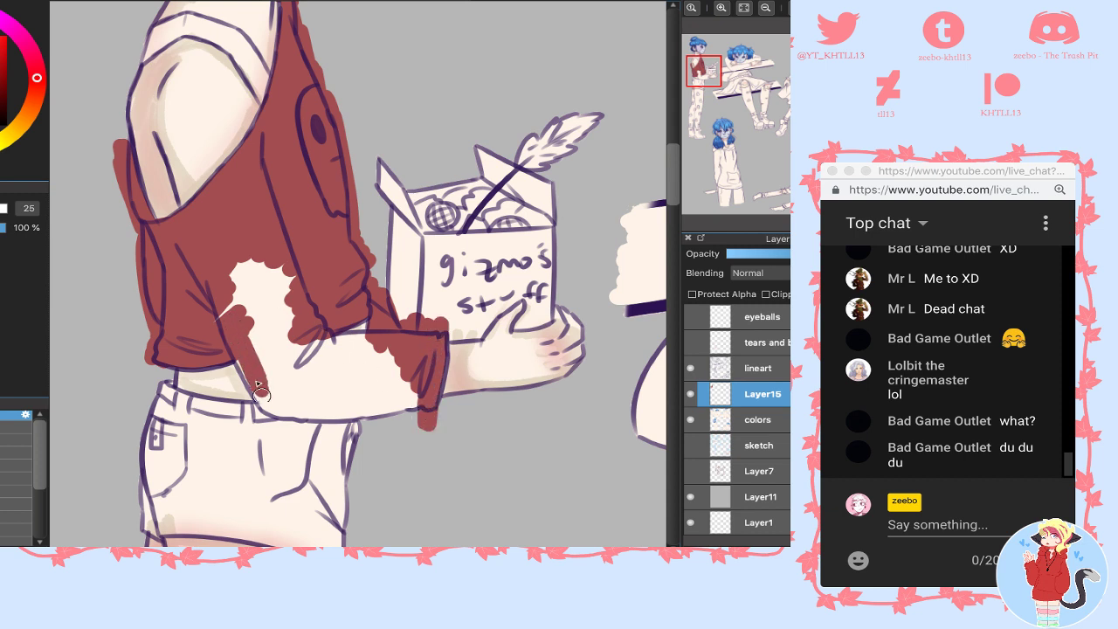
{"action": "left_click_drag", "start_coordinate": [234, 301], "coordinate": [218, 281]}
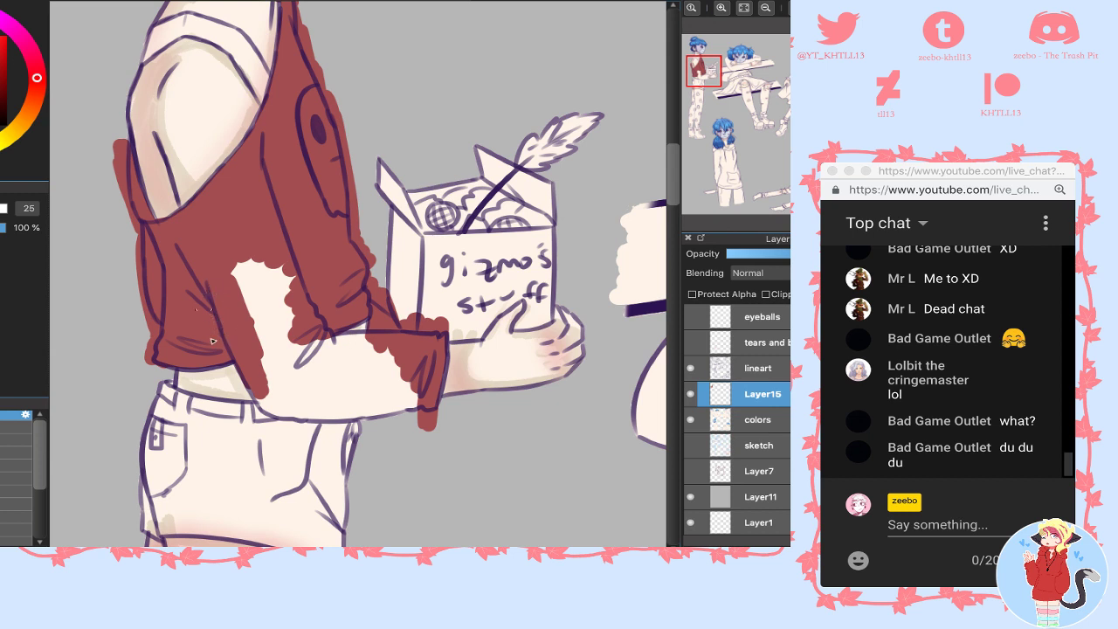
{"action": "mouse_move", "coordinate": [244, 338]}
{"action": "left_mouse_down"}
{"action": "mouse_move", "coordinate": [257, 271]}
{"action": "mouse_move", "coordinate": [267, 354]}
{"action": "mouse_move", "coordinate": [280, 262]}
{"action": "mouse_move", "coordinate": [263, 213]}
{"action": "mouse_move", "coordinate": [319, 358]}
{"action": "mouse_move", "coordinate": [322, 346]}
{"action": "mouse_move", "coordinate": [358, 339]}
{"action": "left_mouse_up"}
{"action": "mouse_move", "coordinate": [269, 378]}
{"action": "left_mouse_down"}
{"action": "mouse_move", "coordinate": [276, 410]}
{"action": "mouse_move", "coordinate": [258, 394]}
{"action": "mouse_move", "coordinate": [279, 410]}
{"action": "mouse_move", "coordinate": [289, 399]}
{"action": "mouse_move", "coordinate": [275, 399]}
{"action": "mouse_move", "coordinate": [326, 416]}
{"action": "mouse_move", "coordinate": [315, 419]}
{"action": "mouse_move", "coordinate": [297, 409]}
{"action": "mouse_move", "coordinate": [395, 406]}
{"action": "left_mouse_up"}
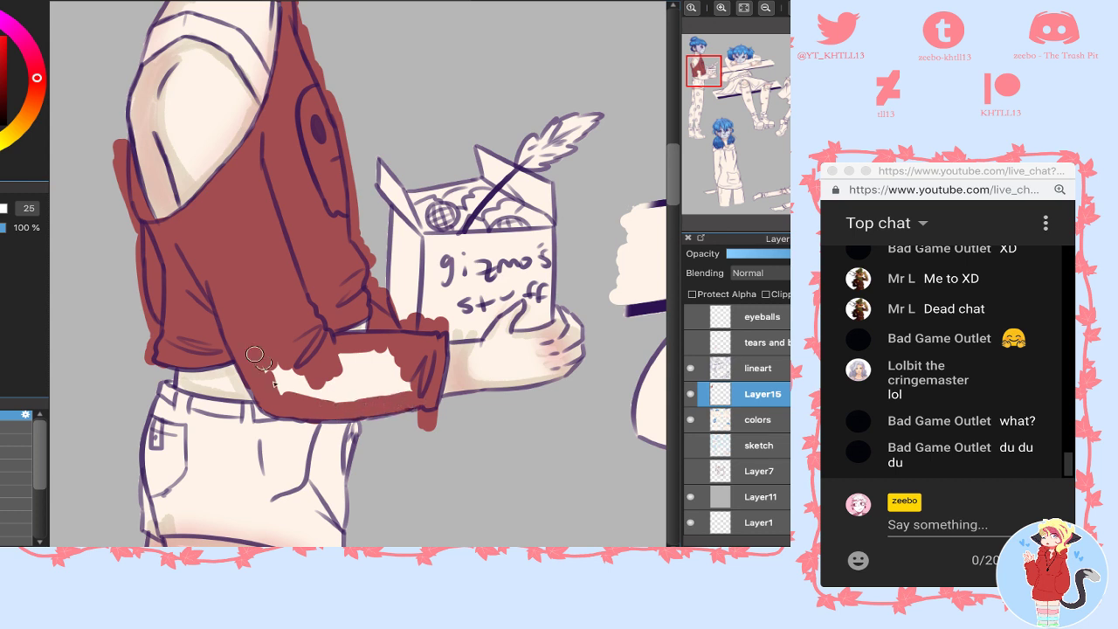
{"action": "mouse_move", "coordinate": [254, 354]}
{"action": "left_mouse_down"}
{"action": "mouse_move", "coordinate": [292, 384]}
{"action": "mouse_move", "coordinate": [336, 393]}
{"action": "mouse_move", "coordinate": [383, 374]}
{"action": "mouse_move", "coordinate": [420, 402]}
{"action": "left_mouse_up"}
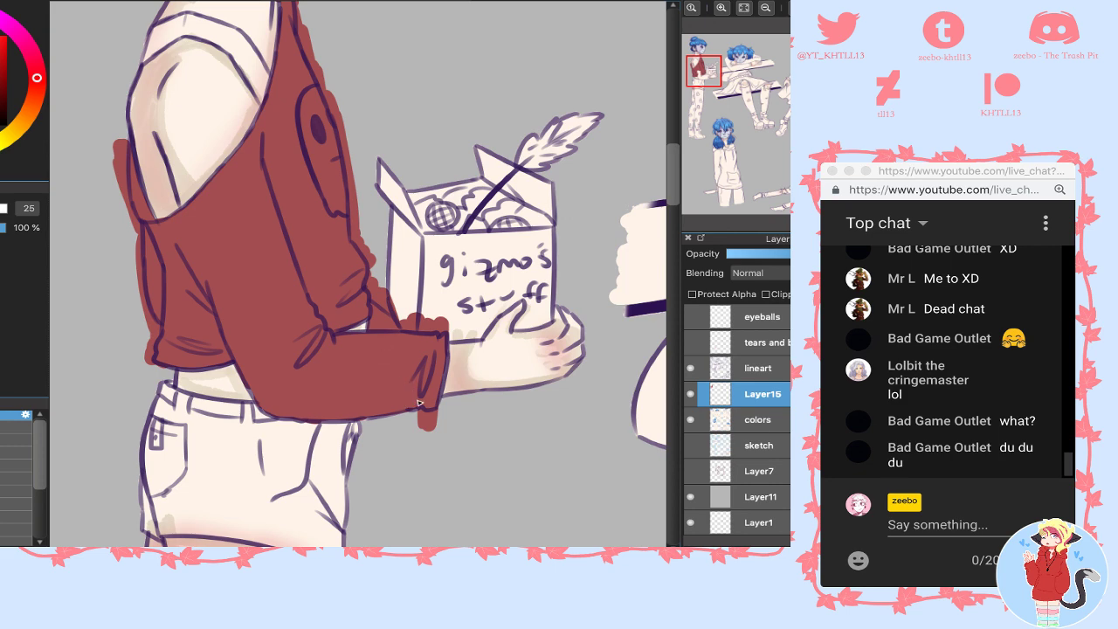
- Paint the standing character's shoulder strap and neck choker in dark red
{"action": "left_click_drag", "start_coordinate": [703, 71], "coordinate": [700, 60]}
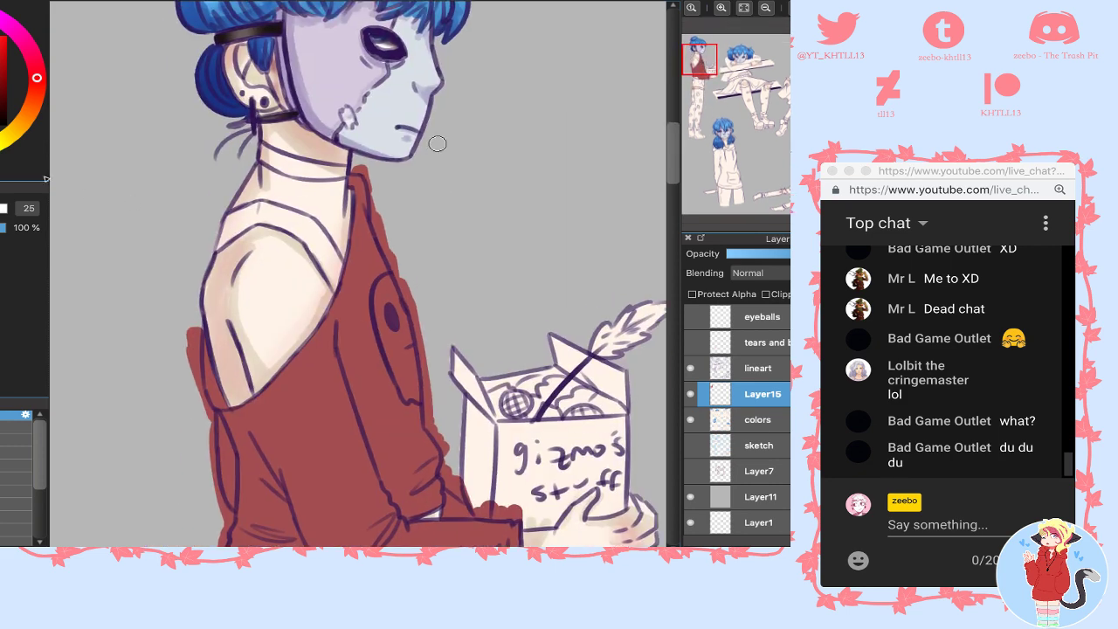
{"action": "mouse_move", "coordinate": [223, 228]}
{"action": "left_mouse_down"}
{"action": "mouse_move", "coordinate": [272, 210]}
{"action": "mouse_move", "coordinate": [233, 225]}
{"action": "mouse_move", "coordinate": [282, 218]}
{"action": "mouse_move", "coordinate": [267, 206]}
{"action": "mouse_move", "coordinate": [300, 218]}
{"action": "mouse_move", "coordinate": [308, 225]}
{"action": "mouse_move", "coordinate": [263, 215]}
{"action": "mouse_move", "coordinate": [293, 221]}
{"action": "mouse_move", "coordinate": [336, 256]}
{"action": "mouse_move", "coordinate": [339, 299]}
{"action": "left_mouse_up"}
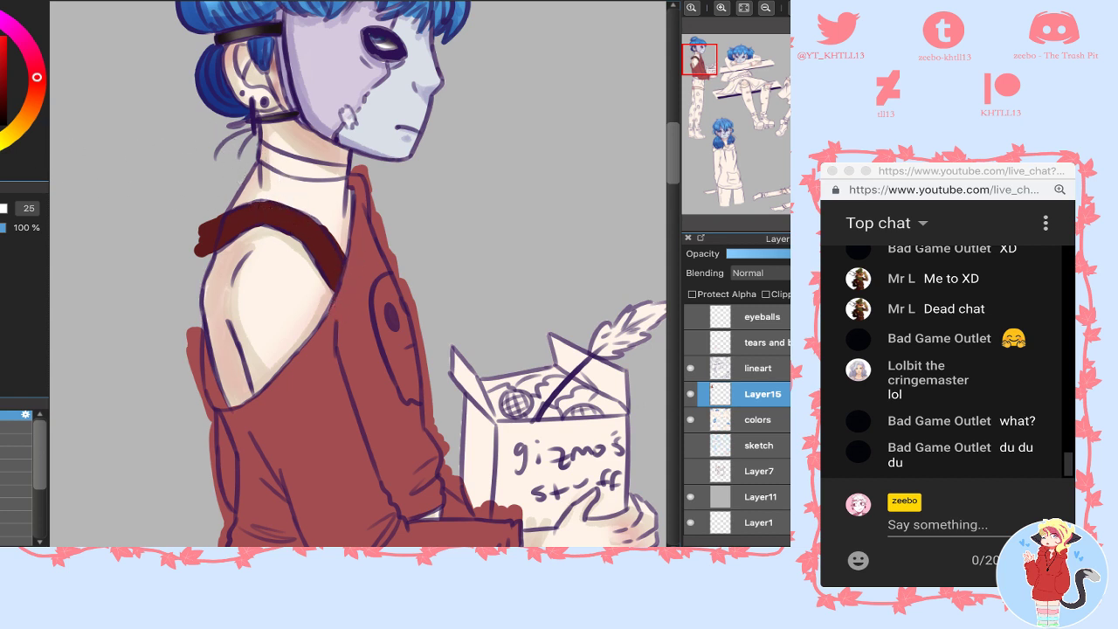
{"action": "left_click_drag", "start_coordinate": [266, 153], "coordinate": [316, 169]}
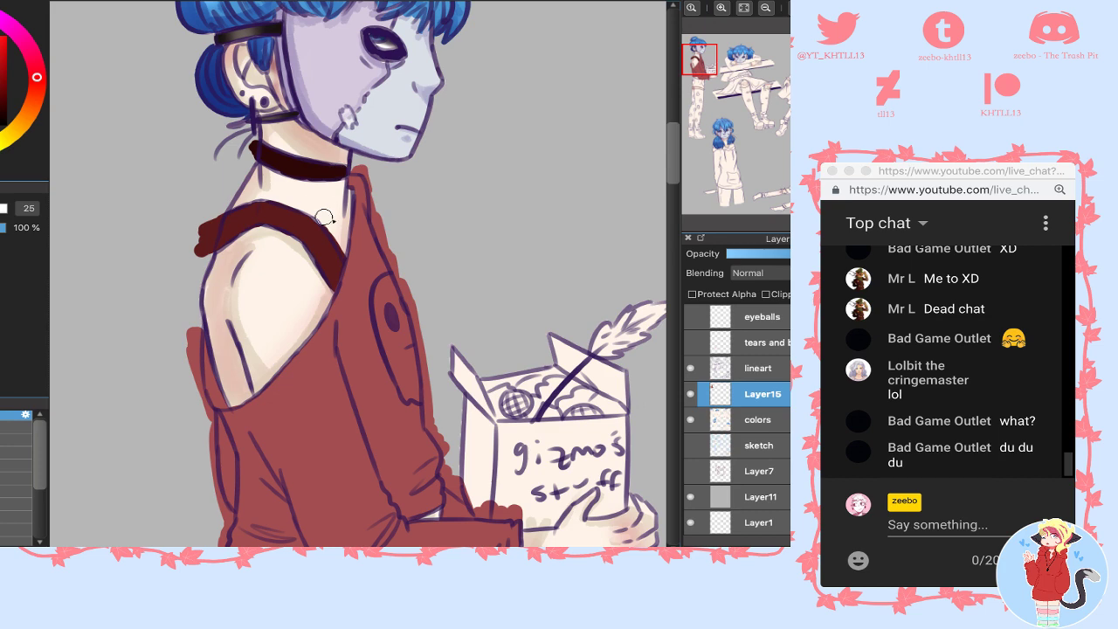
- Undo the dark dab at the shorts' waistband and add a new layer above Layer15
{"action": "left_click_drag", "start_coordinate": [699, 68], "coordinate": [701, 90]}
{"action": "left_click_drag", "start_coordinate": [231, 259], "coordinate": [221, 254]}
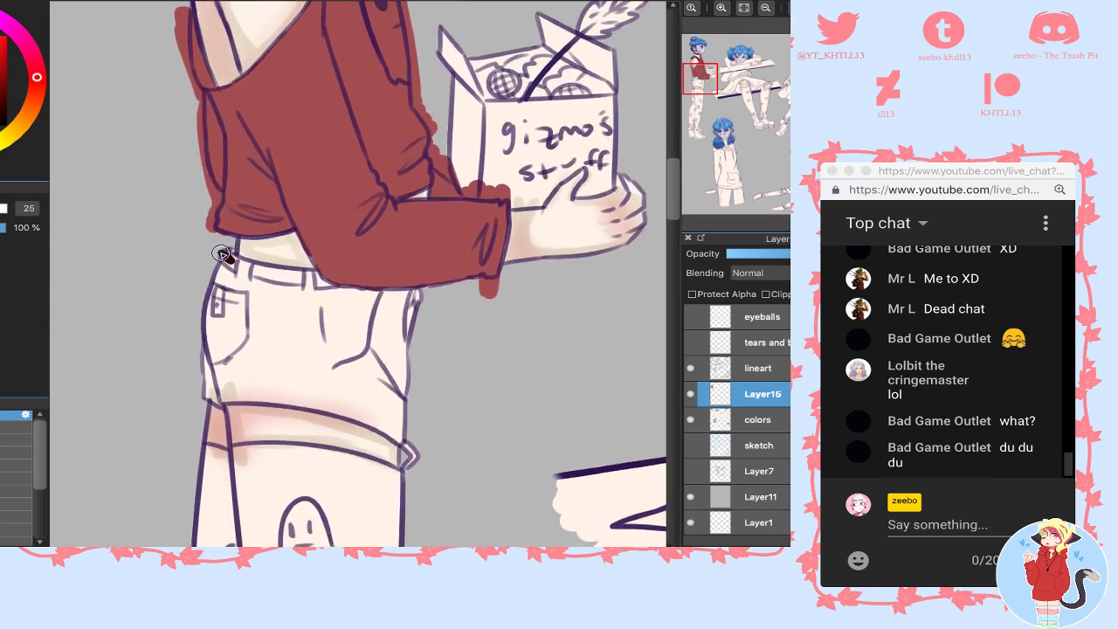
{"action": "key", "text": "ctrl+z"}
{"action": "left_click", "coordinate": [692, 544]}
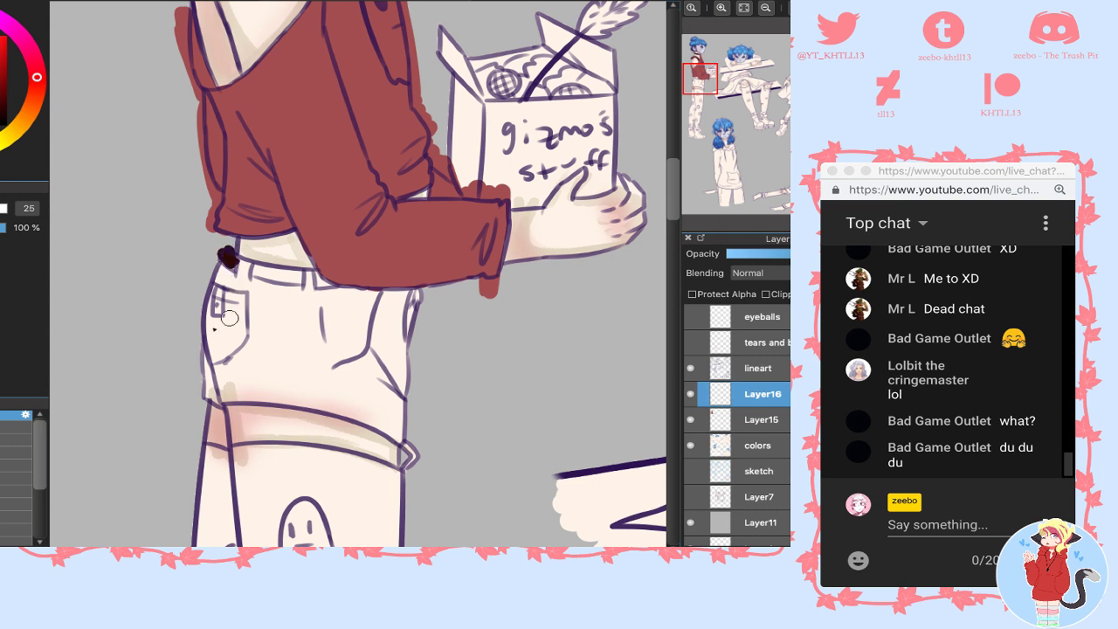
{"action": "key", "text": "ctrl+z"}
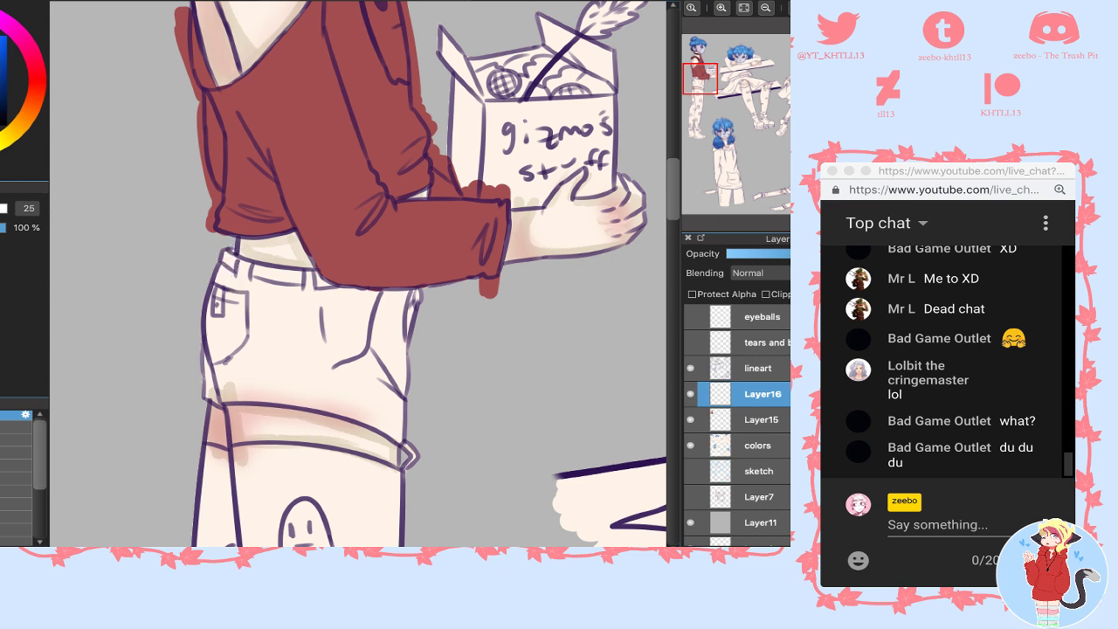
- Paint the standing character's shorts in flat slate blue on the new layer, from the waistband to the hem
{"action": "mouse_move", "coordinate": [227, 276]}
{"action": "left_mouse_down"}
{"action": "mouse_move", "coordinate": [217, 380]}
{"action": "mouse_move", "coordinate": [206, 349]}
{"action": "mouse_move", "coordinate": [200, 367]}
{"action": "mouse_move", "coordinate": [212, 393]}
{"action": "left_mouse_up"}
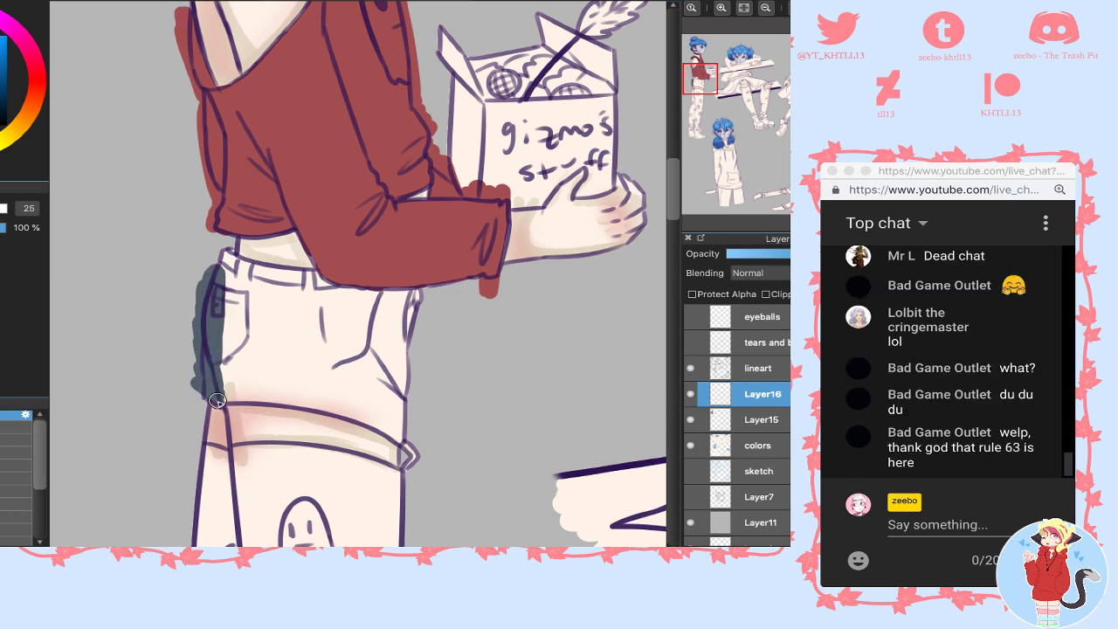
{"action": "left_click_drag", "start_coordinate": [223, 395], "coordinate": [224, 393]}
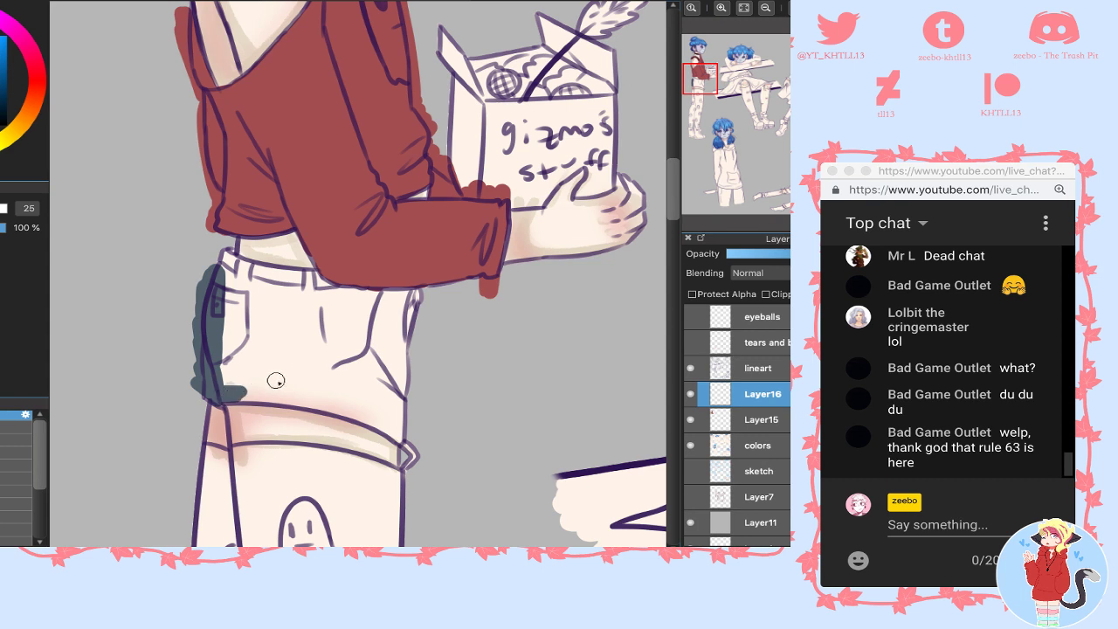
{"action": "left_click_drag", "start_coordinate": [252, 395], "coordinate": [248, 387]}
{"action": "mouse_move", "coordinate": [234, 267]}
{"action": "left_mouse_down"}
{"action": "mouse_move", "coordinate": [220, 273]}
{"action": "mouse_move", "coordinate": [218, 262]}
{"action": "mouse_move", "coordinate": [377, 295]}
{"action": "mouse_move", "coordinate": [339, 298]}
{"action": "mouse_move", "coordinate": [421, 296]}
{"action": "mouse_move", "coordinate": [397, 358]}
{"action": "mouse_move", "coordinate": [411, 424]}
{"action": "mouse_move", "coordinate": [385, 406]}
{"action": "left_mouse_up"}
{"action": "mouse_move", "coordinate": [244, 384]}
{"action": "left_mouse_down"}
{"action": "mouse_move", "coordinate": [411, 442]}
{"action": "mouse_move", "coordinate": [389, 395]}
{"action": "left_mouse_up"}
{"action": "mouse_move", "coordinate": [243, 329]}
{"action": "left_mouse_down"}
{"action": "mouse_move", "coordinate": [228, 268]}
{"action": "mouse_move", "coordinate": [281, 317]}
{"action": "mouse_move", "coordinate": [359, 338]}
{"action": "mouse_move", "coordinate": [359, 326]}
{"action": "mouse_move", "coordinate": [375, 327]}
{"action": "mouse_move", "coordinate": [358, 305]}
{"action": "mouse_move", "coordinate": [298, 284]}
{"action": "mouse_move", "coordinate": [394, 318]}
{"action": "left_mouse_up"}
{"action": "mouse_move", "coordinate": [226, 304]}
{"action": "left_mouse_down"}
{"action": "mouse_move", "coordinate": [206, 355]}
{"action": "mouse_move", "coordinate": [286, 315]}
{"action": "mouse_move", "coordinate": [250, 384]}
{"action": "mouse_move", "coordinate": [322, 349]}
{"action": "mouse_move", "coordinate": [312, 368]}
{"action": "mouse_move", "coordinate": [403, 312]}
{"action": "mouse_move", "coordinate": [378, 412]}
{"action": "left_mouse_up"}
{"action": "mouse_move", "coordinate": [313, 367]}
{"action": "left_mouse_down"}
{"action": "mouse_move", "coordinate": [354, 398]}
{"action": "mouse_move", "coordinate": [331, 405]}
{"action": "left_mouse_up"}
- Hide the colors layer and flood-fill both ghost-patterned stockings with dark purple
{"action": "left_click", "coordinate": [703, 69]}
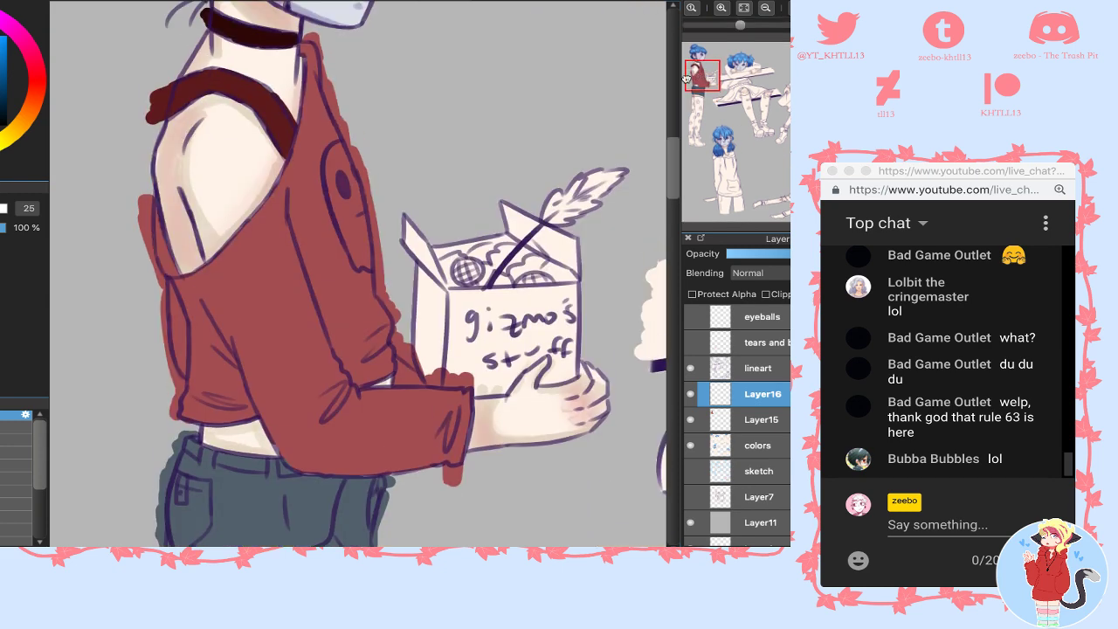
{"action": "scroll", "coordinate": [297, 113], "scroll_direction": "down", "scroll_amount": 10}
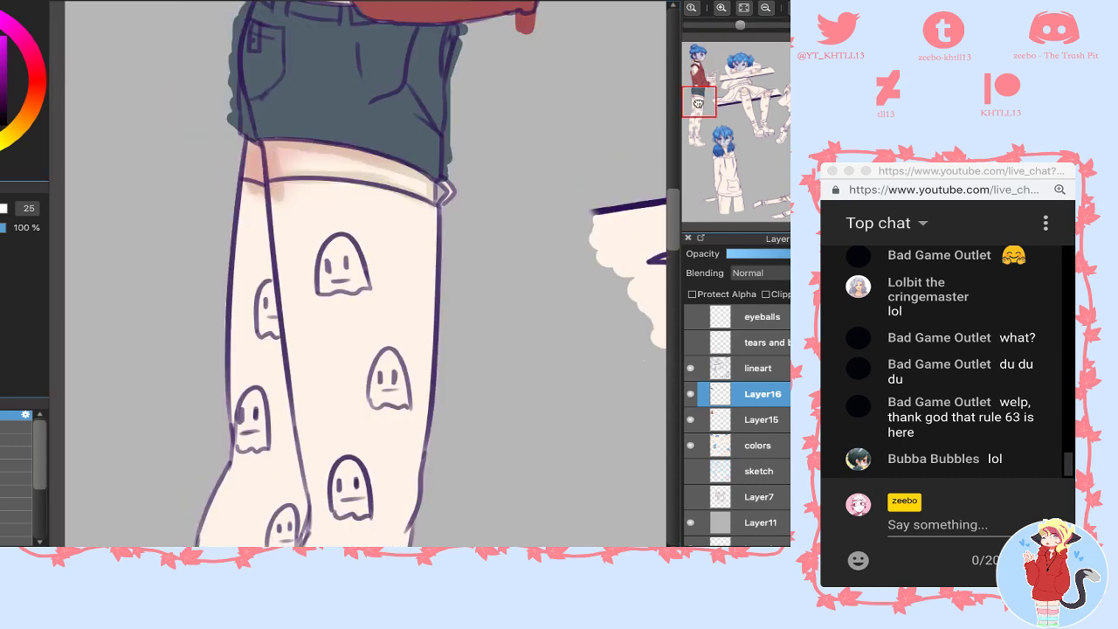
{"action": "left_click", "coordinate": [690, 446]}
{"action": "left_click", "coordinate": [395, 236]}
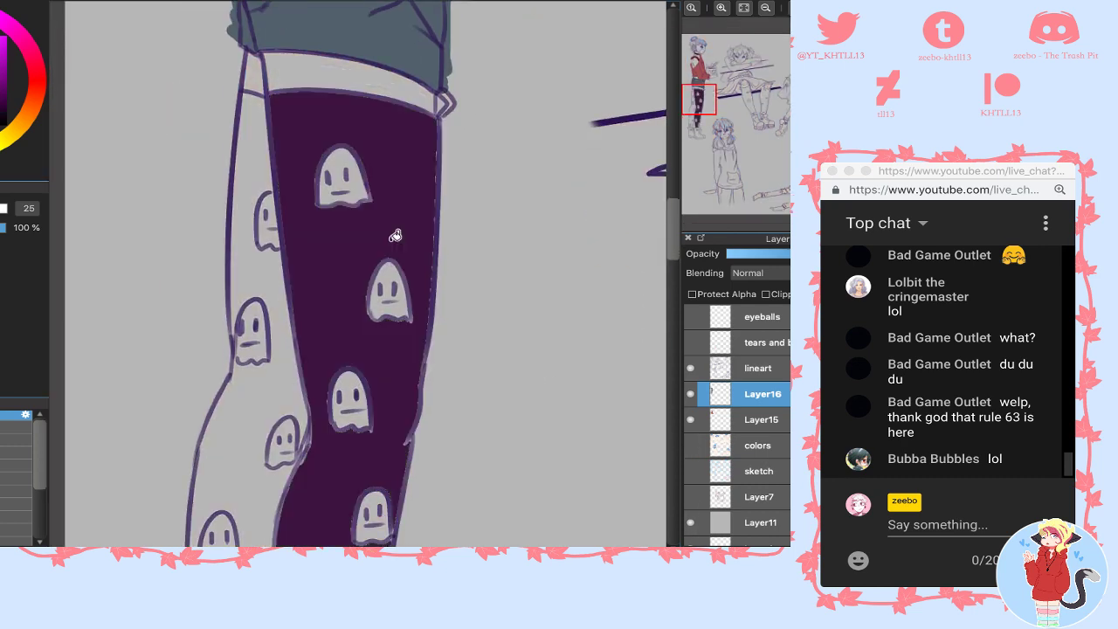
{"action": "left_click", "coordinate": [279, 370]}
- Dab dark red on the small bow at the edge of the stocking's upper band
{"action": "scroll", "coordinate": [524, 174], "scroll_direction": "up", "scroll_amount": 10}
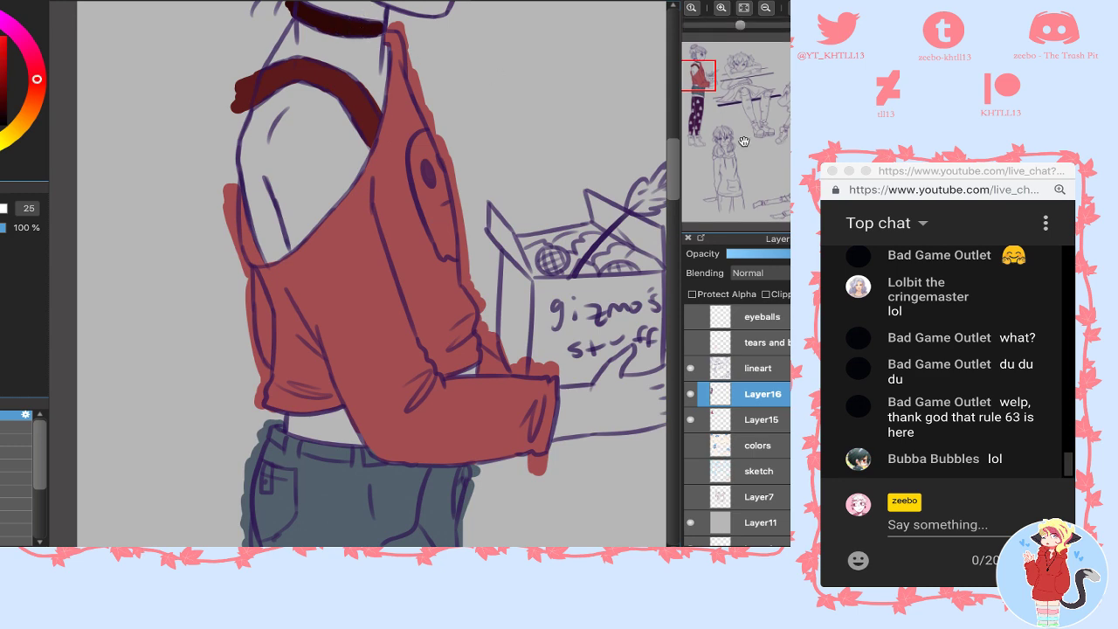
{"action": "left_click", "coordinate": [696, 117]}
{"action": "left_click_drag", "start_coordinate": [697, 117], "coordinate": [695, 120]}
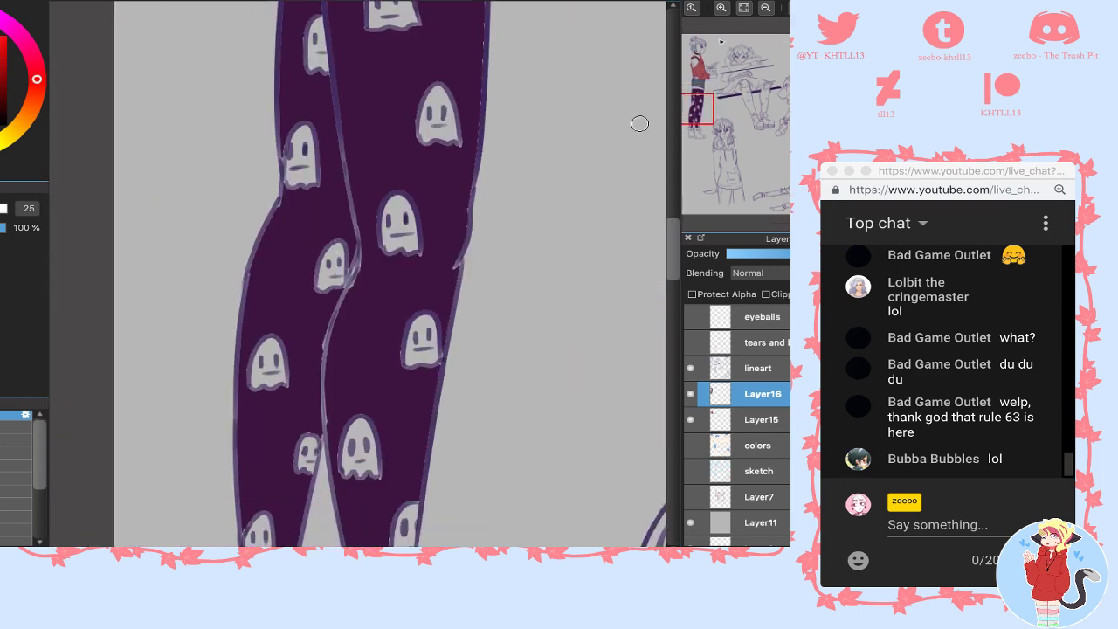
{"action": "left_click", "coordinate": [745, 8]}
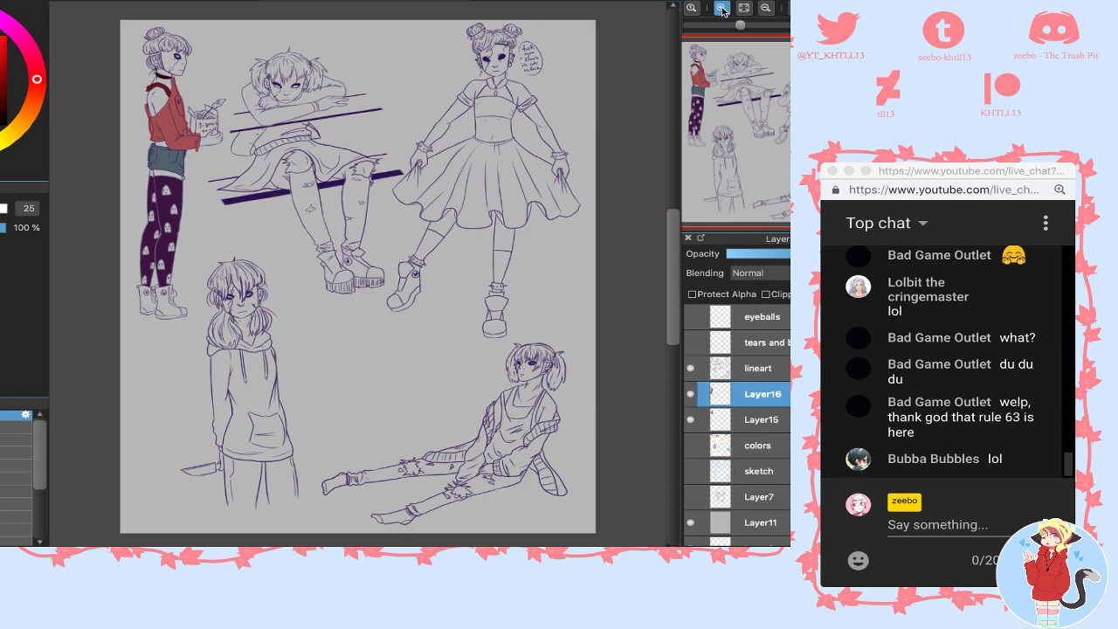
{"action": "triple_click", "coordinate": [722, 11]}
{"action": "left_click_drag", "start_coordinate": [735, 104], "coordinate": [716, 108]}
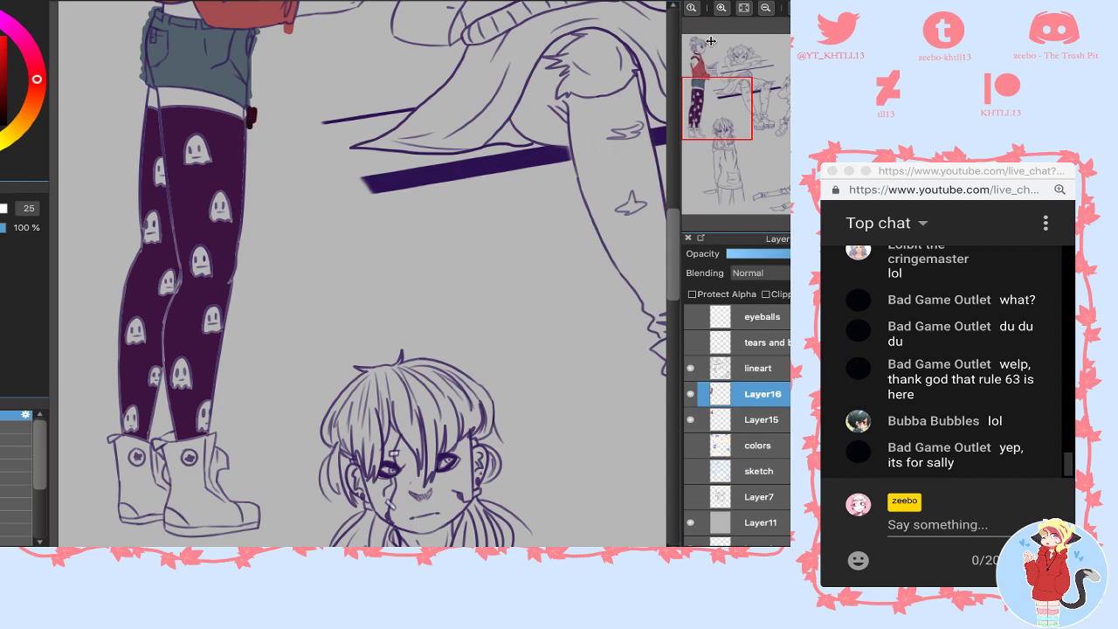
{"action": "double_click", "coordinate": [723, 9]}
{"action": "left_click_drag", "start_coordinate": [711, 95], "coordinate": [703, 96]}
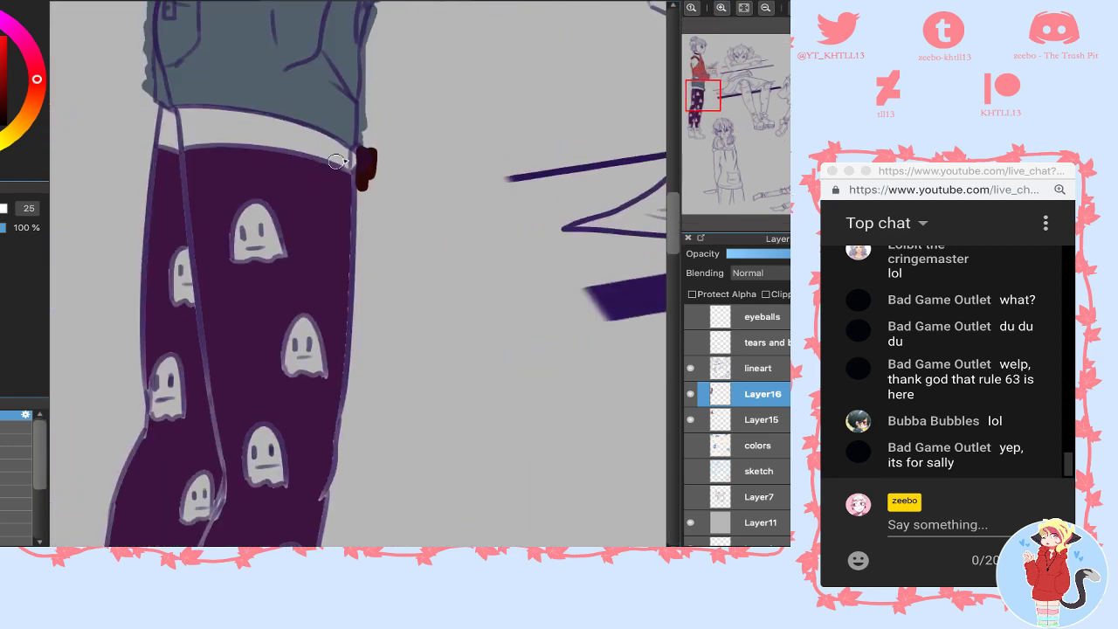
- Paint dark purple over both stockings with brush size 93, covering the ghost shapes and the bow as well
{"action": "left_click", "coordinate": [765, 9]}
{"action": "left_click_drag", "start_coordinate": [704, 99], "coordinate": [702, 108]}
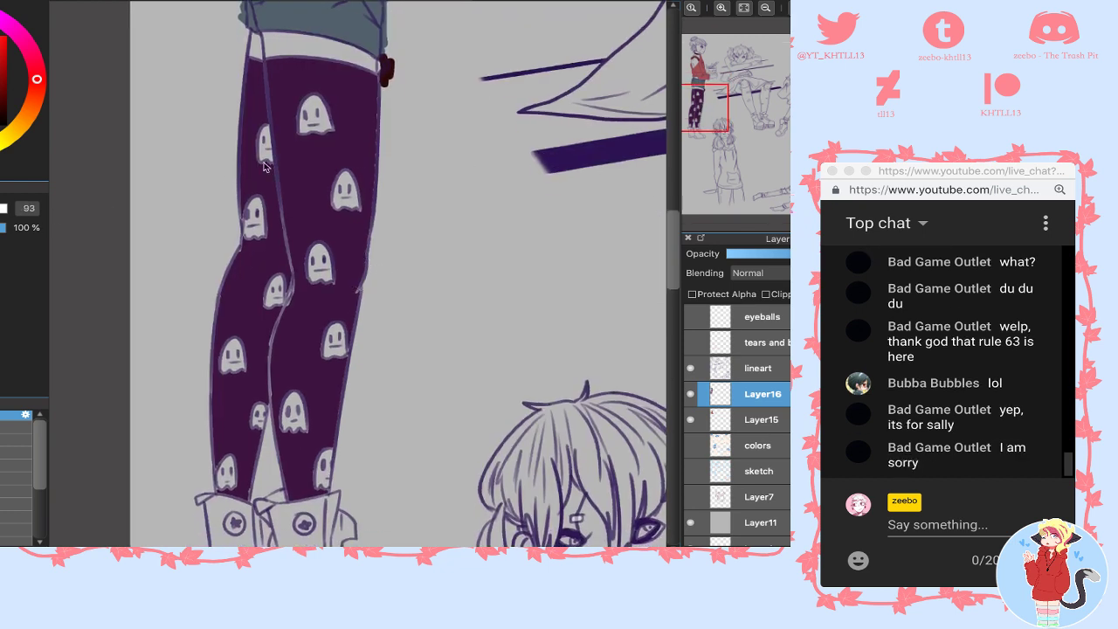
{"action": "mouse_move", "coordinate": [264, 166]}
{"action": "left_mouse_down"}
{"action": "mouse_move", "coordinate": [244, 105]}
{"action": "mouse_move", "coordinate": [283, 100]}
{"action": "mouse_move", "coordinate": [302, 183]}
{"action": "left_mouse_up"}
{"action": "mouse_move", "coordinate": [394, 93]}
{"action": "left_mouse_down"}
{"action": "mouse_move", "coordinate": [403, 51]}
{"action": "mouse_move", "coordinate": [387, 93]}
{"action": "mouse_move", "coordinate": [374, 337]}
{"action": "mouse_move", "coordinate": [319, 262]}
{"action": "mouse_move", "coordinate": [274, 145]}
{"action": "mouse_move", "coordinate": [219, 262]}
{"action": "mouse_move", "coordinate": [217, 324]}
{"action": "mouse_move", "coordinate": [262, 419]}
{"action": "mouse_move", "coordinate": [211, 406]}
{"action": "mouse_move", "coordinate": [206, 463]}
{"action": "mouse_move", "coordinate": [232, 445]}
{"action": "mouse_move", "coordinate": [297, 441]}
{"action": "mouse_move", "coordinate": [285, 460]}
{"action": "mouse_move", "coordinate": [367, 340]}
{"action": "mouse_move", "coordinate": [242, 137]}
{"action": "mouse_move", "coordinate": [288, 106]}
{"action": "mouse_move", "coordinate": [242, 82]}
{"action": "mouse_move", "coordinate": [327, 157]}
{"action": "mouse_move", "coordinate": [325, 220]}
{"action": "left_mouse_up"}
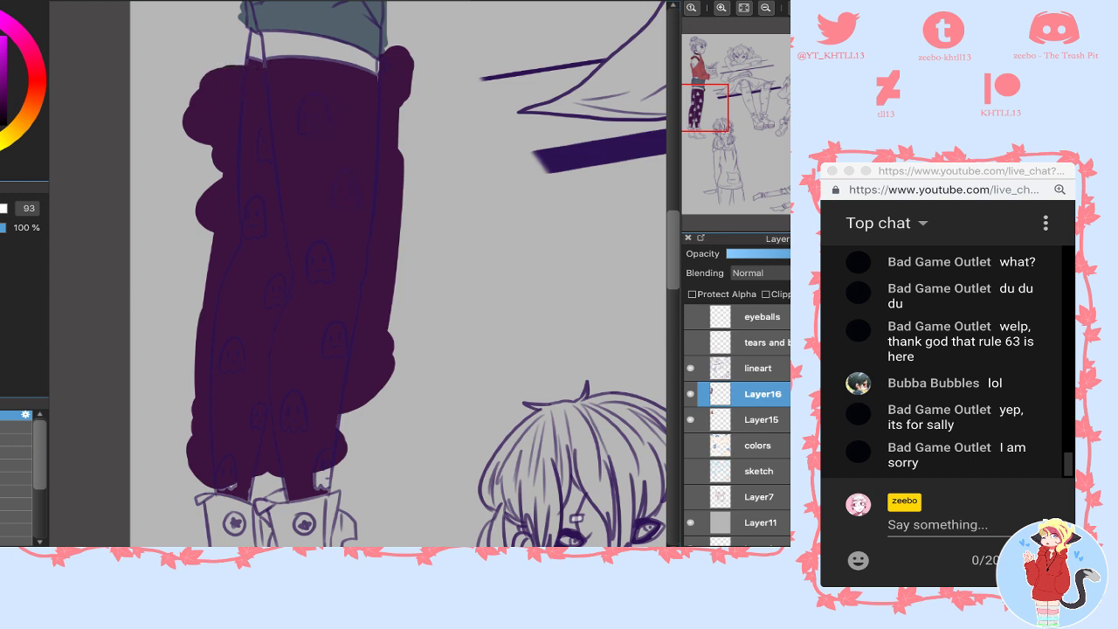
- Fill the remaining gaps at the stocking bottoms above both boots with dark purple at brush size 28
{"action": "key", "text": "e"}
{"action": "left_click", "coordinate": [722, 8]}
{"action": "left_click", "coordinate": [722, 8]}
{"action": "left_click", "coordinate": [721, 8]}
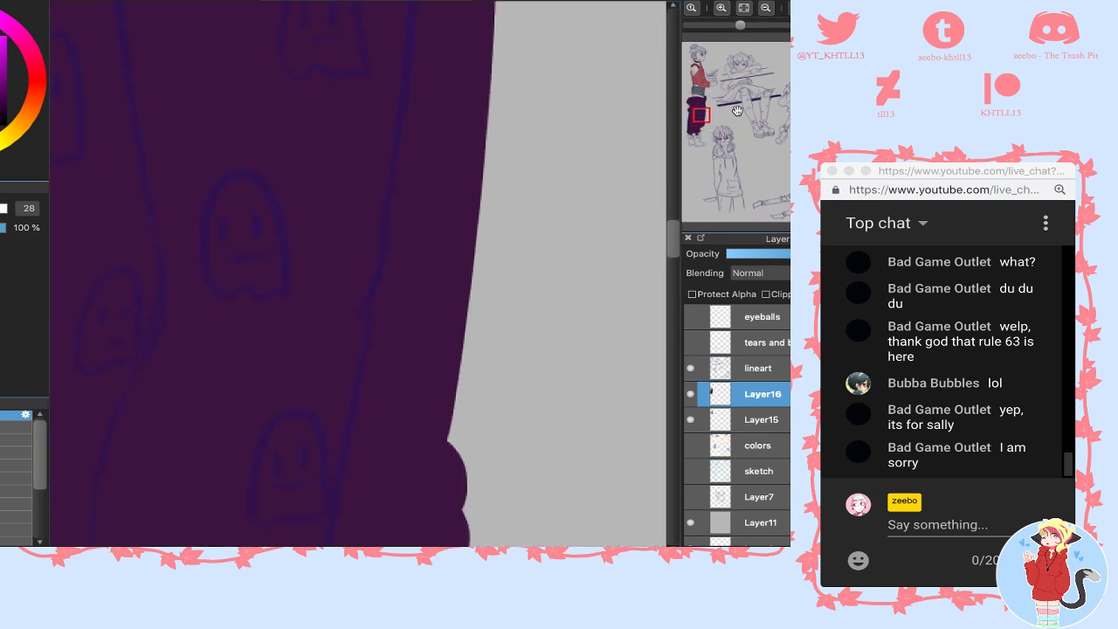
{"action": "left_click_drag", "start_coordinate": [706, 111], "coordinate": [706, 92]}
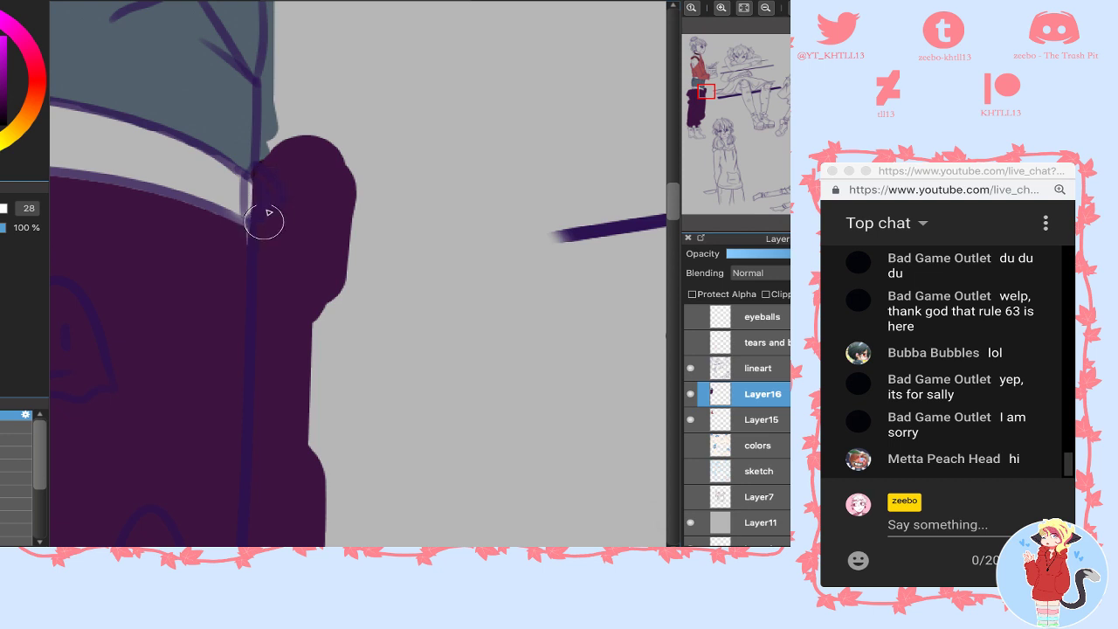
{"action": "mouse_move", "coordinate": [723, 47]}
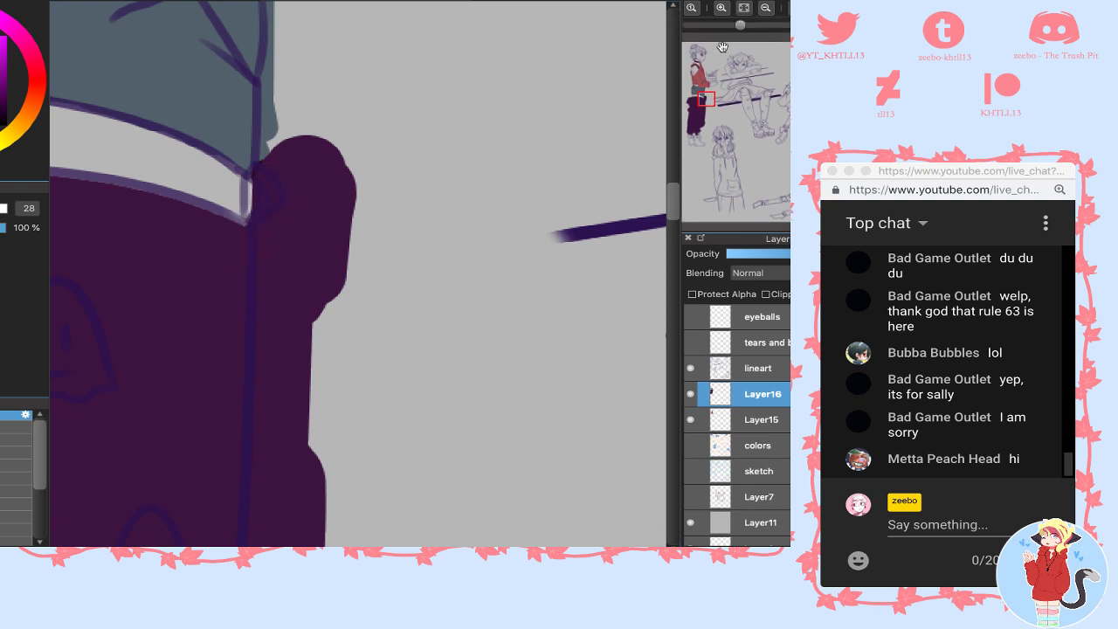
{"action": "left_click", "coordinate": [767, 9]}
{"action": "left_click_drag", "start_coordinate": [699, 111], "coordinate": [694, 139]}
{"action": "left_click_drag", "start_coordinate": [382, 353], "coordinate": [362, 410]}
{"action": "left_click_drag", "start_coordinate": [292, 387], "coordinate": [295, 427]}
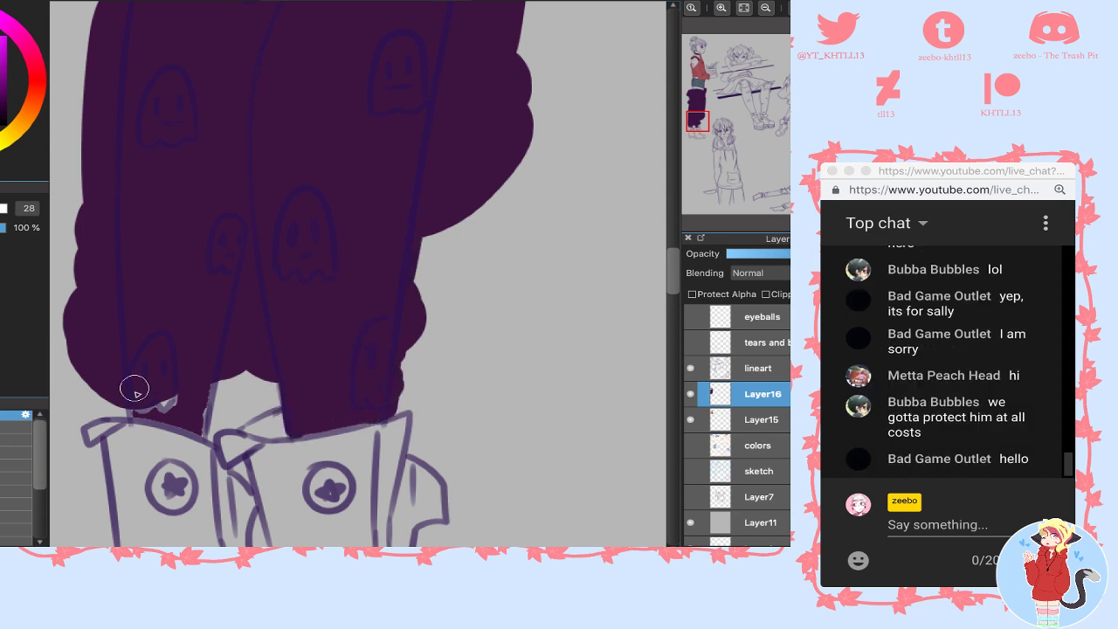
{"action": "mouse_move", "coordinate": [132, 387]}
{"action": "left_mouse_down"}
{"action": "mouse_move", "coordinate": [152, 411]}
{"action": "mouse_move", "coordinate": [139, 408]}
{"action": "mouse_move", "coordinate": [162, 397]}
{"action": "mouse_move", "coordinate": [203, 410]}
{"action": "mouse_move", "coordinate": [206, 434]}
{"action": "mouse_move", "coordinate": [220, 395]}
{"action": "left_mouse_up"}
- Select the area around the shorts, invert the selection, and cut and paste the purple stockings onto a separate layer
{"action": "left_click", "coordinate": [766, 17]}
{"action": "left_click_drag", "start_coordinate": [700, 122], "coordinate": [703, 103]}
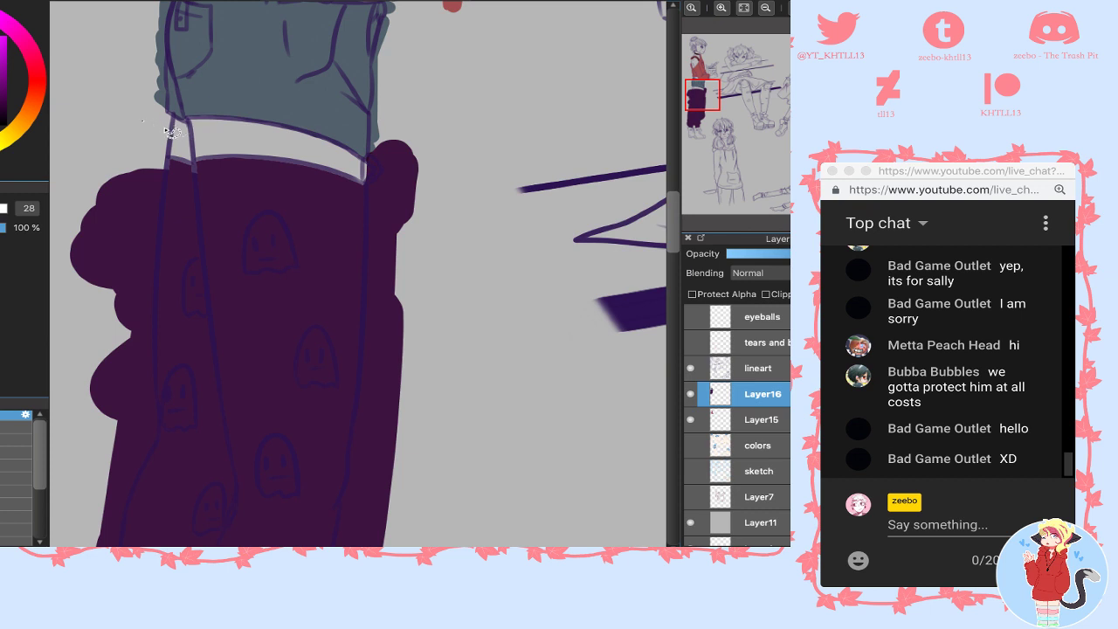
{"action": "mouse_move", "coordinate": [145, 122]}
{"action": "left_mouse_down"}
{"action": "mouse_move", "coordinate": [274, 157]}
{"action": "mouse_move", "coordinate": [213, 138]}
{"action": "mouse_move", "coordinate": [373, 163]}
{"action": "mouse_move", "coordinate": [415, 94]}
{"action": "mouse_move", "coordinate": [418, 9]}
{"action": "mouse_move", "coordinate": [101, 48]}
{"action": "mouse_move", "coordinate": [144, 116]}
{"action": "left_mouse_up"}
{"action": "key", "text": "super+z"}
{"action": "left_click", "coordinate": [766, 8]}
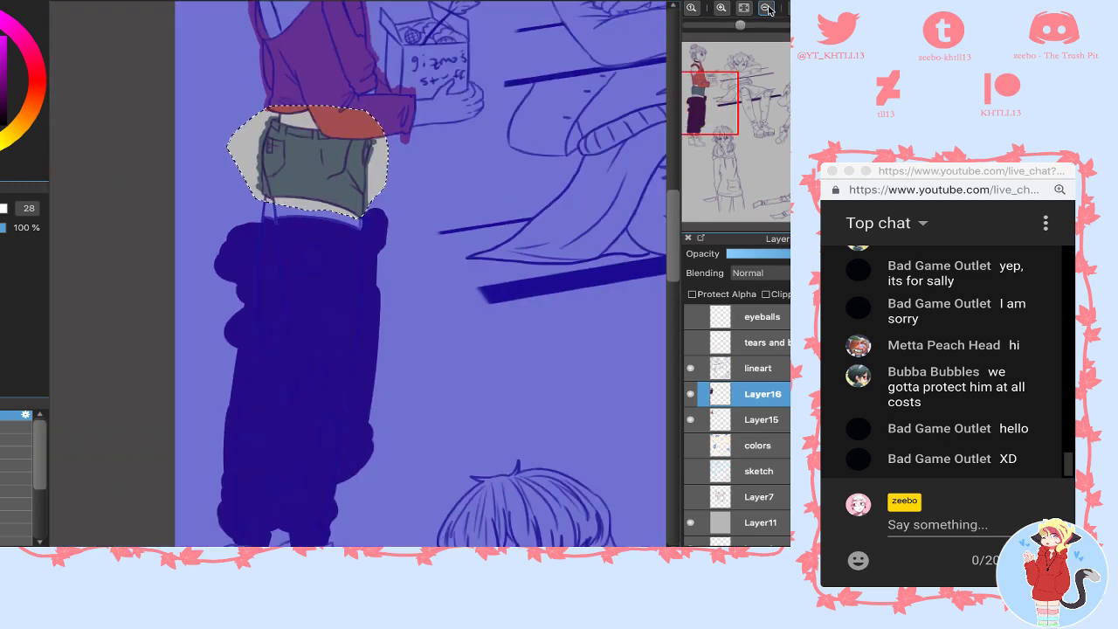
{"action": "key", "text": "ctrl+i"}
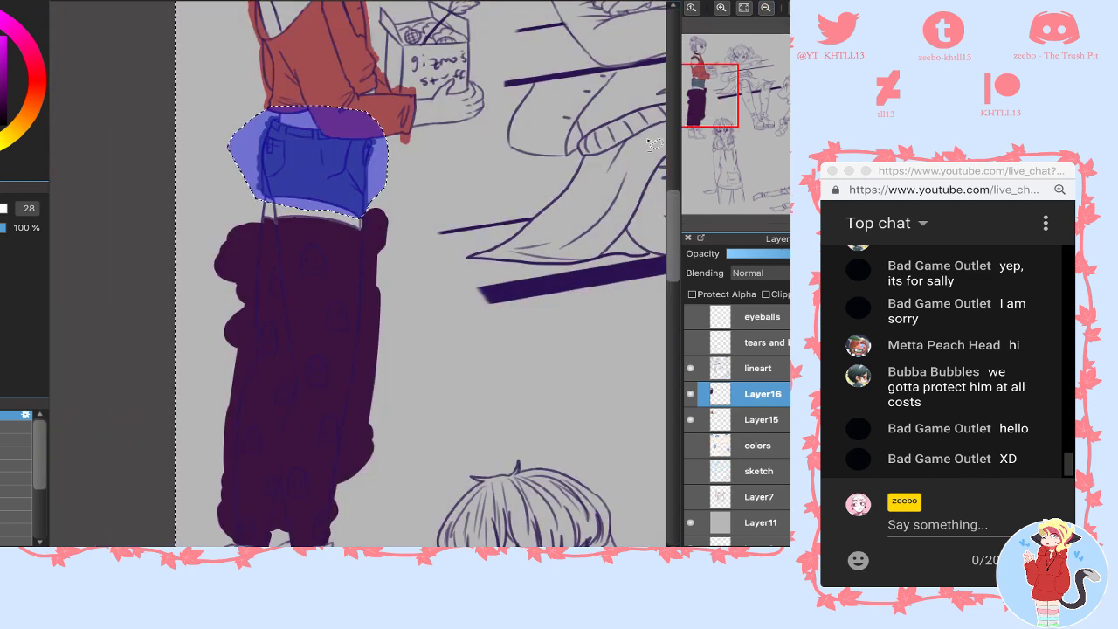
{"action": "key", "text": "ctrl+x"}
{"action": "key", "text": "ctrl+v"}
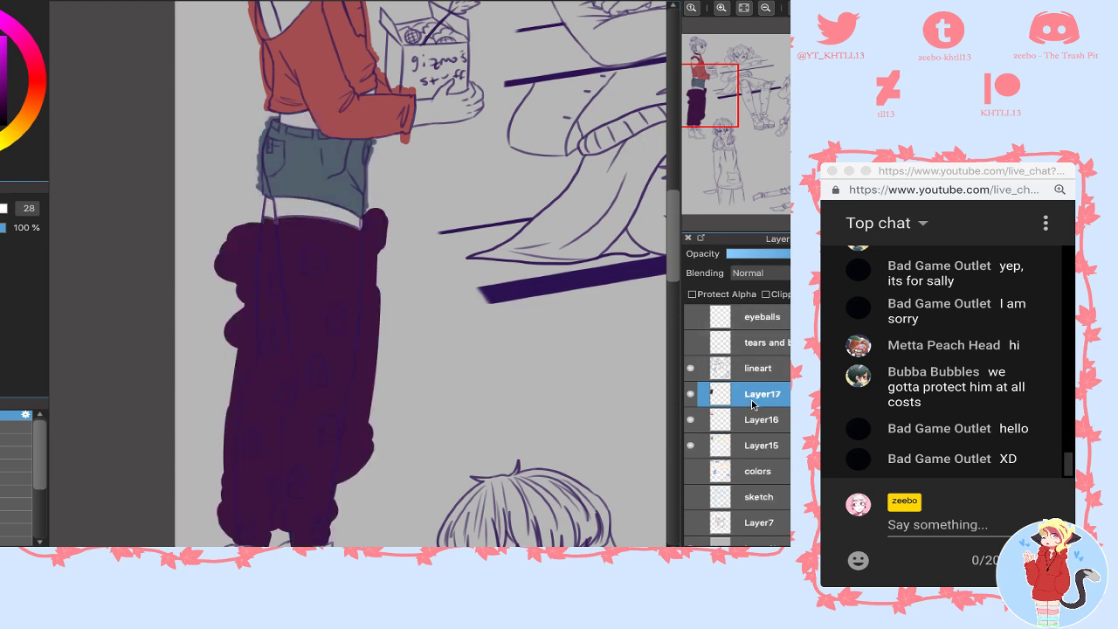
- Make Layer15, which holds the red sweater color, the active layer
{"action": "left_click", "coordinate": [727, 446]}
{"action": "left_click_drag", "start_coordinate": [782, 114], "coordinate": [712, 80]}
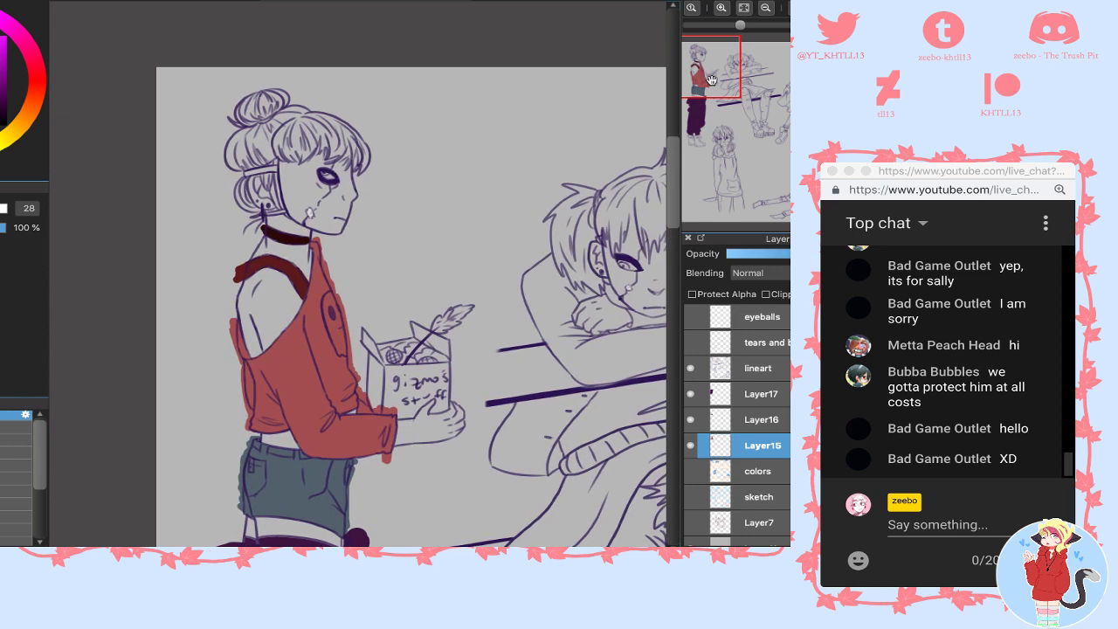
- Switch to the YouTube live chat and post a message starting "i gotta move to my room rq bc my battery is"
{"action": "left_click", "coordinate": [938, 525]}
{"action": "type", "text": "i"}
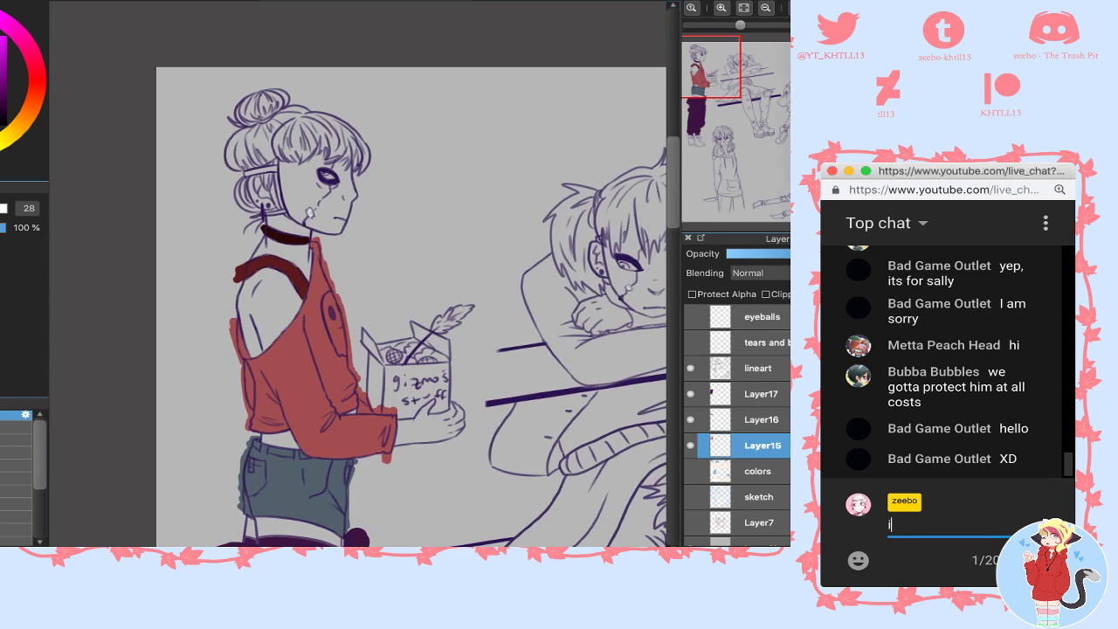
{"action": "type", "text": " gotta move to my room rq bc my ba"}
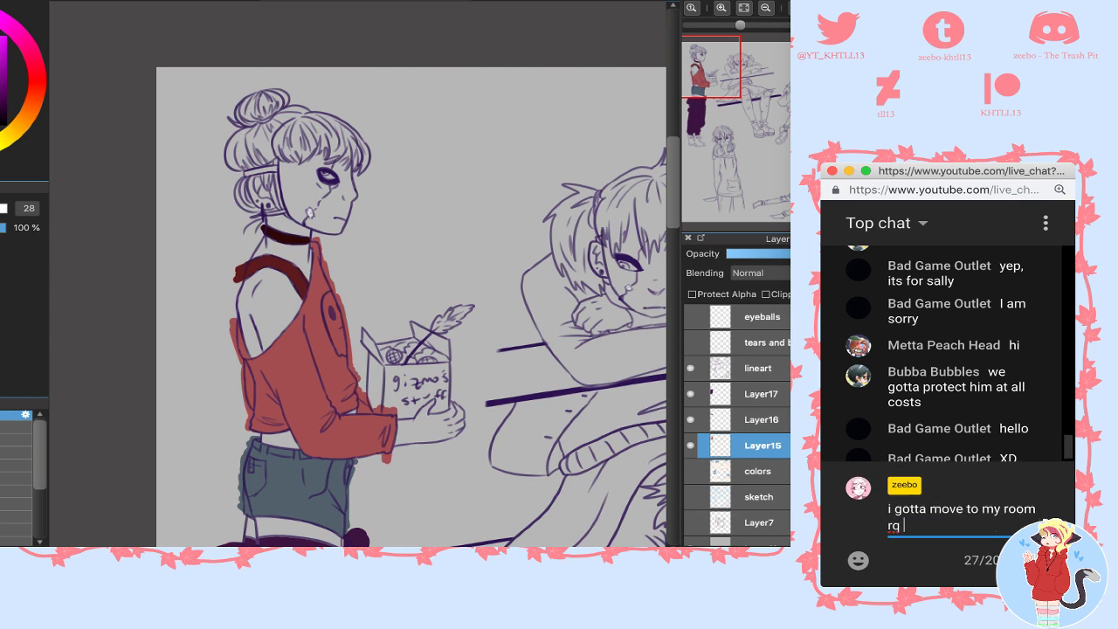
{"action": "type", "text": "ttery is "}
{"action": "type", "text": "dyin"}
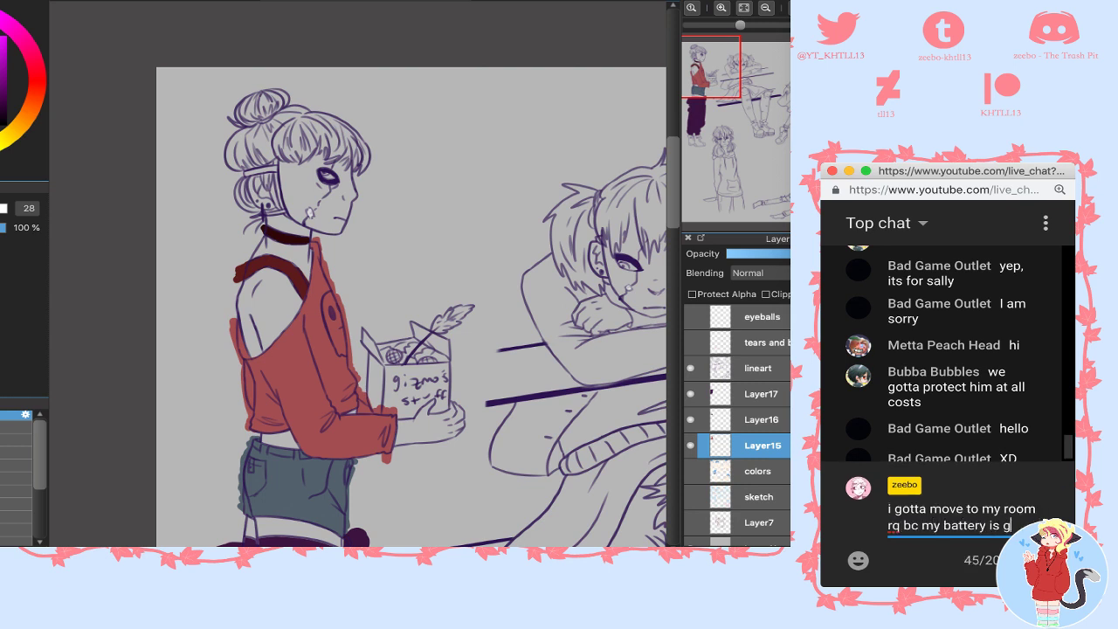
{"action": "key", "text": "Return"}
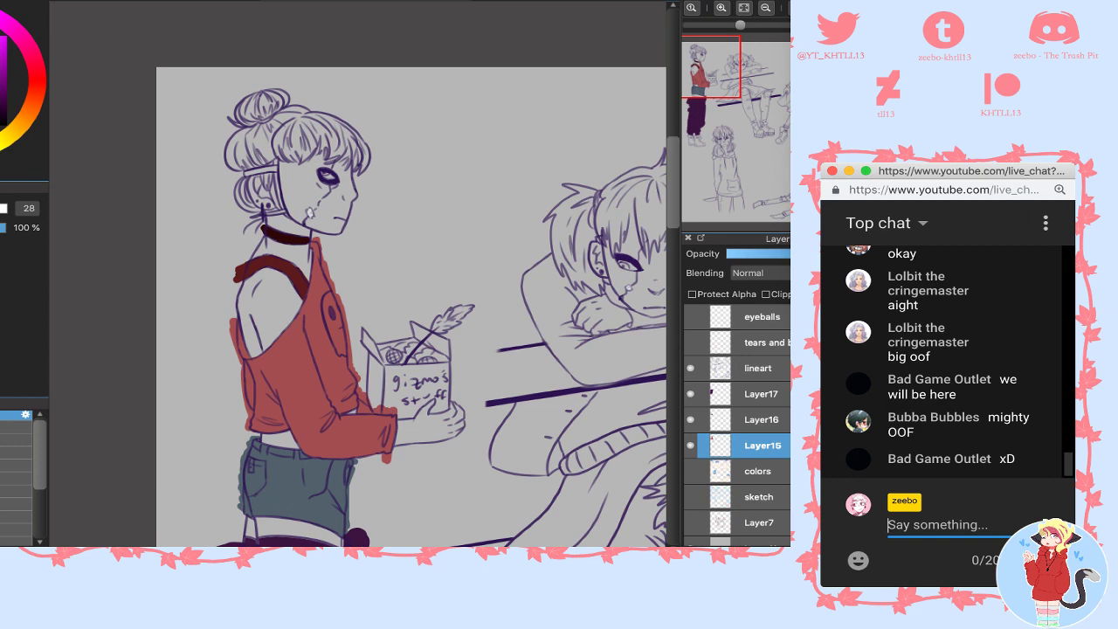
- Switch to the OBS streaming software and show the BRB source on the stream
{"action": "key", "text": "ctrl+Right"}
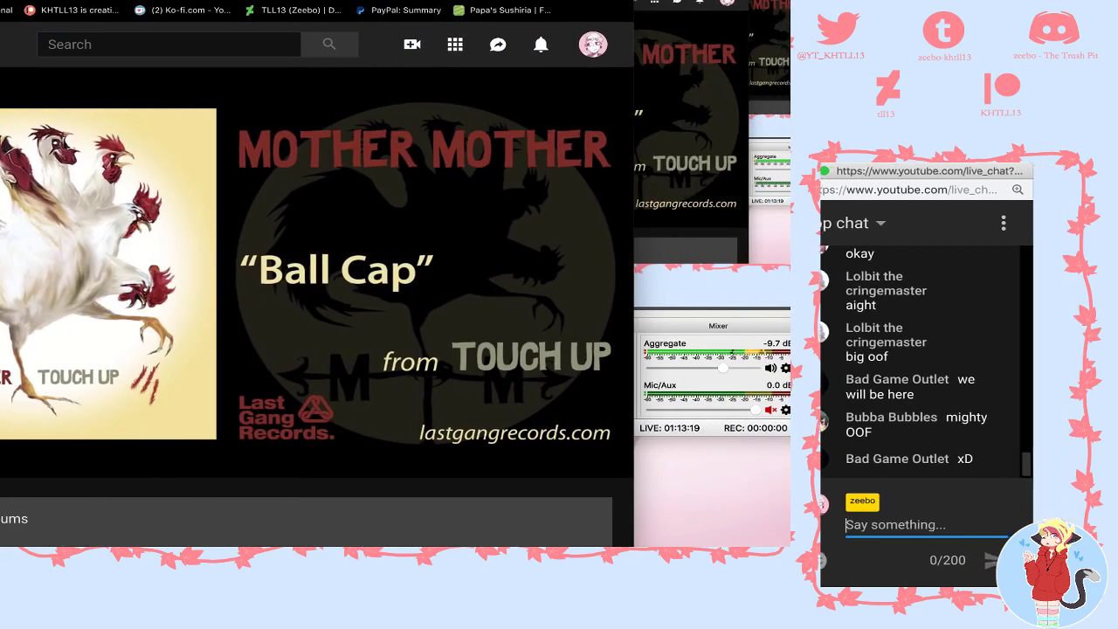
{"action": "left_click", "coordinate": [709, 328]}
{"action": "left_click", "coordinate": [530, 343]}
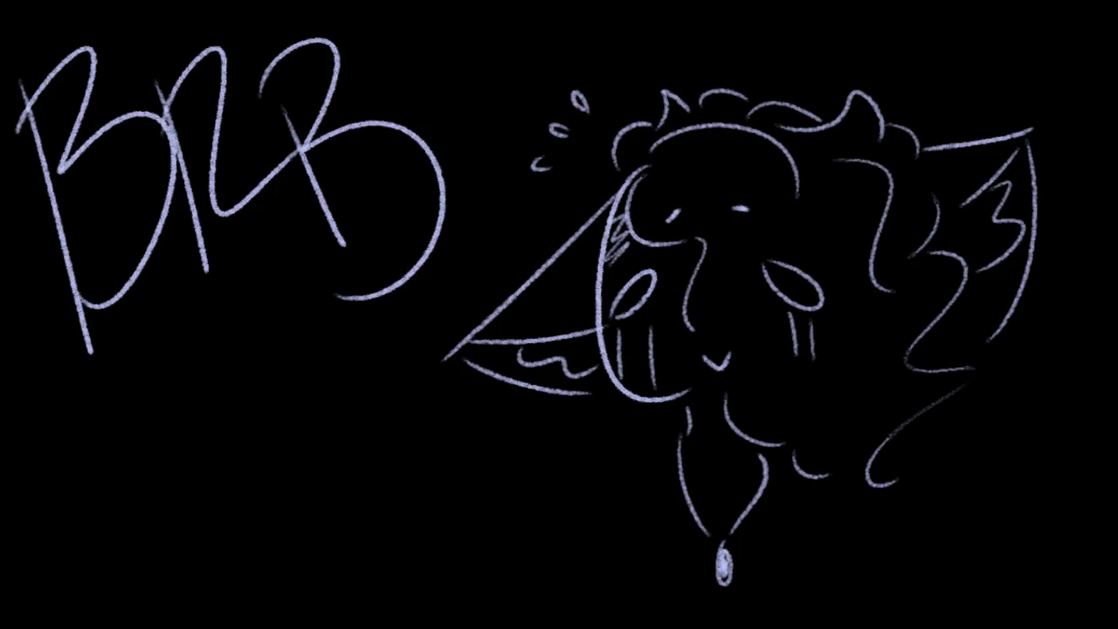
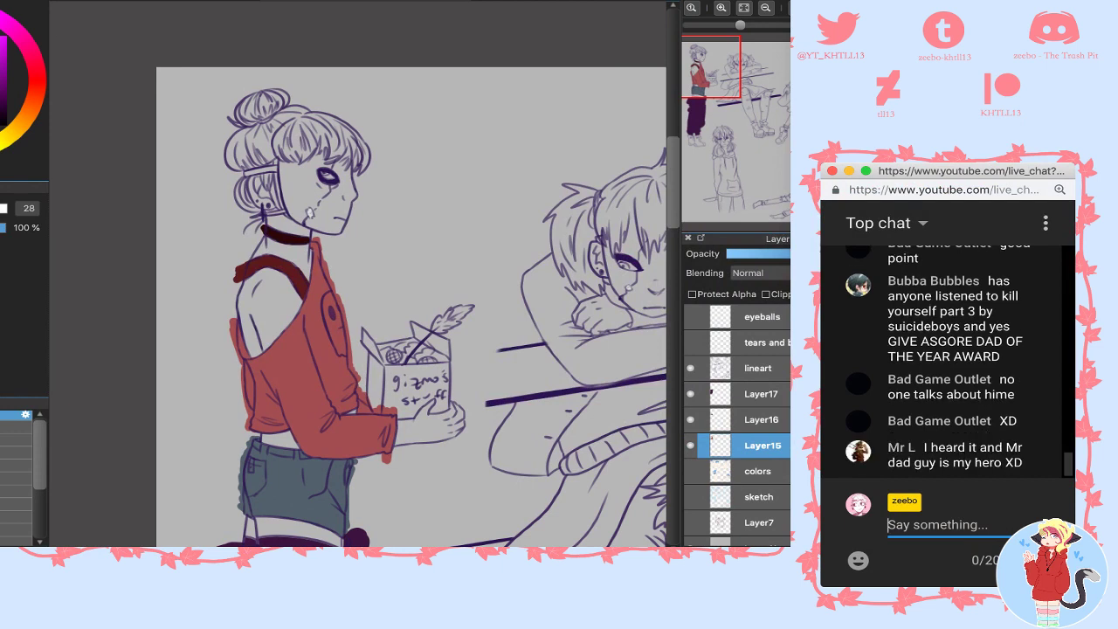
- Post "guys my friend bought me nice fuckin shoes" and the reply "ye for kriamma" in the live chat
{"action": "type", "text": "guys my friend bou"}
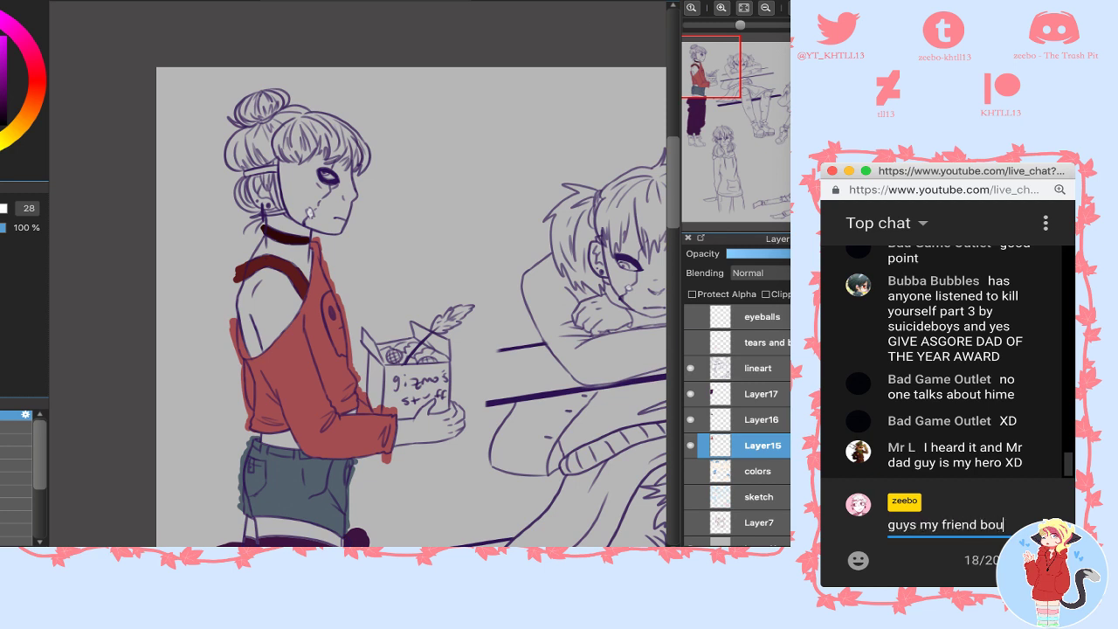
{"action": "type", "text": "ght me nice fuckin shoes"}
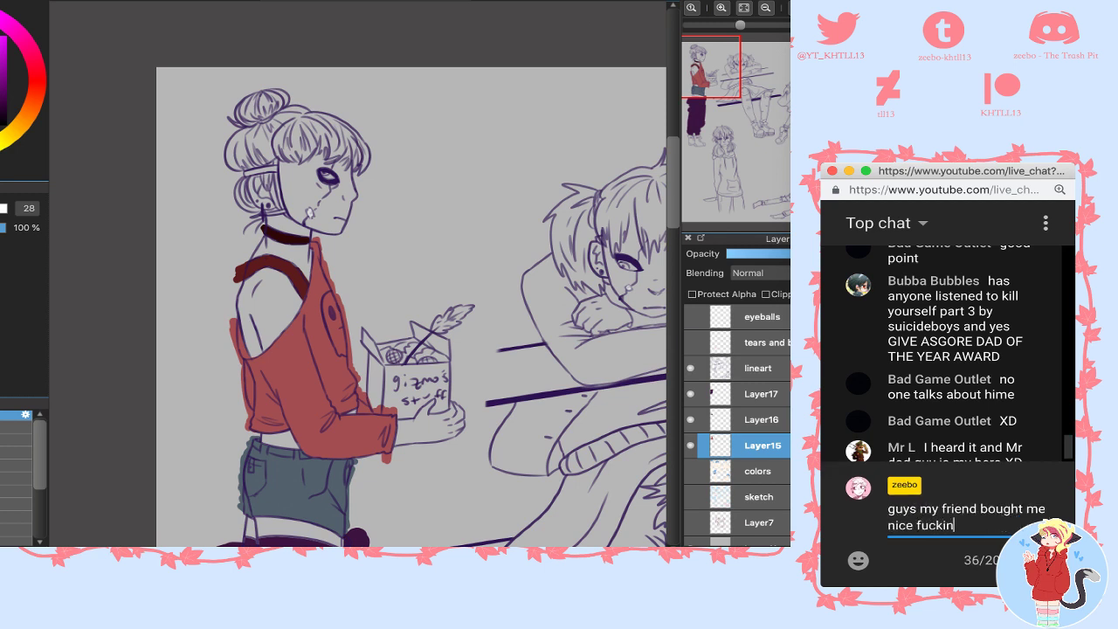
{"action": "key", "text": "Return"}
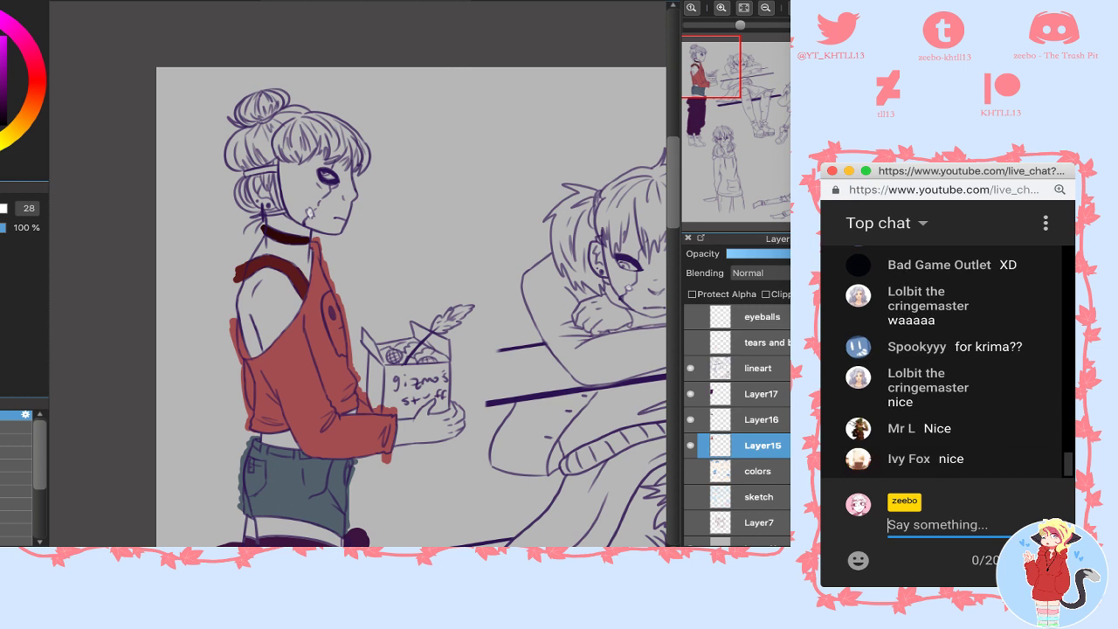
{"action": "type", "text": "ye for kriamma"}
{"action": "key", "text": "Return"}
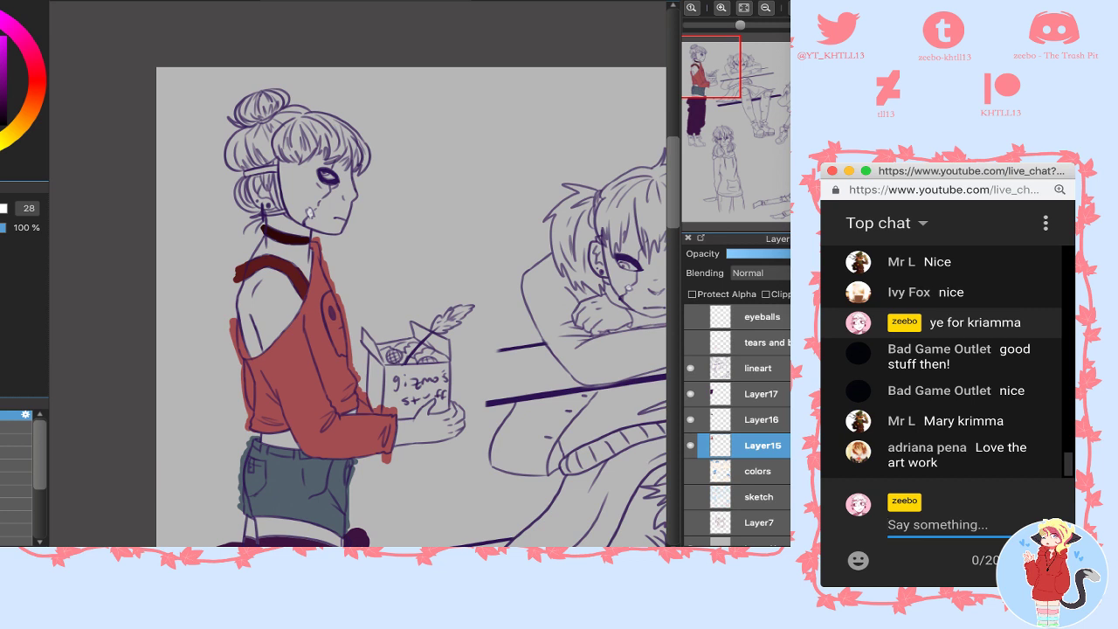
- Switch to the OBS desktop, pause the music video, and unmute the Mic/Aux channel
{"action": "key", "text": "ctrl+Right"}
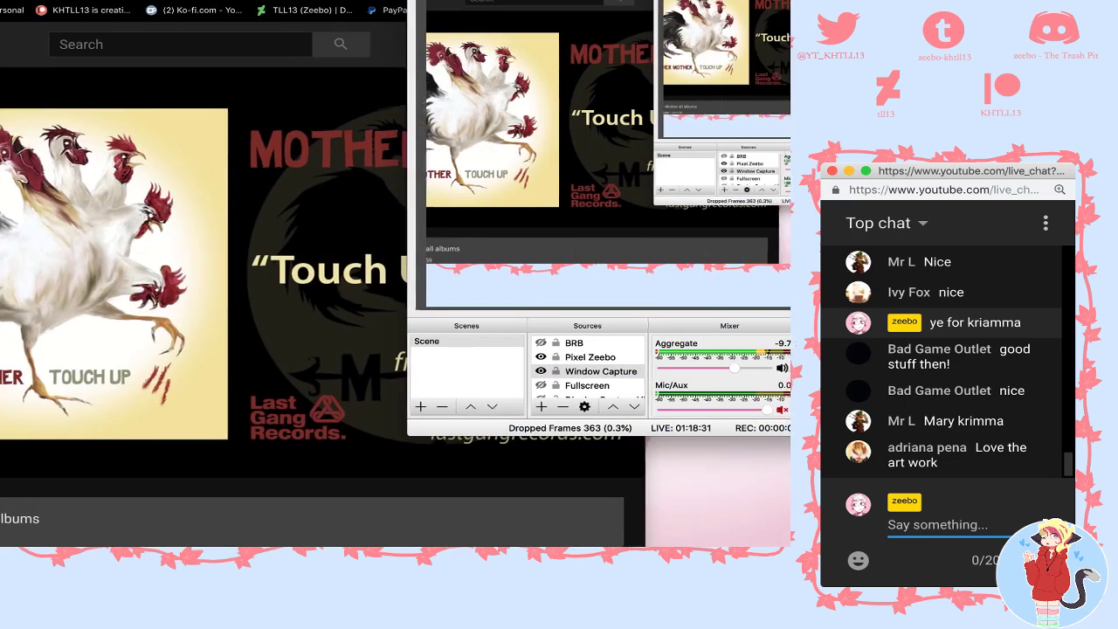
{"action": "scroll", "coordinate": [560, 358], "scroll_direction": "down", "scroll_amount": 3}
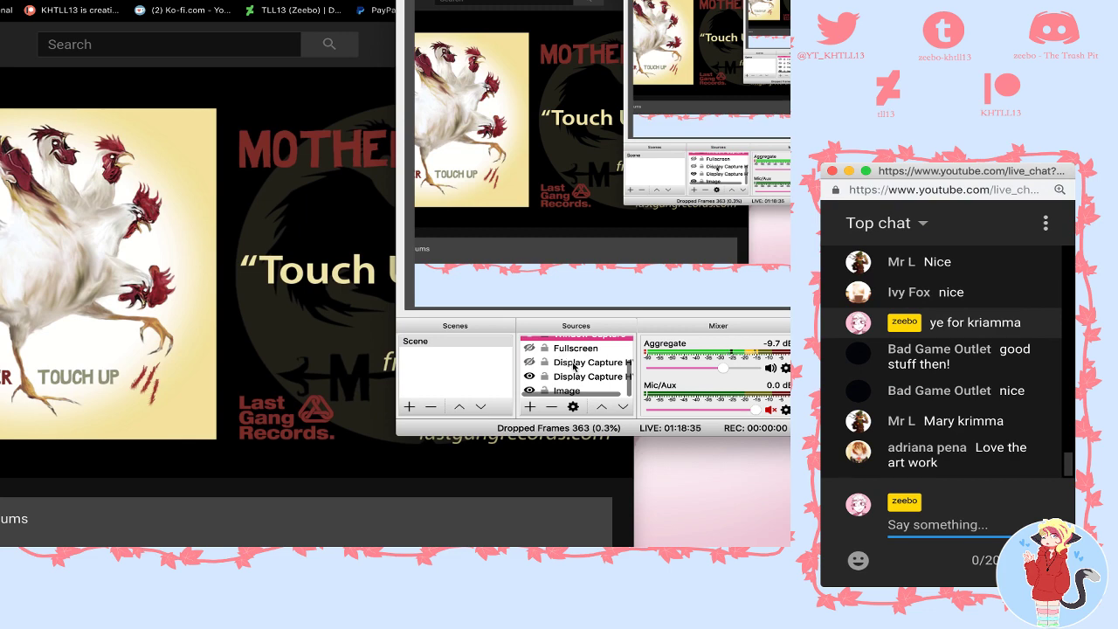
{"action": "scroll", "coordinate": [567, 362], "scroll_direction": "up", "scroll_amount": 3}
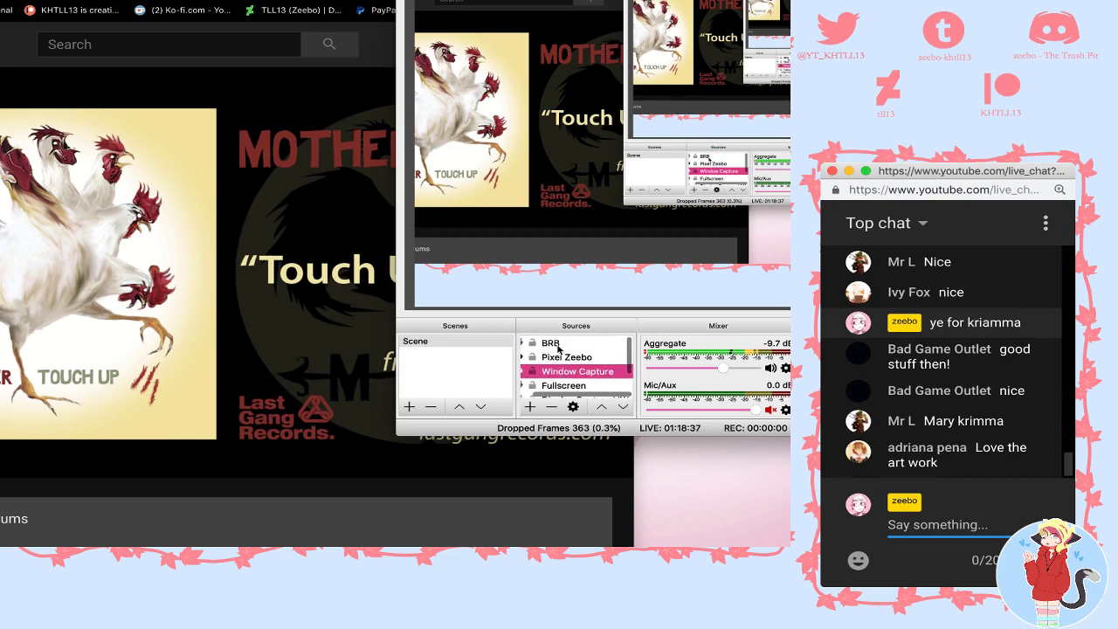
{"action": "scroll", "coordinate": [573, 367], "scroll_direction": "down", "scroll_amount": 1}
{"action": "scroll", "coordinate": [573, 367], "scroll_direction": "up", "scroll_amount": 1}
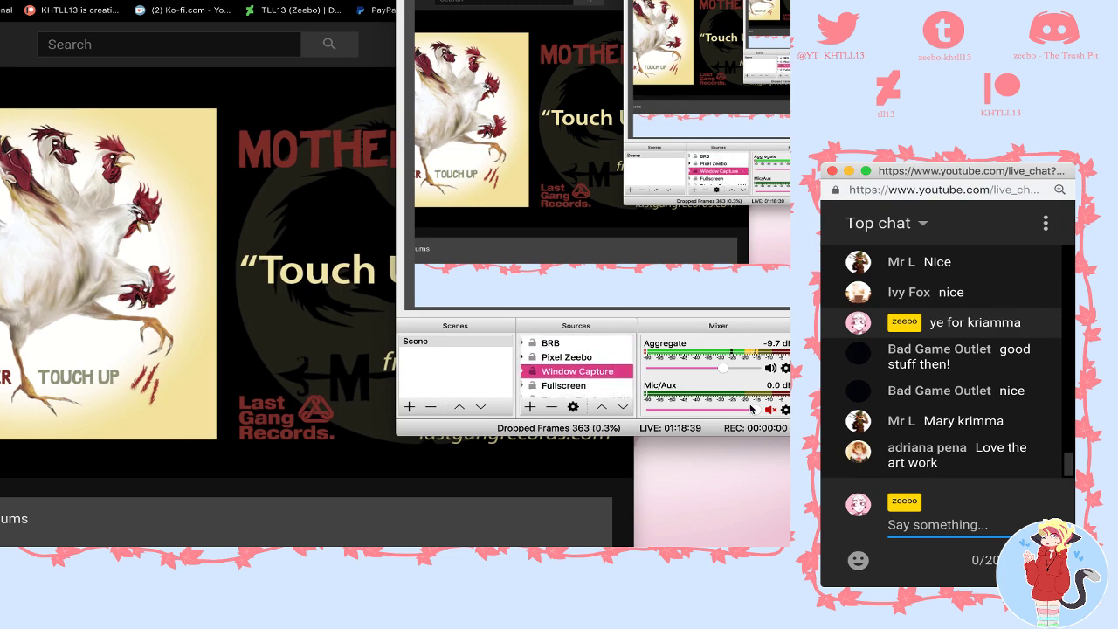
{"action": "left_click", "coordinate": [105, 376]}
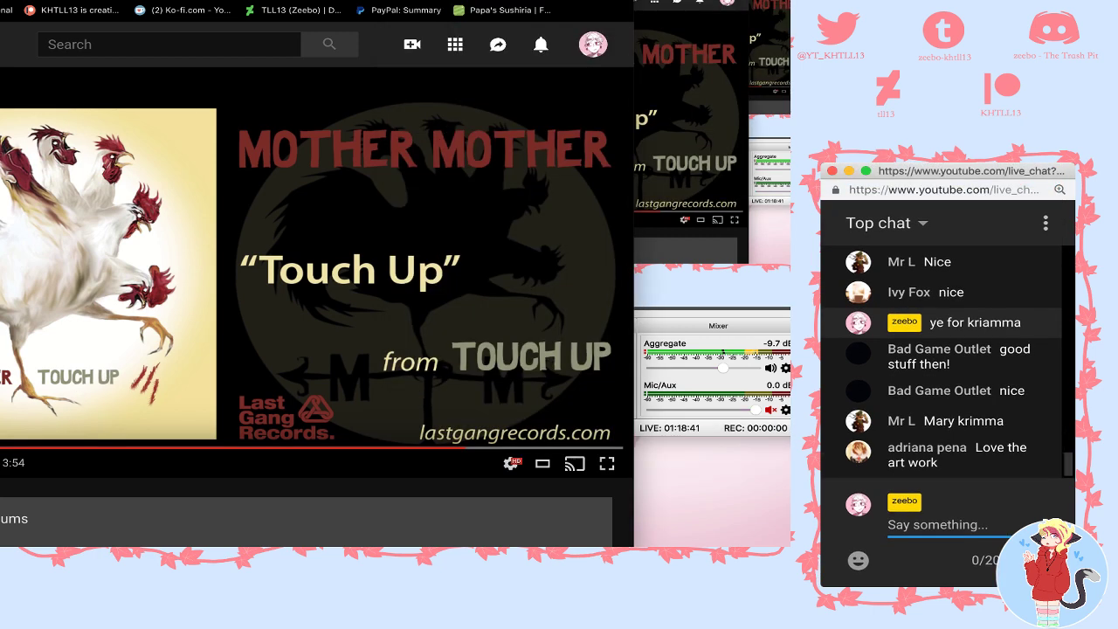
{"action": "left_click", "coordinate": [690, 380]}
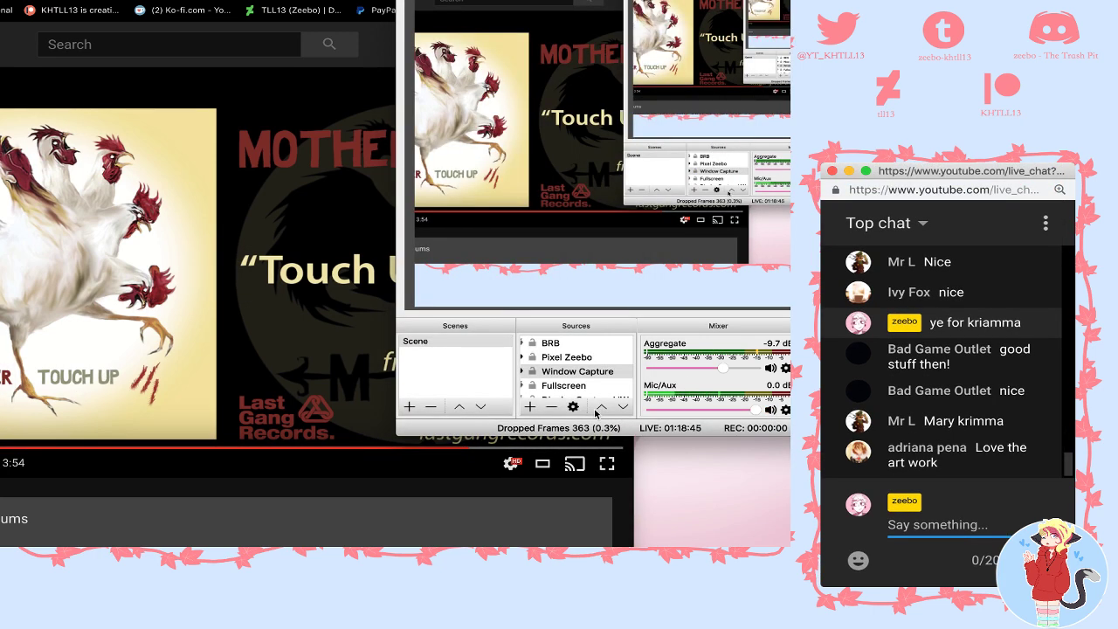
- Add a new Video Capture Device source to the scene and choose the webcam as its device
{"action": "left_click", "coordinate": [531, 407]}
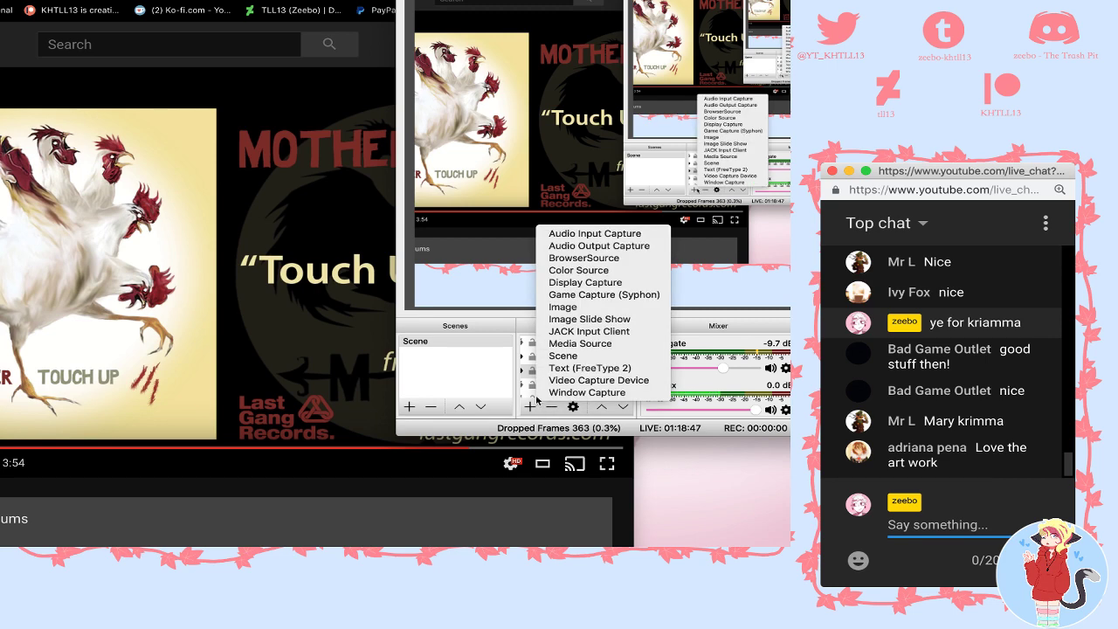
{"action": "left_click", "coordinate": [599, 380]}
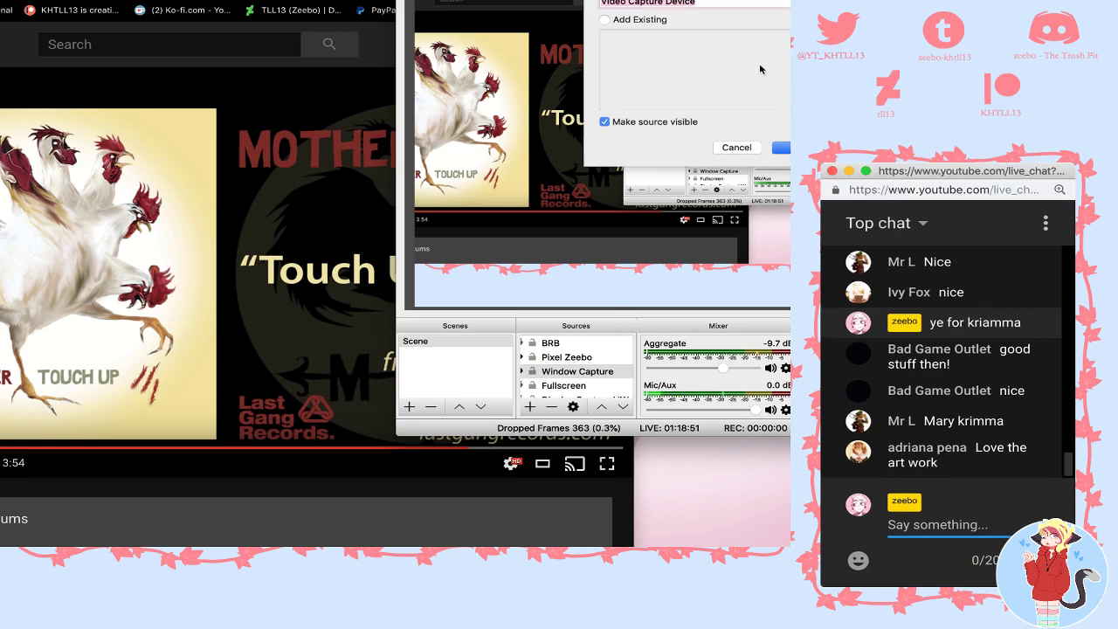
{"action": "key", "text": "Return"}
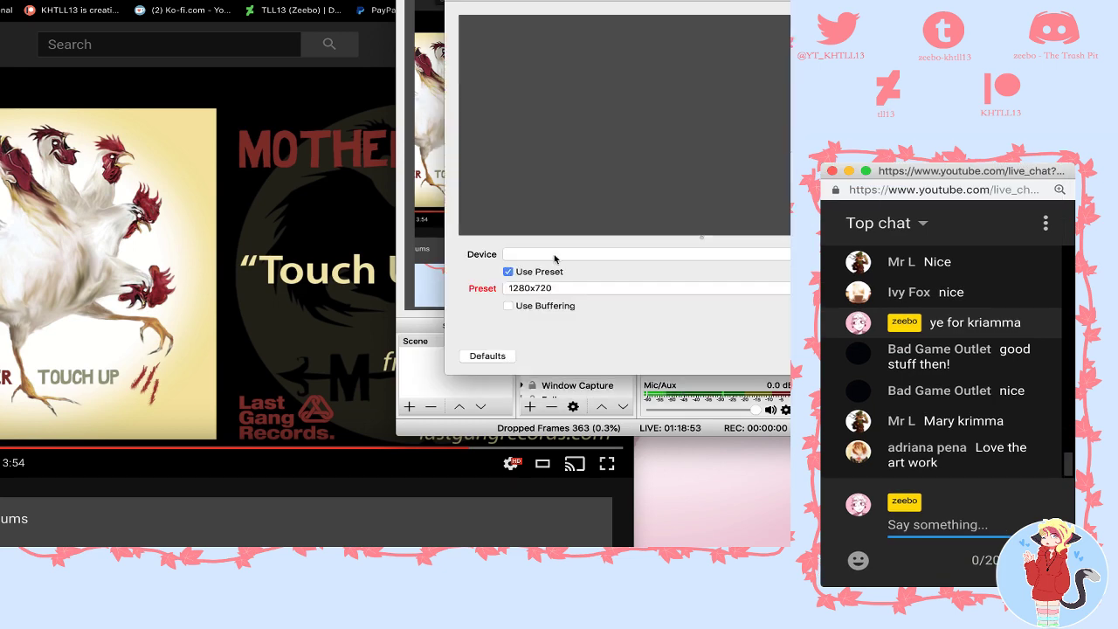
{"action": "left_click", "coordinate": [559, 255]}
{"action": "left_click", "coordinate": [565, 257]}
{"action": "left_click", "coordinate": [750, 300]}
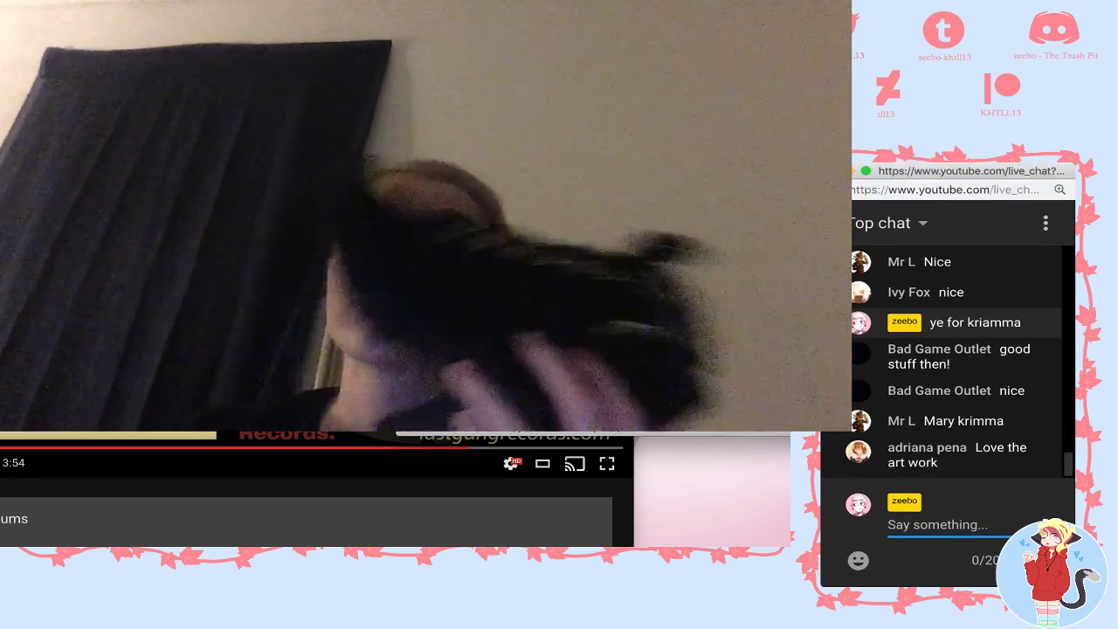
- Remove the webcam source from the scene and resume the music video
{"action": "key", "text": "Return"}
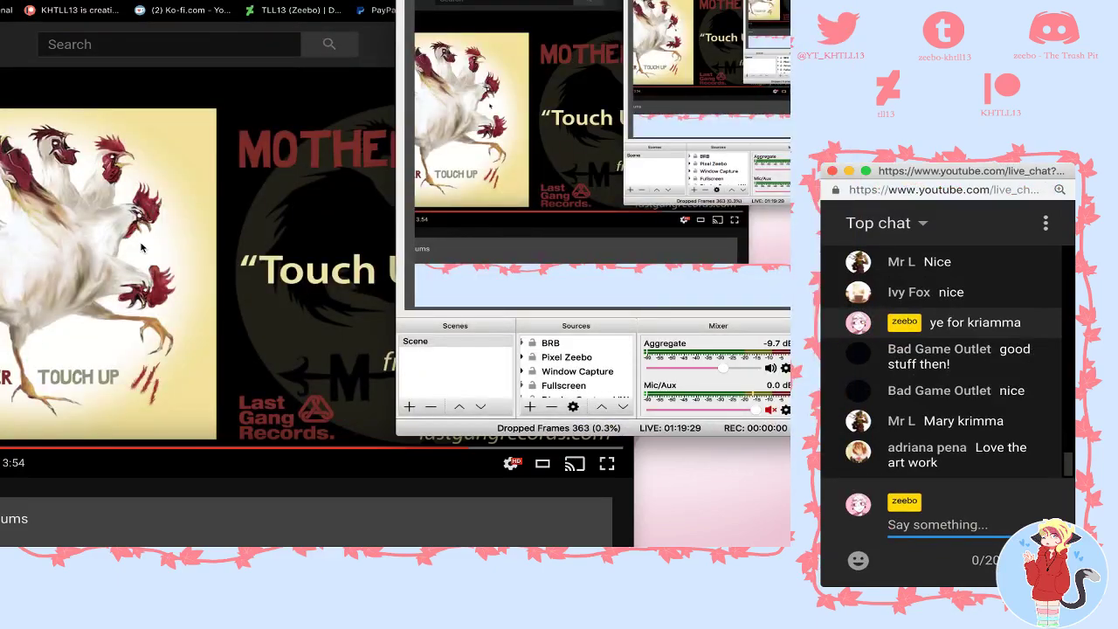
{"action": "left_click", "coordinate": [264, 251]}
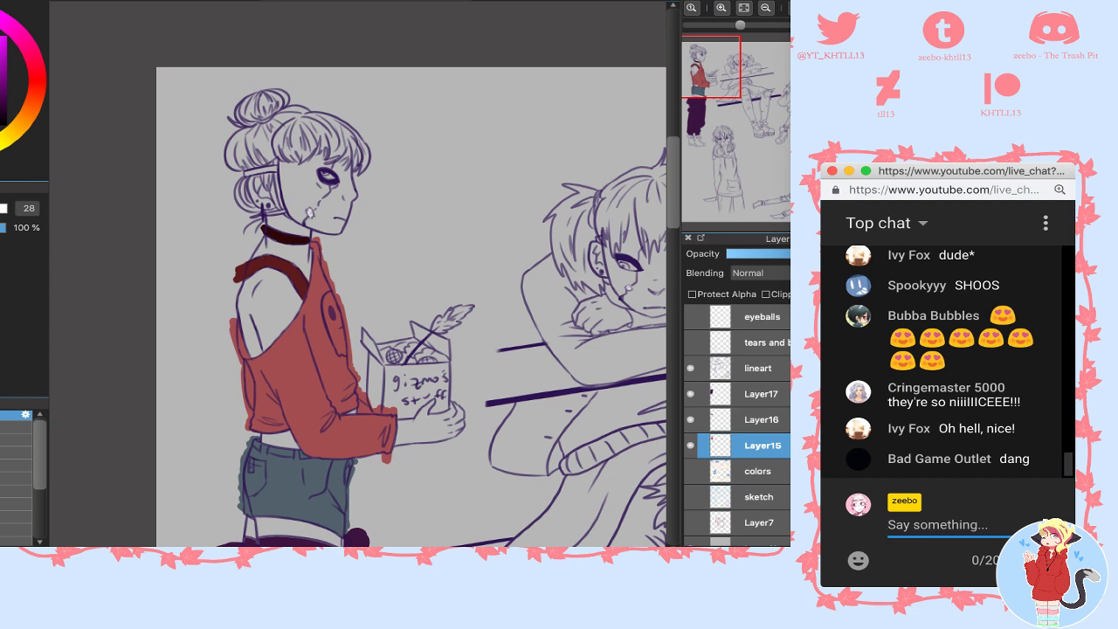
- Return to the drawing desktop and post "they were 75% oiff and were only 10 bucks dude" in the live chat
{"action": "type", "text": "they were 75% oiff and "}
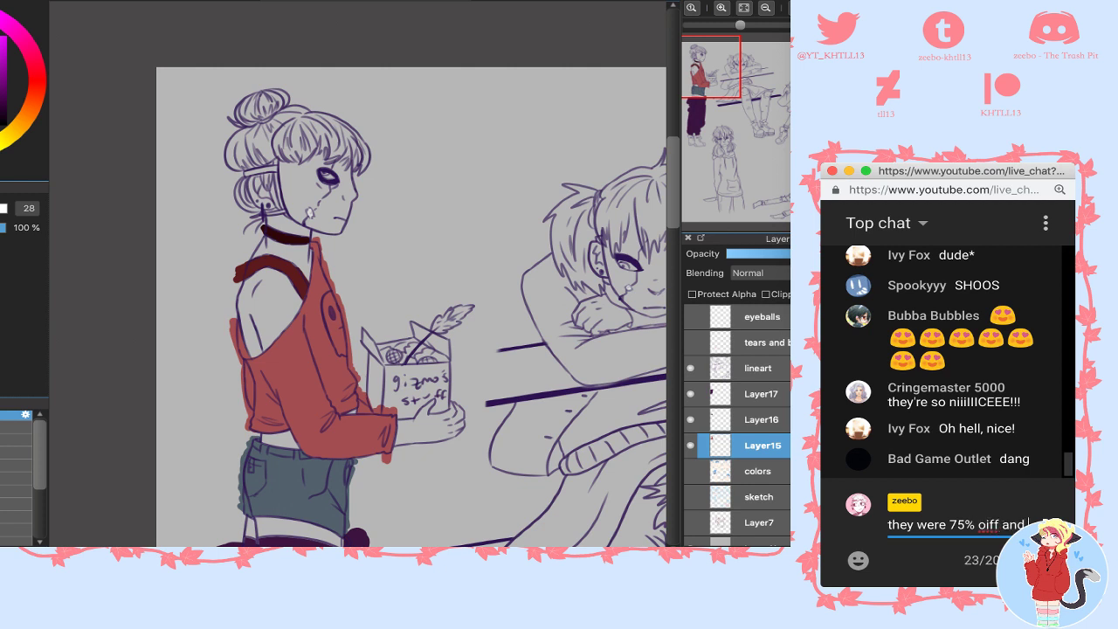
{"action": "type", "text": "were only 10 bucks dude"}
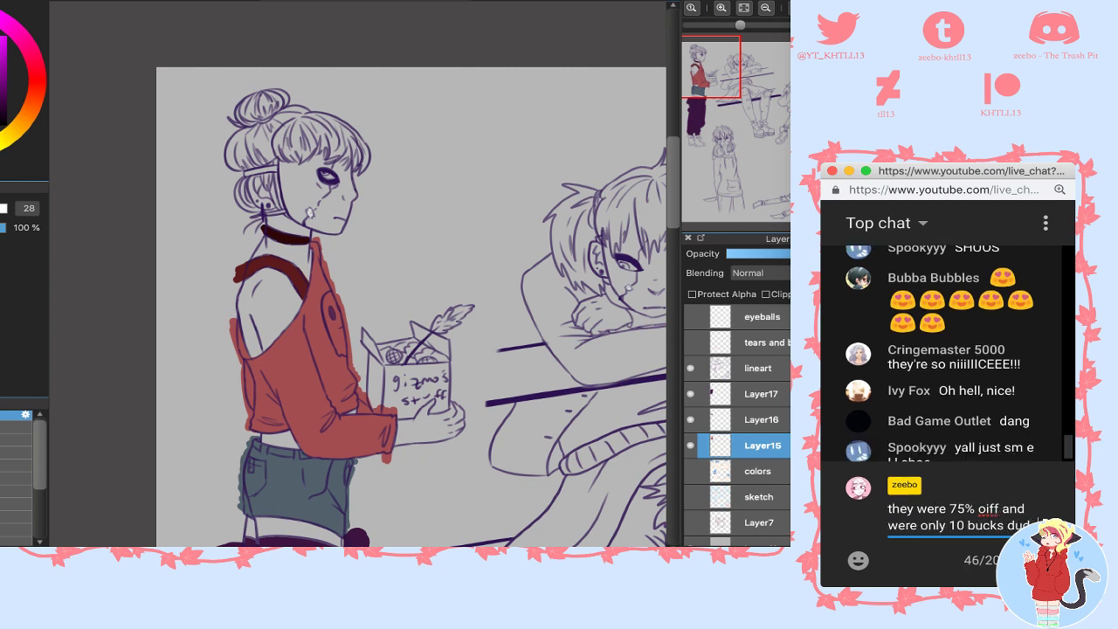
{"action": "key", "text": "Return"}
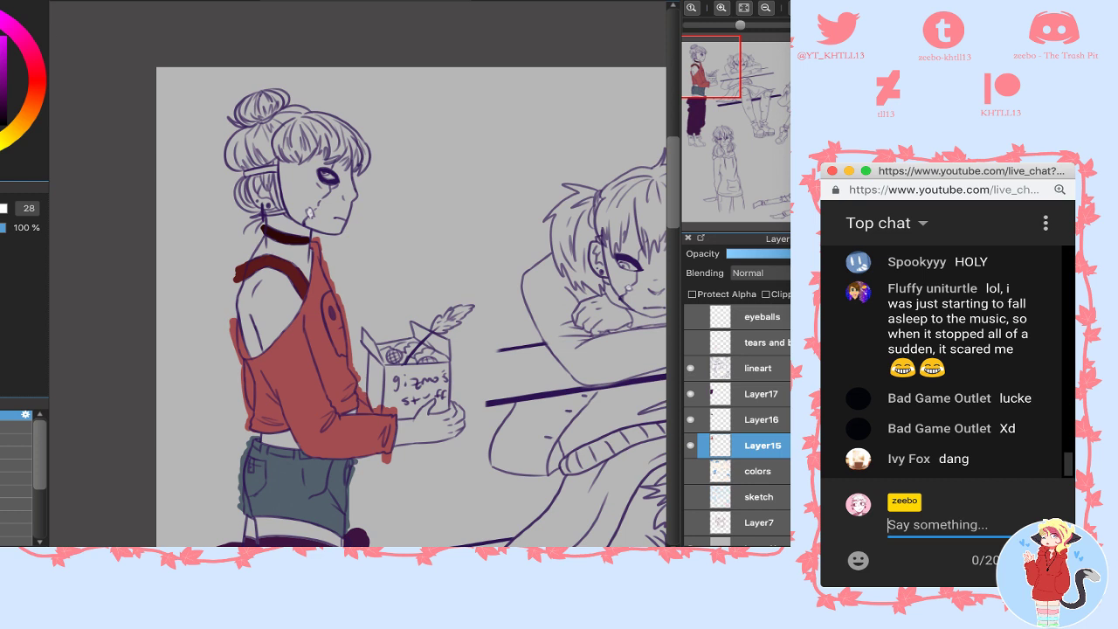
- Post the message "hold on im gonna show my mom" in the live chat
{"action": "type", "text": "hold on i"}
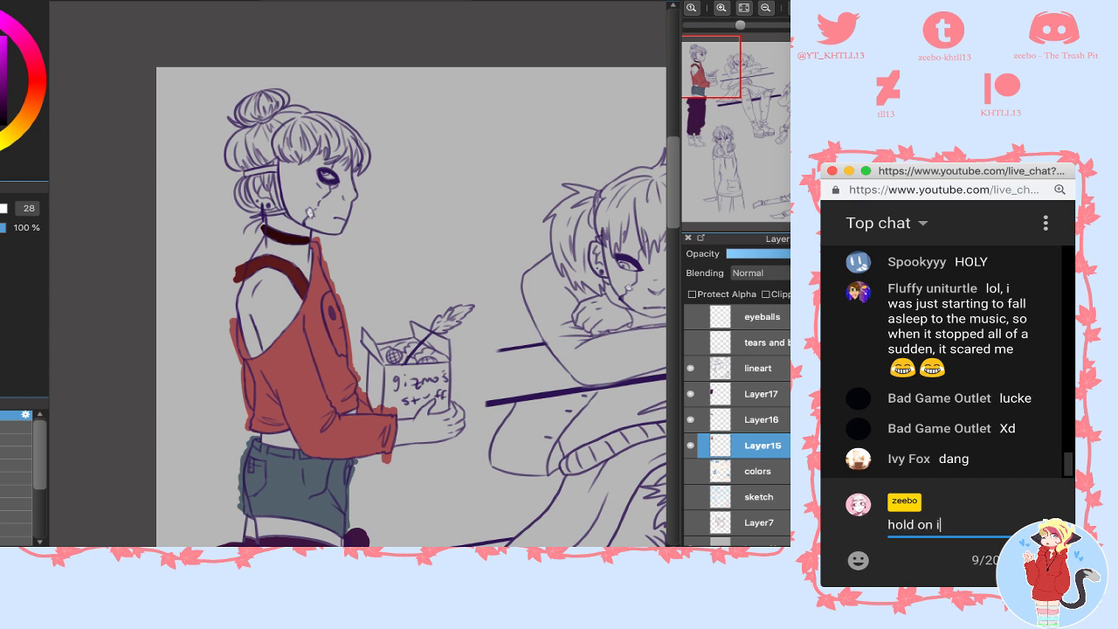
{"action": "type", "text": "m gonna show my m"}
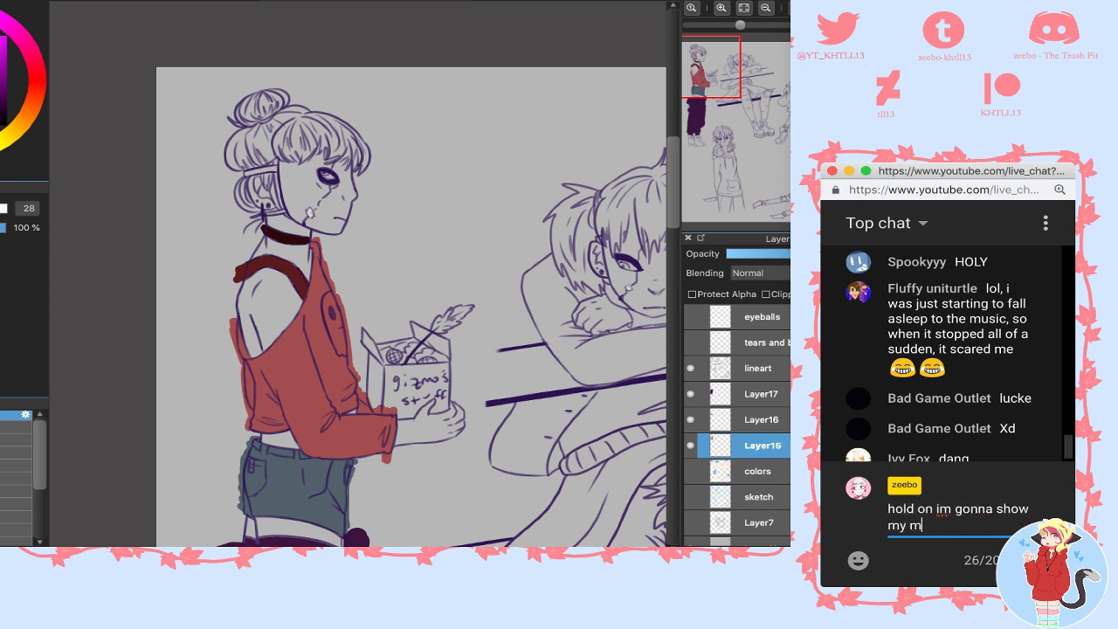
{"action": "type", "text": "om"}
{"action": "key", "text": "Return"}
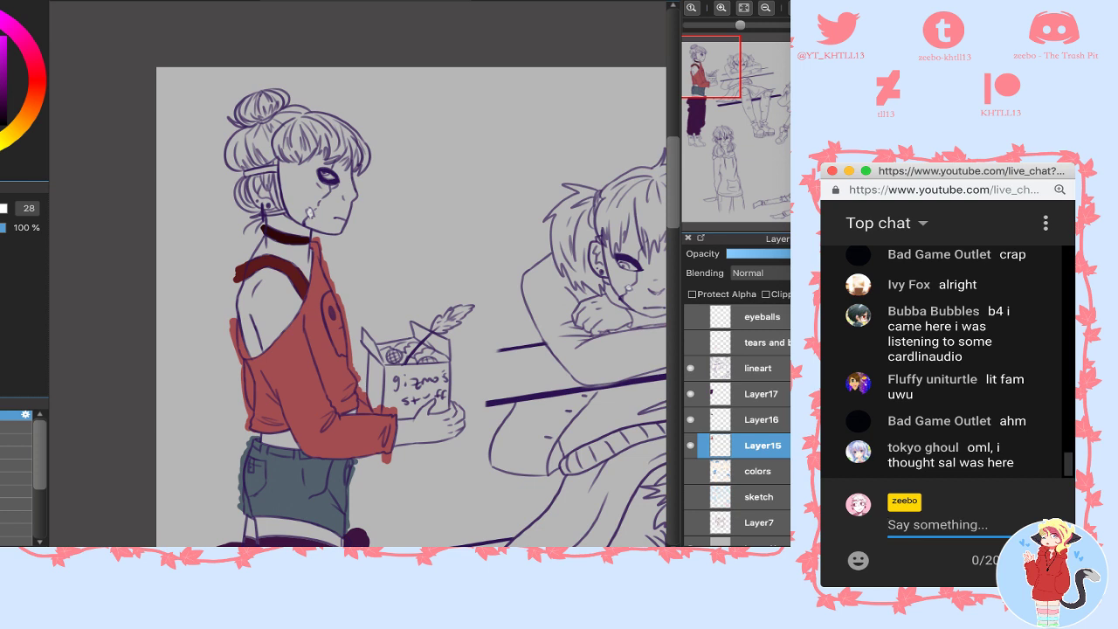
- Post the message "thewy RE A LITTLE SMall but they still fit" in the live chat
{"action": "type", "text": "thewy R"}
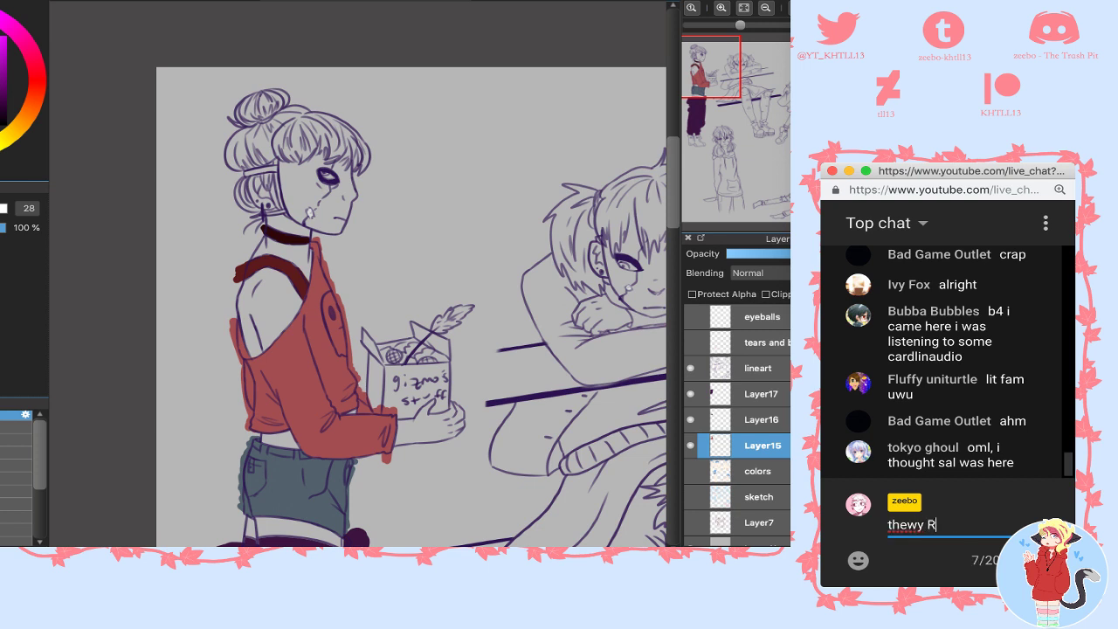
{"action": "type", "text": "E A LITTLE SMall??"}
{"action": "type", "text": "ut they still fit"}
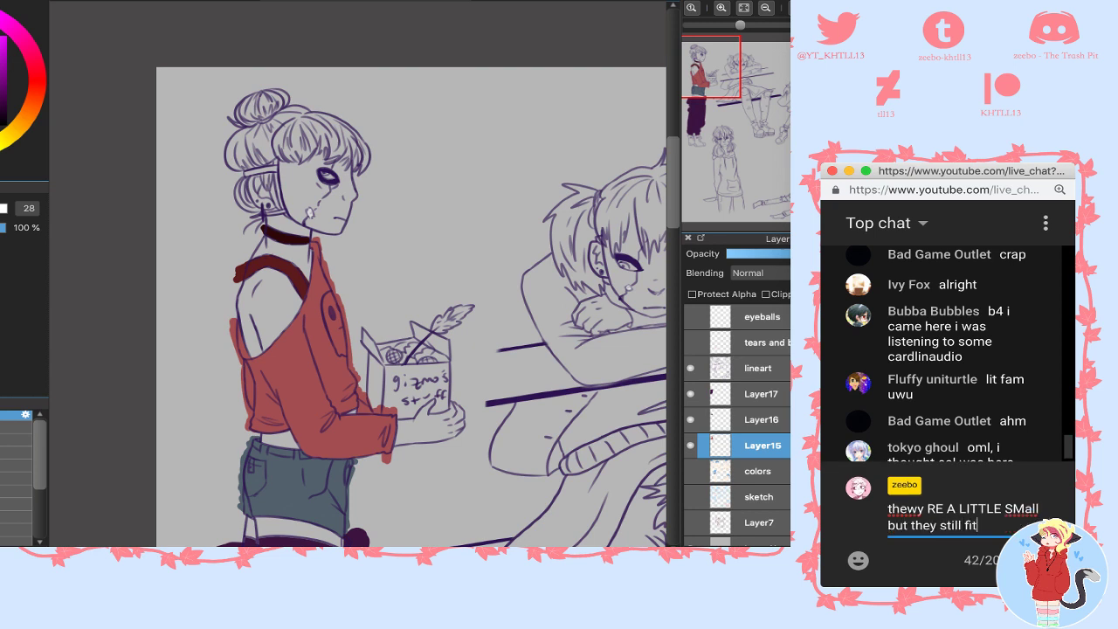
{"action": "key", "text": "Return"}
- Post the message "if i dont wear socks they fit" in the live chat
{"action": "type", "text": "if i "}
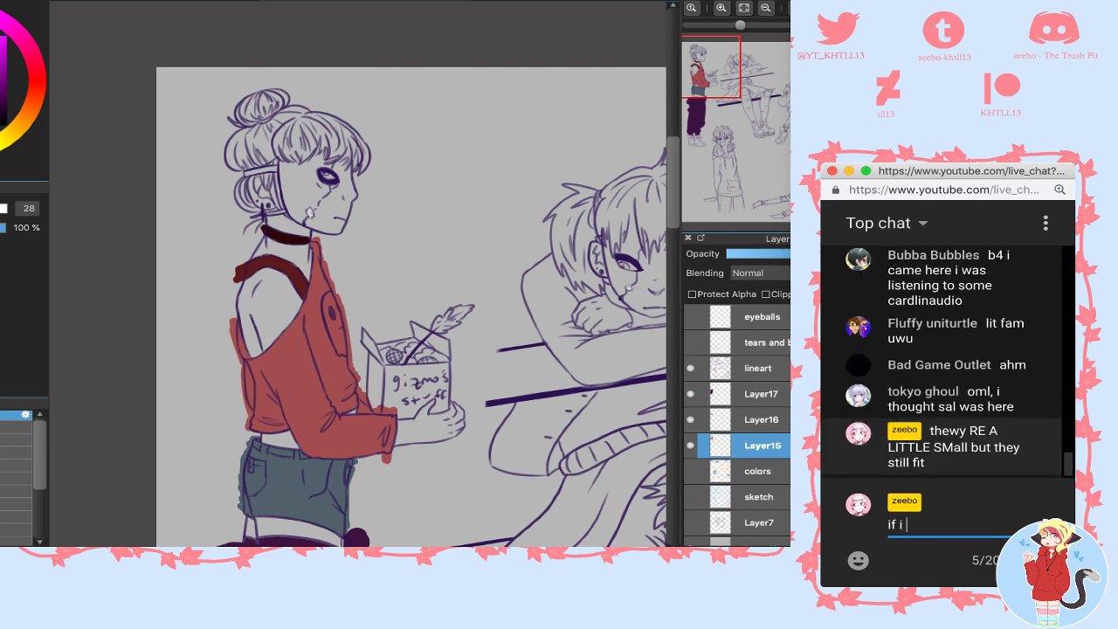
{"action": "type", "text": "dont wear socks they fit"}
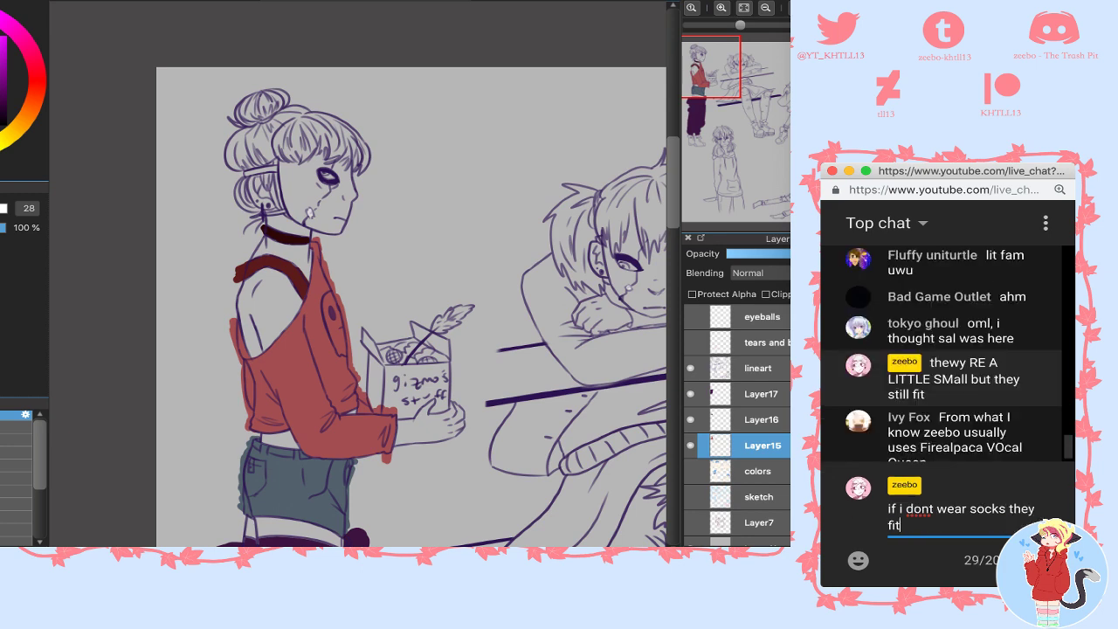
{"action": "key", "text": "Return"}
- Post the message "which you arent supposed t use it anyways" in the live chat
{"action": "type", "text": "which you arn"}
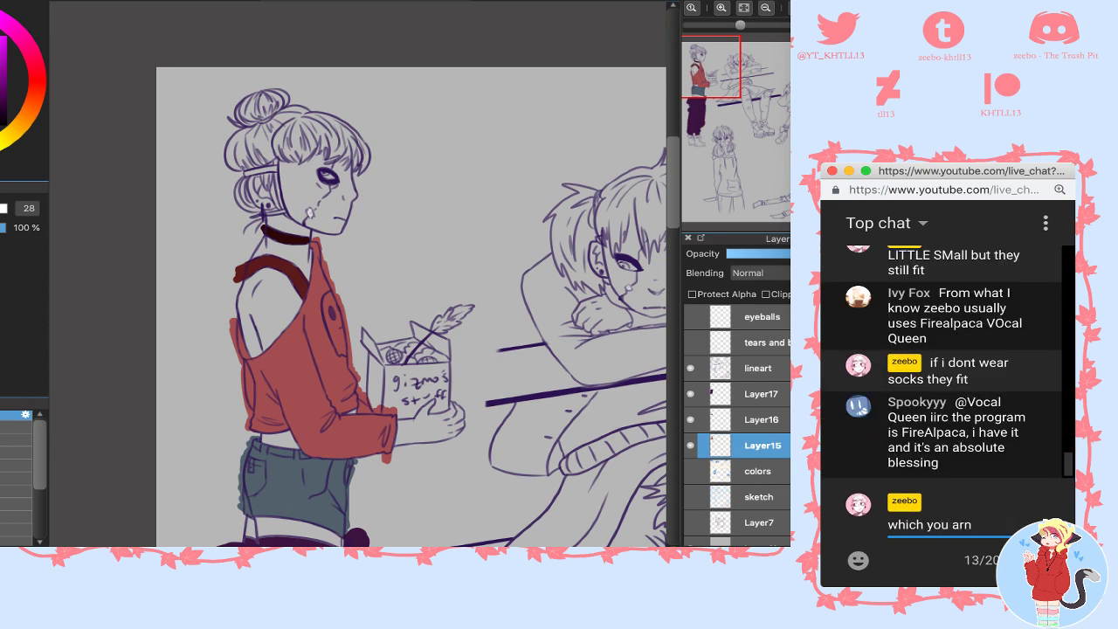
{"action": "key", "text": "BackSpace"}
{"action": "type", "text": "ent supposed t use it anyways"}
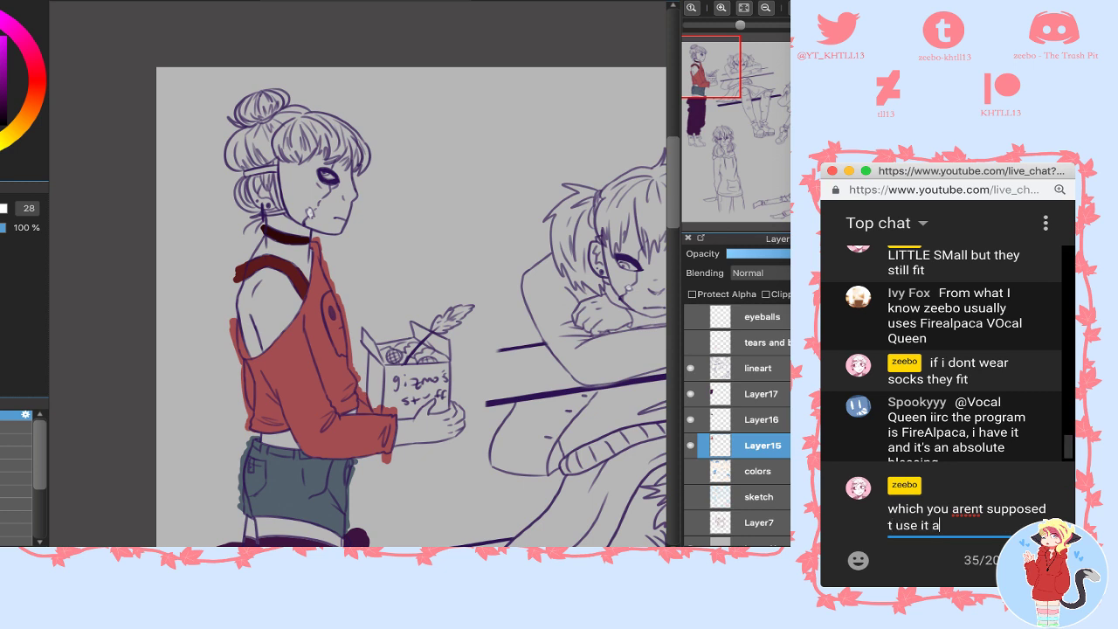
{"action": "key", "text": "Return"}
- Post the message "and this is medibang pro, but i also use firealpaca" in the live chat
{"action": "type", "text": "and this "}
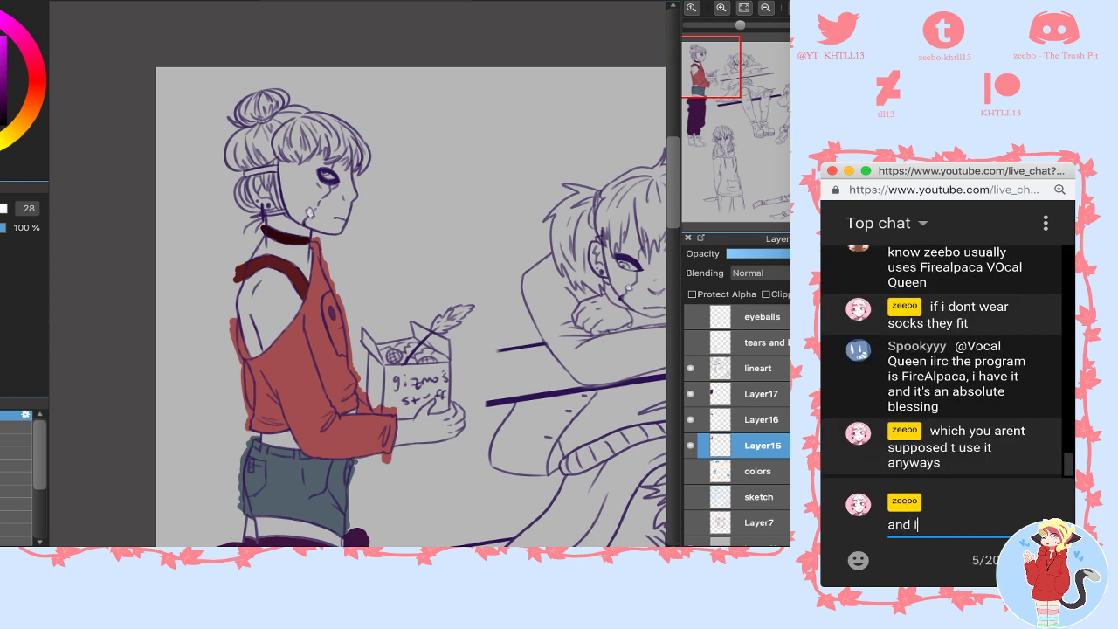
{"action": "type", "text": "is medibang "}
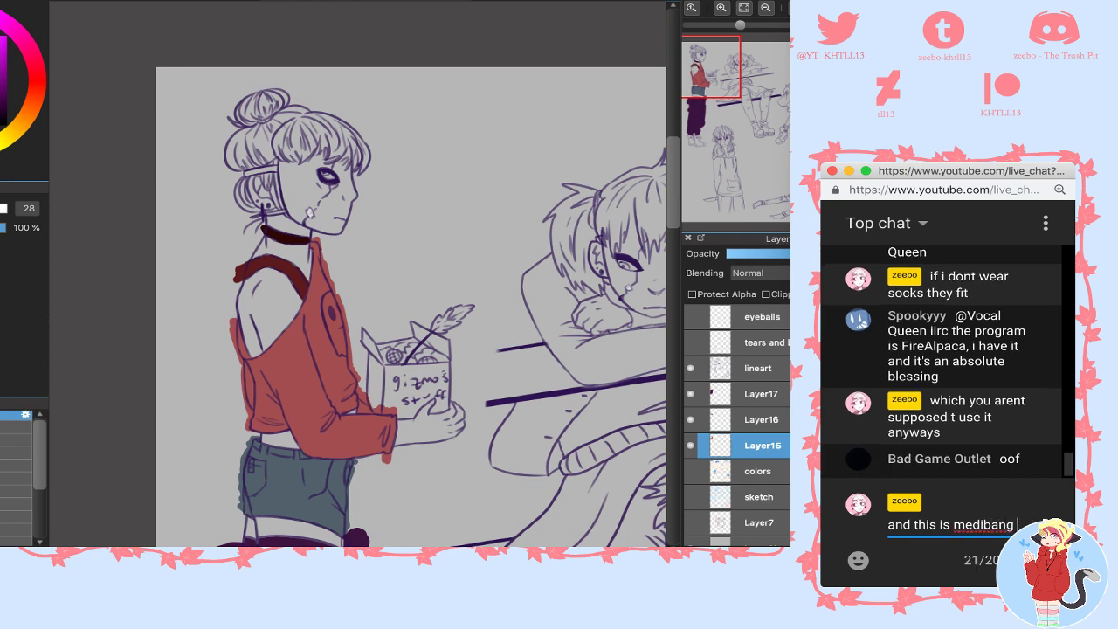
{"action": "type", "text": "pro, but i "}
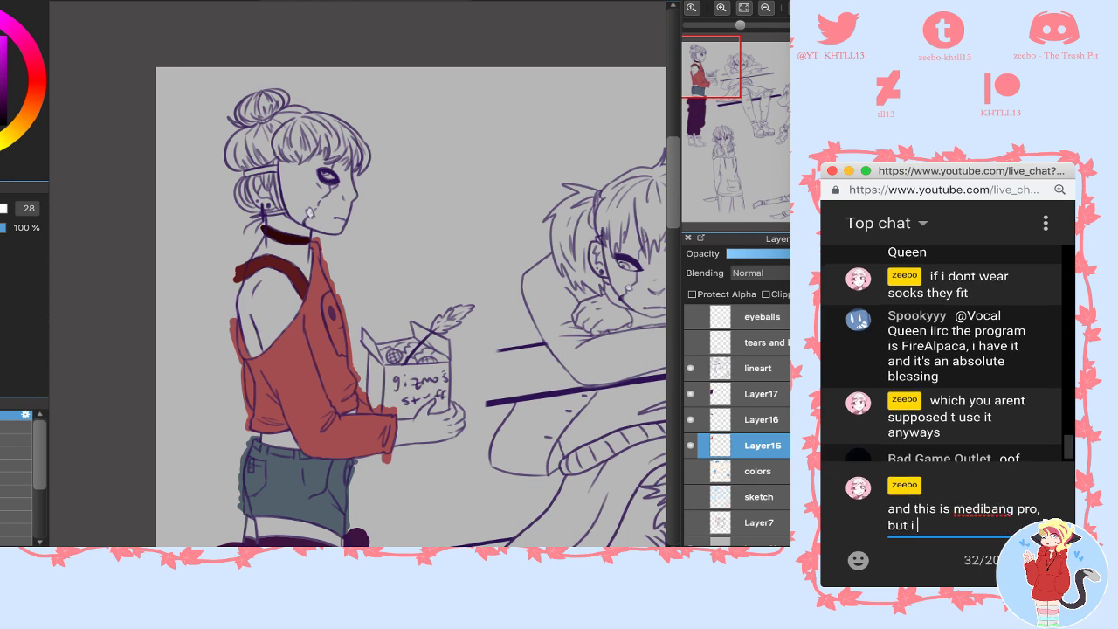
{"action": "type", "text": "also use firealpaca"}
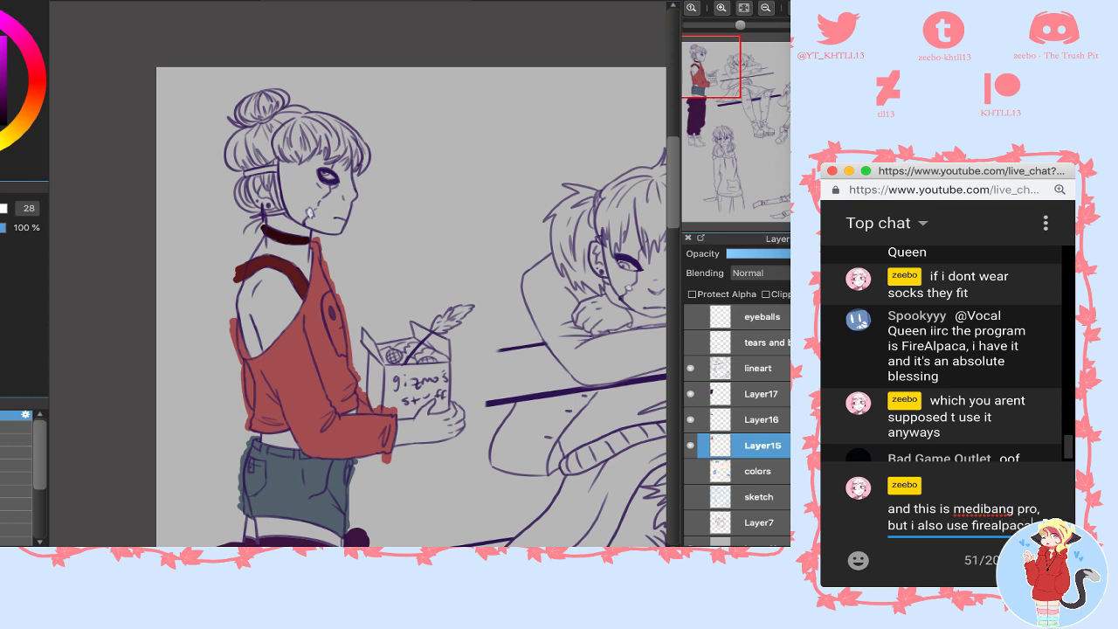
{"action": "key", "text": "Return"}
- Post the messages "thyre sister programs" and "both are yes" in the live chat
{"action": "type", "text": "thyre sis"}
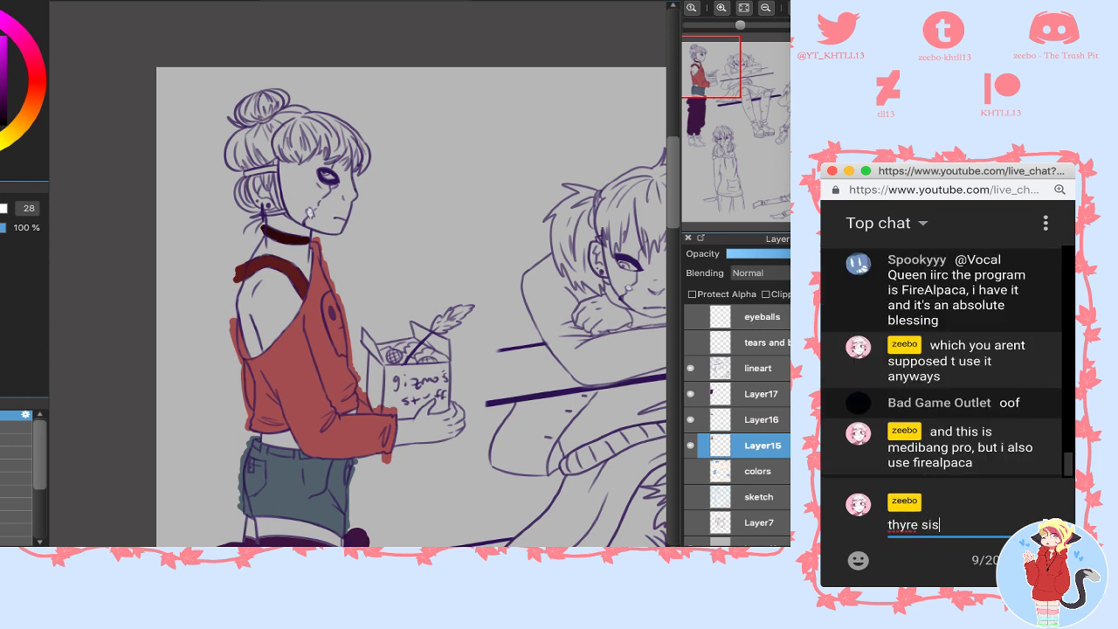
{"action": "type", "text": "ter programs"}
{"action": "key", "text": "Return"}
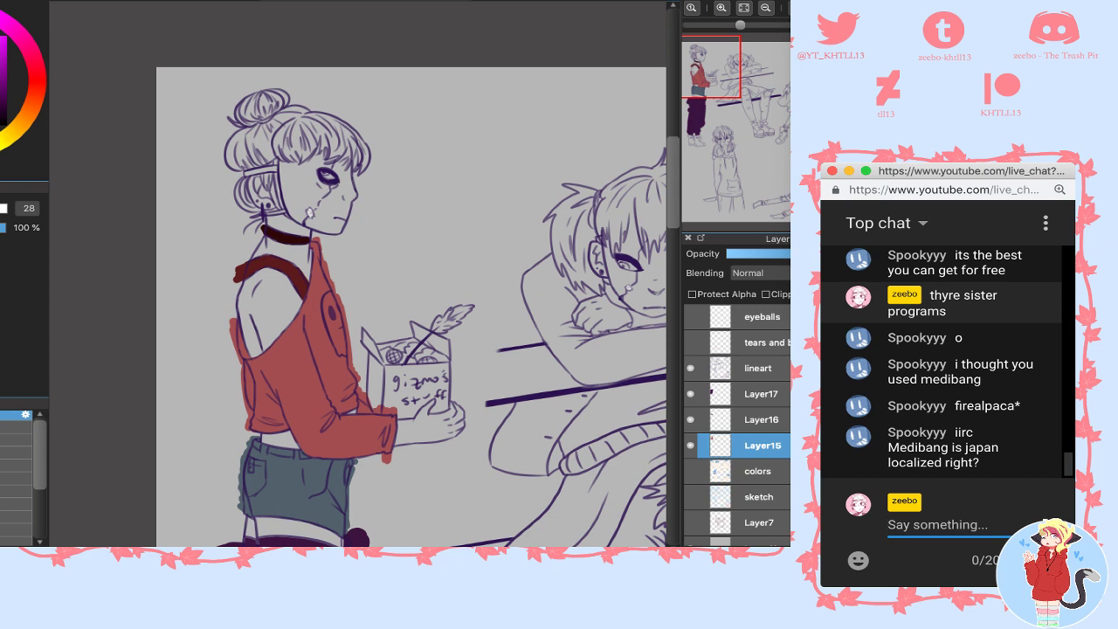
{"action": "type", "text": "both are yes"}
{"action": "key", "text": "Return"}
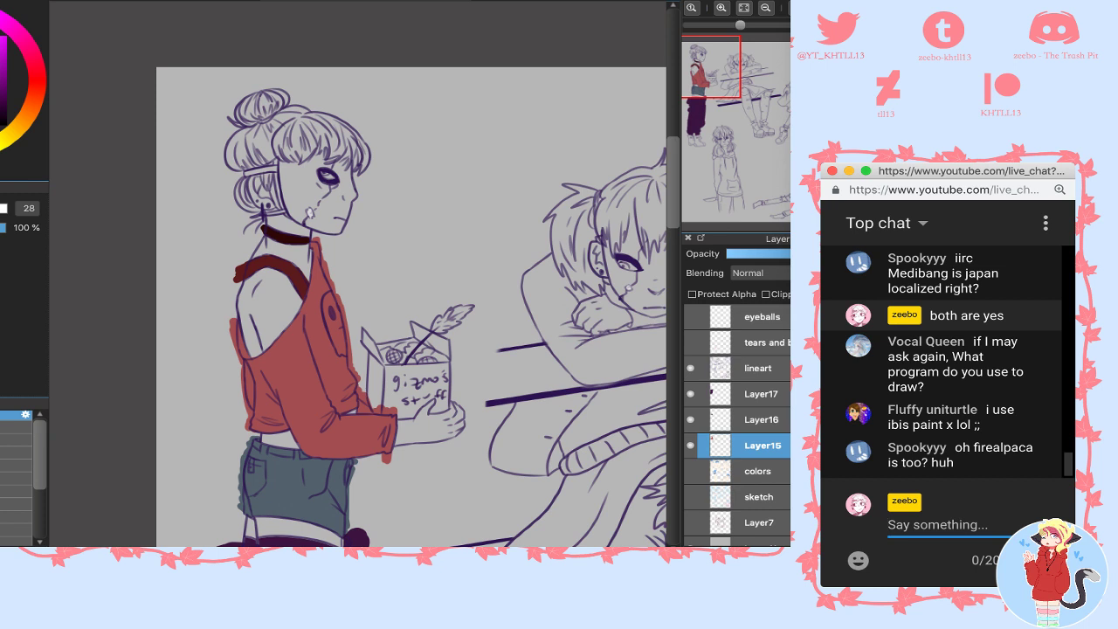
- Answer in the live chat with the messages "firealpaca and medibang" and "and yes"
{"action": "type", "text": "fr"}
{"action": "type", "text": "irealpa"}
{"action": "type", "text": "ca and medi"}
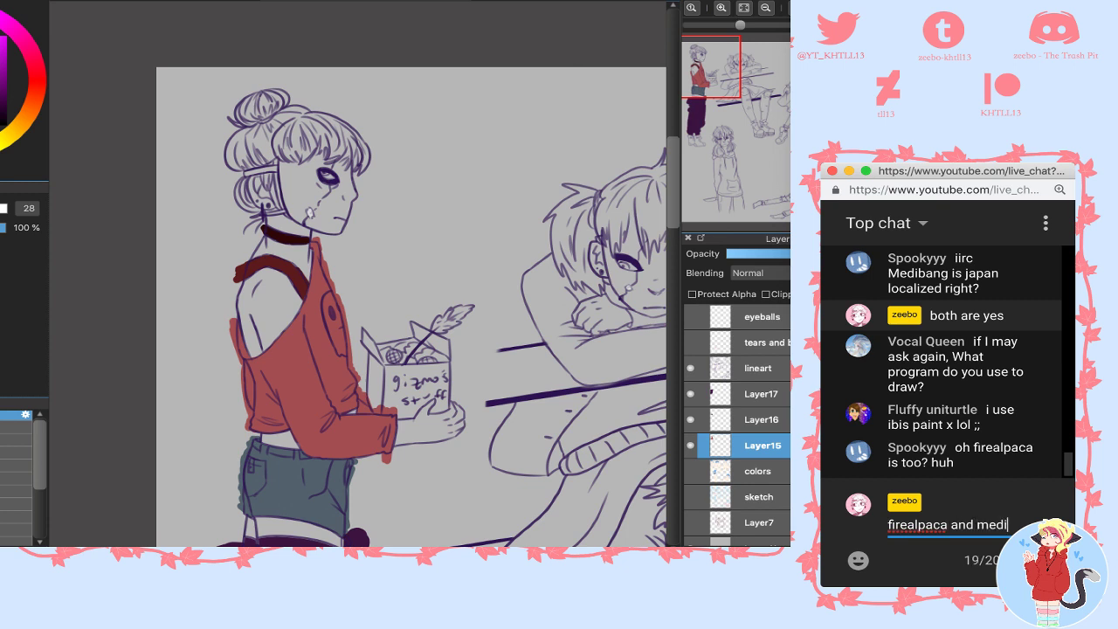
{"action": "type", "text": "bangad"}
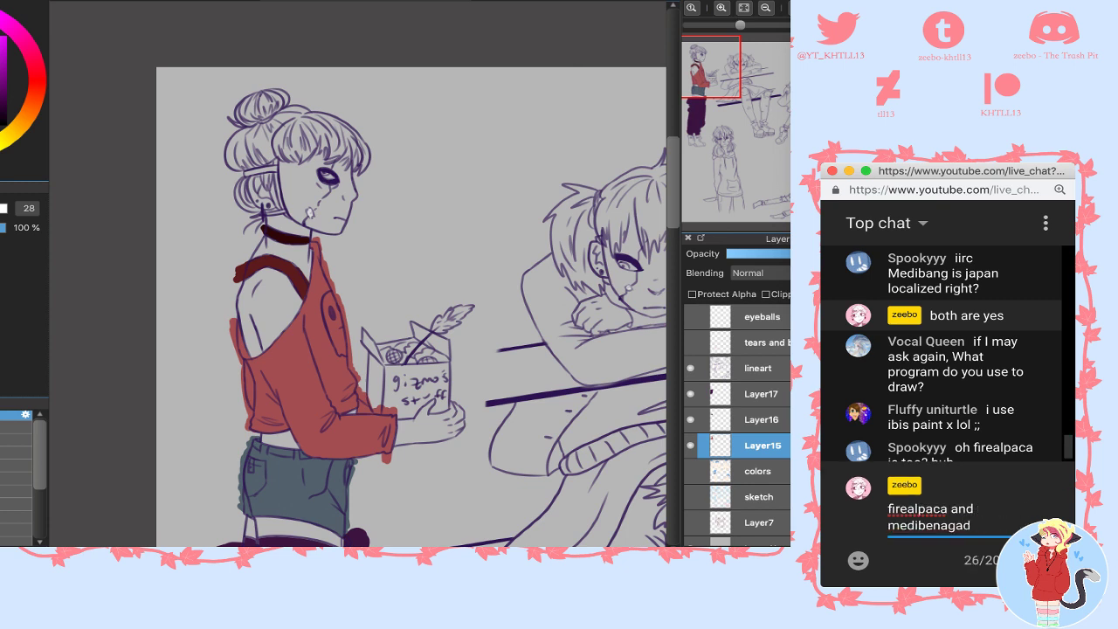
{"action": "key", "text": "BackSpace"}
{"action": "key", "text": "BackSpace"}
{"action": "key", "text": "BackSpace"}
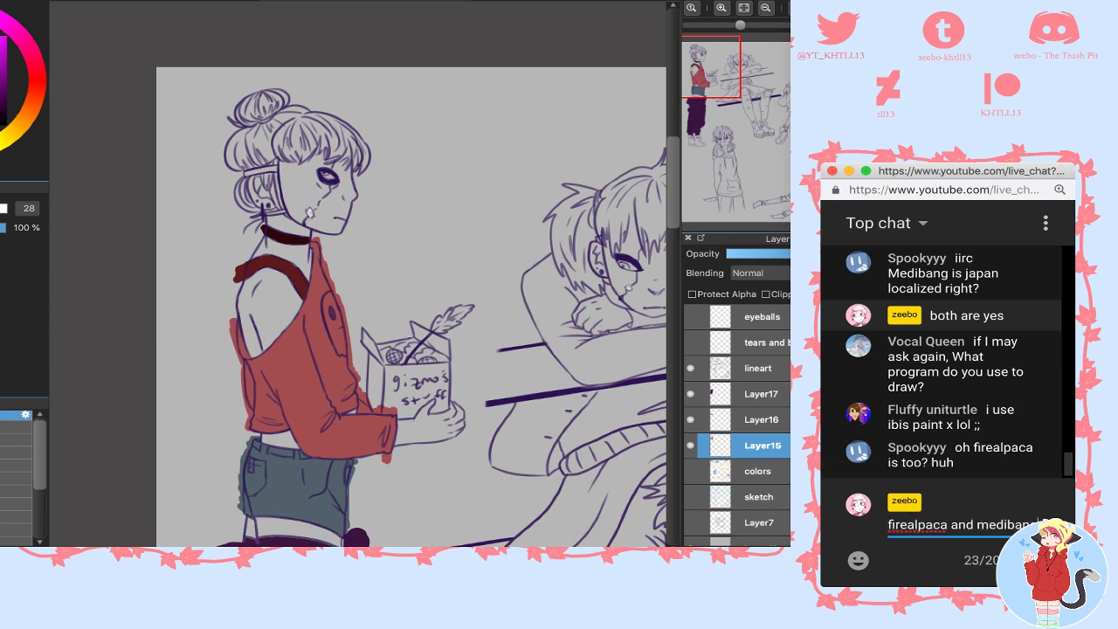
{"action": "key", "text": "Return"}
{"action": "type", "text": "and yes"}
{"action": "key", "text": "Return"}
- Post the message "the websites are in japanese unless u swithc to englsshhs" in the live chat
{"action": "type", "text": "the "}
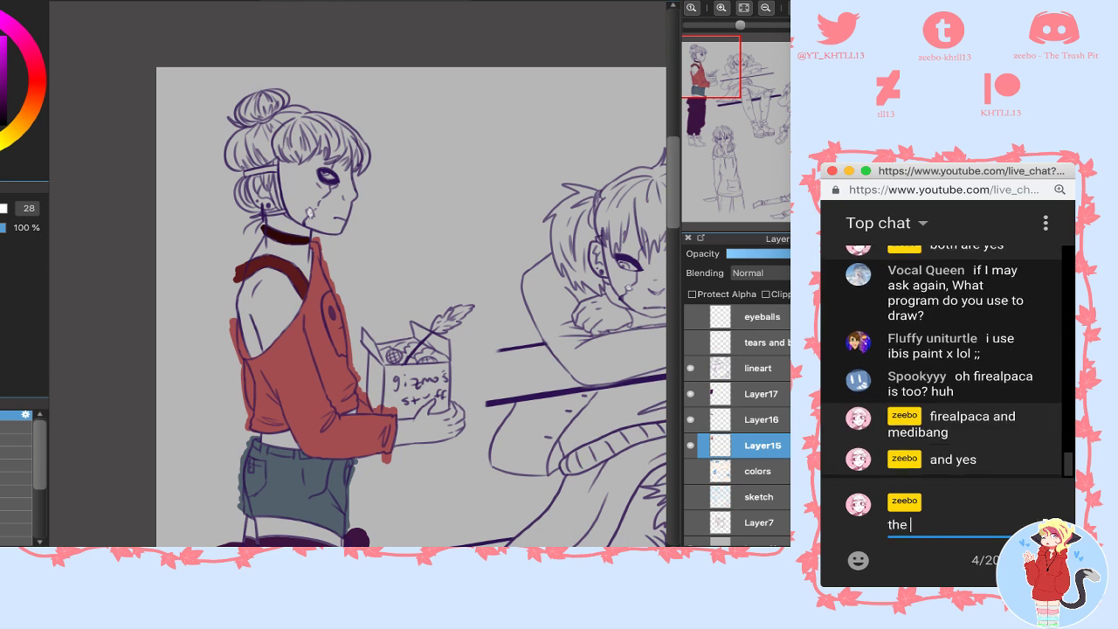
{"action": "type", "text": "websites are in j"}
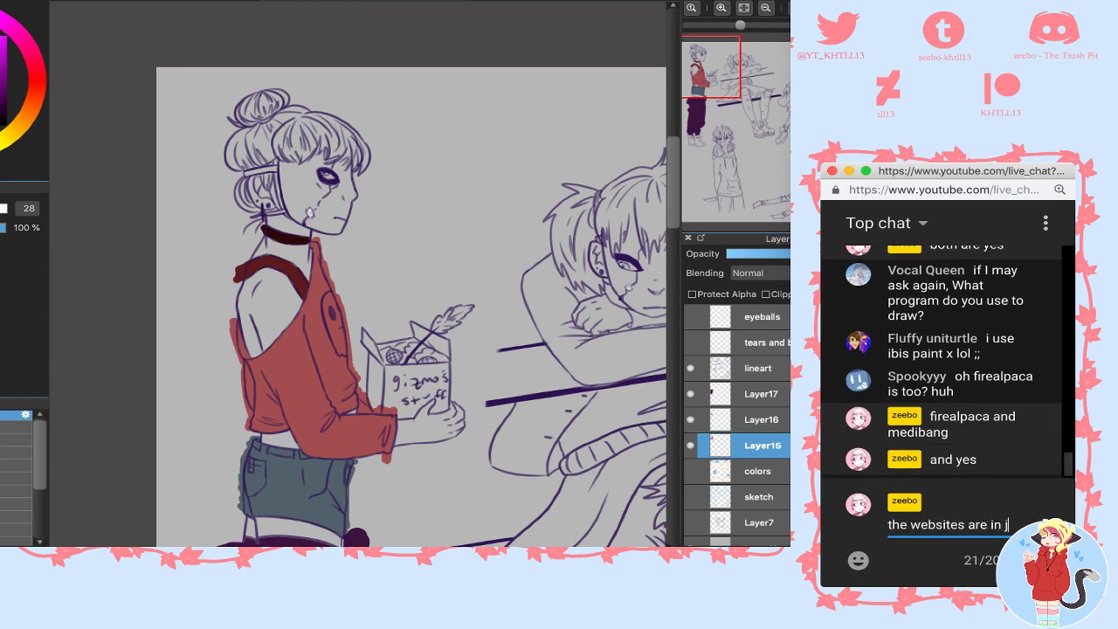
{"action": "type", "text": "apanese unless u "}
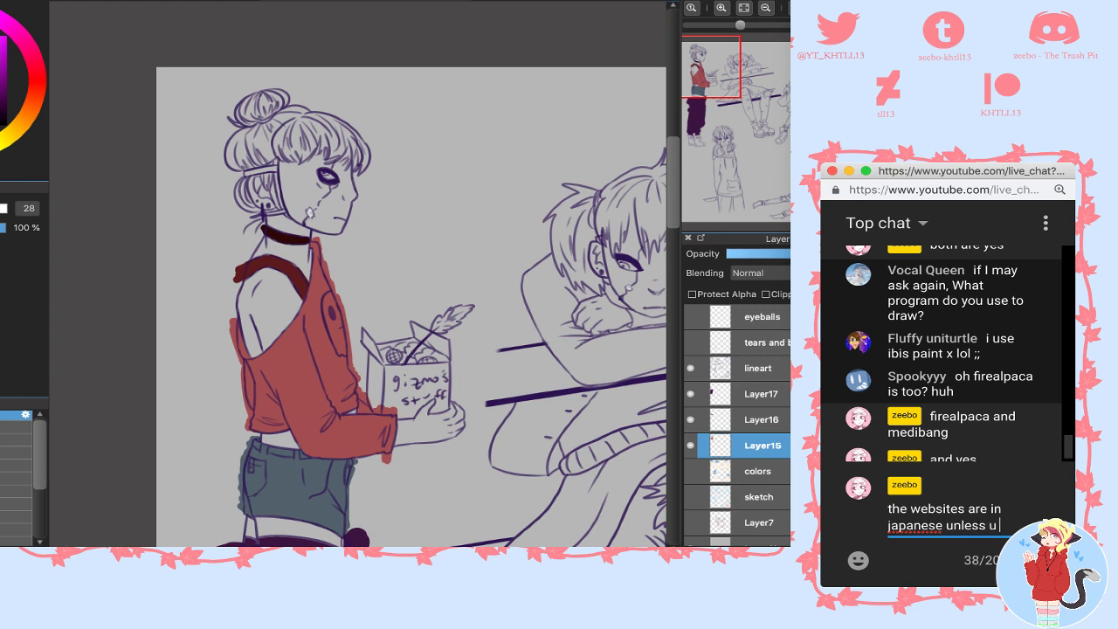
{"action": "type", "text": "swithc to englssh"}
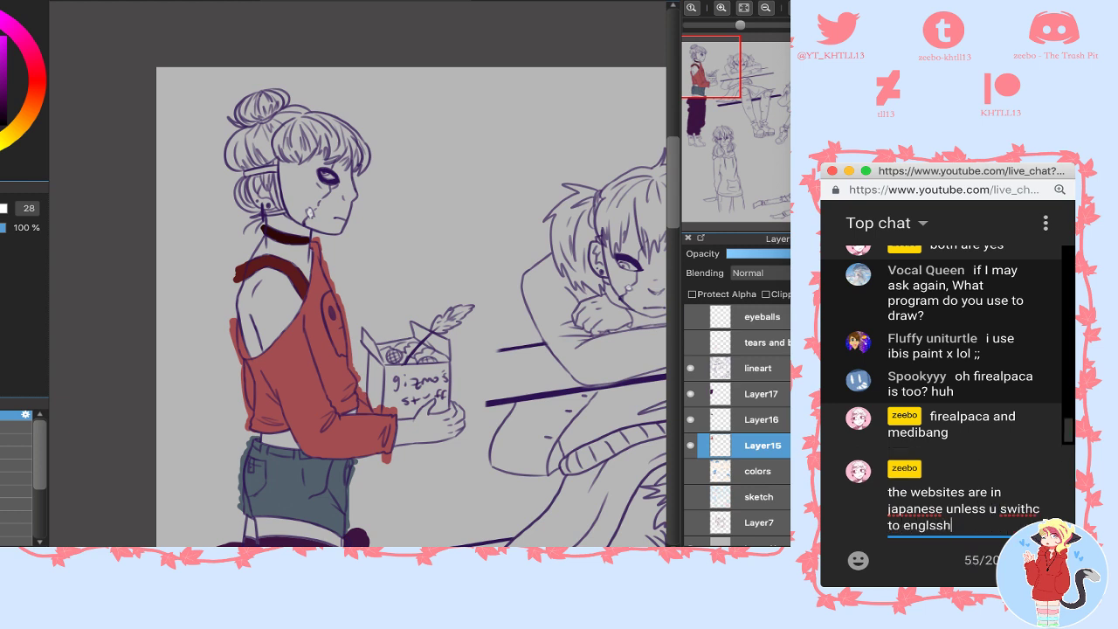
{"action": "type", "text": "hs"}
{"action": "key", "text": "Return"}
- Return to the drawing, straighten the rotated canvas and frame the upper body of the figure holding the box
{"action": "type", "text": "b"}
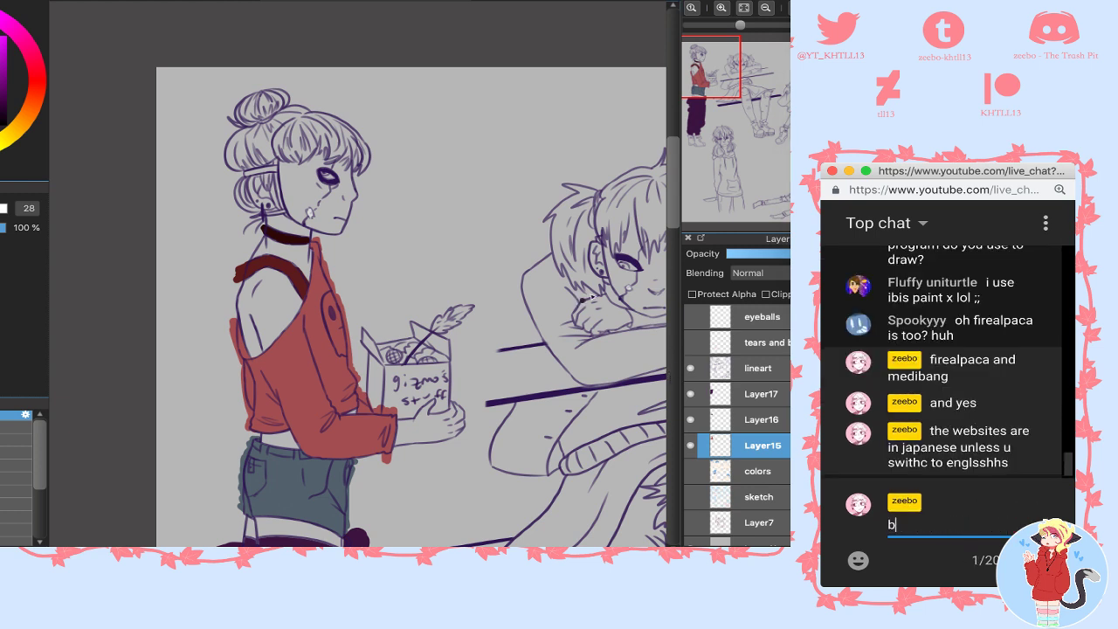
{"action": "left_click", "coordinate": [722, 8]}
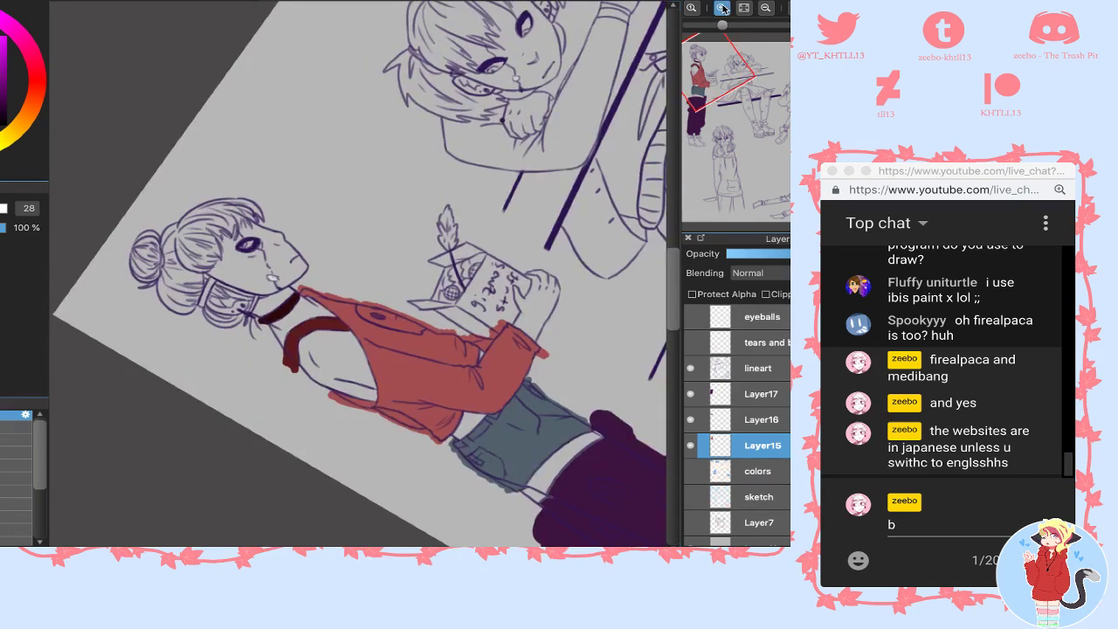
{"action": "left_click", "coordinate": [744, 8]}
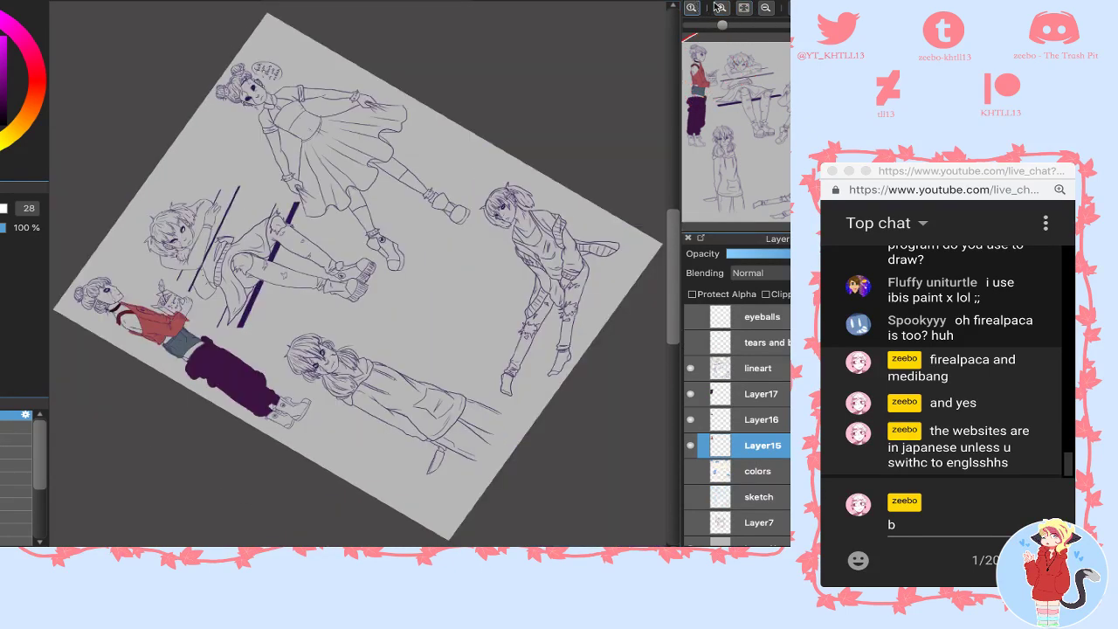
{"action": "left_click", "coordinate": [720, 8]}
{"action": "left_click", "coordinate": [720, 8]}
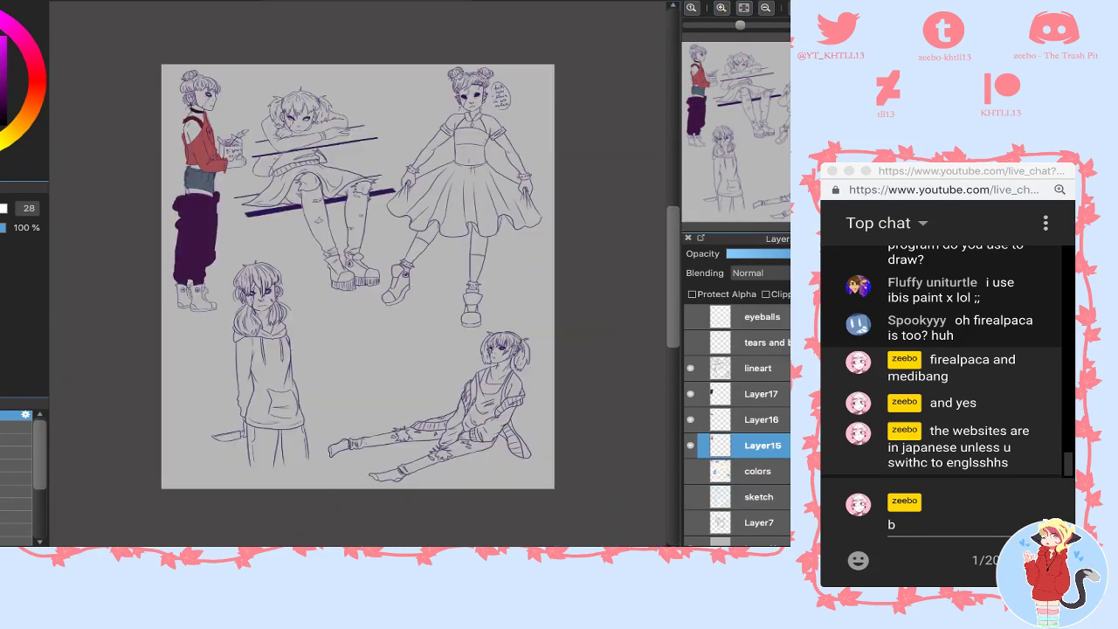
{"action": "left_click", "coordinate": [721, 8]}
{"action": "left_click", "coordinate": [720, 8]}
{"action": "left_click", "coordinate": [720, 8]}
{"action": "left_click", "coordinate": [721, 8]}
{"action": "mouse_move", "coordinate": [718, 72]}
{"action": "left_mouse_down"}
{"action": "mouse_move", "coordinate": [698, 58]}
{"action": "mouse_move", "coordinate": [697, 67]}
{"action": "left_mouse_up"}
{"action": "left_click", "coordinate": [721, 8]}
{"action": "left_click", "coordinate": [692, 8]}
{"action": "left_click", "coordinate": [703, 59]}
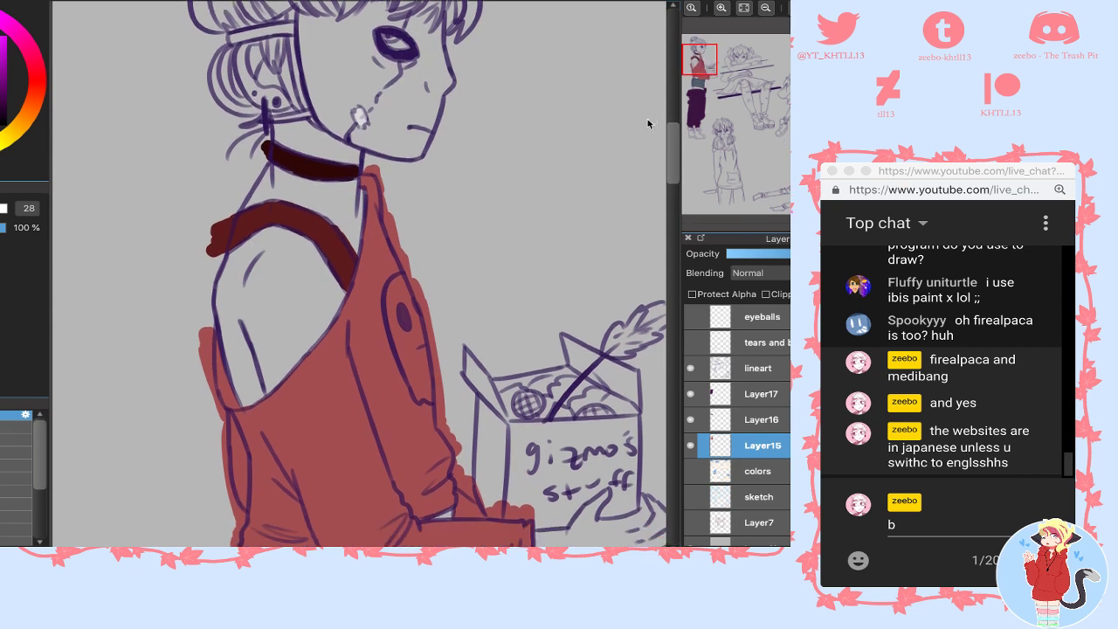
- Sample the shirt's red as the brush color and add a new layer above Layer17
{"action": "right_click", "coordinate": [382, 368]}
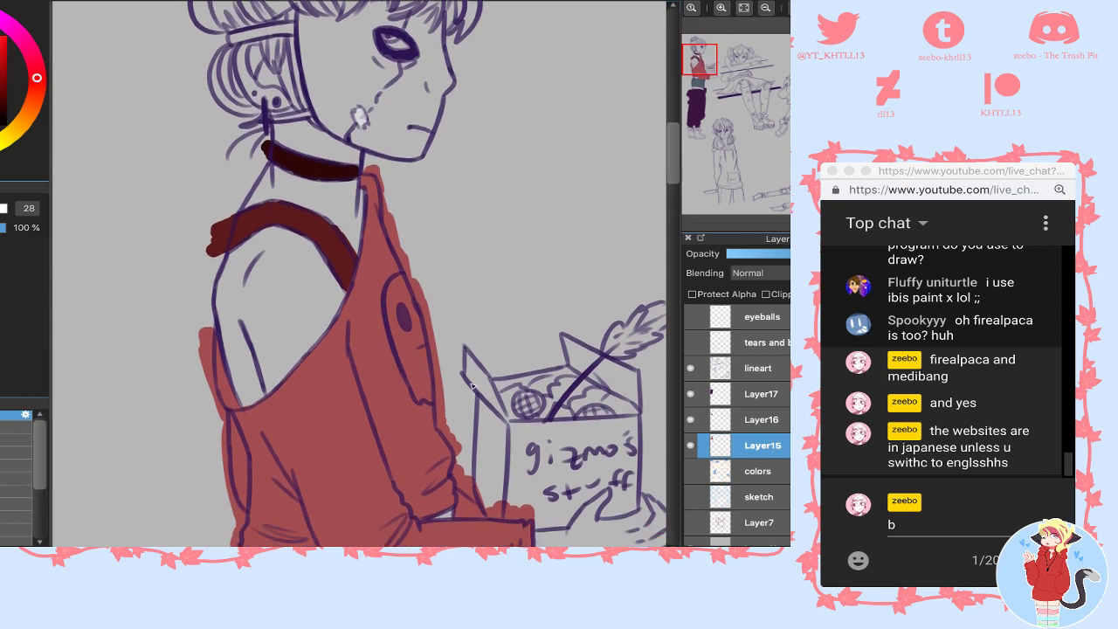
{"action": "left_click", "coordinate": [690, 446]}
{"action": "left_click", "coordinate": [690, 446]}
{"action": "left_click", "coordinate": [745, 398]}
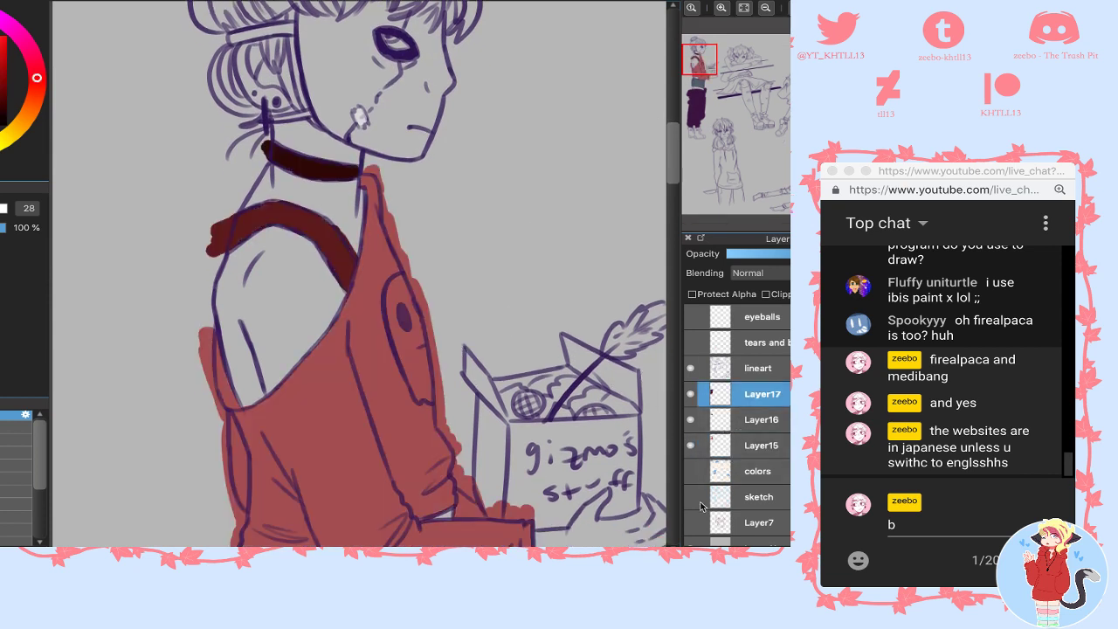
- Rename Layer15 as "shirt" and Layer16 as "pants"
{"action": "double_click", "coordinate": [752, 476]}
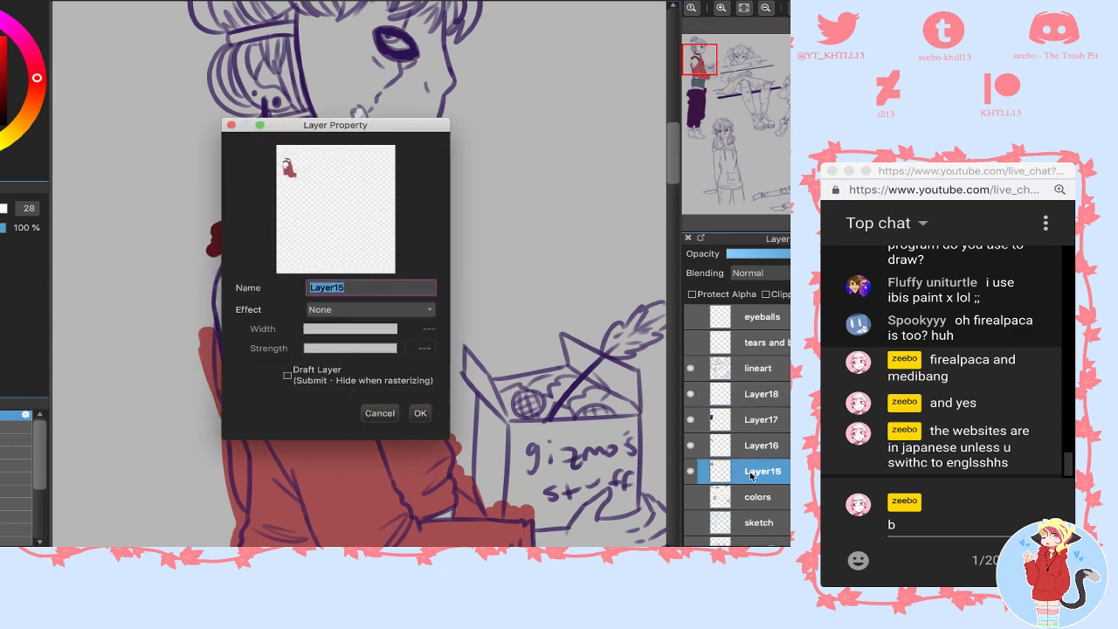
{"action": "type", "text": "shirt"}
{"action": "key", "text": "Return"}
{"action": "double_click", "coordinate": [762, 447]}
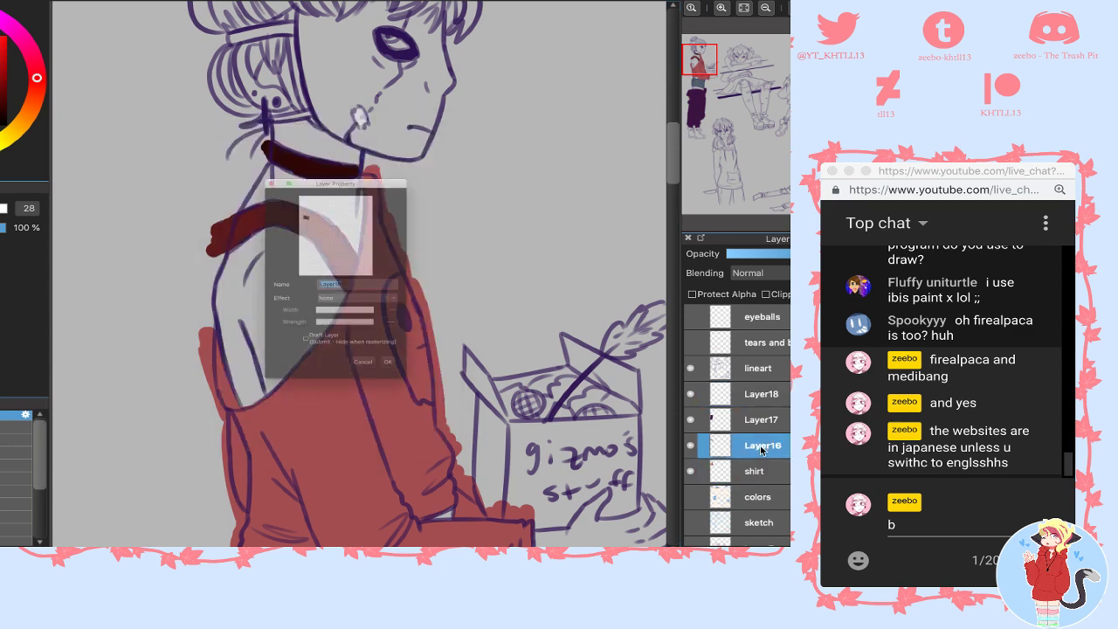
{"action": "type", "text": "pants"}
{"action": "key", "text": "Return"}
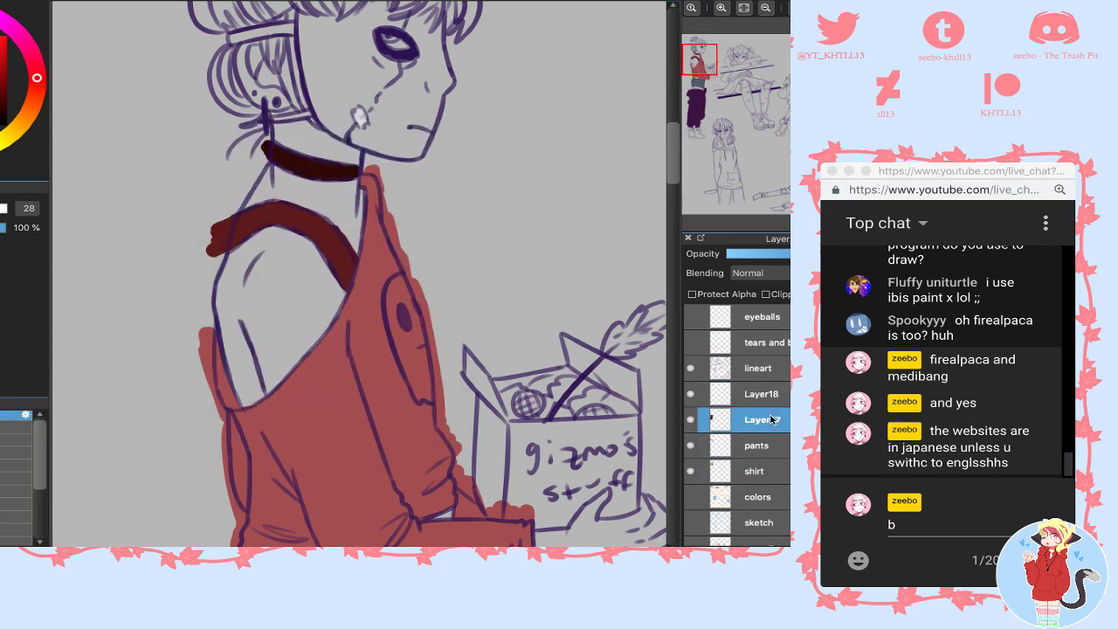
- Rename Layer17, which holds the dark purple leg color, as "socks"
{"action": "double_click", "coordinate": [772, 420]}
{"action": "type", "text": "socks"}
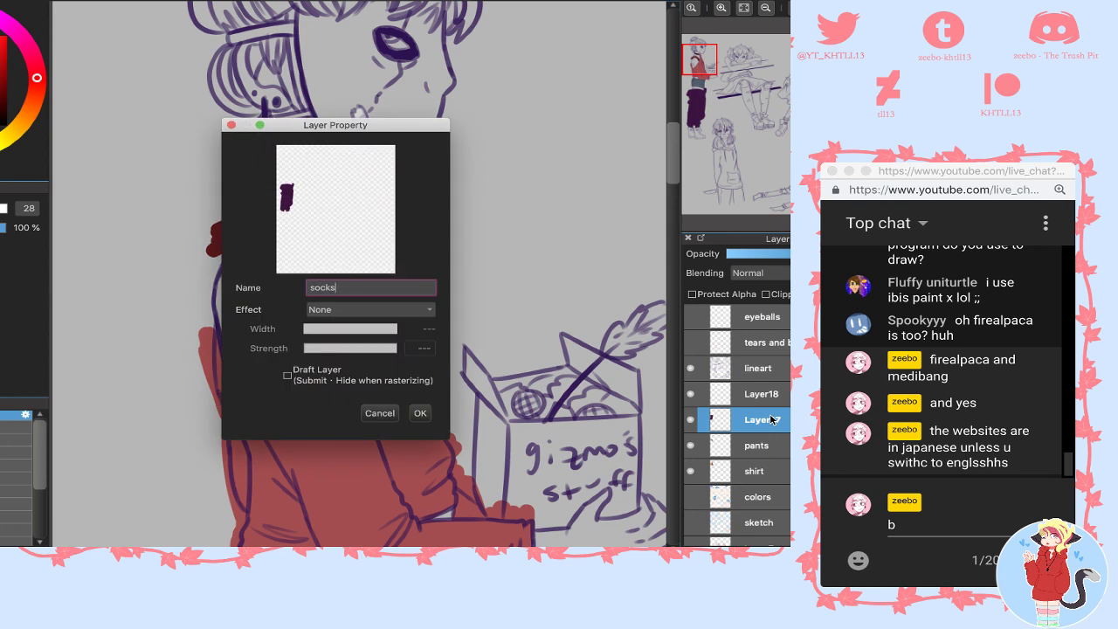
{"action": "key", "text": "Return"}
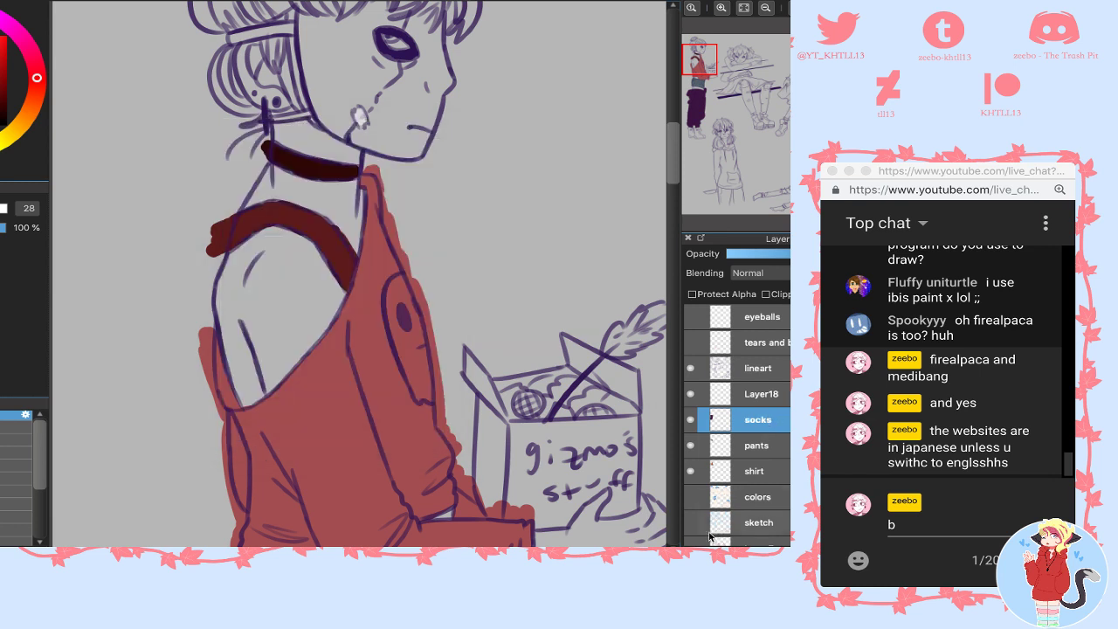
- Add a new layer directly above the socks layer and name it "shoes"
{"action": "key", "text": "ctrl+shift+n"}
{"action": "double_click", "coordinate": [758, 419]}
{"action": "type", "text": "shoes"}
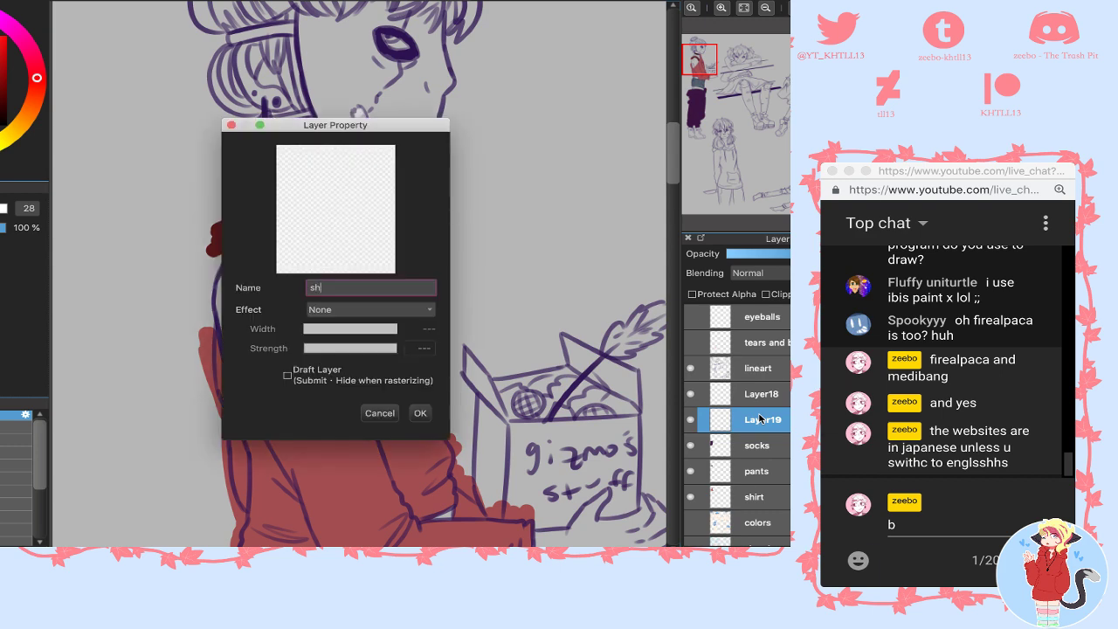
{"action": "key", "text": "Return"}
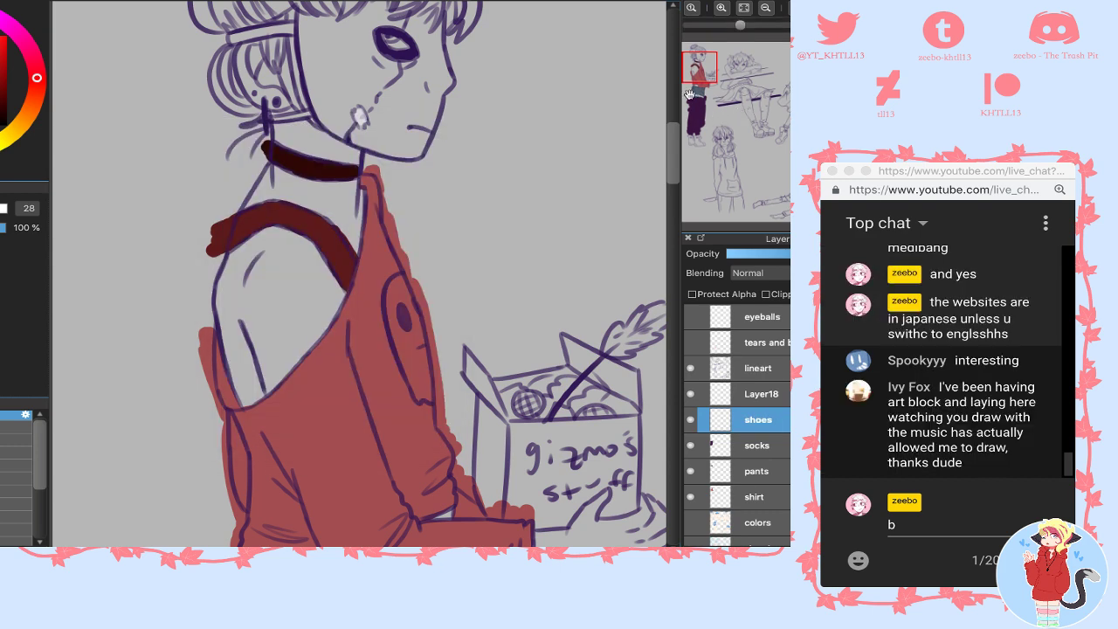
- Paint the first red strokes across the top of the front boot on the shoes layer
{"action": "scroll", "coordinate": [393, 367], "scroll_direction": "down", "scroll_amount": 5}
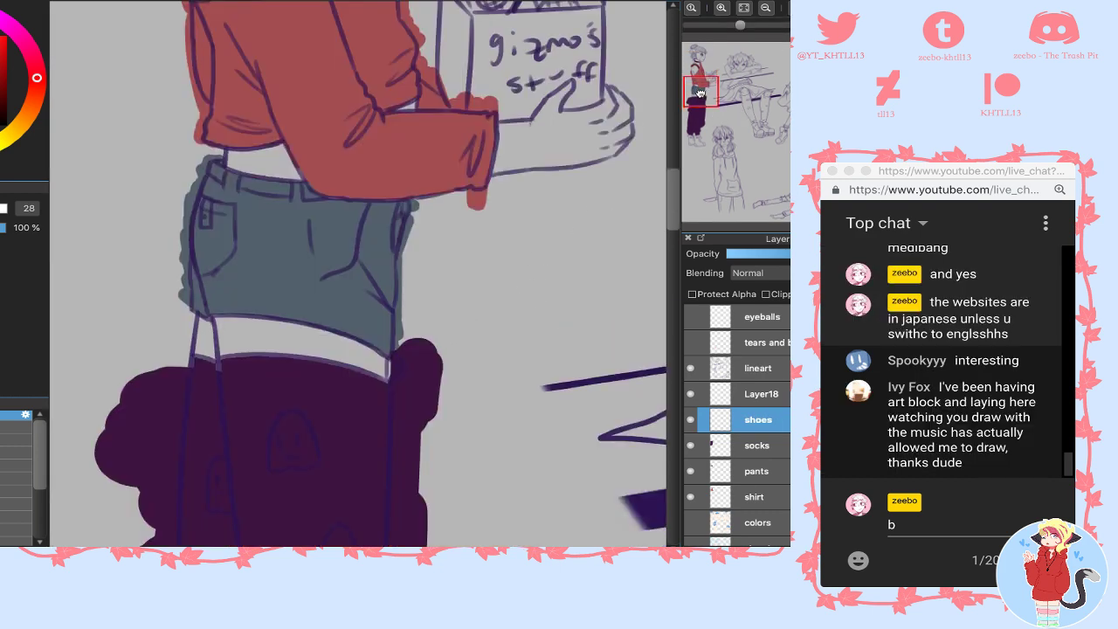
{"action": "left_click_drag", "start_coordinate": [690, 98], "coordinate": [695, 143]}
{"action": "left_click", "coordinate": [722, 8]}
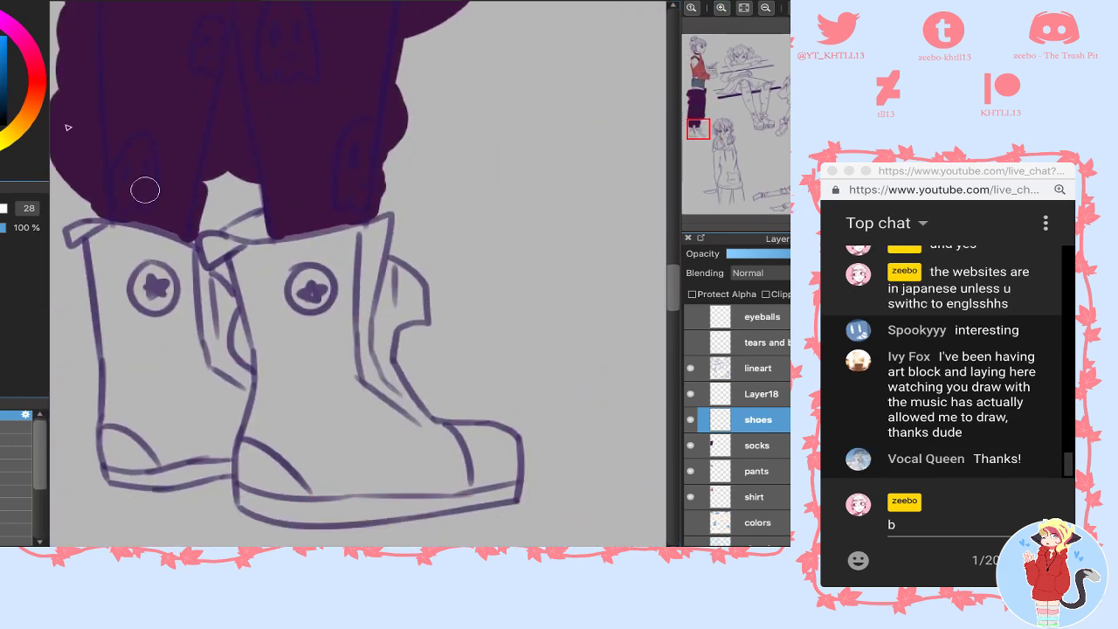
{"action": "left_click", "coordinate": [36, 78]}
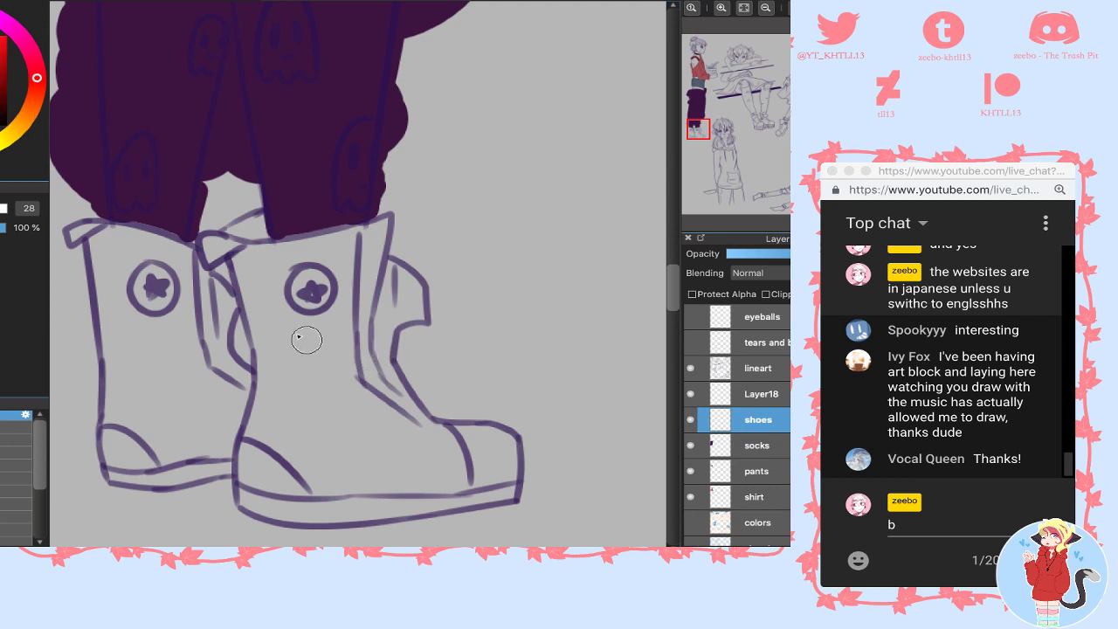
{"action": "mouse_move", "coordinate": [248, 264]}
{"action": "left_mouse_down"}
{"action": "mouse_move", "coordinate": [254, 290]}
{"action": "mouse_move", "coordinate": [237, 262]}
{"action": "mouse_move", "coordinate": [251, 255]}
{"action": "mouse_move", "coordinate": [244, 232]}
{"action": "mouse_move", "coordinate": [229, 219]}
{"action": "mouse_move", "coordinate": [241, 210]}
{"action": "mouse_move", "coordinate": [262, 245]}
{"action": "mouse_move", "coordinate": [323, 246]}
{"action": "mouse_move", "coordinate": [292, 254]}
{"action": "left_mouse_up"}
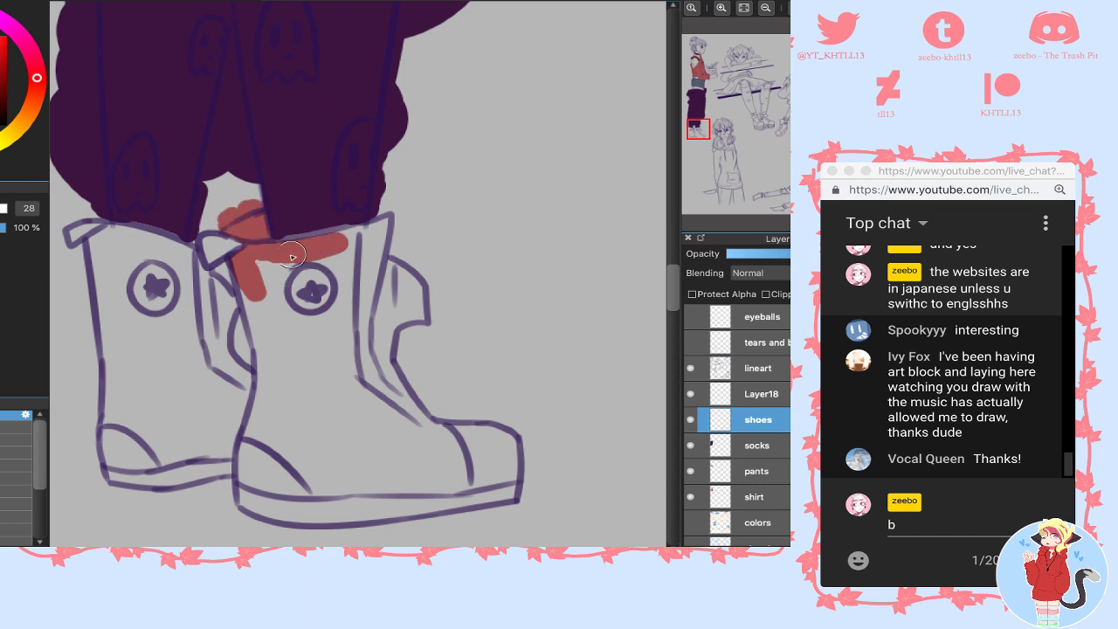
- Rename the pants layer as "bottoms" and the shirt layer as "tops"
{"action": "double_click", "coordinate": [732, 471]}
{"action": "type", "text": "bottoms"}
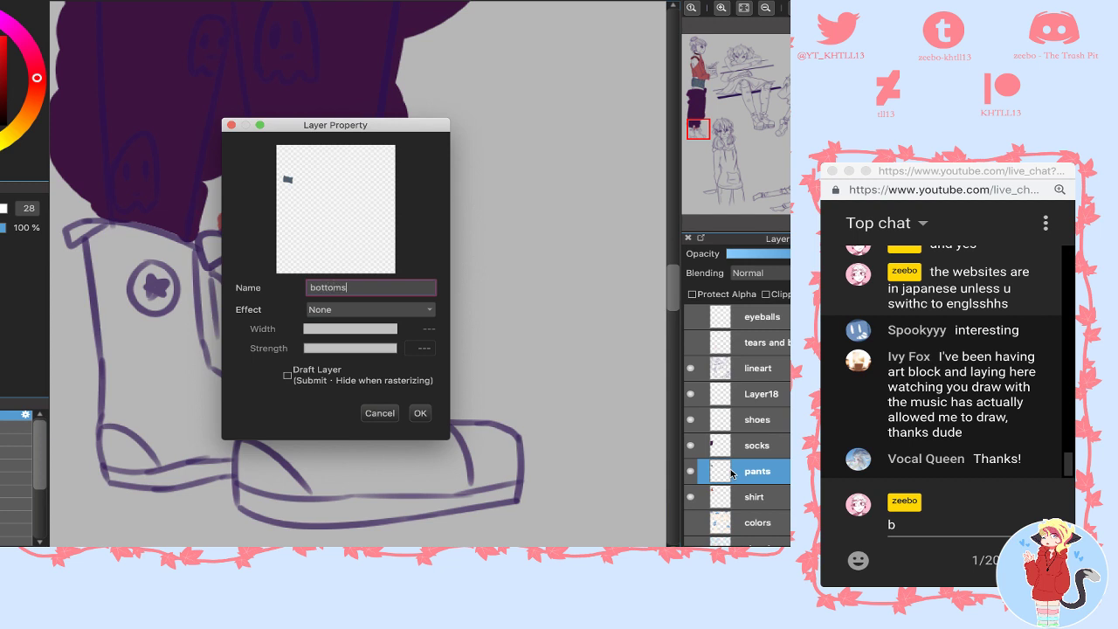
{"action": "key", "text": "Return"}
{"action": "double_click", "coordinate": [746, 498]}
{"action": "type", "text": "tops"}
{"action": "key", "text": "Return"}
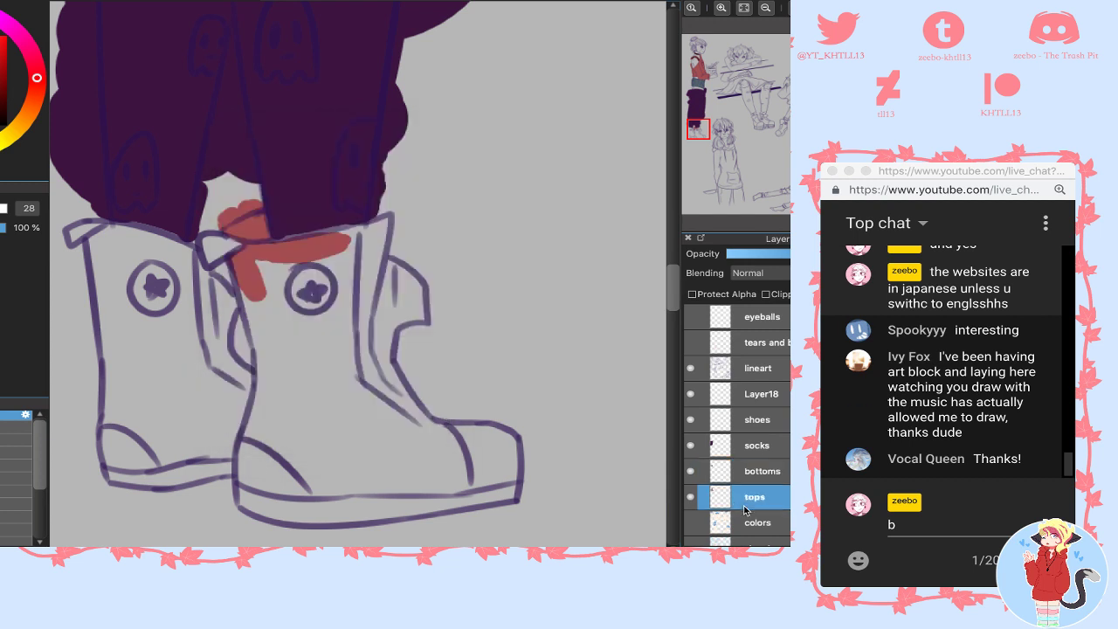
{"action": "left_click", "coordinate": [749, 472]}
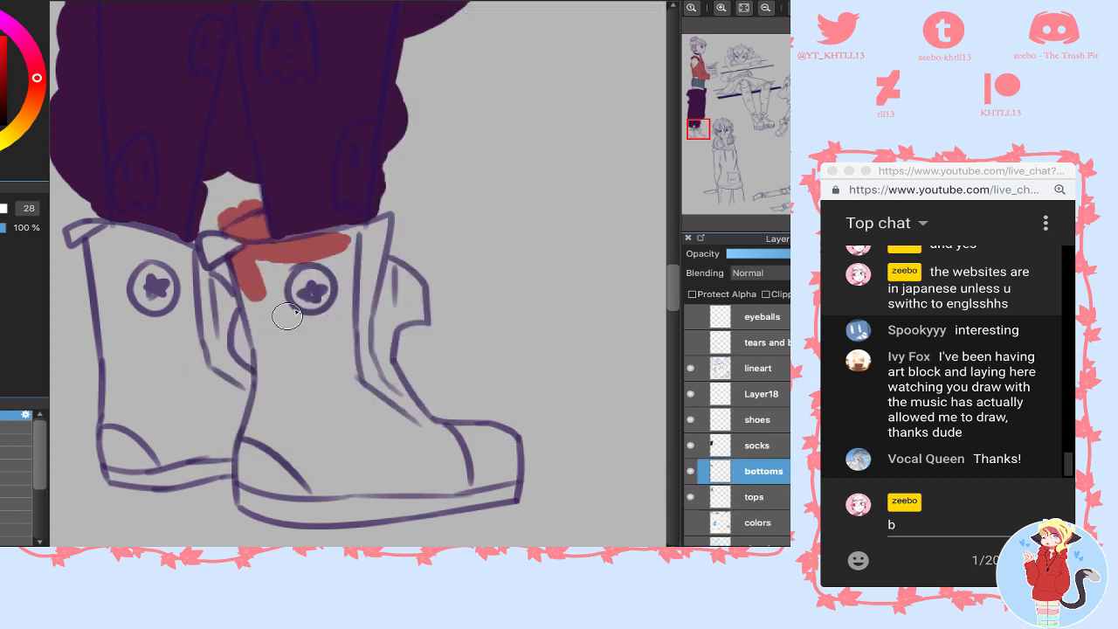
{"action": "mouse_move", "coordinate": [259, 273]}
{"action": "left_mouse_down"}
{"action": "mouse_move", "coordinate": [253, 323]}
{"action": "mouse_move", "coordinate": [253, 309]}
{"action": "mouse_move", "coordinate": [269, 409]}
{"action": "mouse_move", "coordinate": [268, 372]}
{"action": "mouse_move", "coordinate": [248, 436]}
{"action": "mouse_move", "coordinate": [259, 436]}
{"action": "mouse_move", "coordinate": [260, 395]}
{"action": "mouse_move", "coordinate": [255, 418]}
{"action": "mouse_move", "coordinate": [299, 450]}
{"action": "mouse_move", "coordinate": [290, 447]}
{"action": "mouse_move", "coordinate": [318, 489]}
{"action": "mouse_move", "coordinate": [461, 481]}
{"action": "mouse_move", "coordinate": [439, 430]}
{"action": "mouse_move", "coordinate": [455, 469]}
{"action": "left_mouse_up"}
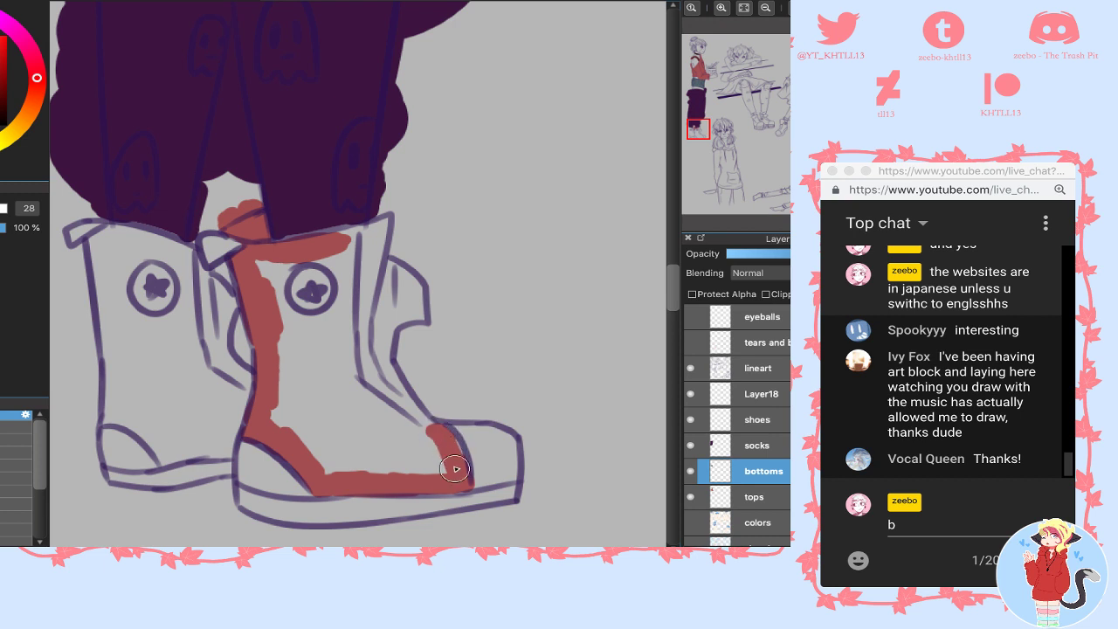
{"action": "mouse_move", "coordinate": [336, 244]}
{"action": "left_mouse_down"}
{"action": "mouse_move", "coordinate": [348, 240]}
{"action": "mouse_move", "coordinate": [346, 260]}
{"action": "left_mouse_up"}
{"action": "left_click", "coordinate": [321, 187], "text": "alt"}
{"action": "left_click_drag", "start_coordinate": [292, 231], "coordinate": [339, 227]}
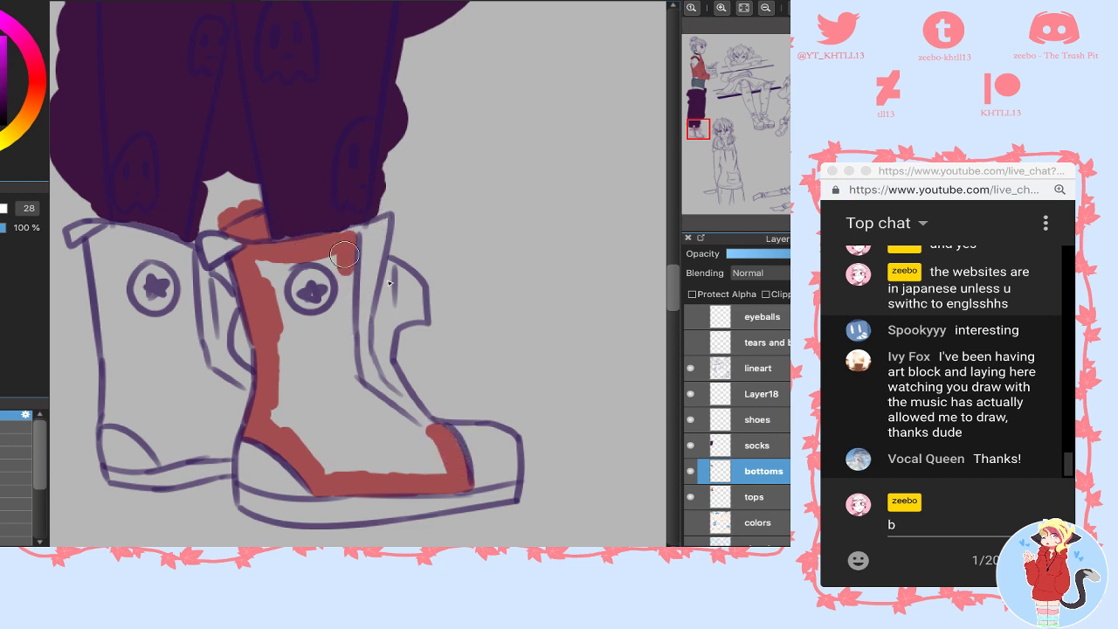
{"action": "left_click", "coordinate": [739, 444]}
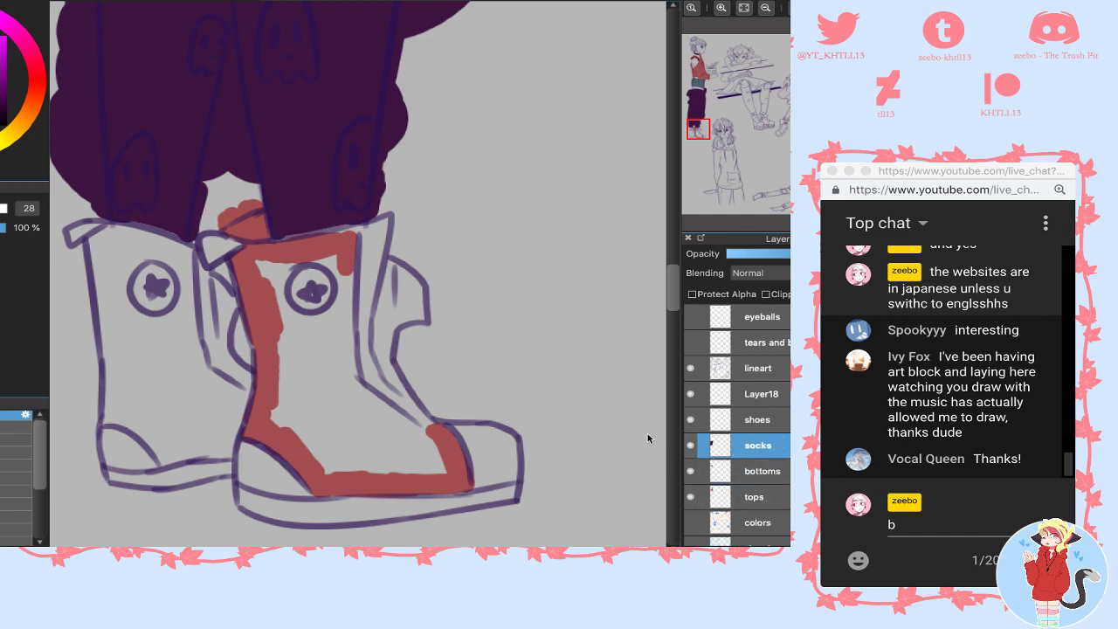
{"action": "left_click", "coordinate": [745, 474]}
{"action": "left_click", "coordinate": [690, 472]}
{"action": "left_click", "coordinate": [691, 472]}
{"action": "key", "text": "super+z"}
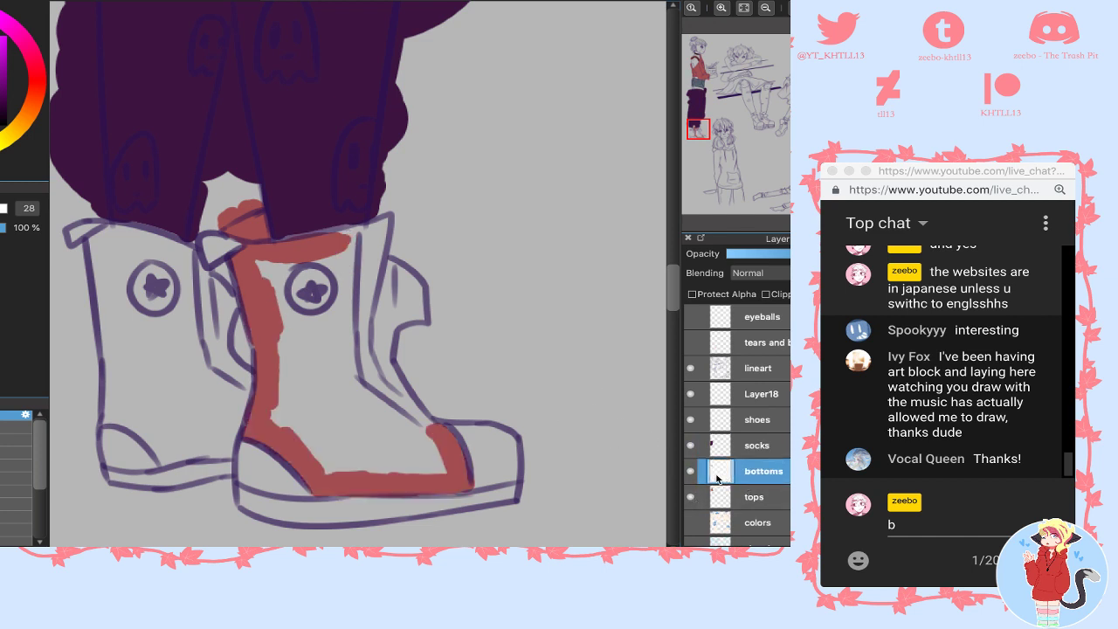
{"action": "key", "text": "super+z"}
{"action": "key", "text": "super+z"}
{"action": "key", "text": "super+z"}
{"action": "key", "text": "super+z"}
{"action": "key", "text": "super+z"}
{"action": "key", "text": "super+y"}
{"action": "left_click", "coordinate": [690, 473]}
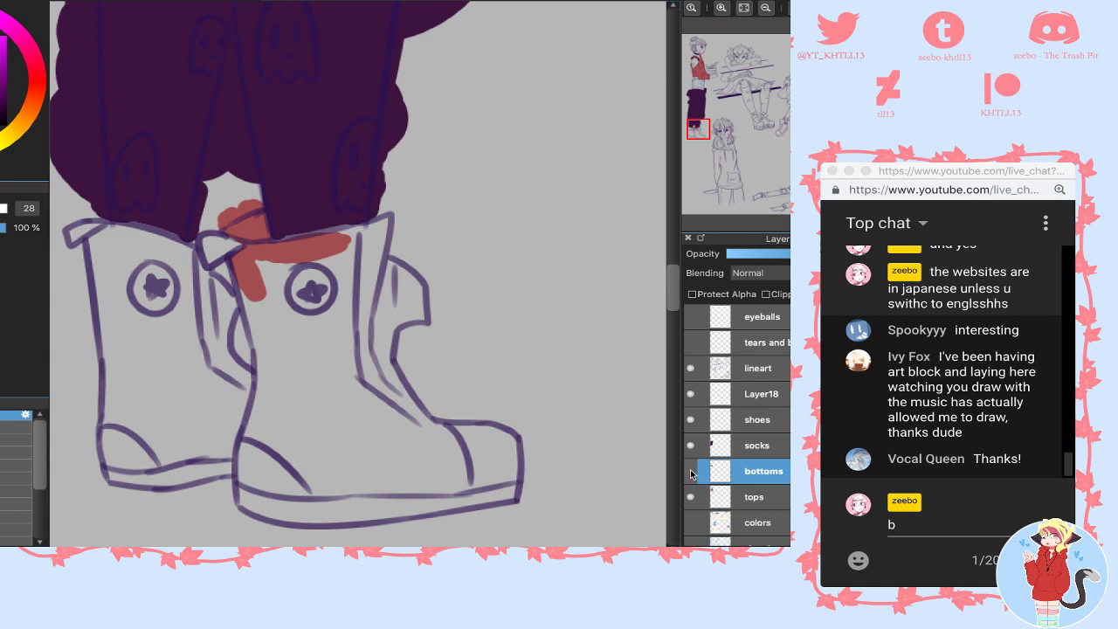
- On the shoes layer, paint red down the front boot's back edge, around the heel cap and onto the sole line
{"action": "left_click", "coordinate": [720, 451]}
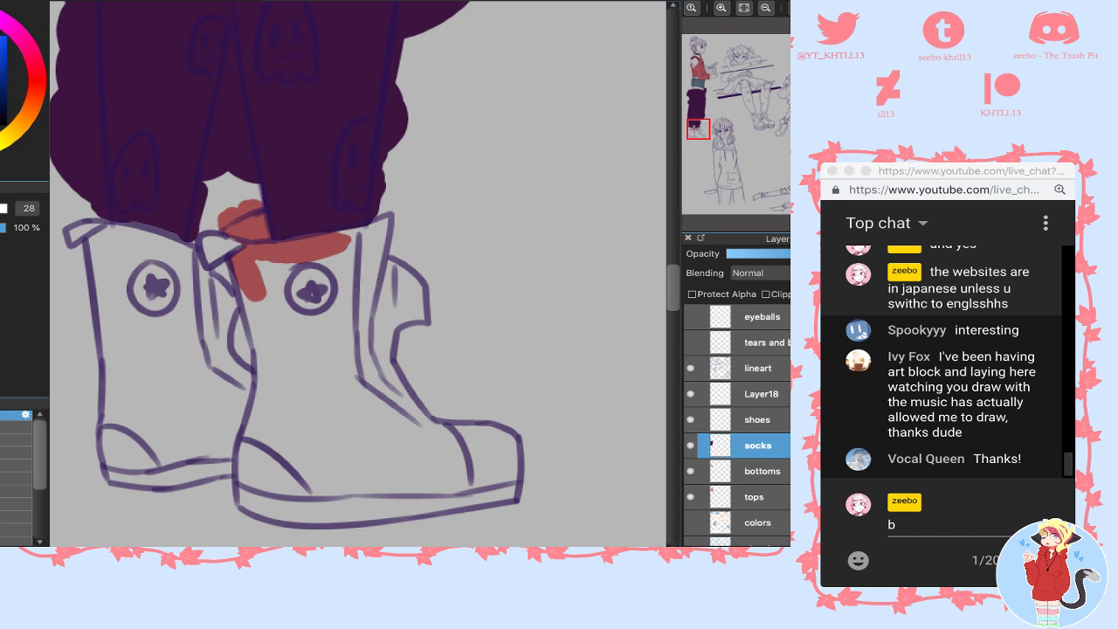
{"action": "left_click", "coordinate": [732, 427]}
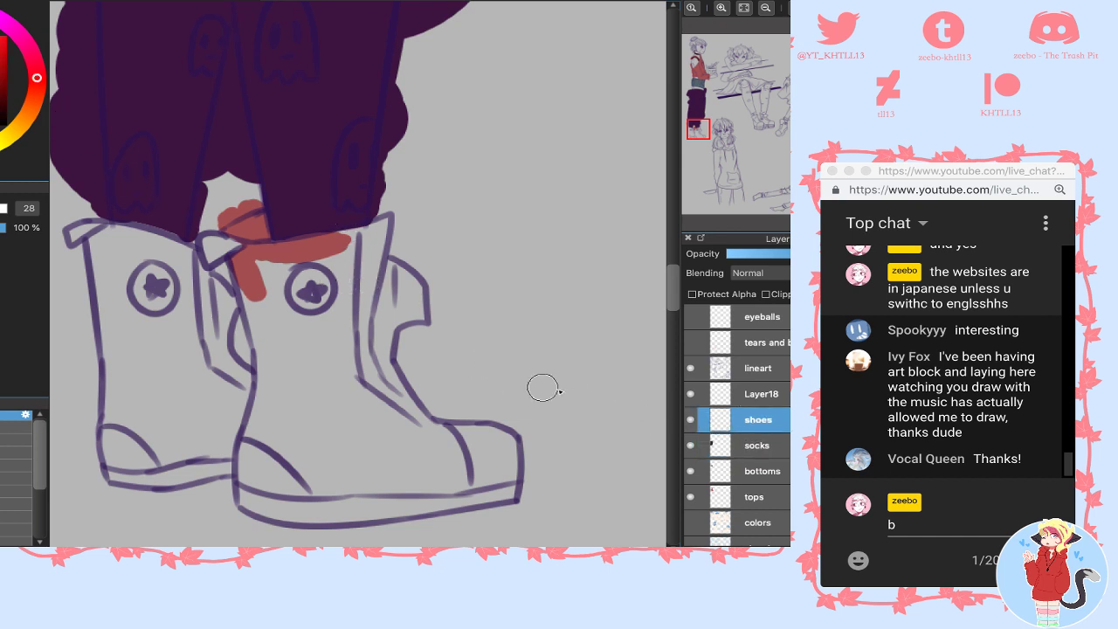
{"action": "mouse_move", "coordinate": [249, 284]}
{"action": "left_mouse_down"}
{"action": "mouse_move", "coordinate": [274, 385]}
{"action": "mouse_move", "coordinate": [256, 310]}
{"action": "mouse_move", "coordinate": [271, 397]}
{"action": "left_mouse_up"}
{"action": "mouse_move", "coordinate": [258, 325]}
{"action": "left_mouse_down"}
{"action": "mouse_move", "coordinate": [264, 409]}
{"action": "mouse_move", "coordinate": [260, 435]}
{"action": "mouse_move", "coordinate": [254, 425]}
{"action": "mouse_move", "coordinate": [246, 442]}
{"action": "mouse_move", "coordinate": [281, 451]}
{"action": "mouse_move", "coordinate": [325, 489]}
{"action": "mouse_move", "coordinate": [343, 481]}
{"action": "left_mouse_up"}
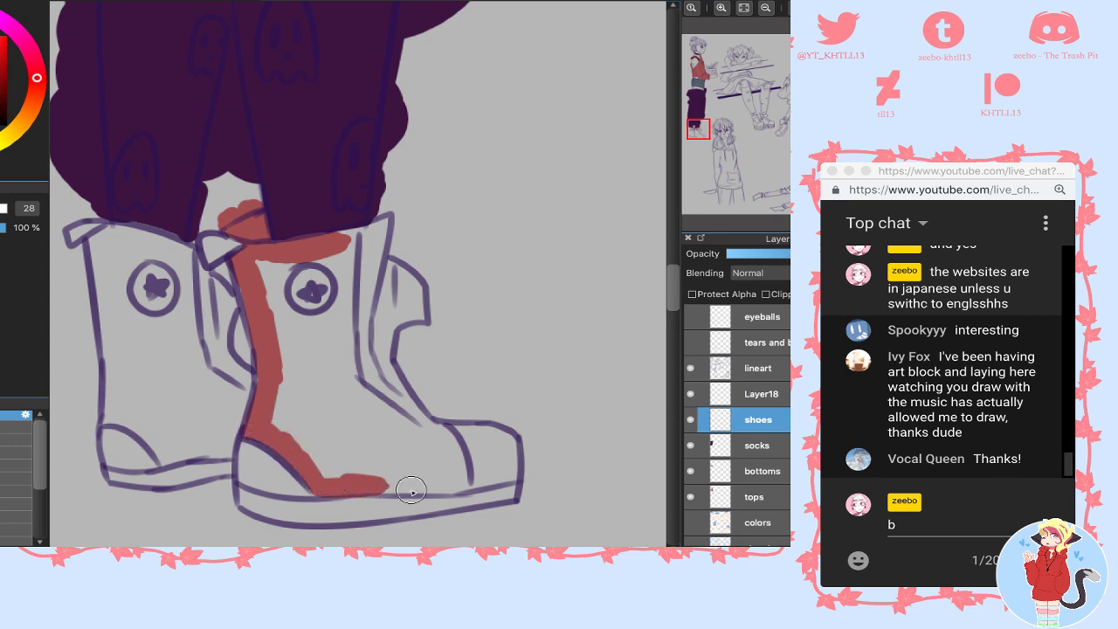
{"action": "key", "text": "ctrl+Right"}
{"action": "scroll", "coordinate": [402, 246], "scroll_direction": "down", "scroll_amount": 3}
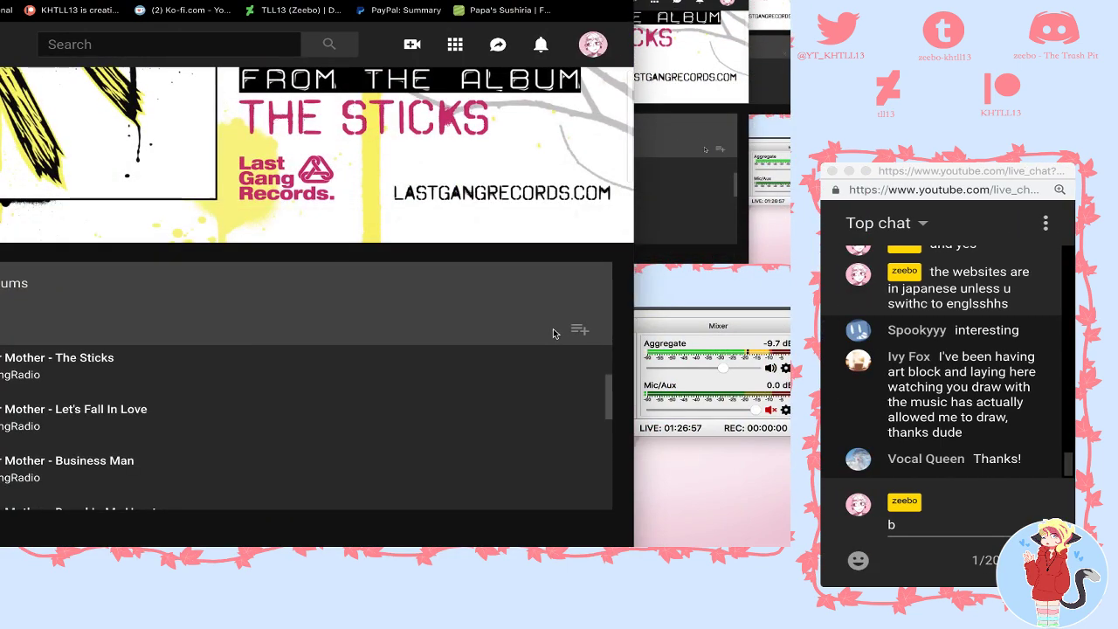
{"action": "scroll", "coordinate": [468, 195], "scroll_direction": "up", "scroll_amount": 3}
- Switch to the YouTube live chat window and post "ur welcome"
{"action": "key", "text": "super+Tab"}
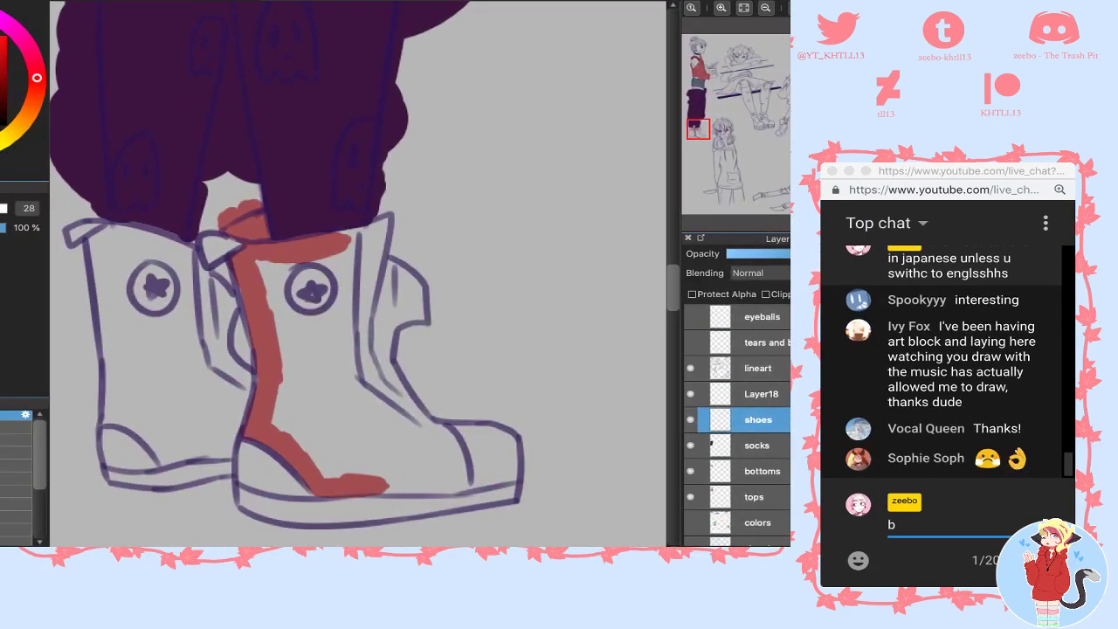
{"action": "key", "text": "super+Tab"}
{"action": "type", "text": "ur w"}
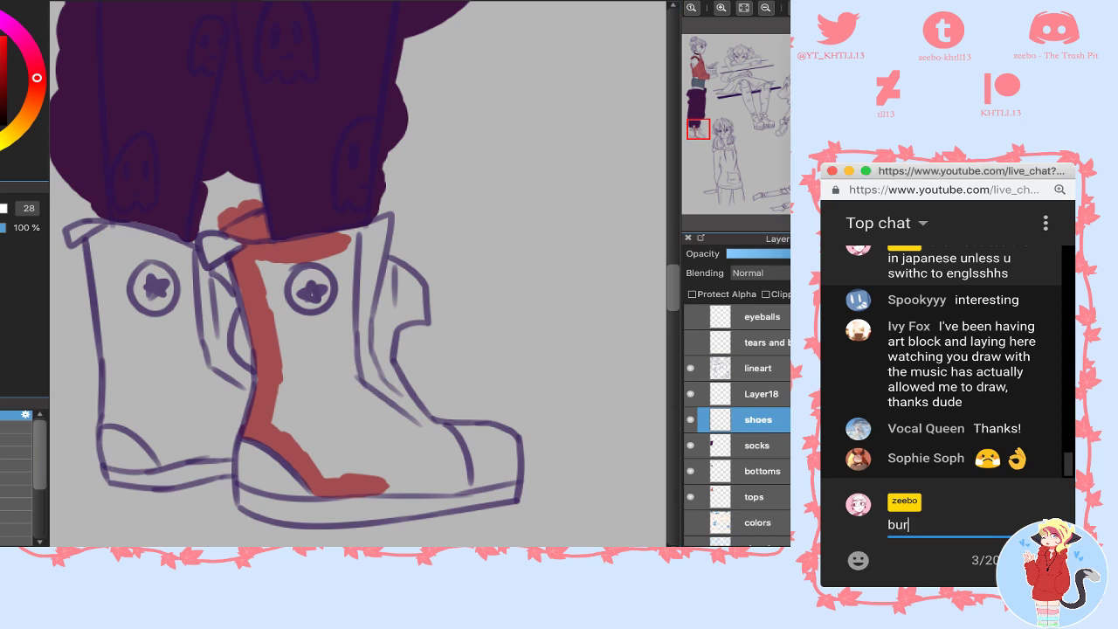
{"action": "key", "text": "BackSpace"}
{"action": "key", "text": "BackSpace"}
{"action": "key", "text": "BackSpace"}
{"action": "key", "text": "BackSpace"}
{"action": "key", "text": "BackSpace"}
{"action": "type", "text": "ur wel ome"}
{"action": "key", "text": "BackSpace"}
{"action": "key", "text": "BackSpace"}
{"action": "key", "text": "BackSpace"}
{"action": "key", "text": "BackSpace"}
{"action": "type", "text": "come"}
{"action": "key", "text": "Return"}
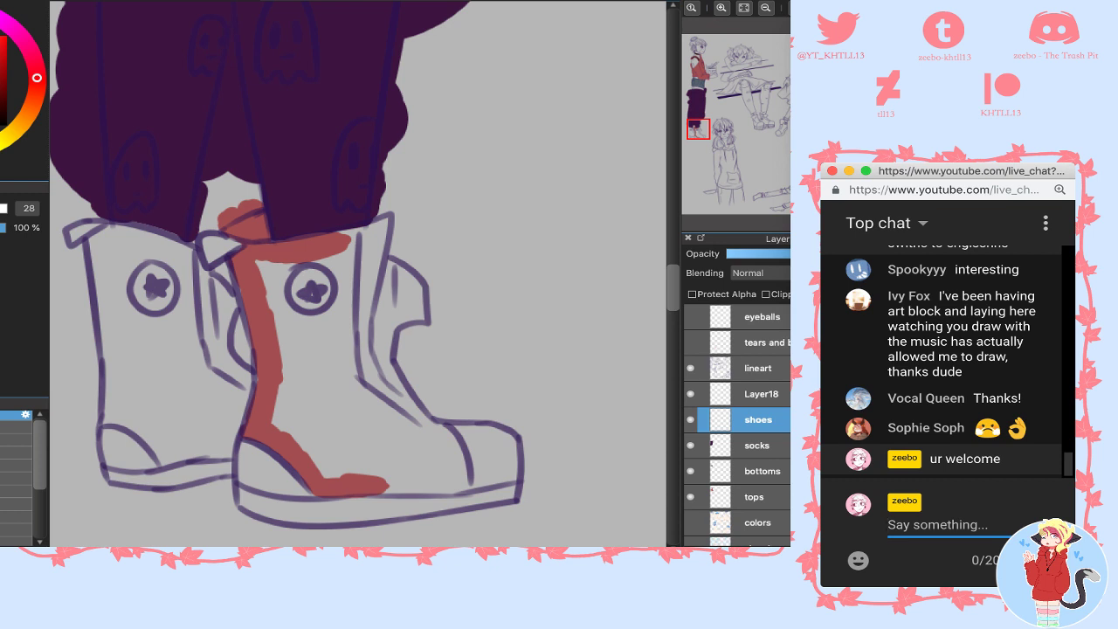
- Post the live chat message "mother mother makes gr8 music"
{"action": "type", "text": "mother o"}
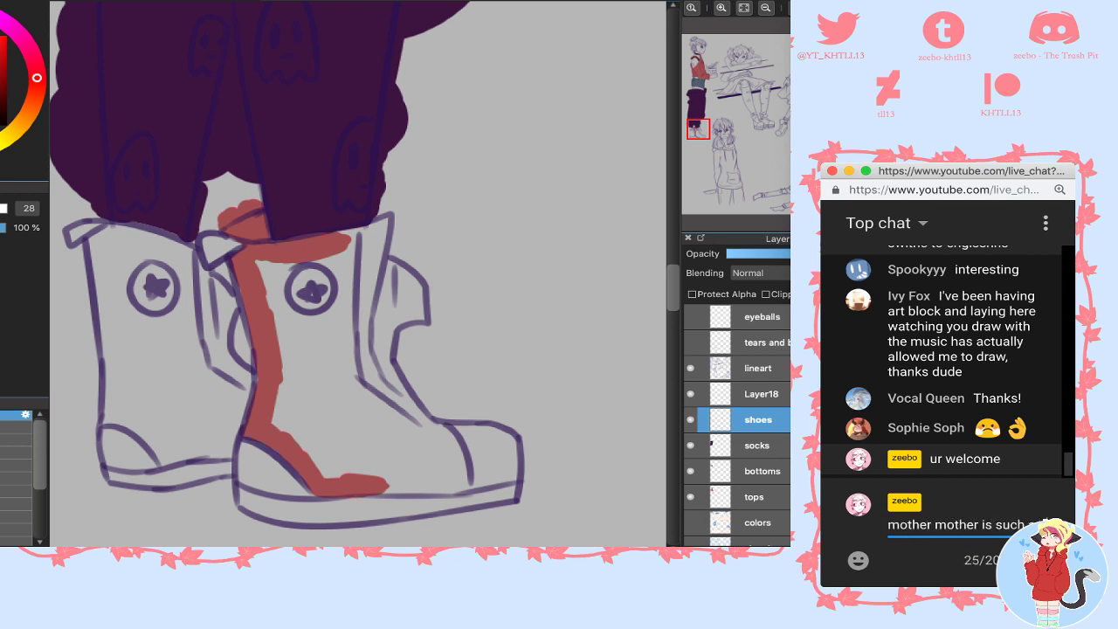
{"action": "type", "text": "ood"}
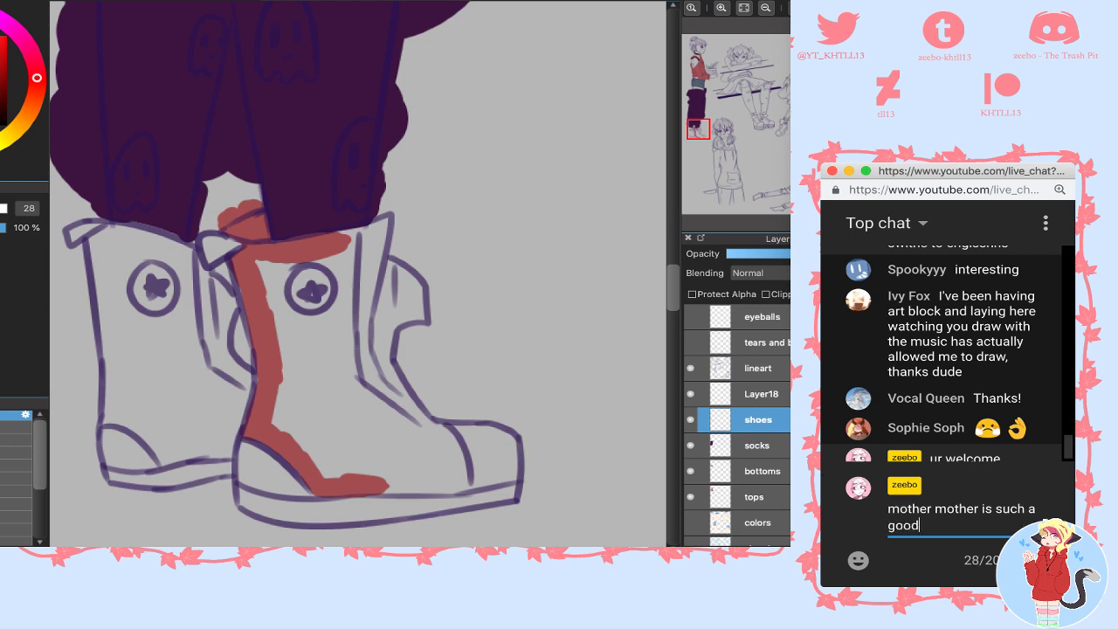
{"action": "key", "text": "BackSpace"}
{"action": "key", "text": "BackSpace"}
{"action": "key", "text": "BackSpace"}
{"action": "key", "text": "BackSpace"}
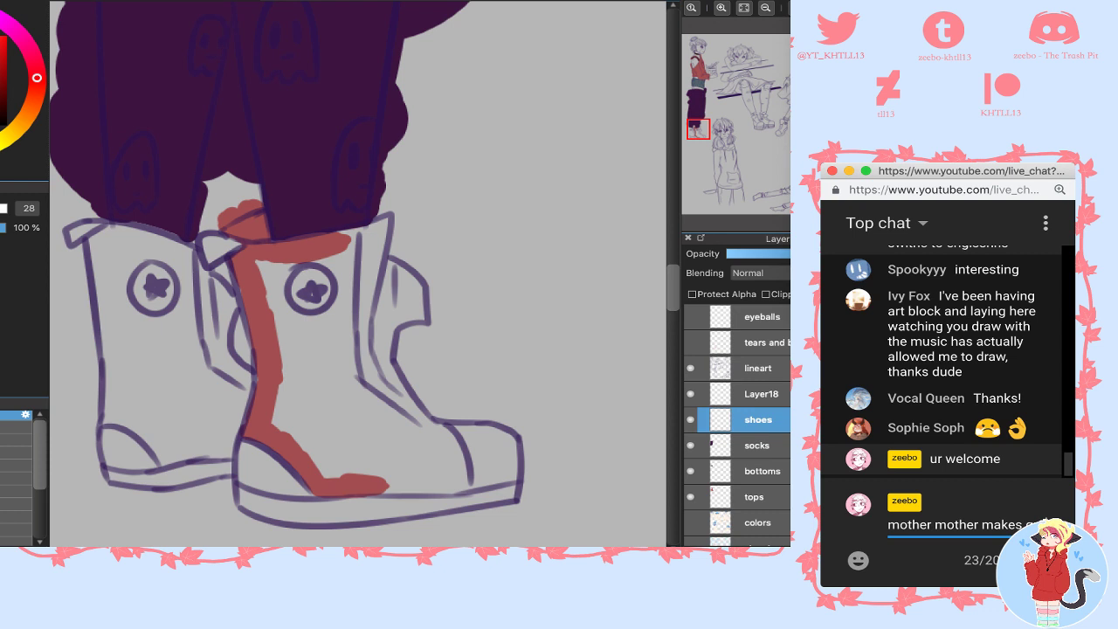
{"action": "type", "text": "music"}
{"action": "key", "text": "Return"}
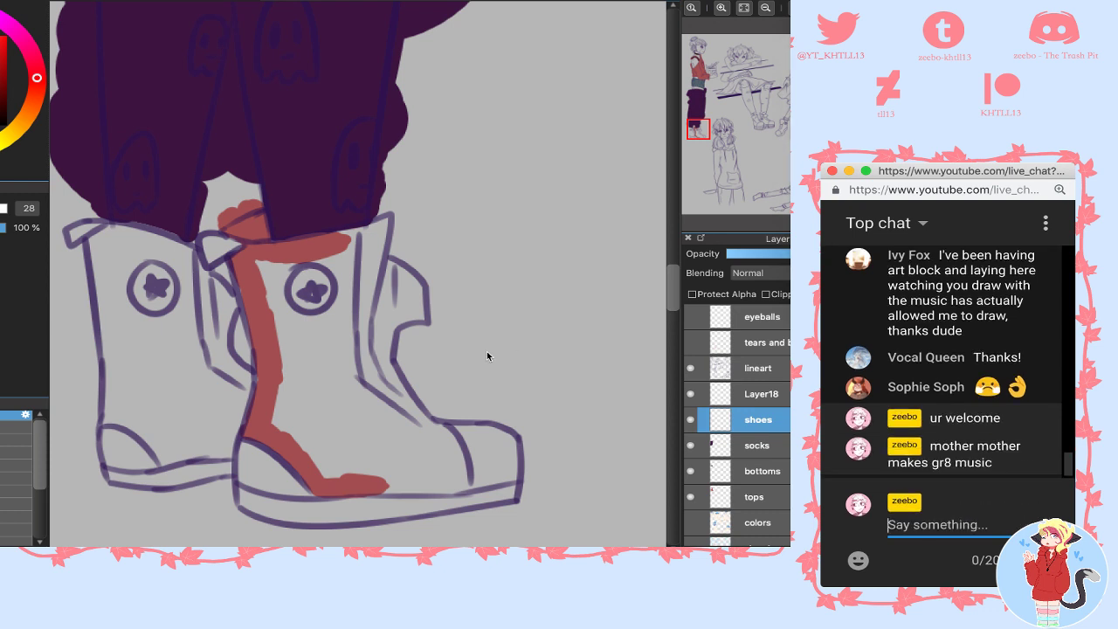
- Return to the drawing and extend the red slightly along the front boot's top edge
{"action": "left_click", "coordinate": [487, 356]}
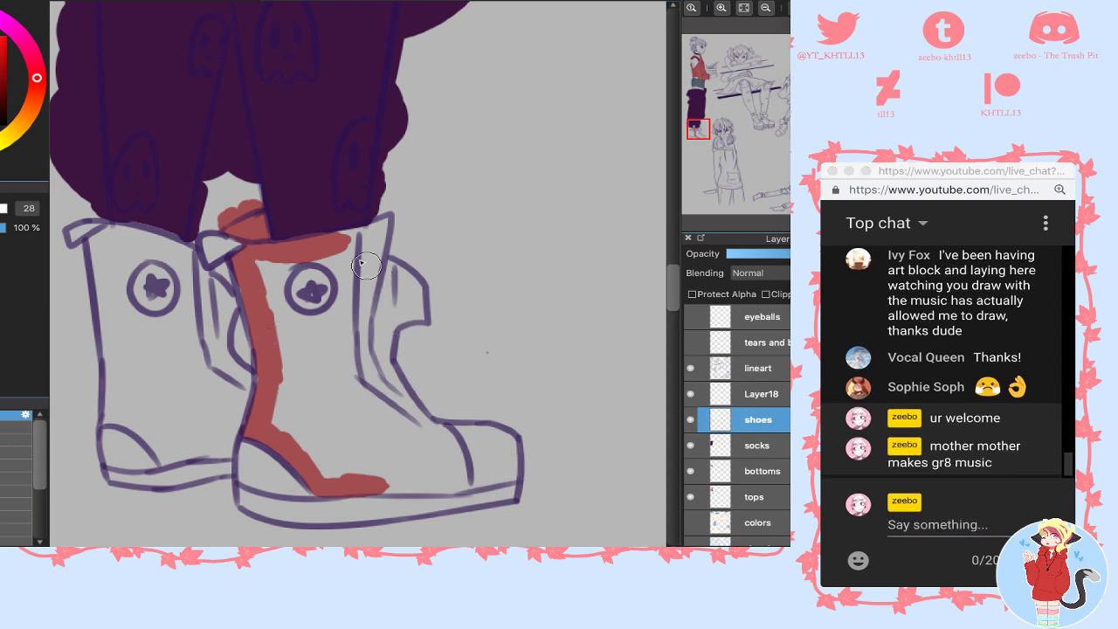
{"action": "left_click_drag", "start_coordinate": [338, 243], "coordinate": [344, 242]}
- Switch to the live chat, post "and imo their aesthetic matches sal p well", and return to the drawing
{"action": "key", "text": "alt+Tab"}
{"action": "type", "text": "and "}
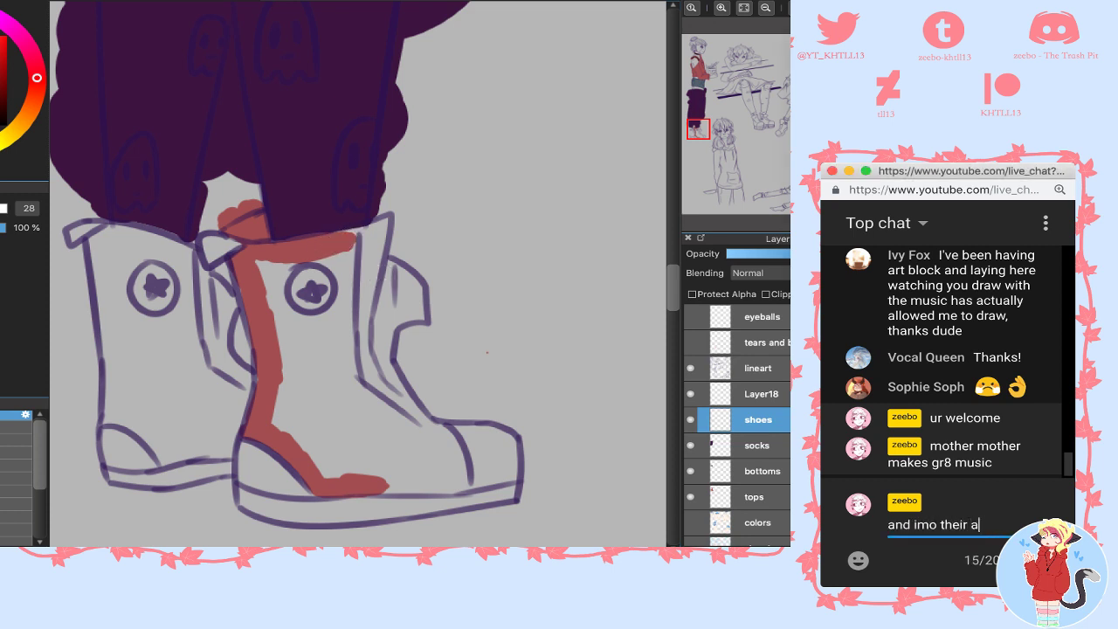
{"action": "type", "text": "imo their aesthetic matches "}
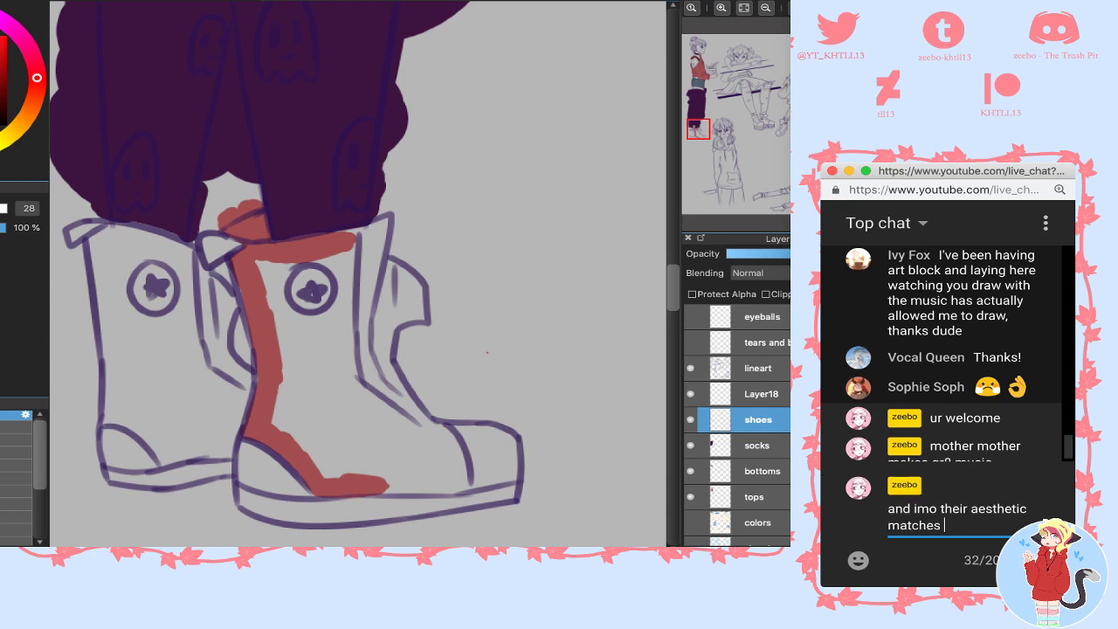
{"action": "type", "text": "sal "}
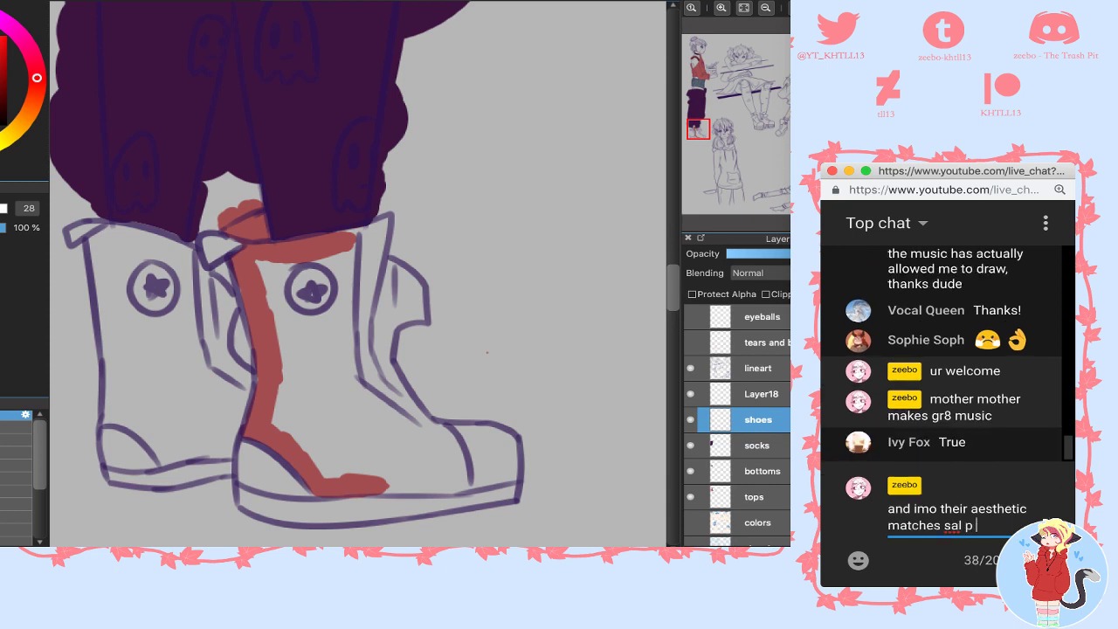
{"action": "type", "text": "p well"}
{"action": "key", "text": "Return"}
{"action": "key", "text": "alt+Tab"}
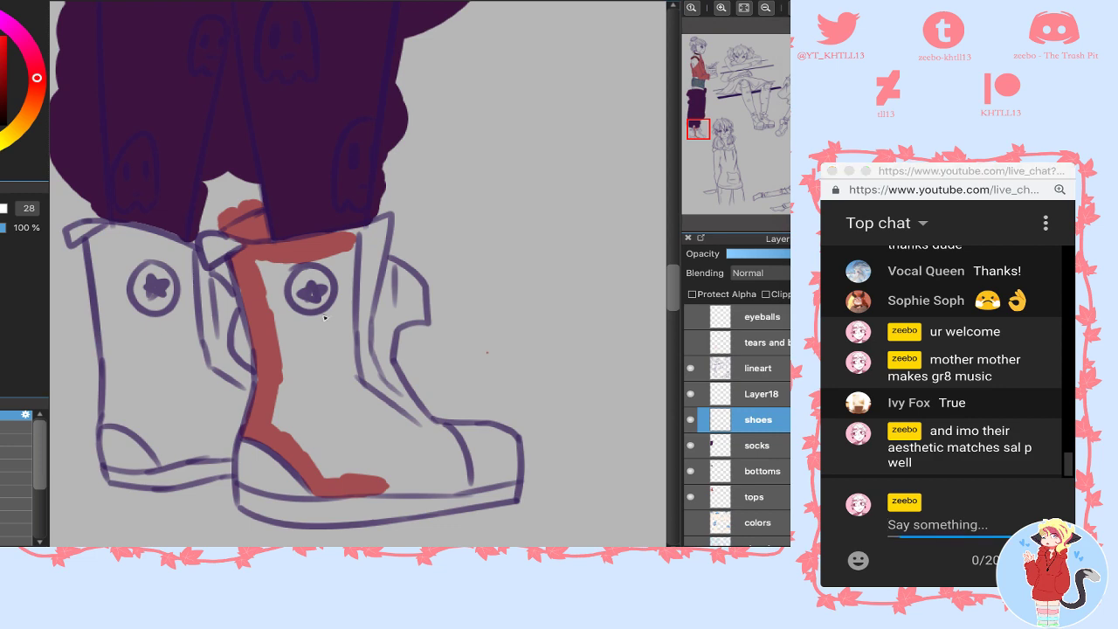
{"action": "left_click_drag", "start_coordinate": [484, 457], "coordinate": [428, 477]}
{"action": "key", "text": "ctrl+z"}
{"action": "mouse_move", "coordinate": [338, 443]}
{"action": "left_mouse_down"}
{"action": "mouse_move", "coordinate": [400, 424]}
{"action": "mouse_move", "coordinate": [376, 425]}
{"action": "left_mouse_up"}
{"action": "key", "text": "ctrl+z"}
{"action": "key", "text": "alt+Tab"}
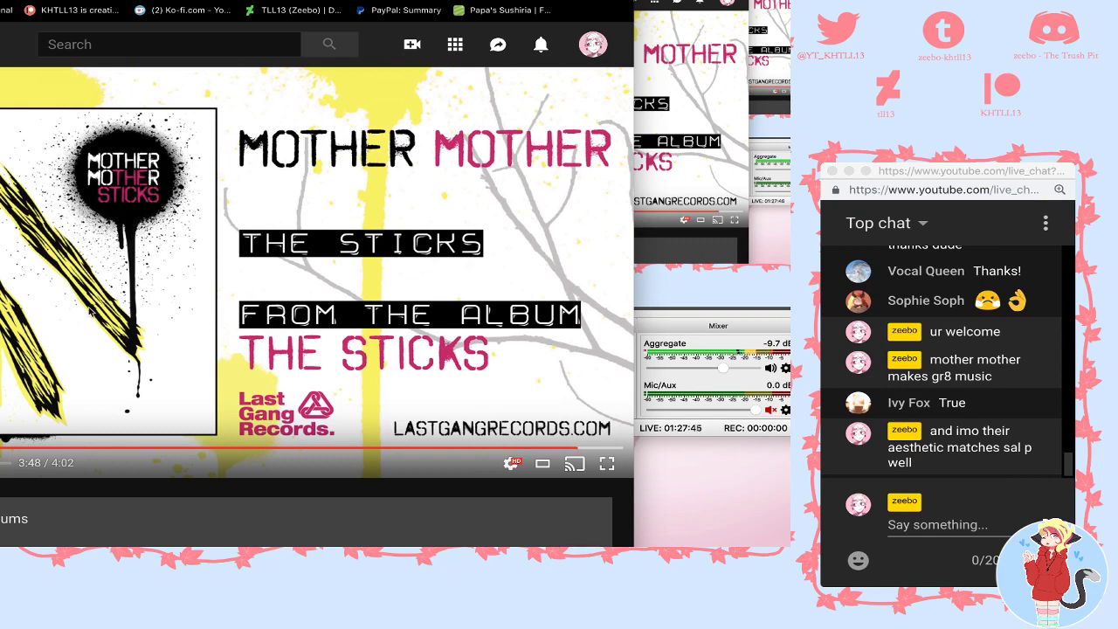
{"action": "key", "text": "ctrl+Left"}
{"action": "left_click_drag", "start_coordinate": [564, 310], "coordinate": [473, 424]}
{"action": "key", "text": "super+z"}
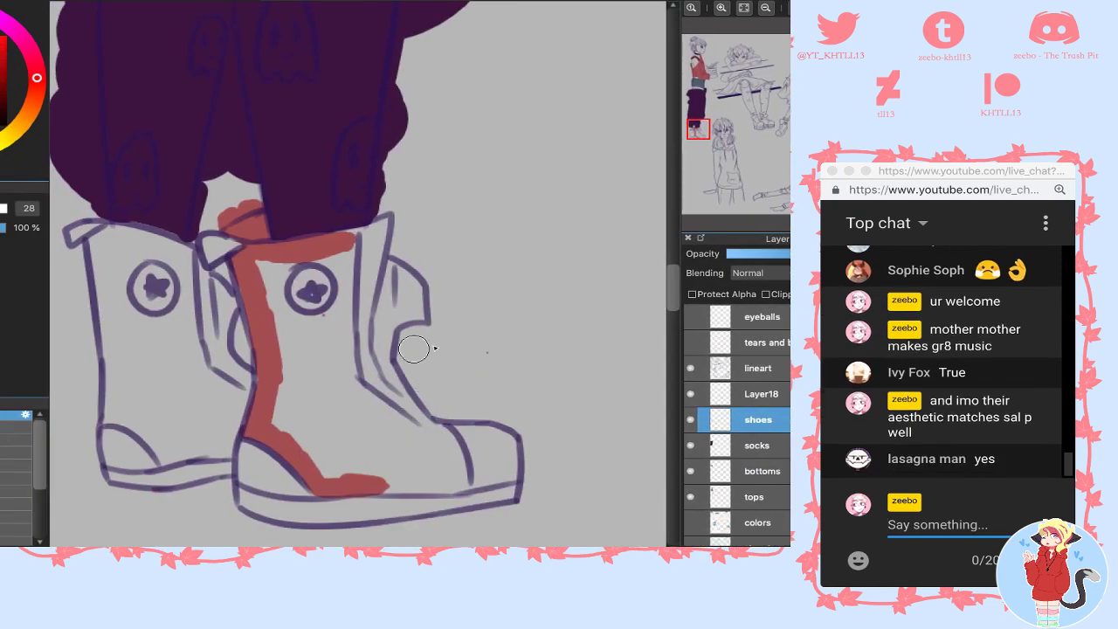
- Erase the stray dot beside the front boot and paint red around and beneath its star badge
{"action": "key", "text": "e"}
{"action": "left_click", "coordinate": [488, 352]}
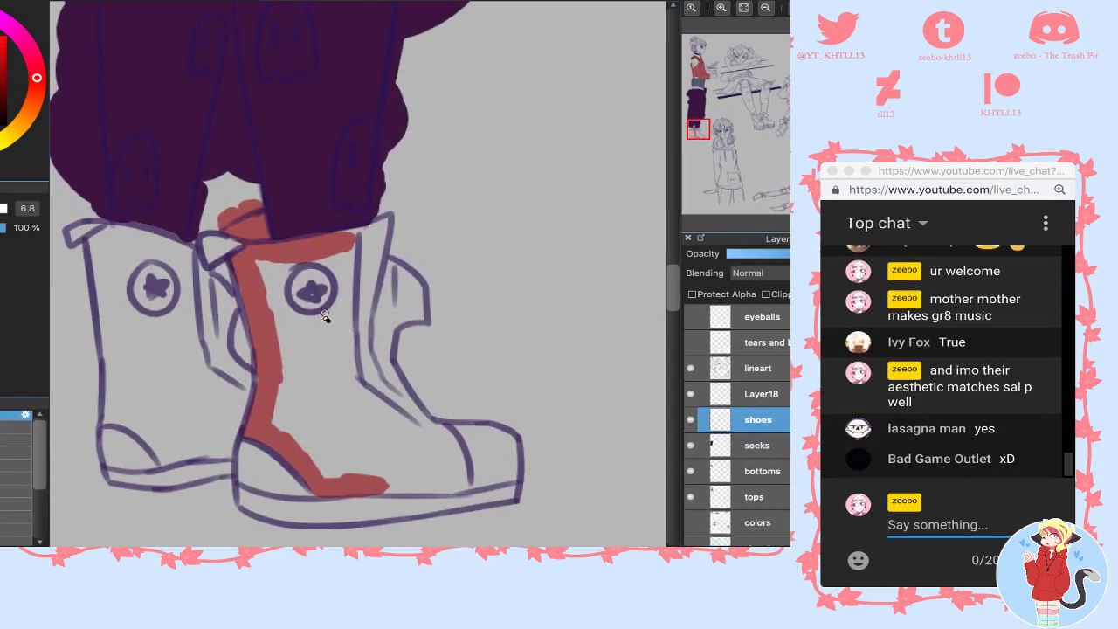
{"action": "key", "text": "e"}
{"action": "mouse_move", "coordinate": [325, 319]}
{"action": "left_mouse_down"}
{"action": "mouse_move", "coordinate": [304, 283]}
{"action": "mouse_move", "coordinate": [292, 291]}
{"action": "mouse_move", "coordinate": [298, 327]}
{"action": "mouse_move", "coordinate": [261, 264]}
{"action": "mouse_move", "coordinate": [271, 322]}
{"action": "mouse_move", "coordinate": [334, 250]}
{"action": "left_mouse_up"}
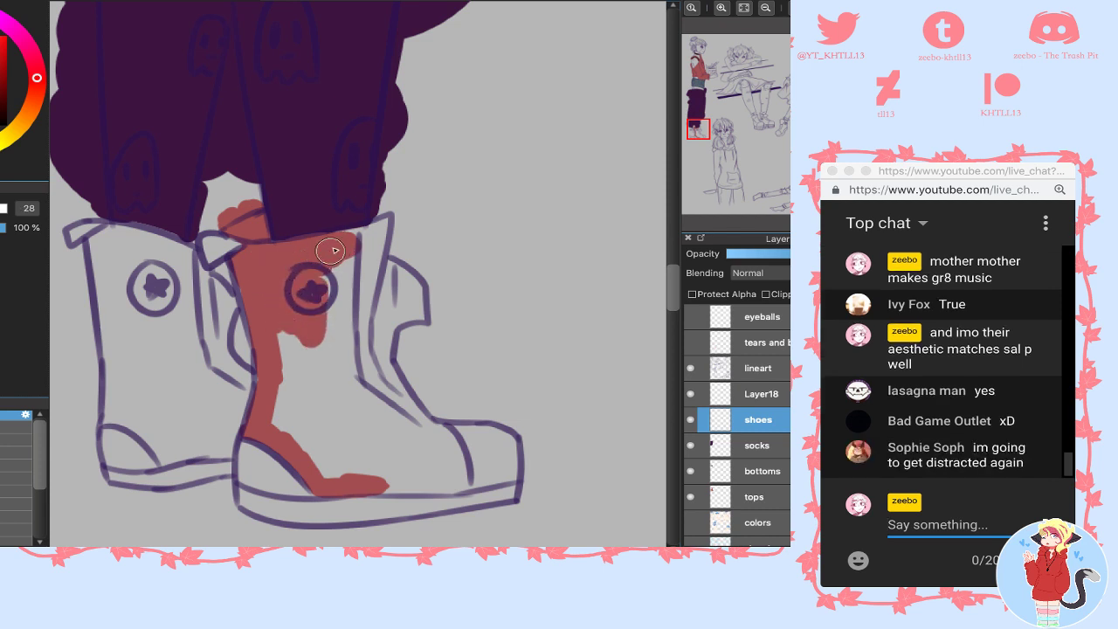
- Reduce the brush size to 18 and paint the rest of the front boot's main panel red
{"action": "key", "text": "["}
{"action": "key", "text": "["}
{"action": "key", "text": "["}
{"action": "key", "text": "["}
{"action": "key", "text": "["}
{"action": "key", "text": "["}
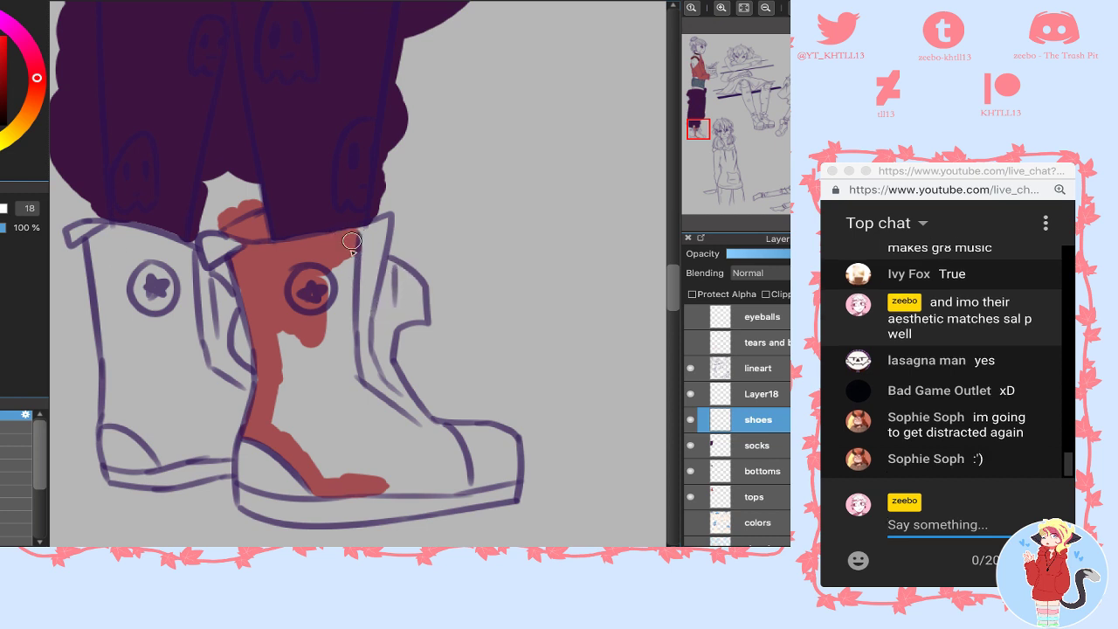
{"action": "mouse_move", "coordinate": [351, 241]}
{"action": "left_mouse_down"}
{"action": "mouse_move", "coordinate": [334, 336]}
{"action": "mouse_move", "coordinate": [333, 263]}
{"action": "mouse_move", "coordinate": [320, 361]}
{"action": "mouse_move", "coordinate": [315, 349]}
{"action": "mouse_move", "coordinate": [305, 405]}
{"action": "mouse_move", "coordinate": [281, 437]}
{"action": "mouse_move", "coordinate": [280, 425]}
{"action": "mouse_move", "coordinate": [300, 472]}
{"action": "mouse_move", "coordinate": [300, 437]}
{"action": "mouse_move", "coordinate": [363, 487]}
{"action": "mouse_move", "coordinate": [336, 479]}
{"action": "mouse_move", "coordinate": [361, 468]}
{"action": "mouse_move", "coordinate": [368, 486]}
{"action": "mouse_move", "coordinate": [466, 481]}
{"action": "mouse_move", "coordinate": [441, 429]}
{"action": "mouse_move", "coordinate": [409, 426]}
{"action": "mouse_move", "coordinate": [336, 363]}
{"action": "mouse_move", "coordinate": [341, 342]}
{"action": "mouse_move", "coordinate": [354, 385]}
{"action": "mouse_move", "coordinate": [342, 419]}
{"action": "mouse_move", "coordinate": [347, 362]}
{"action": "mouse_move", "coordinate": [323, 357]}
{"action": "mouse_move", "coordinate": [336, 458]}
{"action": "mouse_move", "coordinate": [308, 379]}
{"action": "mouse_move", "coordinate": [296, 386]}
{"action": "mouse_move", "coordinate": [362, 461]}
{"action": "mouse_move", "coordinate": [380, 465]}
{"action": "mouse_move", "coordinate": [384, 443]}
{"action": "mouse_move", "coordinate": [362, 396]}
{"action": "mouse_move", "coordinate": [378, 403]}
{"action": "mouse_move", "coordinate": [400, 448]}
{"action": "mouse_move", "coordinate": [447, 475]}
{"action": "mouse_move", "coordinate": [432, 471]}
{"action": "mouse_move", "coordinate": [414, 406]}
{"action": "left_mouse_up"}
- Sample the grey backdrop as the drawing color and hide the Layer11 backdrop
{"action": "right_click", "coordinate": [379, 260]}
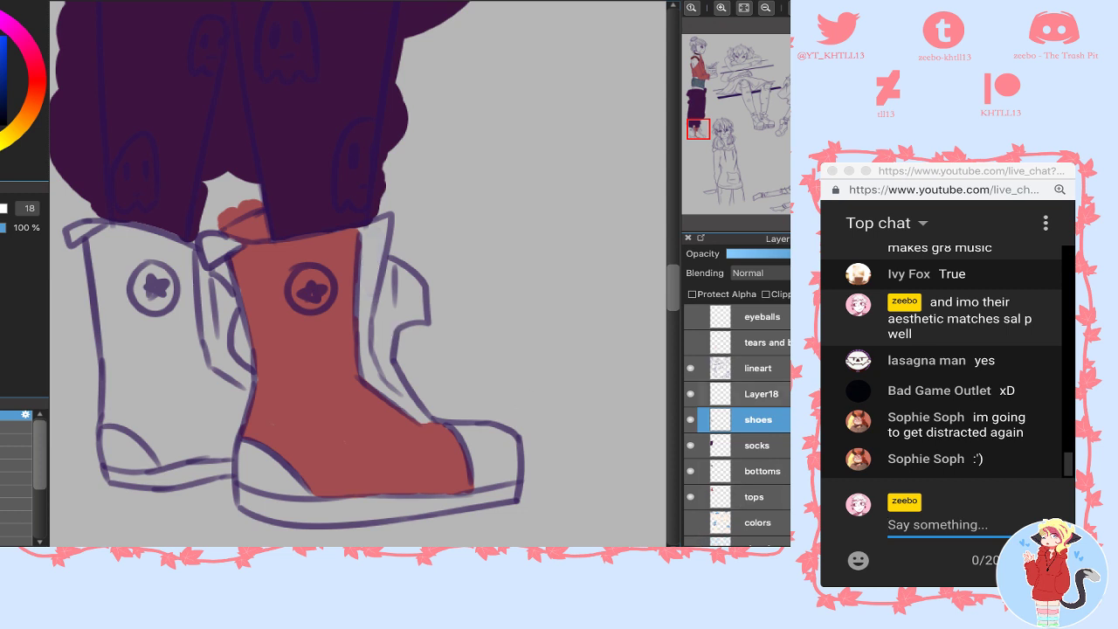
{"action": "scroll", "coordinate": [738, 442], "scroll_direction": "down", "scroll_amount": 3}
{"action": "left_click", "coordinate": [691, 506]}
- Color the strip along the front boot's shin and the protruding flap beside it light grey
{"action": "mouse_move", "coordinate": [376, 256]}
{"action": "left_mouse_down"}
{"action": "mouse_move", "coordinate": [382, 231]}
{"action": "mouse_move", "coordinate": [366, 275]}
{"action": "mouse_move", "coordinate": [373, 368]}
{"action": "mouse_move", "coordinate": [361, 351]}
{"action": "mouse_move", "coordinate": [362, 264]}
{"action": "mouse_move", "coordinate": [361, 317]}
{"action": "left_mouse_up"}
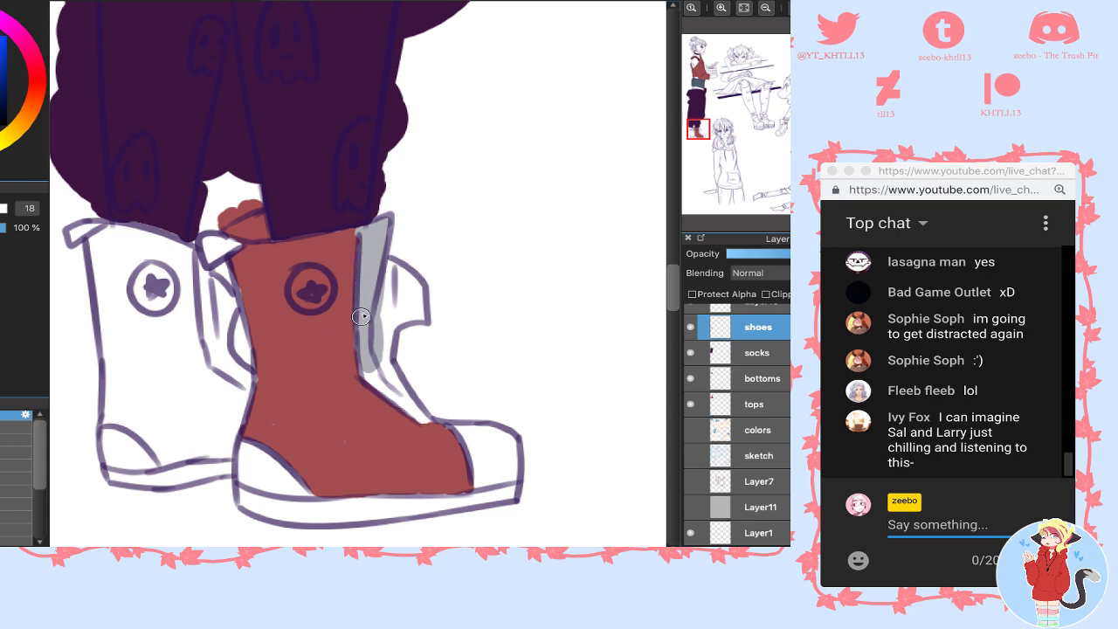
{"action": "mouse_move", "coordinate": [370, 355]}
{"action": "left_mouse_down"}
{"action": "mouse_move", "coordinate": [367, 374]}
{"action": "mouse_move", "coordinate": [395, 392]}
{"action": "left_mouse_up"}
{"action": "left_click", "coordinate": [329, 419], "text": "alt"}
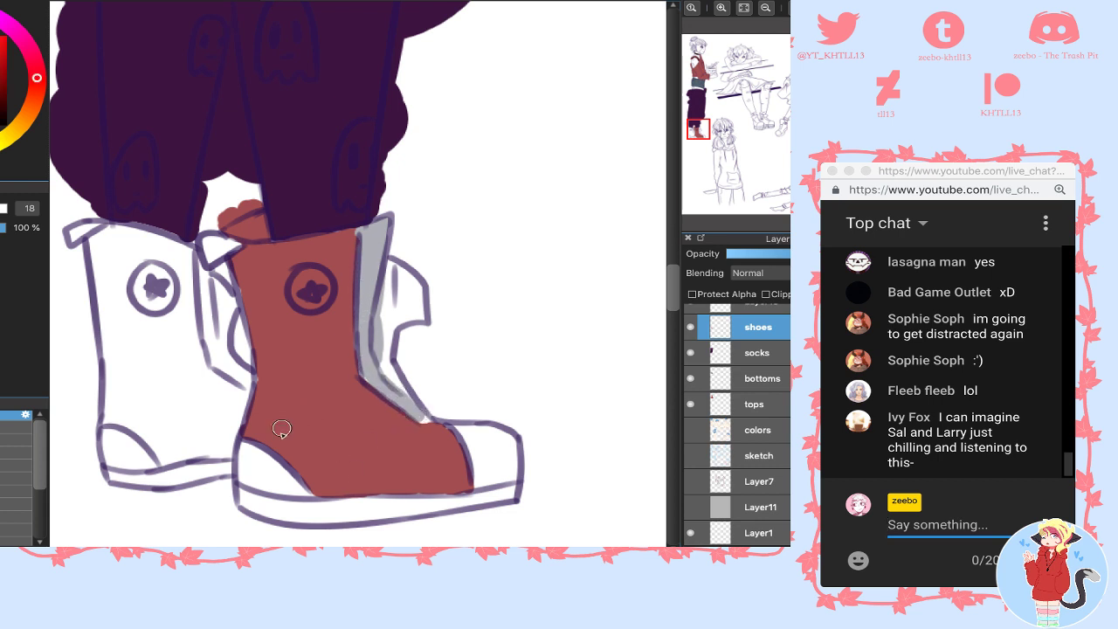
{"action": "left_click", "coordinate": [398, 405], "text": "alt"}
{"action": "left_click_drag", "start_coordinate": [420, 416], "coordinate": [398, 400]}
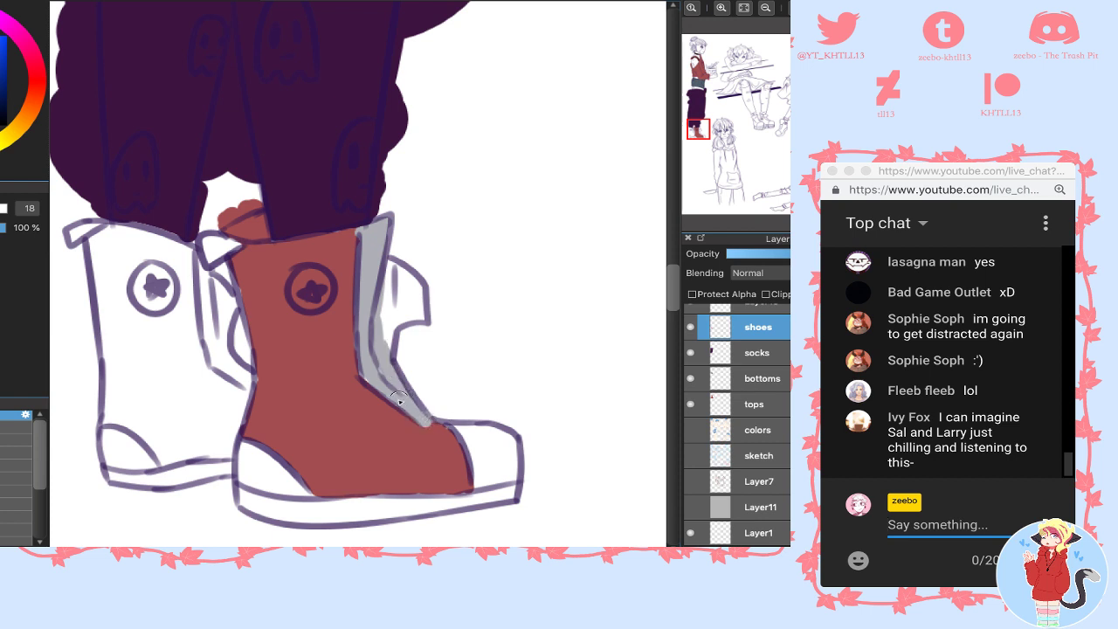
{"action": "left_click_drag", "start_coordinate": [384, 361], "coordinate": [414, 309]}
- Fill the front boot's toe cap, sole and heel cap, plus the rear boot's sole and heel cap, with light grey
{"action": "left_click", "coordinate": [506, 468]}
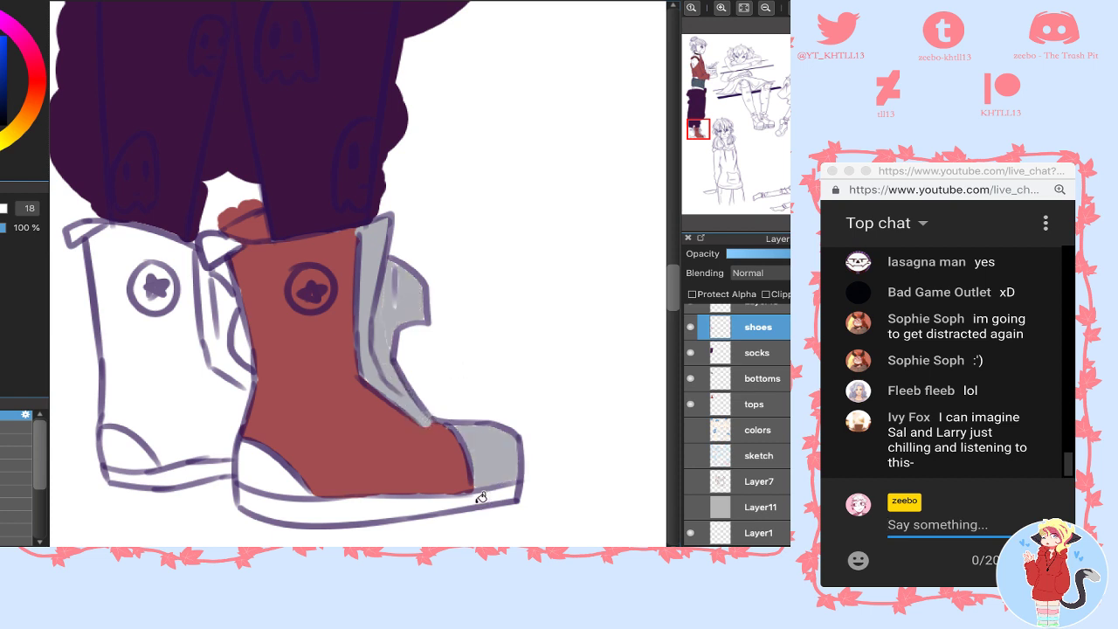
{"action": "left_click", "coordinate": [480, 503]}
{"action": "left_click", "coordinate": [263, 461]}
{"action": "left_click", "coordinate": [196, 470]}
{"action": "left_click", "coordinate": [146, 444]}
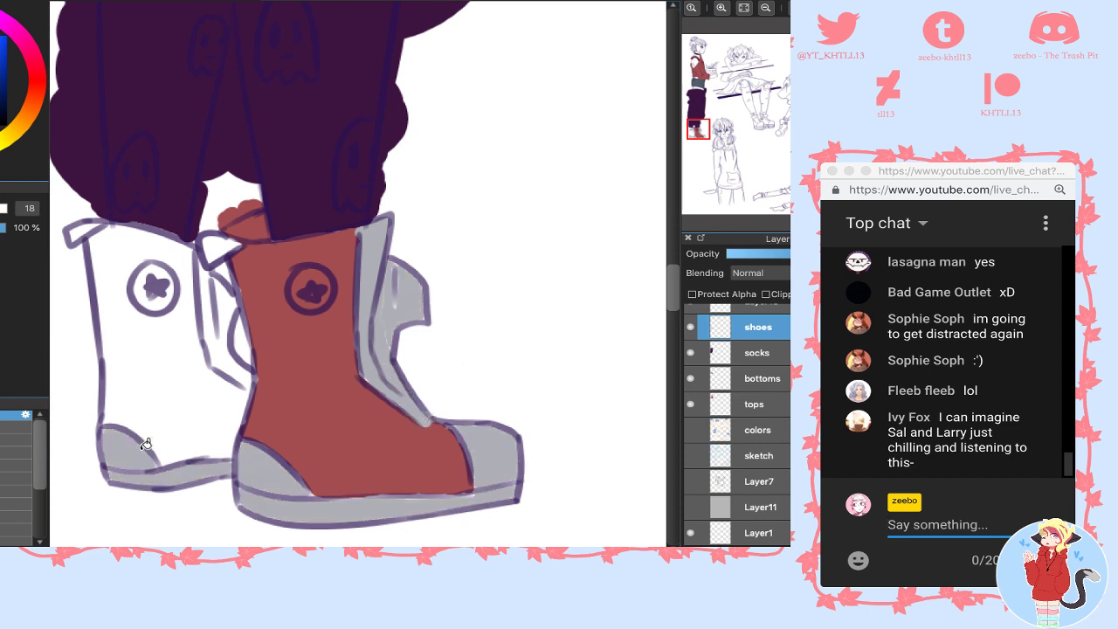
- Fill the whole rear boot with light grey, including its shin strip, and color the front boot's folded cuff flap
{"action": "left_click", "coordinate": [234, 352]}
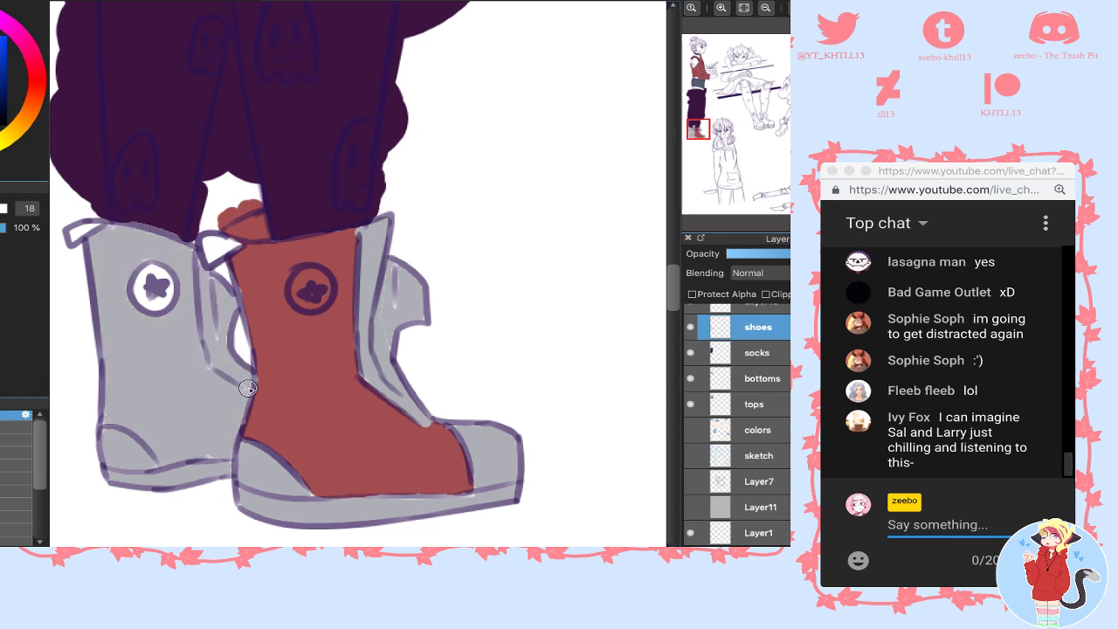
{"action": "mouse_move", "coordinate": [242, 381]}
{"action": "left_mouse_down"}
{"action": "mouse_move", "coordinate": [188, 310]}
{"action": "mouse_move", "coordinate": [195, 272]}
{"action": "left_mouse_up"}
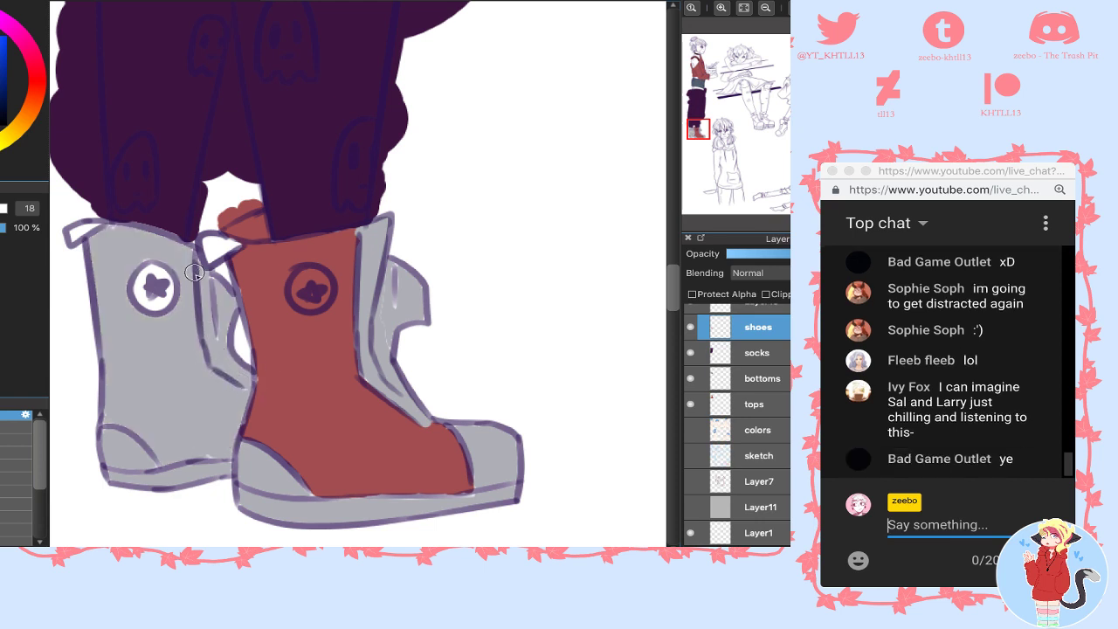
{"action": "left_click_drag", "start_coordinate": [213, 343], "coordinate": [212, 314]}
{"action": "mouse_move", "coordinate": [217, 260]}
{"action": "left_mouse_down"}
{"action": "mouse_move", "coordinate": [217, 242]}
{"action": "mouse_move", "coordinate": [204, 249]}
{"action": "mouse_move", "coordinate": [214, 254]}
{"action": "left_mouse_up"}
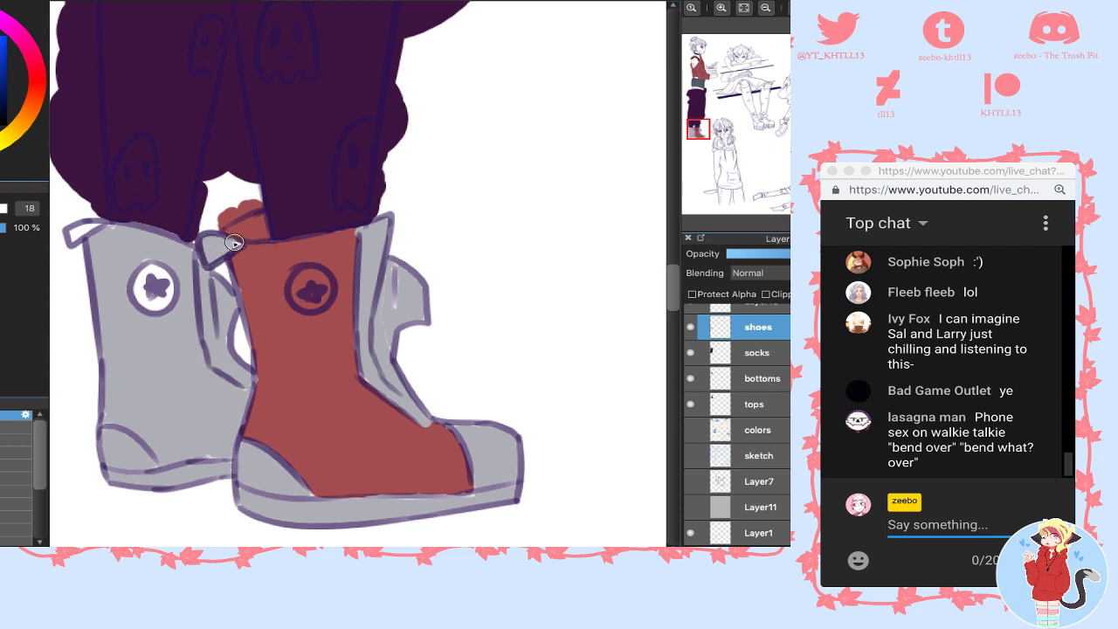
- Fill the remaining gaps in the front boot's shin strip, side flap and sole with light grey on the shoes layer
{"action": "right_click", "coordinate": [169, 206]}
{"action": "left_click", "coordinate": [742, 358]}
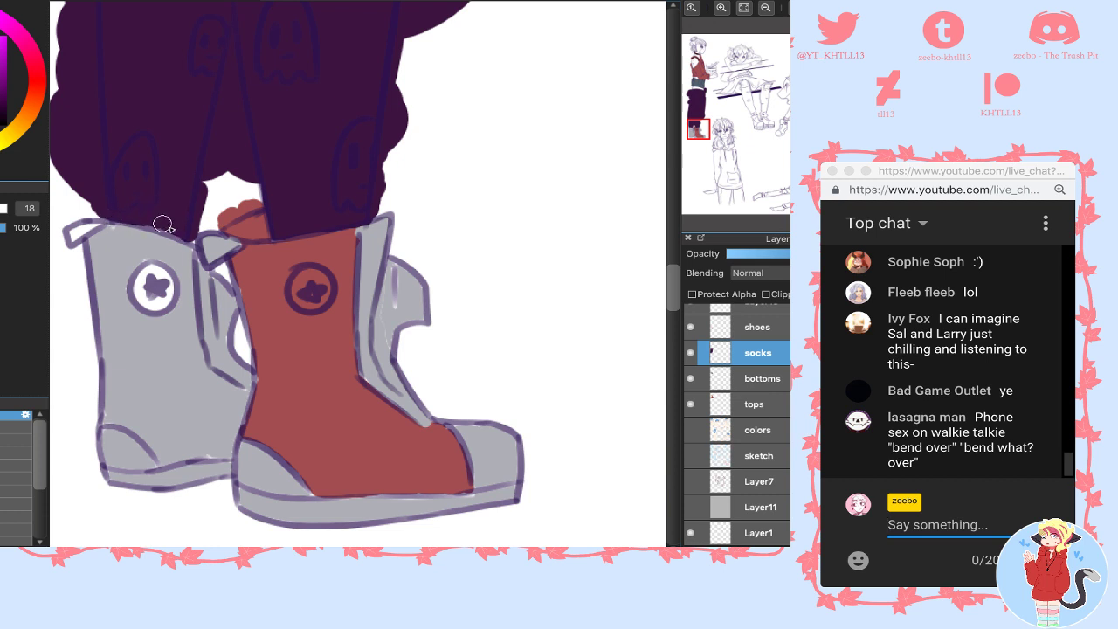
{"action": "left_click", "coordinate": [747, 328]}
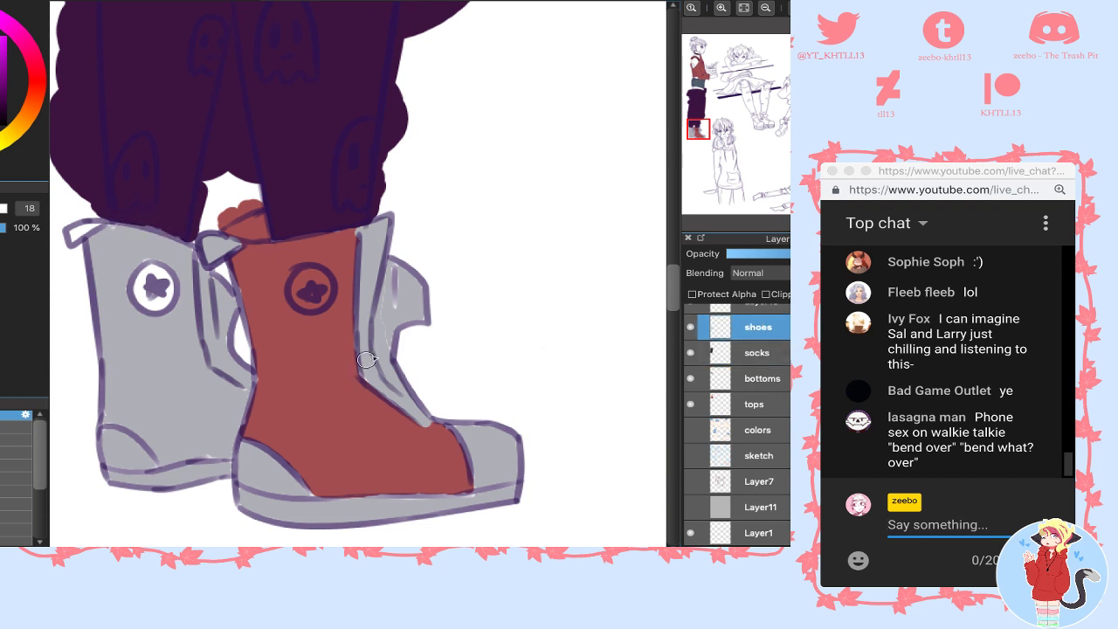
{"action": "mouse_move", "coordinate": [381, 322]}
{"action": "left_mouse_down"}
{"action": "mouse_move", "coordinate": [380, 289]}
{"action": "mouse_move", "coordinate": [397, 290]}
{"action": "left_mouse_up"}
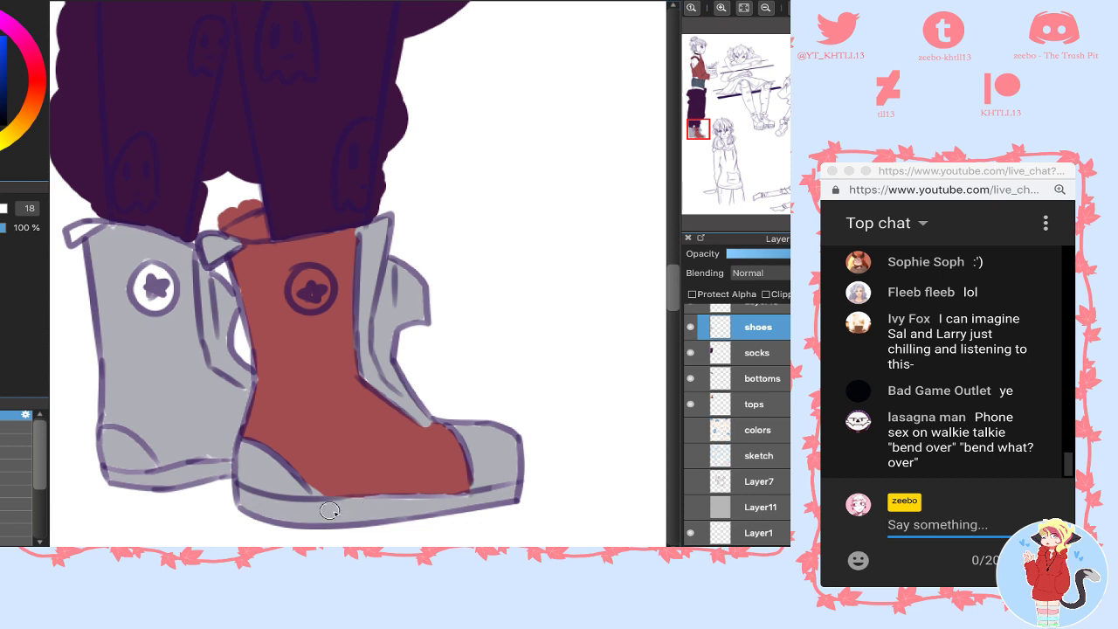
{"action": "left_click_drag", "start_coordinate": [359, 504], "coordinate": [450, 498]}
- Sample the front boot's red, then fill the rear boot's main panel and its round star badge with it
{"action": "left_click", "coordinate": [403, 473], "text": "alt"}
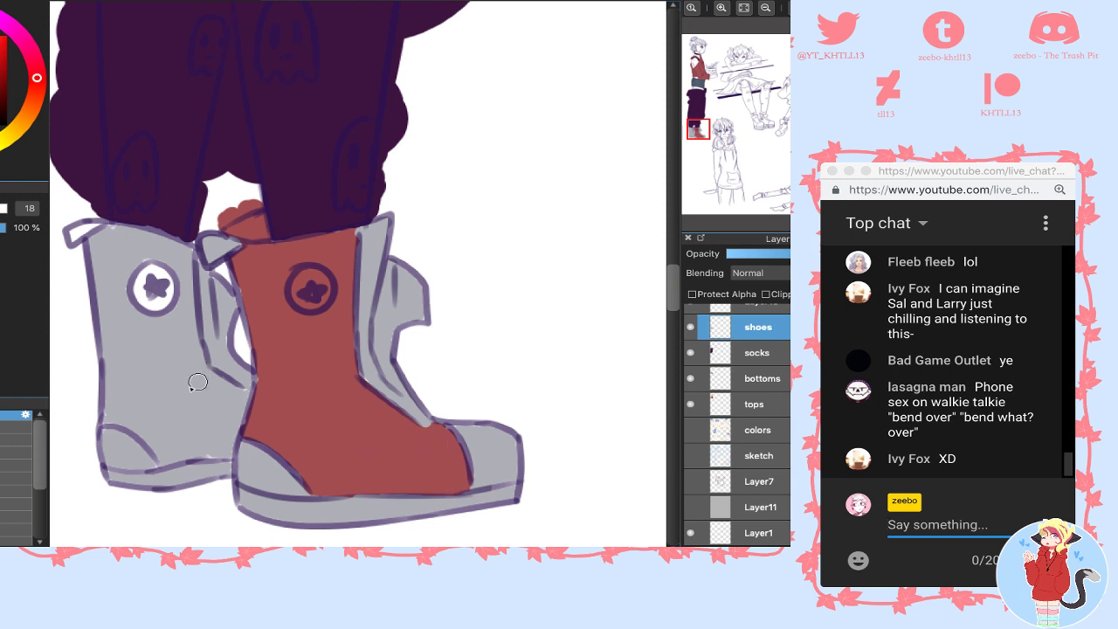
{"action": "left_click", "coordinate": [161, 457]}
{"action": "key", "text": "g"}
{"action": "left_click", "coordinate": [202, 379]}
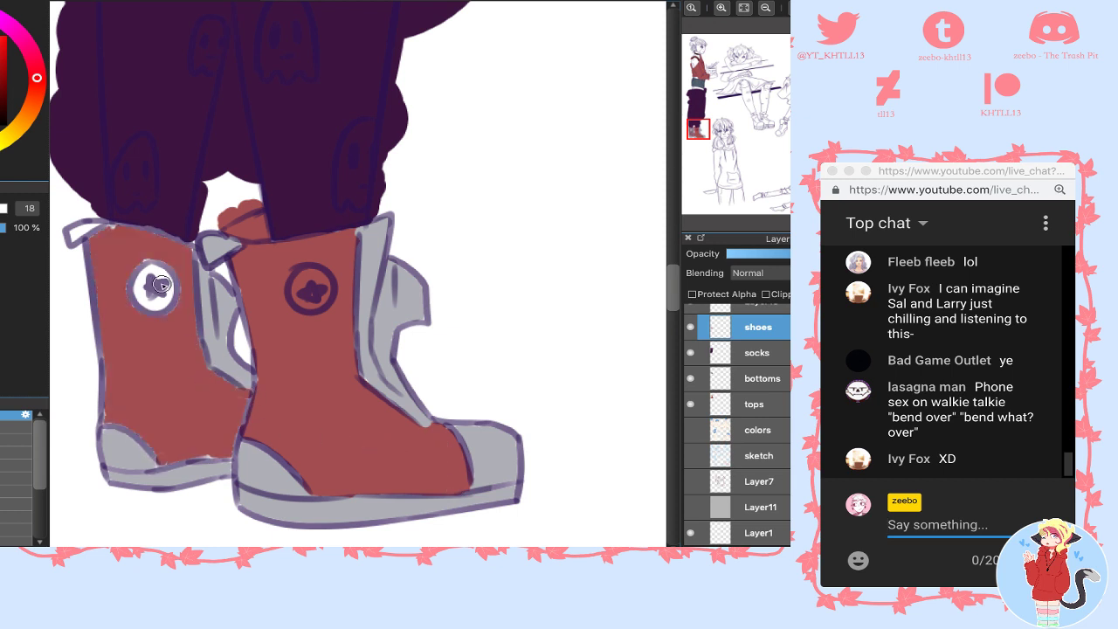
{"action": "mouse_move", "coordinate": [140, 267]}
{"action": "left_mouse_down"}
{"action": "mouse_move", "coordinate": [136, 338]}
{"action": "mouse_move", "coordinate": [177, 259]}
{"action": "mouse_move", "coordinate": [175, 297]}
{"action": "left_mouse_up"}
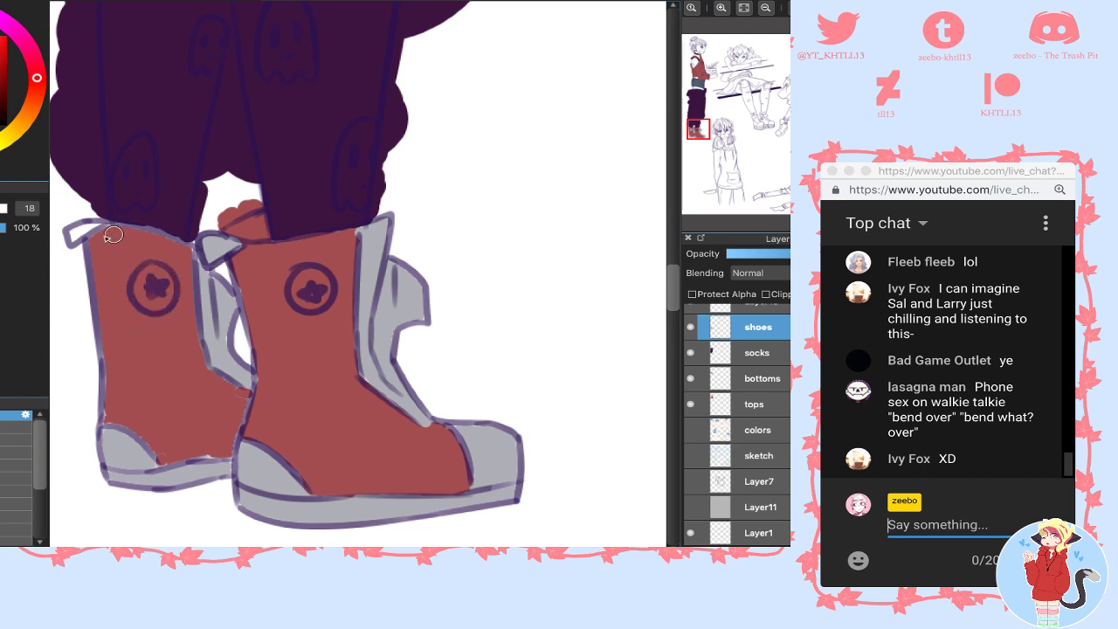
- Color the rear boot's folded cuff flap light grey and clean up the edges of its red panel
{"action": "mouse_move", "coordinate": [87, 232]}
{"action": "left_mouse_down"}
{"action": "mouse_move", "coordinate": [61, 237]}
{"action": "mouse_move", "coordinate": [83, 239]}
{"action": "mouse_move", "coordinate": [81, 224]}
{"action": "mouse_move", "coordinate": [63, 243]}
{"action": "mouse_move", "coordinate": [74, 229]}
{"action": "left_mouse_up"}
{"action": "left_click", "coordinate": [215, 242], "text": "alt"}
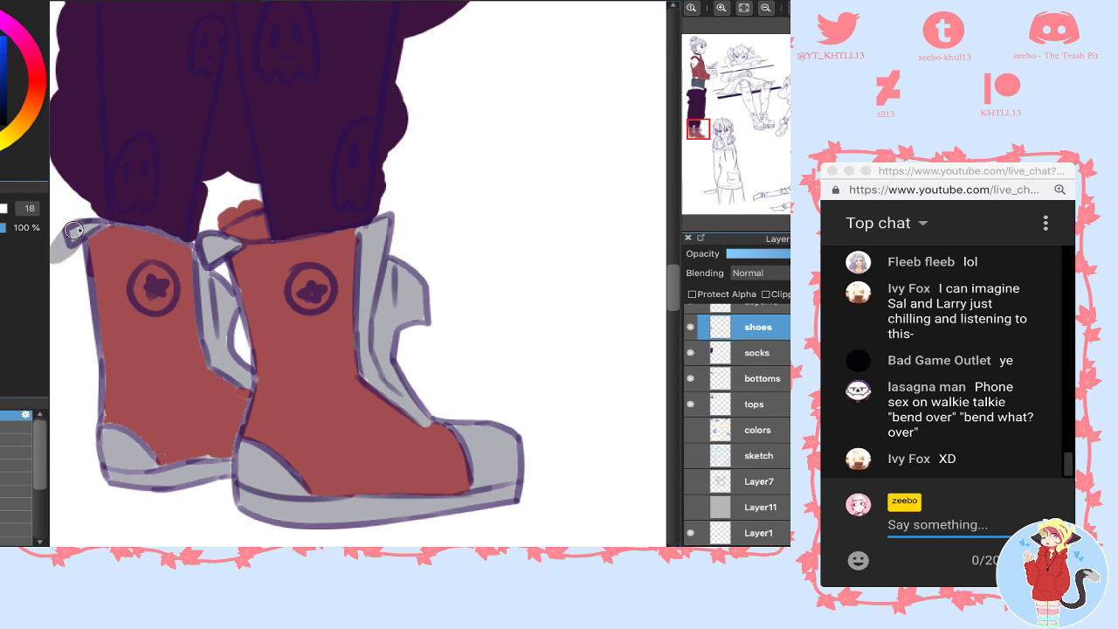
{"action": "left_click", "coordinate": [109, 353], "text": "alt"}
{"action": "left_click_drag", "start_coordinate": [112, 381], "coordinate": [104, 409]}
{"action": "mouse_move", "coordinate": [104, 316]}
{"action": "left_mouse_down"}
{"action": "mouse_move", "coordinate": [109, 349]}
{"action": "mouse_move", "coordinate": [99, 254]}
{"action": "left_mouse_up"}
{"action": "mouse_move", "coordinate": [103, 417]}
{"action": "left_mouse_down"}
{"action": "mouse_move", "coordinate": [158, 459]}
{"action": "mouse_move", "coordinate": [222, 450]}
{"action": "left_mouse_up"}
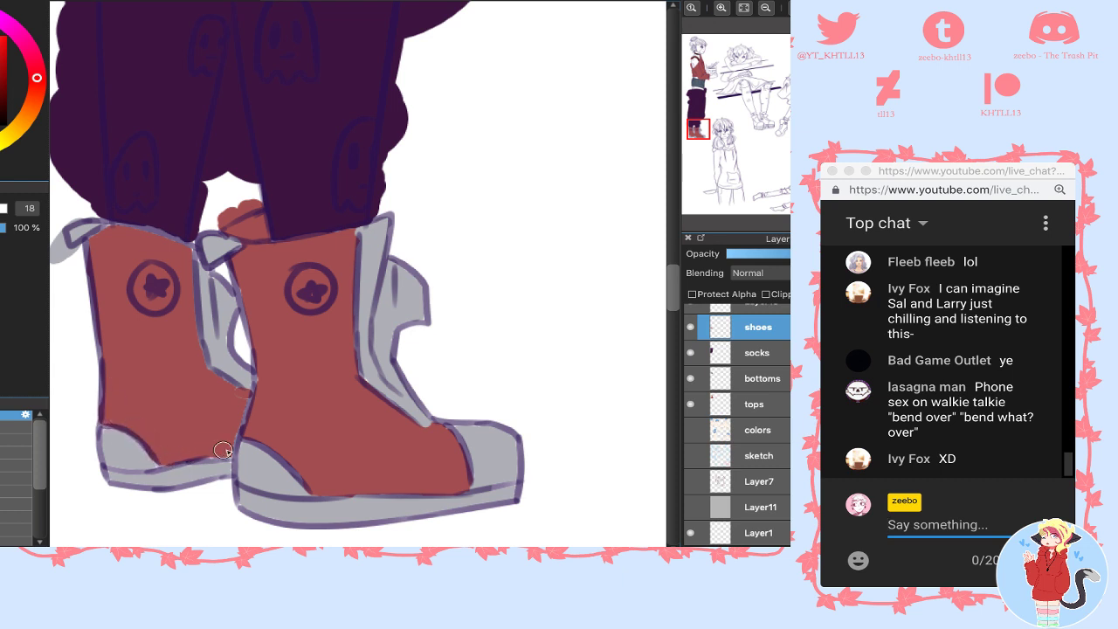
{"action": "mouse_move", "coordinate": [222, 384]}
{"action": "left_mouse_down"}
{"action": "mouse_move", "coordinate": [196, 358]}
{"action": "mouse_move", "coordinate": [194, 306]}
{"action": "mouse_move", "coordinate": [211, 285]}
{"action": "left_mouse_up"}
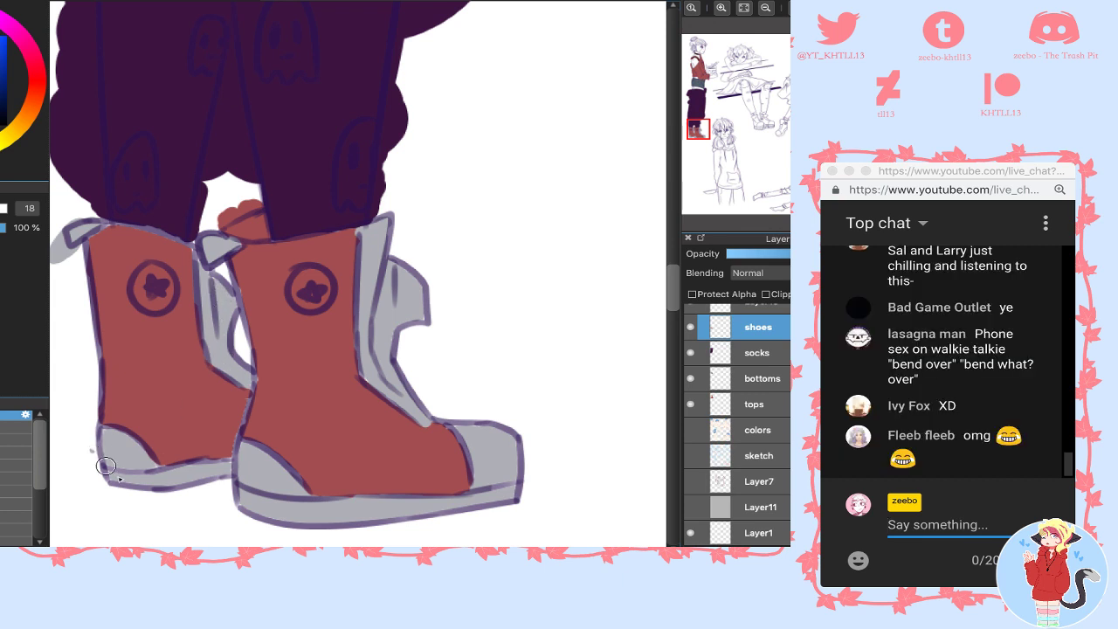
- Touch up the rear boot's grey cap and sole, and paint the star badges on both boots light grey
{"action": "mouse_move", "coordinate": [105, 458]}
{"action": "left_mouse_down"}
{"action": "mouse_move", "coordinate": [117, 492]}
{"action": "mouse_move", "coordinate": [131, 469]}
{"action": "mouse_move", "coordinate": [179, 481]}
{"action": "mouse_move", "coordinate": [205, 473]}
{"action": "mouse_move", "coordinate": [186, 477]}
{"action": "left_mouse_up"}
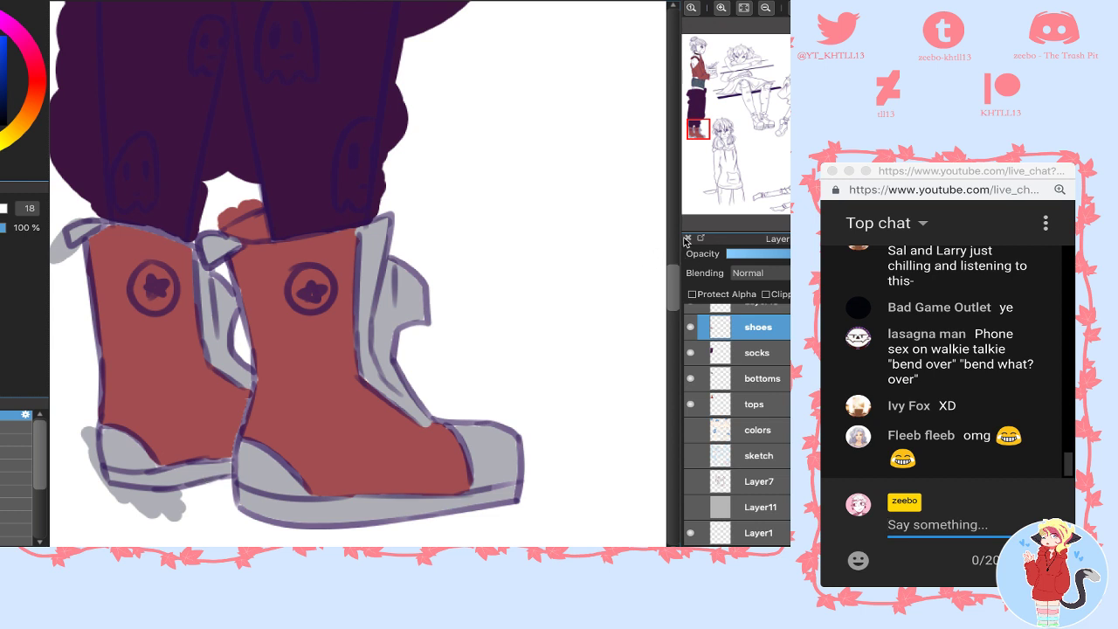
{"action": "mouse_move", "coordinate": [302, 290]}
{"action": "left_mouse_down"}
{"action": "mouse_move", "coordinate": [322, 278]}
{"action": "mouse_move", "coordinate": [321, 294]}
{"action": "mouse_move", "coordinate": [301, 297]}
{"action": "left_mouse_up"}
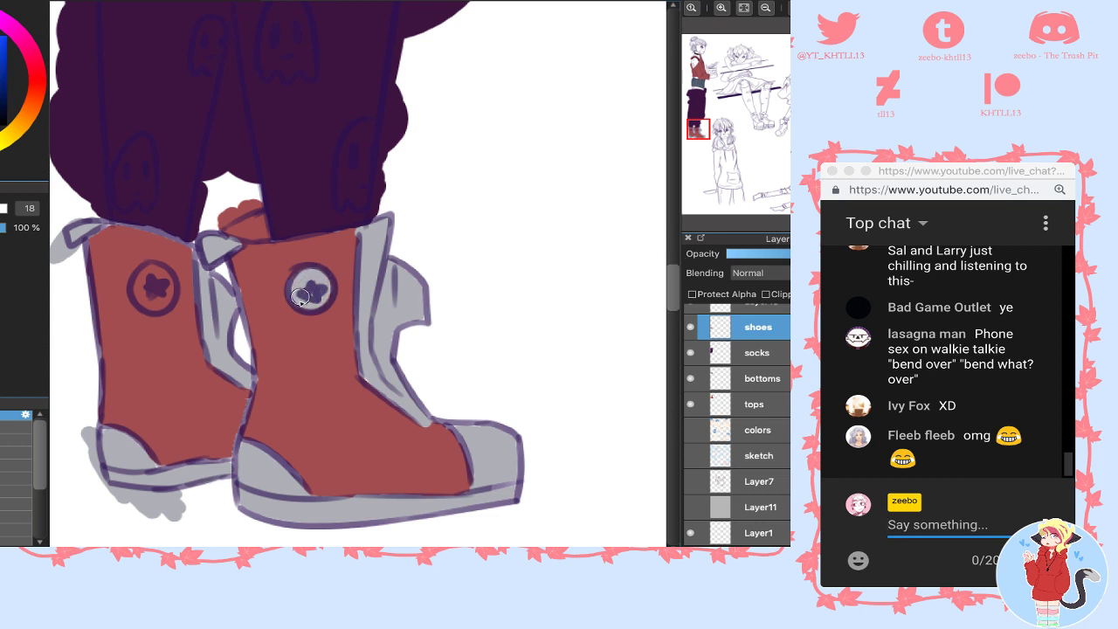
{"action": "mouse_move", "coordinate": [151, 294]}
{"action": "left_mouse_down"}
{"action": "mouse_move", "coordinate": [167, 279]}
{"action": "mouse_move", "coordinate": [143, 298]}
{"action": "left_mouse_up"}
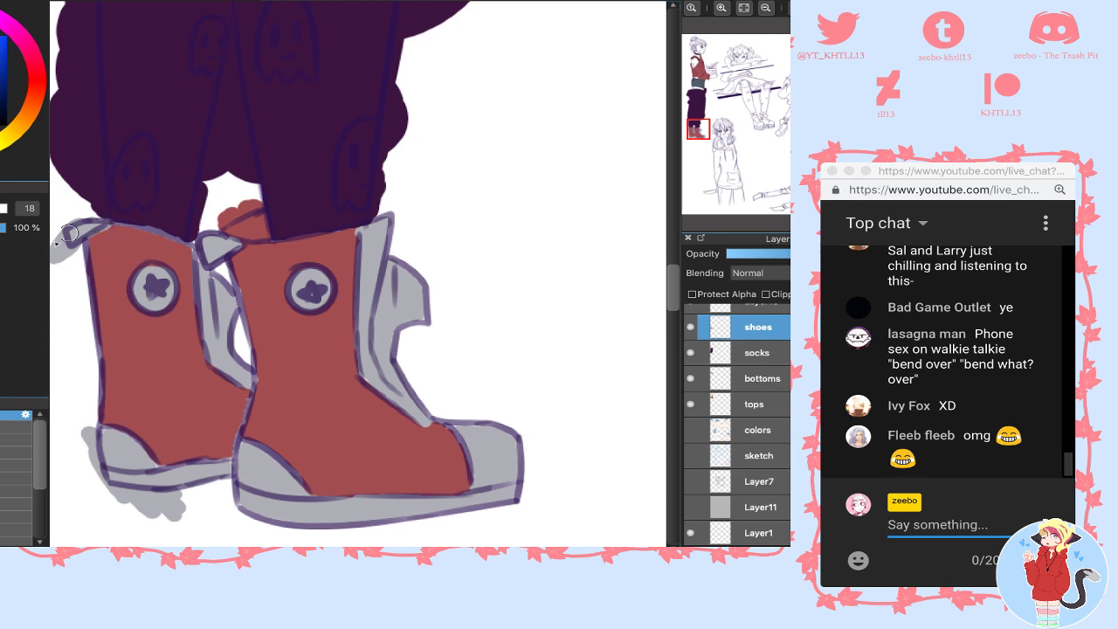
{"action": "left_click", "coordinate": [102, 245], "text": "alt"}
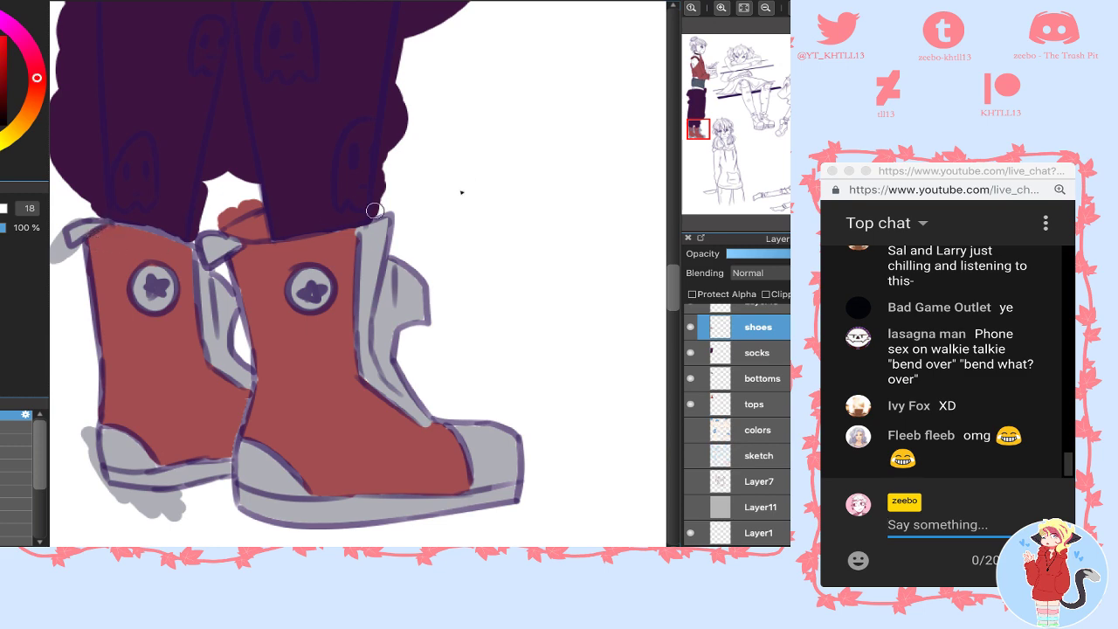
- Fill the leaning character's sweater body with light pink on the tops layer
{"action": "left_click", "coordinate": [764, 9]}
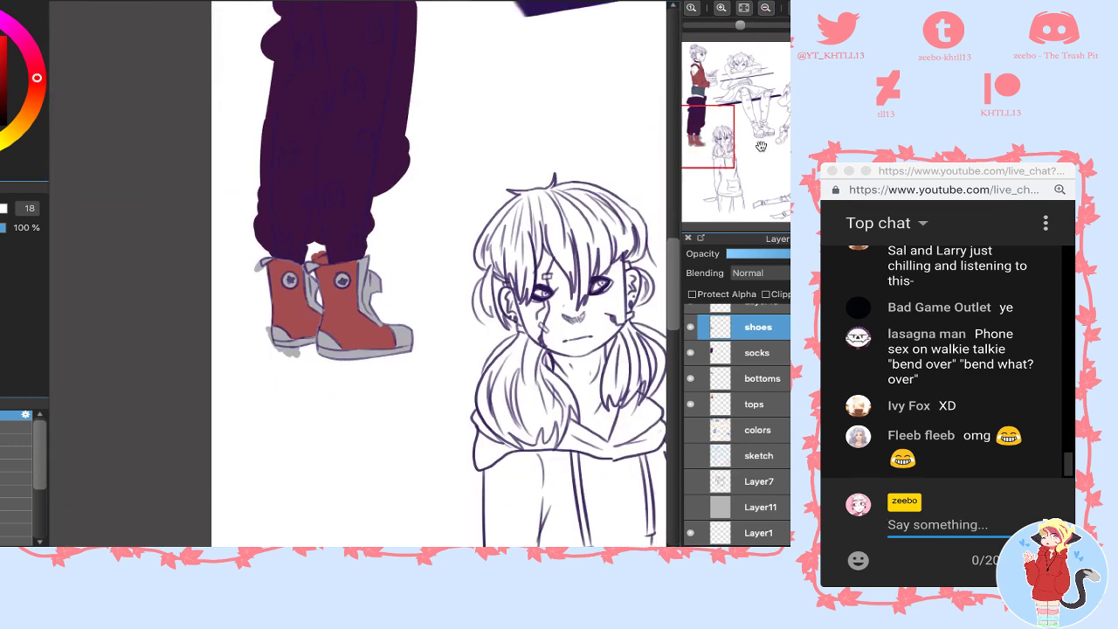
{"action": "left_click_drag", "start_coordinate": [760, 146], "coordinate": [777, 112]}
{"action": "left_click", "coordinate": [753, 404]}
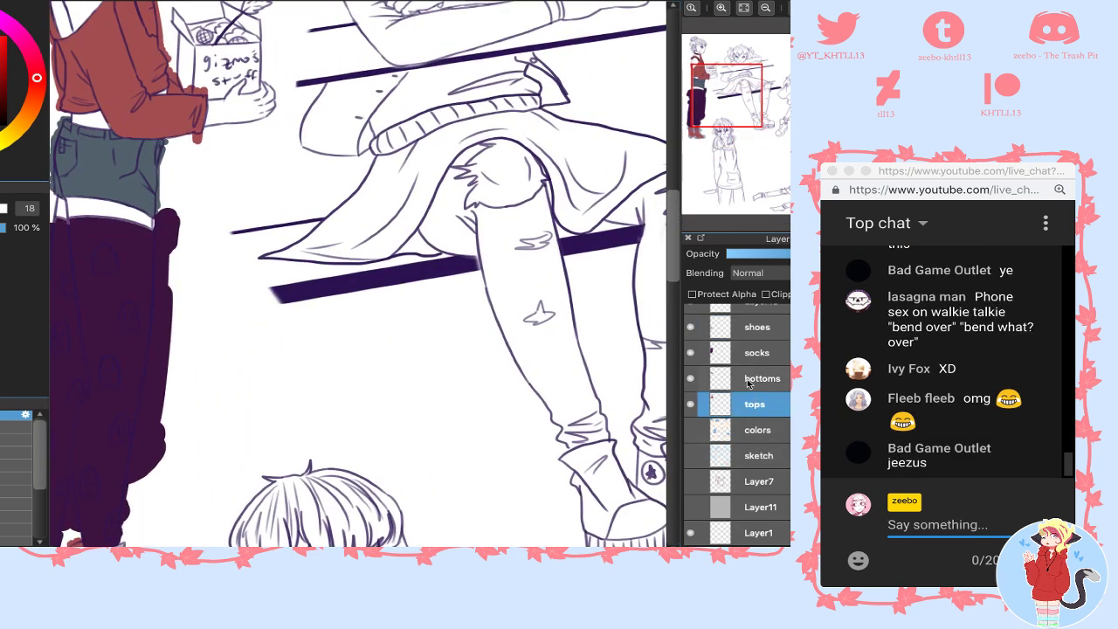
{"action": "left_click_drag", "start_coordinate": [754, 75], "coordinate": [730, 46]}
{"action": "left_click", "coordinate": [724, 8]}
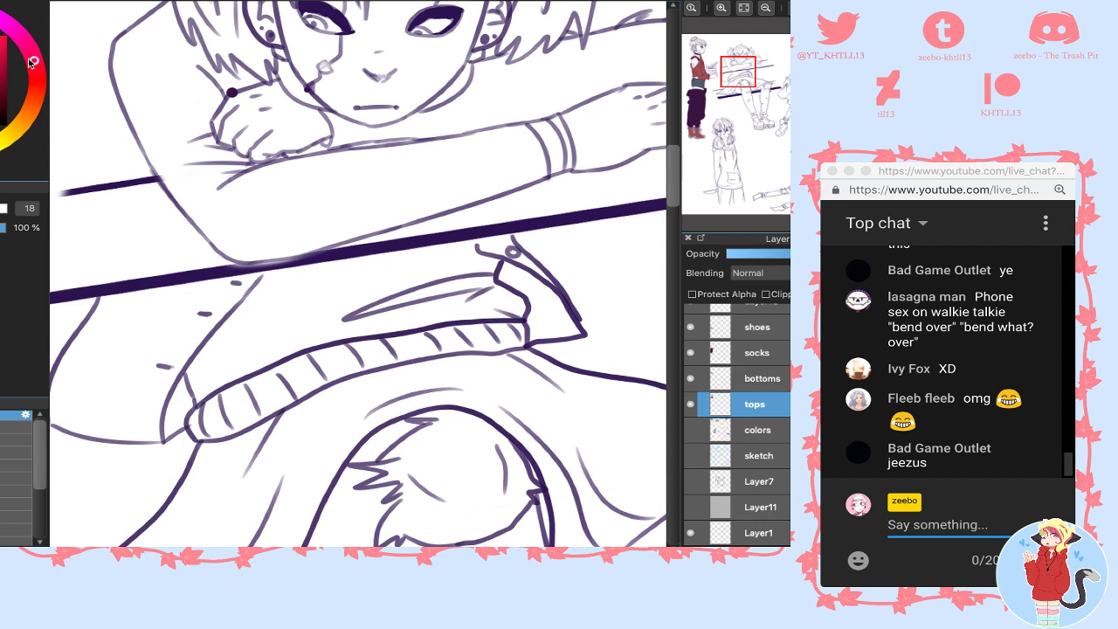
{"action": "left_click_drag", "start_coordinate": [215, 363], "coordinate": [196, 394]}
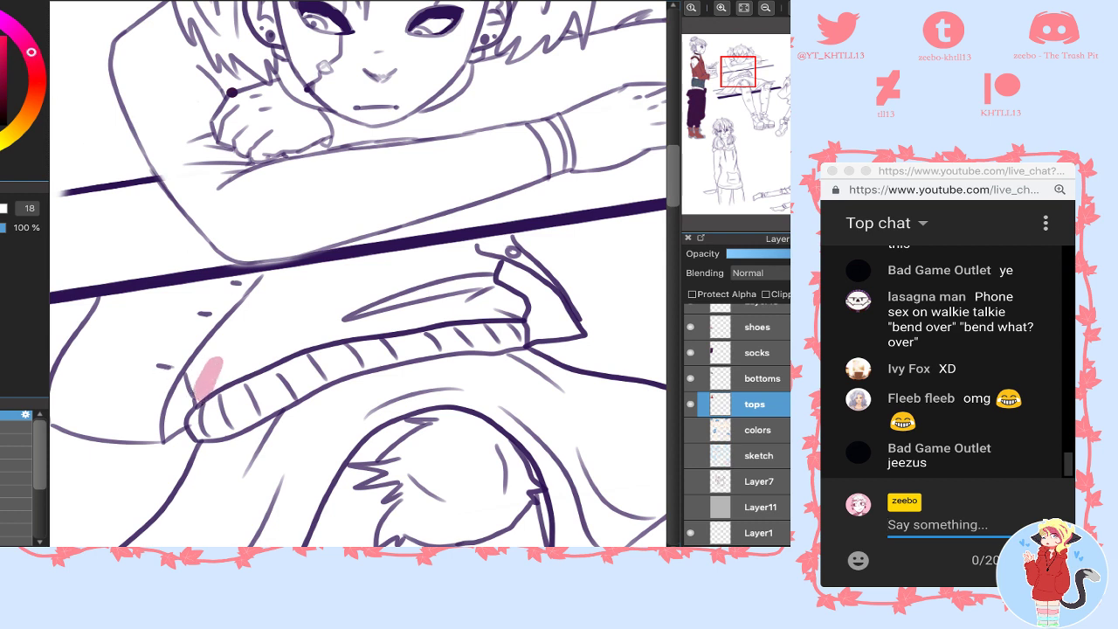
{"action": "left_click", "coordinate": [255, 326]}
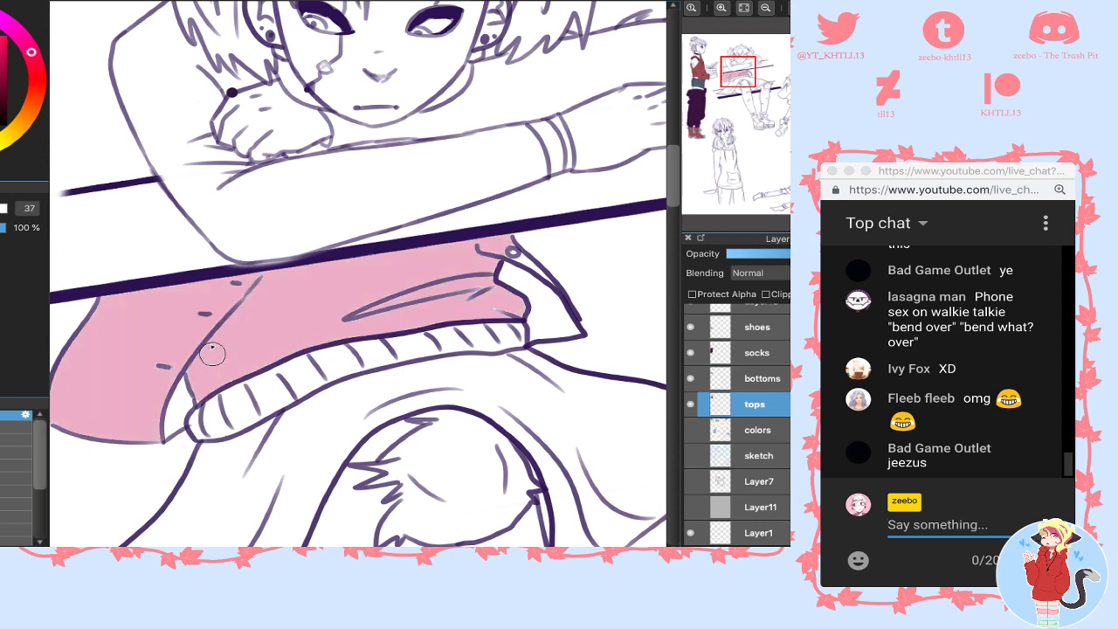
- Paint the sweater's ribbed hem the same pink with brush size 37, and toggle the colors and tops layers for comparison
{"action": "mouse_move", "coordinate": [203, 400]}
{"action": "left_mouse_down"}
{"action": "mouse_move", "coordinate": [204, 432]}
{"action": "mouse_move", "coordinate": [202, 423]}
{"action": "mouse_move", "coordinate": [268, 413]}
{"action": "mouse_move", "coordinate": [280, 375]}
{"action": "mouse_move", "coordinate": [325, 366]}
{"action": "mouse_move", "coordinate": [317, 382]}
{"action": "mouse_move", "coordinate": [410, 338]}
{"action": "mouse_move", "coordinate": [437, 341]}
{"action": "mouse_move", "coordinate": [370, 355]}
{"action": "mouse_move", "coordinate": [411, 347]}
{"action": "mouse_move", "coordinate": [437, 334]}
{"action": "mouse_move", "coordinate": [437, 321]}
{"action": "mouse_move", "coordinate": [333, 318]}
{"action": "left_mouse_up"}
{"action": "mouse_move", "coordinate": [397, 334]}
{"action": "left_mouse_down"}
{"action": "mouse_move", "coordinate": [516, 334]}
{"action": "mouse_move", "coordinate": [489, 346]}
{"action": "mouse_move", "coordinate": [533, 327]}
{"action": "mouse_move", "coordinate": [472, 316]}
{"action": "left_mouse_up"}
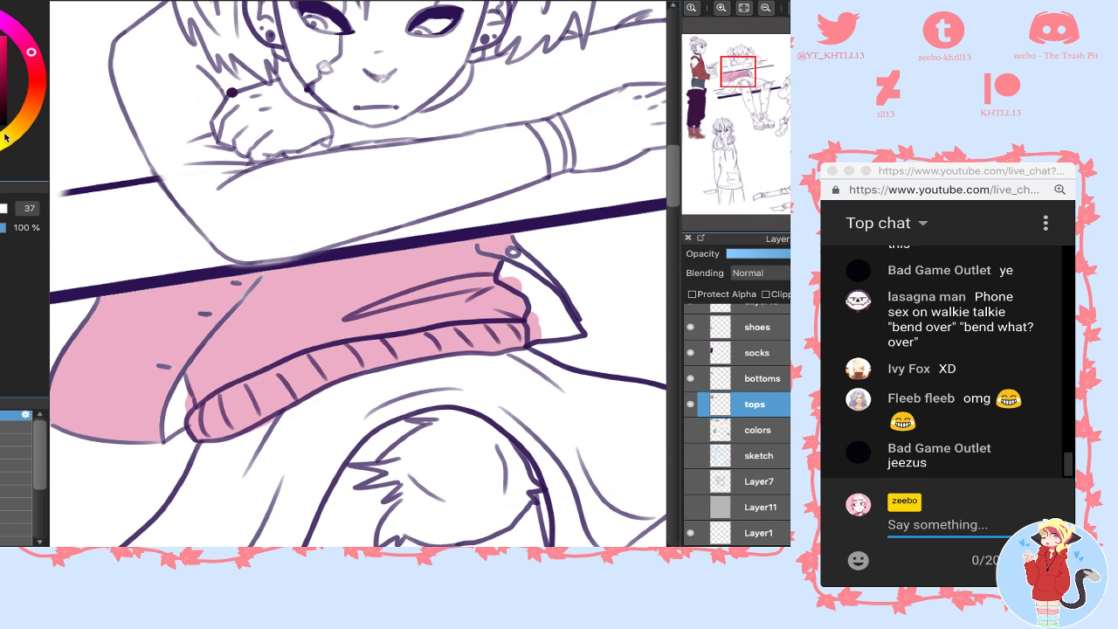
{"action": "left_click", "coordinate": [690, 429]}
{"action": "left_click", "coordinate": [690, 430]}
{"action": "left_click", "coordinate": [691, 405]}
{"action": "left_click", "coordinate": [690, 404]}
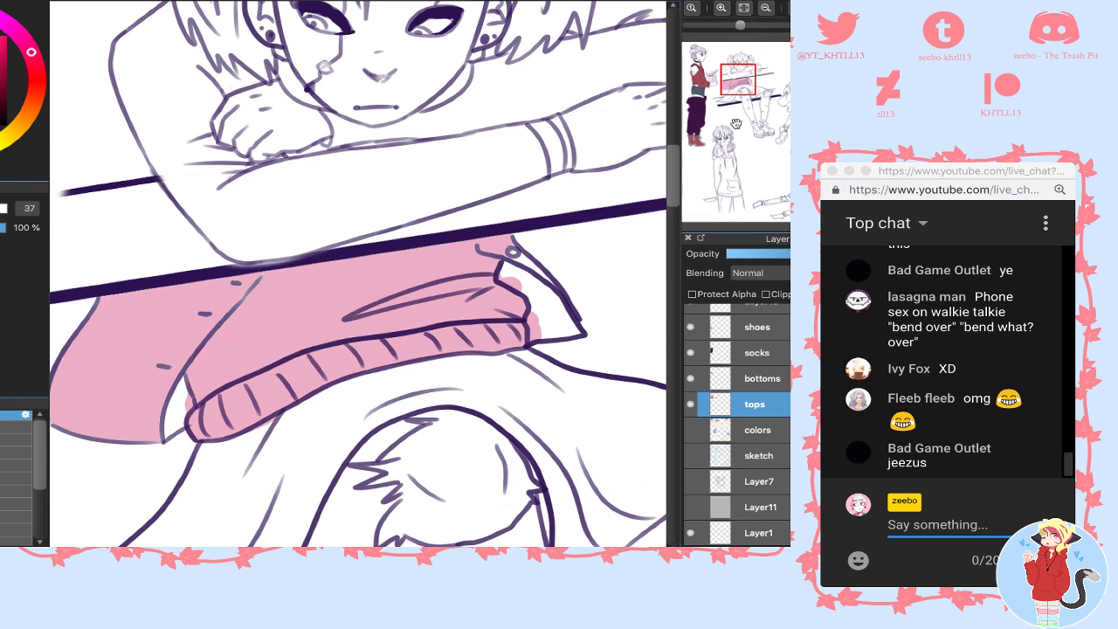
- Color the leaning character's wristbands pink on the tops layer with the brush reduced to 6.8
{"action": "left_click_drag", "start_coordinate": [742, 91], "coordinate": [741, 67]}
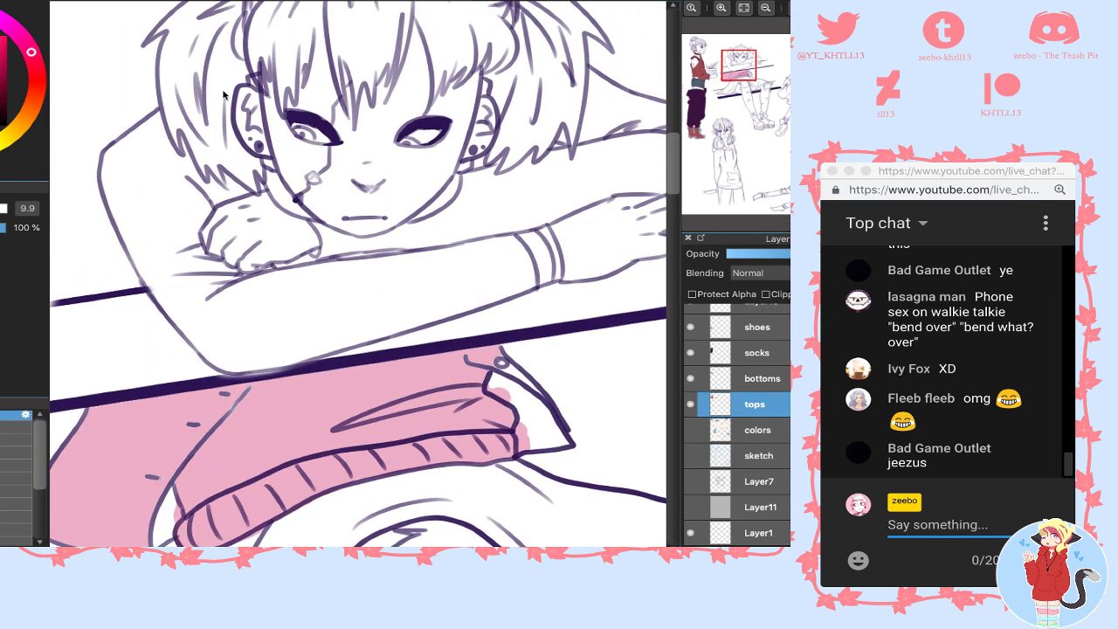
{"action": "left_click", "coordinate": [549, 269]}
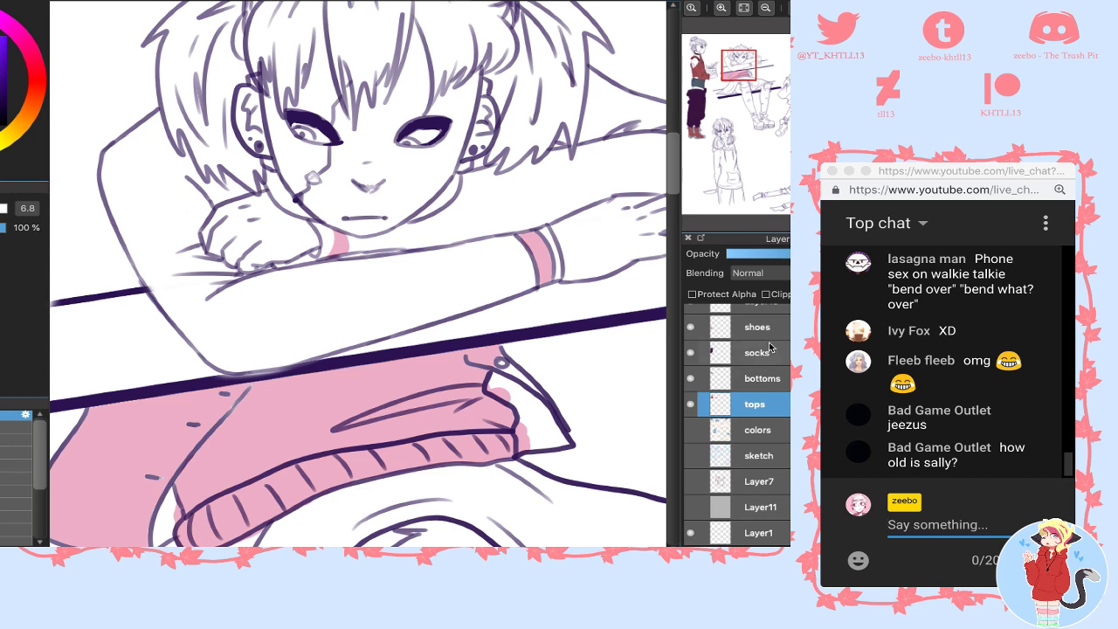
- Draw the missing wristband line beside the leaning character's resting hand on the lineart layer
{"action": "double_click", "coordinate": [760, 379]}
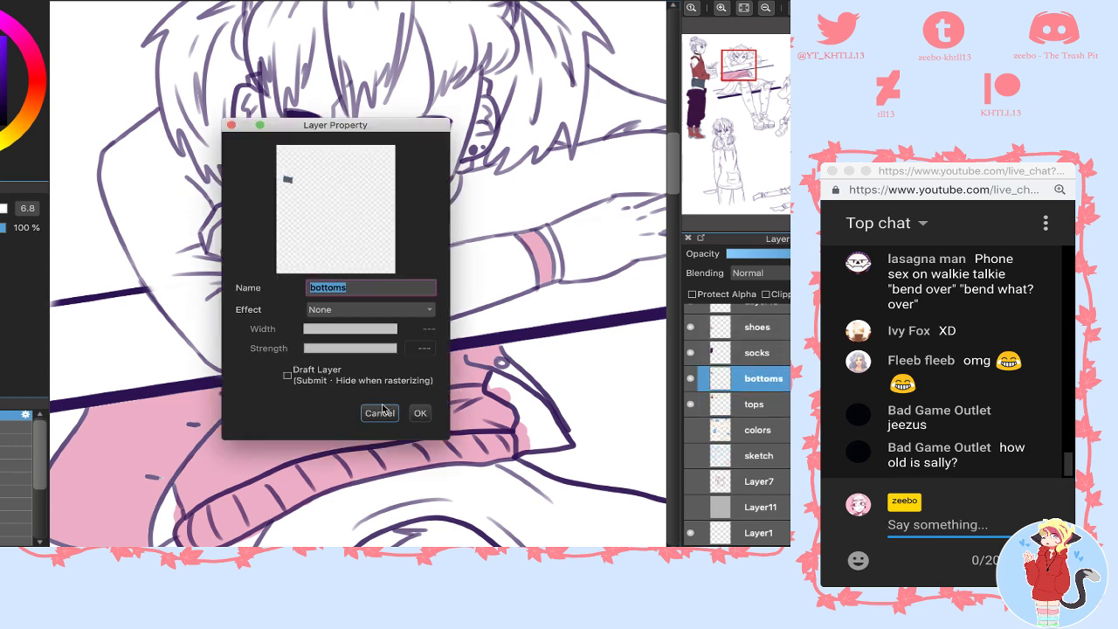
{"action": "left_click", "coordinate": [380, 413]}
{"action": "scroll", "coordinate": [738, 428], "scroll_direction": "up", "scroll_amount": 2}
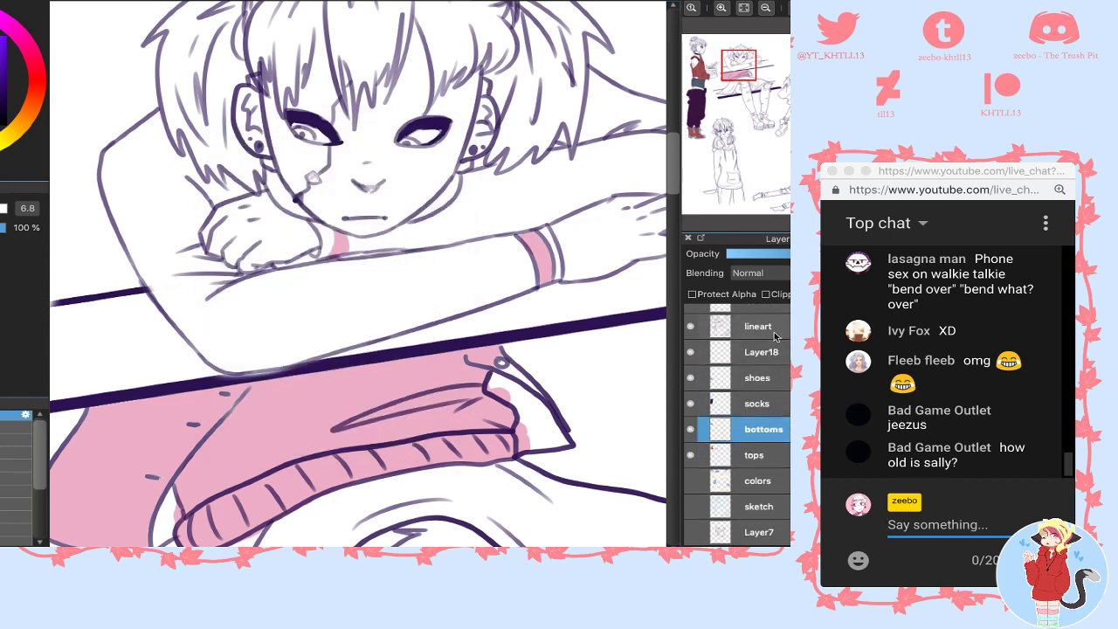
{"action": "left_click", "coordinate": [760, 328]}
{"action": "left_click", "coordinate": [13, 428]}
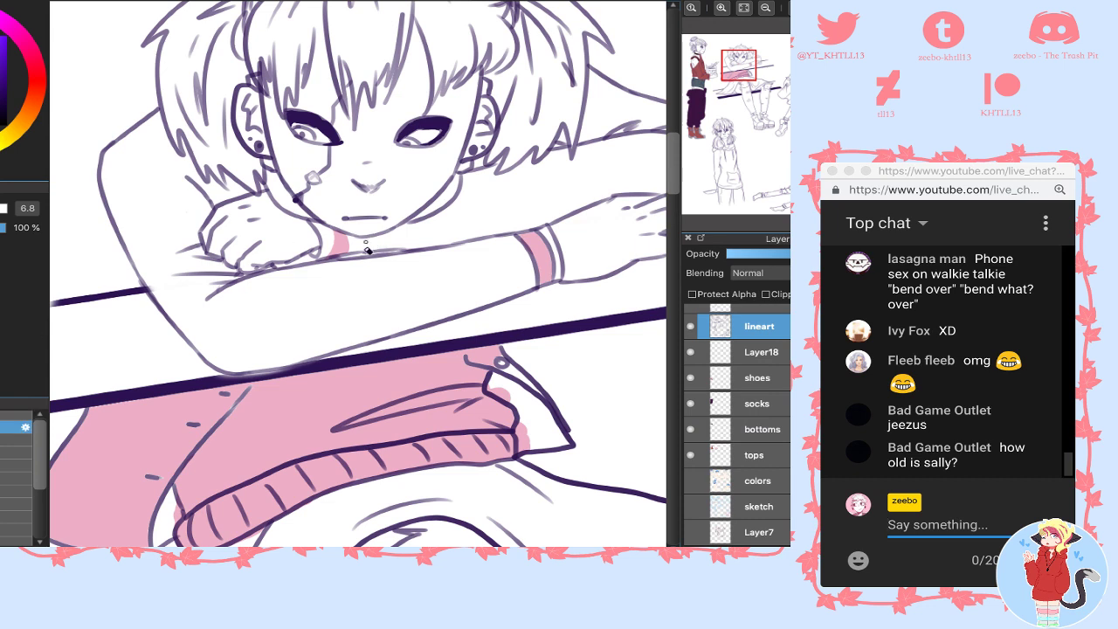
{"action": "key", "text": "b"}
{"action": "mouse_move", "coordinate": [331, 228]}
{"action": "left_mouse_down"}
{"action": "mouse_move", "coordinate": [327, 257]}
{"action": "mouse_move", "coordinate": [349, 251]}
{"action": "left_mouse_up"}
{"action": "left_click", "coordinate": [745, 9]}
{"action": "double_click", "coordinate": [699, 360]}
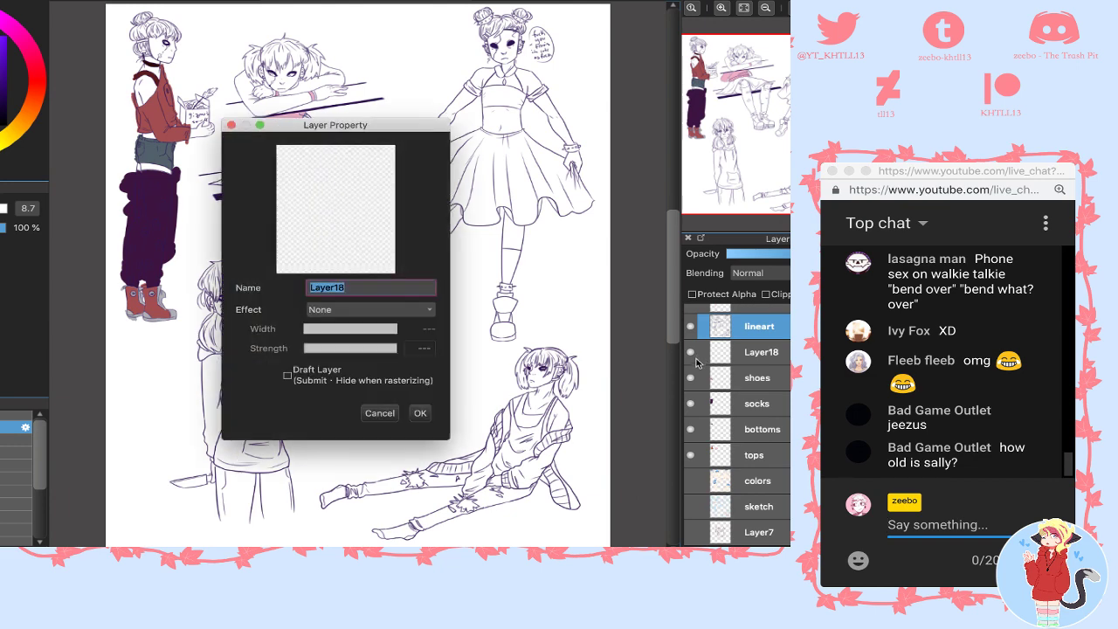
{"action": "left_click", "coordinate": [383, 413]}
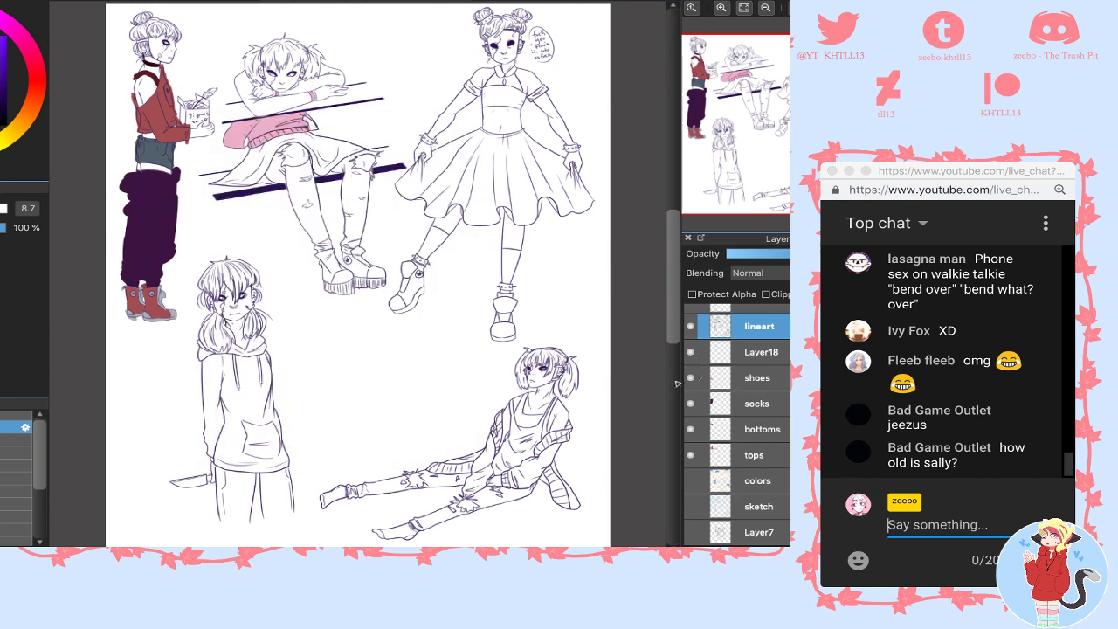
{"action": "double_click", "coordinate": [715, 354]}
{"action": "left_click", "coordinate": [332, 310]}
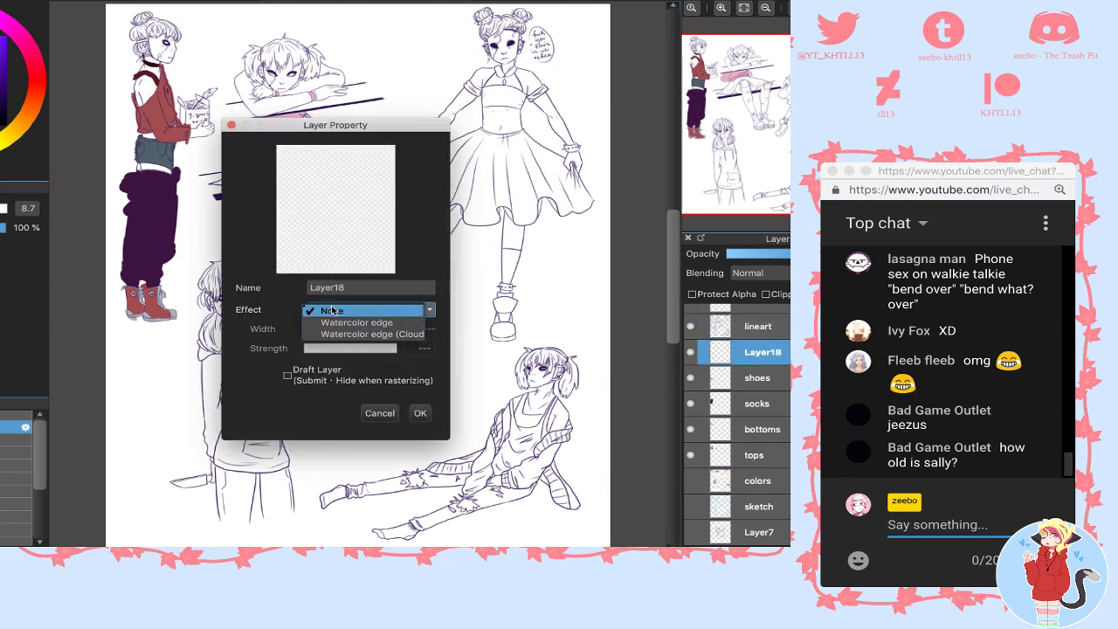
{"action": "left_click", "coordinate": [377, 412]}
{"action": "left_click", "coordinate": [380, 412]}
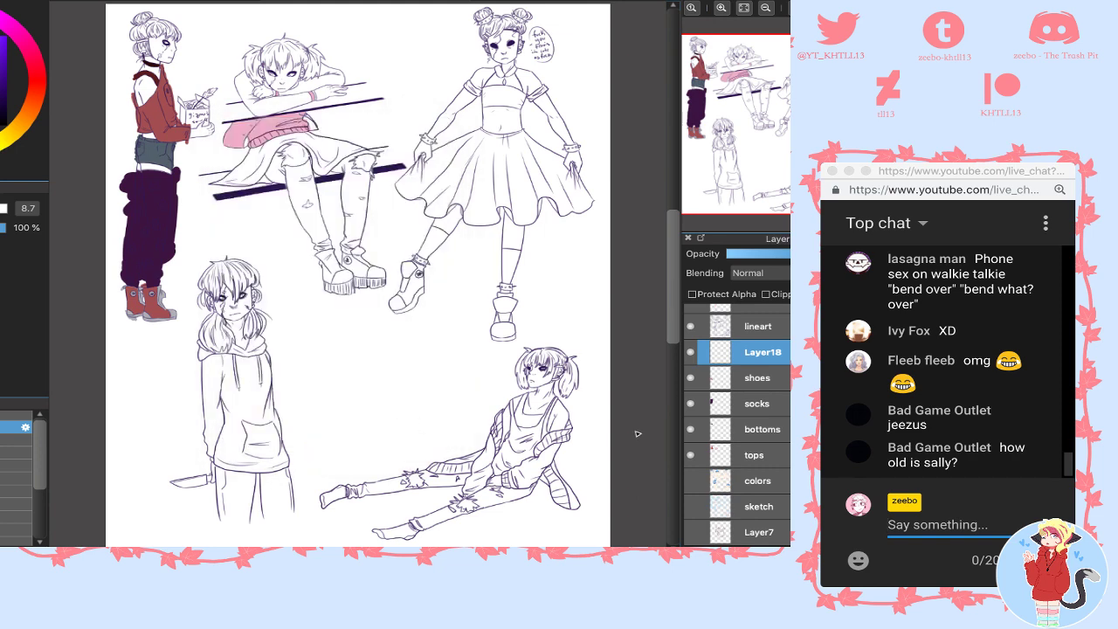
- Preview the Watercolor edge and Watercolor edge (Cloudy) effects on the shoes layer, and cancel the change
{"action": "left_click", "coordinate": [754, 388]}
{"action": "double_click", "coordinate": [725, 381]}
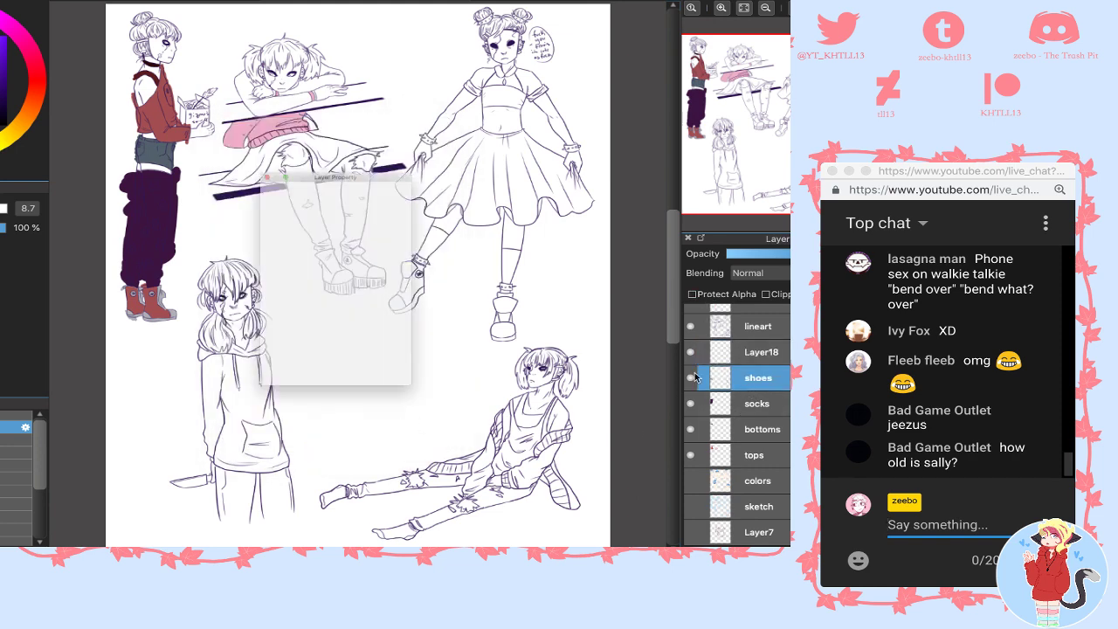
{"action": "left_click", "coordinate": [332, 310]}
{"action": "left_click", "coordinate": [337, 323]}
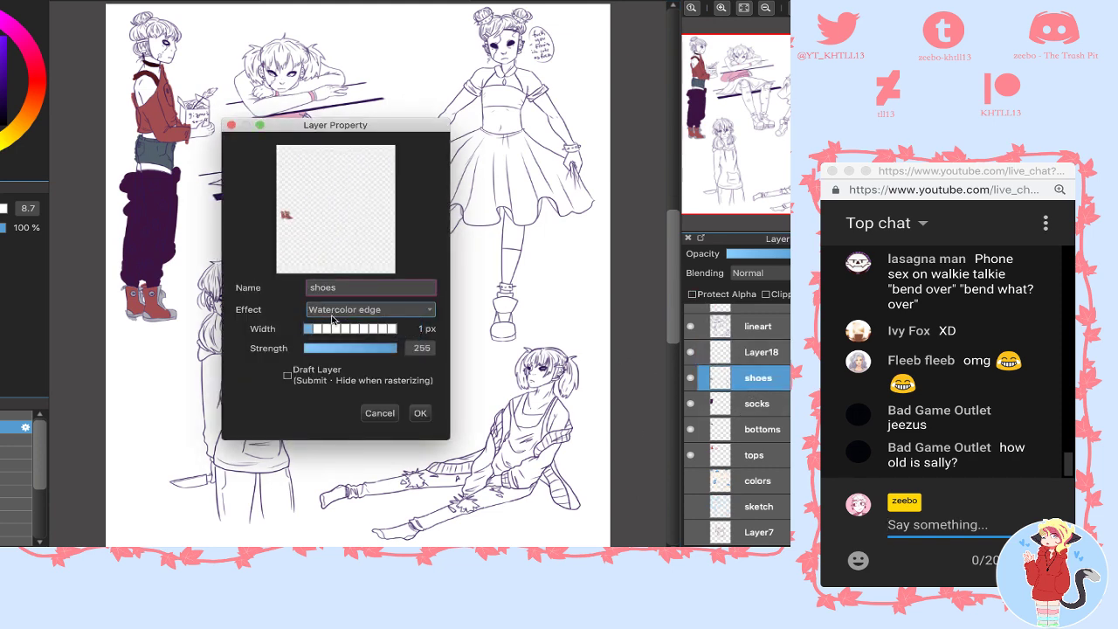
{"action": "left_click", "coordinate": [332, 311]}
{"action": "left_click", "coordinate": [349, 323]}
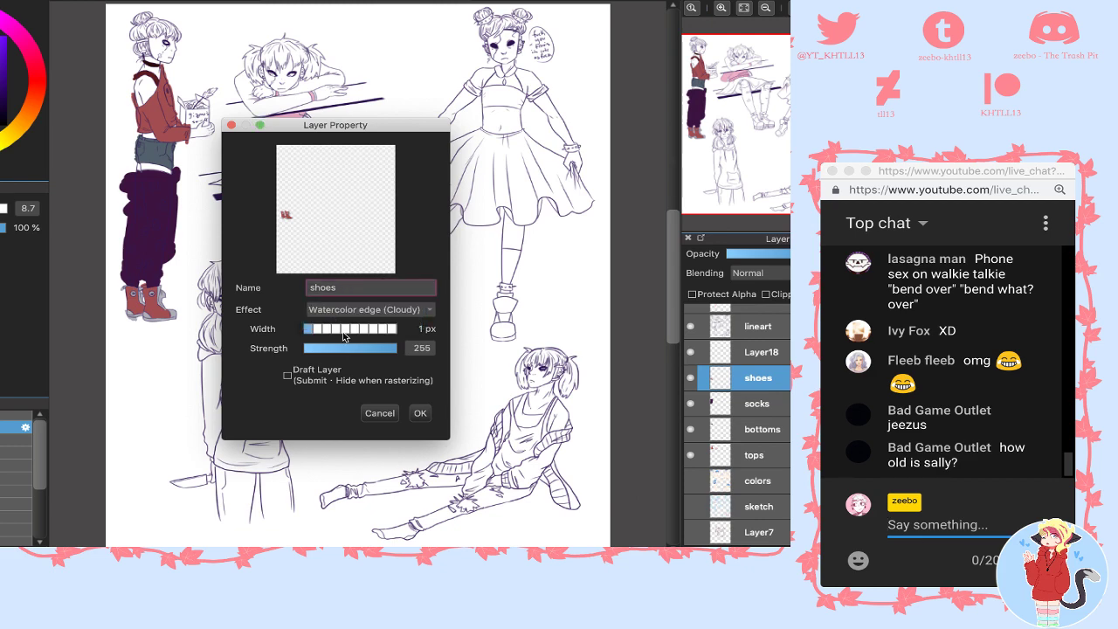
{"action": "left_click", "coordinate": [380, 413]}
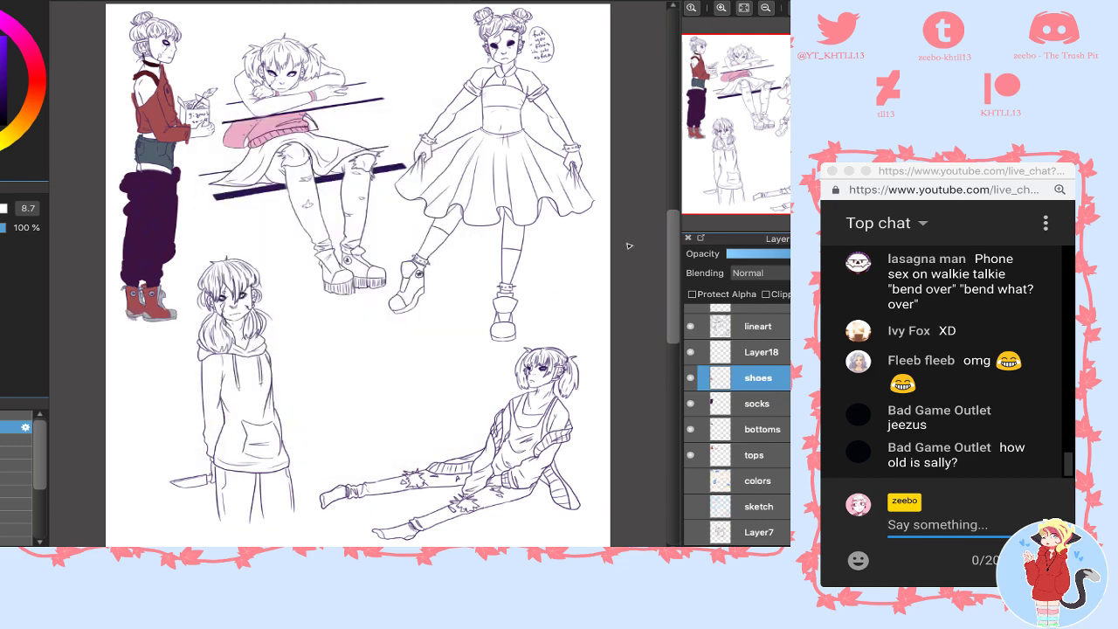
- Apply the Watercolor edge (Cloudy) effect to the shoes layer with a 10 px width and strength 255
{"action": "left_click", "coordinate": [719, 12]}
{"action": "left_click_drag", "start_coordinate": [700, 97], "coordinate": [694, 146]}
{"action": "double_click", "coordinate": [743, 377]}
{"action": "left_click_drag", "start_coordinate": [379, 142], "coordinate": [577, 81]}
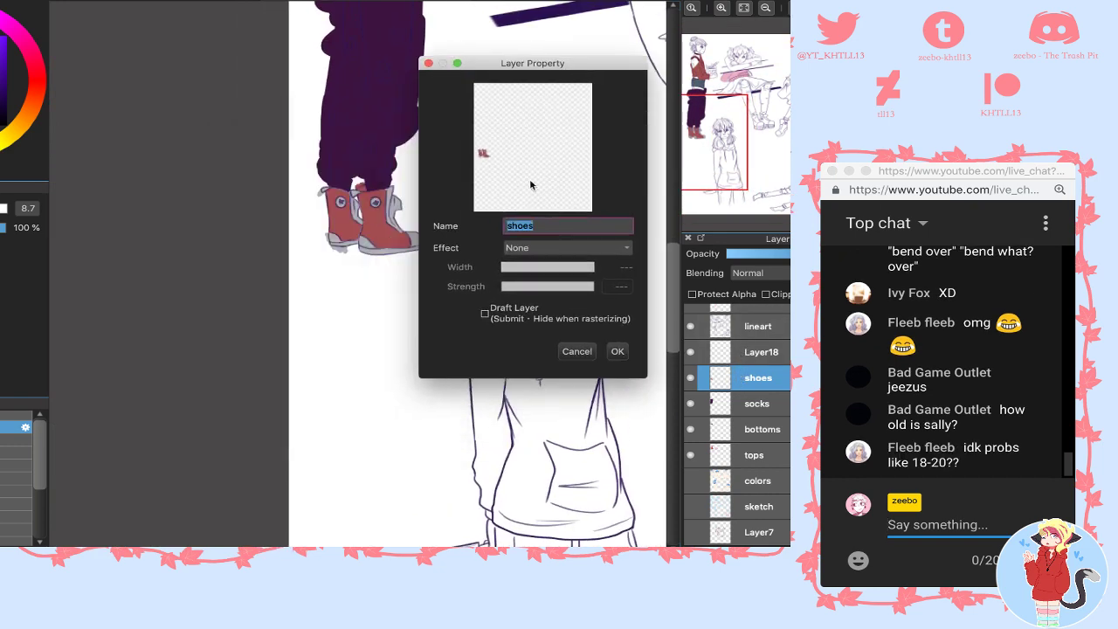
{"action": "left_click", "coordinate": [566, 247]}
{"action": "left_click", "coordinate": [552, 272]}
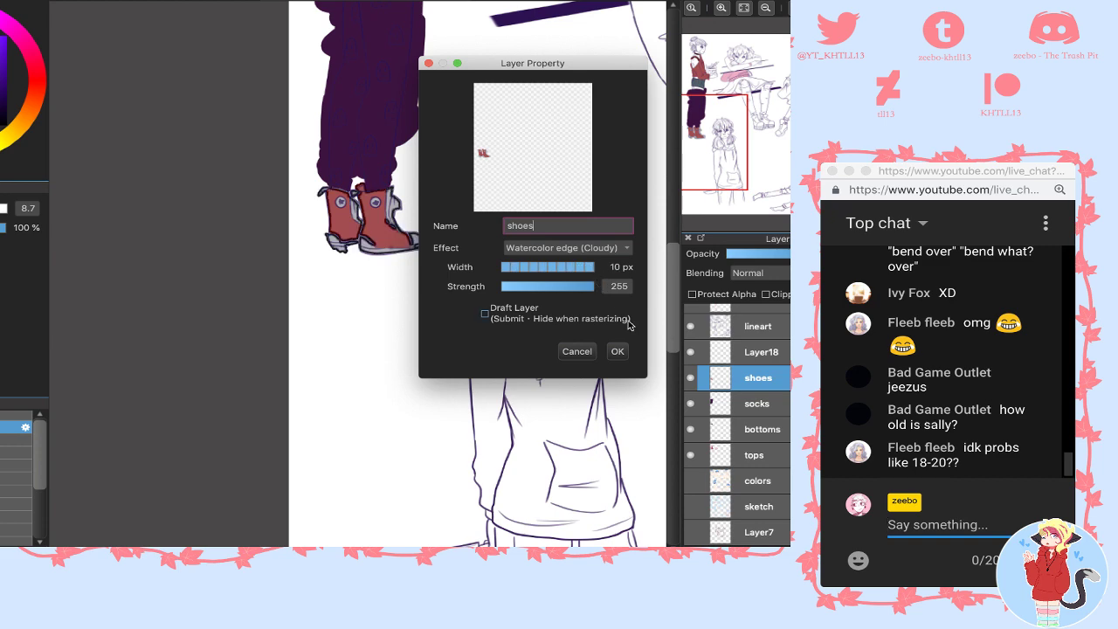
{"action": "left_click", "coordinate": [617, 351]}
- Inspect the boots up close and set the shoes layer's effect back to None
{"action": "left_click", "coordinate": [722, 8]}
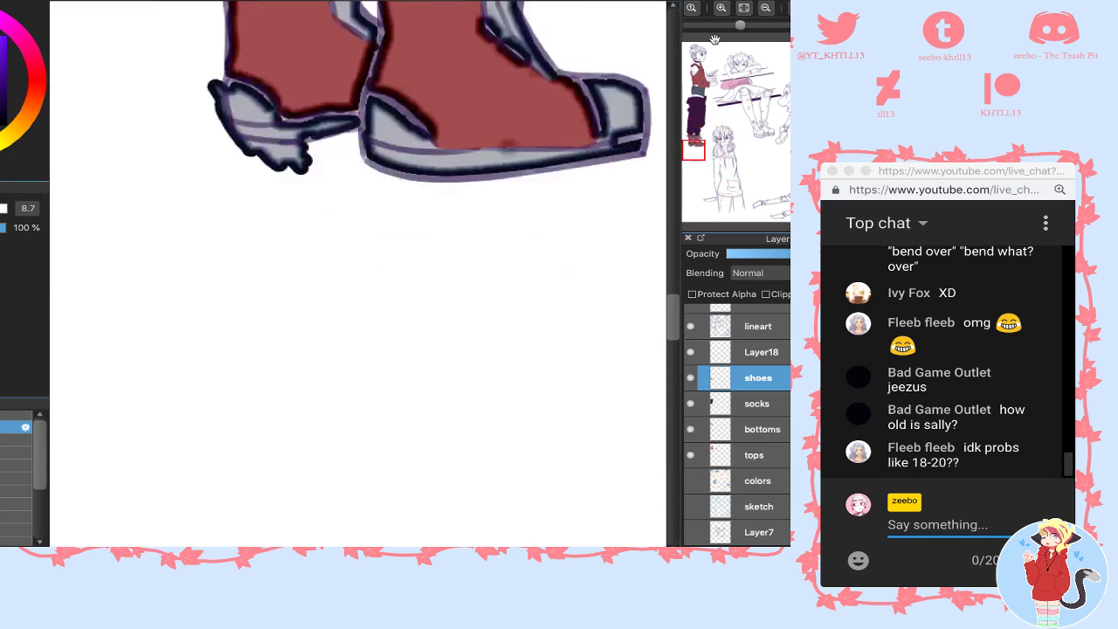
{"action": "double_click", "coordinate": [740, 378]}
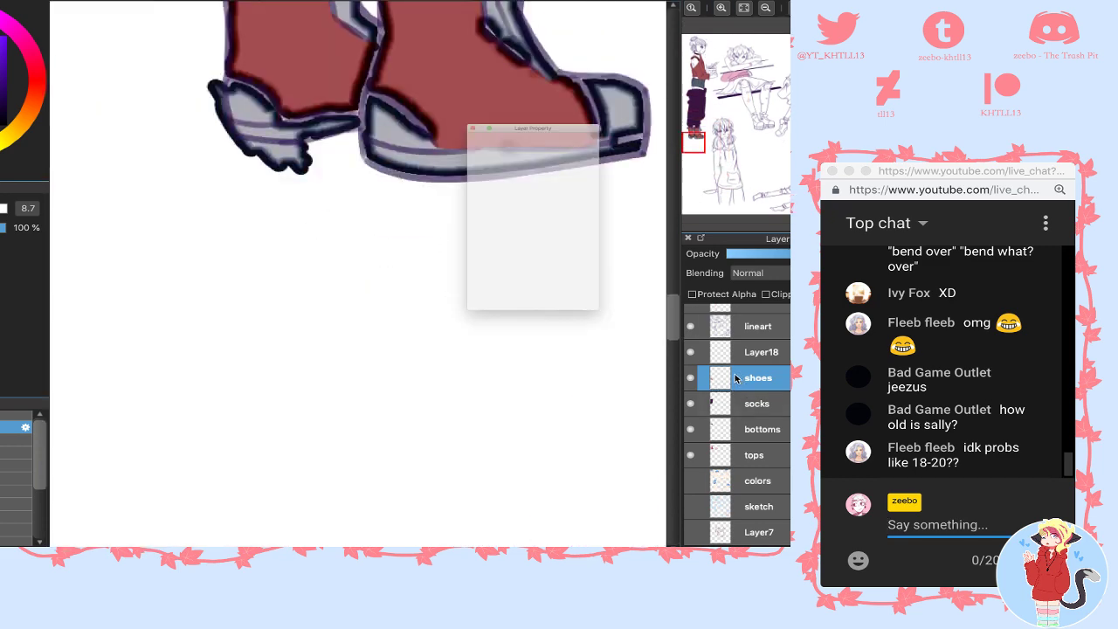
{"action": "left_click", "coordinate": [538, 248]}
{"action": "left_click", "coordinate": [542, 226]}
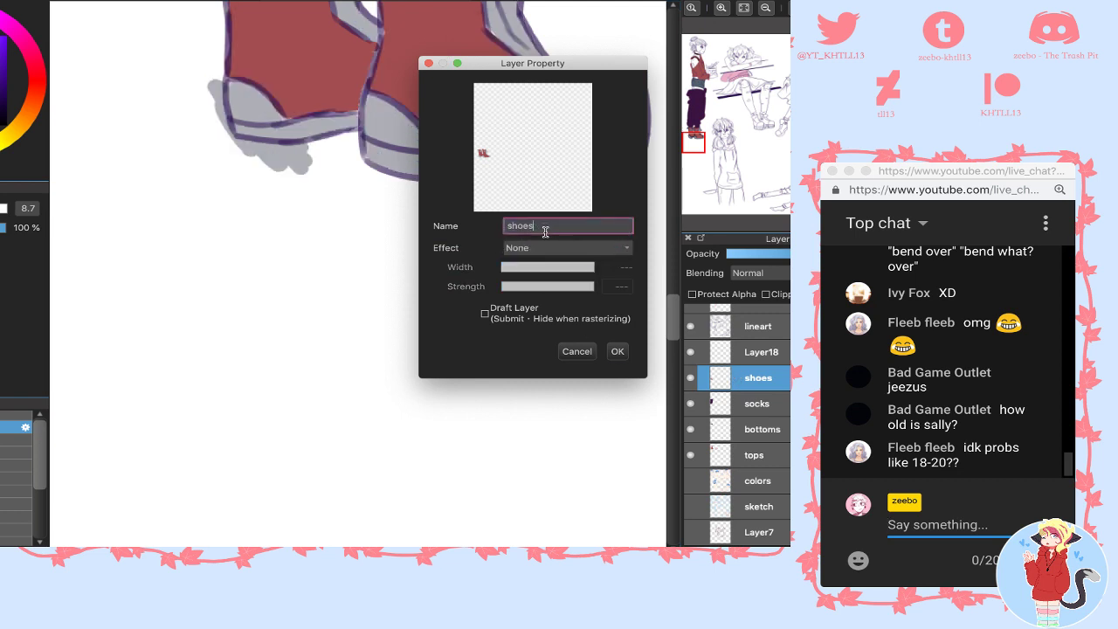
{"action": "left_click", "coordinate": [618, 351]}
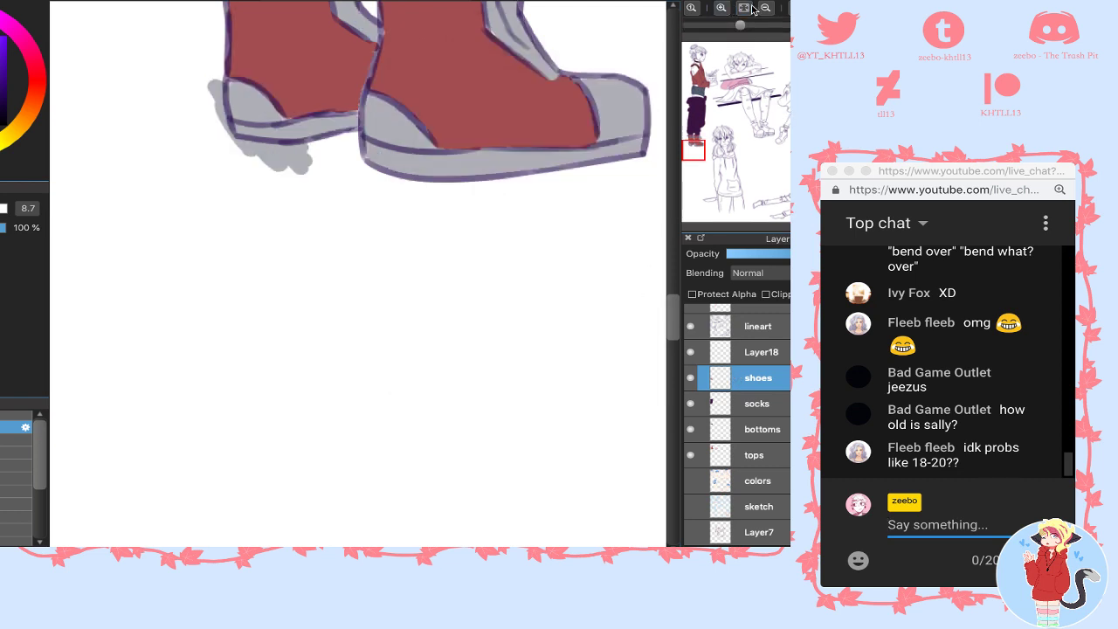
- Handwrite "weird...." in the blank canvas area below the boots
{"action": "left_click_drag", "start_coordinate": [287, 334], "coordinate": [326, 359]}
{"action": "mouse_move", "coordinate": [340, 398]}
{"action": "left_mouse_down"}
{"action": "mouse_move", "coordinate": [375, 354]}
{"action": "mouse_move", "coordinate": [400, 380]}
{"action": "mouse_move", "coordinate": [449, 306]}
{"action": "mouse_move", "coordinate": [498, 351]}
{"action": "left_mouse_up"}
{"action": "left_click", "coordinate": [507, 356]}
{"action": "left_click", "coordinate": [528, 354]}
{"action": "left_click", "coordinate": [547, 352]}
{"action": "left_click", "coordinate": [565, 352]}
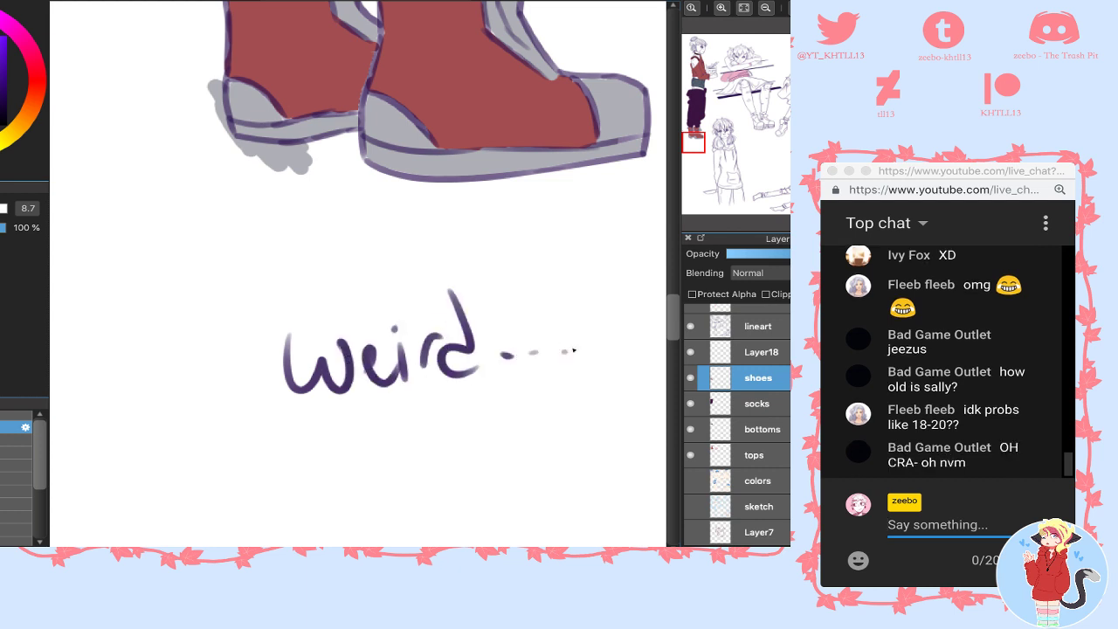
- Undo the handwritten word and dots below the boots
{"action": "key", "text": "super+z"}
{"action": "key", "text": "super+z"}
{"action": "key", "text": "super+z"}
{"action": "key", "text": "super+z"}
{"action": "key", "text": "ctrl+z"}
{"action": "key", "text": "ctrl+z"}
{"action": "key", "text": "ctrl+z"}
{"action": "key", "text": "ctrl+z"}
{"action": "key", "text": "ctrl+z"}
{"action": "key", "text": "ctrl+z"}
{"action": "key", "text": "ctrl+z"}
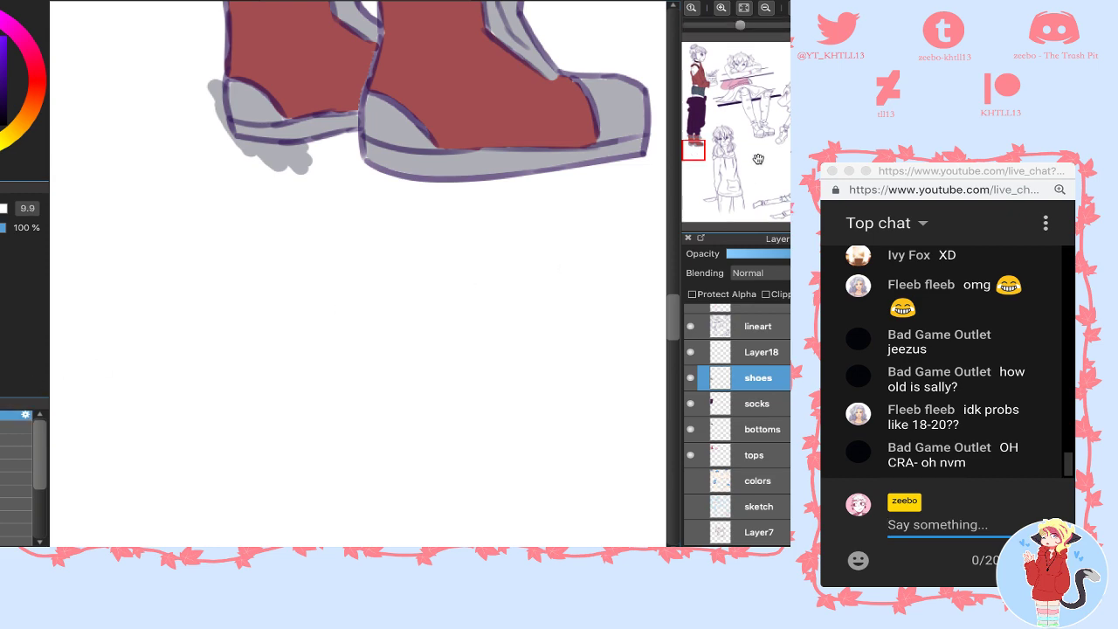
{"action": "left_click_drag", "start_coordinate": [754, 79], "coordinate": [740, 78]}
{"action": "left_click", "coordinate": [185, 174], "text": "alt"}
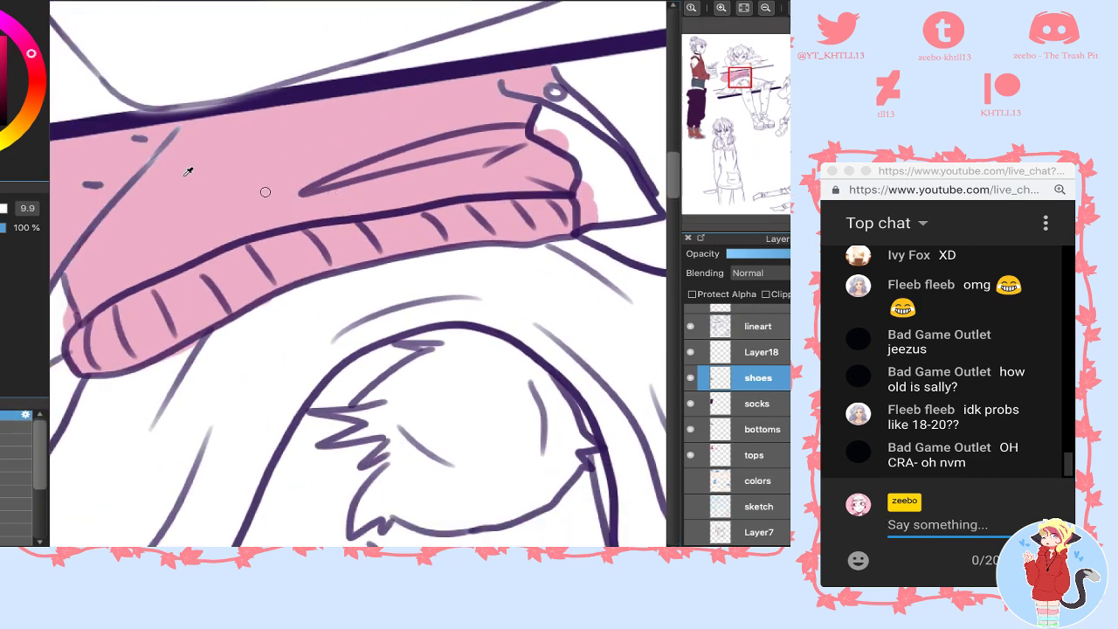
{"action": "left_click_drag", "start_coordinate": [180, 129], "coordinate": [118, 202]}
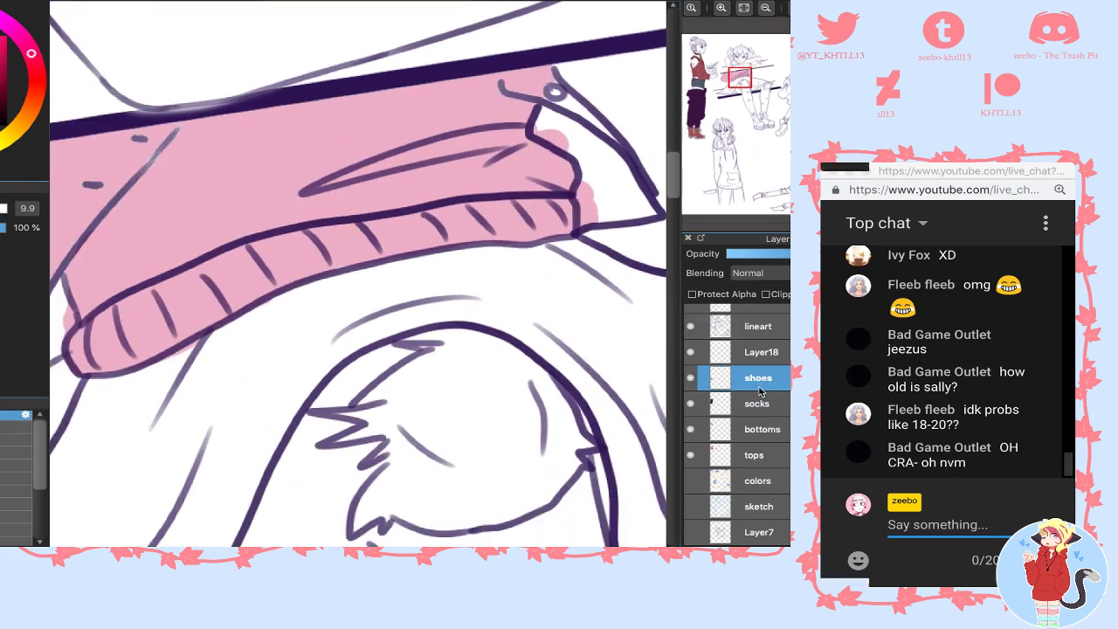
- Fill the leaning character's jacket panel beside the pink sweater with pale cream on the tops layer
{"action": "left_click", "coordinate": [721, 451]}
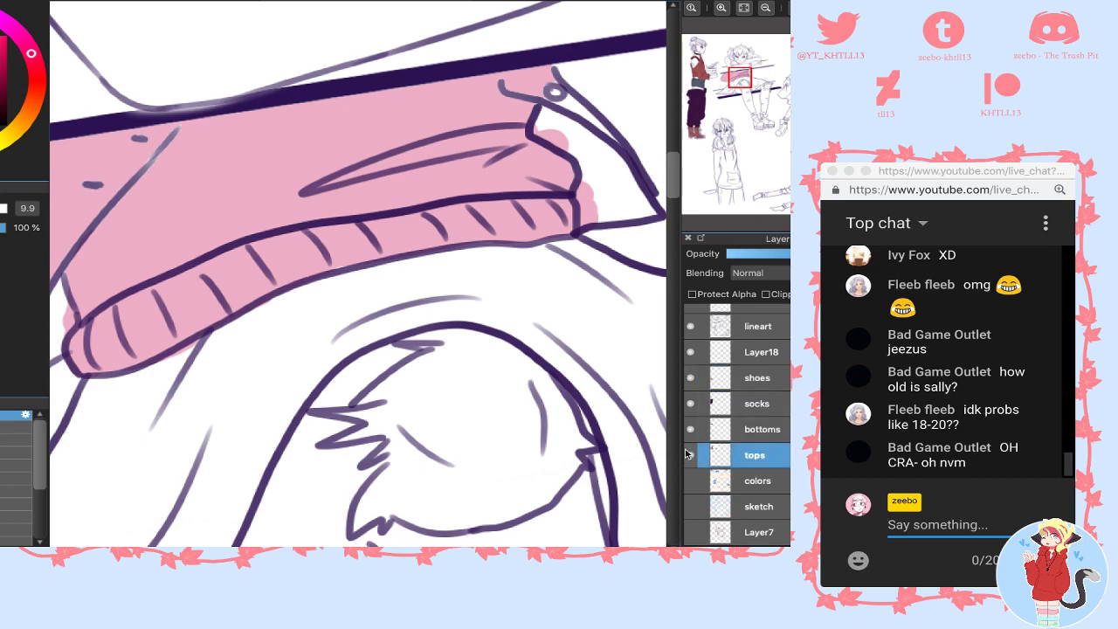
{"action": "left_click", "coordinate": [738, 61]}
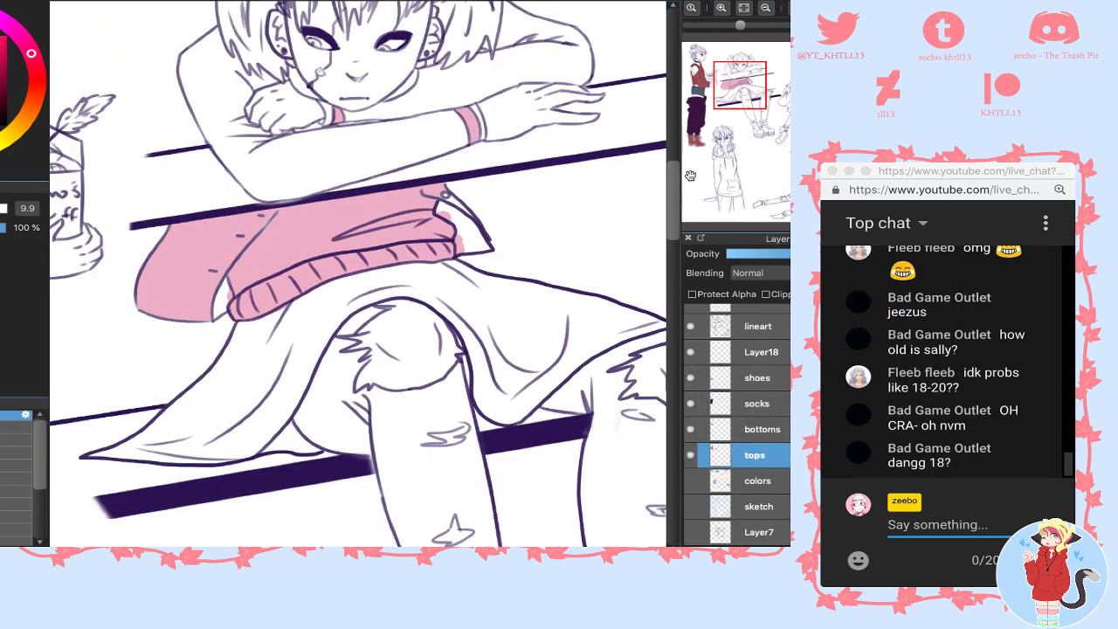
{"action": "left_click", "coordinate": [13, 135]}
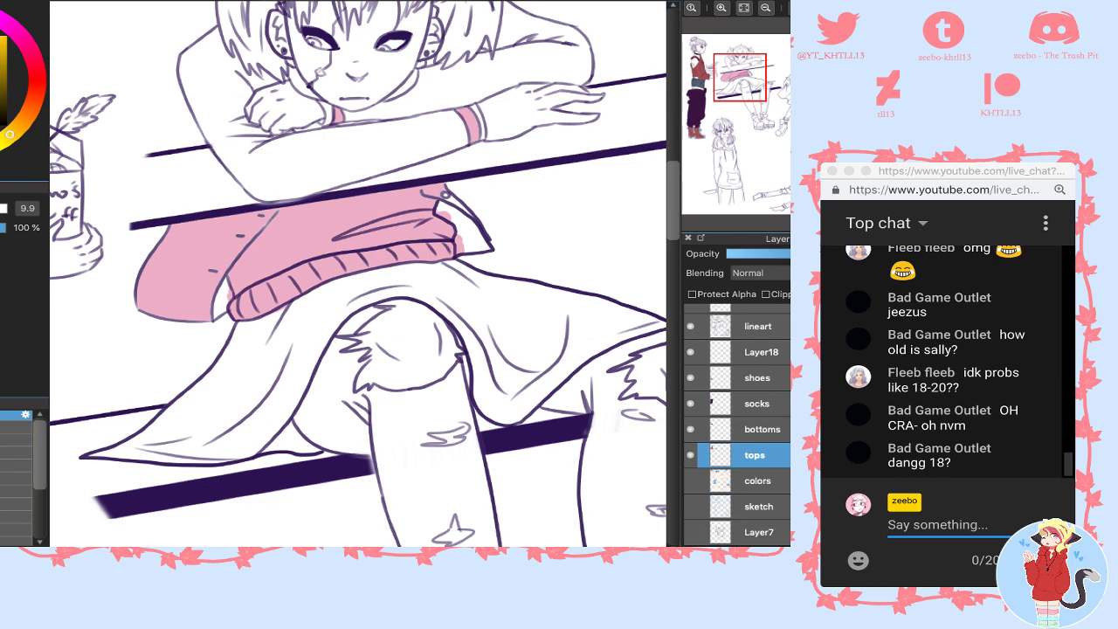
{"action": "left_click", "coordinate": [722, 7]}
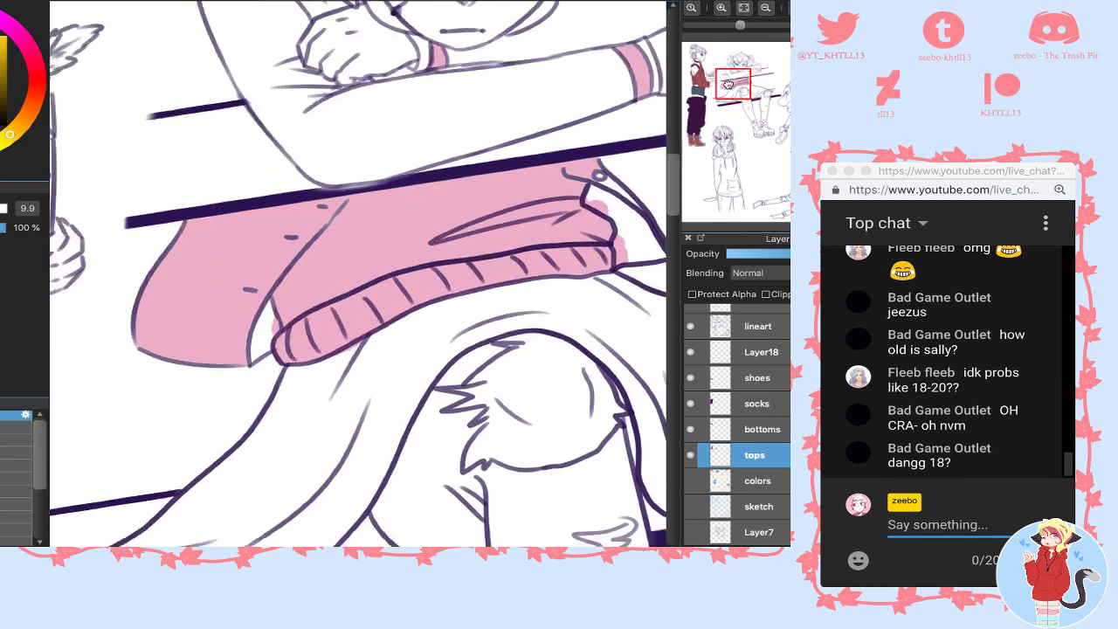
{"action": "left_click", "coordinate": [722, 7]}
{"action": "left_click", "coordinate": [722, 7]}
{"action": "left_click_drag", "start_coordinate": [465, 123], "coordinate": [398, 186]}
{"action": "left_click", "coordinate": [328, 220]}
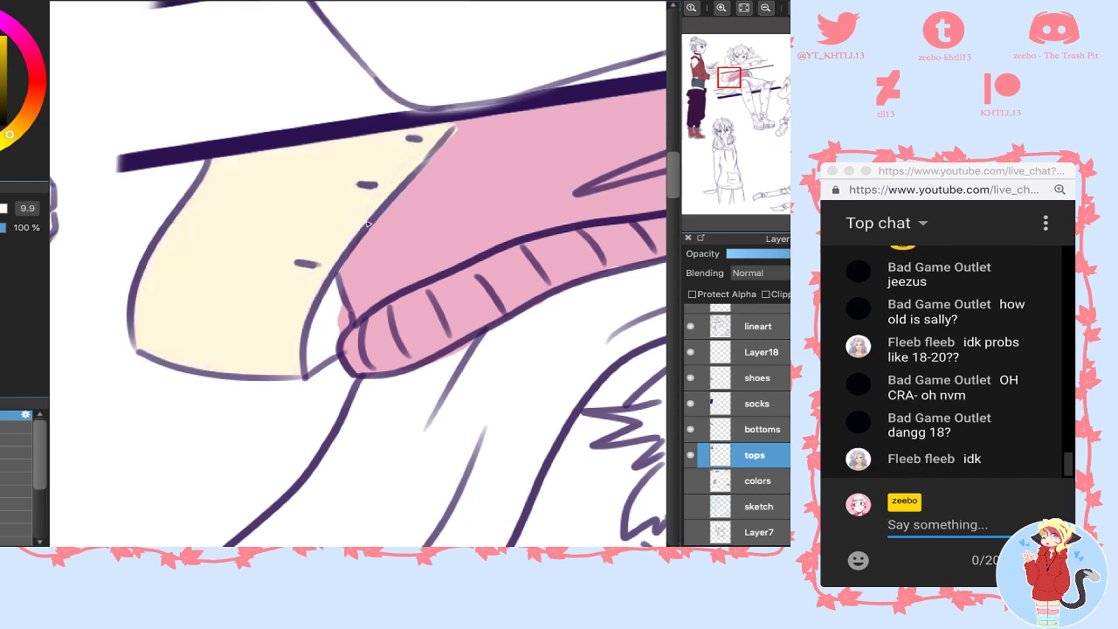
- Color the small gap between the jacket panel and the sweater's ribbed hem with the sampled cream
{"action": "left_click", "coordinate": [455, 140], "text": "alt"}
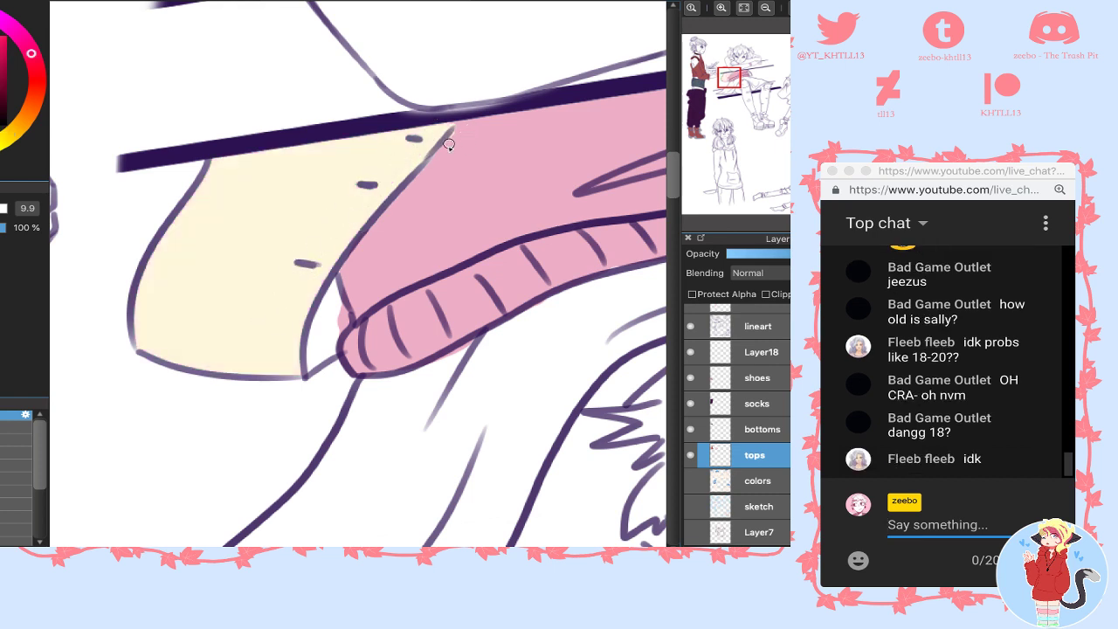
{"action": "left_click", "coordinate": [298, 273], "text": "alt"}
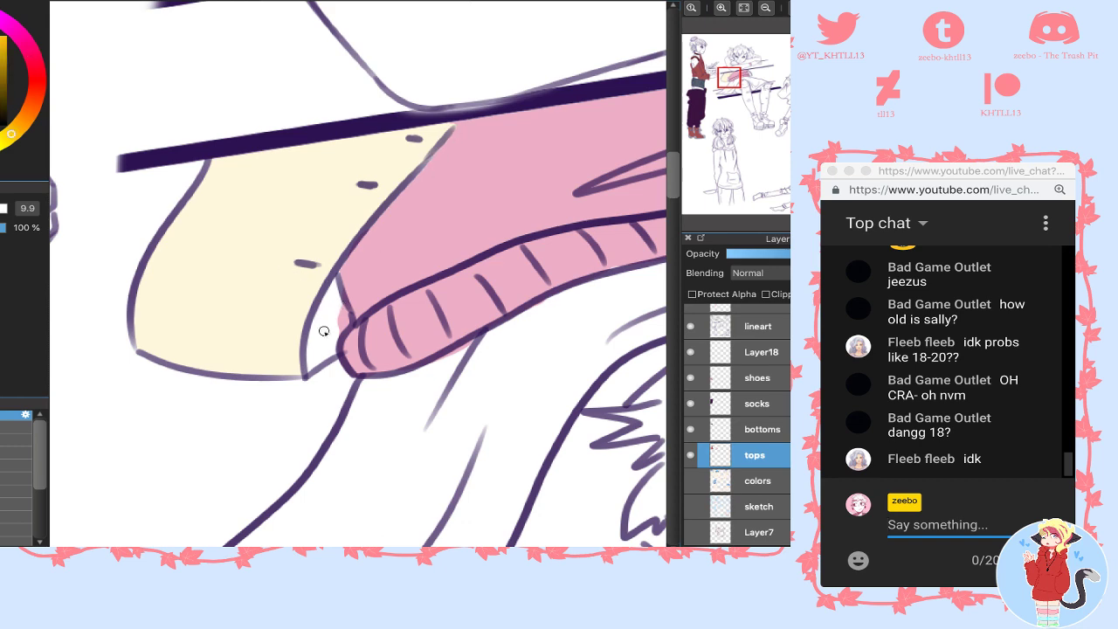
{"action": "mouse_move", "coordinate": [322, 329]}
{"action": "left_mouse_down"}
{"action": "mouse_move", "coordinate": [352, 317]}
{"action": "mouse_move", "coordinate": [341, 321]}
{"action": "left_mouse_up"}
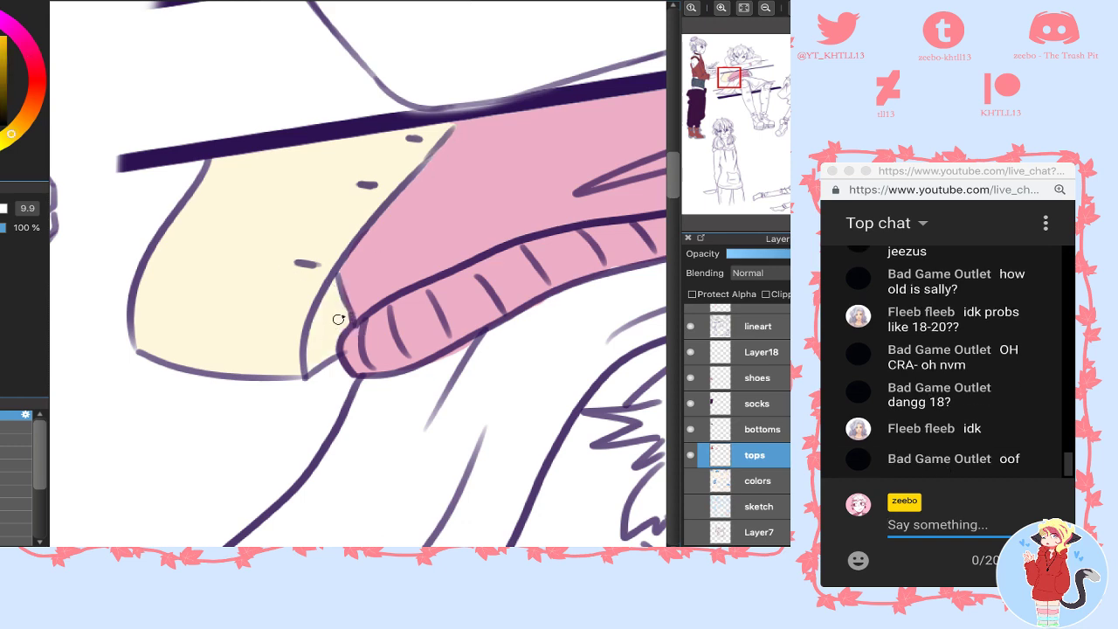
- Color the jacket's opposite flap and the area around its button cream, covering the pink overspill
{"action": "left_click_drag", "start_coordinate": [738, 89], "coordinate": [748, 85]}
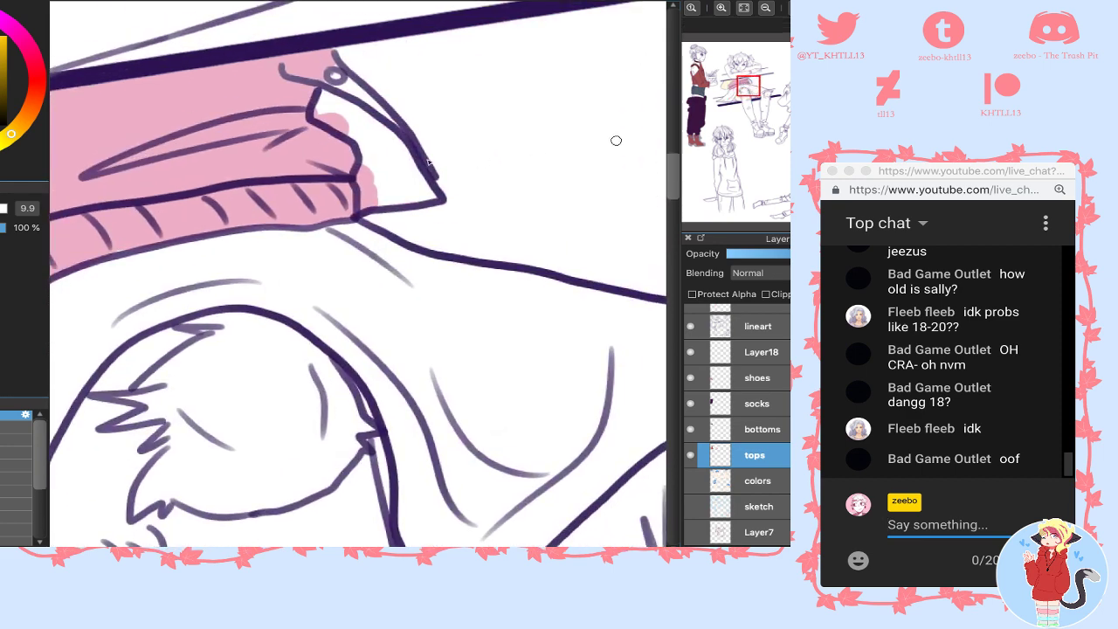
{"action": "key", "text": "g"}
{"action": "left_click", "coordinate": [380, 162]}
{"action": "left_click_drag", "start_coordinate": [346, 126], "coordinate": [377, 183]}
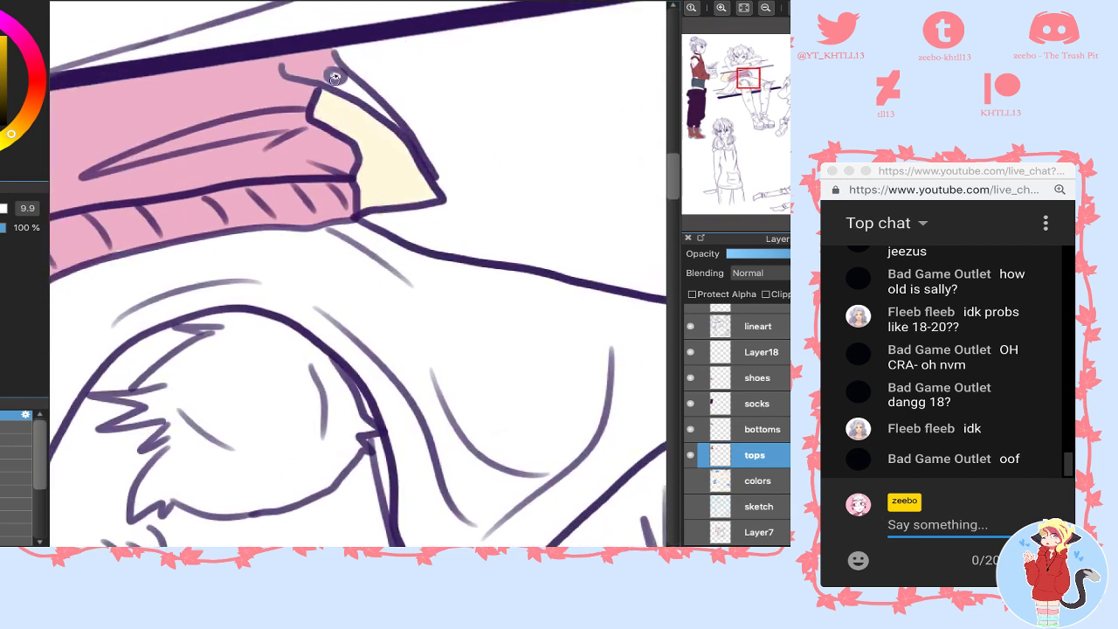
{"action": "mouse_move", "coordinate": [297, 66]}
{"action": "left_mouse_down"}
{"action": "mouse_move", "coordinate": [288, 63]}
{"action": "mouse_move", "coordinate": [306, 52]}
{"action": "mouse_move", "coordinate": [324, 61]}
{"action": "mouse_move", "coordinate": [297, 68]}
{"action": "mouse_move", "coordinate": [306, 76]}
{"action": "mouse_move", "coordinate": [340, 79]}
{"action": "left_mouse_up"}
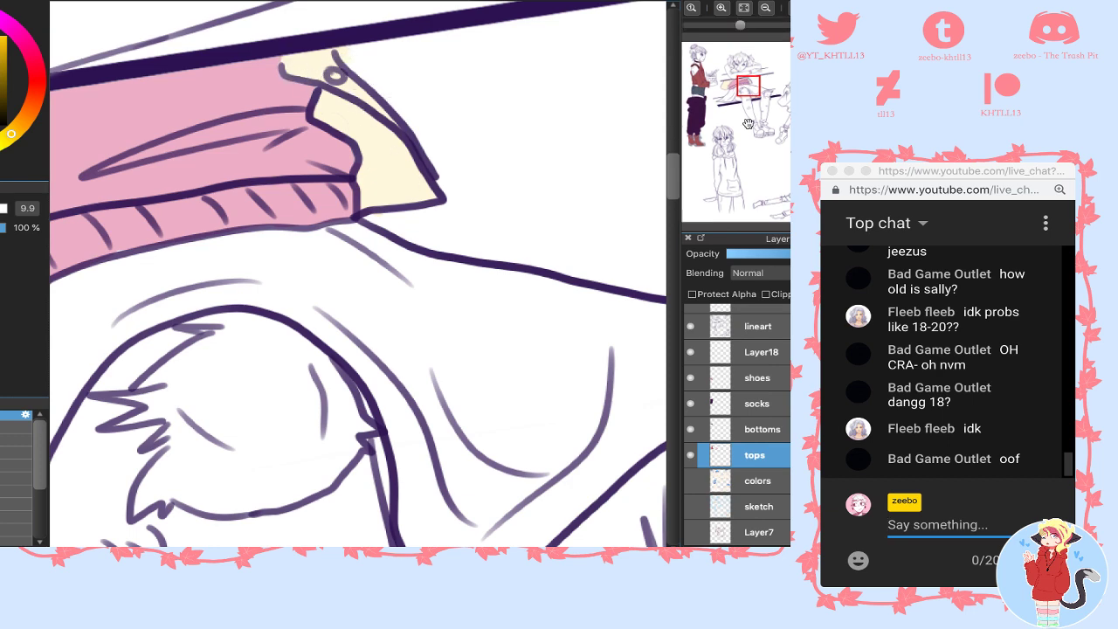
- Fill the leaning character's front sleeve and upper arm with cream, raising the brush size to 27
{"action": "left_click_drag", "start_coordinate": [760, 70], "coordinate": [740, 75]}
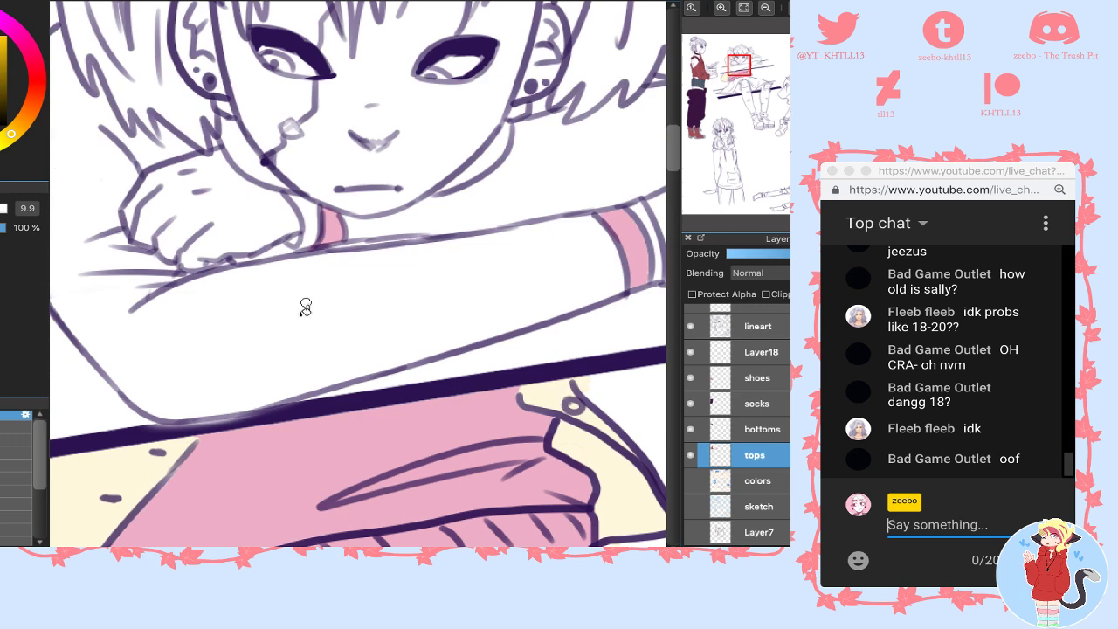
{"action": "left_click", "coordinate": [227, 299]}
{"action": "left_click", "coordinate": [766, 8]}
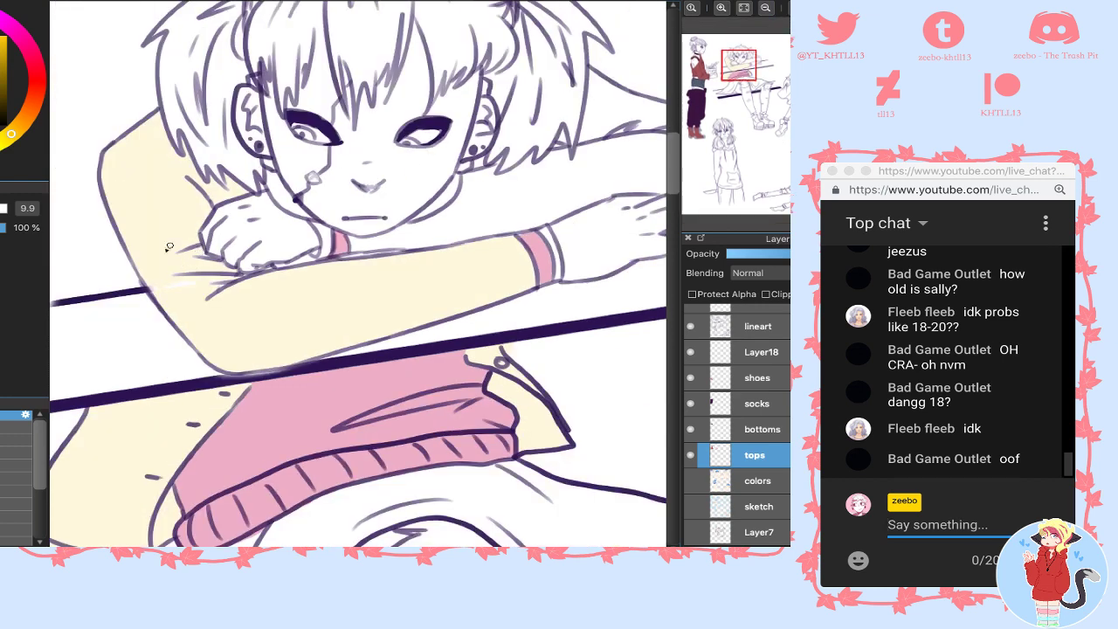
{"action": "left_click", "coordinate": [2, 209]}
{"action": "left_click_drag", "start_coordinate": [147, 263], "coordinate": [147, 222]}
{"action": "left_click", "coordinate": [1, 209]}
- Show the gray Layer11 backdrop and color the chest and far sleeve cream with brush size 10.1
{"action": "scroll", "coordinate": [721, 498], "scroll_direction": "down", "scroll_amount": 2}
{"action": "left_click", "coordinate": [690, 507]}
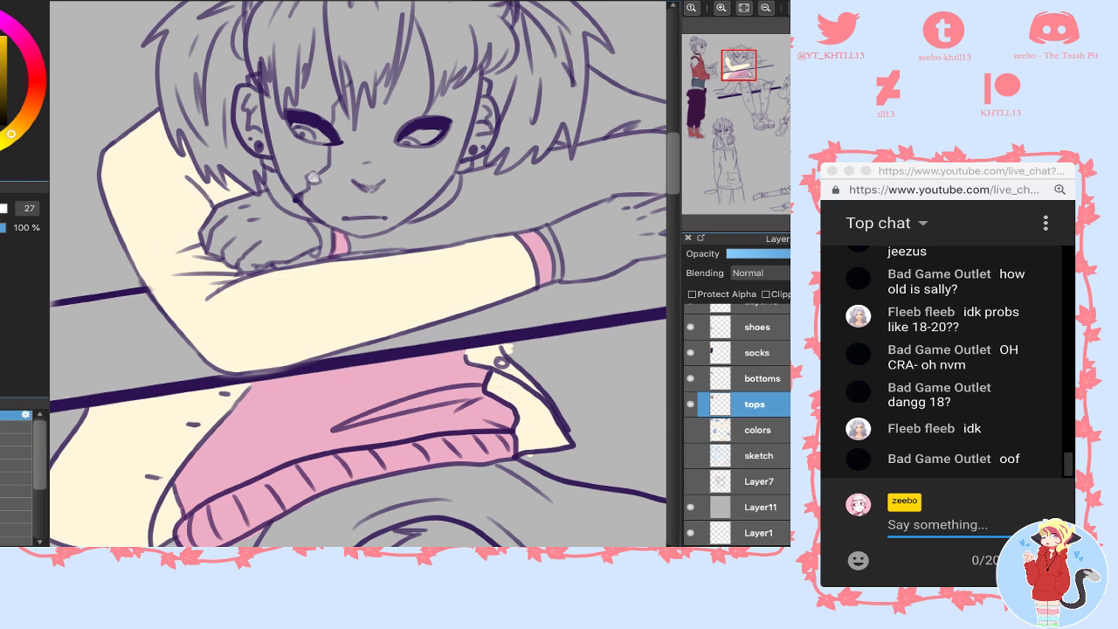
{"action": "key", "text": "["}
{"action": "key", "text": "["}
{"action": "key", "text": "["}
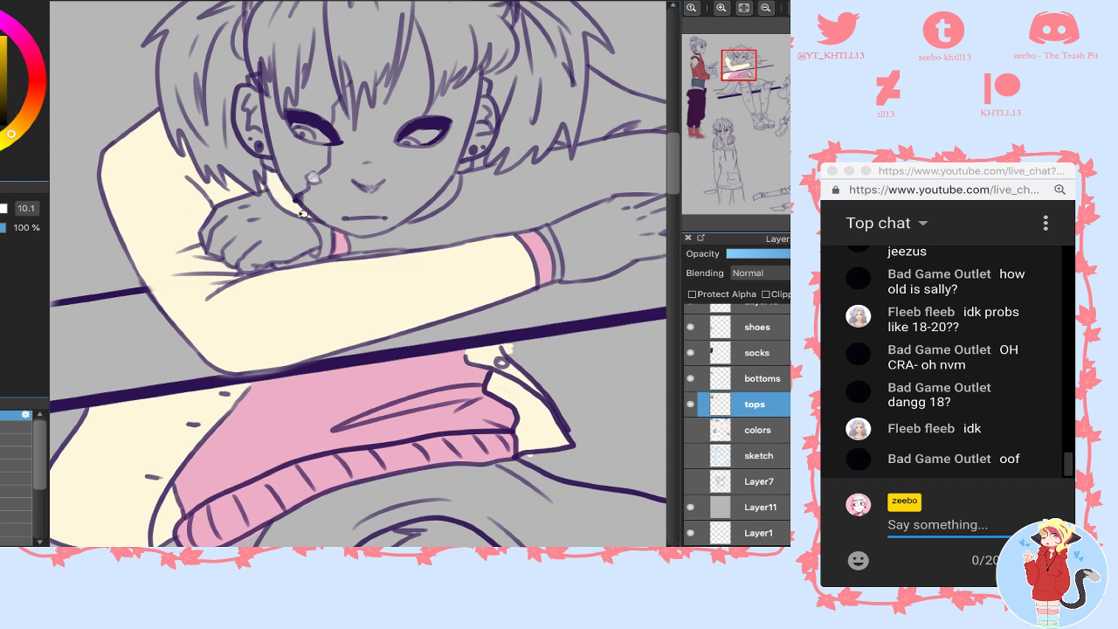
{"action": "left_click", "coordinate": [348, 247]}
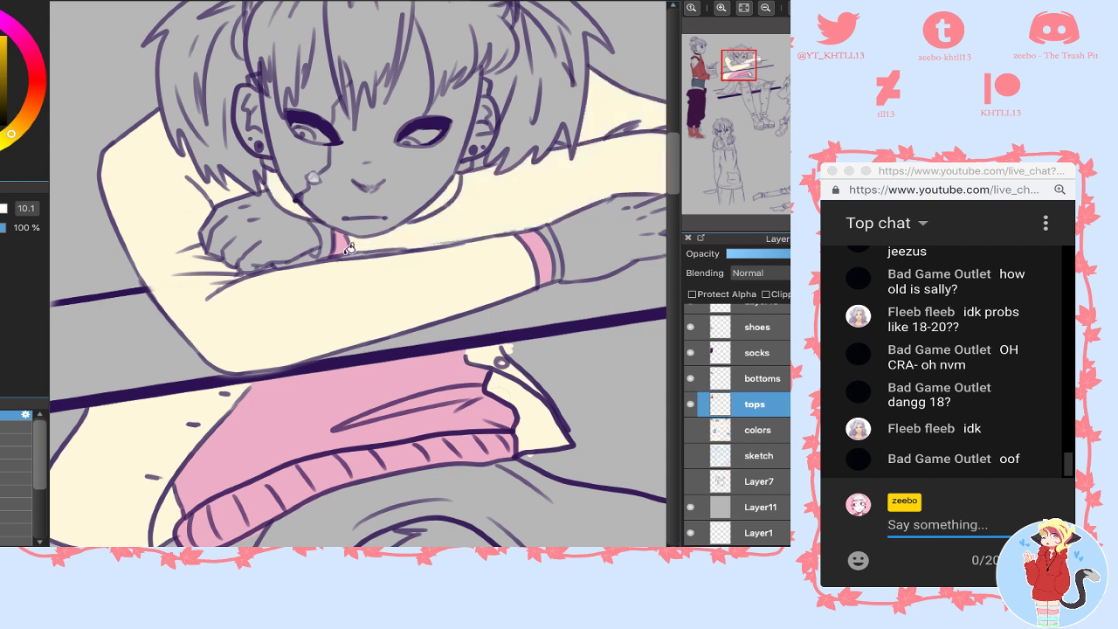
- Paint the cream cuff edges beside the pink wristbands and fill the remaining gap along the front sleeve's upper edge
{"action": "left_click", "coordinate": [329, 239]}
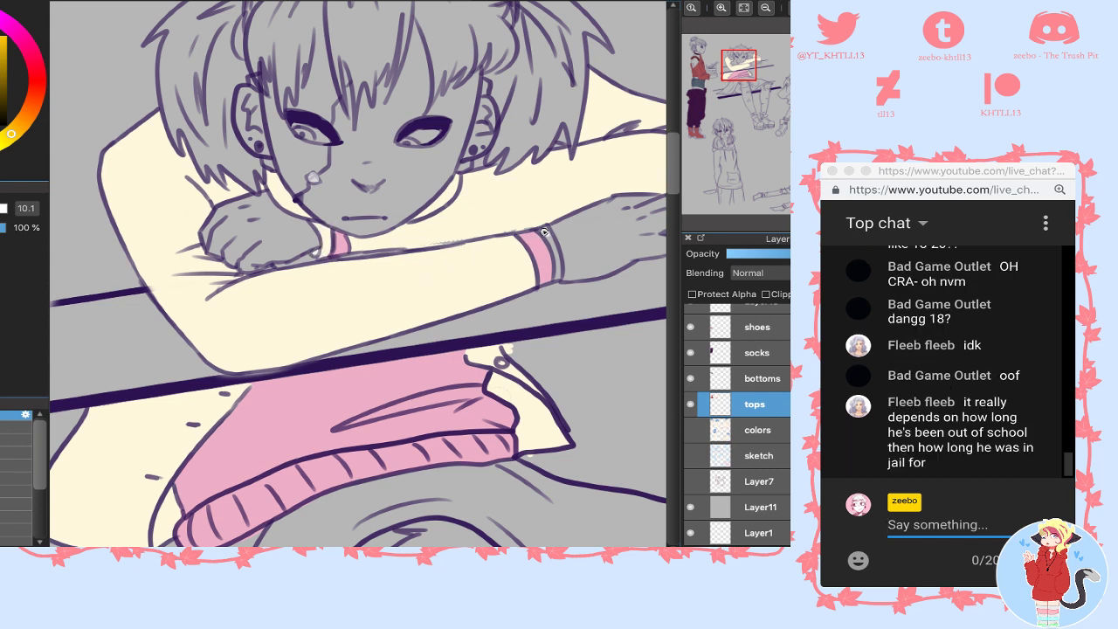
{"action": "left_click_drag", "start_coordinate": [547, 236], "coordinate": [557, 272]}
{"action": "left_click_drag", "start_coordinate": [395, 249], "coordinate": [514, 233]}
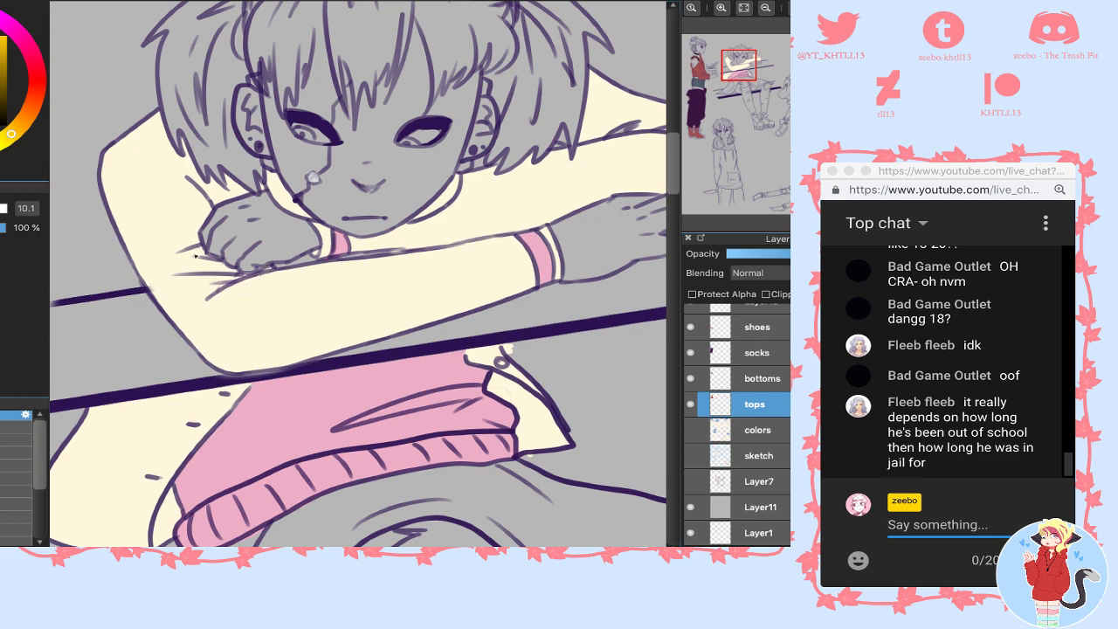
- Make the bottoms layer active for the leaning character's skirt and sample the pink from the sweater
{"action": "left_click", "coordinate": [745, 69]}
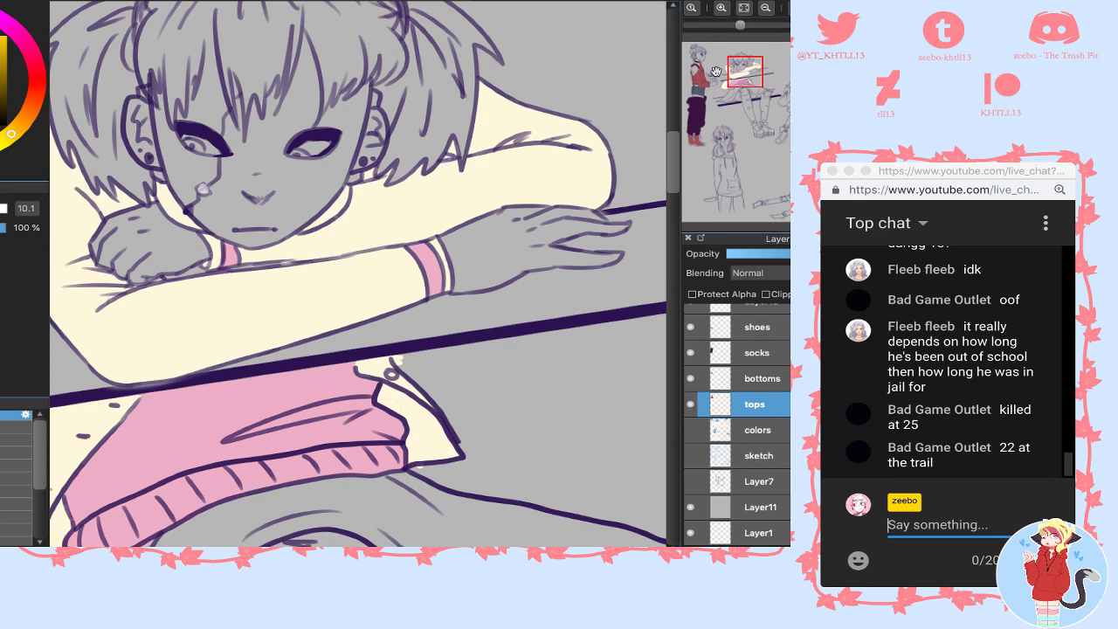
{"action": "left_click", "coordinate": [767, 13]}
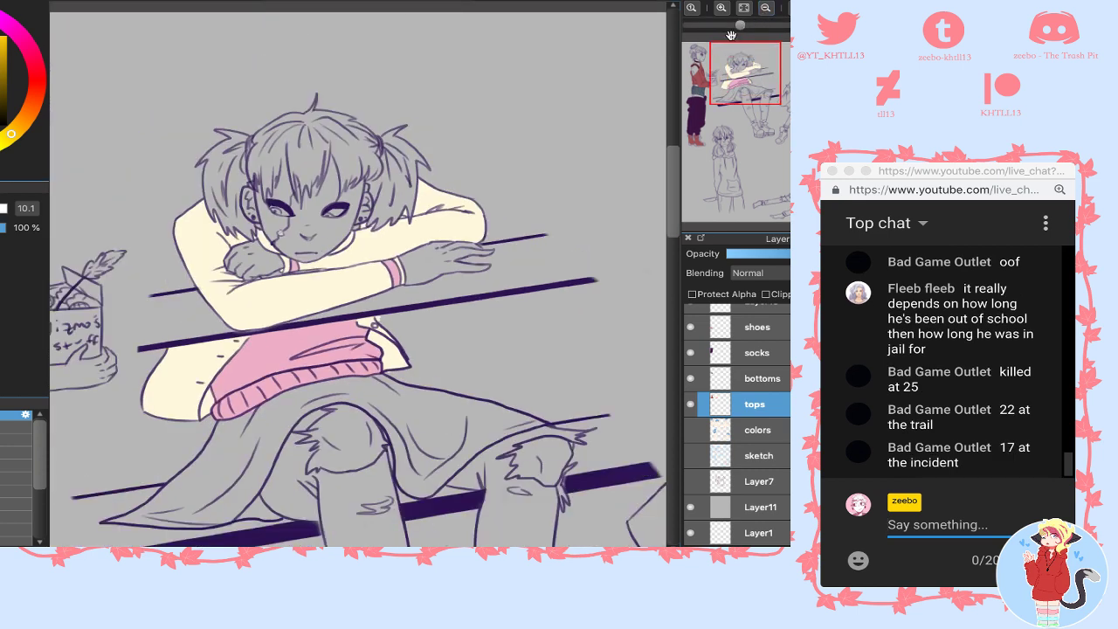
{"action": "left_click", "coordinate": [739, 91]}
{"action": "left_click", "coordinate": [748, 384]}
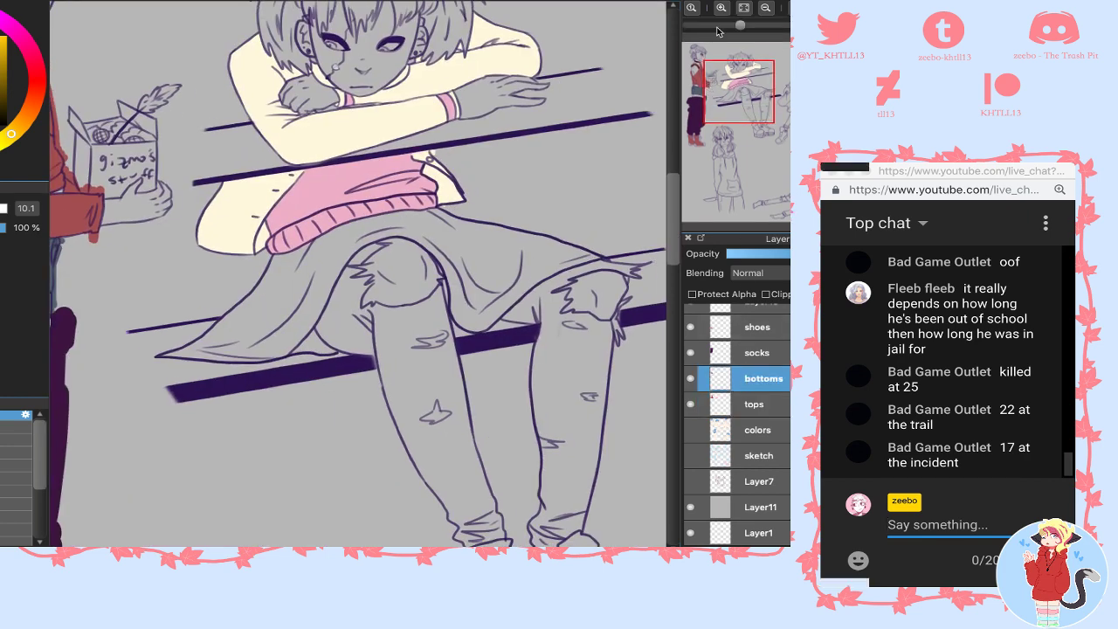
{"action": "left_click", "coordinate": [721, 10]}
{"action": "left_click_drag", "start_coordinate": [742, 96], "coordinate": [744, 101]}
{"action": "left_click", "coordinate": [721, 8]}
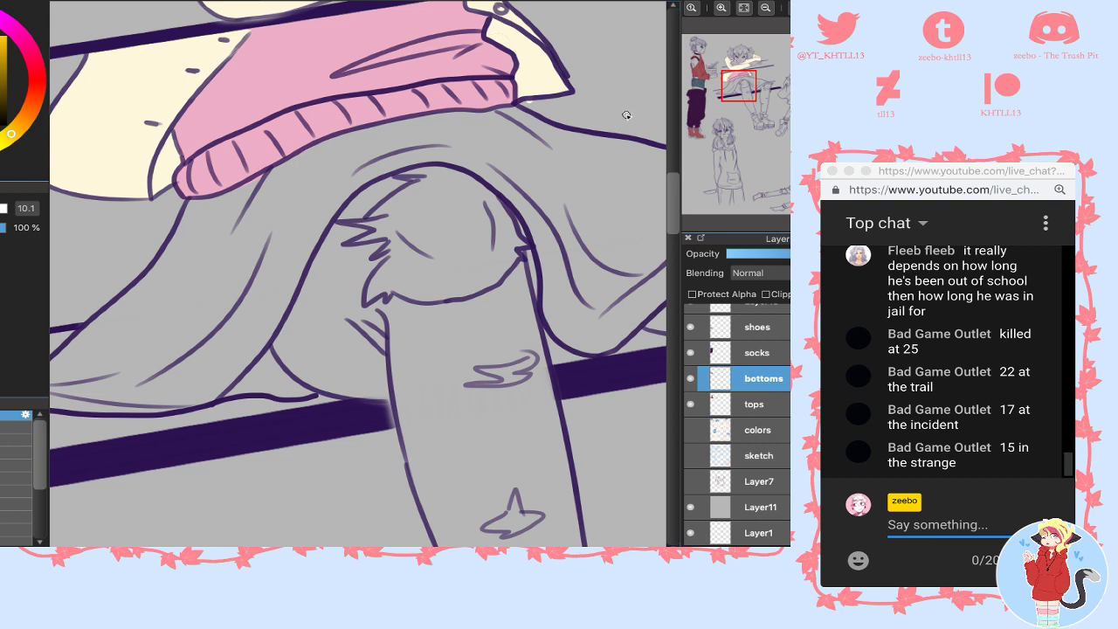
{"action": "left_click", "coordinate": [266, 90], "text": "alt"}
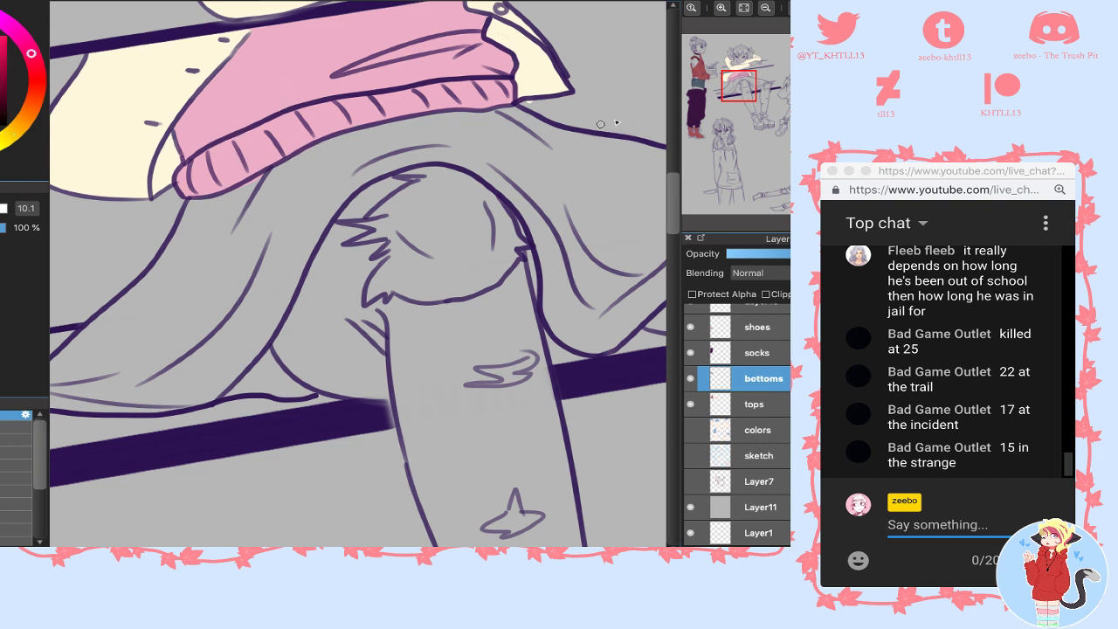
- Fill the leaning character's skirt and its folded underside with a pale pink
{"action": "left_click", "coordinate": [763, 9]}
{"action": "left_click", "coordinate": [763, 9]}
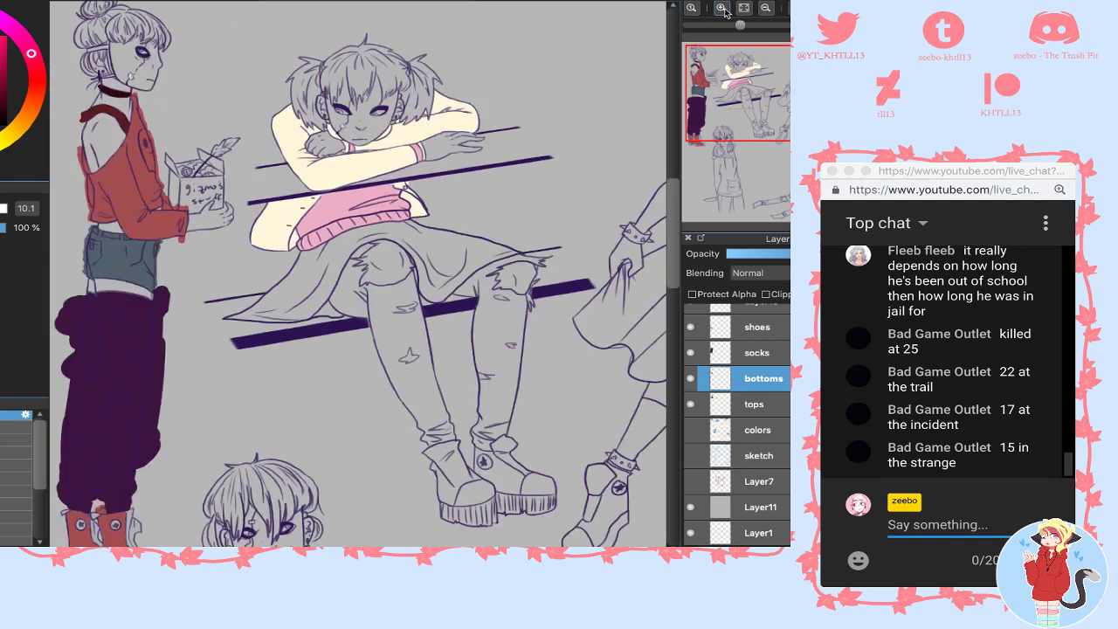
{"action": "left_click", "coordinate": [721, 9]}
{"action": "left_click", "coordinate": [720, 9]}
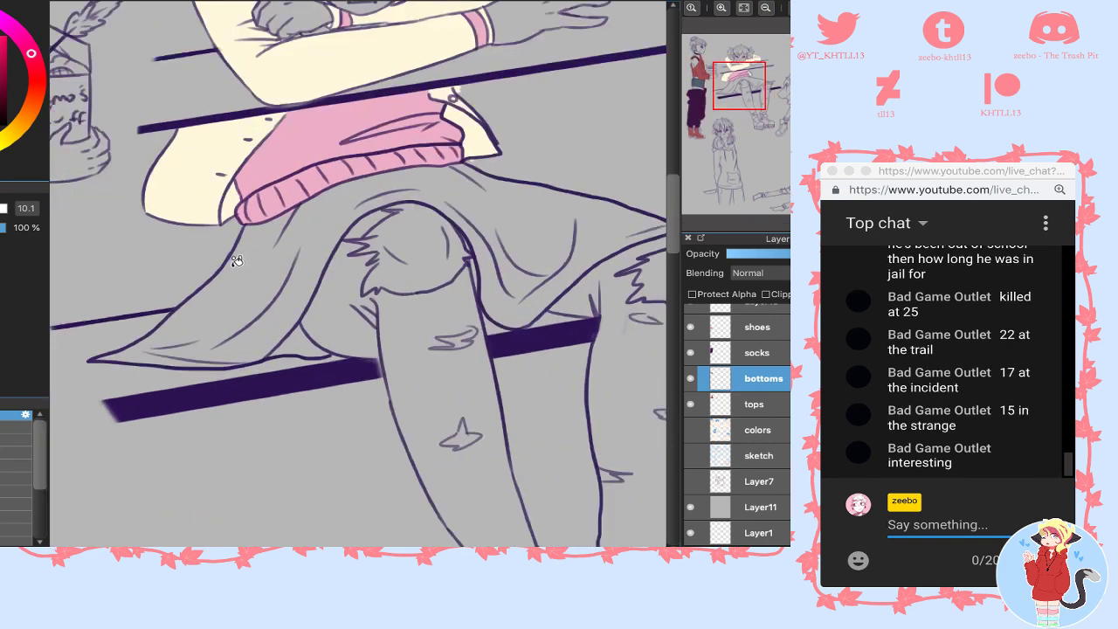
{"action": "left_click", "coordinate": [264, 279]}
{"action": "left_click", "coordinate": [294, 337]}
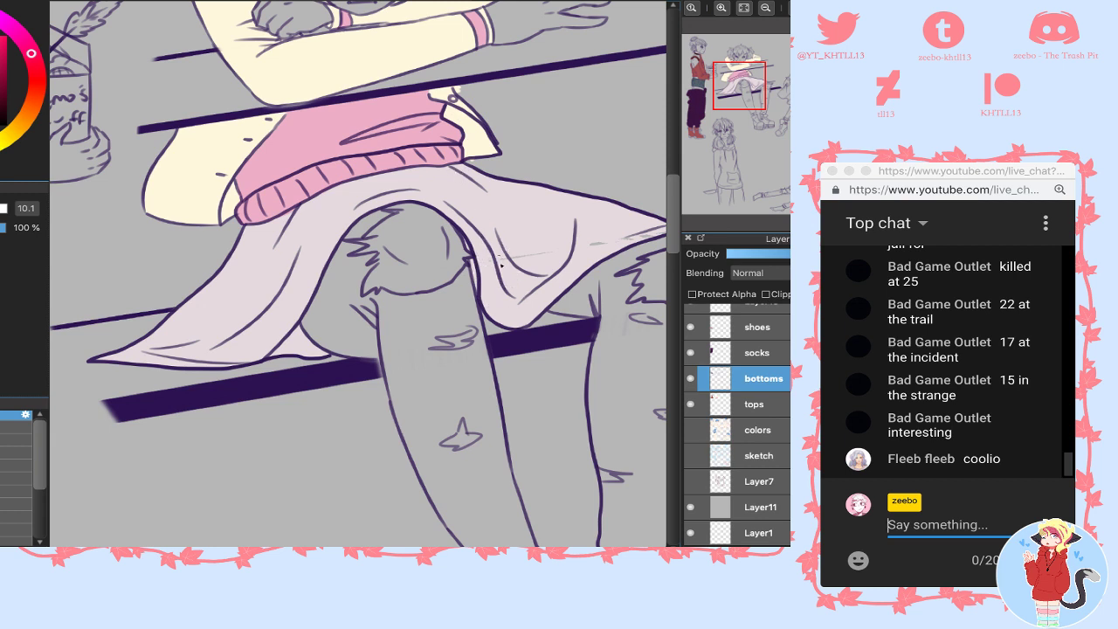
- Clean up the leftover marks in the skirt's folds and tidy the color along its hem
{"action": "key", "text": "e"}
{"action": "mouse_move", "coordinate": [487, 259]}
{"action": "left_mouse_down"}
{"action": "mouse_move", "coordinate": [610, 229]}
{"action": "mouse_move", "coordinate": [607, 240]}
{"action": "mouse_move", "coordinate": [638, 234]}
{"action": "left_mouse_up"}
{"action": "left_click_drag", "start_coordinate": [742, 96], "coordinate": [750, 96]}
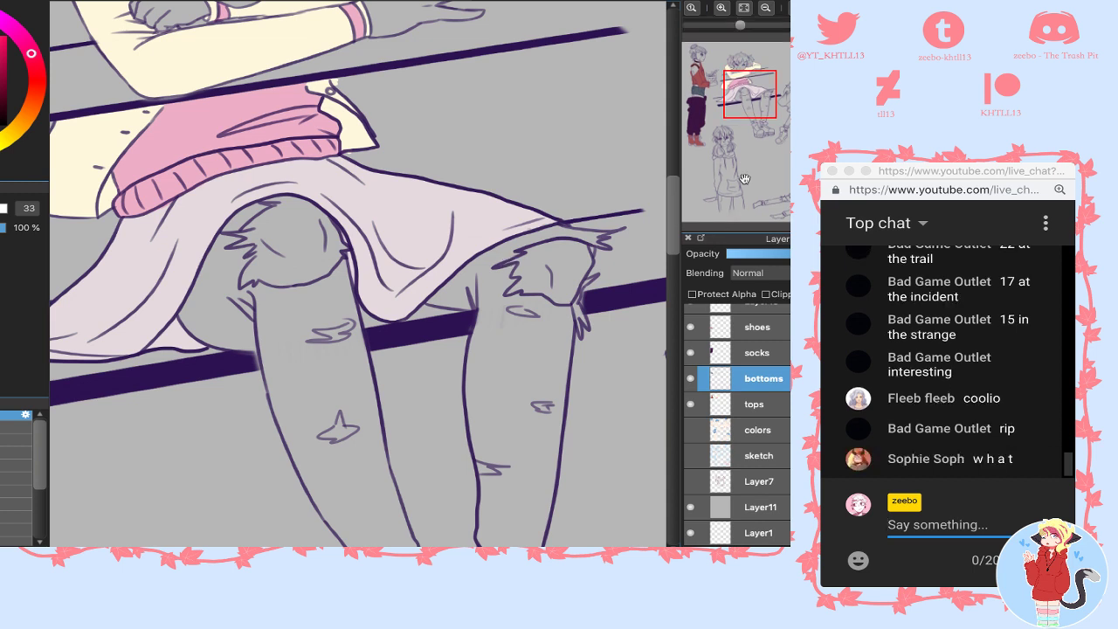
{"action": "left_click_drag", "start_coordinate": [760, 96], "coordinate": [752, 92]}
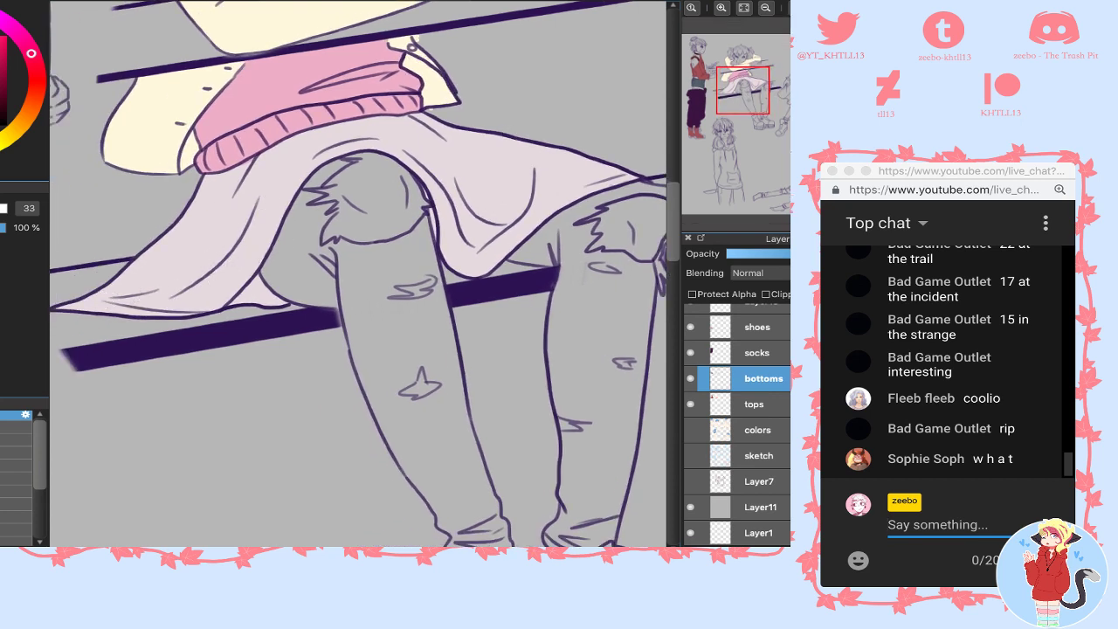
{"action": "mouse_move", "coordinate": [50, 312]}
{"action": "left_mouse_down"}
{"action": "mouse_move", "coordinate": [66, 314]}
{"action": "mouse_move", "coordinate": [35, 307]}
{"action": "left_mouse_up"}
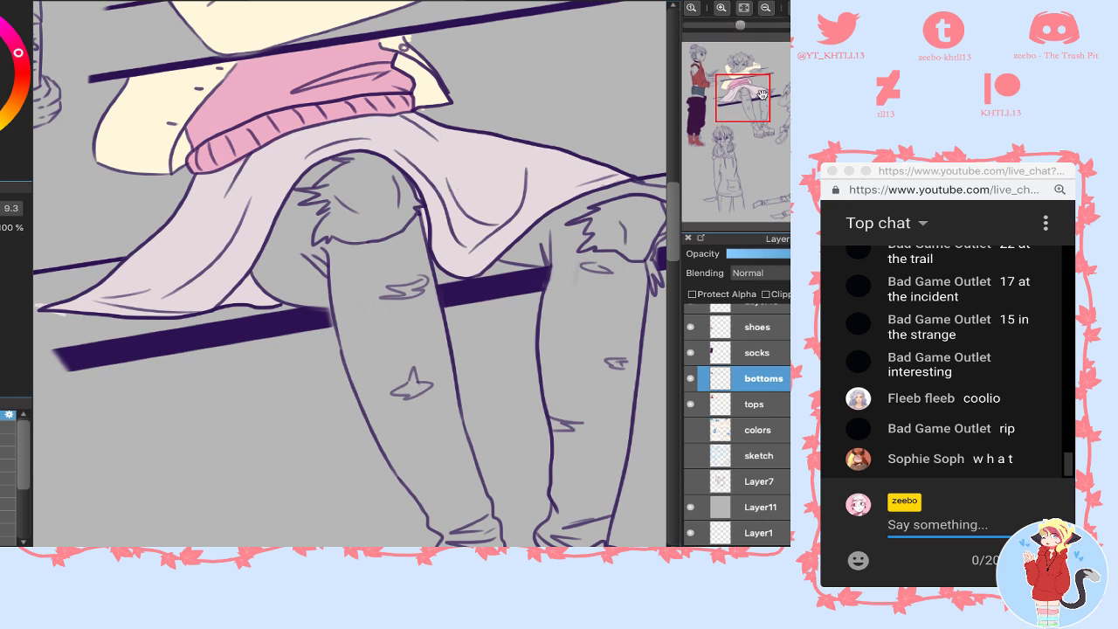
{"action": "left_click_drag", "start_coordinate": [744, 94], "coordinate": [748, 94]}
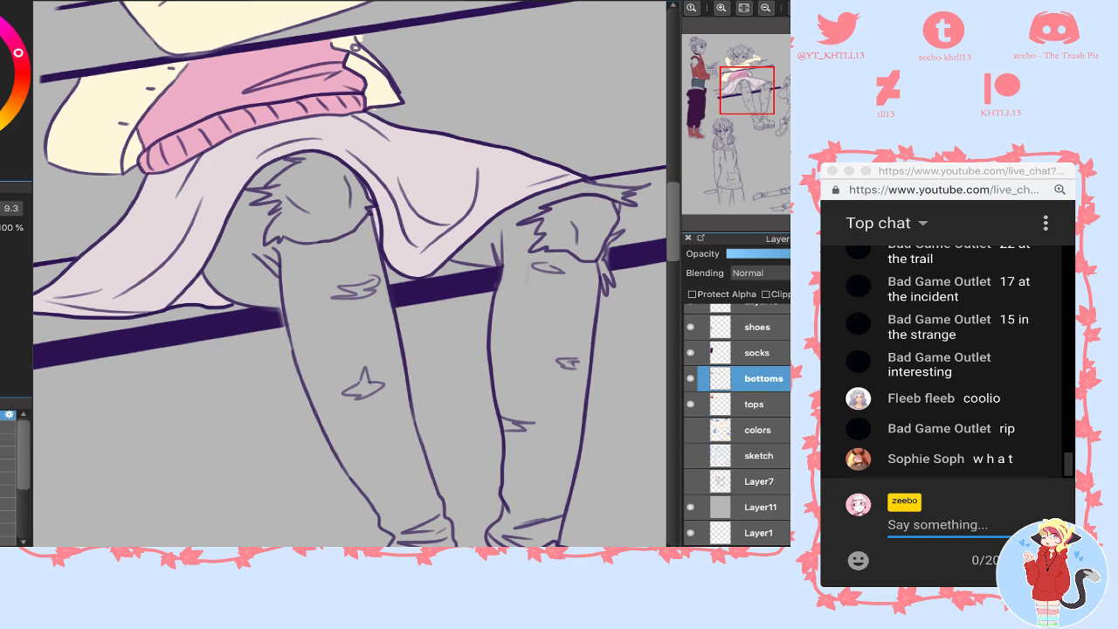
- Close the outline gap where the front leg meets the thigh with dark gray at brush size 39
{"action": "left_click", "coordinate": [302, 277]}
{"action": "key", "text": "super+z"}
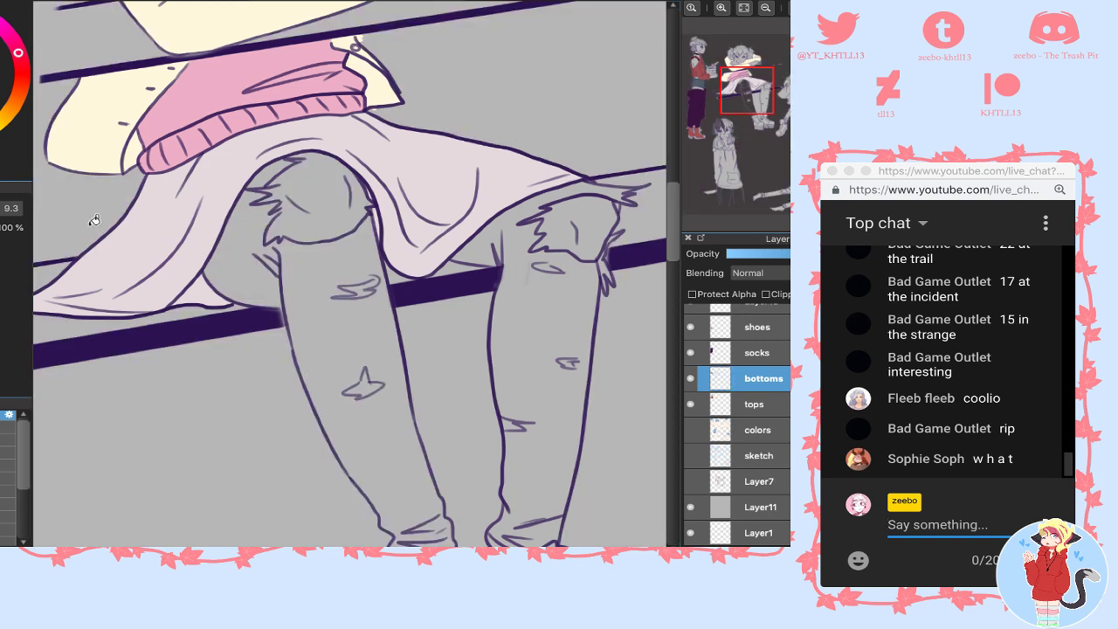
{"action": "left_click_drag", "start_coordinate": [290, 303], "coordinate": [281, 302]}
{"action": "key", "text": "g"}
{"action": "left_click", "coordinate": [301, 314]}
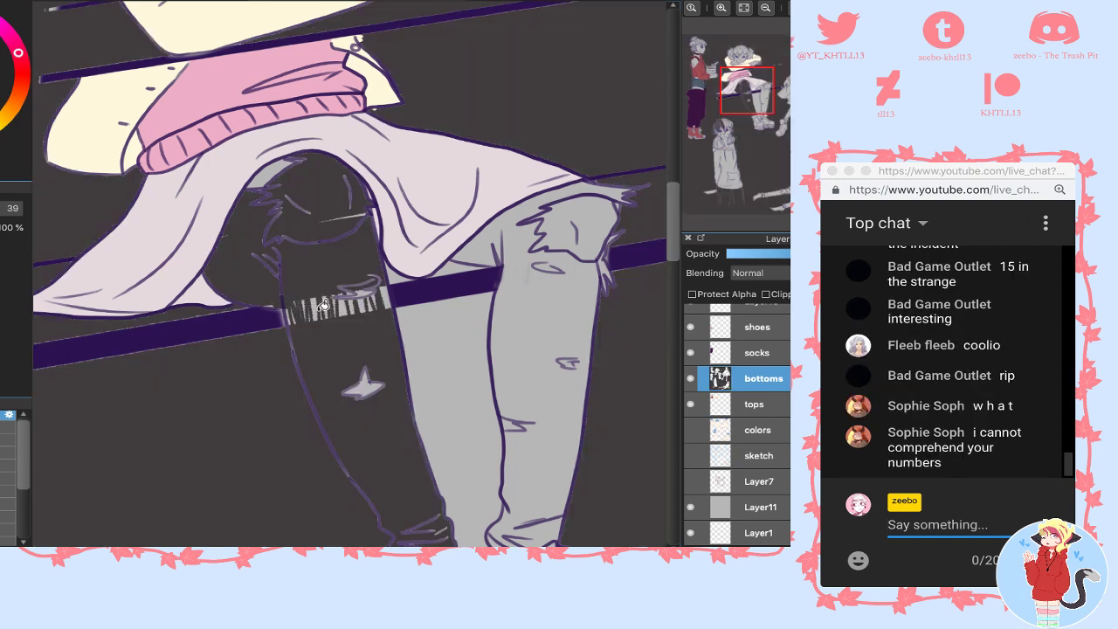
{"action": "key", "text": "super+z"}
- Close the outline gap at the front ankle and fill both ripped pant legs with dark gray
{"action": "key", "text": "b"}
{"action": "scroll", "coordinate": [637, 236], "scroll_direction": "down", "scroll_amount": 4}
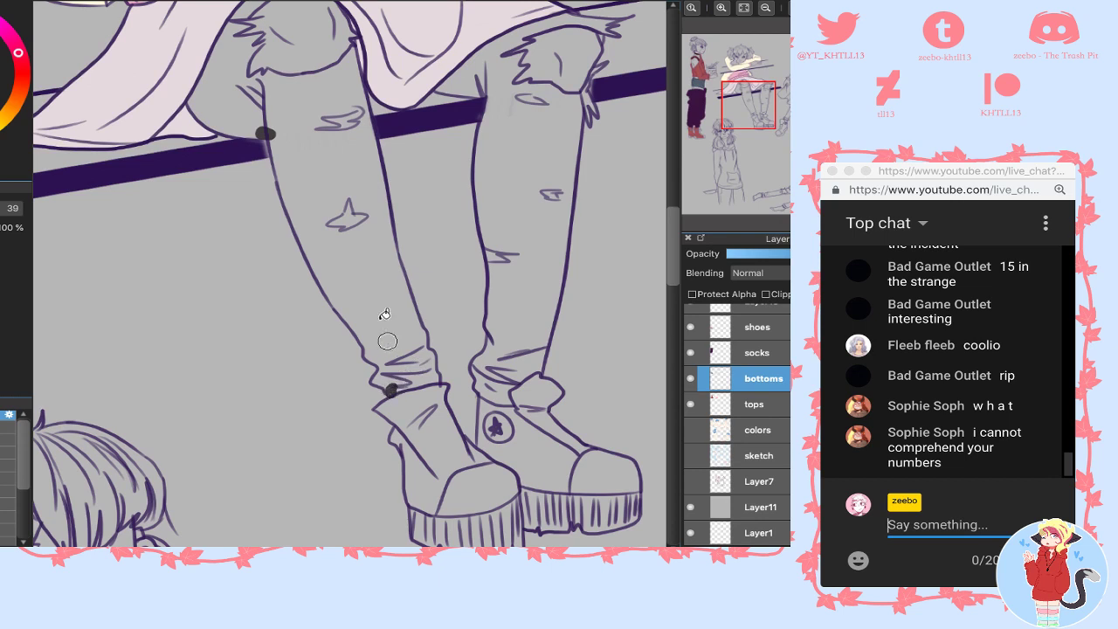
{"action": "left_click", "coordinate": [393, 345]}
{"action": "left_click", "coordinate": [529, 285]}
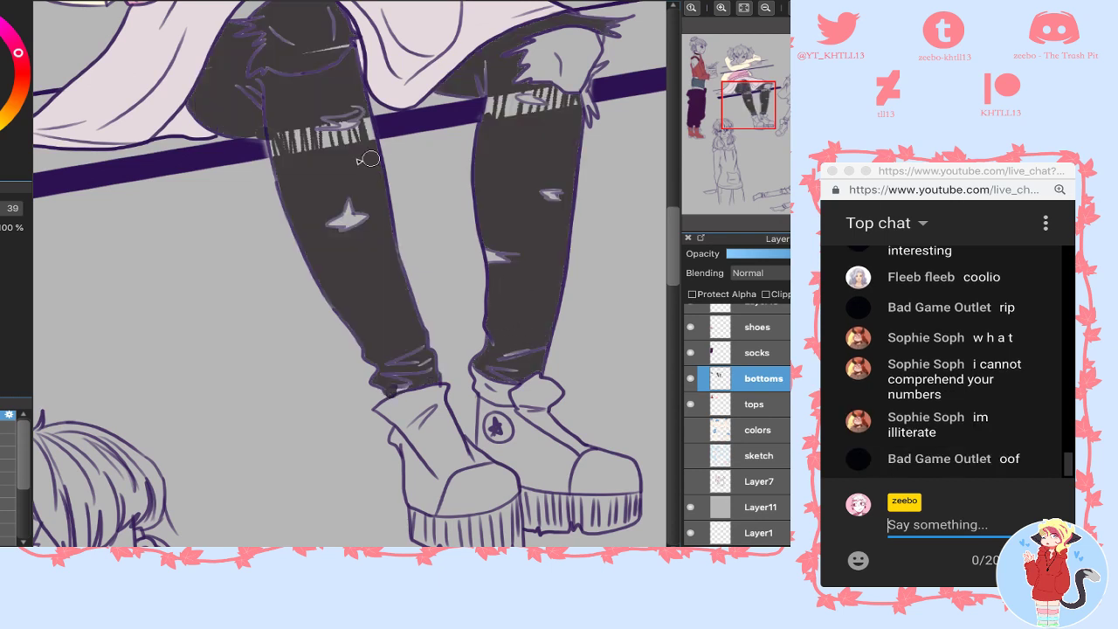
- Paint dark gray over the striped gap, the star-shaped tear and the unfilled thigh edges of the front leg
{"action": "mouse_move", "coordinate": [286, 172]}
{"action": "left_mouse_down"}
{"action": "mouse_move", "coordinate": [292, 113]}
{"action": "mouse_move", "coordinate": [324, 84]}
{"action": "mouse_move", "coordinate": [371, 151]}
{"action": "mouse_move", "coordinate": [381, 187]}
{"action": "left_mouse_up"}
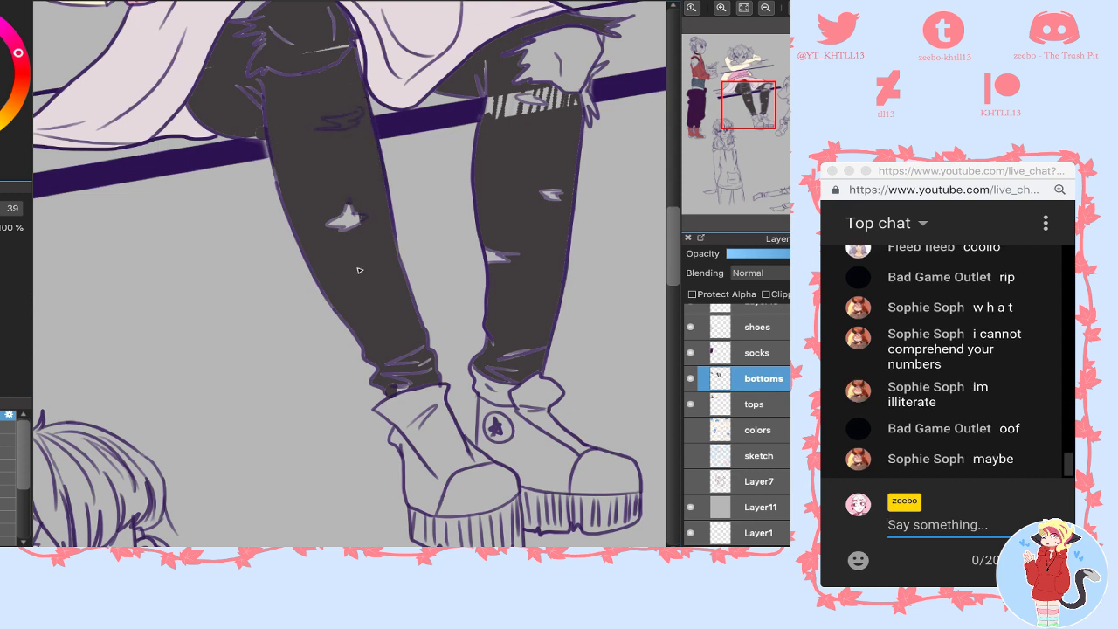
{"action": "left_click_drag", "start_coordinate": [358, 271], "coordinate": [336, 254]}
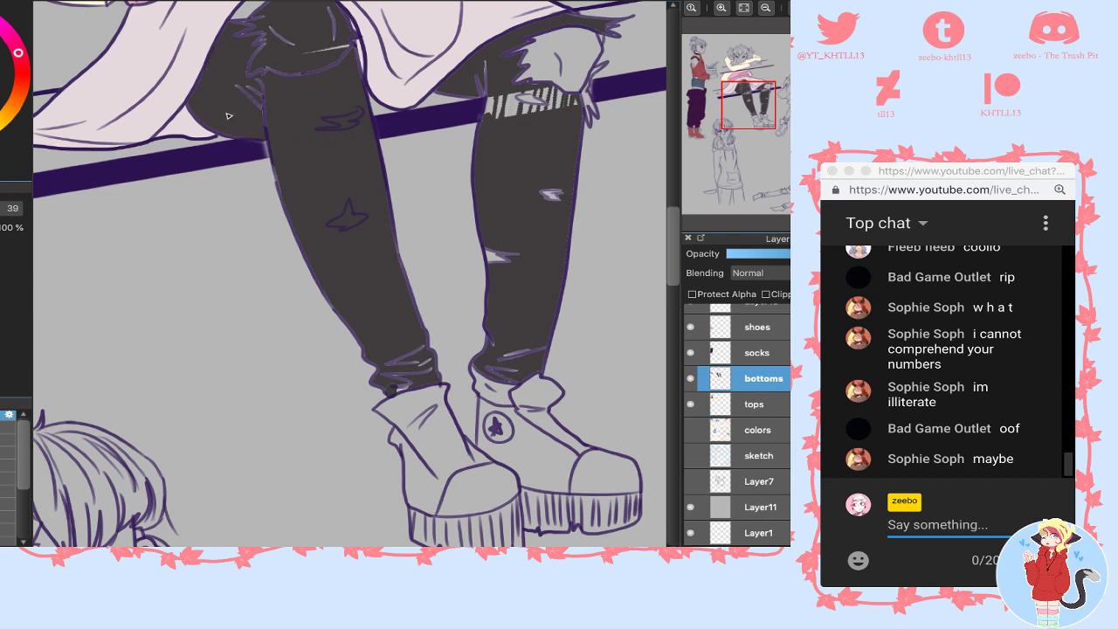
{"action": "mouse_move", "coordinate": [241, 89]}
{"action": "left_mouse_down"}
{"action": "mouse_move", "coordinate": [268, 108]}
{"action": "mouse_move", "coordinate": [252, 52]}
{"action": "mouse_move", "coordinate": [236, 56]}
{"action": "mouse_move", "coordinate": [234, 42]}
{"action": "left_mouse_up"}
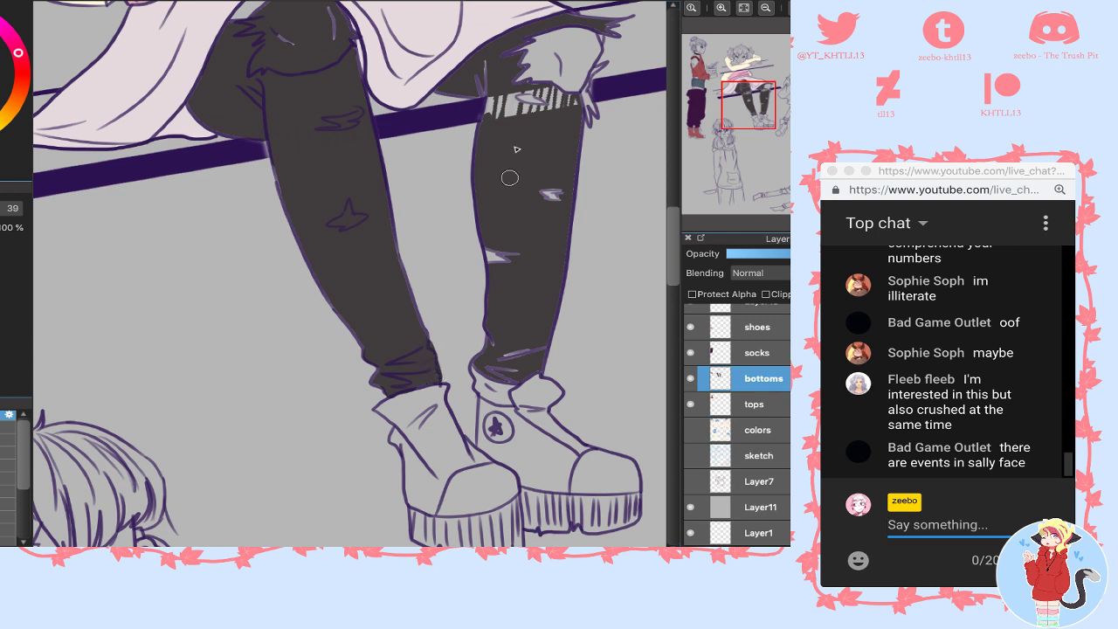
- Paint dark gray over the other leg's striped gap, small tears, cuff and frayed outer edges
{"action": "mouse_move", "coordinate": [506, 118]}
{"action": "left_mouse_down"}
{"action": "mouse_move", "coordinate": [498, 85]}
{"action": "mouse_move", "coordinate": [478, 67]}
{"action": "mouse_move", "coordinate": [470, 81]}
{"action": "mouse_move", "coordinate": [498, 109]}
{"action": "left_mouse_up"}
{"action": "left_click_drag", "start_coordinate": [487, 245], "coordinate": [512, 257]}
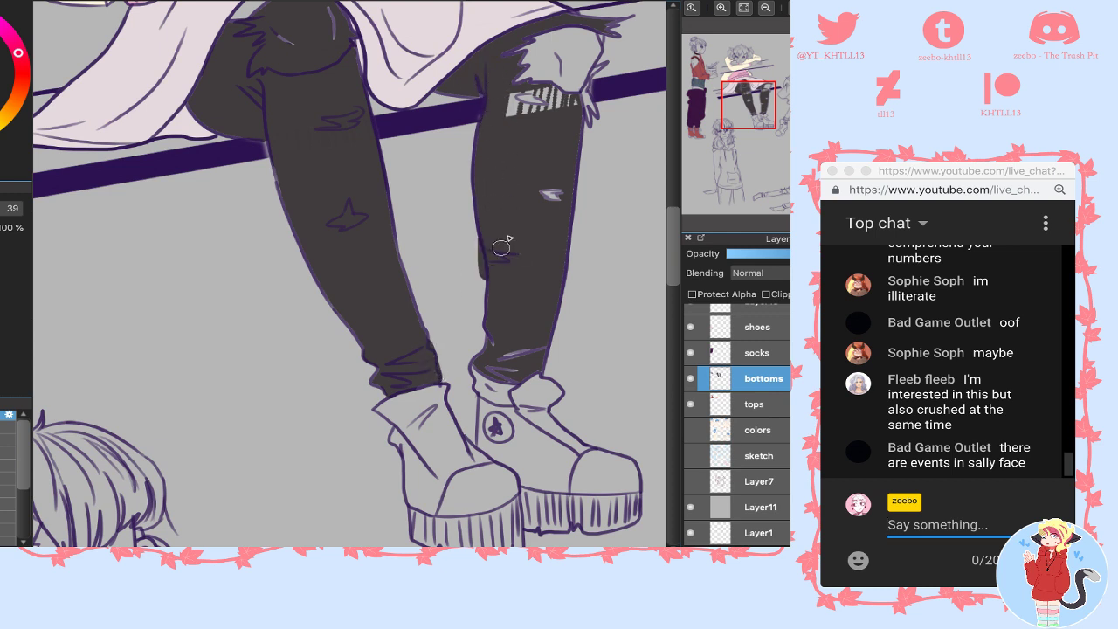
{"action": "left_click_drag", "start_coordinate": [543, 193], "coordinate": [560, 196]}
{"action": "mouse_move", "coordinate": [504, 355]}
{"action": "left_mouse_down"}
{"action": "mouse_move", "coordinate": [495, 403]}
{"action": "mouse_move", "coordinate": [509, 398]}
{"action": "mouse_move", "coordinate": [530, 309]}
{"action": "mouse_move", "coordinate": [534, 395]}
{"action": "mouse_move", "coordinate": [587, 153]}
{"action": "mouse_move", "coordinate": [538, 90]}
{"action": "mouse_move", "coordinate": [525, 138]}
{"action": "mouse_move", "coordinate": [503, 96]}
{"action": "mouse_move", "coordinate": [529, 89]}
{"action": "mouse_move", "coordinate": [605, 111]}
{"action": "mouse_move", "coordinate": [605, 34]}
{"action": "mouse_move", "coordinate": [624, 17]}
{"action": "mouse_move", "coordinate": [559, 55]}
{"action": "mouse_move", "coordinate": [508, 59]}
{"action": "mouse_move", "coordinate": [522, 98]}
{"action": "left_mouse_up"}
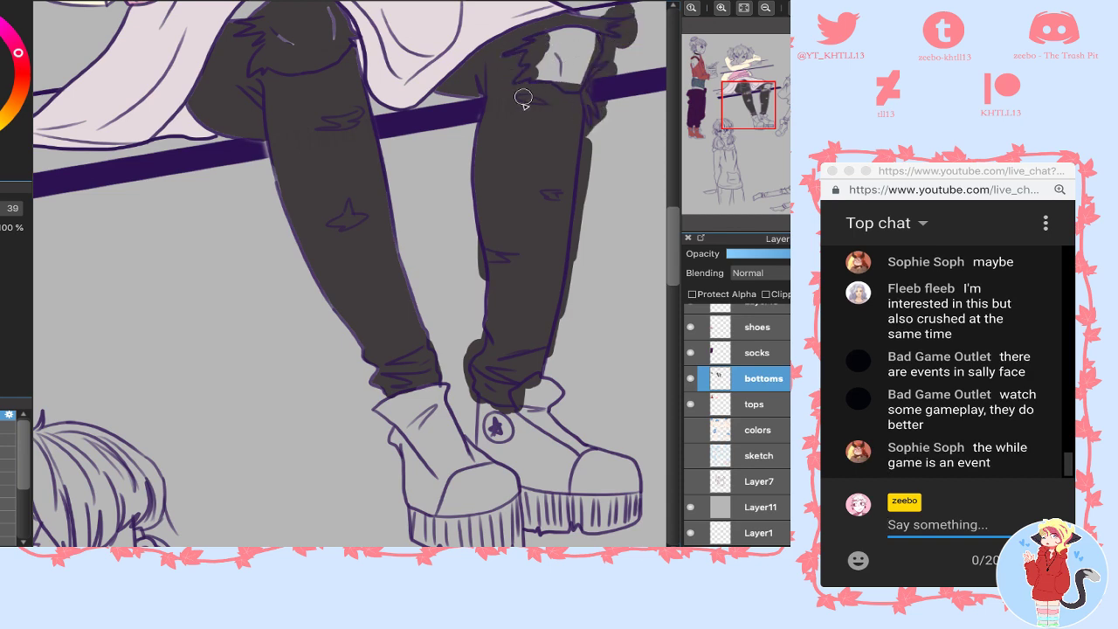
- Fill the remaining gaps around the front knee's frayed upper edge with dark gray
{"action": "left_click", "coordinate": [721, 8]}
{"action": "left_click_drag", "start_coordinate": [748, 110], "coordinate": [744, 99]}
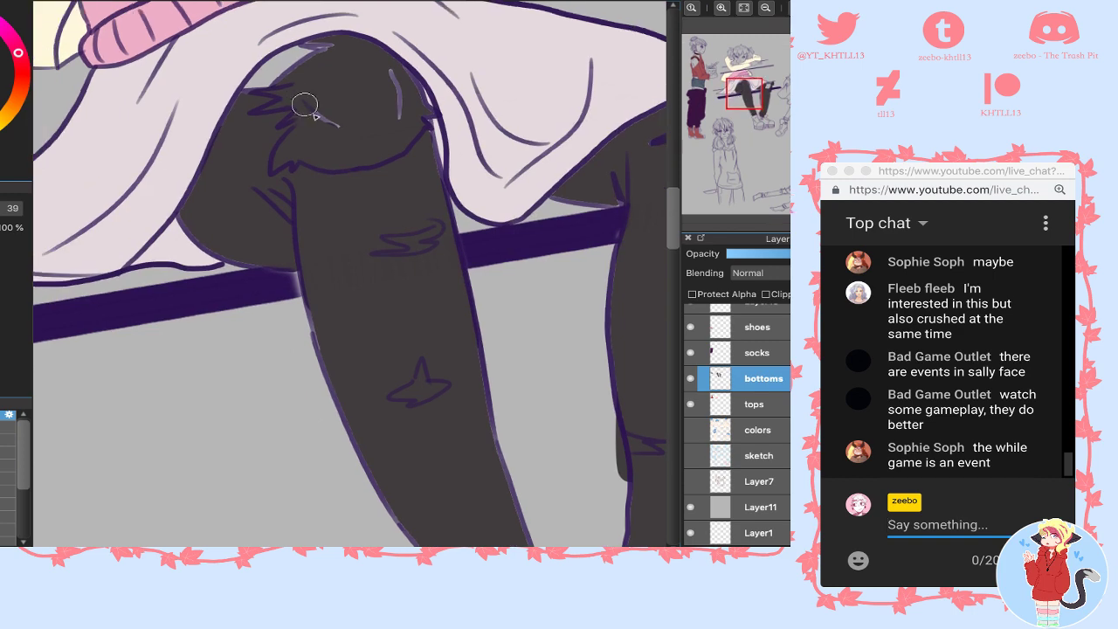
{"action": "mouse_move", "coordinate": [305, 104]}
{"action": "left_mouse_down"}
{"action": "mouse_move", "coordinate": [254, 66]}
{"action": "mouse_move", "coordinate": [297, 51]}
{"action": "mouse_move", "coordinate": [276, 68]}
{"action": "left_mouse_up"}
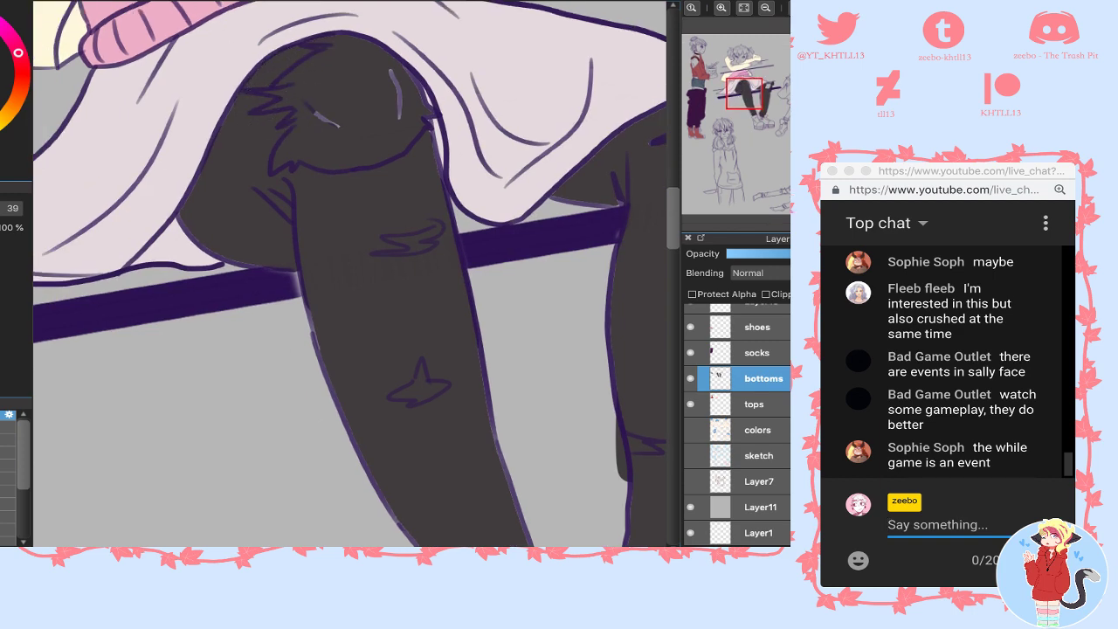
- Erase the dark gray inside the frayed threads along the inner side of the front knee hole
{"action": "left_click", "coordinate": [354, 135]}
{"action": "key", "text": "super+d"}
{"action": "key", "text": "w"}
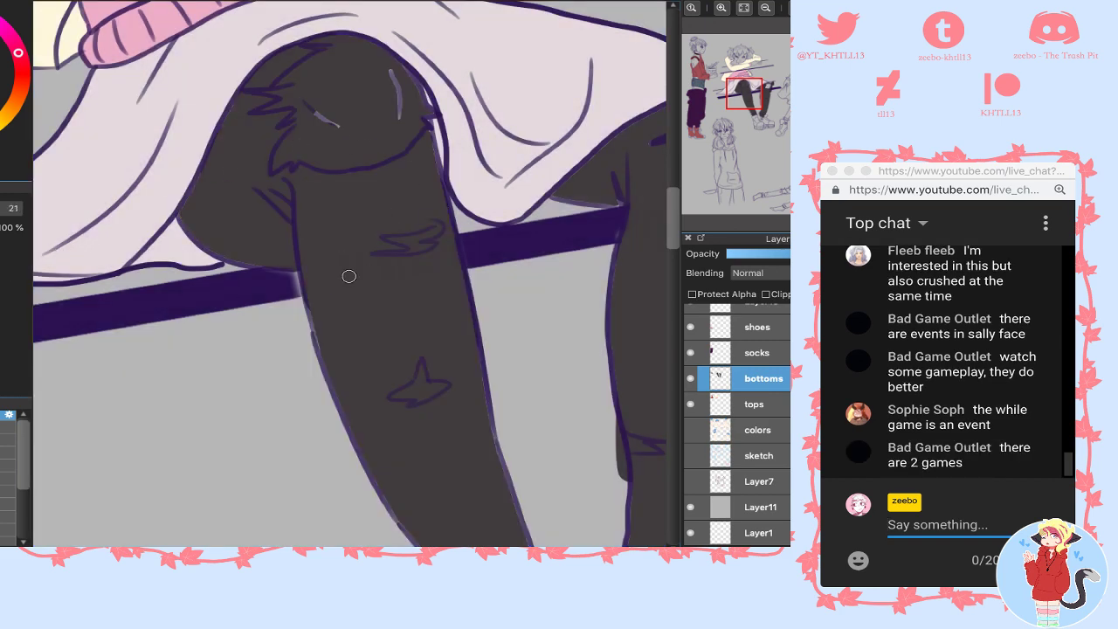
{"action": "left_click_drag", "start_coordinate": [284, 164], "coordinate": [270, 160]}
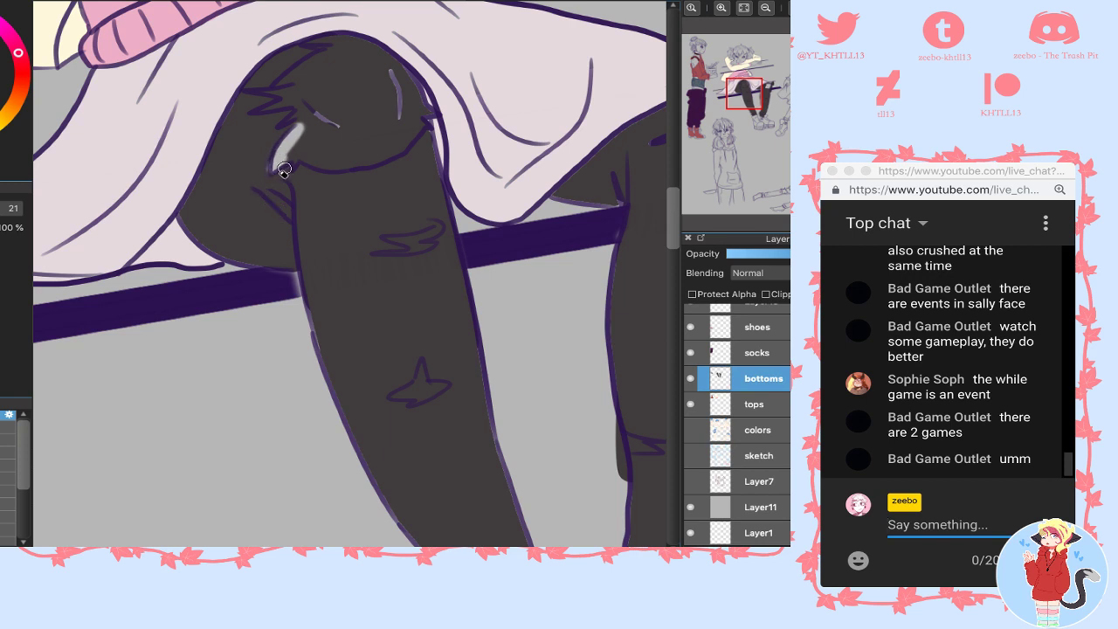
{"action": "key", "text": "b"}
{"action": "left_click", "coordinate": [251, 157], "text": "alt"}
{"action": "key", "text": "e"}
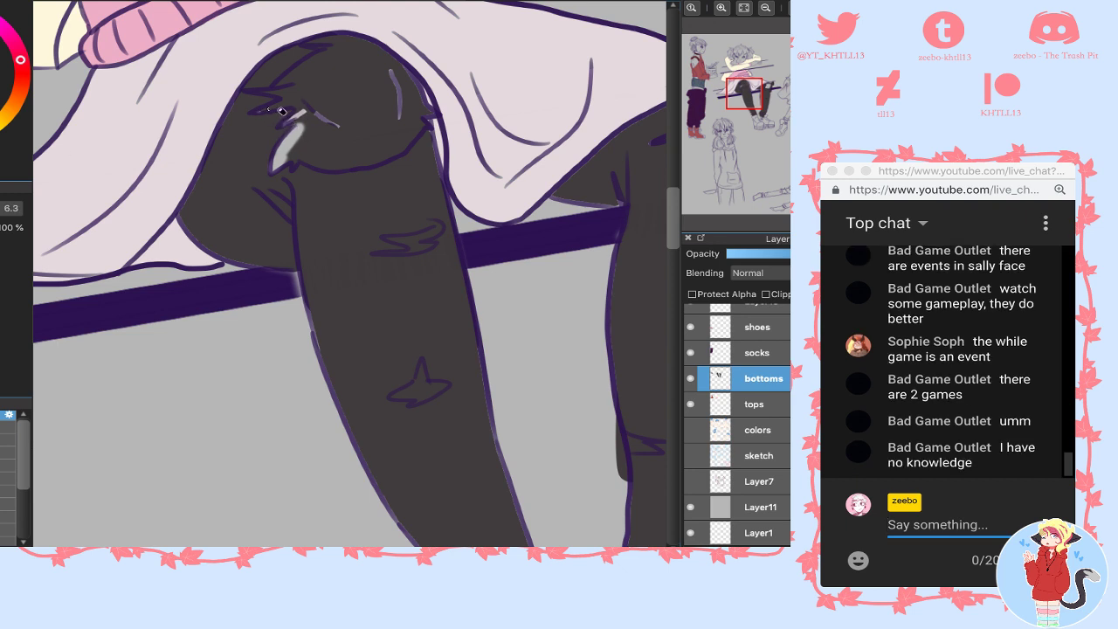
{"action": "mouse_move", "coordinate": [282, 111]}
{"action": "left_mouse_down"}
{"action": "mouse_move", "coordinate": [265, 114]}
{"action": "mouse_move", "coordinate": [262, 92]}
{"action": "mouse_move", "coordinate": [298, 102]}
{"action": "left_mouse_up"}
- Select and delete the dark gray inside the front knee hole, and erase the remnants along its frayed edges with size 12.3
{"action": "left_click", "coordinate": [354, 88]}
{"action": "key", "text": "Delete"}
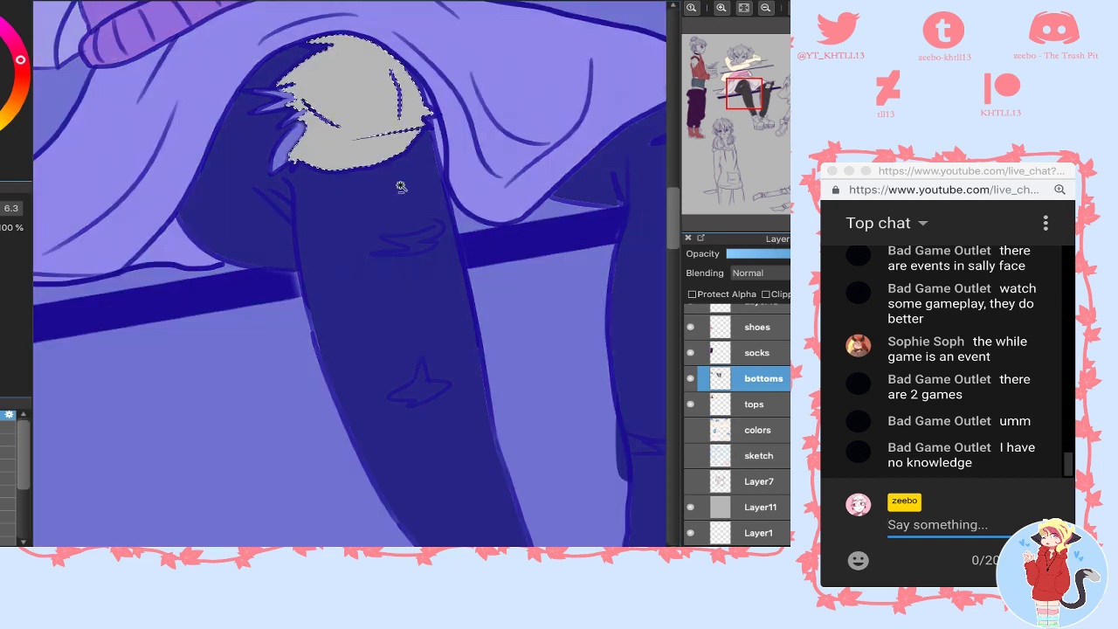
{"action": "key", "text": "q"}
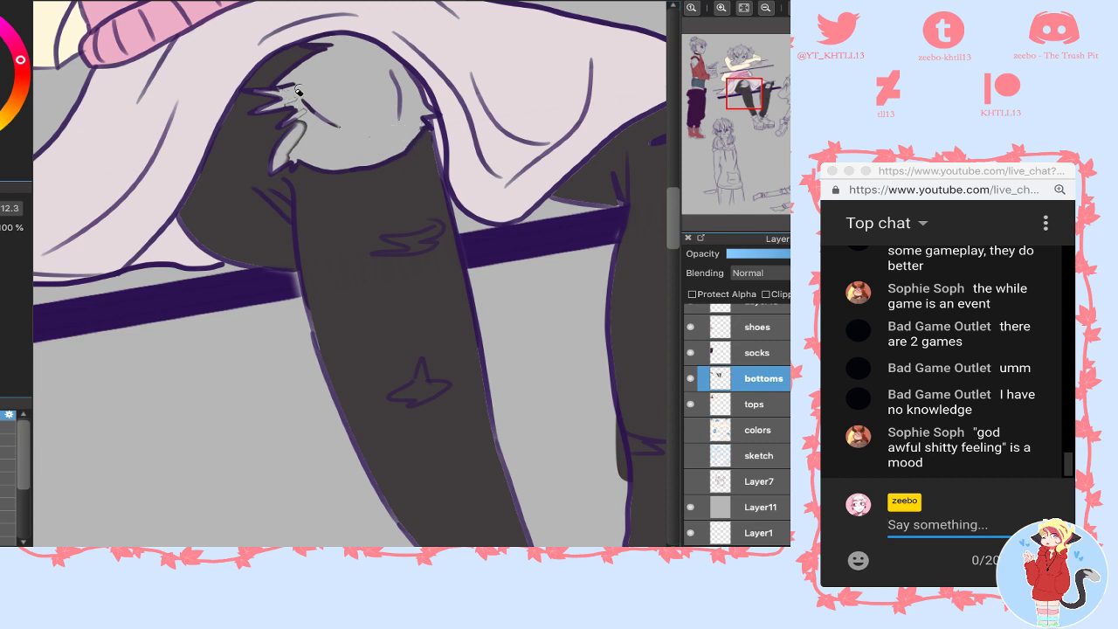
{"action": "mouse_move", "coordinate": [301, 110]}
{"action": "left_mouse_down"}
{"action": "mouse_move", "coordinate": [301, 126]}
{"action": "mouse_move", "coordinate": [313, 123]}
{"action": "mouse_move", "coordinate": [288, 164]}
{"action": "left_mouse_up"}
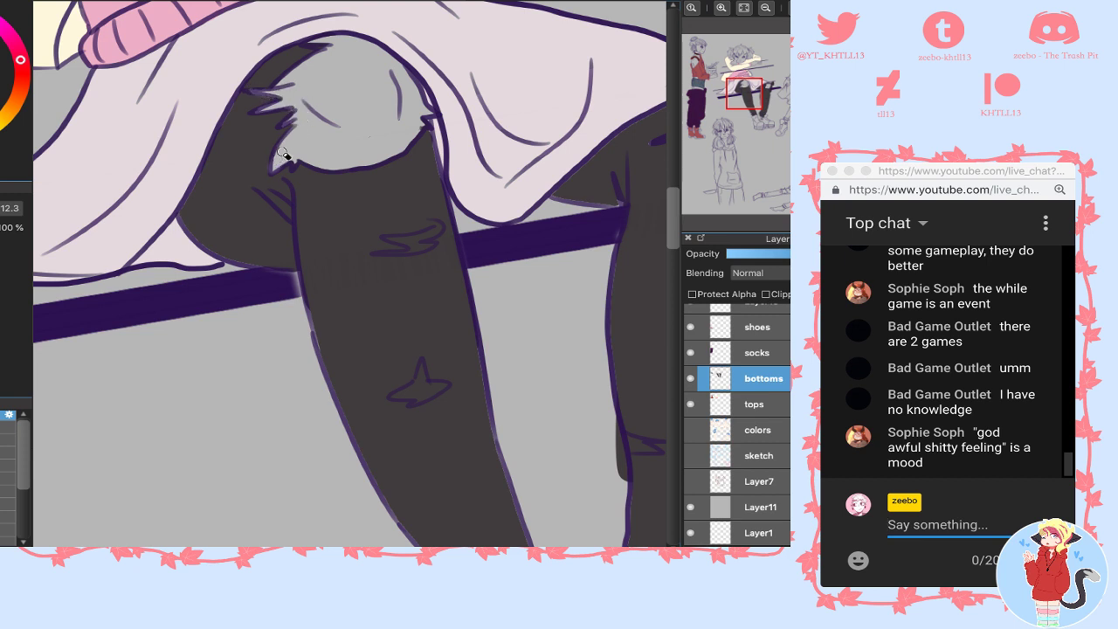
{"action": "mouse_move", "coordinate": [342, 165]}
{"action": "left_mouse_down"}
{"action": "mouse_move", "coordinate": [389, 159]}
{"action": "mouse_move", "coordinate": [435, 122]}
{"action": "left_mouse_up"}
- Select the dark gray patches inside the other leg's knee hole, delete them and clear the selection
{"action": "key", "text": "b"}
{"action": "left_click_drag", "start_coordinate": [749, 98], "coordinate": [765, 97]}
{"action": "key", "text": "e"}
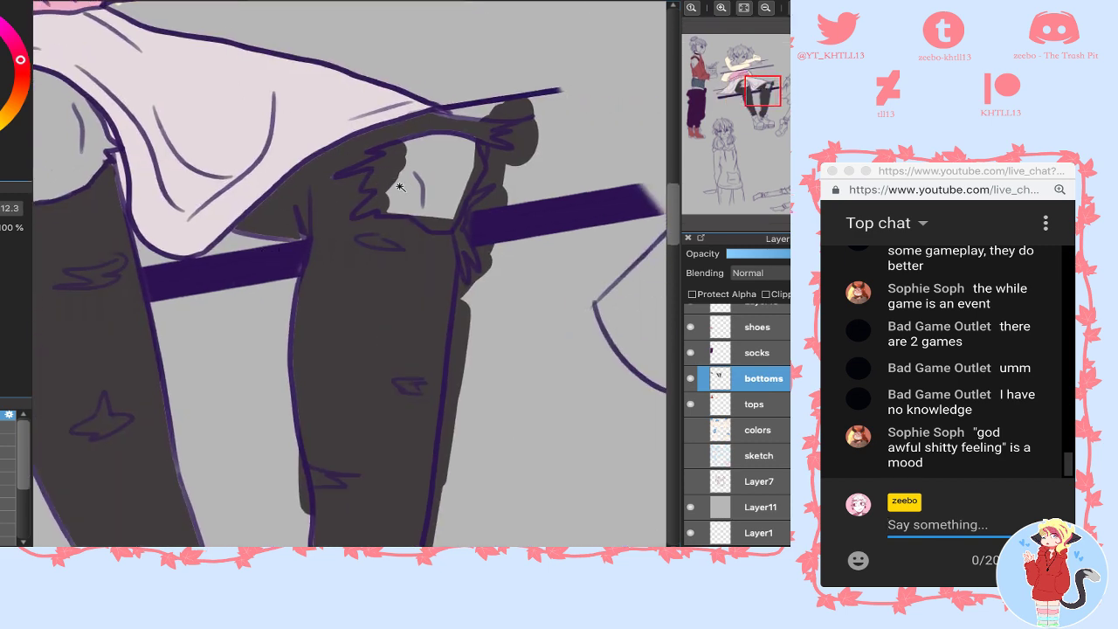
{"action": "left_click", "coordinate": [399, 186]}
{"action": "left_click", "coordinate": [424, 219], "text": "shift"}
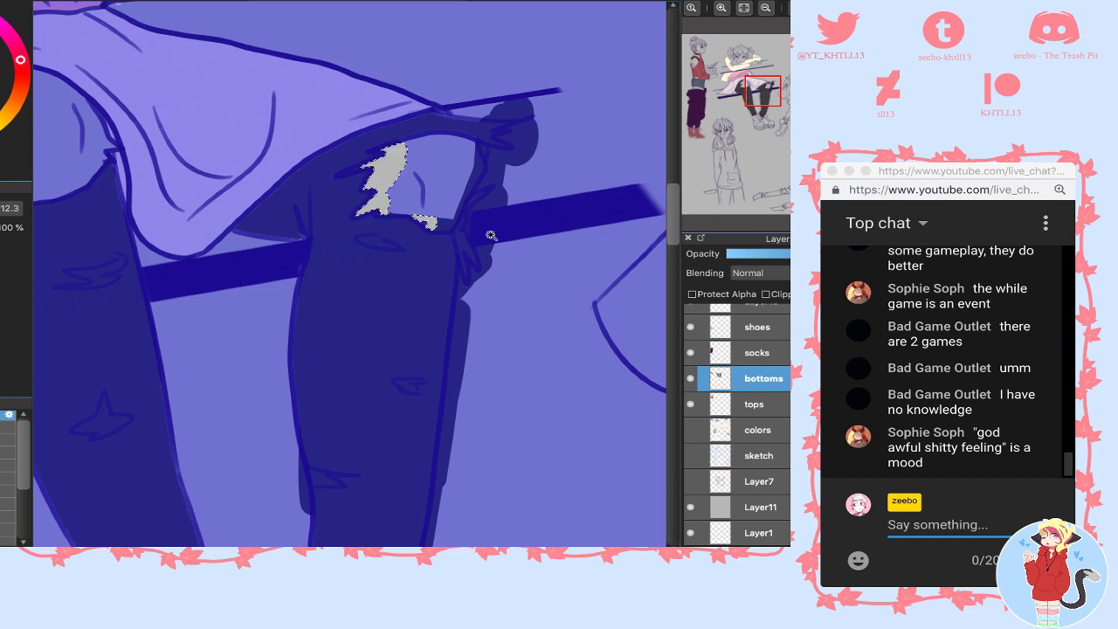
{"action": "left_click", "coordinate": [446, 227], "text": "shift"}
{"action": "left_click", "coordinate": [464, 198], "text": "shift"}
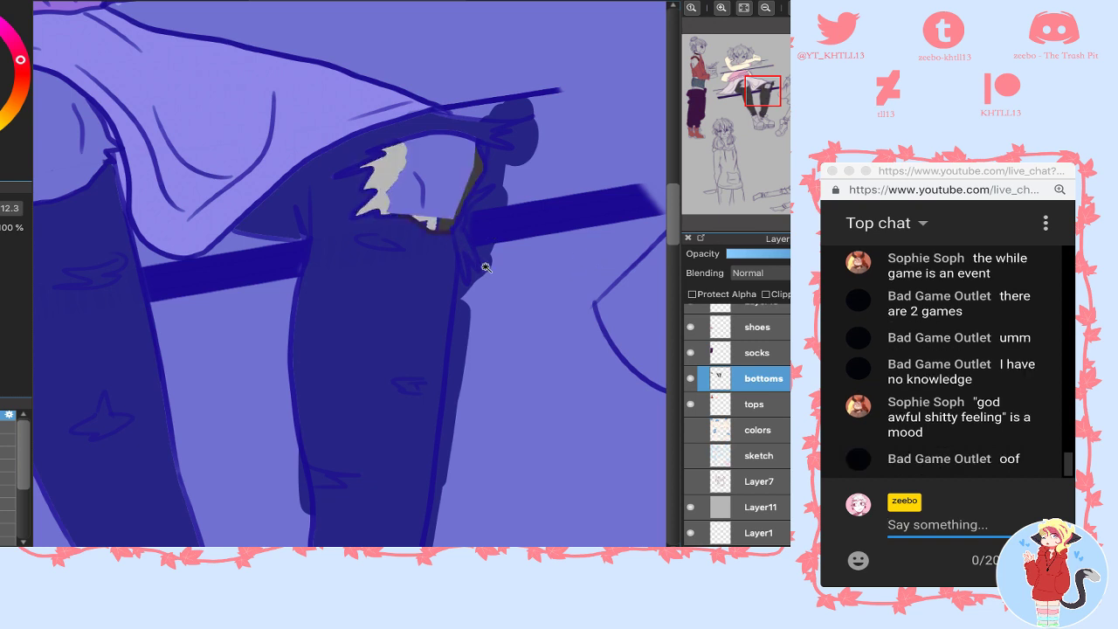
{"action": "key", "text": "Delete"}
{"action": "key", "text": "ctrl+d"}
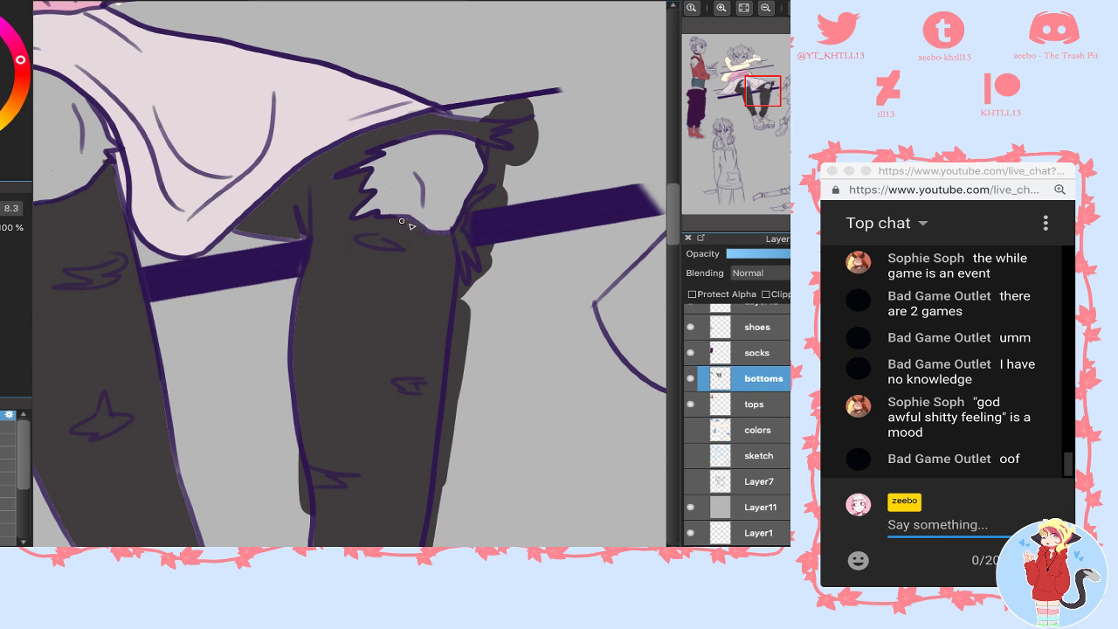
- Erase the dark gray inside the three small rips down the front leg of the pants with eraser size 12.3
{"action": "key", "text": "e"}
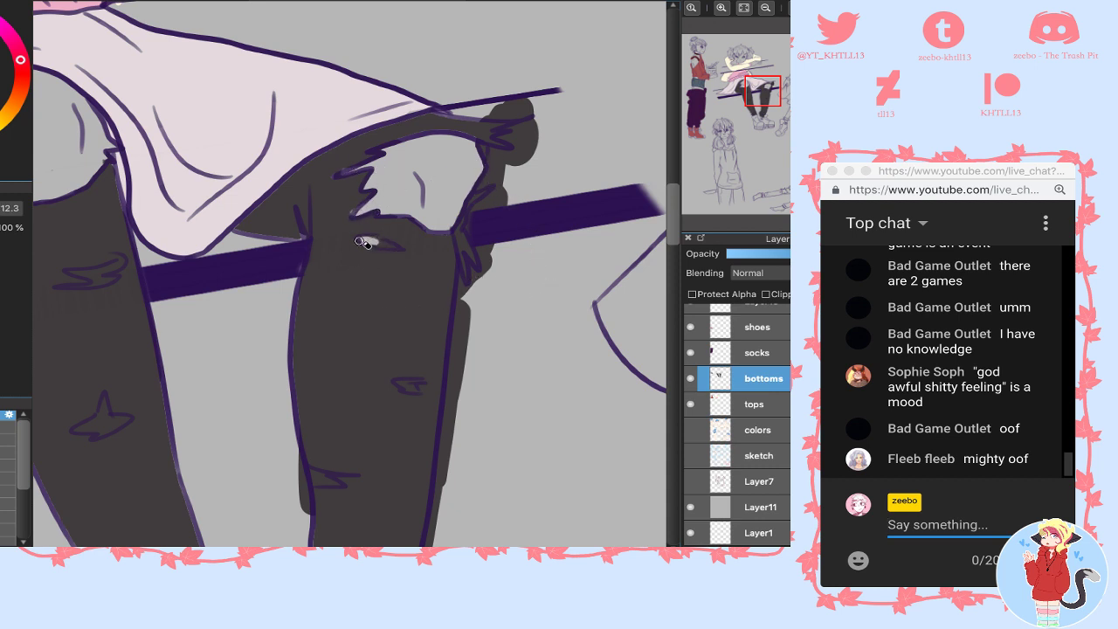
{"action": "left_click_drag", "start_coordinate": [382, 244], "coordinate": [396, 247]}
{"action": "left_click_drag", "start_coordinate": [409, 387], "coordinate": [413, 391]}
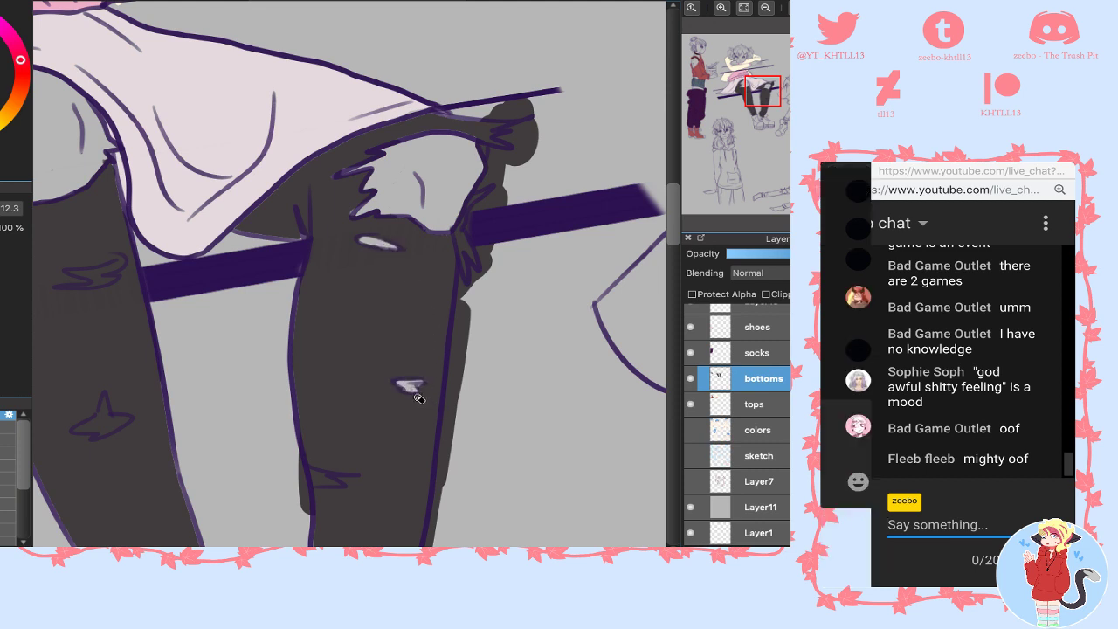
{"action": "key", "text": "b"}
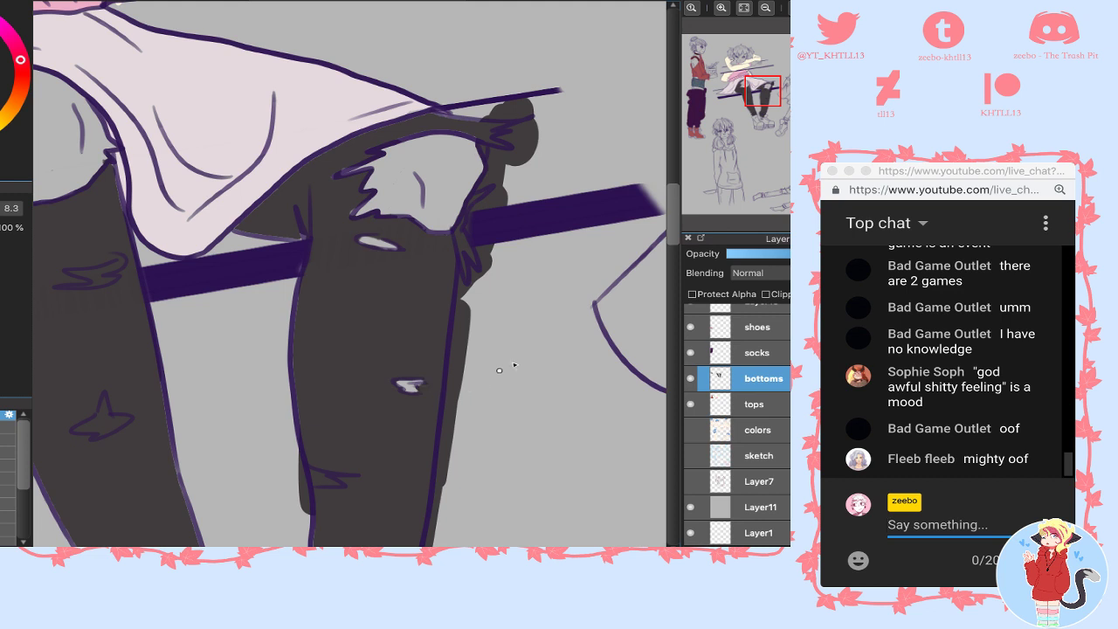
{"action": "mouse_move", "coordinate": [351, 470]}
{"action": "left_mouse_down"}
{"action": "mouse_move", "coordinate": [522, 358]}
{"action": "mouse_move", "coordinate": [522, 304]}
{"action": "mouse_move", "coordinate": [493, 314]}
{"action": "mouse_move", "coordinate": [508, 320]}
{"action": "left_mouse_up"}
{"action": "key", "text": "e"}
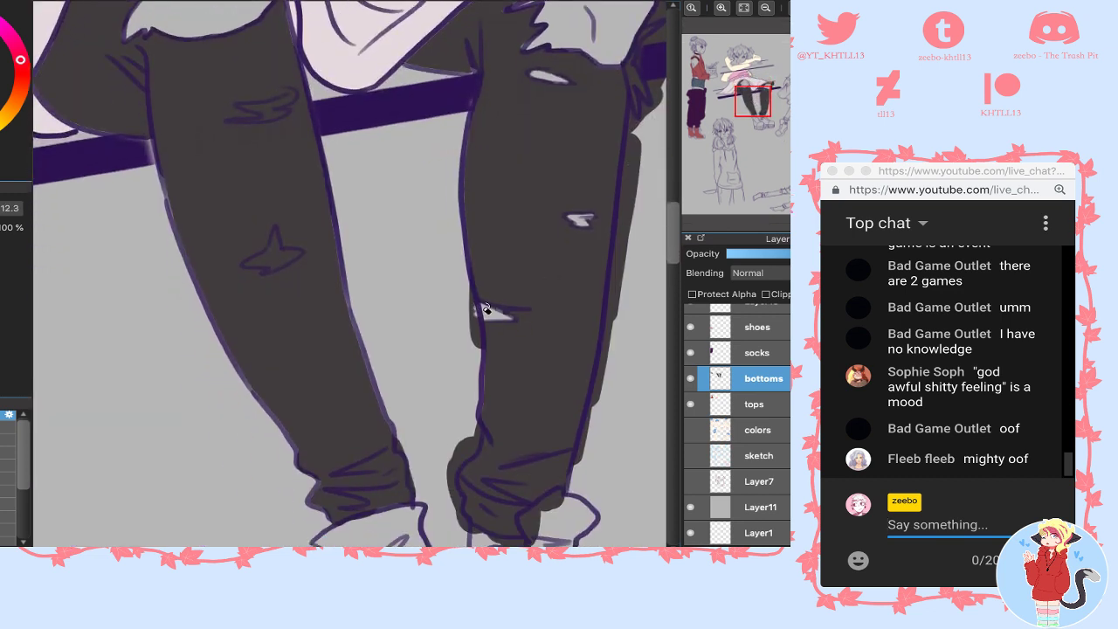
- Select and delete the dark gray inside the star-shaped rip on the other leg's shin, and clear the selection
{"action": "left_click", "coordinate": [284, 252]}
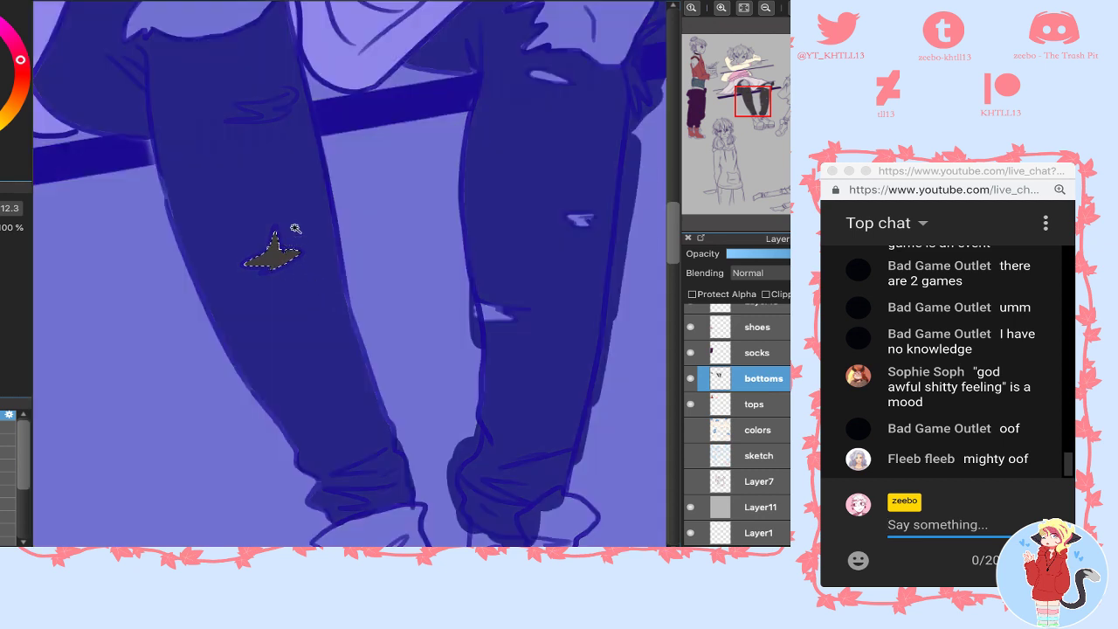
{"action": "key", "text": "Delete"}
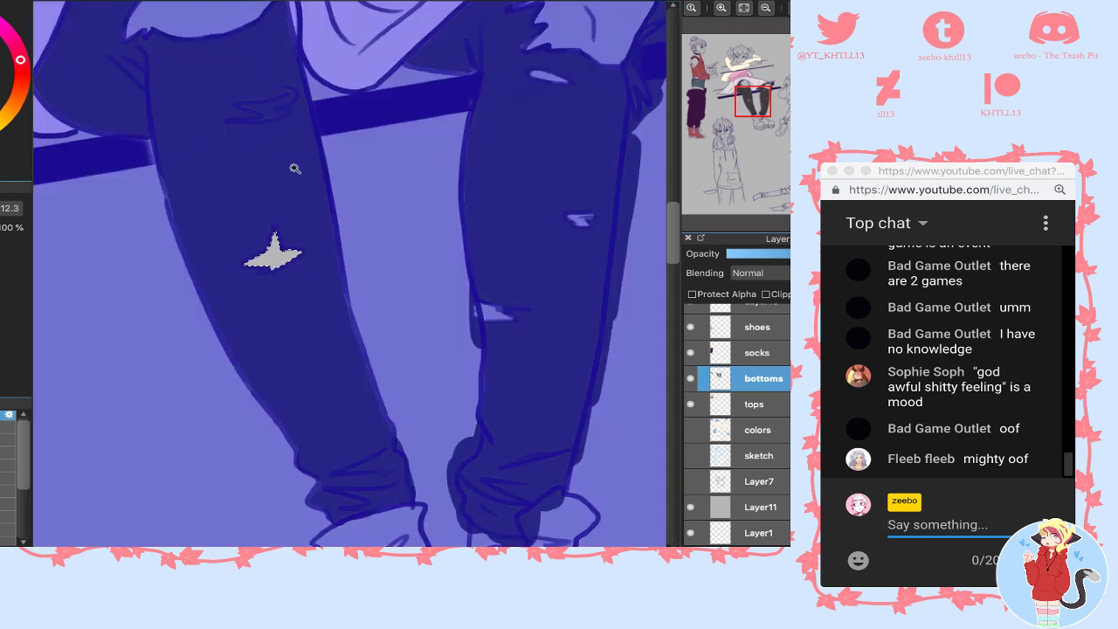
{"action": "key", "text": "ctrl+d"}
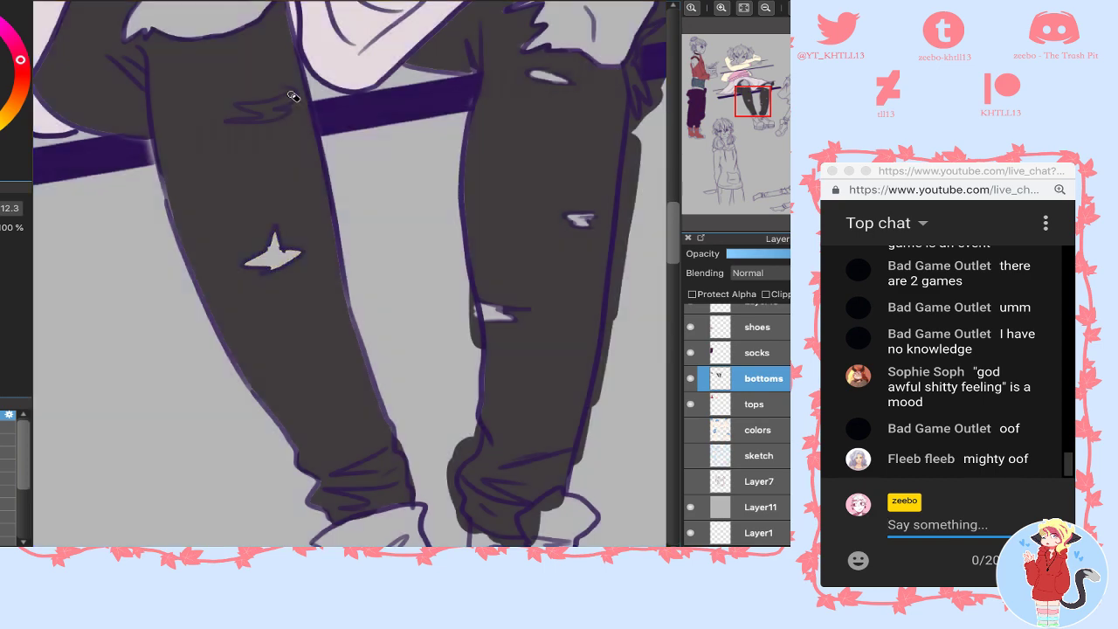
- Clear the dark gray from the jagged rip above the star-shaped one by deleting its selected areas and erasing the remnants
{"action": "key", "text": "b"}
{"action": "left_click_drag", "start_coordinate": [280, 100], "coordinate": [288, 91]}
{"action": "left_click", "coordinate": [276, 113]}
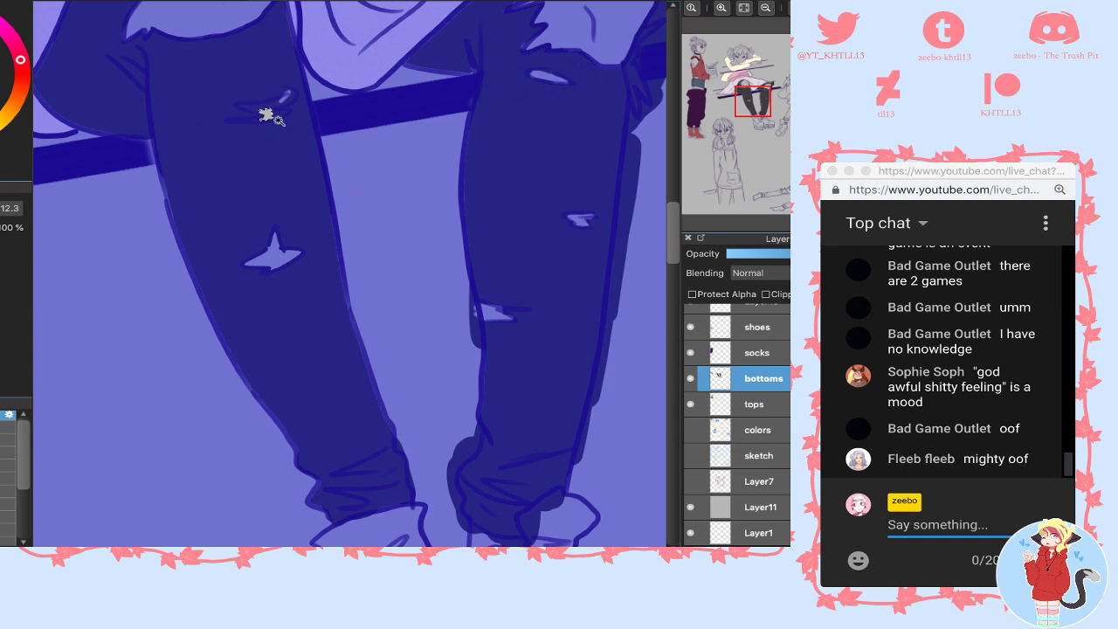
{"action": "left_click", "coordinate": [252, 106]}
{"action": "key", "text": "Delete"}
{"action": "key", "text": "super+d"}
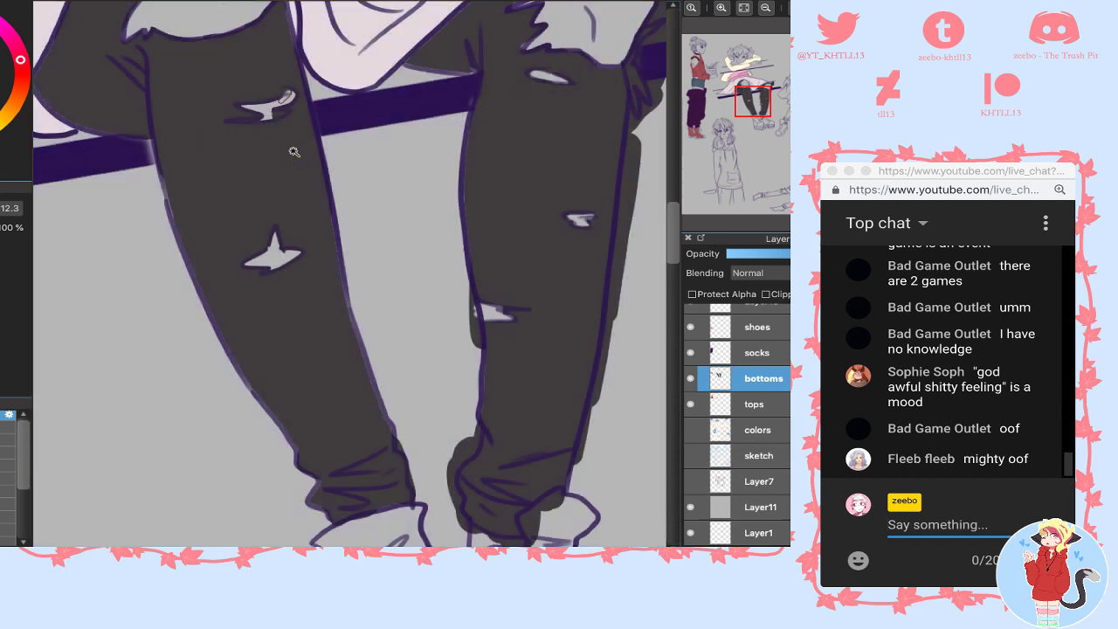
{"action": "key", "text": "e"}
{"action": "mouse_move", "coordinate": [230, 118]}
{"action": "left_mouse_down"}
{"action": "mouse_move", "coordinate": [286, 111]}
{"action": "mouse_move", "coordinate": [285, 96]}
{"action": "mouse_move", "coordinate": [270, 109]}
{"action": "left_mouse_up"}
{"action": "key", "text": "super+z"}
{"action": "key", "text": "super+z"}
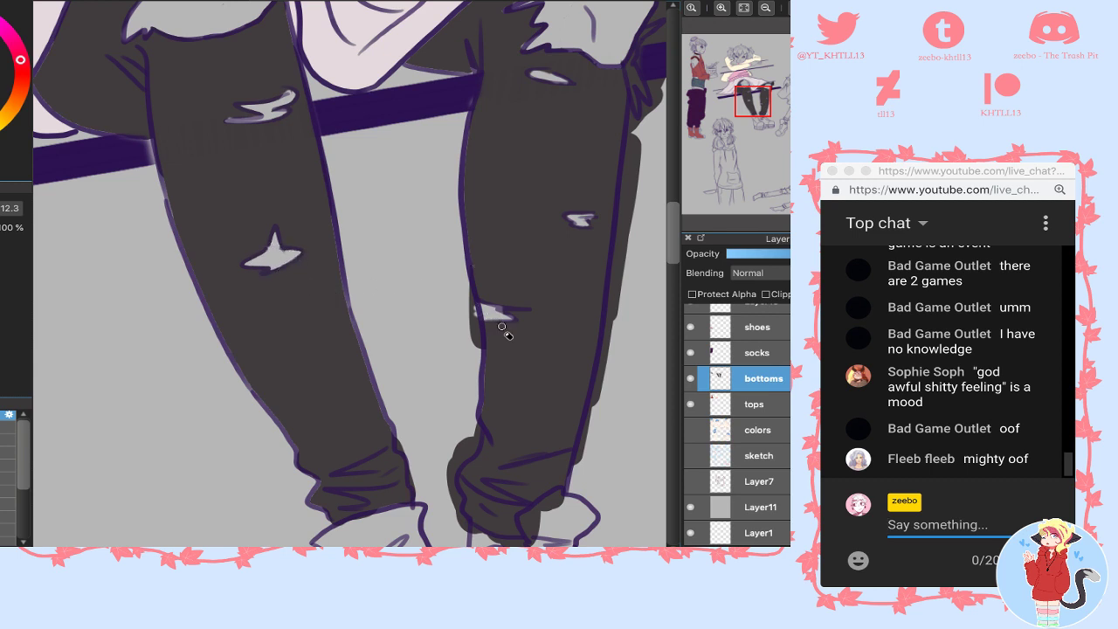
- On the shoes layer, block in both of the second pose's platform shoes with pale pink at brush size 47
{"action": "key", "text": "b"}
{"action": "left_click", "coordinate": [764, 9]}
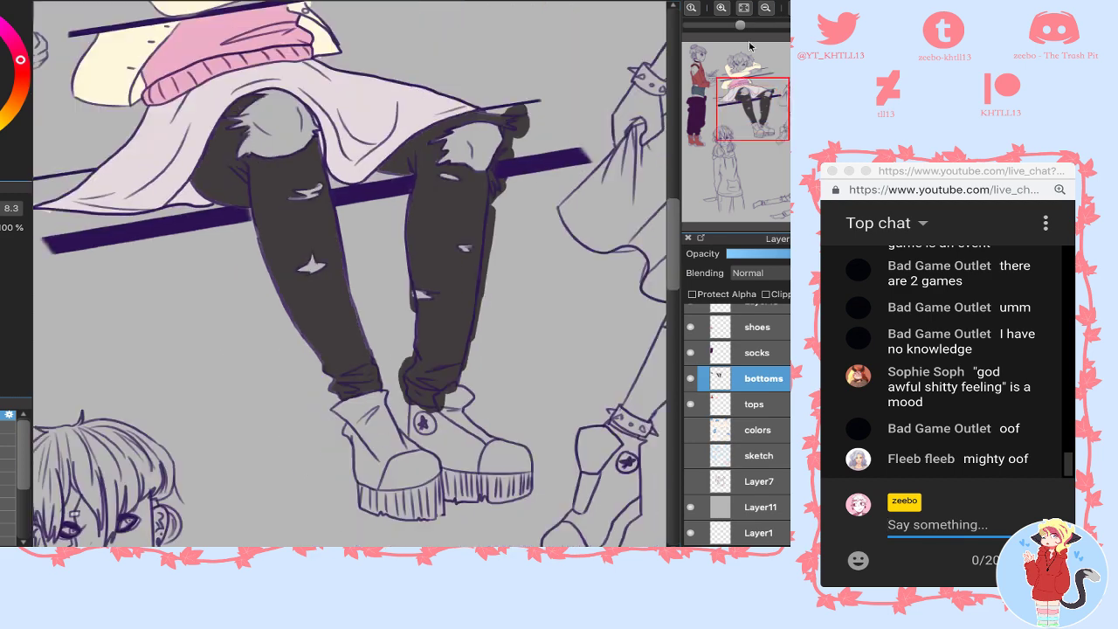
{"action": "left_click", "coordinate": [720, 7]}
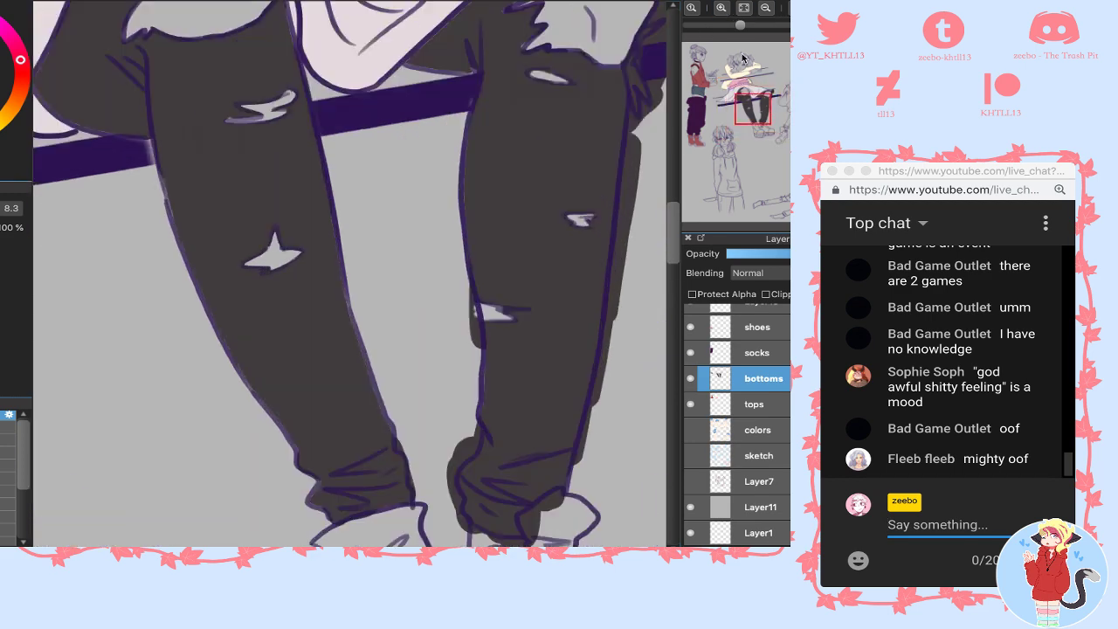
{"action": "left_click", "coordinate": [720, 7]}
{"action": "left_click", "coordinate": [751, 328]}
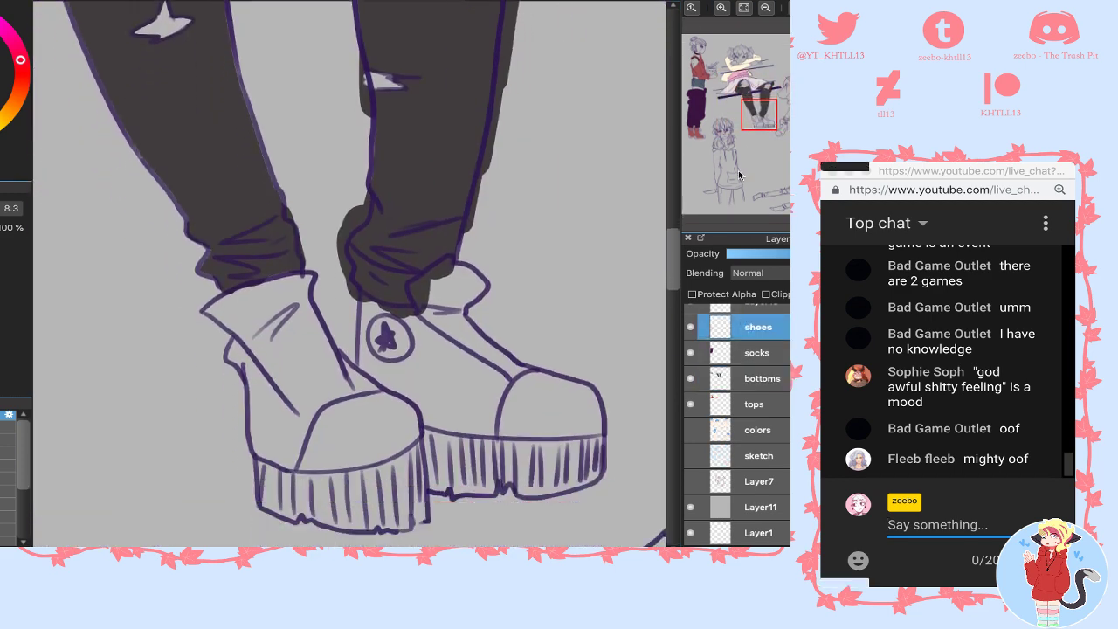
{"action": "left_click_drag", "start_coordinate": [758, 101], "coordinate": [764, 135]}
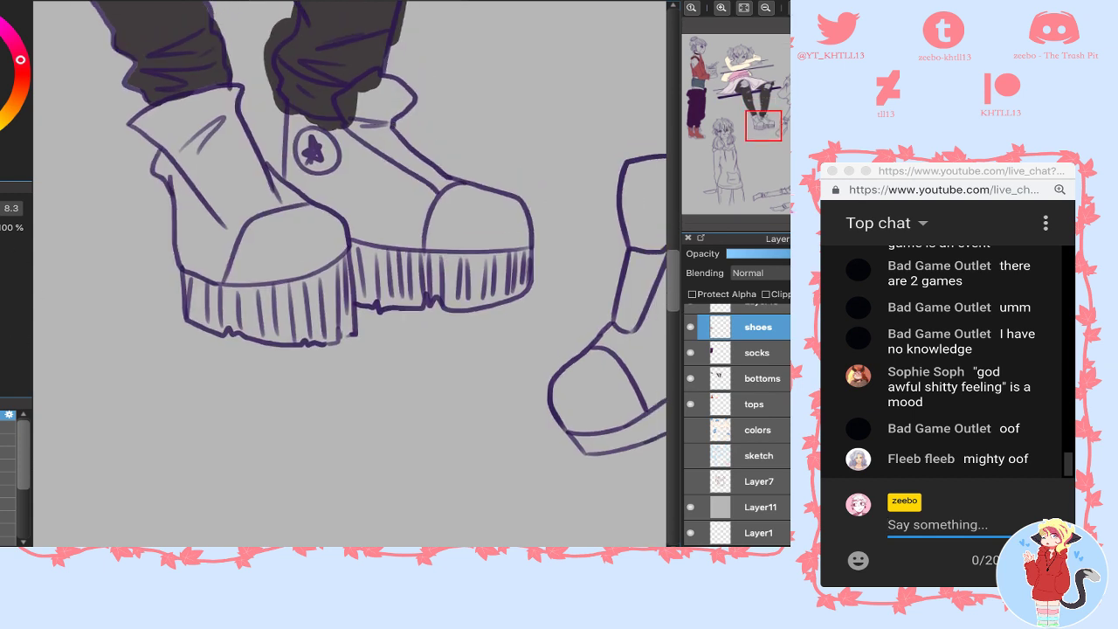
{"action": "mouse_move", "coordinate": [151, 254]}
{"action": "left_mouse_down"}
{"action": "mouse_move", "coordinate": [169, 281]}
{"action": "mouse_move", "coordinate": [204, 286]}
{"action": "mouse_move", "coordinate": [174, 274]}
{"action": "mouse_move", "coordinate": [211, 228]}
{"action": "mouse_move", "coordinate": [185, 215]}
{"action": "mouse_move", "coordinate": [263, 171]}
{"action": "mouse_move", "coordinate": [266, 138]}
{"action": "mouse_move", "coordinate": [146, 178]}
{"action": "mouse_move", "coordinate": [170, 123]}
{"action": "left_mouse_up"}
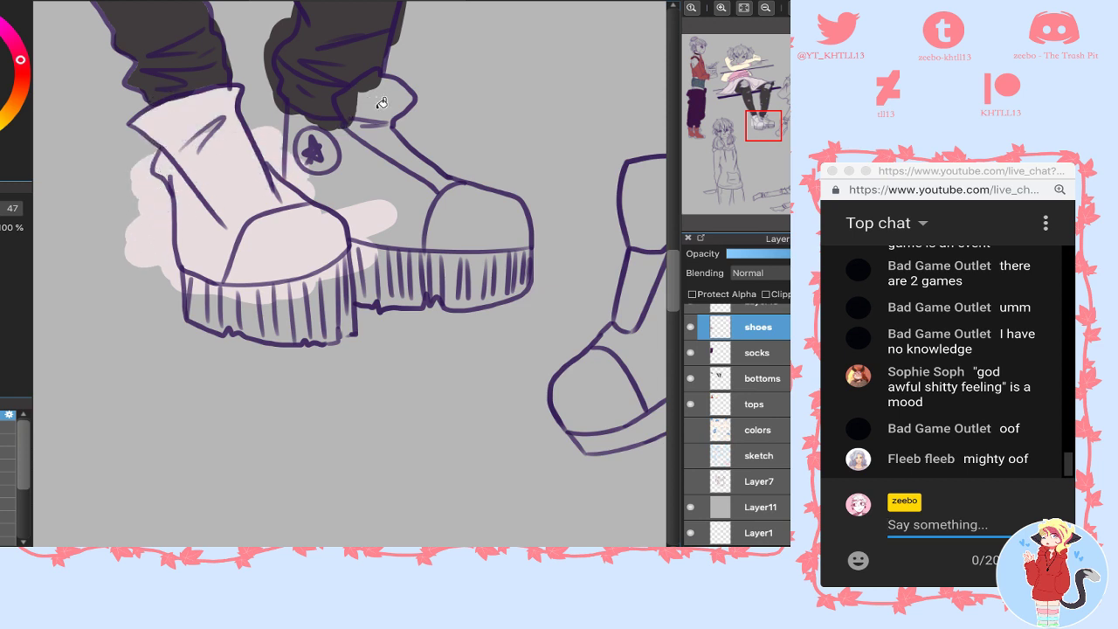
{"action": "mouse_move", "coordinate": [382, 103]}
{"action": "left_mouse_down"}
{"action": "mouse_move", "coordinate": [349, 96]}
{"action": "mouse_move", "coordinate": [362, 90]}
{"action": "left_mouse_up"}
{"action": "mouse_move", "coordinate": [304, 136]}
{"action": "left_mouse_down"}
{"action": "mouse_move", "coordinate": [280, 120]}
{"action": "mouse_move", "coordinate": [349, 137]}
{"action": "mouse_move", "coordinate": [367, 96]}
{"action": "mouse_move", "coordinate": [374, 174]}
{"action": "mouse_move", "coordinate": [337, 188]}
{"action": "mouse_move", "coordinate": [314, 242]}
{"action": "left_mouse_up"}
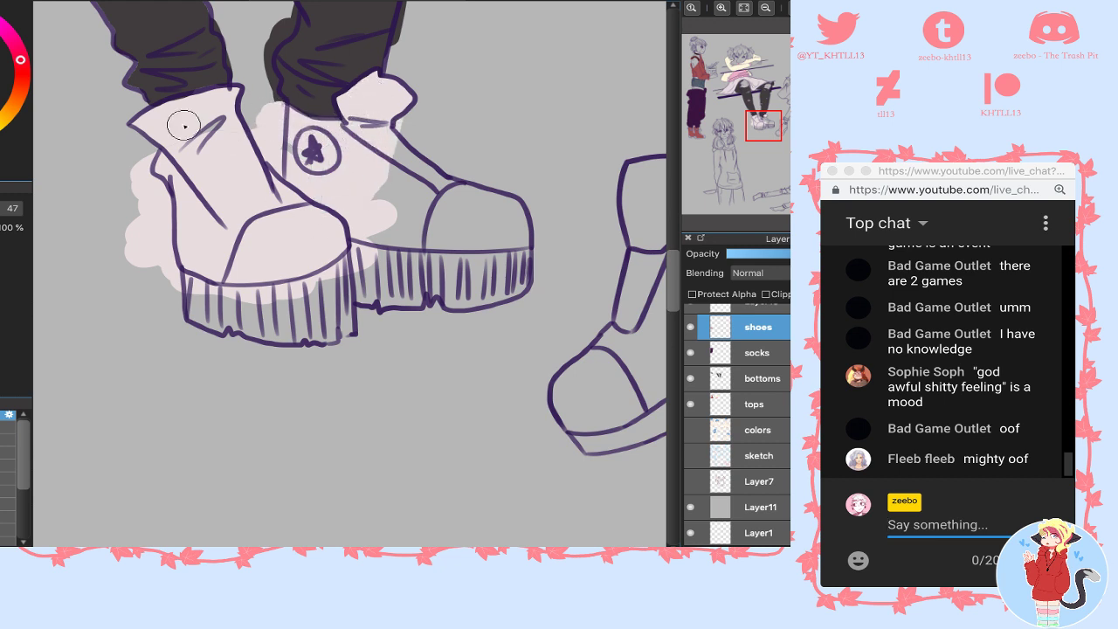
{"action": "mouse_move", "coordinate": [169, 208]}
{"action": "left_mouse_down"}
{"action": "mouse_move", "coordinate": [305, 189]}
{"action": "mouse_move", "coordinate": [432, 199]}
{"action": "mouse_move", "coordinate": [417, 233]}
{"action": "mouse_move", "coordinate": [459, 213]}
{"action": "mouse_move", "coordinate": [377, 319]}
{"action": "mouse_move", "coordinate": [382, 351]}
{"action": "mouse_move", "coordinate": [425, 341]}
{"action": "mouse_move", "coordinate": [501, 281]}
{"action": "mouse_move", "coordinate": [301, 351]}
{"action": "left_mouse_up"}
{"action": "mouse_move", "coordinate": [472, 181]}
{"action": "left_mouse_down"}
{"action": "mouse_move", "coordinate": [408, 210]}
{"action": "mouse_move", "coordinate": [443, 130]}
{"action": "mouse_move", "coordinate": [397, 135]}
{"action": "left_mouse_up"}
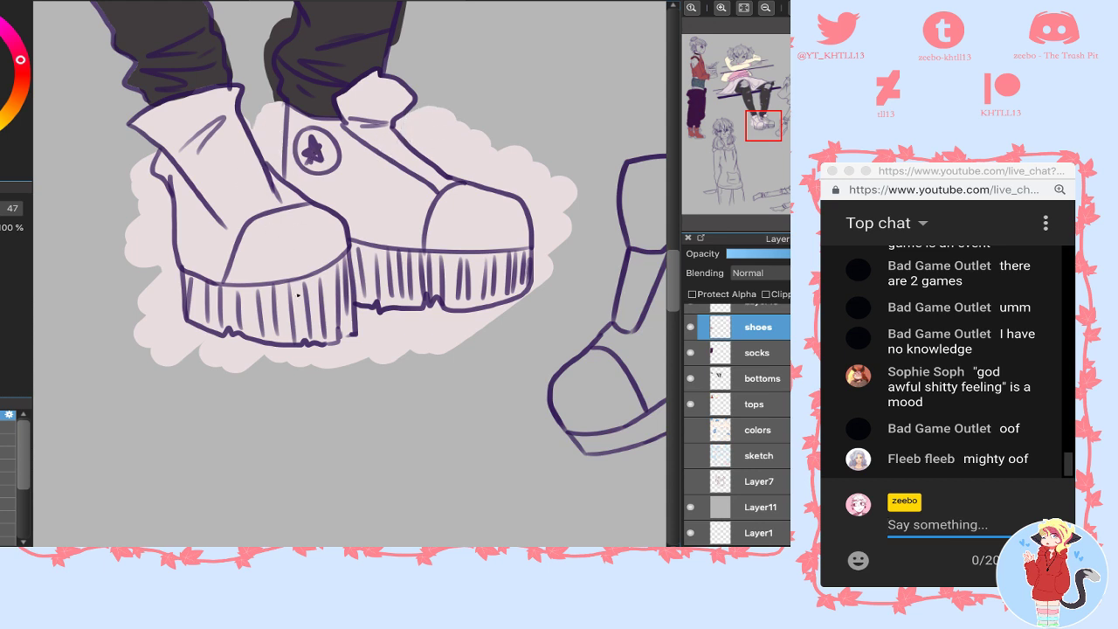
{"action": "left_click_drag", "start_coordinate": [542, 231], "coordinate": [506, 290]}
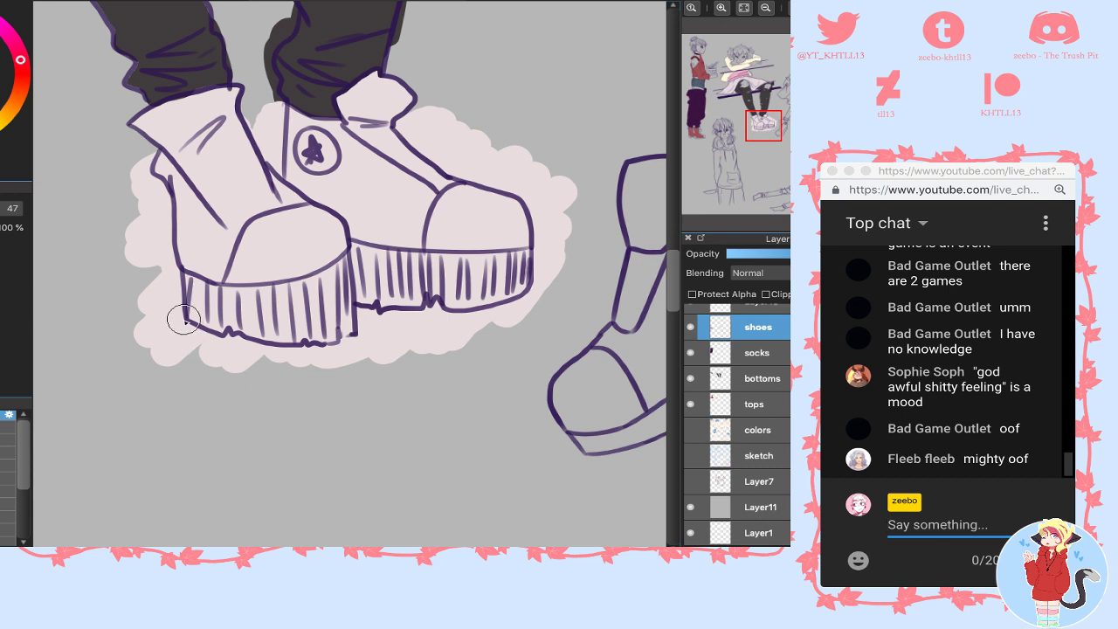
- Paint the soles and toe caps of both shoes white, and fill the nearer shoe's cuff and tongue with white
{"action": "mouse_move", "coordinate": [183, 319]}
{"action": "left_mouse_down"}
{"action": "mouse_move", "coordinate": [224, 331]}
{"action": "mouse_move", "coordinate": [170, 279]}
{"action": "mouse_move", "coordinate": [209, 301]}
{"action": "mouse_move", "coordinate": [263, 305]}
{"action": "mouse_move", "coordinate": [343, 273]}
{"action": "mouse_move", "coordinate": [347, 300]}
{"action": "mouse_move", "coordinate": [343, 291]}
{"action": "mouse_move", "coordinate": [307, 364]}
{"action": "mouse_move", "coordinate": [278, 356]}
{"action": "mouse_move", "coordinate": [277, 304]}
{"action": "left_mouse_up"}
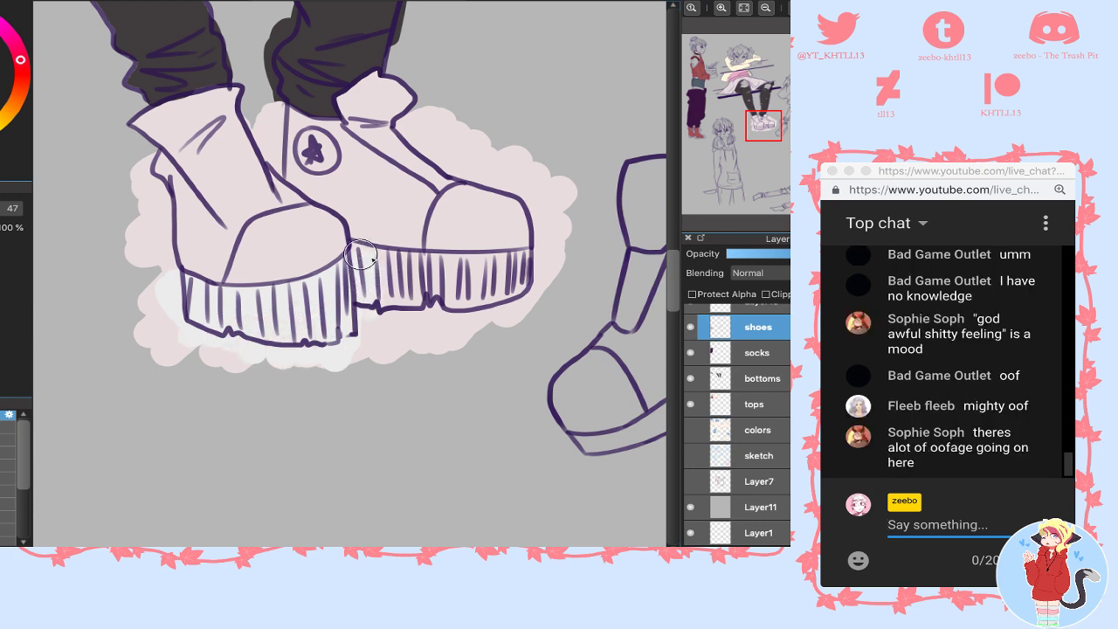
{"action": "mouse_move", "coordinate": [360, 254]}
{"action": "left_mouse_down"}
{"action": "mouse_move", "coordinate": [447, 273]}
{"action": "mouse_move", "coordinate": [529, 259]}
{"action": "mouse_move", "coordinate": [408, 292]}
{"action": "mouse_move", "coordinate": [368, 336]}
{"action": "mouse_move", "coordinate": [487, 241]}
{"action": "mouse_move", "coordinate": [474, 214]}
{"action": "mouse_move", "coordinate": [330, 229]}
{"action": "mouse_move", "coordinate": [344, 257]}
{"action": "mouse_move", "coordinate": [307, 262]}
{"action": "left_mouse_up"}
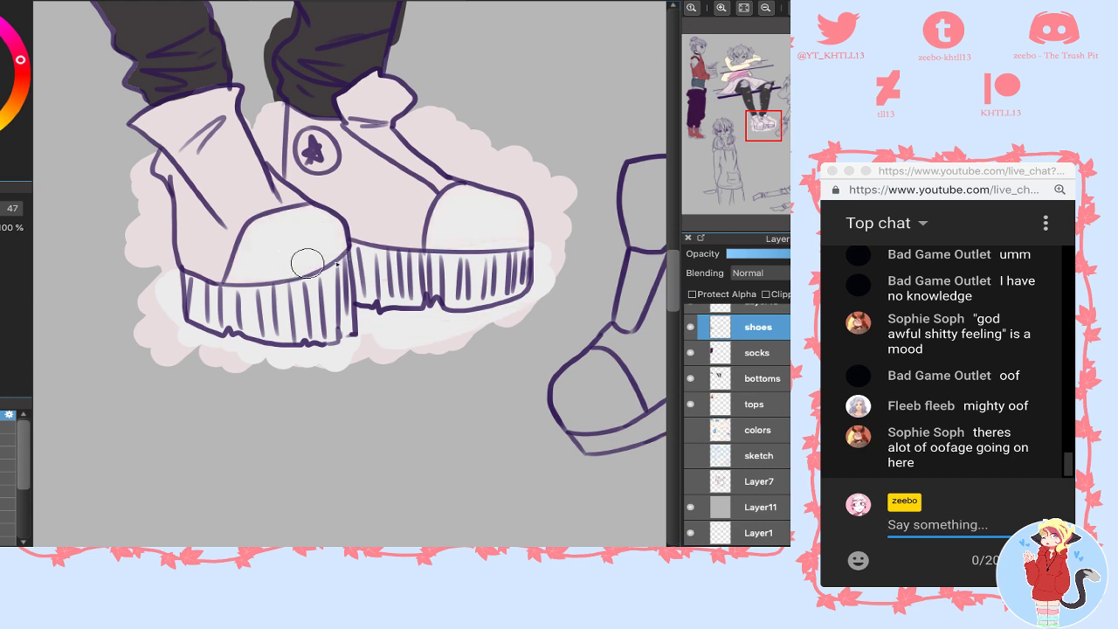
{"action": "left_click", "coordinate": [264, 212]}
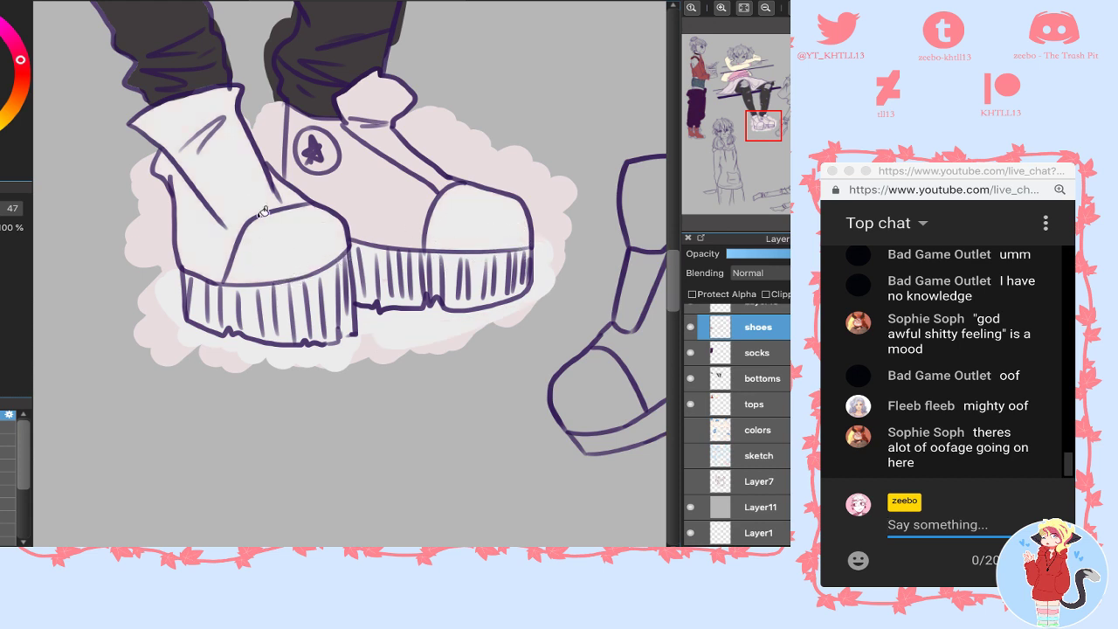
{"action": "key", "text": "super+z"}
{"action": "key", "text": "b"}
{"action": "mouse_move", "coordinate": [221, 198]}
{"action": "left_mouse_down"}
{"action": "mouse_move", "coordinate": [254, 238]}
{"action": "mouse_move", "coordinate": [229, 177]}
{"action": "left_mouse_up"}
{"action": "key", "text": "g"}
{"action": "left_click", "coordinate": [231, 159]}
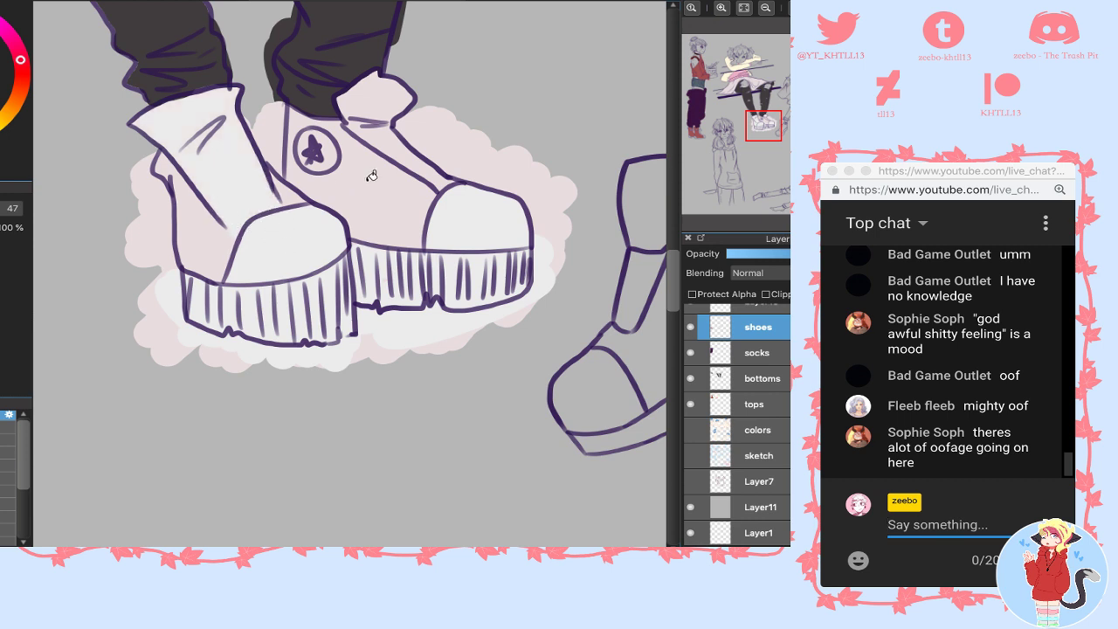
- Color the farther shoe's cuff, tongue and round star badge white
{"action": "left_click", "coordinate": [411, 130]}
{"action": "mouse_move", "coordinate": [359, 113]}
{"action": "left_mouse_down"}
{"action": "mouse_move", "coordinate": [393, 94]}
{"action": "mouse_move", "coordinate": [432, 164]}
{"action": "mouse_move", "coordinate": [457, 180]}
{"action": "left_mouse_up"}
{"action": "left_click_drag", "start_coordinate": [306, 153], "coordinate": [313, 156]}
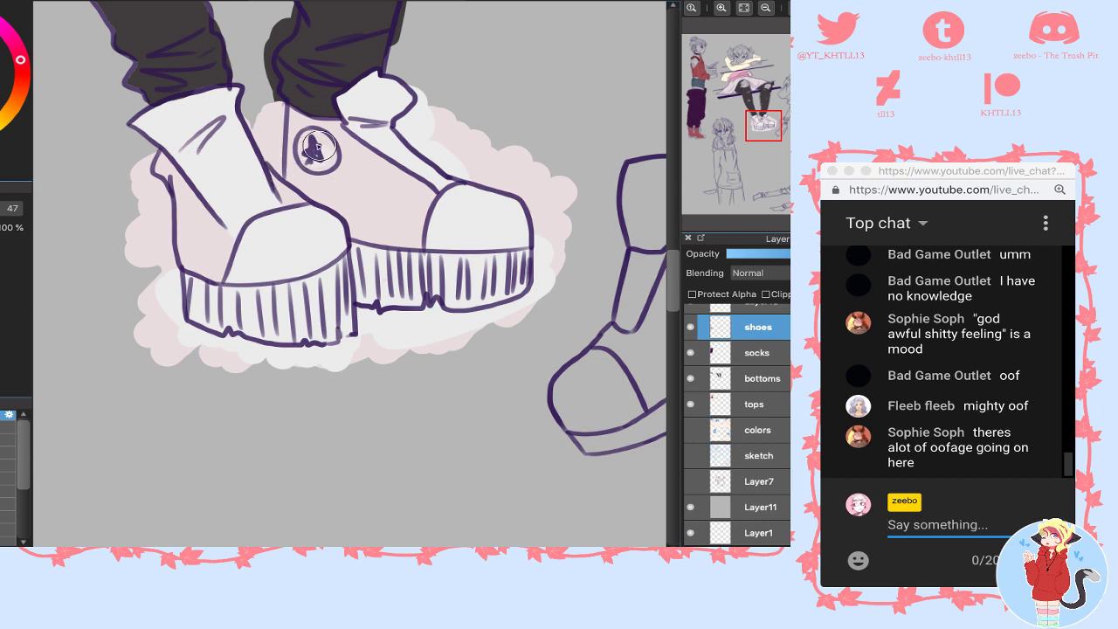
{"action": "left_click_drag", "start_coordinate": [212, 138], "coordinate": [221, 113]}
{"action": "left_click", "coordinate": [741, 7]}
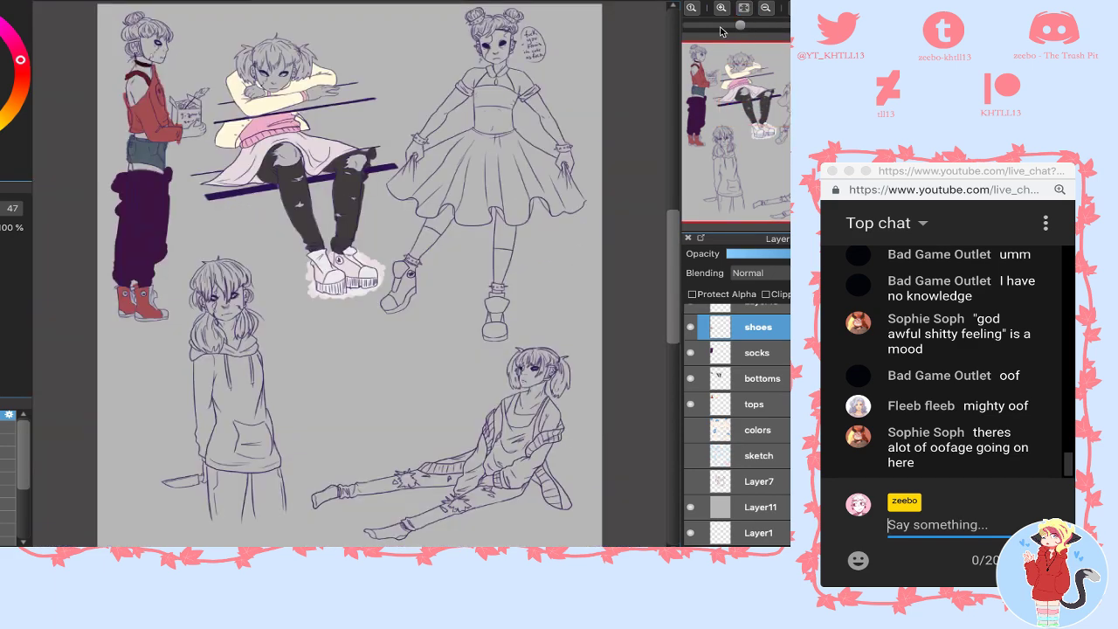
{"action": "left_click", "coordinate": [720, 28]}
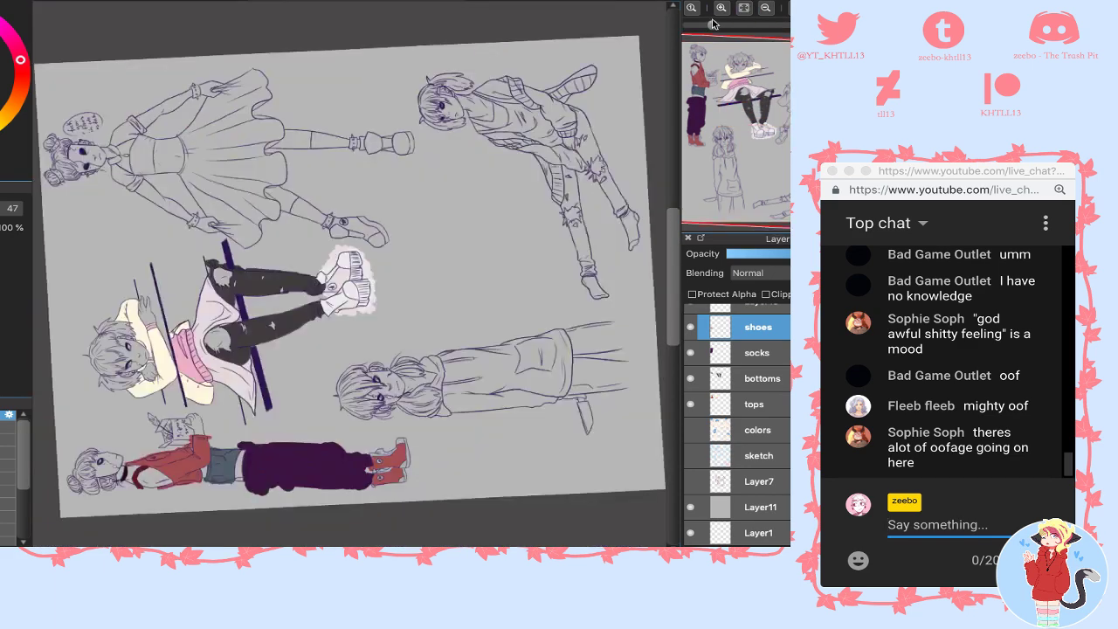
{"action": "left_click", "coordinate": [746, 10]}
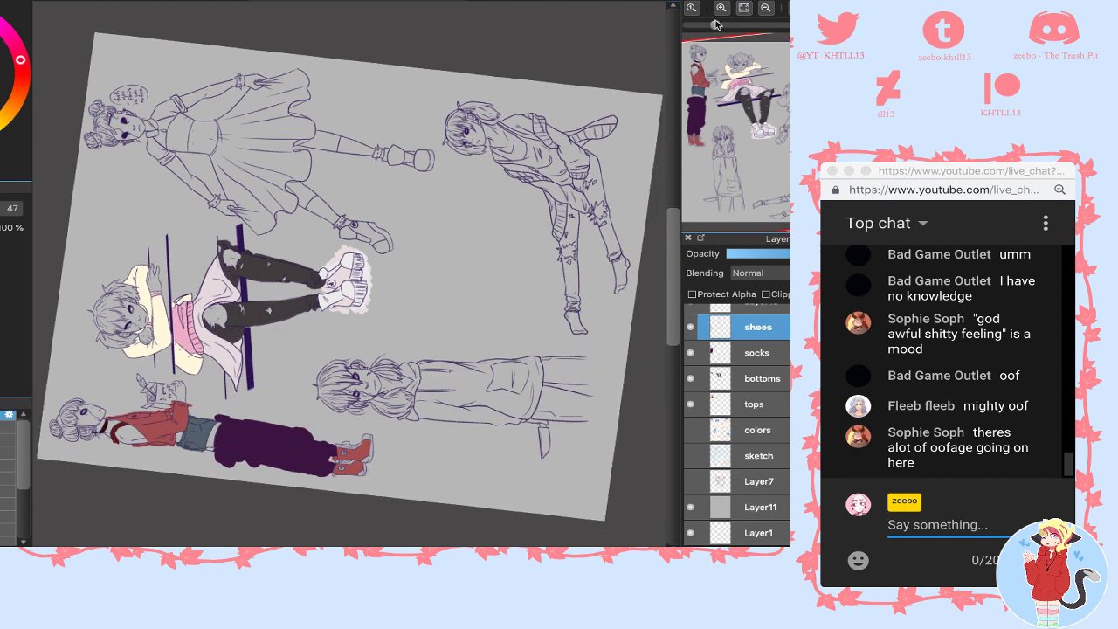
{"action": "left_click", "coordinate": [762, 8]}
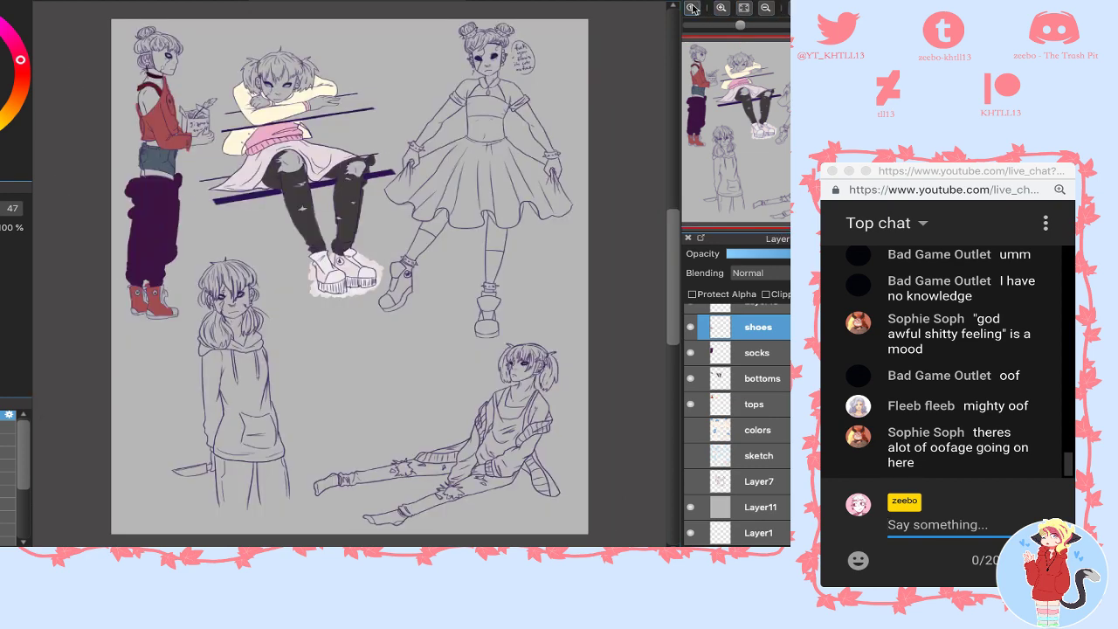
{"action": "left_click", "coordinate": [691, 8]}
- Select a rectangle around the second pose's shoes, shift its hue to 65 with Hue Saturation Brightness, and clear the selection
{"action": "left_click_drag", "start_coordinate": [751, 121], "coordinate": [747, 109]}
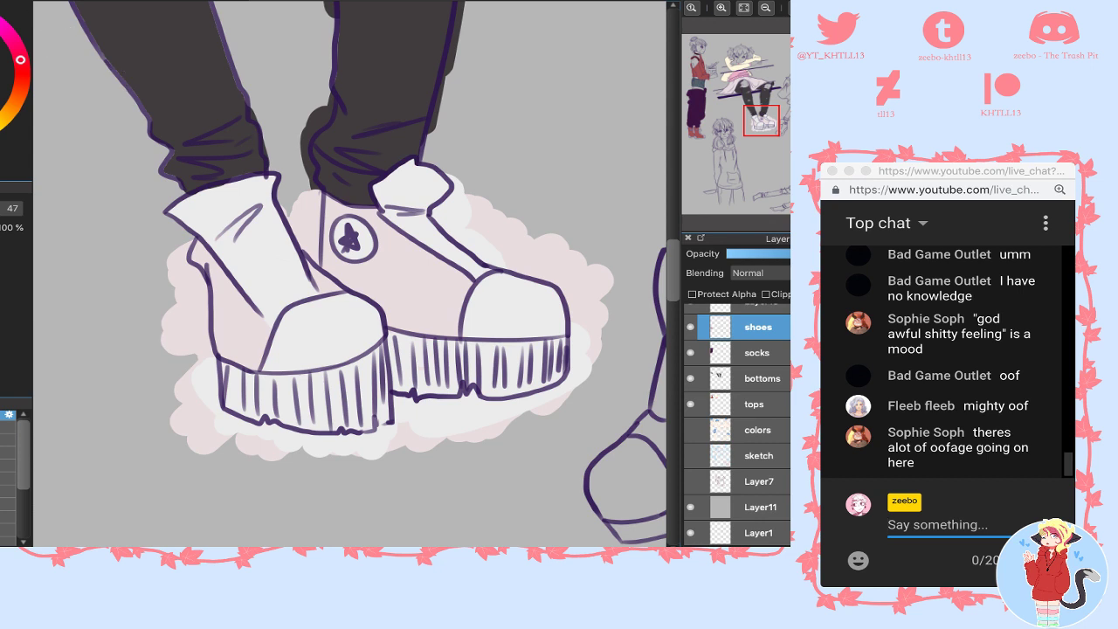
{"action": "left_click_drag", "start_coordinate": [118, 131], "coordinate": [593, 470]}
{"action": "key", "text": "super+u"}
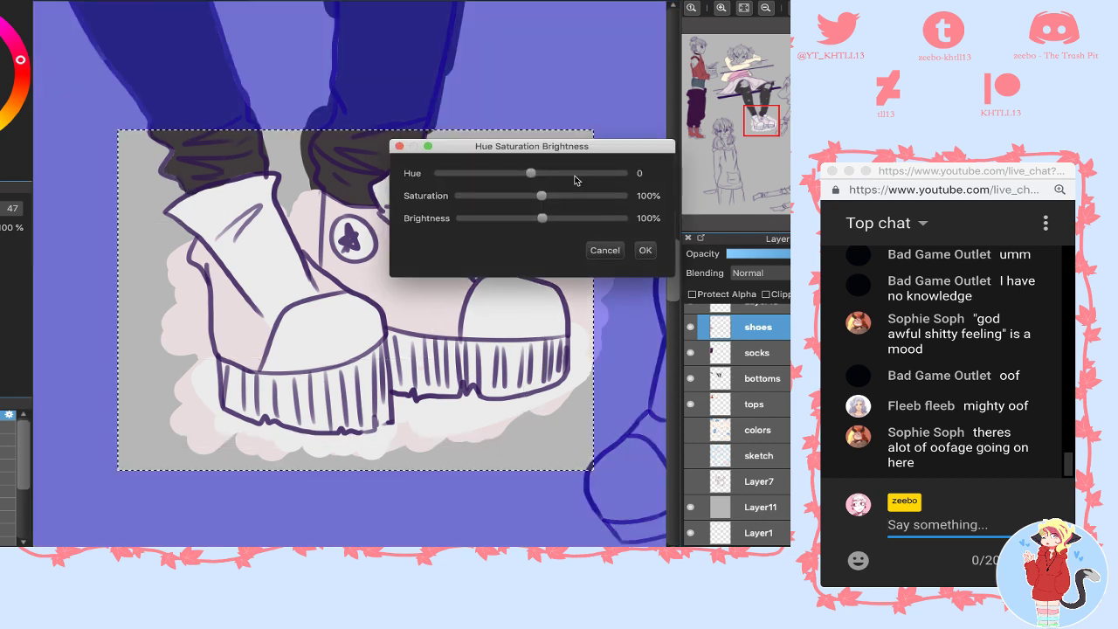
{"action": "left_click", "coordinate": [575, 174]}
{"action": "left_click", "coordinate": [605, 174]}
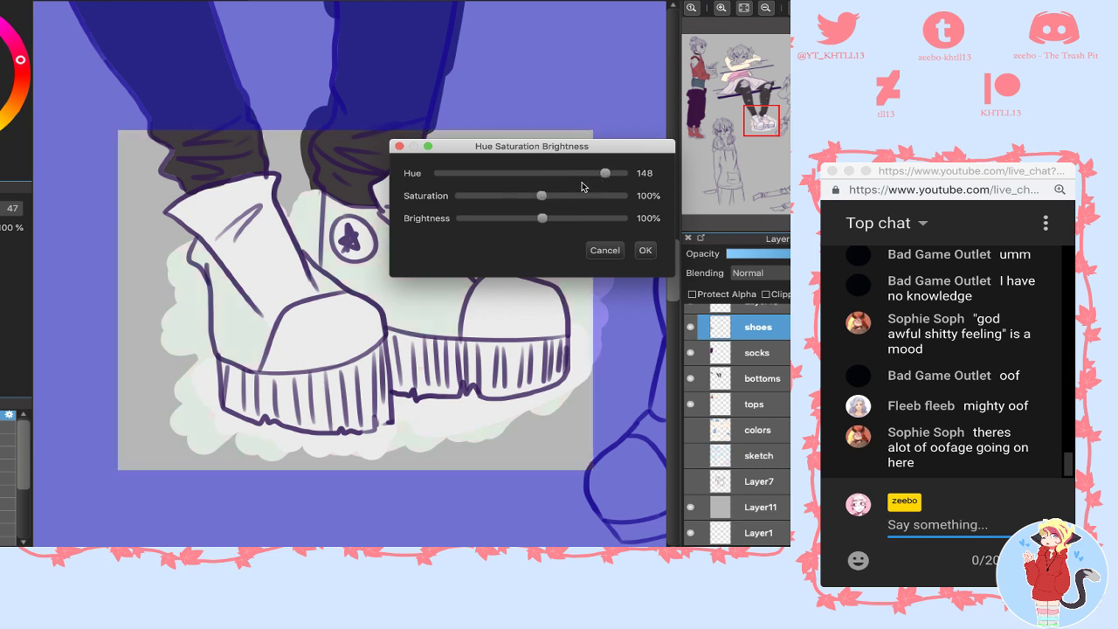
{"action": "left_click", "coordinate": [485, 175]}
{"action": "left_click_drag", "start_coordinate": [477, 184], "coordinate": [413, 188]}
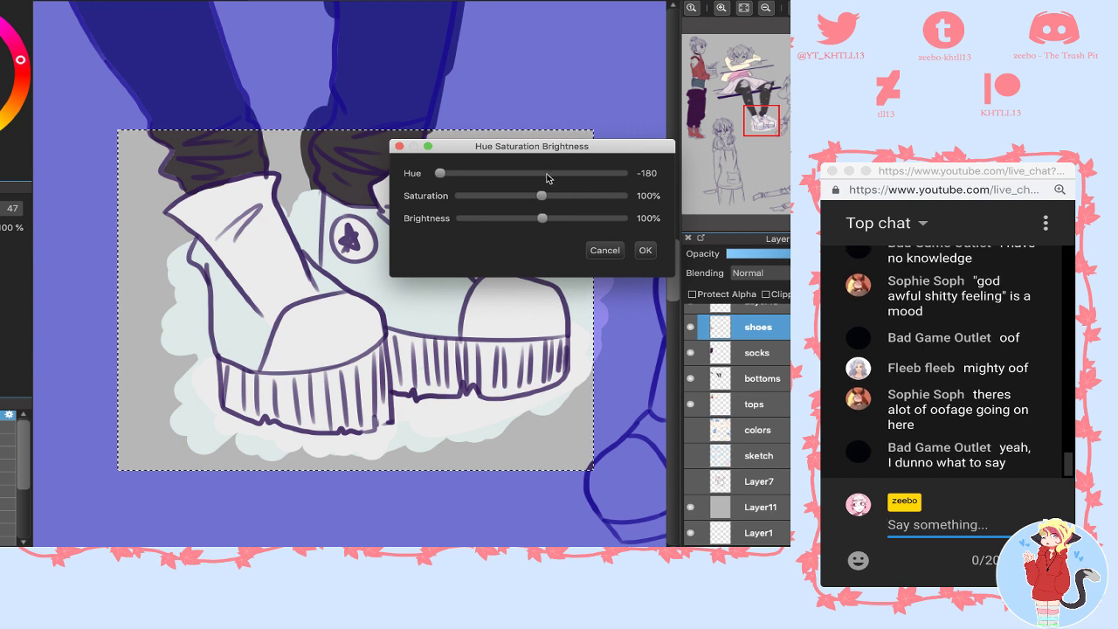
{"action": "left_click_drag", "start_coordinate": [539, 175], "coordinate": [570, 185]}
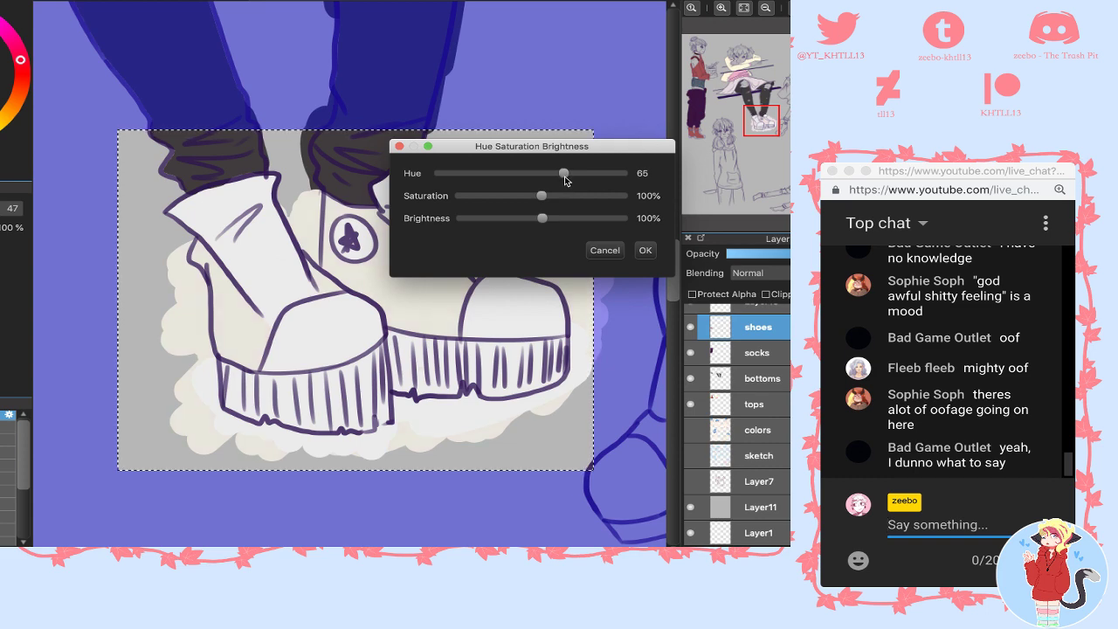
{"action": "left_click", "coordinate": [641, 250]}
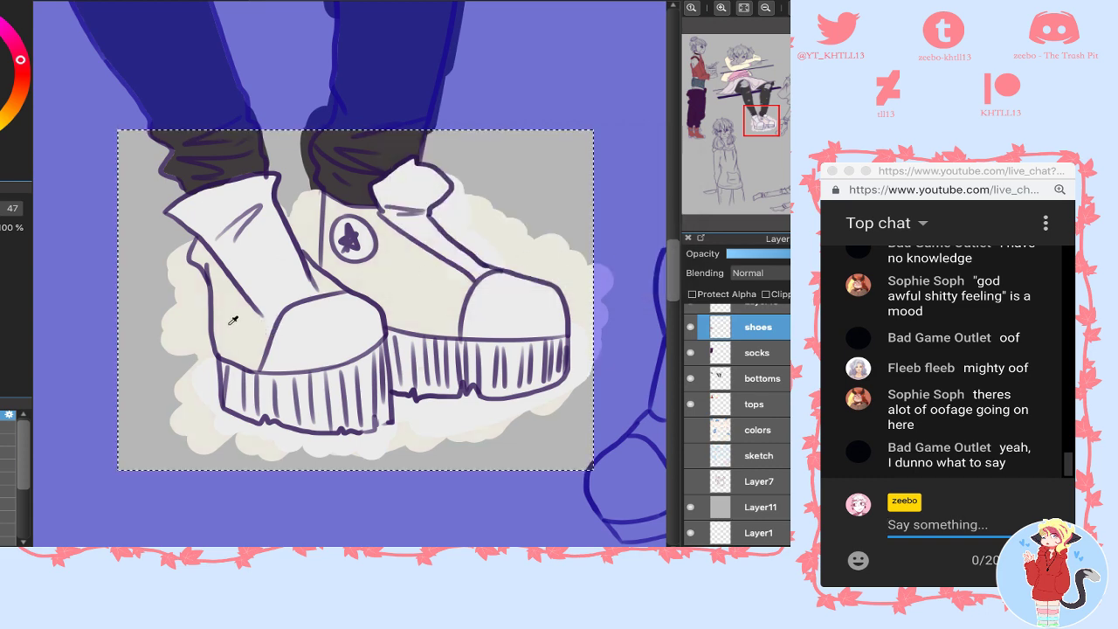
{"action": "key", "text": "ctrl+d"}
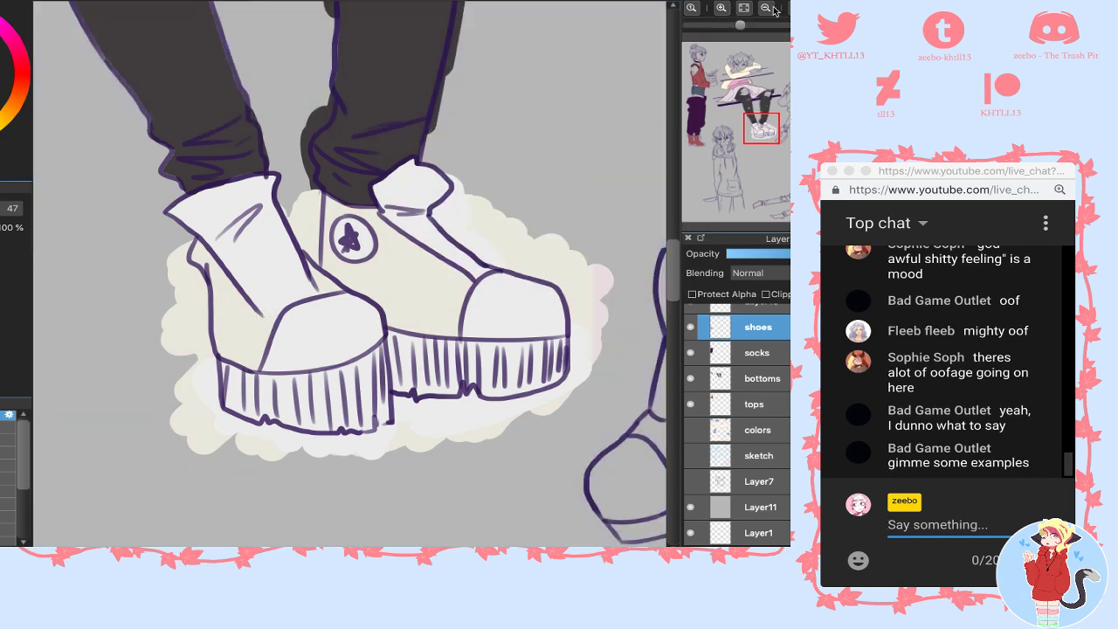
- Check the recolored shoes against the whole character sheet
{"action": "left_click", "coordinate": [769, 8]}
{"action": "left_click", "coordinate": [769, 8]}
{"action": "left_click", "coordinate": [769, 8]}
{"action": "left_click", "coordinate": [768, 7]}
{"action": "left_click", "coordinate": [769, 8]}
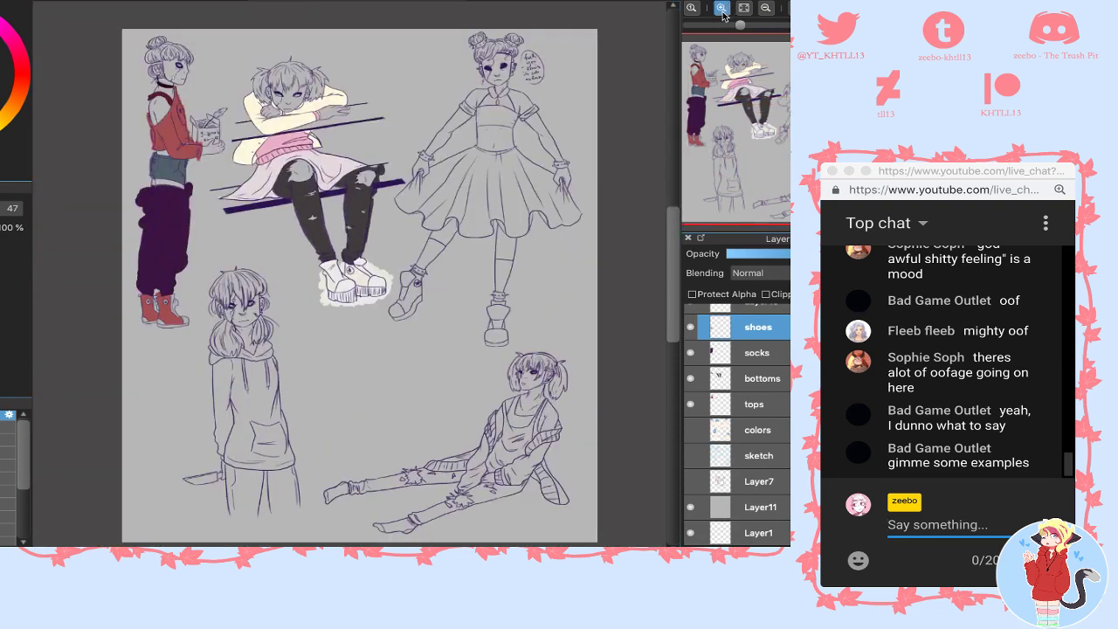
- On the tops layer, fill the third pose's chest band dark purple and paint over its leftover gaps and side edges
{"action": "left_click", "coordinate": [723, 15]}
{"action": "left_click", "coordinate": [723, 16]}
{"action": "left_click", "coordinate": [723, 16]}
{"action": "left_click", "coordinate": [723, 15]}
{"action": "left_click", "coordinate": [723, 16]}
{"action": "left_click_drag", "start_coordinate": [753, 98], "coordinate": [811, 79]}
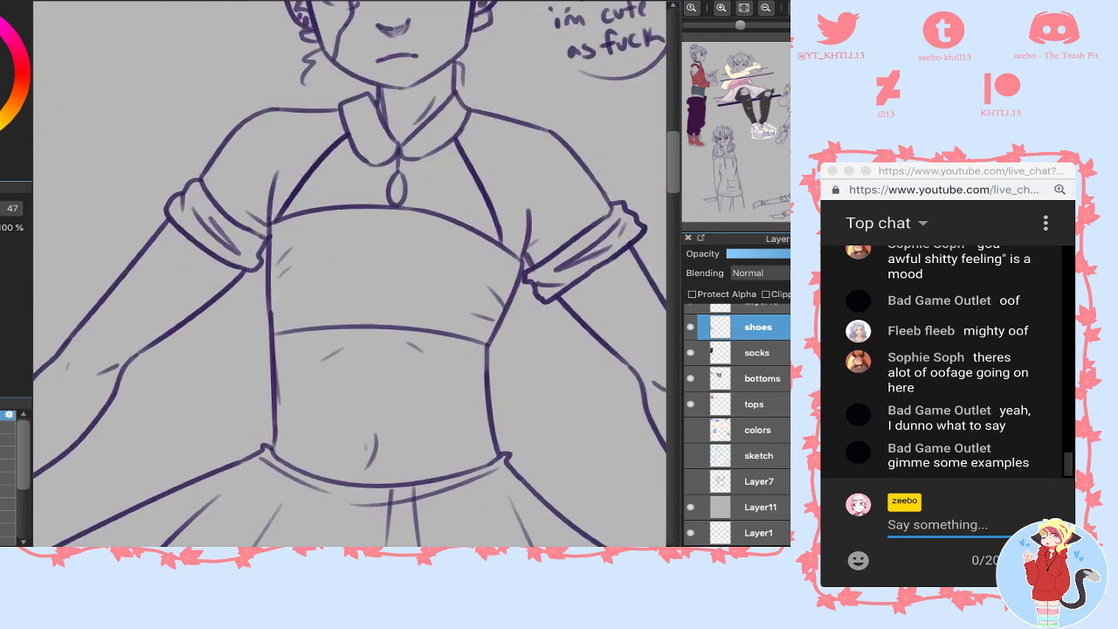
{"action": "left_click", "coordinate": [762, 405]}
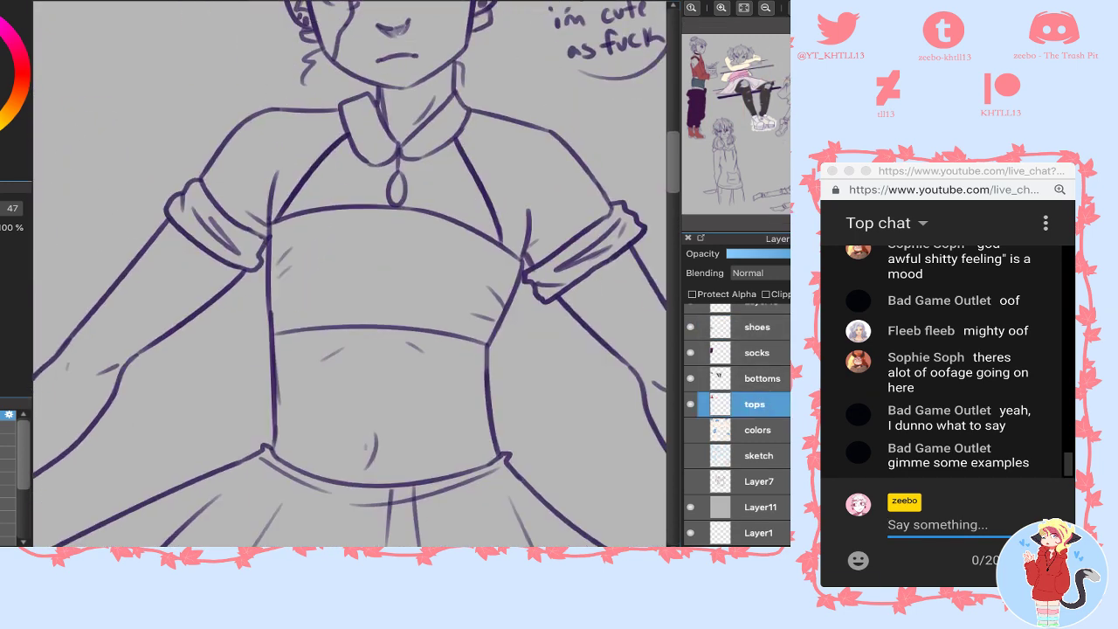
{"action": "left_click_drag", "start_coordinate": [810, 78], "coordinate": [810, 66]}
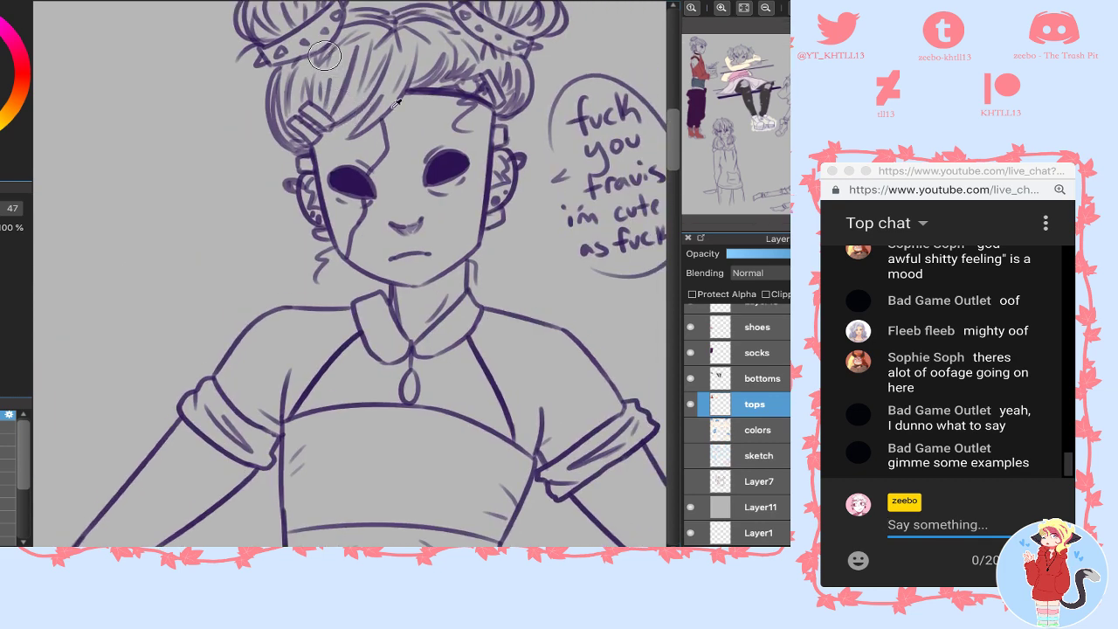
{"action": "left_click", "coordinate": [691, 430]}
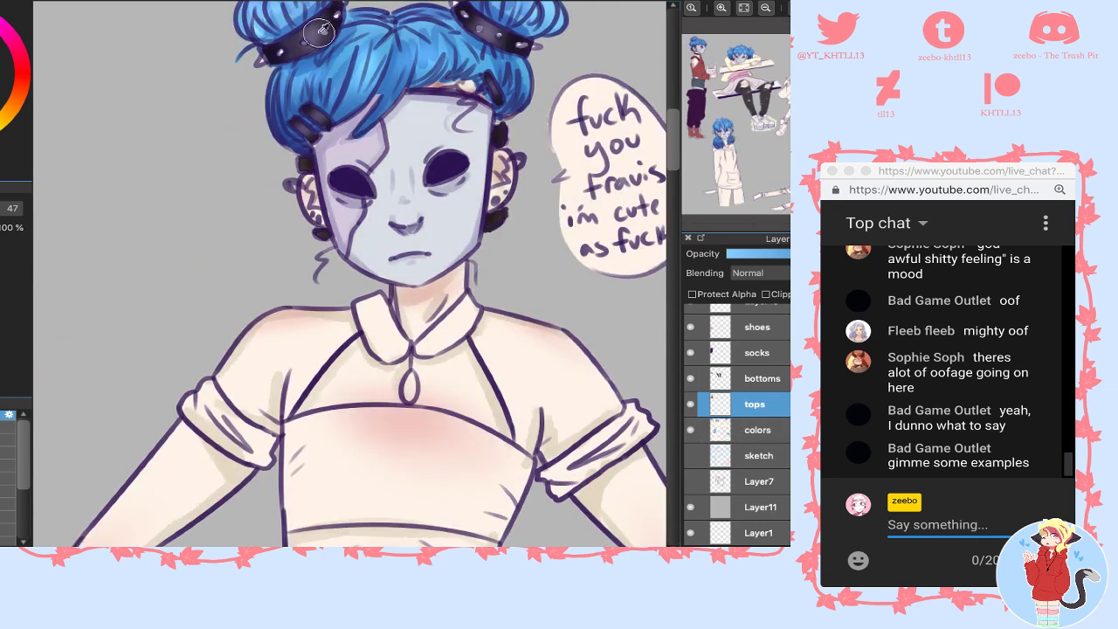
{"action": "left_click", "coordinate": [690, 428]}
{"action": "left_click_drag", "start_coordinate": [324, 303], "coordinate": [311, 149]}
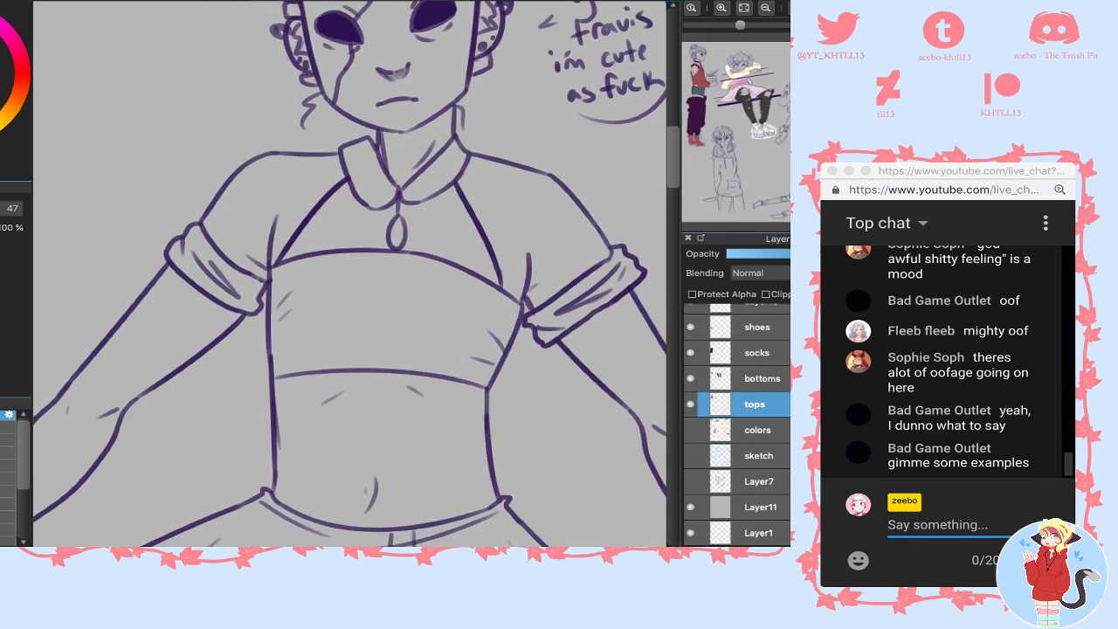
{"action": "left_click", "coordinate": [365, 331]}
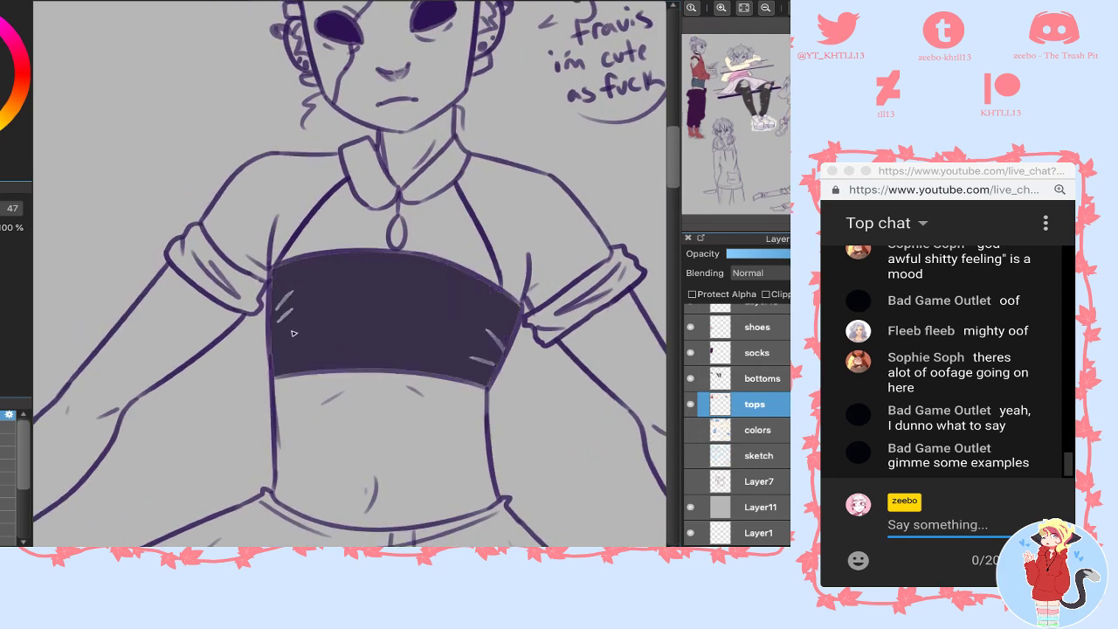
{"action": "mouse_move", "coordinate": [281, 341]}
{"action": "left_mouse_down"}
{"action": "mouse_move", "coordinate": [264, 365]}
{"action": "mouse_move", "coordinate": [276, 325]}
{"action": "mouse_move", "coordinate": [287, 332]}
{"action": "left_mouse_up"}
{"action": "mouse_move", "coordinate": [452, 359]}
{"action": "left_mouse_down"}
{"action": "mouse_move", "coordinate": [511, 371]}
{"action": "mouse_move", "coordinate": [485, 323]}
{"action": "mouse_move", "coordinate": [503, 330]}
{"action": "left_mouse_up"}
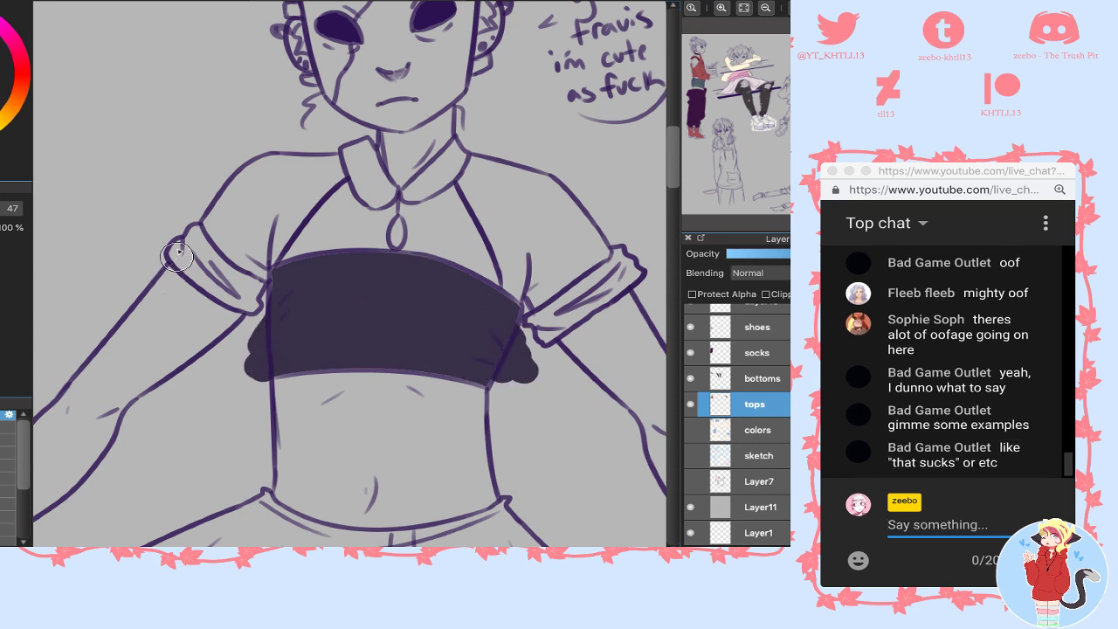
- Paint both rolled sleeve cuffs dark purple and fill the collar and pendant with pale lavender
{"action": "mouse_move", "coordinate": [180, 262]}
{"action": "left_mouse_down"}
{"action": "mouse_move", "coordinate": [179, 219]}
{"action": "mouse_move", "coordinate": [212, 281]}
{"action": "mouse_move", "coordinate": [182, 259]}
{"action": "mouse_move", "coordinate": [183, 240]}
{"action": "mouse_move", "coordinate": [196, 243]}
{"action": "mouse_move", "coordinate": [226, 275]}
{"action": "mouse_move", "coordinate": [208, 278]}
{"action": "mouse_move", "coordinate": [268, 300]}
{"action": "left_mouse_up"}
{"action": "mouse_move", "coordinate": [530, 329]}
{"action": "left_mouse_down"}
{"action": "mouse_move", "coordinate": [543, 339]}
{"action": "mouse_move", "coordinate": [630, 252]}
{"action": "mouse_move", "coordinate": [646, 262]}
{"action": "mouse_move", "coordinate": [622, 282]}
{"action": "mouse_move", "coordinate": [580, 297]}
{"action": "left_mouse_up"}
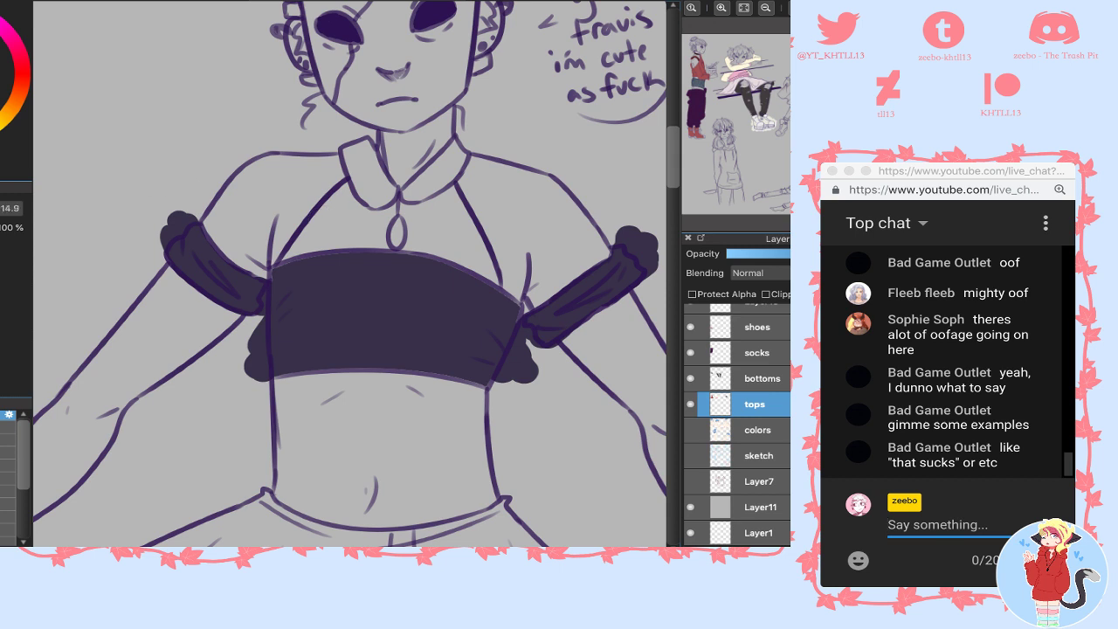
{"action": "left_click", "coordinate": [367, 172]}
{"action": "left_click", "coordinate": [430, 173]}
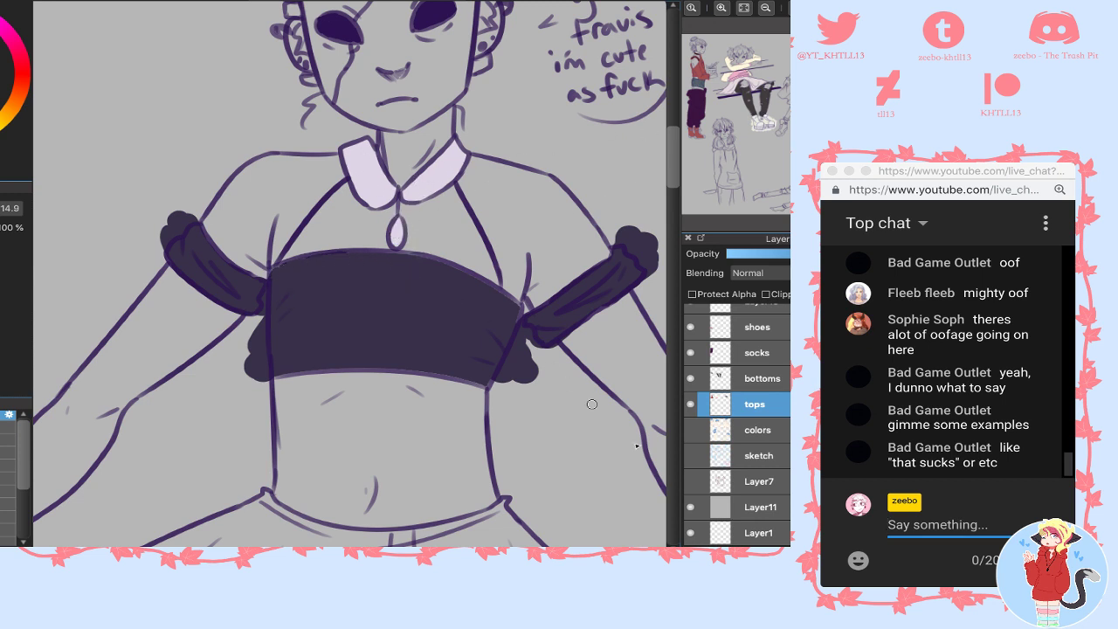
- Add a translucent layer above tops and fill the sheer sleeves and upper chest with dark purple
{"action": "left_click", "coordinate": [691, 555]}
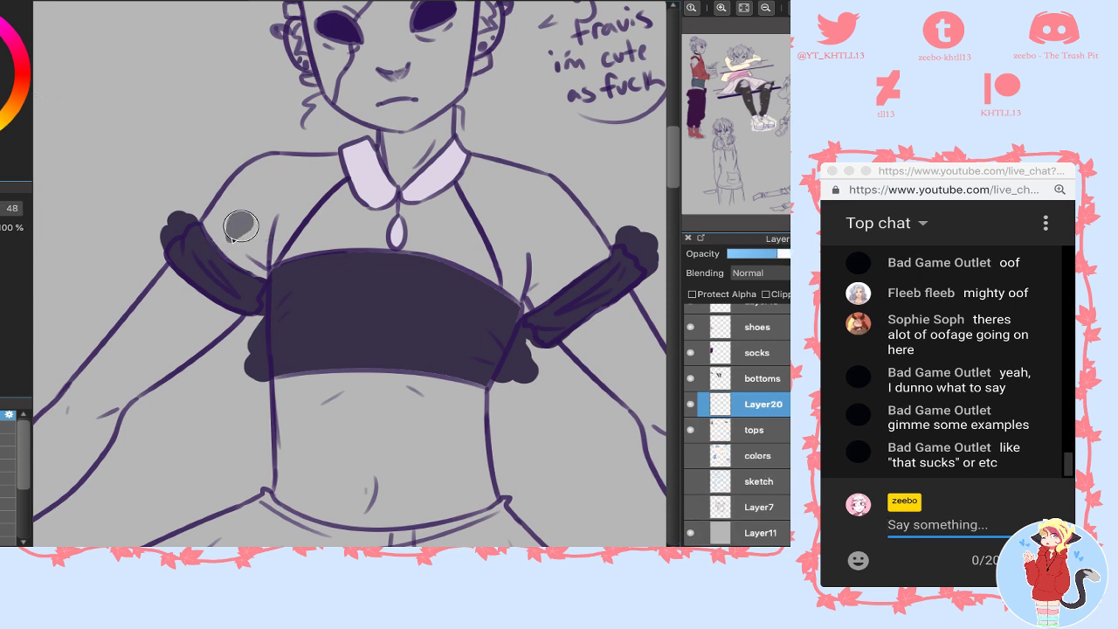
{"action": "left_click", "coordinate": [262, 204]}
{"action": "left_click", "coordinate": [344, 223]}
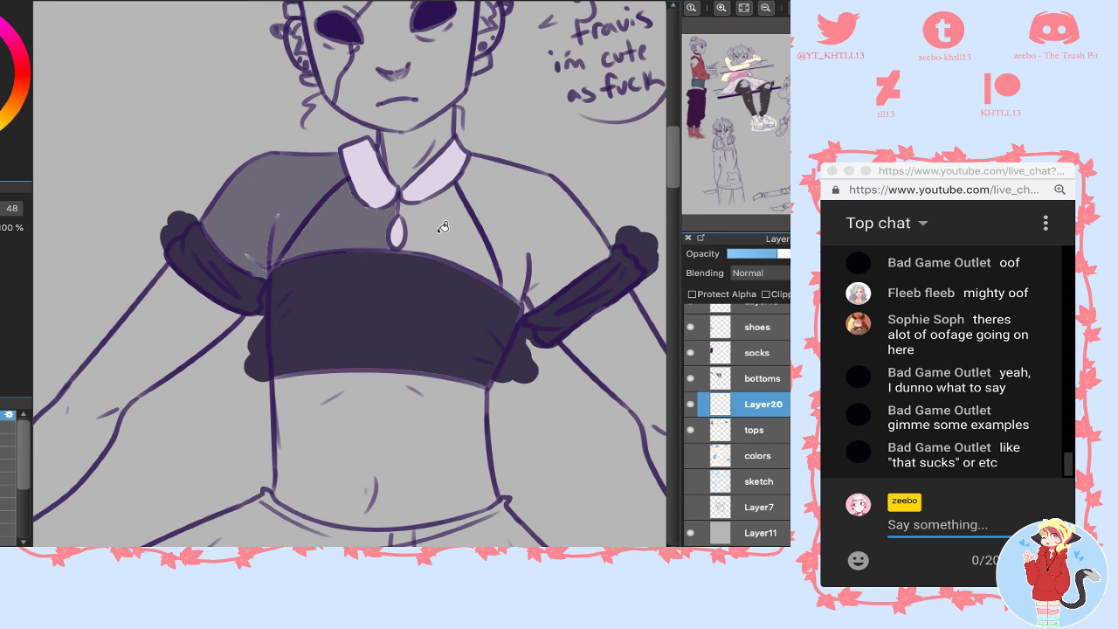
{"action": "left_click", "coordinate": [444, 230]}
{"action": "left_click", "coordinate": [516, 230]}
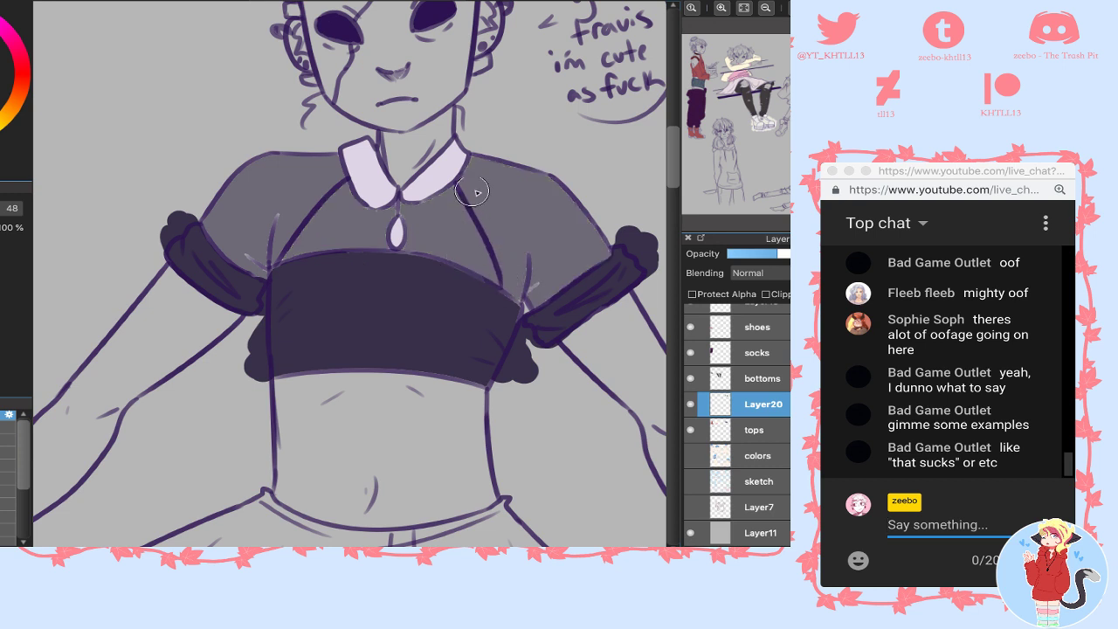
{"action": "left_click_drag", "start_coordinate": [529, 253], "coordinate": [528, 275]}
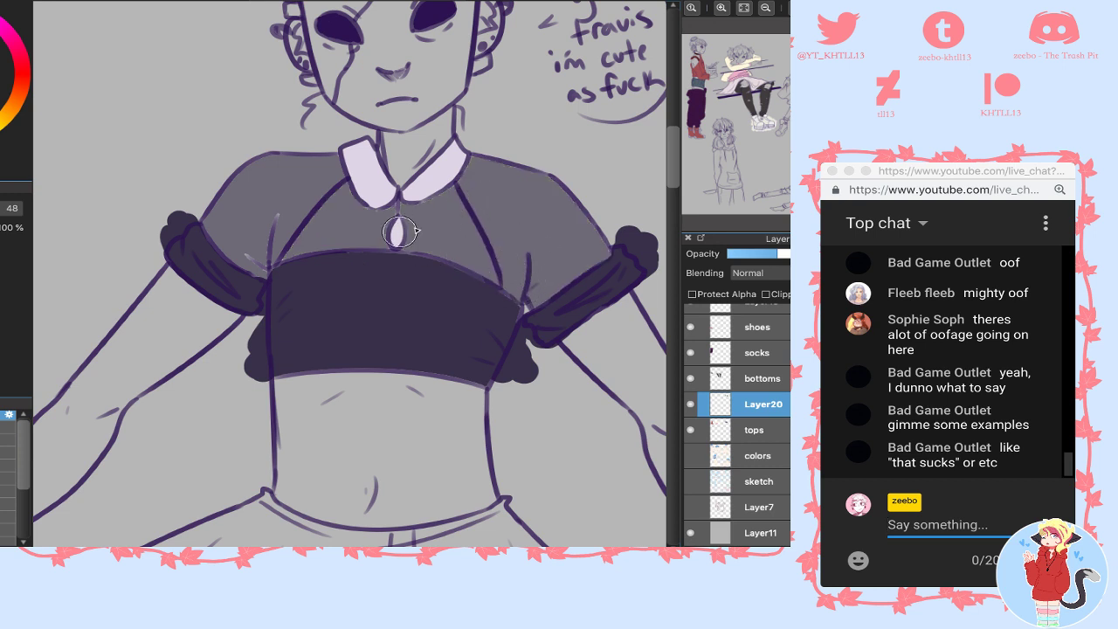
{"action": "key", "text": "b"}
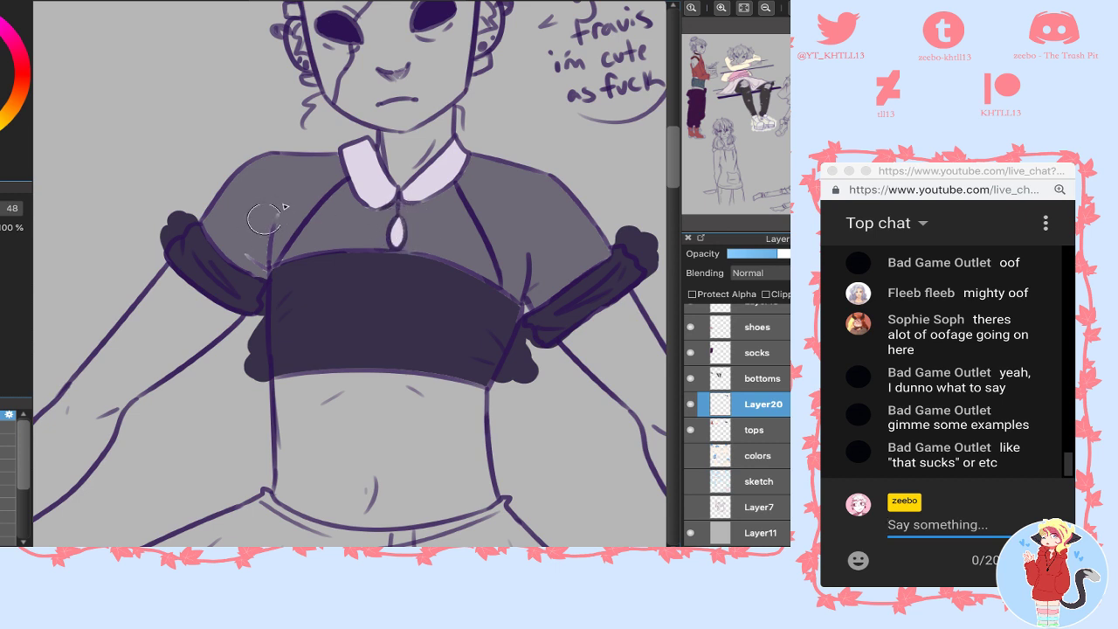
- Paint the sheer sleeves out past their shoulder edges, then merge the layer into tops at a lower opacity
{"action": "left_click_drag", "start_coordinate": [266, 219], "coordinate": [277, 215]}
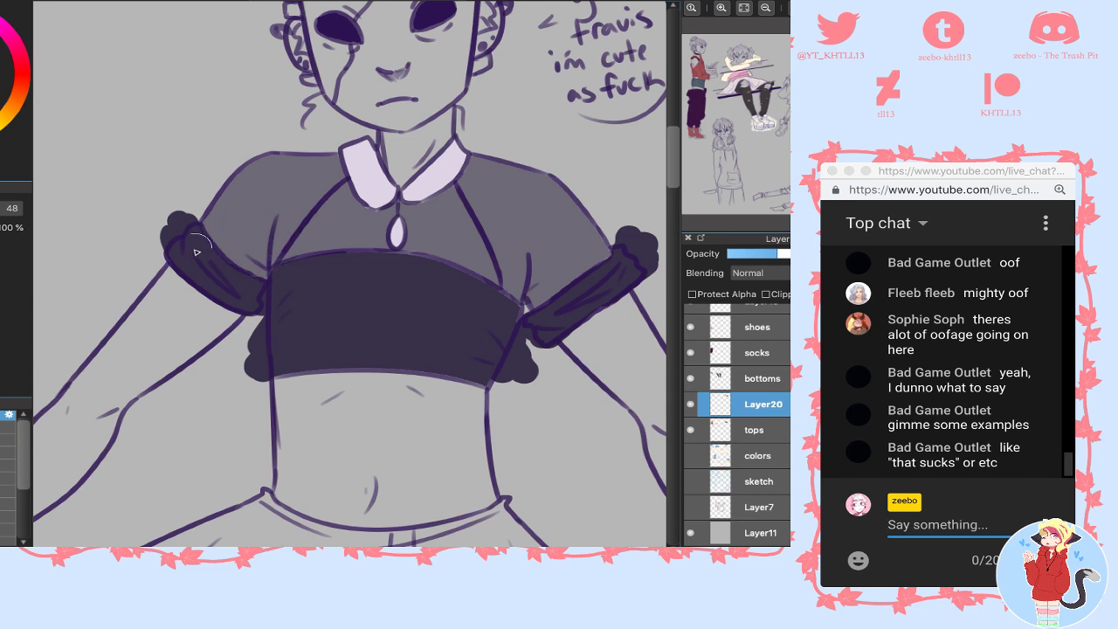
{"action": "mouse_move", "coordinate": [198, 249]}
{"action": "left_mouse_down"}
{"action": "mouse_move", "coordinate": [289, 154]}
{"action": "mouse_move", "coordinate": [311, 165]}
{"action": "mouse_move", "coordinate": [339, 166]}
{"action": "left_mouse_up"}
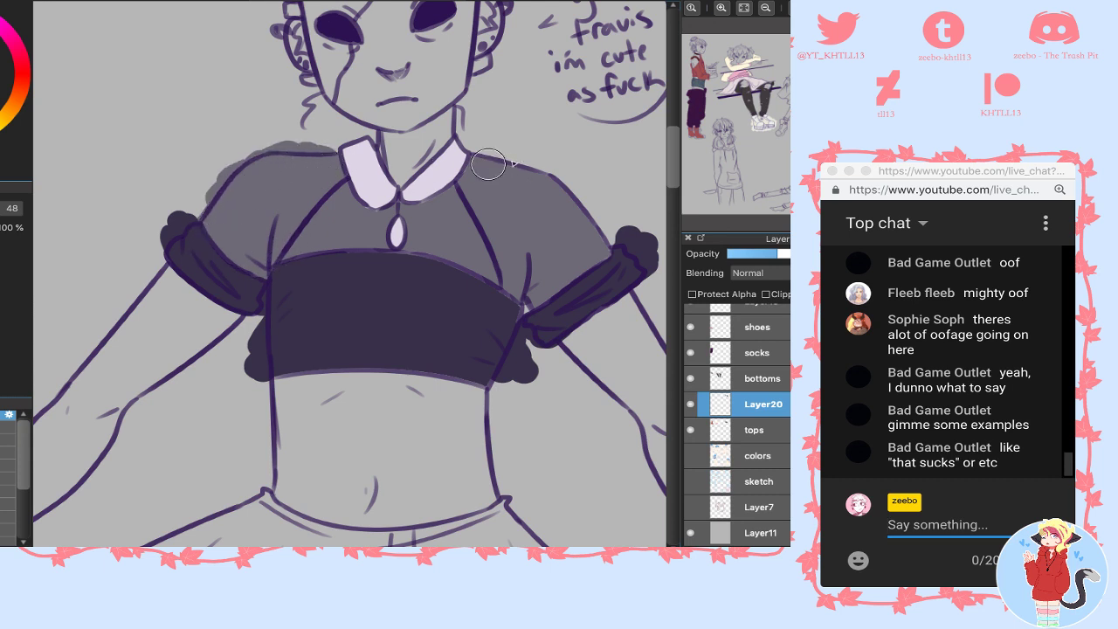
{"action": "mouse_move", "coordinate": [488, 163]}
{"action": "left_mouse_down"}
{"action": "mouse_move", "coordinate": [538, 161]}
{"action": "mouse_move", "coordinate": [596, 230]}
{"action": "mouse_move", "coordinate": [572, 264]}
{"action": "left_mouse_up"}
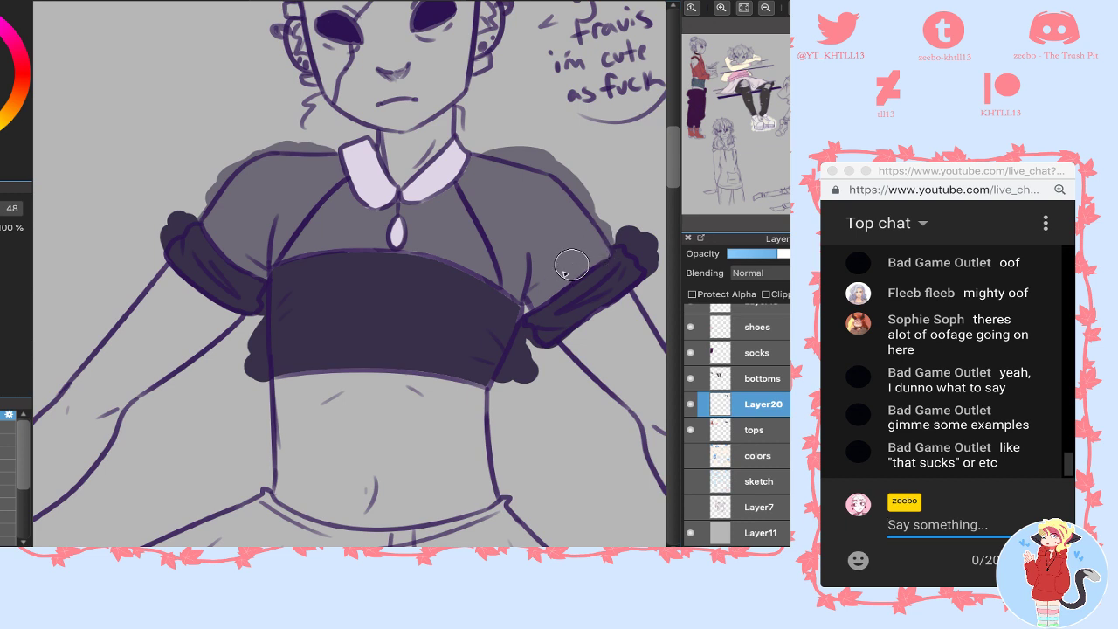
{"action": "left_click_drag", "start_coordinate": [777, 254], "coordinate": [763, 255]}
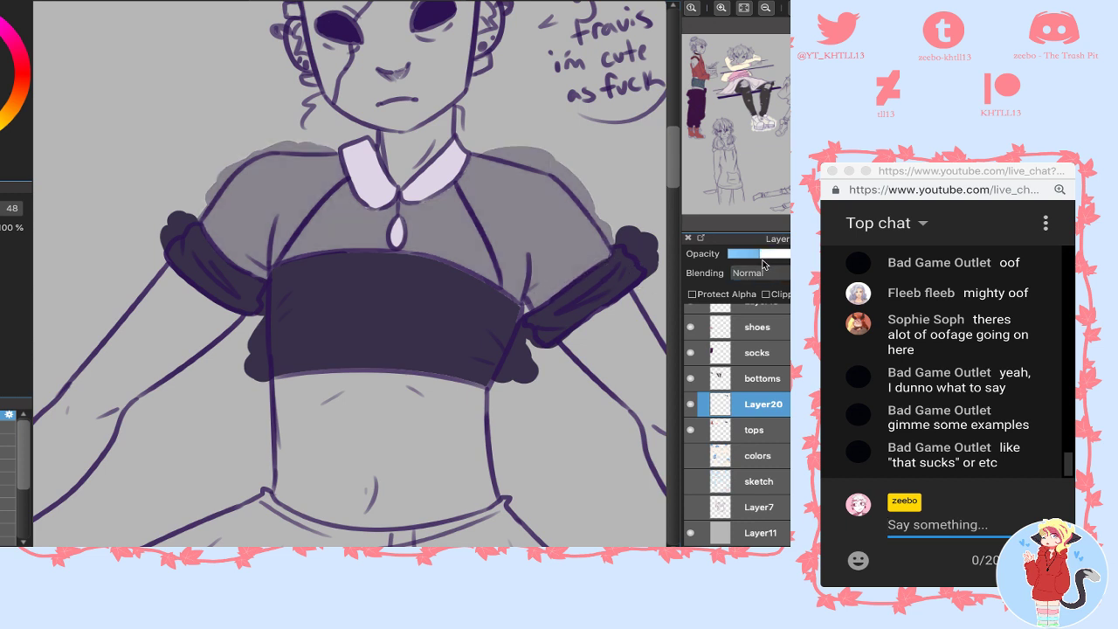
{"action": "key", "text": "ctrl+e"}
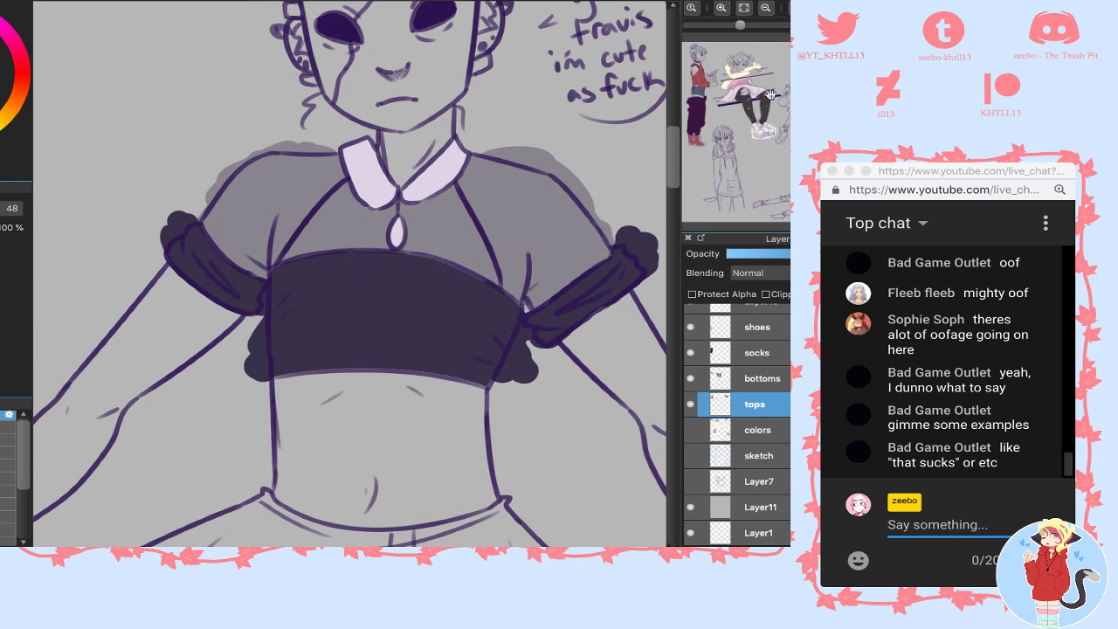
- Fill the third pose's skirt dark purple on the tops layer
{"action": "left_click", "coordinate": [811, 82]}
{"action": "left_click", "coordinate": [767, 9]}
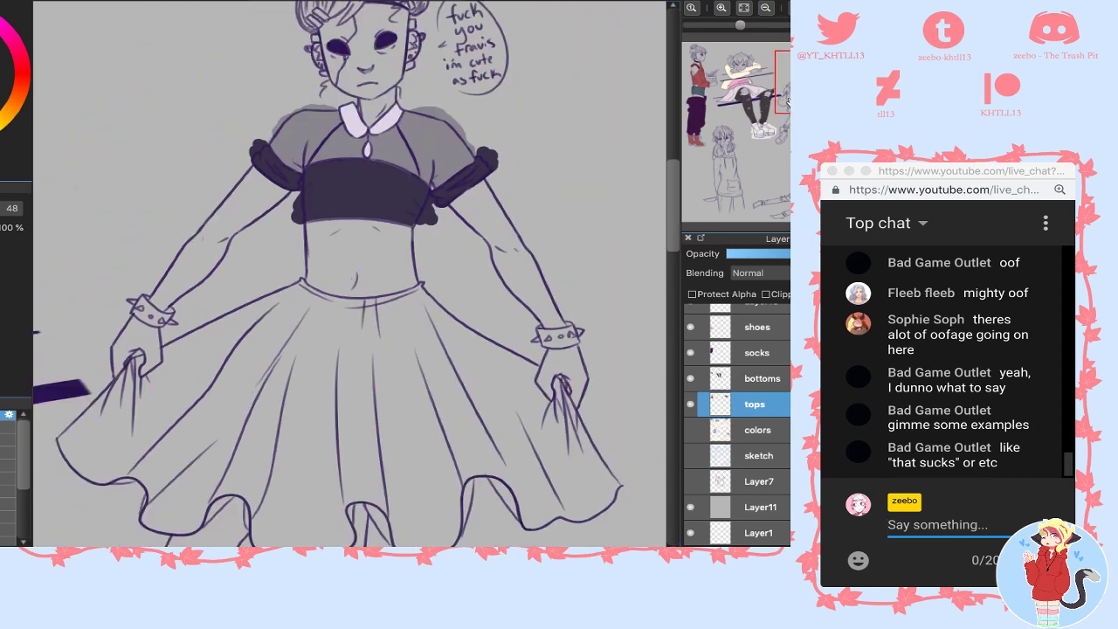
{"action": "left_click_drag", "start_coordinate": [786, 102], "coordinate": [767, 121]}
{"action": "left_click", "coordinate": [486, 289]}
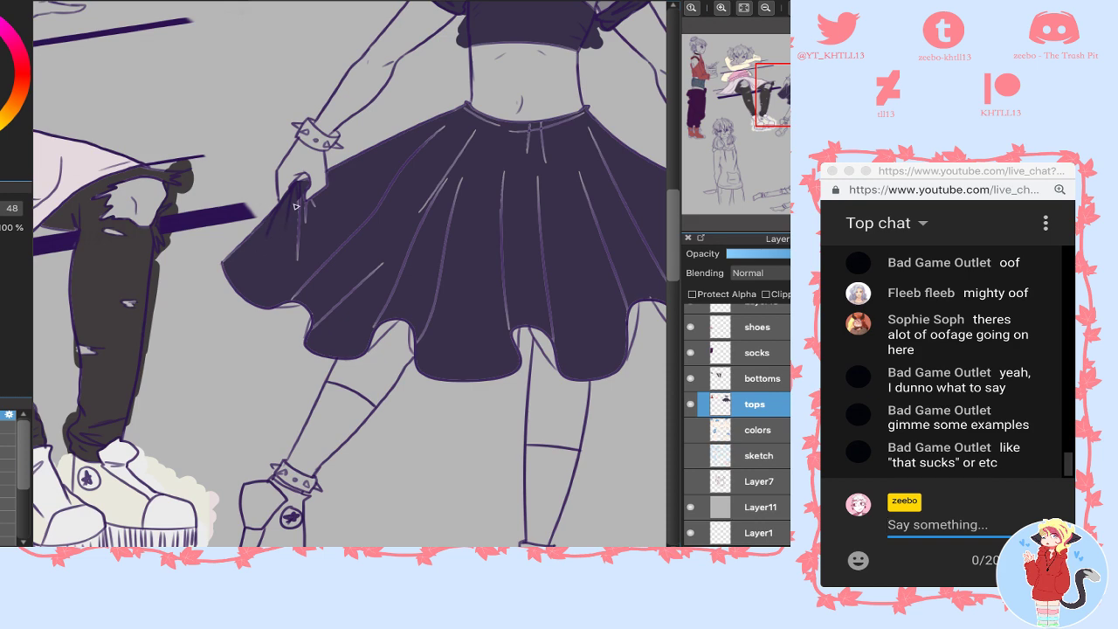
- Paint dark purple over the gaps at the skirt's left hand-held gather, outer folds, left hem and waistline
{"action": "left_click", "coordinate": [721, 7]}
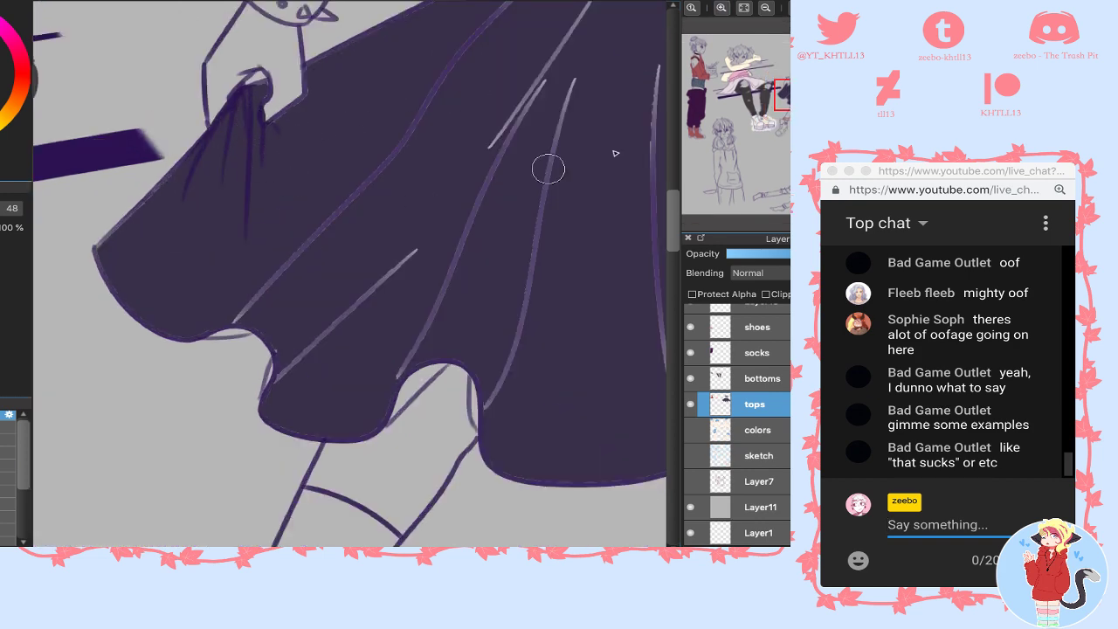
{"action": "left_click", "coordinate": [691, 430]}
{"action": "left_click", "coordinate": [691, 430]}
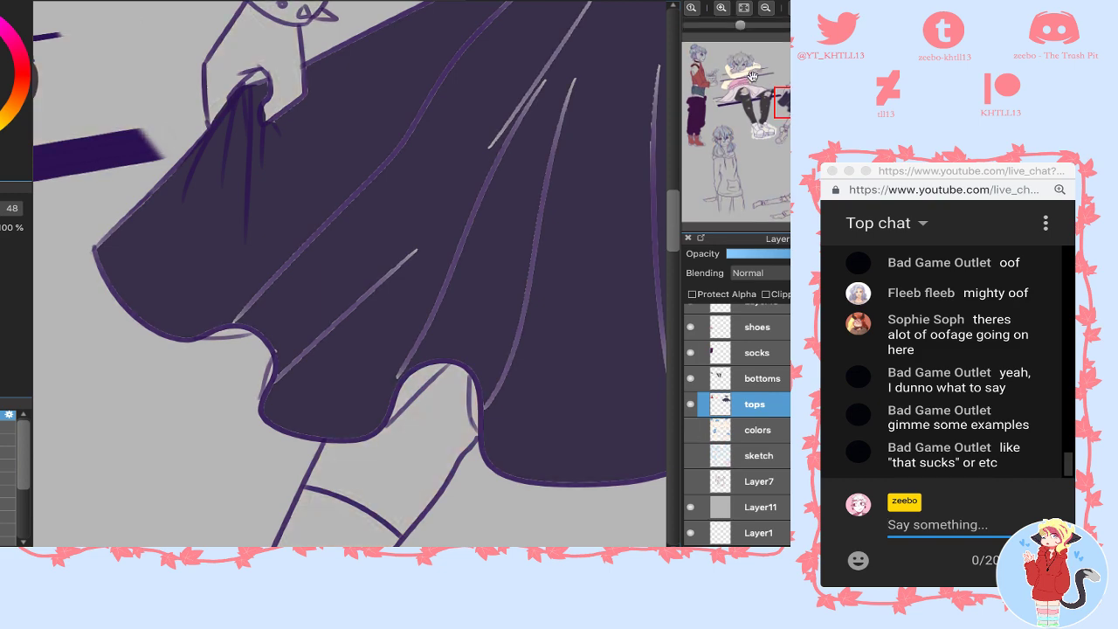
{"action": "left_click_drag", "start_coordinate": [790, 92], "coordinate": [791, 94]}
{"action": "key", "text": "e"}
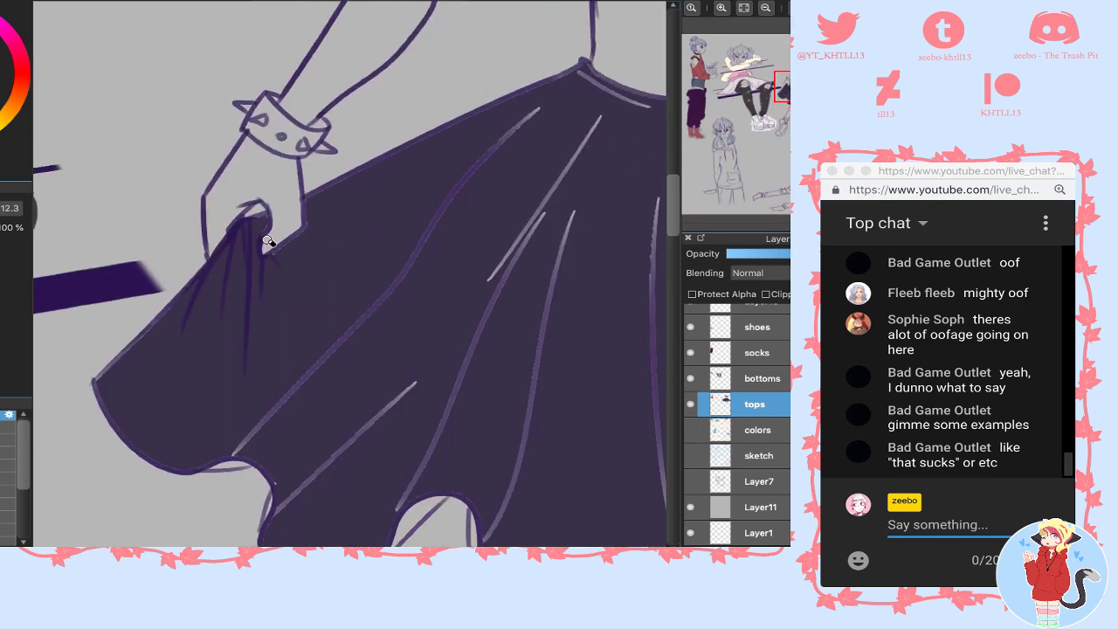
{"action": "key", "text": "b"}
{"action": "left_click_drag", "start_coordinate": [237, 227], "coordinate": [256, 222]}
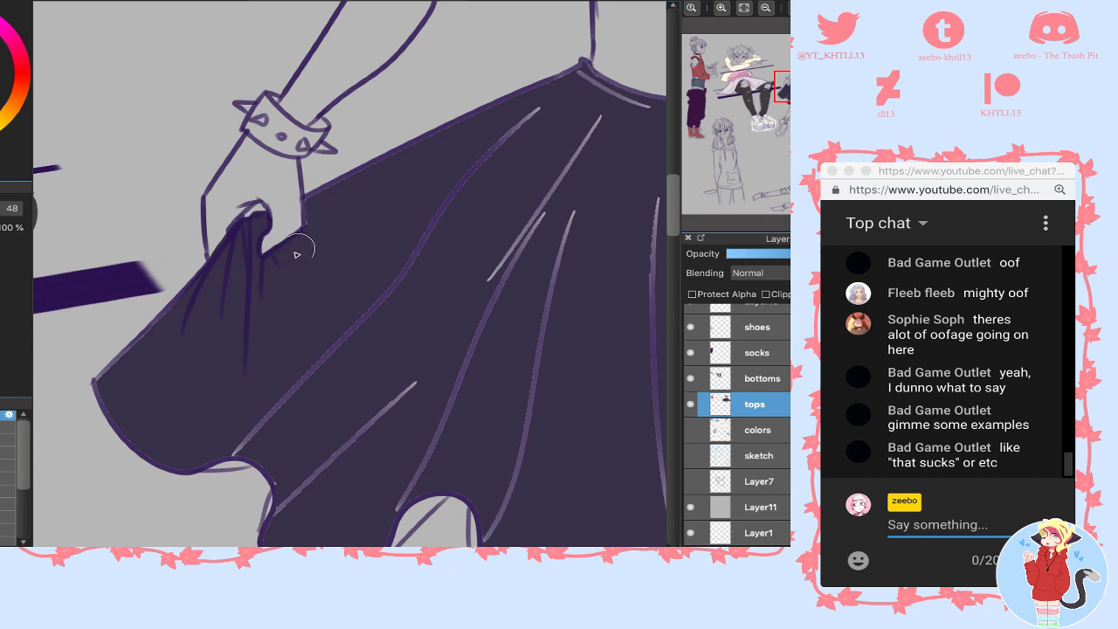
{"action": "mouse_move", "coordinate": [442, 210]}
{"action": "left_mouse_down"}
{"action": "mouse_move", "coordinate": [538, 107]}
{"action": "mouse_move", "coordinate": [460, 226]}
{"action": "mouse_move", "coordinate": [352, 329]}
{"action": "mouse_move", "coordinate": [280, 435]}
{"action": "mouse_move", "coordinate": [265, 529]}
{"action": "mouse_move", "coordinate": [340, 455]}
{"action": "left_mouse_up"}
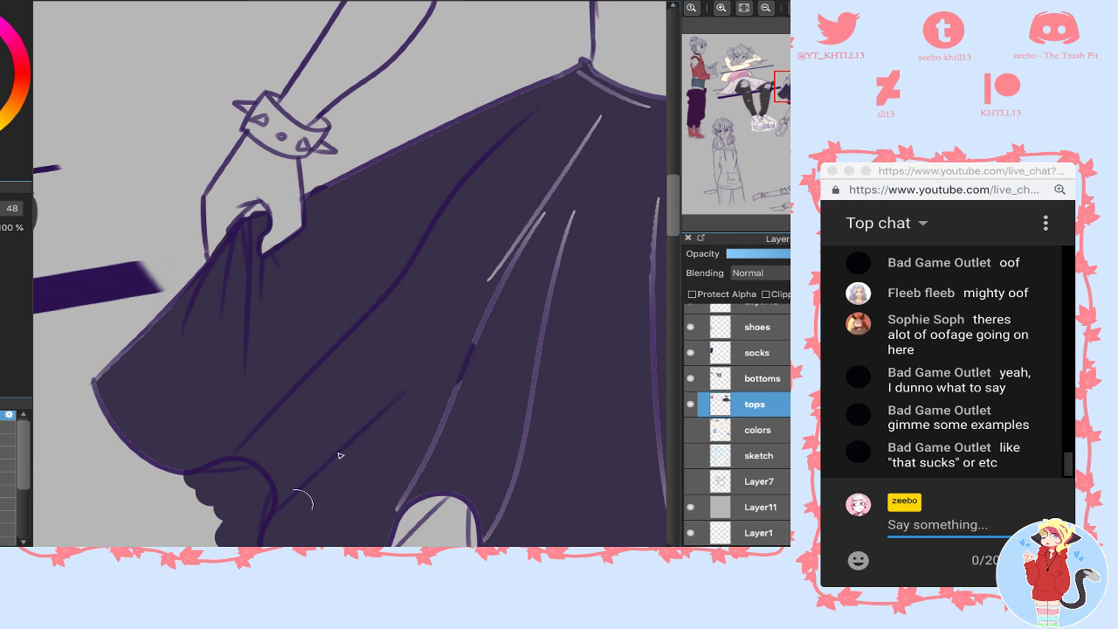
{"action": "mouse_move", "coordinate": [173, 366]}
{"action": "left_mouse_down"}
{"action": "mouse_move", "coordinate": [95, 394]}
{"action": "mouse_move", "coordinate": [155, 317]}
{"action": "mouse_move", "coordinate": [140, 469]}
{"action": "mouse_move", "coordinate": [192, 476]}
{"action": "left_mouse_up"}
{"action": "left_click", "coordinate": [768, 10]}
{"action": "mouse_move", "coordinate": [402, 181]}
{"action": "left_mouse_down"}
{"action": "mouse_move", "coordinate": [459, 143]}
{"action": "mouse_move", "coordinate": [533, 169]}
{"action": "left_mouse_up"}
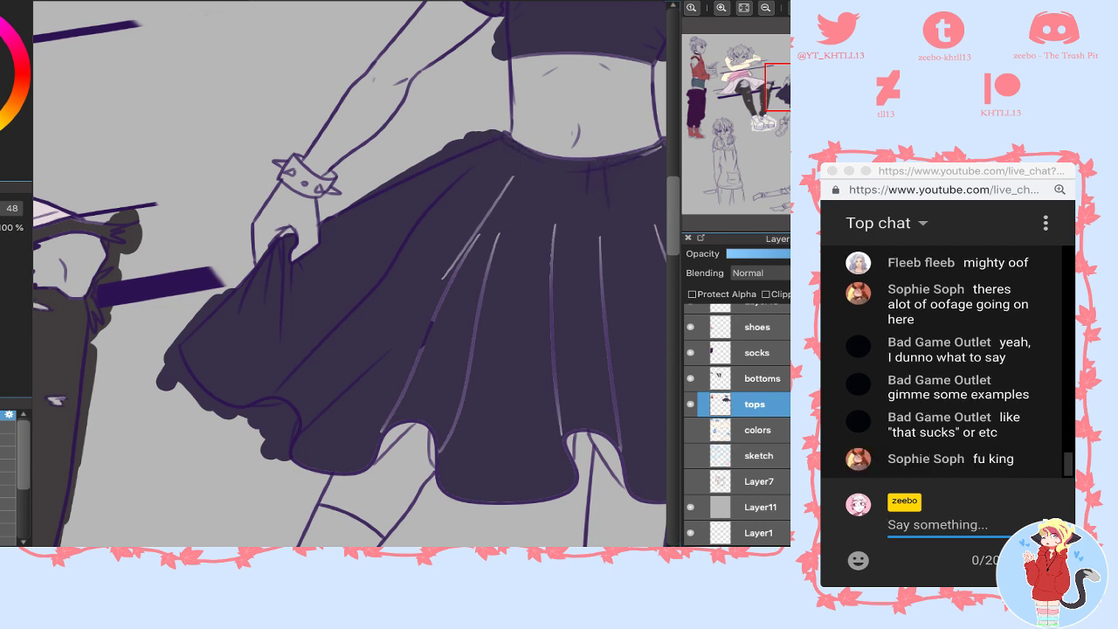
- Cover the light fold lines left of the skirt's center and fill the hem curl beneath them
{"action": "left_click_drag", "start_coordinate": [795, 87], "coordinate": [814, 84]}
{"action": "left_click_drag", "start_coordinate": [446, 176], "coordinate": [408, 197]}
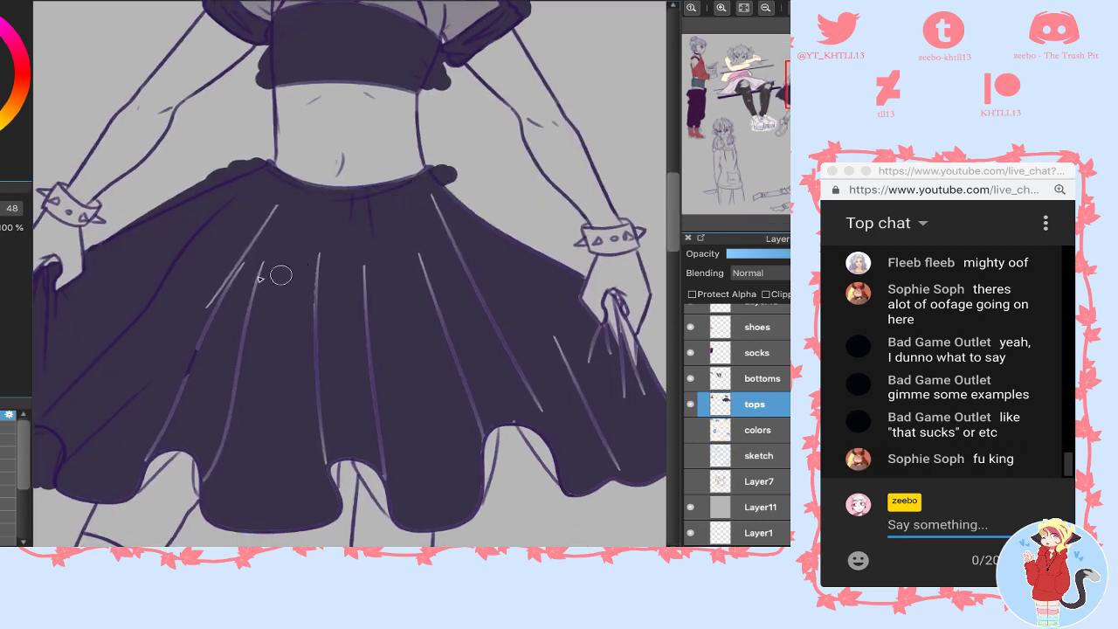
{"action": "left_click_drag", "start_coordinate": [274, 210], "coordinate": [213, 306]}
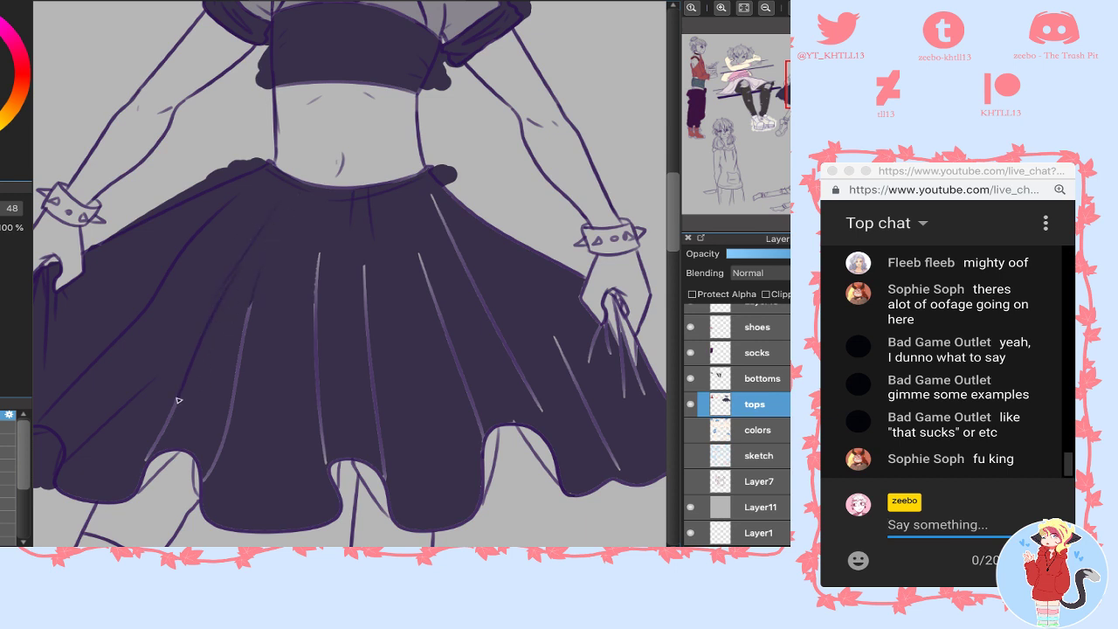
{"action": "left_click_drag", "start_coordinate": [180, 400], "coordinate": [137, 479]}
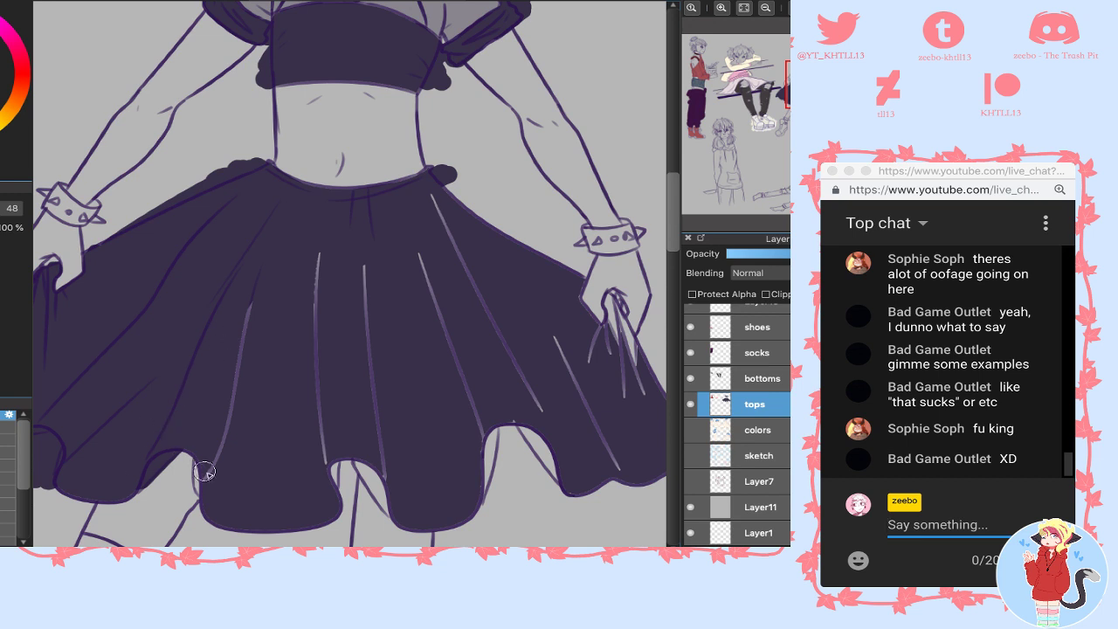
{"action": "left_click_drag", "start_coordinate": [205, 472], "coordinate": [241, 370]}
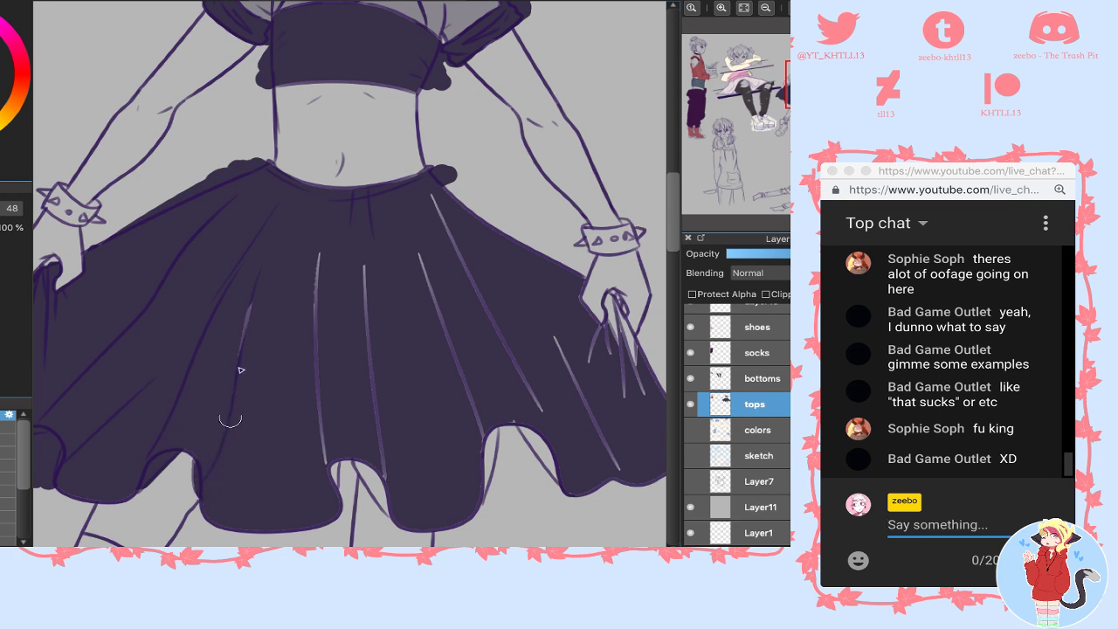
{"action": "mouse_move", "coordinate": [316, 307]}
{"action": "left_mouse_down"}
{"action": "mouse_move", "coordinate": [318, 385]}
{"action": "mouse_move", "coordinate": [329, 261]}
{"action": "left_mouse_up"}
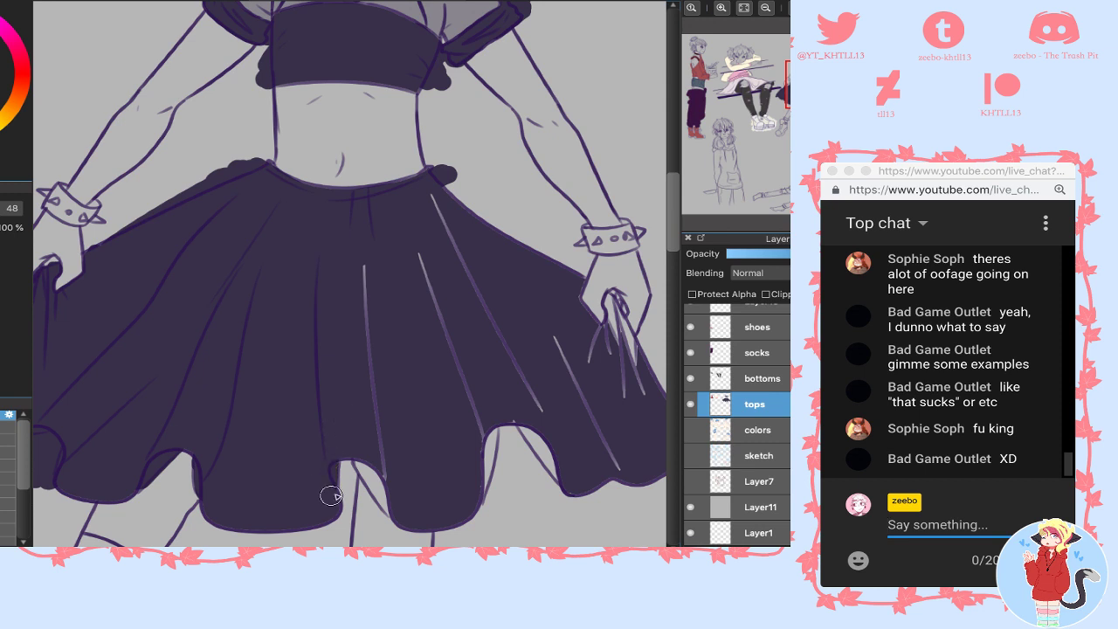
- Fill the central hem curl and cover the light fold lines at and right of the skirt's center
{"action": "mouse_move", "coordinate": [331, 496]}
{"action": "left_mouse_down"}
{"action": "mouse_move", "coordinate": [366, 476]}
{"action": "mouse_move", "coordinate": [393, 495]}
{"action": "left_mouse_up"}
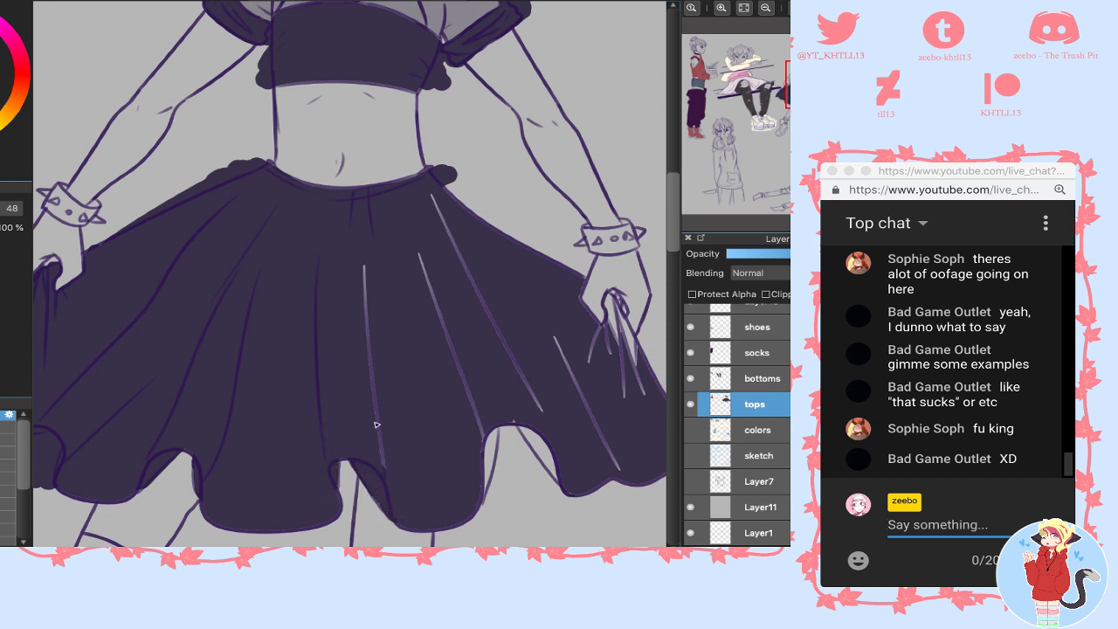
{"action": "left_click_drag", "start_coordinate": [371, 357], "coordinate": [387, 472]}
{"action": "left_click_drag", "start_coordinate": [366, 290], "coordinate": [379, 416]}
{"action": "left_click_drag", "start_coordinate": [364, 265], "coordinate": [369, 346]}
{"action": "left_click_drag", "start_coordinate": [419, 253], "coordinate": [459, 360]}
{"action": "mouse_move", "coordinate": [458, 254]}
{"action": "left_mouse_down"}
{"action": "mouse_move", "coordinate": [434, 195]}
{"action": "mouse_move", "coordinate": [529, 392]}
{"action": "left_mouse_up"}
- Paint dark purple over the skirt's remaining light fold lines, far hem curl and gather held by the hand near that hem
{"action": "mouse_move", "coordinate": [491, 441]}
{"action": "left_mouse_down"}
{"action": "mouse_move", "coordinate": [477, 483]}
{"action": "mouse_move", "coordinate": [497, 437]}
{"action": "mouse_move", "coordinate": [507, 489]}
{"action": "mouse_move", "coordinate": [533, 454]}
{"action": "mouse_move", "coordinate": [566, 500]}
{"action": "left_mouse_up"}
{"action": "left_click_drag", "start_coordinate": [797, 74], "coordinate": [803, 78]}
{"action": "mouse_move", "coordinate": [456, 194]}
{"action": "left_mouse_down"}
{"action": "mouse_move", "coordinate": [544, 379]}
{"action": "mouse_move", "coordinate": [524, 411]}
{"action": "mouse_move", "coordinate": [555, 318]}
{"action": "left_mouse_up"}
{"action": "mouse_move", "coordinate": [526, 229]}
{"action": "left_mouse_down"}
{"action": "mouse_move", "coordinate": [520, 180]}
{"action": "mouse_move", "coordinate": [555, 260]}
{"action": "mouse_move", "coordinate": [527, 214]}
{"action": "mouse_move", "coordinate": [504, 223]}
{"action": "mouse_move", "coordinate": [533, 290]}
{"action": "mouse_move", "coordinate": [488, 157]}
{"action": "left_mouse_up"}
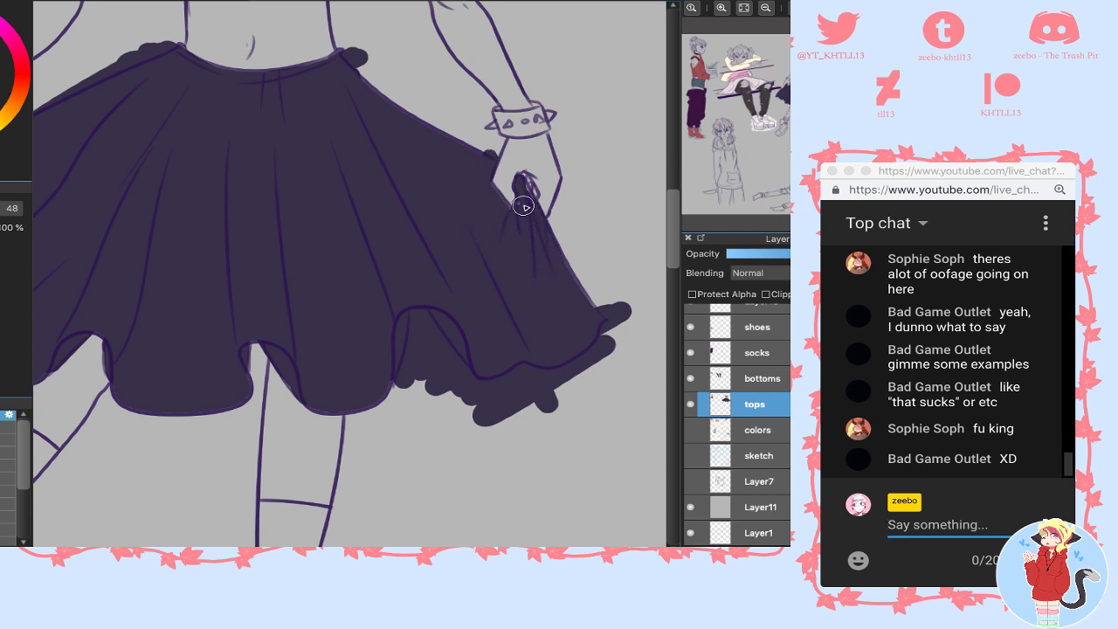
{"action": "left_click_drag", "start_coordinate": [594, 308], "coordinate": [603, 317]}
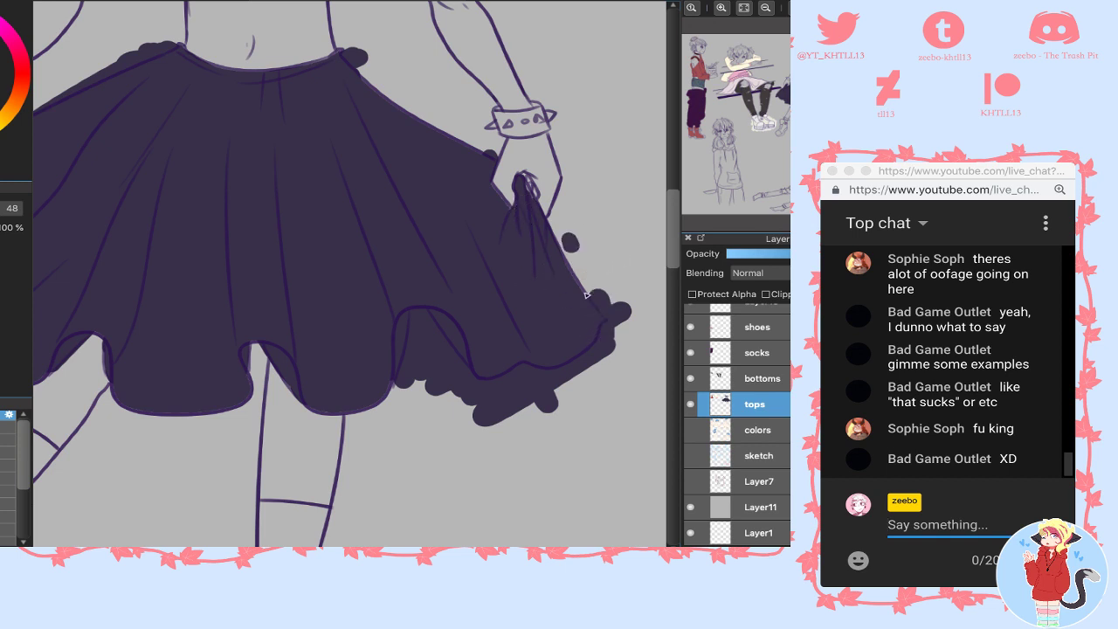
{"action": "left_click_drag", "start_coordinate": [570, 243], "coordinate": [585, 293]}
- Show the colors layer and add a new layer directly above it
{"action": "left_click_drag", "start_coordinate": [794, 97], "coordinate": [791, 94]}
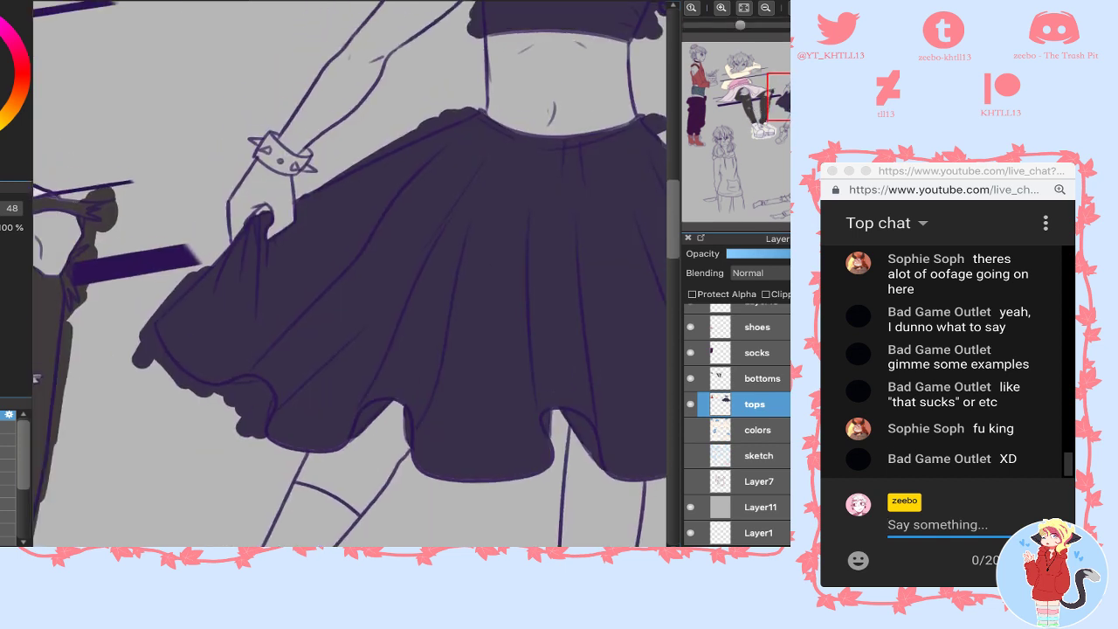
{"action": "left_click", "coordinate": [782, 430]}
{"action": "left_click", "coordinate": [690, 430]}
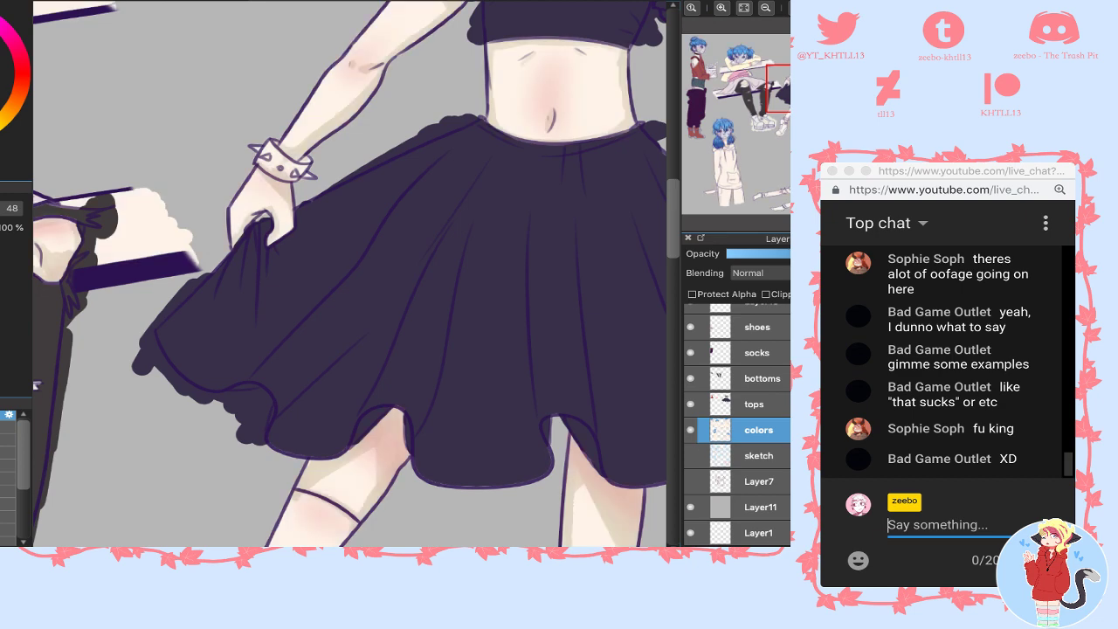
{"action": "left_click", "coordinate": [699, 548]}
- Fill the spiked wristbands on both of the third pose's wrists with dark purple, using a 14.9 brush
{"action": "left_click", "coordinate": [721, 9]}
{"action": "left_click", "coordinate": [721, 8]}
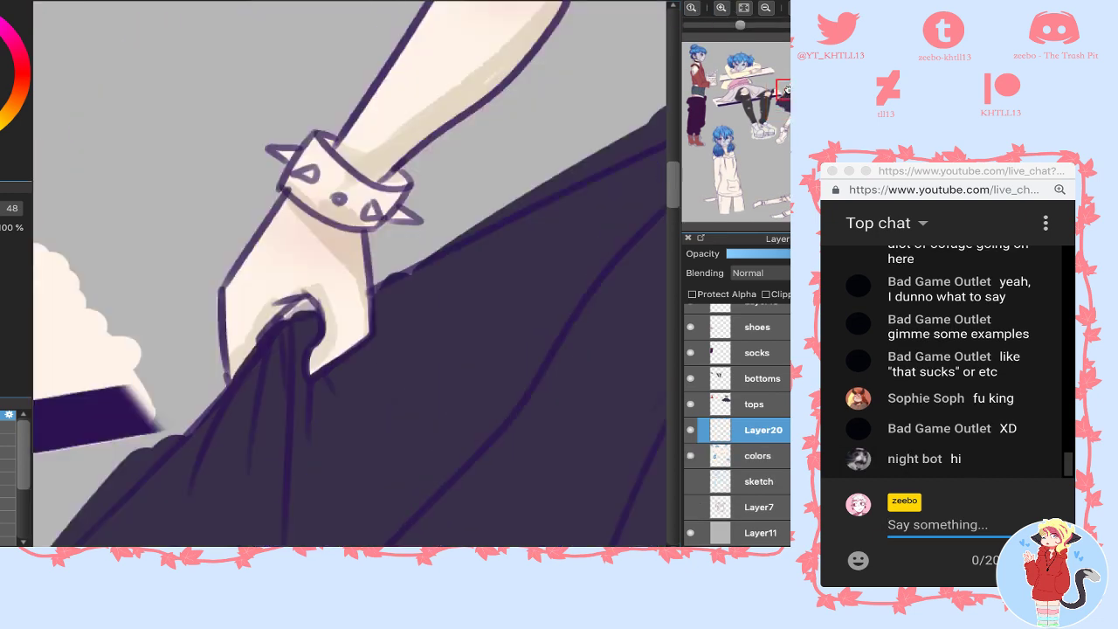
{"action": "left_click", "coordinate": [720, 9]}
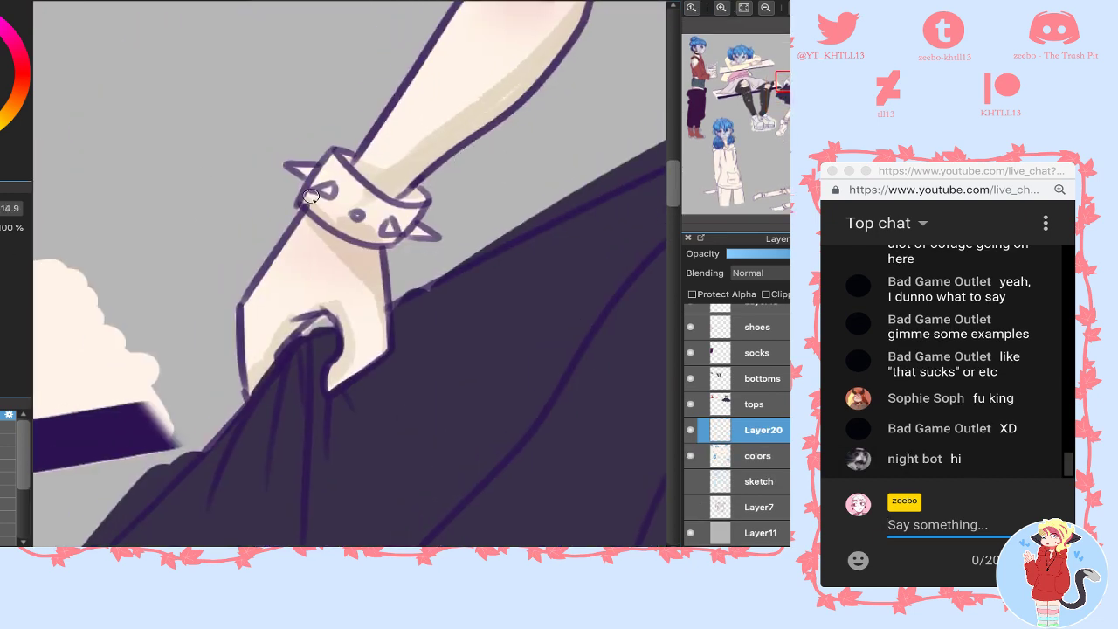
{"action": "mouse_move", "coordinate": [307, 205]}
{"action": "left_mouse_down"}
{"action": "mouse_move", "coordinate": [315, 187]}
{"action": "mouse_move", "coordinate": [336, 218]}
{"action": "mouse_move", "coordinate": [313, 175]}
{"action": "mouse_move", "coordinate": [341, 139]}
{"action": "left_mouse_up"}
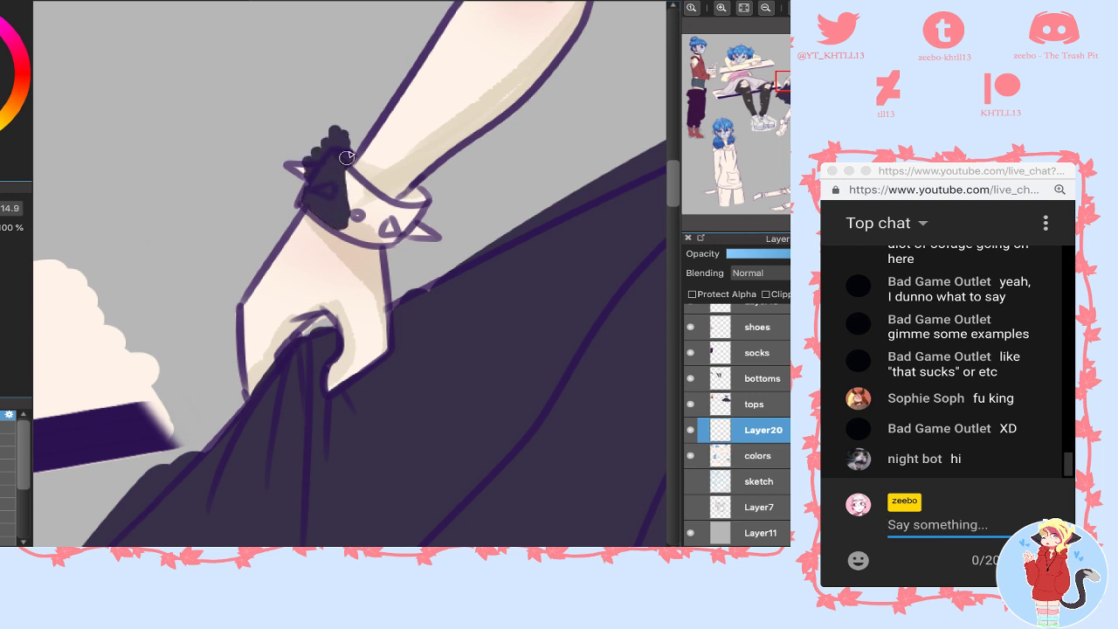
{"action": "mouse_move", "coordinate": [406, 191]}
{"action": "left_mouse_down"}
{"action": "mouse_move", "coordinate": [437, 192]}
{"action": "mouse_move", "coordinate": [419, 229]}
{"action": "mouse_move", "coordinate": [387, 242]}
{"action": "mouse_move", "coordinate": [332, 218]}
{"action": "mouse_move", "coordinate": [336, 229]}
{"action": "mouse_move", "coordinate": [354, 205]}
{"action": "mouse_move", "coordinate": [383, 212]}
{"action": "left_mouse_up"}
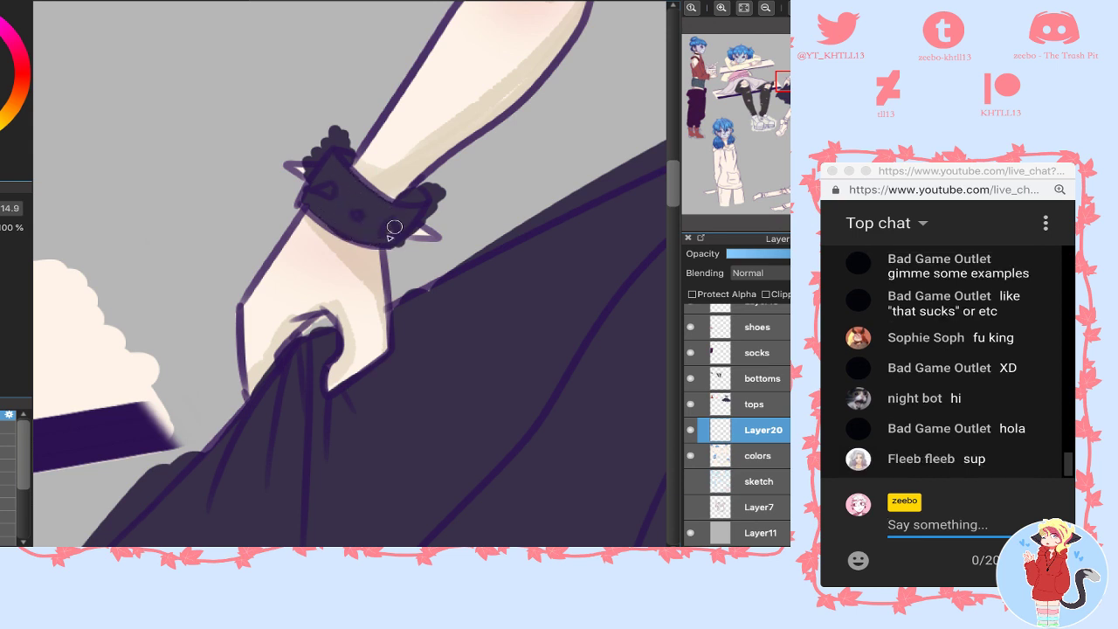
{"action": "left_click_drag", "start_coordinate": [787, 89], "coordinate": [817, 88]}
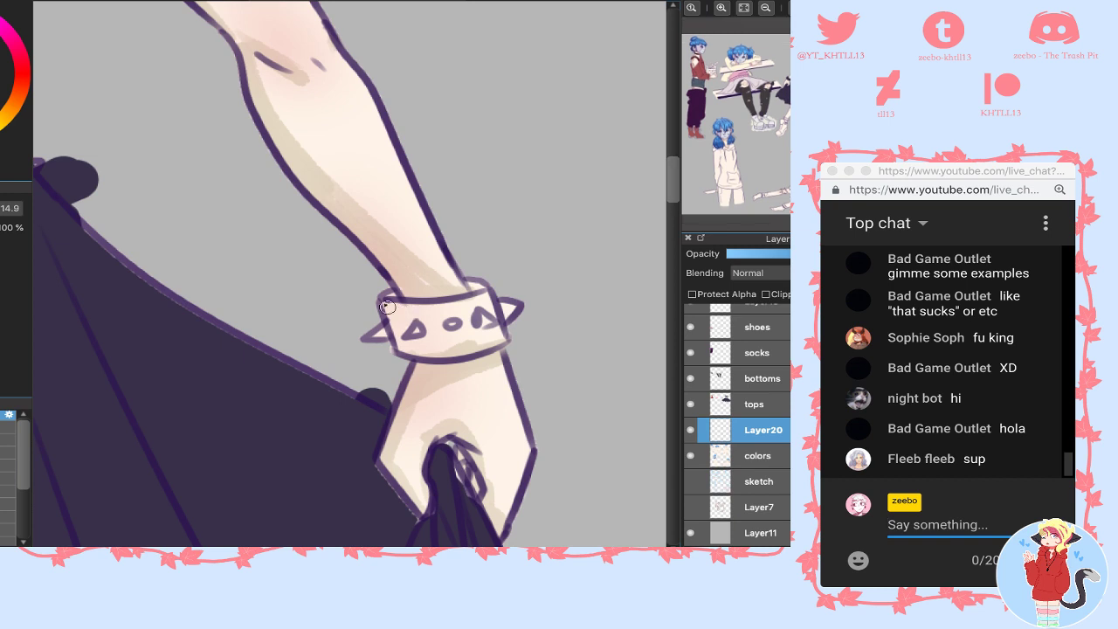
{"action": "mouse_move", "coordinate": [383, 295]}
{"action": "left_mouse_down"}
{"action": "mouse_move", "coordinate": [455, 311]}
{"action": "mouse_move", "coordinate": [484, 298]}
{"action": "left_mouse_up"}
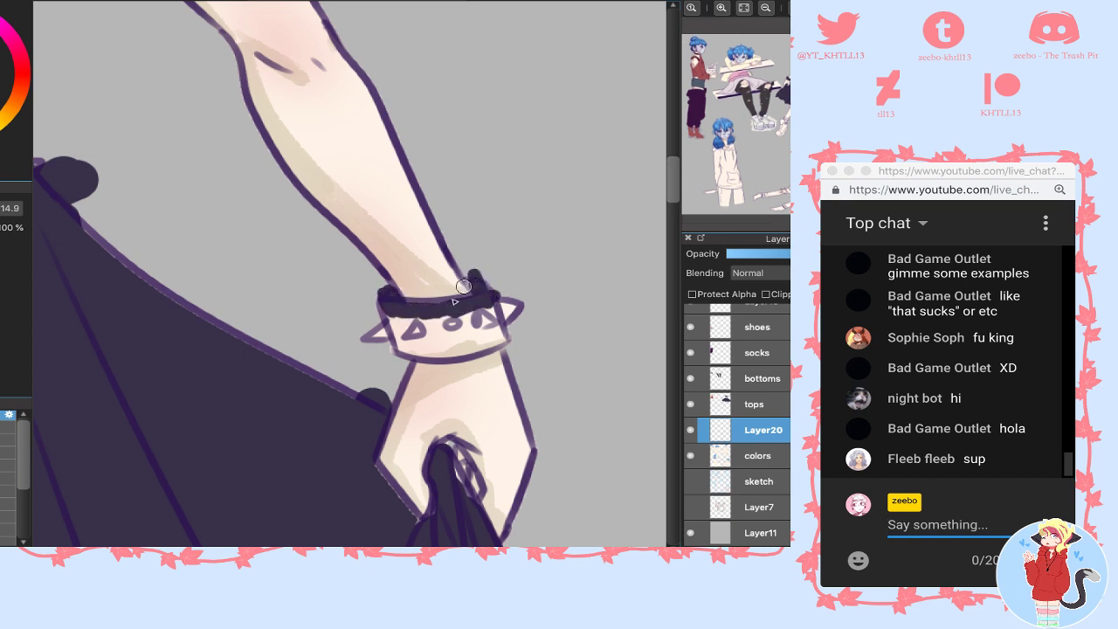
{"action": "mouse_move", "coordinate": [384, 313]}
{"action": "left_mouse_down"}
{"action": "mouse_move", "coordinate": [413, 353]}
{"action": "mouse_move", "coordinate": [492, 342]}
{"action": "mouse_move", "coordinate": [522, 324]}
{"action": "mouse_move", "coordinate": [393, 339]}
{"action": "mouse_move", "coordinate": [389, 325]}
{"action": "mouse_move", "coordinate": [428, 343]}
{"action": "left_mouse_up"}
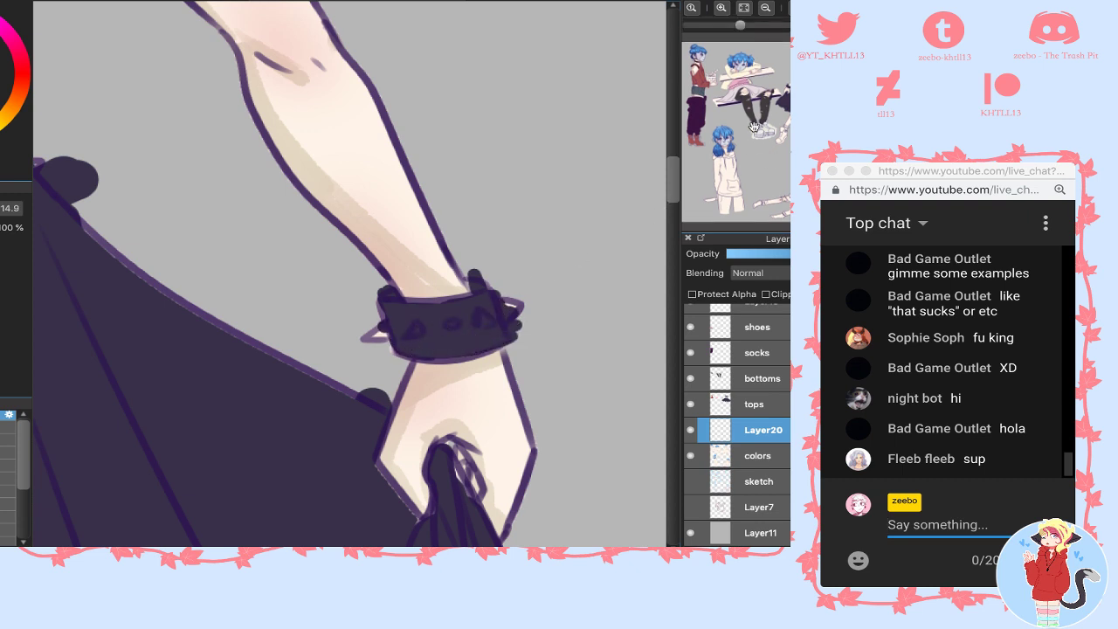
{"action": "left_click_drag", "start_coordinate": [785, 121], "coordinate": [785, 123]}
{"action": "mouse_move", "coordinate": [312, 122]}
{"action": "left_mouse_down"}
{"action": "mouse_move", "coordinate": [338, 136]}
{"action": "mouse_move", "coordinate": [319, 141]}
{"action": "mouse_move", "coordinate": [297, 120]}
{"action": "mouse_move", "coordinate": [360, 159]}
{"action": "left_mouse_up"}
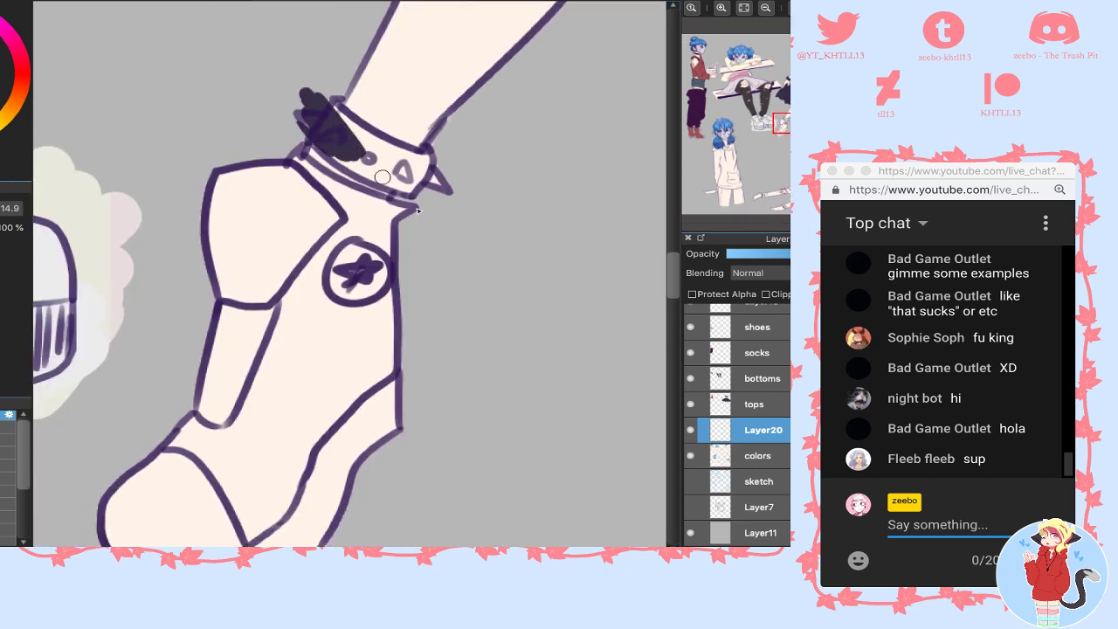
{"action": "left_click", "coordinate": [745, 460]}
{"action": "key", "text": "ctrl+z"}
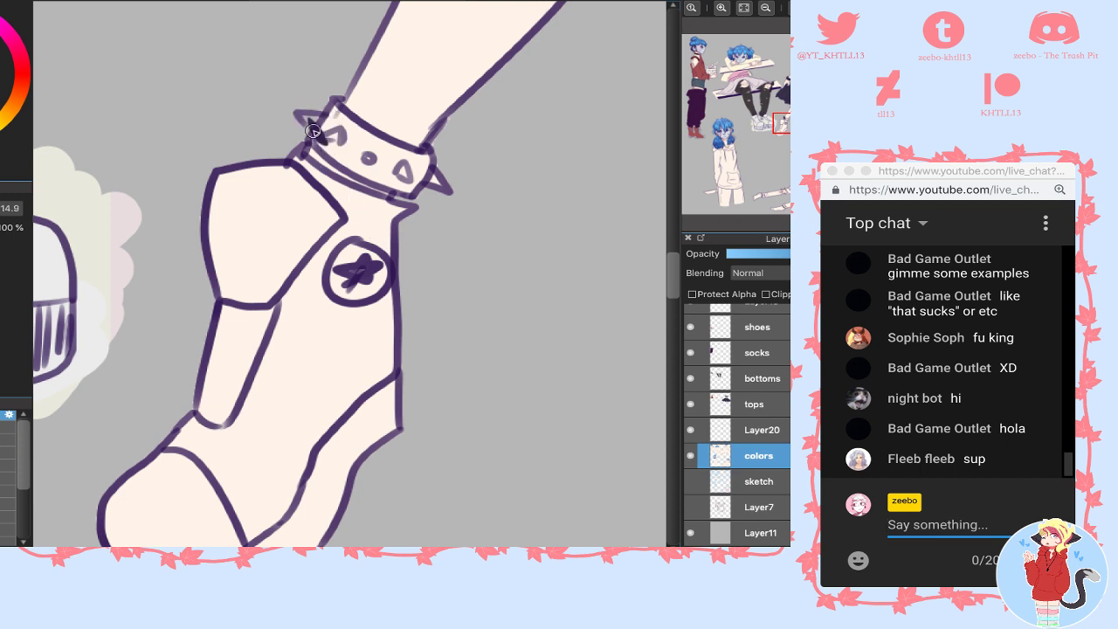
{"action": "left_click", "coordinate": [744, 431]}
- Fill both of the third pose's spiked ankle cuffs with dark purple on the new layer above colors
{"action": "mouse_move", "coordinate": [324, 133]}
{"action": "left_mouse_down"}
{"action": "mouse_move", "coordinate": [301, 111]}
{"action": "mouse_move", "coordinate": [313, 103]}
{"action": "mouse_move", "coordinate": [336, 131]}
{"action": "mouse_move", "coordinate": [342, 114]}
{"action": "left_mouse_up"}
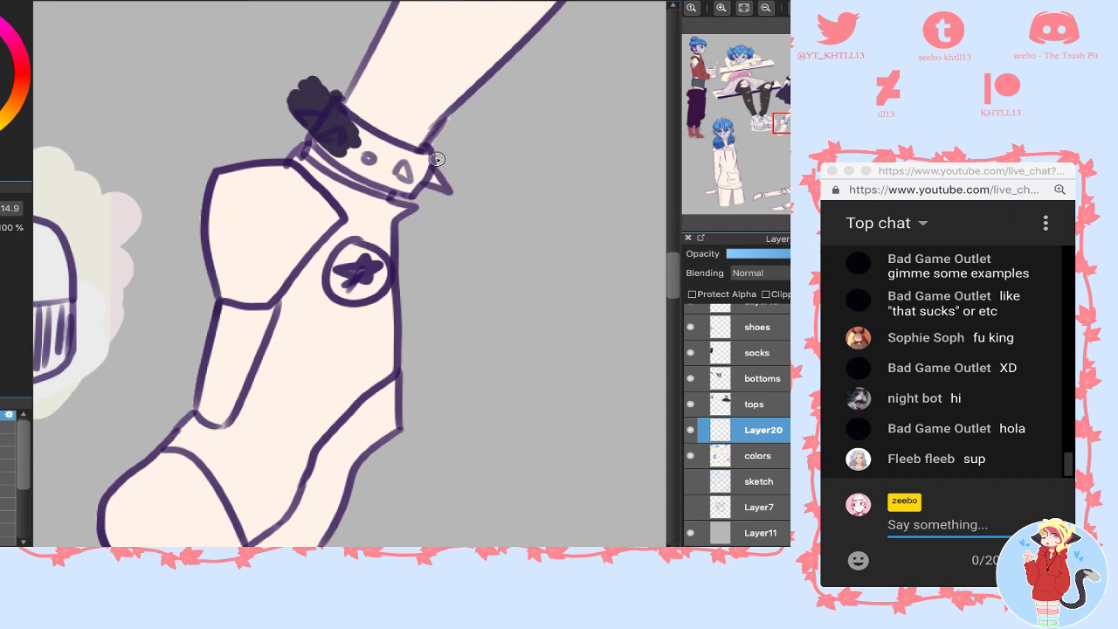
{"action": "left_click_drag", "start_coordinate": [437, 159], "coordinate": [445, 200]}
{"action": "mouse_move", "coordinate": [345, 148]}
{"action": "left_mouse_down"}
{"action": "mouse_move", "coordinate": [415, 187]}
{"action": "mouse_move", "coordinate": [408, 159]}
{"action": "mouse_move", "coordinate": [424, 162]}
{"action": "mouse_move", "coordinate": [403, 157]}
{"action": "mouse_move", "coordinate": [428, 185]}
{"action": "mouse_move", "coordinate": [455, 187]}
{"action": "left_mouse_up"}
{"action": "left_click_drag", "start_coordinate": [784, 131], "coordinate": [803, 141]}
{"action": "scroll", "coordinate": [350, 270], "scroll_direction": "right", "scroll_amount": 10}
{"action": "mouse_move", "coordinate": [262, 70]}
{"action": "left_mouse_down"}
{"action": "mouse_move", "coordinate": [281, 110]}
{"action": "mouse_move", "coordinate": [323, 144]}
{"action": "mouse_move", "coordinate": [392, 135]}
{"action": "mouse_move", "coordinate": [325, 141]}
{"action": "mouse_move", "coordinate": [404, 123]}
{"action": "mouse_move", "coordinate": [274, 108]}
{"action": "mouse_move", "coordinate": [297, 91]}
{"action": "mouse_move", "coordinate": [424, 102]}
{"action": "left_mouse_up"}
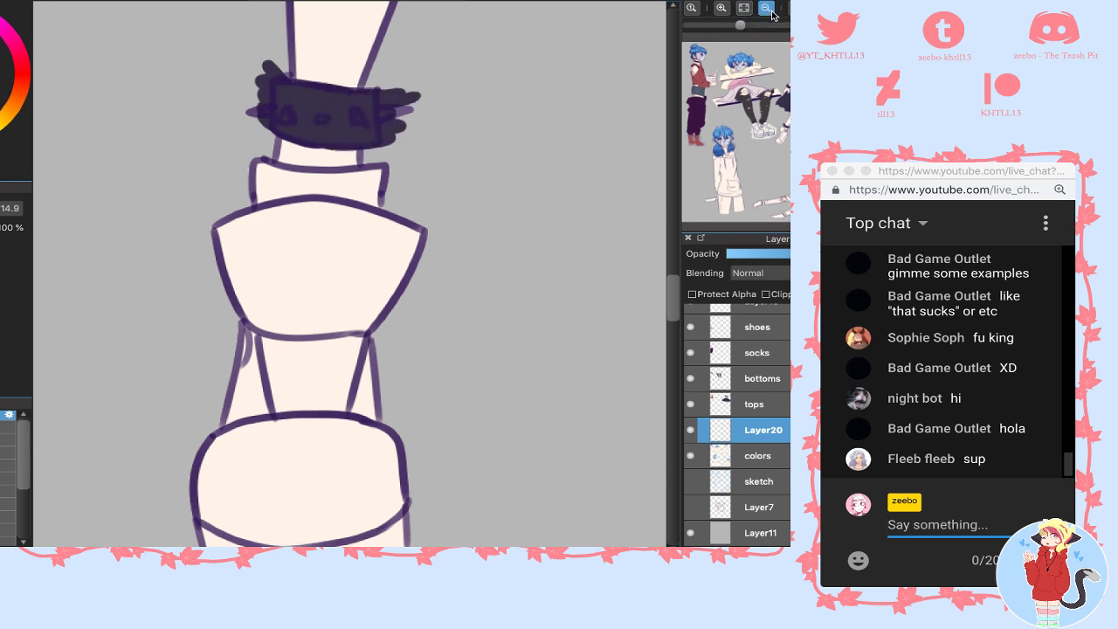
- Protect the layer's alpha and softly darken the outer ends of both ankle cuffs with a size 46 brush at 20% opacity
{"action": "left_click", "coordinate": [765, 9]}
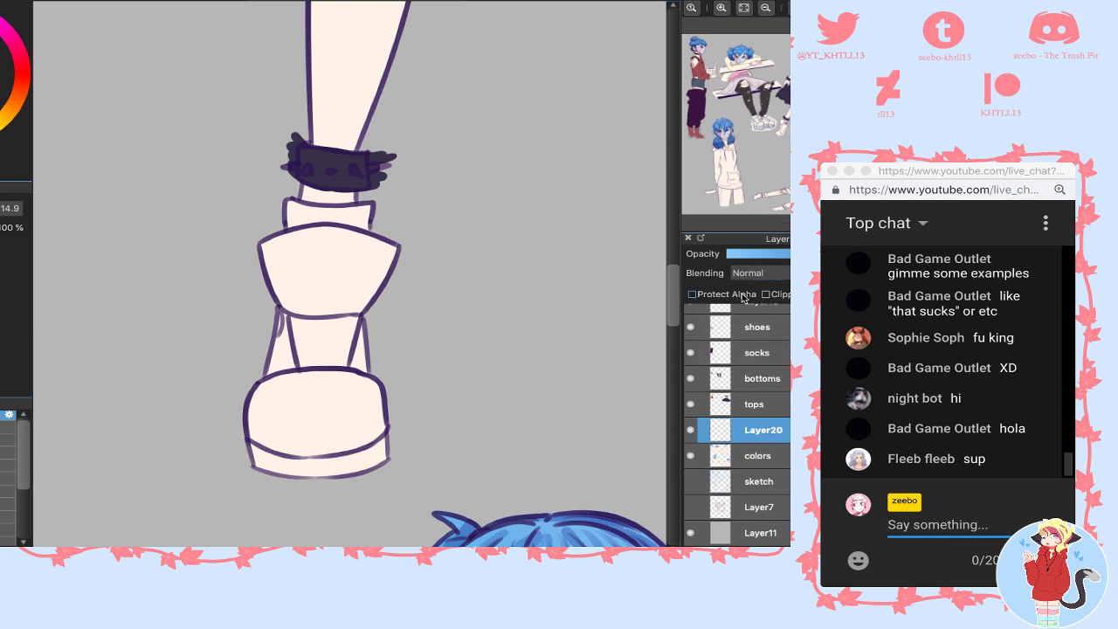
{"action": "left_click", "coordinate": [741, 295]}
{"action": "left_click_drag", "start_coordinate": [341, 166], "coordinate": [635, 320]}
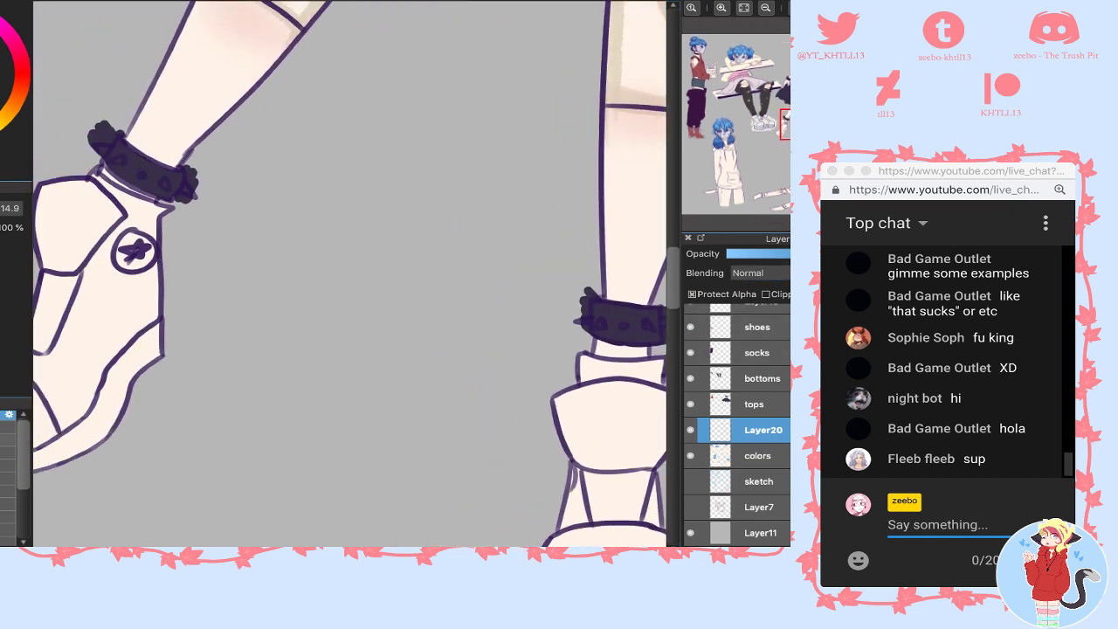
{"action": "left_click", "coordinate": [7, 465]}
{"action": "key", "text": "bracketright"}
{"action": "left_click_drag", "start_coordinate": [180, 166], "coordinate": [183, 190]}
{"action": "left_click_drag", "start_coordinate": [98, 164], "coordinate": [117, 140]}
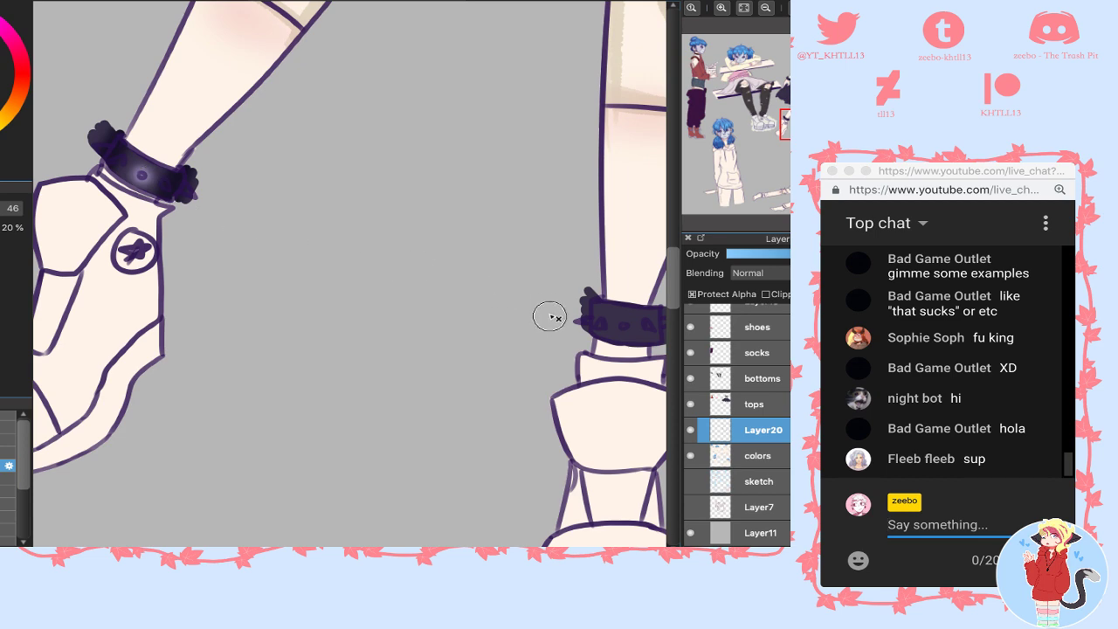
{"action": "mouse_move", "coordinate": [577, 305]}
{"action": "left_mouse_down"}
{"action": "mouse_move", "coordinate": [589, 279]}
{"action": "mouse_move", "coordinate": [603, 337]}
{"action": "left_mouse_up"}
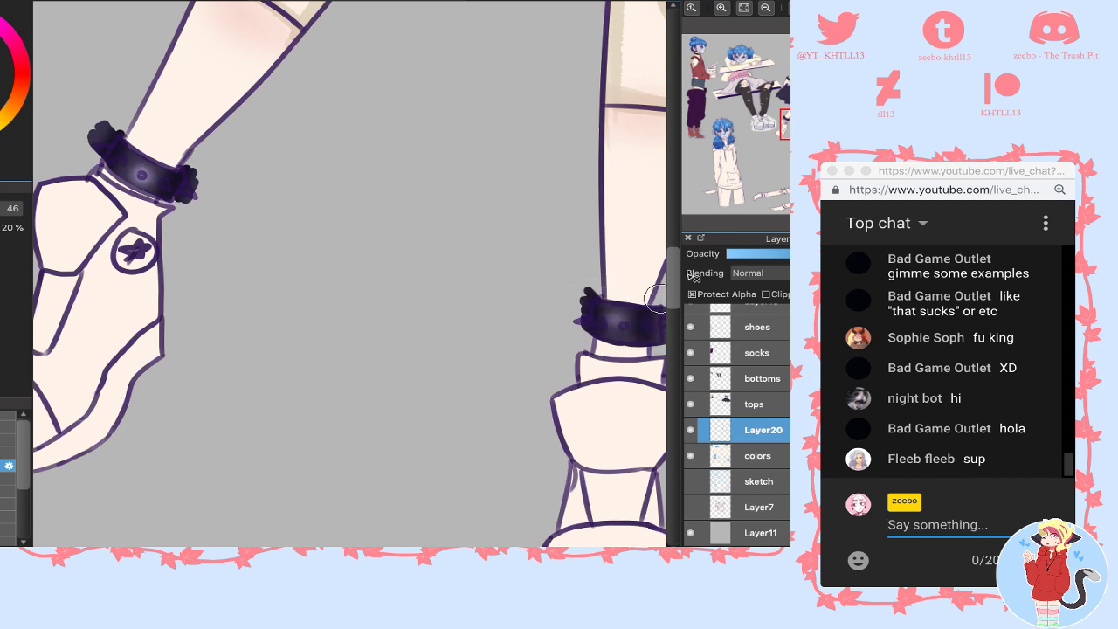
- Softly darken the outer ends of both wristbands with the same shading brush
{"action": "left_click_drag", "start_coordinate": [785, 121], "coordinate": [753, 94]}
{"action": "mouse_move", "coordinate": [327, 157]}
{"action": "left_mouse_down"}
{"action": "mouse_move", "coordinate": [349, 164]}
{"action": "mouse_move", "coordinate": [336, 144]}
{"action": "mouse_move", "coordinate": [305, 170]}
{"action": "mouse_move", "coordinate": [385, 171]}
{"action": "left_mouse_up"}
{"action": "left_click_drag", "start_coordinate": [779, 89], "coordinate": [820, 94]}
{"action": "left_click_drag", "start_coordinate": [444, 150], "coordinate": [391, 123]}
{"action": "mouse_move", "coordinate": [460, 103]}
{"action": "left_mouse_down"}
{"action": "mouse_move", "coordinate": [443, 142]}
{"action": "mouse_move", "coordinate": [443, 122]}
{"action": "mouse_move", "coordinate": [394, 143]}
{"action": "mouse_move", "coordinate": [405, 131]}
{"action": "mouse_move", "coordinate": [449, 128]}
{"action": "left_mouse_up"}
{"action": "left_click", "coordinate": [8, 479]}
{"action": "left_click", "coordinate": [1, 209]}
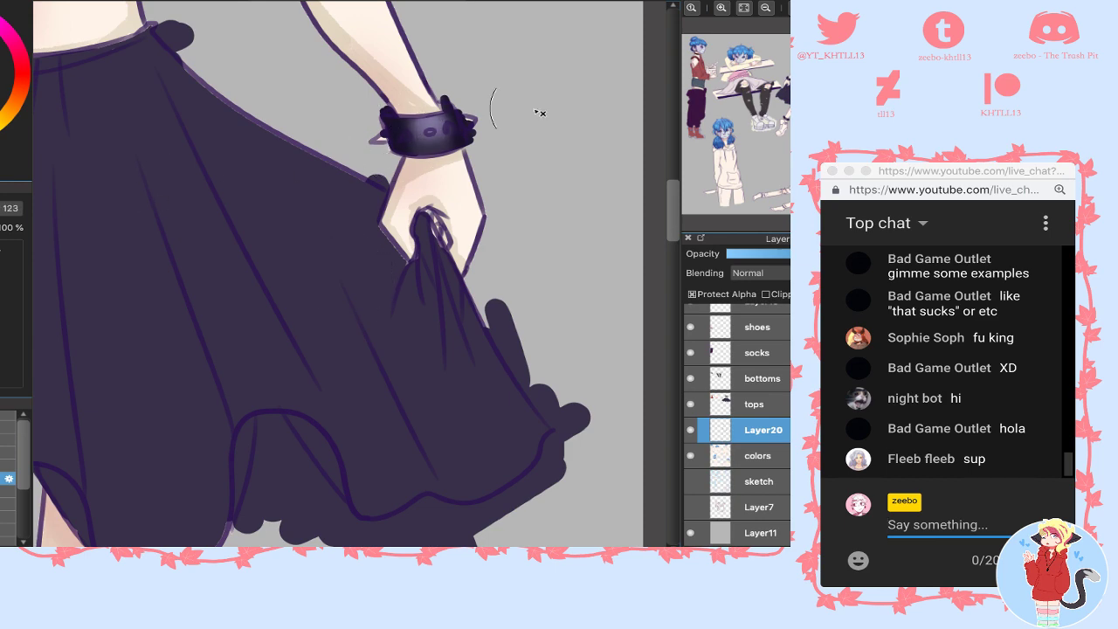
- Undo the trial merge of the cuff layer into colors and clip the cuff layer to the colors layer
{"action": "mouse_move", "coordinate": [783, 92]}
{"action": "left_mouse_down"}
{"action": "mouse_move", "coordinate": [786, 81]}
{"action": "mouse_move", "coordinate": [776, 105]}
{"action": "mouse_move", "coordinate": [786, 134]}
{"action": "left_mouse_up"}
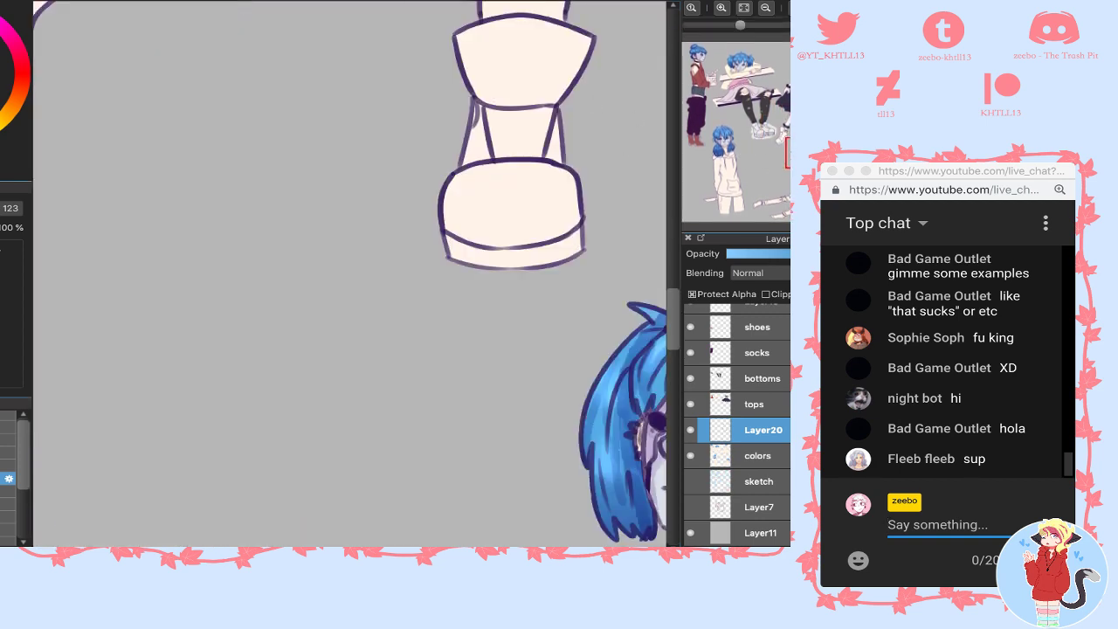
{"action": "left_click", "coordinate": [784, 128]}
{"action": "key", "text": "ctrl+e"}
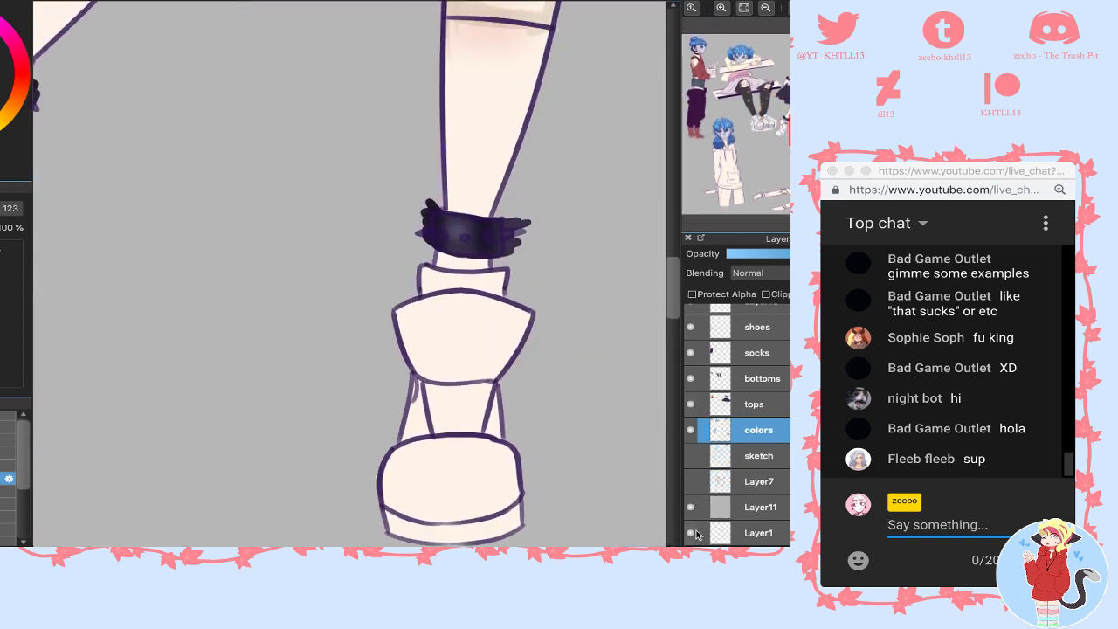
{"action": "key", "text": "ctrl+z"}
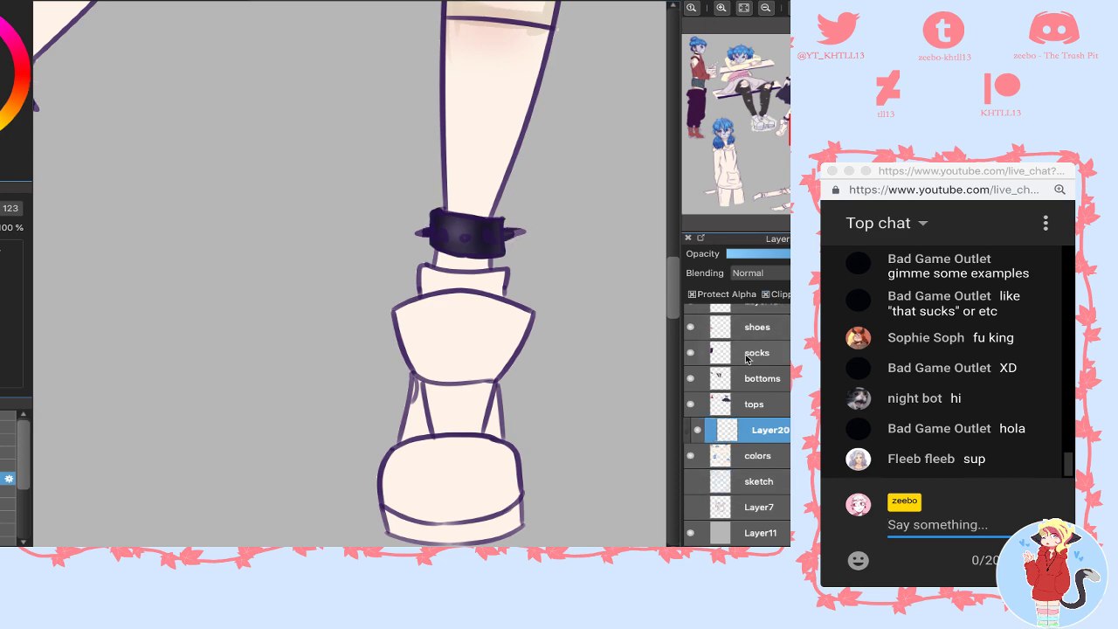
{"action": "key", "text": "ctrl+e"}
{"action": "key", "text": "ctrl+z"}
- Sample the pale spike color from the hair bun's band and paint the studs and spikes on both ankle cuffs
{"action": "left_click", "coordinate": [722, 8]}
{"action": "left_click_drag", "start_coordinate": [510, 105], "coordinate": [492, 500]}
{"action": "left_click_drag", "start_coordinate": [612, 131], "coordinate": [454, 373]}
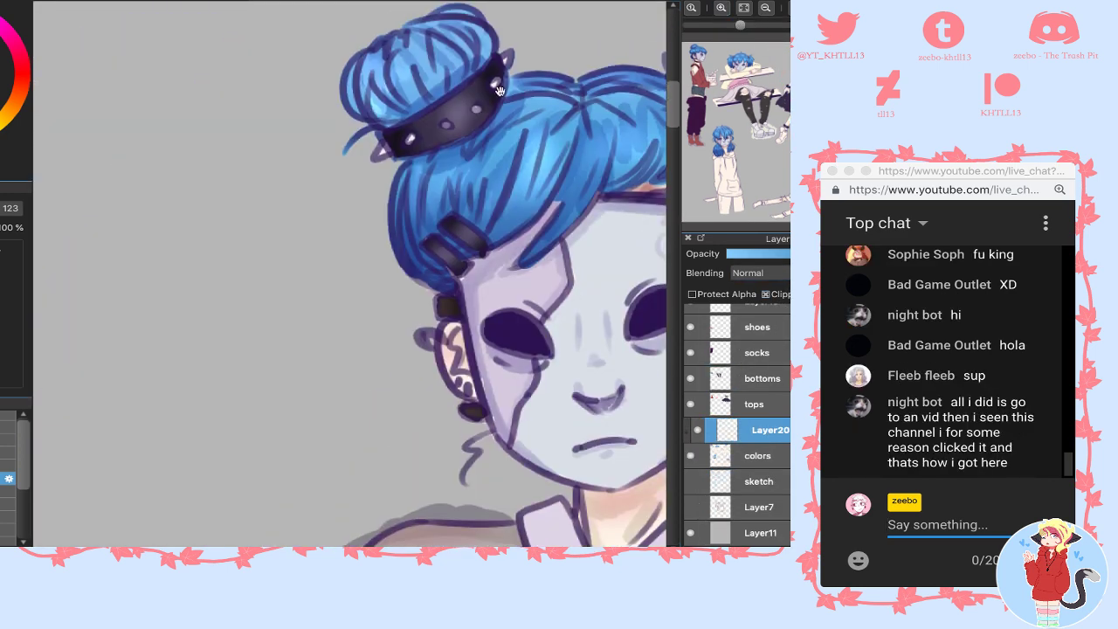
{"action": "left_click", "coordinate": [383, 152], "text": "alt"}
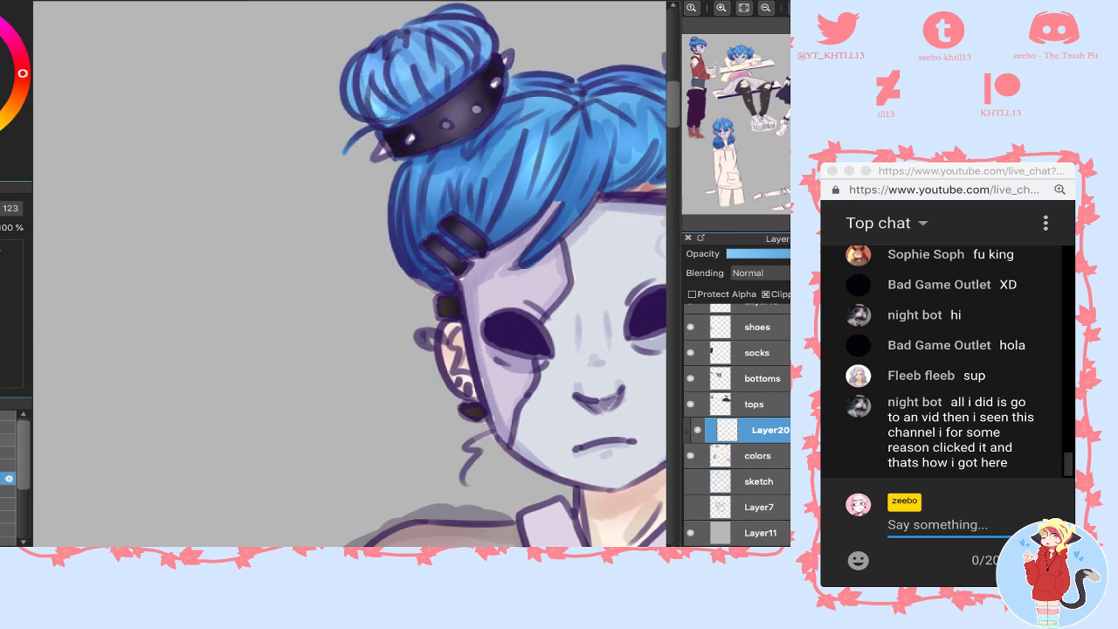
{"action": "left_click", "coordinate": [9, 415]}
{"action": "left_click_drag", "start_coordinate": [755, 115], "coordinate": [788, 129]}
{"action": "left_click_drag", "start_coordinate": [219, 240], "coordinate": [245, 221]}
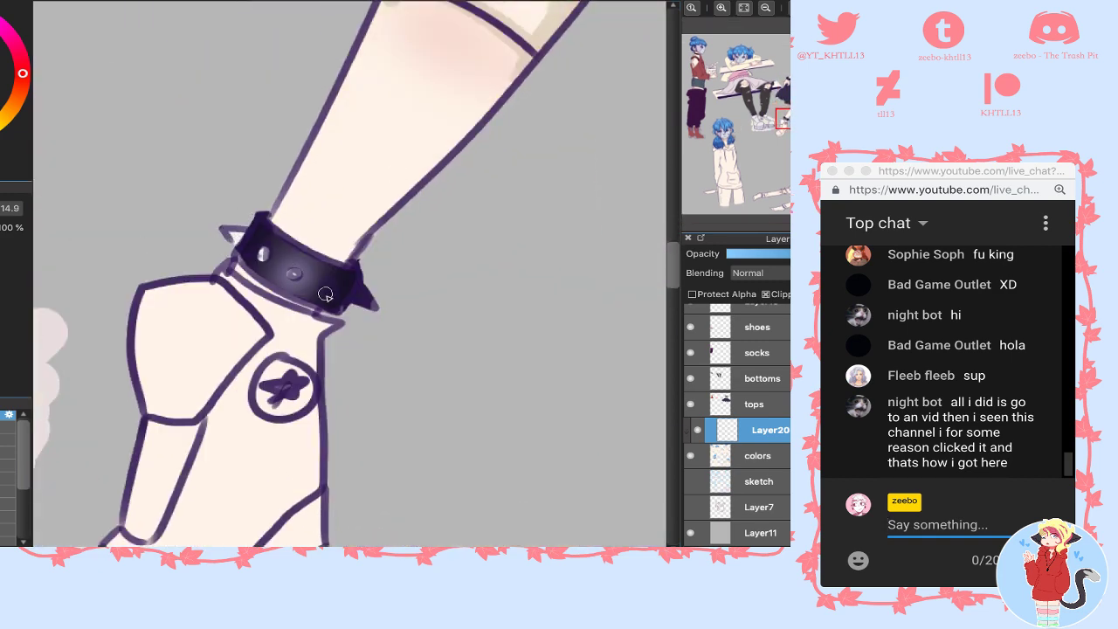
{"action": "left_click_drag", "start_coordinate": [363, 290], "coordinate": [368, 303]}
{"action": "left_click_drag", "start_coordinate": [784, 135], "coordinate": [795, 141]}
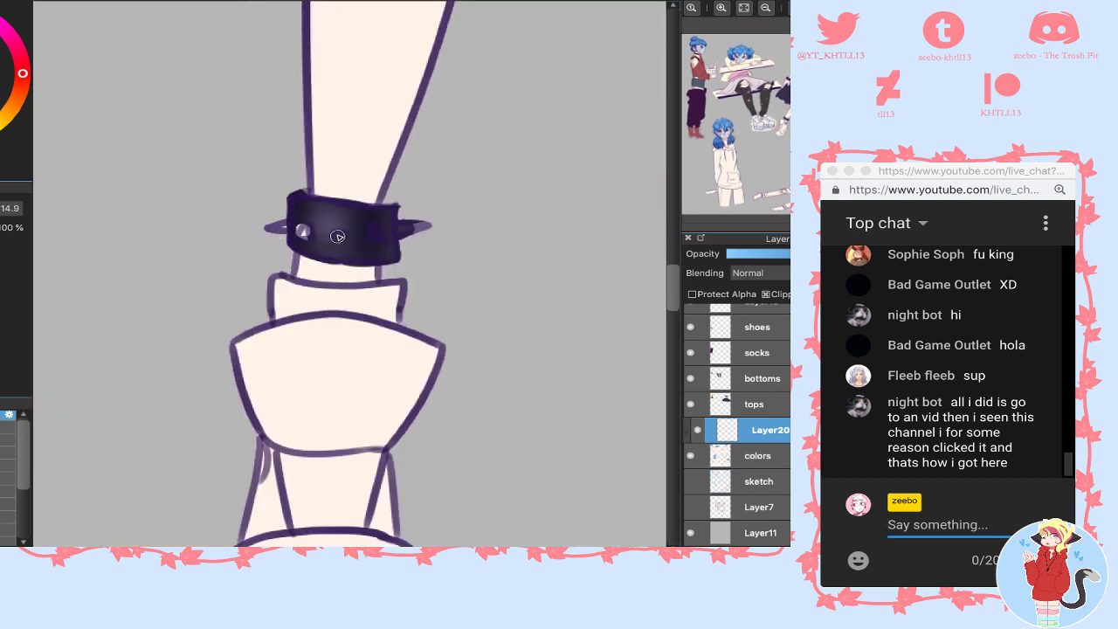
{"action": "left_click_drag", "start_coordinate": [410, 240], "coordinate": [414, 218]}
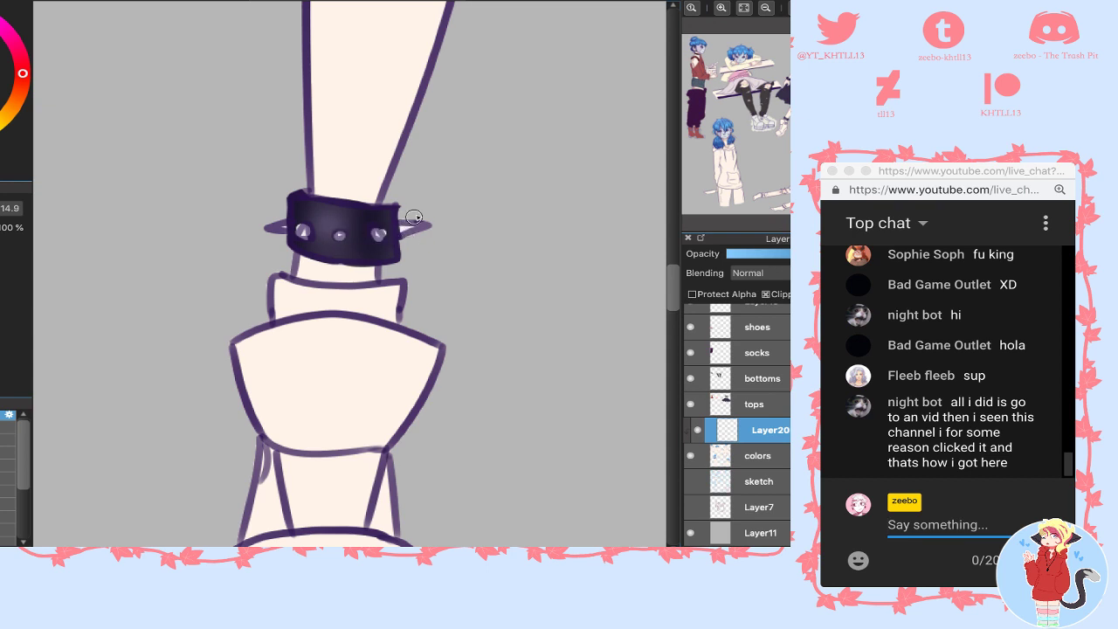
- Paint the studs and spikes on both wristbands with the sampled pale color
{"action": "left_click_drag", "start_coordinate": [778, 102], "coordinate": [786, 96]}
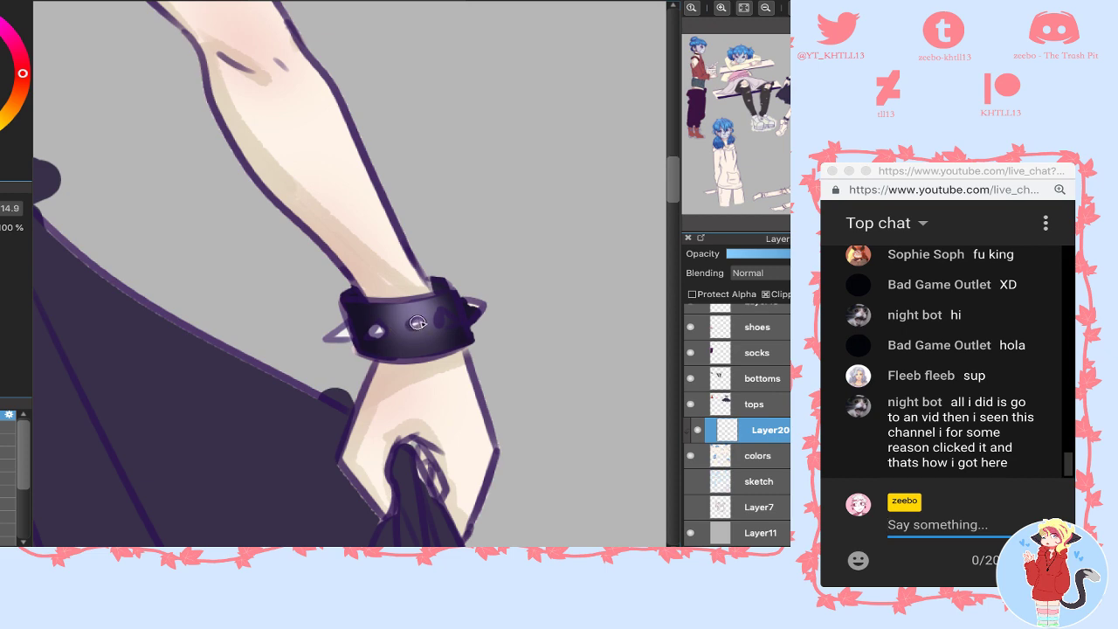
{"action": "left_click_drag", "start_coordinate": [446, 315], "coordinate": [472, 318]}
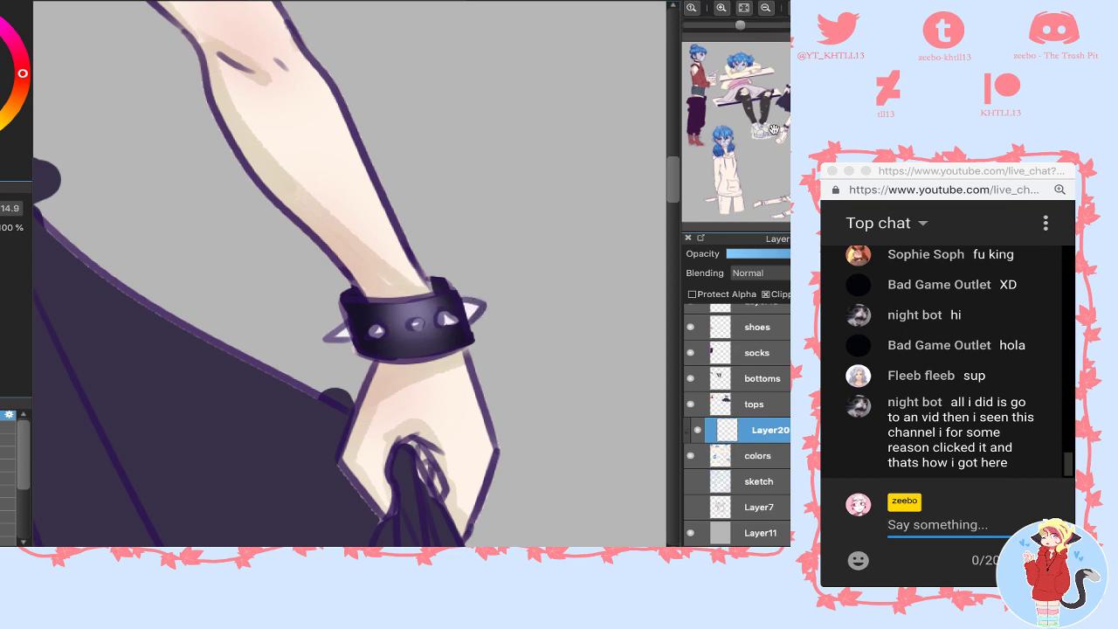
{"action": "left_click_drag", "start_coordinate": [772, 90], "coordinate": [784, 88]}
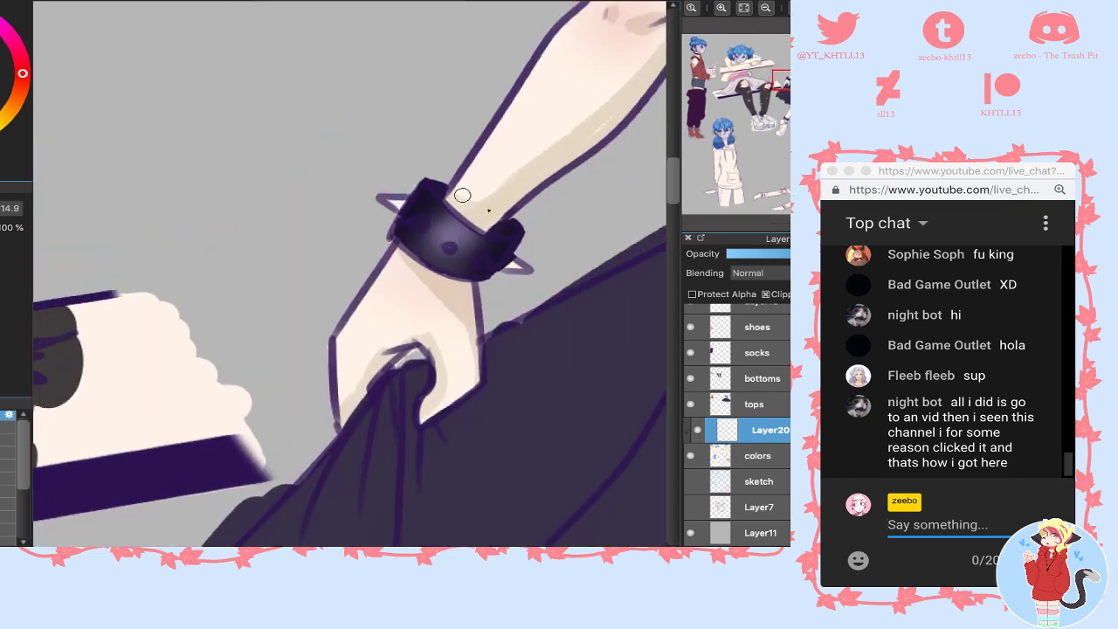
{"action": "left_click_drag", "start_coordinate": [414, 226], "coordinate": [425, 226]}
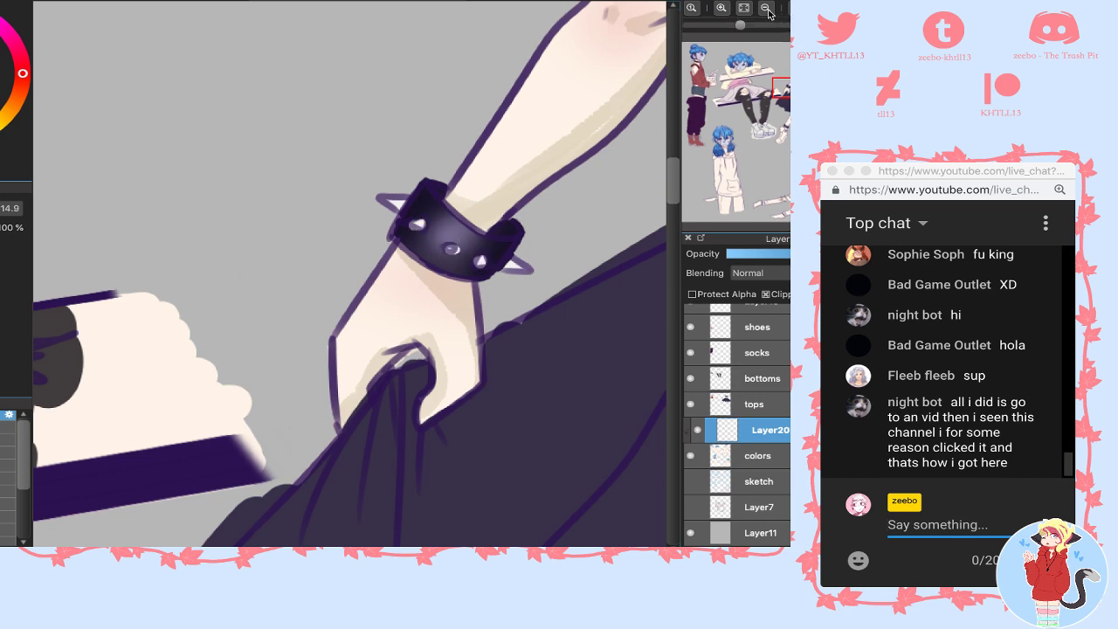
- Merge the cuff layer into the colors layer and return to the bottoms layer with colors hidden
{"action": "scroll", "coordinate": [726, 70], "scroll_direction": "down", "scroll_amount": 3}
{"action": "key", "text": "ctrl+e"}
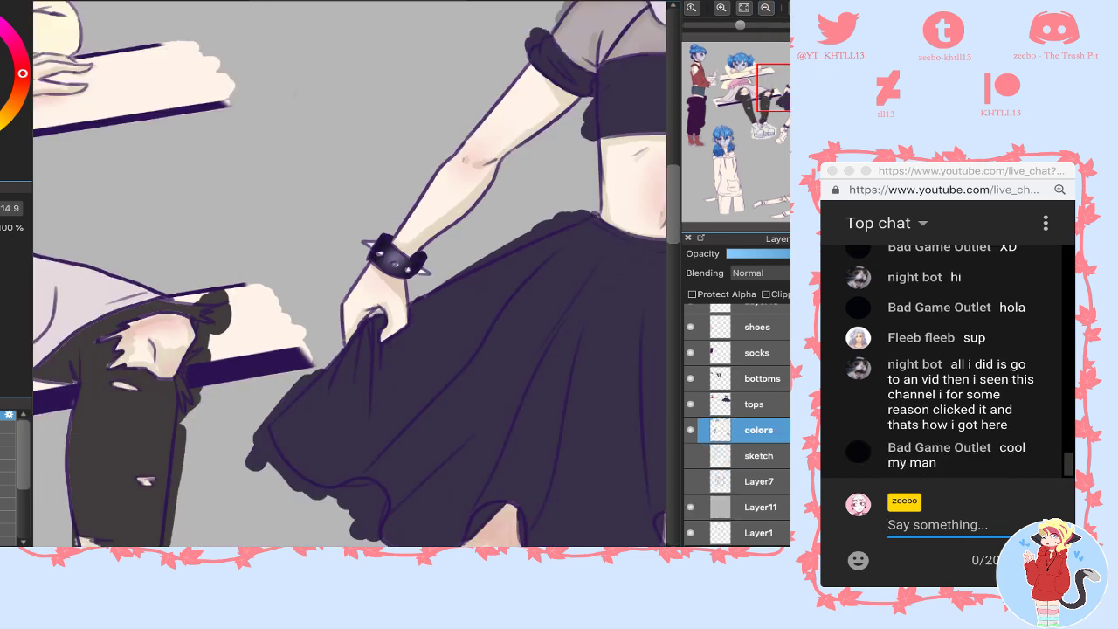
{"action": "mouse_move", "coordinate": [793, 95]}
{"action": "left_mouse_down"}
{"action": "mouse_move", "coordinate": [805, 105]}
{"action": "mouse_move", "coordinate": [802, 92]}
{"action": "left_mouse_up"}
{"action": "left_click", "coordinate": [690, 429]}
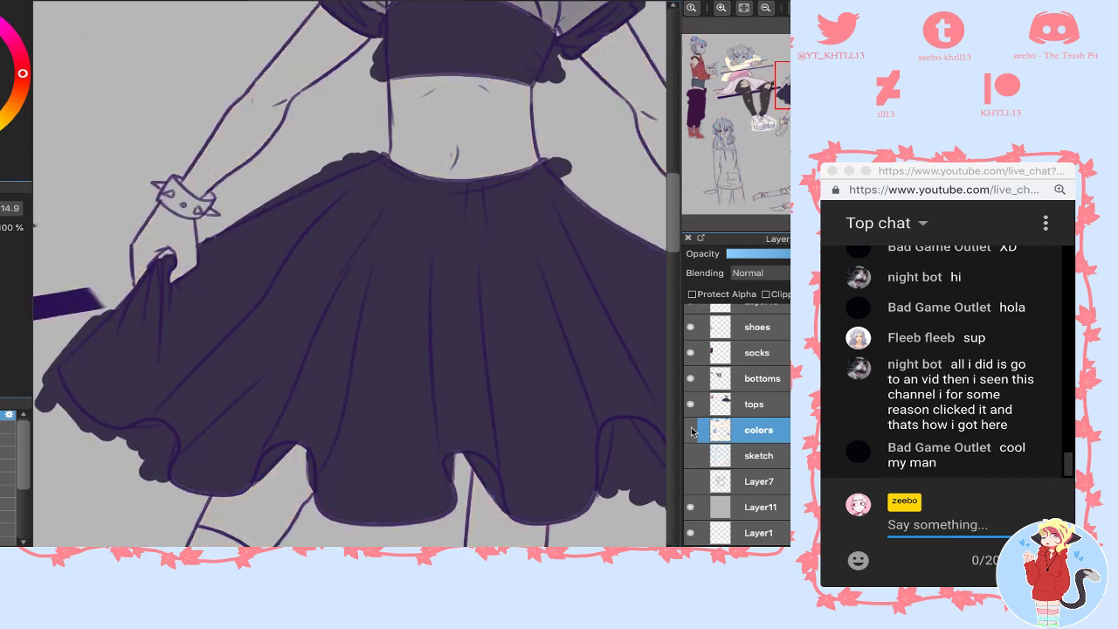
{"action": "left_click", "coordinate": [745, 403]}
{"action": "left_click", "coordinate": [737, 383]}
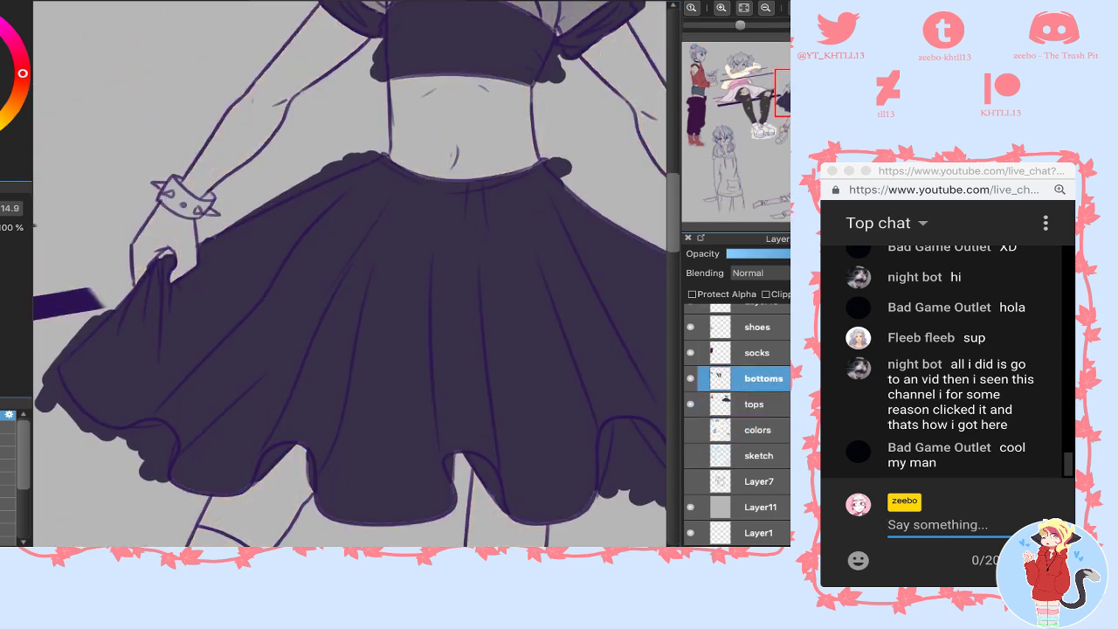
- Fill both of the third pose's socks with the dark skirt purple on the socks layer
{"action": "left_click_drag", "start_coordinate": [801, 127], "coordinate": [798, 115]}
{"action": "left_click", "coordinate": [742, 353]}
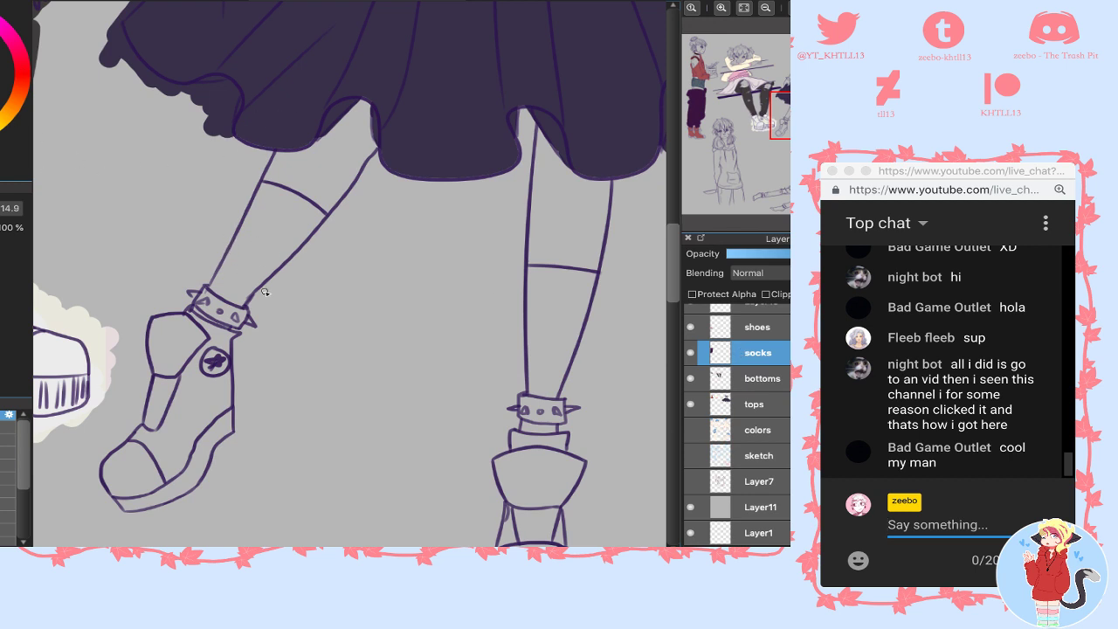
{"action": "left_click", "coordinate": [260, 255]}
{"action": "left_click", "coordinate": [563, 308]}
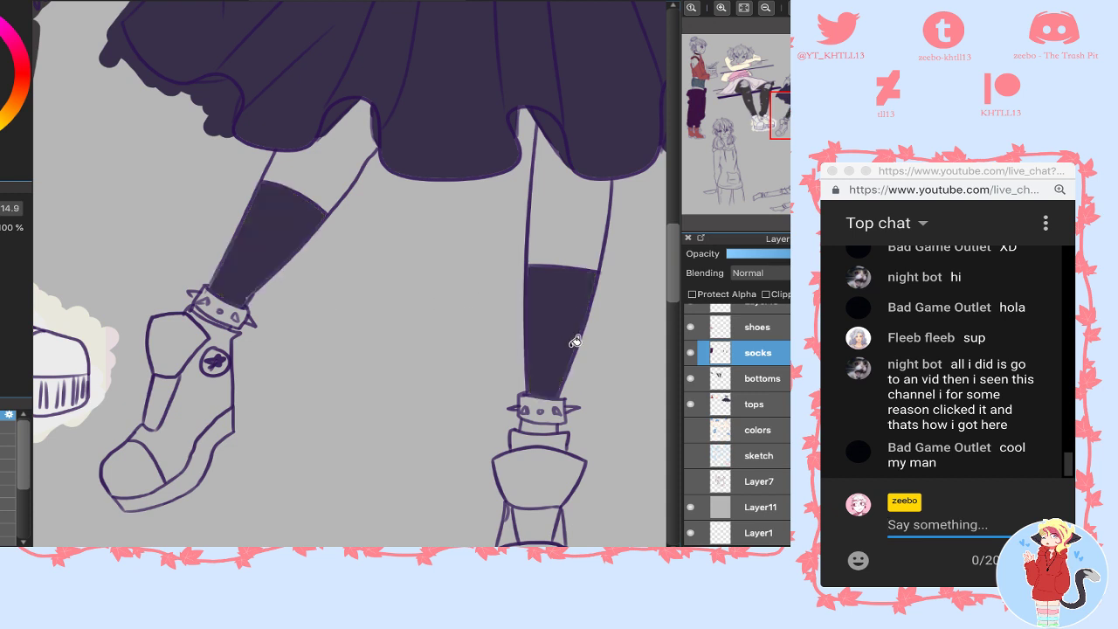
- Brush dark purple over the edges of the sock on the leg with the side-view shoe and into the strip below its ankle cuff
{"action": "scroll", "coordinate": [338, 289], "scroll_direction": "up", "scroll_amount": 2}
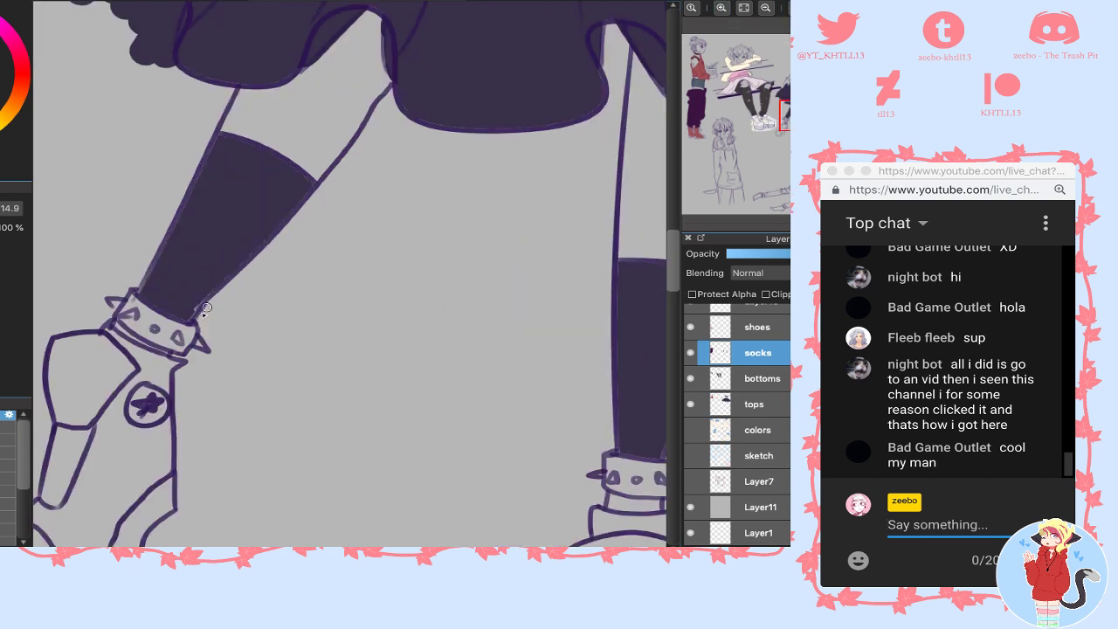
{"action": "mouse_move", "coordinate": [194, 313]}
{"action": "left_mouse_down"}
{"action": "mouse_move", "coordinate": [277, 234]}
{"action": "mouse_move", "coordinate": [256, 236]}
{"action": "left_mouse_up"}
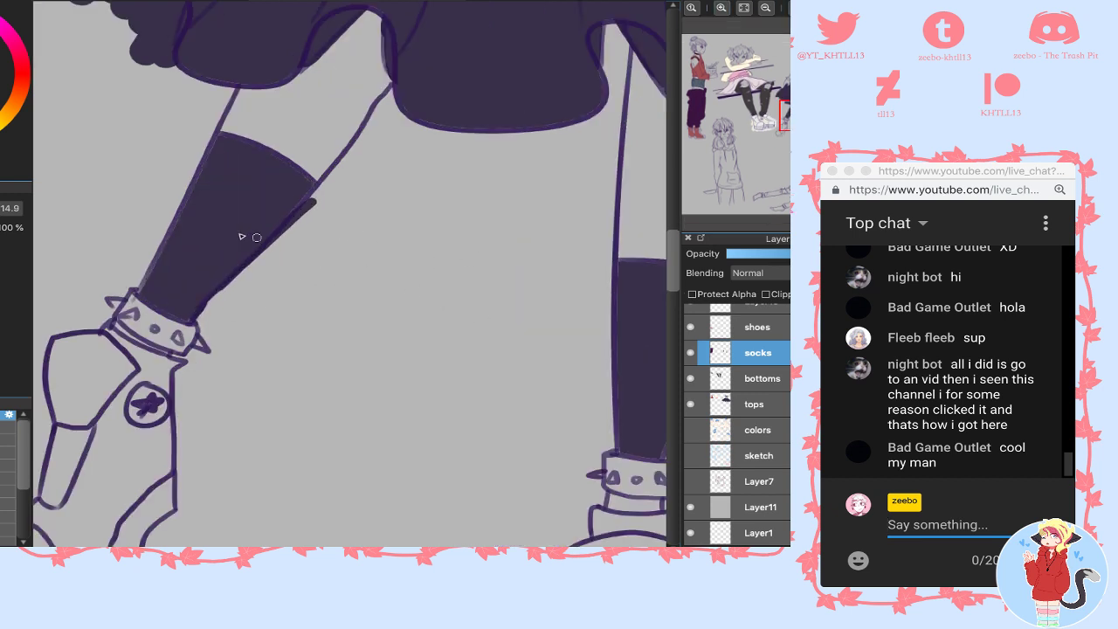
{"action": "left_click_drag", "start_coordinate": [152, 262], "coordinate": [203, 159]}
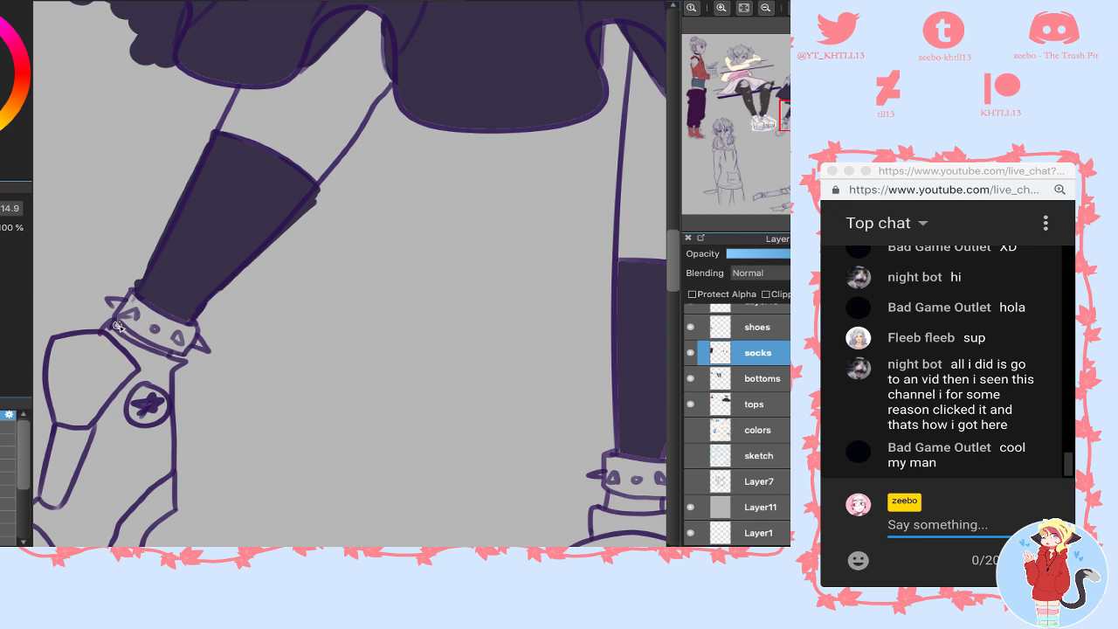
{"action": "left_click_drag", "start_coordinate": [120, 332], "coordinate": [145, 344]}
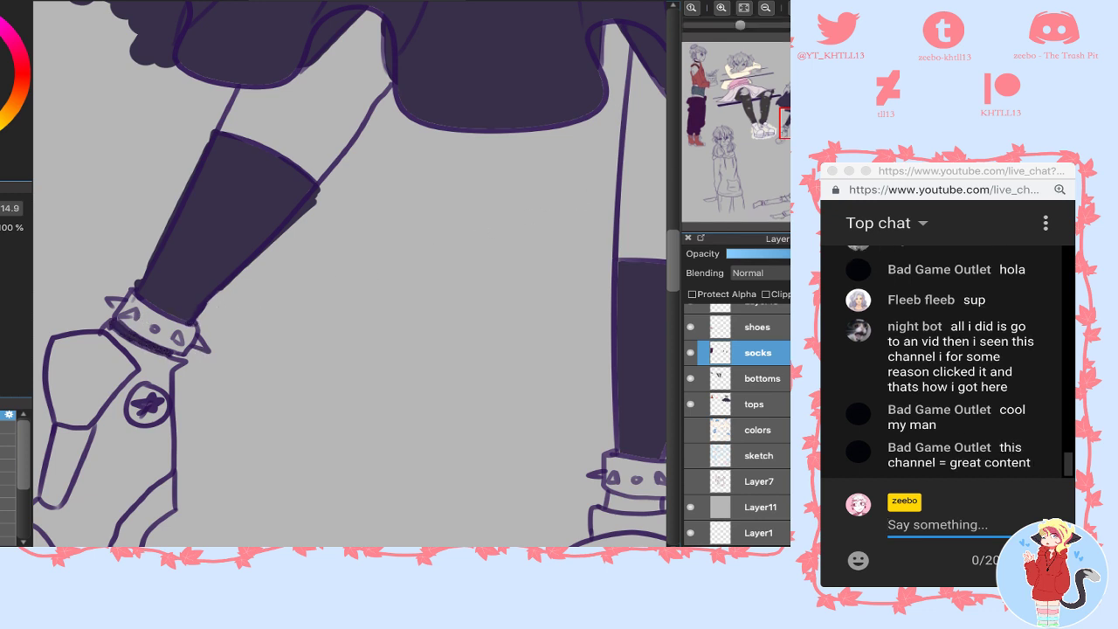
- Brush dark purple along the edges of the front-facing leg's sock and fill the sock strip between its ankle cuff and shoe
{"action": "left_click_drag", "start_coordinate": [808, 112], "coordinate": [812, 118]}
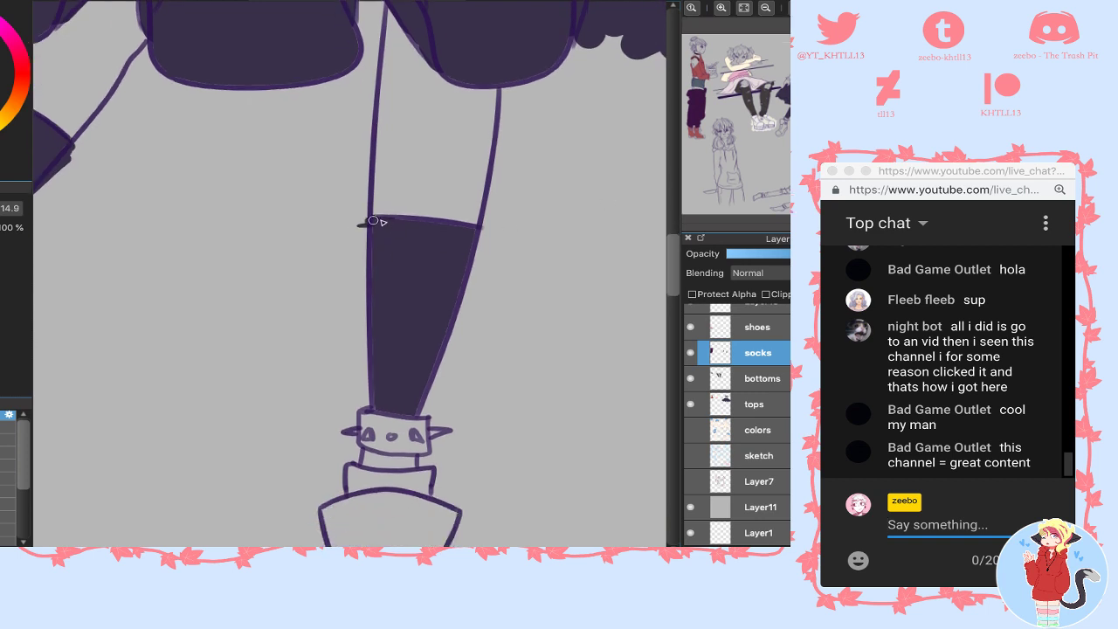
{"action": "left_click_drag", "start_coordinate": [475, 234], "coordinate": [450, 327]}
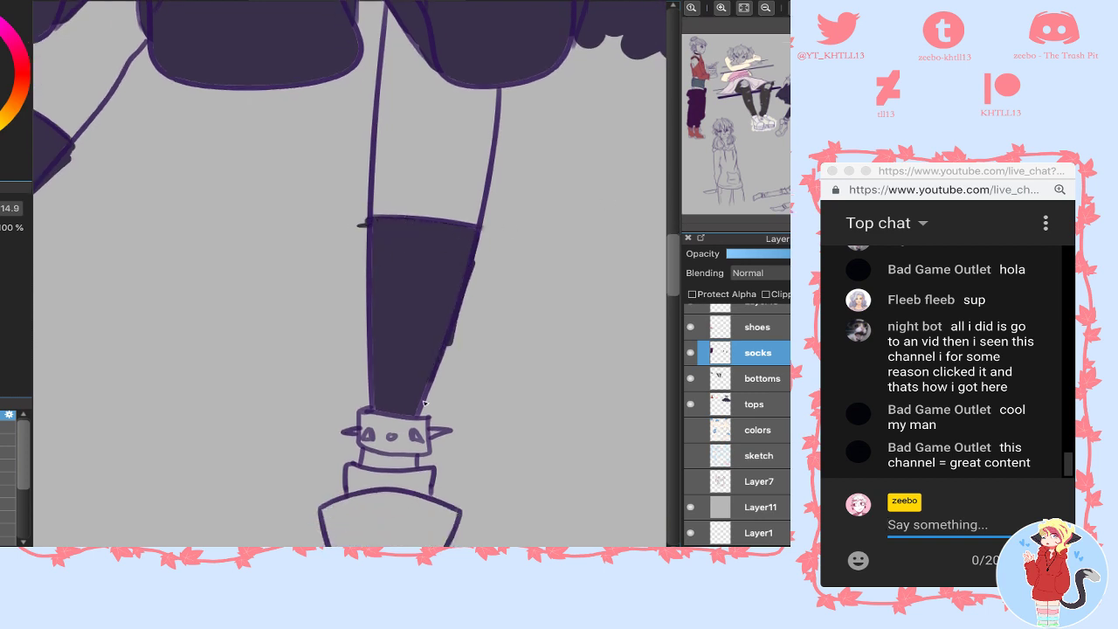
{"action": "left_click_drag", "start_coordinate": [371, 231], "coordinate": [375, 312]}
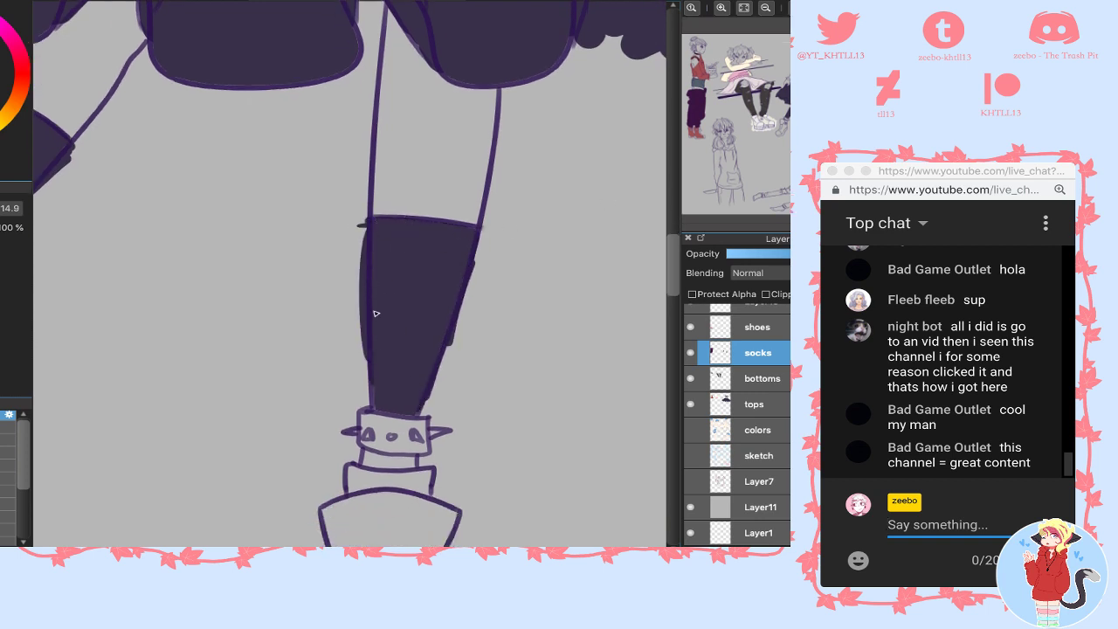
{"action": "key", "text": "g"}
{"action": "left_click", "coordinate": [388, 465]}
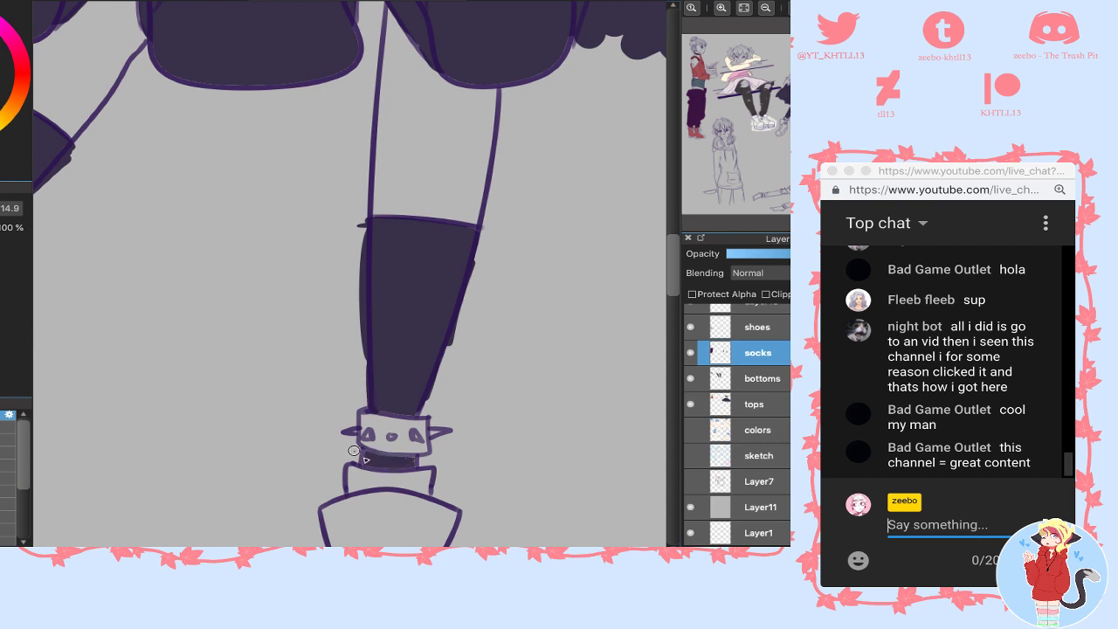
{"action": "left_click", "coordinate": [355, 451]}
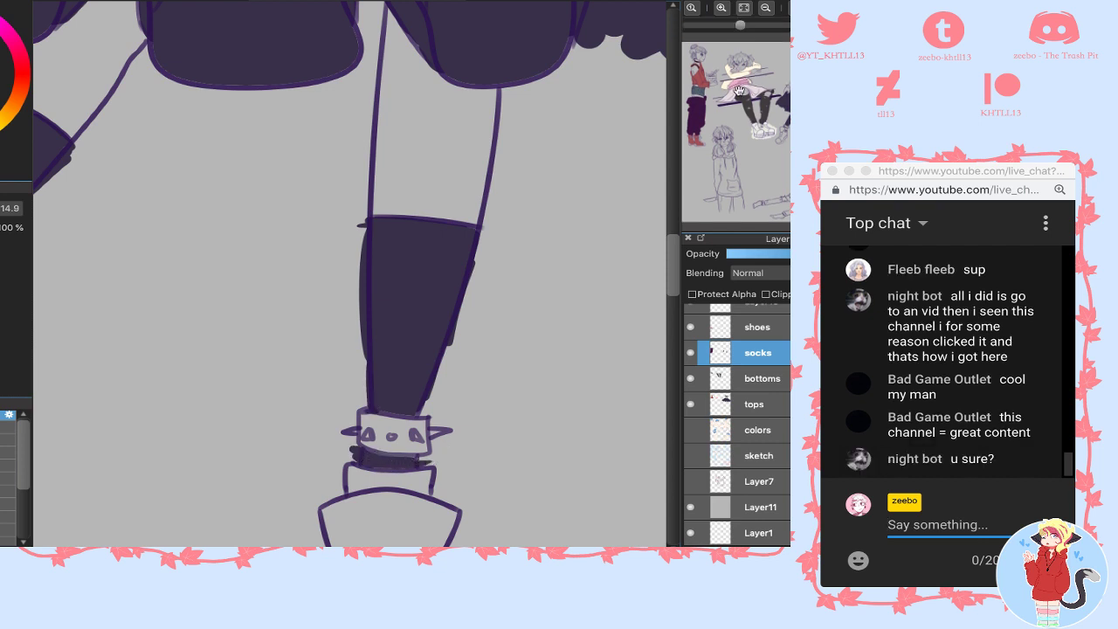
{"action": "left_click_drag", "start_coordinate": [790, 126], "coordinate": [786, 132]}
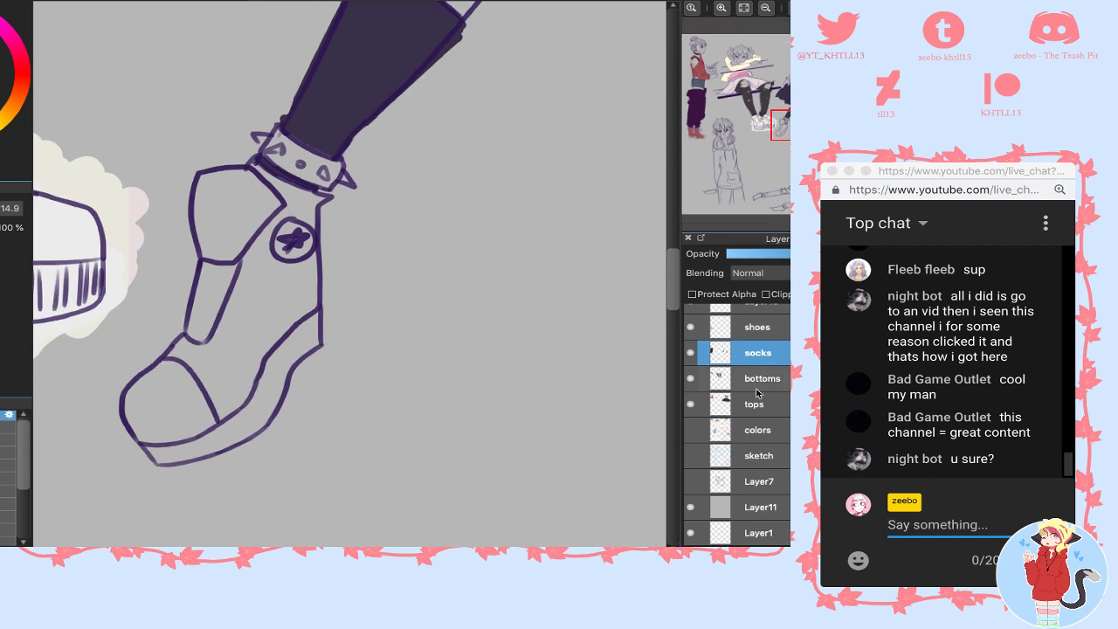
- On the shoes layer, fill the skirted figure's tilted high-top shoe off-white and paint the colour past its outline
{"action": "left_click", "coordinate": [753, 325]}
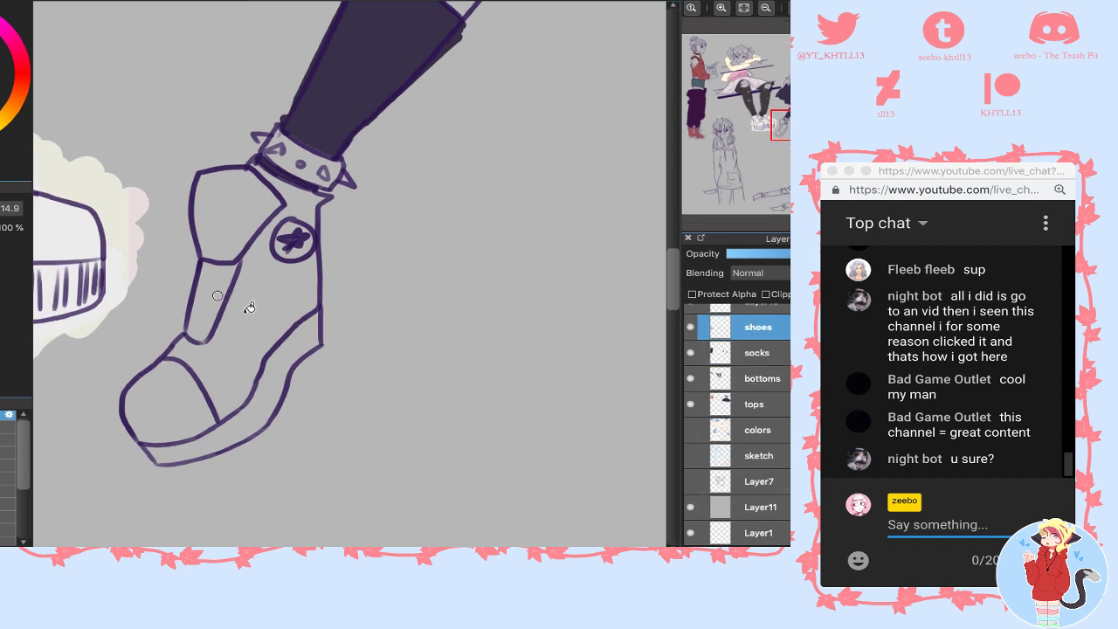
{"action": "left_click", "coordinate": [287, 316]}
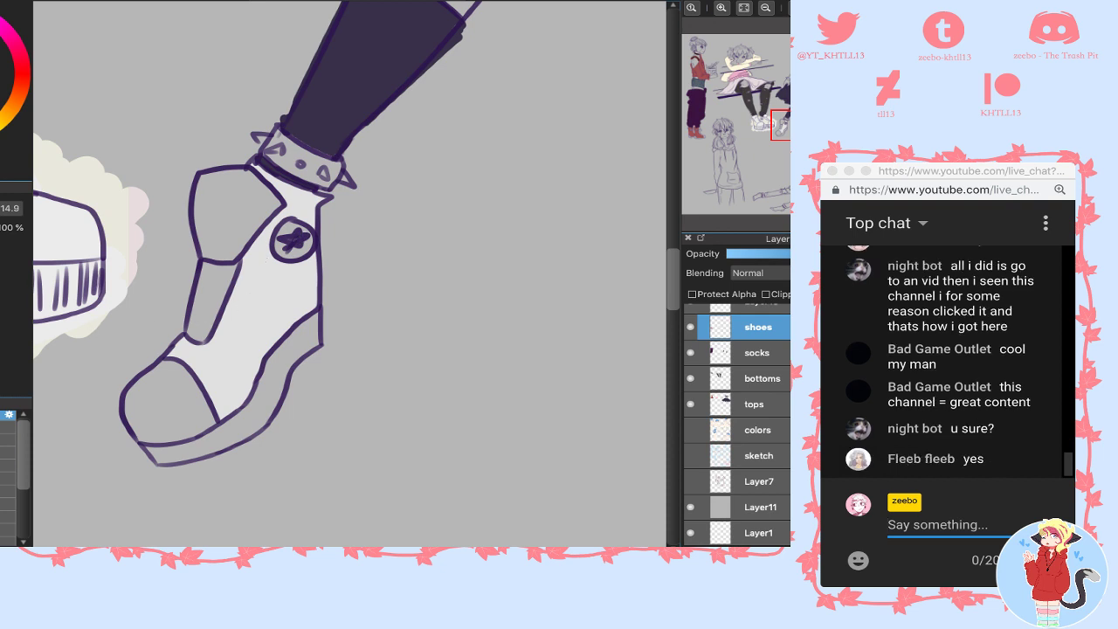
{"action": "key", "text": "]"}
{"action": "mouse_move", "coordinate": [198, 349]}
{"action": "left_mouse_down"}
{"action": "mouse_move", "coordinate": [122, 387]}
{"action": "mouse_move", "coordinate": [344, 292]}
{"action": "mouse_move", "coordinate": [210, 494]}
{"action": "mouse_move", "coordinate": [351, 335]}
{"action": "left_mouse_up"}
{"action": "mouse_move", "coordinate": [180, 312]}
{"action": "left_mouse_down"}
{"action": "mouse_move", "coordinate": [203, 214]}
{"action": "mouse_move", "coordinate": [222, 219]}
{"action": "mouse_move", "coordinate": [234, 181]}
{"action": "mouse_move", "coordinate": [267, 231]}
{"action": "mouse_move", "coordinate": [250, 262]}
{"action": "mouse_move", "coordinate": [315, 235]}
{"action": "mouse_move", "coordinate": [323, 211]}
{"action": "mouse_move", "coordinate": [325, 297]}
{"action": "left_mouse_up"}
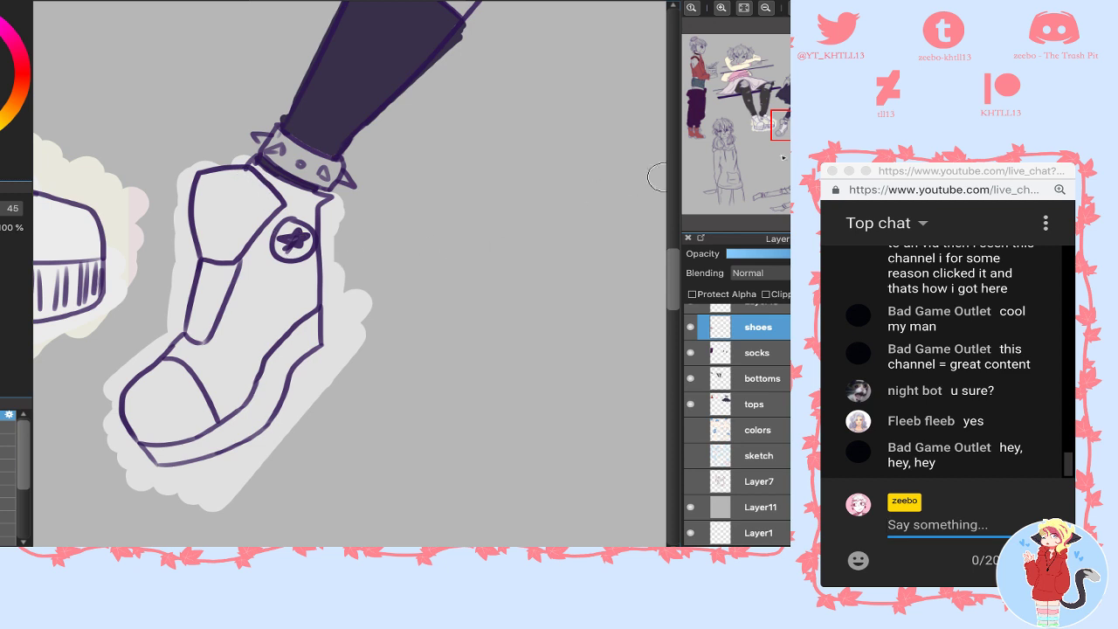
- Paint the skirted figure's front-facing shoe off-white and shade both sides of its ankle section light grey
{"action": "left_click_drag", "start_coordinate": [787, 125], "coordinate": [810, 132]}
{"action": "mouse_move", "coordinate": [328, 226]}
{"action": "left_mouse_down"}
{"action": "mouse_move", "coordinate": [420, 241]}
{"action": "mouse_move", "coordinate": [271, 280]}
{"action": "mouse_move", "coordinate": [262, 310]}
{"action": "mouse_move", "coordinate": [445, 341]}
{"action": "mouse_move", "coordinate": [282, 376]}
{"action": "mouse_move", "coordinate": [441, 410]}
{"action": "mouse_move", "coordinate": [257, 451]}
{"action": "mouse_move", "coordinate": [287, 491]}
{"action": "mouse_move", "coordinate": [260, 450]}
{"action": "left_mouse_up"}
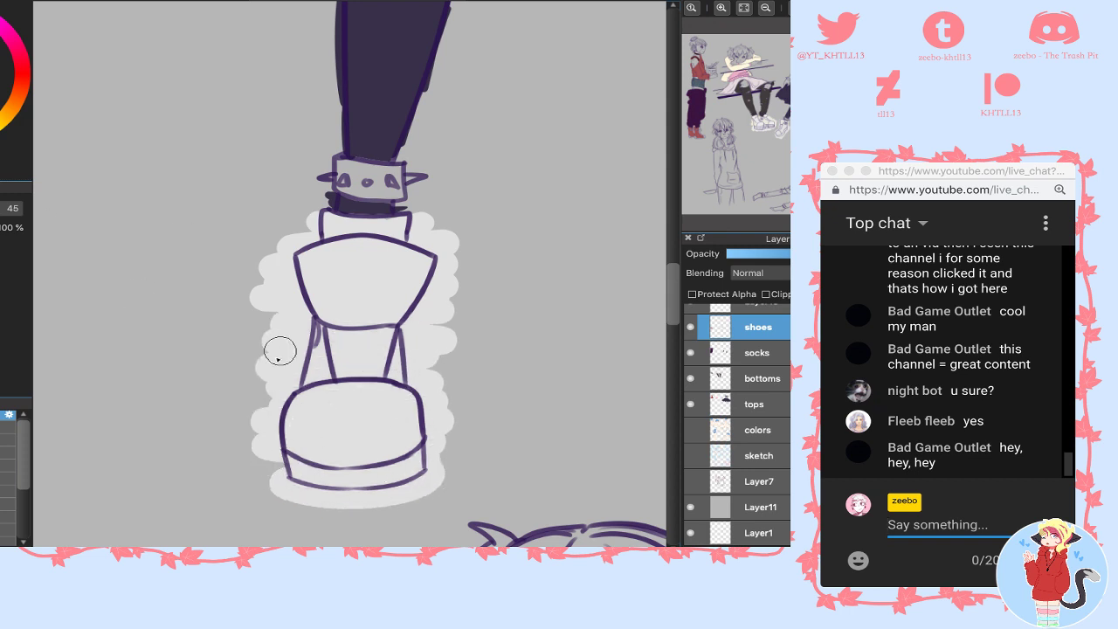
{"action": "left_click_drag", "start_coordinate": [315, 362], "coordinate": [320, 339]}
{"action": "left_click_drag", "start_coordinate": [399, 361], "coordinate": [396, 377]}
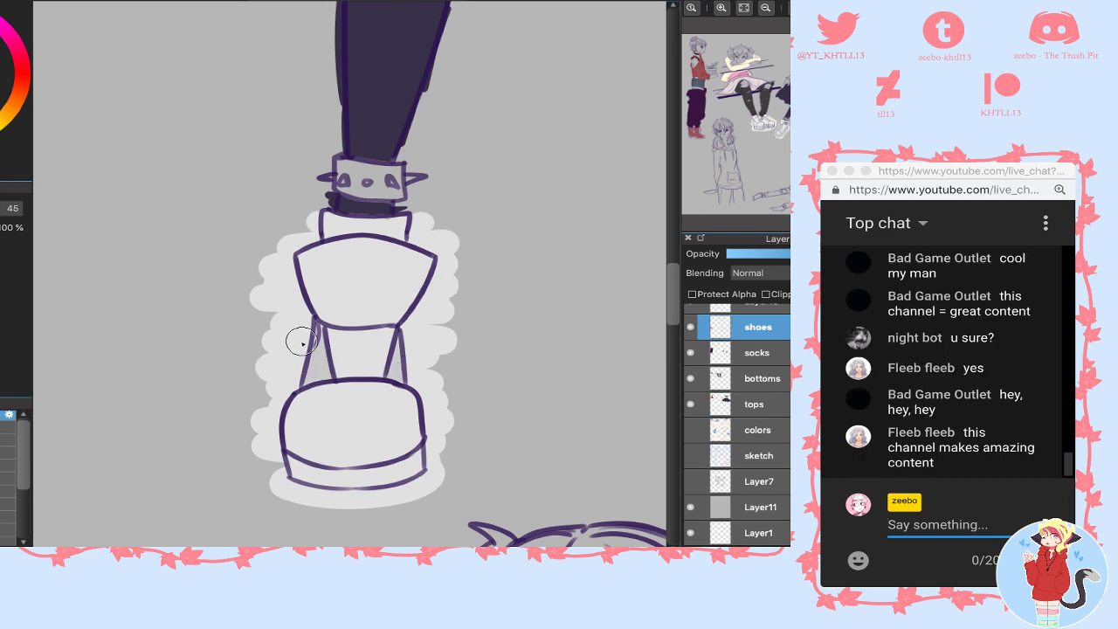
{"action": "mouse_move", "coordinate": [299, 342]}
{"action": "left_mouse_down"}
{"action": "mouse_move", "coordinate": [320, 361]}
{"action": "mouse_move", "coordinate": [306, 329]}
{"action": "left_mouse_up"}
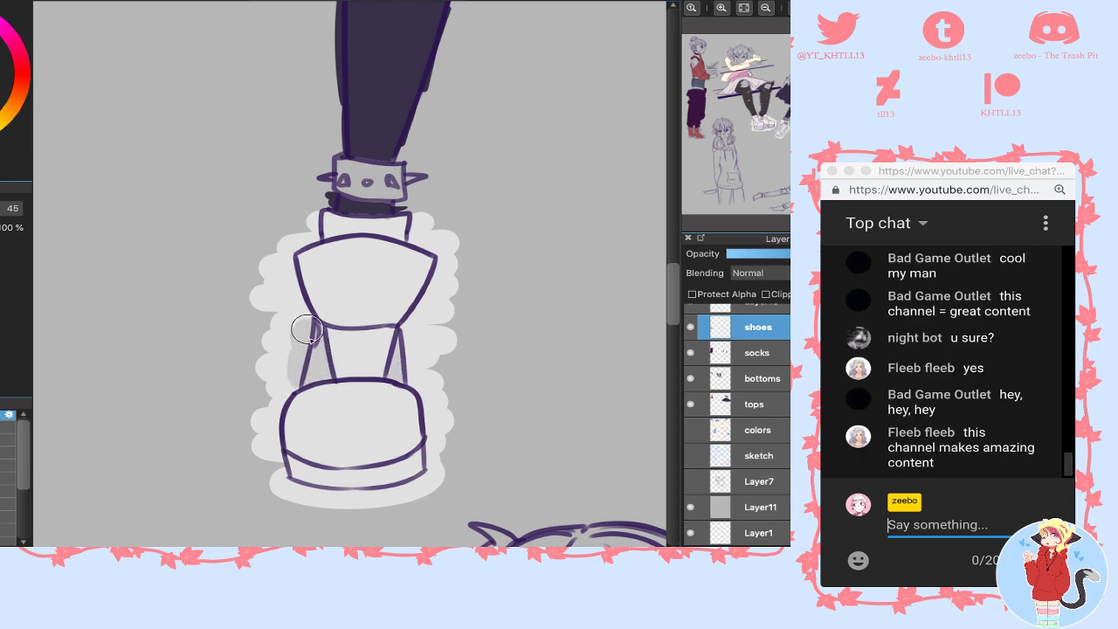
{"action": "left_click_drag", "start_coordinate": [392, 376], "coordinate": [405, 369]}
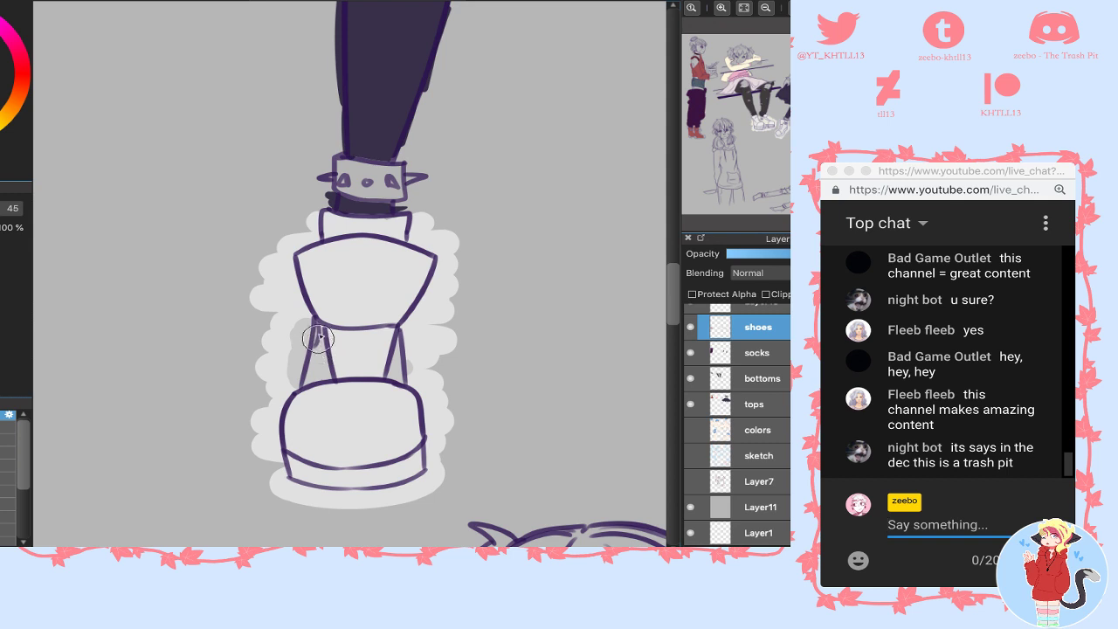
{"action": "right_click", "coordinate": [342, 306]}
{"action": "mouse_move", "coordinate": [320, 335]}
{"action": "left_mouse_down"}
{"action": "mouse_move", "coordinate": [300, 324]}
{"action": "mouse_move", "coordinate": [310, 343]}
{"action": "left_mouse_up"}
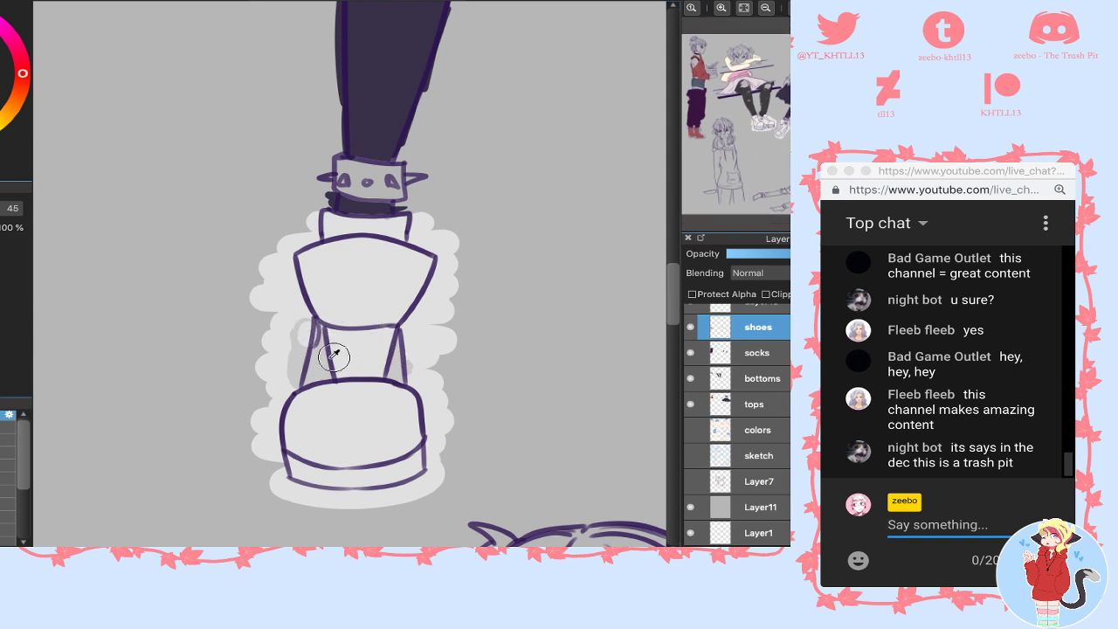
- Fill the side panel of the tilted high-top shoe with light grey and touch up its back edge
{"action": "left_click_drag", "start_coordinate": [285, 163], "coordinate": [664, 175]}
{"action": "key", "text": "g"}
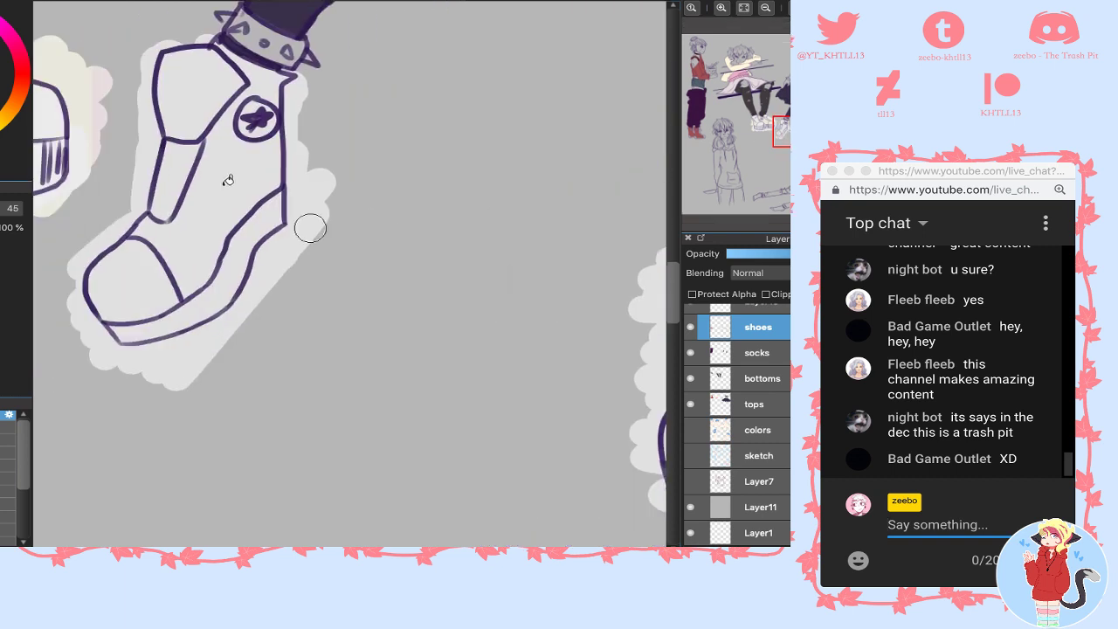
{"action": "left_click", "coordinate": [234, 188]}
{"action": "key", "text": "b"}
{"action": "left_click_drag", "start_coordinate": [284, 84], "coordinate": [292, 85]}
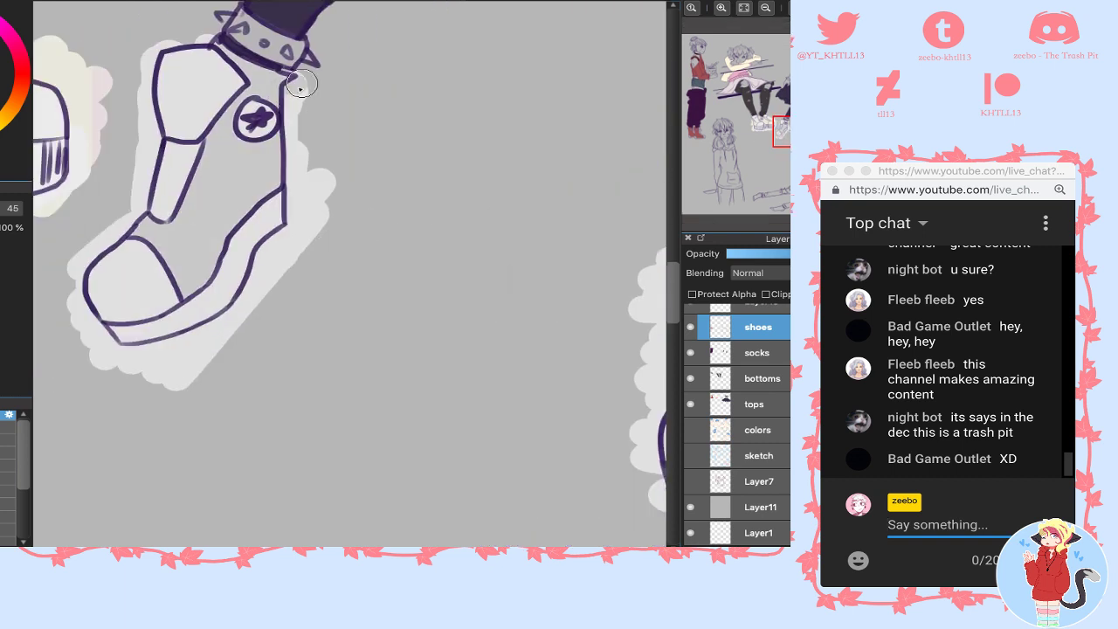
{"action": "left_click_drag", "start_coordinate": [282, 156], "coordinate": [285, 155]}
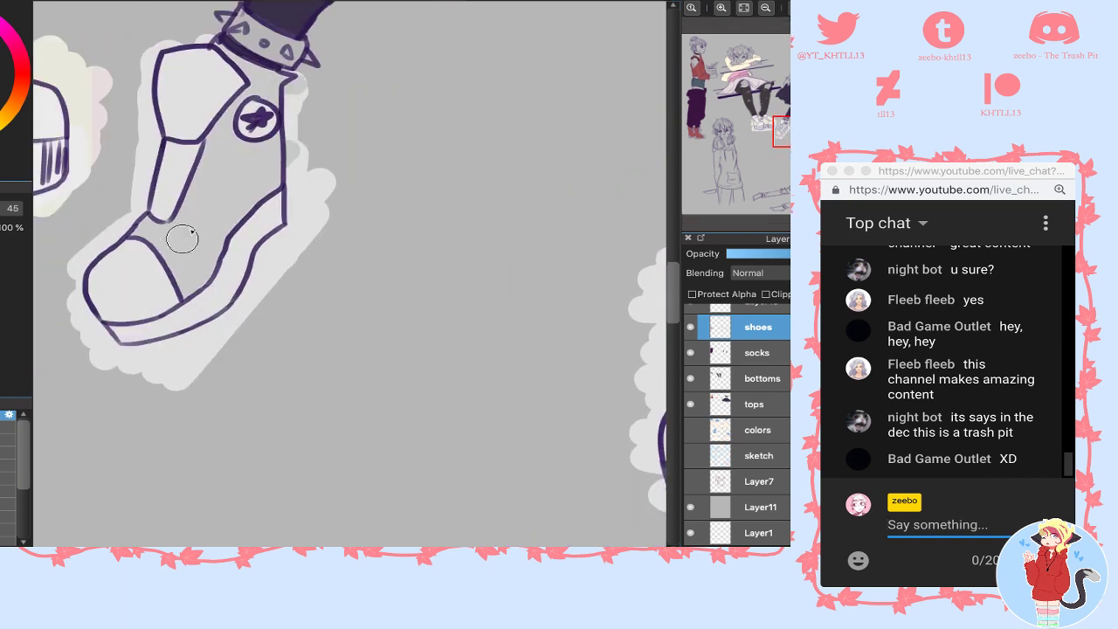
- On the tops layer, repaint both halves of the skirted figure's collar off-white
{"action": "mouse_move", "coordinate": [767, 39]}
{"action": "left_click", "coordinate": [766, 7]}
{"action": "left_click", "coordinate": [766, 7]}
{"action": "left_click", "coordinate": [789, 105]}
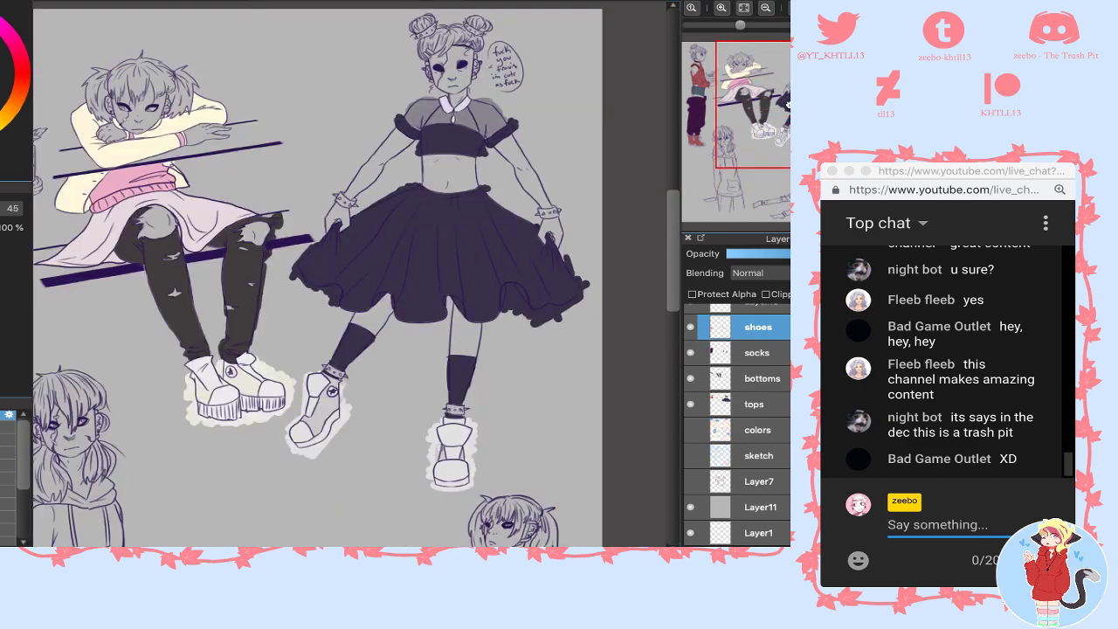
{"action": "left_click", "coordinate": [722, 9]}
{"action": "left_click", "coordinate": [722, 9]}
{"action": "left_click", "coordinate": [721, 9]}
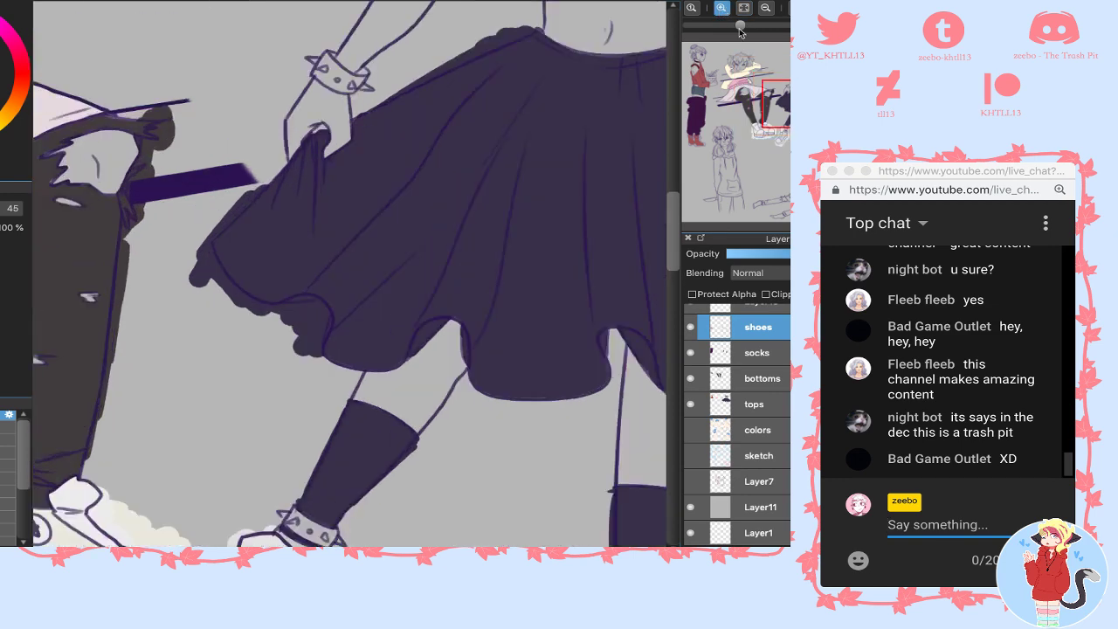
{"action": "left_click_drag", "start_coordinate": [796, 84], "coordinate": [809, 68]}
{"action": "left_click", "coordinate": [752, 407]}
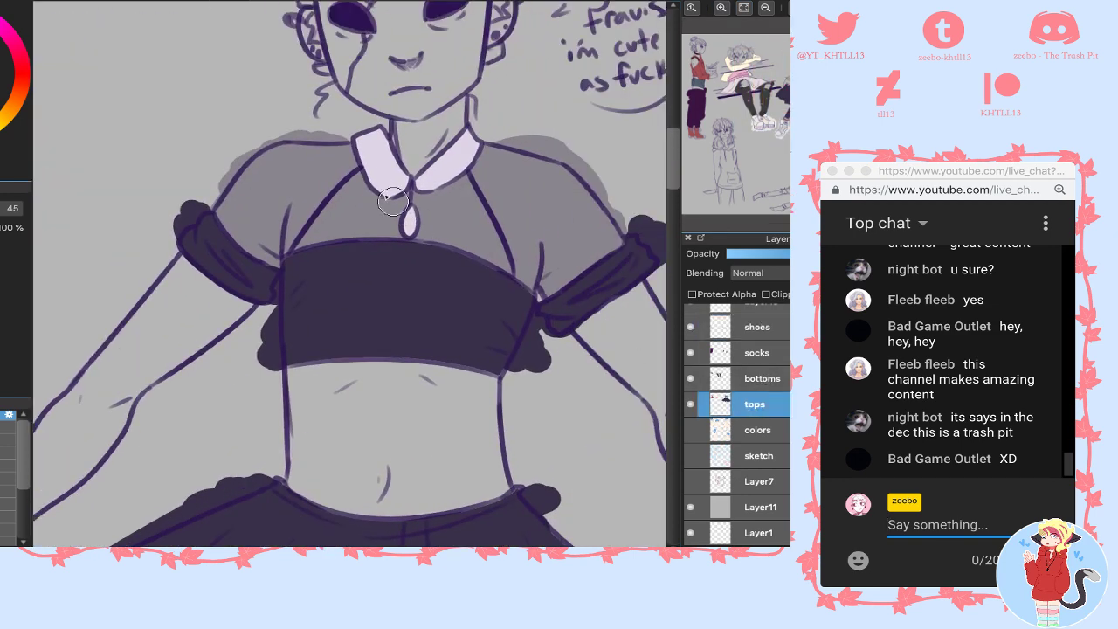
{"action": "left_click_drag", "start_coordinate": [389, 193], "coordinate": [442, 162]}
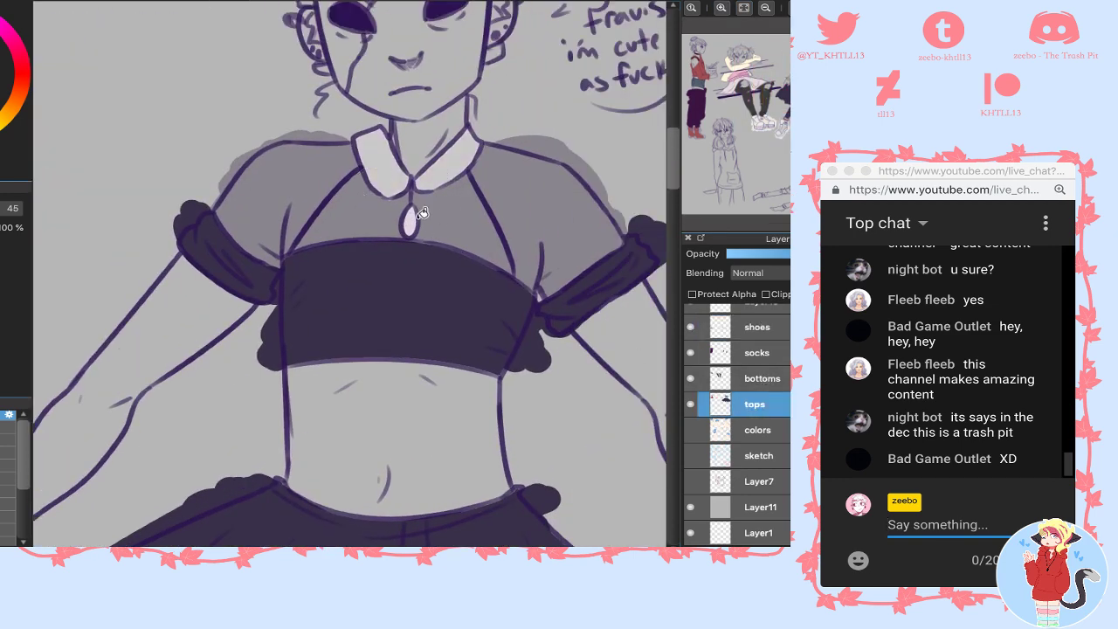
- Show the colors layer to compare the skirted figure's colouring, and hide it again
{"action": "left_click", "coordinate": [766, 7]}
{"action": "left_click", "coordinate": [766, 8]}
{"action": "left_click", "coordinate": [766, 8]}
{"action": "left_click", "coordinate": [690, 428]}
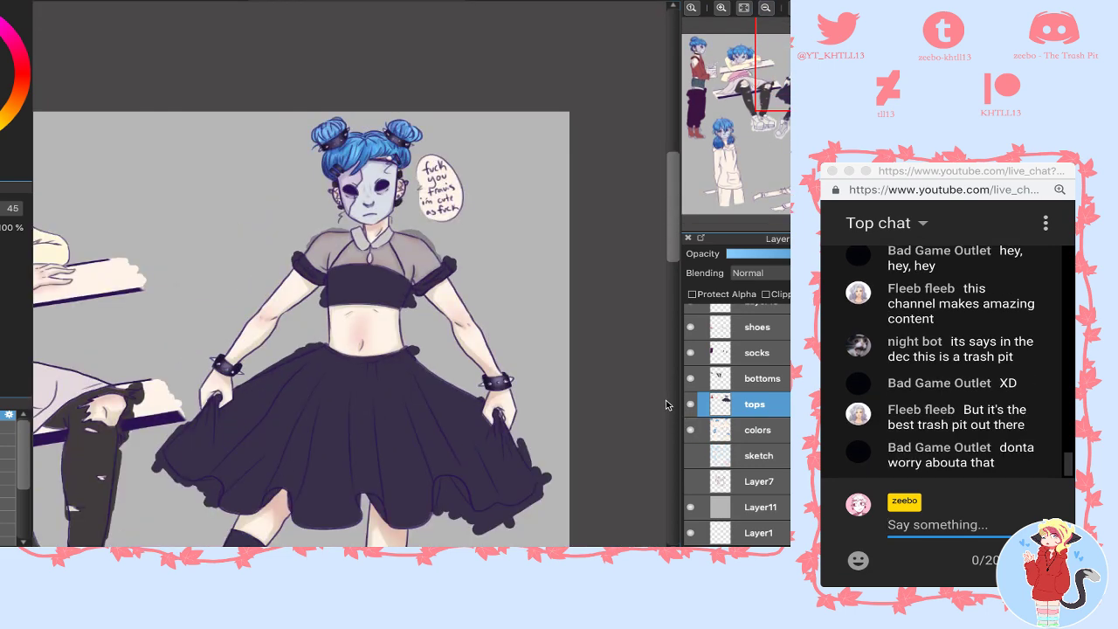
{"action": "left_click", "coordinate": [690, 429]}
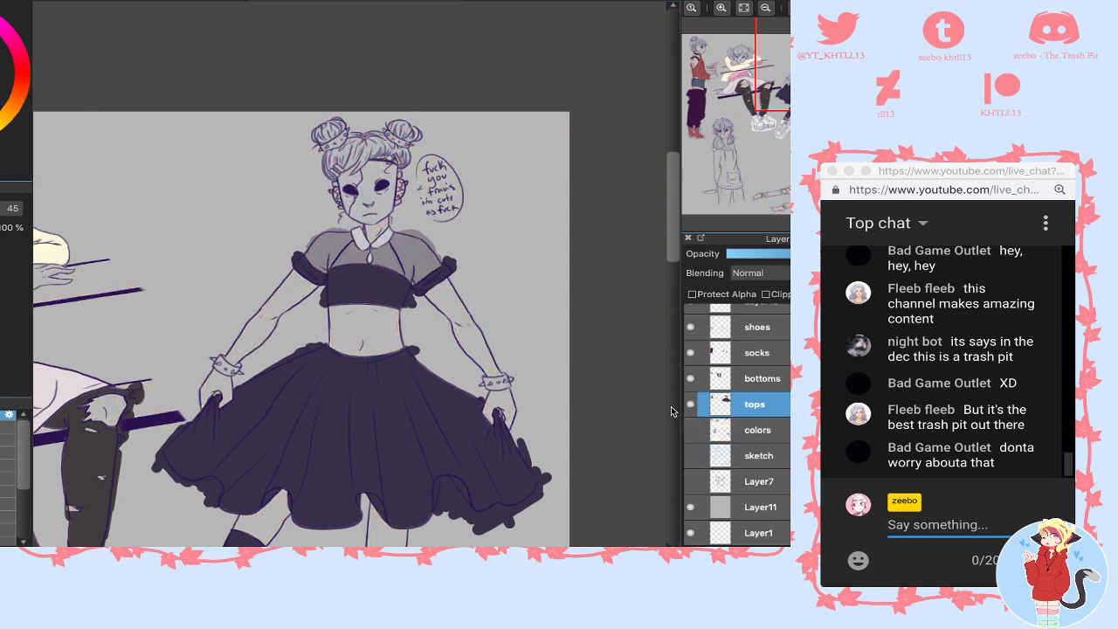
- Try dark fill colours on the torso of the figure in the hoodie and undo each trial fill
{"action": "left_click_drag", "start_coordinate": [765, 97], "coordinate": [737, 164]}
{"action": "left_click", "coordinate": [721, 7]}
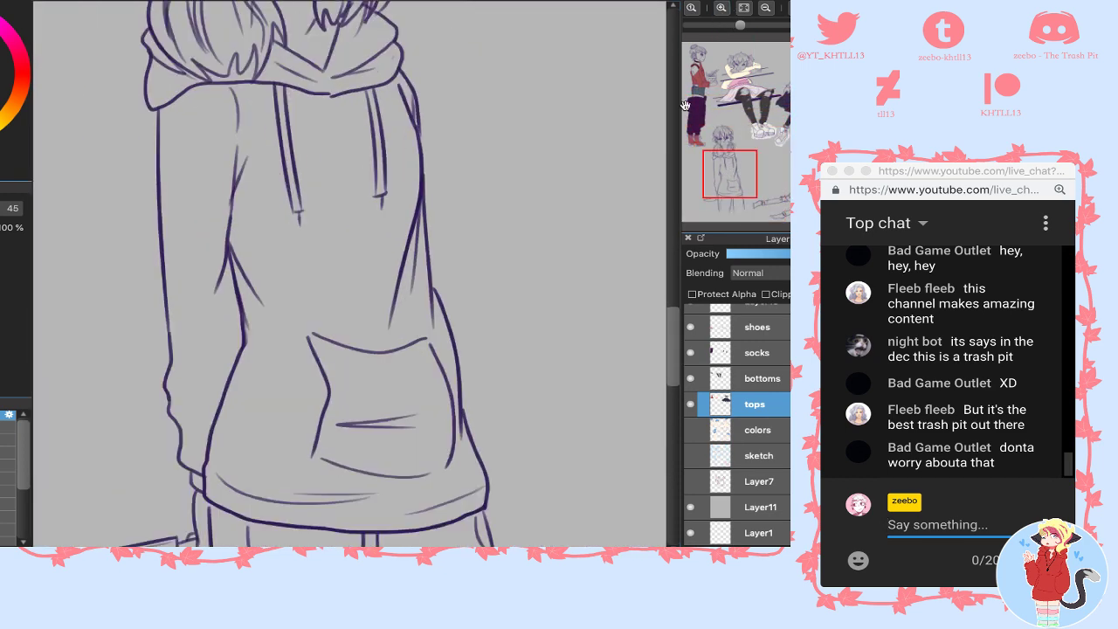
{"action": "left_click", "coordinate": [738, 119]}
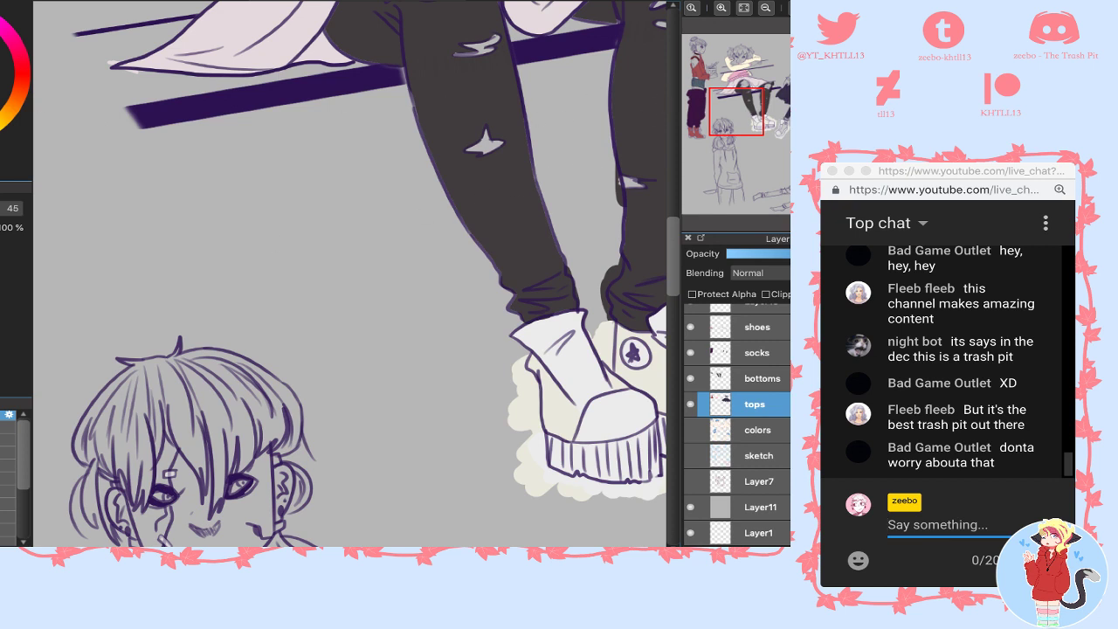
{"action": "left_click", "coordinate": [724, 157]}
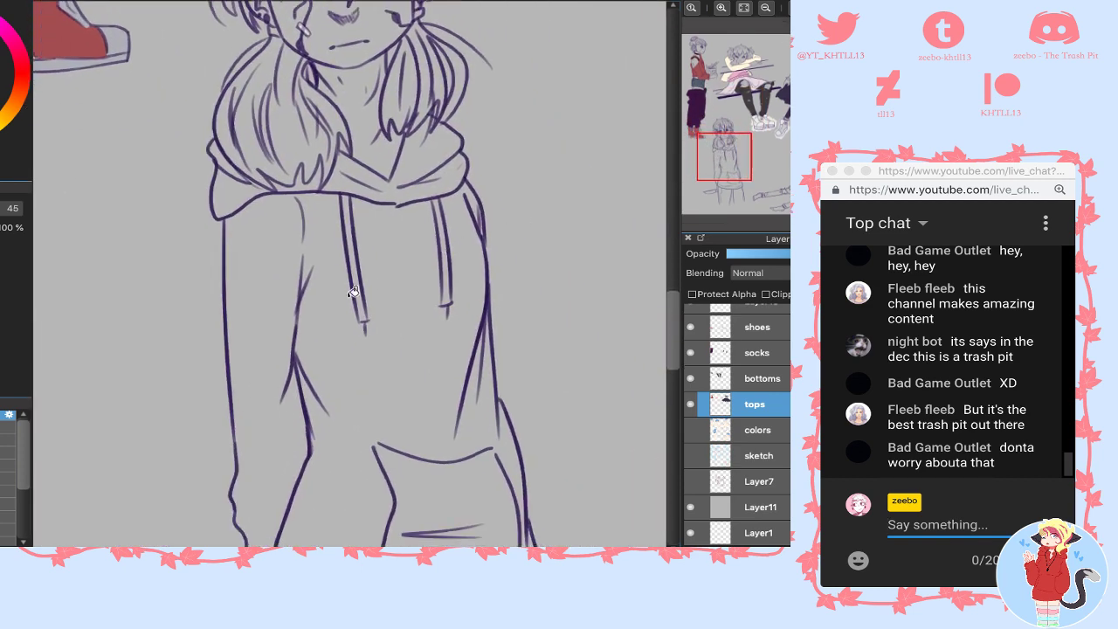
{"action": "key", "text": "ctrl+z"}
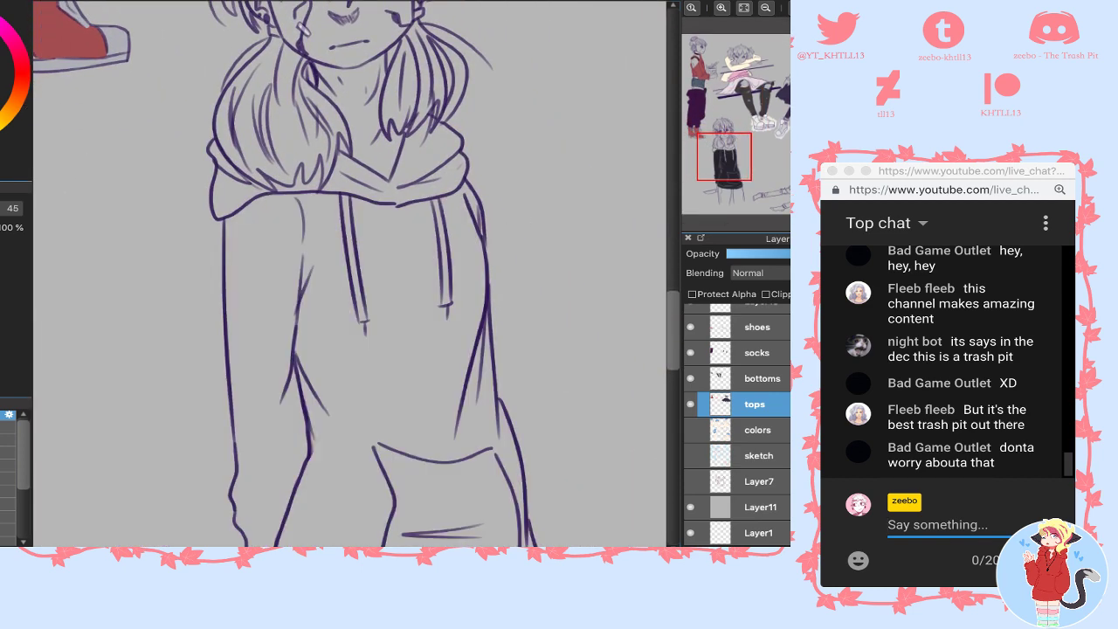
{"action": "left_click", "coordinate": [378, 351]}
{"action": "key", "text": "ctrl+z"}
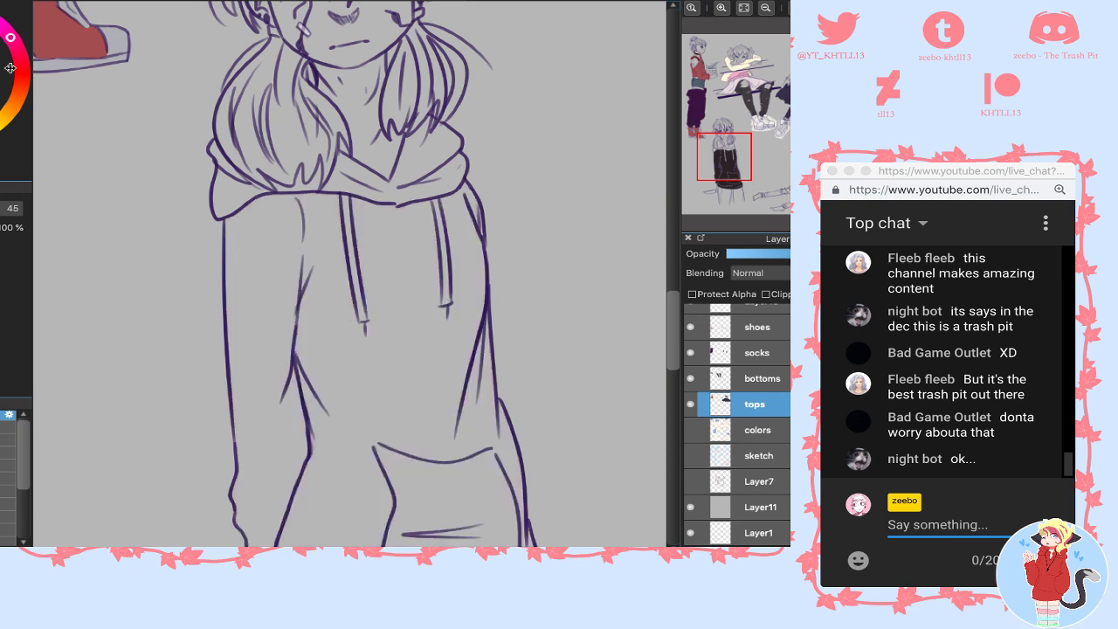
{"action": "left_click", "coordinate": [385, 401]}
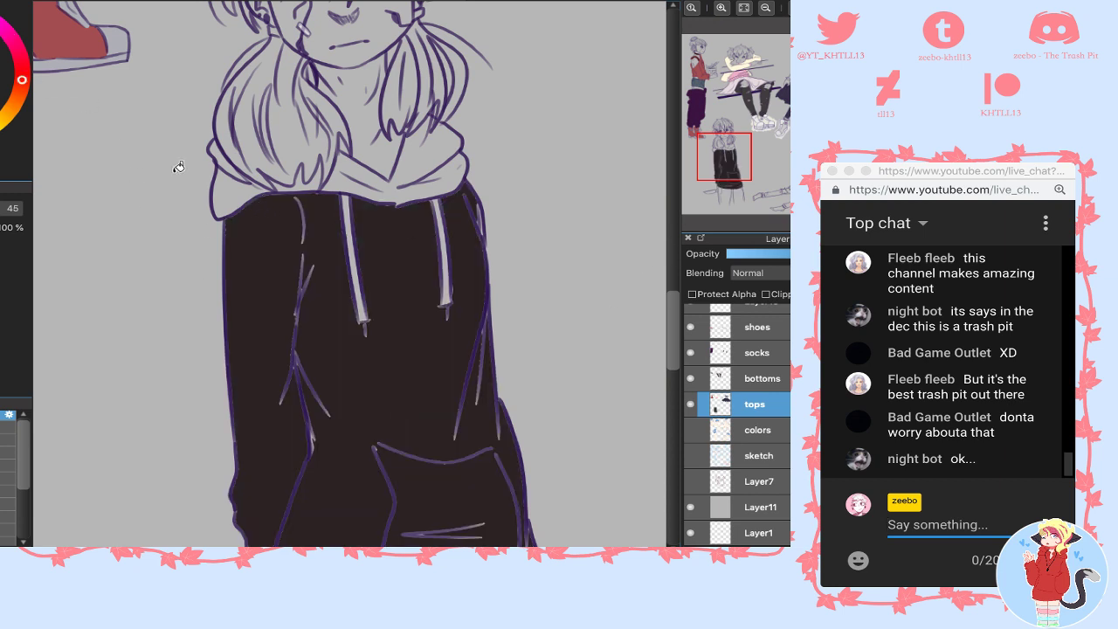
{"action": "key", "text": "ctrl+z"}
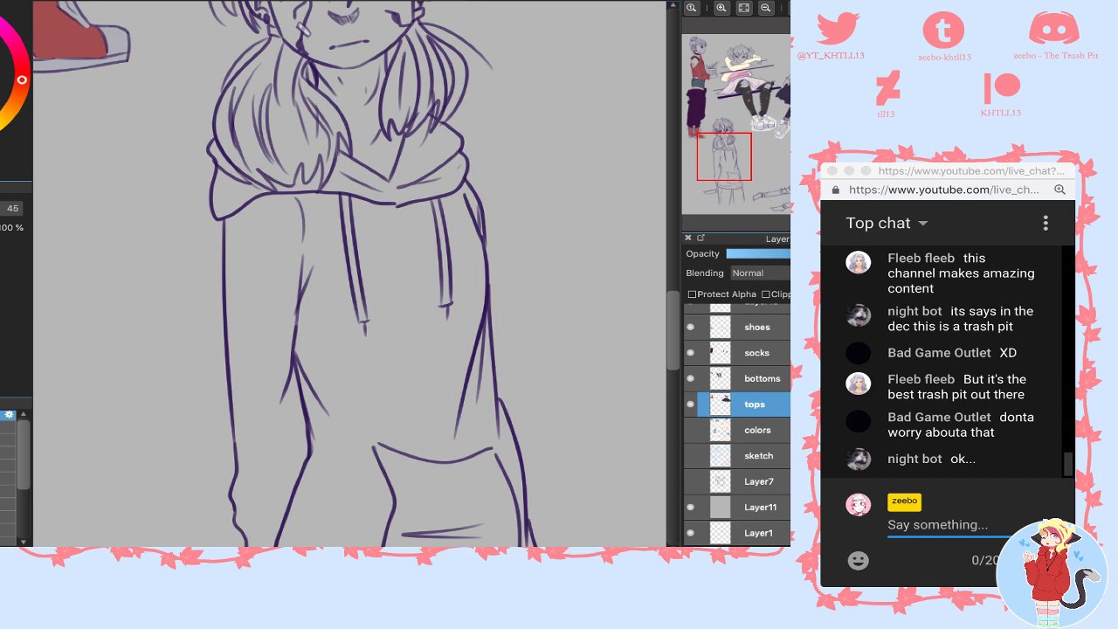
- Fill the hoodie's body, sleeves and hood with dark brownish grey on the tops layer
{"action": "left_click", "coordinate": [365, 388]}
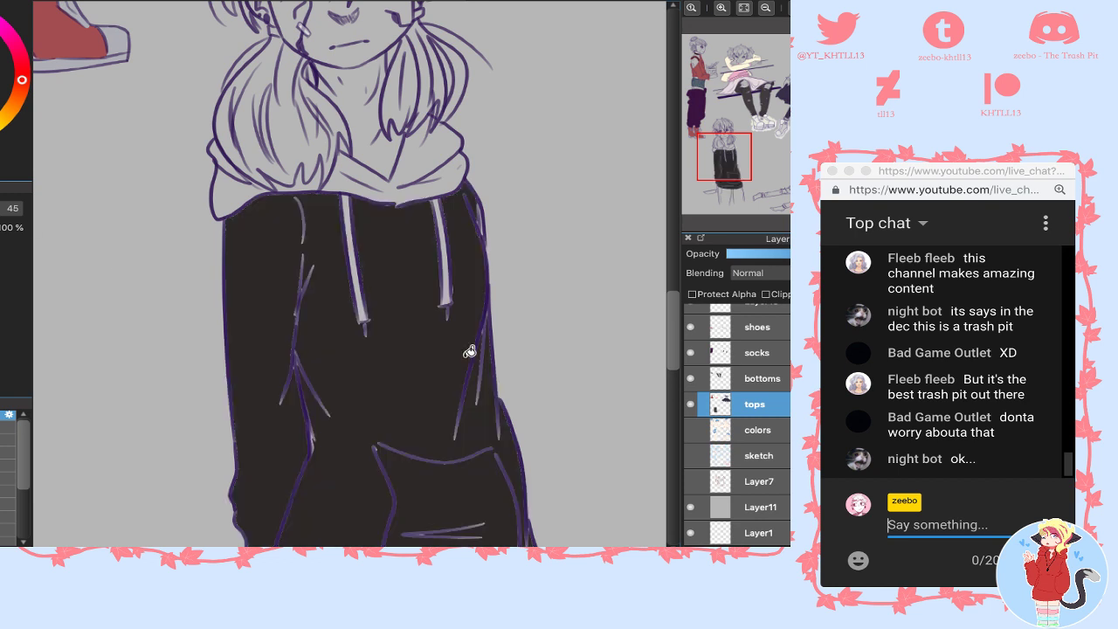
{"action": "left_click", "coordinate": [258, 187]}
{"action": "left_click", "coordinate": [302, 178]}
{"action": "left_click", "coordinate": [402, 179]}
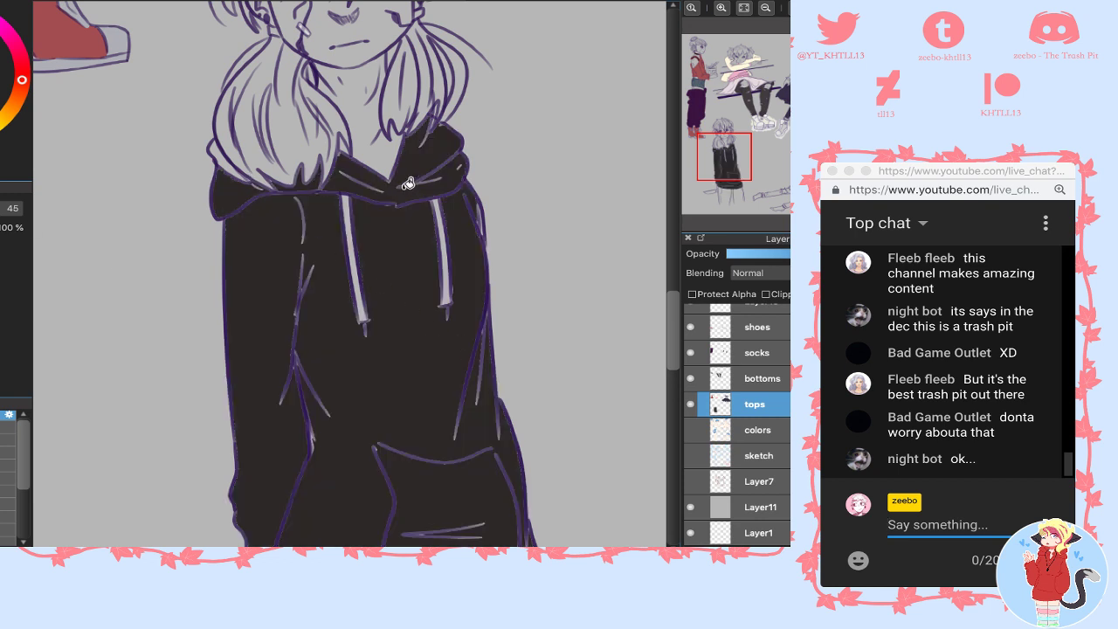
{"action": "left_click", "coordinate": [224, 154]}
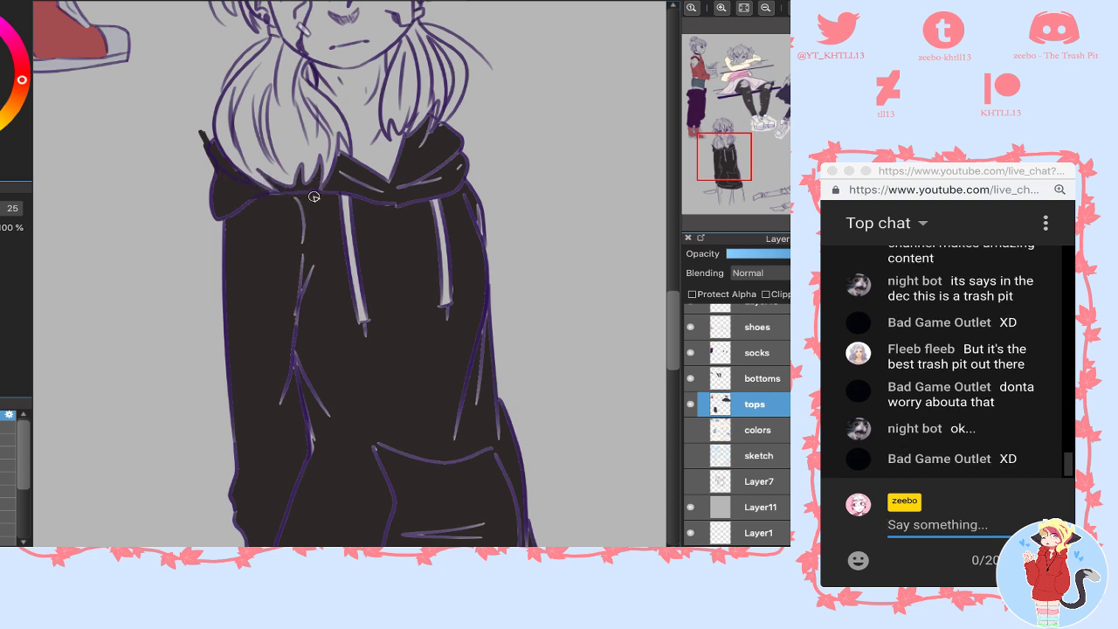
- Paint over the unfilled gaps in the hood and along its edges in dark brownish grey with a size 25 brush
{"action": "left_click_drag", "start_coordinate": [341, 158], "coordinate": [362, 184]}
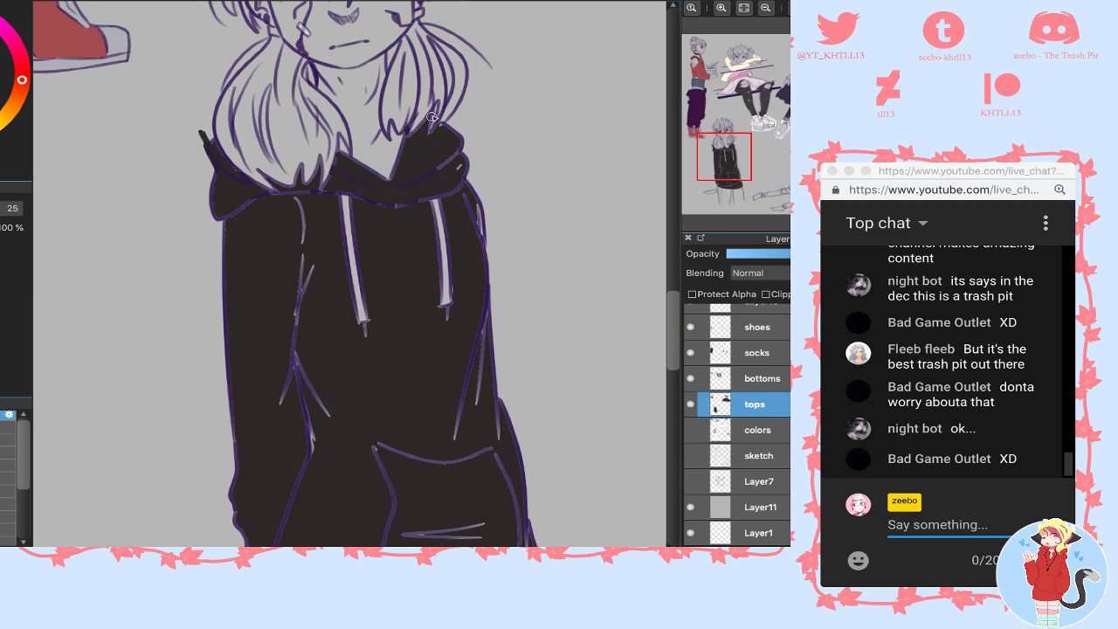
{"action": "mouse_move", "coordinate": [432, 116]}
{"action": "left_mouse_down"}
{"action": "mouse_move", "coordinate": [421, 154]}
{"action": "mouse_move", "coordinate": [472, 144]}
{"action": "mouse_move", "coordinate": [463, 179]}
{"action": "left_mouse_up"}
{"action": "key", "text": "ctrl+z"}
{"action": "left_click_drag", "start_coordinate": [233, 217], "coordinate": [206, 229]}
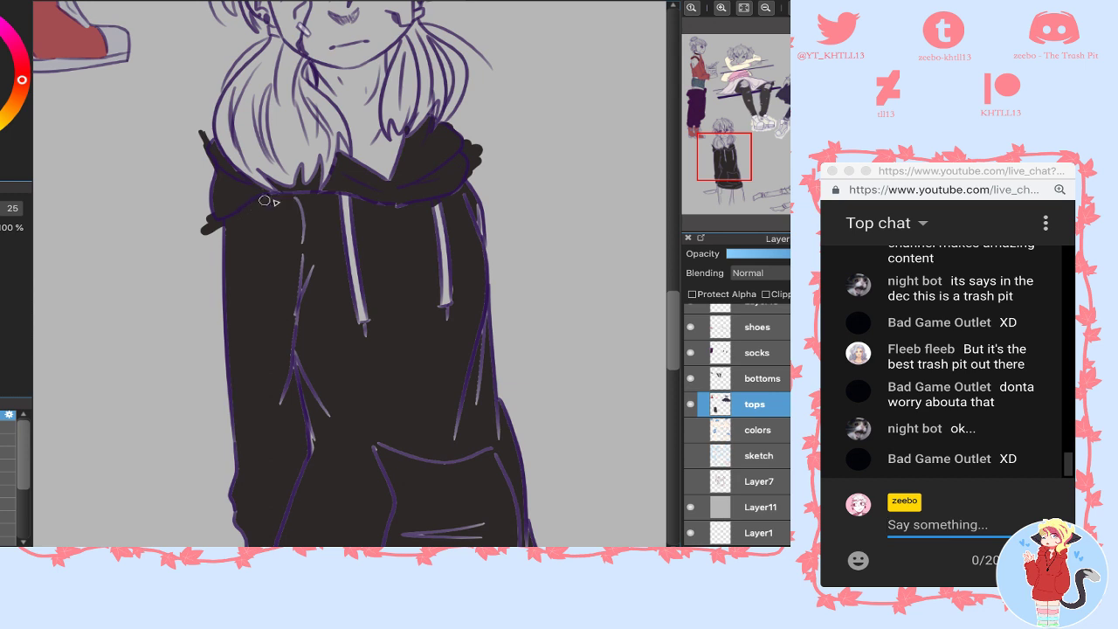
{"action": "mouse_move", "coordinate": [269, 198]}
{"action": "left_mouse_down"}
{"action": "mouse_move", "coordinate": [330, 189]}
{"action": "mouse_move", "coordinate": [386, 203]}
{"action": "left_mouse_up"}
{"action": "left_click_drag", "start_coordinate": [471, 184], "coordinate": [477, 180]}
- Enlarge the brush to 80 and paint the drawstrings, upper hood edge and outer sleeve folds of the hoodie dark
{"action": "key", "text": "bracketright"}
{"action": "key", "text": "bracketright"}
{"action": "key", "text": "bracketright"}
{"action": "key", "text": "bracketright"}
{"action": "key", "text": "bracketright"}
{"action": "key", "text": "bracketright"}
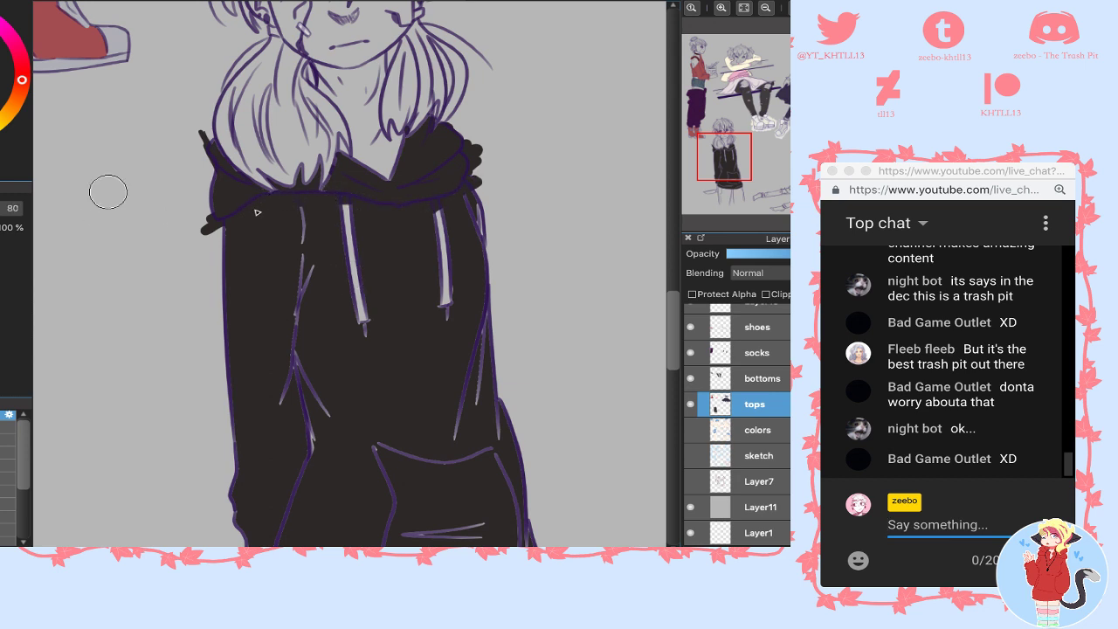
{"action": "left_click_drag", "start_coordinate": [222, 169], "coordinate": [235, 185]}
{"action": "left_click_drag", "start_coordinate": [345, 205], "coordinate": [358, 355]}
{"action": "mouse_move", "coordinate": [438, 217]}
{"action": "left_mouse_down"}
{"action": "mouse_move", "coordinate": [417, 331]}
{"action": "mouse_move", "coordinate": [446, 306]}
{"action": "left_mouse_up"}
{"action": "left_click_drag", "start_coordinate": [475, 209], "coordinate": [464, 398]}
{"action": "left_click_drag", "start_coordinate": [514, 242], "coordinate": [502, 381]}
{"action": "left_click_drag", "start_coordinate": [510, 317], "coordinate": [489, 389]}
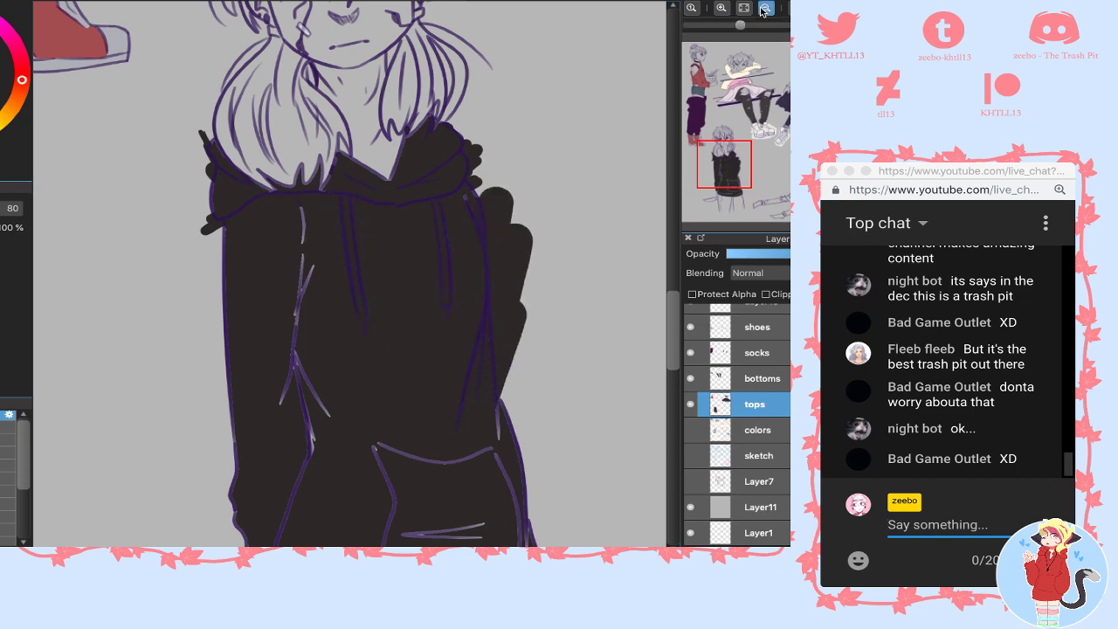
- Cover the remaining gaps around the hoodie's pocket, hem, sleeves and side edges with the dark colour
{"action": "left_click", "coordinate": [765, 7]}
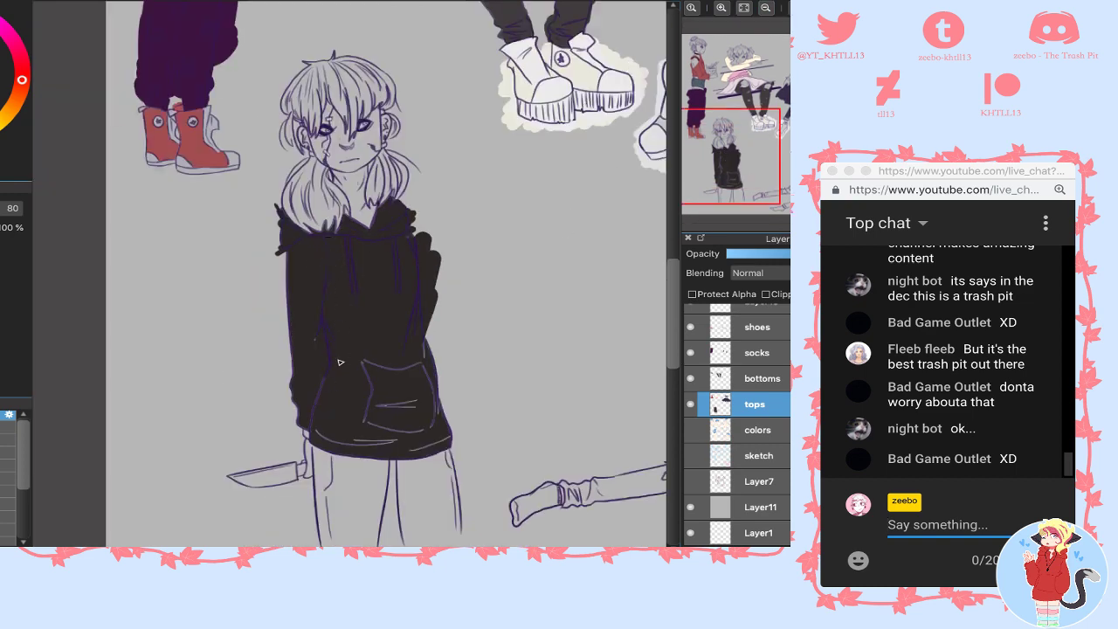
{"action": "mouse_move", "coordinate": [363, 363]}
{"action": "left_mouse_down"}
{"action": "mouse_move", "coordinate": [424, 338]}
{"action": "mouse_move", "coordinate": [367, 429]}
{"action": "mouse_move", "coordinate": [429, 402]}
{"action": "mouse_move", "coordinate": [452, 418]}
{"action": "mouse_move", "coordinate": [431, 437]}
{"action": "mouse_move", "coordinate": [355, 452]}
{"action": "mouse_move", "coordinate": [306, 432]}
{"action": "left_mouse_up"}
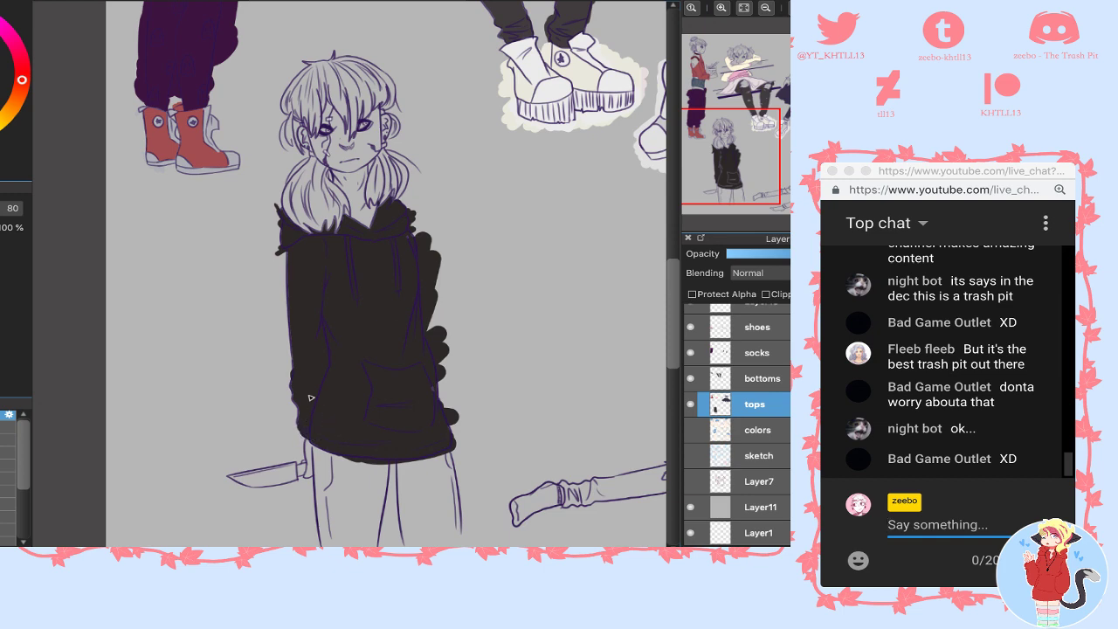
{"action": "left_click_drag", "start_coordinate": [437, 419], "coordinate": [434, 309]}
{"action": "left_click_drag", "start_coordinate": [410, 252], "coordinate": [411, 244]}
{"action": "left_click", "coordinate": [722, 8]}
{"action": "left_click_drag", "start_coordinate": [761, 121], "coordinate": [727, 181]}
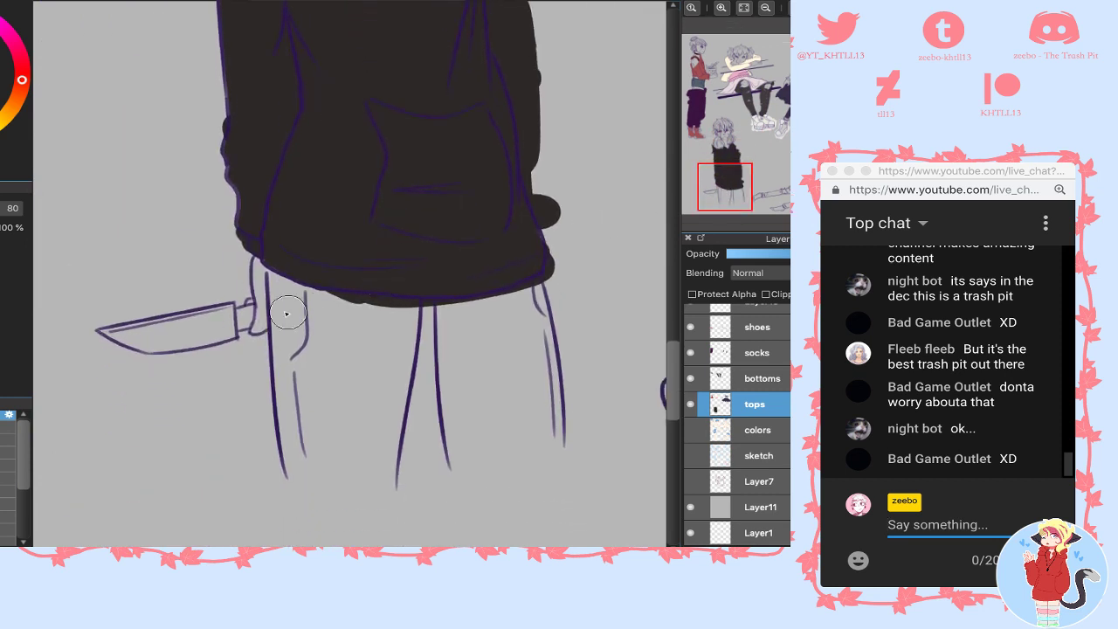
{"action": "mouse_move", "coordinate": [255, 239]}
{"action": "left_mouse_down"}
{"action": "mouse_move", "coordinate": [270, 250]}
{"action": "mouse_move", "coordinate": [243, 236]}
{"action": "left_mouse_up"}
{"action": "left_click_drag", "start_coordinate": [328, 363], "coordinate": [312, 447]}
{"action": "key", "text": "ctrl+z"}
{"action": "mouse_move", "coordinate": [327, 358]}
{"action": "left_mouse_down"}
{"action": "mouse_move", "coordinate": [315, 420]}
{"action": "mouse_move", "coordinate": [345, 436]}
{"action": "left_mouse_up"}
{"action": "key", "text": "ctrl+z"}
- Close off the trouser legs' lower ends and fill both legs reddish brown on the bottoms layer, clearing the colour from the hand
{"action": "left_click", "coordinate": [763, 378]}
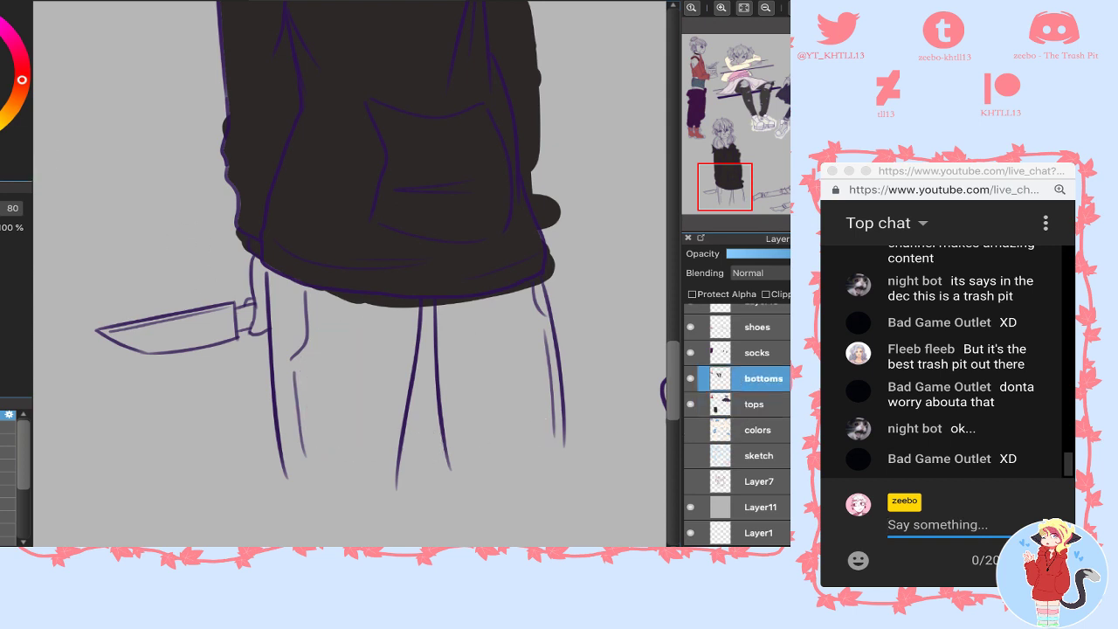
{"action": "left_click_drag", "start_coordinate": [374, 347], "coordinate": [349, 432]}
{"action": "key", "text": "ctrl+z"}
{"action": "mouse_move", "coordinate": [291, 463]}
{"action": "left_mouse_down"}
{"action": "mouse_move", "coordinate": [288, 473]}
{"action": "mouse_move", "coordinate": [397, 480]}
{"action": "mouse_move", "coordinate": [457, 464]}
{"action": "mouse_move", "coordinate": [499, 420]}
{"action": "left_mouse_up"}
{"action": "key", "text": "g"}
{"action": "left_click", "coordinate": [380, 412]}
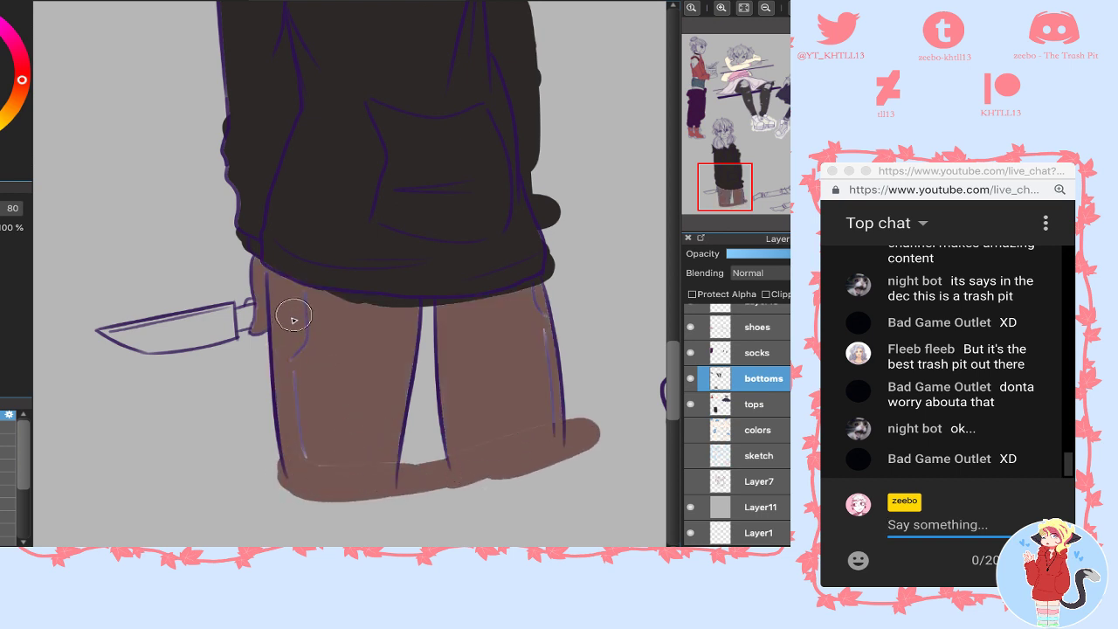
{"action": "mouse_move", "coordinate": [258, 262]}
{"action": "left_mouse_down"}
{"action": "mouse_move", "coordinate": [263, 328]}
{"action": "mouse_move", "coordinate": [253, 298]}
{"action": "left_mouse_up"}
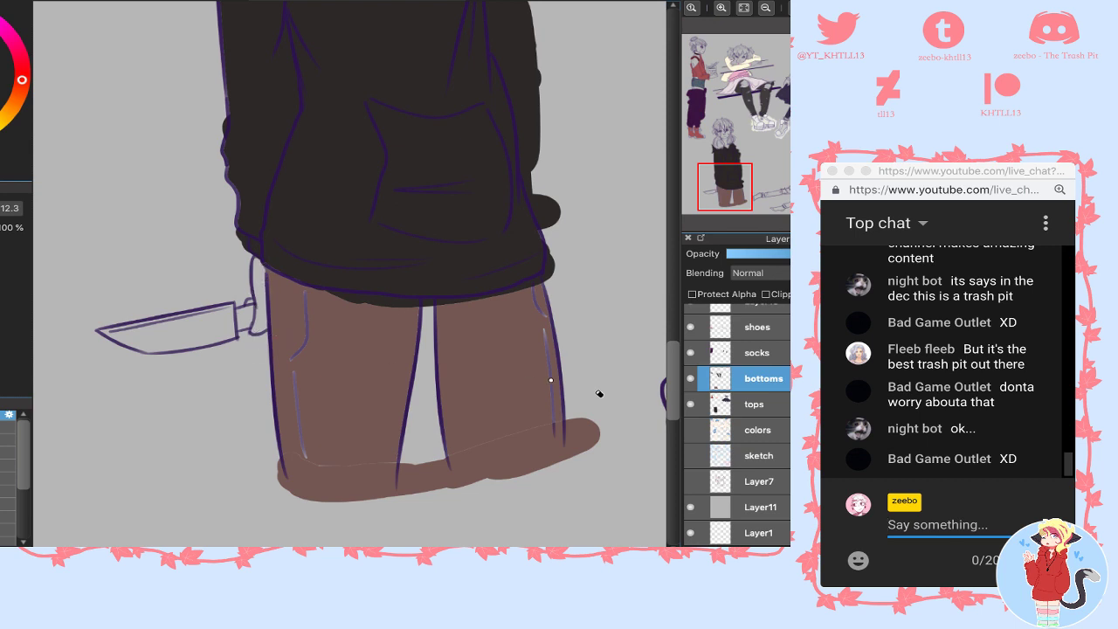
- Paint the remaining gaps along the trousers' waist, outer edges and lower ends reddish brown on the bottoms layer
{"action": "left_click", "coordinate": [745, 403]}
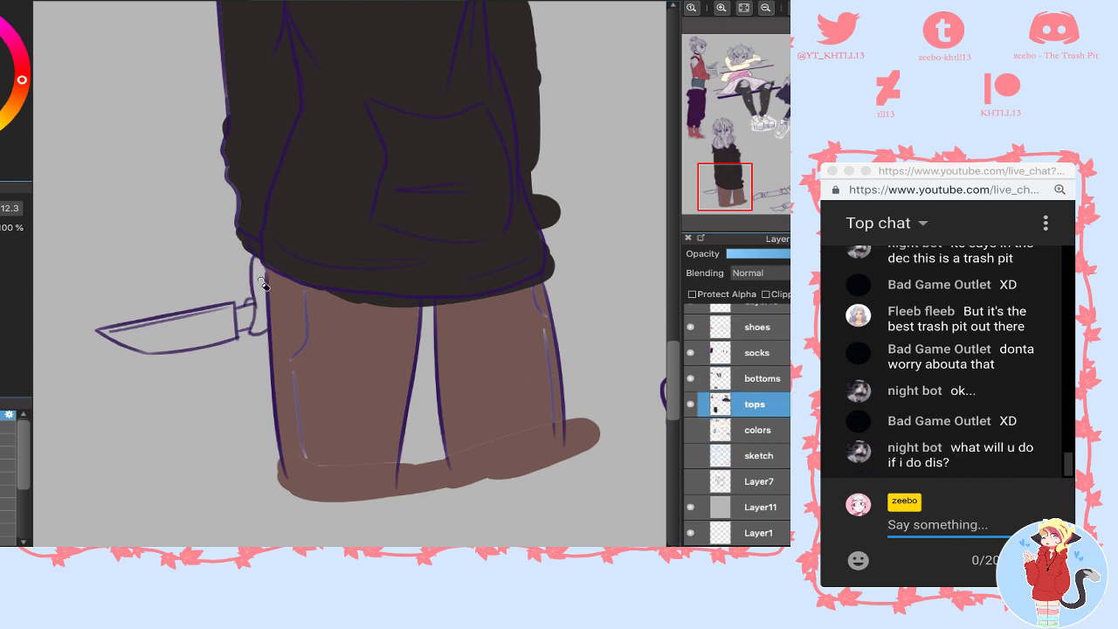
{"action": "left_click", "coordinate": [760, 382]}
{"action": "mouse_move", "coordinate": [334, 309]}
{"action": "left_mouse_down"}
{"action": "mouse_move", "coordinate": [455, 316]}
{"action": "mouse_move", "coordinate": [518, 304]}
{"action": "mouse_move", "coordinate": [566, 262]}
{"action": "left_mouse_up"}
{"action": "mouse_move", "coordinate": [567, 332]}
{"action": "left_mouse_down"}
{"action": "mouse_move", "coordinate": [553, 482]}
{"action": "mouse_move", "coordinate": [524, 429]}
{"action": "mouse_move", "coordinate": [342, 469]}
{"action": "mouse_move", "coordinate": [302, 384]}
{"action": "mouse_move", "coordinate": [304, 310]}
{"action": "left_mouse_up"}
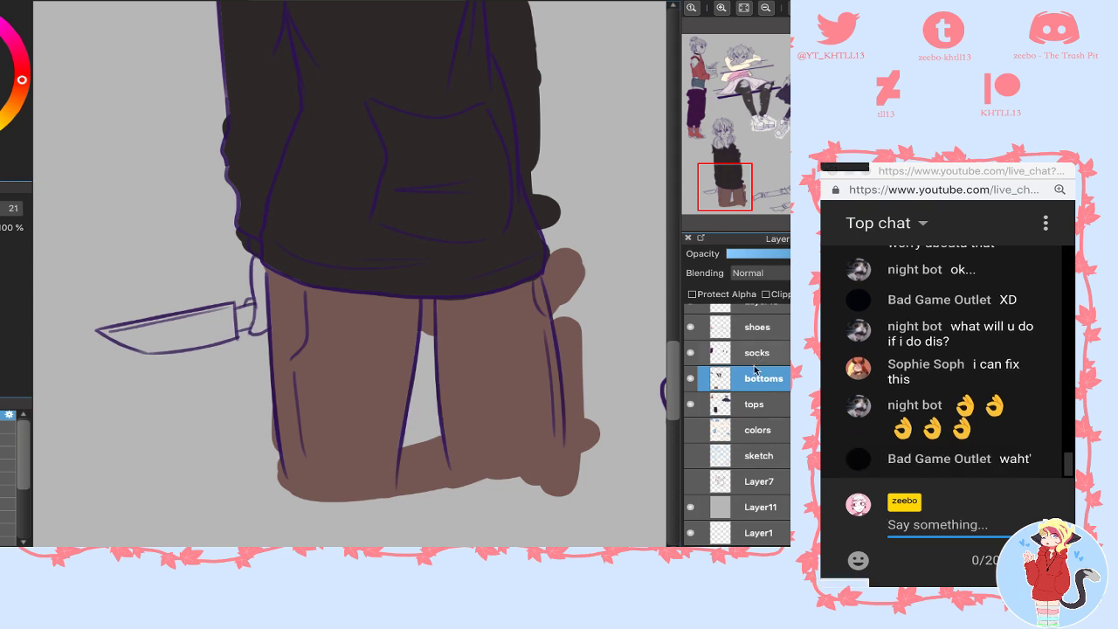
- Add a layer above shoes, colour the knife's handle dark and its blade grey, and hide the grey background layer
{"action": "left_click", "coordinate": [762, 330]}
{"action": "key", "text": "ctrl+shift+n"}
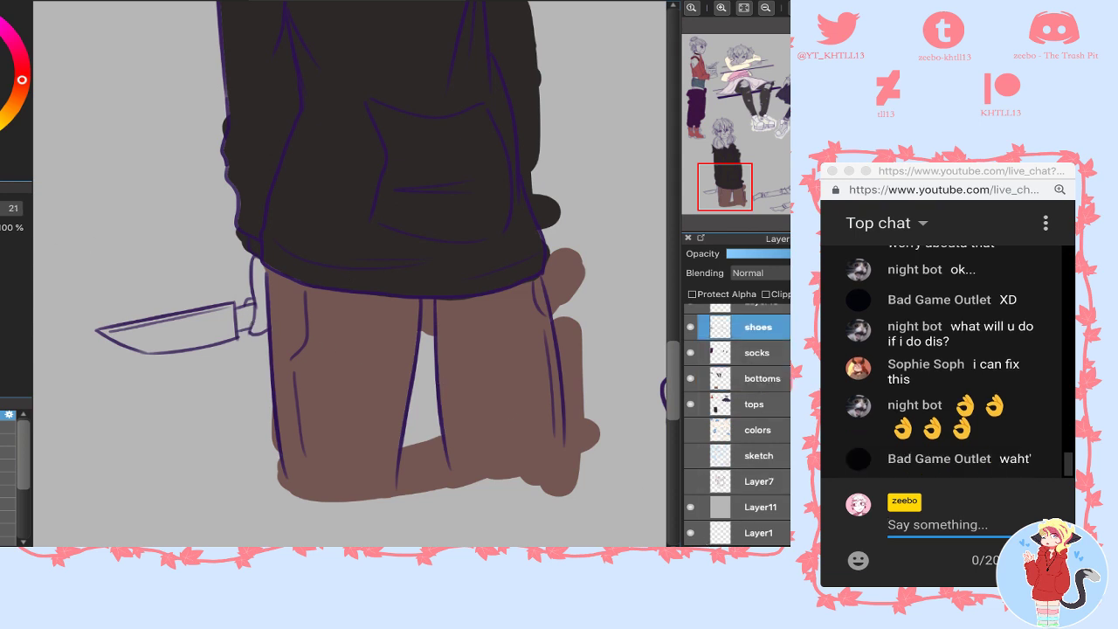
{"action": "left_click_drag", "start_coordinate": [237, 307], "coordinate": [238, 320]}
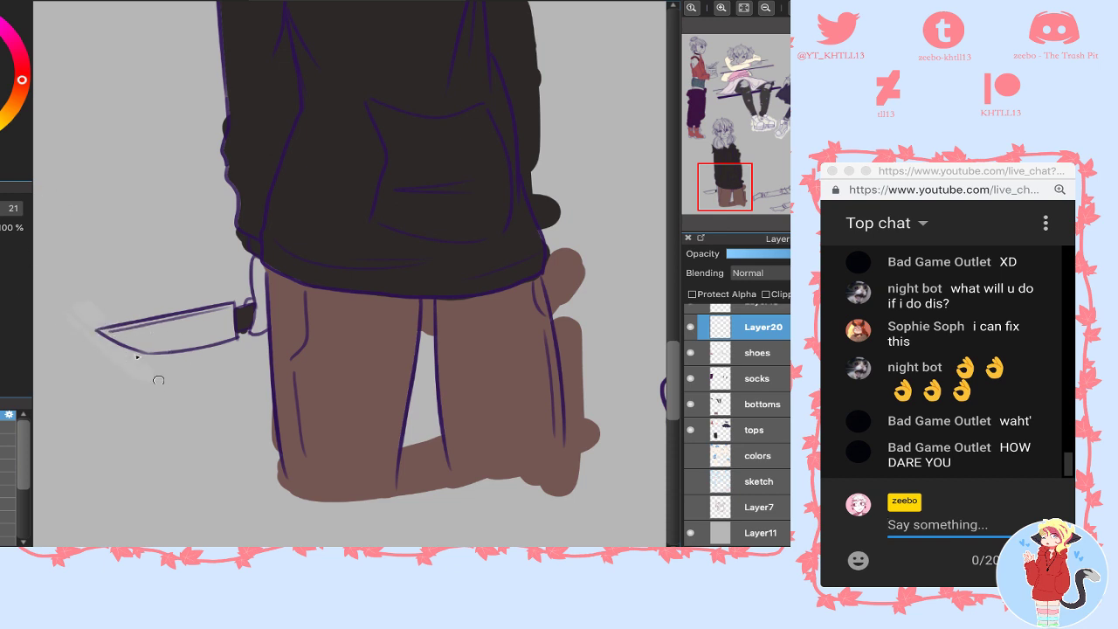
{"action": "key", "text": "e"}
{"action": "mouse_move", "coordinate": [144, 350]}
{"action": "left_mouse_down"}
{"action": "mouse_move", "coordinate": [114, 304]}
{"action": "mouse_move", "coordinate": [125, 297]}
{"action": "mouse_move", "coordinate": [188, 323]}
{"action": "mouse_move", "coordinate": [203, 367]}
{"action": "mouse_move", "coordinate": [213, 352]}
{"action": "mouse_move", "coordinate": [203, 368]}
{"action": "mouse_move", "coordinate": [152, 360]}
{"action": "mouse_move", "coordinate": [103, 328]}
{"action": "left_mouse_up"}
{"action": "left_click", "coordinate": [691, 532]}
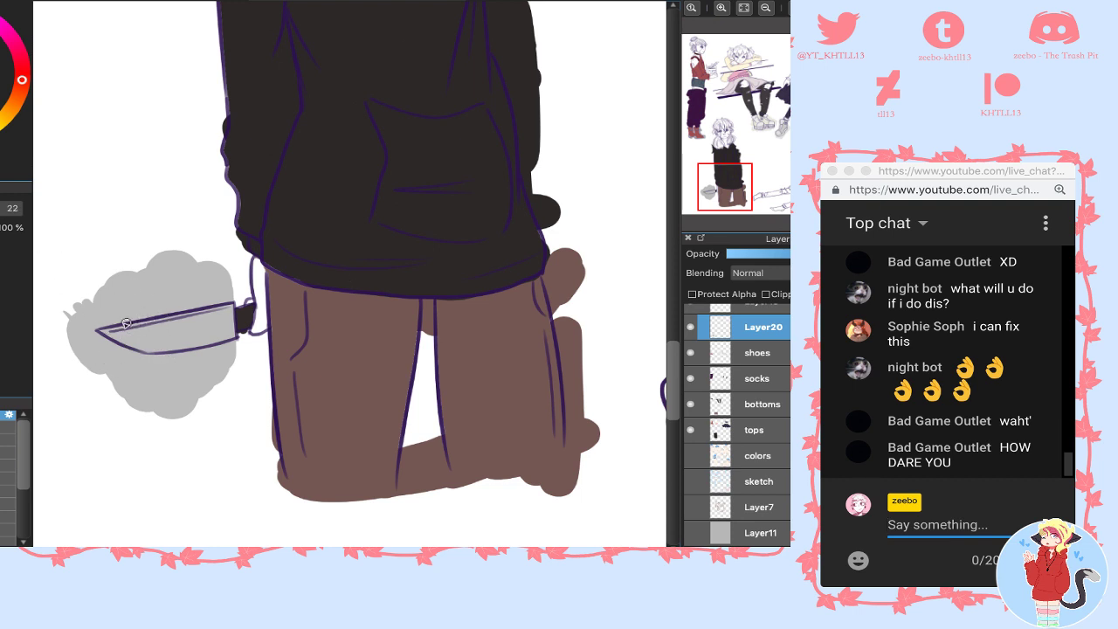
{"action": "mouse_move", "coordinate": [89, 330]}
{"action": "left_mouse_down"}
{"action": "mouse_move", "coordinate": [178, 319]}
{"action": "mouse_move", "coordinate": [62, 338]}
{"action": "left_mouse_up"}
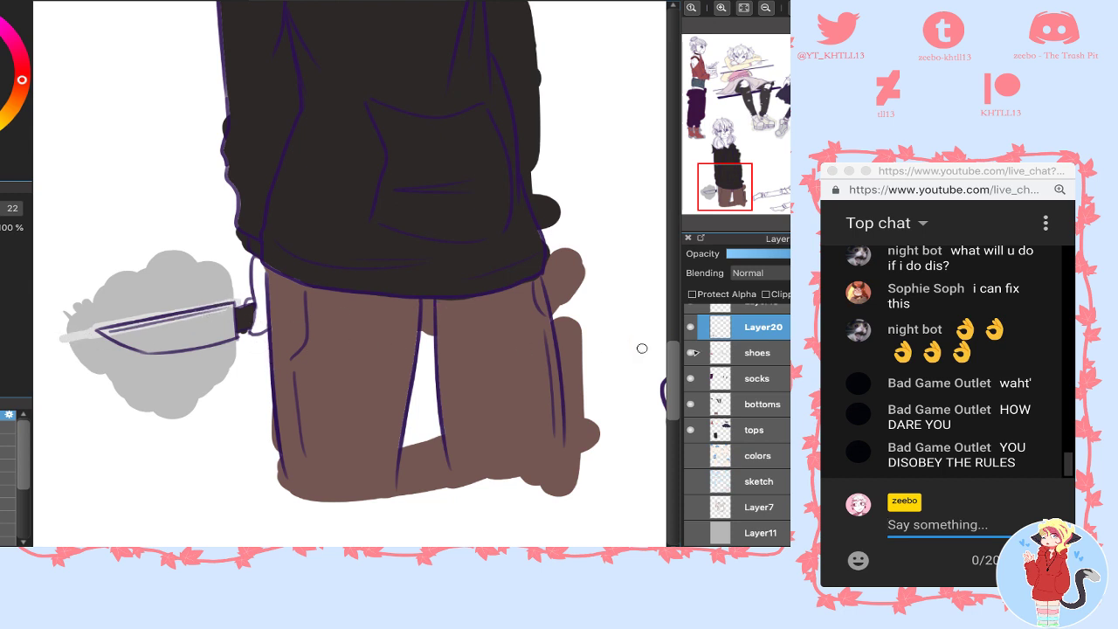
- Clip the tops, bottoms, socks, shoes and Layer20 layers to the colors layer and make the colors layer visible
{"action": "left_click", "coordinate": [754, 423]}
{"action": "left_click", "coordinate": [770, 295]}
{"action": "left_click", "coordinate": [761, 403]}
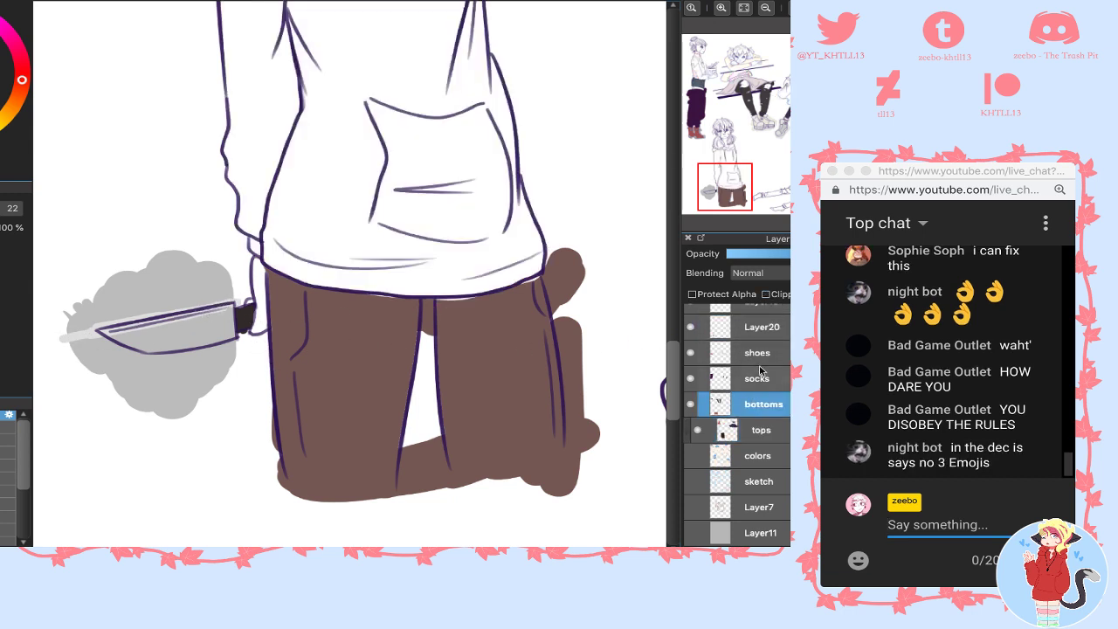
{"action": "left_click", "coordinate": [766, 294]}
{"action": "left_click", "coordinate": [757, 377]}
{"action": "left_click", "coordinate": [766, 294]}
{"action": "left_click", "coordinate": [759, 352]}
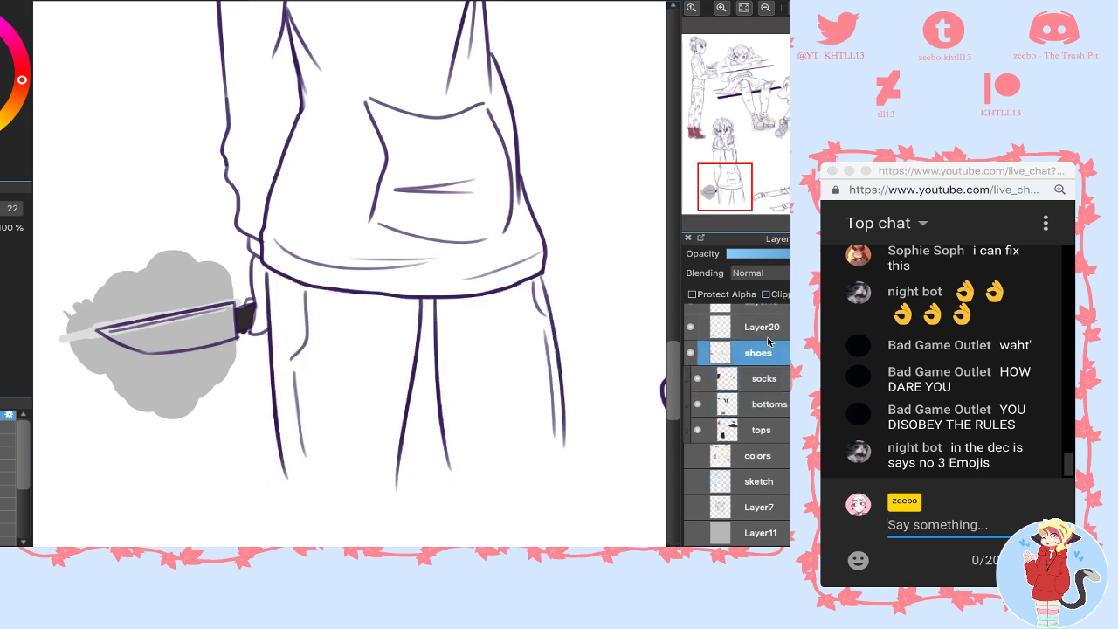
{"action": "left_click", "coordinate": [766, 295]}
{"action": "left_click", "coordinate": [762, 327]}
{"action": "left_click", "coordinate": [766, 294]}
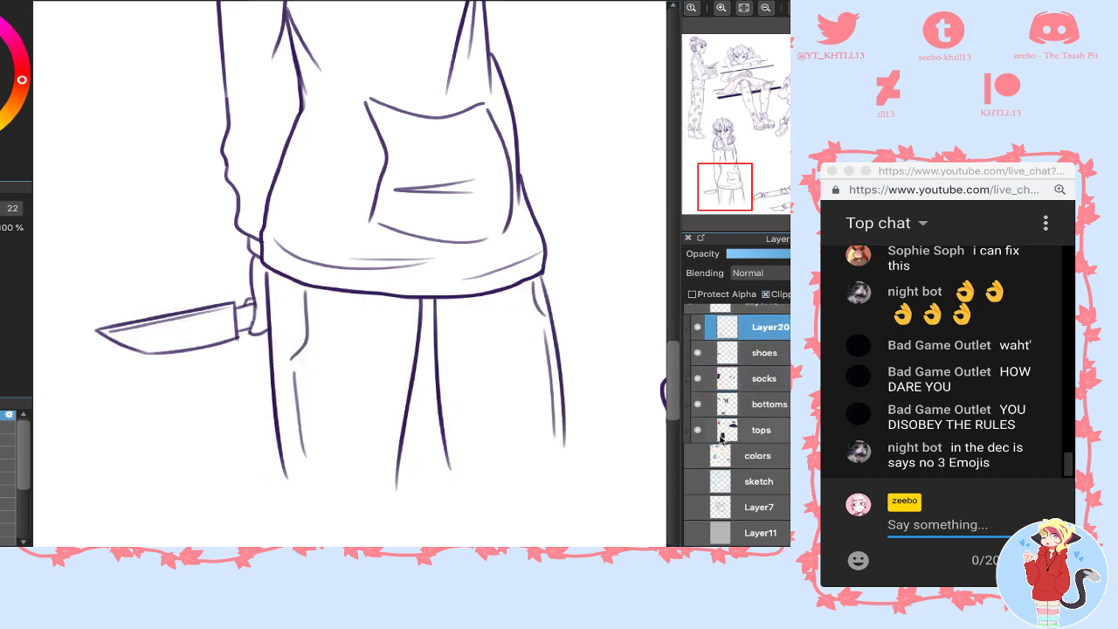
{"action": "left_click", "coordinate": [696, 455]}
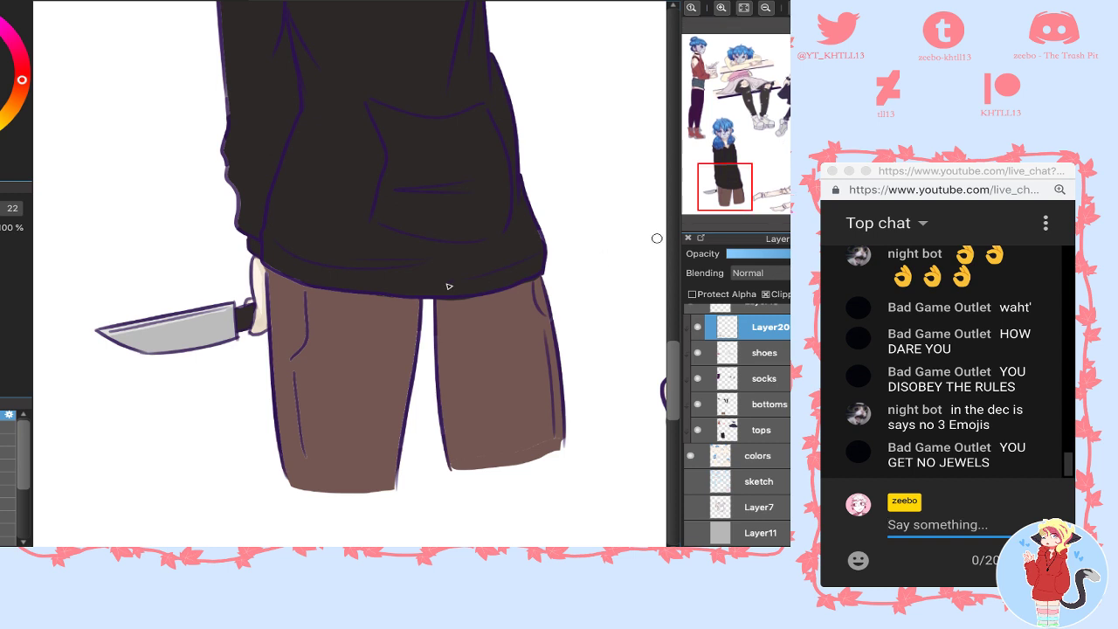
- Touch up the lower edge of the trouser legs on the colors layer and undo the stray stroke
{"action": "left_click", "coordinate": [734, 404]}
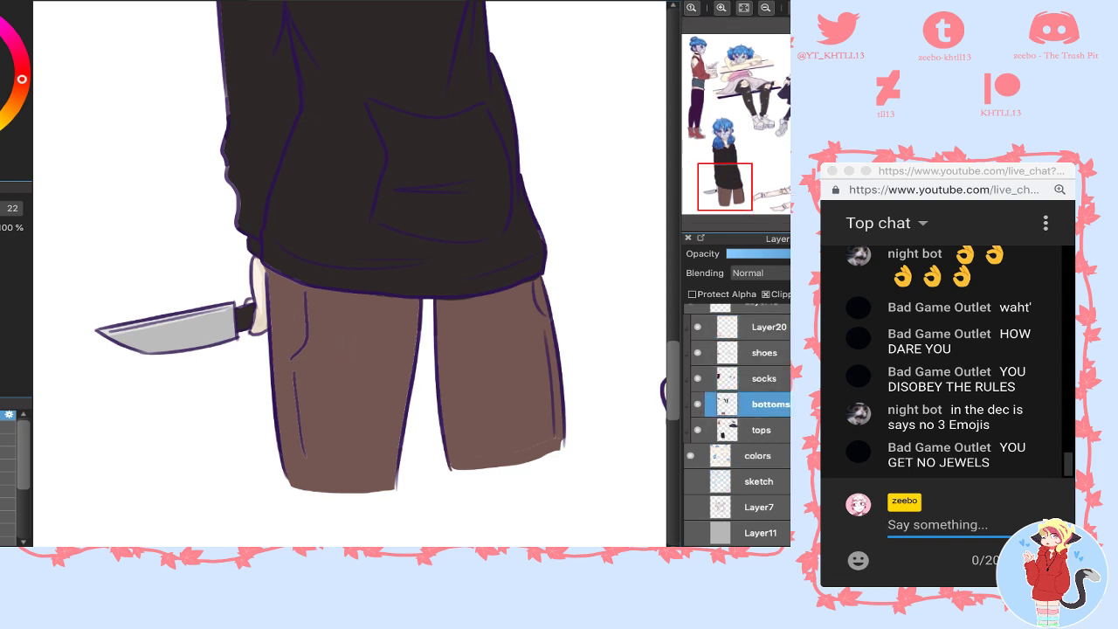
{"action": "key", "text": "e"}
{"action": "left_click", "coordinate": [782, 457]}
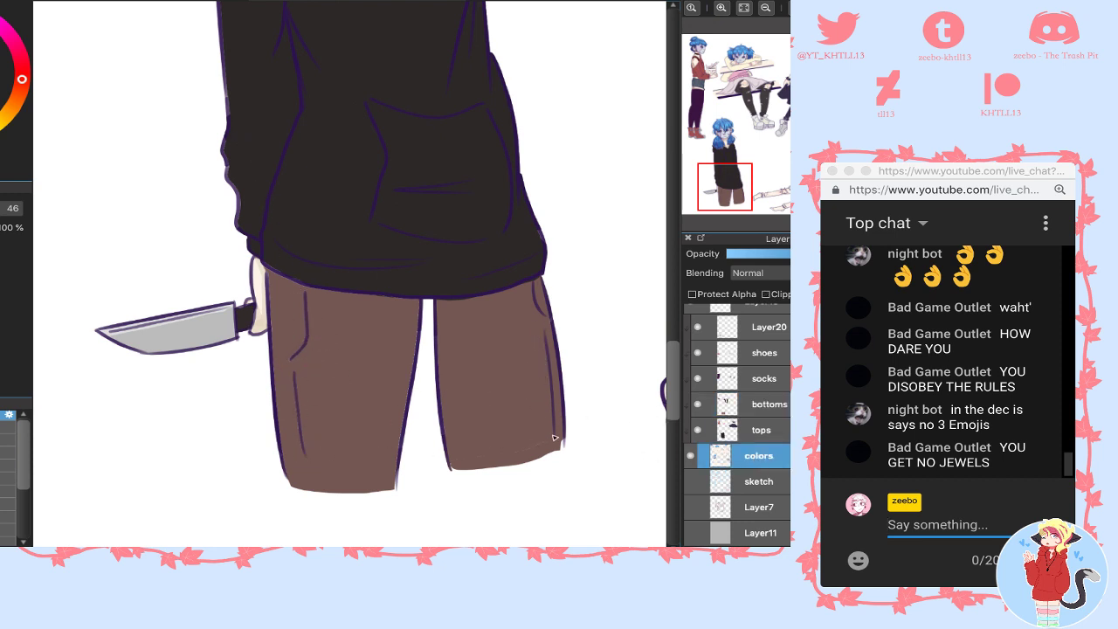
{"action": "mouse_move", "coordinate": [376, 458]}
{"action": "left_mouse_down"}
{"action": "mouse_move", "coordinate": [397, 483]}
{"action": "mouse_move", "coordinate": [379, 490]}
{"action": "mouse_move", "coordinate": [273, 477]}
{"action": "mouse_move", "coordinate": [273, 492]}
{"action": "mouse_move", "coordinate": [378, 493]}
{"action": "left_mouse_up"}
{"action": "key", "text": "ctrl+z"}
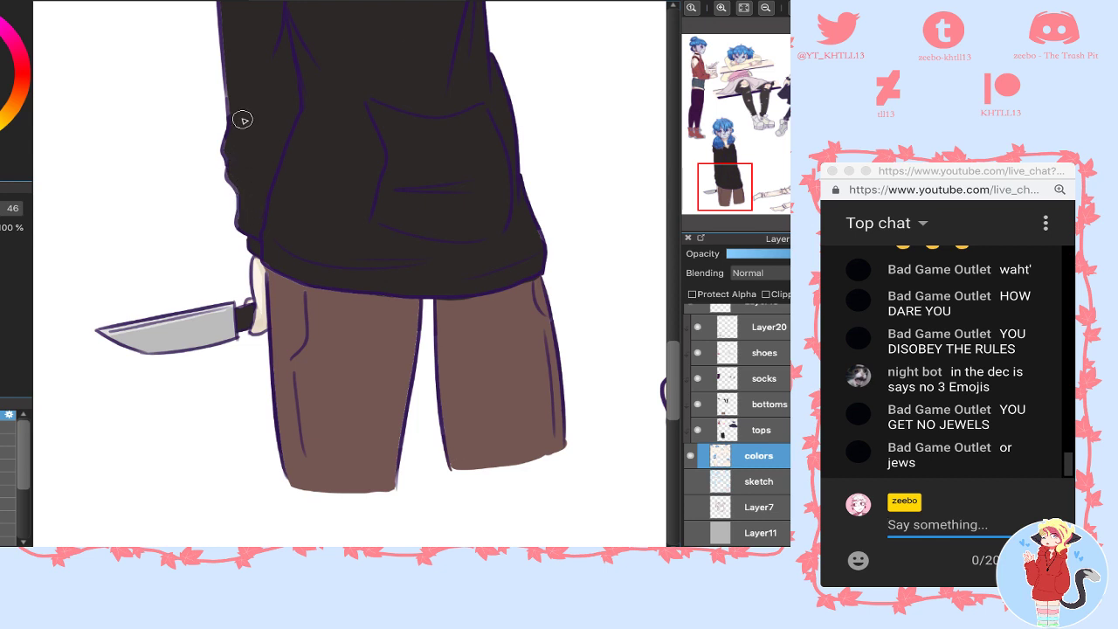
- Paint the unfilled gaps along the hoodie's collar, hood edge and hair tips dark on the tops layer with a size 18 brush
{"action": "left_click", "coordinate": [732, 164]}
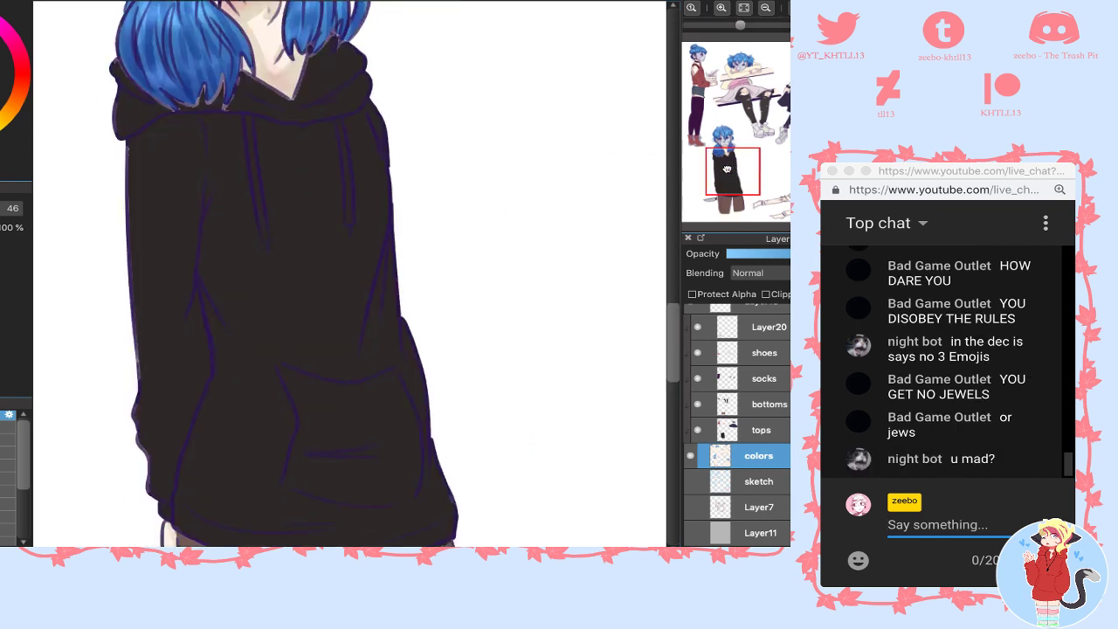
{"action": "left_click", "coordinate": [722, 8]}
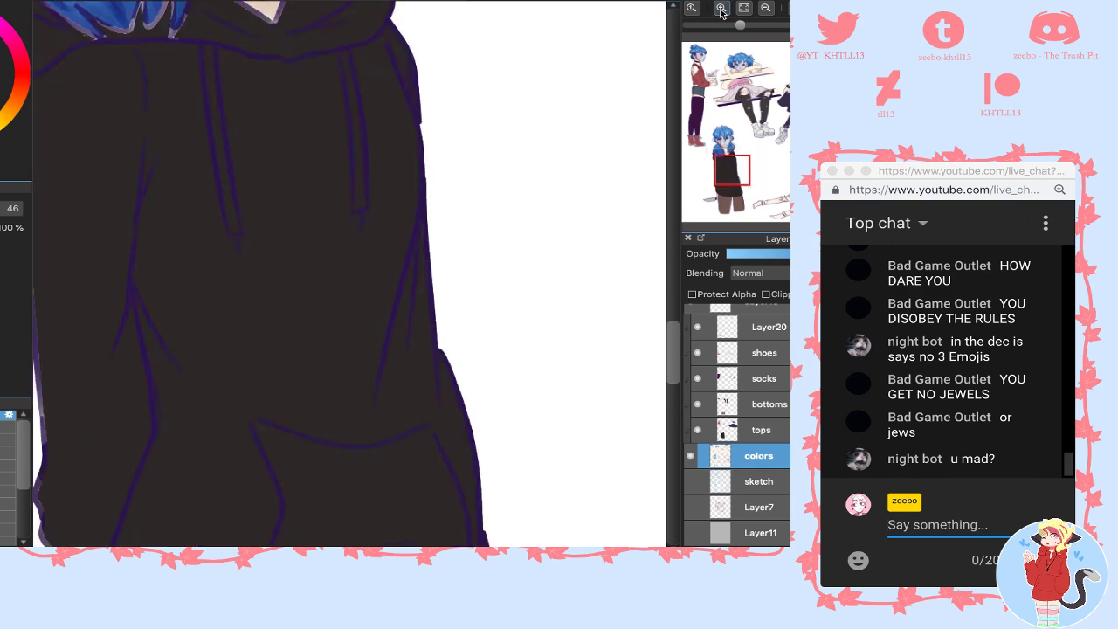
{"action": "left_click", "coordinate": [722, 8]}
{"action": "left_click", "coordinate": [722, 148]}
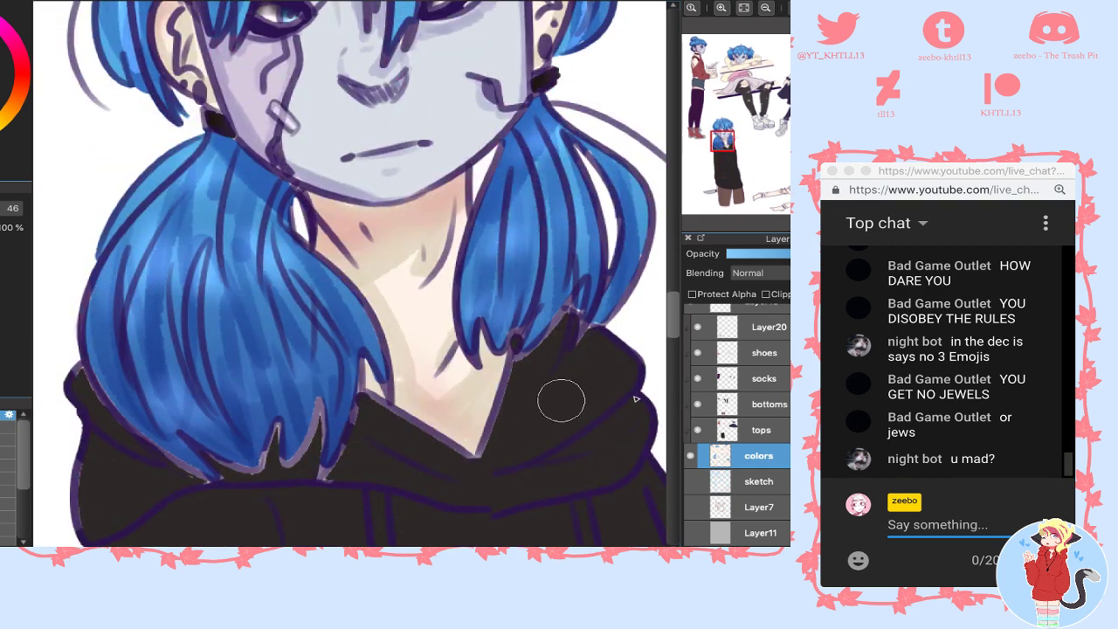
{"action": "left_click", "coordinate": [779, 407]}
{"action": "left_click", "coordinate": [769, 428]}
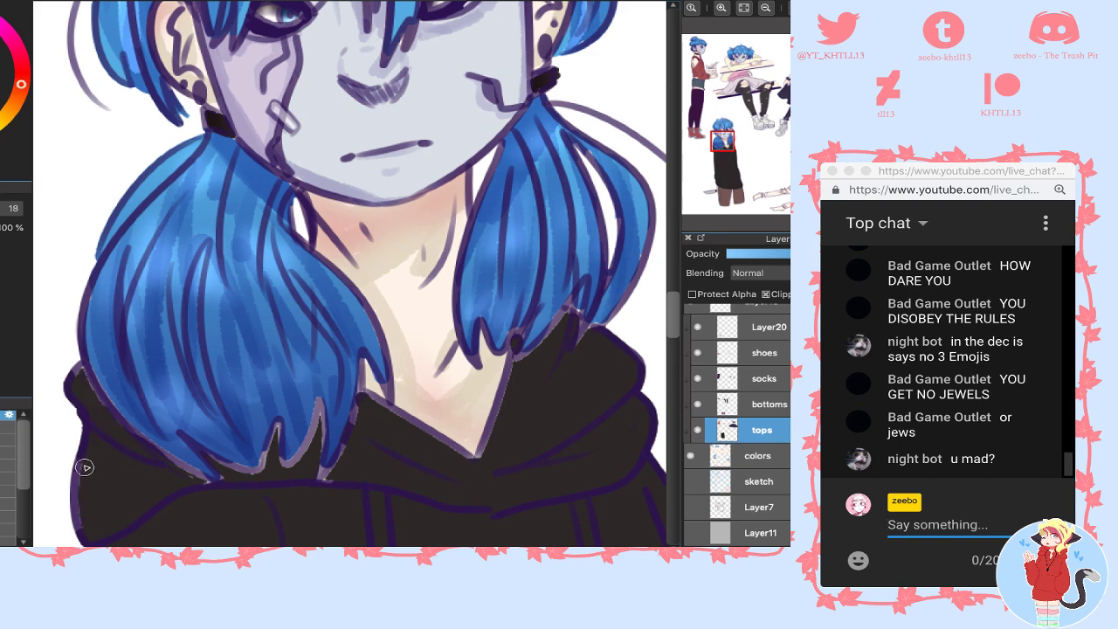
{"action": "mouse_move", "coordinate": [79, 379]}
{"action": "left_mouse_down"}
{"action": "mouse_move", "coordinate": [138, 455]}
{"action": "mouse_move", "coordinate": [120, 441]}
{"action": "mouse_move", "coordinate": [222, 492]}
{"action": "mouse_move", "coordinate": [227, 475]}
{"action": "mouse_move", "coordinate": [203, 457]}
{"action": "mouse_move", "coordinate": [261, 481]}
{"action": "mouse_move", "coordinate": [275, 436]}
{"action": "mouse_move", "coordinate": [272, 474]}
{"action": "mouse_move", "coordinate": [290, 470]}
{"action": "mouse_move", "coordinate": [317, 407]}
{"action": "mouse_move", "coordinate": [318, 466]}
{"action": "mouse_move", "coordinate": [343, 462]}
{"action": "mouse_move", "coordinate": [371, 403]}
{"action": "mouse_move", "coordinate": [401, 424]}
{"action": "mouse_move", "coordinate": [357, 397]}
{"action": "mouse_move", "coordinate": [458, 448]}
{"action": "left_mouse_up"}
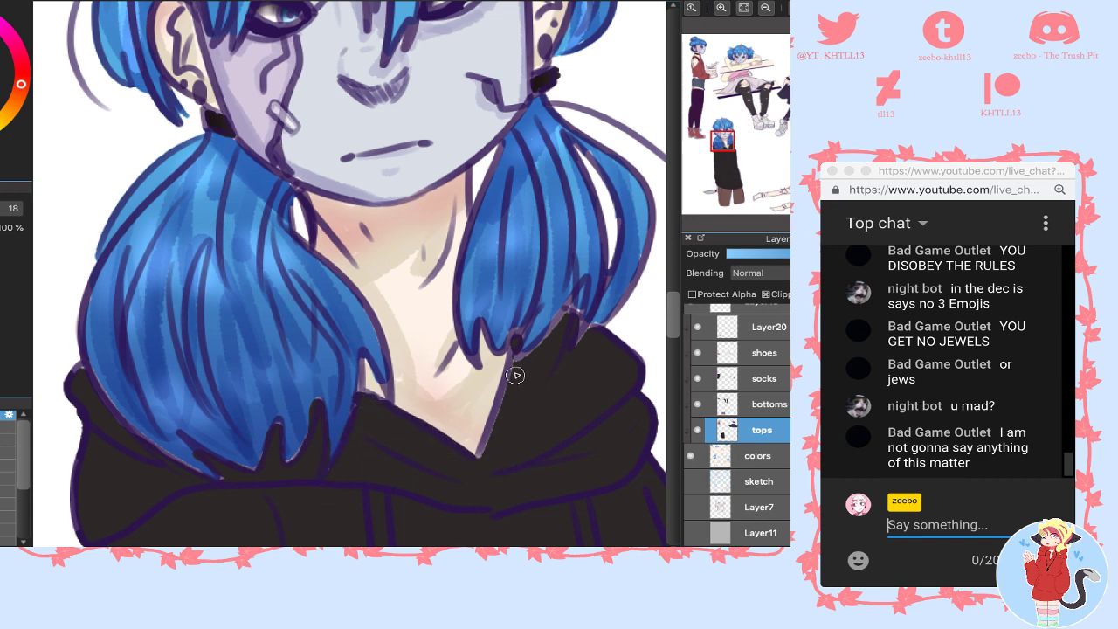
{"action": "mouse_move", "coordinate": [515, 374]}
{"action": "left_mouse_down"}
{"action": "mouse_move", "coordinate": [559, 334]}
{"action": "mouse_move", "coordinate": [550, 343]}
{"action": "mouse_move", "coordinate": [566, 309]}
{"action": "mouse_move", "coordinate": [585, 327]}
{"action": "mouse_move", "coordinate": [579, 351]}
{"action": "mouse_move", "coordinate": [567, 315]}
{"action": "mouse_move", "coordinate": [528, 432]}
{"action": "mouse_move", "coordinate": [570, 341]}
{"action": "left_mouse_up"}
{"action": "key", "text": "e"}
{"action": "key", "text": "ctrl+z"}
{"action": "key", "text": "b"}
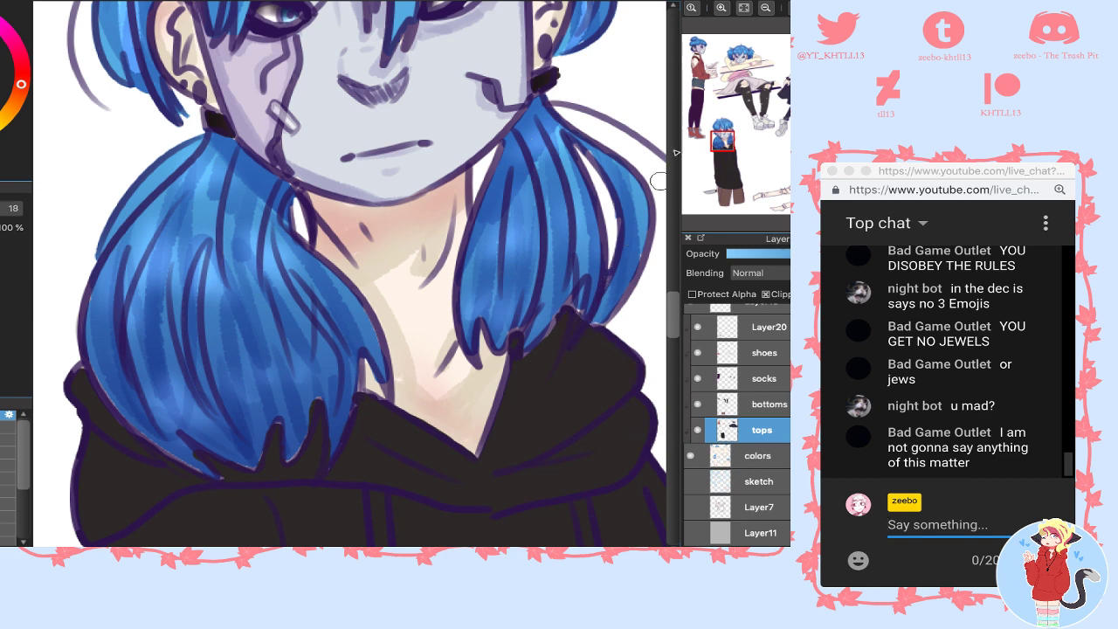
- Hide the colors layer, turn off clipping for all clothing layers and Layer20, and show the grey background layer for the seated figure
{"action": "mouse_move", "coordinate": [733, 41]}
{"action": "left_click", "coordinate": [771, 13]}
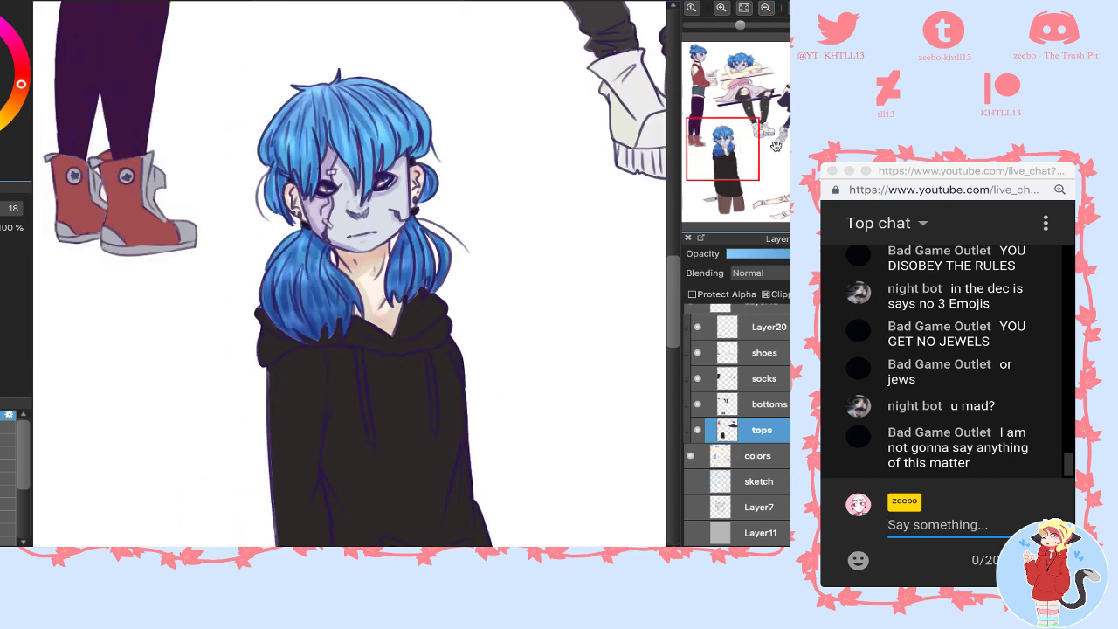
{"action": "left_click_drag", "start_coordinate": [769, 147], "coordinate": [817, 180]}
{"action": "left_click", "coordinate": [691, 456]}
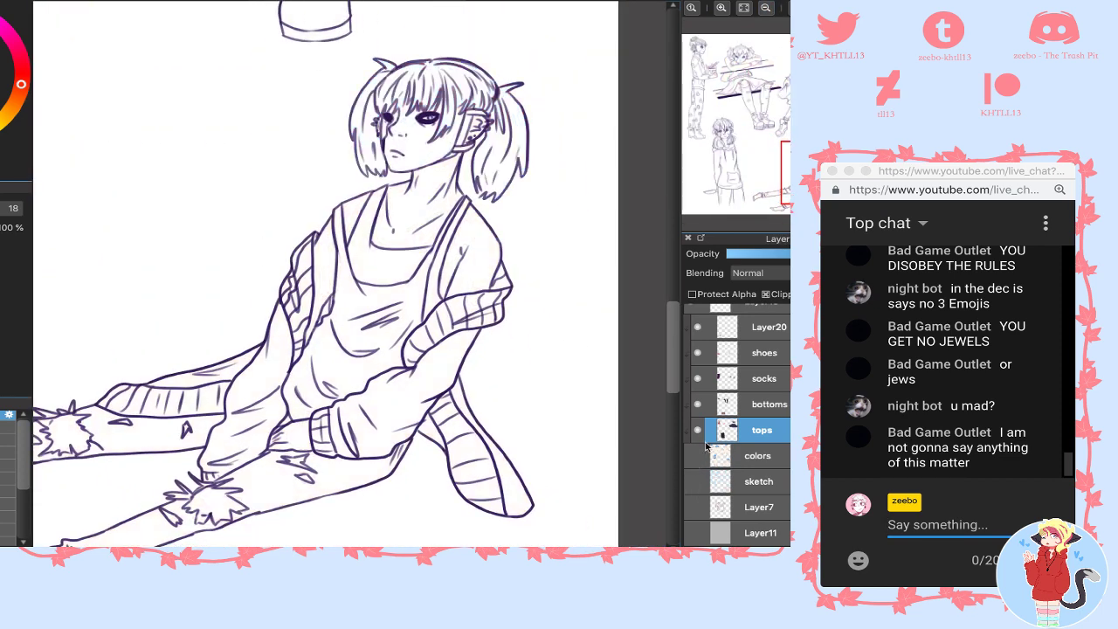
{"action": "left_click", "coordinate": [779, 297]}
{"action": "left_click", "coordinate": [763, 403]}
{"action": "left_click", "coordinate": [777, 300]}
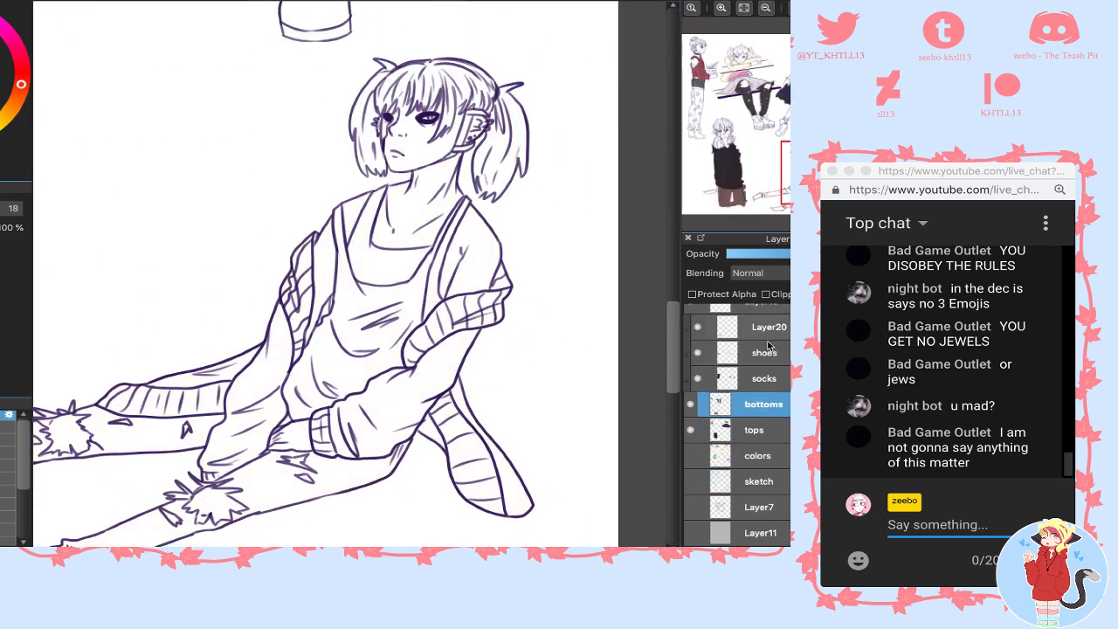
{"action": "left_click", "coordinate": [764, 381]}
{"action": "left_click", "coordinate": [774, 296]}
{"action": "left_click", "coordinate": [765, 353]}
{"action": "left_click", "coordinate": [774, 295]}
{"action": "left_click", "coordinate": [764, 326]}
{"action": "left_click", "coordinate": [774, 296]}
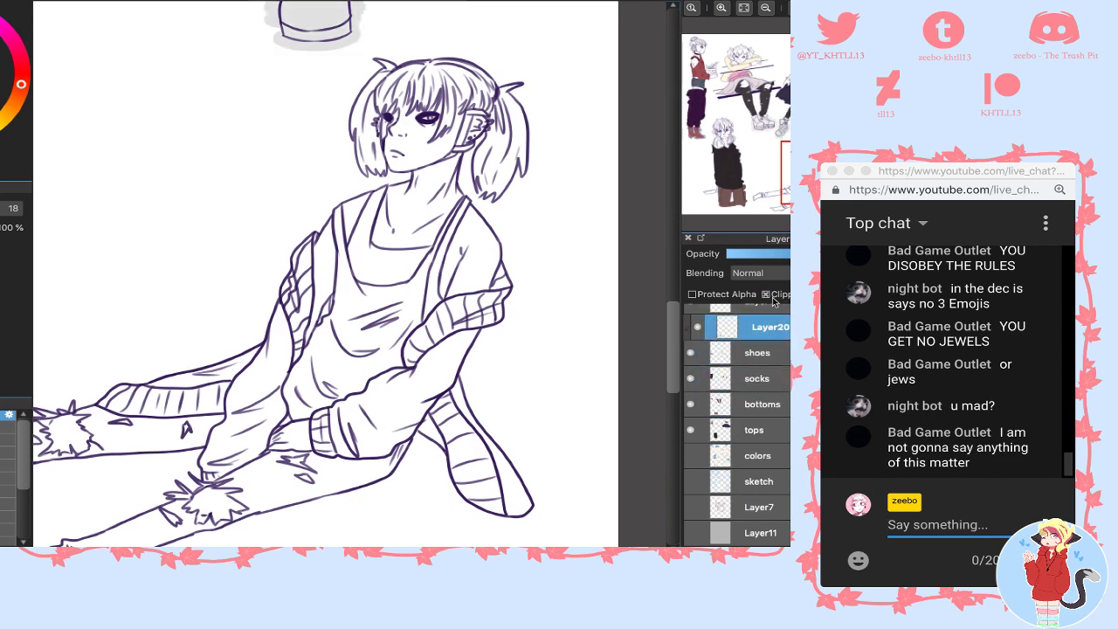
{"action": "left_click", "coordinate": [690, 532]}
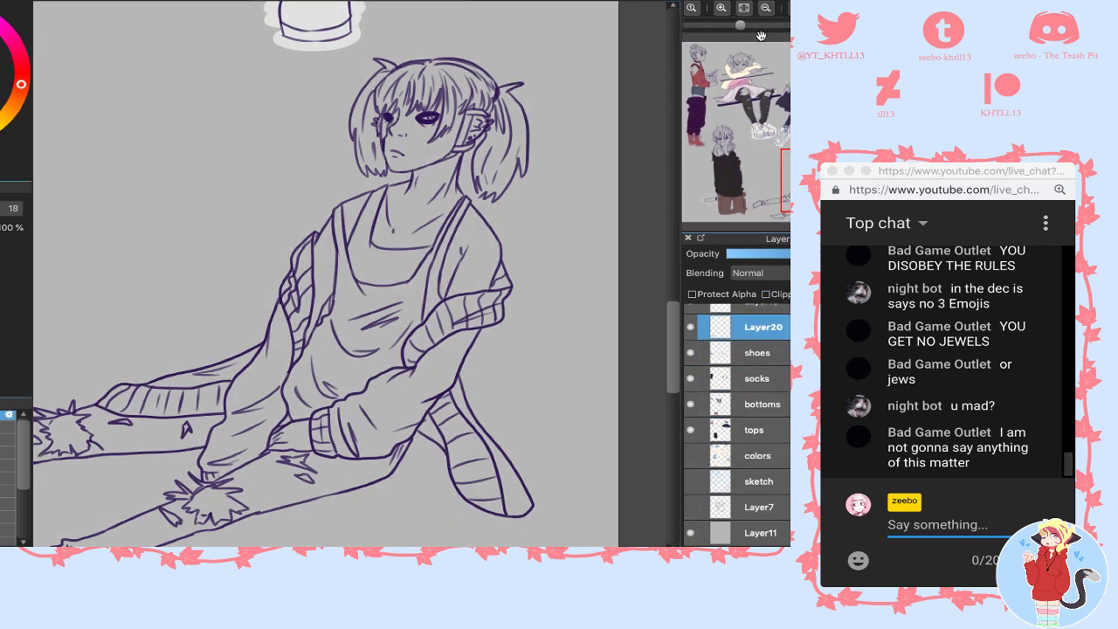
- Fill the seated figure's undershirt and its strap dark grey on Layer20, and paint over the gaps along its edges
{"action": "left_click", "coordinate": [722, 8]}
{"action": "left_click_drag", "start_coordinate": [437, 185], "coordinate": [264, 284]}
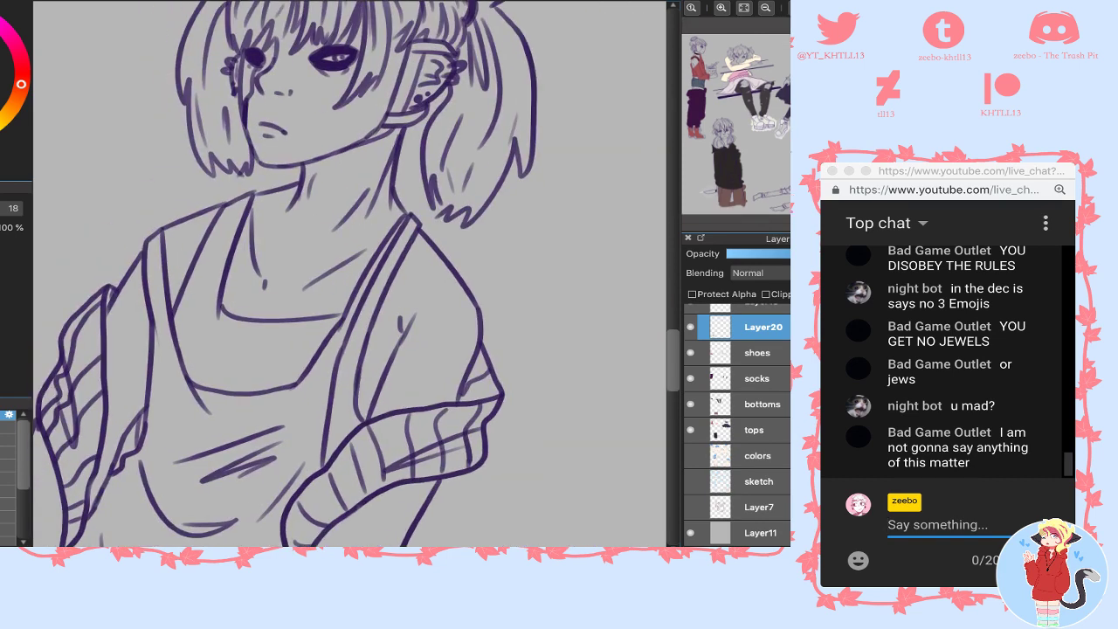
{"action": "left_click", "coordinate": [232, 357]}
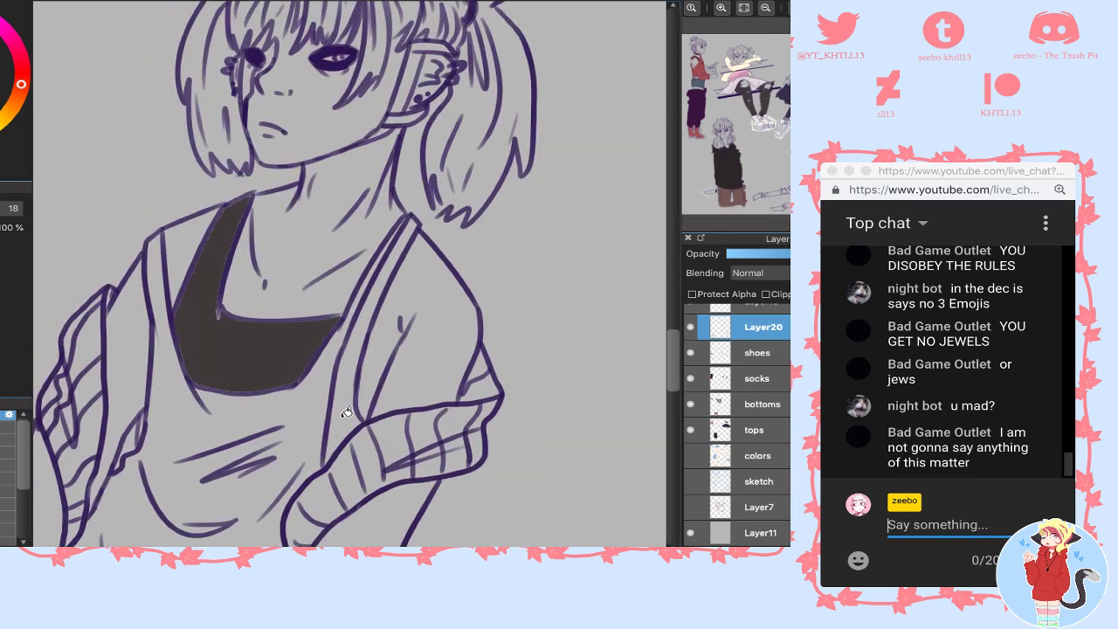
{"action": "left_click", "coordinate": [336, 414]}
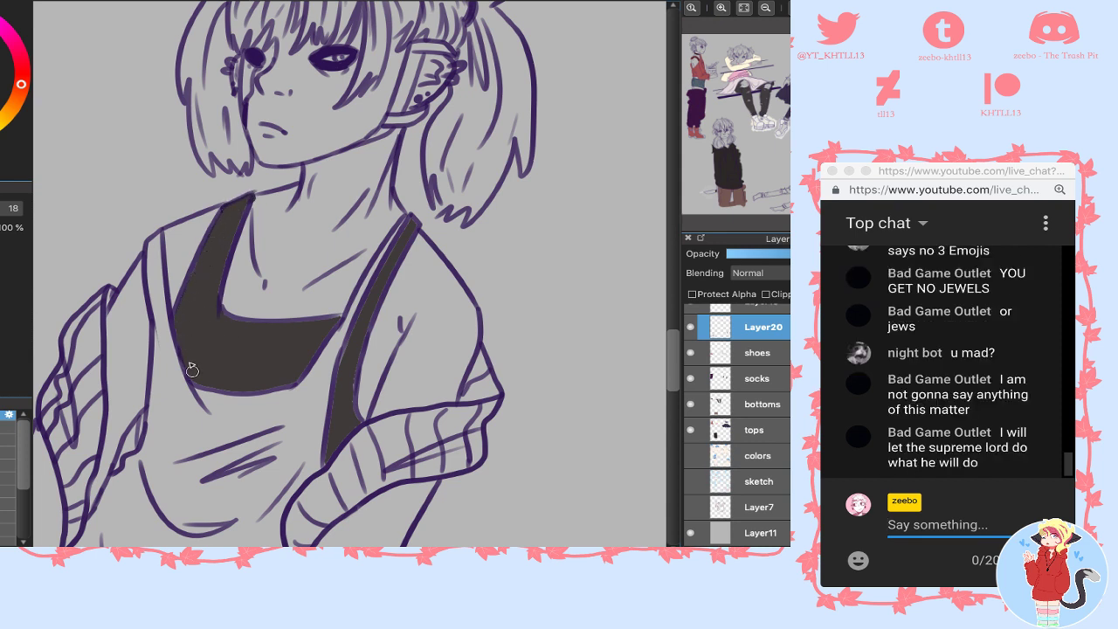
{"action": "mouse_move", "coordinate": [192, 372]}
{"action": "left_mouse_down"}
{"action": "mouse_move", "coordinate": [264, 390]}
{"action": "mouse_move", "coordinate": [302, 377]}
{"action": "mouse_move", "coordinate": [318, 339]}
{"action": "left_mouse_up"}
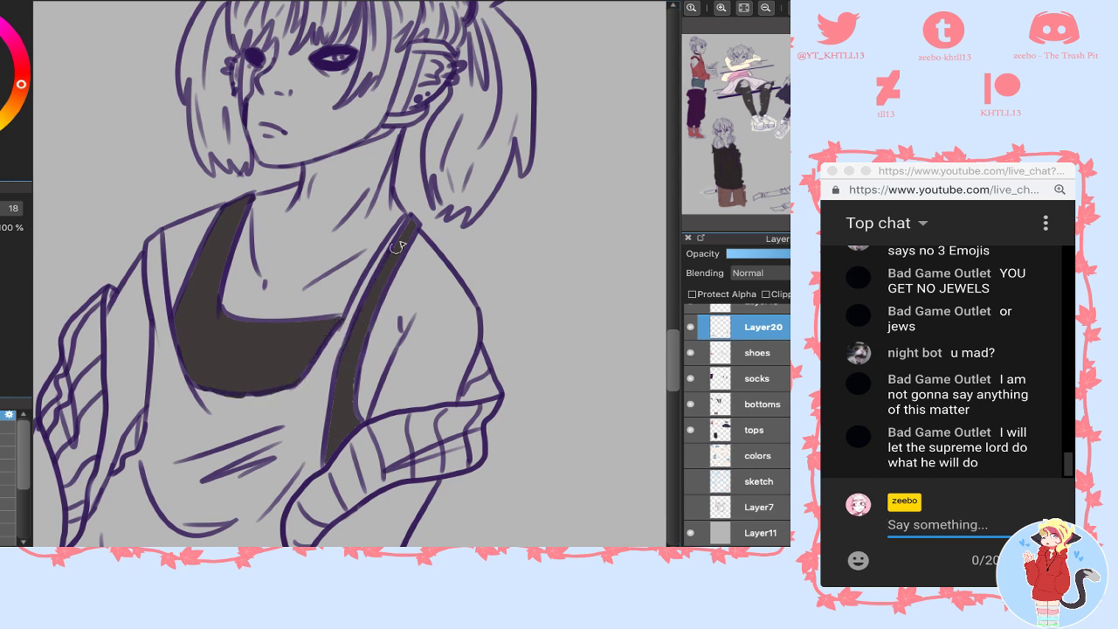
{"action": "left_click_drag", "start_coordinate": [361, 351], "coordinate": [350, 376]}
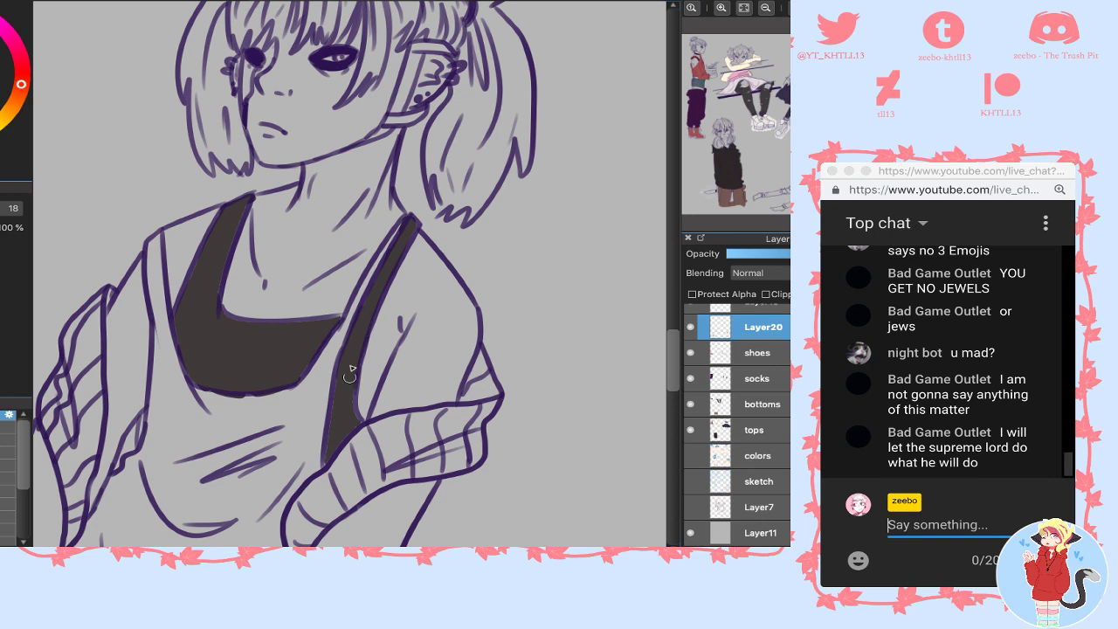
- Fill the seated figure's tank top and its straps light grey on Layer20, and paint over the gaps around the fold lines
{"action": "left_click_drag", "start_coordinate": [520, 329], "coordinate": [619, 220]}
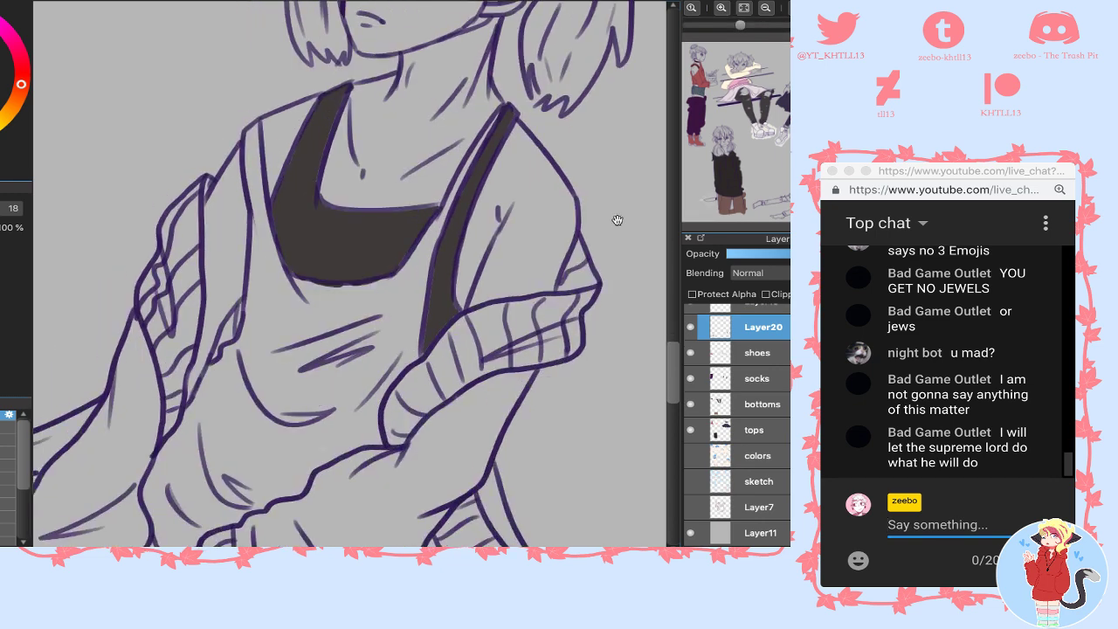
{"action": "left_click", "coordinate": [276, 328]}
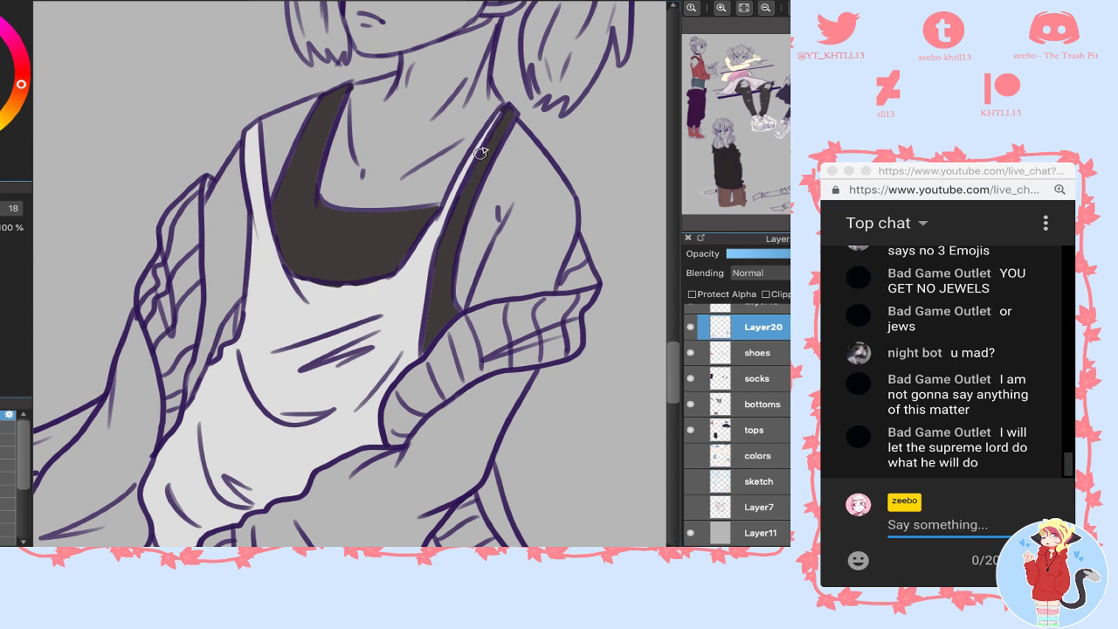
{"action": "left_click", "coordinate": [452, 207]}
{"action": "left_click", "coordinate": [466, 178]}
{"action": "left_click_drag", "start_coordinate": [346, 325], "coordinate": [394, 337]}
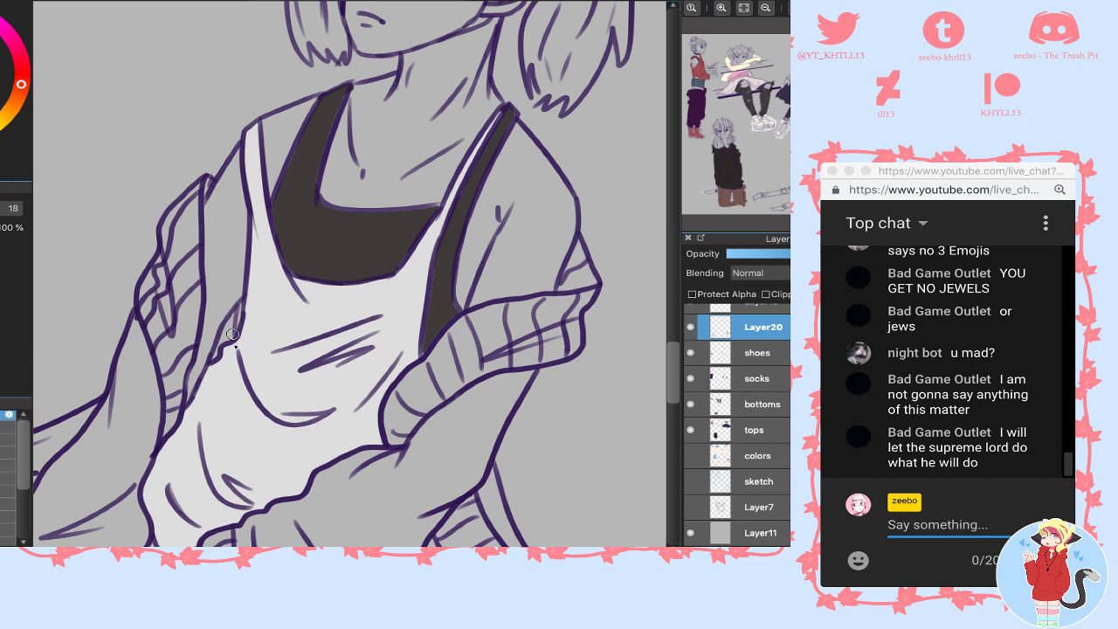
- Show the colors layer to check the tank top's side edge, select the tops layer and hide the colors layer again
{"action": "mouse_move", "coordinate": [243, 320]}
{"action": "left_mouse_down"}
{"action": "mouse_move", "coordinate": [265, 337]}
{"action": "mouse_move", "coordinate": [235, 323]}
{"action": "left_mouse_up"}
{"action": "key", "text": "ctrl+z"}
{"action": "left_click", "coordinate": [739, 460]}
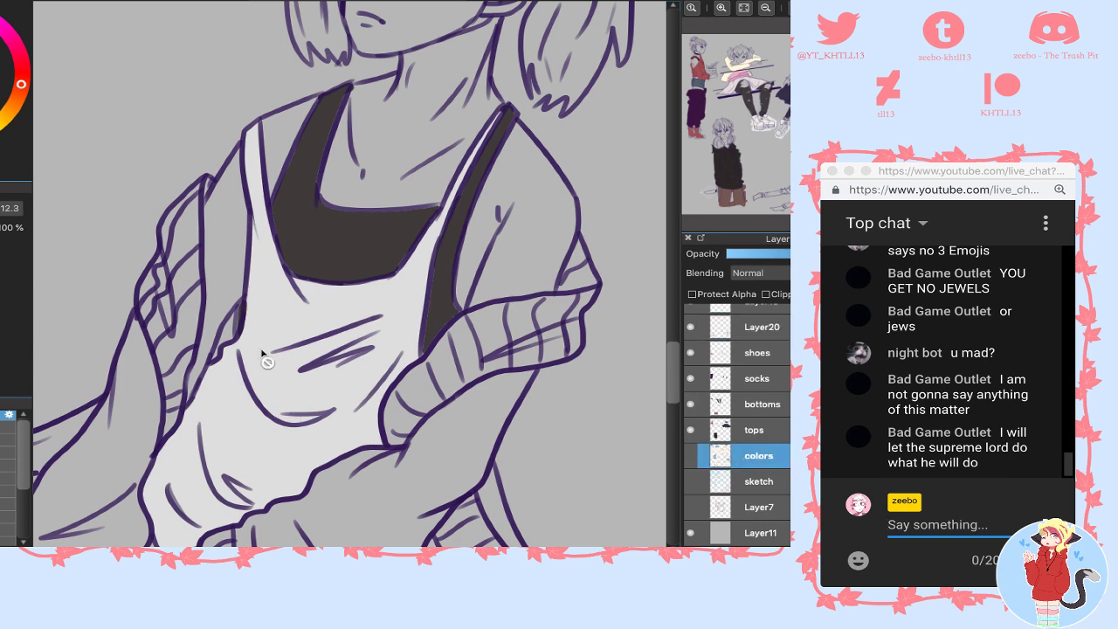
{"action": "left_click", "coordinate": [690, 456]}
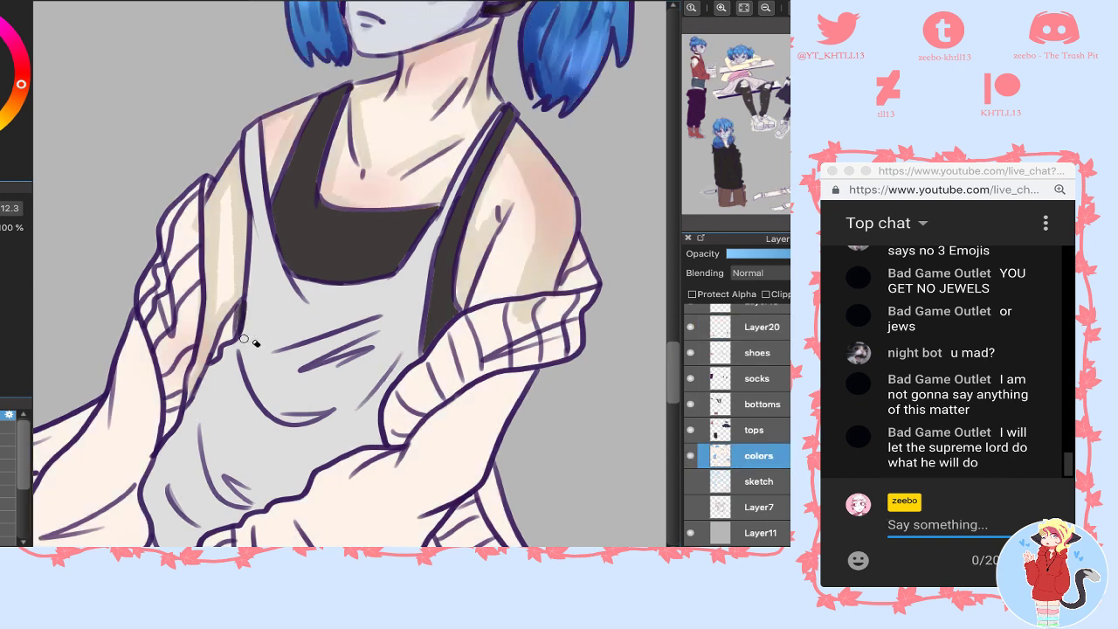
{"action": "left_click", "coordinate": [750, 430]}
{"action": "left_click", "coordinate": [691, 455]}
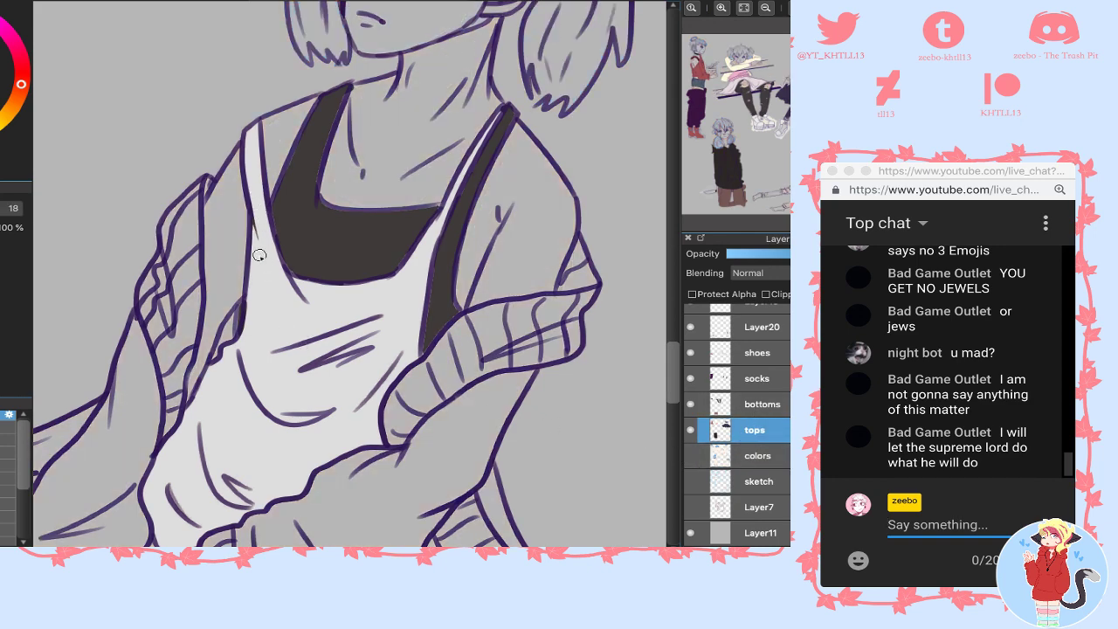
{"action": "left_click_drag", "start_coordinate": [301, 370], "coordinate": [353, 346]}
{"action": "mouse_move", "coordinate": [201, 428]}
{"action": "left_mouse_down"}
{"action": "mouse_move", "coordinate": [229, 501]}
{"action": "mouse_move", "coordinate": [251, 490]}
{"action": "left_mouse_up"}
{"action": "left_click_drag", "start_coordinate": [225, 479], "coordinate": [249, 504]}
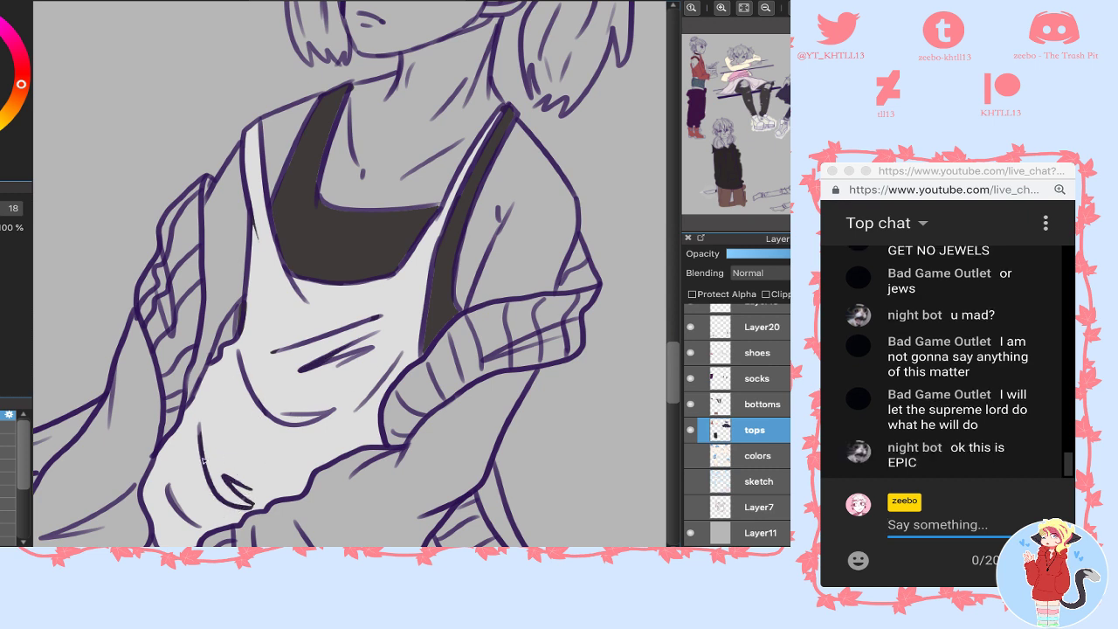
{"action": "key", "text": "ctrl+z"}
{"action": "key", "text": "ctrl+z"}
{"action": "key", "text": "ctrl+z"}
{"action": "key", "text": "ctrl+z"}
{"action": "key", "text": "ctrl+z"}
{"action": "key", "text": "ctrl+z"}
{"action": "key", "text": "ctrl+z"}
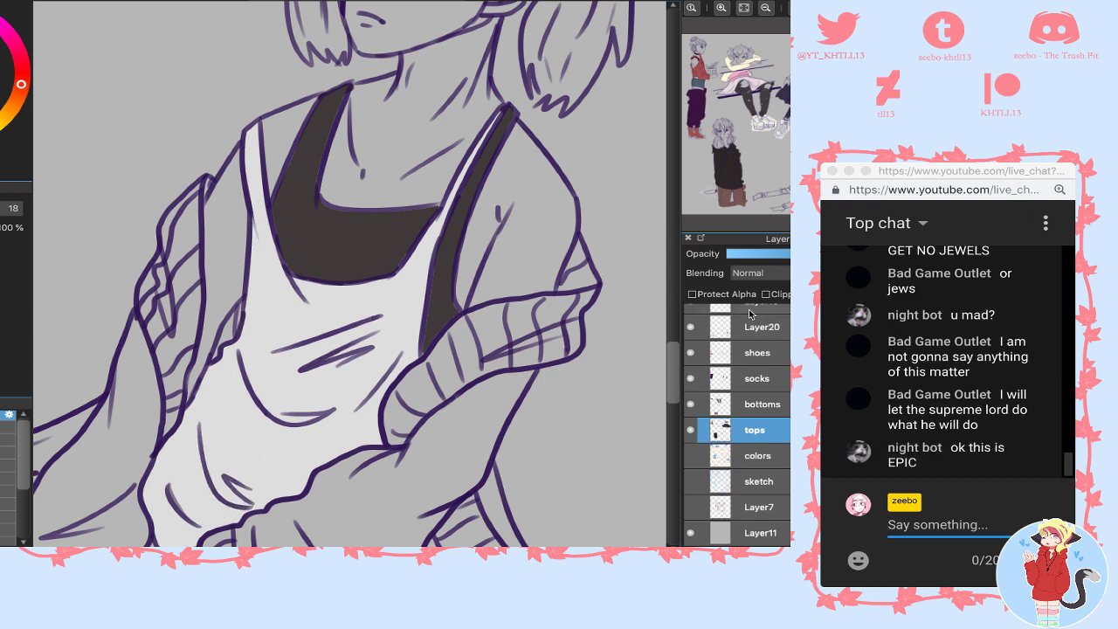
- Toggle the bottoms, socks, colors and Layer20 layers to find which one holds the tank top and undershirt fills
{"action": "left_click", "coordinate": [690, 404]}
{"action": "left_click", "coordinate": [690, 404]}
{"action": "left_click", "coordinate": [690, 377]}
{"action": "left_click", "coordinate": [691, 378]}
{"action": "left_click", "coordinate": [689, 451]}
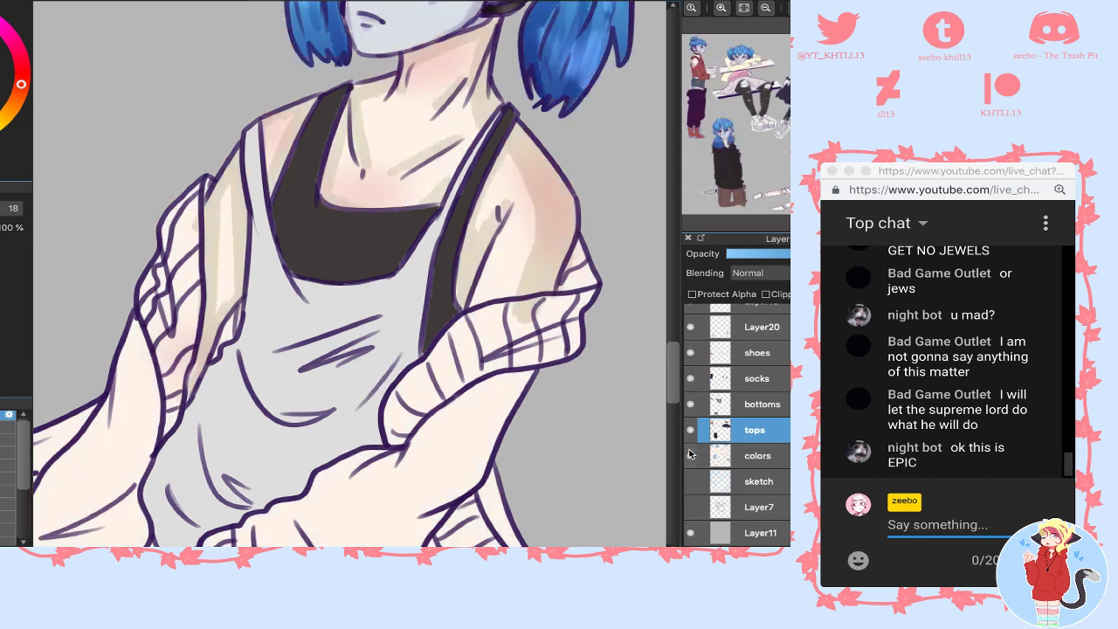
{"action": "left_click", "coordinate": [690, 455]}
{"action": "left_click", "coordinate": [690, 329]}
{"action": "left_click", "coordinate": [690, 328]}
{"action": "left_click", "coordinate": [691, 329]}
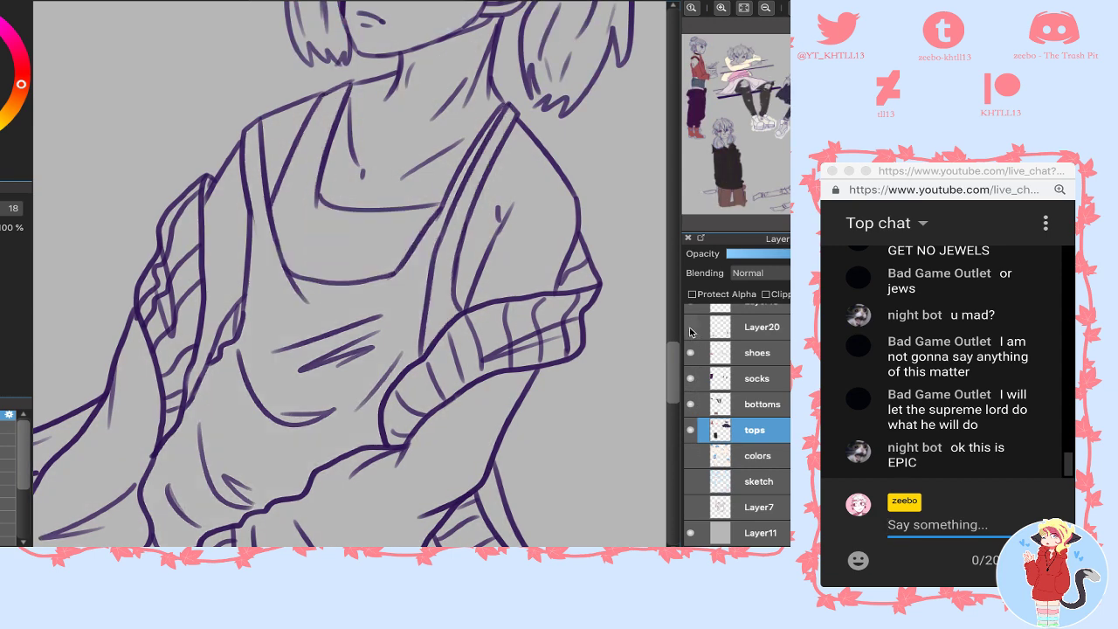
{"action": "left_click", "coordinate": [690, 328]}
- Cut the tank top and undershirt fills from Layer20, paste them on a new layer and merge it down into the tops layer
{"action": "left_click", "coordinate": [708, 338]}
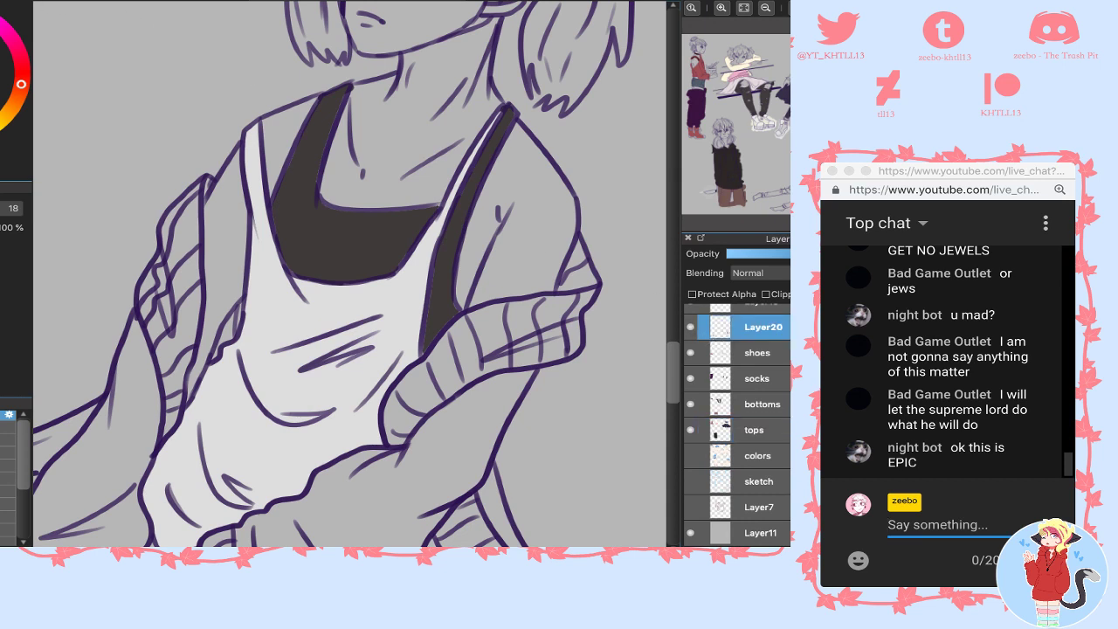
{"action": "left_click_drag", "start_coordinate": [82, 18], "coordinate": [562, 550]}
{"action": "key", "text": "super+x"}
{"action": "key", "text": "super+v"}
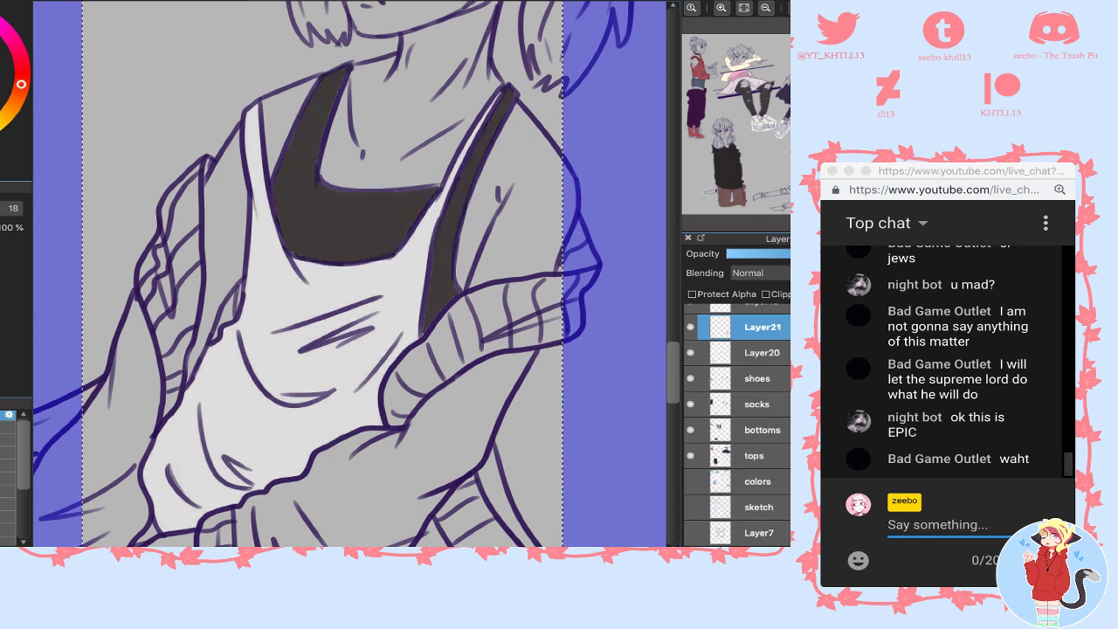
{"action": "key", "text": "super+d"}
{"action": "left_click_drag", "start_coordinate": [784, 333], "coordinate": [778, 440]}
{"action": "key", "text": "super+e"}
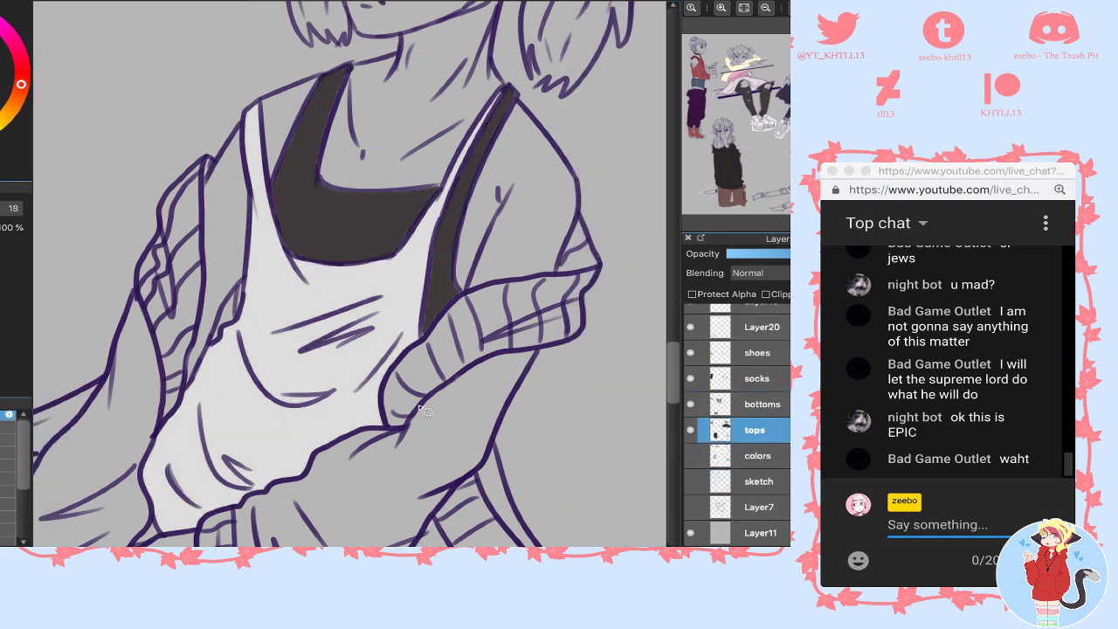
{"action": "left_click", "coordinate": [690, 430]}
{"action": "left_click", "coordinate": [691, 430]}
- Sample the undershirt's dark grey and paint over the gap at the lower tip of its strap on the tops layer
{"action": "left_click", "coordinate": [258, 331], "text": "alt"}
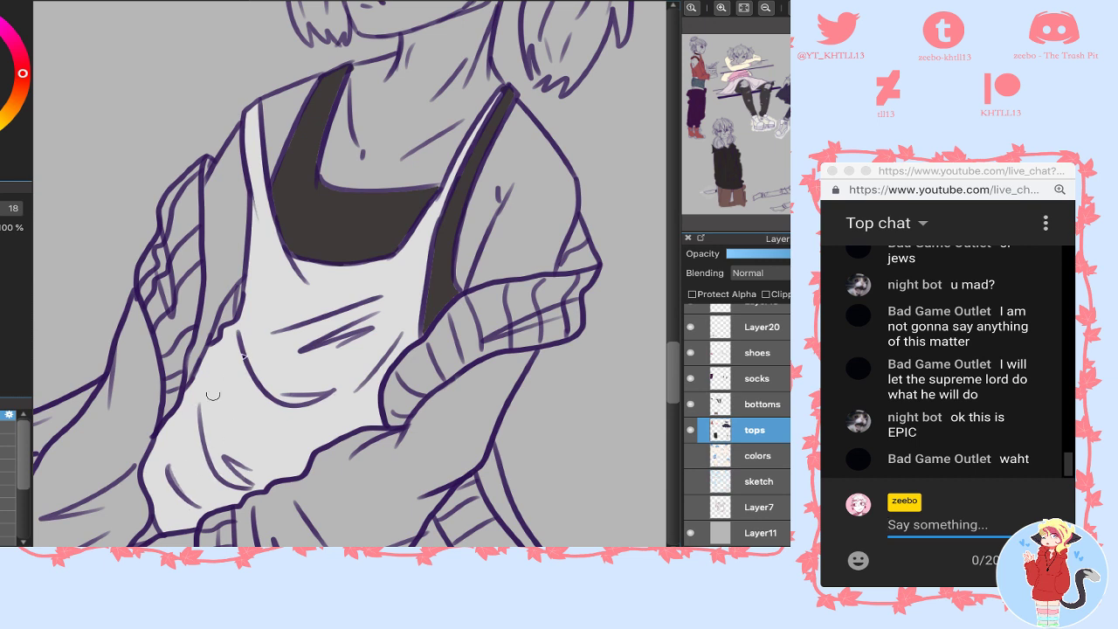
{"action": "left_click", "coordinate": [434, 311], "text": "alt"}
{"action": "left_click_drag", "start_coordinate": [429, 322], "coordinate": [424, 338]}
{"action": "left_click", "coordinate": [291, 285], "text": "alt"}
{"action": "left_click", "coordinate": [766, 8]}
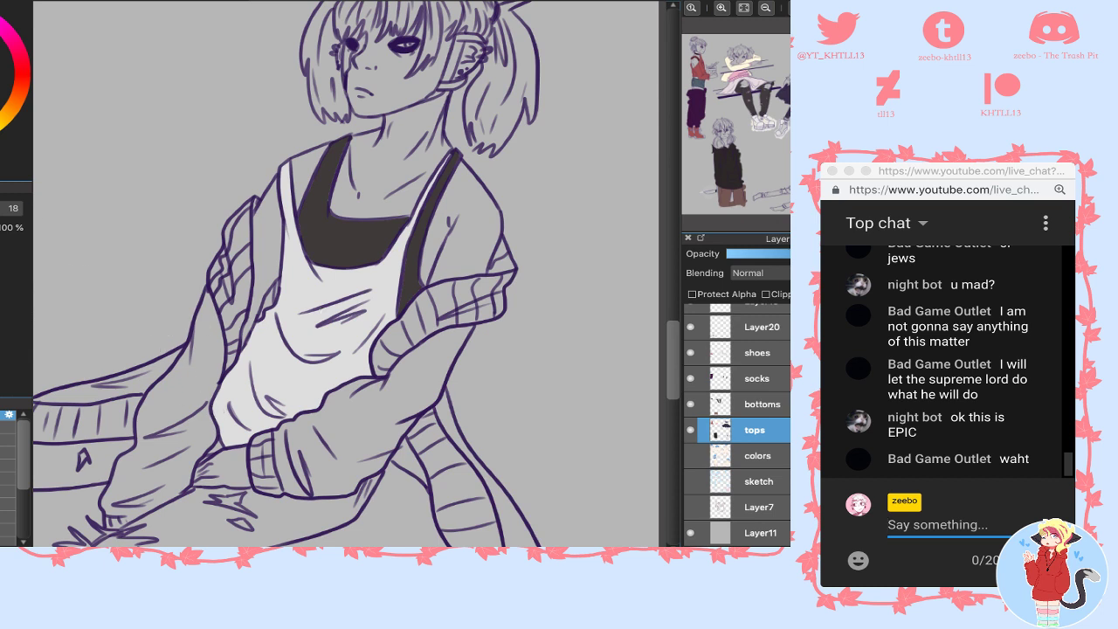
{"action": "mouse_move", "coordinate": [320, 435]}
{"action": "left_mouse_down"}
{"action": "mouse_move", "coordinate": [358, 403]}
{"action": "mouse_move", "coordinate": [377, 418]}
{"action": "left_mouse_up"}
{"action": "key", "text": "ctrl+z"}
{"action": "key", "text": "ctrl+z"}
- Fill both sleeves of the seated figure's jacket blue on the tops layer
{"action": "key", "text": "g"}
{"action": "left_click", "coordinate": [182, 390]}
{"action": "left_click", "coordinate": [345, 420]}
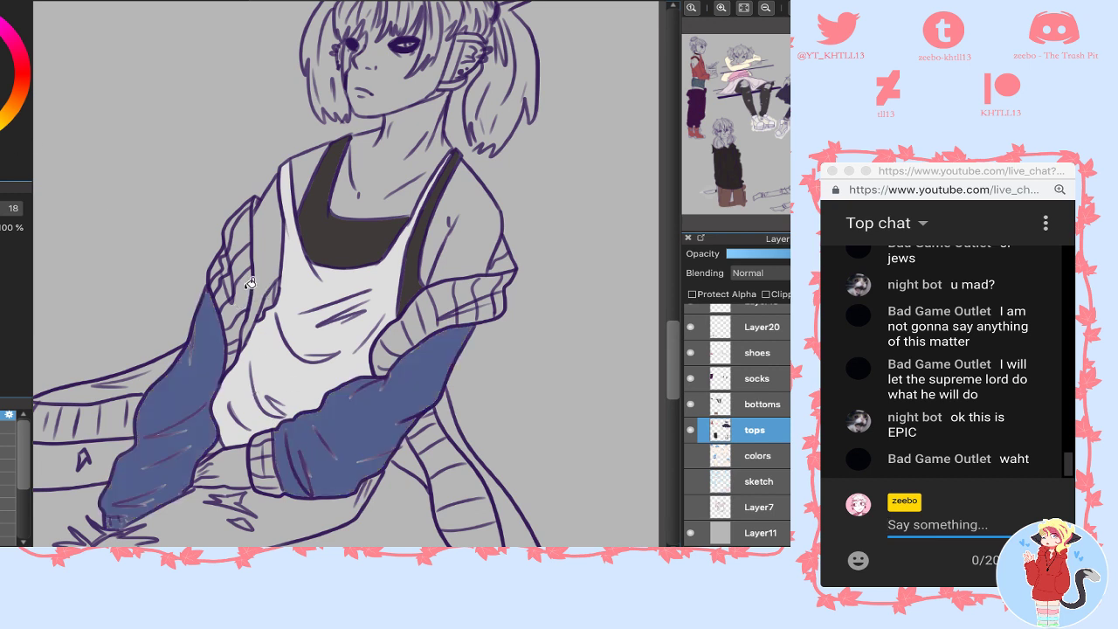
- Fill the ribbed and folded jacket sections above the outstretched arm's sleeve with the same blue
{"action": "left_click", "coordinate": [243, 289]}
{"action": "left_click", "coordinate": [228, 285]}
{"action": "left_click", "coordinate": [230, 280]}
{"action": "left_click", "coordinate": [225, 264]}
{"action": "left_click", "coordinate": [230, 261]}
{"action": "left_click", "coordinate": [232, 244]}
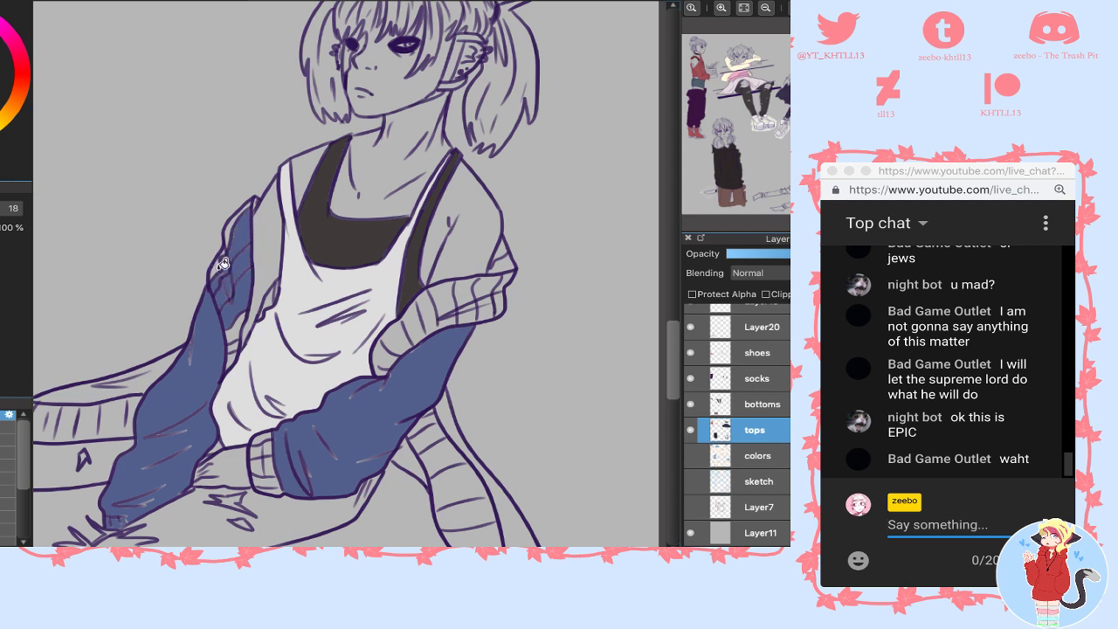
{"action": "left_click", "coordinate": [222, 262]}
{"action": "left_click", "coordinate": [232, 241]}
{"action": "left_click", "coordinate": [236, 221]}
- Fill every ribbed segment of the jacket's band around the other upper arm blue, up to its tip at the shoulder
{"action": "left_click", "coordinate": [388, 360]}
{"action": "left_click", "coordinate": [404, 334]}
{"action": "left_click", "coordinate": [436, 316]}
{"action": "left_click", "coordinate": [447, 297]}
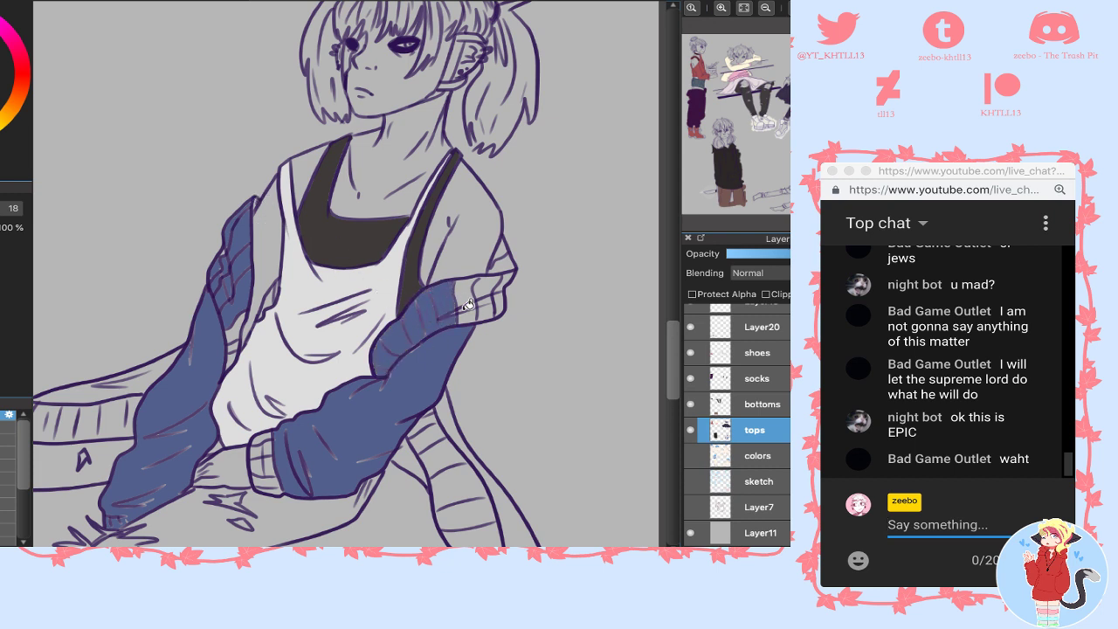
{"action": "left_click", "coordinate": [470, 313]}
{"action": "left_click", "coordinate": [486, 286]}
{"action": "left_click", "coordinate": [489, 300]}
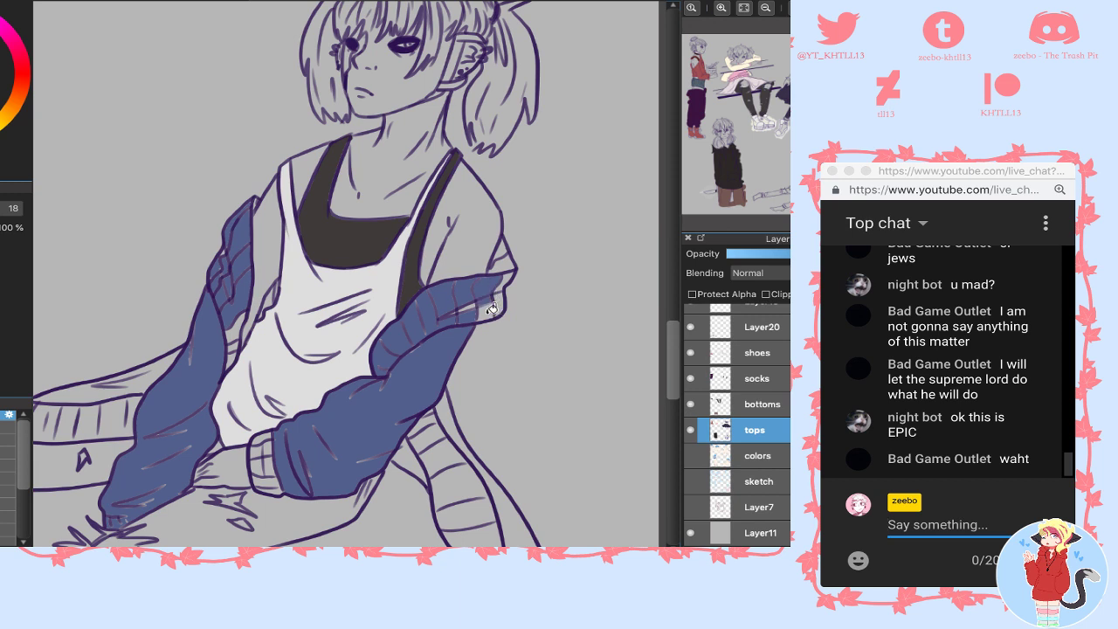
{"action": "left_click", "coordinate": [494, 312]}
{"action": "left_click", "coordinate": [471, 304]}
{"action": "left_click", "coordinate": [504, 301]}
{"action": "left_click", "coordinate": [508, 272]}
{"action": "left_click", "coordinate": [501, 264]}
{"action": "left_click", "coordinate": [503, 251]}
- Fill the segments of the ribbed sleeve cuff at the figure's waist blue
{"action": "left_click_drag", "start_coordinate": [263, 431], "coordinate": [271, 349]}
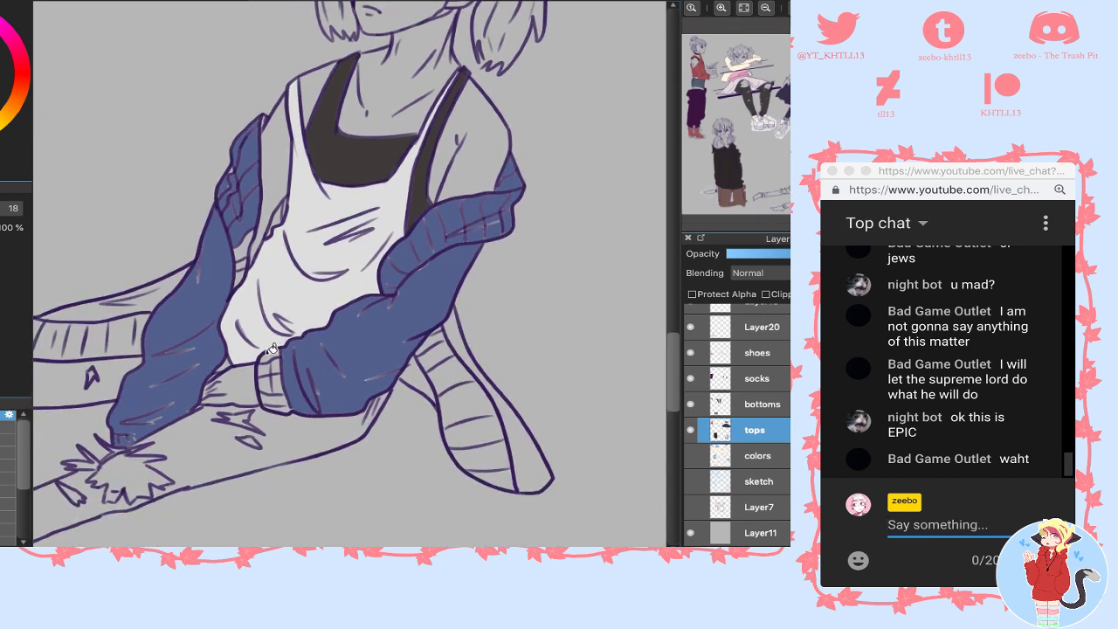
{"action": "left_click", "coordinate": [268, 376]}
{"action": "left_click", "coordinate": [279, 376]}
{"action": "left_click", "coordinate": [272, 366]}
{"action": "left_click", "coordinate": [274, 355]}
{"action": "left_click", "coordinate": [279, 391]}
{"action": "left_click", "coordinate": [276, 400]}
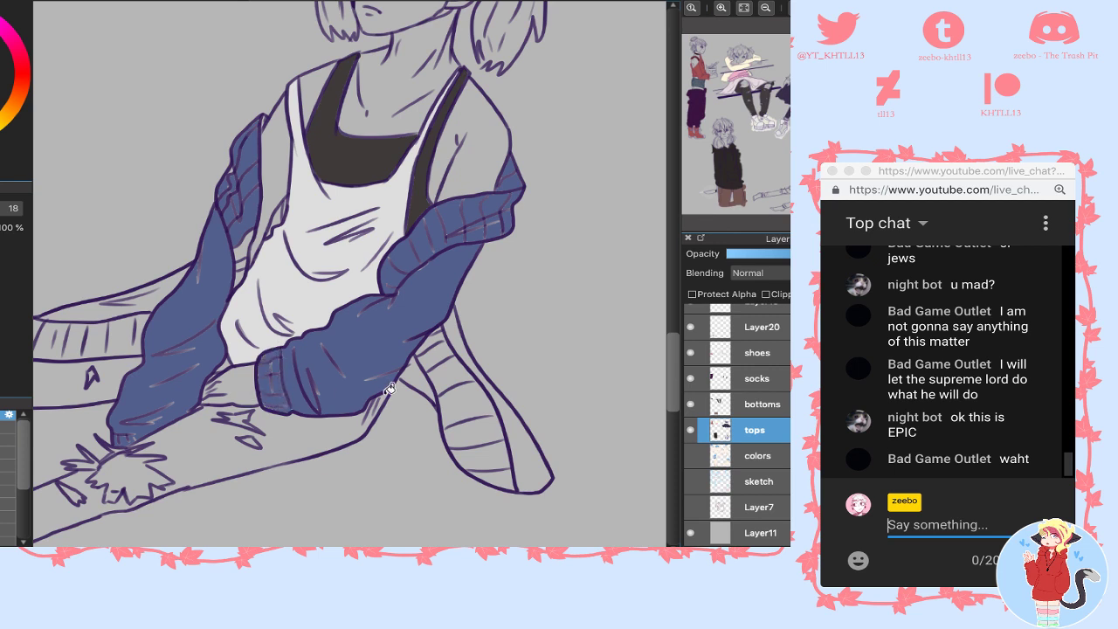
- Fill the jacket's ribbed panel hanging behind the figure and the part spread out behind the outstretched arm blue
{"action": "left_click", "coordinate": [463, 398]}
{"action": "left_click", "coordinate": [450, 374]}
{"action": "left_click", "coordinate": [443, 339]}
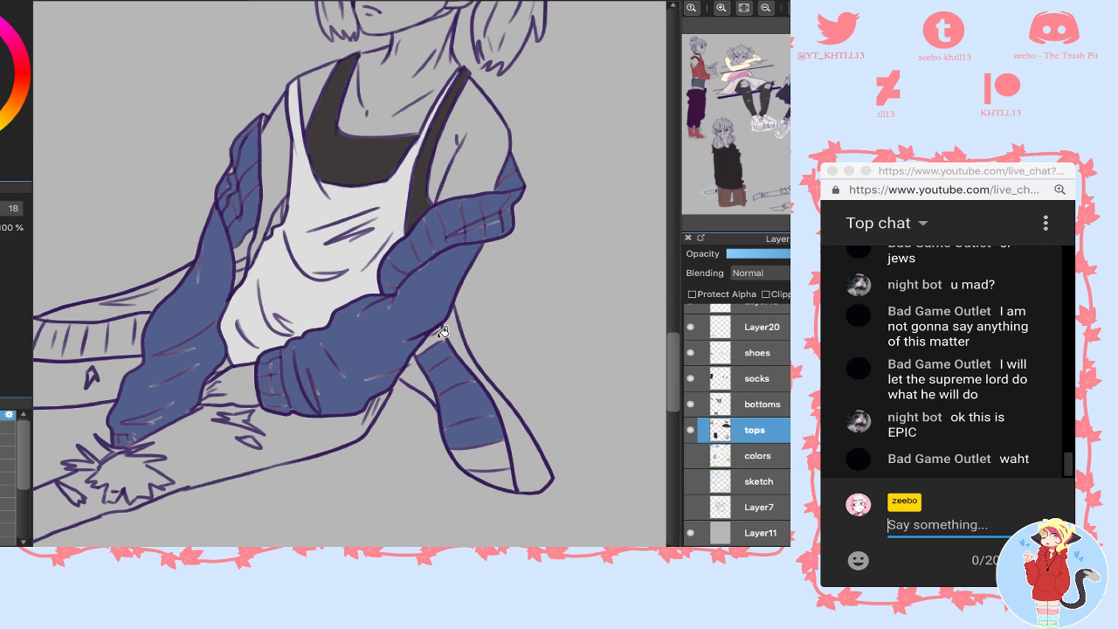
{"action": "left_click", "coordinate": [490, 458]}
{"action": "left_click", "coordinate": [504, 480]}
{"action": "left_click", "coordinate": [528, 470]}
{"action": "left_click", "coordinate": [427, 382]}
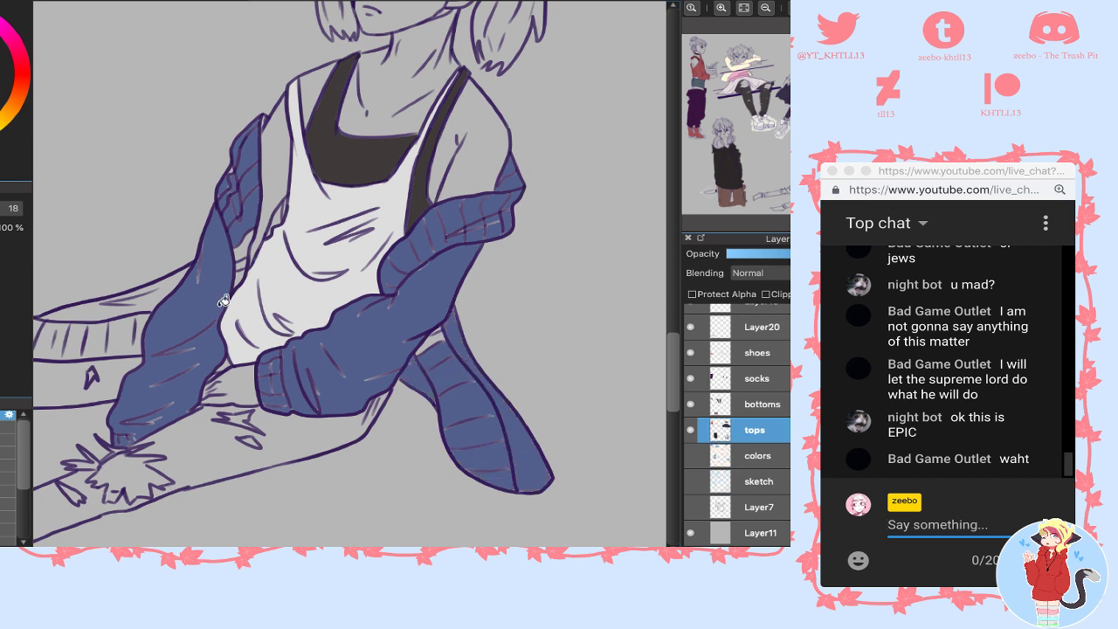
{"action": "left_click", "coordinate": [153, 290]}
{"action": "left_click", "coordinate": [112, 335]}
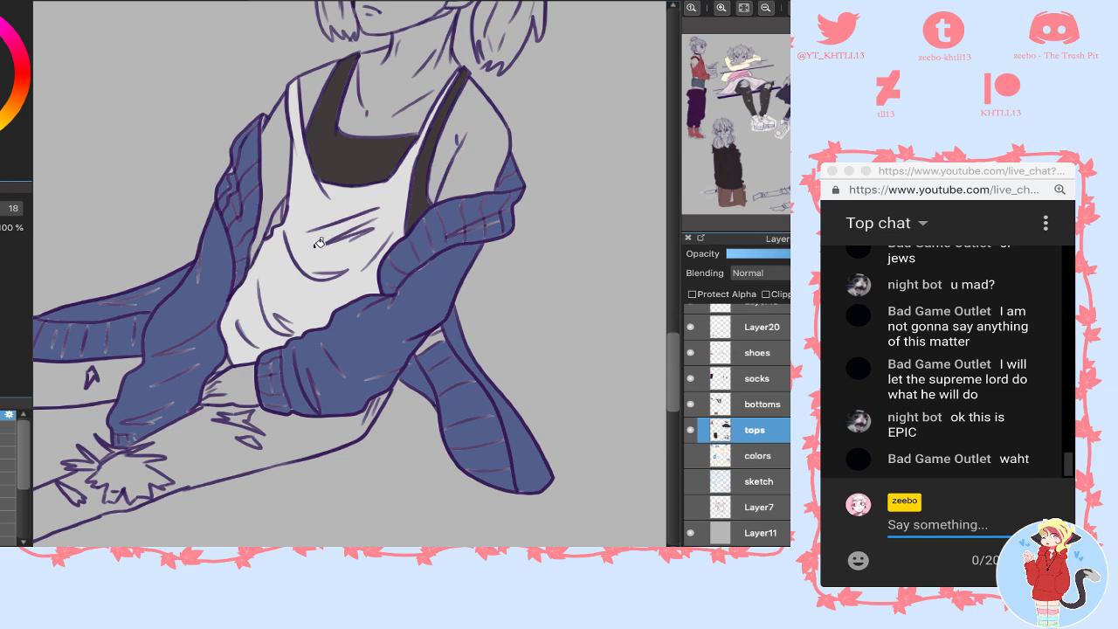
- Paint over the gaps in the spread-out jacket part and along its outer edge up to the collar with a size 45 brush
{"action": "left_click_drag", "start_coordinate": [772, 198], "coordinate": [750, 184]}
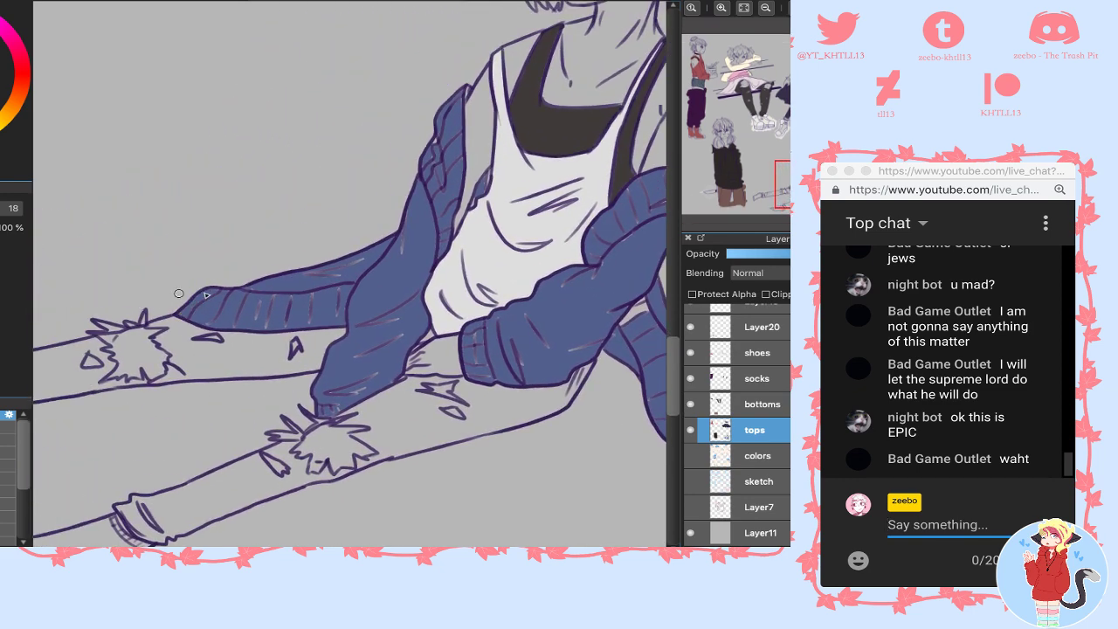
{"action": "left_click_drag", "start_coordinate": [197, 293], "coordinate": [198, 316]}
{"action": "mouse_move", "coordinate": [239, 308]}
{"action": "left_mouse_down"}
{"action": "mouse_move", "coordinate": [235, 327]}
{"action": "mouse_move", "coordinate": [266, 324]}
{"action": "mouse_move", "coordinate": [203, 283]}
{"action": "mouse_move", "coordinate": [365, 255]}
{"action": "mouse_move", "coordinate": [349, 297]}
{"action": "mouse_move", "coordinate": [315, 316]}
{"action": "left_mouse_up"}
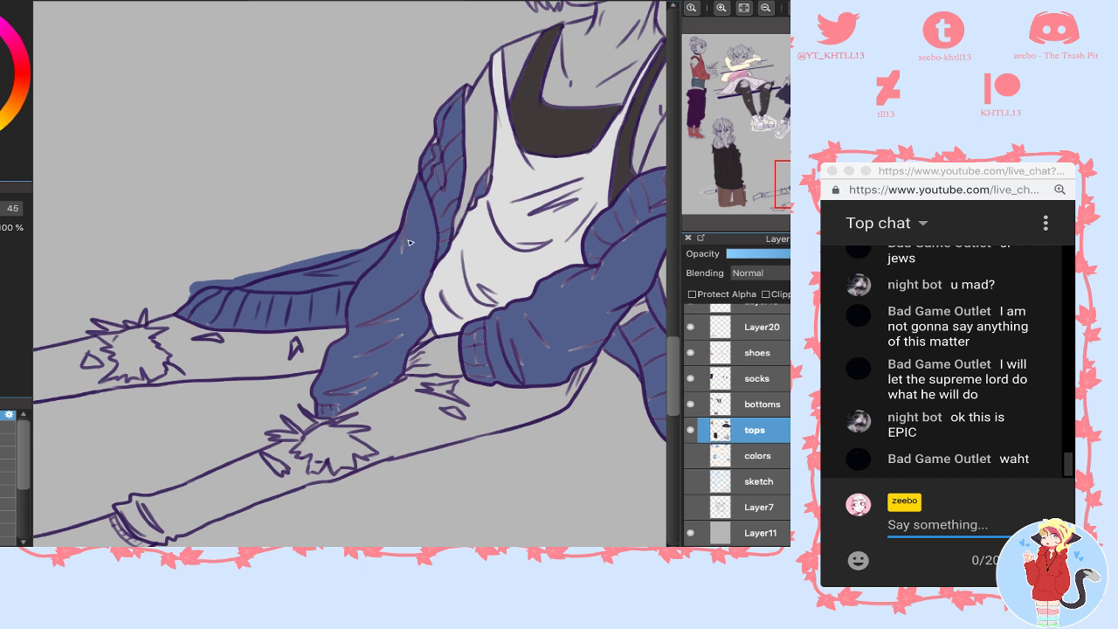
{"action": "mouse_move", "coordinate": [409, 243]}
{"action": "left_mouse_down"}
{"action": "mouse_move", "coordinate": [399, 210]}
{"action": "mouse_move", "coordinate": [428, 153]}
{"action": "mouse_move", "coordinate": [435, 219]}
{"action": "mouse_move", "coordinate": [443, 131]}
{"action": "mouse_move", "coordinate": [464, 77]}
{"action": "mouse_move", "coordinate": [439, 220]}
{"action": "left_mouse_up"}
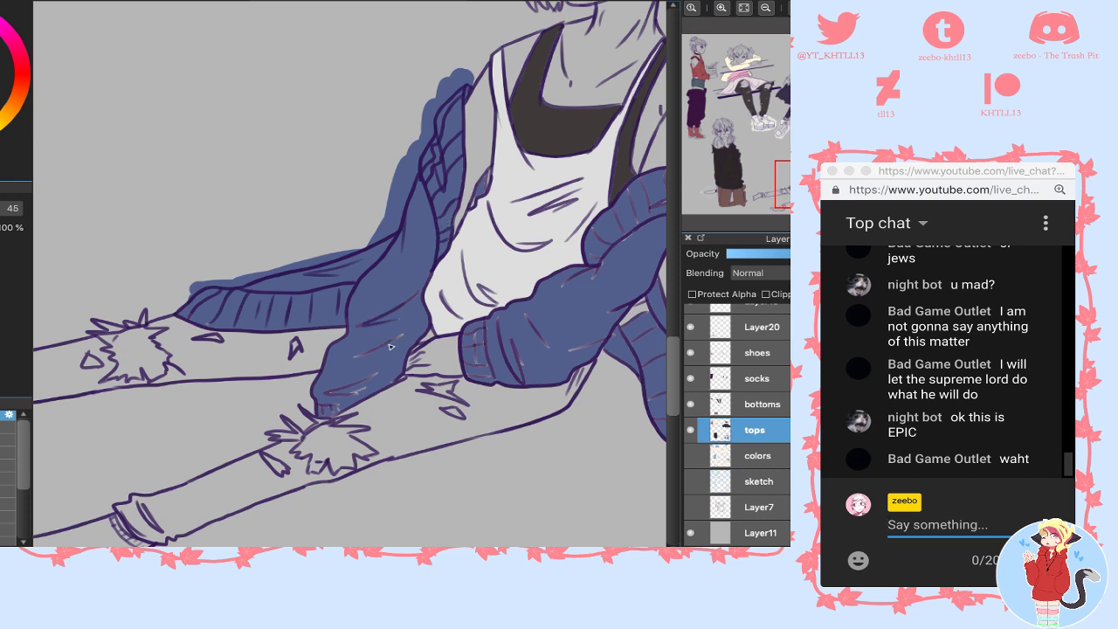
- Paint blue over the gaps around the fold lines on both sleeves and the ribbed cuff
{"action": "mouse_move", "coordinate": [390, 347]}
{"action": "left_mouse_down"}
{"action": "mouse_move", "coordinate": [363, 338]}
{"action": "mouse_move", "coordinate": [329, 400]}
{"action": "mouse_move", "coordinate": [376, 367]}
{"action": "mouse_move", "coordinate": [388, 374]}
{"action": "left_mouse_up"}
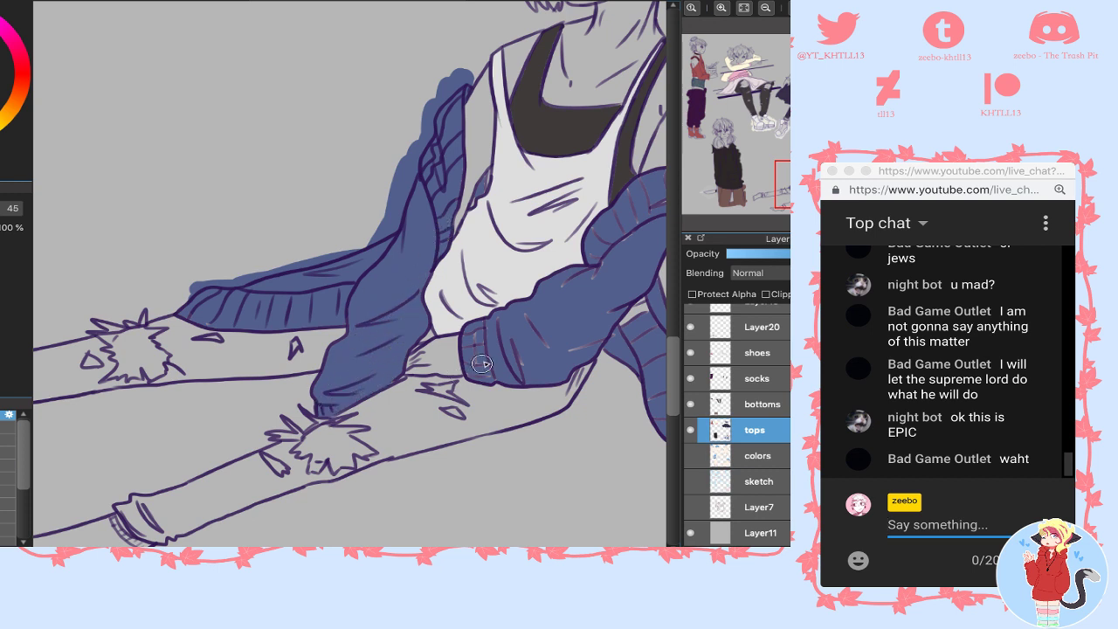
{"action": "mouse_move", "coordinate": [482, 364]}
{"action": "left_mouse_down"}
{"action": "mouse_move", "coordinate": [476, 337]}
{"action": "mouse_move", "coordinate": [474, 359]}
{"action": "mouse_move", "coordinate": [499, 377]}
{"action": "left_mouse_up"}
{"action": "left_click_drag", "start_coordinate": [530, 327], "coordinate": [508, 333]}
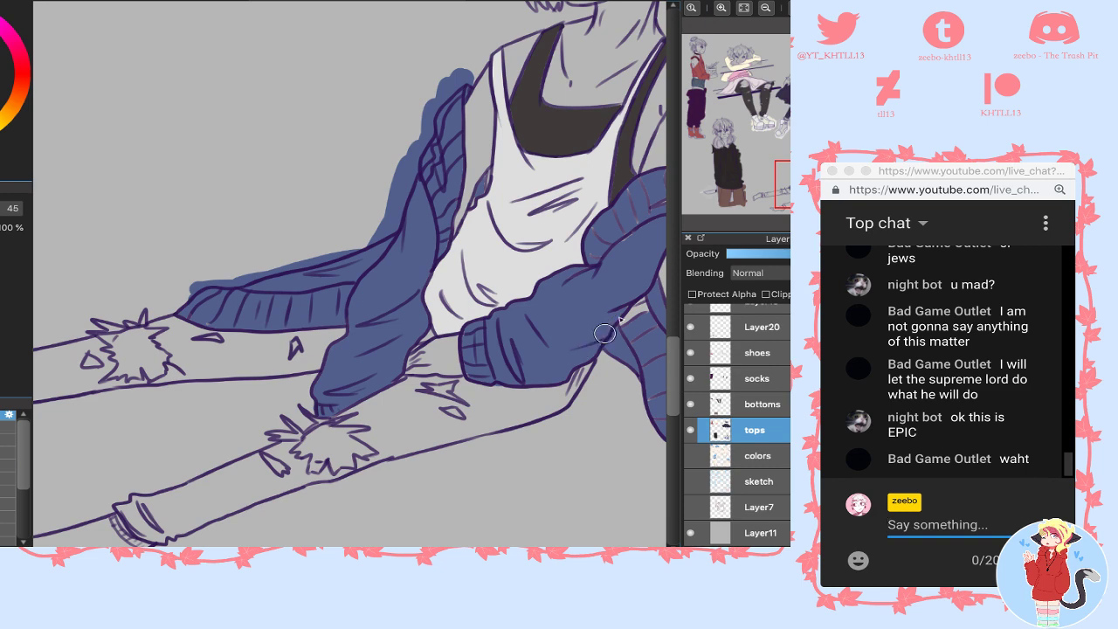
{"action": "left_click_drag", "start_coordinate": [605, 332], "coordinate": [671, 288]}
- Paint blue over the gaps in the jacket's upper-arm band and hanging panel, extending the colour past their outer outlines
{"action": "left_click_drag", "start_coordinate": [801, 189], "coordinate": [811, 192]}
{"action": "mouse_move", "coordinate": [569, 209]}
{"action": "left_mouse_down"}
{"action": "mouse_move", "coordinate": [524, 246]}
{"action": "mouse_move", "coordinate": [527, 227]}
{"action": "mouse_move", "coordinate": [582, 175]}
{"action": "mouse_move", "coordinate": [562, 189]}
{"action": "mouse_move", "coordinate": [592, 201]}
{"action": "mouse_move", "coordinate": [591, 236]}
{"action": "mouse_move", "coordinate": [631, 196]}
{"action": "mouse_move", "coordinate": [651, 135]}
{"action": "left_mouse_up"}
{"action": "mouse_move", "coordinate": [606, 286]}
{"action": "left_mouse_down"}
{"action": "mouse_move", "coordinate": [614, 269]}
{"action": "mouse_move", "coordinate": [605, 308]}
{"action": "mouse_move", "coordinate": [611, 262]}
{"action": "mouse_move", "coordinate": [568, 385]}
{"action": "mouse_move", "coordinate": [572, 424]}
{"action": "mouse_move", "coordinate": [603, 459]}
{"action": "mouse_move", "coordinate": [662, 408]}
{"action": "mouse_move", "coordinate": [646, 478]}
{"action": "left_mouse_up"}
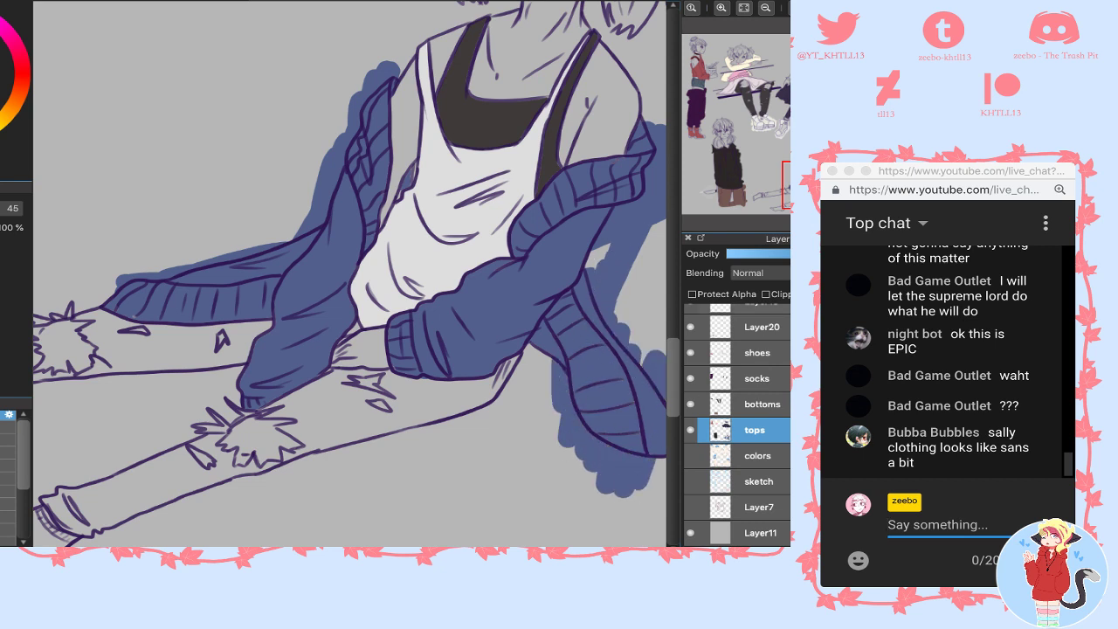
- Switch to the YouTube live chat and send the message "just bc someone wears a hoodie doesnt mean their sans :))))"
{"action": "left_click", "coordinate": [938, 525]}
{"action": "type", "text": "just b"}
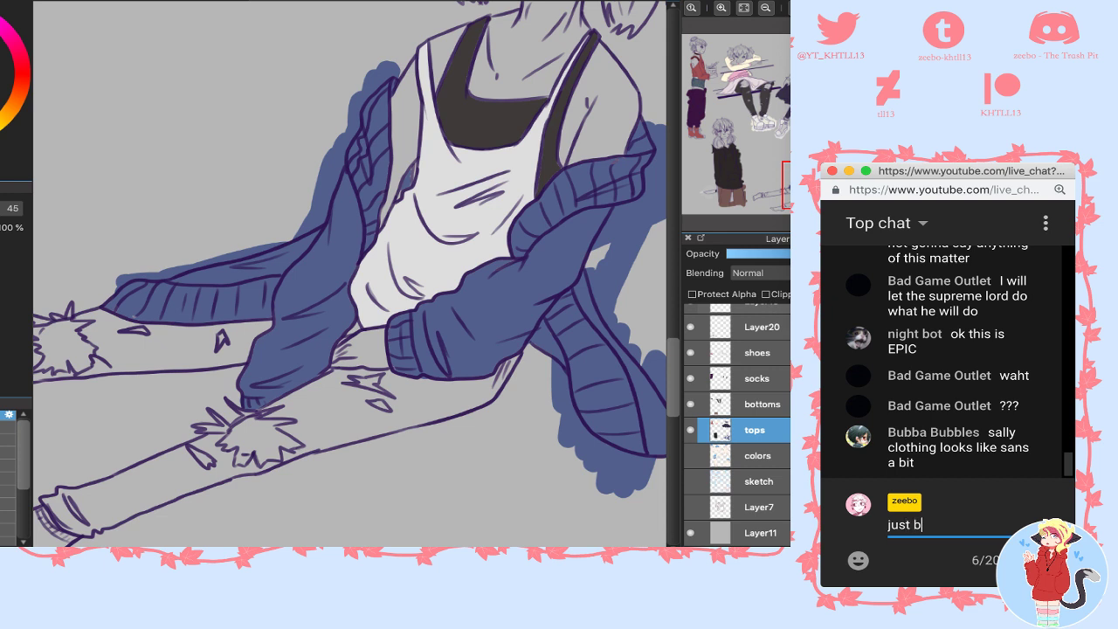
{"action": "type", "text": "c someone wears a hoodie does"}
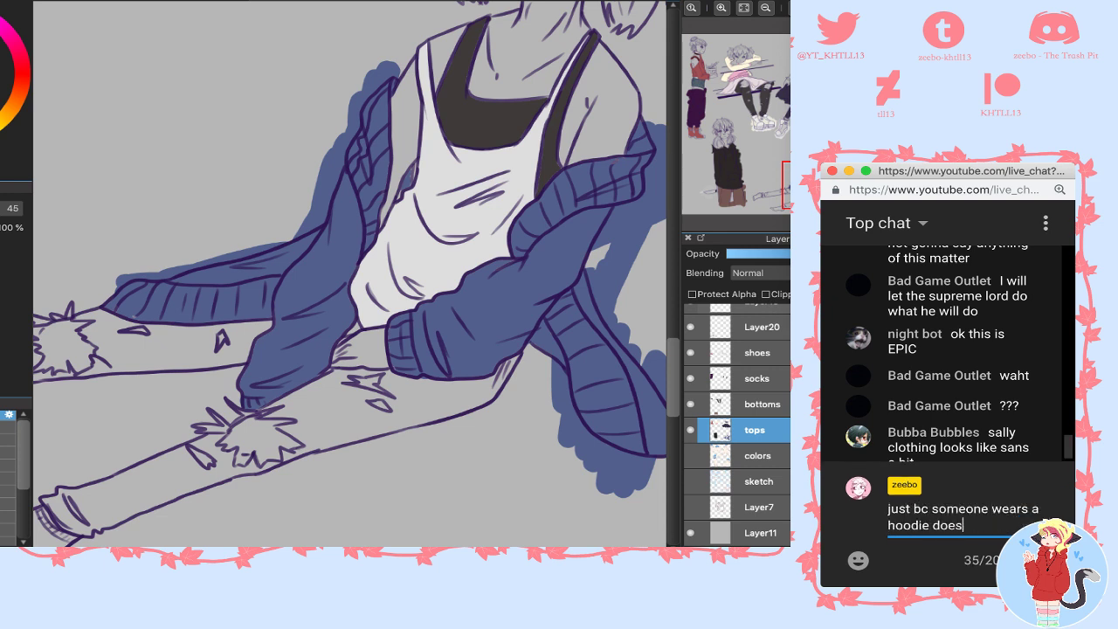
{"action": "type", "text": "nt mean their sans :))))"}
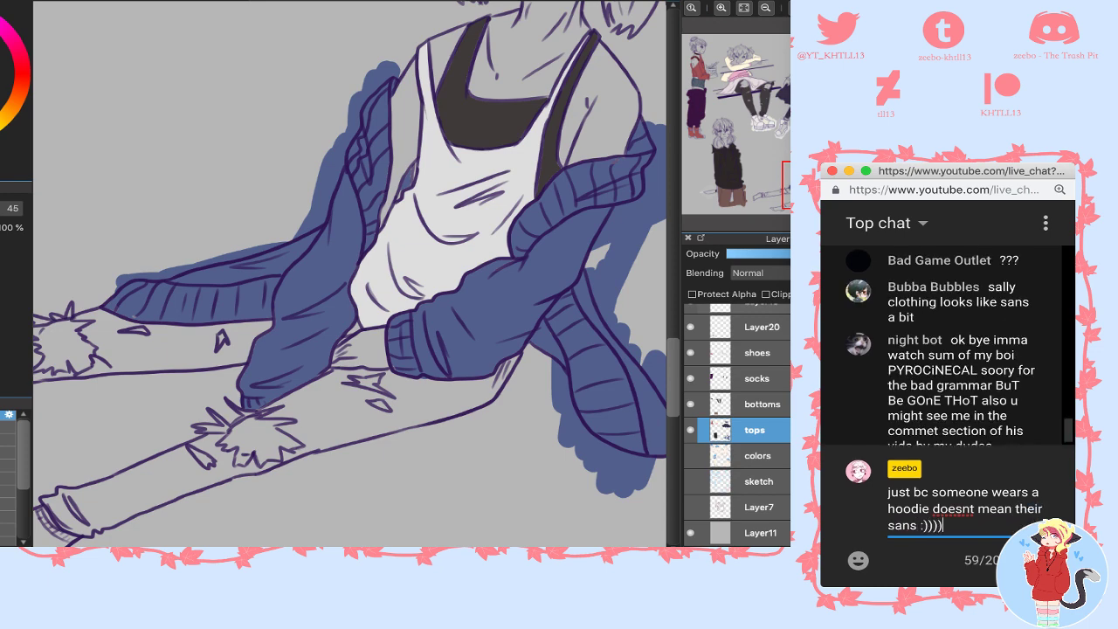
{"action": "key", "text": "Return"}
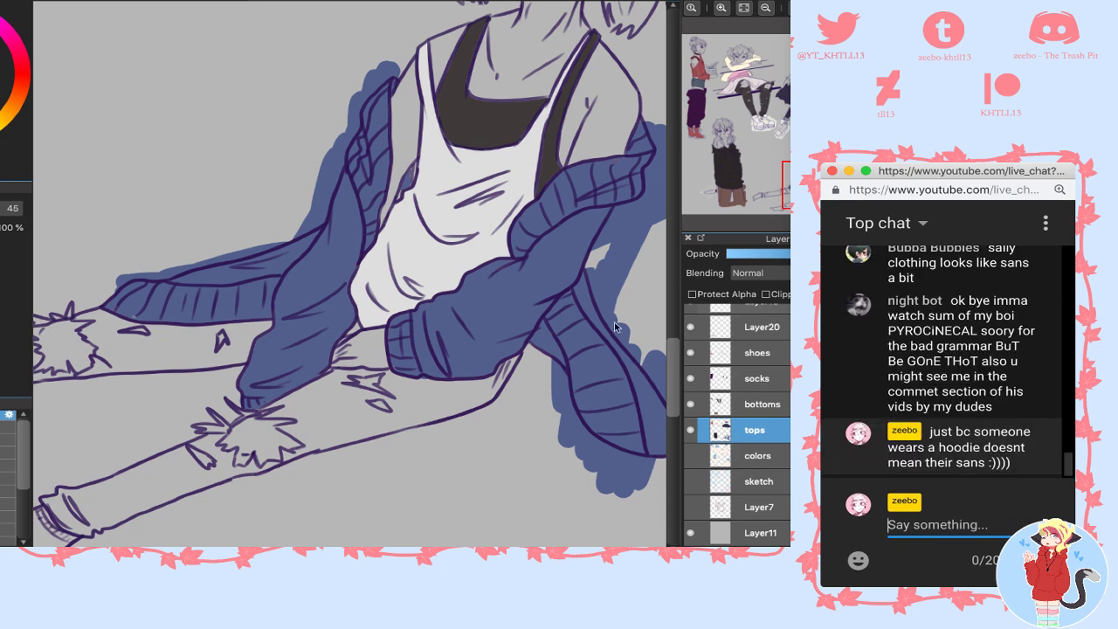
- Extend the blue beyond the outline around the jacket's hanging panel and shoulder on the tops layer
{"action": "mouse_move", "coordinate": [472, 481]}
{"action": "left_mouse_down"}
{"action": "mouse_move", "coordinate": [488, 524]}
{"action": "mouse_move", "coordinate": [560, 508]}
{"action": "mouse_move", "coordinate": [578, 479]}
{"action": "left_mouse_up"}
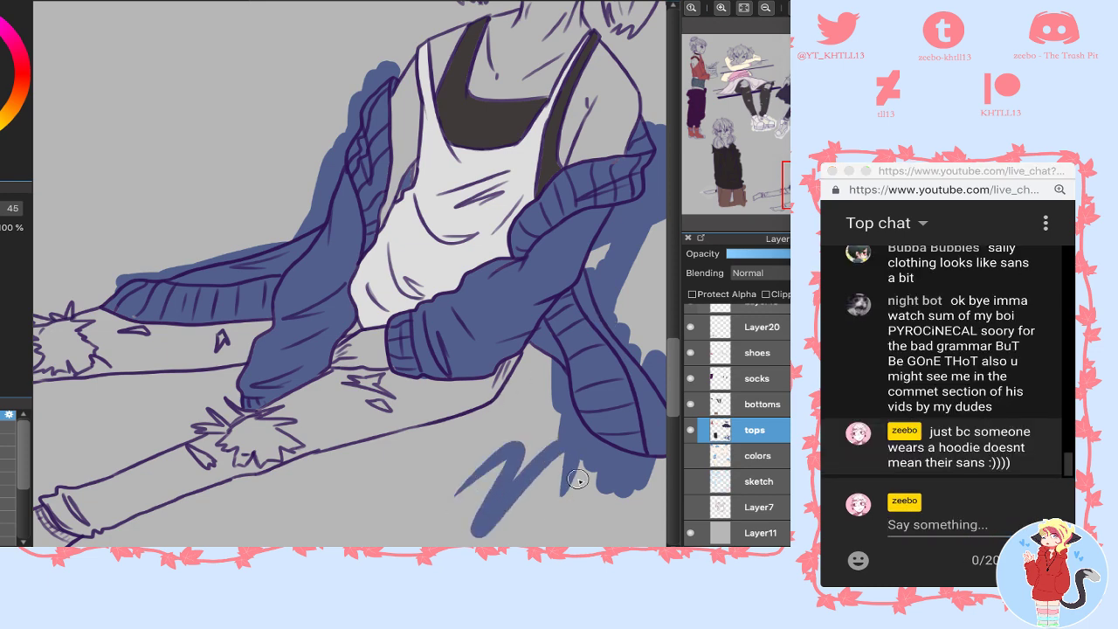
{"action": "key", "text": "ctrl+z"}
{"action": "mouse_move", "coordinate": [600, 419]}
{"action": "left_mouse_down"}
{"action": "mouse_move", "coordinate": [487, 384]}
{"action": "mouse_move", "coordinate": [511, 461]}
{"action": "mouse_move", "coordinate": [563, 349]}
{"action": "mouse_move", "coordinate": [498, 227]}
{"action": "mouse_move", "coordinate": [483, 252]}
{"action": "mouse_move", "coordinate": [483, 227]}
{"action": "left_mouse_up"}
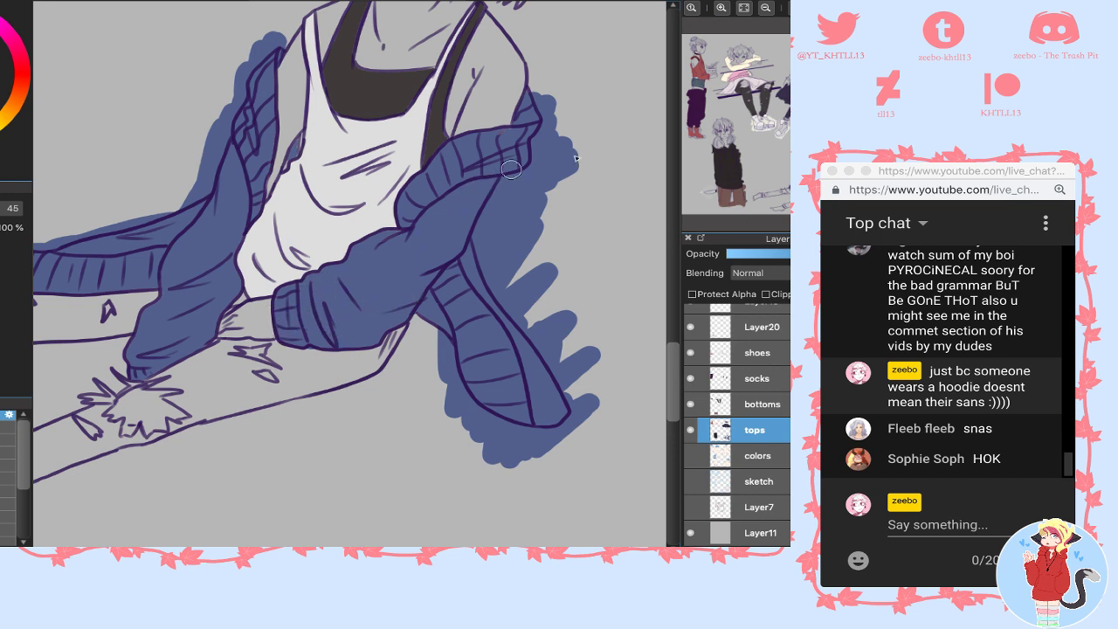
{"action": "left_click_drag", "start_coordinate": [454, 179], "coordinate": [535, 208]}
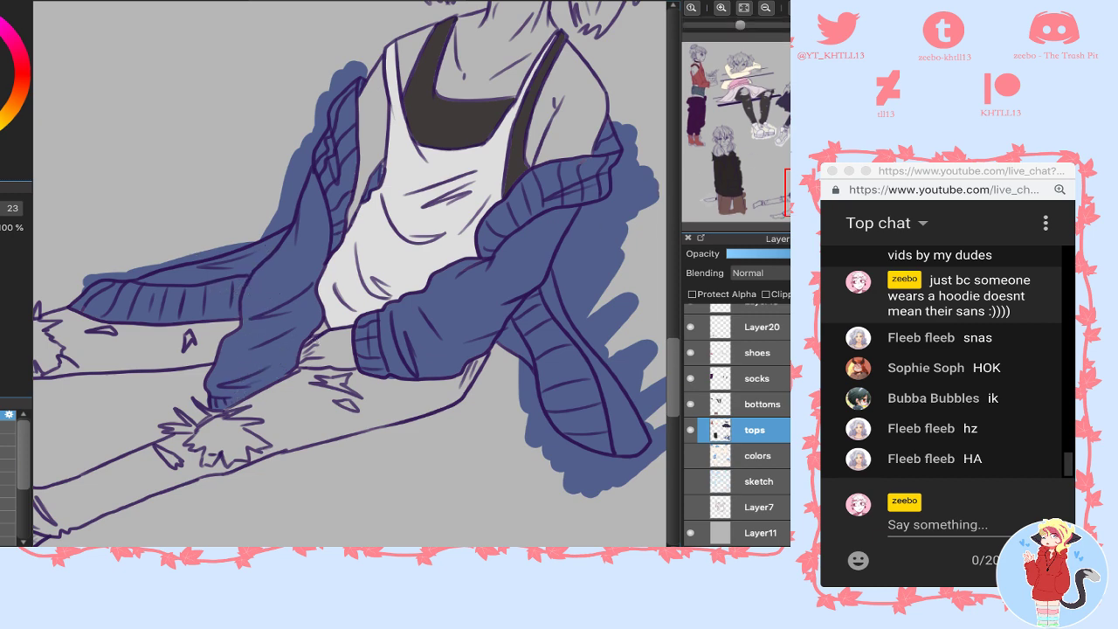
- Fill both legs of the seated figure's ripped trousers with dark grey on the bottoms layer
{"action": "left_click_drag", "start_coordinate": [815, 186], "coordinate": [794, 194]}
{"action": "left_click", "coordinate": [739, 412]}
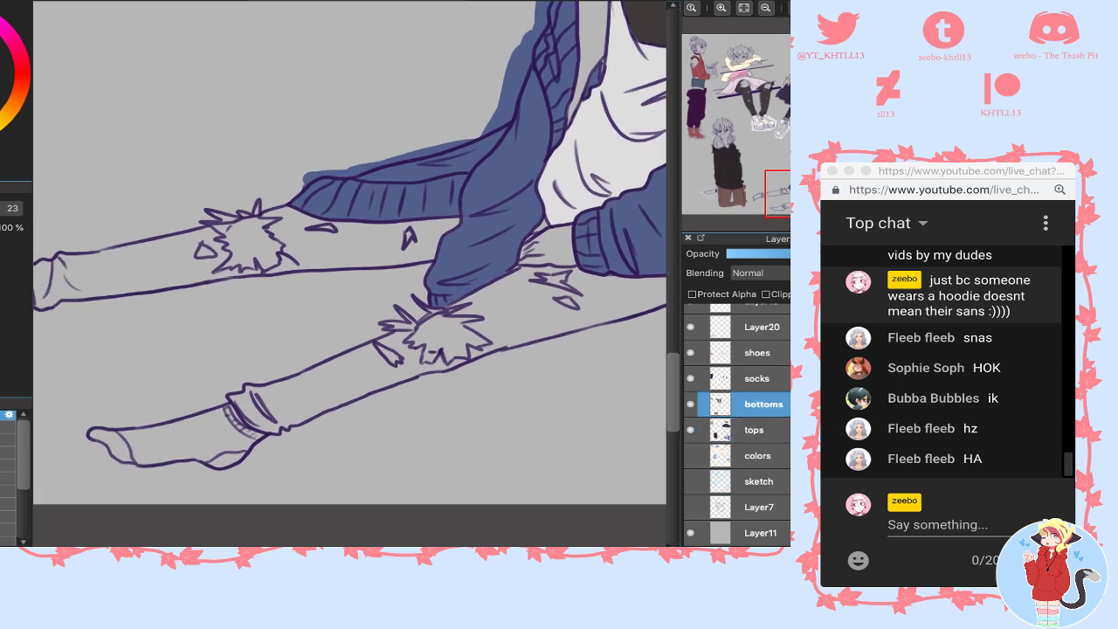
{"action": "left_click", "coordinate": [210, 274]}
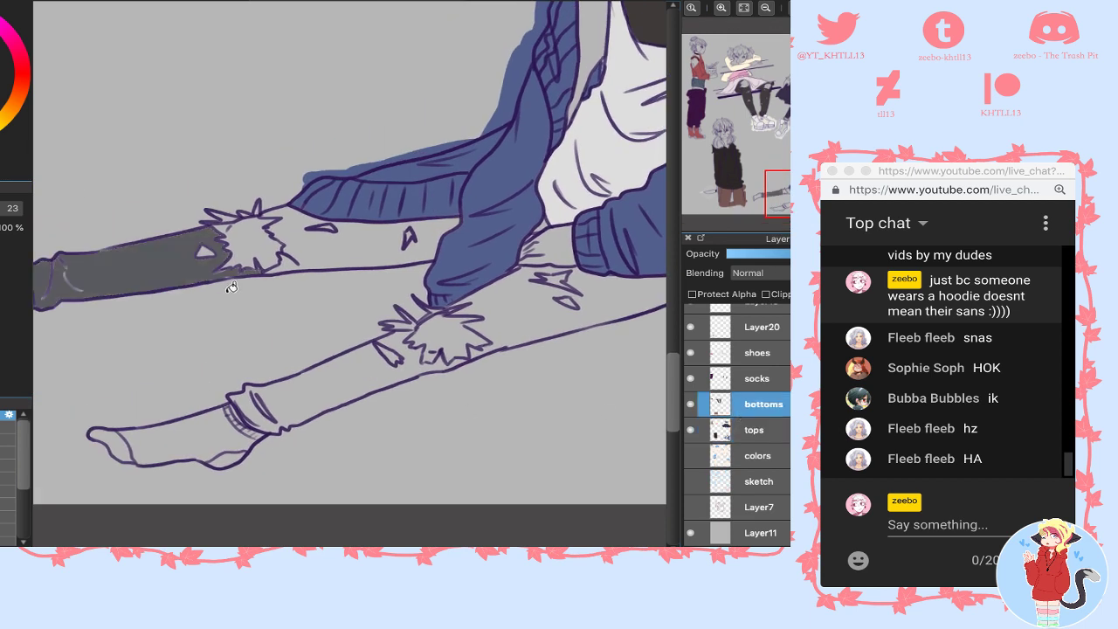
{"action": "left_click", "coordinate": [311, 252]}
{"action": "left_click", "coordinate": [350, 377]}
{"action": "left_click", "coordinate": [498, 330]}
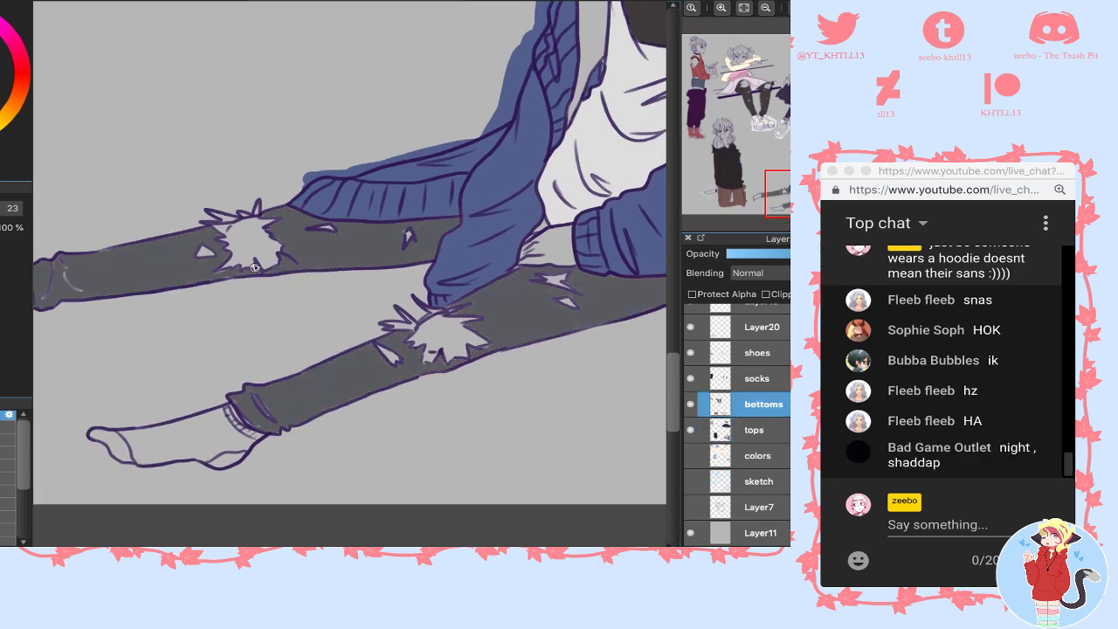
- Paint dark grey over the unfilled slivers between the jagged threads around both knee rips
{"action": "mouse_move", "coordinate": [223, 207]}
{"action": "left_mouse_down"}
{"action": "mouse_move", "coordinate": [202, 218]}
{"action": "mouse_move", "coordinate": [266, 199]}
{"action": "left_mouse_up"}
{"action": "left_click_drag", "start_coordinate": [200, 249], "coordinate": [223, 264]}
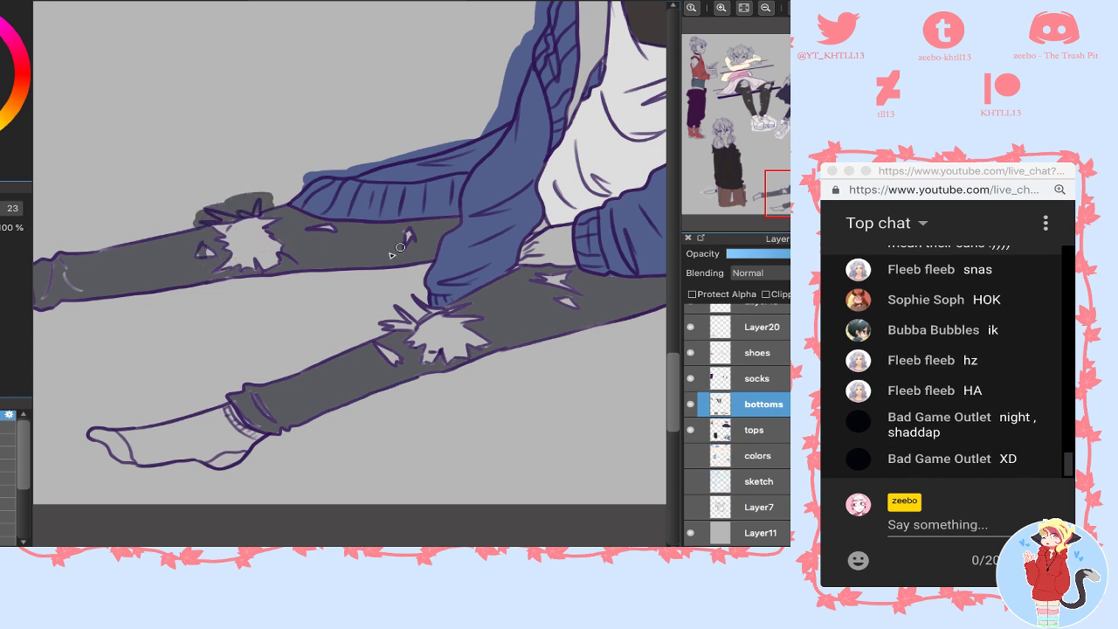
{"action": "key", "text": "ctrl+z"}
{"action": "mouse_move", "coordinate": [381, 330]}
{"action": "left_mouse_down"}
{"action": "mouse_move", "coordinate": [411, 307]}
{"action": "mouse_move", "coordinate": [407, 323]}
{"action": "mouse_move", "coordinate": [411, 305]}
{"action": "left_mouse_up"}
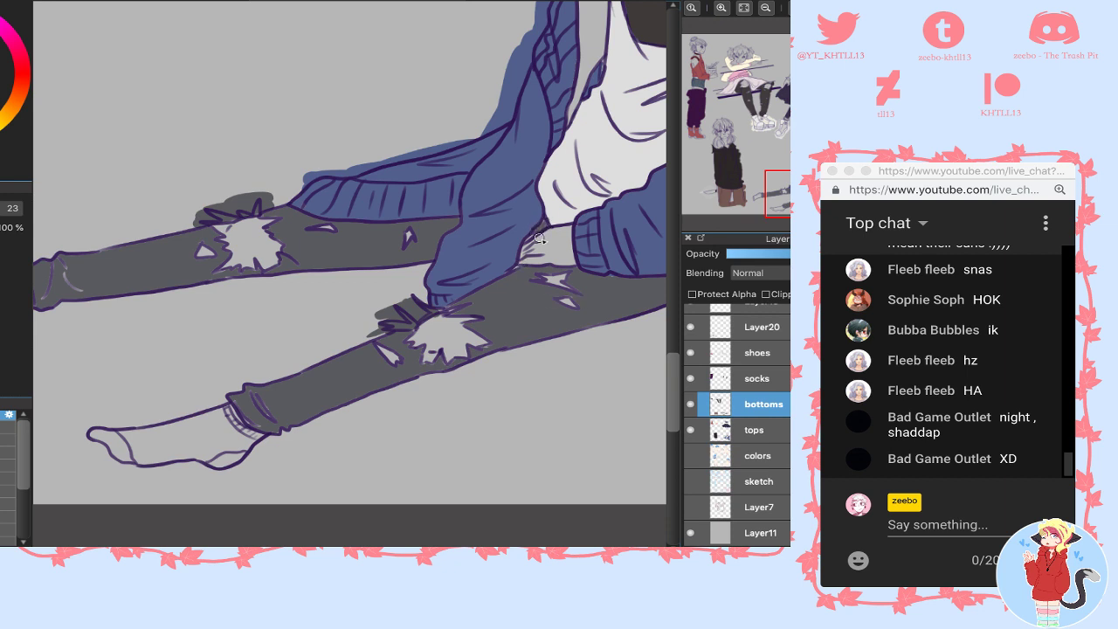
{"action": "key", "text": "e"}
- Extend the dark grey beyond the front trouser leg's outline, from the hip to the ankle cuff
{"action": "left_click_drag", "start_coordinate": [777, 205], "coordinate": [790, 204]}
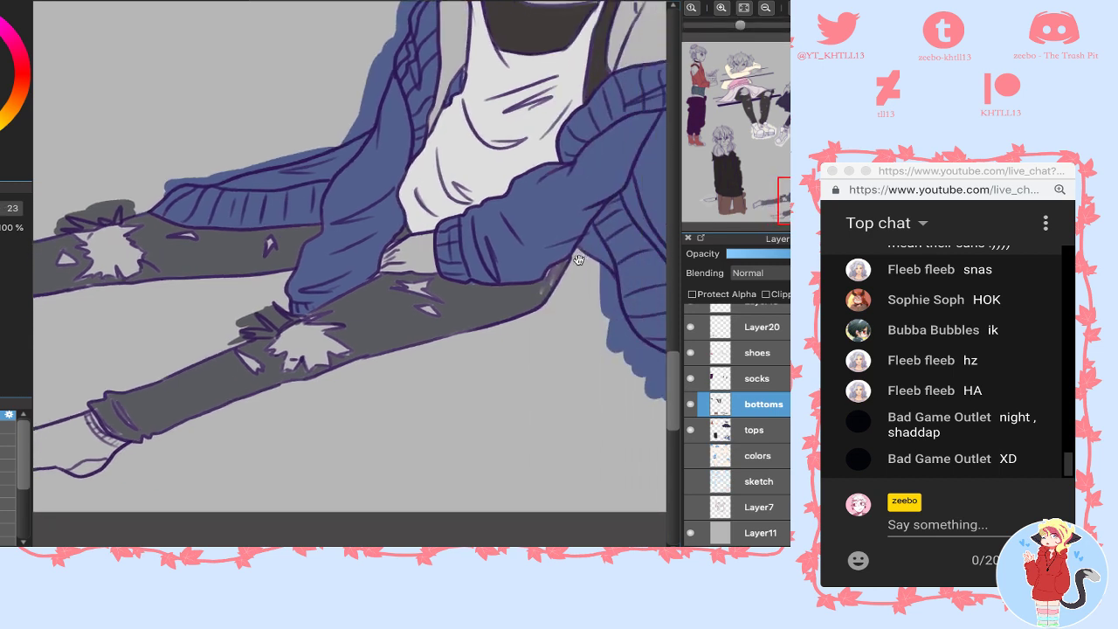
{"action": "mouse_move", "coordinate": [549, 272]}
{"action": "left_mouse_down"}
{"action": "mouse_move", "coordinate": [567, 267]}
{"action": "mouse_move", "coordinate": [479, 295]}
{"action": "mouse_move", "coordinate": [517, 280]}
{"action": "mouse_move", "coordinate": [554, 295]}
{"action": "mouse_move", "coordinate": [529, 310]}
{"action": "mouse_move", "coordinate": [426, 352]}
{"action": "mouse_move", "coordinate": [347, 362]}
{"action": "mouse_move", "coordinate": [360, 363]}
{"action": "mouse_move", "coordinate": [192, 428]}
{"action": "left_mouse_up"}
{"action": "mouse_move", "coordinate": [107, 405]}
{"action": "left_mouse_down"}
{"action": "mouse_move", "coordinate": [96, 379]}
{"action": "mouse_move", "coordinate": [111, 372]}
{"action": "mouse_move", "coordinate": [206, 452]}
{"action": "mouse_move", "coordinate": [187, 408]}
{"action": "mouse_move", "coordinate": [199, 409]}
{"action": "mouse_move", "coordinate": [174, 334]}
{"action": "mouse_move", "coordinate": [181, 324]}
{"action": "mouse_move", "coordinate": [232, 385]}
{"action": "mouse_move", "coordinate": [332, 378]}
{"action": "mouse_move", "coordinate": [355, 358]}
{"action": "left_mouse_up"}
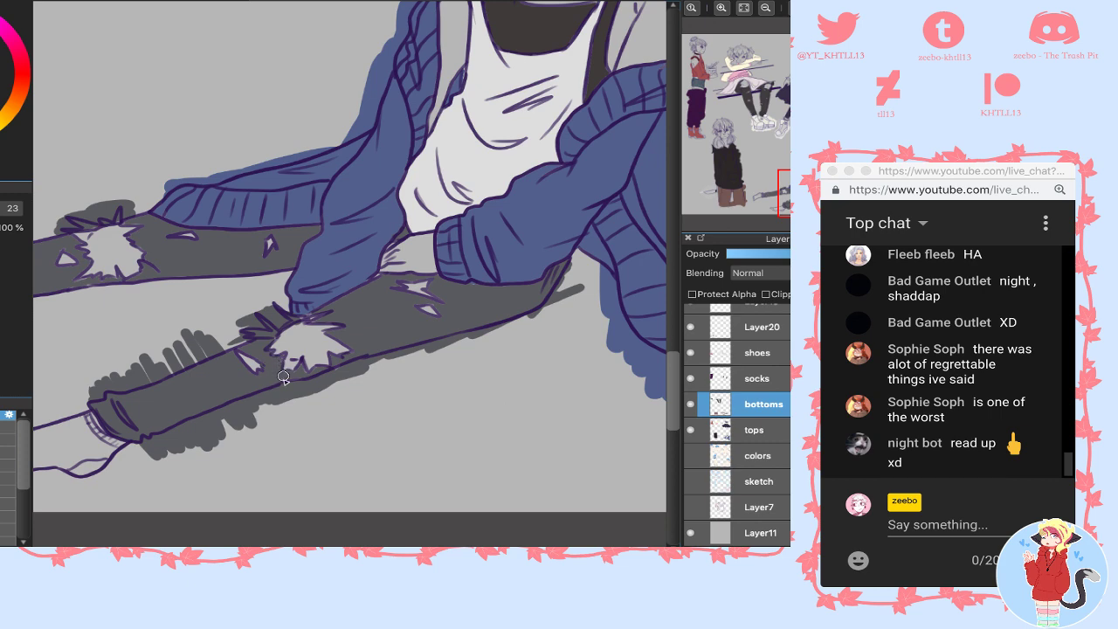
- Extend the dark grey past the back trouser leg's outlines and cover the gaps around its cuff and knee
{"action": "left_click_drag", "start_coordinate": [781, 209], "coordinate": [751, 213]}
{"action": "mouse_move", "coordinate": [195, 213]}
{"action": "left_mouse_down"}
{"action": "mouse_move", "coordinate": [210, 264]}
{"action": "mouse_move", "coordinate": [217, 213]}
{"action": "mouse_move", "coordinate": [237, 312]}
{"action": "mouse_move", "coordinate": [252, 280]}
{"action": "mouse_move", "coordinate": [252, 189]}
{"action": "mouse_move", "coordinate": [284, 282]}
{"action": "mouse_move", "coordinate": [316, 208]}
{"action": "mouse_move", "coordinate": [368, 191]}
{"action": "mouse_move", "coordinate": [339, 256]}
{"action": "mouse_move", "coordinate": [295, 262]}
{"action": "mouse_move", "coordinate": [284, 277]}
{"action": "mouse_move", "coordinate": [320, 271]}
{"action": "left_mouse_up"}
{"action": "left_click_drag", "start_coordinate": [398, 259], "coordinate": [450, 242]}
{"action": "left_click_drag", "start_coordinate": [404, 199], "coordinate": [466, 184]}
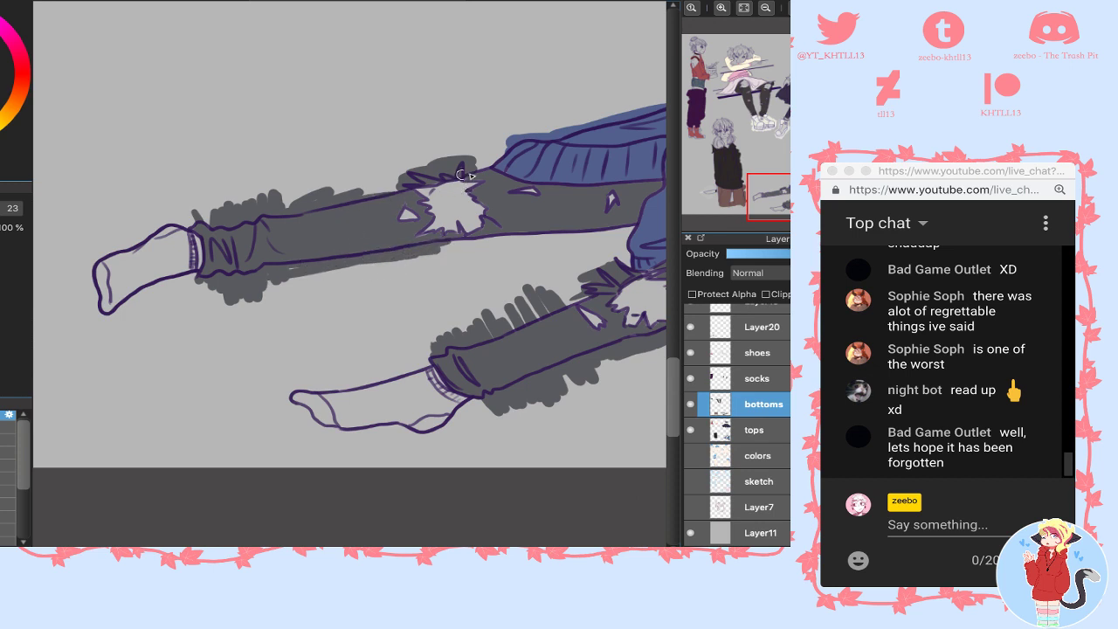
{"action": "mouse_move", "coordinate": [559, 225]}
{"action": "left_mouse_down"}
{"action": "mouse_move", "coordinate": [492, 240]}
{"action": "mouse_move", "coordinate": [620, 227]}
{"action": "mouse_move", "coordinate": [461, 240]}
{"action": "left_mouse_up"}
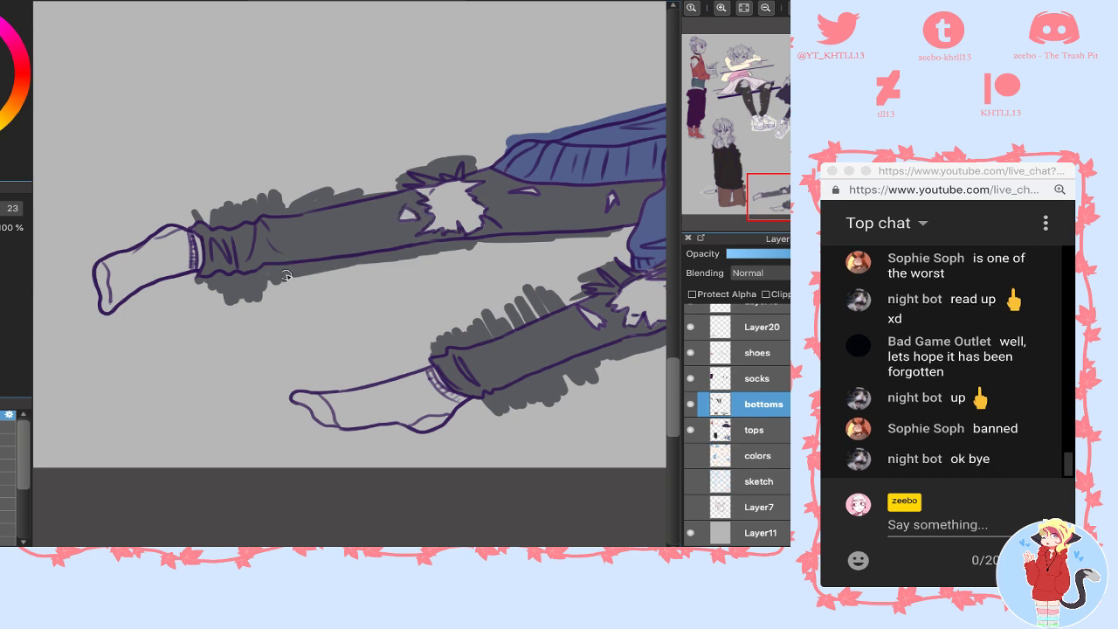
- Paint both of the seated figure's socks near-black on the socks layer, going past their outlines
{"action": "left_click", "coordinate": [728, 383]}
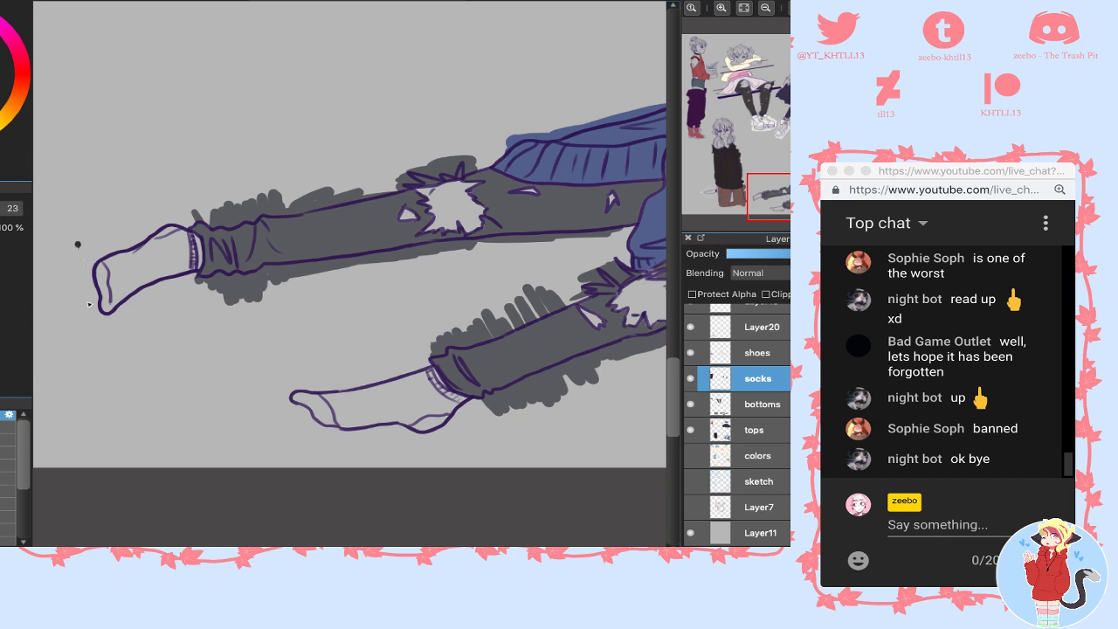
{"action": "mouse_move", "coordinate": [88, 304]}
{"action": "left_mouse_down"}
{"action": "mouse_move", "coordinate": [101, 339]}
{"action": "mouse_move", "coordinate": [109, 234]}
{"action": "mouse_move", "coordinate": [133, 319]}
{"action": "mouse_move", "coordinate": [153, 202]}
{"action": "mouse_move", "coordinate": [172, 289]}
{"action": "mouse_move", "coordinate": [183, 298]}
{"action": "mouse_move", "coordinate": [187, 232]}
{"action": "mouse_move", "coordinate": [194, 278]}
{"action": "left_mouse_up"}
{"action": "mouse_move", "coordinate": [324, 416]}
{"action": "left_mouse_down"}
{"action": "mouse_move", "coordinate": [331, 447]}
{"action": "mouse_move", "coordinate": [337, 432]}
{"action": "mouse_move", "coordinate": [309, 380]}
{"action": "mouse_move", "coordinate": [332, 391]}
{"action": "mouse_move", "coordinate": [332, 371]}
{"action": "mouse_move", "coordinate": [351, 371]}
{"action": "mouse_move", "coordinate": [402, 423]}
{"action": "mouse_move", "coordinate": [402, 409]}
{"action": "mouse_move", "coordinate": [397, 441]}
{"action": "mouse_move", "coordinate": [441, 461]}
{"action": "mouse_move", "coordinate": [452, 449]}
{"action": "mouse_move", "coordinate": [425, 365]}
{"action": "mouse_move", "coordinate": [437, 387]}
{"action": "mouse_move", "coordinate": [472, 406]}
{"action": "mouse_move", "coordinate": [439, 389]}
{"action": "left_mouse_up"}
{"action": "mouse_move", "coordinate": [741, 109]}
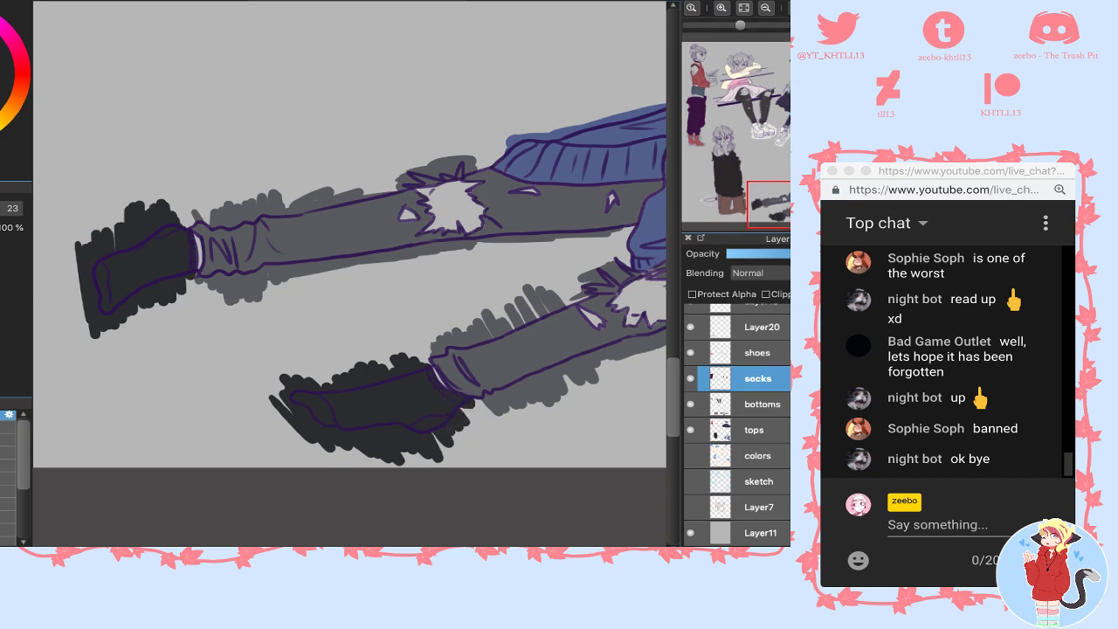
- Show the colors layer and clip the tops, bottoms, socks, shoes and Layer20 layers to it
{"action": "left_click", "coordinate": [765, 8]}
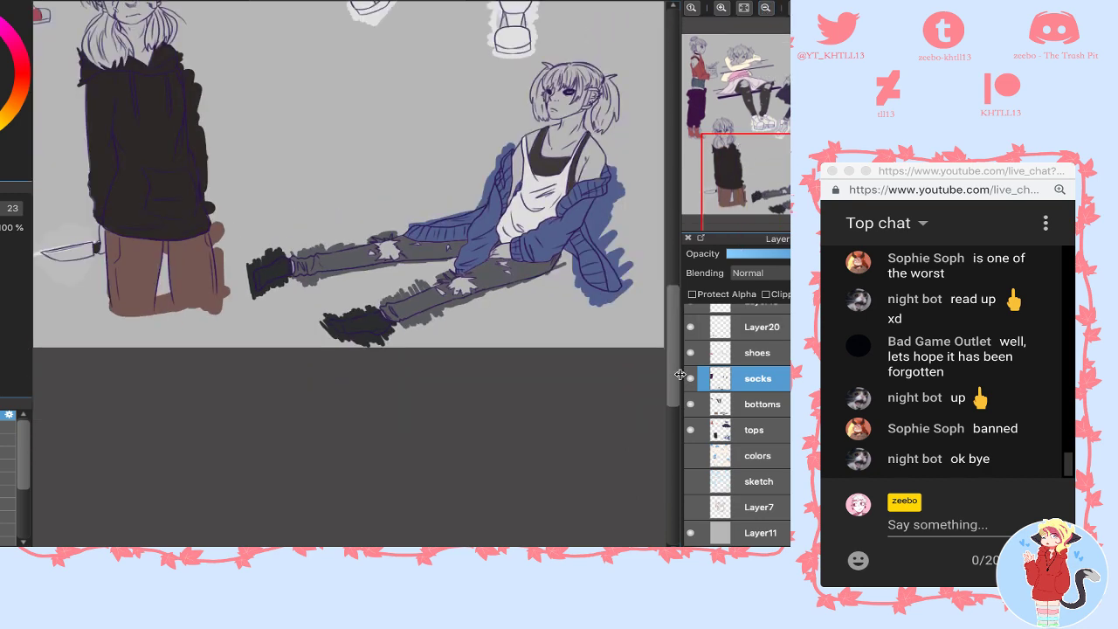
{"action": "left_click", "coordinate": [691, 456]}
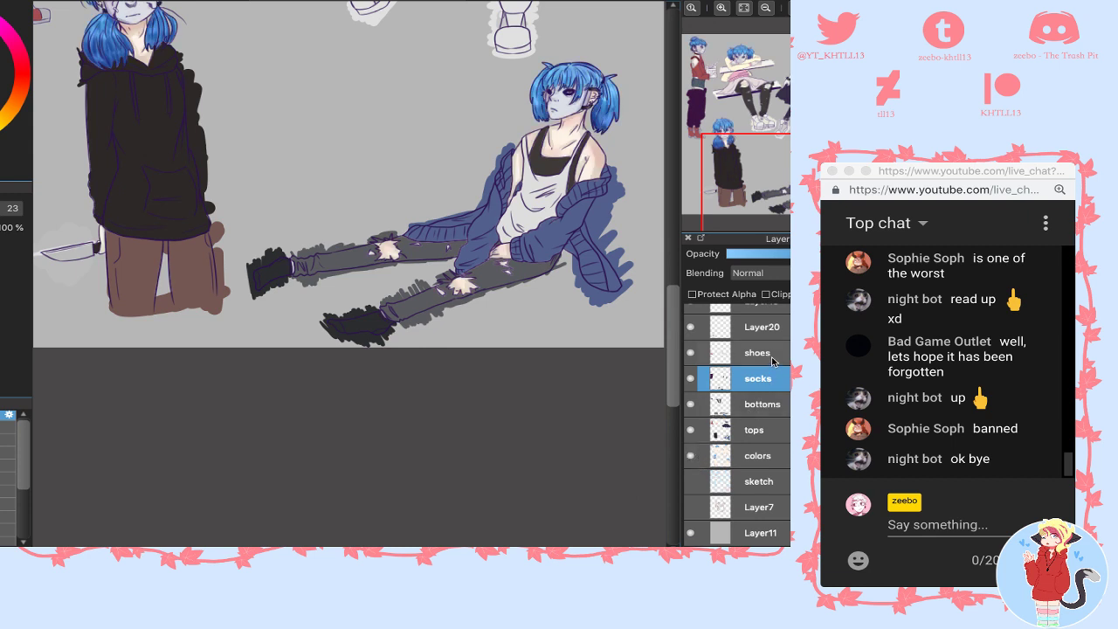
{"action": "left_click", "coordinate": [756, 427]}
{"action": "left_click", "coordinate": [774, 295]}
{"action": "left_click", "coordinate": [747, 400]}
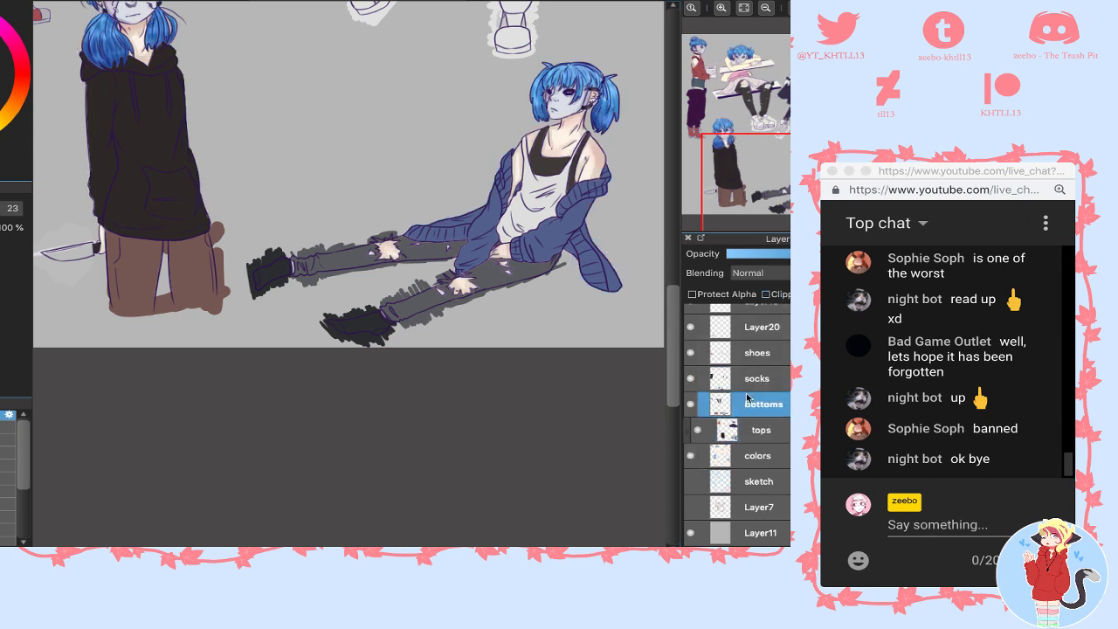
{"action": "left_click", "coordinate": [780, 297]}
{"action": "left_click", "coordinate": [757, 378]}
{"action": "left_click", "coordinate": [780, 297]}
{"action": "left_click", "coordinate": [765, 352]}
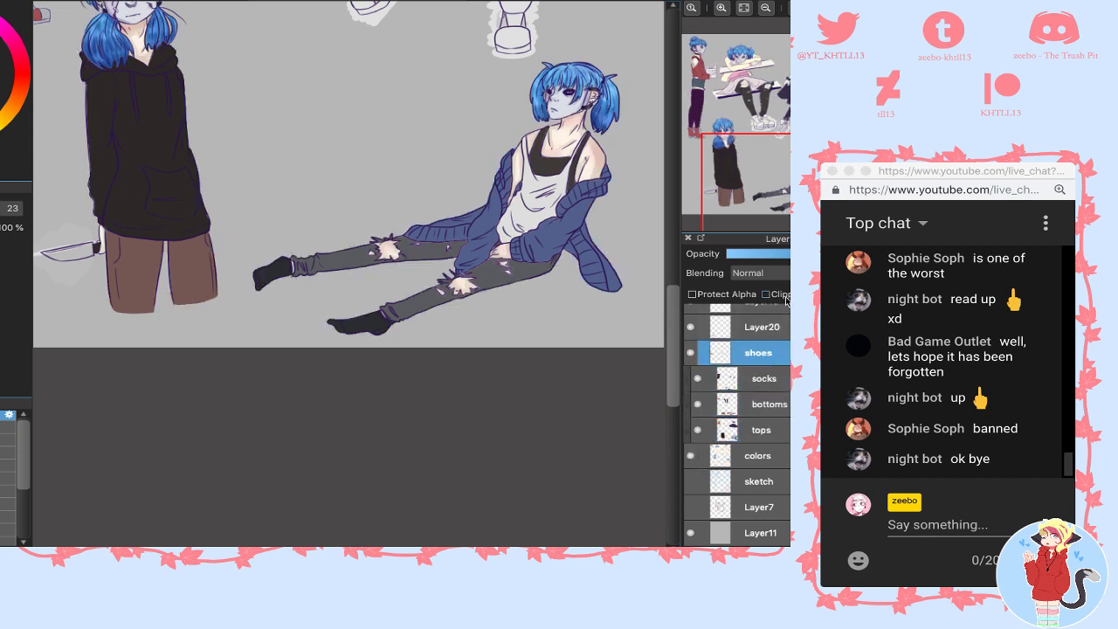
{"action": "left_click", "coordinate": [780, 297]}
{"action": "left_click", "coordinate": [774, 328]}
{"action": "left_click", "coordinate": [780, 297]}
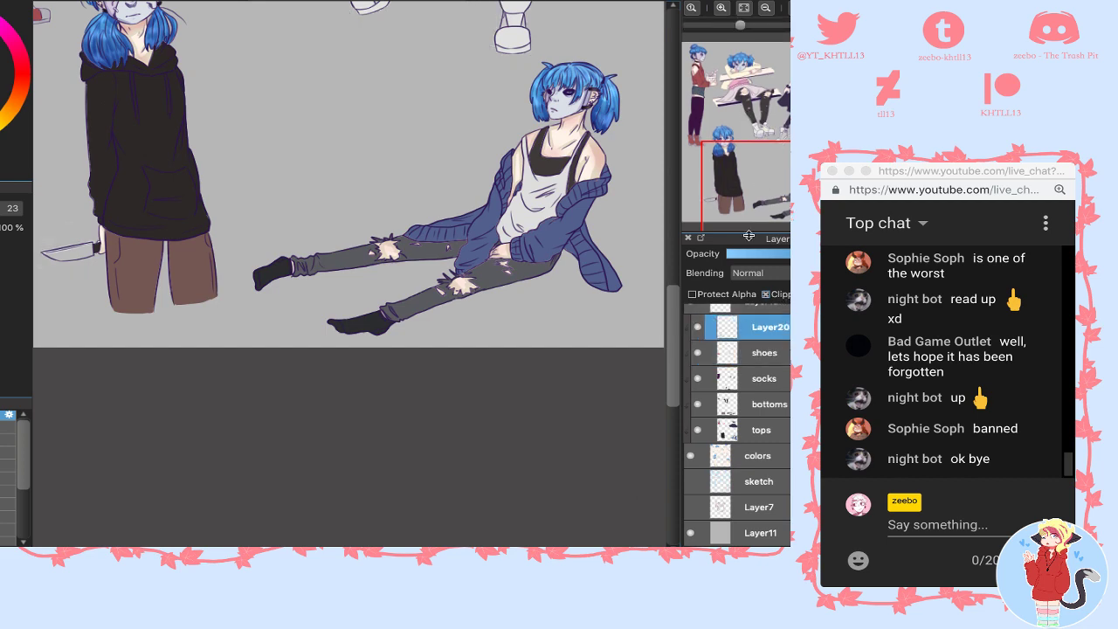
- Hide the grey background layer and check the hoodie figure's and seated figure's colours against white
{"action": "left_click", "coordinate": [691, 532]}
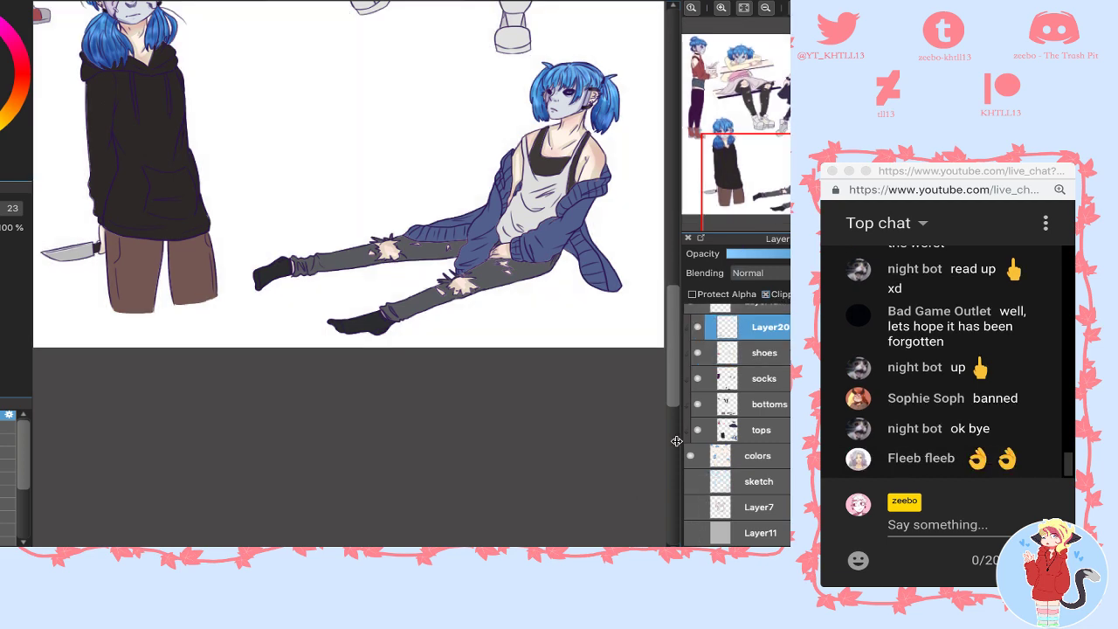
{"action": "left_click", "coordinate": [722, 8]}
{"action": "left_click", "coordinate": [707, 181]}
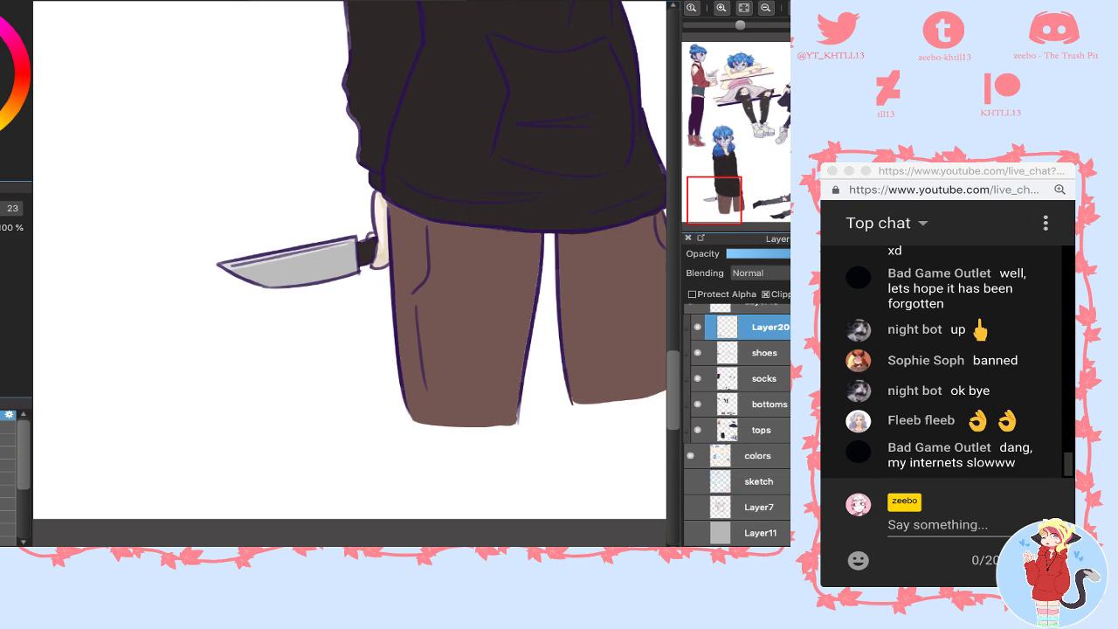
{"action": "left_click", "coordinate": [766, 8]}
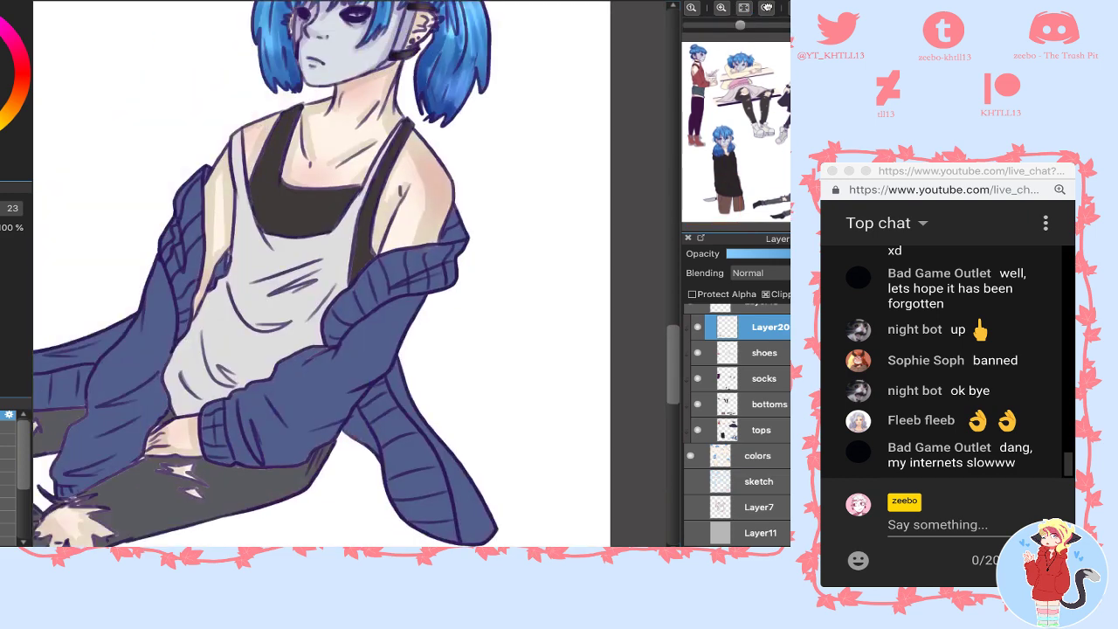
{"action": "left_click", "coordinate": [767, 10]}
{"action": "left_click_drag", "start_coordinate": [772, 109], "coordinate": [789, 150]}
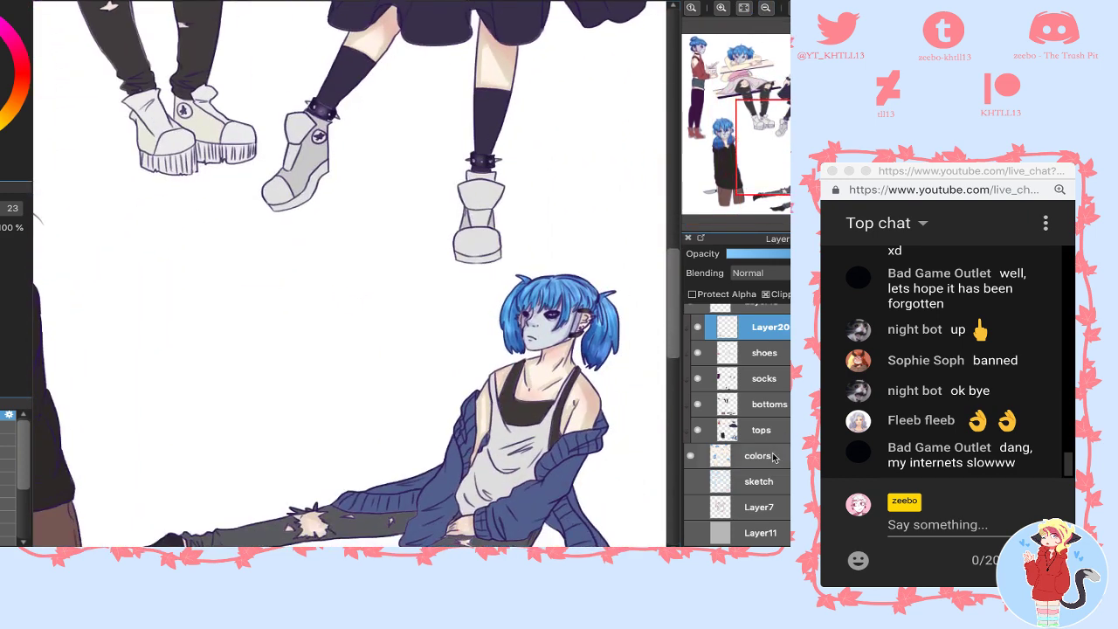
- Add a new layer above the tops layer and turn off clipping on both of these layers
{"action": "left_click", "coordinate": [772, 435]}
{"action": "left_click", "coordinate": [700, 545]}
{"action": "left_click", "coordinate": [739, 457]}
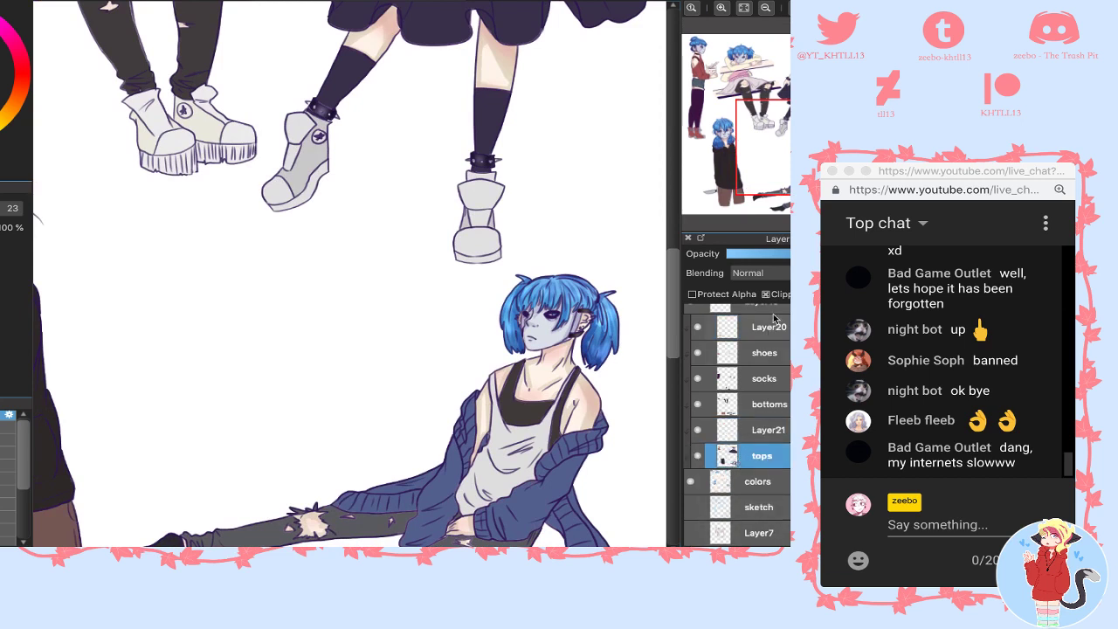
{"action": "left_click", "coordinate": [772, 294]}
{"action": "left_click", "coordinate": [771, 424]}
{"action": "left_click", "coordinate": [776, 298]}
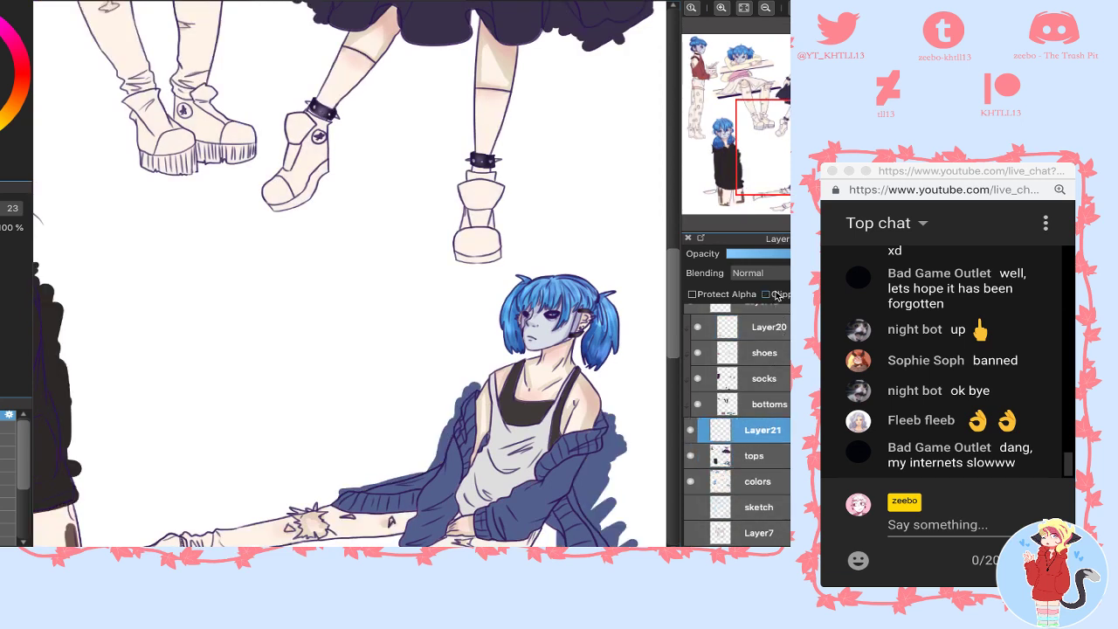
{"action": "left_click", "coordinate": [776, 298]}
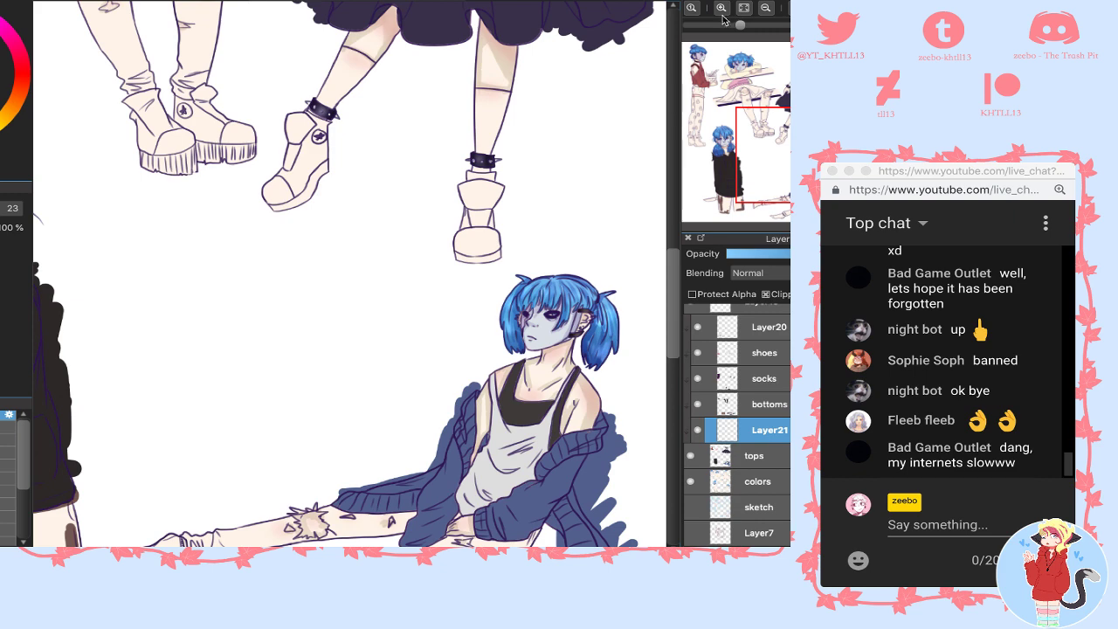
{"action": "left_click", "coordinate": [722, 9]}
{"action": "left_click", "coordinate": [775, 295]}
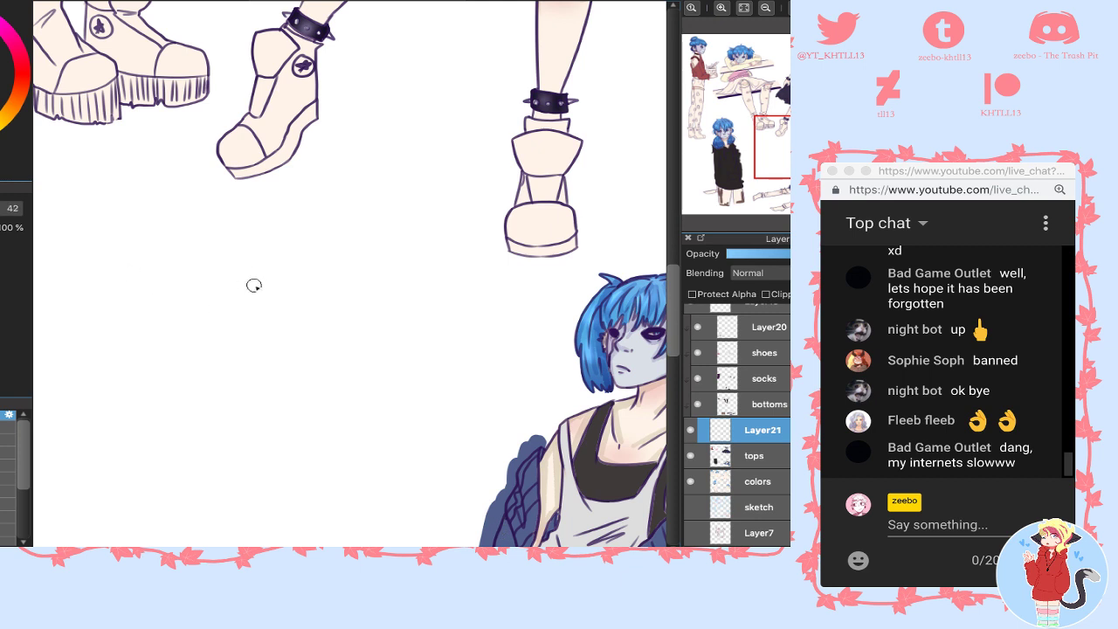
- Enlarge the brush to 77 and paint a zigzag, S-like letter in dark blue-grey in the empty space below the boots
{"action": "mouse_move", "coordinate": [255, 284]}
{"action": "left_mouse_down"}
{"action": "mouse_move", "coordinate": [208, 278]}
{"action": "mouse_move", "coordinate": [214, 326]}
{"action": "left_mouse_up"}
{"action": "key", "text": "ctrl+z"}
{"action": "key", "text": "e"}
{"action": "key", "text": "]"}
{"action": "key", "text": "]"}
{"action": "key", "text": "]"}
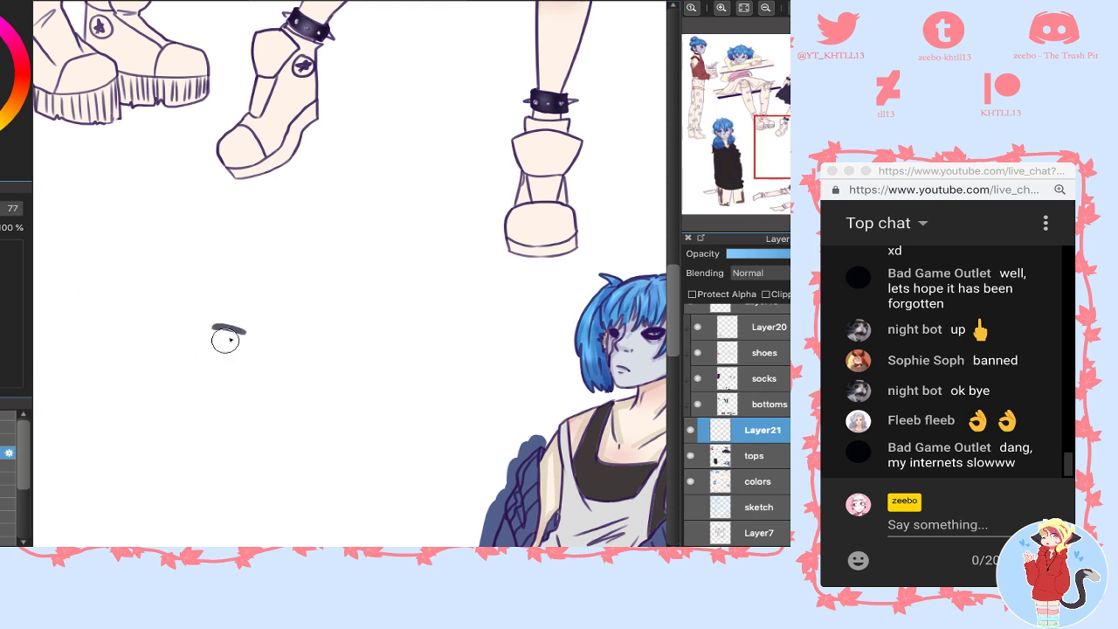
{"action": "key", "text": "ctrl+z"}
{"action": "mouse_move", "coordinate": [264, 291]}
{"action": "left_mouse_down"}
{"action": "mouse_move", "coordinate": [220, 278]}
{"action": "mouse_move", "coordinate": [190, 278]}
{"action": "mouse_move", "coordinate": [260, 405]}
{"action": "mouse_move", "coordinate": [225, 418]}
{"action": "mouse_move", "coordinate": [244, 376]}
{"action": "mouse_move", "coordinate": [234, 279]}
{"action": "left_mouse_up"}
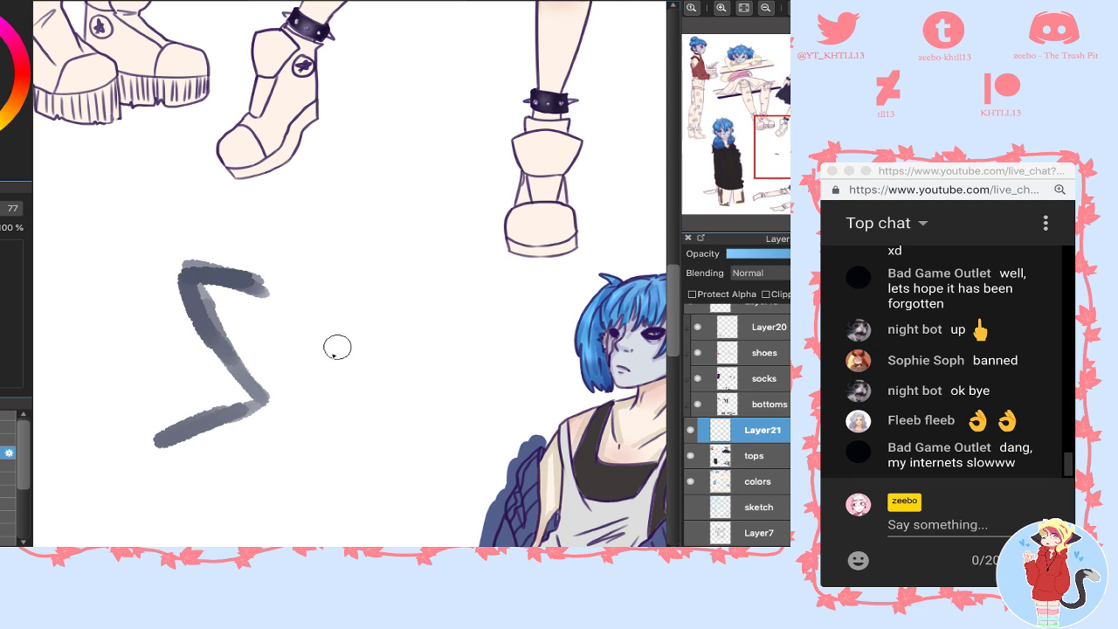
- Move the zigzag letter slightly higher in the empty space below the boots
{"action": "left_click_drag", "start_coordinate": [331, 386], "coordinate": [403, 247]}
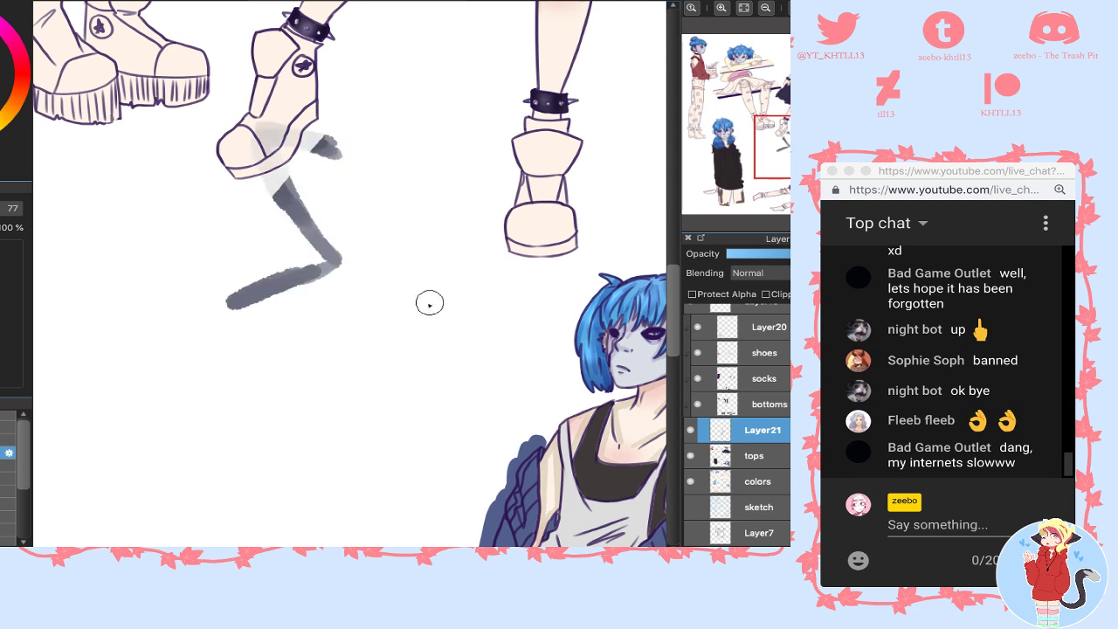
{"action": "mouse_move", "coordinate": [411, 307]}
{"action": "left_mouse_down"}
{"action": "mouse_move", "coordinate": [357, 262]}
{"action": "mouse_move", "coordinate": [370, 230]}
{"action": "left_mouse_up"}
{"action": "mouse_move", "coordinate": [442, 245]}
{"action": "left_mouse_down"}
{"action": "mouse_move", "coordinate": [262, 192]}
{"action": "mouse_move", "coordinate": [244, 212]}
{"action": "mouse_move", "coordinate": [225, 250]}
{"action": "mouse_move", "coordinate": [245, 324]}
{"action": "mouse_move", "coordinate": [347, 407]}
{"action": "mouse_move", "coordinate": [348, 364]}
{"action": "left_mouse_up"}
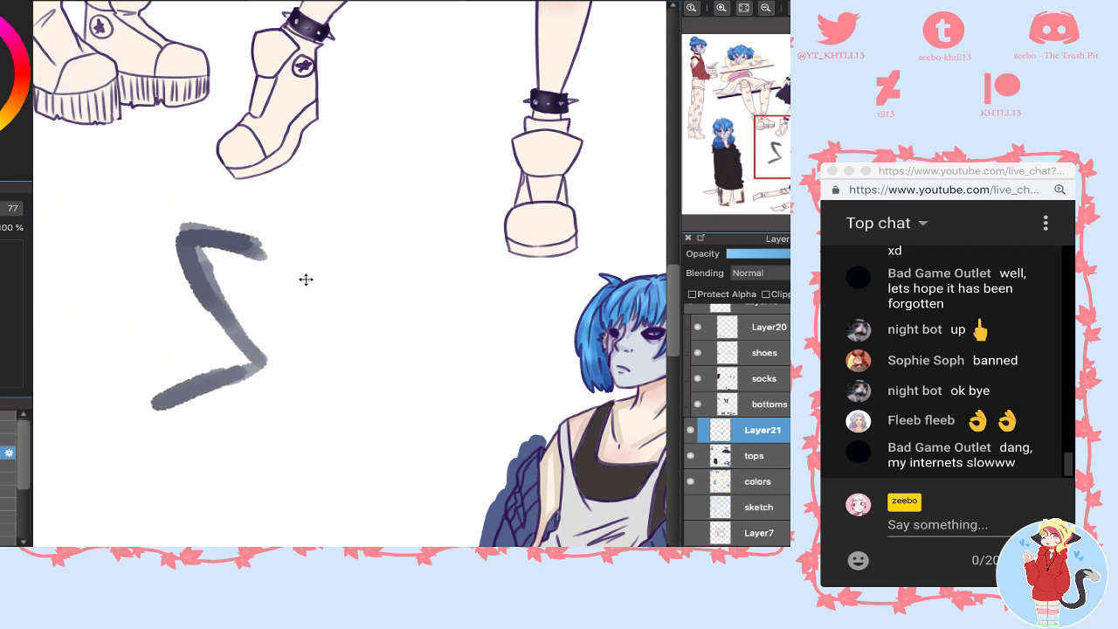
{"action": "left_click_drag", "start_coordinate": [297, 214], "coordinate": [284, 541]}
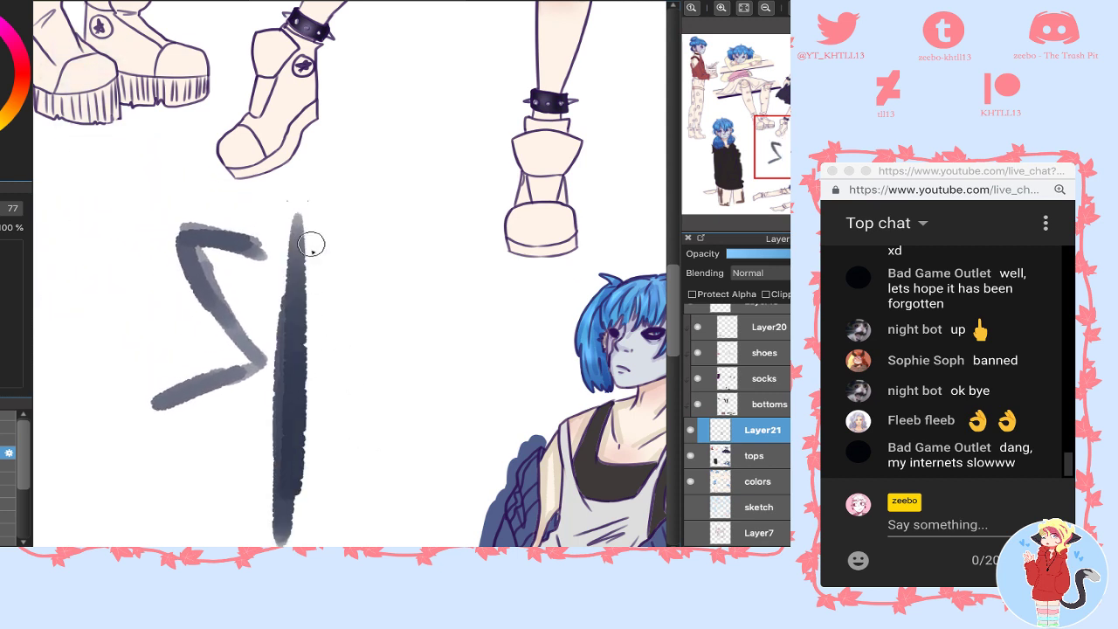
{"action": "key", "text": "ctrl+z"}
- Darken the zigzag letter's strokes and paint a tall vertical stroke with a short slanted top bar beside it
{"action": "mouse_move", "coordinate": [207, 252]}
{"action": "left_mouse_down"}
{"action": "mouse_move", "coordinate": [244, 347]}
{"action": "mouse_move", "coordinate": [172, 235]}
{"action": "mouse_move", "coordinate": [231, 236]}
{"action": "mouse_move", "coordinate": [197, 234]}
{"action": "mouse_move", "coordinate": [227, 324]}
{"action": "mouse_move", "coordinate": [197, 377]}
{"action": "mouse_move", "coordinate": [146, 398]}
{"action": "mouse_move", "coordinate": [252, 360]}
{"action": "left_mouse_up"}
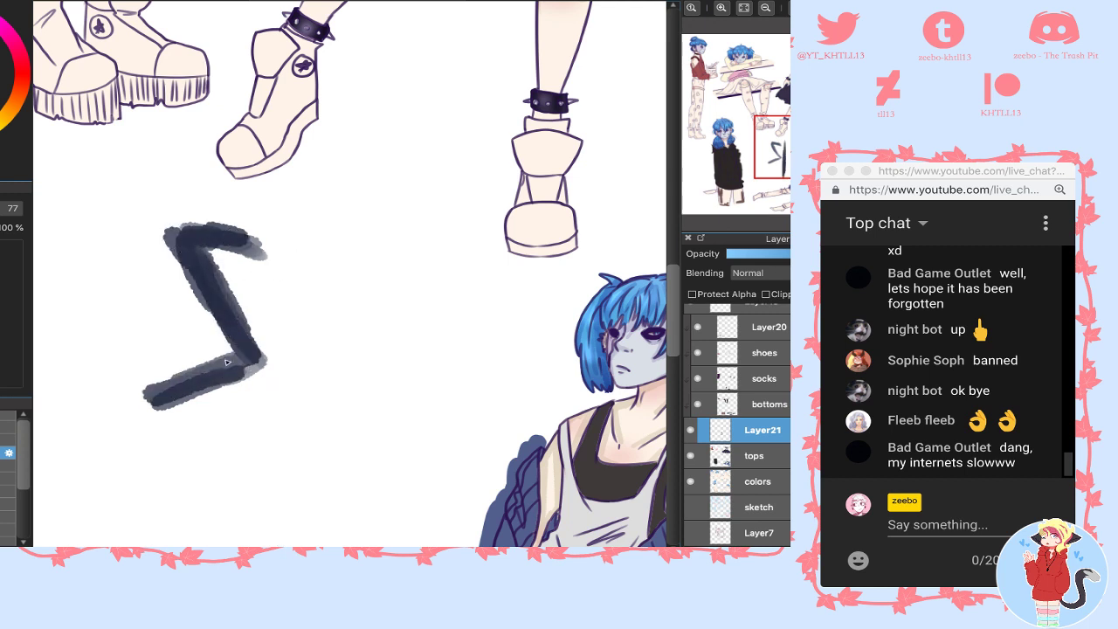
{"action": "left_click_drag", "start_coordinate": [301, 226], "coordinate": [300, 487]}
{"action": "left_click_drag", "start_coordinate": [299, 247], "coordinate": [370, 229]}
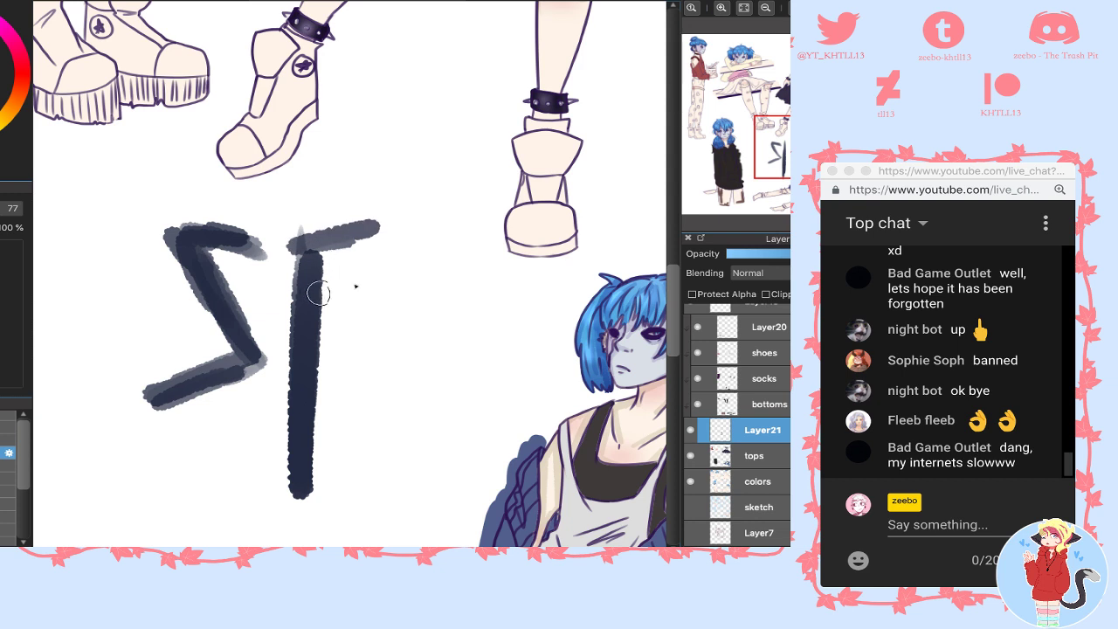
{"action": "left_click_drag", "start_coordinate": [311, 300], "coordinate": [343, 289]}
{"action": "mouse_move", "coordinate": [297, 485]}
{"action": "left_mouse_down"}
{"action": "mouse_move", "coordinate": [259, 437]}
{"action": "mouse_move", "coordinate": [330, 463]}
{"action": "mouse_move", "coordinate": [334, 447]}
{"action": "mouse_move", "coordinate": [266, 439]}
{"action": "mouse_move", "coordinate": [290, 471]}
{"action": "mouse_move", "coordinate": [266, 434]}
{"action": "mouse_move", "coordinate": [305, 462]}
{"action": "mouse_move", "coordinate": [302, 446]}
{"action": "mouse_move", "coordinate": [316, 445]}
{"action": "mouse_move", "coordinate": [291, 480]}
{"action": "mouse_move", "coordinate": [337, 460]}
{"action": "mouse_move", "coordinate": [300, 426]}
{"action": "left_mouse_up"}
{"action": "key", "text": "ctrl+z"}
{"action": "key", "text": "ctrl+z"}
{"action": "key", "text": "ctrl+z"}
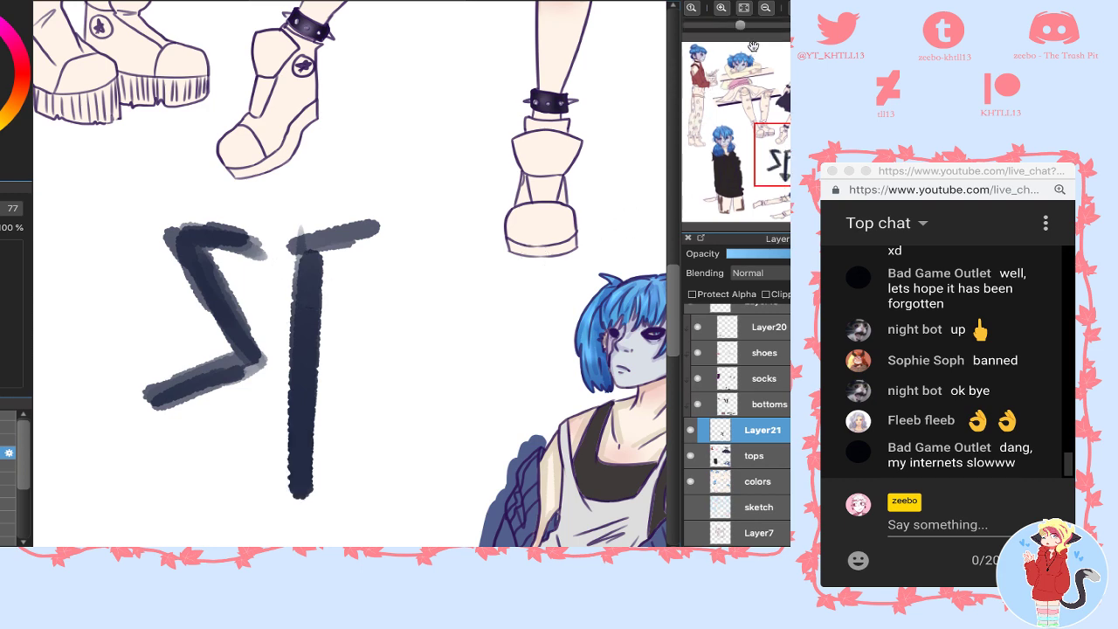
- Move the painted lettering closer to the hooded figure, just below the platform boots
{"action": "left_click_drag", "start_coordinate": [766, 24], "coordinate": [770, 15]}
{"action": "left_click", "coordinate": [770, 12]}
{"action": "left_click_drag", "start_coordinate": [472, 109], "coordinate": [504, 140]}
{"action": "left_click", "coordinate": [761, 9]}
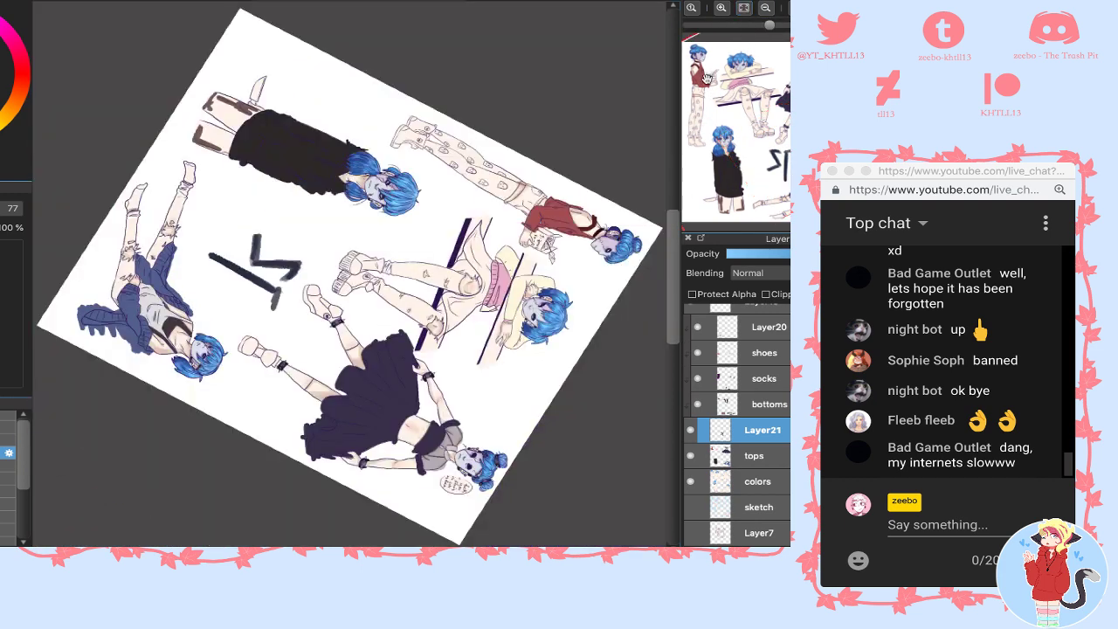
{"action": "left_click", "coordinate": [735, 21]}
{"action": "left_click", "coordinate": [729, 5]}
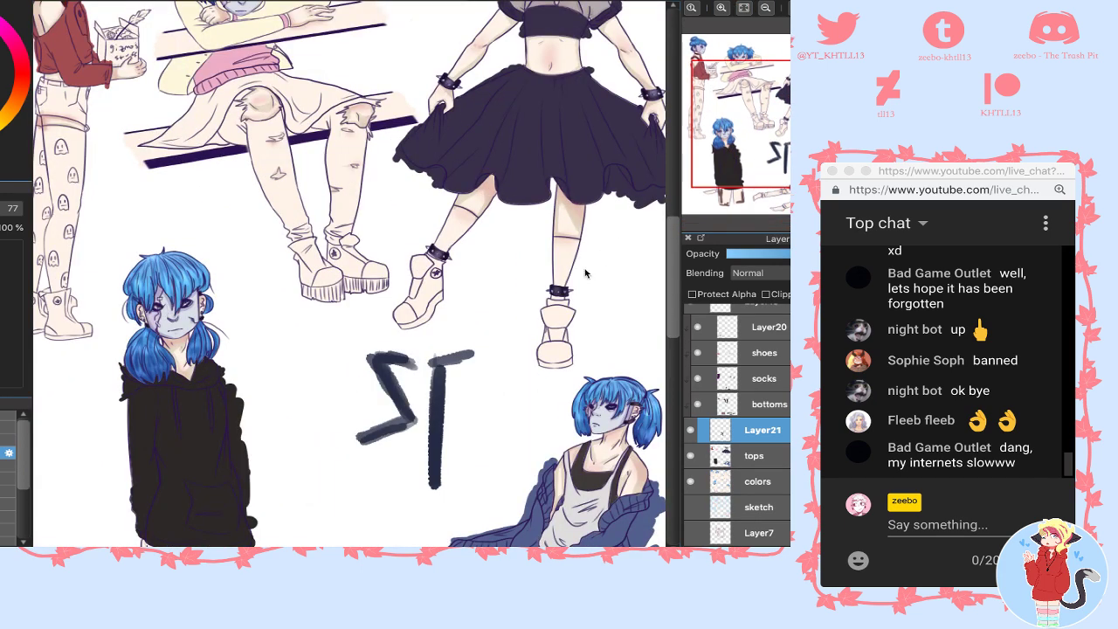
{"action": "mouse_move", "coordinate": [491, 358]}
{"action": "left_mouse_down"}
{"action": "mouse_move", "coordinate": [454, 333]}
{"action": "mouse_move", "coordinate": [421, 334]}
{"action": "left_mouse_up"}
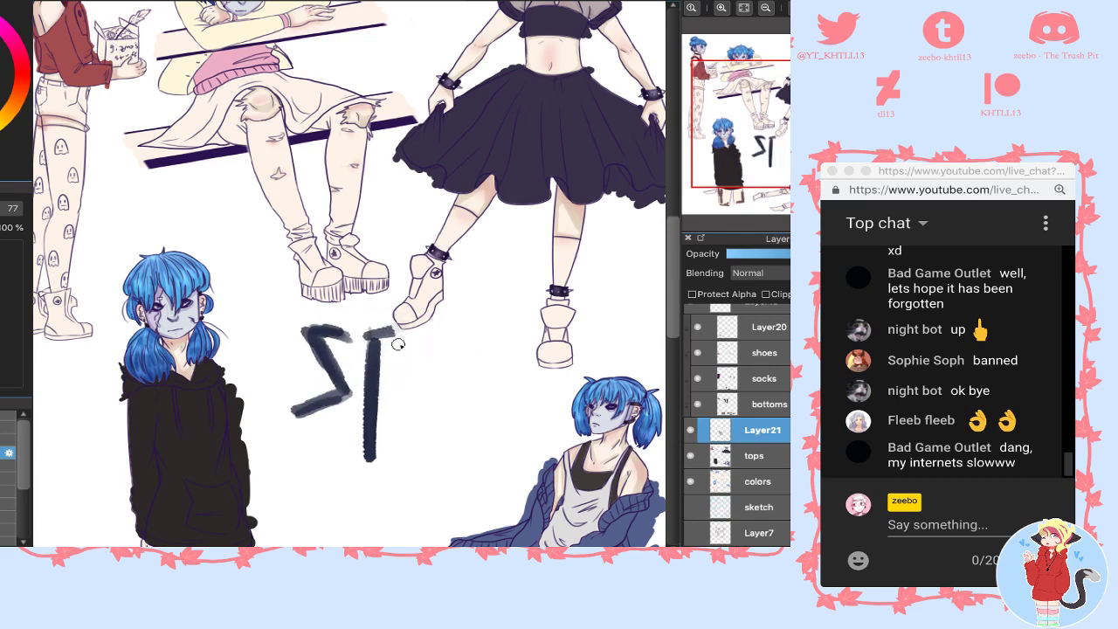
- Undo the upright stroke beside the zigzag letter and paint a slanted F with two short crossbars in its place
{"action": "key", "text": "ctrl+z"}
{"action": "key", "text": "ctrl+z"}
{"action": "key", "text": "ctrl+z"}
{"action": "left_click_drag", "start_coordinate": [440, 348], "coordinate": [409, 534]}
{"action": "left_click_drag", "start_coordinate": [435, 404], "coordinate": [465, 394]}
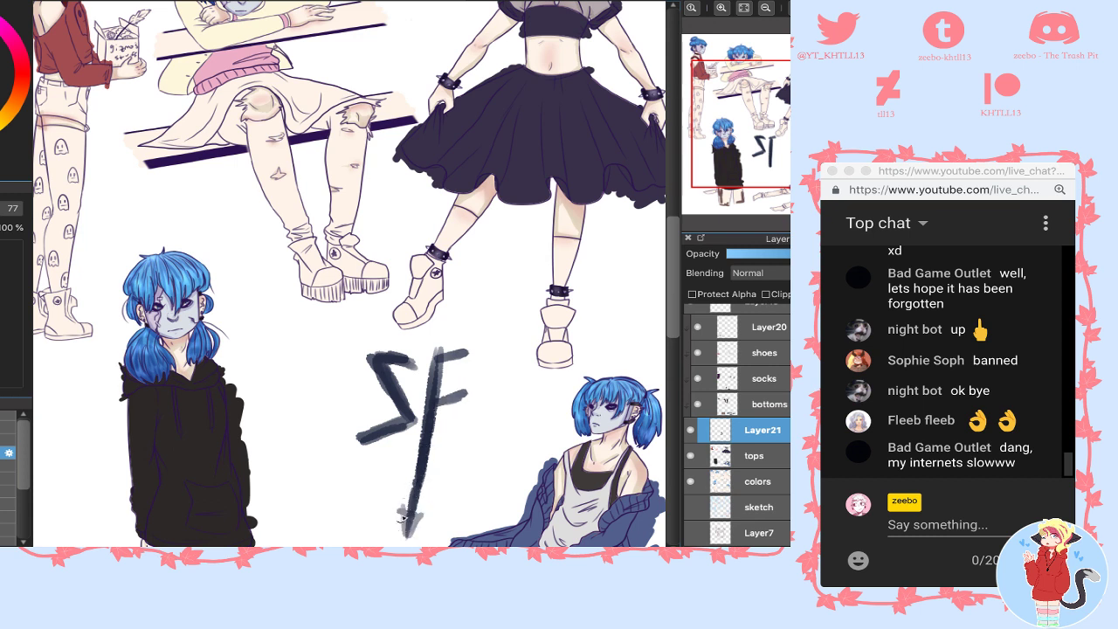
{"action": "left_click_drag", "start_coordinate": [408, 522], "coordinate": [407, 529]}
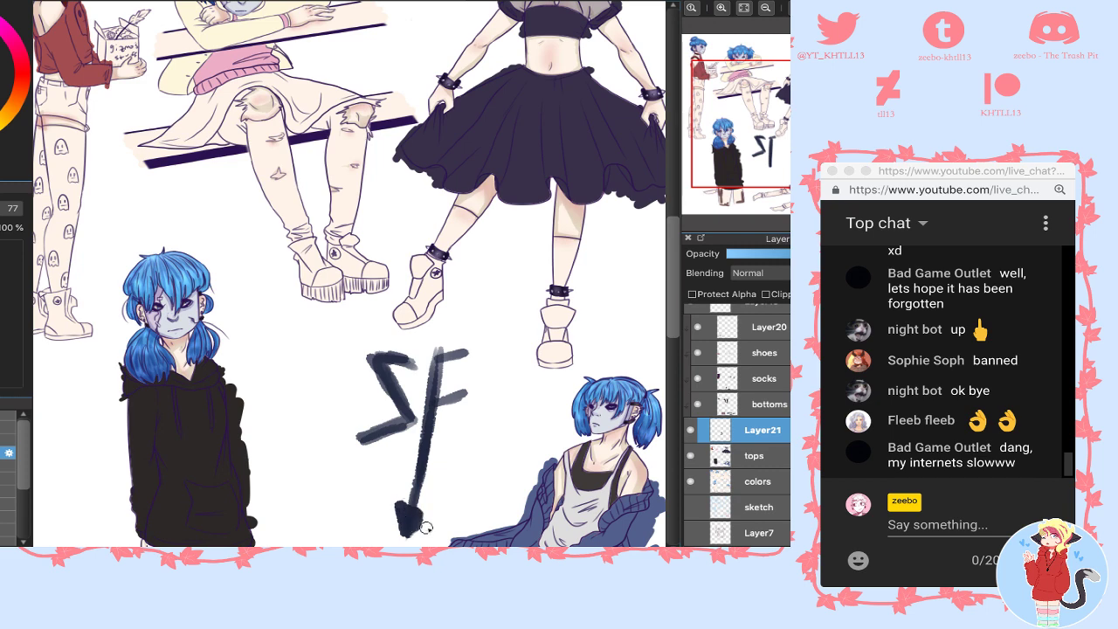
{"action": "key", "text": "ctrl+z"}
{"action": "key", "text": "ctrl+z"}
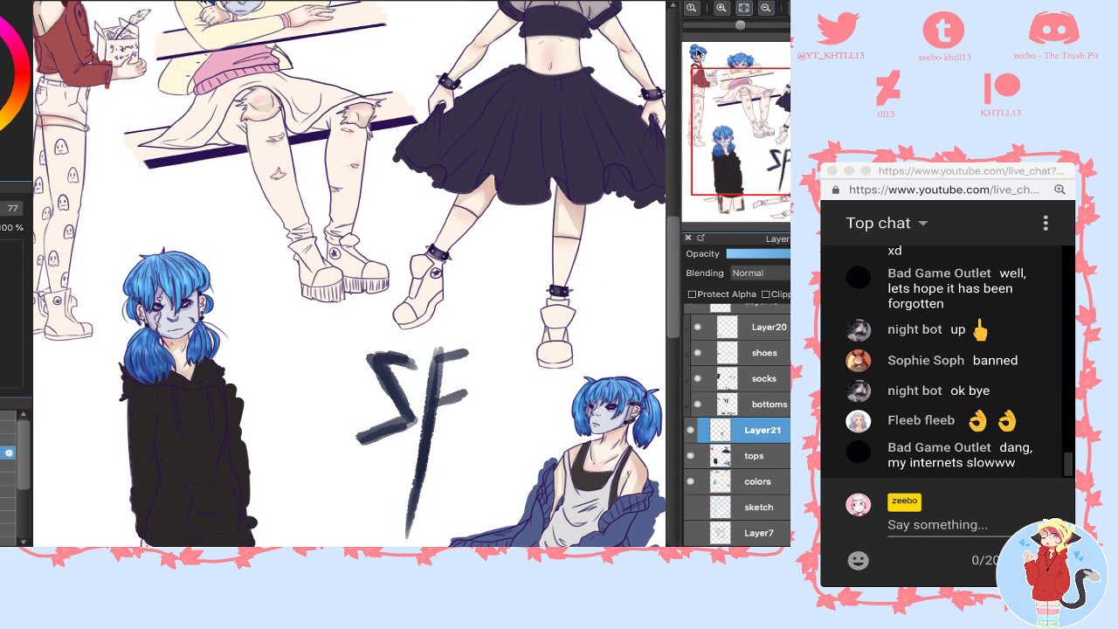
- Scale down and tilt the painted SF lettering, placing it on the front of the seated figure's light grey tank top
{"action": "key", "text": "ctrl+t"}
{"action": "left_click_drag", "start_coordinate": [484, 314], "coordinate": [474, 306]}
{"action": "left_click_drag", "start_coordinate": [781, 169], "coordinate": [784, 176]}
{"action": "left_click_drag", "start_coordinate": [545, 297], "coordinate": [538, 372]}
{"action": "left_click_drag", "start_coordinate": [353, 276], "coordinate": [503, 356]}
{"action": "left_click_drag", "start_coordinate": [534, 254], "coordinate": [434, 326]}
{"action": "left_click_drag", "start_coordinate": [522, 338], "coordinate": [478, 328]}
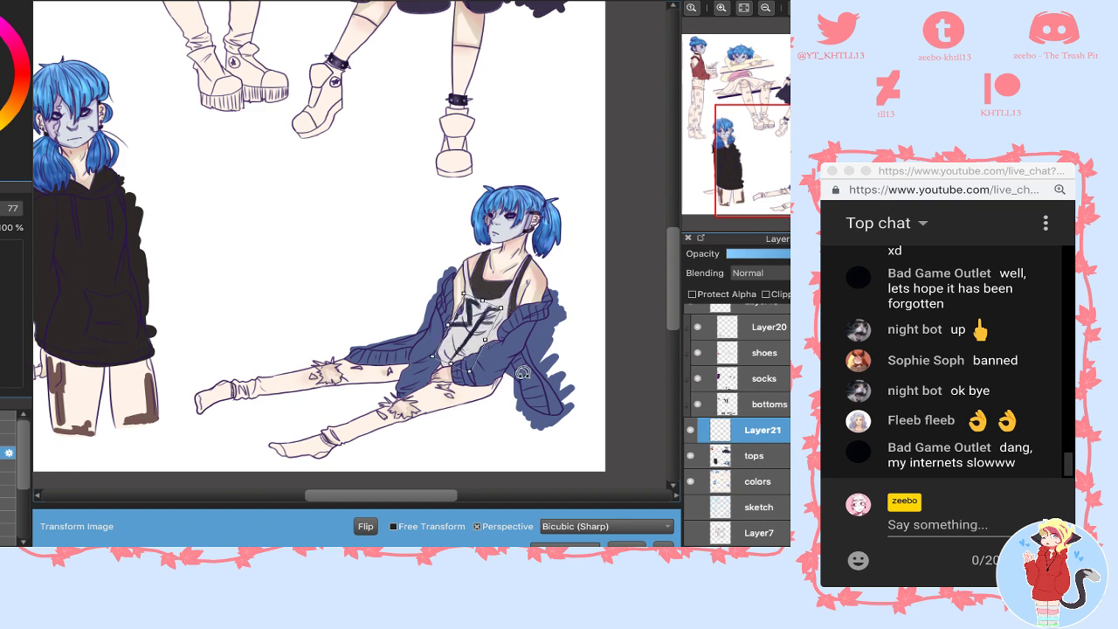
{"action": "left_click_drag", "start_coordinate": [522, 373], "coordinate": [519, 364]}
{"action": "left_click", "coordinate": [722, 8]}
{"action": "left_click", "coordinate": [722, 8]}
{"action": "left_click", "coordinate": [722, 8]}
{"action": "left_click", "coordinate": [789, 200]}
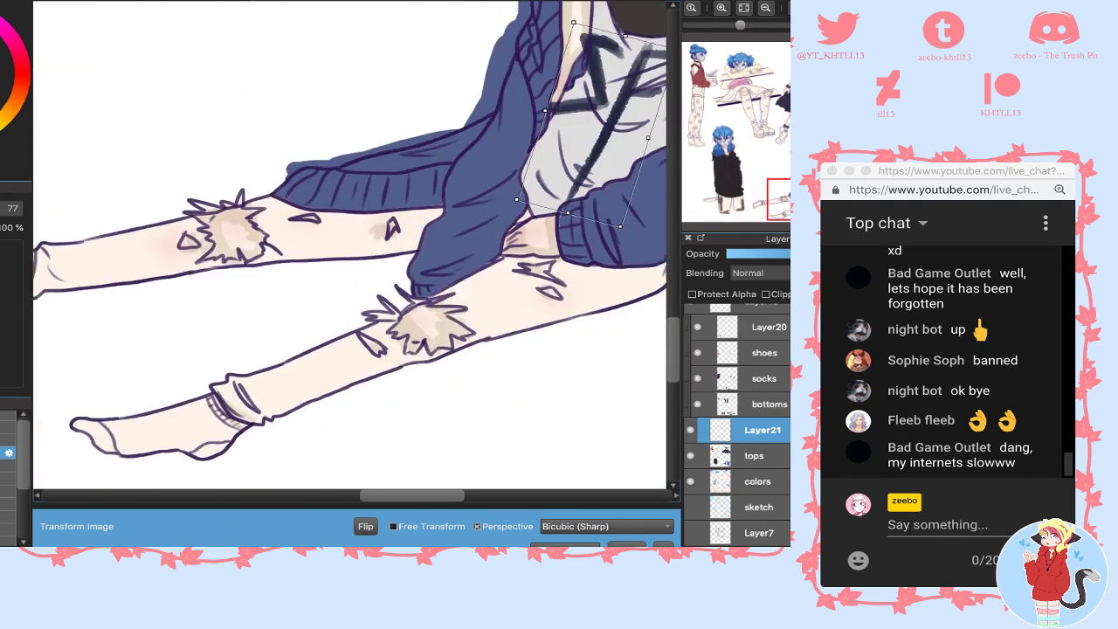
{"action": "left_click_drag", "start_coordinate": [790, 200], "coordinate": [802, 192]}
{"action": "left_click", "coordinate": [664, 545]}
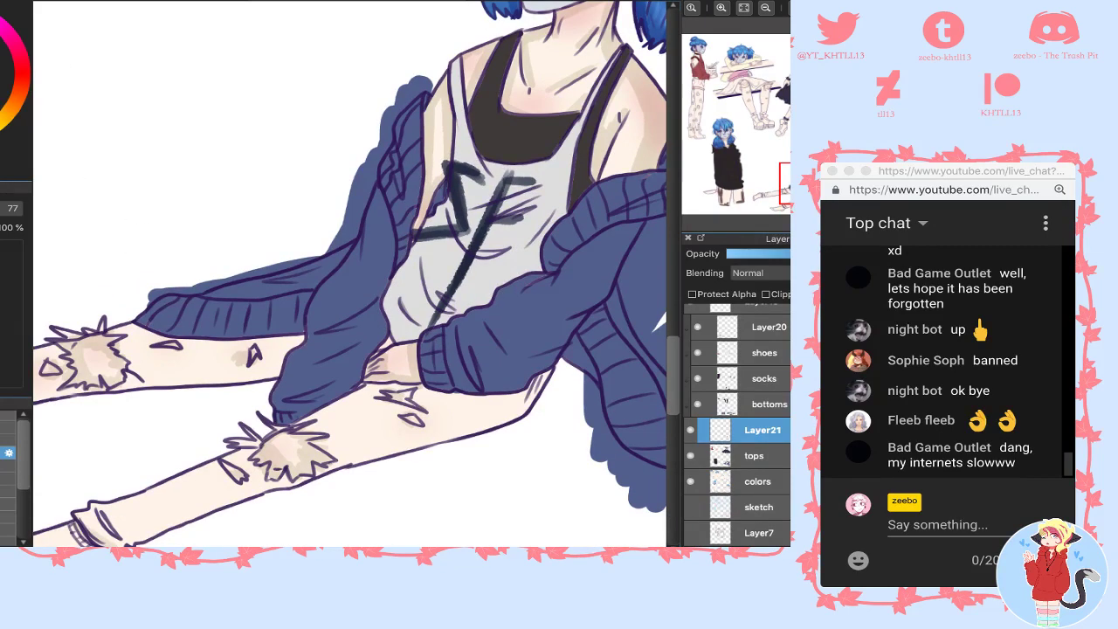
- Warp the SF lettering with Mesh Transform so its strokes bend along the tank top's folds
{"action": "left_click", "coordinate": [117, 0]}
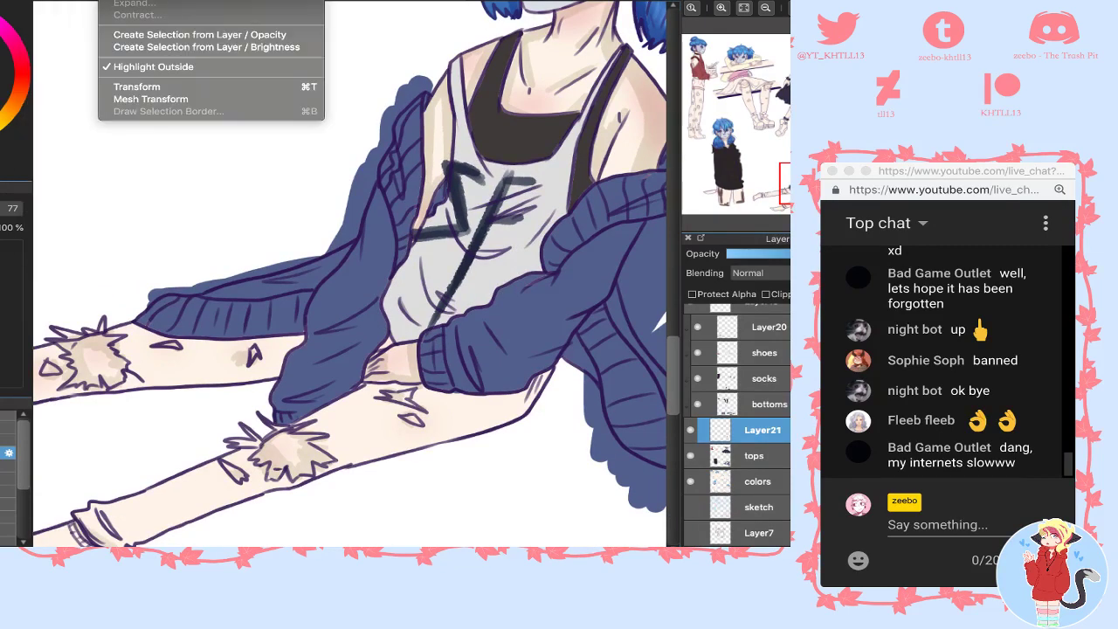
{"action": "left_click", "coordinate": [200, 101]}
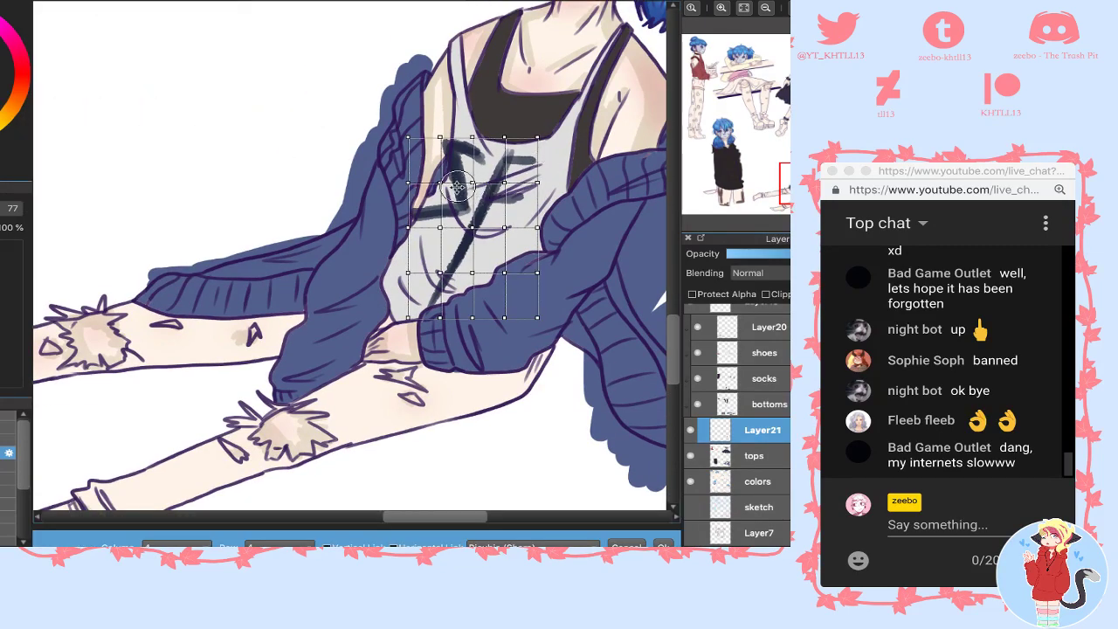
{"action": "left_click_drag", "start_coordinate": [458, 187], "coordinate": [453, 186]}
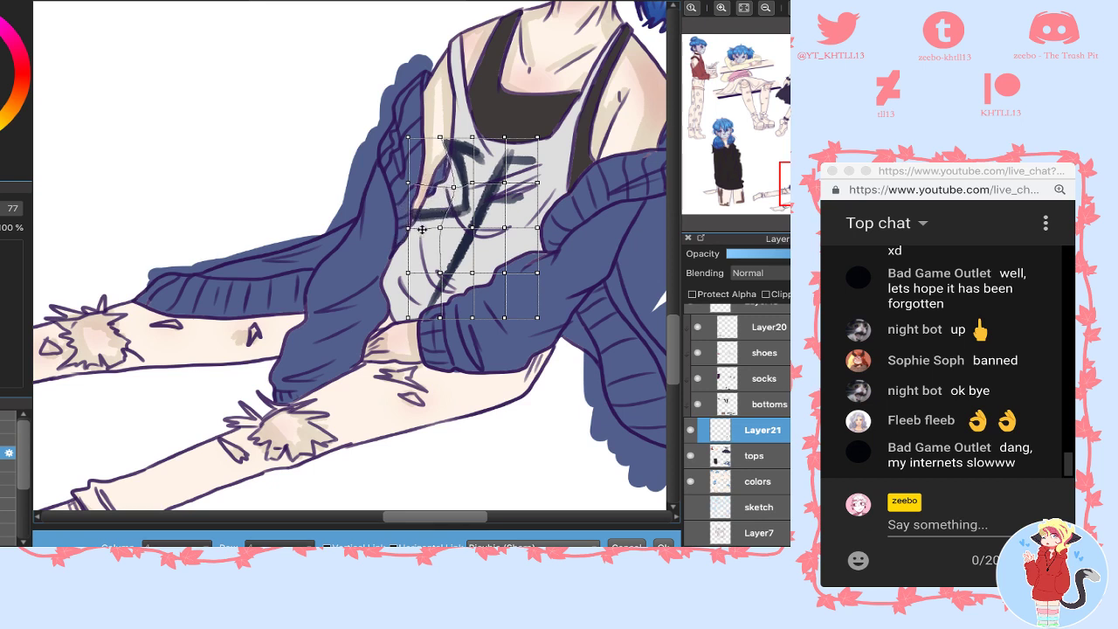
{"action": "left_click_drag", "start_coordinate": [422, 229], "coordinate": [484, 222]}
{"action": "left_click_drag", "start_coordinate": [505, 183], "coordinate": [526, 180]}
{"action": "left_click_drag", "start_coordinate": [505, 137], "coordinate": [478, 142]}
{"action": "mouse_move", "coordinate": [505, 228]}
{"action": "left_mouse_down"}
{"action": "mouse_move", "coordinate": [526, 206]}
{"action": "mouse_move", "coordinate": [469, 256]}
{"action": "mouse_move", "coordinate": [474, 264]}
{"action": "mouse_move", "coordinate": [482, 258]}
{"action": "mouse_move", "coordinate": [461, 255]}
{"action": "mouse_move", "coordinate": [469, 259]}
{"action": "mouse_move", "coordinate": [429, 266]}
{"action": "mouse_move", "coordinate": [447, 315]}
{"action": "left_mouse_up"}
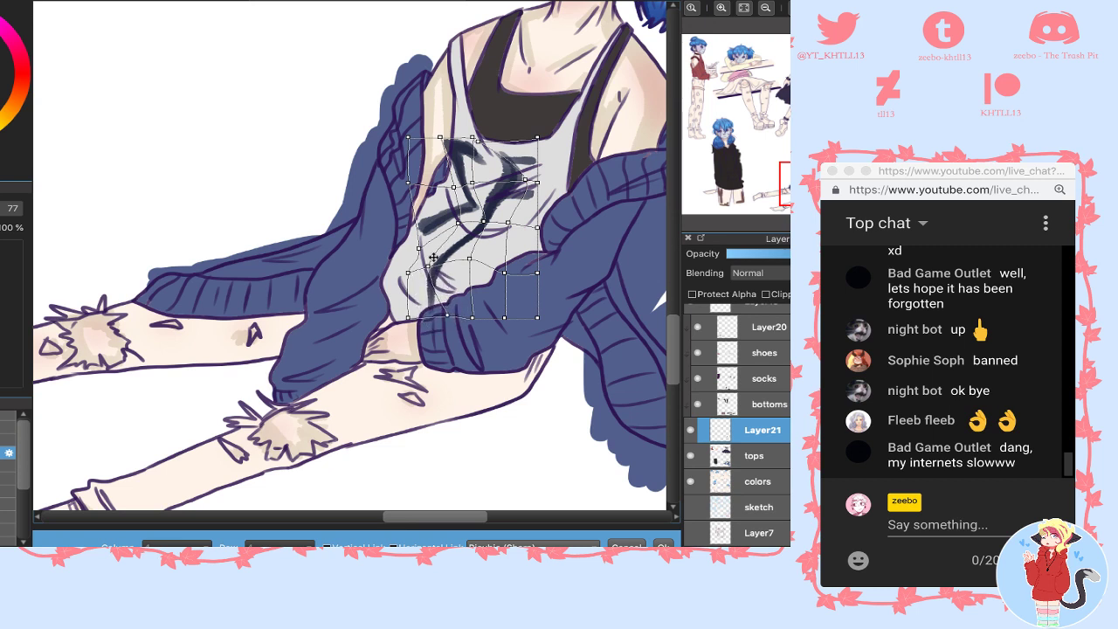
{"action": "mouse_move", "coordinate": [428, 266]}
{"action": "left_mouse_down"}
{"action": "mouse_move", "coordinate": [437, 279]}
{"action": "mouse_move", "coordinate": [463, 259]}
{"action": "mouse_move", "coordinate": [456, 223]}
{"action": "mouse_move", "coordinate": [437, 228]}
{"action": "left_mouse_up"}
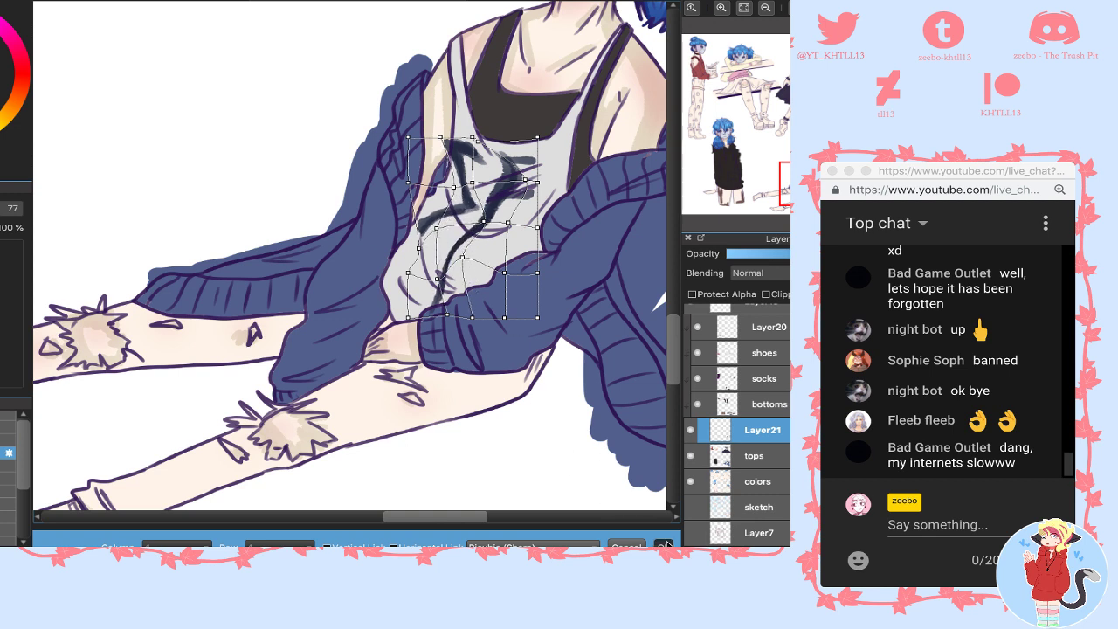
{"action": "left_click", "coordinate": [666, 544]}
{"action": "left_click_drag", "start_coordinate": [522, 335], "coordinate": [526, 338]}
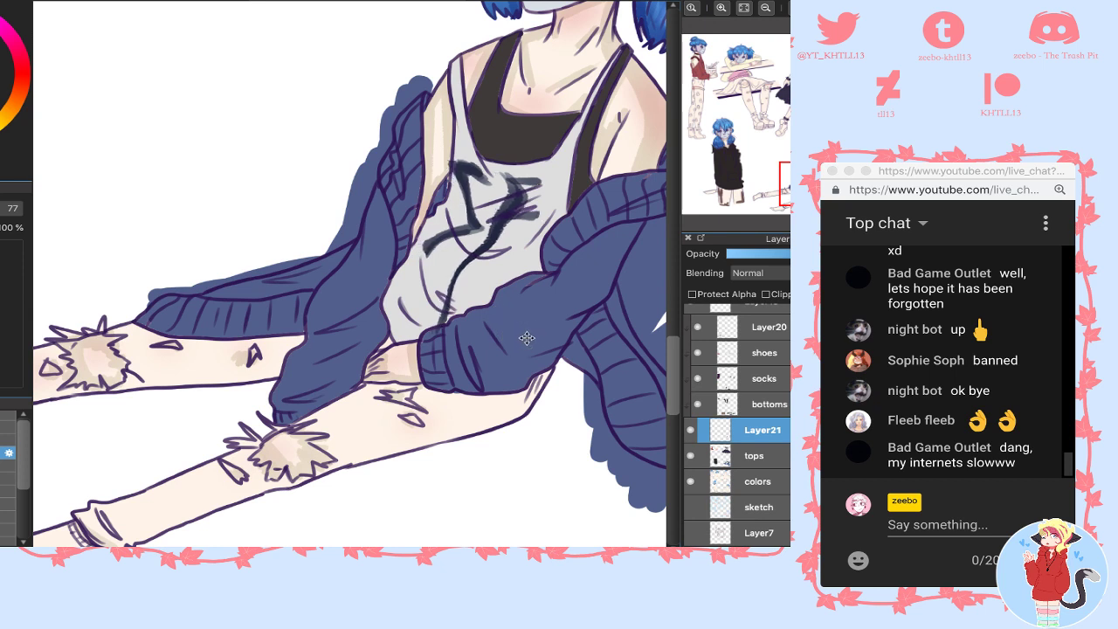
- Clip the SF lettering layer to the tops layer and lower its opacity so the print looks faded grey
{"action": "key", "text": "e"}
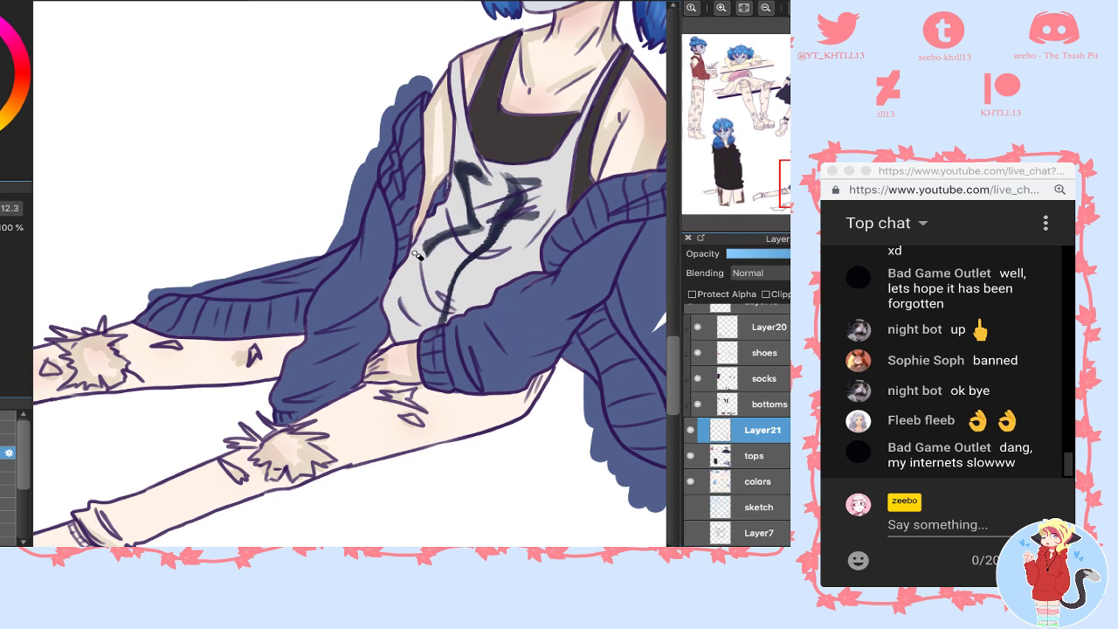
{"action": "left_click", "coordinate": [780, 296]}
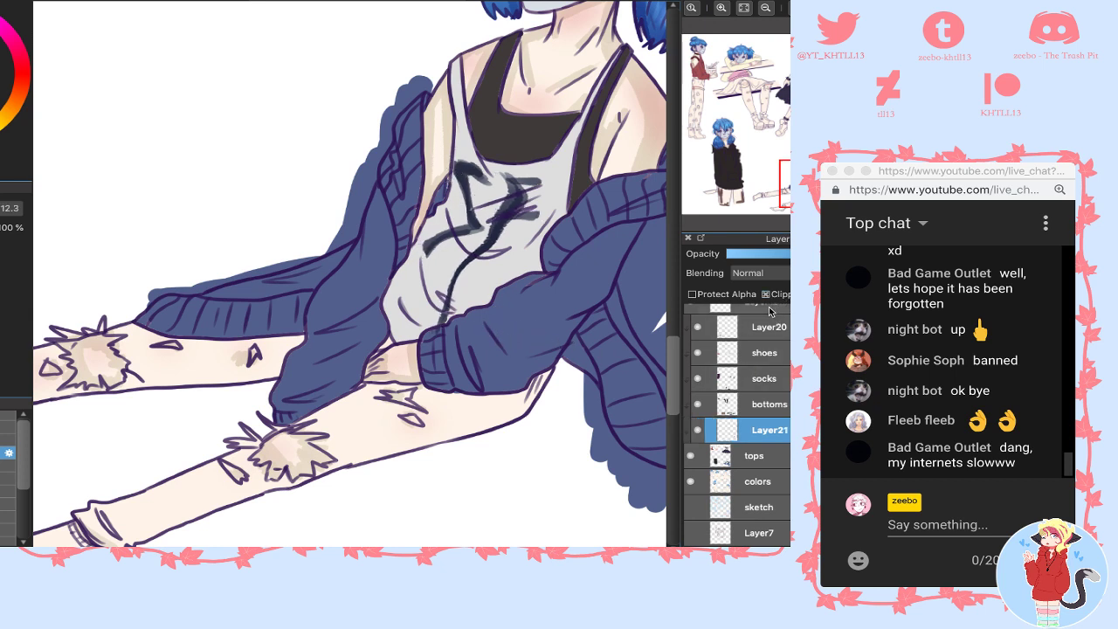
{"action": "left_click", "coordinate": [764, 254]}
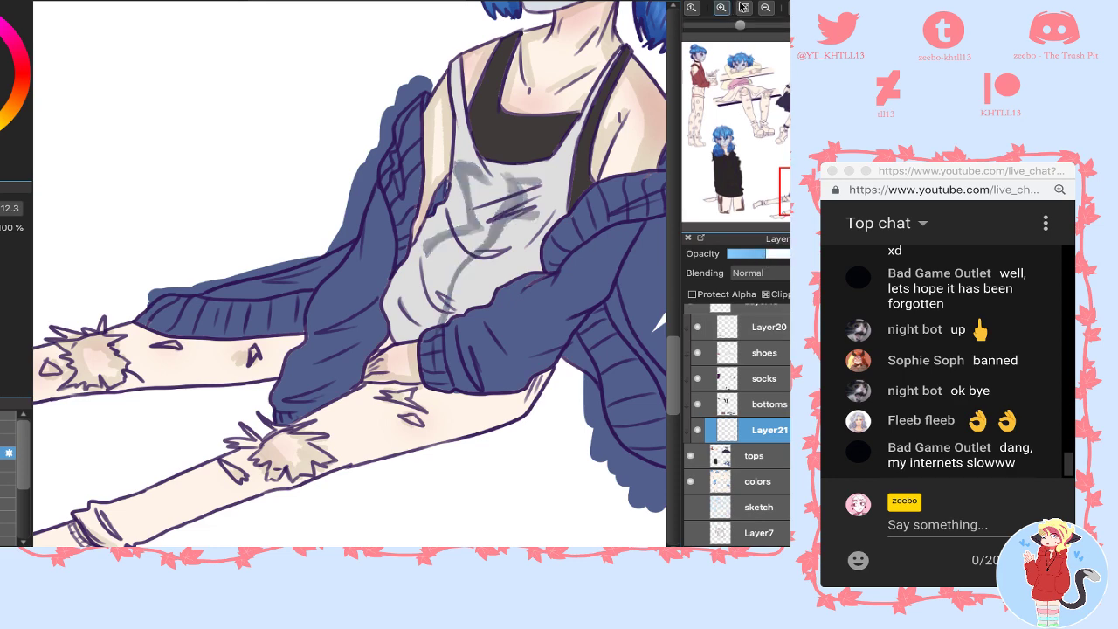
{"action": "key", "text": "ctrl+minus"}
{"action": "key", "text": "ctrl+minus"}
{"action": "left_click", "coordinate": [778, 255]}
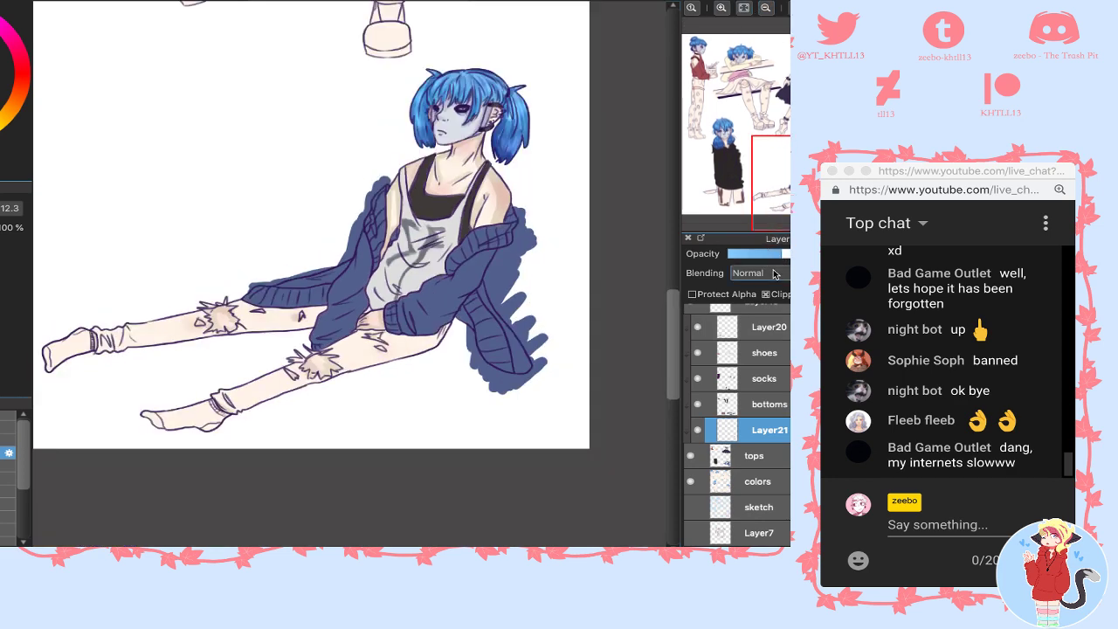
- Merge the lettering layer into the tops layer and add one new, unclipped layer above it
{"action": "key", "text": "ctrl+e"}
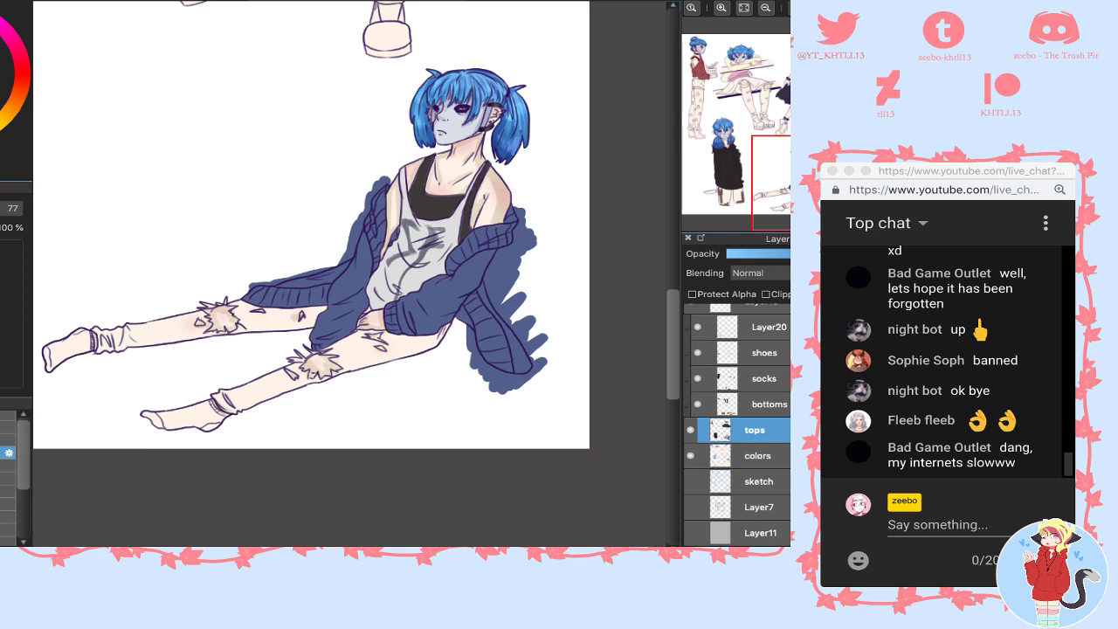
{"action": "left_click", "coordinate": [688, 551]}
{"action": "left_click", "coordinate": [687, 551]}
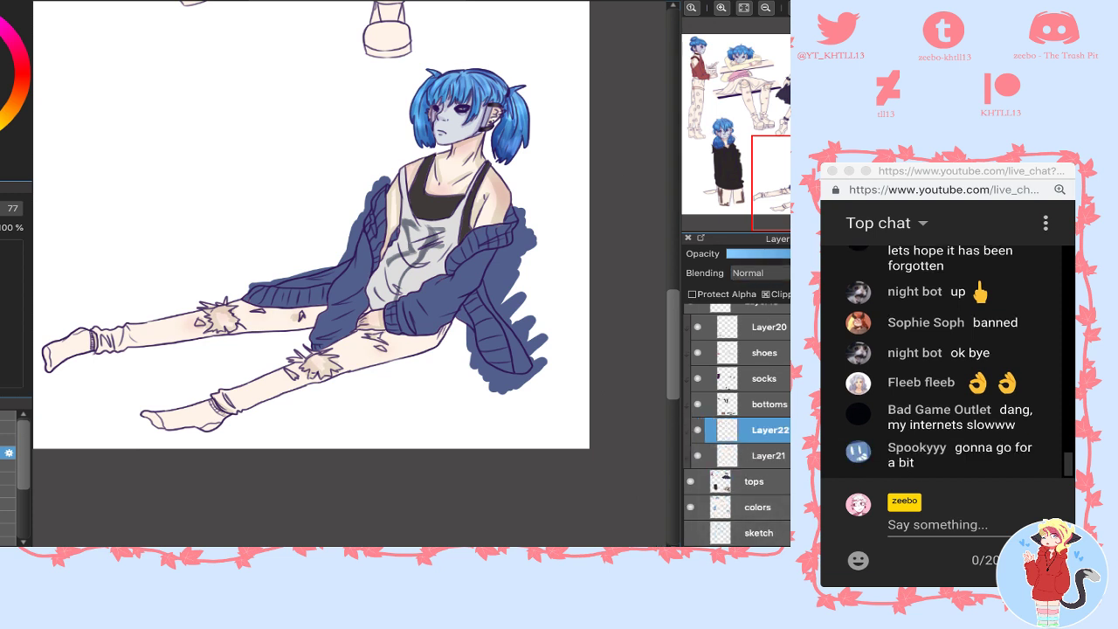
{"action": "key", "text": "ctrl+z"}
{"action": "left_click", "coordinate": [768, 430]}
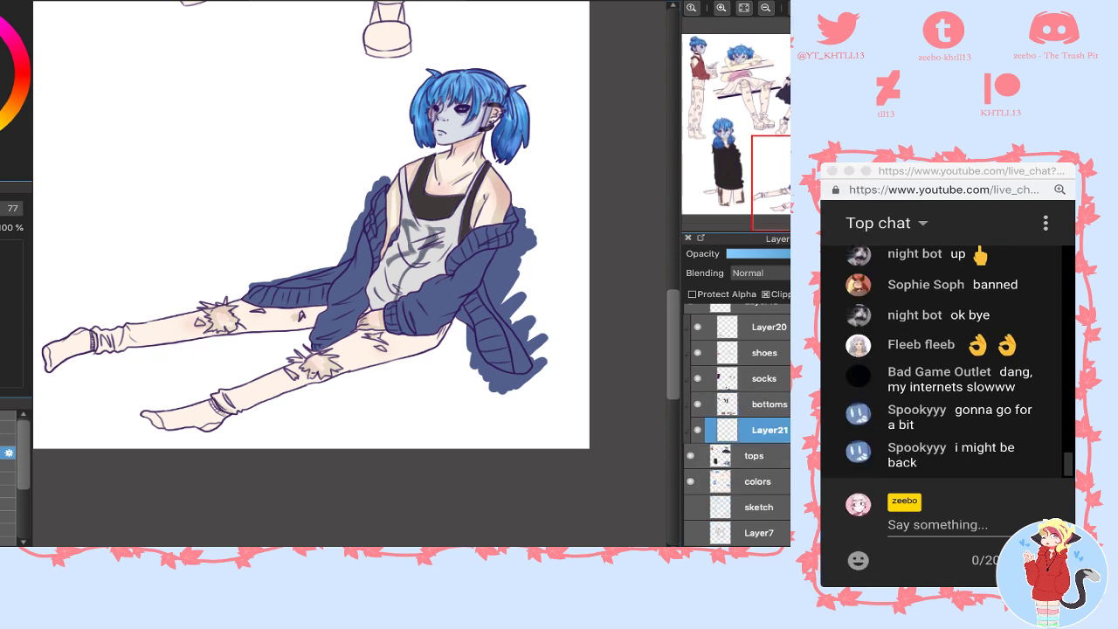
{"action": "left_click", "coordinate": [765, 294]}
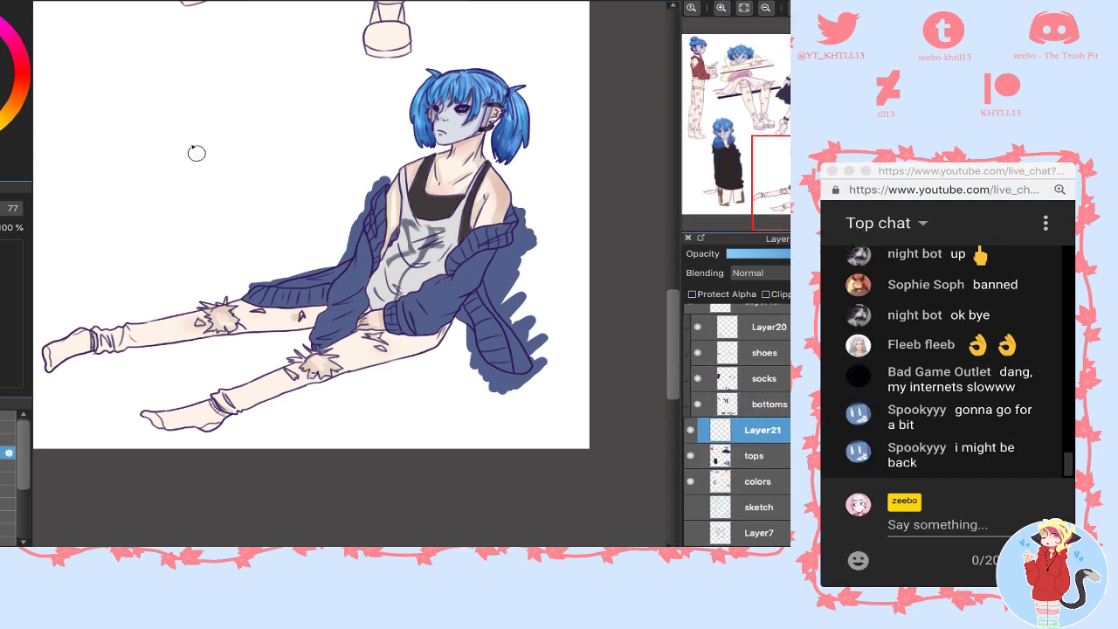
- Handwrite "I'D FUCK ME." in pale grey on two lines in the empty space beside the seated figure
{"action": "left_click_drag", "start_coordinate": [166, 106], "coordinate": [176, 203]}
{"action": "mouse_move", "coordinate": [185, 108]}
{"action": "left_mouse_down"}
{"action": "mouse_move", "coordinate": [187, 159]}
{"action": "mouse_move", "coordinate": [231, 159]}
{"action": "left_mouse_up"}
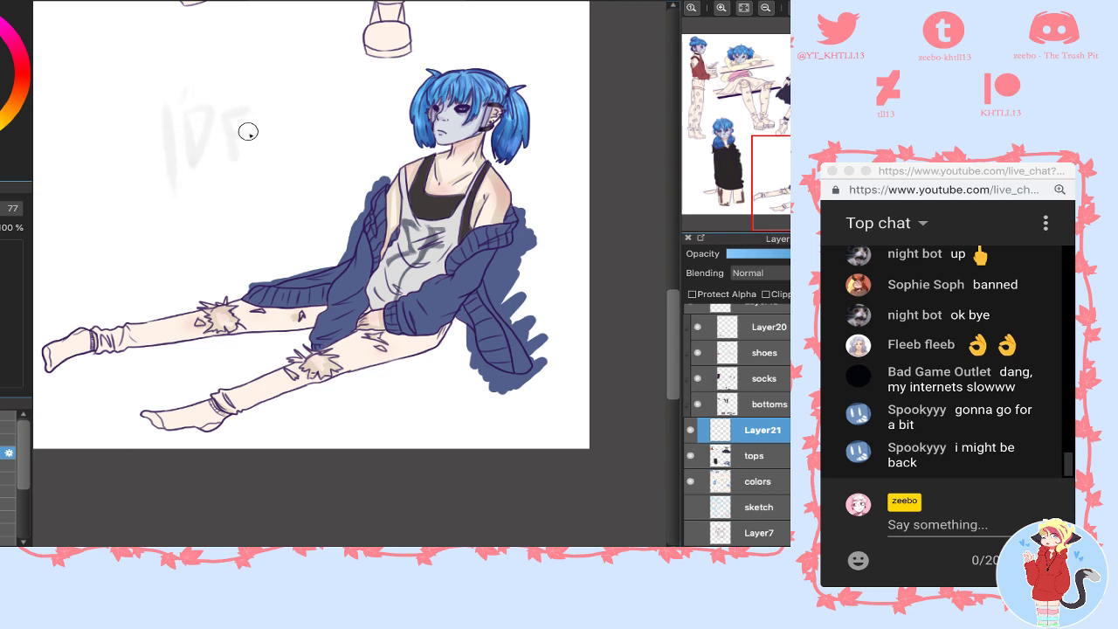
{"action": "left_click_drag", "start_coordinate": [306, 128], "coordinate": [313, 152]}
{"action": "mouse_move", "coordinate": [314, 108]}
{"action": "left_mouse_down"}
{"action": "mouse_move", "coordinate": [322, 147]}
{"action": "mouse_move", "coordinate": [346, 147]}
{"action": "left_mouse_up"}
{"action": "mouse_move", "coordinate": [206, 218]}
{"action": "left_mouse_down"}
{"action": "mouse_move", "coordinate": [247, 186]}
{"action": "mouse_move", "coordinate": [269, 198]}
{"action": "left_mouse_up"}
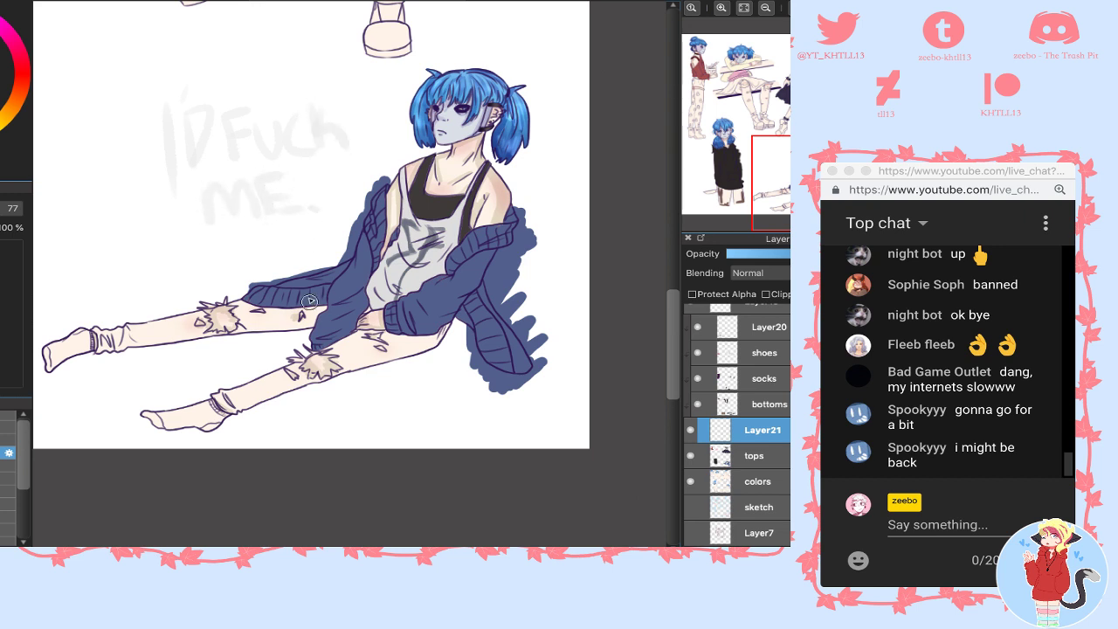
- Shrink the handwritten phrase and place it across the seated figure's black undershirt
{"action": "key", "text": "ctrl+t"}
{"action": "mouse_move", "coordinate": [353, 178]}
{"action": "left_mouse_down"}
{"action": "mouse_move", "coordinate": [437, 219]}
{"action": "mouse_move", "coordinate": [378, 191]}
{"action": "mouse_move", "coordinate": [417, 212]}
{"action": "mouse_move", "coordinate": [435, 185]}
{"action": "mouse_move", "coordinate": [452, 204]}
{"action": "mouse_move", "coordinate": [438, 187]}
{"action": "left_mouse_up"}
{"action": "left_click", "coordinate": [661, 544]}
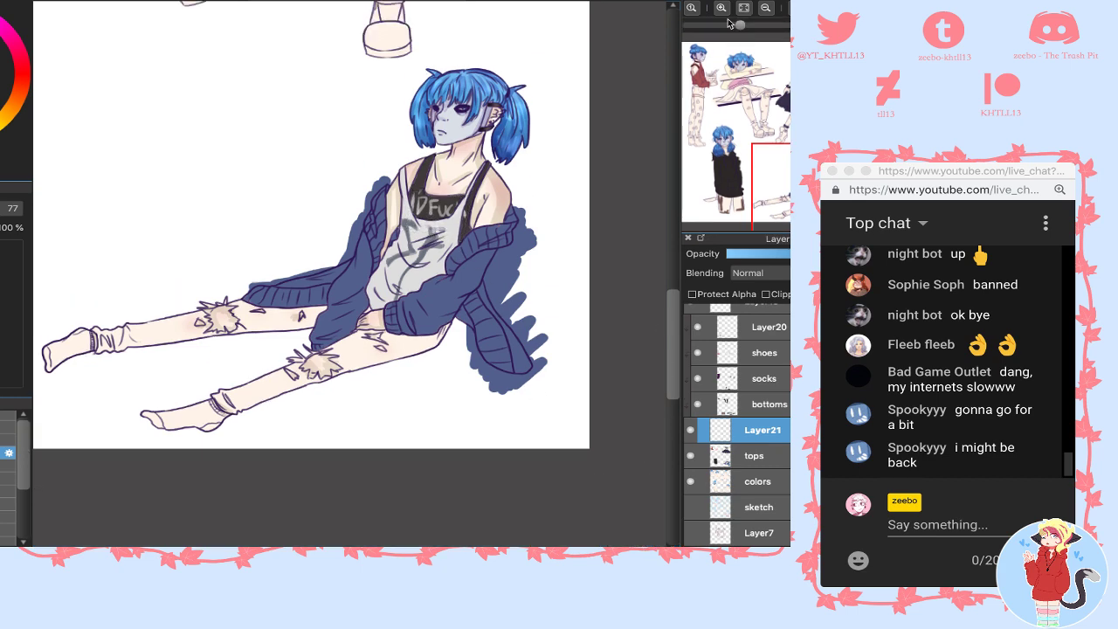
- Erase the parts of the phrase that spill below the undershirt onto the grey tank top, using a size 109 eraser
{"action": "left_click", "coordinate": [722, 9]}
{"action": "left_click", "coordinate": [722, 8]}
{"action": "mouse_move", "coordinate": [615, 66]}
{"action": "left_mouse_down"}
{"action": "mouse_move", "coordinate": [423, 217]}
{"action": "mouse_move", "coordinate": [419, 232]}
{"action": "left_mouse_up"}
{"action": "key", "text": "e"}
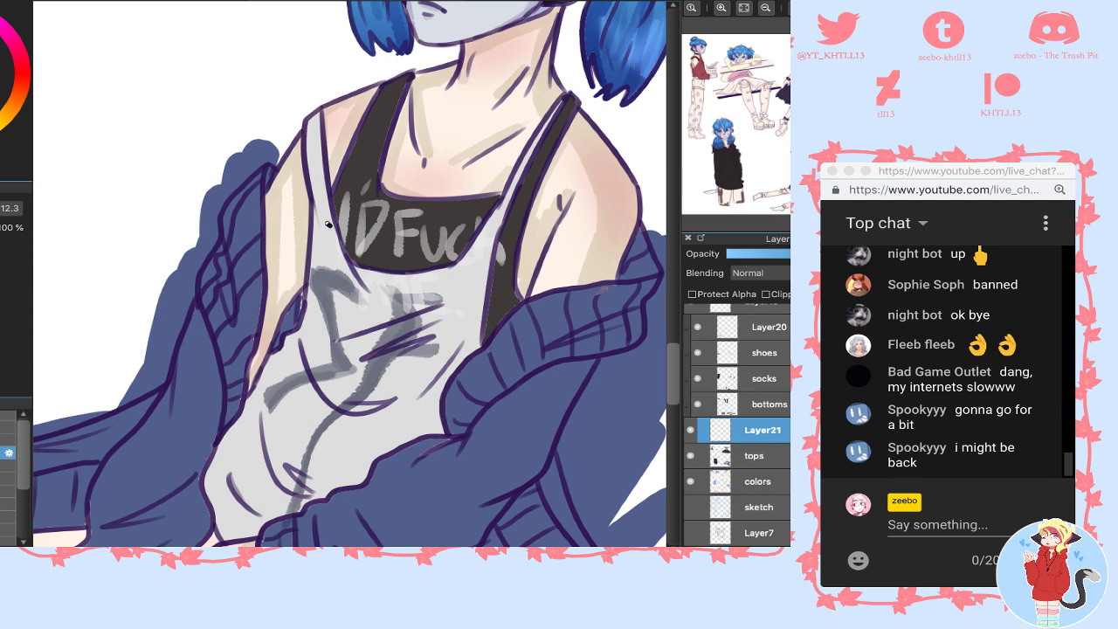
{"action": "left_click", "coordinate": [1, 209]}
{"action": "mouse_move", "coordinate": [389, 299]}
{"action": "left_mouse_down"}
{"action": "mouse_move", "coordinate": [374, 308]}
{"action": "mouse_move", "coordinate": [501, 288]}
{"action": "mouse_move", "coordinate": [470, 295]}
{"action": "left_mouse_up"}
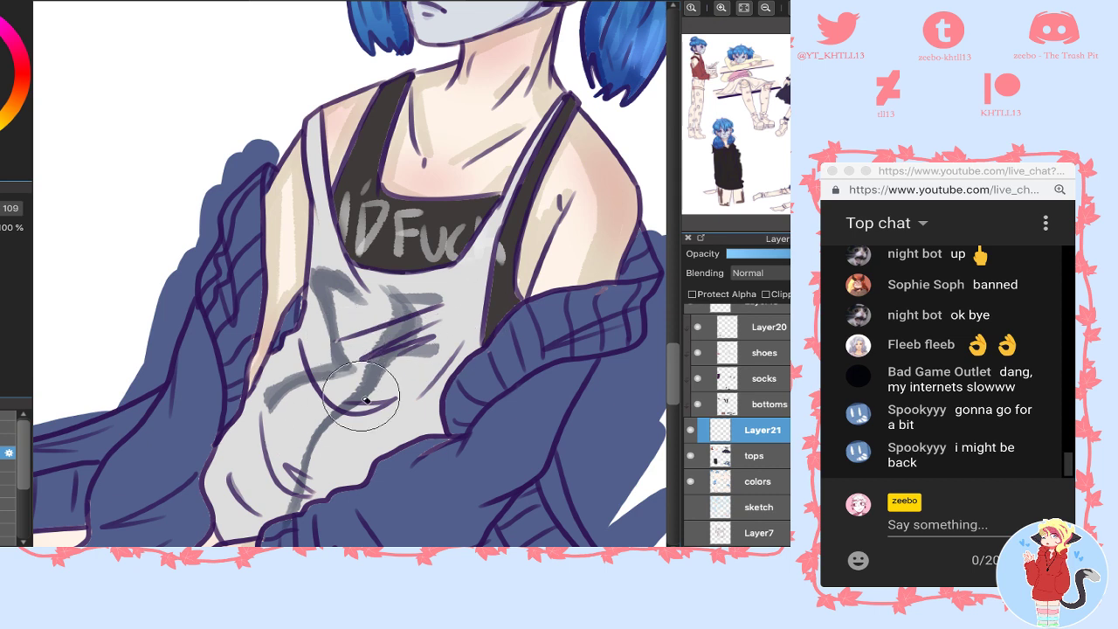
{"action": "key", "text": "b"}
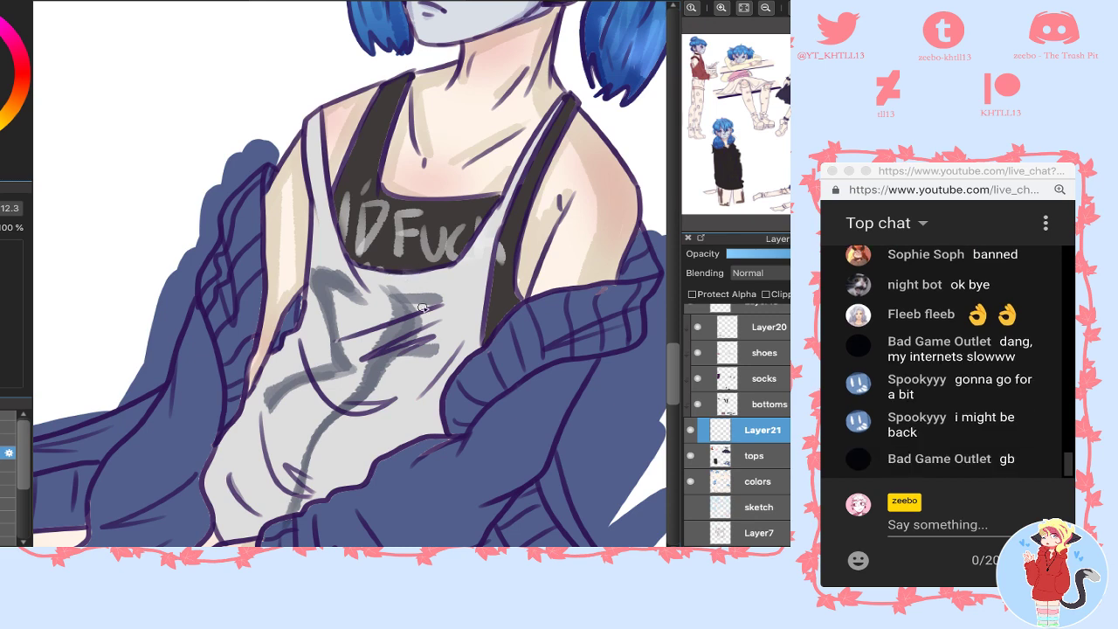
- Lower the opacity of the undershirt lettering's layer slightly and merge it into the tops layer
{"action": "mouse_move", "coordinate": [732, 38]}
{"action": "left_click", "coordinate": [767, 8]}
{"action": "left_click", "coordinate": [769, 9]}
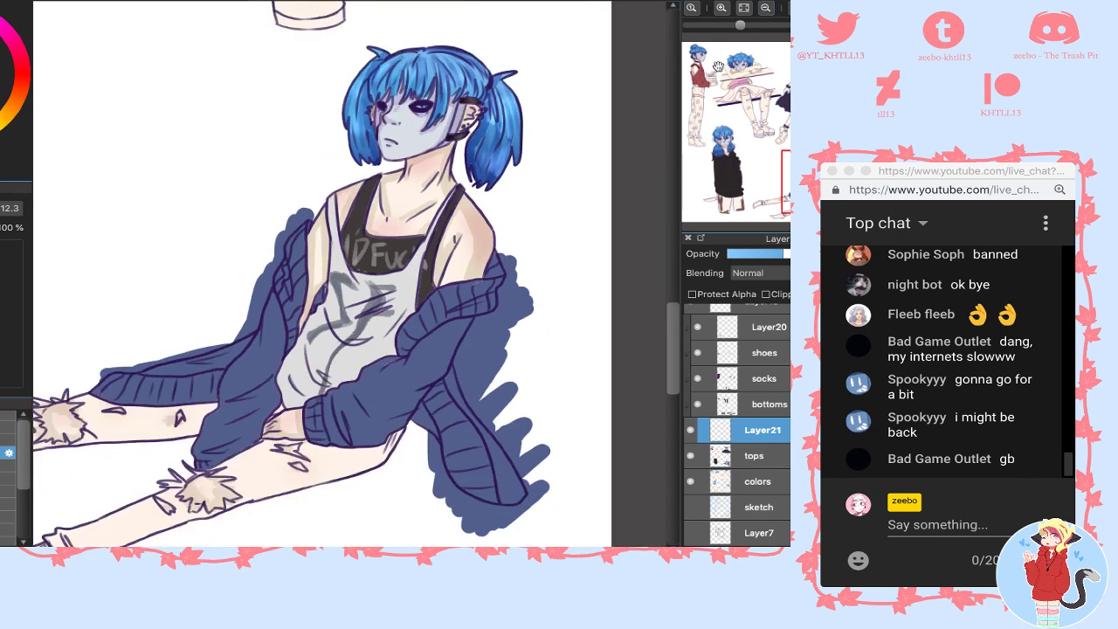
{"action": "key", "text": "super+e"}
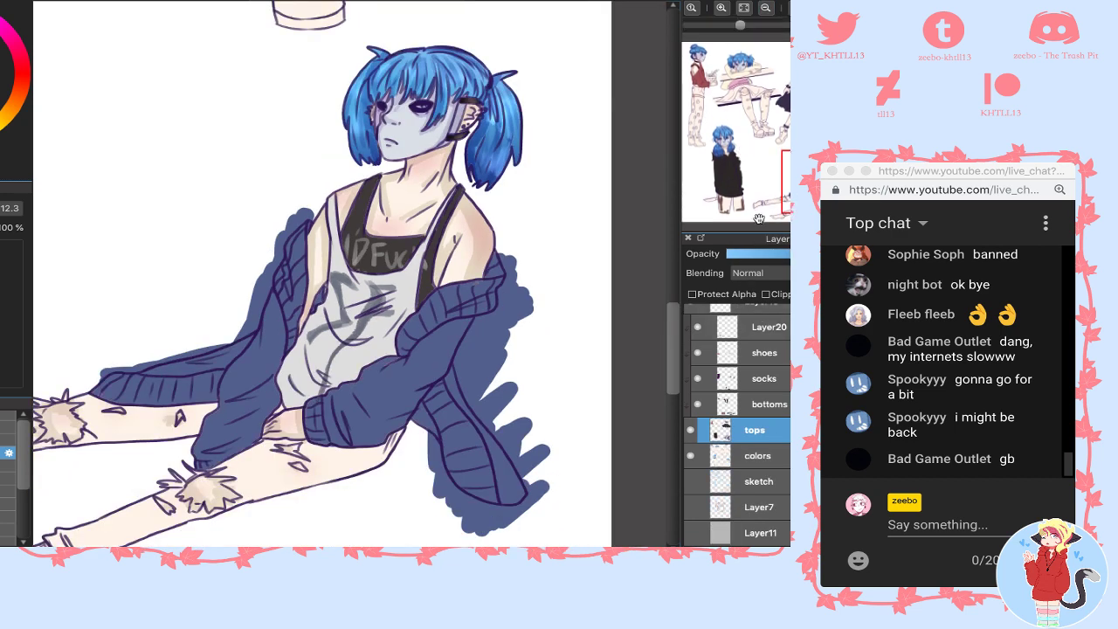
- Add a clipped layer above tops and paint lighter stripes across the cardigan sleeve beside the bent knee with a size 45 brush
{"action": "left_click_drag", "start_coordinate": [788, 182], "coordinate": [780, 186]}
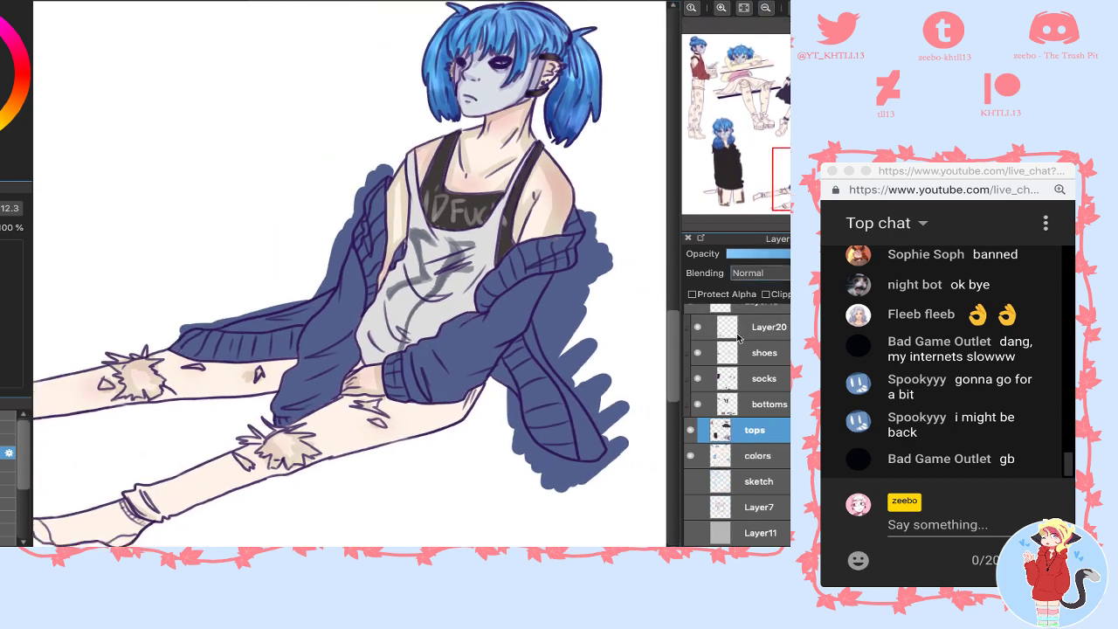
{"action": "key", "text": "ctrl+z"}
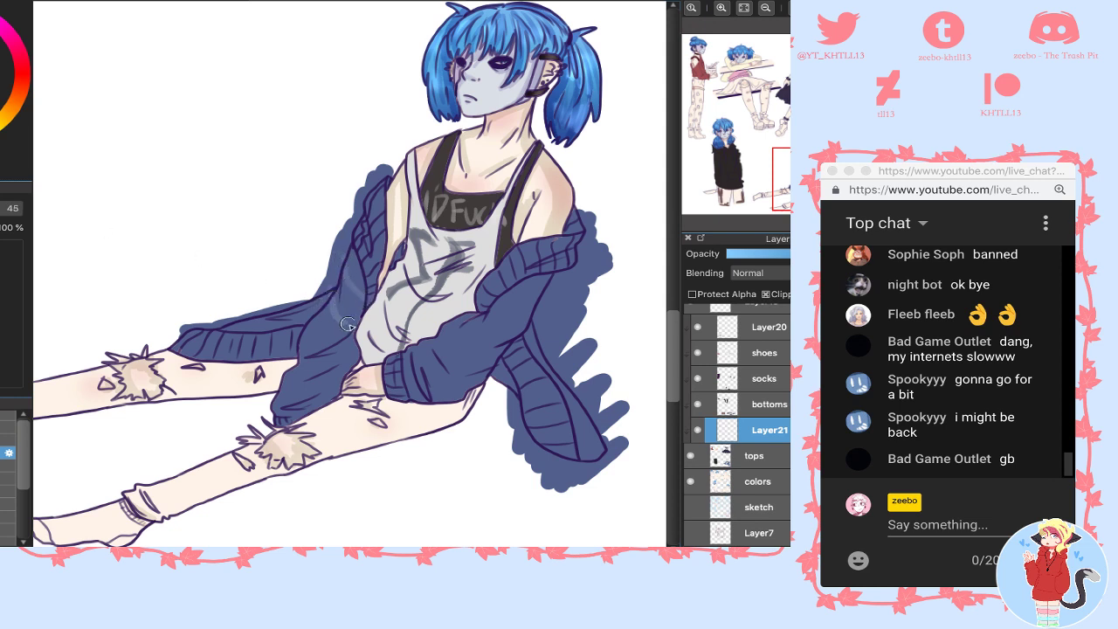
{"action": "mouse_move", "coordinate": [312, 314]}
{"action": "left_mouse_down"}
{"action": "mouse_move", "coordinate": [336, 359]}
{"action": "mouse_move", "coordinate": [317, 370]}
{"action": "left_mouse_up"}
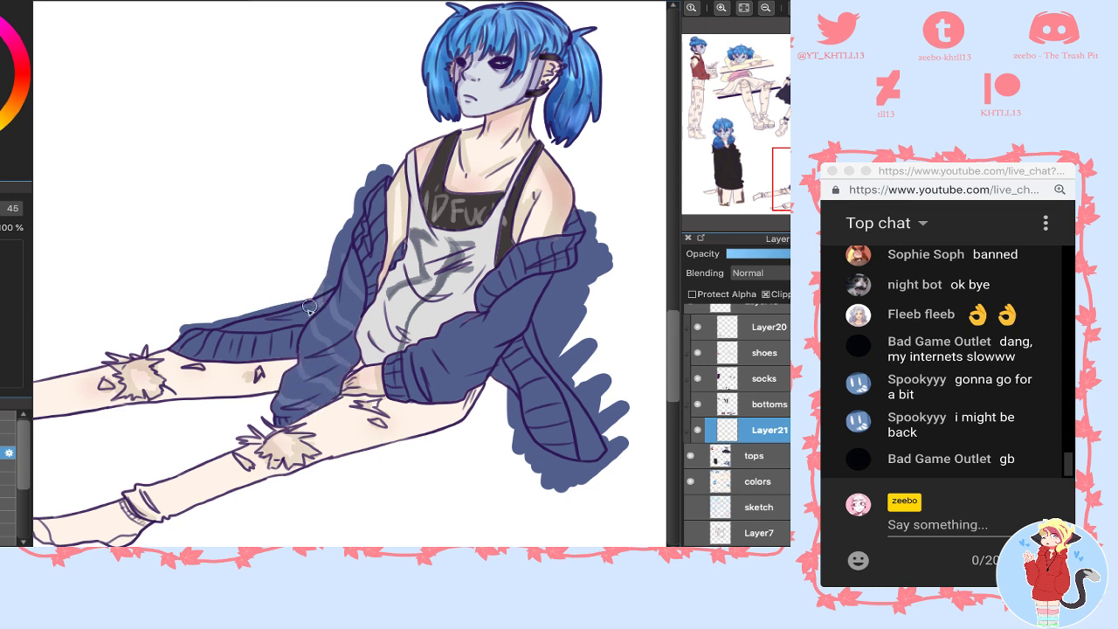
{"action": "key", "text": "e"}
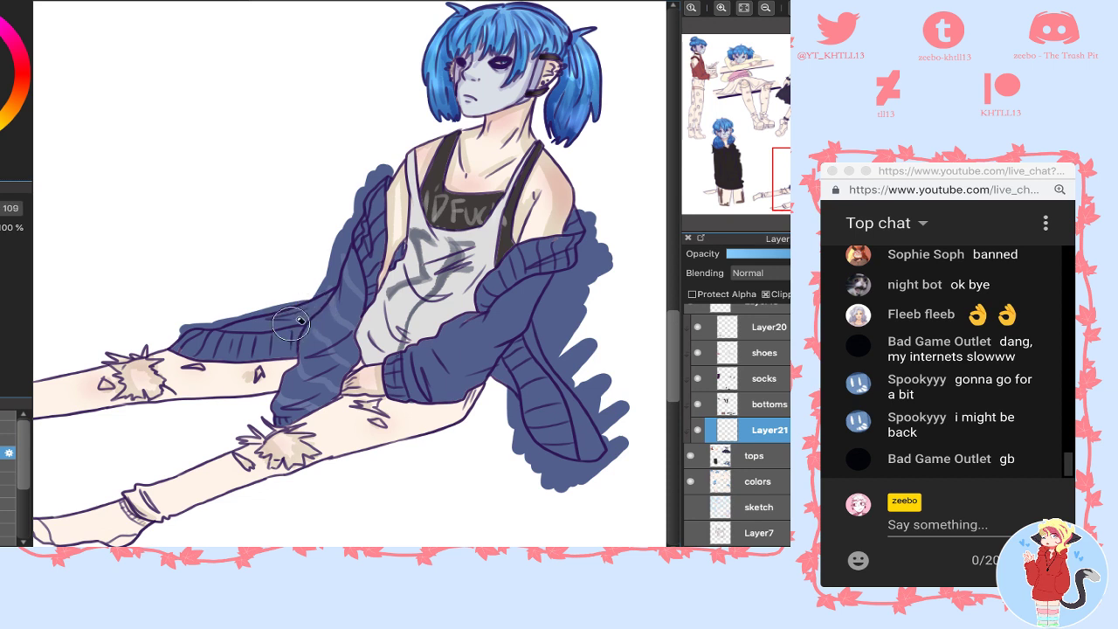
{"action": "left_click_drag", "start_coordinate": [326, 276], "coordinate": [332, 257]}
- Paint matching lighter wavy stripes along the cardigan's other sleeve, down to its cuff
{"action": "key", "text": "b"}
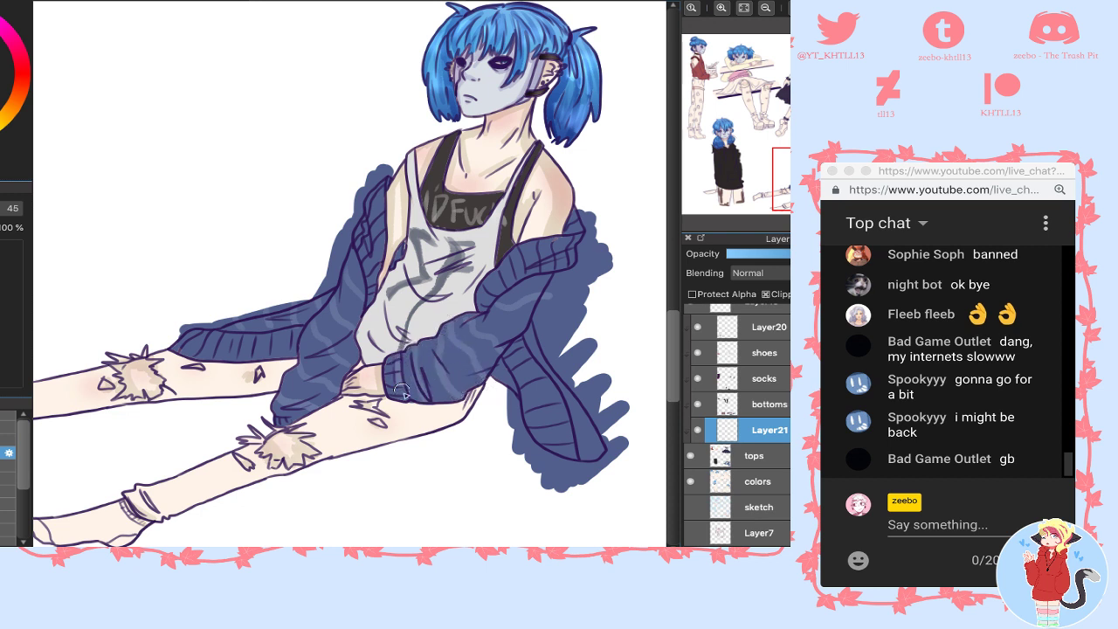
{"action": "left_click_drag", "start_coordinate": [407, 360], "coordinate": [403, 395]}
{"action": "key", "text": "e"}
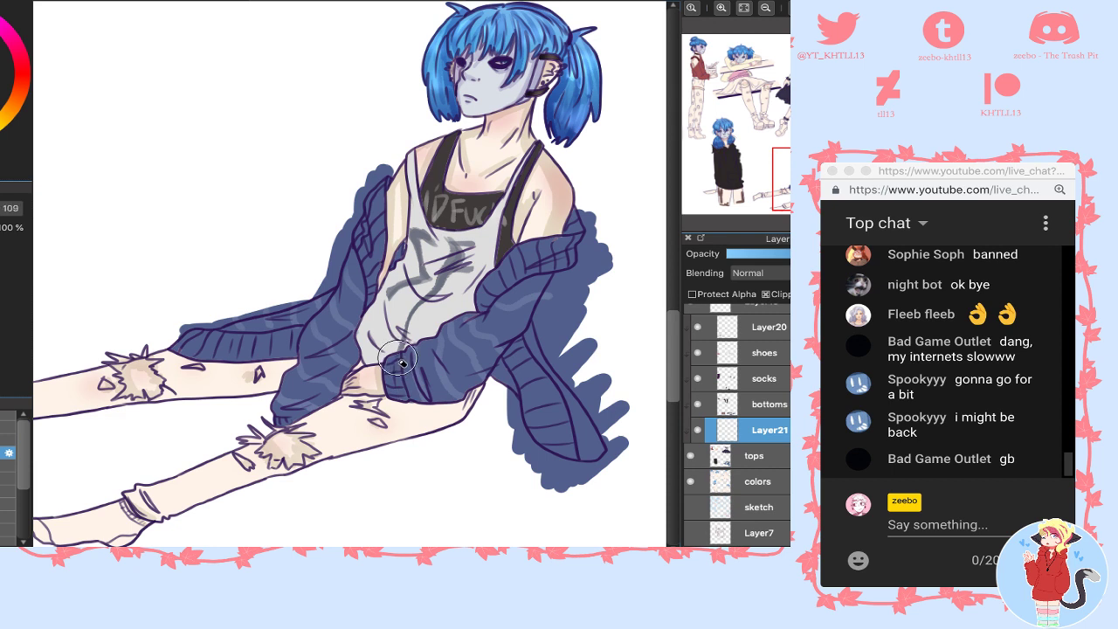
{"action": "key", "text": "b"}
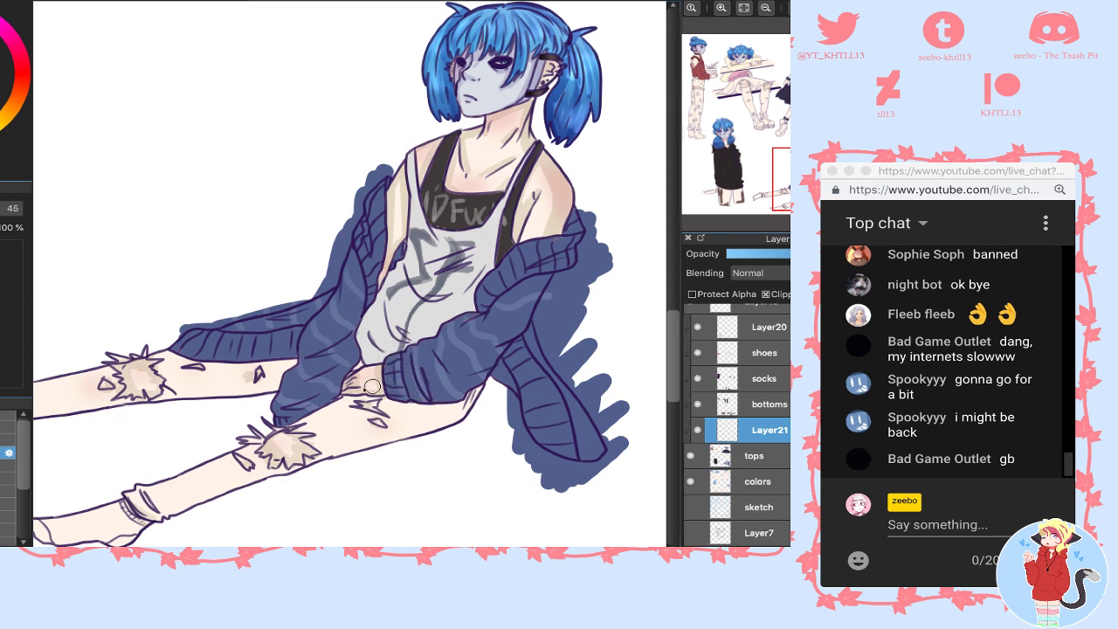
- Add another clipped layer above tops and paint more wavy stripes across both cardigan sleeves with a size 45 brush
{"action": "left_click_drag", "start_coordinate": [283, 410], "coordinate": [301, 423]}
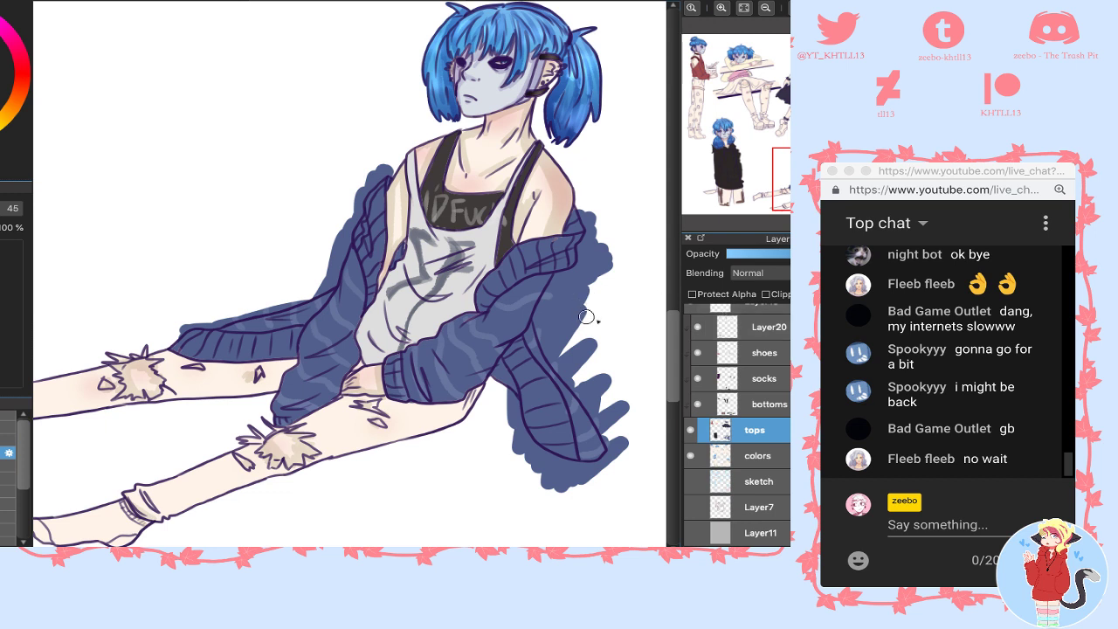
{"action": "left_click", "coordinate": [691, 555]}
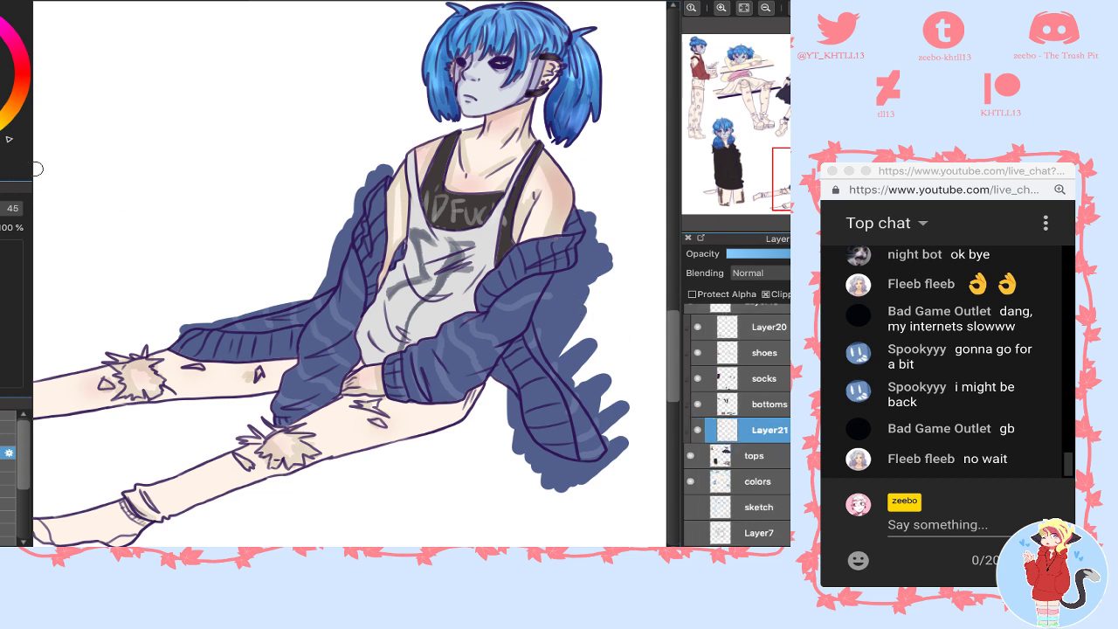
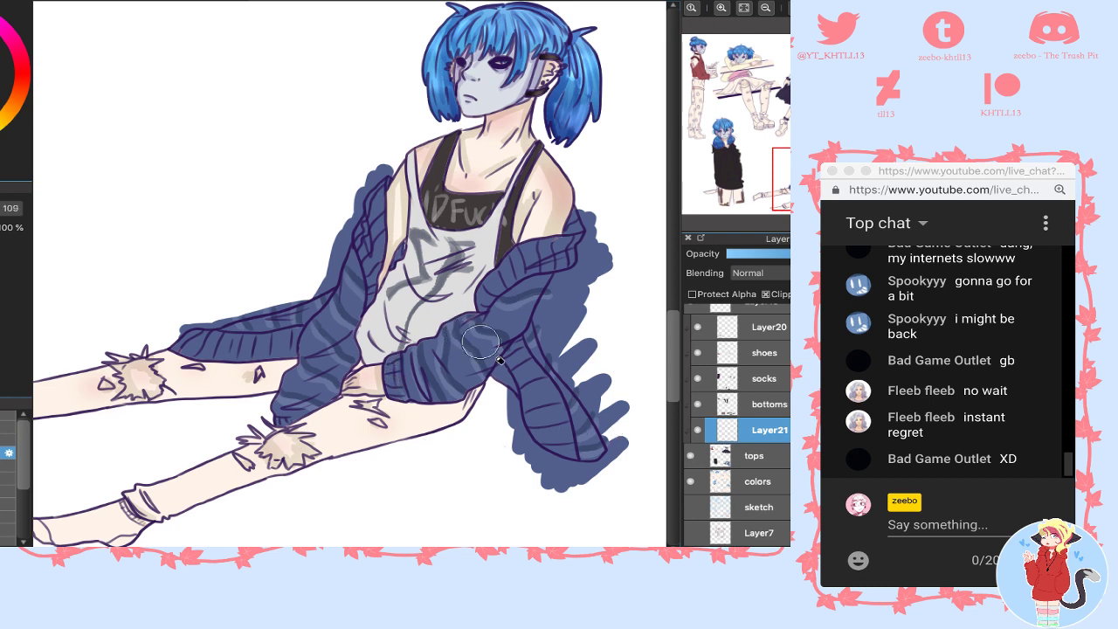
{"action": "key", "text": "ctrl+e"}
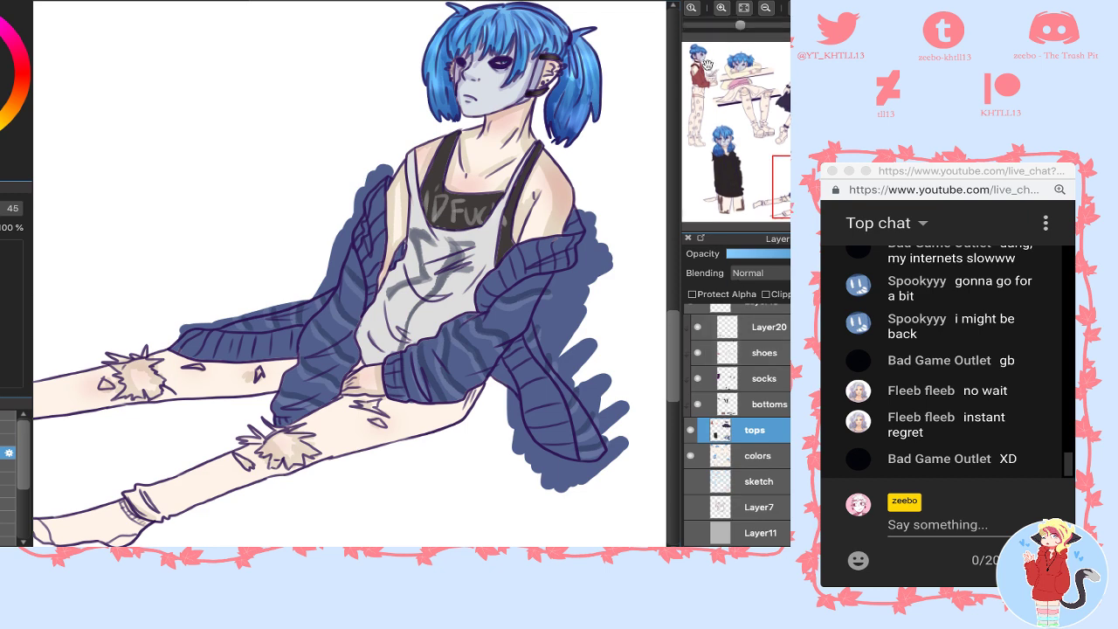
{"action": "left_click", "coordinate": [725, 10]}
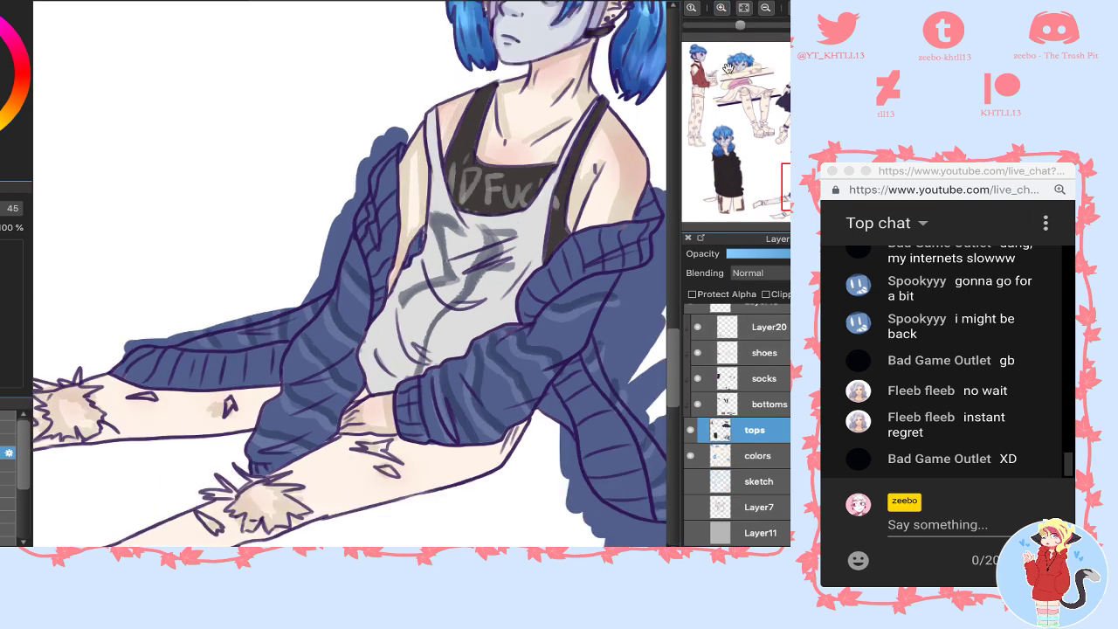
{"action": "key", "text": "ctrl+z"}
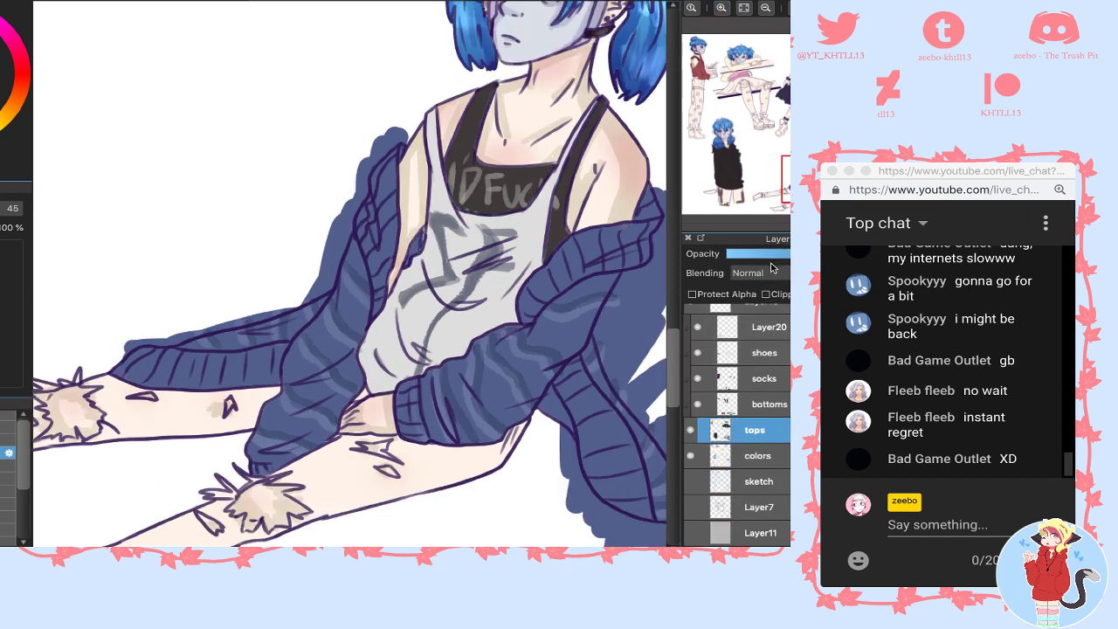
{"action": "key", "text": "ctrl+e"}
{"action": "key", "text": "ctrl+z"}
{"action": "key", "text": "ctrl+z"}
{"action": "key", "text": "ctrl+z"}
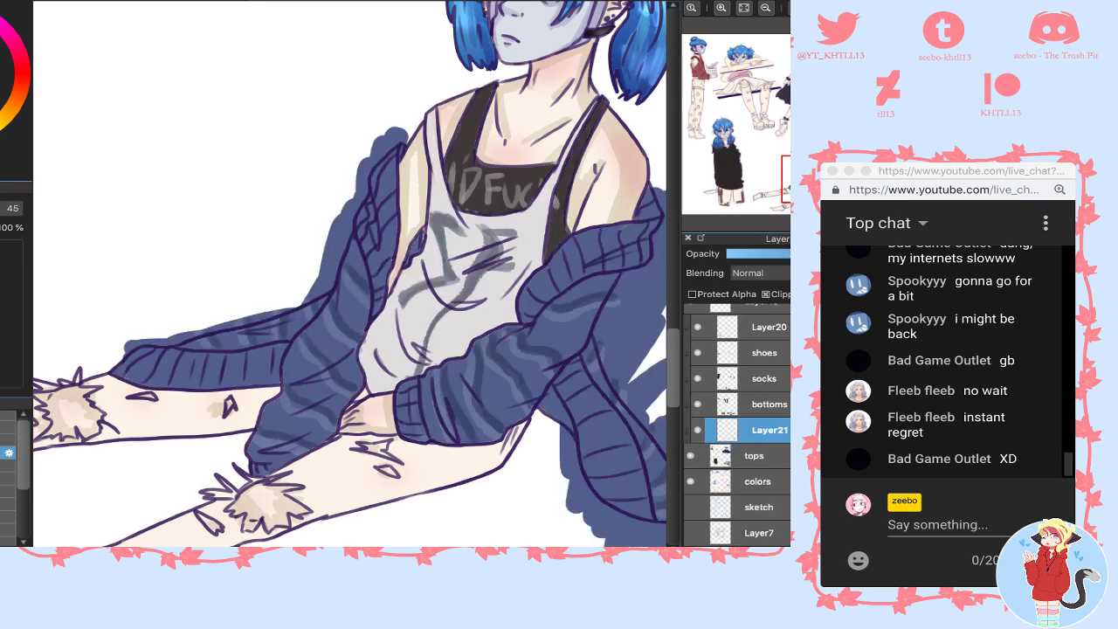
- Adjust the opacity of the cardigan stripes' layer, merge it into tops, and clip the tops layer to colors
{"action": "mouse_move", "coordinate": [764, 255]}
{"action": "left_mouse_down"}
{"action": "mouse_move", "coordinate": [743, 255]}
{"action": "mouse_move", "coordinate": [786, 254]}
{"action": "left_mouse_up"}
{"action": "left_click", "coordinate": [776, 255]}
{"action": "key", "text": "ctrl+e"}
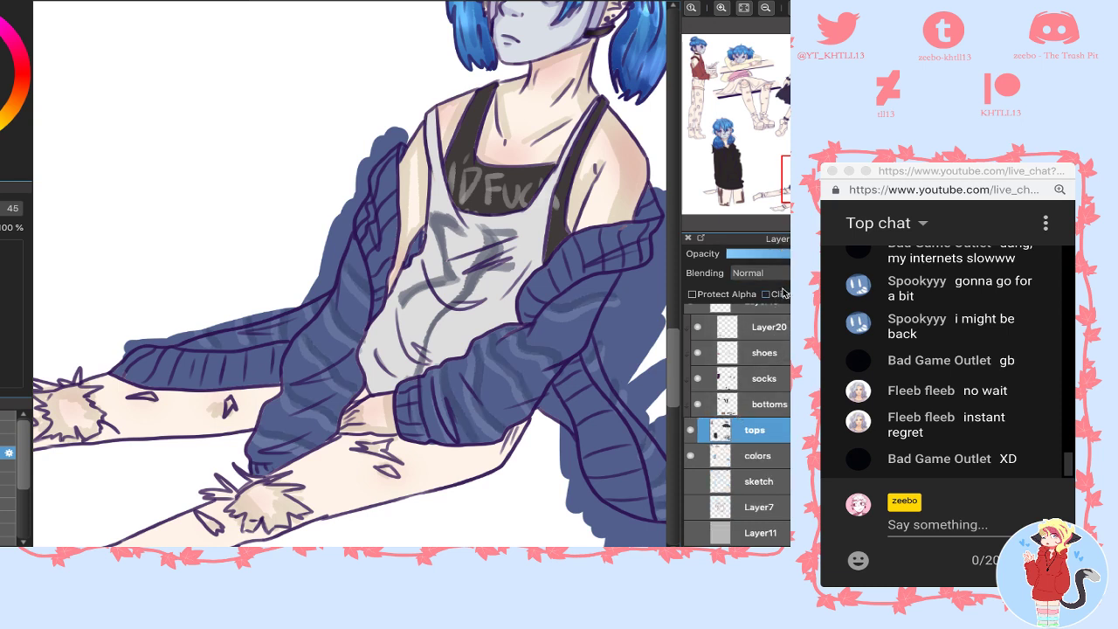
{"action": "left_click", "coordinate": [775, 295]}
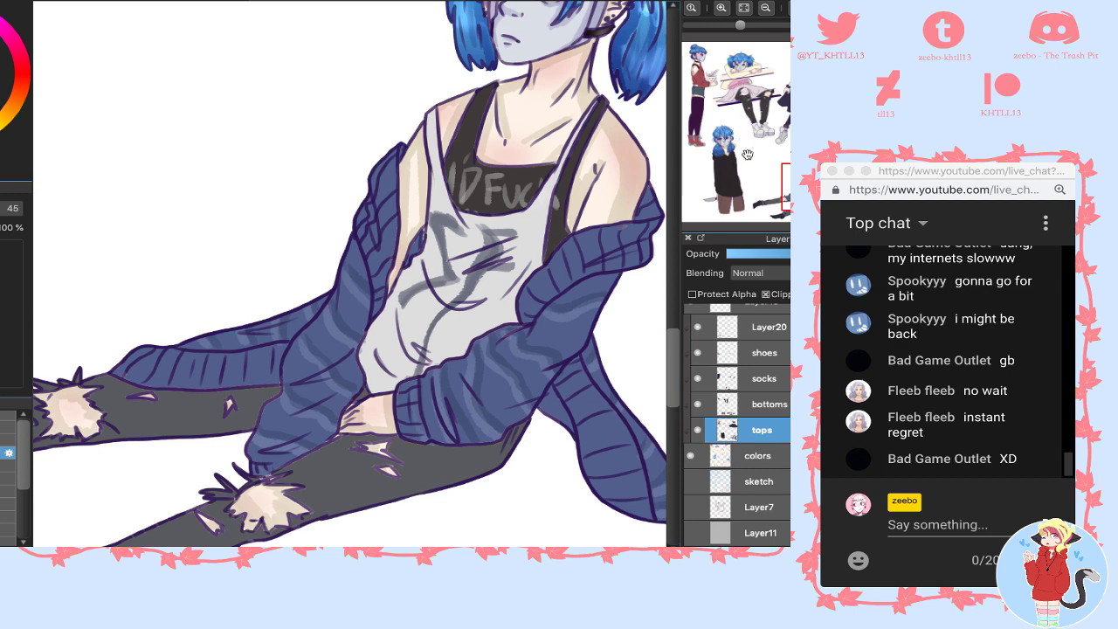
{"action": "left_click_drag", "start_coordinate": [809, 187], "coordinate": [811, 190]}
{"action": "left_click", "coordinate": [721, 8]}
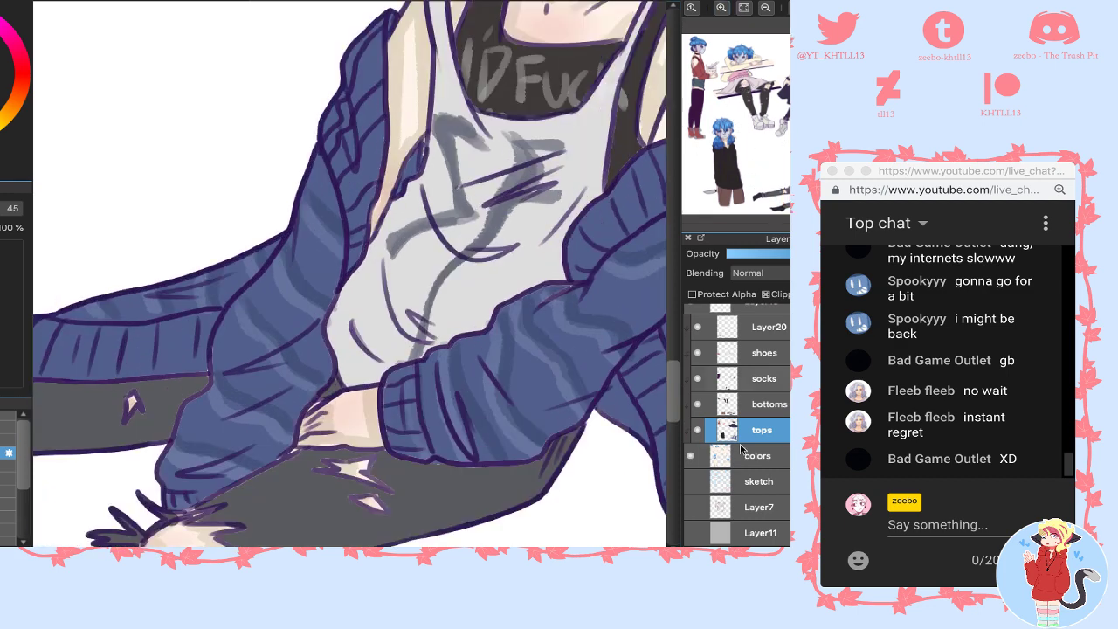
{"action": "left_click", "coordinate": [745, 455]}
{"action": "key", "text": "e"}
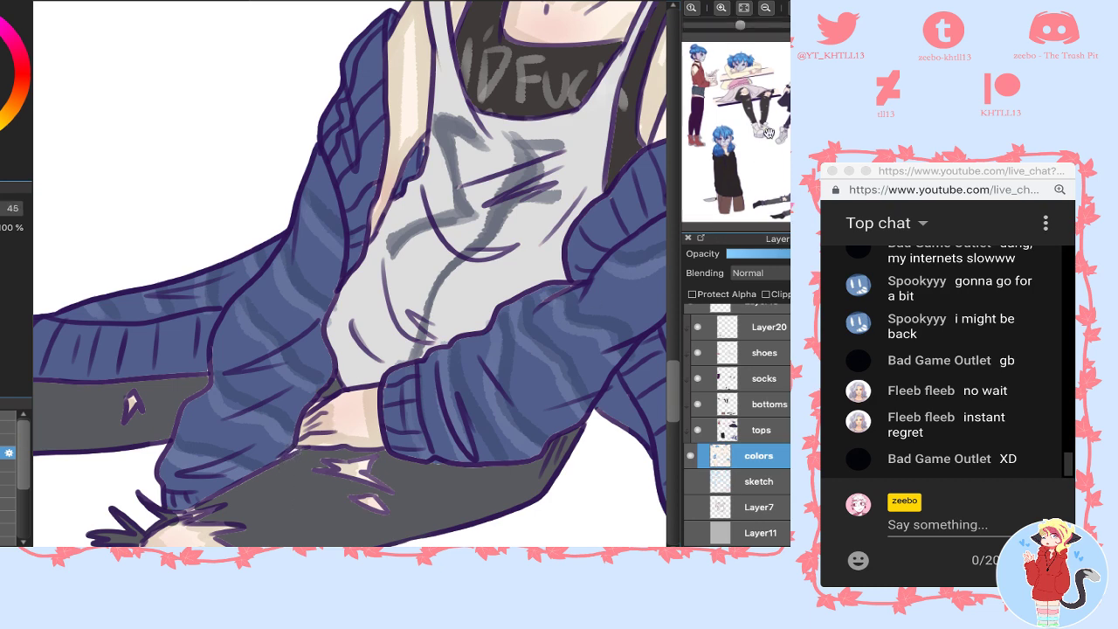
{"action": "key", "text": "b"}
{"action": "left_click", "coordinate": [812, 193]}
{"action": "left_click_drag", "start_coordinate": [813, 193], "coordinate": [802, 202]}
- On the clipped bottoms layer, touch up the grey trousers around the small thigh tears below the hand with a size 10.2 brush
{"action": "left_click", "coordinate": [759, 402]}
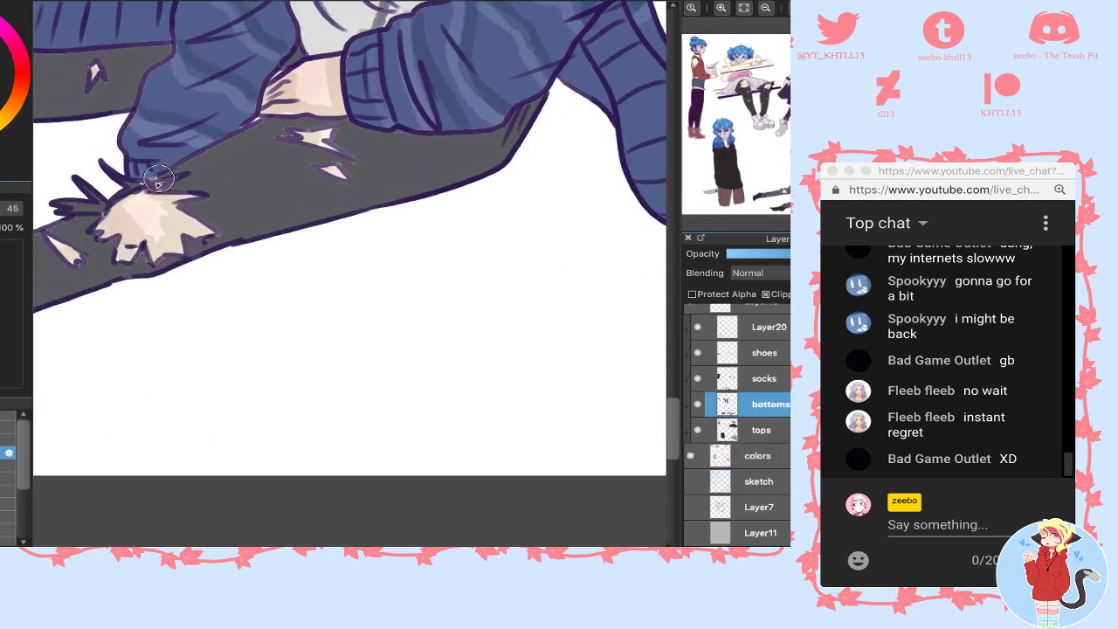
{"action": "left_click", "coordinate": [7, 415]}
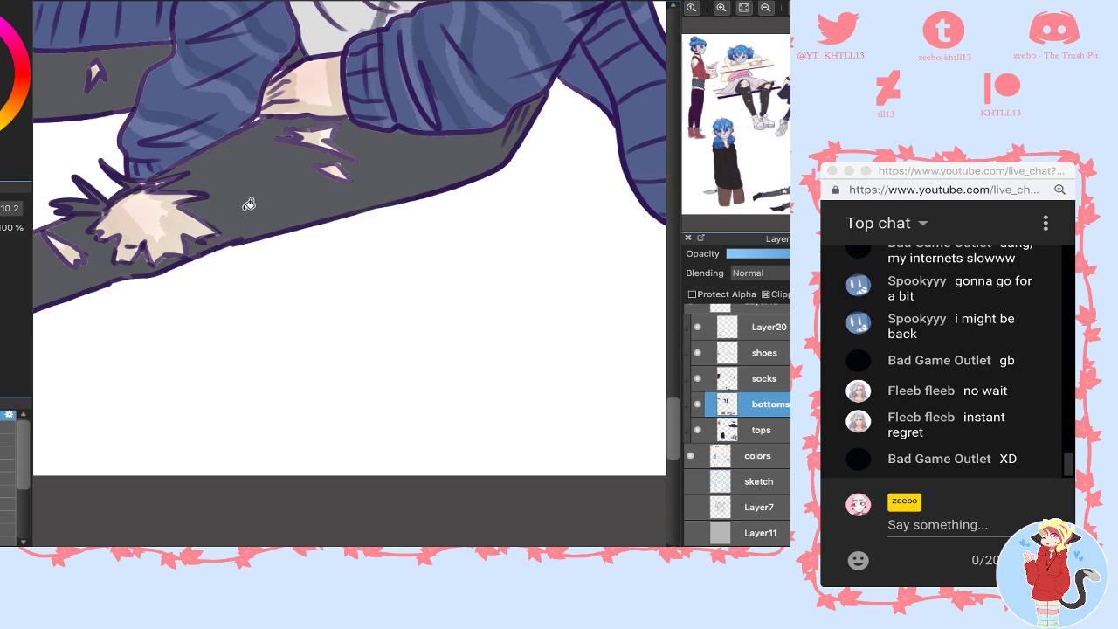
{"action": "left_click", "coordinate": [765, 295]}
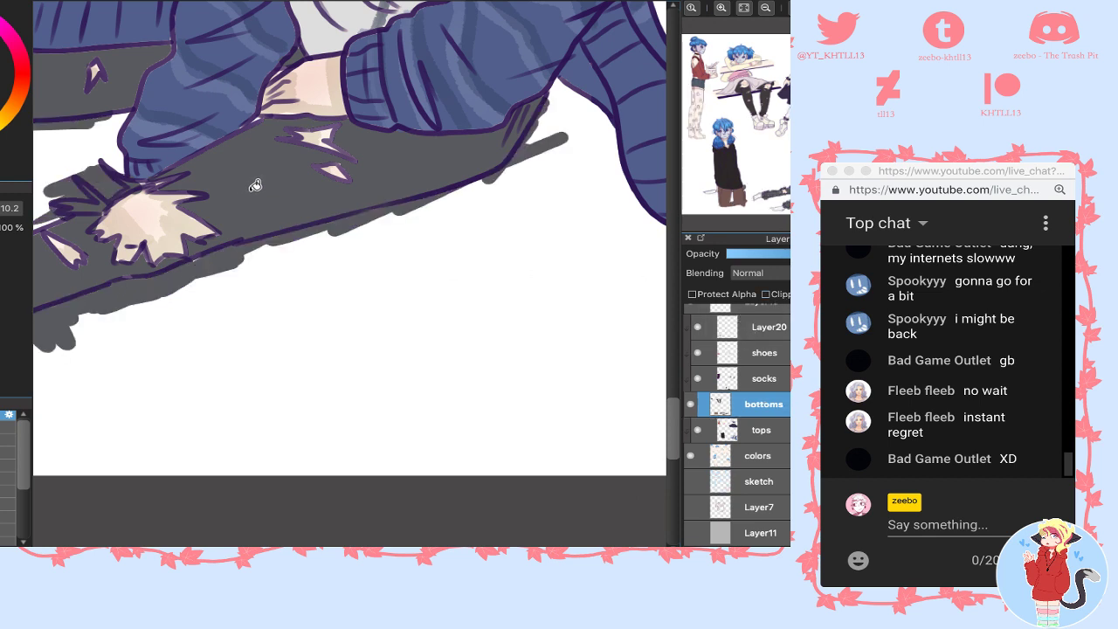
{"action": "left_click", "coordinate": [780, 297]}
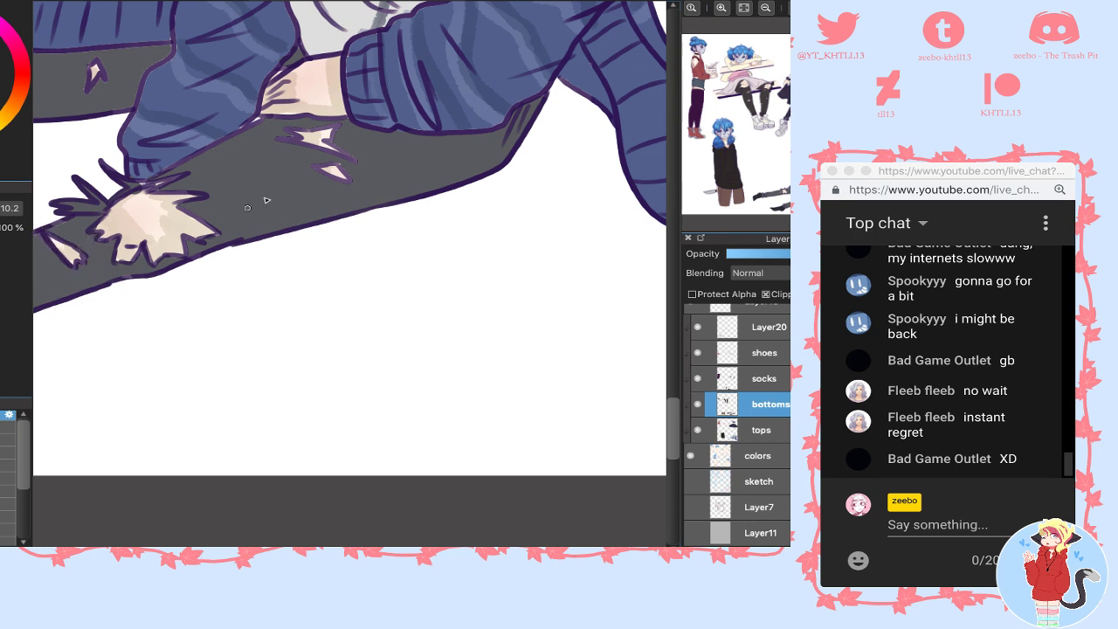
{"action": "left_click_drag", "start_coordinate": [277, 137], "coordinate": [354, 161]}
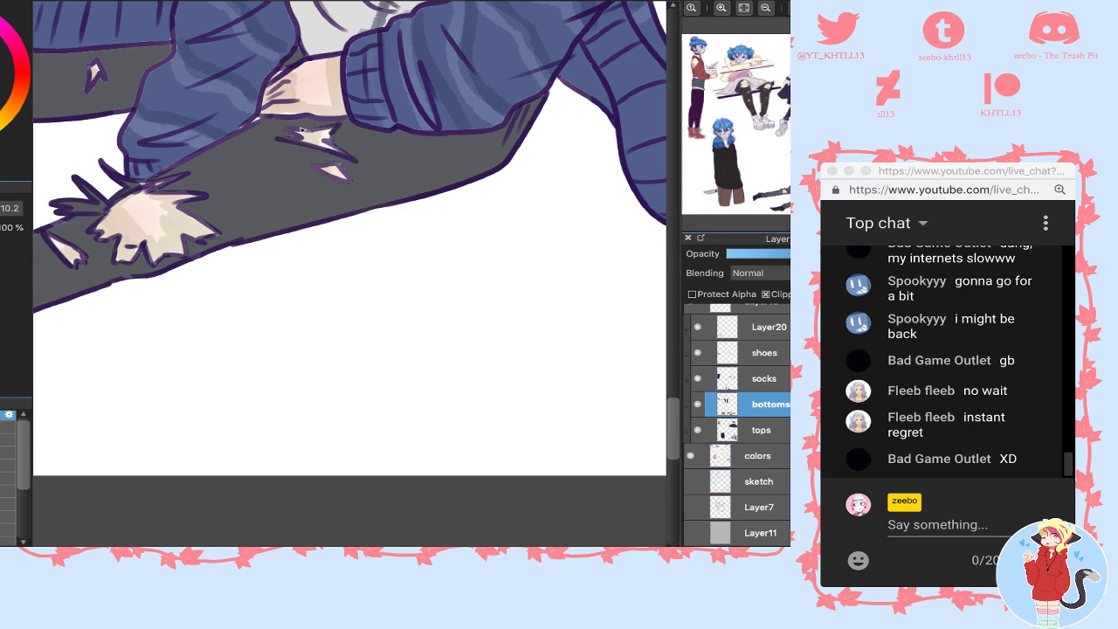
{"action": "mouse_move", "coordinate": [297, 139]}
{"action": "left_mouse_down"}
{"action": "mouse_move", "coordinate": [351, 179]}
{"action": "mouse_move", "coordinate": [336, 180]}
{"action": "left_mouse_up"}
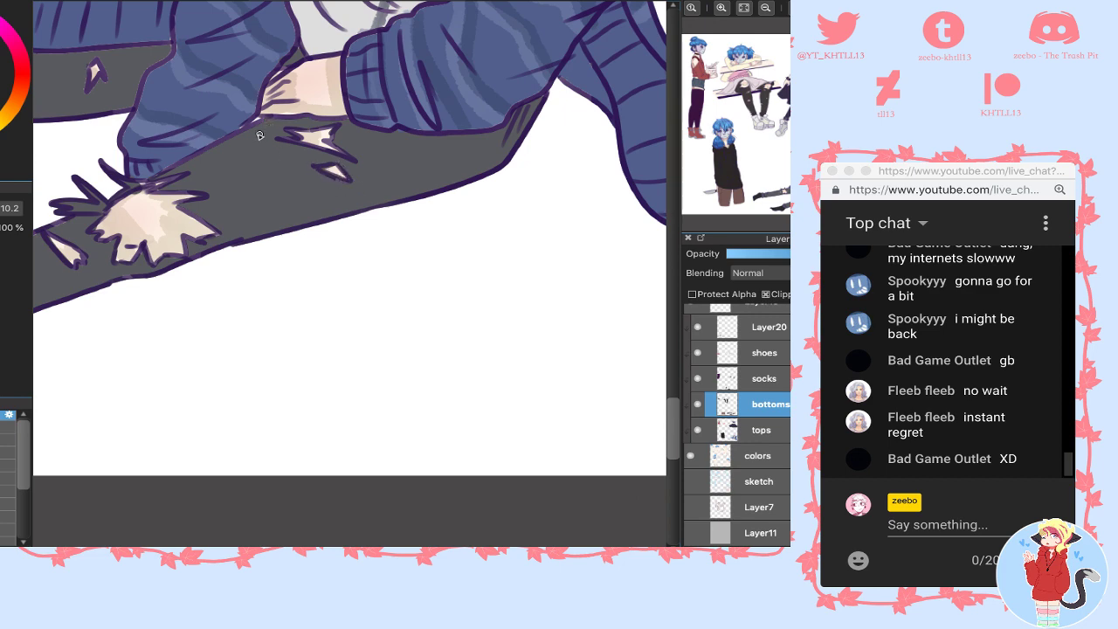
{"action": "mouse_move", "coordinate": [65, 277]}
{"action": "left_mouse_down"}
{"action": "mouse_move", "coordinate": [305, 322]}
{"action": "mouse_move", "coordinate": [382, 287]}
{"action": "left_mouse_up"}
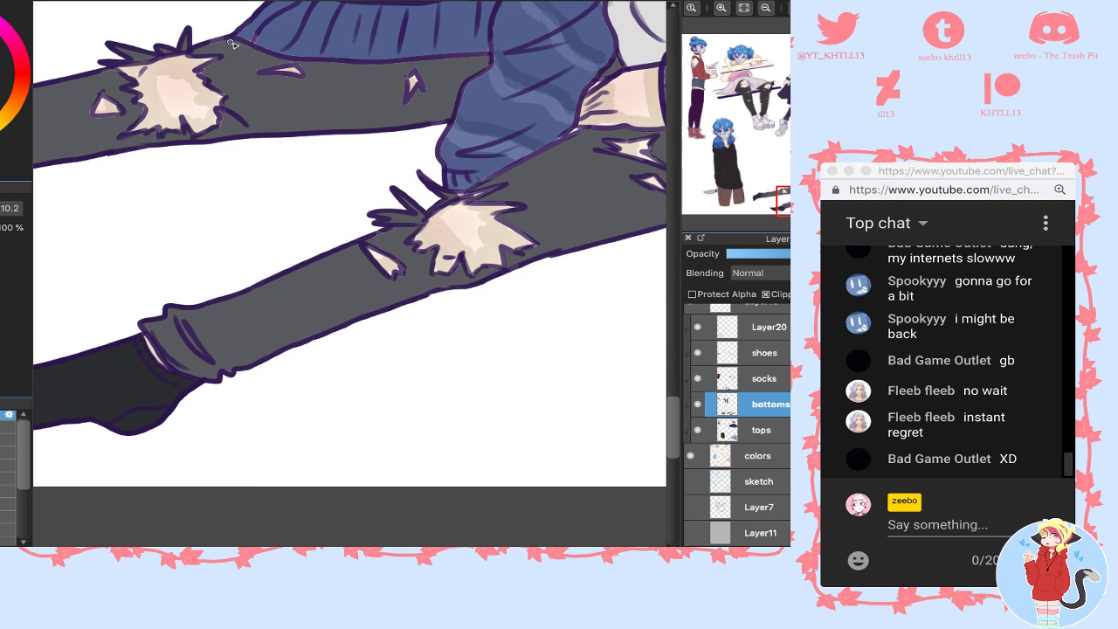
- Touch up the grey on the outstretched leg, along the cardigan hem and around its small tears, on the bottoms layer
{"action": "left_click", "coordinate": [747, 428]}
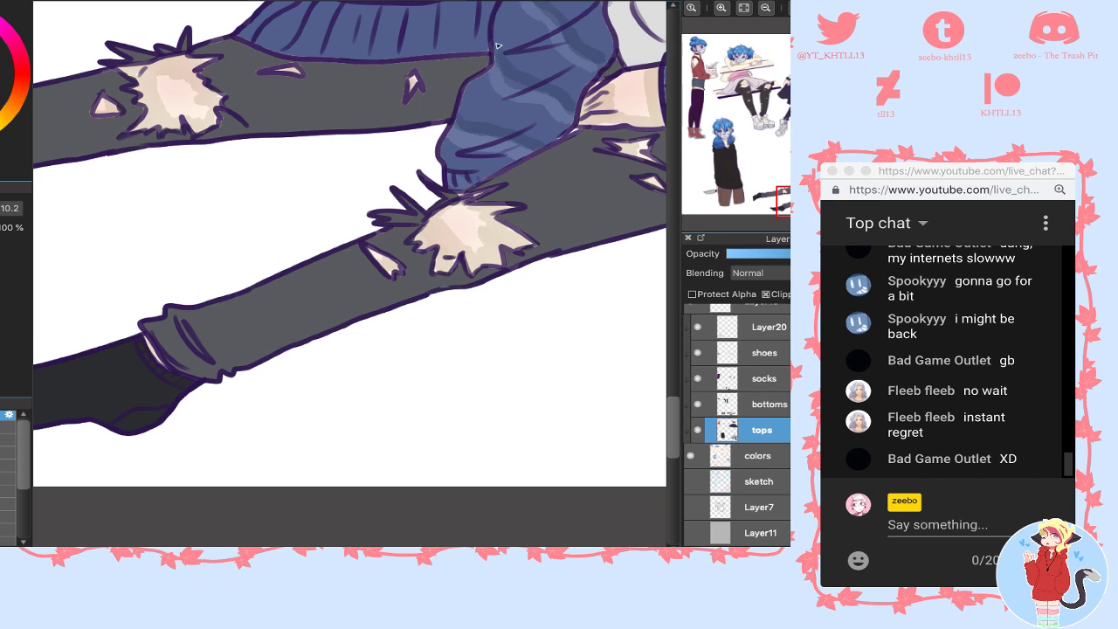
{"action": "left_click", "coordinate": [756, 414]}
{"action": "left_click_drag", "start_coordinate": [243, 41], "coordinate": [323, 69]}
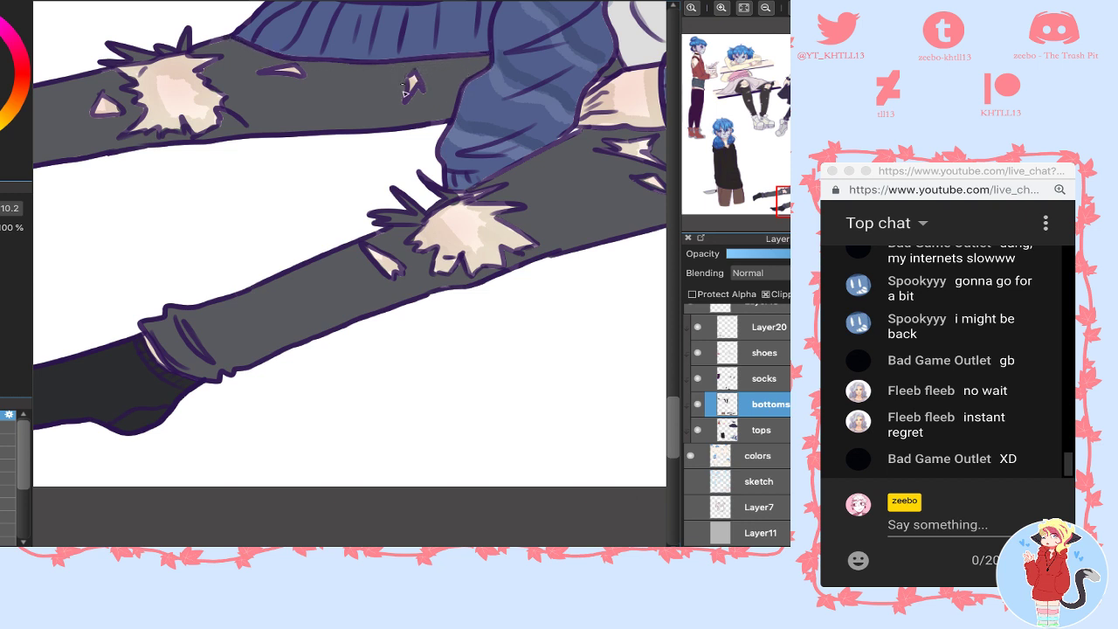
{"action": "mouse_move", "coordinate": [404, 91]}
{"action": "left_mouse_down"}
{"action": "mouse_move", "coordinate": [407, 109]}
{"action": "mouse_move", "coordinate": [433, 92]}
{"action": "left_mouse_up"}
{"action": "left_click_drag", "start_coordinate": [97, 116], "coordinate": [90, 114]}
{"action": "left_click", "coordinate": [765, 207]}
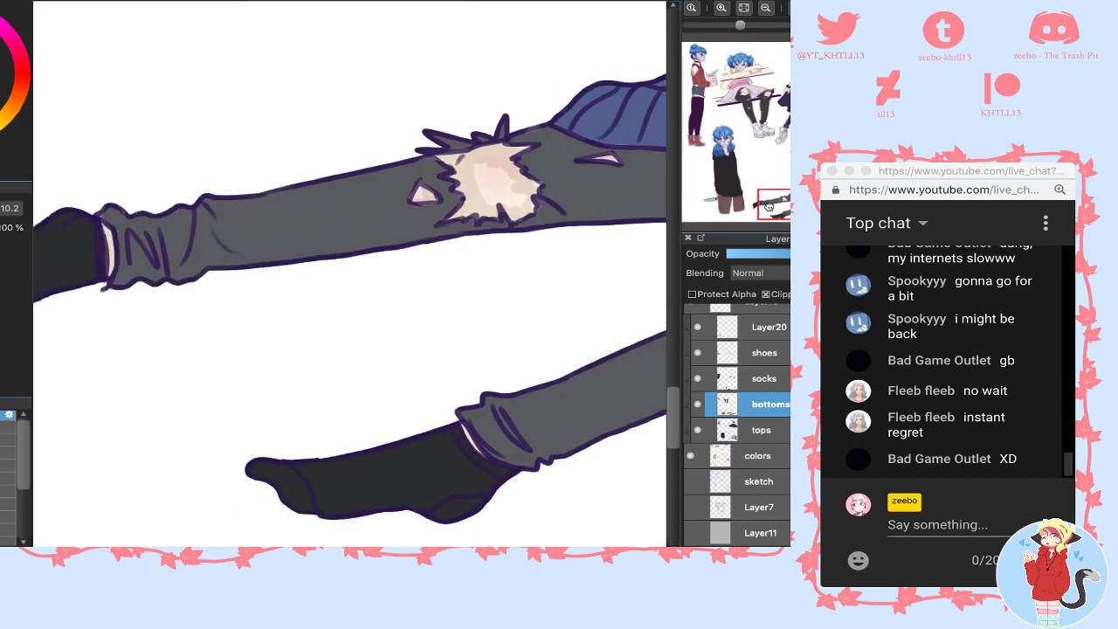
- On the socks layer, fill the unpainted gaps in the dark socks around the spiked anklets of the figure in white shoes
{"action": "left_click_drag", "start_coordinate": [764, 207], "coordinate": [810, 130]}
{"action": "left_click_drag", "start_coordinate": [552, 224], "coordinate": [565, 236]}
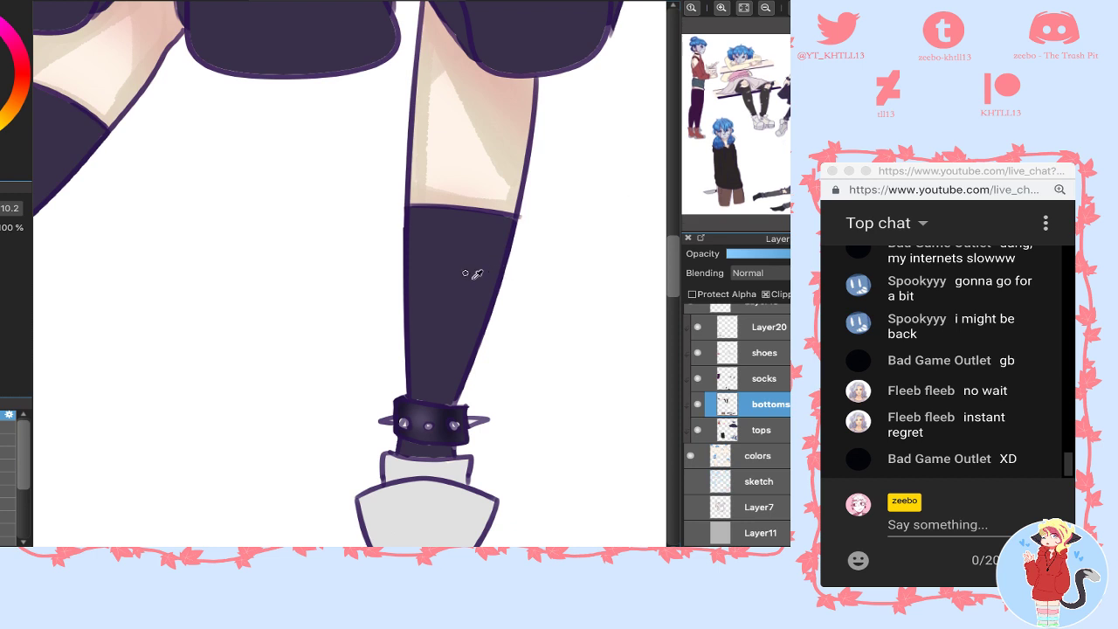
{"action": "left_click", "coordinate": [769, 385]}
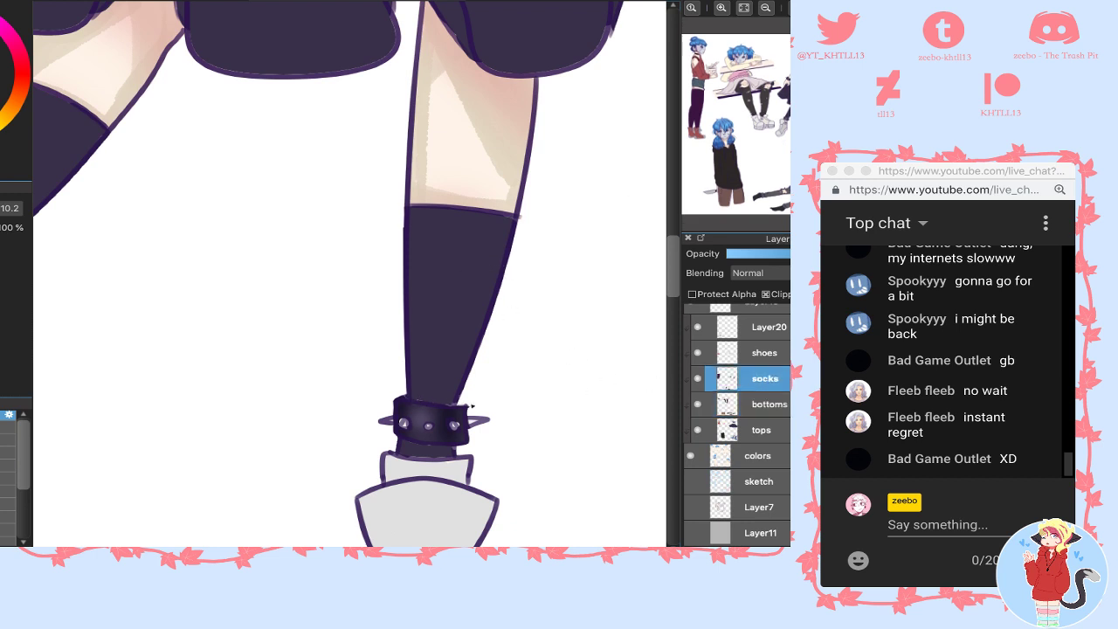
{"action": "left_click_drag", "start_coordinate": [408, 453], "coordinate": [463, 451]}
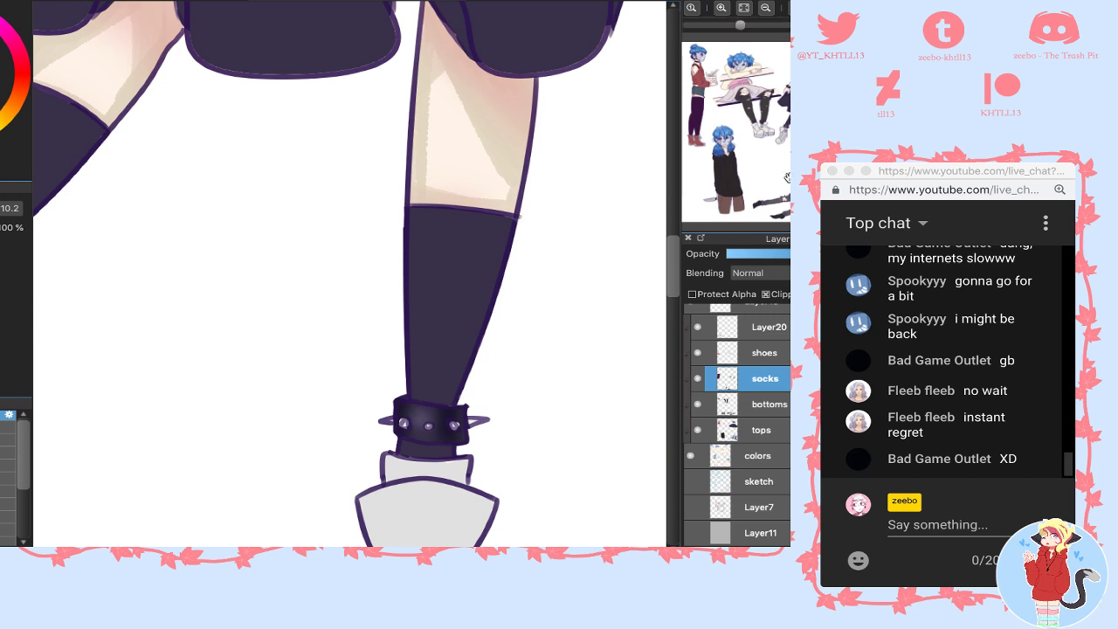
{"action": "left_click_drag", "start_coordinate": [793, 133], "coordinate": [792, 127]}
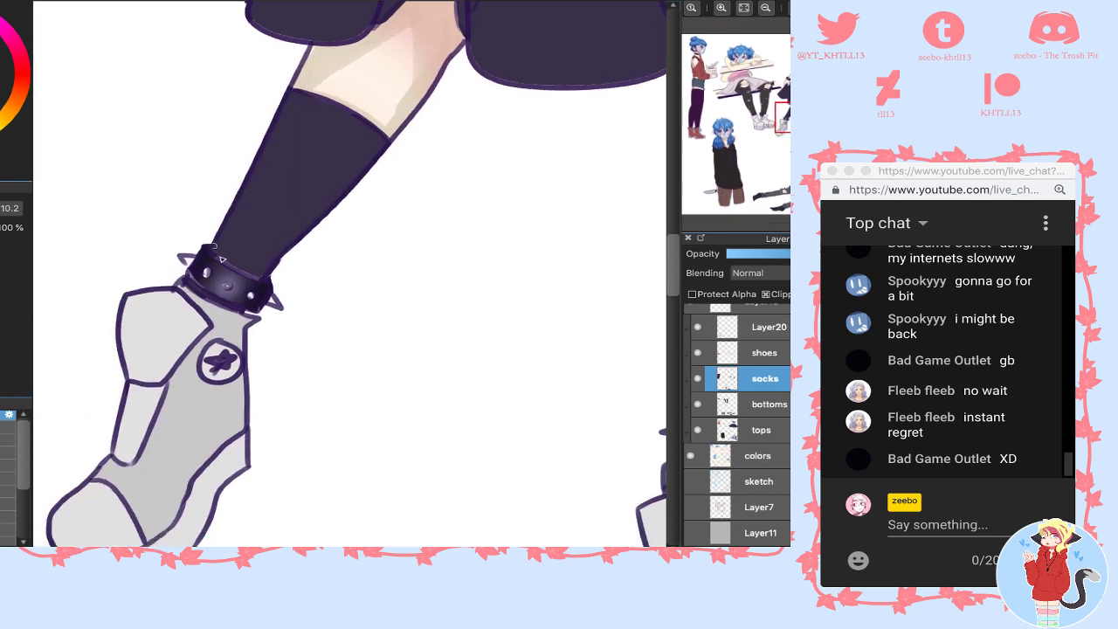
{"action": "left_click_drag", "start_coordinate": [222, 258], "coordinate": [212, 253]}
- On the colors layer, fill the white gaps along both edges of the bench figure's star-torn trouser leg with a size 16 brush
{"action": "left_click_drag", "start_coordinate": [801, 117], "coordinate": [753, 109]}
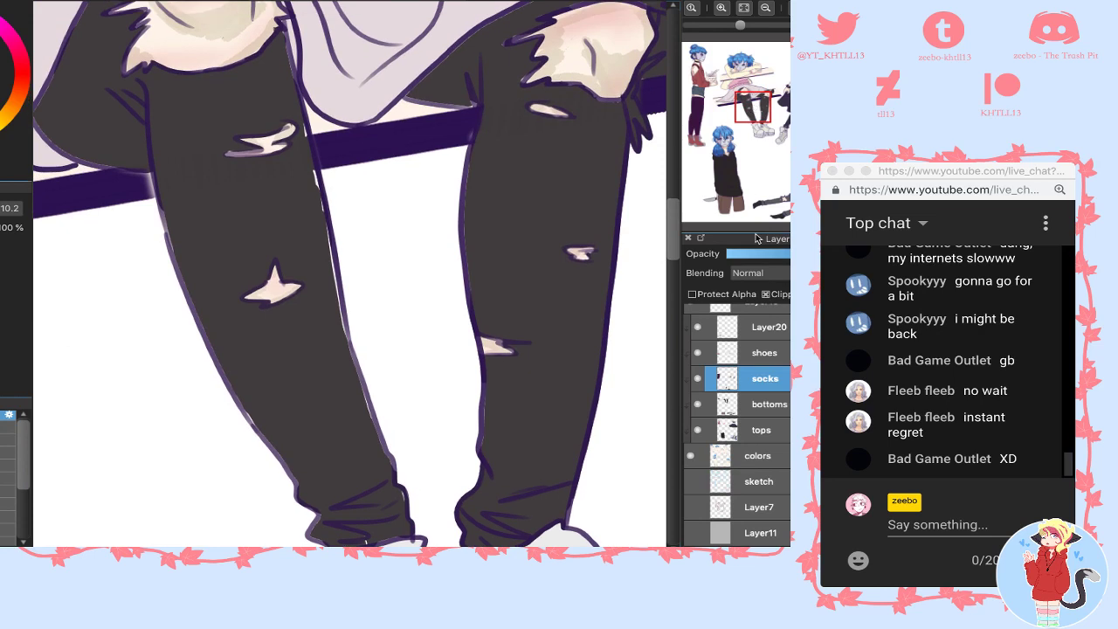
{"action": "left_click", "coordinate": [729, 404]}
{"action": "key", "text": "bracketright"}
{"action": "key", "text": "bracketright"}
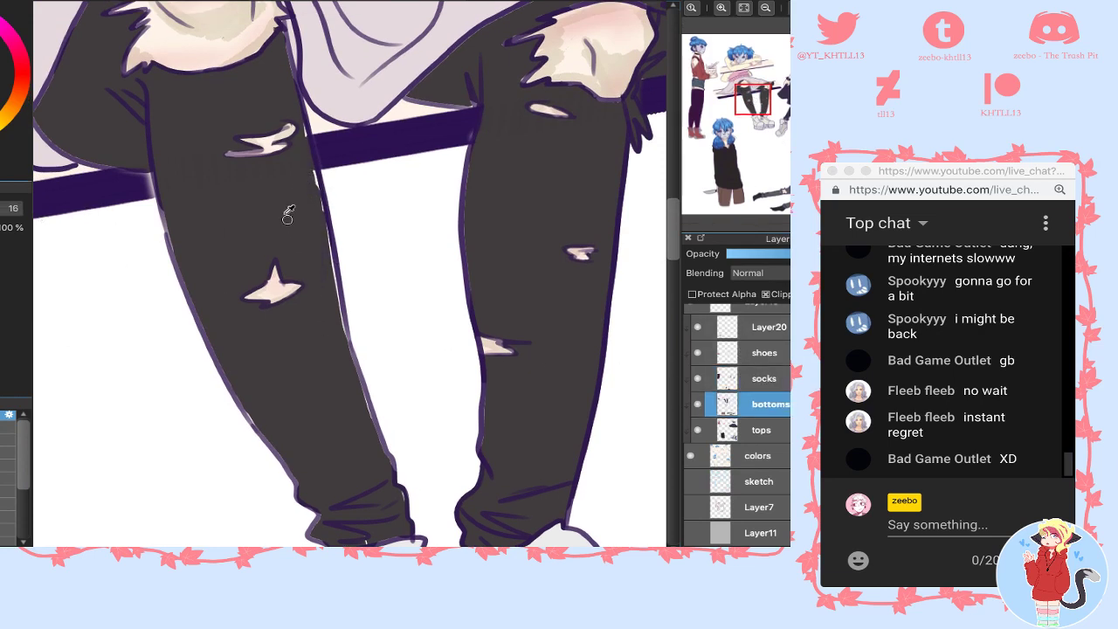
{"action": "left_click", "coordinate": [747, 462]}
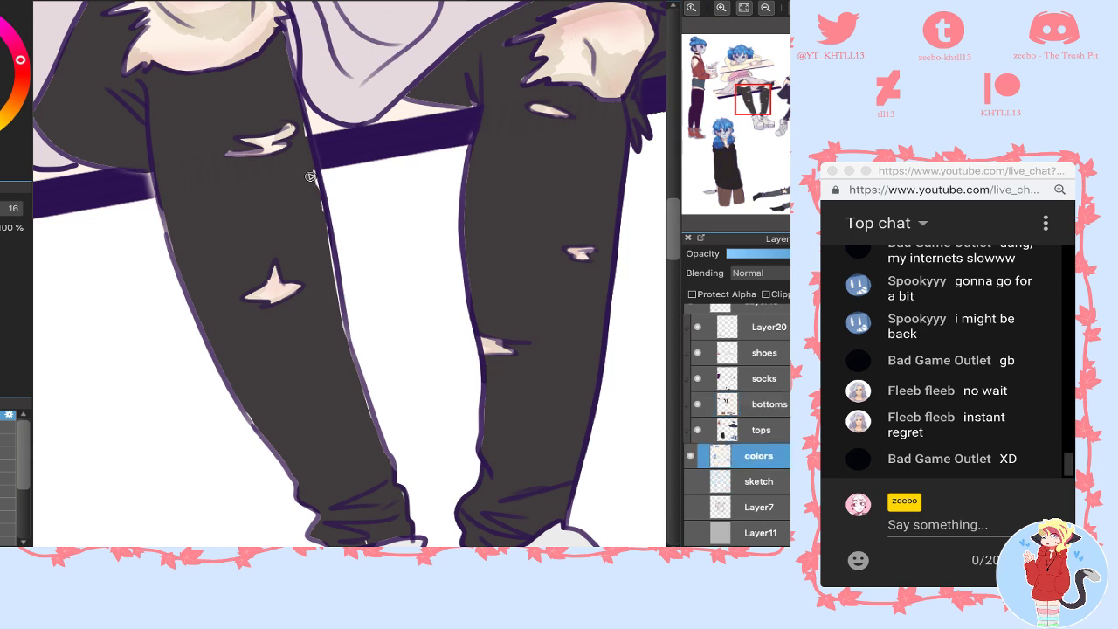
{"action": "left_click_drag", "start_coordinate": [316, 194], "coordinate": [347, 356]}
{"action": "left_click_drag", "start_coordinate": [365, 417], "coordinate": [385, 442]}
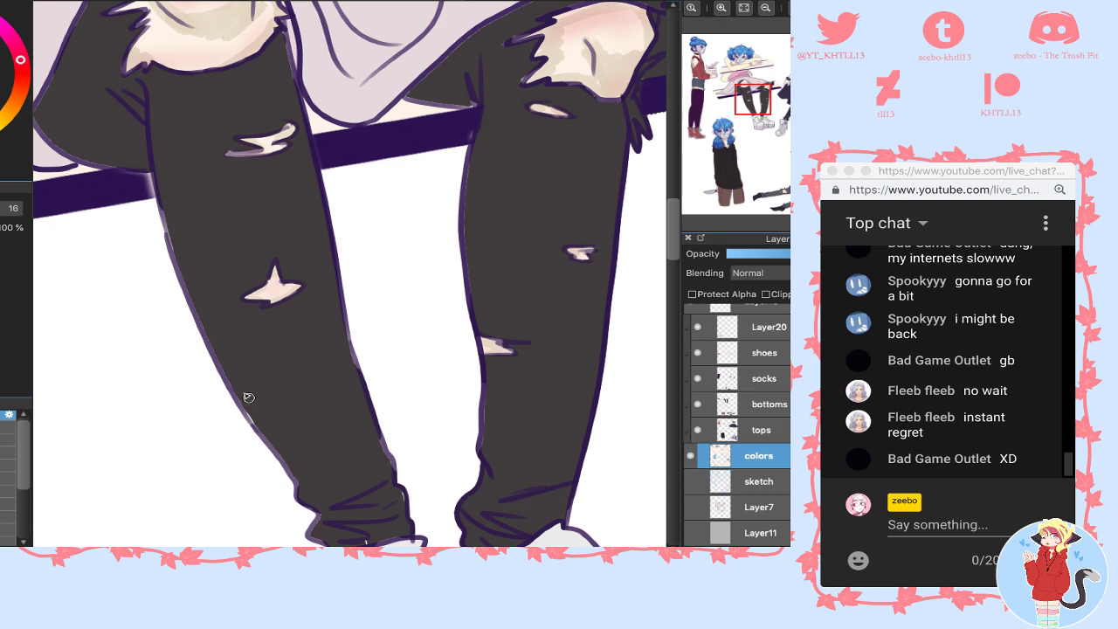
{"action": "left_click_drag", "start_coordinate": [164, 210], "coordinate": [177, 260]}
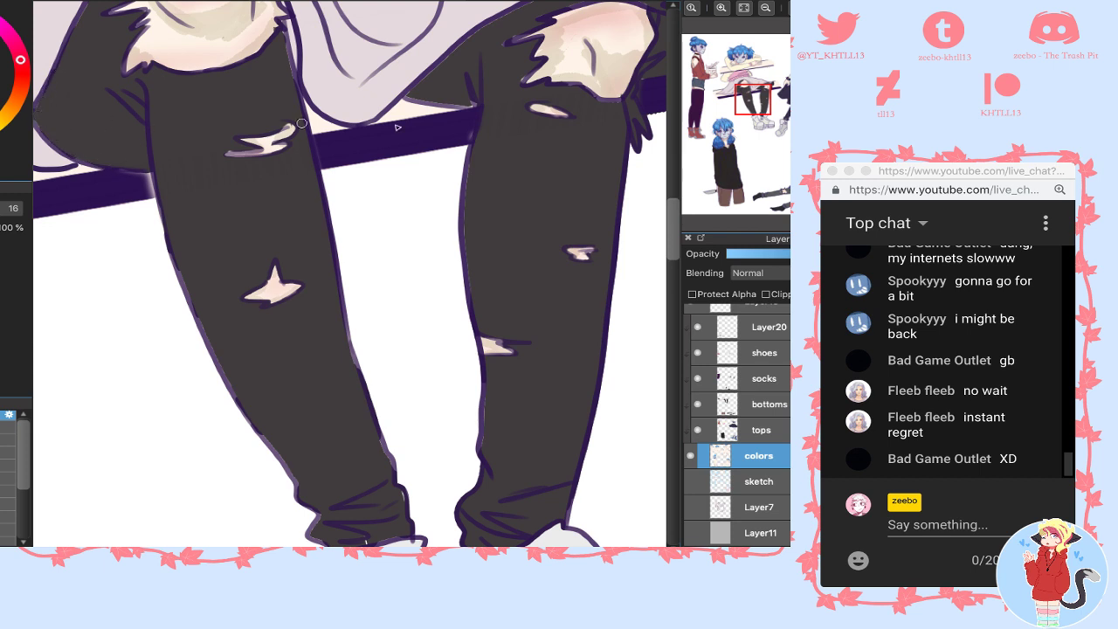
- Fill the gaps along the inner edge of the bench figure's other trouser leg and beside the star-torn leg's ankle cuff
{"action": "left_click_drag", "start_coordinate": [475, 144], "coordinate": [465, 201]}
{"action": "key", "text": "ctrl+z"}
{"action": "left_click_drag", "start_coordinate": [473, 150], "coordinate": [464, 254]}
{"action": "left_click_drag", "start_coordinate": [486, 405], "coordinate": [486, 446]}
{"action": "left_click_drag", "start_coordinate": [384, 440], "coordinate": [403, 498]}
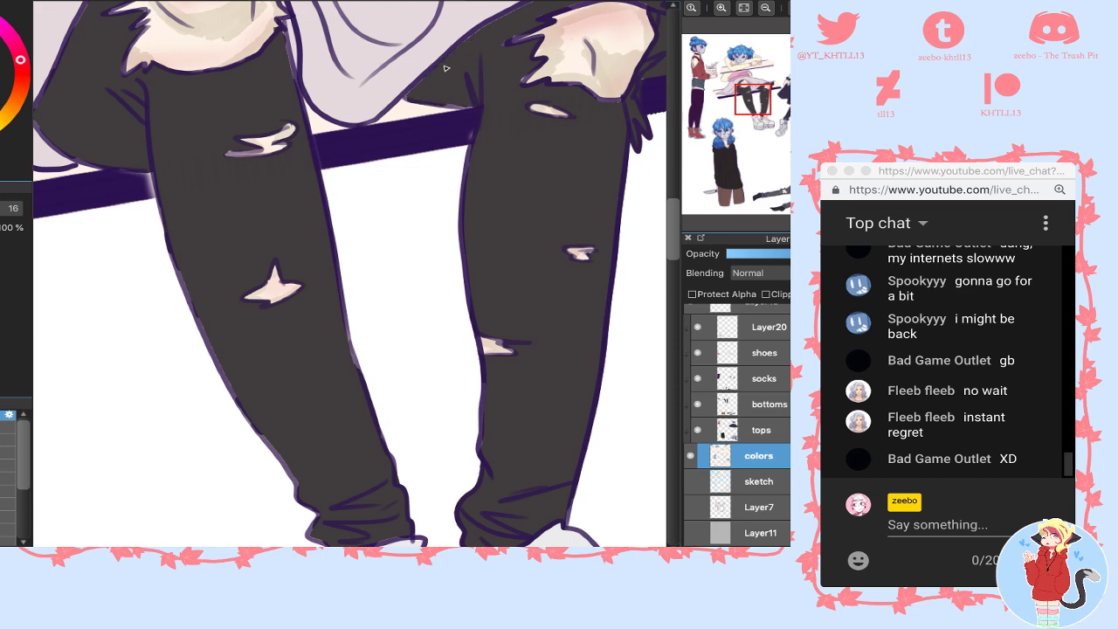
- On the bottoms layer, touch up the dark trousers above the bench figure's ripped knee beside the skirt hem
{"action": "left_click", "coordinate": [759, 88]}
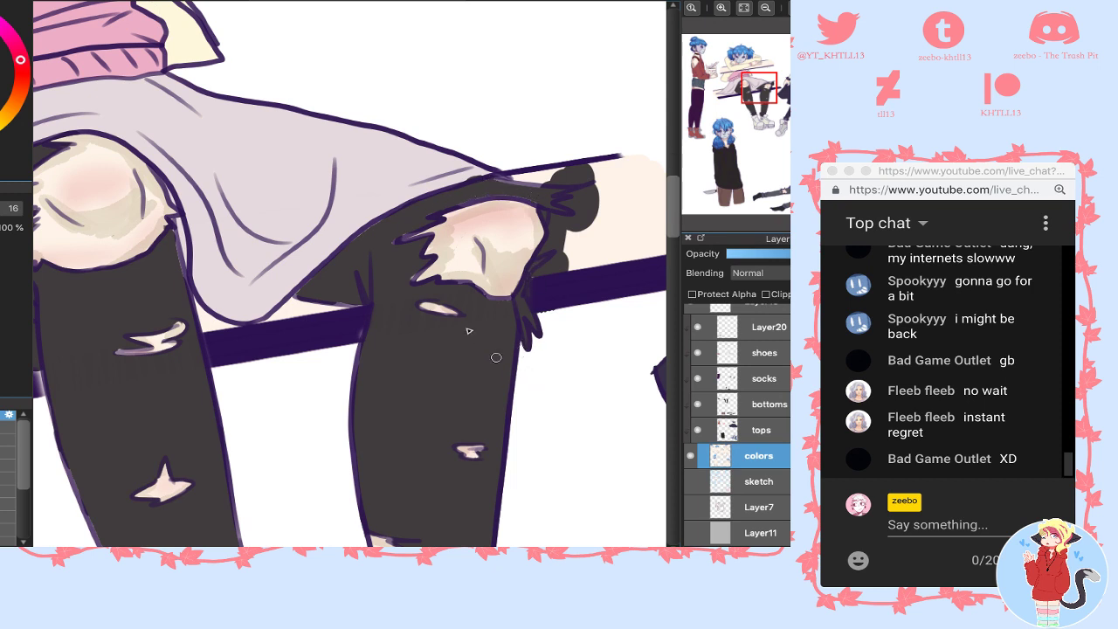
{"action": "left_click", "coordinate": [748, 408]}
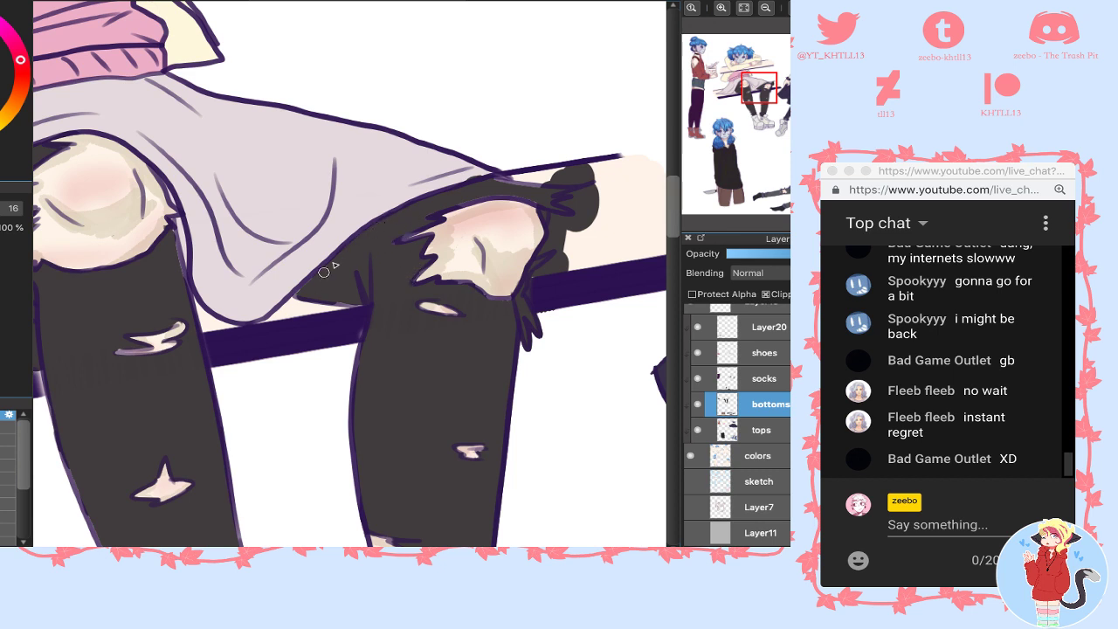
{"action": "left_click_drag", "start_coordinate": [301, 290], "coordinate": [361, 304]}
{"action": "key", "text": "ctrl+z"}
{"action": "mouse_move", "coordinate": [493, 194]}
{"action": "left_mouse_down"}
{"action": "mouse_move", "coordinate": [524, 185]}
{"action": "mouse_move", "coordinate": [559, 216]}
{"action": "left_mouse_up"}
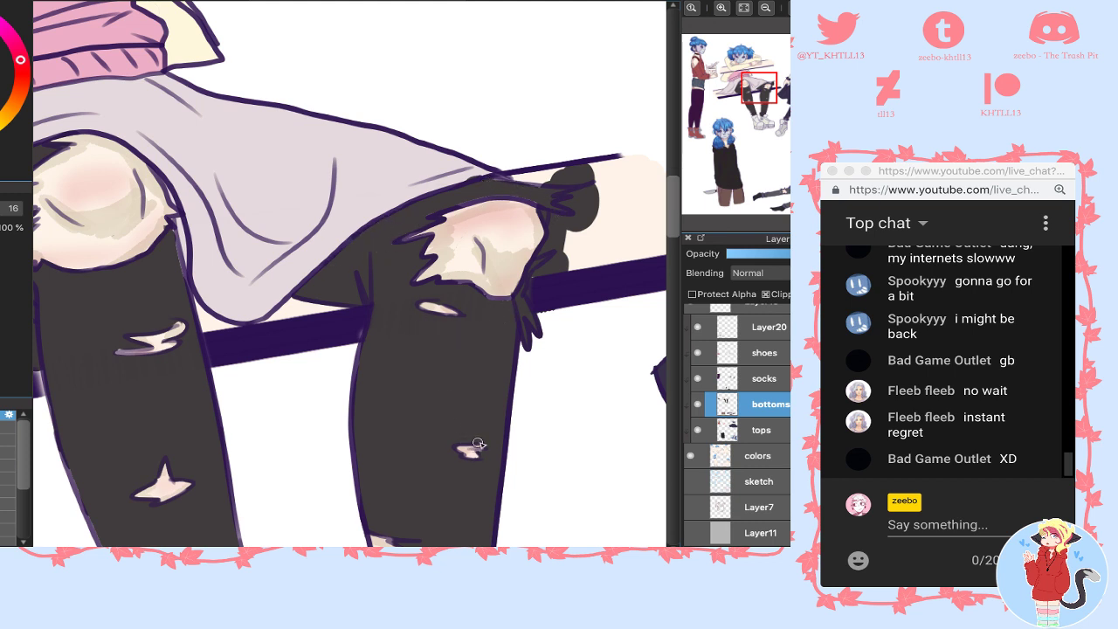
{"action": "left_click_drag", "start_coordinate": [538, 494], "coordinate": [551, 242]}
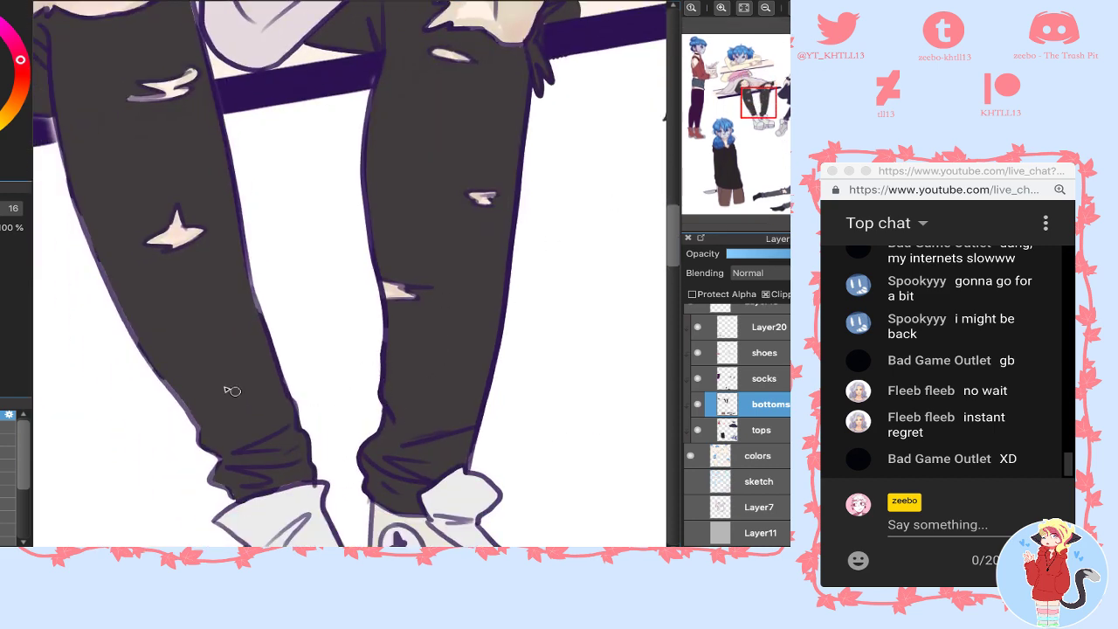
- On the bottoms layer, touch up the dark fill along both edges of the bench figure's star-torn trouser leg
{"action": "mouse_move", "coordinate": [197, 428]}
{"action": "left_mouse_down"}
{"action": "mouse_move", "coordinate": [122, 344]}
{"action": "mouse_move", "coordinate": [73, 200]}
{"action": "left_mouse_up"}
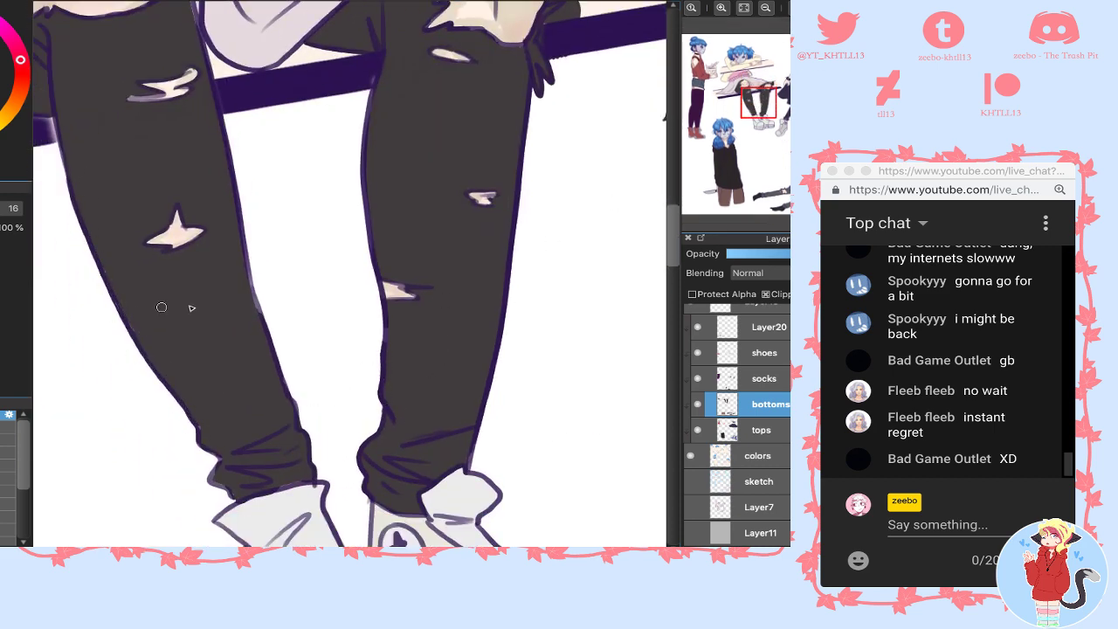
{"action": "left_click_drag", "start_coordinate": [247, 222], "coordinate": [244, 293]}
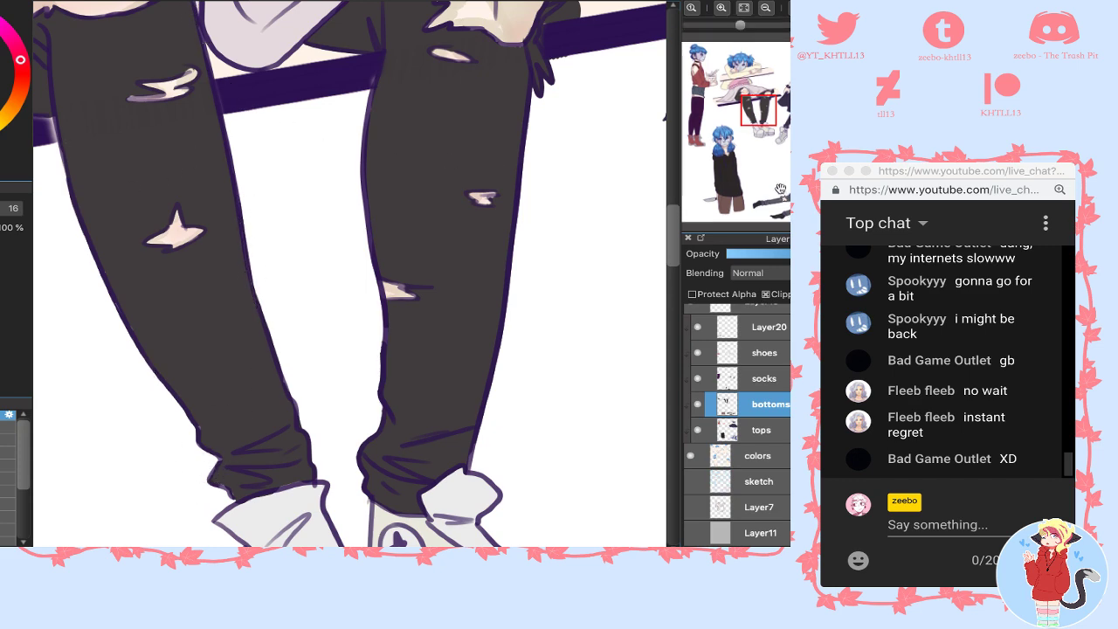
- On the socks layer, fill the ghost prints on the lower legs of the box-carrying figure's purple stockings with off-white
{"action": "left_click_drag", "start_coordinate": [748, 108], "coordinate": [743, 95]}
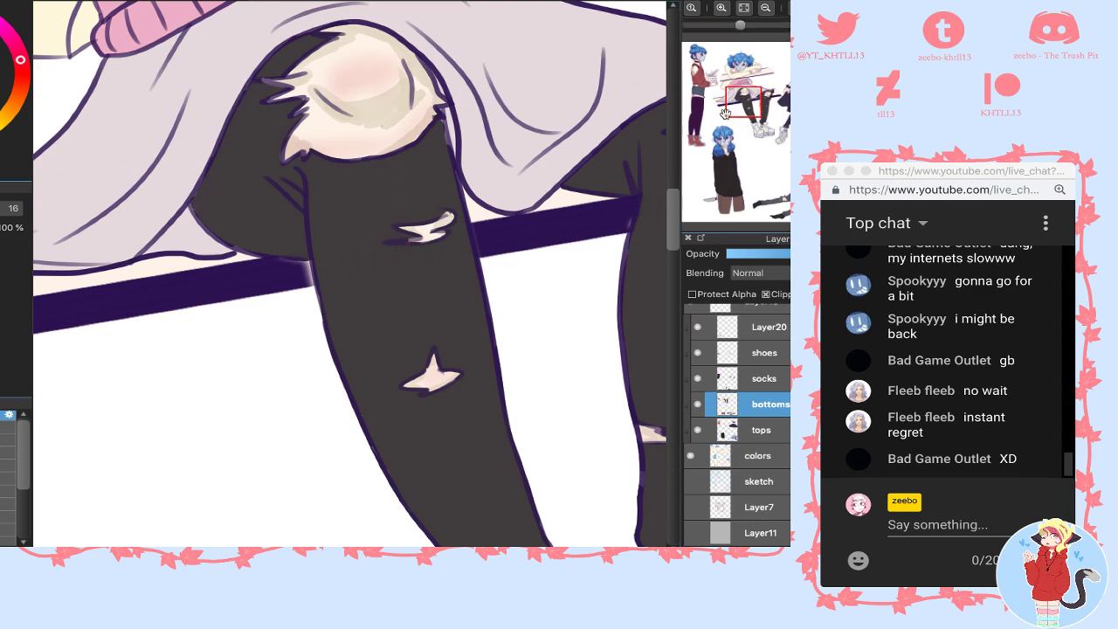
{"action": "left_click_drag", "start_coordinate": [714, 114], "coordinate": [702, 108]}
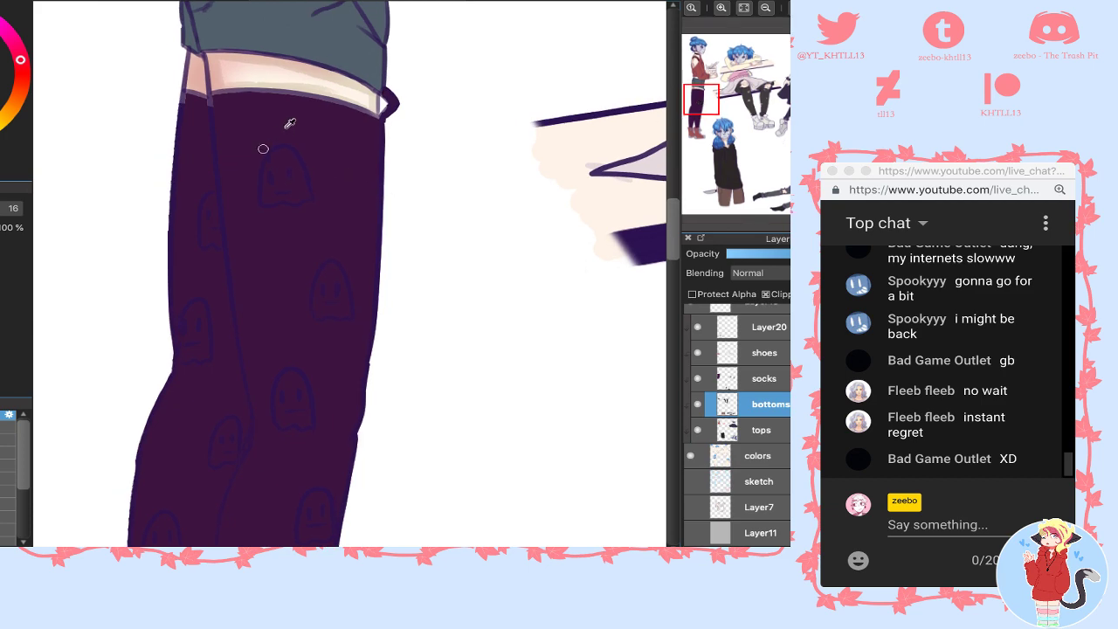
{"action": "left_click", "coordinate": [769, 378]}
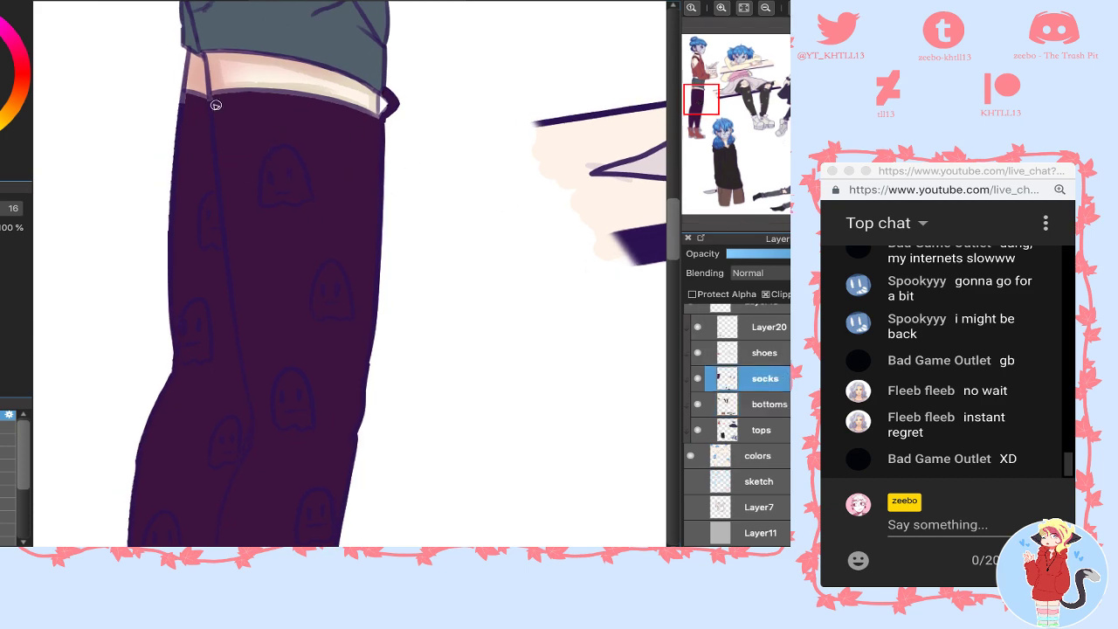
{"action": "left_click_drag", "start_coordinate": [708, 120], "coordinate": [701, 128]}
{"action": "left_click_drag", "start_coordinate": [570, 125], "coordinate": [632, 137]}
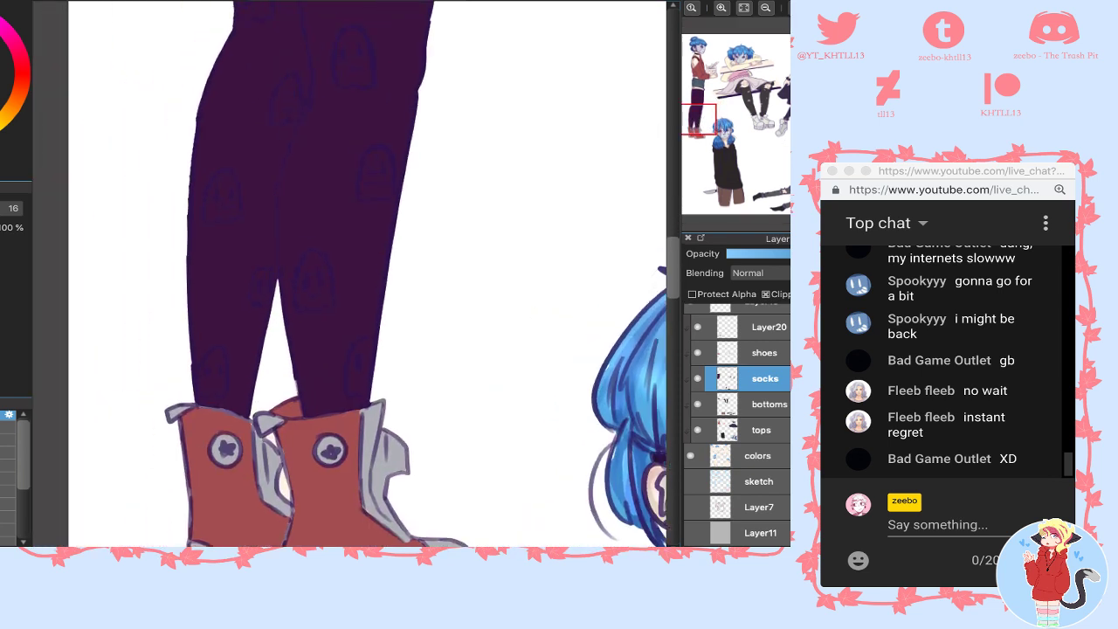
{"action": "left_click", "coordinate": [318, 282]}
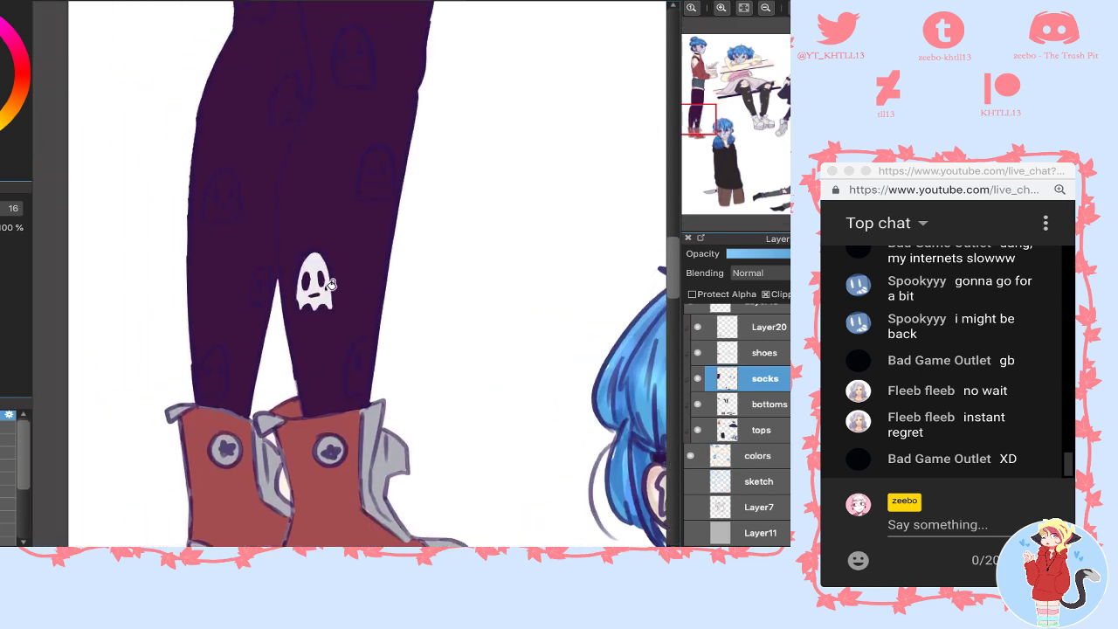
{"action": "left_click", "coordinate": [367, 358]}
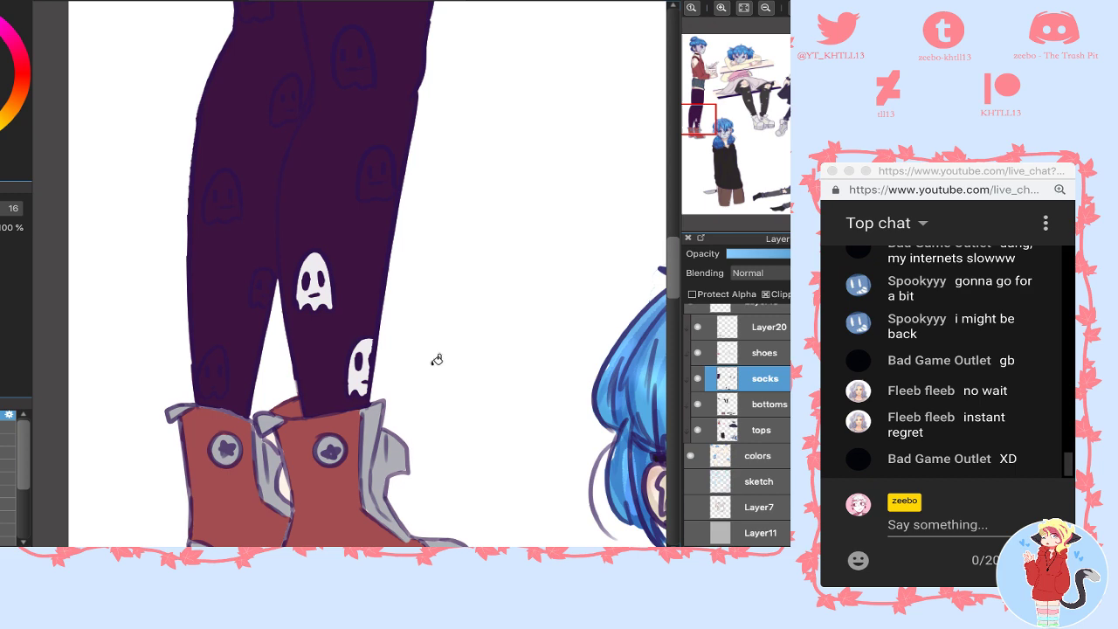
{"action": "left_click", "coordinate": [376, 164]}
{"action": "left_click", "coordinate": [223, 177]}
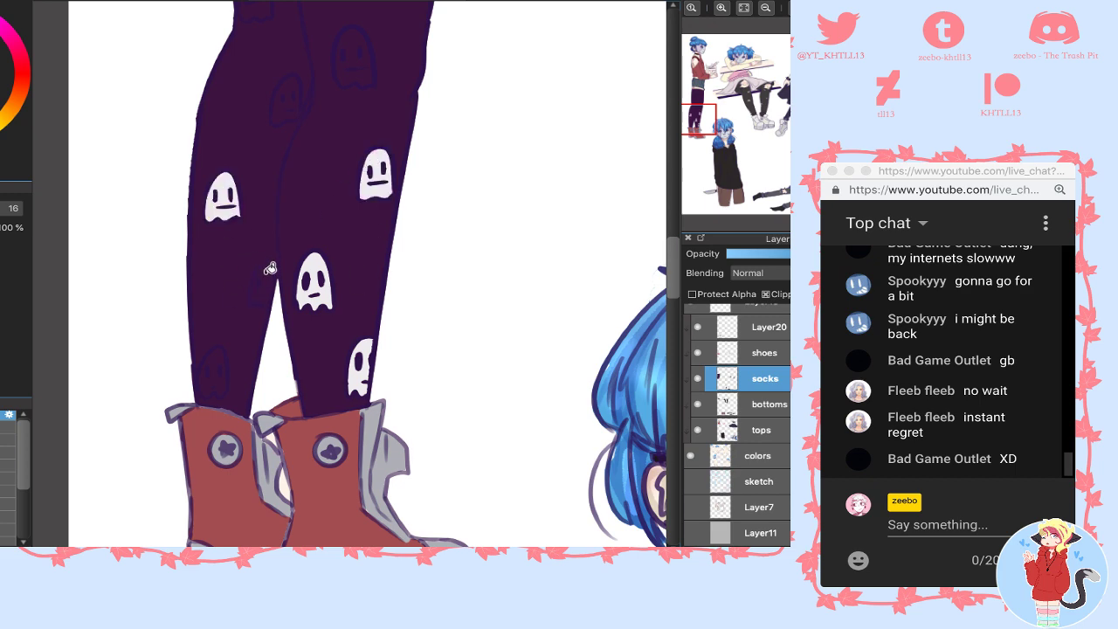
{"action": "left_click", "coordinate": [266, 281]}
{"action": "left_click", "coordinate": [220, 353]}
{"action": "scroll", "coordinate": [264, 235], "scroll_direction": "right", "scroll_amount": 1}
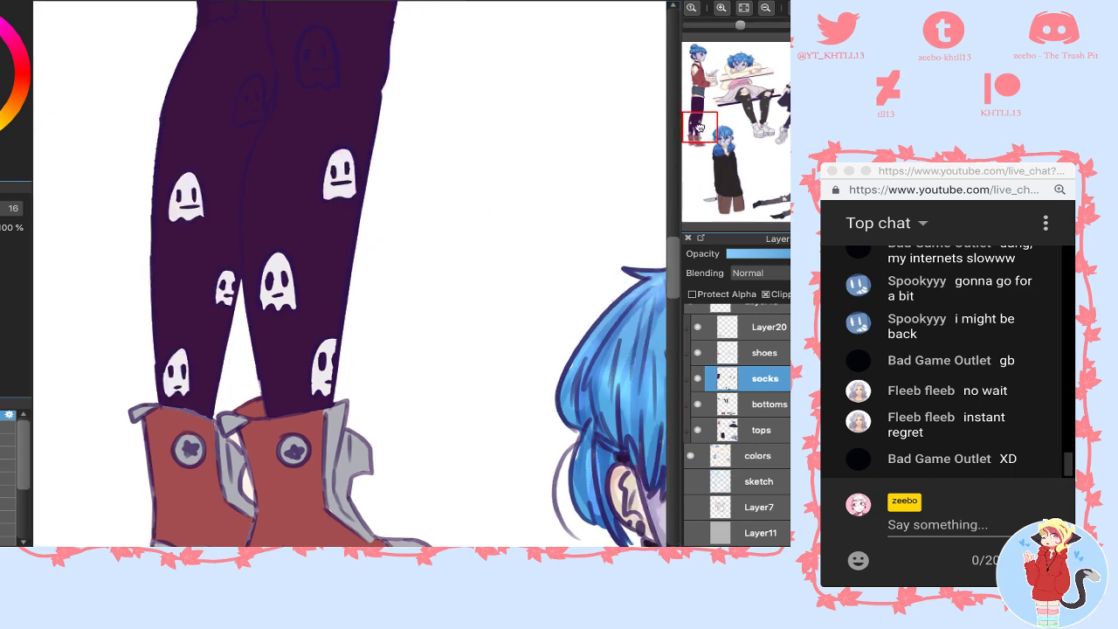
- Fill the remaining ghost prints from the knees up to the stocking tops with the same off-white
{"action": "scroll", "coordinate": [263, 235], "scroll_direction": "up", "scroll_amount": 4}
{"action": "left_click", "coordinate": [284, 251]}
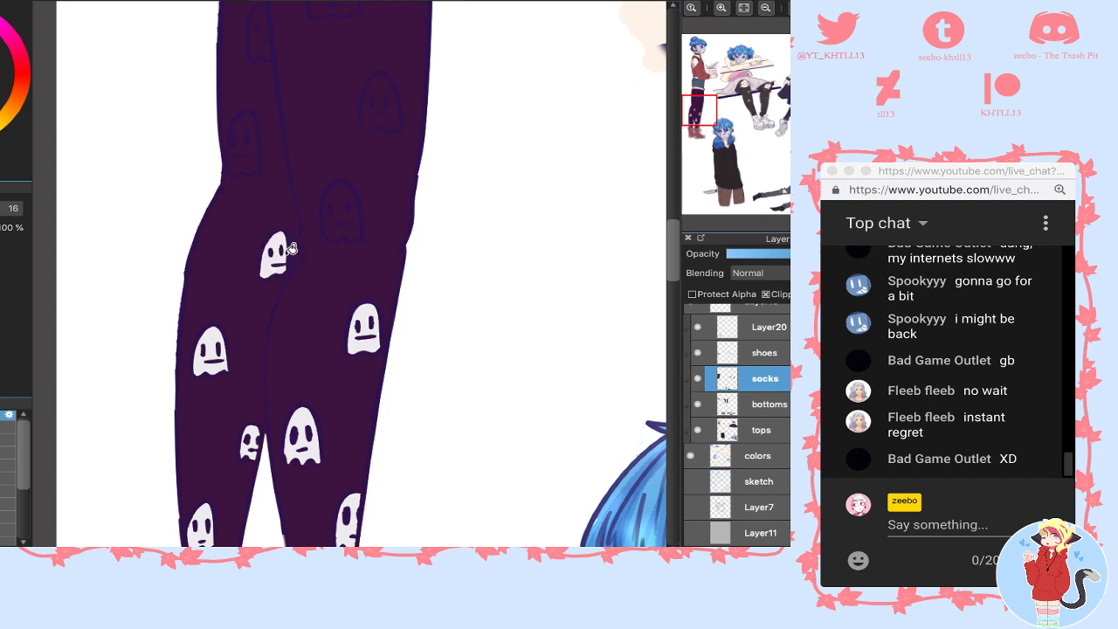
{"action": "left_click", "coordinate": [337, 194]}
{"action": "left_click", "coordinate": [381, 103]}
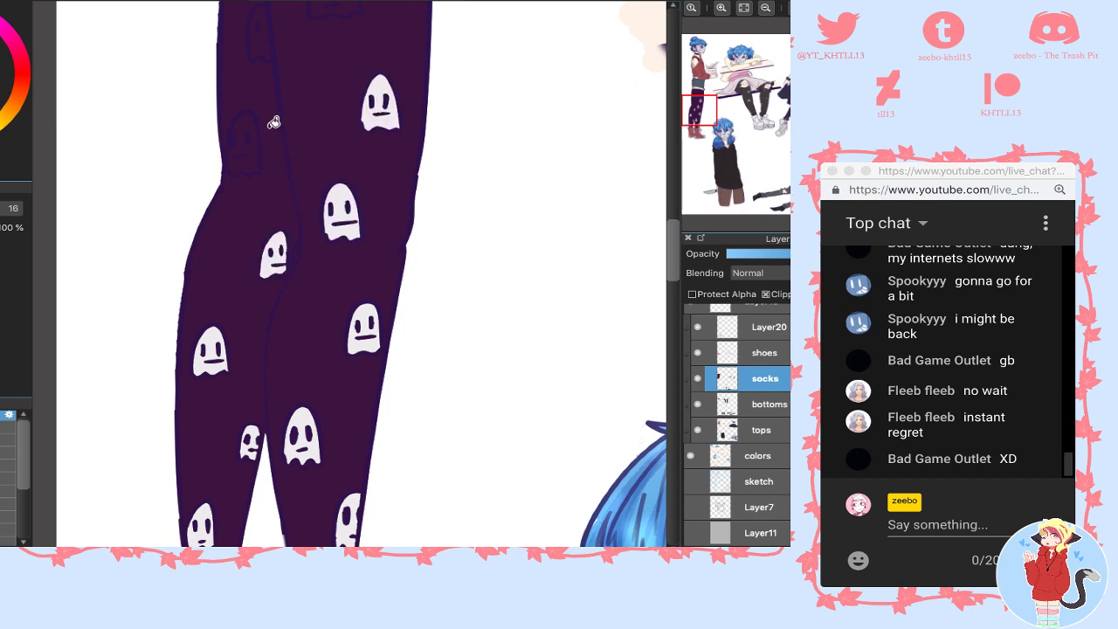
{"action": "left_click", "coordinate": [246, 131]}
{"action": "left_click_drag", "start_coordinate": [704, 108], "coordinate": [703, 90]}
{"action": "left_click", "coordinate": [232, 178]}
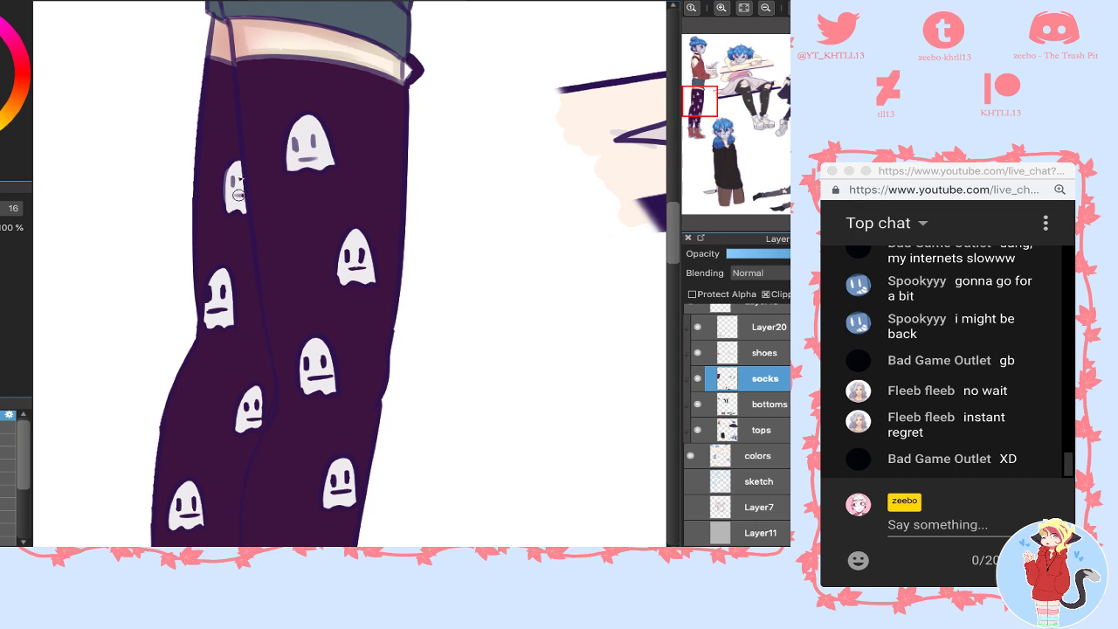
- Paint the eyes and mouths of the ghost prints on both stockings a muted greyish purple
{"action": "mouse_move", "coordinate": [347, 253]}
{"action": "left_mouse_down"}
{"action": "mouse_move", "coordinate": [349, 269]}
{"action": "mouse_move", "coordinate": [360, 250]}
{"action": "left_mouse_up"}
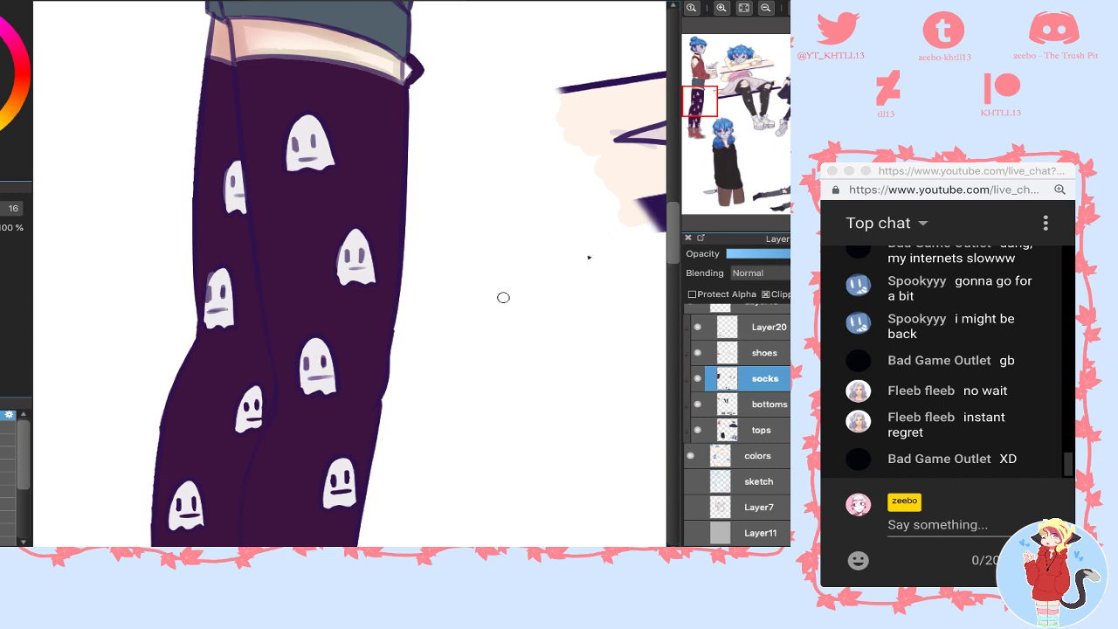
{"action": "left_click", "coordinate": [695, 126]}
{"action": "left_click_drag", "start_coordinate": [530, 159], "coordinate": [516, 146]}
{"action": "left_click_drag", "start_coordinate": [291, 99], "coordinate": [284, 87]}
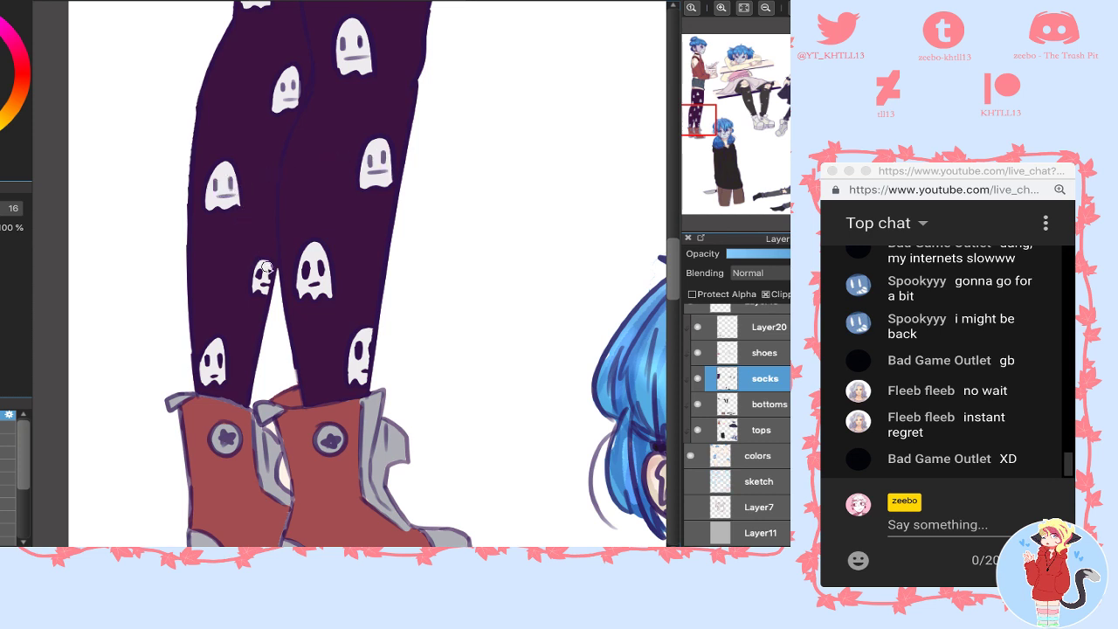
{"action": "left_click_drag", "start_coordinate": [316, 269], "coordinate": [321, 290]}
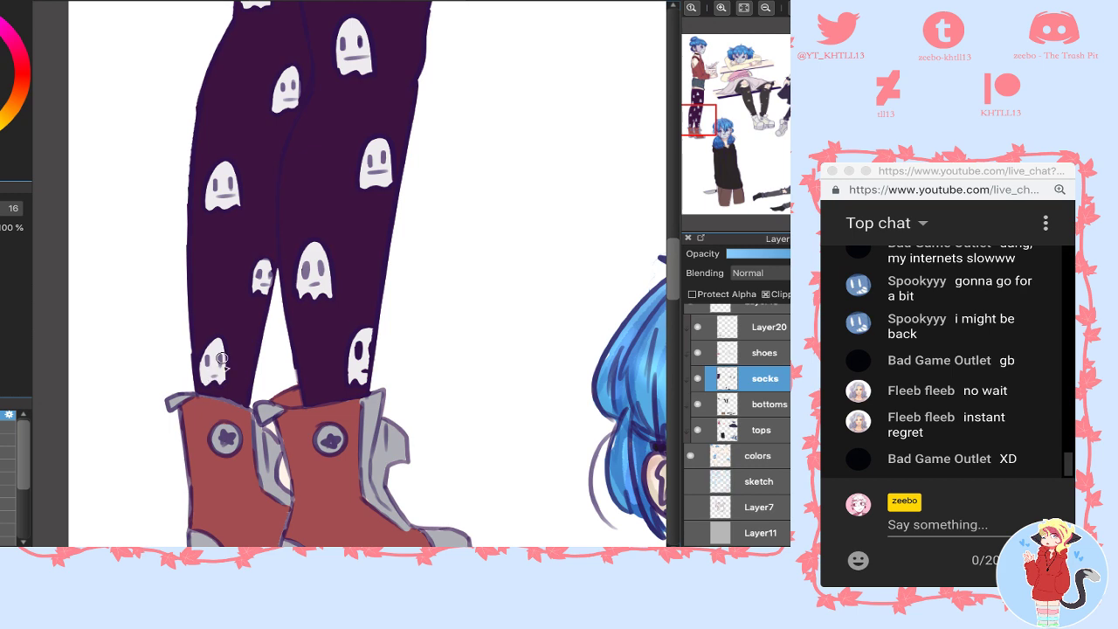
{"action": "left_click_drag", "start_coordinate": [357, 374], "coordinate": [371, 365]}
{"action": "left_click", "coordinate": [762, 354]}
{"action": "left_click", "coordinate": [710, 133]}
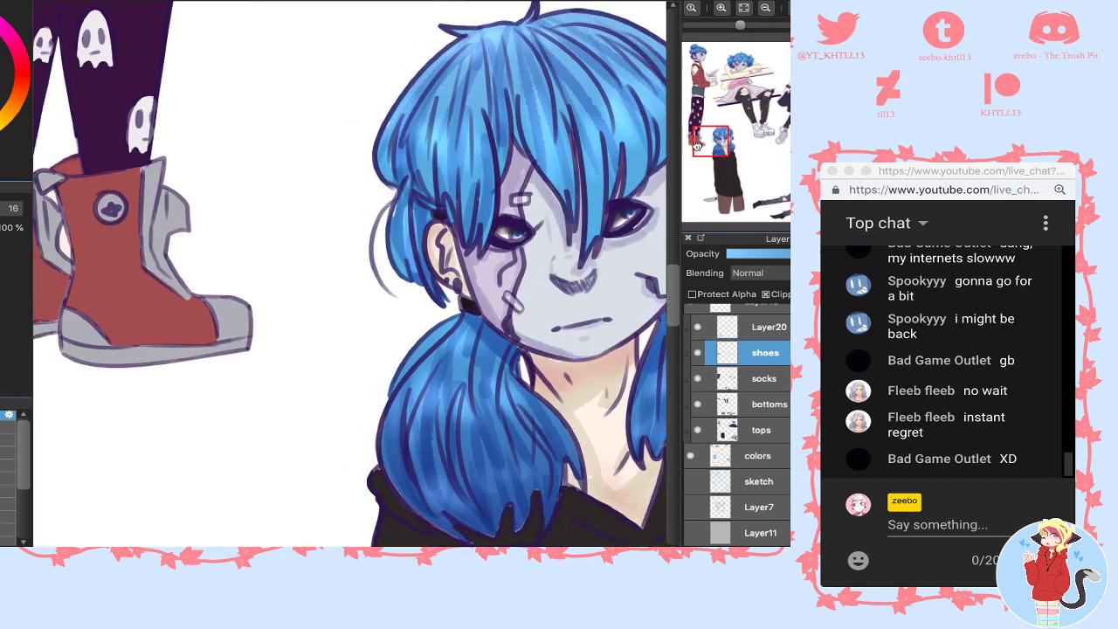
{"action": "left_click", "coordinate": [147, 287], "text": "alt"}
{"action": "left_click_drag", "start_coordinate": [159, 247], "coordinate": [166, 268]}
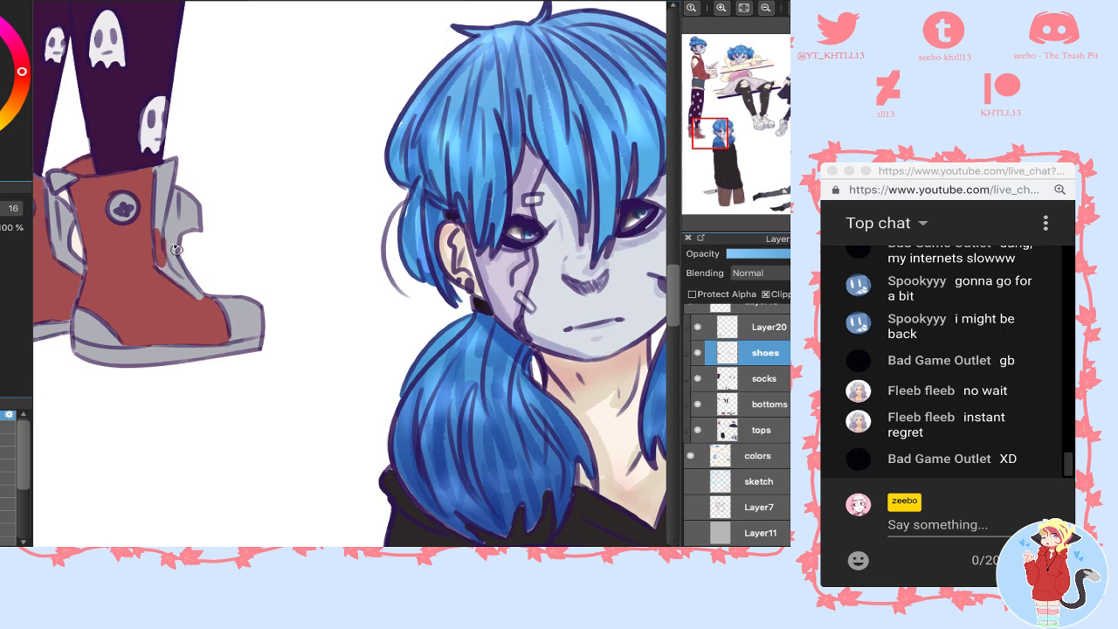
{"action": "key", "text": "super+z"}
{"action": "left_click", "coordinate": [164, 196], "text": "alt"}
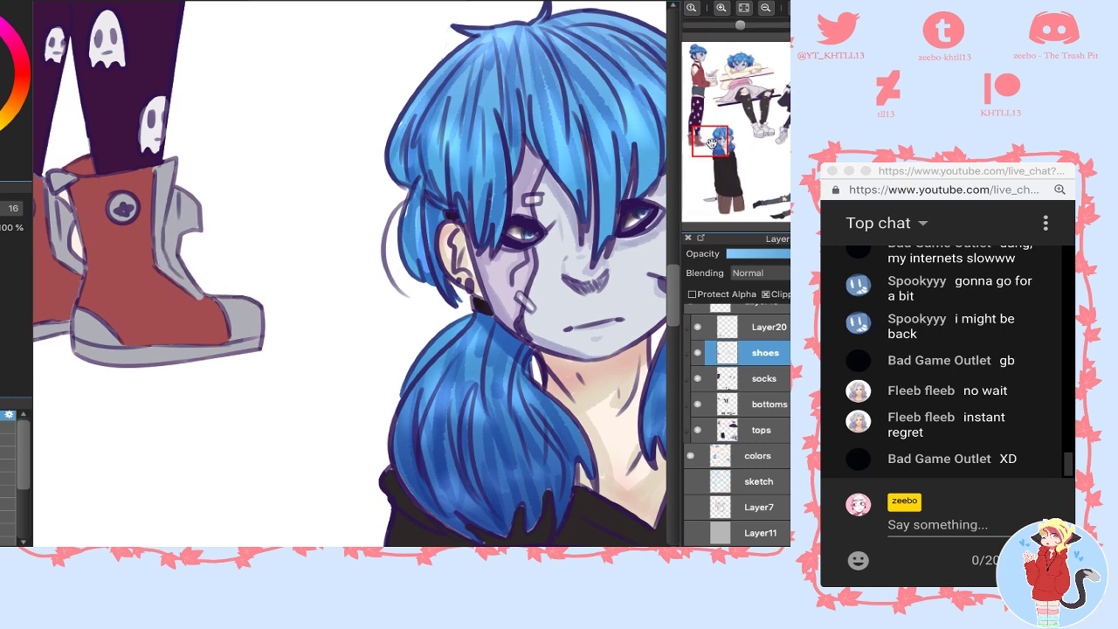
- On Layer20, paint the "gizmo's stuff" box greyish brown, covering large areas with brush size 34 and remaining gaps with size 20
{"action": "left_click_drag", "start_coordinate": [712, 143], "coordinate": [709, 84]}
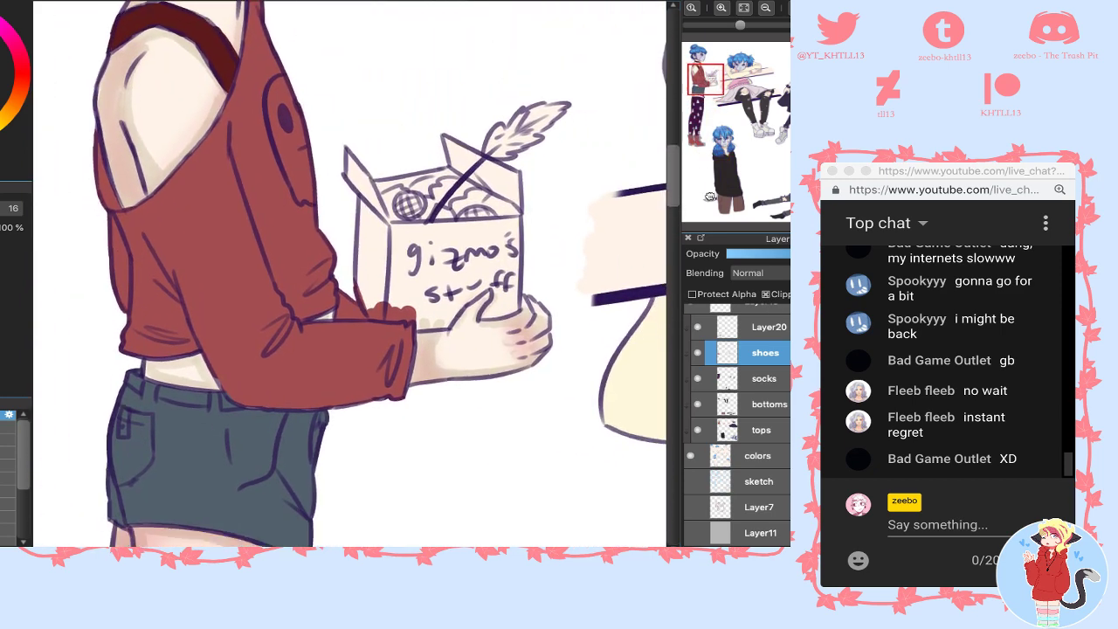
{"action": "left_click", "coordinate": [770, 328]}
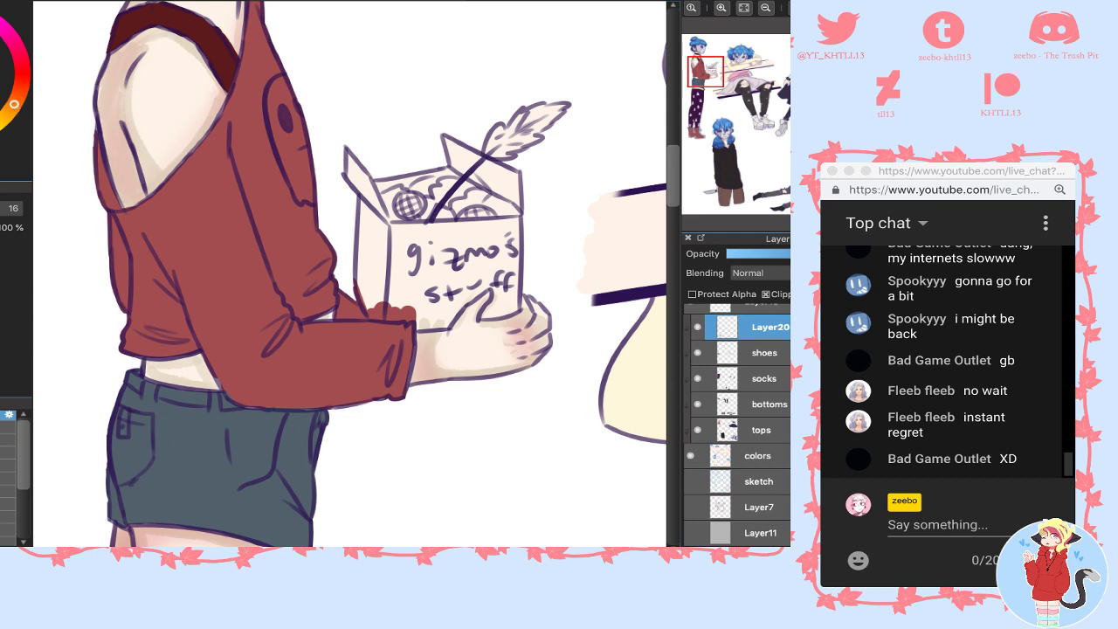
{"action": "mouse_move", "coordinate": [379, 210]}
{"action": "left_mouse_down"}
{"action": "mouse_move", "coordinate": [371, 266]}
{"action": "mouse_move", "coordinate": [365, 179]}
{"action": "mouse_move", "coordinate": [349, 175]}
{"action": "mouse_move", "coordinate": [347, 153]}
{"action": "mouse_move", "coordinate": [367, 228]}
{"action": "mouse_move", "coordinate": [346, 147]}
{"action": "left_mouse_up"}
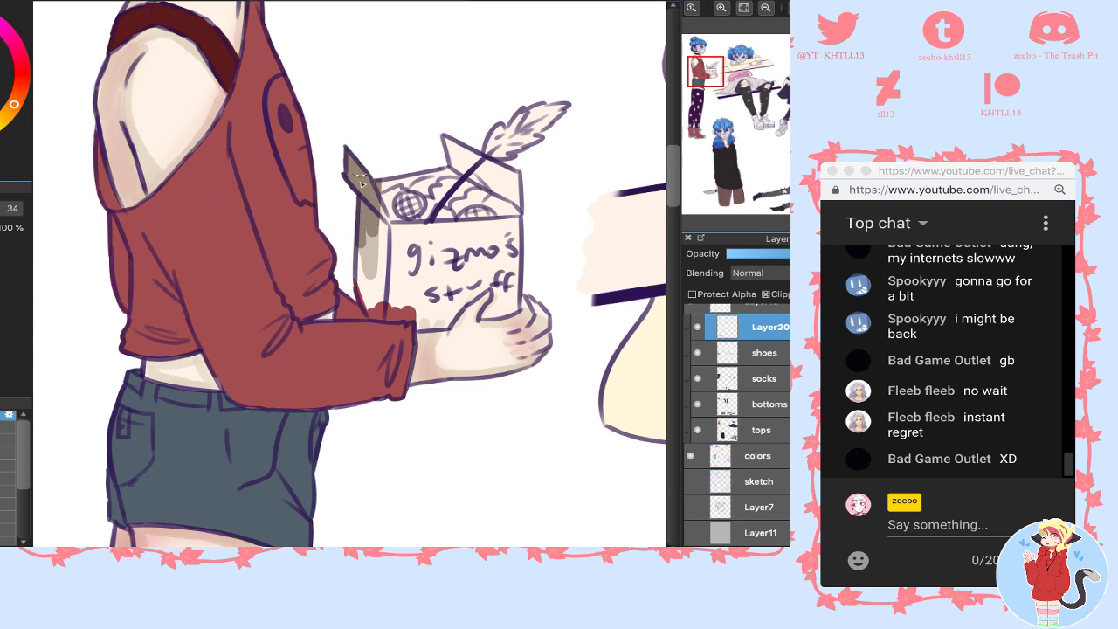
{"action": "mouse_move", "coordinate": [366, 194]}
{"action": "left_mouse_down"}
{"action": "mouse_move", "coordinate": [368, 295]}
{"action": "mouse_move", "coordinate": [367, 281]}
{"action": "mouse_move", "coordinate": [388, 311]}
{"action": "mouse_move", "coordinate": [374, 310]}
{"action": "mouse_move", "coordinate": [408, 311]}
{"action": "mouse_move", "coordinate": [398, 309]}
{"action": "mouse_move", "coordinate": [395, 230]}
{"action": "mouse_move", "coordinate": [382, 290]}
{"action": "mouse_move", "coordinate": [380, 226]}
{"action": "mouse_move", "coordinate": [521, 108]}
{"action": "mouse_move", "coordinate": [516, 131]}
{"action": "mouse_move", "coordinate": [567, 129]}
{"action": "mouse_move", "coordinate": [416, 221]}
{"action": "mouse_move", "coordinate": [433, 193]}
{"action": "mouse_move", "coordinate": [529, 138]}
{"action": "mouse_move", "coordinate": [519, 180]}
{"action": "mouse_move", "coordinate": [413, 253]}
{"action": "mouse_move", "coordinate": [508, 222]}
{"action": "mouse_move", "coordinate": [507, 278]}
{"action": "left_mouse_up"}
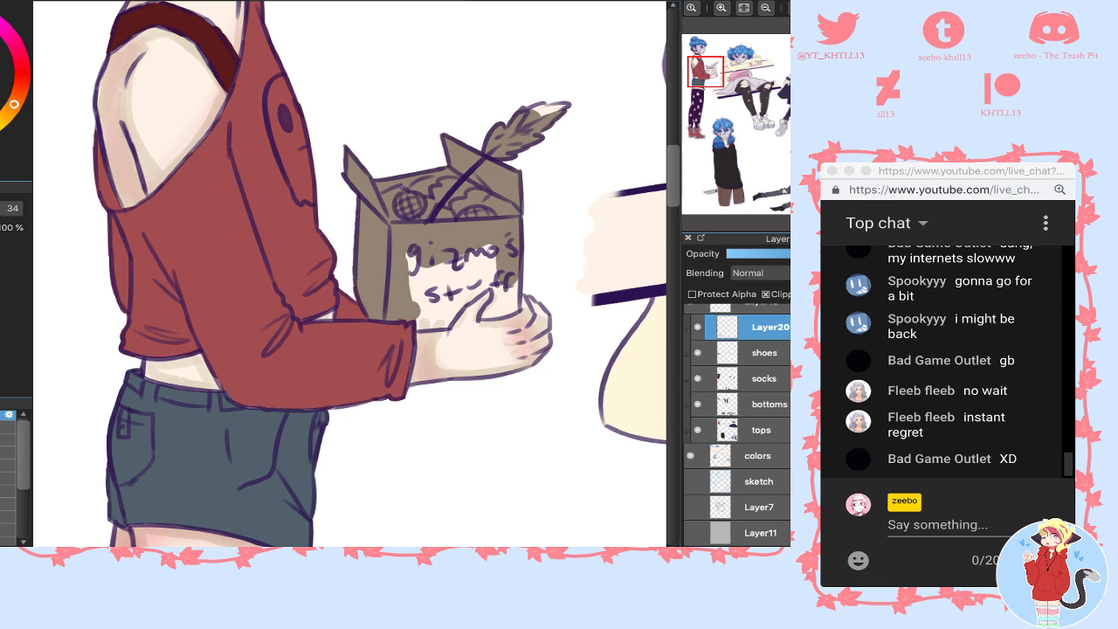
{"action": "left_click", "coordinate": [3, 208]}
{"action": "mouse_move", "coordinate": [421, 319]}
{"action": "left_mouse_down"}
{"action": "mouse_move", "coordinate": [430, 339]}
{"action": "mouse_move", "coordinate": [445, 339]}
{"action": "mouse_move", "coordinate": [480, 280]}
{"action": "mouse_move", "coordinate": [457, 306]}
{"action": "mouse_move", "coordinate": [501, 280]}
{"action": "mouse_move", "coordinate": [489, 310]}
{"action": "mouse_move", "coordinate": [514, 306]}
{"action": "mouse_move", "coordinate": [480, 281]}
{"action": "mouse_move", "coordinate": [503, 303]}
{"action": "mouse_move", "coordinate": [473, 287]}
{"action": "mouse_move", "coordinate": [466, 294]}
{"action": "mouse_move", "coordinate": [511, 254]}
{"action": "mouse_move", "coordinate": [507, 237]}
{"action": "mouse_move", "coordinate": [425, 272]}
{"action": "mouse_move", "coordinate": [454, 241]}
{"action": "mouse_move", "coordinate": [408, 248]}
{"action": "mouse_move", "coordinate": [428, 328]}
{"action": "mouse_move", "coordinate": [450, 276]}
{"action": "mouse_move", "coordinate": [428, 309]}
{"action": "left_mouse_up"}
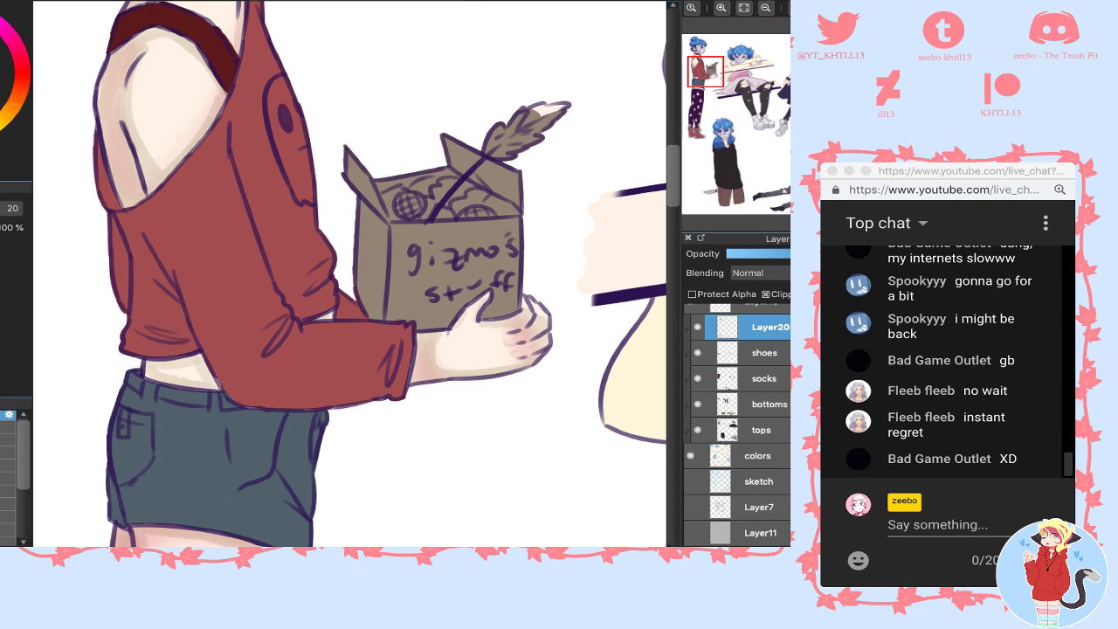
- Colour the feather in the box lavender blue and the two patterned balls bright green and cream
{"action": "mouse_move", "coordinate": [491, 143]}
{"action": "left_mouse_down"}
{"action": "mouse_move", "coordinate": [570, 102]}
{"action": "mouse_move", "coordinate": [510, 151]}
{"action": "mouse_move", "coordinate": [525, 146]}
{"action": "mouse_move", "coordinate": [496, 154]}
{"action": "left_mouse_up"}
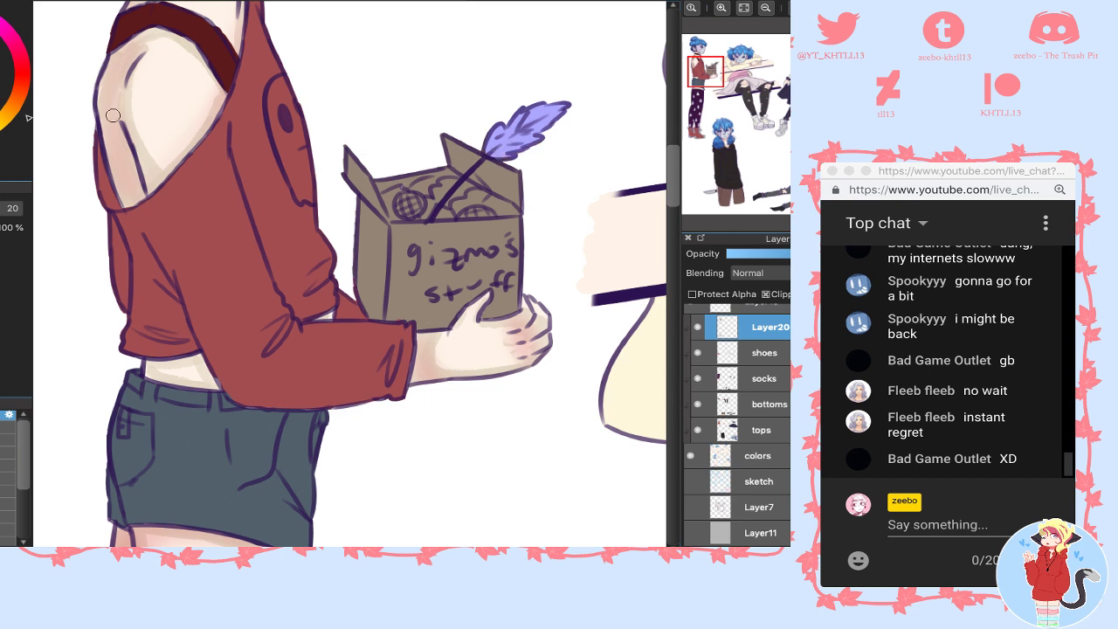
{"action": "left_click_drag", "start_coordinate": [402, 211], "coordinate": [404, 208]}
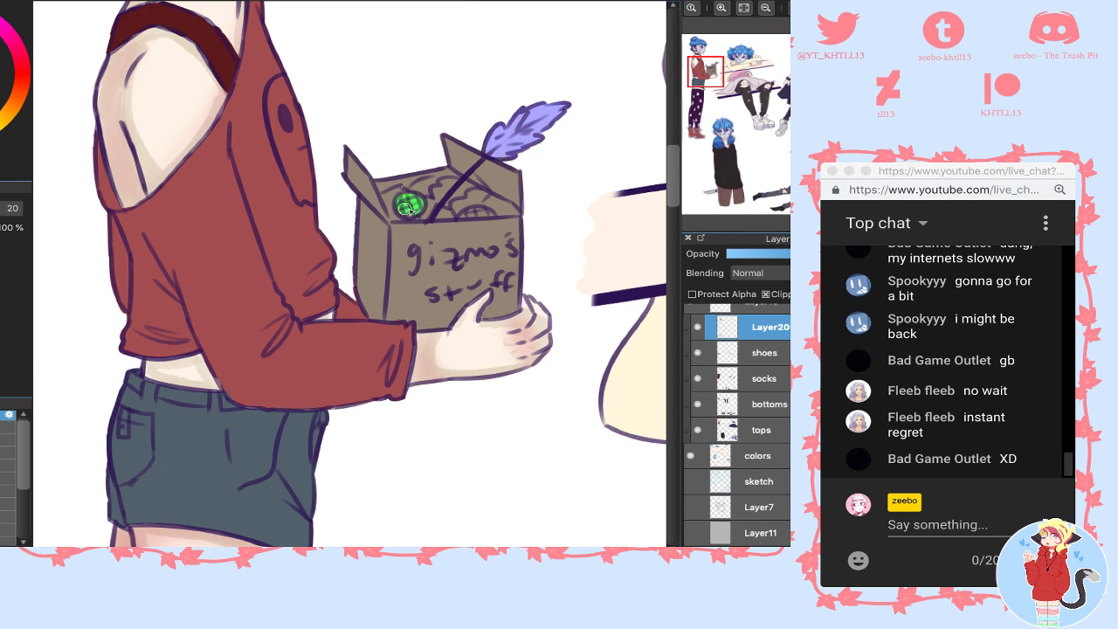
{"action": "left_click", "coordinate": [6, 115]}
{"action": "mouse_move", "coordinate": [470, 215]}
{"action": "left_mouse_down"}
{"action": "mouse_move", "coordinate": [486, 214]}
{"action": "mouse_move", "coordinate": [476, 214]}
{"action": "left_mouse_up"}
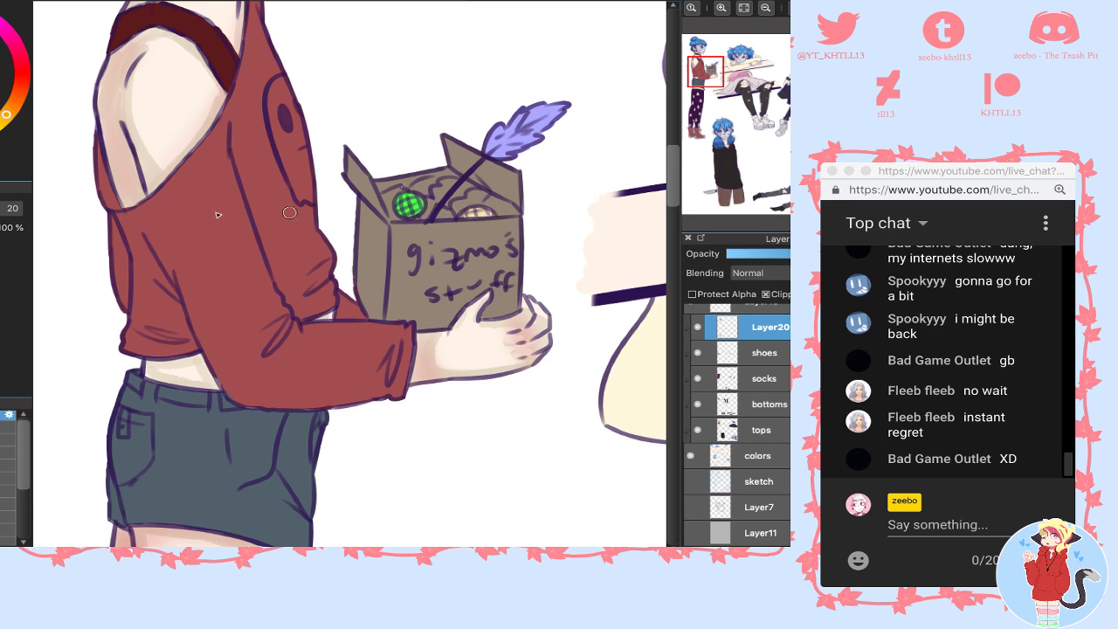
- Paint the box contents around the green ball pink and those around the cream ball teal
{"action": "left_click", "coordinate": [19, 66]}
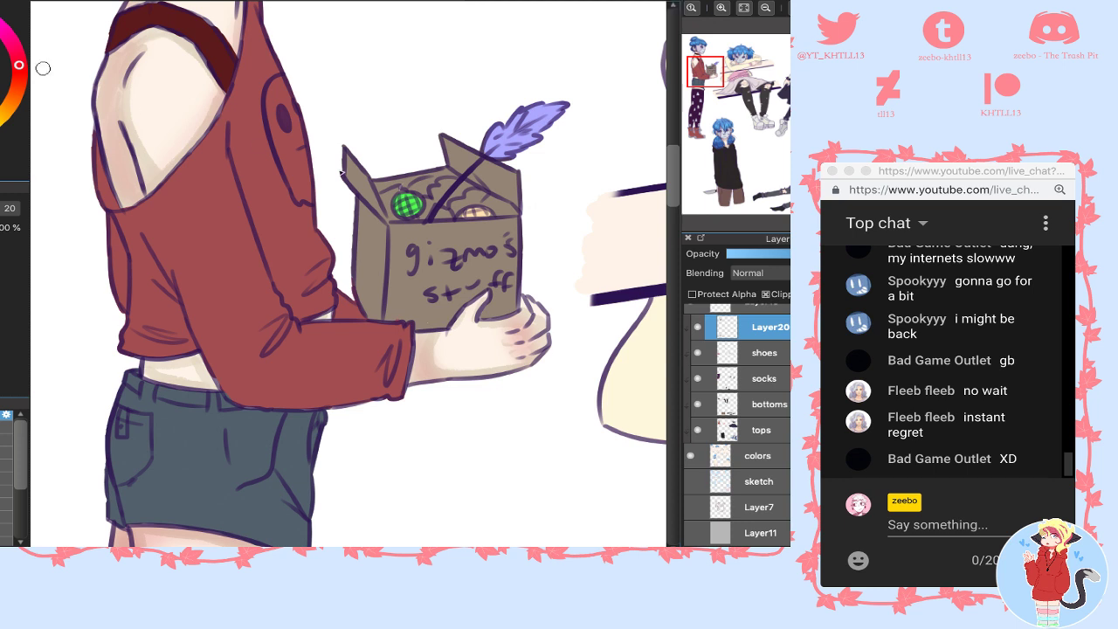
{"action": "mouse_move", "coordinate": [389, 201]}
{"action": "left_mouse_down"}
{"action": "mouse_move", "coordinate": [423, 207]}
{"action": "mouse_move", "coordinate": [416, 216]}
{"action": "mouse_move", "coordinate": [429, 201]}
{"action": "mouse_move", "coordinate": [412, 188]}
{"action": "mouse_move", "coordinate": [449, 180]}
{"action": "mouse_move", "coordinate": [435, 204]}
{"action": "mouse_move", "coordinate": [424, 190]}
{"action": "mouse_move", "coordinate": [455, 185]}
{"action": "left_mouse_up"}
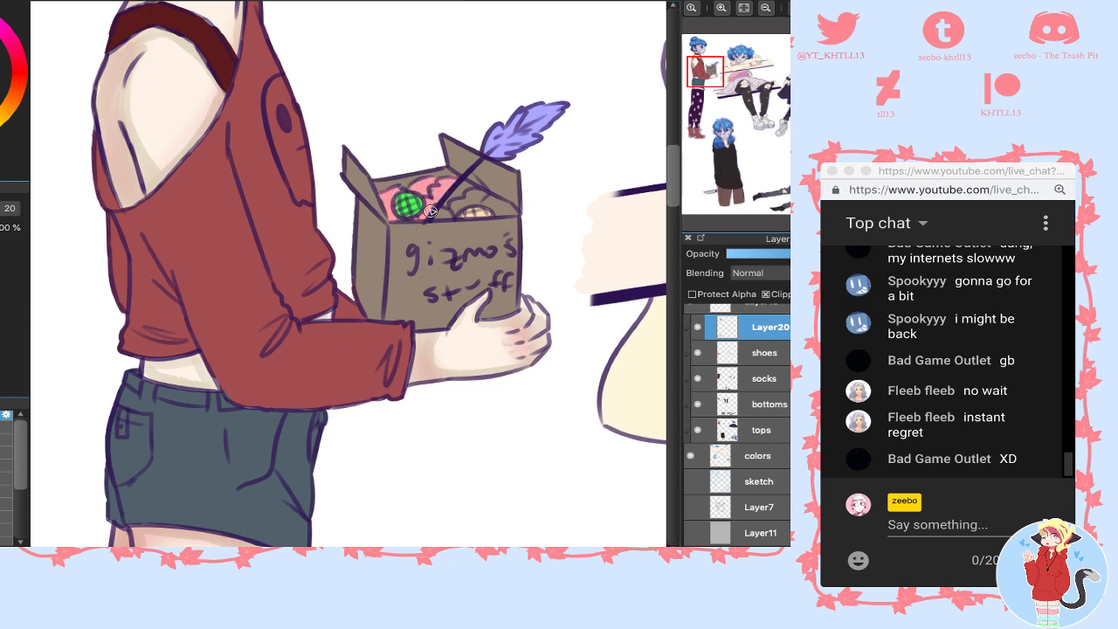
{"action": "mouse_move", "coordinate": [431, 211]}
{"action": "left_mouse_down"}
{"action": "mouse_move", "coordinate": [484, 196]}
{"action": "mouse_move", "coordinate": [498, 204]}
{"action": "mouse_move", "coordinate": [466, 200]}
{"action": "mouse_move", "coordinate": [451, 212]}
{"action": "mouse_move", "coordinate": [472, 198]}
{"action": "mouse_move", "coordinate": [509, 209]}
{"action": "mouse_move", "coordinate": [499, 180]}
{"action": "mouse_move", "coordinate": [519, 213]}
{"action": "left_mouse_up"}
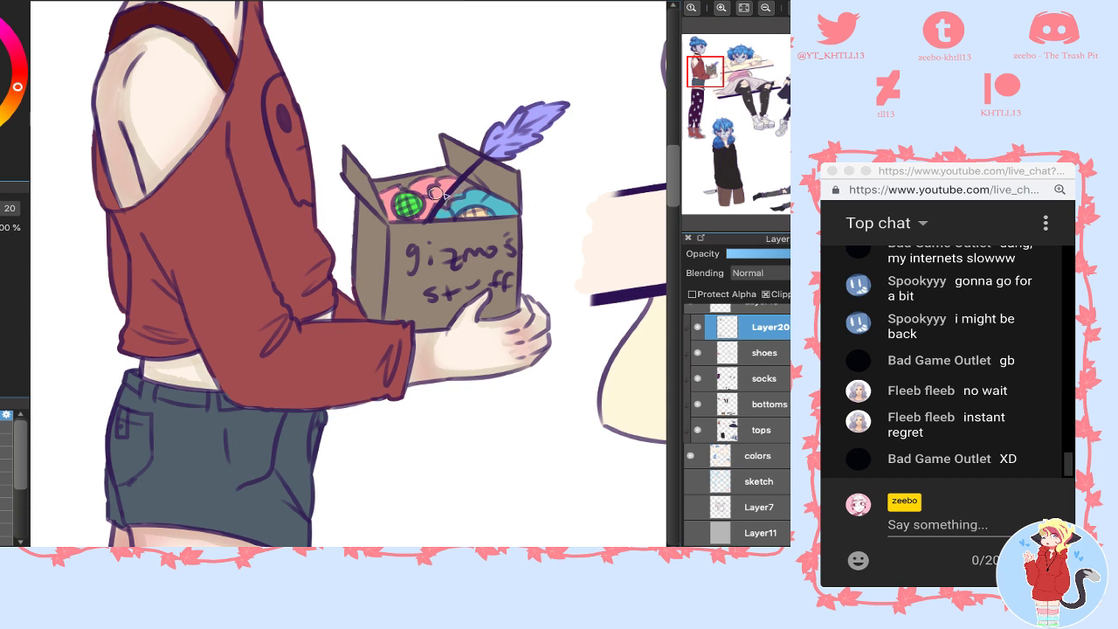
- Recolour part of the pink contents around the green ball dark red and tidy the area beside the feather's quill
{"action": "mouse_move", "coordinate": [448, 202]}
{"action": "left_mouse_down"}
{"action": "mouse_move", "coordinate": [463, 184]}
{"action": "mouse_move", "coordinate": [458, 194]}
{"action": "left_mouse_up"}
{"action": "key", "text": "ctrl+z"}
{"action": "left_click", "coordinate": [440, 194], "text": "alt"}
{"action": "mouse_move", "coordinate": [407, 176]}
{"action": "left_mouse_down"}
{"action": "mouse_move", "coordinate": [438, 195]}
{"action": "mouse_move", "coordinate": [389, 204]}
{"action": "mouse_move", "coordinate": [393, 214]}
{"action": "mouse_move", "coordinate": [388, 190]}
{"action": "mouse_move", "coordinate": [438, 190]}
{"action": "left_mouse_up"}
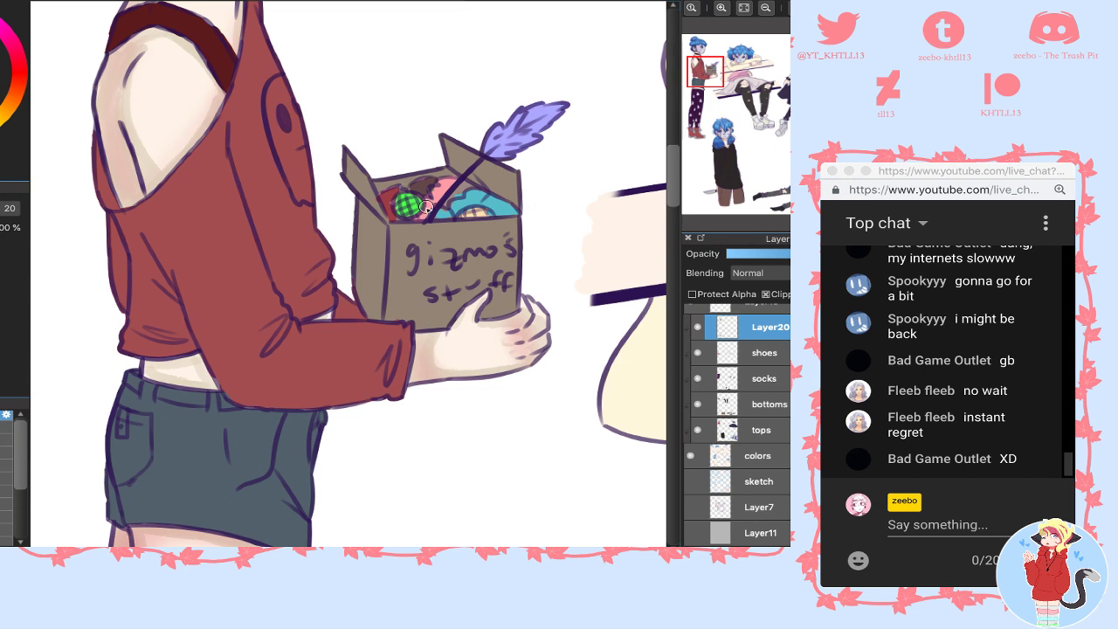
{"action": "left_click_drag", "start_coordinate": [427, 207], "coordinate": [463, 185]}
- Review the whole character sheet, and hide the colors layer so the bench figure shows only its line art
{"action": "left_click", "coordinate": [758, 13]}
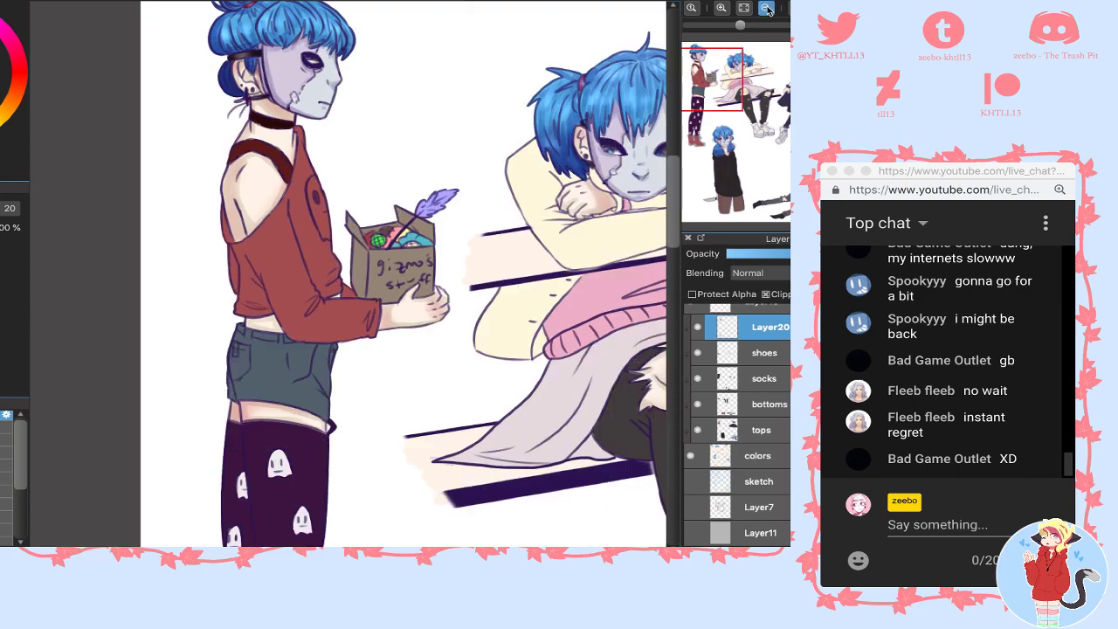
{"action": "left_click", "coordinate": [766, 9]}
{"action": "left_click", "coordinate": [766, 9]}
{"action": "left_click_drag", "start_coordinate": [768, 99], "coordinate": [747, 84]}
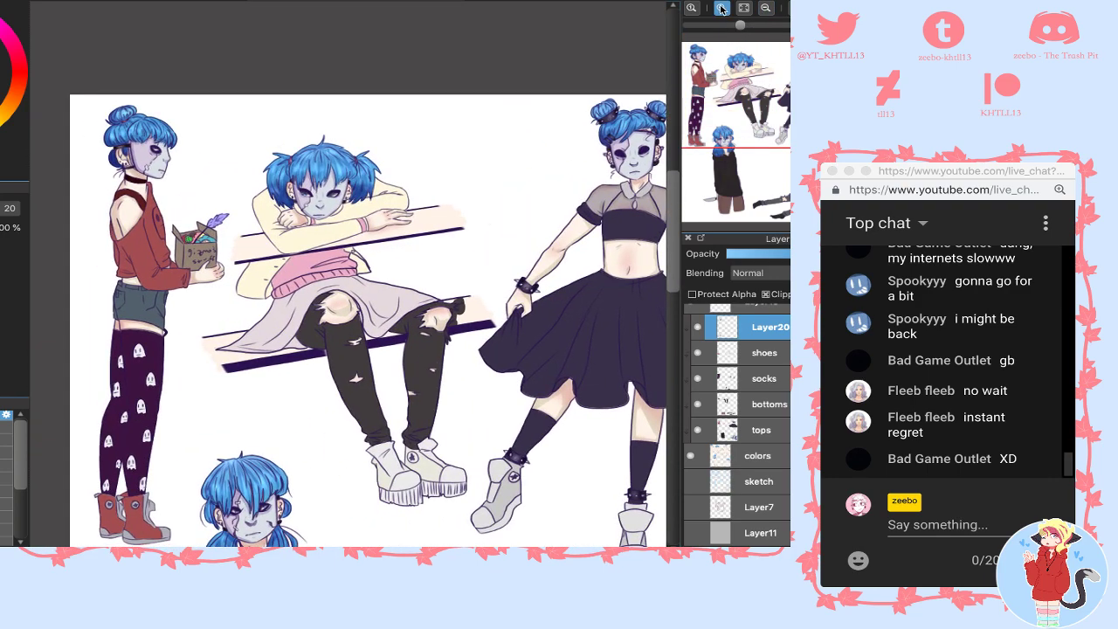
{"action": "left_click", "coordinate": [721, 8]}
{"action": "left_click", "coordinate": [722, 8]}
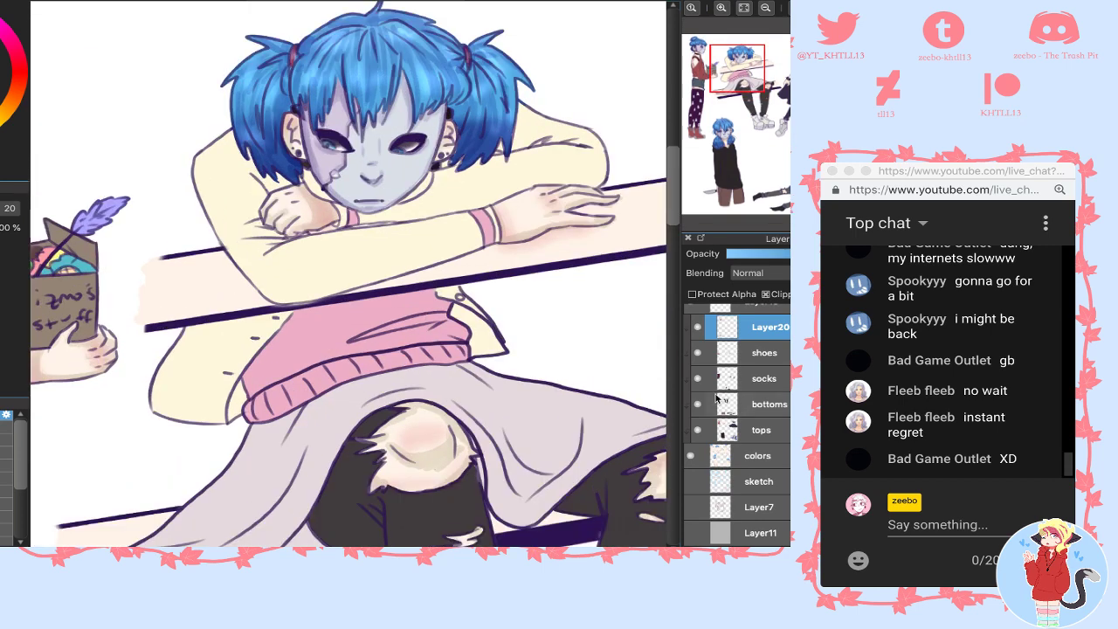
{"action": "left_click", "coordinate": [690, 455]}
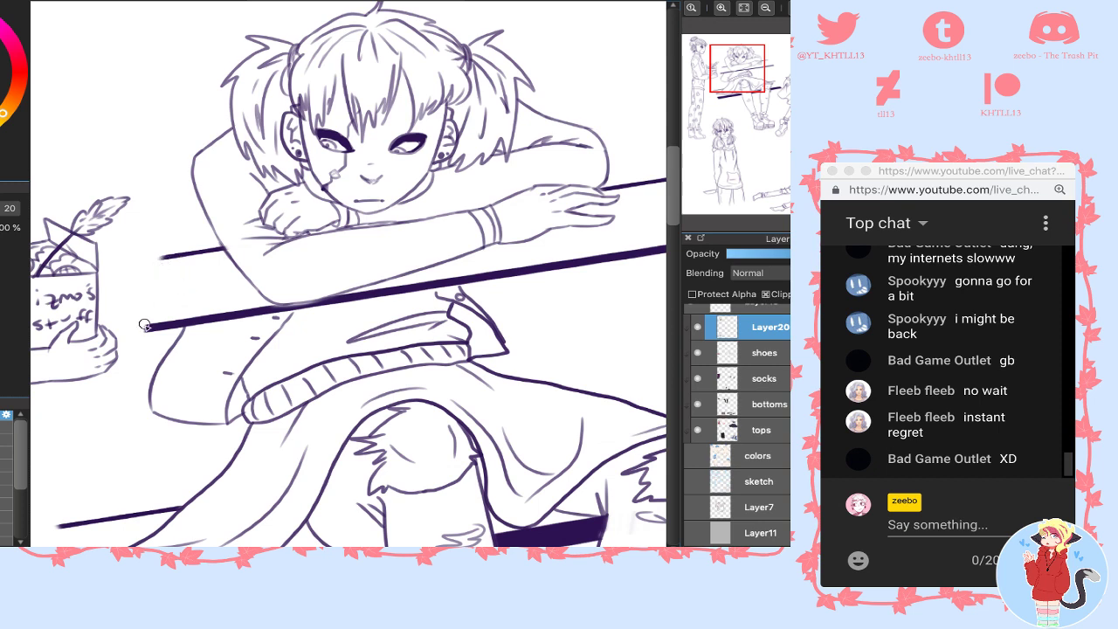
- Unclip Layer20 and close the open ends of the upper and lower bench planks with light grey lines
{"action": "left_click", "coordinate": [766, 295]}
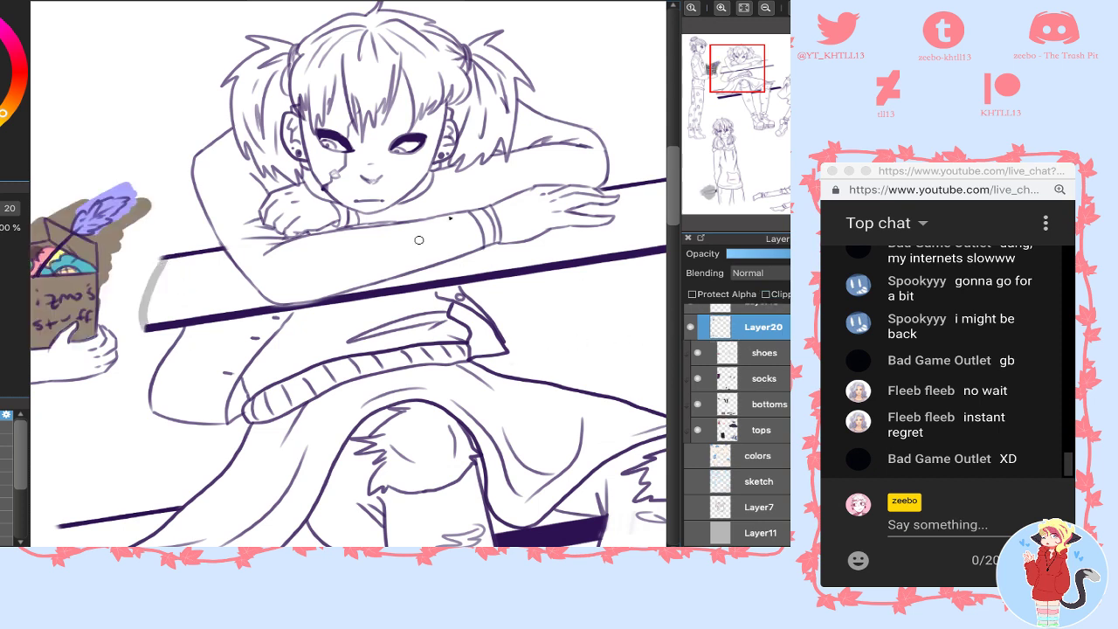
{"action": "left_click", "coordinate": [762, 79]}
{"action": "left_click_drag", "start_coordinate": [435, 164], "coordinate": [502, 219]}
{"action": "left_click", "coordinate": [767, 88]}
{"action": "mouse_move", "coordinate": [41, 339]}
{"action": "left_mouse_down"}
{"action": "mouse_move", "coordinate": [57, 303]}
{"action": "mouse_move", "coordinate": [352, 206]}
{"action": "left_mouse_up"}
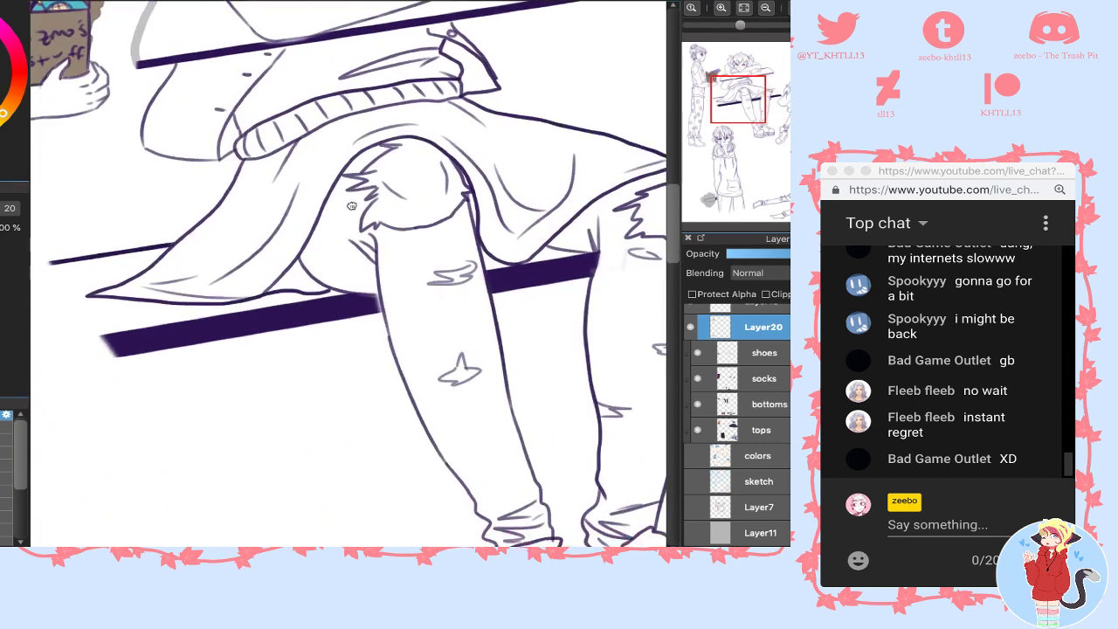
{"action": "left_click_drag", "start_coordinate": [53, 302], "coordinate": [105, 337]}
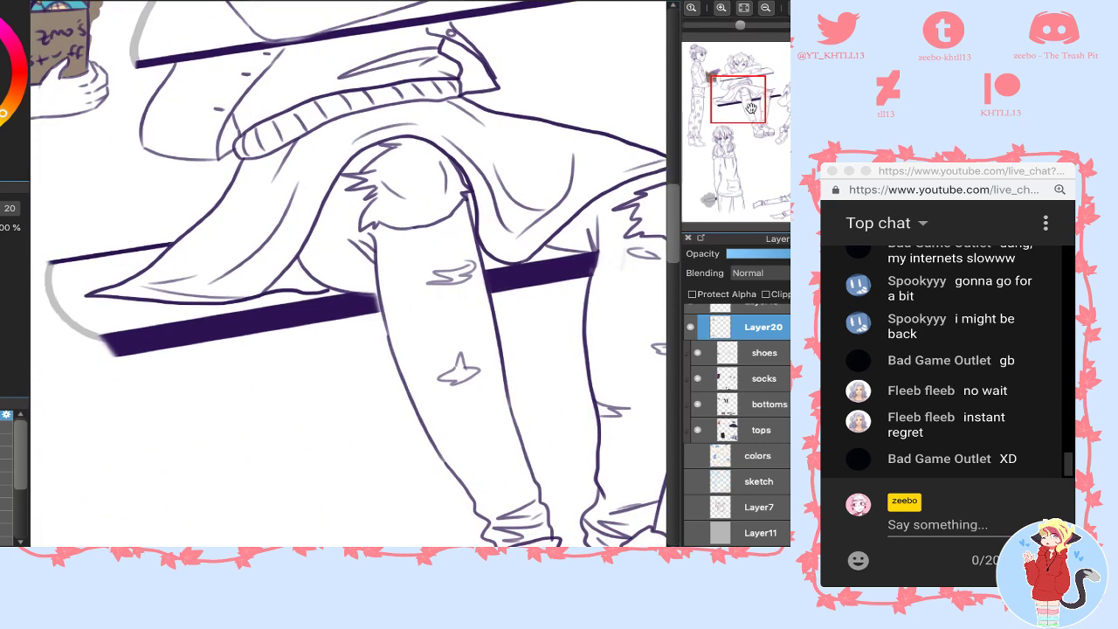
{"action": "left_click", "coordinate": [758, 98]}
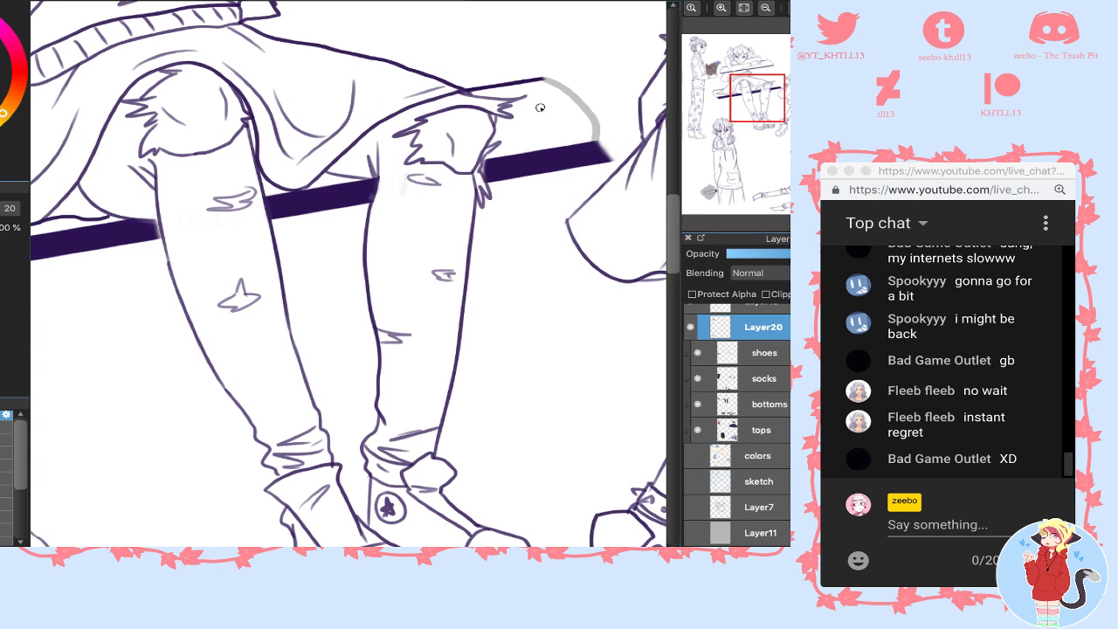
- Fill the lower and upper bench planks light grey, and make the colors layer visible again
{"action": "left_click", "coordinate": [540, 107]}
{"action": "left_click", "coordinate": [334, 175]}
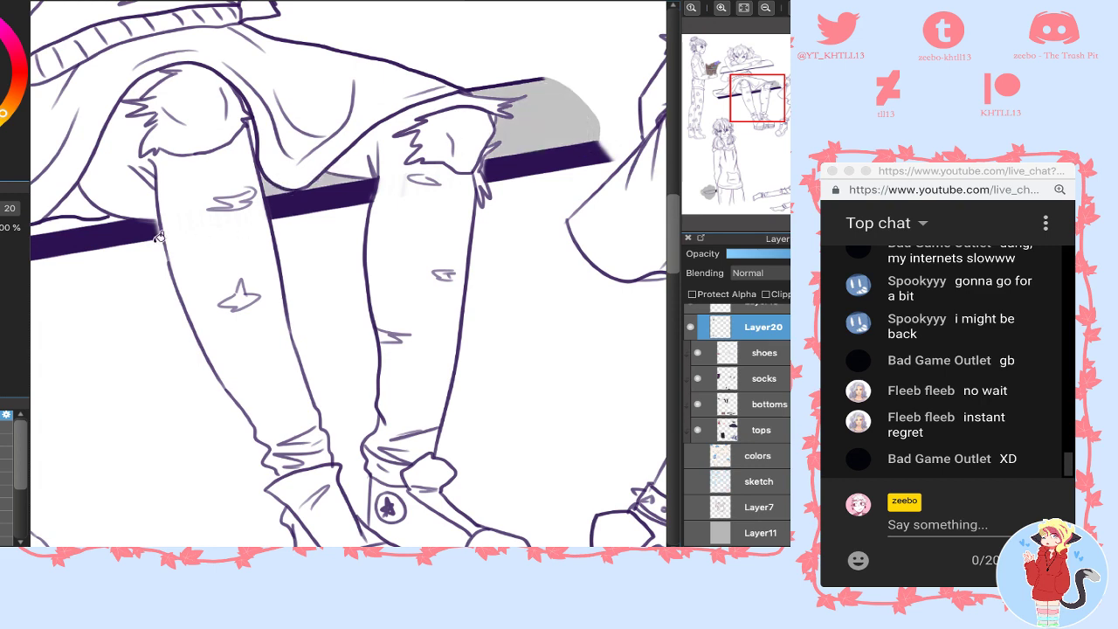
{"action": "scroll", "coordinate": [83, 175], "scroll_direction": "up", "scroll_amount": 5}
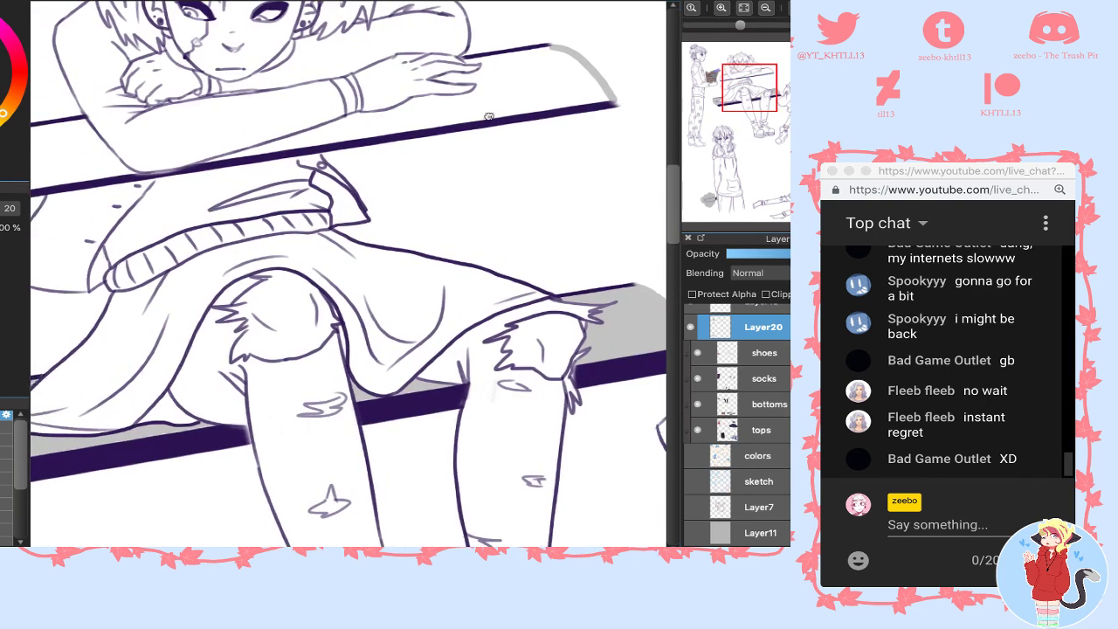
{"action": "left_click", "coordinate": [87, 145]}
{"action": "left_click", "coordinate": [299, 138]}
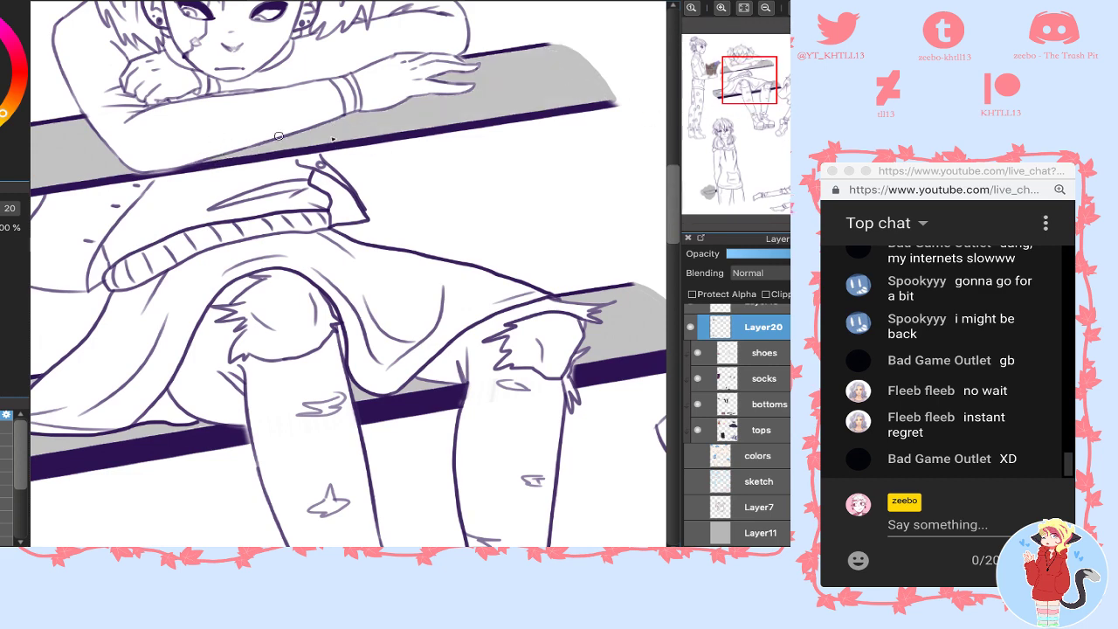
{"action": "left_click_drag", "start_coordinate": [721, 99], "coordinate": [711, 89]}
{"action": "left_click", "coordinate": [689, 455]}
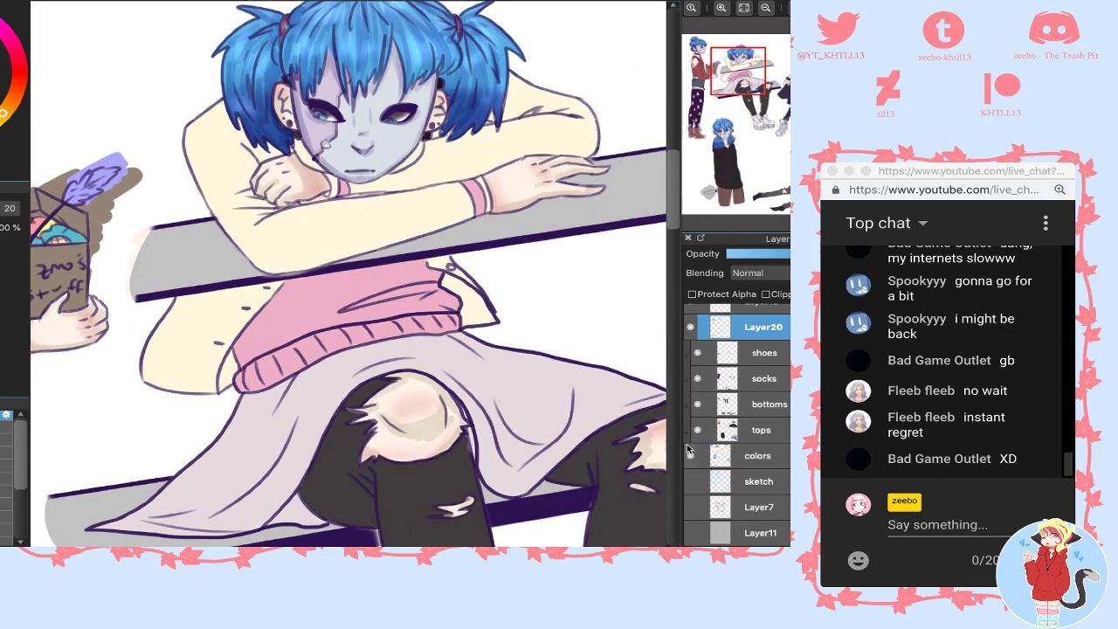
- Extend the light grey past the ends of both bench planks with a size 41 brush and clip Layer20 to the layer below
{"action": "scroll", "coordinate": [289, 160], "scroll_direction": "up", "scroll_amount": 1}
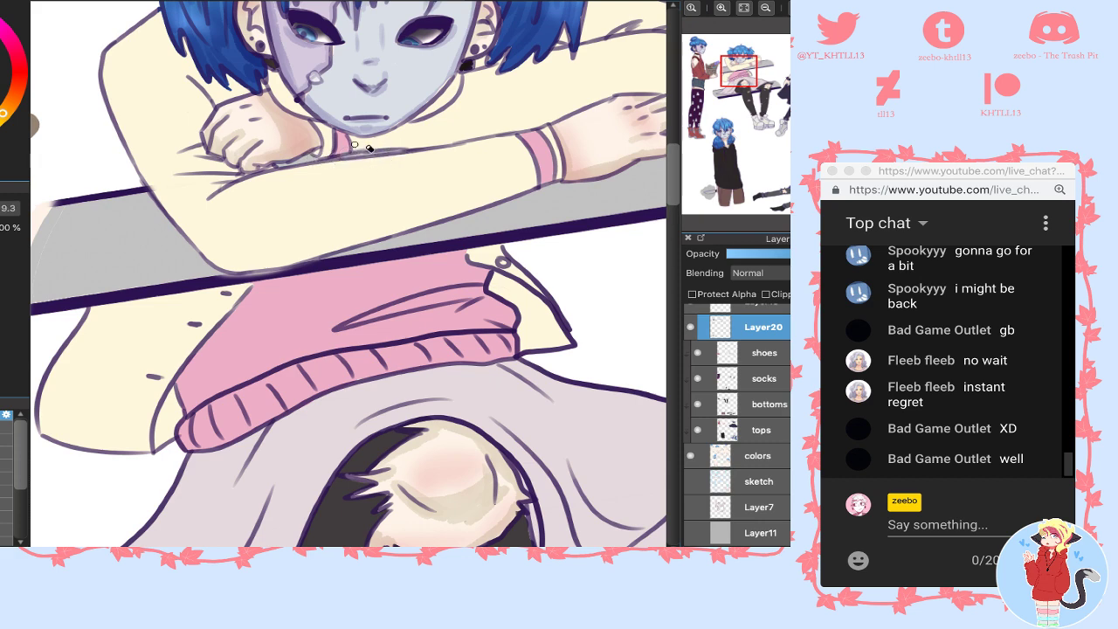
{"action": "left_click", "coordinate": [766, 7]}
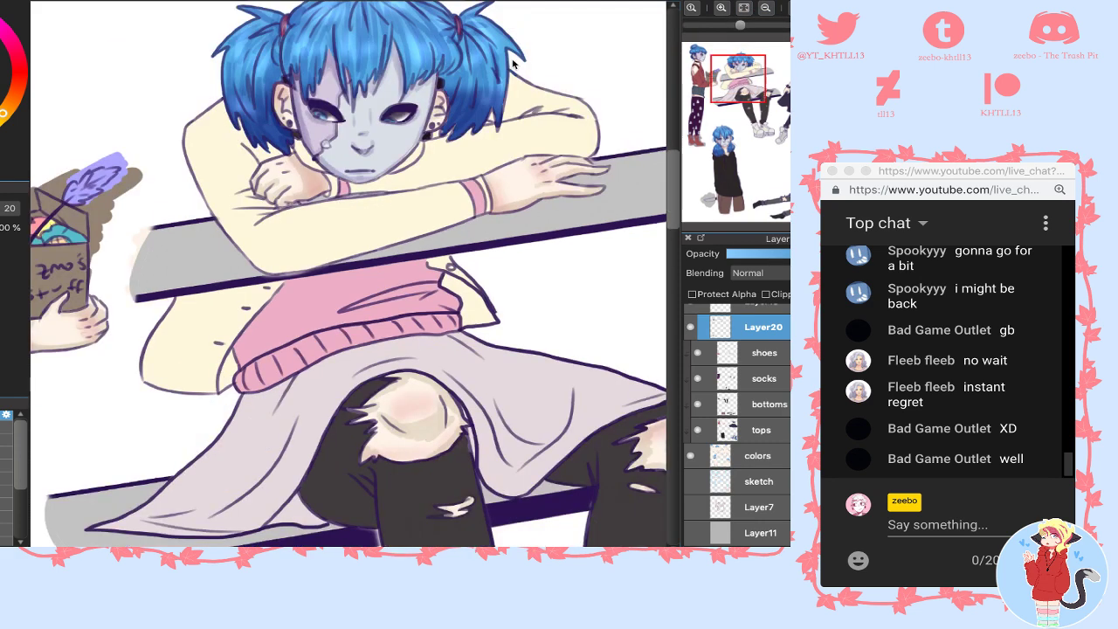
{"action": "mouse_move", "coordinate": [138, 283]}
{"action": "left_mouse_down"}
{"action": "mouse_move", "coordinate": [116, 303]}
{"action": "mouse_move", "coordinate": [152, 238]}
{"action": "left_mouse_up"}
{"action": "left_click_drag", "start_coordinate": [627, 181], "coordinate": [408, 152]}
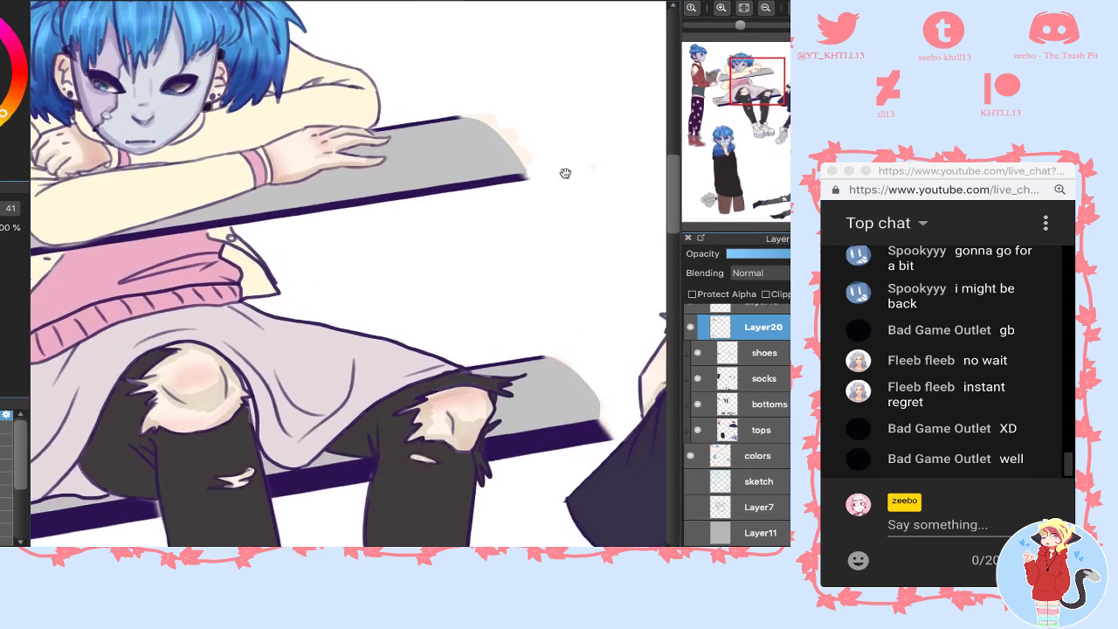
{"action": "mouse_move", "coordinate": [463, 113]}
{"action": "left_mouse_down"}
{"action": "mouse_move", "coordinate": [453, 110]}
{"action": "mouse_move", "coordinate": [540, 189]}
{"action": "mouse_move", "coordinate": [524, 127]}
{"action": "left_mouse_up"}
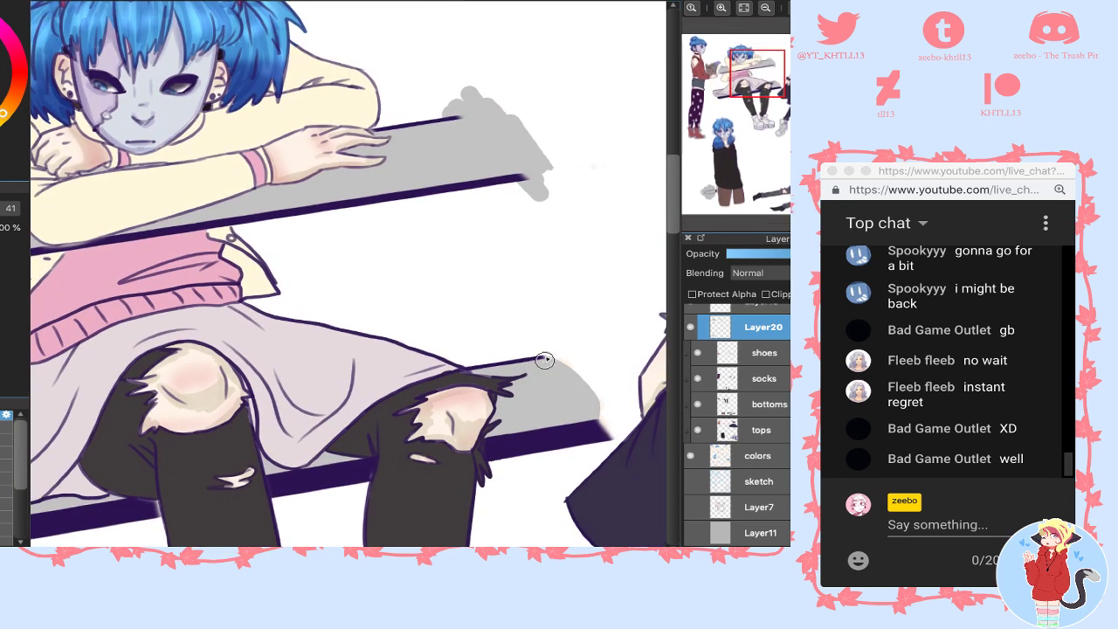
{"action": "left_click_drag", "start_coordinate": [545, 359], "coordinate": [605, 414]}
{"action": "left_click_drag", "start_coordinate": [761, 148], "coordinate": [734, 163]}
{"action": "mouse_move", "coordinate": [110, 297]}
{"action": "left_mouse_down"}
{"action": "mouse_move", "coordinate": [122, 332]}
{"action": "mouse_move", "coordinate": [183, 393]}
{"action": "left_mouse_up"}
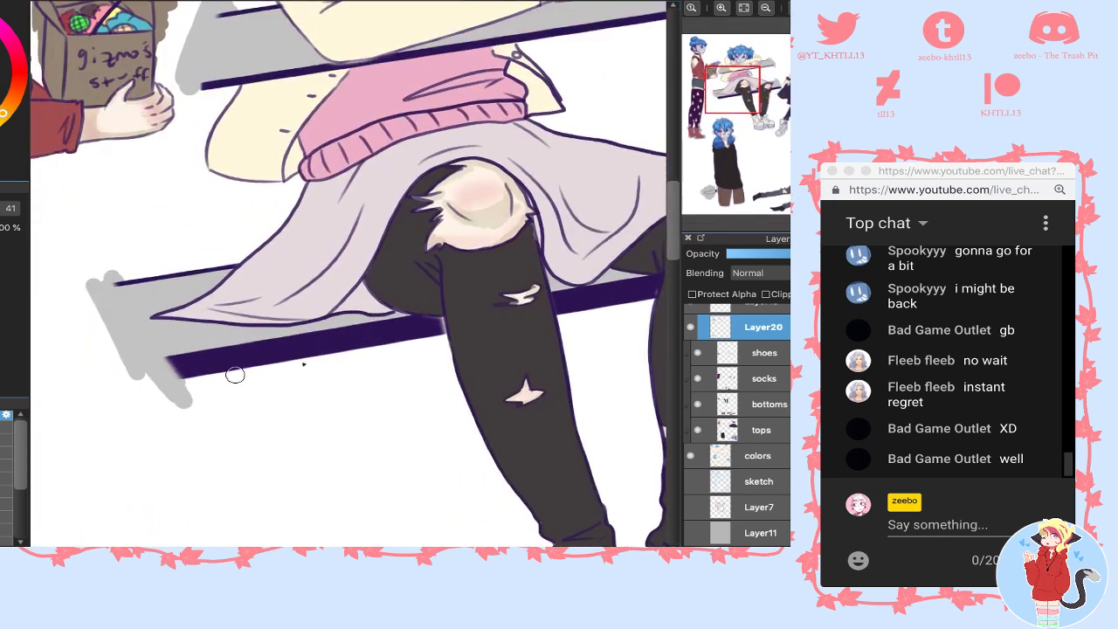
{"action": "left_click", "coordinate": [766, 295]}
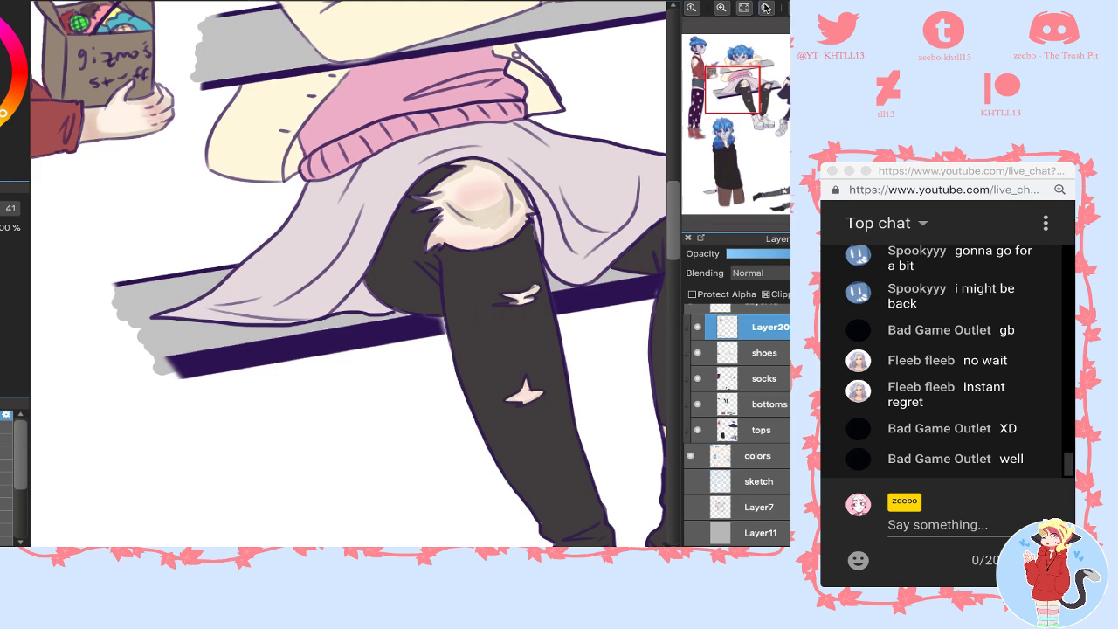
- Select the shoes layer and toggle its visibility to check the bench figure's platform shoes
{"action": "left_click", "coordinate": [765, 9]}
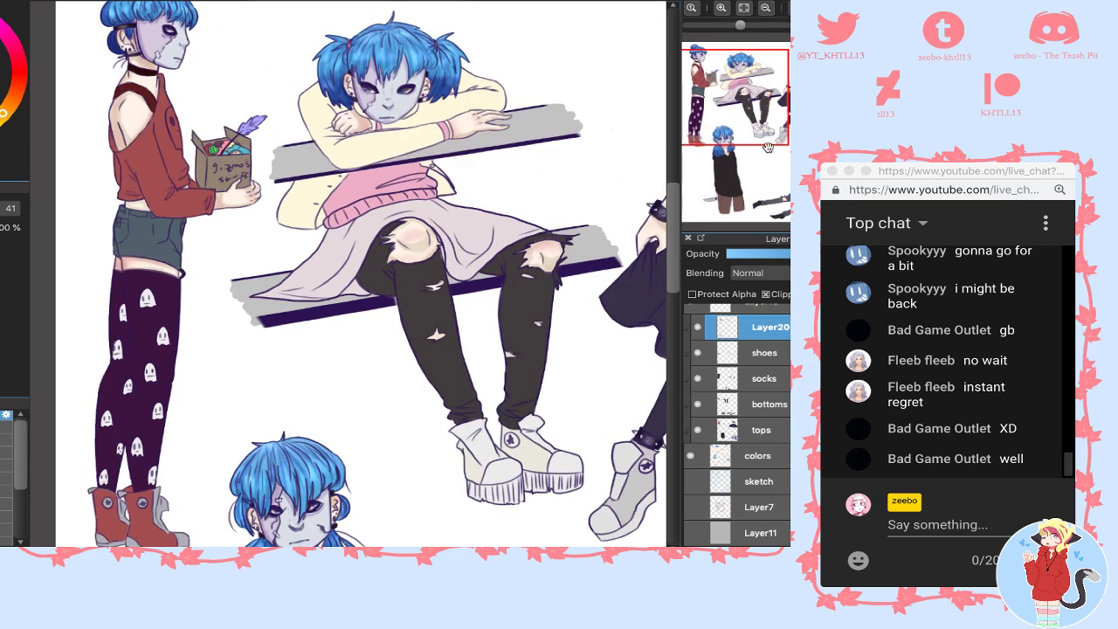
{"action": "left_click", "coordinate": [767, 131]}
{"action": "left_click", "coordinate": [723, 8]}
{"action": "left_click", "coordinate": [723, 8]}
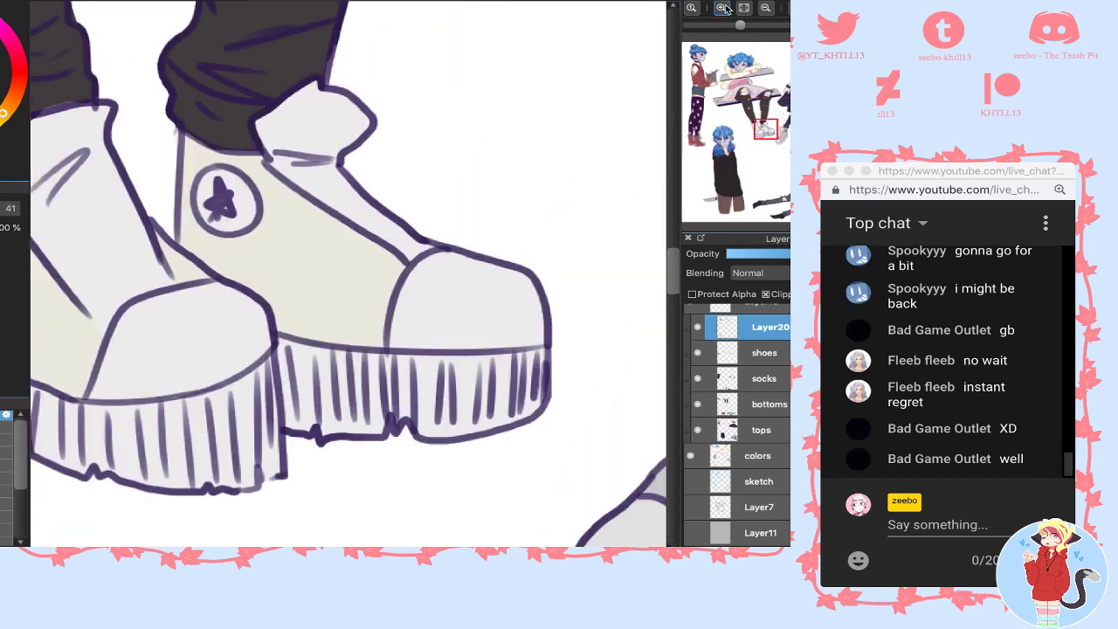
{"action": "left_click", "coordinate": [752, 357]}
{"action": "left_click", "coordinate": [698, 355]}
{"action": "left_click", "coordinate": [698, 355]}
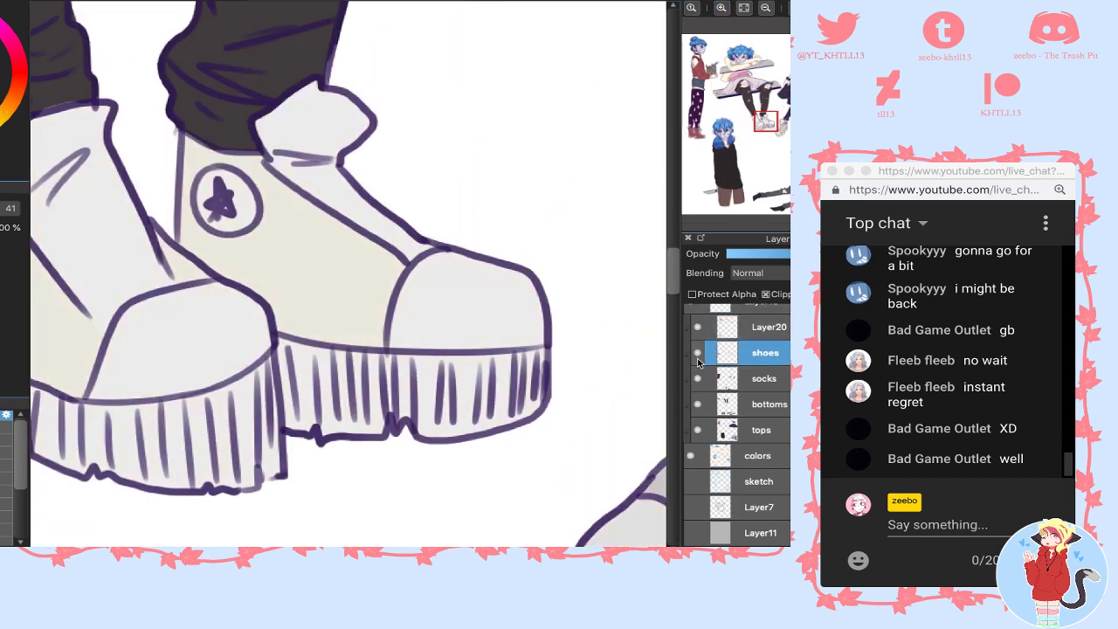
- Select the area around the bench figure's platform shoes, raise its brightness to 141%, and clear the selection
{"action": "left_click", "coordinate": [766, 8]}
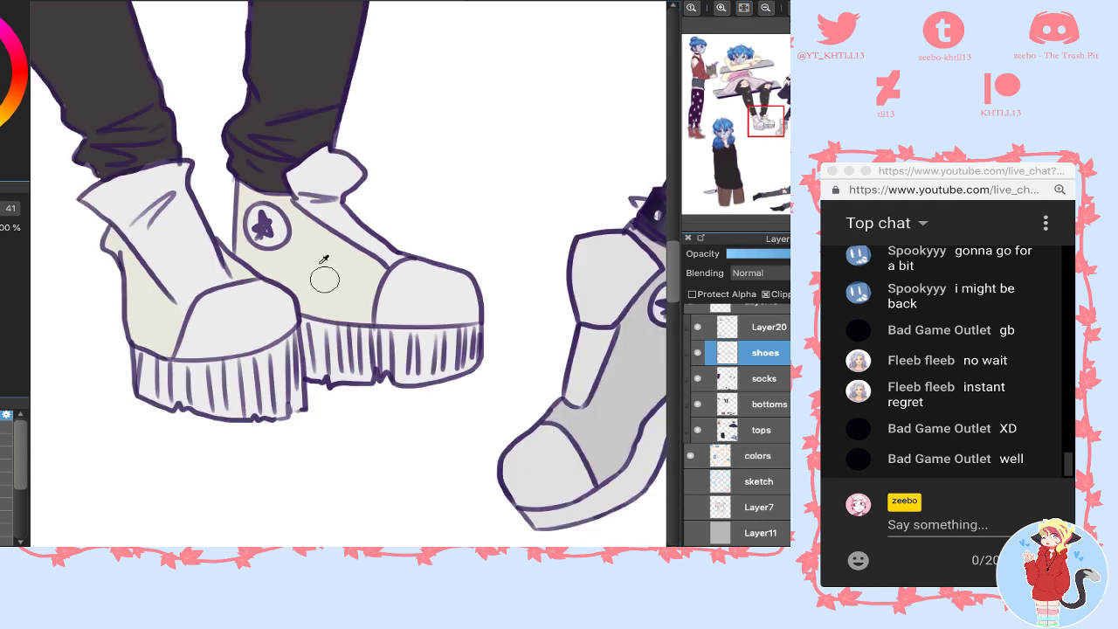
{"action": "mouse_move", "coordinate": [229, 88]}
{"action": "left_mouse_down"}
{"action": "mouse_move", "coordinate": [46, 315]}
{"action": "mouse_move", "coordinate": [136, 166]}
{"action": "mouse_move", "coordinate": [86, 194]}
{"action": "left_mouse_up"}
{"action": "key", "text": "ctrl+d"}
{"action": "left_click_drag", "start_coordinate": [56, 134], "coordinate": [501, 436]}
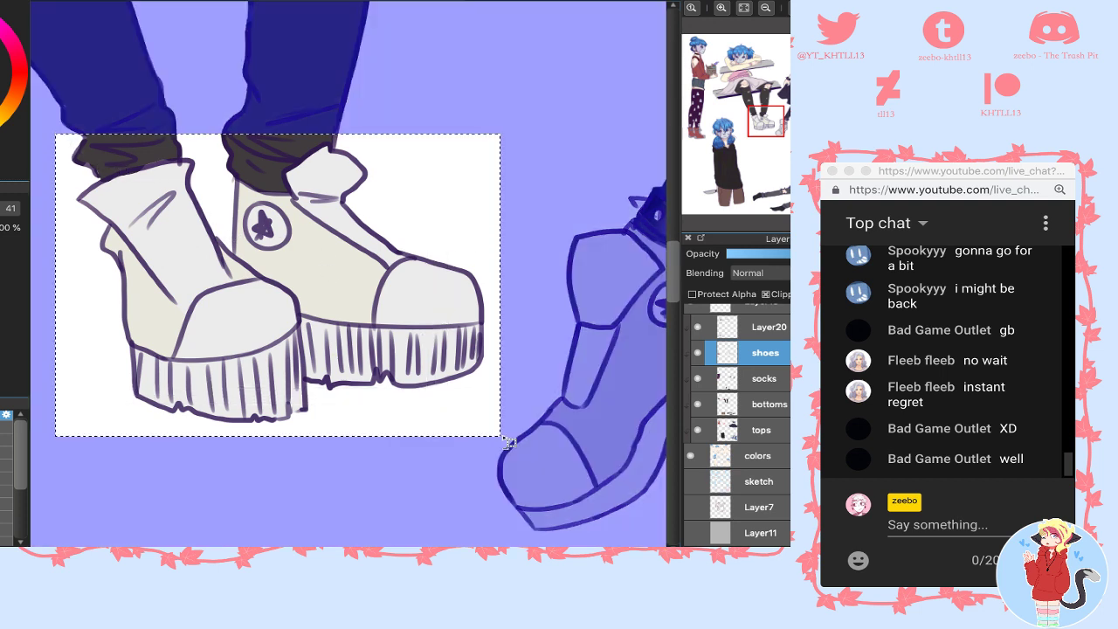
{"action": "key", "text": "super+u"}
{"action": "left_click_drag", "start_coordinate": [542, 218], "coordinate": [576, 233]}
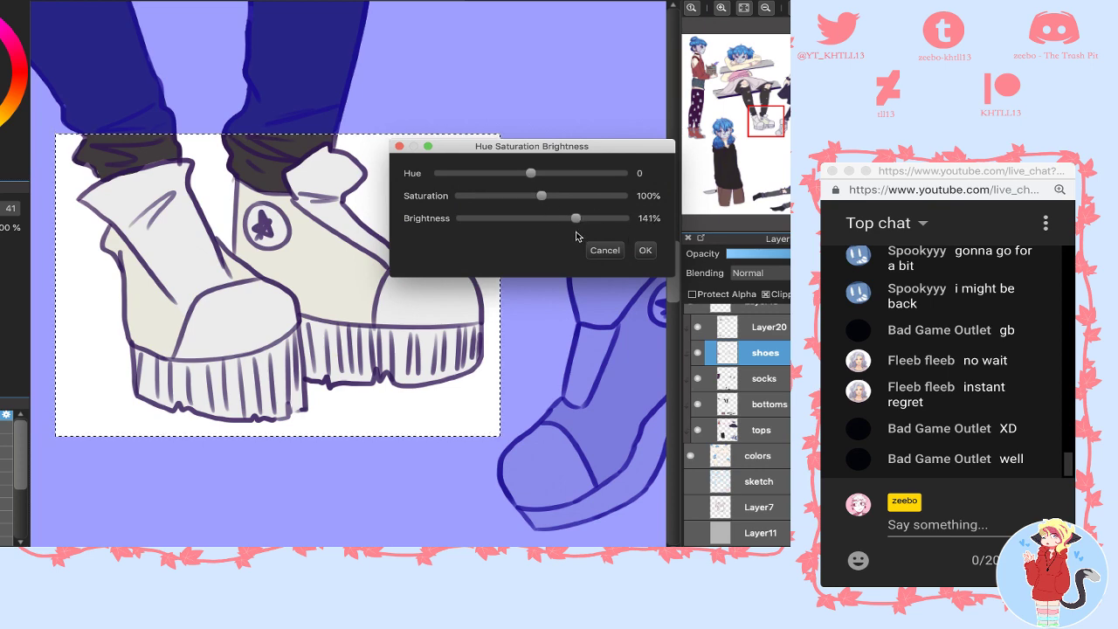
{"action": "left_click", "coordinate": [645, 249]}
{"action": "key", "text": "ctrl+d"}
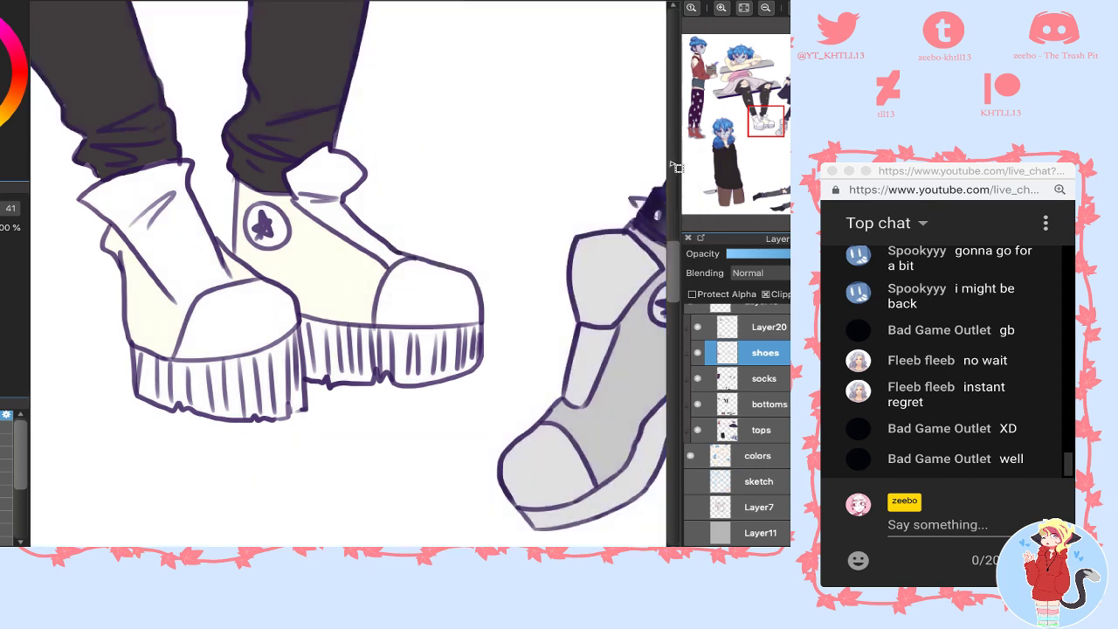
- Paint the speech bubble beside the black-skirted figure white on Layer20 with a large brush
{"action": "left_click", "coordinate": [767, 8]}
{"action": "left_click_drag", "start_coordinate": [748, 119], "coordinate": [699, 133]}
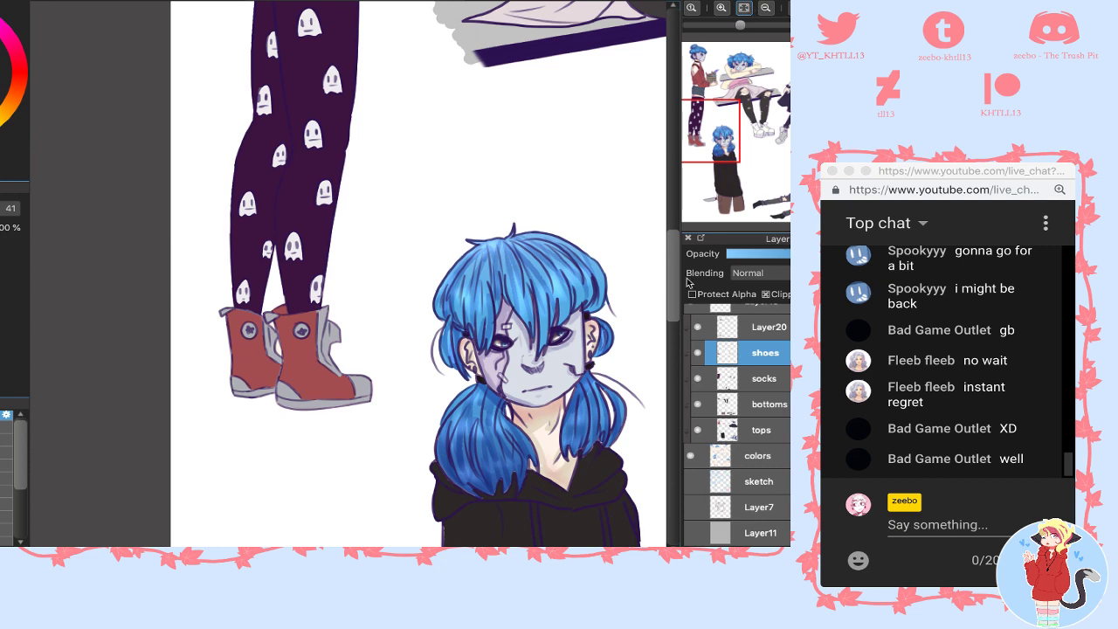
{"action": "left_click", "coordinate": [745, 7]}
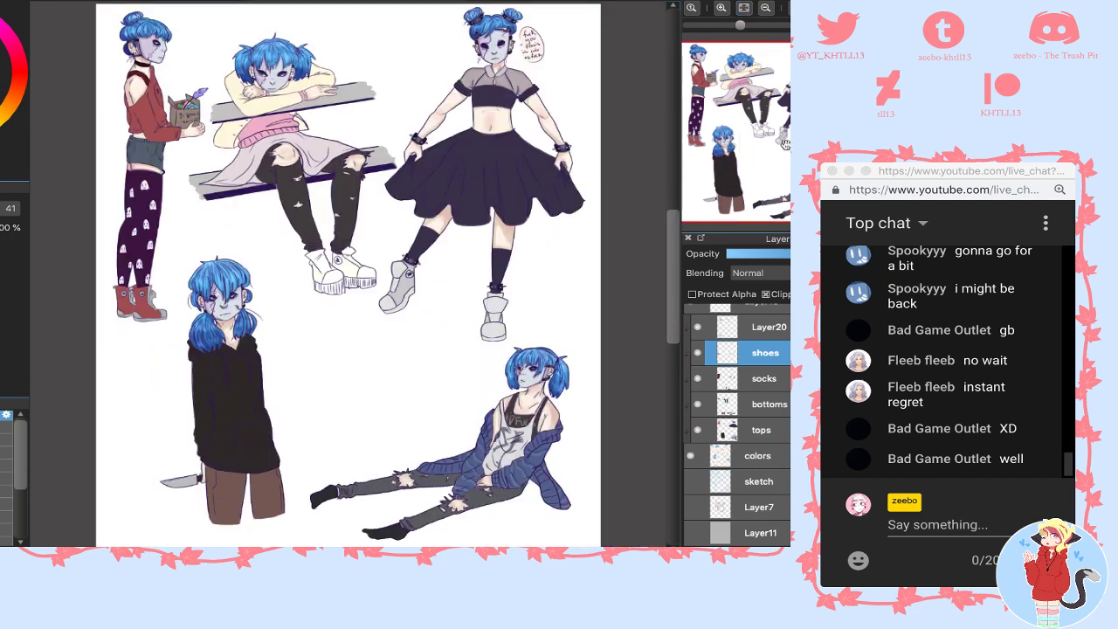
{"action": "left_click", "coordinate": [721, 8]}
{"action": "left_click", "coordinate": [722, 8]}
{"action": "left_click", "coordinate": [721, 8]}
{"action": "left_click", "coordinate": [721, 8]}
{"action": "left_click", "coordinate": [788, 86]}
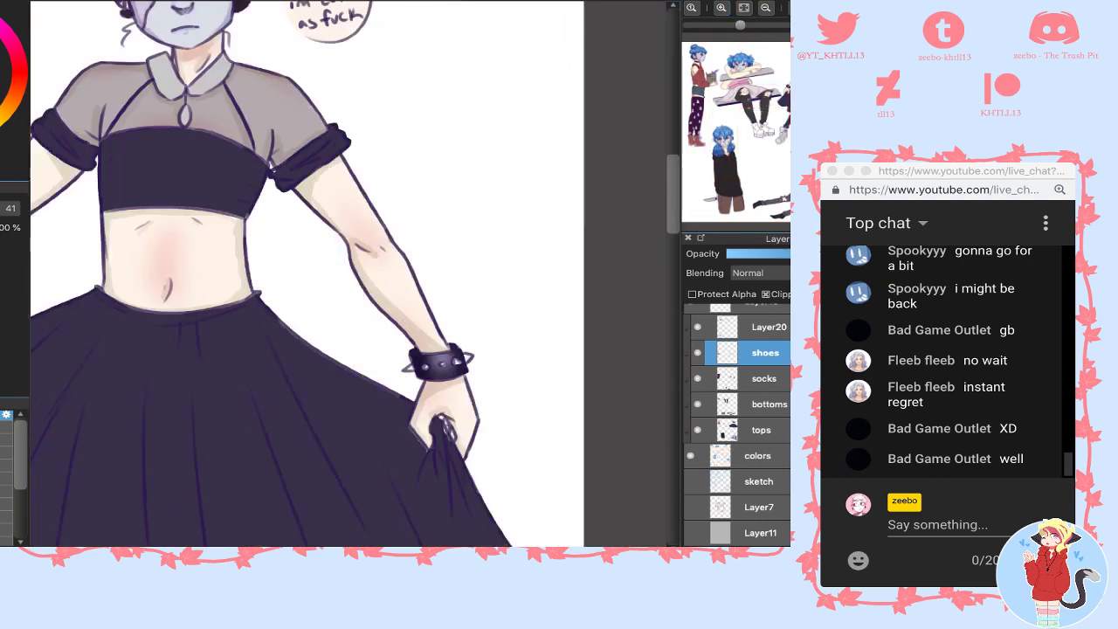
{"action": "left_click_drag", "start_coordinate": [788, 86], "coordinate": [786, 52]}
{"action": "left_click", "coordinate": [762, 331]}
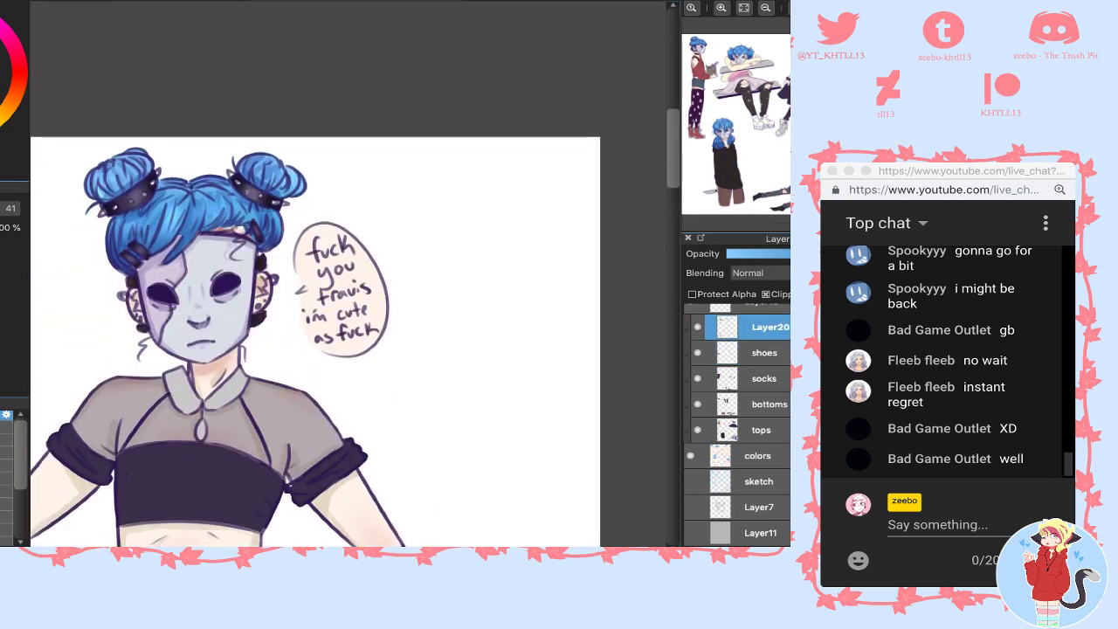
{"action": "mouse_move", "coordinate": [326, 270]}
{"action": "left_mouse_down"}
{"action": "mouse_move", "coordinate": [364, 232]}
{"action": "mouse_move", "coordinate": [395, 260]}
{"action": "mouse_move", "coordinate": [398, 289]}
{"action": "left_mouse_up"}
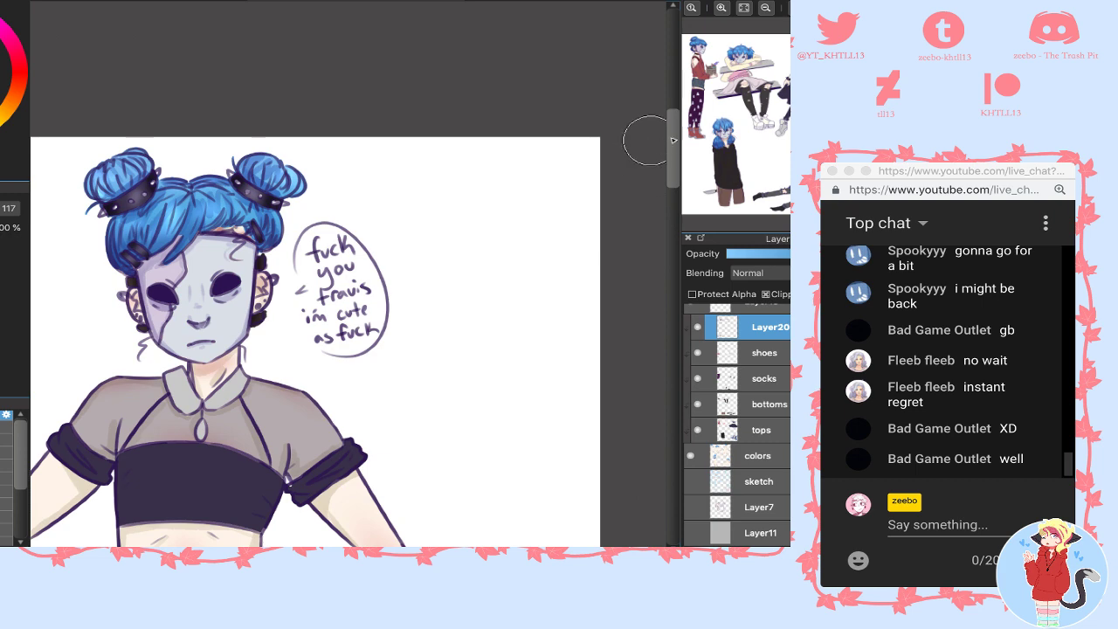
- Add a new clipped layer directly above the tops layer and set its blending mode to Multiply
{"action": "mouse_move", "coordinate": [731, 97]}
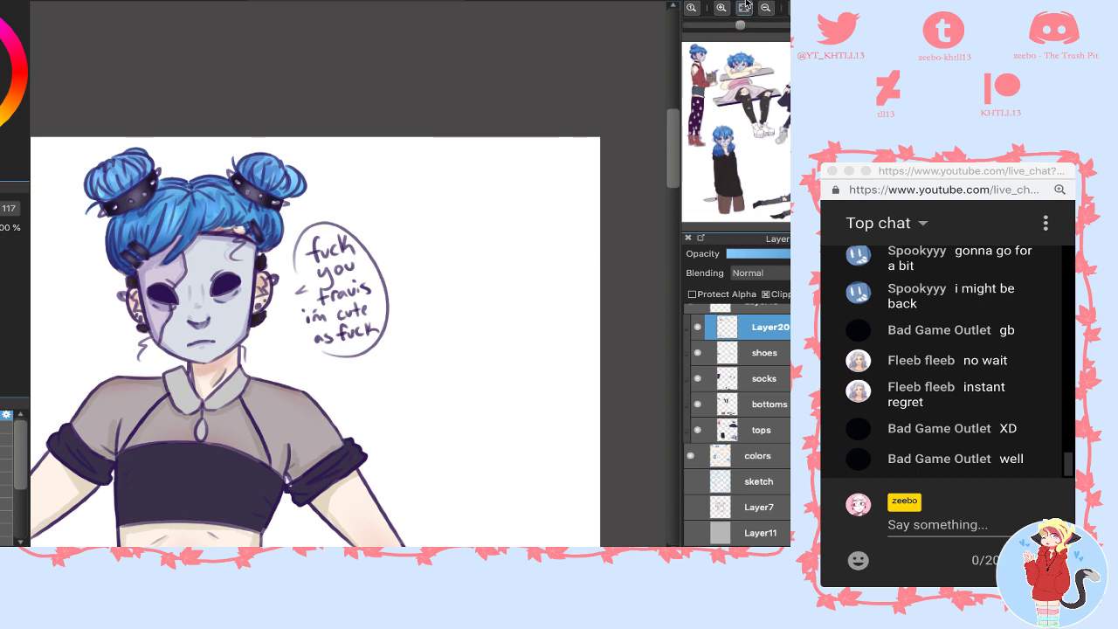
{"action": "left_click", "coordinate": [744, 7]}
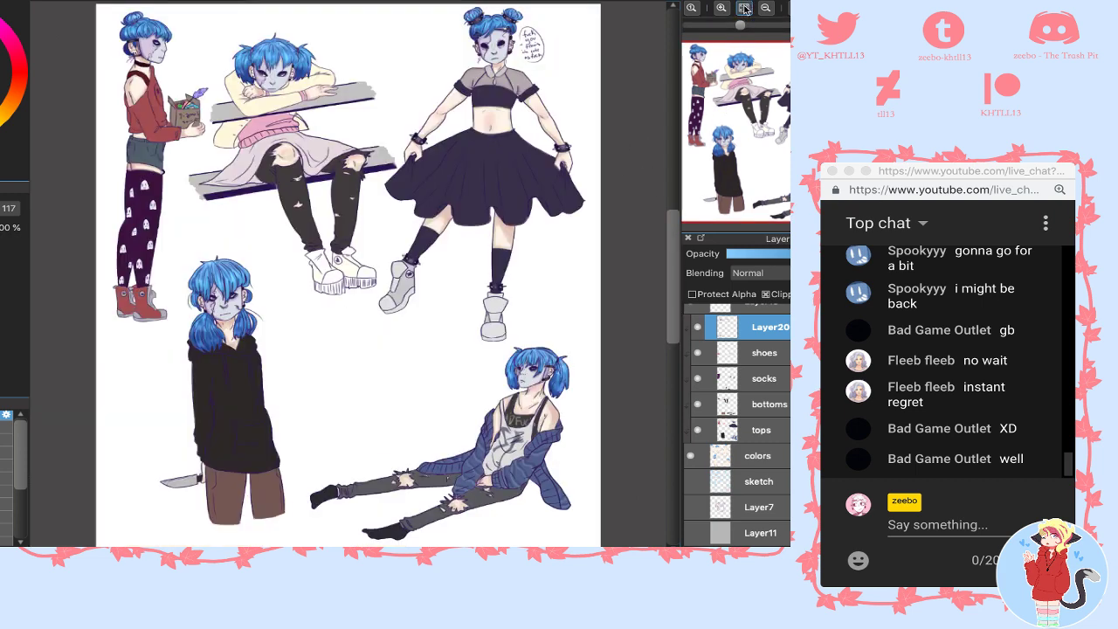
{"action": "left_click", "coordinate": [763, 430]}
{"action": "left_click", "coordinate": [692, 555]}
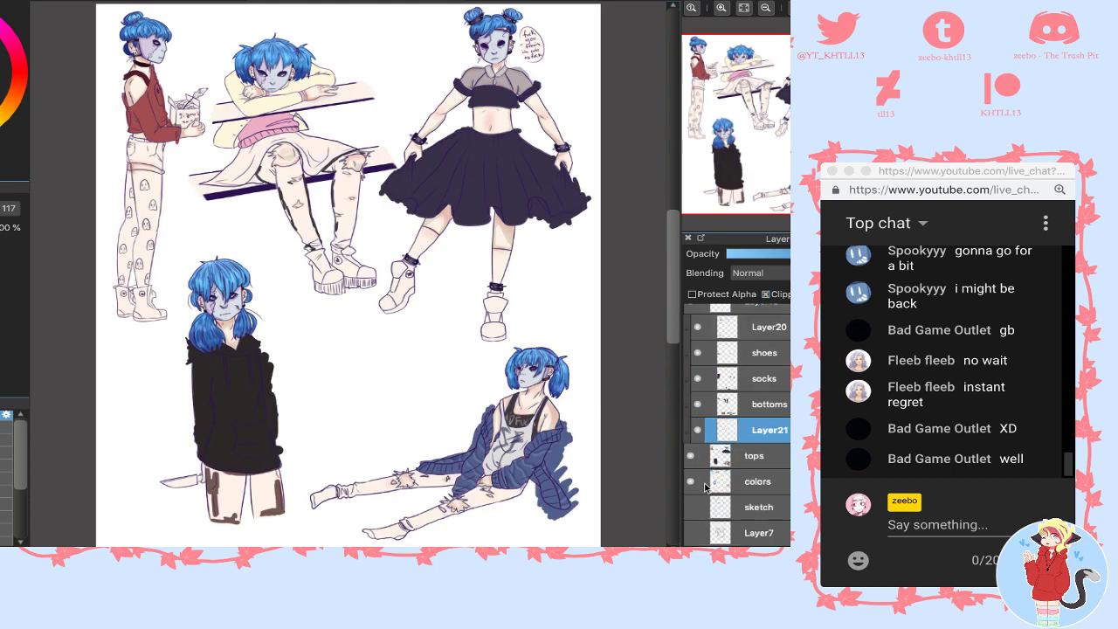
{"action": "left_click", "coordinate": [769, 273]}
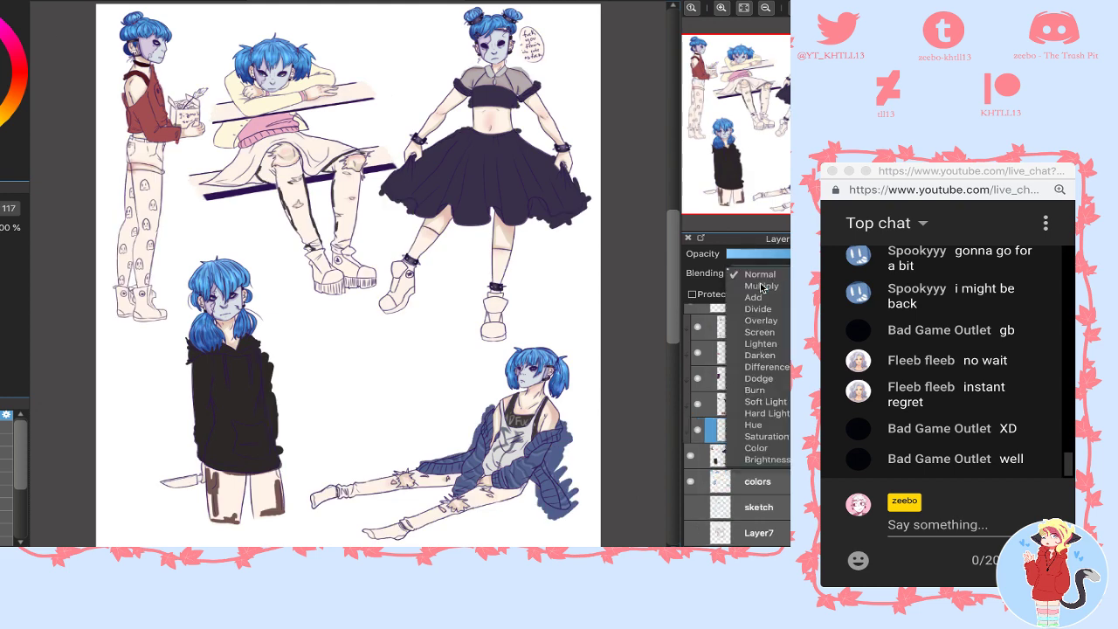
{"action": "left_click", "coordinate": [756, 283]}
- Sample the red of the box-carrying figure's sweater and shade its back edge on Layer21 with a size 48 brush
{"action": "left_click", "coordinate": [720, 10]}
{"action": "left_click", "coordinate": [720, 10]}
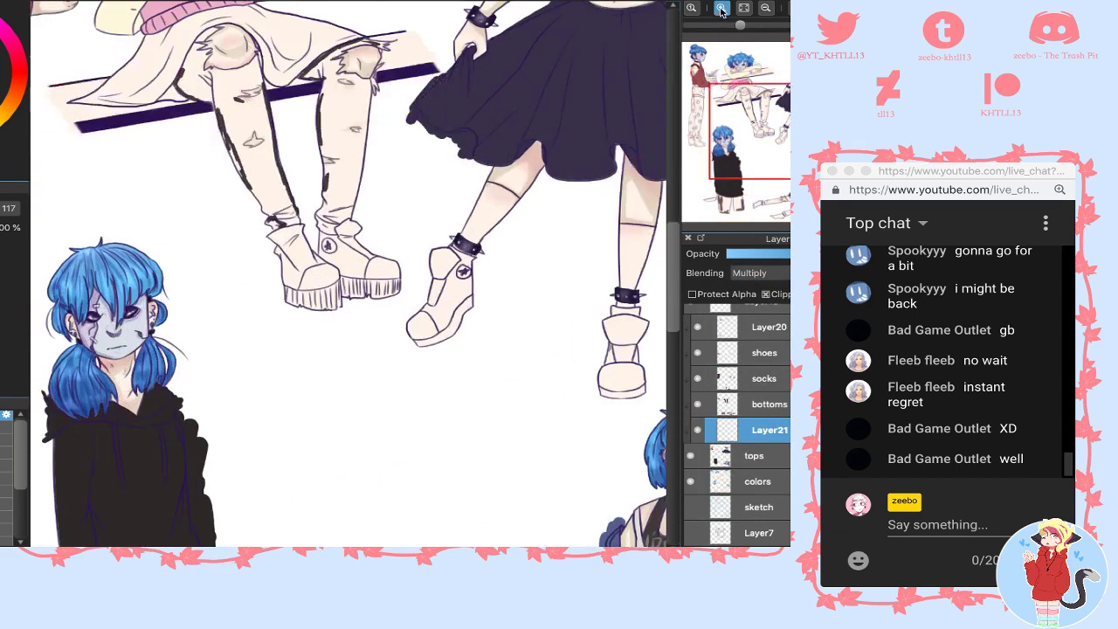
{"action": "left_click", "coordinate": [720, 10]}
{"action": "left_click_drag", "start_coordinate": [710, 110], "coordinate": [702, 79]}
{"action": "left_click", "coordinate": [351, 195], "text": "alt"}
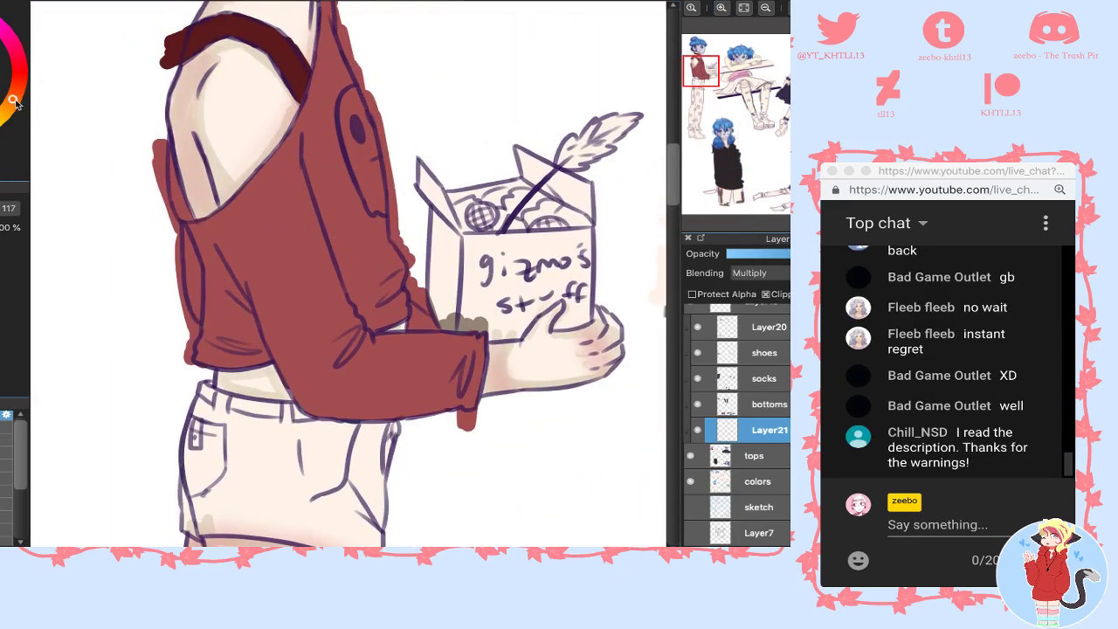
{"action": "left_click", "coordinate": [6, 453]}
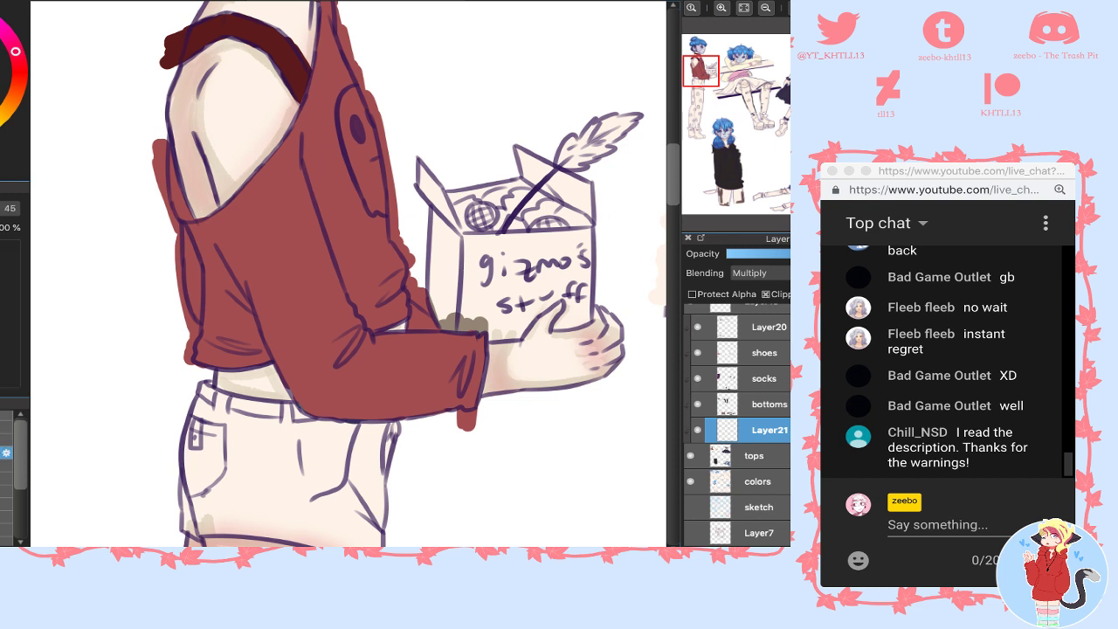
{"action": "key", "text": "]"}
{"action": "key", "text": "]"}
{"action": "key", "text": "]"}
{"action": "key", "text": "]"}
{"action": "key", "text": "]"}
{"action": "key", "text": "]"}
{"action": "left_click_drag", "start_coordinate": [197, 274], "coordinate": [179, 229]}
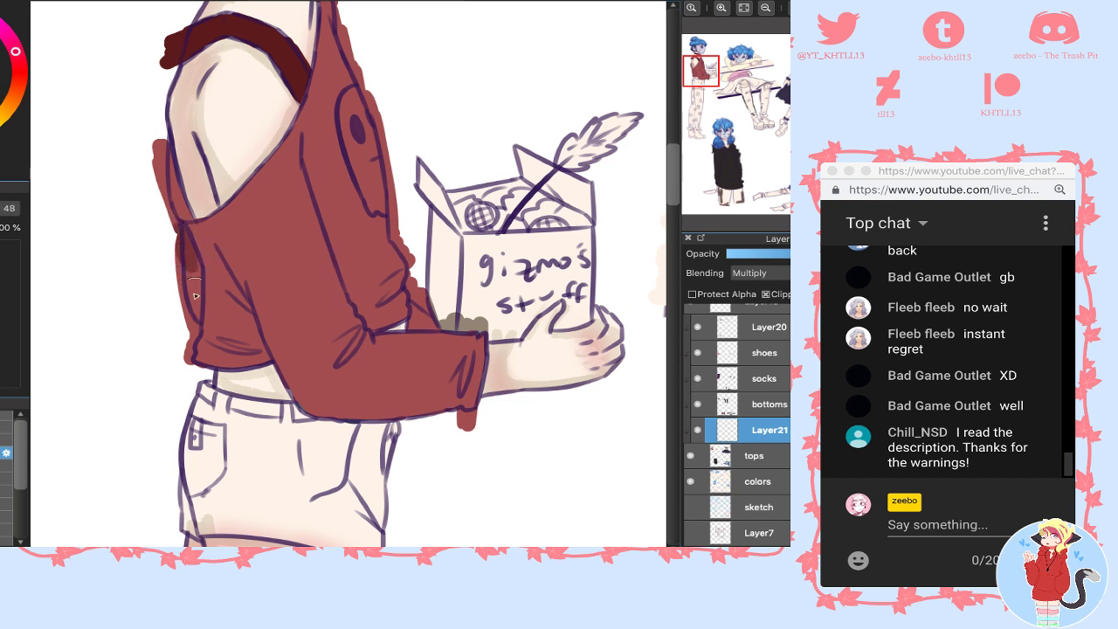
{"action": "left_click_drag", "start_coordinate": [195, 295], "coordinate": [193, 304]}
{"action": "mouse_move", "coordinate": [185, 212]}
{"action": "left_mouse_down"}
{"action": "mouse_move", "coordinate": [179, 183]}
{"action": "mouse_move", "coordinate": [183, 209]}
{"action": "left_mouse_up"}
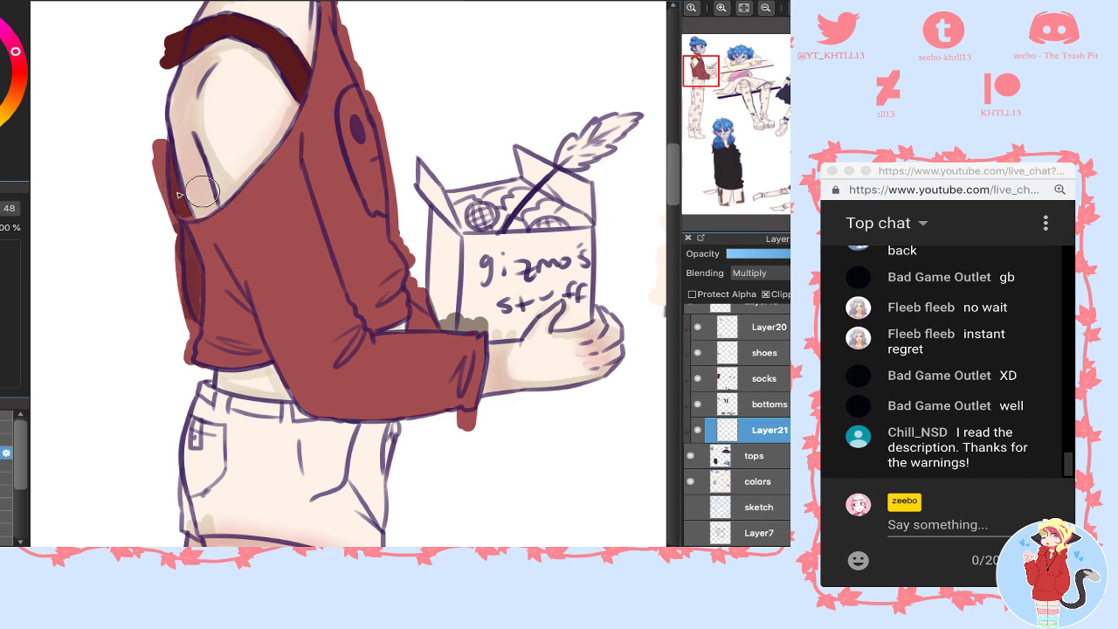
{"action": "key", "text": "ctrl+z"}
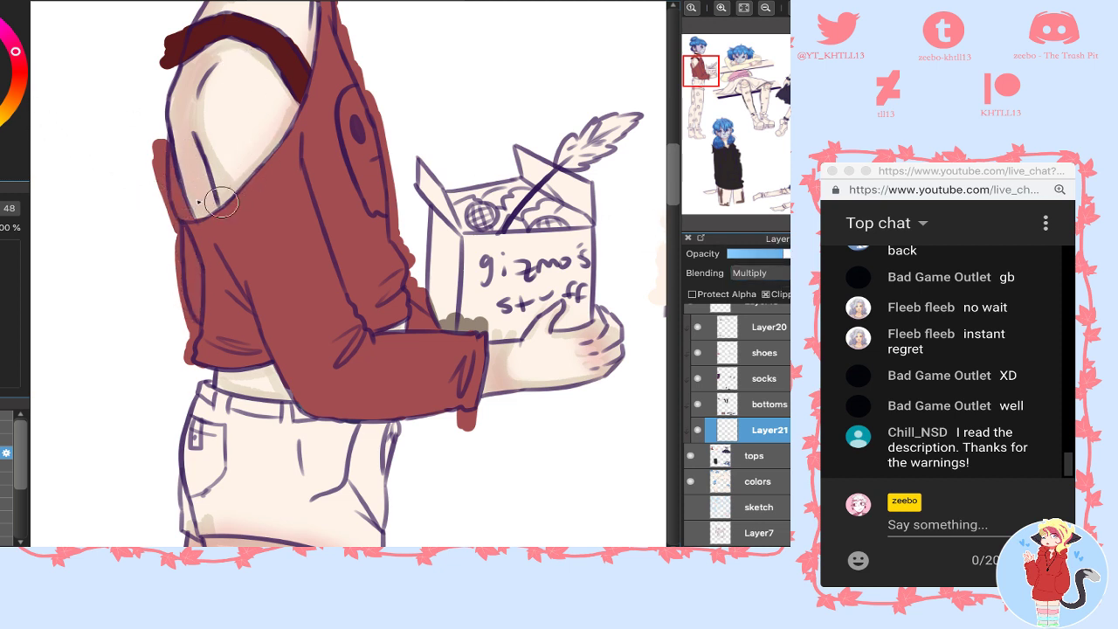
{"action": "mouse_move", "coordinate": [186, 194]}
{"action": "left_mouse_down"}
{"action": "mouse_move", "coordinate": [178, 175]}
{"action": "mouse_move", "coordinate": [188, 207]}
{"action": "left_mouse_up"}
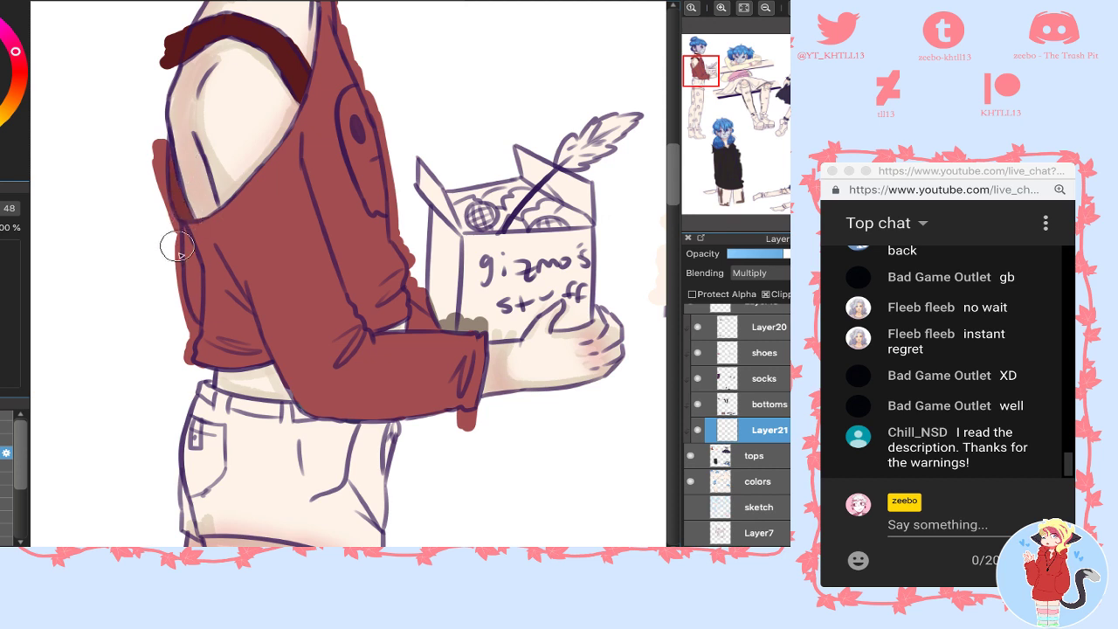
{"action": "mouse_move", "coordinate": [177, 248]}
{"action": "left_mouse_down"}
{"action": "mouse_move", "coordinate": [190, 283]}
{"action": "mouse_move", "coordinate": [194, 256]}
{"action": "left_mouse_up"}
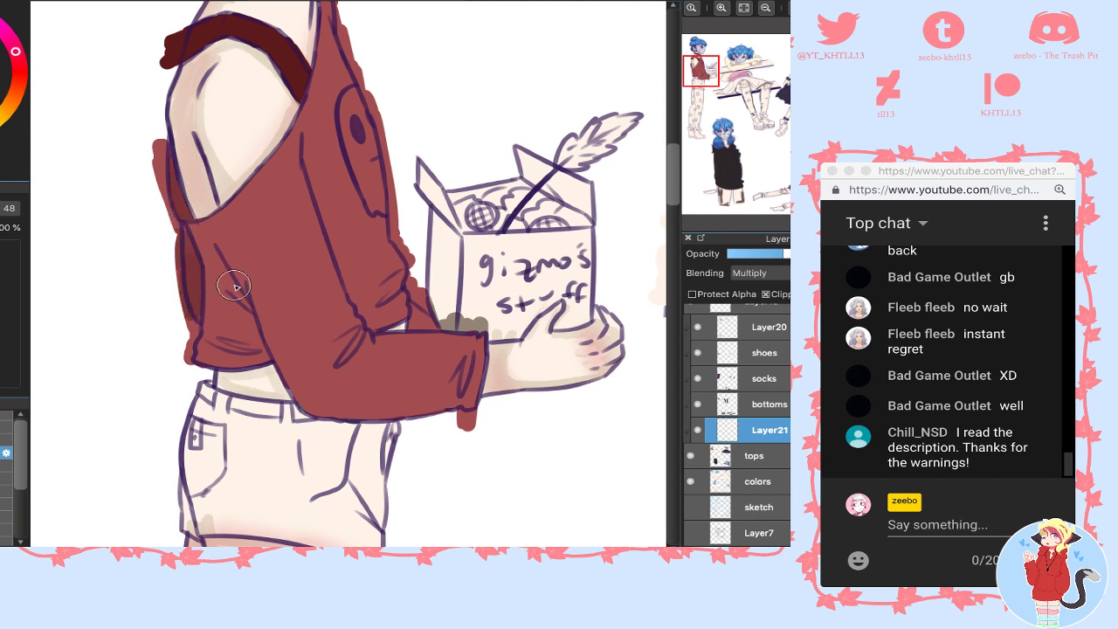
- Shade the sweater's lower body, sleeve underside, cuff and elbow folds, and the edge between sleeve and chest
{"action": "mouse_move", "coordinate": [234, 287]}
{"action": "left_mouse_down"}
{"action": "mouse_move", "coordinate": [214, 248]}
{"action": "mouse_move", "coordinate": [260, 354]}
{"action": "mouse_move", "coordinate": [245, 303]}
{"action": "mouse_move", "coordinate": [251, 331]}
{"action": "mouse_move", "coordinate": [219, 349]}
{"action": "mouse_move", "coordinate": [237, 355]}
{"action": "mouse_move", "coordinate": [180, 352]}
{"action": "mouse_move", "coordinate": [200, 365]}
{"action": "mouse_move", "coordinate": [254, 332]}
{"action": "mouse_move", "coordinate": [201, 248]}
{"action": "mouse_move", "coordinate": [211, 325]}
{"action": "mouse_move", "coordinate": [195, 236]}
{"action": "mouse_move", "coordinate": [198, 380]}
{"action": "mouse_move", "coordinate": [264, 295]}
{"action": "mouse_move", "coordinate": [226, 306]}
{"action": "mouse_move", "coordinate": [252, 373]}
{"action": "mouse_move", "coordinate": [201, 330]}
{"action": "mouse_move", "coordinate": [209, 351]}
{"action": "mouse_move", "coordinate": [254, 346]}
{"action": "mouse_move", "coordinate": [278, 278]}
{"action": "mouse_move", "coordinate": [255, 290]}
{"action": "mouse_move", "coordinate": [285, 364]}
{"action": "mouse_move", "coordinate": [250, 284]}
{"action": "mouse_move", "coordinate": [290, 374]}
{"action": "mouse_move", "coordinate": [333, 419]}
{"action": "mouse_move", "coordinate": [466, 400]}
{"action": "mouse_move", "coordinate": [479, 324]}
{"action": "mouse_move", "coordinate": [449, 400]}
{"action": "left_mouse_up"}
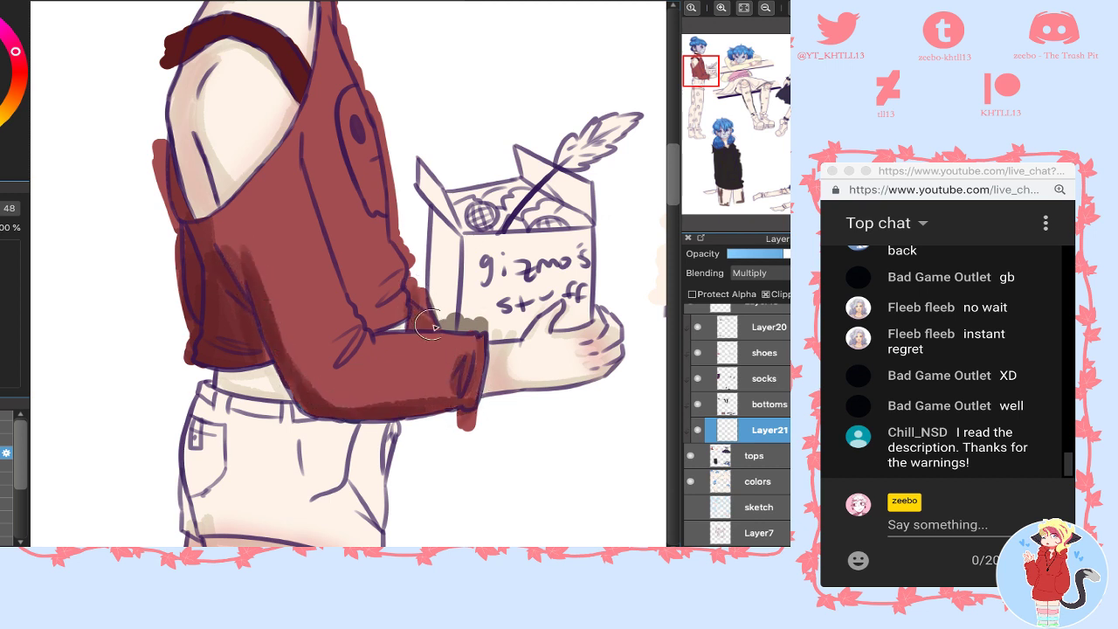
{"action": "mouse_move", "coordinate": [422, 309]}
{"action": "left_mouse_down"}
{"action": "mouse_move", "coordinate": [426, 351]}
{"action": "mouse_move", "coordinate": [401, 335]}
{"action": "mouse_move", "coordinate": [487, 340]}
{"action": "left_mouse_up"}
{"action": "key", "text": "ctrl+z"}
{"action": "key", "text": "bracketleft"}
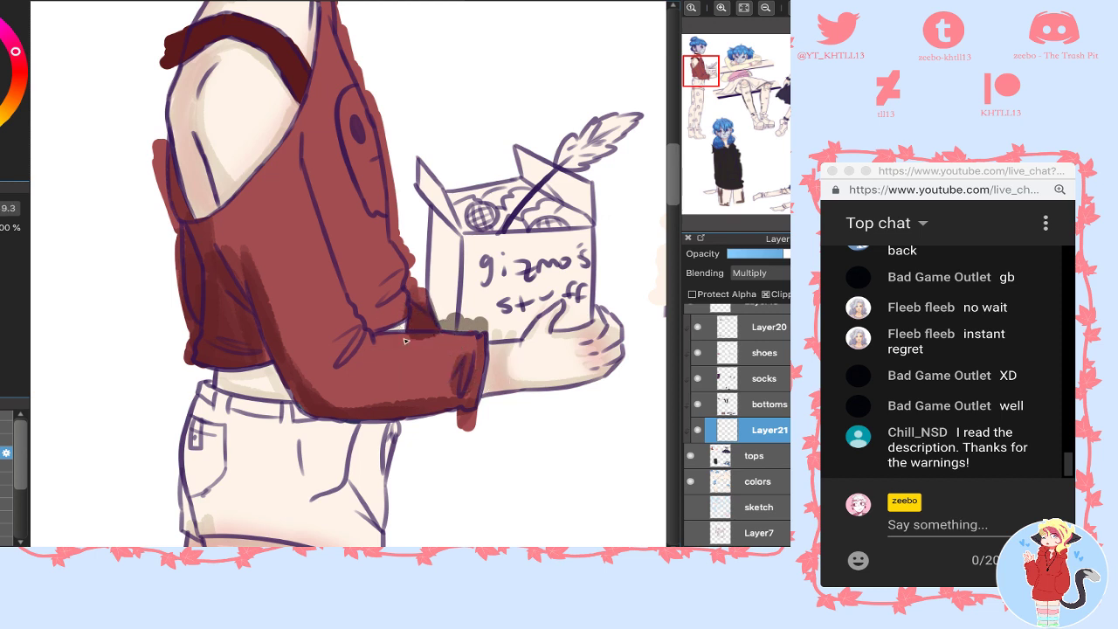
{"action": "mouse_move", "coordinate": [364, 323]}
{"action": "left_mouse_down"}
{"action": "mouse_move", "coordinate": [349, 354]}
{"action": "mouse_move", "coordinate": [374, 325]}
{"action": "mouse_move", "coordinate": [330, 219]}
{"action": "left_mouse_up"}
{"action": "mouse_move", "coordinate": [321, 170]}
{"action": "left_mouse_down"}
{"action": "mouse_move", "coordinate": [360, 321]}
{"action": "mouse_move", "coordinate": [400, 304]}
{"action": "mouse_move", "coordinate": [399, 187]}
{"action": "mouse_move", "coordinate": [385, 247]}
{"action": "left_mouse_up"}
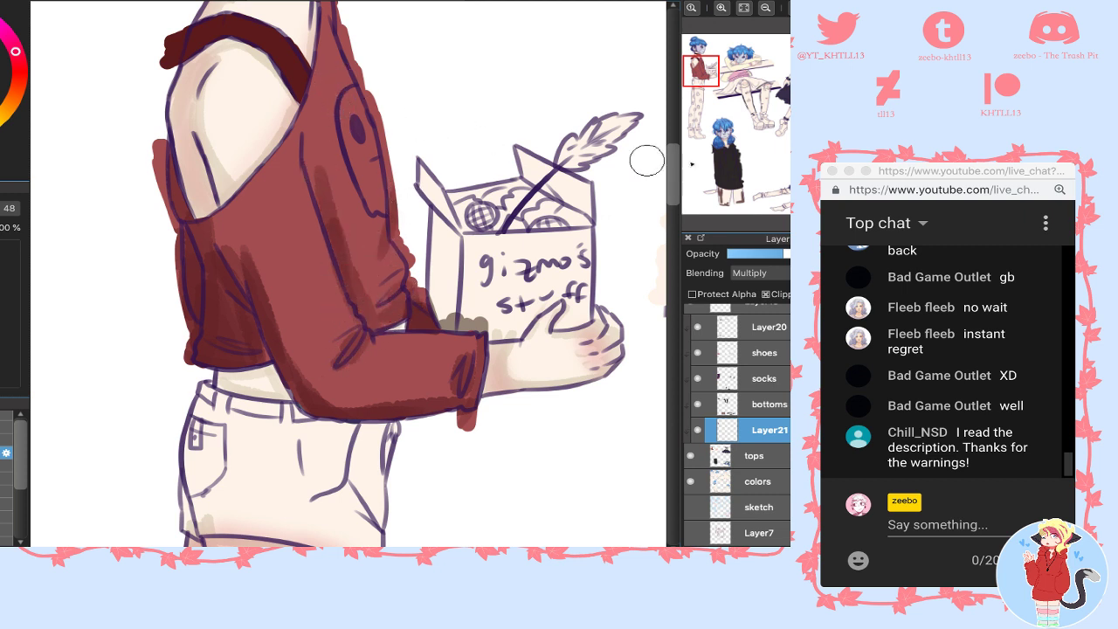
- Fill the face emblem on the red sweater's chest with white on the tops layer
{"action": "left_click", "coordinate": [741, 452]}
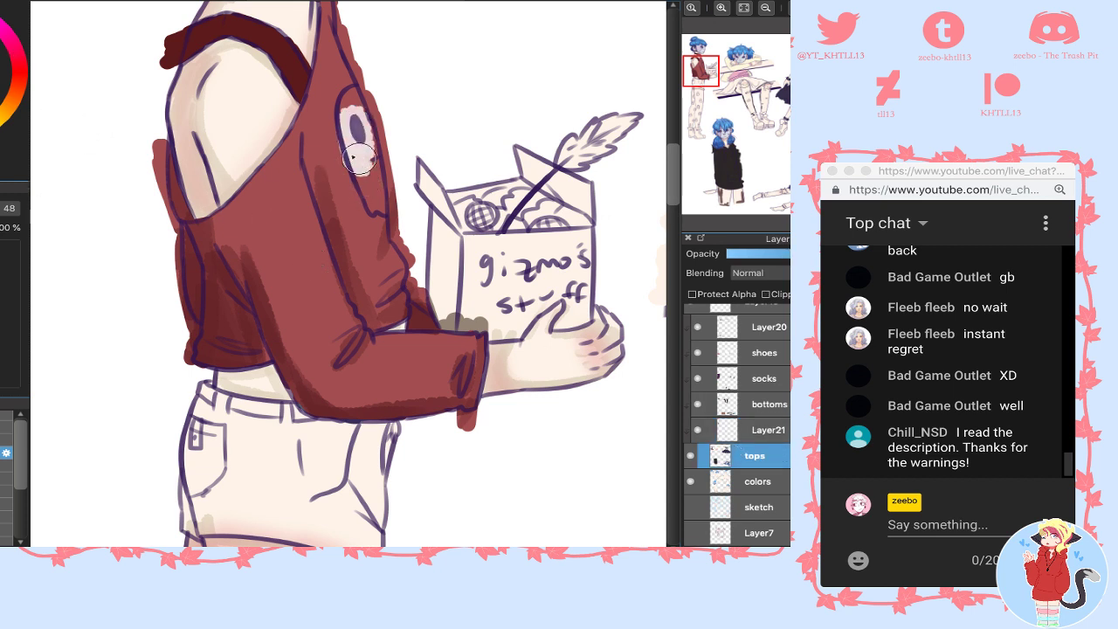
{"action": "key", "text": "e"}
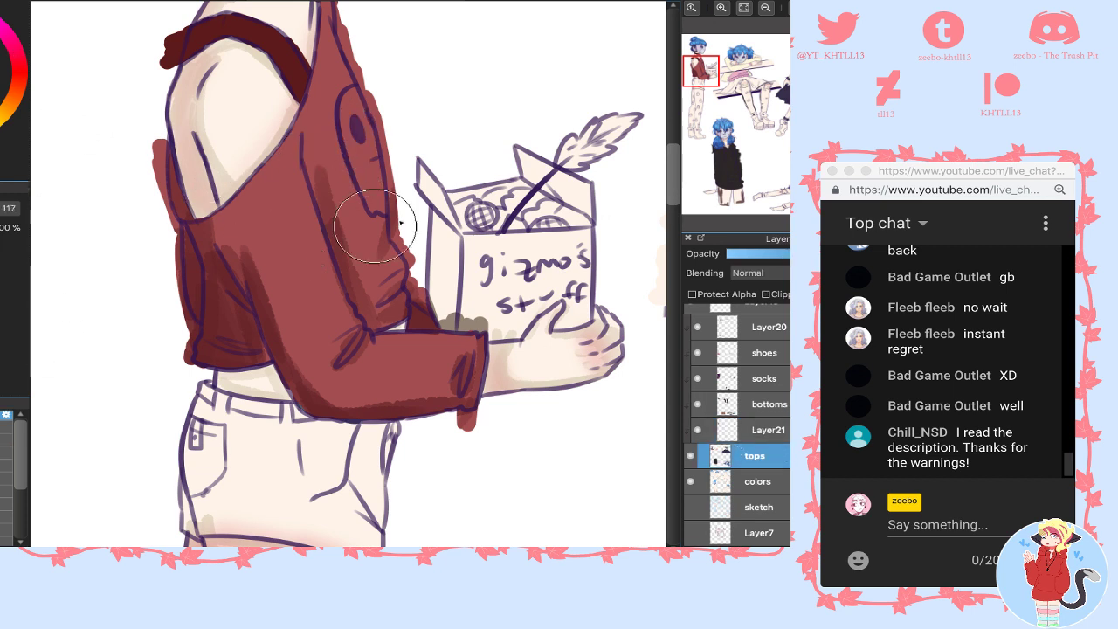
{"action": "mouse_move", "coordinate": [374, 185]}
{"action": "left_mouse_down"}
{"action": "mouse_move", "coordinate": [347, 143]}
{"action": "mouse_move", "coordinate": [382, 132]}
{"action": "mouse_move", "coordinate": [393, 199]}
{"action": "mouse_move", "coordinate": [387, 181]}
{"action": "left_mouse_up"}
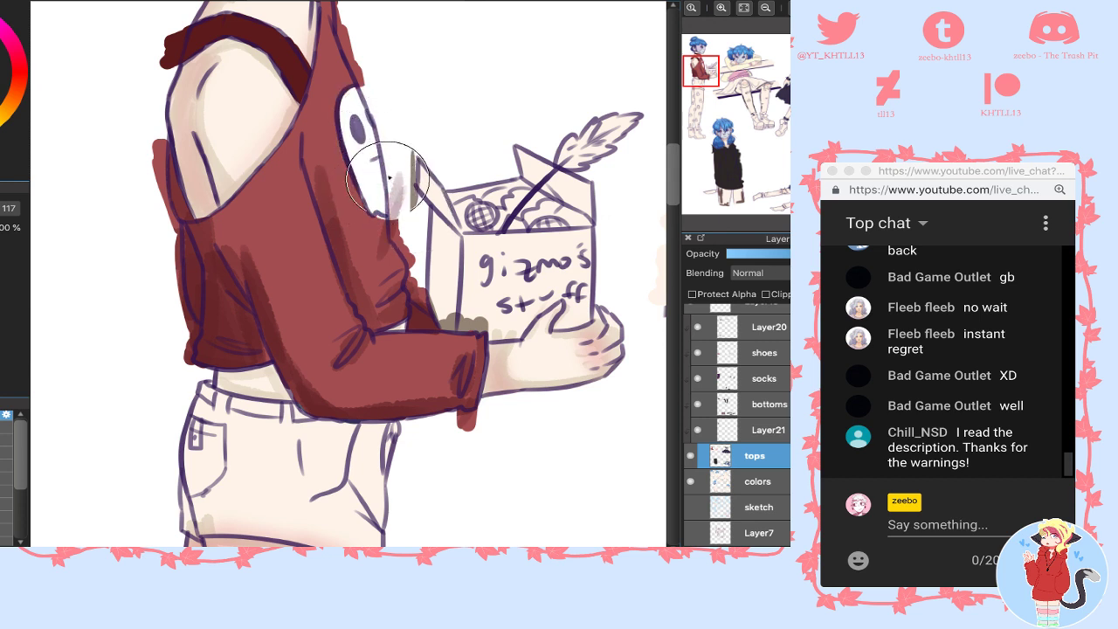
{"action": "key", "text": "ctrl+z"}
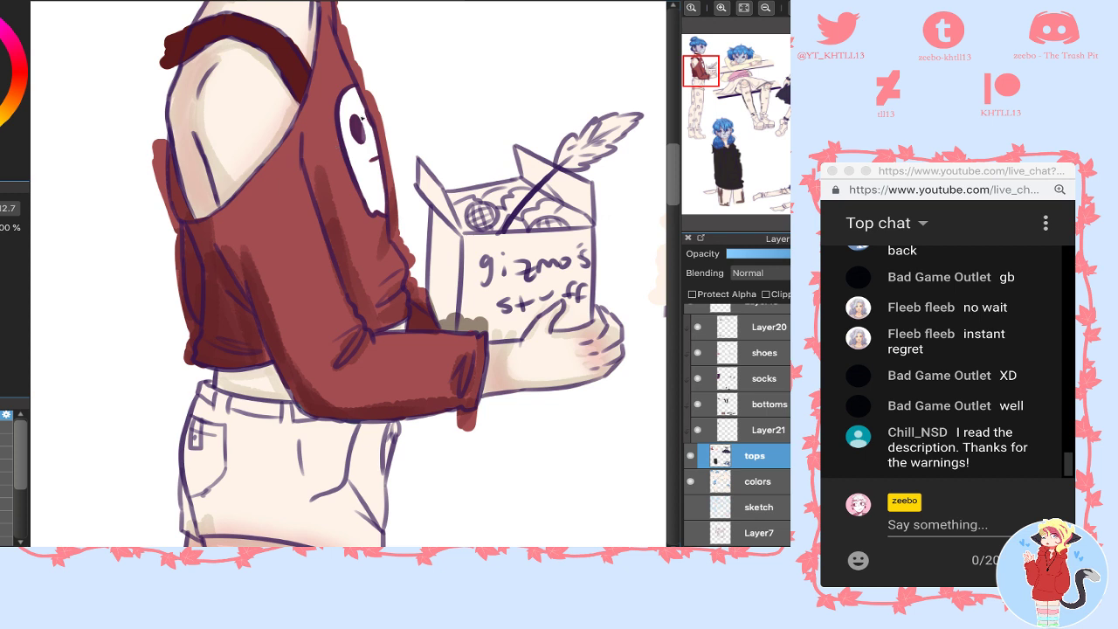
{"action": "key", "text": "ctrl+z"}
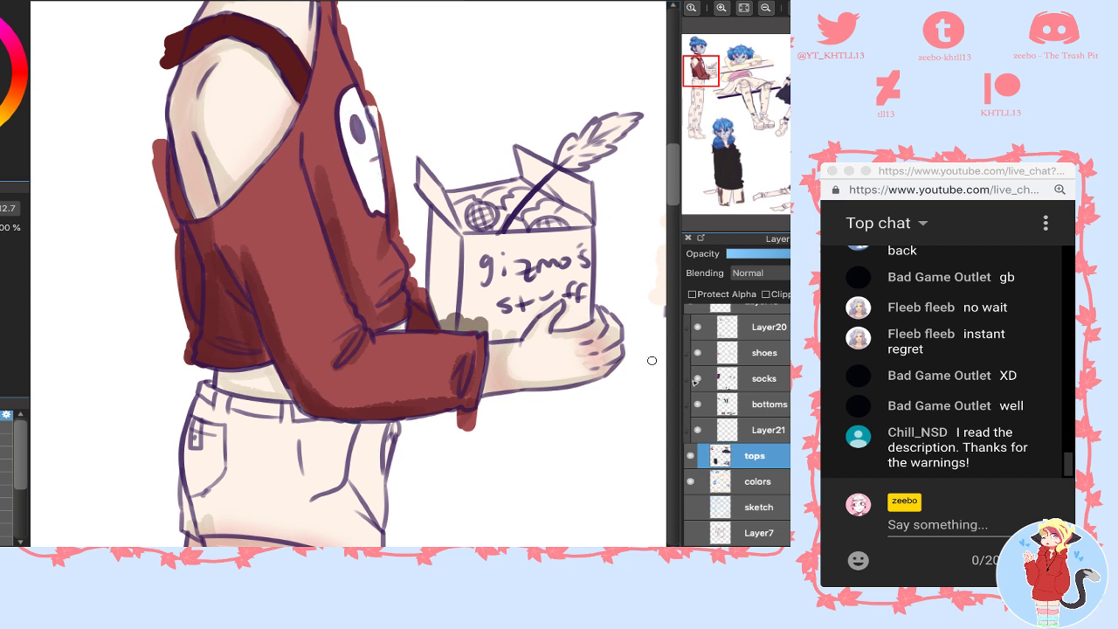
- Return to Layer21 and shade the sweater's collar, upper sleeve and white chest emblem with the size 48 brush
{"action": "left_click", "coordinate": [747, 429]}
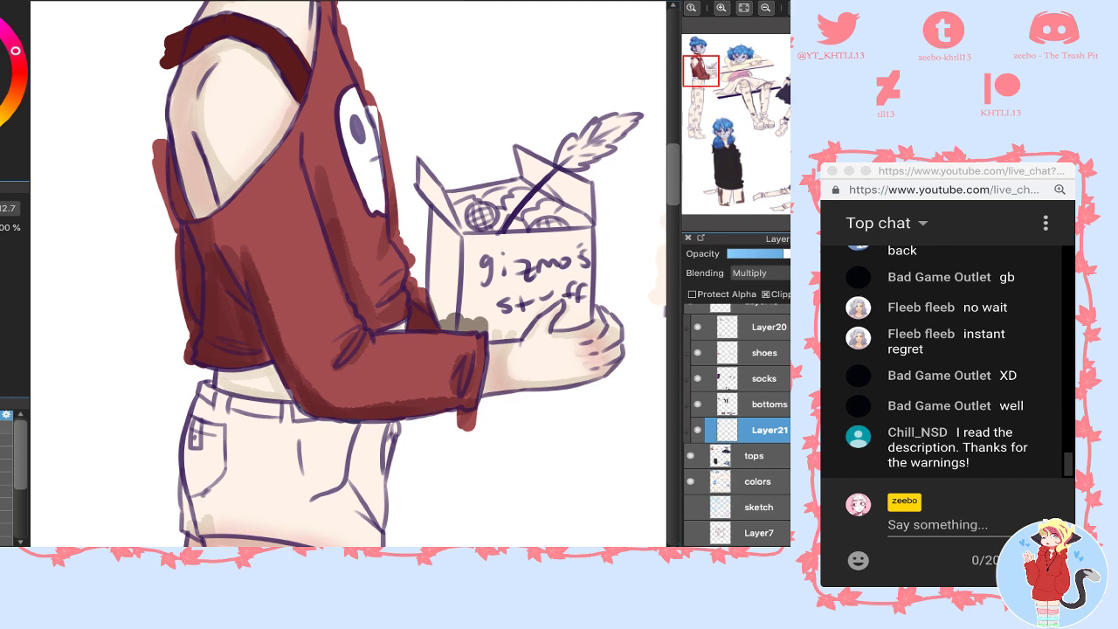
{"action": "left_click", "coordinate": [6, 453]}
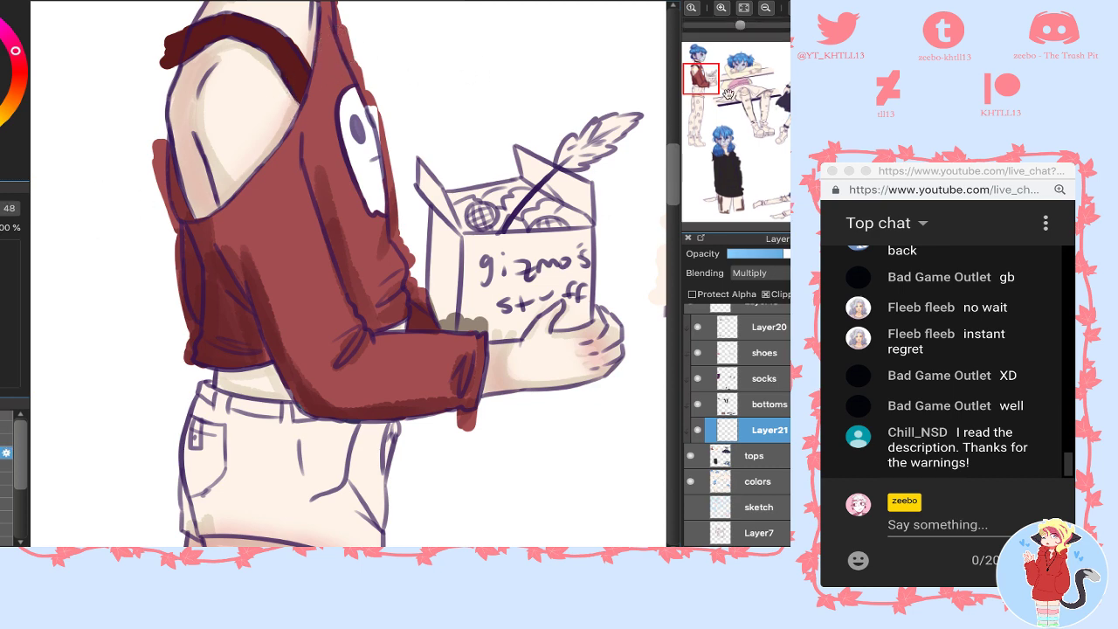
{"action": "left_click_drag", "start_coordinate": [710, 73], "coordinate": [705, 72]}
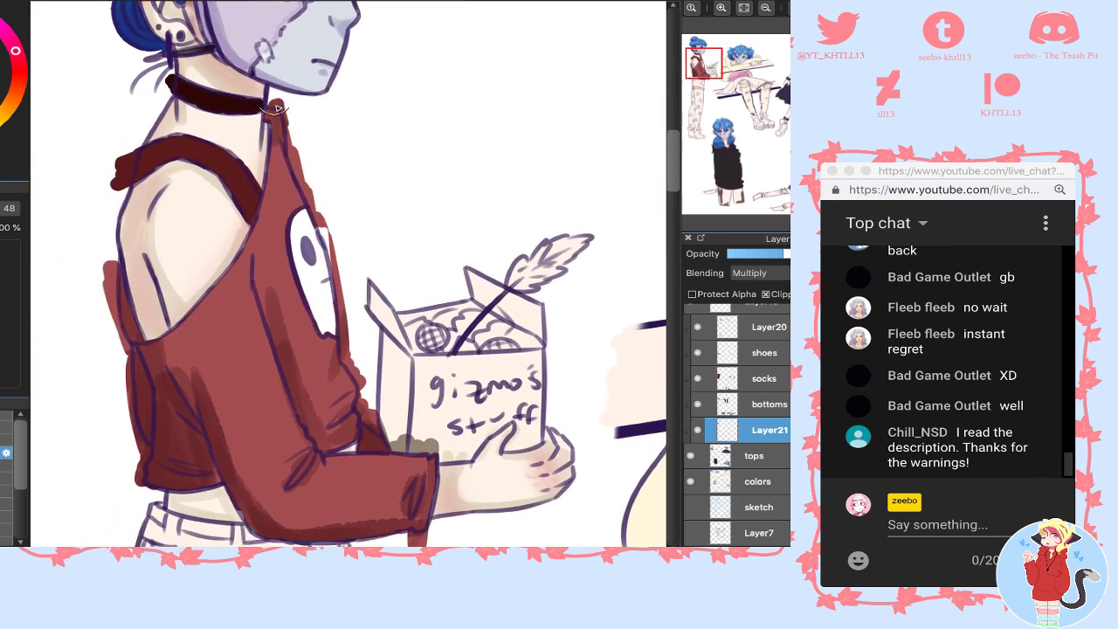
{"action": "mouse_move", "coordinate": [276, 108]}
{"action": "left_mouse_down"}
{"action": "mouse_move", "coordinate": [275, 196]}
{"action": "mouse_move", "coordinate": [254, 269]}
{"action": "mouse_move", "coordinate": [262, 321]}
{"action": "mouse_move", "coordinate": [184, 358]}
{"action": "mouse_move", "coordinate": [176, 382]}
{"action": "left_mouse_up"}
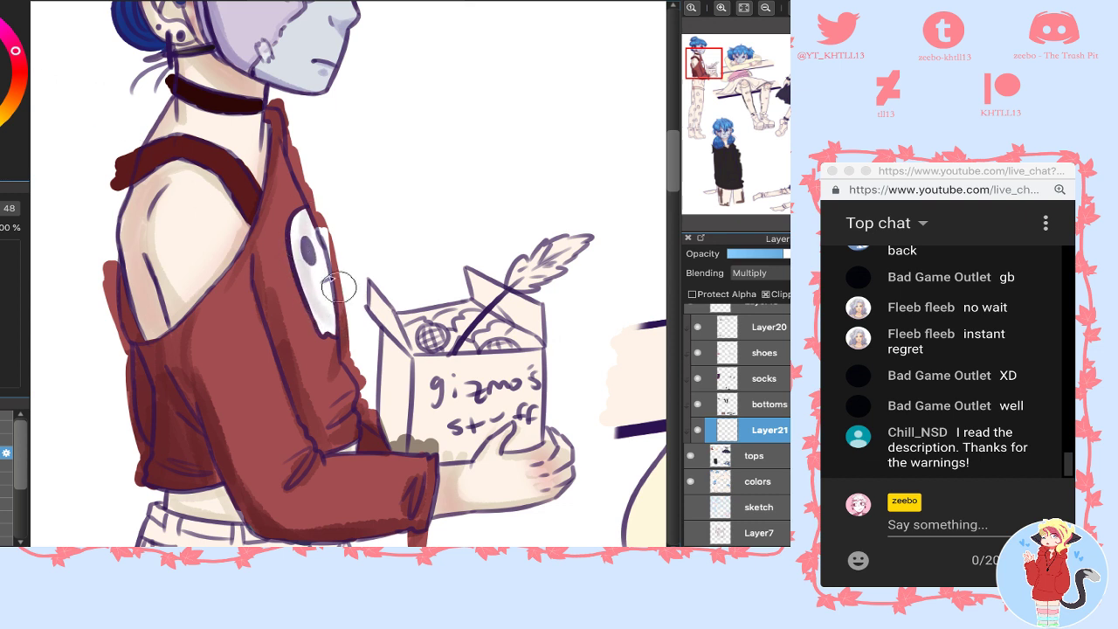
- Sample the shoulder strap's dark red, shade the strap with it, and undo the stray stroke on the sweater
{"action": "right_click", "coordinate": [233, 179]}
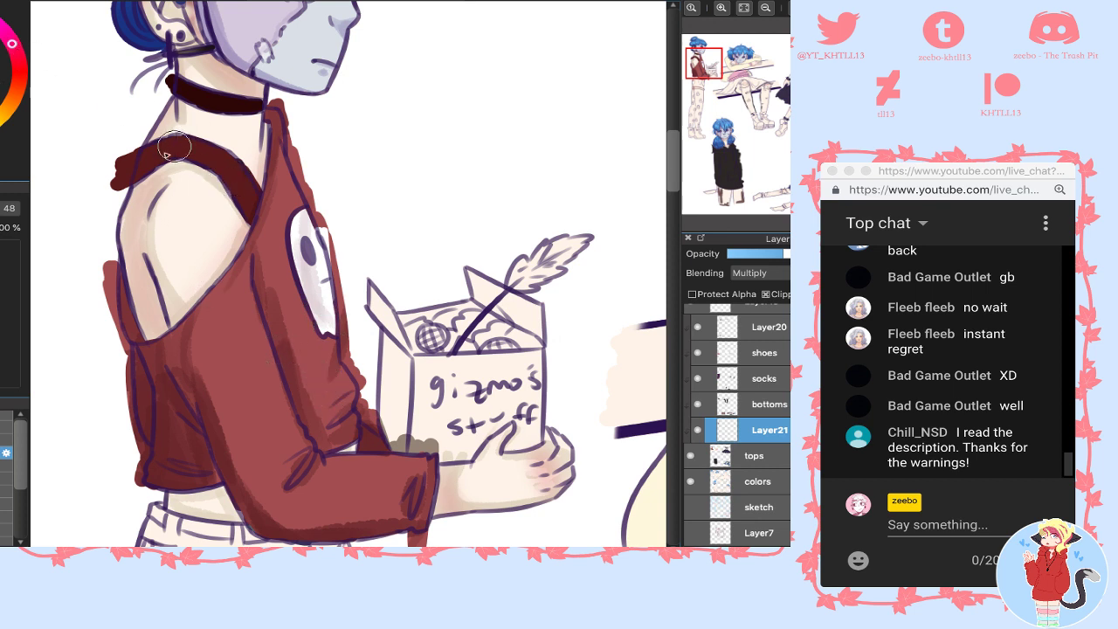
{"action": "left_click_drag", "start_coordinate": [174, 146], "coordinate": [130, 171]}
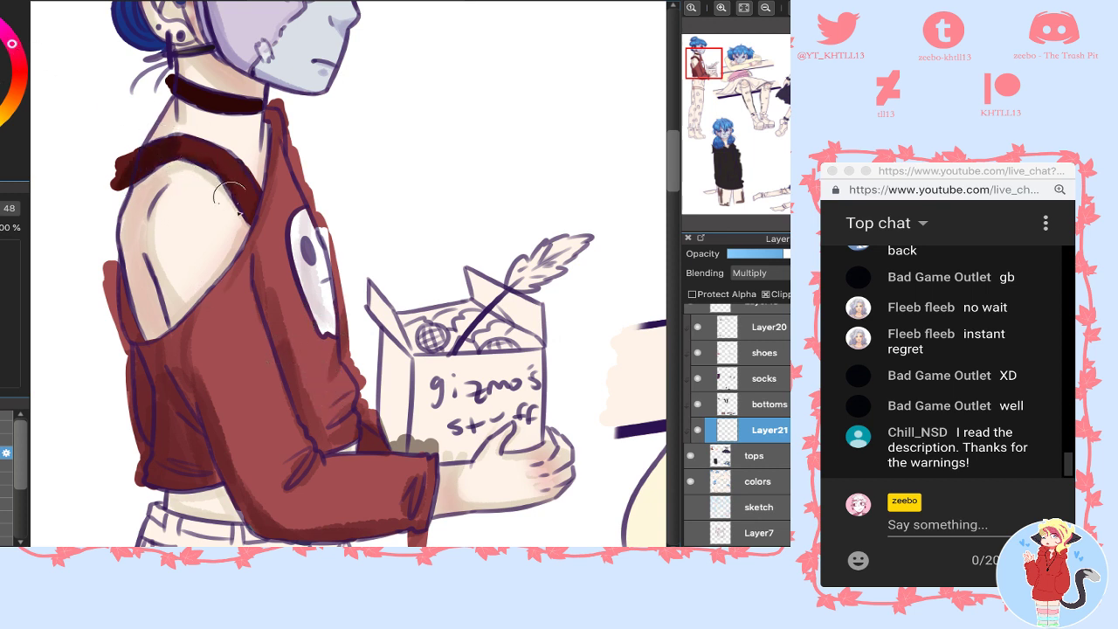
{"action": "left_click_drag", "start_coordinate": [229, 194], "coordinate": [252, 212]}
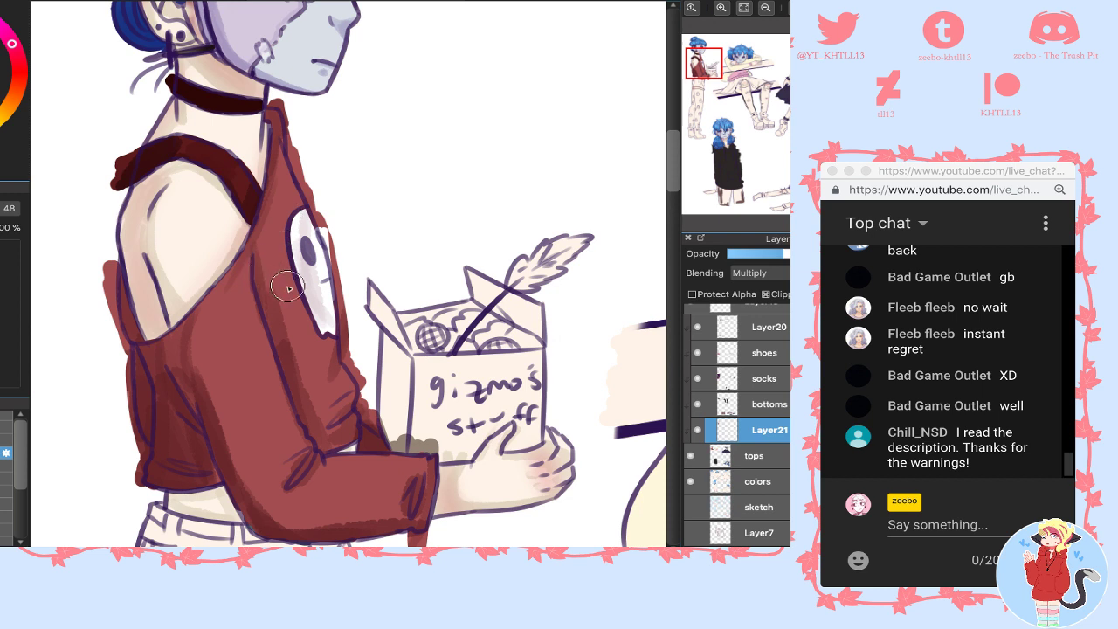
{"action": "left_click_drag", "start_coordinate": [287, 260], "coordinate": [298, 322]}
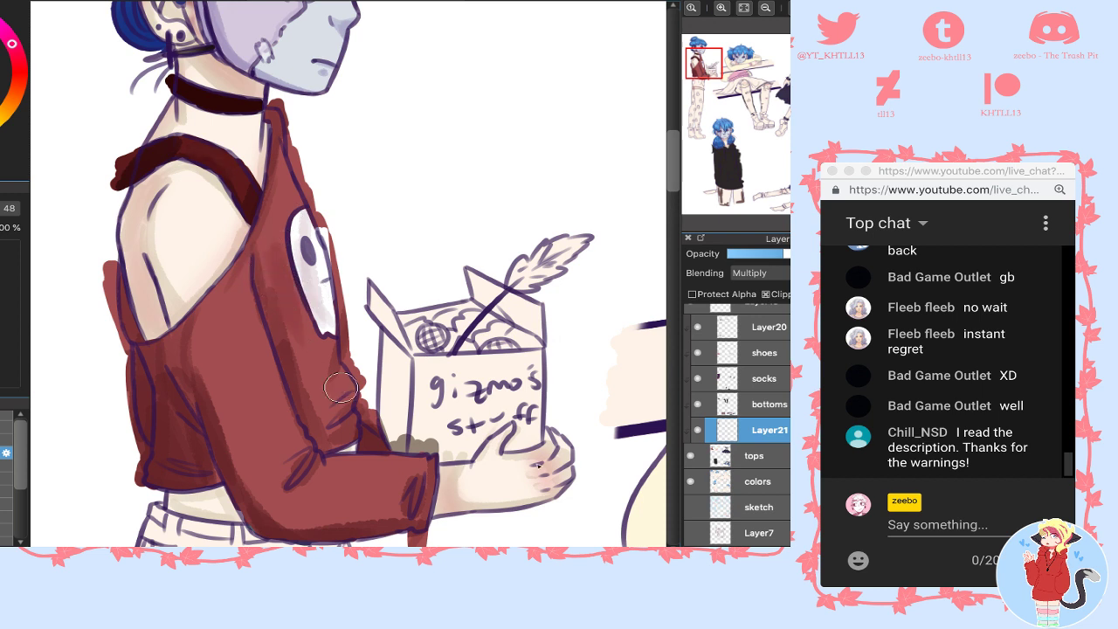
{"action": "key", "text": "ctrl+z"}
- Add a new clipped layer above Layer21, try strokes on the strap and sweater, and undo them
{"action": "left_click", "coordinate": [698, 543]}
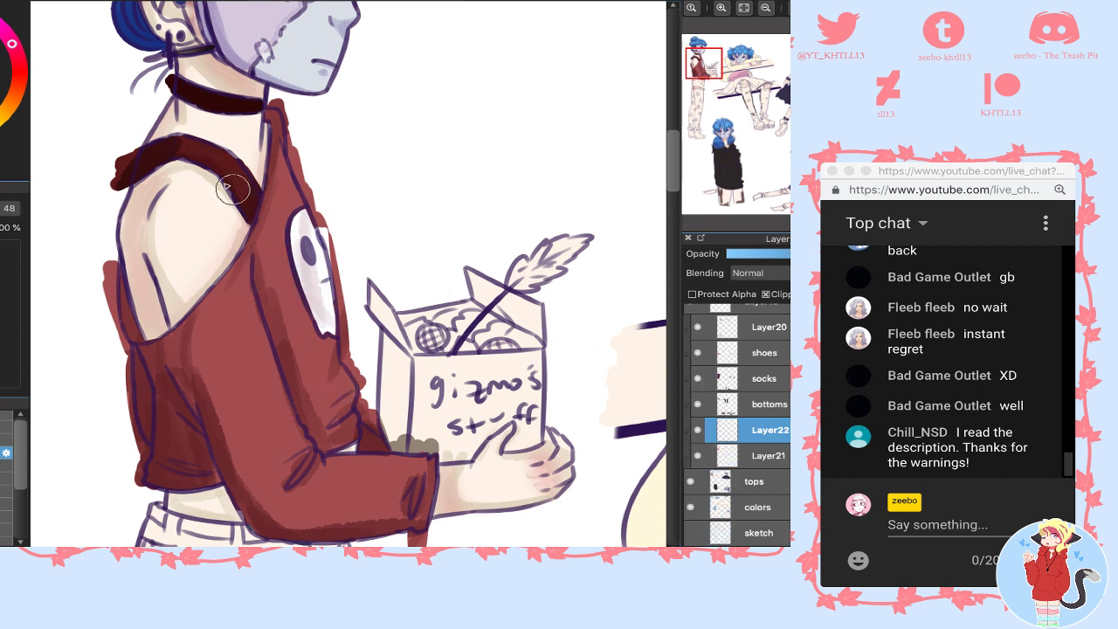
{"action": "left_click_drag", "start_coordinate": [225, 188], "coordinate": [203, 150]}
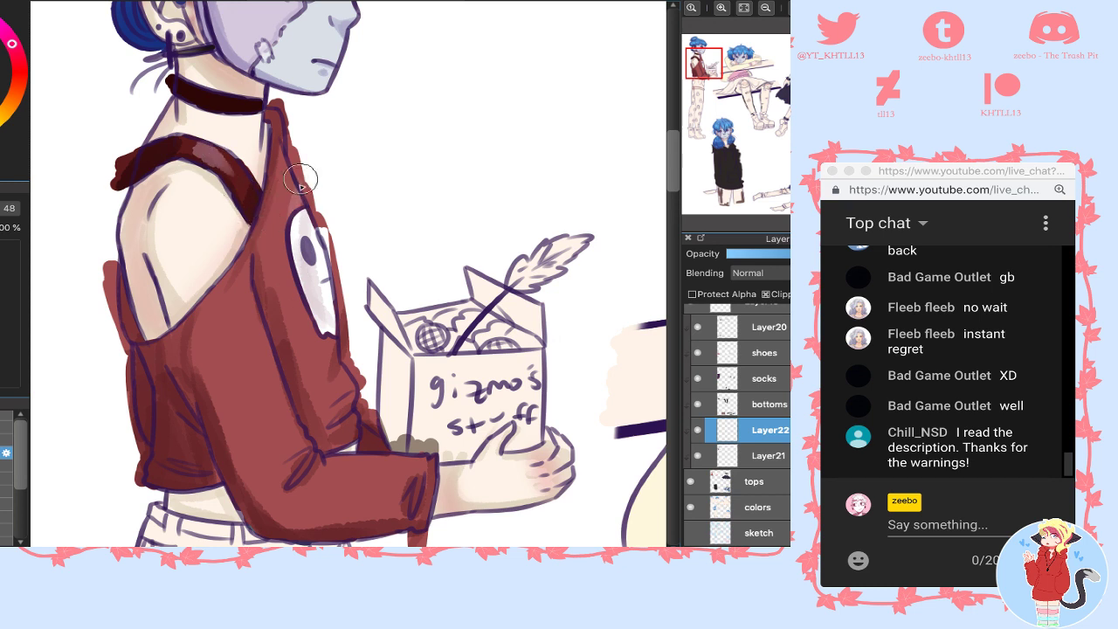
{"action": "left_click_drag", "start_coordinate": [301, 179], "coordinate": [272, 266]}
{"action": "key", "text": "ctrl+z"}
{"action": "key", "text": "ctrl+z"}
{"action": "key", "text": "ctrl+z"}
{"action": "key", "text": "ctrl+z"}
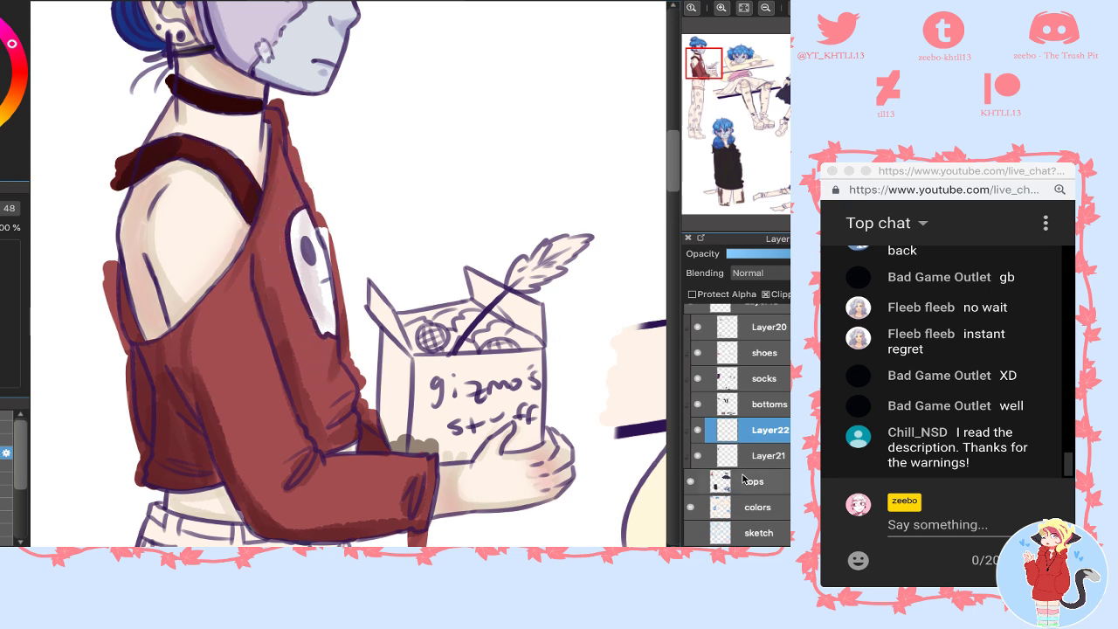
- Merge Layer21 down into the tops layer and set the blending mode of Layer22 to Multiply
{"action": "left_click", "coordinate": [748, 456]}
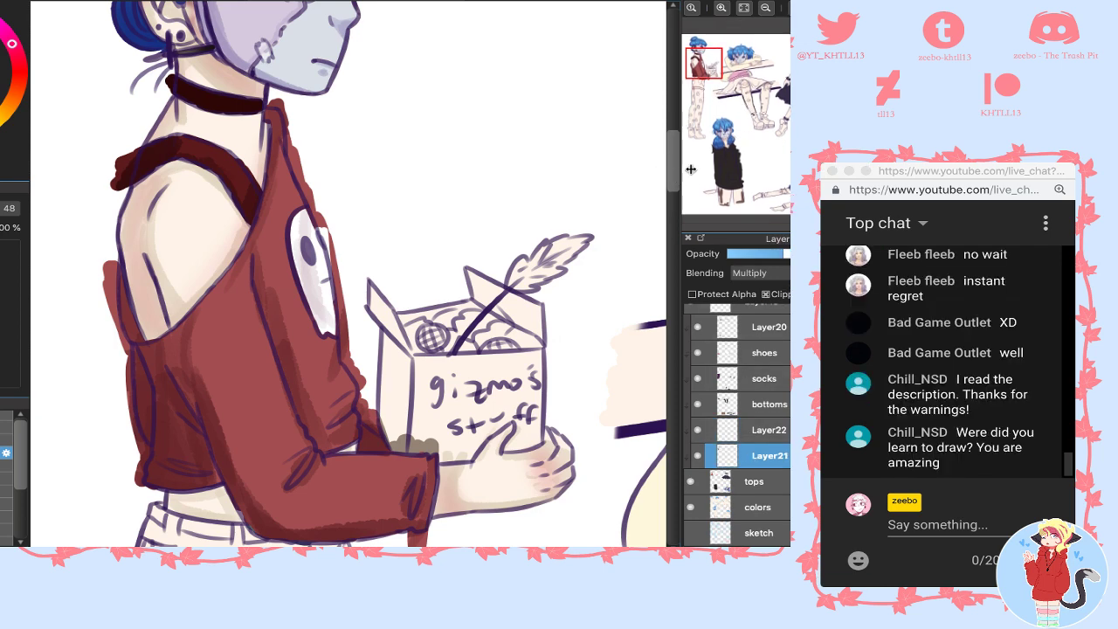
{"action": "left_click_drag", "start_coordinate": [709, 87], "coordinate": [705, 78]}
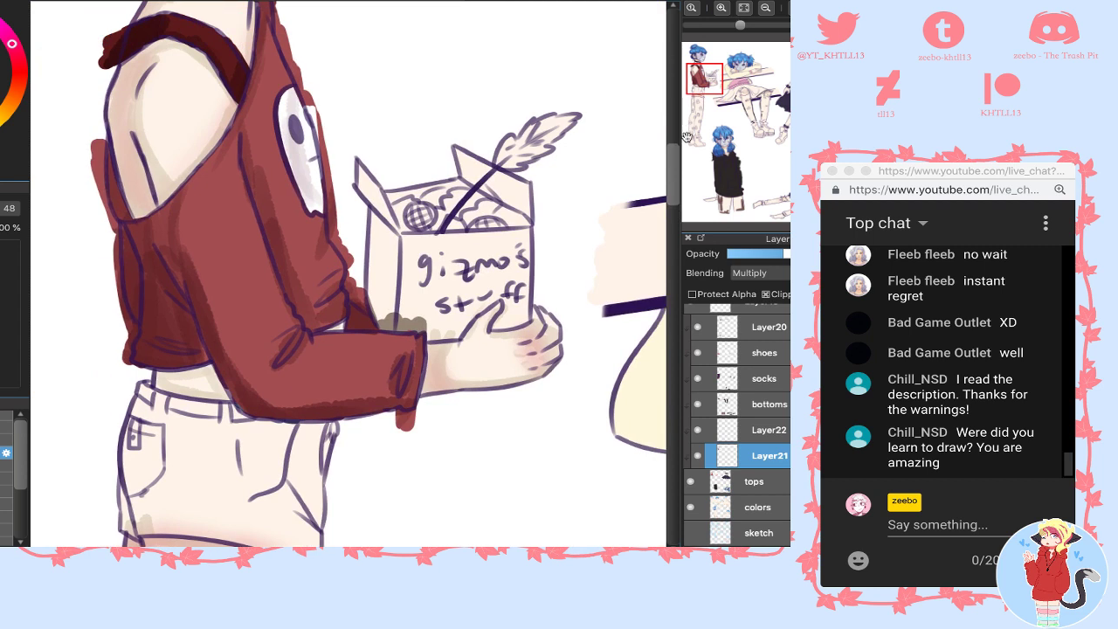
{"action": "key", "text": "ctrl+e"}
{"action": "left_click", "coordinate": [769, 439]}
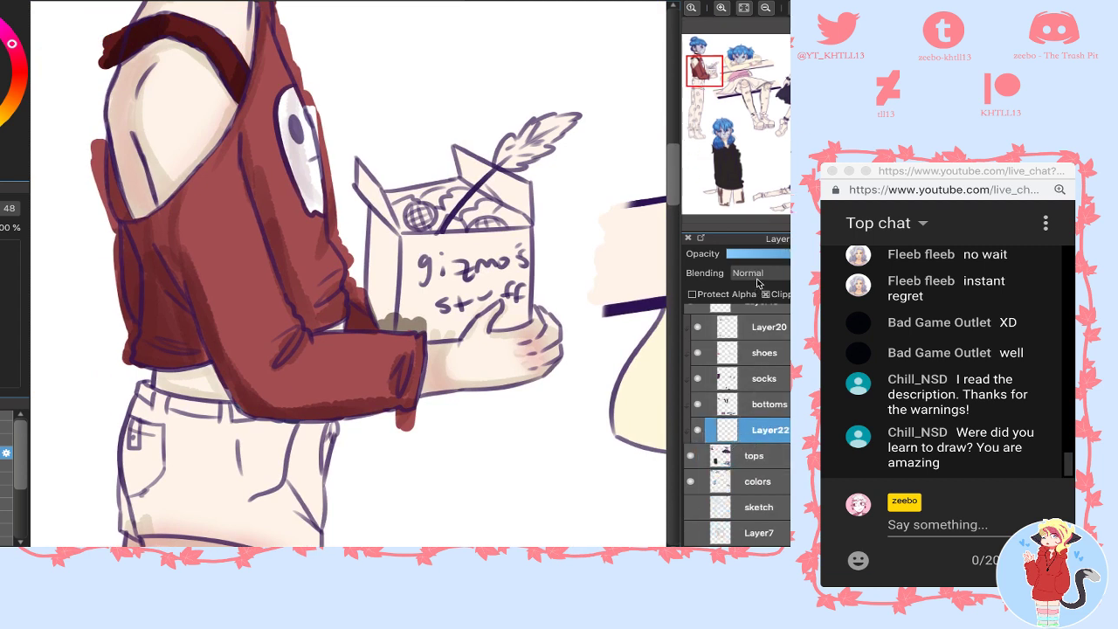
{"action": "left_click", "coordinate": [757, 272]}
{"action": "left_click", "coordinate": [756, 286]}
- Undo the trial shading stroke on the bench figure's pink sweater, and select the sweater body together with its ribbed hem
{"action": "left_click", "coordinate": [742, 75]}
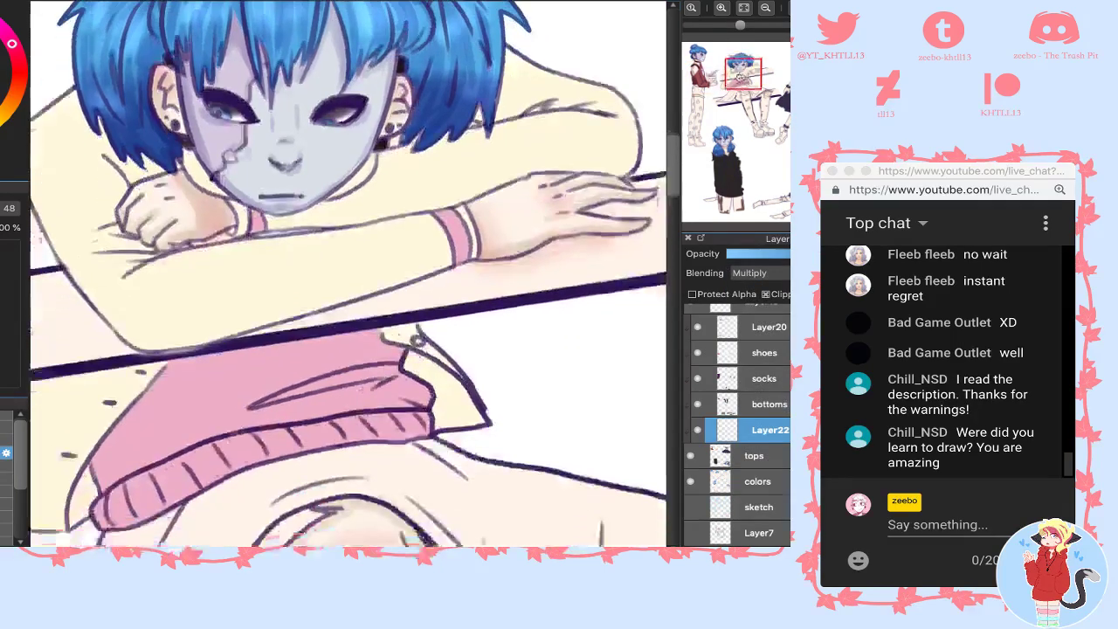
{"action": "left_click_drag", "start_coordinate": [742, 77], "coordinate": [738, 80]}
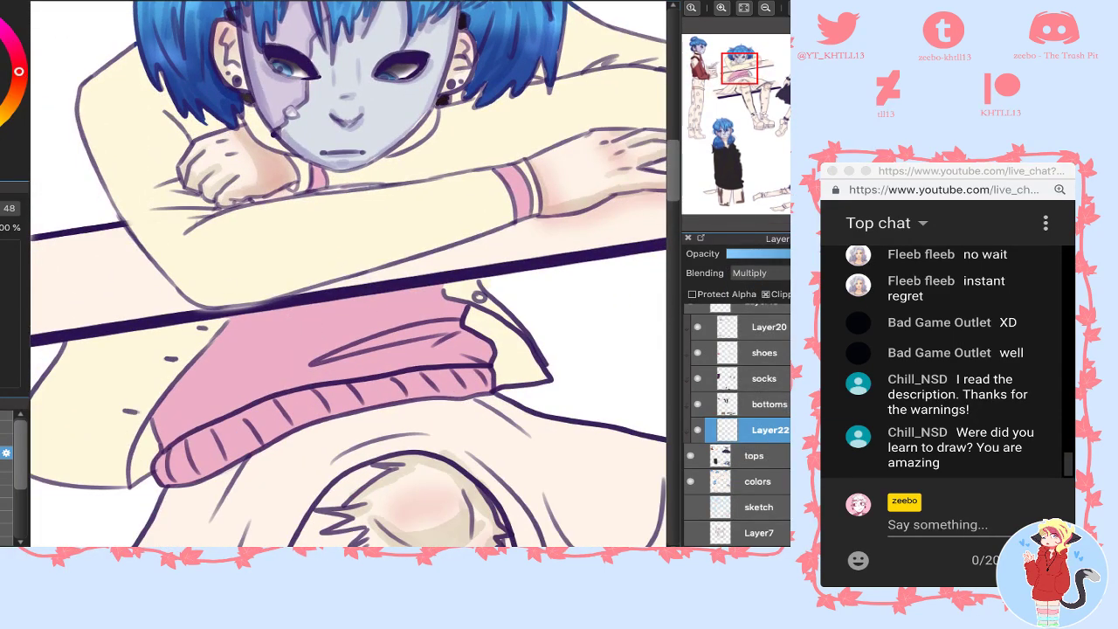
{"action": "mouse_move", "coordinate": [219, 341]}
{"action": "left_mouse_down"}
{"action": "mouse_move", "coordinate": [214, 389]}
{"action": "mouse_move", "coordinate": [165, 409]}
{"action": "left_mouse_up"}
{"action": "key", "text": "ctrl+z"}
{"action": "left_click", "coordinate": [260, 380]}
{"action": "left_click", "coordinate": [384, 342]}
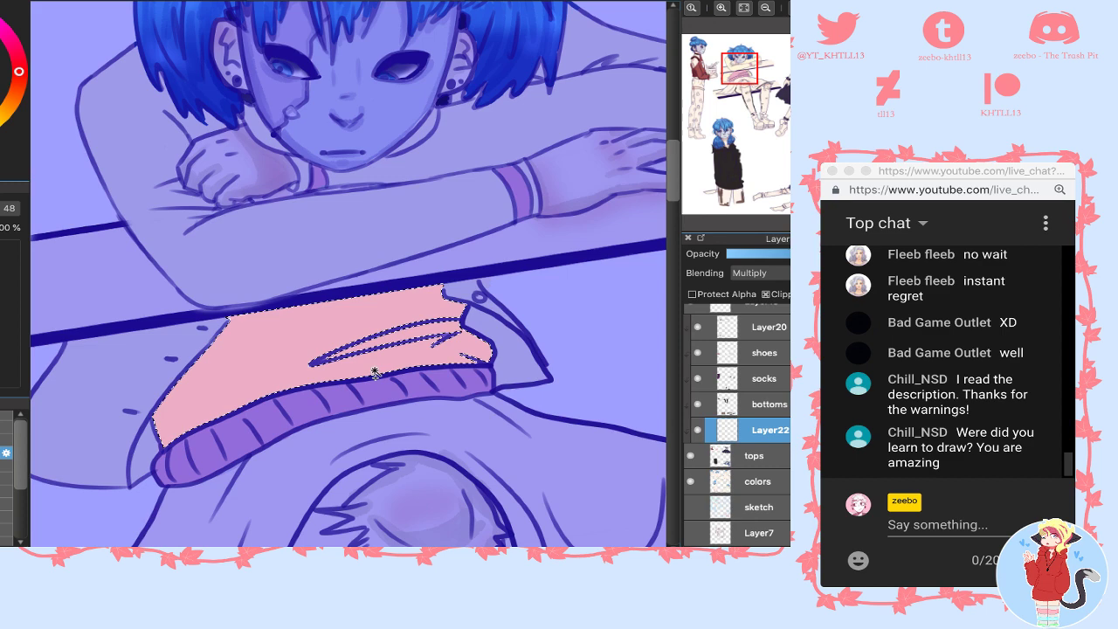
{"action": "left_click", "coordinate": [320, 407], "text": "shift"}
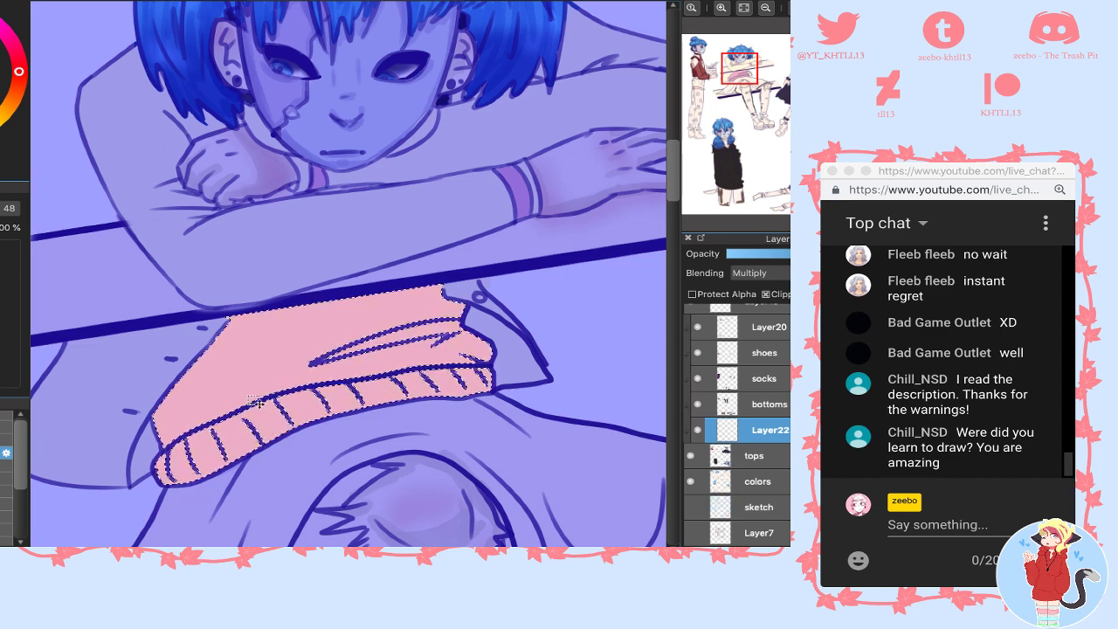
{"action": "key", "text": "b"}
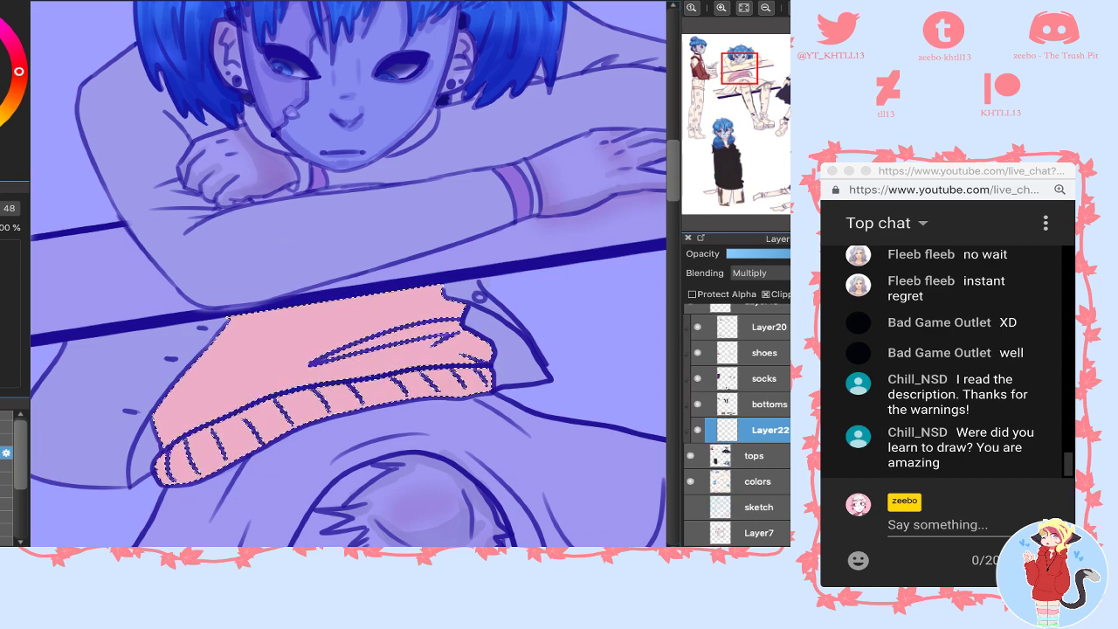
- Undo the sweater selections and shade the bench figure's pink sweater along its upper and side areas and the ribbed hem in red
{"action": "key", "text": "ctrl+z"}
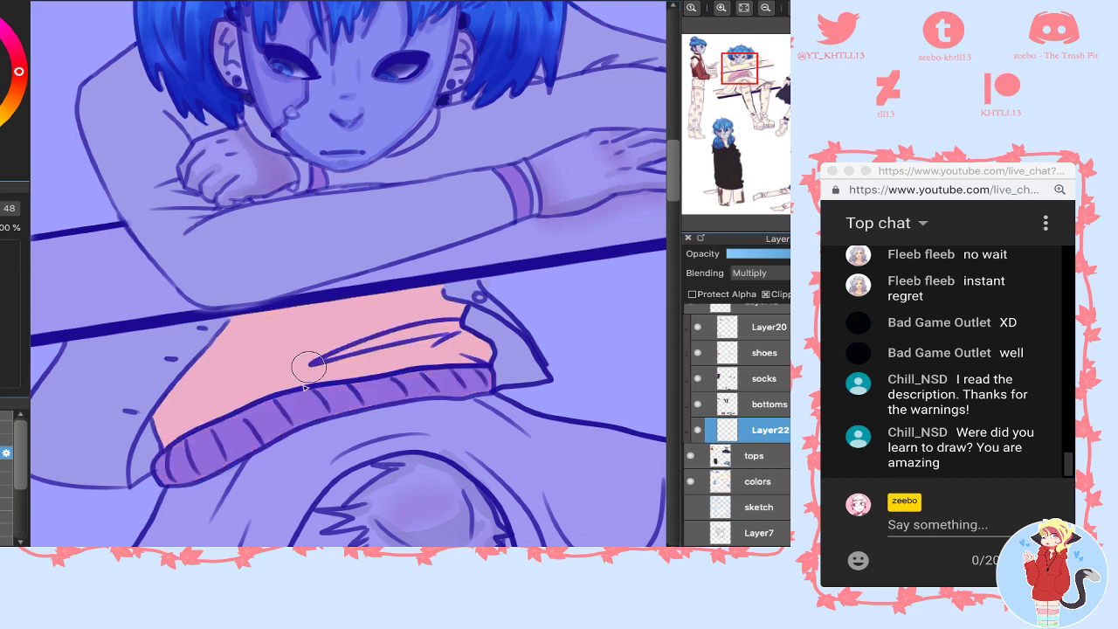
{"action": "key", "text": "ctrl+z"}
{"action": "key", "text": "ctrl+z"}
{"action": "mouse_move", "coordinate": [171, 412]}
{"action": "left_mouse_down"}
{"action": "mouse_move", "coordinate": [168, 439]}
{"action": "mouse_move", "coordinate": [174, 403]}
{"action": "mouse_move", "coordinate": [158, 420]}
{"action": "mouse_move", "coordinate": [229, 349]}
{"action": "mouse_move", "coordinate": [236, 323]}
{"action": "mouse_move", "coordinate": [243, 334]}
{"action": "mouse_move", "coordinate": [290, 339]}
{"action": "mouse_move", "coordinate": [279, 321]}
{"action": "mouse_move", "coordinate": [254, 320]}
{"action": "mouse_move", "coordinate": [326, 320]}
{"action": "mouse_move", "coordinate": [242, 334]}
{"action": "mouse_move", "coordinate": [434, 290]}
{"action": "mouse_move", "coordinate": [439, 311]}
{"action": "mouse_move", "coordinate": [456, 311]}
{"action": "mouse_move", "coordinate": [448, 331]}
{"action": "mouse_move", "coordinate": [462, 341]}
{"action": "mouse_move", "coordinate": [318, 307]}
{"action": "mouse_move", "coordinate": [453, 289]}
{"action": "mouse_move", "coordinate": [318, 312]}
{"action": "mouse_move", "coordinate": [225, 367]}
{"action": "mouse_move", "coordinate": [247, 339]}
{"action": "mouse_move", "coordinate": [221, 367]}
{"action": "mouse_move", "coordinate": [242, 337]}
{"action": "mouse_move", "coordinate": [174, 421]}
{"action": "mouse_move", "coordinate": [165, 483]}
{"action": "mouse_move", "coordinate": [372, 402]}
{"action": "left_mouse_up"}
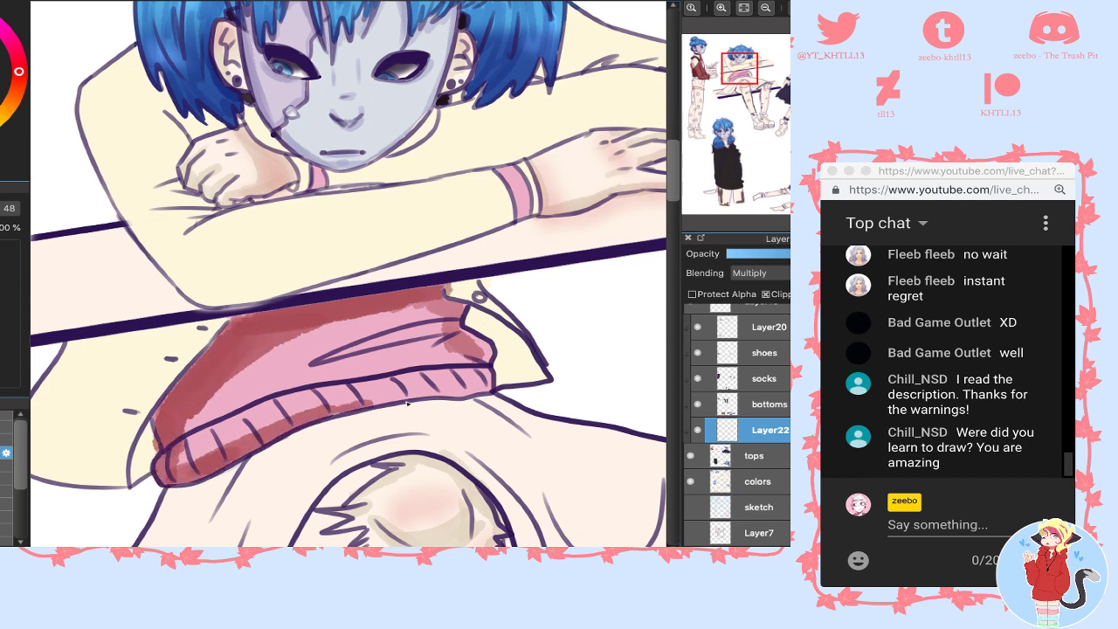
{"action": "left_click_drag", "start_coordinate": [168, 434], "coordinate": [264, 400]}
{"action": "left_click_drag", "start_coordinate": [201, 421], "coordinate": [367, 388]}
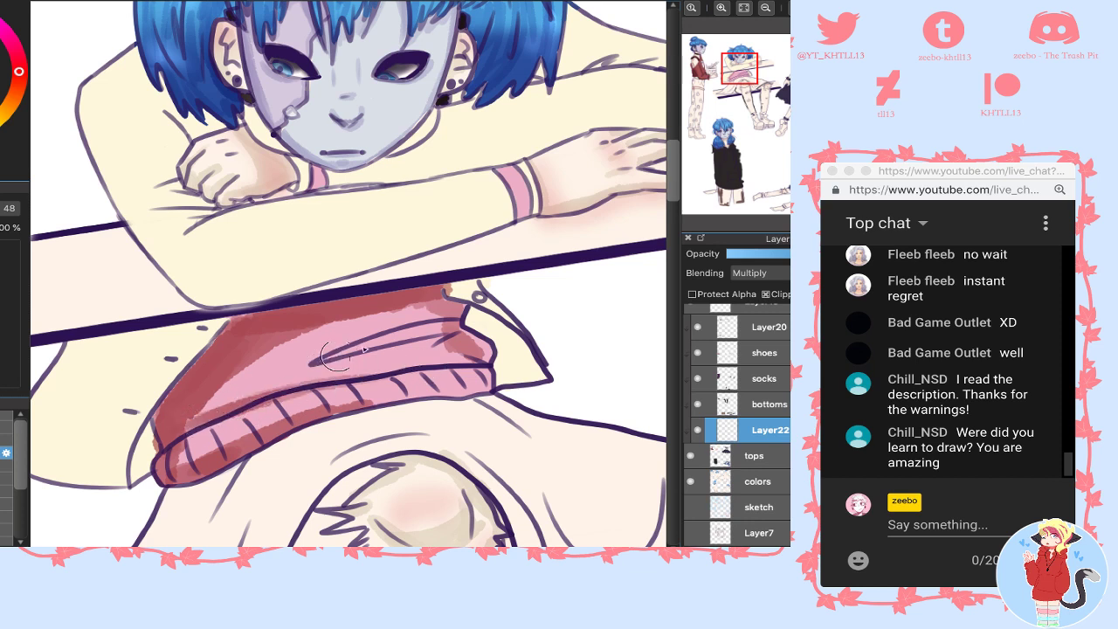
- Shade the sweater's fold wrinkles and extend the shadows over the lower body and the ribbed hem
{"action": "left_click_drag", "start_coordinate": [337, 353], "coordinate": [368, 348]}
{"action": "mouse_move", "coordinate": [427, 328]}
{"action": "left_mouse_down"}
{"action": "mouse_move", "coordinate": [336, 355]}
{"action": "mouse_move", "coordinate": [446, 346]}
{"action": "mouse_move", "coordinate": [424, 365]}
{"action": "mouse_move", "coordinate": [389, 362]}
{"action": "mouse_move", "coordinate": [431, 356]}
{"action": "mouse_move", "coordinate": [336, 354]}
{"action": "left_mouse_up"}
{"action": "key", "text": "e"}
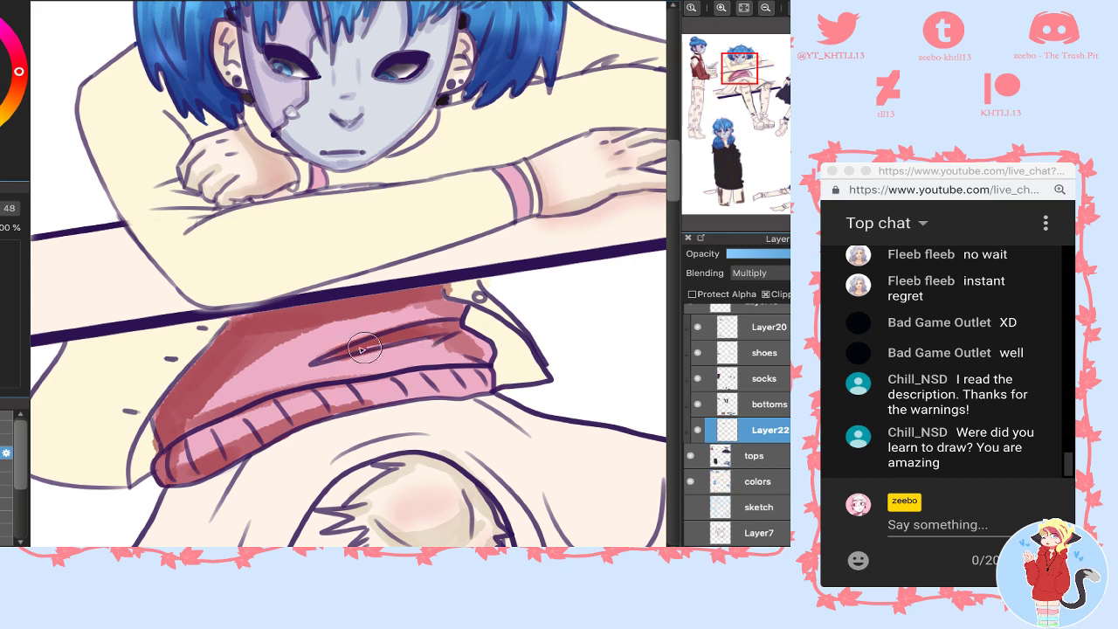
{"action": "key", "text": "e"}
{"action": "mouse_move", "coordinate": [433, 328]}
{"action": "left_mouse_down"}
{"action": "mouse_move", "coordinate": [474, 343]}
{"action": "mouse_move", "coordinate": [480, 363]}
{"action": "mouse_move", "coordinate": [266, 377]}
{"action": "mouse_move", "coordinate": [267, 392]}
{"action": "mouse_move", "coordinate": [425, 385]}
{"action": "mouse_move", "coordinate": [398, 390]}
{"action": "mouse_move", "coordinate": [431, 398]}
{"action": "mouse_move", "coordinate": [431, 379]}
{"action": "mouse_move", "coordinate": [471, 393]}
{"action": "mouse_move", "coordinate": [483, 374]}
{"action": "mouse_move", "coordinate": [377, 399]}
{"action": "mouse_move", "coordinate": [360, 387]}
{"action": "mouse_move", "coordinate": [342, 406]}
{"action": "mouse_move", "coordinate": [333, 408]}
{"action": "left_mouse_up"}
{"action": "mouse_move", "coordinate": [316, 393]}
{"action": "left_mouse_down"}
{"action": "mouse_move", "coordinate": [312, 412]}
{"action": "mouse_move", "coordinate": [294, 416]}
{"action": "left_mouse_up"}
{"action": "mouse_move", "coordinate": [283, 400]}
{"action": "left_mouse_down"}
{"action": "mouse_move", "coordinate": [316, 410]}
{"action": "mouse_move", "coordinate": [199, 427]}
{"action": "mouse_move", "coordinate": [197, 454]}
{"action": "left_mouse_up"}
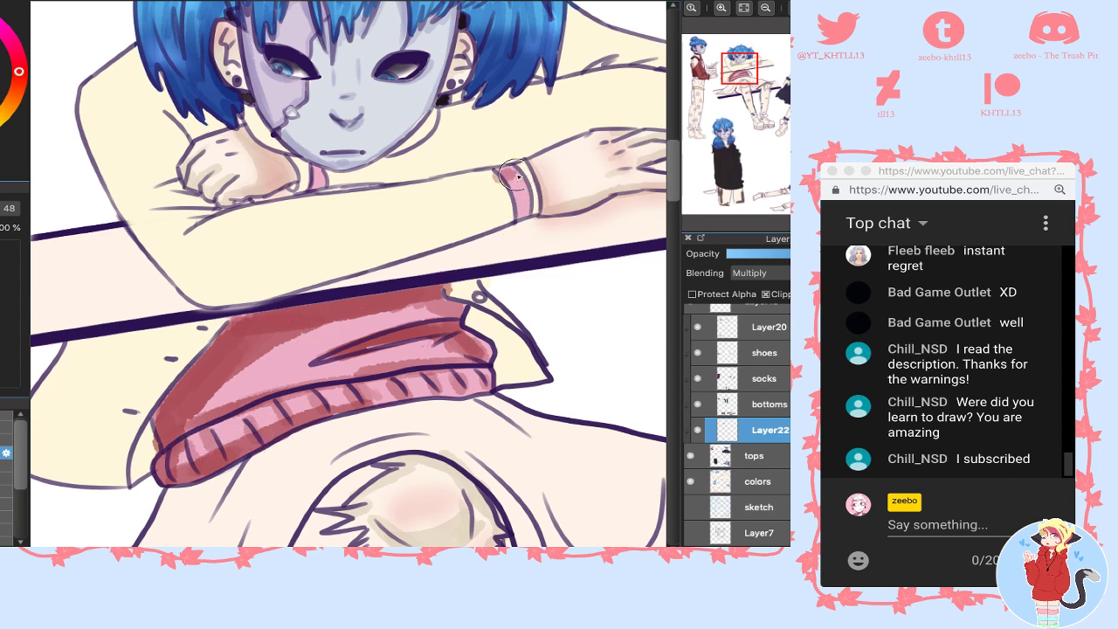
- Shade the pink wrist cuffs with the same red and lower the opacity of Layer22
{"action": "mouse_move", "coordinate": [506, 172]}
{"action": "left_mouse_down"}
{"action": "mouse_move", "coordinate": [528, 197]}
{"action": "mouse_move", "coordinate": [504, 174]}
{"action": "mouse_move", "coordinate": [521, 187]}
{"action": "mouse_move", "coordinate": [523, 215]}
{"action": "mouse_move", "coordinate": [488, 211]}
{"action": "mouse_move", "coordinate": [528, 213]}
{"action": "left_mouse_up"}
{"action": "key", "text": "ctrl+z"}
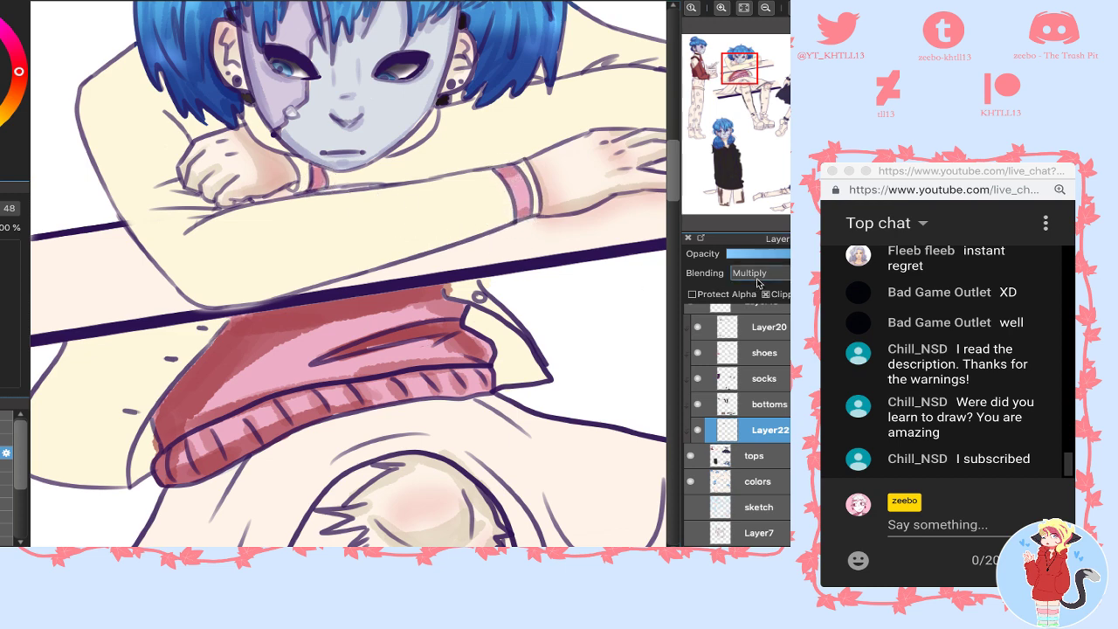
{"action": "left_click", "coordinate": [772, 254]}
- Sample a new shading colour from the cream jacket and shade the jacket's shoulder beside the hair
{"action": "left_click", "coordinate": [262, 244], "text": "alt"}
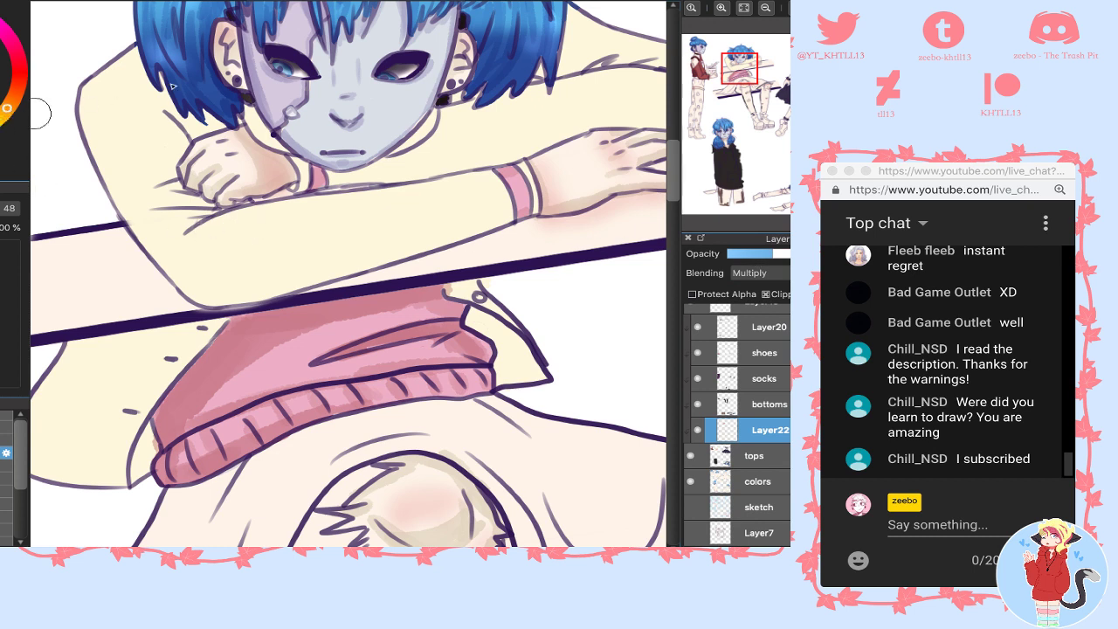
{"action": "mouse_move", "coordinate": [129, 62]}
{"action": "left_mouse_down"}
{"action": "mouse_move", "coordinate": [95, 87]}
{"action": "mouse_move", "coordinate": [86, 136]}
{"action": "mouse_move", "coordinate": [107, 152]}
{"action": "mouse_move", "coordinate": [148, 85]}
{"action": "mouse_move", "coordinate": [159, 118]}
{"action": "mouse_move", "coordinate": [197, 107]}
{"action": "mouse_move", "coordinate": [186, 138]}
{"action": "left_mouse_up"}
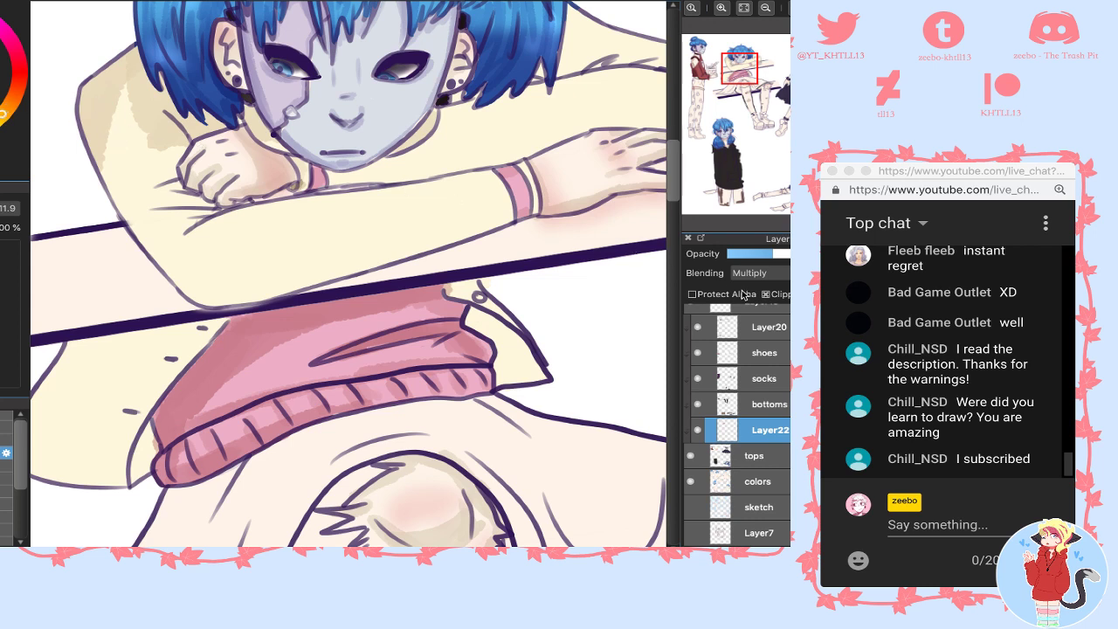
- Try Normal blending at full opacity on Layer22, and return it to Multiply at reduced opacity
{"action": "left_click", "coordinate": [753, 273]}
{"action": "left_click", "coordinate": [754, 262]}
{"action": "left_click", "coordinate": [789, 254]}
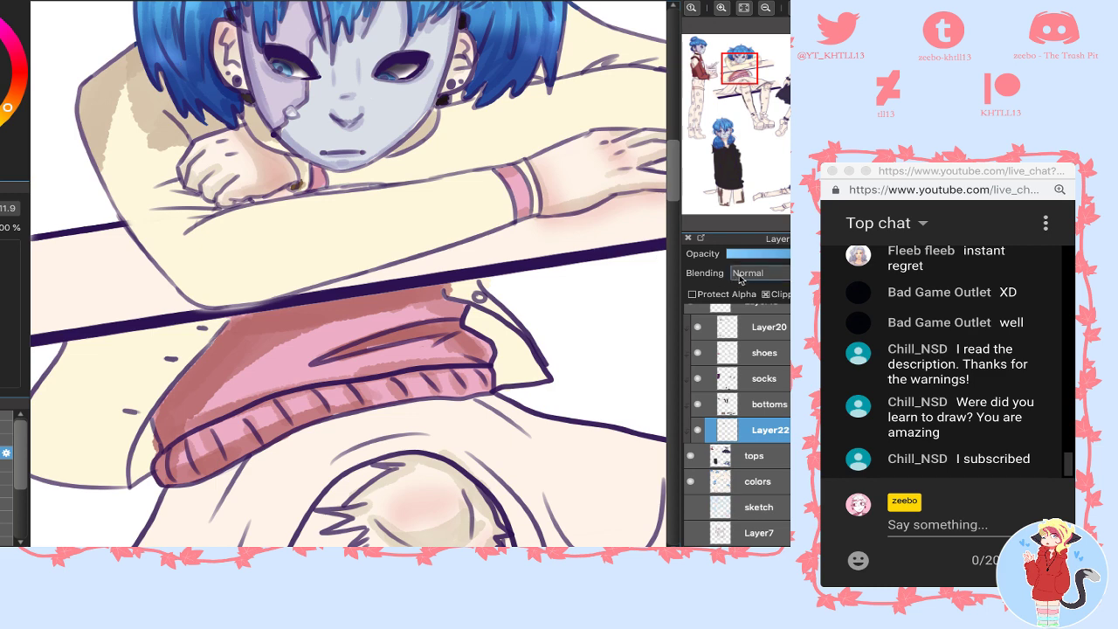
{"action": "left_click", "coordinate": [757, 272]}
{"action": "left_click", "coordinate": [760, 285]}
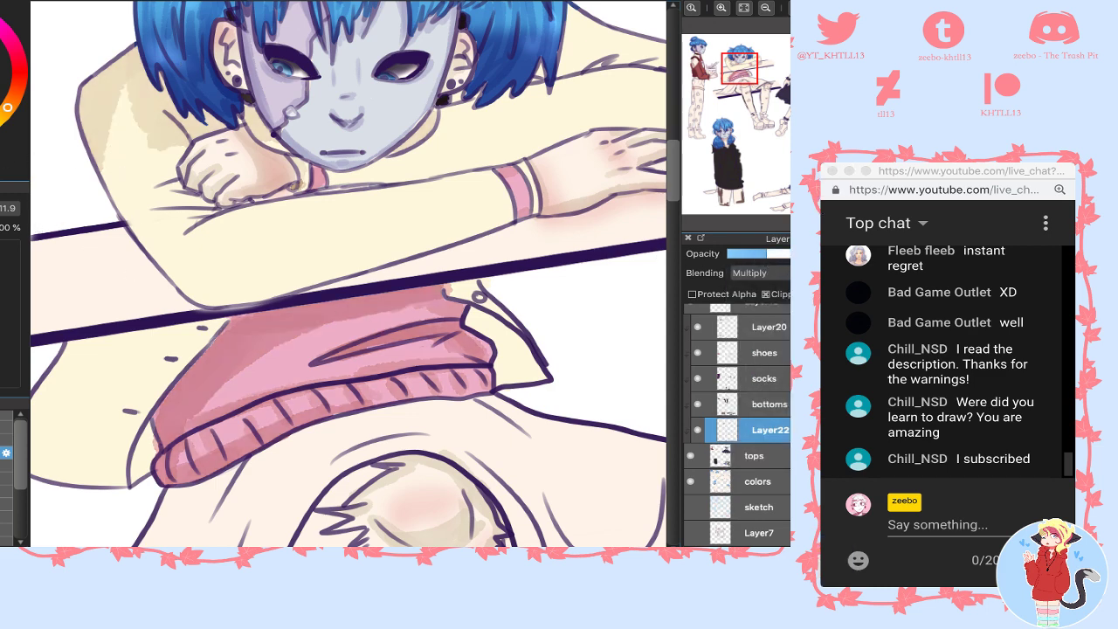
- Shade the cream jacket's front sleeve along its outer and lower edge and the area beneath the chin
{"action": "left_click_drag", "start_coordinate": [189, 183], "coordinate": [210, 210]}
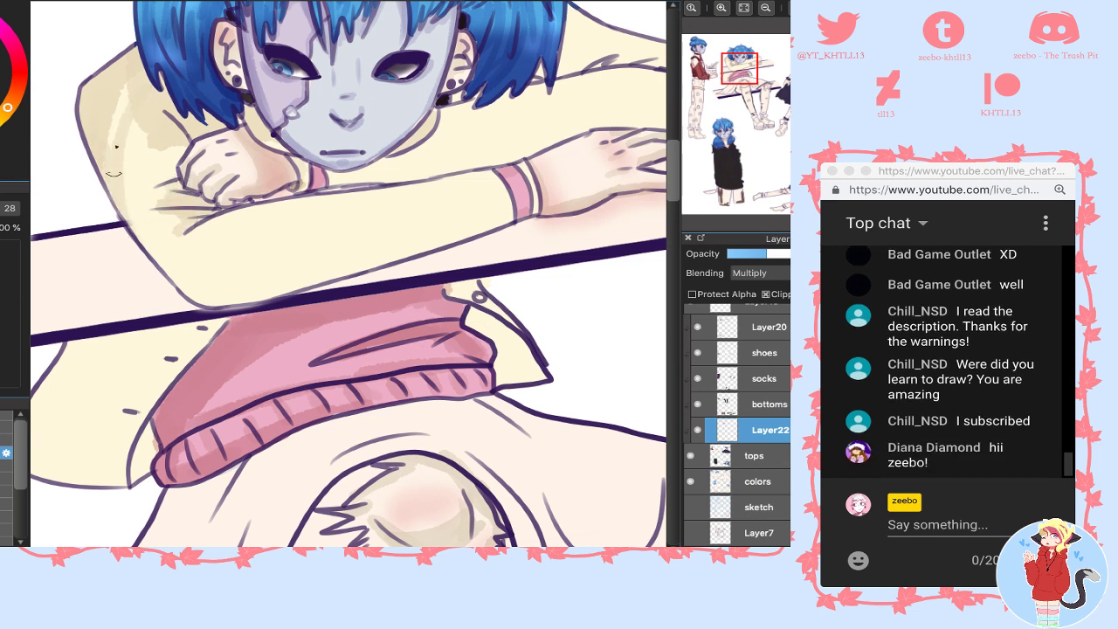
{"action": "mouse_move", "coordinate": [120, 151]}
{"action": "left_mouse_down"}
{"action": "mouse_move", "coordinate": [144, 229]}
{"action": "mouse_move", "coordinate": [166, 256]}
{"action": "mouse_move", "coordinate": [212, 287]}
{"action": "mouse_move", "coordinate": [302, 293]}
{"action": "left_mouse_up"}
{"action": "mouse_move", "coordinate": [404, 272]}
{"action": "left_mouse_down"}
{"action": "mouse_move", "coordinate": [244, 277]}
{"action": "mouse_move", "coordinate": [455, 234]}
{"action": "left_mouse_up"}
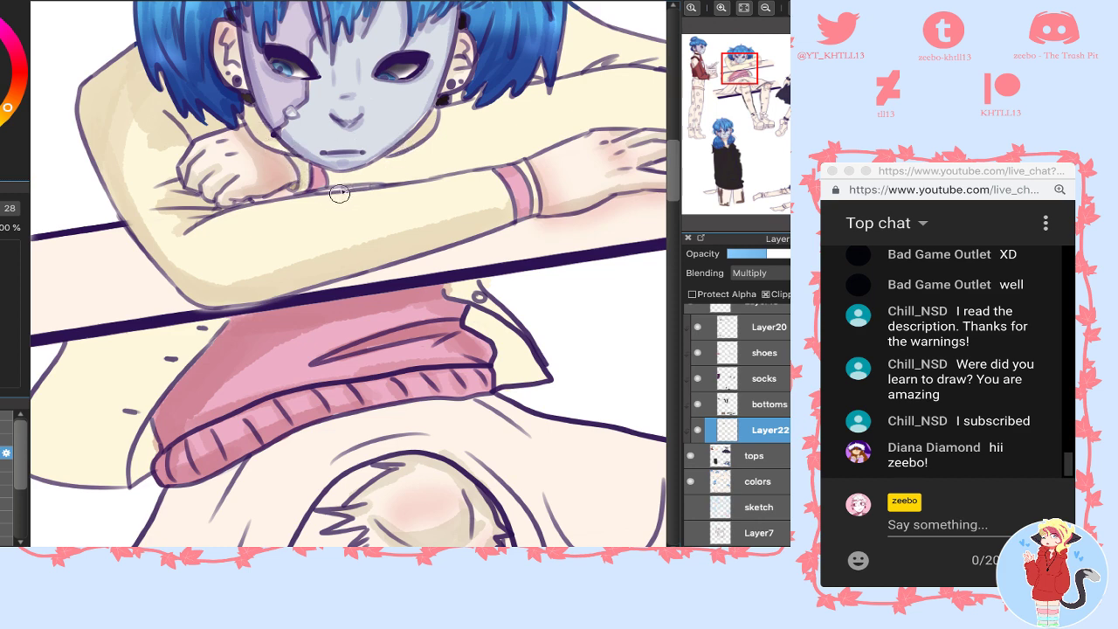
{"action": "mouse_move", "coordinate": [339, 180]}
{"action": "left_mouse_down"}
{"action": "mouse_move", "coordinate": [396, 173]}
{"action": "mouse_move", "coordinate": [339, 180]}
{"action": "mouse_move", "coordinate": [535, 99]}
{"action": "mouse_move", "coordinate": [456, 103]}
{"action": "left_mouse_up"}
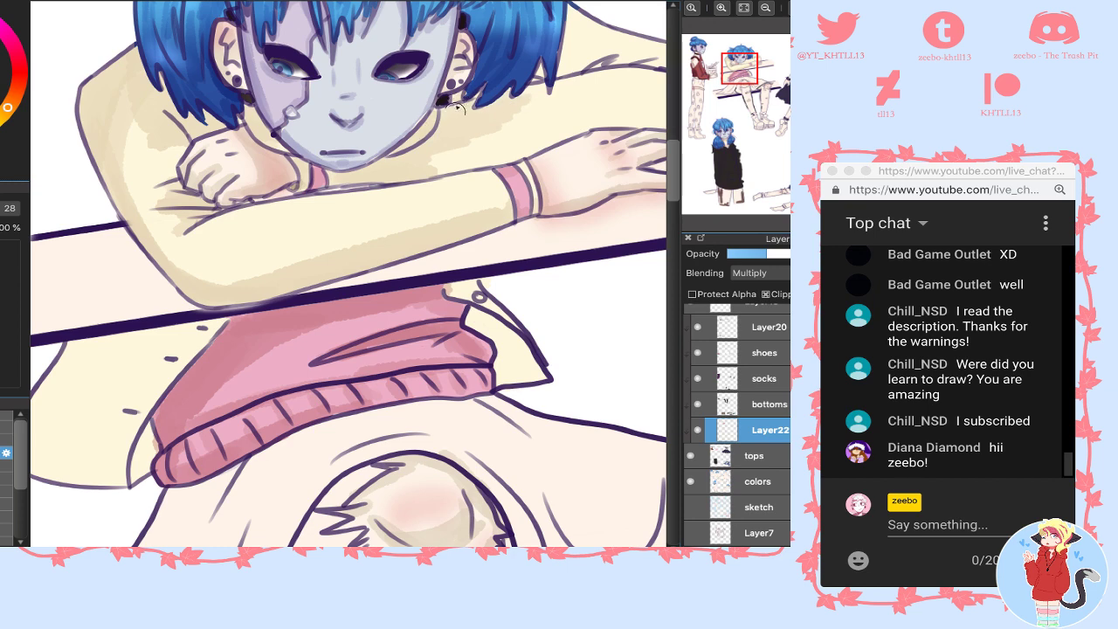
- Shade the jacket's far sleeve along its underside, below the hair and around the elbow folds
{"action": "left_click_drag", "start_coordinate": [737, 70], "coordinate": [740, 78]}
{"action": "mouse_move", "coordinate": [349, 195]}
{"action": "left_mouse_down"}
{"action": "mouse_move", "coordinate": [393, 203]}
{"action": "mouse_move", "coordinate": [360, 210]}
{"action": "mouse_move", "coordinate": [385, 215]}
{"action": "mouse_move", "coordinate": [517, 166]}
{"action": "left_mouse_up"}
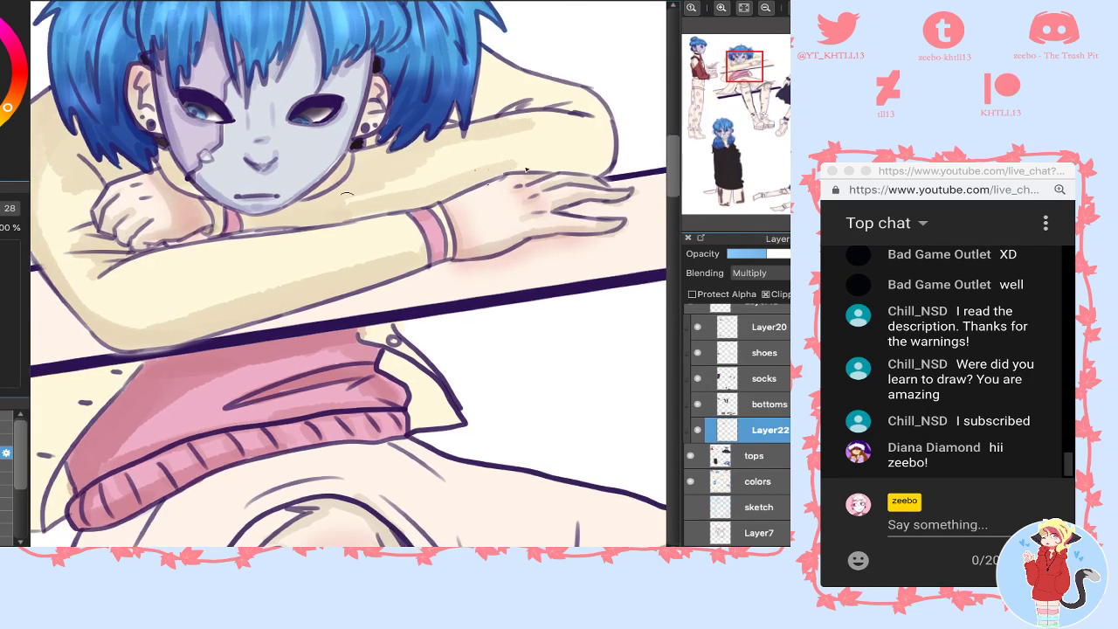
{"action": "left_click_drag", "start_coordinate": [399, 202], "coordinate": [446, 140]}
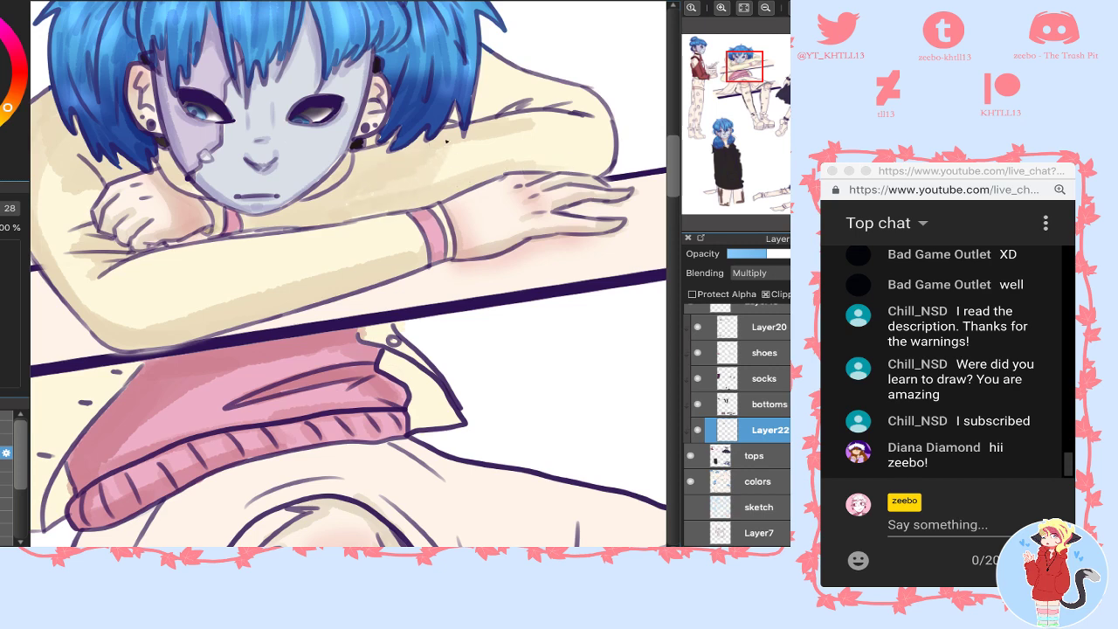
{"action": "mouse_move", "coordinate": [490, 111]}
{"action": "left_mouse_down"}
{"action": "mouse_move", "coordinate": [444, 126]}
{"action": "mouse_move", "coordinate": [575, 109]}
{"action": "mouse_move", "coordinate": [580, 98]}
{"action": "mouse_move", "coordinate": [468, 125]}
{"action": "mouse_move", "coordinate": [509, 95]}
{"action": "left_mouse_up"}
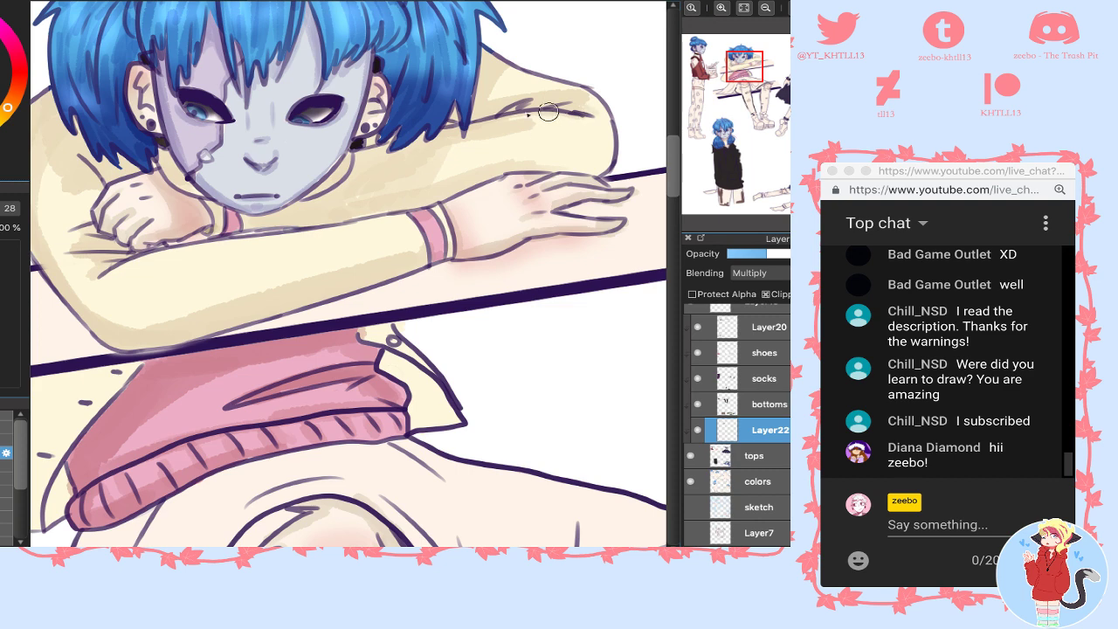
{"action": "mouse_move", "coordinate": [513, 142]}
{"action": "left_mouse_down"}
{"action": "mouse_move", "coordinate": [476, 173]}
{"action": "mouse_move", "coordinate": [446, 164]}
{"action": "left_mouse_up"}
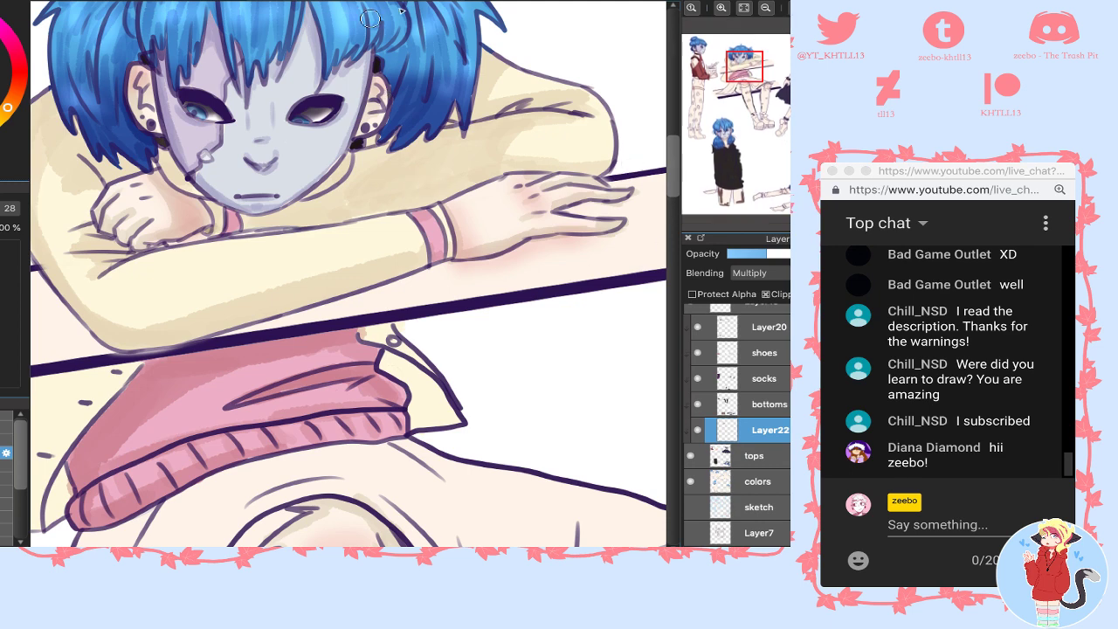
- Shade the jacket's lower panels on both sides of the pink sweater beneath the bench rail
{"action": "left_click", "coordinate": [744, 83]}
{"action": "left_click_drag", "start_coordinate": [744, 83], "coordinate": [734, 75]}
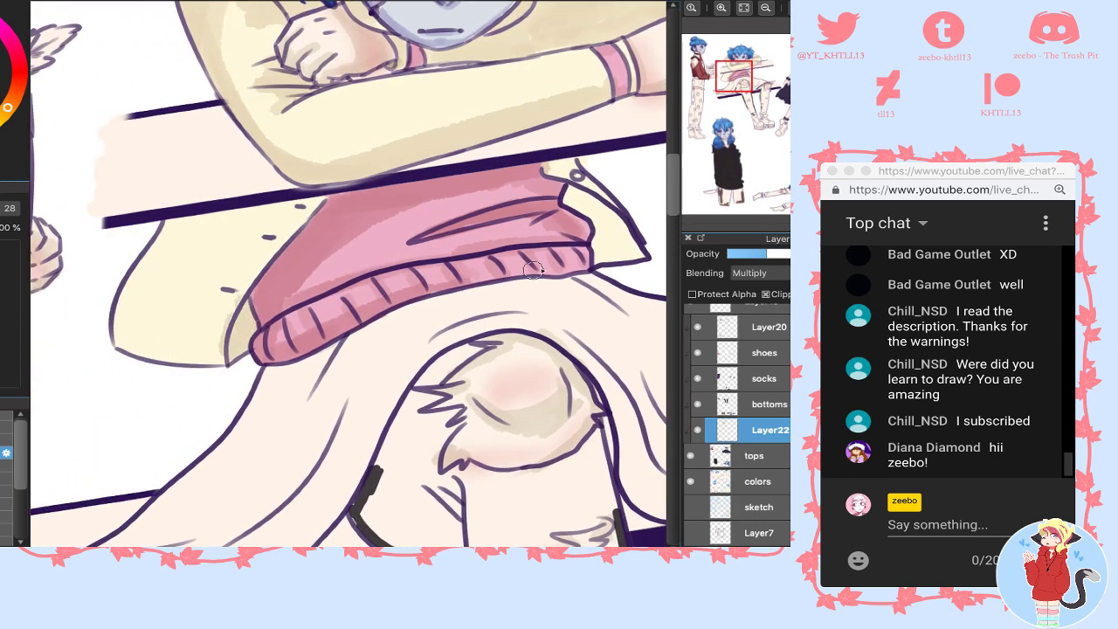
{"action": "mouse_move", "coordinate": [569, 194]}
{"action": "left_mouse_down"}
{"action": "mouse_move", "coordinate": [635, 241]}
{"action": "mouse_move", "coordinate": [620, 220]}
{"action": "mouse_move", "coordinate": [598, 268]}
{"action": "left_mouse_up"}
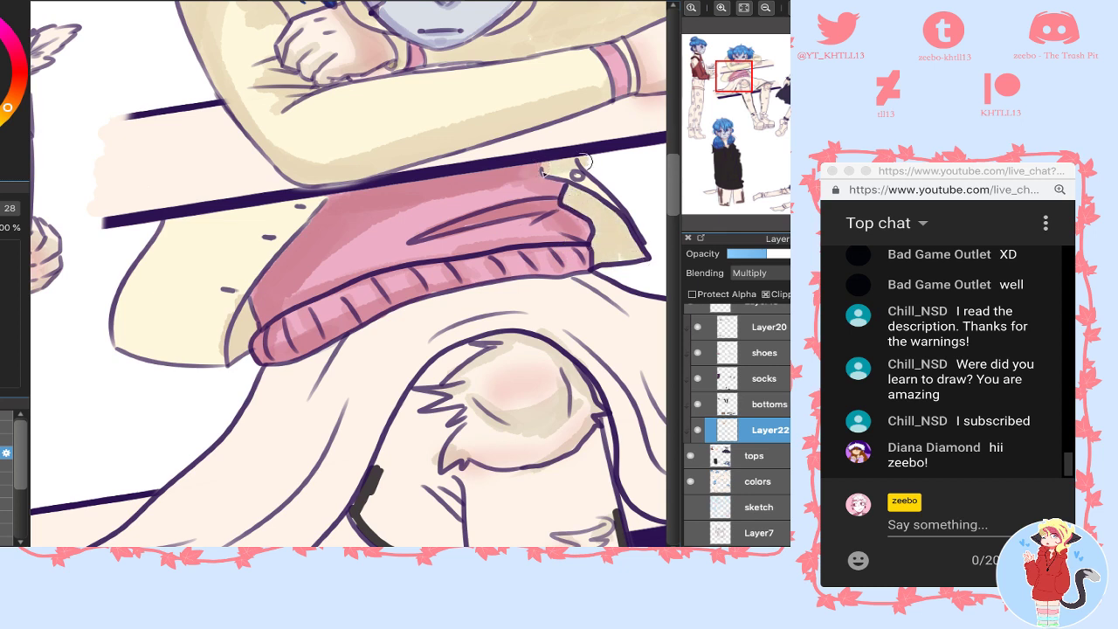
{"action": "mouse_move", "coordinate": [199, 211]}
{"action": "left_mouse_down"}
{"action": "mouse_move", "coordinate": [131, 278]}
{"action": "mouse_move", "coordinate": [120, 342]}
{"action": "mouse_move", "coordinate": [159, 272]}
{"action": "left_mouse_up"}
{"action": "mouse_move", "coordinate": [132, 351]}
{"action": "left_mouse_down"}
{"action": "mouse_move", "coordinate": [216, 358]}
{"action": "mouse_move", "coordinate": [150, 348]}
{"action": "left_mouse_up"}
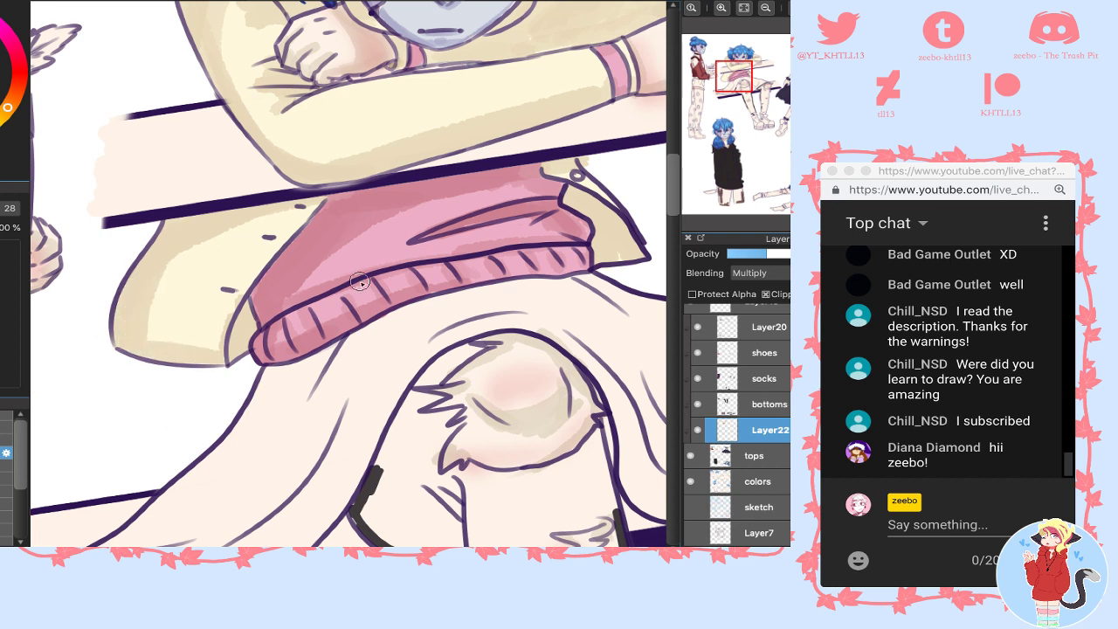
{"action": "left_click_drag", "start_coordinate": [315, 203], "coordinate": [258, 276]}
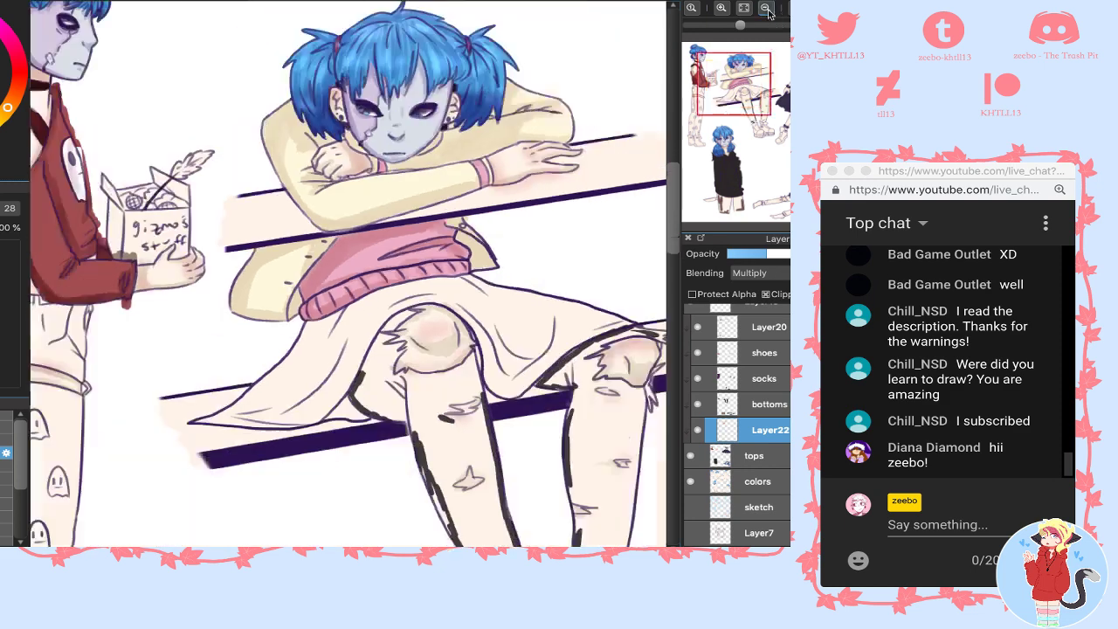
- Shade both side edges of the skirt figure's black crop top and the ruffled band of one sleeve
{"action": "left_click", "coordinate": [766, 8]}
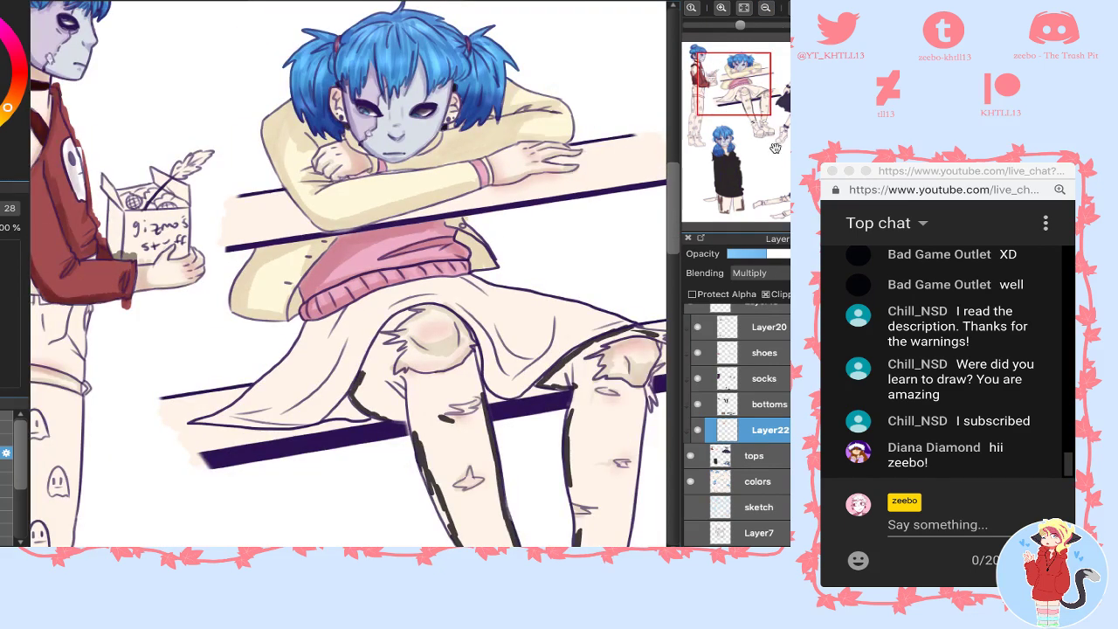
{"action": "left_click", "coordinate": [770, 100]}
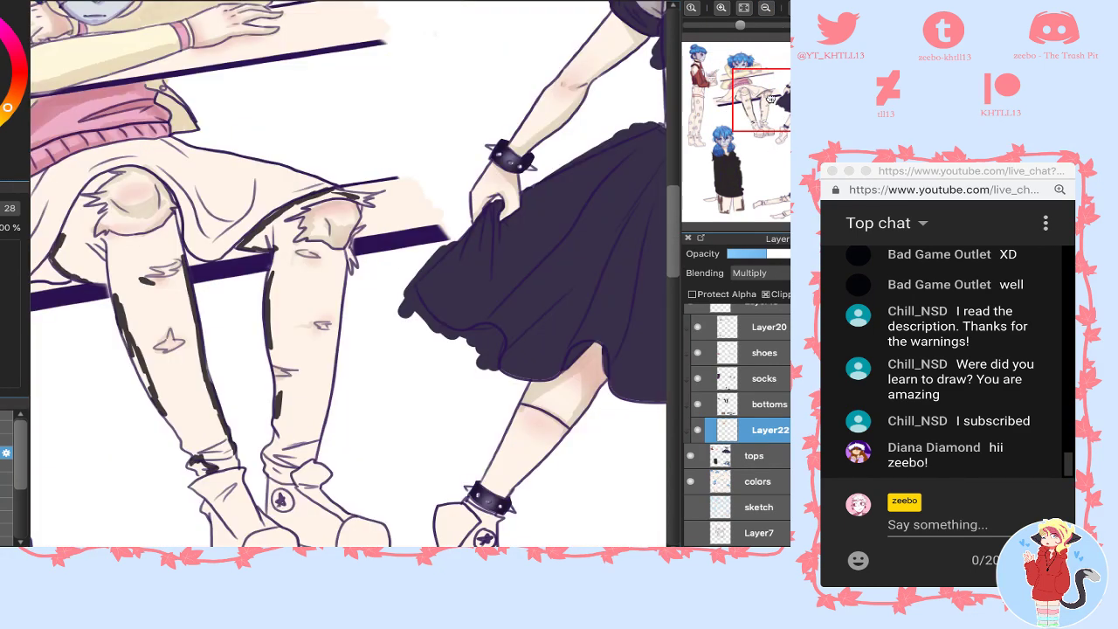
{"action": "left_click_drag", "start_coordinate": [770, 99], "coordinate": [812, 74]}
{"action": "left_click", "coordinate": [721, 8]}
{"action": "left_click", "coordinate": [722, 8]}
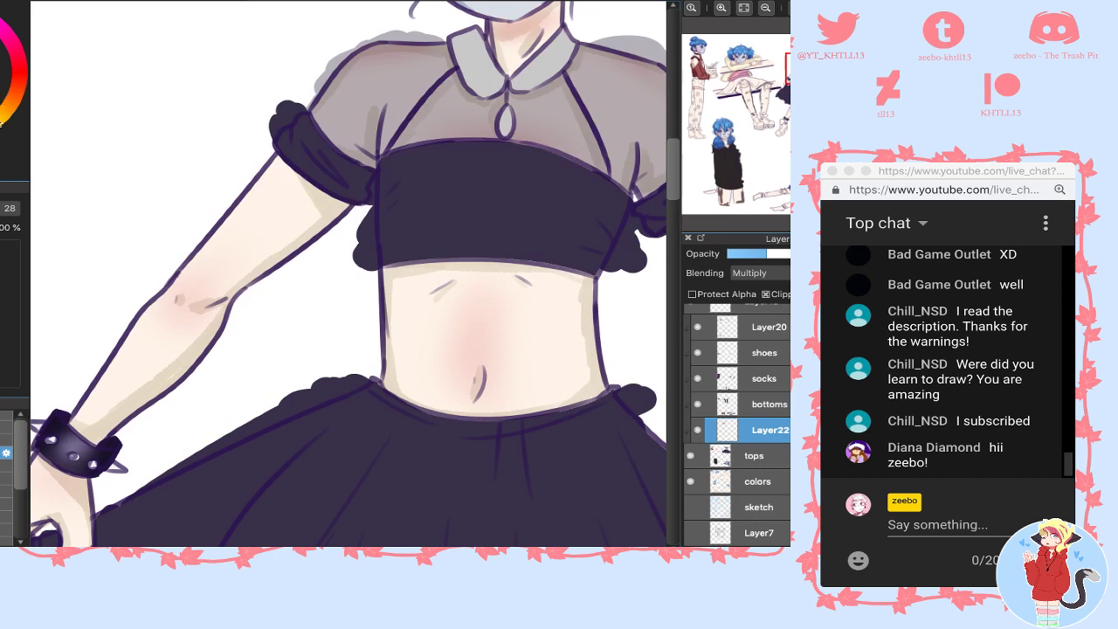
{"action": "left_click_drag", "start_coordinate": [387, 181], "coordinate": [396, 150]}
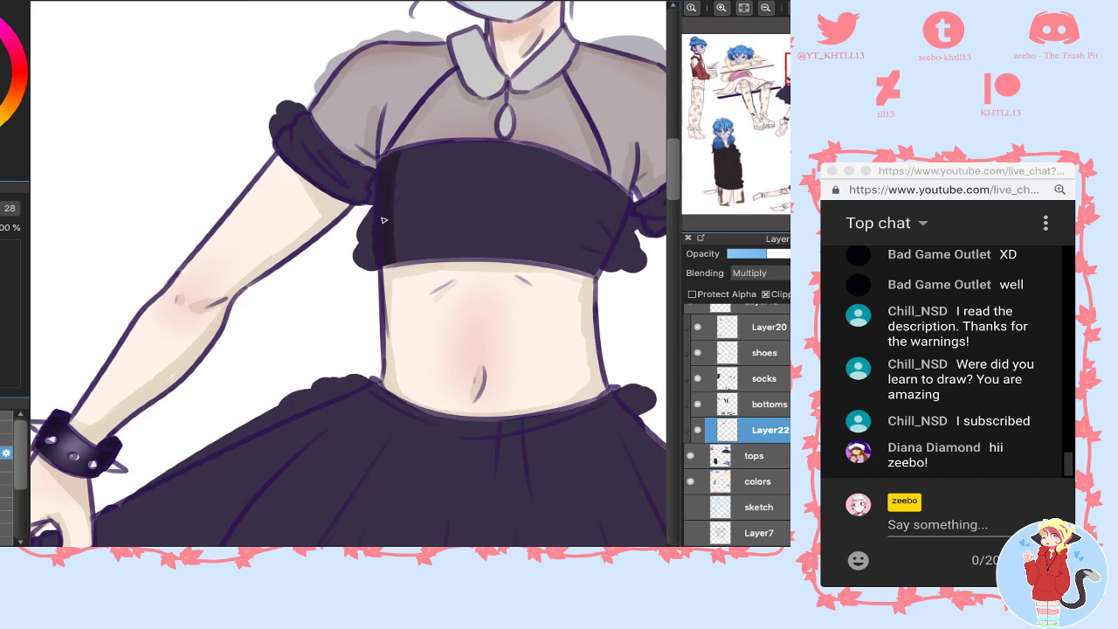
{"action": "left_click_drag", "start_coordinate": [624, 209], "coordinate": [612, 272]}
{"action": "left_click_drag", "start_coordinate": [614, 187], "coordinate": [594, 271]}
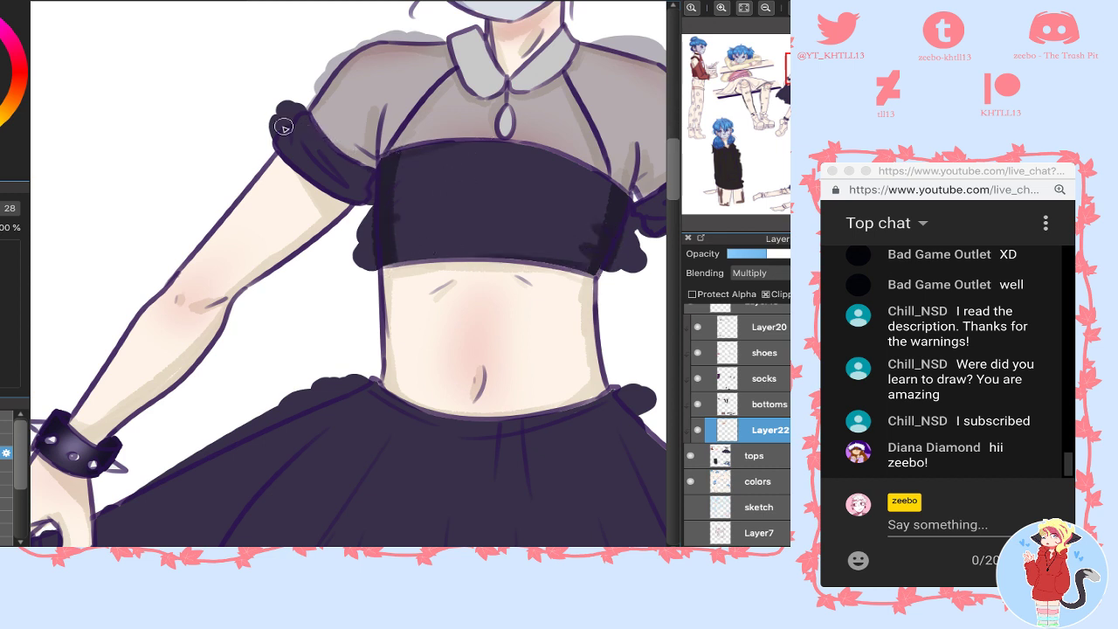
{"action": "mouse_move", "coordinate": [332, 172]}
{"action": "left_mouse_down"}
{"action": "mouse_move", "coordinate": [345, 195]}
{"action": "mouse_move", "coordinate": [374, 223]}
{"action": "left_mouse_up"}
- Shade the other sleeve's ruffled band, the grey collar and the pendant of the crop top
{"action": "mouse_move", "coordinate": [638, 271]}
{"action": "left_mouse_down"}
{"action": "mouse_move", "coordinate": [454, 92]}
{"action": "mouse_move", "coordinate": [517, 330]}
{"action": "left_mouse_up"}
{"action": "mouse_move", "coordinate": [460, 275]}
{"action": "left_mouse_down"}
{"action": "mouse_move", "coordinate": [460, 294]}
{"action": "mouse_move", "coordinate": [482, 276]}
{"action": "left_mouse_up"}
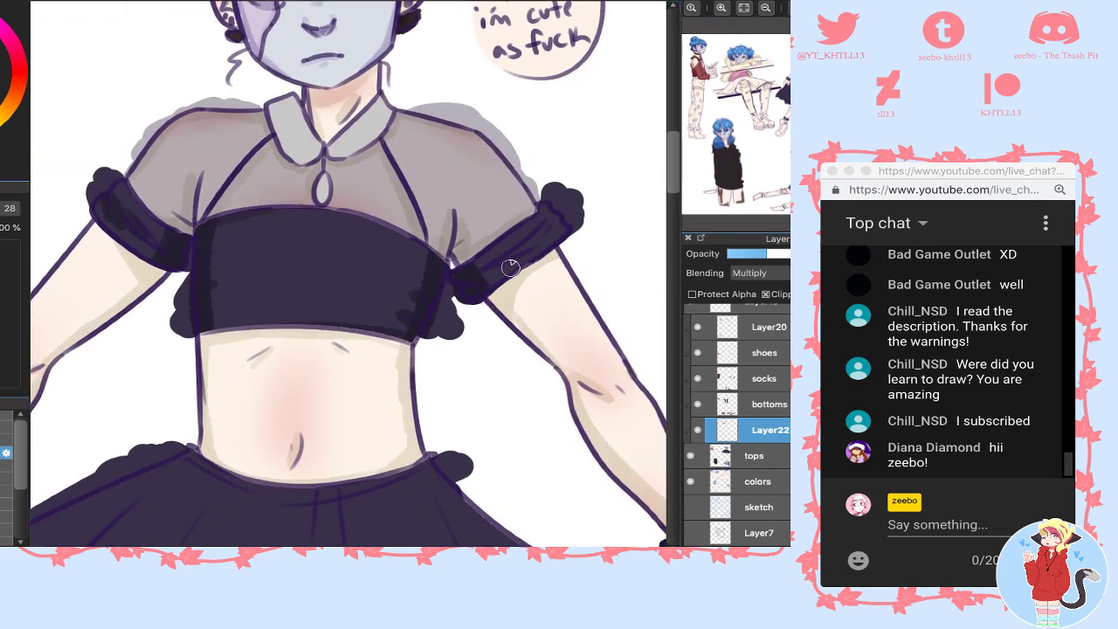
{"action": "left_click_drag", "start_coordinate": [562, 228], "coordinate": [581, 221]}
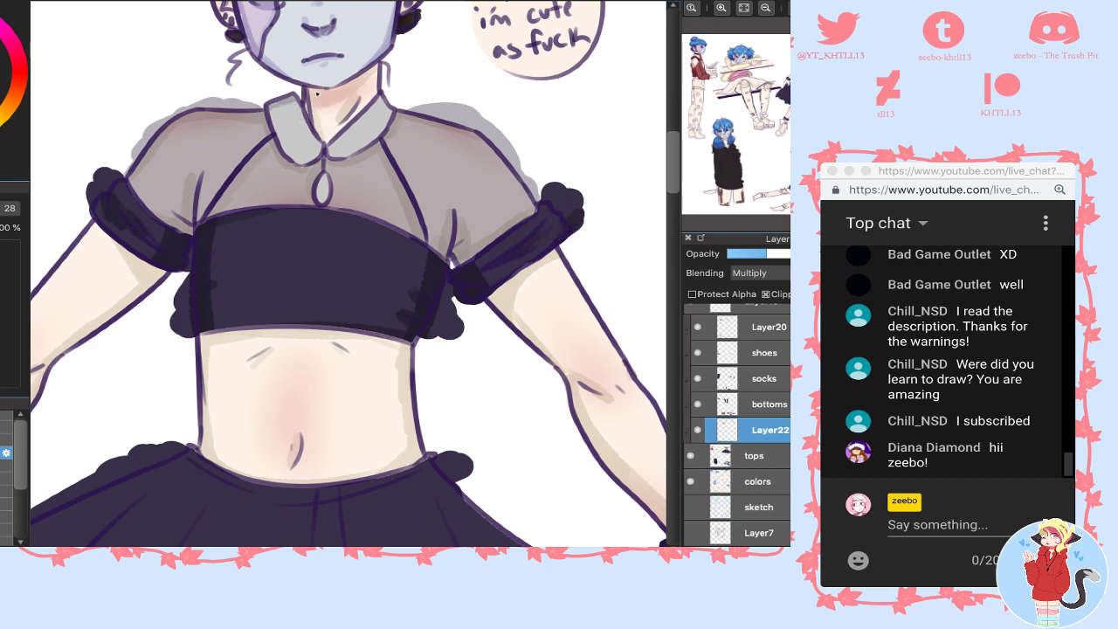
{"action": "left_click_drag", "start_coordinate": [380, 99], "coordinate": [373, 114]}
{"action": "left_click_drag", "start_coordinate": [321, 175], "coordinate": [316, 193]}
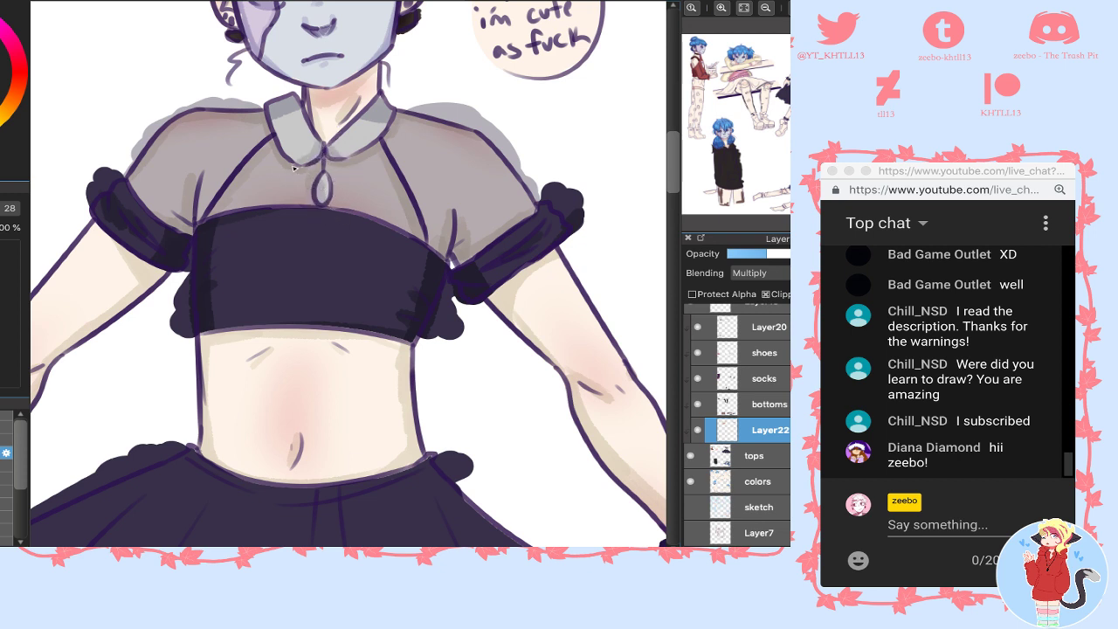
- Sample the black hoodie's colour and lasso around the whole hoodie on the tops layer
{"action": "scroll", "coordinate": [744, 137], "scroll_direction": "up", "scroll_amount": 1}
{"action": "left_click_drag", "start_coordinate": [798, 83], "coordinate": [723, 165]}
{"action": "left_click", "coordinate": [390, 260], "text": "alt"}
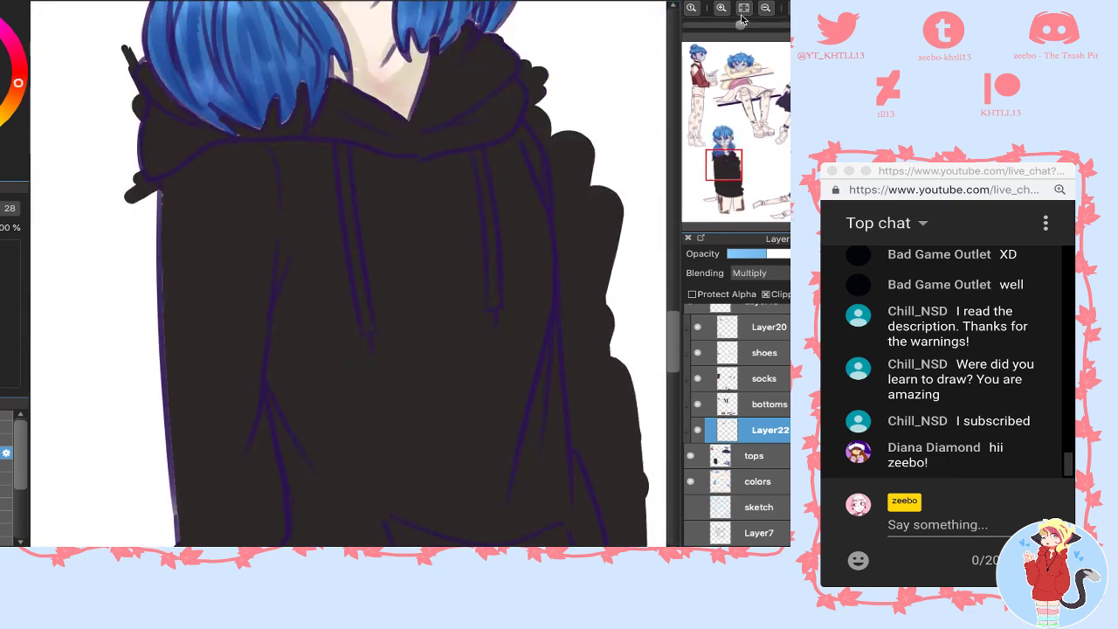
{"action": "left_click", "coordinate": [765, 9]}
{"action": "left_click", "coordinate": [766, 8]}
{"action": "left_click", "coordinate": [756, 481]}
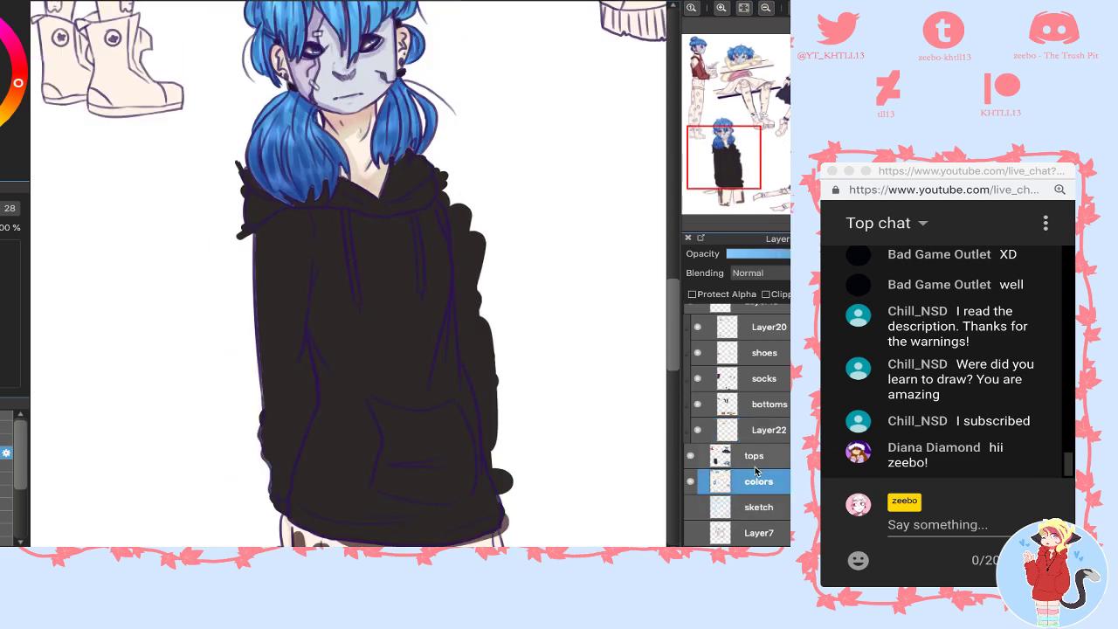
{"action": "left_click", "coordinate": [754, 456]}
{"action": "mouse_move", "coordinate": [385, 120]}
{"action": "left_mouse_down"}
{"action": "mouse_move", "coordinate": [238, 145]}
{"action": "mouse_move", "coordinate": [130, 417]}
{"action": "mouse_move", "coordinate": [242, 535]}
{"action": "mouse_move", "coordinate": [575, 537]}
{"action": "mouse_move", "coordinate": [553, 179]}
{"action": "mouse_move", "coordinate": [349, 46]}
{"action": "left_mouse_up"}
- Set the selected hoodie's saturation to 77% and brightness to 137% with Hue Saturation Brightness, and deselect it
{"action": "key", "text": "ctrl+u"}
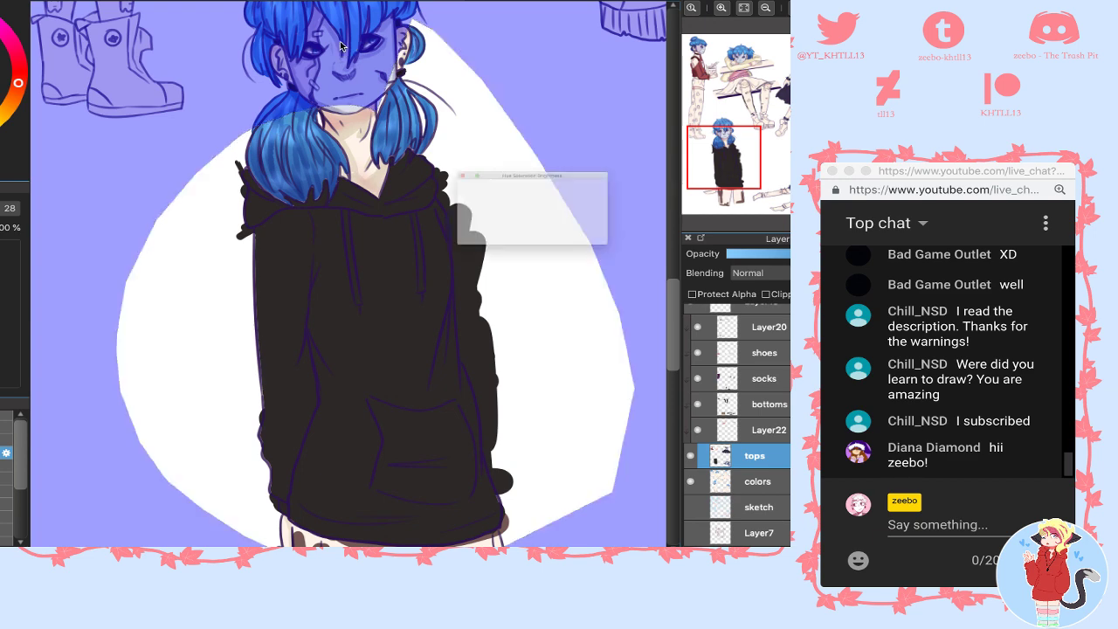
{"action": "left_click_drag", "start_coordinate": [541, 218], "coordinate": [449, 210]}
{"action": "left_click", "coordinate": [514, 201]}
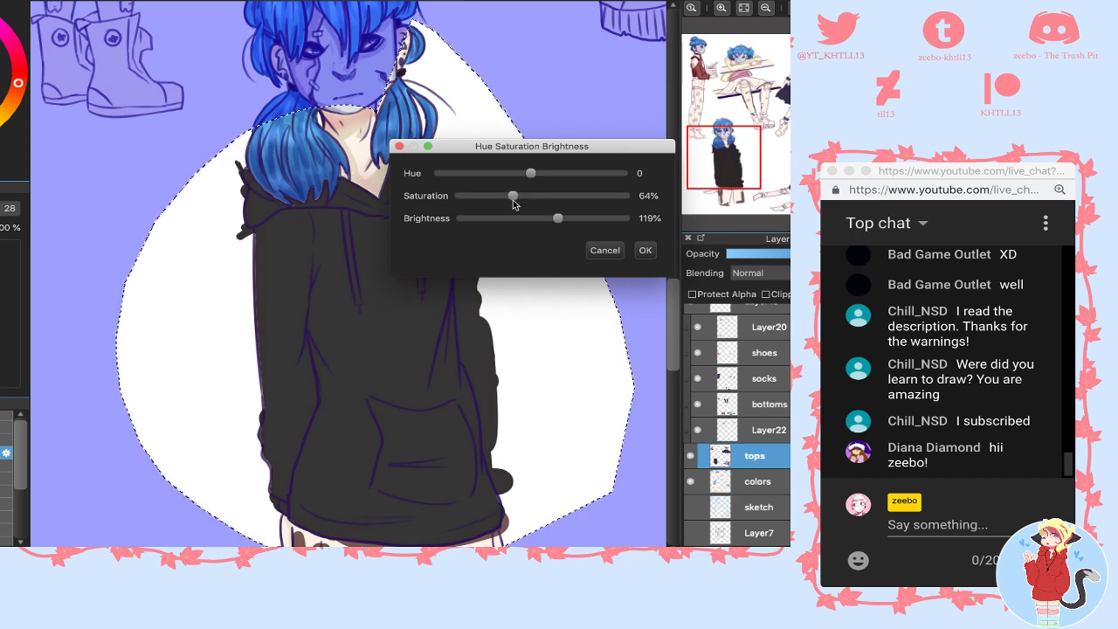
{"action": "left_click_drag", "start_coordinate": [525, 204], "coordinate": [570, 218]}
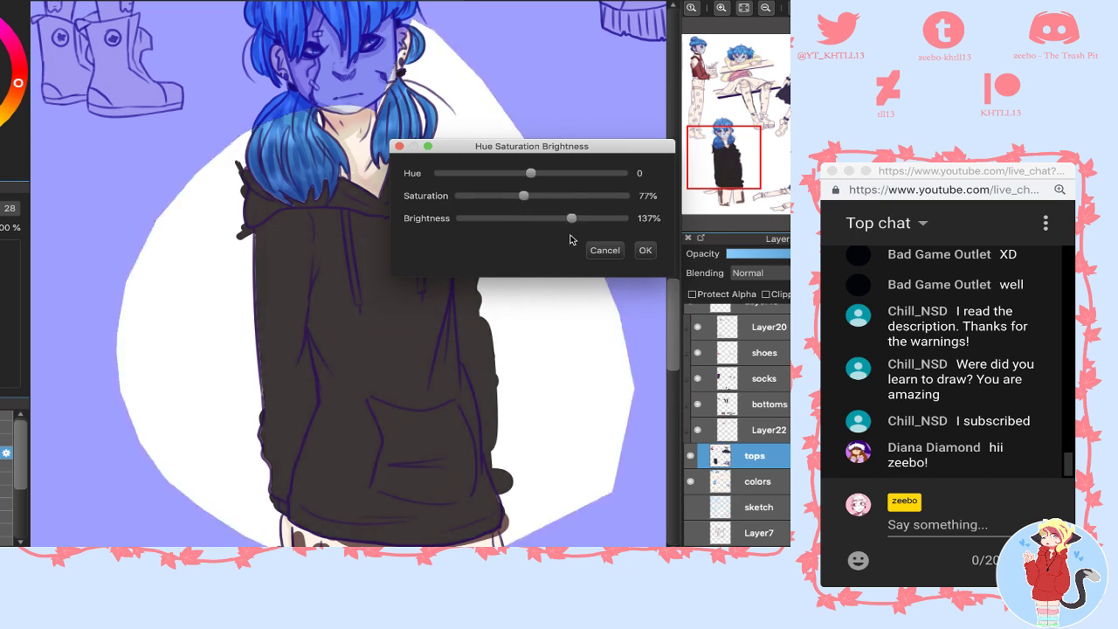
{"action": "left_click", "coordinate": [645, 249]}
{"action": "key", "text": "ctrl+d"}
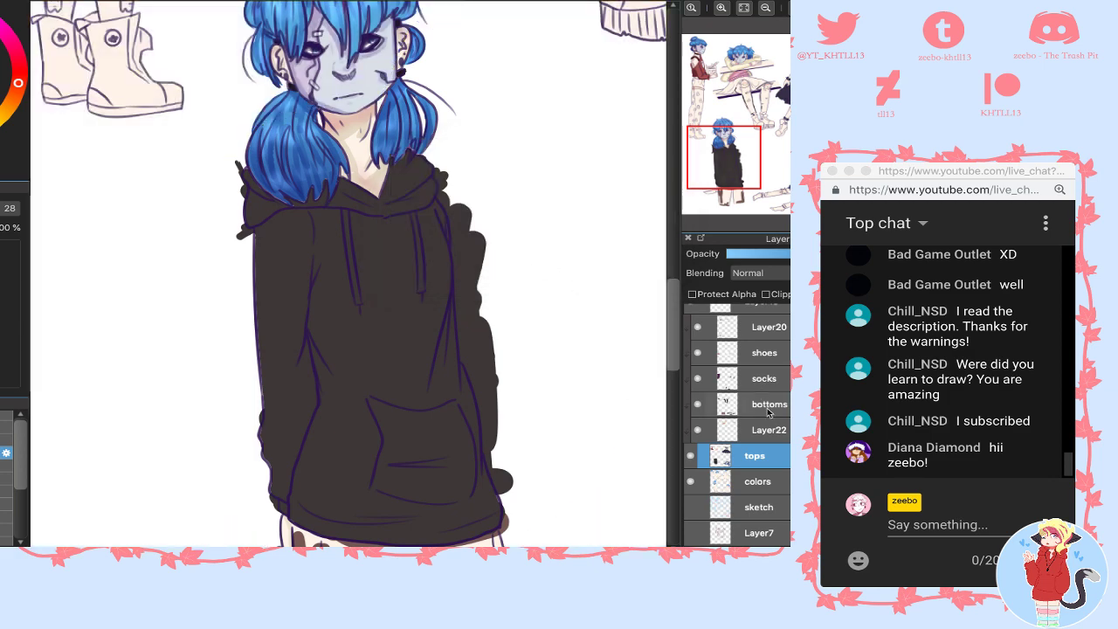
- Return to Layer22 and shade the hoodie's hood around the neck and hair
{"action": "key", "text": "ctrl+Up"}
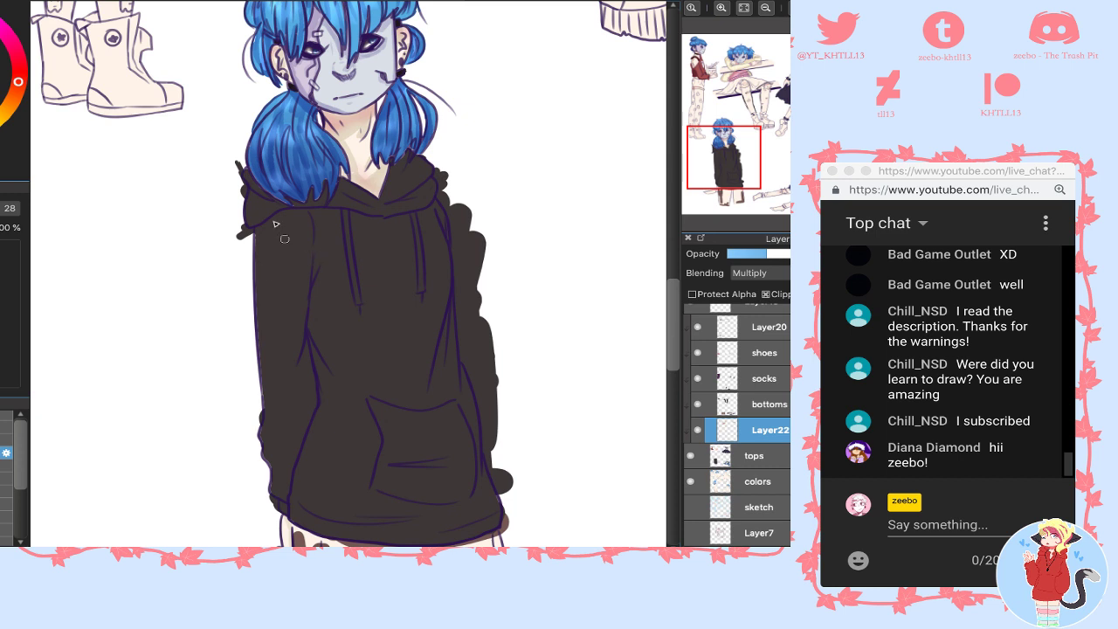
{"action": "mouse_move", "coordinate": [253, 182]}
{"action": "left_mouse_down"}
{"action": "mouse_move", "coordinate": [280, 204]}
{"action": "mouse_move", "coordinate": [245, 168]}
{"action": "mouse_move", "coordinate": [247, 233]}
{"action": "left_mouse_up"}
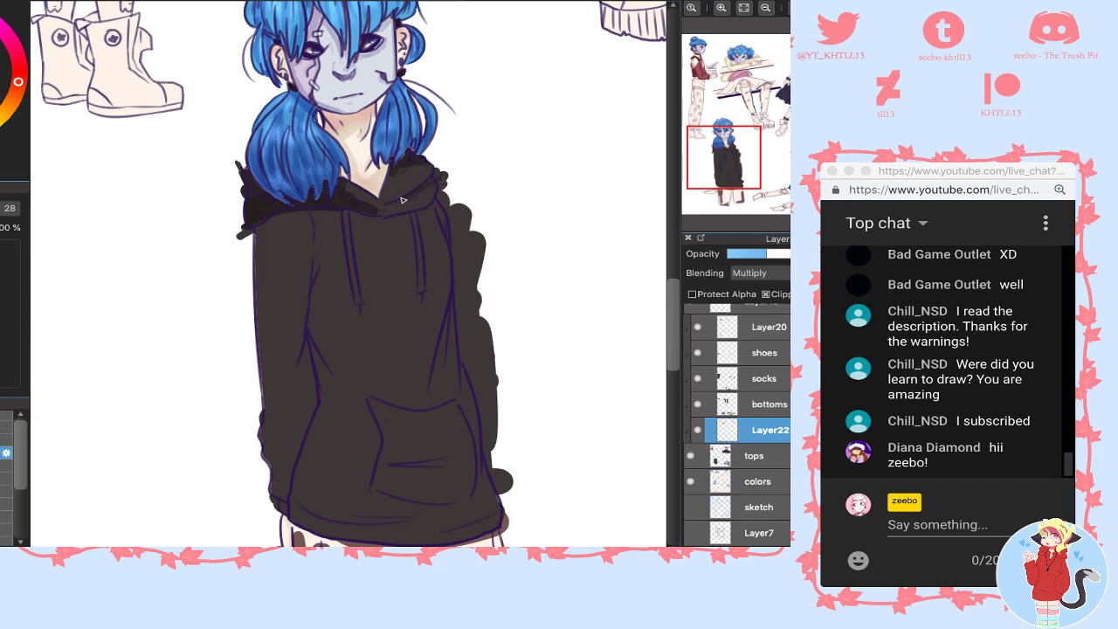
- Shade the black hoodie below the hood, under the arm on the figure's outer side, and at the hem corner
{"action": "mouse_move", "coordinate": [290, 224]}
{"action": "left_mouse_down"}
{"action": "mouse_move", "coordinate": [244, 249]}
{"action": "mouse_move", "coordinate": [314, 212]}
{"action": "left_mouse_up"}
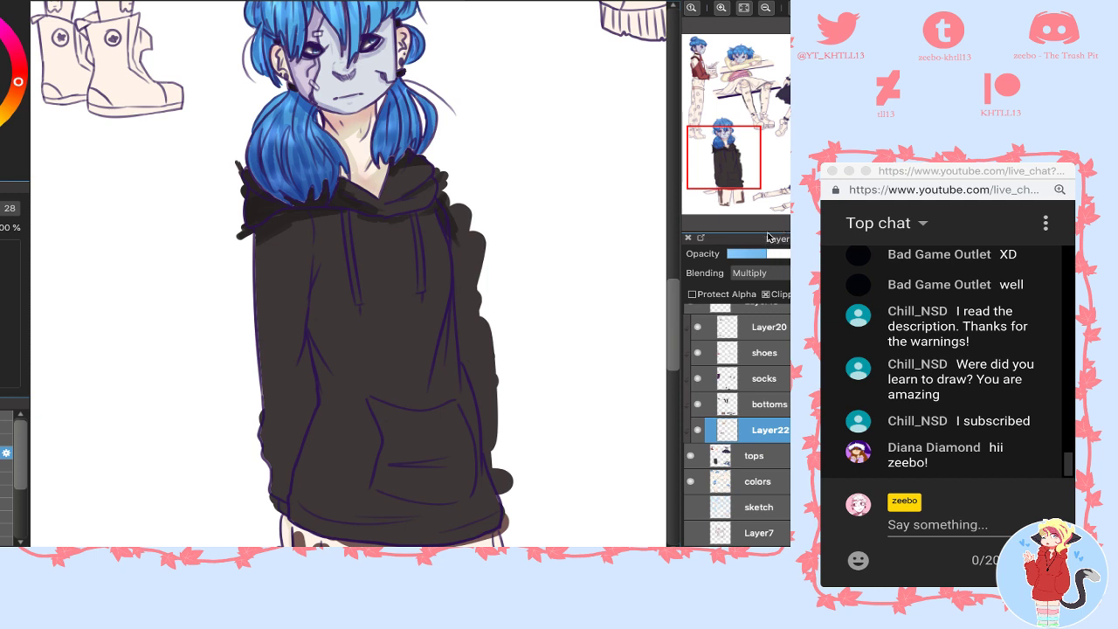
{"action": "left_click_drag", "start_coordinate": [730, 165], "coordinate": [725, 165]}
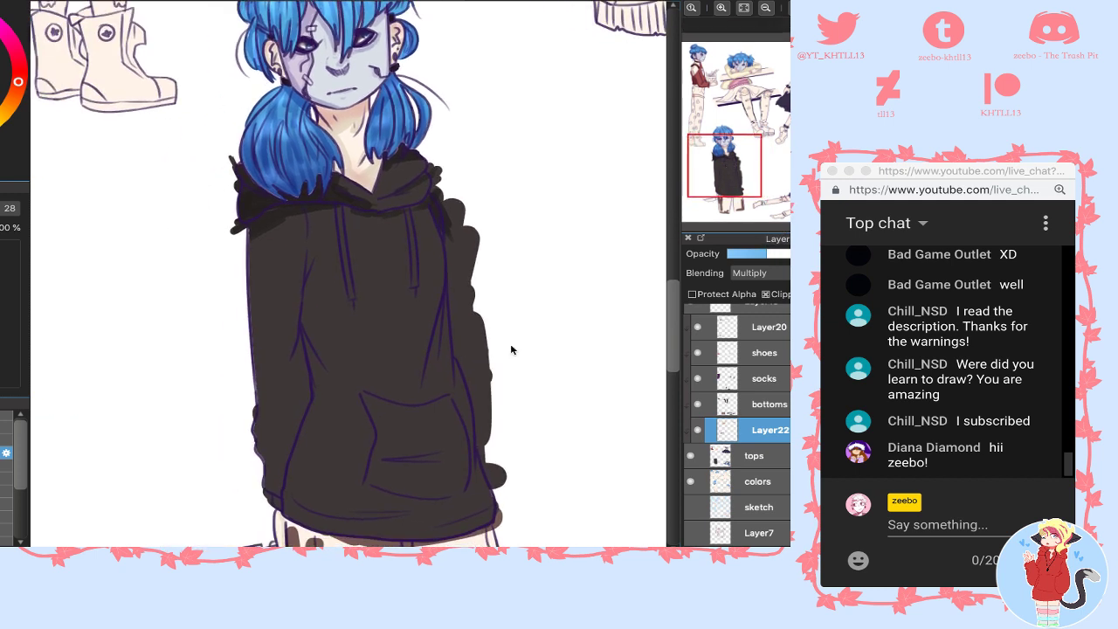
{"action": "mouse_move", "coordinate": [458, 367]}
{"action": "left_mouse_down"}
{"action": "mouse_move", "coordinate": [452, 280]}
{"action": "mouse_move", "coordinate": [448, 376]}
{"action": "mouse_move", "coordinate": [470, 419]}
{"action": "left_mouse_up"}
{"action": "left_click_drag", "start_coordinate": [487, 473], "coordinate": [488, 528]}
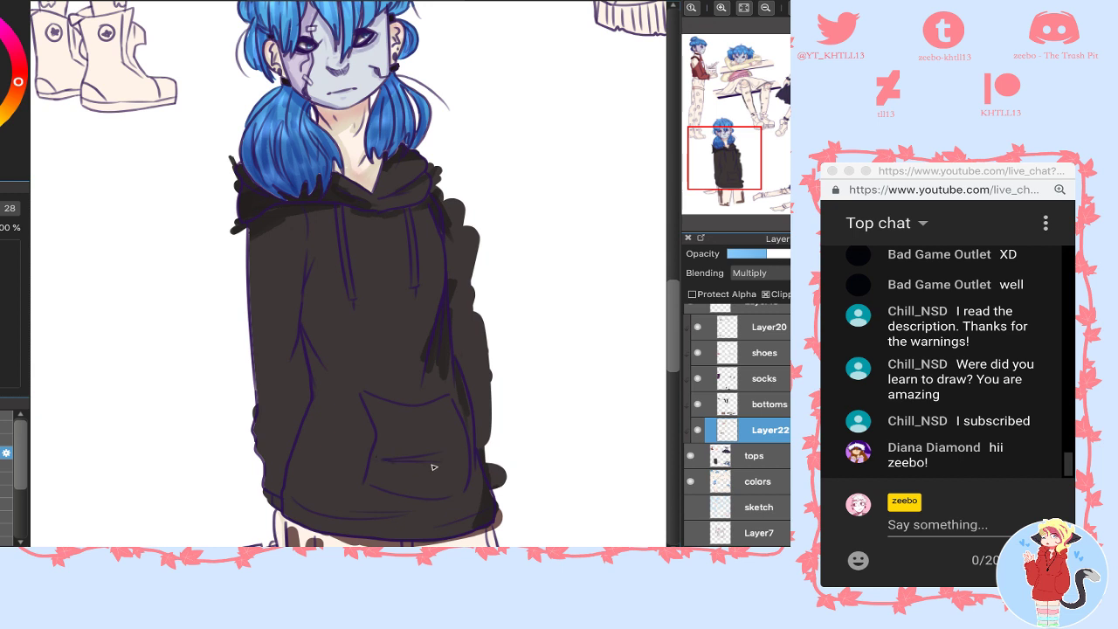
- Paint a dark shadow inside the lower corner of the black hoodie's front pocket
{"action": "mouse_move", "coordinate": [388, 461]}
{"action": "left_mouse_down"}
{"action": "mouse_move", "coordinate": [440, 462]}
{"action": "mouse_move", "coordinate": [464, 436]}
{"action": "mouse_move", "coordinate": [424, 469]}
{"action": "mouse_move", "coordinate": [412, 464]}
{"action": "mouse_move", "coordinate": [411, 502]}
{"action": "mouse_move", "coordinate": [418, 467]}
{"action": "mouse_move", "coordinate": [448, 494]}
{"action": "left_mouse_up"}
{"action": "key", "text": "e"}
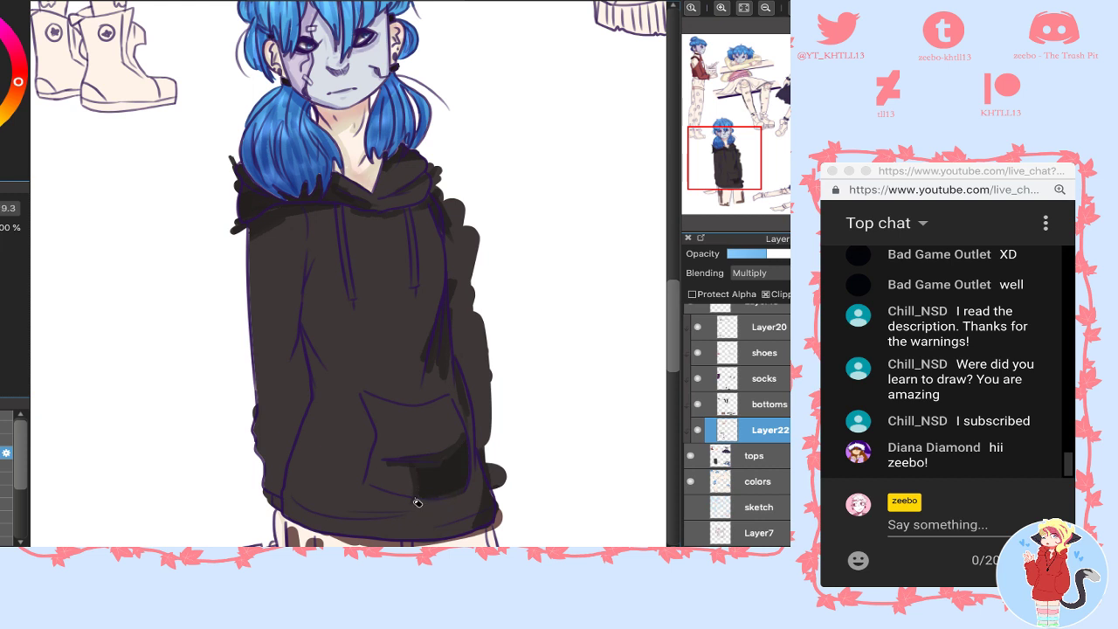
{"action": "key", "text": "b"}
{"action": "key", "text": "e"}
{"action": "key", "text": "b"}
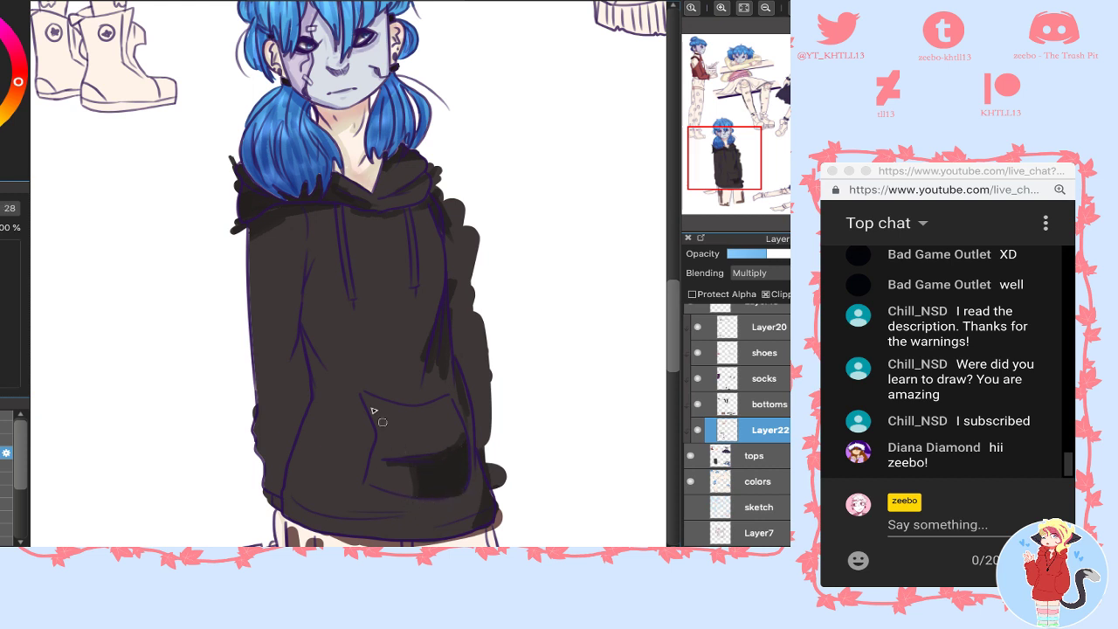
- Shade the hoodie's knife-side sleeve, the areas beside both drawstrings, and the band along the bottom hem using a size 42 brush
{"action": "mouse_move", "coordinate": [298, 365]}
{"action": "left_mouse_down"}
{"action": "mouse_move", "coordinate": [295, 325]}
{"action": "mouse_move", "coordinate": [304, 410]}
{"action": "mouse_move", "coordinate": [311, 400]}
{"action": "mouse_move", "coordinate": [283, 479]}
{"action": "left_mouse_up"}
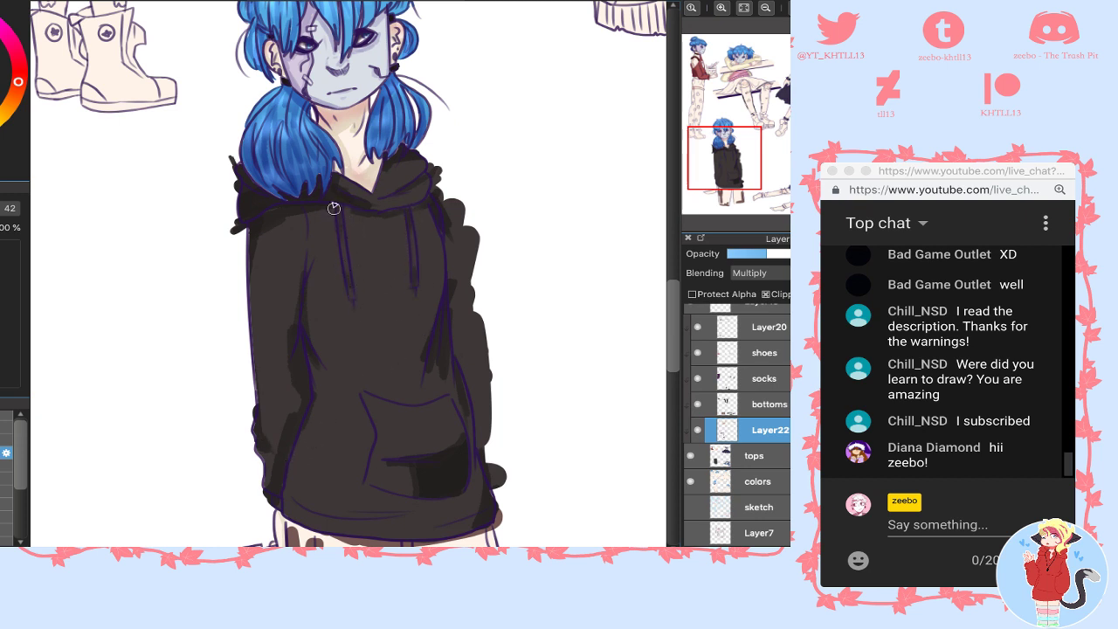
{"action": "left_click_drag", "start_coordinate": [337, 203], "coordinate": [341, 300]}
{"action": "left_click_drag", "start_coordinate": [403, 216], "coordinate": [404, 282]}
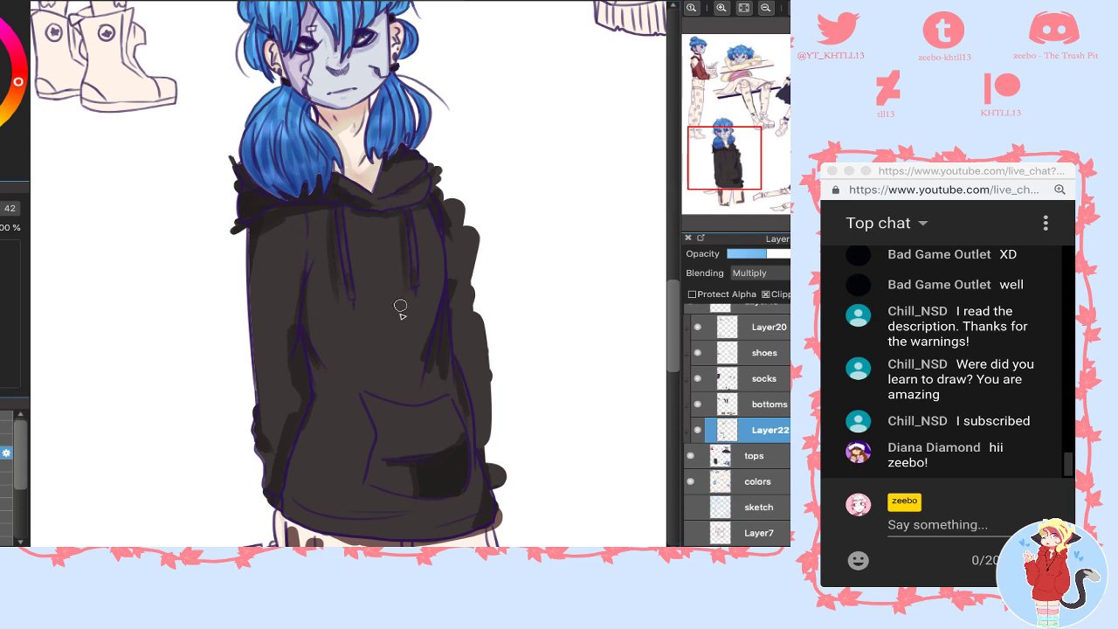
{"action": "mouse_move", "coordinate": [785, 151]}
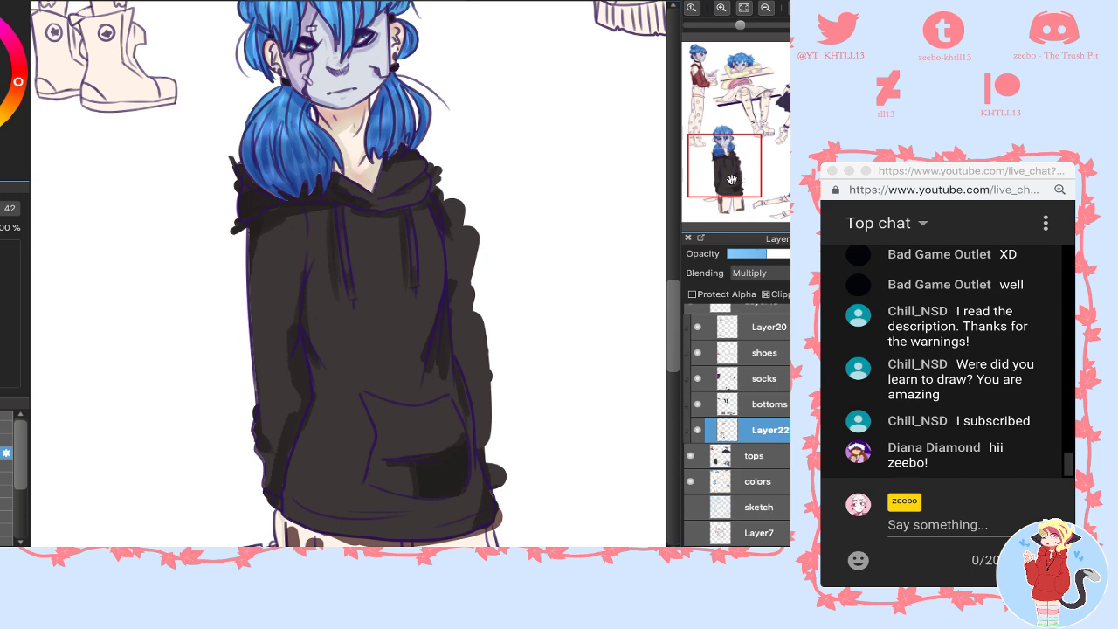
{"action": "left_click_drag", "start_coordinate": [731, 179], "coordinate": [734, 187]}
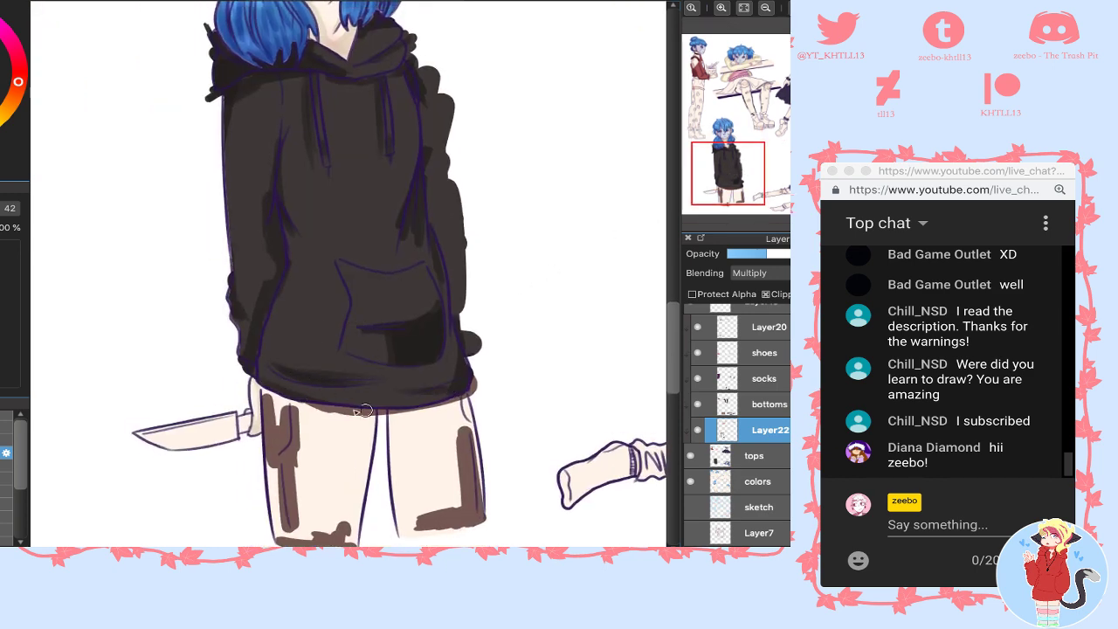
{"action": "left_click_drag", "start_coordinate": [328, 396], "coordinate": [266, 371]}
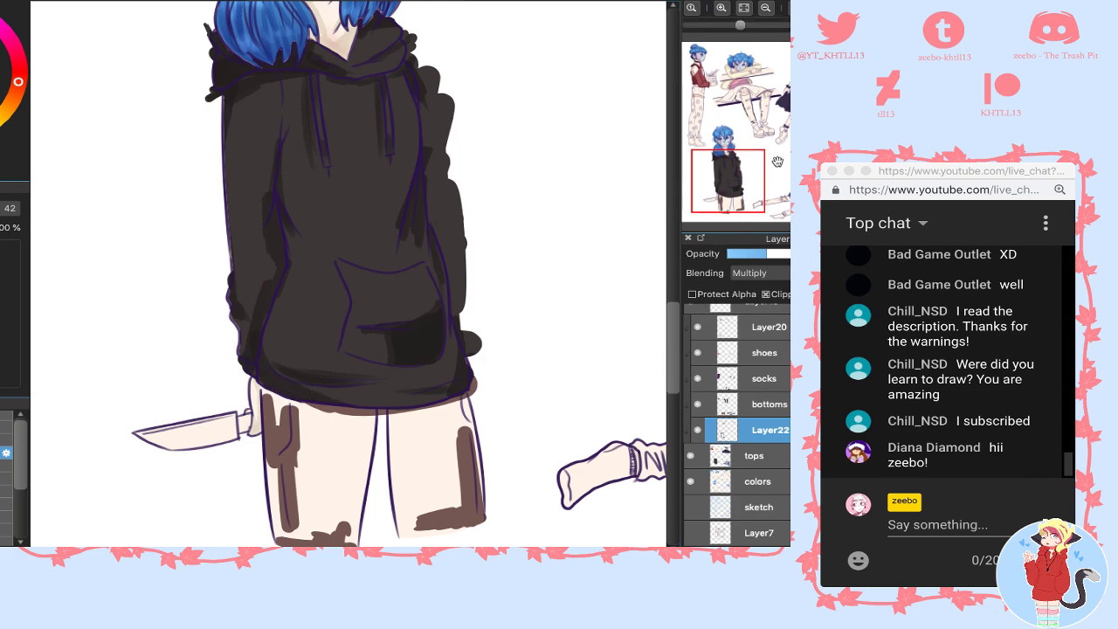
- Sample the grey of the seated figure's tank top and shade its strap, redoing the first strokes
{"action": "left_click_drag", "start_coordinate": [742, 160], "coordinate": [818, 185]}
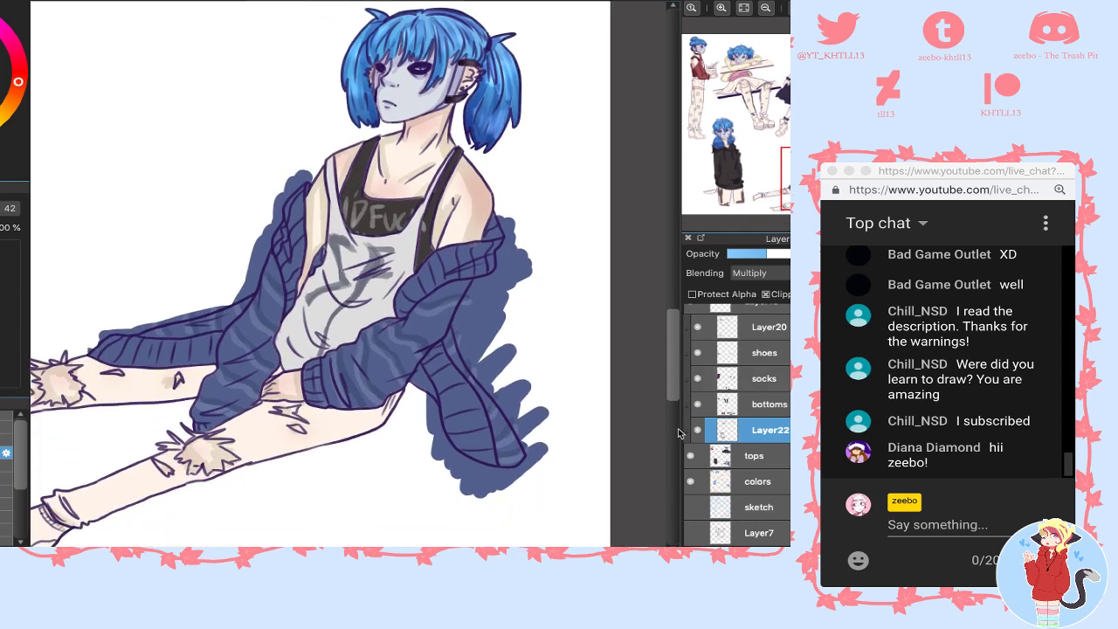
{"action": "left_click", "coordinate": [368, 316], "text": "alt"}
{"action": "left_click_drag", "start_coordinate": [334, 235], "coordinate": [356, 239]}
{"action": "left_click_drag", "start_coordinate": [321, 164], "coordinate": [330, 220]}
{"action": "key", "text": "ctrl+z"}
{"action": "key", "text": "ctrl+z"}
{"action": "left_click_drag", "start_coordinate": [324, 164], "coordinate": [331, 219]}
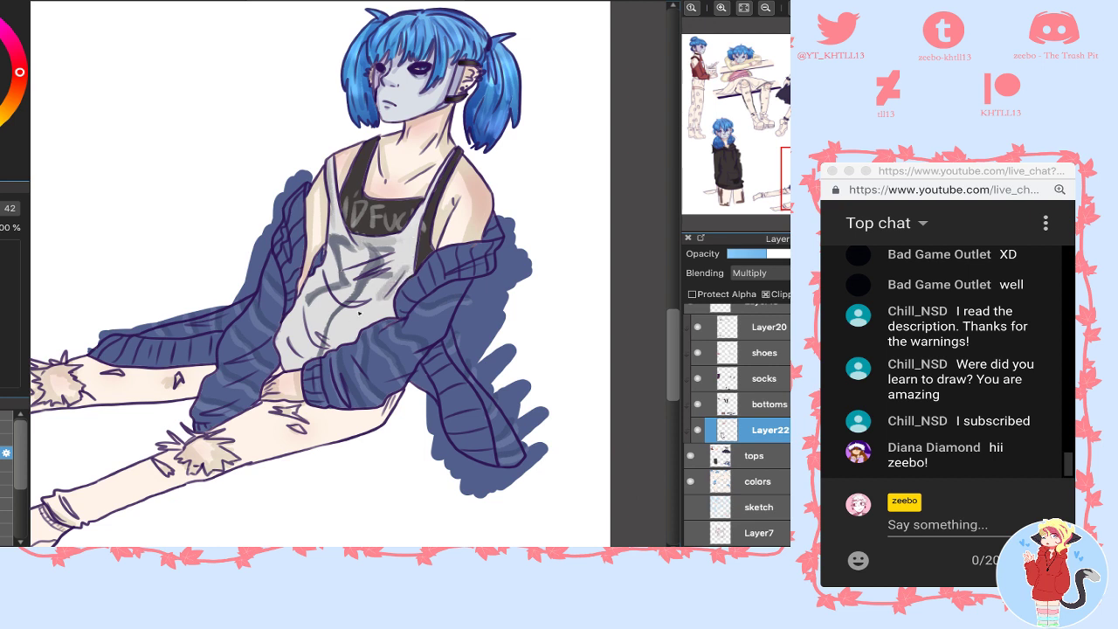
- Shade the folds and lower body of the grey tank top, and darken the edge of the black undershirt
{"action": "mouse_move", "coordinate": [328, 274]}
{"action": "left_mouse_down"}
{"action": "mouse_move", "coordinate": [342, 303]}
{"action": "mouse_move", "coordinate": [309, 324]}
{"action": "mouse_move", "coordinate": [317, 340]}
{"action": "mouse_move", "coordinate": [282, 350]}
{"action": "mouse_move", "coordinate": [284, 363]}
{"action": "mouse_move", "coordinate": [315, 287]}
{"action": "left_mouse_up"}
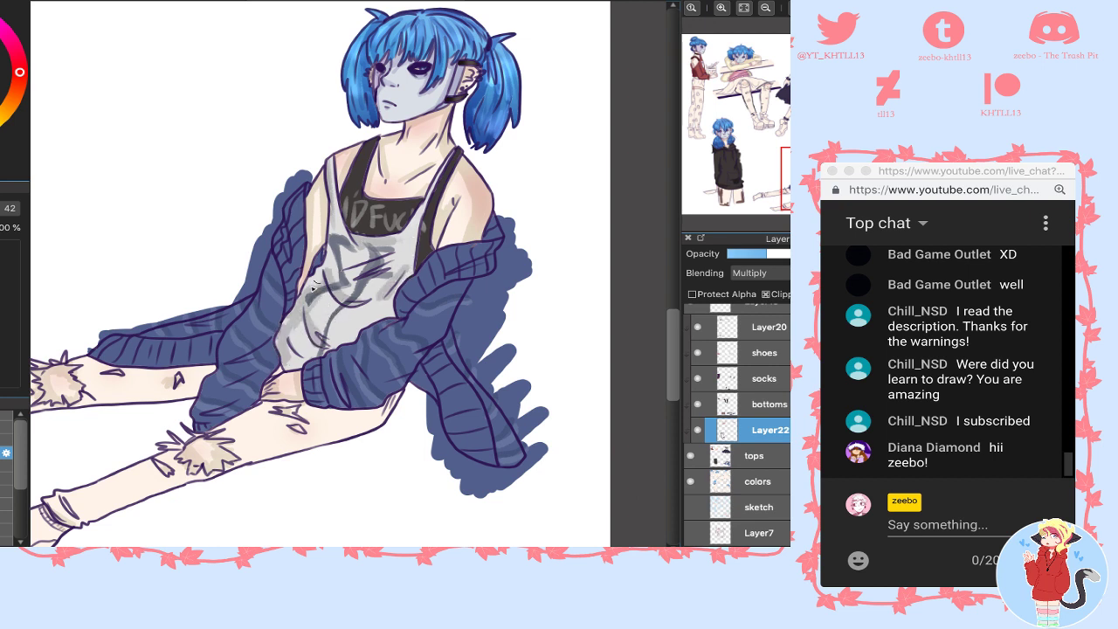
{"action": "left_click_drag", "start_coordinate": [299, 323], "coordinate": [290, 364]}
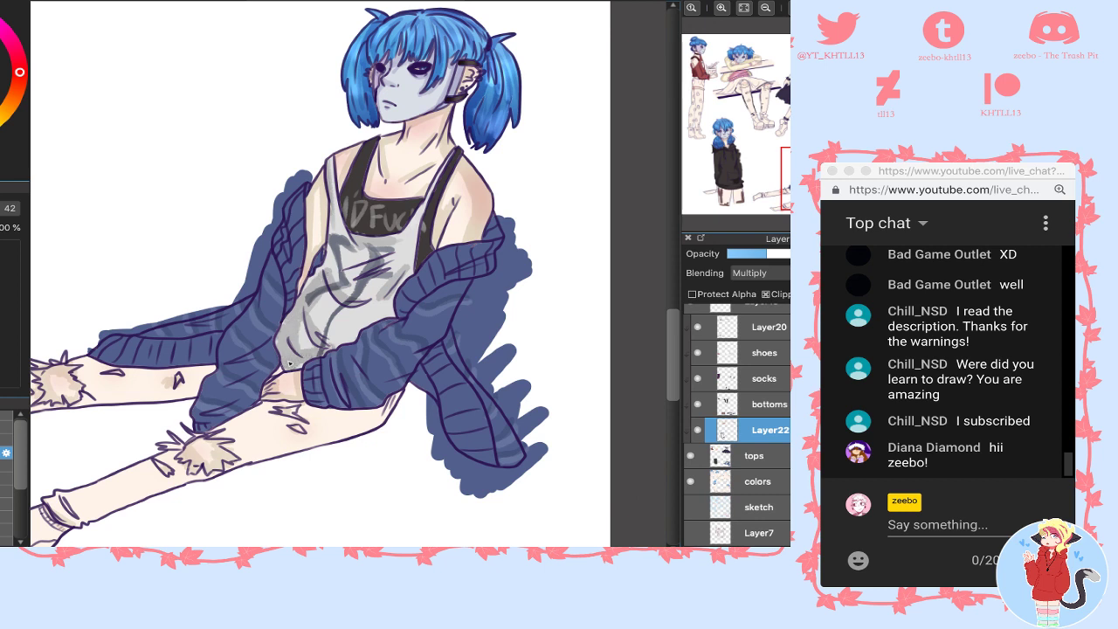
{"action": "mouse_move", "coordinate": [365, 332]}
{"action": "left_mouse_down"}
{"action": "mouse_move", "coordinate": [300, 333]}
{"action": "mouse_move", "coordinate": [332, 303]}
{"action": "mouse_move", "coordinate": [336, 286]}
{"action": "mouse_move", "coordinate": [318, 285]}
{"action": "mouse_move", "coordinate": [325, 268]}
{"action": "mouse_move", "coordinate": [371, 320]}
{"action": "left_mouse_up"}
{"action": "mouse_move", "coordinate": [332, 247]}
{"action": "left_mouse_down"}
{"action": "mouse_move", "coordinate": [339, 302]}
{"action": "mouse_move", "coordinate": [376, 310]}
{"action": "mouse_move", "coordinate": [402, 276]}
{"action": "left_mouse_up"}
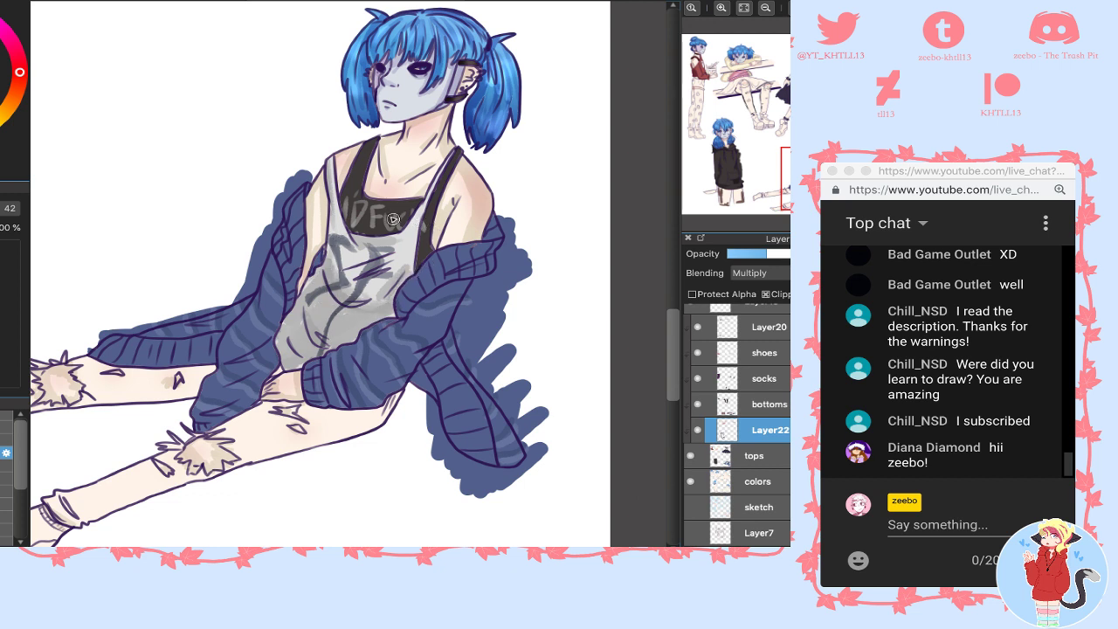
{"action": "right_click", "coordinate": [396, 206]}
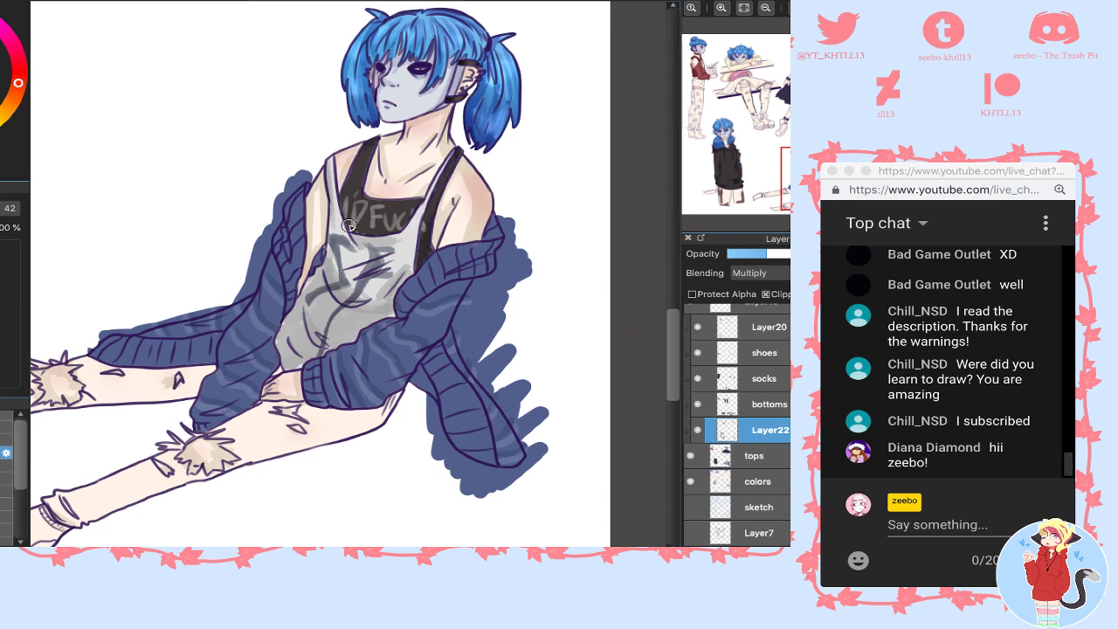
{"action": "left_click_drag", "start_coordinate": [355, 210], "coordinate": [359, 220]}
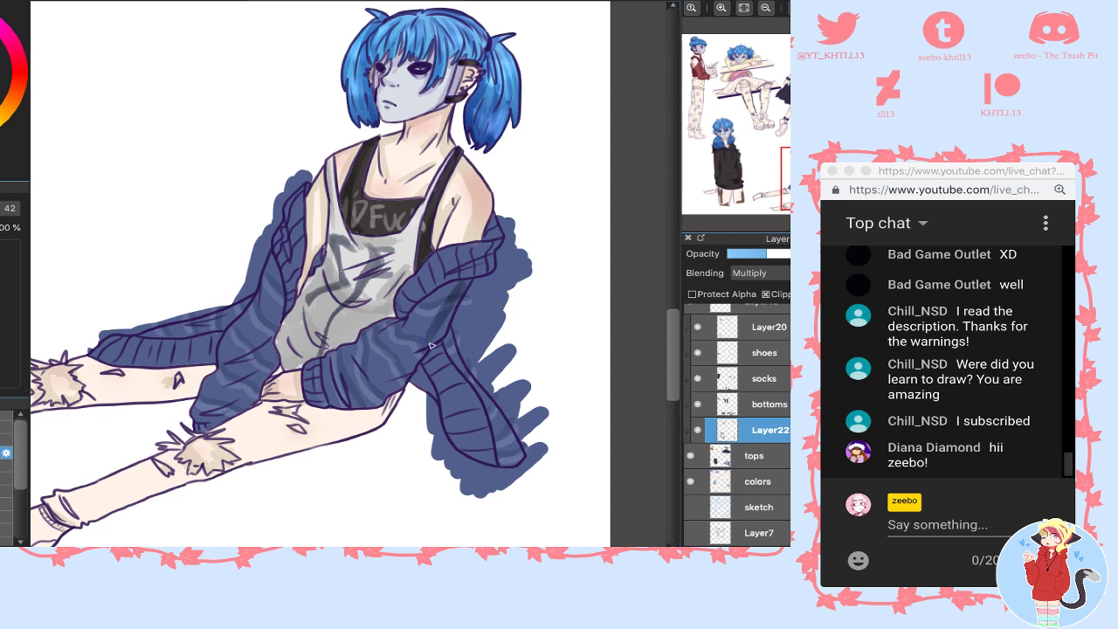
- Shade the underside, elbow folds and shoulder of the seated figure's blue cardigan sleeve
{"action": "mouse_move", "coordinate": [439, 337]}
{"action": "left_mouse_down"}
{"action": "mouse_move", "coordinate": [399, 384]}
{"action": "mouse_move", "coordinate": [333, 408]}
{"action": "mouse_move", "coordinate": [339, 376]}
{"action": "left_mouse_up"}
{"action": "left_click_drag", "start_coordinate": [455, 292], "coordinate": [404, 332]}
{"action": "left_click_drag", "start_coordinate": [464, 282], "coordinate": [367, 334]}
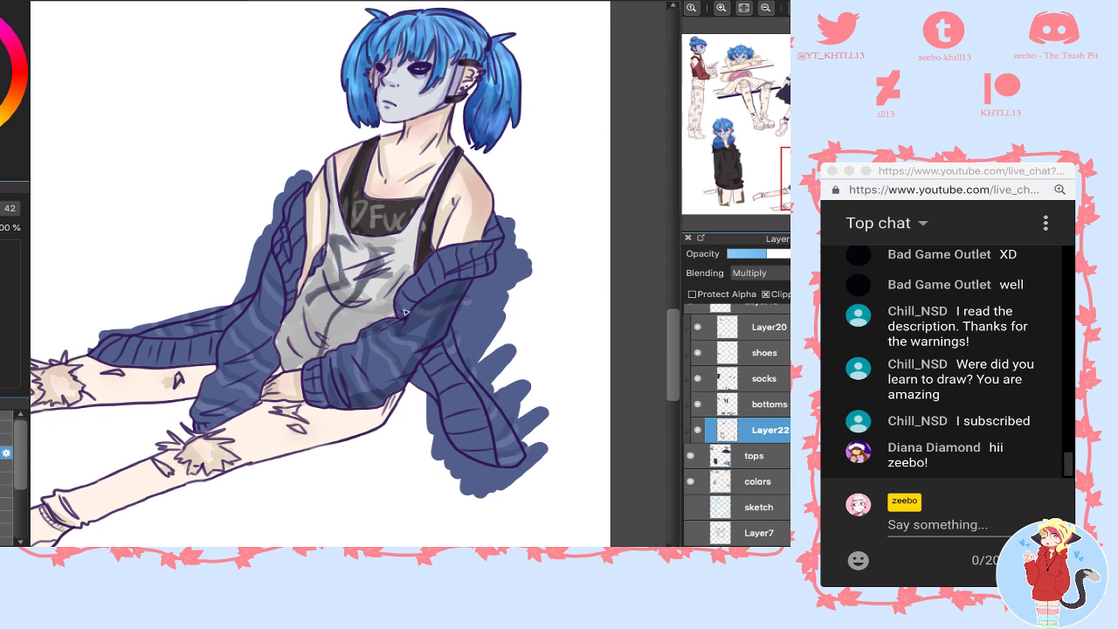
{"action": "left_click_drag", "start_coordinate": [418, 278], "coordinate": [407, 308]}
{"action": "left_click_drag", "start_coordinate": [456, 274], "coordinate": [472, 265]}
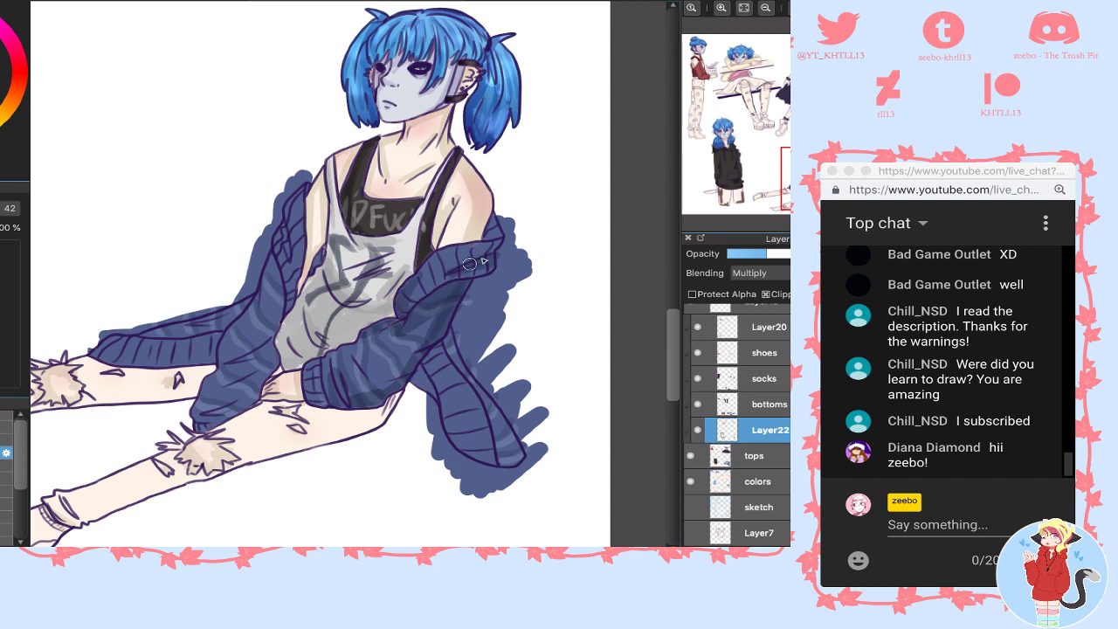
{"action": "left_click", "coordinate": [754, 455]}
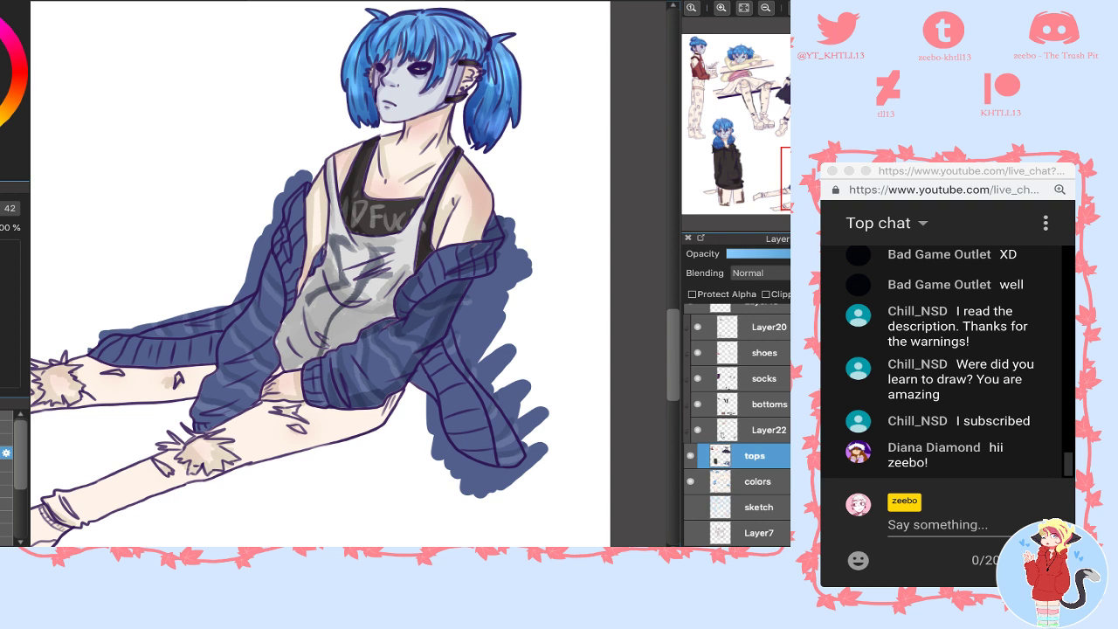
{"action": "key", "text": "e"}
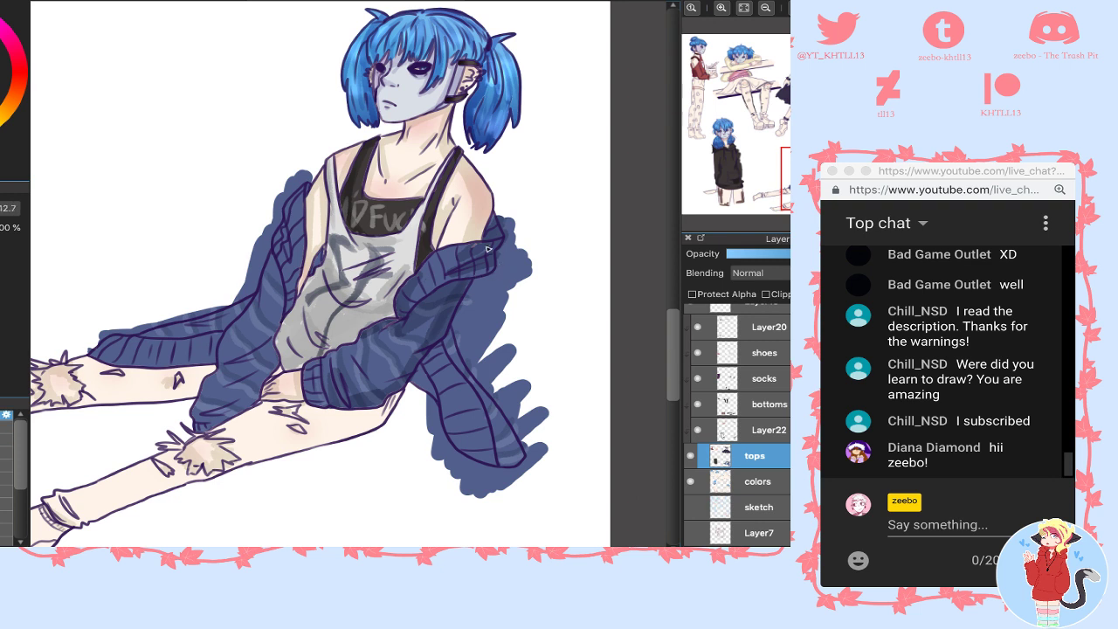
{"action": "left_click", "coordinate": [751, 429]}
{"action": "key", "text": "ctrl+Right"}
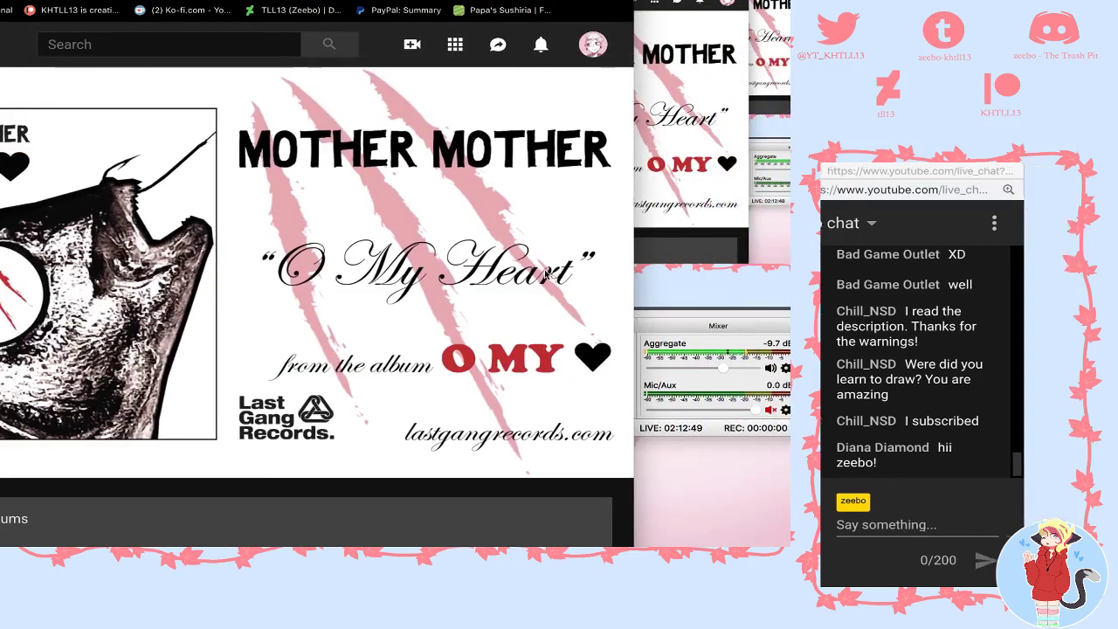
{"action": "key", "text": "alt+Tab"}
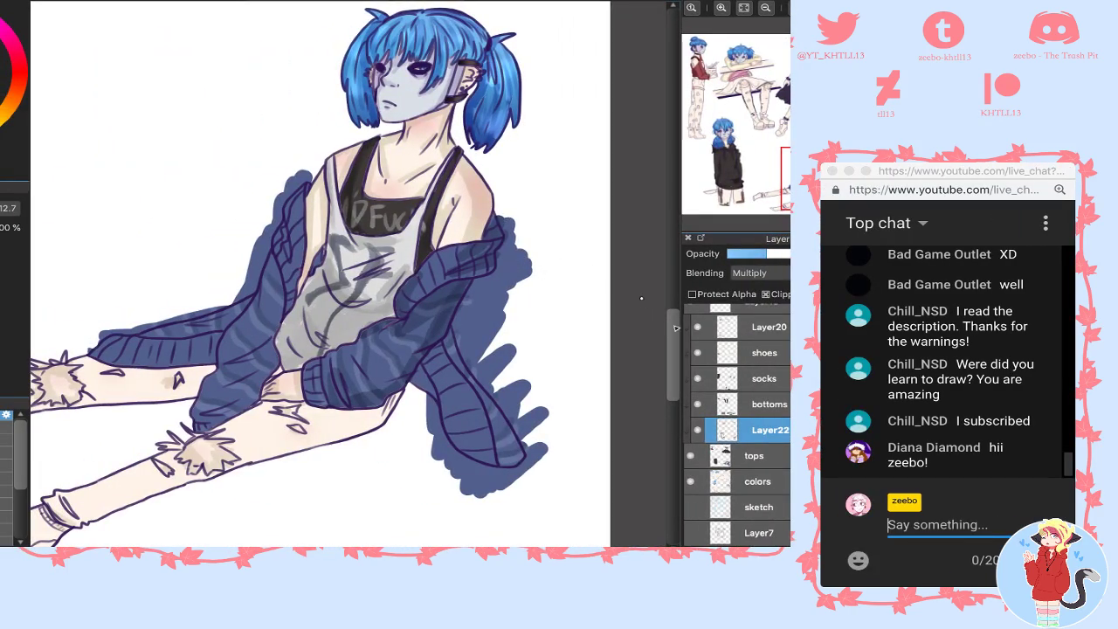
{"action": "key", "text": "b"}
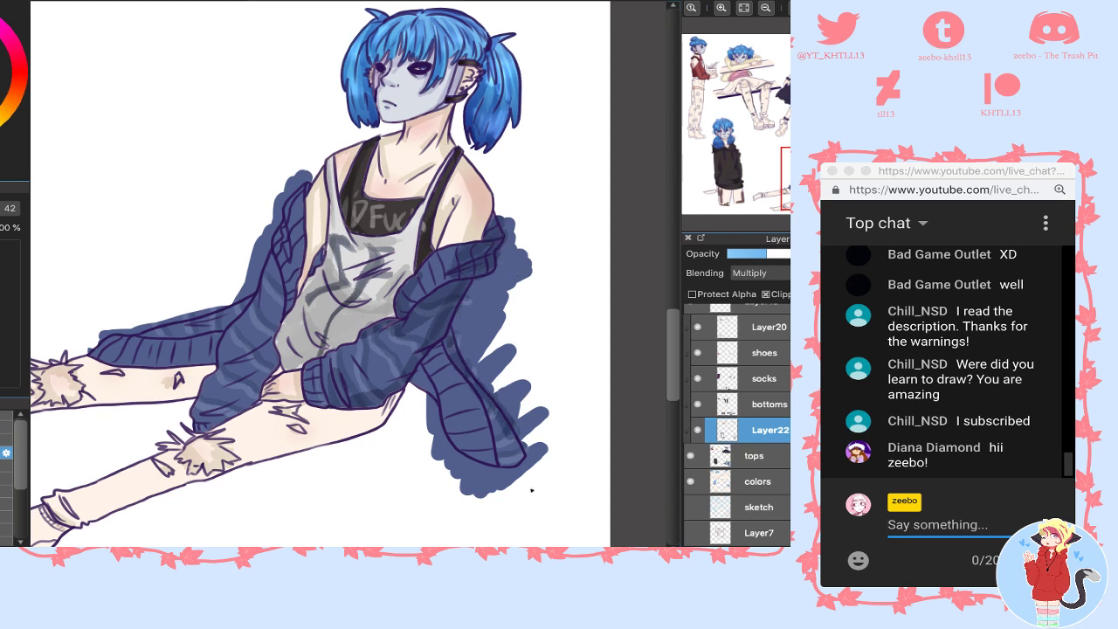
- Shade the cardigan's hanging side and far sleeve, undoing the last stroke
{"action": "mouse_move", "coordinate": [421, 371]}
{"action": "left_mouse_down"}
{"action": "mouse_move", "coordinate": [434, 401]}
{"action": "mouse_move", "coordinate": [441, 384]}
{"action": "mouse_move", "coordinate": [427, 364]}
{"action": "mouse_move", "coordinate": [429, 396]}
{"action": "mouse_move", "coordinate": [452, 339]}
{"action": "left_mouse_up"}
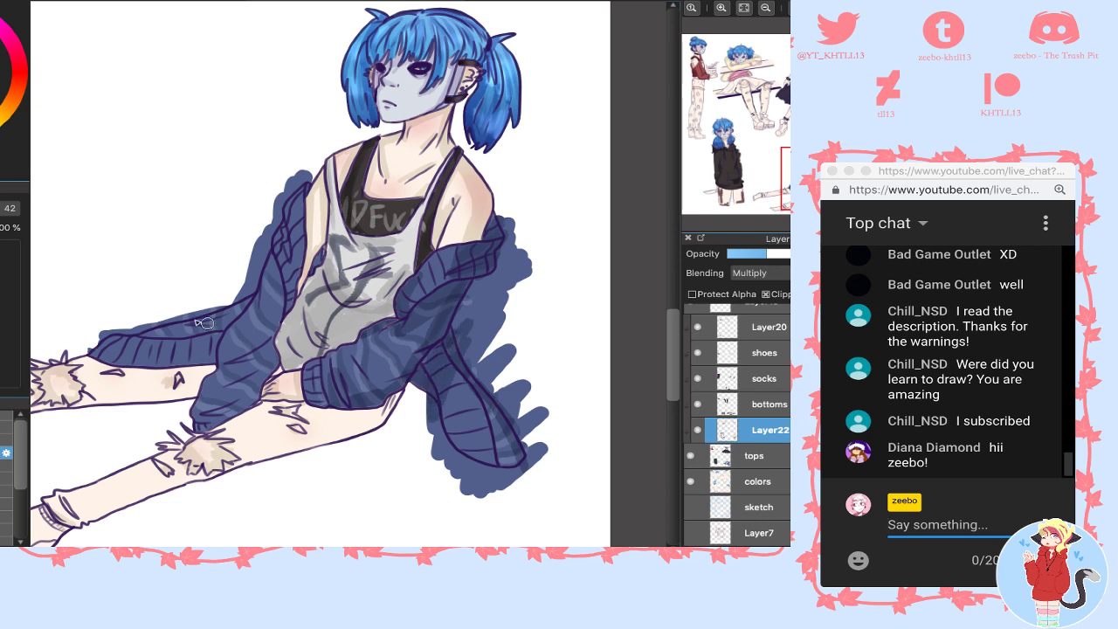
{"action": "mouse_move", "coordinate": [239, 293]}
{"action": "left_mouse_down"}
{"action": "mouse_move", "coordinate": [177, 373]}
{"action": "mouse_move", "coordinate": [96, 345]}
{"action": "mouse_move", "coordinate": [181, 360]}
{"action": "mouse_move", "coordinate": [66, 342]}
{"action": "mouse_move", "coordinate": [178, 359]}
{"action": "mouse_move", "coordinate": [84, 359]}
{"action": "mouse_move", "coordinate": [150, 326]}
{"action": "mouse_move", "coordinate": [213, 411]}
{"action": "mouse_move", "coordinate": [201, 423]}
{"action": "mouse_move", "coordinate": [186, 408]}
{"action": "mouse_move", "coordinate": [251, 394]}
{"action": "mouse_move", "coordinate": [293, 323]}
{"action": "mouse_move", "coordinate": [242, 410]}
{"action": "mouse_move", "coordinate": [180, 439]}
{"action": "mouse_move", "coordinate": [264, 339]}
{"action": "left_mouse_up"}
{"action": "key", "text": "ctrl+z"}
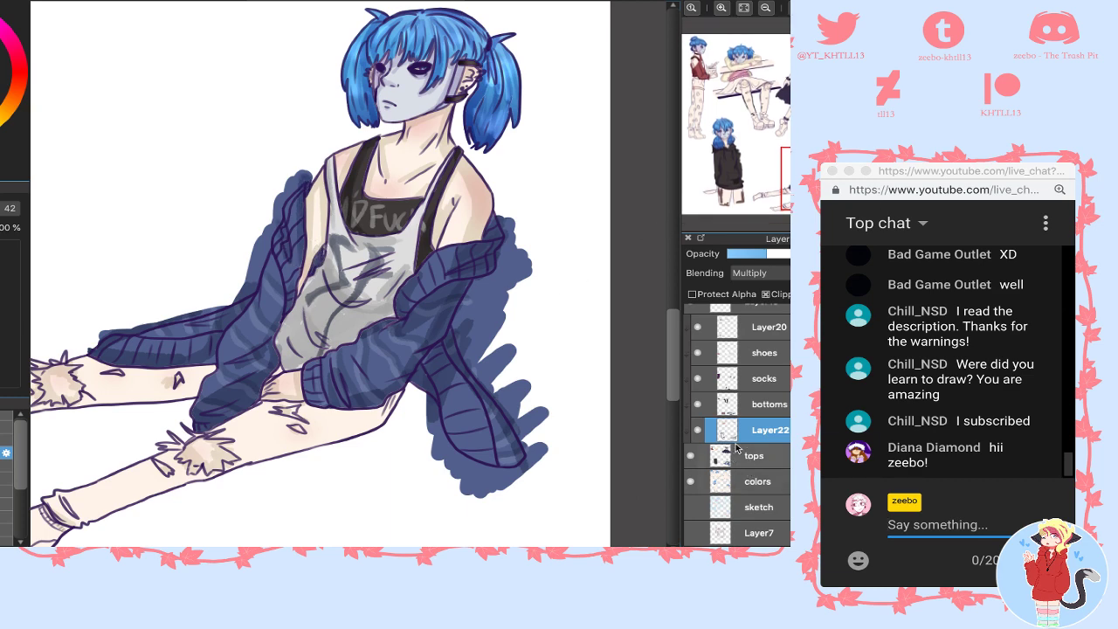
- Fit the whole canvas in view and merge the clothing shading layer down into the tops layer
{"action": "left_click_drag", "start_coordinate": [784, 85], "coordinate": [781, 84]}
{"action": "left_click", "coordinate": [745, 8]}
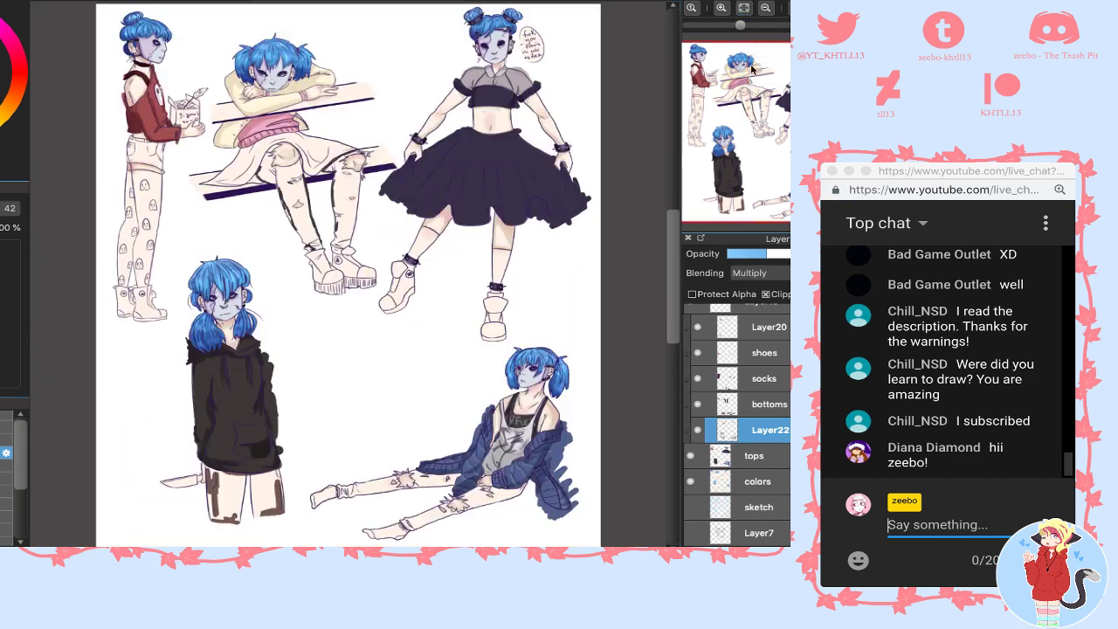
{"action": "key", "text": "ctrl+e"}
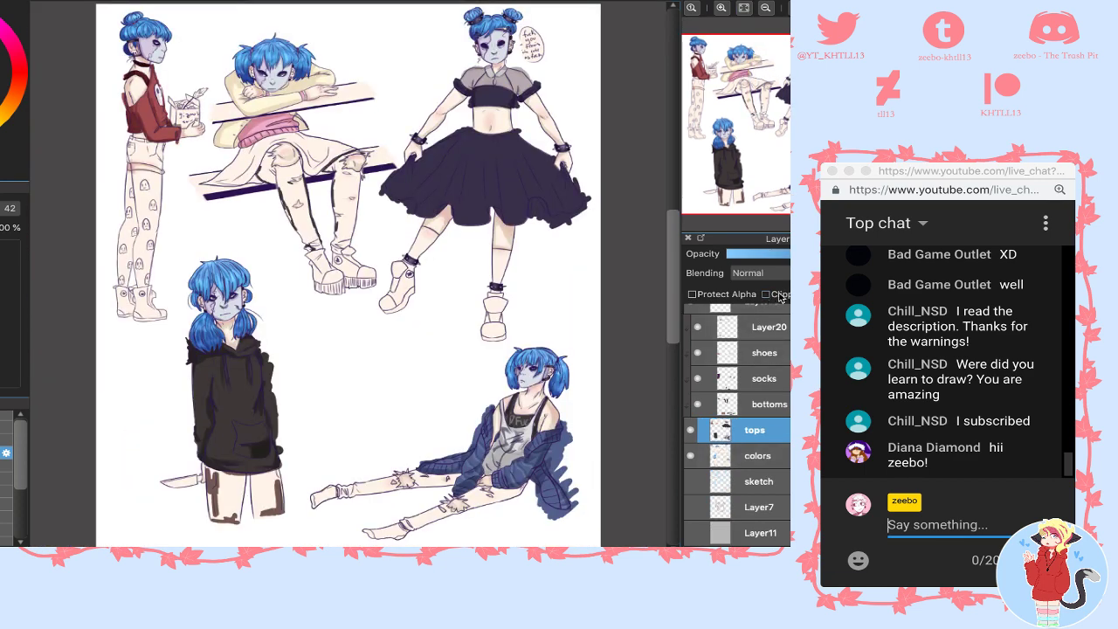
- Turn on clipping for the tops layer and turn it off for the bottoms layer
{"action": "left_click", "coordinate": [780, 297]}
{"action": "left_click", "coordinate": [751, 403]}
{"action": "left_click", "coordinate": [783, 293]}
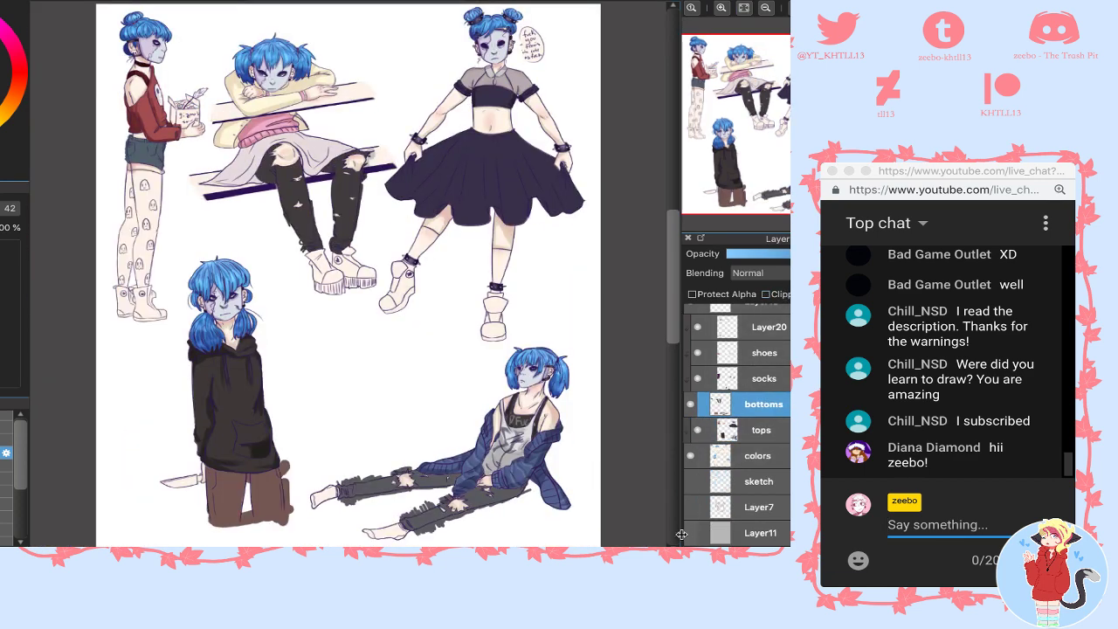
- Add a clipped layer above the bottoms layer and set its blending mode to Multiply
{"action": "left_click", "coordinate": [688, 556]}
{"action": "left_click", "coordinate": [771, 278]}
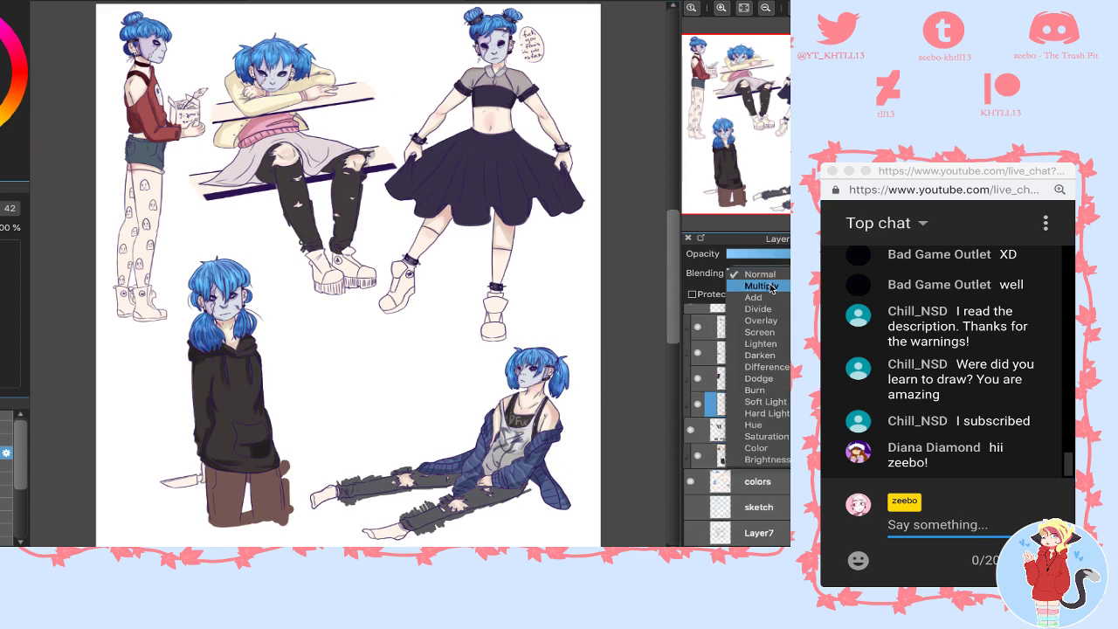
{"action": "left_click", "coordinate": [771, 286]}
- Paint a shadow down the back edge of the standing figure's denim shorts, across the rear pocket
{"action": "left_click_drag", "start_coordinate": [743, 86], "coordinate": [701, 91]}
{"action": "left_click", "coordinate": [695, 8]}
{"action": "left_click_drag", "start_coordinate": [718, 30], "coordinate": [722, 29]}
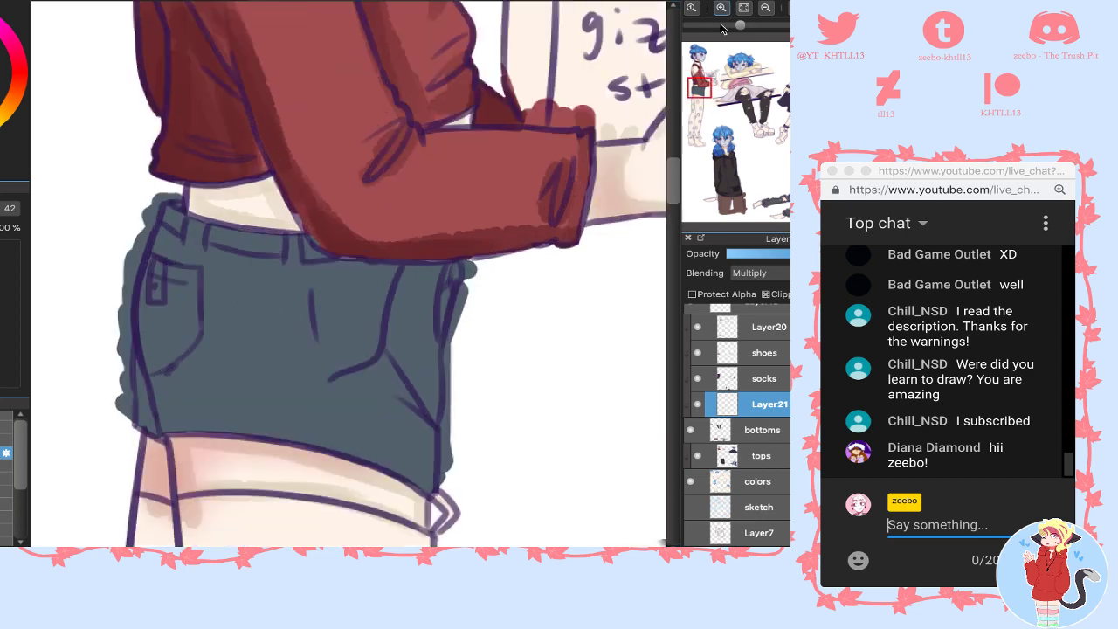
{"action": "left_click_drag", "start_coordinate": [703, 88], "coordinate": [706, 92]}
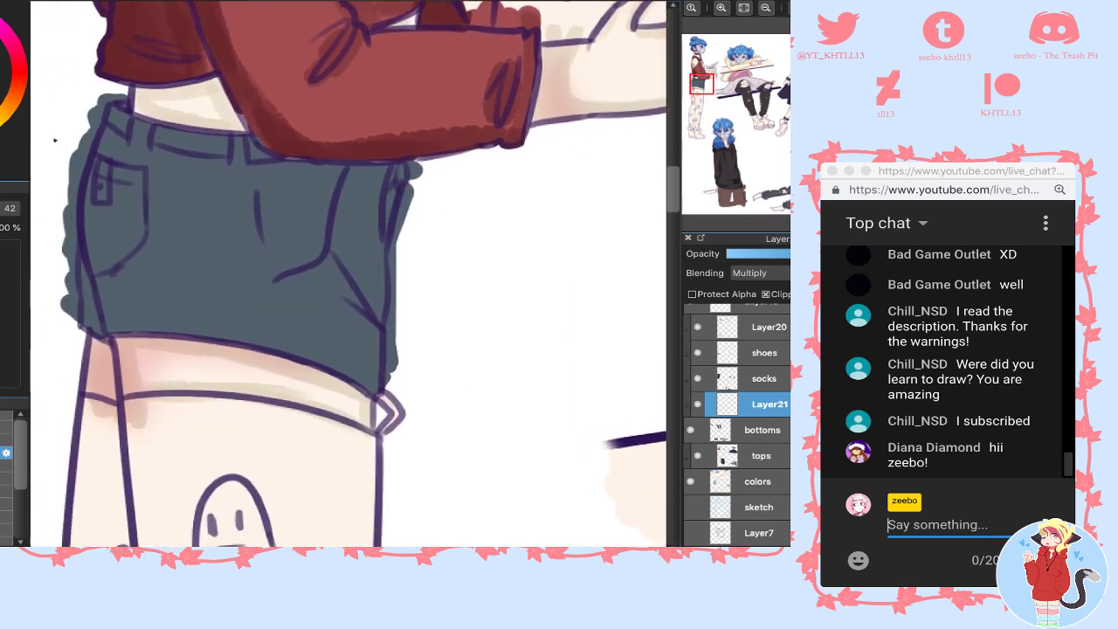
{"action": "mouse_move", "coordinate": [92, 132]}
{"action": "left_mouse_down"}
{"action": "mouse_move", "coordinate": [130, 96]}
{"action": "mouse_move", "coordinate": [94, 150]}
{"action": "mouse_move", "coordinate": [109, 297]}
{"action": "mouse_move", "coordinate": [84, 255]}
{"action": "mouse_move", "coordinate": [80, 316]}
{"action": "left_mouse_up"}
{"action": "mouse_move", "coordinate": [102, 276]}
{"action": "left_mouse_down"}
{"action": "mouse_move", "coordinate": [133, 353]}
{"action": "mouse_move", "coordinate": [99, 205]}
{"action": "mouse_move", "coordinate": [111, 283]}
{"action": "mouse_move", "coordinate": [125, 117]}
{"action": "mouse_move", "coordinate": [129, 324]}
{"action": "mouse_move", "coordinate": [135, 310]}
{"action": "mouse_move", "coordinate": [176, 334]}
{"action": "left_mouse_up"}
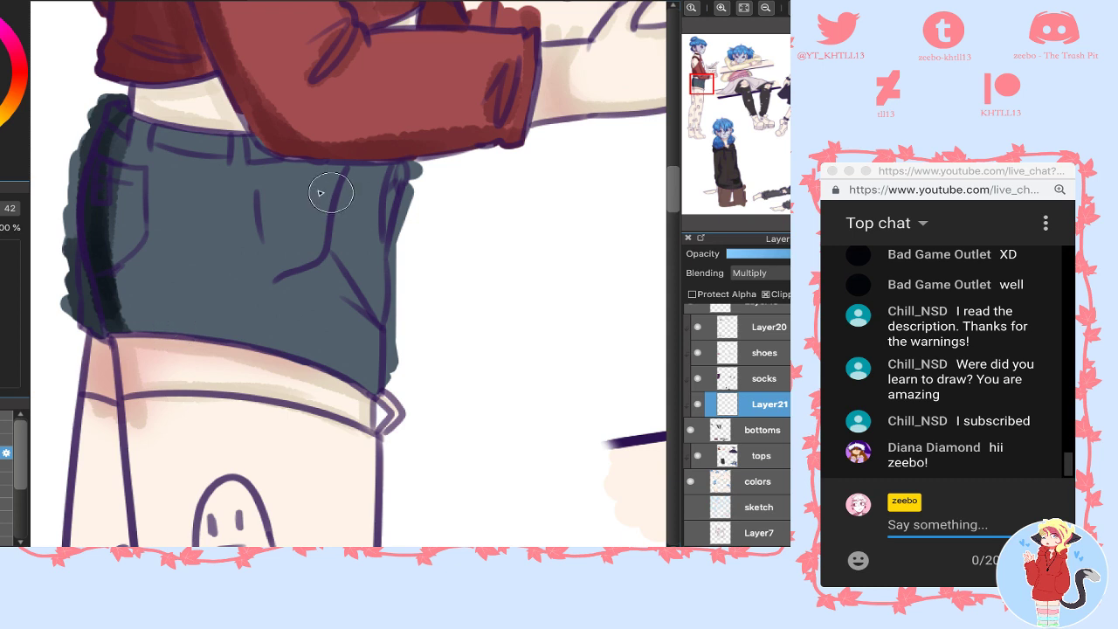
- Lower the shading layer's opacity and shade the front edge and front pocket folds of the denim shorts
{"action": "mouse_move", "coordinate": [398, 254]}
{"action": "left_mouse_down"}
{"action": "mouse_move", "coordinate": [407, 151]}
{"action": "mouse_move", "coordinate": [387, 276]}
{"action": "mouse_move", "coordinate": [333, 398]}
{"action": "mouse_move", "coordinate": [407, 325]}
{"action": "mouse_move", "coordinate": [376, 385]}
{"action": "left_mouse_up"}
{"action": "left_click", "coordinate": [769, 255]}
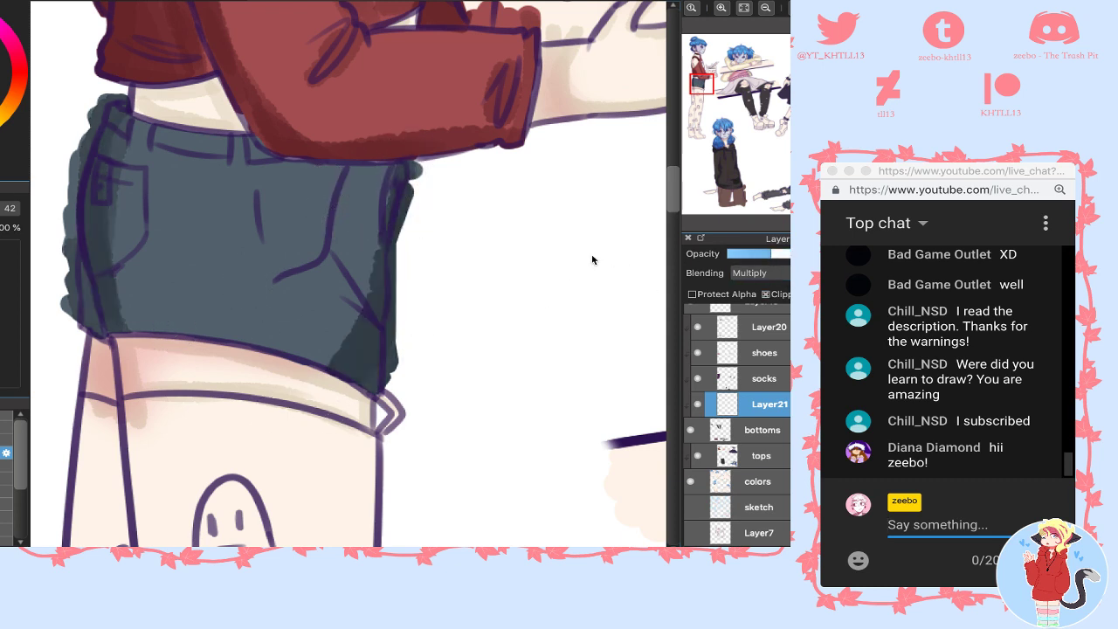
{"action": "left_click_drag", "start_coordinate": [364, 290], "coordinate": [324, 290]}
{"action": "mouse_move", "coordinate": [345, 207]}
{"action": "left_mouse_down"}
{"action": "mouse_move", "coordinate": [287, 260]}
{"action": "mouse_move", "coordinate": [323, 226]}
{"action": "mouse_move", "coordinate": [295, 271]}
{"action": "mouse_move", "coordinate": [321, 234]}
{"action": "mouse_move", "coordinate": [295, 176]}
{"action": "left_mouse_up"}
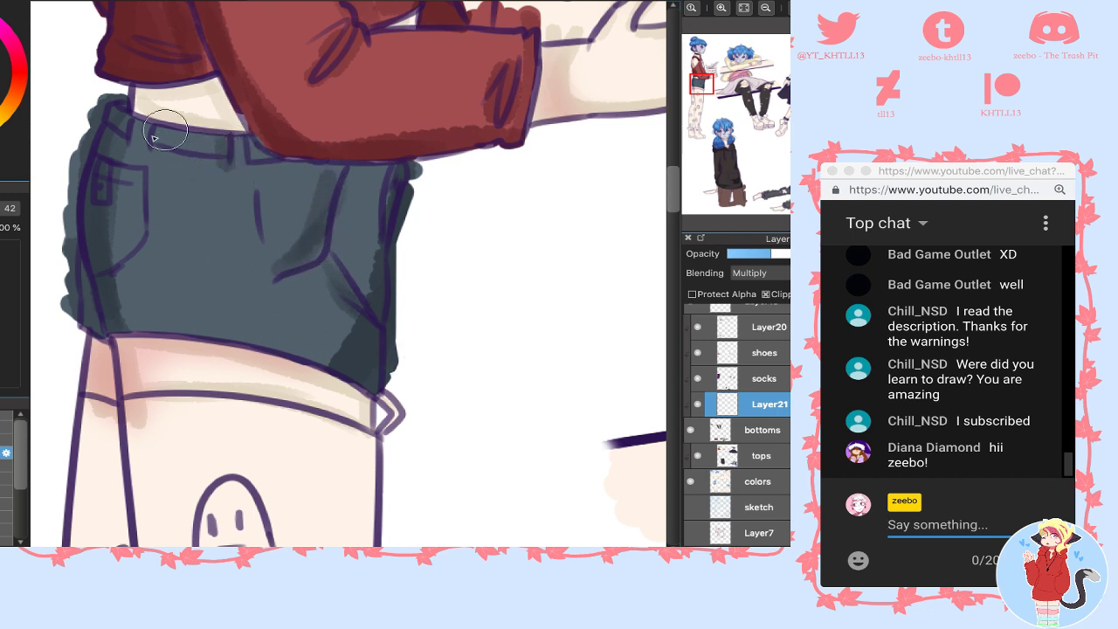
- Shade the pocket folds, front crease, leg hem and waistband of the denim shorts, and lower the shading layer's opacity slightly
{"action": "mouse_move", "coordinate": [149, 177]}
{"action": "left_mouse_down"}
{"action": "mouse_move", "coordinate": [150, 234]}
{"action": "mouse_move", "coordinate": [130, 310]}
{"action": "mouse_move", "coordinate": [107, 317]}
{"action": "mouse_move", "coordinate": [202, 332]}
{"action": "left_mouse_up"}
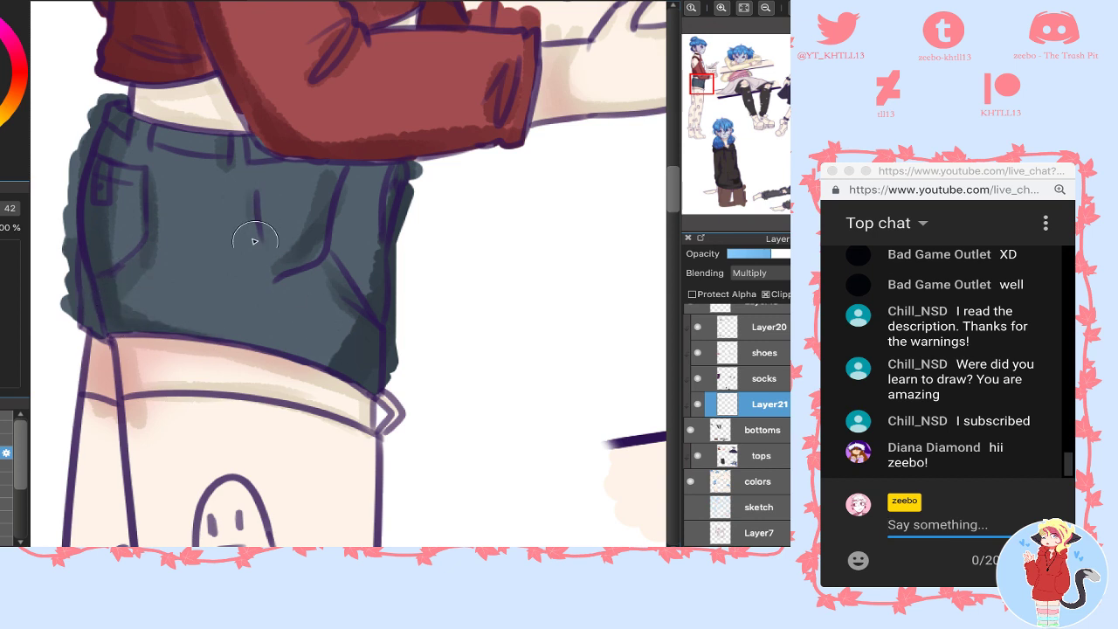
{"action": "left_click_drag", "start_coordinate": [249, 199], "coordinate": [252, 247]}
{"action": "left_click_drag", "start_coordinate": [378, 199], "coordinate": [386, 250]}
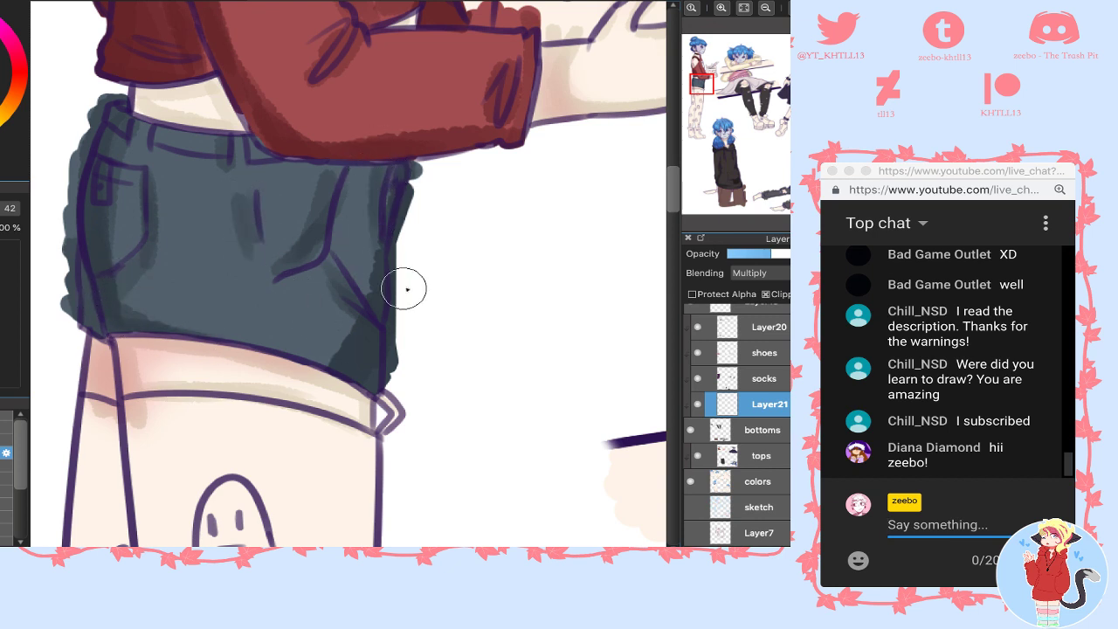
{"action": "left_click_drag", "start_coordinate": [359, 327], "coordinate": [306, 357]}
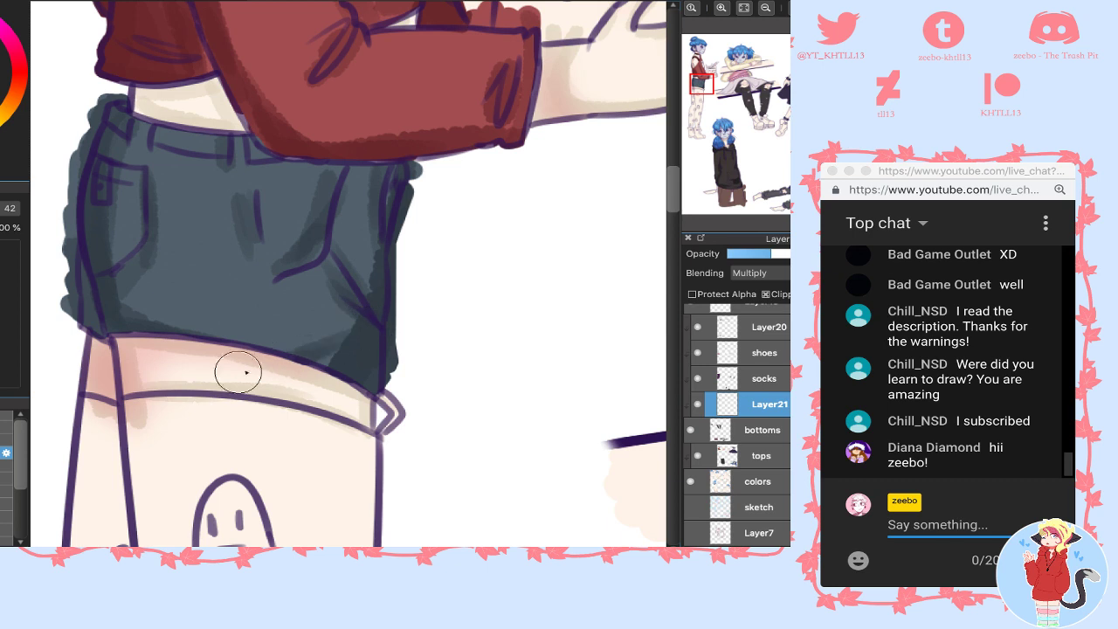
{"action": "mouse_move", "coordinate": [180, 137]}
{"action": "left_mouse_down"}
{"action": "mouse_move", "coordinate": [162, 142]}
{"action": "mouse_move", "coordinate": [188, 131]}
{"action": "mouse_move", "coordinate": [217, 144]}
{"action": "left_mouse_up"}
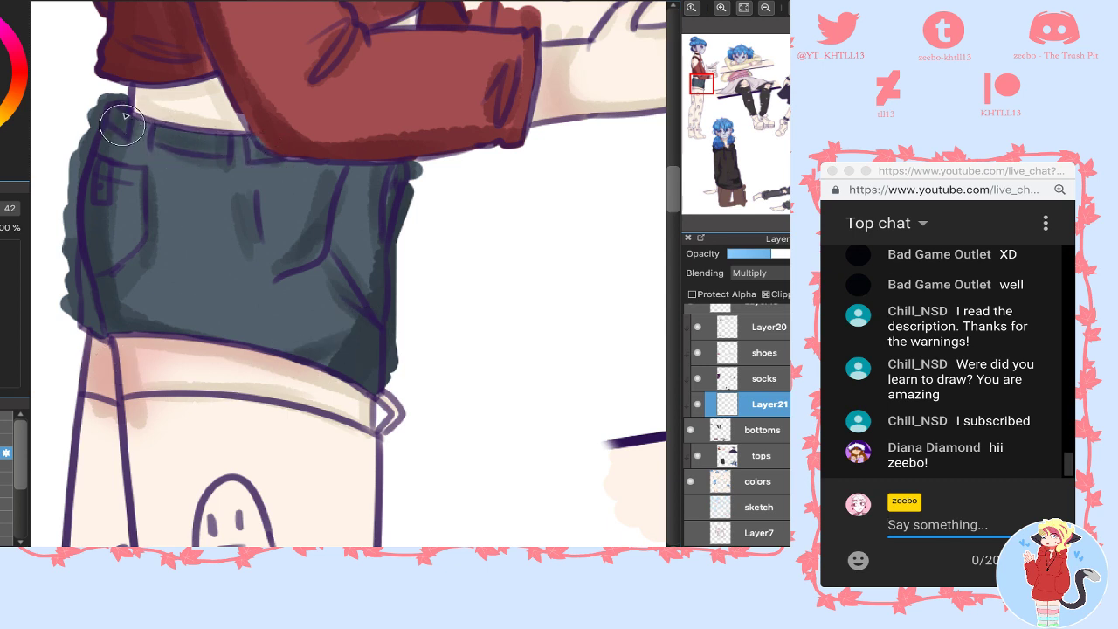
{"action": "left_click_drag", "start_coordinate": [233, 159], "coordinate": [233, 127]}
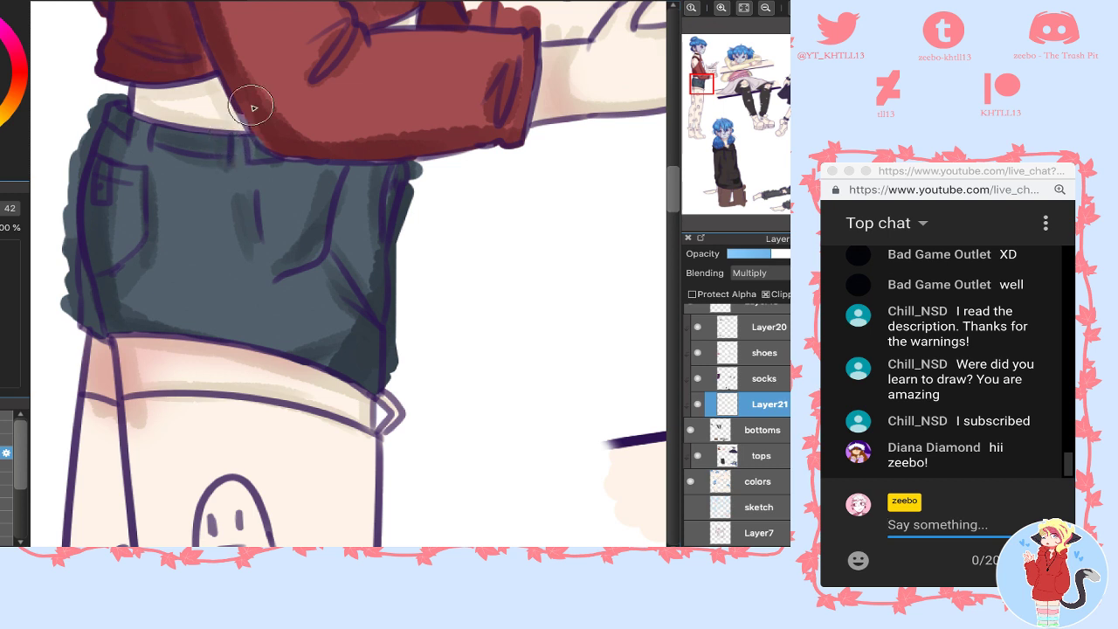
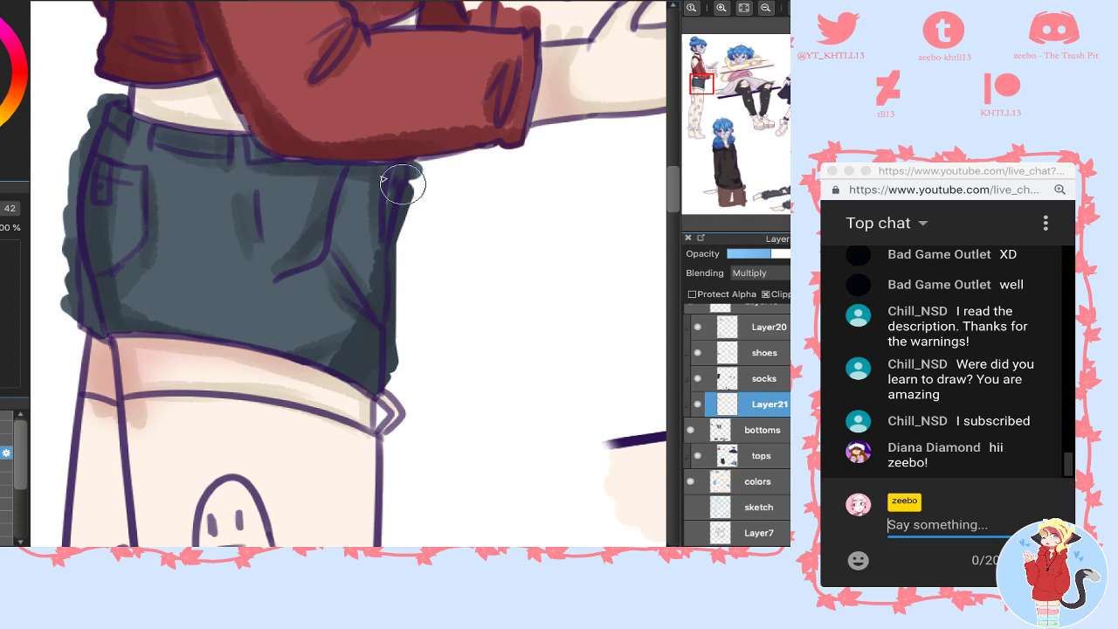
{"action": "scroll", "coordinate": [758, 221], "scroll_direction": "up", "scroll_amount": 1}
{"action": "left_click", "coordinate": [760, 254]}
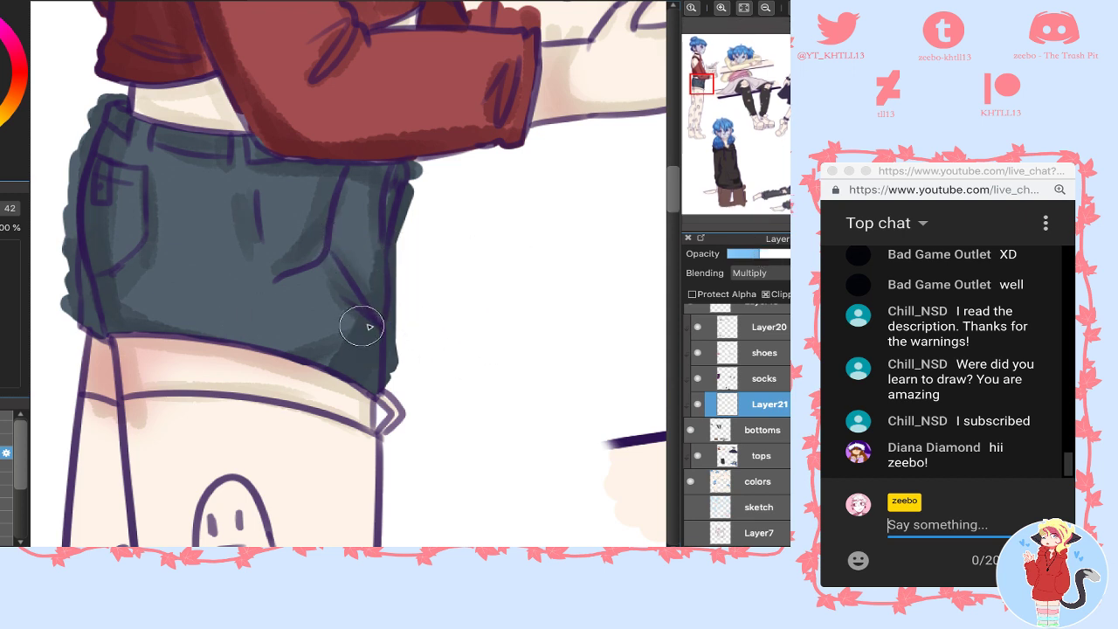
- Bring the seated figure into view and send "im self taught" in the YouTube live chat
{"action": "left_click_drag", "start_coordinate": [737, 97], "coordinate": [740, 90]}
{"action": "double_click", "coordinate": [766, 8]}
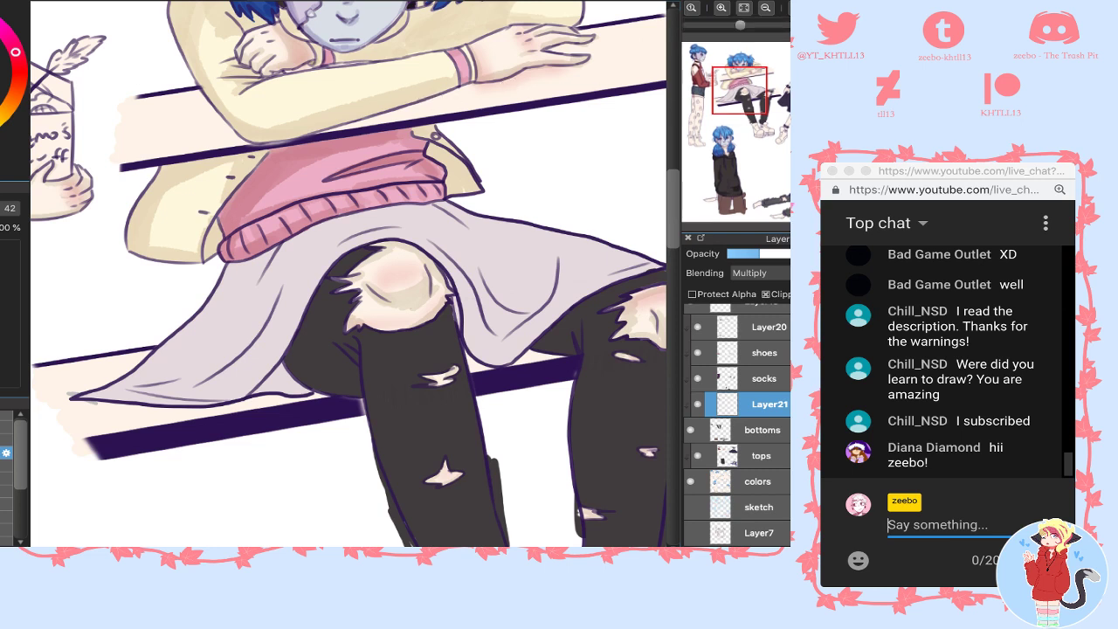
{"action": "left_click", "coordinate": [939, 525]}
{"action": "type", "text": "im self taught"}
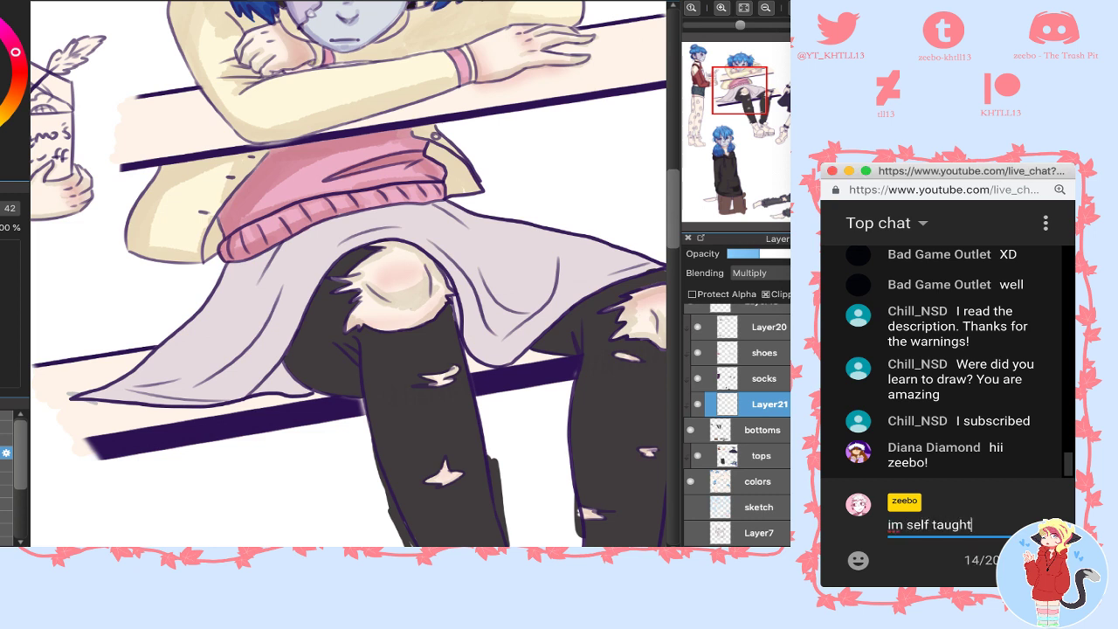
{"action": "key", "text": "Return"}
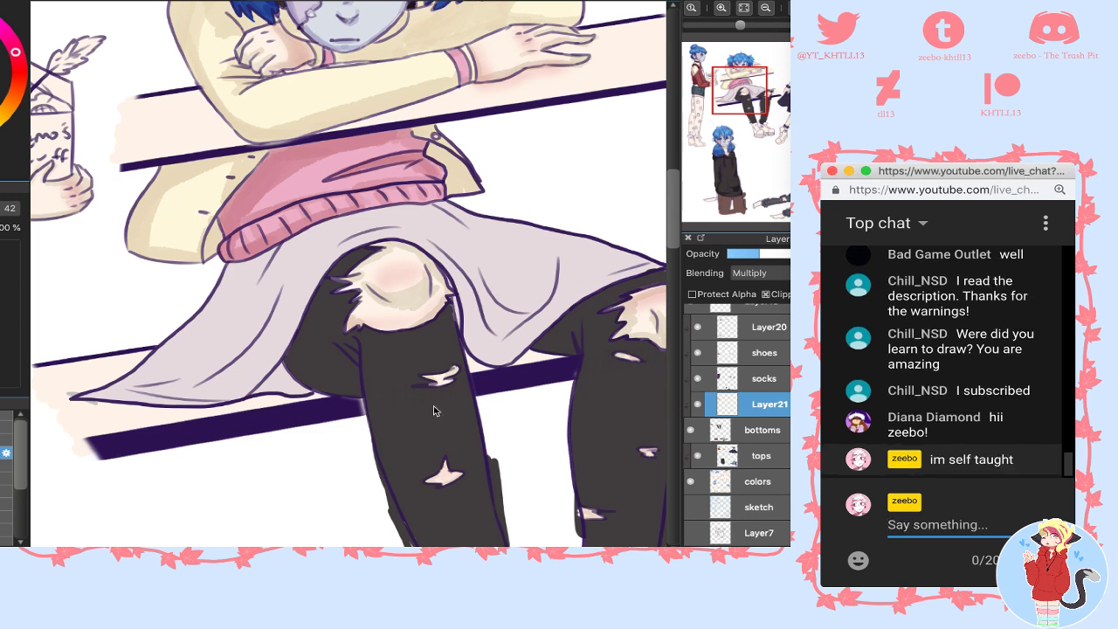
- Return to the drawing and shade the seated figure's light grey skirt below the sweater, along its folds and both draped sides
{"action": "left_click", "coordinate": [194, 337]}
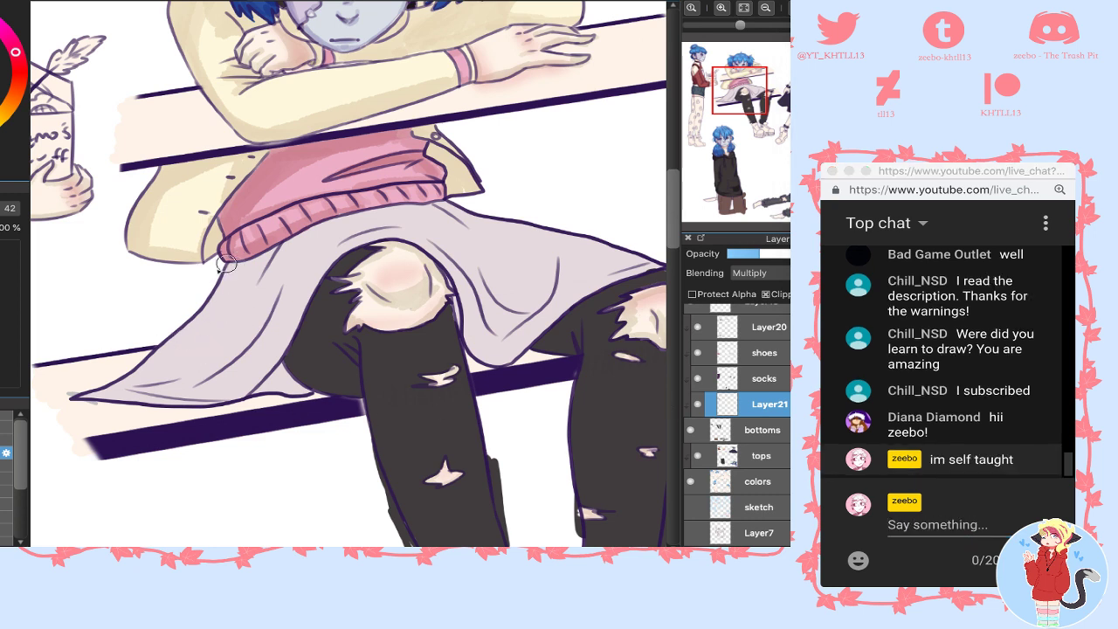
{"action": "mouse_move", "coordinate": [226, 264]}
{"action": "left_mouse_down"}
{"action": "mouse_move", "coordinate": [205, 284]}
{"action": "mouse_move", "coordinate": [216, 291]}
{"action": "mouse_move", "coordinate": [341, 224]}
{"action": "mouse_move", "coordinate": [411, 213]}
{"action": "mouse_move", "coordinate": [522, 243]}
{"action": "mouse_move", "coordinate": [419, 258]}
{"action": "mouse_move", "coordinate": [438, 259]}
{"action": "mouse_move", "coordinate": [424, 235]}
{"action": "mouse_move", "coordinate": [457, 255]}
{"action": "left_mouse_up"}
{"action": "mouse_move", "coordinate": [388, 221]}
{"action": "left_mouse_down"}
{"action": "mouse_move", "coordinate": [442, 235]}
{"action": "mouse_move", "coordinate": [476, 322]}
{"action": "mouse_move", "coordinate": [457, 280]}
{"action": "mouse_move", "coordinate": [469, 324]}
{"action": "mouse_move", "coordinate": [461, 294]}
{"action": "mouse_move", "coordinate": [446, 317]}
{"action": "mouse_move", "coordinate": [468, 299]}
{"action": "mouse_move", "coordinate": [478, 338]}
{"action": "mouse_move", "coordinate": [521, 358]}
{"action": "mouse_move", "coordinate": [476, 335]}
{"action": "mouse_move", "coordinate": [526, 343]}
{"action": "mouse_move", "coordinate": [501, 323]}
{"action": "mouse_move", "coordinate": [558, 261]}
{"action": "mouse_move", "coordinate": [494, 280]}
{"action": "left_mouse_up"}
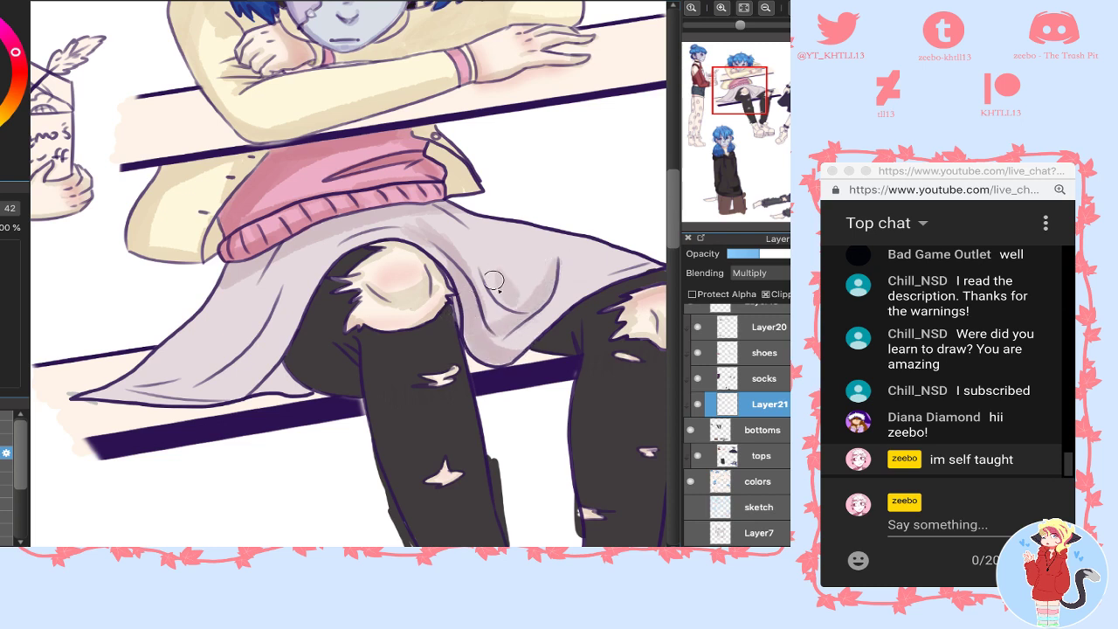
{"action": "mouse_move", "coordinate": [538, 323]}
{"action": "left_mouse_down"}
{"action": "mouse_move", "coordinate": [502, 349]}
{"action": "mouse_move", "coordinate": [642, 265]}
{"action": "mouse_move", "coordinate": [612, 264]}
{"action": "left_mouse_up"}
{"action": "left_click_drag", "start_coordinate": [448, 206], "coordinate": [566, 244]}
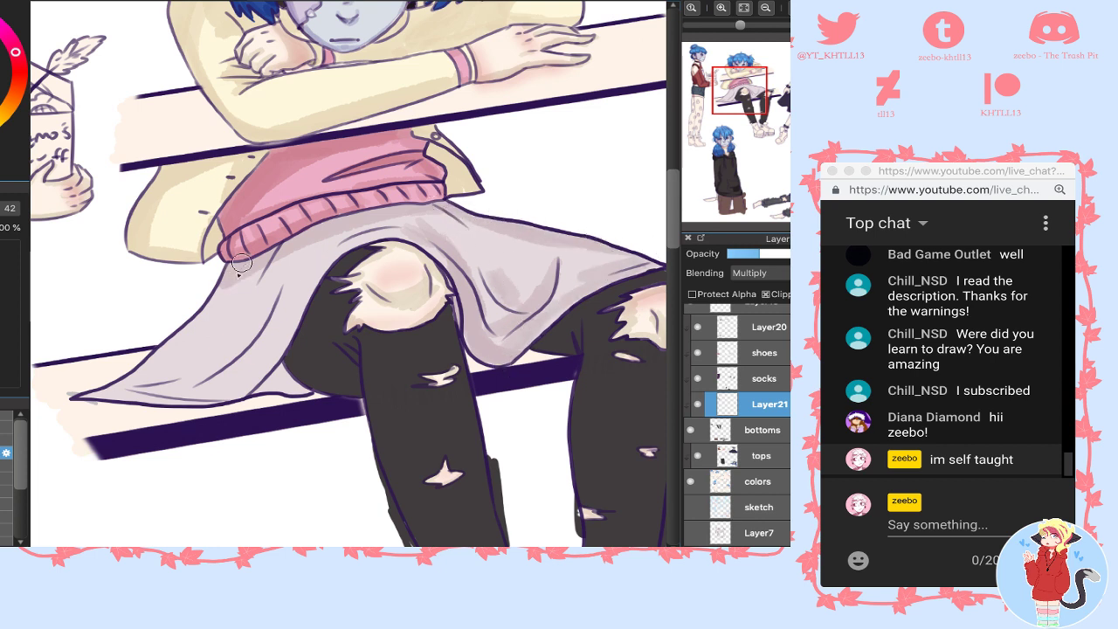
{"action": "mouse_move", "coordinate": [231, 289]}
{"action": "left_mouse_down"}
{"action": "mouse_move", "coordinate": [109, 397]}
{"action": "mouse_move", "coordinate": [223, 398]}
{"action": "left_mouse_up"}
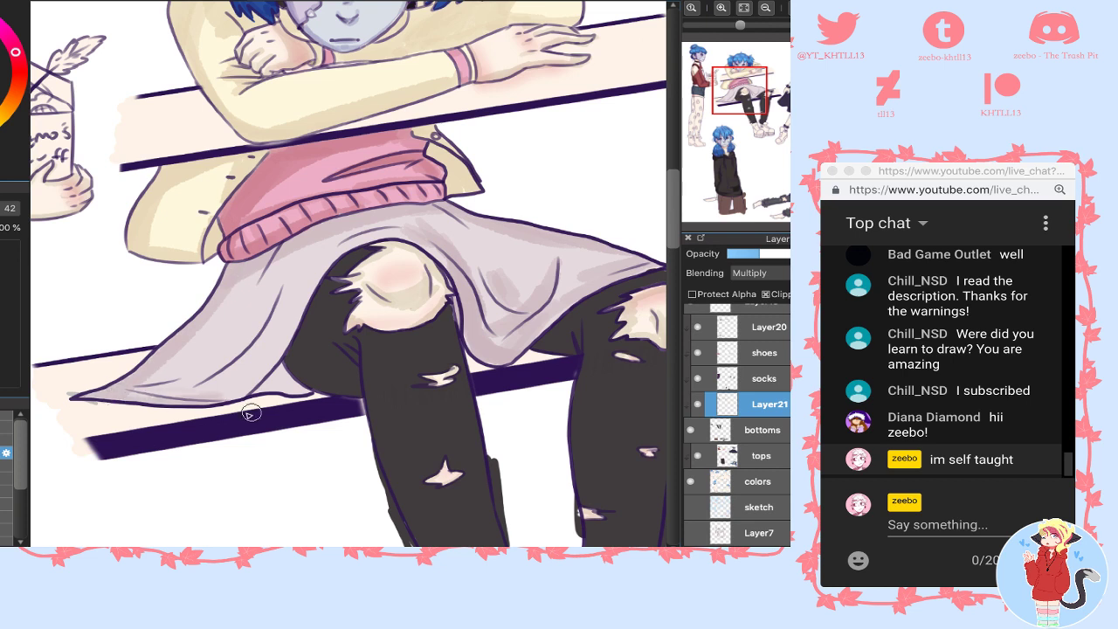
- Erase the stray colour outside the skirt's pointed tip on the bottoms layer, and reselect the Multiply shading layer above it
{"action": "key", "text": "e"}
{"action": "left_click", "coordinate": [759, 434]}
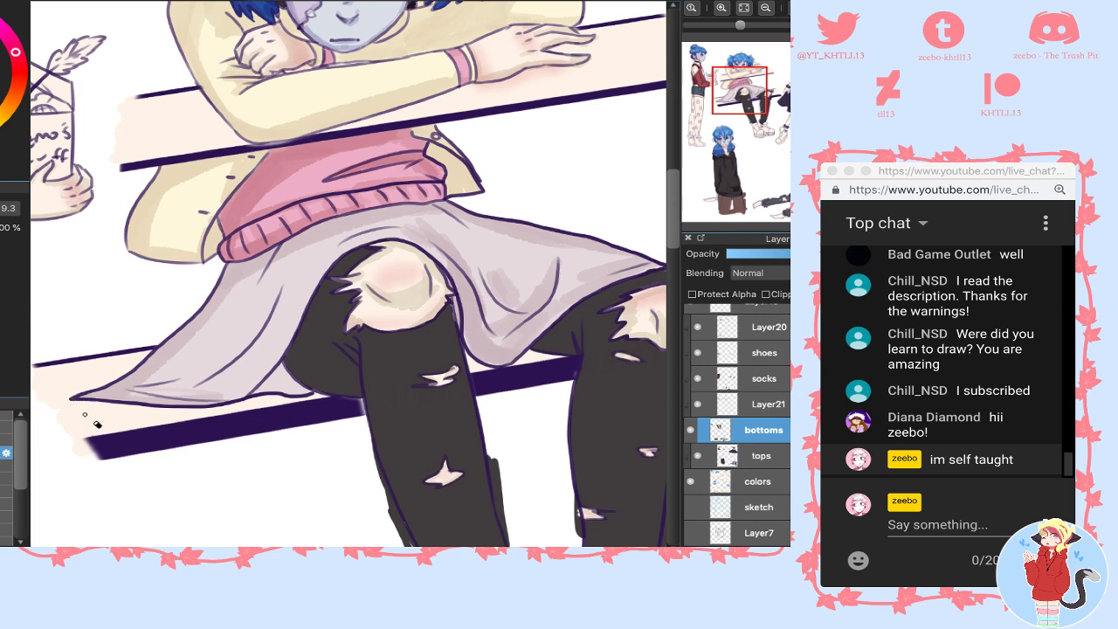
{"action": "left_click", "coordinate": [751, 404]}
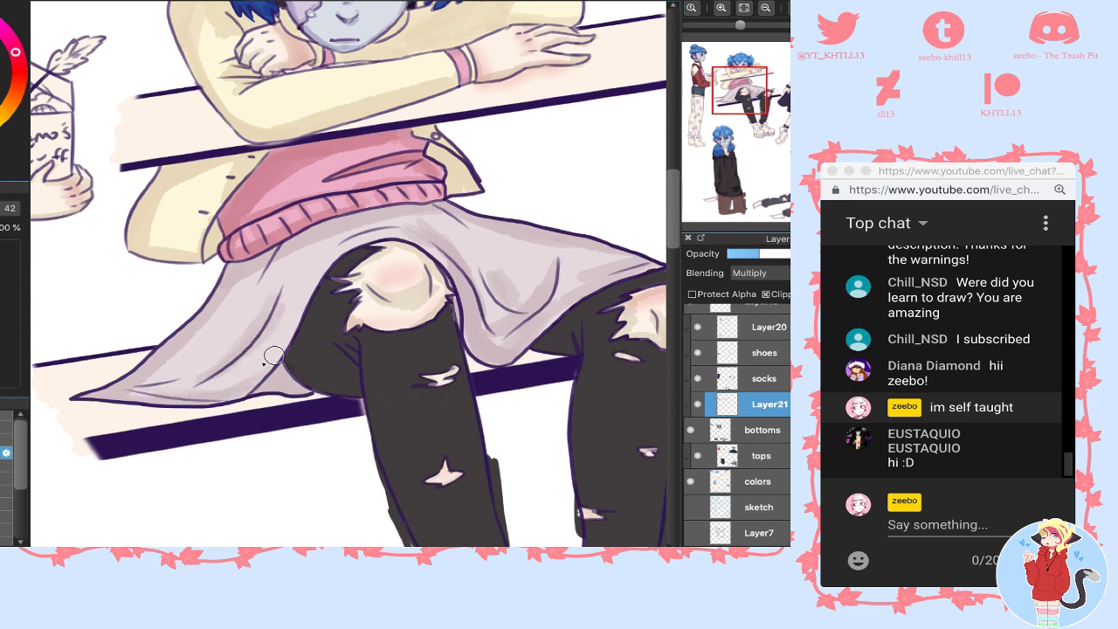
- Sample the black pants colour and shade the thigh underside and outer edge of the seated figure's leg beneath the draped skirt
{"action": "right_click", "coordinate": [323, 354]}
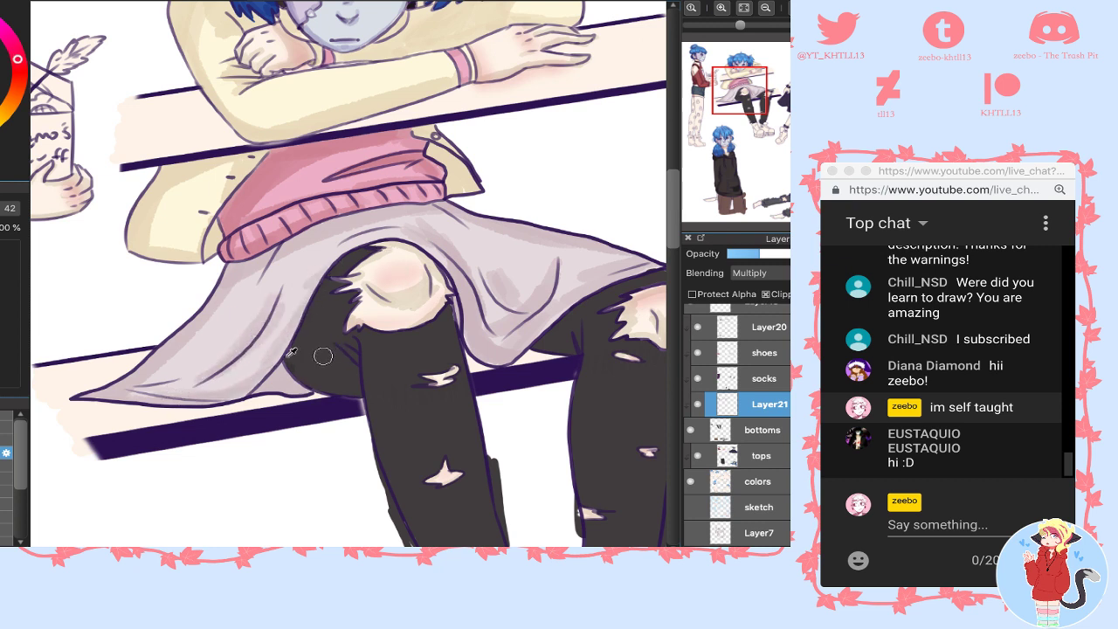
{"action": "mouse_move", "coordinate": [317, 371]}
{"action": "left_mouse_down"}
{"action": "mouse_move", "coordinate": [358, 394]}
{"action": "mouse_move", "coordinate": [295, 359]}
{"action": "mouse_move", "coordinate": [353, 385]}
{"action": "mouse_move", "coordinate": [352, 345]}
{"action": "mouse_move", "coordinate": [357, 404]}
{"action": "mouse_move", "coordinate": [354, 334]}
{"action": "mouse_move", "coordinate": [368, 426]}
{"action": "left_mouse_up"}
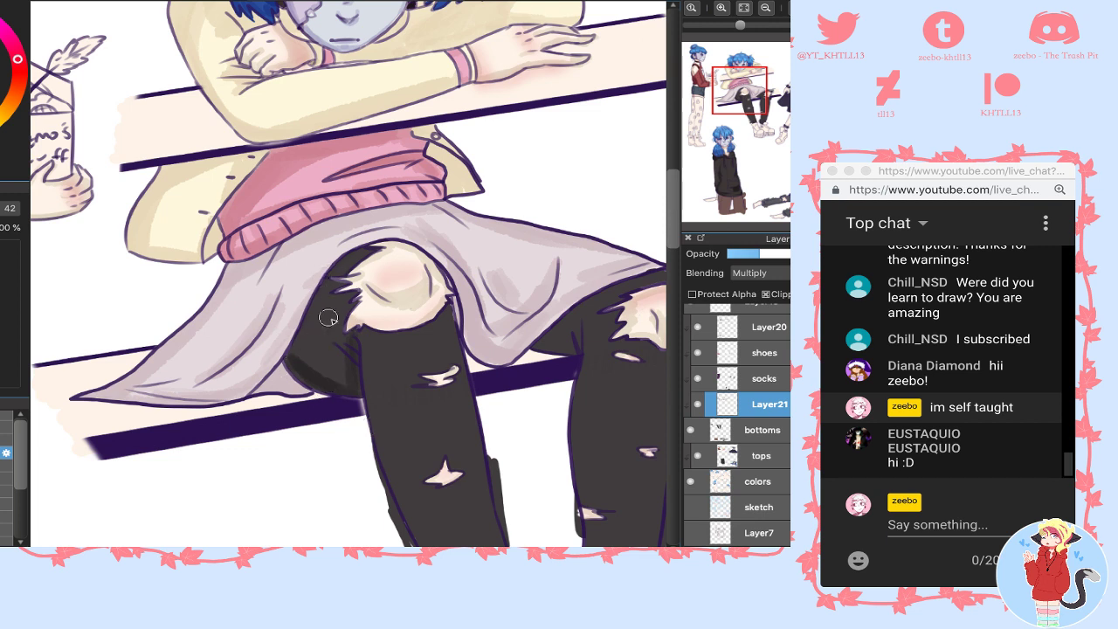
{"action": "mouse_move", "coordinate": [312, 335]}
{"action": "left_mouse_down"}
{"action": "mouse_move", "coordinate": [306, 365]}
{"action": "mouse_move", "coordinate": [338, 328]}
{"action": "left_mouse_up"}
{"action": "mouse_move", "coordinate": [332, 377]}
{"action": "left_mouse_down"}
{"action": "mouse_move", "coordinate": [306, 318]}
{"action": "mouse_move", "coordinate": [336, 340]}
{"action": "mouse_move", "coordinate": [319, 382]}
{"action": "mouse_move", "coordinate": [319, 304]}
{"action": "mouse_move", "coordinate": [325, 279]}
{"action": "mouse_move", "coordinate": [342, 270]}
{"action": "mouse_move", "coordinate": [332, 278]}
{"action": "mouse_move", "coordinate": [340, 397]}
{"action": "mouse_move", "coordinate": [367, 393]}
{"action": "mouse_move", "coordinate": [365, 319]}
{"action": "mouse_move", "coordinate": [399, 505]}
{"action": "left_mouse_up"}
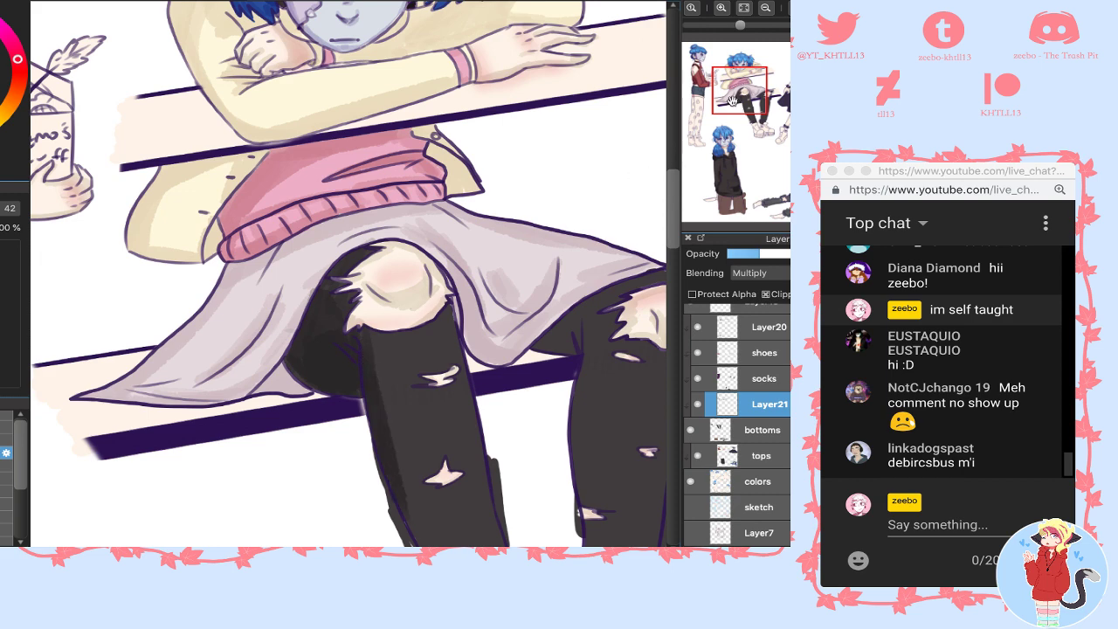
{"action": "left_click_drag", "start_coordinate": [734, 102], "coordinate": [748, 105]}
{"action": "mouse_move", "coordinate": [302, 231]}
{"action": "left_mouse_down"}
{"action": "mouse_move", "coordinate": [349, 400]}
{"action": "mouse_move", "coordinate": [374, 426]}
{"action": "left_mouse_up"}
{"action": "mouse_move", "coordinate": [335, 348]}
{"action": "left_mouse_down"}
{"action": "mouse_move", "coordinate": [396, 456]}
{"action": "mouse_move", "coordinate": [443, 443]}
{"action": "mouse_move", "coordinate": [431, 434]}
{"action": "mouse_move", "coordinate": [473, 440]}
{"action": "mouse_move", "coordinate": [493, 417]}
{"action": "mouse_move", "coordinate": [503, 462]}
{"action": "left_mouse_up"}
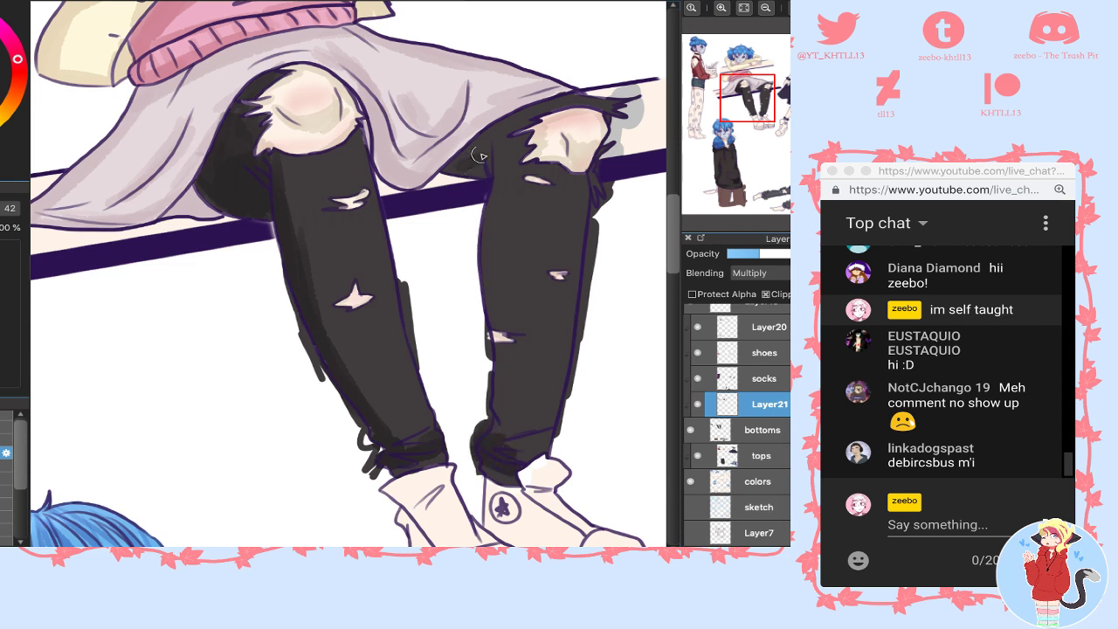
- Shade the seated figure's other ripped pant leg from knee to cuff, and the inner edge of the first leg
{"action": "mouse_move", "coordinate": [480, 137]}
{"action": "left_mouse_down"}
{"action": "mouse_move", "coordinate": [515, 126]}
{"action": "mouse_move", "coordinate": [490, 137]}
{"action": "mouse_move", "coordinate": [493, 176]}
{"action": "mouse_move", "coordinate": [547, 108]}
{"action": "mouse_move", "coordinate": [574, 96]}
{"action": "mouse_move", "coordinate": [522, 114]}
{"action": "mouse_move", "coordinate": [493, 205]}
{"action": "mouse_move", "coordinate": [511, 446]}
{"action": "mouse_move", "coordinate": [491, 423]}
{"action": "left_mouse_up"}
{"action": "left_click_drag", "start_coordinate": [591, 173], "coordinate": [602, 187]}
{"action": "mouse_move", "coordinate": [614, 120]}
{"action": "left_mouse_down"}
{"action": "mouse_move", "coordinate": [587, 139]}
{"action": "mouse_move", "coordinate": [566, 116]}
{"action": "mouse_move", "coordinate": [578, 108]}
{"action": "mouse_move", "coordinate": [534, 177]}
{"action": "mouse_move", "coordinate": [537, 150]}
{"action": "mouse_move", "coordinate": [593, 171]}
{"action": "left_mouse_up"}
{"action": "mouse_move", "coordinate": [347, 122]}
{"action": "left_mouse_down"}
{"action": "mouse_move", "coordinate": [290, 158]}
{"action": "mouse_move", "coordinate": [358, 125]}
{"action": "mouse_move", "coordinate": [384, 237]}
{"action": "left_mouse_up"}
{"action": "left_click_drag", "start_coordinate": [380, 204], "coordinate": [404, 310]}
{"action": "left_click_drag", "start_coordinate": [403, 243], "coordinate": [410, 348]}
{"action": "left_click_drag", "start_coordinate": [388, 221], "coordinate": [428, 382]}
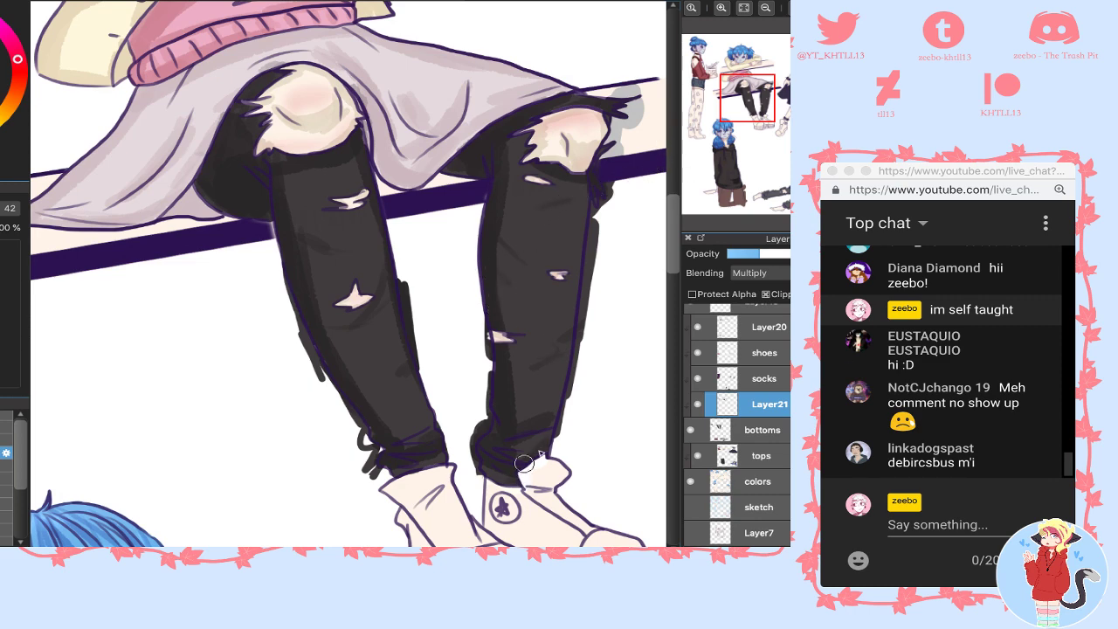
- For the dark flared skirt, add a clipped Multiply layer between the tops and bottoms layers and turn off clipping on tops
{"action": "left_click_drag", "start_coordinate": [793, 105], "coordinate": [805, 102]}
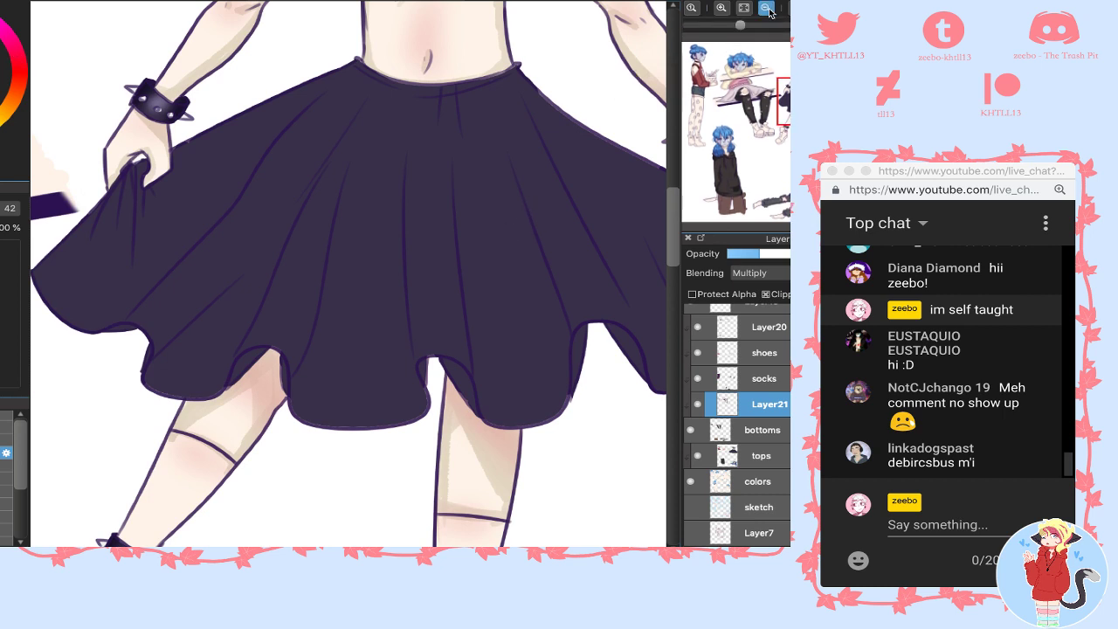
{"action": "left_click", "coordinate": [767, 7]}
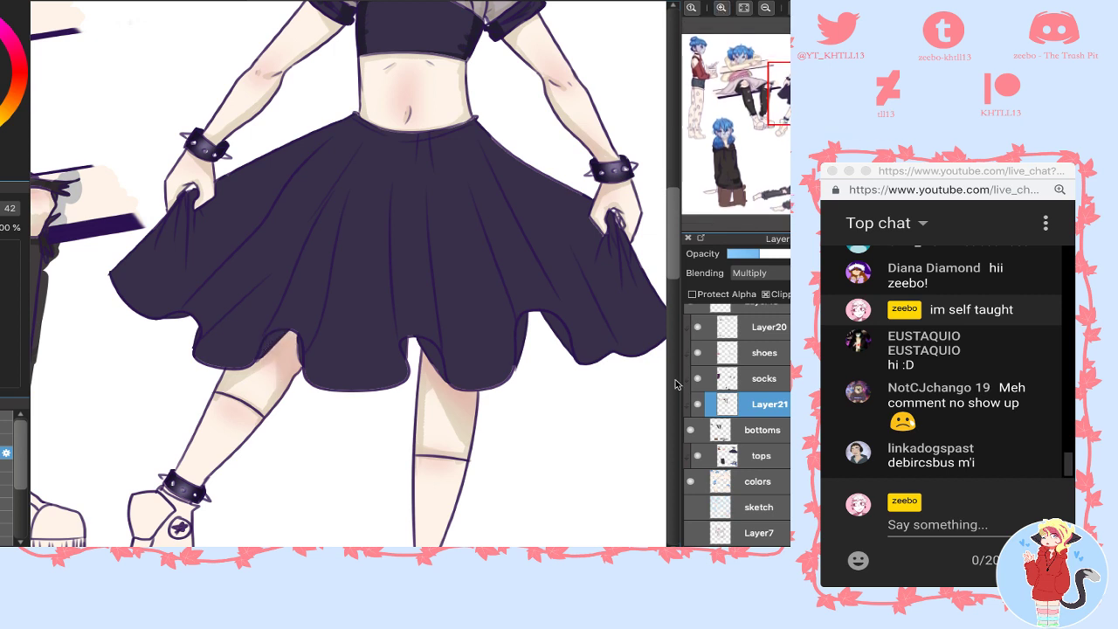
{"action": "left_click", "coordinate": [696, 453]}
{"action": "left_click", "coordinate": [696, 453]}
{"action": "left_click", "coordinate": [755, 450]}
{"action": "left_click", "coordinate": [693, 554]}
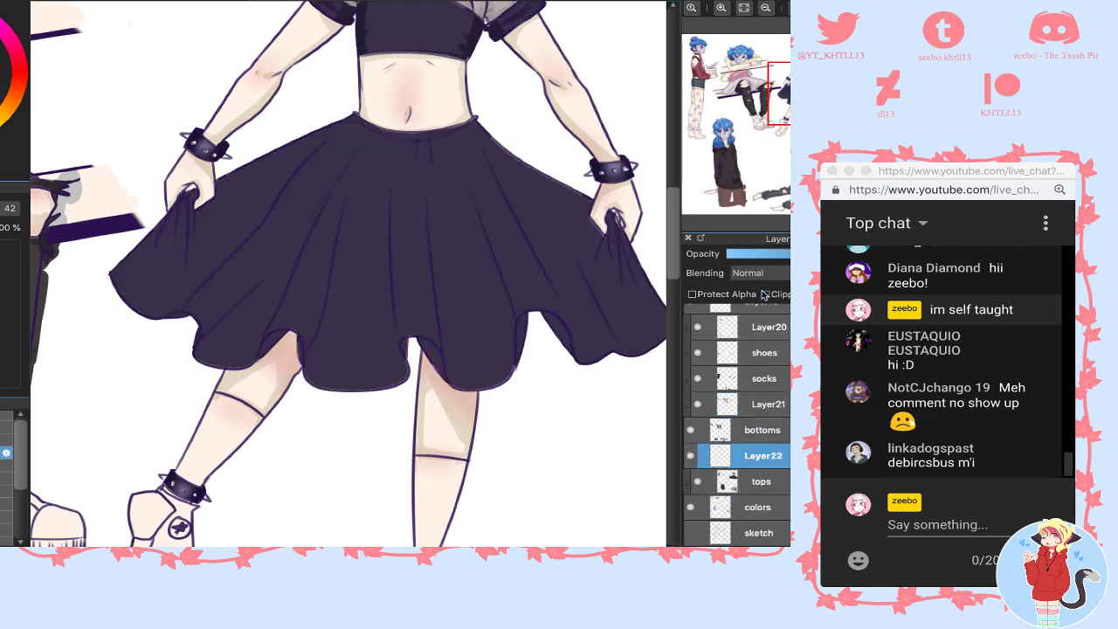
{"action": "left_click", "coordinate": [781, 292]}
{"action": "left_click", "coordinate": [778, 273]}
{"action": "left_click", "coordinate": [778, 286]}
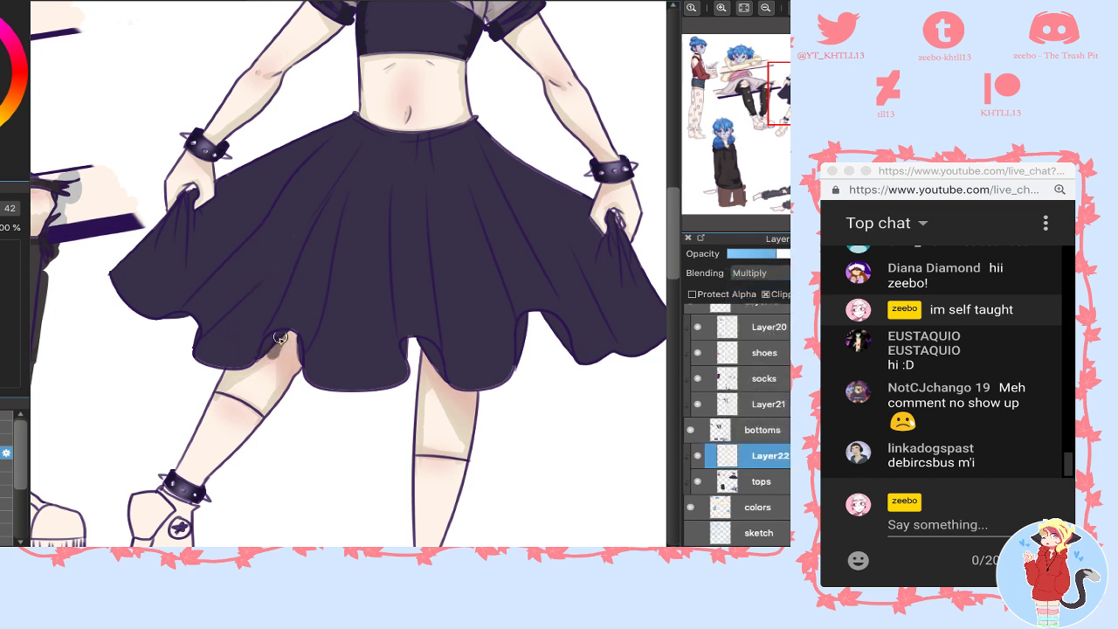
{"action": "left_click", "coordinate": [785, 480]}
{"action": "left_click", "coordinate": [775, 297]}
{"action": "left_click", "coordinate": [745, 451]}
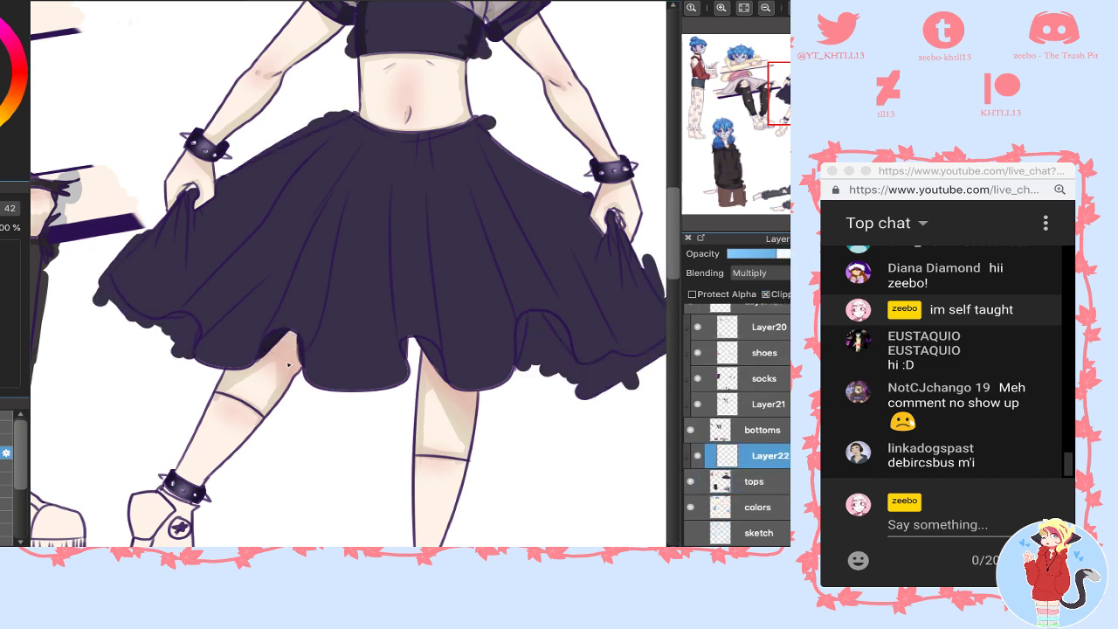
- Paint dark shadows into the inner folds along the wavy hem of the flared skirt
{"action": "left_click_drag", "start_coordinate": [179, 322], "coordinate": [194, 348]}
{"action": "left_click_drag", "start_coordinate": [414, 345], "coordinate": [420, 349]}
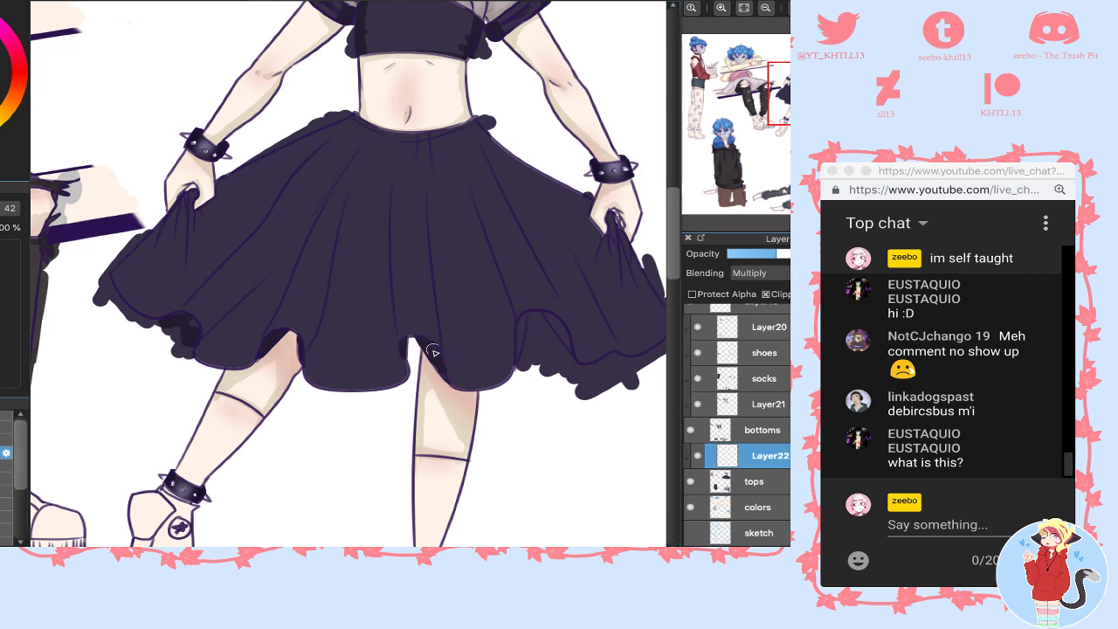
{"action": "left_click_drag", "start_coordinate": [527, 312], "coordinate": [521, 370]}
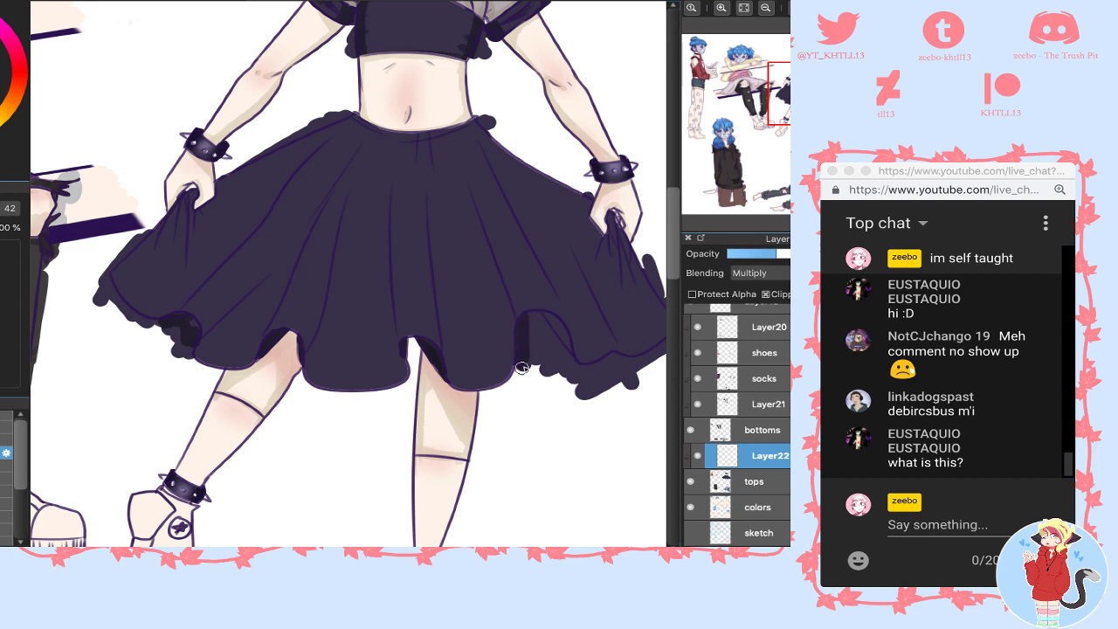
{"action": "mouse_move", "coordinate": [537, 315]}
{"action": "left_mouse_down"}
{"action": "mouse_move", "coordinate": [564, 348]}
{"action": "mouse_move", "coordinate": [549, 319]}
{"action": "left_mouse_up"}
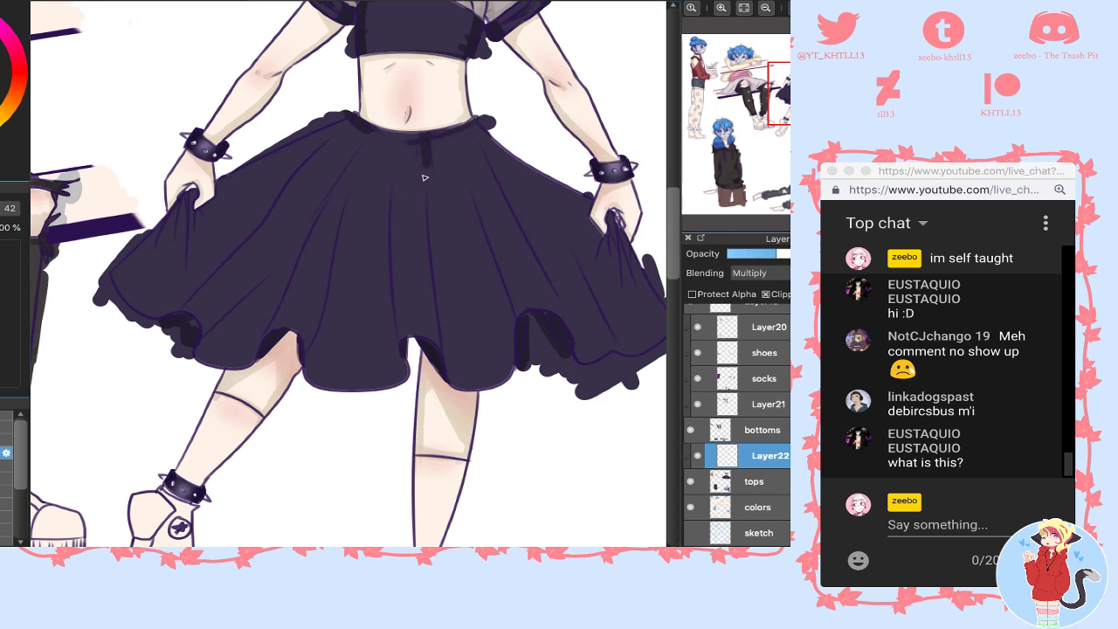
- Shade the gathered fabric under both hands and the upper edge of the flared skirt
{"action": "left_click_drag", "start_coordinate": [192, 191], "coordinate": [186, 244]}
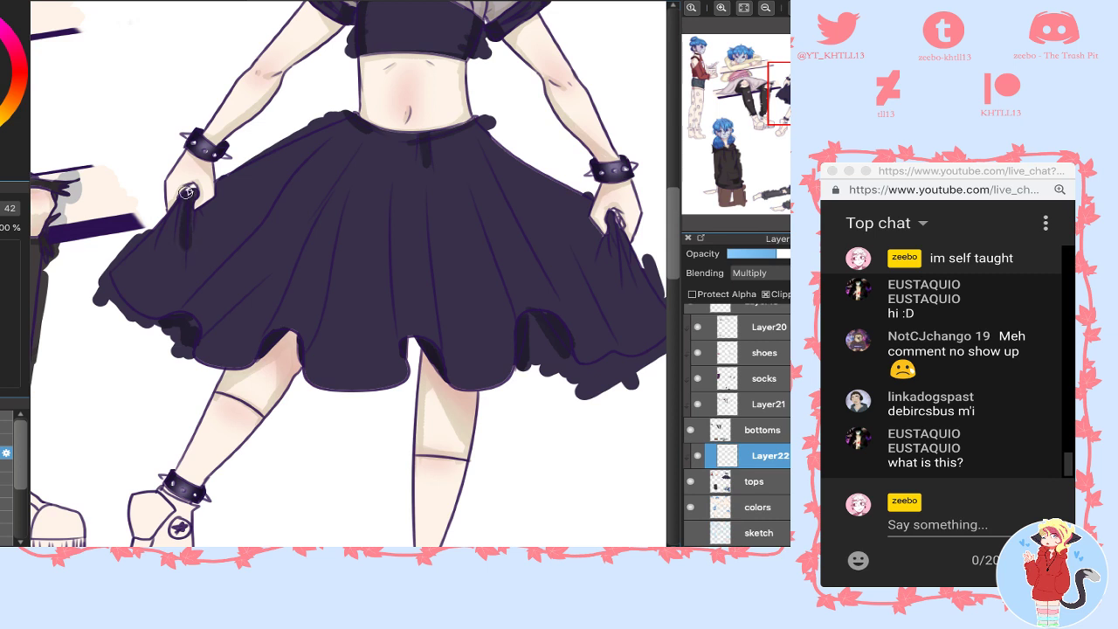
{"action": "left_click_drag", "start_coordinate": [186, 194], "coordinate": [158, 242]}
{"action": "left_click_drag", "start_coordinate": [623, 229], "coordinate": [627, 262]}
{"action": "left_click_drag", "start_coordinate": [517, 160], "coordinate": [577, 194]}
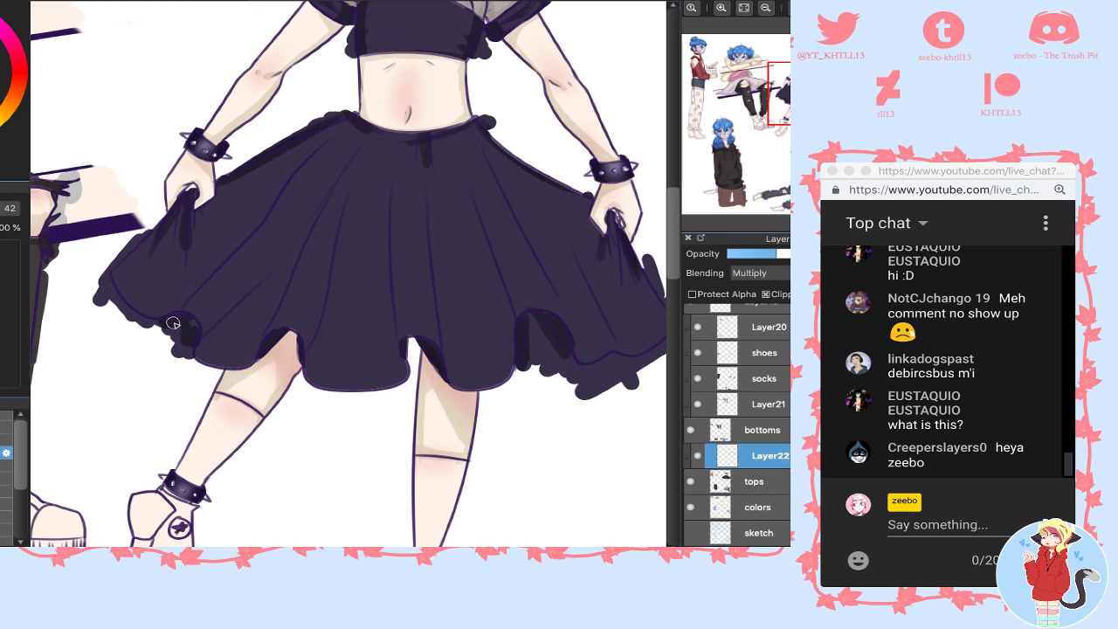
- Paint diagonal fold shadows and hem shading on the side of the flared skirt held by the raised-leg side hand
{"action": "mouse_move", "coordinate": [166, 313]}
{"action": "left_mouse_down"}
{"action": "mouse_move", "coordinate": [256, 220]}
{"action": "mouse_move", "coordinate": [211, 265]}
{"action": "left_mouse_up"}
{"action": "left_click_drag", "start_coordinate": [249, 229], "coordinate": [267, 198]}
{"action": "mouse_move", "coordinate": [215, 332]}
{"action": "left_mouse_down"}
{"action": "mouse_move", "coordinate": [258, 289]}
{"action": "mouse_move", "coordinate": [202, 354]}
{"action": "mouse_move", "coordinate": [228, 314]}
{"action": "mouse_move", "coordinate": [212, 344]}
{"action": "left_mouse_up"}
{"action": "left_click_drag", "start_coordinate": [258, 312], "coordinate": [226, 368]}
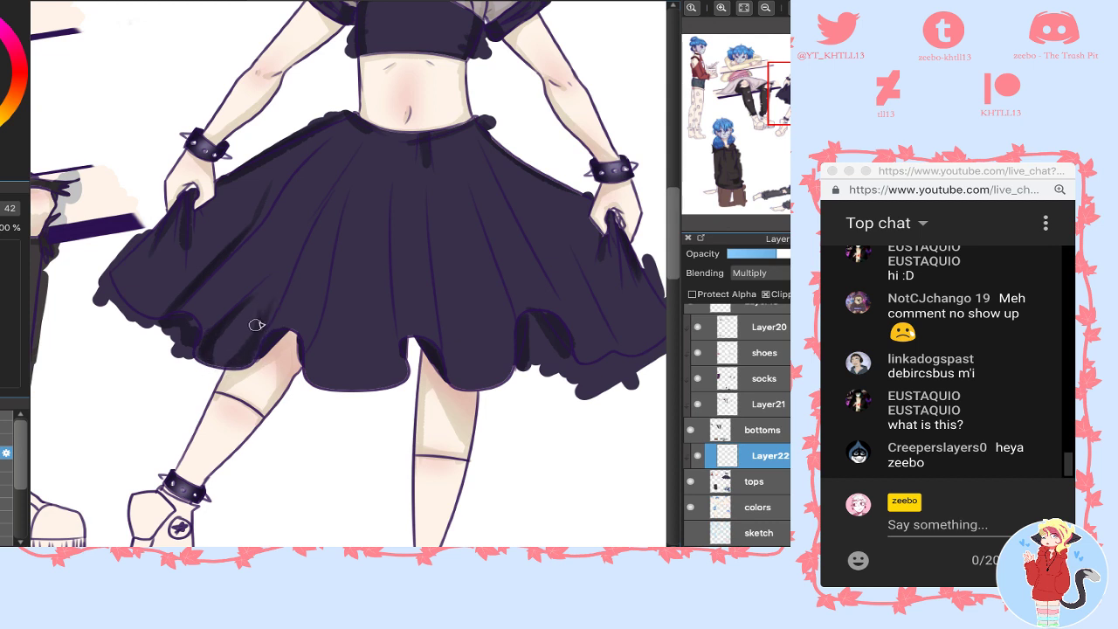
{"action": "mouse_move", "coordinate": [123, 263]}
{"action": "left_mouse_down"}
{"action": "mouse_move", "coordinate": [138, 314]}
{"action": "mouse_move", "coordinate": [144, 237]}
{"action": "mouse_move", "coordinate": [117, 306]}
{"action": "left_mouse_up"}
- Shade the flared skirt's central hem panel and its long vertical folds, undoing the first misplaced stroke
{"action": "mouse_move", "coordinate": [329, 371]}
{"action": "left_mouse_down"}
{"action": "mouse_move", "coordinate": [391, 384]}
{"action": "mouse_move", "coordinate": [313, 378]}
{"action": "mouse_move", "coordinate": [368, 353]}
{"action": "mouse_move", "coordinate": [370, 338]}
{"action": "mouse_move", "coordinate": [338, 321]}
{"action": "mouse_move", "coordinate": [373, 303]}
{"action": "left_mouse_up"}
{"action": "key", "text": "ctrl+z"}
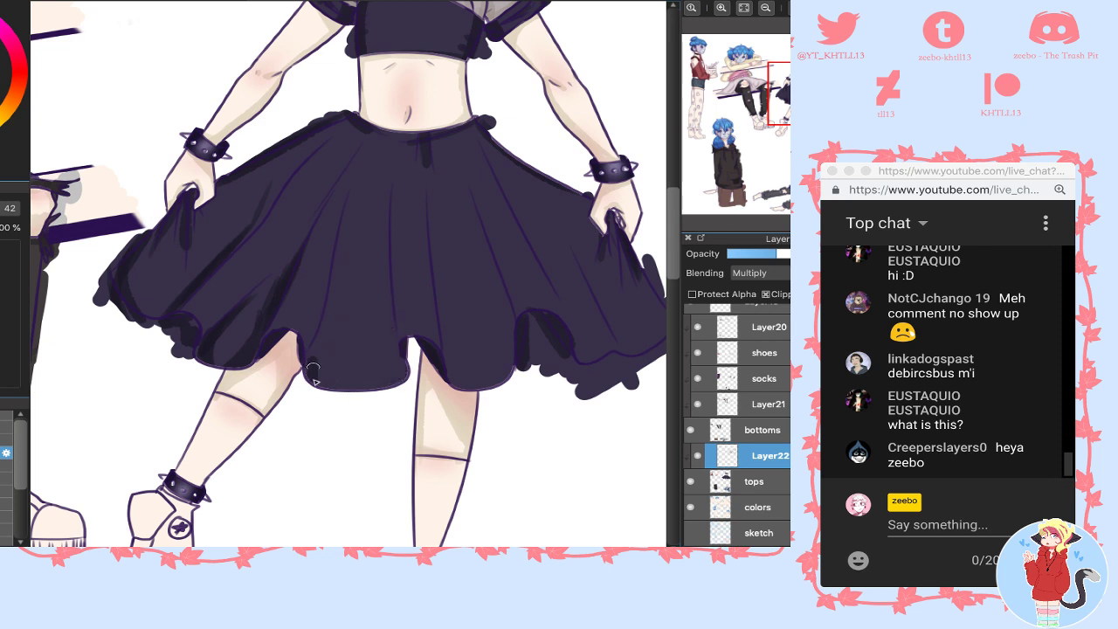
{"action": "left_click_drag", "start_coordinate": [339, 267], "coordinate": [329, 313]}
{"action": "left_click_drag", "start_coordinate": [341, 224], "coordinate": [339, 267]}
{"action": "mouse_move", "coordinate": [325, 385]}
{"action": "left_mouse_down"}
{"action": "mouse_move", "coordinate": [399, 380]}
{"action": "mouse_move", "coordinate": [312, 382]}
{"action": "mouse_move", "coordinate": [400, 363]}
{"action": "mouse_move", "coordinate": [327, 380]}
{"action": "mouse_move", "coordinate": [361, 377]}
{"action": "mouse_move", "coordinate": [399, 340]}
{"action": "mouse_move", "coordinate": [386, 214]}
{"action": "mouse_move", "coordinate": [349, 382]}
{"action": "mouse_move", "coordinate": [389, 336]}
{"action": "mouse_move", "coordinate": [370, 357]}
{"action": "mouse_move", "coordinate": [326, 361]}
{"action": "mouse_move", "coordinate": [336, 281]}
{"action": "mouse_move", "coordinate": [335, 344]}
{"action": "left_mouse_up"}
{"action": "left_click_drag", "start_coordinate": [433, 189], "coordinate": [446, 339]}
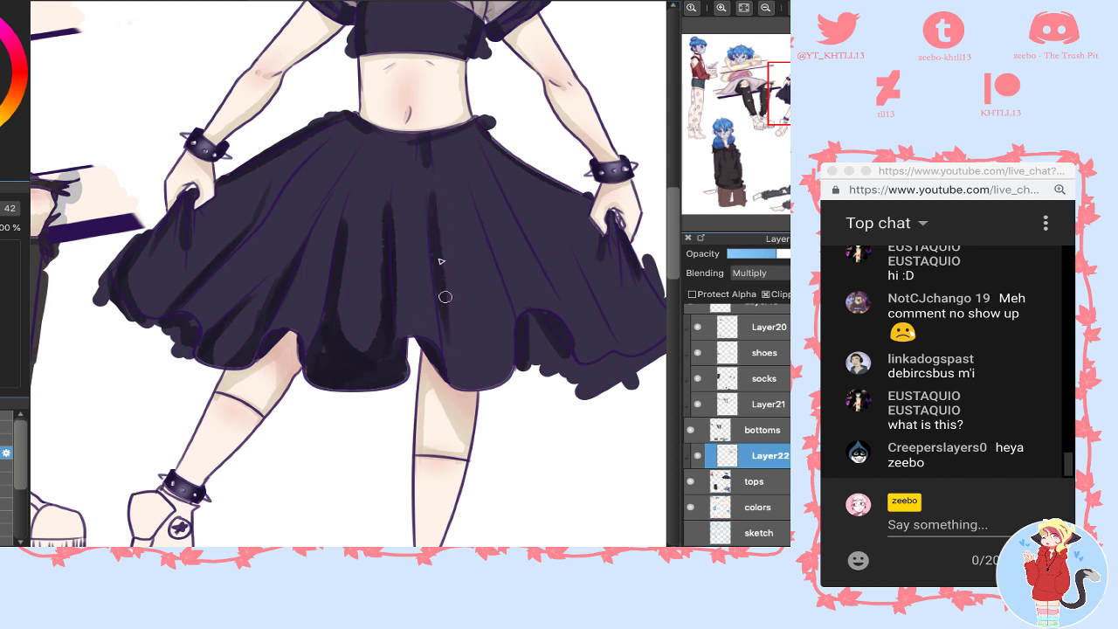
{"action": "left_click_drag", "start_coordinate": [443, 262], "coordinate": [472, 384]}
{"action": "left_click_drag", "start_coordinate": [445, 301], "coordinate": [458, 384]}
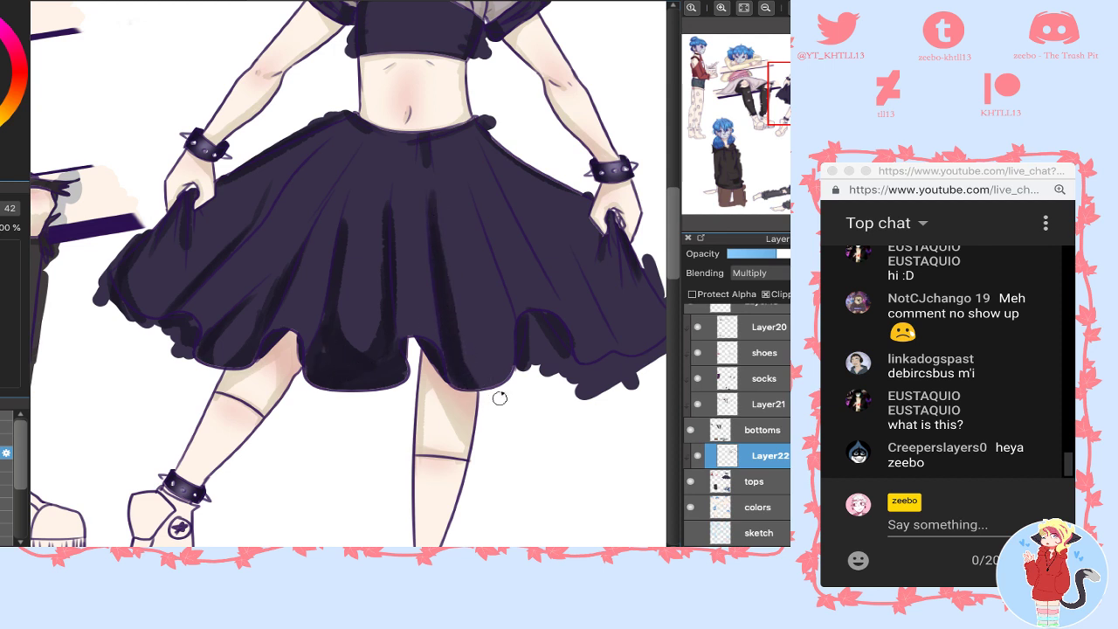
- Paint long fold shadows down the flared skirt from its central hem panel toward the straight-leg side hand
{"action": "mouse_move", "coordinate": [462, 193]}
{"action": "left_mouse_down"}
{"action": "mouse_move", "coordinate": [504, 326]}
{"action": "mouse_move", "coordinate": [462, 196]}
{"action": "mouse_move", "coordinate": [496, 381]}
{"action": "left_mouse_up"}
{"action": "left_click_drag", "start_coordinate": [489, 290], "coordinate": [498, 386]}
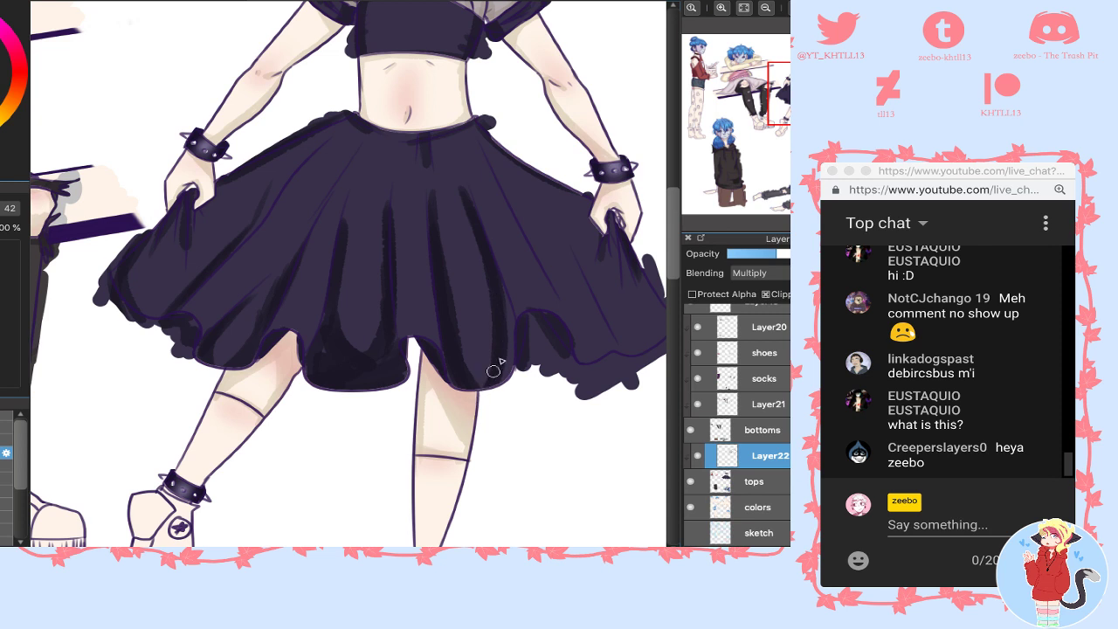
{"action": "mouse_move", "coordinate": [504, 318]}
{"action": "left_mouse_down"}
{"action": "mouse_move", "coordinate": [505, 382]}
{"action": "mouse_move", "coordinate": [505, 285]}
{"action": "left_mouse_up"}
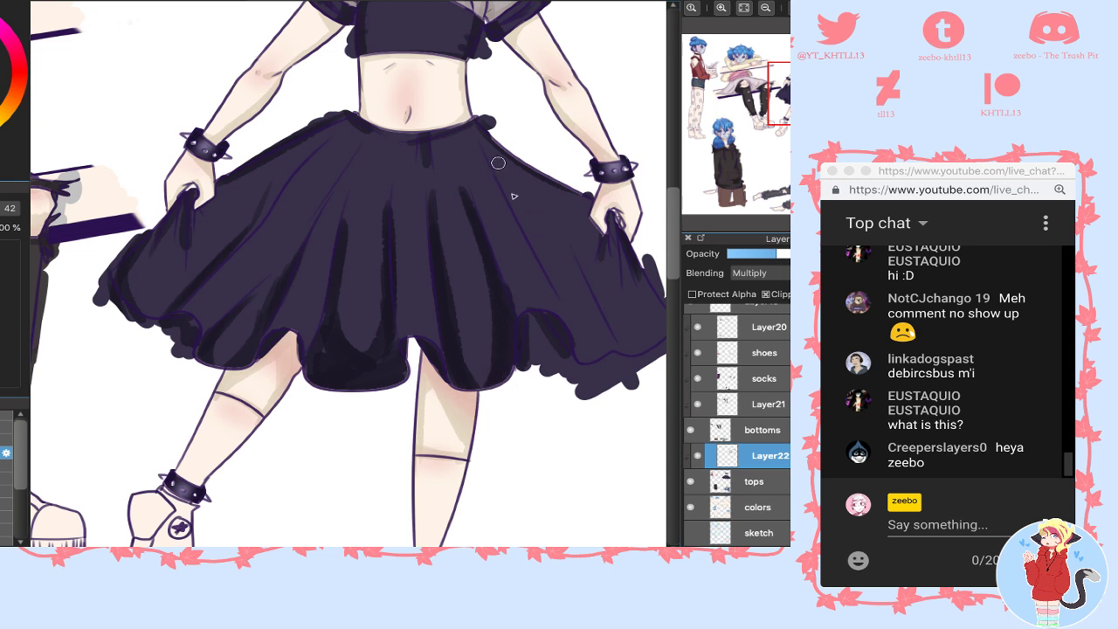
{"action": "left_click_drag", "start_coordinate": [512, 183], "coordinate": [560, 295]}
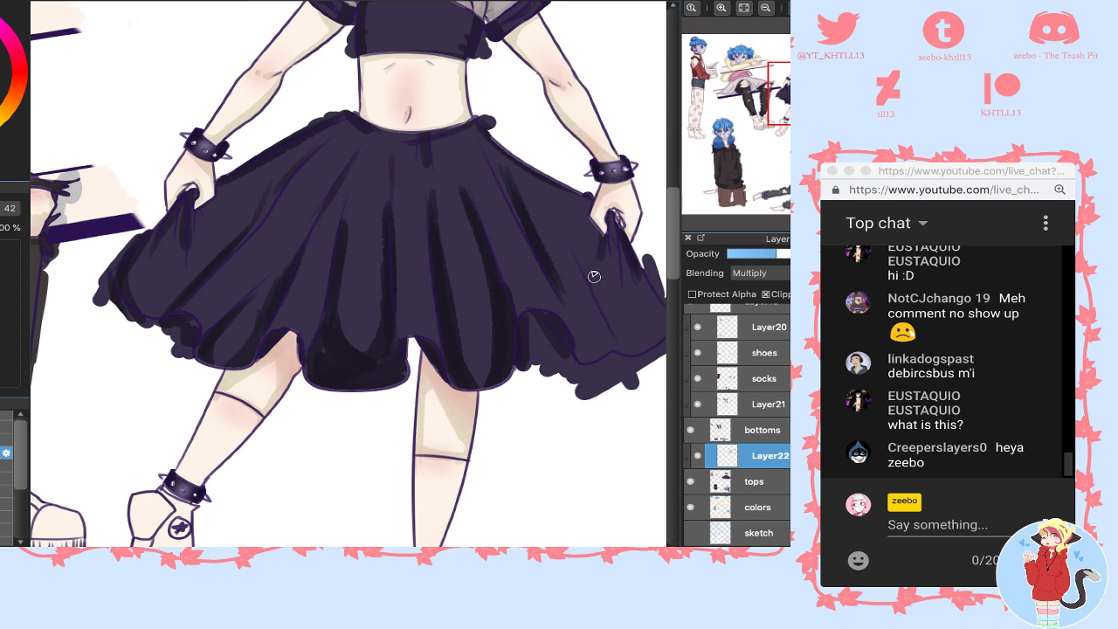
{"action": "left_click_drag", "start_coordinate": [594, 276], "coordinate": [612, 337]}
{"action": "mouse_move", "coordinate": [580, 233]}
{"action": "left_mouse_down"}
{"action": "mouse_move", "coordinate": [643, 364]}
{"action": "mouse_move", "coordinate": [611, 328]}
{"action": "mouse_move", "coordinate": [655, 353]}
{"action": "left_mouse_up"}
- Post the message "its sal fisher from sally face" in the YouTube live chat
{"action": "left_click", "coordinate": [938, 525]}
{"action": "type", "text": "its sal fisher fro"}
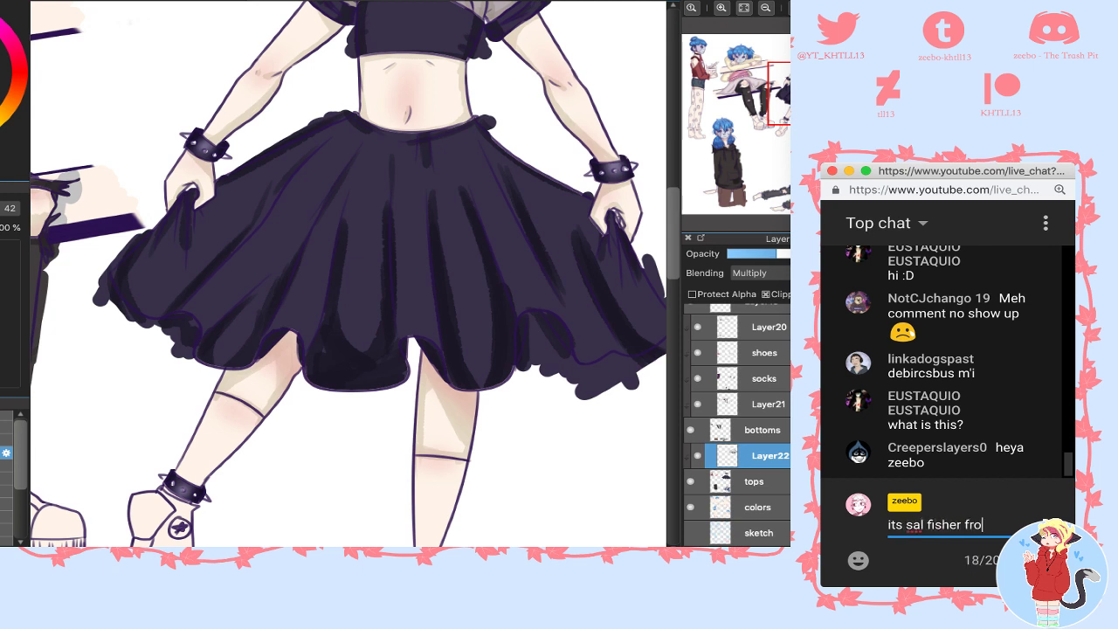
{"action": "type", "text": "face"}
{"action": "key", "text": "Return"}
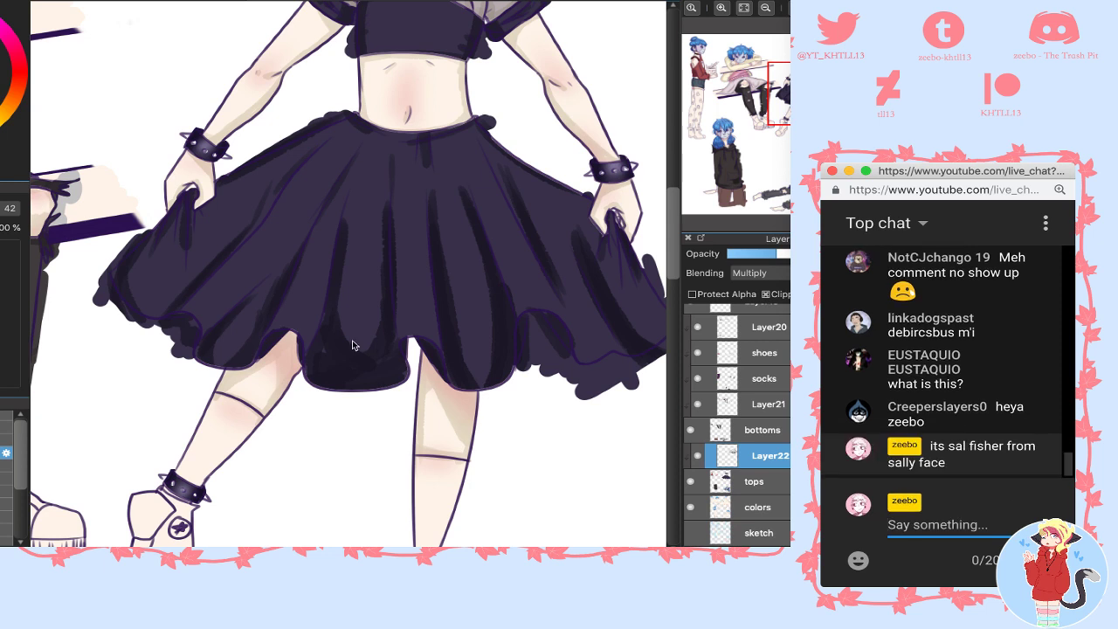
{"action": "left_click_drag", "start_coordinate": [436, 186], "coordinate": [364, 241]}
{"action": "left_click_drag", "start_coordinate": [461, 203], "coordinate": [412, 262]}
{"action": "key", "text": "ctrl+z"}
{"action": "mouse_move", "coordinate": [390, 157]}
{"action": "left_mouse_down"}
{"action": "mouse_move", "coordinate": [350, 204]}
{"action": "mouse_move", "coordinate": [418, 259]}
{"action": "left_mouse_up"}
{"action": "key", "text": "ctrl+z"}
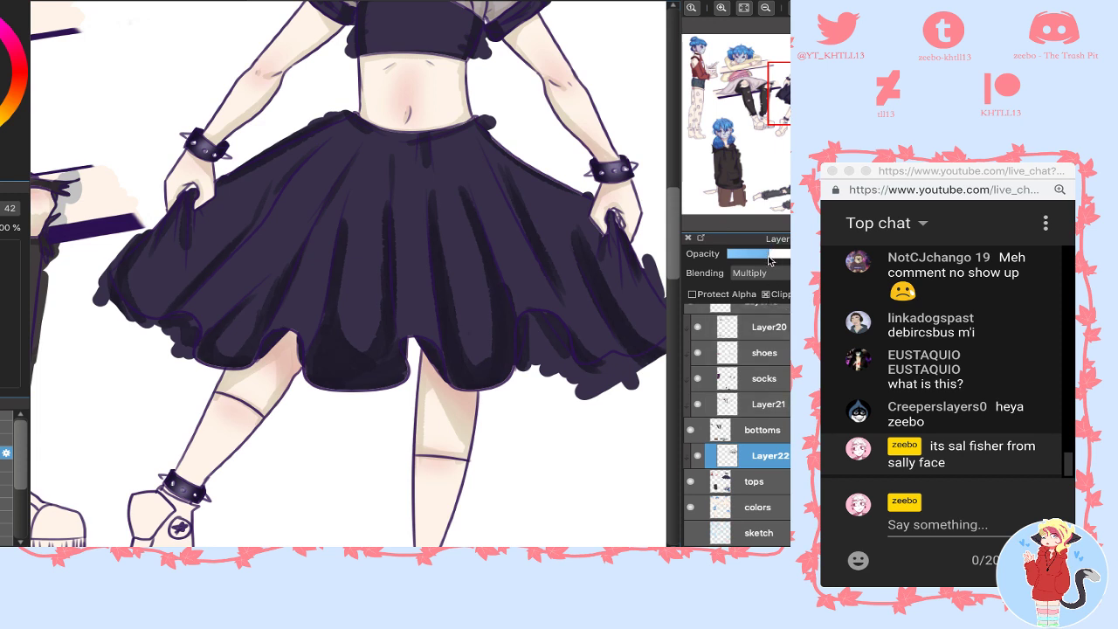
- Try merging the flared skirt's shading into the tops layer with clipping on, inspect the whole figure, and undo the merge
{"action": "key", "text": "super+e"}
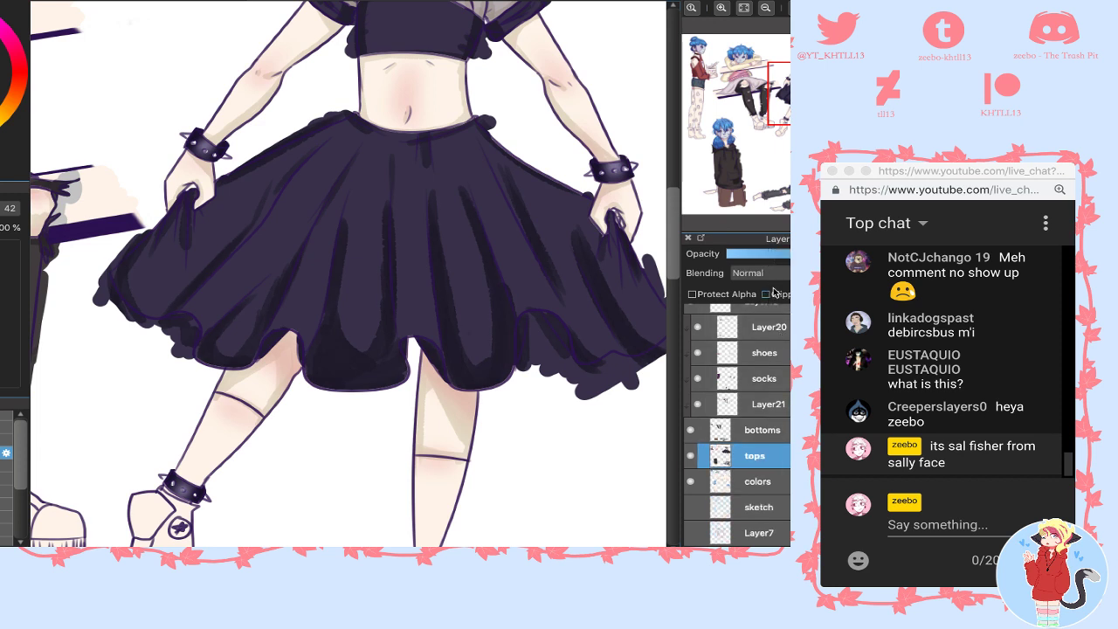
{"action": "left_click", "coordinate": [772, 293]}
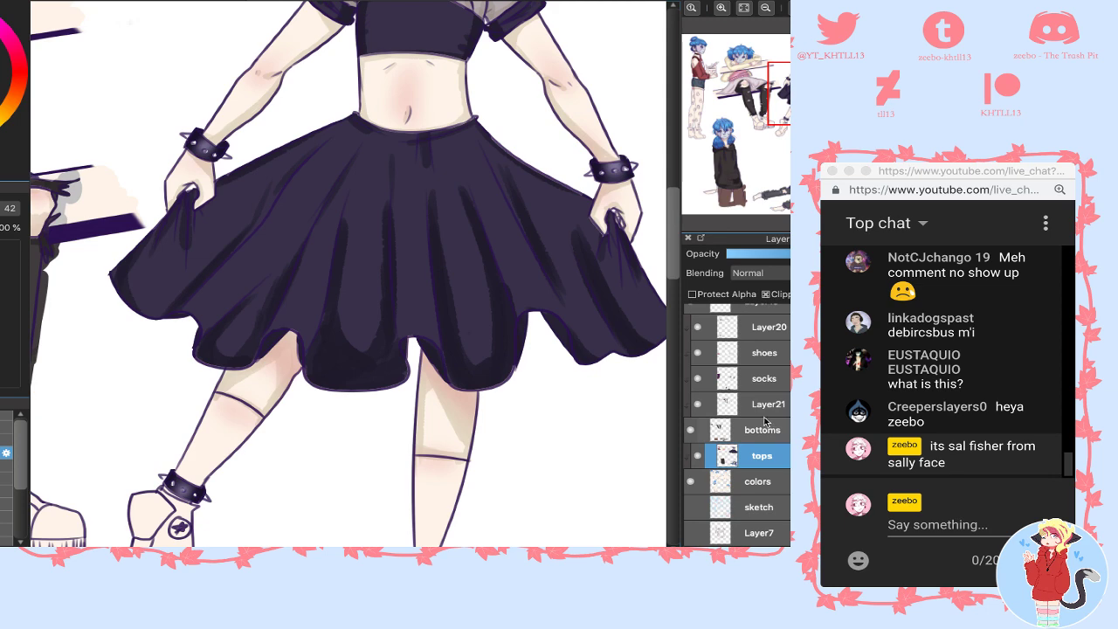
{"action": "mouse_move", "coordinate": [699, 32]}
{"action": "left_click", "coordinate": [765, 9]}
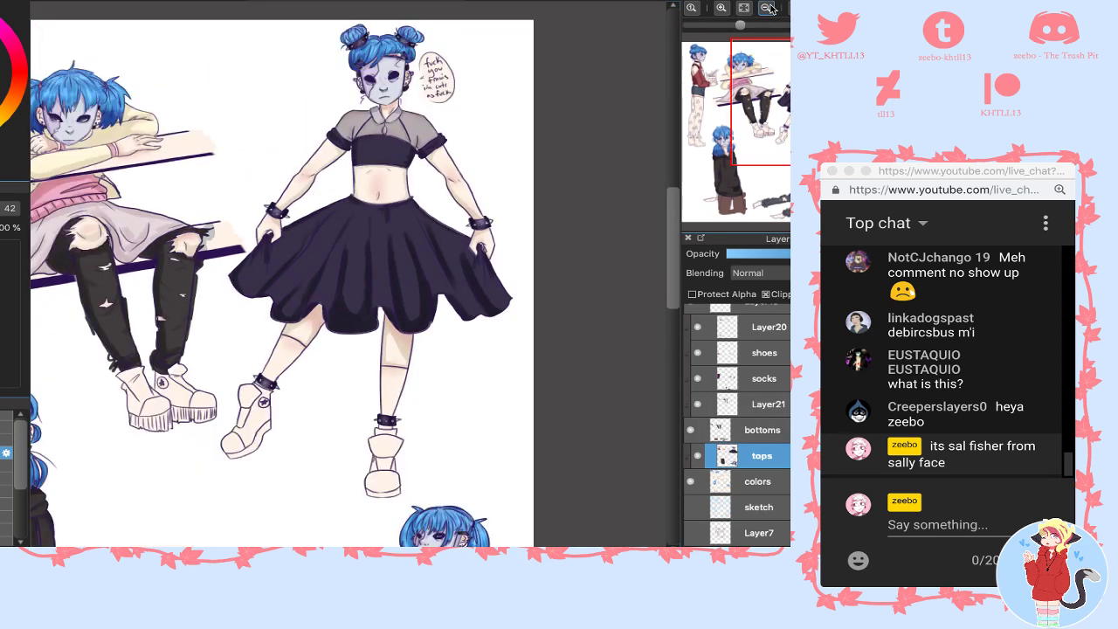
{"action": "left_click", "coordinate": [721, 9]}
{"action": "left_click", "coordinate": [722, 9]}
{"action": "key", "text": "super+z"}
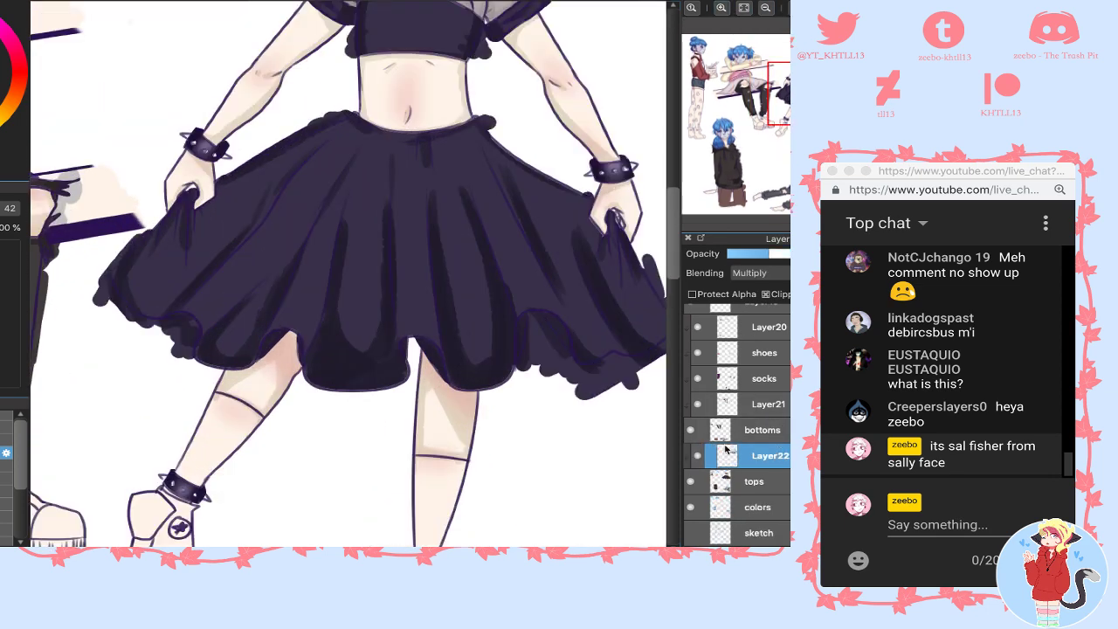
- Soften the edges of the flared skirt's fold shadows, starting at brush size 123 and enlarging it to 222
{"action": "left_click", "coordinate": [5, 478]}
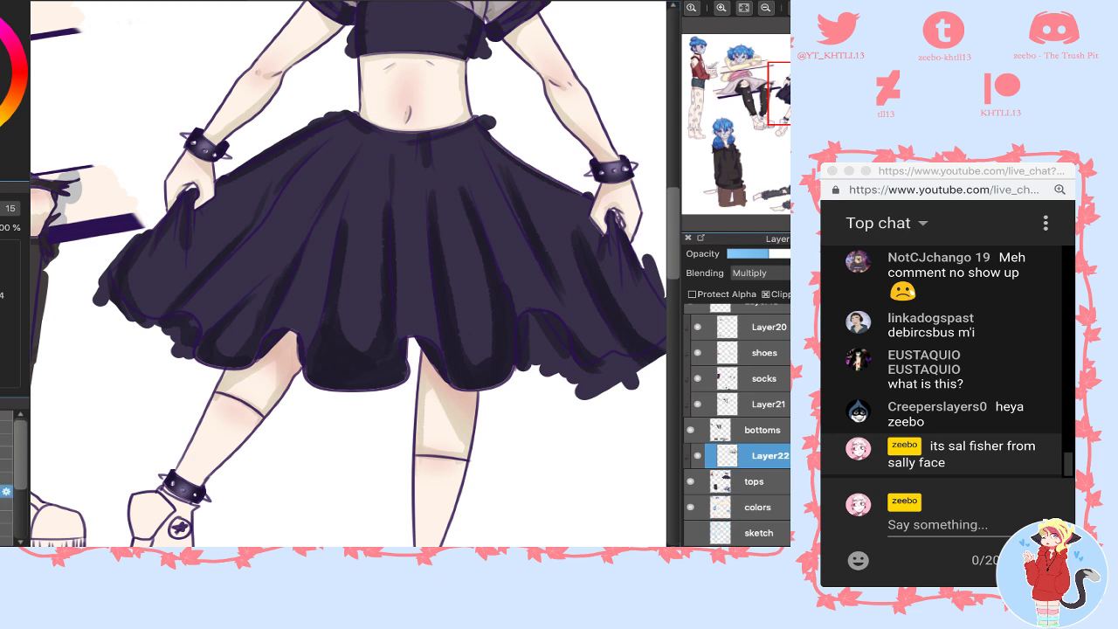
{"action": "left_click", "coordinate": [4, 479]}
{"action": "mouse_move", "coordinate": [221, 352]}
{"action": "left_mouse_down"}
{"action": "mouse_move", "coordinate": [203, 328]}
{"action": "mouse_move", "coordinate": [246, 321]}
{"action": "left_mouse_up"}
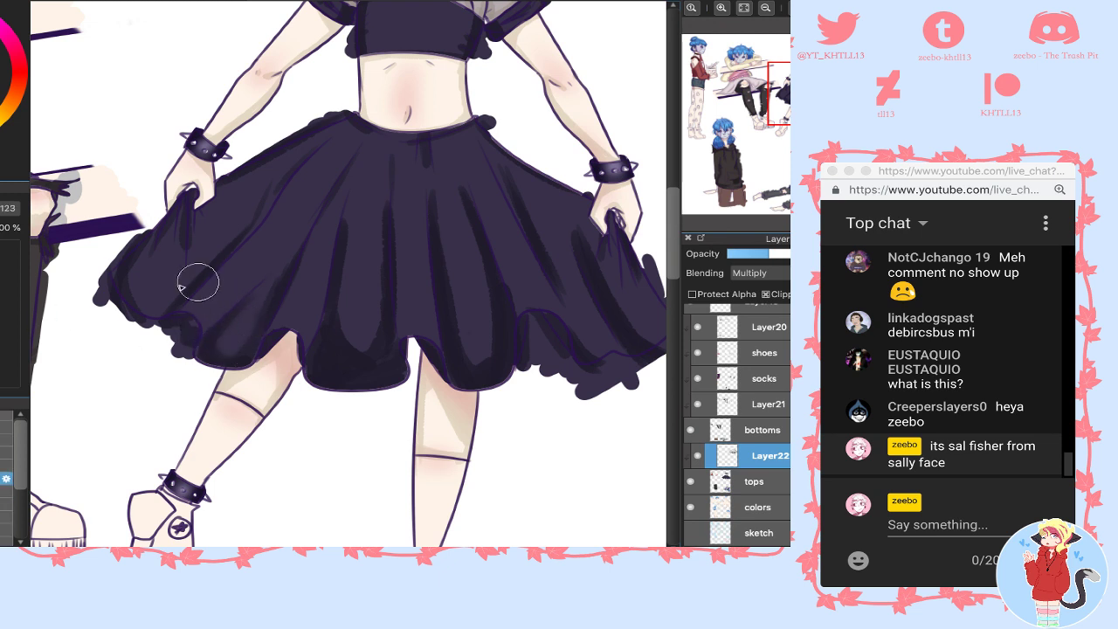
{"action": "left_click", "coordinate": [2, 208]}
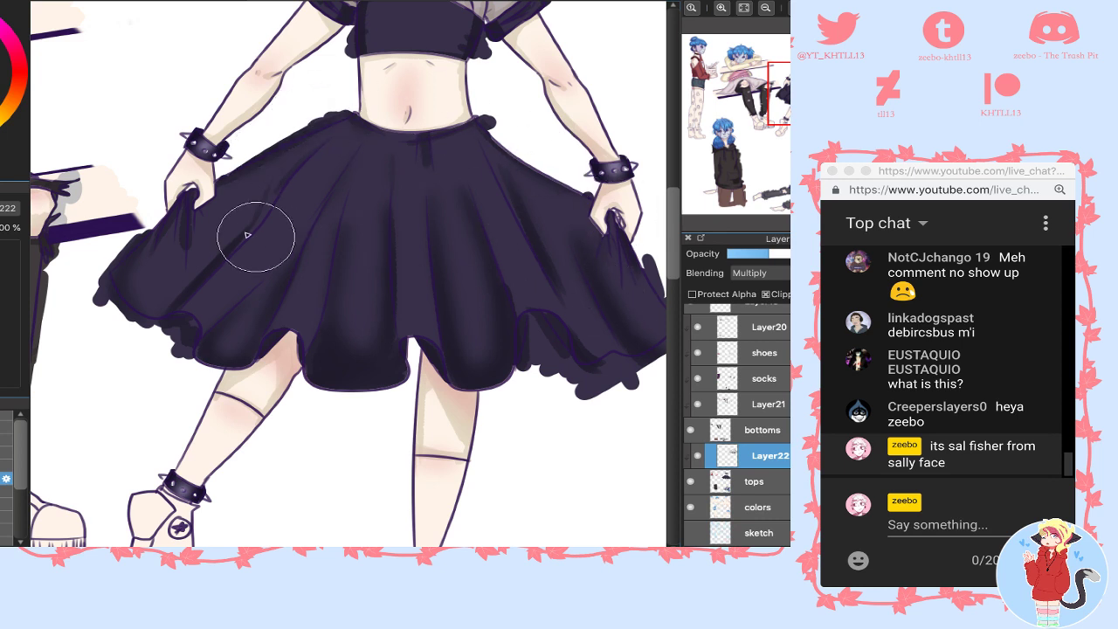
- Lower the opacity of the flared skirt's shading layer and merge it down into the tops layer
{"action": "left_click", "coordinate": [760, 254]}
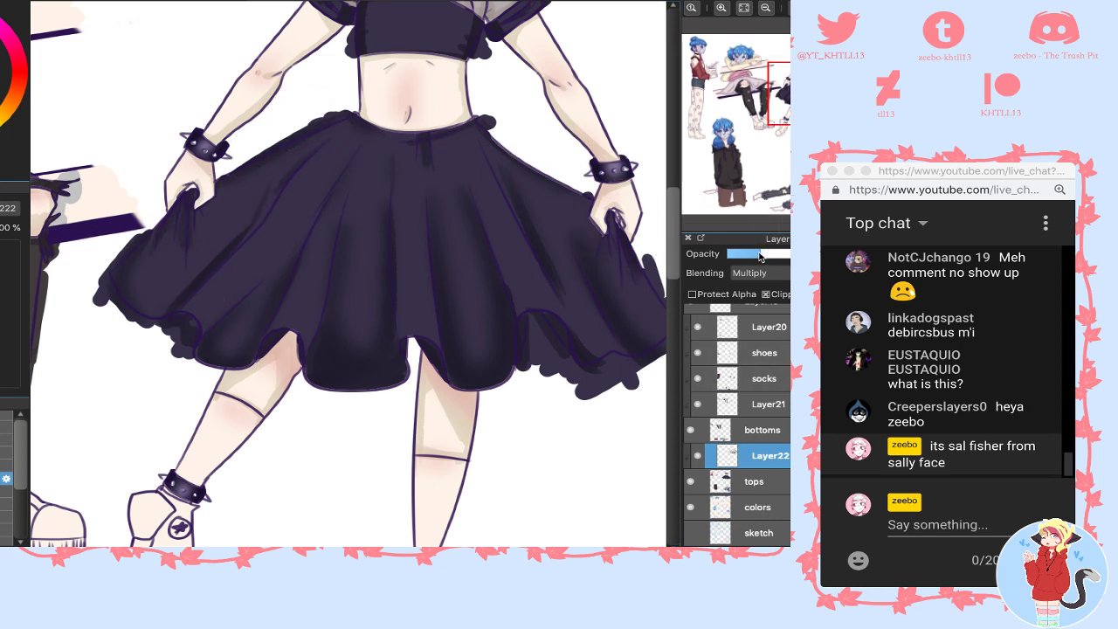
{"action": "key", "text": "super+e"}
{"action": "left_click", "coordinate": [756, 430]}
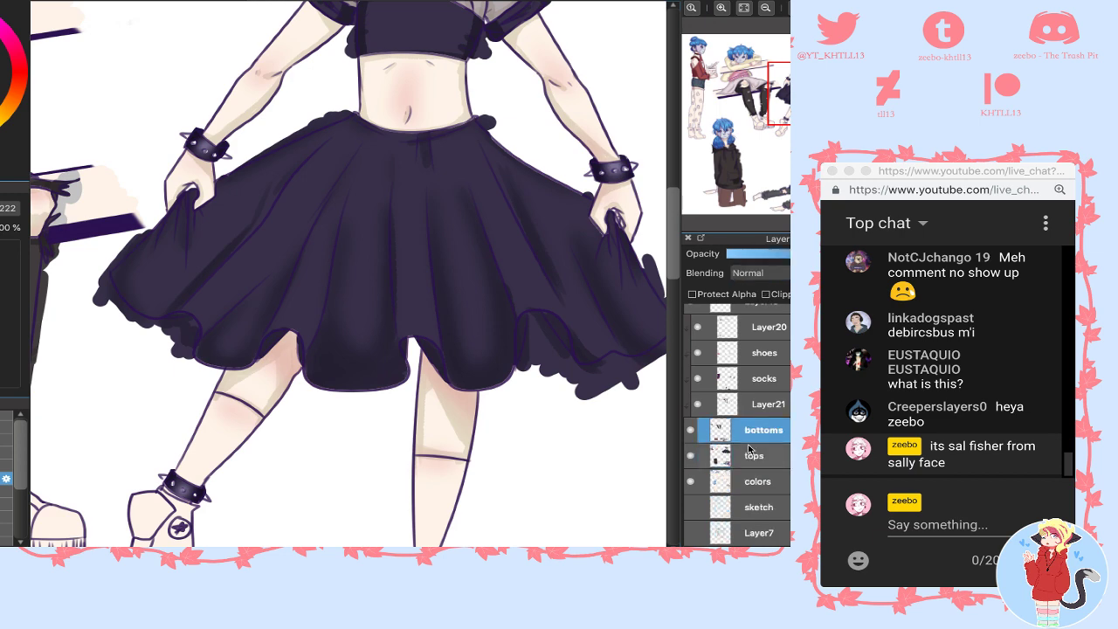
{"action": "left_click", "coordinate": [751, 451]}
- On Layer21, shade the outer edge and pocket of the brown pants leg beside the knife at brush size 42
{"action": "left_click", "coordinate": [762, 406]}
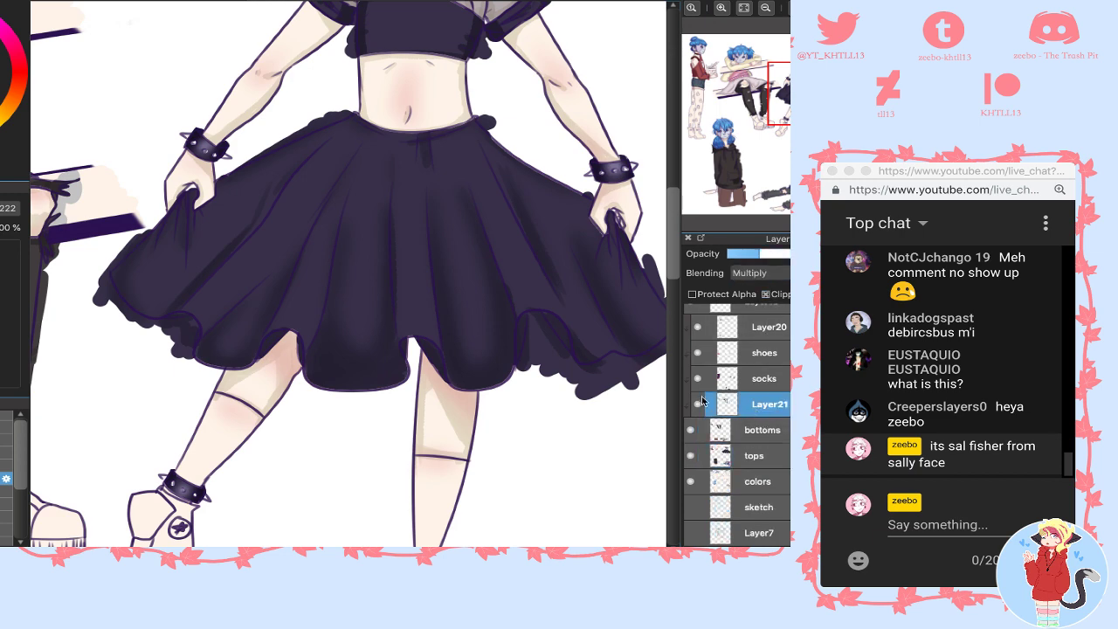
{"action": "left_click_drag", "start_coordinate": [788, 105], "coordinate": [735, 189]}
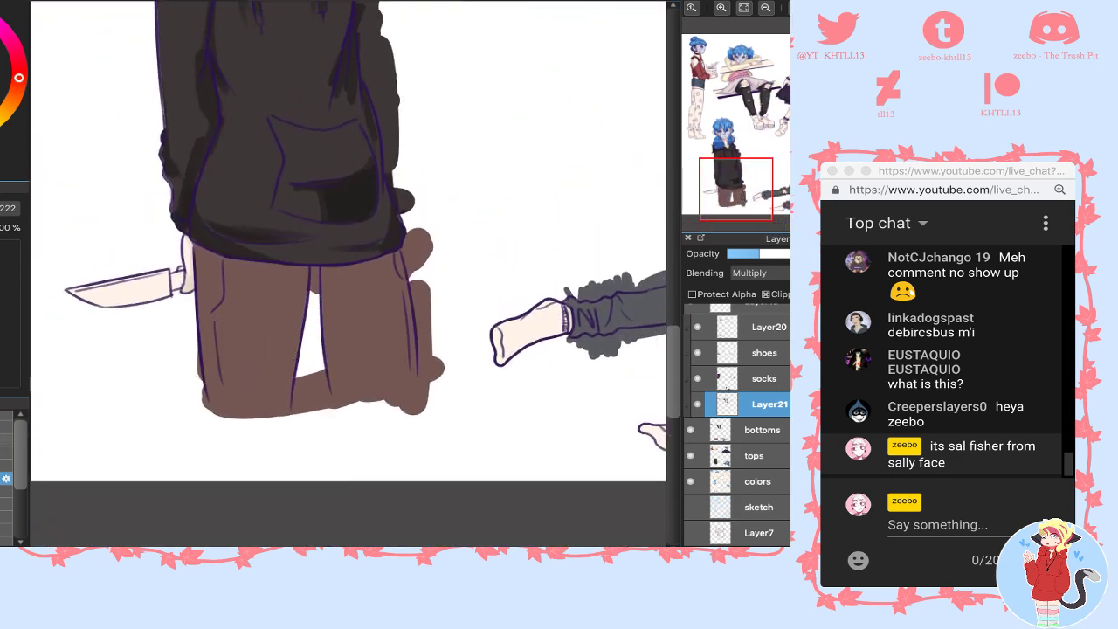
{"action": "left_click", "coordinate": [5, 453]}
{"action": "mouse_move", "coordinate": [206, 262]}
{"action": "left_mouse_down"}
{"action": "mouse_move", "coordinate": [237, 239]}
{"action": "mouse_move", "coordinate": [177, 262]}
{"action": "mouse_move", "coordinate": [224, 275]}
{"action": "mouse_move", "coordinate": [215, 260]}
{"action": "mouse_move", "coordinate": [216, 383]}
{"action": "mouse_move", "coordinate": [207, 247]}
{"action": "mouse_move", "coordinate": [225, 415]}
{"action": "left_mouse_up"}
{"action": "left_click_drag", "start_coordinate": [215, 246], "coordinate": [217, 300]}
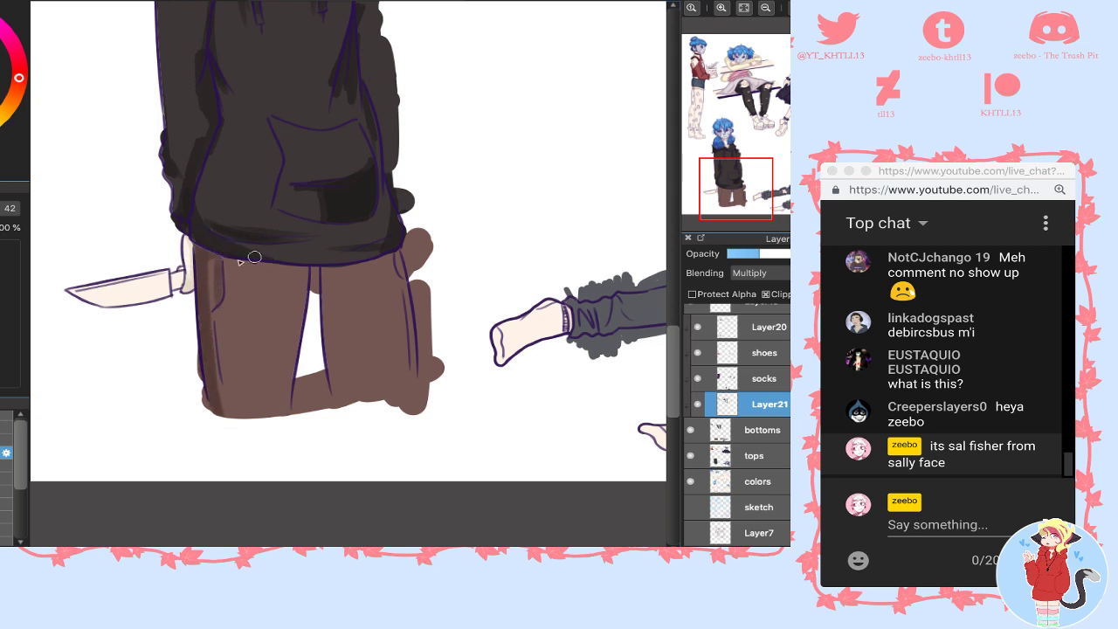
- Paint the hoodie's cast shadow across the top of the brown pants and shade down both legs
{"action": "mouse_move", "coordinate": [255, 257]}
{"action": "left_mouse_down"}
{"action": "mouse_move", "coordinate": [357, 257]}
{"action": "mouse_move", "coordinate": [422, 242]}
{"action": "mouse_move", "coordinate": [292, 275]}
{"action": "left_mouse_up"}
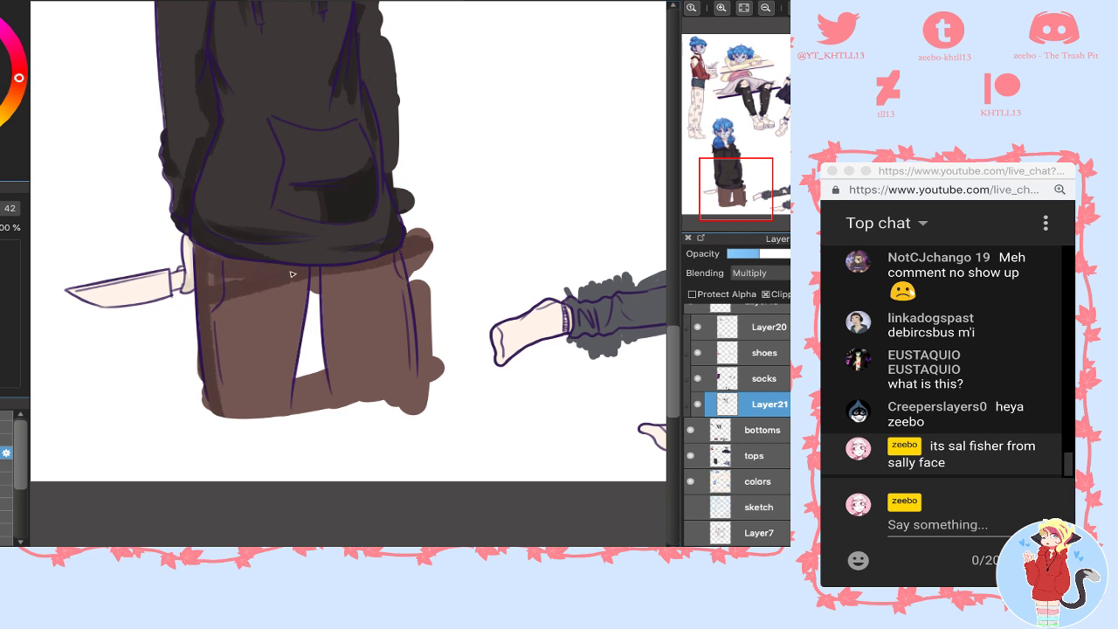
{"action": "mouse_move", "coordinate": [395, 252]}
{"action": "left_mouse_down"}
{"action": "mouse_move", "coordinate": [218, 332]}
{"action": "mouse_move", "coordinate": [291, 265]}
{"action": "left_mouse_up"}
{"action": "mouse_move", "coordinate": [340, 301]}
{"action": "left_mouse_down"}
{"action": "mouse_move", "coordinate": [337, 389]}
{"action": "mouse_move", "coordinate": [364, 368]}
{"action": "mouse_move", "coordinate": [324, 268]}
{"action": "mouse_move", "coordinate": [355, 443]}
{"action": "left_mouse_up"}
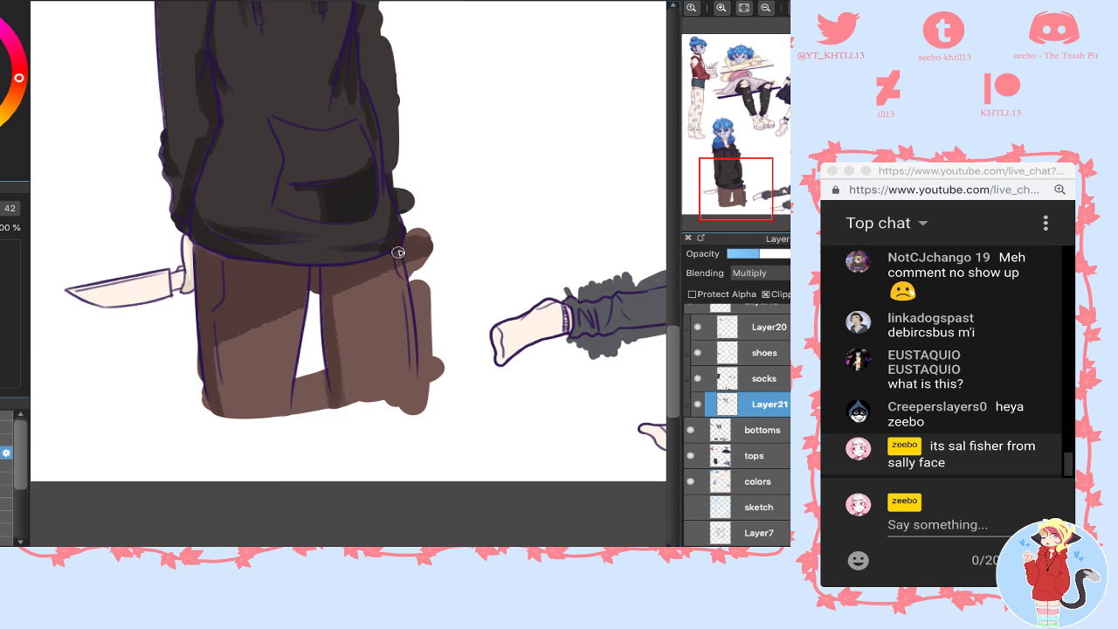
{"action": "left_click_drag", "start_coordinate": [398, 253], "coordinate": [411, 303]}
{"action": "mouse_move", "coordinate": [291, 397]}
{"action": "left_mouse_down"}
{"action": "mouse_move", "coordinate": [305, 283]}
{"action": "mouse_move", "coordinate": [281, 405]}
{"action": "left_mouse_up"}
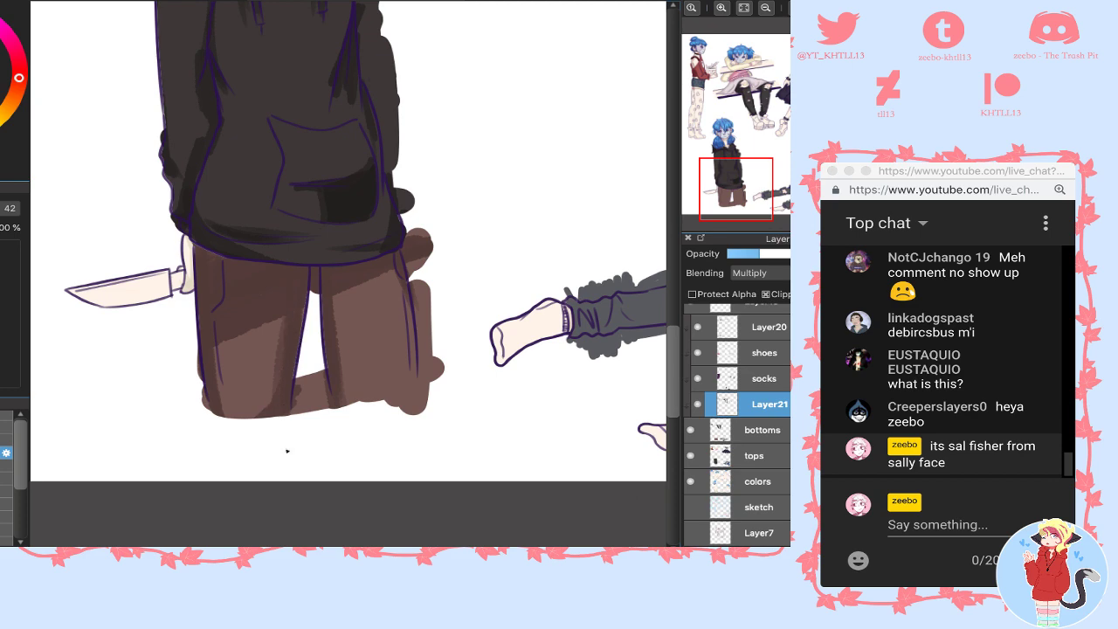
- Shade along the lengths of both legs of the reclining figure's grey ripped pants, including beneath the jacket
{"action": "left_click_drag", "start_coordinate": [739, 184], "coordinate": [793, 186]}
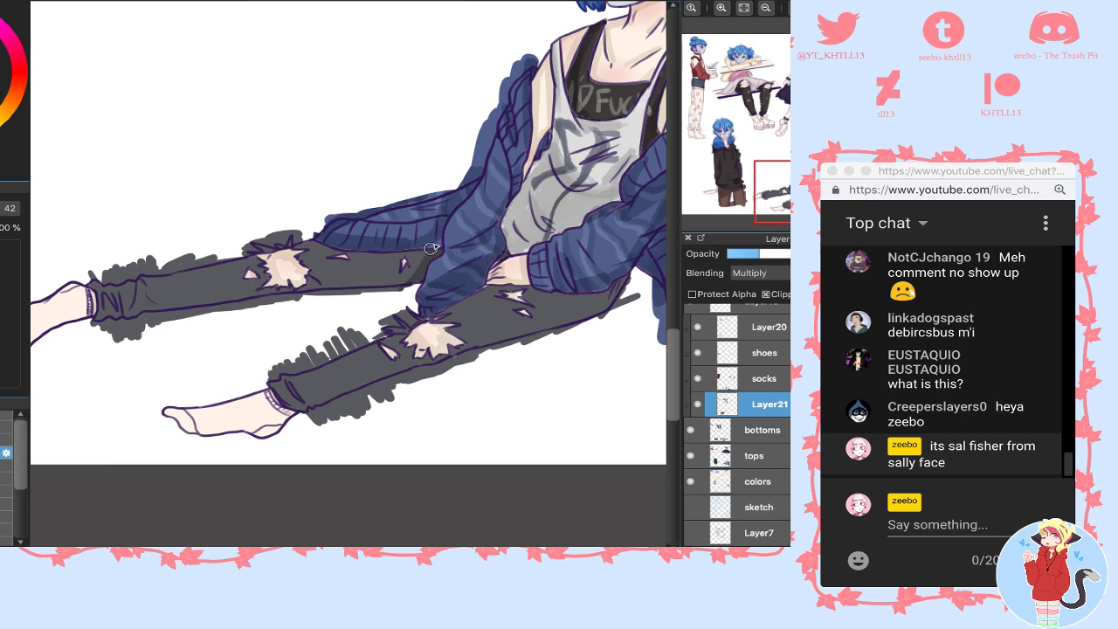
{"action": "left_click_drag", "start_coordinate": [431, 248], "coordinate": [332, 297]}
{"action": "mouse_move", "coordinate": [299, 240]}
{"action": "left_mouse_down"}
{"action": "mouse_move", "coordinate": [420, 260]}
{"action": "mouse_move", "coordinate": [367, 272]}
{"action": "mouse_move", "coordinate": [415, 299]}
{"action": "mouse_move", "coordinate": [410, 327]}
{"action": "mouse_move", "coordinate": [546, 293]}
{"action": "mouse_move", "coordinate": [500, 288]}
{"action": "left_mouse_up"}
{"action": "mouse_move", "coordinate": [621, 272]}
{"action": "left_mouse_down"}
{"action": "mouse_move", "coordinate": [478, 374]}
{"action": "mouse_move", "coordinate": [606, 307]}
{"action": "mouse_move", "coordinate": [422, 380]}
{"action": "mouse_move", "coordinate": [465, 349]}
{"action": "mouse_move", "coordinate": [306, 406]}
{"action": "left_mouse_up"}
{"action": "mouse_move", "coordinate": [113, 306]}
{"action": "left_mouse_down"}
{"action": "mouse_move", "coordinate": [233, 295]}
{"action": "mouse_move", "coordinate": [115, 317]}
{"action": "mouse_move", "coordinate": [357, 280]}
{"action": "left_mouse_up"}
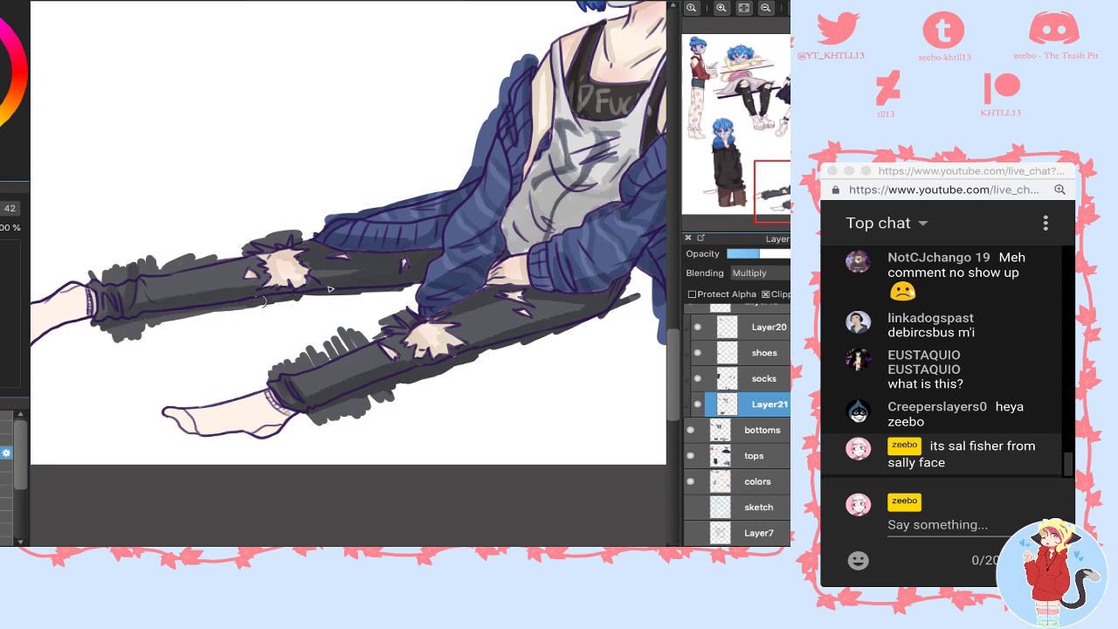
- Darken the fabric around both knee rips and the lower leg of the grey ripped pants
{"action": "left_click_drag", "start_coordinate": [249, 248], "coordinate": [315, 236]}
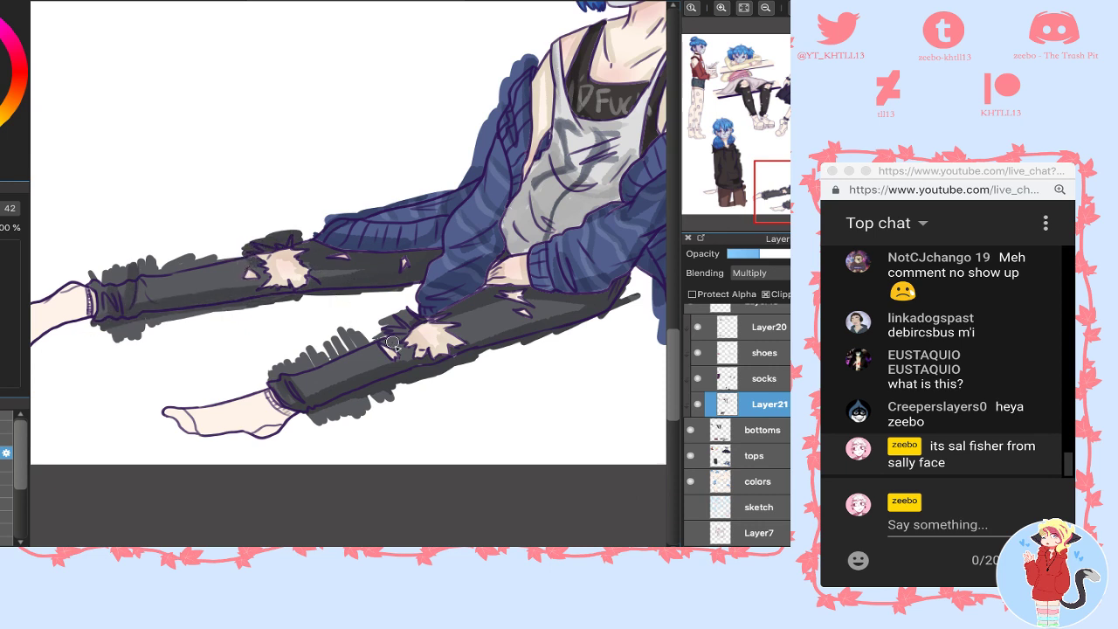
{"action": "mouse_move", "coordinate": [392, 335]}
{"action": "left_mouse_down"}
{"action": "mouse_move", "coordinate": [417, 315]}
{"action": "mouse_move", "coordinate": [402, 317]}
{"action": "left_mouse_up"}
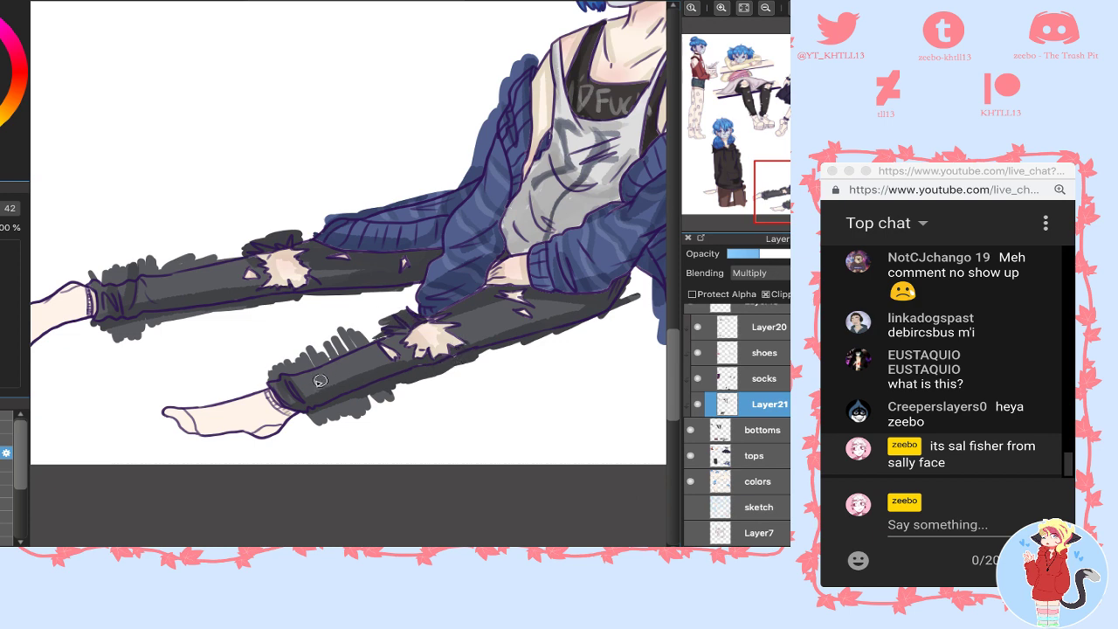
{"action": "left_click_drag", "start_coordinate": [320, 381], "coordinate": [344, 359]}
- Merge Layer21 into the bottoms layer and turn on clipping for the bottoms and tops layers
{"action": "left_click_drag", "start_coordinate": [775, 200], "coordinate": [710, 111]}
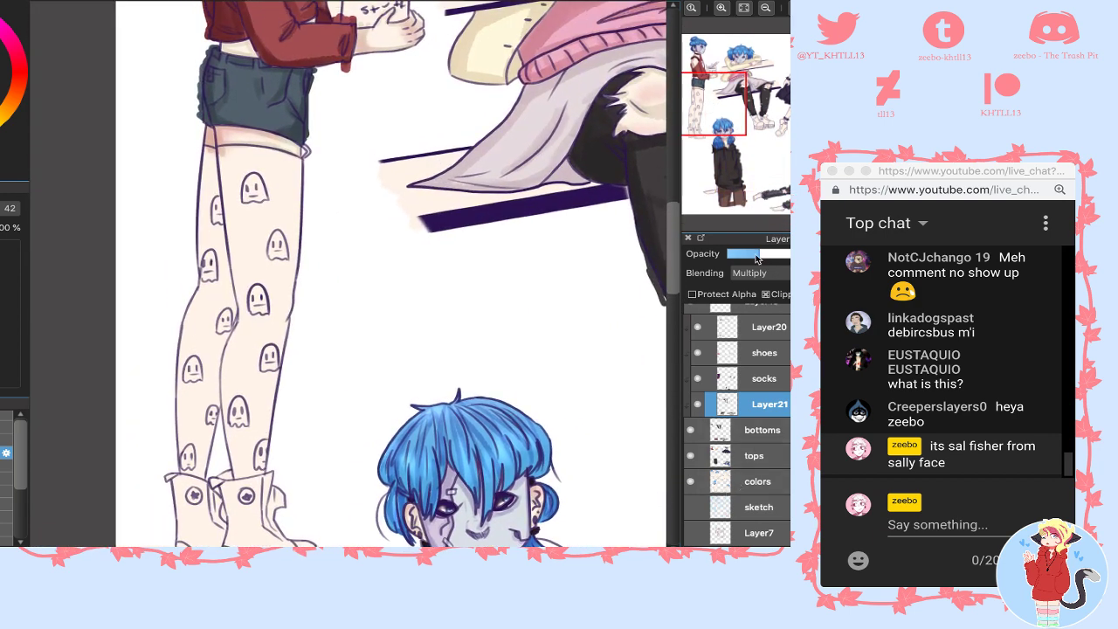
{"action": "key", "text": "ctrl+e"}
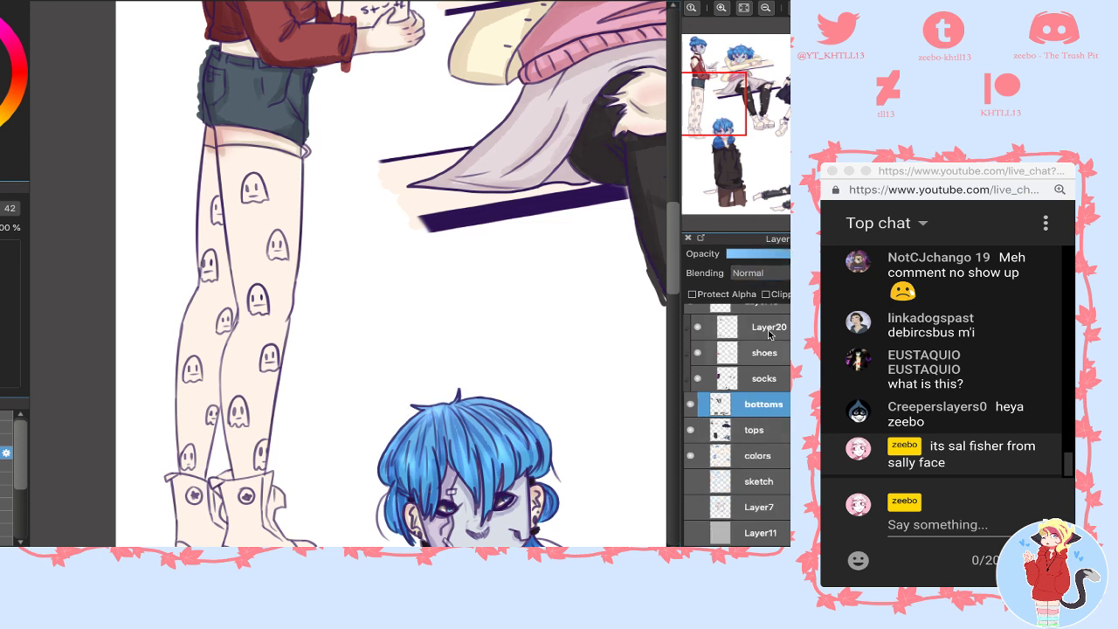
{"action": "left_click", "coordinate": [774, 293]}
{"action": "left_click", "coordinate": [756, 378]}
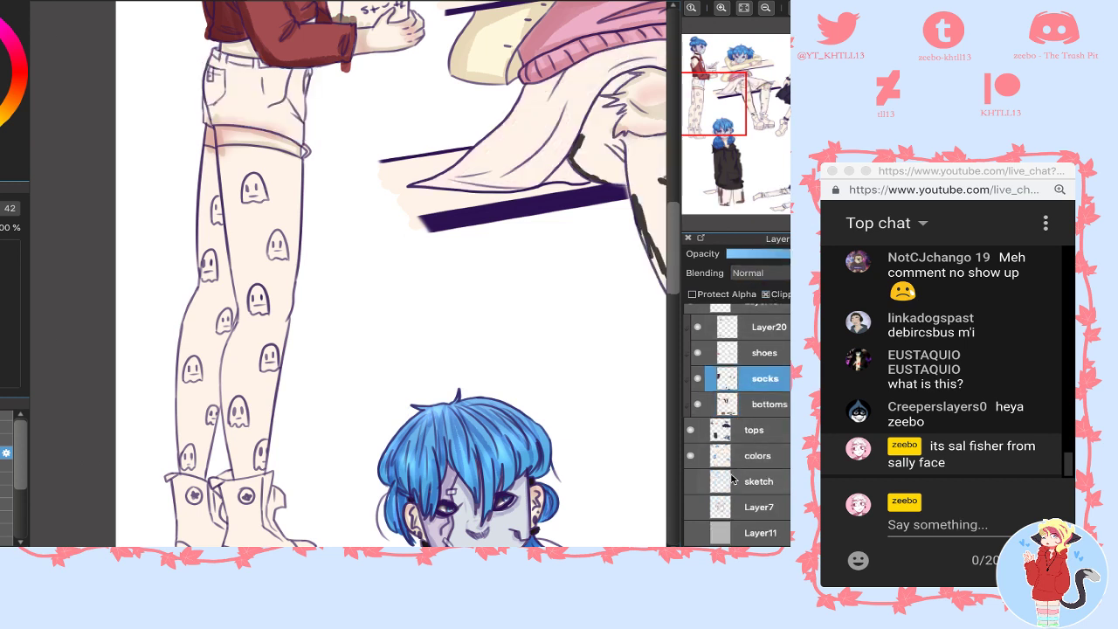
{"action": "left_click", "coordinate": [732, 428]}
{"action": "left_click", "coordinate": [766, 294]}
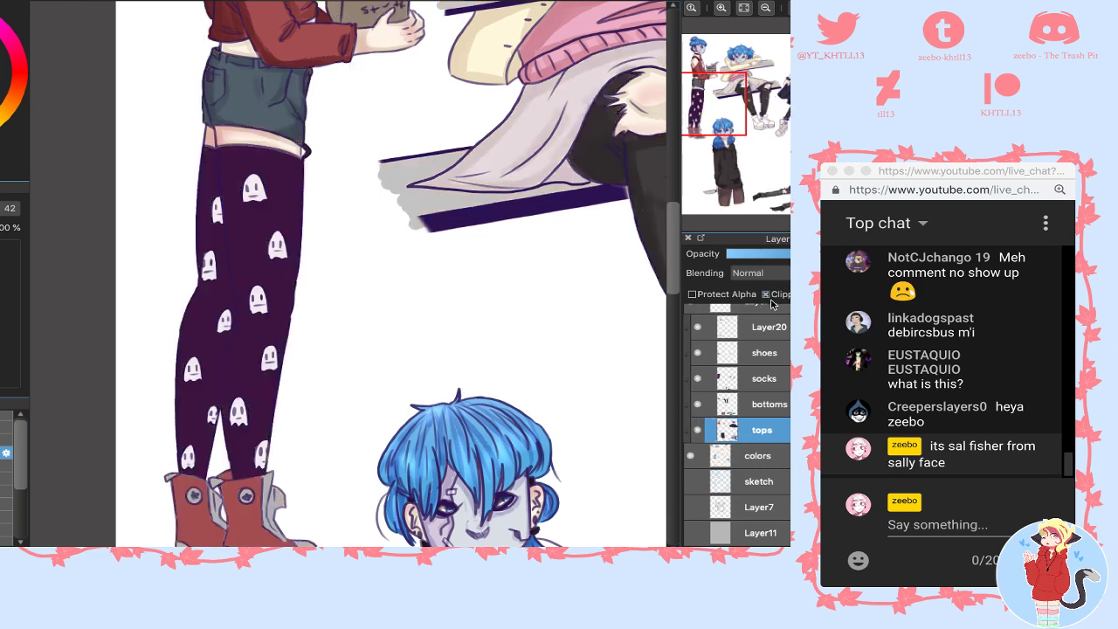
- Turn off clipping on the socks layer and add a new clipped layer above it set to Multiply
{"action": "left_click", "coordinate": [748, 379]}
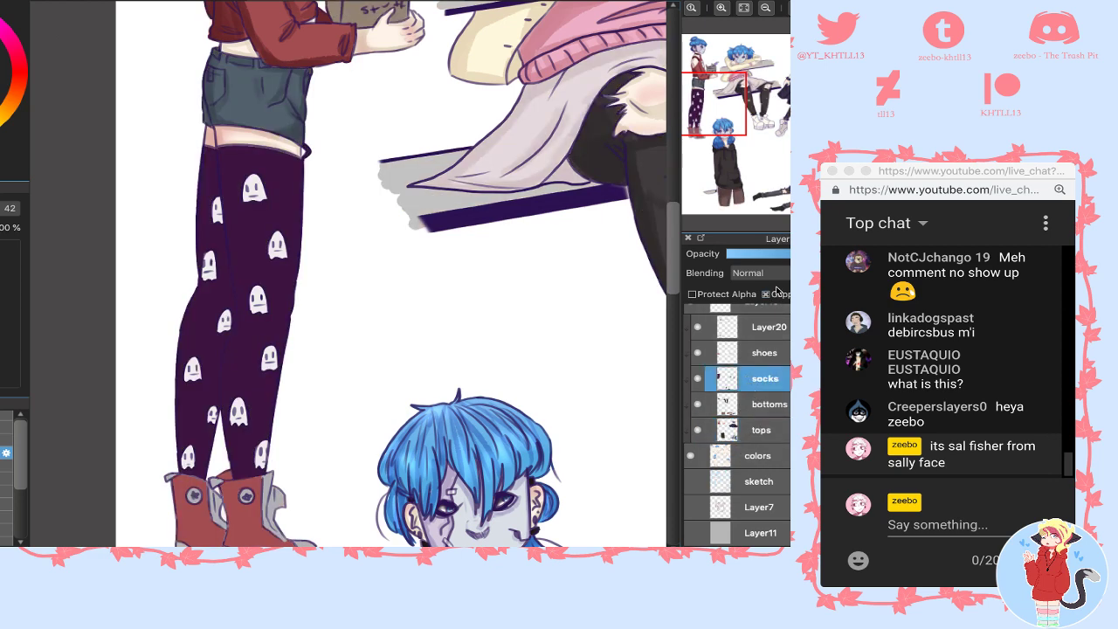
{"action": "left_click", "coordinate": [771, 295]}
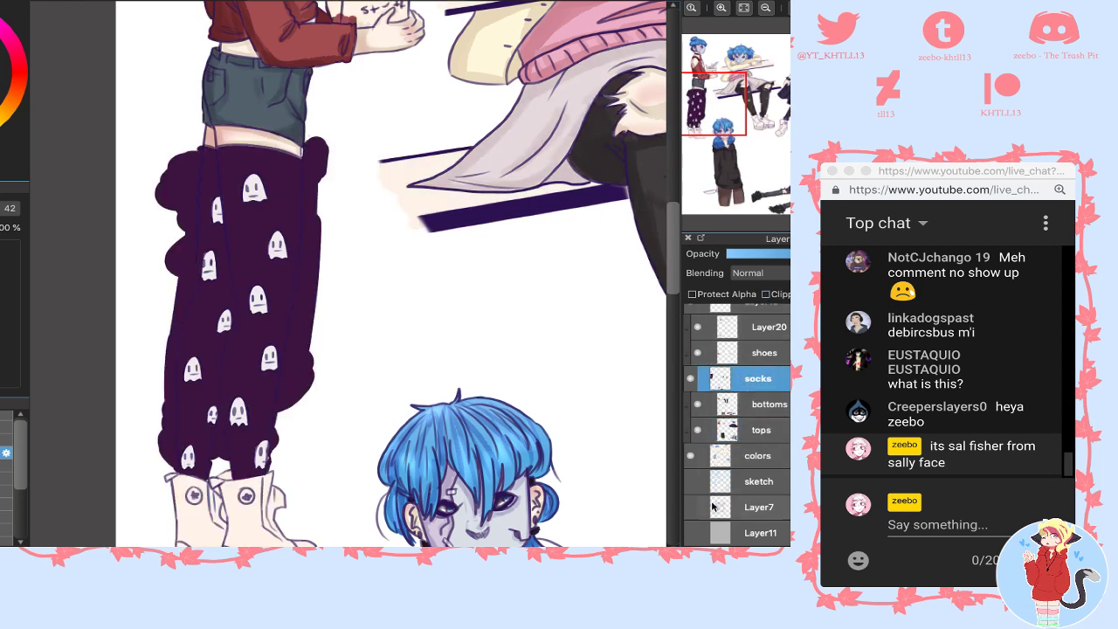
{"action": "key", "text": "ctrl+shift+n"}
{"action": "left_click", "coordinate": [775, 296]}
{"action": "left_click", "coordinate": [776, 295]}
{"action": "left_click", "coordinate": [767, 274]}
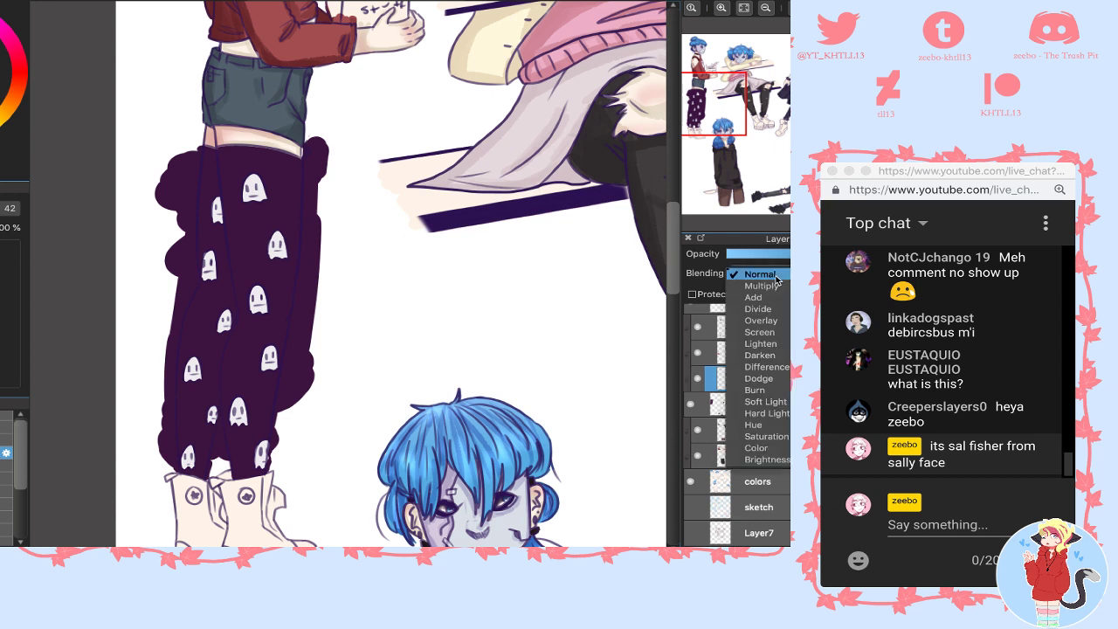
{"action": "left_click", "coordinate": [761, 286]}
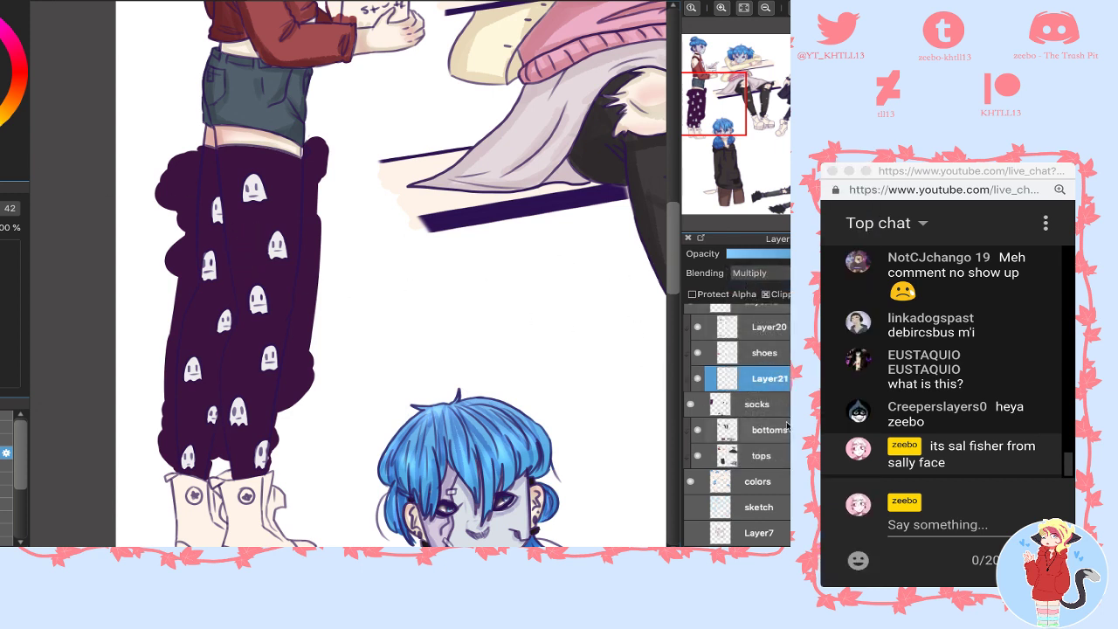
- Select the ghost-patterned leggings on the socks layer and set their saturation to 44% and brightness to 146%
{"action": "left_click", "coordinate": [758, 404]}
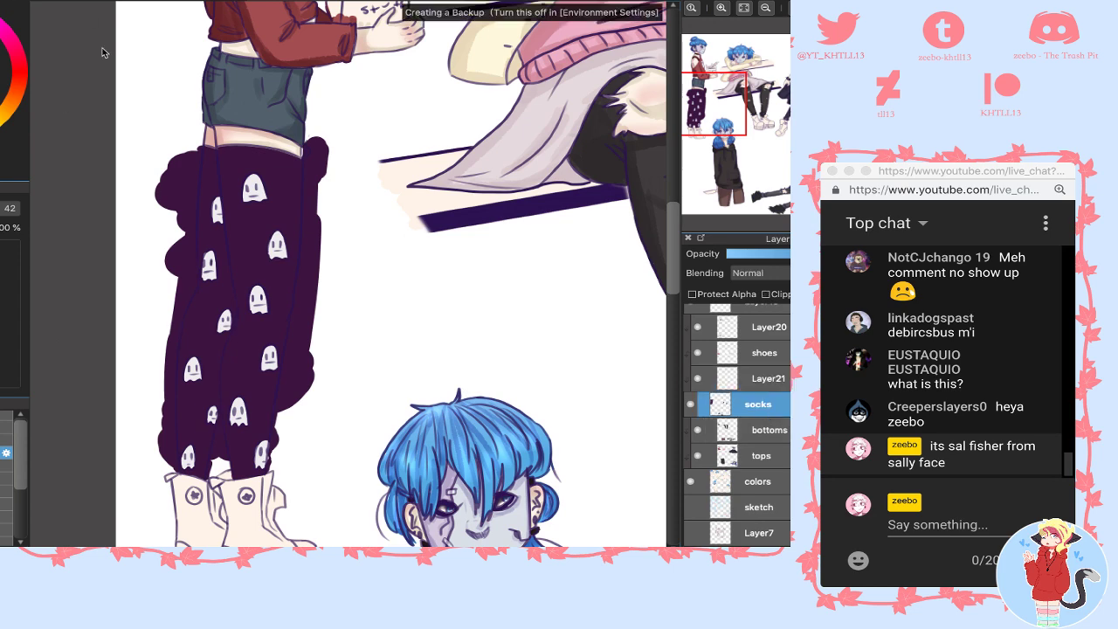
{"action": "left_click_drag", "start_coordinate": [143, 119], "coordinate": [354, 500]}
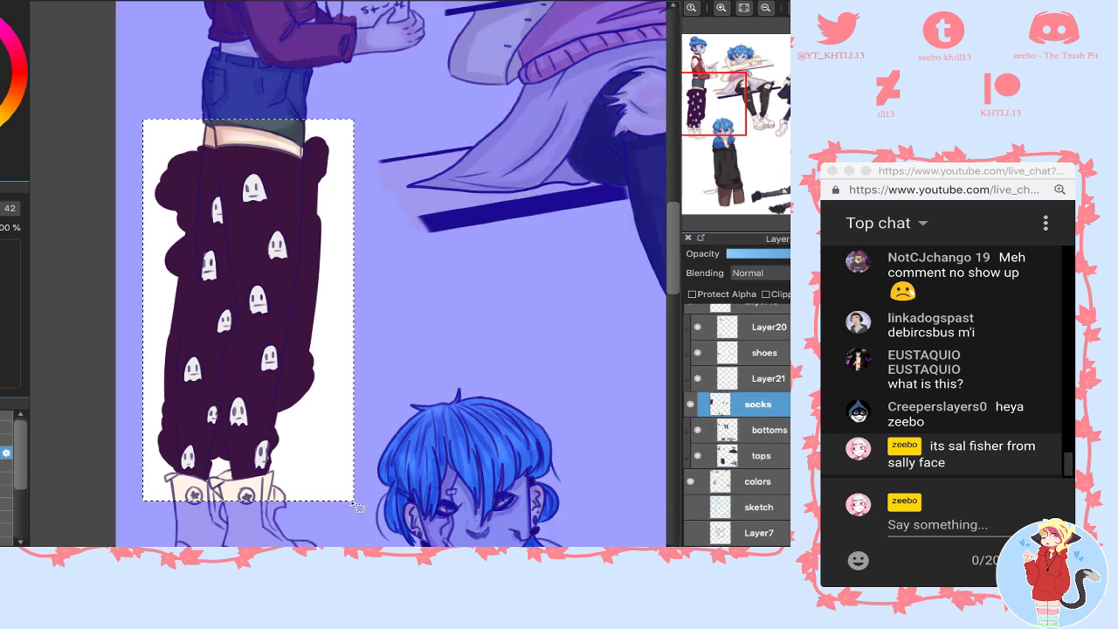
{"action": "key", "text": "ctrl+u"}
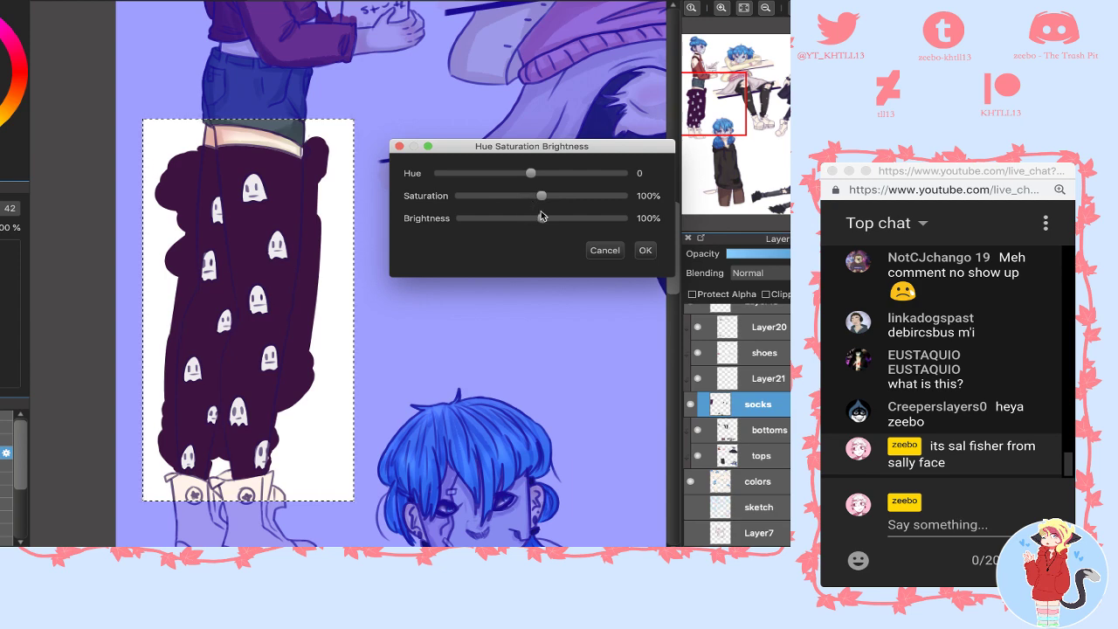
{"action": "left_click_drag", "start_coordinate": [540, 218], "coordinate": [497, 196]}
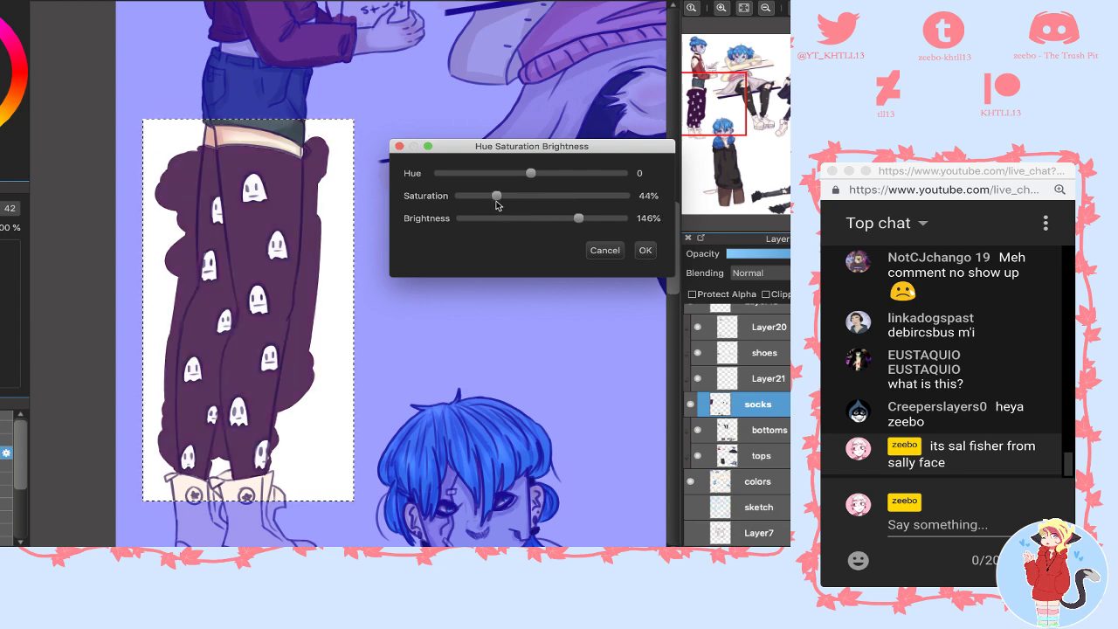
{"action": "left_click", "coordinate": [644, 251]}
{"action": "key", "text": "ctrl+d"}
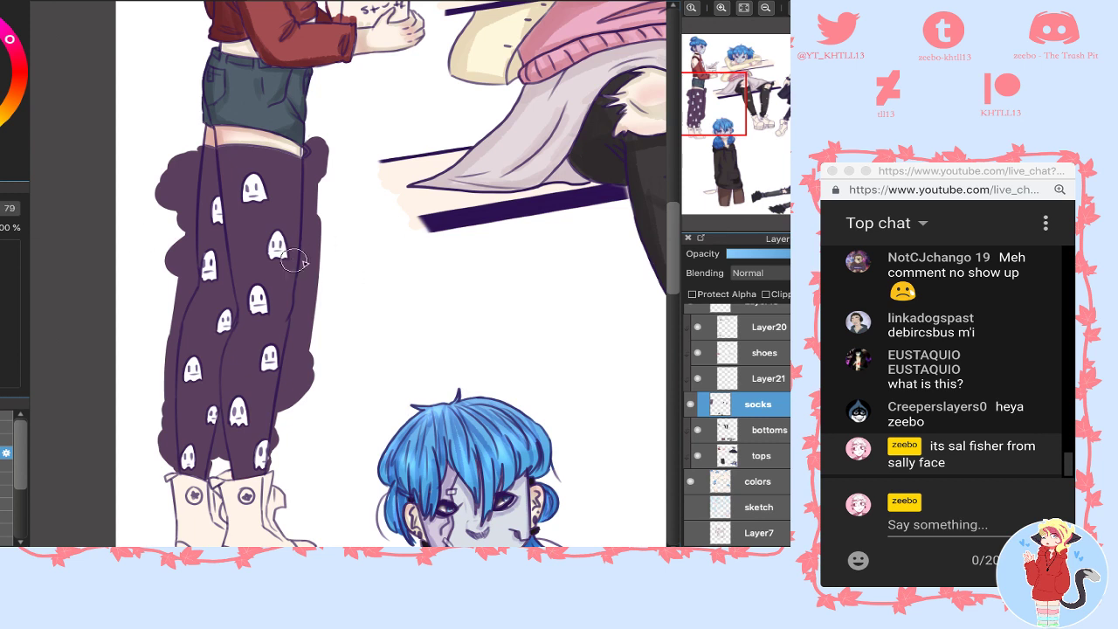
- Lower Layer21's opacity and shade the ghost-patterned leggings, covering the rear leg and the inner edge of the front leg
{"action": "left_click", "coordinate": [751, 376]}
{"action": "mouse_move", "coordinate": [201, 226]}
{"action": "left_mouse_down"}
{"action": "mouse_move", "coordinate": [209, 139]}
{"action": "mouse_move", "coordinate": [205, 234]}
{"action": "mouse_move", "coordinate": [214, 223]}
{"action": "mouse_move", "coordinate": [223, 249]}
{"action": "mouse_move", "coordinate": [211, 254]}
{"action": "mouse_move", "coordinate": [216, 197]}
{"action": "mouse_move", "coordinate": [213, 292]}
{"action": "left_mouse_up"}
{"action": "left_click", "coordinate": [770, 256]}
{"action": "mouse_move", "coordinate": [209, 175]}
{"action": "left_mouse_down"}
{"action": "mouse_move", "coordinate": [200, 328]}
{"action": "mouse_move", "coordinate": [179, 397]}
{"action": "mouse_move", "coordinate": [188, 459]}
{"action": "mouse_move", "coordinate": [203, 479]}
{"action": "mouse_move", "coordinate": [187, 398]}
{"action": "mouse_move", "coordinate": [213, 393]}
{"action": "mouse_move", "coordinate": [212, 332]}
{"action": "left_mouse_up"}
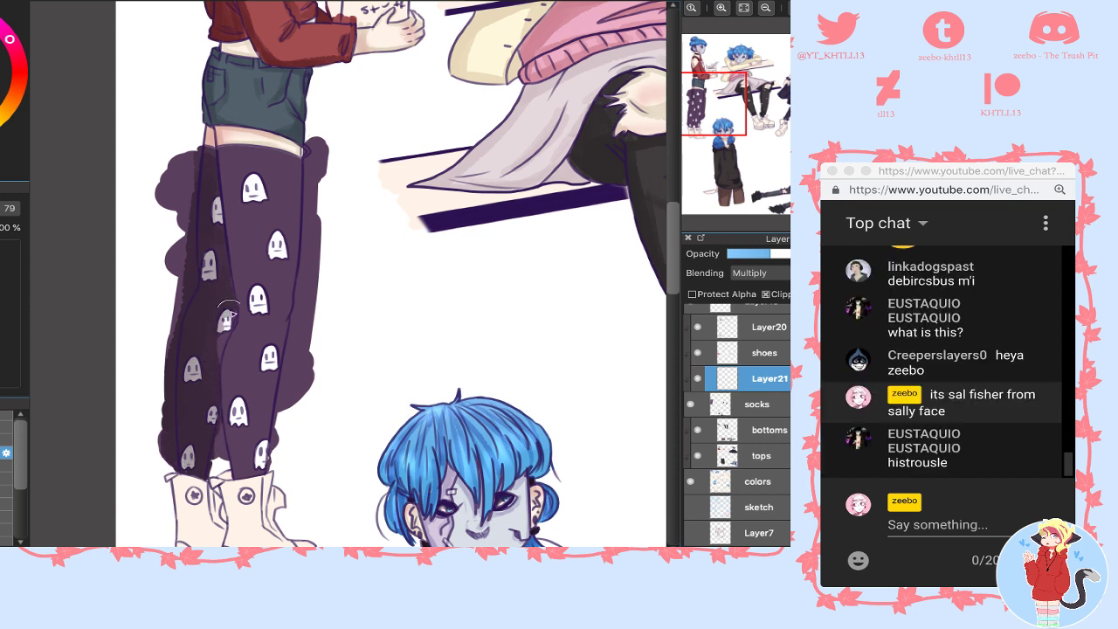
{"action": "left_click_drag", "start_coordinate": [196, 179], "coordinate": [217, 313]}
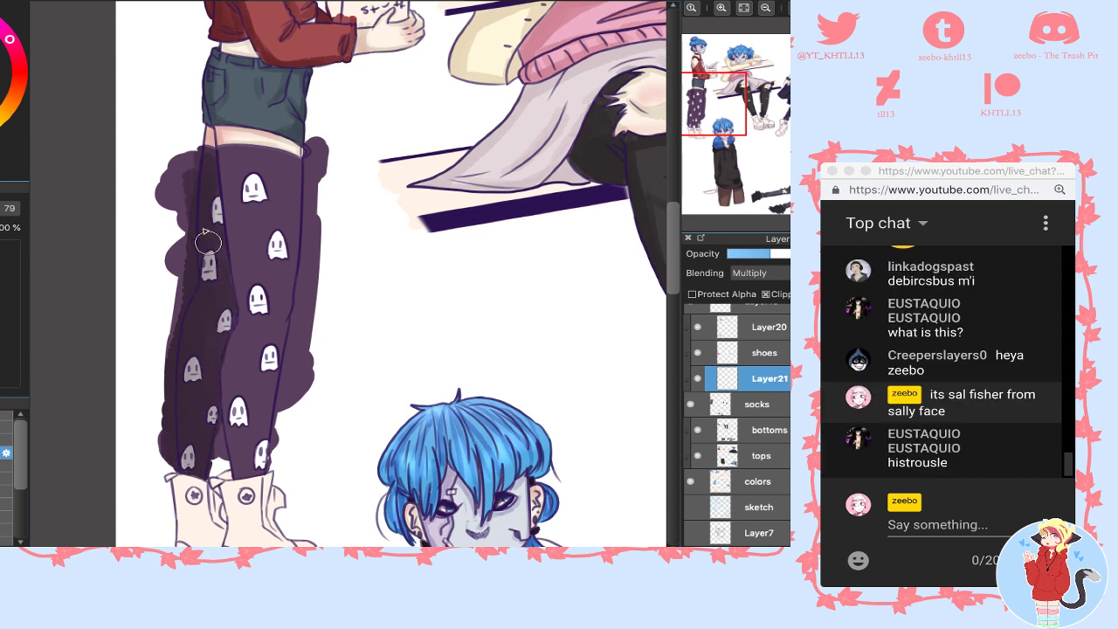
{"action": "mouse_move", "coordinate": [218, 168]}
{"action": "left_mouse_down"}
{"action": "mouse_move", "coordinate": [227, 197]}
{"action": "mouse_move", "coordinate": [221, 136]}
{"action": "mouse_move", "coordinate": [249, 281]}
{"action": "mouse_move", "coordinate": [236, 196]}
{"action": "mouse_move", "coordinate": [241, 326]}
{"action": "mouse_move", "coordinate": [223, 367]}
{"action": "mouse_move", "coordinate": [234, 434]}
{"action": "left_mouse_up"}
{"action": "left_click_drag", "start_coordinate": [227, 377], "coordinate": [243, 466]}
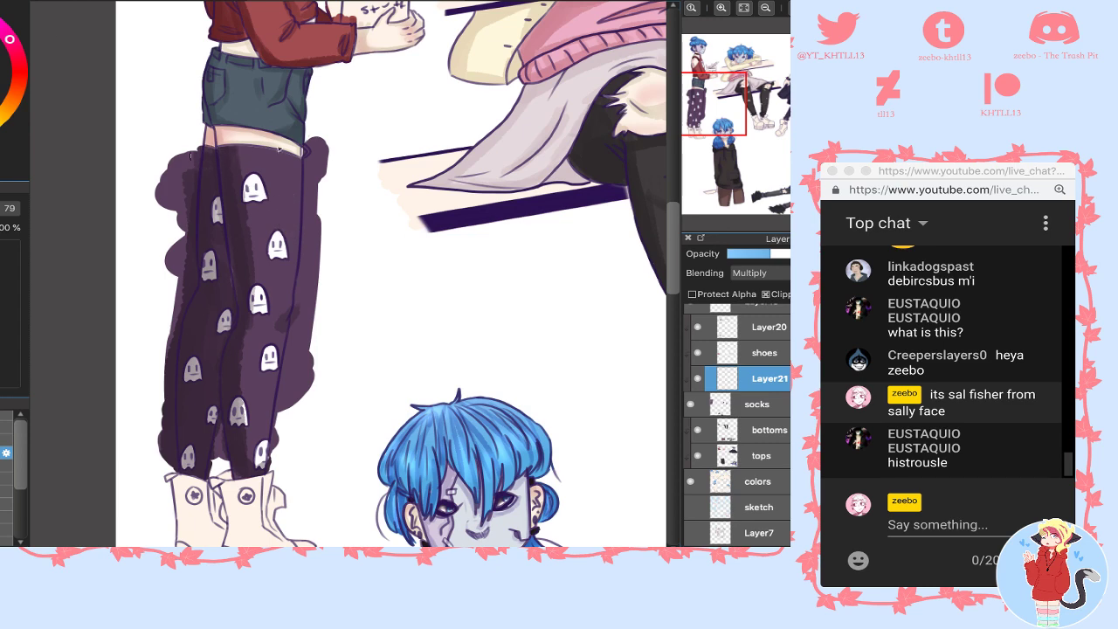
- Shade the dark knee socks on both legs of the figure in the flared skirt
{"action": "left_click_drag", "start_coordinate": [710, 170], "coordinate": [784, 192]}
{"action": "left_click_drag", "start_coordinate": [496, 292], "coordinate": [417, 269]}
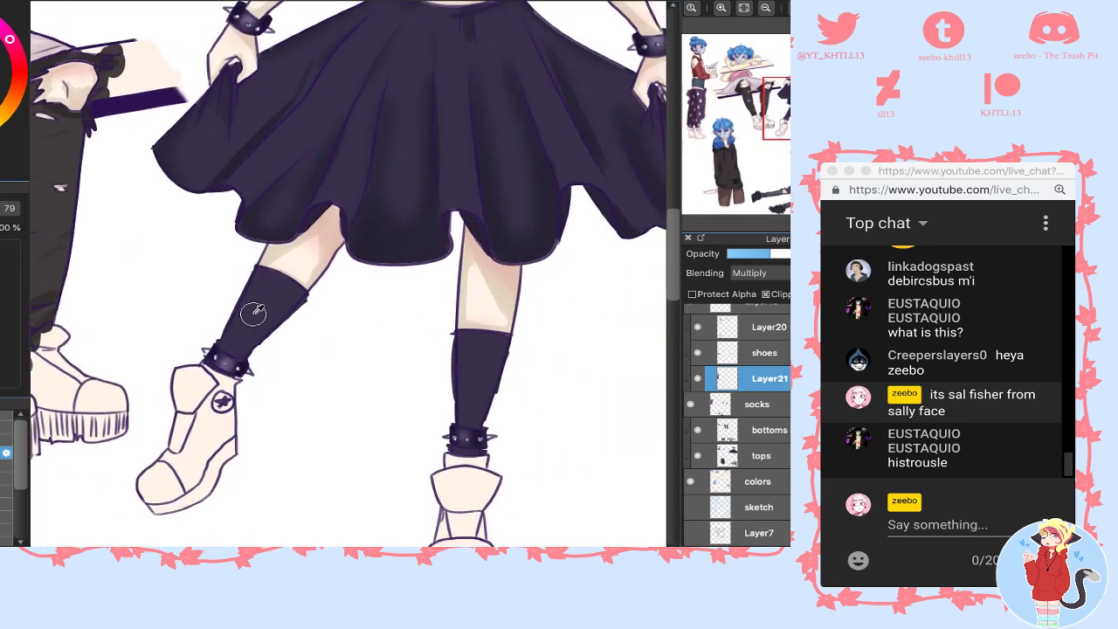
{"action": "left_click_drag", "start_coordinate": [305, 290], "coordinate": [246, 376]}
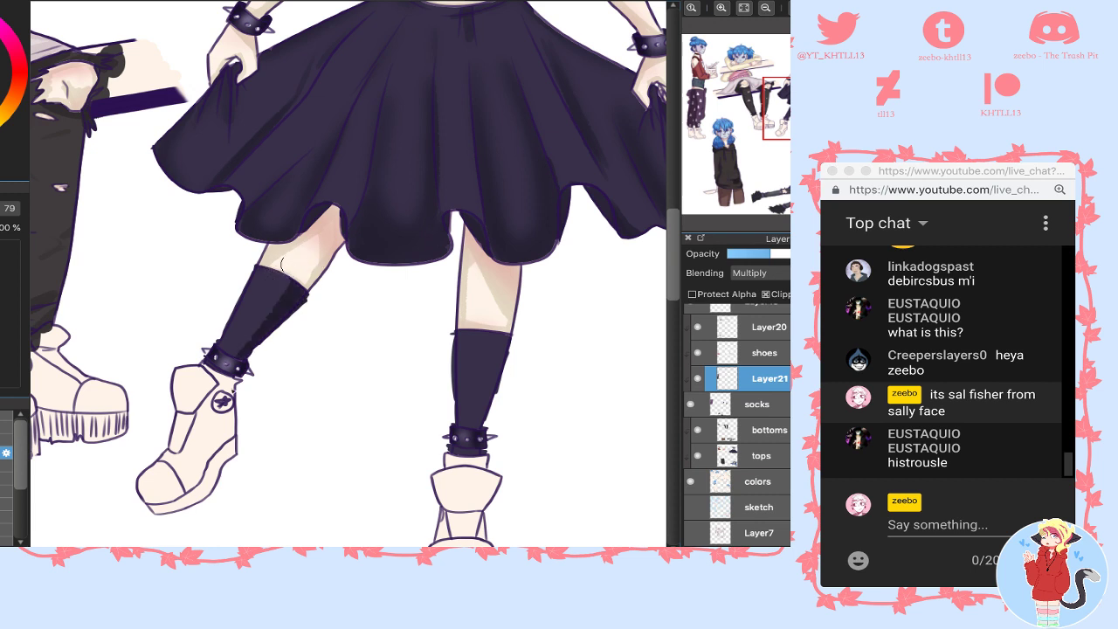
{"action": "mouse_move", "coordinate": [463, 334]}
{"action": "left_mouse_down"}
{"action": "mouse_move", "coordinate": [449, 475]}
{"action": "mouse_move", "coordinate": [490, 400]}
{"action": "mouse_move", "coordinate": [474, 442]}
{"action": "mouse_move", "coordinate": [496, 407]}
{"action": "left_mouse_up"}
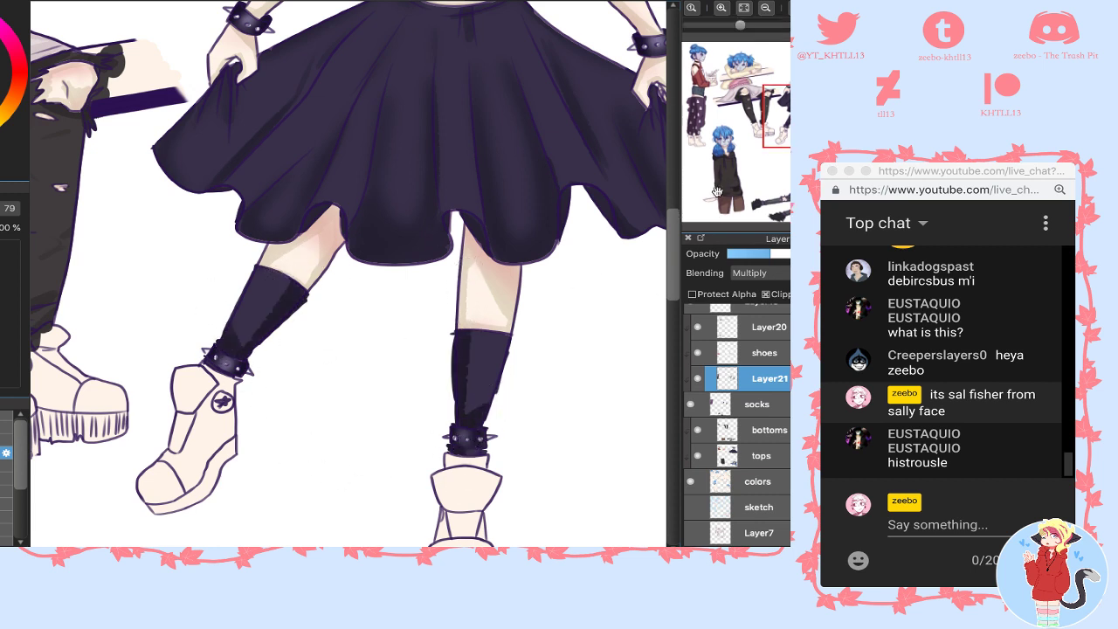
- Shade the black footwear on both feet of the reclining figure, undoing the first strokes and repainting them
{"action": "mouse_move", "coordinate": [769, 152]}
{"action": "left_mouse_down"}
{"action": "mouse_move", "coordinate": [750, 147]}
{"action": "mouse_move", "coordinate": [732, 205]}
{"action": "mouse_move", "coordinate": [786, 194]}
{"action": "mouse_move", "coordinate": [776, 197]}
{"action": "left_mouse_up"}
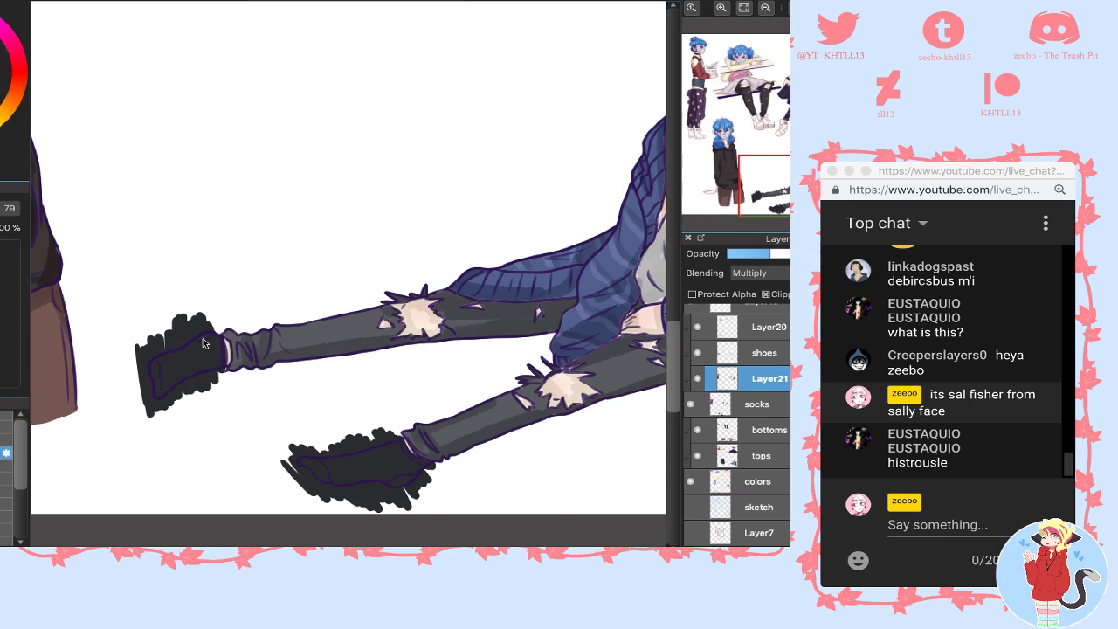
{"action": "mouse_move", "coordinate": [154, 358]}
{"action": "left_mouse_down"}
{"action": "mouse_move", "coordinate": [218, 323]}
{"action": "mouse_move", "coordinate": [246, 371]}
{"action": "mouse_move", "coordinate": [149, 408]}
{"action": "left_mouse_up"}
{"action": "key", "text": "super+z"}
{"action": "key", "text": "super+z"}
{"action": "left_click_drag", "start_coordinate": [225, 327], "coordinate": [214, 376]}
{"action": "left_click_drag", "start_coordinate": [148, 393], "coordinate": [140, 359]}
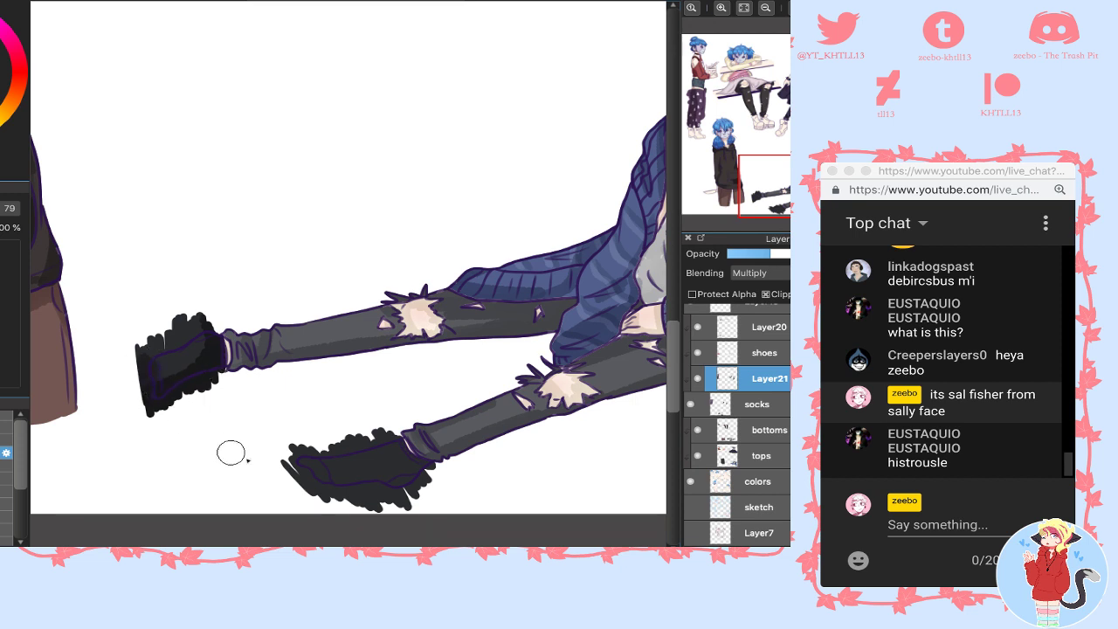
{"action": "mouse_move", "coordinate": [402, 488]}
{"action": "left_mouse_down"}
{"action": "mouse_move", "coordinate": [426, 454]}
{"action": "mouse_move", "coordinate": [407, 479]}
{"action": "mouse_move", "coordinate": [343, 479]}
{"action": "mouse_move", "coordinate": [400, 456]}
{"action": "left_mouse_up"}
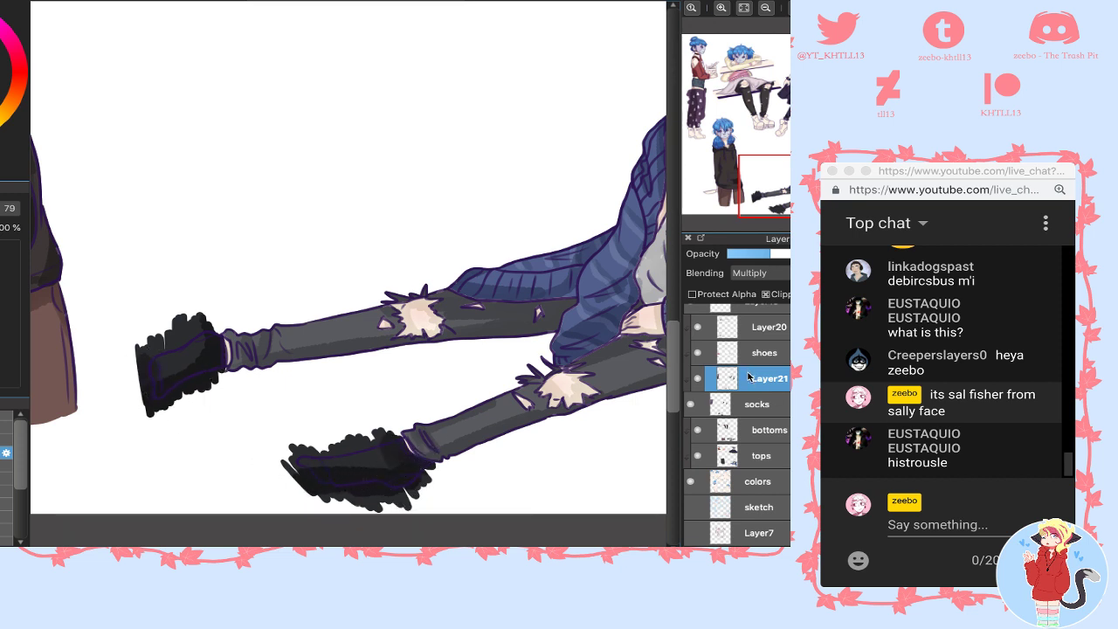
- Merge Layer21 into the socks layer and turn on clipping for the socks layer
{"action": "left_click_drag", "start_coordinate": [771, 174], "coordinate": [774, 134]}
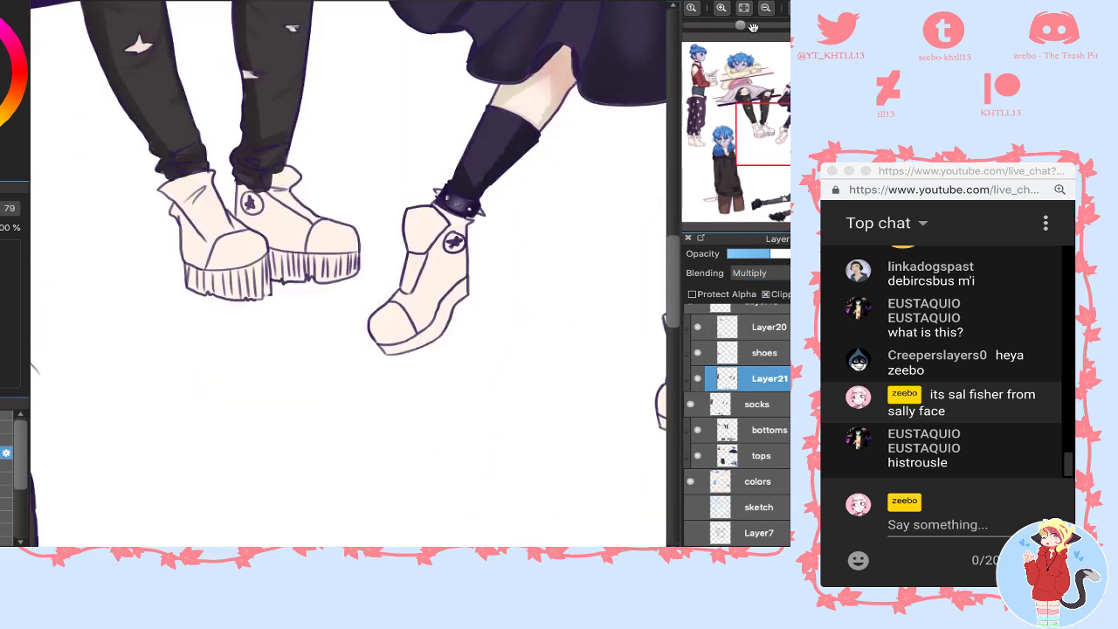
{"action": "left_click", "coordinate": [752, 404]}
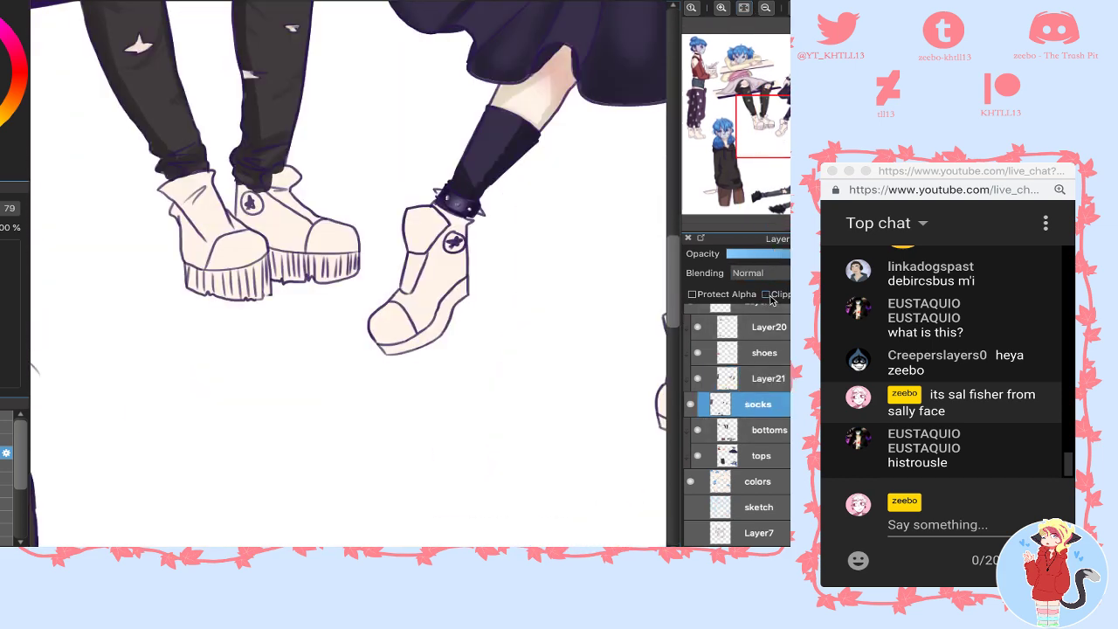
{"action": "left_click", "coordinate": [767, 294]}
{"action": "left_click", "coordinate": [778, 296]}
{"action": "left_click", "coordinate": [765, 379]}
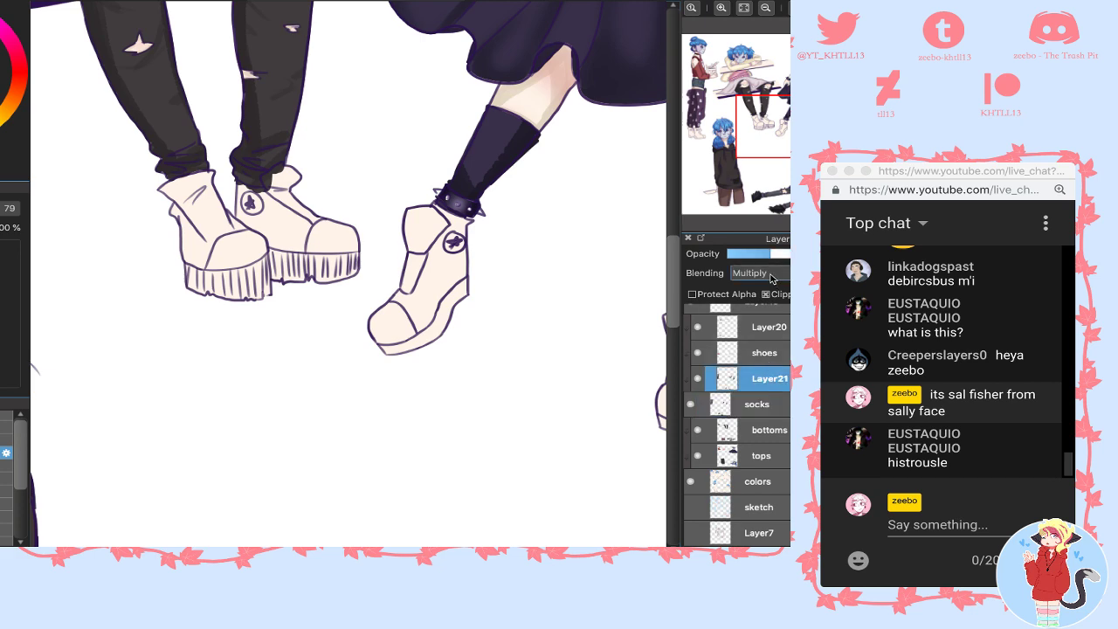
{"action": "key", "text": "super+e"}
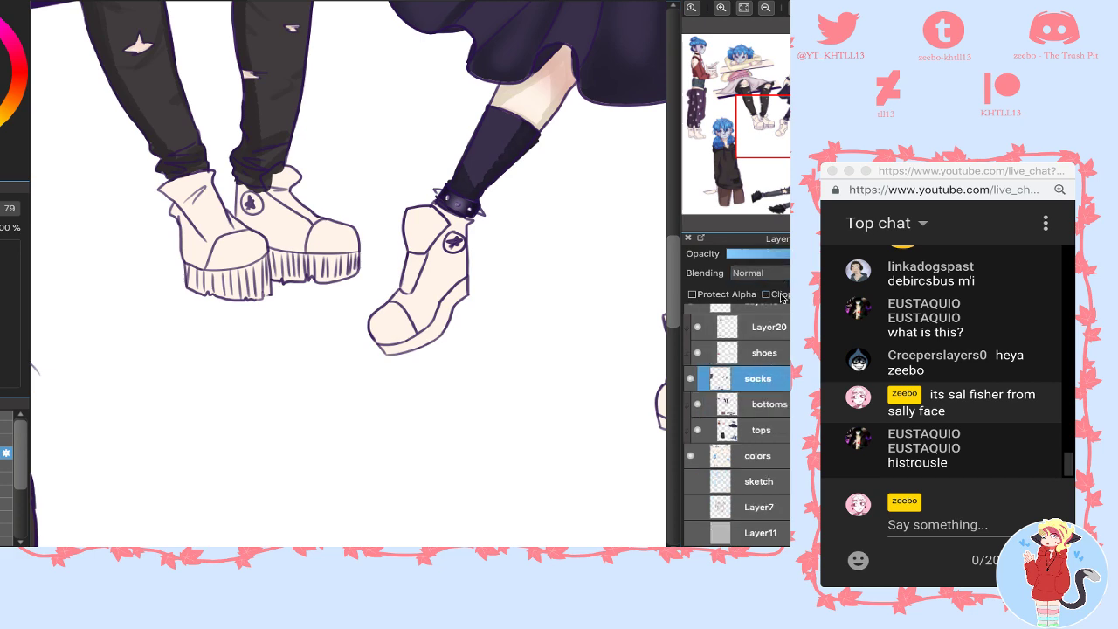
{"action": "left_click", "coordinate": [780, 296]}
- Turn off clipping on the shoes layer and add a new clipped layer above it set to Multiply
{"action": "left_click_drag", "start_coordinate": [762, 125], "coordinate": [752, 101]}
{"action": "left_click", "coordinate": [751, 352]}
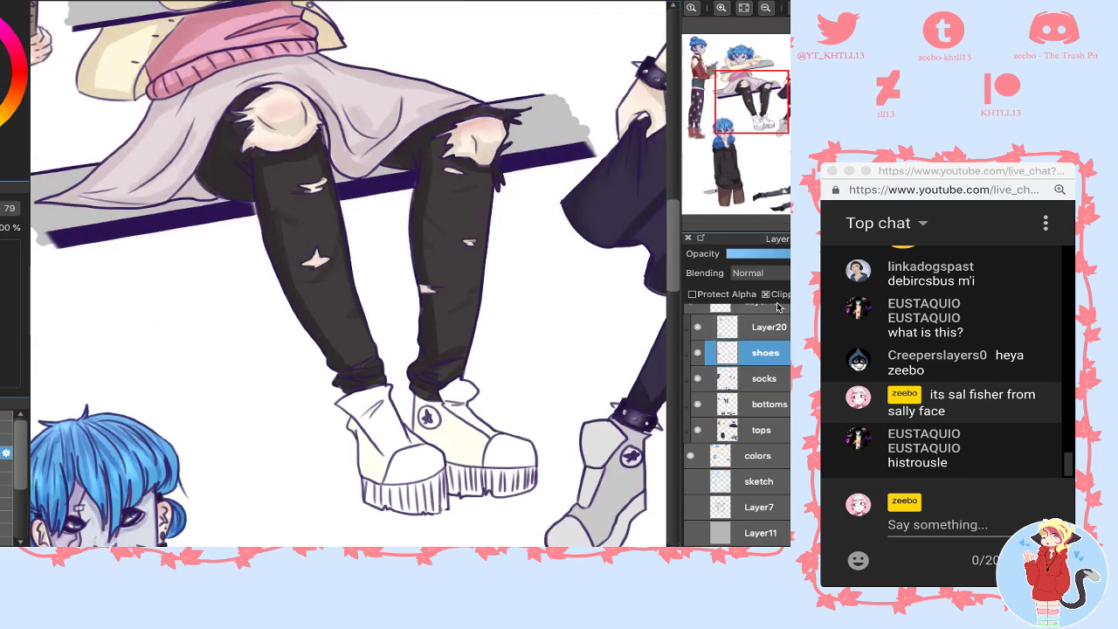
{"action": "left_click", "coordinate": [783, 297]}
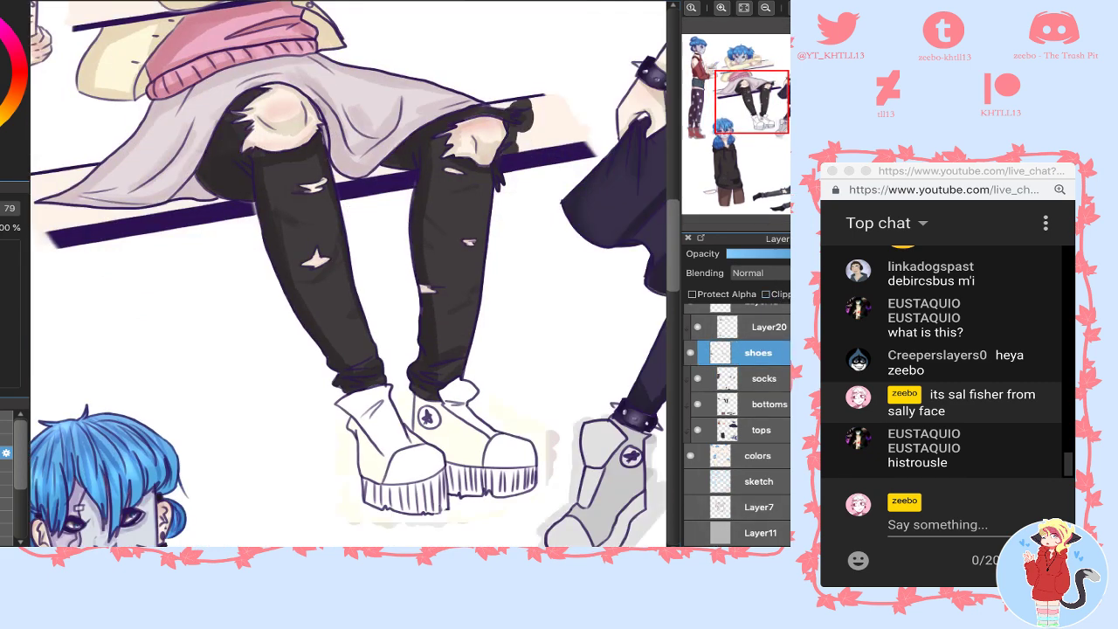
{"action": "key", "text": "super+shift+n"}
{"action": "left_click", "coordinate": [777, 277]}
{"action": "left_click", "coordinate": [769, 286]}
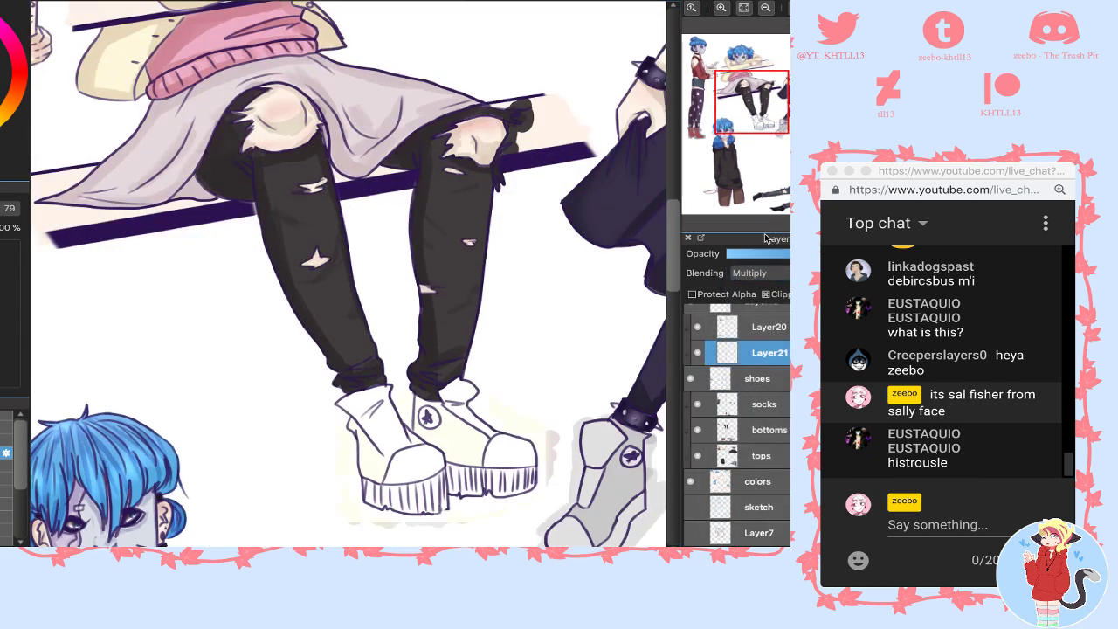
- Shade the rear red boot along its edges, heel and sole with a warm shadow colour
{"action": "left_click_drag", "start_coordinate": [703, 111], "coordinate": [698, 122]}
{"action": "right_click", "coordinate": [344, 386]}
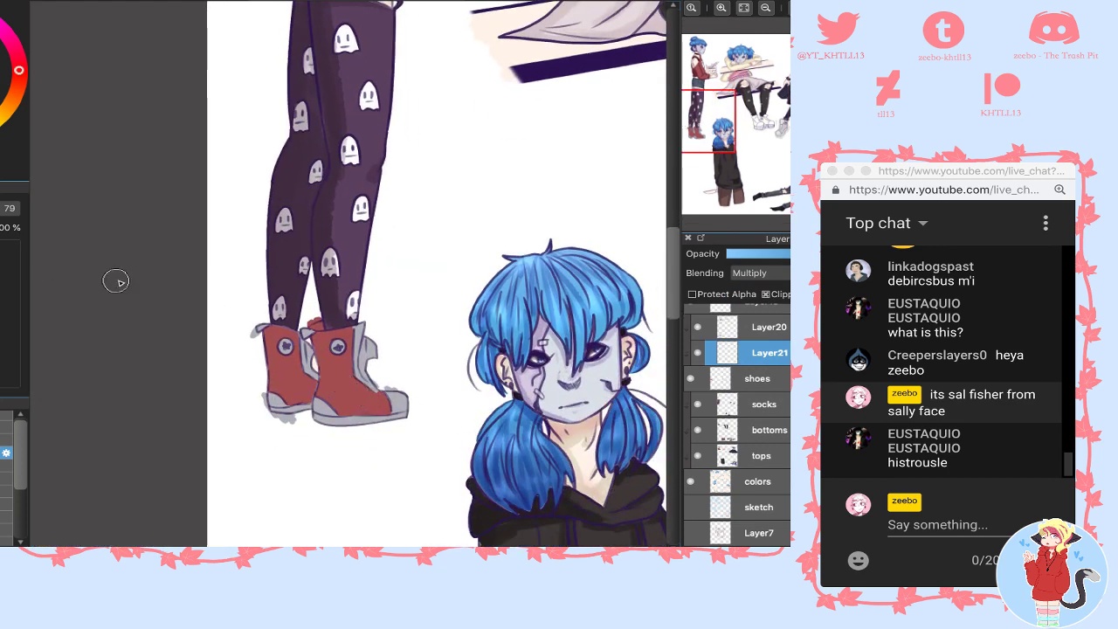
{"action": "left_click", "coordinate": [722, 9]}
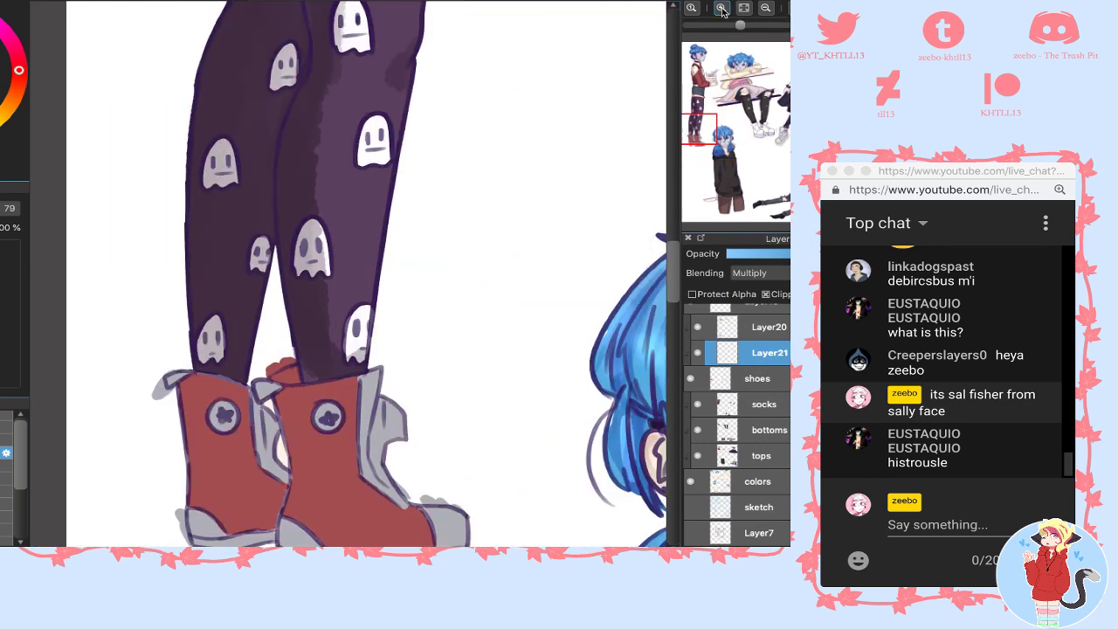
{"action": "left_click_drag", "start_coordinate": [700, 134], "coordinate": [701, 144]}
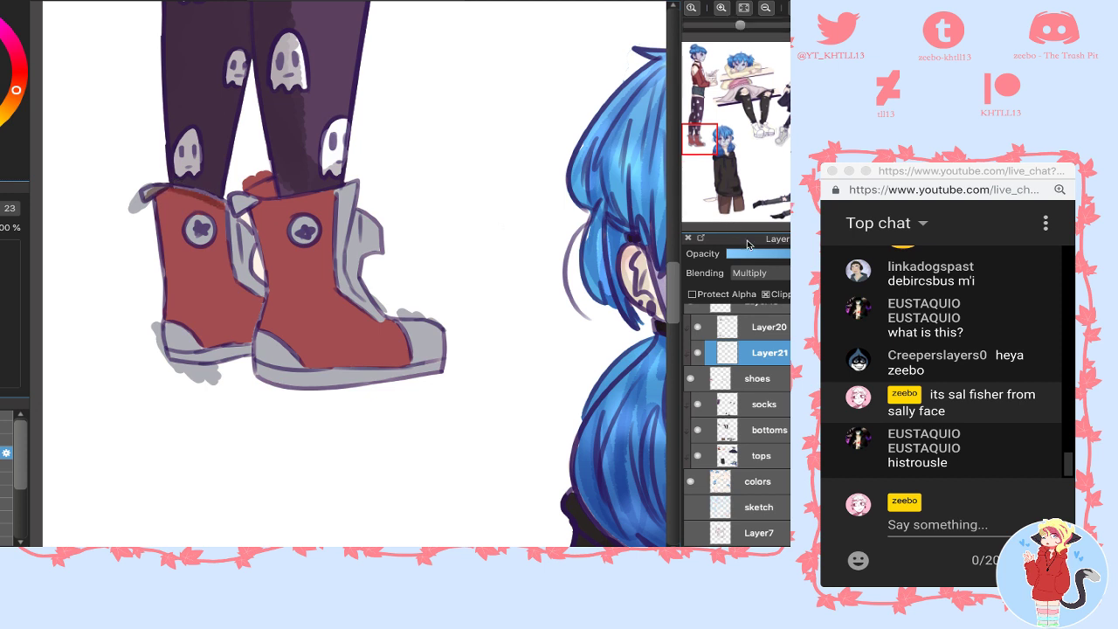
{"action": "left_click_drag", "start_coordinate": [762, 254], "coordinate": [768, 254]}
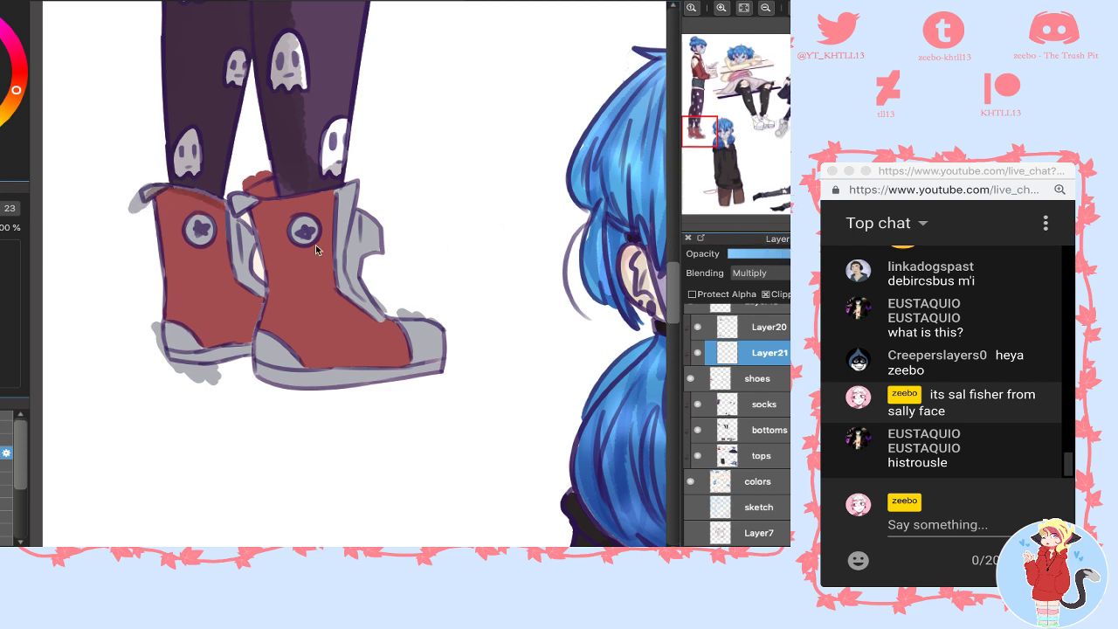
{"action": "mouse_move", "coordinate": [176, 292]}
{"action": "left_mouse_down"}
{"action": "mouse_move", "coordinate": [194, 375]}
{"action": "mouse_move", "coordinate": [155, 315]}
{"action": "mouse_move", "coordinate": [205, 373]}
{"action": "mouse_move", "coordinate": [144, 305]}
{"action": "mouse_move", "coordinate": [181, 349]}
{"action": "mouse_move", "coordinate": [250, 345]}
{"action": "mouse_move", "coordinate": [248, 353]}
{"action": "mouse_move", "coordinate": [260, 270]}
{"action": "mouse_move", "coordinate": [253, 318]}
{"action": "left_mouse_up"}
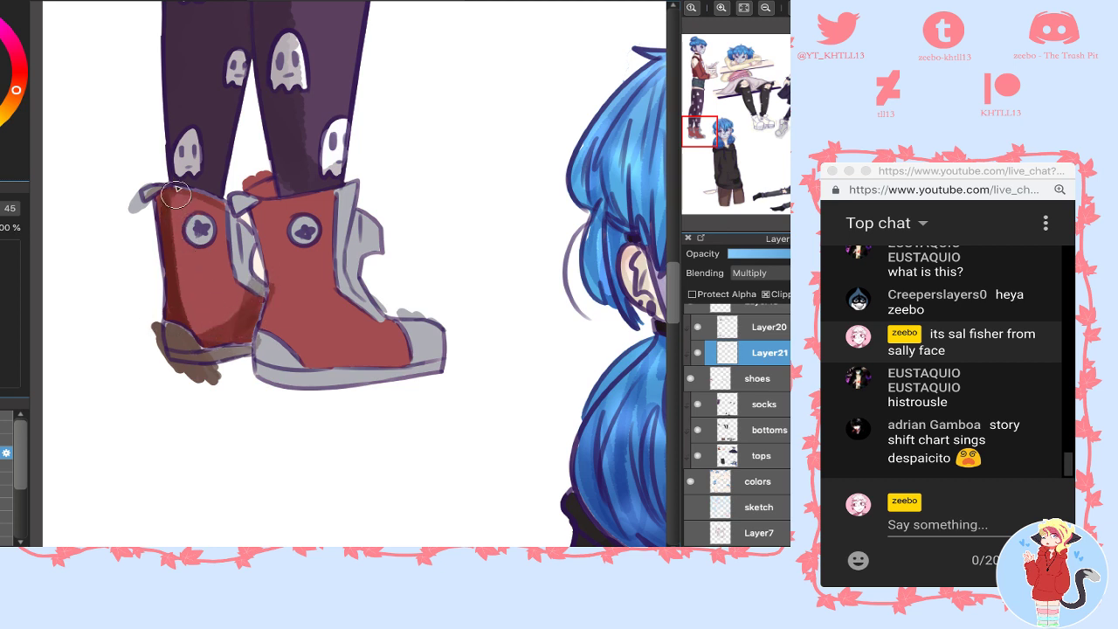
{"action": "left_click_drag", "start_coordinate": [178, 196], "coordinate": [202, 325]}
{"action": "mouse_move", "coordinate": [234, 262]}
{"action": "left_mouse_down"}
{"action": "mouse_move", "coordinate": [248, 234]}
{"action": "mouse_move", "coordinate": [260, 302]}
{"action": "left_mouse_up"}
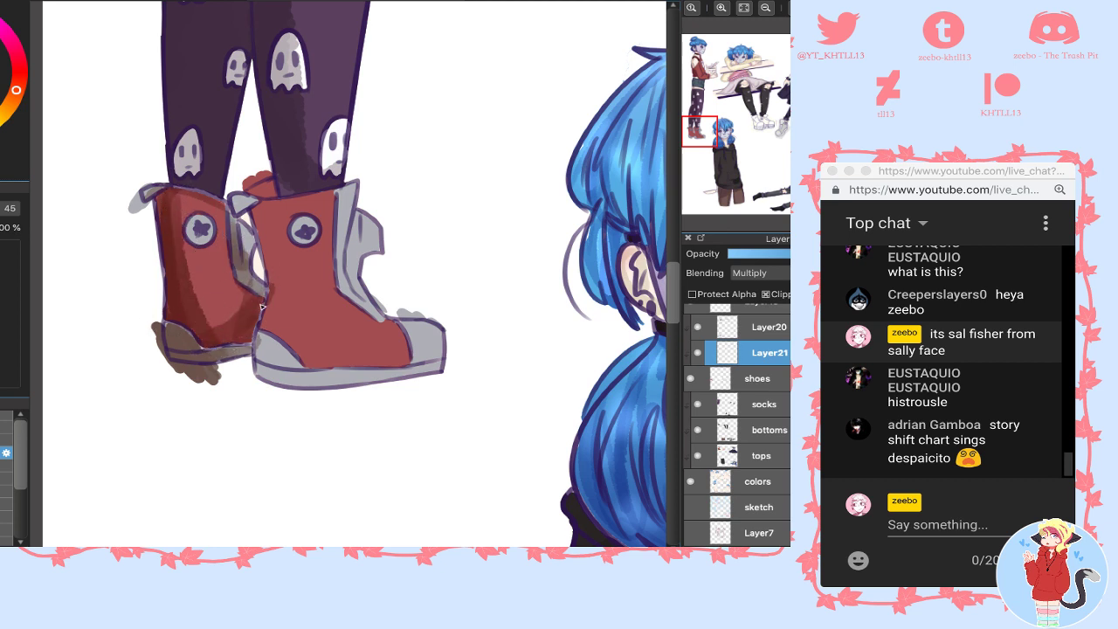
- Shade the front red boot along its back edge, grey tongue, sole and toe cap
{"action": "left_click_drag", "start_coordinate": [341, 194], "coordinate": [347, 270]}
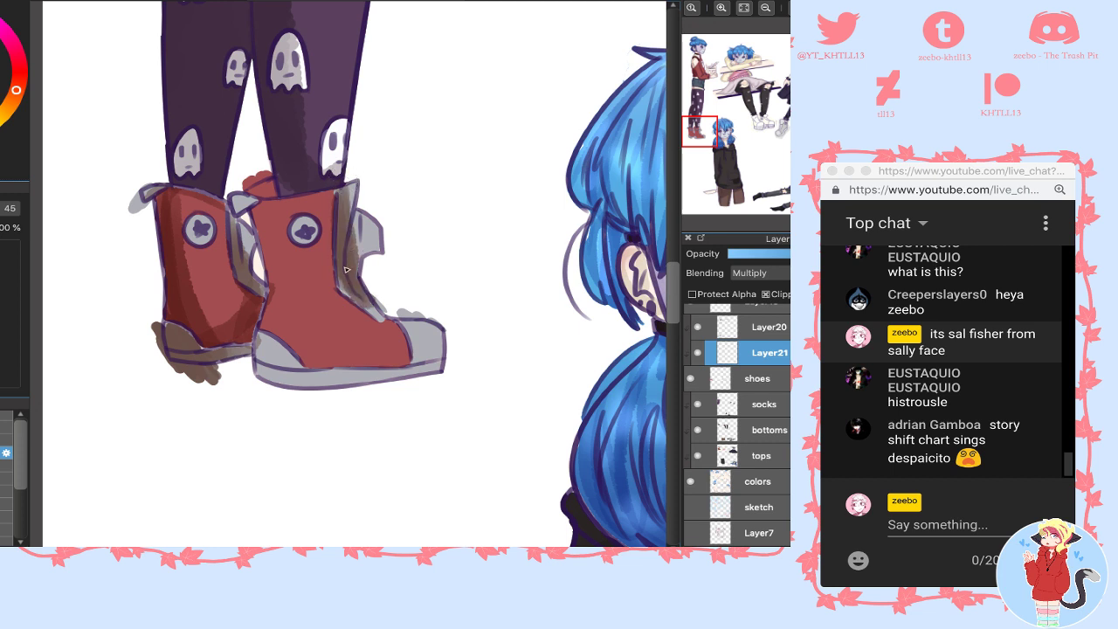
{"action": "mouse_move", "coordinate": [255, 201]}
{"action": "left_mouse_down"}
{"action": "mouse_move", "coordinate": [262, 192]}
{"action": "mouse_move", "coordinate": [257, 236]}
{"action": "mouse_move", "coordinate": [253, 218]}
{"action": "mouse_move", "coordinate": [290, 387]}
{"action": "mouse_move", "coordinate": [367, 382]}
{"action": "left_mouse_up"}
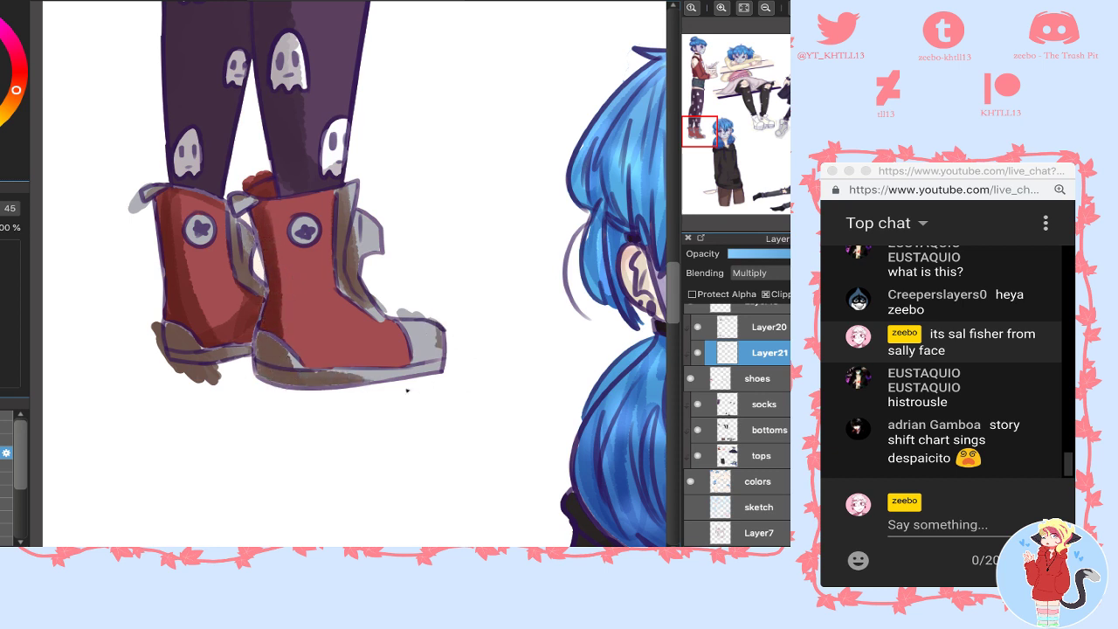
{"action": "mouse_move", "coordinate": [444, 367]}
{"action": "left_mouse_down"}
{"action": "mouse_move", "coordinate": [371, 378]}
{"action": "mouse_move", "coordinate": [419, 370]}
{"action": "left_mouse_up"}
{"action": "left_click_drag", "start_coordinate": [386, 302], "coordinate": [399, 350]}
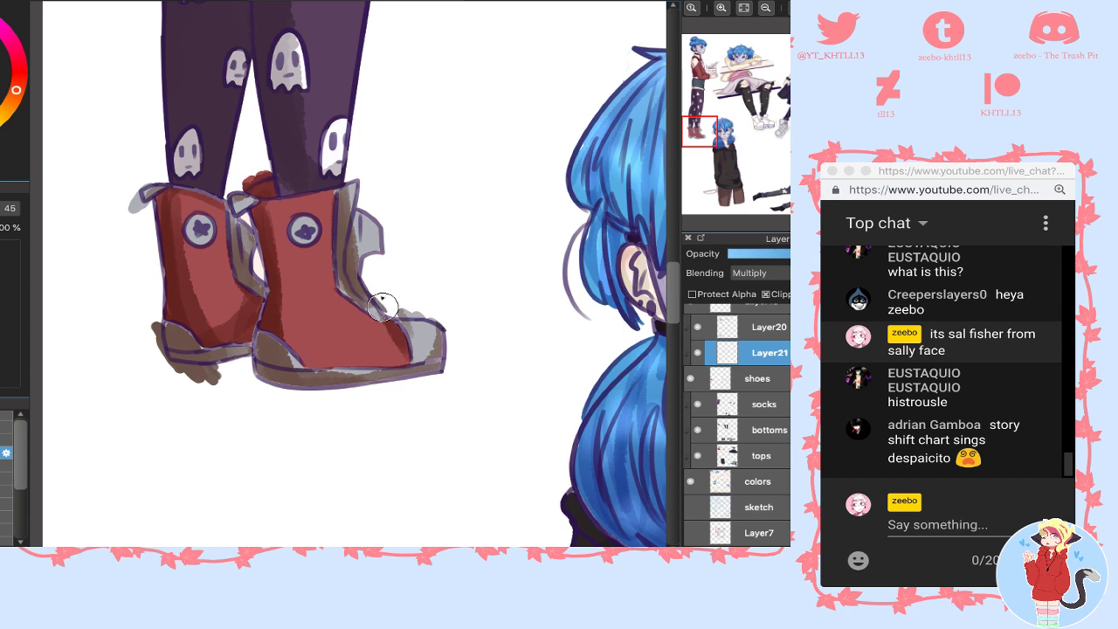
{"action": "left_click_drag", "start_coordinate": [336, 284], "coordinate": [378, 315]}
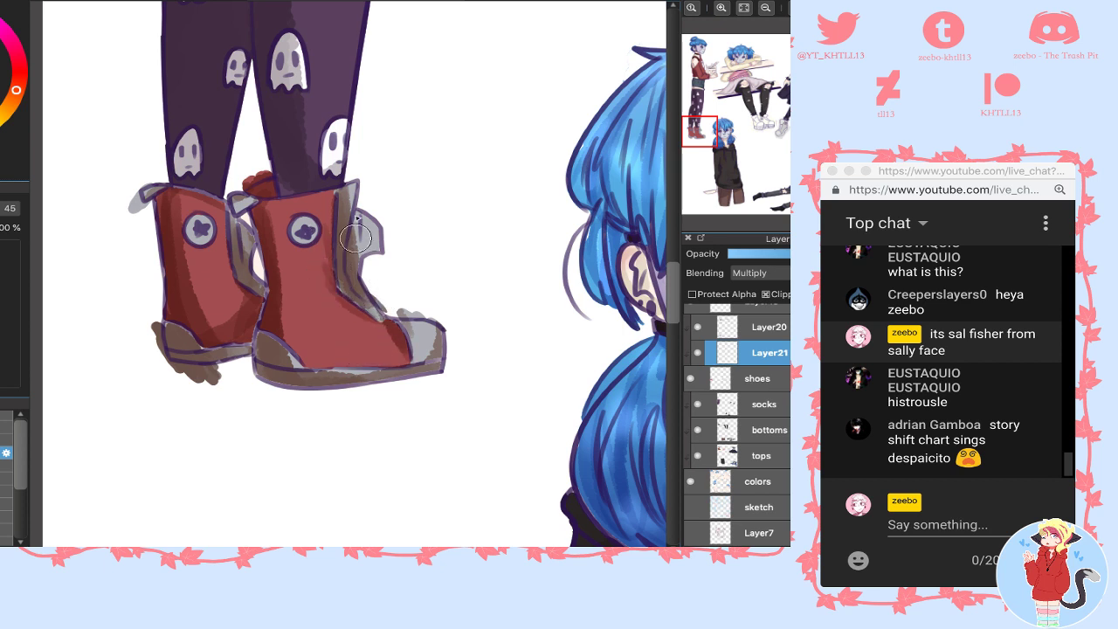
{"action": "left_click_drag", "start_coordinate": [356, 237], "coordinate": [363, 280]}
- Shift the boot shading to hue -53, saturation 76% and brightness 123%, and lower the shading layer's opacity
{"action": "key", "text": "ctrl+u"}
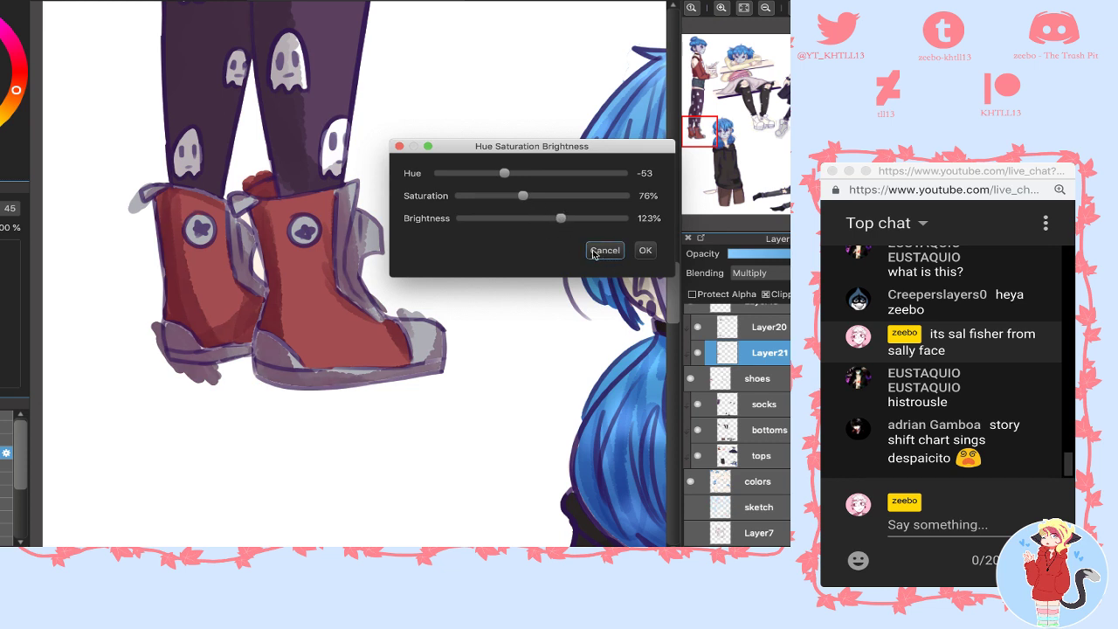
{"action": "left_click", "coordinate": [646, 251]}
{"action": "left_click", "coordinate": [772, 255]}
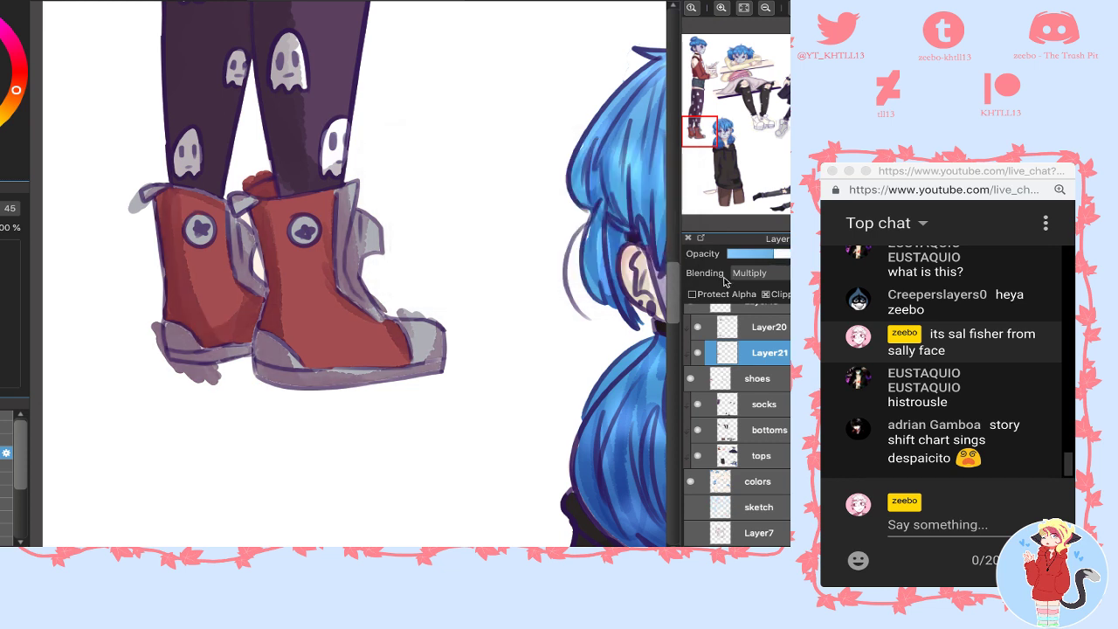
- Merge the boot shading into the shoes layer and add a new clipped Multiply layer above it for the white platform shoes
{"action": "key", "text": "super+e"}
{"action": "left_click", "coordinate": [699, 548]}
{"action": "left_click", "coordinate": [760, 275]}
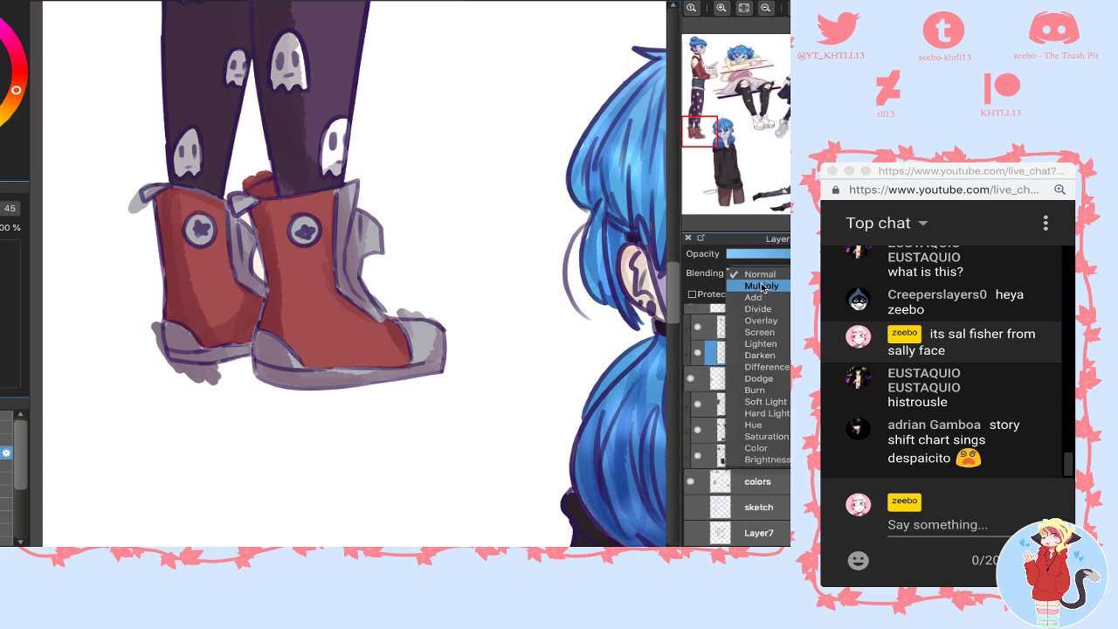
{"action": "left_click", "coordinate": [765, 288]}
{"action": "left_click_drag", "start_coordinate": [743, 108], "coordinate": [755, 122]}
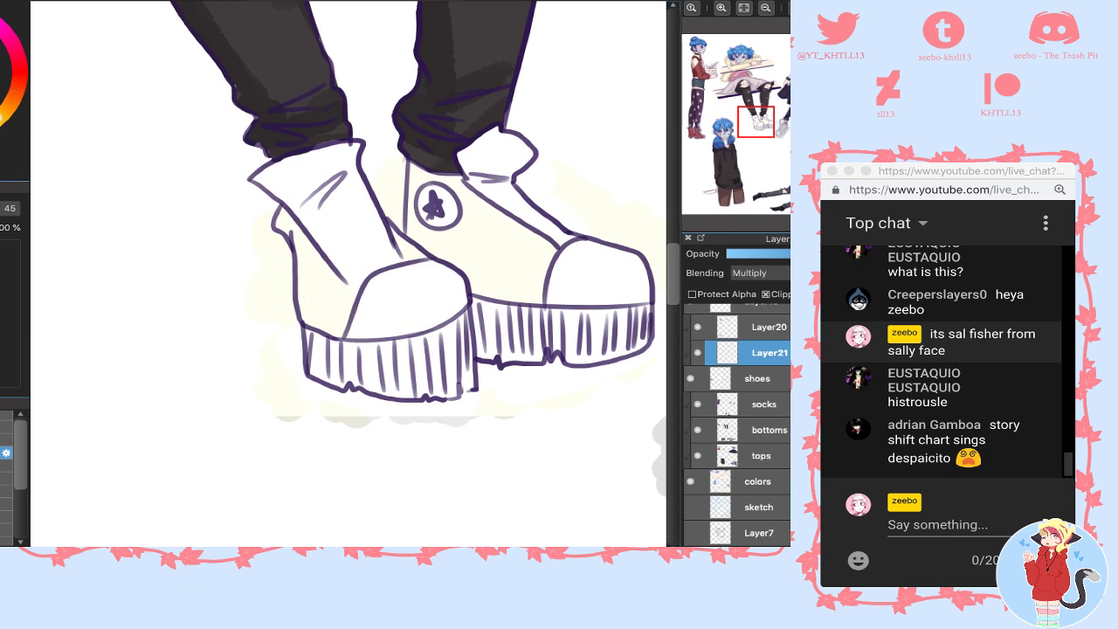
- Shade the front white platform shoe along its back edge, ankle flap, sole and the inner side of its toe cap
{"action": "mouse_move", "coordinate": [288, 234]}
{"action": "left_mouse_down"}
{"action": "mouse_move", "coordinate": [262, 208]}
{"action": "mouse_move", "coordinate": [294, 240]}
{"action": "mouse_move", "coordinate": [333, 384]}
{"action": "mouse_move", "coordinate": [379, 402]}
{"action": "left_mouse_up"}
{"action": "mouse_move", "coordinate": [283, 176]}
{"action": "left_mouse_down"}
{"action": "mouse_move", "coordinate": [307, 223]}
{"action": "mouse_move", "coordinate": [248, 176]}
{"action": "mouse_move", "coordinate": [333, 256]}
{"action": "mouse_move", "coordinate": [279, 189]}
{"action": "mouse_move", "coordinate": [322, 204]}
{"action": "left_mouse_up"}
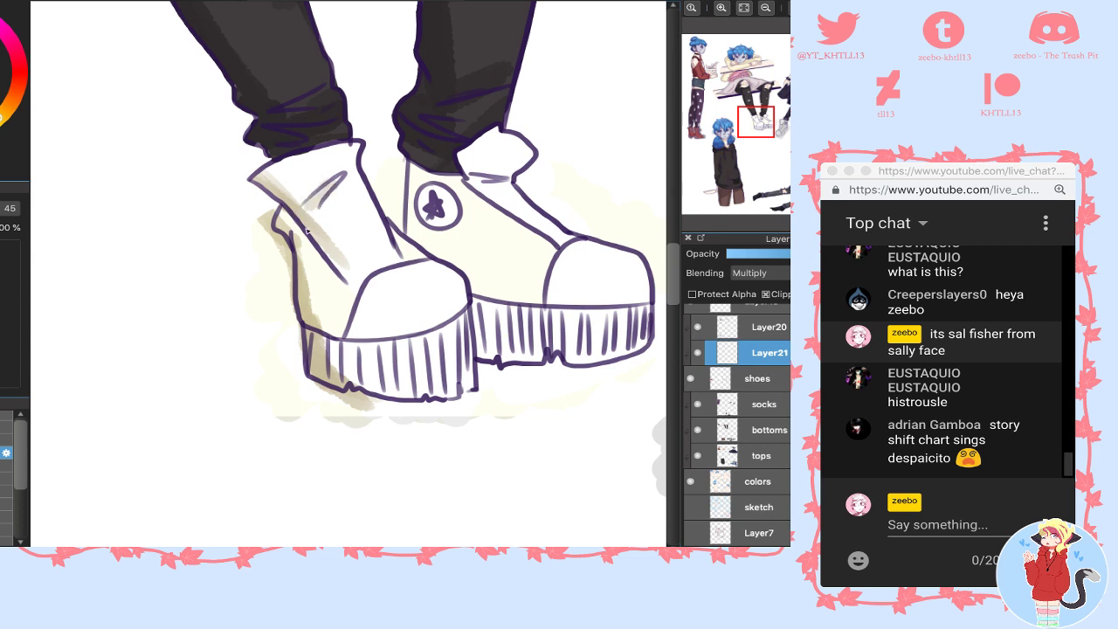
{"action": "left_click_drag", "start_coordinate": [381, 275], "coordinate": [363, 333]}
{"action": "mouse_move", "coordinate": [373, 293]}
{"action": "left_mouse_down"}
{"action": "mouse_move", "coordinate": [359, 339]}
{"action": "mouse_move", "coordinate": [318, 333]}
{"action": "mouse_move", "coordinate": [370, 341]}
{"action": "mouse_move", "coordinate": [379, 403]}
{"action": "mouse_move", "coordinate": [337, 372]}
{"action": "left_mouse_up"}
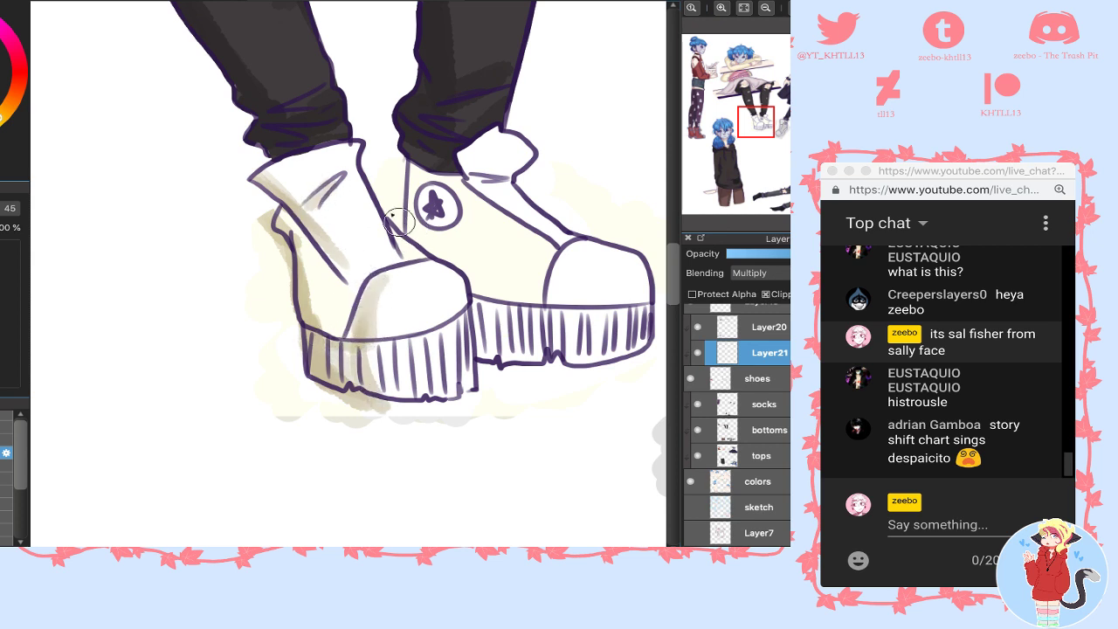
- Shade the rear white platform shoe around the ankle, tongue, lower edge, toe cap and ridged sole
{"action": "mouse_move", "coordinate": [417, 159]}
{"action": "left_mouse_down"}
{"action": "mouse_move", "coordinate": [421, 149]}
{"action": "mouse_move", "coordinate": [419, 234]}
{"action": "mouse_move", "coordinate": [430, 221]}
{"action": "left_mouse_up"}
{"action": "mouse_move", "coordinate": [464, 175]}
{"action": "left_mouse_down"}
{"action": "mouse_move", "coordinate": [531, 166]}
{"action": "mouse_move", "coordinate": [520, 214]}
{"action": "mouse_move", "coordinate": [559, 236]}
{"action": "mouse_move", "coordinate": [563, 302]}
{"action": "mouse_move", "coordinate": [647, 297]}
{"action": "left_mouse_up"}
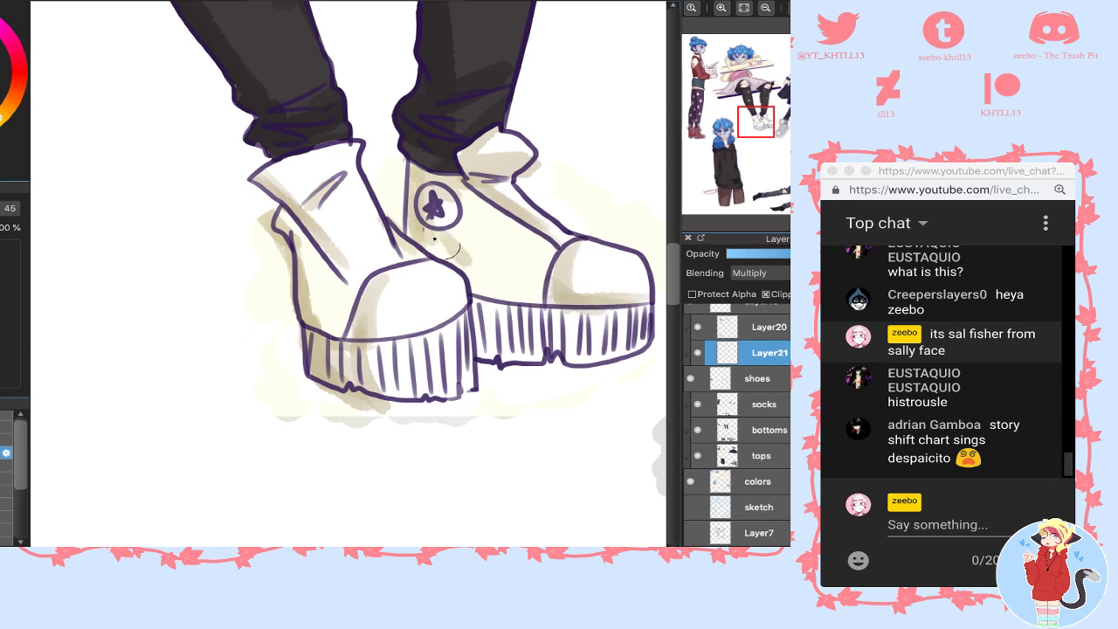
{"action": "mouse_move", "coordinate": [476, 288]}
{"action": "left_mouse_down"}
{"action": "mouse_move", "coordinate": [553, 305]}
{"action": "mouse_move", "coordinate": [473, 294]}
{"action": "left_mouse_up"}
{"action": "mouse_move", "coordinate": [476, 354]}
{"action": "left_mouse_down"}
{"action": "mouse_move", "coordinate": [479, 301]}
{"action": "mouse_move", "coordinate": [511, 367]}
{"action": "mouse_move", "coordinate": [544, 367]}
{"action": "mouse_move", "coordinate": [581, 314]}
{"action": "mouse_move", "coordinate": [593, 323]}
{"action": "left_mouse_up"}
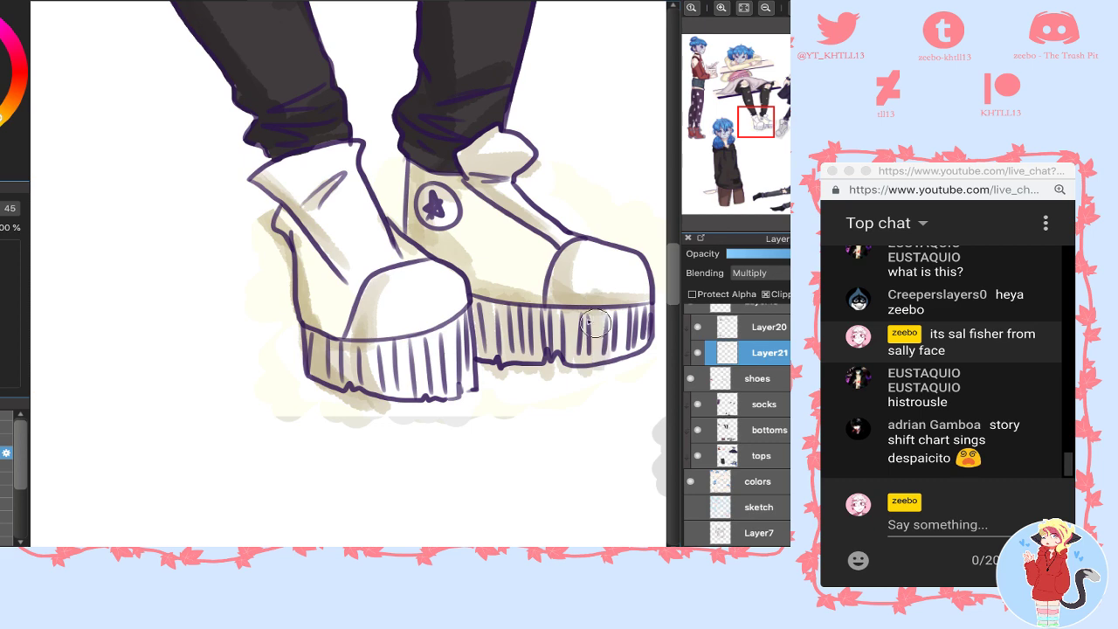
- Shade the heel and sole of the standing figure's grey side-view sneaker and lower the shading layer's opacity
{"action": "left_click_drag", "start_coordinate": [756, 127], "coordinate": [783, 122]}
{"action": "left_click_drag", "start_coordinate": [393, 482], "coordinate": [301, 331]}
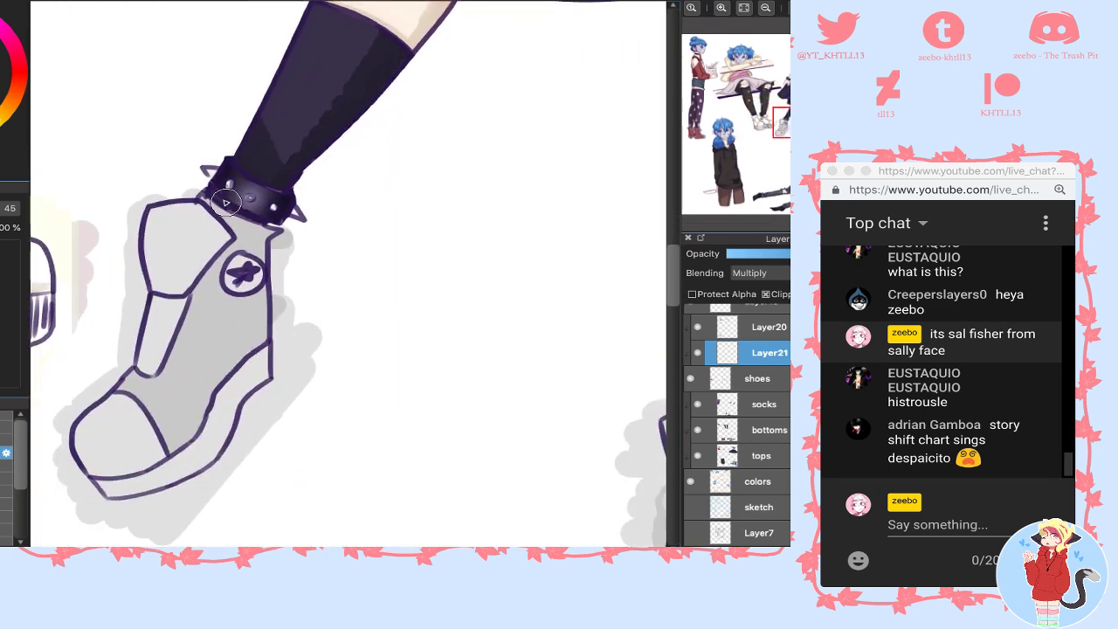
{"action": "mouse_move", "coordinate": [226, 202]}
{"action": "left_mouse_down"}
{"action": "mouse_move", "coordinate": [253, 231]}
{"action": "mouse_move", "coordinate": [272, 325]}
{"action": "mouse_move", "coordinate": [270, 346]}
{"action": "mouse_move", "coordinate": [255, 240]}
{"action": "mouse_move", "coordinate": [265, 330]}
{"action": "mouse_move", "coordinate": [212, 466]}
{"action": "mouse_move", "coordinate": [282, 360]}
{"action": "mouse_move", "coordinate": [233, 434]}
{"action": "mouse_move", "coordinate": [112, 499]}
{"action": "mouse_move", "coordinate": [143, 470]}
{"action": "left_mouse_up"}
{"action": "left_click", "coordinate": [773, 255]}
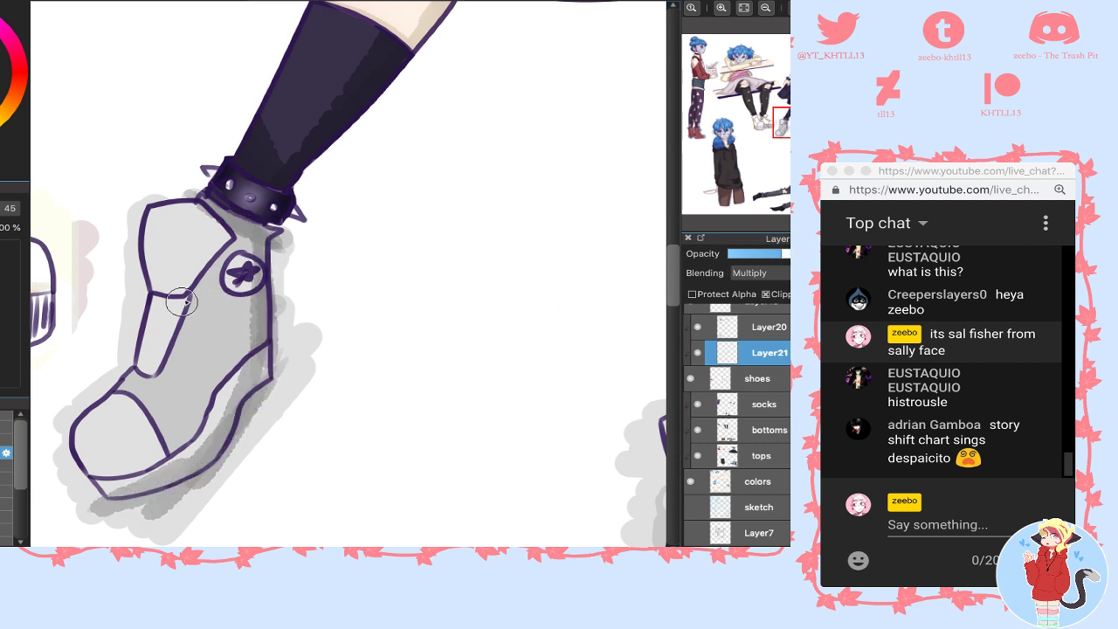
- Add shadows beside the grey side-view sneaker's tongue, on its toe cap and along the seam above the sole
{"action": "mouse_move", "coordinate": [182, 302]}
{"action": "left_mouse_down"}
{"action": "mouse_move", "coordinate": [164, 357]}
{"action": "mouse_move", "coordinate": [184, 291]}
{"action": "mouse_move", "coordinate": [200, 266]}
{"action": "mouse_move", "coordinate": [192, 287]}
{"action": "mouse_move", "coordinate": [217, 262]}
{"action": "left_mouse_up"}
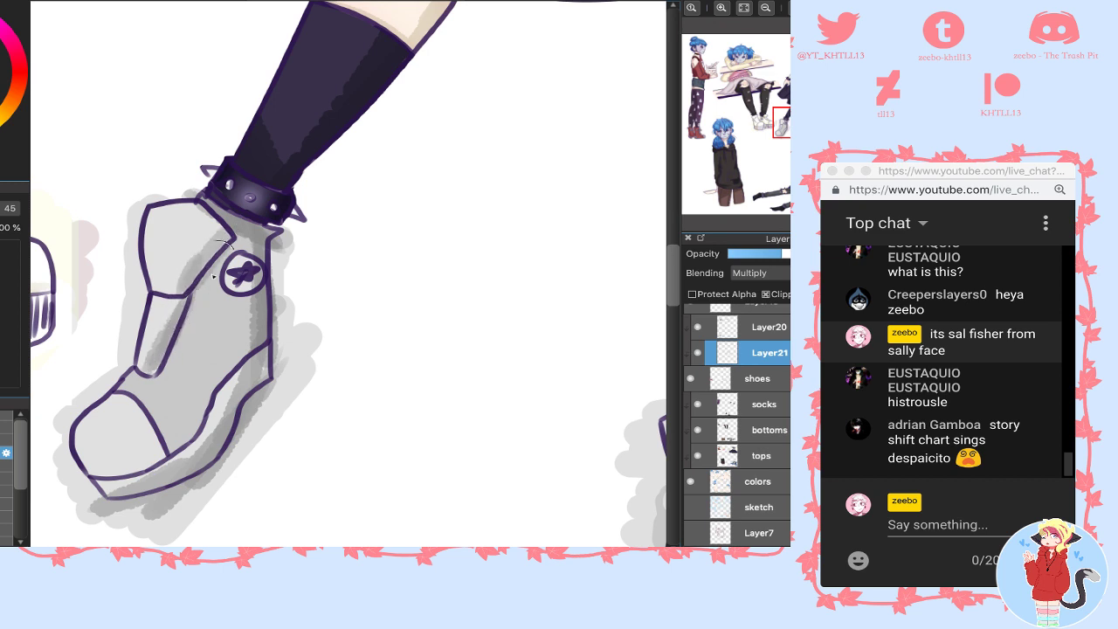
{"action": "mouse_move", "coordinate": [123, 388]}
{"action": "left_mouse_down"}
{"action": "mouse_move", "coordinate": [154, 467]}
{"action": "mouse_move", "coordinate": [147, 431]}
{"action": "mouse_move", "coordinate": [162, 454]}
{"action": "mouse_move", "coordinate": [75, 500]}
{"action": "left_mouse_up"}
{"action": "left_click_drag", "start_coordinate": [166, 467], "coordinate": [221, 417]}
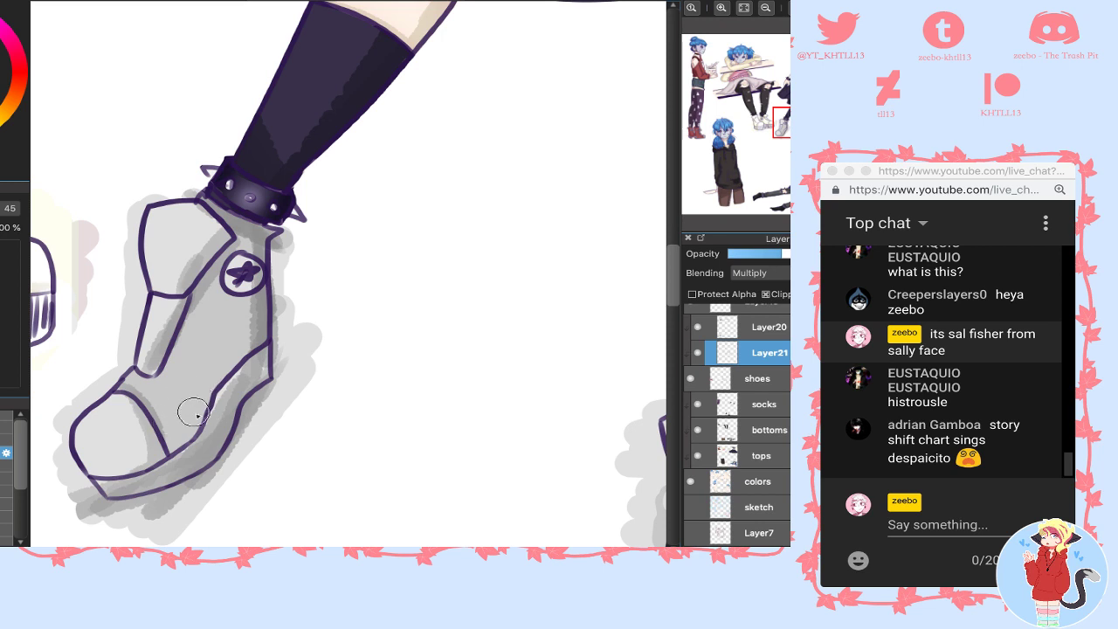
{"action": "mouse_move", "coordinate": [250, 292]}
{"action": "left_mouse_down"}
{"action": "mouse_move", "coordinate": [233, 385]}
{"action": "mouse_move", "coordinate": [215, 407]}
{"action": "left_mouse_up"}
{"action": "mouse_move", "coordinate": [266, 328]}
{"action": "left_mouse_down"}
{"action": "mouse_move", "coordinate": [224, 399]}
{"action": "mouse_move", "coordinate": [247, 297]}
{"action": "left_mouse_up"}
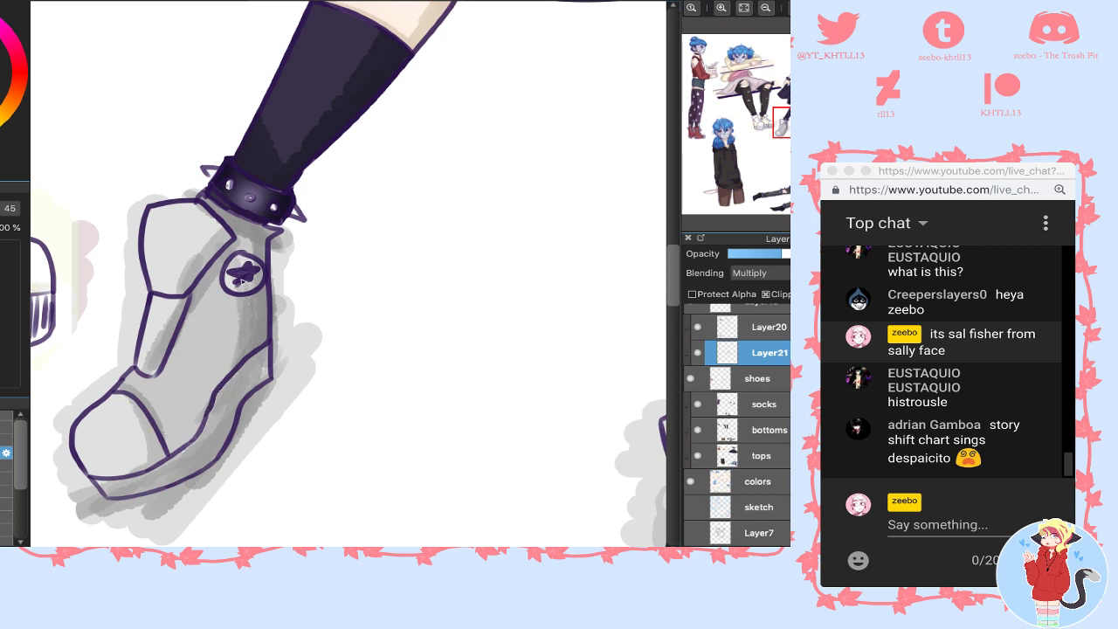
- Shade one side of the grey front-view sneaker, its toe cap edge and its sole
{"action": "left_click_drag", "start_coordinate": [789, 122], "coordinate": [808, 130]}
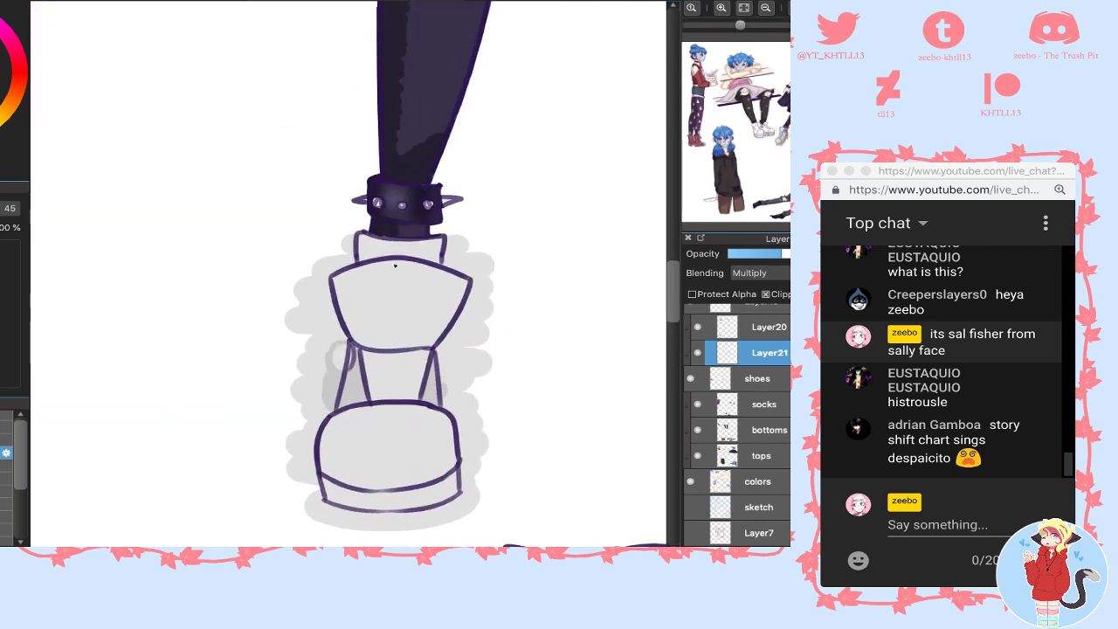
{"action": "mouse_move", "coordinate": [412, 289]}
{"action": "left_mouse_down"}
{"action": "mouse_move", "coordinate": [426, 302]}
{"action": "mouse_move", "coordinate": [436, 284]}
{"action": "mouse_move", "coordinate": [394, 275]}
{"action": "mouse_move", "coordinate": [398, 373]}
{"action": "mouse_move", "coordinate": [433, 522]}
{"action": "mouse_move", "coordinate": [463, 505]}
{"action": "mouse_move", "coordinate": [444, 470]}
{"action": "mouse_move", "coordinate": [422, 349]}
{"action": "mouse_move", "coordinate": [441, 270]}
{"action": "mouse_move", "coordinate": [450, 367]}
{"action": "mouse_move", "coordinate": [454, 341]}
{"action": "left_mouse_up"}
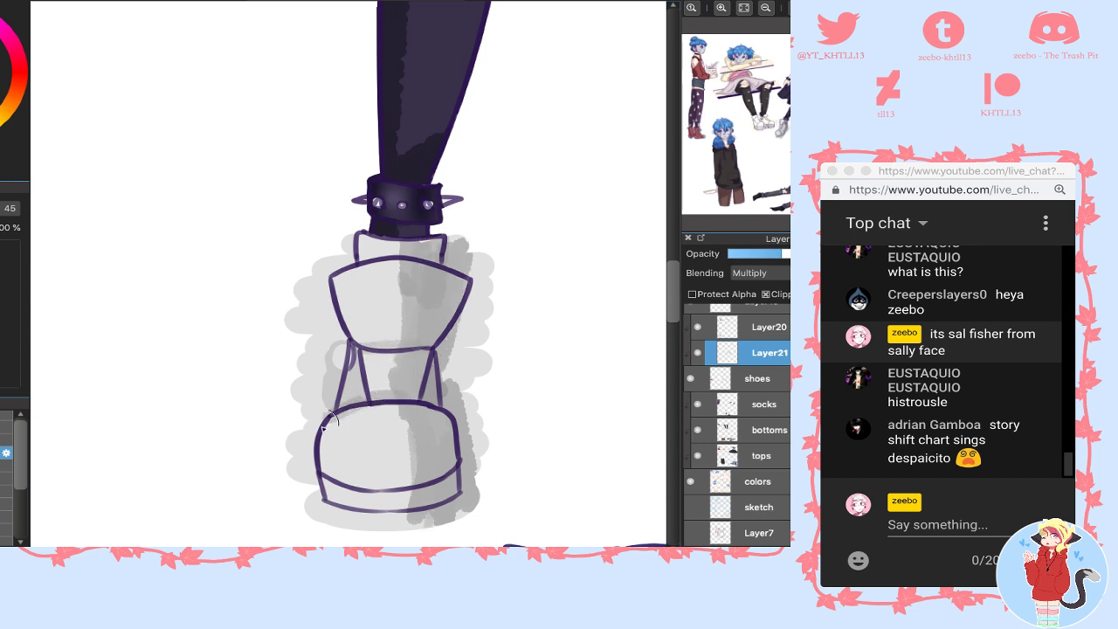
{"action": "mouse_move", "coordinate": [408, 404]}
{"action": "left_mouse_down"}
{"action": "mouse_move", "coordinate": [376, 507]}
{"action": "mouse_move", "coordinate": [332, 505]}
{"action": "mouse_move", "coordinate": [345, 525]}
{"action": "left_mouse_up"}
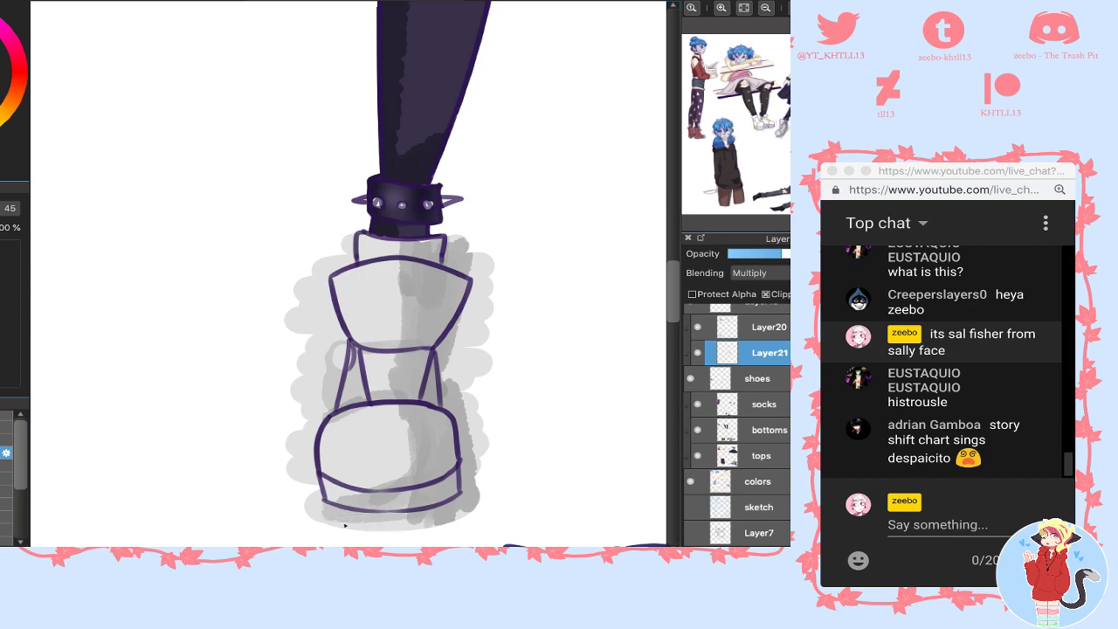
{"action": "left_click_drag", "start_coordinate": [428, 498], "coordinate": [358, 511]}
- Merge the sneaker shading into the shoes layer and clip that layer to the ones below
{"action": "mouse_move", "coordinate": [779, 150]}
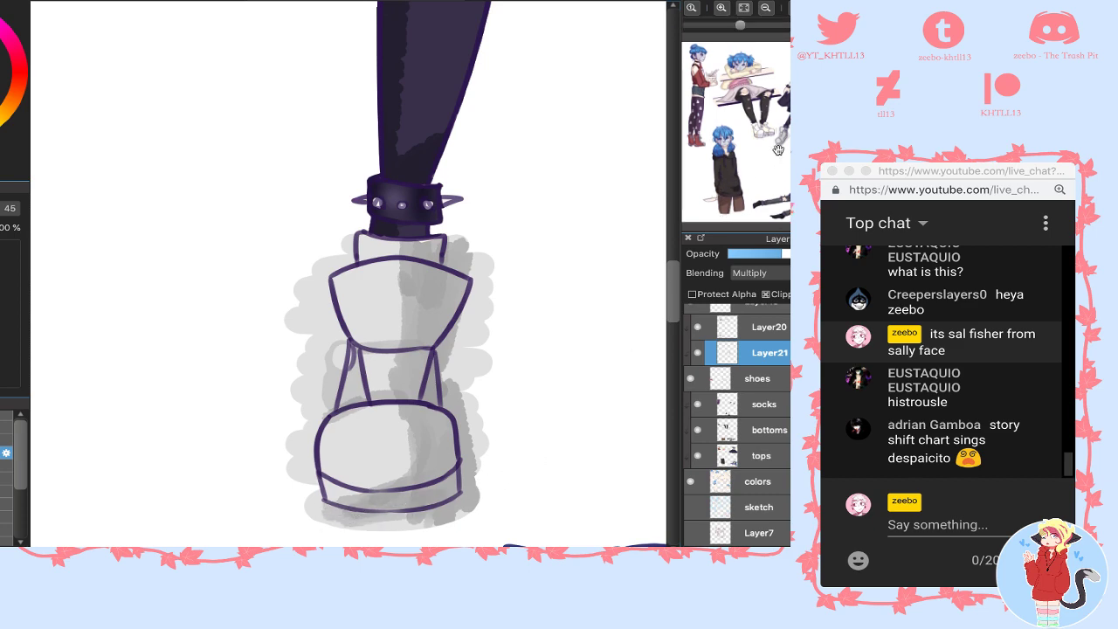
{"action": "left_click", "coordinate": [745, 9]}
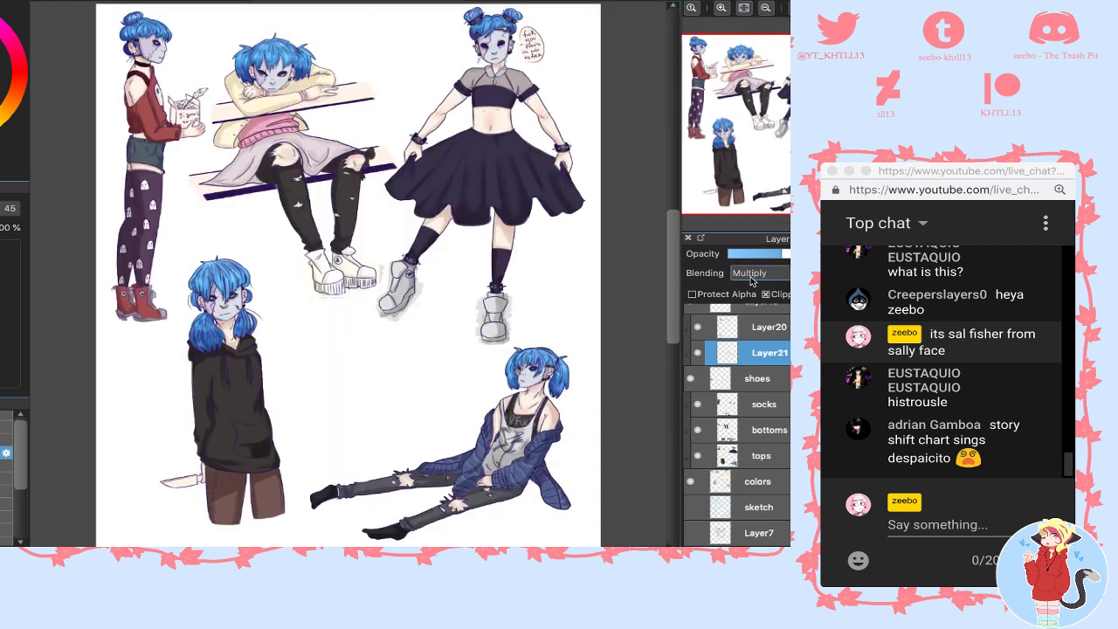
{"action": "key", "text": "ctrl+e"}
{"action": "left_click", "coordinate": [766, 295]}
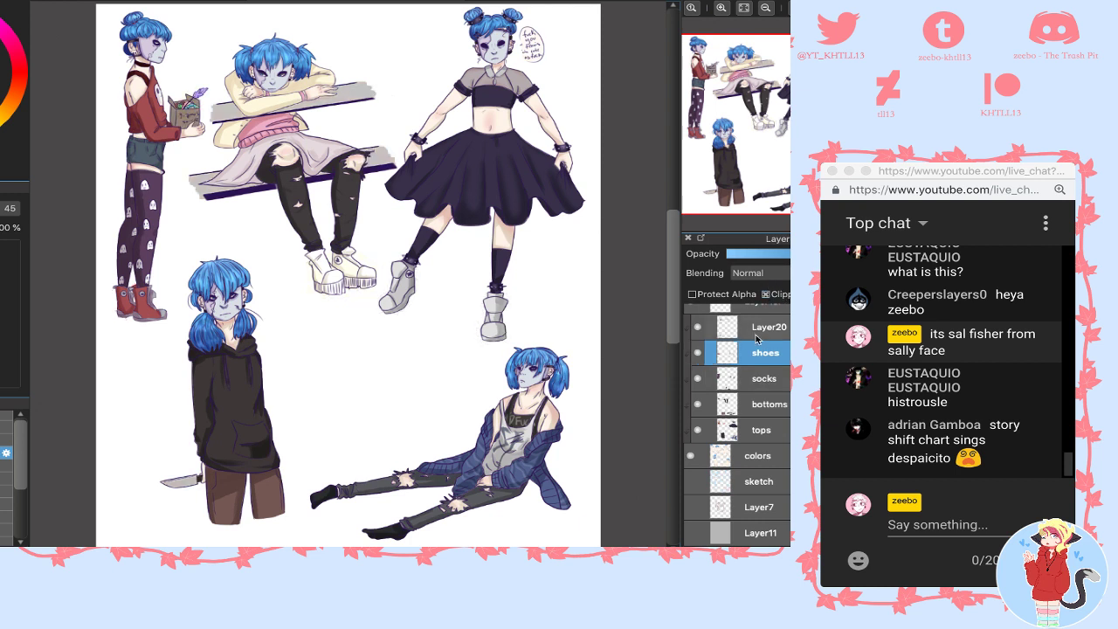
- Unclip the props layer Layer20 and add a new clipped Multiply layer above it
{"action": "left_click", "coordinate": [757, 337]}
{"action": "left_click", "coordinate": [770, 295]}
{"action": "left_click", "coordinate": [695, 554]}
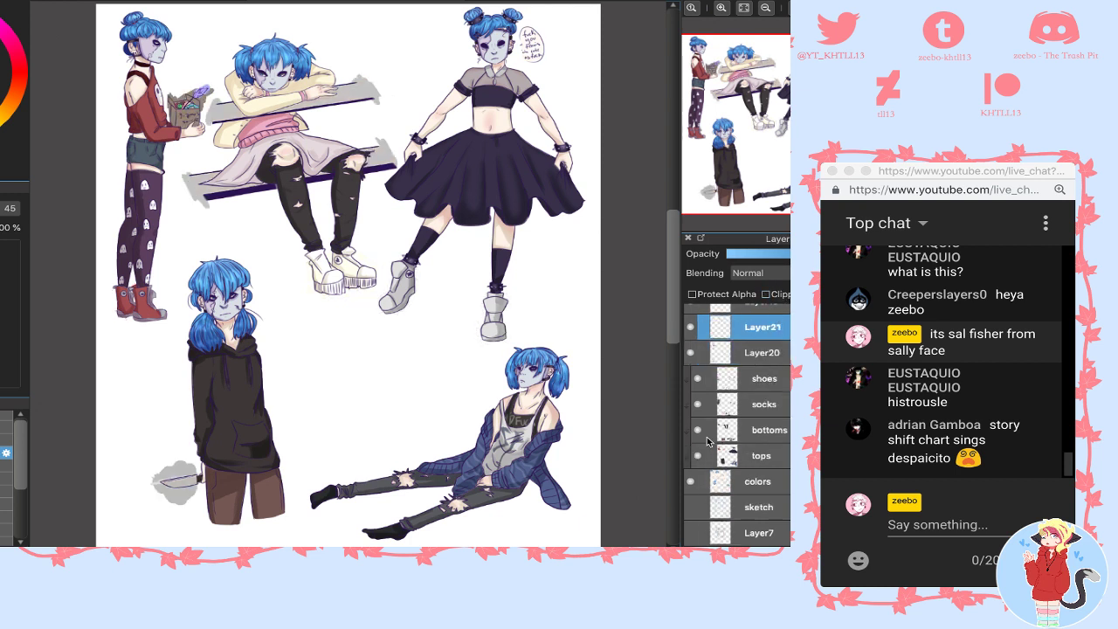
{"action": "left_click", "coordinate": [769, 297]}
{"action": "left_click", "coordinate": [762, 274]}
{"action": "left_click", "coordinate": [762, 284]}
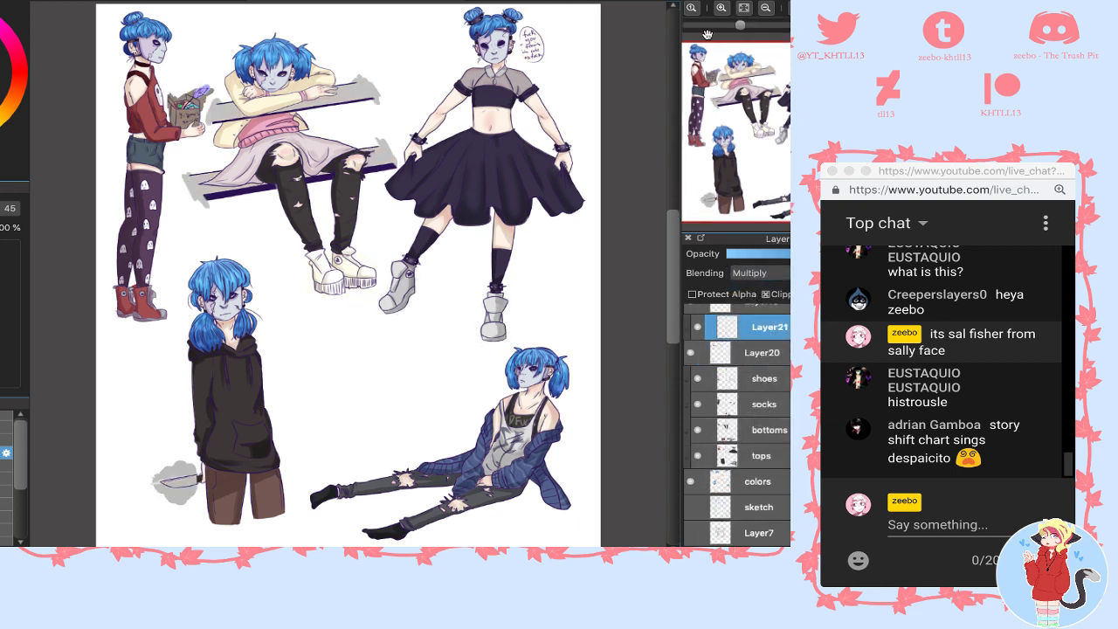
- Shade the side, flaps and front edges of the cardboard box held by the figure in red
{"action": "left_click", "coordinate": [725, 7]}
{"action": "left_click", "coordinate": [722, 7]}
{"action": "left_click", "coordinate": [744, 8]}
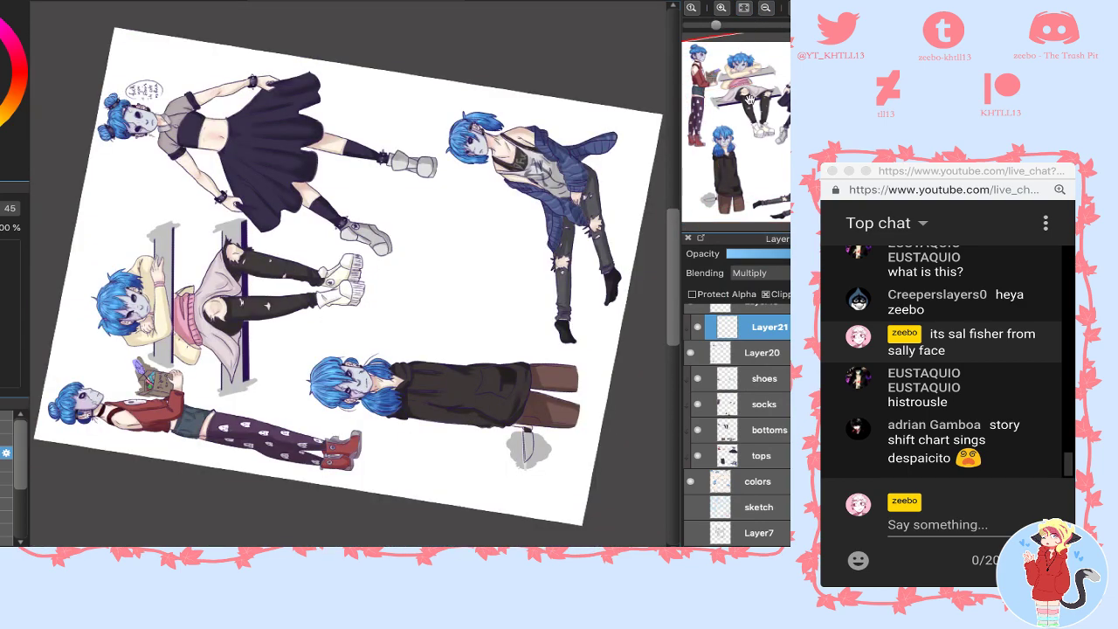
{"action": "left_click_drag", "start_coordinate": [762, 124], "coordinate": [743, 114]}
{"action": "left_click", "coordinate": [816, 9]}
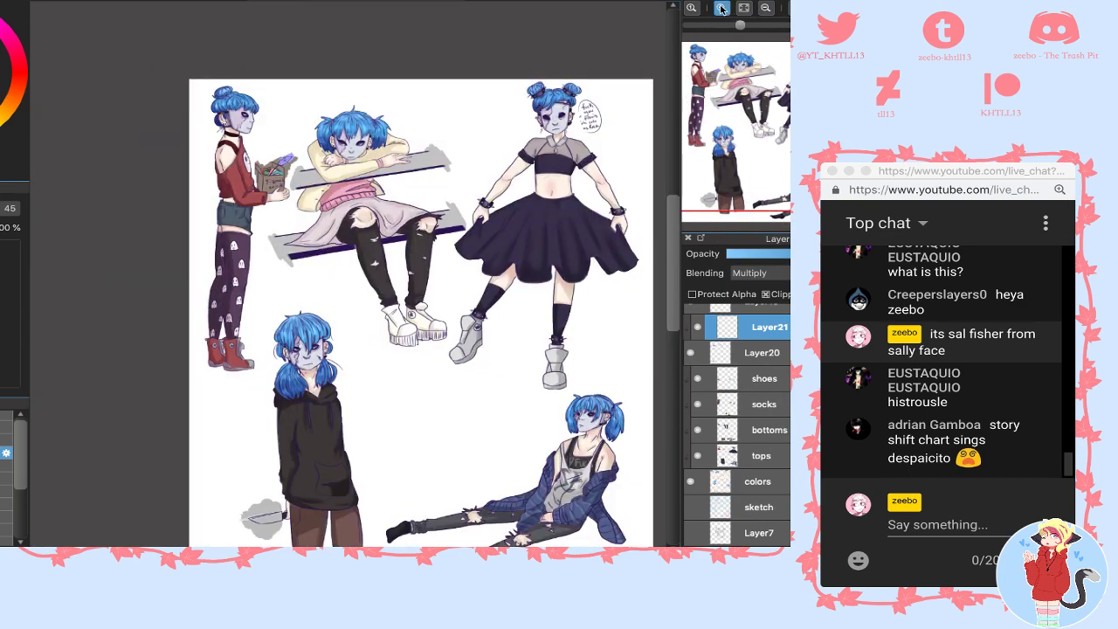
{"action": "left_click", "coordinate": [722, 8]}
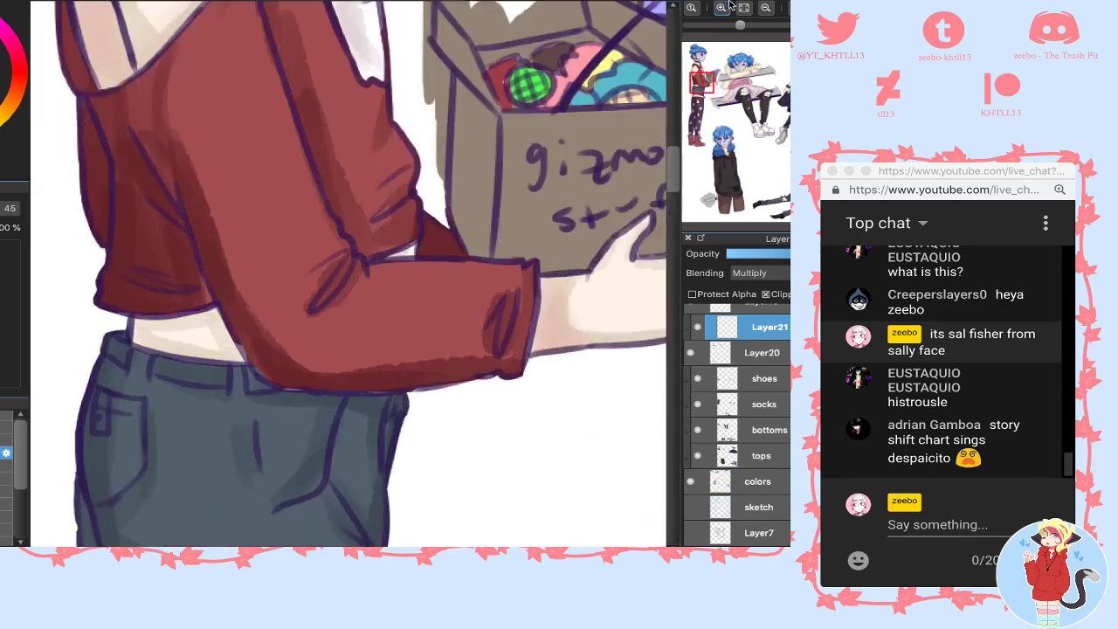
{"action": "left_click", "coordinate": [710, 80]}
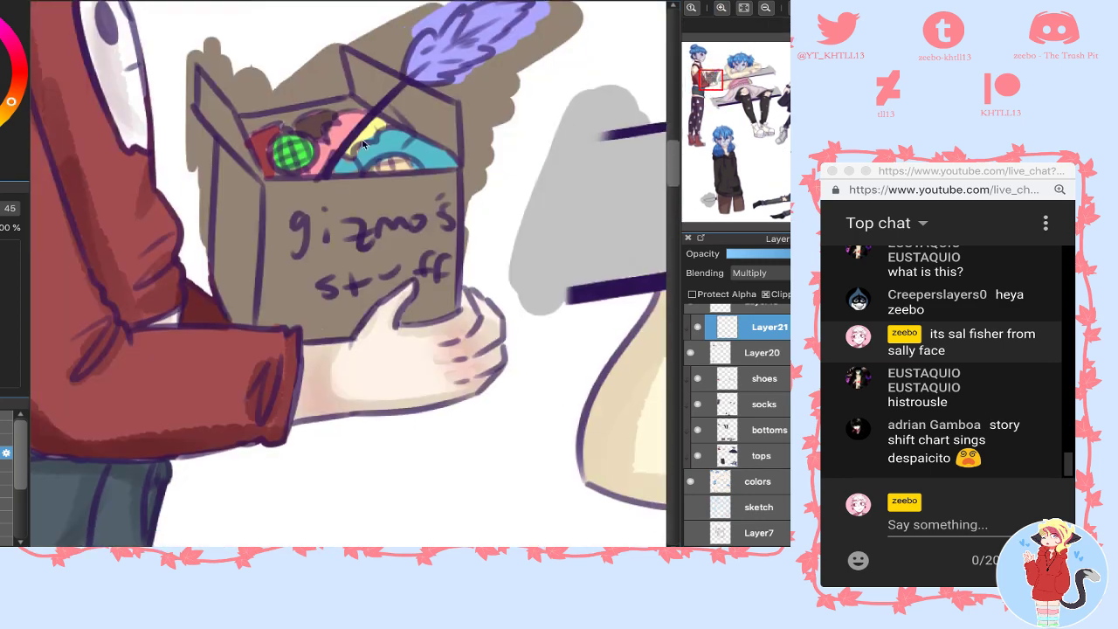
{"action": "mouse_move", "coordinate": [215, 157]}
{"action": "left_mouse_down"}
{"action": "mouse_move", "coordinate": [246, 185]}
{"action": "mouse_move", "coordinate": [219, 280]}
{"action": "mouse_move", "coordinate": [249, 323]}
{"action": "mouse_move", "coordinate": [206, 175]}
{"action": "mouse_move", "coordinate": [240, 114]}
{"action": "mouse_move", "coordinate": [349, 93]}
{"action": "mouse_move", "coordinate": [327, 48]}
{"action": "mouse_move", "coordinate": [450, 122]}
{"action": "mouse_move", "coordinate": [367, 218]}
{"action": "mouse_move", "coordinate": [271, 223]}
{"action": "mouse_move", "coordinate": [307, 190]}
{"action": "mouse_move", "coordinate": [266, 319]}
{"action": "mouse_move", "coordinate": [291, 330]}
{"action": "left_mouse_up"}
{"action": "mouse_move", "coordinate": [352, 330]}
{"action": "left_mouse_down"}
{"action": "mouse_move", "coordinate": [424, 313]}
{"action": "mouse_move", "coordinate": [451, 297]}
{"action": "left_mouse_up"}
{"action": "mouse_move", "coordinate": [305, 247]}
{"action": "left_mouse_down"}
{"action": "mouse_move", "coordinate": [409, 222]}
{"action": "mouse_move", "coordinate": [368, 260]}
{"action": "mouse_move", "coordinate": [416, 261]}
{"action": "mouse_move", "coordinate": [452, 219]}
{"action": "mouse_move", "coordinate": [403, 192]}
{"action": "left_mouse_up"}
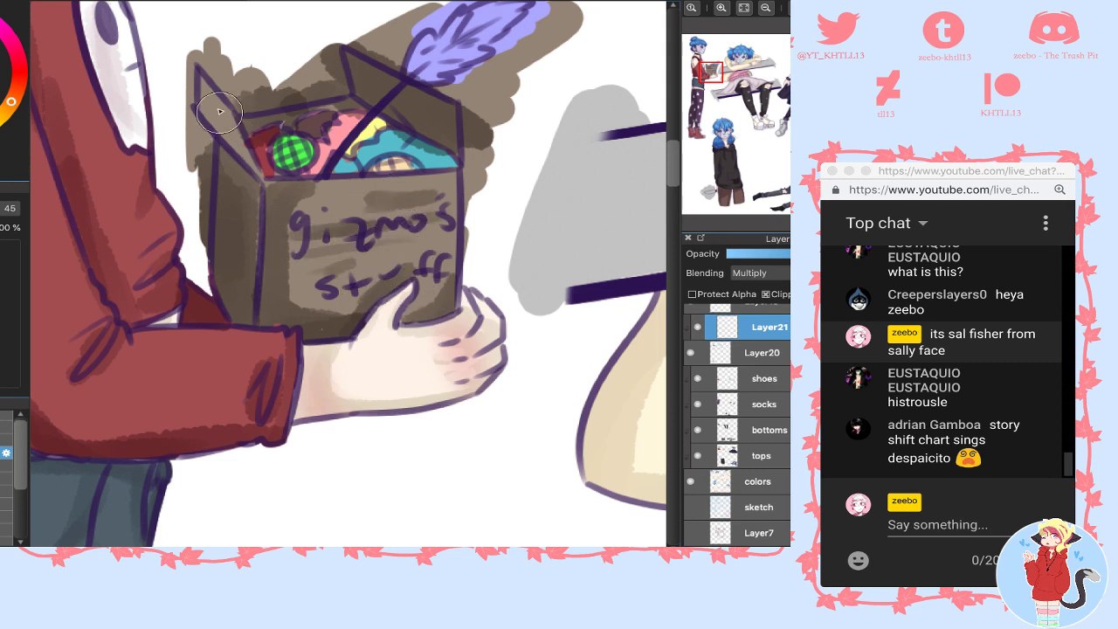
- Add streaky cardboard shadows to the box's open flap, side panel and lettered front
{"action": "left_click_drag", "start_coordinate": [220, 111], "coordinate": [215, 102]}
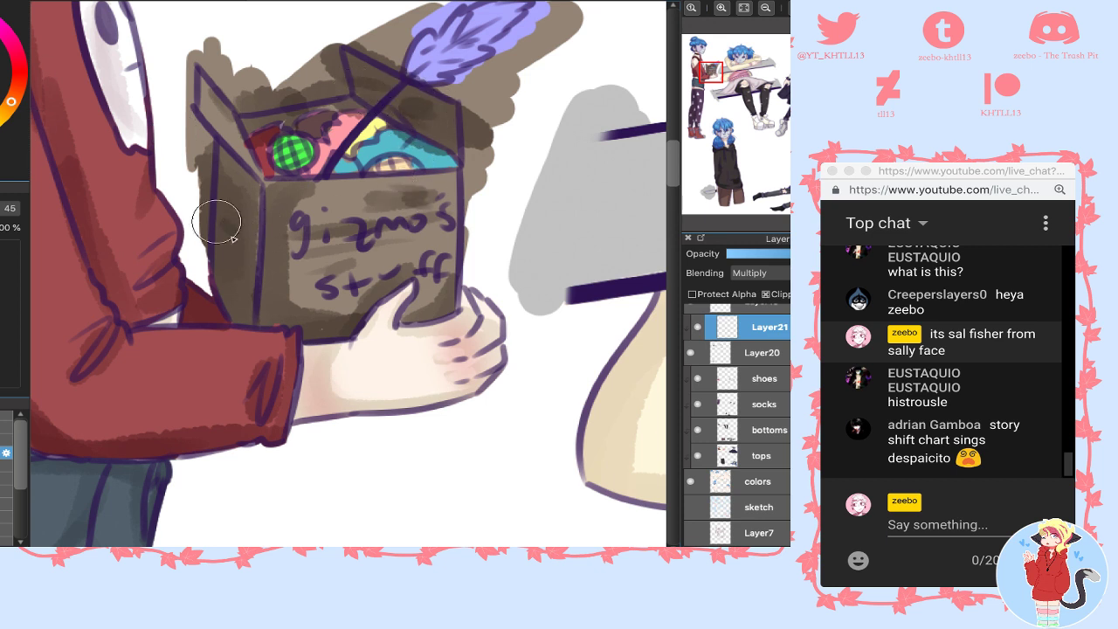
{"action": "left_click_drag", "start_coordinate": [218, 219], "coordinate": [240, 205]}
{"action": "left_click_drag", "start_coordinate": [220, 262], "coordinate": [260, 289]}
{"action": "left_click_drag", "start_coordinate": [343, 269], "coordinate": [307, 253]}
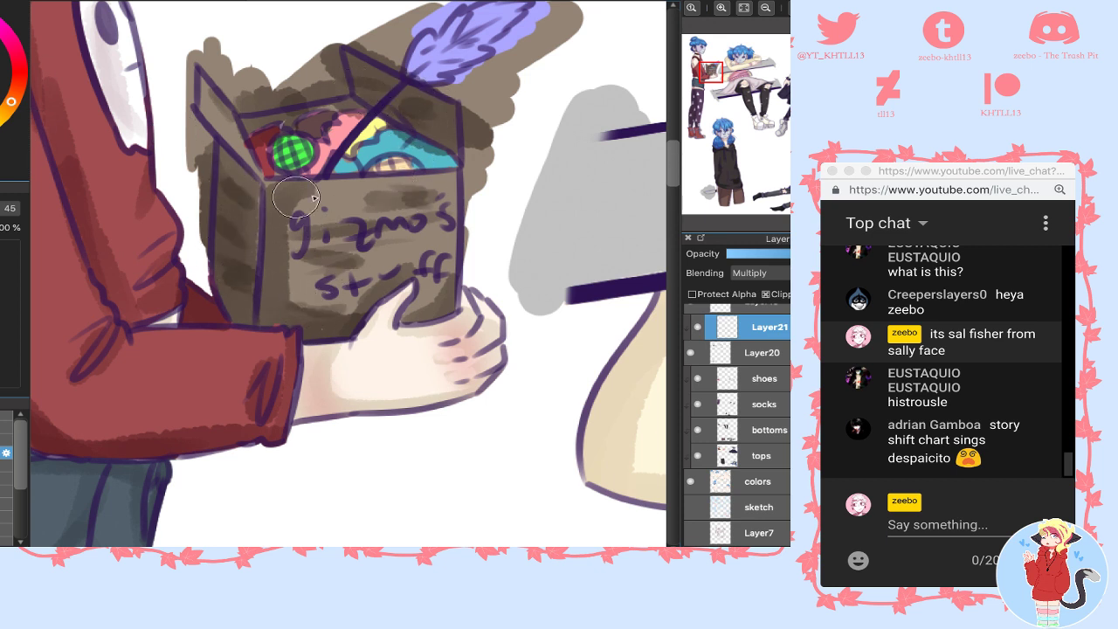
{"action": "left_click_drag", "start_coordinate": [297, 197], "coordinate": [356, 197]}
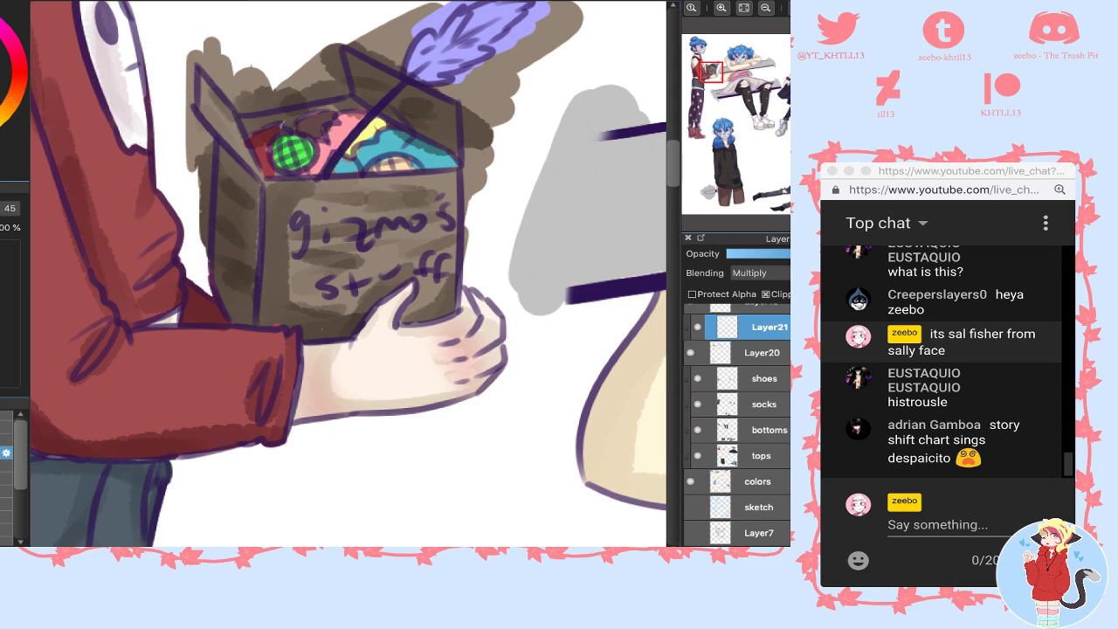
- Shade the toys inside the box and the purple feather sticking out of it
{"action": "mouse_move", "coordinate": [316, 148]}
{"action": "left_mouse_down"}
{"action": "mouse_move", "coordinate": [283, 157]}
{"action": "mouse_move", "coordinate": [278, 169]}
{"action": "mouse_move", "coordinate": [332, 164]}
{"action": "mouse_move", "coordinate": [338, 124]}
{"action": "mouse_move", "coordinate": [401, 165]}
{"action": "left_mouse_up"}
{"action": "mouse_move", "coordinate": [428, 80]}
{"action": "left_mouse_down"}
{"action": "mouse_move", "coordinate": [470, 59]}
{"action": "mouse_move", "coordinate": [457, 46]}
{"action": "mouse_move", "coordinate": [520, 7]}
{"action": "left_mouse_up"}
{"action": "left_click", "coordinate": [766, 9]}
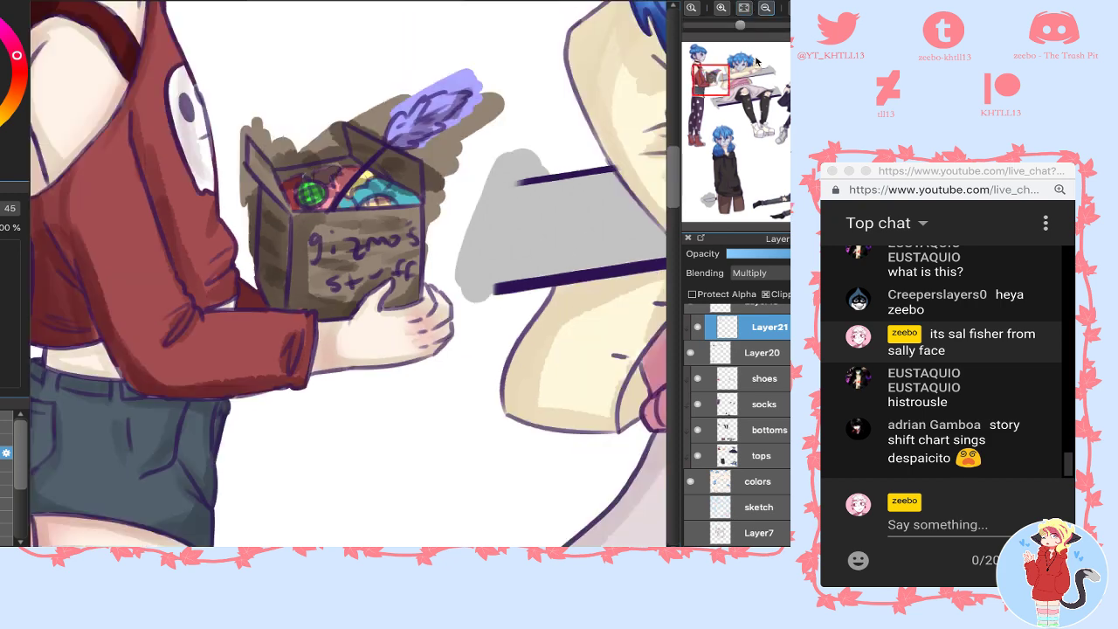
{"action": "key", "text": "super+e"}
{"action": "left_click", "coordinate": [766, 294]}
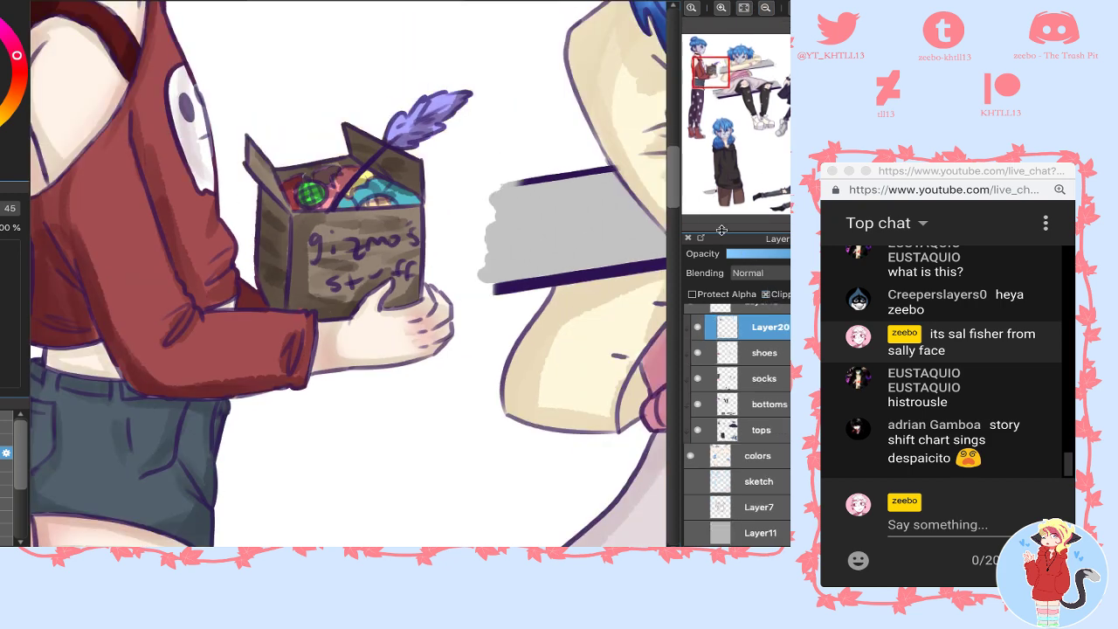
{"action": "key", "text": "ctrl+z"}
{"action": "key", "text": "ctrl+z"}
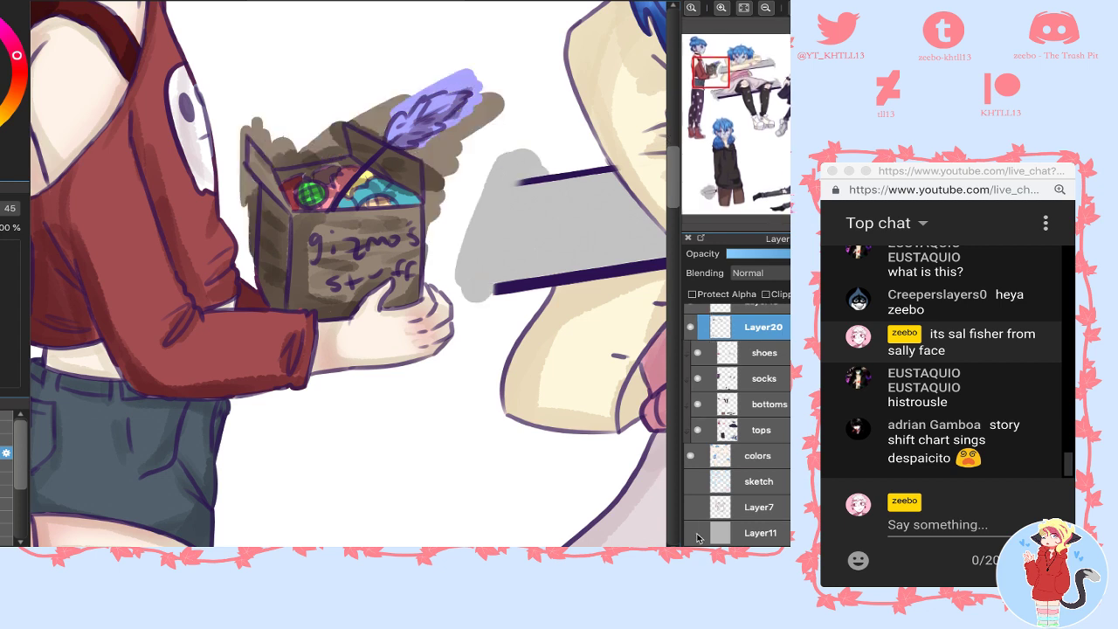
- Undo the oversized softening stroke on the box, then blend its streaky shading with the brush size set to 75
{"action": "mouse_move", "coordinate": [214, 275]}
{"action": "left_mouse_down"}
{"action": "mouse_move", "coordinate": [231, 218]}
{"action": "mouse_move", "coordinate": [381, 264]}
{"action": "mouse_move", "coordinate": [265, 172]}
{"action": "left_mouse_up"}
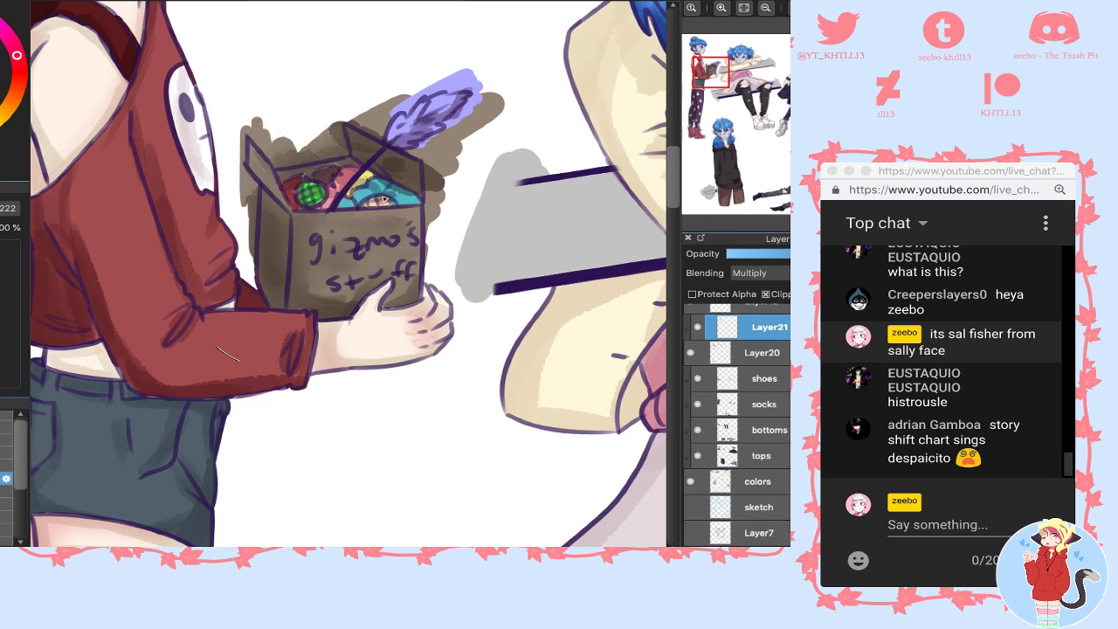
{"action": "key", "text": "ctrl+z"}
{"action": "left_click", "coordinate": [4, 209]}
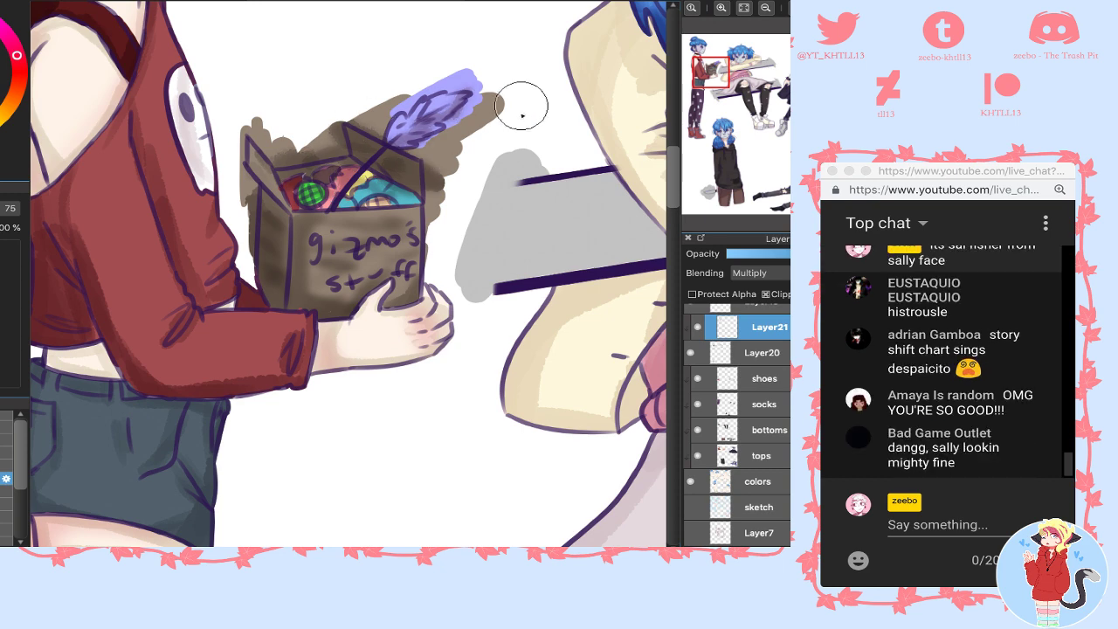
- Merge the box shading into Layer20 and add a new clipped Multiply layer above it
{"action": "key", "text": "ctrl+e"}
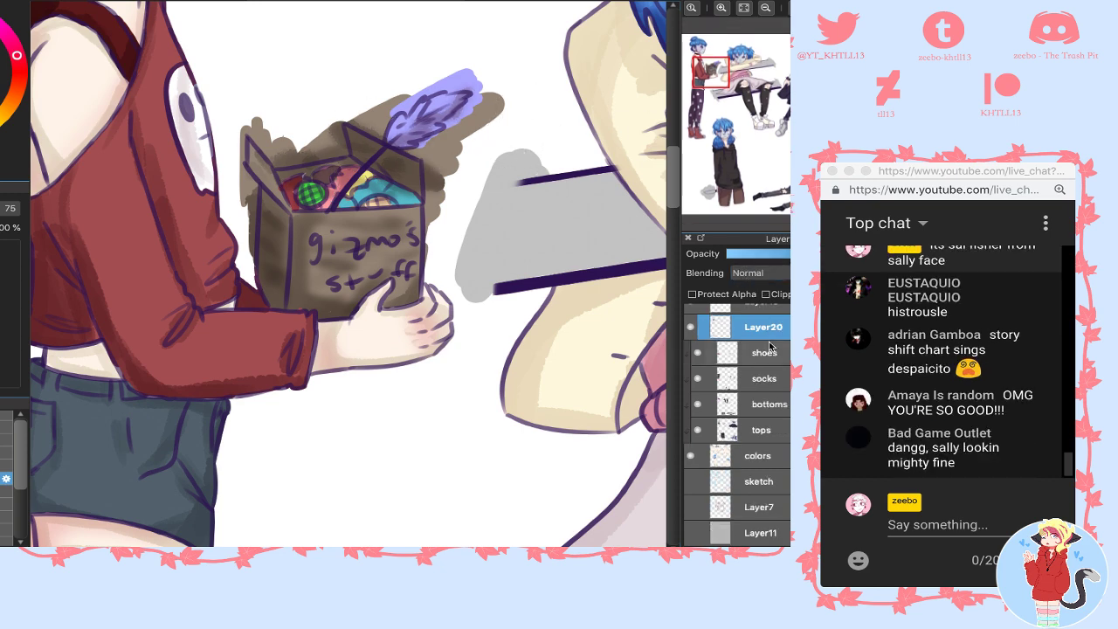
{"action": "key", "text": "ctrl+z"}
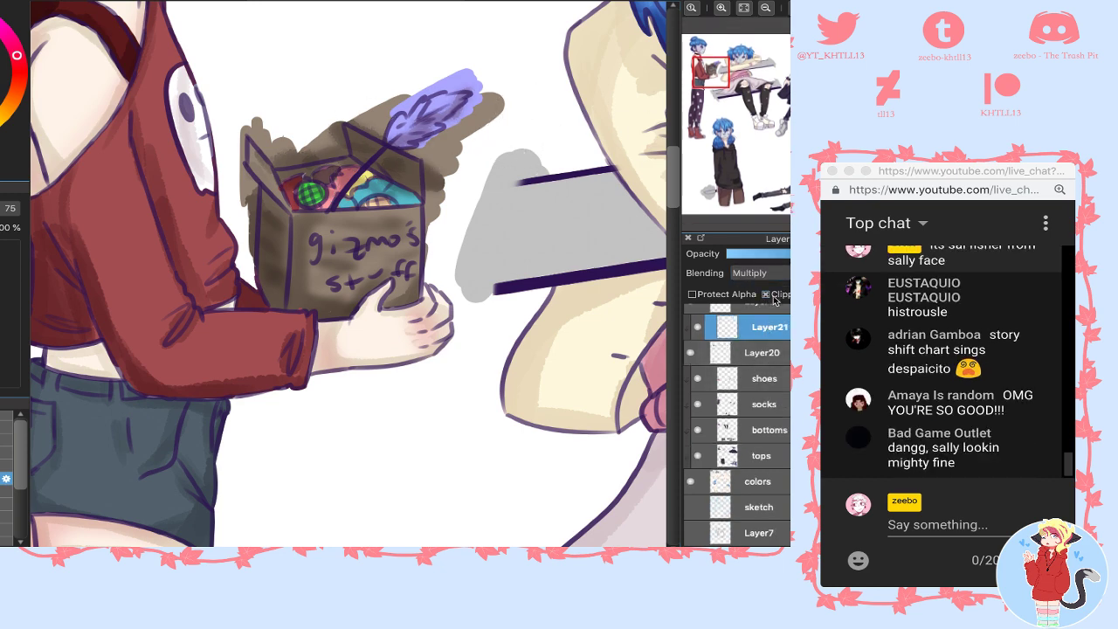
{"action": "key", "text": "ctrl+e"}
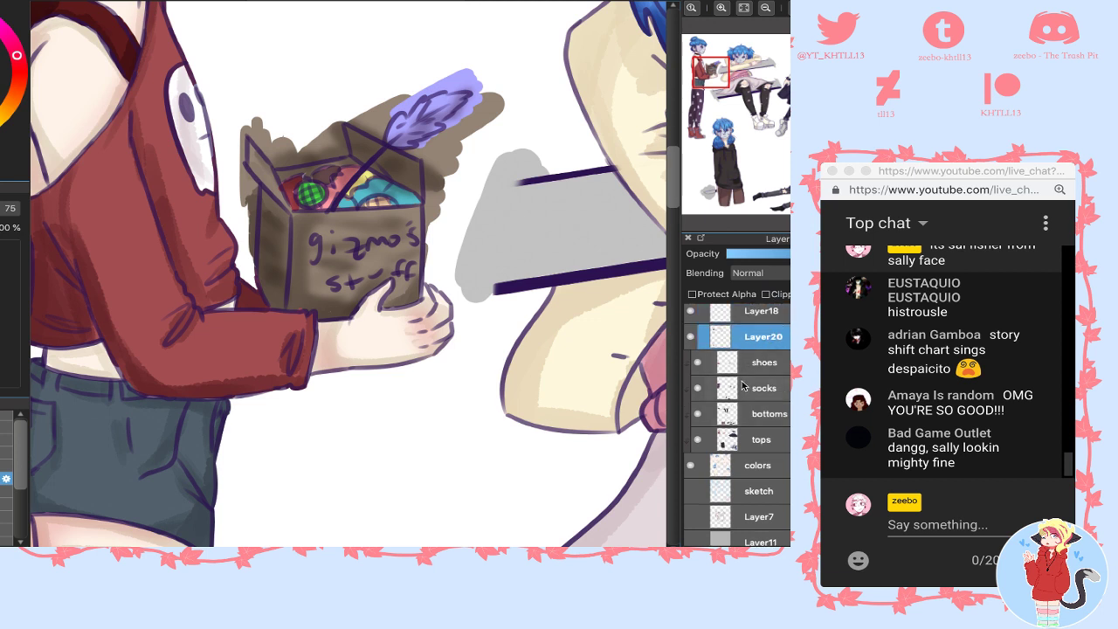
{"action": "left_click", "coordinate": [692, 557]}
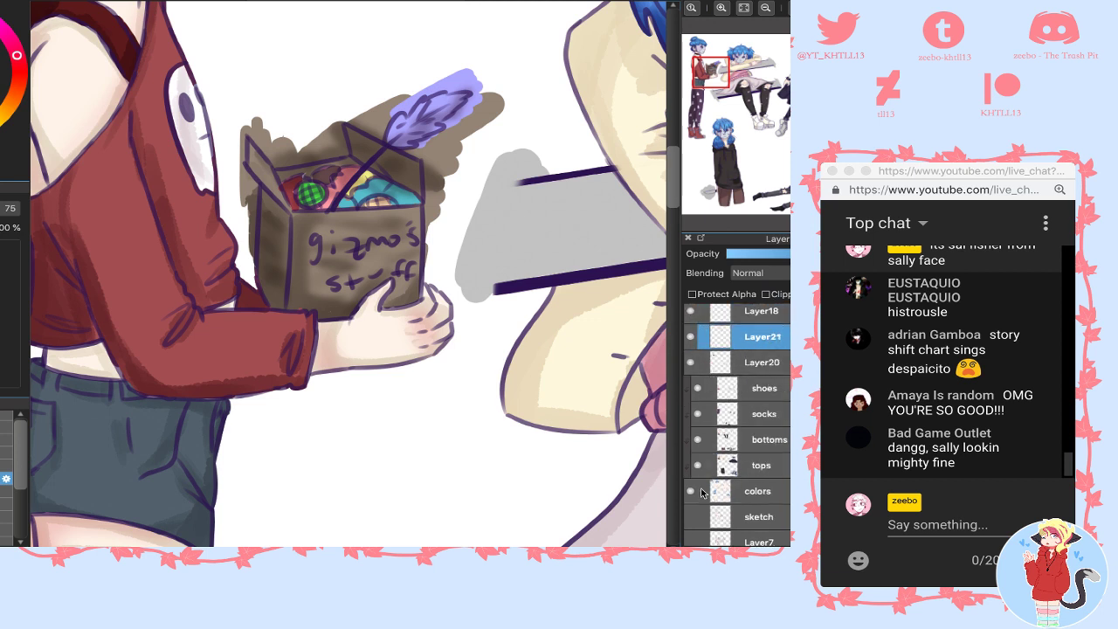
{"action": "left_click", "coordinate": [767, 295]}
{"action": "left_click", "coordinate": [761, 274]}
{"action": "left_click", "coordinate": [765, 285]}
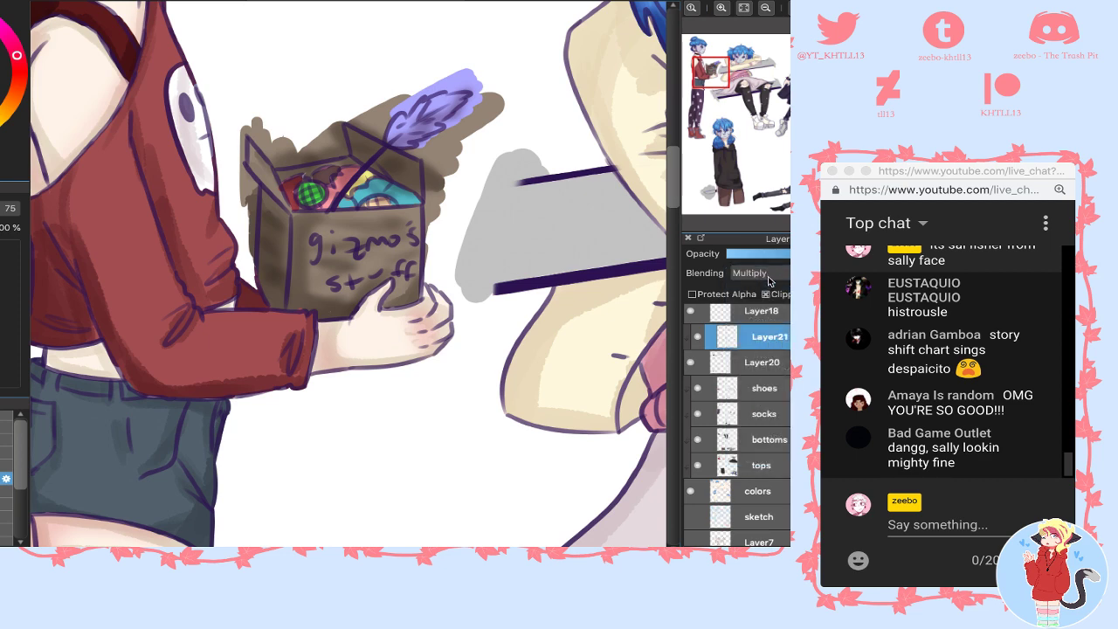
- Shade the knife's blade and handle with a size 45 brush, reducing Layer21's opacity to about half
{"action": "left_click_drag", "start_coordinate": [723, 156], "coordinate": [716, 196]}
{"action": "right_click", "coordinate": [243, 388]}
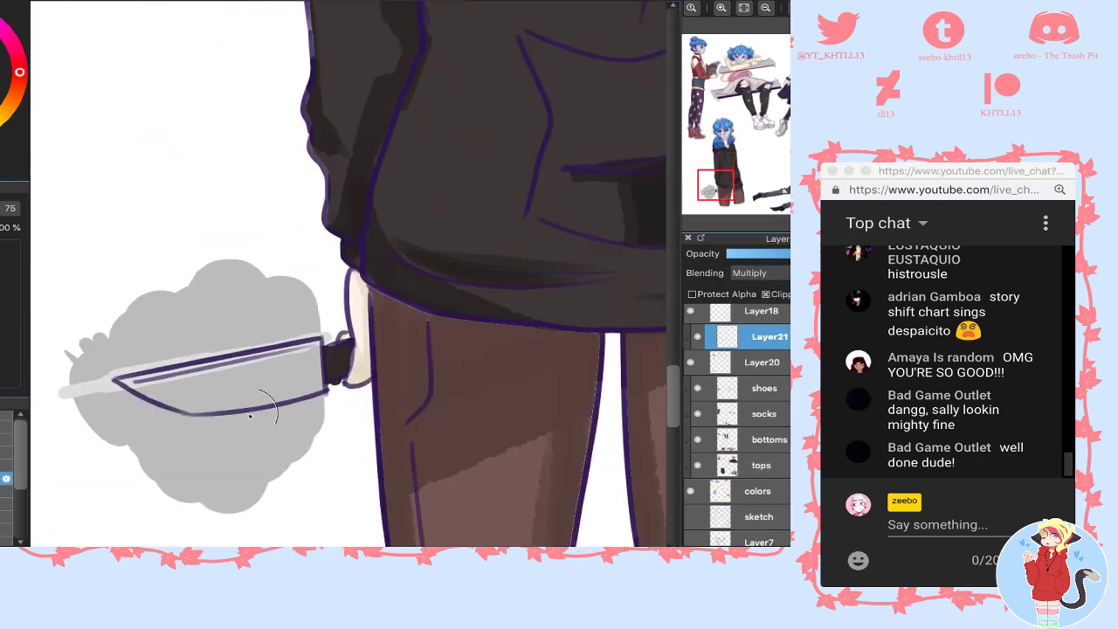
{"action": "left_click", "coordinate": [6, 453]}
{"action": "mouse_move", "coordinate": [312, 306]}
{"action": "left_mouse_down"}
{"action": "mouse_move", "coordinate": [203, 449]}
{"action": "mouse_move", "coordinate": [151, 454]}
{"action": "mouse_move", "coordinate": [272, 393]}
{"action": "mouse_move", "coordinate": [301, 396]}
{"action": "mouse_move", "coordinate": [267, 395]}
{"action": "mouse_move", "coordinate": [295, 295]}
{"action": "left_mouse_up"}
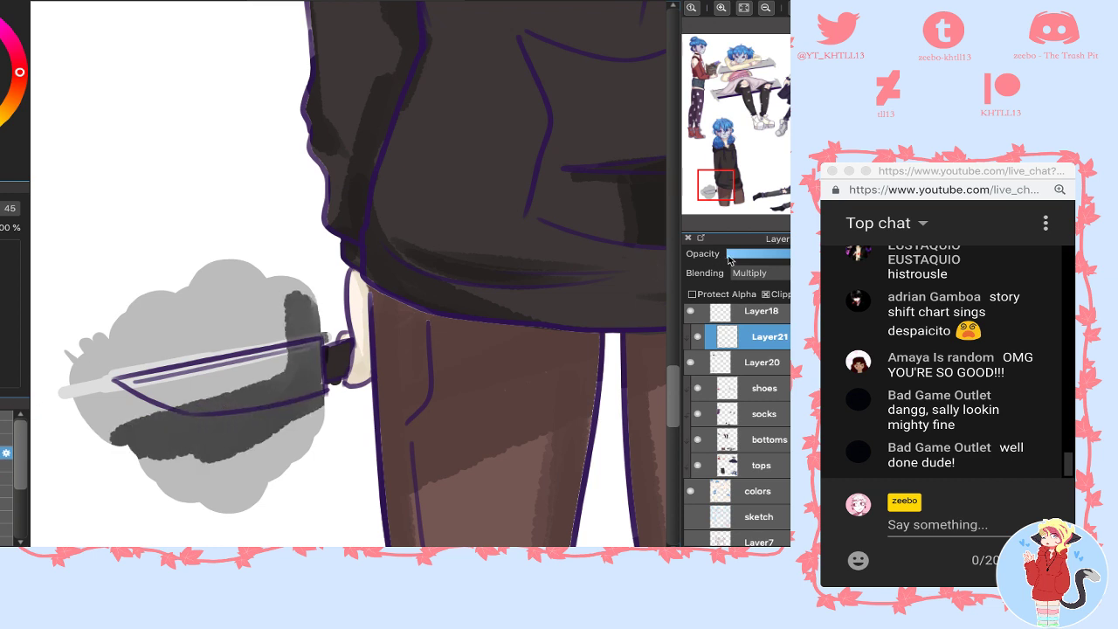
{"action": "left_click", "coordinate": [763, 253]}
{"action": "mouse_move", "coordinate": [348, 365]}
{"action": "left_mouse_down"}
{"action": "mouse_move", "coordinate": [323, 378]}
{"action": "mouse_move", "coordinate": [344, 349]}
{"action": "mouse_move", "coordinate": [334, 352]}
{"action": "mouse_move", "coordinate": [337, 373]}
{"action": "left_mouse_up"}
{"action": "left_click", "coordinate": [19, 80]}
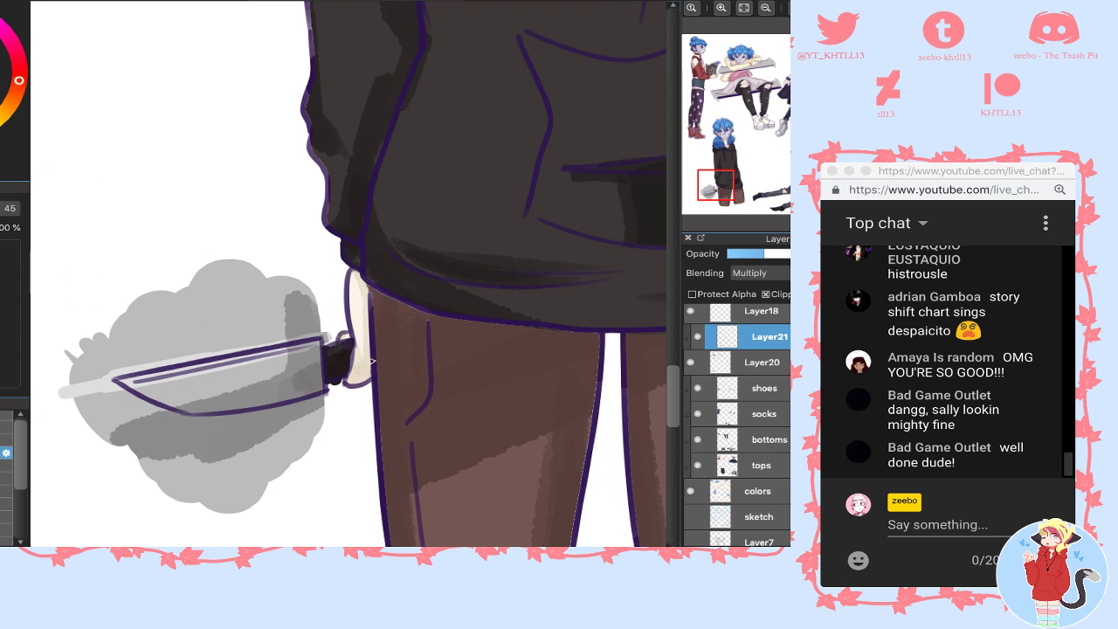
{"action": "mouse_move", "coordinate": [211, 413]}
{"action": "left_mouse_down"}
{"action": "mouse_move", "coordinate": [273, 386]}
{"action": "mouse_move", "coordinate": [121, 434]}
{"action": "mouse_move", "coordinate": [130, 446]}
{"action": "mouse_move", "coordinate": [245, 406]}
{"action": "mouse_move", "coordinate": [300, 320]}
{"action": "mouse_move", "coordinate": [284, 393]}
{"action": "left_mouse_up"}
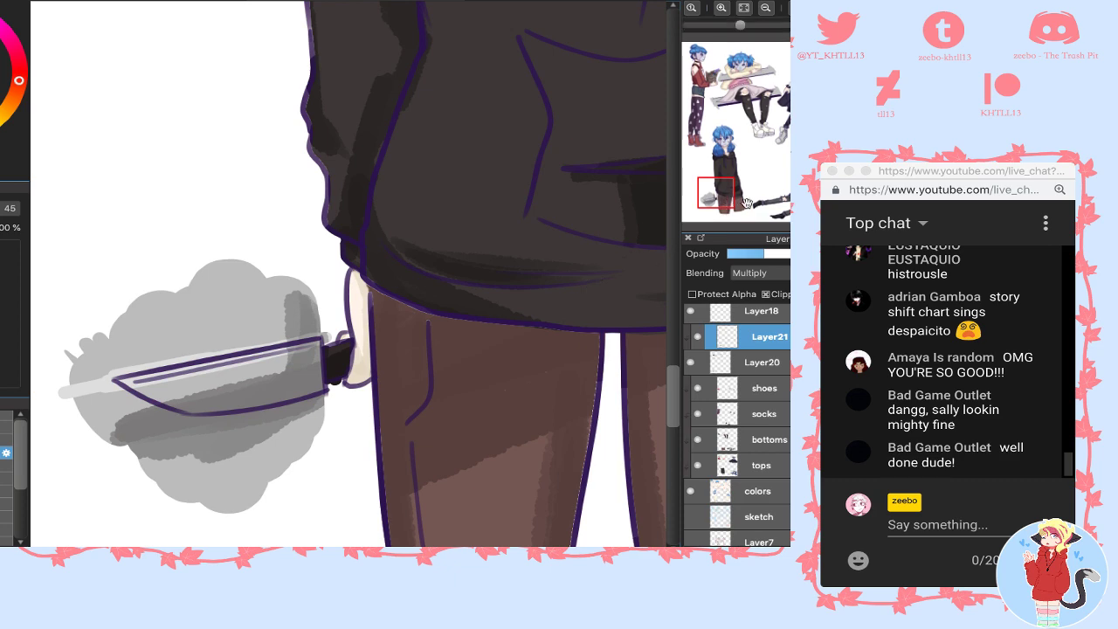
- Add gray shadows along the lower edges of both bench planks and beneath the seated character's arms and skirt
{"action": "left_click_drag", "start_coordinate": [749, 204], "coordinate": [809, 193]}
{"action": "left_click", "coordinate": [745, 8]}
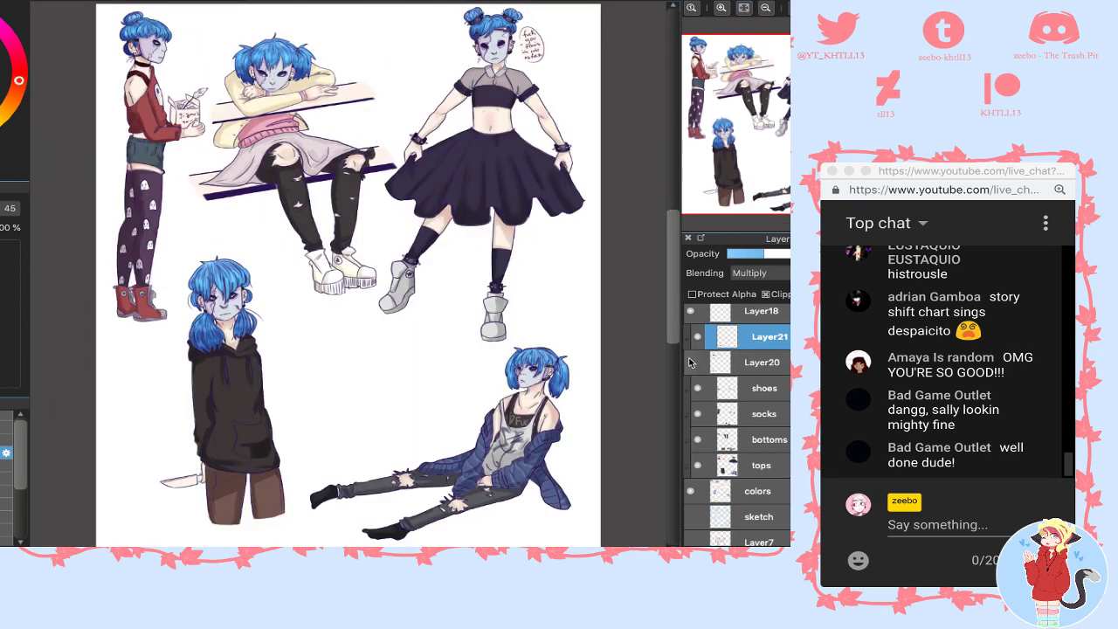
{"action": "left_click", "coordinate": [721, 8]}
{"action": "left_click", "coordinate": [722, 8]}
{"action": "left_click_drag", "start_coordinate": [758, 110], "coordinate": [746, 89]}
{"action": "left_click", "coordinate": [501, 106], "text": "alt"}
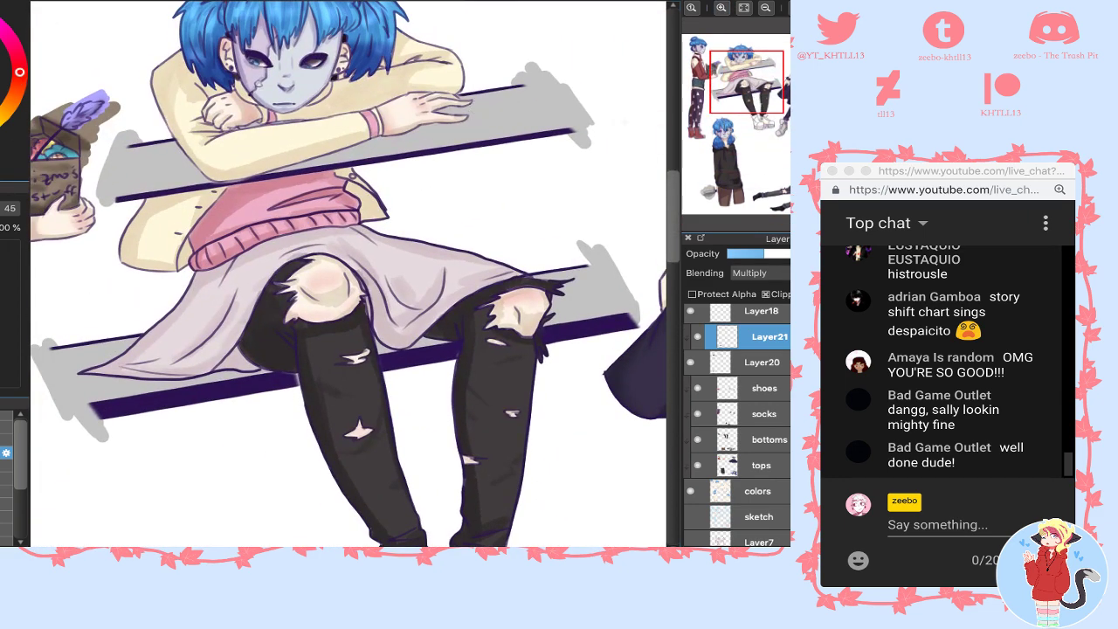
{"action": "left_click_drag", "start_coordinate": [103, 200], "coordinate": [668, 117]}
{"action": "left_click_drag", "start_coordinate": [127, 403], "coordinate": [715, 298]}
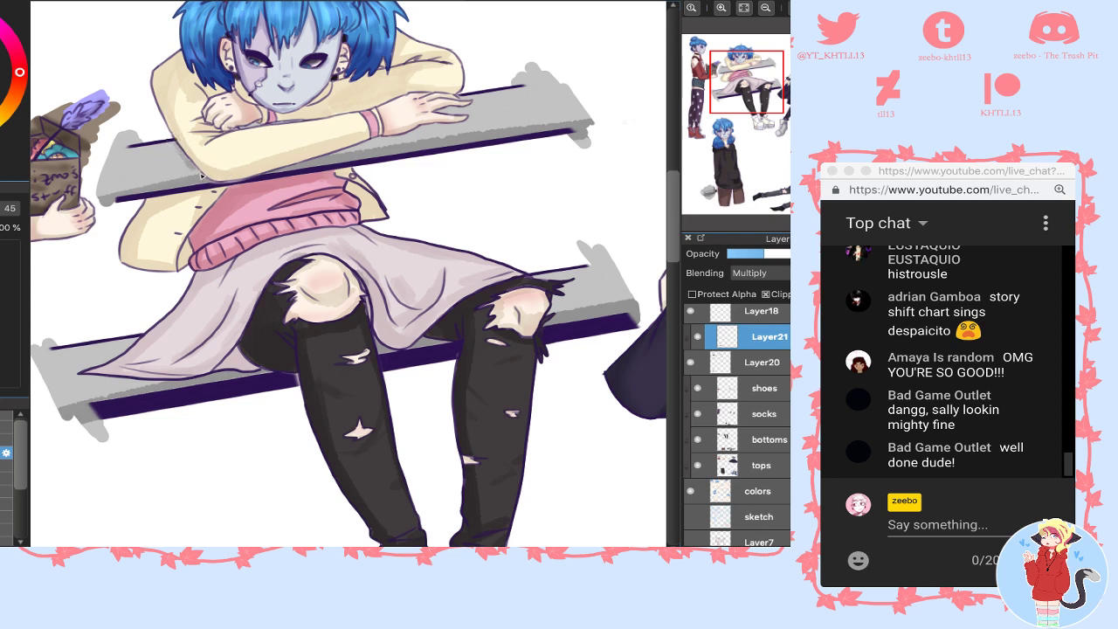
{"action": "mouse_move", "coordinate": [202, 175]}
{"action": "left_mouse_down"}
{"action": "mouse_move", "coordinate": [160, 149]}
{"action": "mouse_move", "coordinate": [194, 174]}
{"action": "left_mouse_up"}
{"action": "left_click_drag", "start_coordinate": [353, 150], "coordinate": [470, 124]}
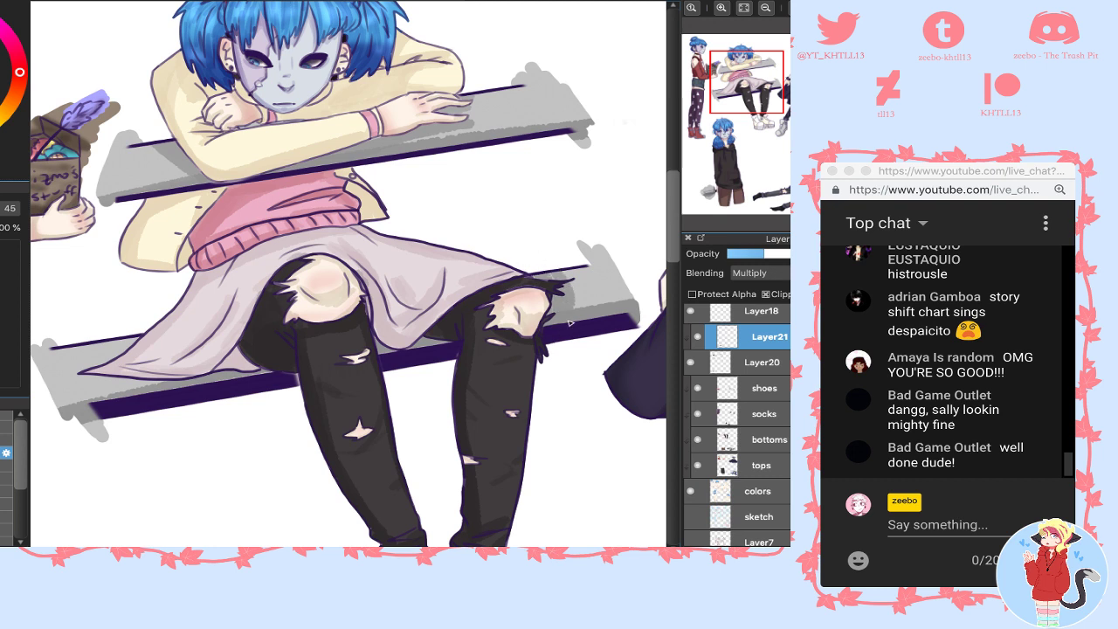
{"action": "mouse_move", "coordinate": [129, 346]}
{"action": "left_mouse_down"}
{"action": "mouse_move", "coordinate": [77, 375]}
{"action": "mouse_move", "coordinate": [237, 374]}
{"action": "left_mouse_up"}
- Blend the shading on the bench planks and the knife with the brush size raised to 130
{"action": "left_click", "coordinate": [7, 479]}
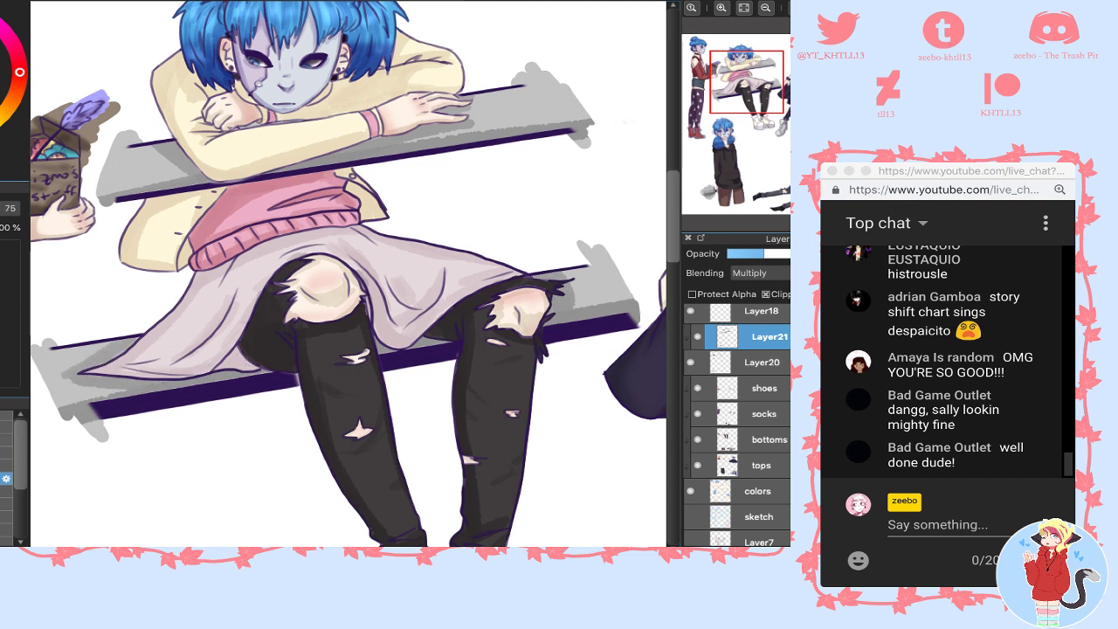
{"action": "key", "text": "]"}
{"action": "key", "text": "]"}
{"action": "mouse_move", "coordinate": [131, 337]}
{"action": "left_mouse_down"}
{"action": "mouse_move", "coordinate": [158, 340]}
{"action": "mouse_move", "coordinate": [126, 374]}
{"action": "left_mouse_up"}
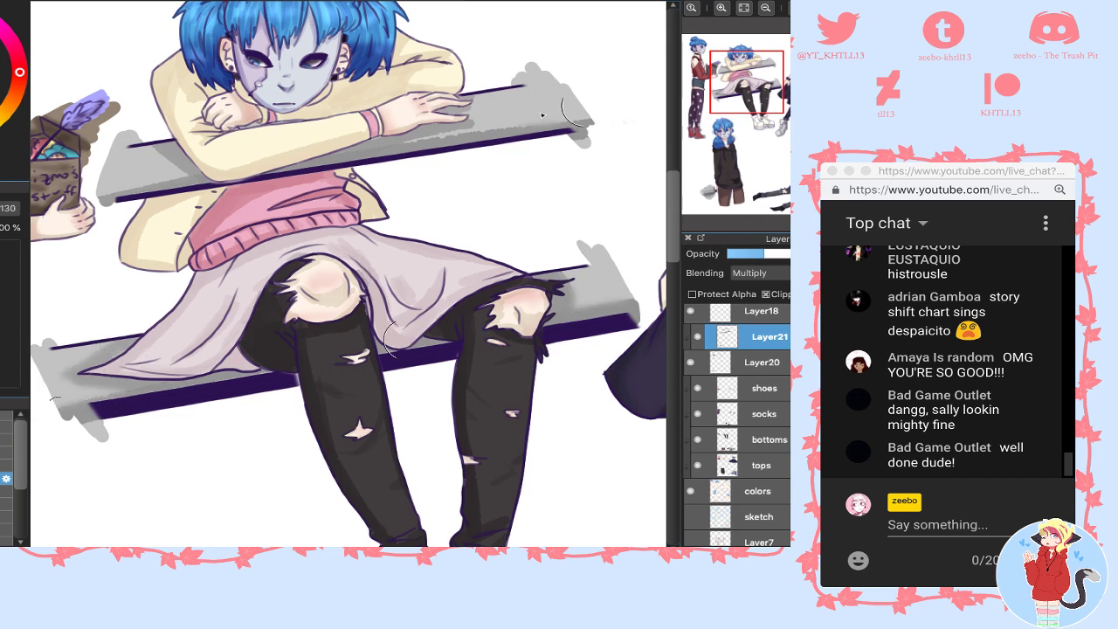
{"action": "left_click_drag", "start_coordinate": [542, 113], "coordinate": [514, 86]}
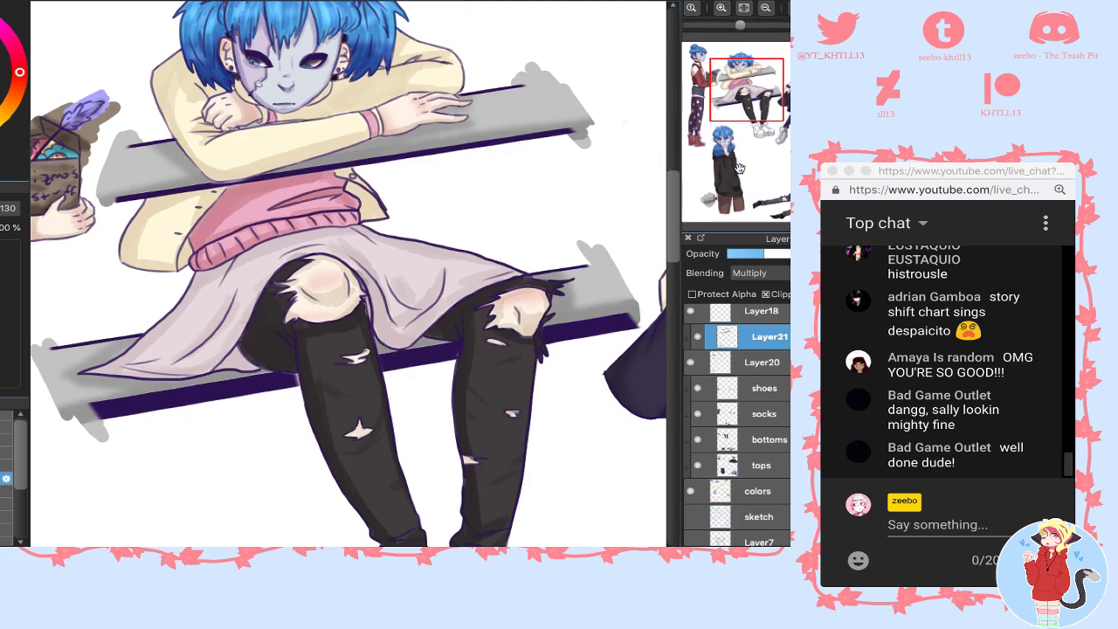
{"action": "mouse_move", "coordinate": [734, 168]}
{"action": "left_mouse_down"}
{"action": "mouse_move", "coordinate": [721, 183]}
{"action": "mouse_move", "coordinate": [728, 70]}
{"action": "mouse_move", "coordinate": [727, 151]}
{"action": "left_mouse_up"}
{"action": "left_click_drag", "start_coordinate": [159, 403], "coordinate": [229, 387]}
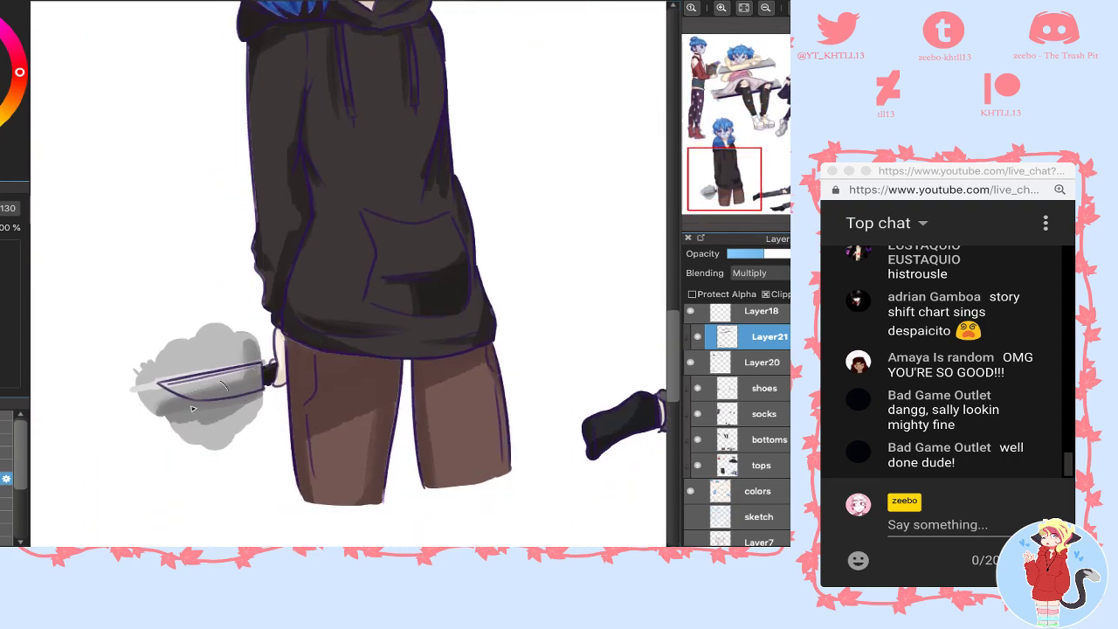
- Merge the knife and bench shading into Layer20 and clip Layer20 to the layer below
{"action": "key", "text": "ctrl+e"}
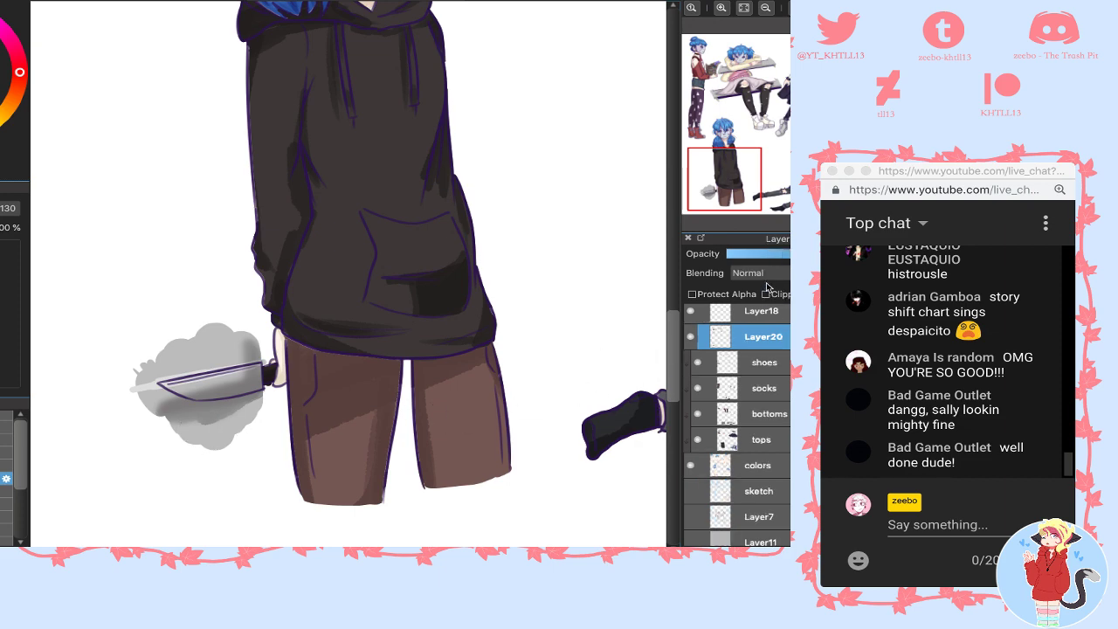
{"action": "left_click", "coordinate": [766, 294]}
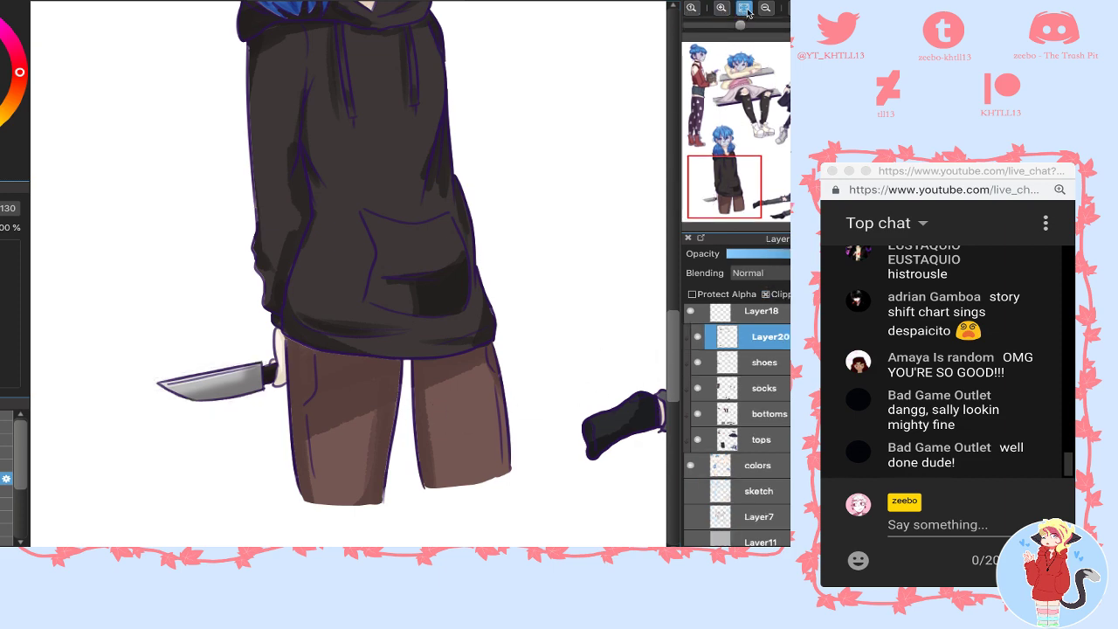
{"action": "left_click", "coordinate": [745, 9]}
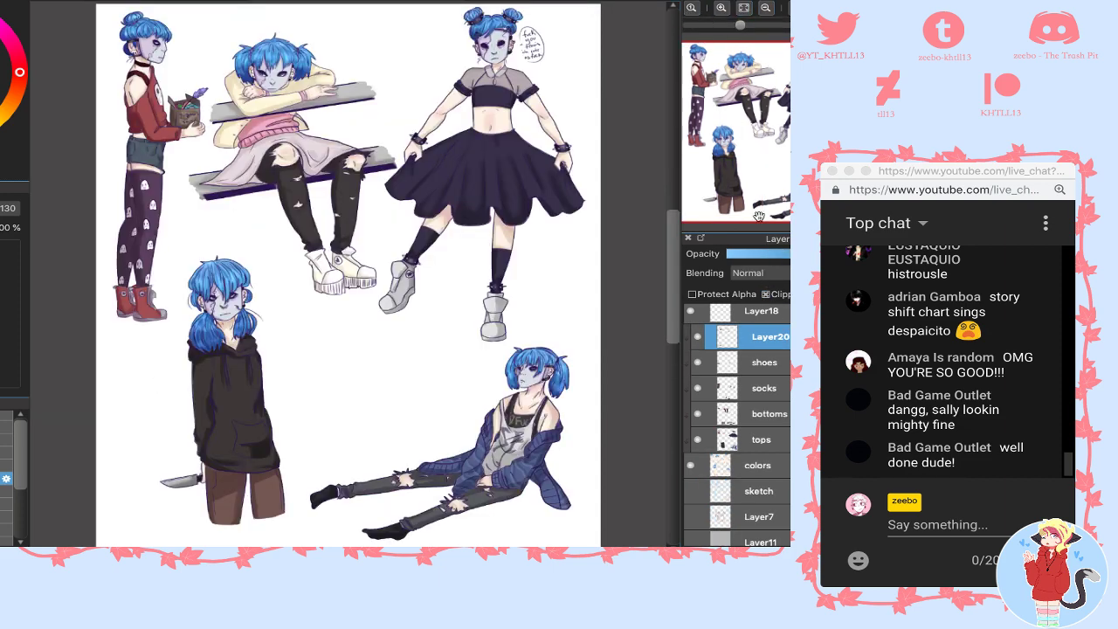
- Show the eyeballs layer, move it directly above the tops layer, and turn off clipping on tops
{"action": "scroll", "coordinate": [759, 217], "scroll_direction": "down", "scroll_amount": 1}
{"action": "scroll", "coordinate": [738, 419], "scroll_direction": "up", "scroll_amount": 3}
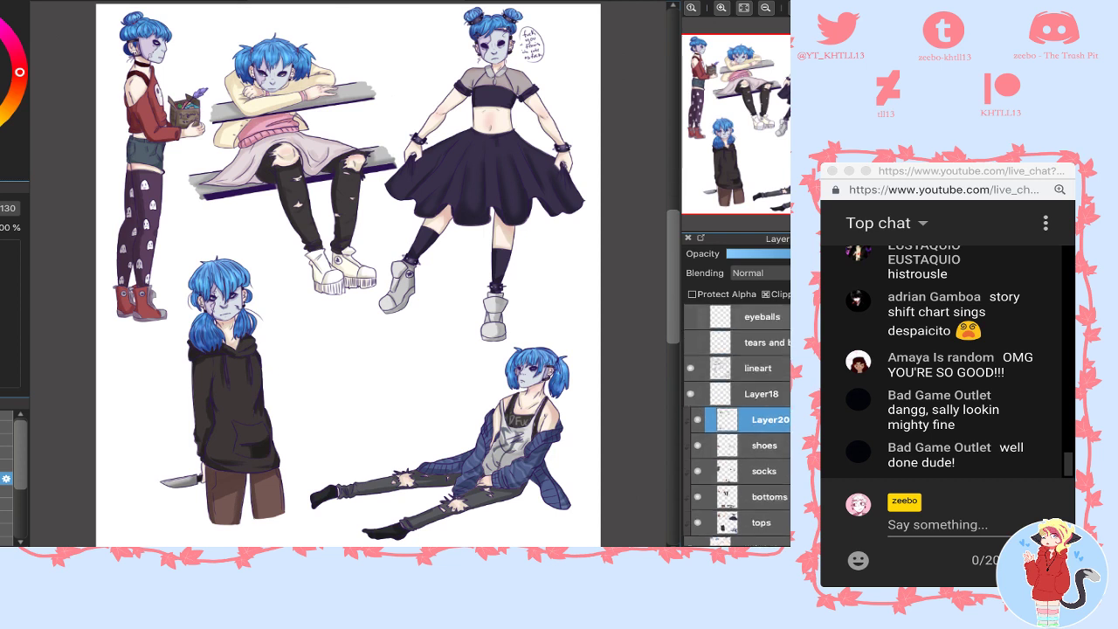
{"action": "left_click", "coordinate": [690, 318]}
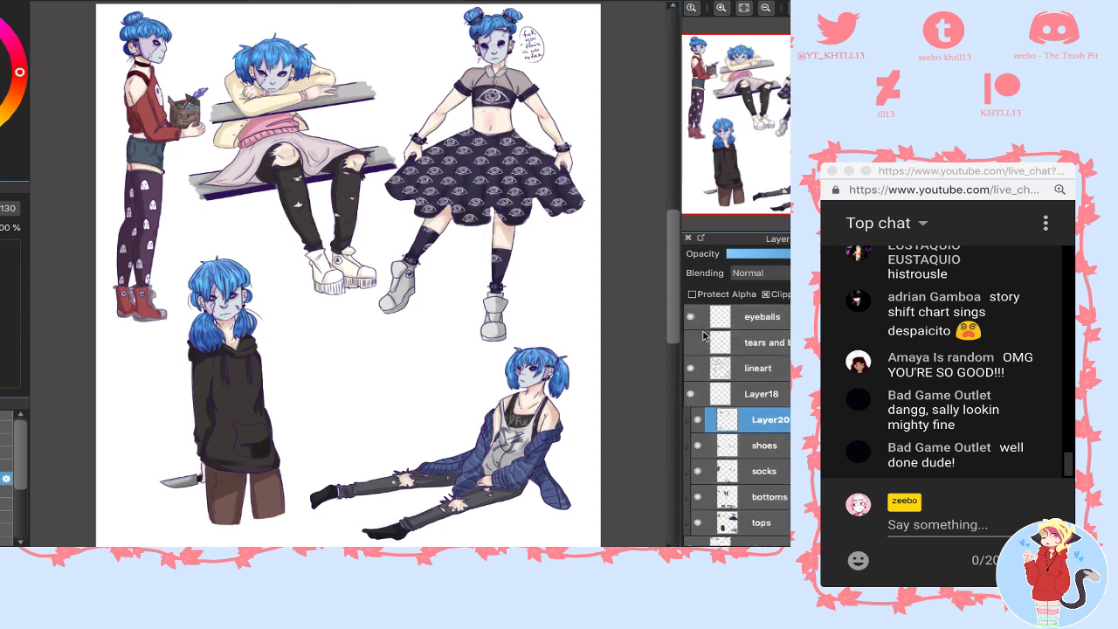
{"action": "left_click_drag", "start_coordinate": [765, 320], "coordinate": [766, 509]}
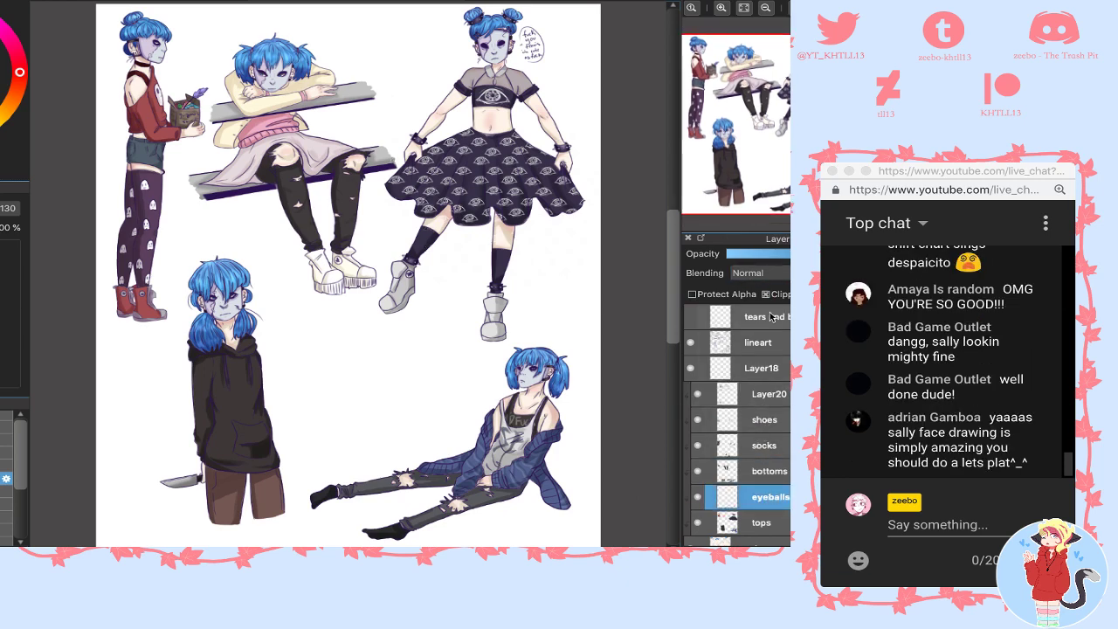
{"action": "left_click", "coordinate": [747, 523]}
{"action": "left_click", "coordinate": [786, 296]}
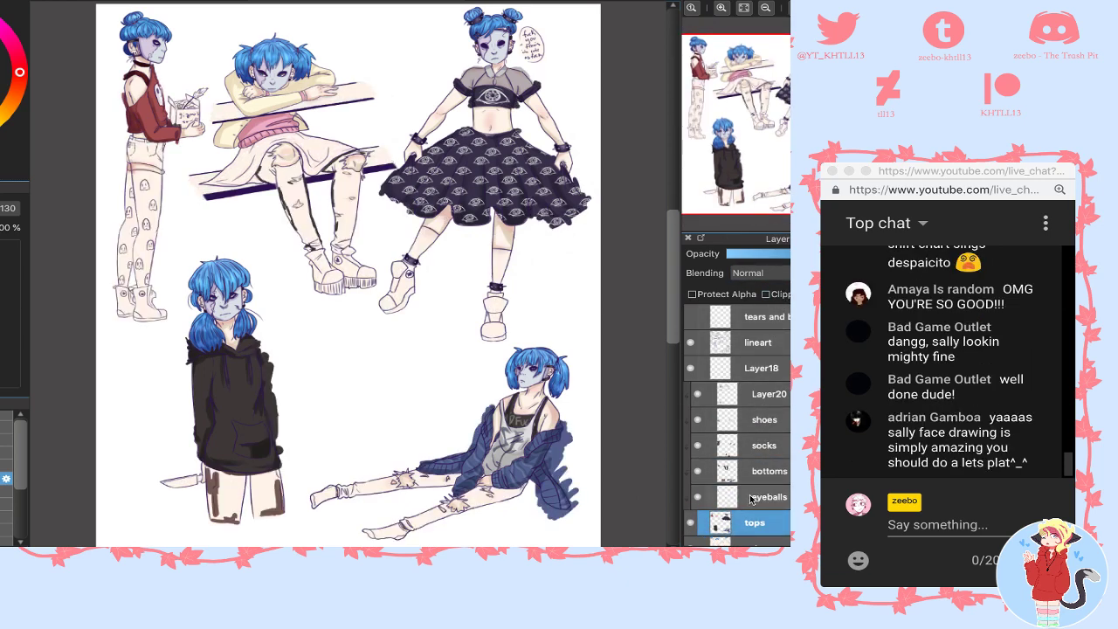
- Try merging the eyeballs layer into tops and clipping the result, and undo both changes
{"action": "left_click", "coordinate": [749, 498]}
{"action": "scroll", "coordinate": [731, 70], "scroll_direction": "up", "scroll_amount": 1}
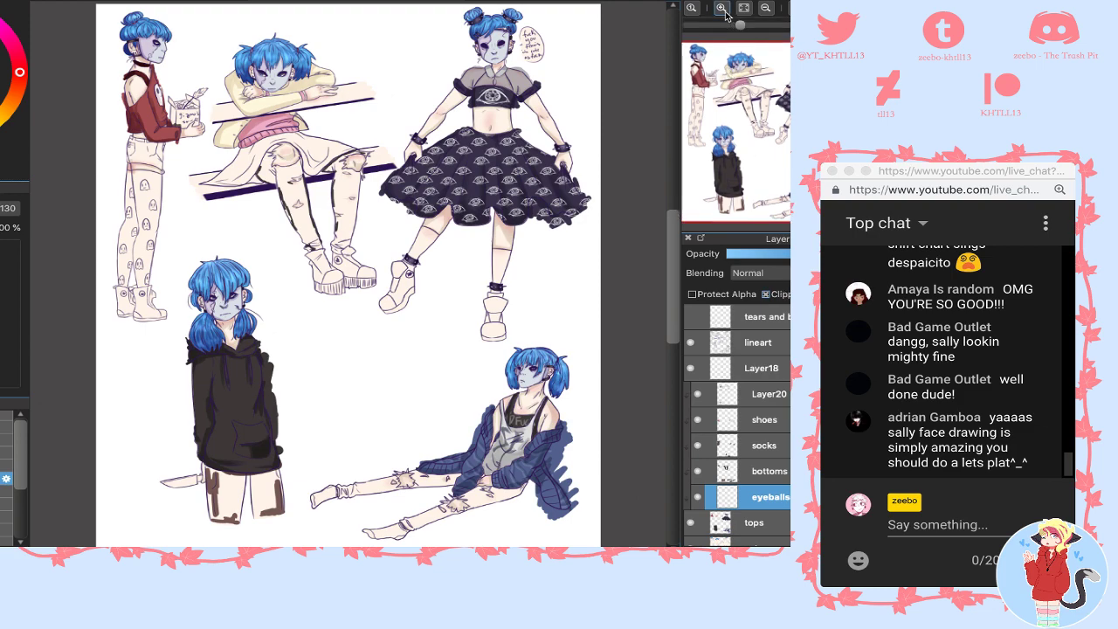
{"action": "left_click", "coordinate": [725, 12]}
{"action": "left_click", "coordinate": [725, 11]}
{"action": "left_click", "coordinate": [725, 12]}
{"action": "mouse_move", "coordinate": [777, 107]}
{"action": "left_mouse_down"}
{"action": "mouse_move", "coordinate": [802, 99]}
{"action": "mouse_move", "coordinate": [764, 106]}
{"action": "left_mouse_up"}
{"action": "key", "text": "ctrl+e"}
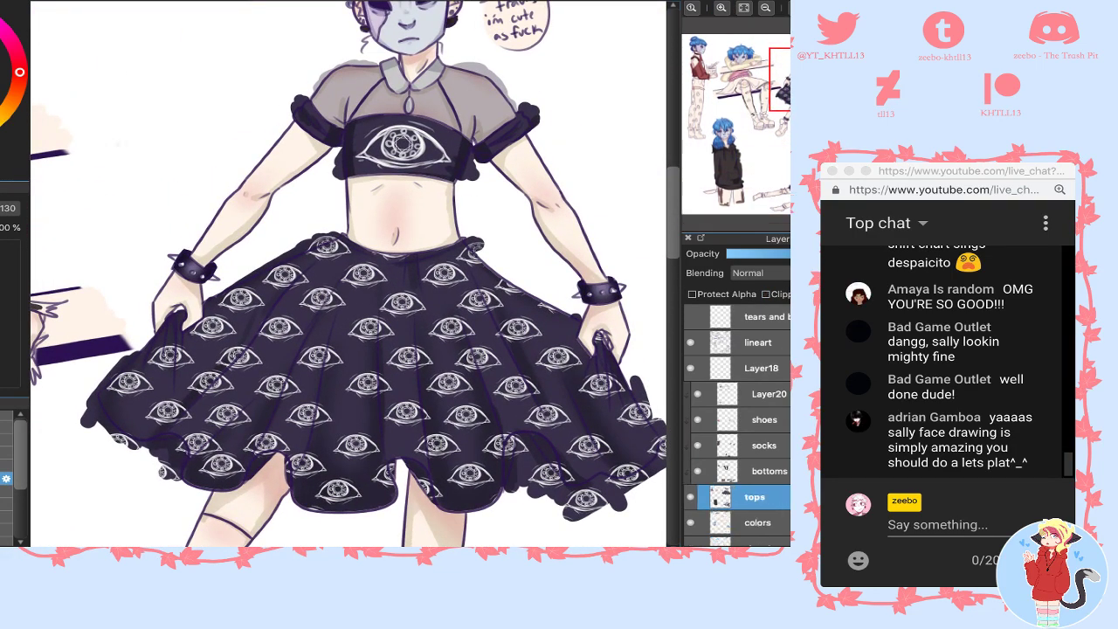
{"action": "left_click", "coordinate": [783, 294]}
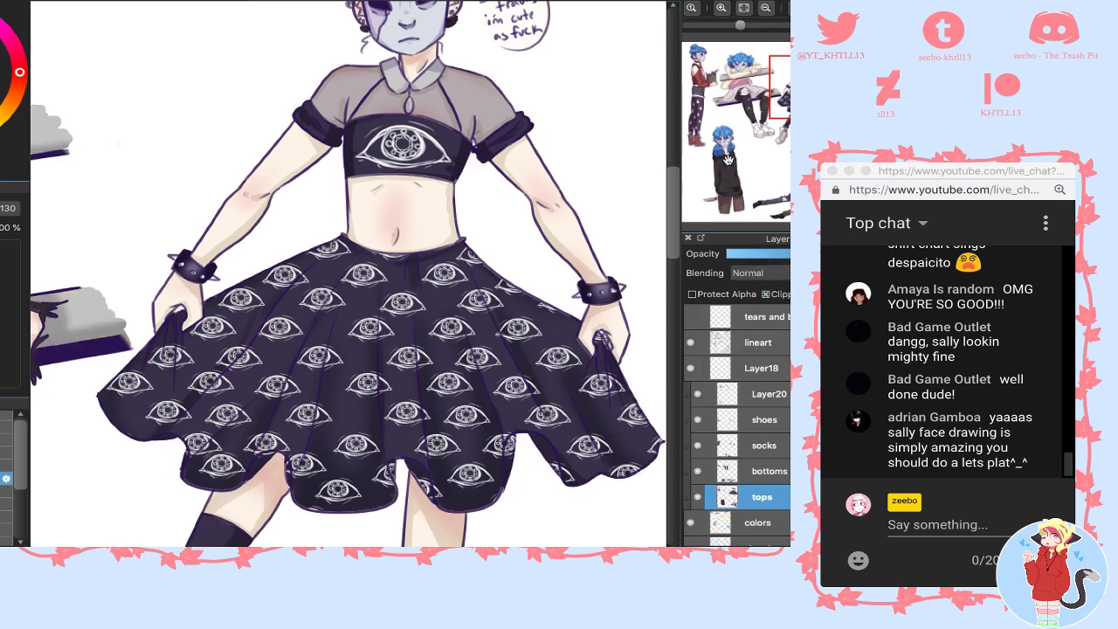
{"action": "key", "text": "ctrl+z"}
{"action": "key", "text": "ctrl+z"}
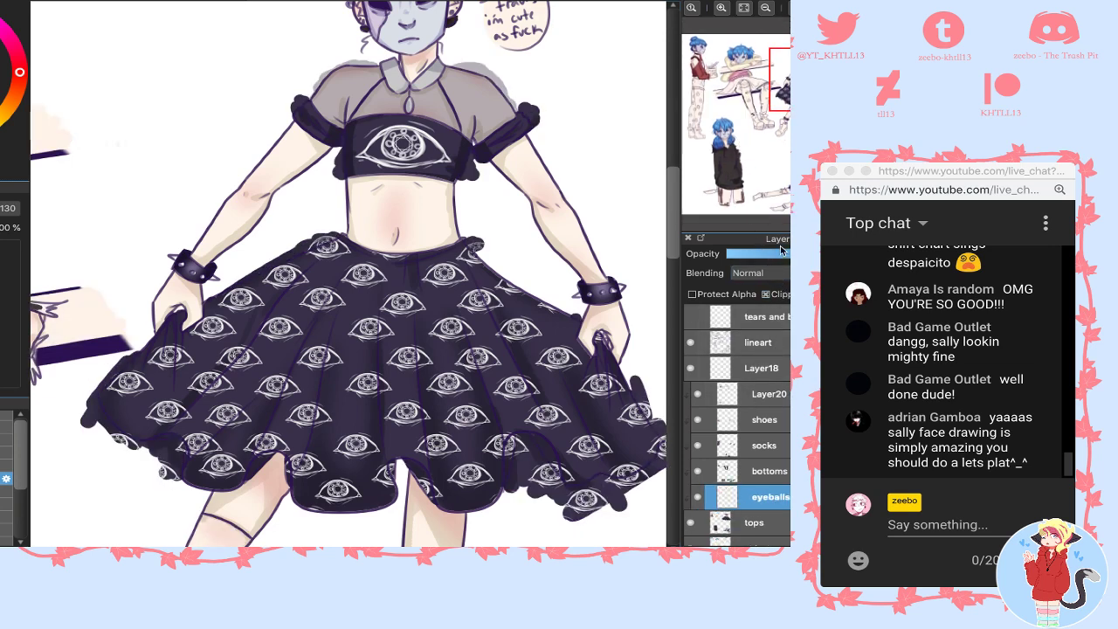
- Set the eyeballs layer's blending to Add, testing a reduced opacity before restoring it to full
{"action": "left_click_drag", "start_coordinate": [780, 251], "coordinate": [759, 262]}
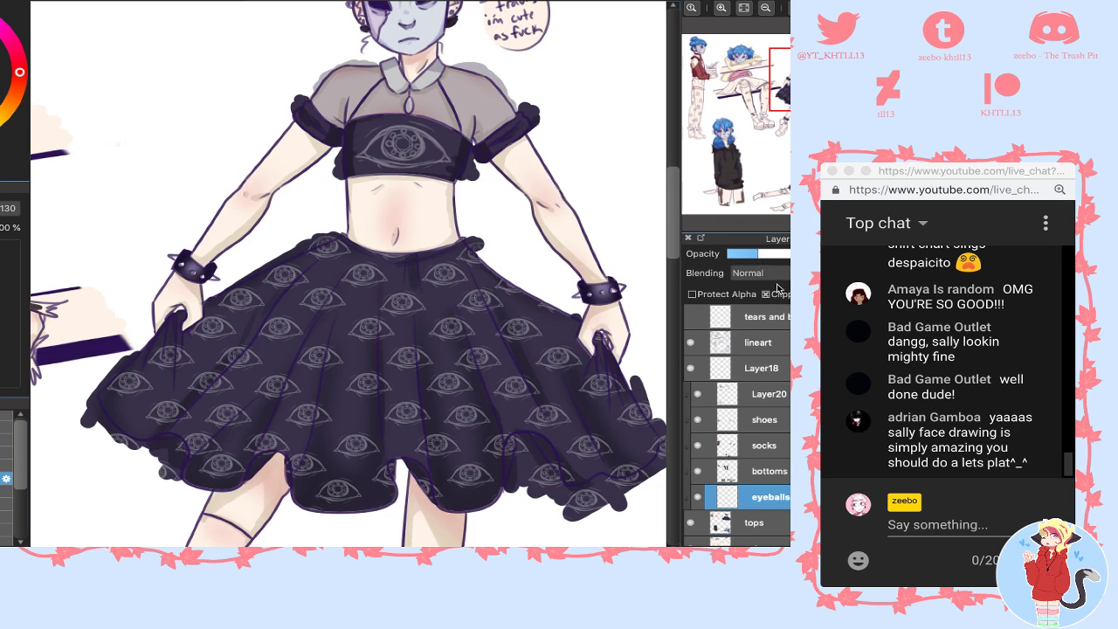
{"action": "left_click", "coordinate": [767, 272]}
{"action": "left_click", "coordinate": [769, 297]}
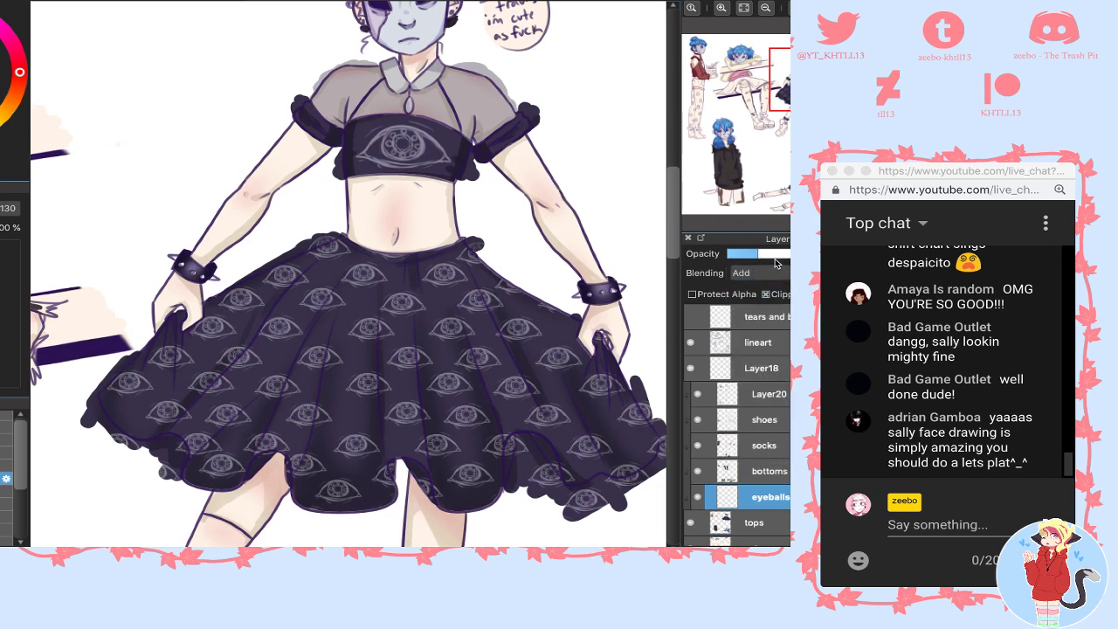
{"action": "mouse_move", "coordinate": [775, 262]}
{"action": "left_mouse_down"}
{"action": "mouse_move", "coordinate": [785, 257]}
{"action": "mouse_move", "coordinate": [748, 255]}
{"action": "mouse_move", "coordinate": [758, 261]}
{"action": "left_mouse_up"}
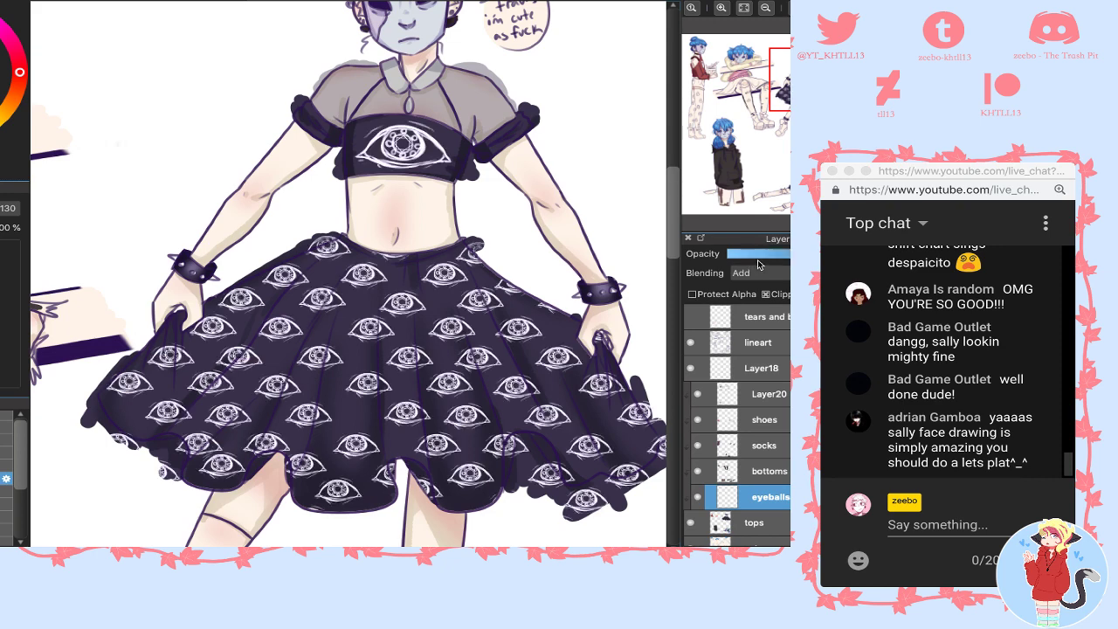
- Select the large eye on the crop top, move it onto a new layer, and clear the selection
{"action": "left_click_drag", "start_coordinate": [331, 85], "coordinate": [509, 200]}
{"action": "key", "text": "ctrl+v"}
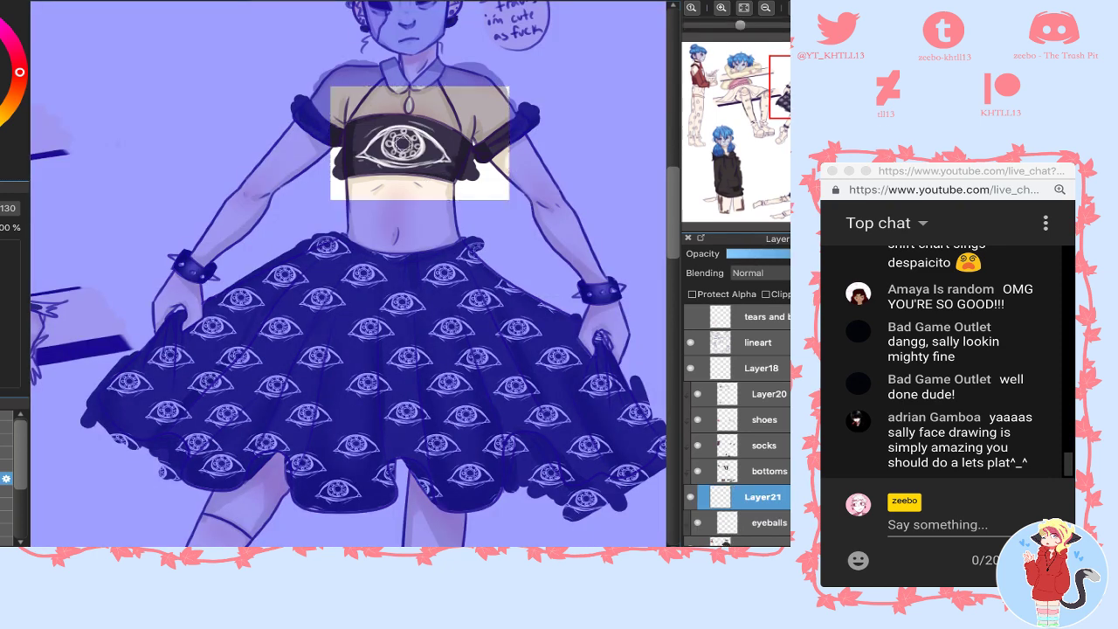
{"action": "key", "text": "ctrl+d"}
- Lower the eyeballs layer's opacity to fade the skirt's eye pattern, and merge it into tops
{"action": "left_click", "coordinate": [765, 522]}
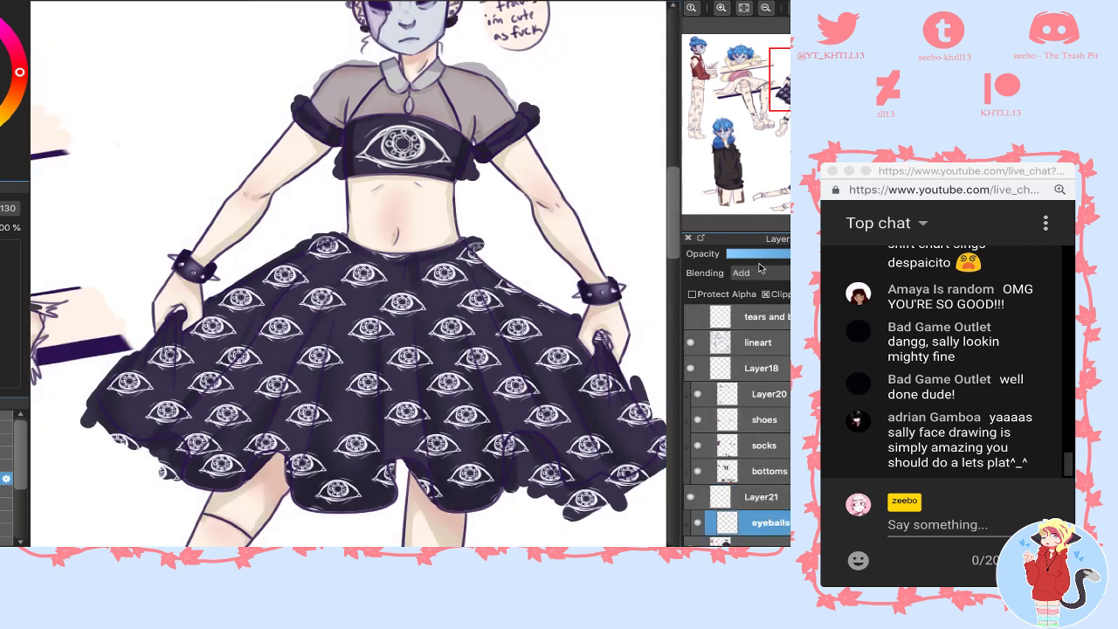
{"action": "left_click", "coordinate": [753, 253]}
{"action": "key", "text": "ctrl+e"}
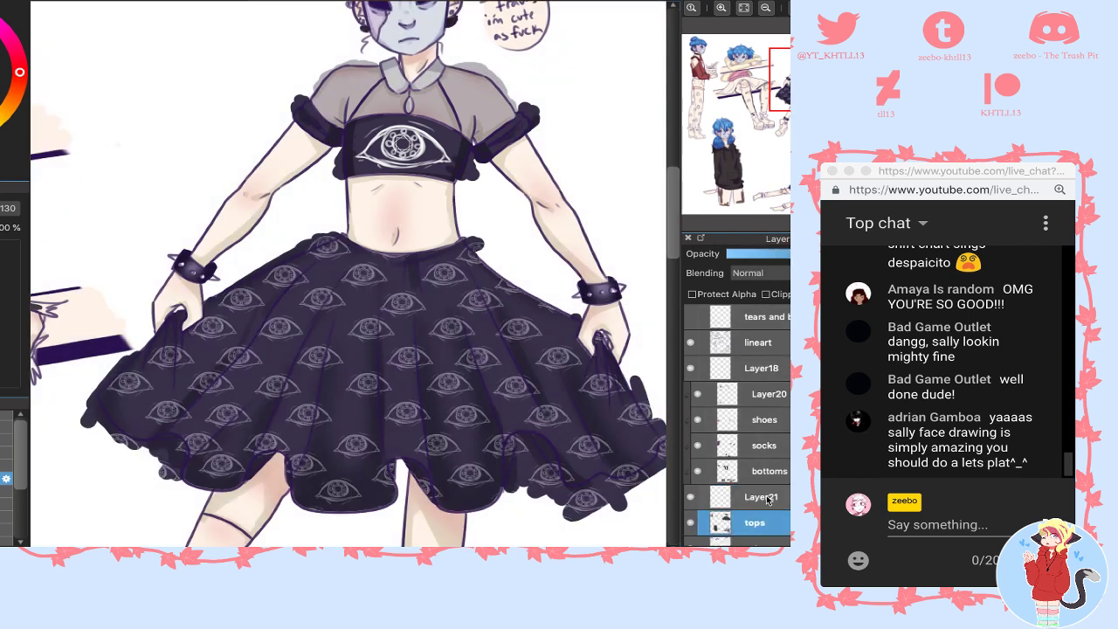
- Merge the crop top's eye layer into tops and clip tops to the colors layer
{"action": "left_click", "coordinate": [771, 498]}
{"action": "key", "text": "ctrl+e"}
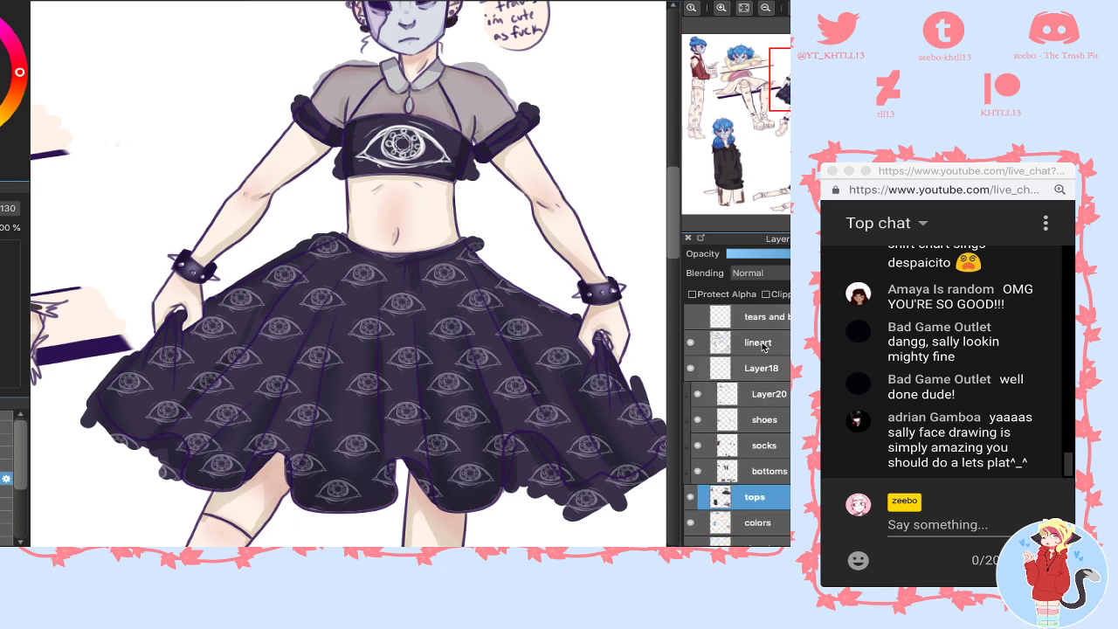
{"action": "left_click", "coordinate": [778, 296]}
- Delete Layer18 from between the lineart layer and Layer20
{"action": "mouse_move", "coordinate": [724, 62]}
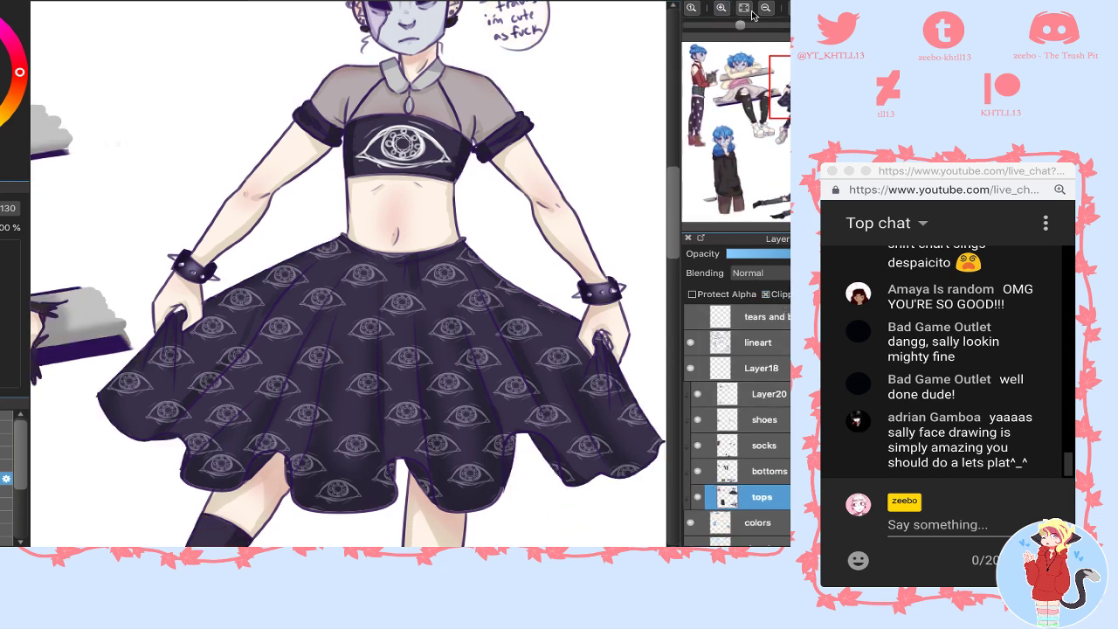
{"action": "left_click", "coordinate": [747, 8]}
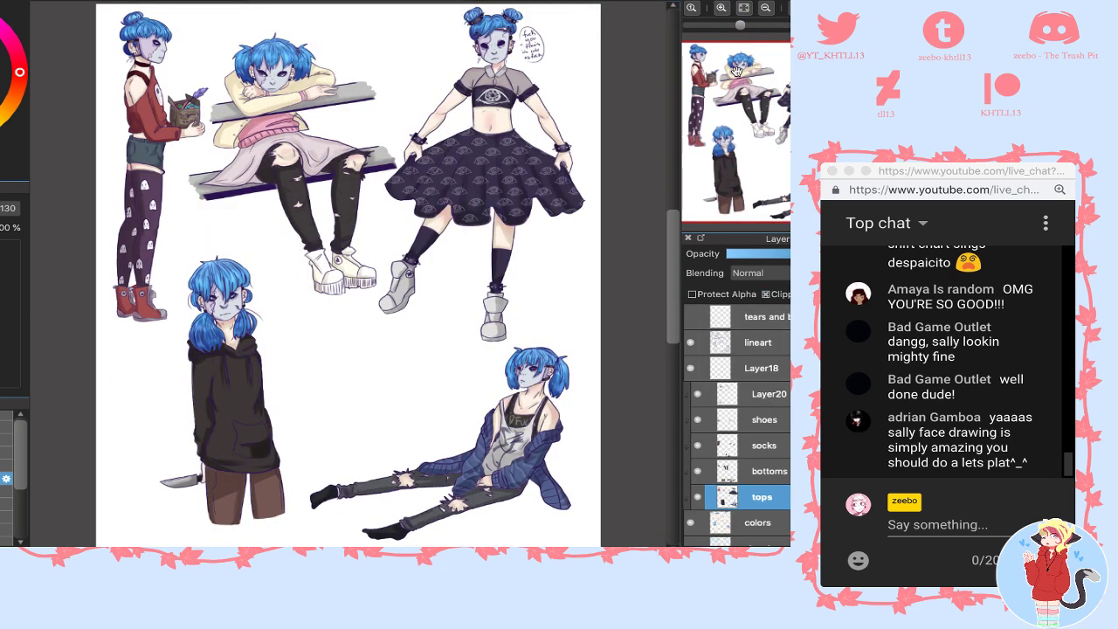
{"action": "left_click", "coordinate": [725, 371]}
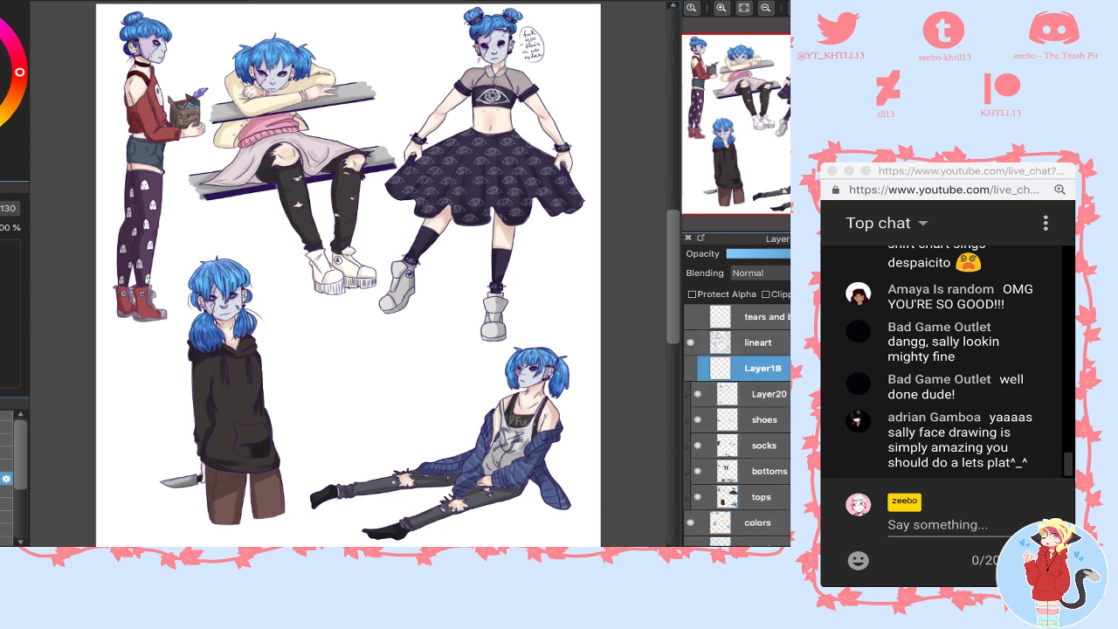
{"action": "key", "text": "Delete"}
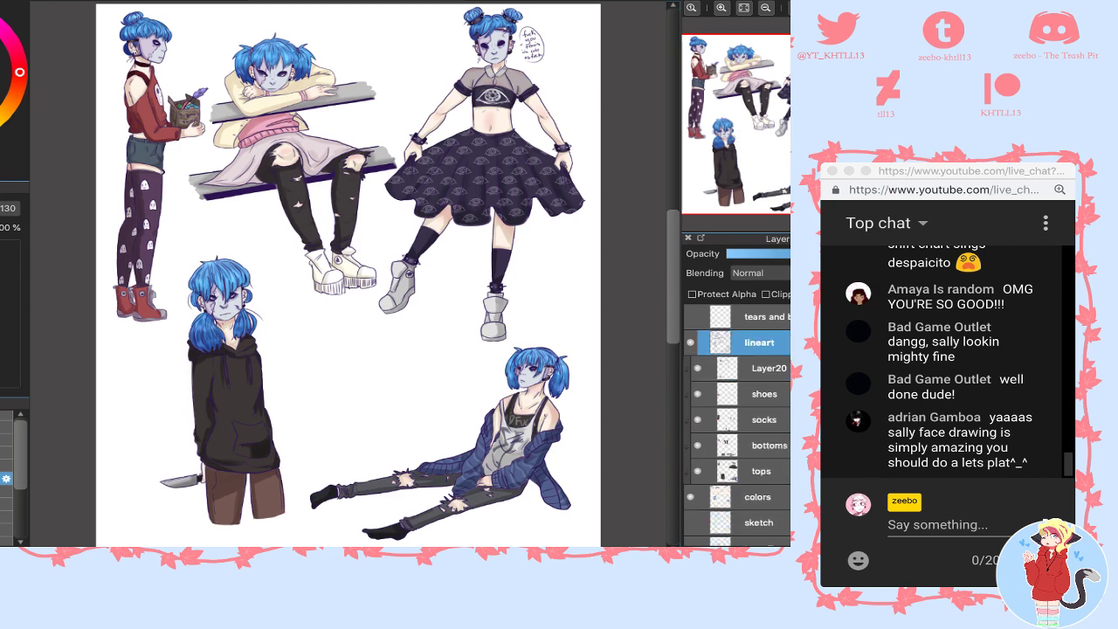
- Toggle the lineart layer's visibility to compare the drawings with and without their outlines
{"action": "double_click", "coordinate": [690, 341]}
{"action": "left_click", "coordinate": [689, 343]}
{"action": "left_click", "coordinate": [688, 343]}
{"action": "left_click", "coordinate": [688, 345]}
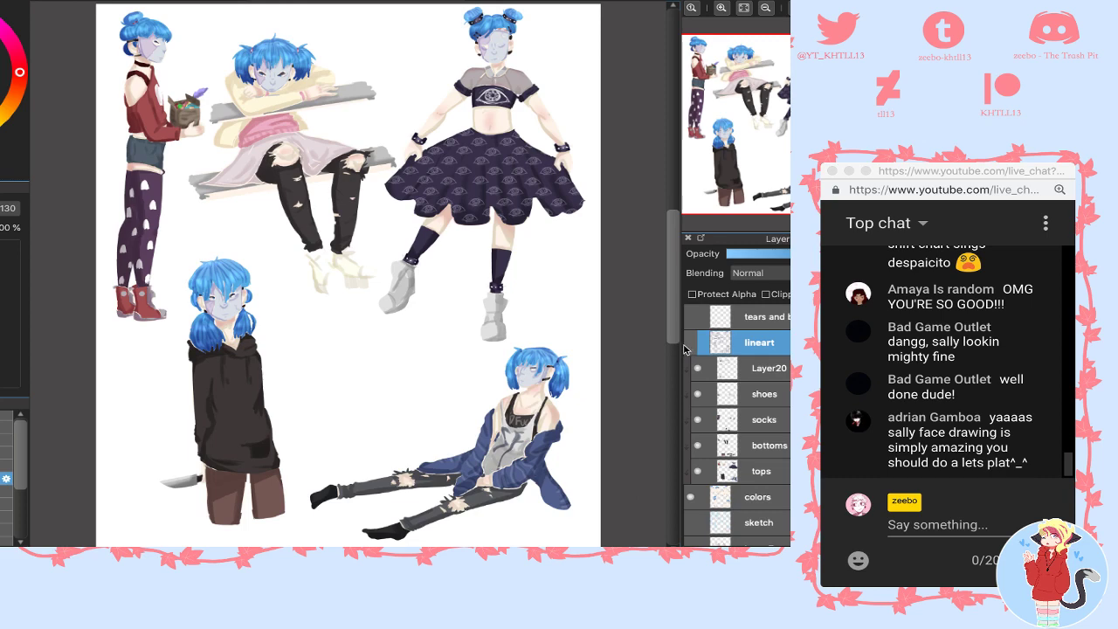
- Show the lineart layer and the tears layer above it, and make the tears layer active for work on the hoodie character's face
{"action": "left_click", "coordinate": [691, 343]}
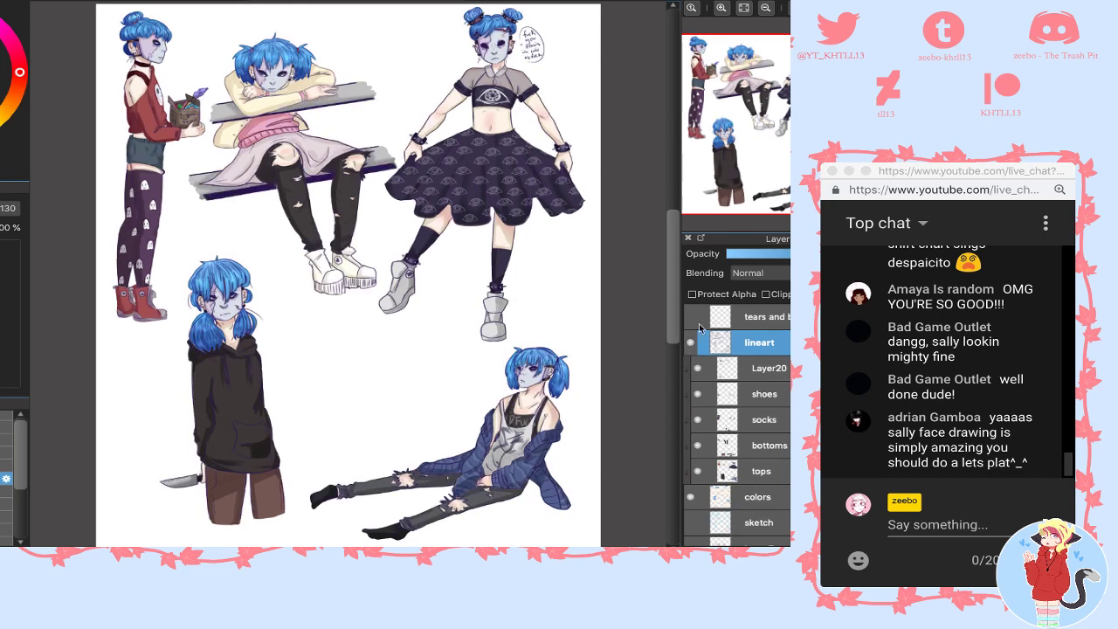
{"action": "left_click", "coordinate": [690, 316]}
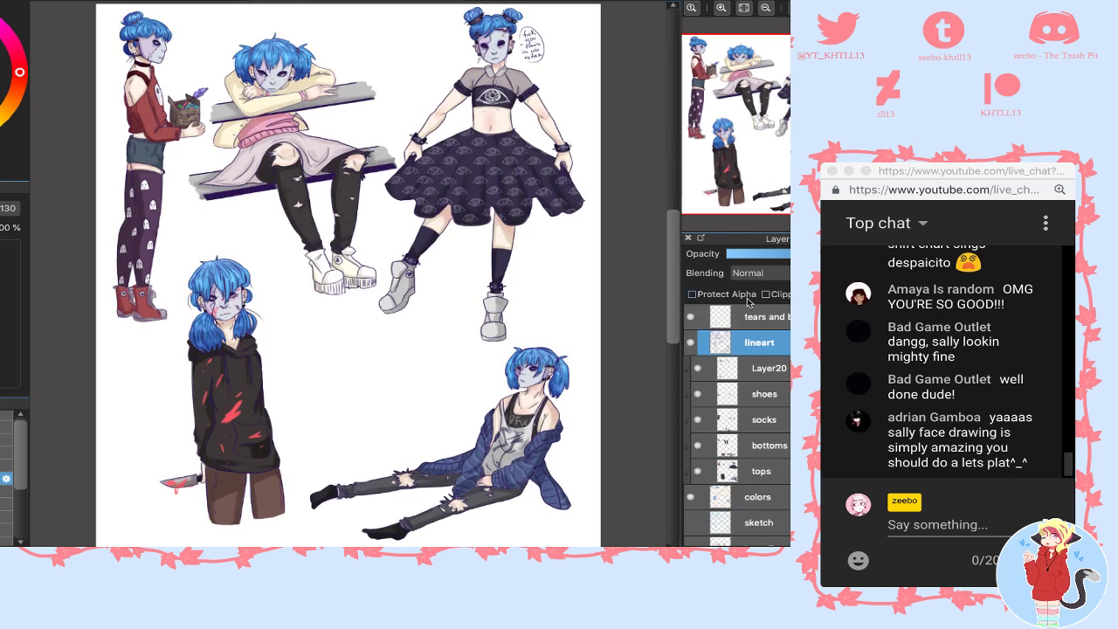
{"action": "left_click", "coordinate": [753, 316]}
{"action": "left_click", "coordinate": [725, 9]}
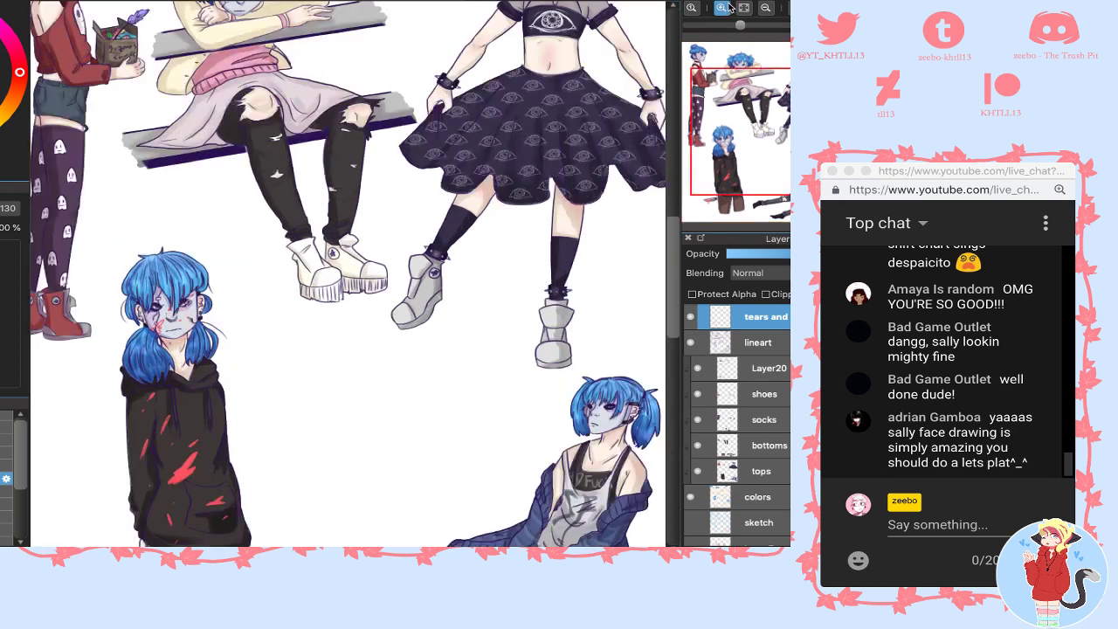
{"action": "left_click", "coordinate": [724, 8]}
{"action": "left_click_drag", "start_coordinate": [773, 160], "coordinate": [745, 98]}
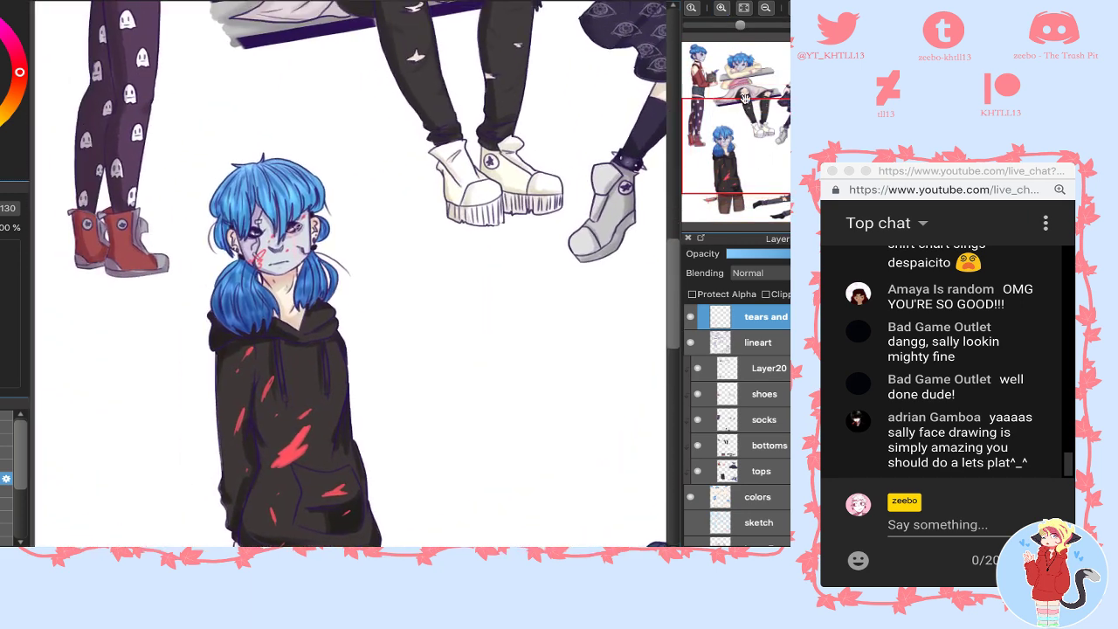
{"action": "left_click", "coordinate": [723, 8]}
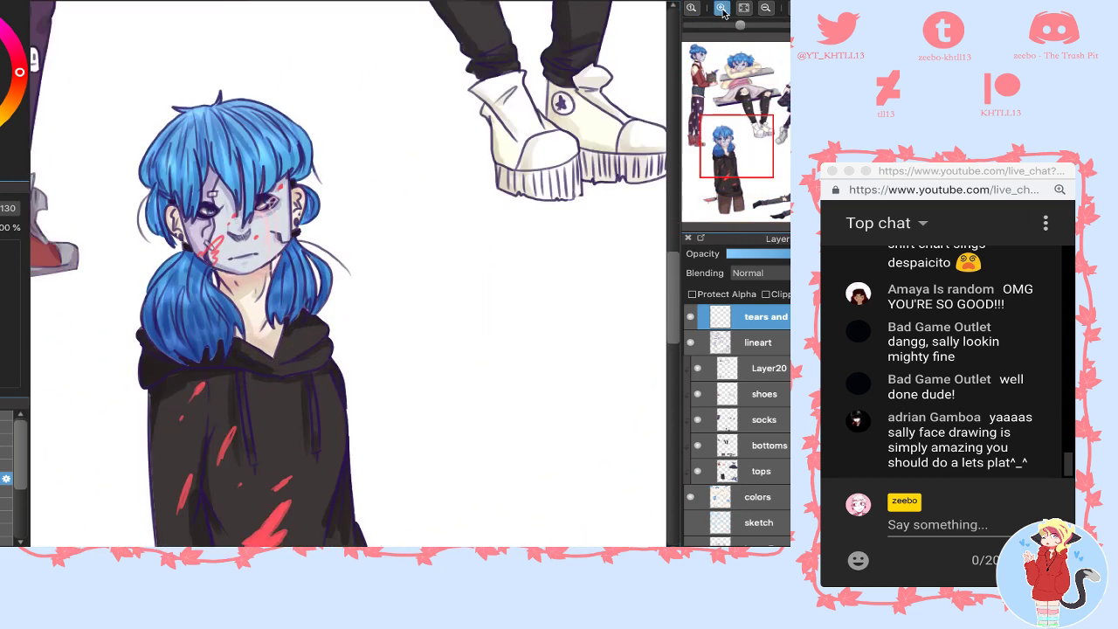
{"action": "left_click", "coordinate": [722, 8]}
{"action": "left_click", "coordinate": [722, 8]}
{"action": "left_click", "coordinate": [722, 7]}
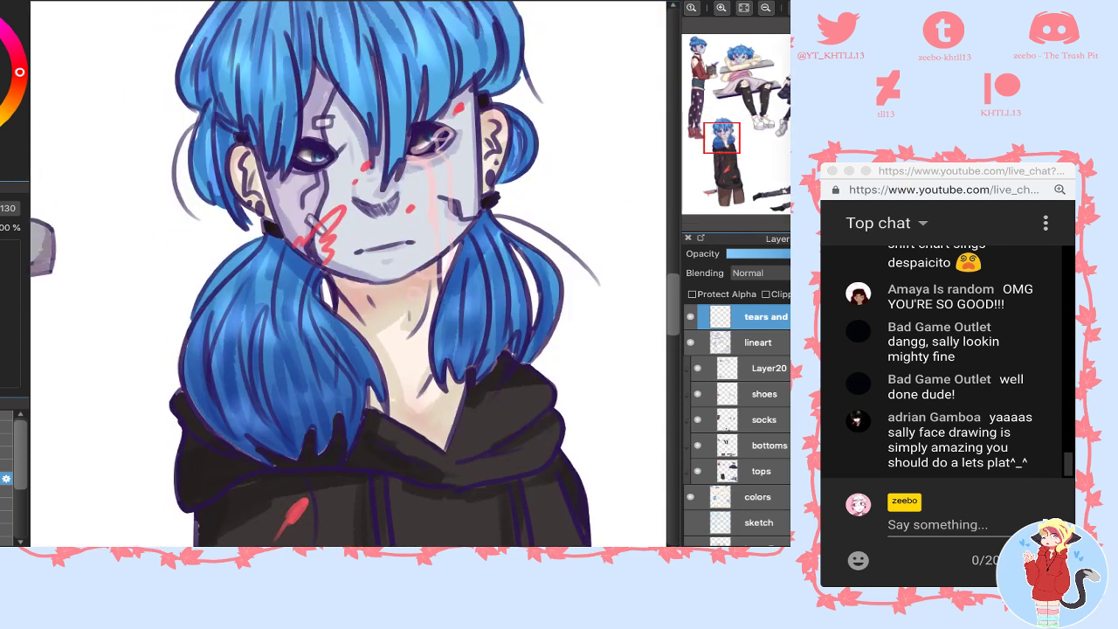
- Switch to the live chat and post the message "well i dont hav emoney so"
{"action": "left_click", "coordinate": [939, 525]}
{"action": "type", "text": "well i do"}
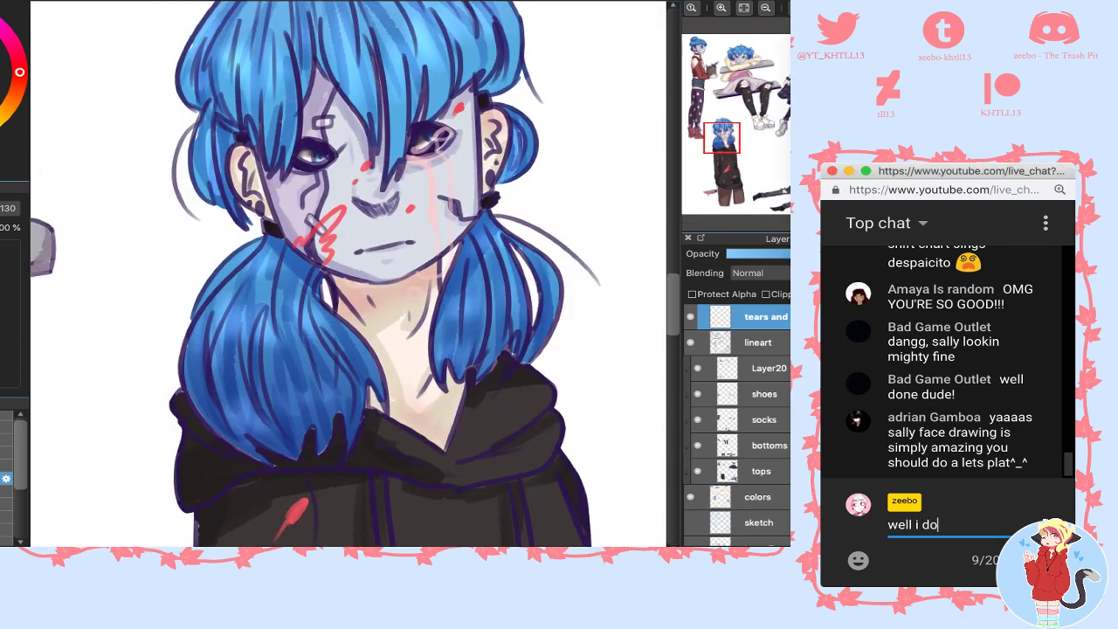
{"action": "type", "text": "nt hav emoney"}
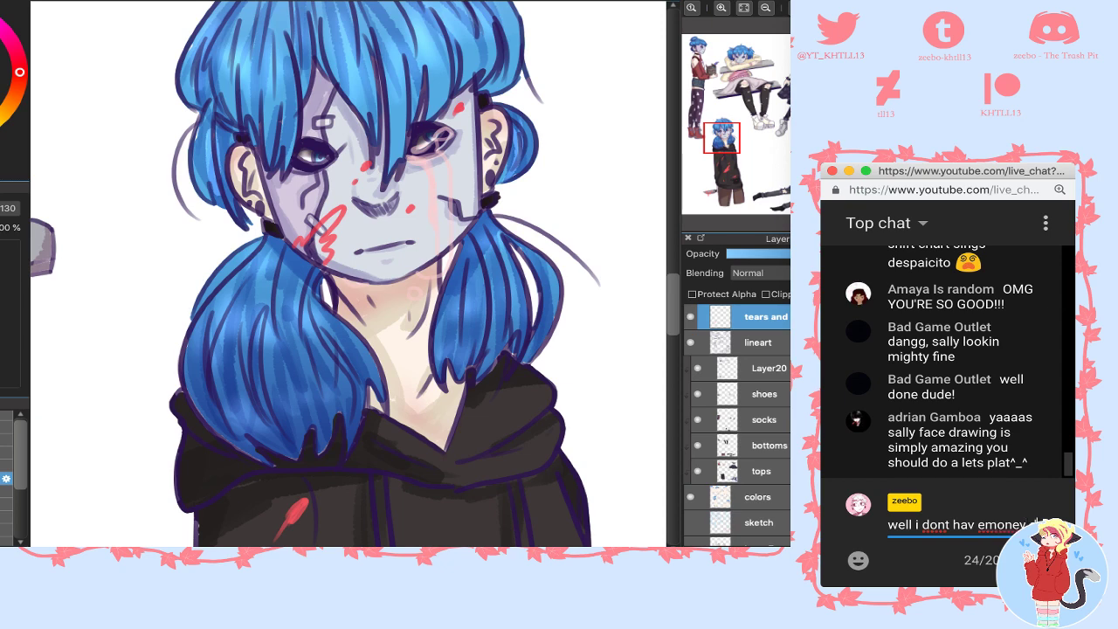
{"action": "type", "text": " so"}
{"action": "key", "text": "Return"}
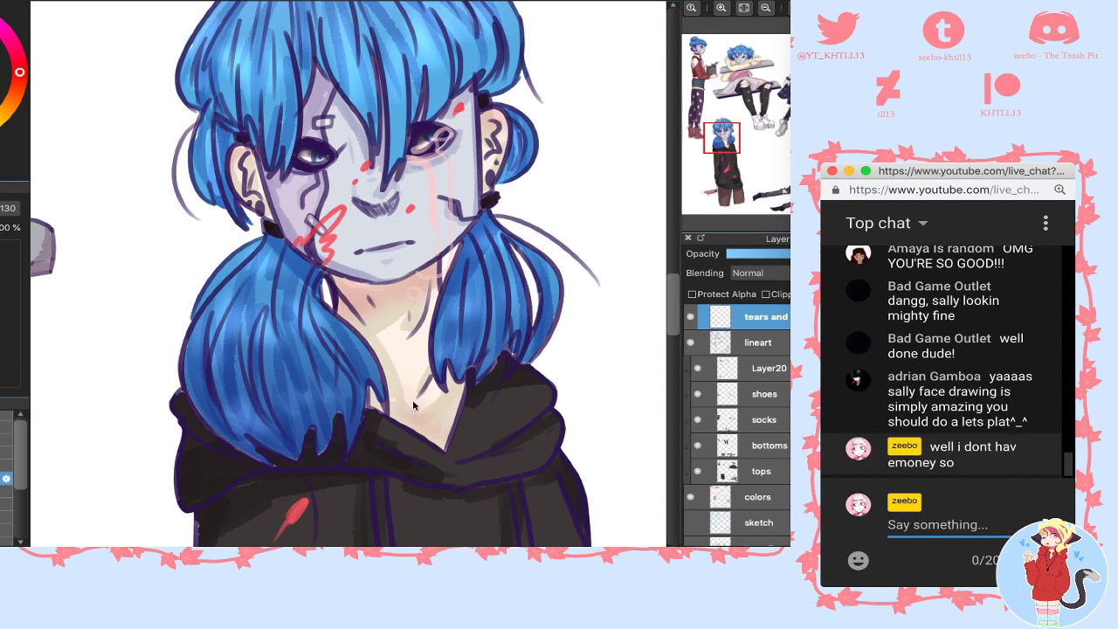
- Fill in the blood scribble on the hoodie character's cheek with solid red, extending it down to the jawline
{"action": "left_click", "coordinate": [339, 83]}
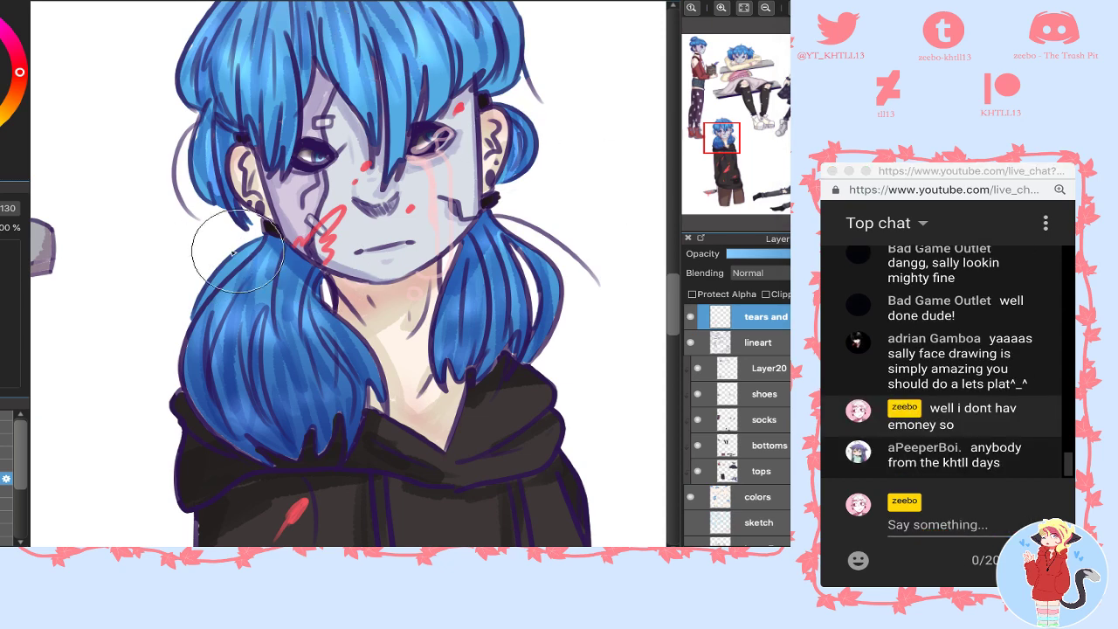
{"action": "left_click", "coordinate": [722, 8]}
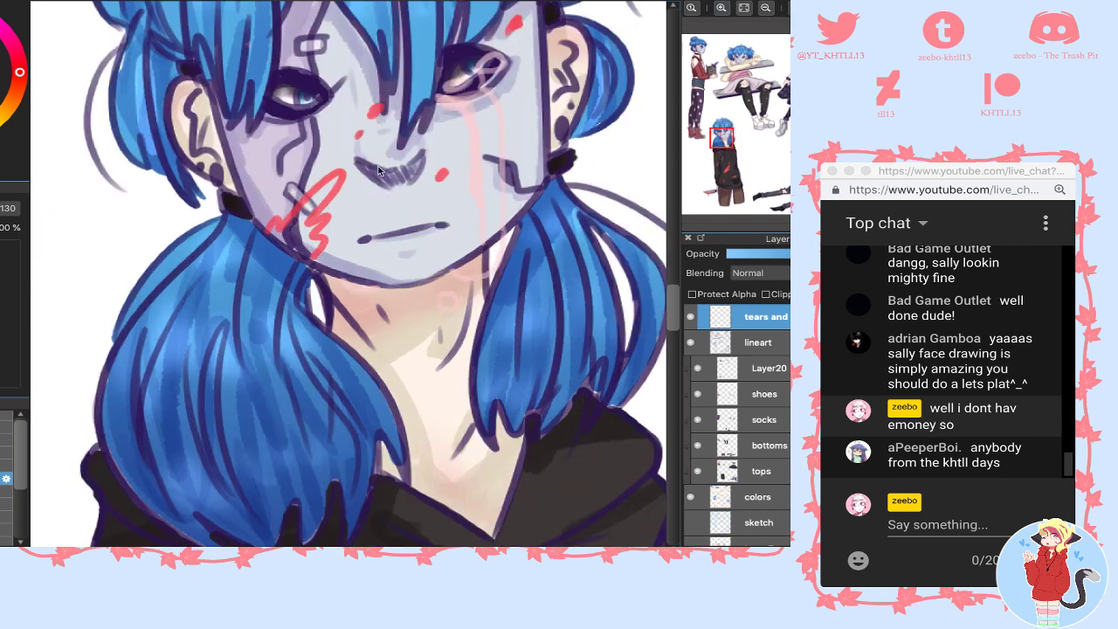
{"action": "right_click", "coordinate": [340, 180]}
{"action": "left_click", "coordinate": [6, 415]}
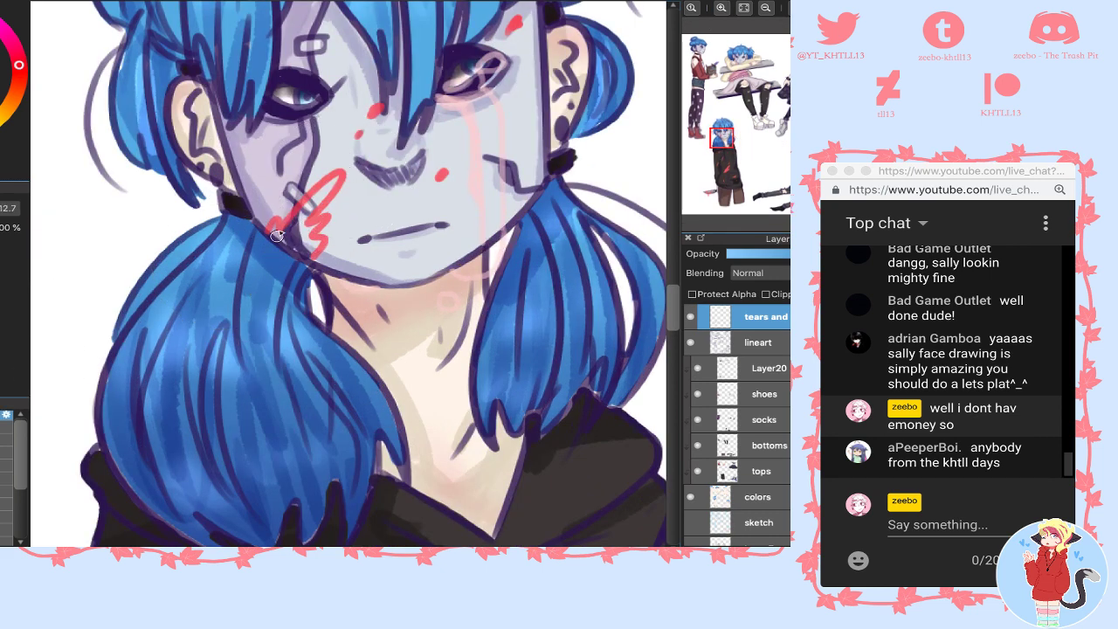
{"action": "mouse_move", "coordinate": [277, 234]}
{"action": "left_mouse_down"}
{"action": "mouse_move", "coordinate": [293, 246]}
{"action": "mouse_move", "coordinate": [313, 191]}
{"action": "left_mouse_up"}
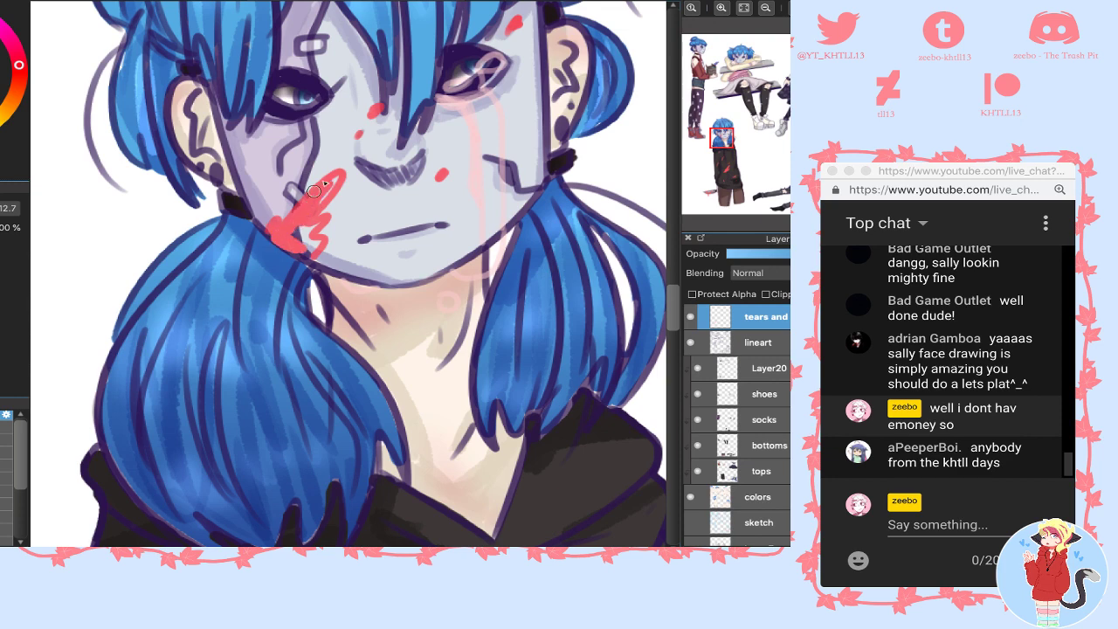
{"action": "mouse_move", "coordinate": [299, 238]}
{"action": "left_mouse_down"}
{"action": "mouse_move", "coordinate": [321, 222]}
{"action": "mouse_move", "coordinate": [296, 231]}
{"action": "mouse_move", "coordinate": [316, 248]}
{"action": "mouse_move", "coordinate": [318, 238]}
{"action": "mouse_move", "coordinate": [327, 277]}
{"action": "left_mouse_up"}
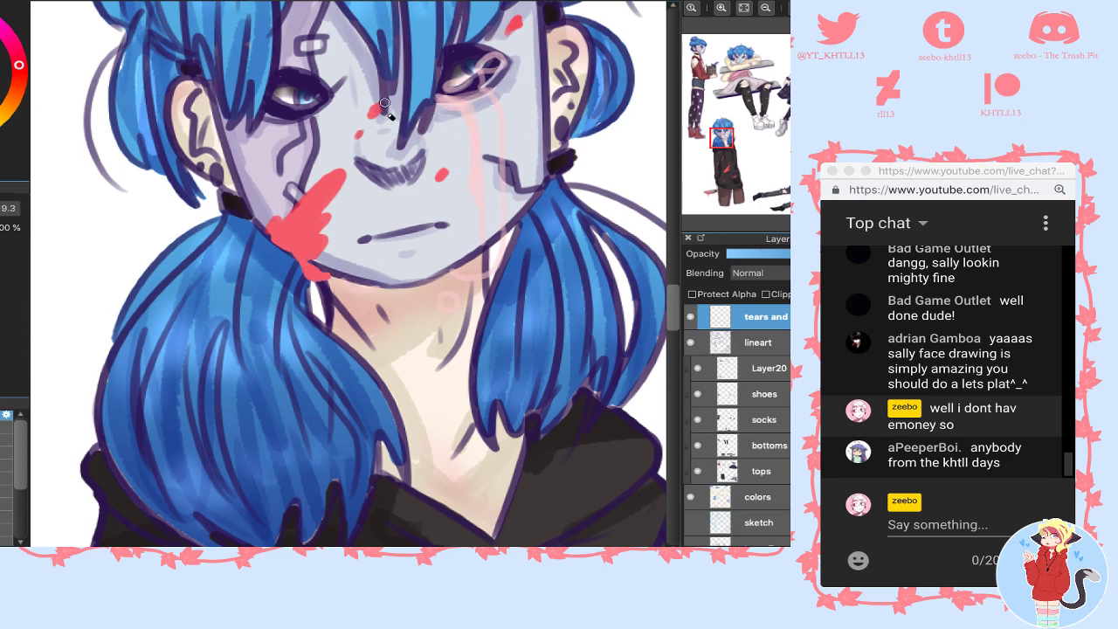
- Try to soften the blood streaks on the hoodie's sleeve with the brush at size 46
{"action": "mouse_move", "coordinate": [765, 50]}
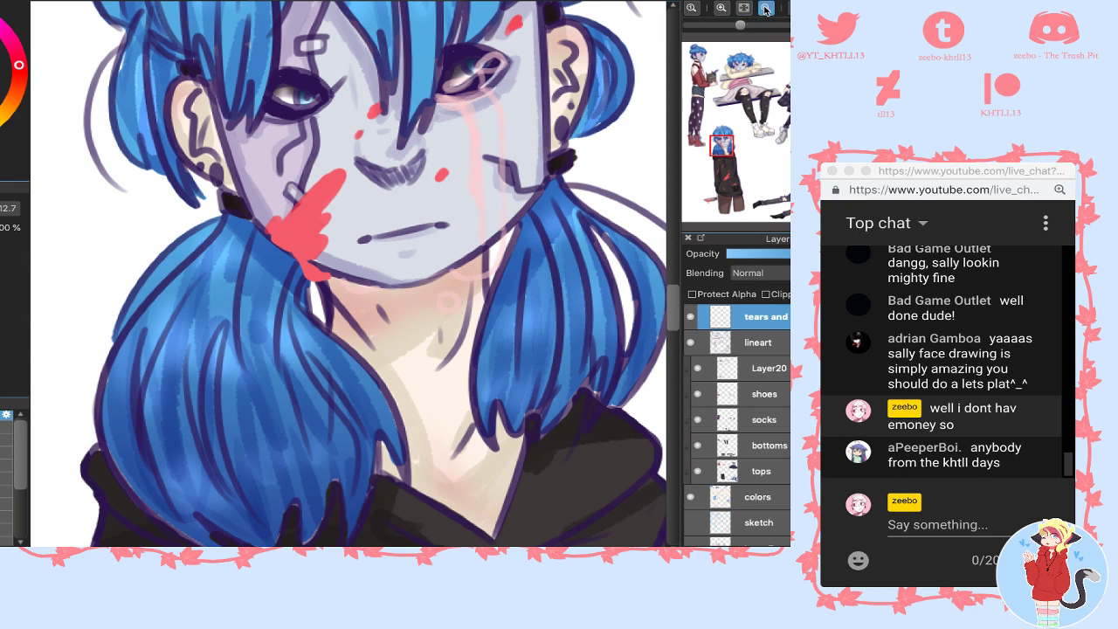
{"action": "left_click", "coordinate": [766, 8]}
{"action": "left_click", "coordinate": [727, 150]}
{"action": "left_click_drag", "start_coordinate": [722, 173], "coordinate": [720, 175]}
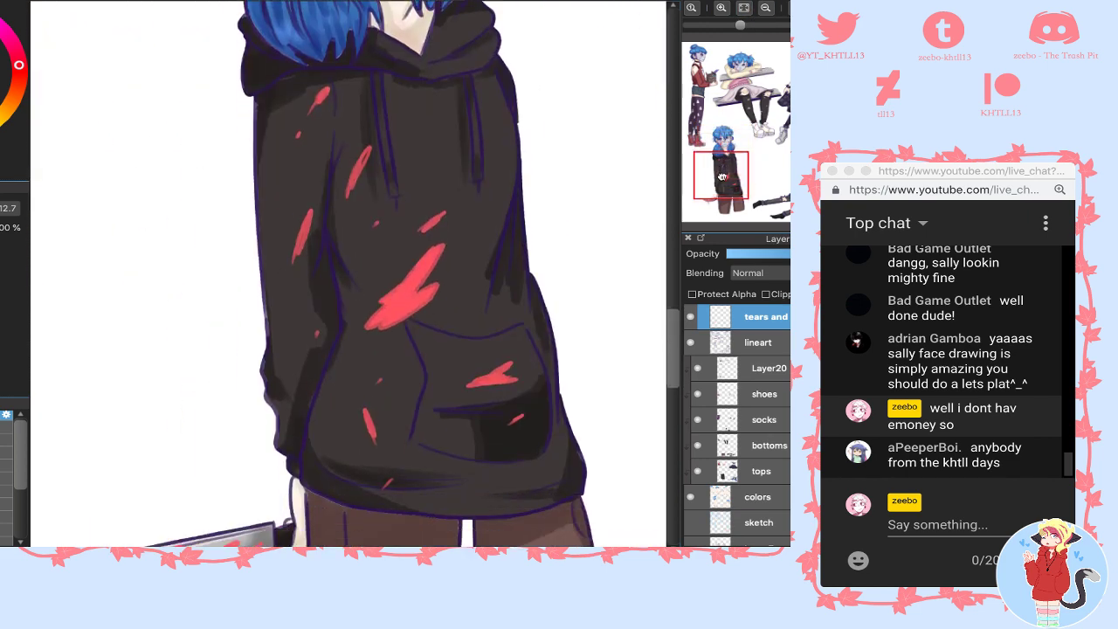
{"action": "left_click", "coordinate": [5, 479]}
{"action": "left_click", "coordinate": [6, 479]}
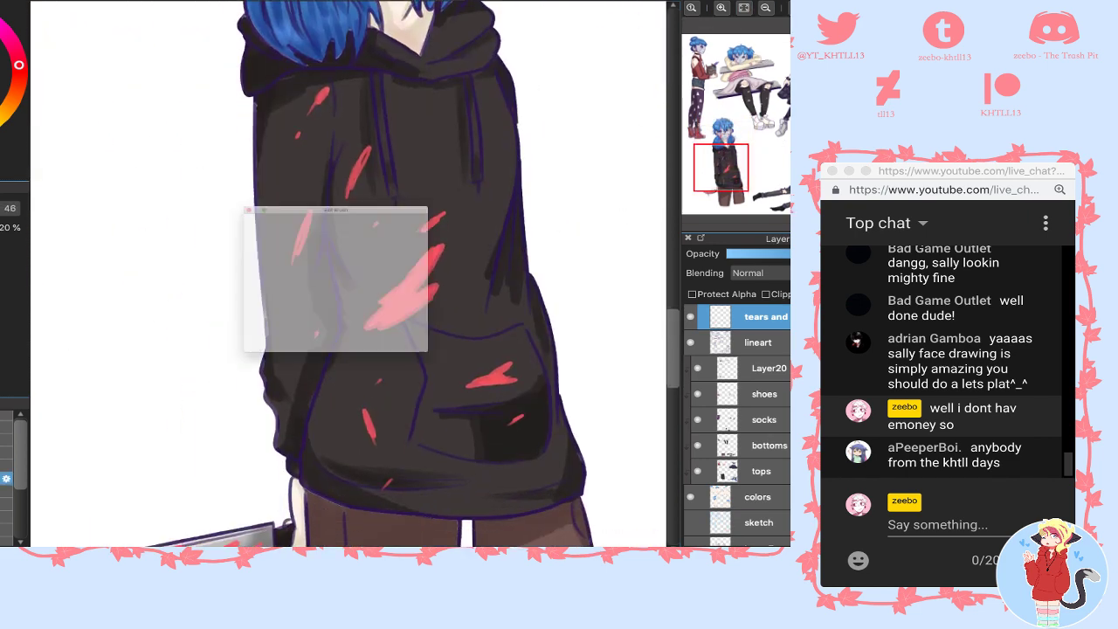
{"action": "left_click", "coordinate": [439, 392]}
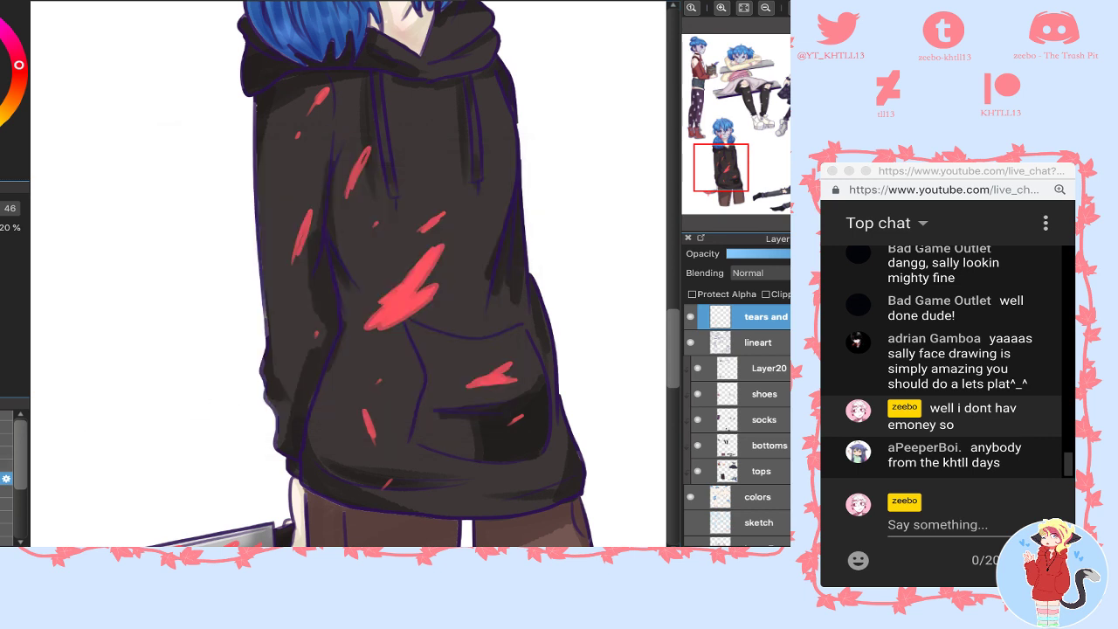
{"action": "mouse_move", "coordinate": [292, 246]}
{"action": "left_mouse_down"}
{"action": "mouse_move", "coordinate": [296, 220]}
{"action": "mouse_move", "coordinate": [351, 185]}
{"action": "left_mouse_up"}
{"action": "key", "text": "ctrl+z"}
- Soften the edges of the red blood stains across the hoodie's sleeve, chest and pocket with the size 130 brush
{"action": "left_click", "coordinate": [7, 478]}
{"action": "left_click_drag", "start_coordinate": [304, 236], "coordinate": [291, 262]}
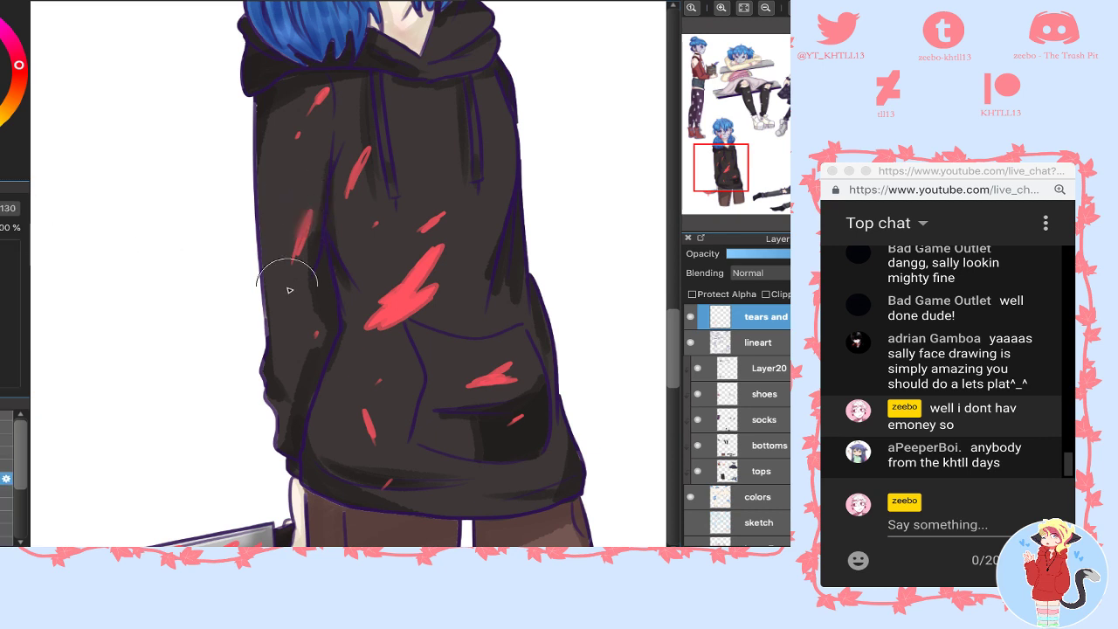
{"action": "left_click_drag", "start_coordinate": [346, 198], "coordinate": [359, 159]}
{"action": "key", "text": "ctrl+z"}
{"action": "key", "text": "ctrl+z"}
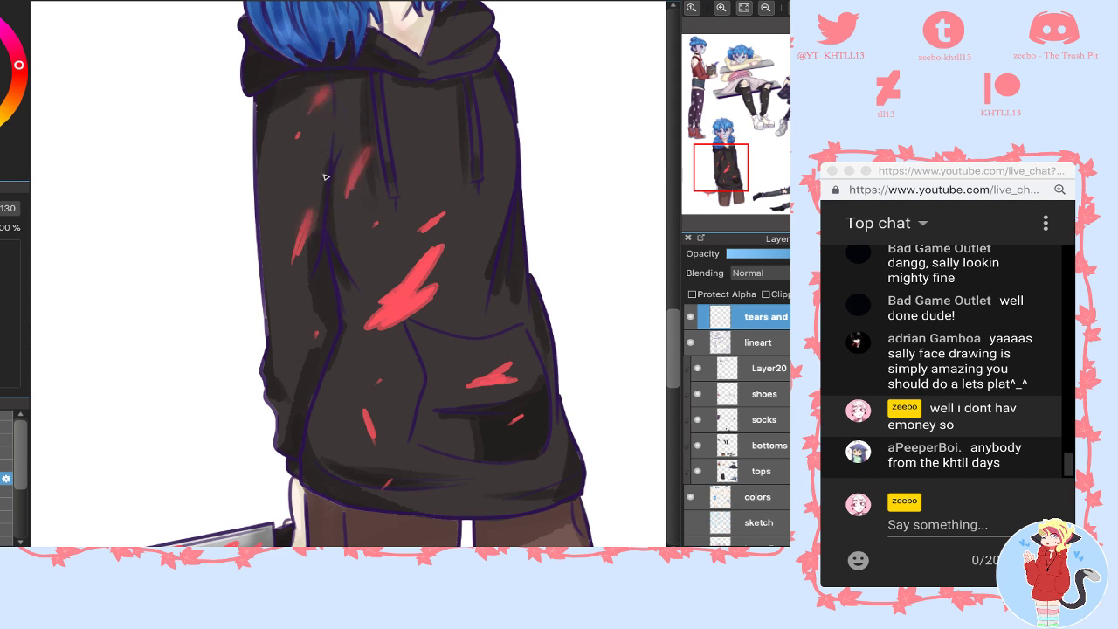
{"action": "mouse_move", "coordinate": [446, 212]}
{"action": "left_mouse_down"}
{"action": "mouse_move", "coordinate": [424, 230]}
{"action": "mouse_move", "coordinate": [466, 232]}
{"action": "mouse_move", "coordinate": [453, 264]}
{"action": "mouse_move", "coordinate": [464, 230]}
{"action": "left_mouse_up"}
{"action": "mouse_move", "coordinate": [404, 288]}
{"action": "left_mouse_down"}
{"action": "mouse_move", "coordinate": [337, 314]}
{"action": "mouse_move", "coordinate": [412, 330]}
{"action": "left_mouse_up"}
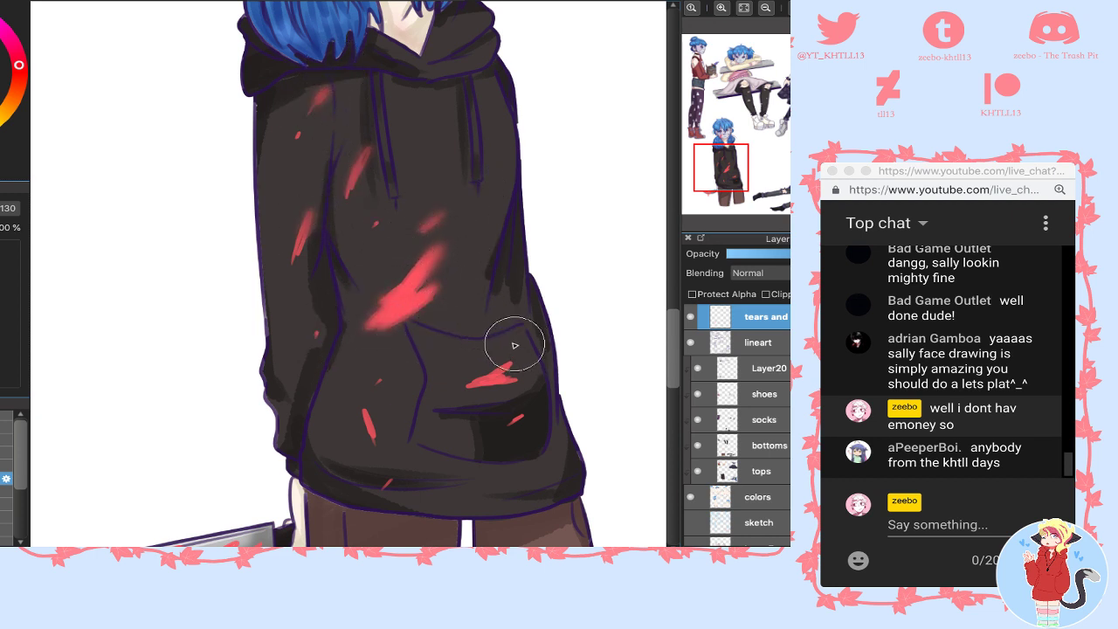
{"action": "mouse_move", "coordinate": [540, 368]}
{"action": "left_mouse_down"}
{"action": "mouse_move", "coordinate": [511, 355]}
{"action": "mouse_move", "coordinate": [527, 359]}
{"action": "left_mouse_up"}
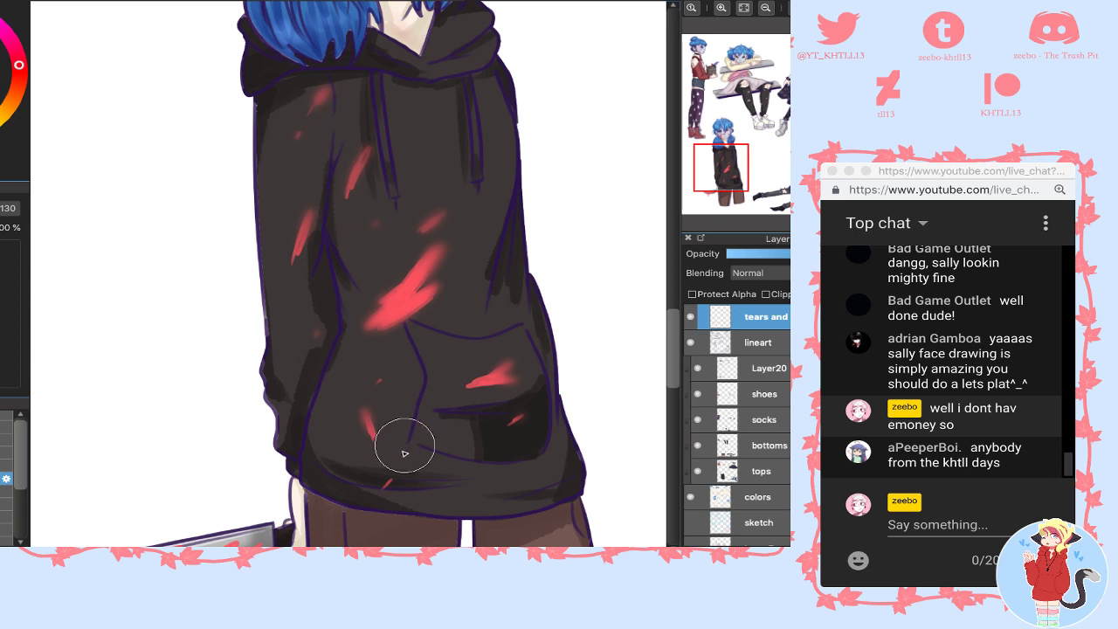
{"action": "left_click_drag", "start_coordinate": [429, 427], "coordinate": [454, 299]}
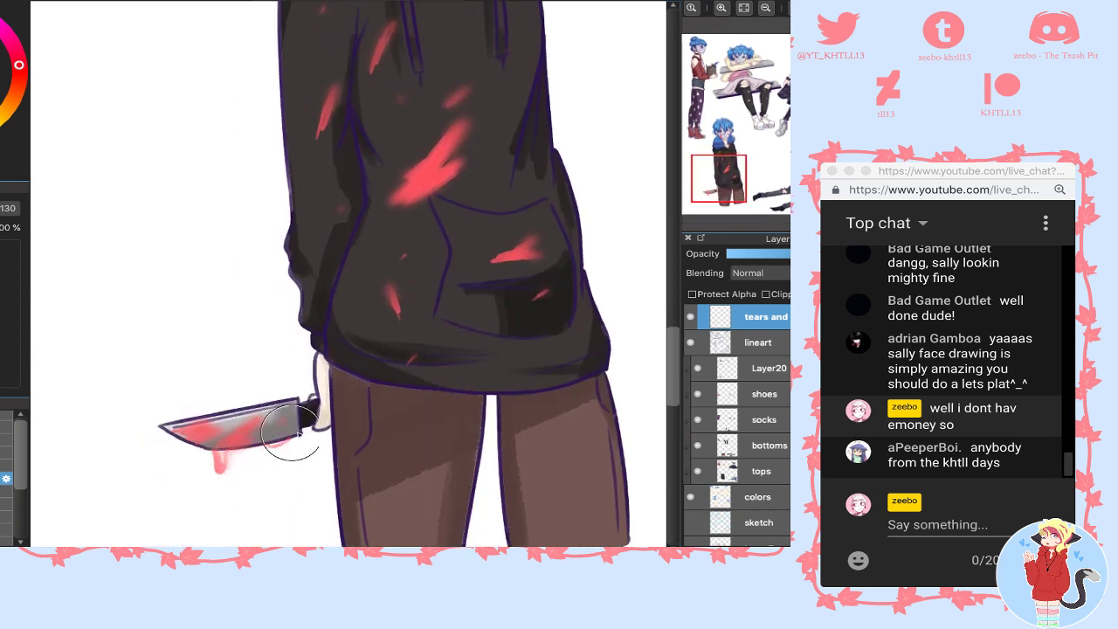
- Soften the blood stain on the hoodie character's cheek and the small red spots on the face
{"action": "left_click_drag", "start_coordinate": [725, 131], "coordinate": [723, 125]}
{"action": "left_click_drag", "start_coordinate": [597, 205], "coordinate": [596, 85]}
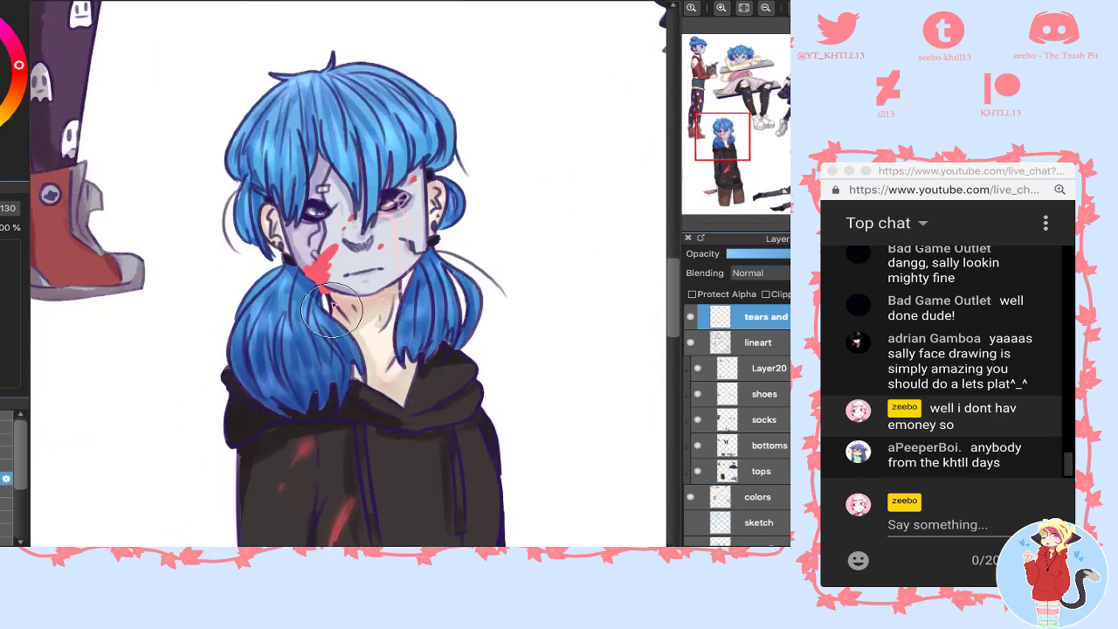
{"action": "mouse_move", "coordinate": [303, 278]}
{"action": "left_mouse_down"}
{"action": "mouse_move", "coordinate": [344, 237]}
{"action": "mouse_move", "coordinate": [337, 294]}
{"action": "mouse_move", "coordinate": [387, 252]}
{"action": "mouse_move", "coordinate": [357, 222]}
{"action": "mouse_move", "coordinate": [416, 178]}
{"action": "left_mouse_up"}
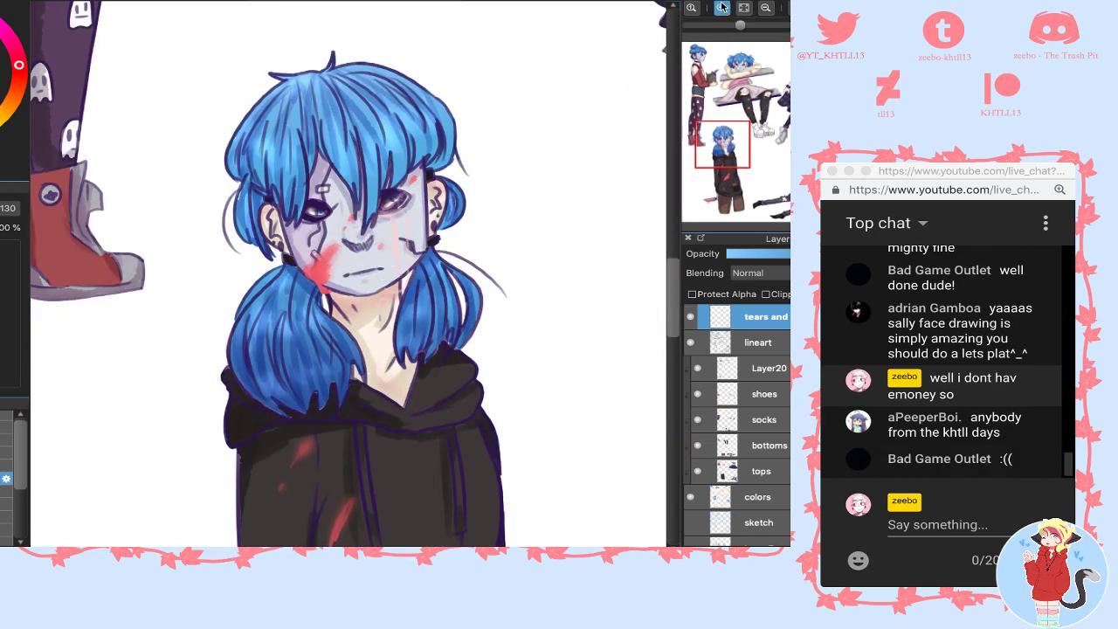
- Protect the tears layer's alpha and paint darker red shading into the cheek's blood stain with a size 21 brush
{"action": "left_click", "coordinate": [722, 8]}
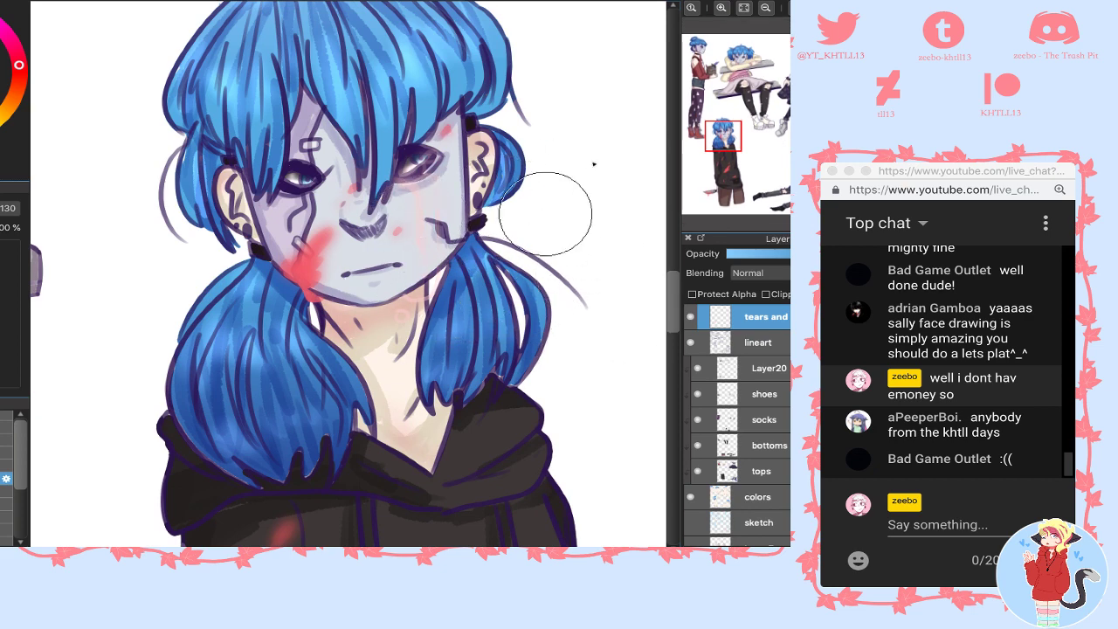
{"action": "left_click", "coordinate": [726, 8]}
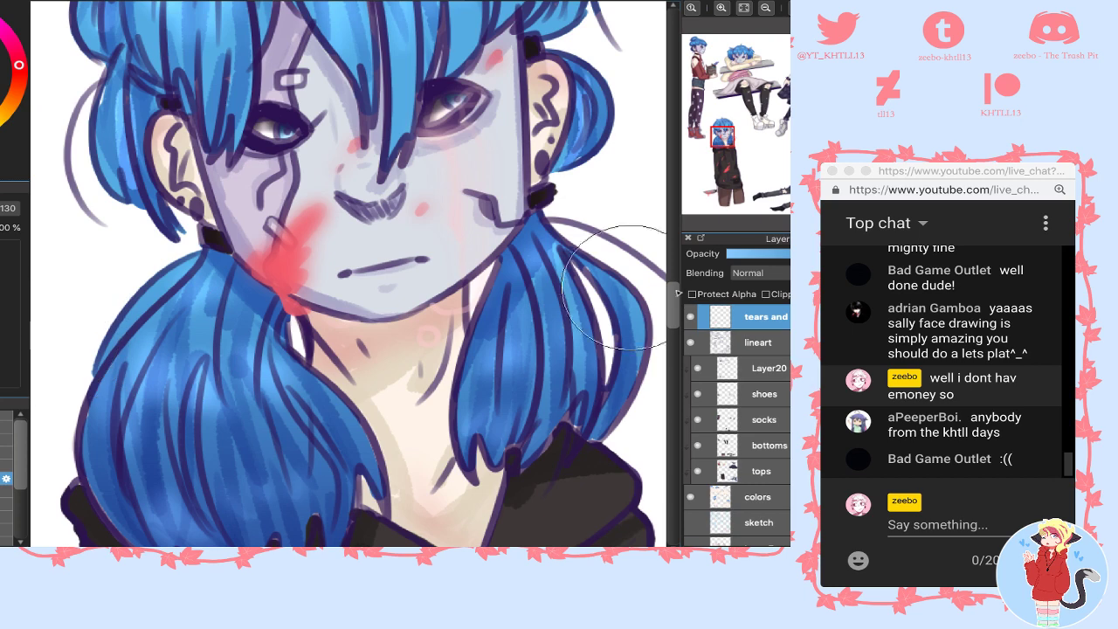
{"action": "left_click", "coordinate": [700, 296]}
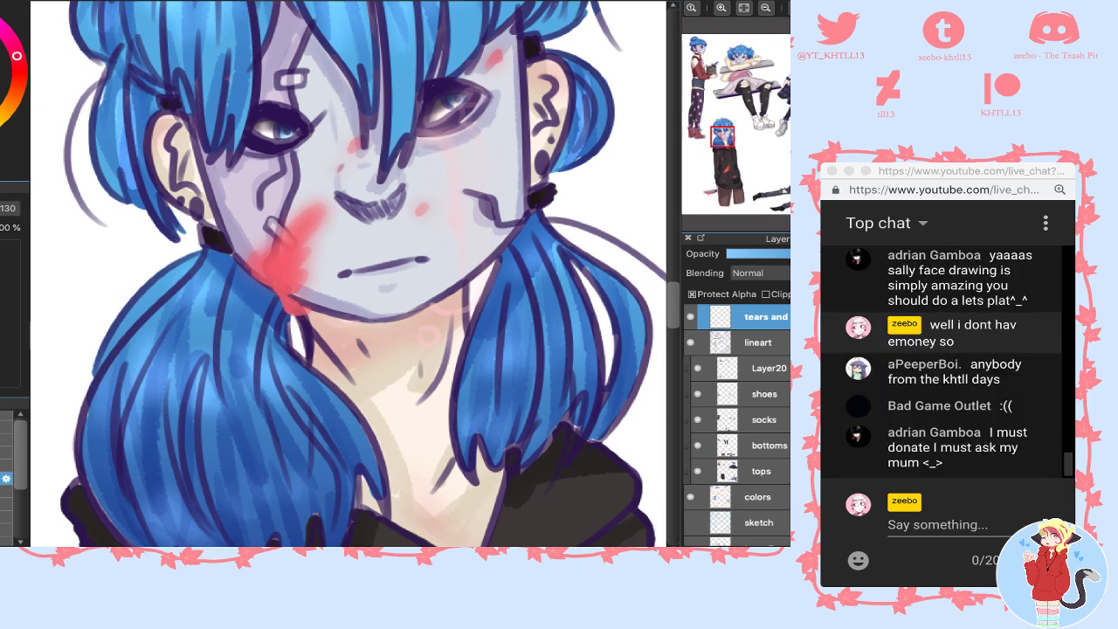
{"action": "left_click", "coordinate": [6, 453]}
{"action": "key", "text": "bracketleft"}
{"action": "mouse_move", "coordinate": [281, 265]}
{"action": "left_mouse_down"}
{"action": "mouse_move", "coordinate": [262, 265]}
{"action": "mouse_move", "coordinate": [277, 266]}
{"action": "mouse_move", "coordinate": [307, 231]}
{"action": "mouse_move", "coordinate": [276, 288]}
{"action": "left_mouse_up"}
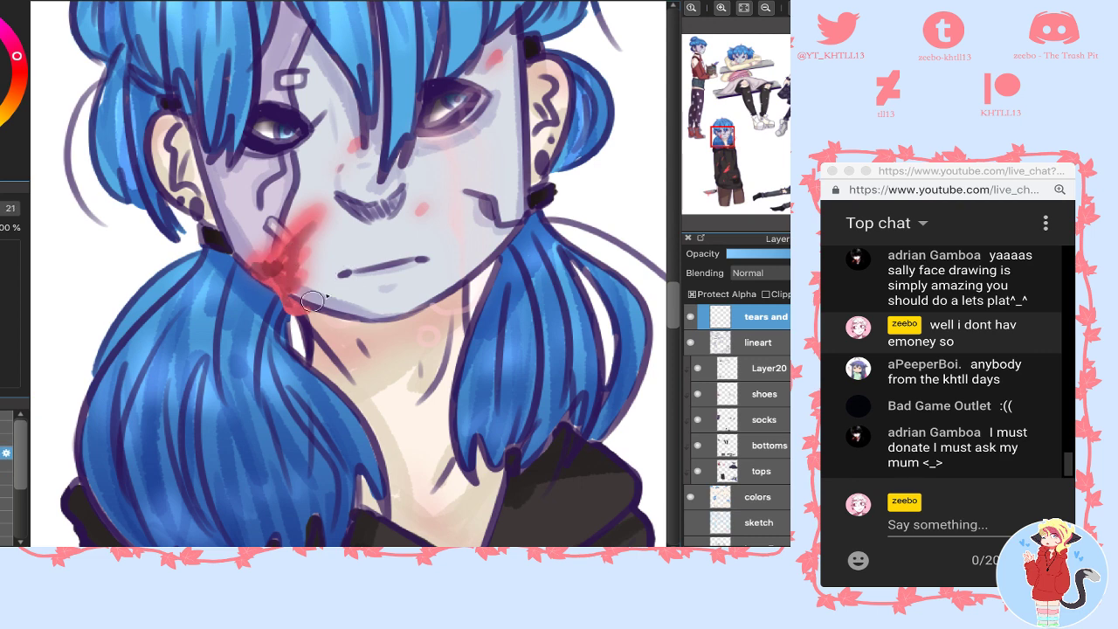
{"action": "left_click", "coordinate": [416, 209]}
- Set the tears layer's blending mode to Multiply so the blood blends into the hoodie
{"action": "left_click_drag", "start_coordinate": [715, 148], "coordinate": [720, 168]}
{"action": "left_click_drag", "start_coordinate": [318, 388], "coordinate": [336, 313]}
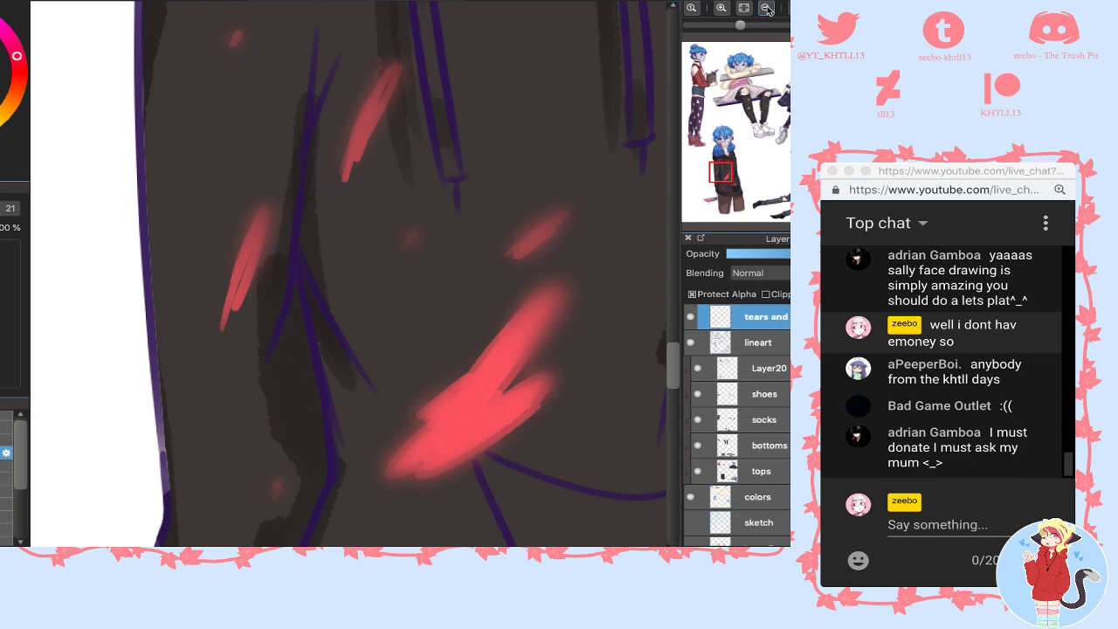
{"action": "left_click", "coordinate": [766, 9]}
{"action": "left_click", "coordinate": [750, 272]}
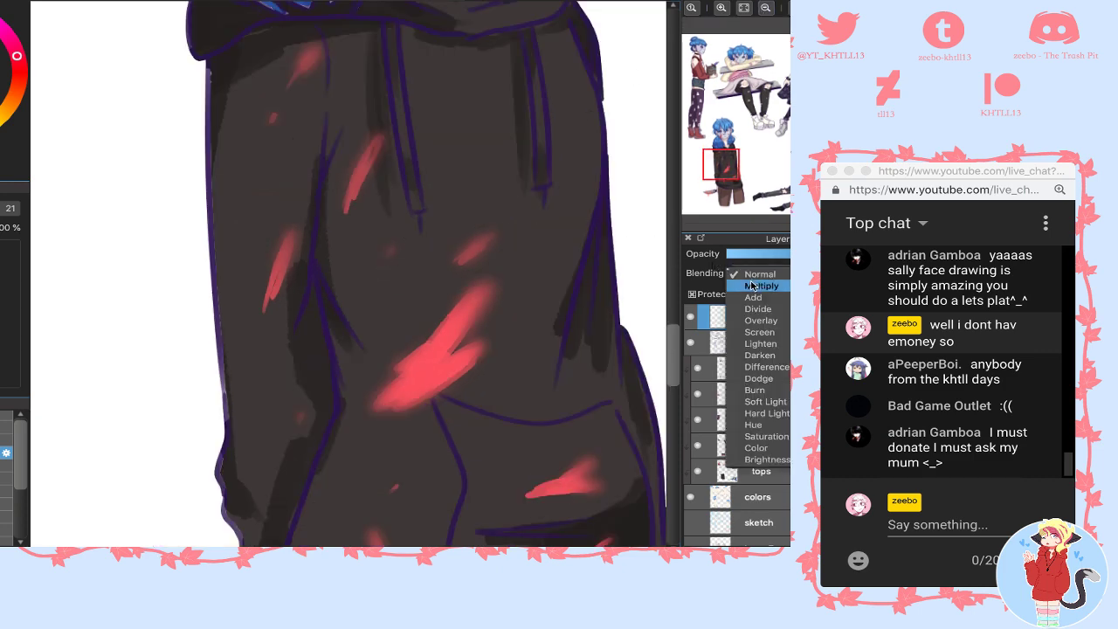
{"action": "left_click", "coordinate": [752, 286]}
- Deepen the blood stains on the hoodie's chest and pocket and on the knife blade with darker red
{"action": "left_click", "coordinate": [767, 9]}
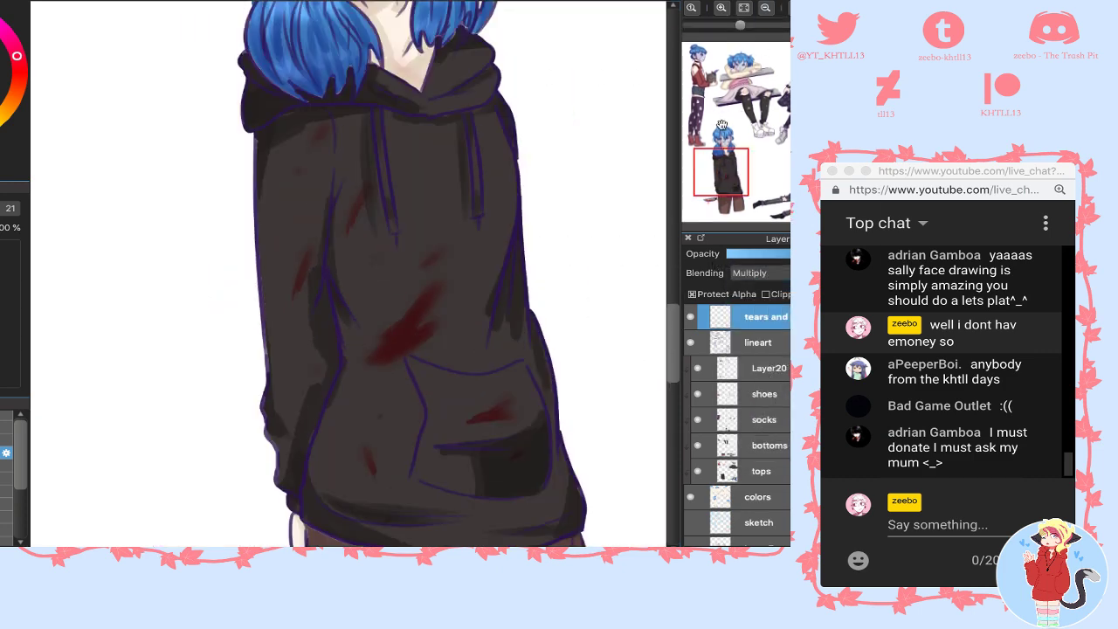
{"action": "left_click", "coordinate": [720, 149]}
{"action": "left_click_drag", "start_coordinate": [719, 147], "coordinate": [722, 169]}
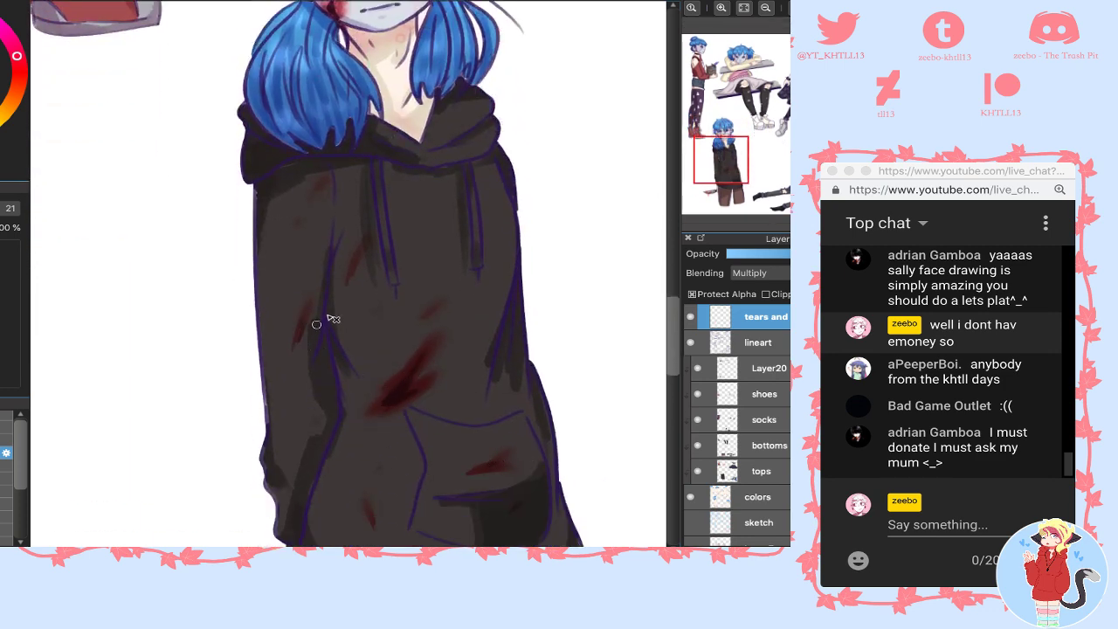
{"action": "scroll", "coordinate": [349, 210], "scroll_direction": "down", "scroll_amount": 5}
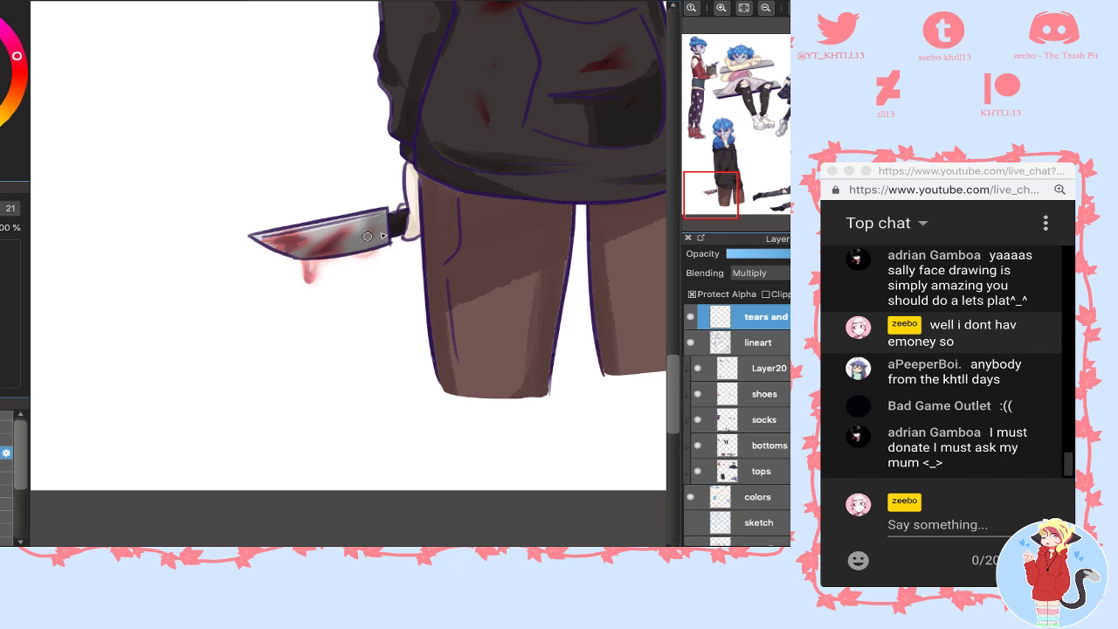
{"action": "mouse_move", "coordinate": [723, 37]}
{"action": "left_click", "coordinate": [764, 7]}
{"action": "left_click", "coordinate": [725, 171]}
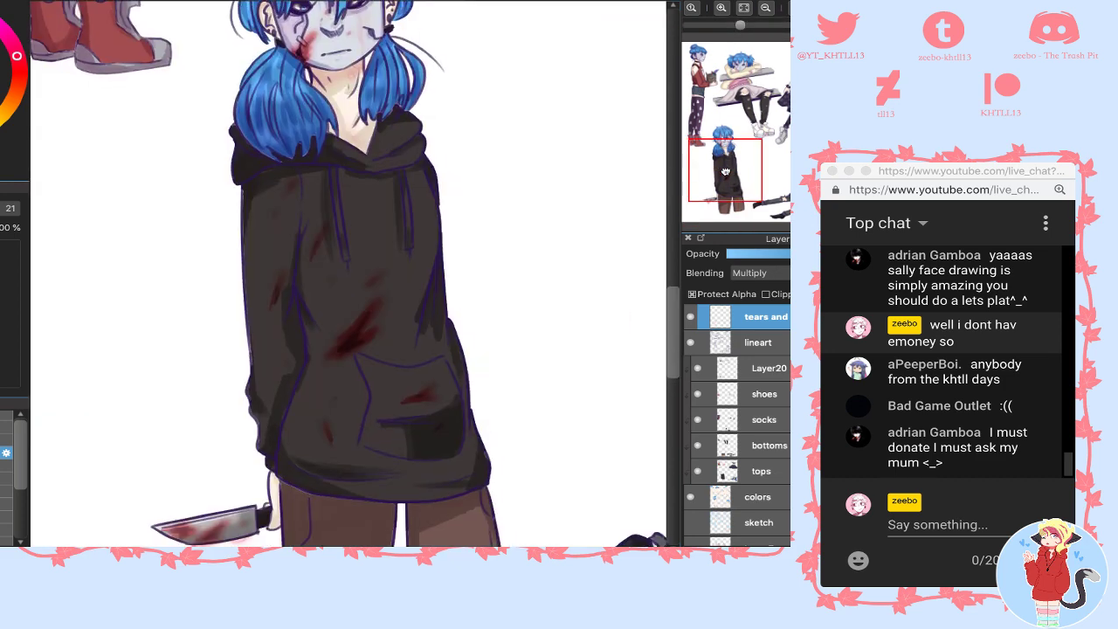
- Deepen the cores of the blood stains on the cheek and the hoodie's chest with near-black red
{"action": "left_click", "coordinate": [723, 150]}
{"action": "left_click", "coordinate": [721, 8]}
{"action": "left_click", "coordinate": [721, 8]}
{"action": "left_click", "coordinate": [722, 9]}
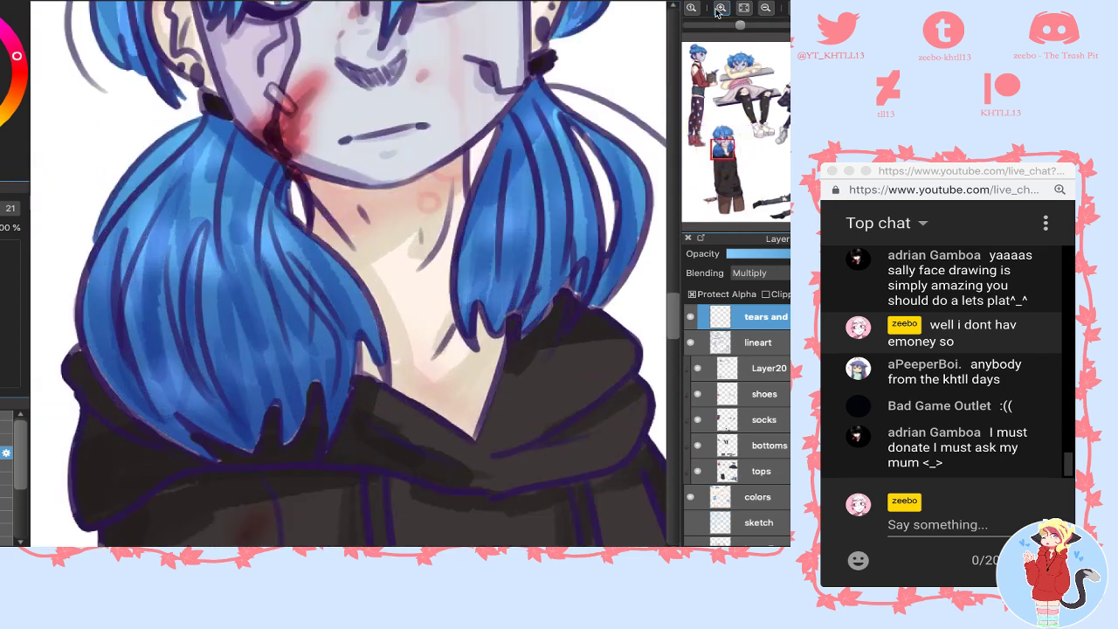
{"action": "left_click_drag", "start_coordinate": [277, 135], "coordinate": [286, 116]}
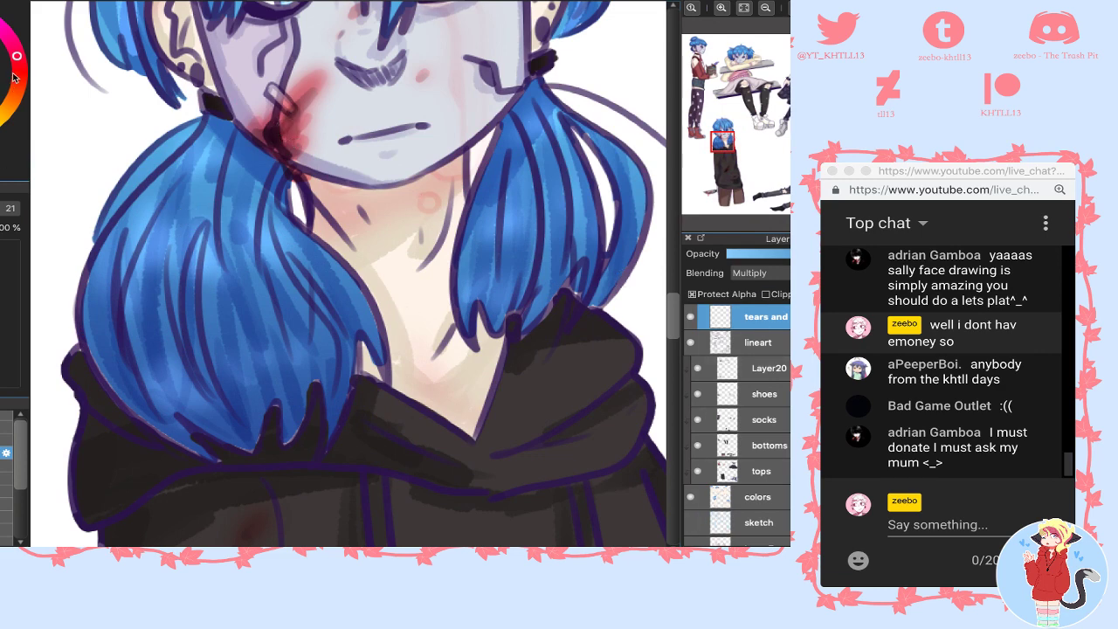
{"action": "mouse_move", "coordinate": [279, 135]}
{"action": "left_mouse_down"}
{"action": "mouse_move", "coordinate": [297, 103]}
{"action": "mouse_move", "coordinate": [285, 154]}
{"action": "left_mouse_up"}
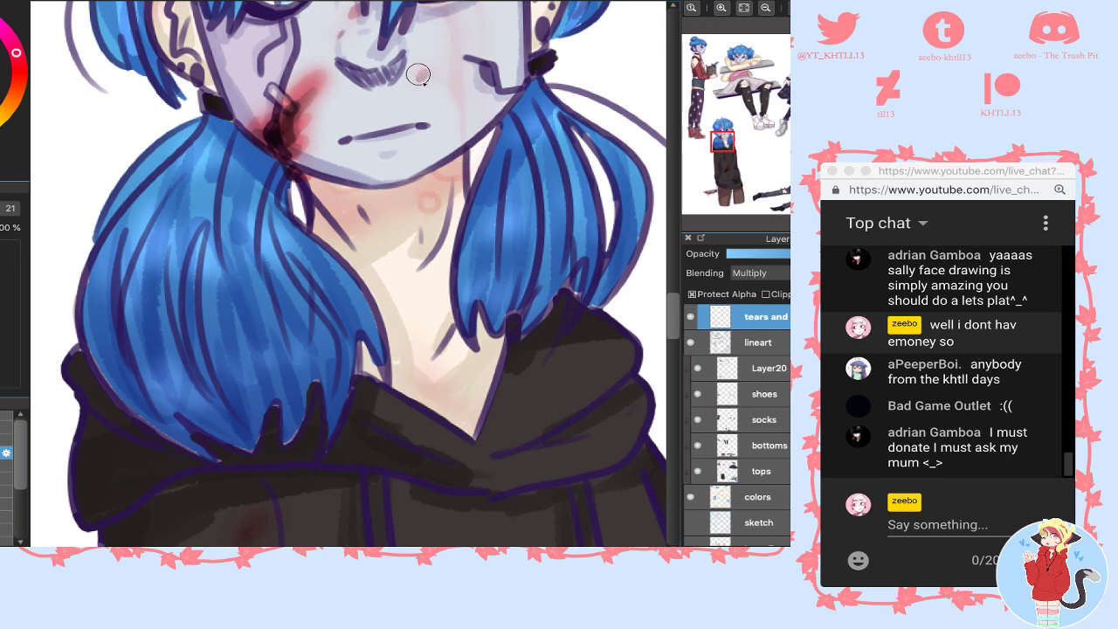
{"action": "left_click_drag", "start_coordinate": [720, 147], "coordinate": [720, 165]}
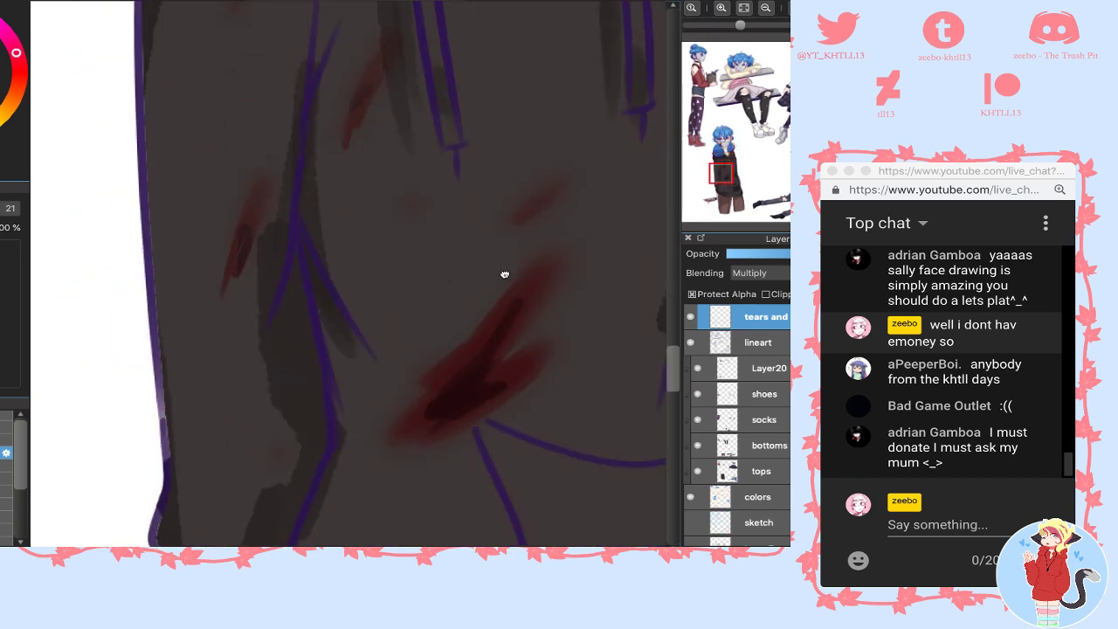
{"action": "mouse_move", "coordinate": [469, 411]}
{"action": "left_mouse_down"}
{"action": "mouse_move", "coordinate": [502, 412]}
{"action": "mouse_move", "coordinate": [510, 382]}
{"action": "mouse_move", "coordinate": [471, 408]}
{"action": "mouse_move", "coordinate": [496, 369]}
{"action": "left_mouse_up"}
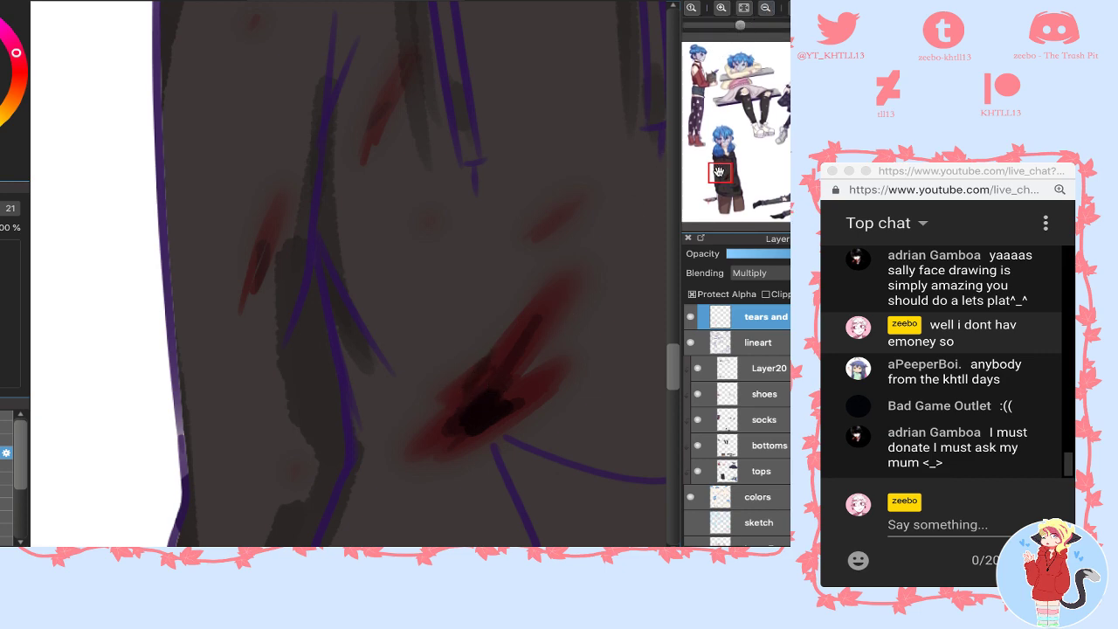
- Turn off alpha protection and cover the knife blade with dark and bright red blood strokes
{"action": "left_click_drag", "start_coordinate": [719, 171], "coordinate": [715, 192]}
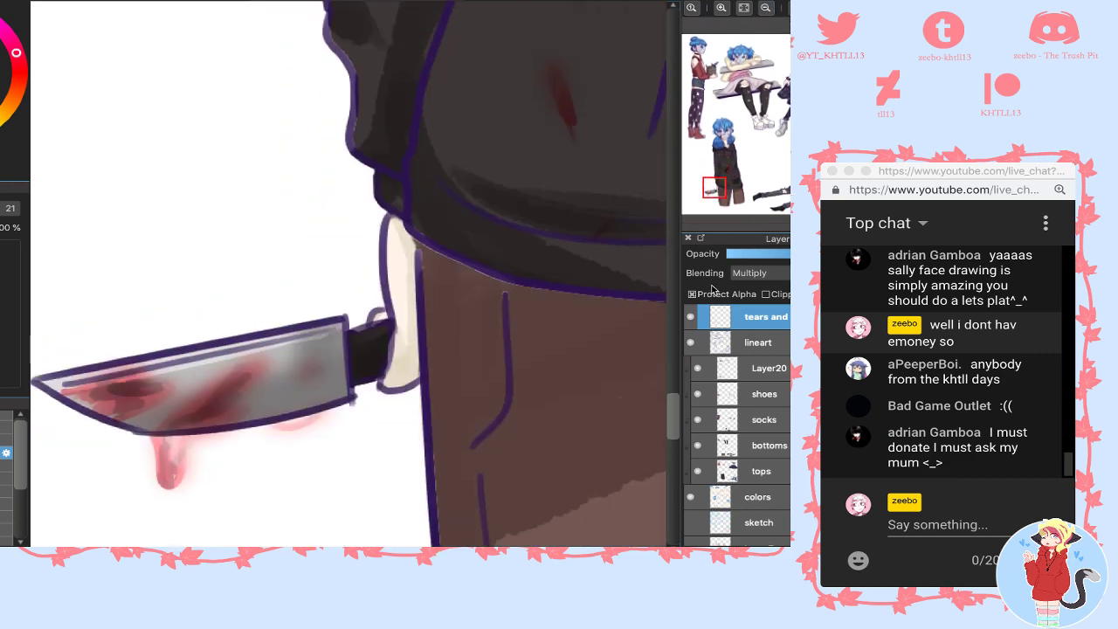
{"action": "left_click", "coordinate": [712, 293]}
{"action": "mouse_move", "coordinate": [127, 367]}
{"action": "left_mouse_down"}
{"action": "mouse_move", "coordinate": [96, 397]}
{"action": "mouse_move", "coordinate": [114, 417]}
{"action": "mouse_move", "coordinate": [186, 426]}
{"action": "mouse_move", "coordinate": [79, 406]}
{"action": "mouse_move", "coordinate": [44, 376]}
{"action": "mouse_move", "coordinate": [131, 389]}
{"action": "mouse_move", "coordinate": [33, 382]}
{"action": "mouse_move", "coordinate": [144, 408]}
{"action": "mouse_move", "coordinate": [183, 380]}
{"action": "mouse_move", "coordinate": [199, 430]}
{"action": "mouse_move", "coordinate": [269, 401]}
{"action": "mouse_move", "coordinate": [148, 426]}
{"action": "mouse_move", "coordinate": [278, 358]}
{"action": "mouse_move", "coordinate": [166, 415]}
{"action": "left_mouse_up"}
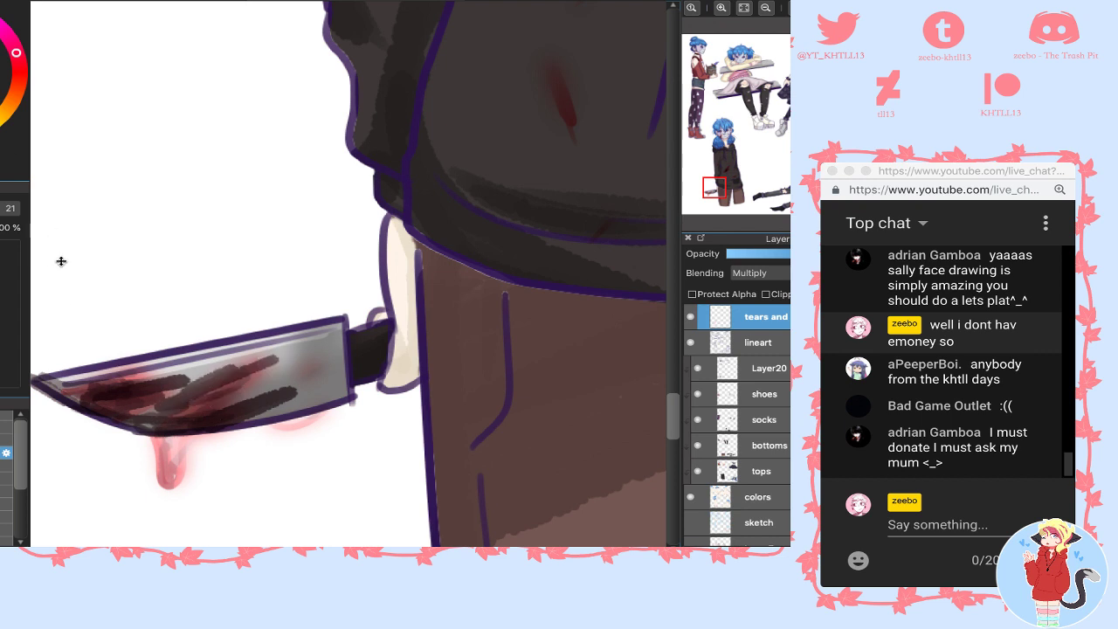
{"action": "mouse_move", "coordinate": [77, 401]}
{"action": "left_mouse_down"}
{"action": "mouse_move", "coordinate": [87, 404]}
{"action": "mouse_move", "coordinate": [61, 384]}
{"action": "mouse_move", "coordinate": [192, 378]}
{"action": "mouse_move", "coordinate": [177, 390]}
{"action": "mouse_move", "coordinate": [262, 419]}
{"action": "mouse_move", "coordinate": [262, 389]}
{"action": "mouse_move", "coordinate": [147, 372]}
{"action": "mouse_move", "coordinate": [94, 396]}
{"action": "left_mouse_up"}
{"action": "mouse_move", "coordinate": [201, 419]}
{"action": "left_mouse_down"}
{"action": "mouse_move", "coordinate": [222, 390]}
{"action": "mouse_move", "coordinate": [159, 390]}
{"action": "left_mouse_up"}
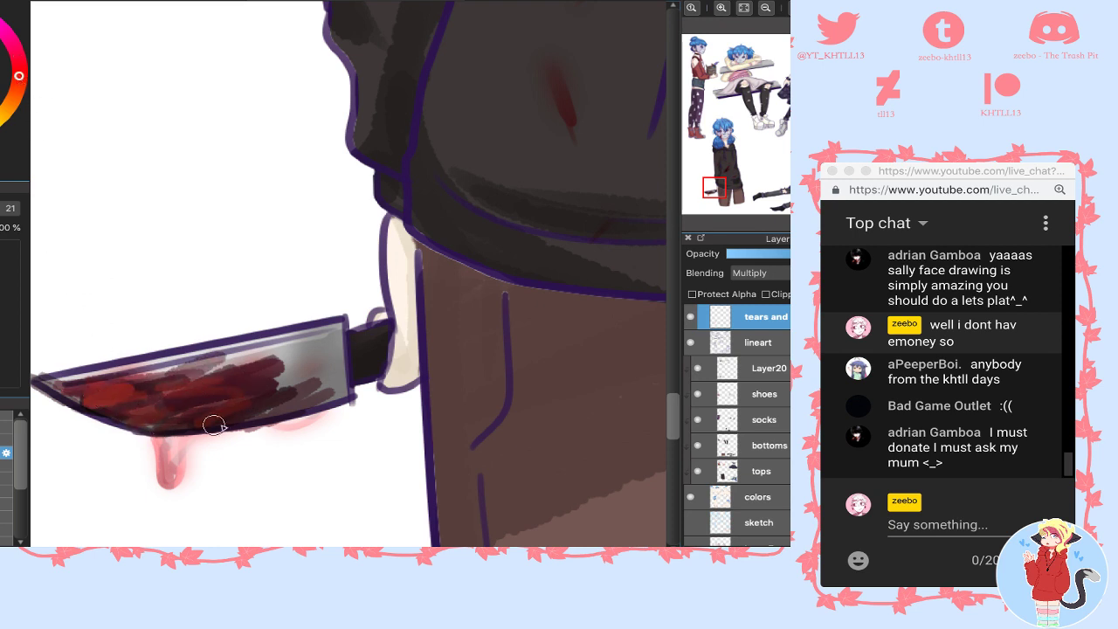
- Strengthen the red blood drips under the knife blade and blend the knife's blood with a size 130 brush
{"action": "mouse_move", "coordinate": [161, 438]}
{"action": "left_mouse_down"}
{"action": "mouse_move", "coordinate": [167, 475]}
{"action": "mouse_move", "coordinate": [170, 443]}
{"action": "mouse_move", "coordinate": [170, 478]}
{"action": "mouse_move", "coordinate": [180, 437]}
{"action": "mouse_move", "coordinate": [209, 432]}
{"action": "left_mouse_up"}
{"action": "mouse_move", "coordinate": [291, 423]}
{"action": "left_mouse_down"}
{"action": "mouse_move", "coordinate": [322, 400]}
{"action": "mouse_move", "coordinate": [248, 427]}
{"action": "left_mouse_up"}
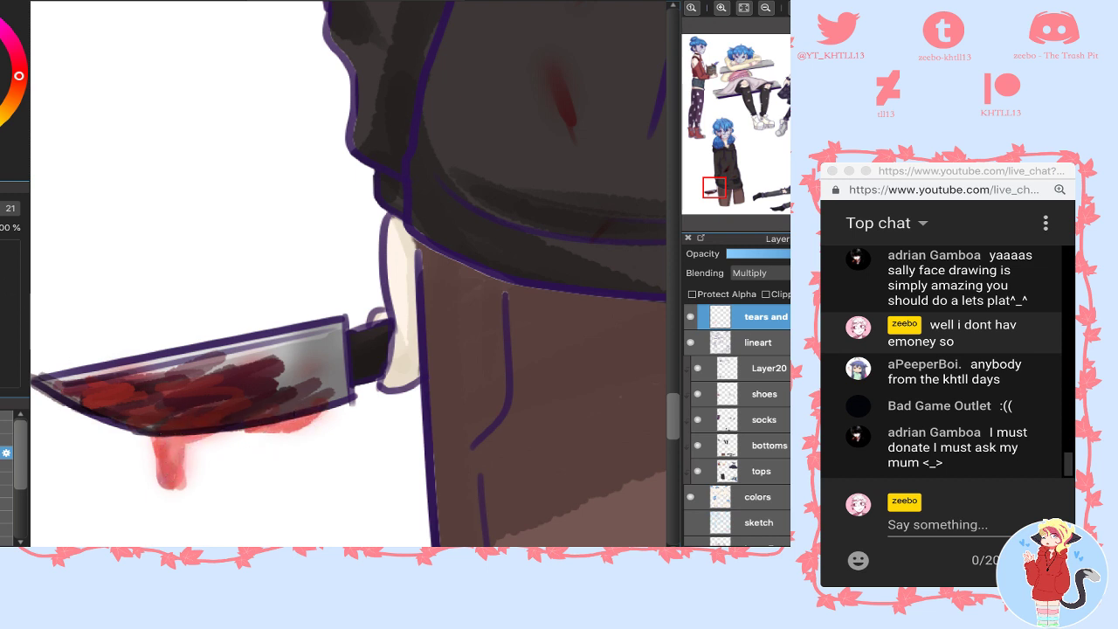
{"action": "mouse_move", "coordinate": [169, 447]}
{"action": "left_mouse_down"}
{"action": "mouse_move", "coordinate": [165, 465]}
{"action": "mouse_move", "coordinate": [178, 470]}
{"action": "left_mouse_up"}
{"action": "left_click_drag", "start_coordinate": [278, 433], "coordinate": [301, 421]}
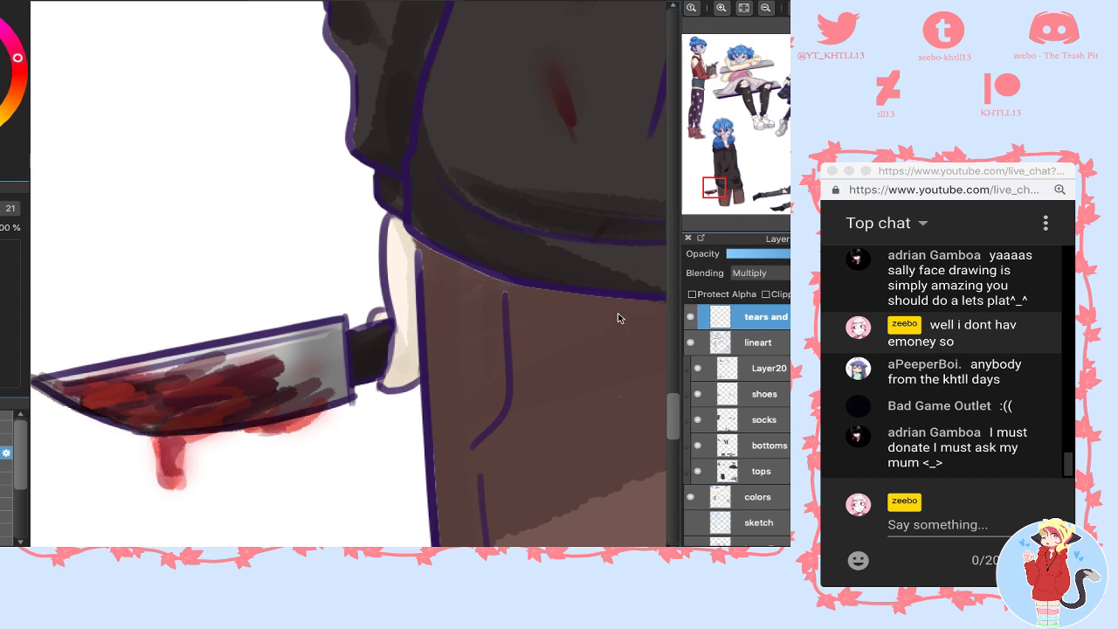
{"action": "left_click", "coordinate": [6, 478]}
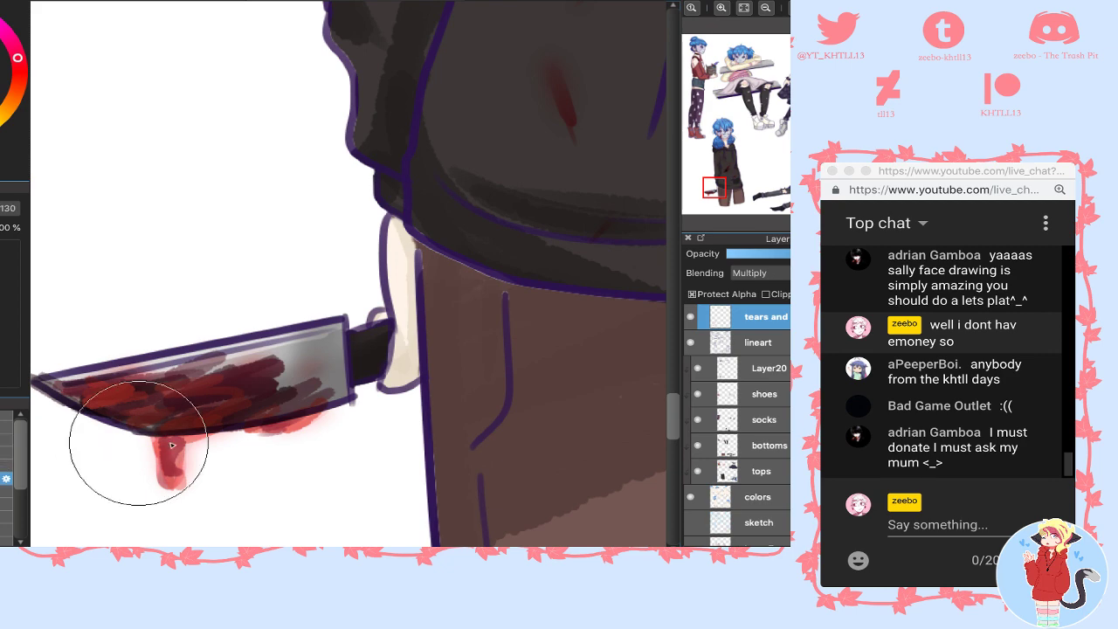
{"action": "mouse_move", "coordinate": [138, 444]}
{"action": "left_mouse_down"}
{"action": "mouse_move", "coordinate": [307, 442]}
{"action": "mouse_move", "coordinate": [207, 402]}
{"action": "mouse_move", "coordinate": [233, 405]}
{"action": "left_mouse_up"}
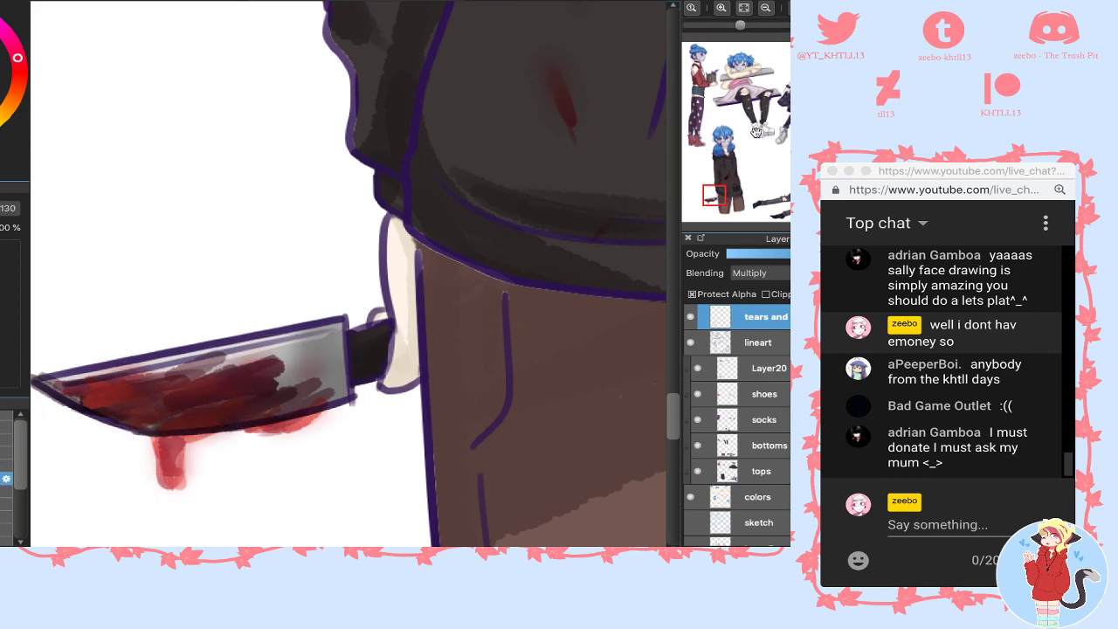
- Erase the pink tear streak below the eye and the small circle on the neck
{"action": "left_click", "coordinate": [766, 9]}
{"action": "left_click_drag", "start_coordinate": [716, 194], "coordinate": [719, 178]}
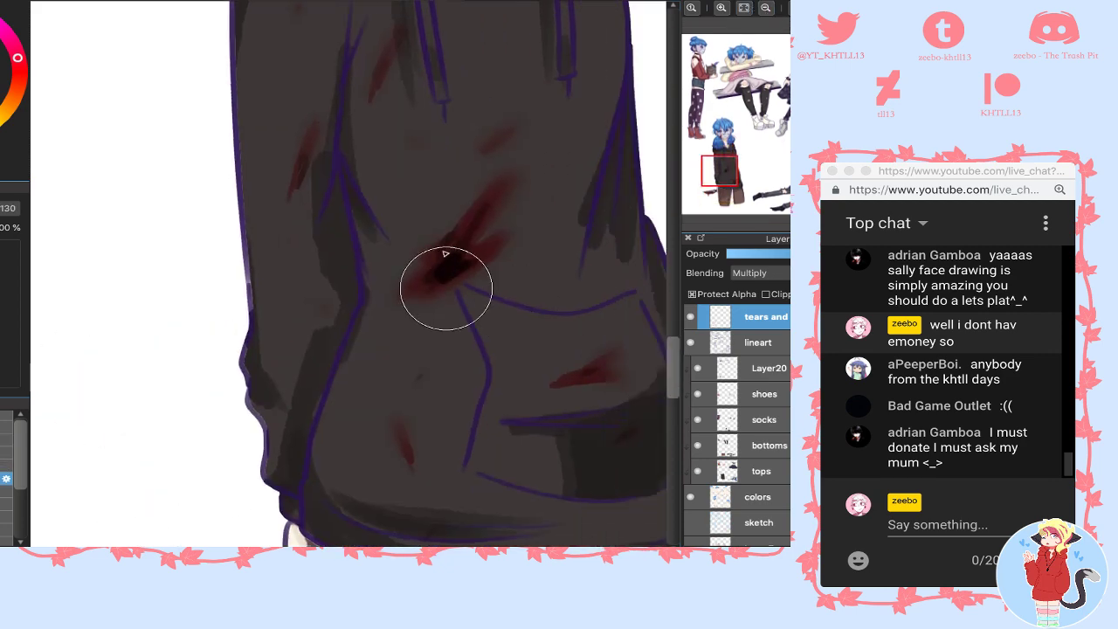
{"action": "scroll", "coordinate": [393, 262], "scroll_direction": "up", "scroll_amount": 10}
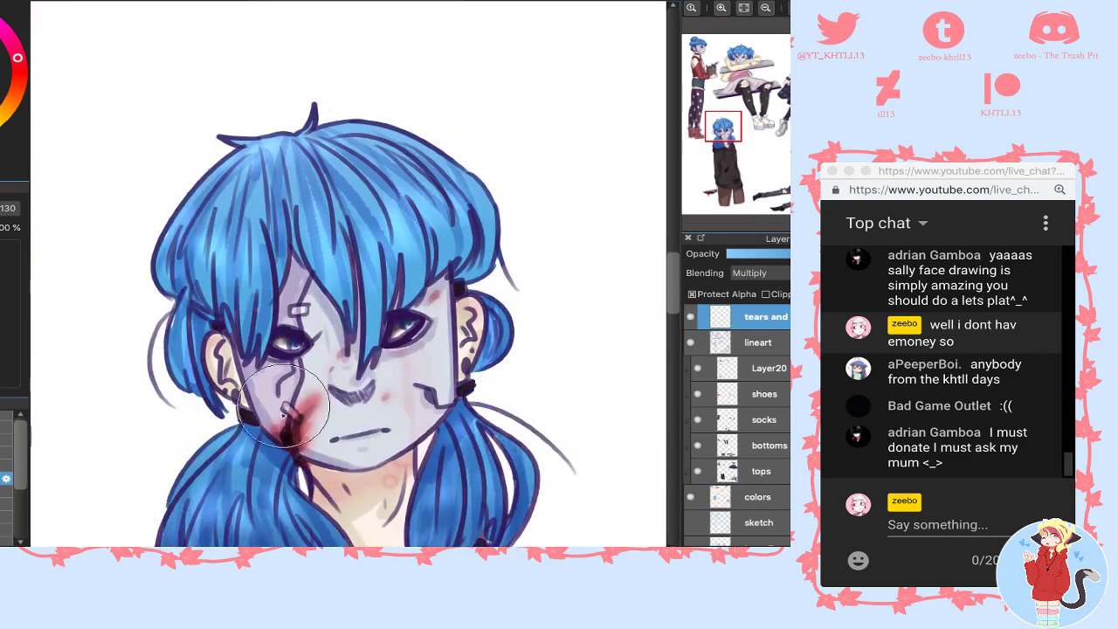
{"action": "left_click", "coordinate": [718, 8]}
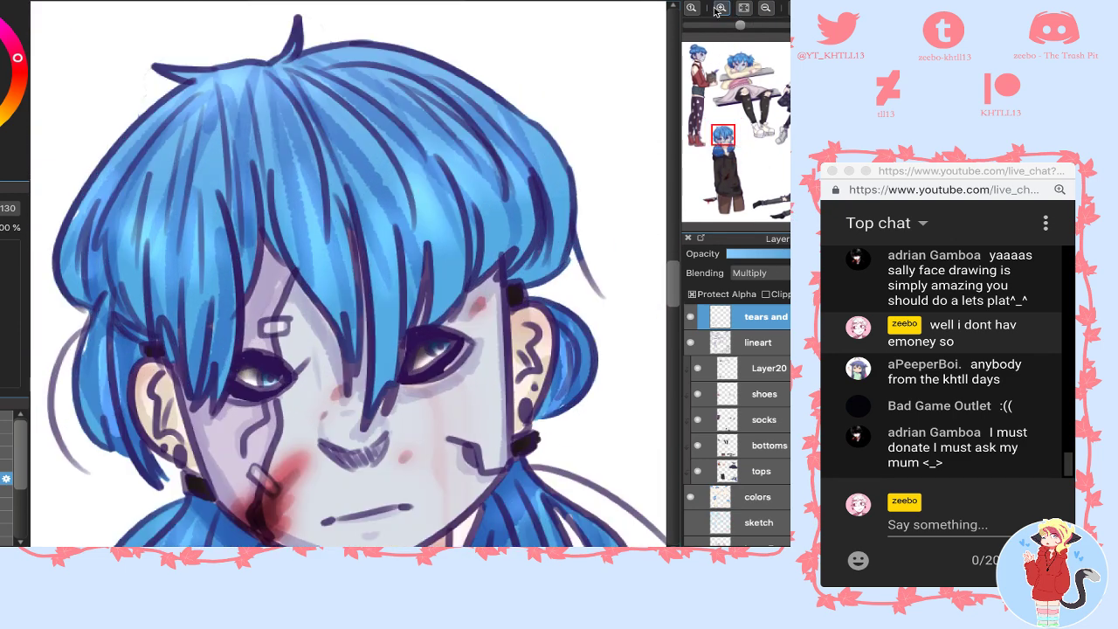
{"action": "left_click_drag", "start_coordinate": [726, 150], "coordinate": [722, 142]}
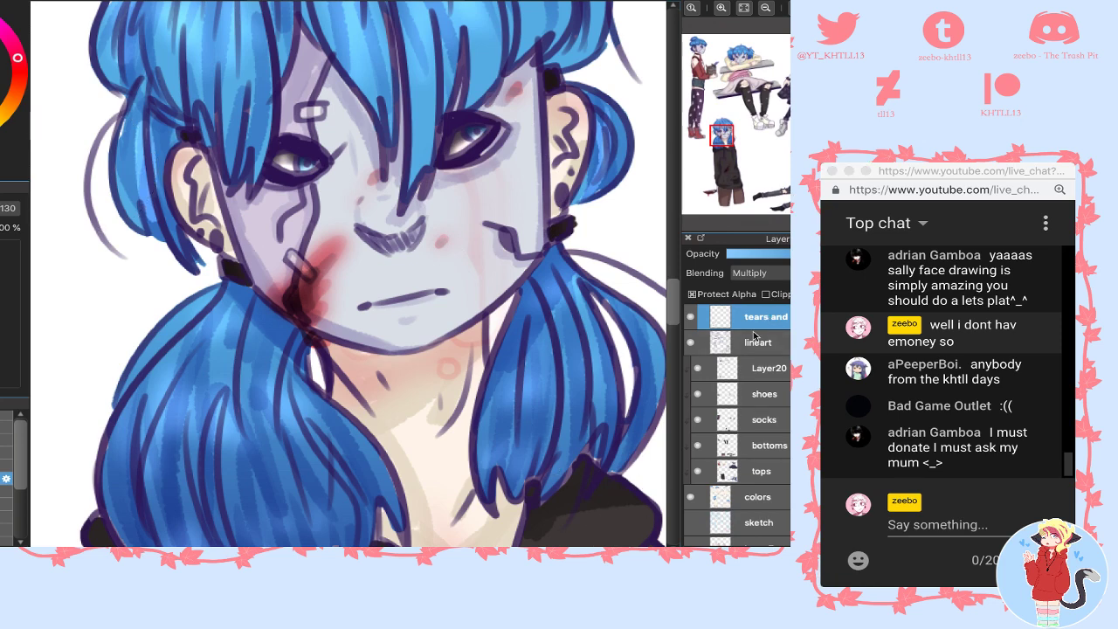
{"action": "key", "text": "e"}
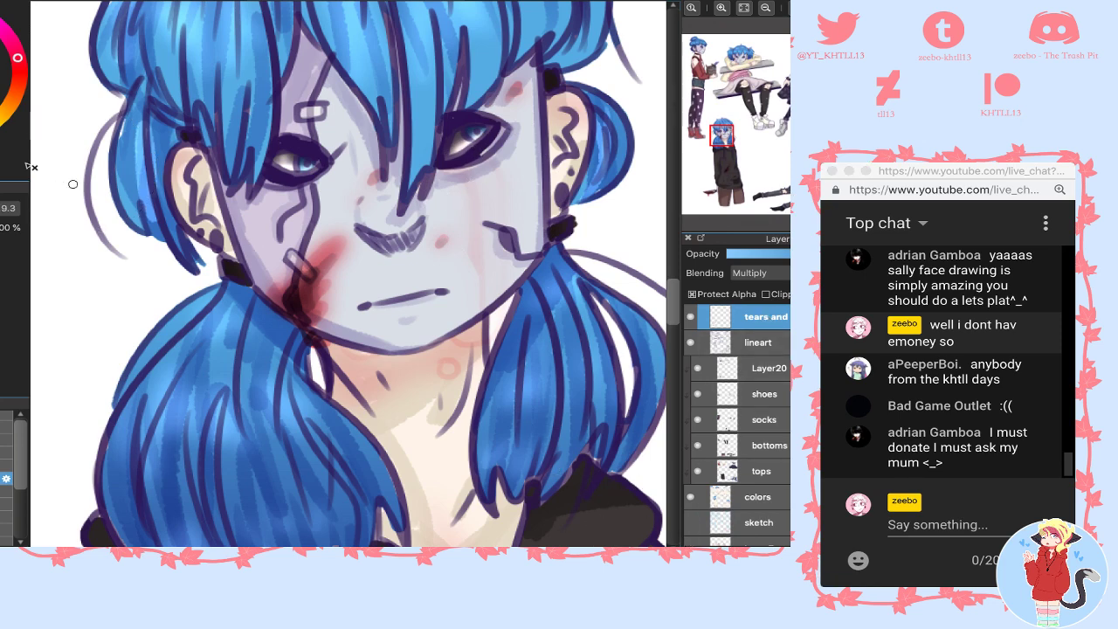
{"action": "mouse_move", "coordinate": [469, 168]}
{"action": "left_mouse_down"}
{"action": "mouse_move", "coordinate": [502, 179]}
{"action": "mouse_move", "coordinate": [516, 247]}
{"action": "mouse_move", "coordinate": [481, 340]}
{"action": "mouse_move", "coordinate": [518, 242]}
{"action": "mouse_move", "coordinate": [493, 166]}
{"action": "mouse_move", "coordinate": [532, 175]}
{"action": "left_mouse_up"}
{"action": "key", "text": "b"}
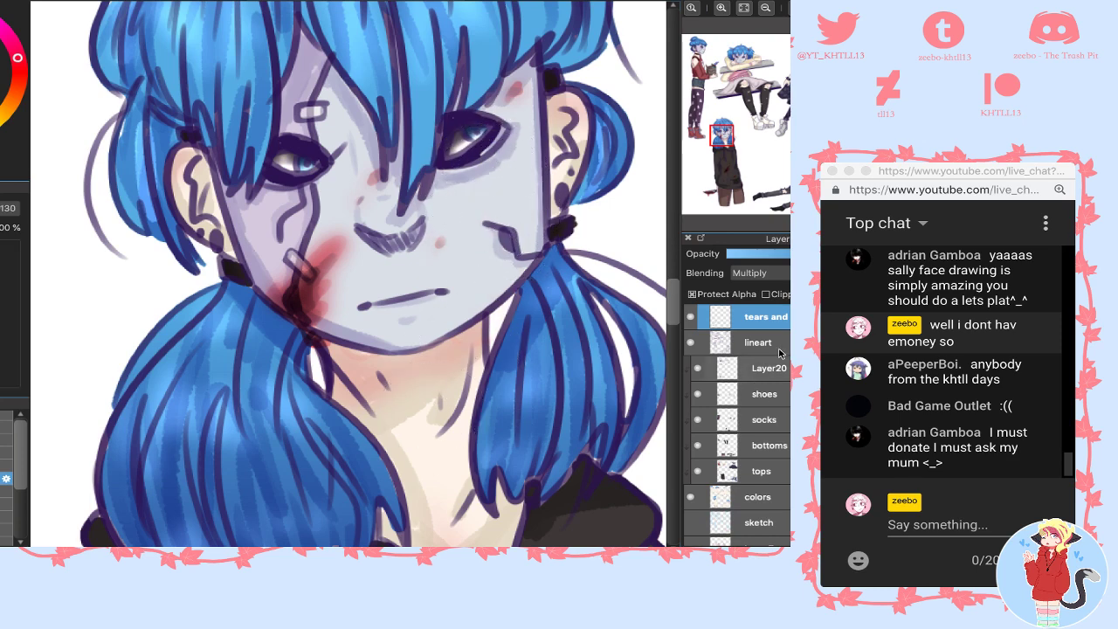
- Rename the tears and blood layer to "blood"
{"action": "double_click", "coordinate": [765, 319]}
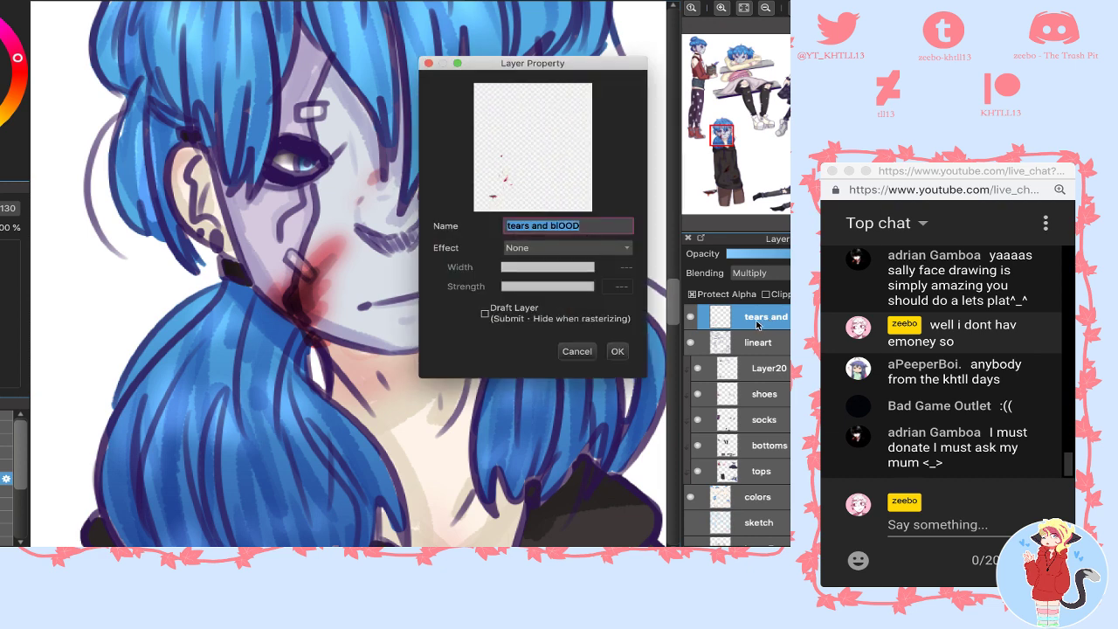
{"action": "type", "text": "blood"}
{"action": "key", "text": "Return"}
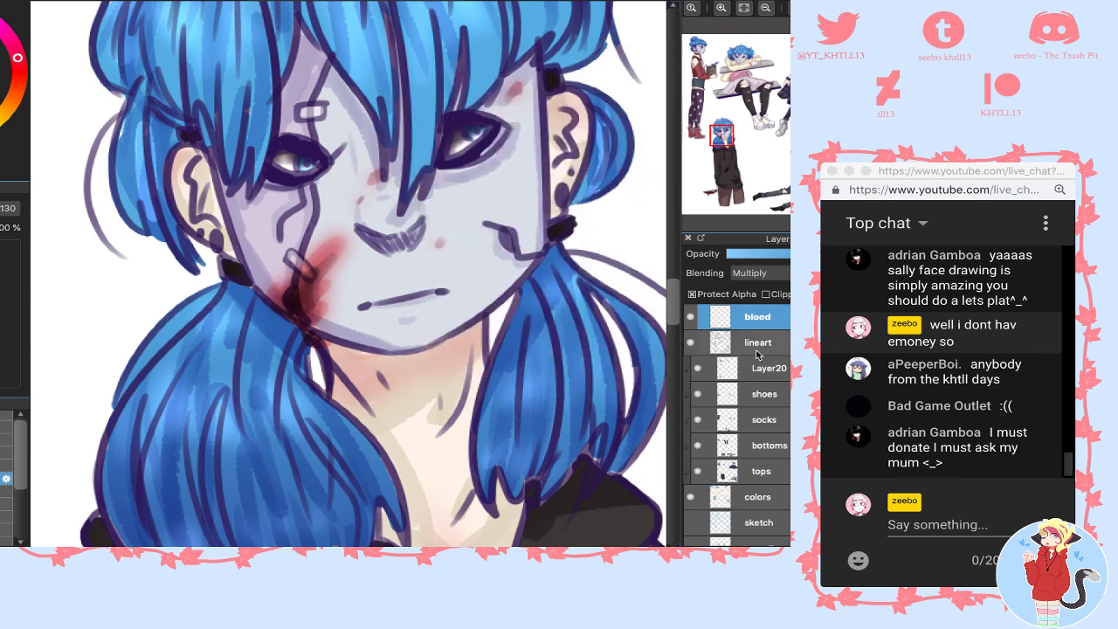
- Add a new layer above the blood layer and name it "tears"
{"action": "key", "text": "super+shift+n"}
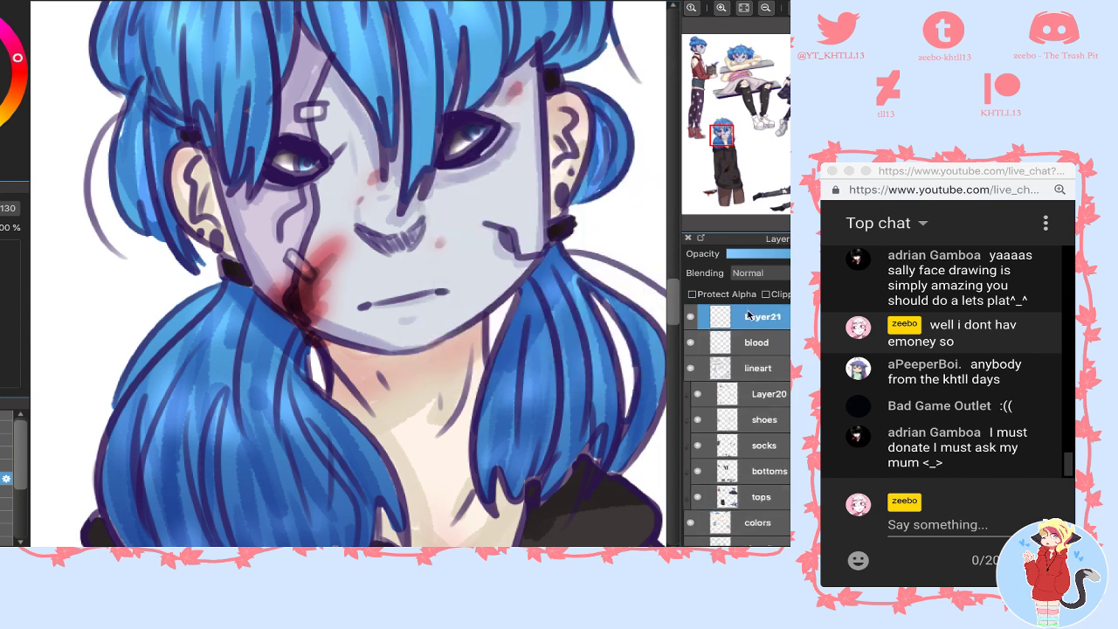
{"action": "double_click", "coordinate": [748, 314]}
{"action": "type", "text": "y"}
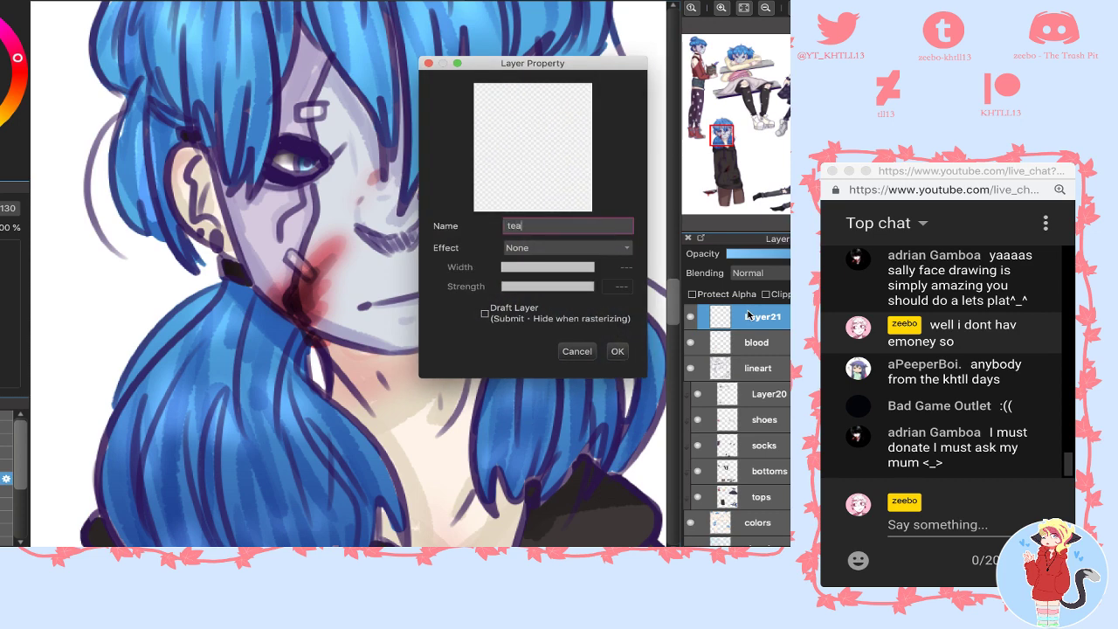
{"action": "type", "text": "ea"}
{"action": "key", "text": "Return"}
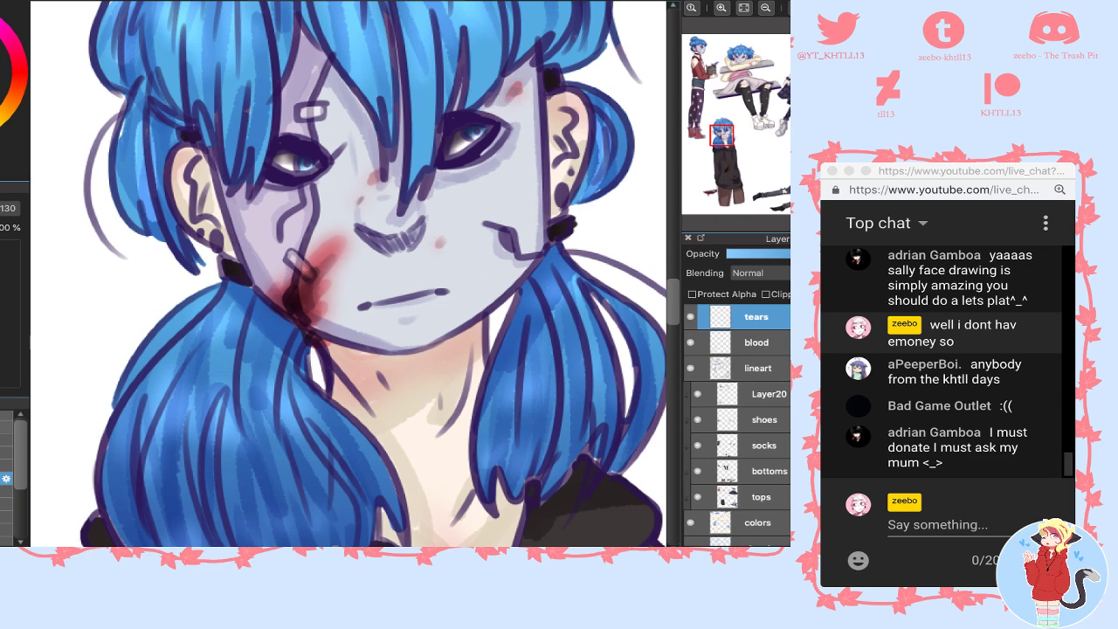
- Paint pale grey-blue tears along the eye and a streak running down the cheek with a size 11.9 brush
{"action": "left_click", "coordinate": [6, 428]}
{"action": "left_click", "coordinate": [6, 453]}
{"action": "left_click_drag", "start_coordinate": [479, 147], "coordinate": [499, 128]}
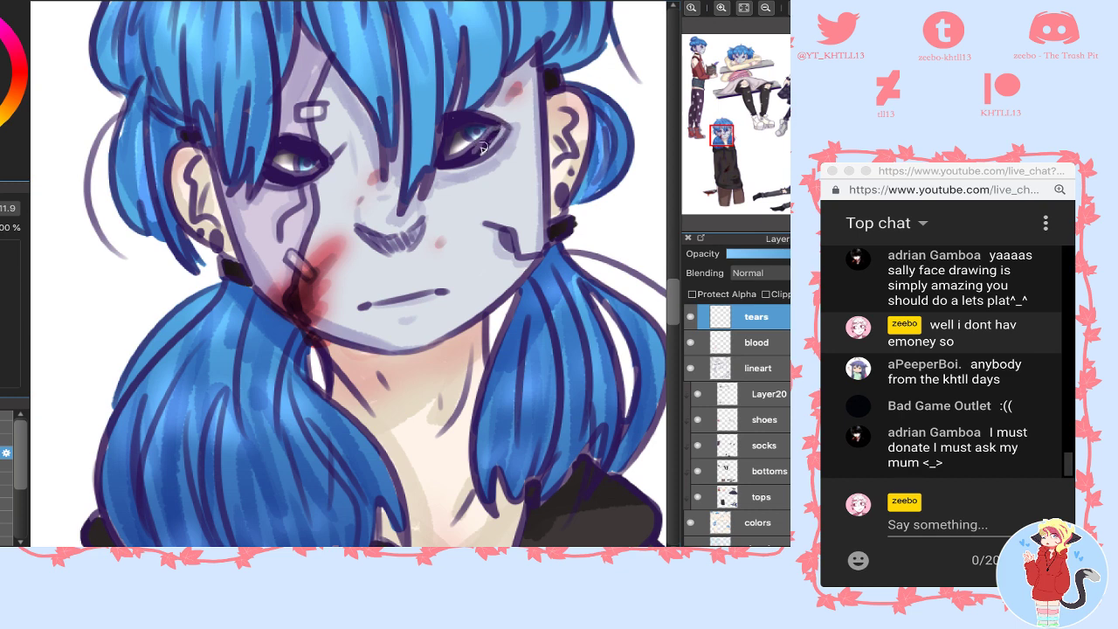
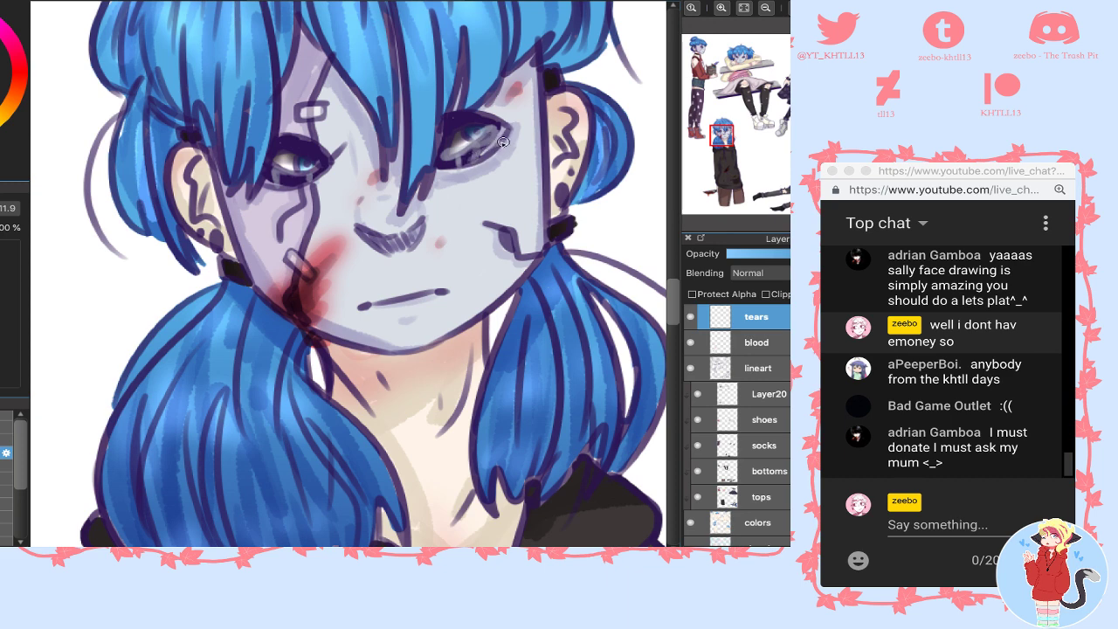
{"action": "left_click_drag", "start_coordinate": [485, 194], "coordinate": [477, 307]}
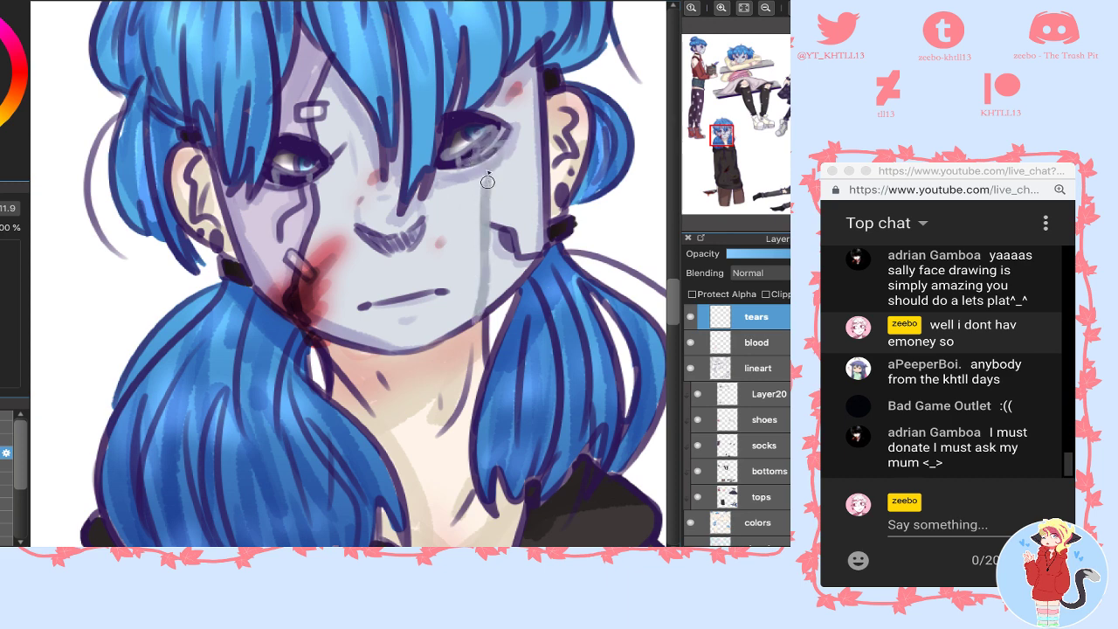
{"action": "left_click_drag", "start_coordinate": [486, 238], "coordinate": [480, 290]}
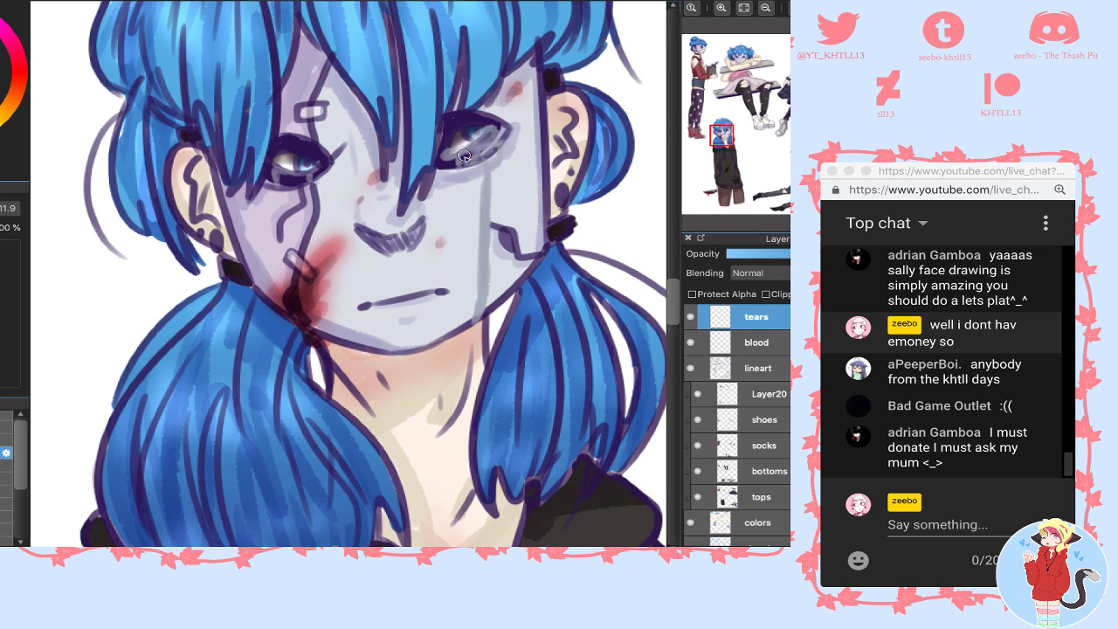
- Lower the tears layer's opacity, trying Add blending before returning the layer to Normal
{"action": "left_click", "coordinate": [754, 273]}
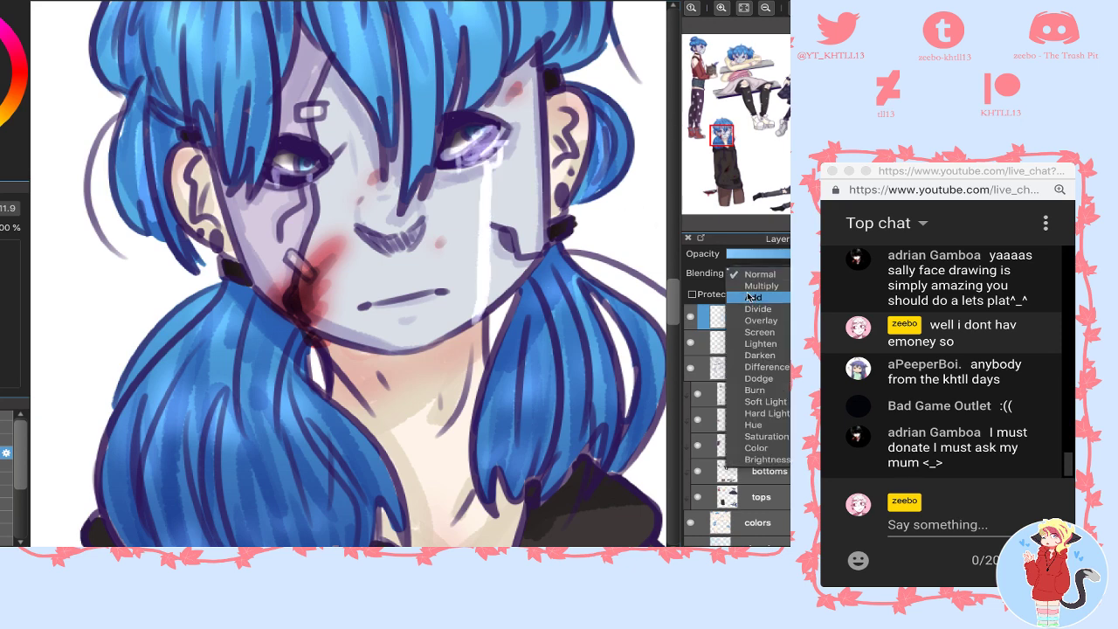
{"action": "left_click", "coordinate": [757, 395]}
{"action": "left_click_drag", "start_coordinate": [759, 252], "coordinate": [753, 255]}
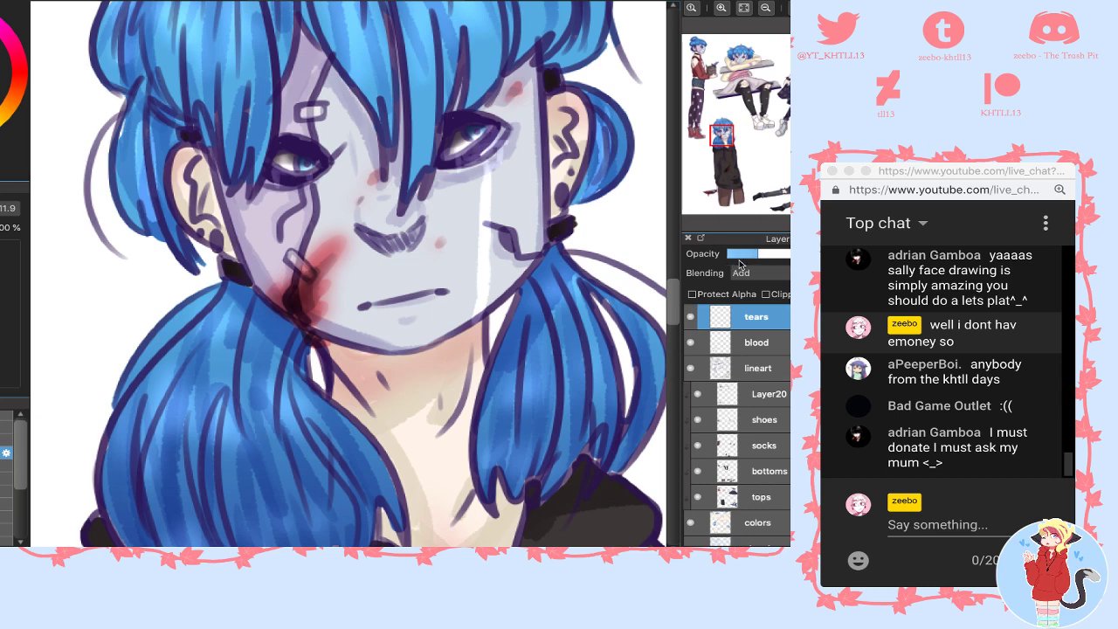
{"action": "left_click", "coordinate": [771, 262]}
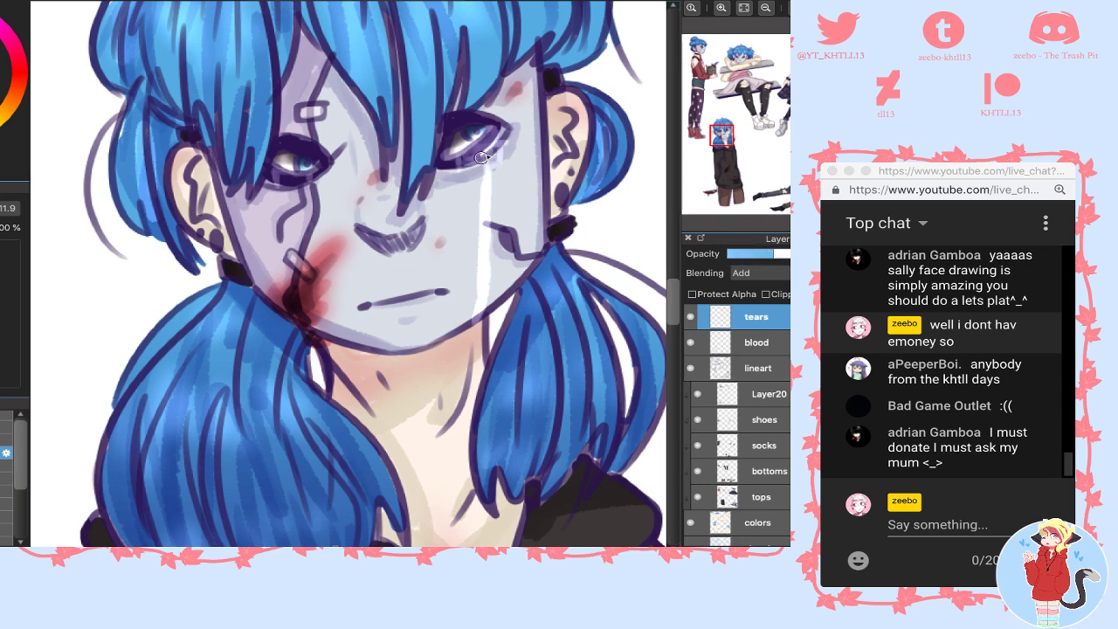
{"action": "left_click", "coordinate": [754, 272]}
{"action": "left_click", "coordinate": [744, 257]}
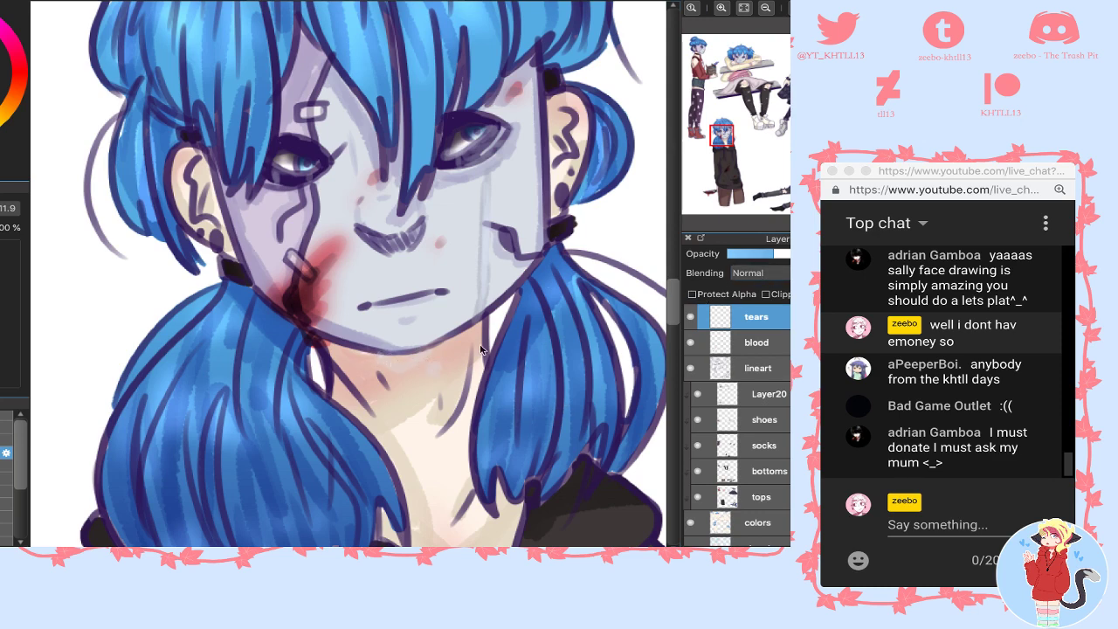
- Paint bright highlights along the tear streak on a new layer clipped to the tears layer with Add blending
{"action": "left_click", "coordinate": [701, 549]}
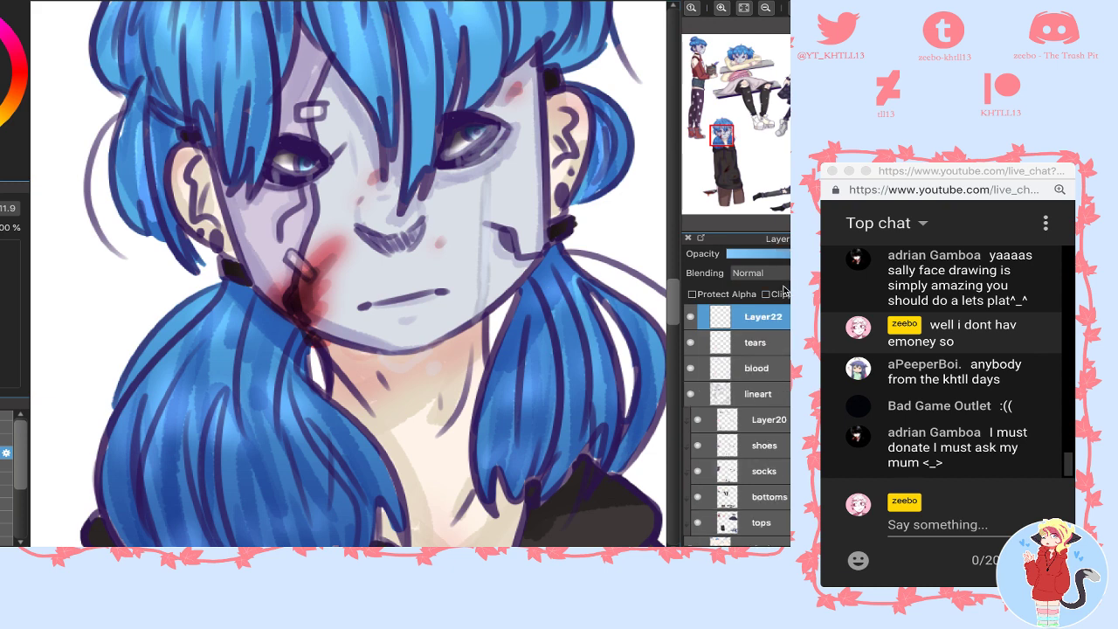
{"action": "left_click", "coordinate": [759, 273]}
{"action": "left_click", "coordinate": [760, 275]}
{"action": "left_click", "coordinate": [759, 273]}
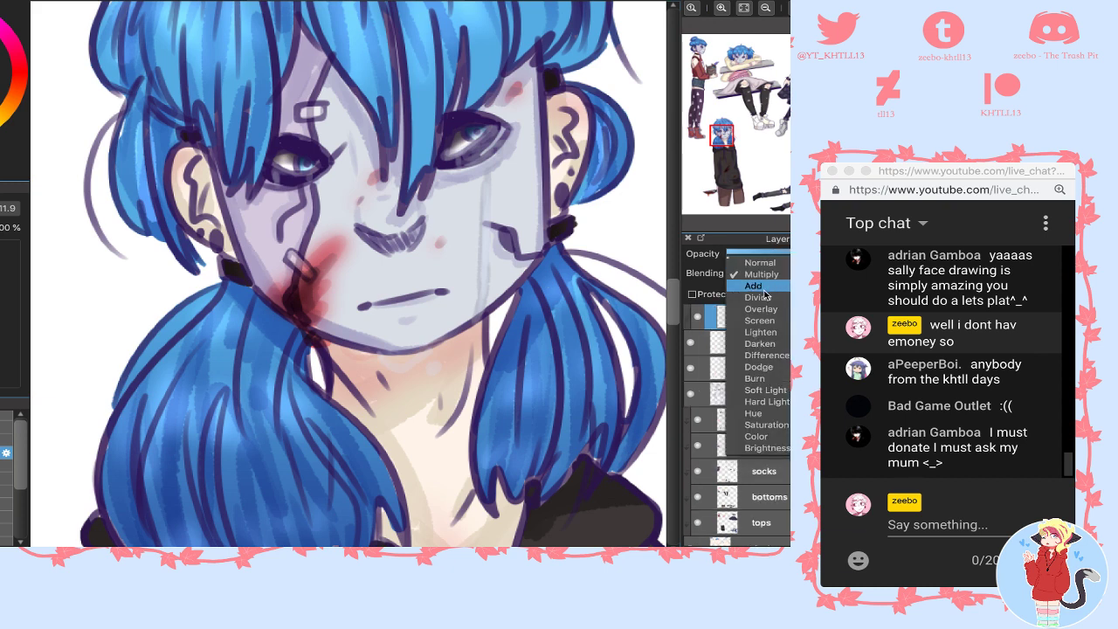
{"action": "left_click", "coordinate": [755, 286]}
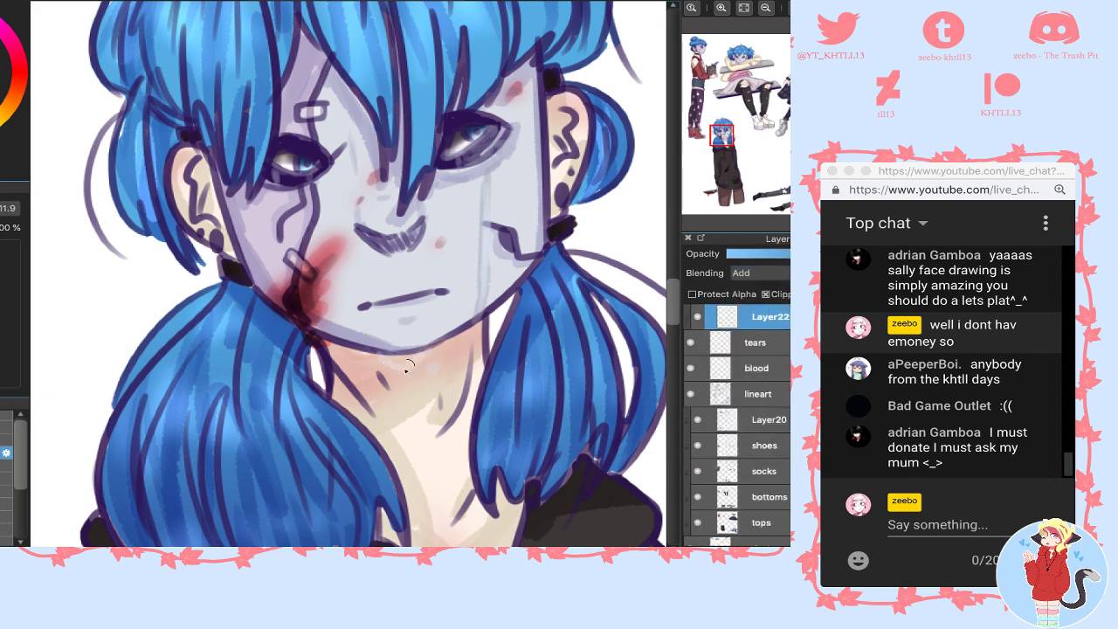
{"action": "left_click_drag", "start_coordinate": [488, 247], "coordinate": [482, 286]}
{"action": "left_click_drag", "start_coordinate": [484, 210], "coordinate": [489, 220]}
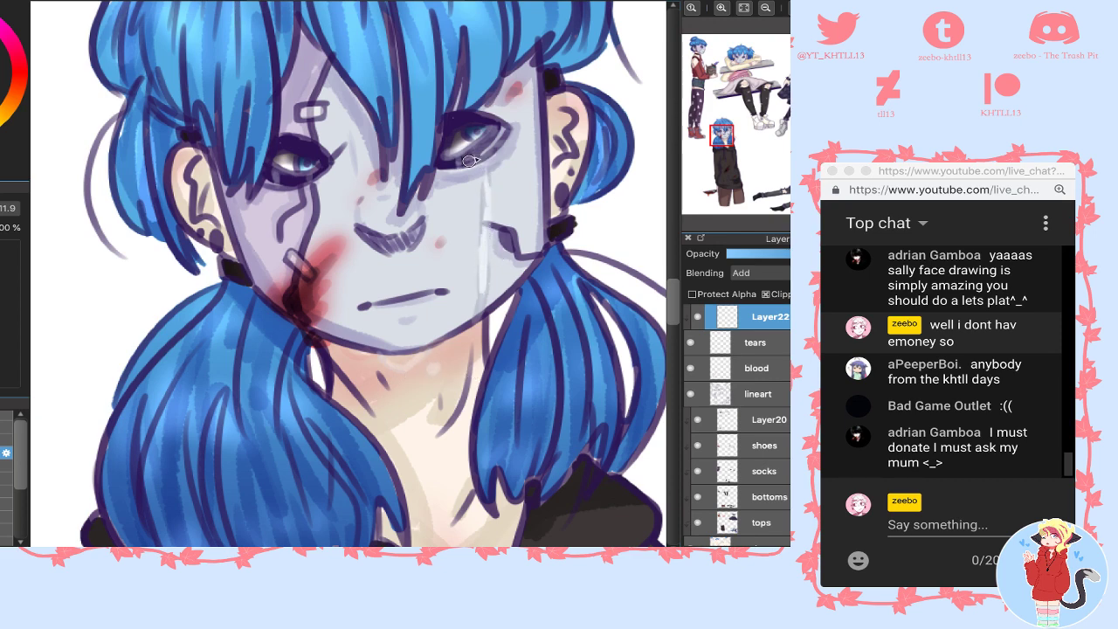
- Paint a highlight along the eye's lower rim, then soften the tear highlights beneath it with a size 84 brush
{"action": "left_click_drag", "start_coordinate": [455, 152], "coordinate": [495, 131]}
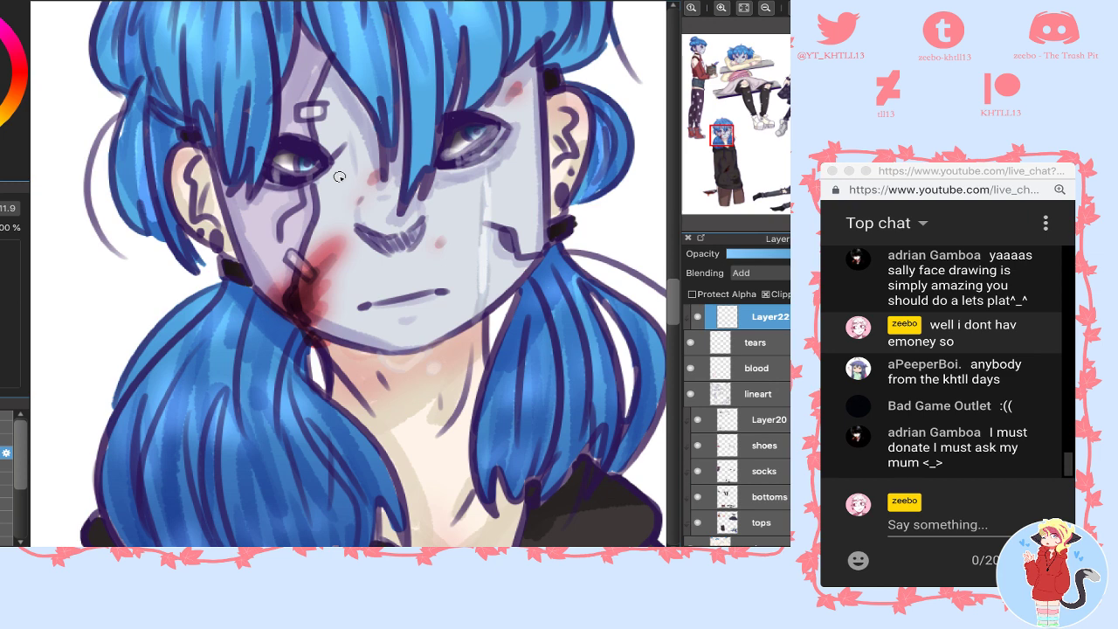
{"action": "left_click", "coordinate": [6, 479]}
{"action": "key", "text": "["}
{"action": "key", "text": "["}
{"action": "key", "text": "["}
{"action": "key", "text": "["}
{"action": "mouse_move", "coordinate": [449, 209]}
{"action": "left_mouse_down"}
{"action": "mouse_move", "coordinate": [491, 201]}
{"action": "mouse_move", "coordinate": [463, 177]}
{"action": "mouse_move", "coordinate": [517, 155]}
{"action": "left_mouse_up"}
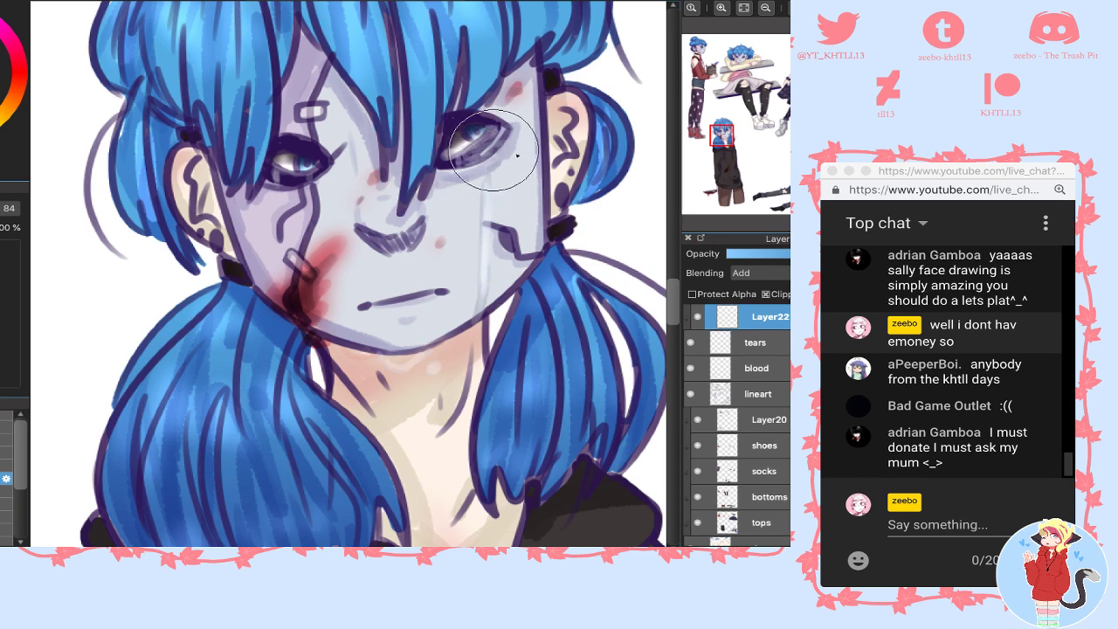
- Soften the tear streak on the tears layer with a size 29 brush, then turn off clipping on Layer22
{"action": "left_click", "coordinate": [757, 342]}
{"action": "key", "text": "bracketleft"}
{"action": "key", "text": "bracketleft"}
{"action": "key", "text": "bracketleft"}
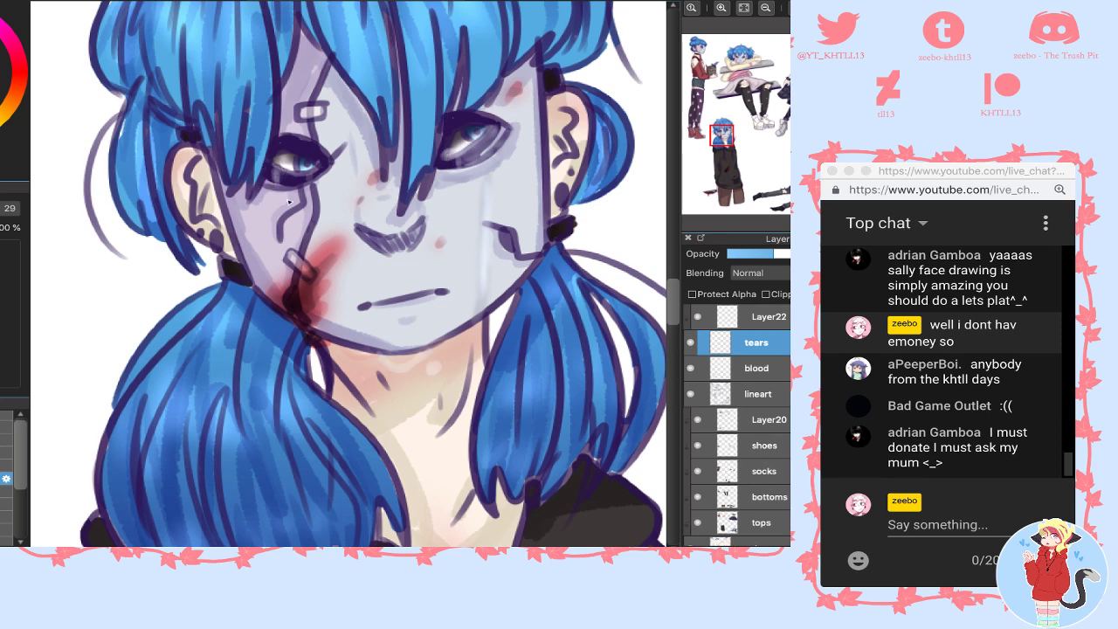
{"action": "left_click", "coordinate": [764, 11]}
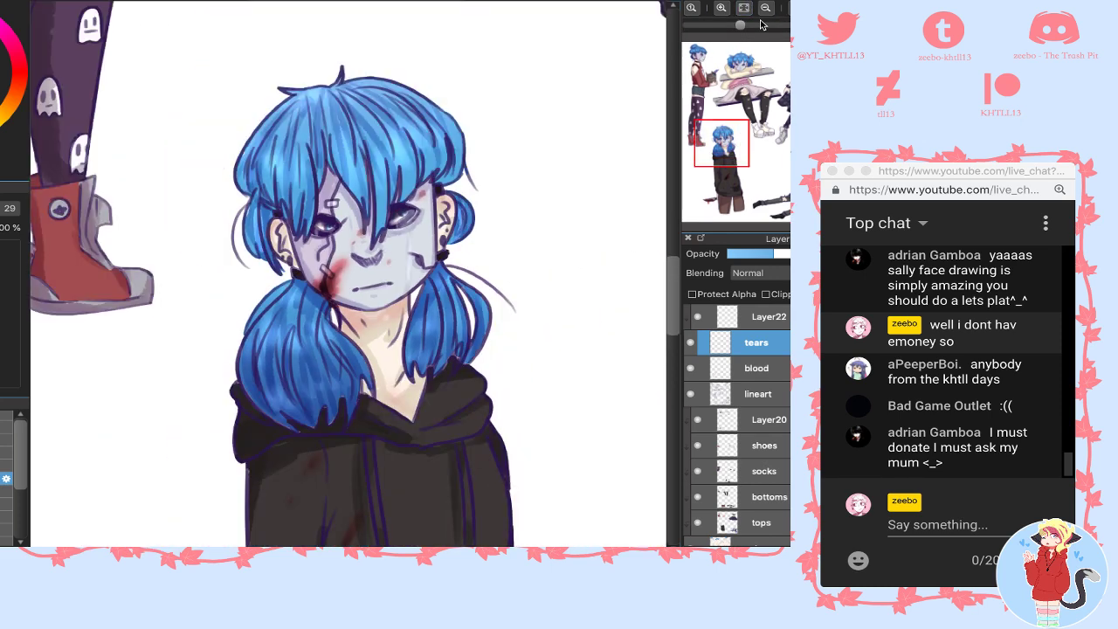
{"action": "left_click", "coordinate": [758, 316]}
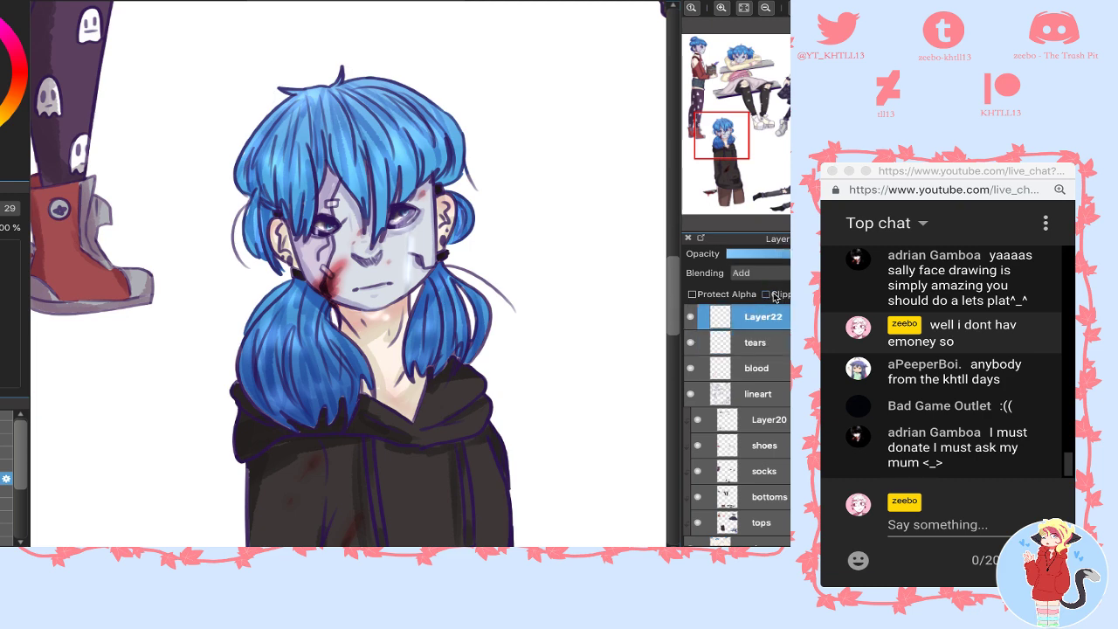
{"action": "mouse_move", "coordinate": [738, 42]}
{"action": "left_click", "coordinate": [722, 9]}
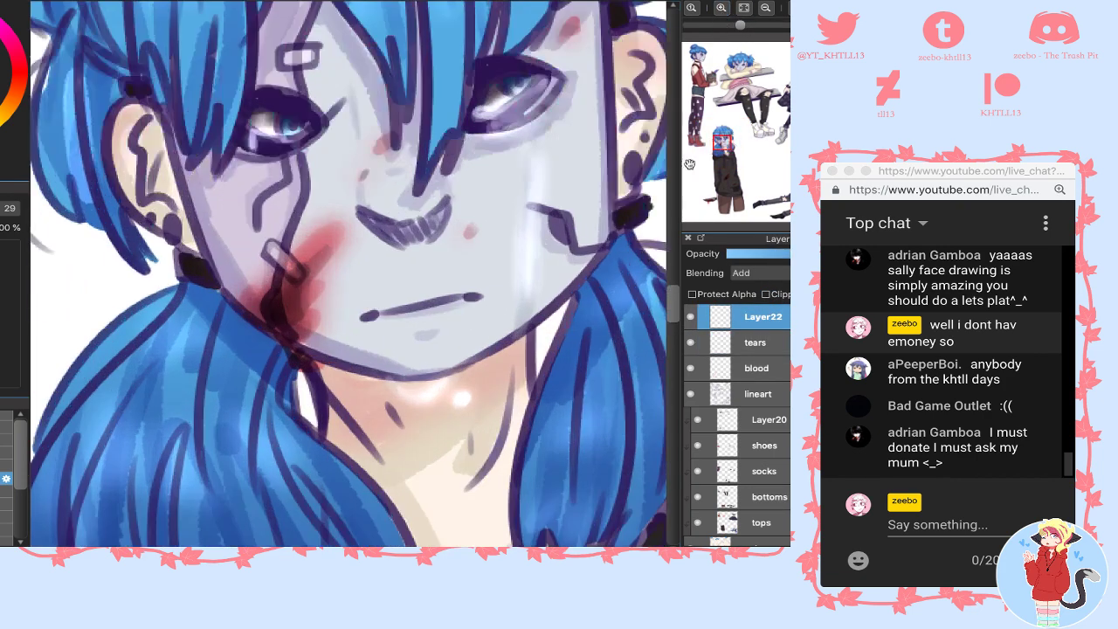
- Add a new layer above Layer22 and paint thin tear highlights from the eye down the cheek with a size 11.9 brush
{"action": "left_click", "coordinate": [700, 543]}
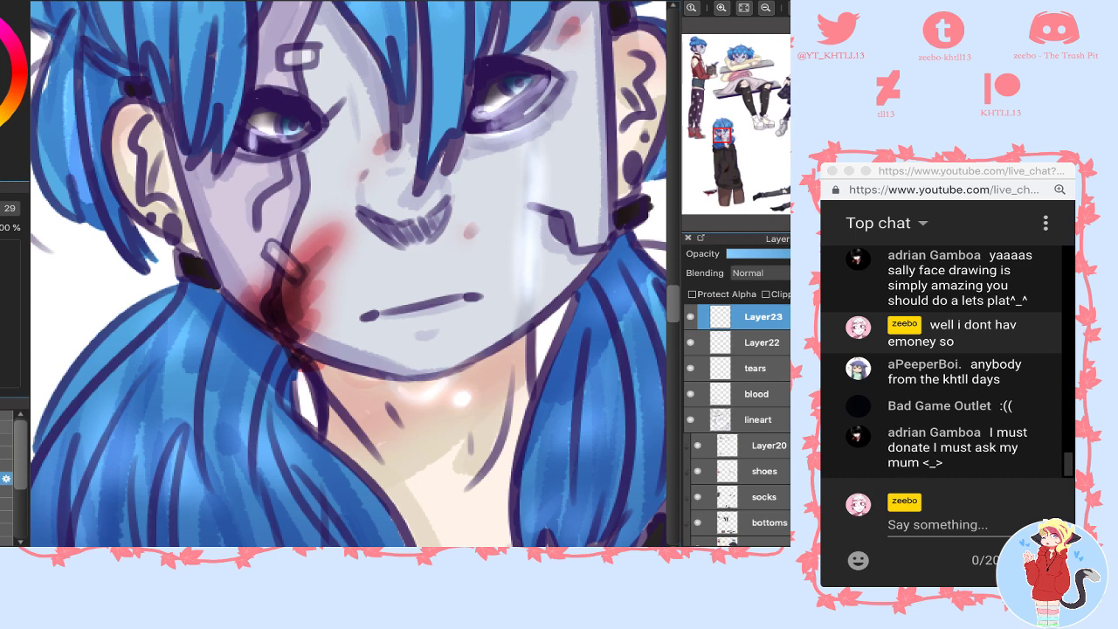
{"action": "left_click", "coordinate": [5, 415]}
{"action": "left_click", "coordinate": [5, 452]}
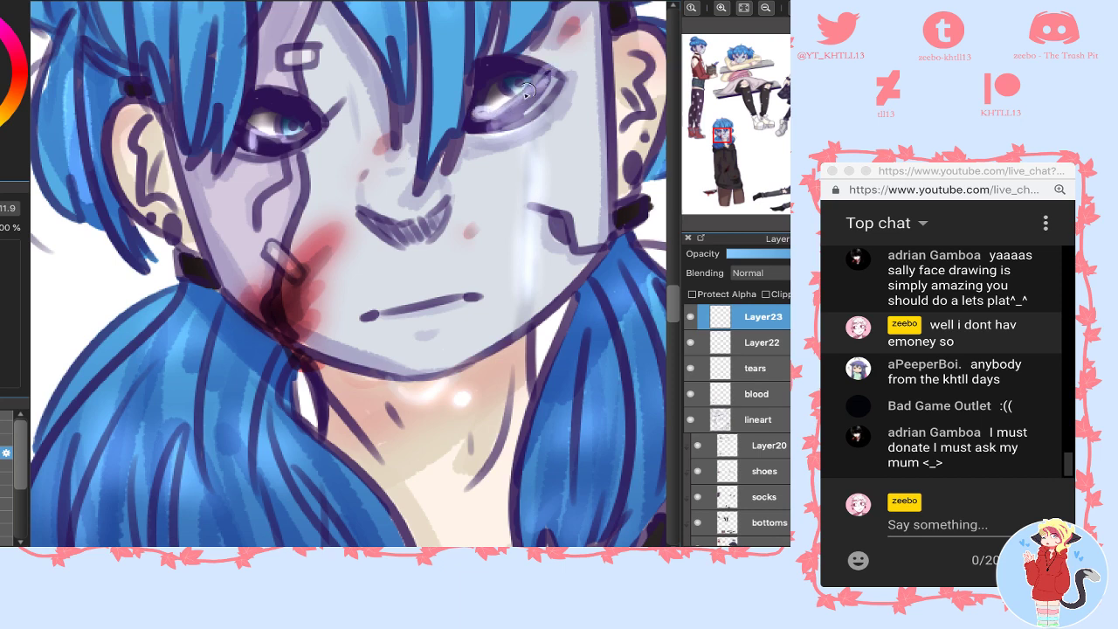
{"action": "left_click_drag", "start_coordinate": [526, 90], "coordinate": [523, 280]}
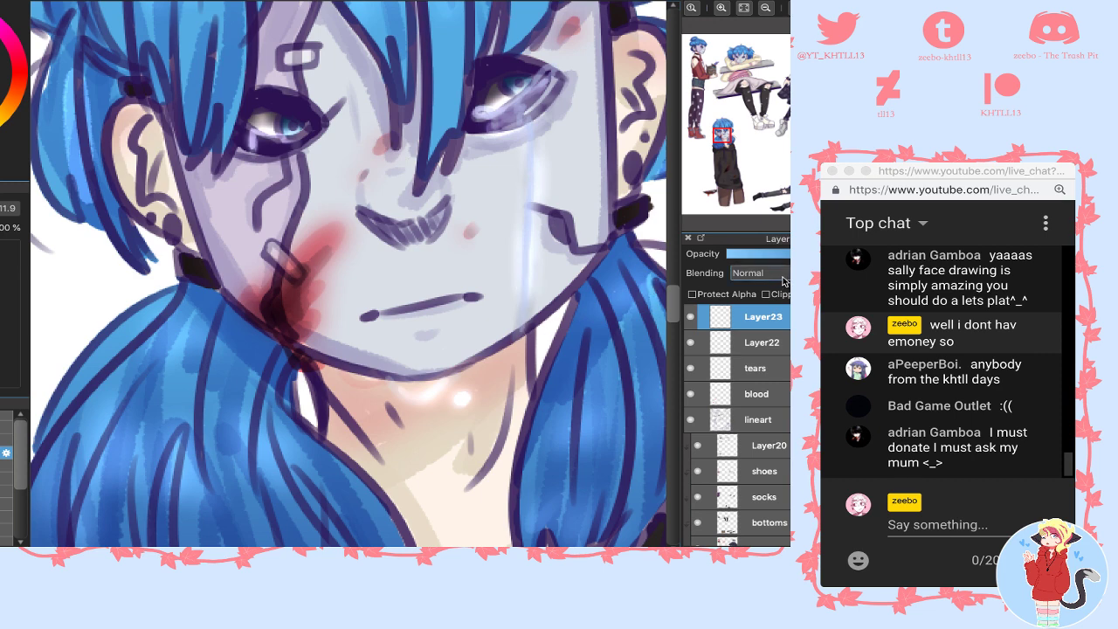
- Set the new highlight layer to Add blending, lower its opacity, and paint a tear highlight along the other eye
{"action": "left_click", "coordinate": [783, 273]}
{"action": "left_click", "coordinate": [774, 297]}
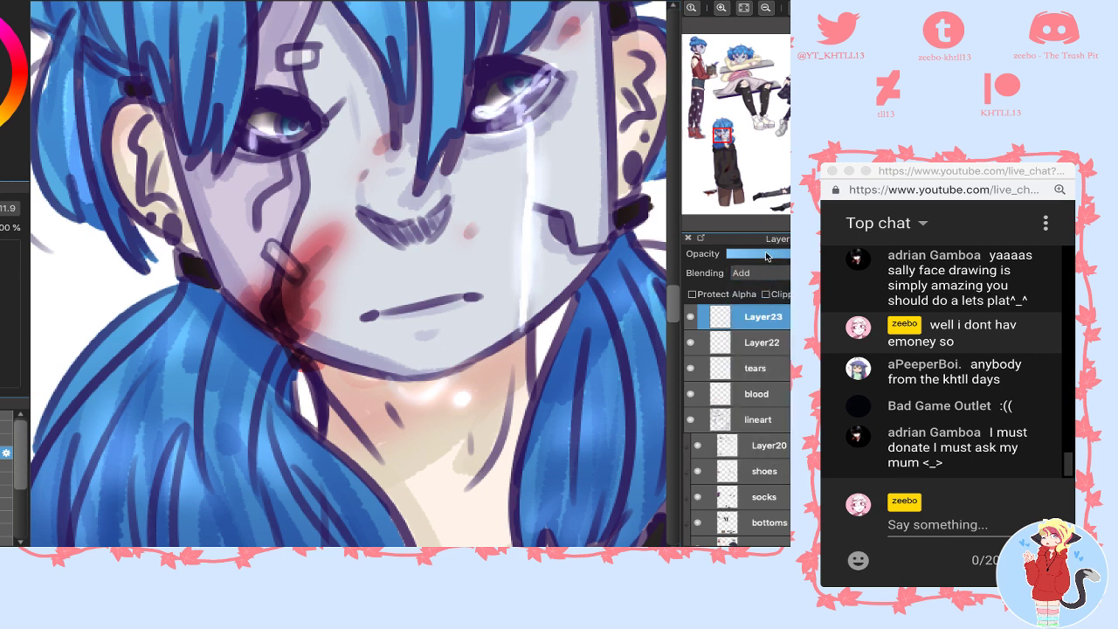
{"action": "left_click", "coordinate": [767, 254]}
{"action": "left_click_drag", "start_coordinate": [760, 259], "coordinate": [756, 265]}
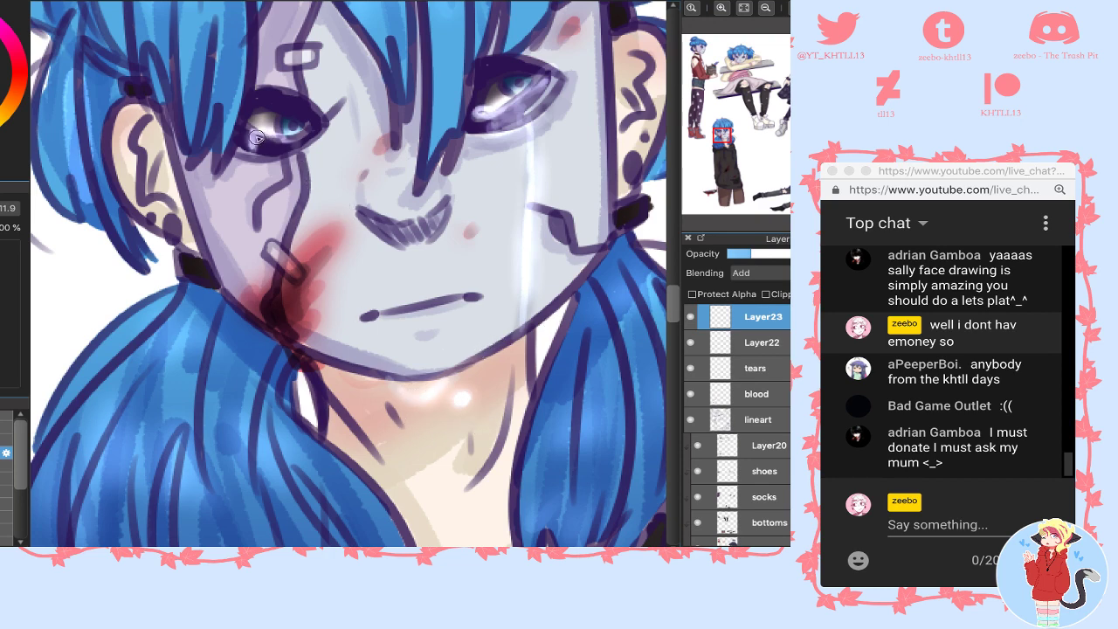
{"action": "left_click_drag", "start_coordinate": [249, 124], "coordinate": [280, 136]}
- Group the tears layer and its two highlight layers in a new folder, collapse it, and name it "tears"
{"action": "left_click", "coordinate": [763, 554]}
{"action": "left_click_drag", "start_coordinate": [762, 393], "coordinate": [758, 332]}
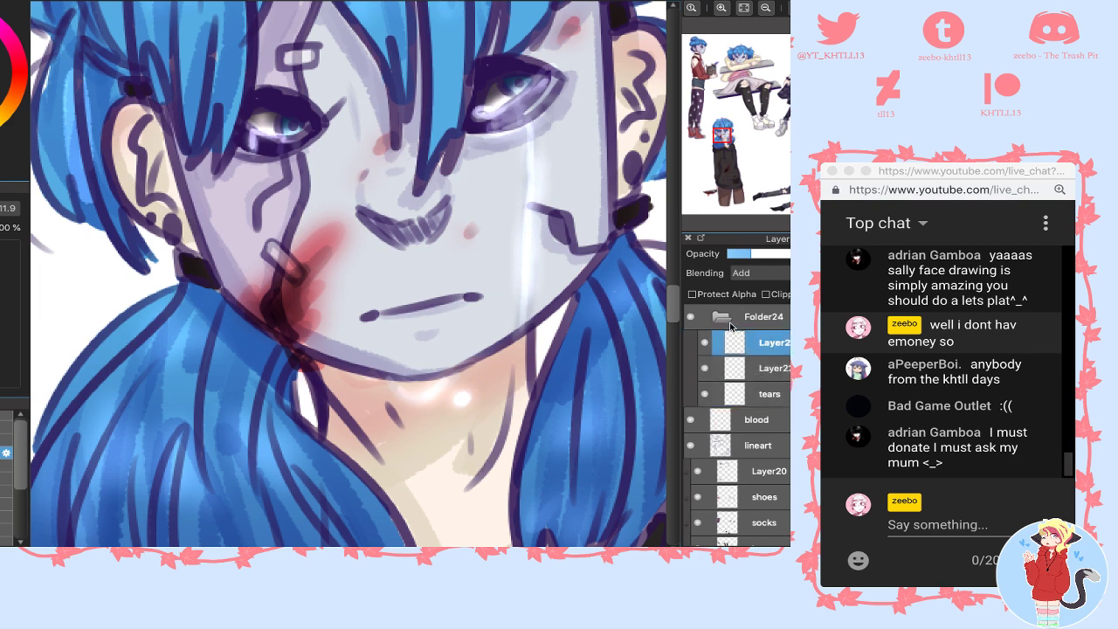
{"action": "left_click", "coordinate": [730, 326]}
{"action": "double_click", "coordinate": [750, 323]}
{"action": "type", "text": "tea"}
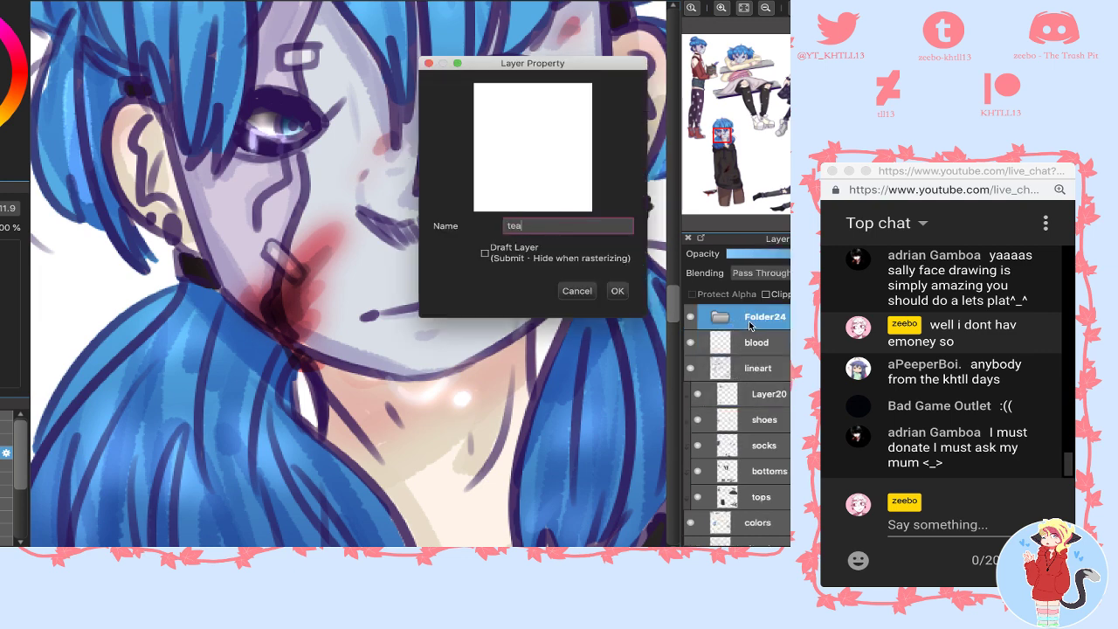
{"action": "type", "text": "rs"}
{"action": "key", "text": "Return"}
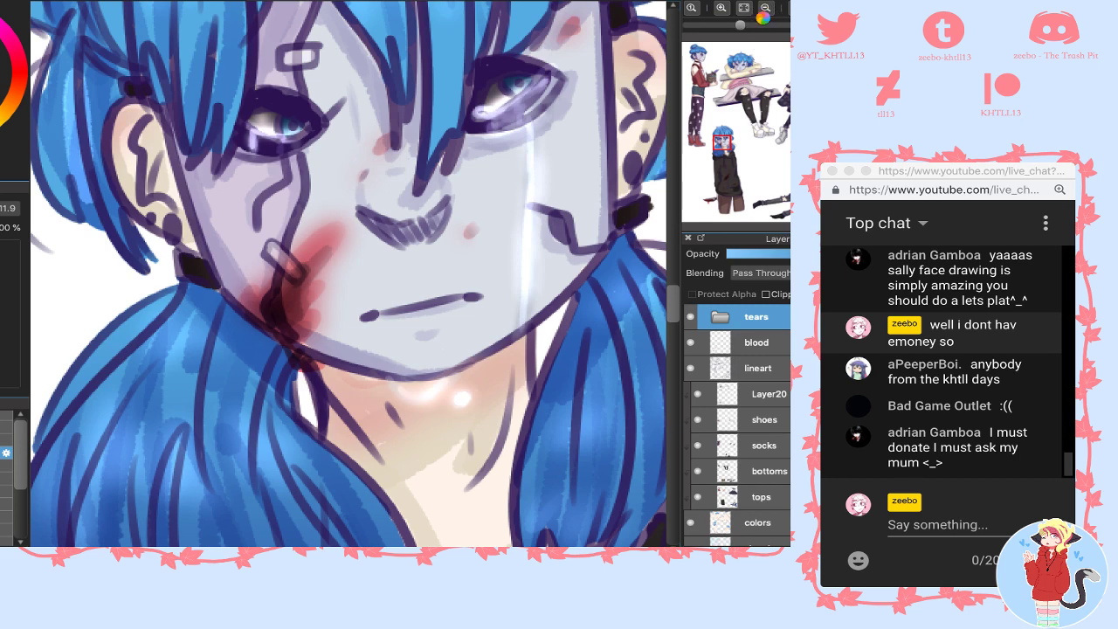
- Turn off Protect Alpha on the blood layer and airbrush dark red over the pigtail and bangs at size 146, erasing any spill
{"action": "left_click", "coordinate": [765, 8]}
{"action": "left_click", "coordinate": [764, 8]}
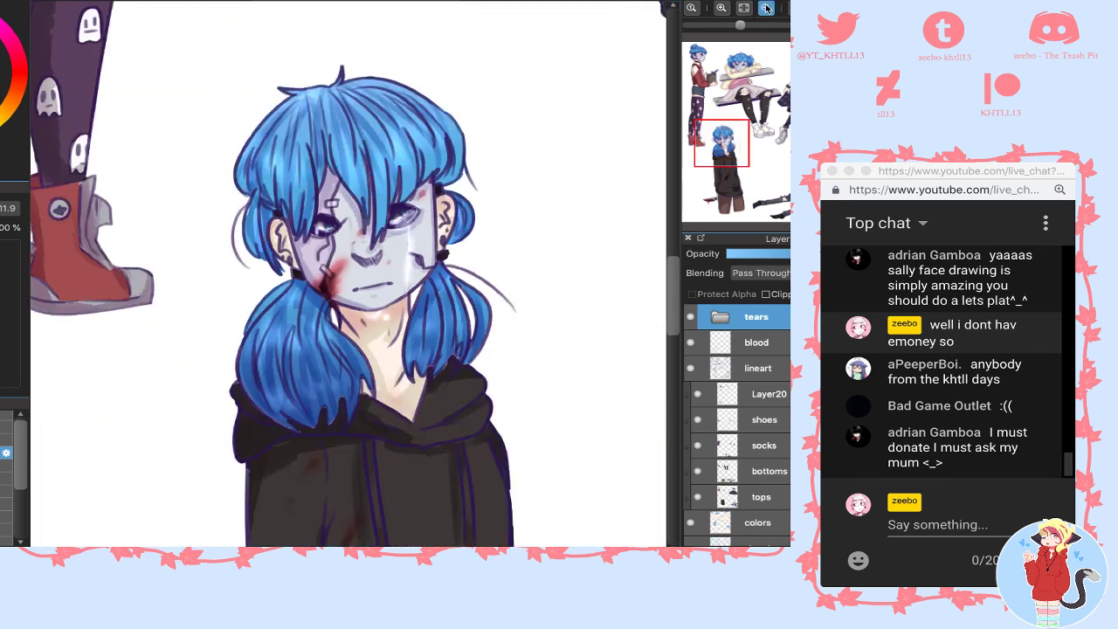
{"action": "left_click", "coordinate": [764, 9]}
{"action": "left_click", "coordinate": [729, 144]}
{"action": "left_click_drag", "start_coordinate": [730, 144], "coordinate": [720, 142]}
{"action": "left_click", "coordinate": [689, 344]}
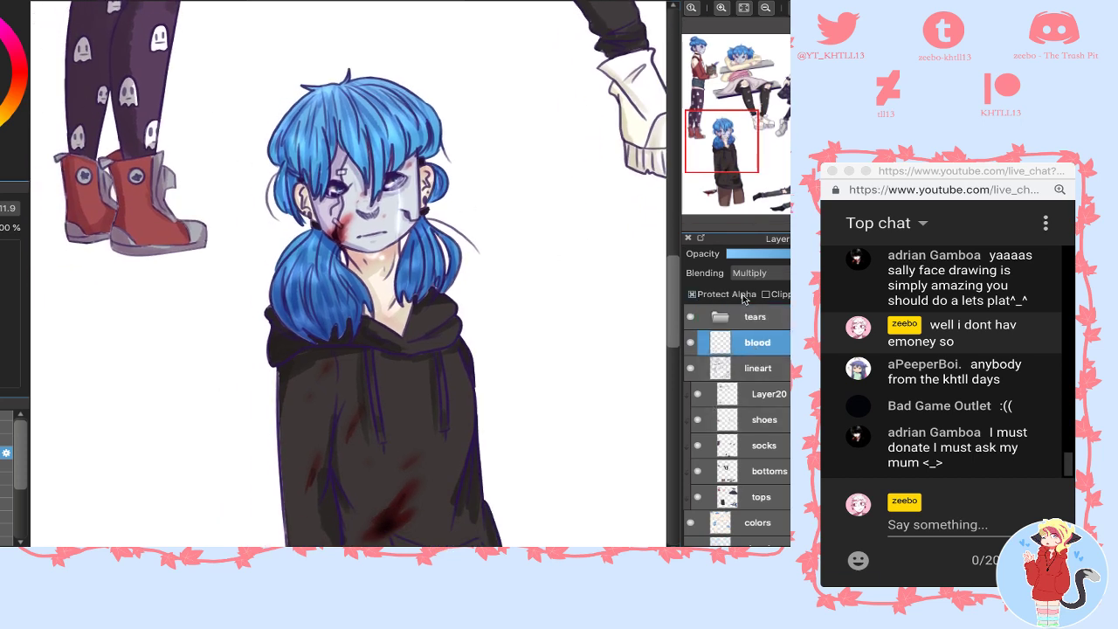
{"action": "left_click", "coordinate": [6, 466]}
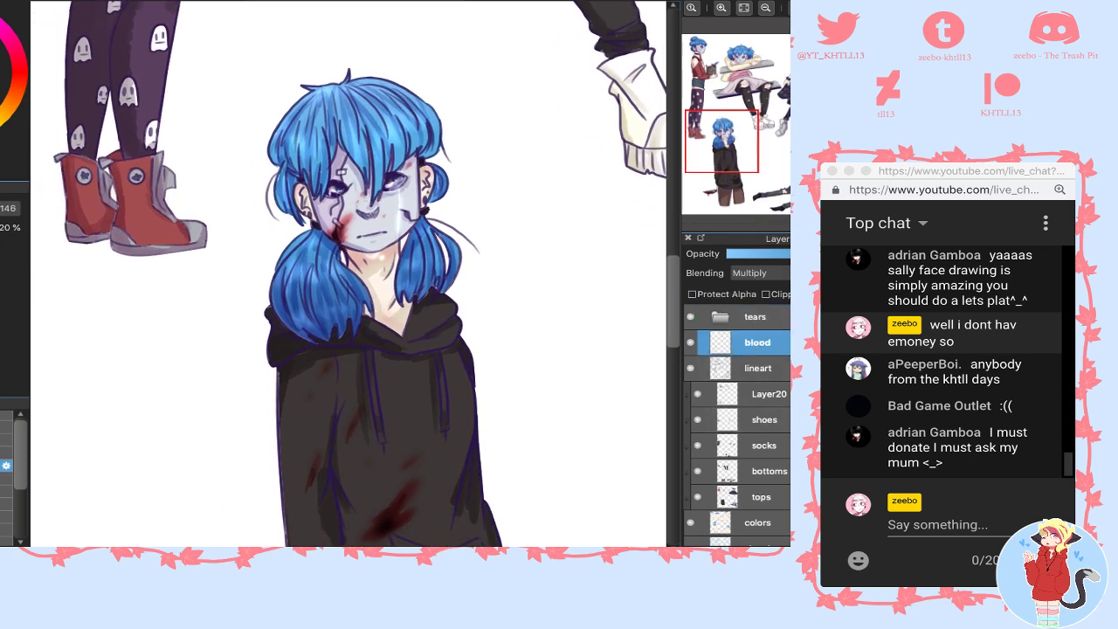
{"action": "left_click_drag", "start_coordinate": [8, 107], "coordinate": [18, 66]}
{"action": "mouse_move", "coordinate": [309, 313]}
{"action": "left_mouse_down"}
{"action": "mouse_move", "coordinate": [284, 290]}
{"action": "mouse_move", "coordinate": [326, 310]}
{"action": "mouse_move", "coordinate": [296, 282]}
{"action": "mouse_move", "coordinate": [302, 317]}
{"action": "mouse_move", "coordinate": [291, 319]}
{"action": "mouse_move", "coordinate": [300, 282]}
{"action": "mouse_move", "coordinate": [303, 317]}
{"action": "mouse_move", "coordinate": [293, 242]}
{"action": "mouse_move", "coordinate": [306, 253]}
{"action": "mouse_move", "coordinate": [310, 296]}
{"action": "mouse_move", "coordinate": [299, 258]}
{"action": "mouse_move", "coordinate": [258, 263]}
{"action": "left_mouse_up"}
{"action": "key", "text": "e"}
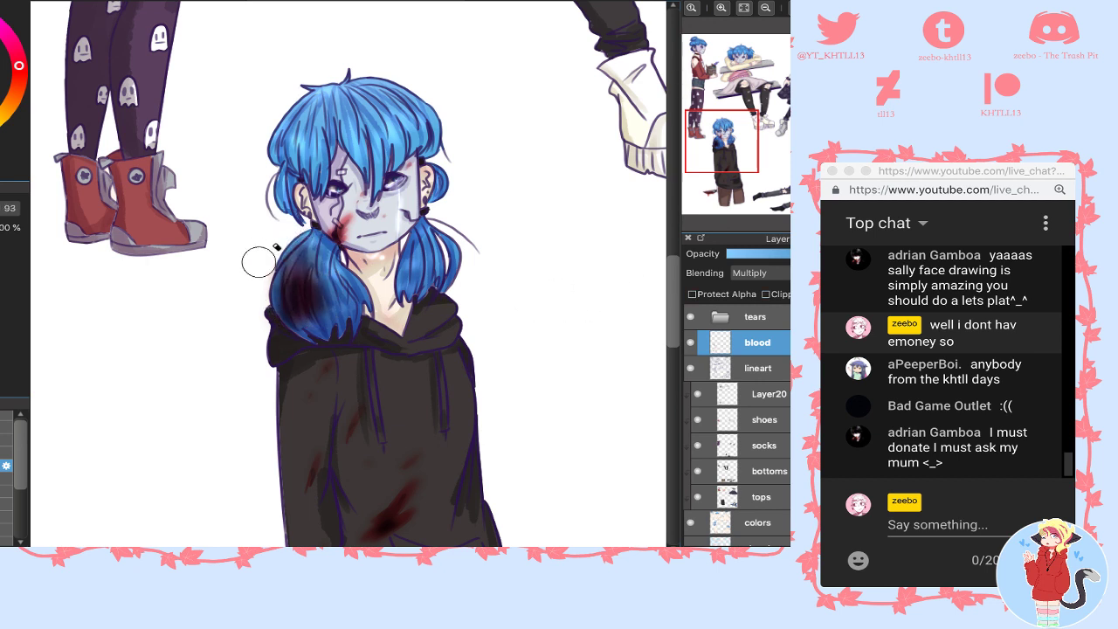
{"action": "key", "text": "b"}
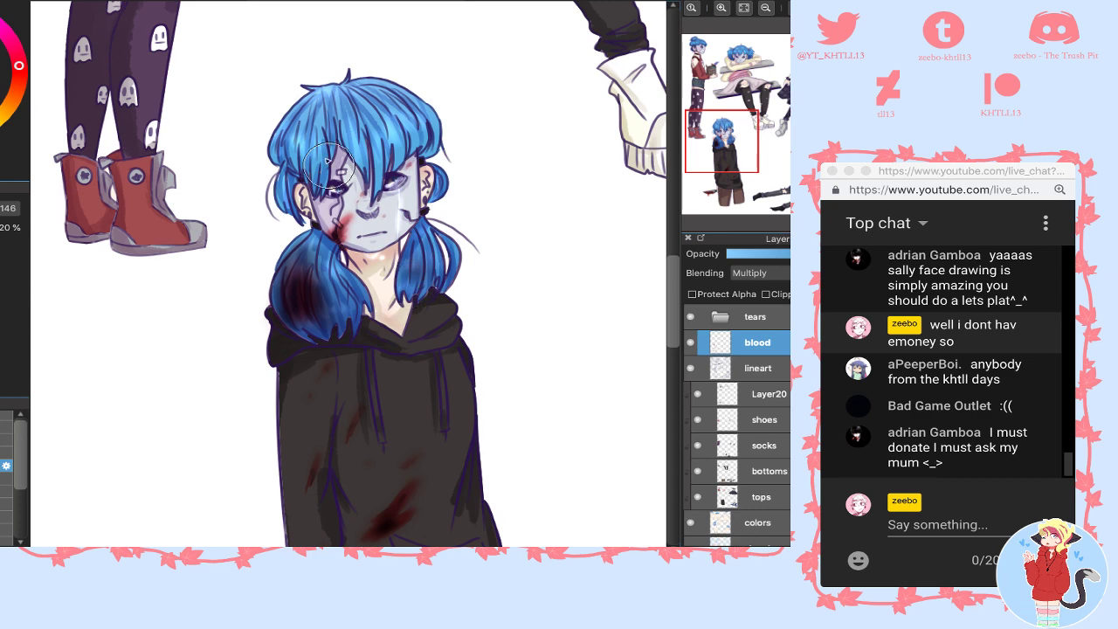
{"action": "mouse_move", "coordinate": [328, 164]}
{"action": "left_mouse_down"}
{"action": "mouse_move", "coordinate": [287, 150]}
{"action": "mouse_move", "coordinate": [299, 194]}
{"action": "mouse_move", "coordinate": [349, 126]}
{"action": "mouse_move", "coordinate": [361, 176]}
{"action": "mouse_move", "coordinate": [340, 158]}
{"action": "mouse_move", "coordinate": [328, 211]}
{"action": "left_mouse_up"}
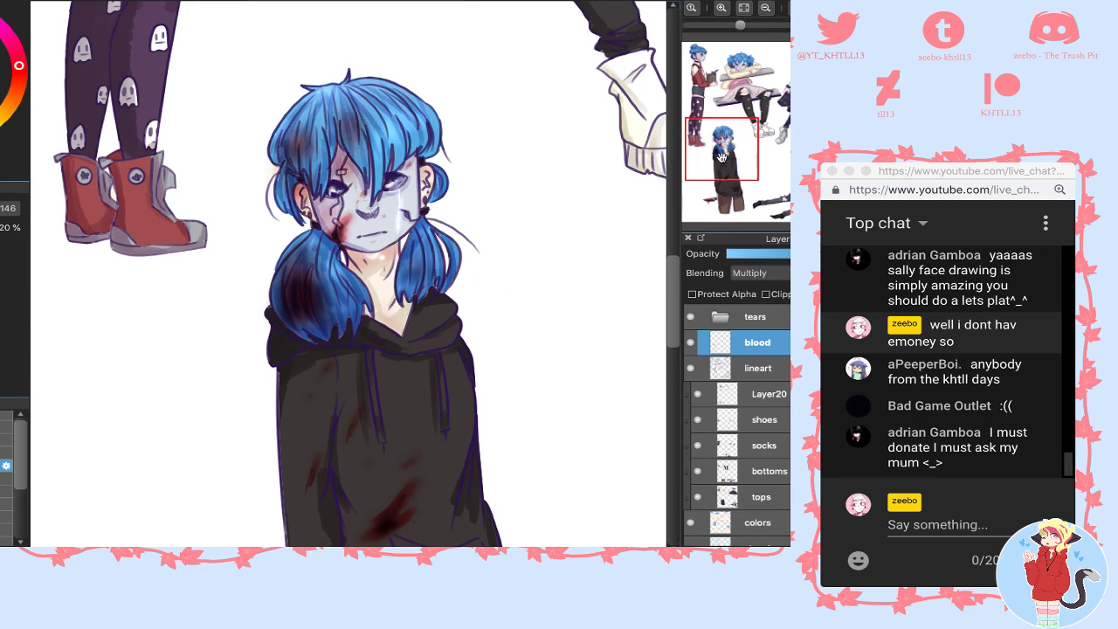
- Airbrush soft blood stains on the hoodie's sleeve and lower front, erasing the red outside the sleeve
{"action": "left_click_drag", "start_coordinate": [722, 158], "coordinate": [722, 184]}
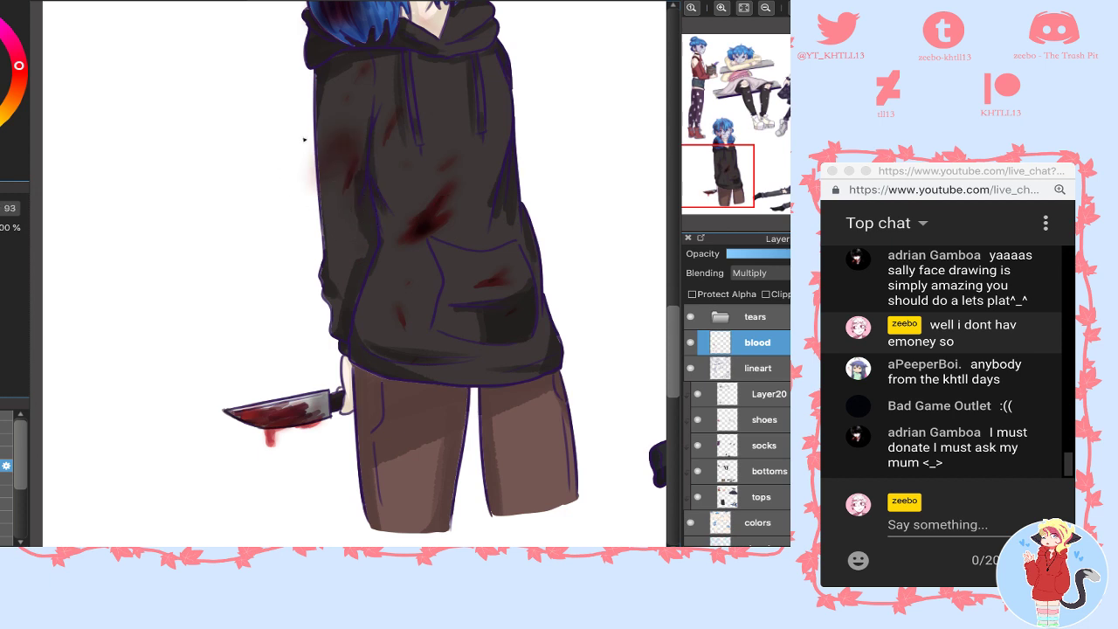
{"action": "left_click_drag", "start_coordinate": [304, 140], "coordinate": [315, 195]}
{"action": "key", "text": "b"}
{"action": "mouse_move", "coordinate": [339, 128]}
{"action": "left_mouse_down"}
{"action": "mouse_move", "coordinate": [343, 200]}
{"action": "mouse_move", "coordinate": [341, 135]}
{"action": "left_mouse_up"}
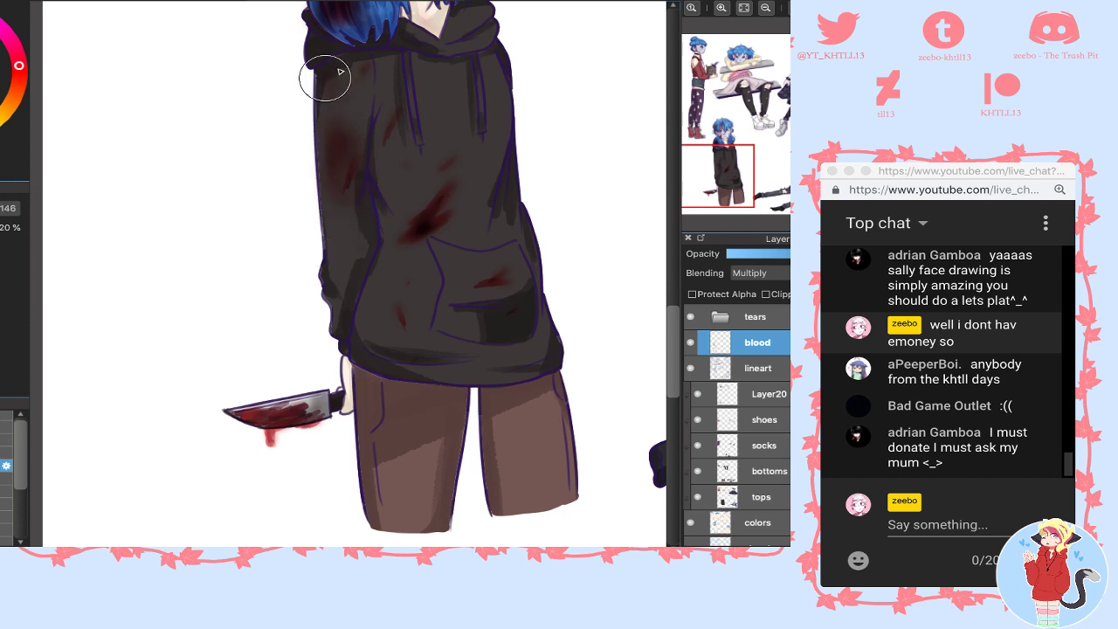
{"action": "mouse_move", "coordinate": [403, 229]}
{"action": "left_mouse_down"}
{"action": "mouse_move", "coordinate": [438, 220]}
{"action": "mouse_move", "coordinate": [445, 258]}
{"action": "mouse_move", "coordinate": [429, 339]}
{"action": "mouse_move", "coordinate": [434, 226]}
{"action": "mouse_move", "coordinate": [440, 235]}
{"action": "mouse_move", "coordinate": [402, 250]}
{"action": "left_mouse_up"}
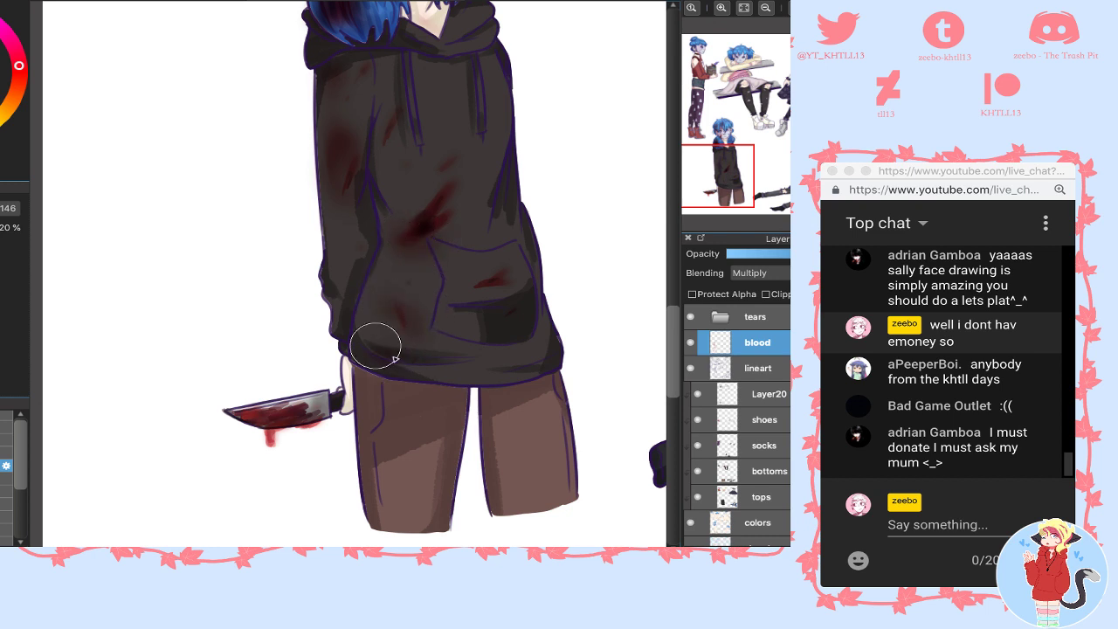
- Airbrush blood down the trouser leg beside the knife and over the blade, then erase the spill around them
{"action": "mouse_move", "coordinate": [375, 346]}
{"action": "left_mouse_down"}
{"action": "mouse_move", "coordinate": [415, 376]}
{"action": "mouse_move", "coordinate": [384, 411]}
{"action": "mouse_move", "coordinate": [375, 477]}
{"action": "mouse_move", "coordinate": [383, 399]}
{"action": "mouse_move", "coordinate": [371, 491]}
{"action": "left_mouse_up"}
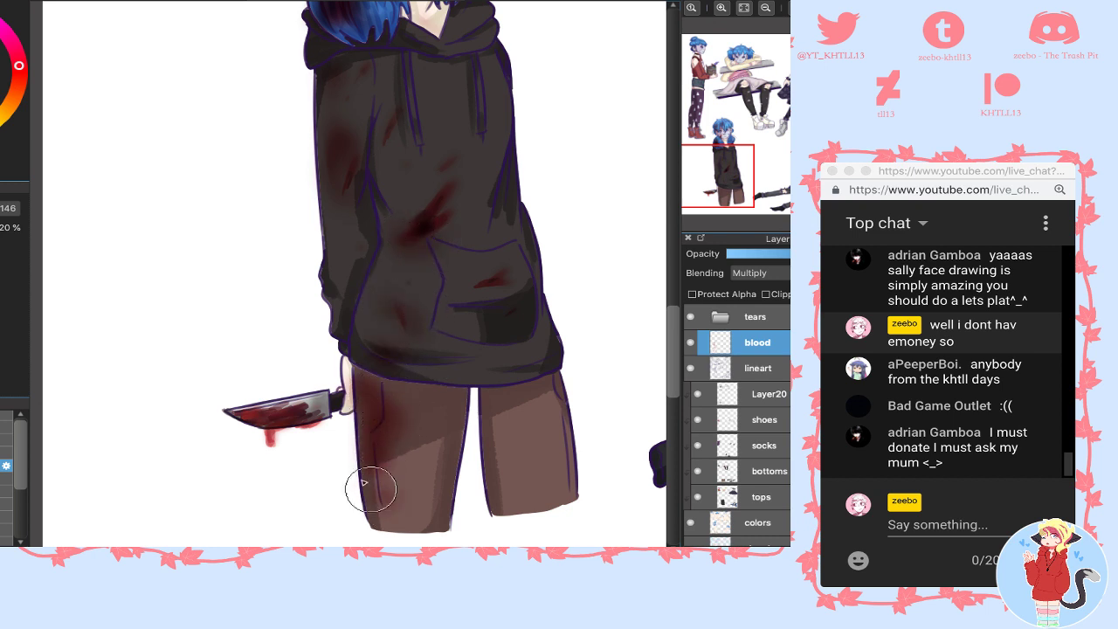
{"action": "mouse_move", "coordinate": [282, 420]}
{"action": "left_mouse_down"}
{"action": "mouse_move", "coordinate": [324, 403]}
{"action": "mouse_move", "coordinate": [253, 430]}
{"action": "left_mouse_up"}
{"action": "key", "text": "e"}
{"action": "left_click_drag", "start_coordinate": [313, 382], "coordinate": [238, 390]}
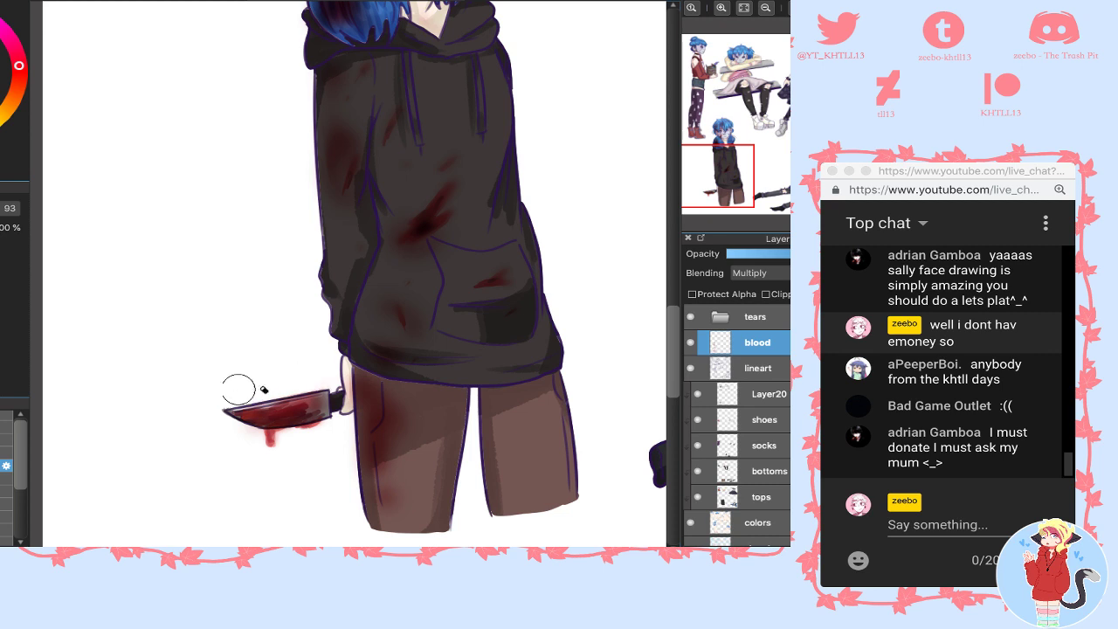
{"action": "mouse_move", "coordinate": [311, 436]}
{"action": "left_mouse_down"}
{"action": "mouse_move", "coordinate": [299, 450]}
{"action": "mouse_move", "coordinate": [341, 394]}
{"action": "mouse_move", "coordinate": [335, 375]}
{"action": "mouse_move", "coordinate": [350, 377]}
{"action": "mouse_move", "coordinate": [330, 365]}
{"action": "mouse_move", "coordinate": [350, 374]}
{"action": "left_mouse_up"}
- Add blood to the hand holding the knife and erase the excess around it
{"action": "key", "text": "b"}
{"action": "key", "text": "e"}
{"action": "left_click_drag", "start_coordinate": [349, 419], "coordinate": [352, 399]}
{"action": "key", "text": "b"}
{"action": "left_click", "coordinate": [4, 479]}
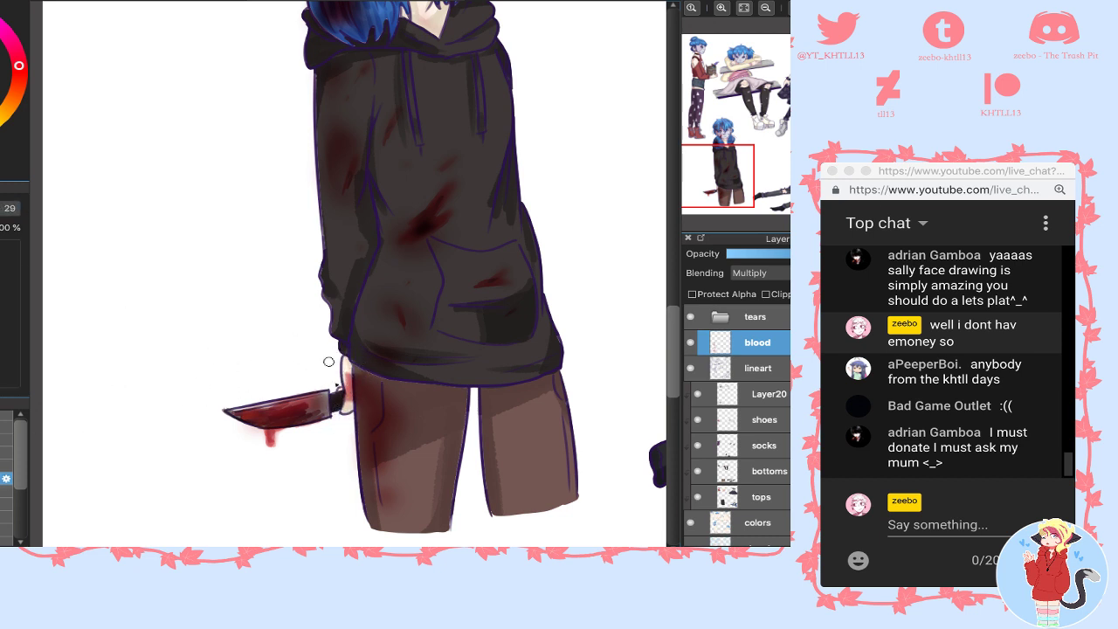
{"action": "key", "text": "e"}
- Airbrush soft blood stains near the bloodied leg's lower end and on the other thigh with the size 146 brush
{"action": "left_click", "coordinate": [4, 466]}
{"action": "left_click_drag", "start_coordinate": [407, 510], "coordinate": [417, 497]}
{"action": "left_click_drag", "start_coordinate": [501, 414], "coordinate": [535, 406]}
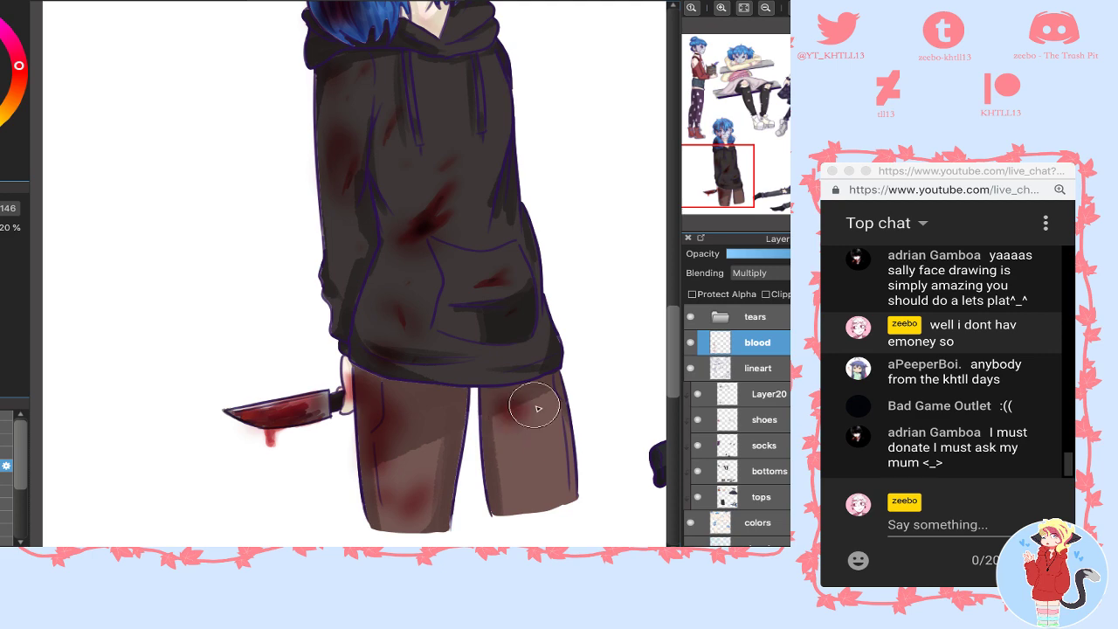
- Airbrush blood on the neck, the second pigtail, and the hoodie's collar and chest
{"action": "left_click", "coordinate": [736, 162]}
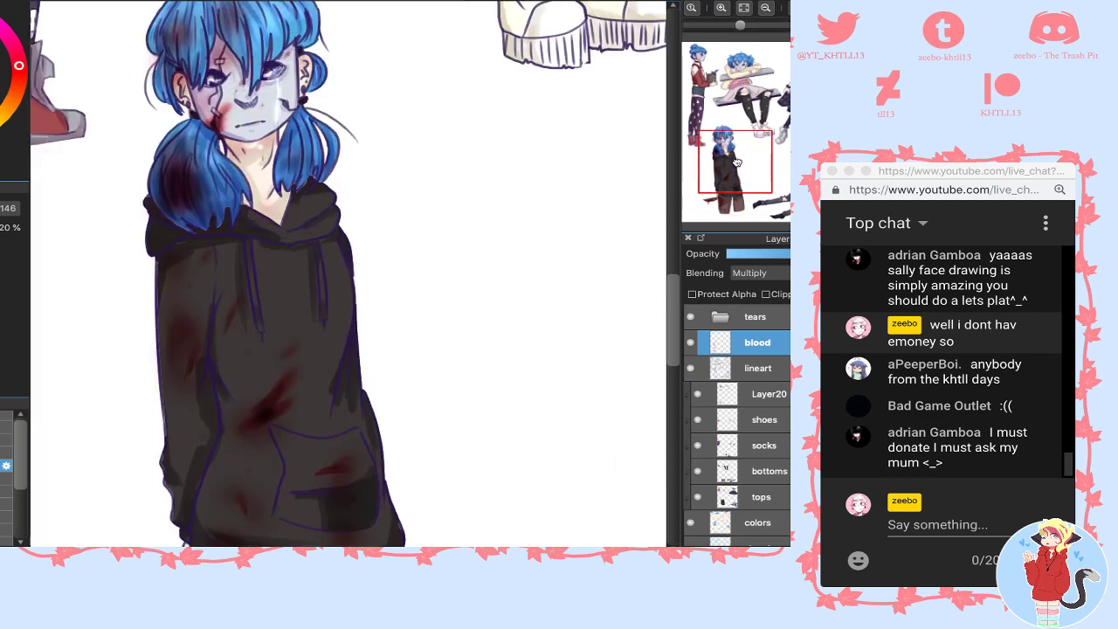
{"action": "left_click_drag", "start_coordinate": [737, 162], "coordinate": [737, 160]}
{"action": "mouse_move", "coordinate": [289, 267]}
{"action": "left_mouse_down"}
{"action": "mouse_move", "coordinate": [313, 218]}
{"action": "mouse_move", "coordinate": [270, 206]}
{"action": "left_mouse_up"}
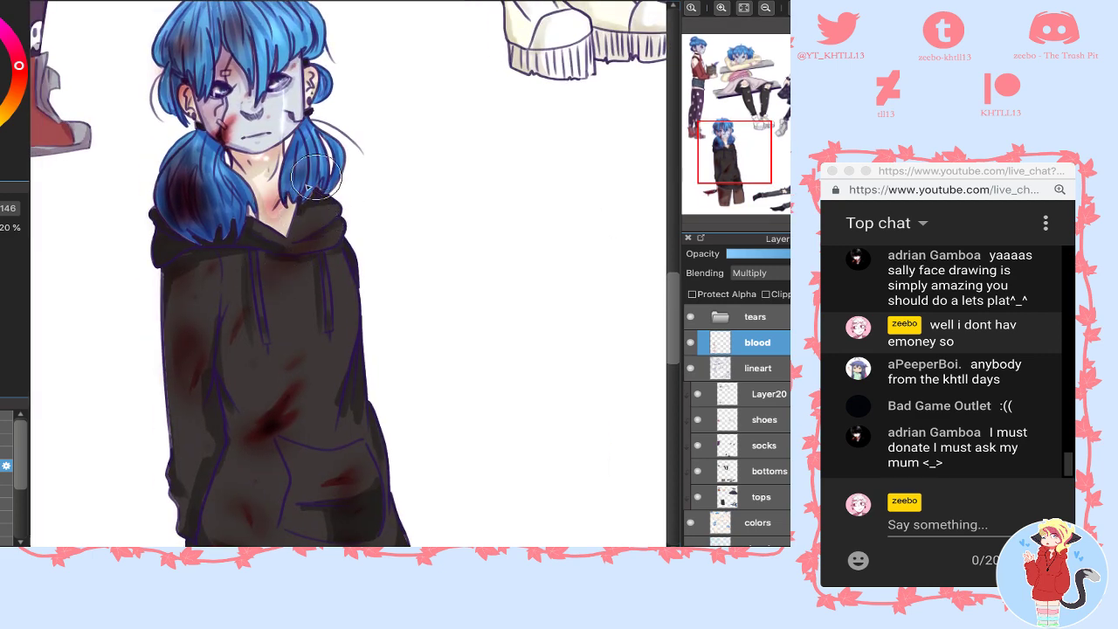
{"action": "left_click_drag", "start_coordinate": [315, 177], "coordinate": [303, 167]}
{"action": "left_click", "coordinate": [273, 223]}
{"action": "left_click", "coordinate": [283, 299]}
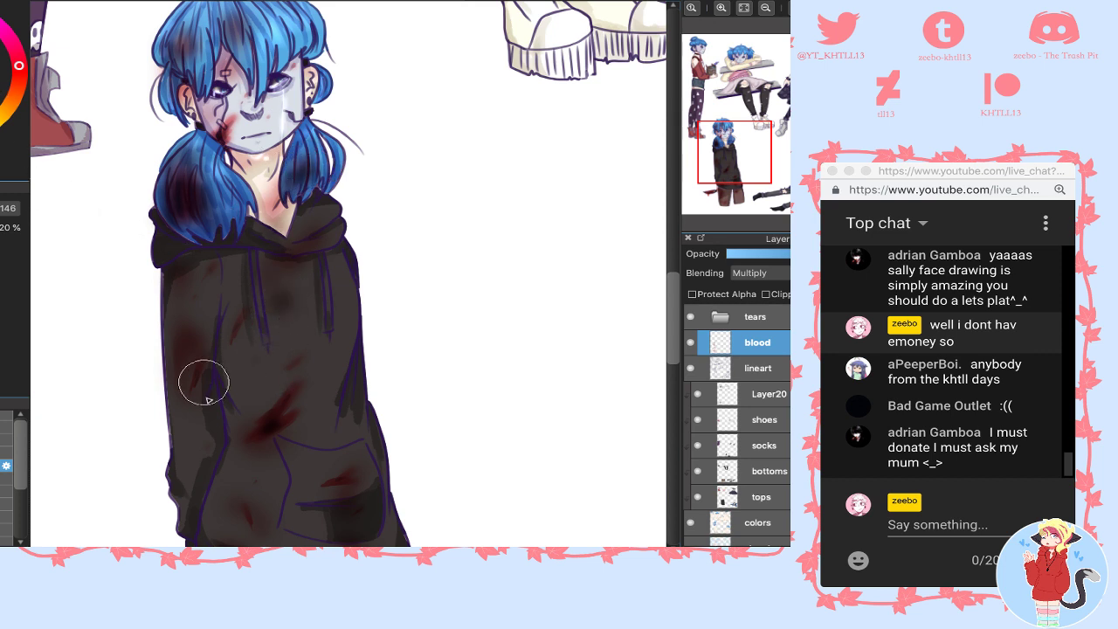
- Deepen the blood stain on the thigh beside the knife and extend the stains down the other trouser leg
{"action": "left_click_drag", "start_coordinate": [731, 156], "coordinate": [730, 186]}
{"action": "left_click_drag", "start_coordinate": [246, 434], "coordinate": [270, 425]}
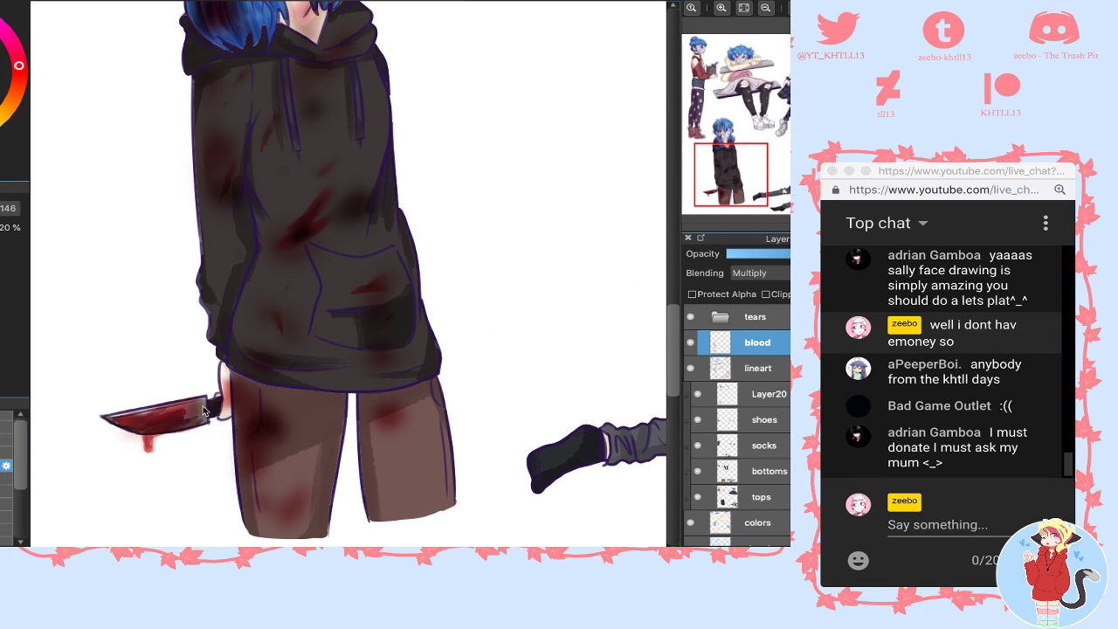
{"action": "left_click_drag", "start_coordinate": [417, 411], "coordinate": [392, 452]}
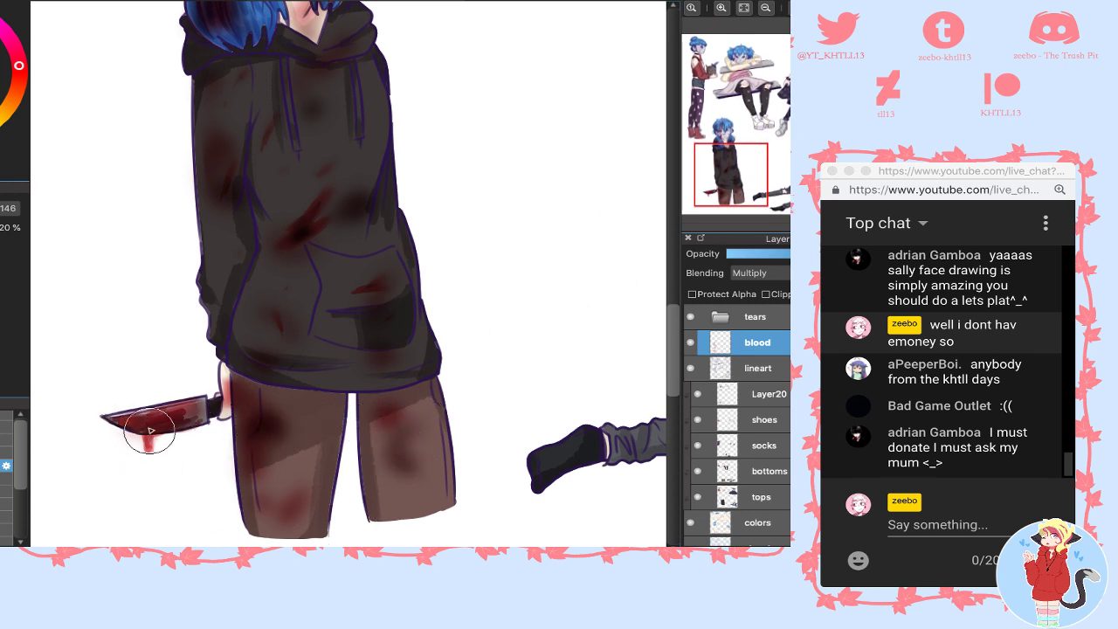
- Examine the drawing by toggling the blood and tears layers, then inspect the face and the red-jacket figure up close
{"action": "mouse_move", "coordinate": [726, 173]}
{"action": "left_mouse_down"}
{"action": "mouse_move", "coordinate": [726, 134]}
{"action": "mouse_move", "coordinate": [743, 155]}
{"action": "mouse_move", "coordinate": [736, 173]}
{"action": "mouse_move", "coordinate": [723, 166]}
{"action": "mouse_move", "coordinate": [712, 38]}
{"action": "left_mouse_up"}
{"action": "left_click", "coordinate": [690, 343]}
{"action": "left_click", "coordinate": [690, 317]}
{"action": "left_click", "coordinate": [690, 343]}
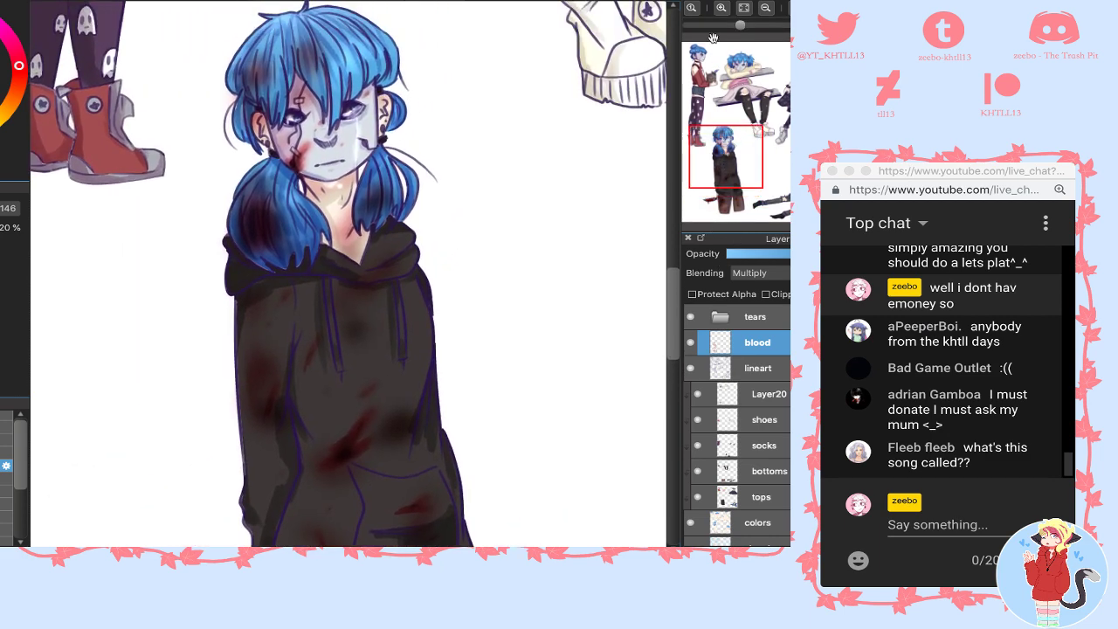
{"action": "left_click", "coordinate": [722, 8]}
{"action": "left_click", "coordinate": [722, 8]}
{"action": "left_click", "coordinate": [721, 8]}
{"action": "left_click", "coordinate": [724, 145]}
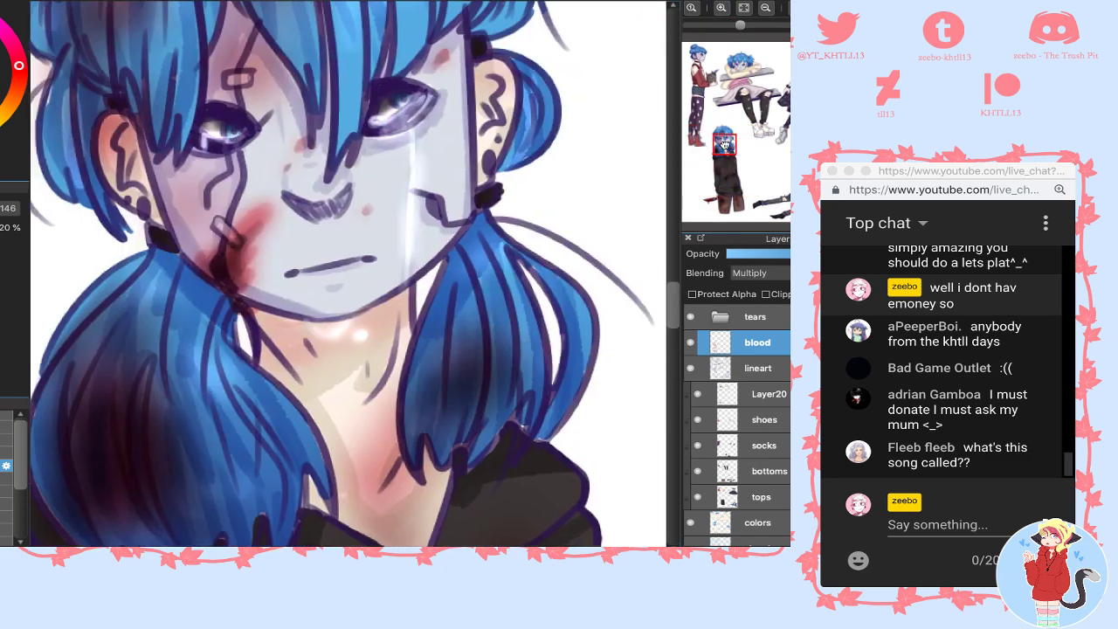
{"action": "left_click", "coordinate": [703, 81]}
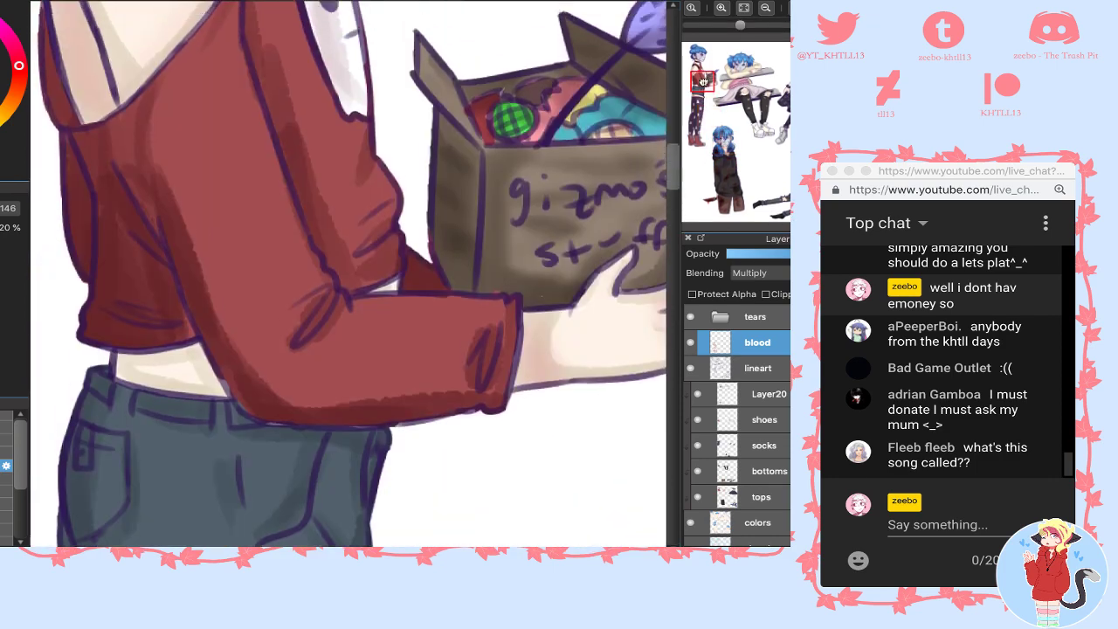
- Add a new layer above the tears folder and name it "highlight"
{"action": "left_click_drag", "start_coordinate": [703, 82], "coordinate": [701, 50]}
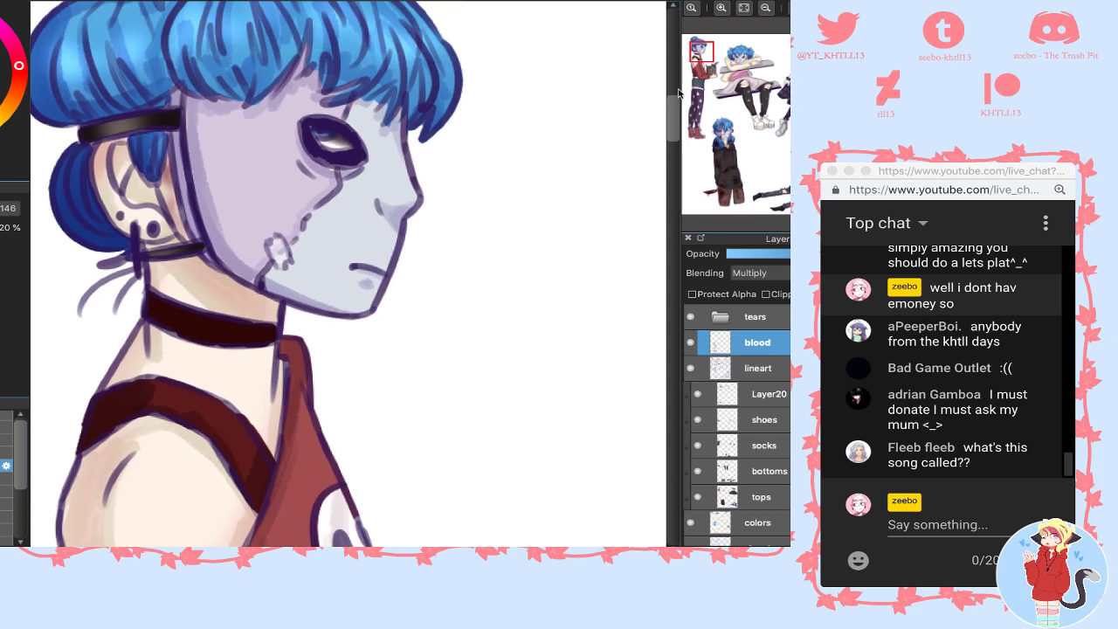
{"action": "left_click", "coordinate": [769, 320]}
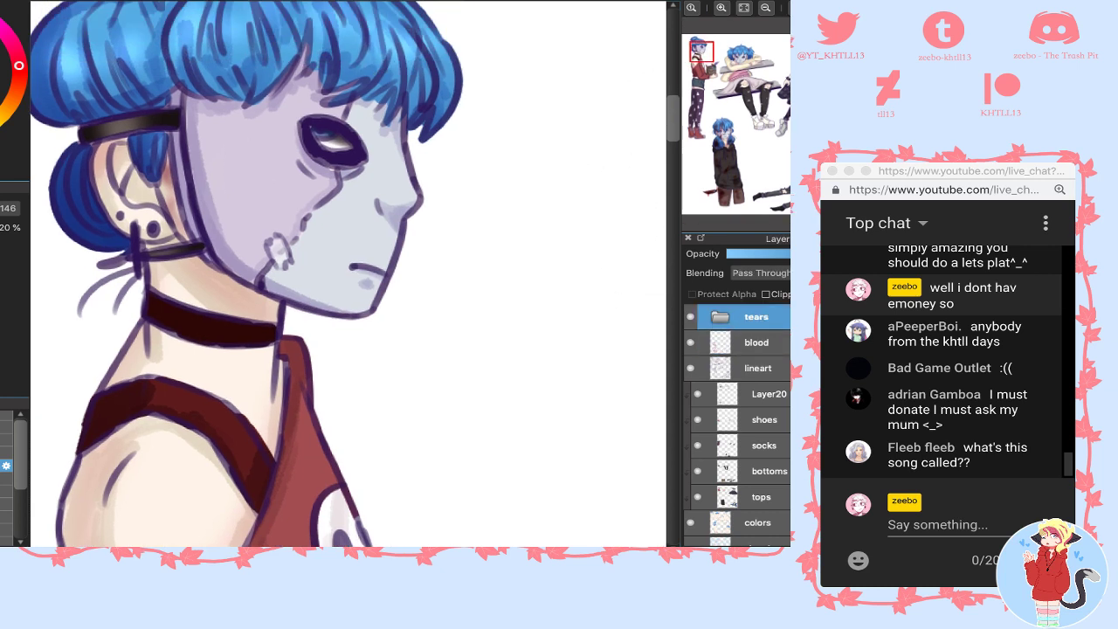
{"action": "key", "text": "ctrl+shift+n"}
{"action": "double_click", "coordinate": [743, 320]}
{"action": "type", "text": "highligh"}
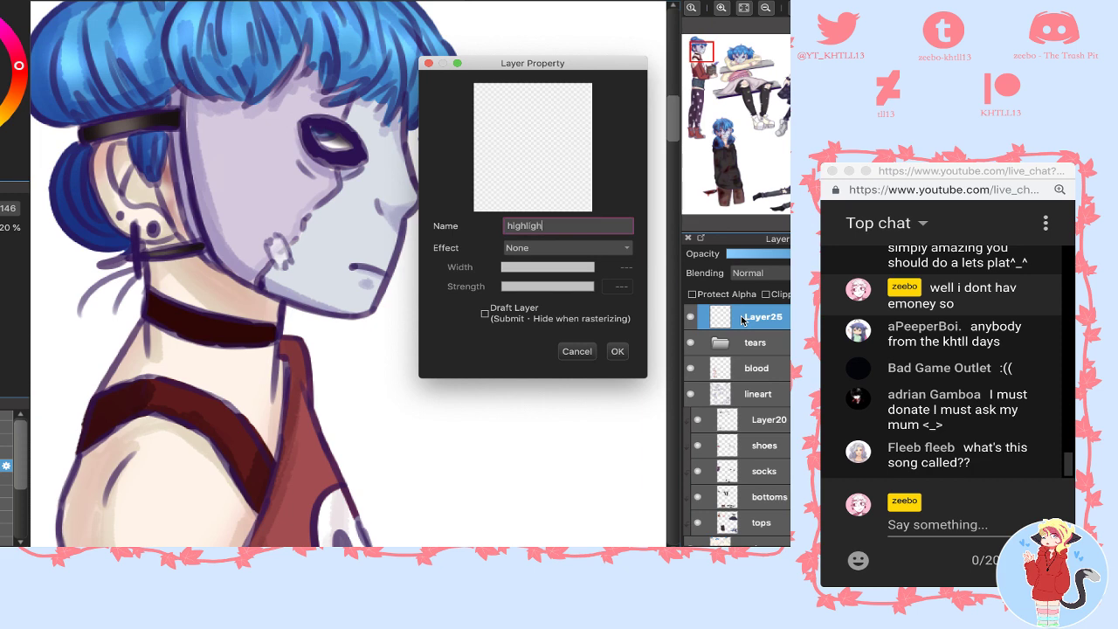
{"action": "key", "text": "Return"}
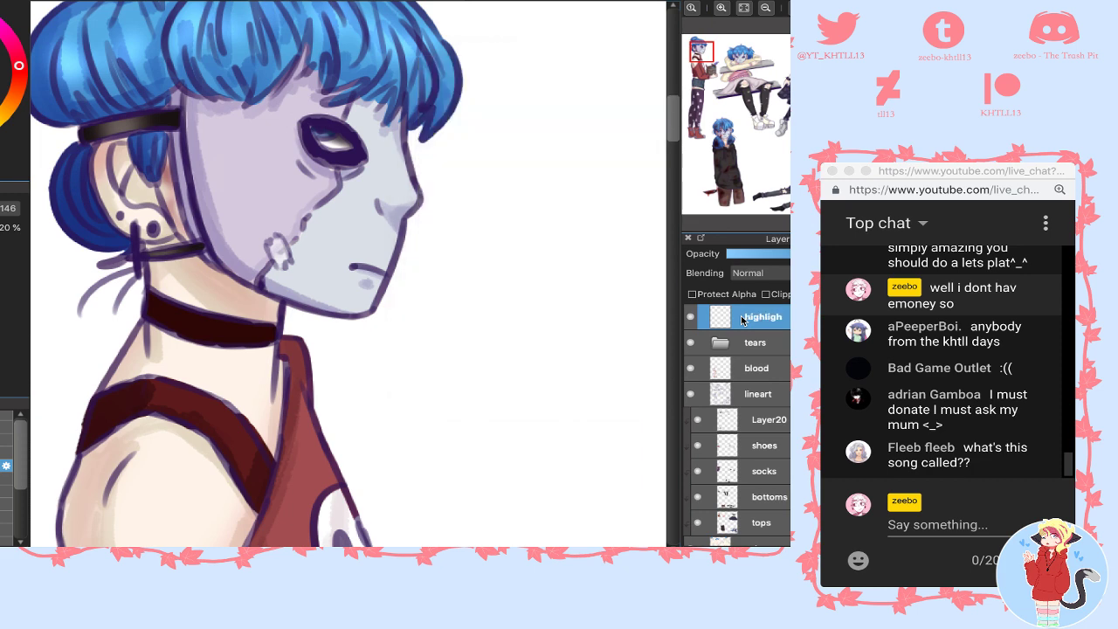
{"action": "double_click", "coordinate": [787, 325]}
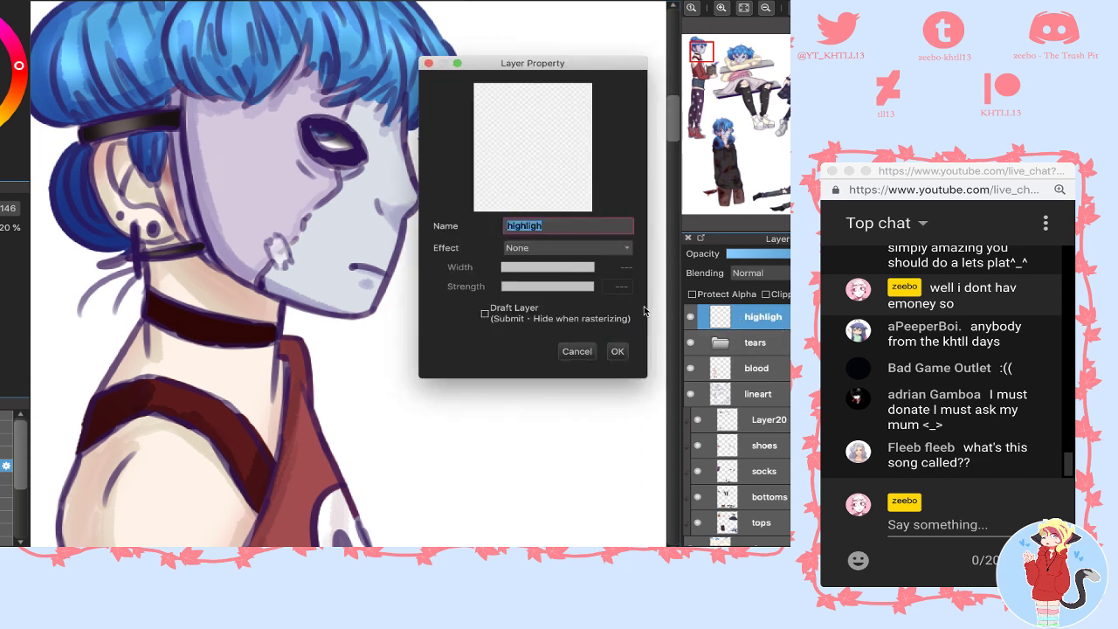
{"action": "left_click", "coordinate": [577, 227]}
{"action": "key", "text": "Return"}
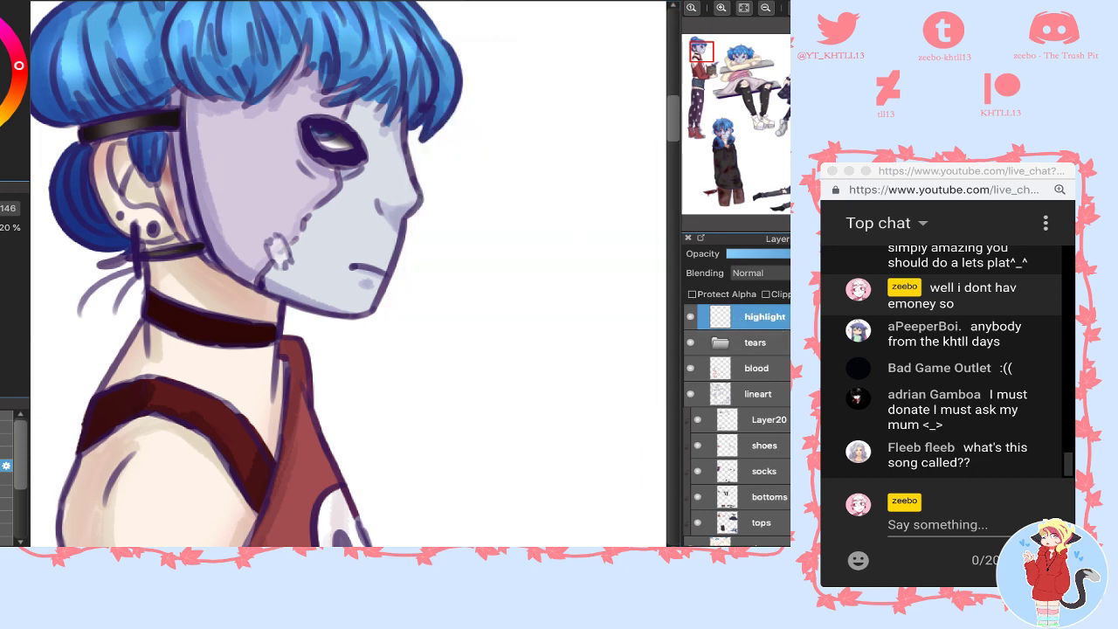
- Paint the cross earring white with the size 12.7 brush, then lower the highlight layer's opacity and set its blending to Add
{"action": "left_click", "coordinate": [6, 415]}
{"action": "mouse_move", "coordinate": [135, 225]}
{"action": "left_mouse_down"}
{"action": "mouse_move", "coordinate": [138, 262]}
{"action": "mouse_move", "coordinate": [145, 253]}
{"action": "left_mouse_up"}
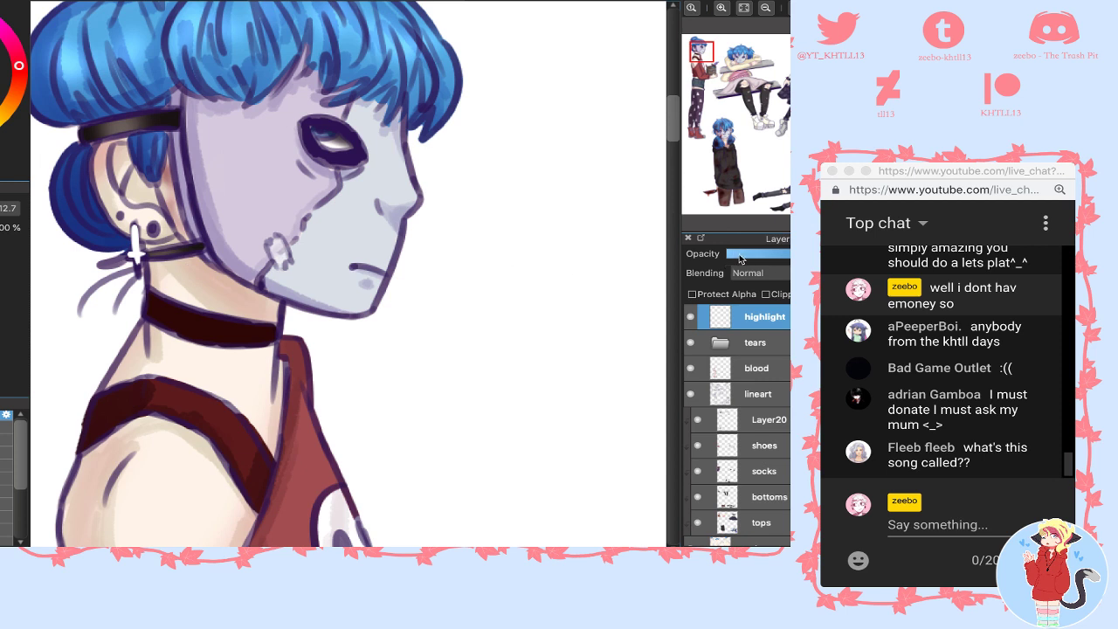
{"action": "left_click_drag", "start_coordinate": [740, 259], "coordinate": [772, 257]}
{"action": "left_click", "coordinate": [767, 274]}
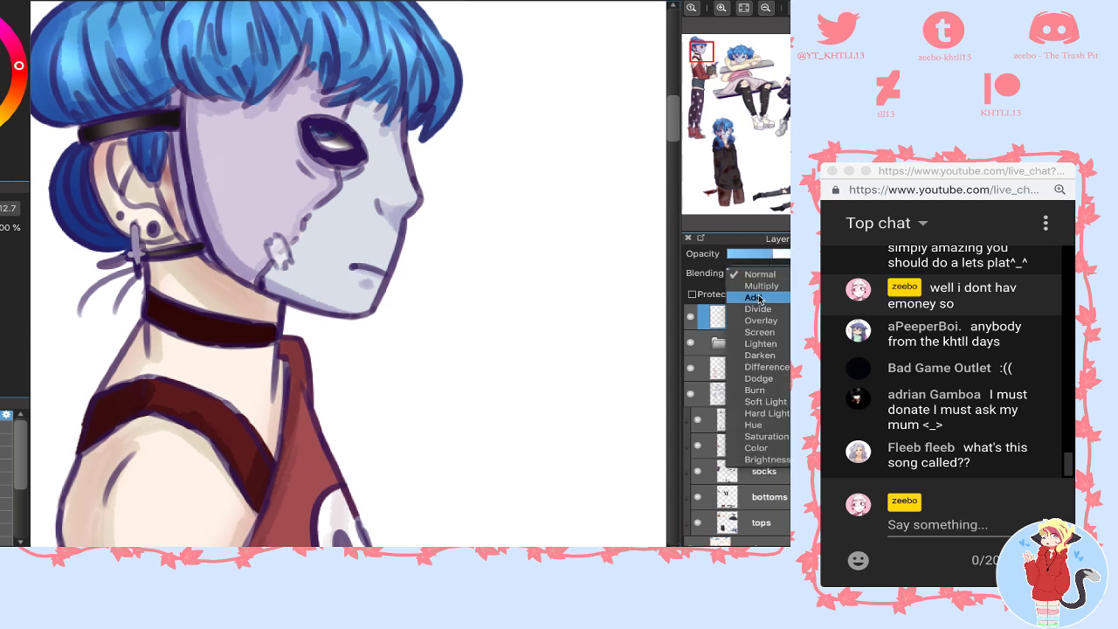
{"action": "left_click", "coordinate": [762, 297]}
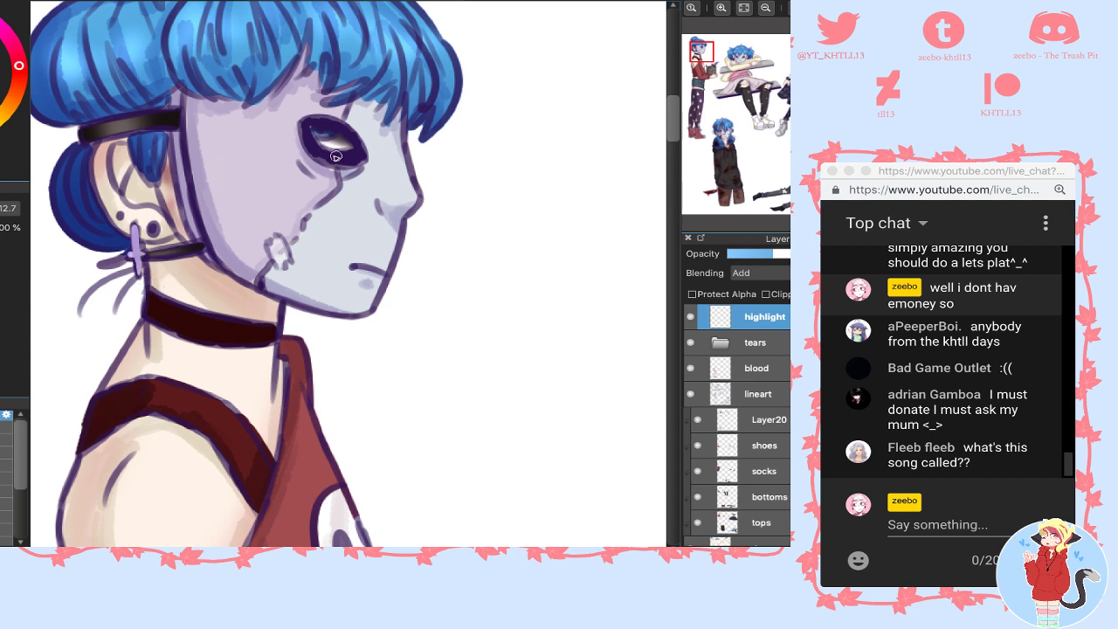
- Paint highlights along the mask's cracks above and below the eye and along its front edge
{"action": "left_click_drag", "start_coordinate": [331, 148], "coordinate": [341, 158]}
{"action": "key", "text": "ctrl+z"}
{"action": "left_click_drag", "start_coordinate": [400, 130], "coordinate": [404, 172]}
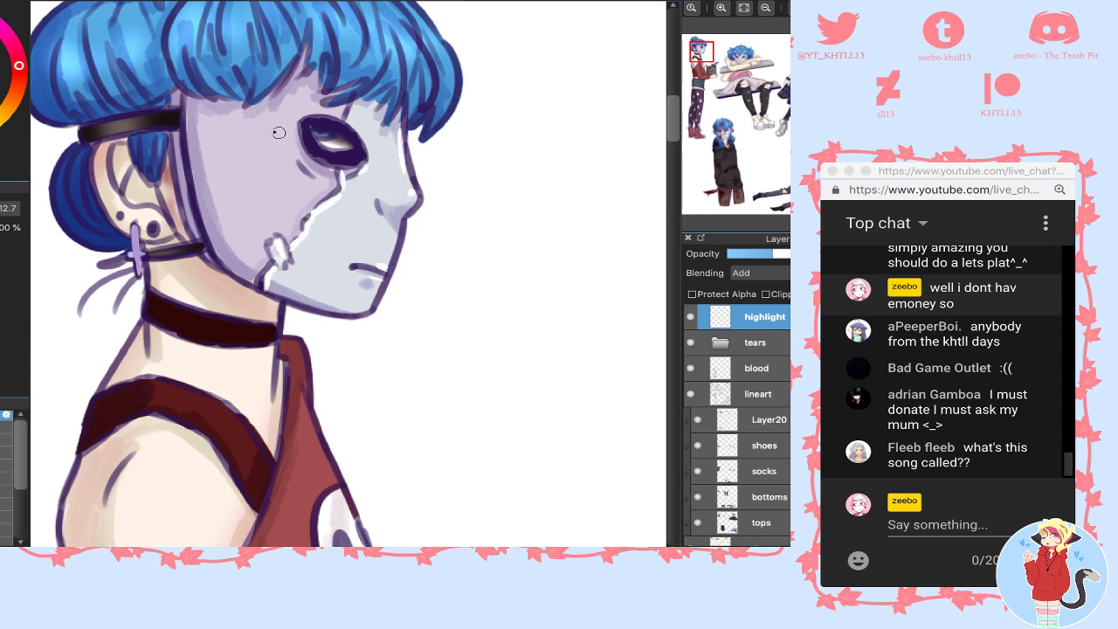
{"action": "left_click_drag", "start_coordinate": [357, 105], "coordinate": [348, 118]}
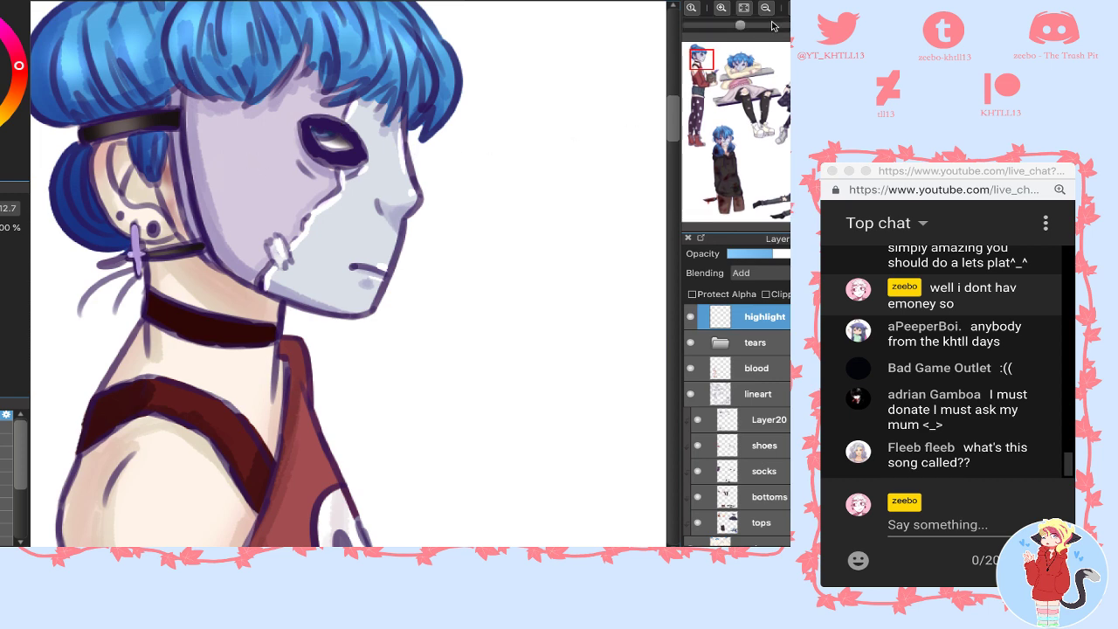
- Add highlights to the profile figure's bun and fringe and to the ear studs
{"action": "left_click", "coordinate": [767, 8]}
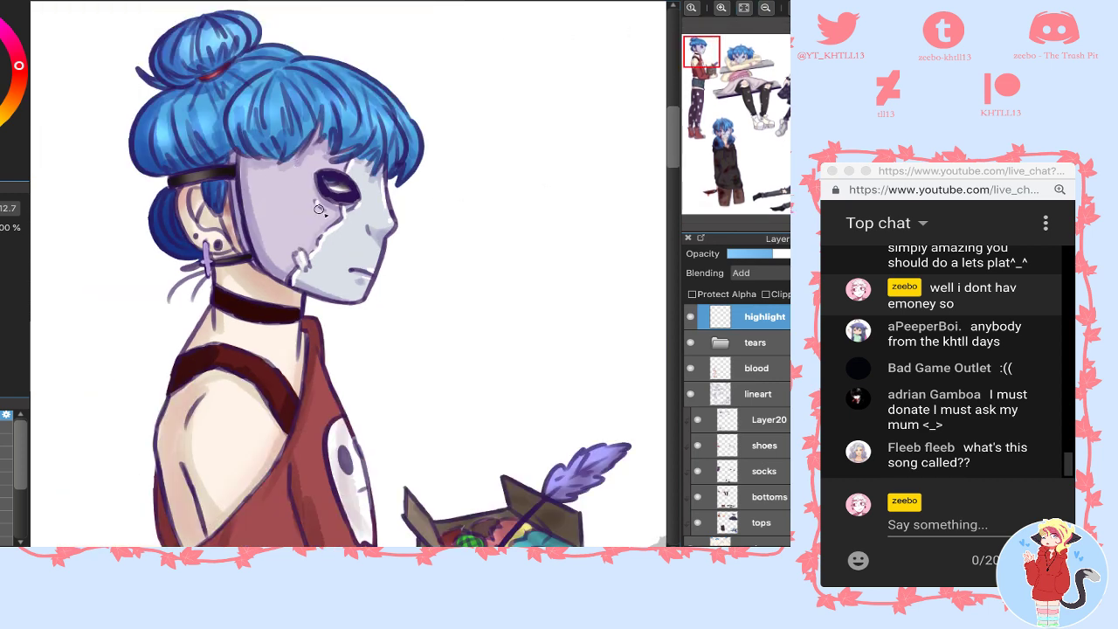
{"action": "mouse_move", "coordinate": [236, 17]}
{"action": "left_mouse_down"}
{"action": "mouse_move", "coordinate": [316, 71]}
{"action": "mouse_move", "coordinate": [335, 65]}
{"action": "mouse_move", "coordinate": [368, 80]}
{"action": "left_mouse_up"}
{"action": "left_click_drag", "start_coordinate": [408, 122], "coordinate": [414, 163]}
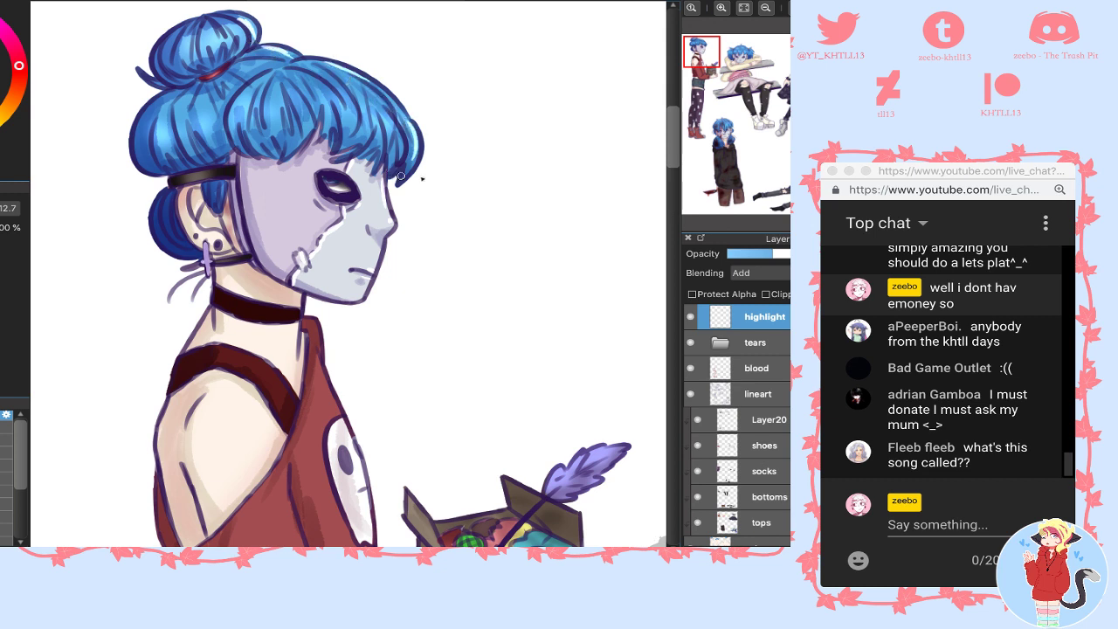
{"action": "left_click", "coordinate": [219, 246]}
{"action": "left_click", "coordinate": [197, 236]}
- Highlight the choker, the shoulder strap, the red top's skull print and the box's feather with the size 12.7 brush
{"action": "left_click", "coordinate": [4, 453]}
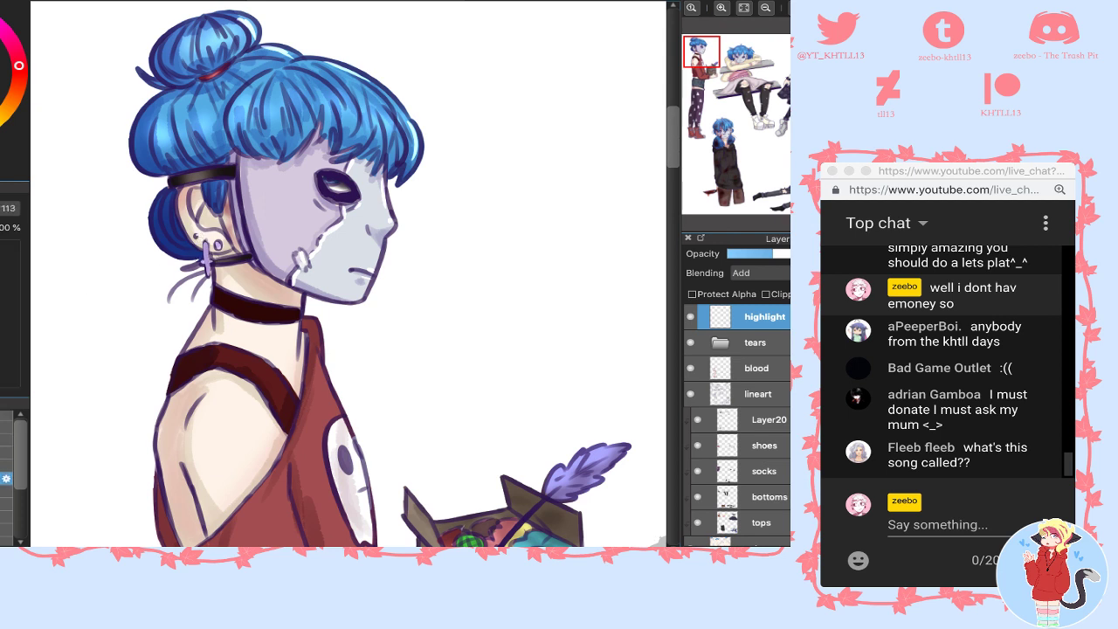
{"action": "key", "text": "bracketright"}
{"action": "left_click", "coordinate": [6, 415]}
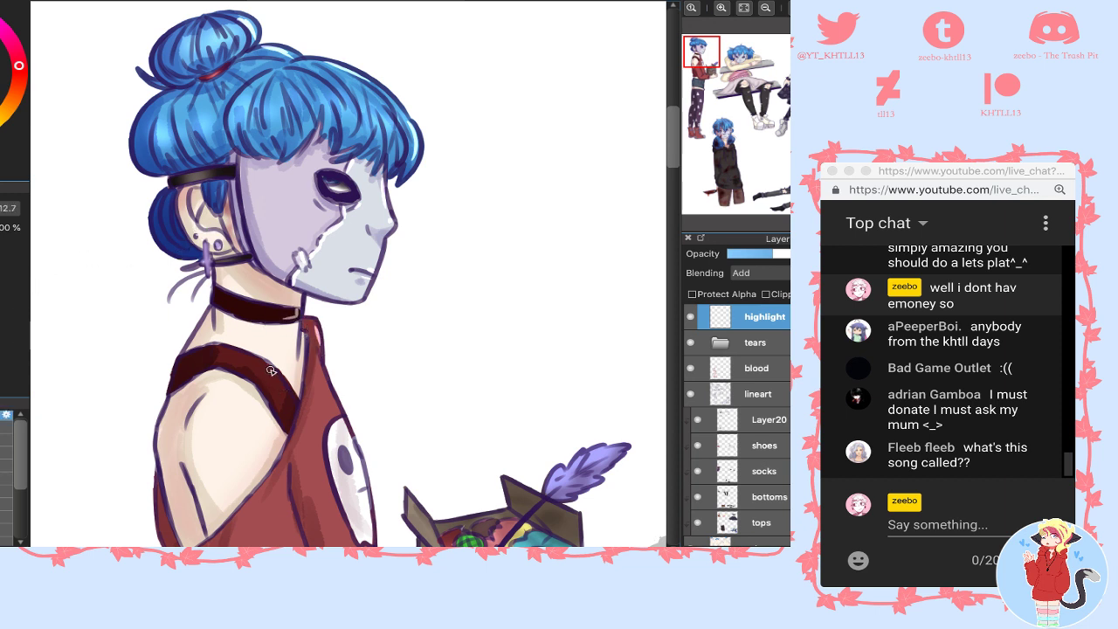
{"action": "left_click", "coordinate": [706, 74]}
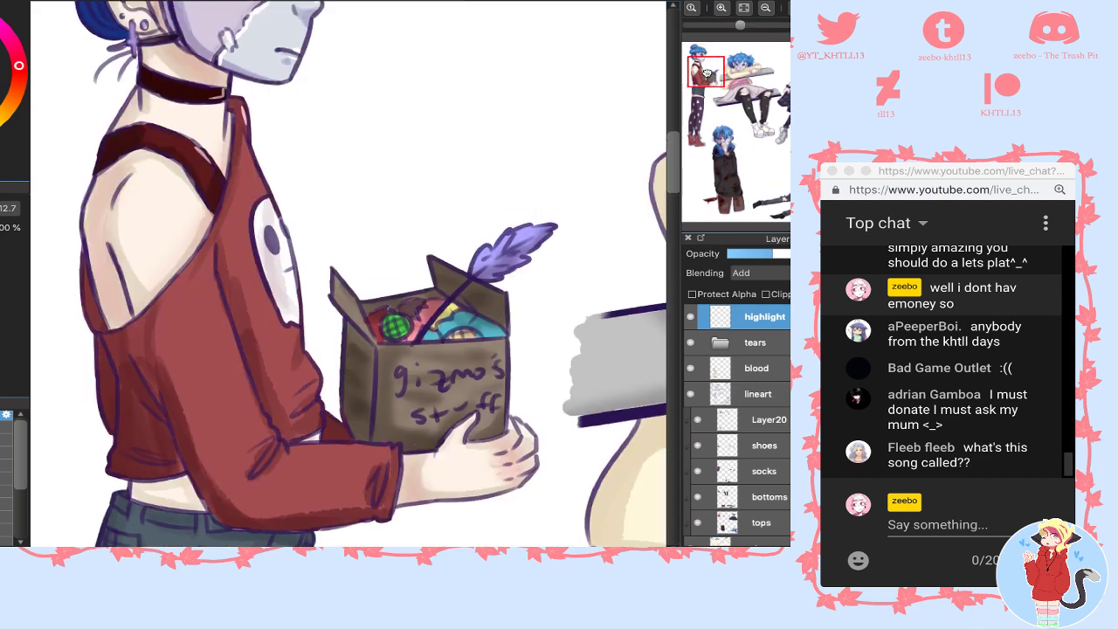
{"action": "left_click", "coordinate": [707, 74]}
{"action": "left_click_drag", "start_coordinate": [274, 182], "coordinate": [294, 249]}
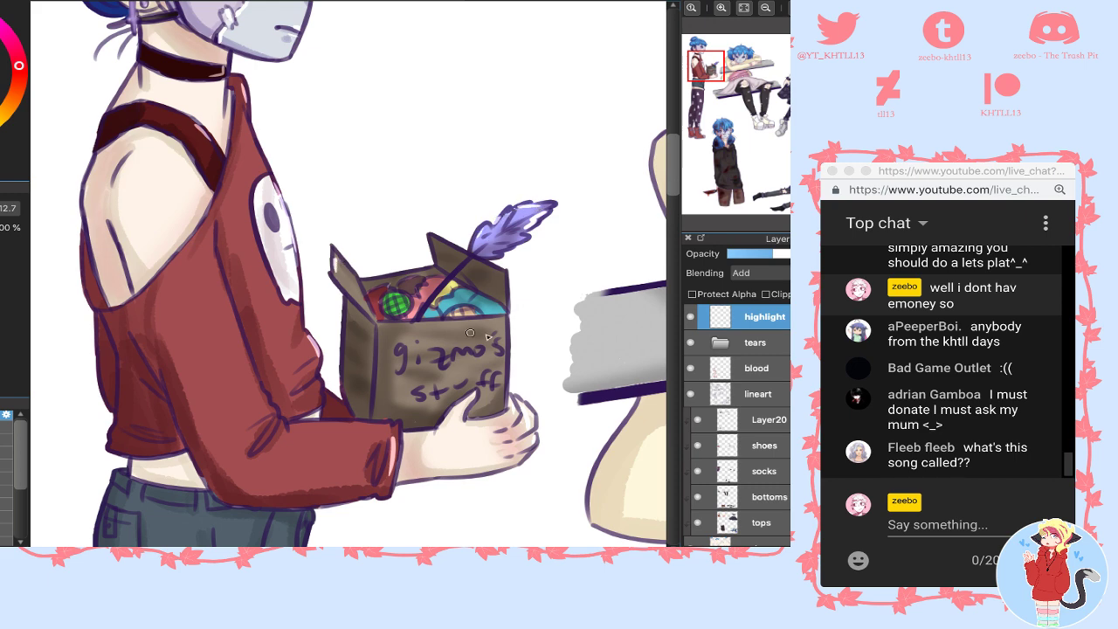
- Paint highlight strokes across the fringe and both pigtails of the figure leaning on the bench
{"action": "left_click_drag", "start_coordinate": [719, 77], "coordinate": [732, 64]}
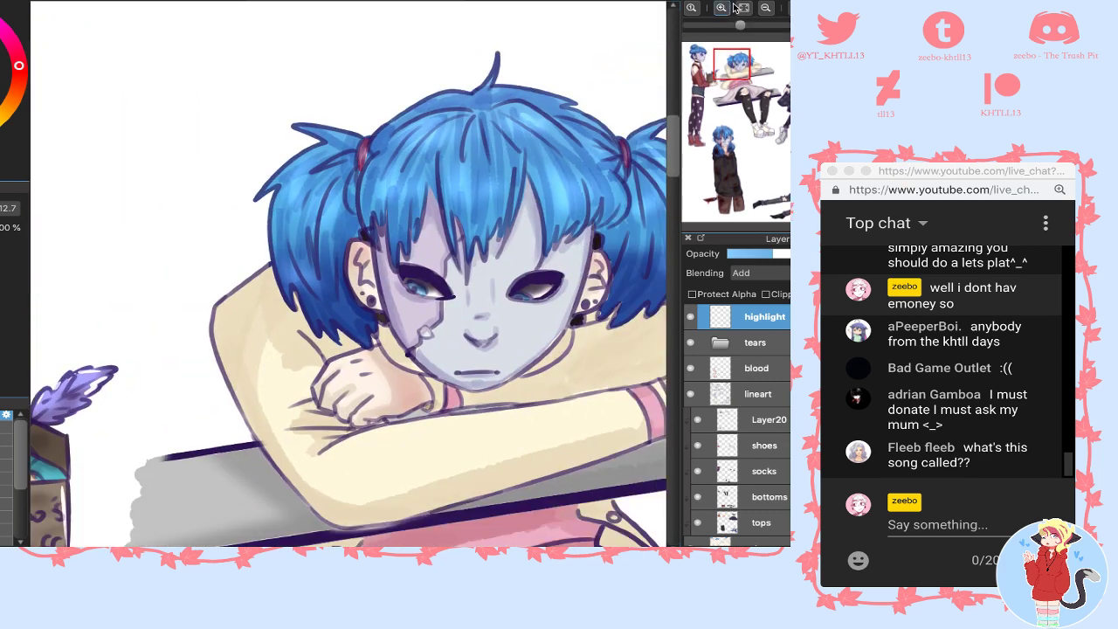
{"action": "left_click", "coordinate": [766, 7]}
{"action": "mouse_move", "coordinate": [374, 200]}
{"action": "left_mouse_down"}
{"action": "mouse_move", "coordinate": [415, 210]}
{"action": "mouse_move", "coordinate": [438, 222]}
{"action": "mouse_move", "coordinate": [481, 210]}
{"action": "mouse_move", "coordinate": [489, 221]}
{"action": "mouse_move", "coordinate": [515, 220]}
{"action": "left_mouse_up"}
{"action": "mouse_move", "coordinate": [529, 208]}
{"action": "left_mouse_down"}
{"action": "mouse_move", "coordinate": [540, 226]}
{"action": "mouse_move", "coordinate": [573, 217]}
{"action": "left_mouse_up"}
{"action": "left_click_drag", "start_coordinate": [568, 211], "coordinate": [570, 222]}
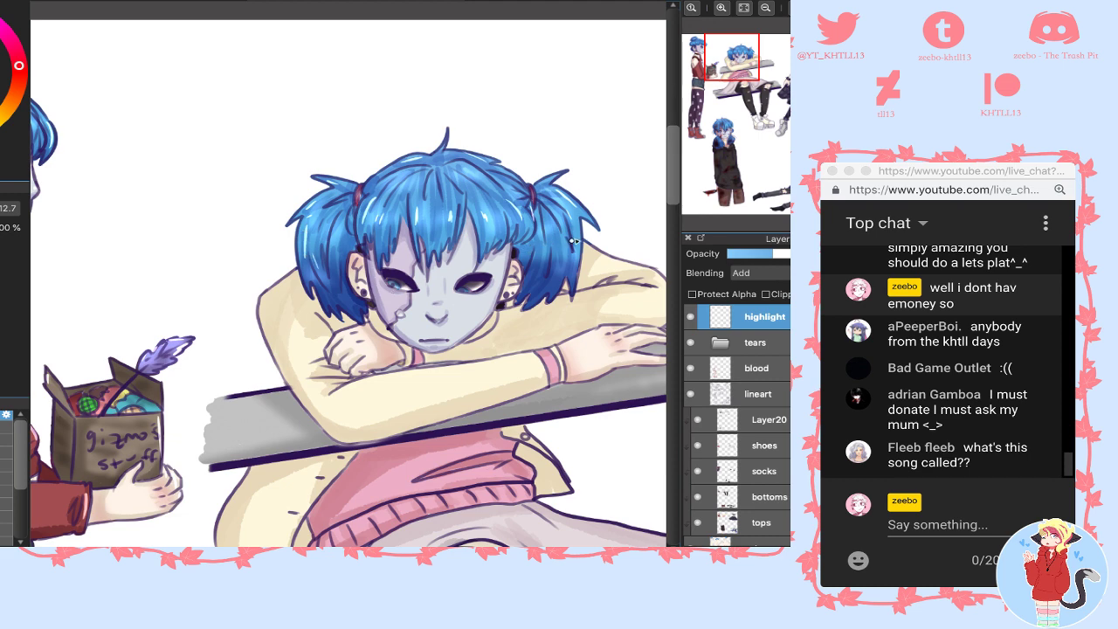
{"action": "left_click_drag", "start_coordinate": [748, 72], "coordinate": [745, 65]}
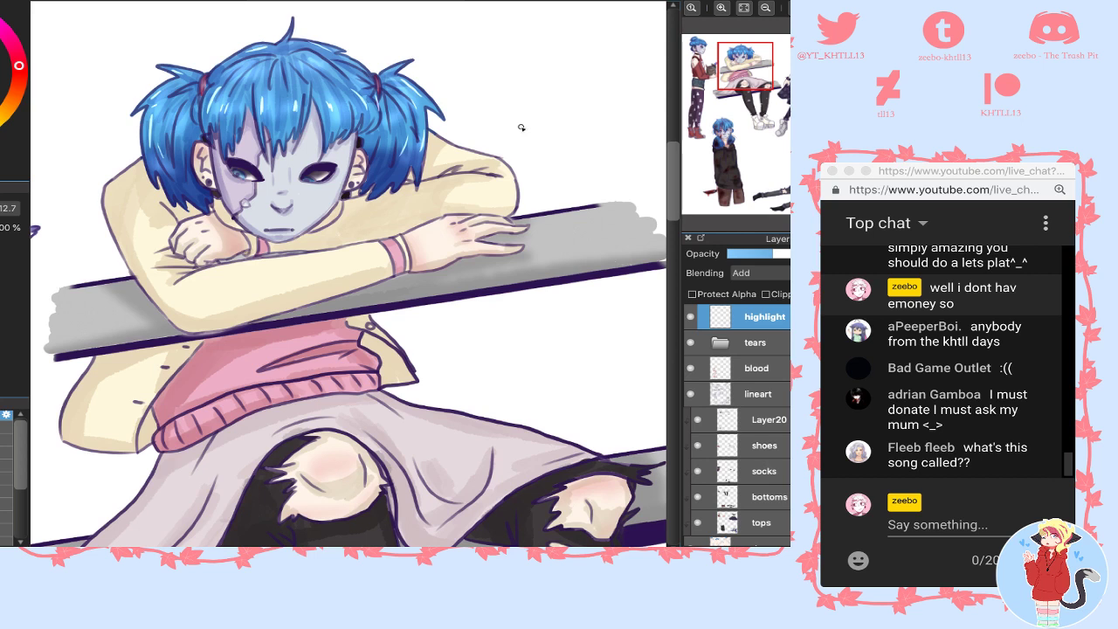
- Switch to the browser, resume the paused YouTube video, and return to the drawing
{"action": "key", "text": "ctrl+Right"}
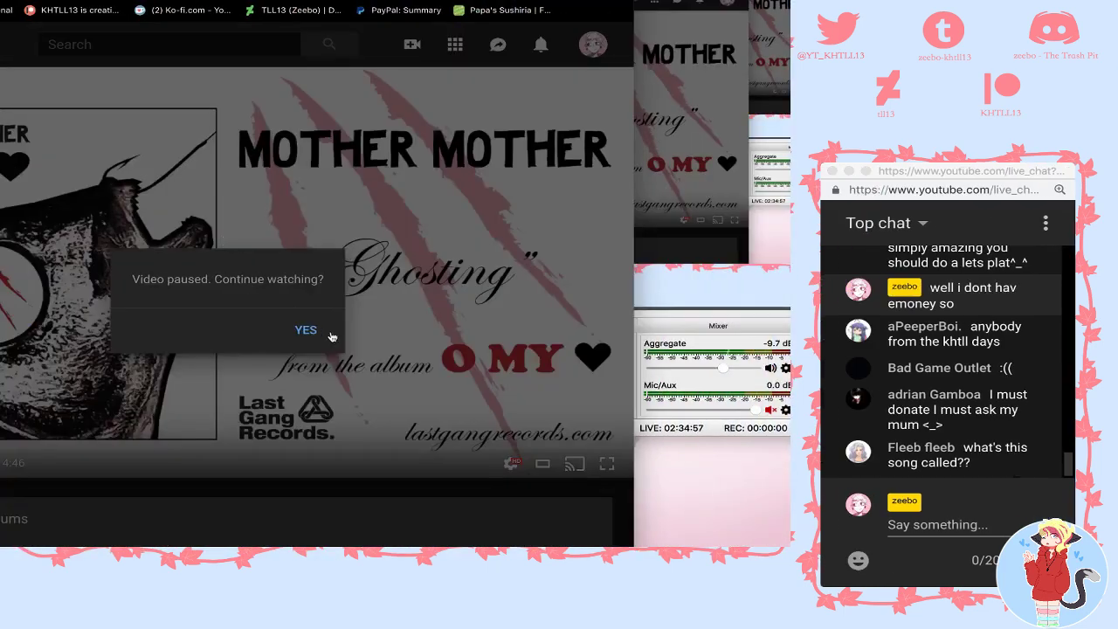
{"action": "left_click", "coordinate": [318, 330]}
{"action": "key", "text": "alt+Tab"}
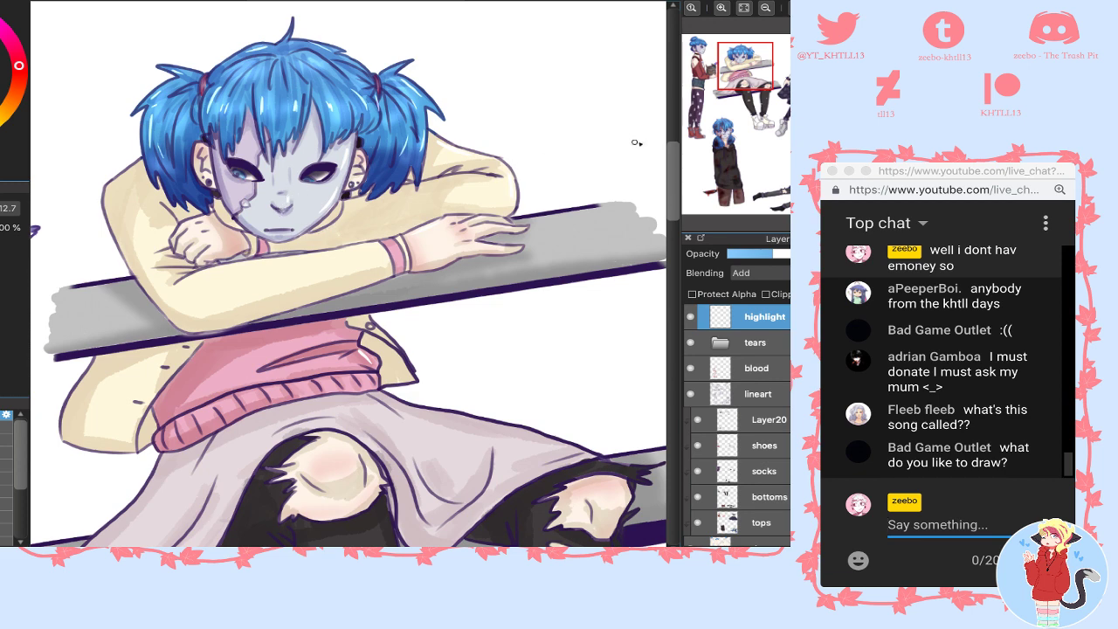
- Add thin highlight lines down the outer edges of both ripped black trouser legs, redrawing the unsatisfactory strokes
{"action": "left_click_drag", "start_coordinate": [742, 70], "coordinate": [757, 105]}
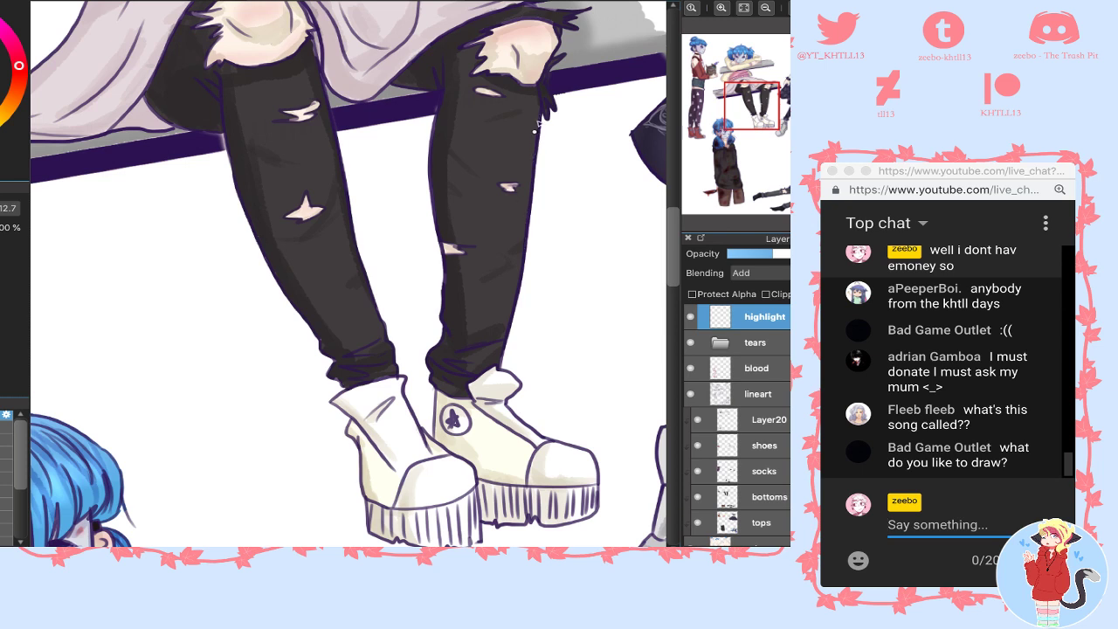
{"action": "left_click_drag", "start_coordinate": [539, 107], "coordinate": [531, 144]}
{"action": "key", "text": "super+z"}
{"action": "left_click_drag", "start_coordinate": [536, 101], "coordinate": [530, 177]}
{"action": "left_click_drag", "start_coordinate": [341, 198], "coordinate": [359, 253]}
{"action": "key", "text": "super+z"}
{"action": "left_click_drag", "start_coordinate": [341, 191], "coordinate": [358, 253]}
- Highlight the side and centre fold of the eye-patterned skirt and the shoulder of the sheer top
{"action": "left_click_drag", "start_coordinate": [769, 113], "coordinate": [789, 101]}
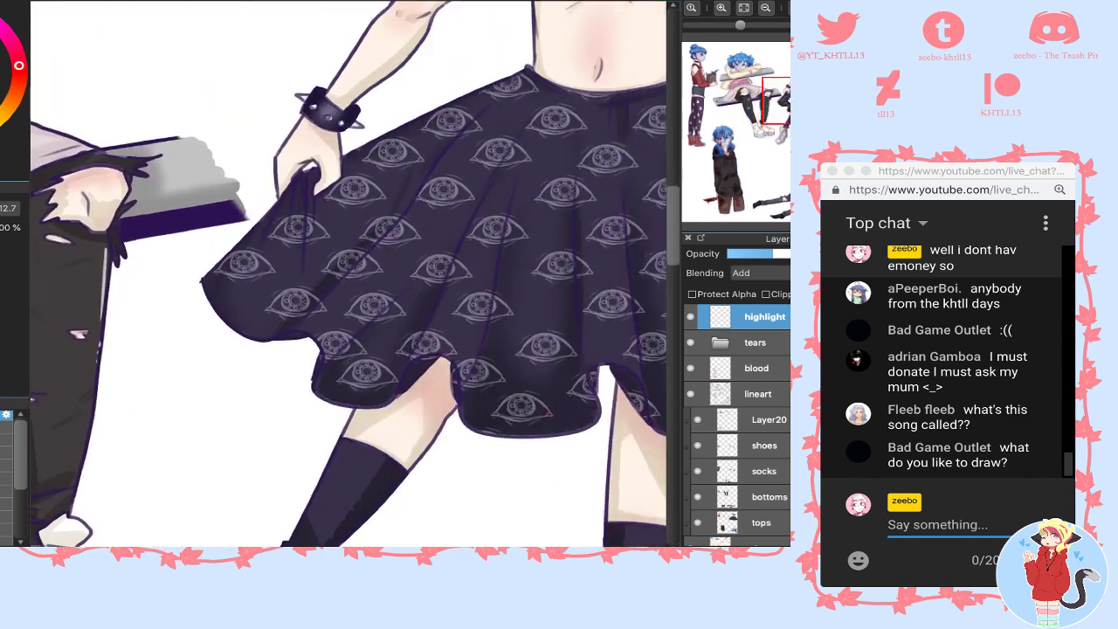
{"action": "left_click_drag", "start_coordinate": [660, 87], "coordinate": [531, 202]}
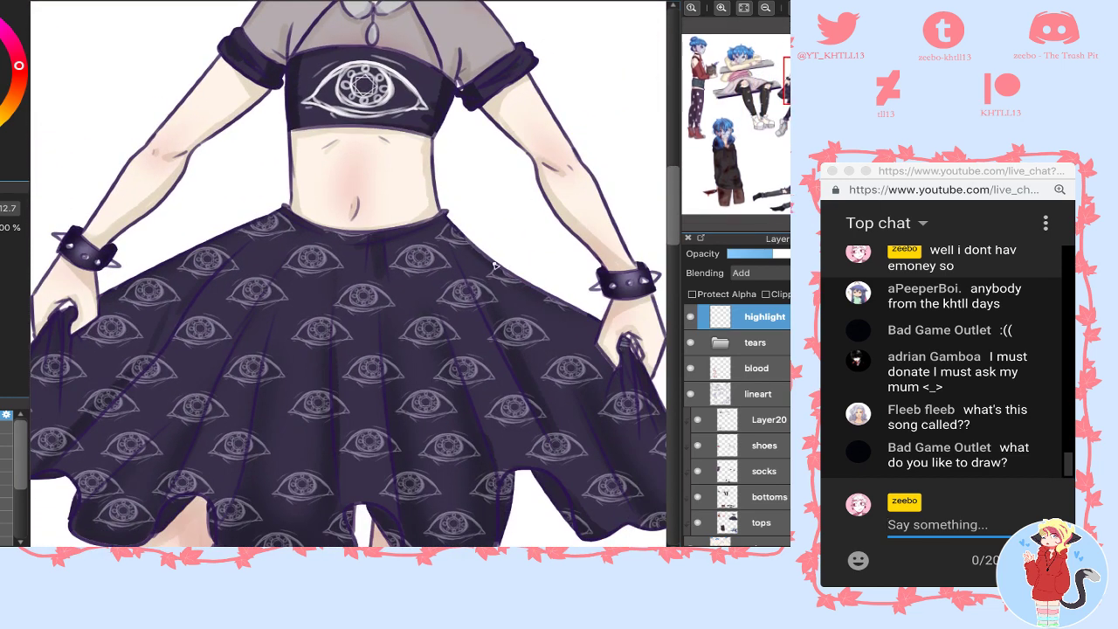
{"action": "left_click_drag", "start_coordinate": [493, 264], "coordinate": [535, 295]}
{"action": "left_click_drag", "start_coordinate": [380, 265], "coordinate": [375, 307]}
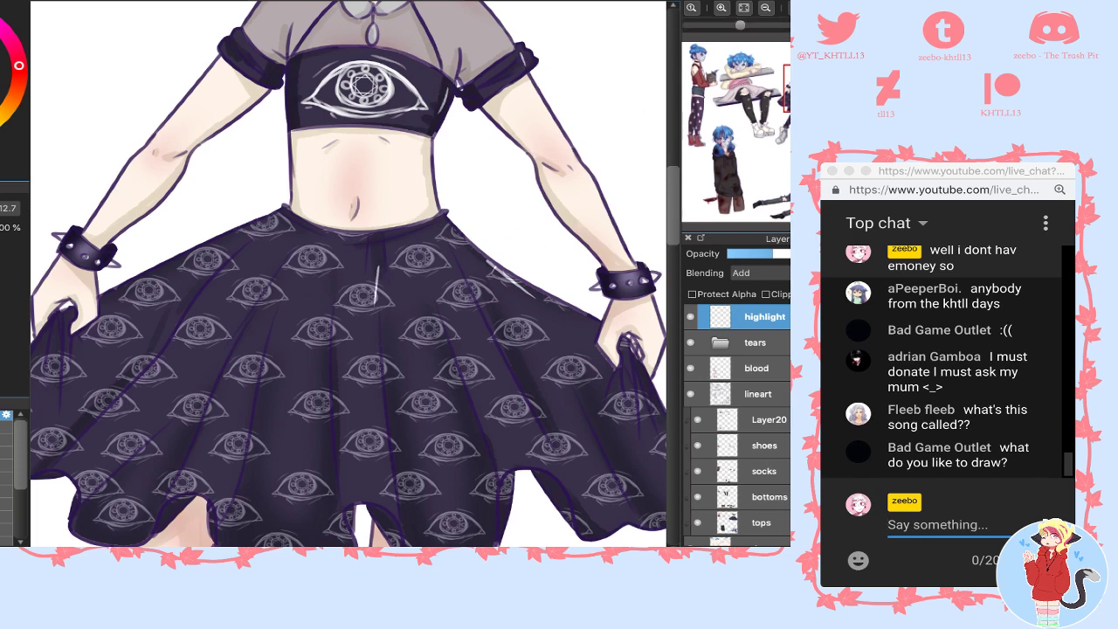
{"action": "left_click", "coordinate": [808, 61]}
{"action": "left_click_drag", "start_coordinate": [513, 229], "coordinate": [532, 251]}
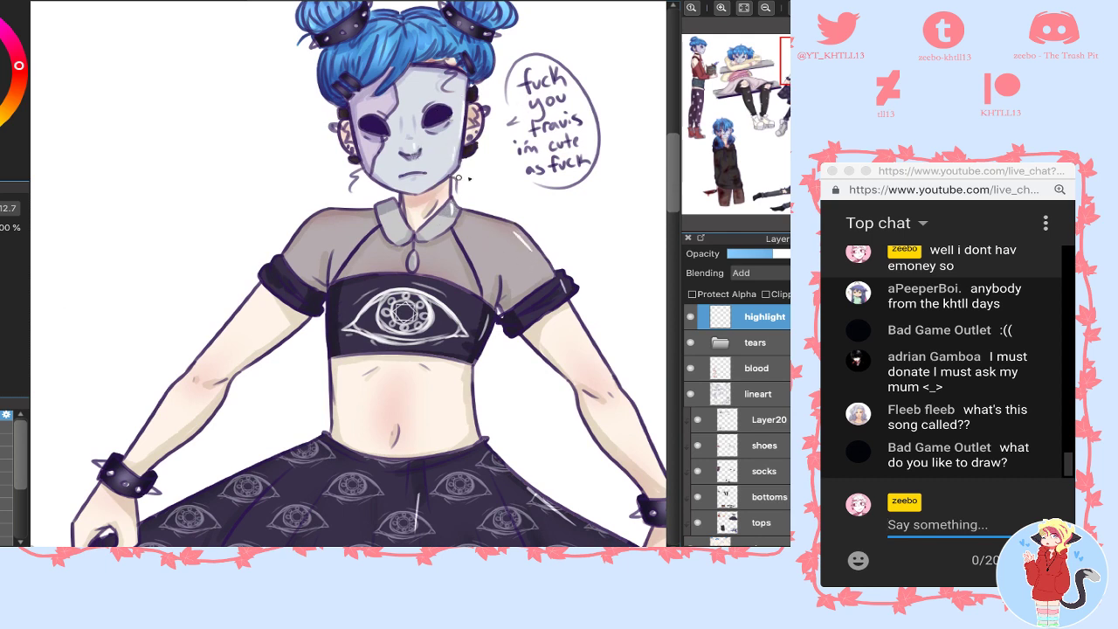
{"action": "left_click", "coordinate": [805, 70]}
{"action": "left_click_drag", "start_coordinate": [804, 70], "coordinate": [803, 61]}
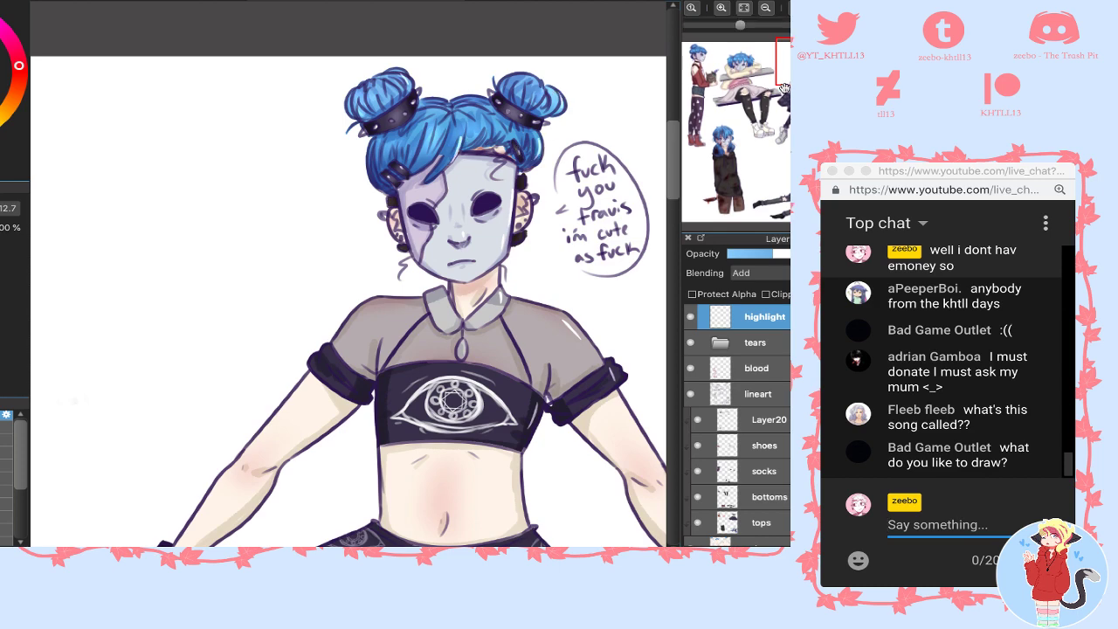
- Add highlights to the edges of the skirted figure's dark socks and grey boots
{"action": "left_click_drag", "start_coordinate": [800, 85], "coordinate": [809, 115]}
{"action": "left_click_drag", "start_coordinate": [453, 375], "coordinate": [446, 412]}
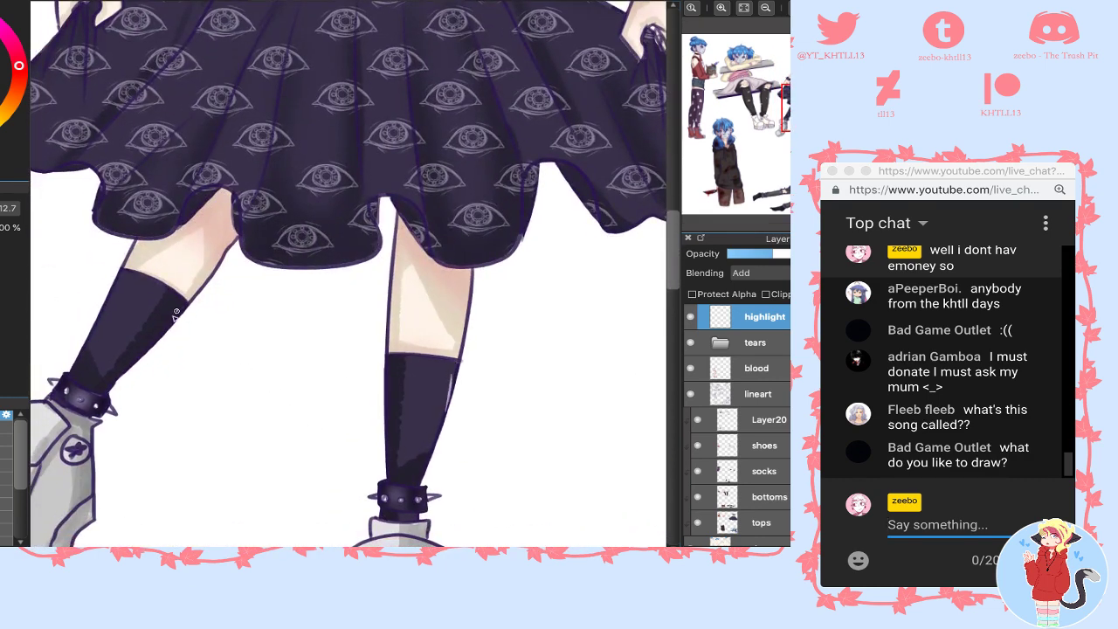
{"action": "left_click_drag", "start_coordinate": [176, 312], "coordinate": [161, 333]}
{"action": "left_click_drag", "start_coordinate": [786, 148], "coordinate": [797, 150]}
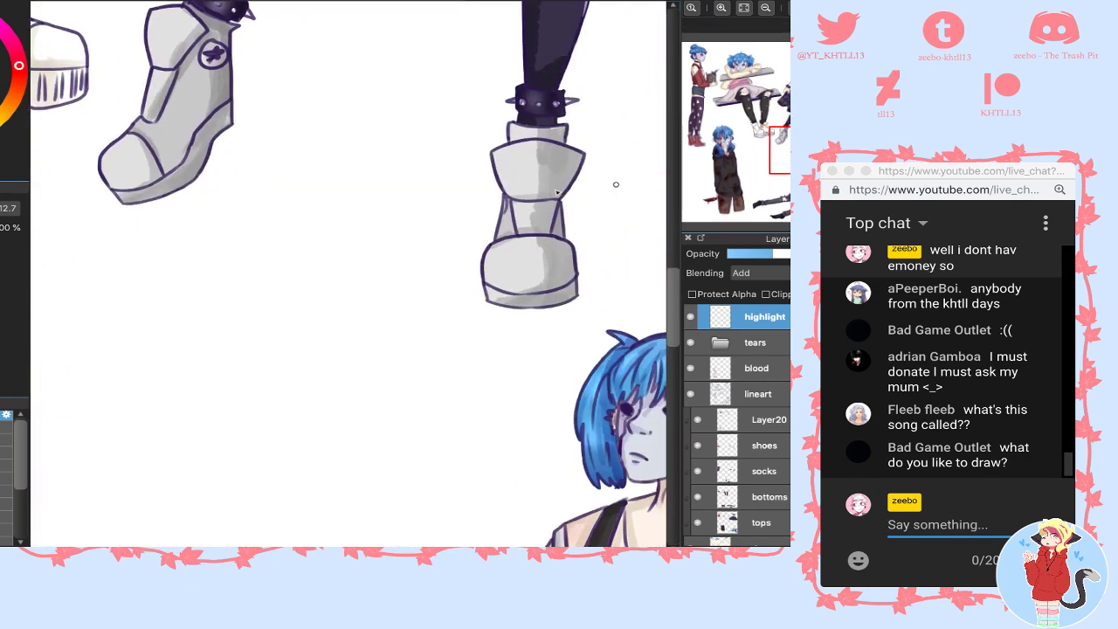
{"action": "left_click_drag", "start_coordinate": [563, 241], "coordinate": [570, 270]}
{"action": "left_click_drag", "start_coordinate": [576, 159], "coordinate": [565, 193]}
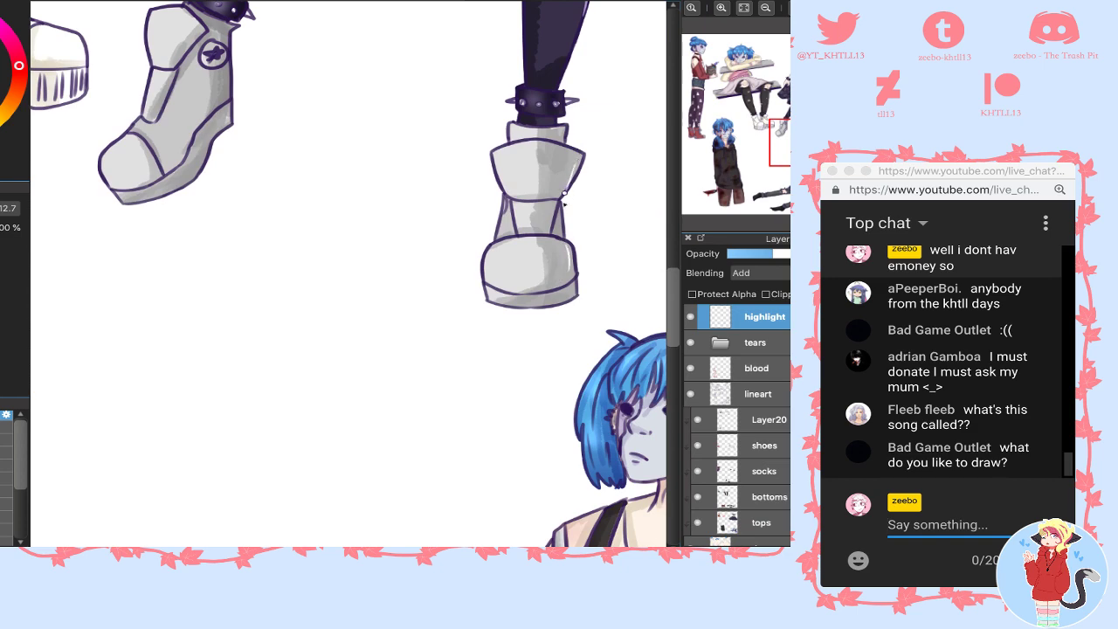
{"action": "left_click_drag", "start_coordinate": [230, 120], "coordinate": [211, 135]}
- Paint highlights on the pigtail and clothing of the figure in the tank top and blue cardigan
{"action": "left_click_drag", "start_coordinate": [808, 158], "coordinate": [817, 164]}
{"action": "left_click_drag", "start_coordinate": [550, 130], "coordinate": [557, 177]}
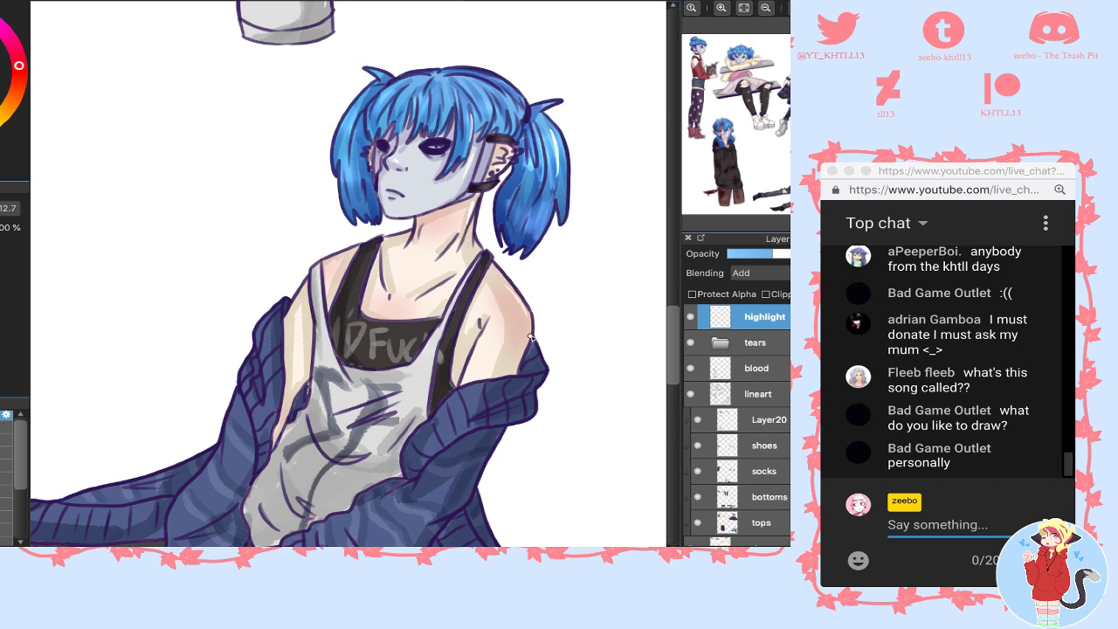
{"action": "left_click_drag", "start_coordinate": [434, 376], "coordinate": [428, 351]}
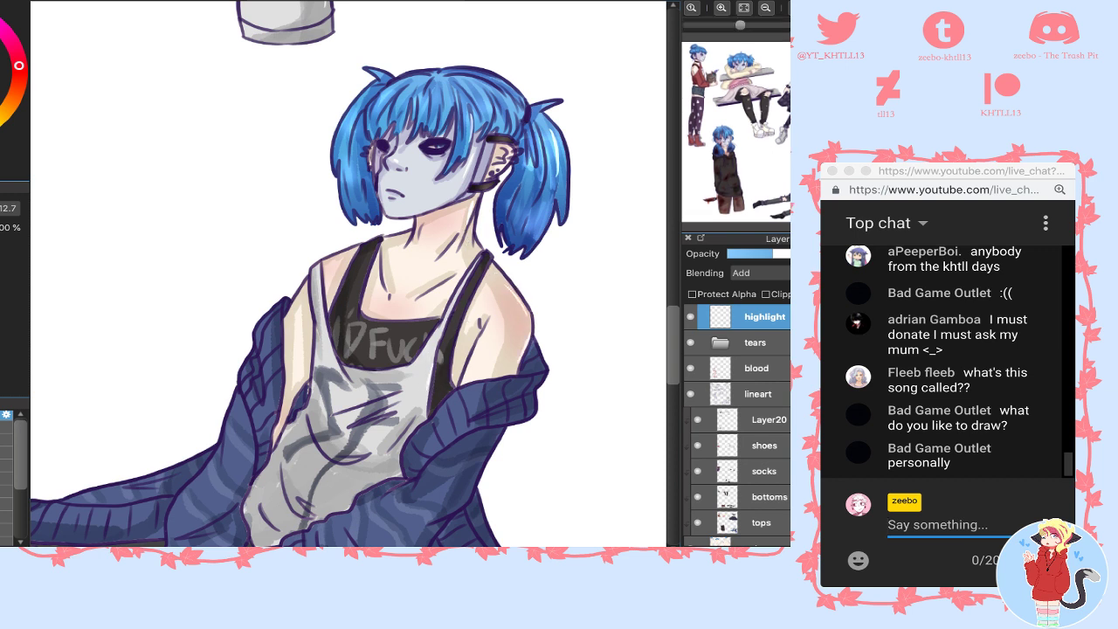
- Paint highlight strokes along the sleeve and trailing edge of the reclining character's blue cardigan
{"action": "scroll", "coordinate": [661, 210], "scroll_direction": "down", "scroll_amount": 5}
{"action": "mouse_move", "coordinate": [478, 288]}
{"action": "left_mouse_down"}
{"action": "mouse_move", "coordinate": [439, 368]}
{"action": "mouse_move", "coordinate": [445, 350]}
{"action": "mouse_move", "coordinate": [420, 362]}
{"action": "left_mouse_up"}
{"action": "left_click_drag", "start_coordinate": [526, 440], "coordinate": [542, 482]}
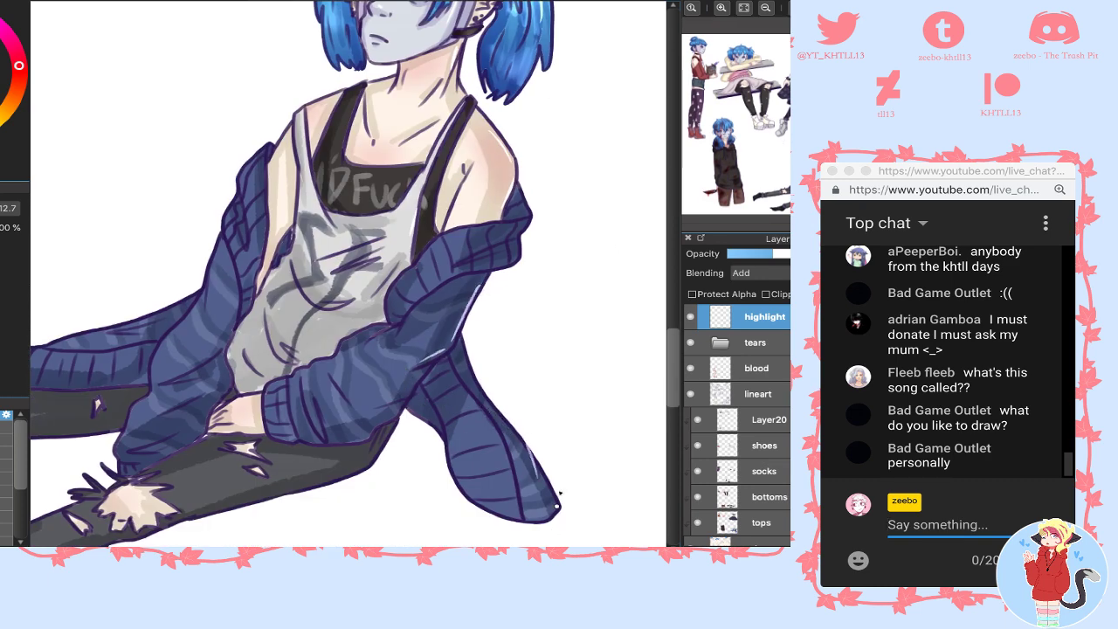
{"action": "left_click_drag", "start_coordinate": [818, 187], "coordinate": [804, 197]}
{"action": "scroll", "coordinate": [658, 248], "scroll_direction": "left", "scroll_amount": 2}
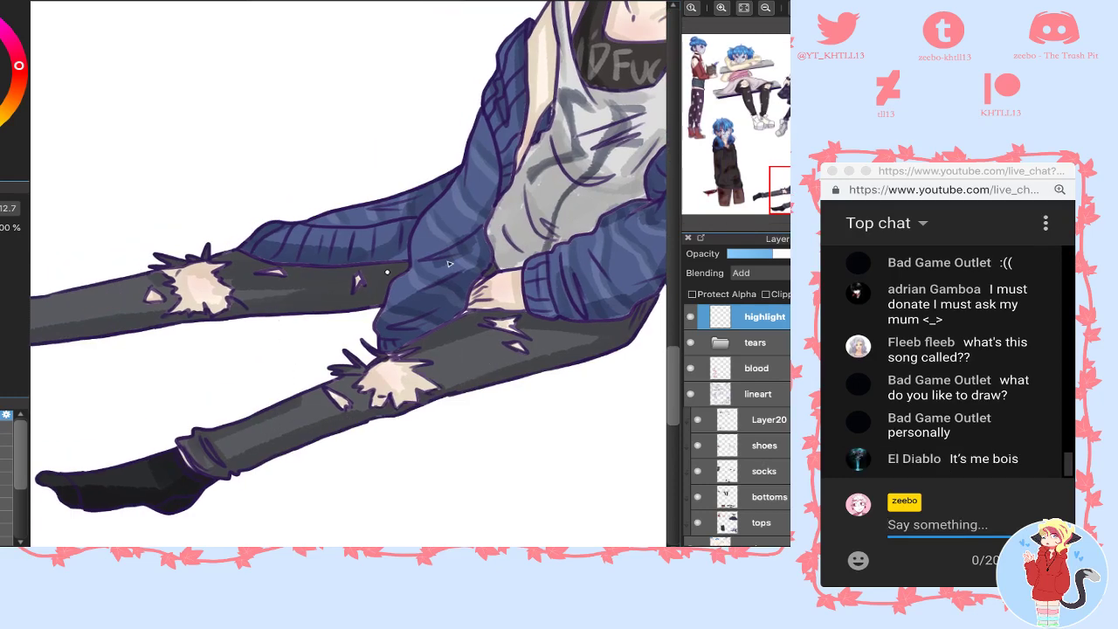
- Lower the highlight layer's opacity and review the highlights on each of the figures
{"action": "left_click_drag", "start_coordinate": [748, 179], "coordinate": [728, 135]}
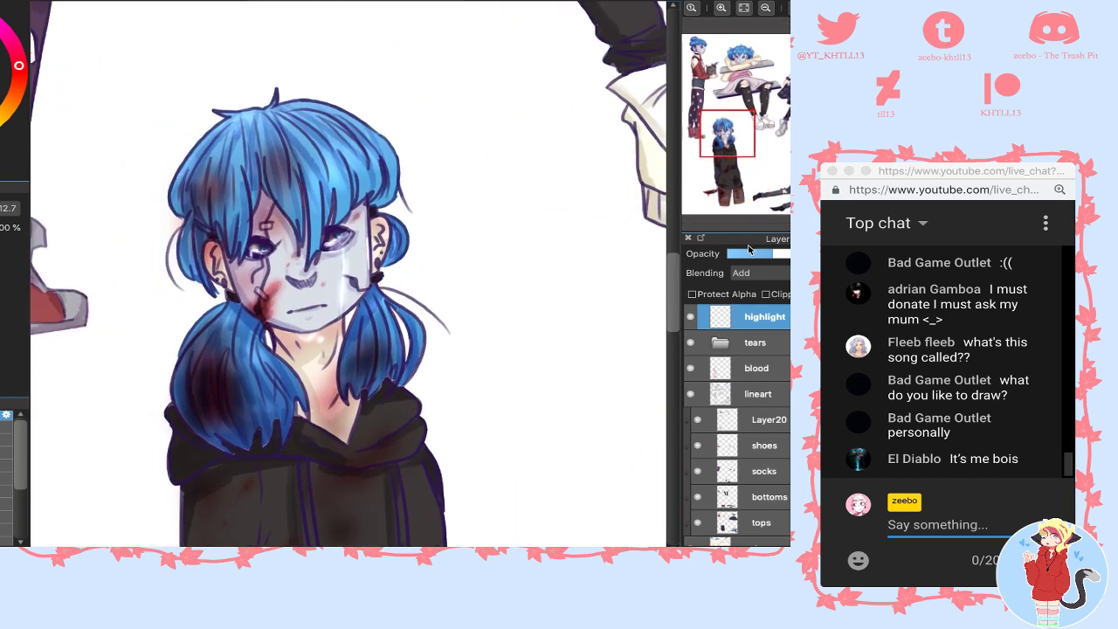
{"action": "left_click", "coordinate": [748, 254]}
{"action": "left_click_drag", "start_coordinate": [733, 131], "coordinate": [690, 39]}
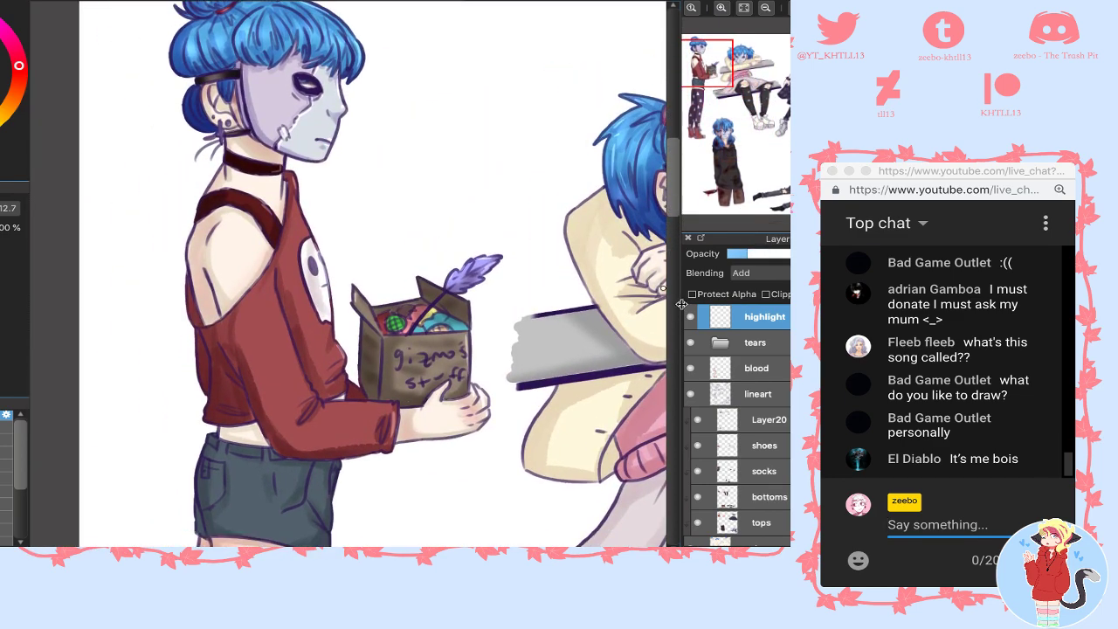
{"action": "left_click", "coordinate": [741, 68]}
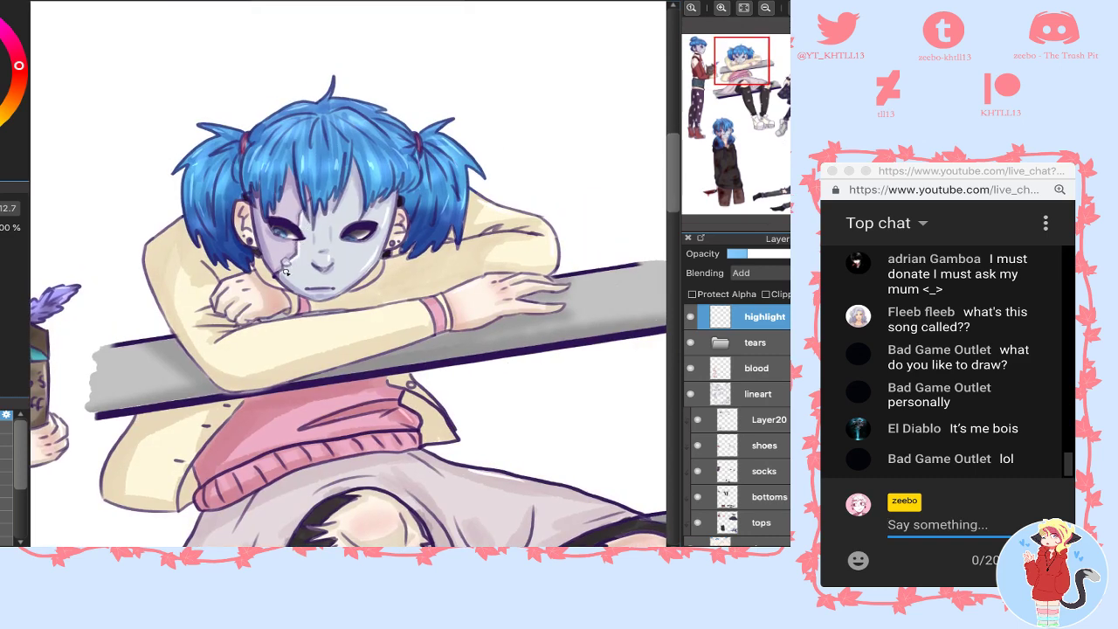
{"action": "left_click_drag", "start_coordinate": [783, 66], "coordinate": [807, 57]}
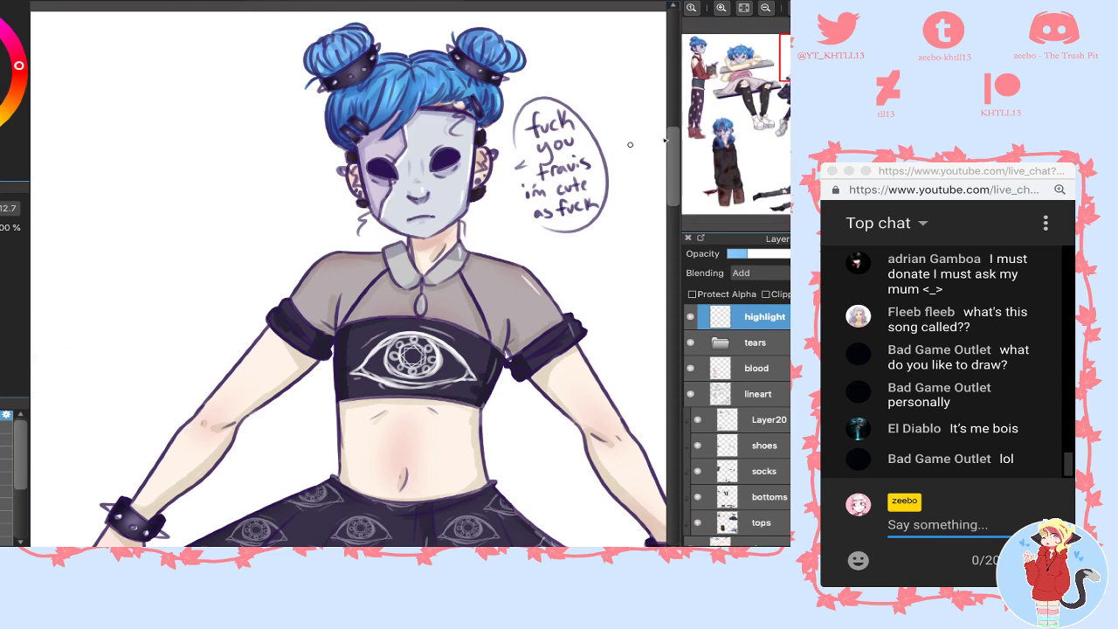
{"action": "left_click", "coordinate": [717, 140]}
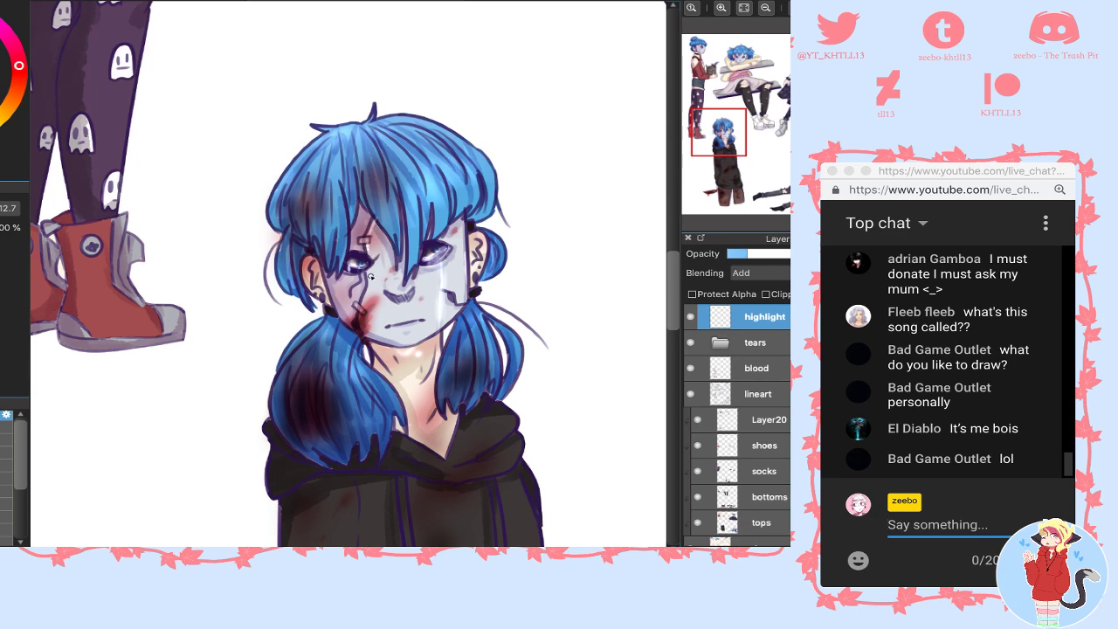
{"action": "left_click_drag", "start_coordinate": [756, 116], "coordinate": [821, 168]}
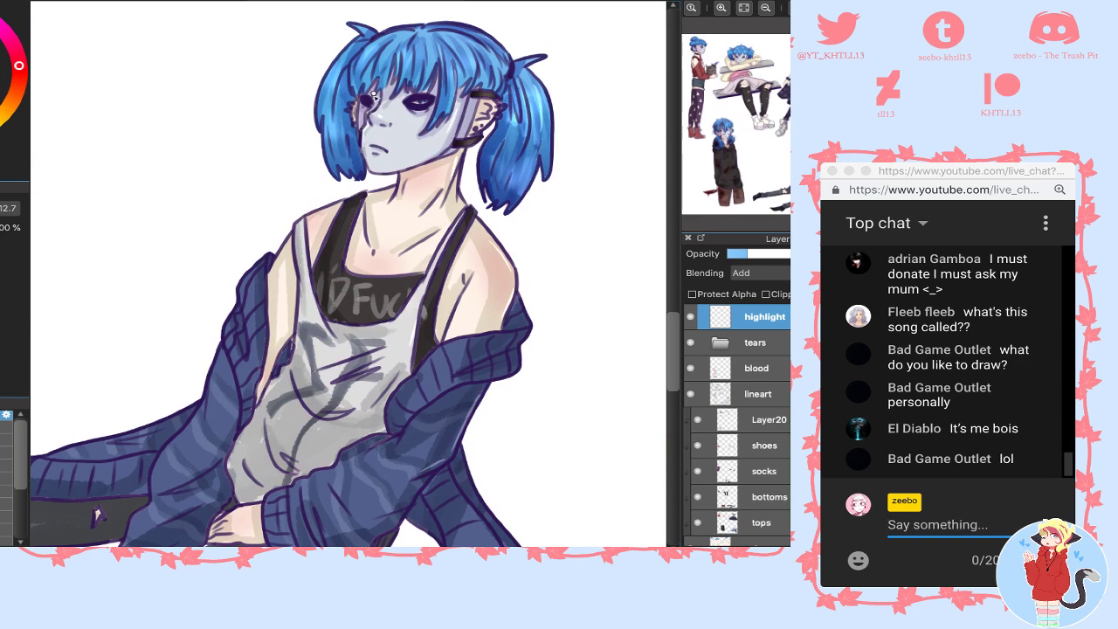
{"action": "left_click_drag", "start_coordinate": [731, 86], "coordinate": [704, 69]}
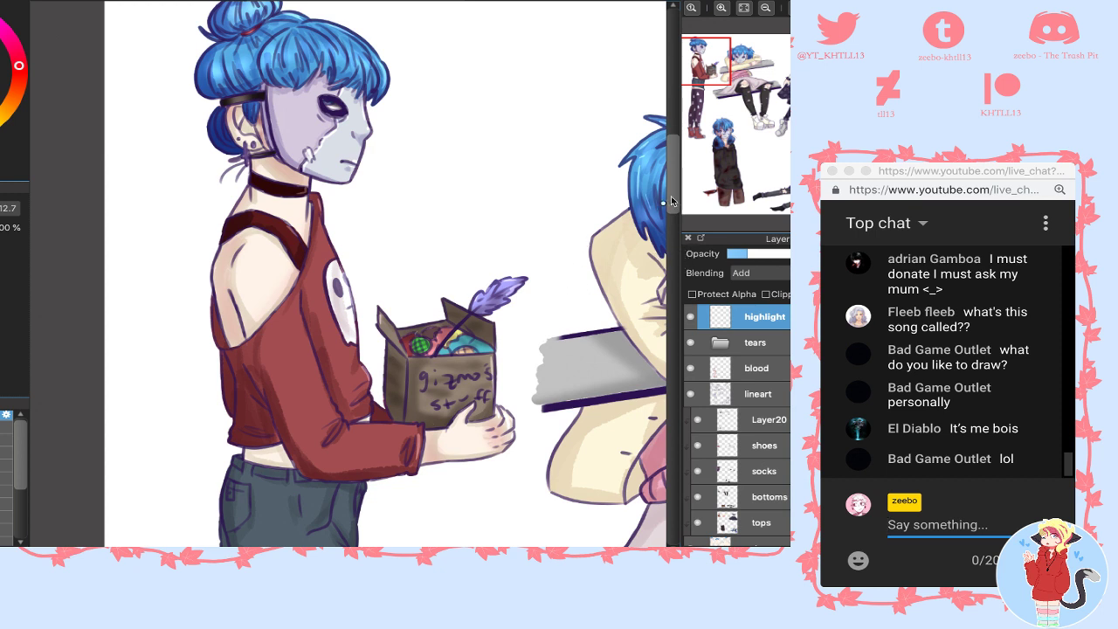
{"action": "left_click_drag", "start_coordinate": [706, 83], "coordinate": [712, 85]}
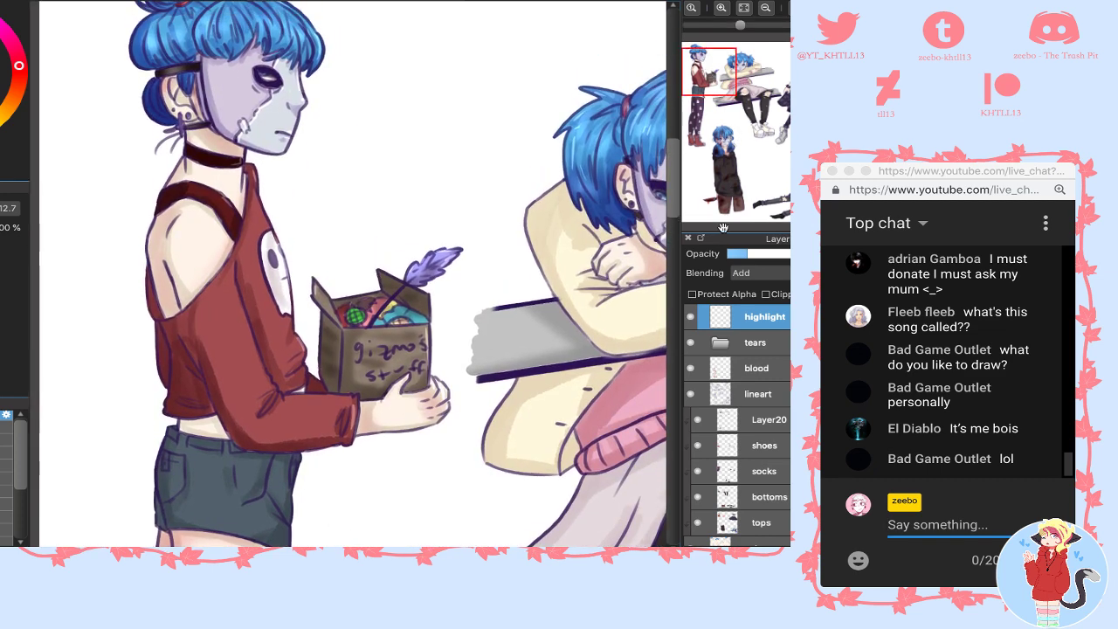
- Merge the tops, bottoms, socks, shoes and Layer20 layers down into the colors layer
{"action": "scroll", "coordinate": [751, 420], "scroll_direction": "down", "scroll_amount": 2}
{"action": "left_click", "coordinate": [765, 435]}
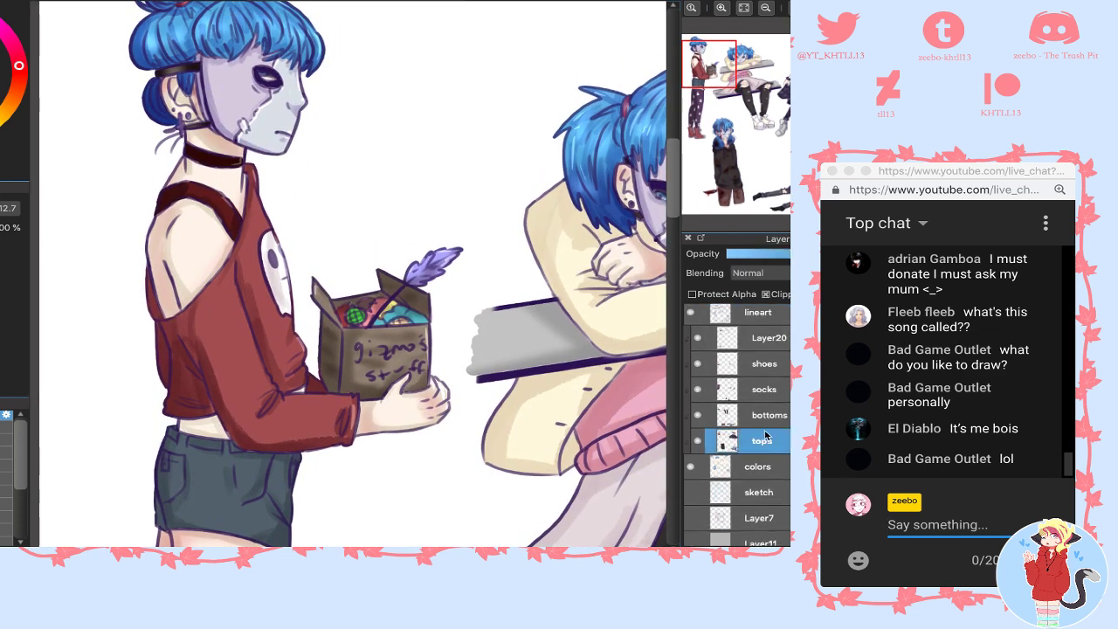
{"action": "key", "text": "super+e"}
{"action": "left_click", "coordinate": [759, 420]}
{"action": "key", "text": "super+e"}
{"action": "left_click", "coordinate": [762, 400]}
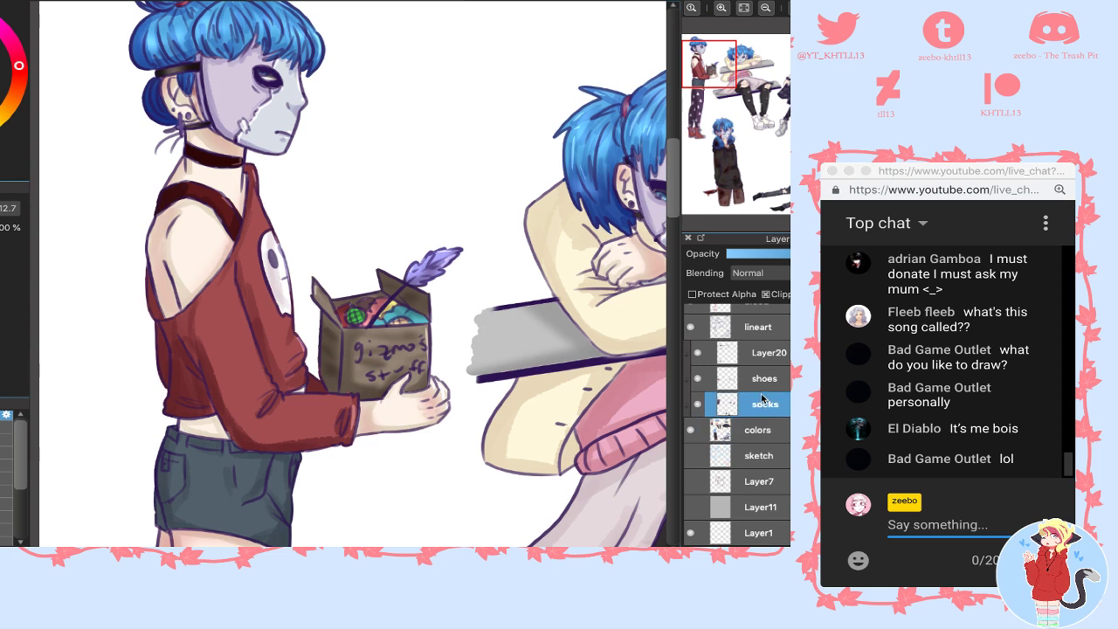
{"action": "key", "text": "super+e"}
{"action": "left_click", "coordinate": [763, 402]}
{"action": "key", "text": "super+e"}
{"action": "left_click", "coordinate": [764, 403]}
{"action": "key", "text": "super+e"}
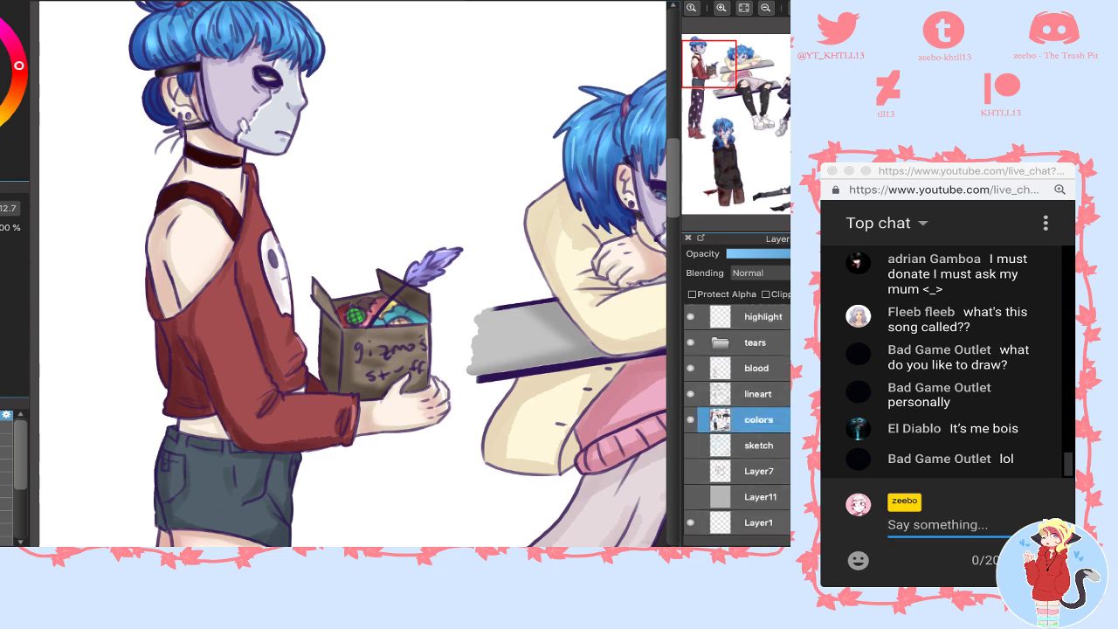
- Add a new layer clipped to the colors layer and set its blending mode to Multiply
{"action": "left_click", "coordinate": [692, 554]}
{"action": "left_click", "coordinate": [767, 294]}
{"action": "left_click", "coordinate": [758, 272]}
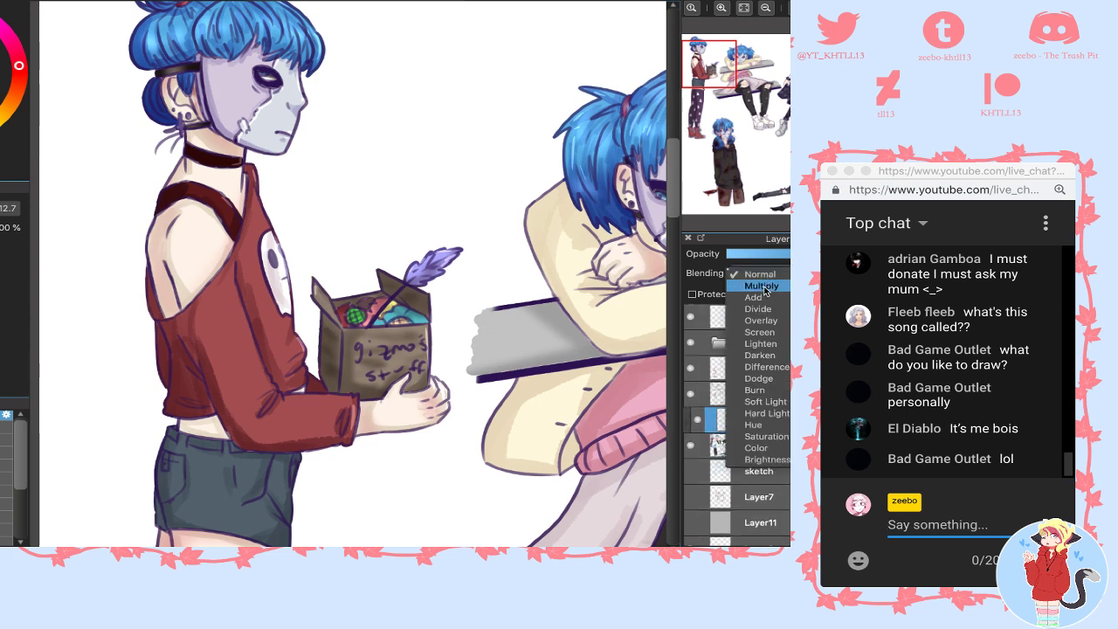
{"action": "left_click", "coordinate": [760, 283]}
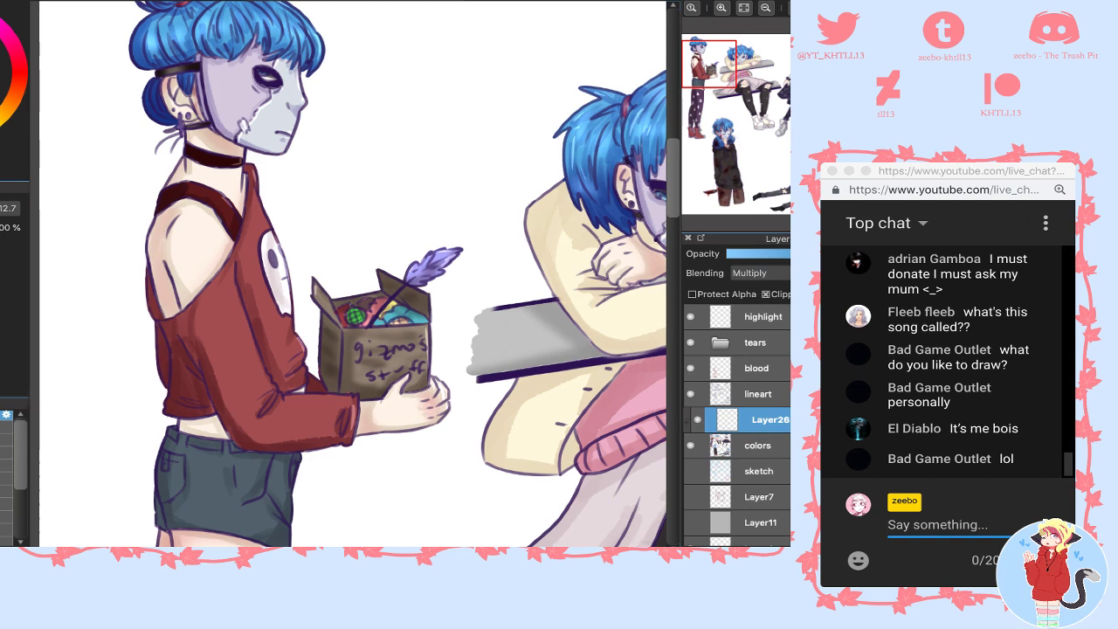
- Lower the Multiply layer's opacity and try shading strokes on the standing character's bare shoulder, including with a size 101 brush
{"action": "left_click_drag", "start_coordinate": [235, 218], "coordinate": [259, 262]}
{"action": "key", "text": "super+z"}
{"action": "left_click", "coordinate": [768, 254]}
{"action": "left_click", "coordinate": [2, 209]}
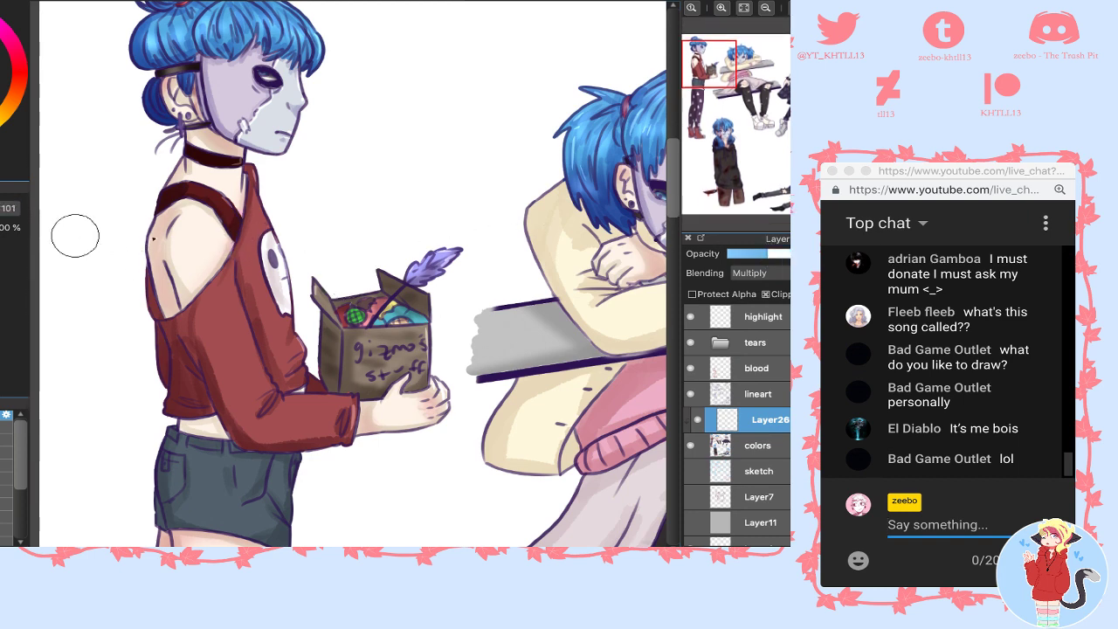
{"action": "mouse_move", "coordinate": [161, 233]}
{"action": "left_mouse_down"}
{"action": "mouse_move", "coordinate": [156, 269]}
{"action": "mouse_move", "coordinate": [200, 233]}
{"action": "mouse_move", "coordinate": [168, 260]}
{"action": "left_mouse_up"}
{"action": "key", "text": "super+z"}
{"action": "key", "text": "ctrl+z"}
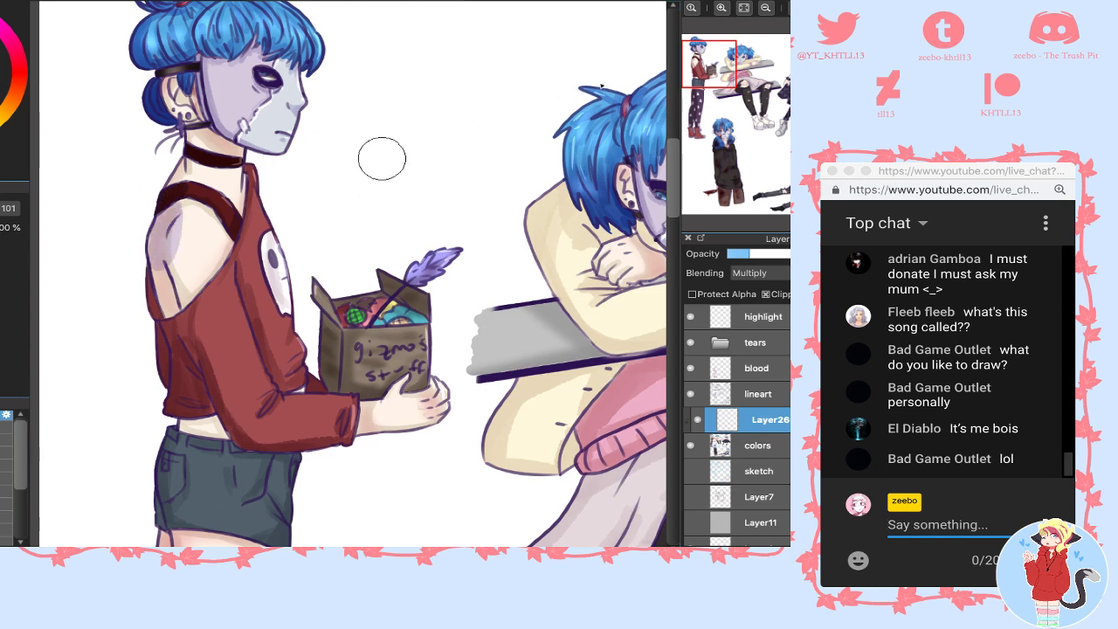
- Shade the standing character's mask below the bangs and around the nose with a size 22 brush
{"action": "left_click", "coordinate": [721, 7]}
{"action": "left_click", "coordinate": [721, 7]}
{"action": "left_click_drag", "start_coordinate": [710, 54], "coordinate": [697, 55]}
{"action": "left_click", "coordinate": [764, 7]}
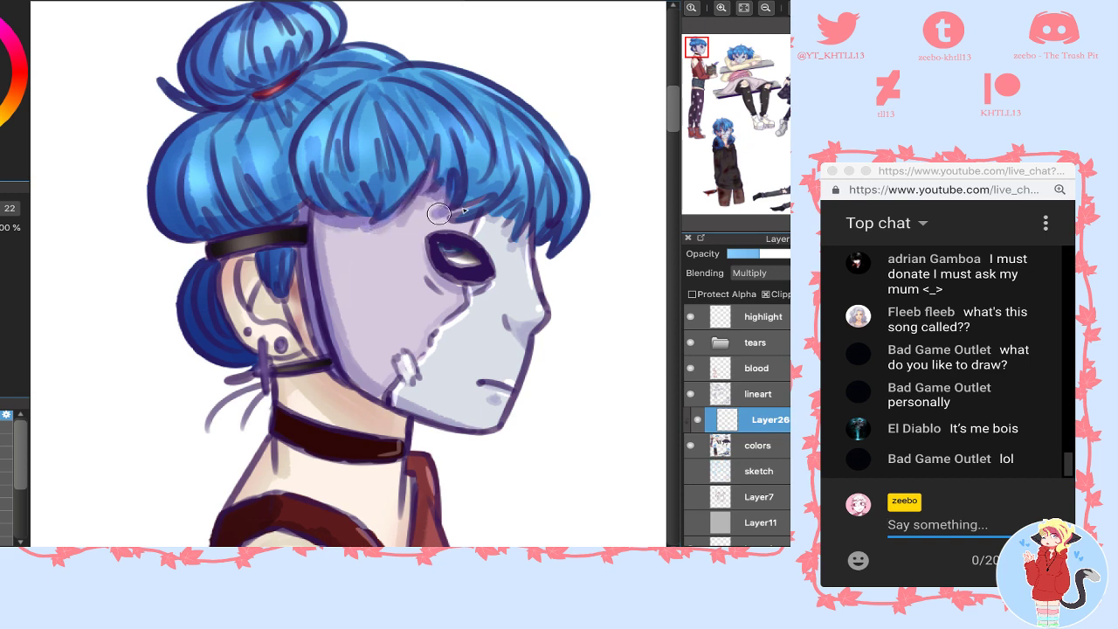
{"action": "mouse_move", "coordinate": [439, 214]}
{"action": "left_mouse_down"}
{"action": "mouse_move", "coordinate": [504, 204]}
{"action": "mouse_move", "coordinate": [490, 223]}
{"action": "mouse_move", "coordinate": [526, 245]}
{"action": "left_mouse_up"}
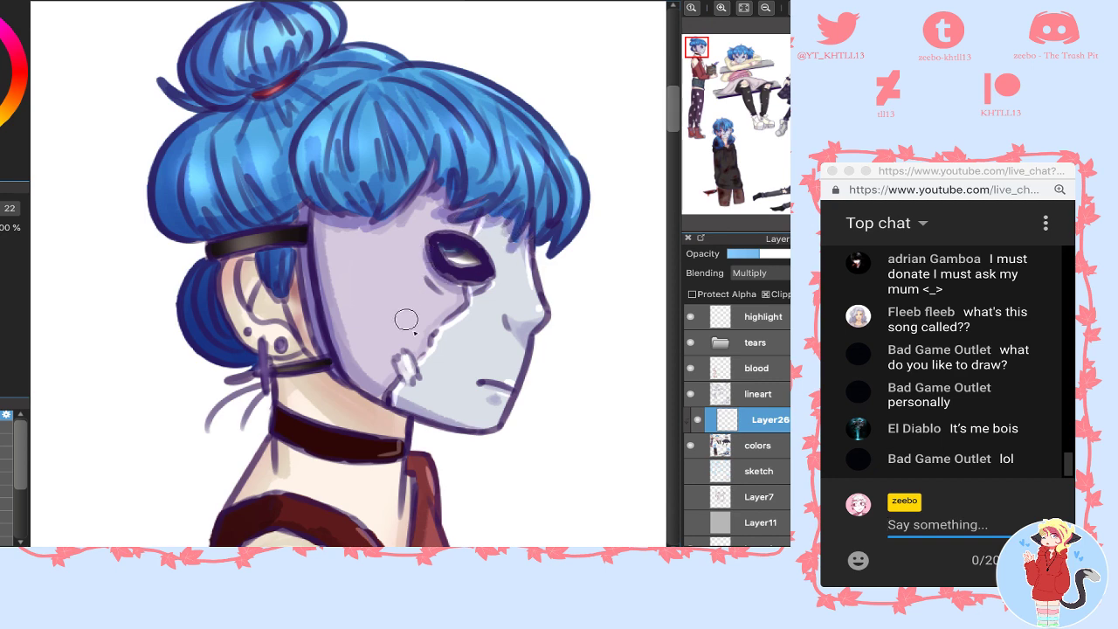
{"action": "left_click_drag", "start_coordinate": [525, 332], "coordinate": [522, 331]}
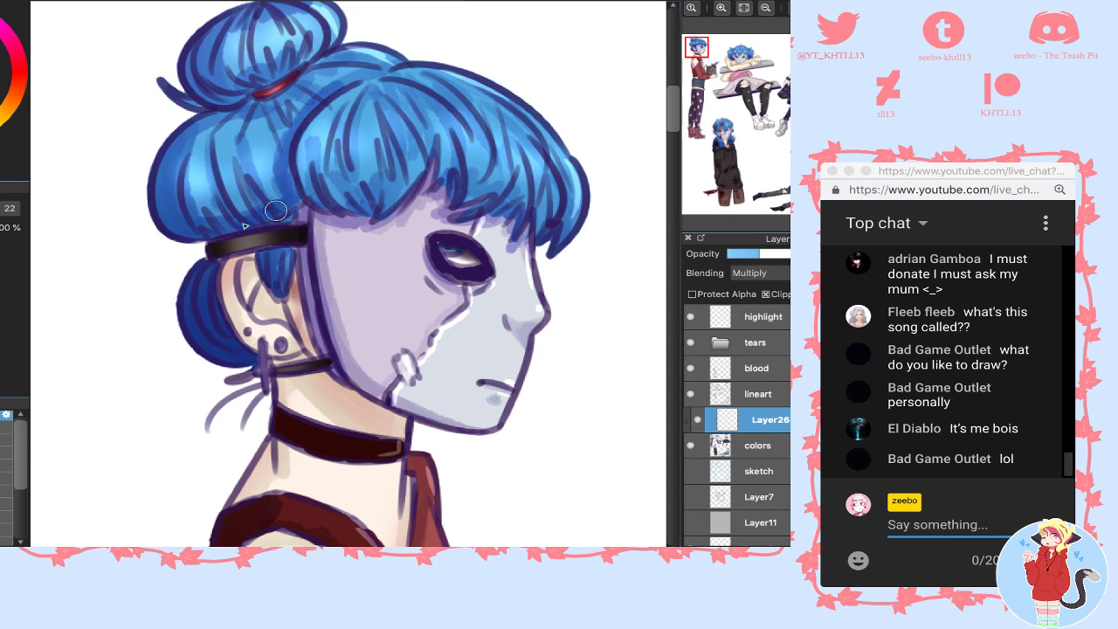
- Shade the back edges of the standing character's blue hair and the area beside the ear
{"action": "mouse_move", "coordinate": [191, 226]}
{"action": "left_mouse_down"}
{"action": "mouse_move", "coordinate": [185, 145]}
{"action": "mouse_move", "coordinate": [223, 116]}
{"action": "mouse_move", "coordinate": [216, 28]}
{"action": "mouse_move", "coordinate": [204, 72]}
{"action": "left_mouse_up"}
{"action": "left_click_drag", "start_coordinate": [190, 292], "coordinate": [218, 345]}
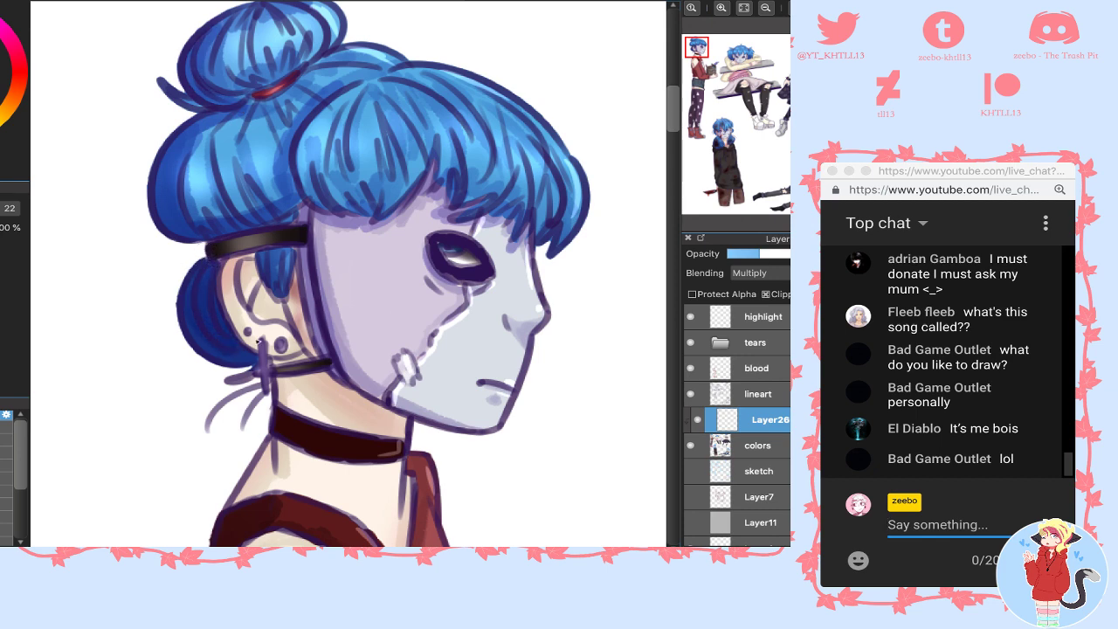
{"action": "mouse_move", "coordinate": [275, 283]}
{"action": "left_mouse_down"}
{"action": "mouse_move", "coordinate": [267, 262]}
{"action": "mouse_move", "coordinate": [382, 304]}
{"action": "left_mouse_up"}
- Shade the neck beneath the mask, the ear and the back edge of the bare shoulder
{"action": "left_click", "coordinate": [699, 60]}
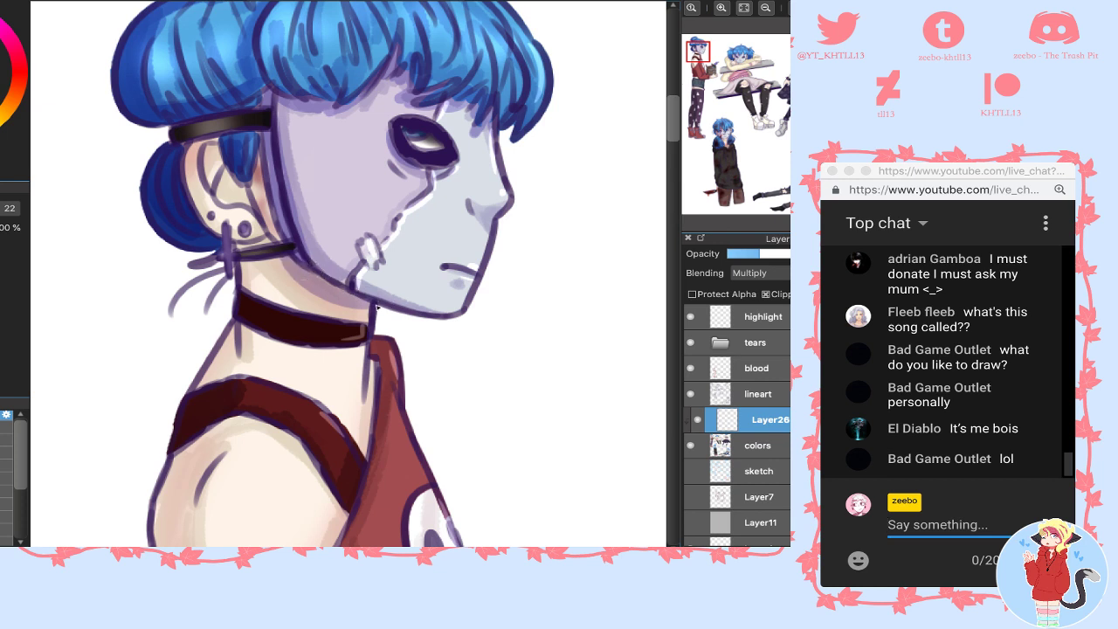
{"action": "left_click_drag", "start_coordinate": [286, 261], "coordinate": [359, 312]}
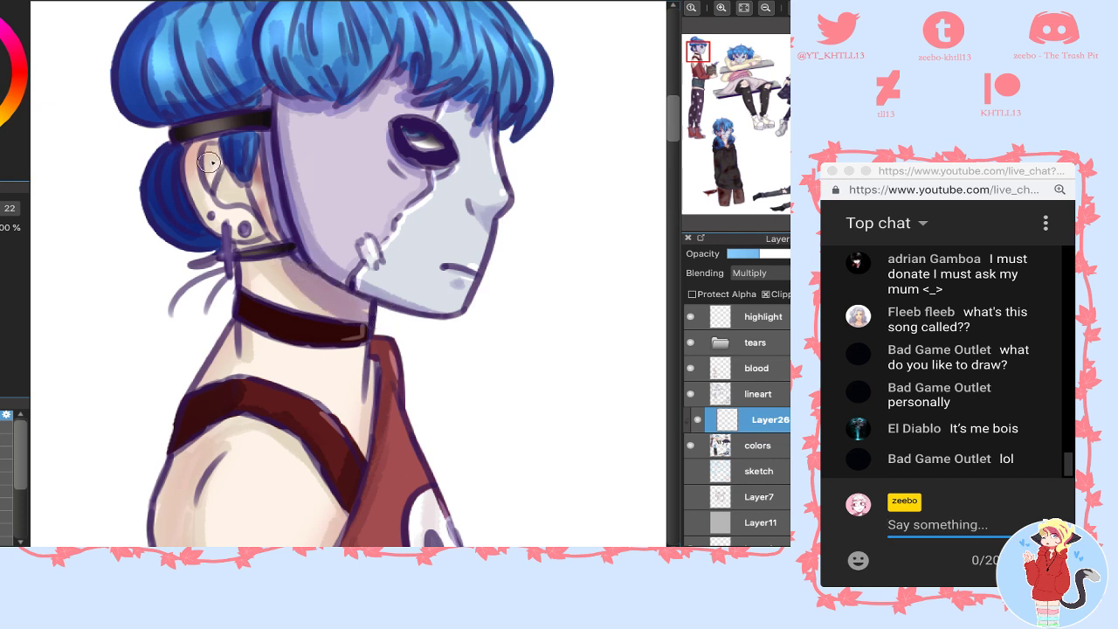
{"action": "mouse_move", "coordinate": [209, 162]}
{"action": "left_mouse_down"}
{"action": "mouse_move", "coordinate": [253, 198]}
{"action": "mouse_move", "coordinate": [251, 162]}
{"action": "mouse_move", "coordinate": [265, 212]}
{"action": "left_mouse_up"}
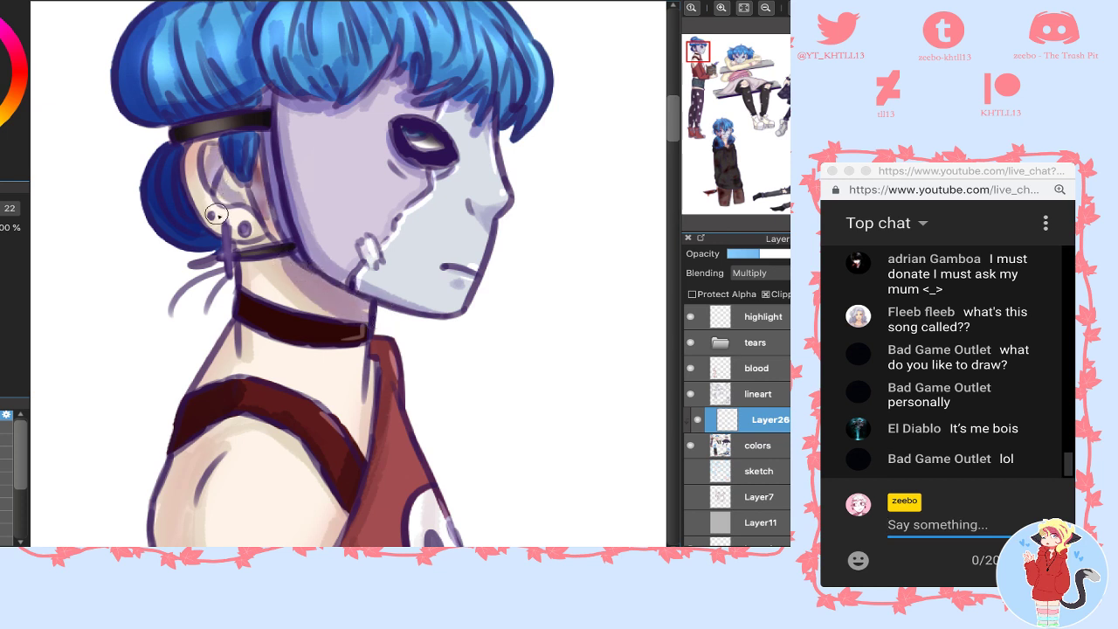
{"action": "left_click_drag", "start_coordinate": [189, 152], "coordinate": [206, 212]}
{"action": "mouse_move", "coordinate": [250, 264]}
{"action": "left_mouse_down"}
{"action": "mouse_move", "coordinate": [248, 329]}
{"action": "mouse_move", "coordinate": [203, 378]}
{"action": "left_mouse_up"}
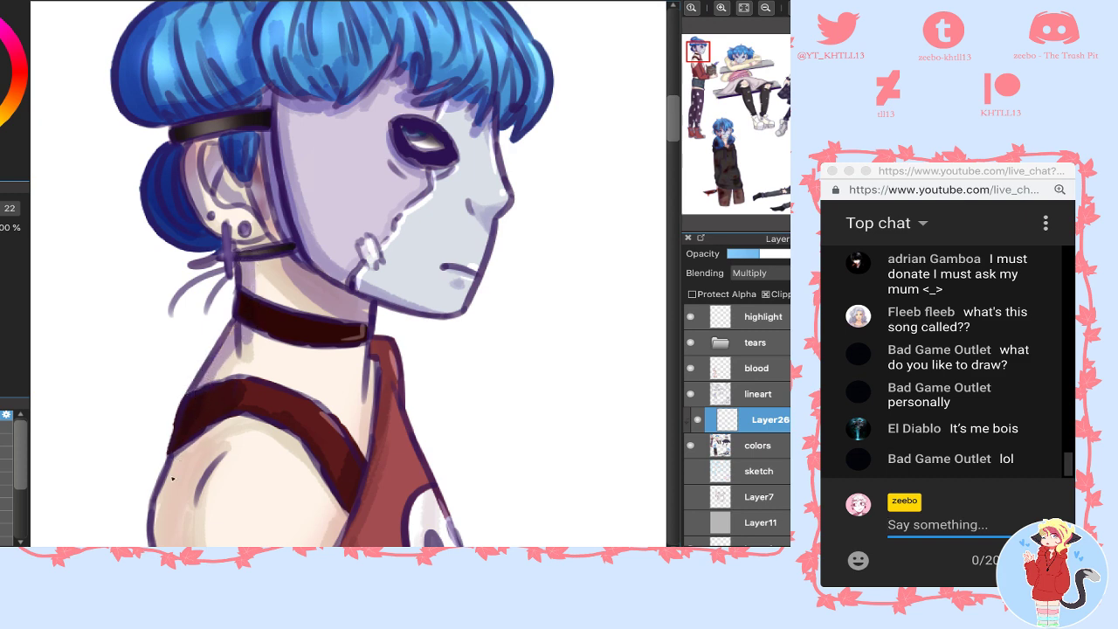
{"action": "left_click_drag", "start_coordinate": [180, 449], "coordinate": [150, 545]}
- Shade the skin inside the red top's neckline, along the upper arm's edges and above the shoulder strap
{"action": "left_click_drag", "start_coordinate": [704, 56], "coordinate": [693, 61]}
{"action": "left_click_drag", "start_coordinate": [539, 123], "coordinate": [528, 187]}
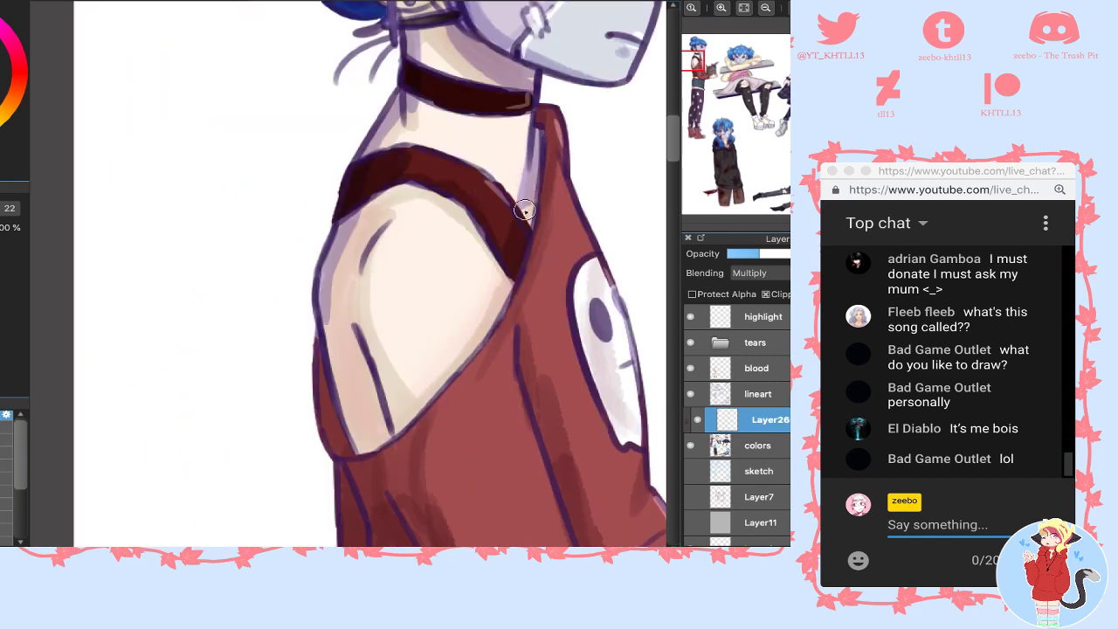
{"action": "left_click_drag", "start_coordinate": [511, 262], "coordinate": [444, 332]}
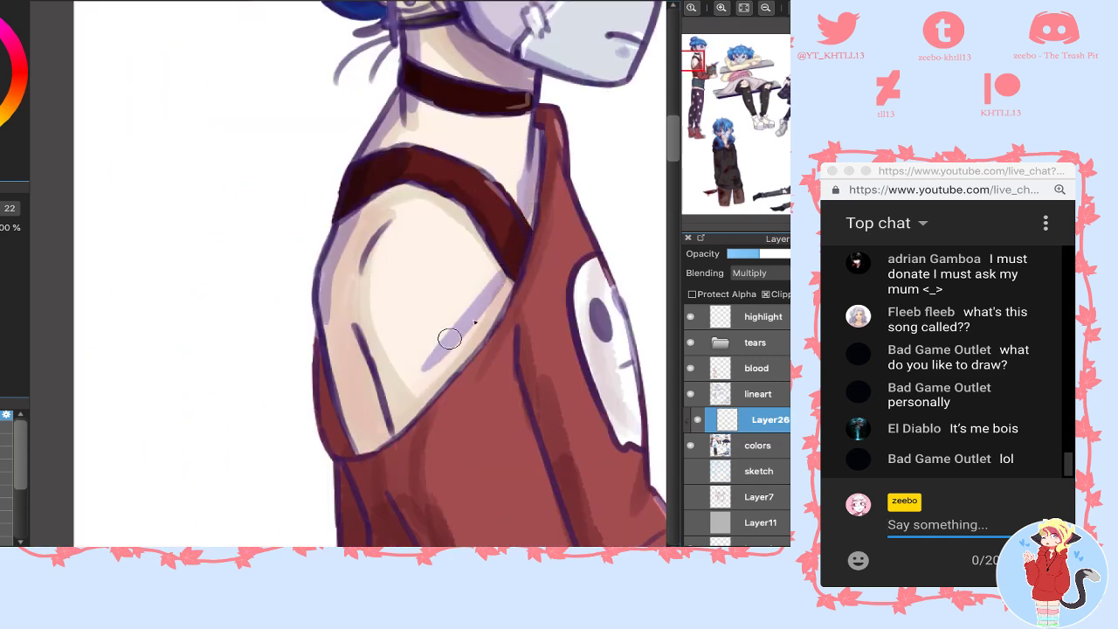
{"action": "left_click_drag", "start_coordinate": [502, 281], "coordinate": [414, 382]}
{"action": "left_click_drag", "start_coordinate": [502, 284], "coordinate": [399, 405]}
{"action": "left_click_drag", "start_coordinate": [441, 365], "coordinate": [398, 418]}
{"action": "left_click_drag", "start_coordinate": [397, 418], "coordinate": [497, 318]}
{"action": "mouse_move", "coordinate": [353, 331]}
{"action": "left_mouse_down"}
{"action": "mouse_move", "coordinate": [381, 438]}
{"action": "mouse_move", "coordinate": [349, 402]}
{"action": "mouse_move", "coordinate": [360, 412]}
{"action": "mouse_move", "coordinate": [334, 316]}
{"action": "mouse_move", "coordinate": [368, 437]}
{"action": "mouse_move", "coordinate": [368, 255]}
{"action": "mouse_move", "coordinate": [354, 345]}
{"action": "mouse_move", "coordinate": [369, 246]}
{"action": "mouse_move", "coordinate": [355, 304]}
{"action": "mouse_move", "coordinate": [386, 212]}
{"action": "mouse_move", "coordinate": [341, 306]}
{"action": "mouse_move", "coordinate": [343, 327]}
{"action": "mouse_move", "coordinate": [365, 227]}
{"action": "mouse_move", "coordinate": [398, 193]}
{"action": "mouse_move", "coordinate": [367, 216]}
{"action": "mouse_move", "coordinate": [325, 295]}
{"action": "left_mouse_up"}
{"action": "left_click", "coordinate": [367, 437]}
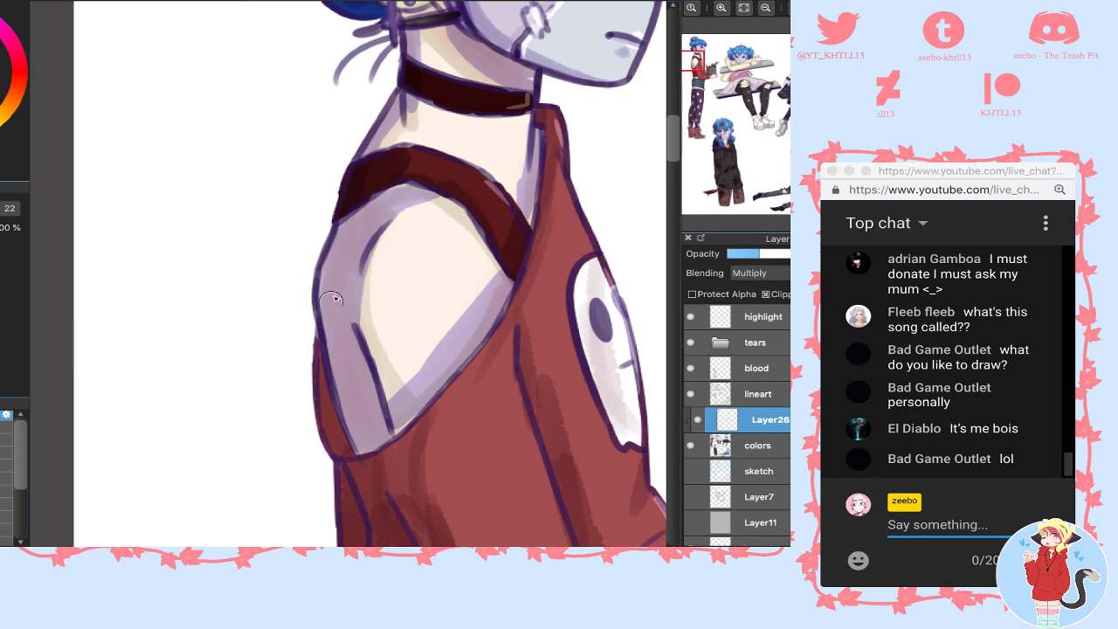
{"action": "left_click_drag", "start_coordinate": [375, 150], "coordinate": [420, 145]}
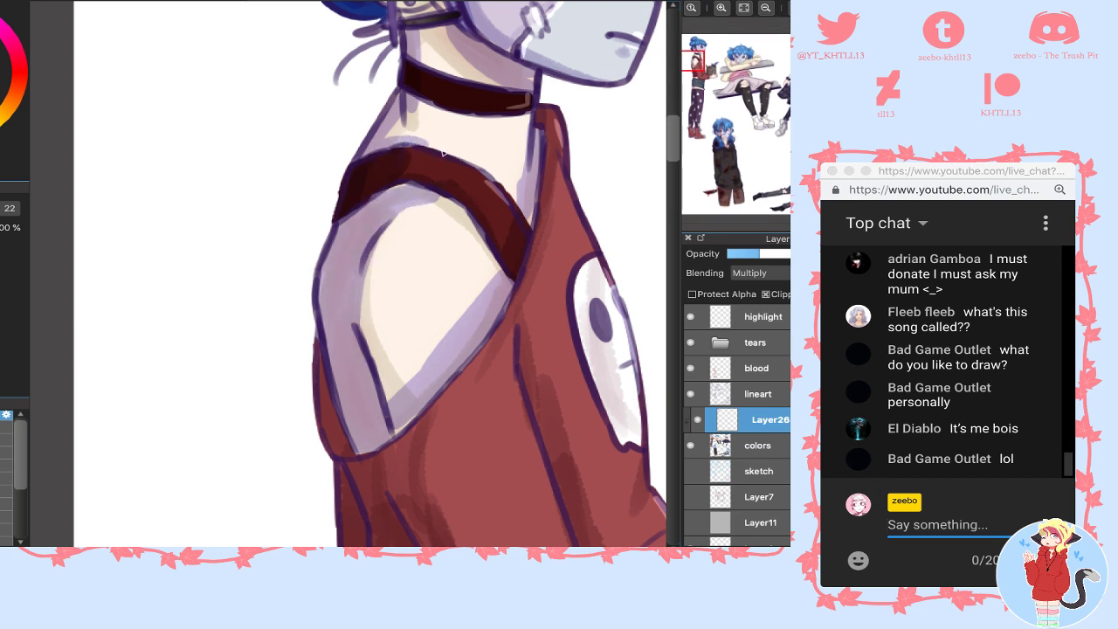
- Shade the bare waist below the red top and the small gap above the forearm sleeve
{"action": "left_click_drag", "start_coordinate": [697, 73], "coordinate": [697, 84]}
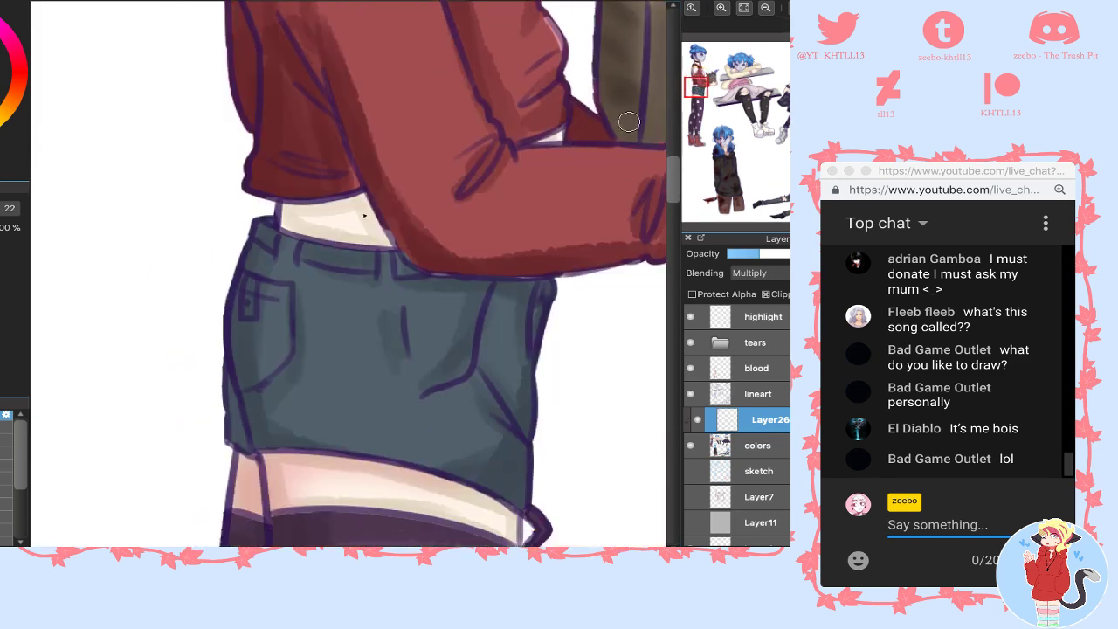
{"action": "mouse_move", "coordinate": [301, 210]}
{"action": "left_mouse_down"}
{"action": "mouse_move", "coordinate": [360, 204]}
{"action": "mouse_move", "coordinate": [295, 230]}
{"action": "mouse_move", "coordinate": [384, 234]}
{"action": "left_mouse_up"}
{"action": "mouse_move", "coordinate": [353, 198]}
{"action": "left_mouse_down"}
{"action": "mouse_move", "coordinate": [373, 234]}
{"action": "mouse_move", "coordinate": [316, 238]}
{"action": "mouse_move", "coordinate": [378, 242]}
{"action": "left_mouse_up"}
{"action": "left_click_drag", "start_coordinate": [536, 143], "coordinate": [559, 138]}
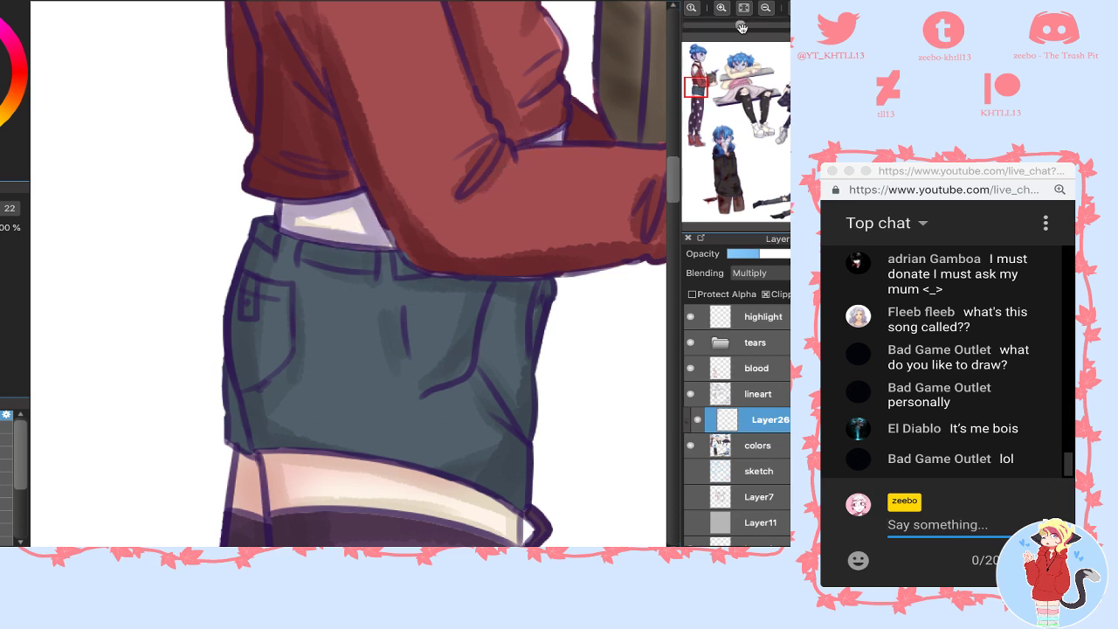
- Shade the standing character's denim shorts along the back side and the front lower edge
{"action": "left_click_drag", "start_coordinate": [706, 87], "coordinate": [699, 80]}
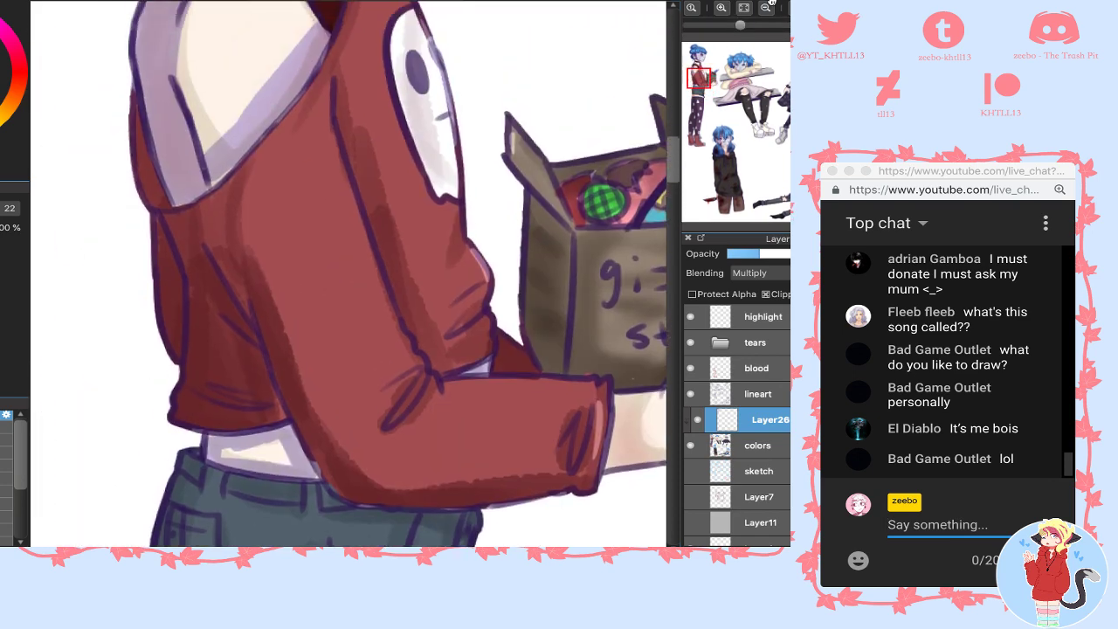
{"action": "left_click", "coordinate": [766, 8]}
{"action": "left_click", "coordinate": [767, 8]}
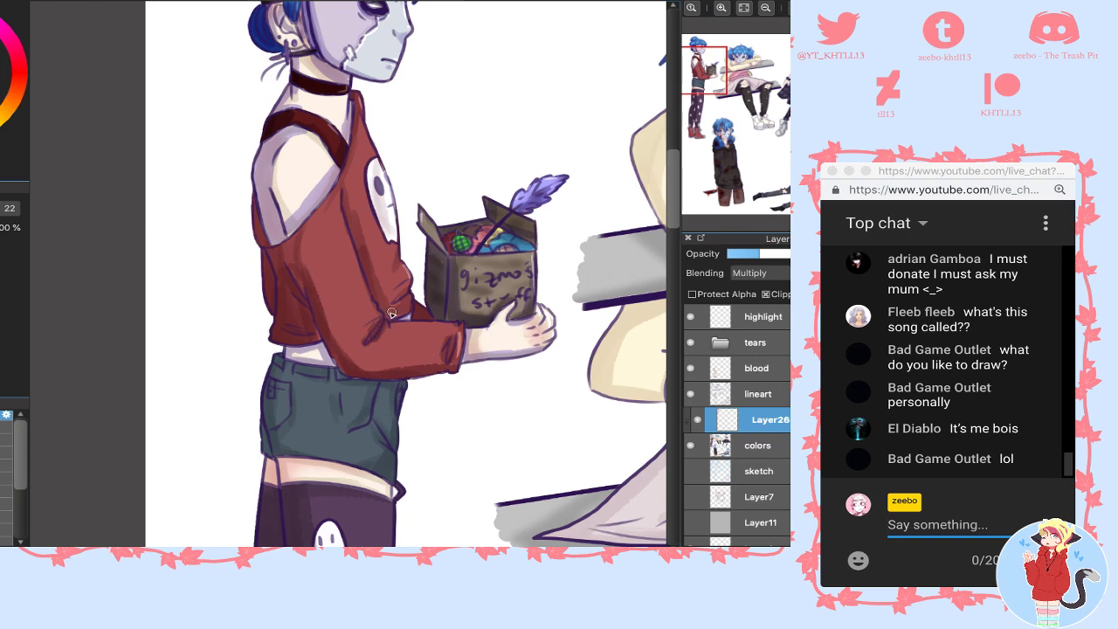
{"action": "left_click_drag", "start_coordinate": [387, 322], "coordinate": [469, 198]}
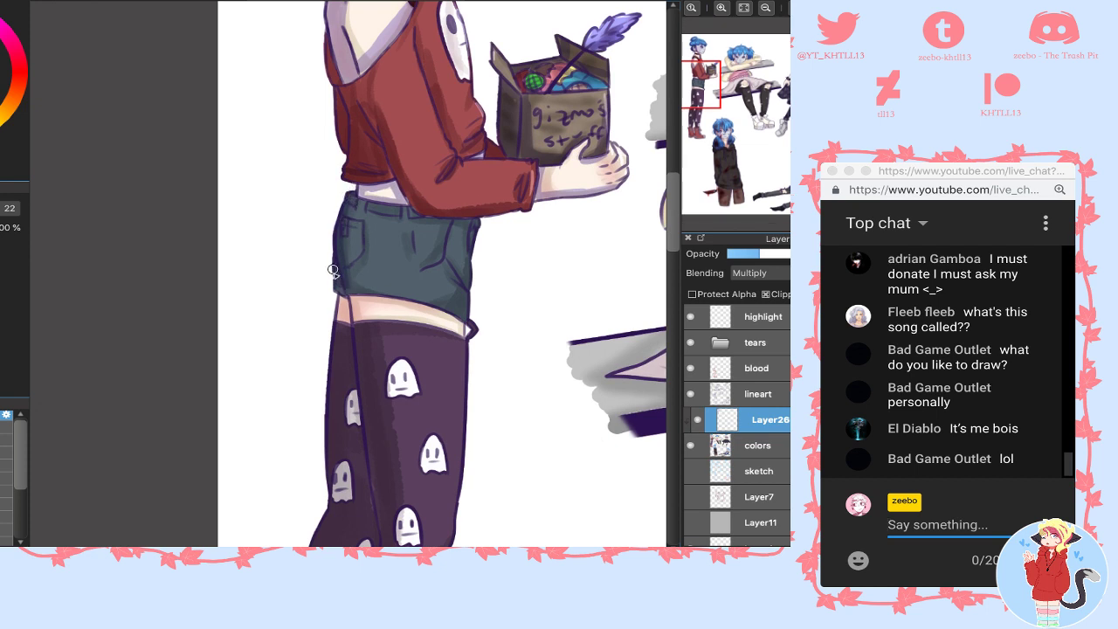
{"action": "left_click_drag", "start_coordinate": [389, 292], "coordinate": [473, 327]}
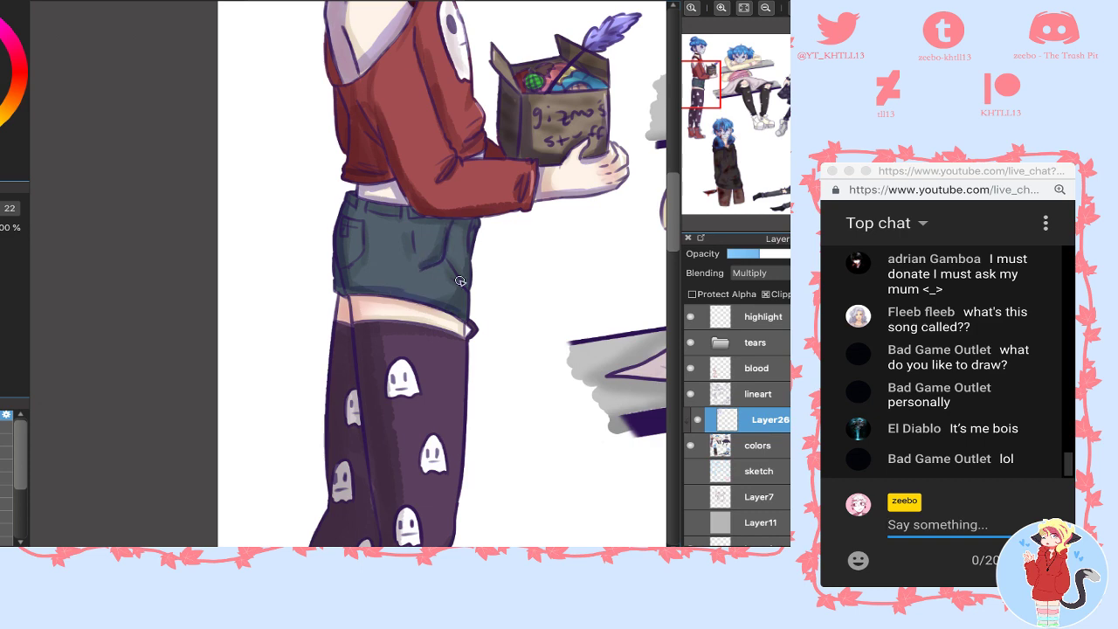
- Enlarge the brush to 47 and shade the standing character's ghost-print stockings, darkening the rear leg and the front leg's edges
{"action": "mouse_move", "coordinate": [548, 316]}
{"action": "left_mouse_down"}
{"action": "mouse_move", "coordinate": [419, 184]}
{"action": "mouse_move", "coordinate": [434, 125]}
{"action": "left_mouse_up"}
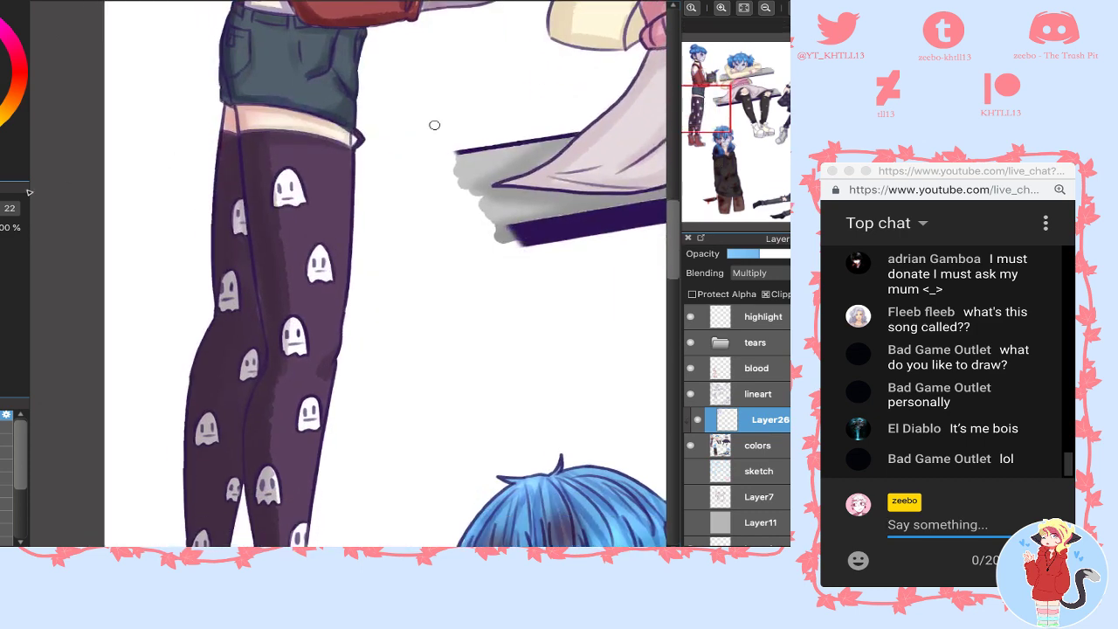
{"action": "key", "text": "]"}
{"action": "key", "text": "]"}
{"action": "mouse_move", "coordinate": [218, 145]}
{"action": "left_mouse_down"}
{"action": "mouse_move", "coordinate": [222, 104]}
{"action": "mouse_move", "coordinate": [240, 200]}
{"action": "mouse_move", "coordinate": [235, 106]}
{"action": "mouse_move", "coordinate": [267, 365]}
{"action": "mouse_move", "coordinate": [269, 351]}
{"action": "mouse_move", "coordinate": [241, 422]}
{"action": "mouse_move", "coordinate": [247, 326]}
{"action": "mouse_move", "coordinate": [247, 351]}
{"action": "mouse_move", "coordinate": [216, 246]}
{"action": "mouse_move", "coordinate": [236, 289]}
{"action": "mouse_move", "coordinate": [216, 441]}
{"action": "left_mouse_up"}
{"action": "left_click_drag", "start_coordinate": [336, 311], "coordinate": [344, 215]}
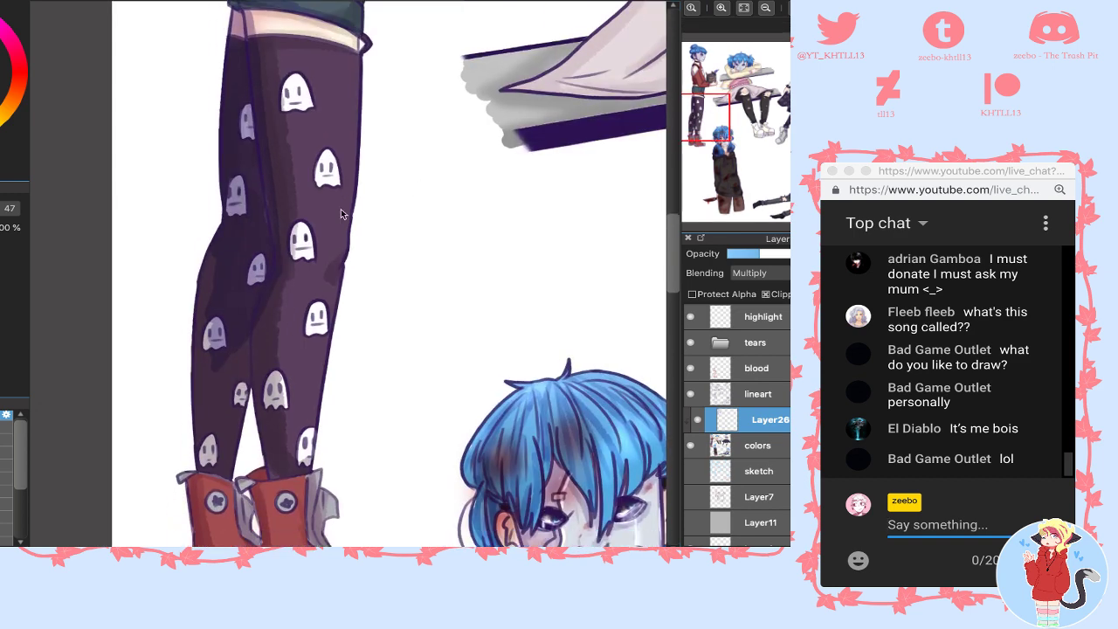
{"action": "mouse_move", "coordinate": [204, 361]}
{"action": "left_mouse_down"}
{"action": "mouse_move", "coordinate": [209, 264]}
{"action": "mouse_move", "coordinate": [268, 295]}
{"action": "mouse_move", "coordinate": [259, 351]}
{"action": "mouse_move", "coordinate": [270, 450]}
{"action": "mouse_move", "coordinate": [229, 451]}
{"action": "mouse_move", "coordinate": [215, 465]}
{"action": "mouse_move", "coordinate": [210, 428]}
{"action": "mouse_move", "coordinate": [242, 341]}
{"action": "left_mouse_up"}
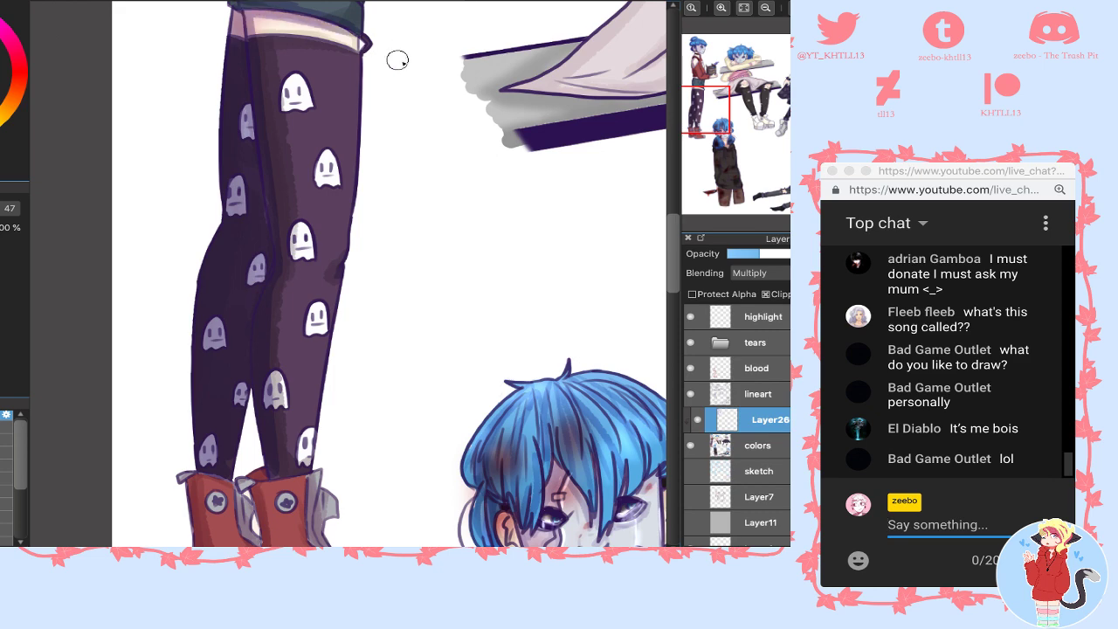
{"action": "scroll", "coordinate": [590, 147], "scroll_direction": "down", "scroll_amount": 5}
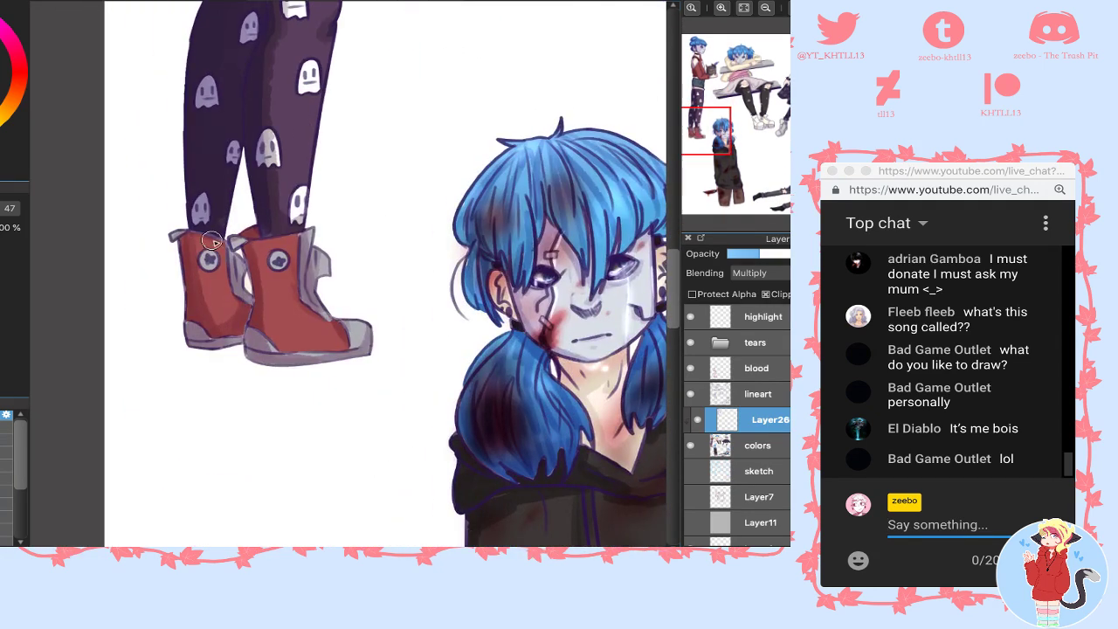
{"action": "mouse_move", "coordinate": [247, 229]}
{"action": "left_mouse_down"}
{"action": "mouse_move", "coordinate": [269, 313]}
{"action": "mouse_move", "coordinate": [303, 353]}
{"action": "mouse_move", "coordinate": [302, 372]}
{"action": "mouse_move", "coordinate": [254, 361]}
{"action": "mouse_move", "coordinate": [252, 339]}
{"action": "mouse_move", "coordinate": [280, 365]}
{"action": "left_mouse_up"}
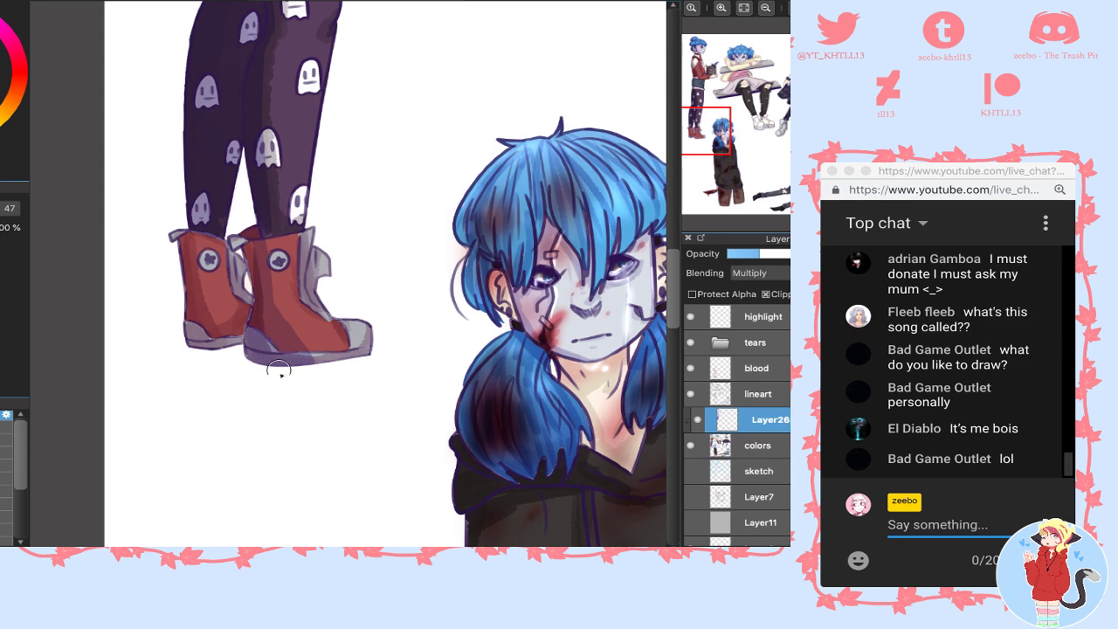
{"action": "left_click", "coordinate": [697, 421]}
{"action": "left_click", "coordinate": [691, 447]}
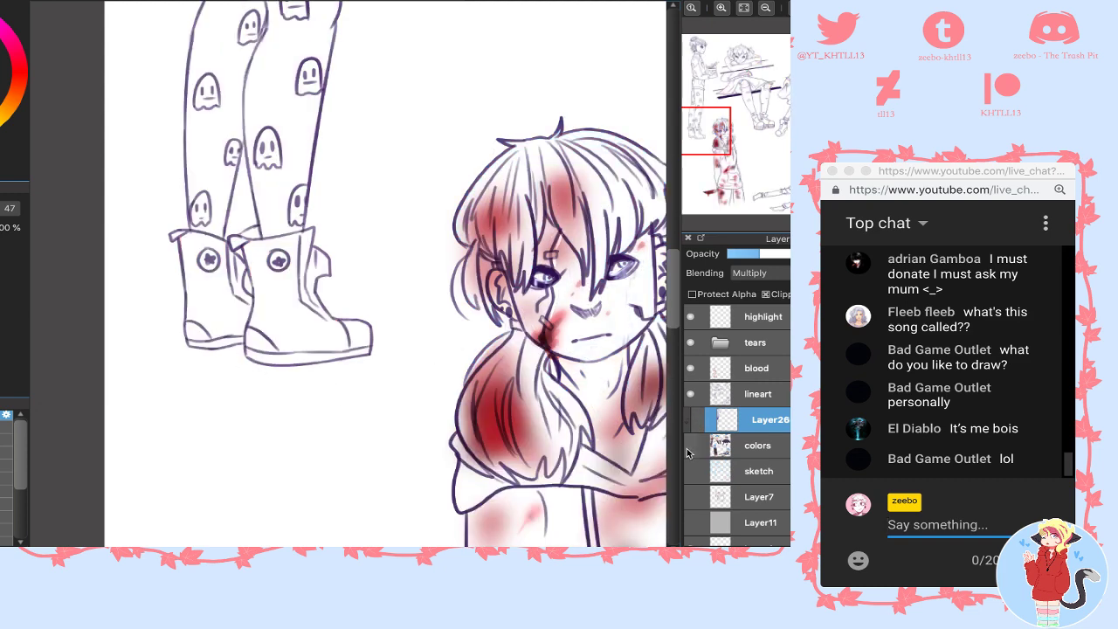
{"action": "left_click", "coordinate": [690, 447]}
{"action": "left_click", "coordinate": [696, 421]}
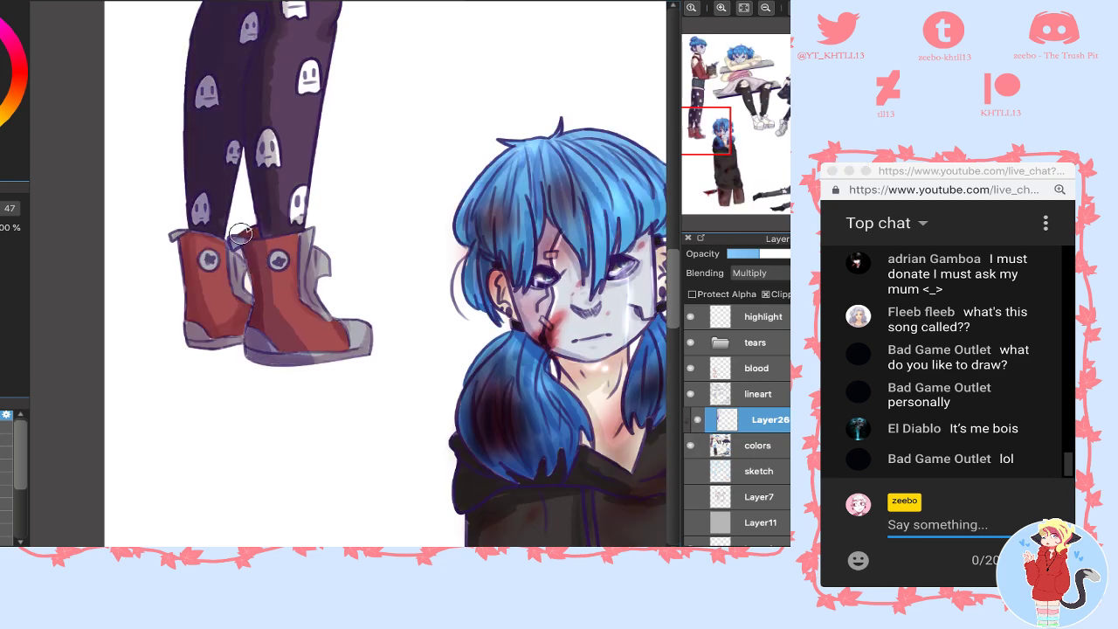
{"action": "mouse_move", "coordinate": [188, 234]}
{"action": "left_mouse_down"}
{"action": "mouse_move", "coordinate": [205, 360]}
{"action": "mouse_move", "coordinate": [193, 304]}
{"action": "mouse_move", "coordinate": [261, 390]}
{"action": "mouse_move", "coordinate": [225, 271]}
{"action": "mouse_move", "coordinate": [212, 275]}
{"action": "mouse_move", "coordinate": [199, 331]}
{"action": "mouse_move", "coordinate": [226, 341]}
{"action": "left_mouse_up"}
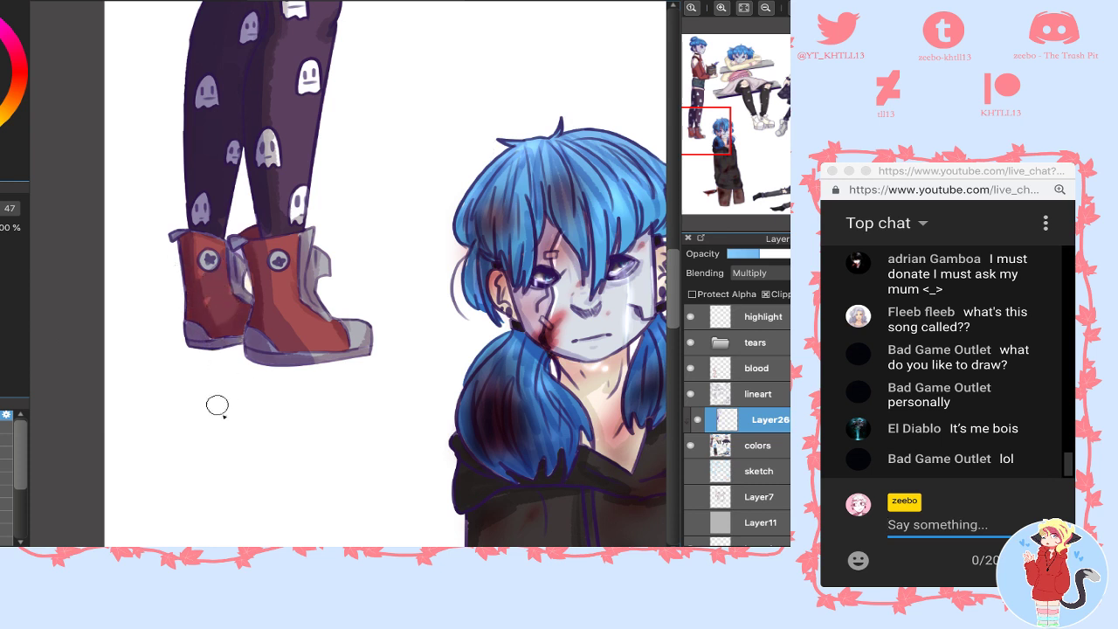
{"action": "key", "text": "ctrl+z"}
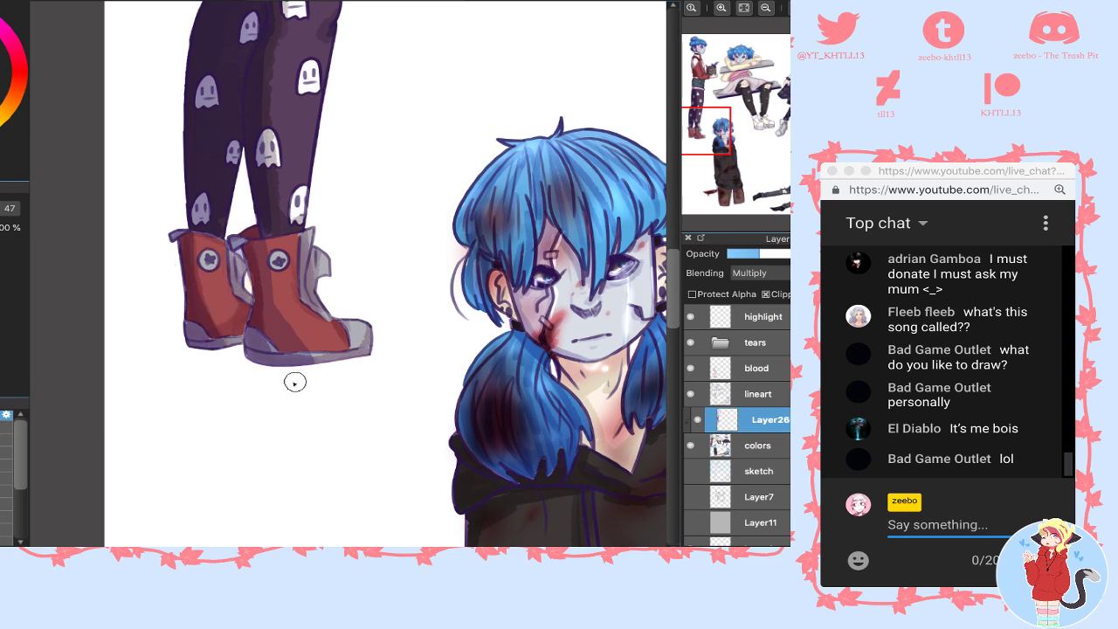
{"action": "key", "text": "ctrl+z"}
{"action": "key", "text": "ctrl+z"}
{"action": "key", "text": "ctrl+z"}
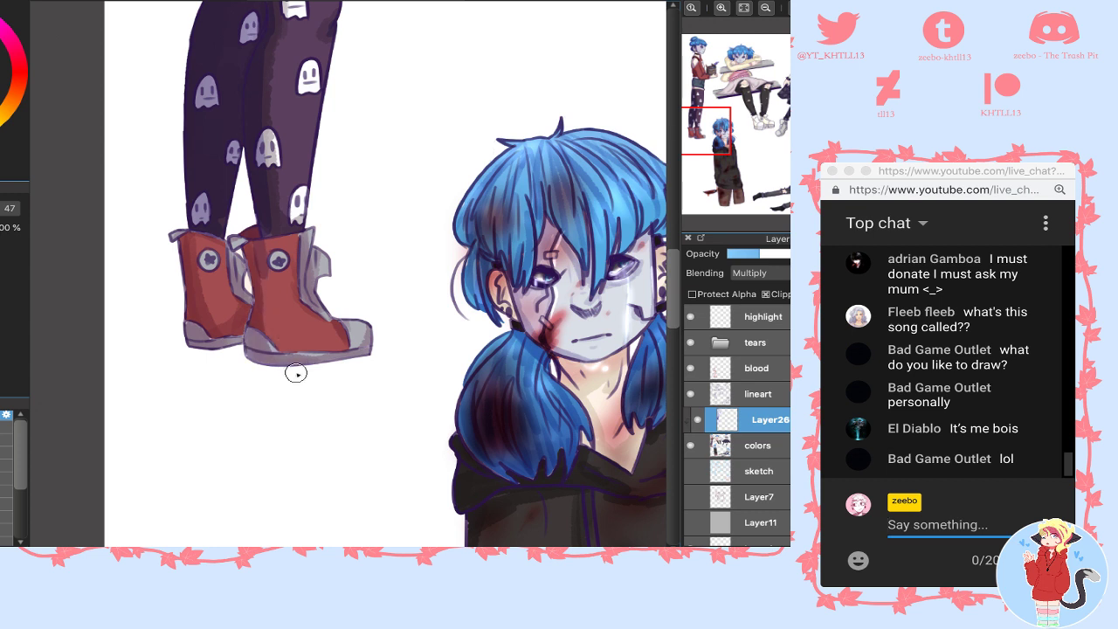
- Shade both red boots along their back edges, soles and the overlap between them, including the front boot's rear flap
{"action": "mouse_move", "coordinate": [276, 340]}
{"action": "left_mouse_down"}
{"action": "mouse_move", "coordinate": [296, 358]}
{"action": "mouse_move", "coordinate": [256, 293]}
{"action": "mouse_move", "coordinate": [253, 348]}
{"action": "left_mouse_up"}
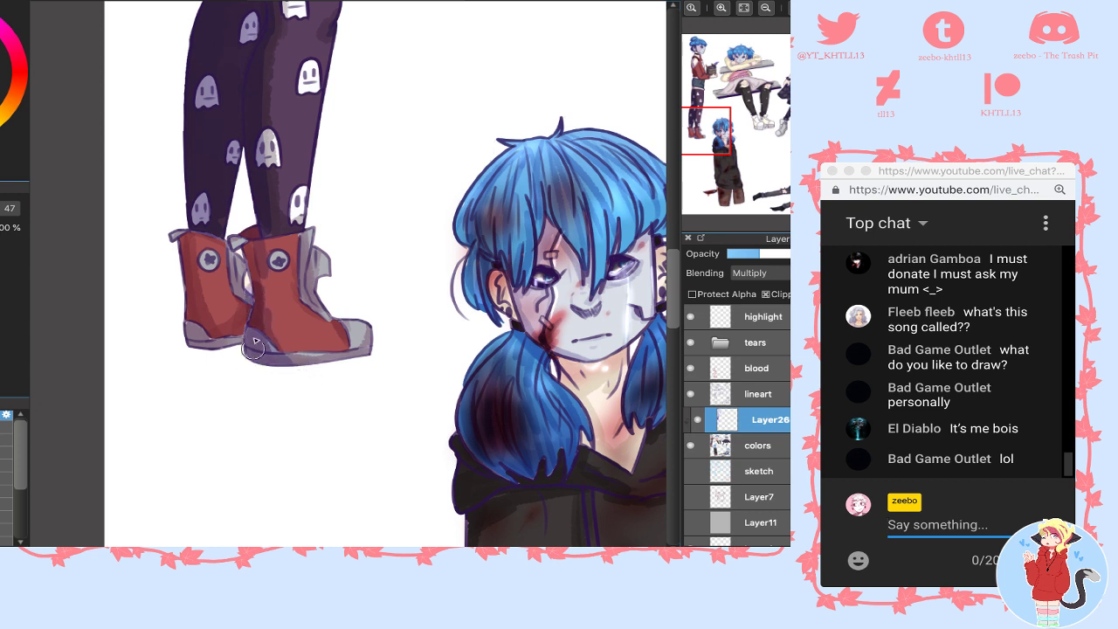
{"action": "mouse_move", "coordinate": [254, 256]}
{"action": "left_mouse_down"}
{"action": "mouse_move", "coordinate": [279, 351]}
{"action": "mouse_move", "coordinate": [329, 359]}
{"action": "left_mouse_up"}
{"action": "left_click_drag", "start_coordinate": [312, 253], "coordinate": [320, 303]}
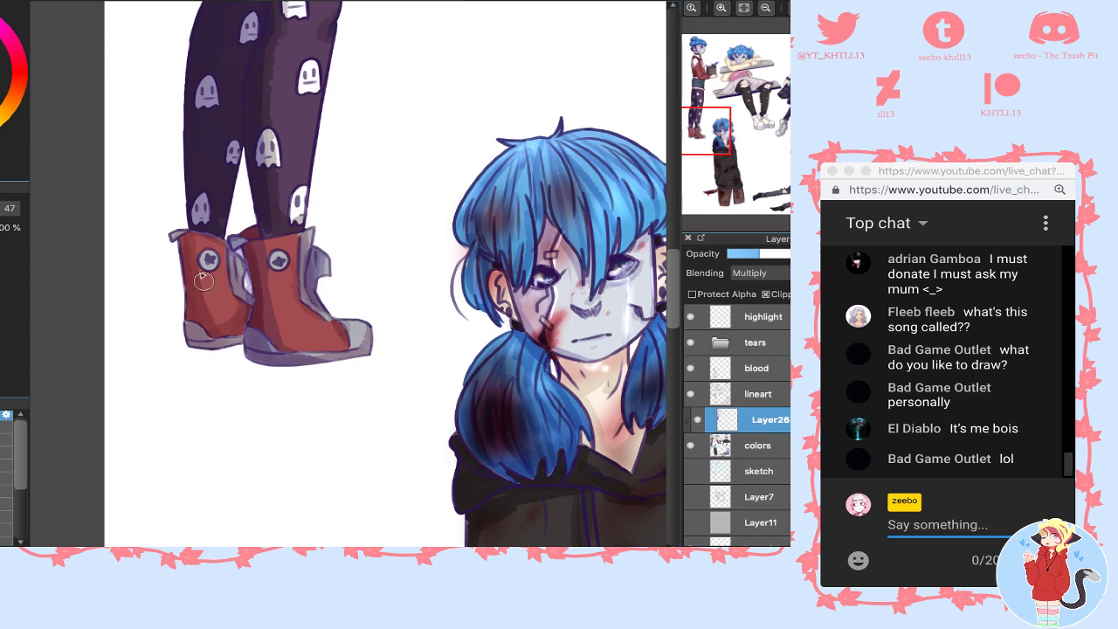
{"action": "left_click_drag", "start_coordinate": [239, 254], "coordinate": [253, 299]}
{"action": "left_click_drag", "start_coordinate": [183, 224], "coordinate": [212, 345]}
{"action": "left_click_drag", "start_coordinate": [248, 295], "coordinate": [231, 330]}
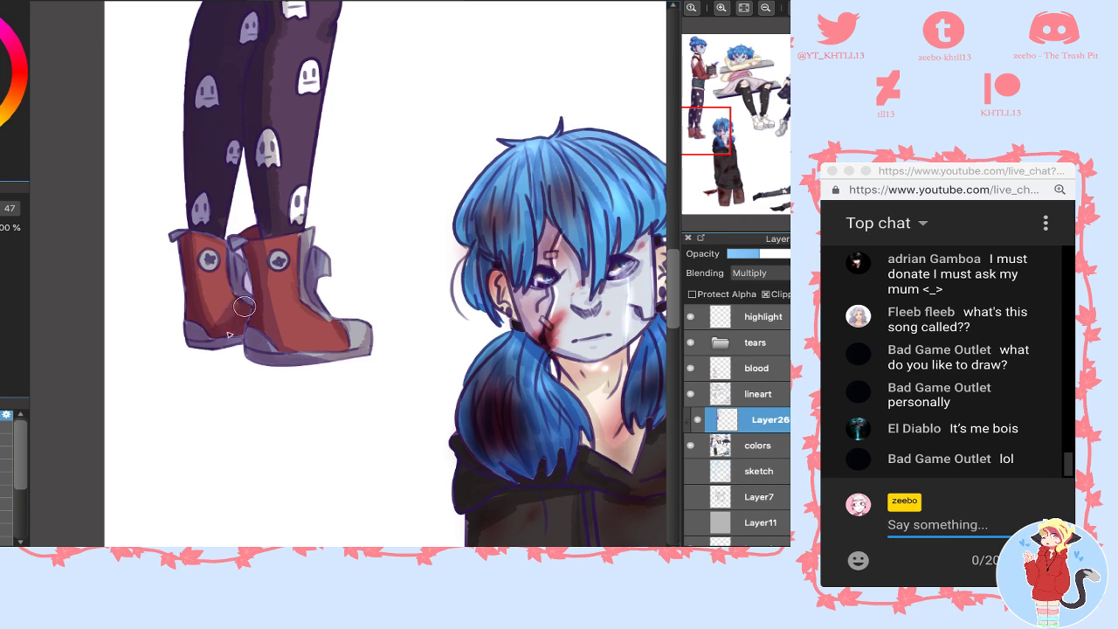
- Shade the outer edge of the bloodied character's blue hair, from the crown down to the strands beside the ear
{"action": "left_click", "coordinate": [723, 133]}
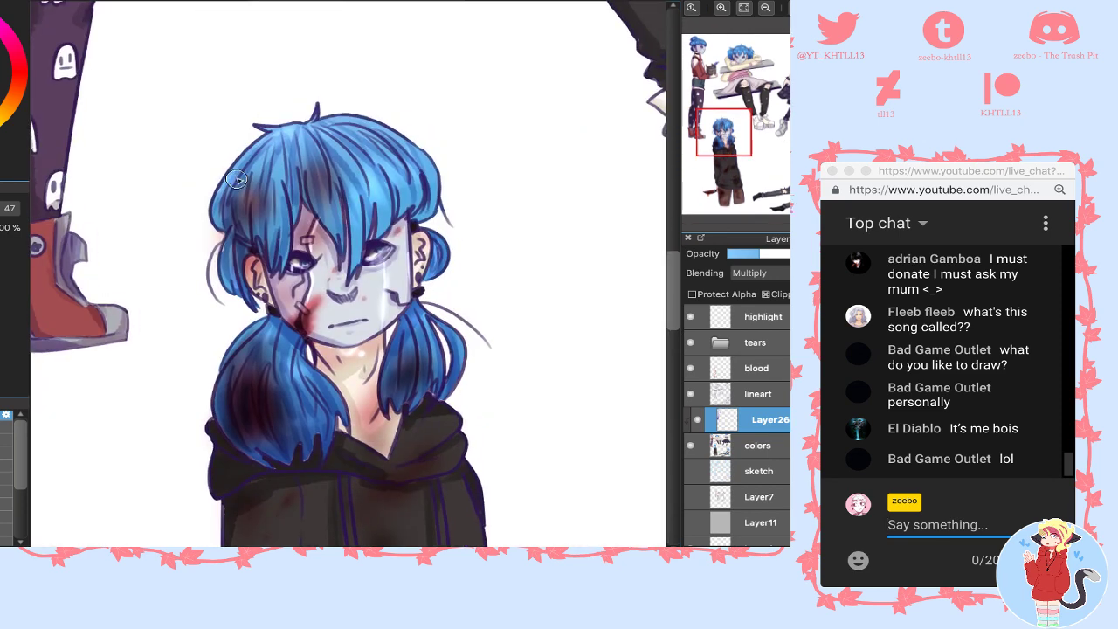
{"action": "mouse_move", "coordinate": [233, 179]}
{"action": "left_mouse_down"}
{"action": "mouse_move", "coordinate": [224, 221]}
{"action": "mouse_move", "coordinate": [269, 131]}
{"action": "left_mouse_up"}
{"action": "left_click_drag", "start_coordinate": [233, 236], "coordinate": [242, 287]}
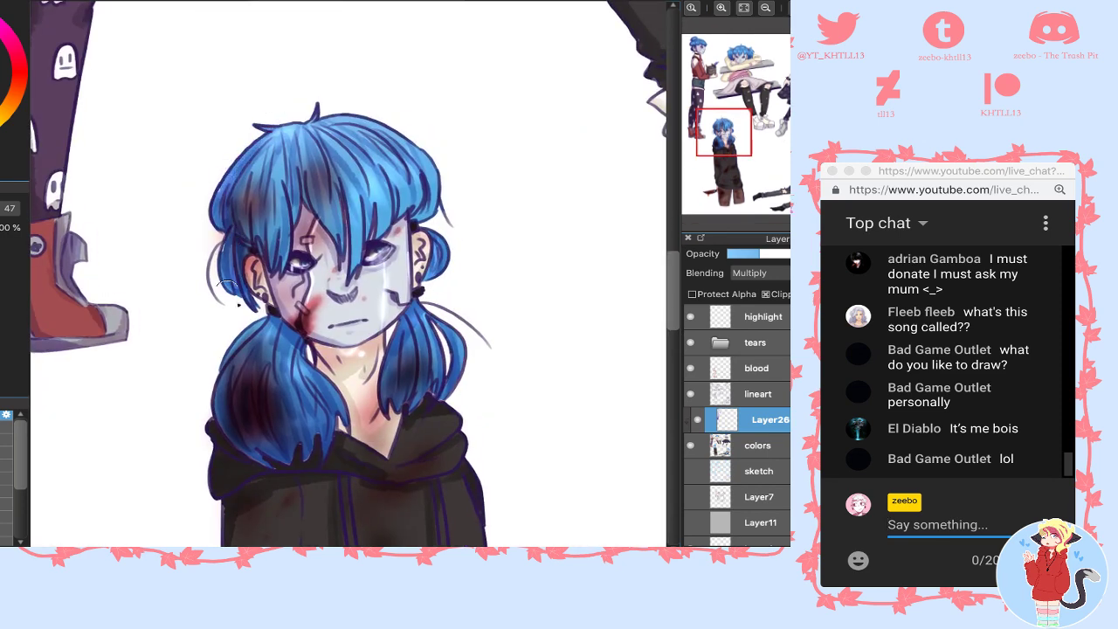
- Shade the bloodied character's upper face beneath the fringe and across the eyes, plus the fringe and top of the hair
{"action": "left_click_drag", "start_coordinate": [403, 264], "coordinate": [412, 250]}
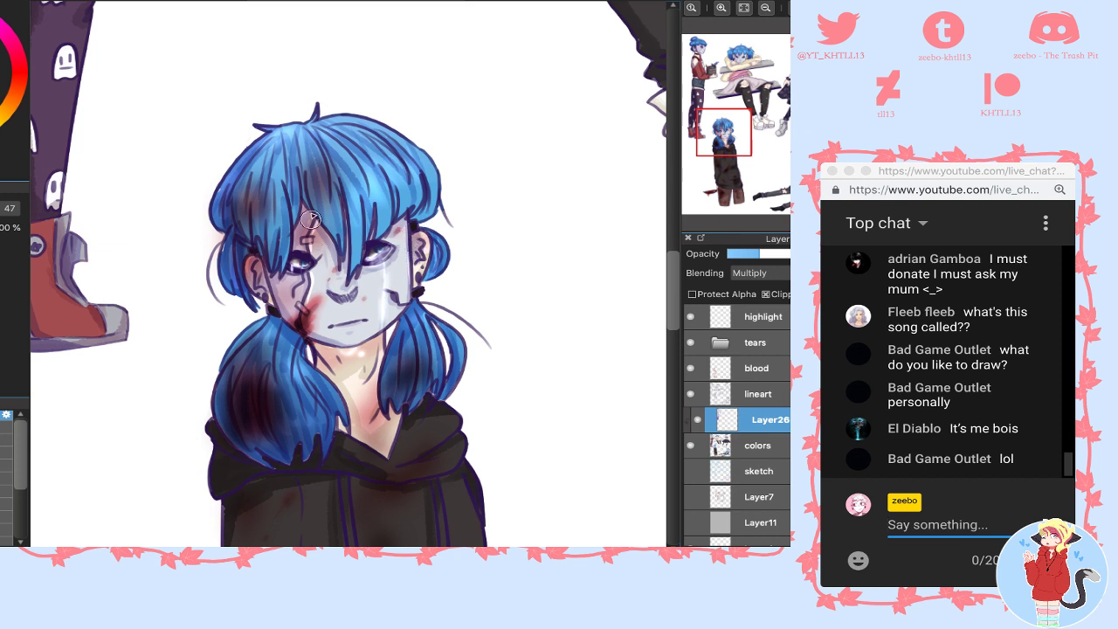
{"action": "mouse_move", "coordinate": [311, 220]}
{"action": "left_mouse_down"}
{"action": "mouse_move", "coordinate": [299, 323]}
{"action": "mouse_move", "coordinate": [289, 325]}
{"action": "mouse_move", "coordinate": [277, 301]}
{"action": "mouse_move", "coordinate": [332, 235]}
{"action": "left_mouse_up"}
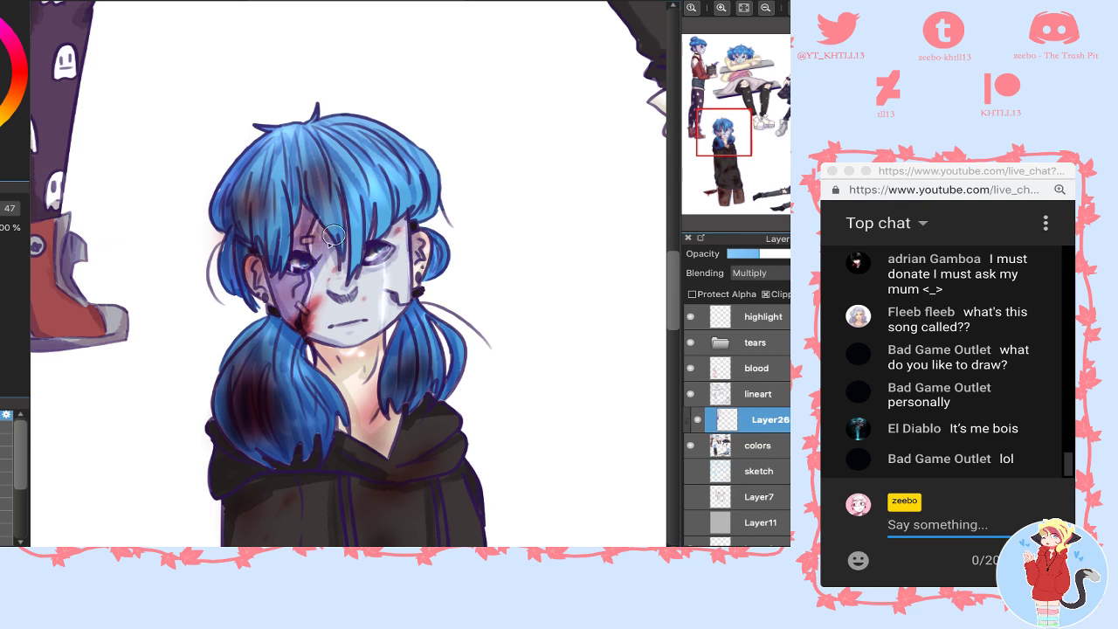
{"action": "mouse_move", "coordinate": [319, 293]}
{"action": "left_mouse_down"}
{"action": "mouse_move", "coordinate": [317, 219]}
{"action": "mouse_move", "coordinate": [299, 235]}
{"action": "mouse_move", "coordinate": [333, 274]}
{"action": "mouse_move", "coordinate": [406, 262]}
{"action": "left_mouse_up"}
{"action": "left_click_drag", "start_coordinate": [357, 273], "coordinate": [313, 273]}
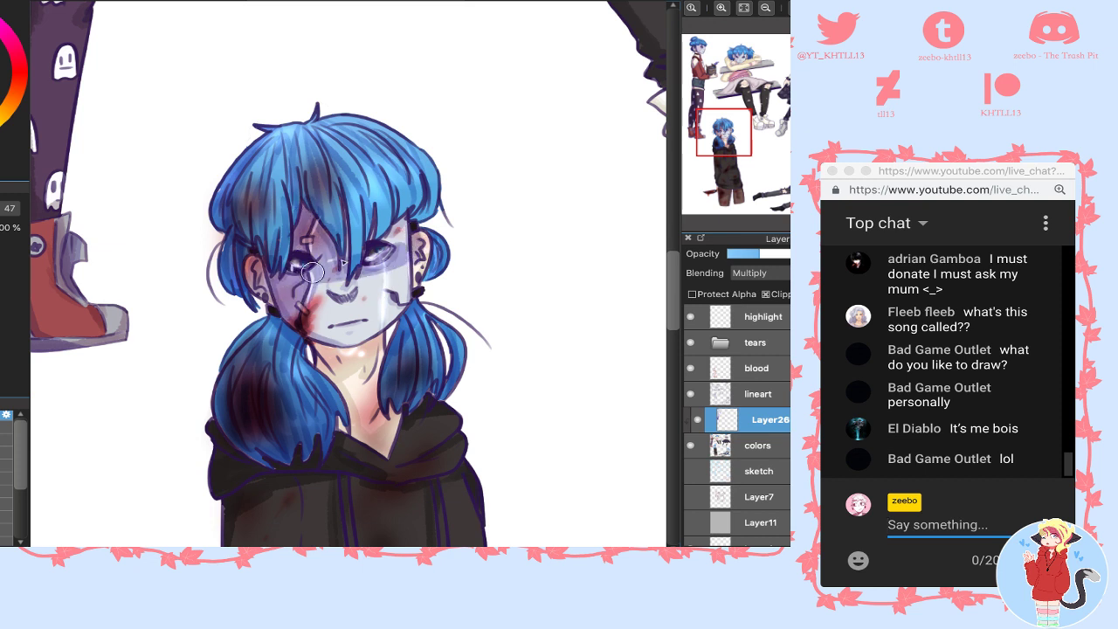
{"action": "left_click_drag", "start_coordinate": [382, 240], "coordinate": [405, 230]}
{"action": "left_click_drag", "start_coordinate": [405, 230], "coordinate": [337, 248]}
{"action": "mouse_move", "coordinate": [330, 205]}
{"action": "left_mouse_down"}
{"action": "mouse_move", "coordinate": [356, 236]}
{"action": "mouse_move", "coordinate": [400, 199]}
{"action": "mouse_move", "coordinate": [423, 202]}
{"action": "left_mouse_up"}
{"action": "mouse_move", "coordinate": [291, 115]}
{"action": "left_mouse_down"}
{"action": "mouse_move", "coordinate": [303, 135]}
{"action": "mouse_move", "coordinate": [371, 139]}
{"action": "left_mouse_up"}
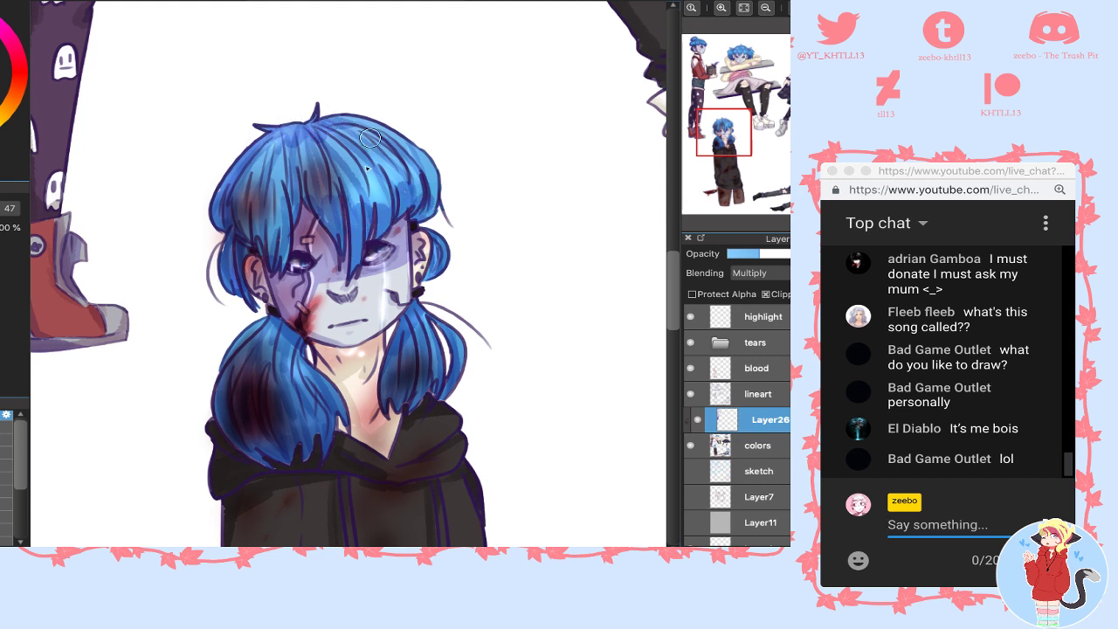
- Shade the bloodied character's neck and chest inside the hoodie collar, and the large bloodstained pigtail
{"action": "mouse_move", "coordinate": [336, 282]}
{"action": "left_mouse_down"}
{"action": "mouse_move", "coordinate": [339, 301]}
{"action": "mouse_move", "coordinate": [351, 297]}
{"action": "mouse_move", "coordinate": [310, 323]}
{"action": "mouse_move", "coordinate": [312, 336]}
{"action": "mouse_move", "coordinate": [347, 345]}
{"action": "mouse_move", "coordinate": [325, 362]}
{"action": "mouse_move", "coordinate": [354, 375]}
{"action": "mouse_move", "coordinate": [325, 367]}
{"action": "mouse_move", "coordinate": [331, 351]}
{"action": "mouse_move", "coordinate": [360, 351]}
{"action": "mouse_move", "coordinate": [345, 385]}
{"action": "mouse_move", "coordinate": [358, 417]}
{"action": "mouse_move", "coordinate": [349, 437]}
{"action": "mouse_move", "coordinate": [399, 455]}
{"action": "mouse_move", "coordinate": [393, 433]}
{"action": "left_mouse_up"}
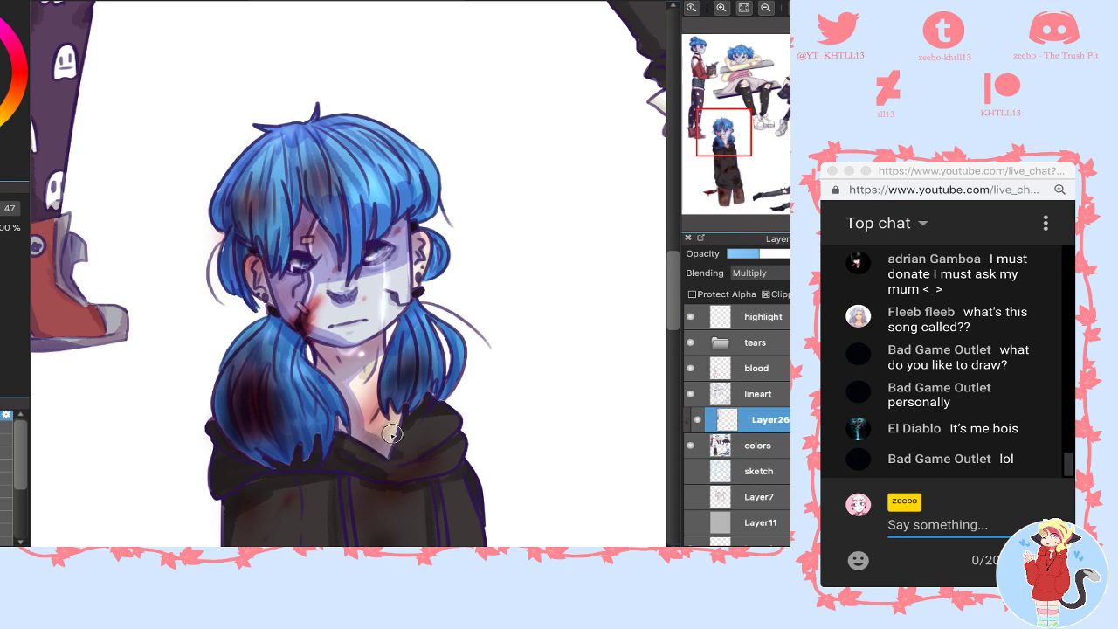
{"action": "mouse_move", "coordinate": [397, 331]}
{"action": "left_mouse_down"}
{"action": "mouse_move", "coordinate": [388, 432]}
{"action": "mouse_move", "coordinate": [399, 436]}
{"action": "left_mouse_up"}
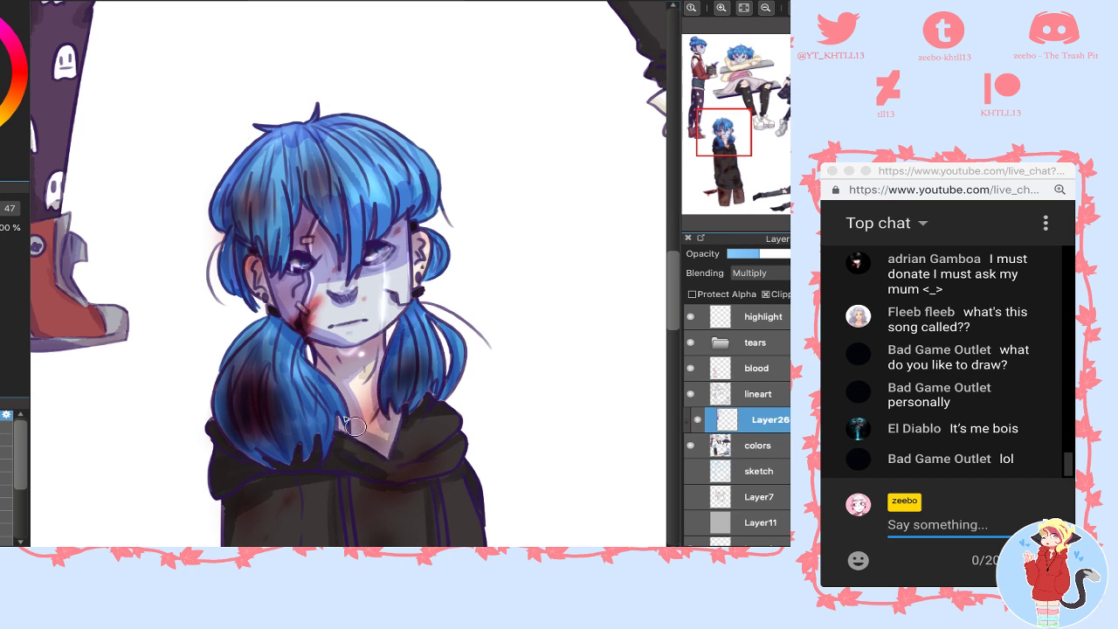
{"action": "mouse_move", "coordinate": [251, 331]}
{"action": "left_mouse_down"}
{"action": "mouse_move", "coordinate": [252, 435]}
{"action": "mouse_move", "coordinate": [210, 371]}
{"action": "mouse_move", "coordinate": [212, 408]}
{"action": "mouse_move", "coordinate": [245, 437]}
{"action": "mouse_move", "coordinate": [323, 450]}
{"action": "left_mouse_up"}
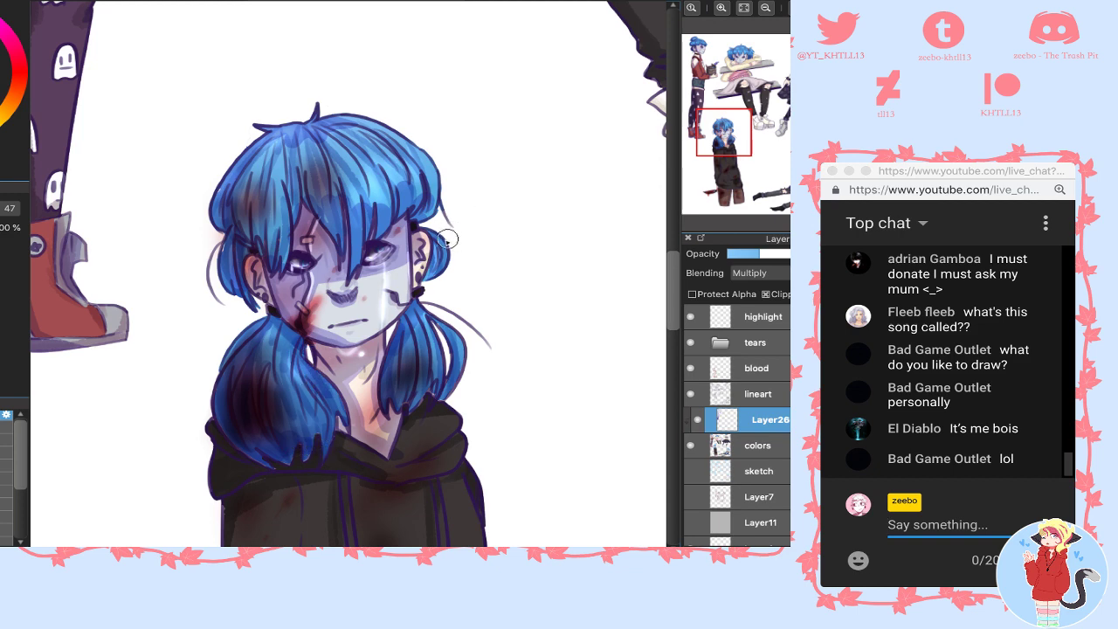
- Shade the black hoodie's sleeve beneath the bloodstained pigtail, from the shoulder down the arm
{"action": "left_click", "coordinate": [716, 152]}
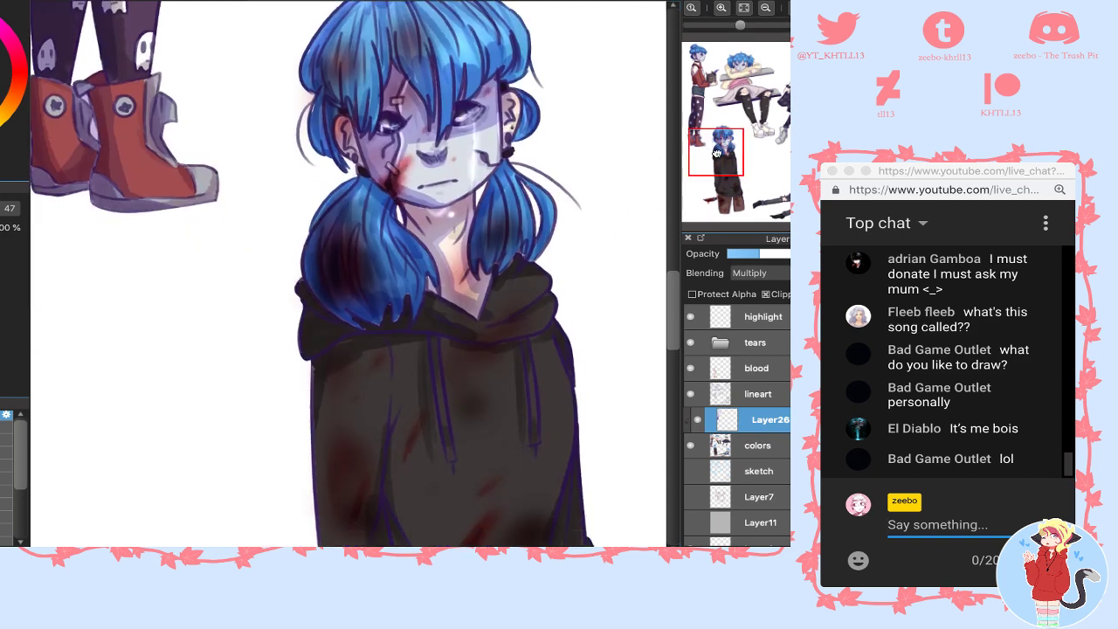
{"action": "left_click_drag", "start_coordinate": [487, 285], "coordinate": [480, 207]}
{"action": "mouse_move", "coordinate": [379, 230]}
{"action": "left_mouse_down"}
{"action": "mouse_move", "coordinate": [381, 309]}
{"action": "mouse_move", "coordinate": [371, 277]}
{"action": "mouse_move", "coordinate": [358, 360]}
{"action": "mouse_move", "coordinate": [339, 276]}
{"action": "mouse_move", "coordinate": [326, 376]}
{"action": "mouse_move", "coordinate": [323, 320]}
{"action": "mouse_move", "coordinate": [320, 355]}
{"action": "left_mouse_up"}
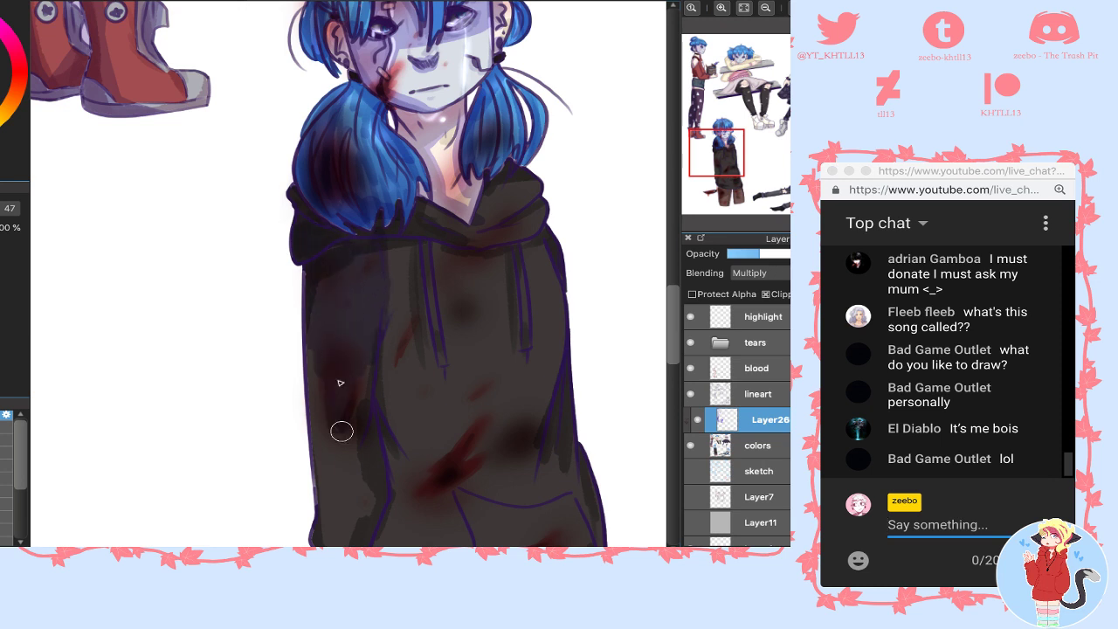
{"action": "mouse_move", "coordinate": [341, 431]}
{"action": "left_mouse_down"}
{"action": "mouse_move", "coordinate": [342, 349]}
{"action": "mouse_move", "coordinate": [370, 345]}
{"action": "mouse_move", "coordinate": [367, 507]}
{"action": "mouse_move", "coordinate": [325, 531]}
{"action": "mouse_move", "coordinate": [320, 506]}
{"action": "left_mouse_up"}
- Shade the front of the black hoodie around the drawstring, the far side fold and the edges of the pocket
{"action": "left_click", "coordinate": [766, 8]}
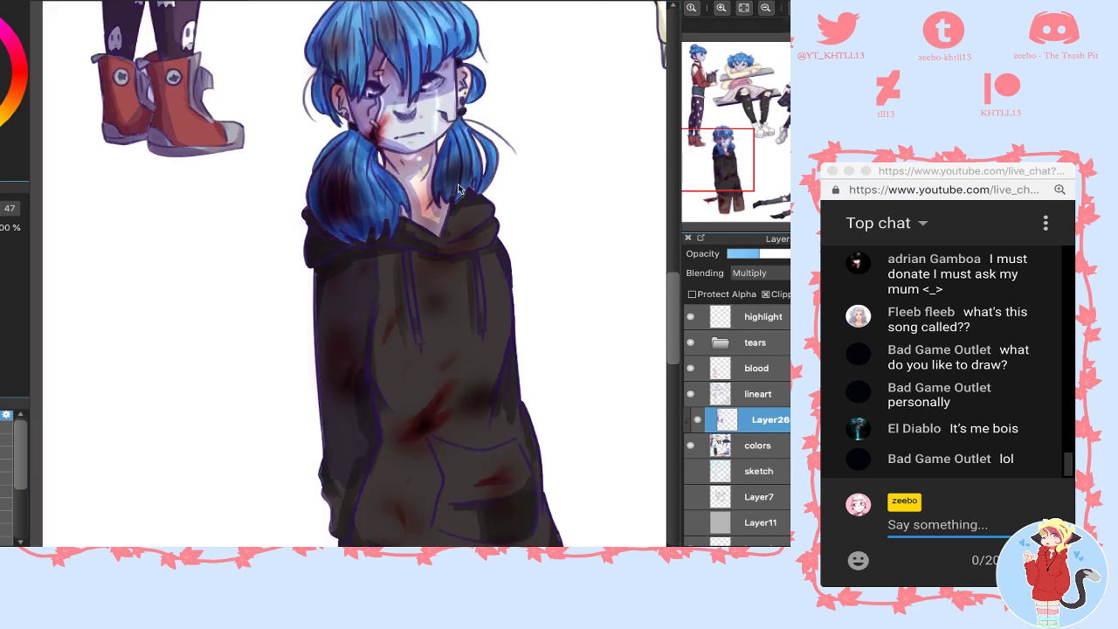
{"action": "left_click_drag", "start_coordinate": [462, 258], "coordinate": [465, 318]}
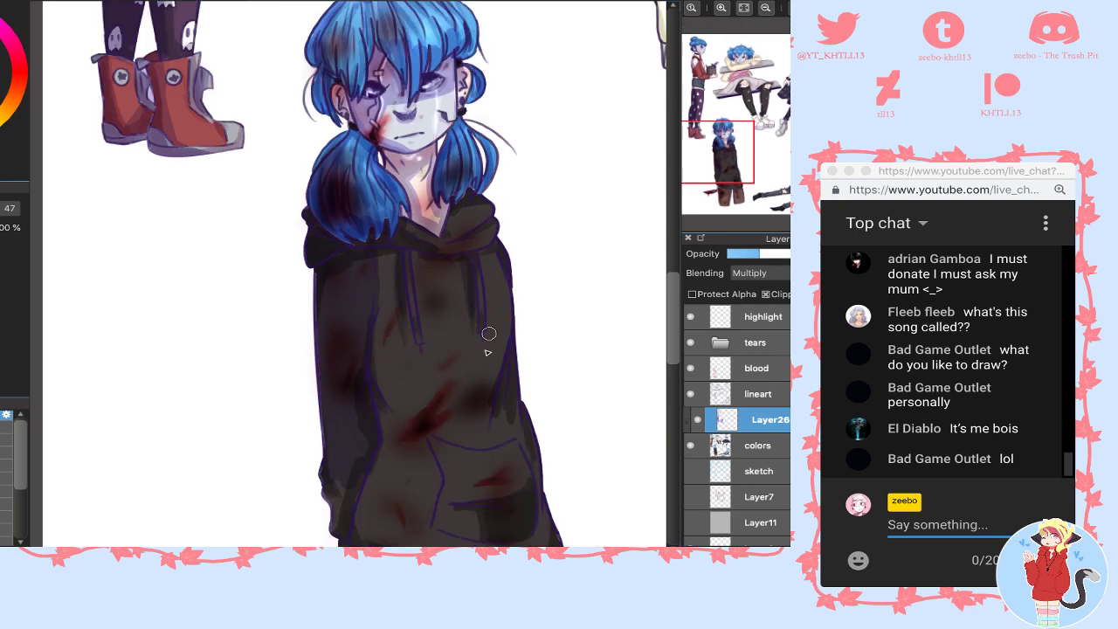
{"action": "left_click_drag", "start_coordinate": [496, 418], "coordinate": [507, 426]}
{"action": "left_click_drag", "start_coordinate": [436, 433], "coordinate": [496, 448]}
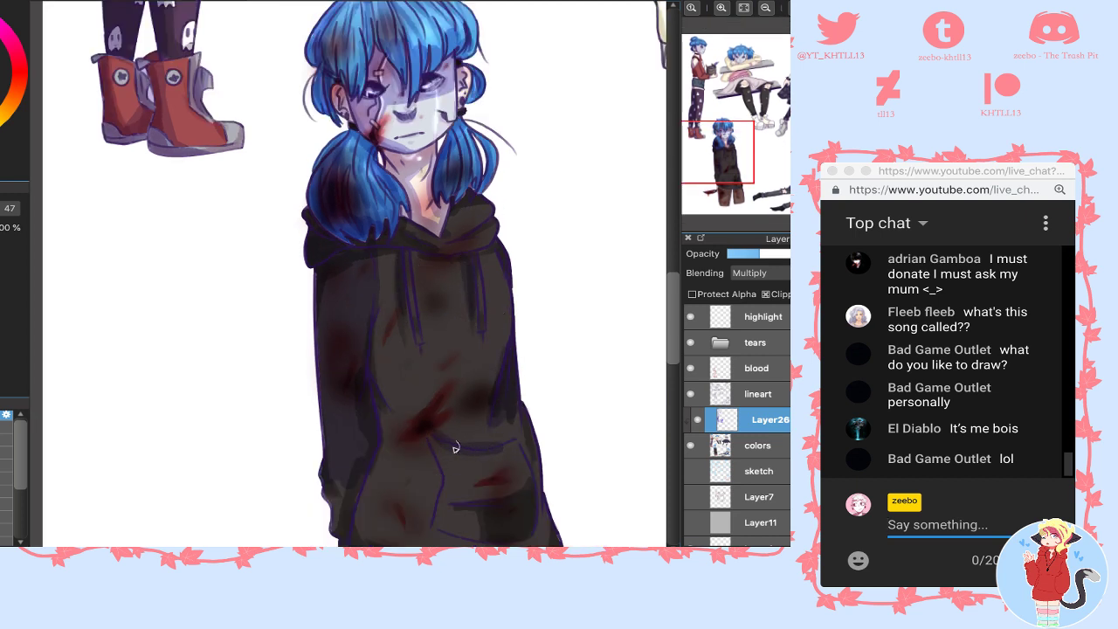
{"action": "left_click_drag", "start_coordinate": [436, 474], "coordinate": [411, 298]}
{"action": "mouse_move", "coordinate": [404, 260]}
{"action": "left_mouse_down"}
{"action": "mouse_move", "coordinate": [404, 344]}
{"action": "mouse_move", "coordinate": [414, 310]}
{"action": "mouse_move", "coordinate": [434, 326]}
{"action": "mouse_move", "coordinate": [484, 324]}
{"action": "mouse_move", "coordinate": [441, 354]}
{"action": "left_mouse_up"}
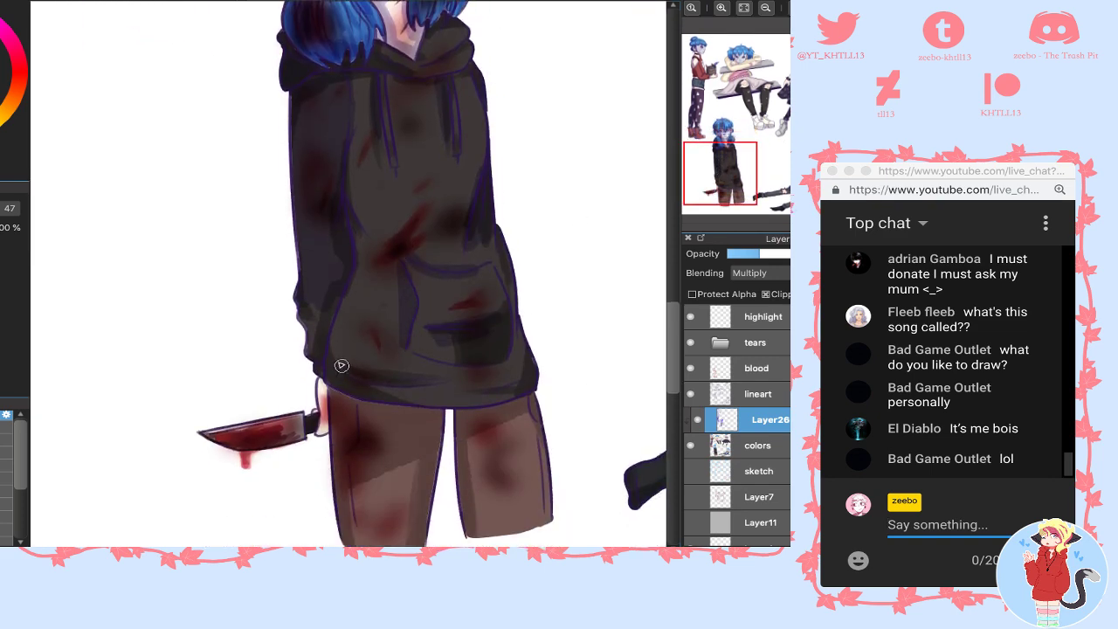
- Shade the hand holding the knife and the tops of both legs beneath the hoodie's hem
{"action": "mouse_move", "coordinate": [323, 392]}
{"action": "left_mouse_down"}
{"action": "mouse_move", "coordinate": [437, 418]}
{"action": "mouse_move", "coordinate": [429, 423]}
{"action": "left_mouse_up"}
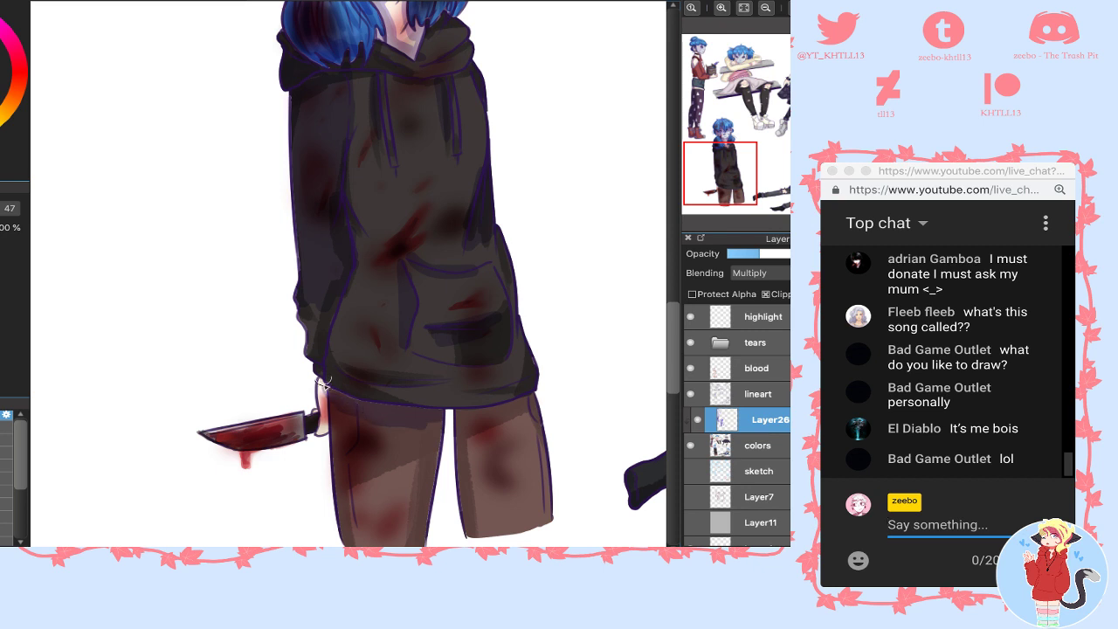
{"action": "mouse_move", "coordinate": [332, 390]}
{"action": "left_mouse_down"}
{"action": "mouse_move", "coordinate": [348, 541]}
{"action": "mouse_move", "coordinate": [341, 488]}
{"action": "mouse_move", "coordinate": [353, 531]}
{"action": "mouse_move", "coordinate": [366, 448]}
{"action": "mouse_move", "coordinate": [344, 437]}
{"action": "mouse_move", "coordinate": [355, 422]}
{"action": "mouse_move", "coordinate": [423, 420]}
{"action": "mouse_move", "coordinate": [436, 471]}
{"action": "left_mouse_up"}
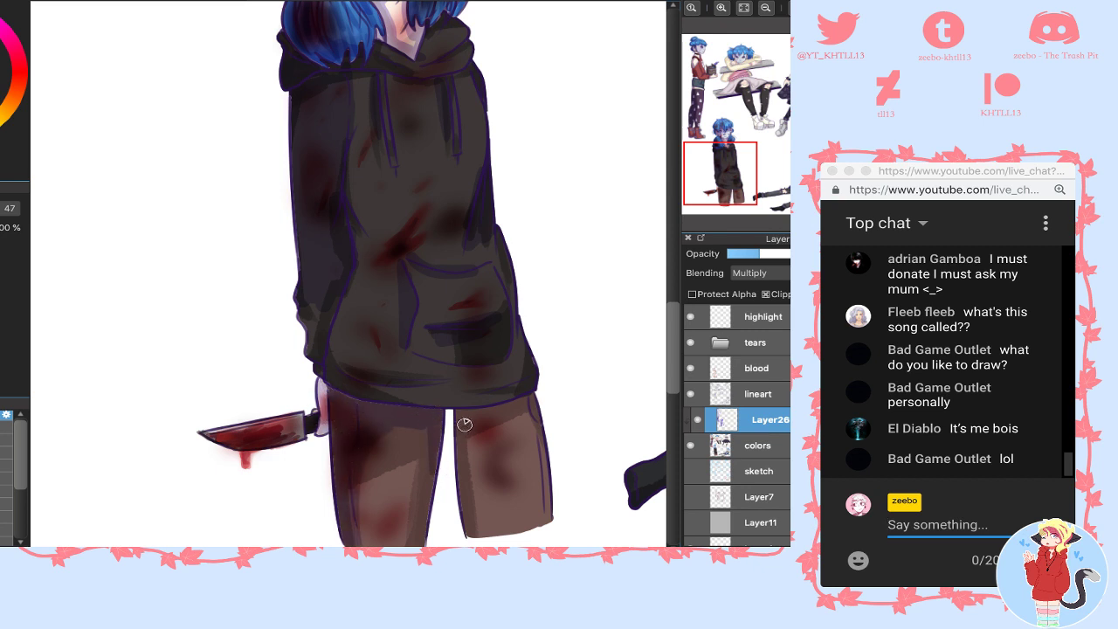
{"action": "mouse_move", "coordinate": [463, 424]}
{"action": "left_mouse_down"}
{"action": "mouse_move", "coordinate": [462, 475]}
{"action": "mouse_move", "coordinate": [524, 401]}
{"action": "mouse_move", "coordinate": [553, 403]}
{"action": "mouse_move", "coordinate": [519, 410]}
{"action": "left_mouse_up"}
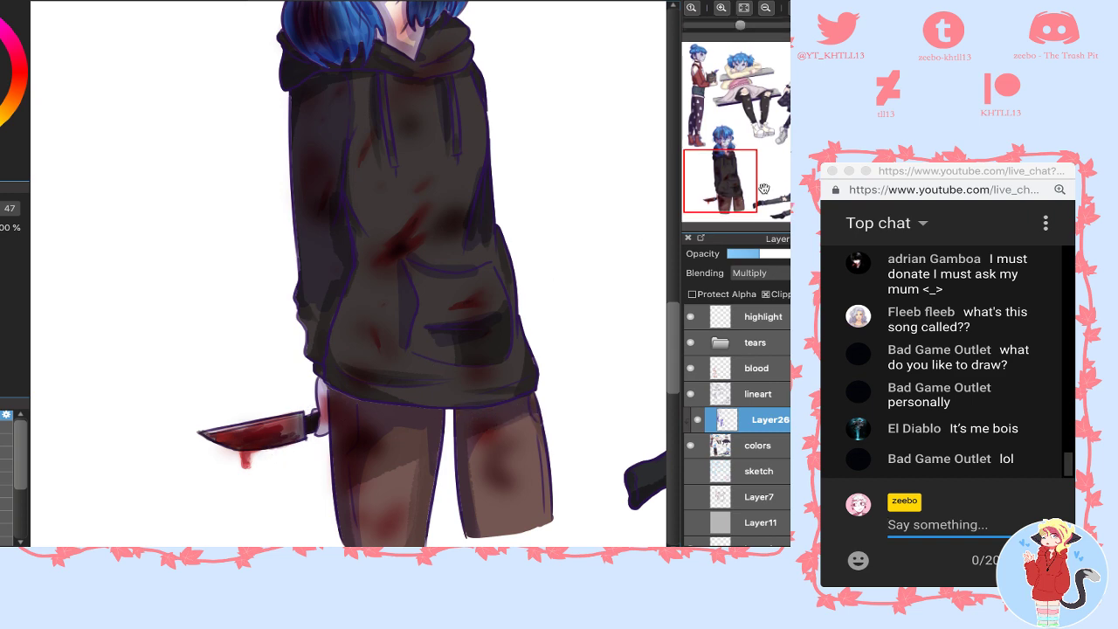
- Shade the reclining character's neck and collarbones, and the outer locks of the blue hair and pigtail
{"action": "left_click_drag", "start_coordinate": [777, 193], "coordinate": [806, 187]}
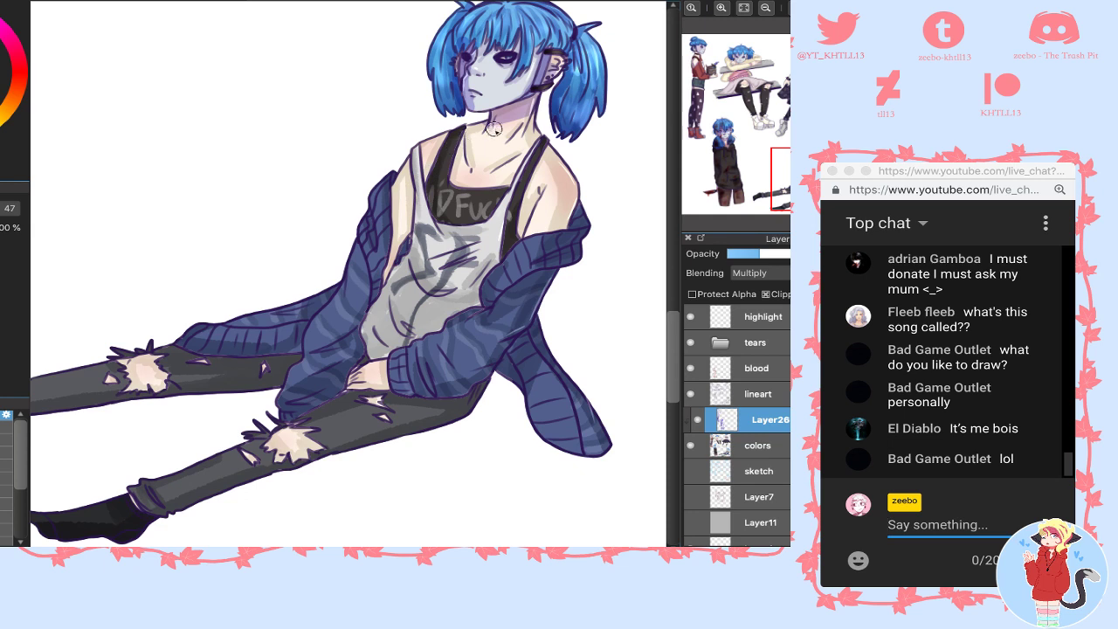
{"action": "mouse_move", "coordinate": [471, 131]}
{"action": "left_mouse_down"}
{"action": "mouse_move", "coordinate": [473, 161]}
{"action": "mouse_move", "coordinate": [501, 159]}
{"action": "left_mouse_up"}
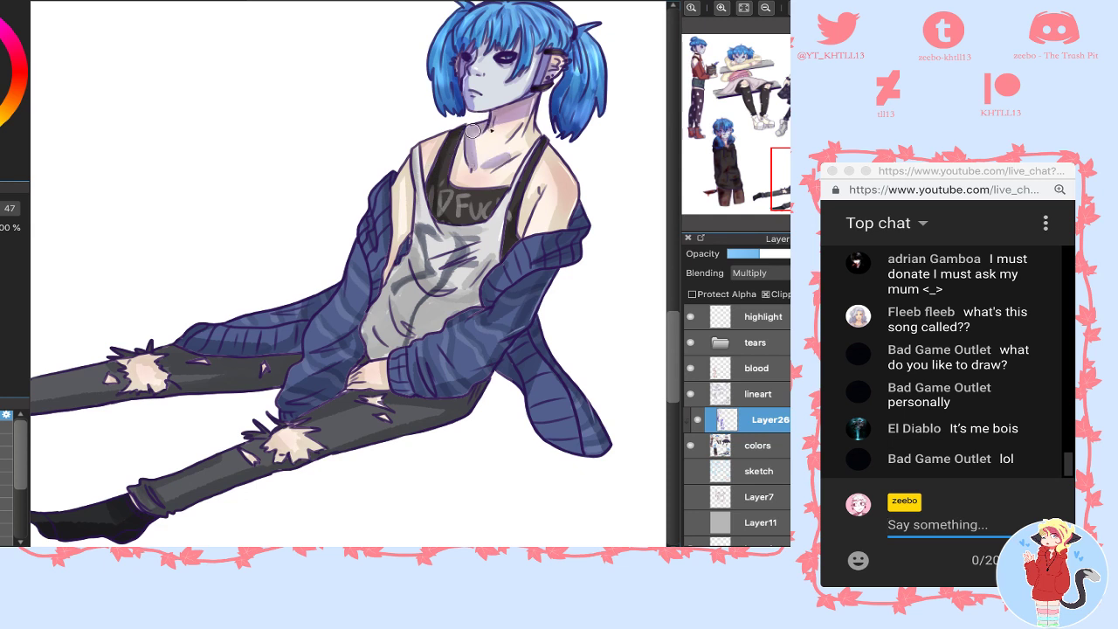
{"action": "left_click_drag", "start_coordinate": [455, 27], "coordinate": [449, 50]}
{"action": "left_click_drag", "start_coordinate": [464, 8], "coordinate": [455, 110]}
{"action": "mouse_move", "coordinate": [561, 48]}
{"action": "left_mouse_down"}
{"action": "mouse_move", "coordinate": [572, 44]}
{"action": "mouse_move", "coordinate": [565, 132]}
{"action": "left_mouse_up"}
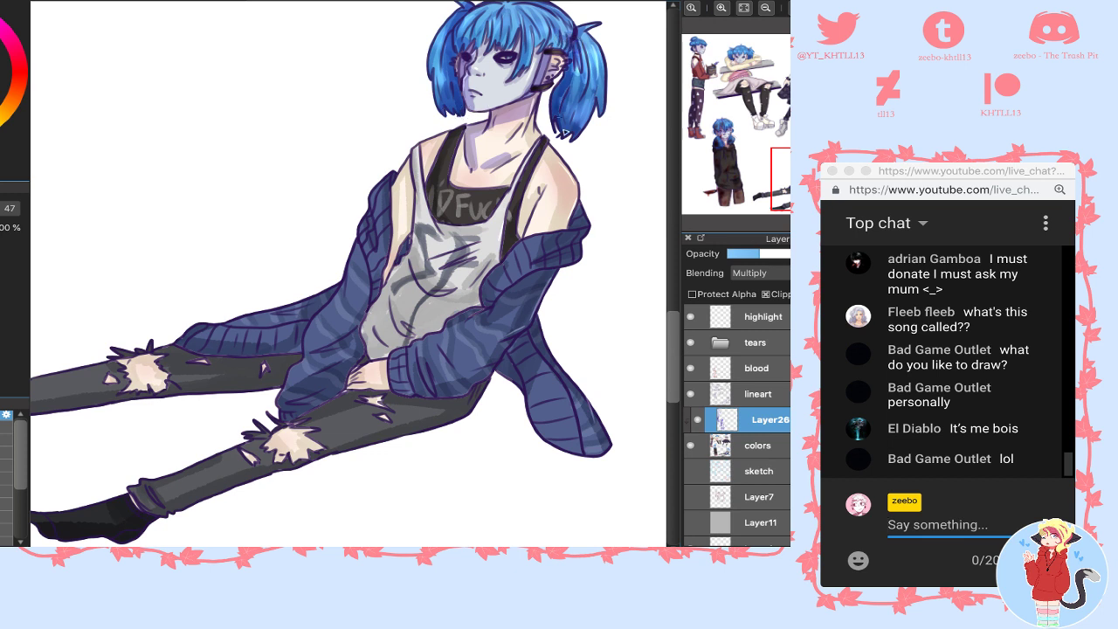
- Shade the reclining character's bare shoulders and upper arms, and the side and lower front of the grey tank top
{"action": "mouse_move", "coordinate": [538, 188]}
{"action": "left_mouse_down"}
{"action": "mouse_move", "coordinate": [531, 199]}
{"action": "mouse_move", "coordinate": [559, 227]}
{"action": "mouse_move", "coordinate": [577, 210]}
{"action": "left_mouse_up"}
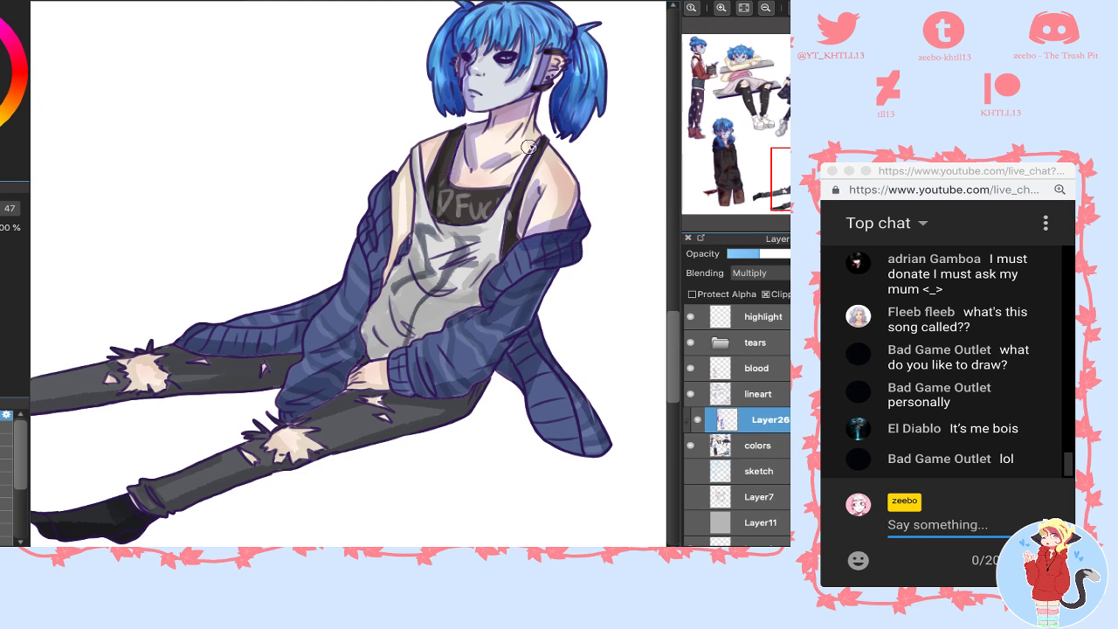
{"action": "left_click_drag", "start_coordinate": [543, 147], "coordinate": [530, 203]}
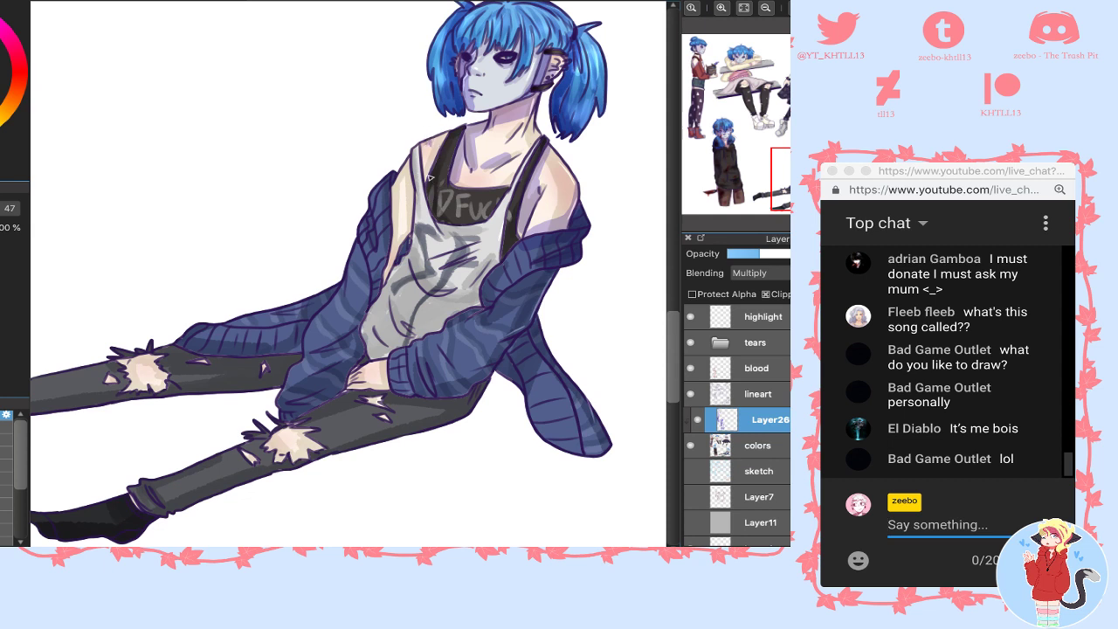
{"action": "mouse_move", "coordinate": [397, 172]}
{"action": "left_mouse_down"}
{"action": "mouse_move", "coordinate": [408, 207]}
{"action": "mouse_move", "coordinate": [405, 164]}
{"action": "mouse_move", "coordinate": [391, 267]}
{"action": "left_mouse_up"}
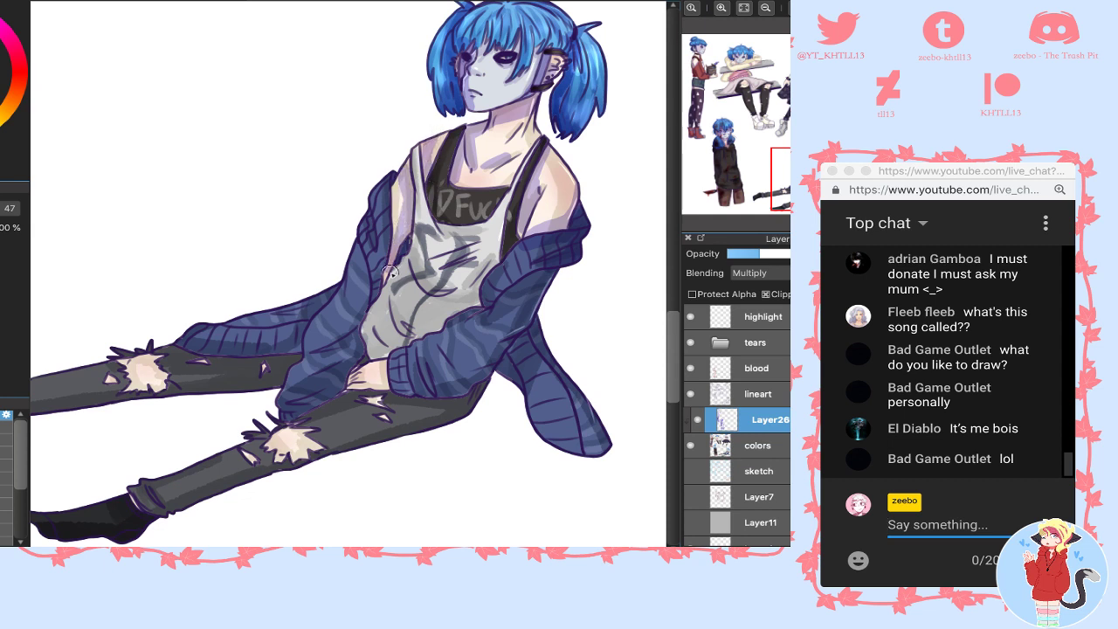
{"action": "left_click_drag", "start_coordinate": [396, 176], "coordinate": [401, 227]}
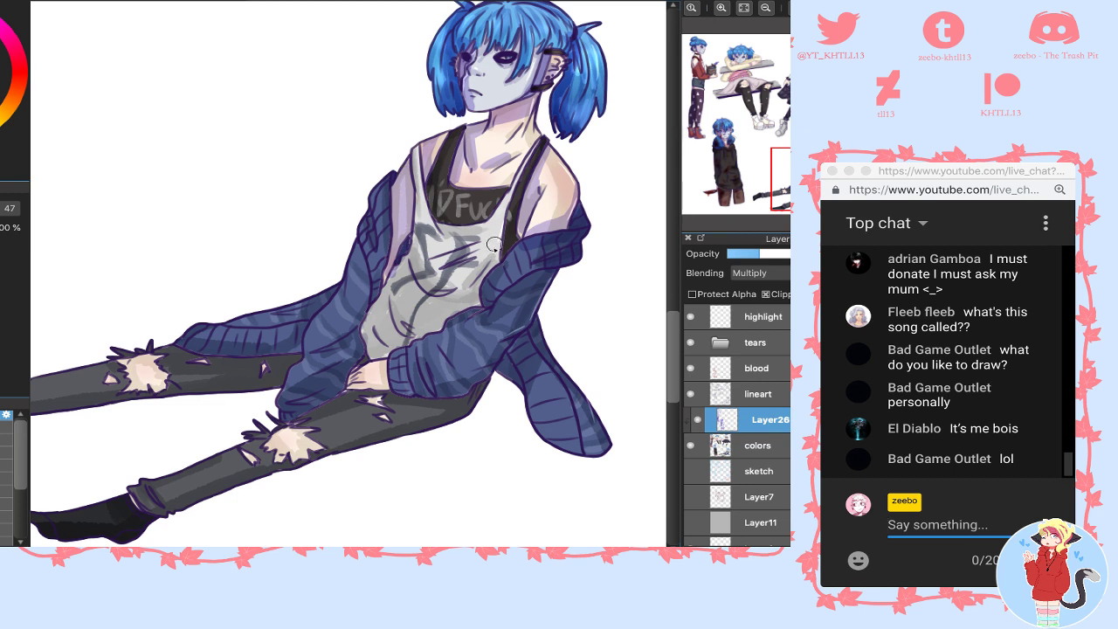
{"action": "left_click_drag", "start_coordinate": [495, 246], "coordinate": [464, 289]}
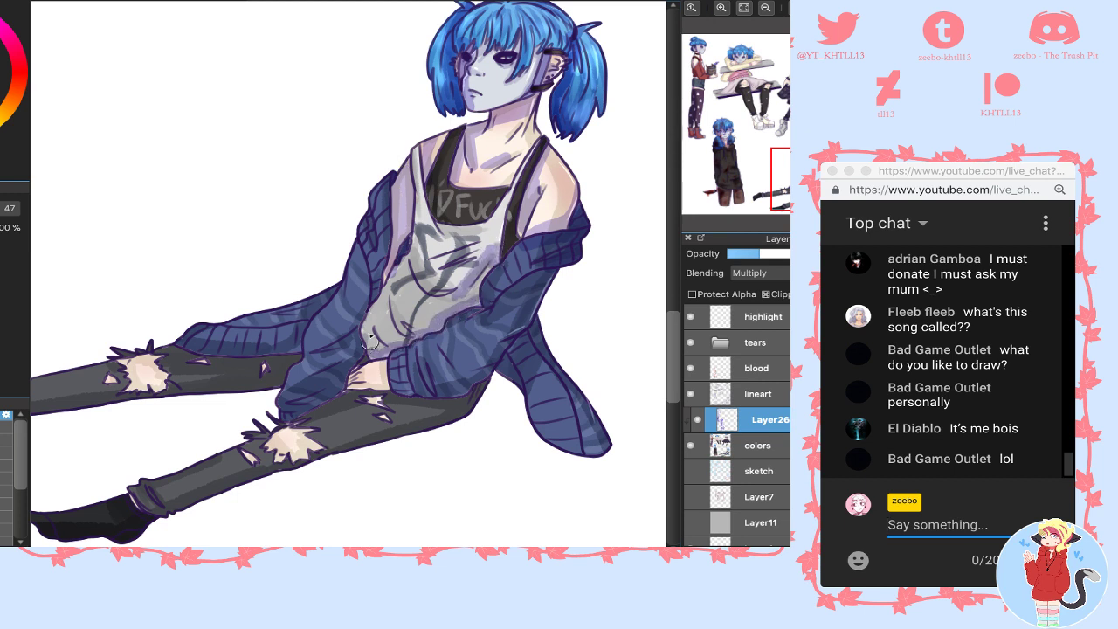
{"action": "mouse_move", "coordinate": [364, 358]}
{"action": "left_mouse_down"}
{"action": "mouse_move", "coordinate": [403, 266]}
{"action": "mouse_move", "coordinate": [463, 287]}
{"action": "mouse_move", "coordinate": [387, 339]}
{"action": "left_mouse_up"}
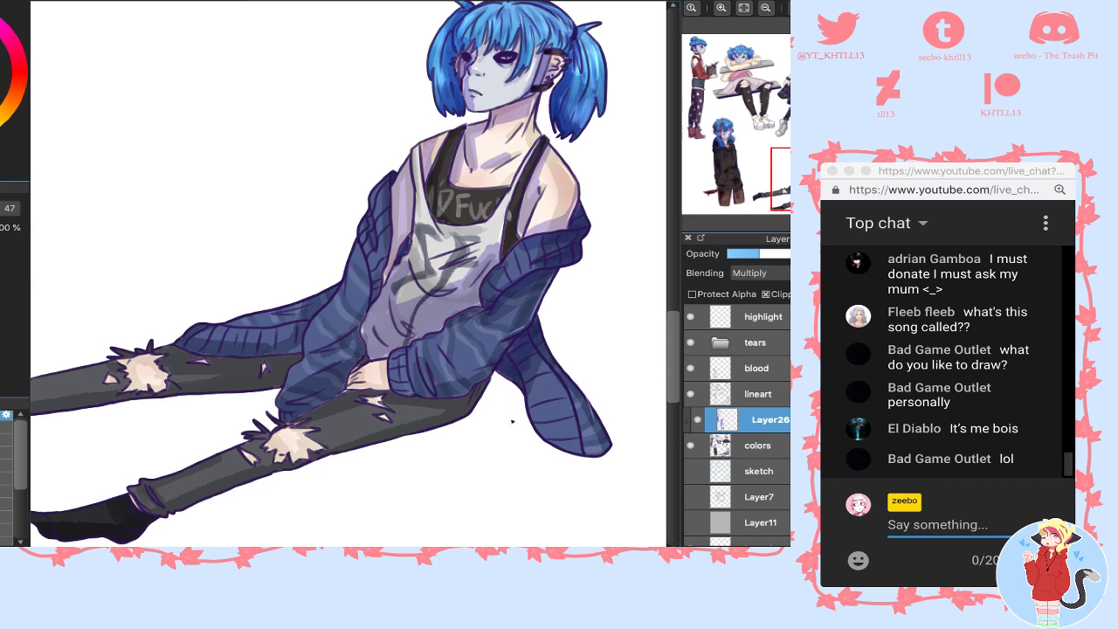
- Shade the blue cardigan's hanging hem and both sleeves, and the hand resting on the lap
{"action": "left_click_drag", "start_coordinate": [513, 421], "coordinate": [538, 448]}
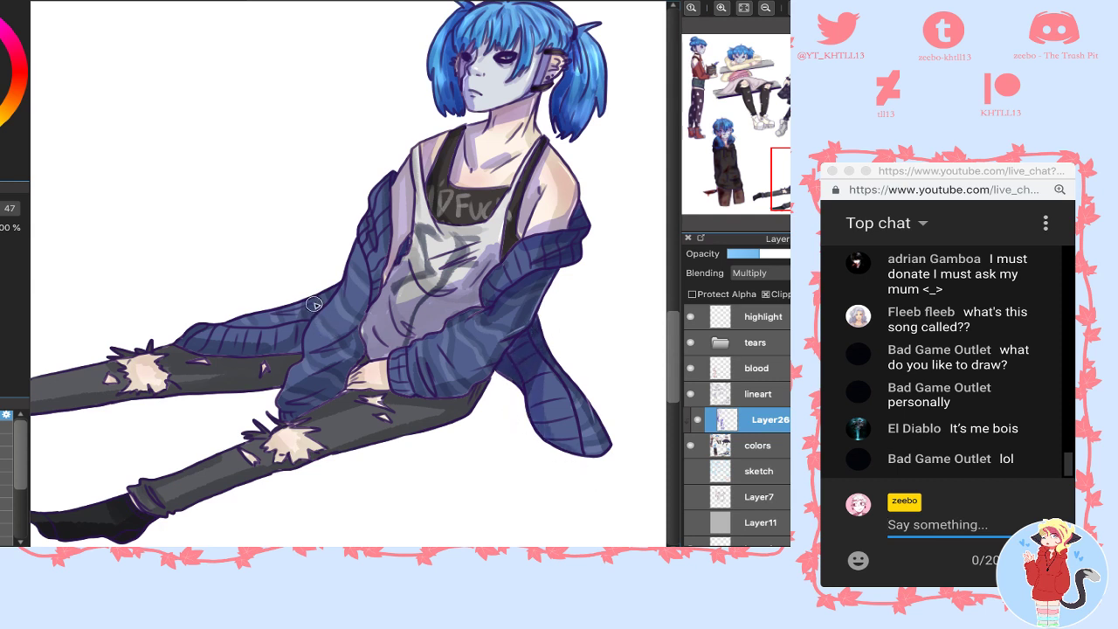
{"action": "mouse_move", "coordinate": [314, 304]}
{"action": "left_mouse_down"}
{"action": "mouse_move", "coordinate": [331, 282]}
{"action": "mouse_move", "coordinate": [276, 343]}
{"action": "mouse_move", "coordinate": [190, 338]}
{"action": "mouse_move", "coordinate": [185, 349]}
{"action": "mouse_move", "coordinate": [323, 348]}
{"action": "mouse_move", "coordinate": [357, 325]}
{"action": "mouse_move", "coordinate": [384, 267]}
{"action": "left_mouse_up"}
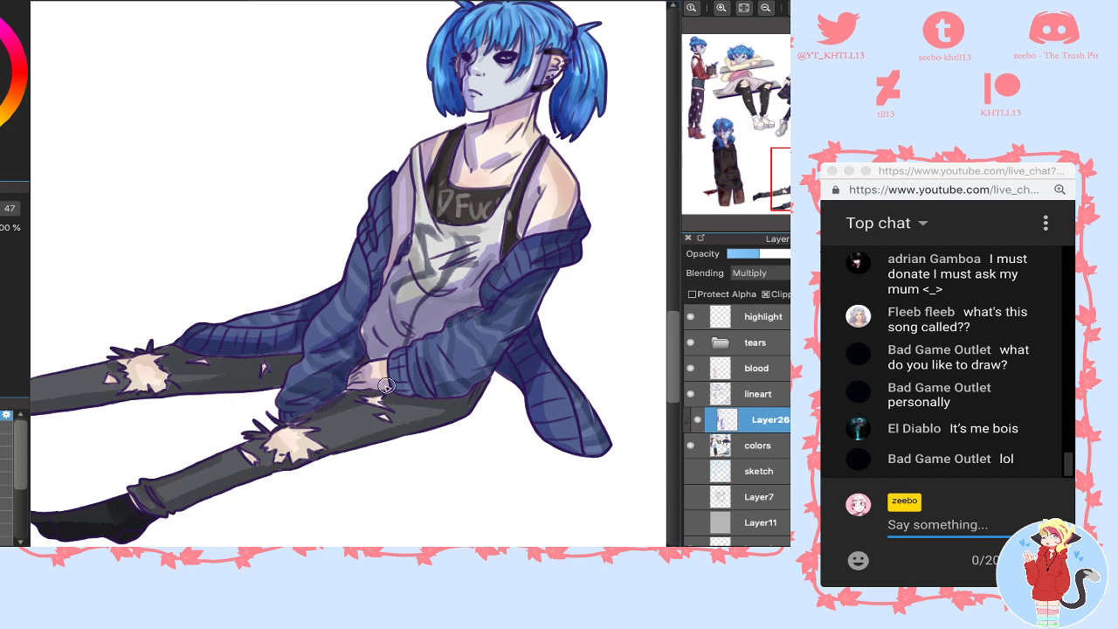
{"action": "left_click_drag", "start_coordinate": [415, 391], "coordinate": [473, 383]}
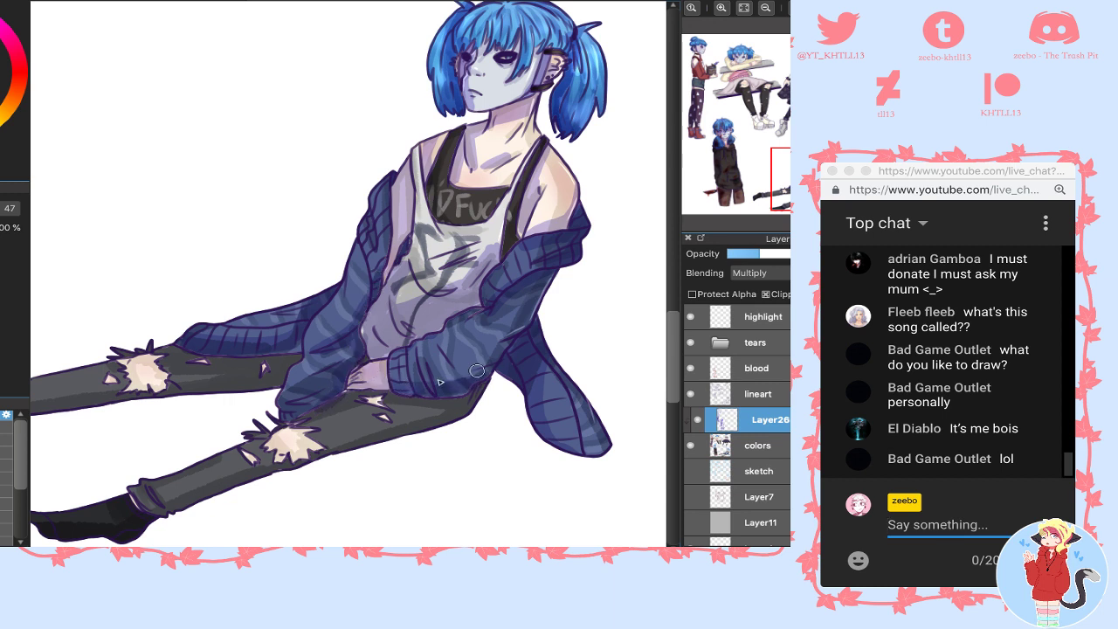
{"action": "left_click_drag", "start_coordinate": [375, 376], "coordinate": [357, 374]}
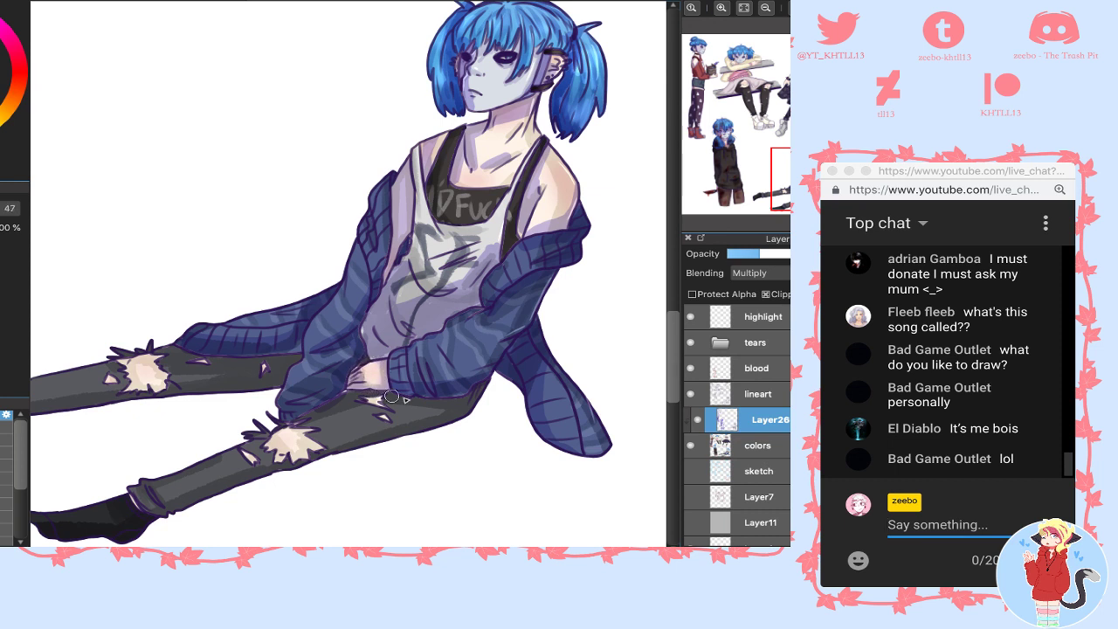
- Shade the undersides of the reclining character's ripped dark trousers and the bare skin in both knee holes
{"action": "mouse_move", "coordinate": [426, 413]}
{"action": "left_mouse_down"}
{"action": "mouse_move", "coordinate": [291, 463]}
{"action": "mouse_move", "coordinate": [478, 399]}
{"action": "left_mouse_up"}
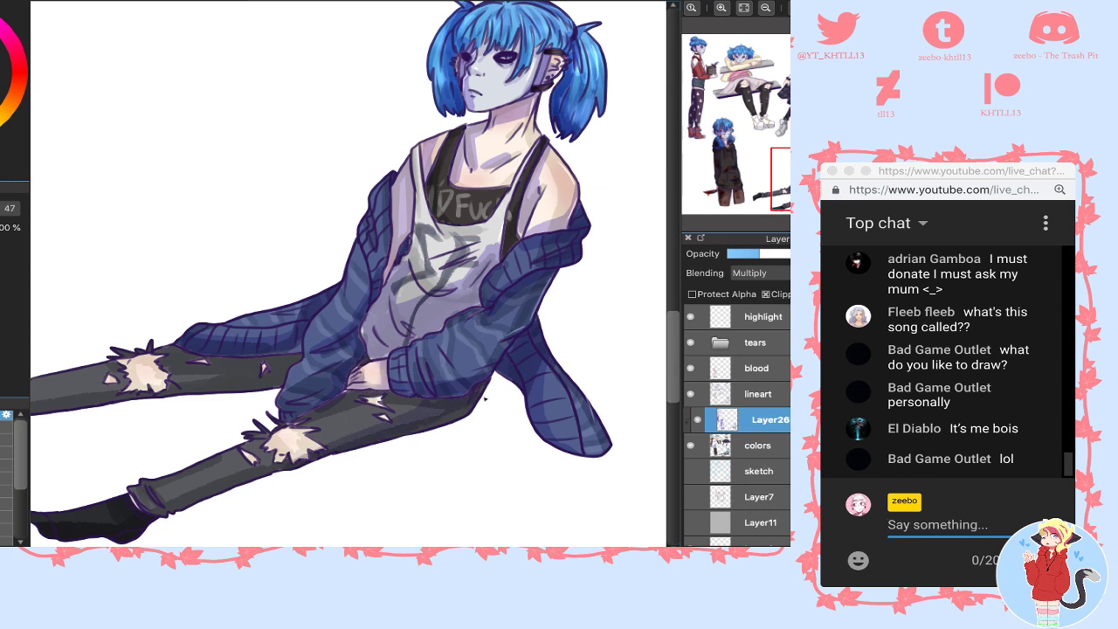
{"action": "mouse_move", "coordinate": [304, 448]}
{"action": "left_mouse_down"}
{"action": "mouse_move", "coordinate": [305, 434]}
{"action": "mouse_move", "coordinate": [281, 460]}
{"action": "left_mouse_up"}
{"action": "mouse_move", "coordinate": [131, 381]}
{"action": "left_mouse_down"}
{"action": "mouse_move", "coordinate": [126, 349]}
{"action": "mouse_move", "coordinate": [199, 377]}
{"action": "left_mouse_up"}
{"action": "mouse_move", "coordinate": [277, 469]}
{"action": "left_mouse_down"}
{"action": "mouse_move", "coordinate": [176, 504]}
{"action": "mouse_move", "coordinate": [136, 500]}
{"action": "mouse_move", "coordinate": [150, 487]}
{"action": "left_mouse_up"}
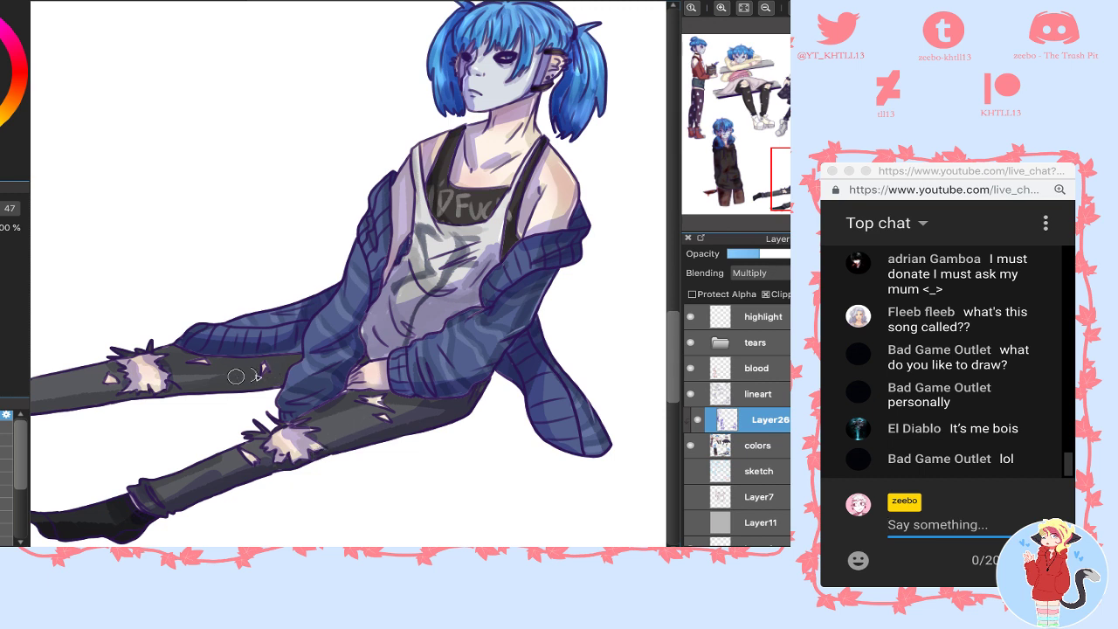
{"action": "left_click_drag", "start_coordinate": [291, 361], "coordinate": [284, 395]}
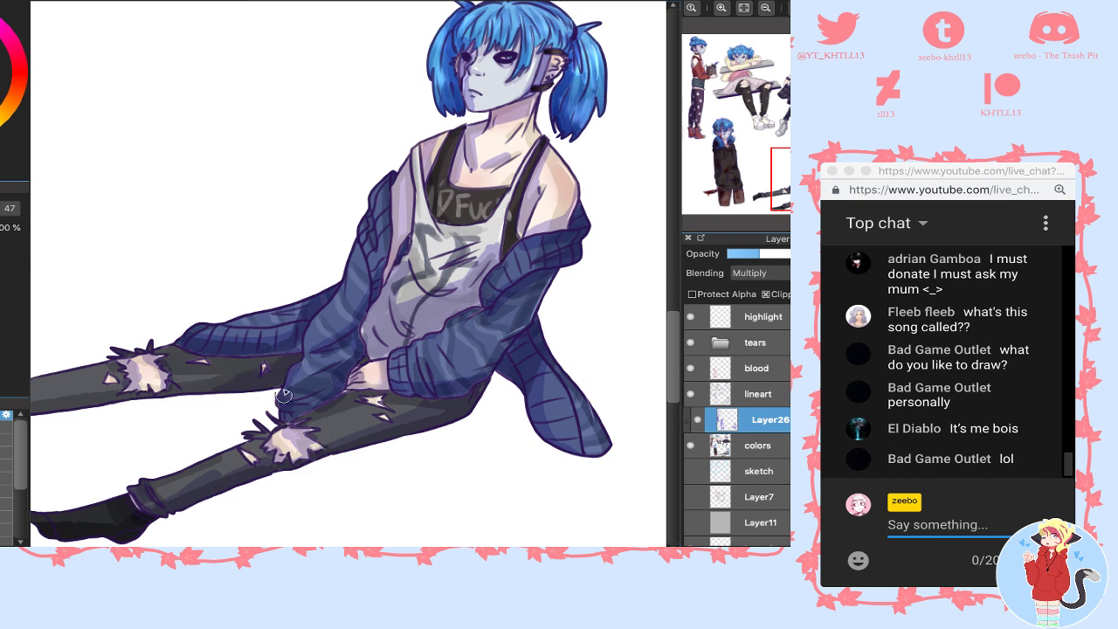
{"action": "mouse_move", "coordinate": [279, 357]}
{"action": "left_mouse_down"}
{"action": "mouse_move", "coordinate": [211, 360]}
{"action": "mouse_move", "coordinate": [176, 377]}
{"action": "left_mouse_up"}
- Shade the trouser cuffs and lower legs above the reclining character's black socks
{"action": "left_click_drag", "start_coordinate": [770, 183], "coordinate": [775, 196]}
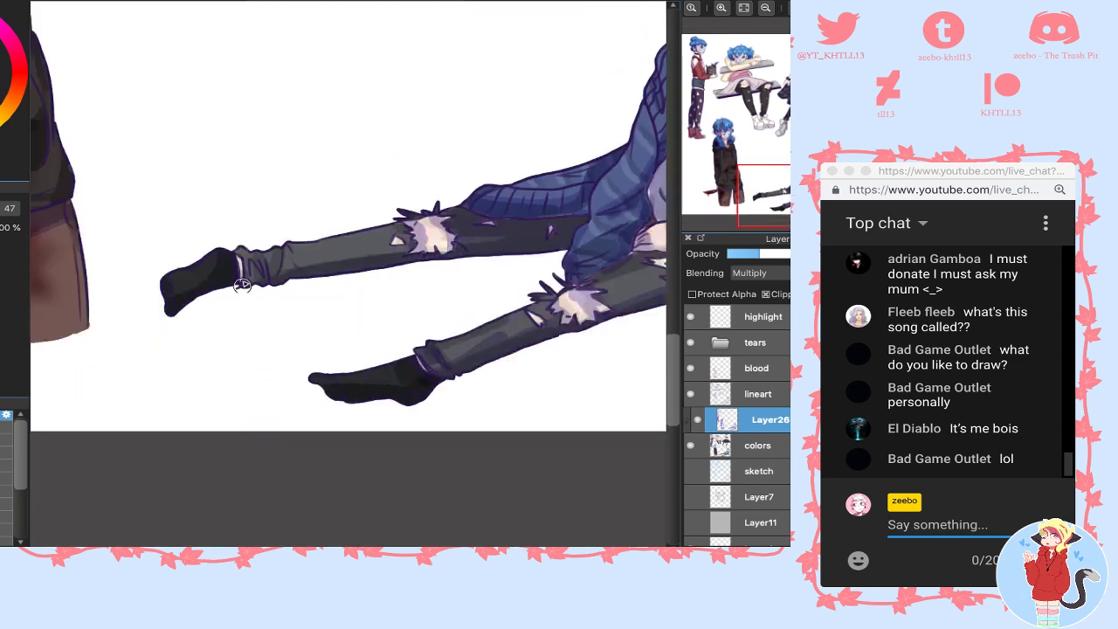
{"action": "left_click_drag", "start_coordinate": [242, 285], "coordinate": [238, 262]}
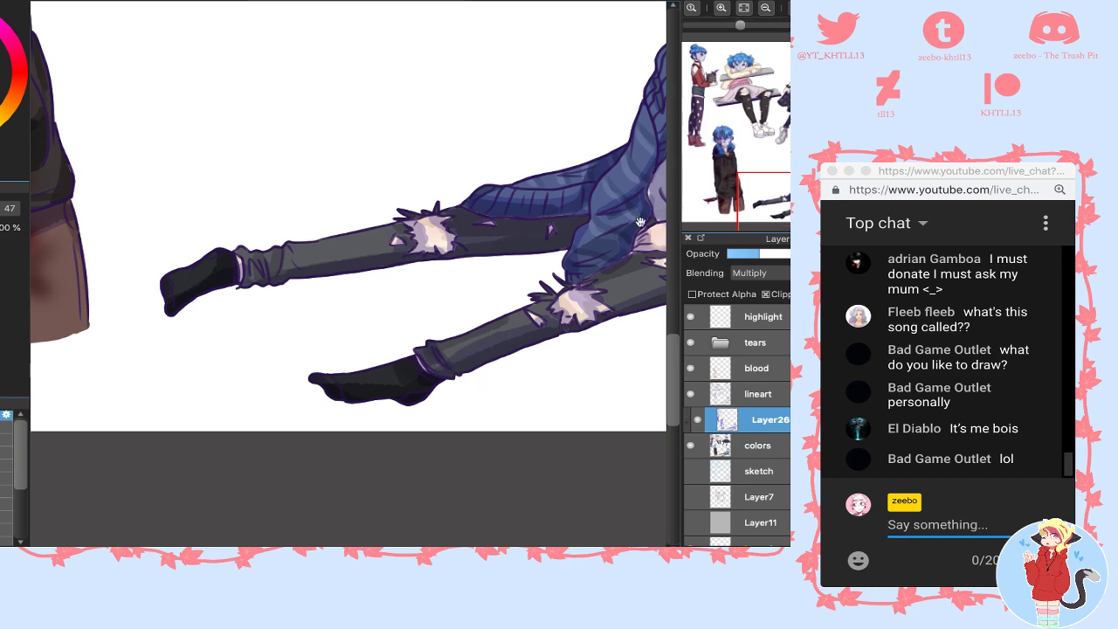
{"action": "mouse_move", "coordinate": [463, 359]}
{"action": "left_mouse_down"}
{"action": "mouse_move", "coordinate": [498, 334]}
{"action": "mouse_move", "coordinate": [490, 352]}
{"action": "left_mouse_up"}
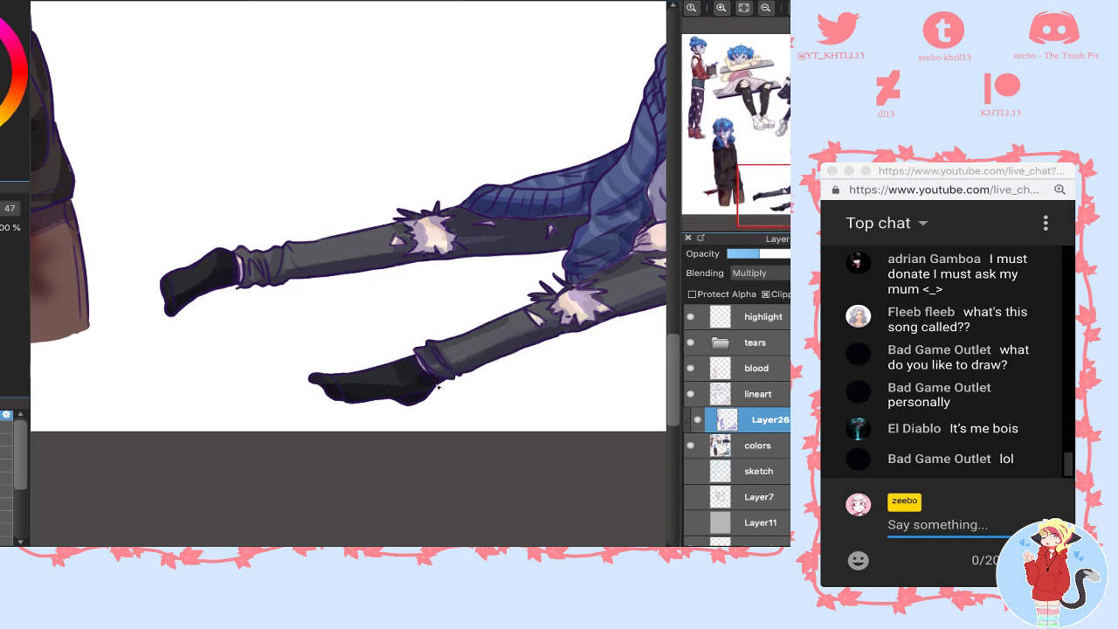
- Shade one side of the skirted character's front-facing grey shoe and the sole of the tilted shoe, undoing stray strokes
{"action": "left_click_drag", "start_coordinate": [752, 177], "coordinate": [764, 122]}
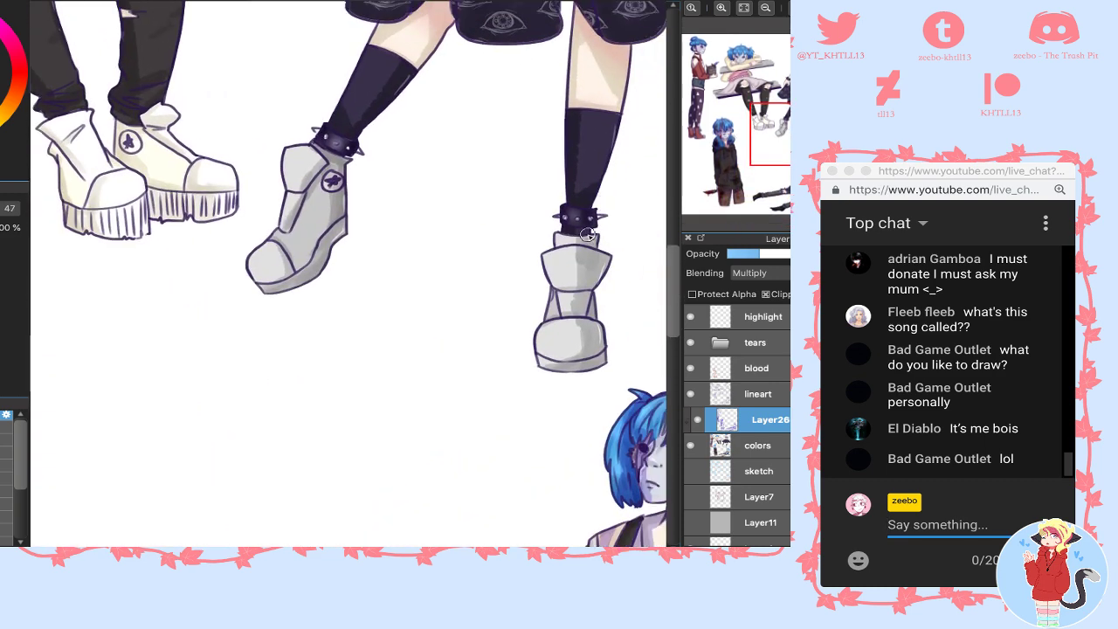
{"action": "mouse_move", "coordinate": [587, 234]}
{"action": "left_mouse_down"}
{"action": "mouse_move", "coordinate": [587, 278]}
{"action": "mouse_move", "coordinate": [601, 288]}
{"action": "mouse_move", "coordinate": [589, 272]}
{"action": "mouse_move", "coordinate": [565, 390]}
{"action": "mouse_move", "coordinate": [598, 350]}
{"action": "mouse_move", "coordinate": [564, 315]}
{"action": "left_mouse_up"}
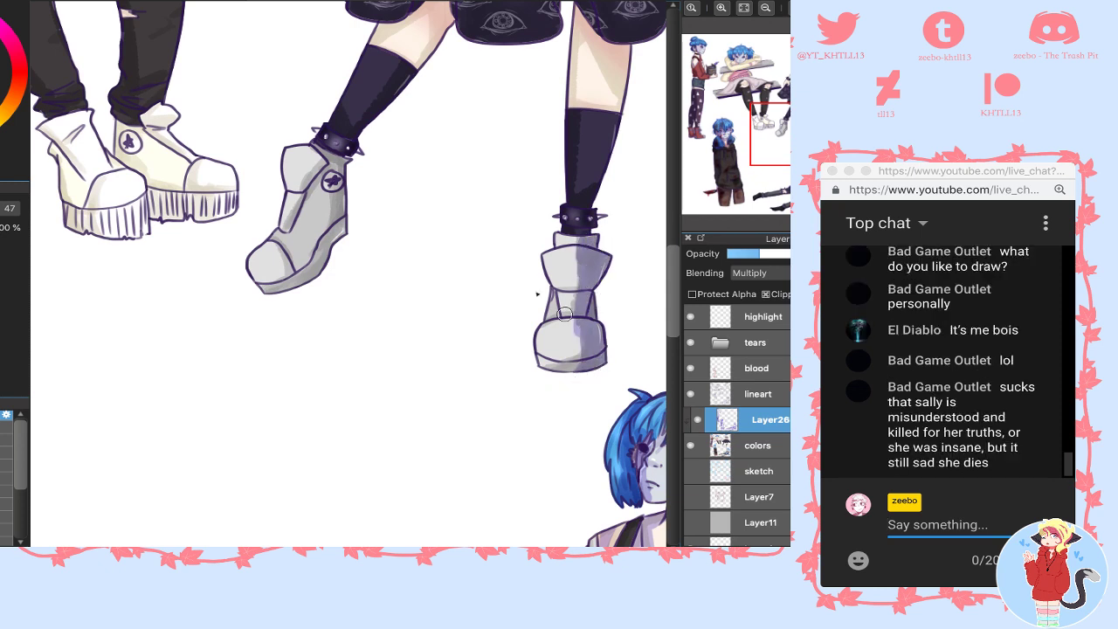
{"action": "mouse_move", "coordinate": [333, 151]}
{"action": "left_mouse_down"}
{"action": "mouse_move", "coordinate": [343, 241]}
{"action": "mouse_move", "coordinate": [289, 281]}
{"action": "mouse_move", "coordinate": [331, 234]}
{"action": "left_mouse_up"}
{"action": "mouse_move", "coordinate": [292, 201]}
{"action": "left_mouse_down"}
{"action": "mouse_move", "coordinate": [316, 176]}
{"action": "mouse_move", "coordinate": [295, 228]}
{"action": "mouse_move", "coordinate": [301, 199]}
{"action": "left_mouse_up"}
{"action": "key", "text": "ctrl+z"}
{"action": "key", "text": "ctrl+z"}
{"action": "key", "text": "ctrl+z"}
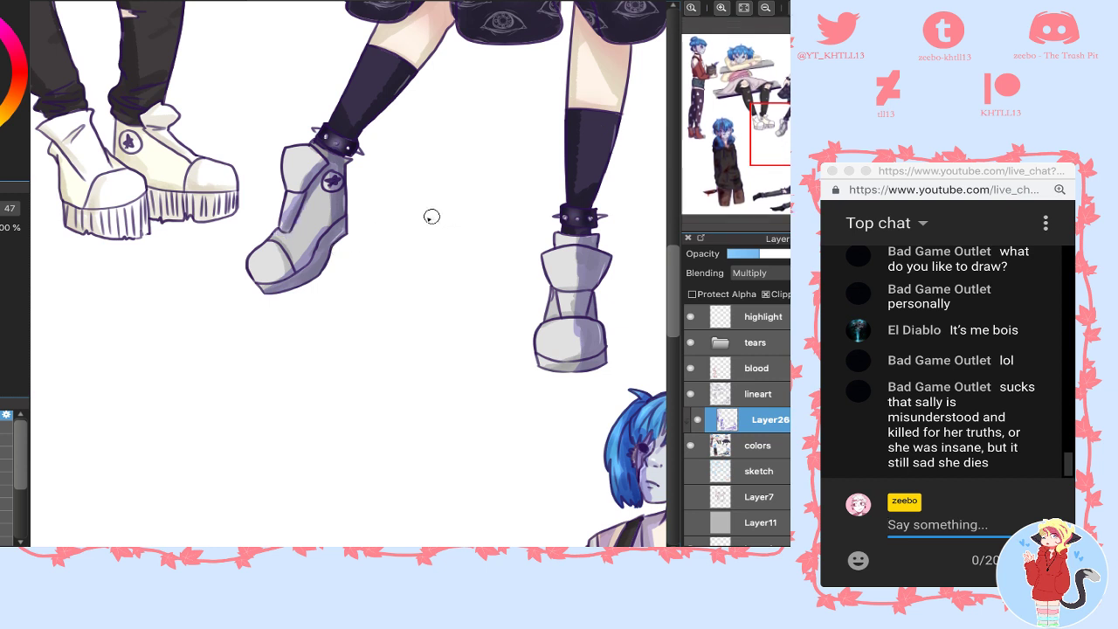
{"action": "left_click_drag", "start_coordinate": [327, 276], "coordinate": [285, 289]}
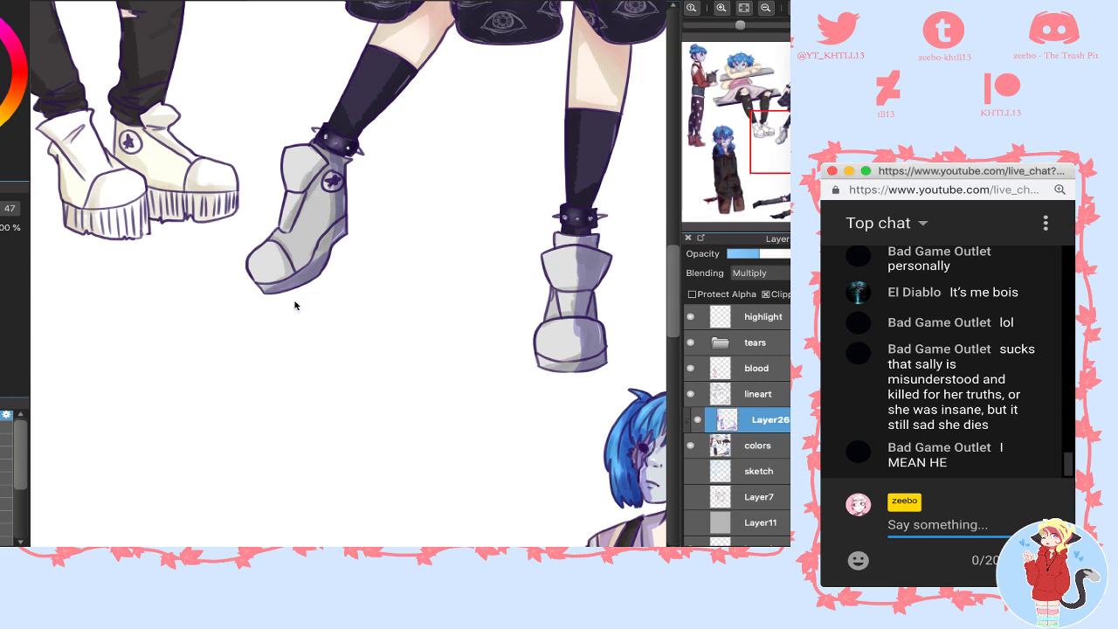
{"action": "left_click_drag", "start_coordinate": [360, 217], "coordinate": [308, 276]}
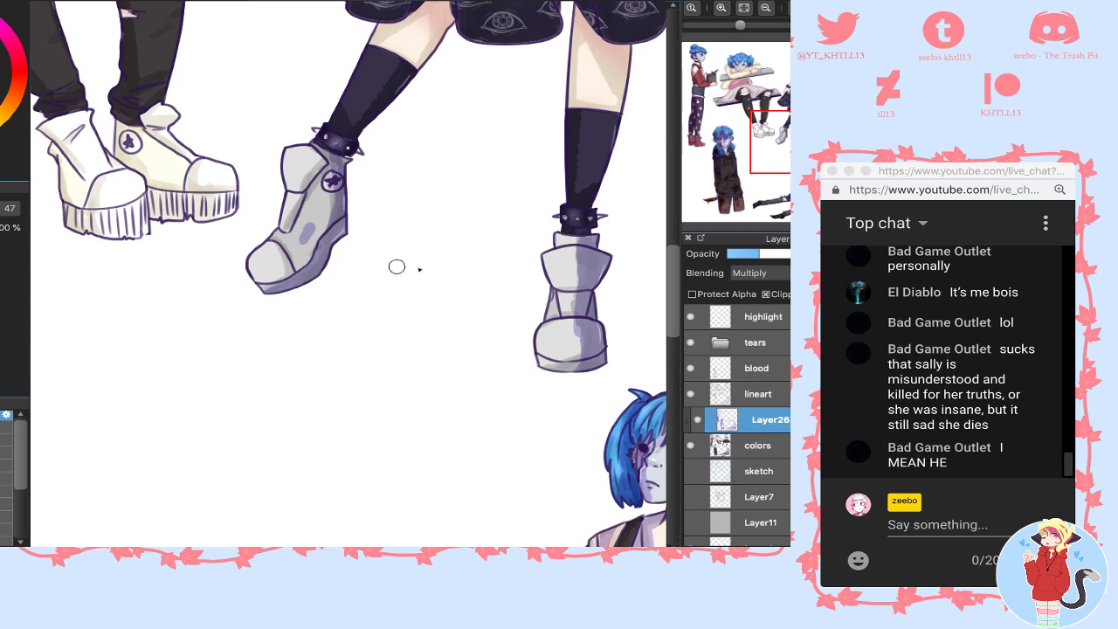
{"action": "key", "text": "ctrl+z"}
- Shade the skin of both legs beneath the eye-patterned skirt's hem and the edges of the black knee socks
{"action": "left_click_drag", "start_coordinate": [522, 235], "coordinate": [417, 268]}
{"action": "left_click_drag", "start_coordinate": [513, 117], "coordinate": [507, 166]}
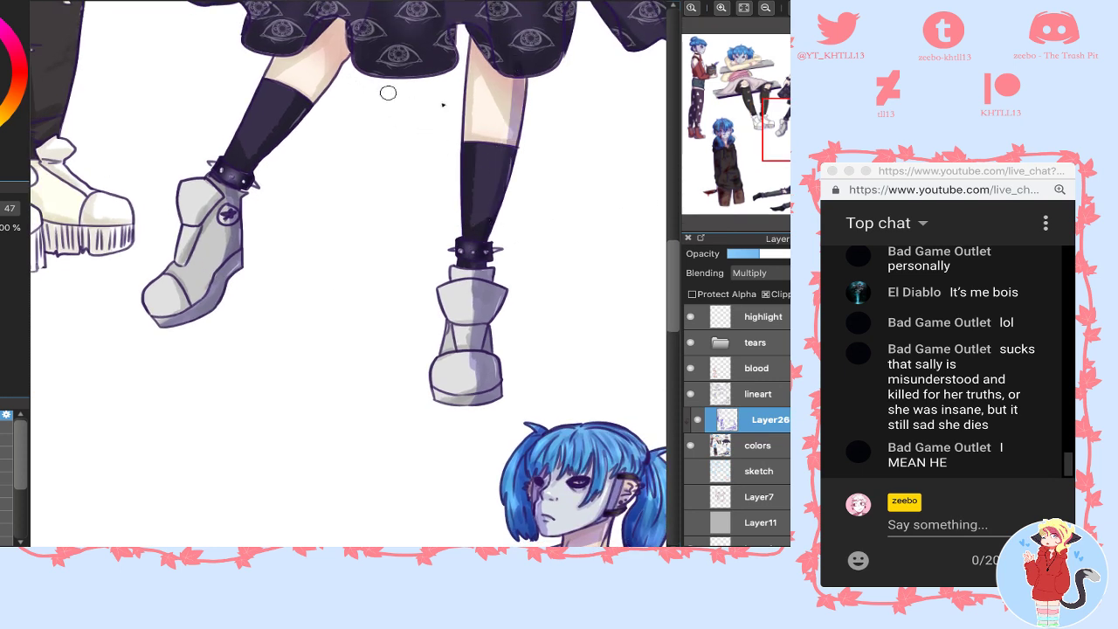
{"action": "key", "text": "ctrl+z"}
{"action": "left_click_drag", "start_coordinate": [472, 45], "coordinate": [526, 154]}
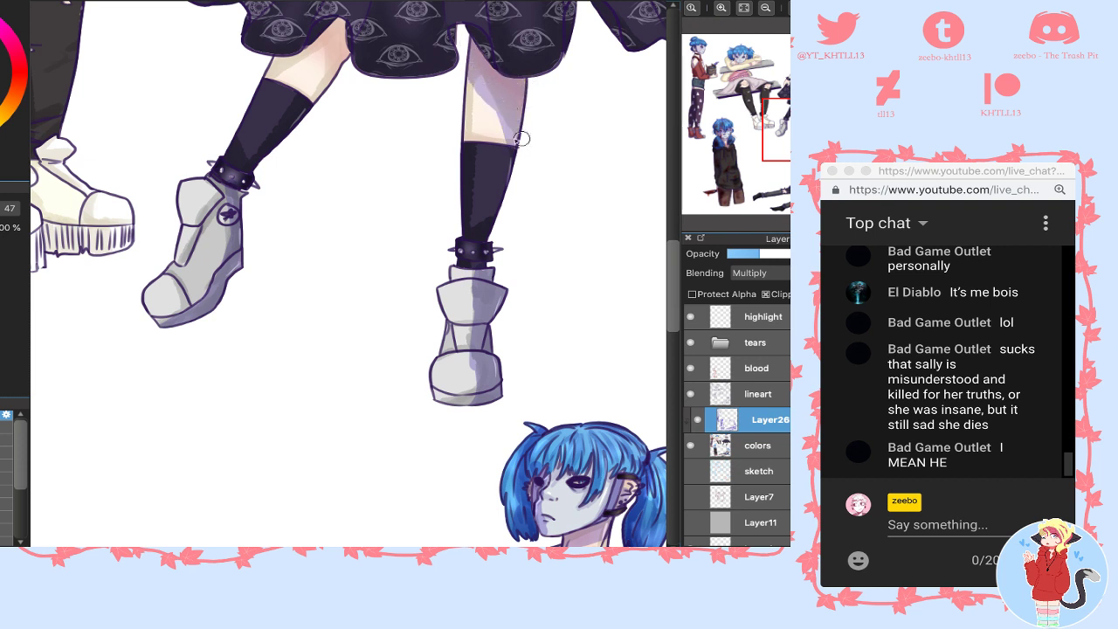
{"action": "mouse_move", "coordinate": [273, 72]}
{"action": "left_mouse_down"}
{"action": "mouse_move", "coordinate": [340, 31]}
{"action": "mouse_move", "coordinate": [332, 61]}
{"action": "left_mouse_up"}
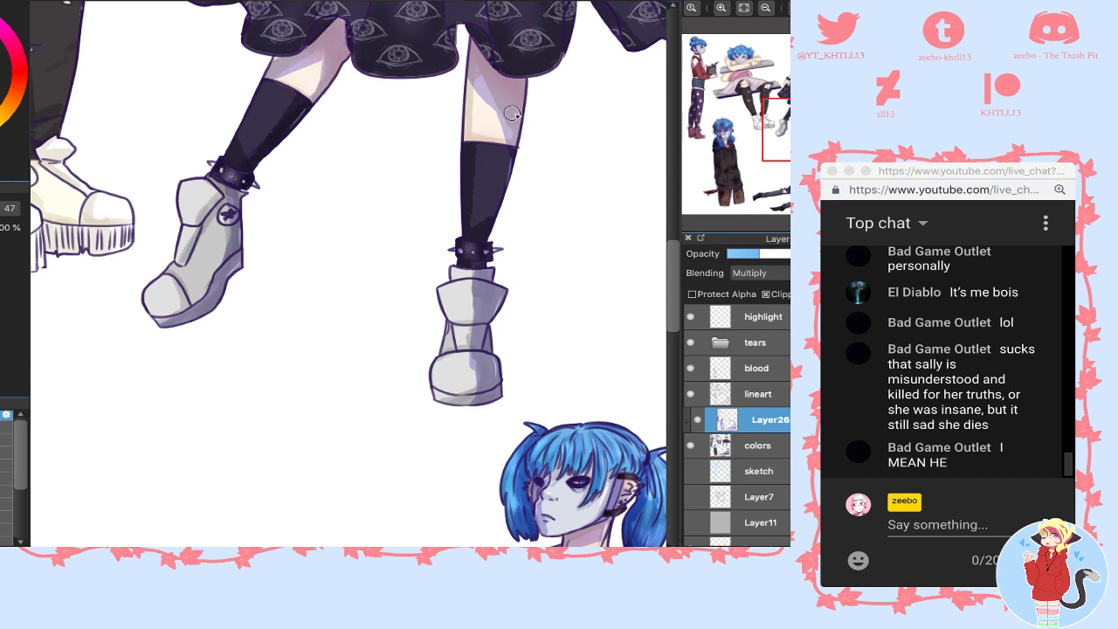
{"action": "left_click_drag", "start_coordinate": [490, 218], "coordinate": [523, 156]}
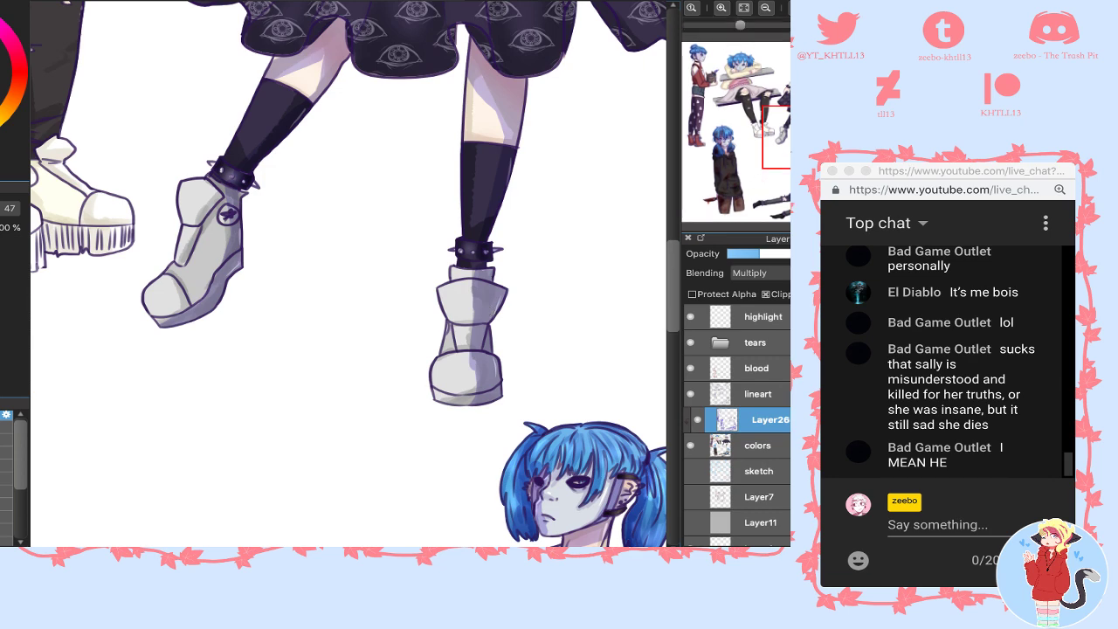
- Shade the folds of the eye-patterned skirt that fan out toward a gathering hand, and the bunched fabric in its grip
{"action": "scroll", "coordinate": [486, 309], "scroll_direction": "up", "scroll_amount": 7}
{"action": "mouse_move", "coordinate": [446, 328]}
{"action": "left_mouse_down"}
{"action": "mouse_move", "coordinate": [425, 172]}
{"action": "mouse_move", "coordinate": [446, 377]}
{"action": "mouse_move", "coordinate": [465, 207]}
{"action": "mouse_move", "coordinate": [457, 159]}
{"action": "mouse_move", "coordinate": [491, 319]}
{"action": "left_mouse_up"}
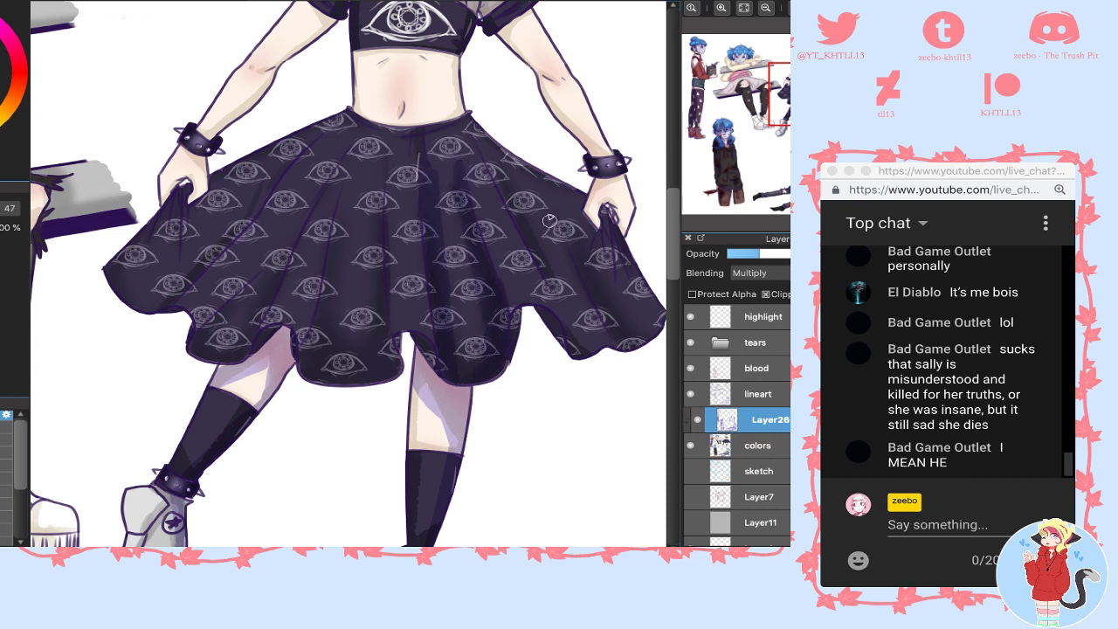
{"action": "left_click_drag", "start_coordinate": [502, 172], "coordinate": [588, 347]}
{"action": "left_click_drag", "start_coordinate": [565, 194], "coordinate": [627, 350]}
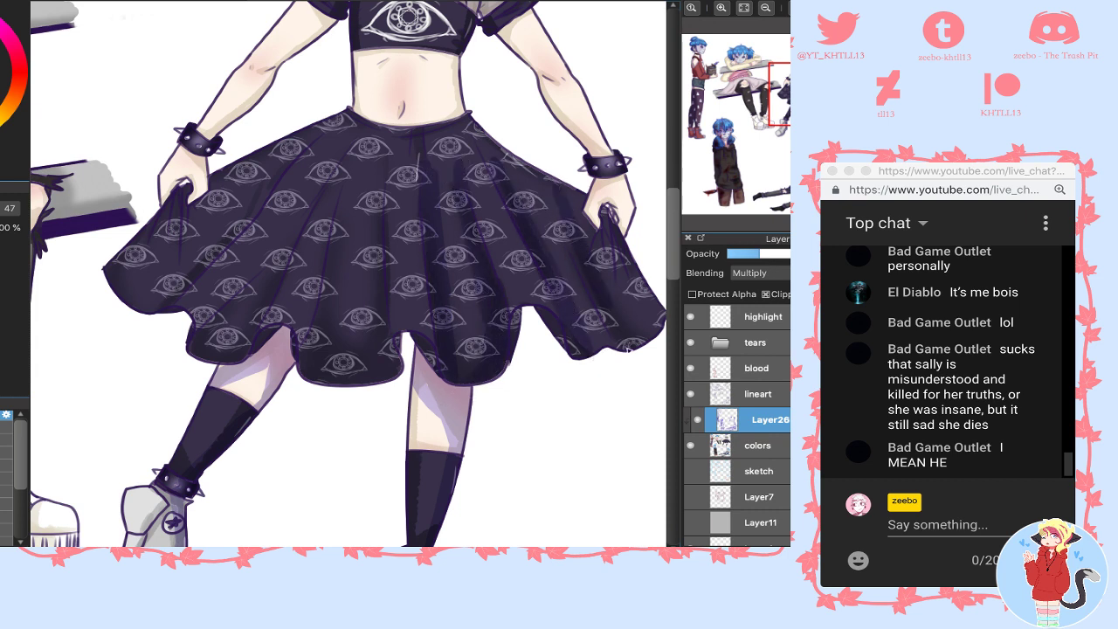
{"action": "mouse_move", "coordinate": [609, 210]}
{"action": "left_mouse_down"}
{"action": "mouse_move", "coordinate": [611, 252]}
{"action": "mouse_move", "coordinate": [655, 317]}
{"action": "left_mouse_up"}
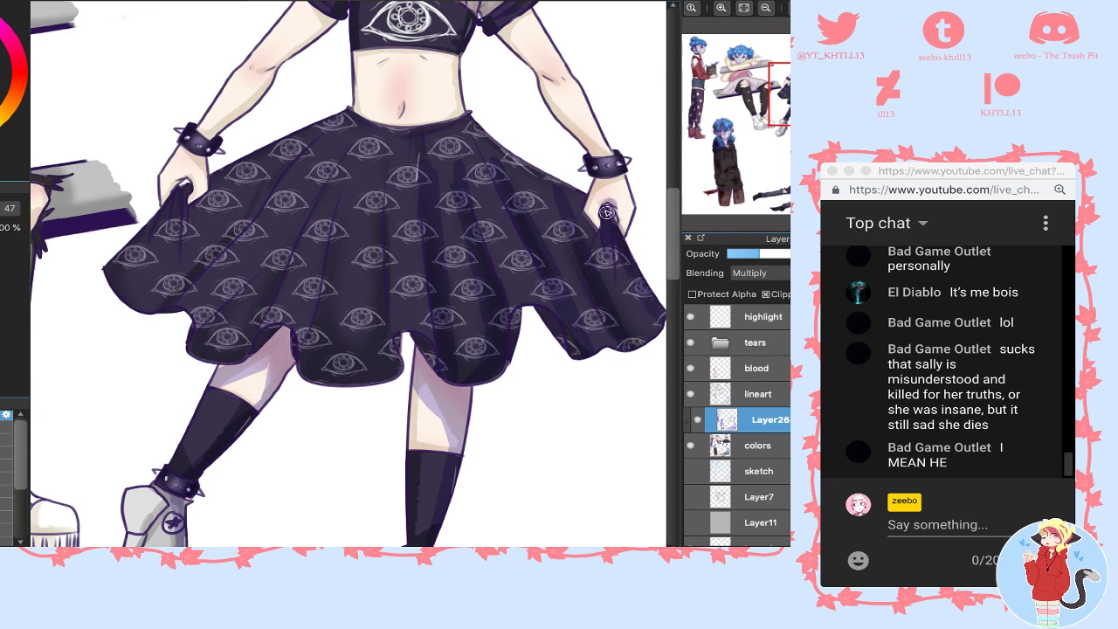
{"action": "left_click_drag", "start_coordinate": [607, 212], "coordinate": [622, 225]}
{"action": "key", "text": "super+z"}
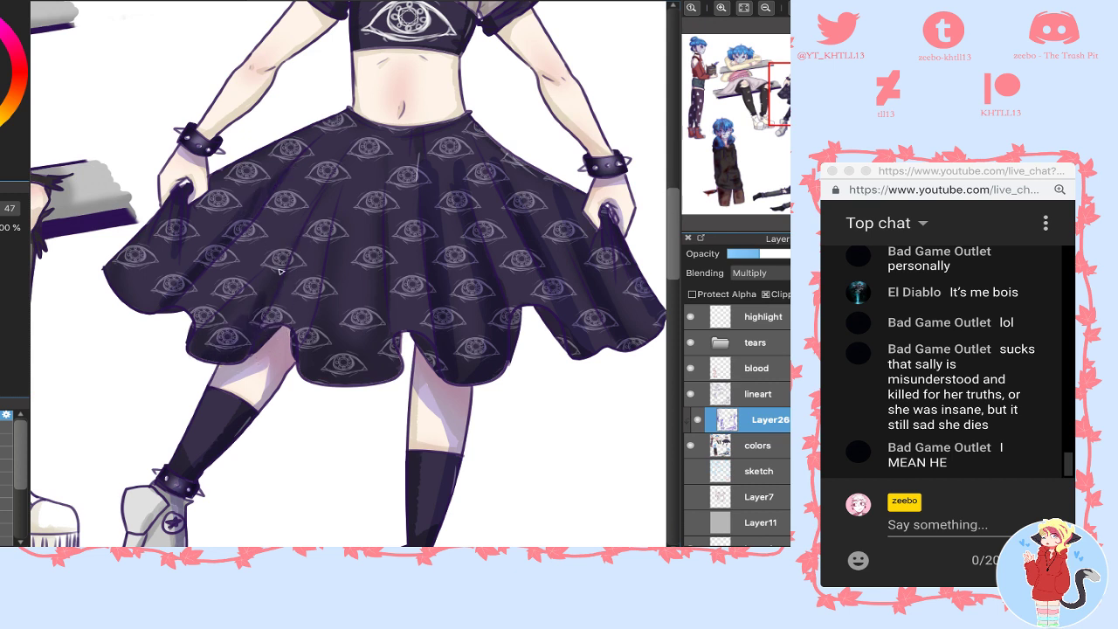
- Shade the long central folds of the eye-patterned skirt down to the hem, and its waistband
{"action": "left_click_drag", "start_coordinate": [348, 192], "coordinate": [321, 349]}
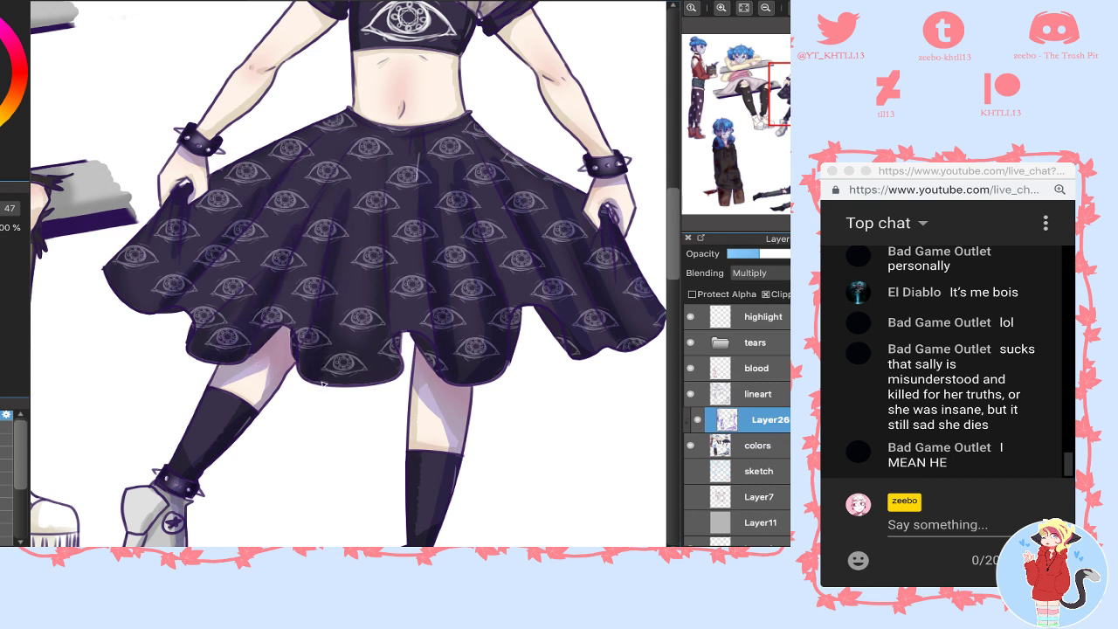
{"action": "mouse_move", "coordinate": [385, 190]}
{"action": "left_mouse_down"}
{"action": "mouse_move", "coordinate": [373, 229]}
{"action": "mouse_move", "coordinate": [380, 343]}
{"action": "left_mouse_up"}
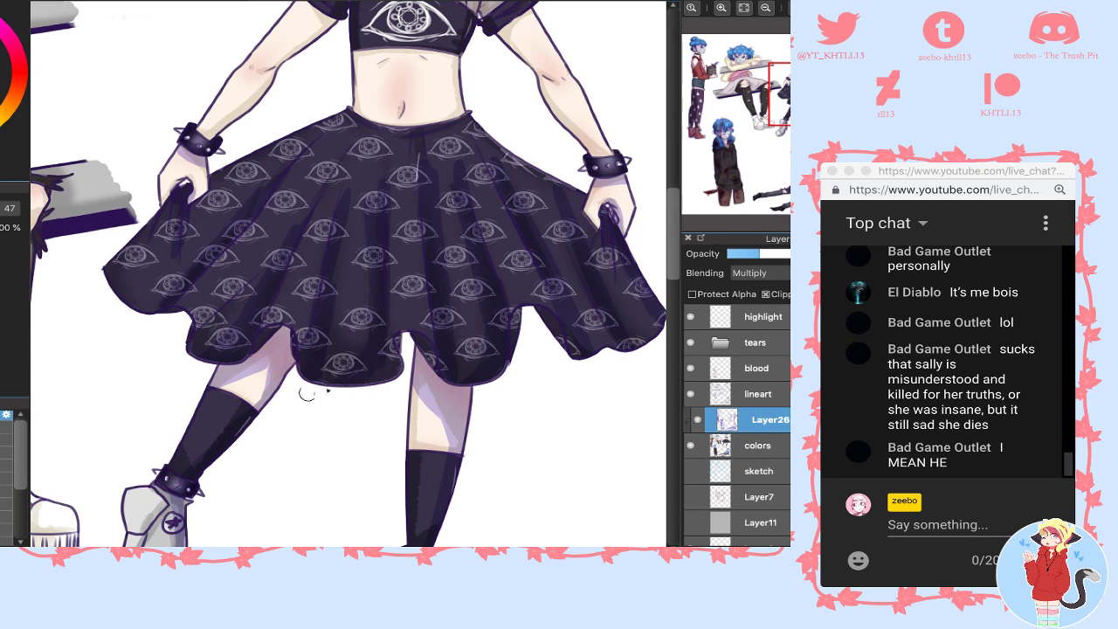
{"action": "mouse_move", "coordinate": [340, 110]}
{"action": "left_mouse_down"}
{"action": "mouse_move", "coordinate": [461, 122]}
{"action": "mouse_move", "coordinate": [367, 117]}
{"action": "left_mouse_up"}
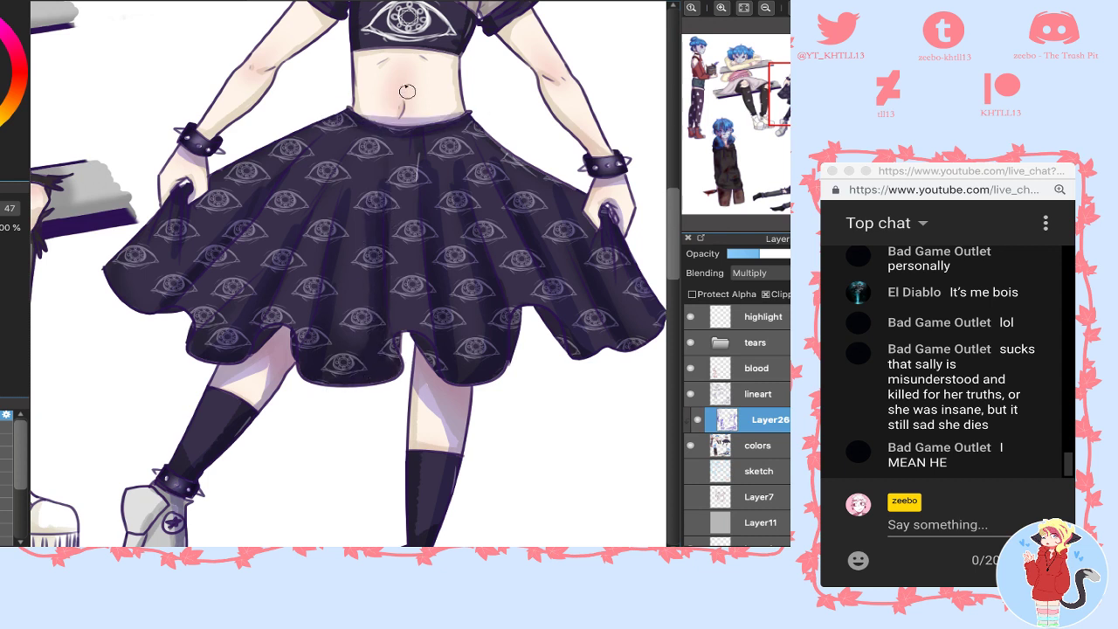
- Shade the side of the skirted character's bare midriff between the crop top and waistband, undoing the unwanted strokes
{"action": "left_click_drag", "start_coordinate": [357, 56], "coordinate": [357, 112]}
{"action": "left_click_drag", "start_coordinate": [463, 46], "coordinate": [463, 106]}
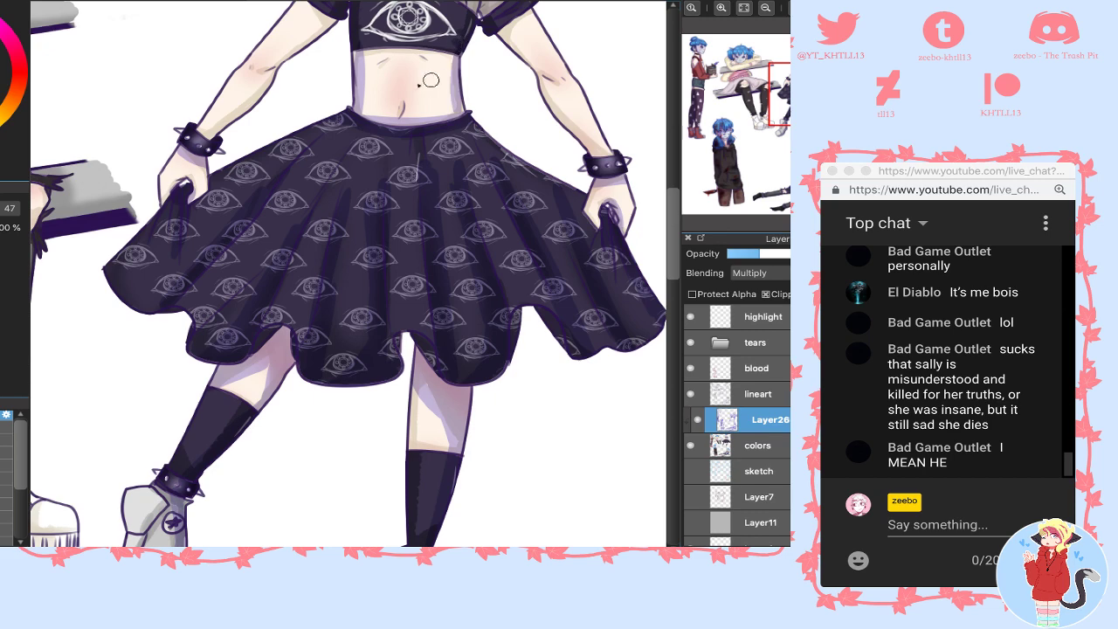
{"action": "key", "text": "super+z"}
{"action": "left_click_drag", "start_coordinate": [448, 51], "coordinate": [434, 113]}
{"action": "key", "text": "super+z"}
{"action": "key", "text": "super+z"}
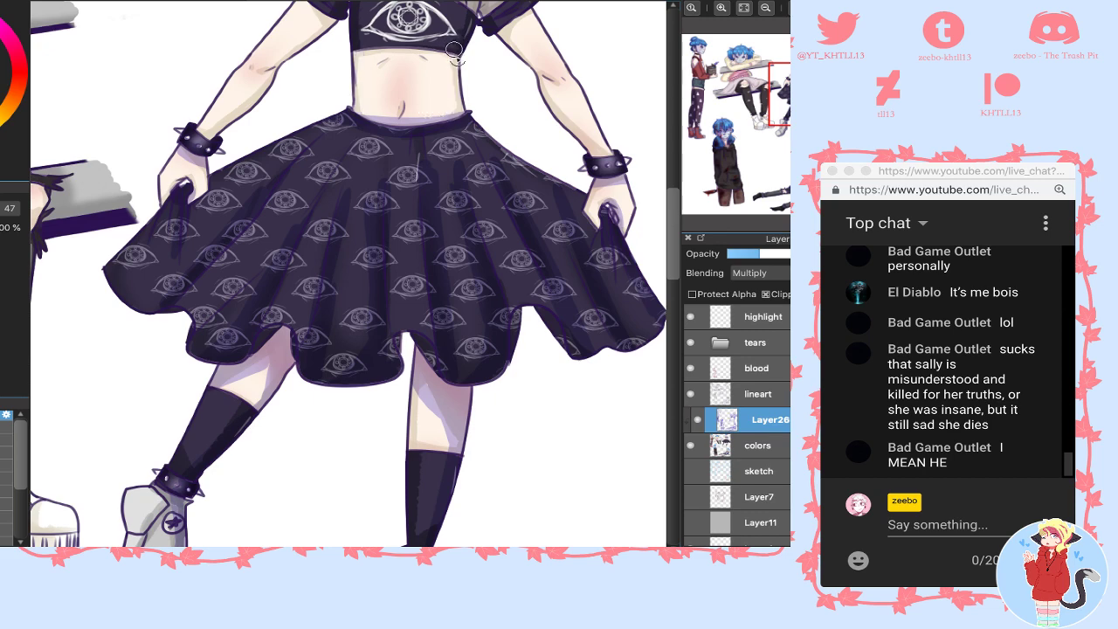
{"action": "left_click_drag", "start_coordinate": [456, 54], "coordinate": [430, 122]}
- Shade the sheer sleeves of the eye-print crop top beside the torso, and its grey collar
{"action": "left_click_drag", "start_coordinate": [786, 93], "coordinate": [821, 70]}
{"action": "left_click_drag", "start_coordinate": [349, 182], "coordinate": [347, 217]}
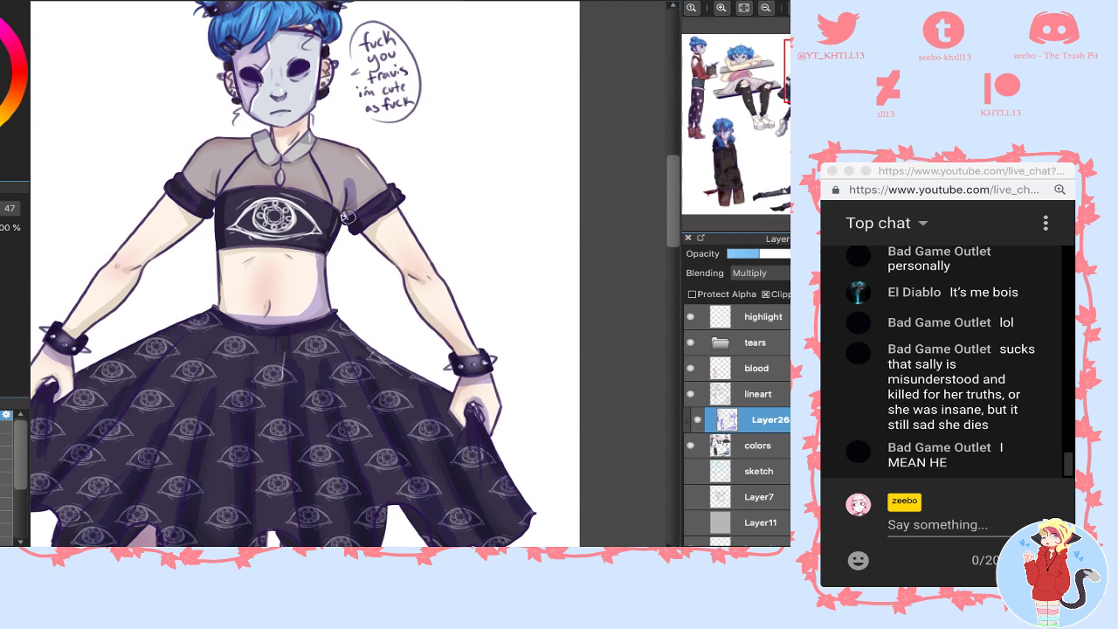
{"action": "left_click_drag", "start_coordinate": [213, 185], "coordinate": [217, 171]}
{"action": "mouse_move", "coordinate": [255, 138]}
{"action": "left_mouse_down"}
{"action": "mouse_move", "coordinate": [262, 152]}
{"action": "mouse_move", "coordinate": [300, 160]}
{"action": "mouse_move", "coordinate": [312, 143]}
{"action": "left_mouse_up"}
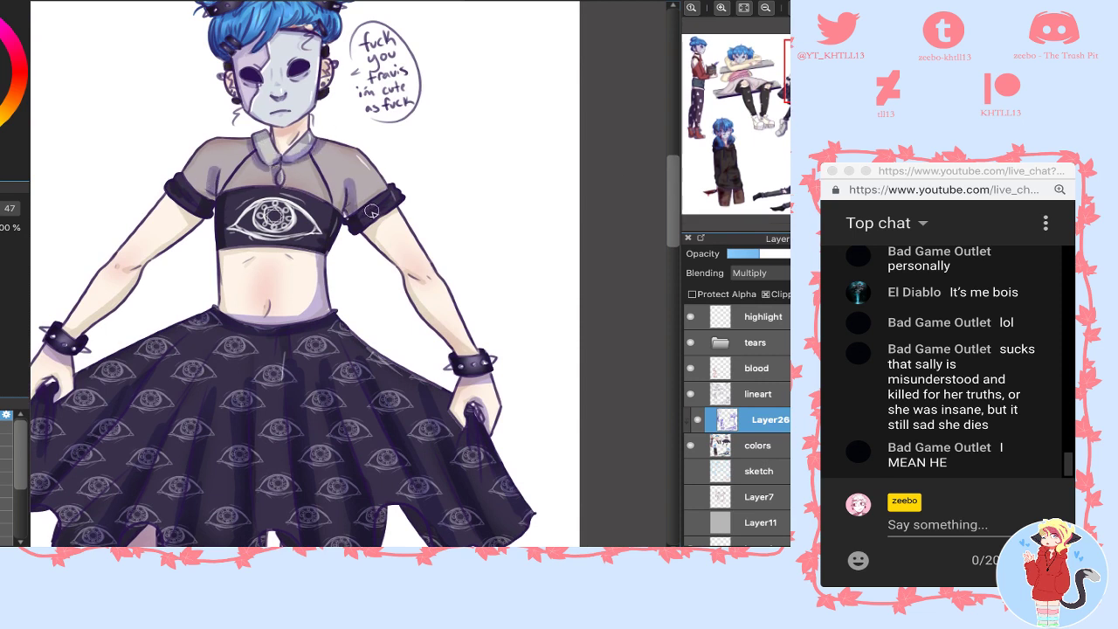
- Shade the skin of both arms from beneath the black sleeve cuffs down to the spiked bracelets
{"action": "mouse_move", "coordinate": [355, 220]}
{"action": "left_mouse_down"}
{"action": "mouse_move", "coordinate": [406, 198]}
{"action": "mouse_move", "coordinate": [360, 242]}
{"action": "left_mouse_up"}
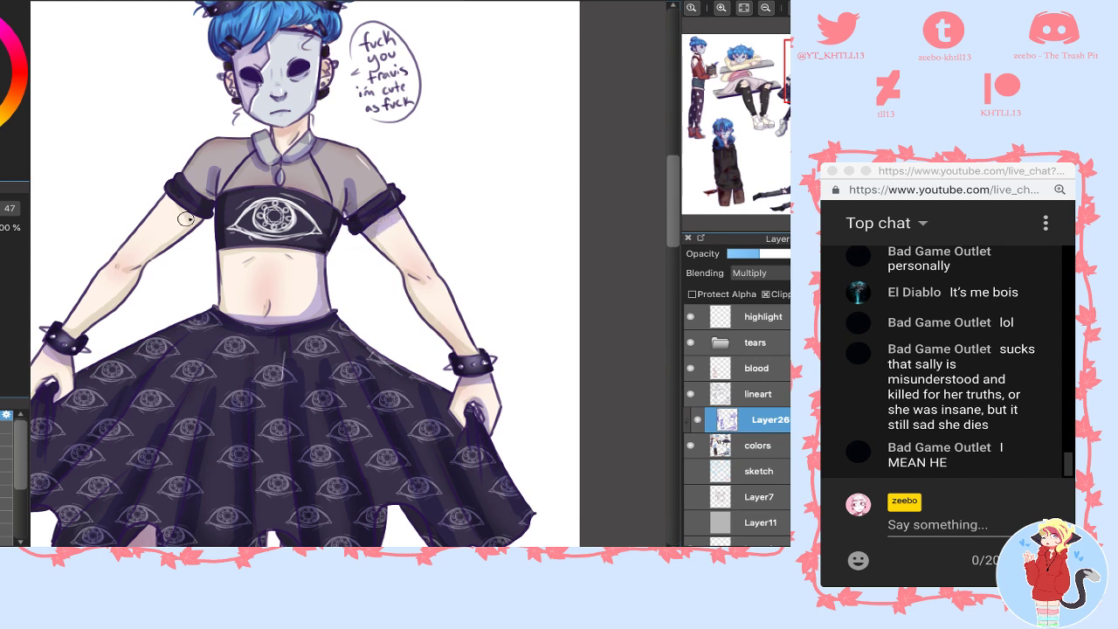
{"action": "mouse_move", "coordinate": [198, 224]}
{"action": "left_mouse_down"}
{"action": "mouse_move", "coordinate": [139, 263]}
{"action": "mouse_move", "coordinate": [113, 307]}
{"action": "mouse_move", "coordinate": [80, 333]}
{"action": "left_mouse_up"}
{"action": "left_click_drag", "start_coordinate": [371, 243], "coordinate": [445, 349]}
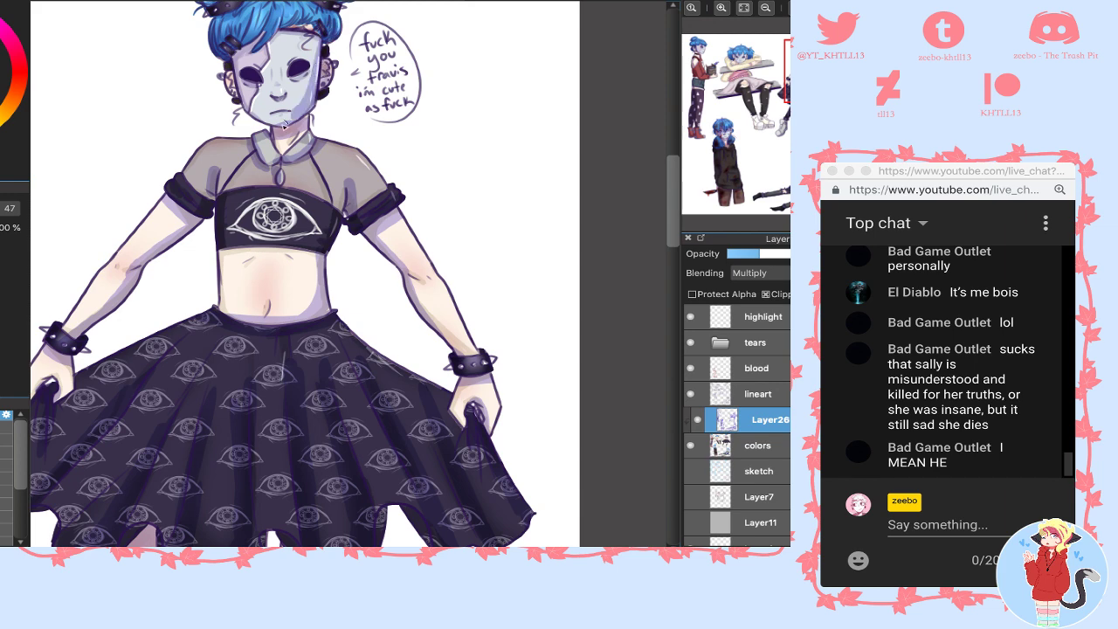
- Shade the inside edge of the speech bubble beside the skirted character's head
{"action": "left_click_drag", "start_coordinate": [777, 91], "coordinate": [797, 66]}
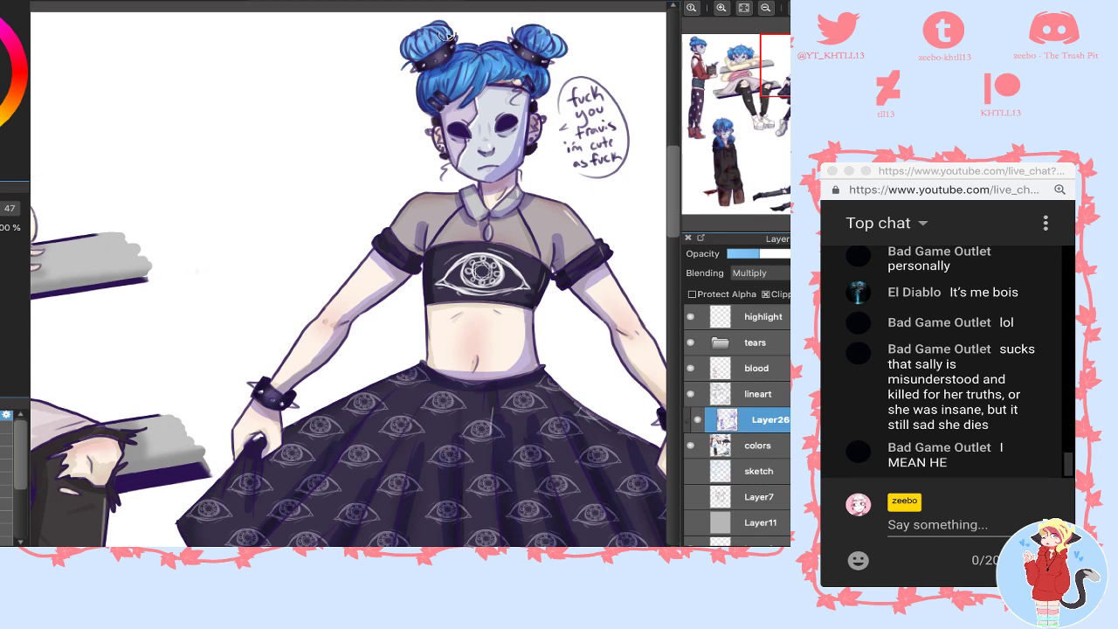
{"action": "left_click_drag", "start_coordinate": [732, 80], "coordinate": [811, 68]}
{"action": "left_click_drag", "start_coordinate": [517, 137], "coordinate": [480, 207]}
{"action": "mouse_move", "coordinate": [527, 163]}
{"action": "left_mouse_down"}
{"action": "mouse_move", "coordinate": [514, 197]}
{"action": "mouse_move", "coordinate": [492, 209]}
{"action": "left_mouse_up"}
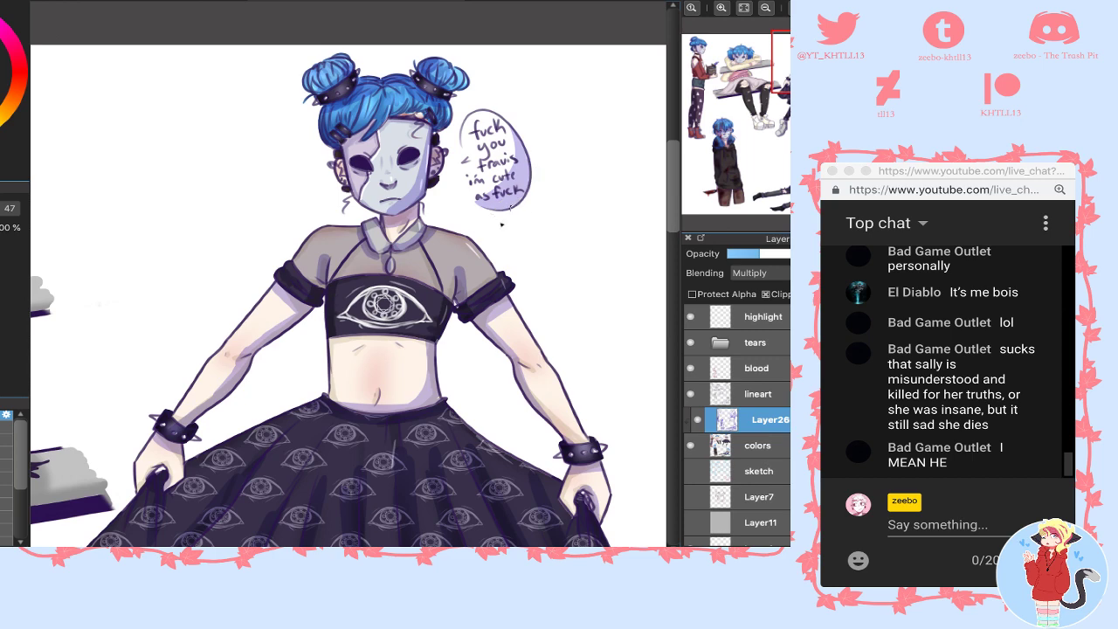
- Shade the seated character's cream cardigan sleeves beneath the pigtails and chin, including the tucked hand
{"action": "mouse_move", "coordinate": [734, 71]}
{"action": "left_mouse_down"}
{"action": "mouse_move", "coordinate": [724, 69]}
{"action": "mouse_move", "coordinate": [734, 64]}
{"action": "left_mouse_up"}
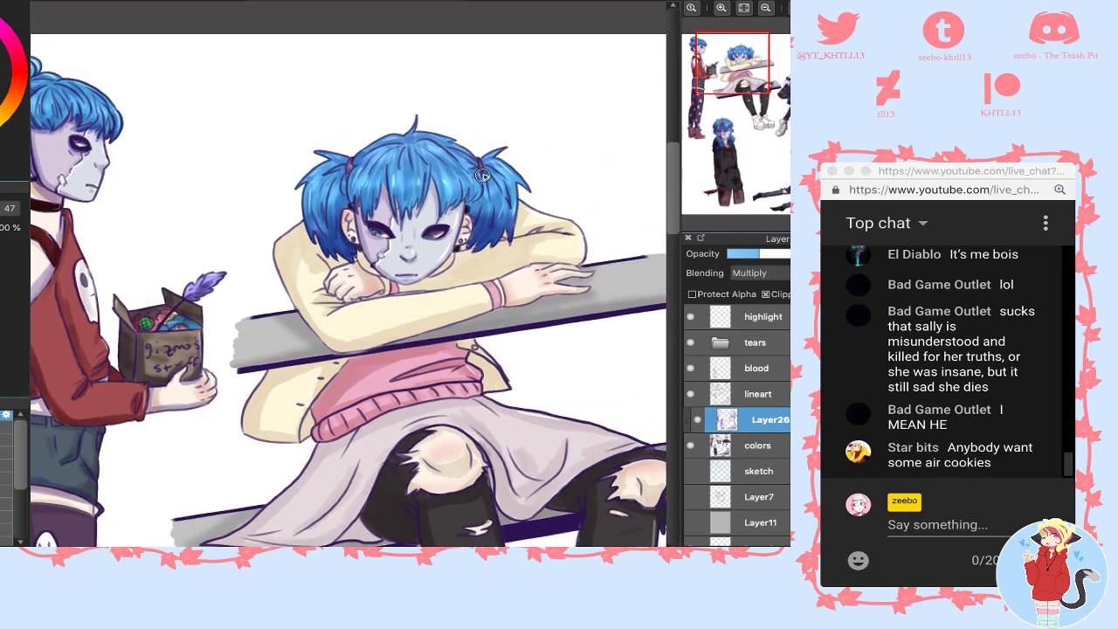
{"action": "mouse_move", "coordinate": [474, 237]}
{"action": "left_mouse_down"}
{"action": "mouse_move", "coordinate": [516, 237]}
{"action": "mouse_move", "coordinate": [430, 278]}
{"action": "left_mouse_up"}
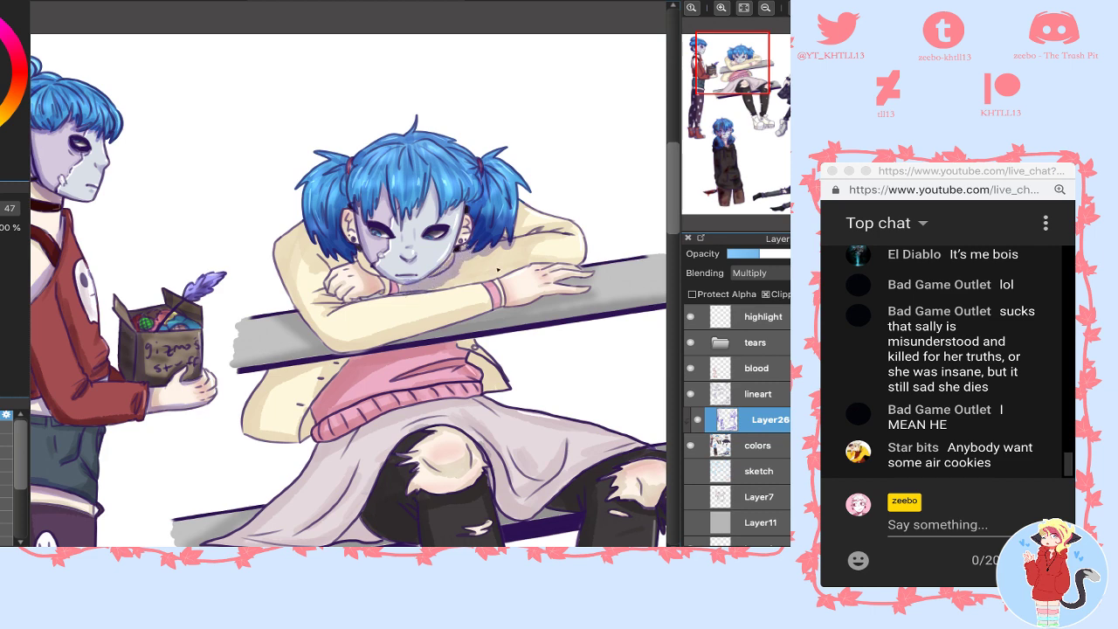
{"action": "mouse_move", "coordinate": [498, 271]}
{"action": "left_mouse_down"}
{"action": "mouse_move", "coordinate": [464, 274]}
{"action": "mouse_move", "coordinate": [546, 253]}
{"action": "mouse_move", "coordinate": [511, 272]}
{"action": "mouse_move", "coordinate": [489, 276]}
{"action": "mouse_move", "coordinate": [551, 240]}
{"action": "mouse_move", "coordinate": [512, 251]}
{"action": "mouse_move", "coordinate": [575, 233]}
{"action": "left_mouse_up"}
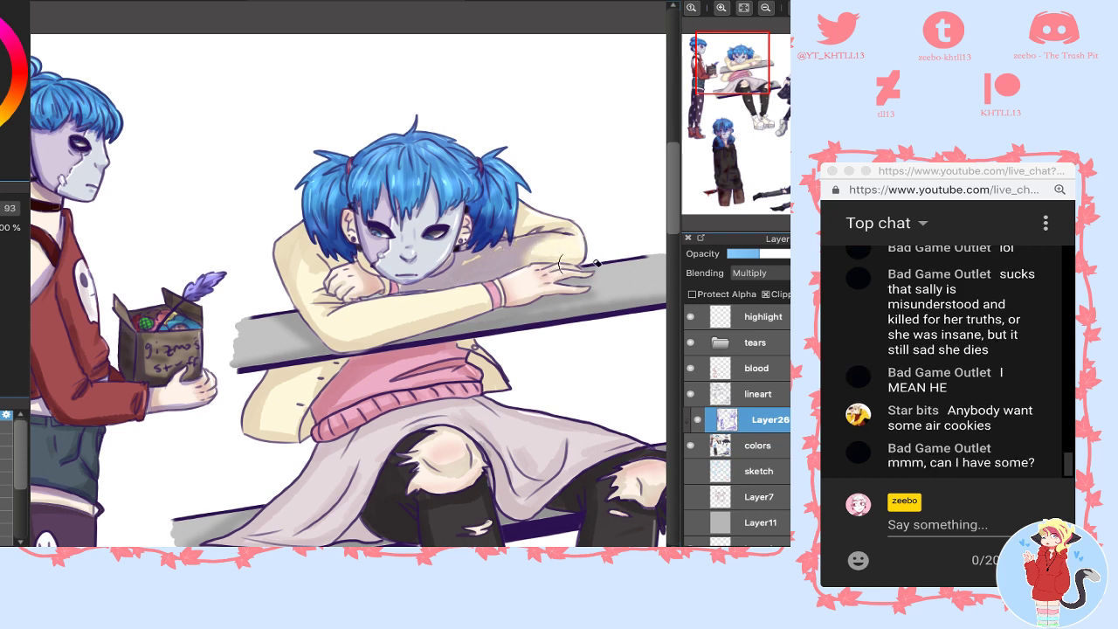
{"action": "mouse_move", "coordinate": [521, 237]}
{"action": "left_mouse_down"}
{"action": "mouse_move", "coordinate": [555, 231]}
{"action": "mouse_move", "coordinate": [518, 224]}
{"action": "left_mouse_up"}
{"action": "mouse_move", "coordinate": [328, 250]}
{"action": "left_mouse_down"}
{"action": "mouse_move", "coordinate": [285, 232]}
{"action": "mouse_move", "coordinate": [300, 242]}
{"action": "mouse_move", "coordinate": [284, 300]}
{"action": "mouse_move", "coordinate": [345, 255]}
{"action": "mouse_move", "coordinate": [321, 285]}
{"action": "mouse_move", "coordinate": [388, 285]}
{"action": "mouse_move", "coordinate": [358, 270]}
{"action": "mouse_move", "coordinate": [371, 275]}
{"action": "mouse_move", "coordinate": [319, 280]}
{"action": "mouse_move", "coordinate": [359, 293]}
{"action": "left_mouse_up"}
{"action": "key", "text": "e"}
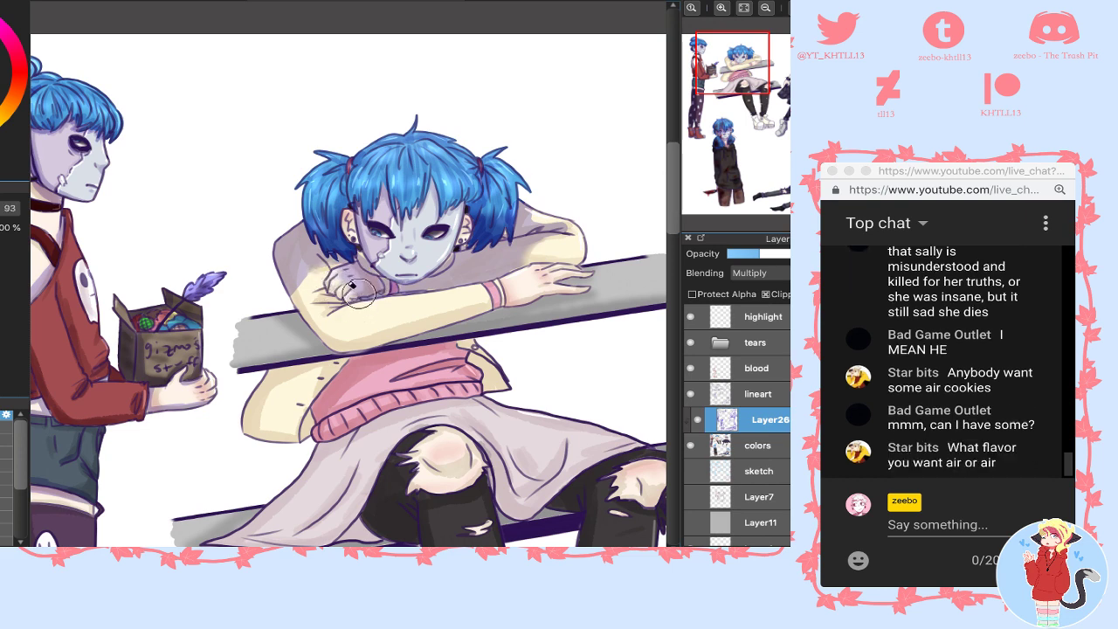
- Shade one side of the seated character's mask, beneath the fringe and along the chin
{"action": "key", "text": "b"}
{"action": "mouse_move", "coordinate": [358, 202]}
{"action": "left_mouse_down"}
{"action": "mouse_move", "coordinate": [383, 264]}
{"action": "mouse_move", "coordinate": [354, 198]}
{"action": "mouse_move", "coordinate": [407, 271]}
{"action": "mouse_move", "coordinate": [359, 236]}
{"action": "mouse_move", "coordinate": [354, 217]}
{"action": "mouse_move", "coordinate": [348, 232]}
{"action": "mouse_move", "coordinate": [386, 238]}
{"action": "mouse_move", "coordinate": [349, 209]}
{"action": "mouse_move", "coordinate": [338, 252]}
{"action": "left_mouse_up"}
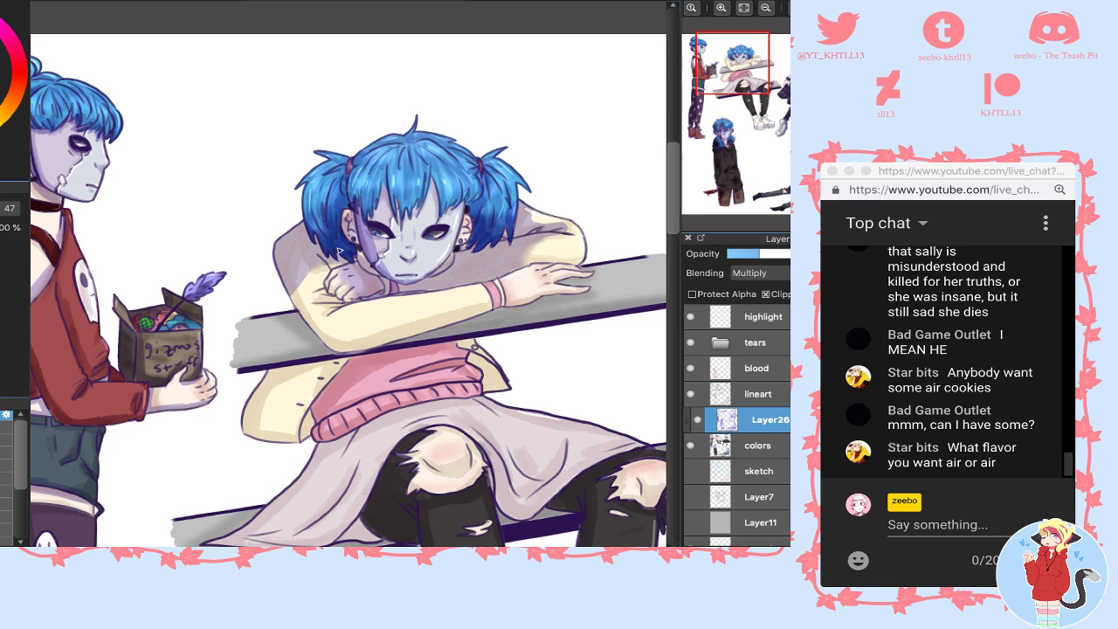
{"action": "mouse_move", "coordinate": [432, 210]}
{"action": "left_mouse_down"}
{"action": "mouse_move", "coordinate": [430, 189]}
{"action": "mouse_move", "coordinate": [384, 198]}
{"action": "mouse_move", "coordinate": [373, 215]}
{"action": "left_mouse_up"}
{"action": "mouse_move", "coordinate": [446, 229]}
{"action": "left_mouse_down"}
{"action": "mouse_move", "coordinate": [468, 210]}
{"action": "mouse_move", "coordinate": [463, 251]}
{"action": "mouse_move", "coordinate": [394, 280]}
{"action": "left_mouse_up"}
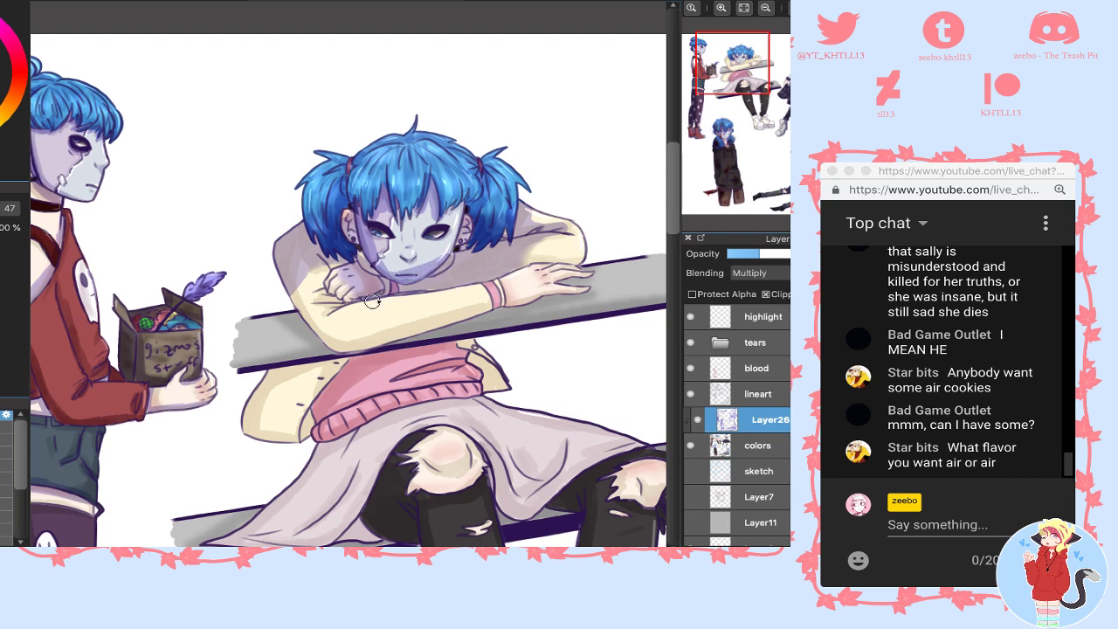
- Shade the upper bench plank beneath the seated character's folded arms and outstretched hand
{"action": "mouse_move", "coordinate": [324, 290]}
{"action": "left_mouse_down"}
{"action": "mouse_move", "coordinate": [327, 333]}
{"action": "mouse_move", "coordinate": [355, 340]}
{"action": "mouse_move", "coordinate": [288, 357]}
{"action": "left_mouse_up"}
{"action": "mouse_move", "coordinate": [394, 344]}
{"action": "left_mouse_down"}
{"action": "mouse_move", "coordinate": [524, 316]}
{"action": "mouse_move", "coordinate": [502, 314]}
{"action": "mouse_move", "coordinate": [567, 297]}
{"action": "mouse_move", "coordinate": [609, 268]}
{"action": "mouse_move", "coordinate": [567, 281]}
{"action": "mouse_move", "coordinate": [605, 309]}
{"action": "mouse_move", "coordinate": [653, 303]}
{"action": "left_mouse_up"}
{"action": "key", "text": "e"}
{"action": "key", "text": "b"}
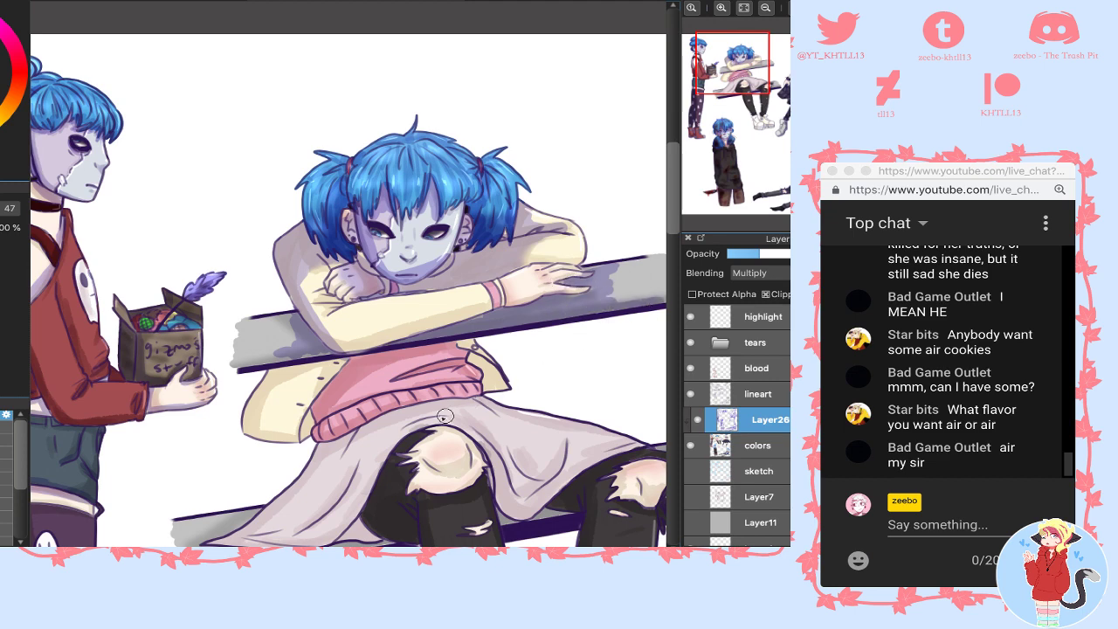
- Shade the seated character's pink sweater below the bench plank, its ribbed hem and the lower cardigan panels
{"action": "left_click", "coordinate": [746, 91]}
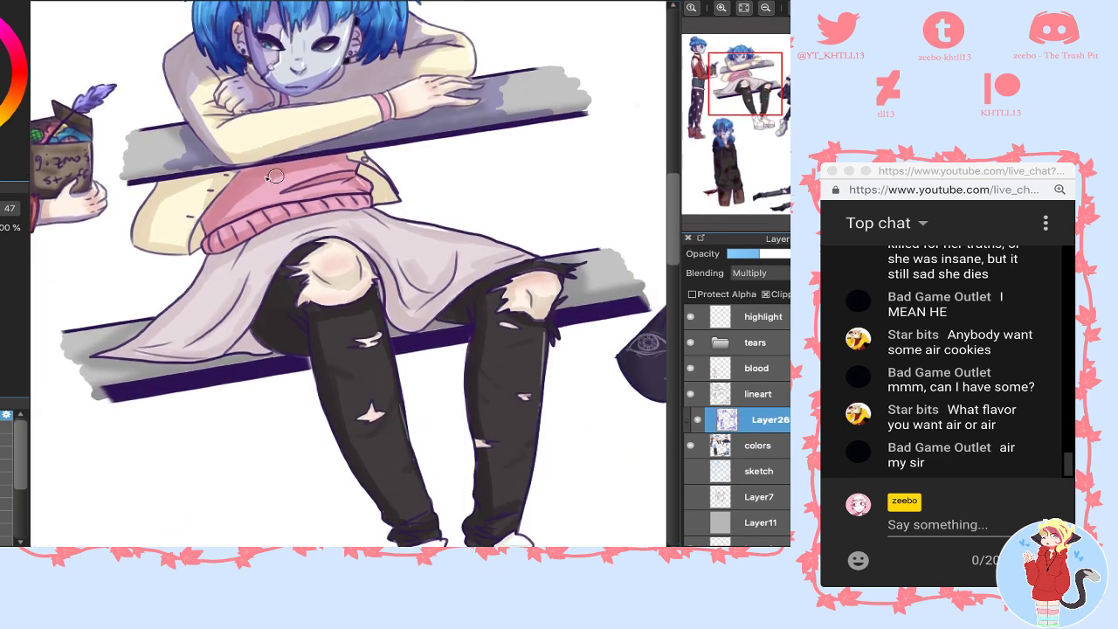
{"action": "left_click_drag", "start_coordinate": [224, 156], "coordinate": [413, 114]}
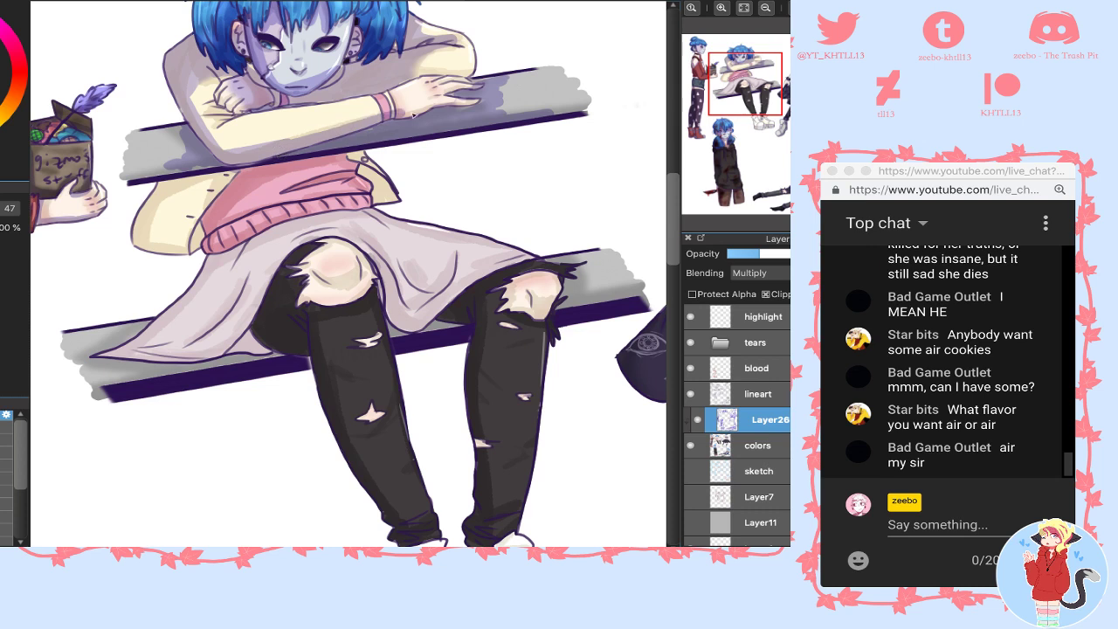
{"action": "mouse_move", "coordinate": [168, 189]}
{"action": "left_mouse_down"}
{"action": "mouse_move", "coordinate": [262, 175]}
{"action": "mouse_move", "coordinate": [149, 201]}
{"action": "mouse_move", "coordinate": [210, 208]}
{"action": "mouse_move", "coordinate": [135, 229]}
{"action": "mouse_move", "coordinate": [164, 246]}
{"action": "left_mouse_up"}
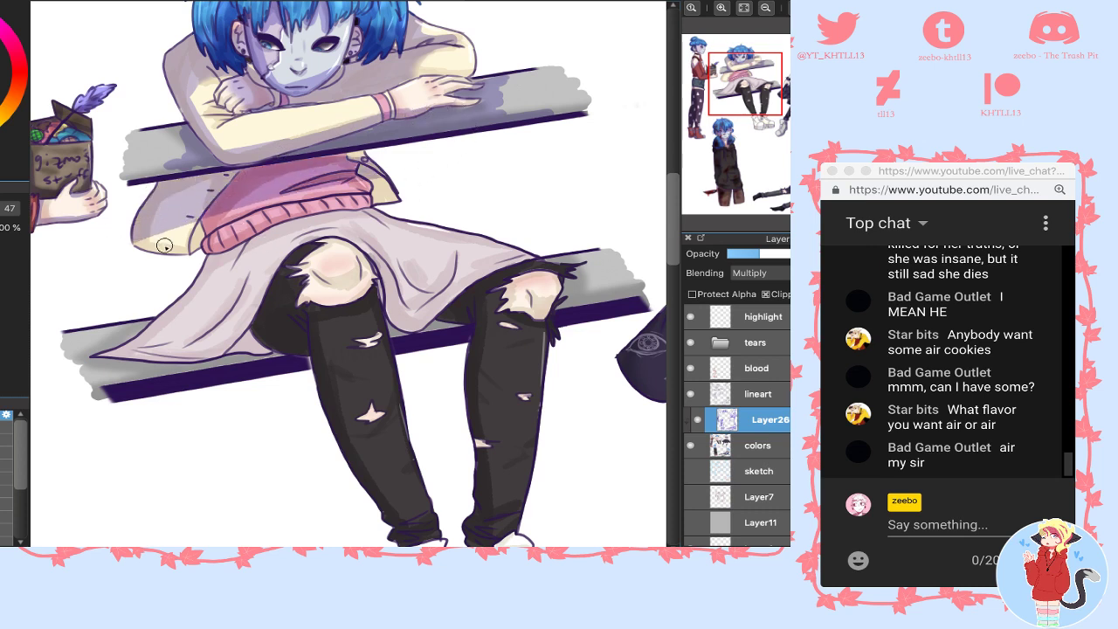
{"action": "mouse_move", "coordinate": [281, 234]}
{"action": "left_mouse_down"}
{"action": "mouse_move", "coordinate": [389, 218]}
{"action": "mouse_move", "coordinate": [209, 257]}
{"action": "mouse_move", "coordinate": [262, 231]}
{"action": "mouse_move", "coordinate": [381, 212]}
{"action": "mouse_move", "coordinate": [205, 243]}
{"action": "mouse_move", "coordinate": [199, 231]}
{"action": "mouse_move", "coordinate": [378, 195]}
{"action": "mouse_move", "coordinate": [385, 205]}
{"action": "left_mouse_up"}
- Shade the pale skirt's draped side and lap folds and the lower bench plank, trimming the lap shading with the eraser
{"action": "mouse_move", "coordinate": [217, 262]}
{"action": "left_mouse_down"}
{"action": "mouse_move", "coordinate": [144, 345]}
{"action": "mouse_move", "coordinate": [83, 356]}
{"action": "mouse_move", "coordinate": [310, 350]}
{"action": "left_mouse_up"}
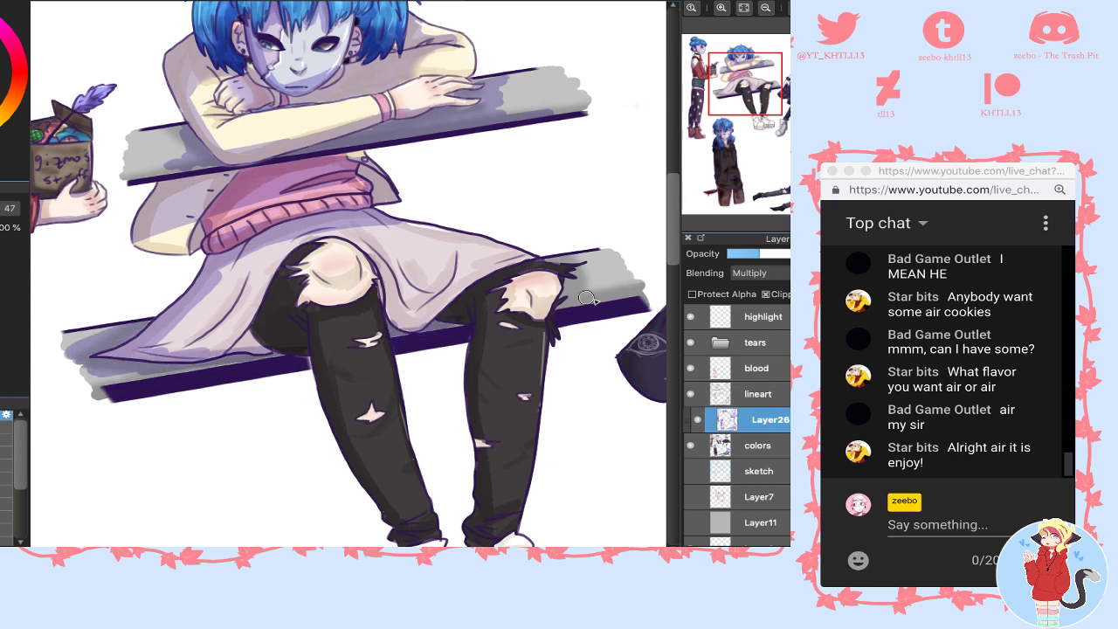
{"action": "mouse_move", "coordinate": [589, 301]}
{"action": "left_mouse_down"}
{"action": "mouse_move", "coordinate": [566, 282]}
{"action": "mouse_move", "coordinate": [610, 267]}
{"action": "mouse_move", "coordinate": [598, 254]}
{"action": "mouse_move", "coordinate": [550, 261]}
{"action": "left_mouse_up"}
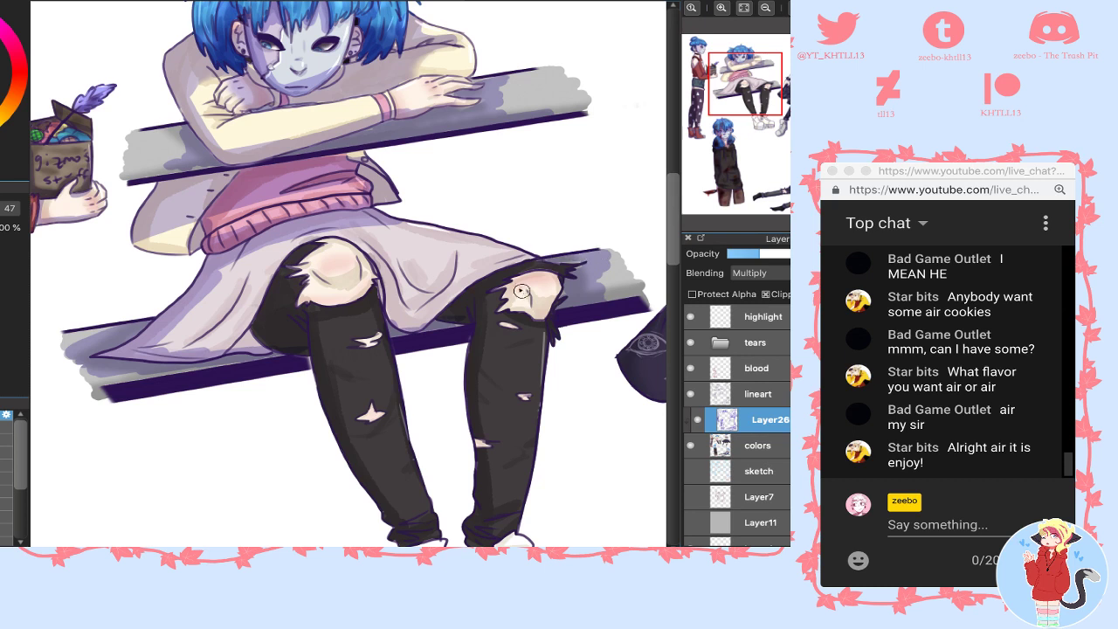
{"action": "mouse_move", "coordinate": [413, 249]}
{"action": "left_mouse_down"}
{"action": "mouse_move", "coordinate": [409, 279]}
{"action": "mouse_move", "coordinate": [454, 266]}
{"action": "mouse_move", "coordinate": [431, 276]}
{"action": "mouse_move", "coordinate": [441, 301]}
{"action": "mouse_move", "coordinate": [410, 323]}
{"action": "mouse_move", "coordinate": [432, 319]}
{"action": "mouse_move", "coordinate": [401, 328]}
{"action": "mouse_move", "coordinate": [381, 264]}
{"action": "mouse_move", "coordinate": [435, 276]}
{"action": "mouse_move", "coordinate": [442, 313]}
{"action": "mouse_move", "coordinate": [477, 279]}
{"action": "left_mouse_up"}
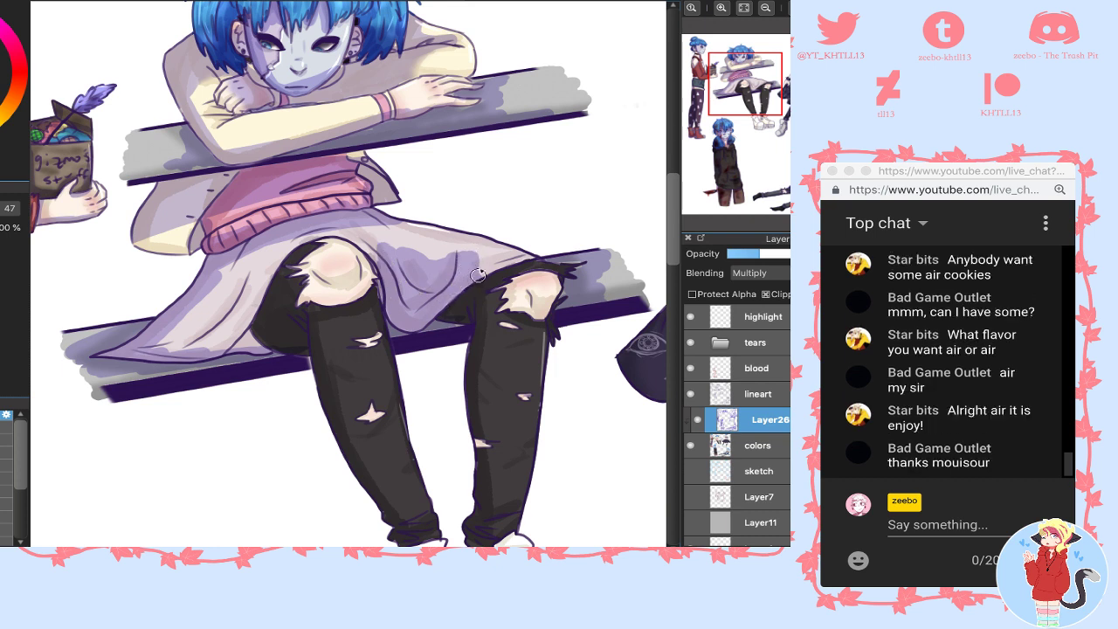
{"action": "key", "text": "e"}
{"action": "mouse_move", "coordinate": [372, 239]}
{"action": "left_mouse_down"}
{"action": "mouse_move", "coordinate": [406, 237]}
{"action": "mouse_move", "coordinate": [481, 271]}
{"action": "left_mouse_up"}
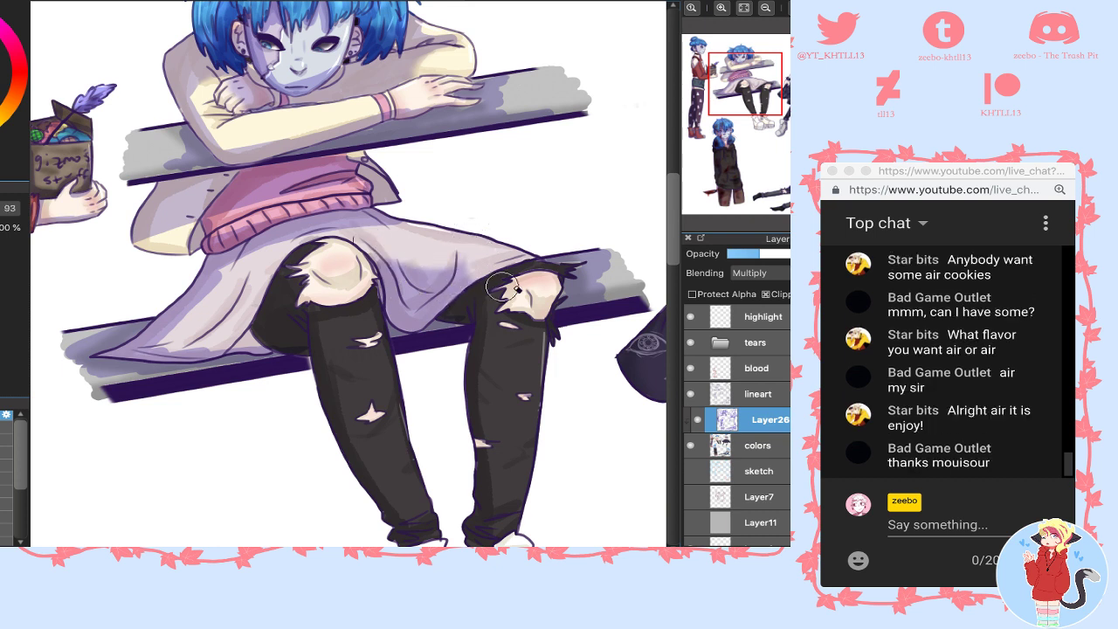
- Shade the skirt edge above the exposed knee and the black ripped leggings under the thighs
{"action": "key", "text": "b"}
{"action": "left_click_drag", "start_coordinate": [345, 236], "coordinate": [394, 279]}
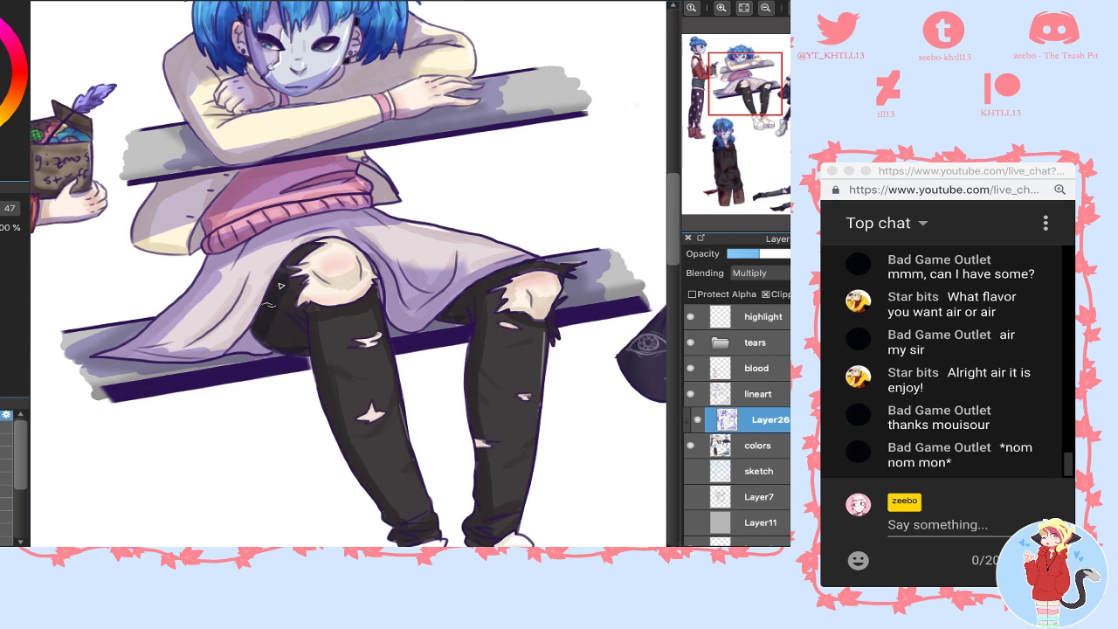
{"action": "left_click_drag", "start_coordinate": [280, 286], "coordinate": [296, 345]}
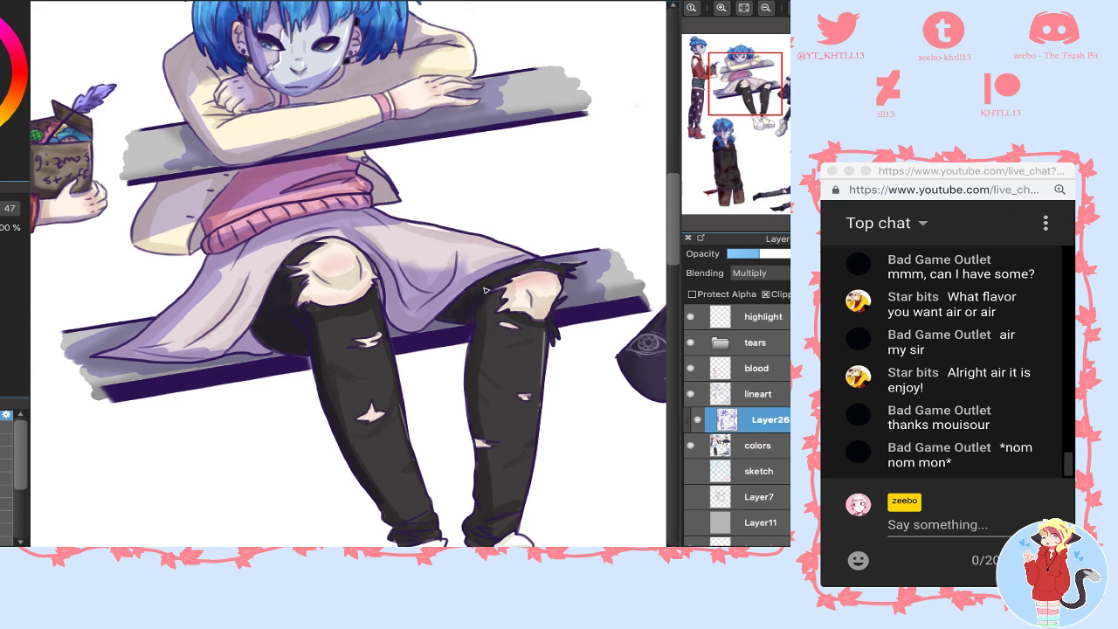
- Lower the Multiply shading layer's opacity and switch to a different brush enlarged to size 122
{"action": "mouse_move", "coordinate": [739, 109]}
{"action": "left_mouse_down"}
{"action": "mouse_move", "coordinate": [739, 119]}
{"action": "mouse_move", "coordinate": [718, 107]}
{"action": "mouse_move", "coordinate": [703, 74]}
{"action": "left_mouse_up"}
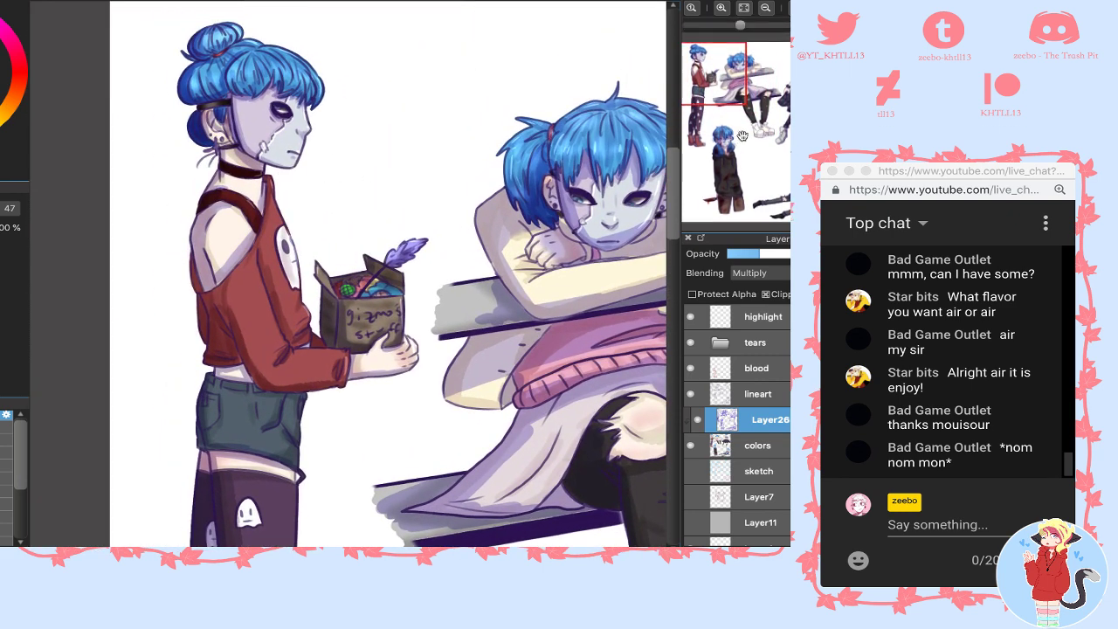
{"action": "left_click_drag", "start_coordinate": [734, 155], "coordinate": [734, 151]}
{"action": "left_click_drag", "start_coordinate": [716, 80], "coordinate": [702, 70]}
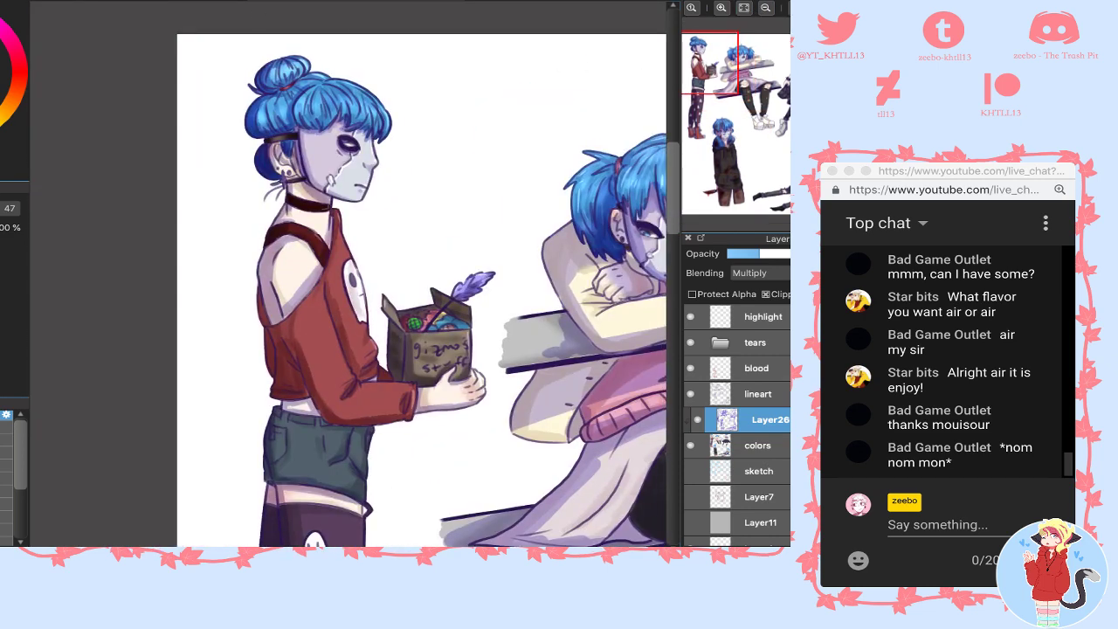
{"action": "left_click", "coordinate": [4, 479]}
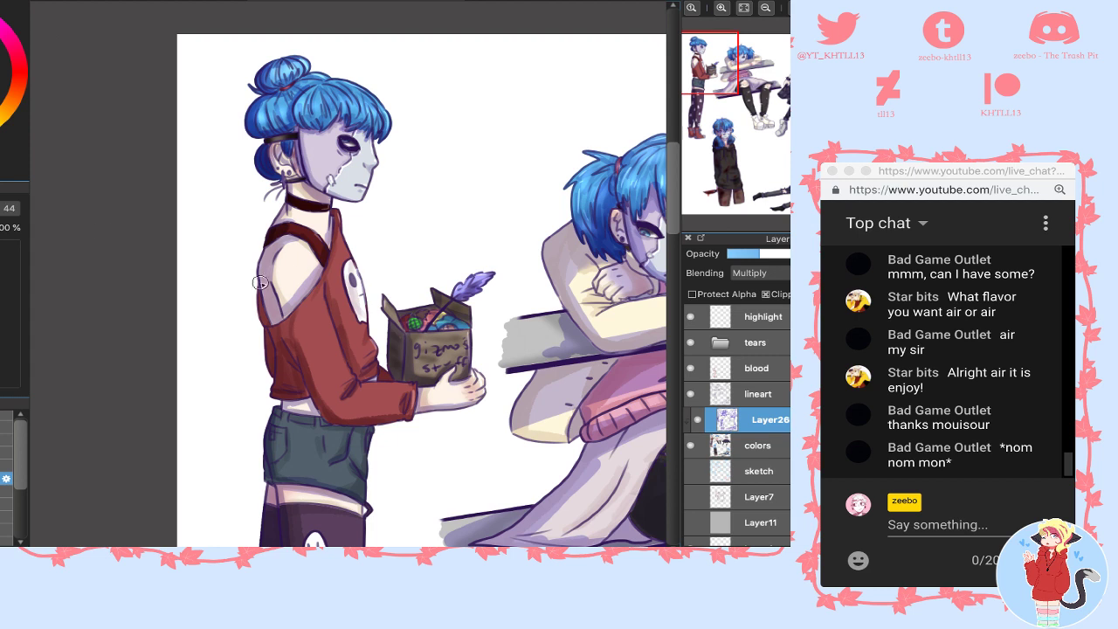
{"action": "left_click", "coordinate": [746, 254]}
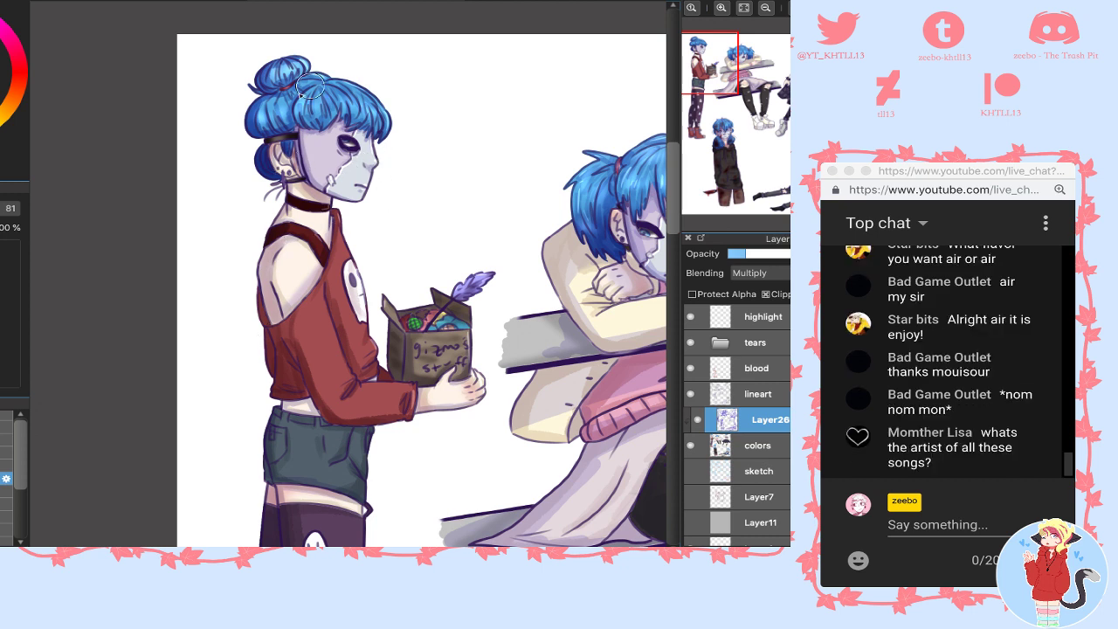
{"action": "key", "text": "bracketright"}
- Examine the shading on the box-carrying character's stockings and boots, the bloodied hooded character and the reclining character's legs
{"action": "left_click_drag", "start_coordinate": [720, 88], "coordinate": [714, 93]}
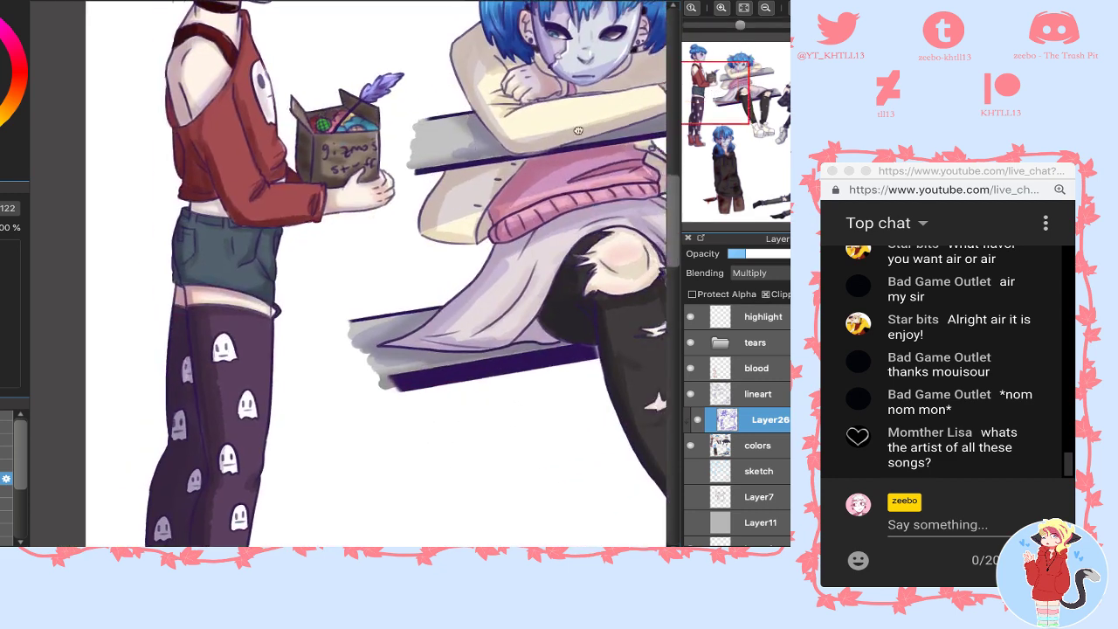
{"action": "left_click_drag", "start_coordinate": [579, 131], "coordinate": [591, 124]}
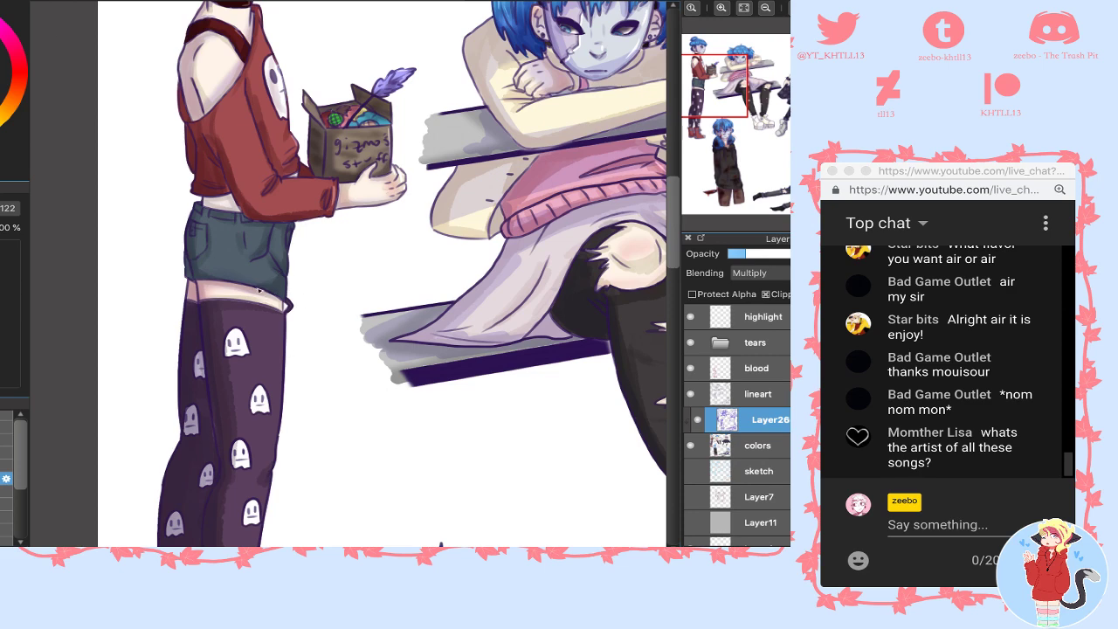
{"action": "left_click_drag", "start_coordinate": [387, 452], "coordinate": [479, 214]}
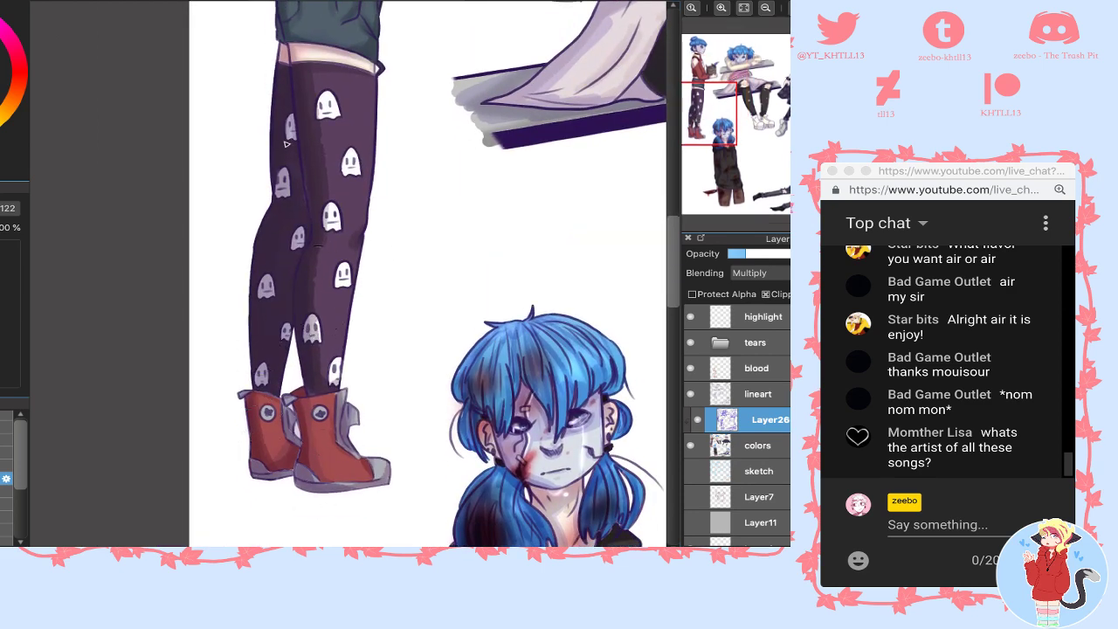
{"action": "left_click_drag", "start_coordinate": [502, 373], "coordinate": [324, 279]}
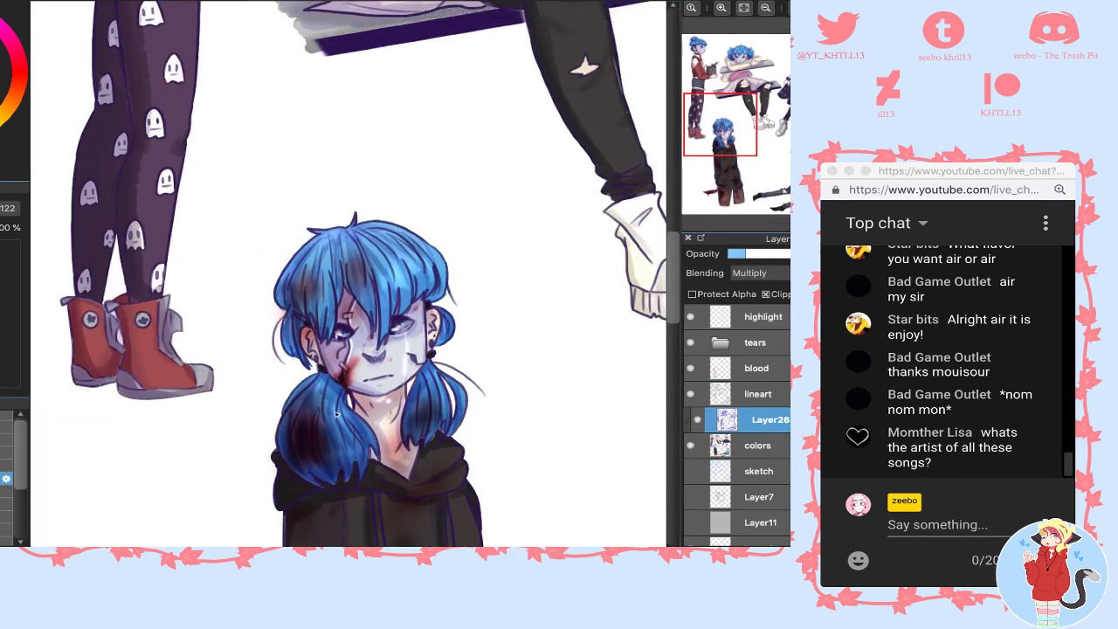
{"action": "left_click_drag", "start_coordinate": [554, 459], "coordinate": [554, 222]}
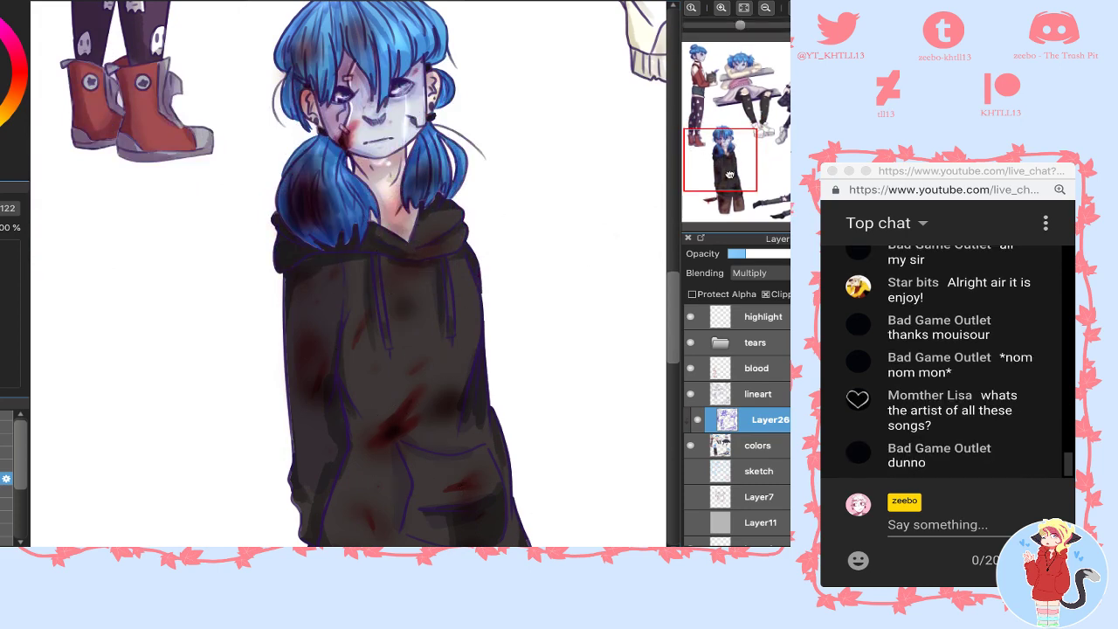
{"action": "left_click_drag", "start_coordinate": [496, 550], "coordinate": [434, 320]}
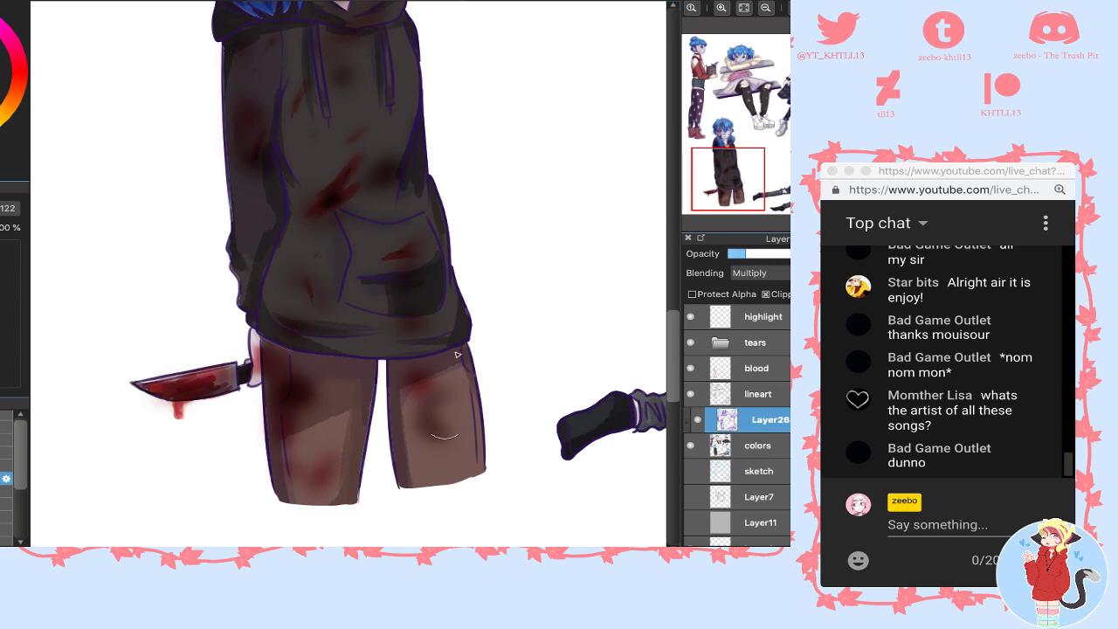
{"action": "left_click_drag", "start_coordinate": [737, 187], "coordinate": [792, 202]}
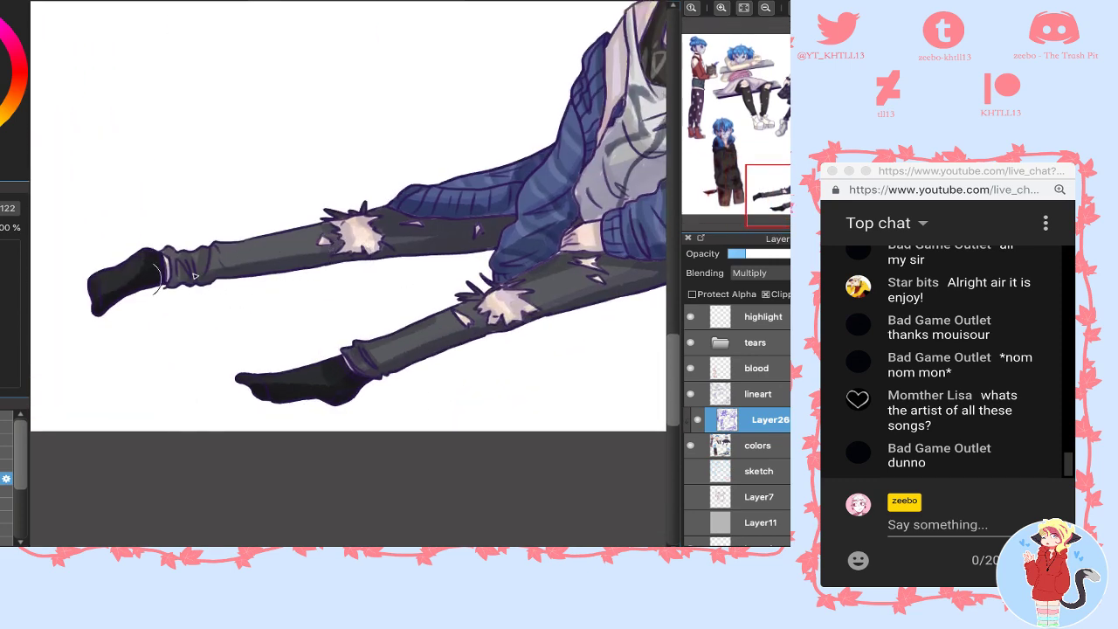
- Examine the shading on the reclining character, the eye-patterned skirt character and the bench-seated character
{"action": "left_click_drag", "start_coordinate": [565, 257], "coordinate": [335, 447]}
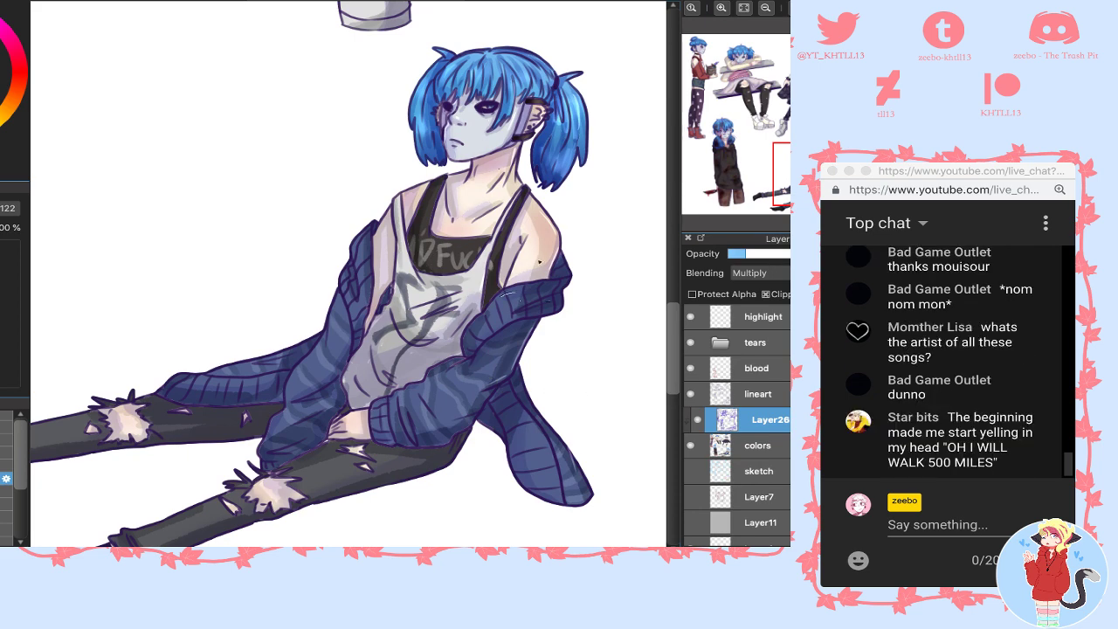
{"action": "left_click_drag", "start_coordinate": [789, 133], "coordinate": [791, 127]}
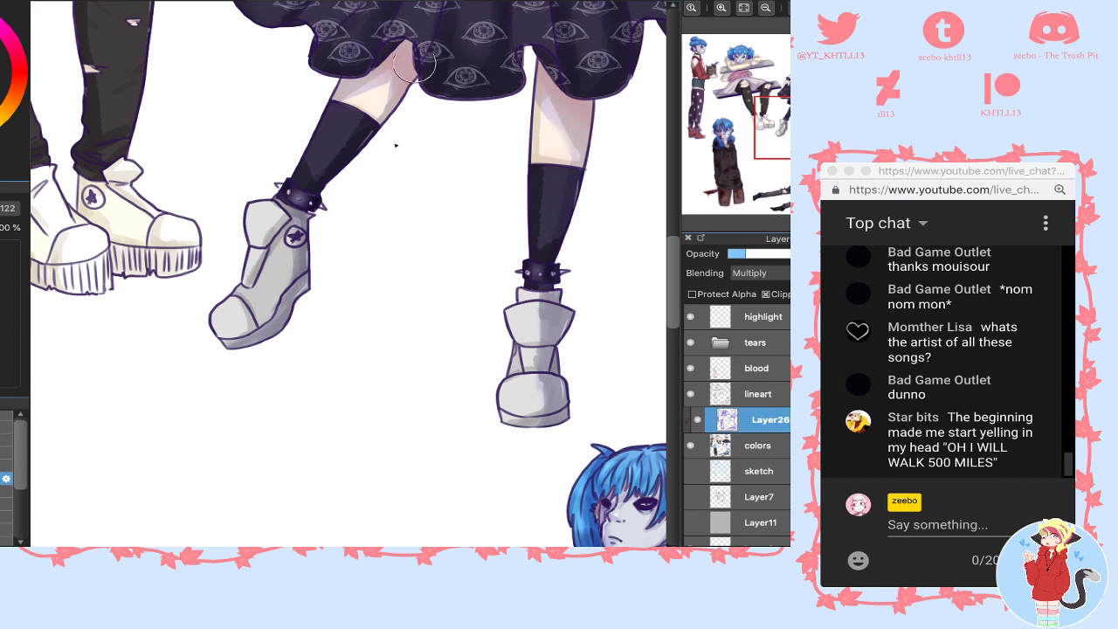
{"action": "scroll", "coordinate": [345, 97], "scroll_direction": "up", "scroll_amount": 10}
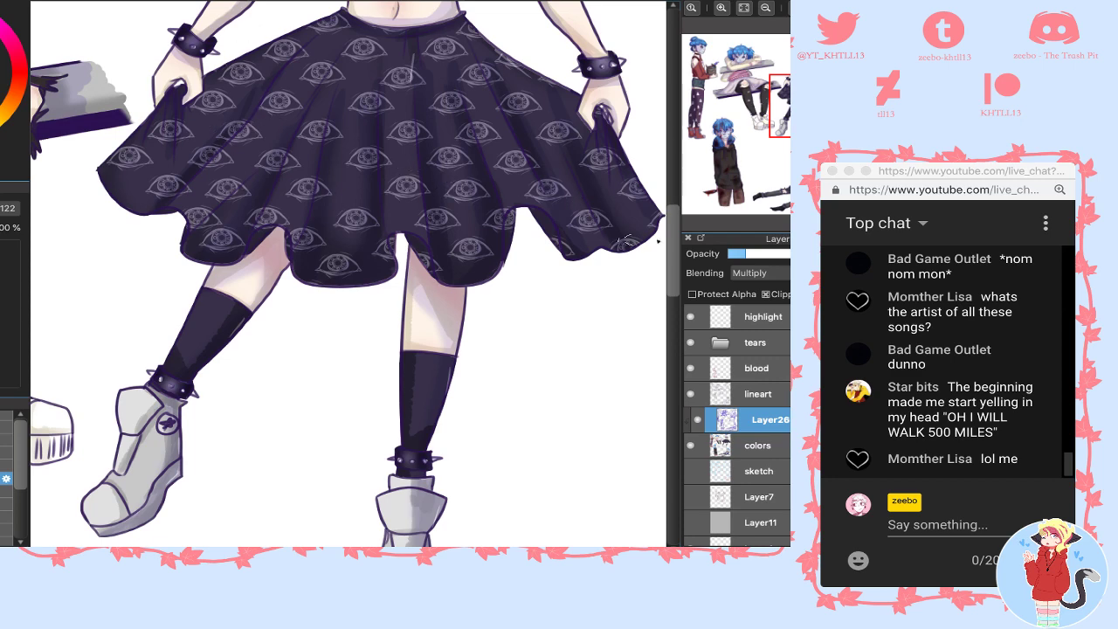
{"action": "scroll", "coordinate": [446, 119], "scroll_direction": "up", "scroll_amount": 3}
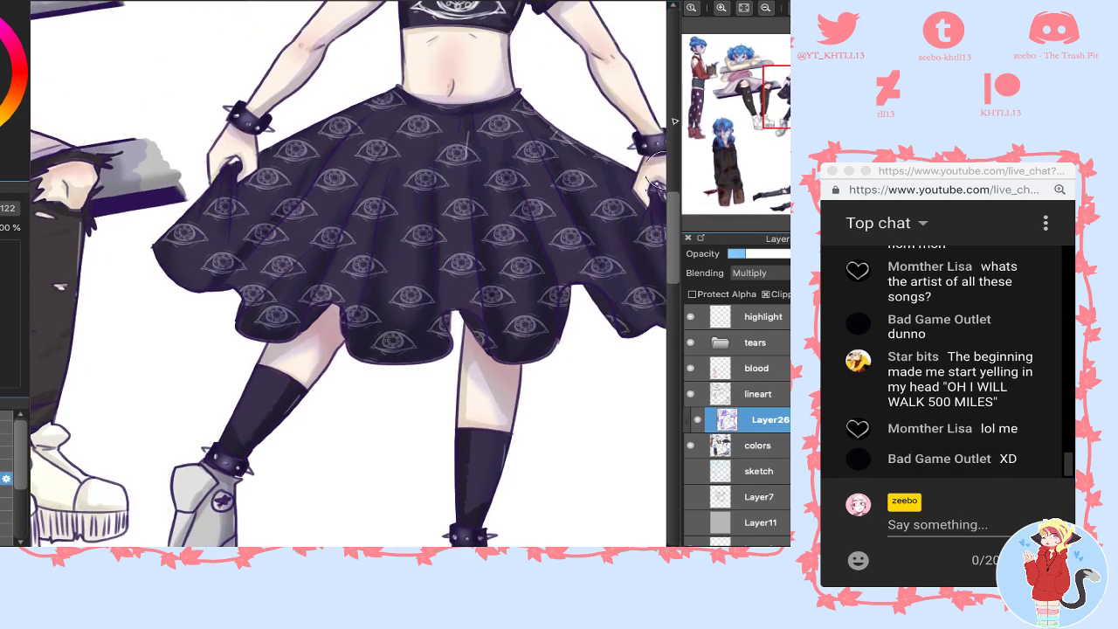
{"action": "scroll", "coordinate": [547, 128], "scroll_direction": "up", "scroll_amount": 5}
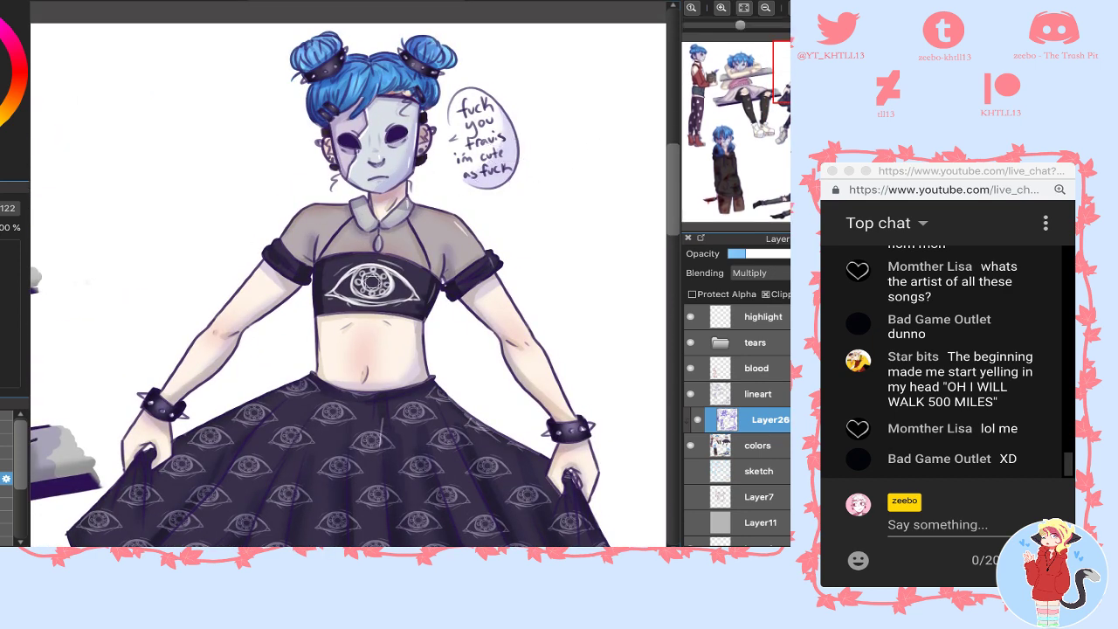
{"action": "left_click_drag", "start_coordinate": [247, 129], "coordinate": [616, 112]}
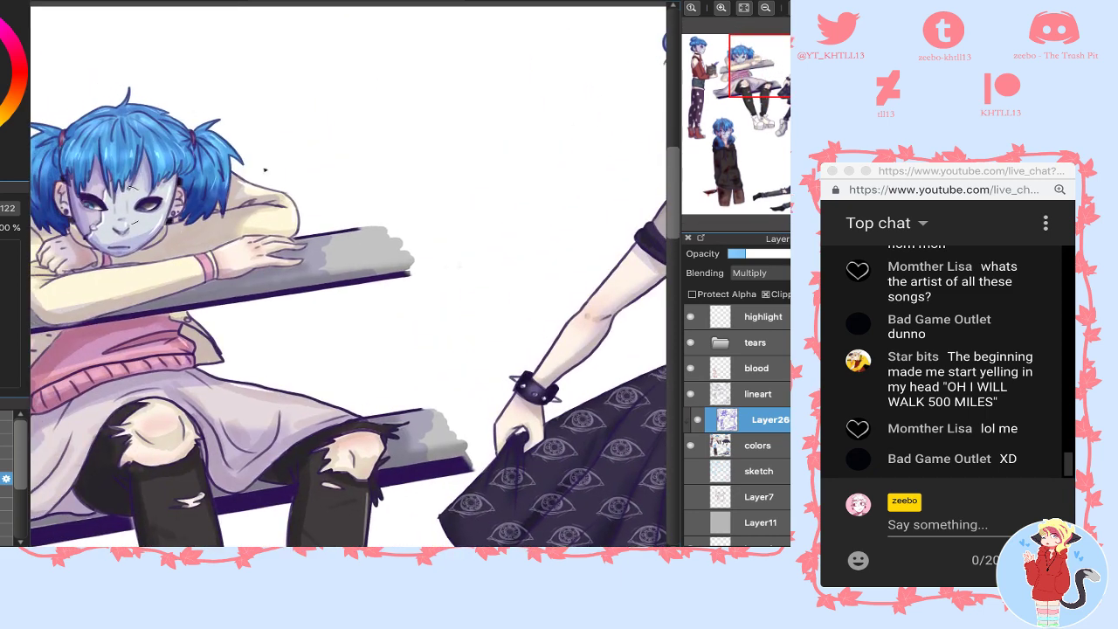
{"action": "scroll", "coordinate": [264, 170], "scroll_direction": "left", "scroll_amount": 4}
{"action": "scroll", "coordinate": [264, 169], "scroll_direction": "down", "scroll_amount": 3}
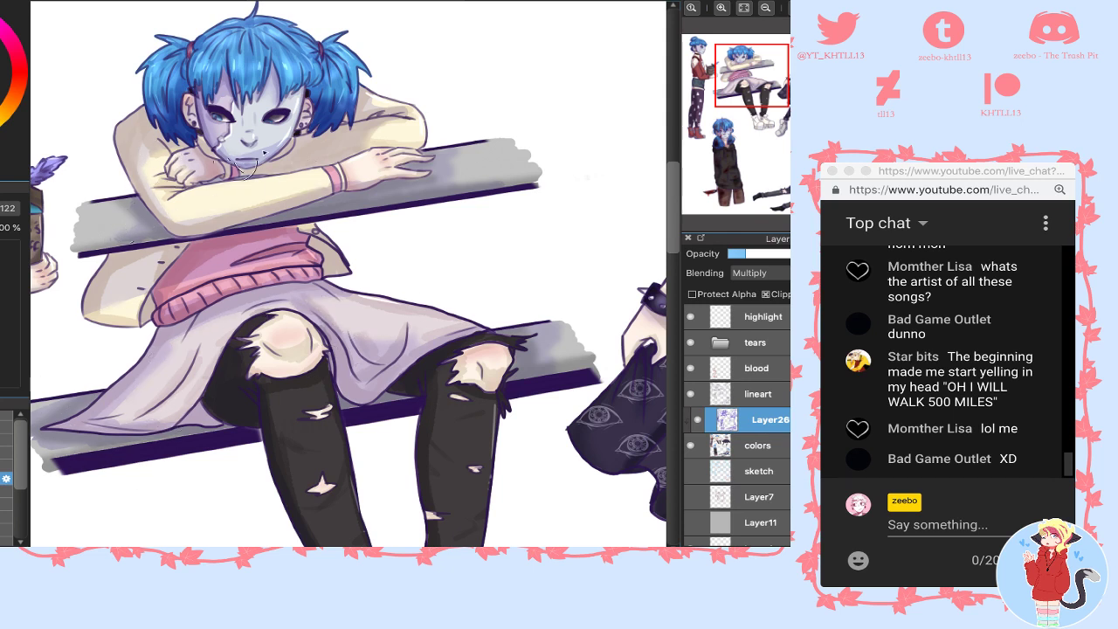
{"action": "scroll", "coordinate": [601, 131], "scroll_direction": "down", "scroll_amount": 5}
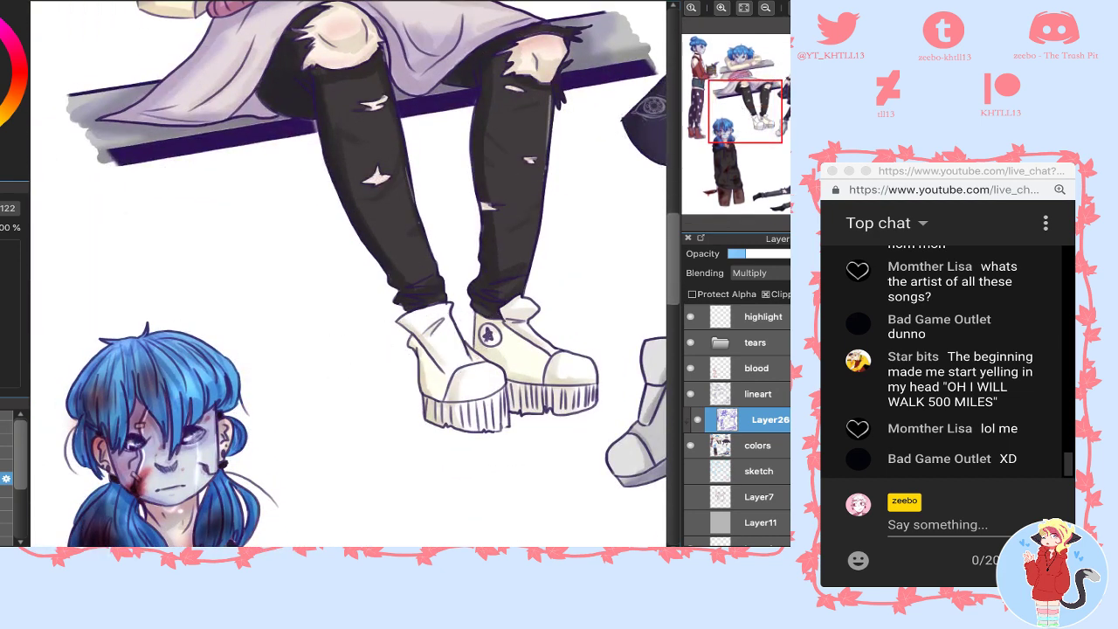
- Shade the seated character's white platform shoes with a size 47 brush and trim the shading with the size 122 eraser
{"action": "left_click", "coordinate": [5, 415]}
{"action": "mouse_move", "coordinate": [391, 335]}
{"action": "left_mouse_down"}
{"action": "mouse_move", "coordinate": [414, 363]}
{"action": "mouse_move", "coordinate": [418, 335]}
{"action": "mouse_move", "coordinate": [403, 373]}
{"action": "left_mouse_up"}
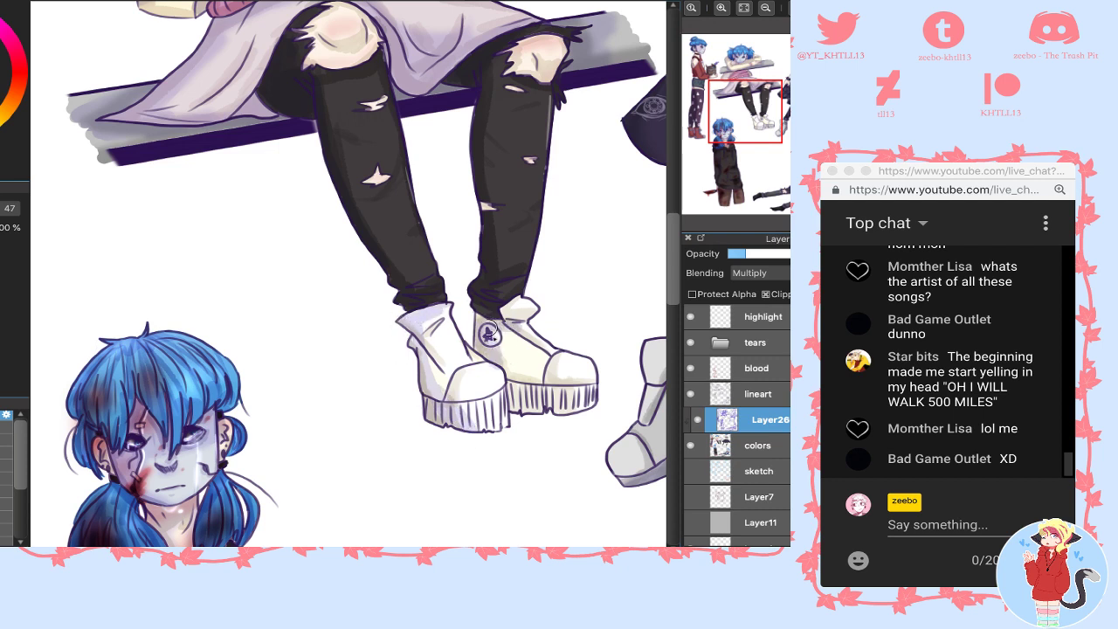
{"action": "mouse_move", "coordinate": [575, 421]}
{"action": "left_mouse_down"}
{"action": "mouse_move", "coordinate": [524, 406]}
{"action": "mouse_move", "coordinate": [510, 385]}
{"action": "left_mouse_up"}
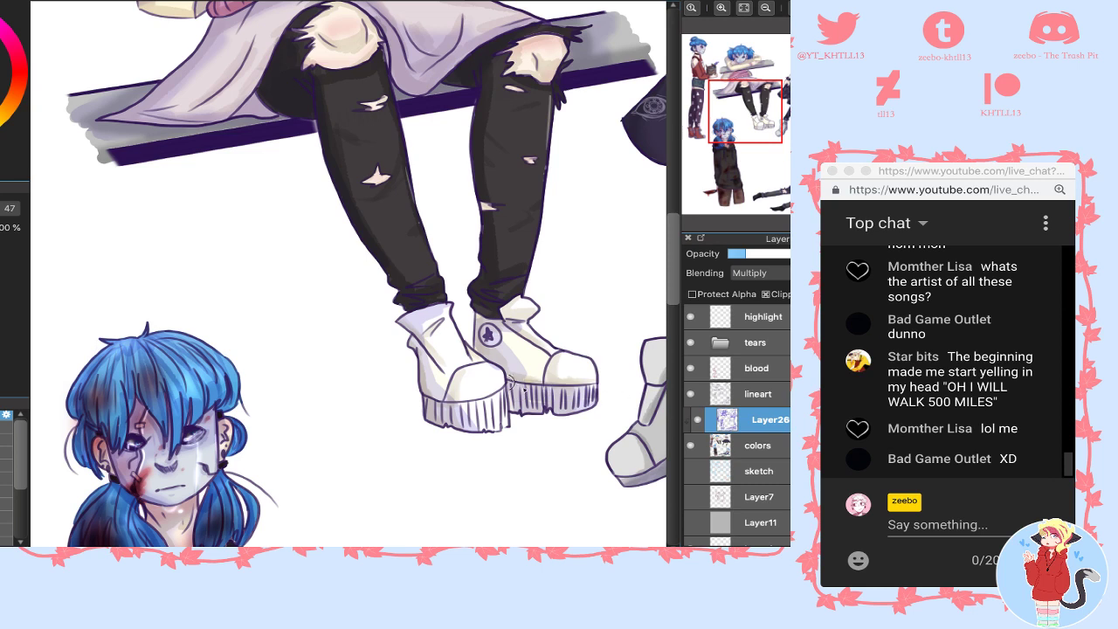
{"action": "left_click_drag", "start_coordinate": [450, 402], "coordinate": [470, 372]}
{"action": "key", "text": "e"}
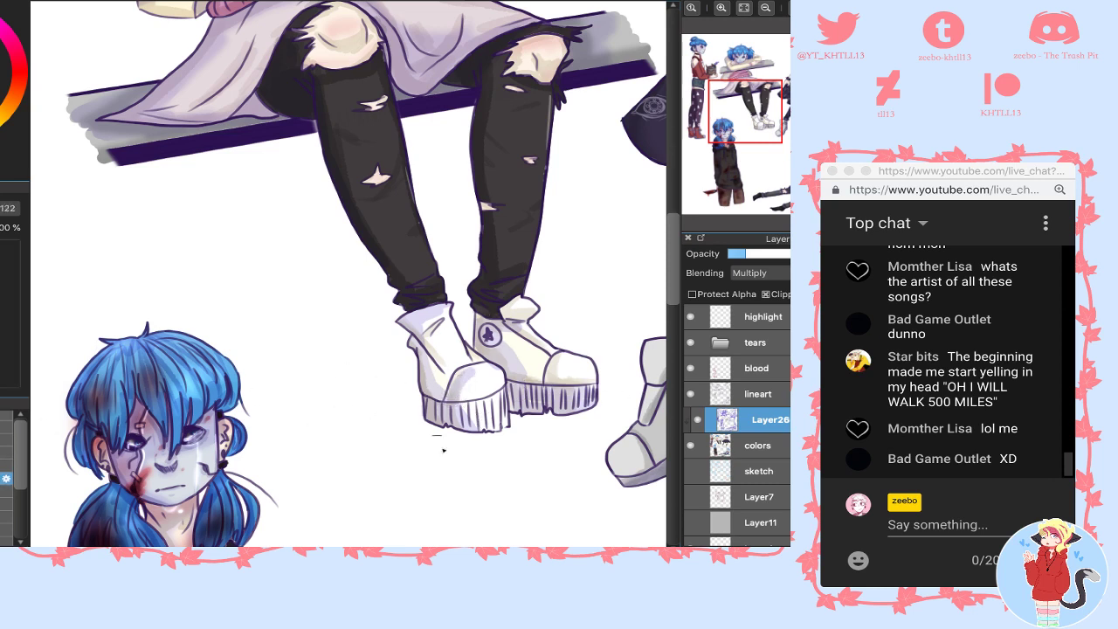
{"action": "mouse_move", "coordinate": [474, 401]}
{"action": "left_mouse_down"}
{"action": "mouse_move", "coordinate": [432, 329]}
{"action": "mouse_move", "coordinate": [473, 308]}
{"action": "left_mouse_up"}
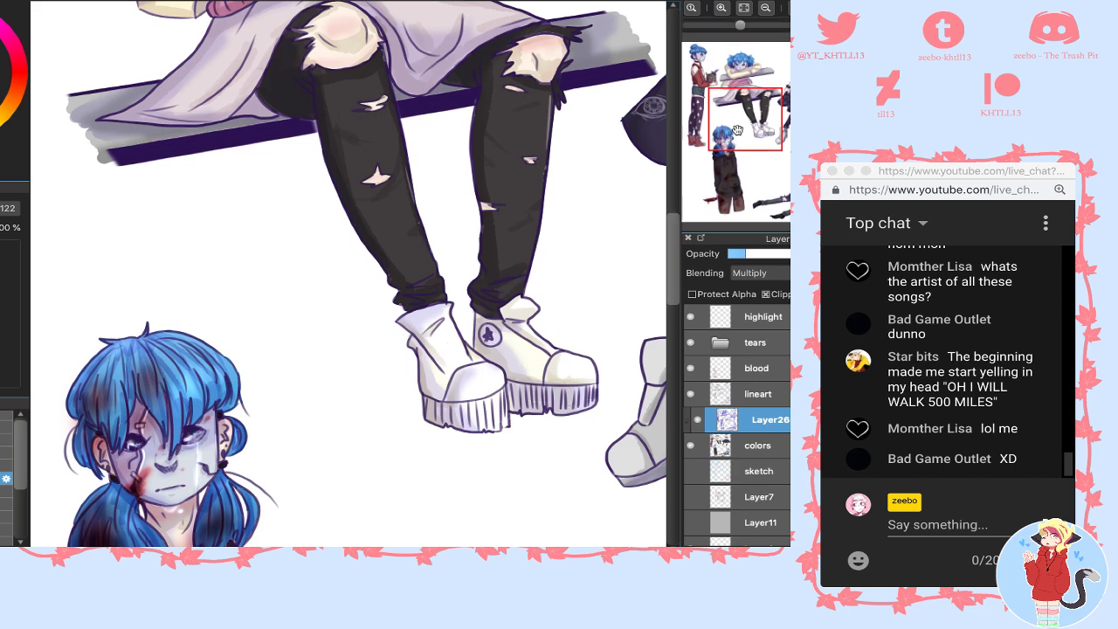
- Add a new clipped layer above the Multiply shading layer and set its blending mode to Add
{"action": "left_click_drag", "start_coordinate": [744, 109], "coordinate": [726, 113]}
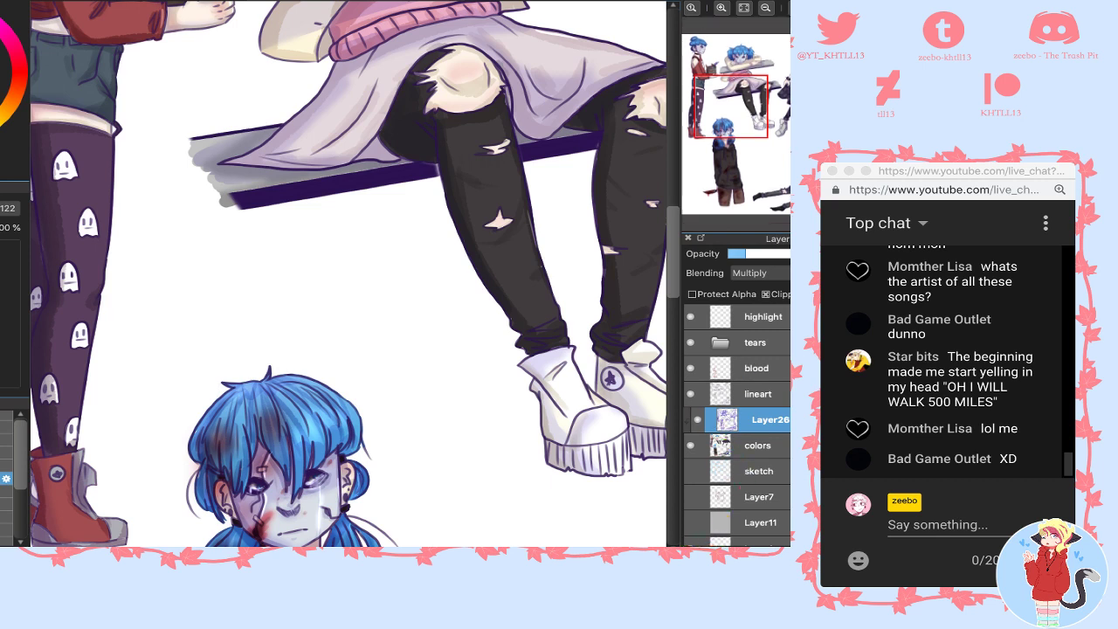
{"action": "left_click", "coordinate": [690, 551]}
{"action": "left_click", "coordinate": [758, 272]}
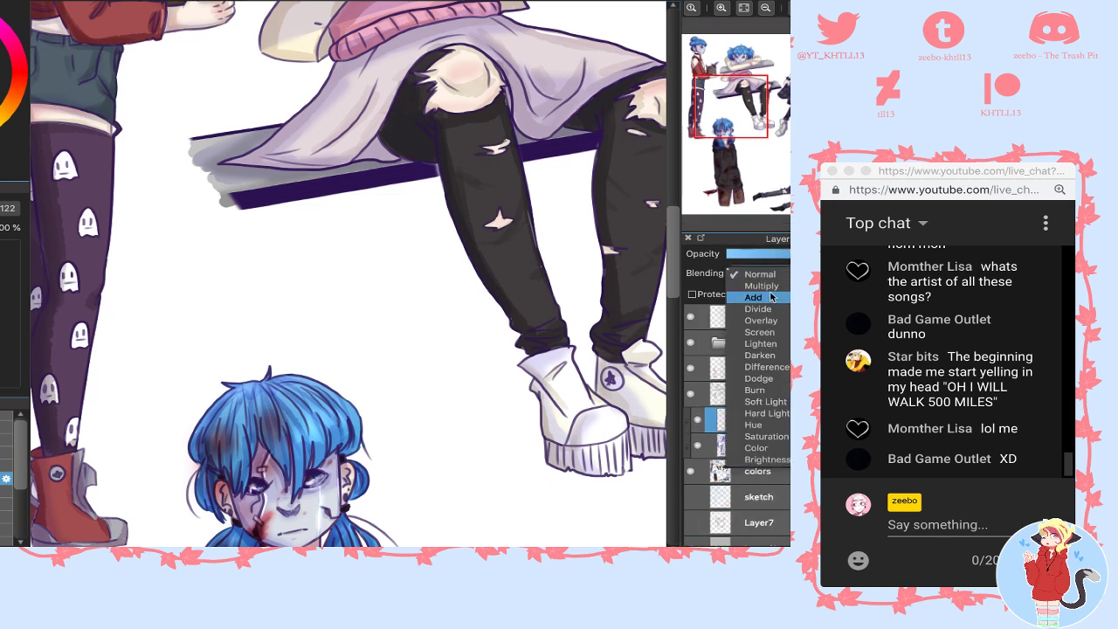
{"action": "left_click", "coordinate": [751, 286]}
{"action": "left_click", "coordinate": [766, 295]}
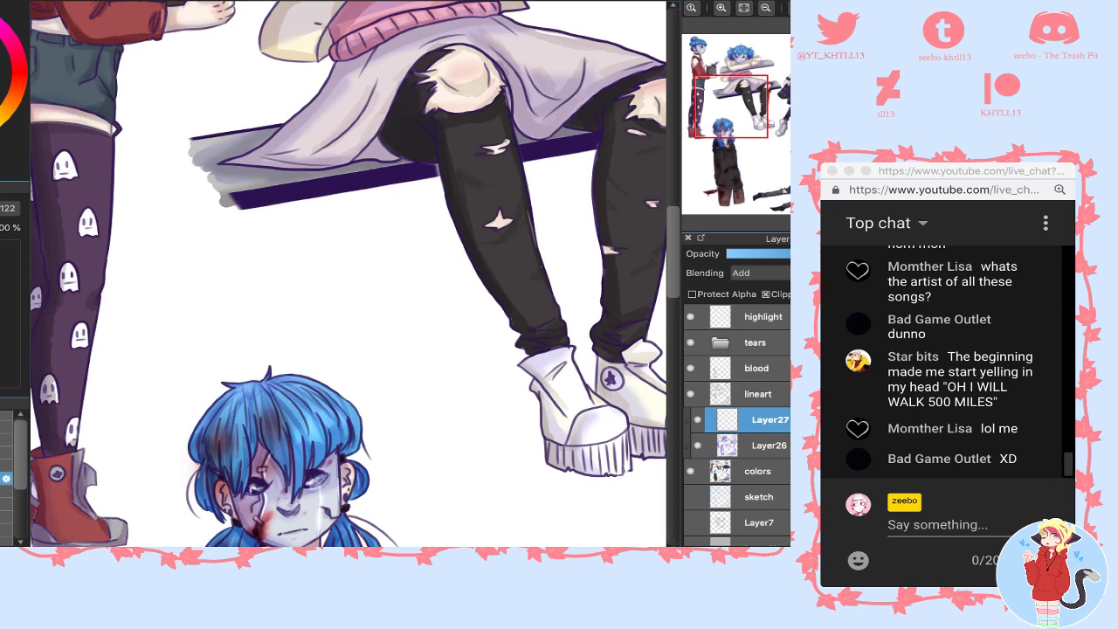
- Highlight the box-carrying character's mask and bare shoulder with a size 70 brush at 20 %, and lower the Add layer's opacity
{"action": "left_click_drag", "start_coordinate": [718, 80], "coordinate": [701, 62]}
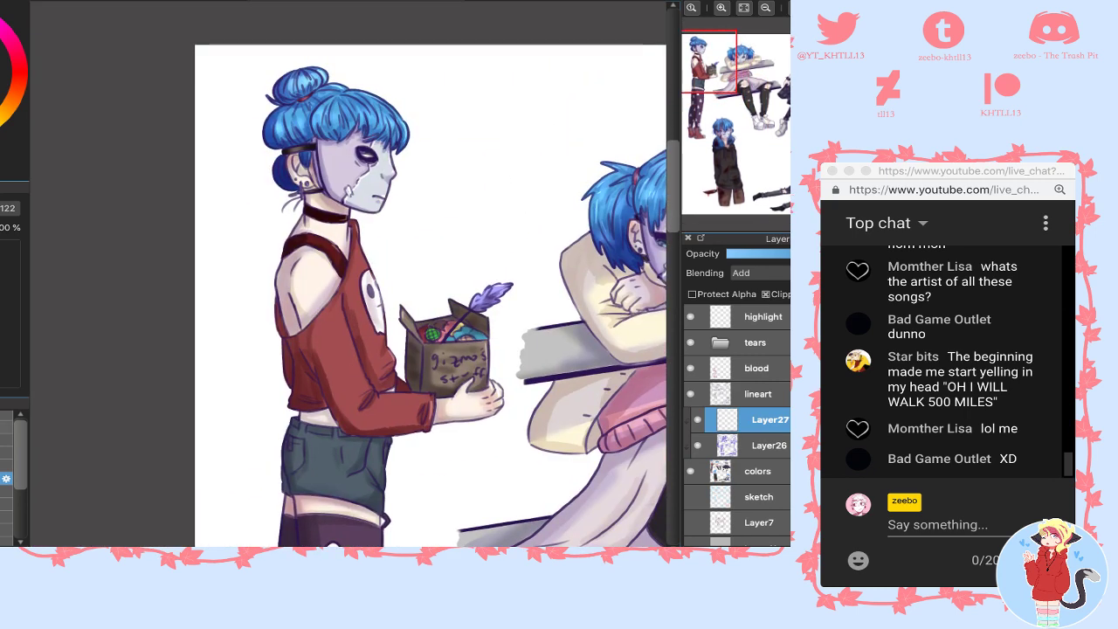
{"action": "left_click", "coordinate": [6, 465]}
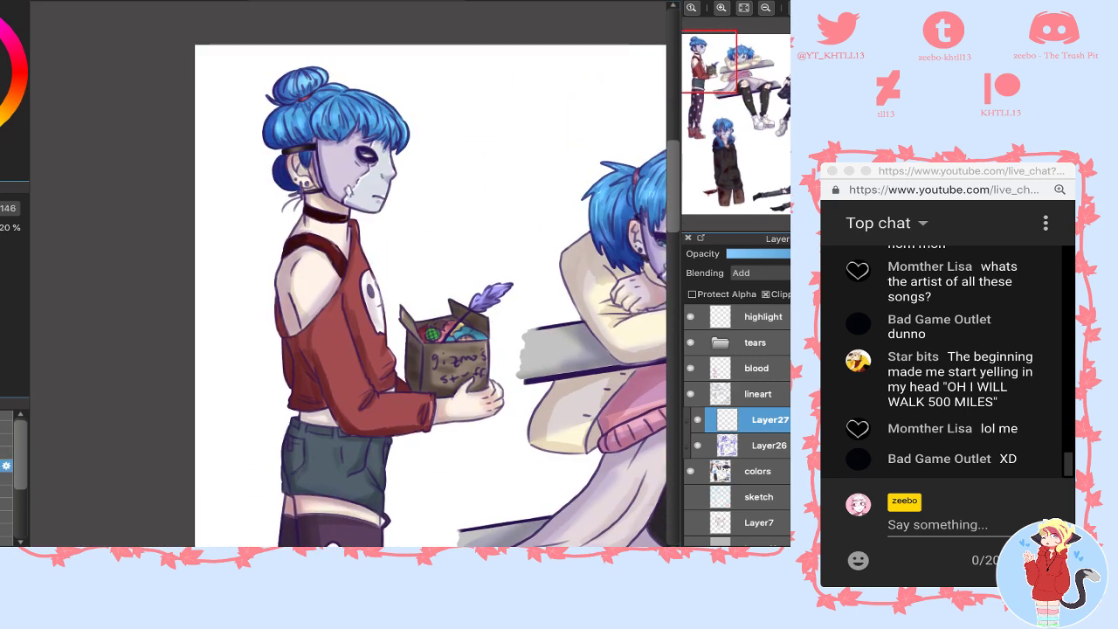
{"action": "left_click", "coordinate": [2, 209]}
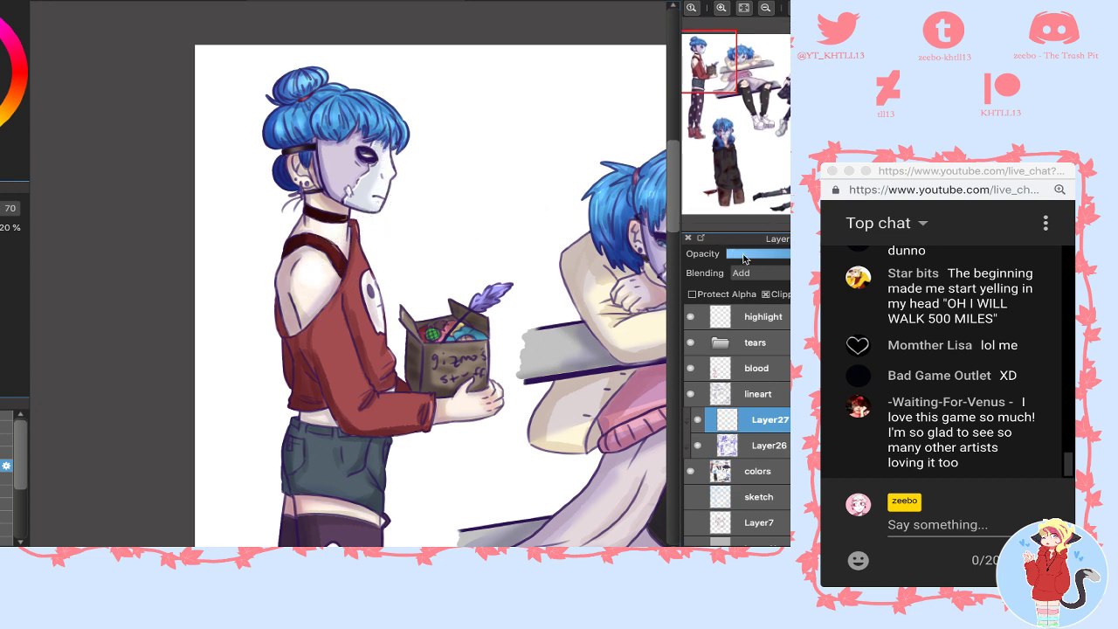
{"action": "left_click", "coordinate": [743, 255]}
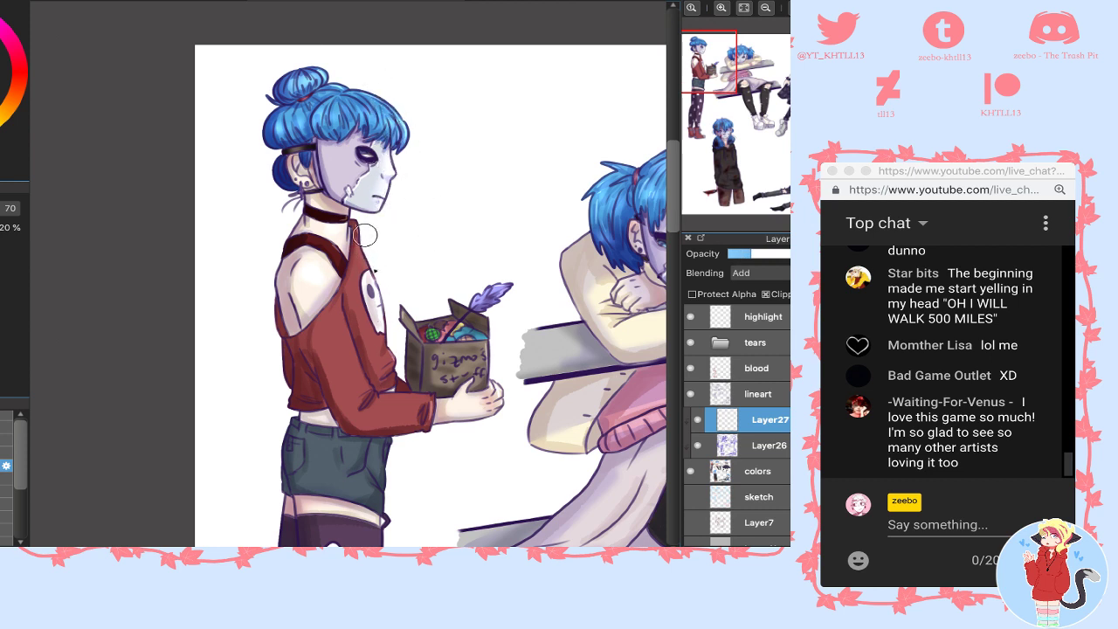
- Highlight the box-carrying character's red sweater, cardboard box and ghost-patterned stockings, comparing the artwork with the Add layer hidden and shown
{"action": "left_click_drag", "start_coordinate": [365, 235], "coordinate": [400, 386]}
{"action": "left_click_drag", "start_coordinate": [477, 314], "coordinate": [486, 389]}
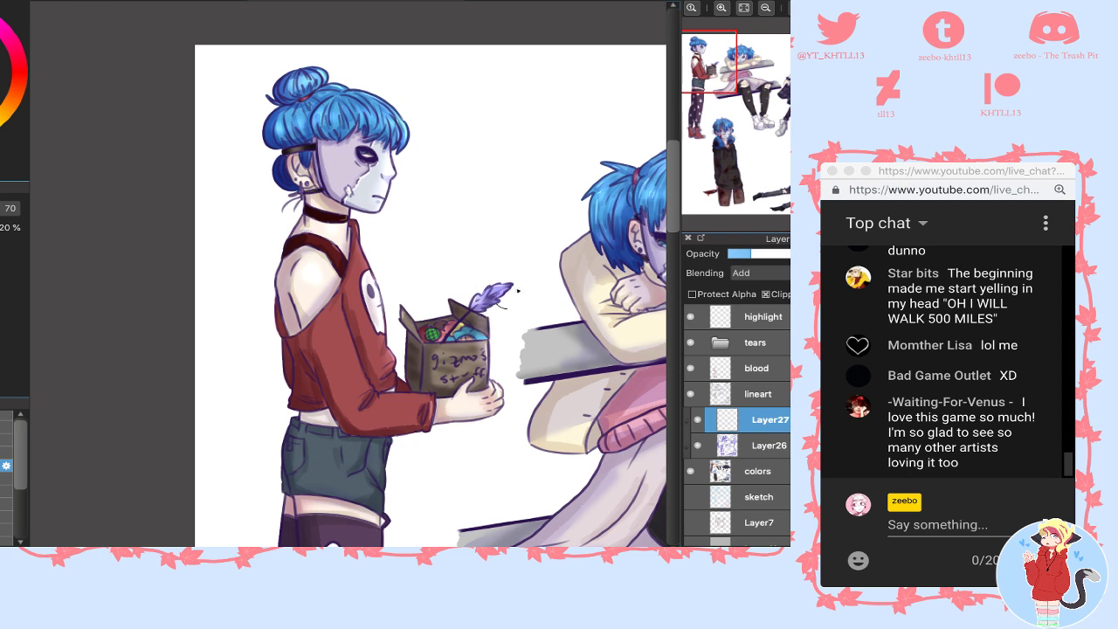
{"action": "mouse_move", "coordinate": [407, 415]}
{"action": "left_mouse_down"}
{"action": "mouse_move", "coordinate": [385, 413]}
{"action": "mouse_move", "coordinate": [405, 403]}
{"action": "left_mouse_up"}
{"action": "left_click_drag", "start_coordinate": [335, 335], "coordinate": [344, 370]}
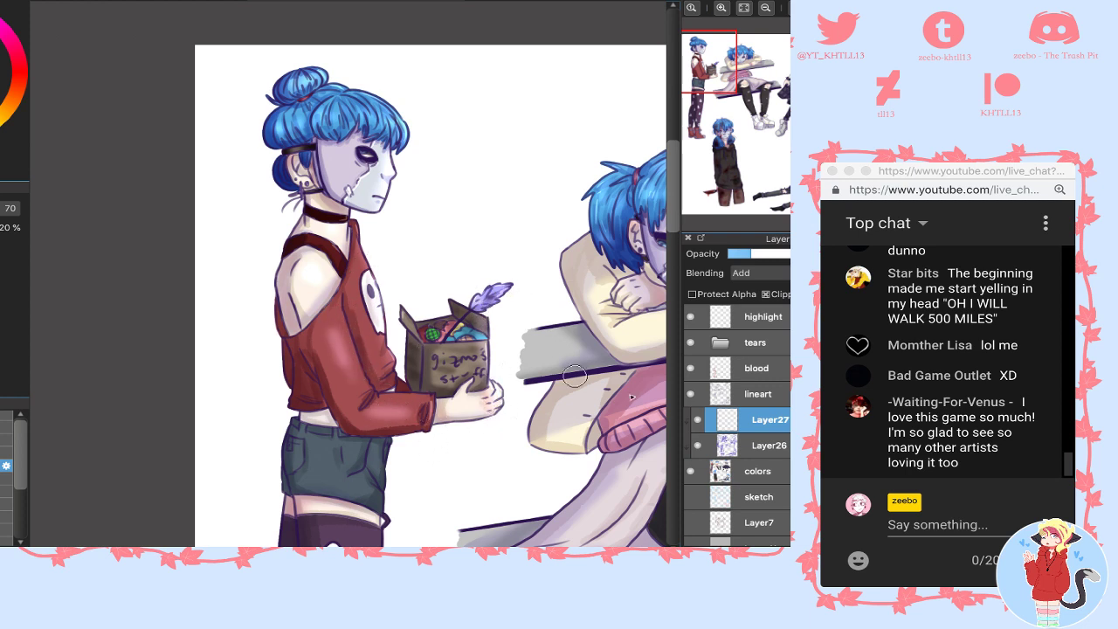
{"action": "left_click", "coordinate": [696, 421]}
{"action": "left_click", "coordinate": [696, 421]}
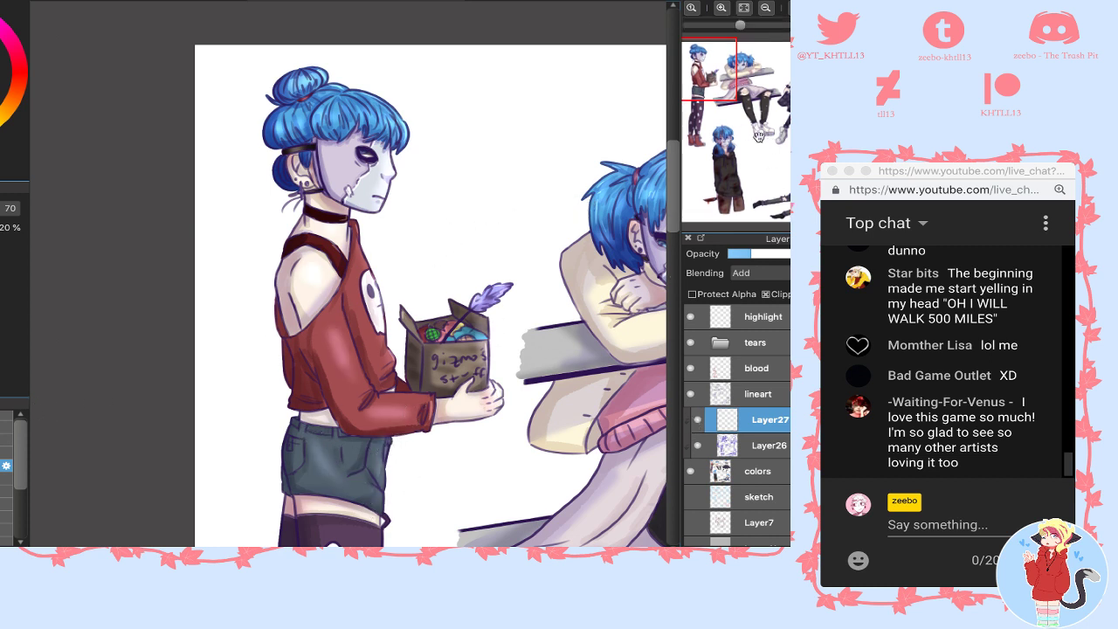
{"action": "left_click_drag", "start_coordinate": [413, 435], "coordinate": [379, 224]}
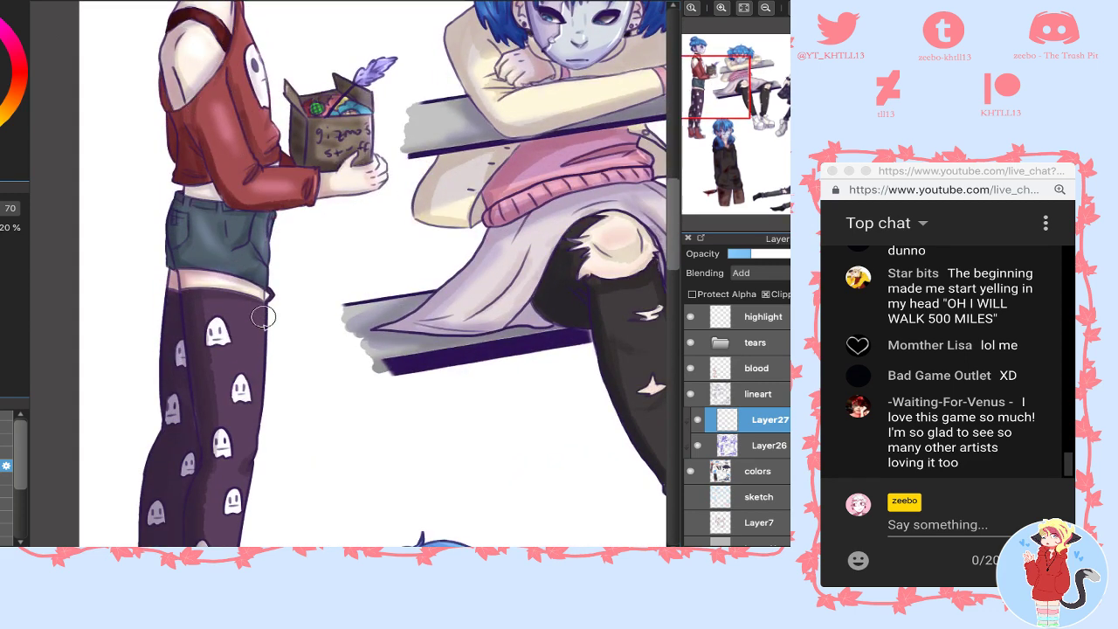
{"action": "left_click_drag", "start_coordinate": [263, 317], "coordinate": [251, 450]}
- Enlarge the brush to size 140 and highlight both legs of the seated character's black ripped leggings
{"action": "left_click", "coordinate": [766, 7]}
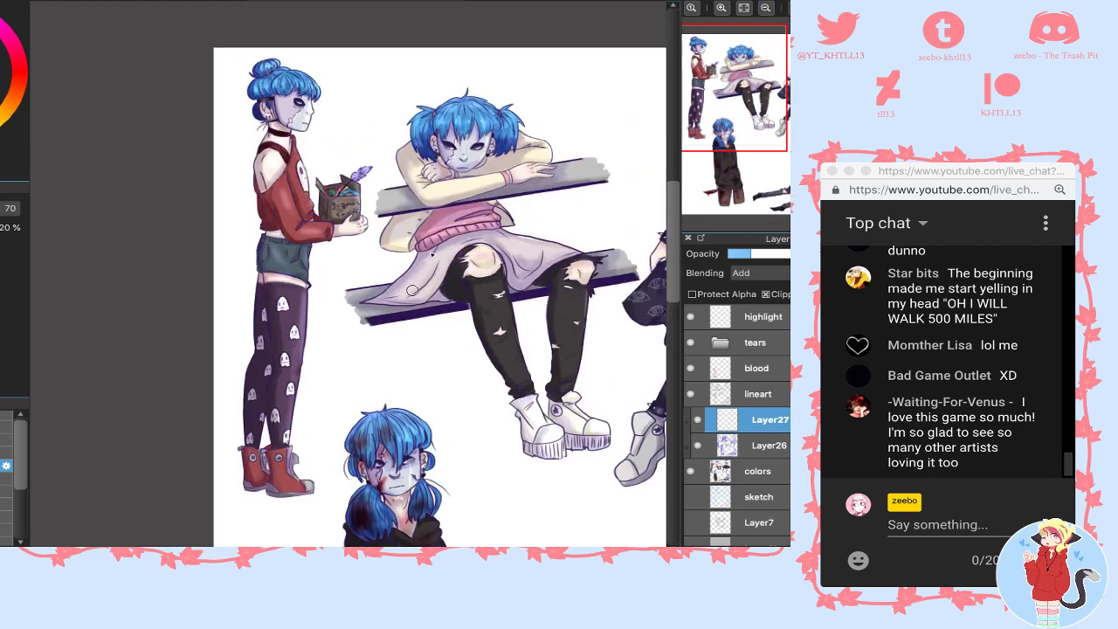
{"action": "key", "text": "bracketright"}
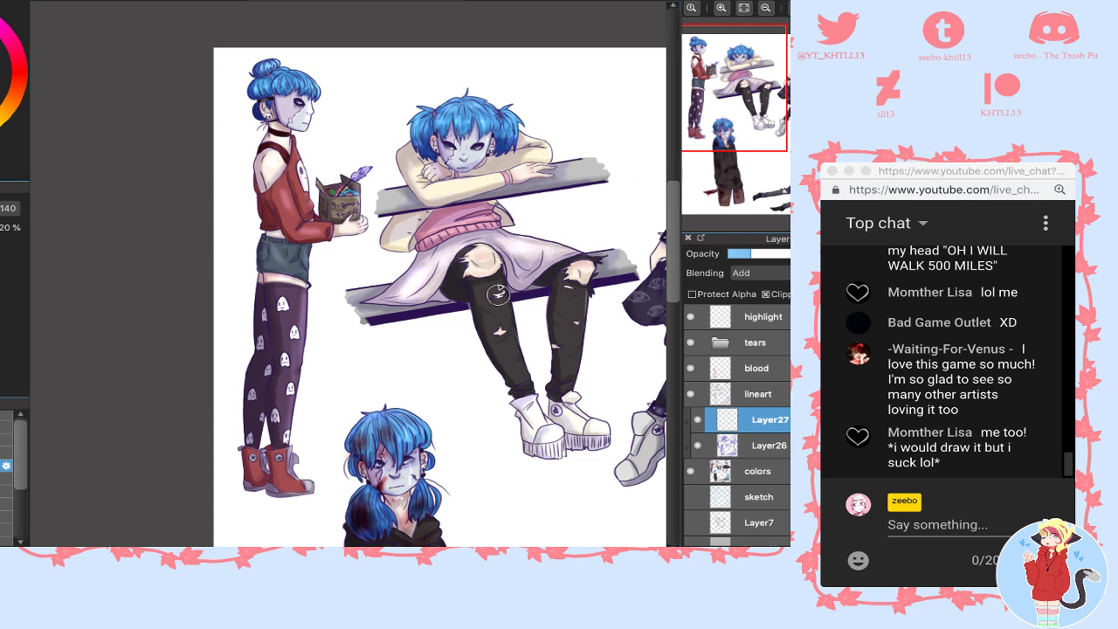
{"action": "left_click_drag", "start_coordinate": [498, 295], "coordinate": [528, 381]}
{"action": "left_click_drag", "start_coordinate": [580, 299], "coordinate": [570, 375]}
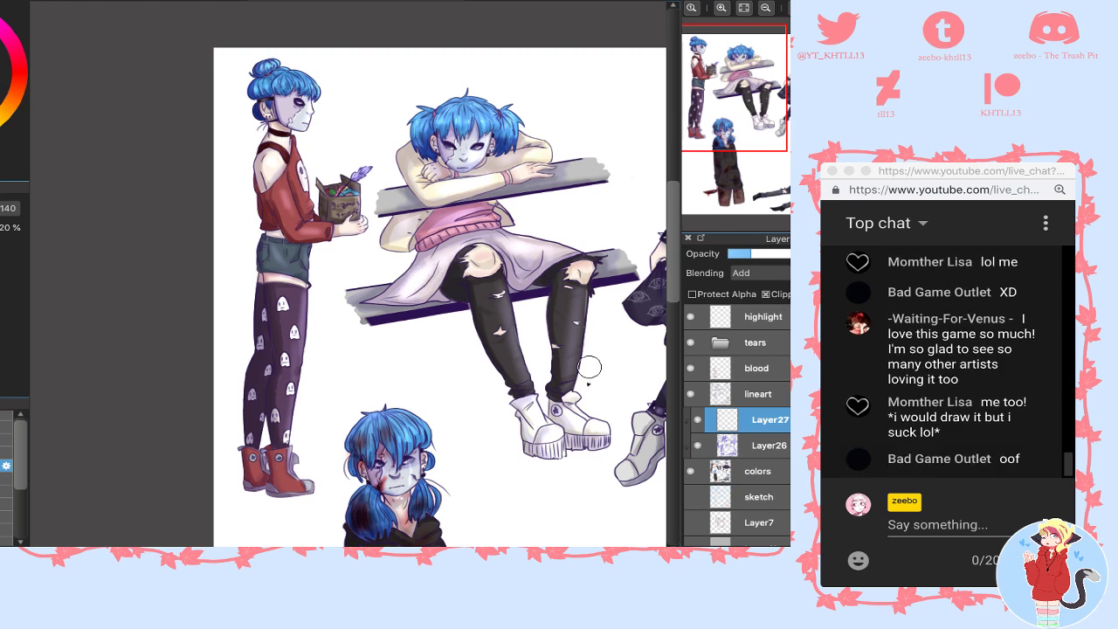
- Paint highlights along the folds of the standing character's dark eye-patterned skirt
{"action": "left_click", "coordinate": [770, 131]}
{"action": "left_click_drag", "start_coordinate": [770, 131], "coordinate": [778, 121]}
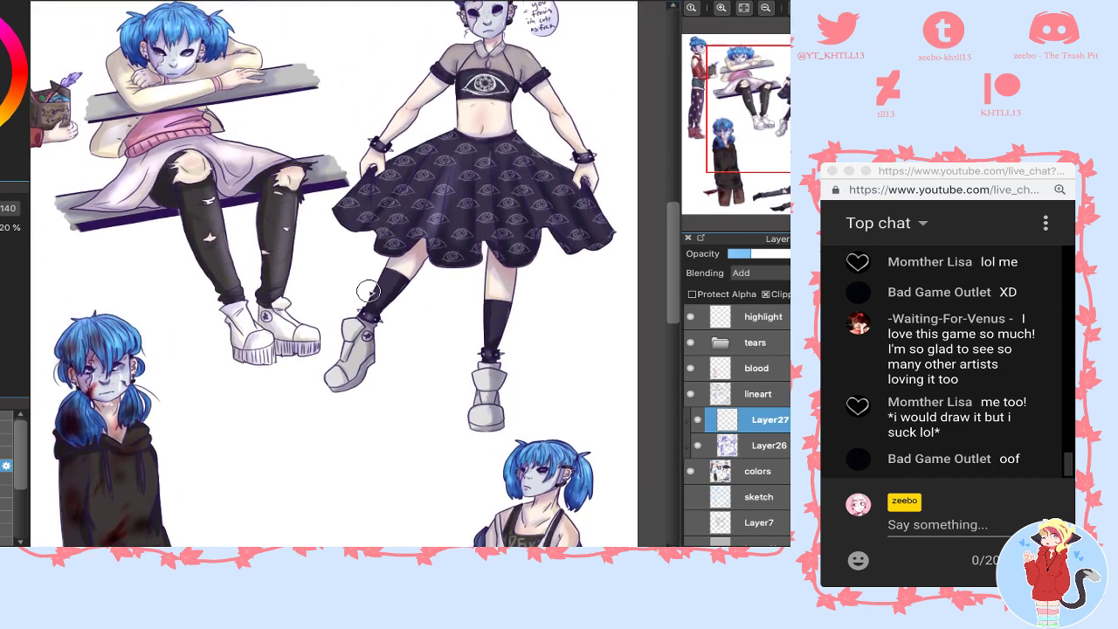
{"action": "mouse_move", "coordinate": [382, 223]}
{"action": "left_mouse_down"}
{"action": "mouse_move", "coordinate": [454, 143]}
{"action": "mouse_move", "coordinate": [425, 186]}
{"action": "left_mouse_up"}
{"action": "mouse_move", "coordinate": [479, 243]}
{"action": "left_mouse_down"}
{"action": "mouse_move", "coordinate": [486, 160]}
{"action": "mouse_move", "coordinate": [495, 179]}
{"action": "left_mouse_up"}
{"action": "left_click_drag", "start_coordinate": [552, 229], "coordinate": [514, 145]}
{"action": "left_click_drag", "start_coordinate": [569, 203], "coordinate": [553, 168]}
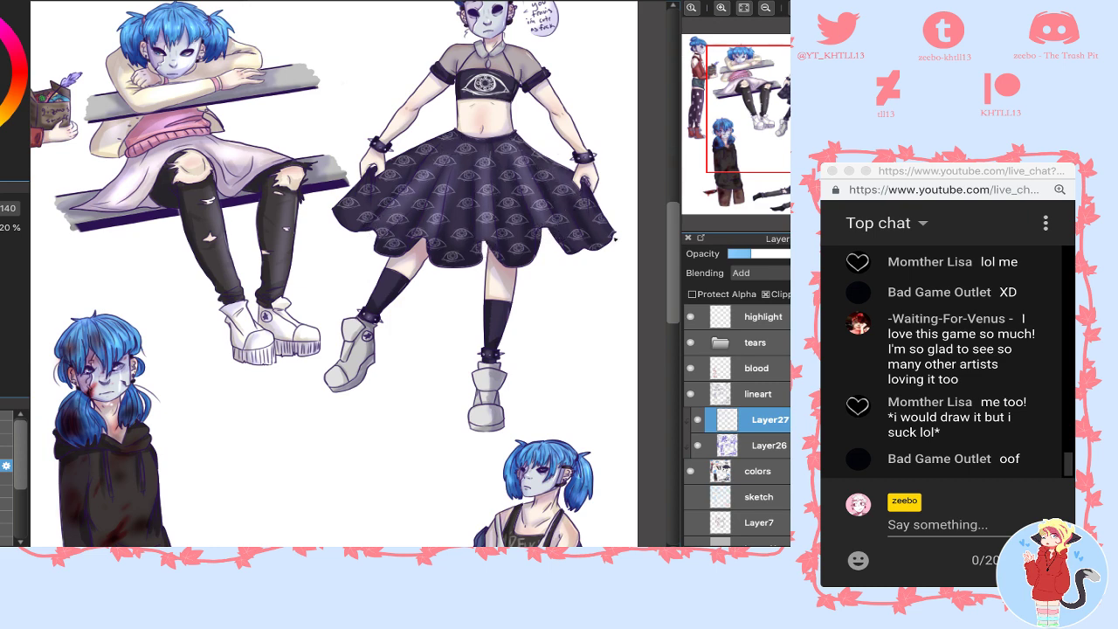
{"action": "left_click_drag", "start_coordinate": [604, 229], "coordinate": [577, 190]}
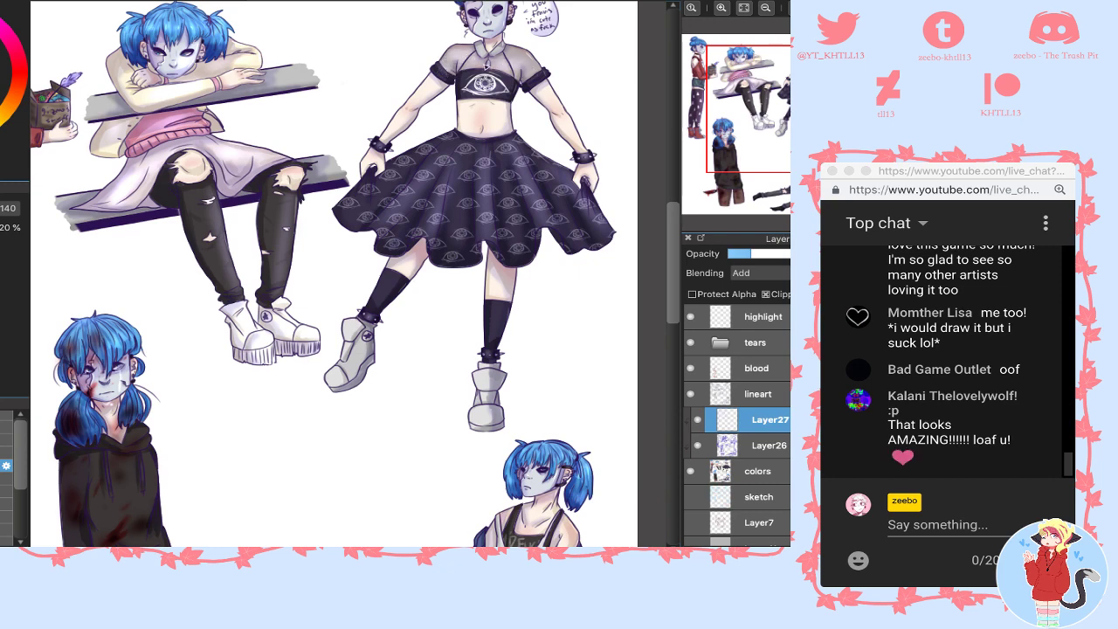
- Highlight the reclining character's tank top and blue cardigan on the Add layer
{"action": "scroll", "coordinate": [489, 19], "scroll_direction": "up", "scroll_amount": 3}
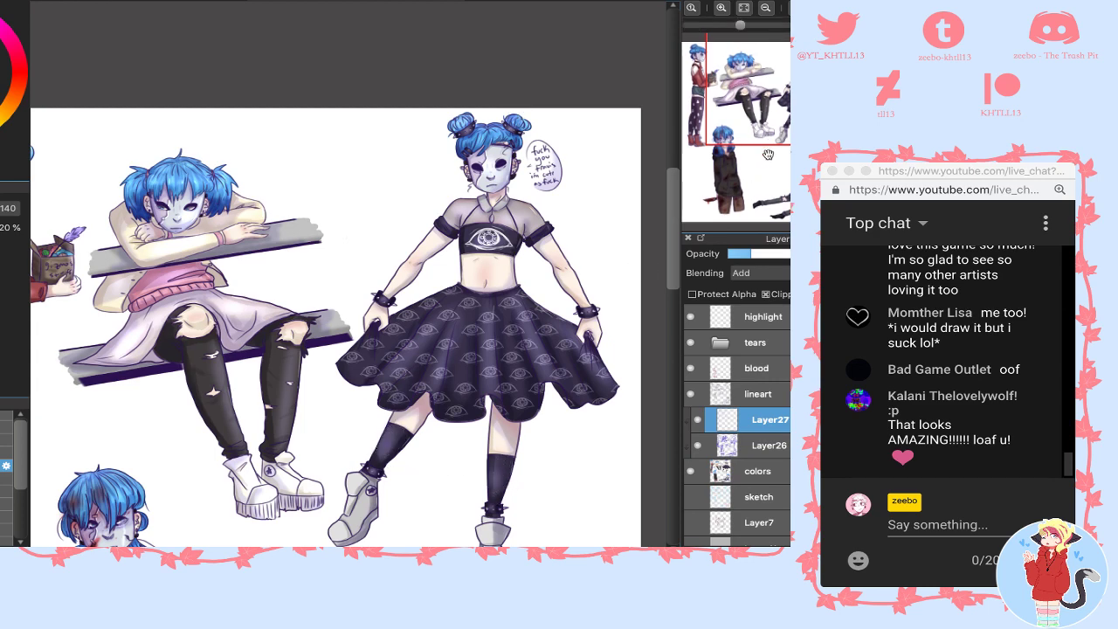
{"action": "scroll", "coordinate": [494, 471], "scroll_direction": "down", "scroll_amount": 3}
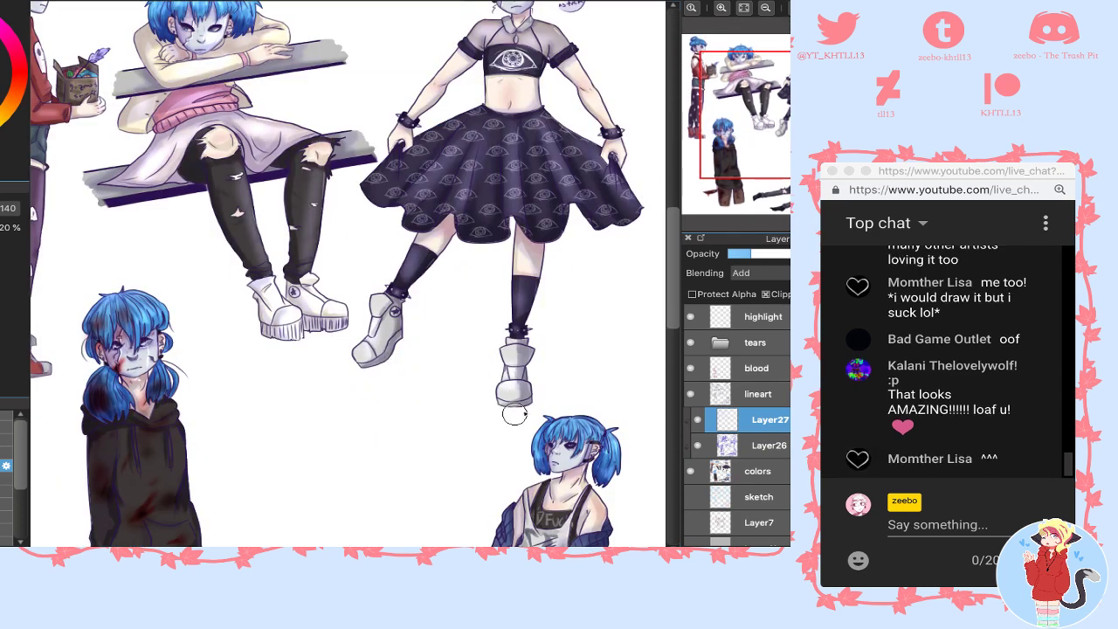
{"action": "left_click", "coordinate": [759, 167]}
{"action": "left_click_drag", "start_coordinate": [759, 167], "coordinate": [759, 164]}
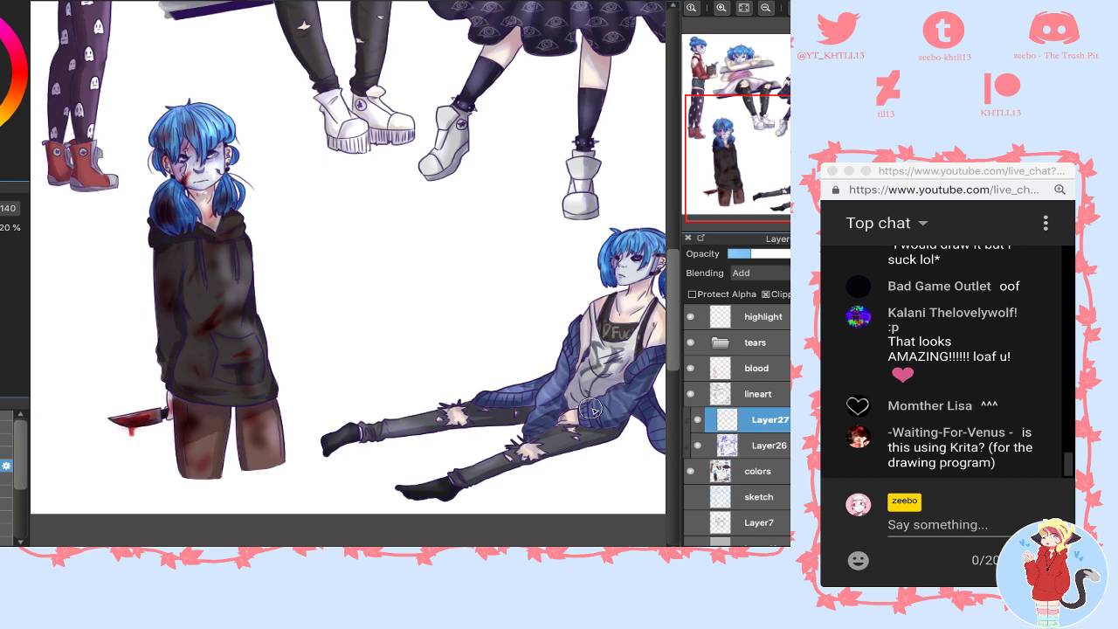
{"action": "left_click_drag", "start_coordinate": [592, 375], "coordinate": [600, 339]}
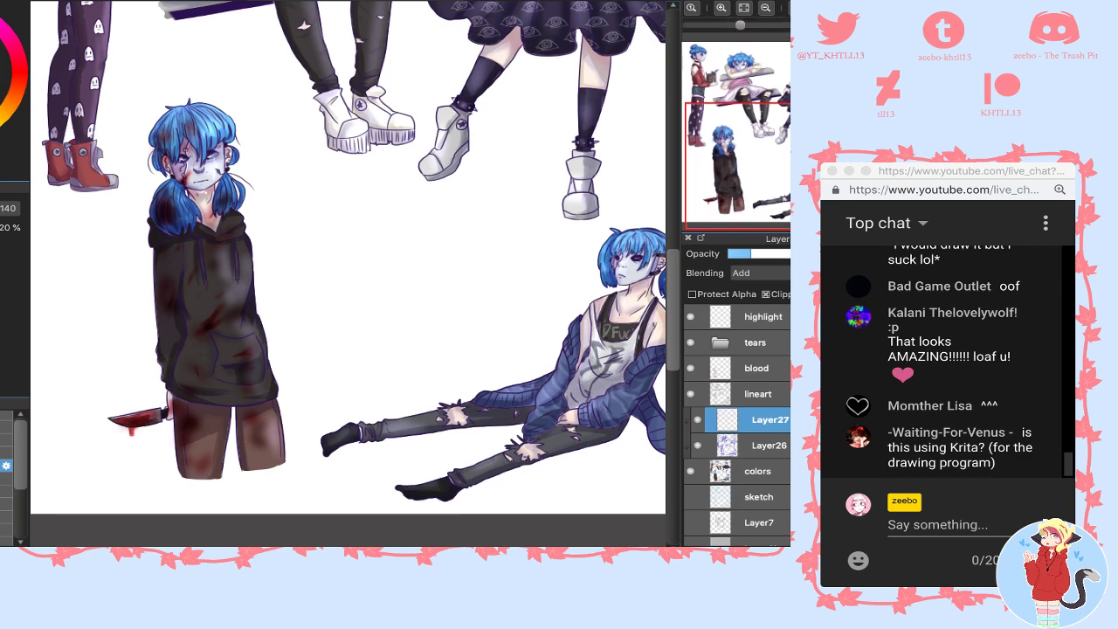
- Soften the painted highlights on the Add layer with a Gaussian Blur
{"action": "left_click_drag", "start_coordinate": [660, 417], "coordinate": [495, 428]}
{"action": "left_click", "coordinate": [82, 0]}
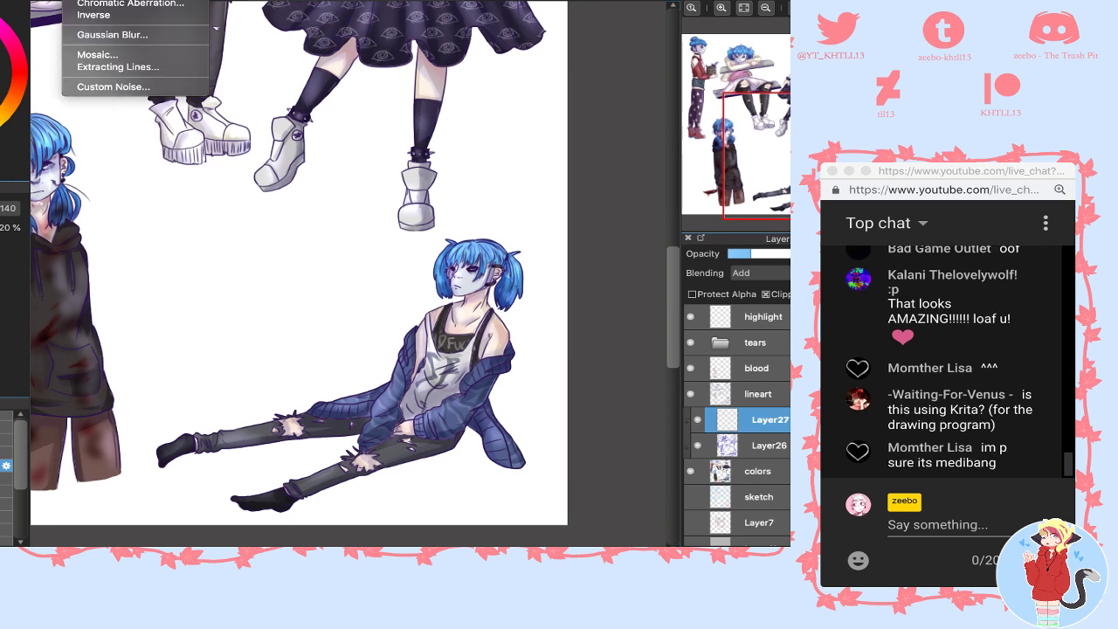
{"action": "left_click", "coordinate": [107, 34]}
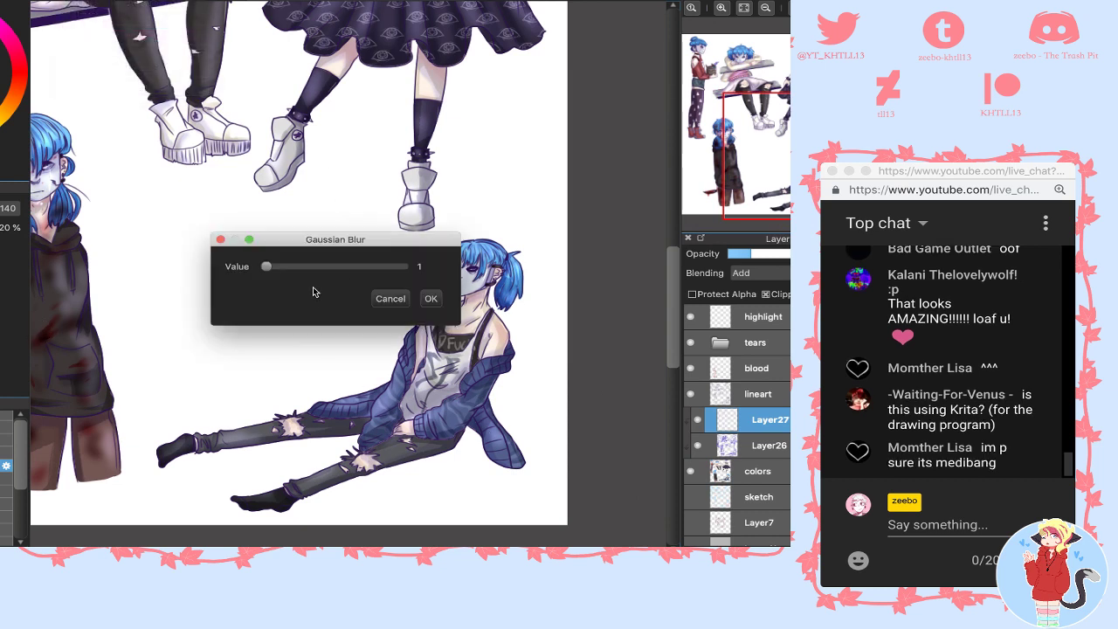
{"action": "left_click", "coordinate": [431, 299]}
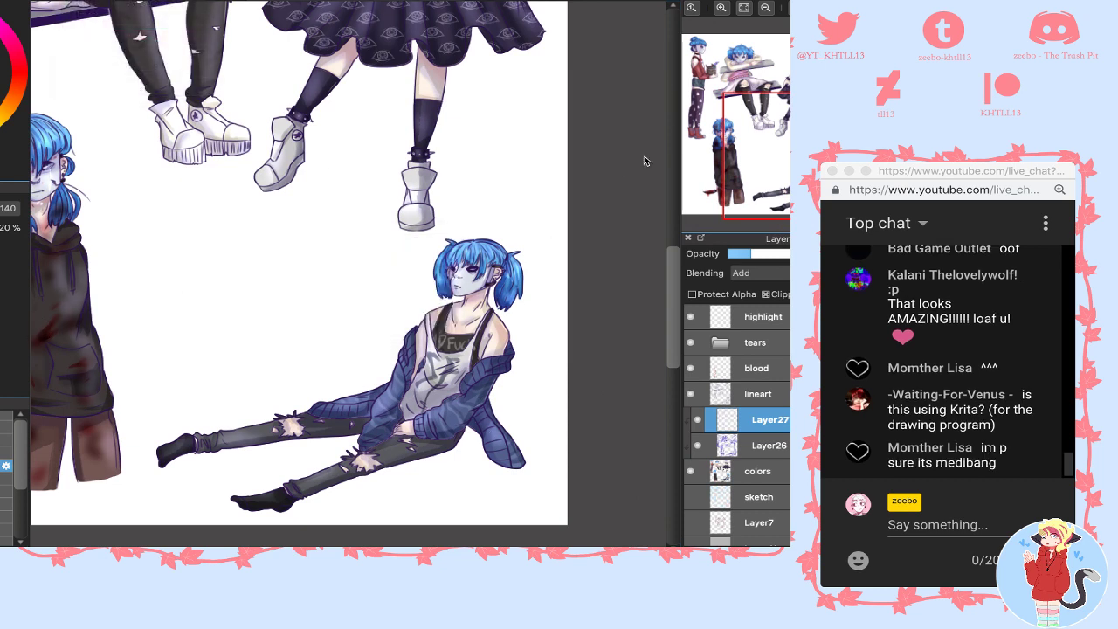
- Try the Add layer's highlights at full opacity, checking several characters up close, and return to a low opacity
{"action": "left_click", "coordinate": [721, 11]}
{"action": "left_click", "coordinate": [721, 11]}
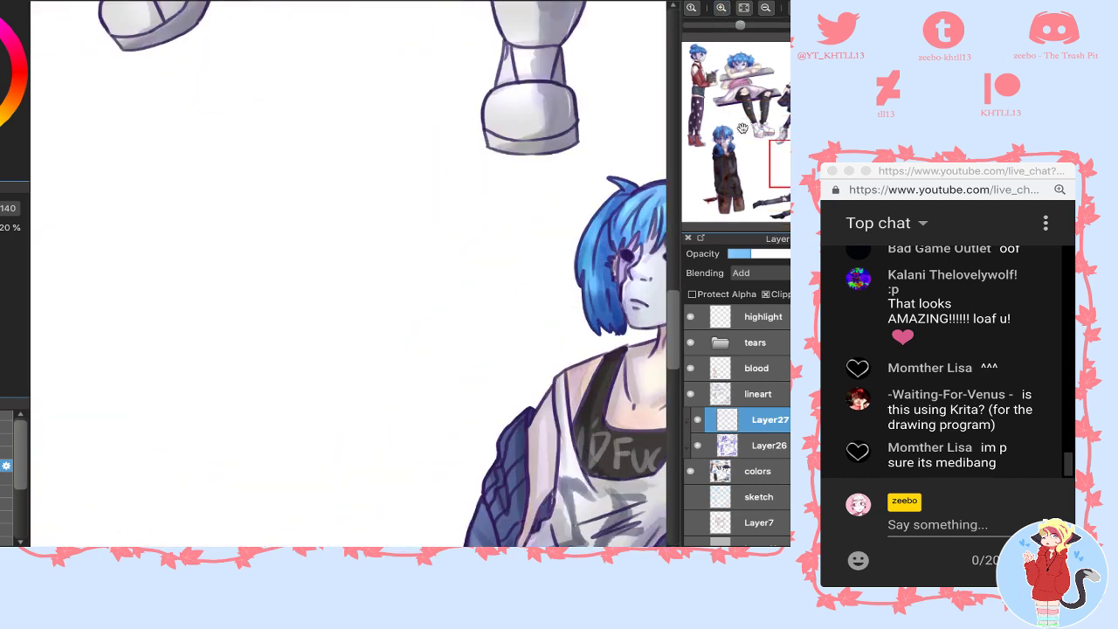
{"action": "left_click", "coordinate": [697, 65]}
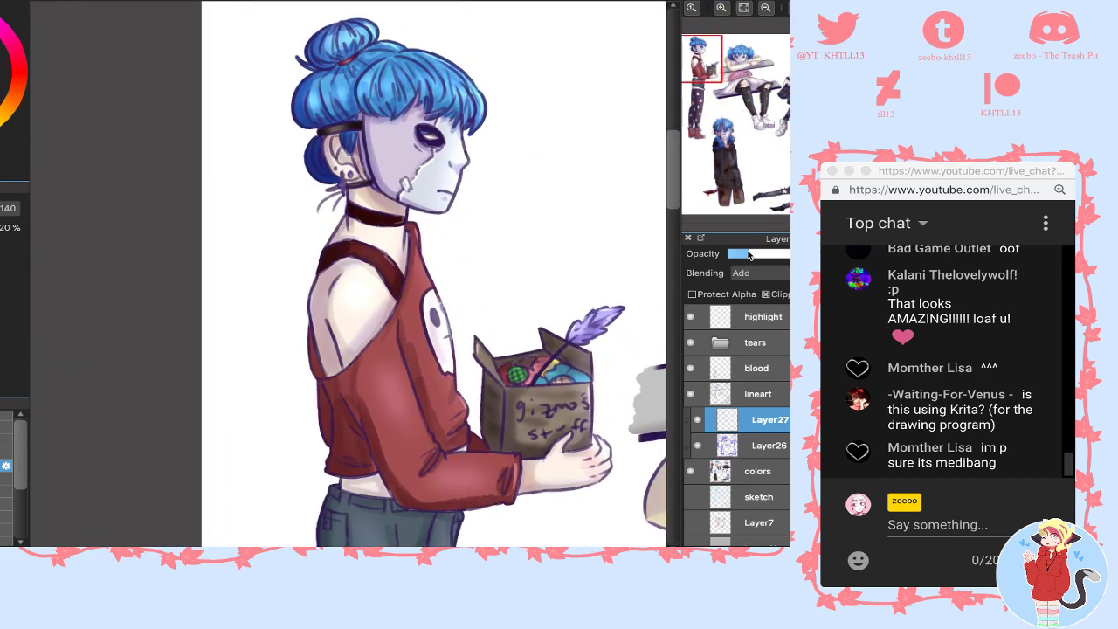
{"action": "left_click_drag", "start_coordinate": [747, 254], "coordinate": [790, 255]}
{"action": "left_click", "coordinate": [776, 137]}
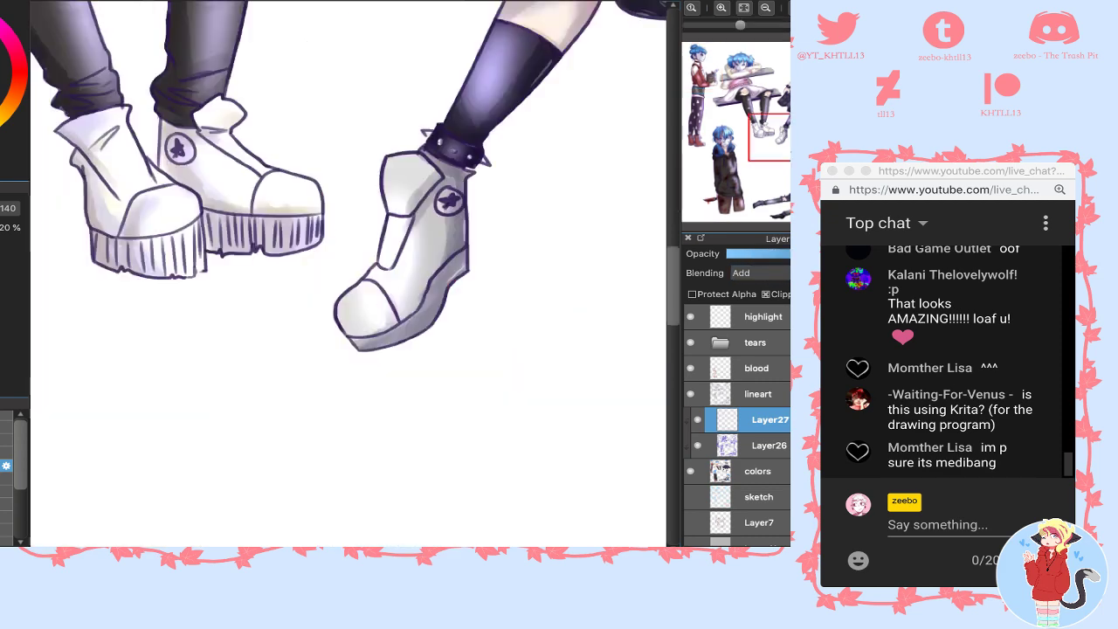
{"action": "left_click_drag", "start_coordinate": [776, 137], "coordinate": [811, 86]}
{"action": "left_click", "coordinate": [746, 254]}
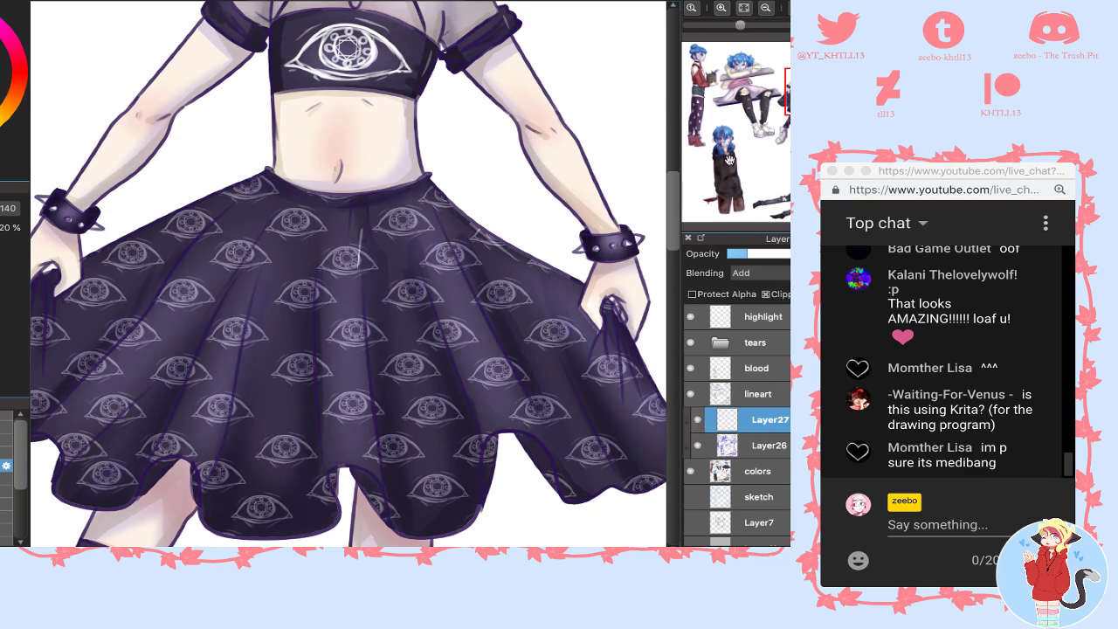
- Compare the whole illustration sheet with the Add highlight layer hidden and shown
{"action": "left_click_drag", "start_coordinate": [752, 113], "coordinate": [784, 200]}
{"action": "left_click", "coordinate": [744, 8]}
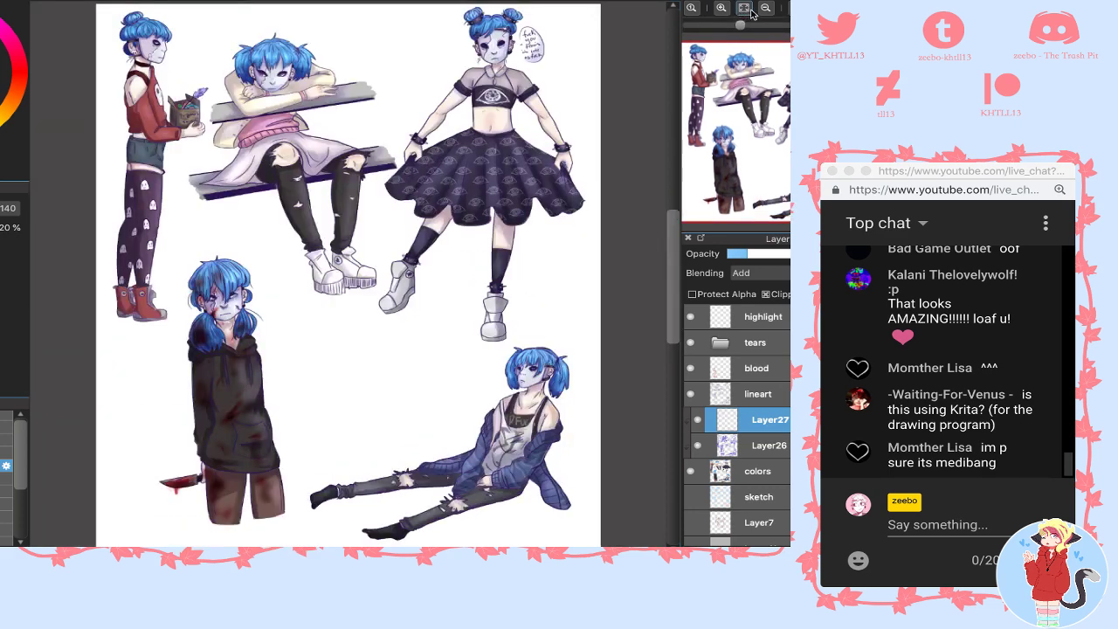
{"action": "mouse_move", "coordinate": [697, 424]}
{"action": "left_mouse_down"}
{"action": "mouse_move", "coordinate": [689, 473]}
{"action": "mouse_move", "coordinate": [697, 422]}
{"action": "left_mouse_up"}
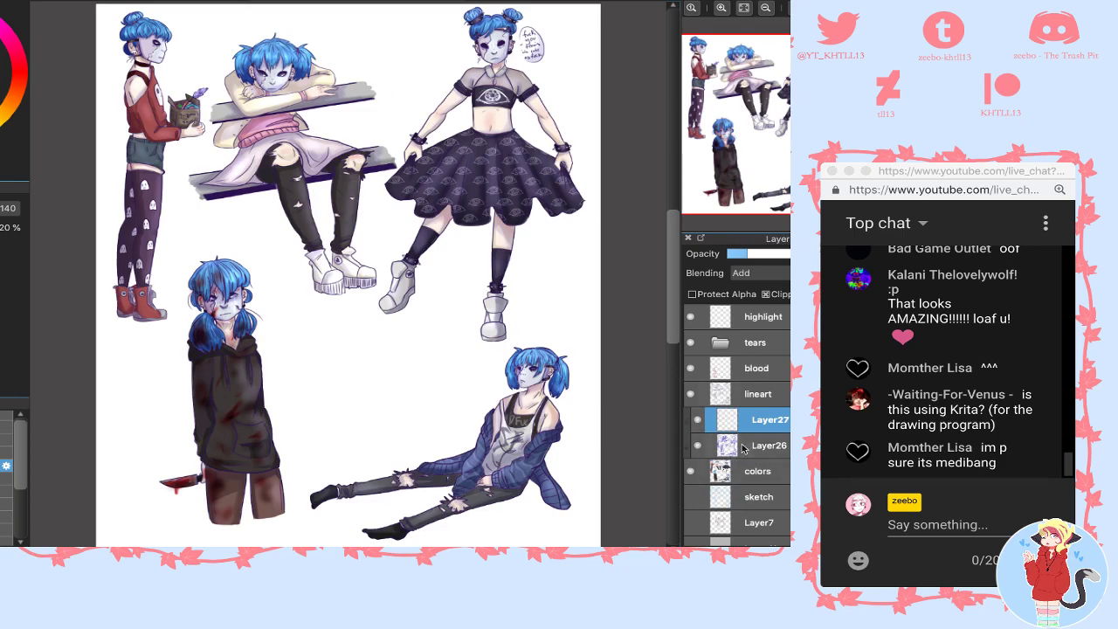
- Create a new layer above the lineart layer and clip it to the lineart for recolouring the outlines
{"action": "left_click", "coordinate": [741, 394]}
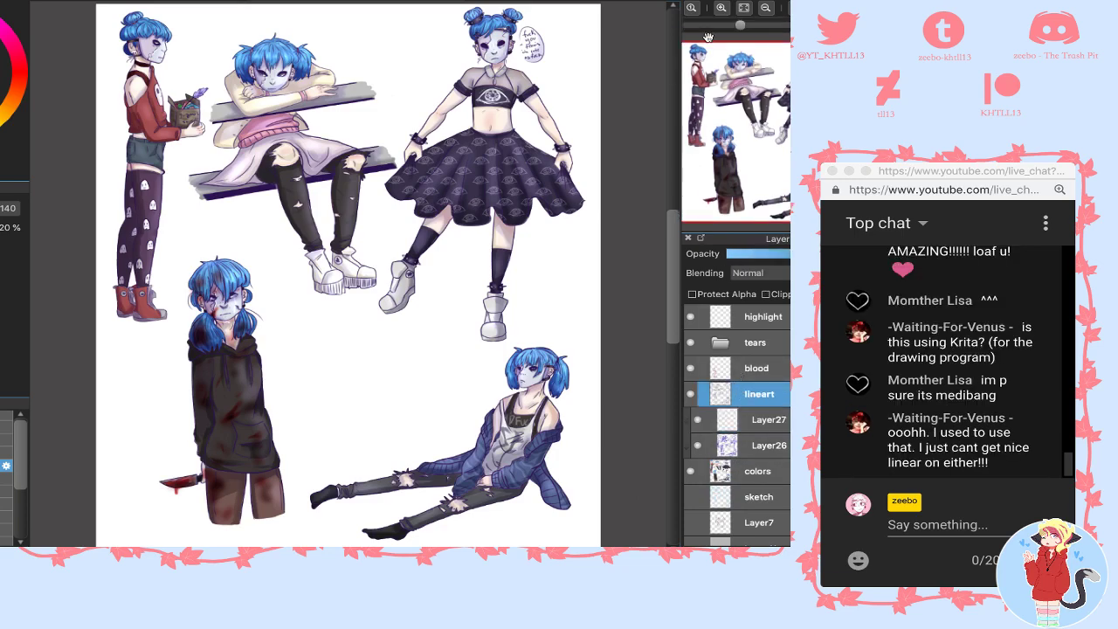
{"action": "left_click", "coordinate": [724, 9]}
{"action": "left_click", "coordinate": [724, 9]}
{"action": "left_click", "coordinate": [724, 9]}
{"action": "left_click", "coordinate": [724, 8]}
{"action": "left_click_drag", "start_coordinate": [705, 76], "coordinate": [698, 61]}
{"action": "left_click", "coordinate": [721, 8]}
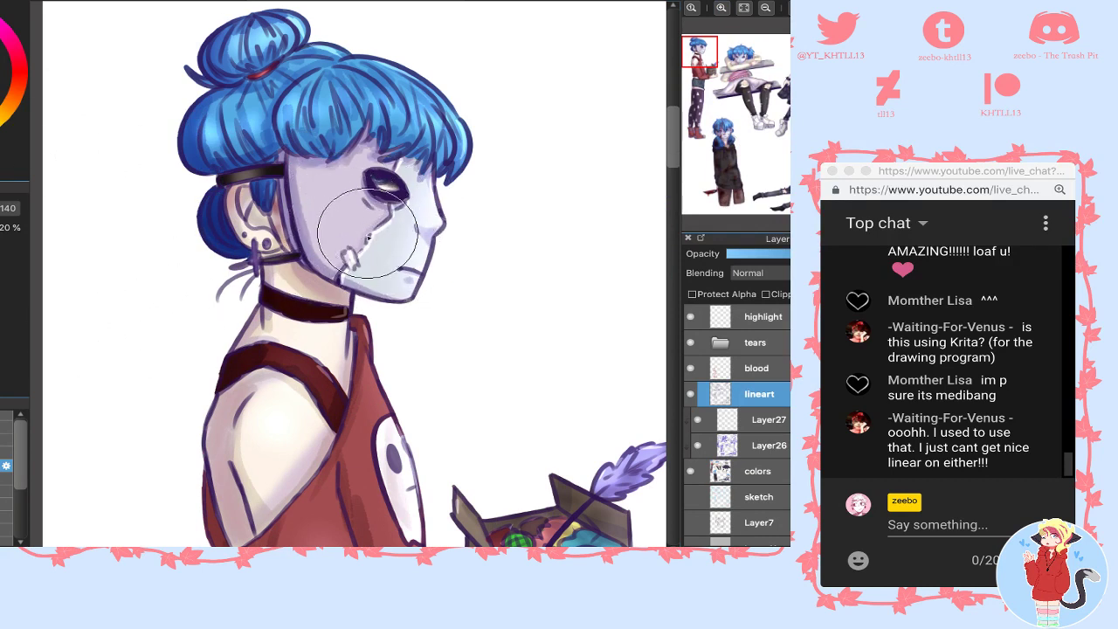
{"action": "mouse_move", "coordinate": [345, 261]}
{"action": "left_mouse_down"}
{"action": "mouse_move", "coordinate": [374, 234]}
{"action": "mouse_move", "coordinate": [371, 189]}
{"action": "mouse_move", "coordinate": [399, 210]}
{"action": "left_mouse_up"}
{"action": "key", "text": "super+z"}
{"action": "key", "text": "super+shift+n"}
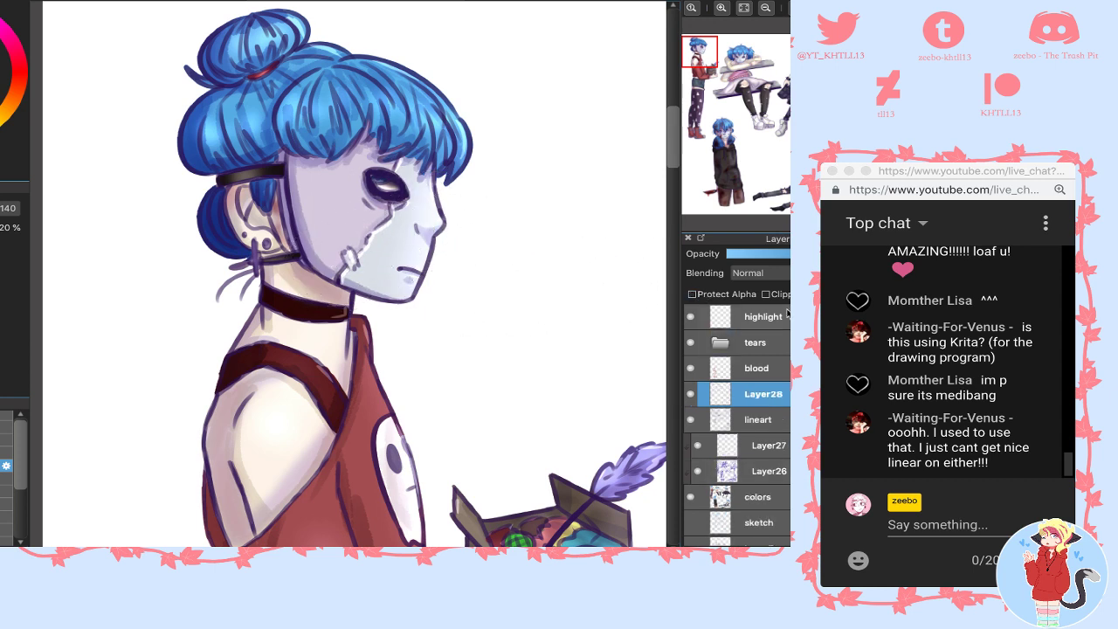
{"action": "left_click", "coordinate": [777, 295]}
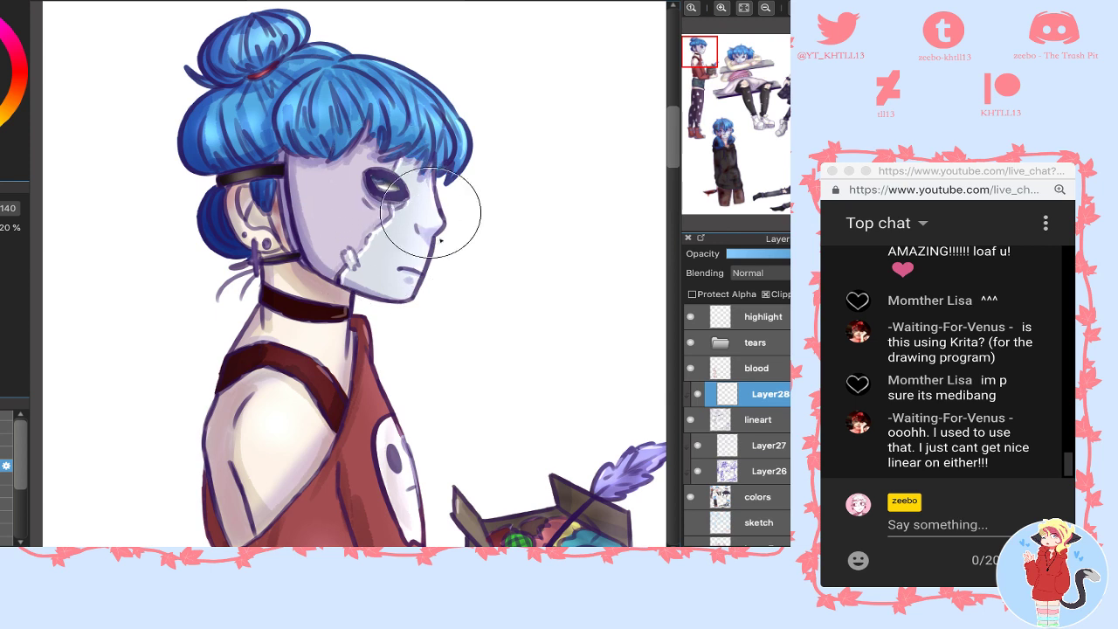
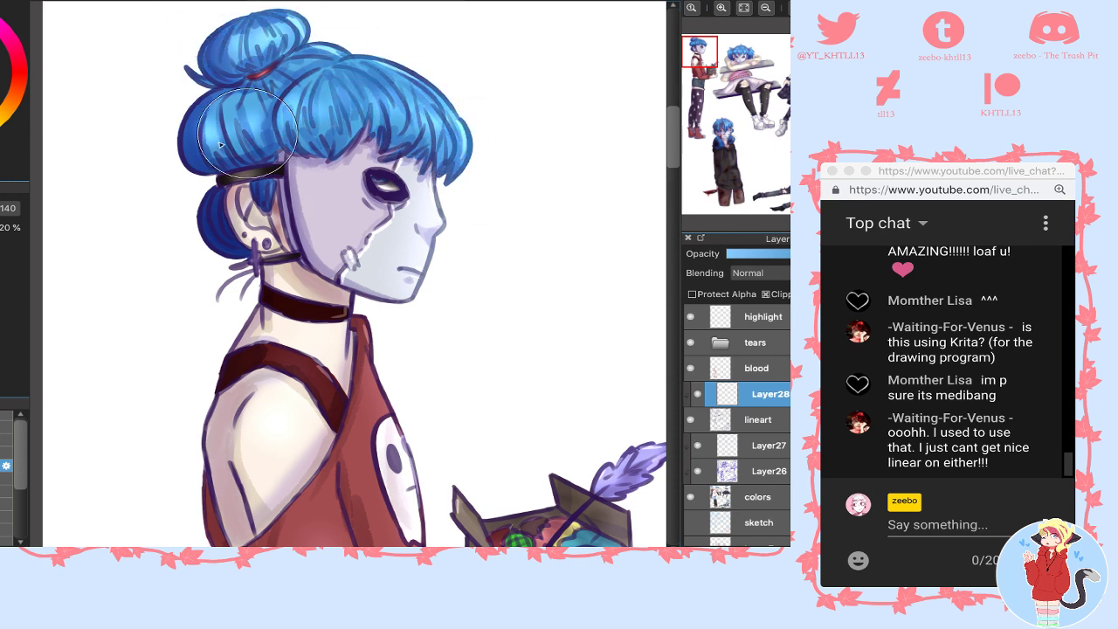
- Recolour the outlines of the box-carrying character's ear, neck, shoulder and bare thigh with a sampled skin tone
{"action": "left_click", "coordinate": [295, 269], "text": "alt"}
{"action": "left_click_drag", "start_coordinate": [230, 197], "coordinate": [270, 240]}
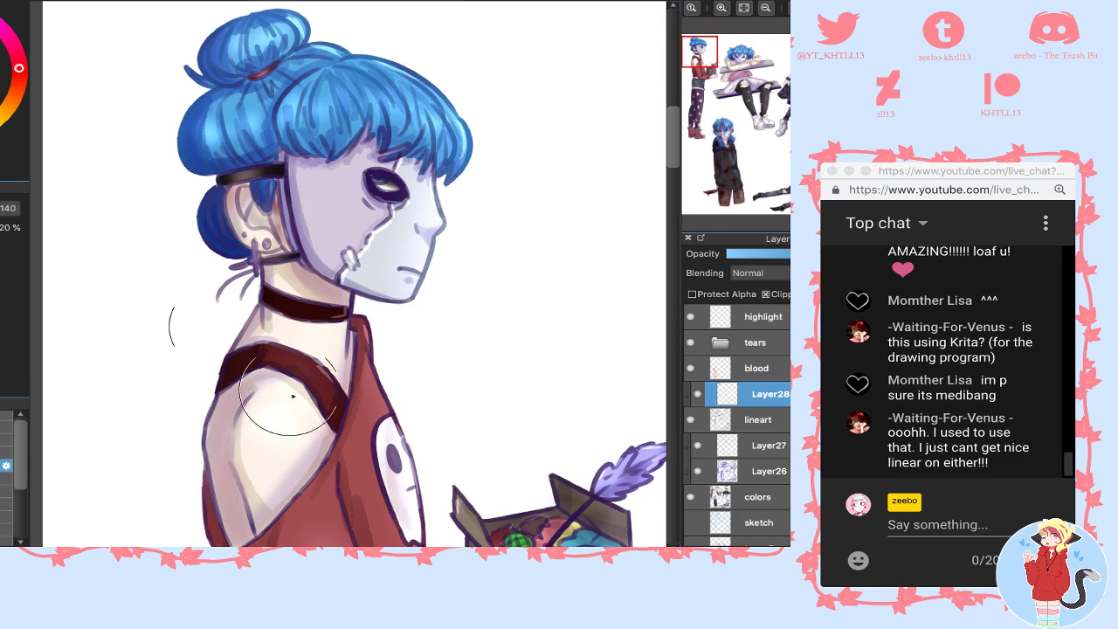
{"action": "left_click", "coordinate": [766, 9]}
{"action": "left_click_drag", "start_coordinate": [715, 70], "coordinate": [708, 72]}
{"action": "left_click_drag", "start_coordinate": [276, 412], "coordinate": [249, 408]}
{"action": "left_click", "coordinate": [708, 93]}
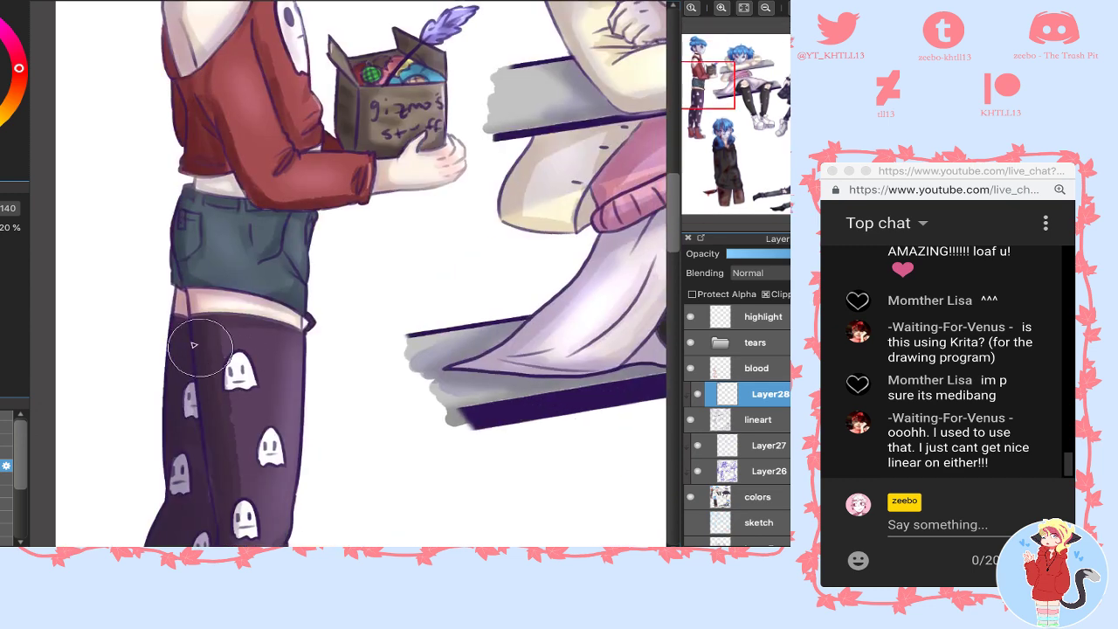
{"action": "mouse_move", "coordinate": [184, 309]}
{"action": "left_mouse_down"}
{"action": "mouse_move", "coordinate": [228, 256]}
{"action": "mouse_move", "coordinate": [223, 279]}
{"action": "mouse_move", "coordinate": [176, 302]}
{"action": "left_mouse_up"}
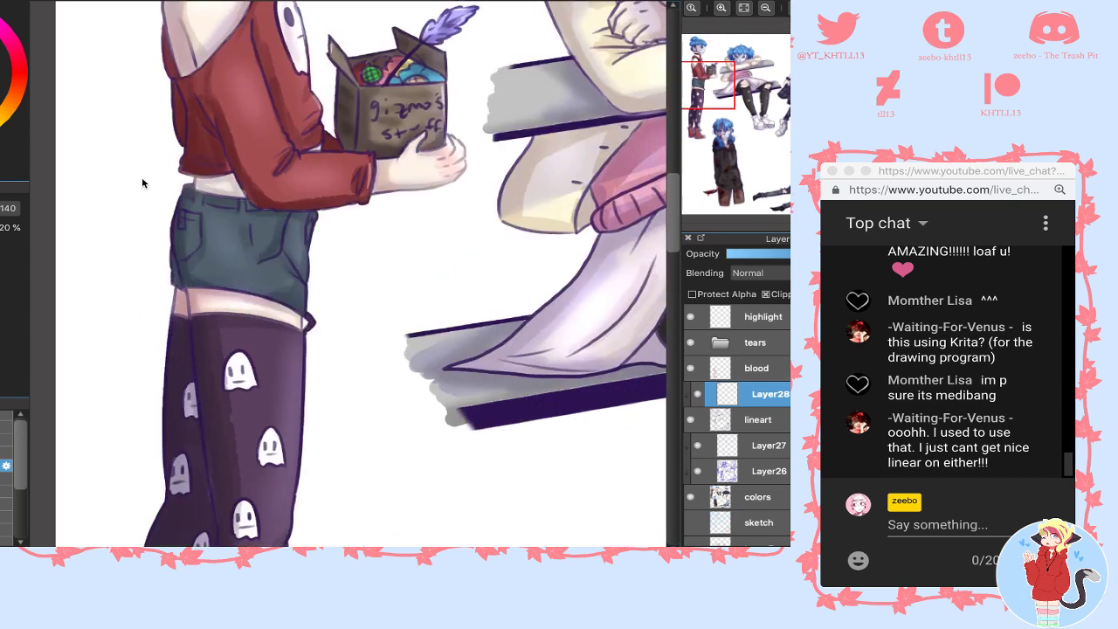
- Tint the outlines of the box-carrying character's denim shorts, red sweater and cardboard box with colours matching each item
{"action": "mouse_move", "coordinate": [207, 236]}
{"action": "left_mouse_down"}
{"action": "mouse_move", "coordinate": [183, 275]}
{"action": "mouse_move", "coordinate": [202, 237]}
{"action": "mouse_move", "coordinate": [223, 236]}
{"action": "mouse_move", "coordinate": [282, 270]}
{"action": "left_mouse_up"}
{"action": "left_click_drag", "start_coordinate": [289, 176], "coordinate": [318, 179]}
{"action": "mouse_move", "coordinate": [221, 165]}
{"action": "left_mouse_down"}
{"action": "mouse_move", "coordinate": [253, 131]}
{"action": "mouse_move", "coordinate": [239, 98]}
{"action": "left_mouse_up"}
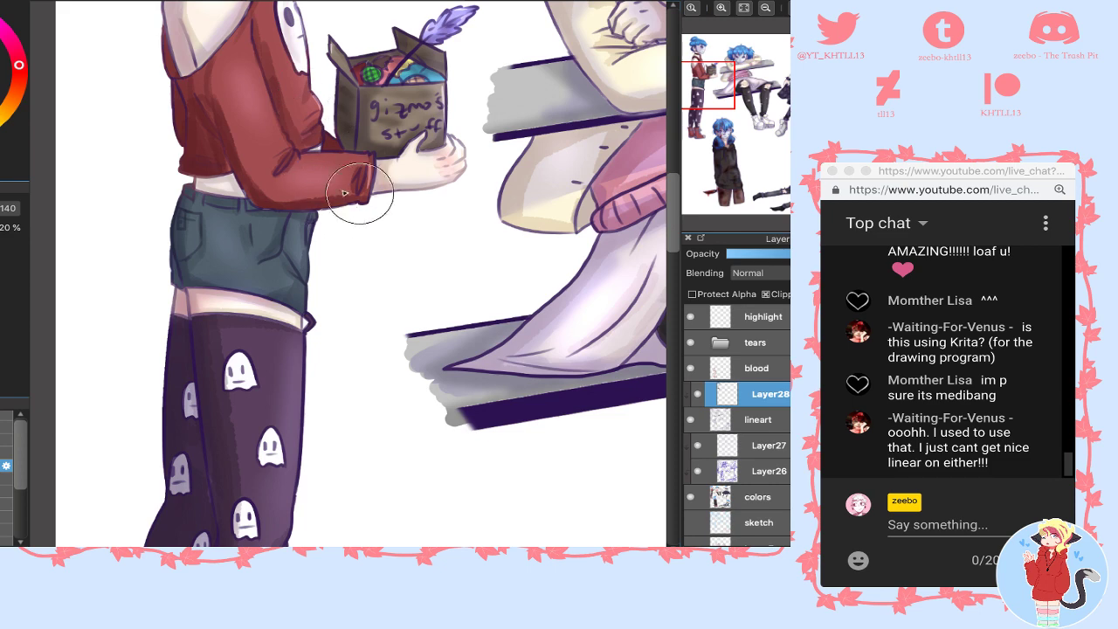
{"action": "left_click_drag", "start_coordinate": [705, 100], "coordinate": [695, 86]}
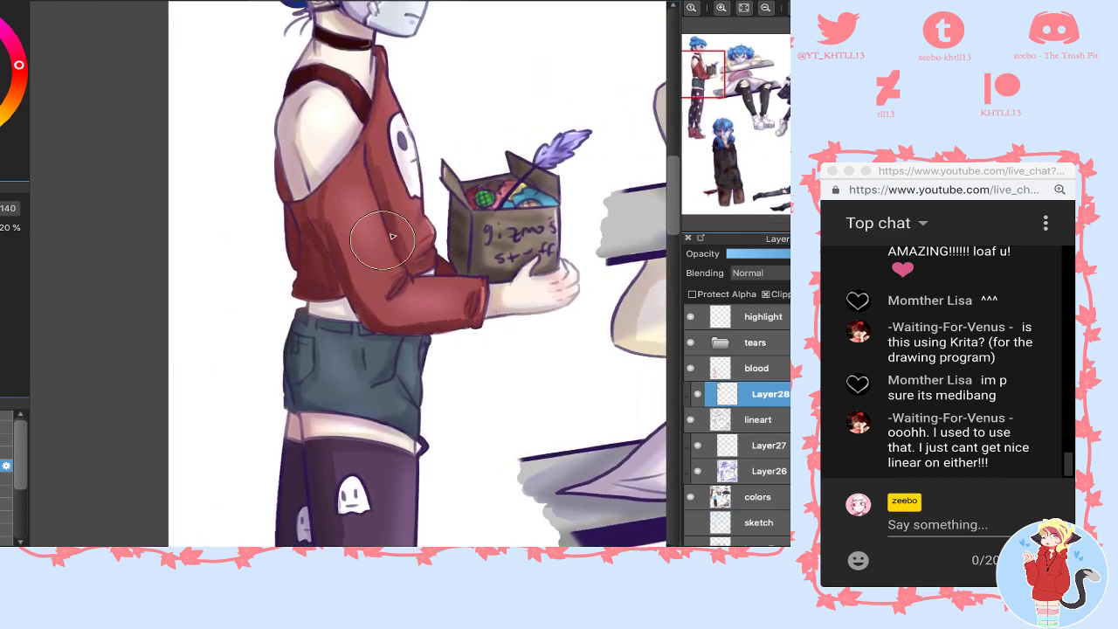
{"action": "left_click_drag", "start_coordinate": [325, 201], "coordinate": [296, 237]}
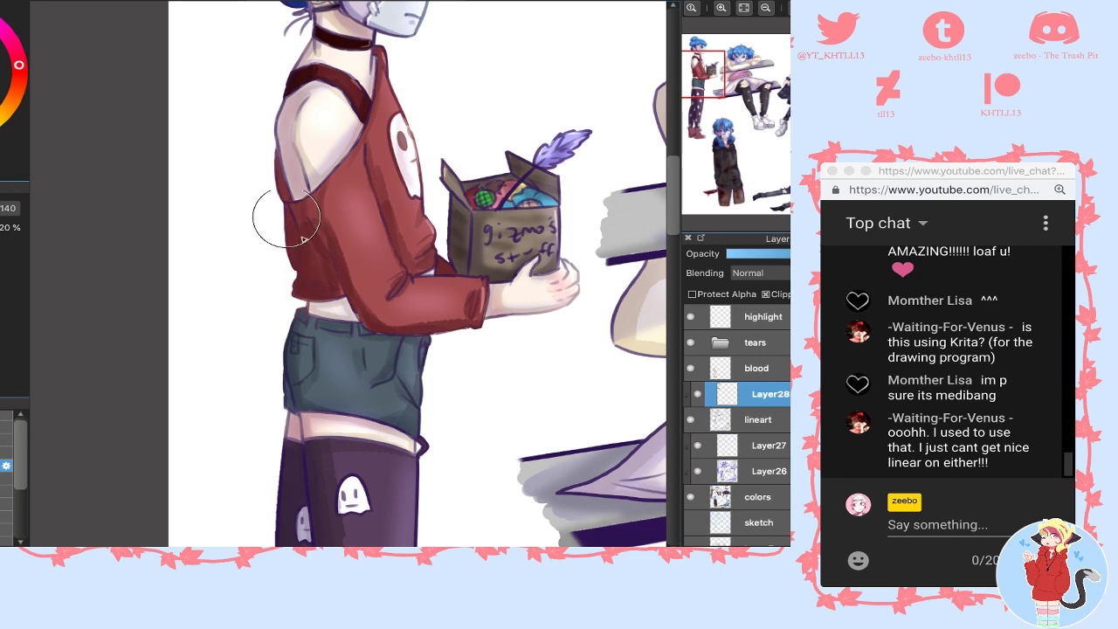
{"action": "left_click", "coordinate": [480, 235], "text": "alt"}
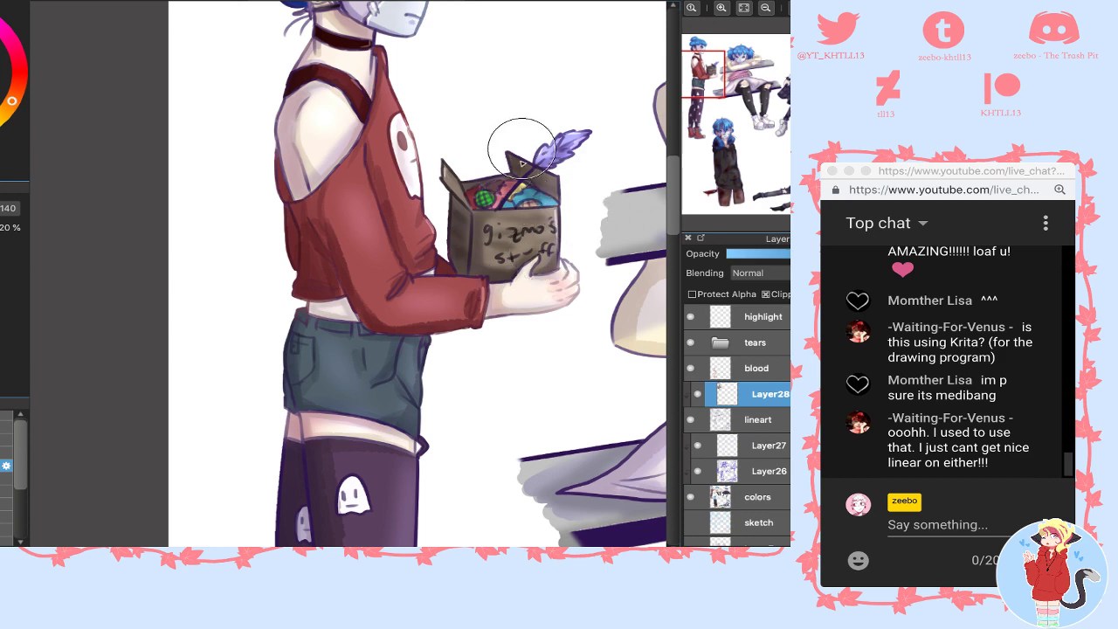
- Recolour the outlines of the box-carrying character's shoes with a red matching the shoes
{"action": "left_click_drag", "start_coordinate": [700, 66], "coordinate": [706, 145]}
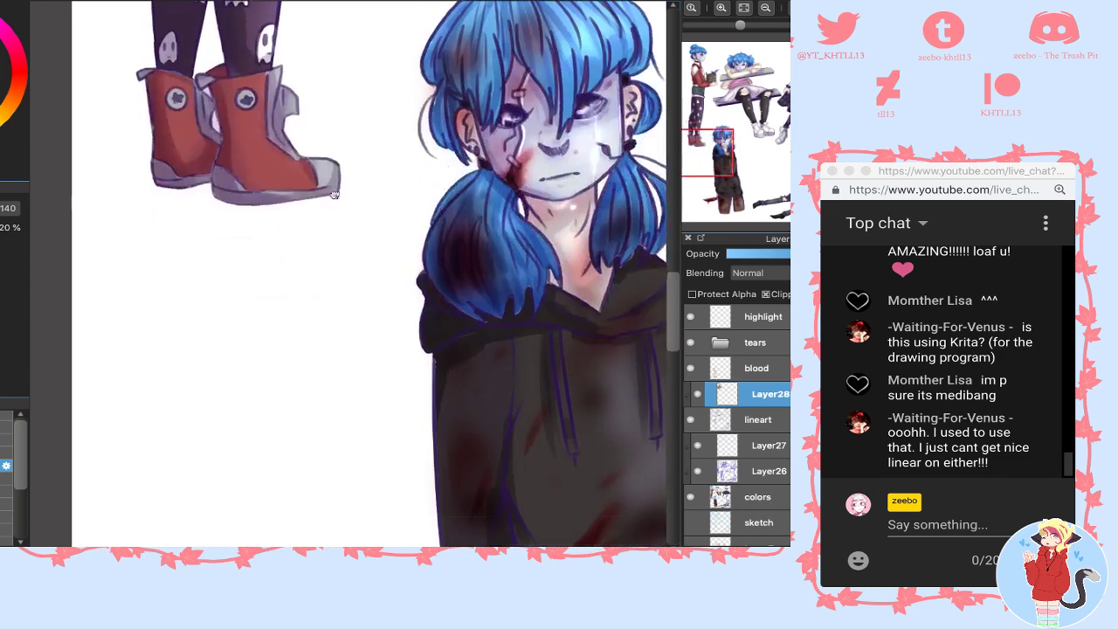
{"action": "left_click", "coordinate": [260, 150]}
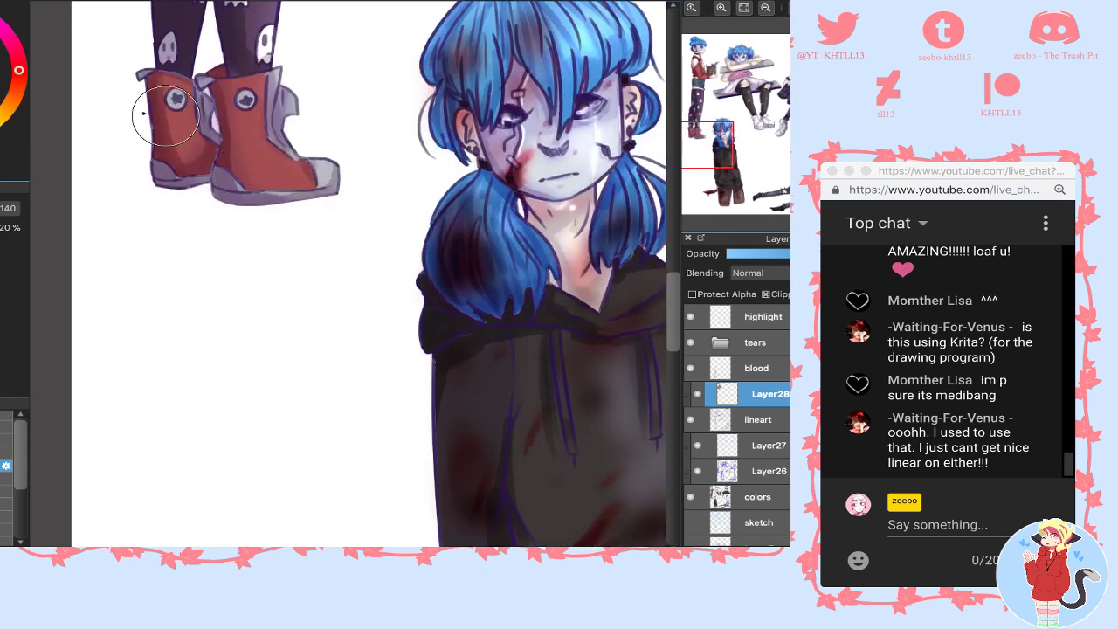
{"action": "mouse_move", "coordinate": [166, 116]}
{"action": "left_mouse_down"}
{"action": "mouse_move", "coordinate": [159, 87]}
{"action": "mouse_move", "coordinate": [185, 89]}
{"action": "mouse_move", "coordinate": [188, 162]}
{"action": "left_mouse_up"}
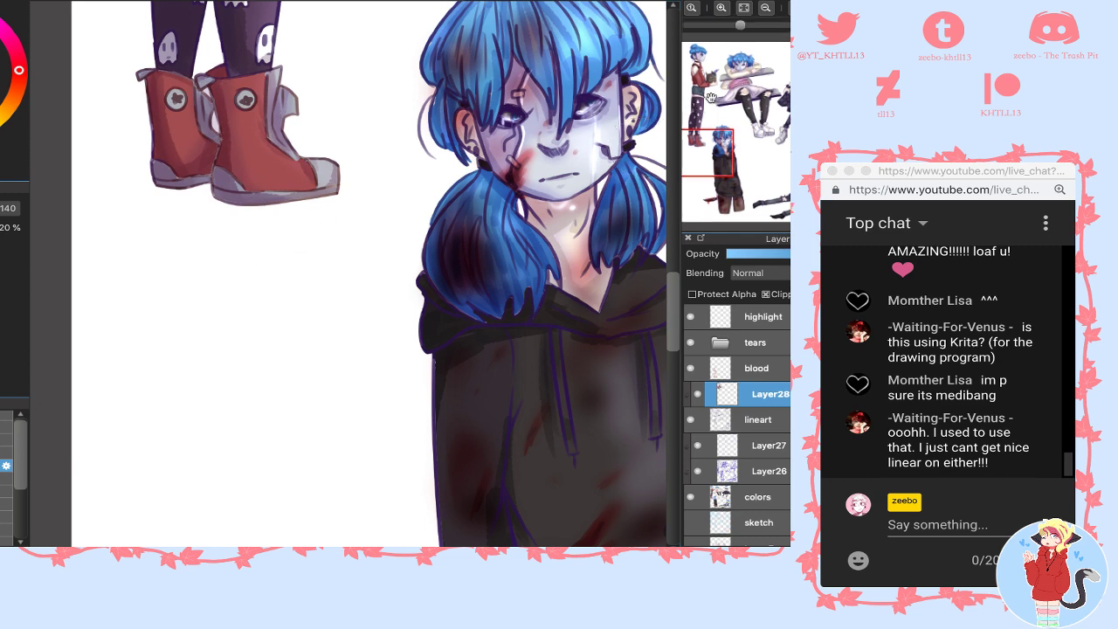
- Tint the lineart around the bench-seated character's mask, ears and resting hand with softer matching colours
{"action": "left_click_drag", "start_coordinate": [709, 96], "coordinate": [737, 58]}
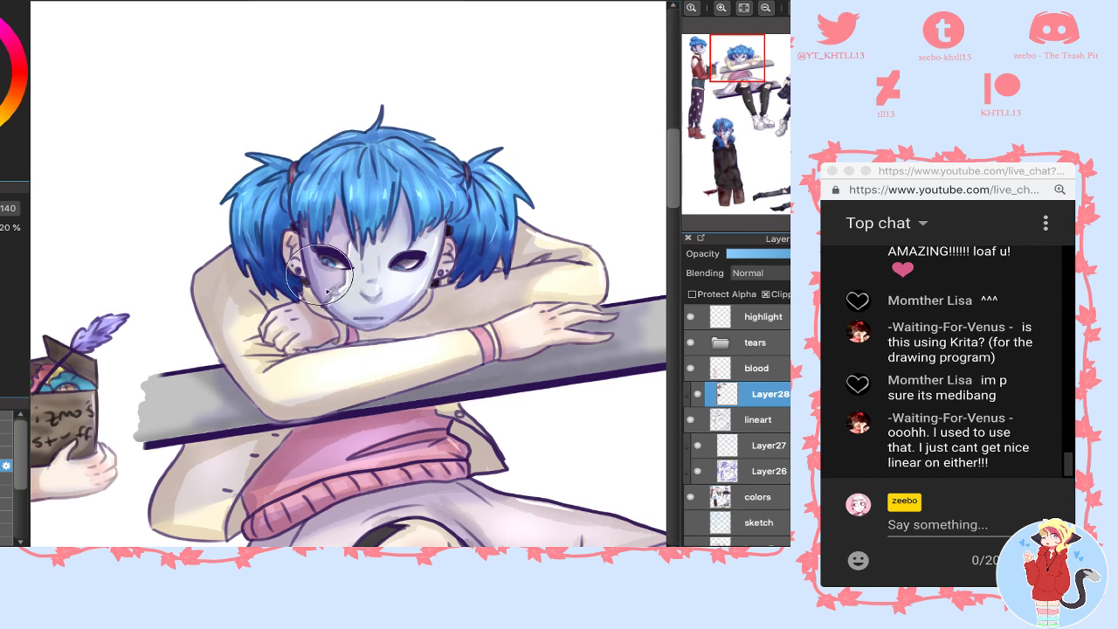
{"action": "left_click_drag", "start_coordinate": [313, 260], "coordinate": [330, 284]}
{"action": "left_click_drag", "start_coordinate": [445, 276], "coordinate": [450, 264]}
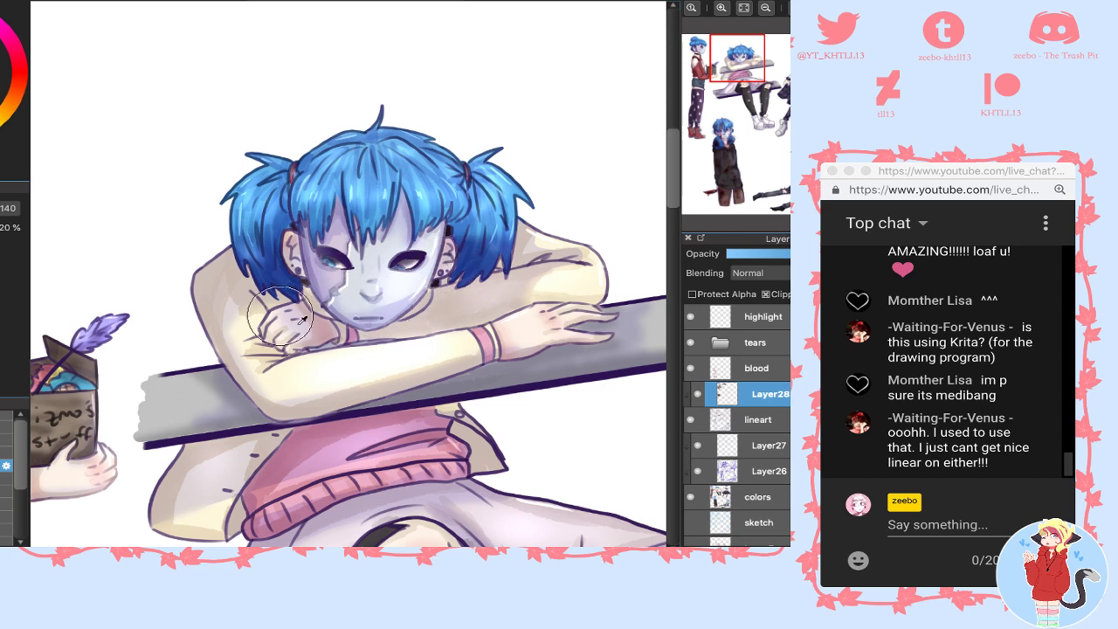
{"action": "left_click_drag", "start_coordinate": [321, 325], "coordinate": [295, 262]}
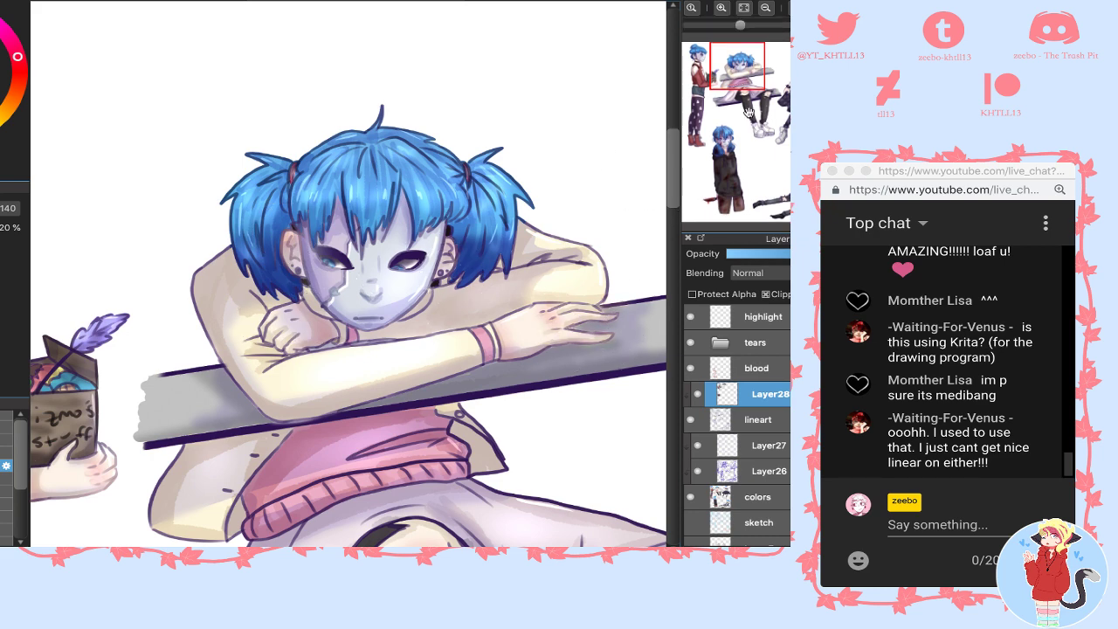
- Recolour the outlines of the bench-seated character's skirt and cream jacket with colours sampled from the clothing
{"action": "scroll", "coordinate": [432, 315], "scroll_direction": "down", "scroll_amount": 5}
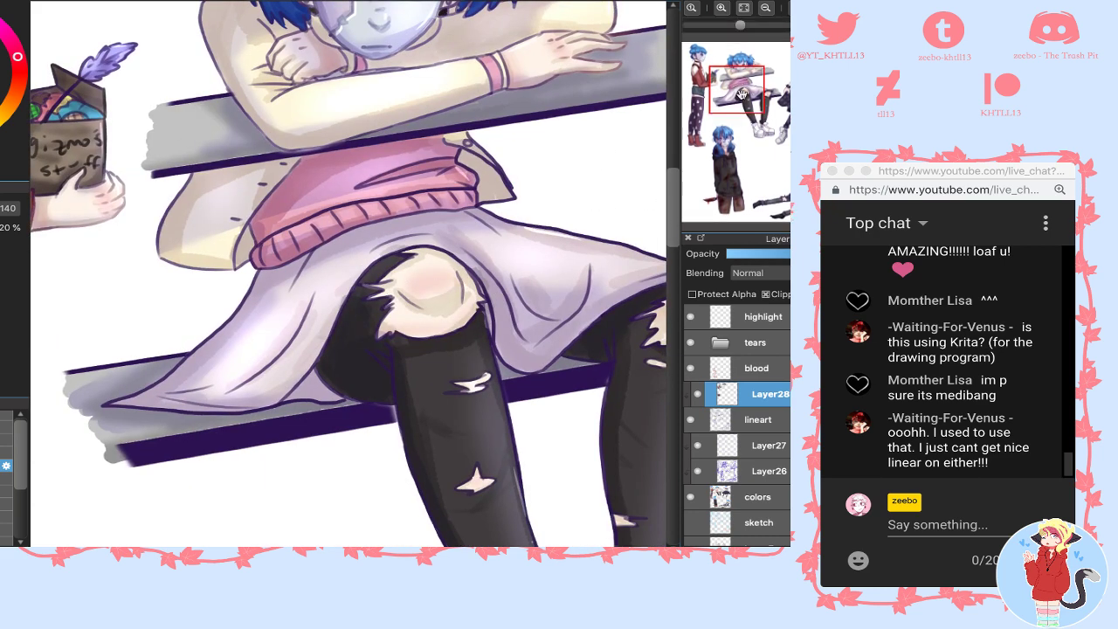
{"action": "left_click_drag", "start_coordinate": [737, 83], "coordinate": [752, 95]}
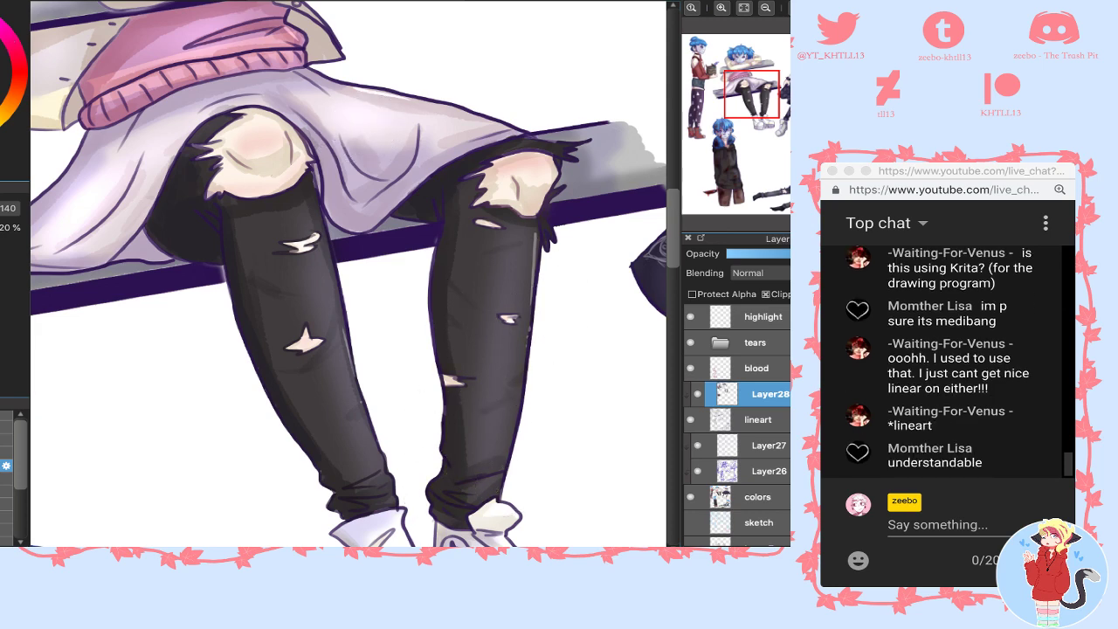
{"action": "left_click", "coordinate": [766, 9]}
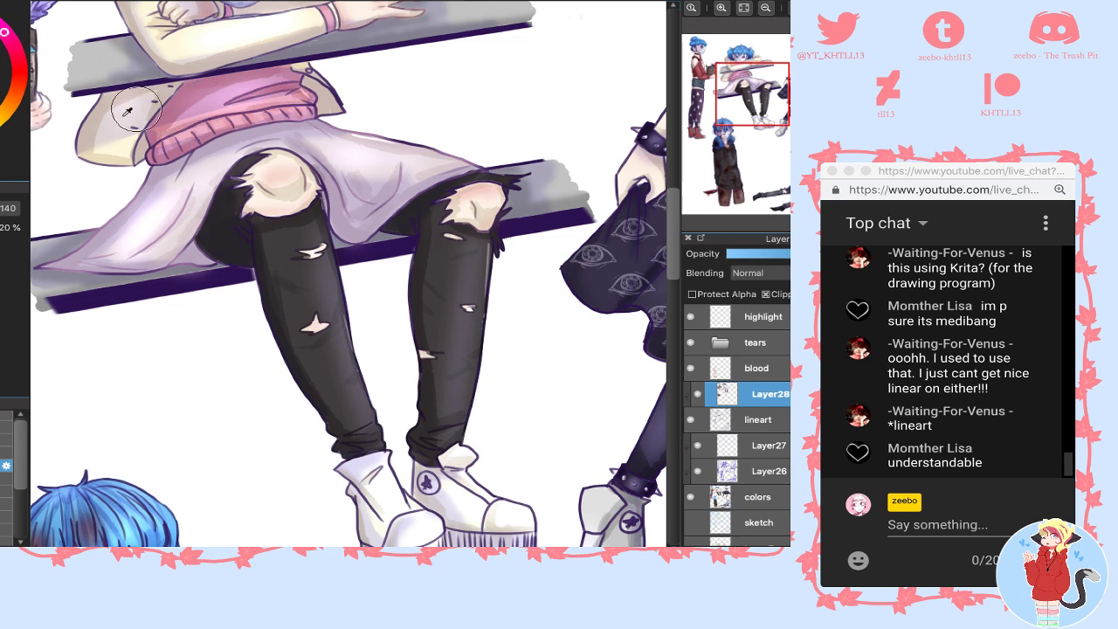
{"action": "left_click", "coordinate": [112, 151], "text": "alt"}
{"action": "left_click_drag", "start_coordinate": [116, 93], "coordinate": [131, 140]}
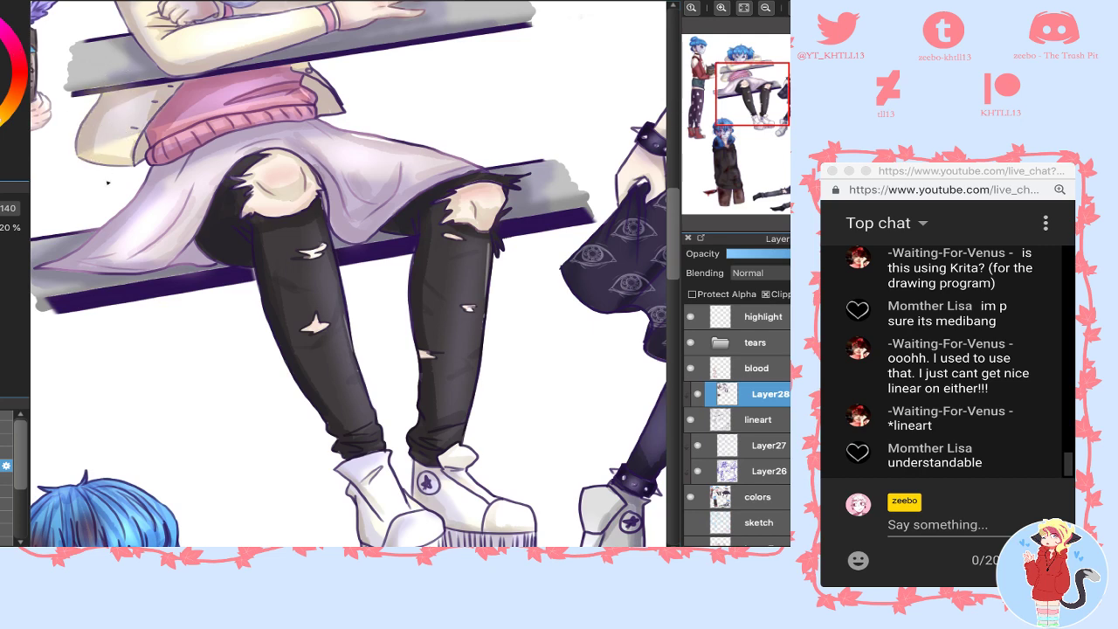
{"action": "left_click_drag", "start_coordinate": [752, 95], "coordinate": [733, 88]}
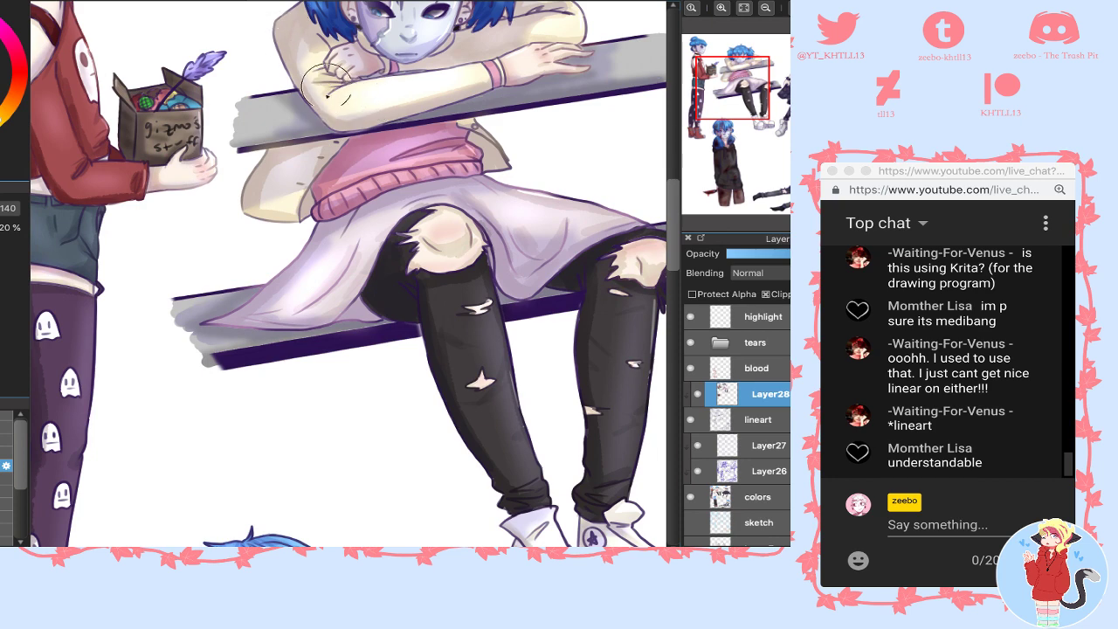
{"action": "left_click", "coordinate": [735, 68]}
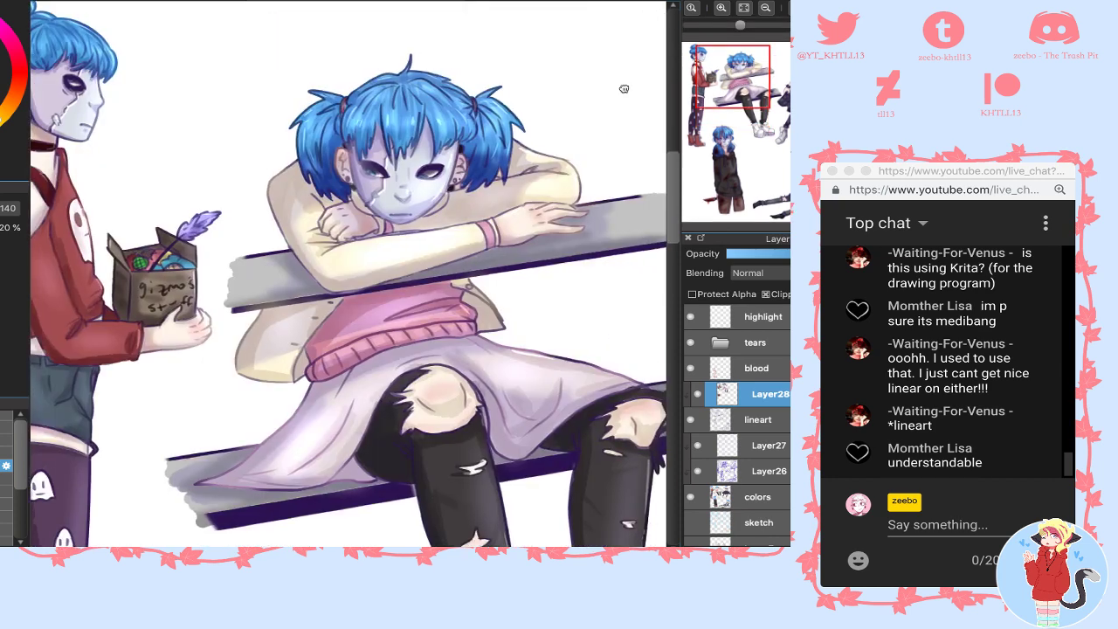
- Recolour the outlines and dark edges of both bench planks with a grey sampled from the bench
{"action": "mouse_move", "coordinate": [753, 94]}
{"action": "left_mouse_down"}
{"action": "mouse_move", "coordinate": [755, 83]}
{"action": "mouse_move", "coordinate": [752, 102]}
{"action": "left_mouse_up"}
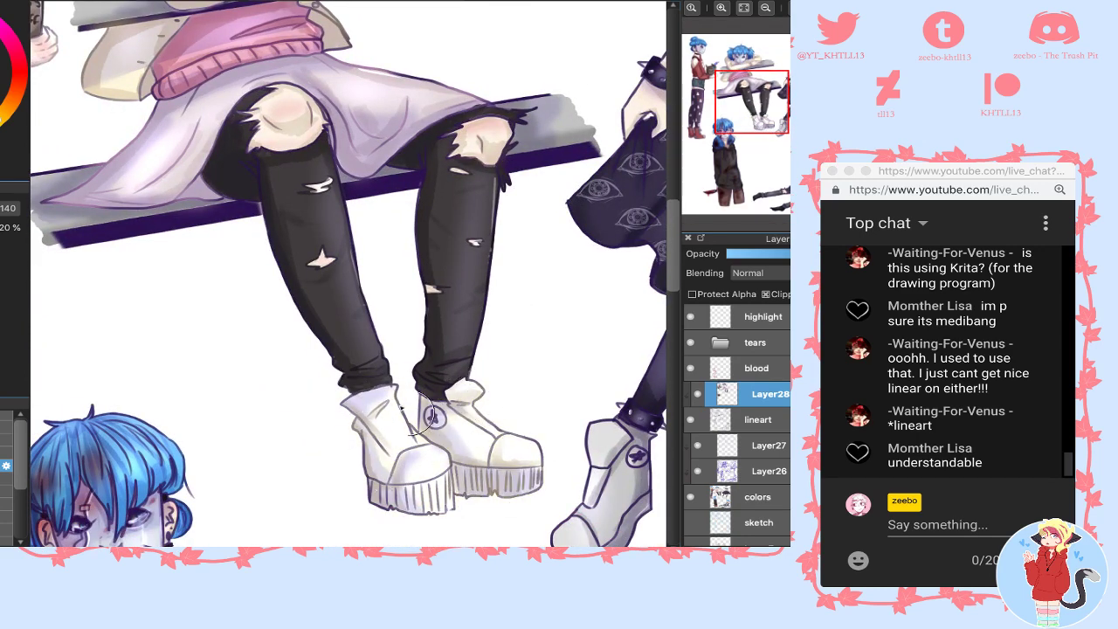
{"action": "left_click", "coordinate": [63, 218], "text": "alt"}
{"action": "mouse_move", "coordinate": [135, 257]}
{"action": "left_mouse_down"}
{"action": "mouse_move", "coordinate": [126, 216]}
{"action": "mouse_move", "coordinate": [205, 222]}
{"action": "mouse_move", "coordinate": [99, 250]}
{"action": "left_mouse_up"}
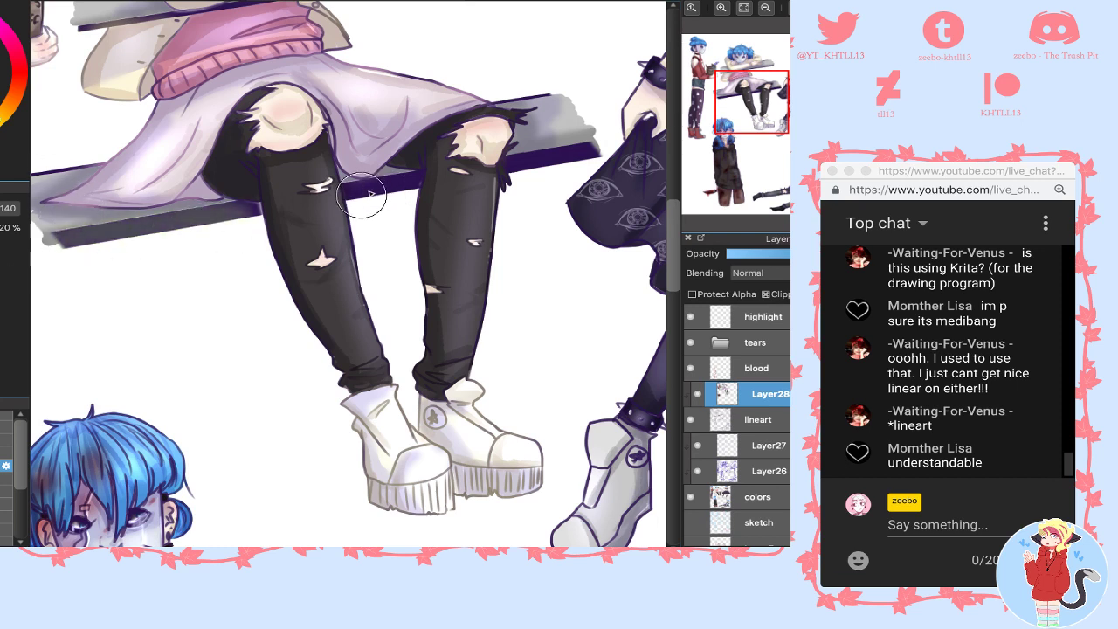
{"action": "mouse_move", "coordinate": [361, 196]}
{"action": "left_mouse_down"}
{"action": "mouse_move", "coordinate": [423, 181]}
{"action": "mouse_move", "coordinate": [395, 194]}
{"action": "mouse_move", "coordinate": [602, 144]}
{"action": "left_mouse_up"}
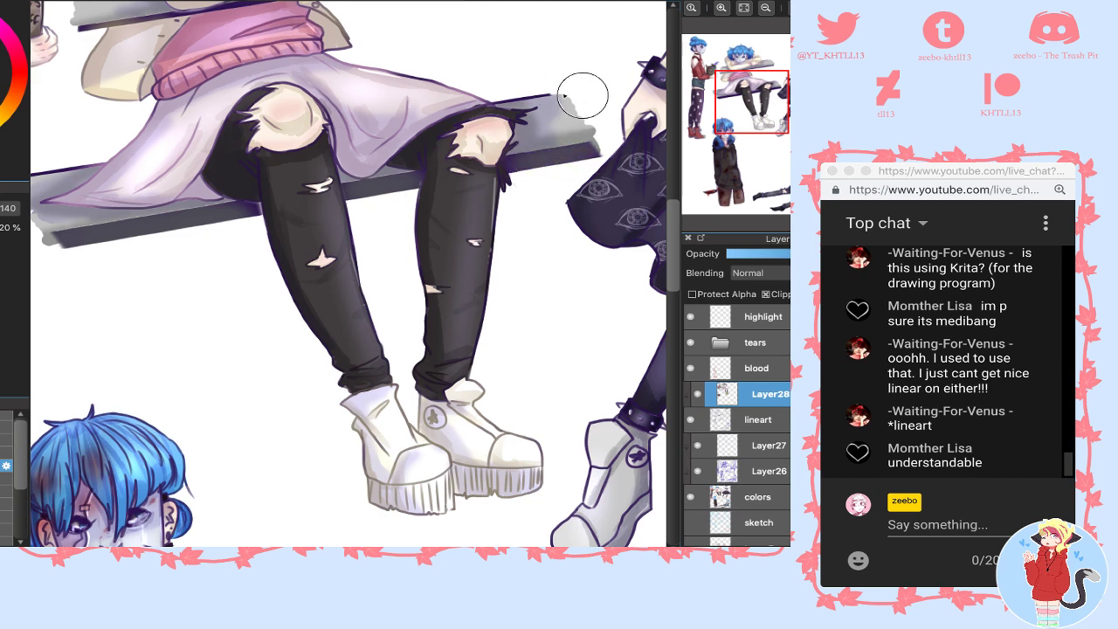
{"action": "left_click_drag", "start_coordinate": [769, 89], "coordinate": [747, 82]}
{"action": "mouse_move", "coordinate": [116, 250]}
{"action": "left_mouse_down"}
{"action": "mouse_move", "coordinate": [179, 229]}
{"action": "mouse_move", "coordinate": [579, 179]}
{"action": "left_mouse_up"}
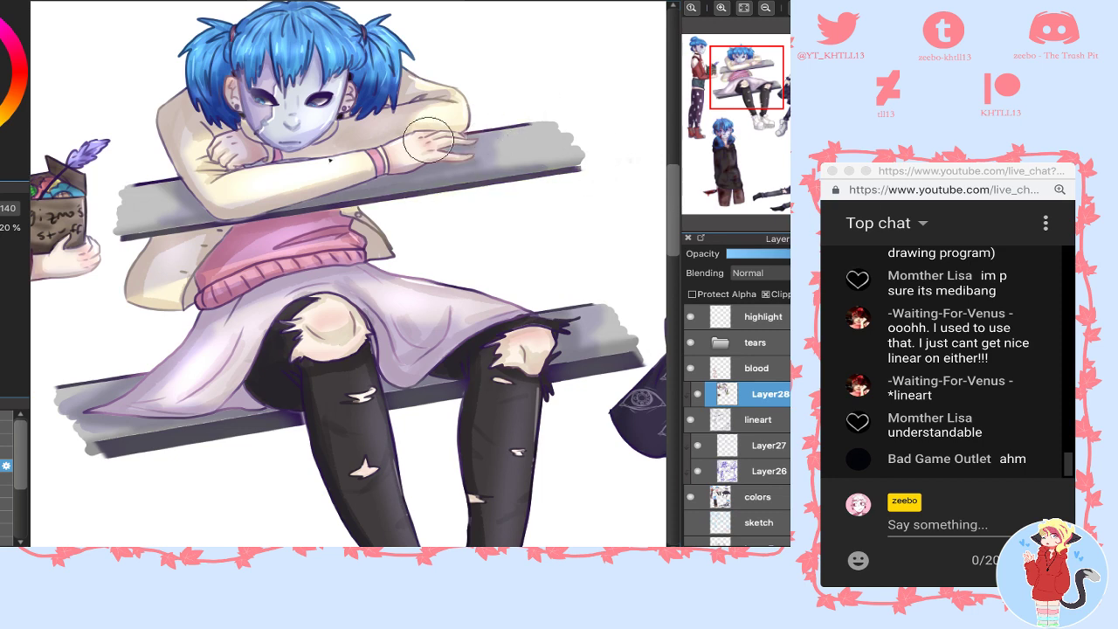
{"action": "mouse_move", "coordinate": [742, 98]}
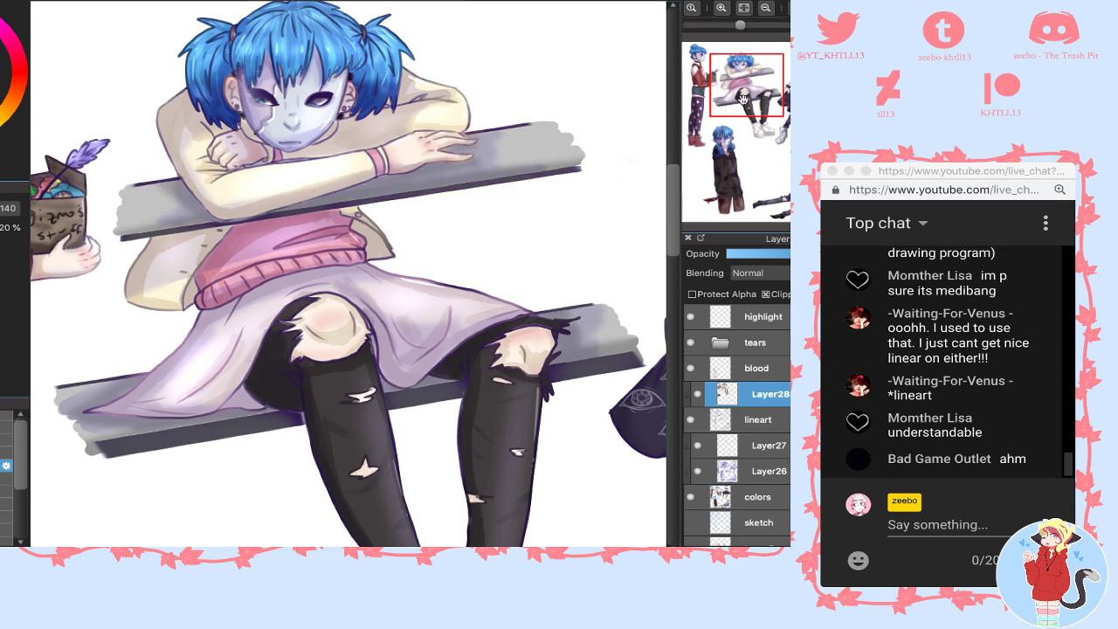
- Tint the lineart of the eye-print-skirt character's mask with softer colours matching its pale surface
{"action": "left_click", "coordinate": [806, 64]}
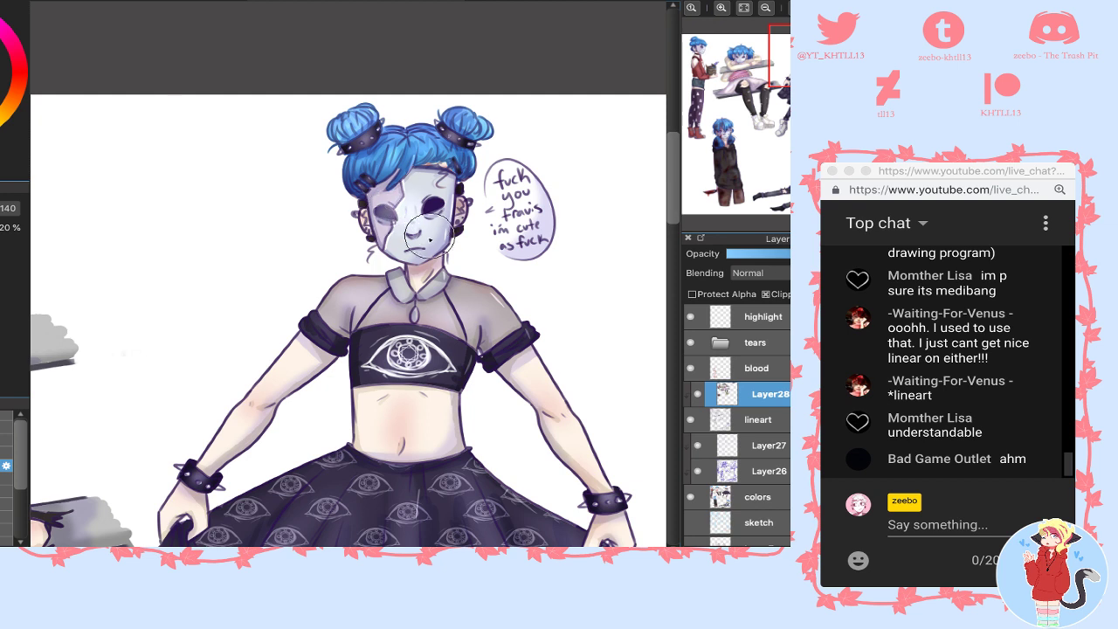
{"action": "mouse_move", "coordinate": [418, 254]}
{"action": "left_mouse_down"}
{"action": "mouse_move", "coordinate": [373, 241]}
{"action": "mouse_move", "coordinate": [407, 222]}
{"action": "left_mouse_up"}
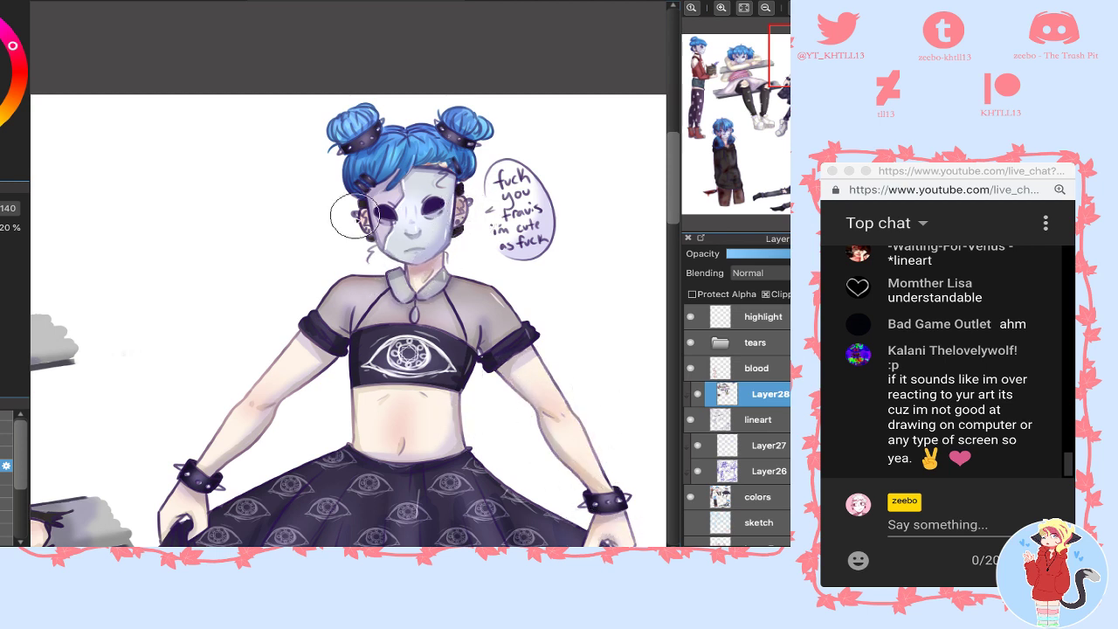
{"action": "scroll", "coordinate": [749, 158], "scroll_direction": "up", "scroll_amount": 1}
- Soften the skin outlines on the eye-print-skirt character's legs between the hem and the dark socks
{"action": "left_click_drag", "start_coordinate": [786, 65], "coordinate": [782, 89]}
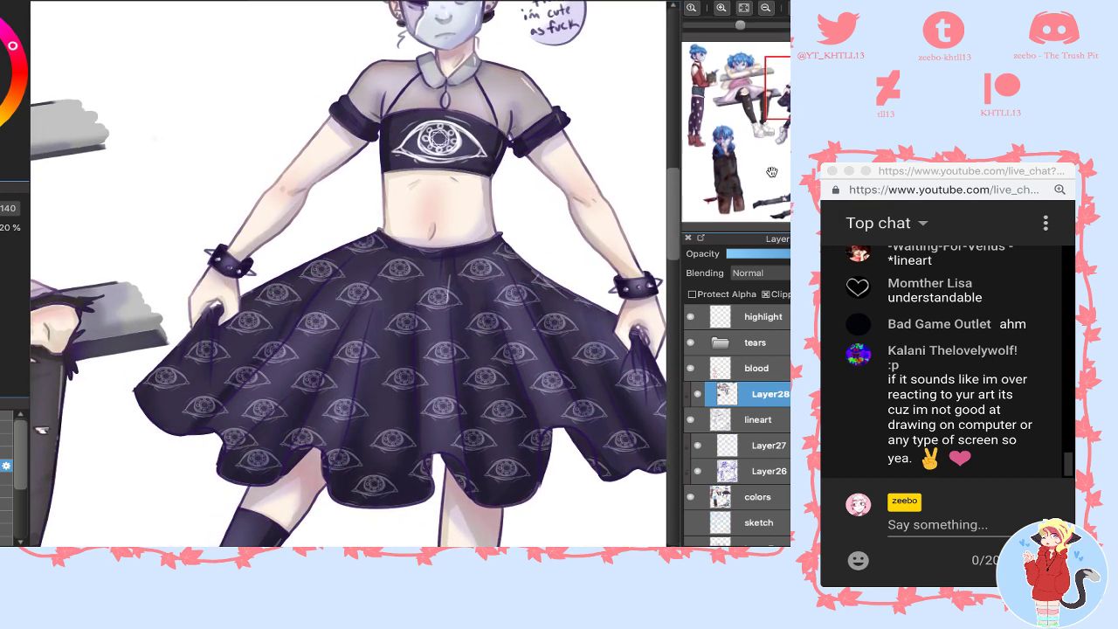
{"action": "scroll", "coordinate": [347, 335], "scroll_direction": "down", "scroll_amount": 4}
{"action": "left_click_drag", "start_coordinate": [369, 298], "coordinate": [281, 310]}
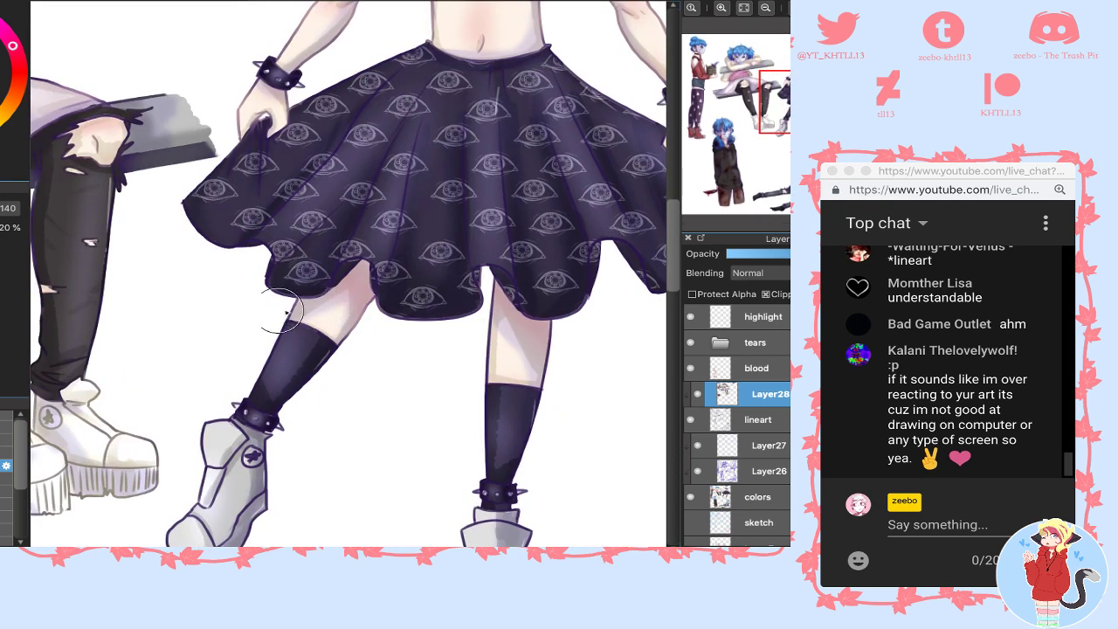
{"action": "mouse_move", "coordinate": [508, 357]}
{"action": "left_mouse_down"}
{"action": "mouse_move", "coordinate": [529, 385]}
{"action": "mouse_move", "coordinate": [570, 336]}
{"action": "left_mouse_up"}
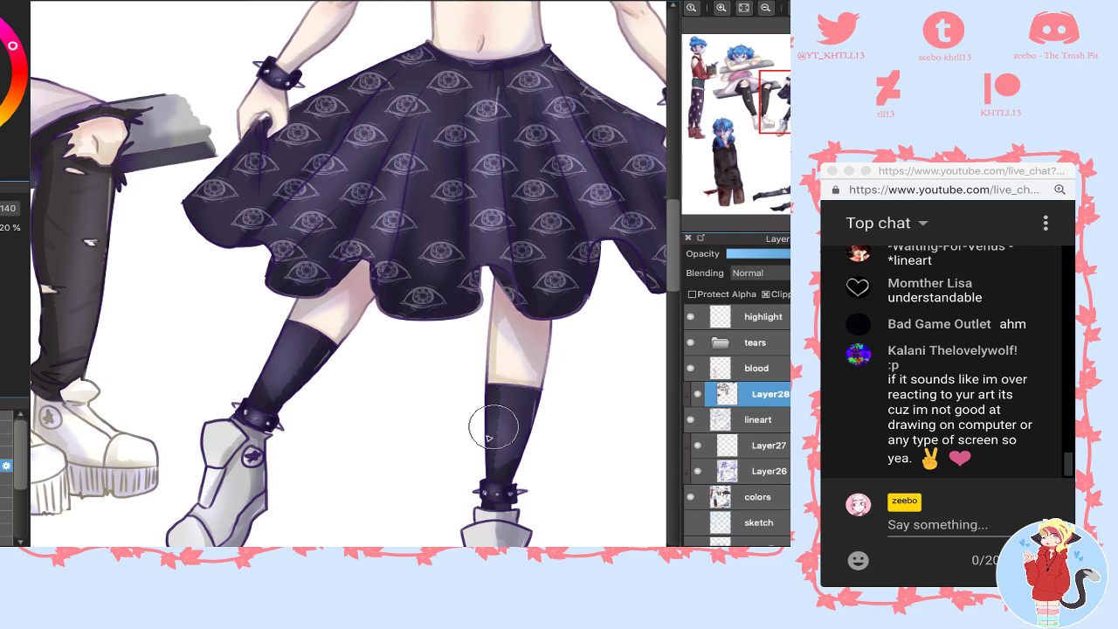
{"action": "left_click_drag", "start_coordinate": [330, 358], "coordinate": [282, 347]}
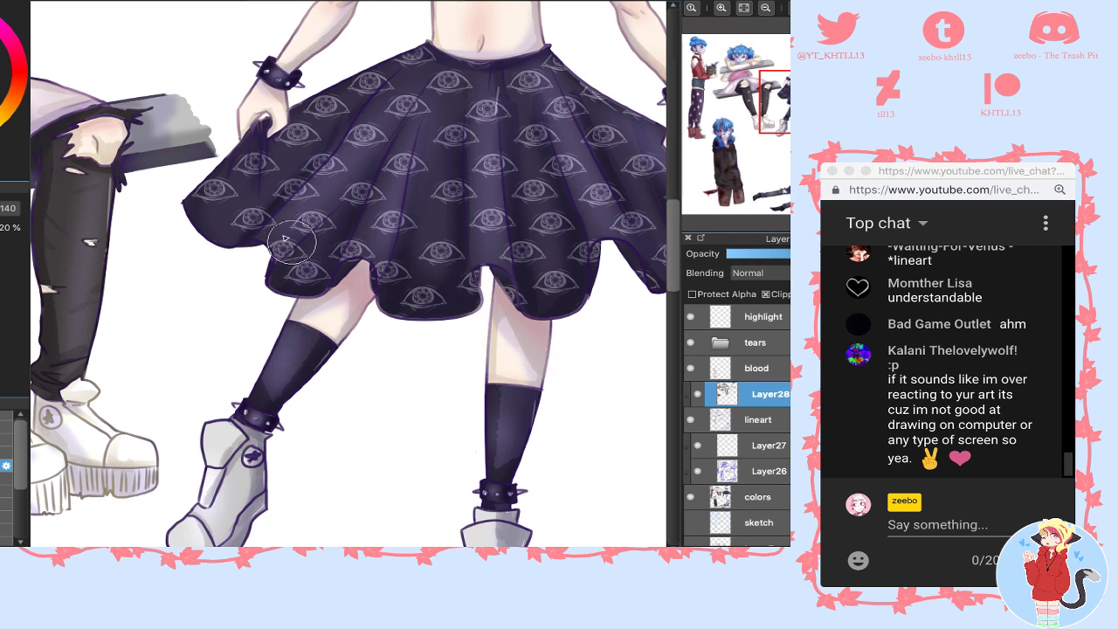
{"action": "scroll", "coordinate": [651, 144], "scroll_direction": "up", "scroll_amount": 5}
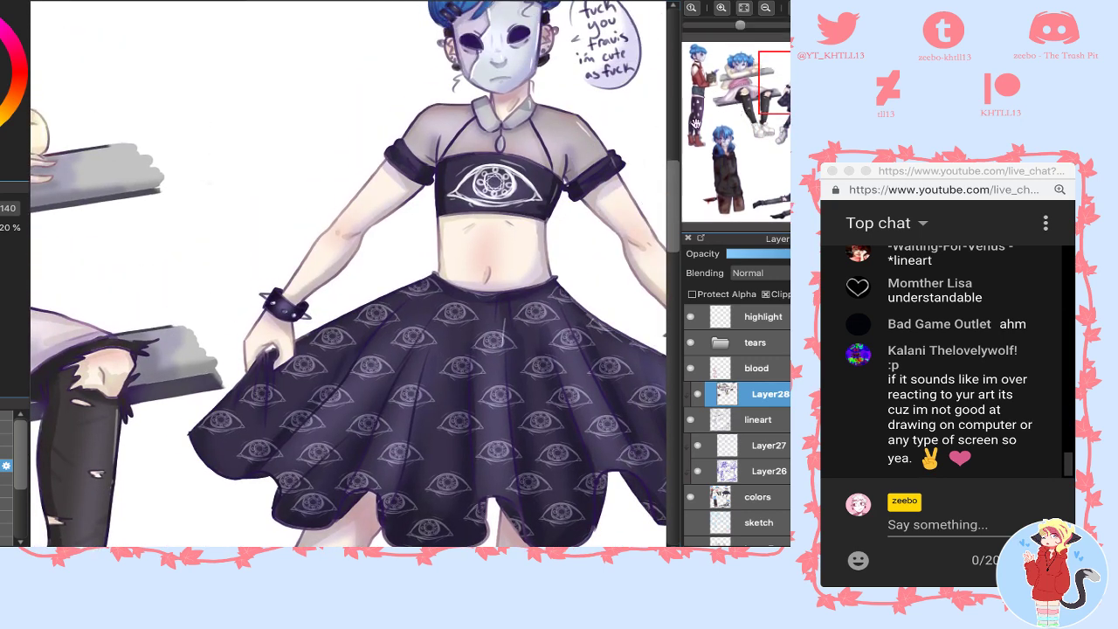
- Recolour the outlines of the eye-print-skirt character's white shoes with a matching grey
{"action": "scroll", "coordinate": [463, 304], "scroll_direction": "down", "scroll_amount": 10}
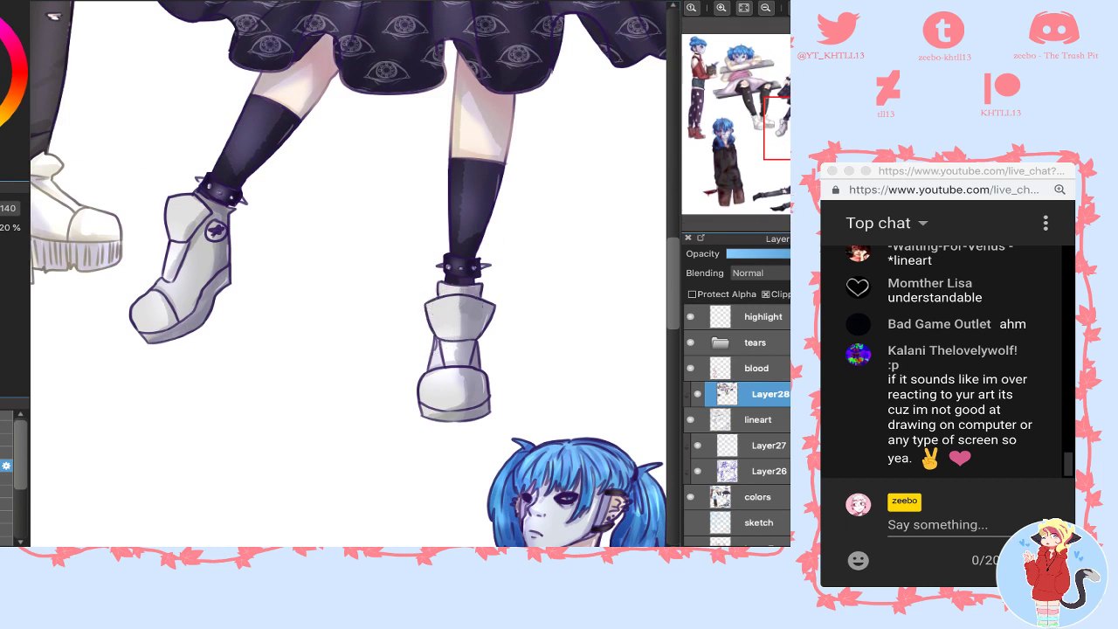
{"action": "left_click_drag", "start_coordinate": [197, 217], "coordinate": [174, 348]}
{"action": "left_click_drag", "start_coordinate": [441, 353], "coordinate": [479, 326]}
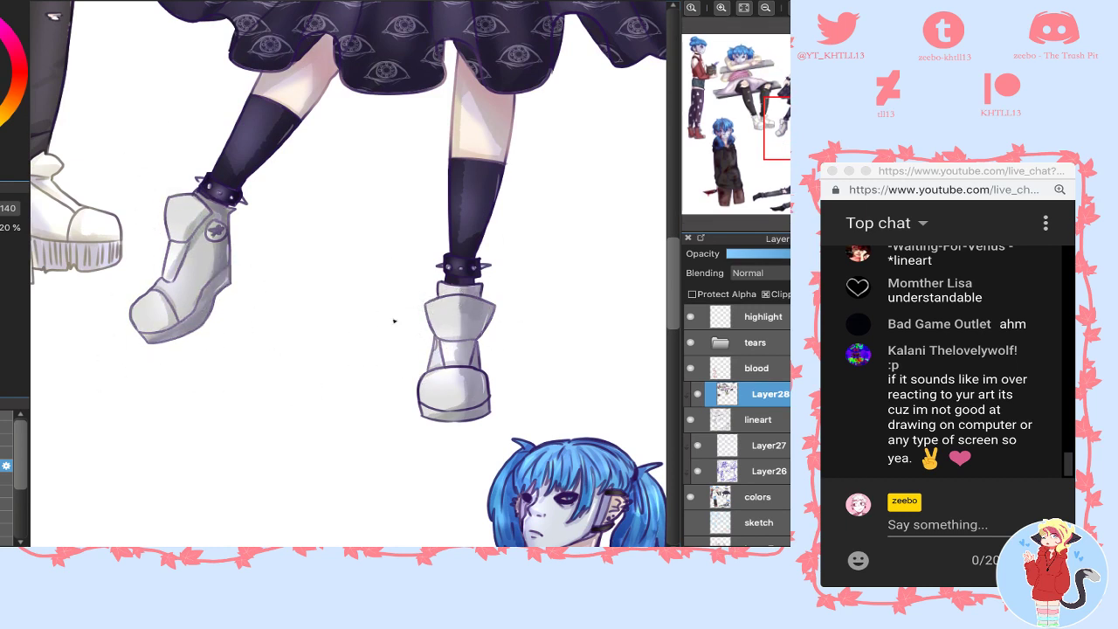
{"action": "left_click_drag", "start_coordinate": [416, 412], "coordinate": [197, 214]}
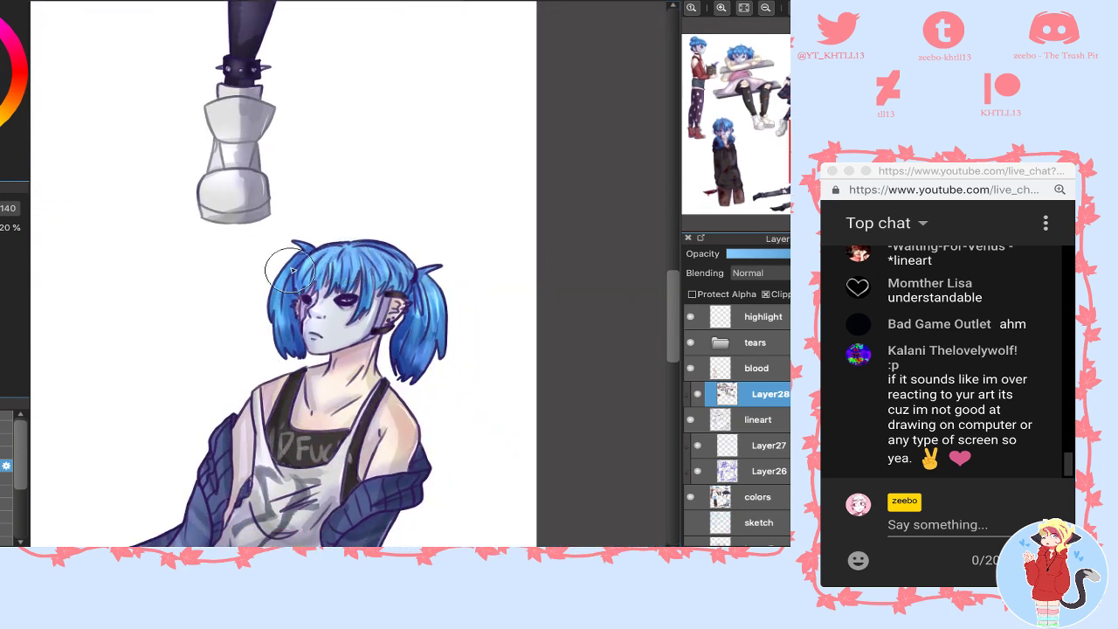
- Tint the hair outlines blue on the floor-seated pigtailed character and soften the lineart of the face and skin
{"action": "mouse_move", "coordinate": [288, 226]}
{"action": "left_mouse_down"}
{"action": "mouse_move", "coordinate": [344, 229]}
{"action": "mouse_move", "coordinate": [362, 293]}
{"action": "left_mouse_up"}
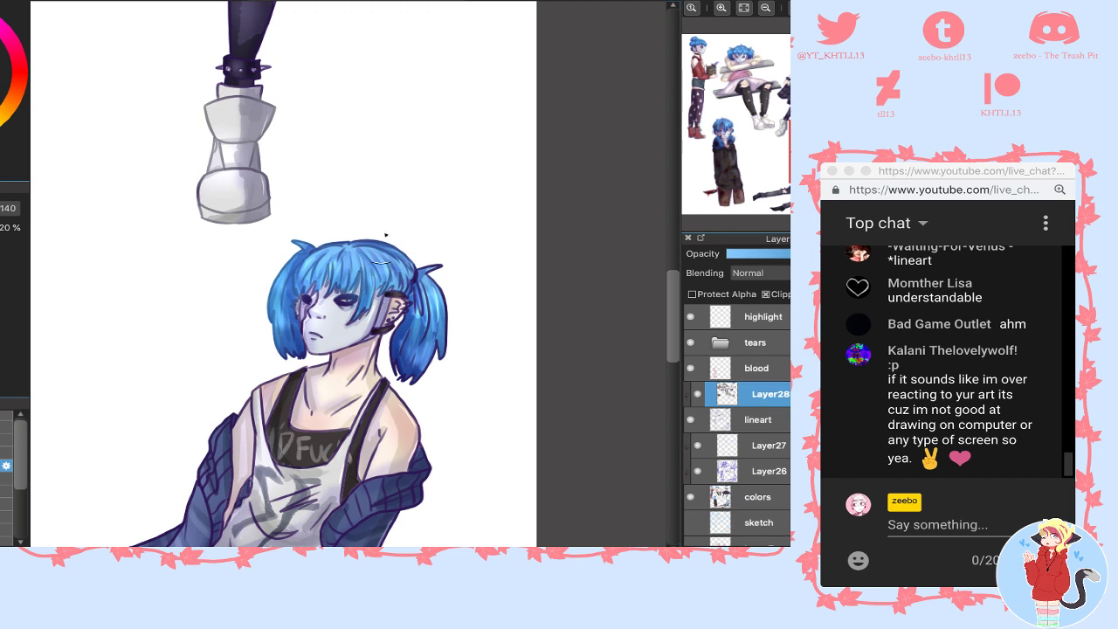
{"action": "mouse_move", "coordinate": [423, 270]}
{"action": "left_mouse_down"}
{"action": "mouse_move", "coordinate": [437, 341]}
{"action": "mouse_move", "coordinate": [400, 373]}
{"action": "left_mouse_up"}
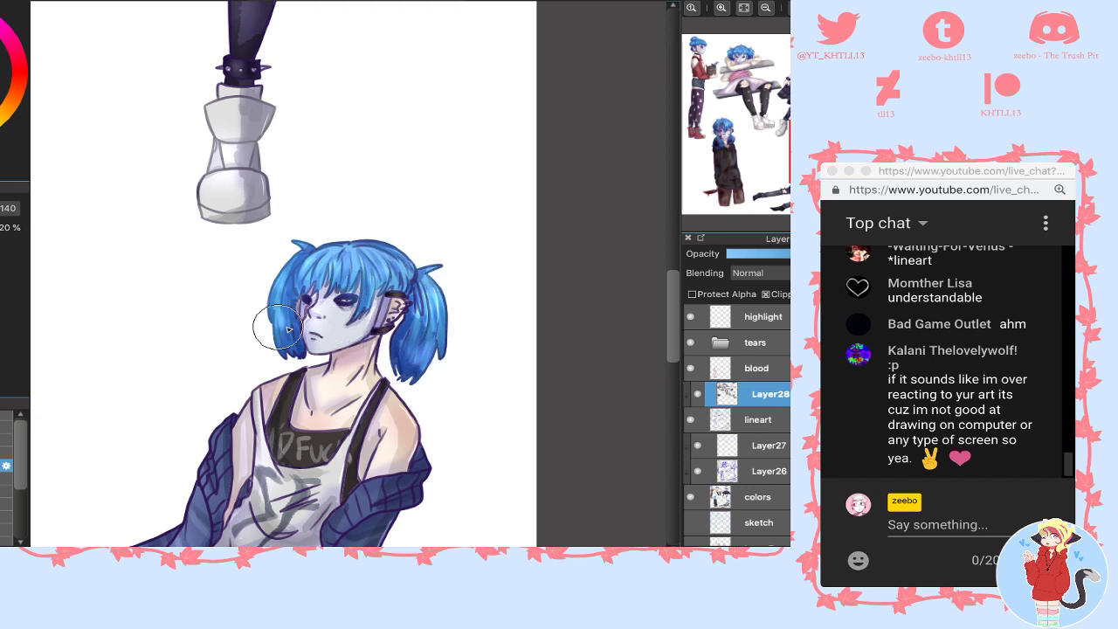
{"action": "left_click_drag", "start_coordinate": [287, 328], "coordinate": [327, 337]}
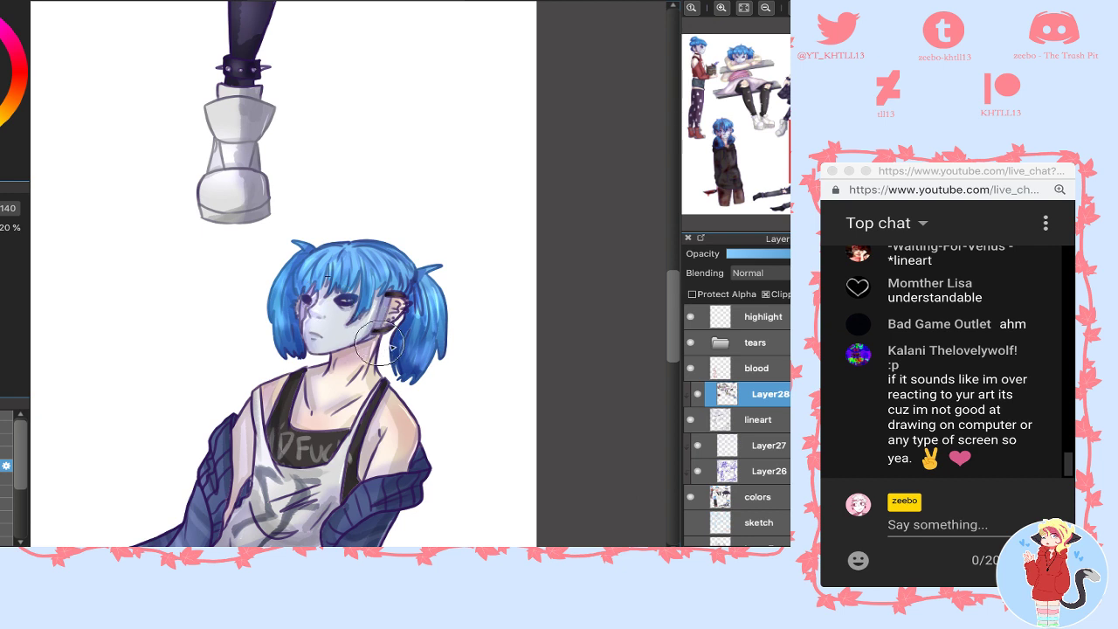
{"action": "left_click", "coordinate": [11, 42]}
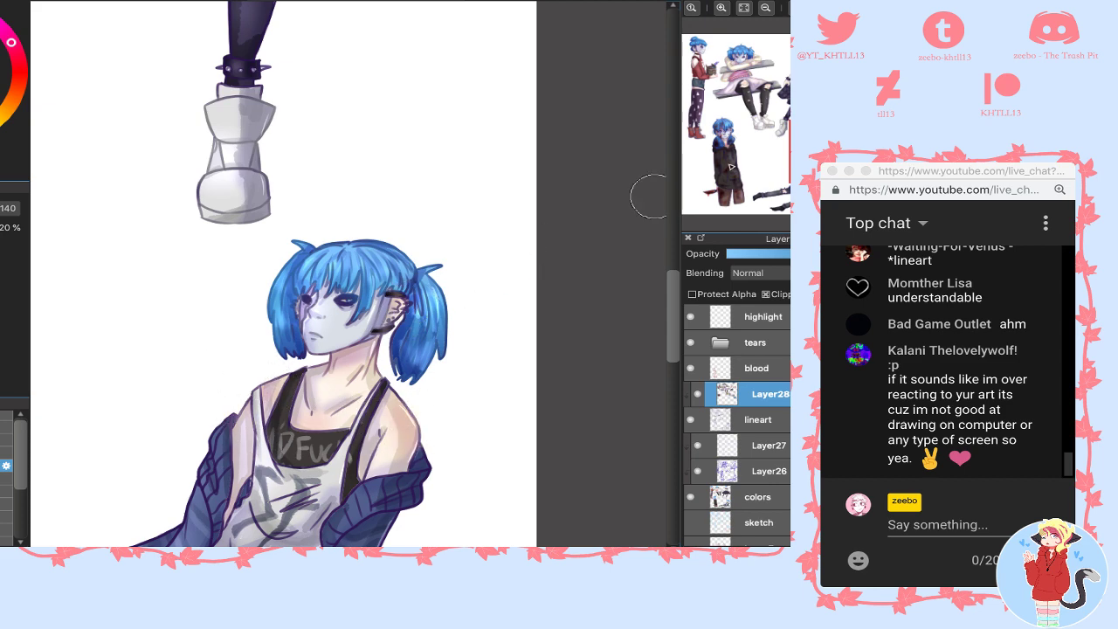
- Recolour the outlines of the floor-seated character's blue cardigan and grey tank top with colours matching each garment
{"action": "left_click_drag", "start_coordinate": [788, 159], "coordinate": [790, 188]}
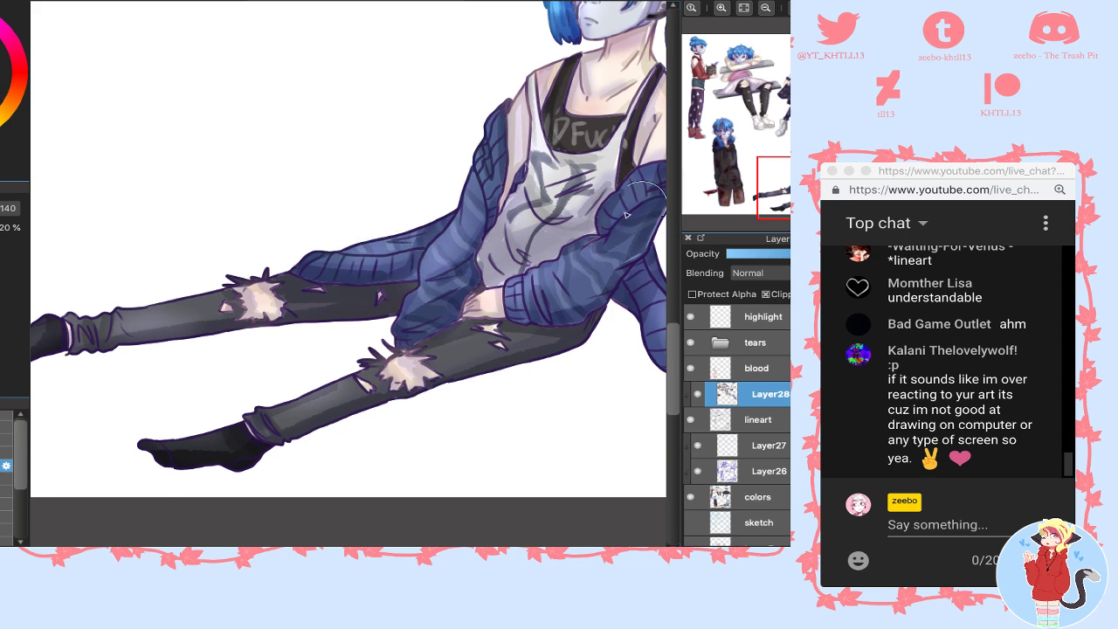
{"action": "left_click_drag", "start_coordinate": [627, 215], "coordinate": [589, 346]}
{"action": "left_click_drag", "start_coordinate": [660, 257], "coordinate": [581, 283]}
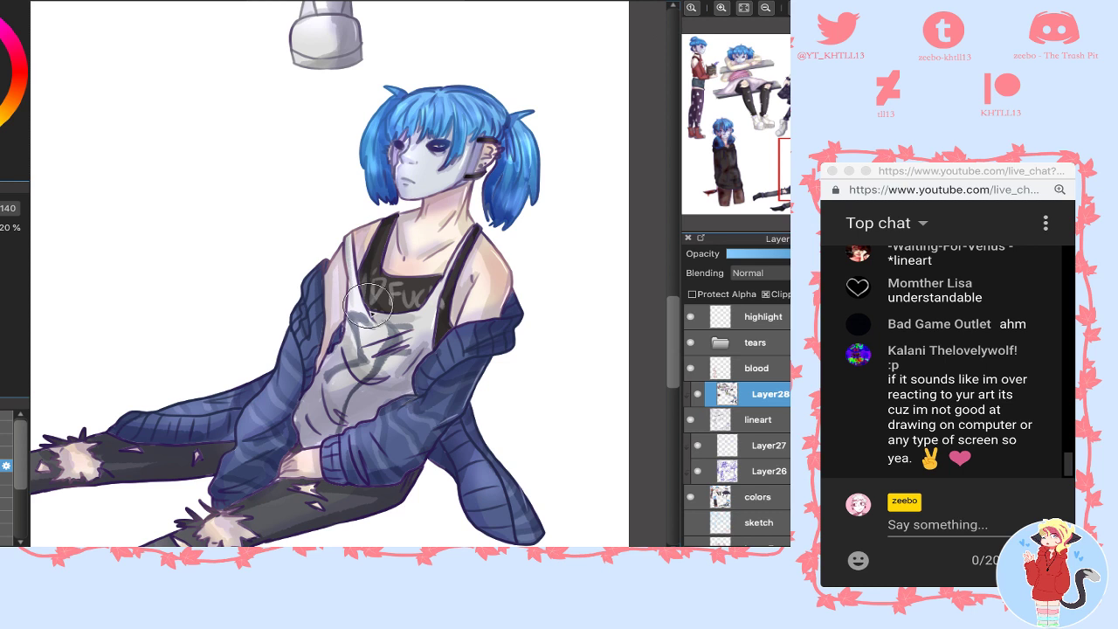
{"action": "mouse_move", "coordinate": [351, 299]}
{"action": "left_mouse_down"}
{"action": "mouse_move", "coordinate": [344, 253]}
{"action": "mouse_move", "coordinate": [367, 291]}
{"action": "mouse_move", "coordinate": [376, 239]}
{"action": "left_mouse_up"}
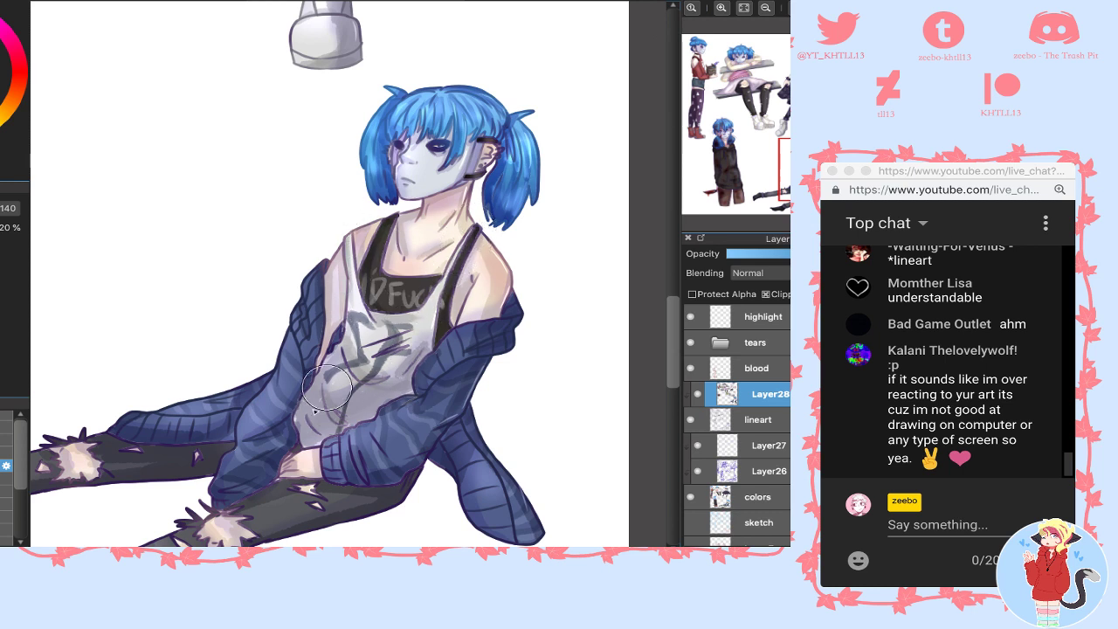
{"action": "left_click_drag", "start_coordinate": [813, 173], "coordinate": [787, 188]}
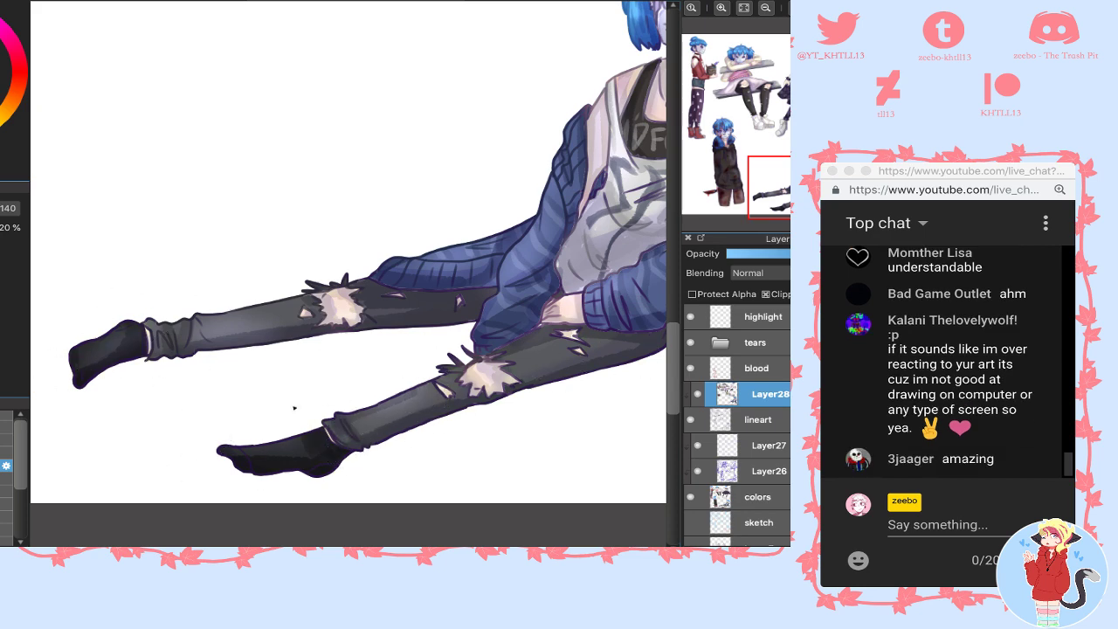
- Tint the outlines of the hooded character's knife with a red sampled from the bloody blade
{"action": "left_click_drag", "start_coordinate": [728, 159], "coordinate": [729, 138]}
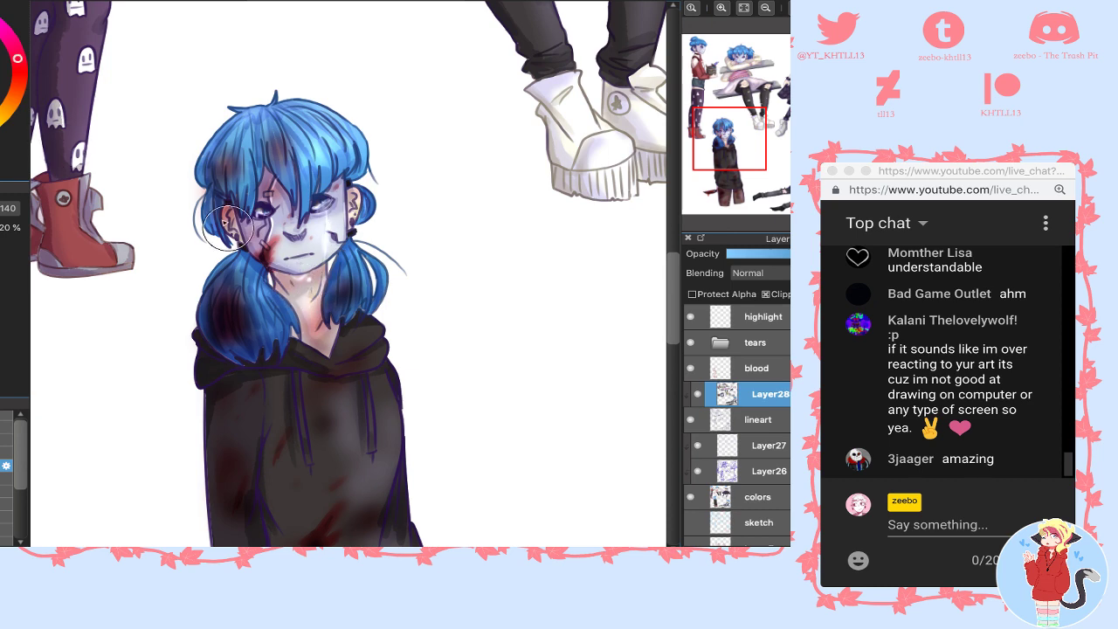
{"action": "left_click_drag", "start_coordinate": [707, 169], "coordinate": [711, 175]}
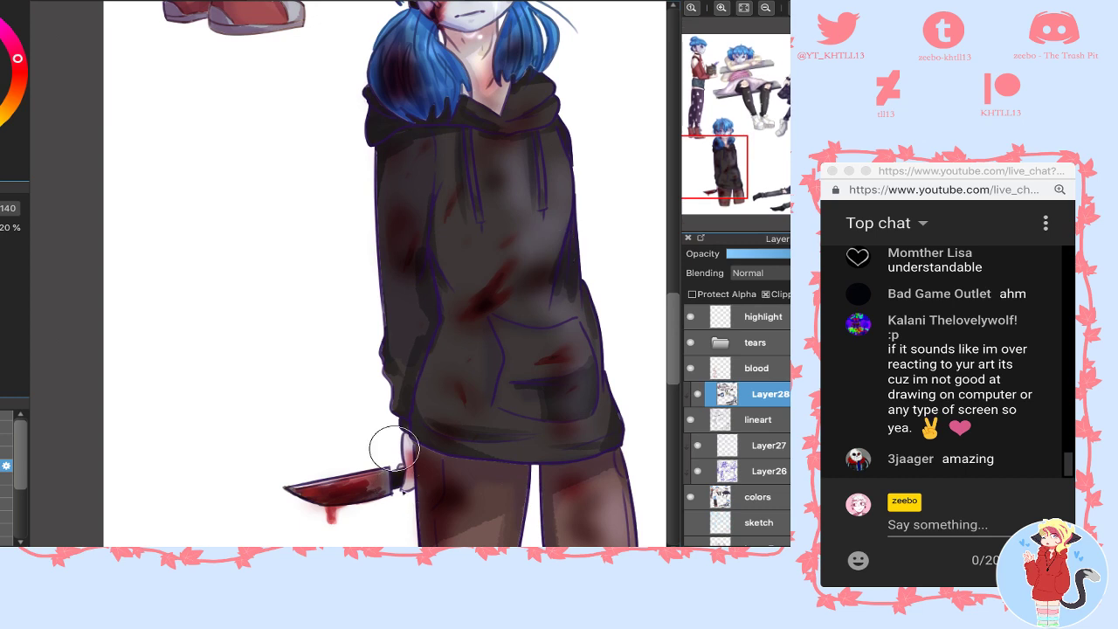
{"action": "left_click", "coordinate": [363, 483], "text": "alt"}
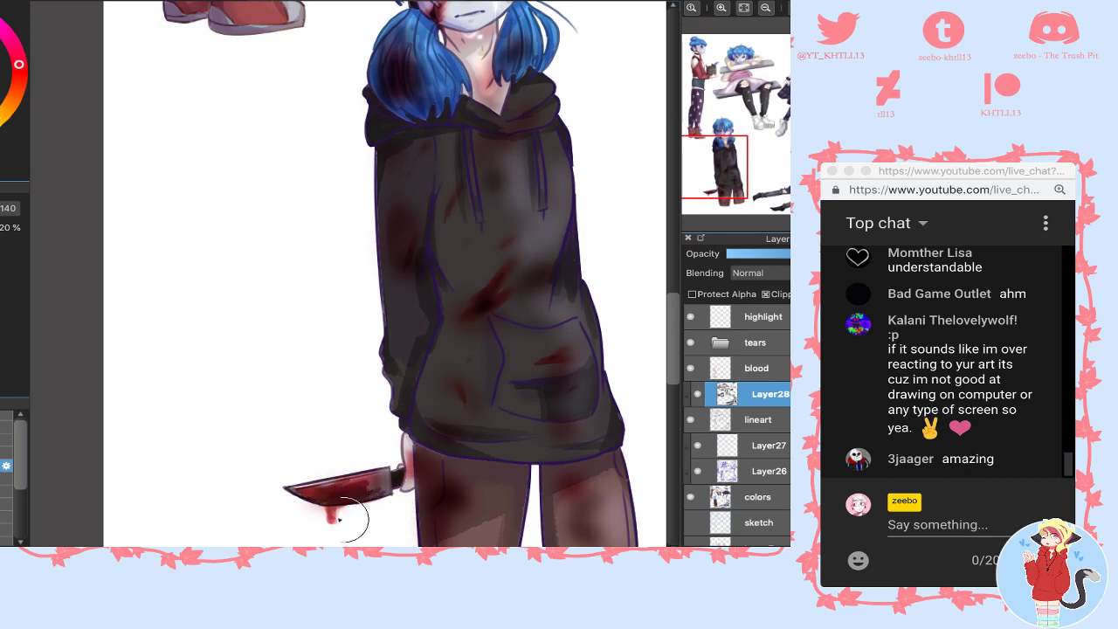
- Recolour the hoodie's seams, pocket and hem outlines with a dark shade sampled from the black fabric
{"action": "left_click", "coordinate": [473, 358], "text": "alt"}
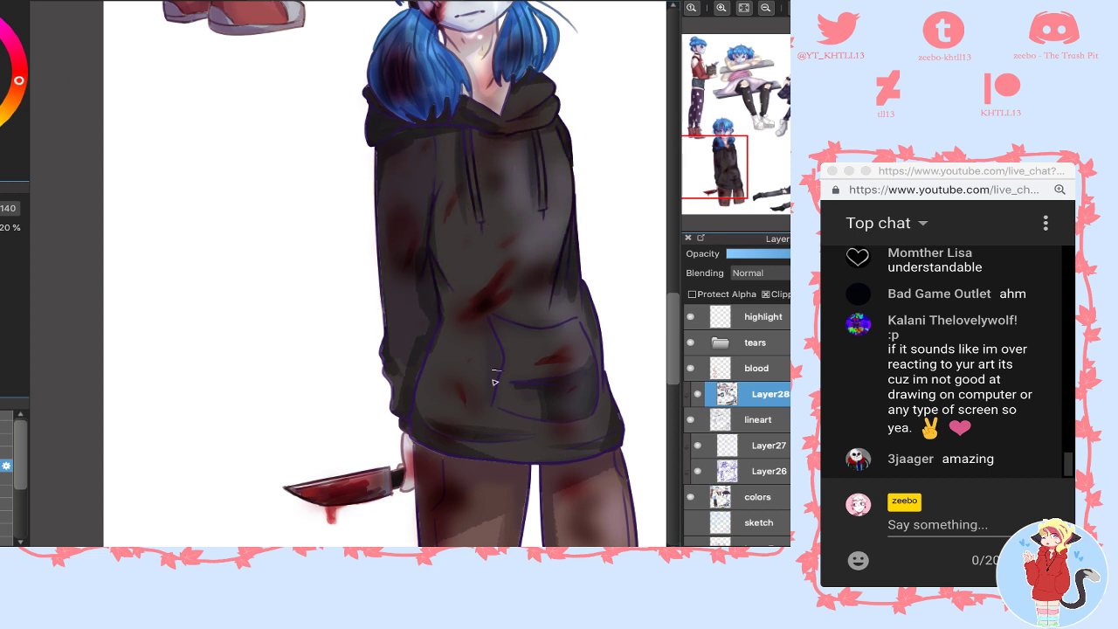
{"action": "left_click_drag", "start_coordinate": [492, 350], "coordinate": [493, 404]}
{"action": "left_click_drag", "start_coordinate": [580, 319], "coordinate": [598, 393]}
{"action": "mouse_move", "coordinate": [586, 455]}
{"action": "left_mouse_down"}
{"action": "mouse_move", "coordinate": [474, 453]}
{"action": "mouse_move", "coordinate": [405, 415]}
{"action": "left_mouse_up"}
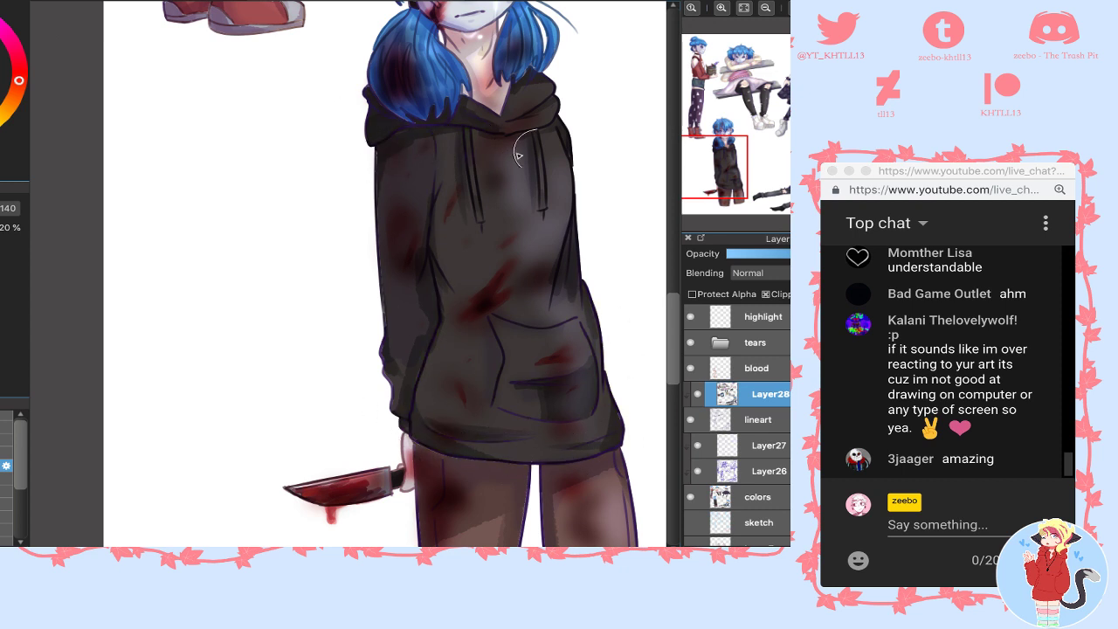
- Tint the hooded character's facial lineart and recolour the bare legs' outlines with a shade sampled from the skin
{"action": "left_click_drag", "start_coordinate": [735, 120], "coordinate": [625, 165]}
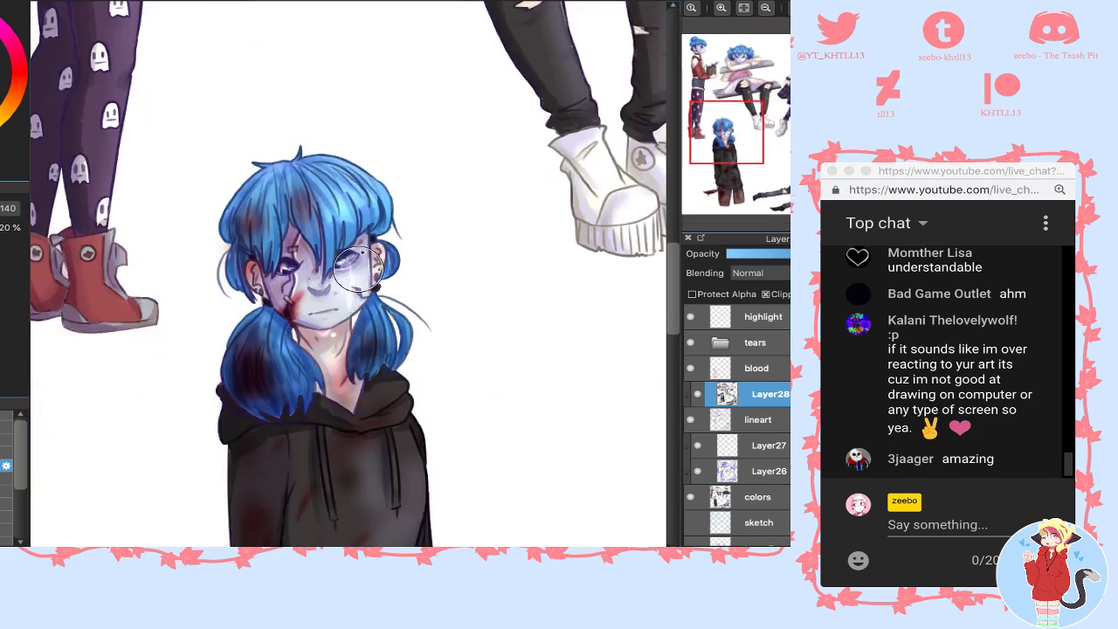
{"action": "mouse_move", "coordinate": [323, 312]}
{"action": "left_mouse_down"}
{"action": "mouse_move", "coordinate": [288, 287]}
{"action": "mouse_move", "coordinate": [284, 300]}
{"action": "mouse_move", "coordinate": [302, 267]}
{"action": "left_mouse_up"}
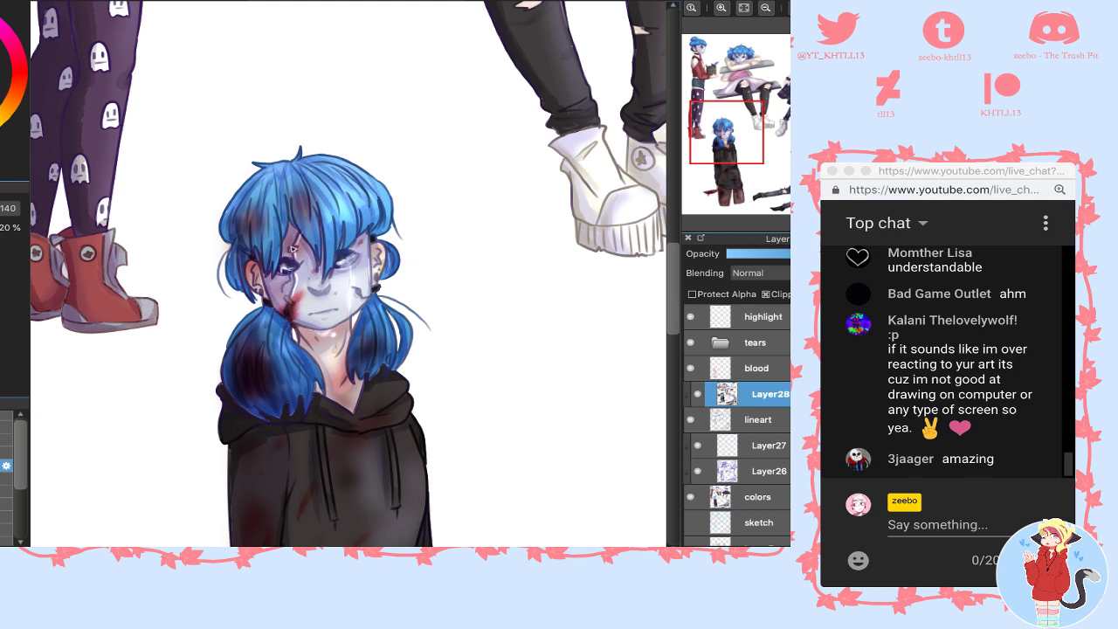
{"action": "left_click_drag", "start_coordinate": [721, 137], "coordinate": [730, 200]}
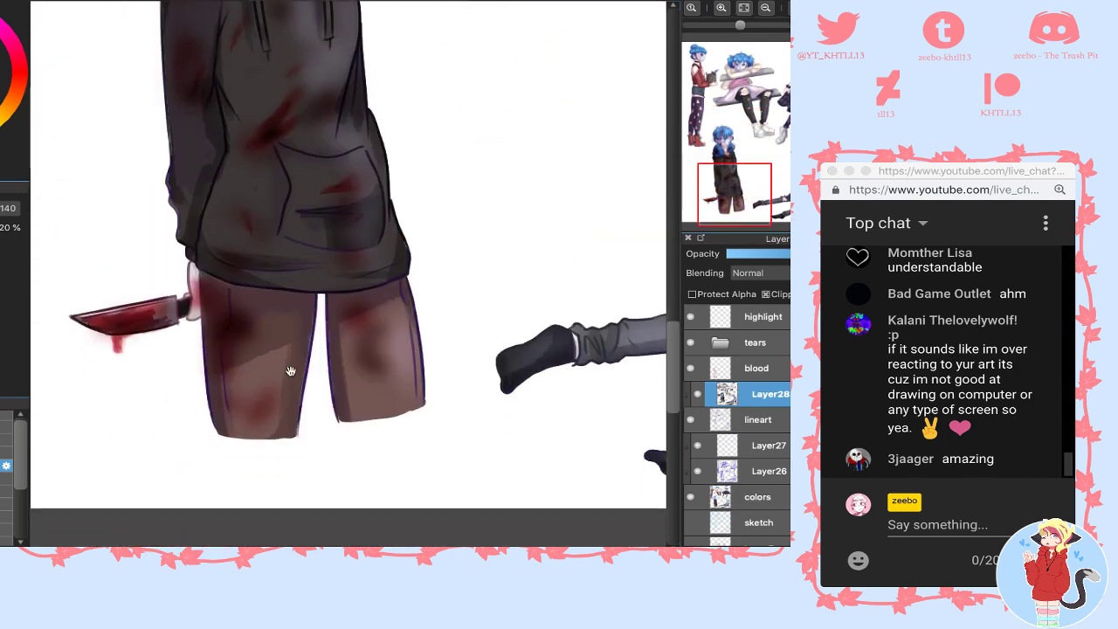
{"action": "left_click", "coordinate": [209, 340], "text": "alt"}
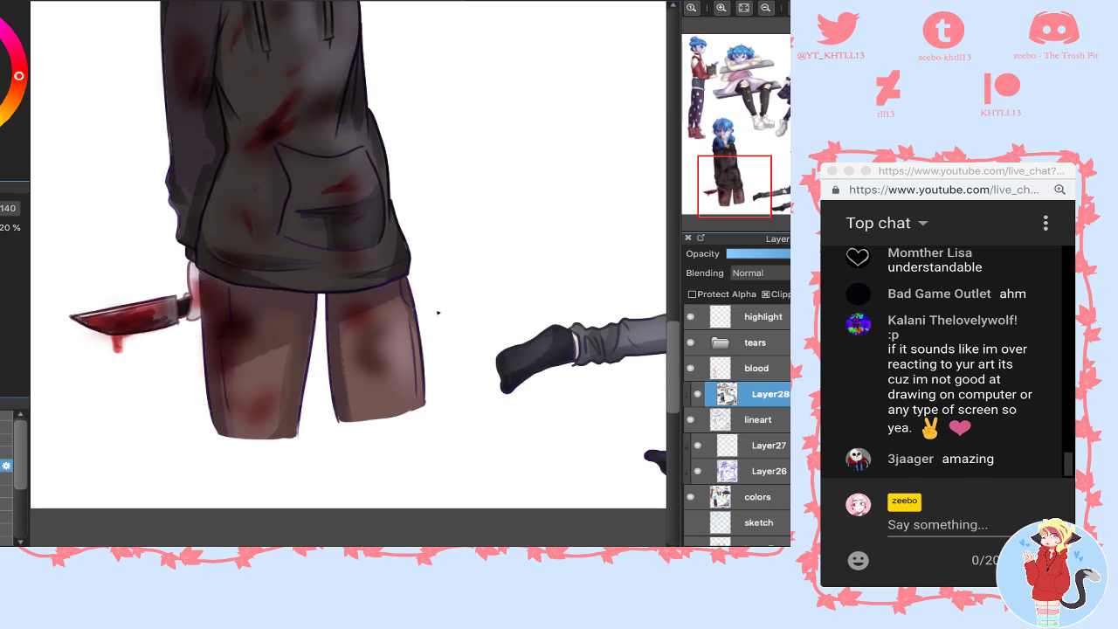
- Examine the recoloured lineart across the whole sheet and up close on the box-carrying character's masked head
{"action": "left_click", "coordinate": [744, 8]}
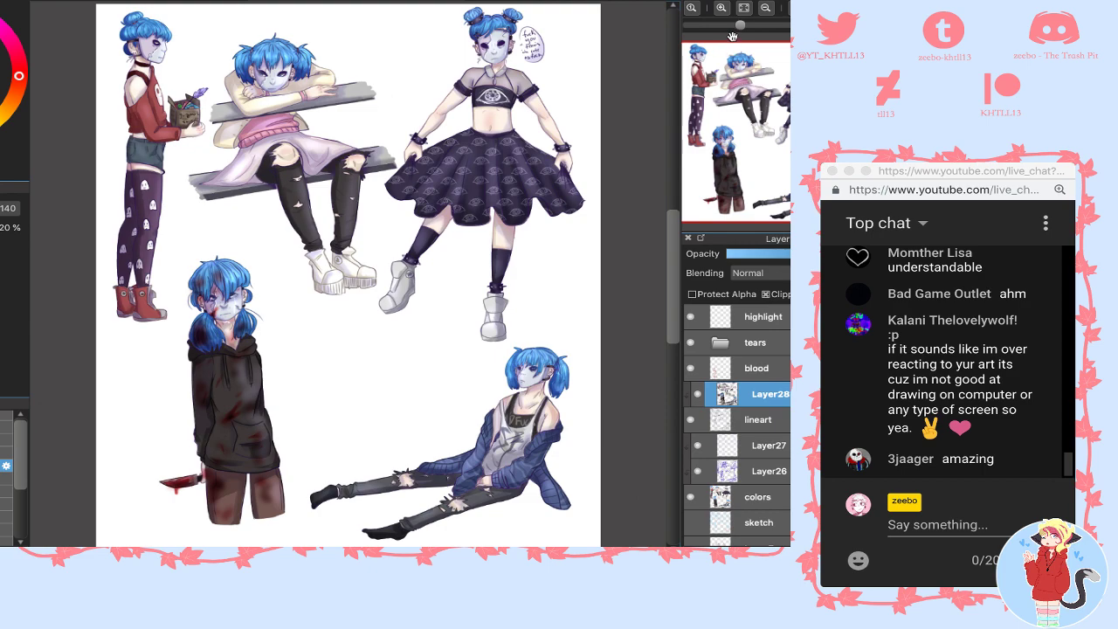
{"action": "left_click", "coordinate": [720, 8]}
{"action": "left_click", "coordinate": [723, 7]}
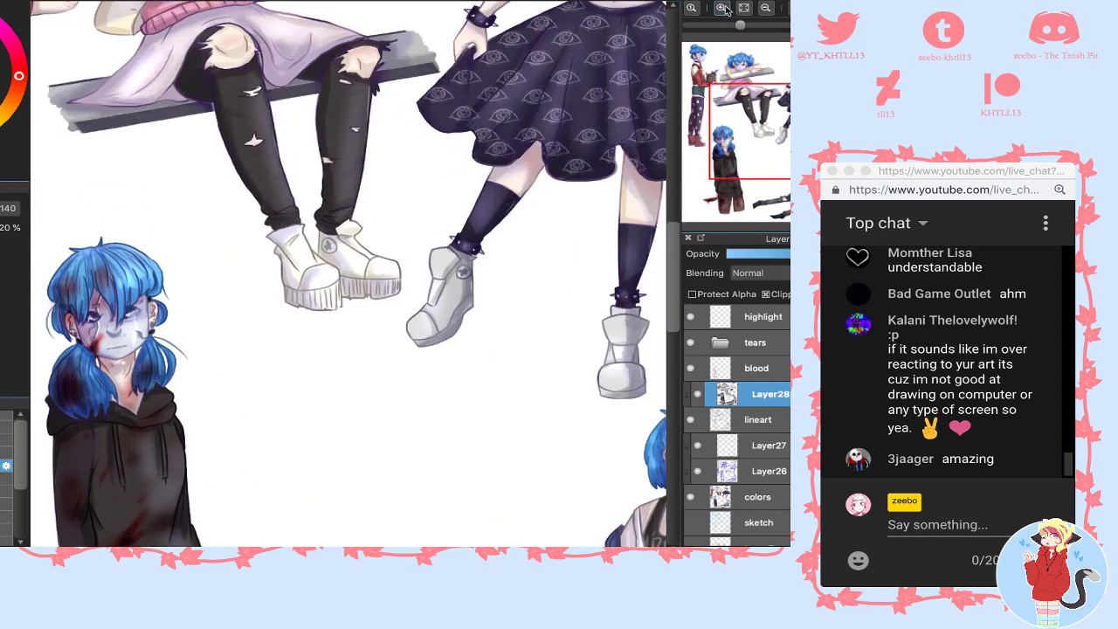
{"action": "left_click", "coordinate": [721, 7]}
{"action": "left_click", "coordinate": [721, 7]}
{"action": "left_click_drag", "start_coordinate": [731, 77], "coordinate": [688, 61]}
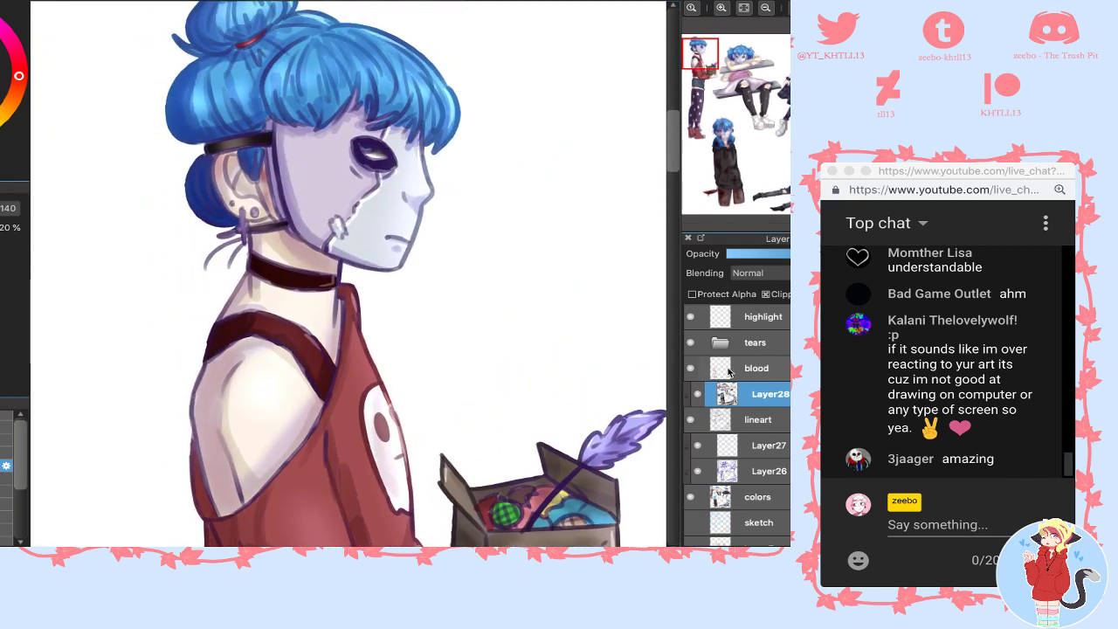
- Compare the artwork with and without the clipped lineart-colour layer, up close and across the whole sheet
{"action": "left_click", "coordinate": [697, 397]}
{"action": "left_click", "coordinate": [697, 396]}
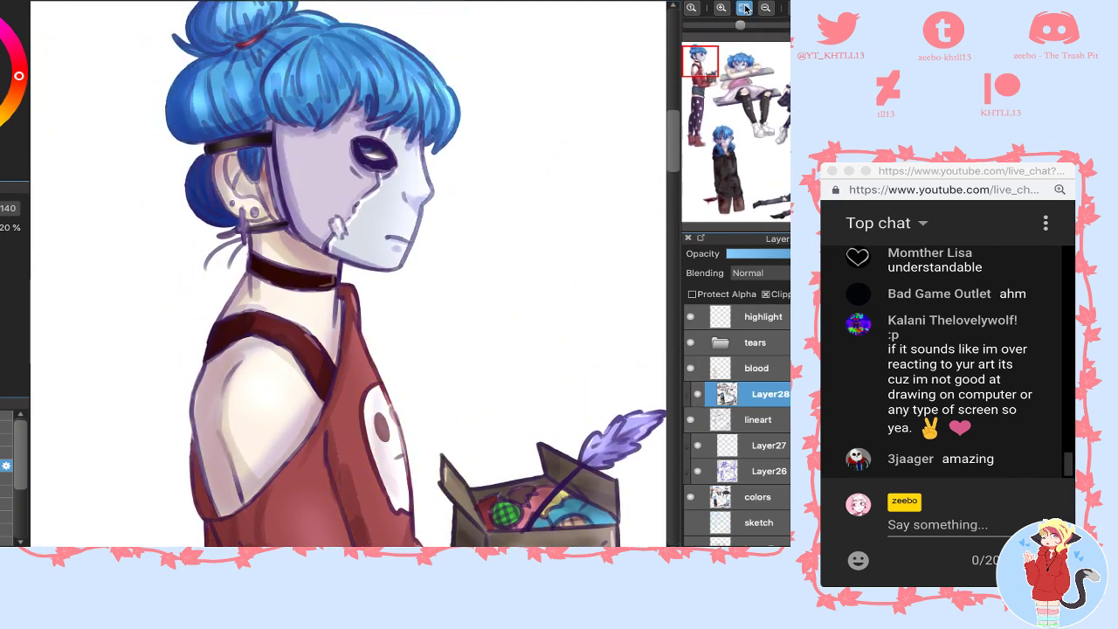
{"action": "left_click", "coordinate": [744, 8]}
{"action": "left_click", "coordinate": [697, 395]}
{"action": "left_click", "coordinate": [697, 395]}
{"action": "left_click", "coordinate": [698, 394]}
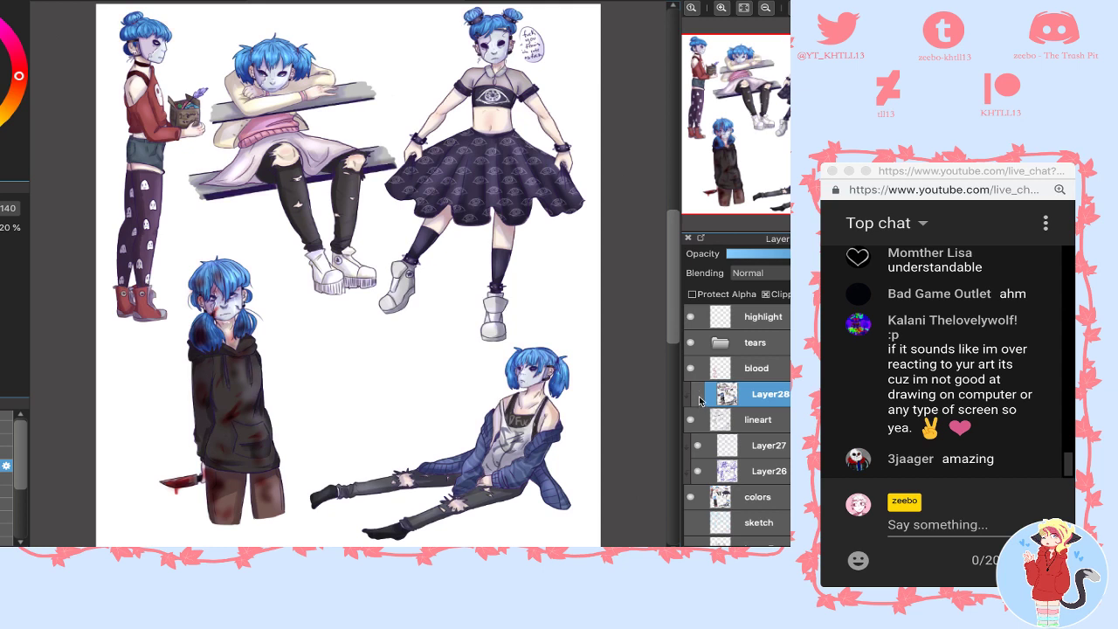
{"action": "left_click", "coordinate": [697, 395]}
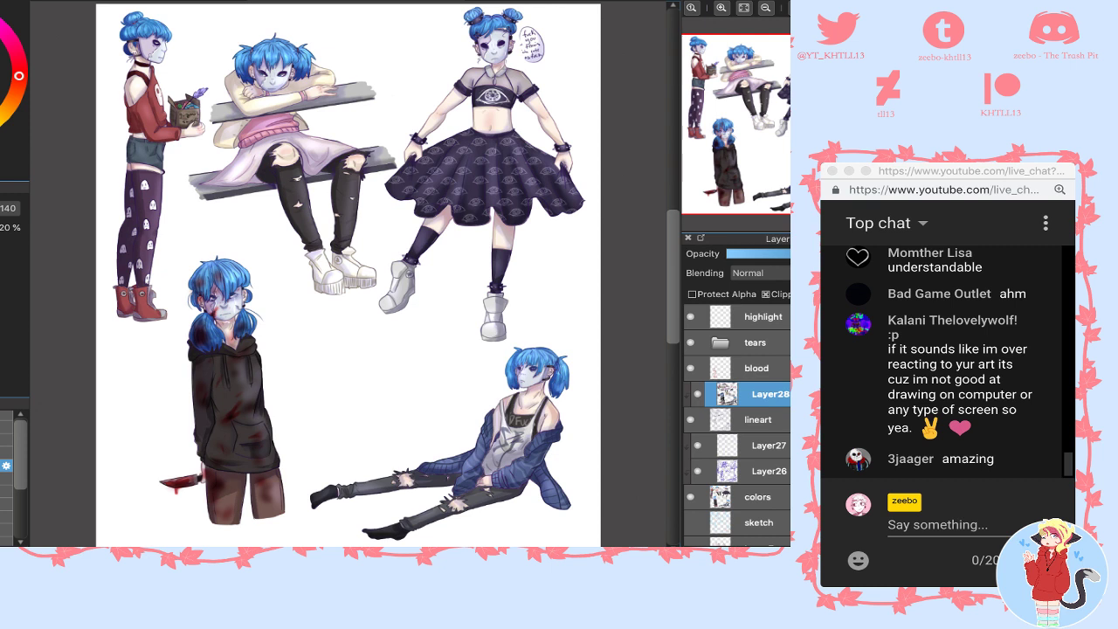
- Create a layer folder directly above the hidden grey Layer11 and delete the faint rough-sketch Layer7
{"action": "scroll", "coordinate": [736, 428], "scroll_direction": "down", "scroll_amount": 3}
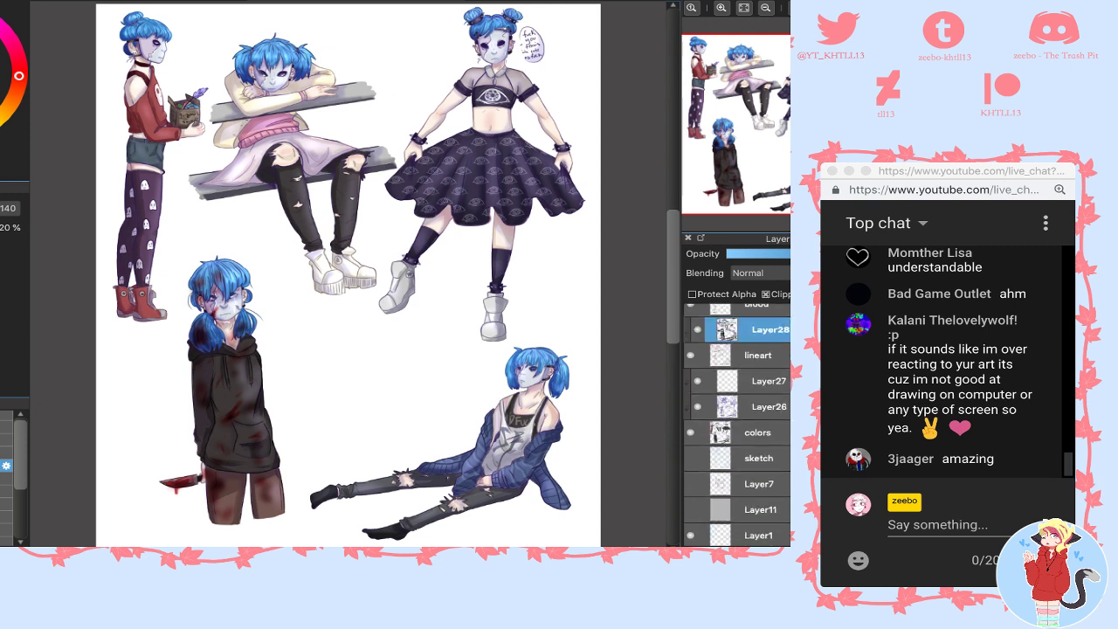
{"action": "left_click", "coordinate": [732, 514]}
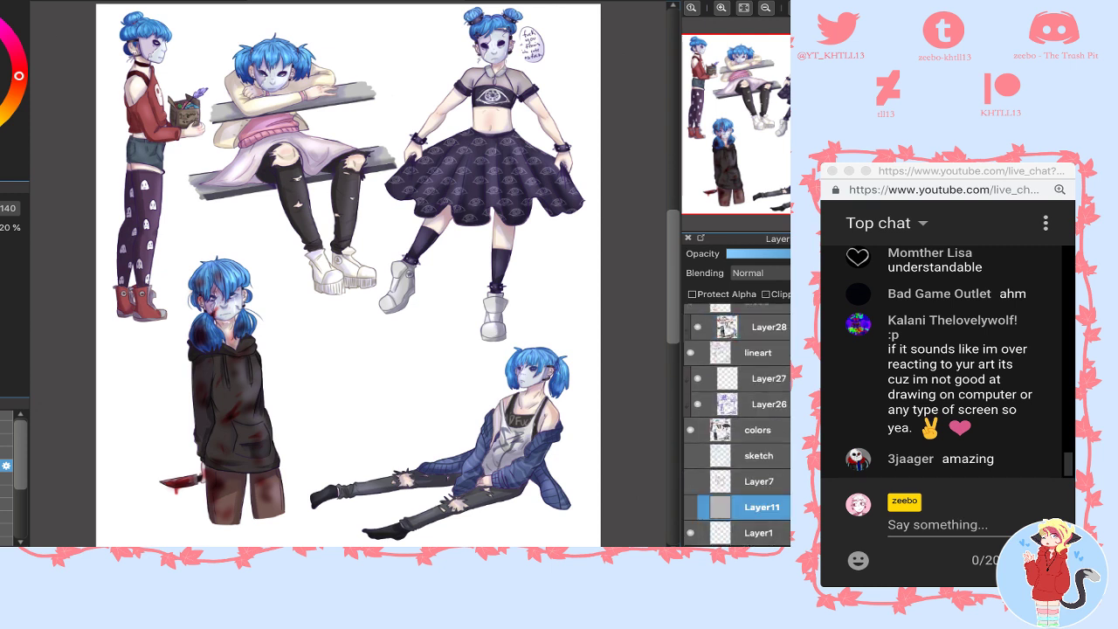
{"action": "left_click", "coordinate": [768, 553]}
{"action": "left_click", "coordinate": [691, 482]}
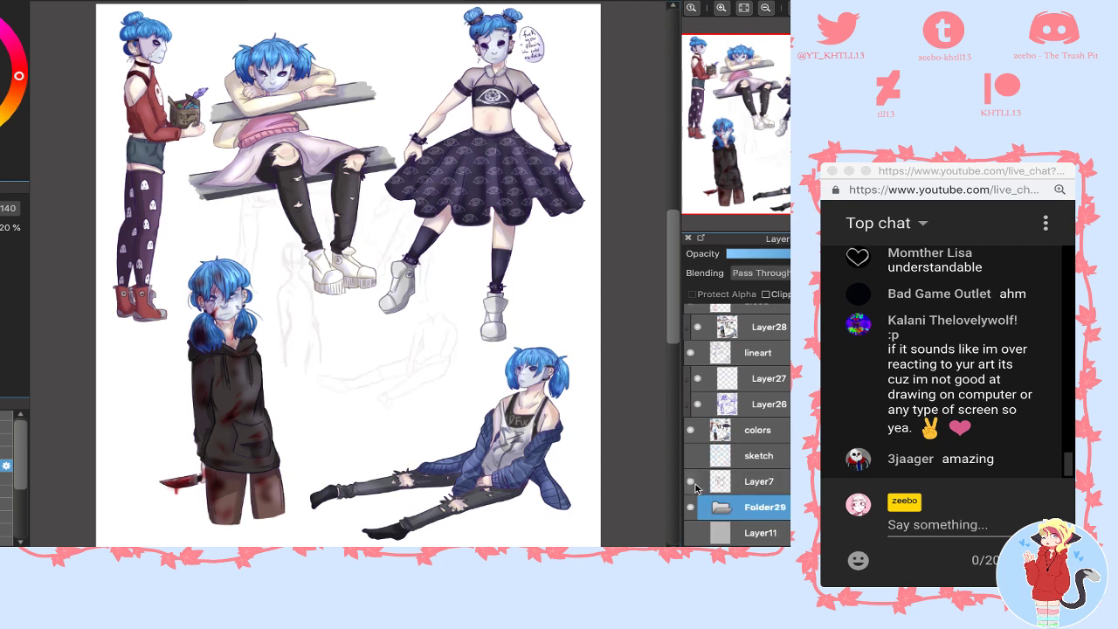
{"action": "left_click", "coordinate": [691, 482]}
{"action": "left_click", "coordinate": [742, 482]}
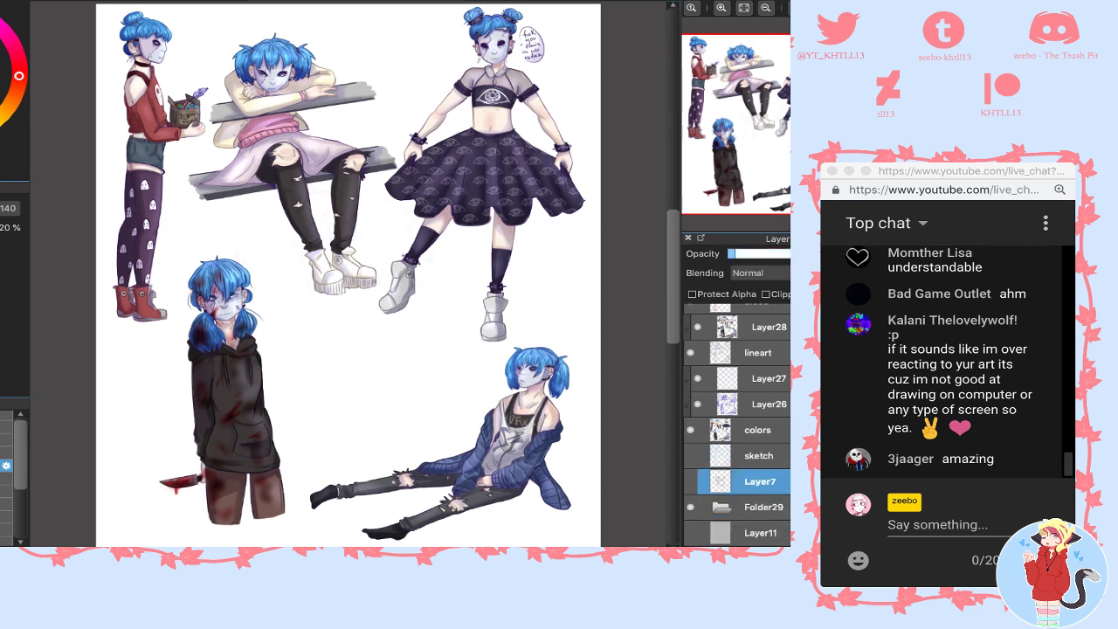
{"action": "left_click", "coordinate": [786, 553]}
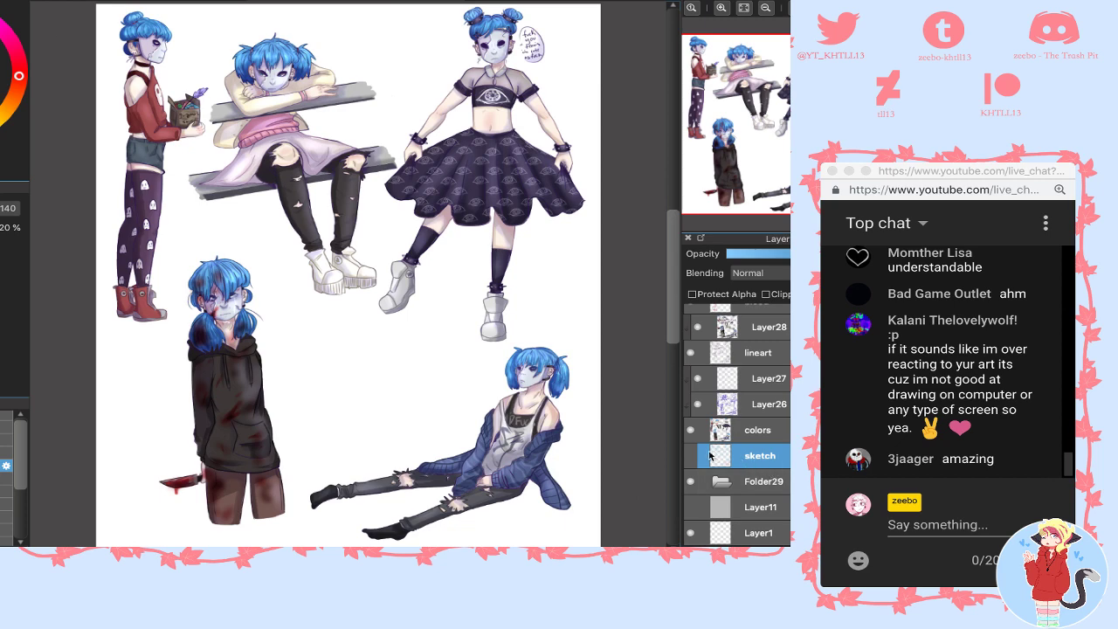
- Move the sketch, colors, lineart and their shading and tint layers into Folder29
{"action": "mouse_move", "coordinate": [749, 480]}
{"action": "left_mouse_down"}
{"action": "mouse_move", "coordinate": [766, 357]}
{"action": "mouse_move", "coordinate": [751, 325]}
{"action": "left_mouse_up"}
{"action": "scroll", "coordinate": [737, 425], "scroll_direction": "up", "scroll_amount": 2}
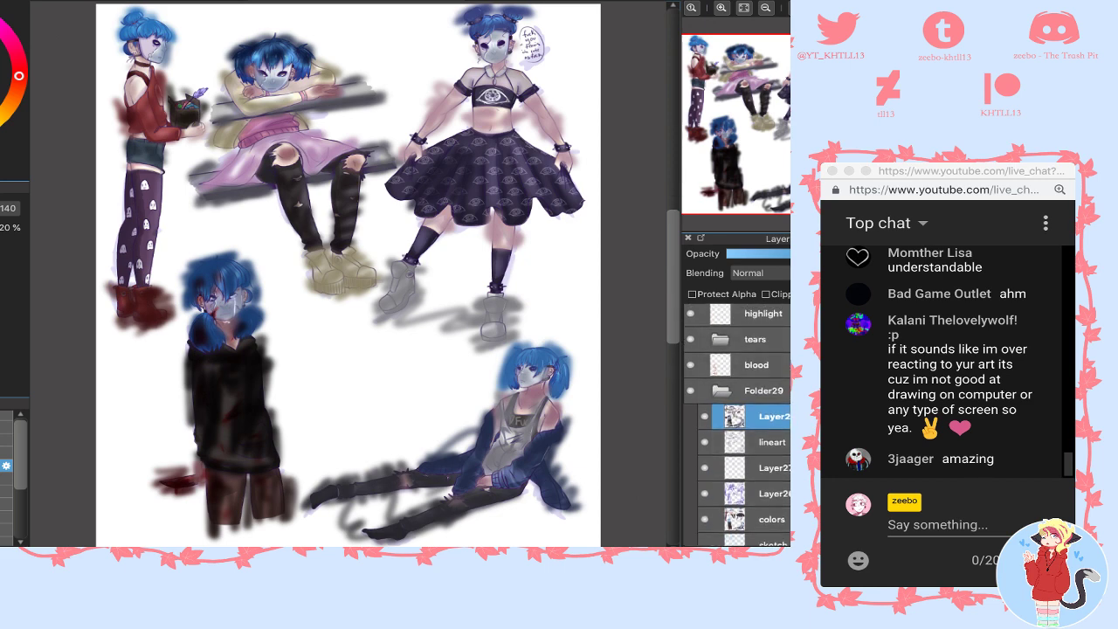
{"action": "left_click", "coordinate": [781, 375]}
- Restore clipping on the Multiply and Add layers above colors and on the tint layer above lineart
{"action": "left_click", "coordinate": [756, 418]}
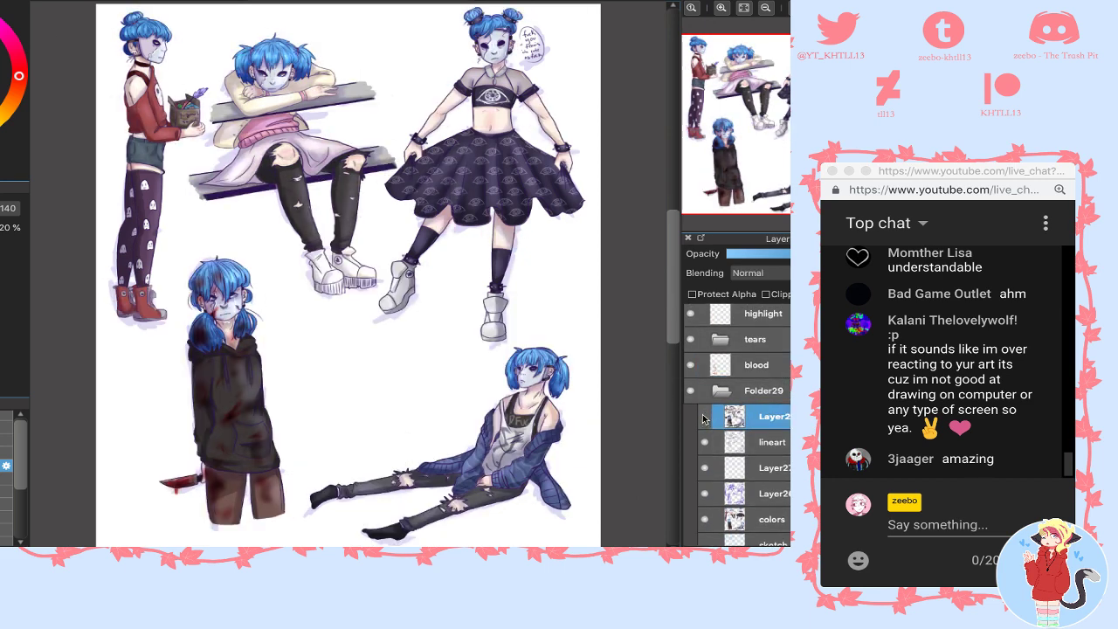
{"action": "left_click", "coordinate": [759, 493]}
{"action": "scroll", "coordinate": [760, 492], "scroll_direction": "down", "scroll_amount": 1}
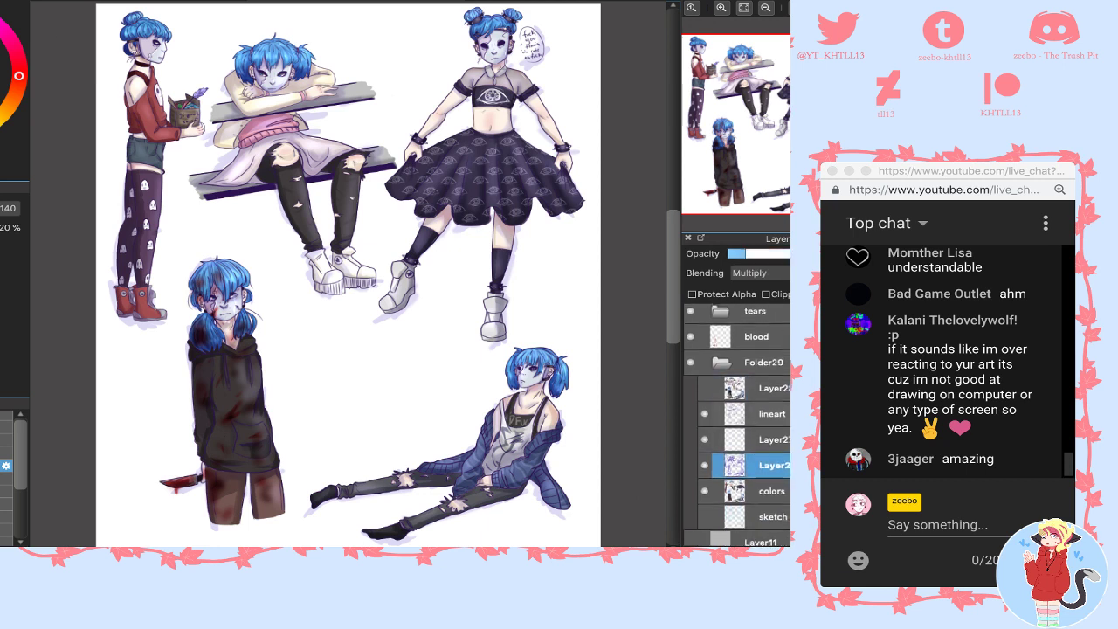
{"action": "left_click", "coordinate": [772, 433]}
{"action": "left_click", "coordinate": [760, 452]}
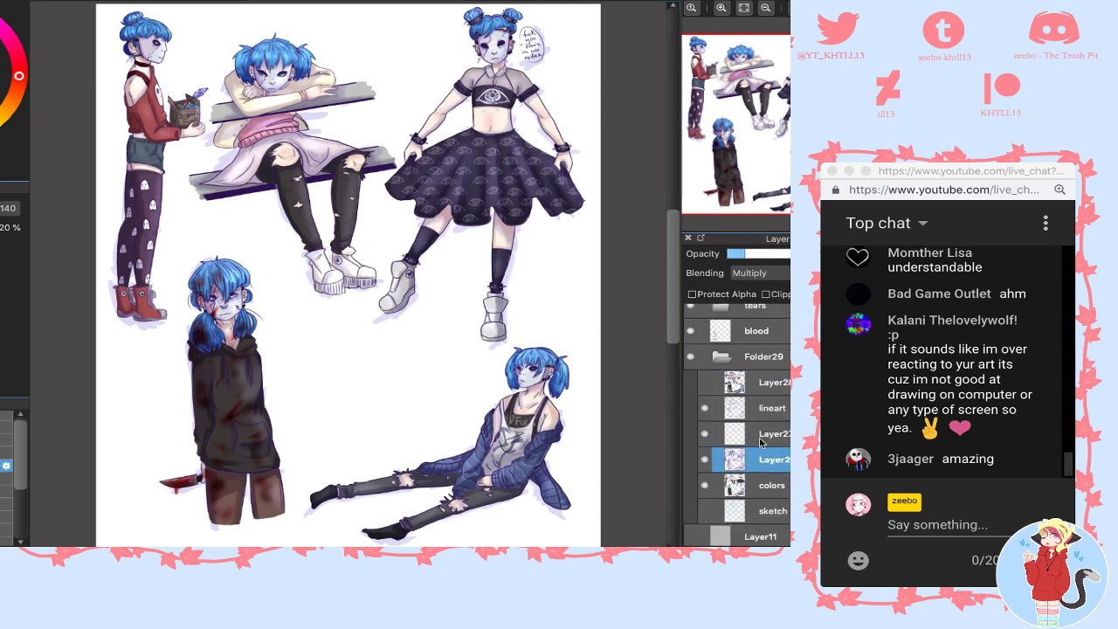
{"action": "left_click", "coordinate": [786, 295]}
{"action": "left_click", "coordinate": [773, 434]}
{"action": "left_click", "coordinate": [777, 294]}
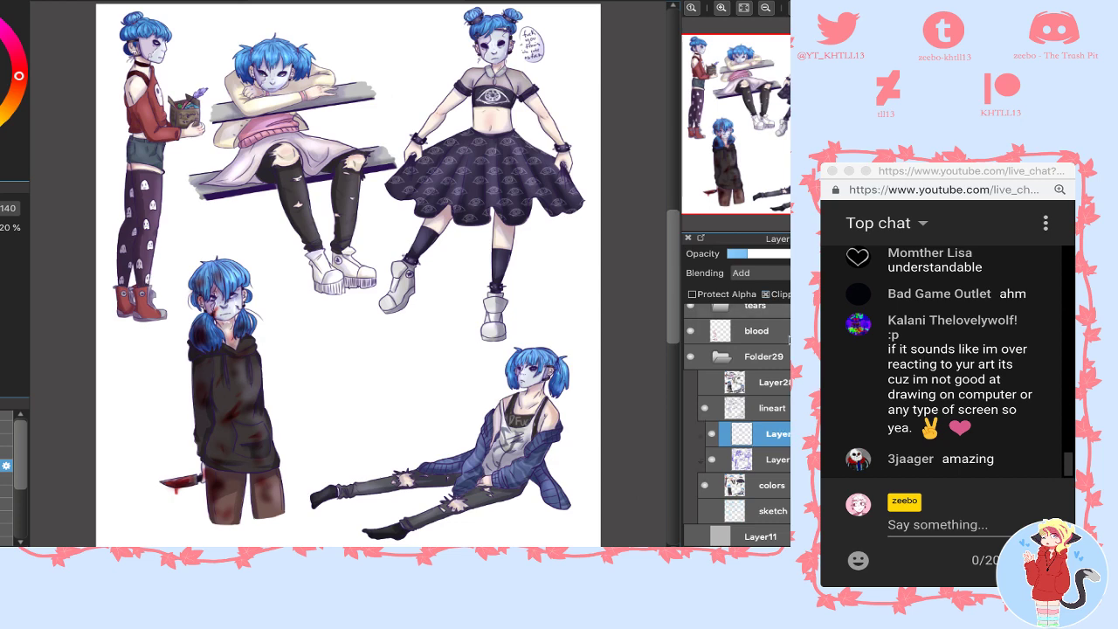
{"action": "left_click", "coordinate": [734, 385]}
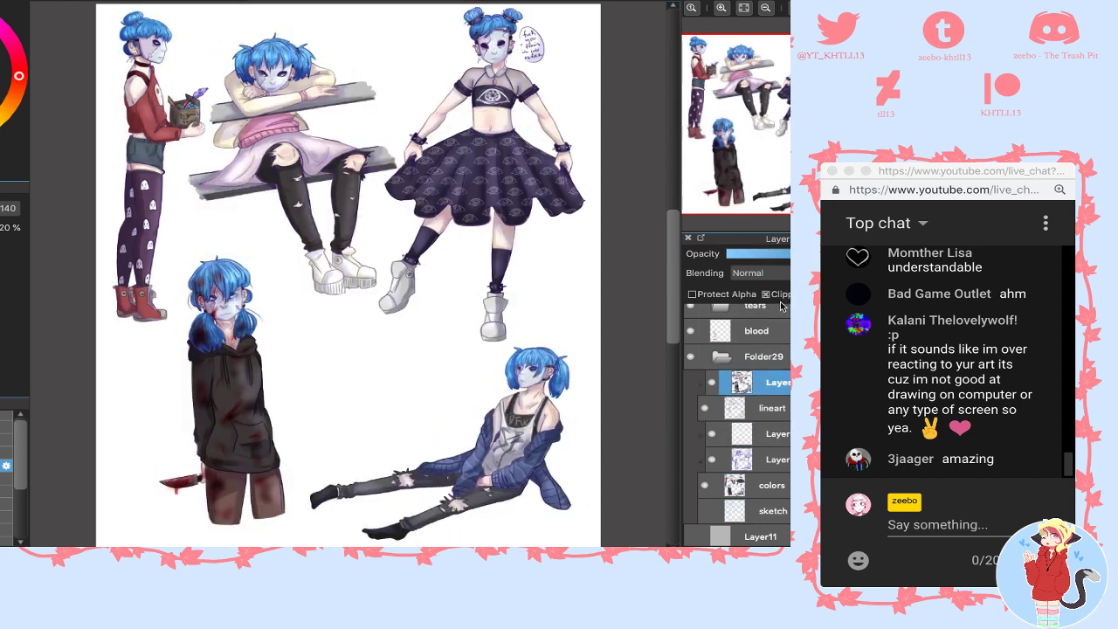
- Move the blood layer and the tears folder into Folder29 above the lineart tint, leaving both unclipped
{"action": "left_click_drag", "start_coordinate": [757, 331], "coordinate": [758, 362]}
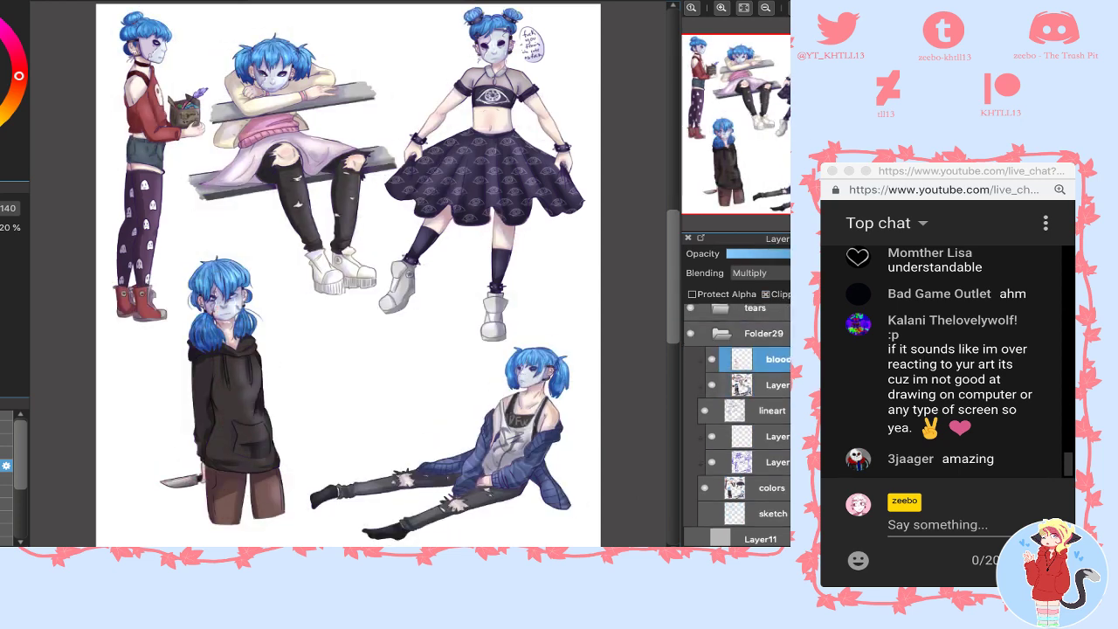
{"action": "scroll", "coordinate": [757, 393], "scroll_direction": "up", "scroll_amount": 2}
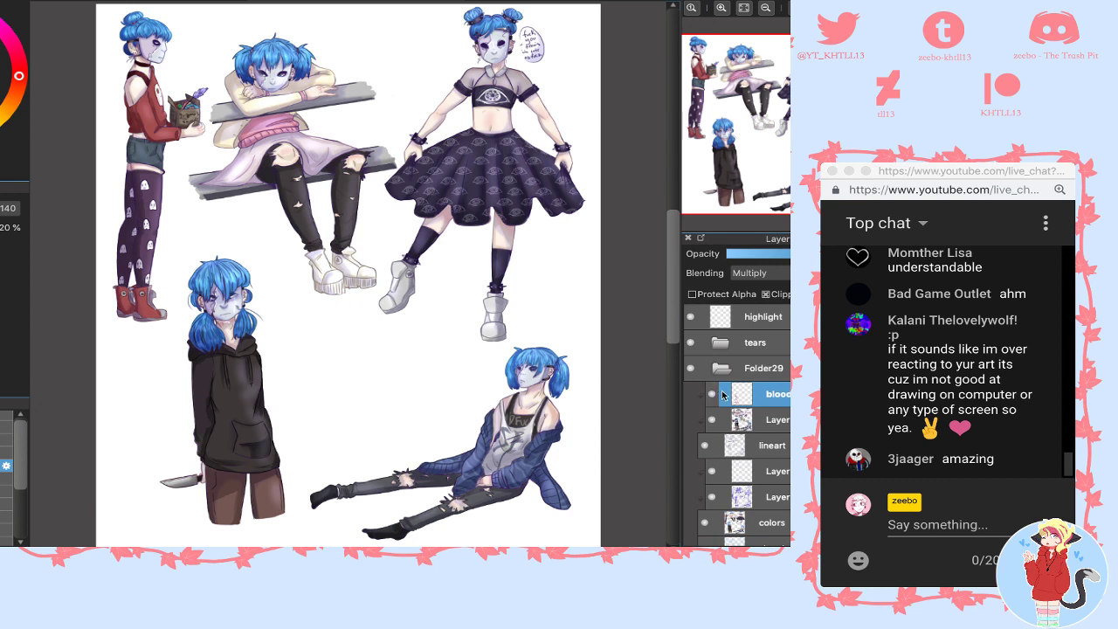
{"action": "left_click_drag", "start_coordinate": [757, 342], "coordinate": [758, 358]}
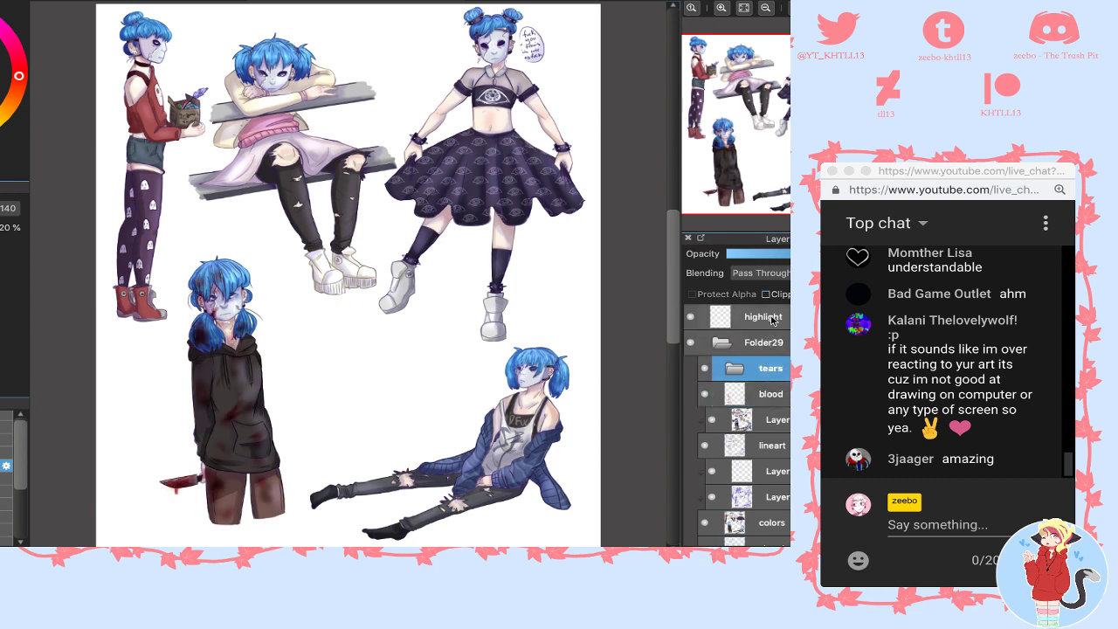
{"action": "left_click", "coordinate": [783, 296]}
{"action": "left_click", "coordinate": [532, 271]}
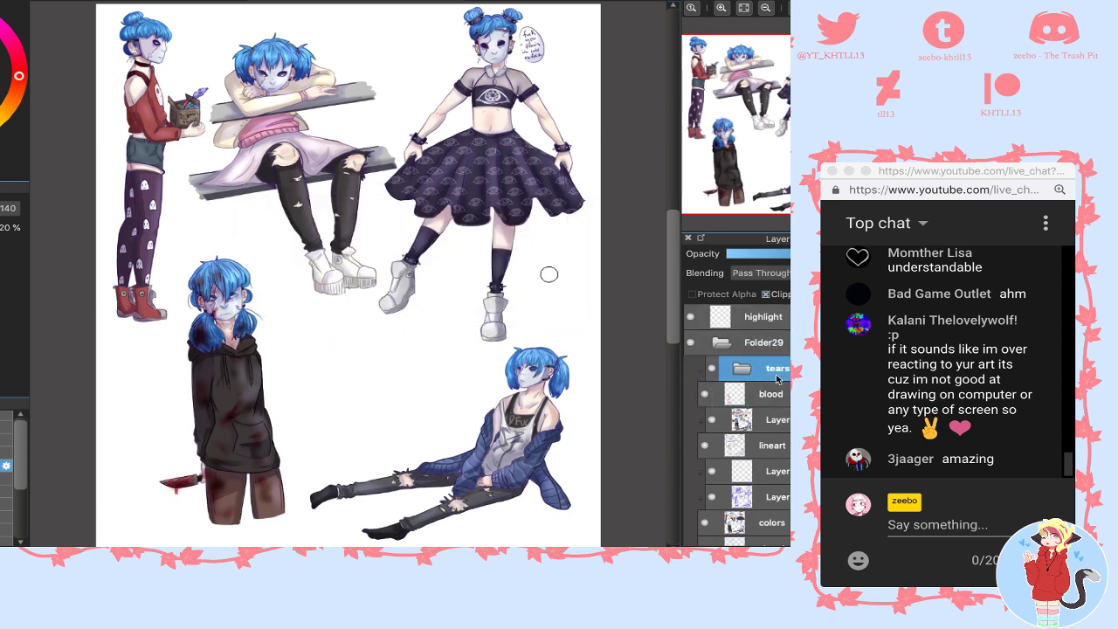
{"action": "left_click", "coordinate": [773, 296]}
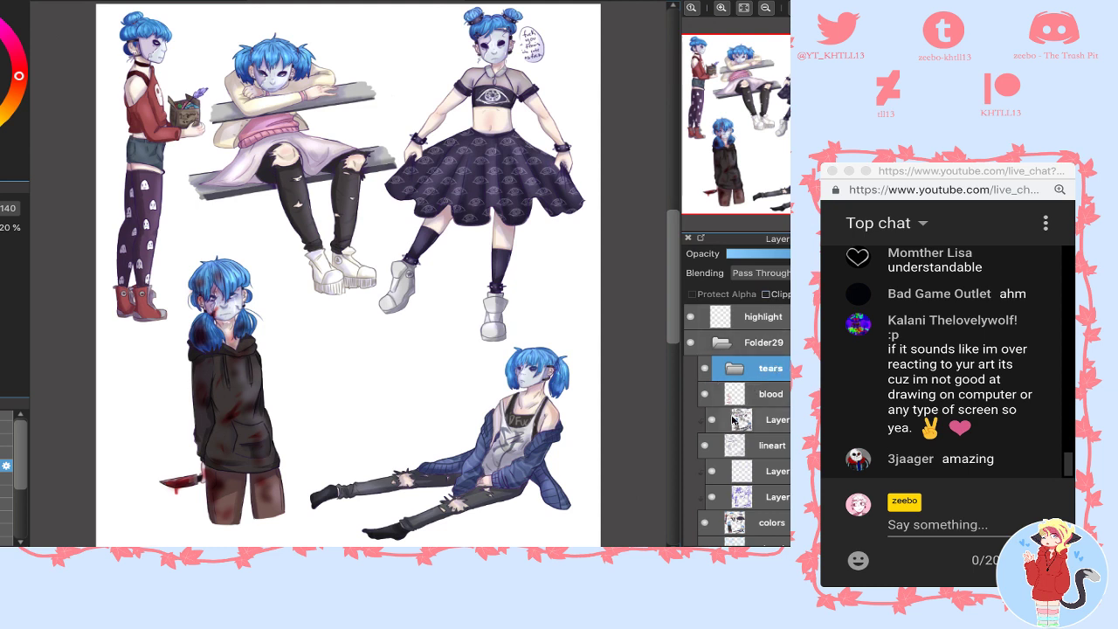
{"action": "left_click", "coordinate": [732, 425]}
{"action": "left_click", "coordinate": [705, 396]}
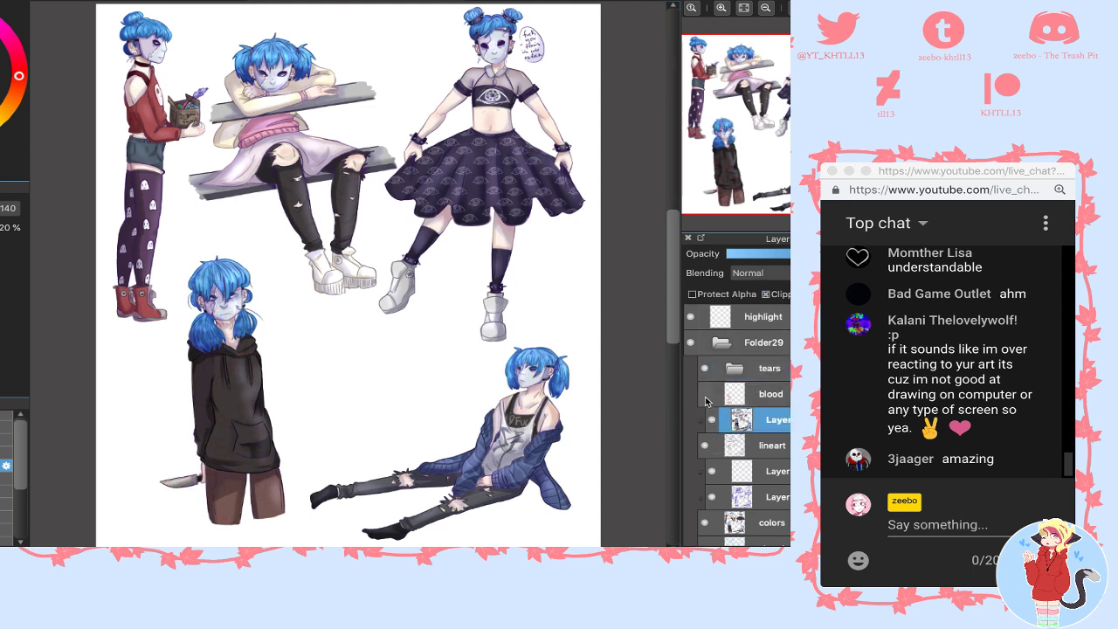
{"action": "left_click", "coordinate": [705, 397]}
- Move the highlight layer into Folder29, collapse the folder and rename it sal
{"action": "left_click_drag", "start_coordinate": [780, 325], "coordinate": [780, 365]}
{"action": "left_click", "coordinate": [721, 317]}
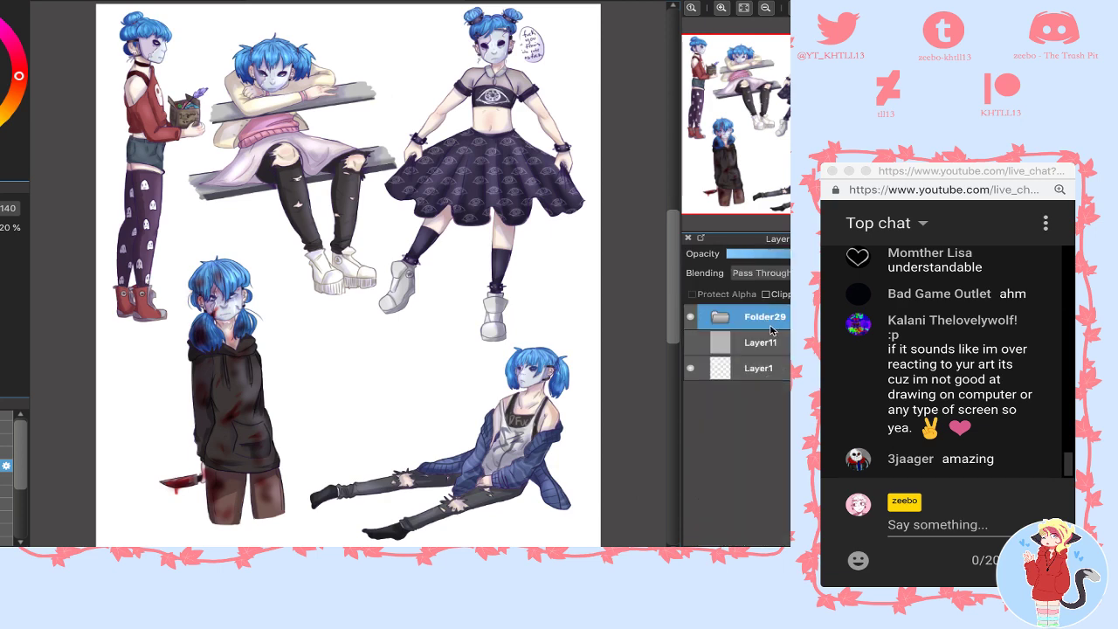
{"action": "double_click", "coordinate": [771, 323]}
{"action": "key", "text": "Return"}
- Show Layer11, paint the grey background purple-blue and adjust it with hue -22, saturation 70% and brightness 100%
{"action": "left_click", "coordinate": [691, 343]}
{"action": "left_click", "coordinate": [761, 349]}
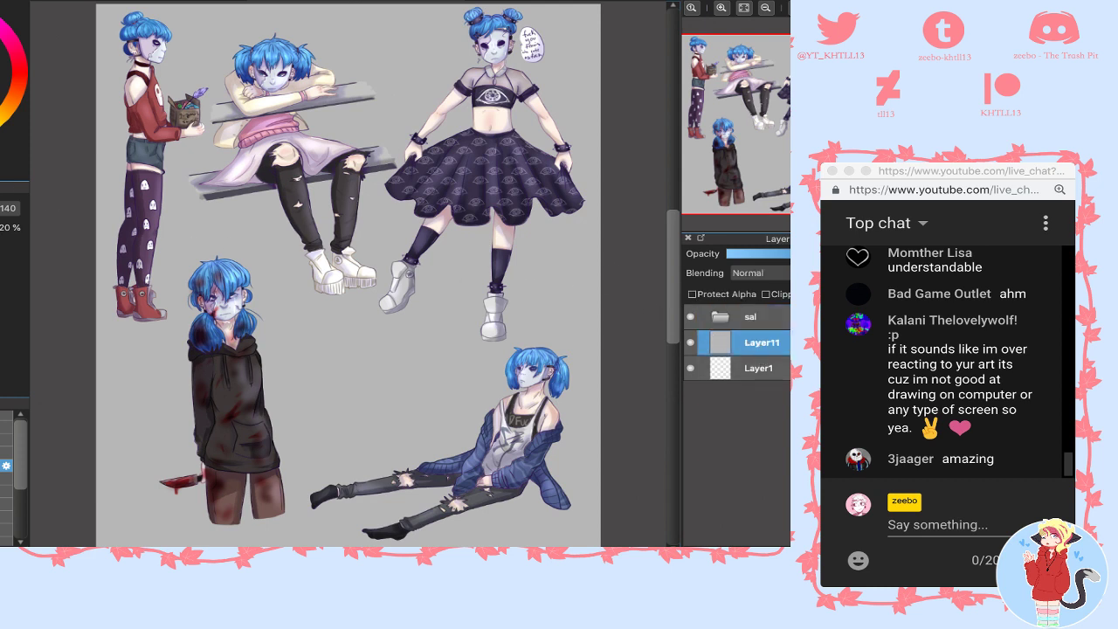
{"action": "right_click", "coordinate": [289, 339]}
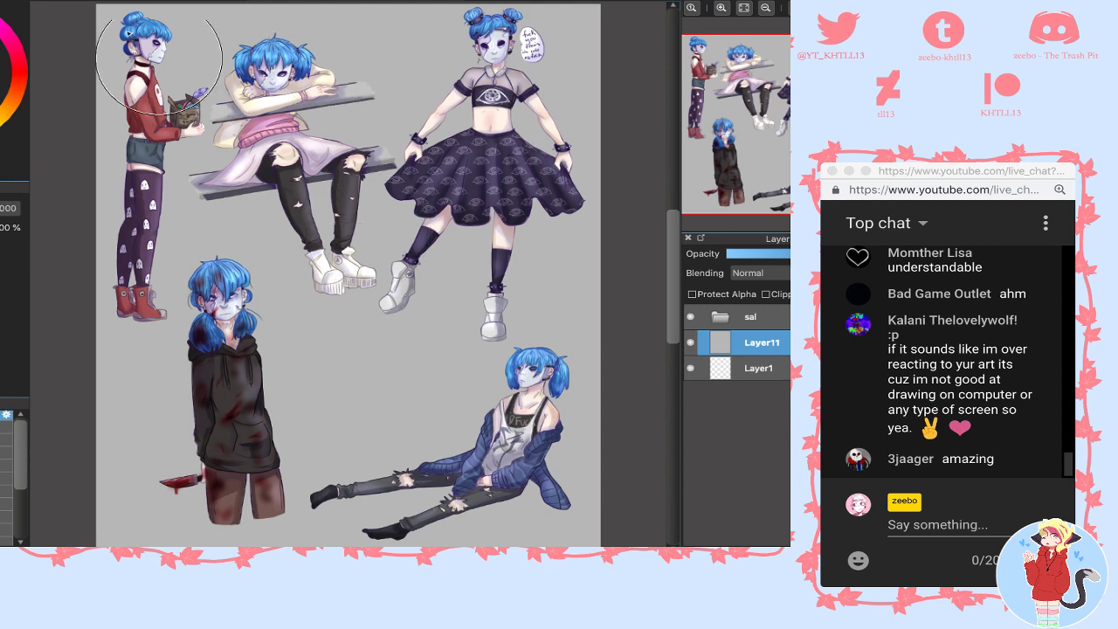
{"action": "mouse_move", "coordinate": [100, 44]}
{"action": "left_mouse_down"}
{"action": "mouse_move", "coordinate": [433, 12]}
{"action": "mouse_move", "coordinate": [384, 16]}
{"action": "mouse_move", "coordinate": [402, 79]}
{"action": "mouse_move", "coordinate": [140, 131]}
{"action": "mouse_move", "coordinate": [302, 181]}
{"action": "left_mouse_up"}
{"action": "mouse_move", "coordinate": [280, 228]}
{"action": "left_mouse_down"}
{"action": "mouse_move", "coordinate": [624, 262]}
{"action": "mouse_move", "coordinate": [149, 314]}
{"action": "mouse_move", "coordinate": [585, 367]}
{"action": "mouse_move", "coordinate": [139, 372]}
{"action": "mouse_move", "coordinate": [174, 402]}
{"action": "mouse_move", "coordinate": [132, 524]}
{"action": "mouse_move", "coordinate": [225, 474]}
{"action": "mouse_move", "coordinate": [323, 537]}
{"action": "mouse_move", "coordinate": [288, 472]}
{"action": "mouse_move", "coordinate": [594, 437]}
{"action": "mouse_move", "coordinate": [262, 393]}
{"action": "mouse_move", "coordinate": [402, 346]}
{"action": "left_mouse_up"}
{"action": "key", "text": "super+u"}
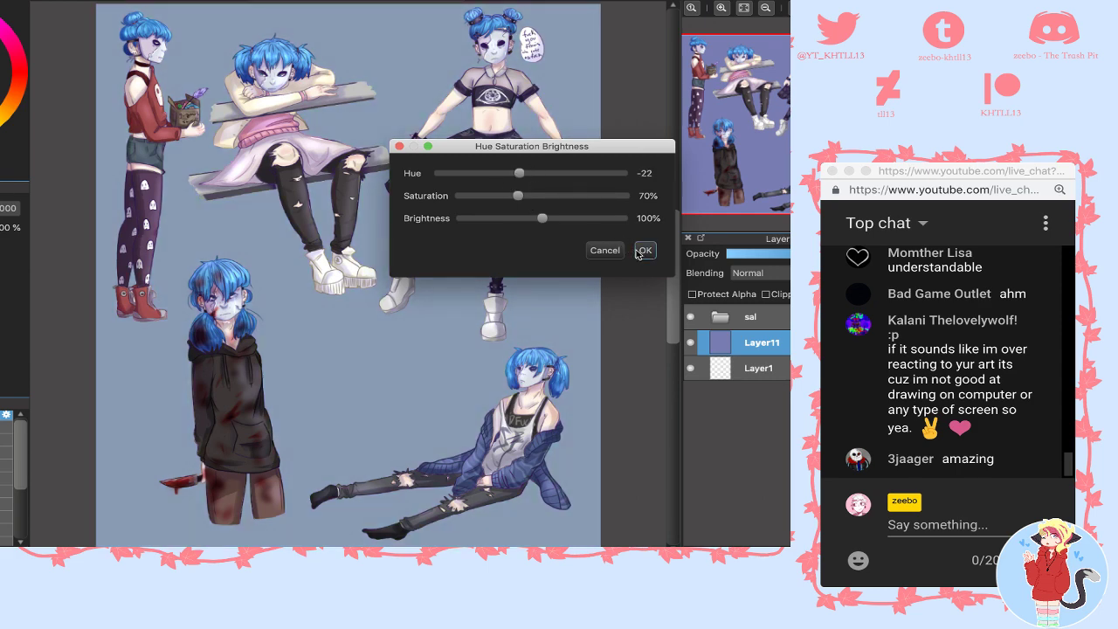
{"action": "left_click", "coordinate": [644, 251]}
- Add a new layer above the sal folder and handwrite a white signature in the empty area between the lower characters
{"action": "left_click", "coordinate": [718, 316]}
{"action": "left_click", "coordinate": [715, 313]}
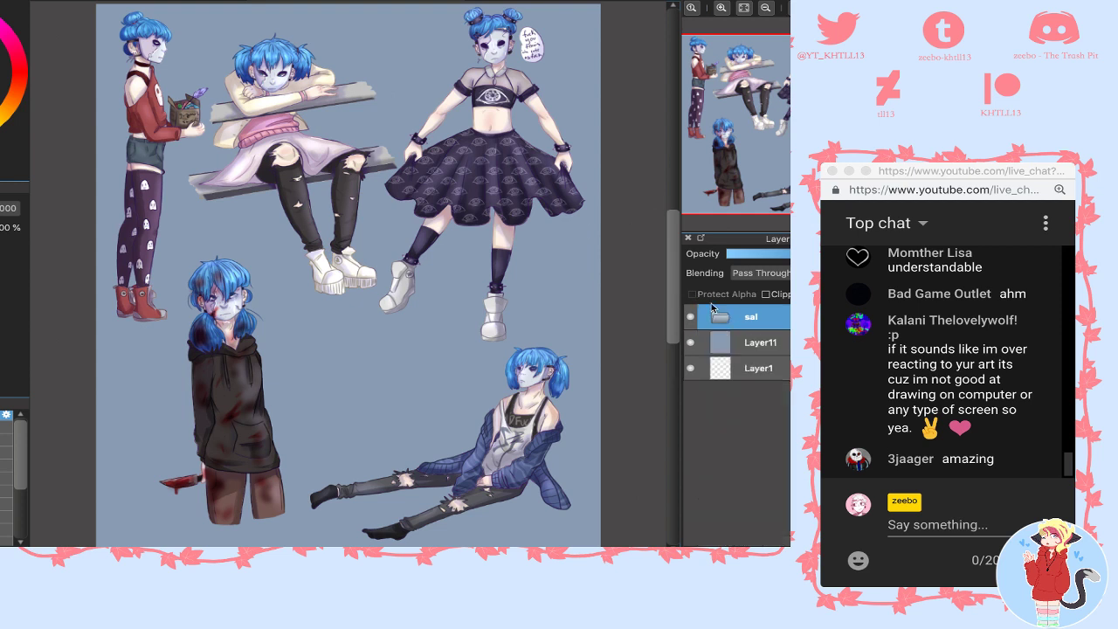
{"action": "key", "text": "ctrl+shift+n"}
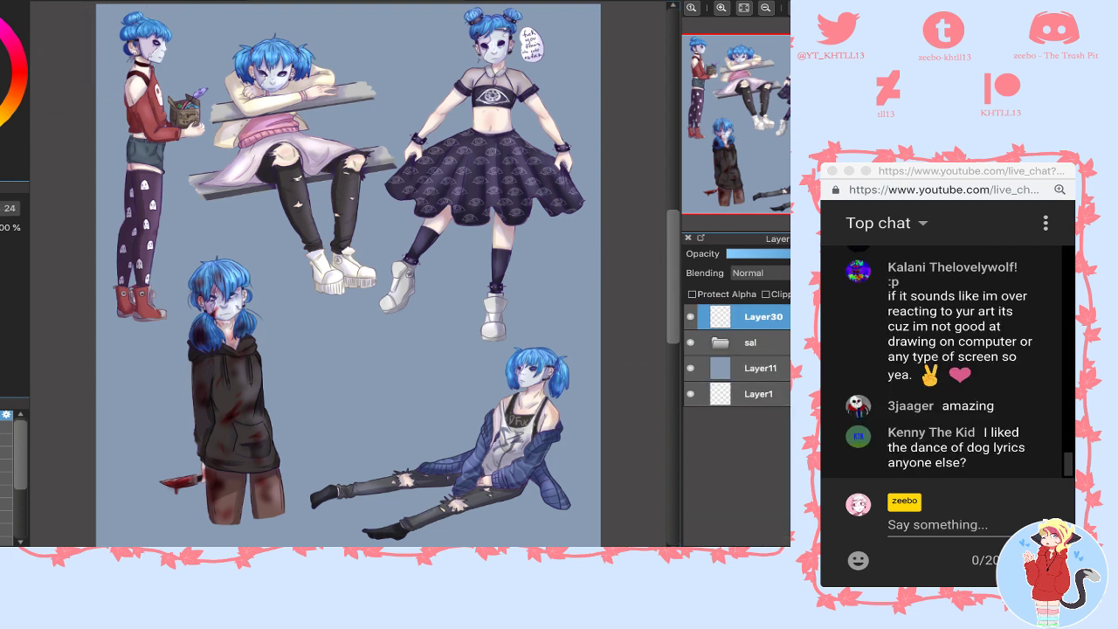
{"action": "left_click_drag", "start_coordinate": [354, 350], "coordinate": [381, 335]}
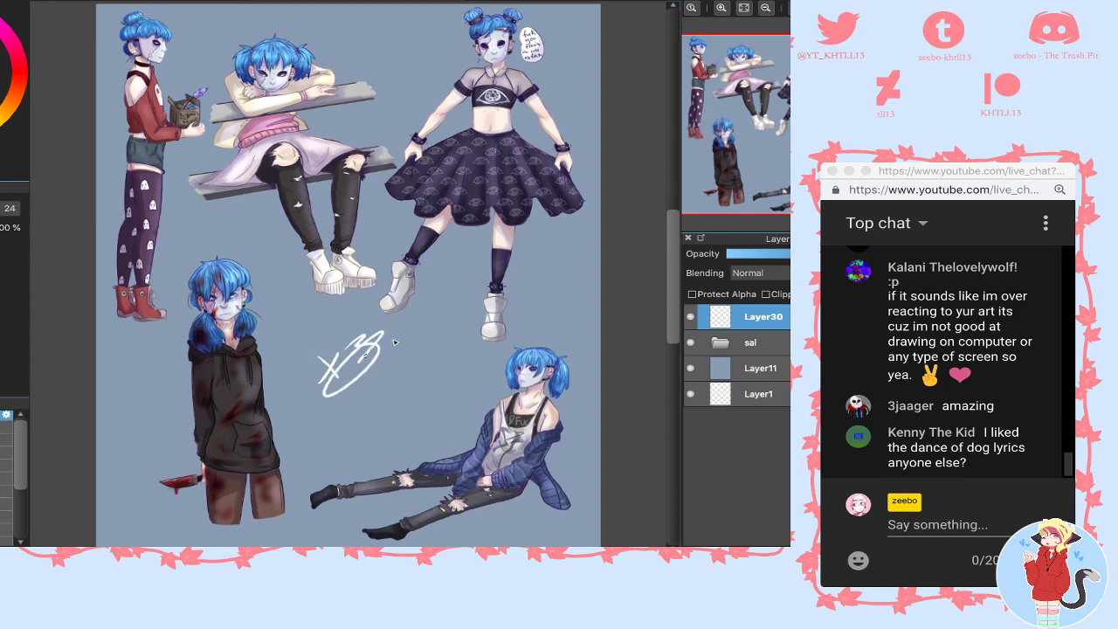
- Shrink the signature and place it on the box-carrying character's red boot
{"action": "key", "text": "ctrl+t"}
{"action": "left_click_drag", "start_coordinate": [267, 318], "coordinate": [101, 272]}
{"action": "left_click", "coordinate": [722, 9]}
{"action": "left_click", "coordinate": [722, 8]}
{"action": "left_click_drag", "start_coordinate": [744, 141], "coordinate": [721, 133]}
{"action": "mouse_move", "coordinate": [377, 394]}
{"action": "left_mouse_down"}
{"action": "mouse_move", "coordinate": [274, 304]}
{"action": "mouse_move", "coordinate": [113, 284]}
{"action": "left_mouse_up"}
{"action": "left_click", "coordinate": [664, 545]}
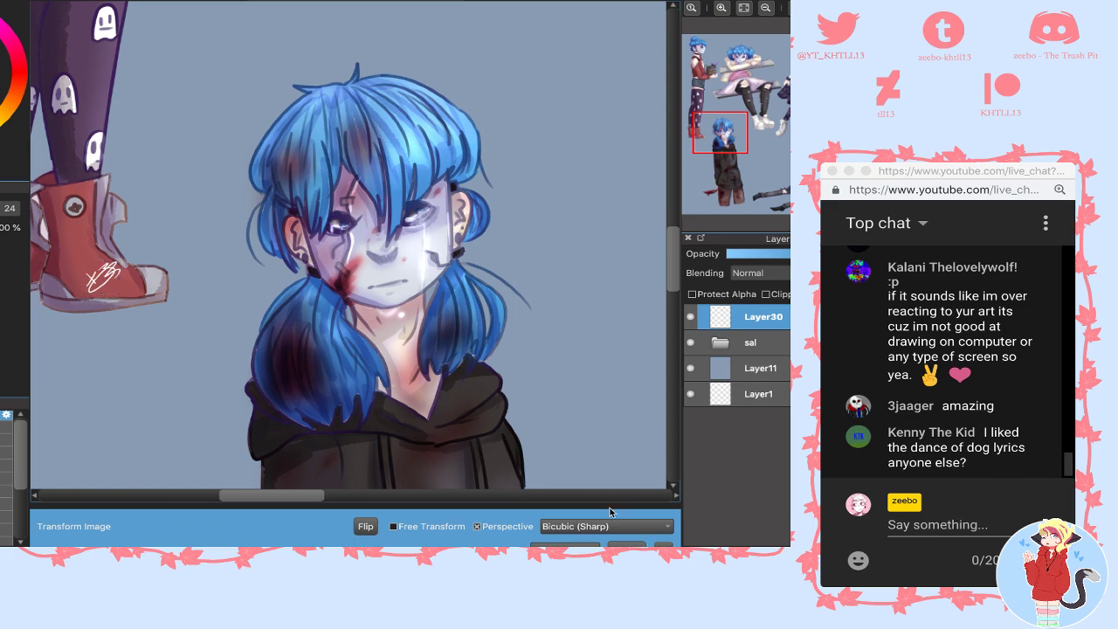
- Paste a signature copy onto the lower hem of the black hoodie, and move another copy towards the reclining character
{"action": "key", "text": "ctrl+v"}
{"action": "key", "text": "ctrl+minus"}
{"action": "key", "text": "ctrl+minus"}
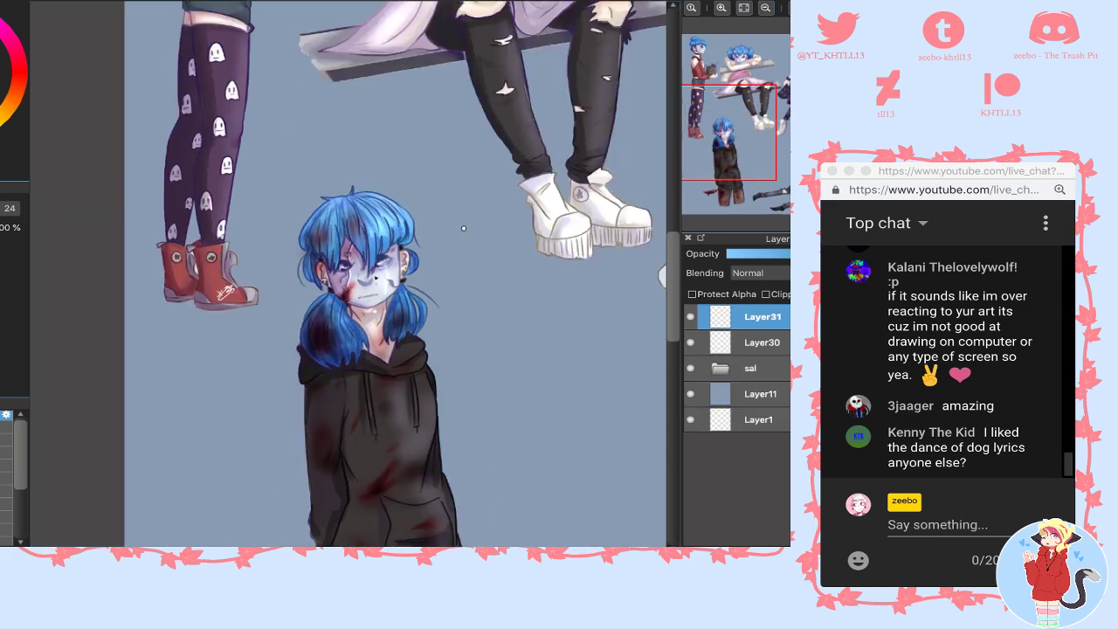
{"action": "left_click_drag", "start_coordinate": [365, 266], "coordinate": [540, 482]}
{"action": "left_click_drag", "start_coordinate": [589, 147], "coordinate": [646, 185]}
{"action": "left_click_drag", "start_coordinate": [732, 137], "coordinate": [745, 169]}
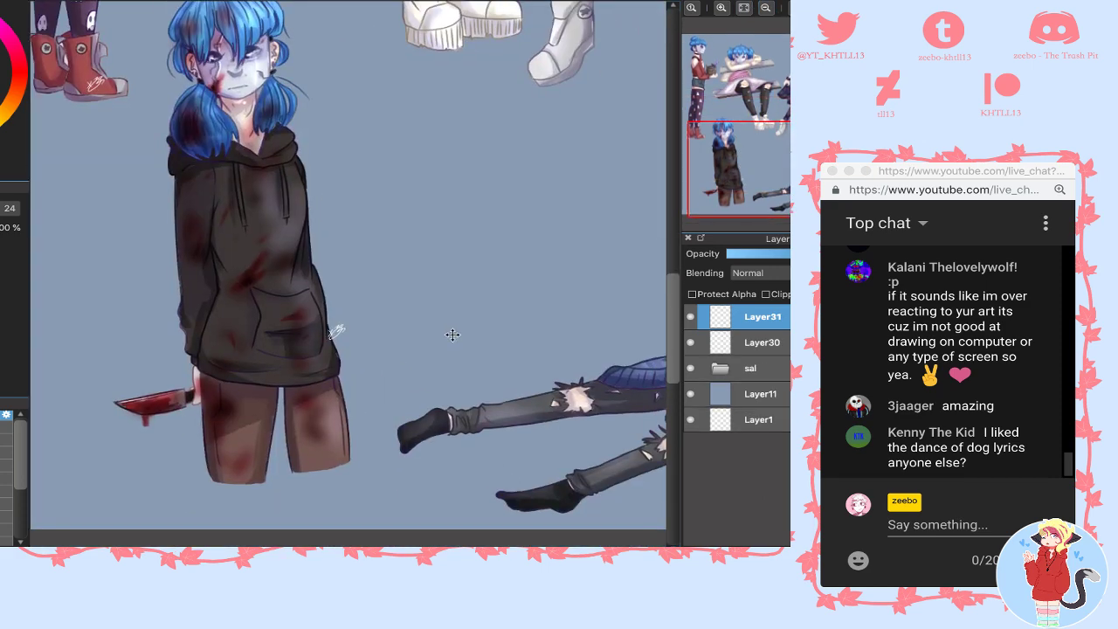
{"action": "left_click_drag", "start_coordinate": [478, 333], "coordinate": [466, 368]}
{"action": "key", "text": "ctrl+shift+n"}
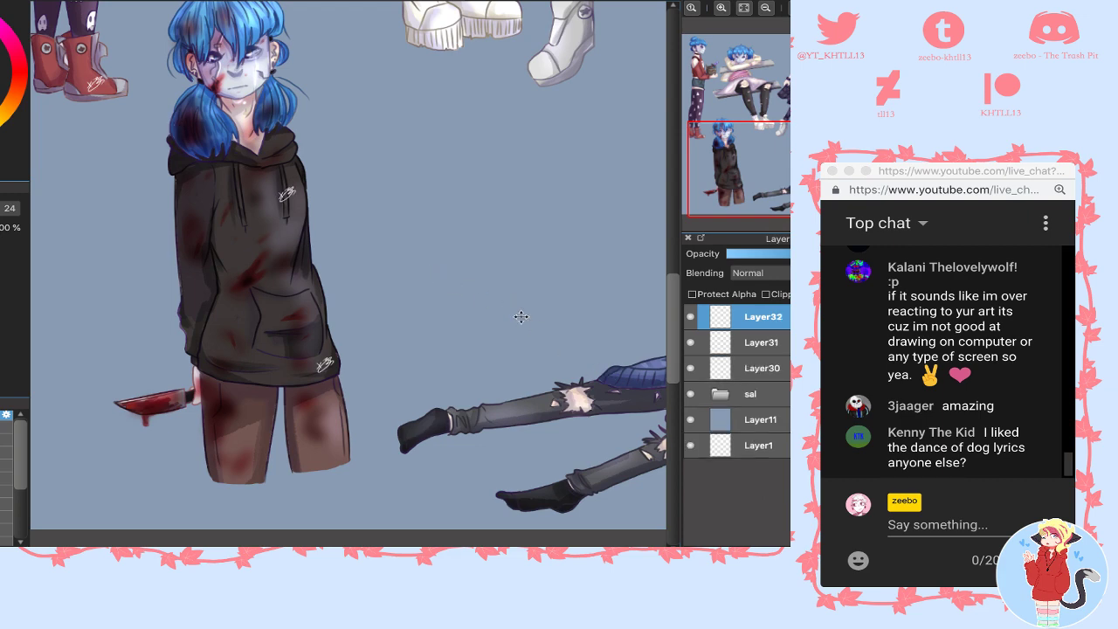
{"action": "mouse_move", "coordinate": [545, 304]}
{"action": "left_mouse_down"}
{"action": "mouse_move", "coordinate": [589, 311]}
{"action": "mouse_move", "coordinate": [587, 301]}
{"action": "left_mouse_up"}
- Paste signature copies onto the seated character's trouser cuff and the skirted character's dark sock
{"action": "left_click_drag", "start_coordinate": [759, 173], "coordinate": [777, 116]}
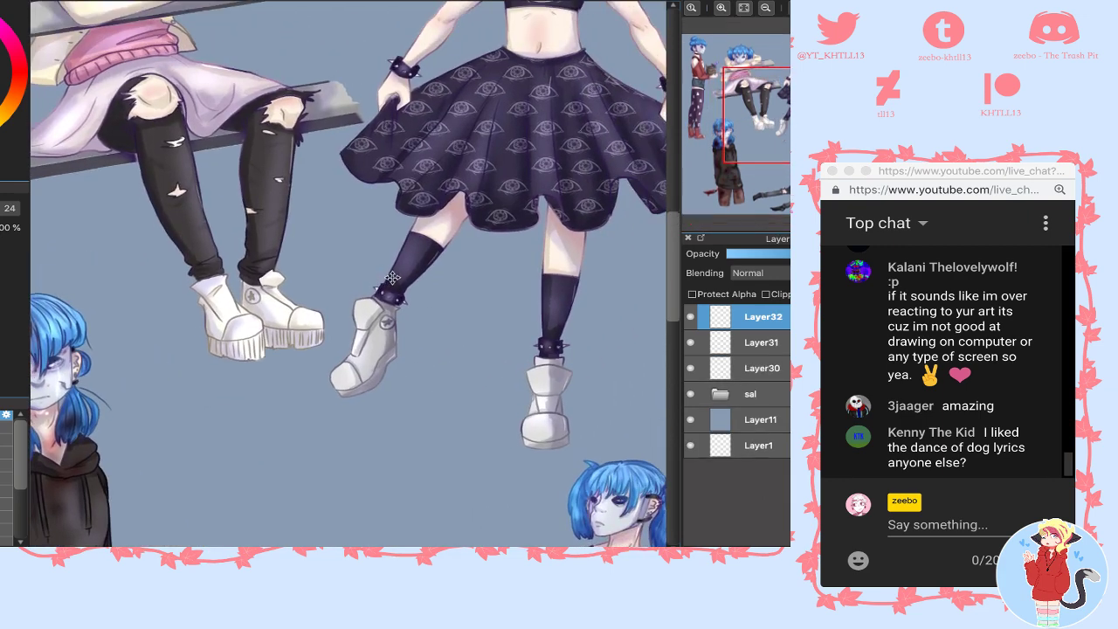
{"action": "key", "text": "super+v"}
{"action": "left_click_drag", "start_coordinate": [367, 304], "coordinate": [494, 121]}
{"action": "key", "text": "ctrl+v"}
{"action": "mouse_move", "coordinate": [369, 256]}
{"action": "left_mouse_down"}
{"action": "mouse_move", "coordinate": [594, 198]}
{"action": "mouse_move", "coordinate": [629, 171]}
{"action": "left_mouse_up"}
- Merge all the signature layers down into the single Layer30
{"action": "key", "text": "super+e"}
{"action": "key", "text": "super+e"}
{"action": "key", "text": "super+e"}
{"action": "key", "text": "super+e"}
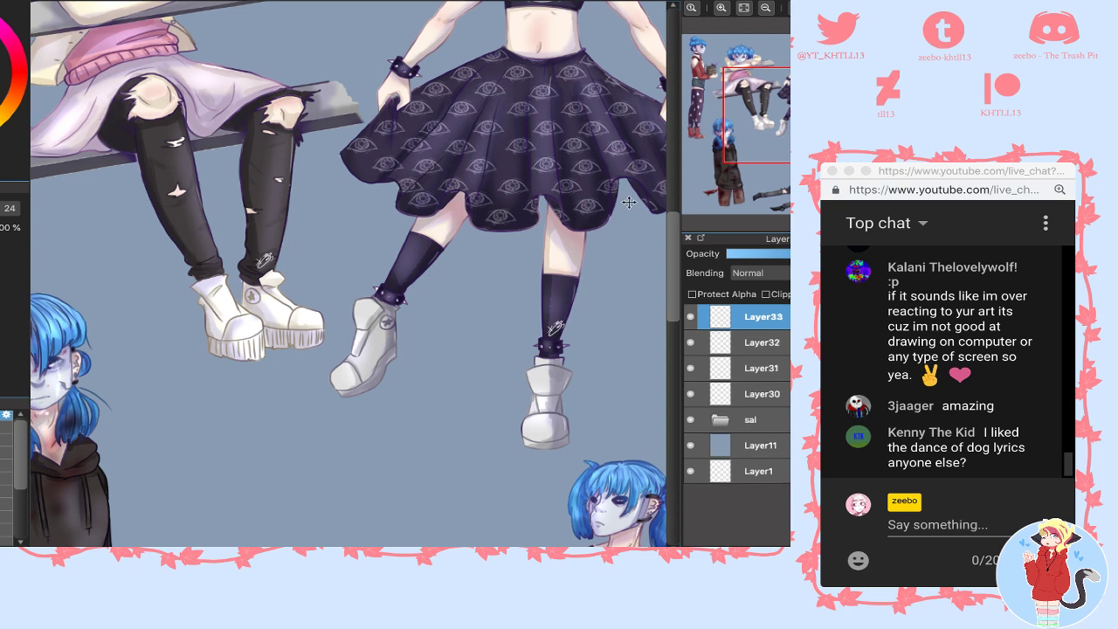
- Lower the merged signature layer's opacity and move it to the top of the sal folder
{"action": "left_click_drag", "start_coordinate": [781, 255], "coordinate": [769, 256]}
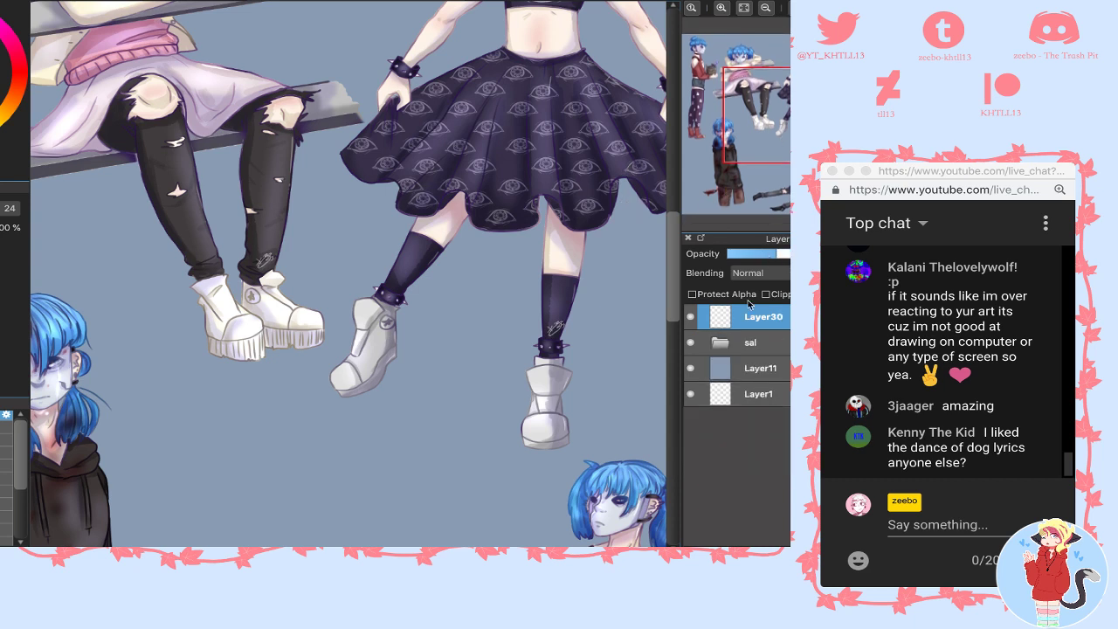
{"action": "left_click_drag", "start_coordinate": [745, 324], "coordinate": [743, 339]}
{"action": "left_click", "coordinate": [721, 317]}
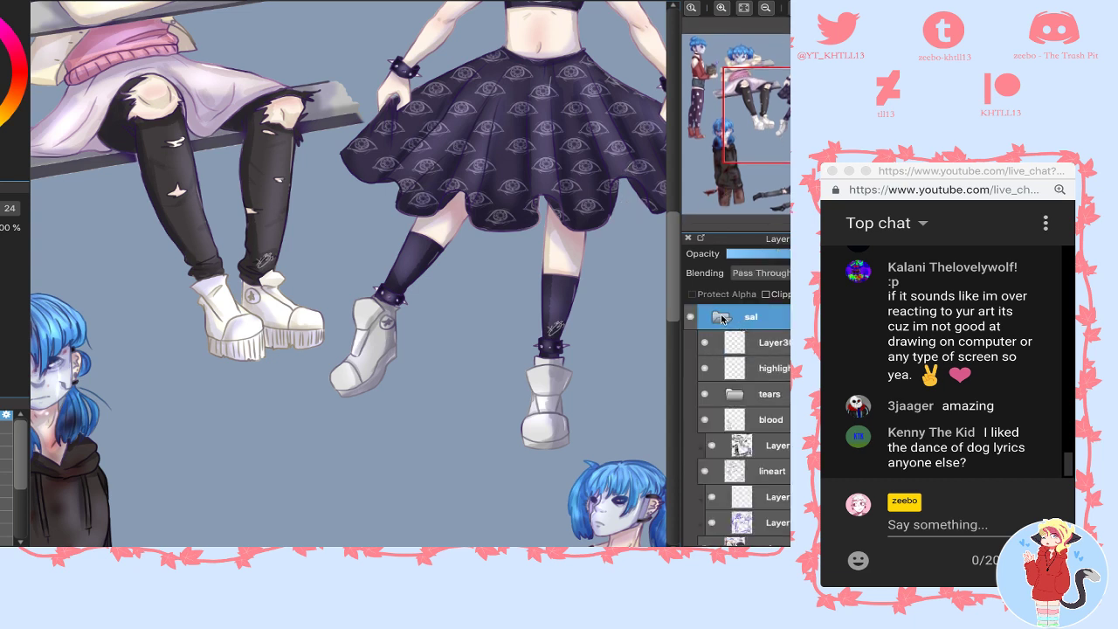
- Collapse the sal folder, create a selection from its opacity, and expand the selection by 5
{"action": "left_click", "coordinate": [721, 318]}
{"action": "left_click", "coordinate": [77, 0]}
{"action": "mouse_move", "coordinate": [120, 0]}
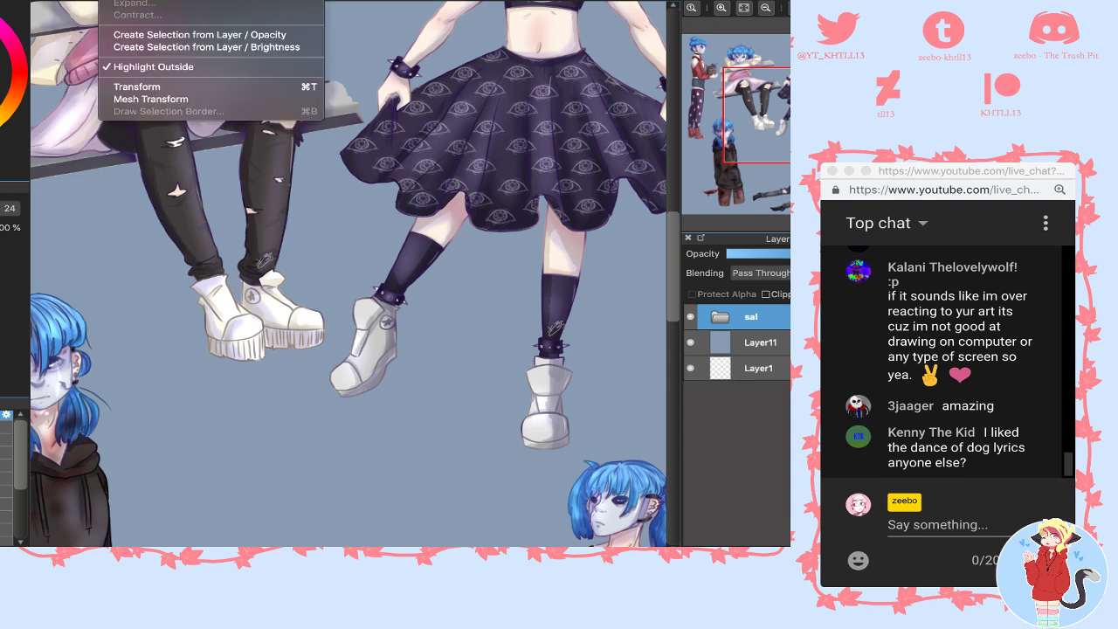
{"action": "left_click", "coordinate": [140, 35]}
{"action": "left_click", "coordinate": [120, 0]}
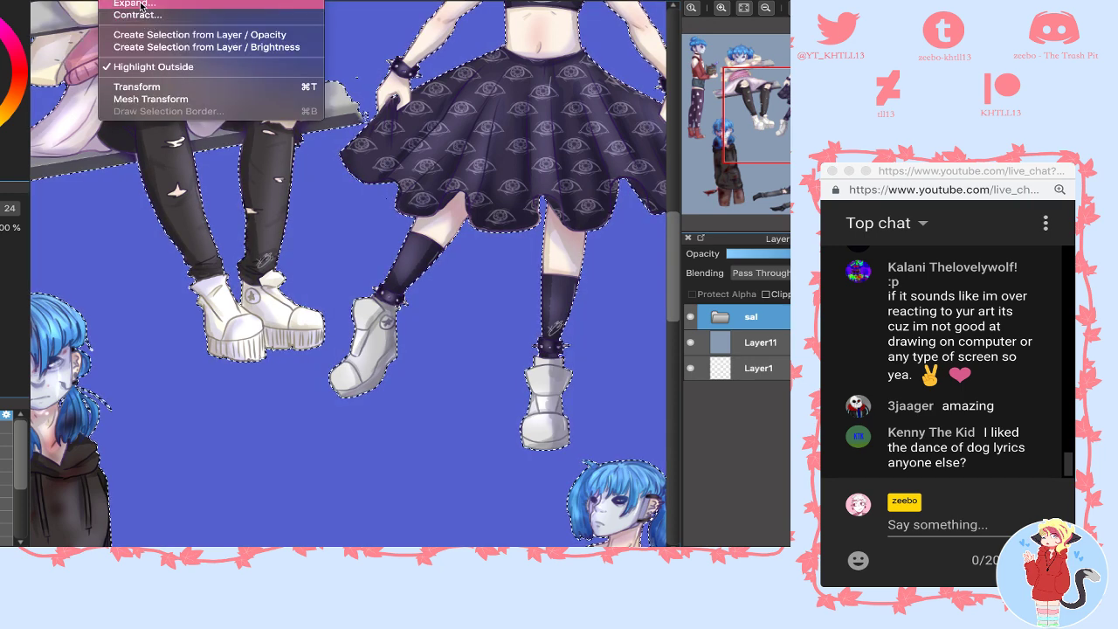
{"action": "left_click", "coordinate": [142, 2]}
{"action": "type", "text": "5"}
{"action": "key", "text": "Return"}
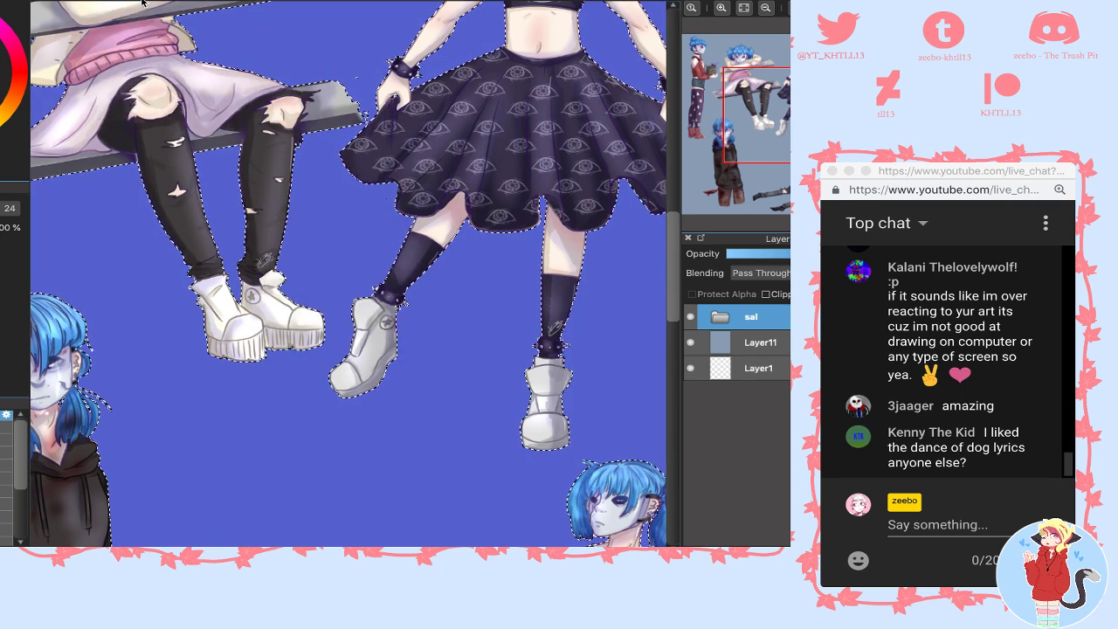
- Add a layer beneath the sal folder, fill the expanded selection with white to outline all the figures, and deselect
{"action": "left_click", "coordinate": [744, 8]}
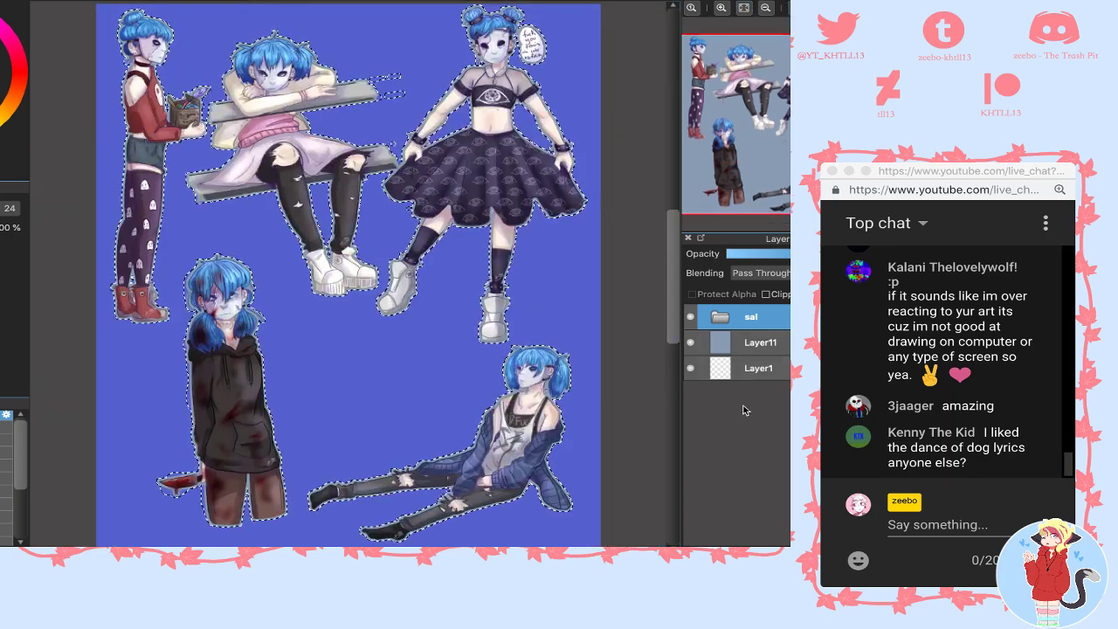
{"action": "left_click", "coordinate": [748, 344]}
{"action": "key", "text": "ctrl+shift+n"}
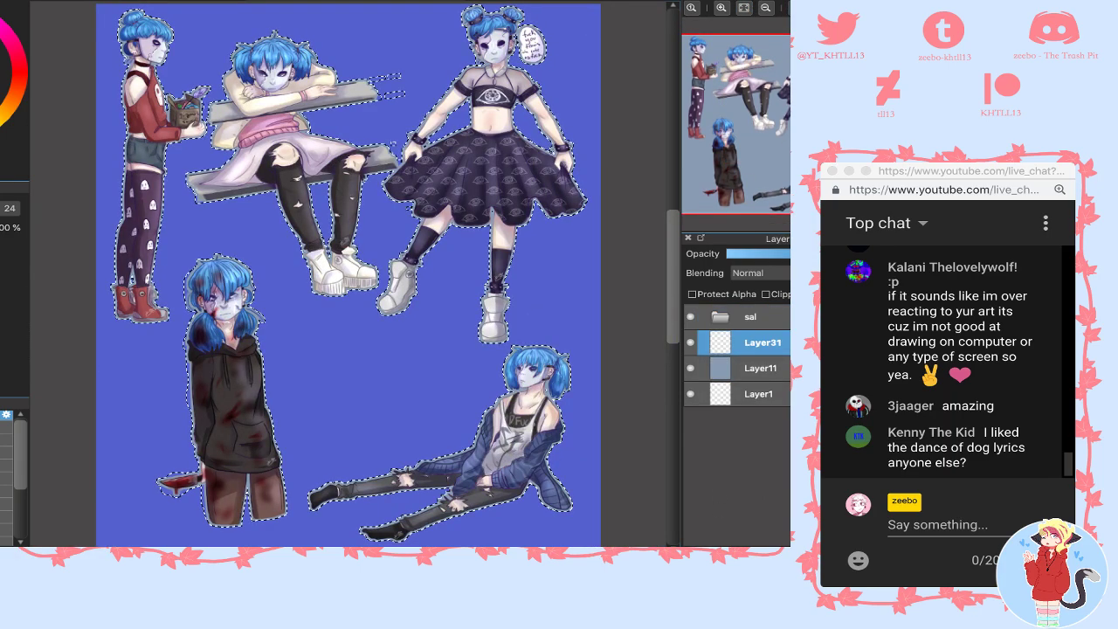
{"action": "left_click_drag", "start_coordinate": [219, 232], "coordinate": [124, 40]}
{"action": "mouse_move", "coordinate": [127, 36]}
{"action": "left_mouse_down"}
{"action": "mouse_move", "coordinate": [184, 31]}
{"action": "mouse_move", "coordinate": [146, 151]}
{"action": "mouse_move", "coordinate": [95, 243]}
{"action": "mouse_move", "coordinate": [116, 335]}
{"action": "mouse_move", "coordinate": [188, 342]}
{"action": "mouse_move", "coordinate": [150, 410]}
{"action": "mouse_move", "coordinate": [146, 534]}
{"action": "mouse_move", "coordinate": [426, 537]}
{"action": "mouse_move", "coordinate": [535, 491]}
{"action": "mouse_move", "coordinate": [488, 431]}
{"action": "mouse_move", "coordinate": [516, 384]}
{"action": "mouse_move", "coordinate": [379, 406]}
{"action": "mouse_move", "coordinate": [403, 325]}
{"action": "mouse_move", "coordinate": [299, 335]}
{"action": "mouse_move", "coordinate": [267, 258]}
{"action": "mouse_move", "coordinate": [278, 215]}
{"action": "mouse_move", "coordinate": [377, 117]}
{"action": "mouse_move", "coordinate": [367, 63]}
{"action": "mouse_move", "coordinate": [171, 140]}
{"action": "mouse_move", "coordinate": [116, 143]}
{"action": "mouse_move", "coordinate": [113, 236]}
{"action": "mouse_move", "coordinate": [201, 218]}
{"action": "mouse_move", "coordinate": [205, 322]}
{"action": "mouse_move", "coordinate": [228, 376]}
{"action": "mouse_move", "coordinate": [334, 395]}
{"action": "mouse_move", "coordinate": [118, 430]}
{"action": "mouse_move", "coordinate": [199, 219]}
{"action": "mouse_move", "coordinate": [535, 68]}
{"action": "left_mouse_up"}
{"action": "key", "text": "ctrl+d"}
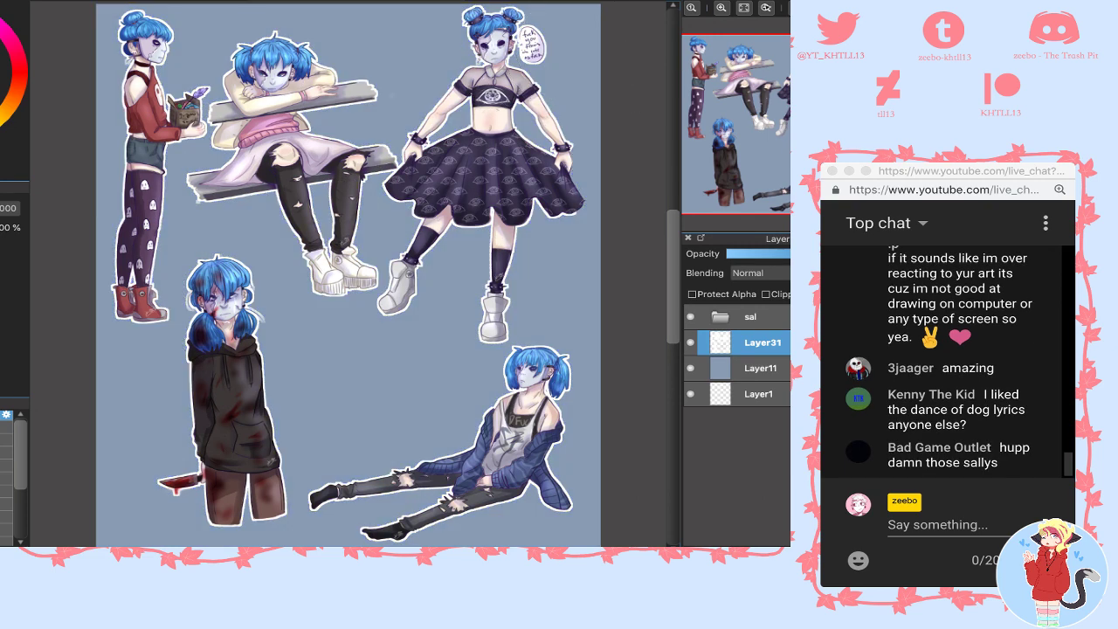
- Remove the white outline around the speech bubble beside the skirted character
{"action": "left_click", "coordinate": [722, 8]}
{"action": "left_click", "coordinate": [721, 7]}
{"action": "left_click", "coordinate": [722, 8]}
{"action": "left_click", "coordinate": [722, 8]}
{"action": "left_click_drag", "start_coordinate": [428, 79], "coordinate": [210, 515]}
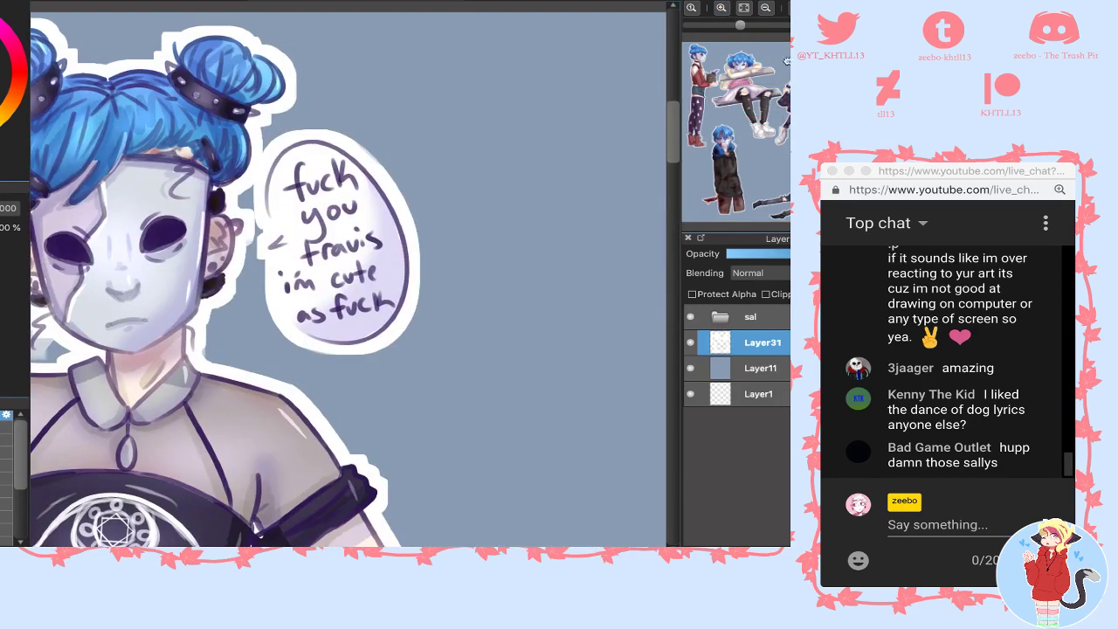
{"action": "mouse_move", "coordinate": [298, 174]}
{"action": "left_mouse_down"}
{"action": "mouse_move", "coordinate": [285, 207]}
{"action": "mouse_move", "coordinate": [285, 197]}
{"action": "left_mouse_up"}
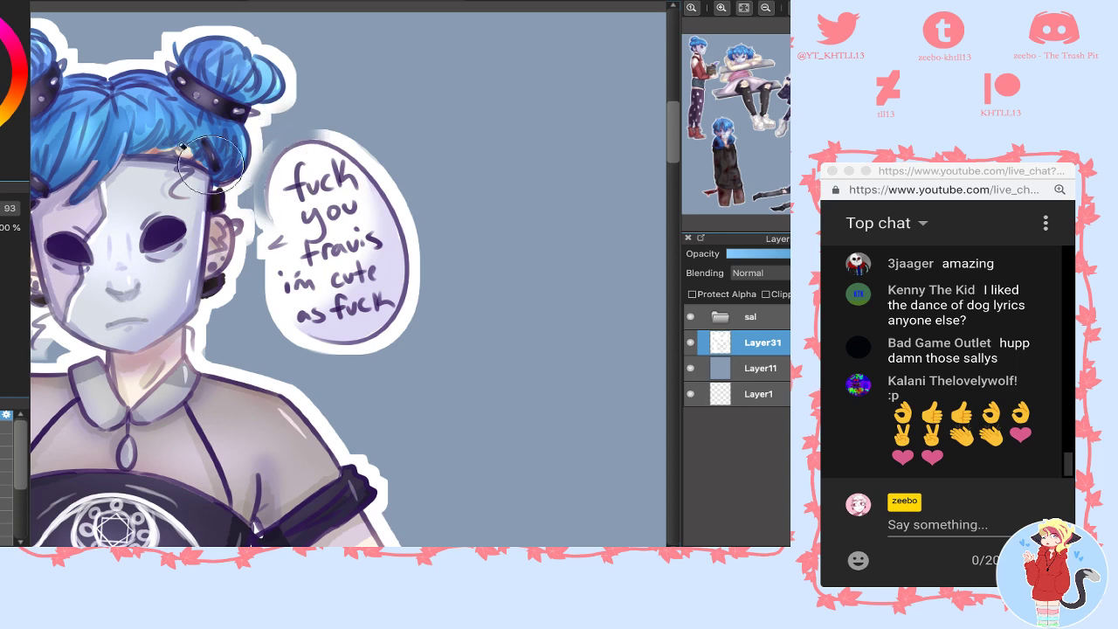
{"action": "key", "text": "ctrl+z"}
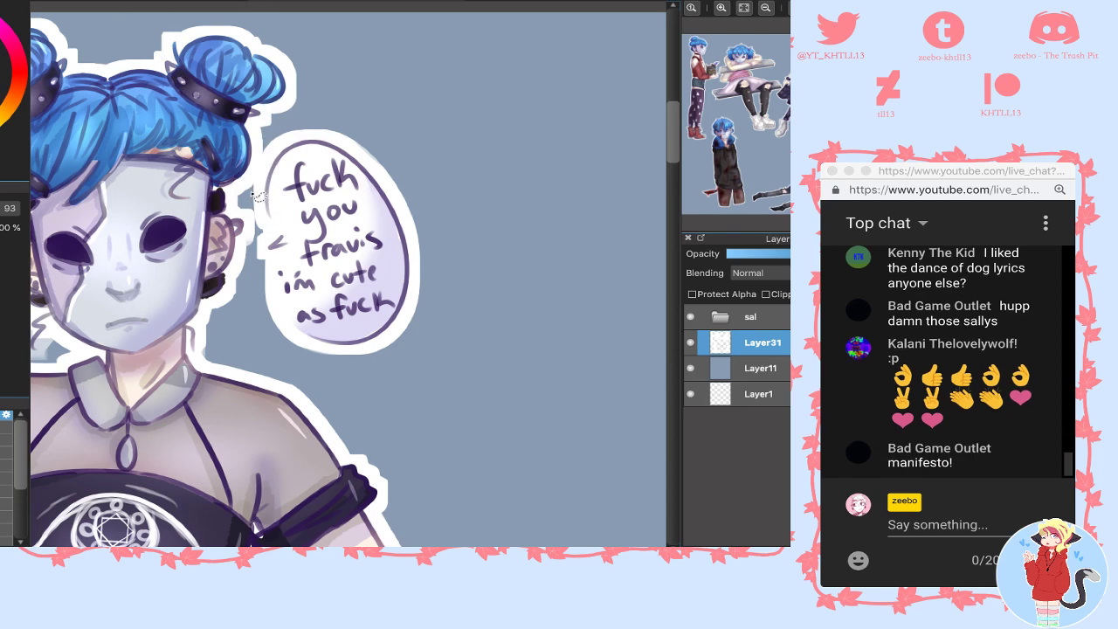
{"action": "mouse_move", "coordinate": [251, 191]}
{"action": "left_mouse_down"}
{"action": "mouse_move", "coordinate": [293, 120]}
{"action": "mouse_move", "coordinate": [437, 161]}
{"action": "mouse_move", "coordinate": [471, 359]}
{"action": "mouse_move", "coordinate": [354, 397]}
{"action": "mouse_move", "coordinate": [283, 356]}
{"action": "mouse_move", "coordinate": [254, 313]}
{"action": "mouse_move", "coordinate": [246, 276]}
{"action": "mouse_move", "coordinate": [267, 231]}
{"action": "mouse_move", "coordinate": [253, 194]}
{"action": "left_mouse_up"}
{"action": "key", "text": "Delete"}
{"action": "key", "text": "ctrl+d"}
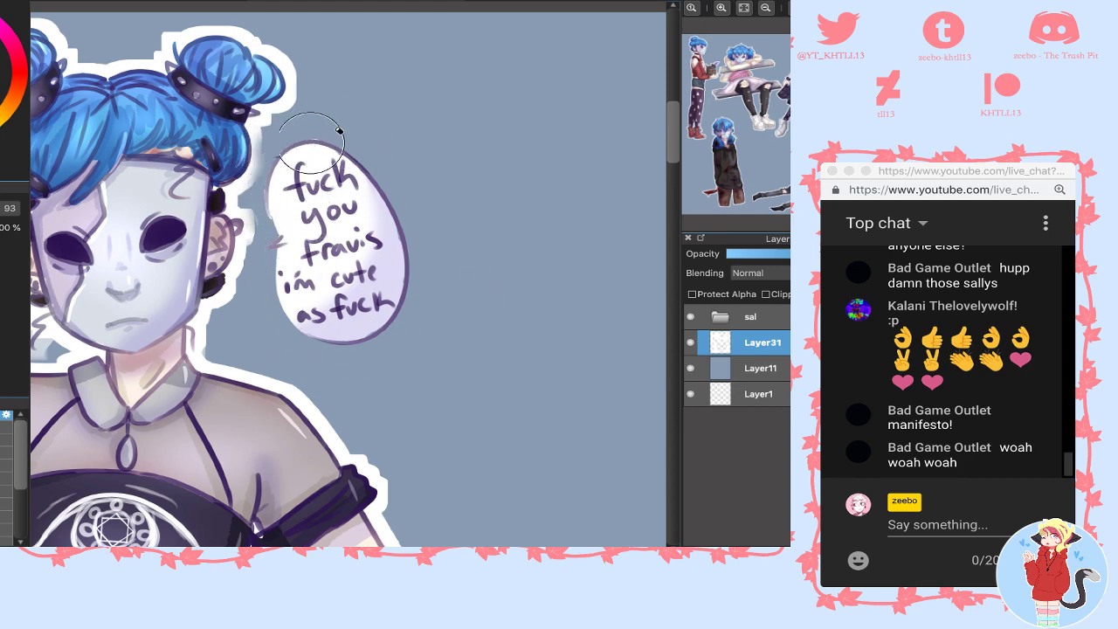
- Apply a Gaussian Blur of 48 to the white outline layer
{"action": "left_click", "coordinate": [744, 7]}
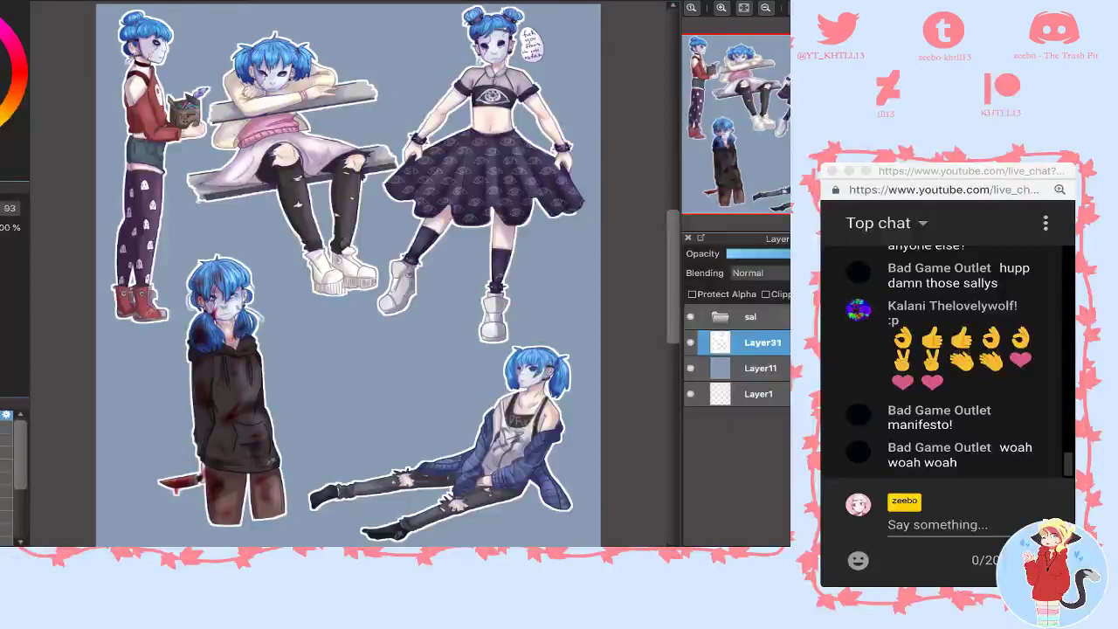
{"action": "left_click", "coordinate": [37, 1]}
{"action": "mouse_move", "coordinate": [79, 1]}
{"action": "left_click", "coordinate": [110, 35]}
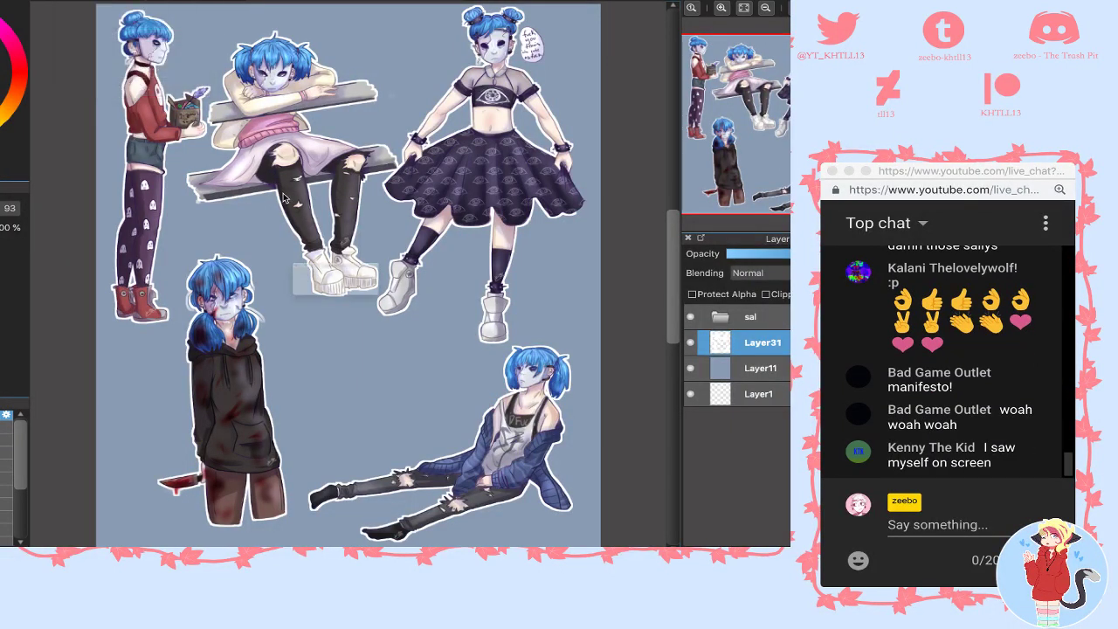
{"action": "left_click_drag", "start_coordinate": [301, 266], "coordinate": [369, 269]}
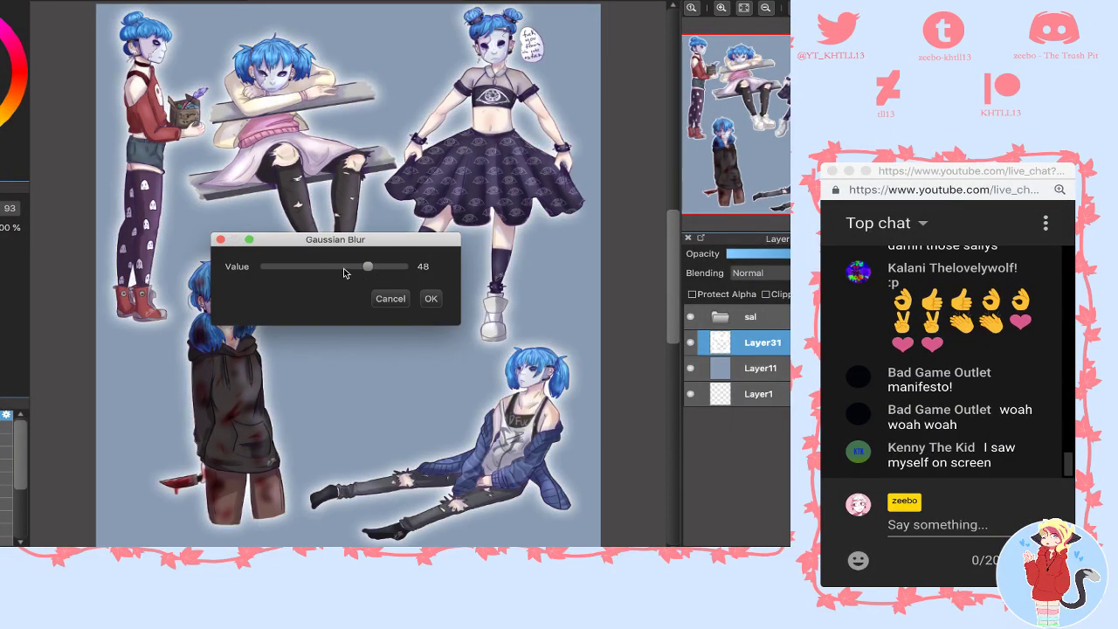
{"action": "left_click", "coordinate": [431, 299]}
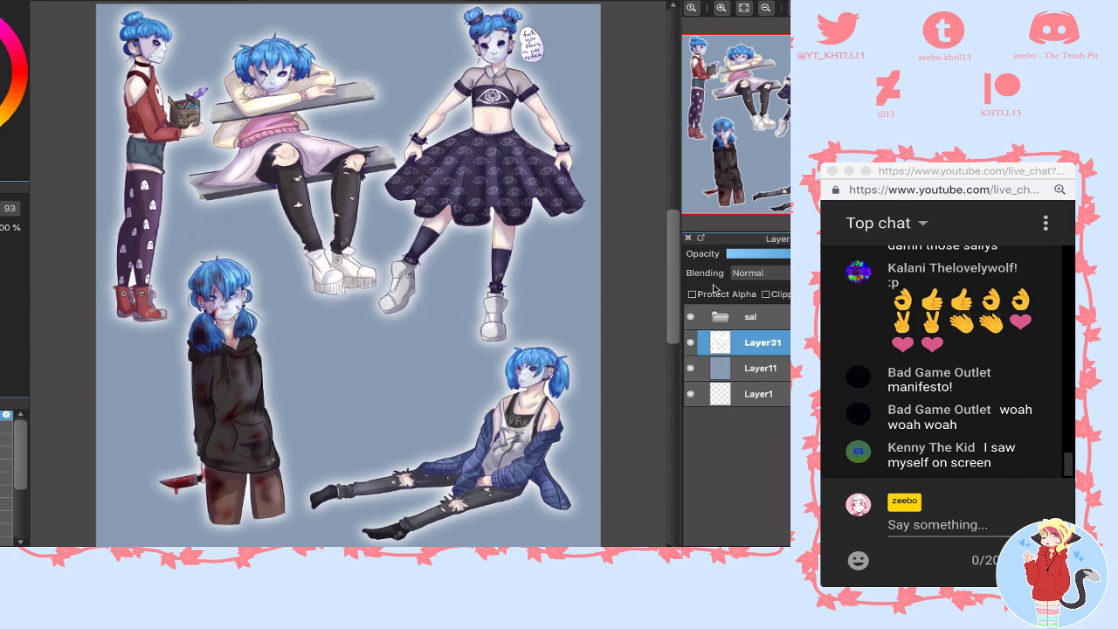
- Protect the glow layer's alpha, tint the glow light blue, and set its saturation to 152% and brightness to 159%
{"action": "left_click", "coordinate": [691, 294]}
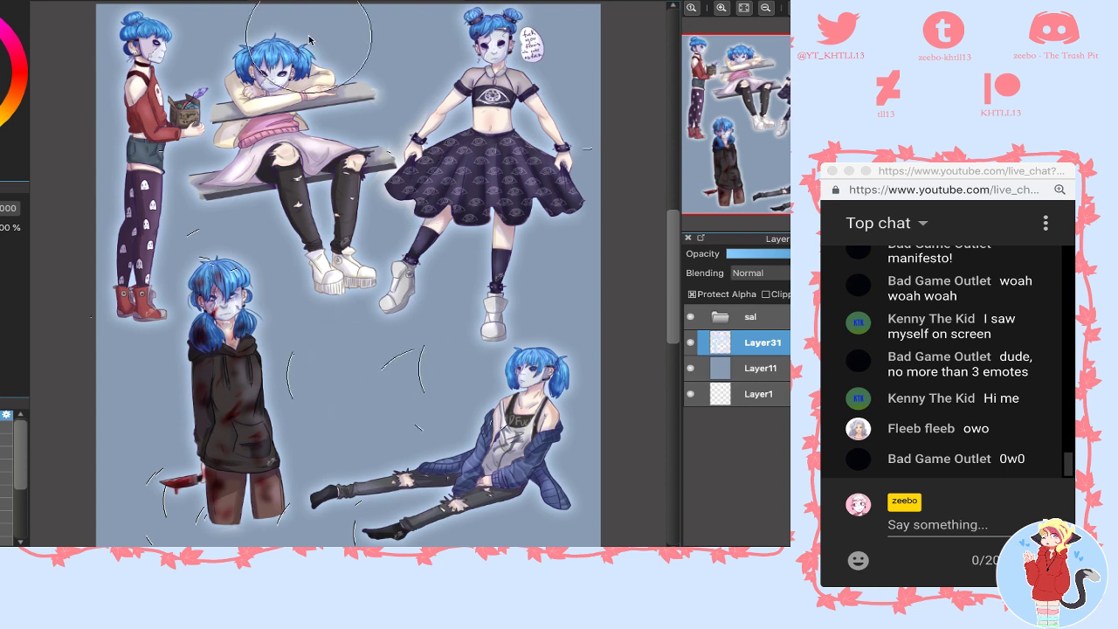
{"action": "key", "text": "ctrl+u"}
{"action": "left_click_drag", "start_coordinate": [542, 218], "coordinate": [585, 198]}
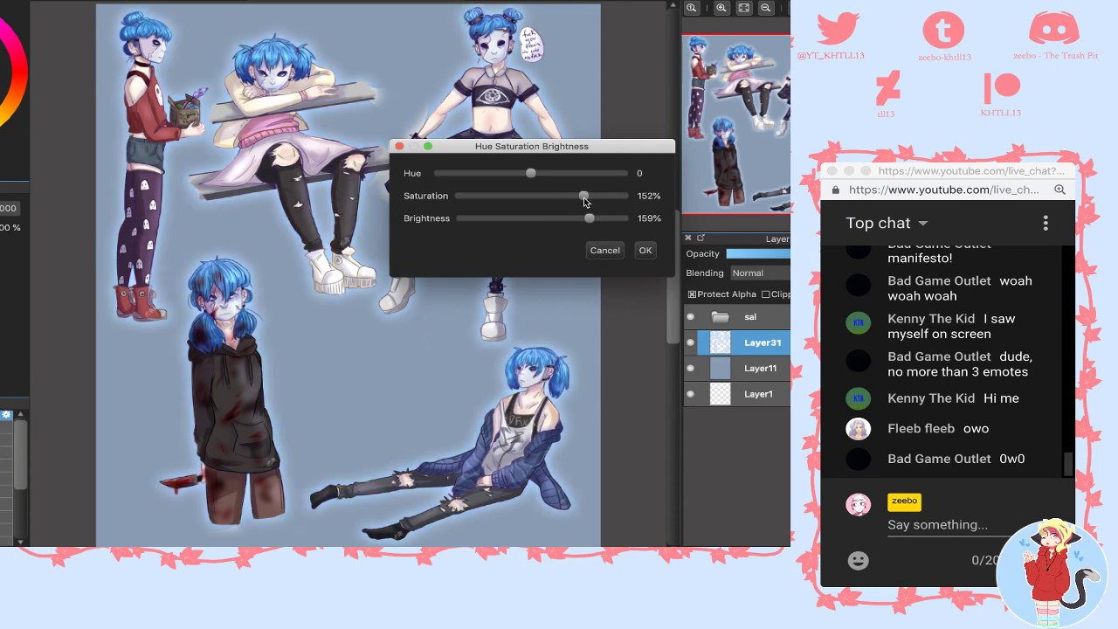
{"action": "left_click", "coordinate": [643, 249]}
- Examine the blue glow up close around the side-view character and the skirted character, and across the whole sheet
{"action": "left_click", "coordinate": [724, 9]}
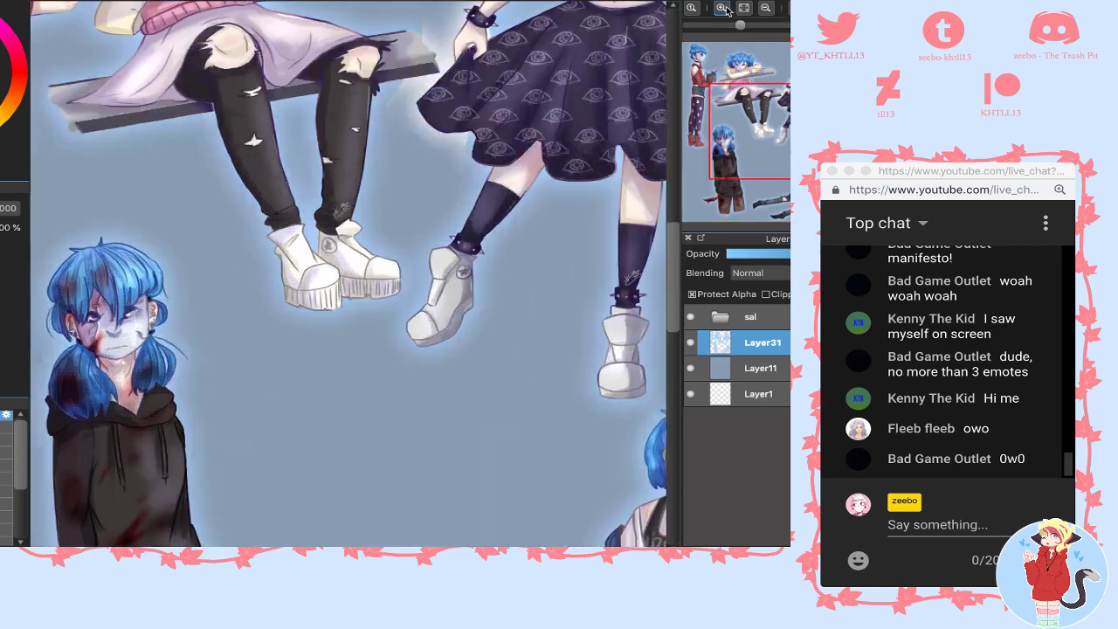
{"action": "left_click", "coordinate": [724, 8]}
{"action": "left_click", "coordinate": [723, 9]}
{"action": "left_click_drag", "start_coordinate": [734, 57], "coordinate": [705, 56]}
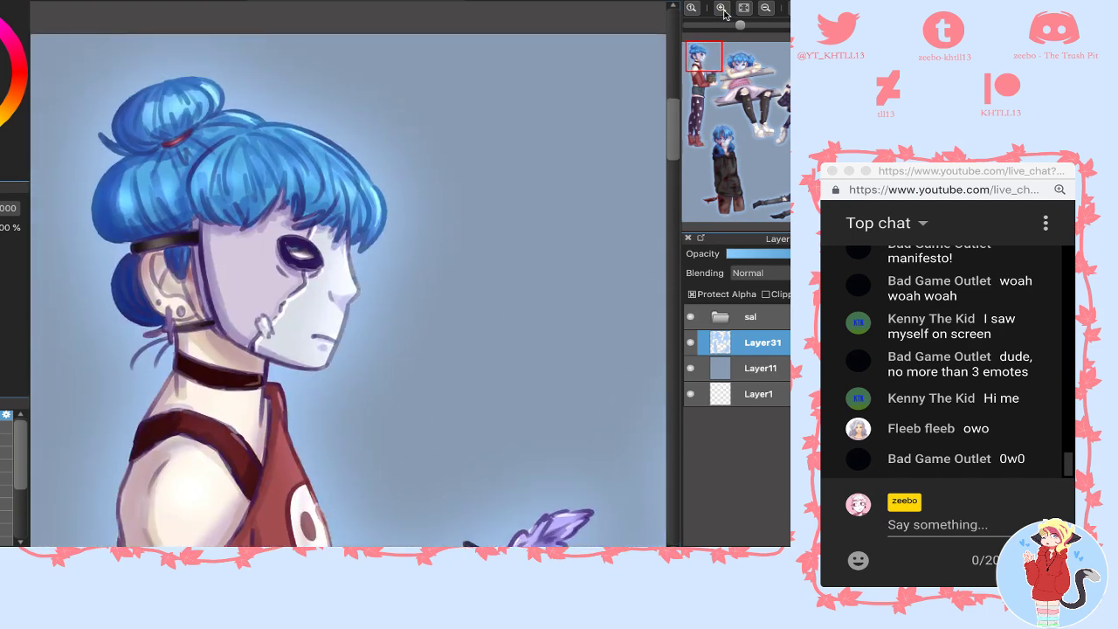
{"action": "left_click", "coordinate": [742, 9]}
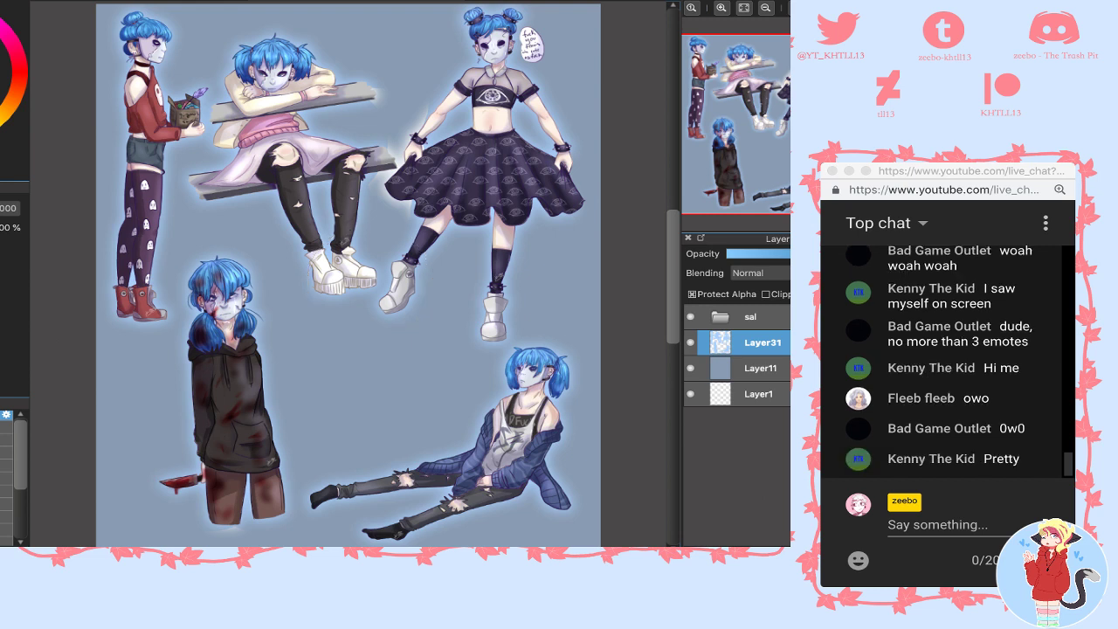
{"action": "left_click", "coordinate": [3, 1]}
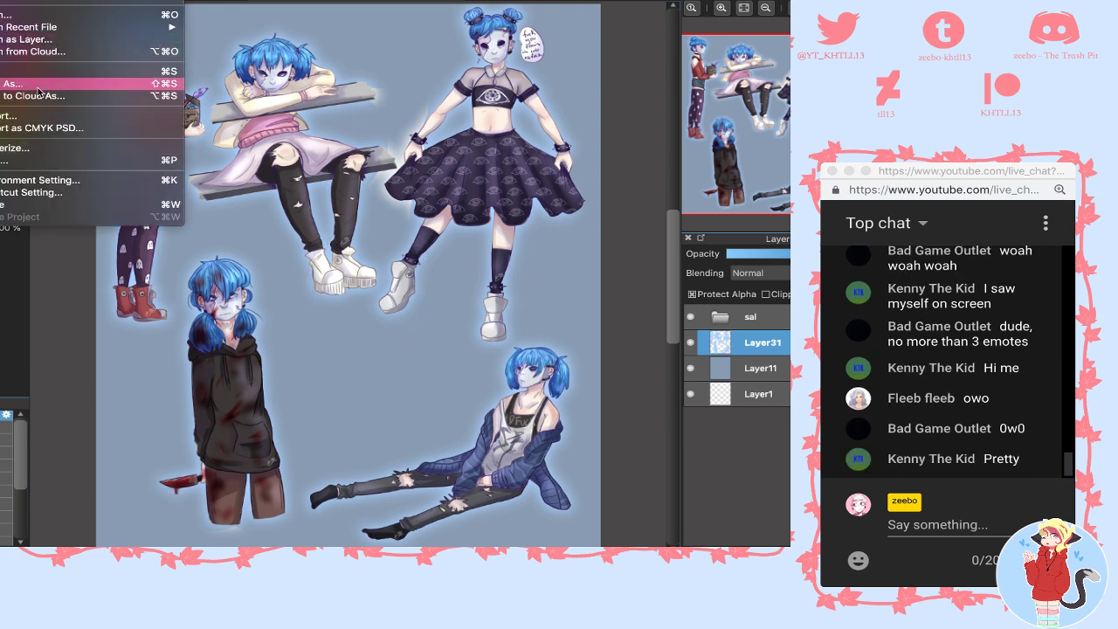
{"action": "left_click", "coordinate": [623, 275]}
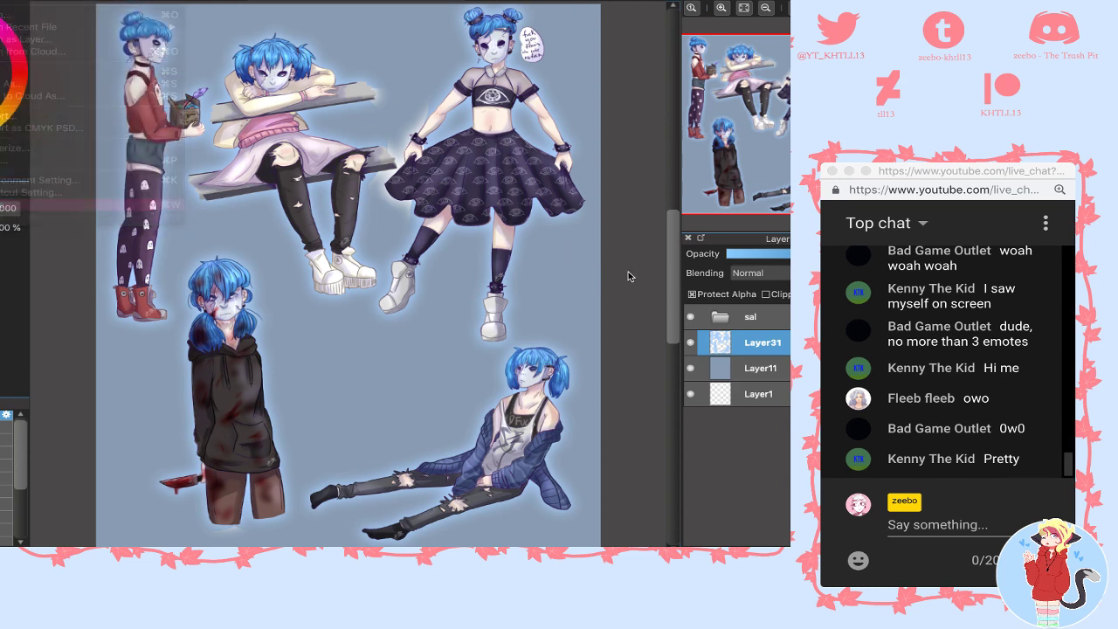
{"action": "scroll", "coordinate": [793, 79], "scroll_direction": "up", "scroll_amount": 5}
{"action": "left_click_drag", "start_coordinate": [797, 72], "coordinate": [818, 63]}
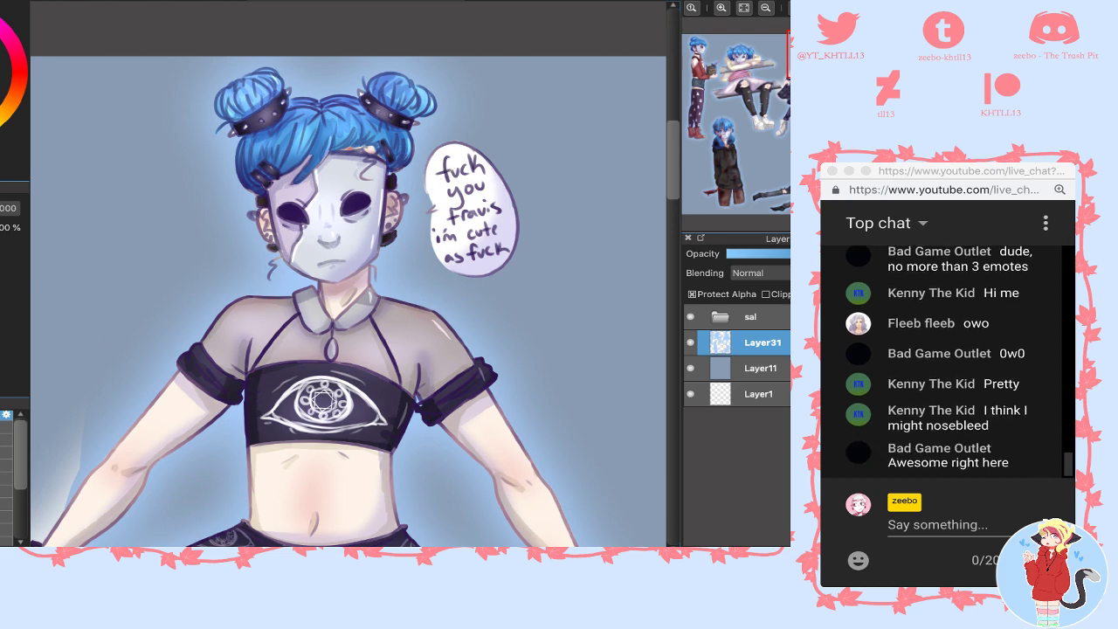
- Add a layer above the sal folder and handwrite "it's not my fault" to the right of the bloodied hoodie character's head
{"action": "left_click", "coordinate": [5, 427]}
{"action": "left_click_drag", "start_coordinate": [724, 157], "coordinate": [726, 149]}
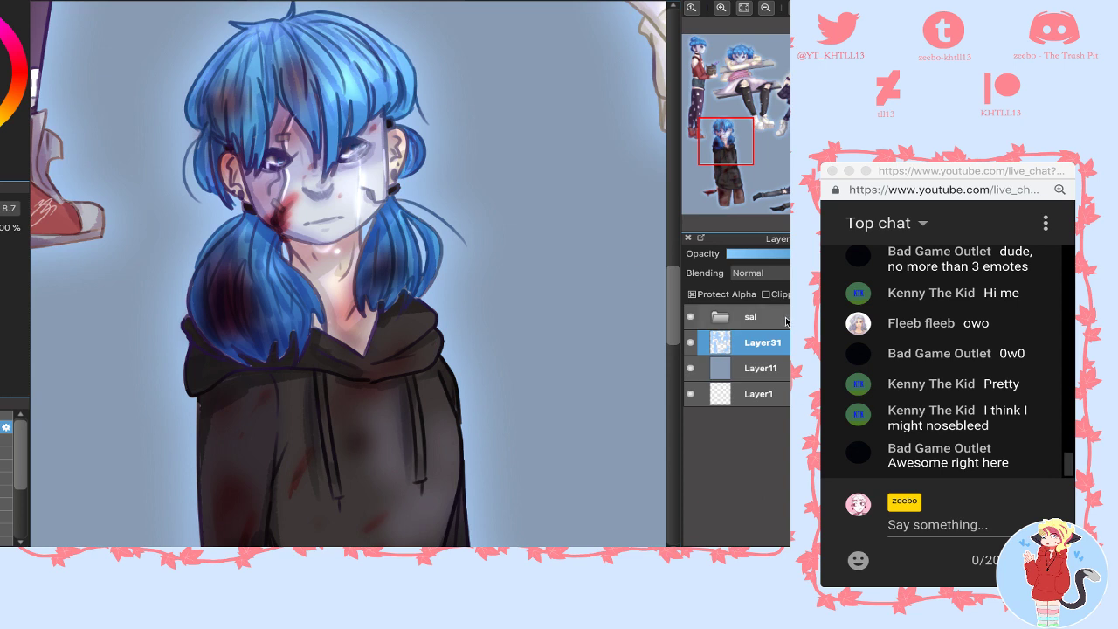
{"action": "key", "text": "ctrl+shift+n"}
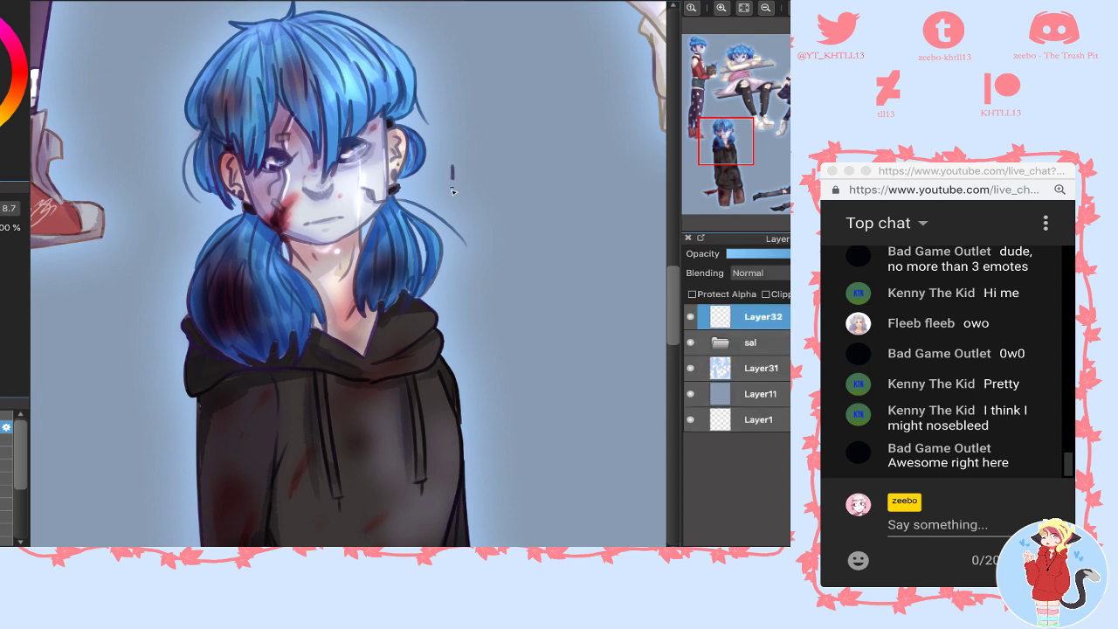
{"action": "left_click_drag", "start_coordinate": [472, 155], "coordinate": [486, 186]}
{"action": "key", "text": "ctrl+z"}
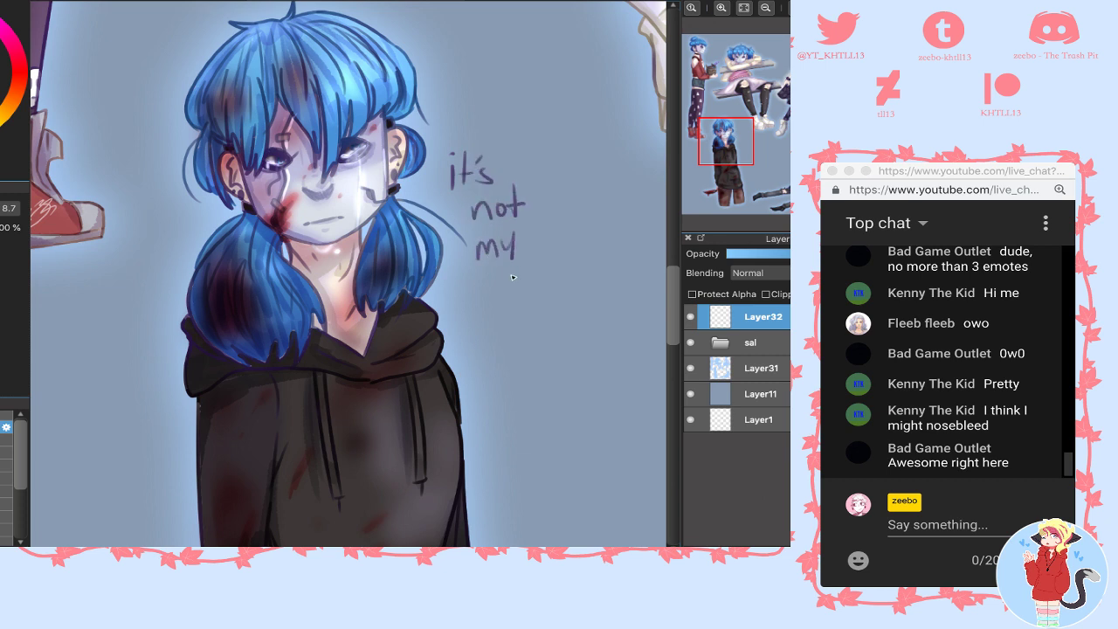
{"action": "mouse_move", "coordinate": [489, 282]}
{"action": "left_mouse_down"}
{"action": "mouse_move", "coordinate": [479, 322]}
{"action": "mouse_move", "coordinate": [500, 297]}
{"action": "left_mouse_up"}
{"action": "mouse_move", "coordinate": [500, 302]}
{"action": "left_mouse_down"}
{"action": "mouse_move", "coordinate": [495, 316]}
{"action": "mouse_move", "coordinate": [523, 307]}
{"action": "left_mouse_up"}
{"action": "left_click_drag", "start_coordinate": [528, 282], "coordinate": [534, 308]}
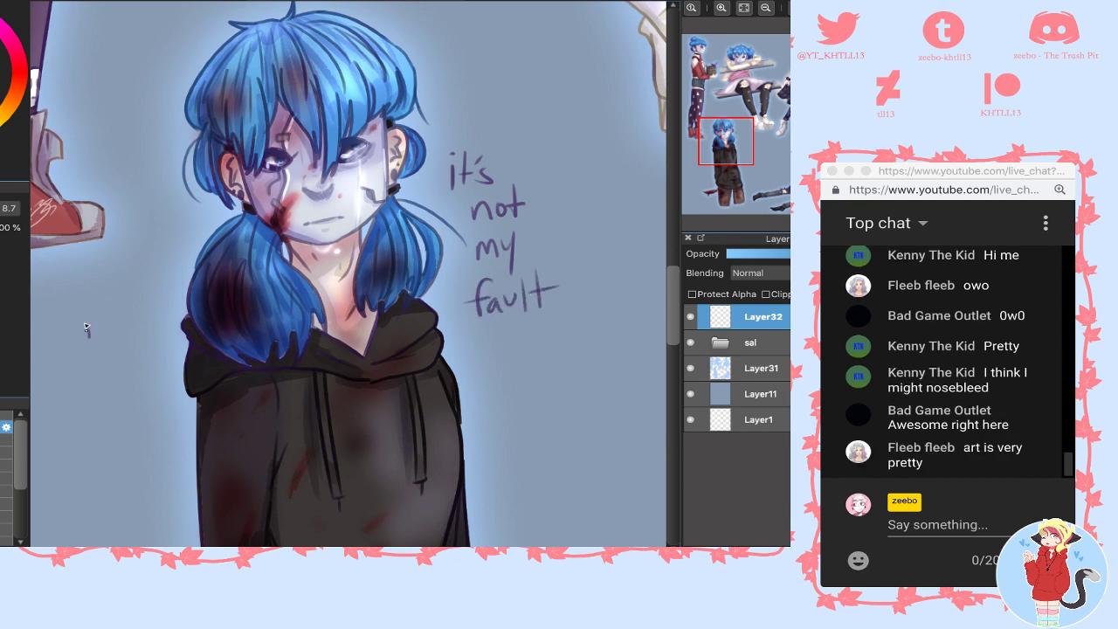
- Handwrite "i had no choice" to the left of the bloodied hoodie character's shoulder
{"action": "left_click_drag", "start_coordinate": [89, 316], "coordinate": [87, 337]}
{"action": "left_click_drag", "start_coordinate": [98, 313], "coordinate": [99, 339]}
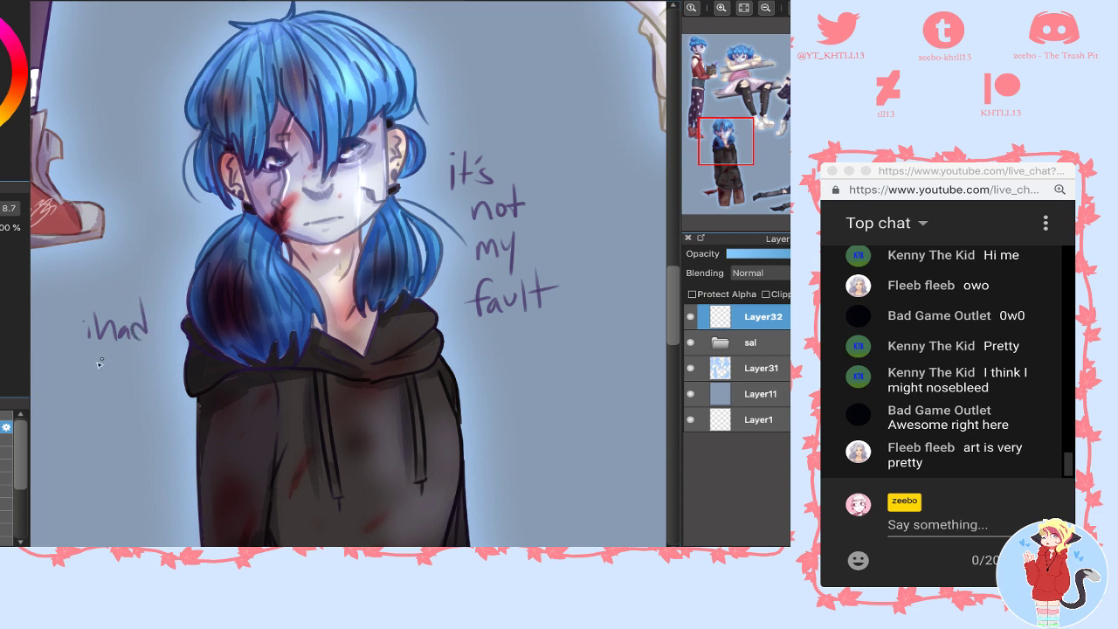
{"action": "mouse_move", "coordinate": [114, 388]}
{"action": "left_mouse_down"}
{"action": "mouse_move", "coordinate": [131, 412]}
{"action": "mouse_move", "coordinate": [148, 396]}
{"action": "left_mouse_up"}
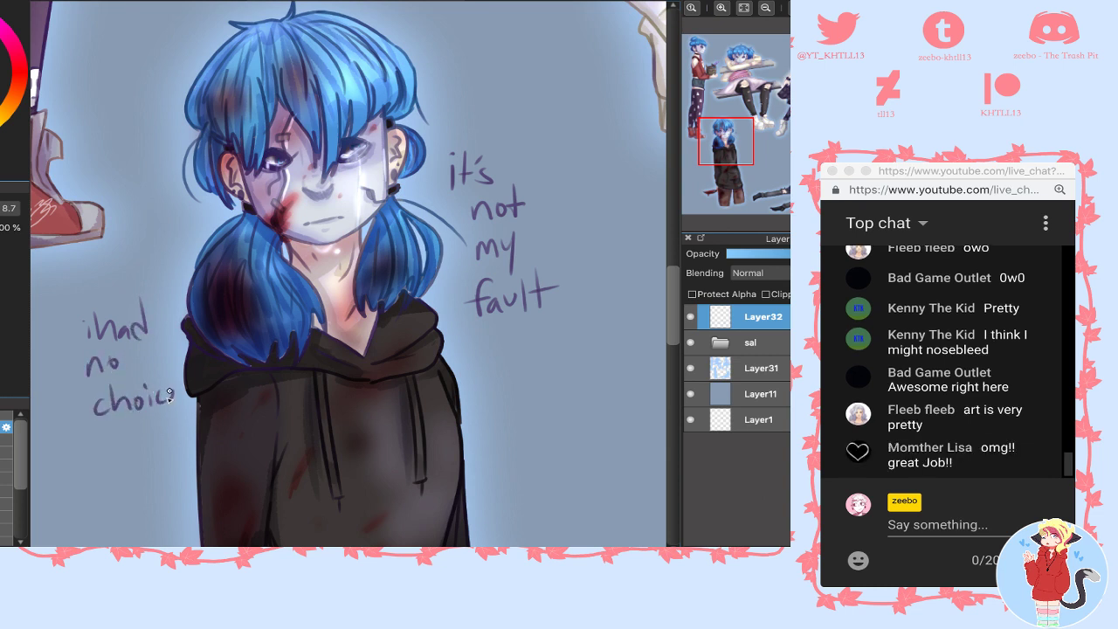
{"action": "left_click_drag", "start_coordinate": [170, 398], "coordinate": [175, 405]}
{"action": "left_click_drag", "start_coordinate": [75, 326], "coordinate": [75, 338]}
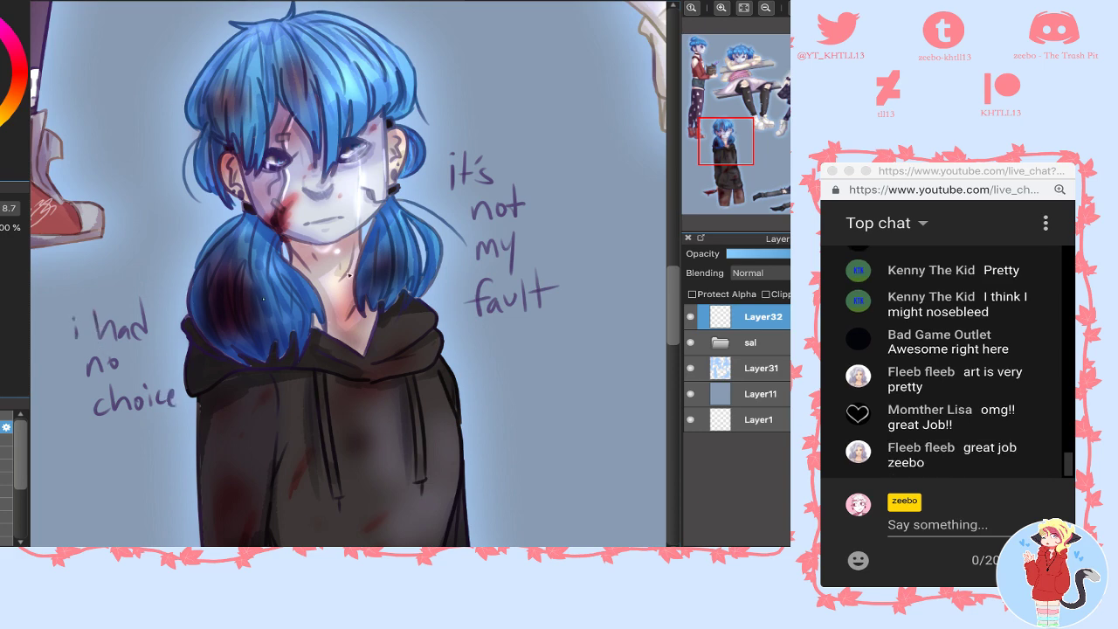
- Draw rounded speech-bubble outlines with small tails around both handwritten phrases beside the hoodie character
{"action": "mouse_move", "coordinate": [731, 52]}
{"action": "left_click", "coordinate": [765, 8]}
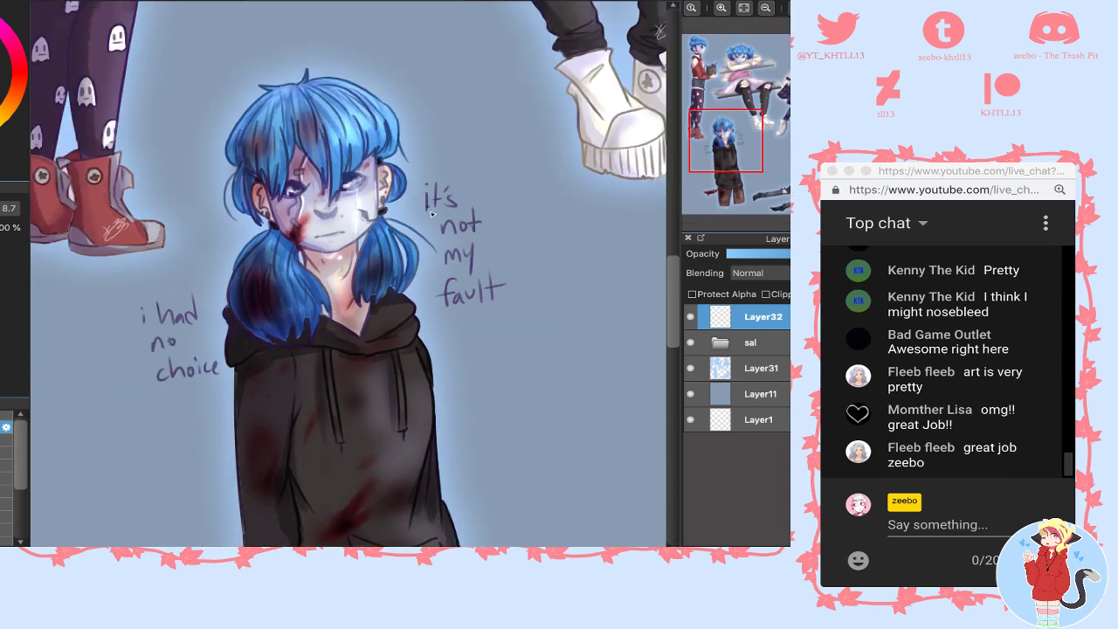
{"action": "left_click", "coordinate": [747, 11]}
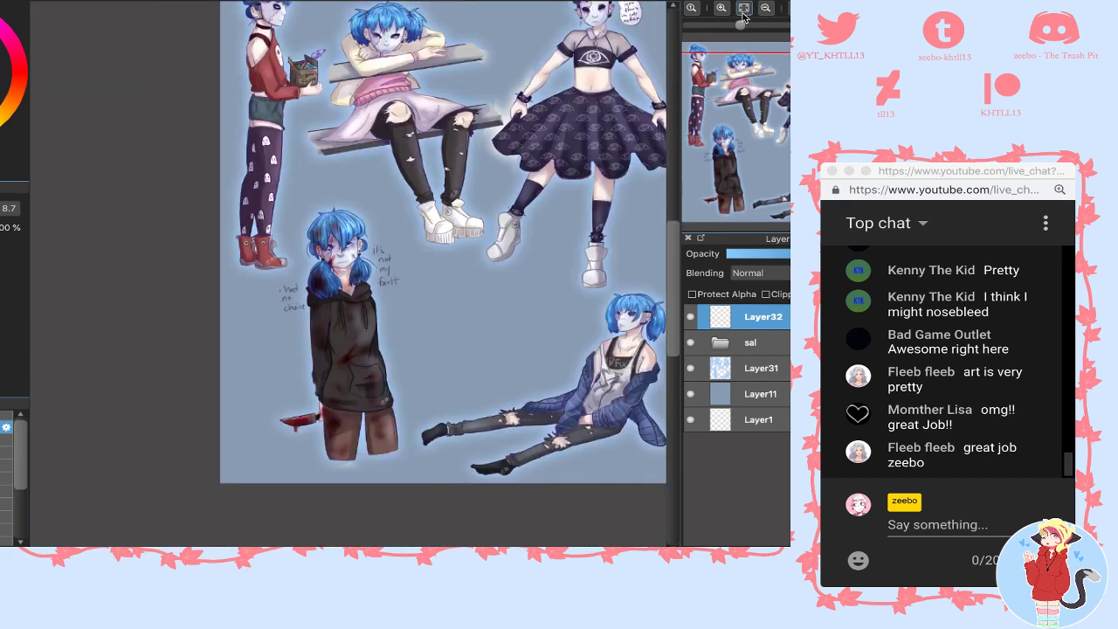
{"action": "left_click", "coordinate": [723, 9]}
{"action": "left_click", "coordinate": [722, 8]}
{"action": "left_click", "coordinate": [723, 8]}
{"action": "left_click_drag", "start_coordinate": [455, 160], "coordinate": [395, 288]}
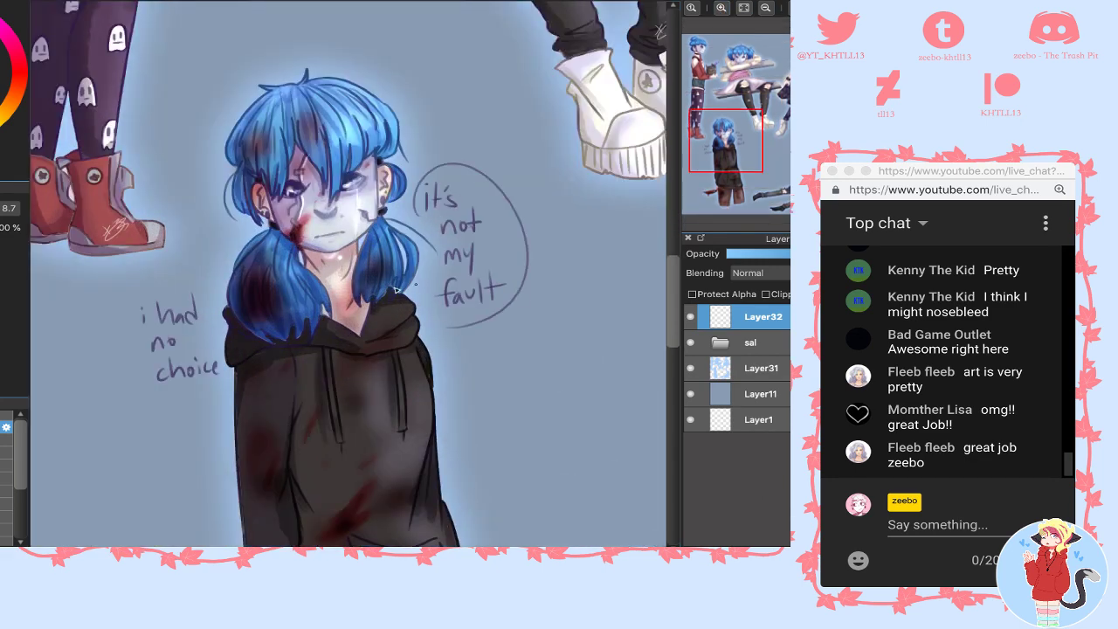
{"action": "left_click_drag", "start_coordinate": [181, 277], "coordinate": [129, 408]}
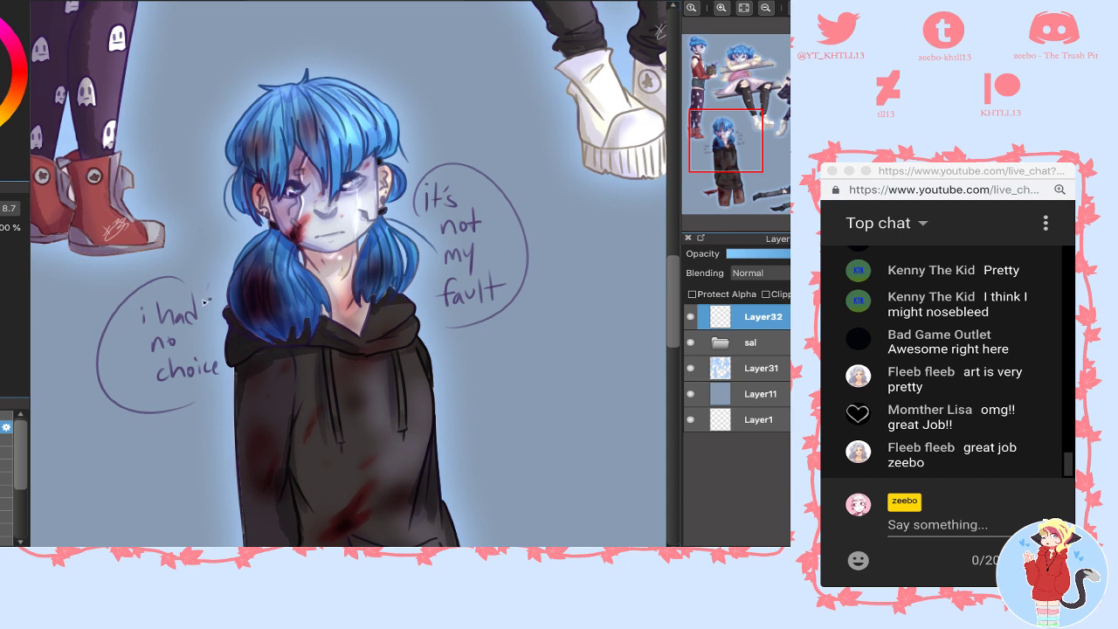
{"action": "key", "text": "ctrl+z"}
{"action": "left_click_drag", "start_coordinate": [179, 276], "coordinate": [204, 391]}
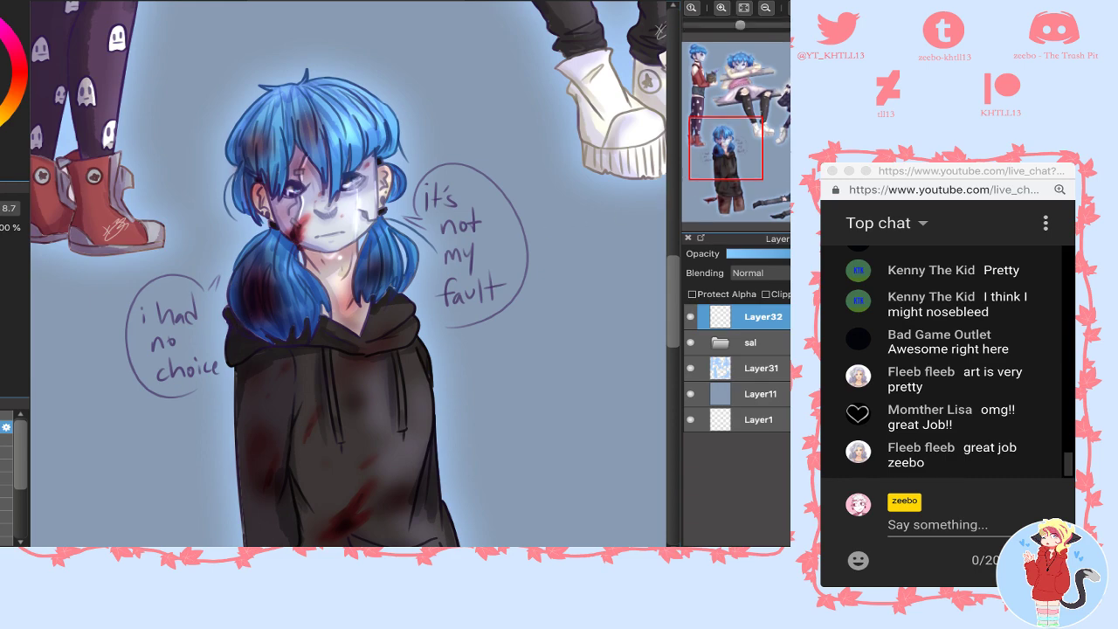
- Erase the white fill of the skirted character's speech bubble on the colors layer inside the sal folder
{"action": "left_click_drag", "start_coordinate": [774, 140], "coordinate": [826, 63]}
{"action": "left_click", "coordinate": [722, 342]}
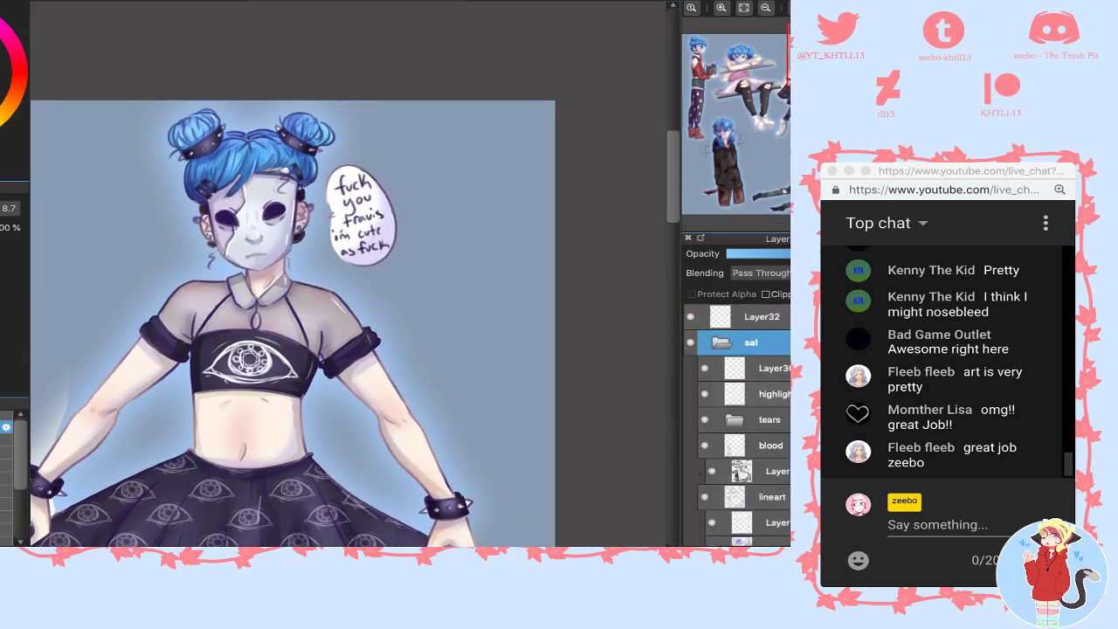
{"action": "scroll", "coordinate": [785, 454], "scroll_direction": "down", "scroll_amount": 4}
{"action": "left_click", "coordinate": [780, 475]}
{"action": "key", "text": "e"}
{"action": "mouse_move", "coordinate": [346, 180]}
{"action": "left_mouse_down"}
{"action": "mouse_move", "coordinate": [388, 161]}
{"action": "mouse_move", "coordinate": [399, 198]}
{"action": "left_mouse_up"}
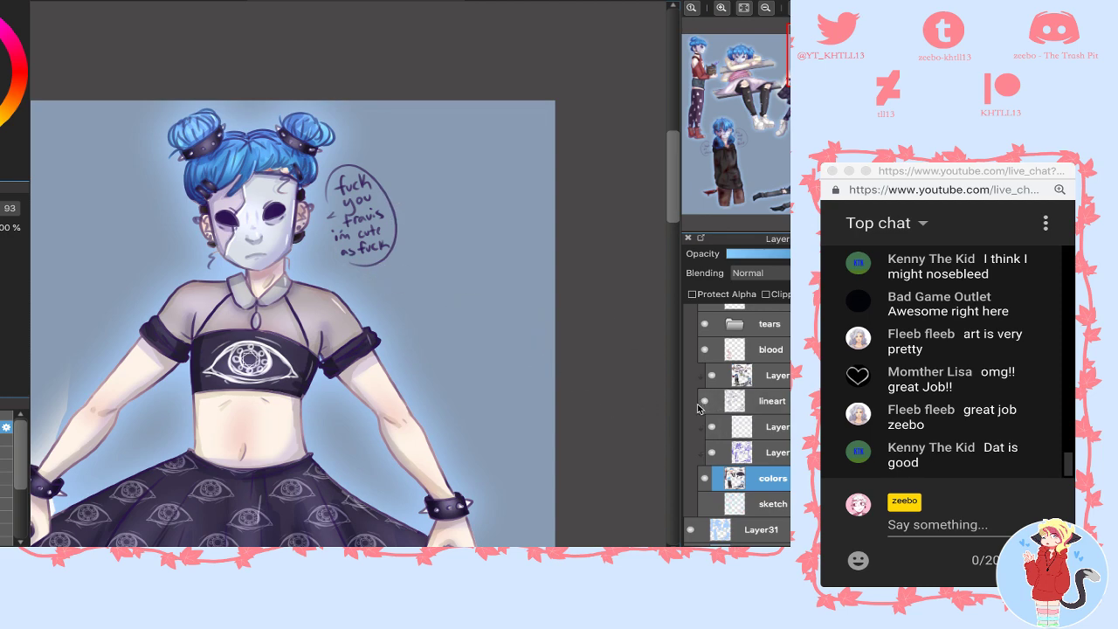
- Lasso the skirted character's speech bubble on the lineart layer and cut and paste it onto its own new layer
{"action": "left_click", "coordinate": [740, 409]}
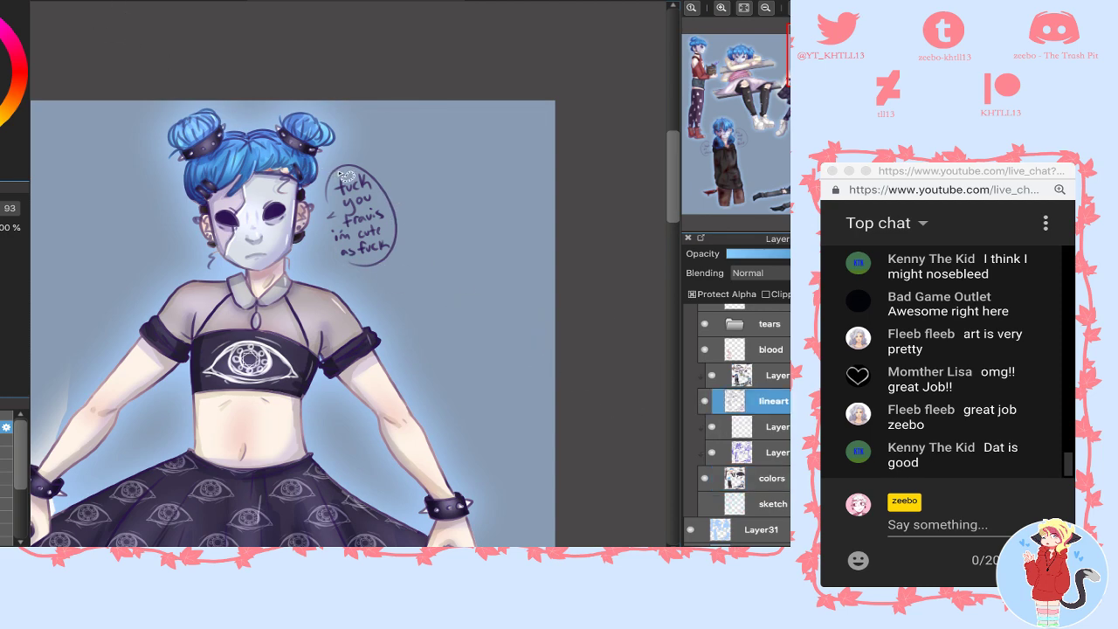
{"action": "mouse_move", "coordinate": [329, 169]}
{"action": "left_mouse_down"}
{"action": "mouse_move", "coordinate": [326, 240]}
{"action": "mouse_move", "coordinate": [380, 282]}
{"action": "mouse_move", "coordinate": [431, 181]}
{"action": "mouse_move", "coordinate": [373, 166]}
{"action": "left_mouse_up"}
{"action": "key", "text": "ctrl+x"}
{"action": "key", "text": "ctrl+v"}
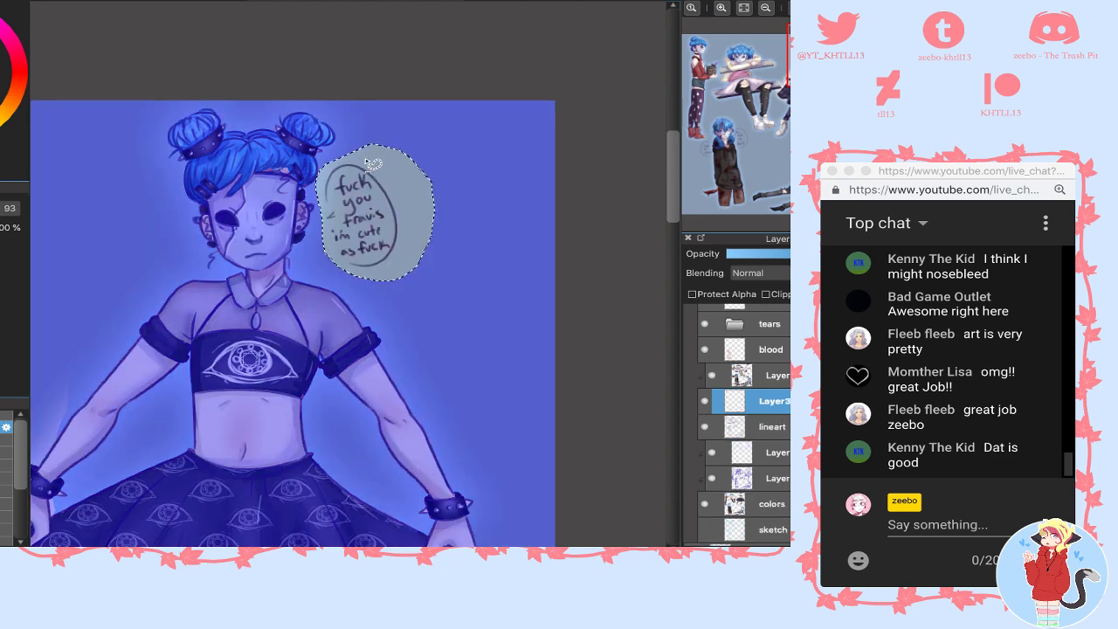
{"action": "key", "text": "ctrl+d"}
{"action": "key", "text": "ctrl+z"}
{"action": "key", "text": "ctrl+z"}
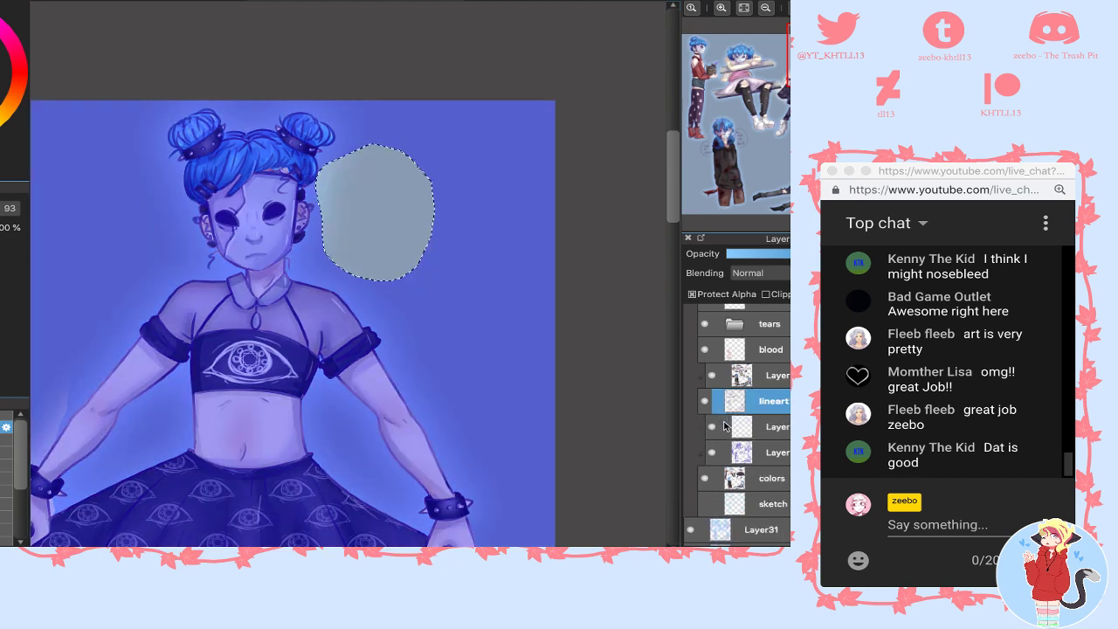
{"action": "left_click", "coordinate": [706, 402]}
{"action": "left_click", "coordinate": [706, 402]}
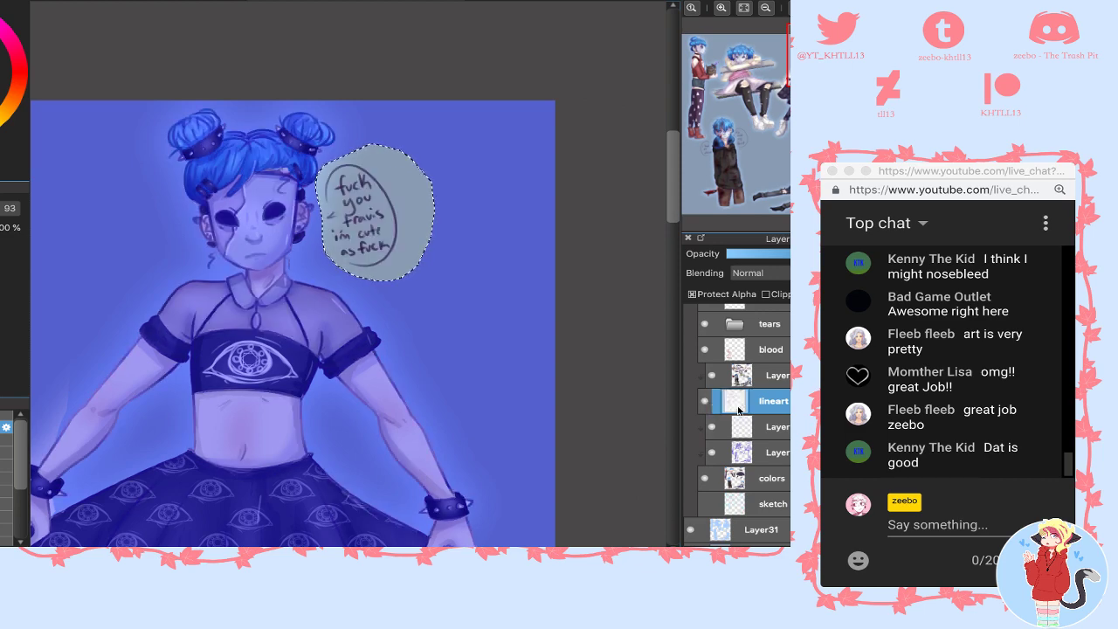
{"action": "key", "text": "ctrl+x"}
{"action": "key", "text": "ctrl+v"}
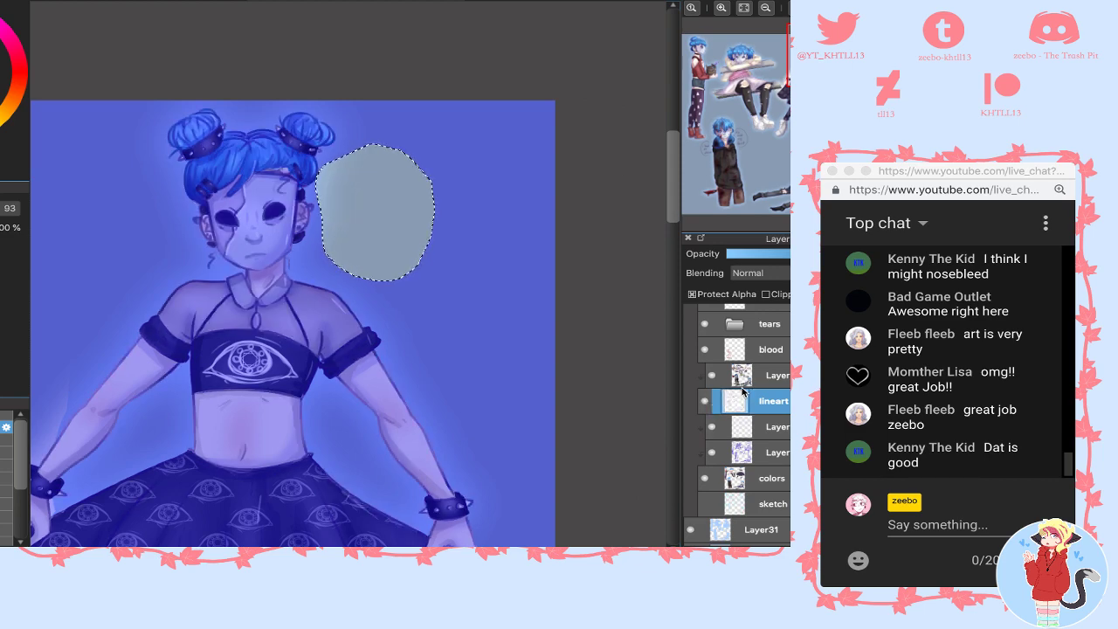
{"action": "key", "text": "ctrl+d"}
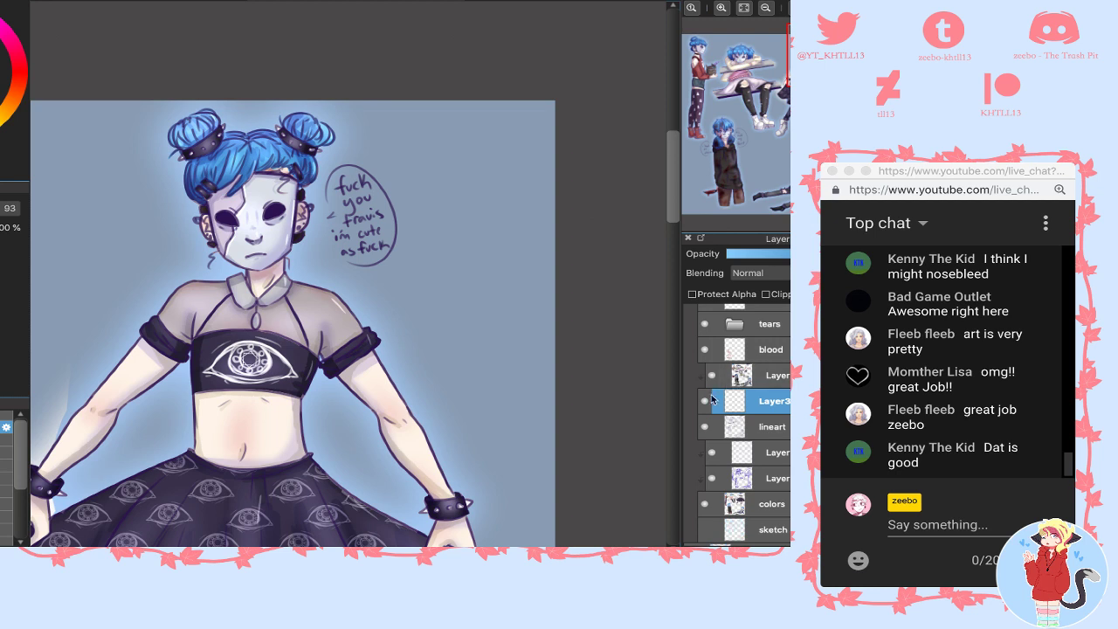
- Check the separated bubble layer, move it out of the sal folder to the top of the stack, and merge it into Layer32
{"action": "left_click", "coordinate": [705, 401]}
{"action": "left_click", "coordinate": [705, 401]}
{"action": "left_click", "coordinate": [705, 402]}
{"action": "left_click", "coordinate": [705, 402]}
{"action": "scroll", "coordinate": [738, 428], "scroll_direction": "up", "scroll_amount": 3}
{"action": "left_click", "coordinate": [765, 505]}
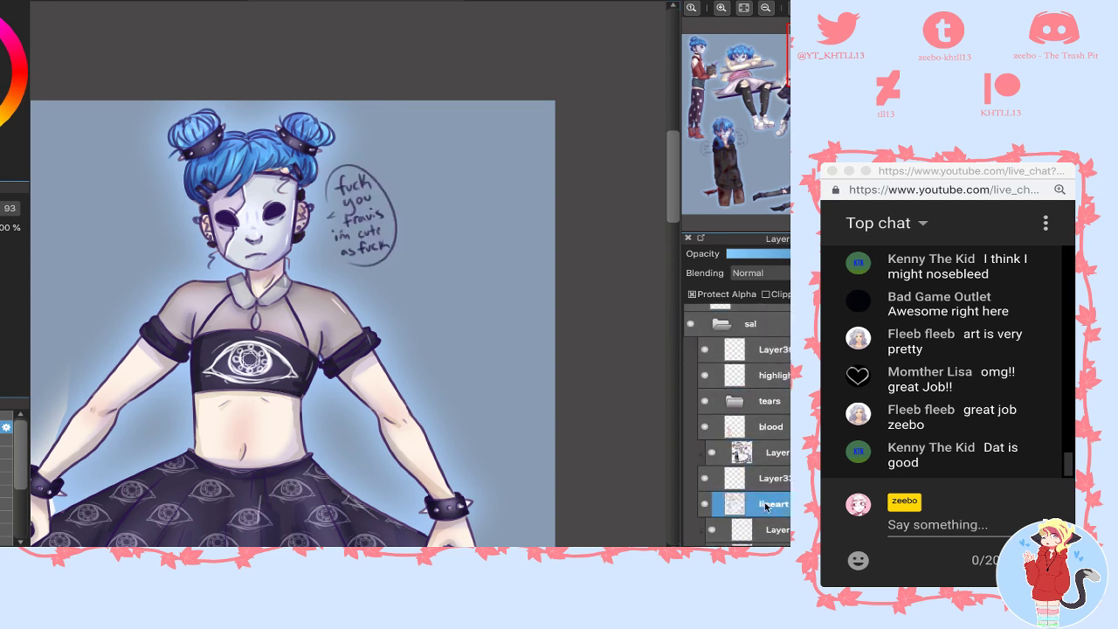
{"action": "left_click_drag", "start_coordinate": [765, 477], "coordinate": [773, 309]}
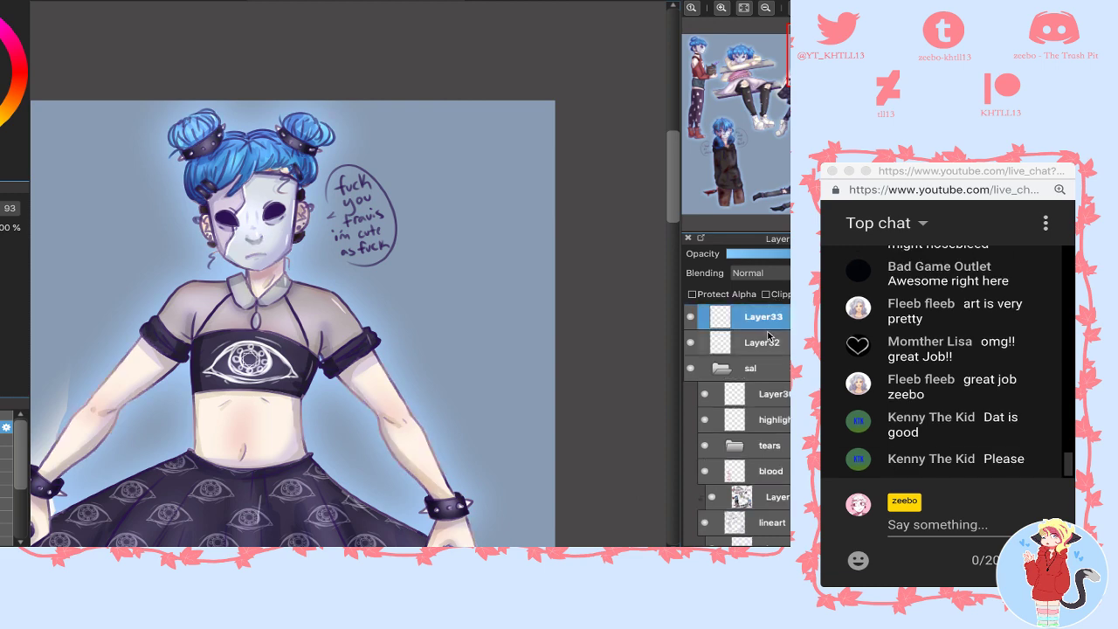
{"action": "key", "text": "ctrl+e"}
- Rename the merged speech-bubble layer as "text"
{"action": "left_click_drag", "start_coordinate": [724, 143], "coordinate": [716, 169]}
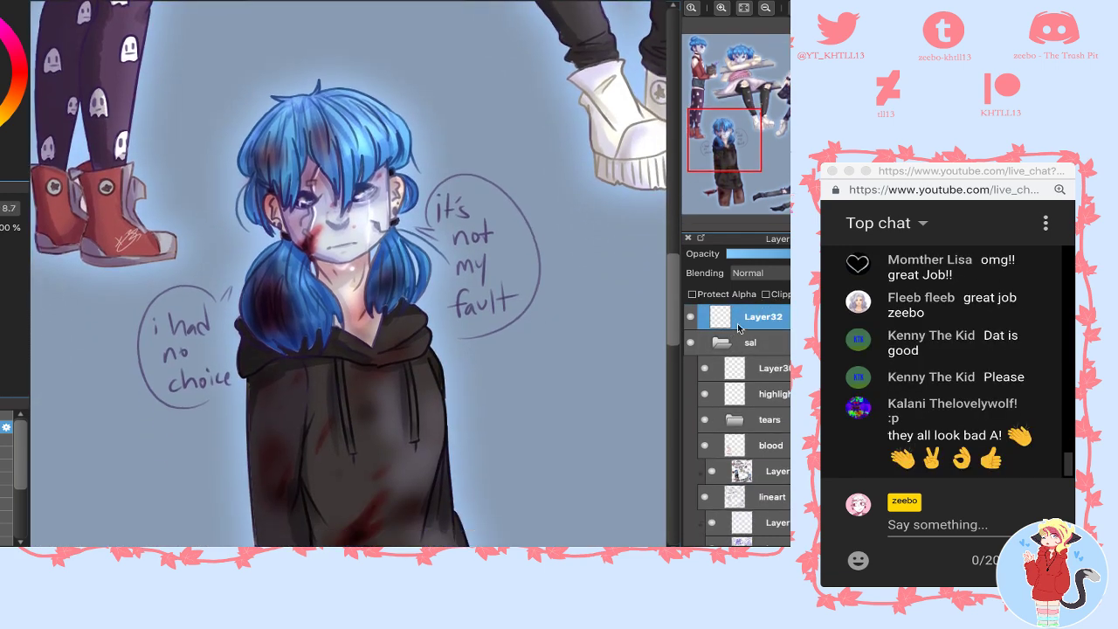
{"action": "double_click", "coordinate": [746, 324]}
{"action": "type", "text": "text"}
{"action": "key", "text": "Return"}
{"action": "left_click", "coordinate": [743, 8]}
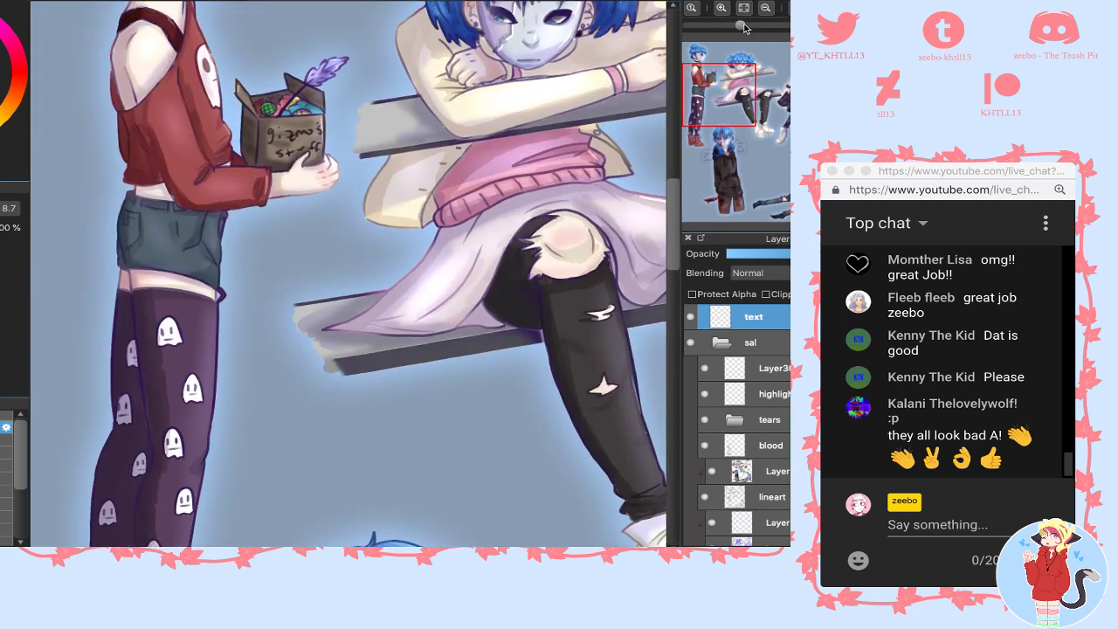
{"action": "left_click", "coordinate": [743, 8]}
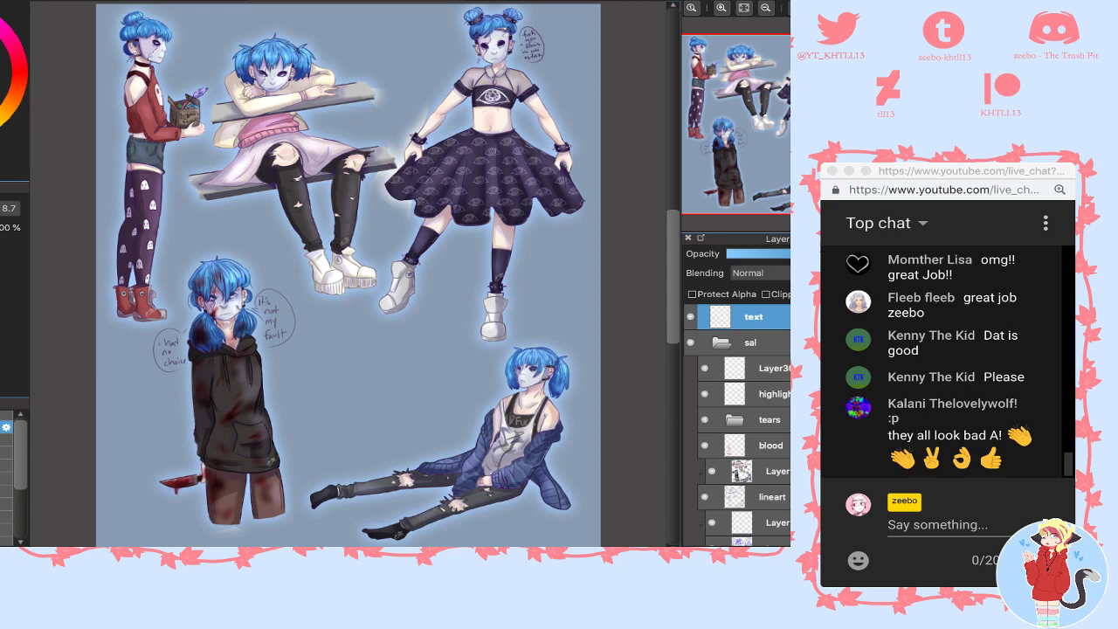
- Save the sheet with its lettering as a PNG named "sal dresses text" in the Artwork folder
{"action": "left_click", "coordinate": [2, 0]}
{"action": "left_click", "coordinate": [13, 85]}
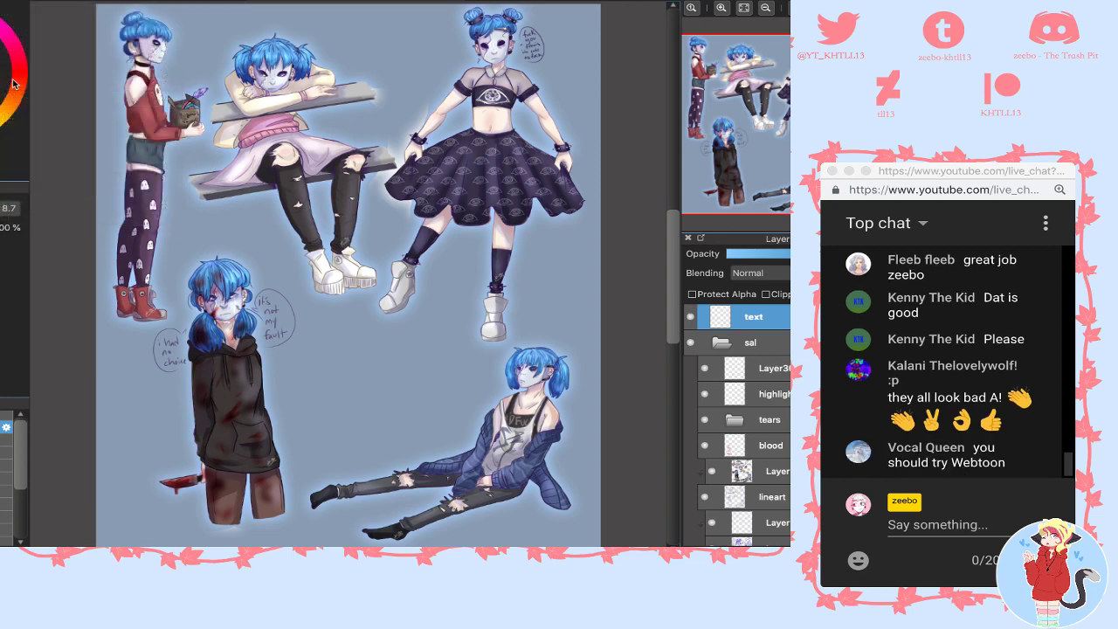
{"action": "left_click", "coordinate": [420, 62]}
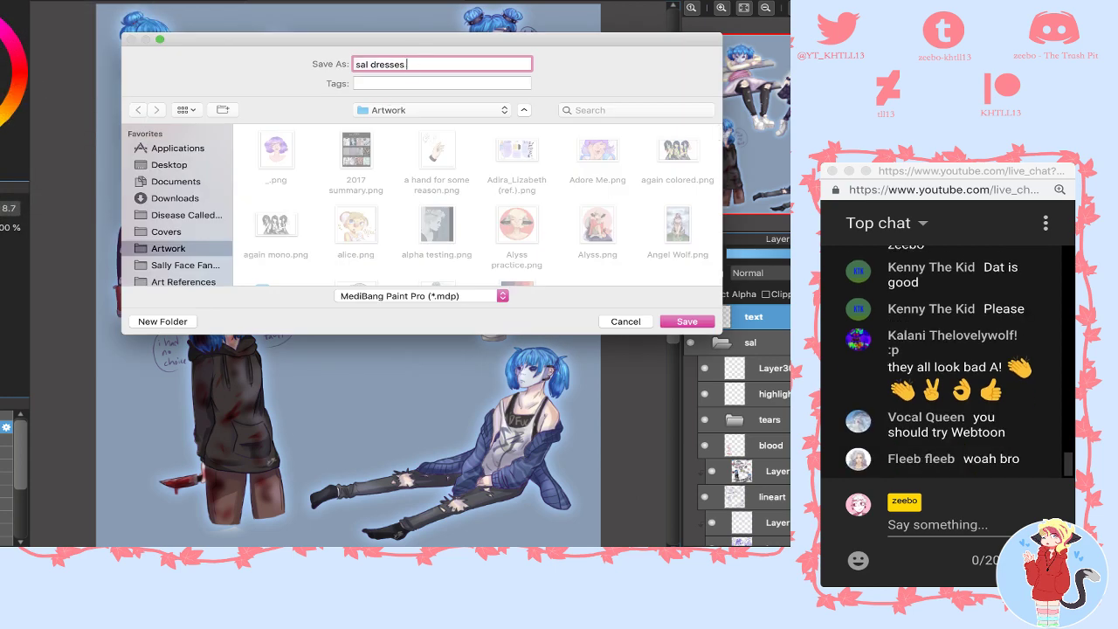
{"action": "left_click", "coordinate": [407, 298]}
{"action": "left_click", "coordinate": [407, 307]}
{"action": "key", "text": "Return"}
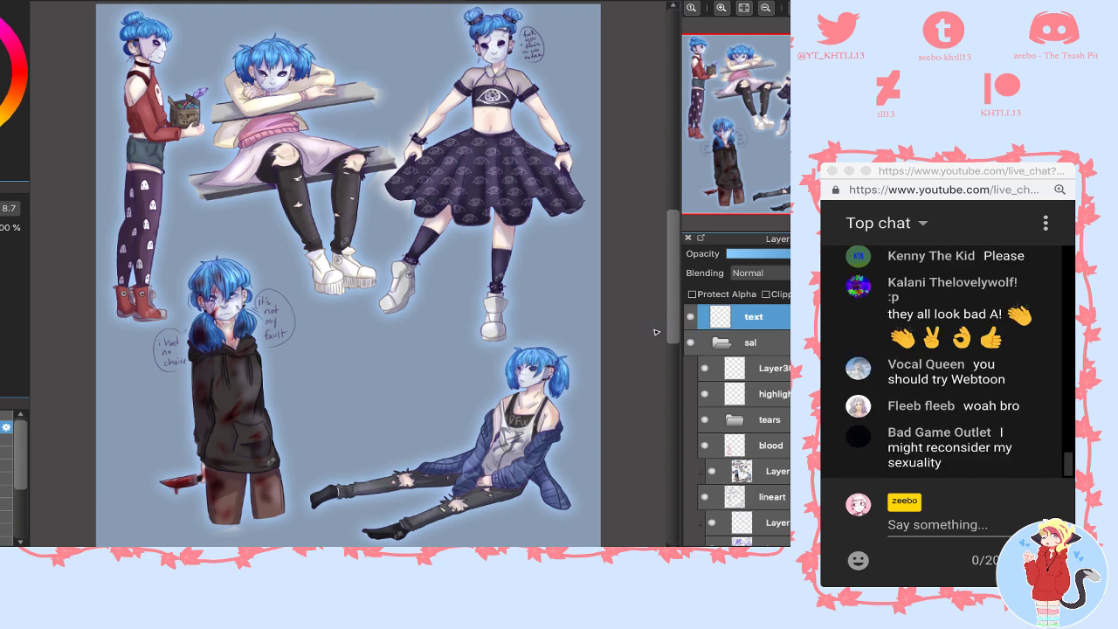
- Hide the text layer and save a PNG without lettering as "sal dresses" in the Artwork folder
{"action": "left_click", "coordinate": [692, 318]}
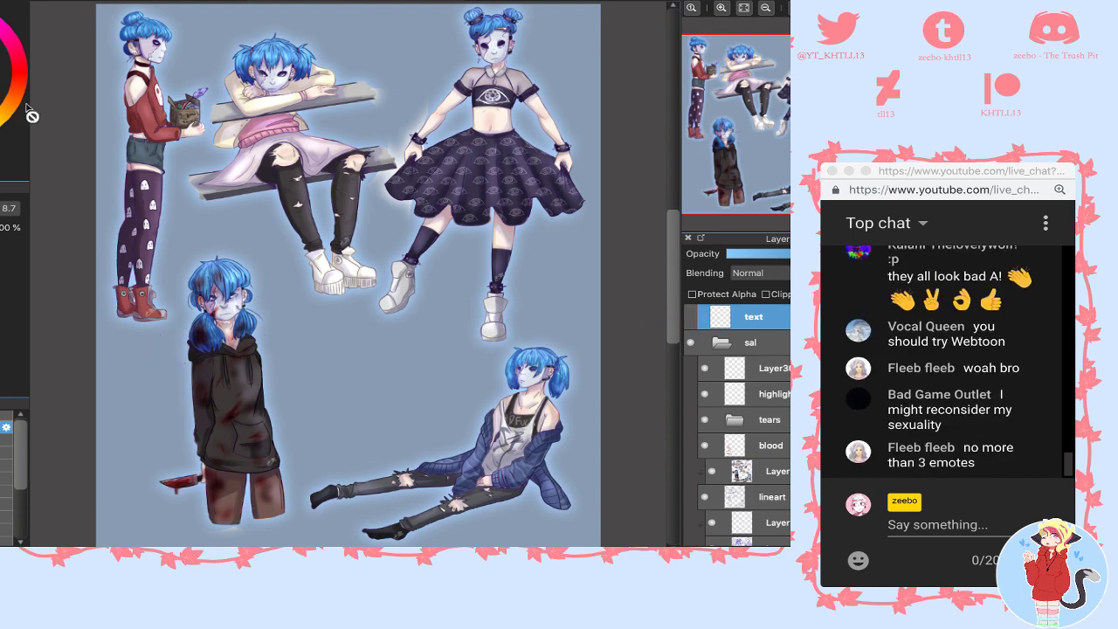
{"action": "left_click", "coordinate": [3, 0]}
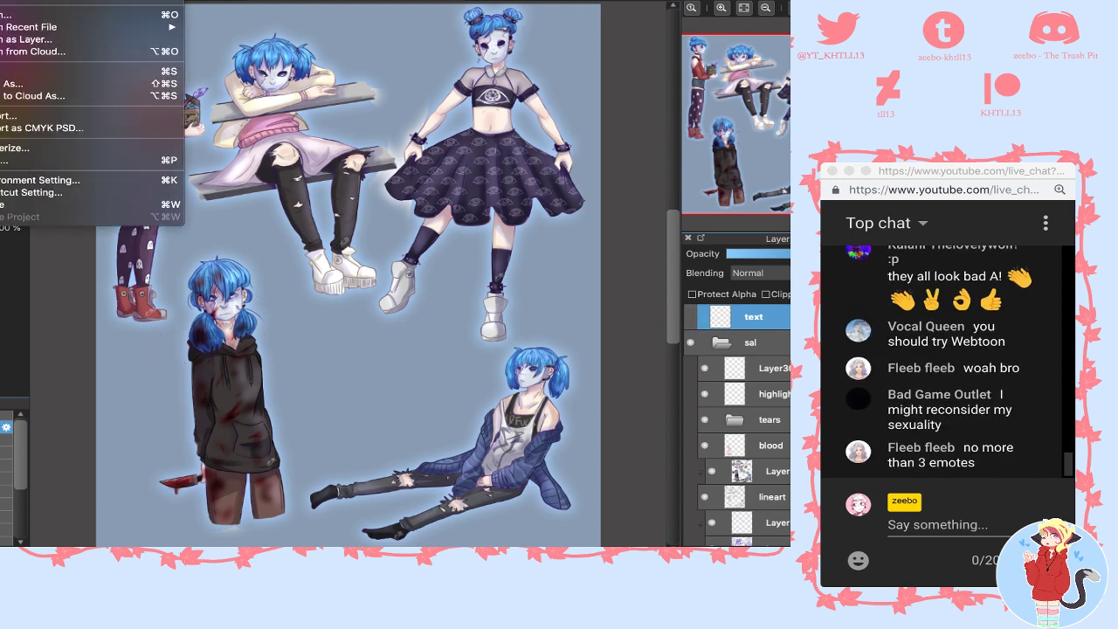
{"action": "left_click", "coordinate": [21, 86]}
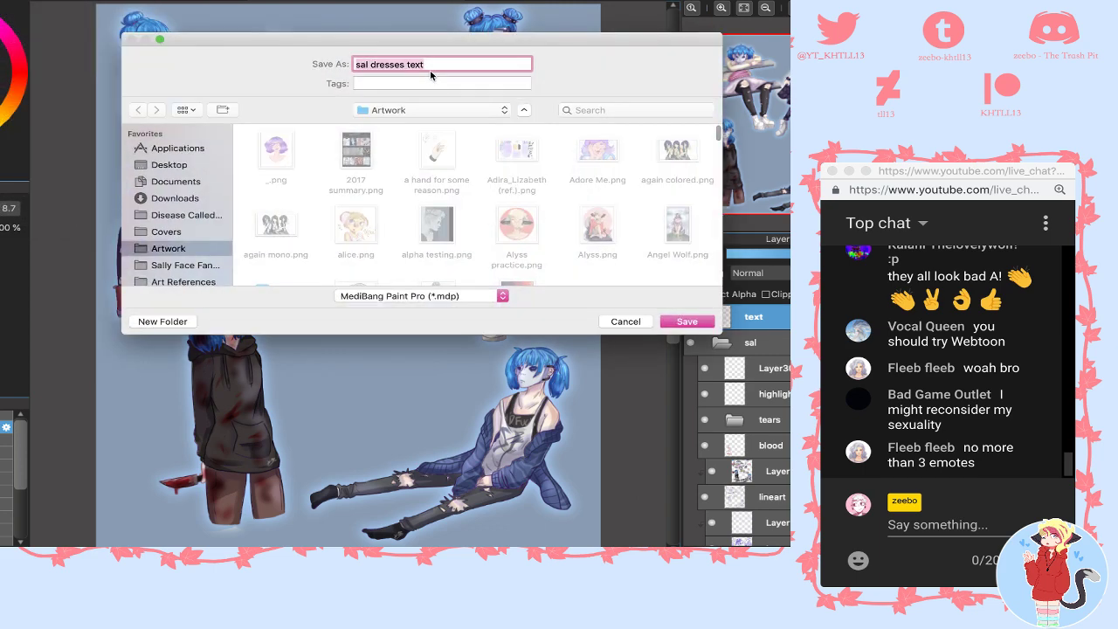
{"action": "left_click", "coordinate": [429, 69]}
{"action": "key", "text": "BackSpace"}
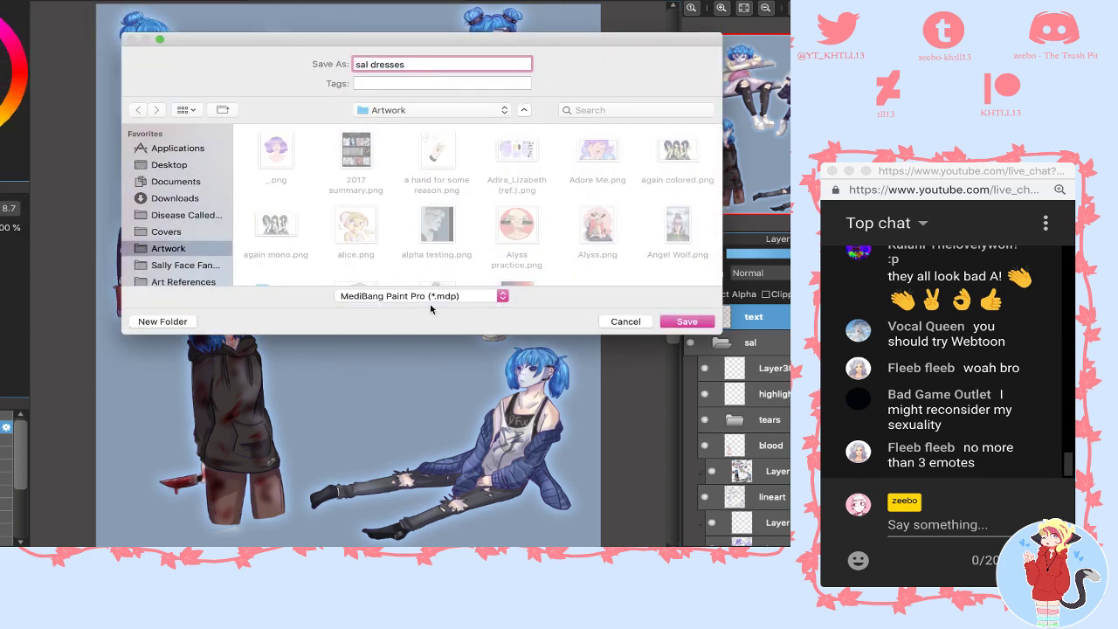
{"action": "left_click", "coordinate": [430, 296]}
{"action": "left_click", "coordinate": [430, 315]}
{"action": "key", "text": "Return"}
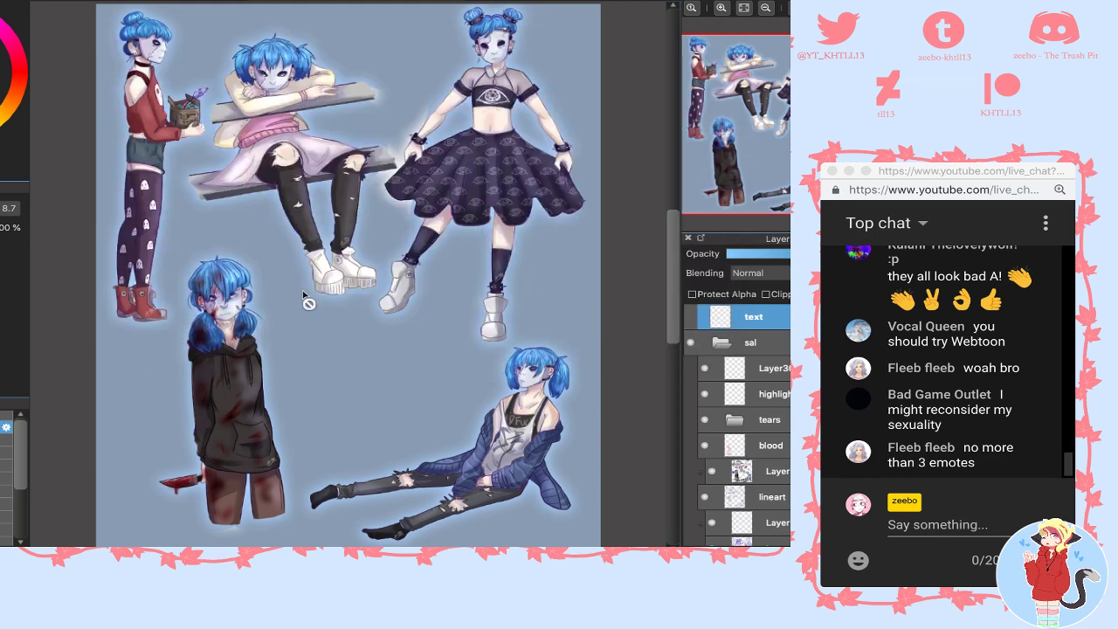
- On a new layer, cover the bloodied hoodie character with solid dark paint and handwrite "ch 4 spoilers ;)" over it in a light line
{"action": "left_click", "coordinate": [693, 554]}
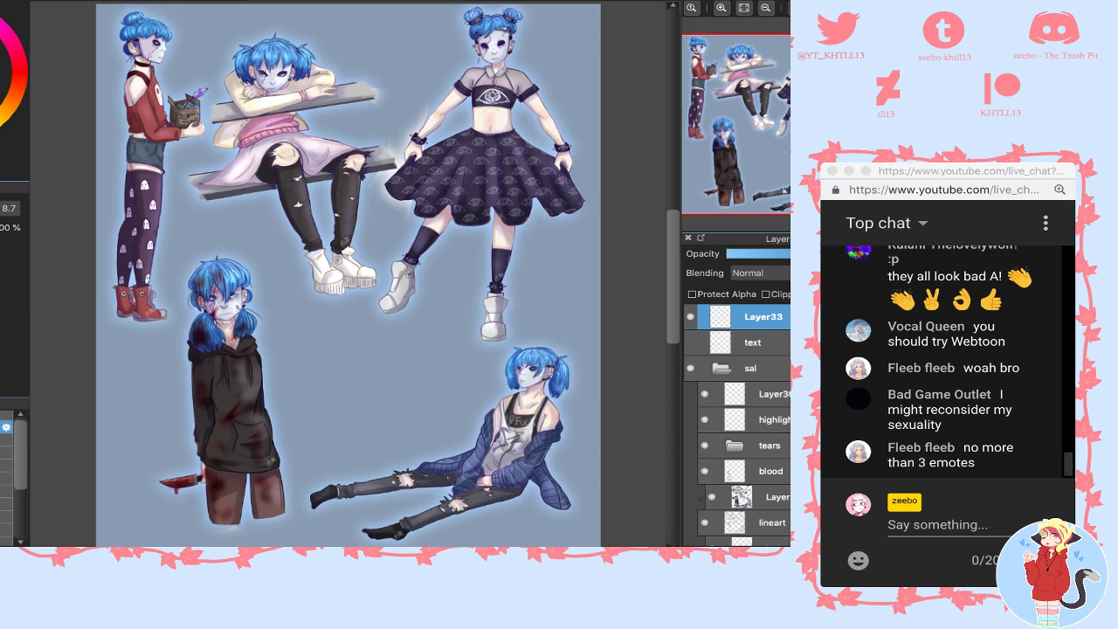
{"action": "mouse_move", "coordinate": [229, 295]}
{"action": "left_mouse_down"}
{"action": "mouse_move", "coordinate": [236, 359]}
{"action": "mouse_move", "coordinate": [208, 392]}
{"action": "mouse_move", "coordinate": [173, 491]}
{"action": "mouse_move", "coordinate": [210, 522]}
{"action": "mouse_move", "coordinate": [240, 518]}
{"action": "mouse_move", "coordinate": [247, 488]}
{"action": "mouse_move", "coordinate": [257, 488]}
{"action": "mouse_move", "coordinate": [240, 457]}
{"action": "mouse_move", "coordinate": [245, 359]}
{"action": "mouse_move", "coordinate": [183, 367]}
{"action": "left_mouse_up"}
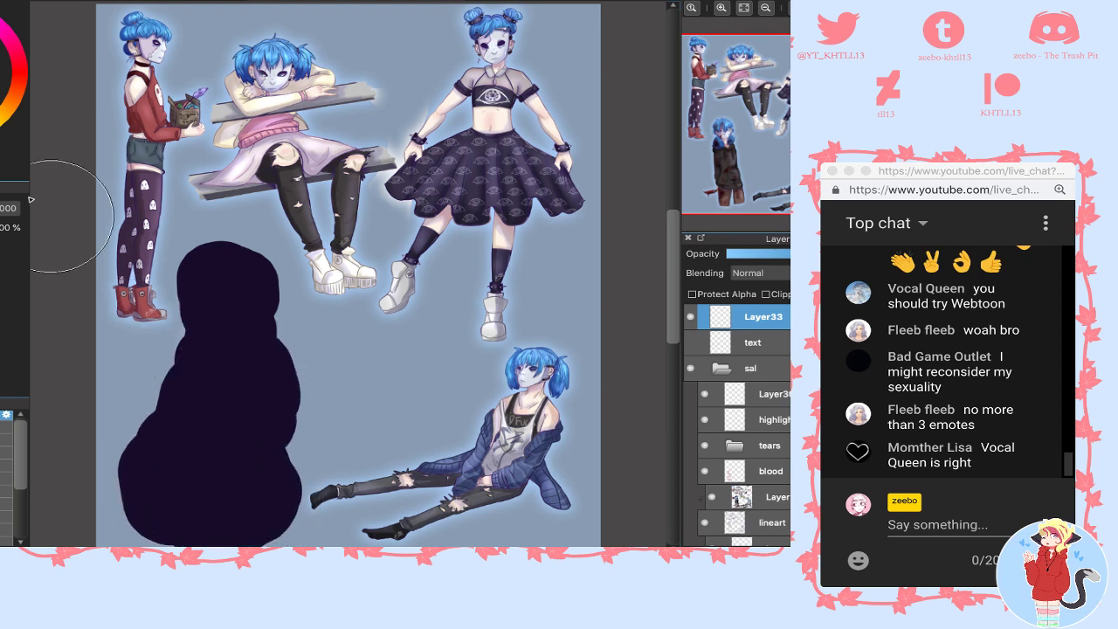
{"action": "left_click", "coordinate": [5, 427]}
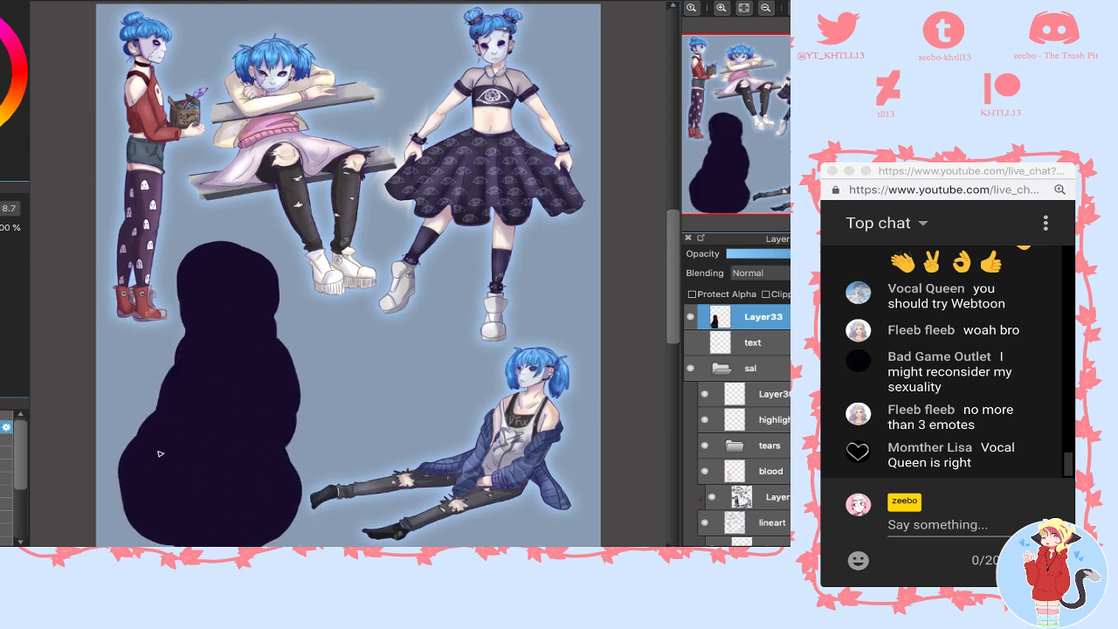
{"action": "mouse_move", "coordinate": [142, 485]}
{"action": "left_mouse_down"}
{"action": "mouse_move", "coordinate": [158, 496]}
{"action": "mouse_move", "coordinate": [187, 489]}
{"action": "mouse_move", "coordinate": [174, 474]}
{"action": "left_mouse_up"}
{"action": "mouse_move", "coordinate": [183, 459]}
{"action": "left_mouse_down"}
{"action": "mouse_move", "coordinate": [187, 470]}
{"action": "mouse_move", "coordinate": [206, 427]}
{"action": "mouse_move", "coordinate": [236, 428]}
{"action": "left_mouse_up"}
{"action": "mouse_move", "coordinate": [202, 382]}
{"action": "left_mouse_down"}
{"action": "mouse_move", "coordinate": [184, 391]}
{"action": "mouse_move", "coordinate": [220, 379]}
{"action": "left_mouse_up"}
{"action": "left_click_drag", "start_coordinate": [229, 357], "coordinate": [225, 367]}
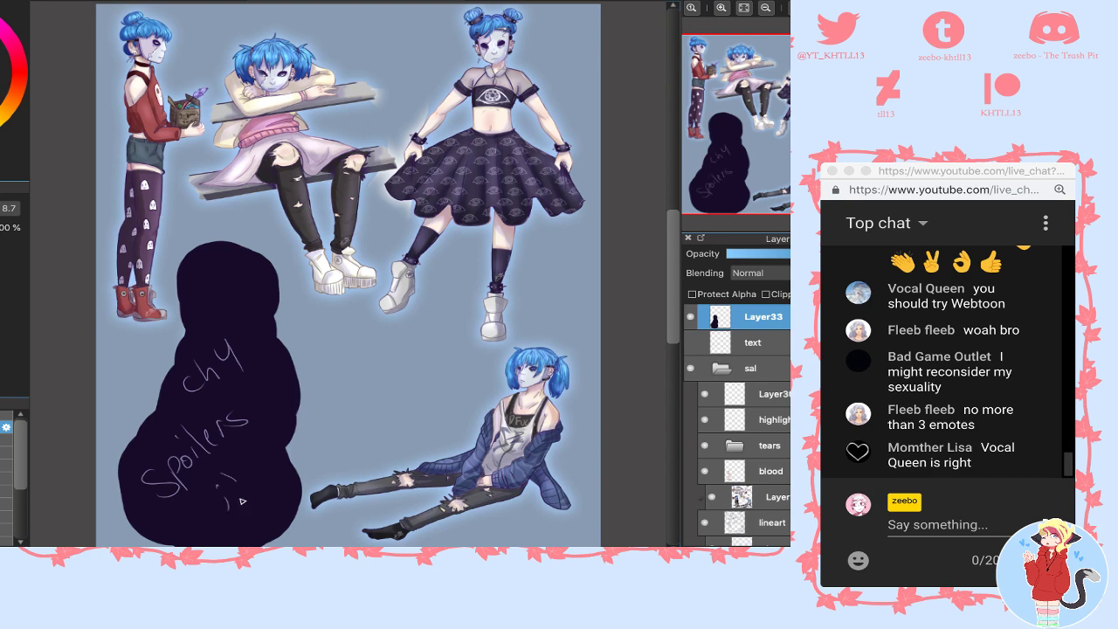
{"action": "left_click_drag", "start_coordinate": [237, 482], "coordinate": [234, 504]}
- Save the censored sheet in the Downloads folder as a 24-bit PNG, adding a spoiler tag to the file name "sal dresses"
{"action": "left_click", "coordinate": [11, 2]}
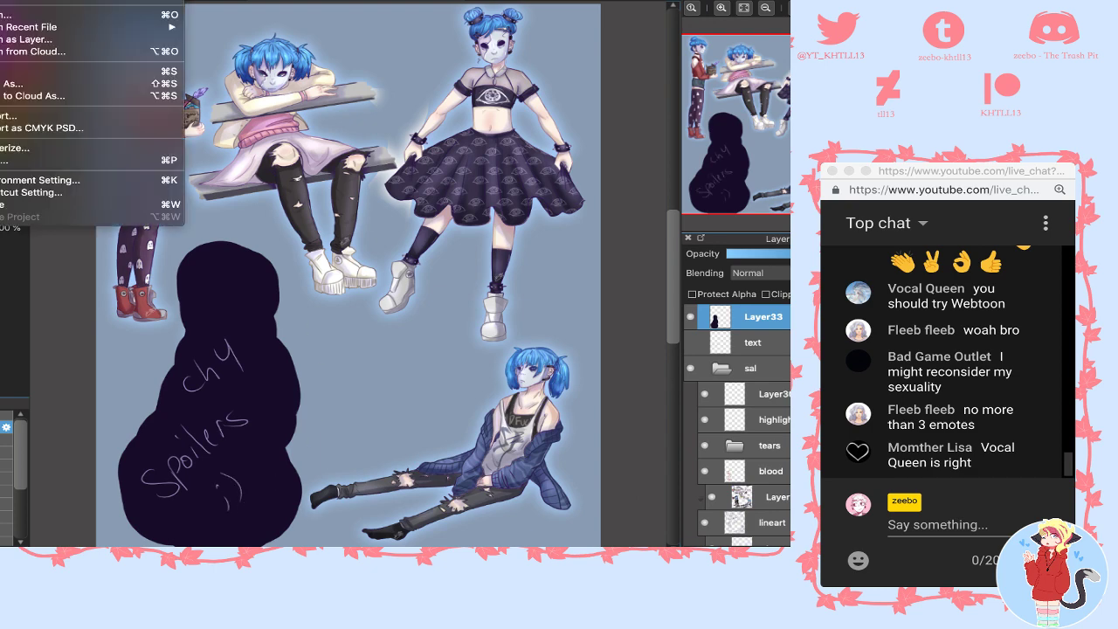
{"action": "left_click", "coordinate": [18, 85]}
{"action": "left_click", "coordinate": [199, 199]}
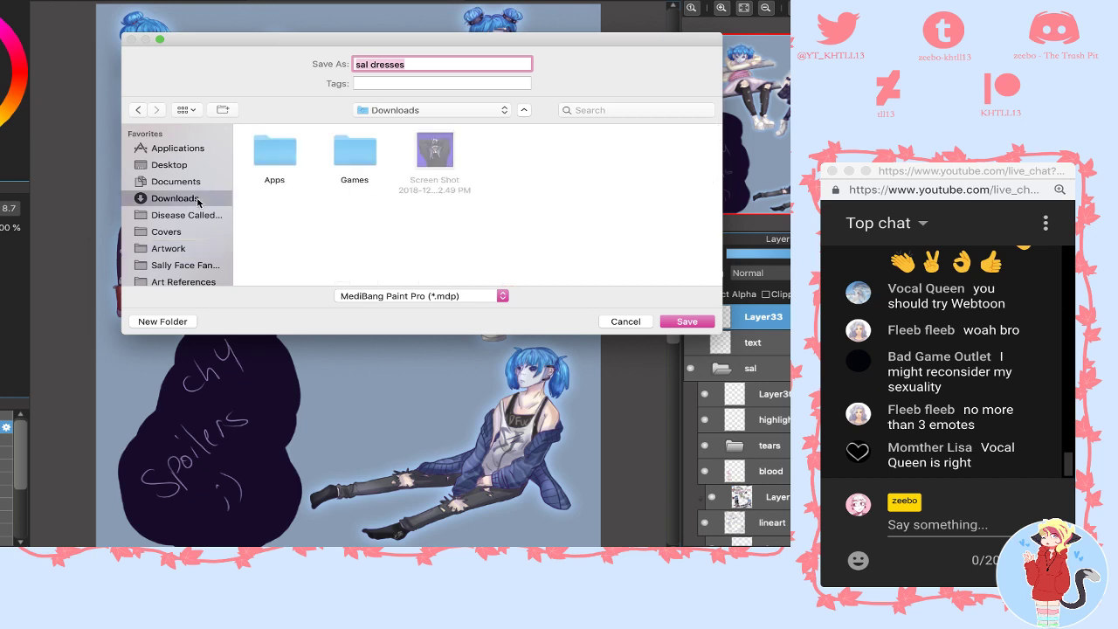
{"action": "left_click", "coordinate": [415, 65]}
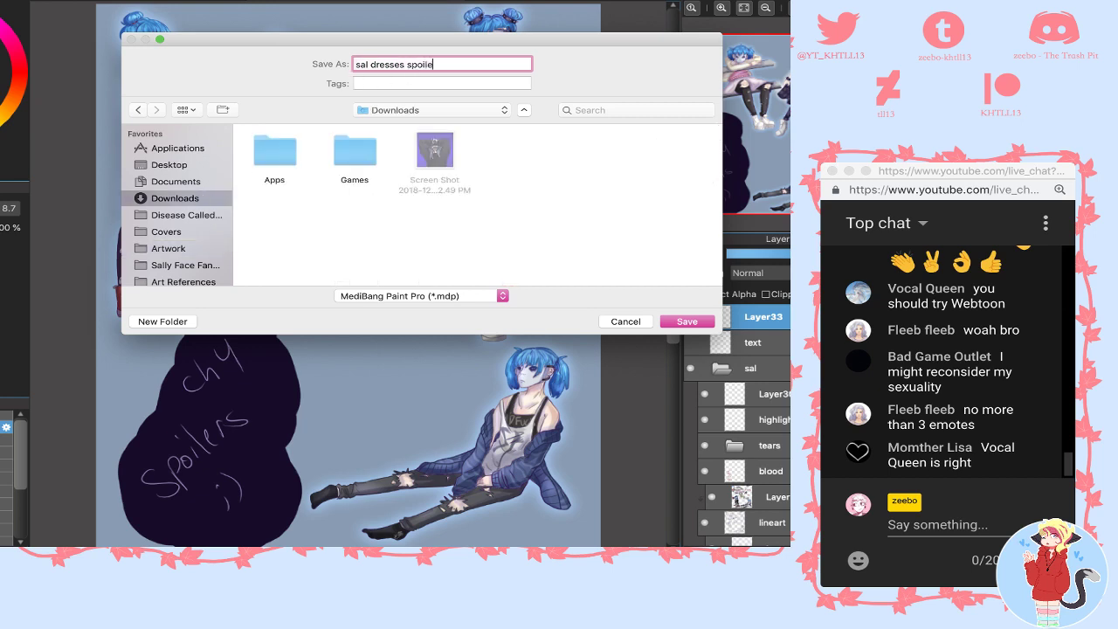
{"action": "left_click", "coordinate": [462, 297]}
{"action": "left_click", "coordinate": [410, 310]}
{"action": "left_click", "coordinate": [687, 322]}
{"action": "left_click", "coordinate": [449, 277]}
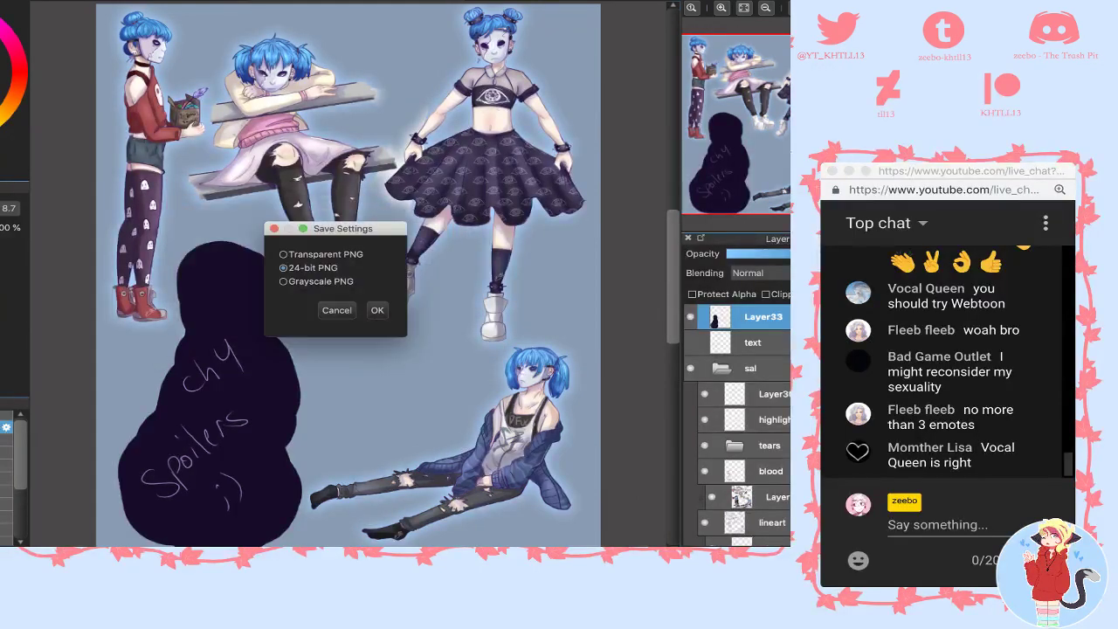
{"action": "left_click", "coordinate": [377, 310]}
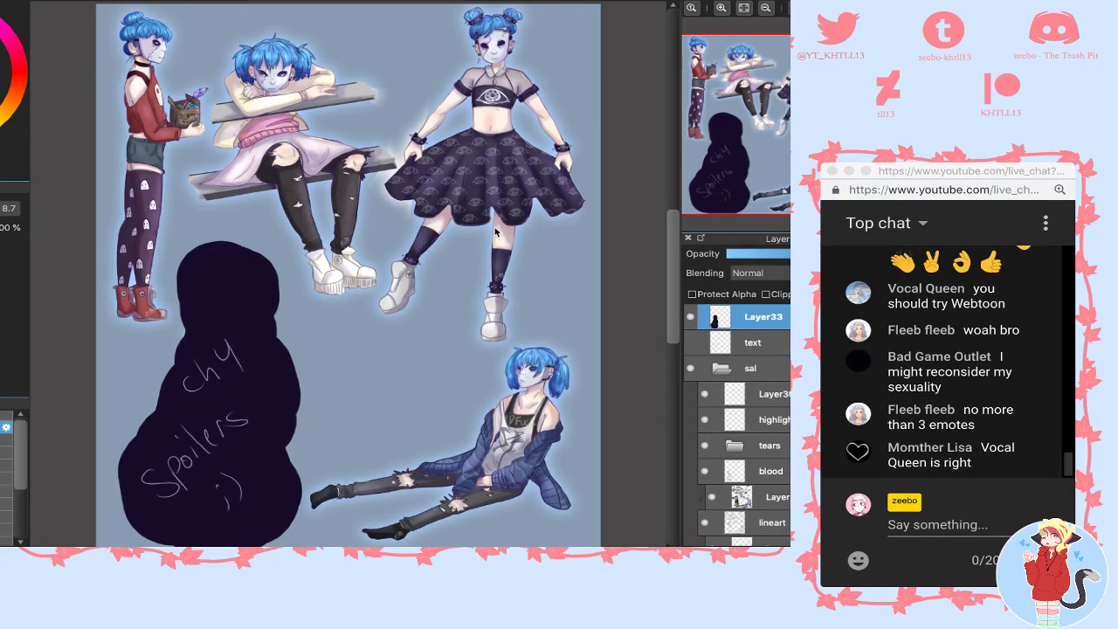
- Close the painting program and post "stream is gonna do an end now cause im done" in the YouTube live chat
{"action": "key", "text": "super+q"}
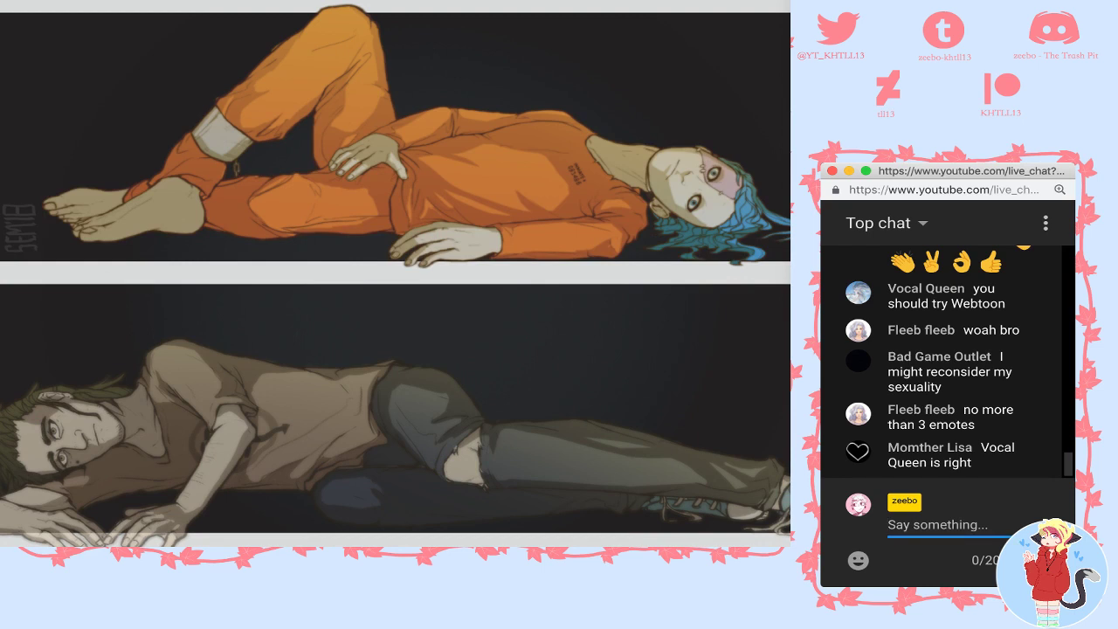
{"action": "type", "text": "stre"}
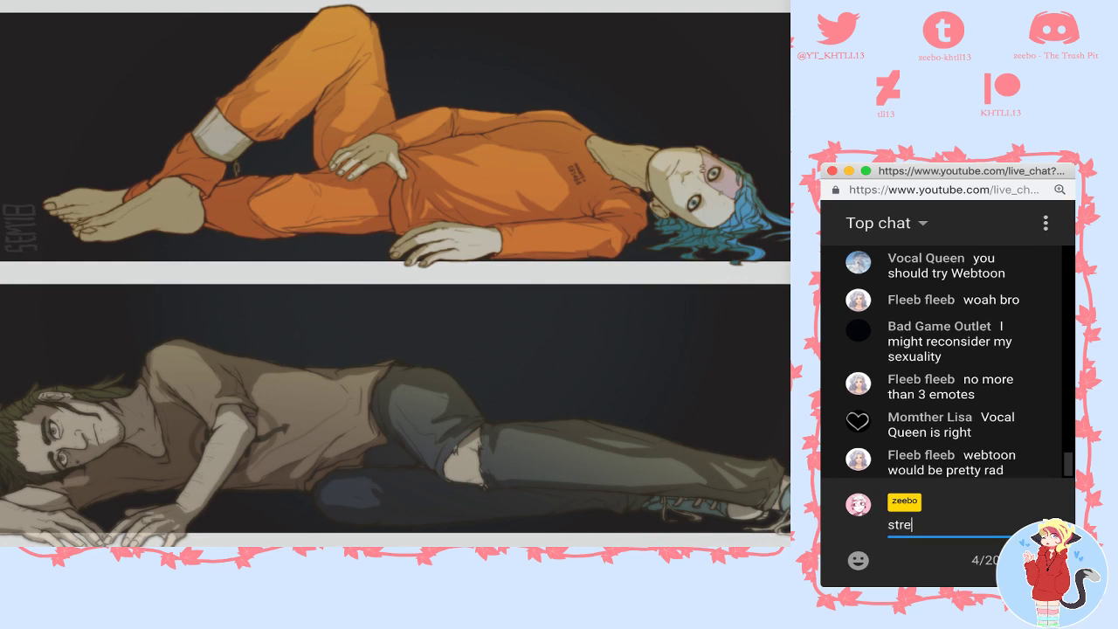
{"action": "type", "text": "am is go"}
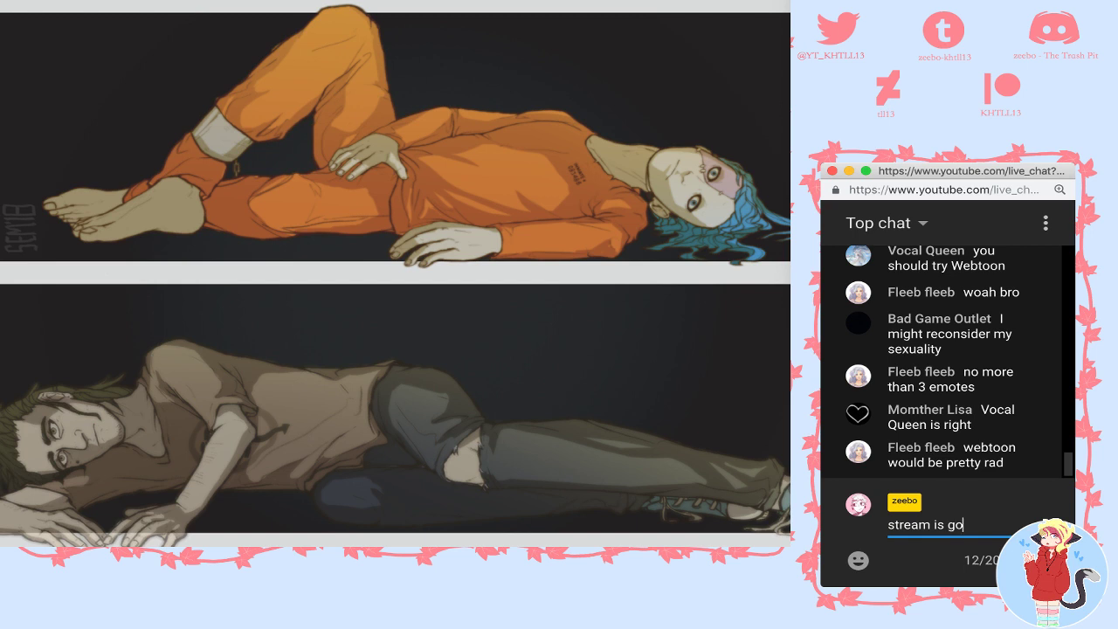
{"action": "type", "text": "nna do an end now"}
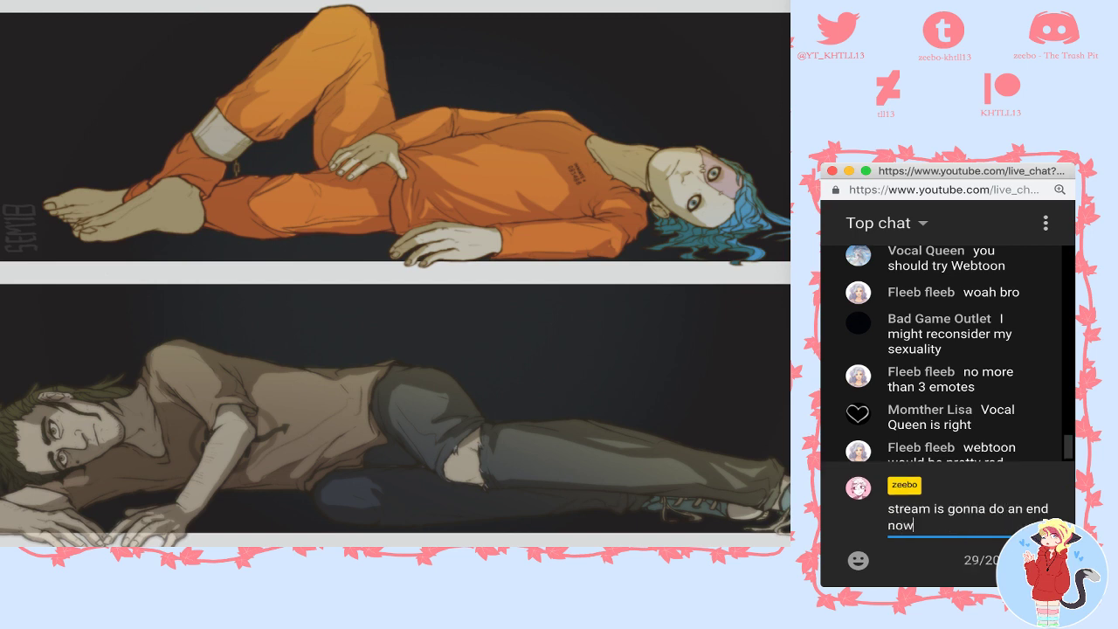
{"action": "type", "text": " cause im done"}
{"action": "key", "text": "Return"}
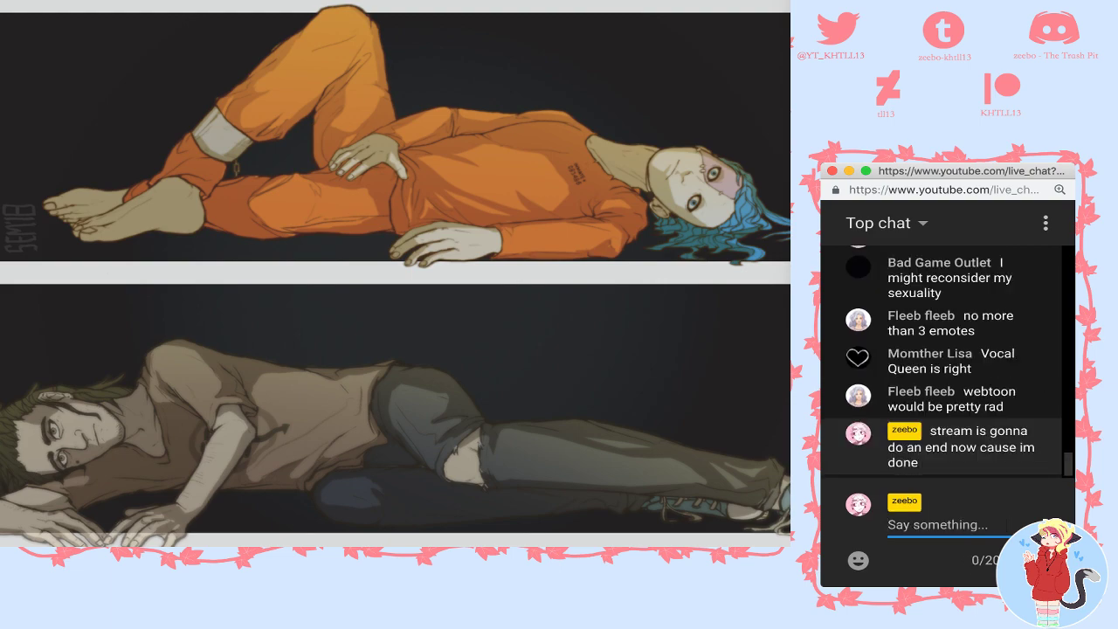
- Pause the music video in the browser and post "good day children" in the chat of the YouTube live dashboard
{"action": "key", "text": "ctrl+Right"}
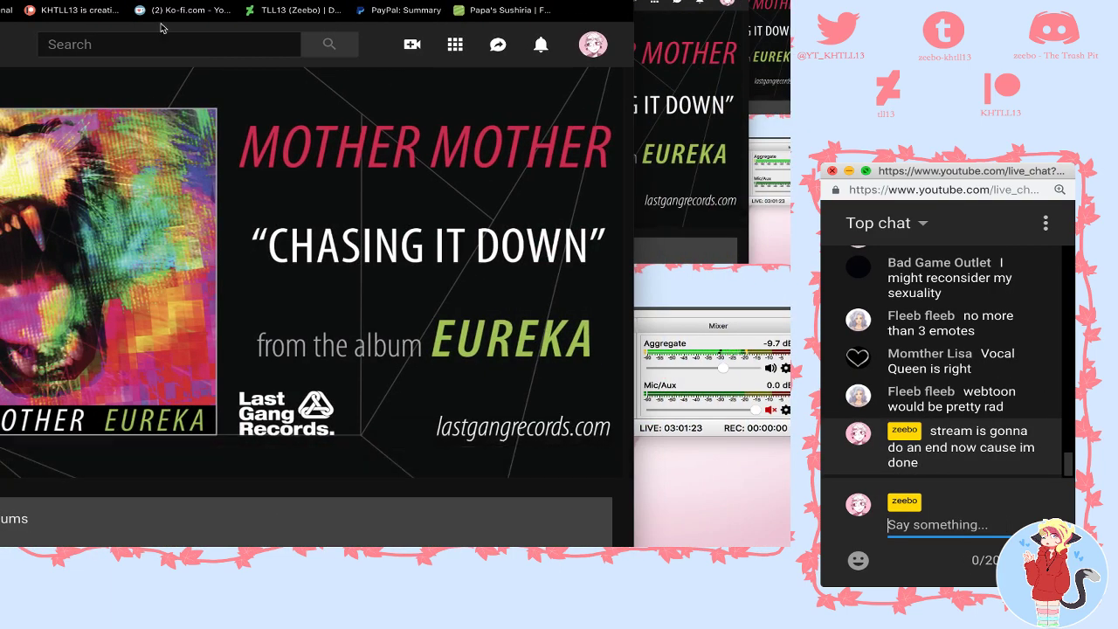
{"action": "key", "text": "space"}
{"action": "key", "text": "ctrl+Tab"}
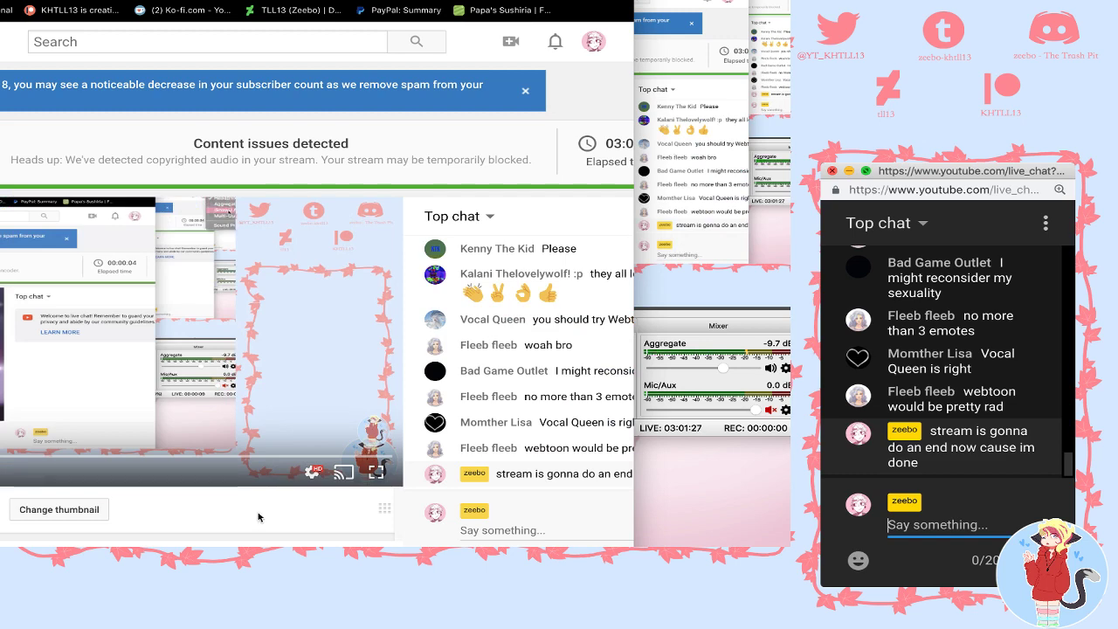
{"action": "scroll", "coordinate": [259, 517], "scroll_direction": "right", "scroll_amount": 3}
{"action": "left_click", "coordinate": [350, 531]}
{"action": "type", "text": "good "}
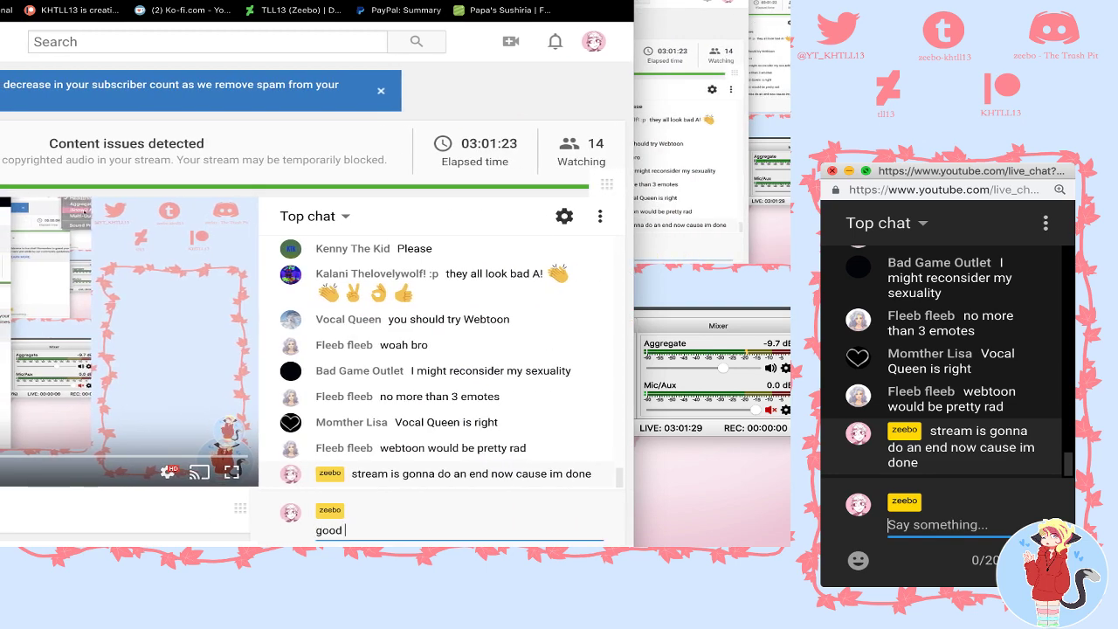
{"action": "type", "text": "day children"}
{"action": "key", "text": "Return"}
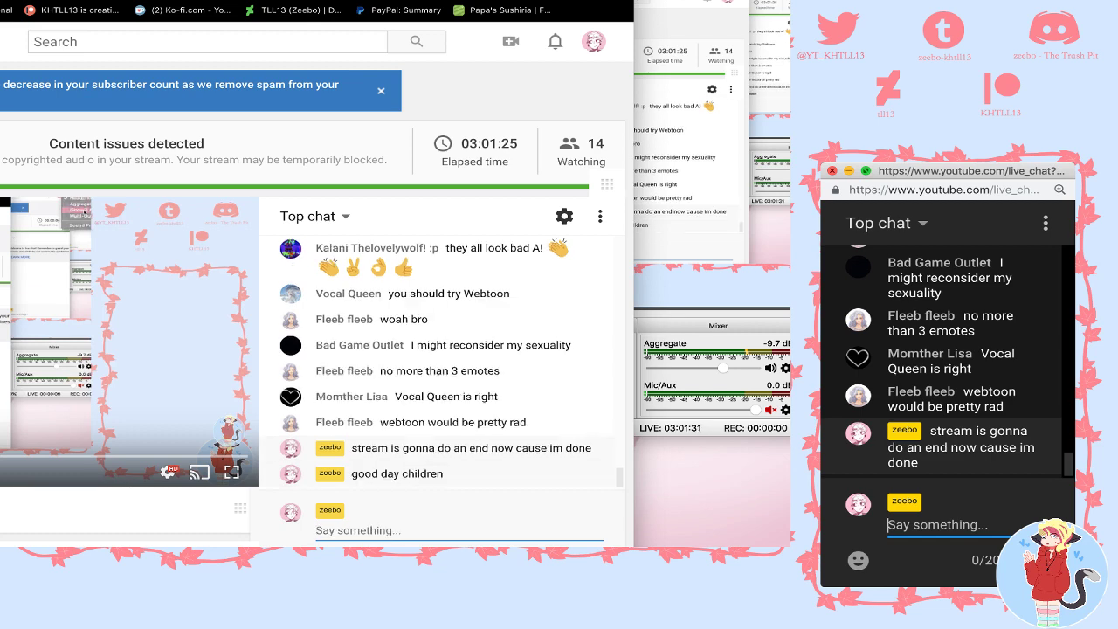